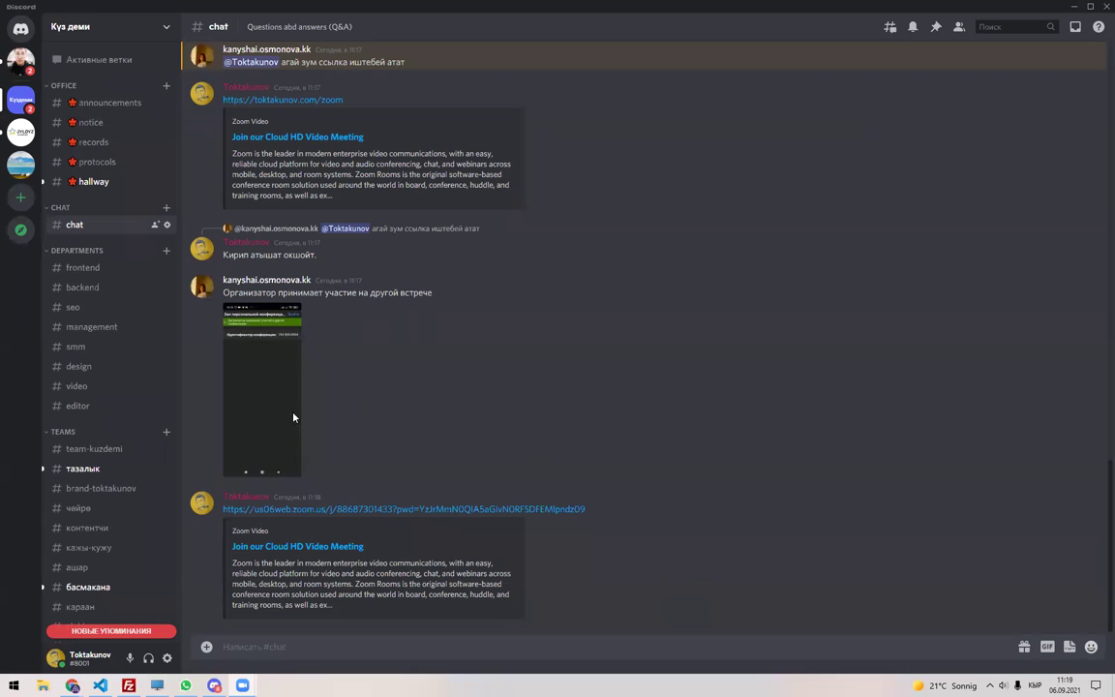
# Close the Jitsi Meet window from Chrome's taskbar preview, leaving only the Trello window.
pyautogui.moveTo(79, 684)
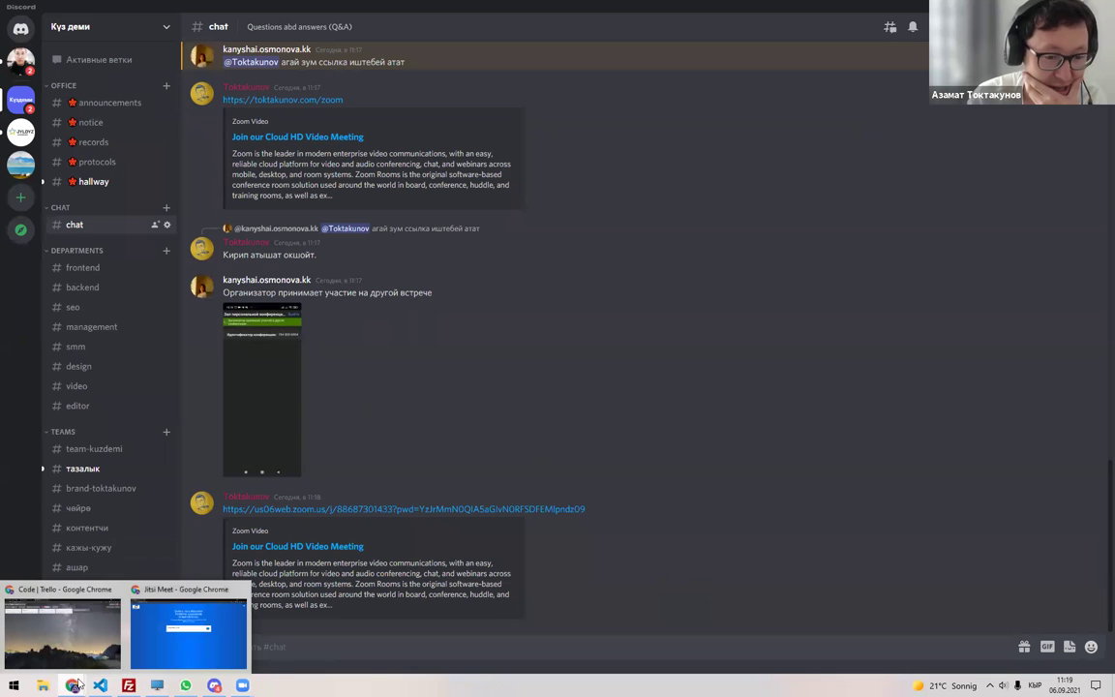
pyautogui.click(241, 591)
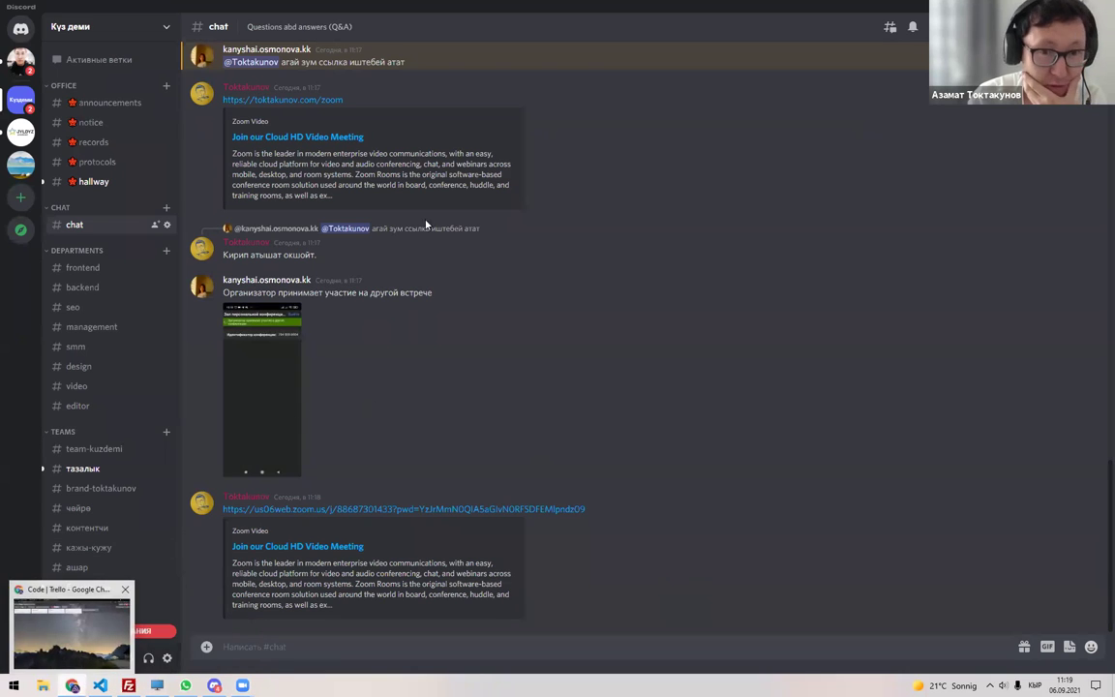
# Open the Долбоорлор team sheet and view the Code team's full member list.
pyautogui.hotkey('ctrl', 'shift', 'Tab')
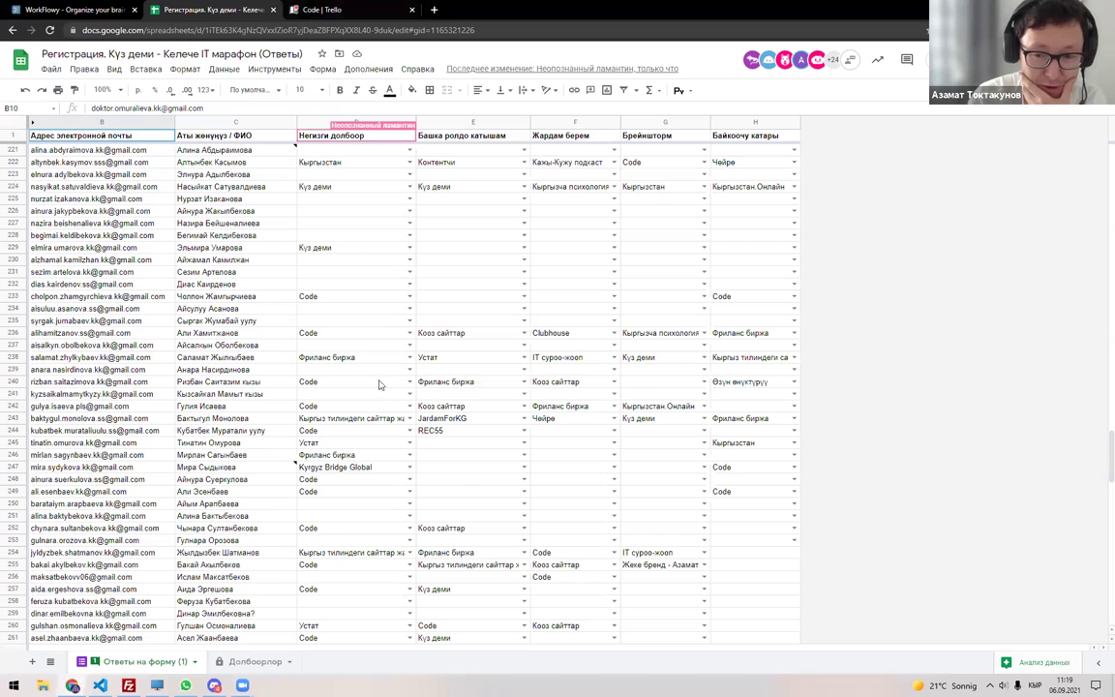
pyautogui.click(266, 663)
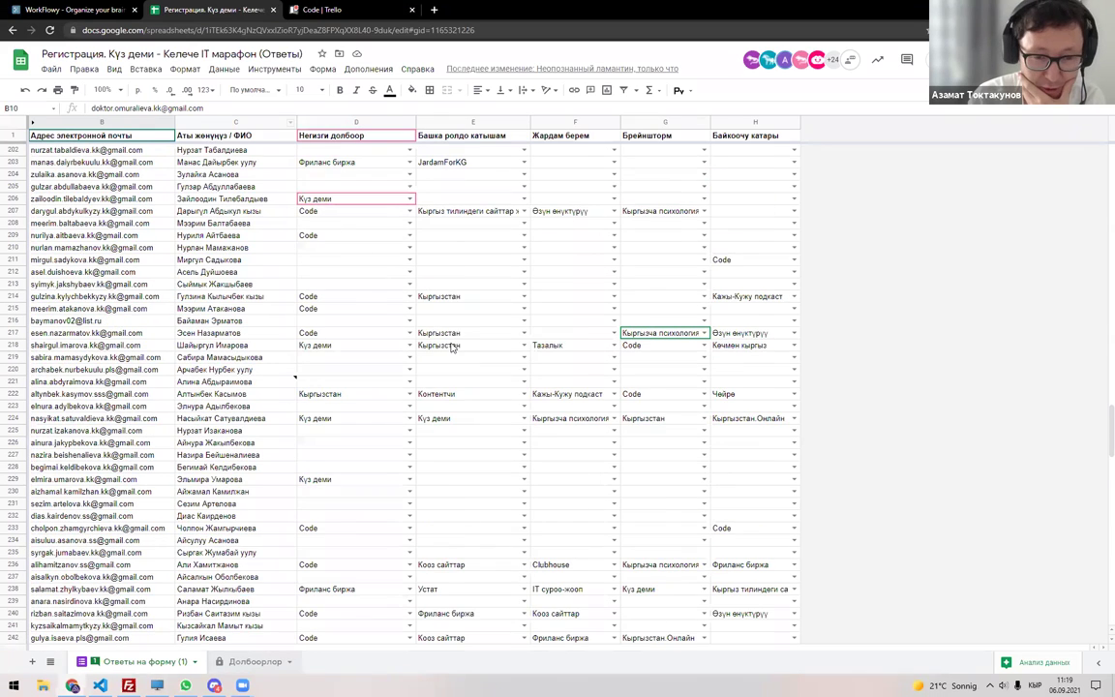
pyautogui.scroll(2, 520, 285)
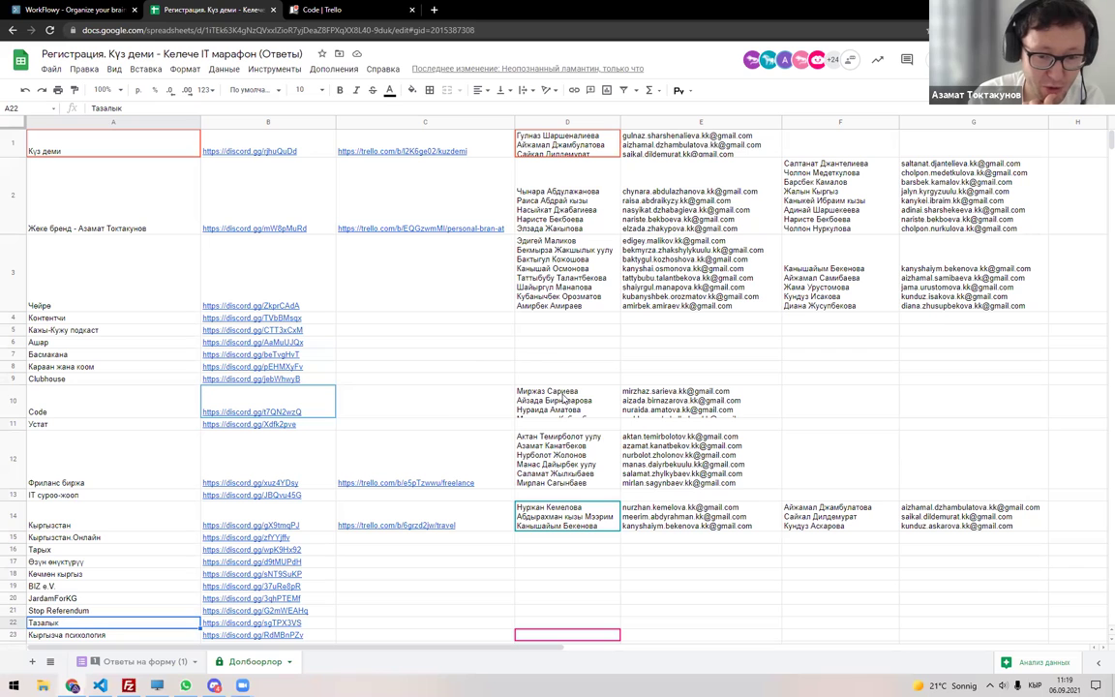
pyautogui.doubleClick(564, 406)
pyautogui.click(388, 397)
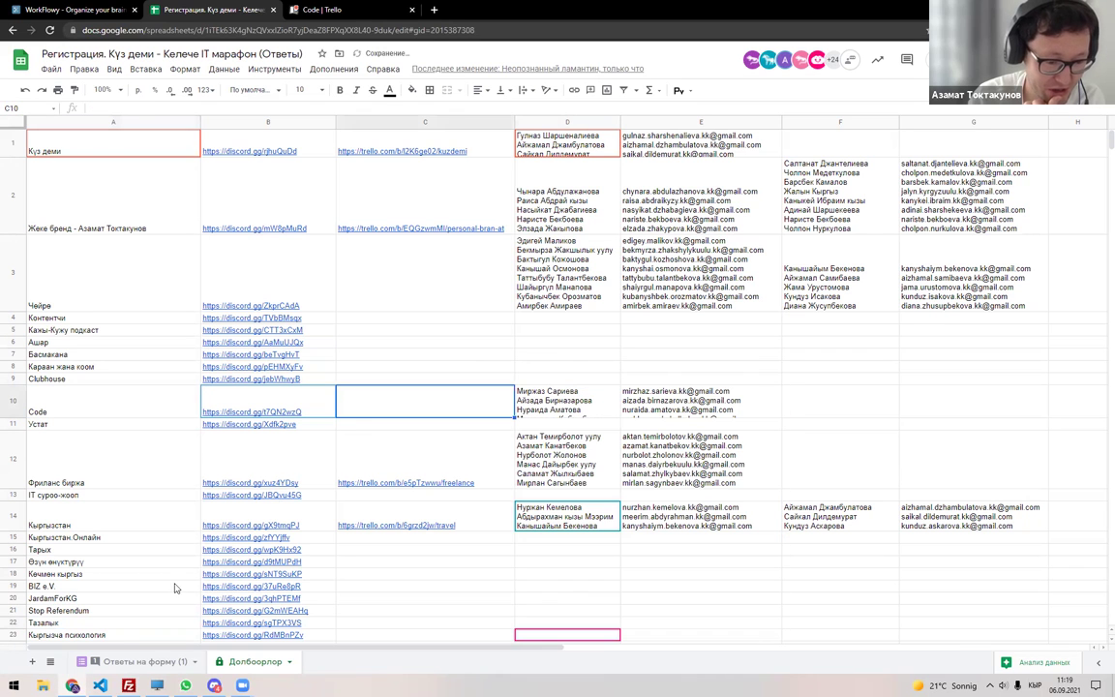
# Review the form responses, comparing the first respondent's project choice against the Долбоорлор sheet.
pyautogui.click(138, 663)
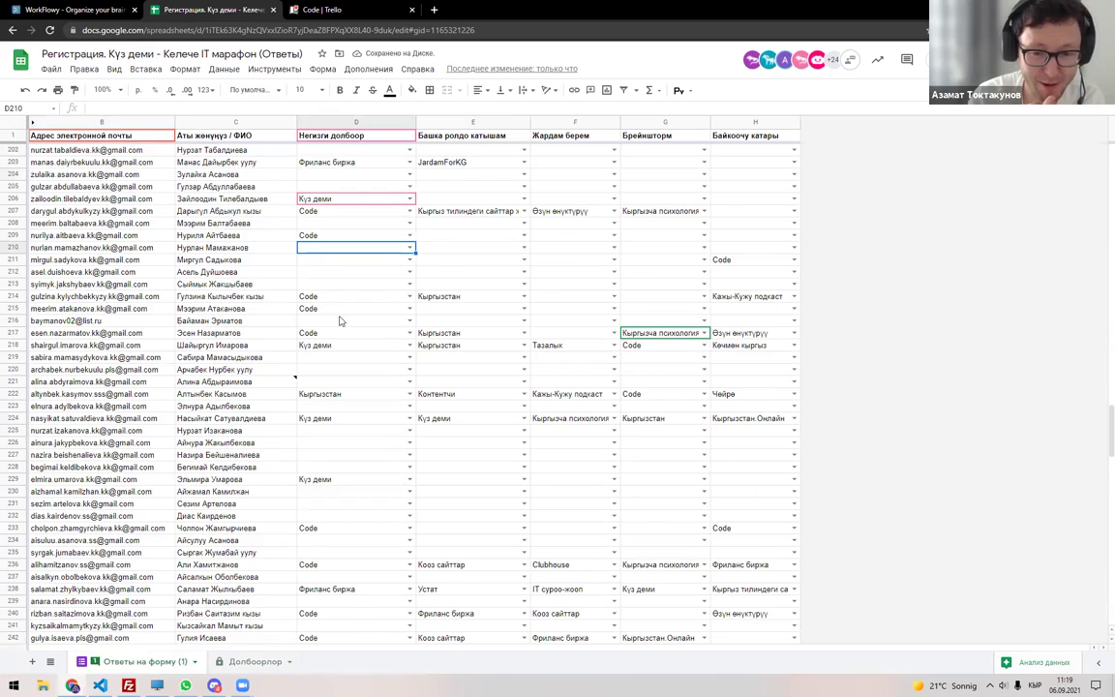
pyautogui.scroll(-8, 340, 320)
pyautogui.scroll(20, 341, 321)
pyautogui.scroll(20, 341, 320)
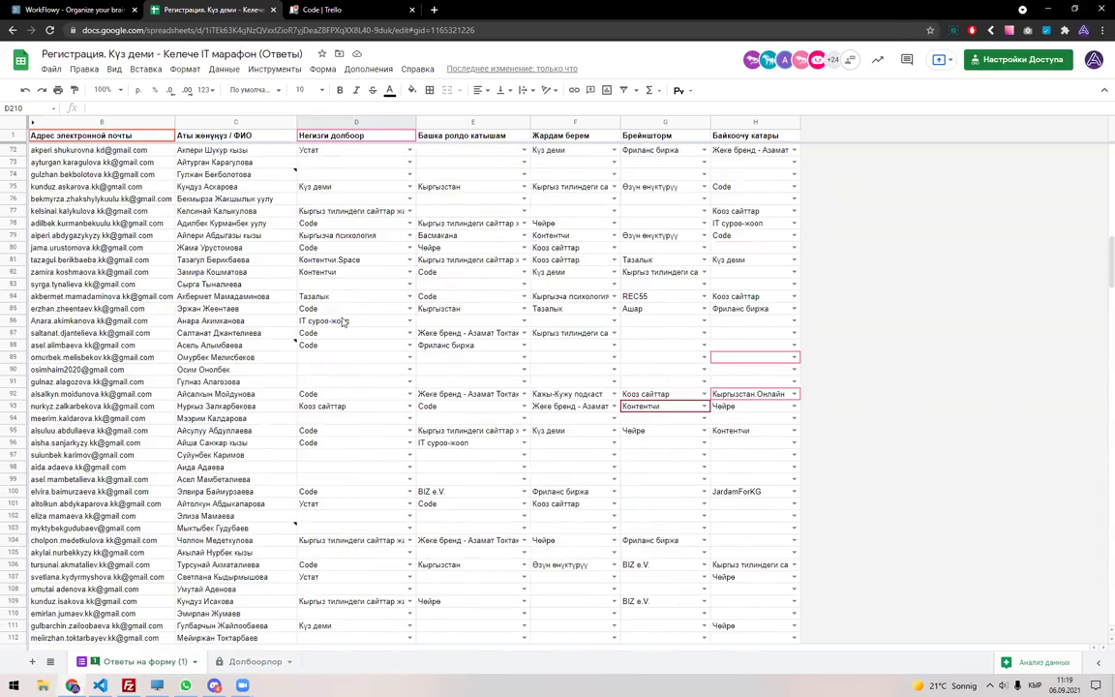
pyautogui.scroll(20, 342, 320)
pyautogui.click(334, 151)
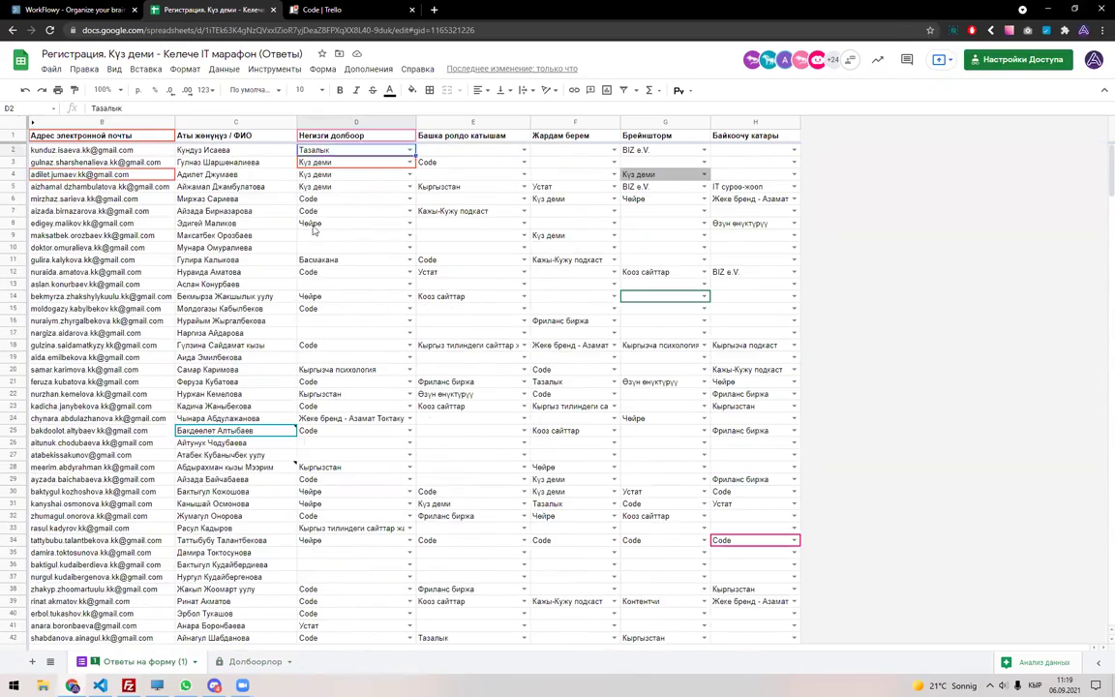
pyautogui.click(256, 661)
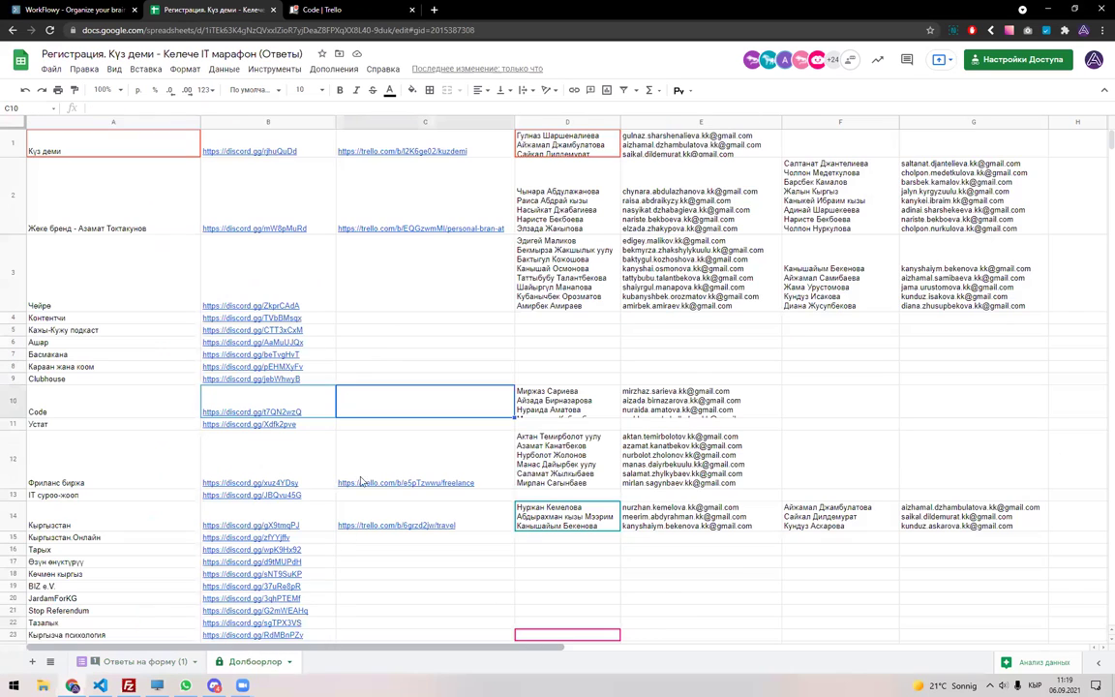
pyautogui.moveTo(271, 289)
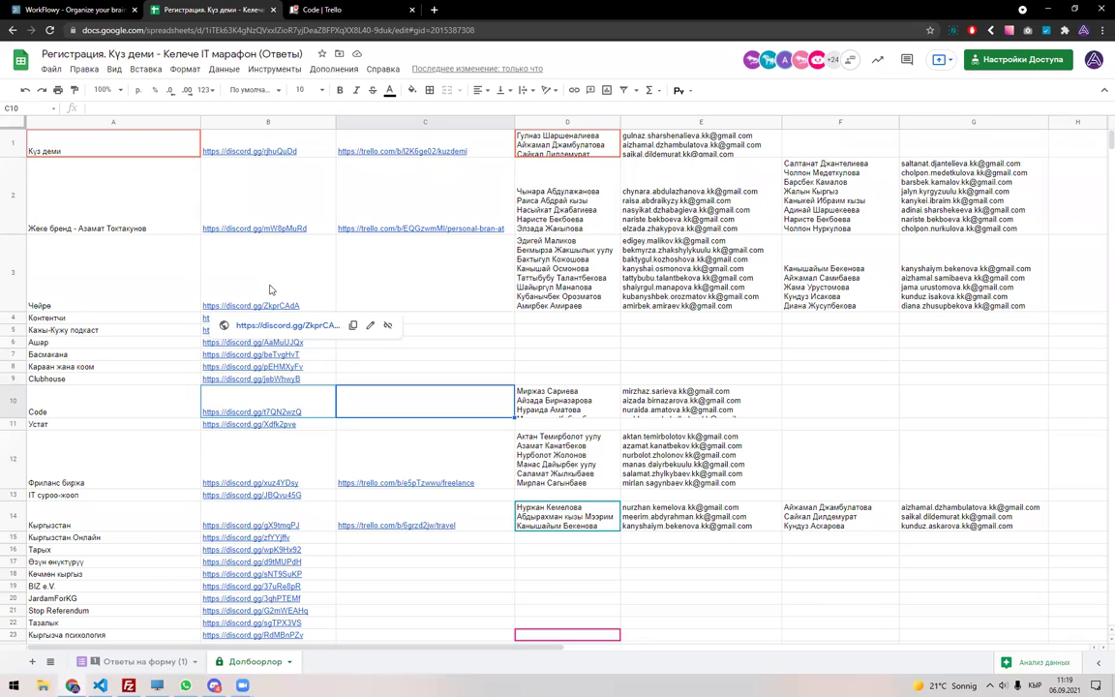
pyautogui.click(135, 661)
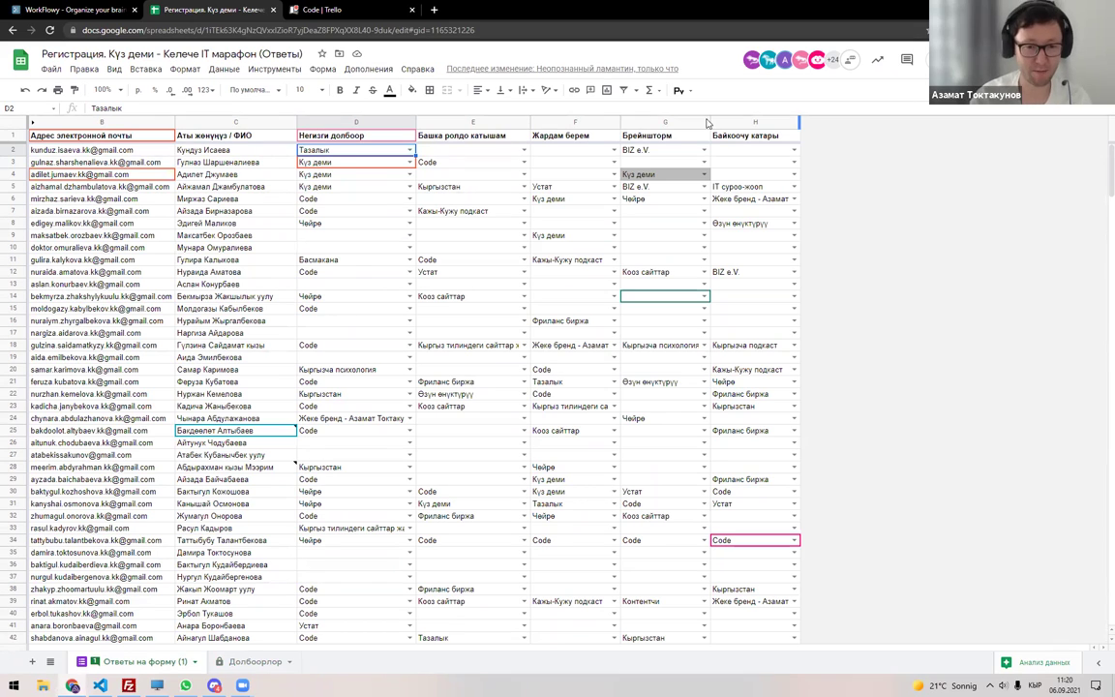
pyautogui.moveTo(366, 122); pyautogui.dragTo(451, 122)
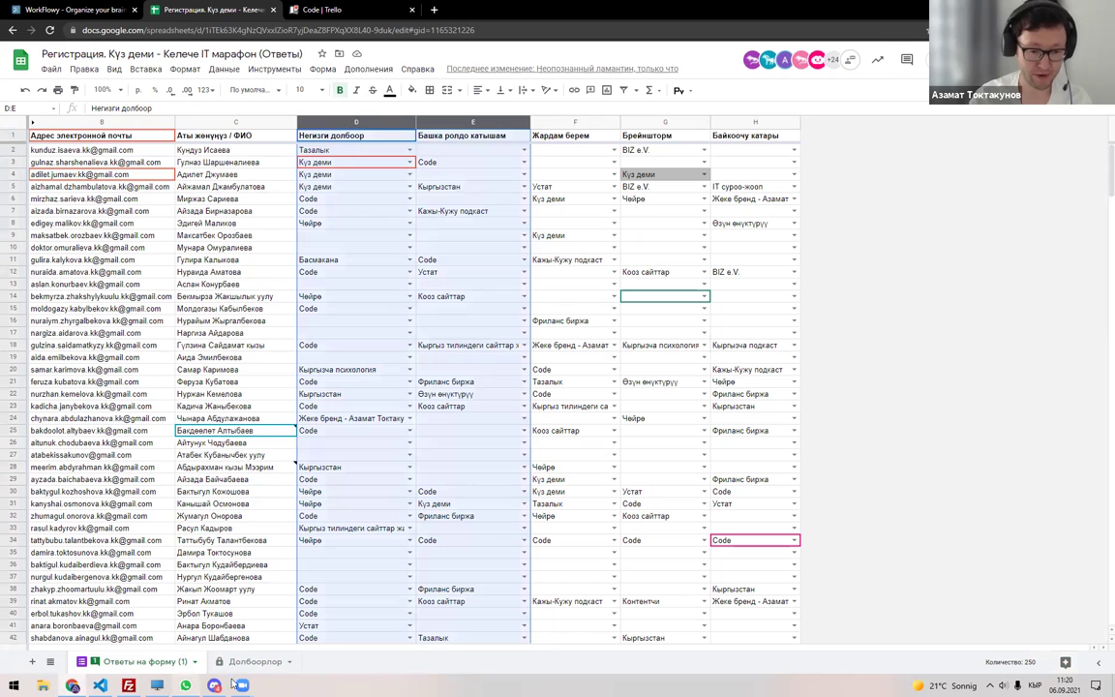
pyautogui.hotkey('ctrl', 'shift', 'pagedown')
pyautogui.moveTo(527, 122); pyautogui.dragTo(668, 122)
pyautogui.moveTo(820, 122); pyautogui.dragTo(949, 122)
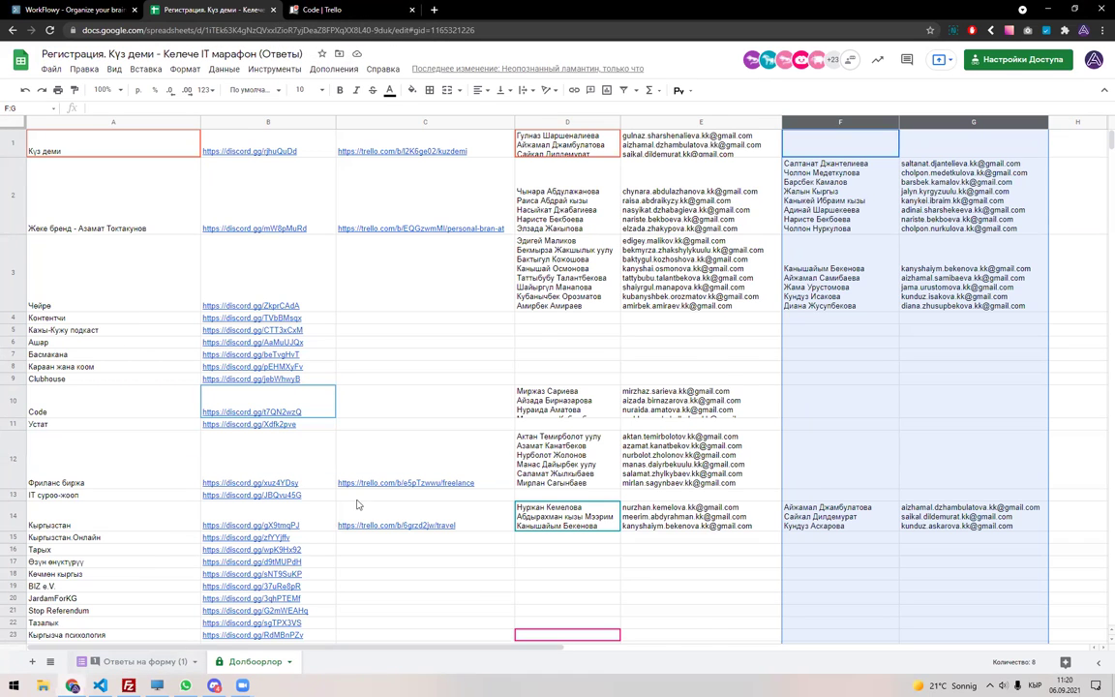
pyautogui.click(141, 661)
pyautogui.press('Tab')
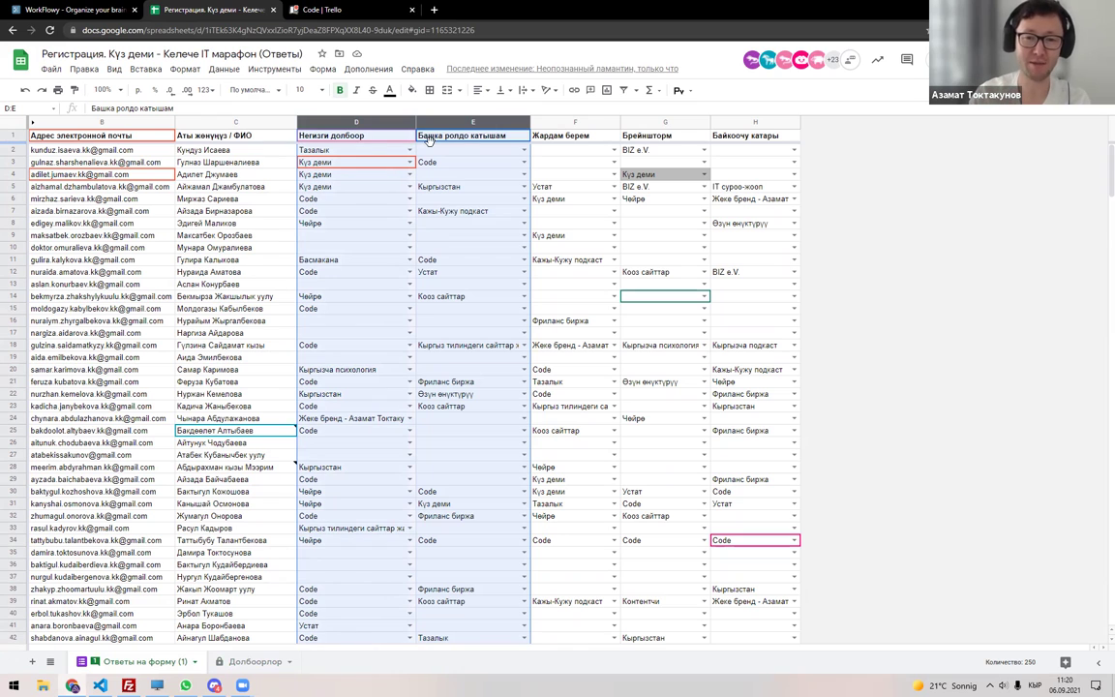
pyautogui.click(572, 124)
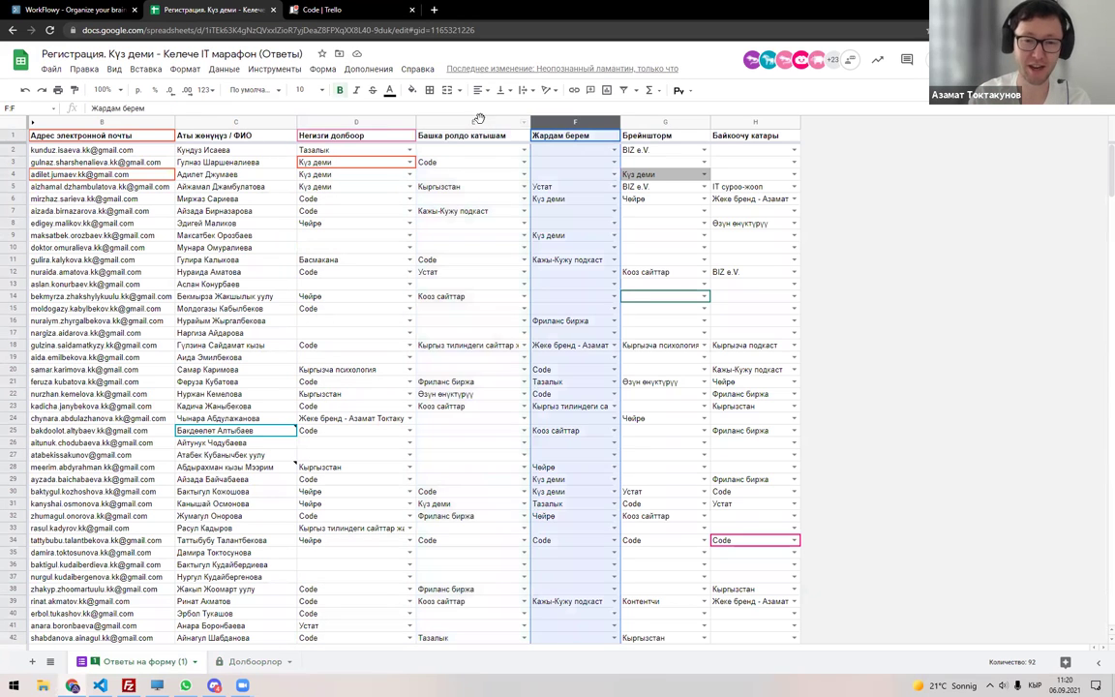
pyautogui.click(471, 123)
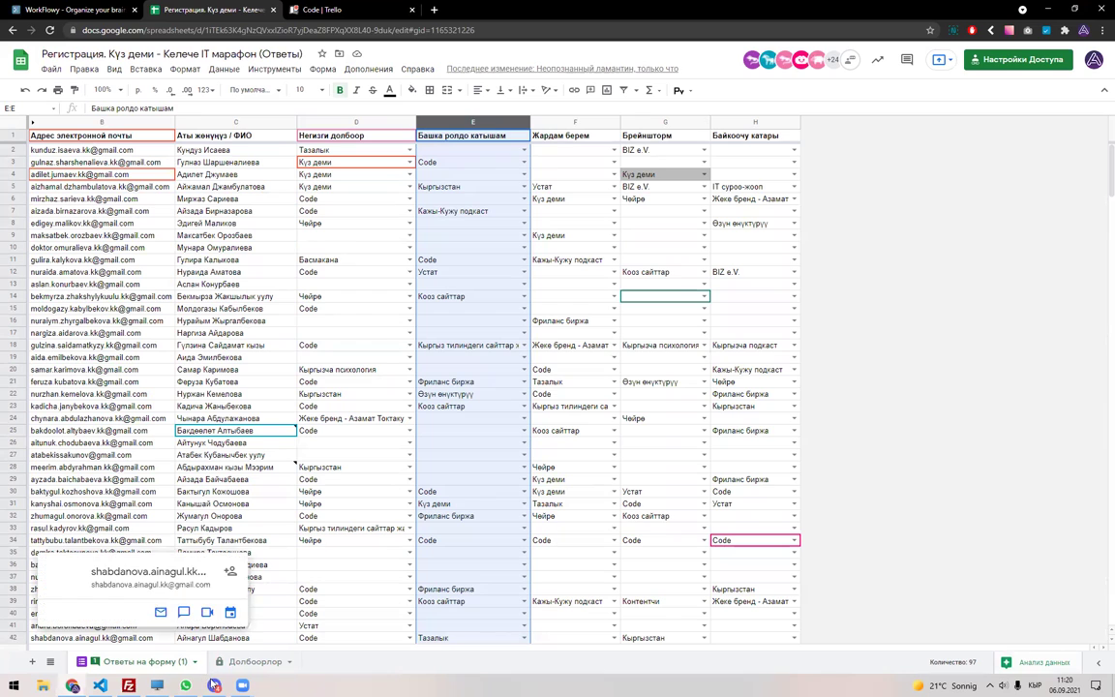
pyautogui.hotkey('alt', 'Tab')
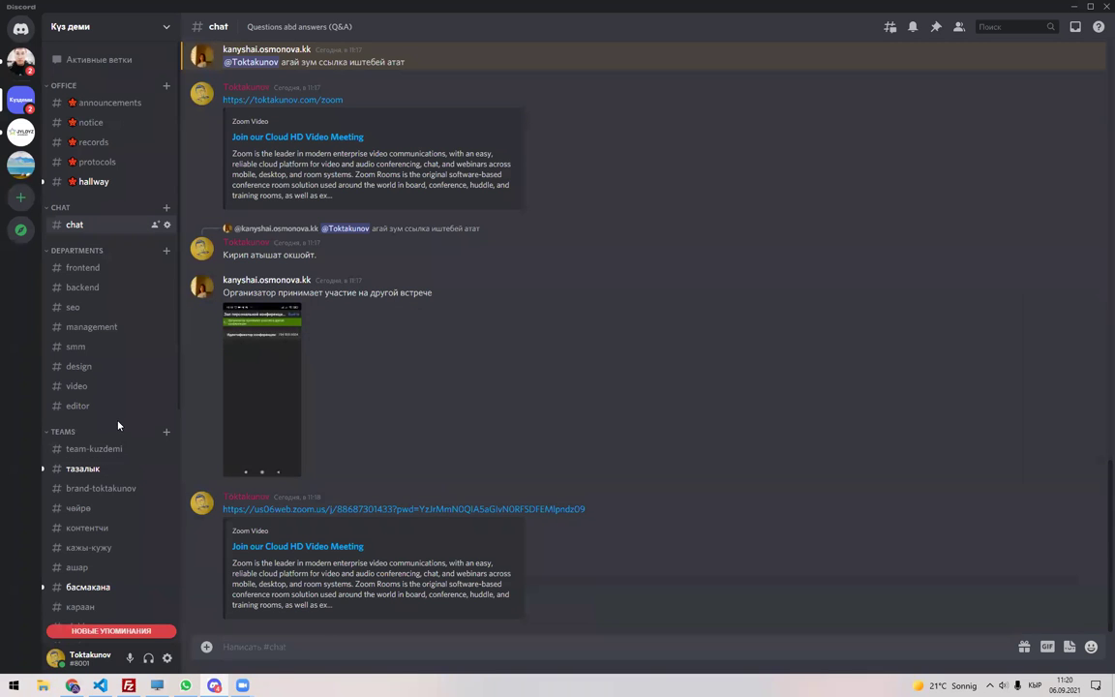
# Read members' questions in Discord's басмакана channel, then go back to the registration spreadsheet.
pyautogui.scroll(-1, 119, 411)
pyautogui.scroll(-1, 119, 410)
pyautogui.click(120, 435)
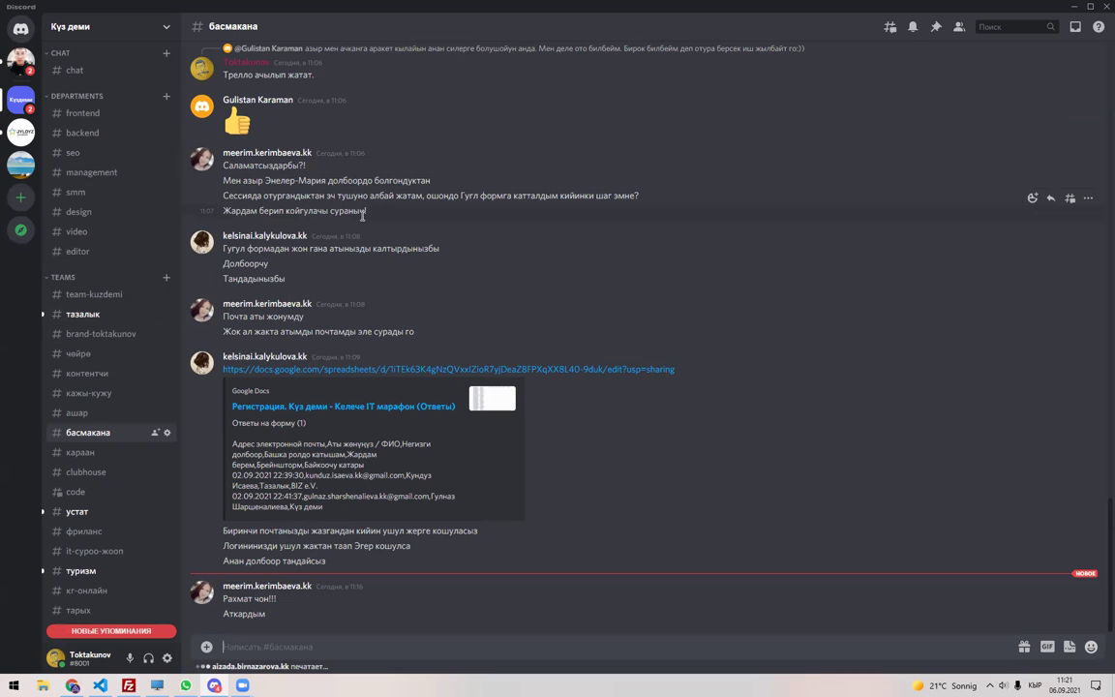
pyautogui.hotkey('alt', 'Tab')
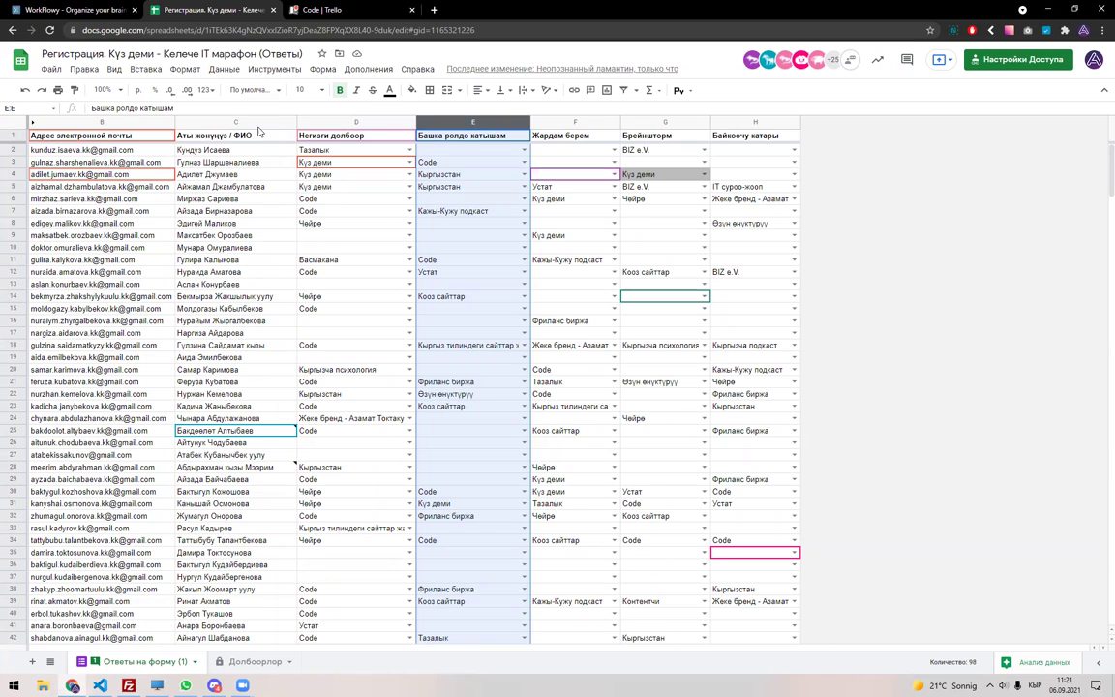
pyautogui.moveTo(257, 123); pyautogui.dragTo(349, 122)
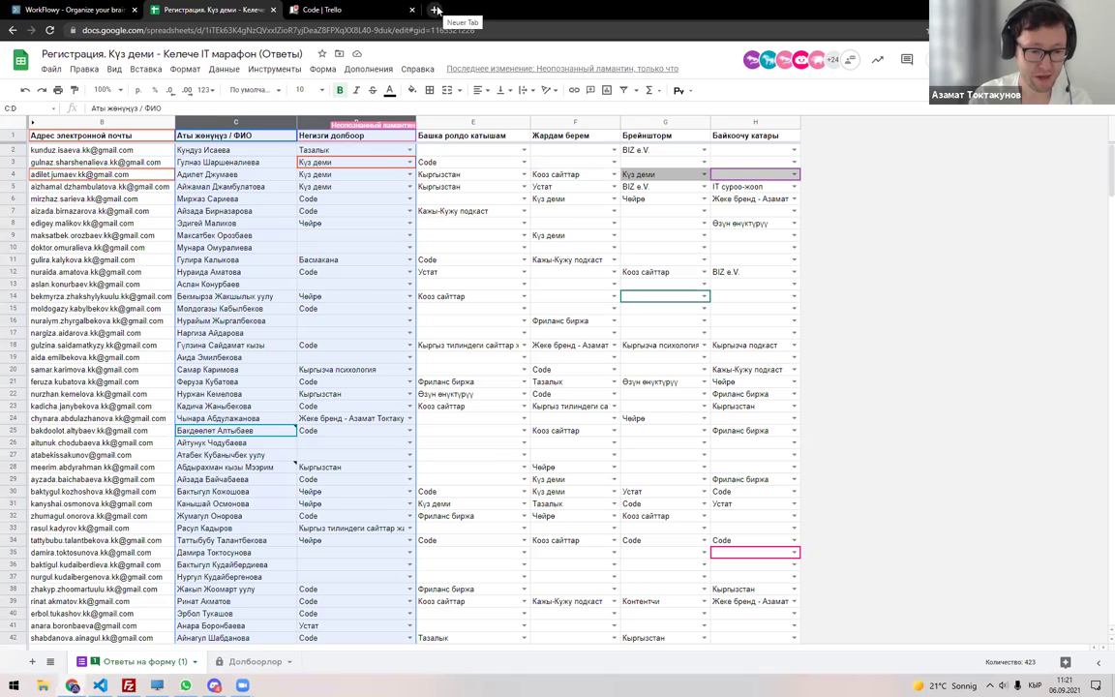
# Title the central topic 'Күз деми IT марафону', split over two lines.
pyautogui.press('super')
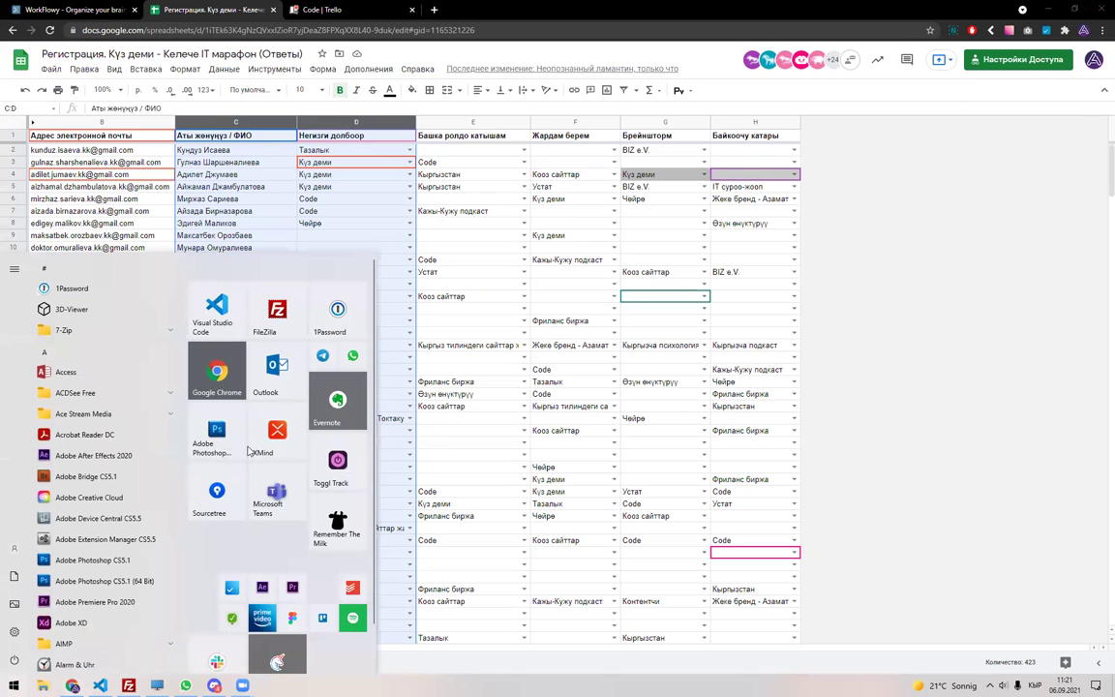
pyautogui.press('Escape')
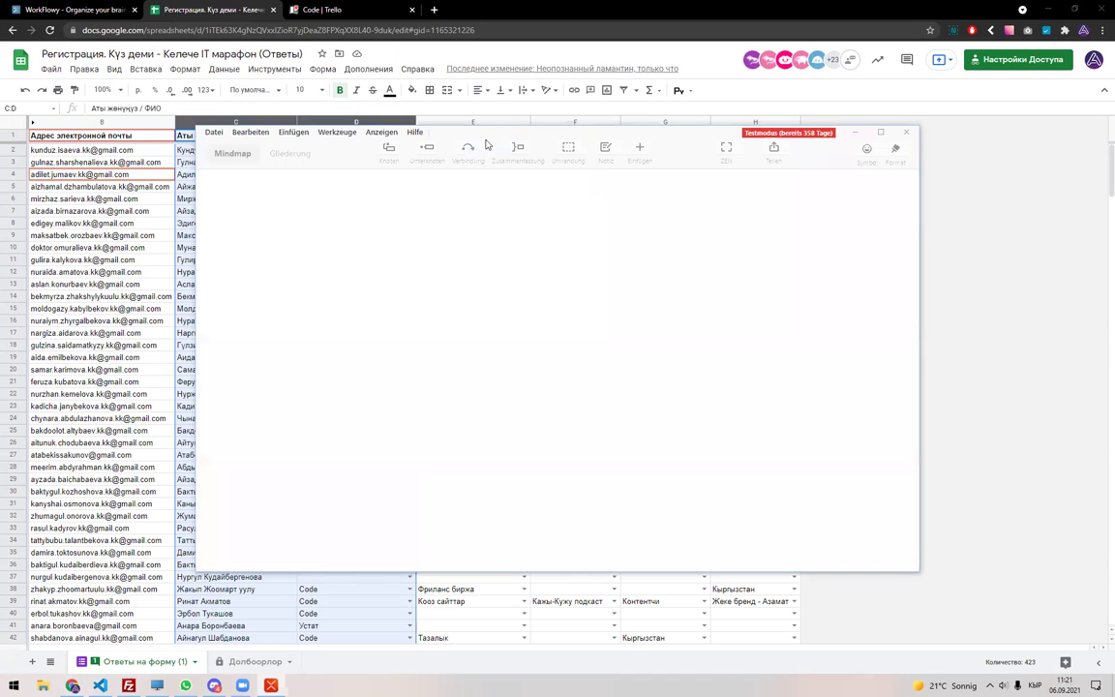
pyautogui.write('K')
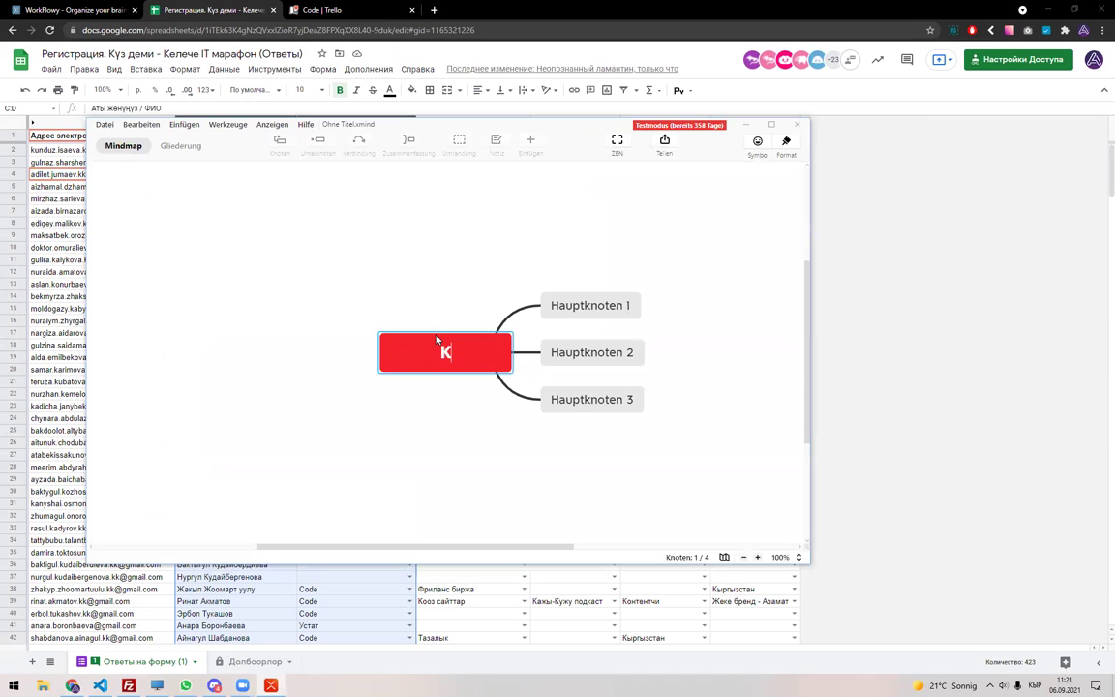
pyautogui.write('үз деми')
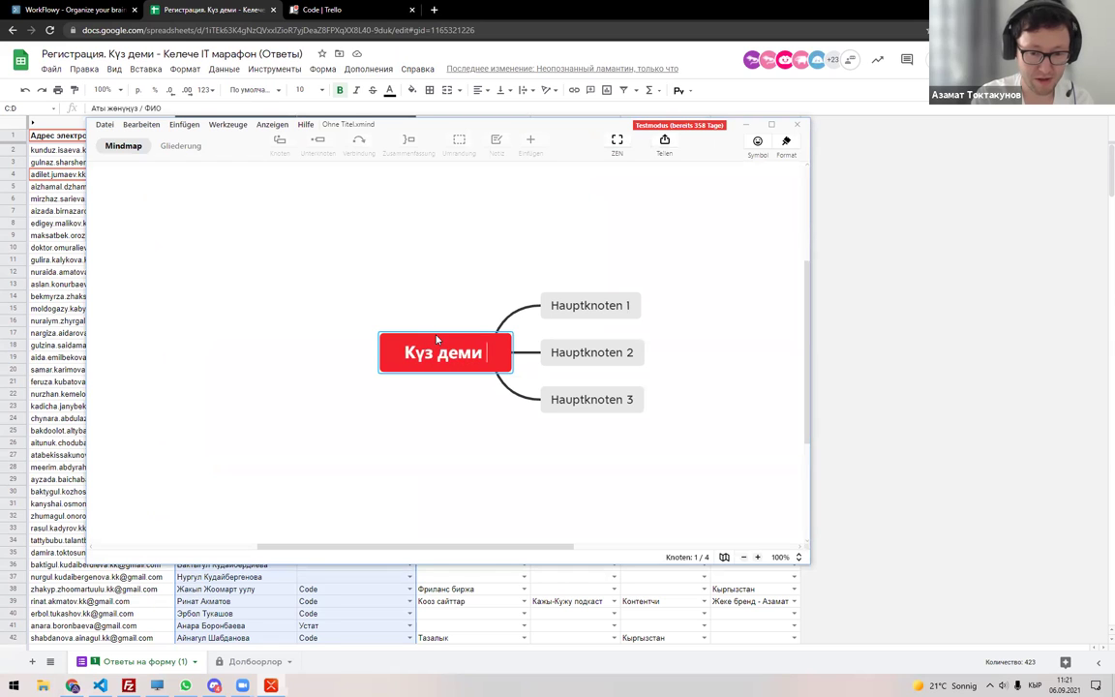
pyautogui.hotkey('alt', 'shift')
pyautogui.write('B')
pyautogui.press('BackSpace')
pyautogui.write('- IT')
pyautogui.hotkey('alt', 'shift')
pyautogui.write('Марафону')
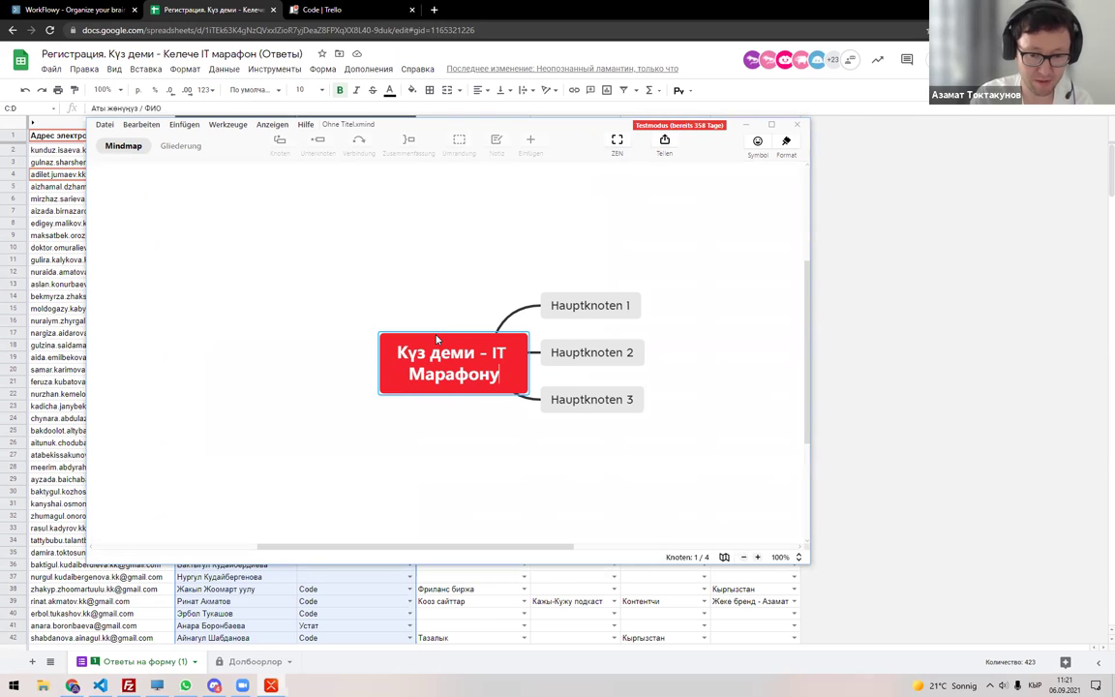
pyautogui.press('Delete')
pyautogui.write('м')
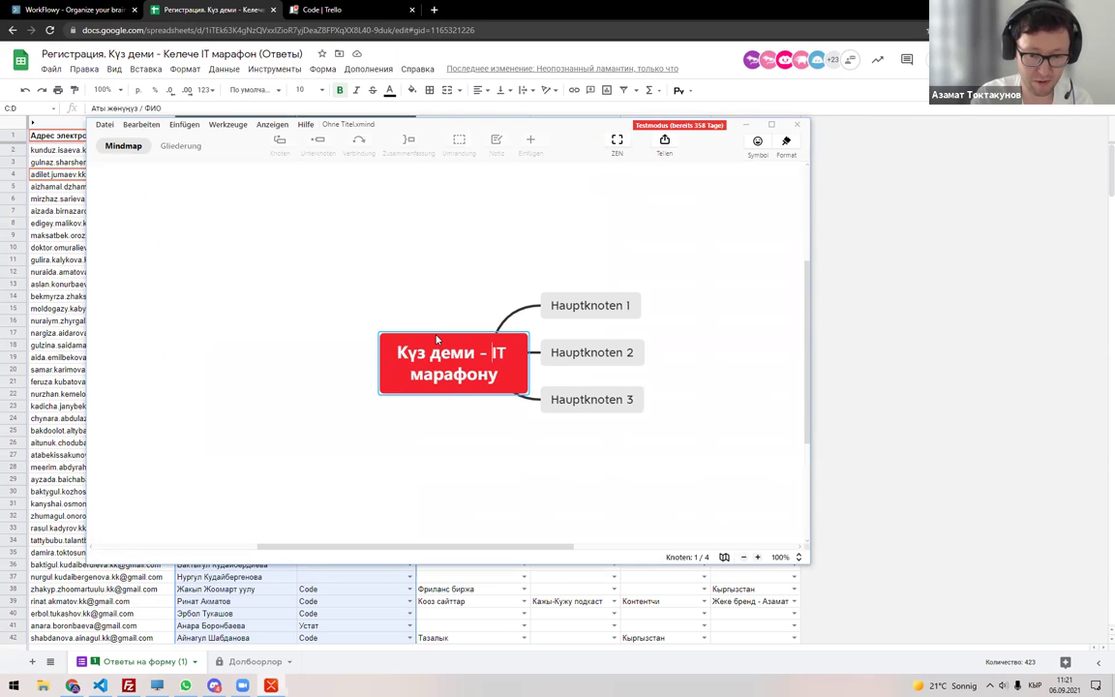
pyautogui.hotkey('shift', 'Return')
pyautogui.press('BackSpace')
pyautogui.press('BackSpace')
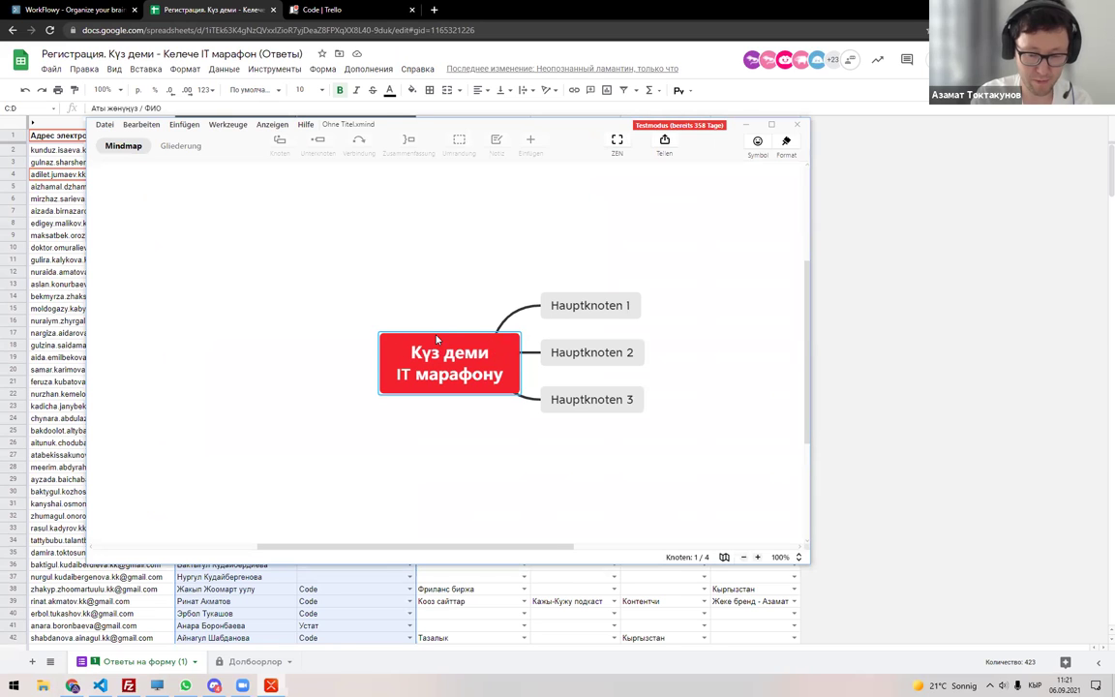
# Delete the extra Hauptknoten branches and name the remaining main branch 'Катталуу'.
pyautogui.click(616, 399)
pyautogui.press('Delete')
pyautogui.press('Delete')
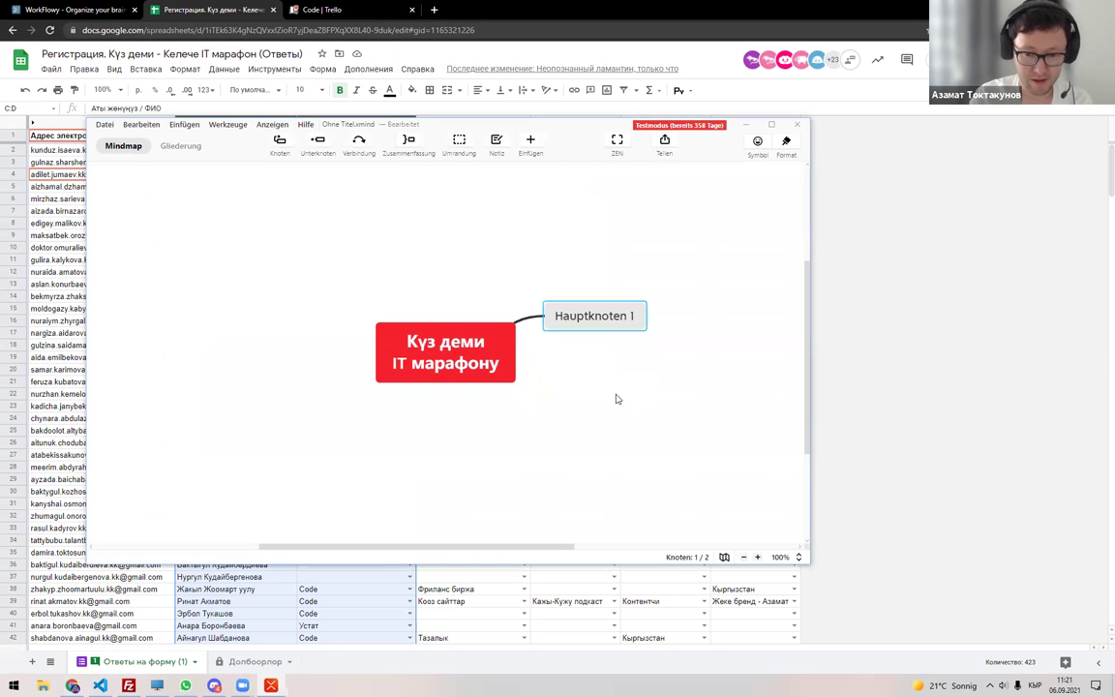
pyautogui.write('Катталу')
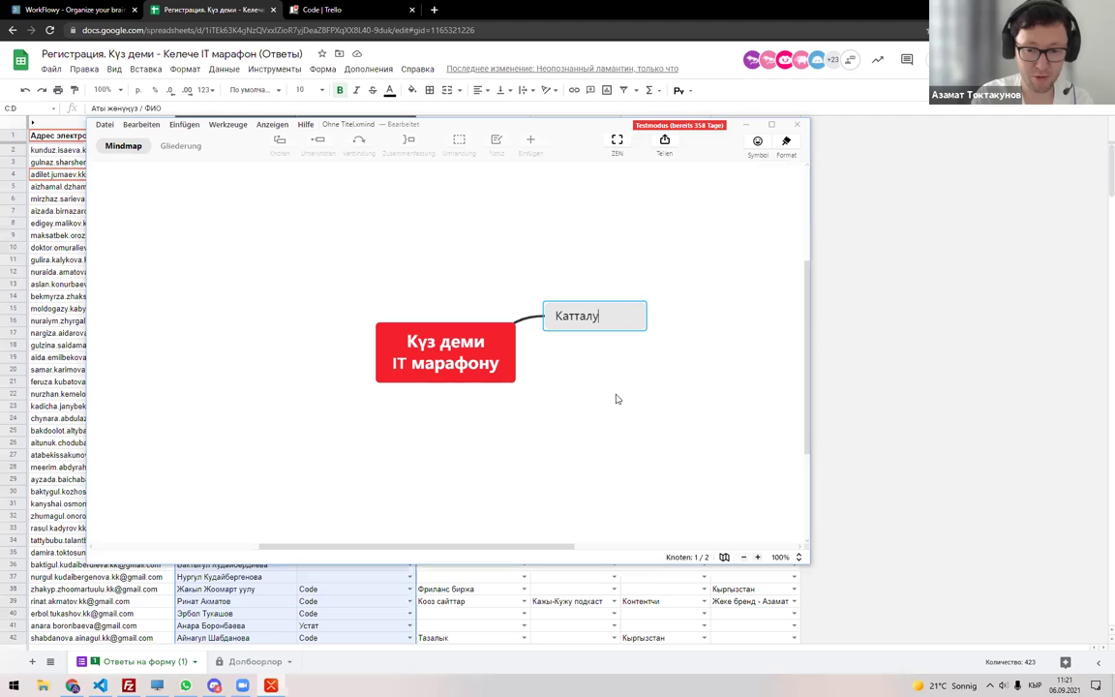
pyautogui.write('у')
pyautogui.press('Return')
# Add the subtopics 'Google форма' and 'Тизме' under Катталуу.
pyautogui.press('Tab')
pyautogui.write('Пщ')
pyautogui.press('BackSpace')
pyautogui.press('BackSpace')
pyautogui.press('super+space')
pyautogui.write('Go')
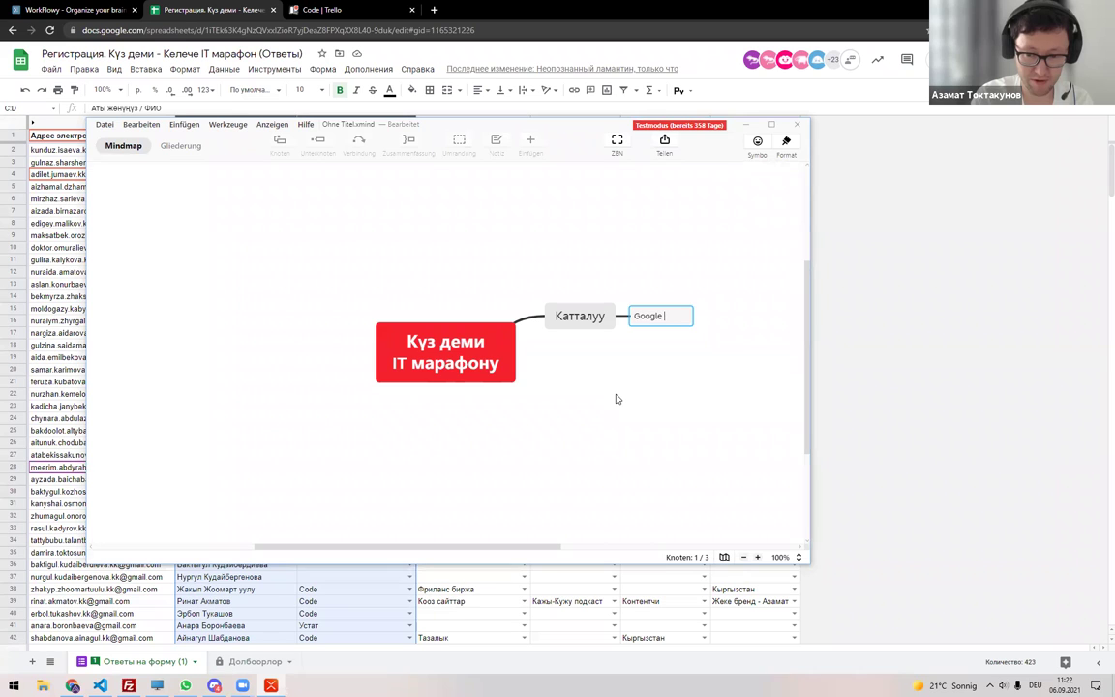
pyautogui.press('super+space')
pyautogui.write('форма')
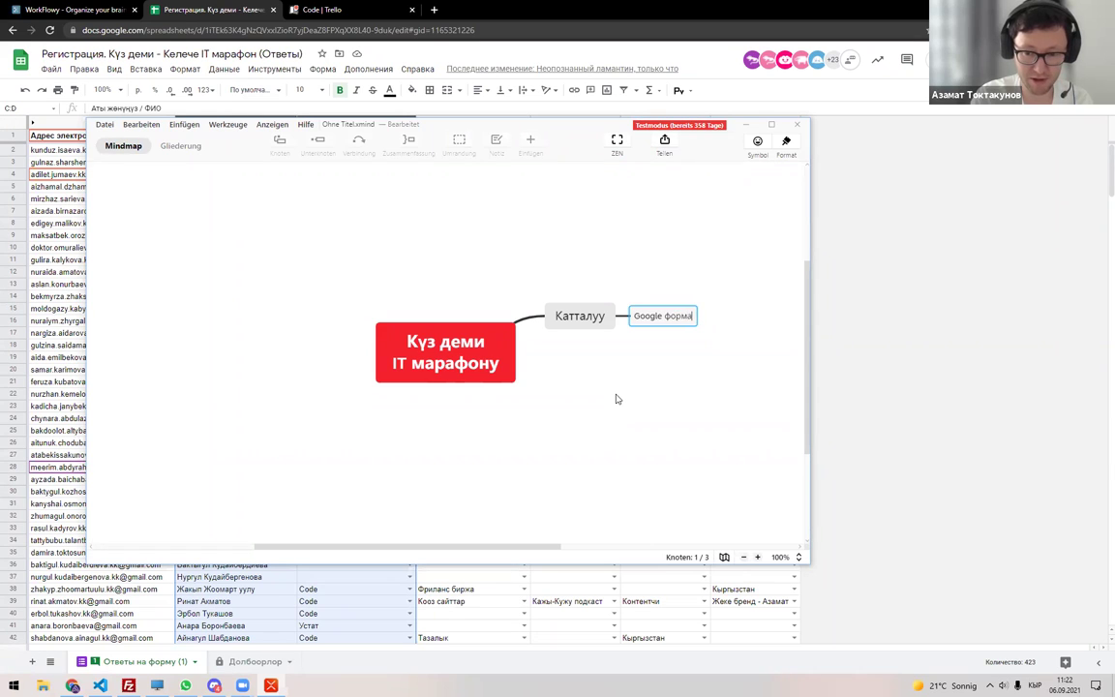
pyautogui.press('Return')
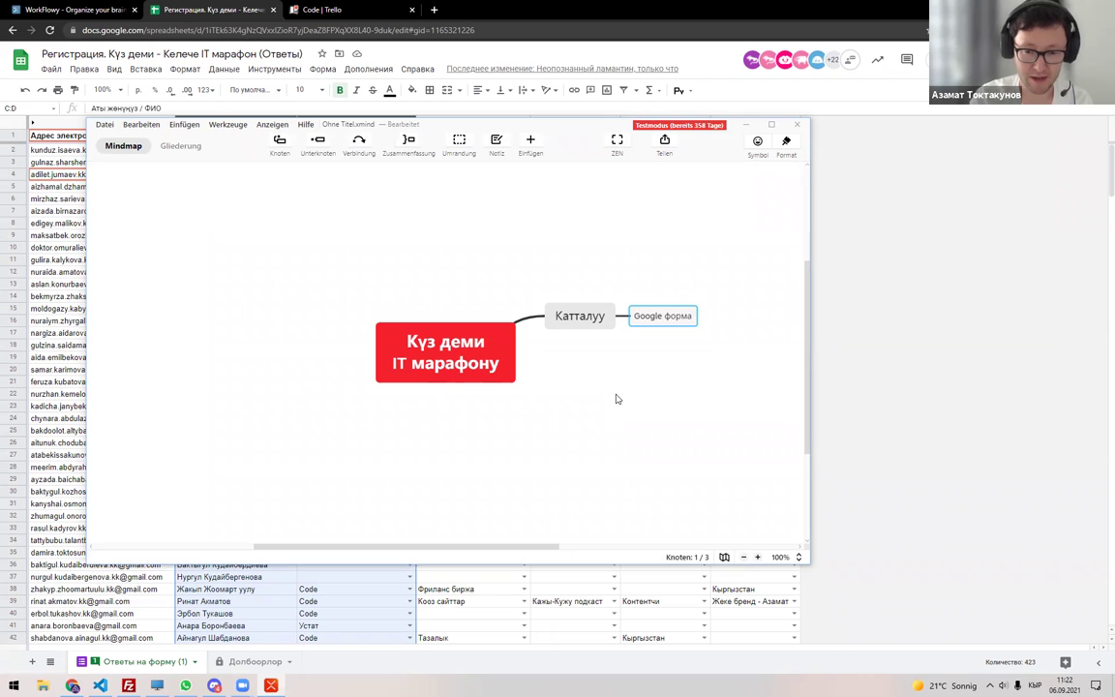
pyautogui.press('Return')
pyautogui.write('Тизм')
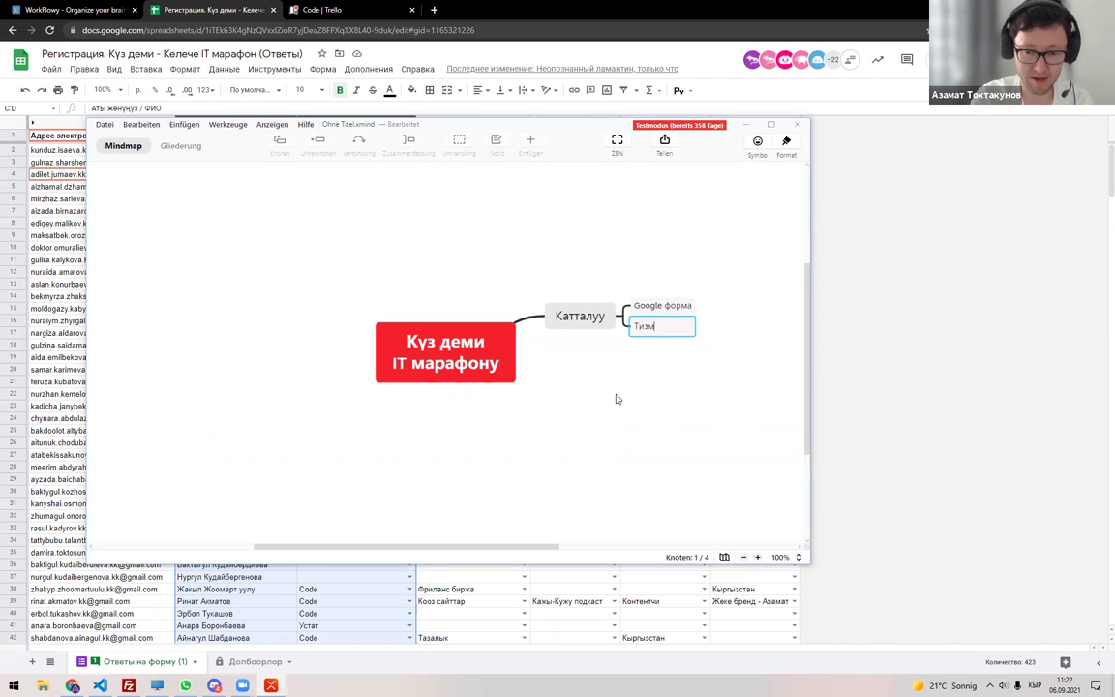
pyautogui.write('е')
pyautogui.press('Return')
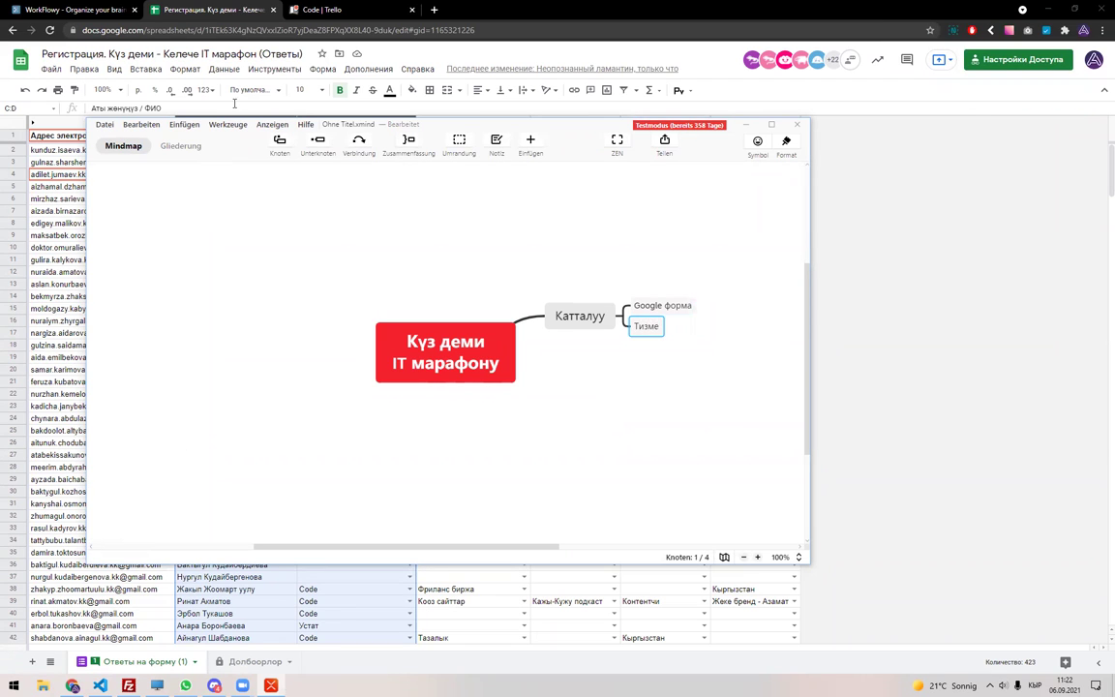
pyautogui.click(257, 30)
pyautogui.hotkey('alt', 'Tab')
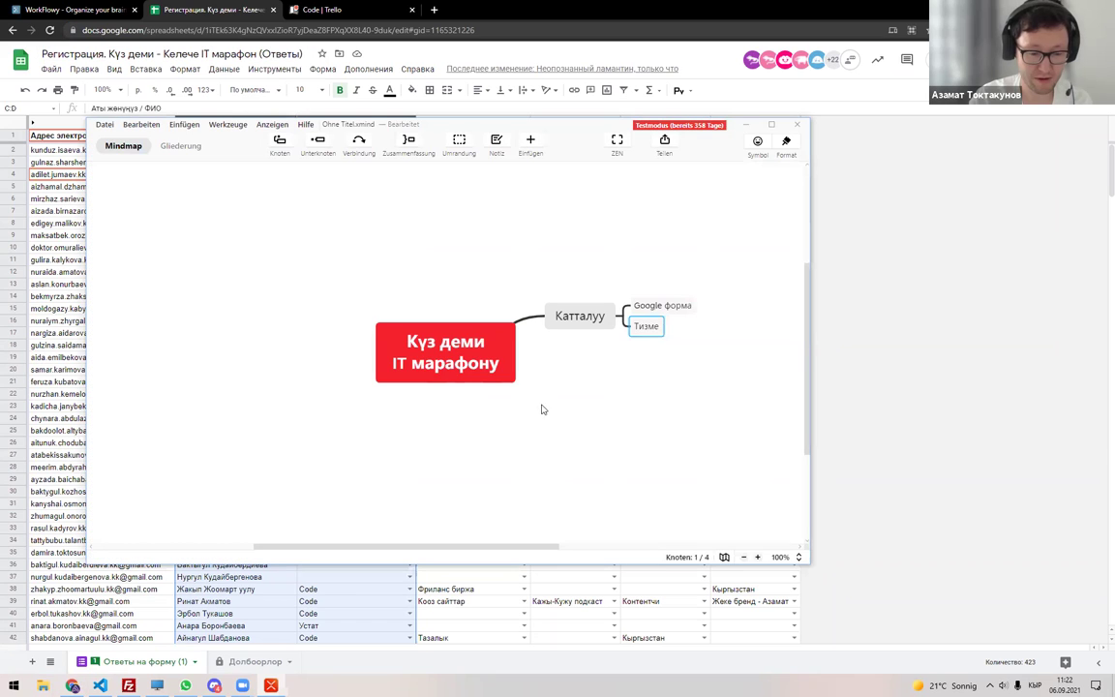
# Paste the spreadsheet link under Тизме, delete it again, and close XMind with Alt+F4.
pyautogui.click(194, 676)
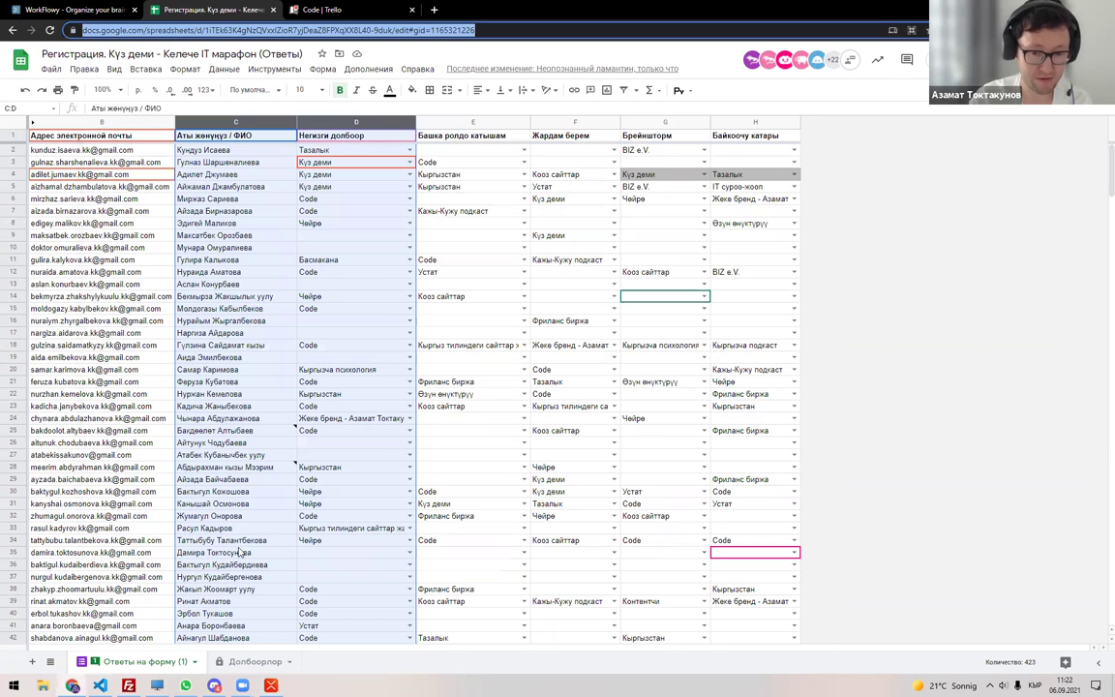
pyautogui.hotkey('alt', 'Tab')
pyautogui.hotkey('ctrl', 'v')
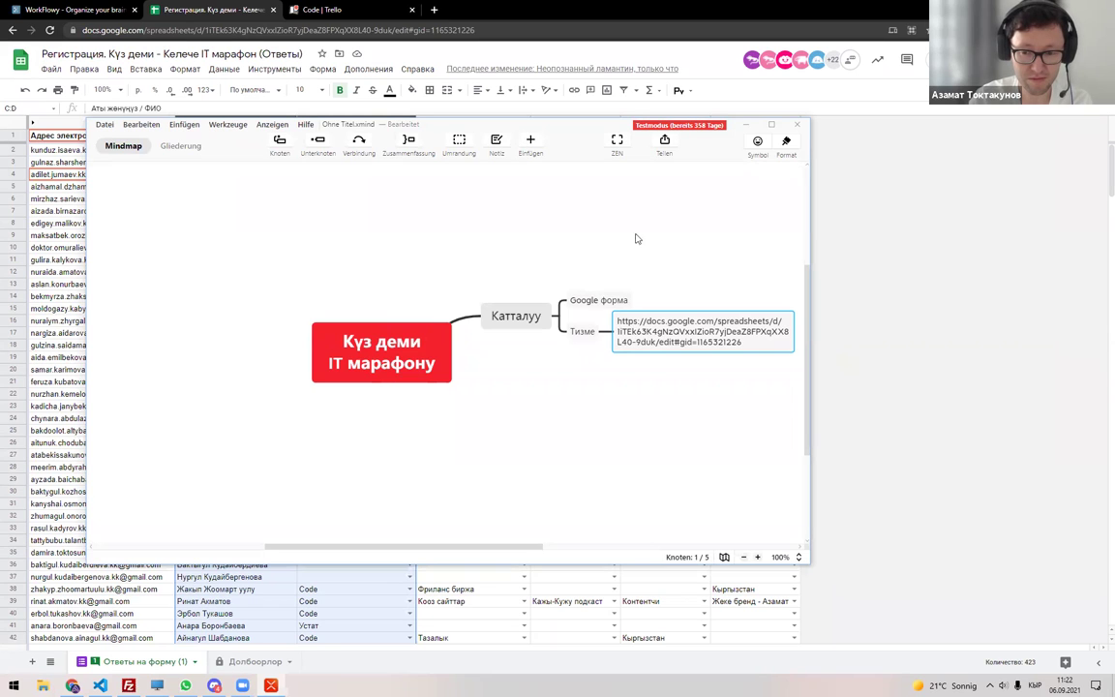
pyautogui.moveTo(540, 120); pyautogui.dragTo(419, 112)
pyautogui.press('Delete')
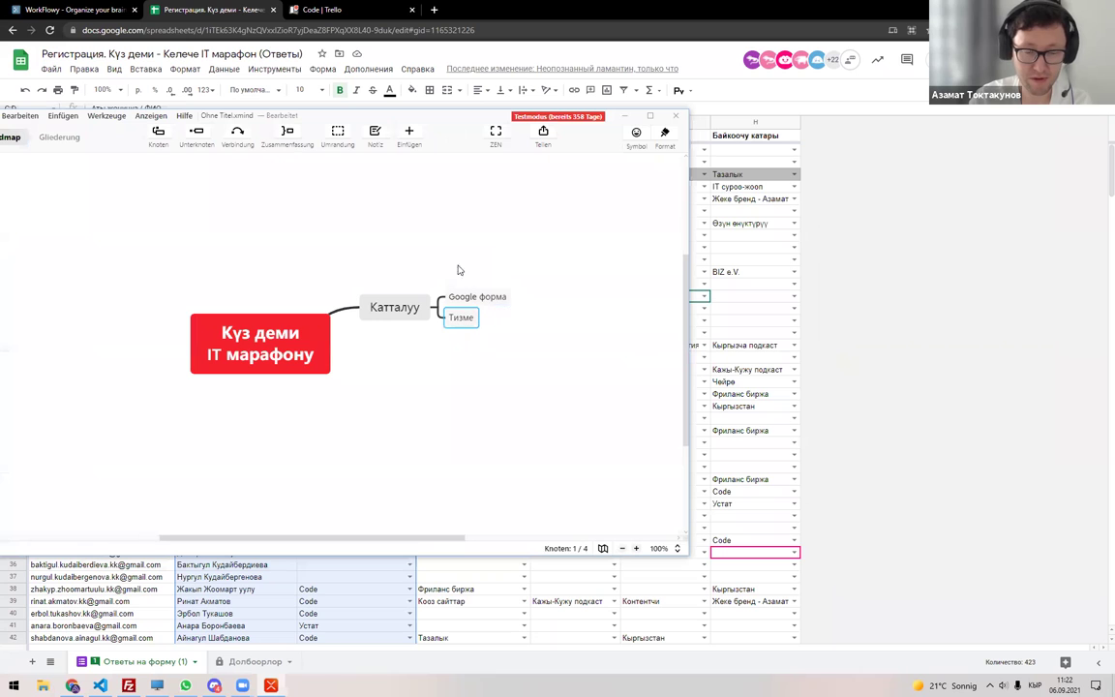
pyautogui.moveTo(462, 135); pyautogui.dragTo(530, 139)
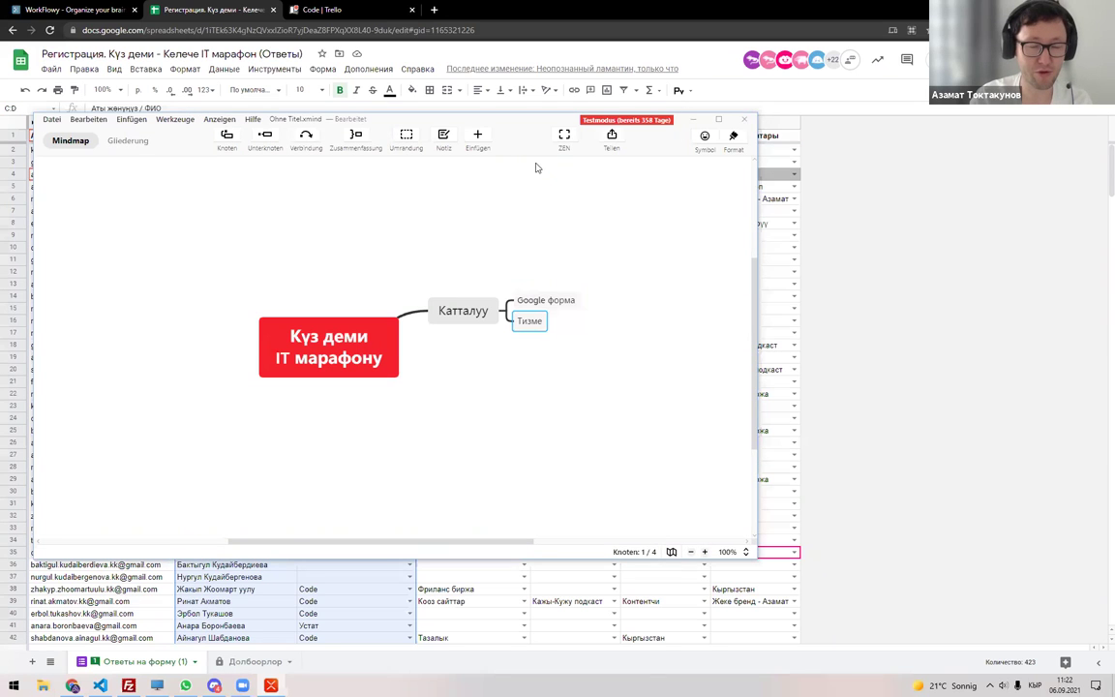
pyautogui.hotkey('alt', 'F4')
# Discard the mind map changes with 'Nicht speichern' and load Notion in a new Chrome tab.
pyautogui.click(493, 323)
pyautogui.hotkey('ctrl', 't')
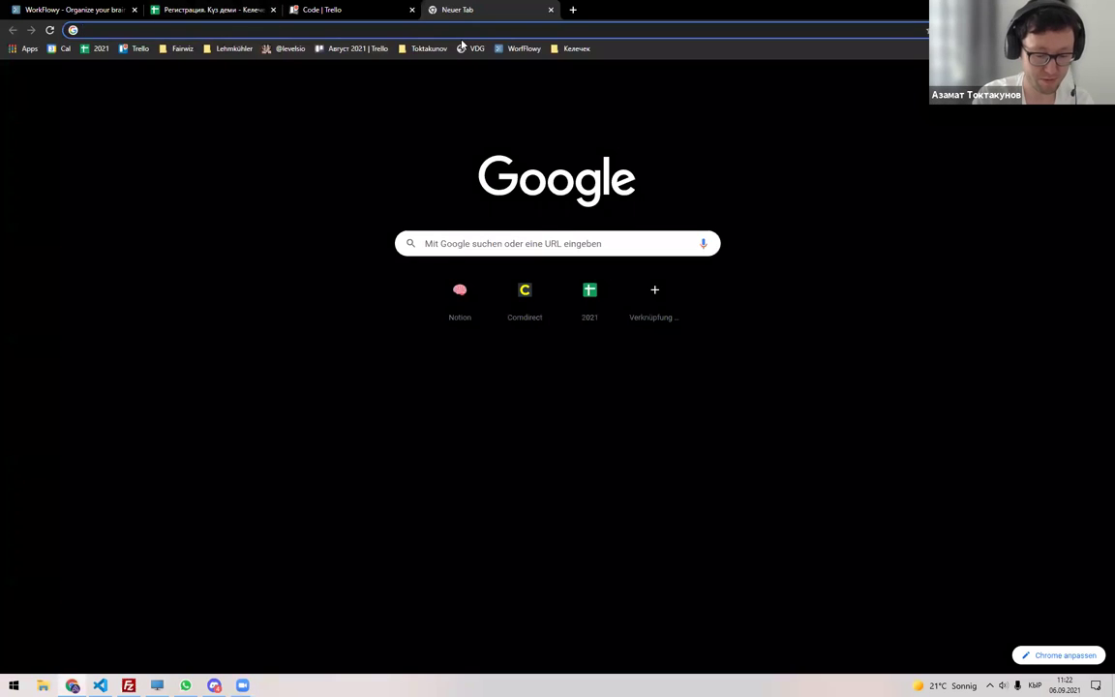
pyautogui.write('m')
pyautogui.write('ee')
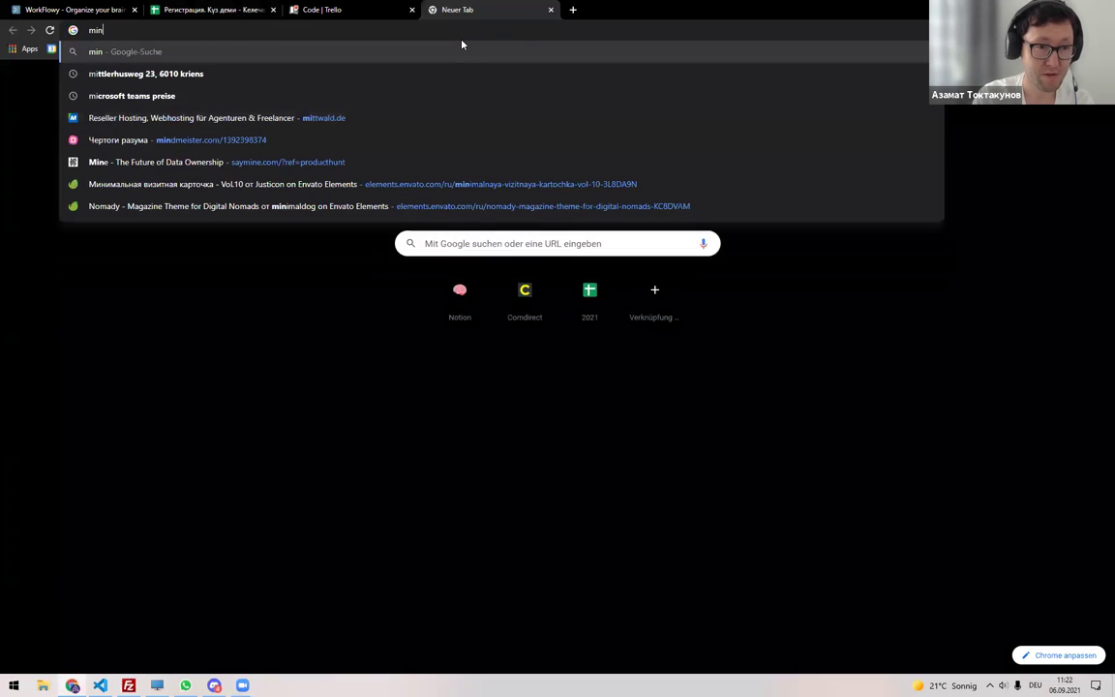
pyautogui.hotkey('ctrl', 'w')
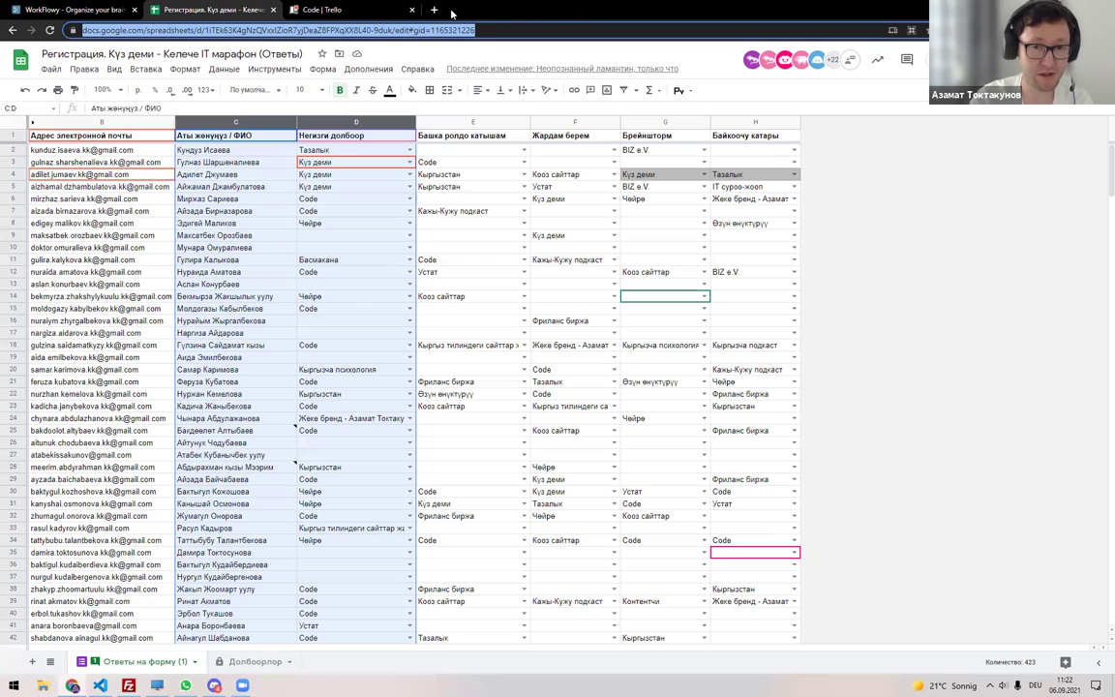
pyautogui.hotkey('ctrl', 't')
pyautogui.write('no')
pyautogui.press('Return')
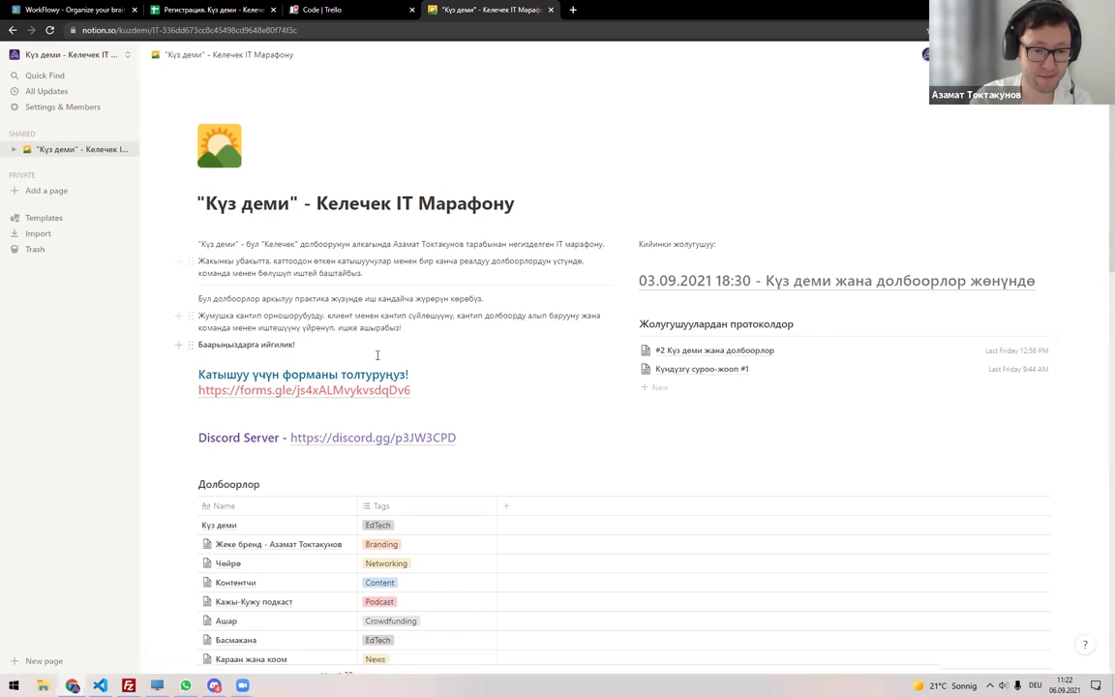
# Delete the 'Кийинки жолугушуу' note and its date heading from the marathon page.
pyautogui.scroll(-15, 382, 353)
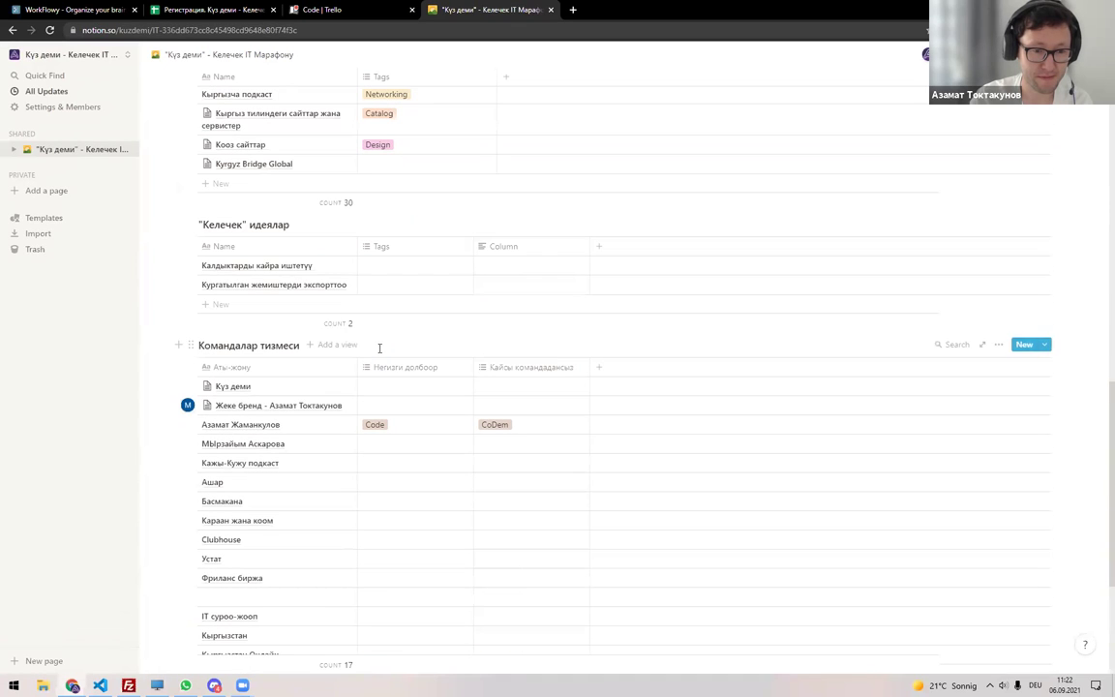
pyautogui.scroll(10, 383, 358)
pyautogui.scroll(4, 379, 351)
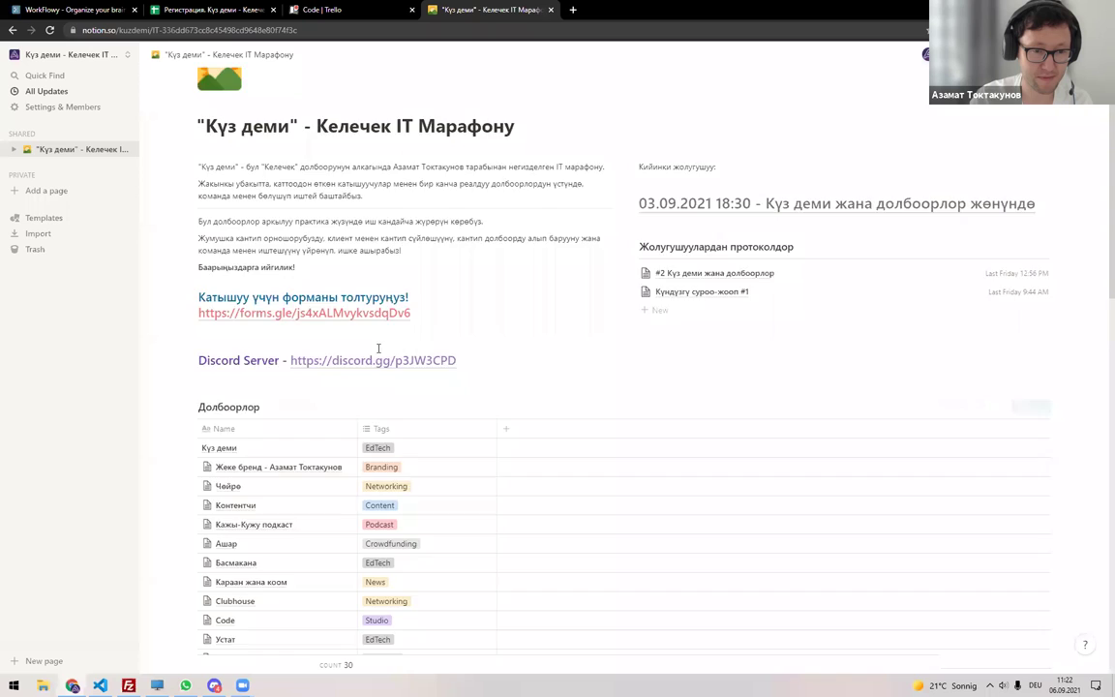
pyautogui.scroll(-3, 326, 283)
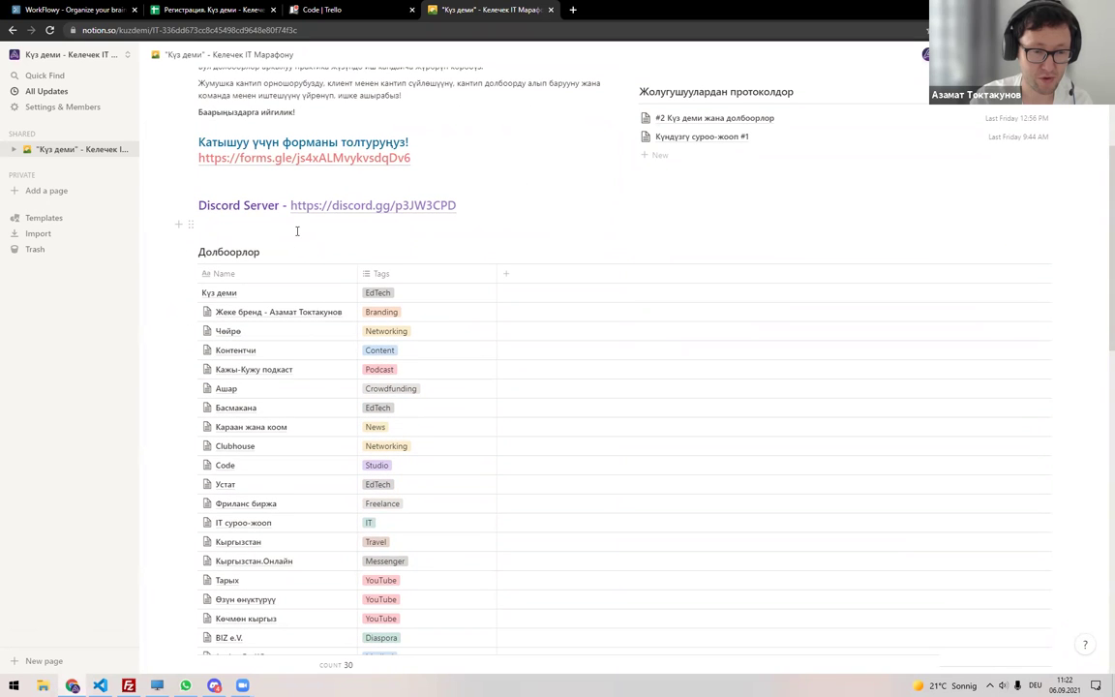
pyautogui.scroll(1, 292, 238)
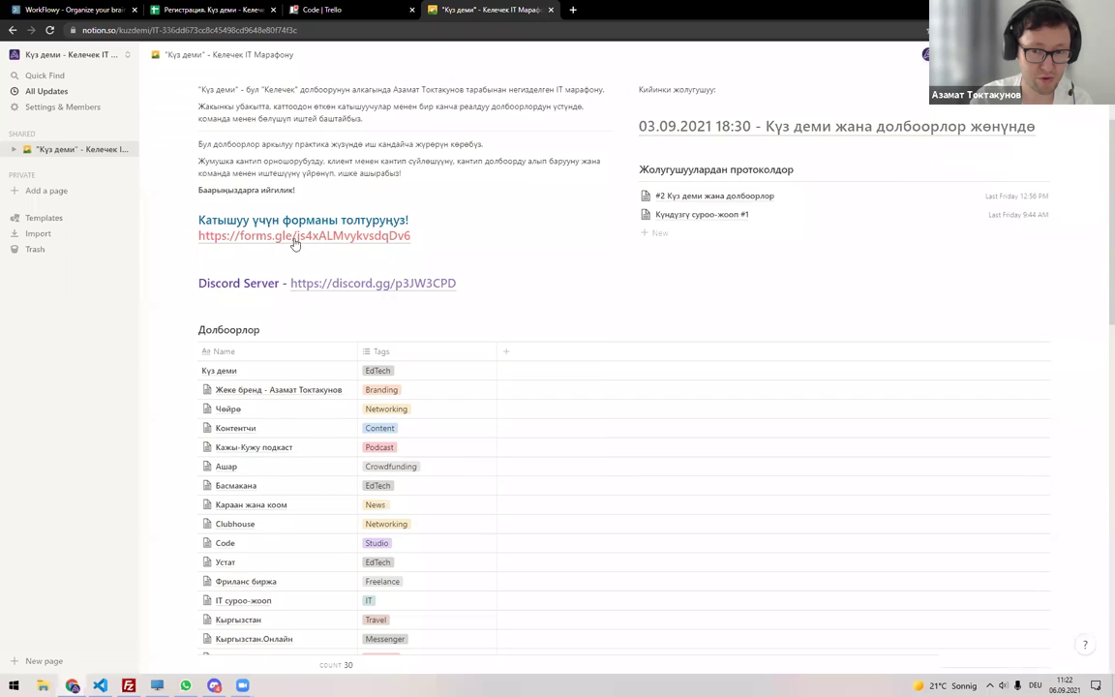
pyautogui.scroll(1, 375, 288)
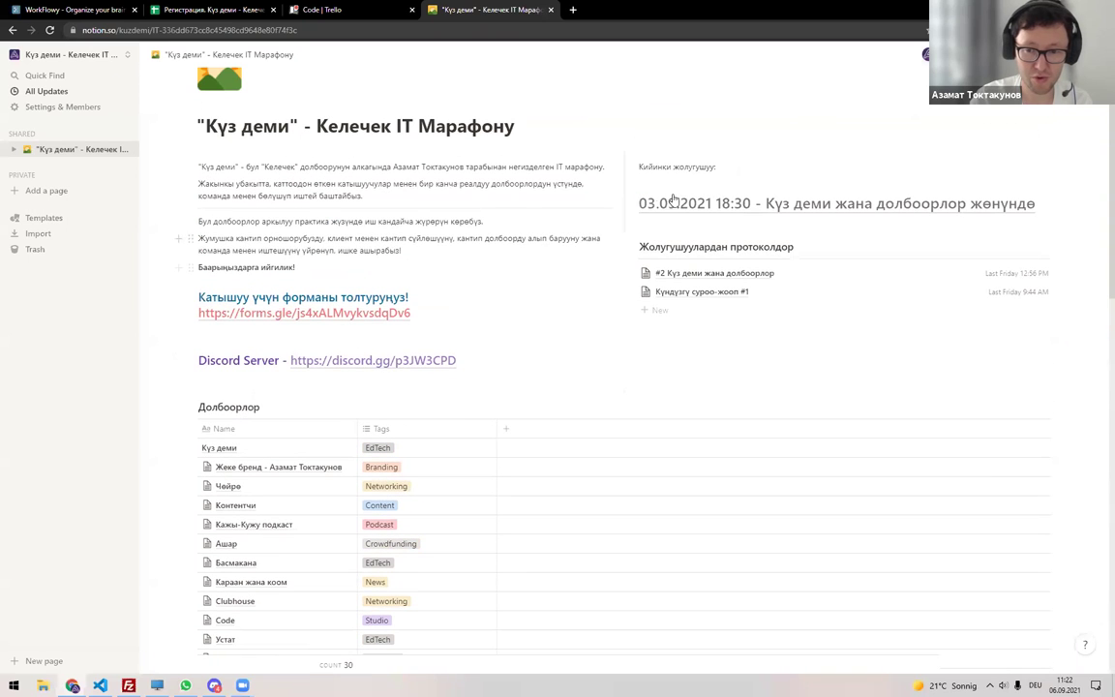
pyautogui.click(700, 175)
pyautogui.press('Escape')
pyautogui.hotkey('shift', 'Down')
pyautogui.press('BackSpace')
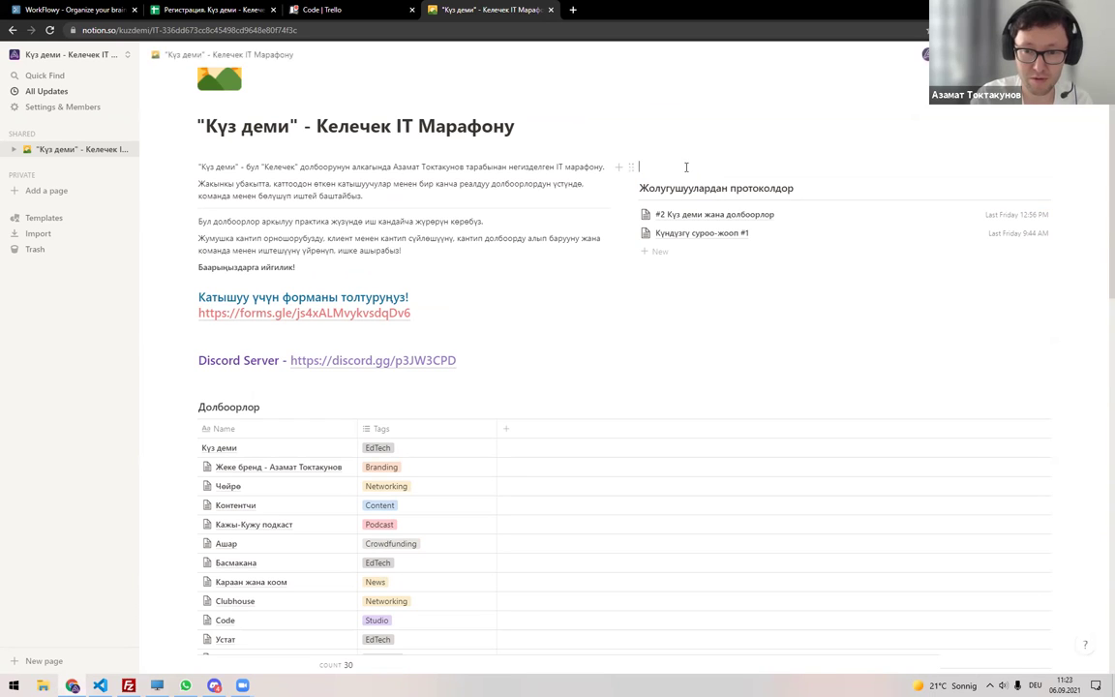
# Insert a new sub-page block above the protocols heading using the / menu.
pyautogui.click(686, 167)
pyautogui.hotkey('alt', 'shift')
pyautogui.write('Пр')
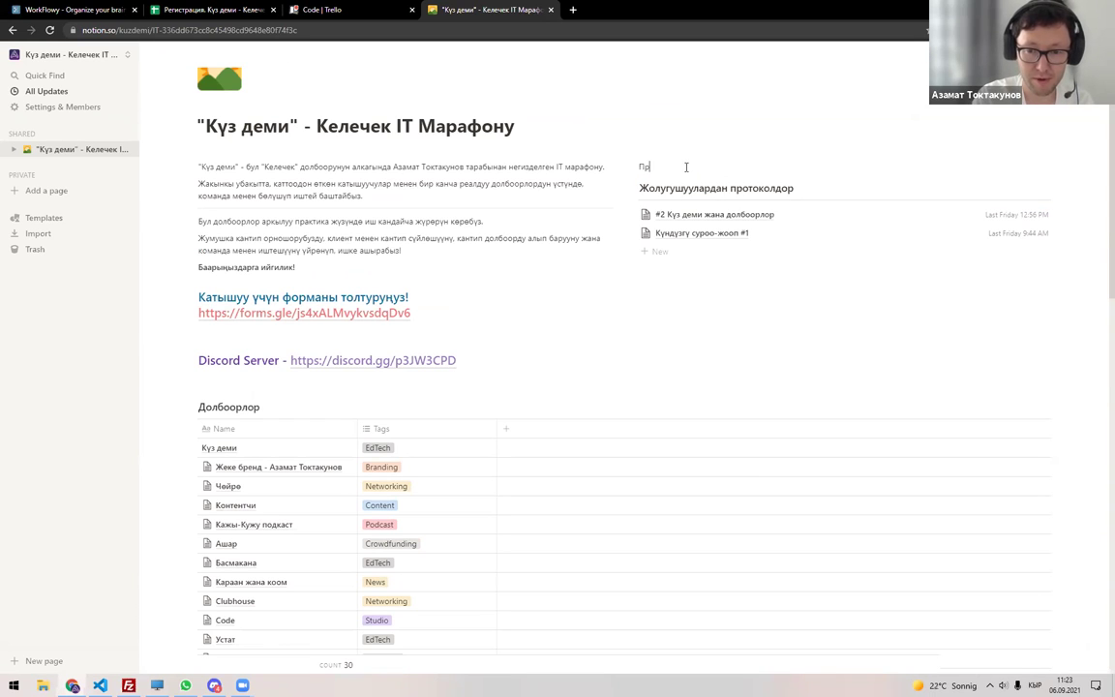
pyautogui.press('BackSpace')
pyautogui.press('BackSpace')
pyautogui.write('/')
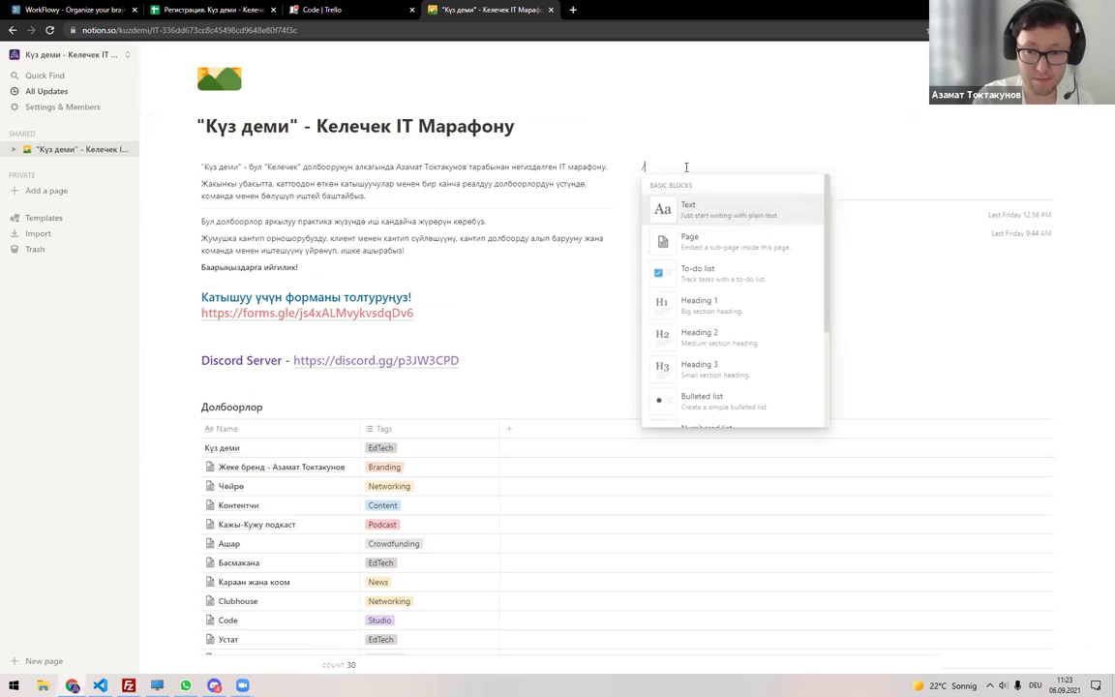
pyautogui.press('Down')
pyautogui.press('Return')
pyautogui.write('G')
pyautogui.press('BackSpace')
# Title the sub-page 'Процесс', switch it to full width, and choose the Empty template.
pyautogui.hotkey('alt', 'shift')
pyautogui.write('Ку')
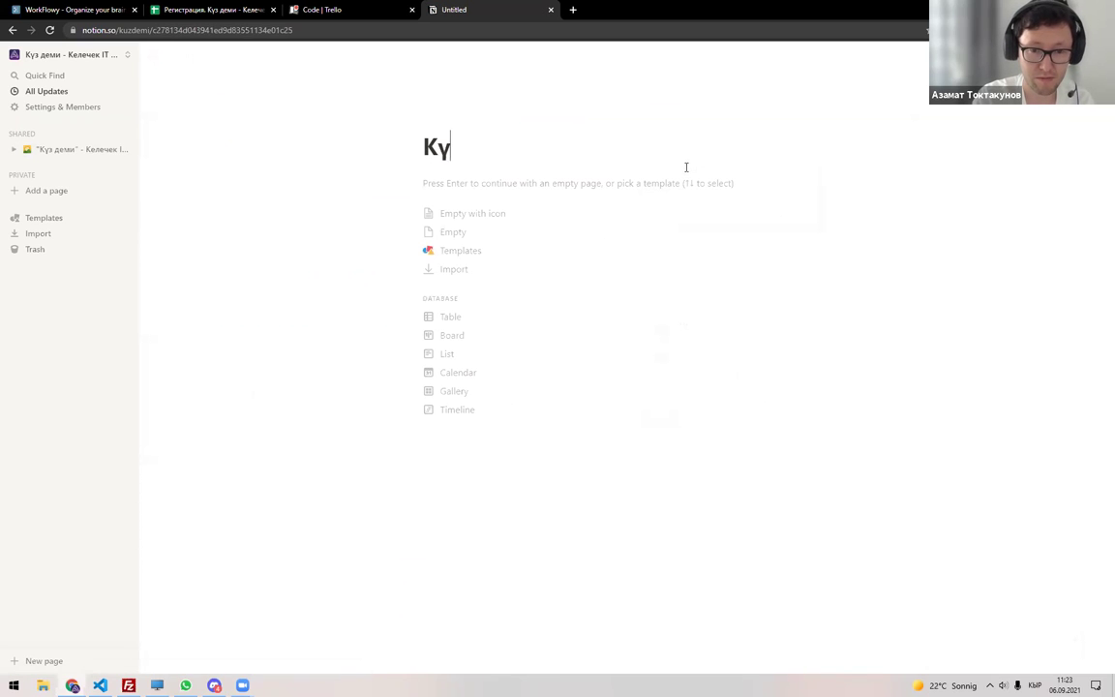
pyautogui.press('BackSpace')
pyautogui.press('BackSpace')
pyautogui.write('Процесс')
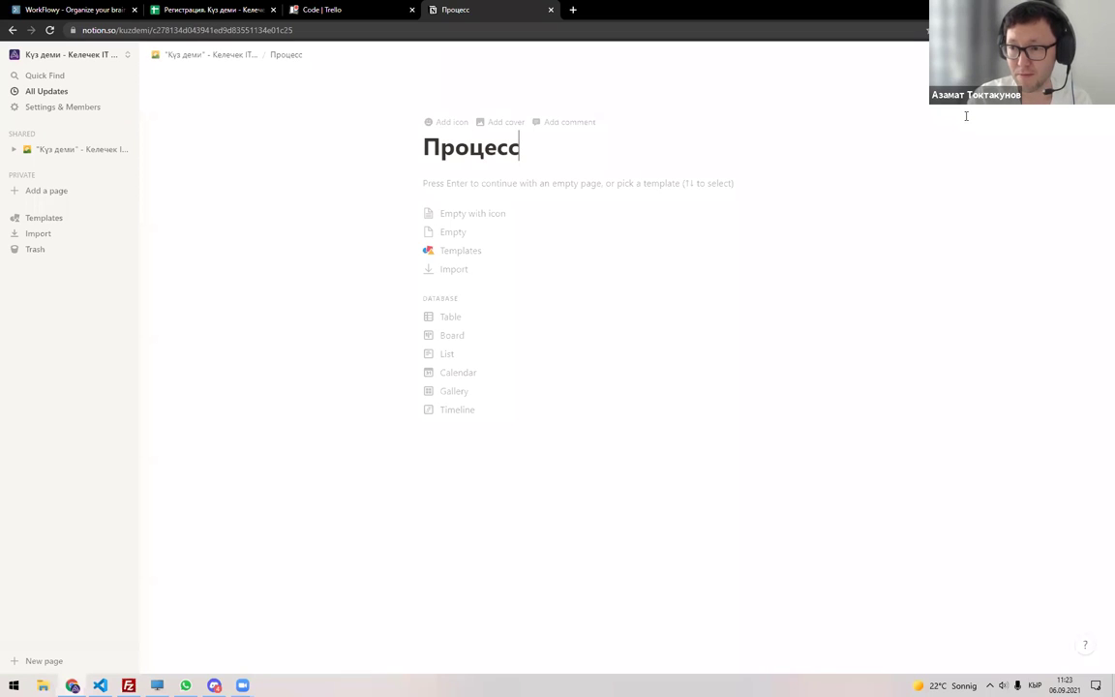
pyautogui.click(1091, 54)
pyautogui.click(1090, 153)
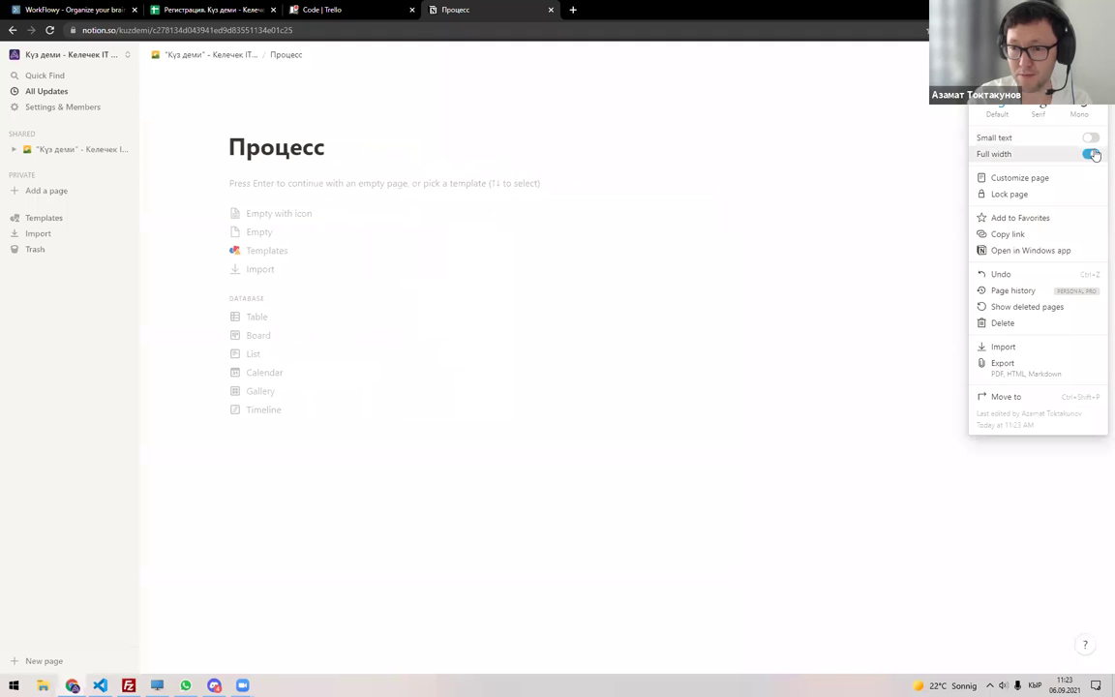
pyautogui.click(267, 205)
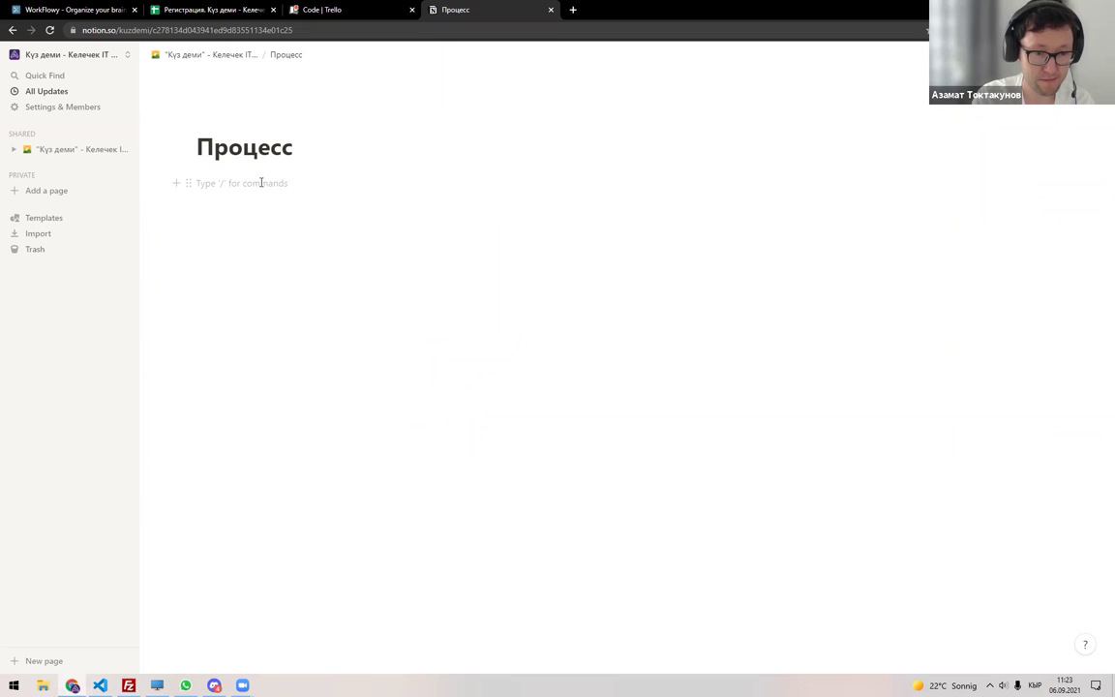
# Add a 'Катталуу' line and a 'Тизме' line carrying the spreadsheet link.
pyautogui.write('к')
pyautogui.press('BackSpace')
pyautogui.write('Катталуу -')
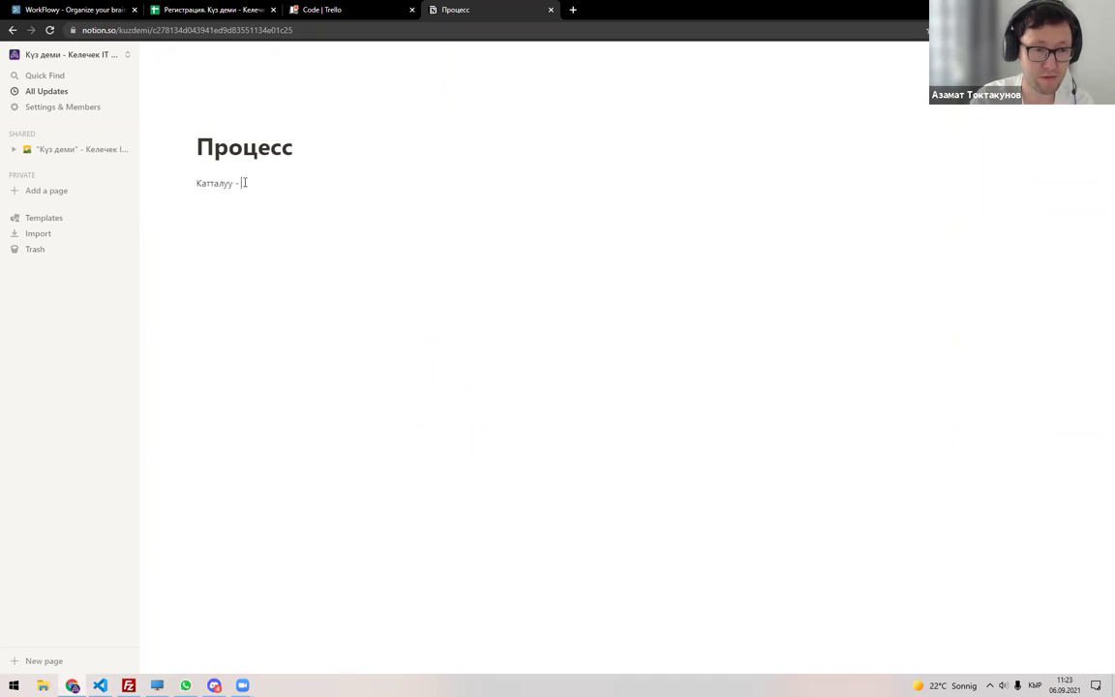
pyautogui.click(371, 169)
pyautogui.press('Return')
pyautogui.write('Тизме -')
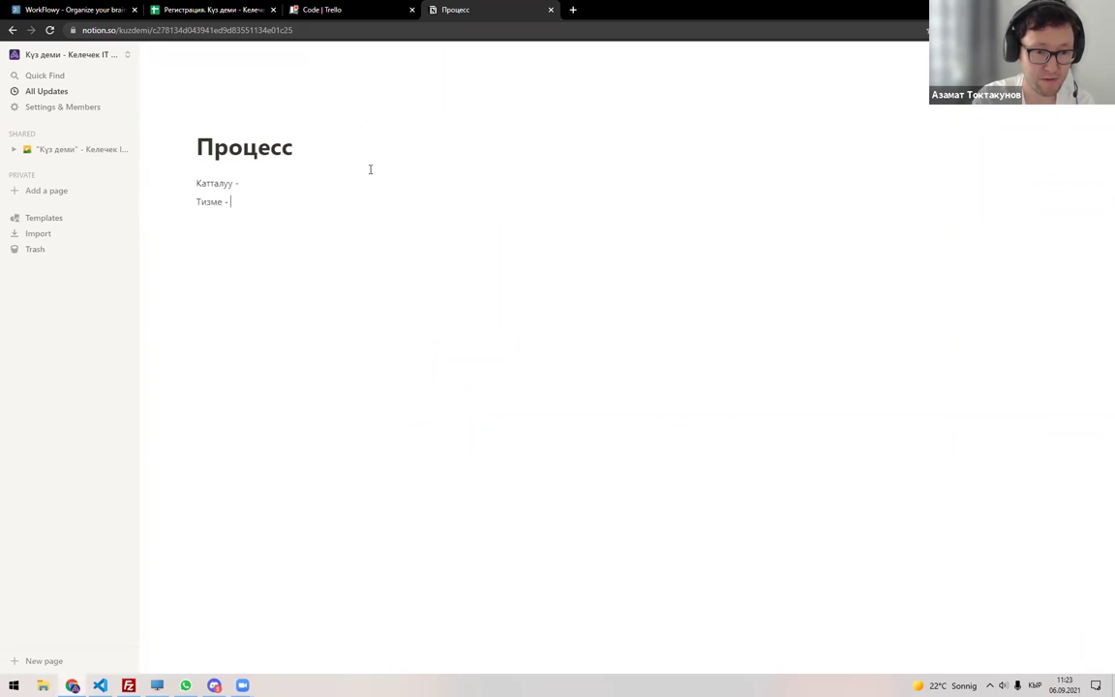
pyautogui.hotkey('ctrl', 'v')
pyautogui.press('Return')
pyautogui.press('Return')
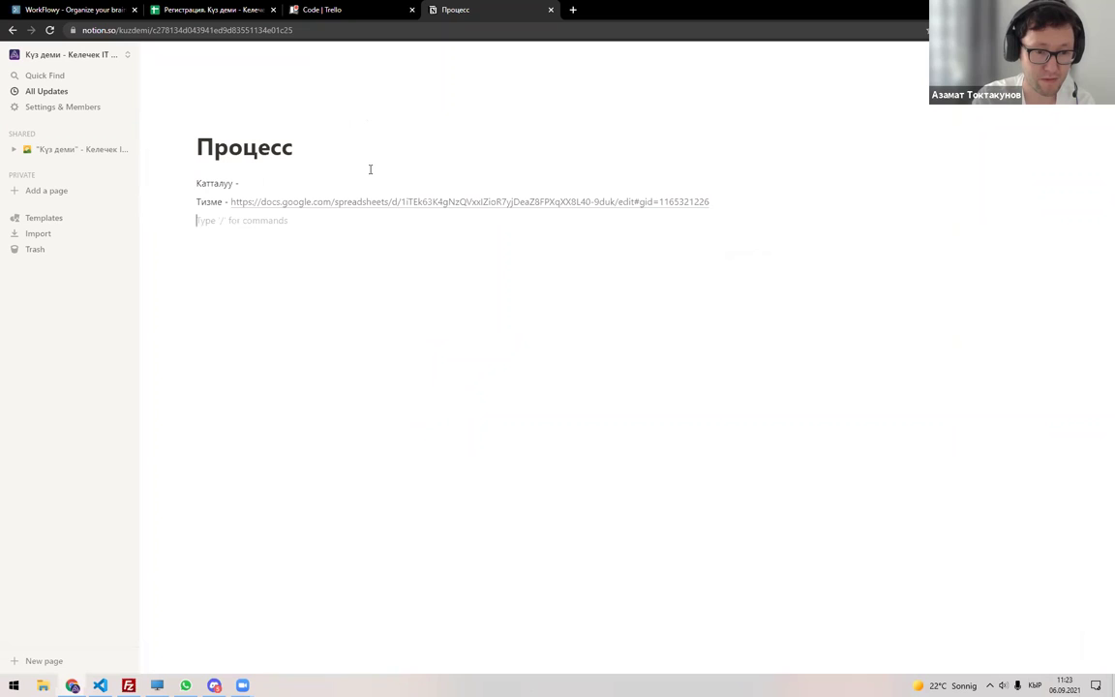
# Add 'Команда / Долбоорлор' linked to the Долбоорлор sheet URL, then start a Discord line.
pyautogui.write('Команда')
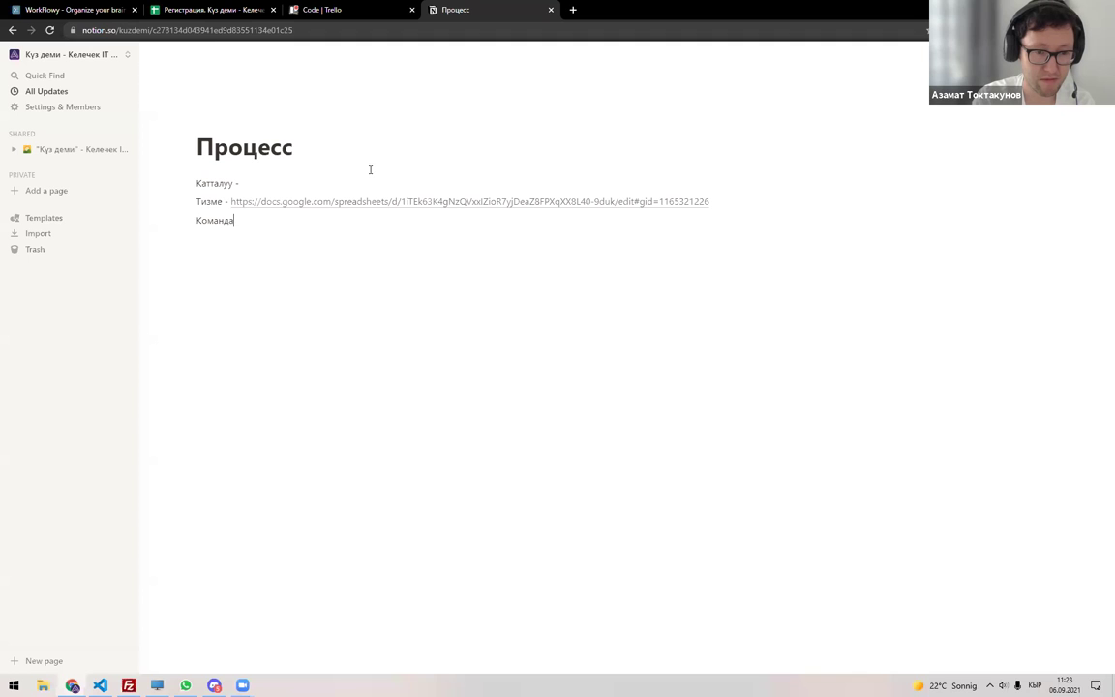
pyautogui.write('/ Долбоор')
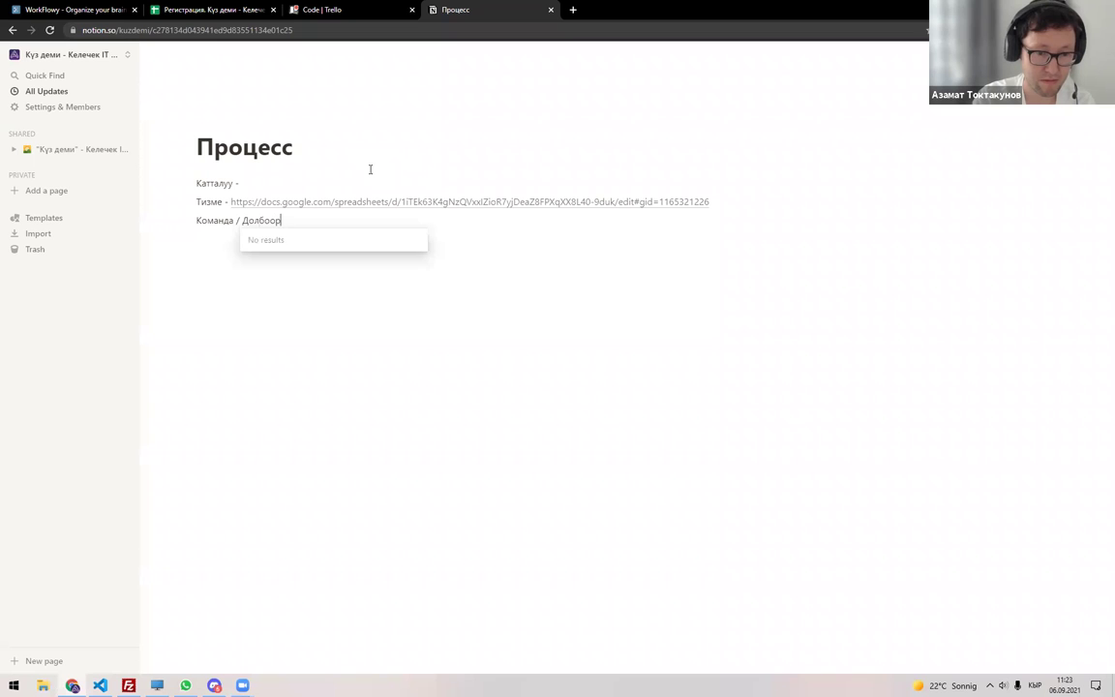
pyautogui.write('лор')
pyautogui.hotkey('ctrl', '2')
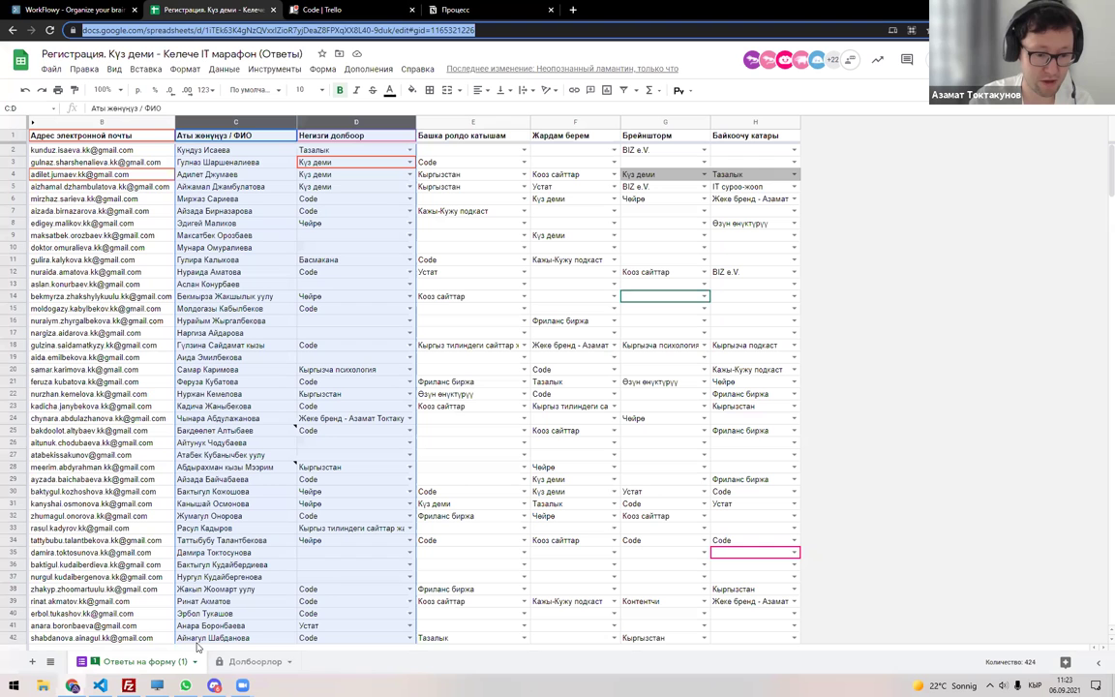
pyautogui.hotkey('ctrl', 'shift', 'pagedown')
pyautogui.click(222, 30)
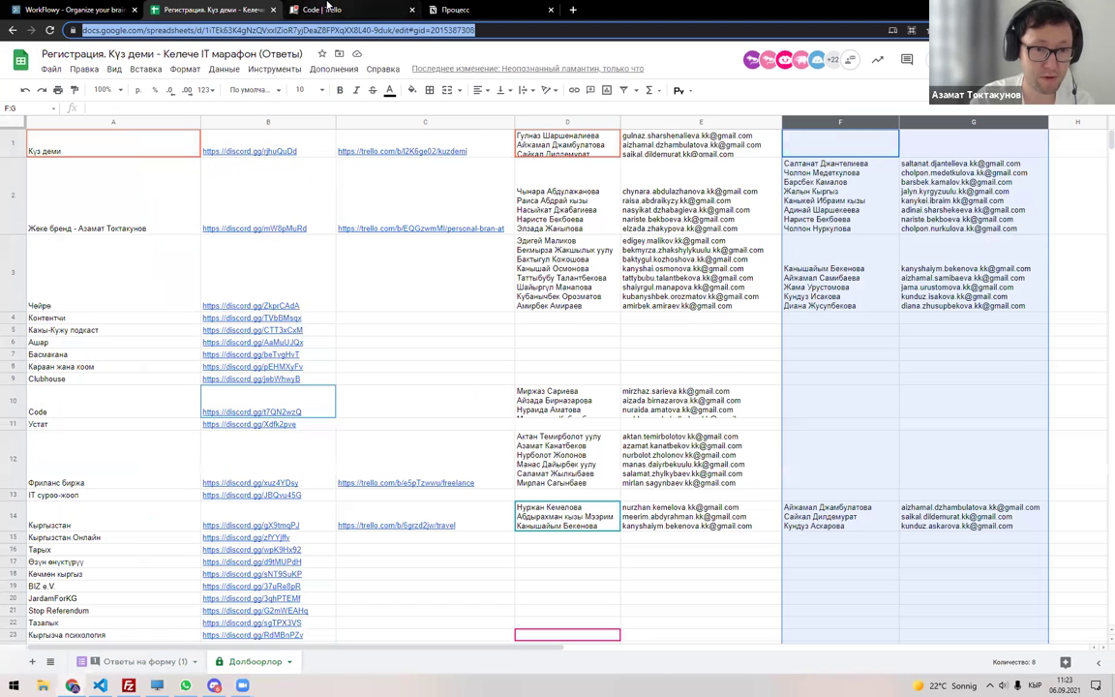
pyautogui.click(476, 9)
pyautogui.hotkey('ctrl', 'v')
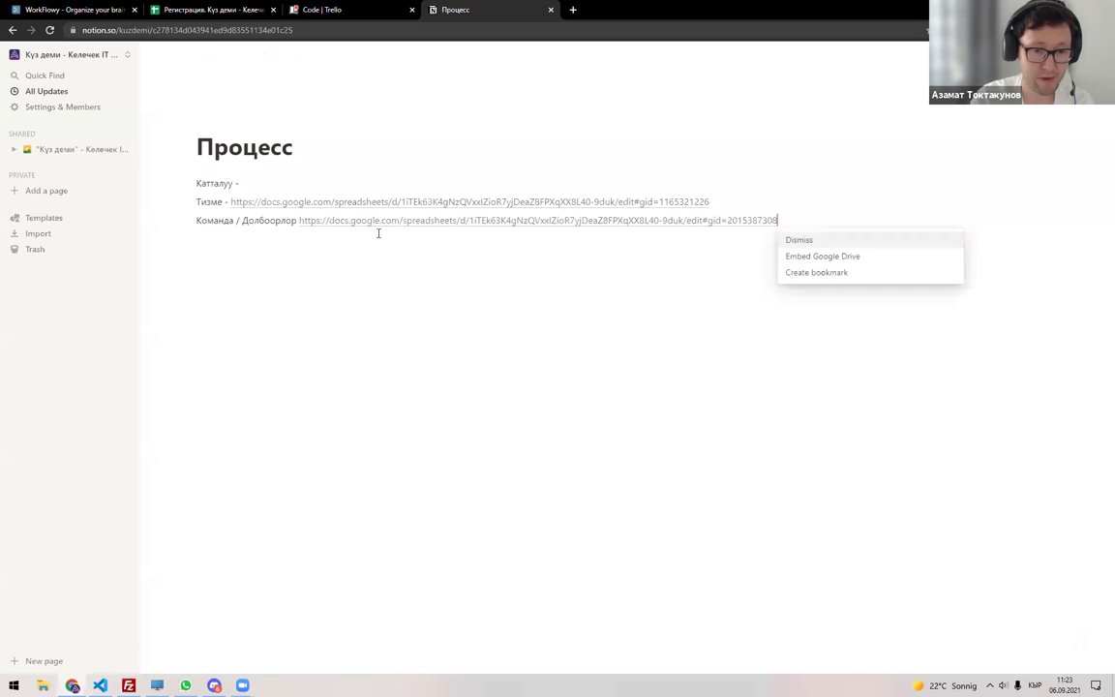
pyautogui.press('Return')
pyautogui.press('Return')
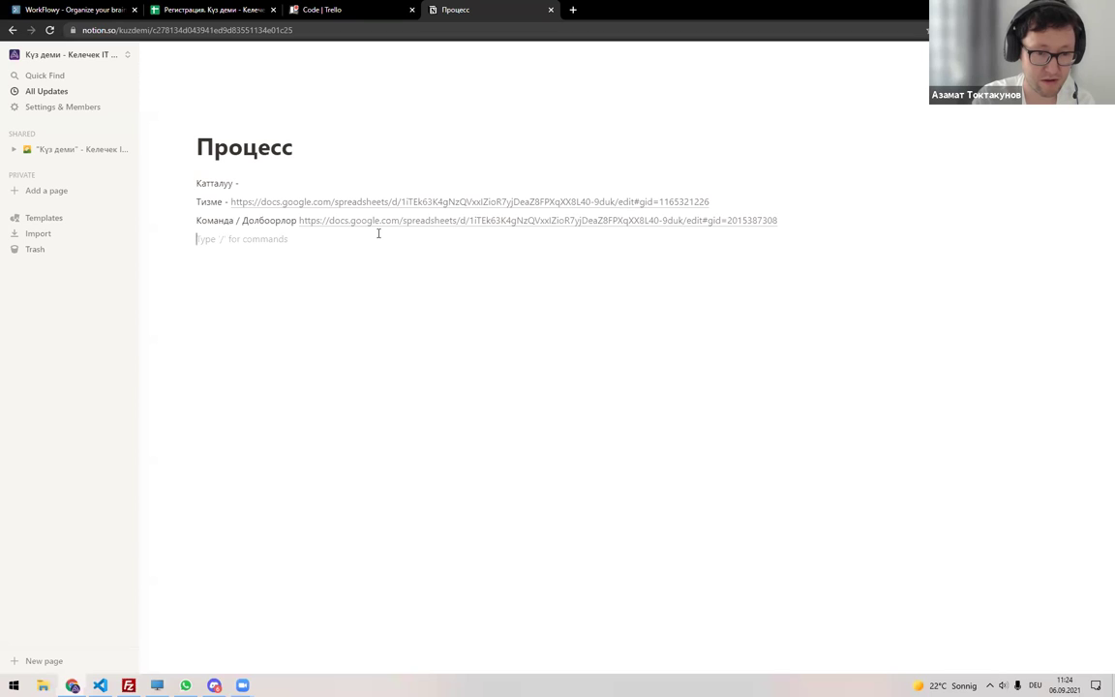
pyautogui.write('Discord')
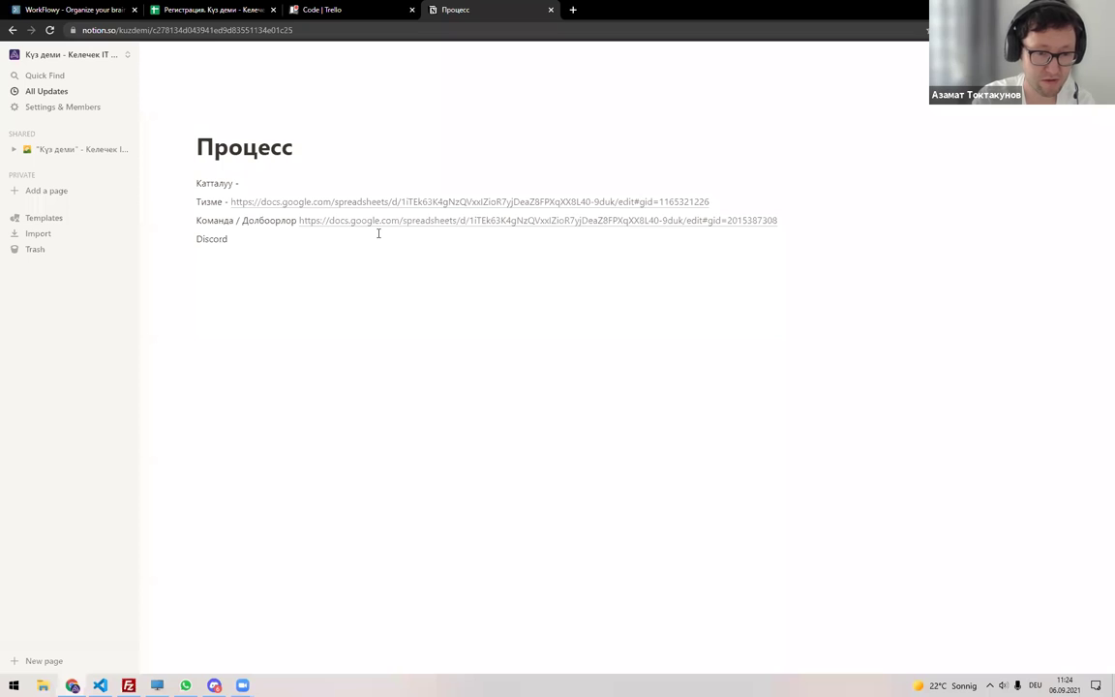
pyautogui.click(213, 10)
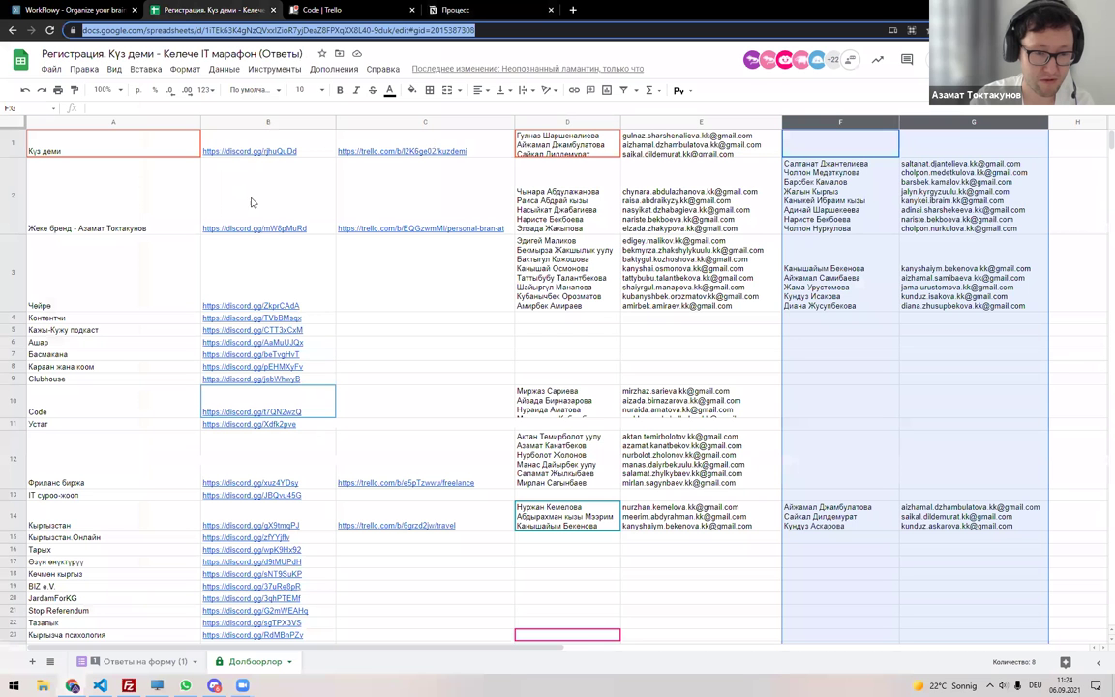
# Append ' - ' and the Долбоорлор sheet URL to the Discord line.
pyautogui.click(242, 145)
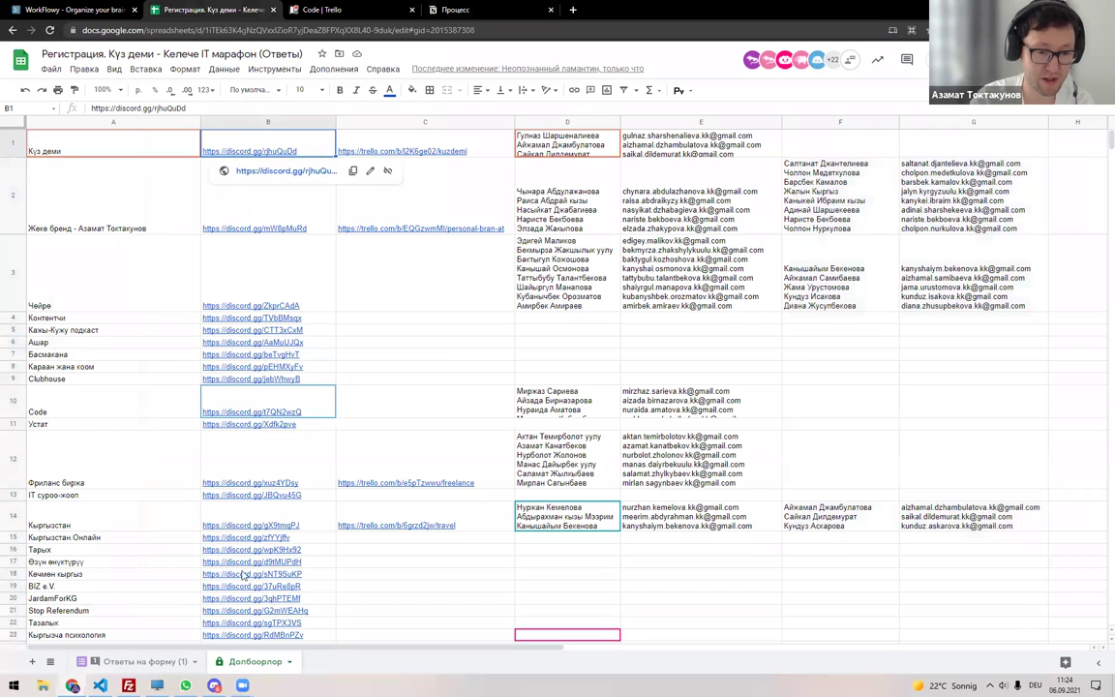
pyautogui.scroll(-2, 212, 591)
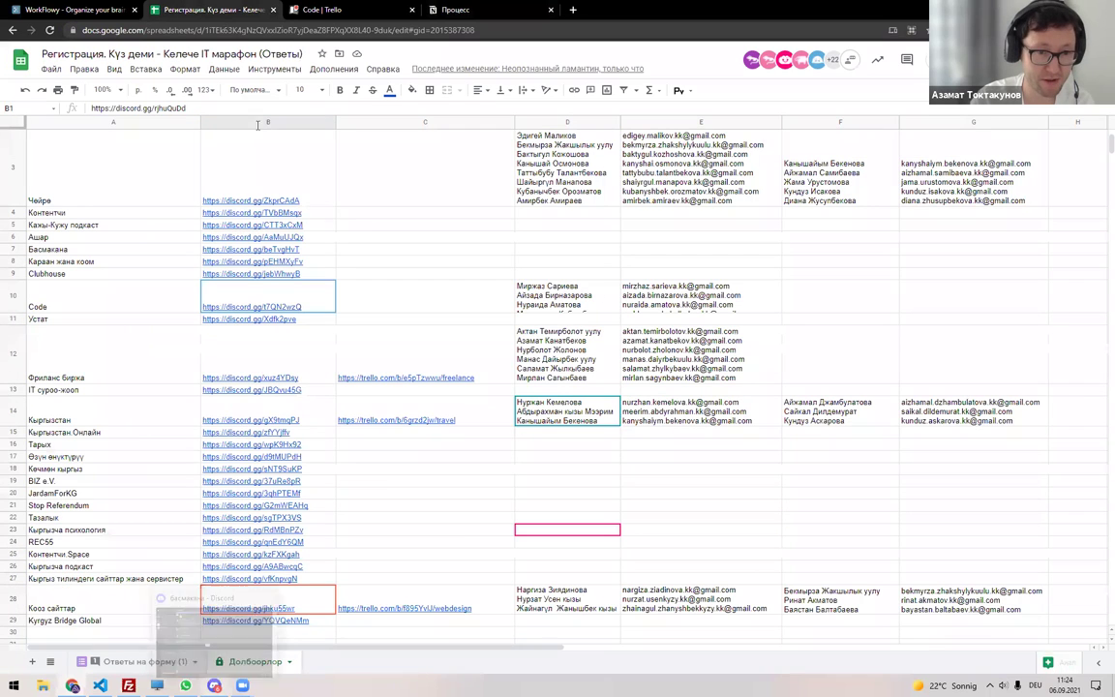
pyautogui.click(314, 30)
pyautogui.hotkey('ctrl', 'c')
pyautogui.click(441, 9)
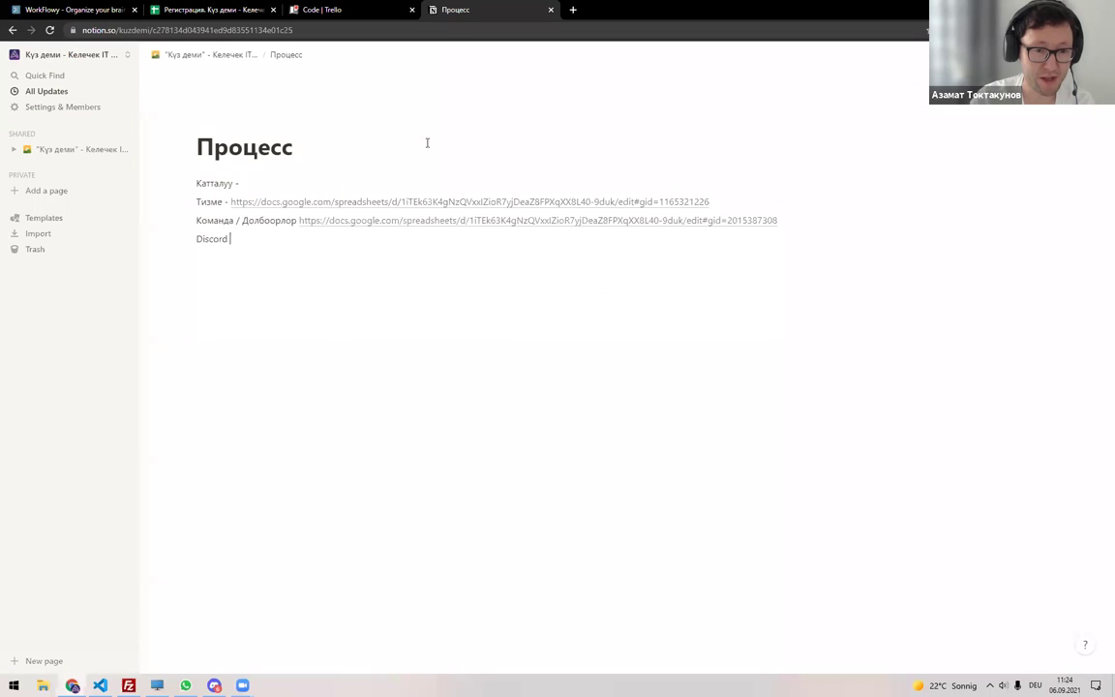
pyautogui.write('-')
pyautogui.hotkey('ctrl', 'v')
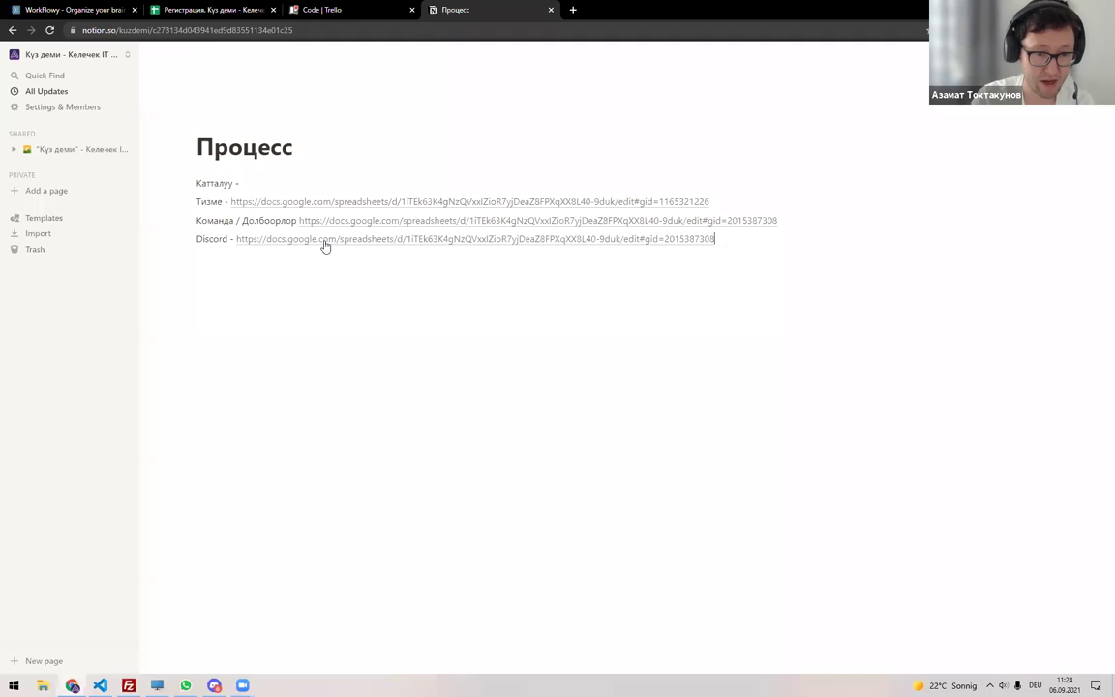
pyautogui.press('Return')
pyautogui.press('Return')
# Add a 'Trello' line and remove the empty line beneath it.
pyautogui.write('Trello')
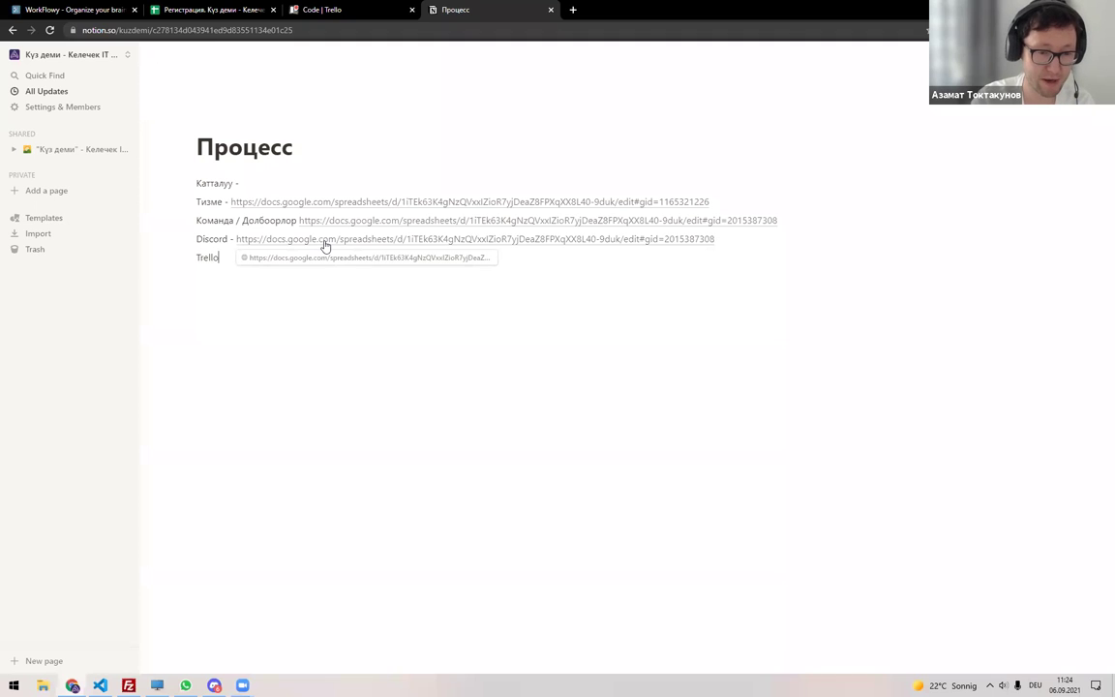
pyautogui.press('Escape')
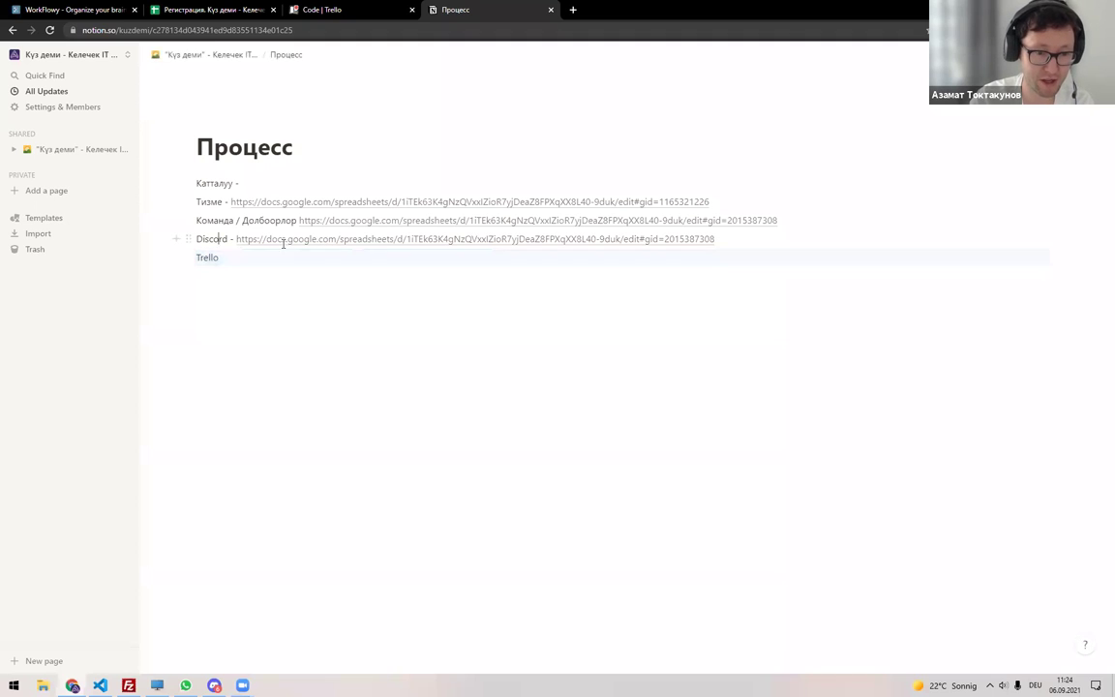
pyautogui.click(326, 263)
pyautogui.press('BackSpace')
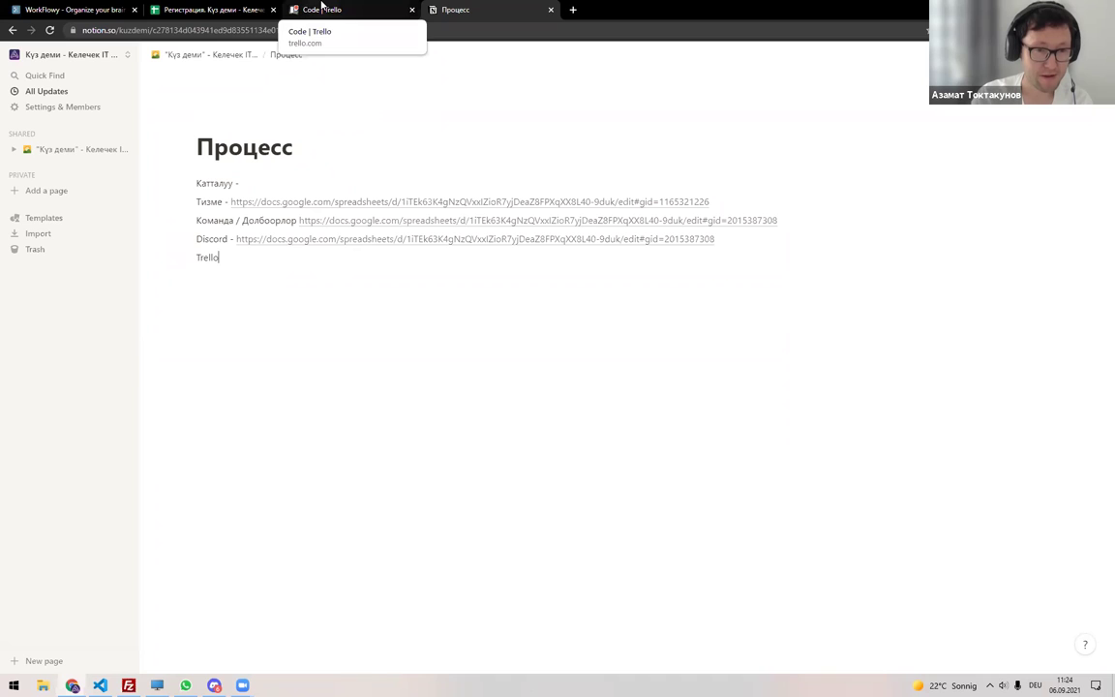
# Copy the Чейре team's member email addresses from the Долбоорлор sheet.
pyautogui.hotkey('ctrl', '2')
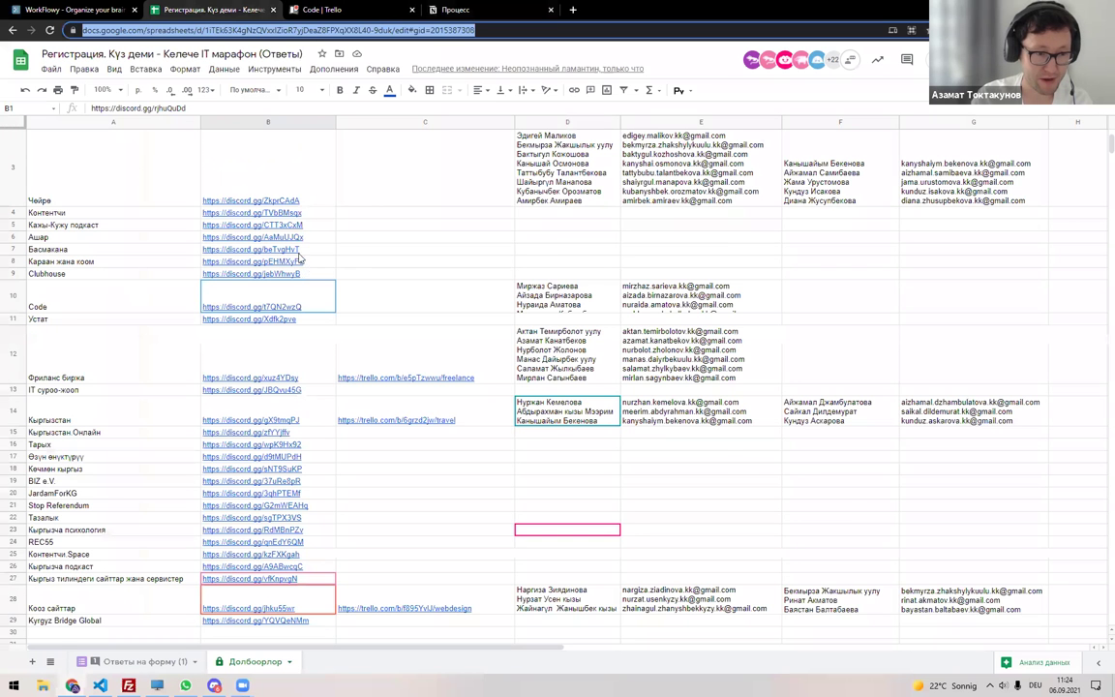
pyautogui.scroll(3, 300, 257)
pyautogui.click(479, 277)
pyautogui.click(566, 305)
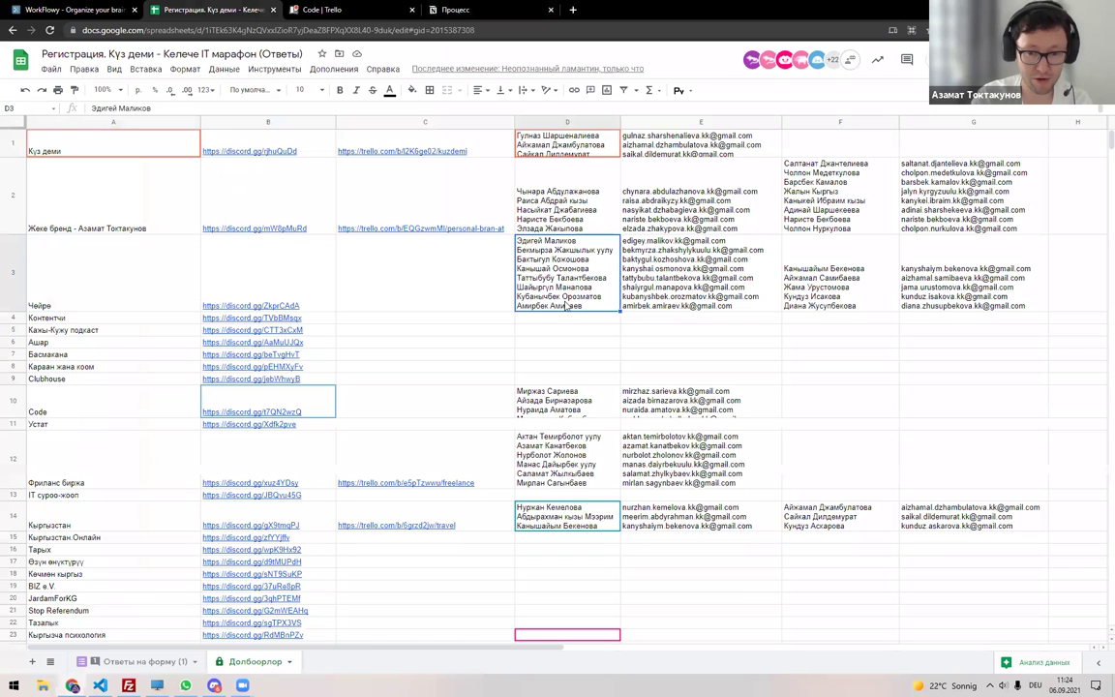
pyautogui.click(709, 278)
pyautogui.hotkey('ctrl', 'c')
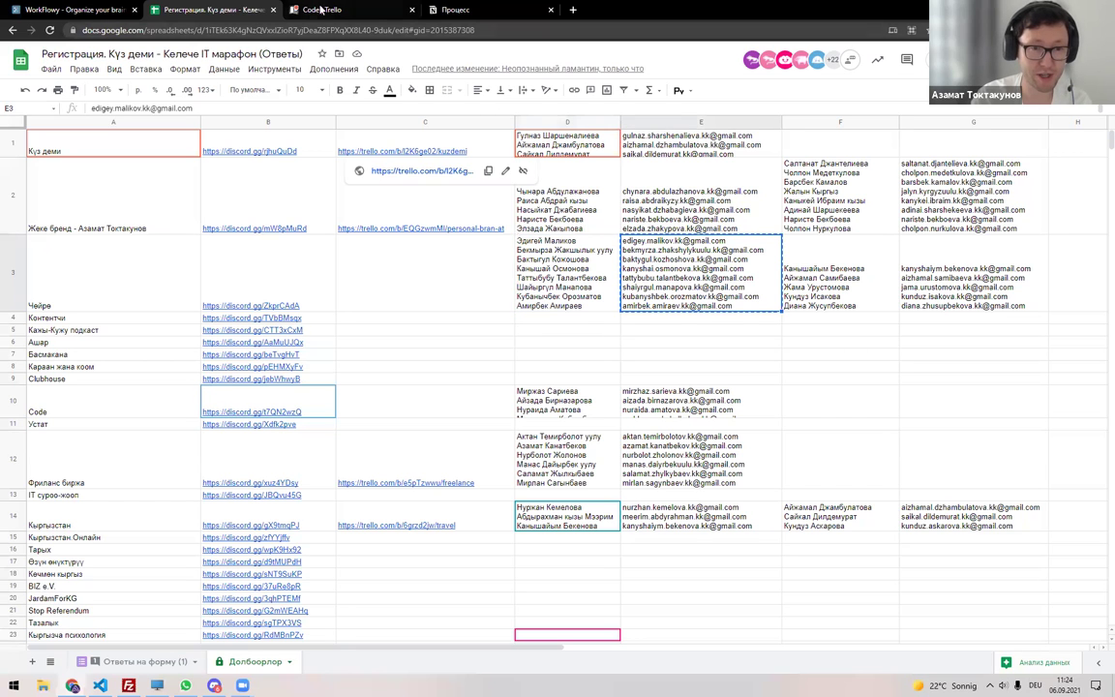
pyautogui.click(329, 10)
pyautogui.click(73, 53)
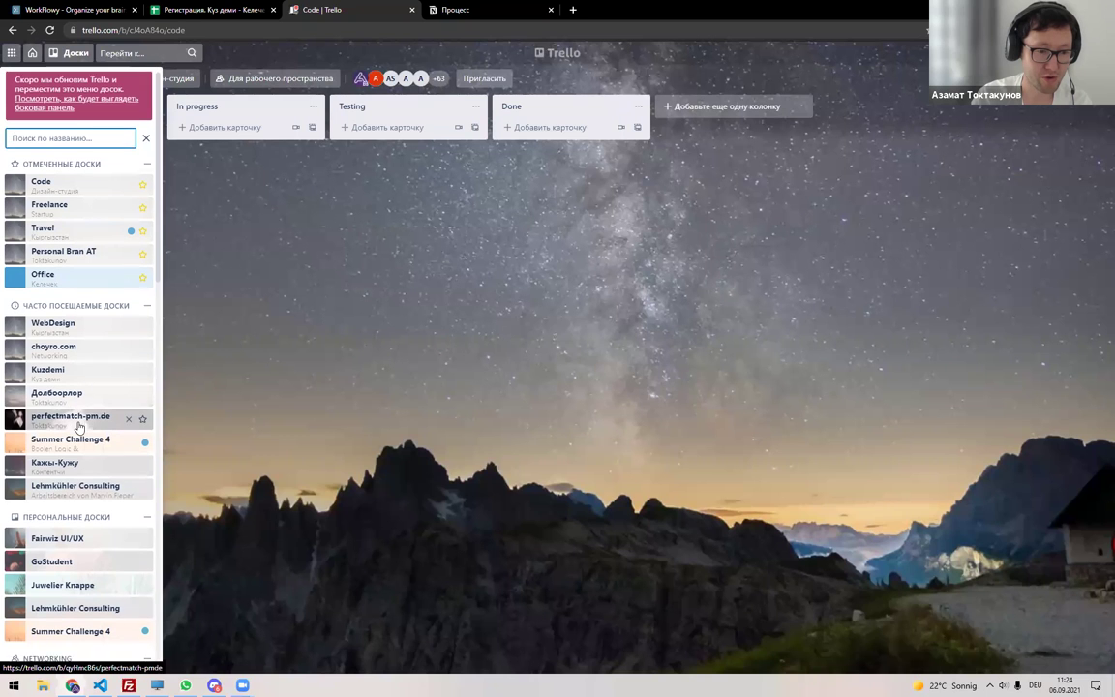
# Open the choyro.com board from the Trello boards overview.
pyautogui.scroll(-1, 81, 397)
pyautogui.scroll(-2, 84, 273)
pyautogui.scroll(4, 82, 279)
pyautogui.click(75, 53)
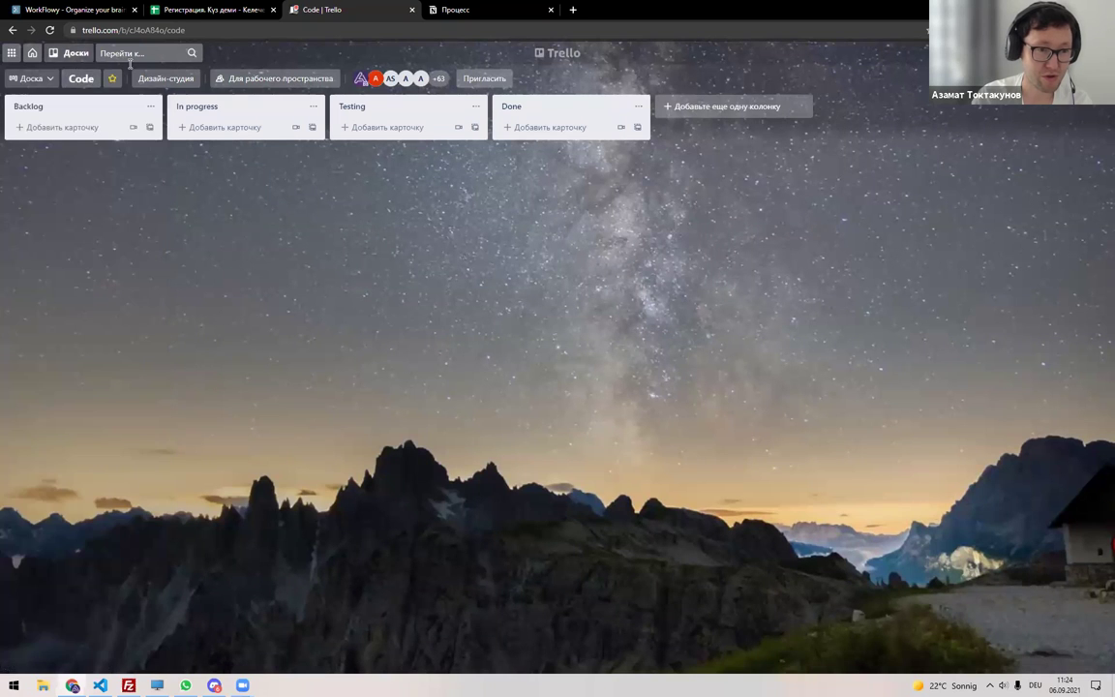
pyautogui.click(552, 54)
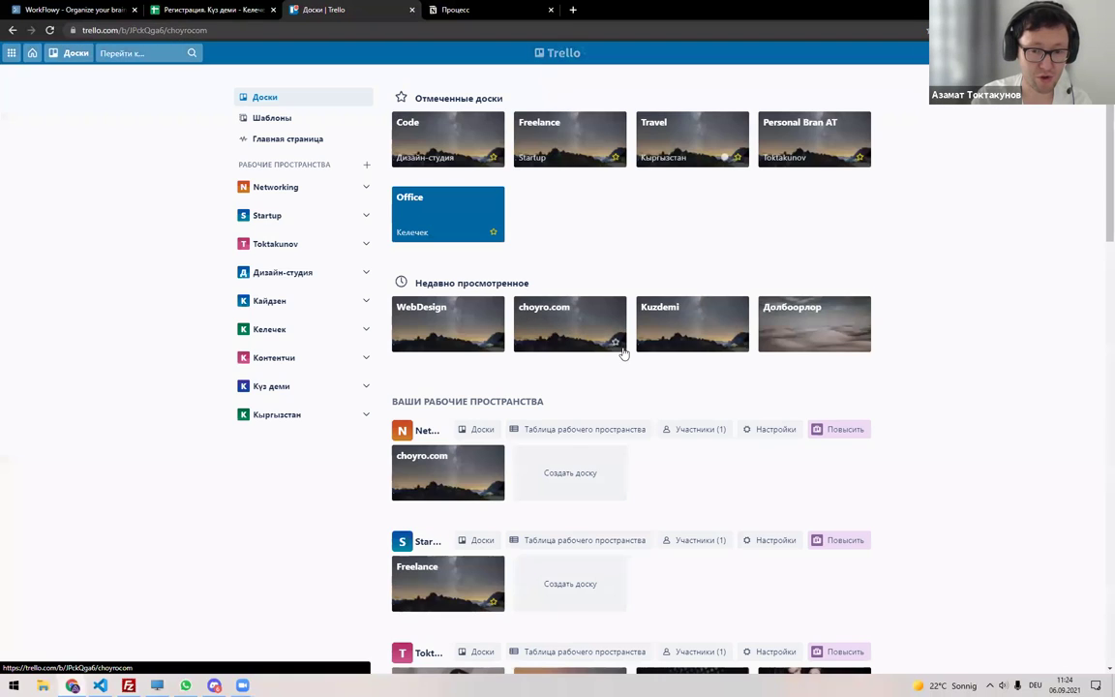
pyautogui.click(556, 319)
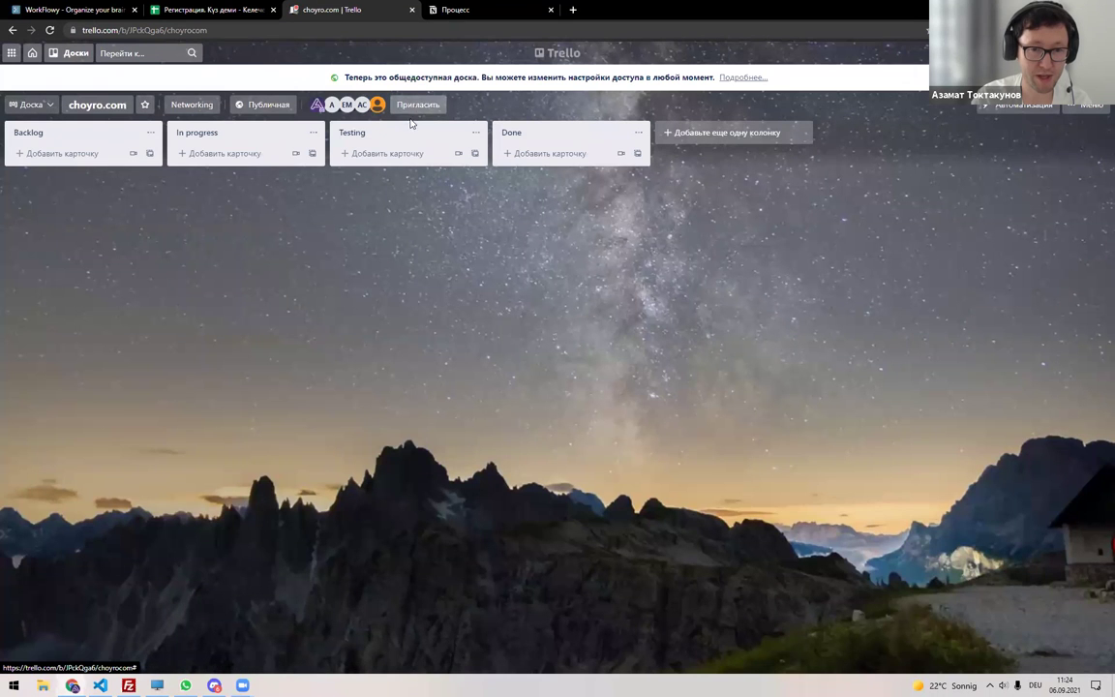
# Invite the Чейре team's copied emails to choyro.com, check its visibility and select its URL.
pyautogui.click(393, 108)
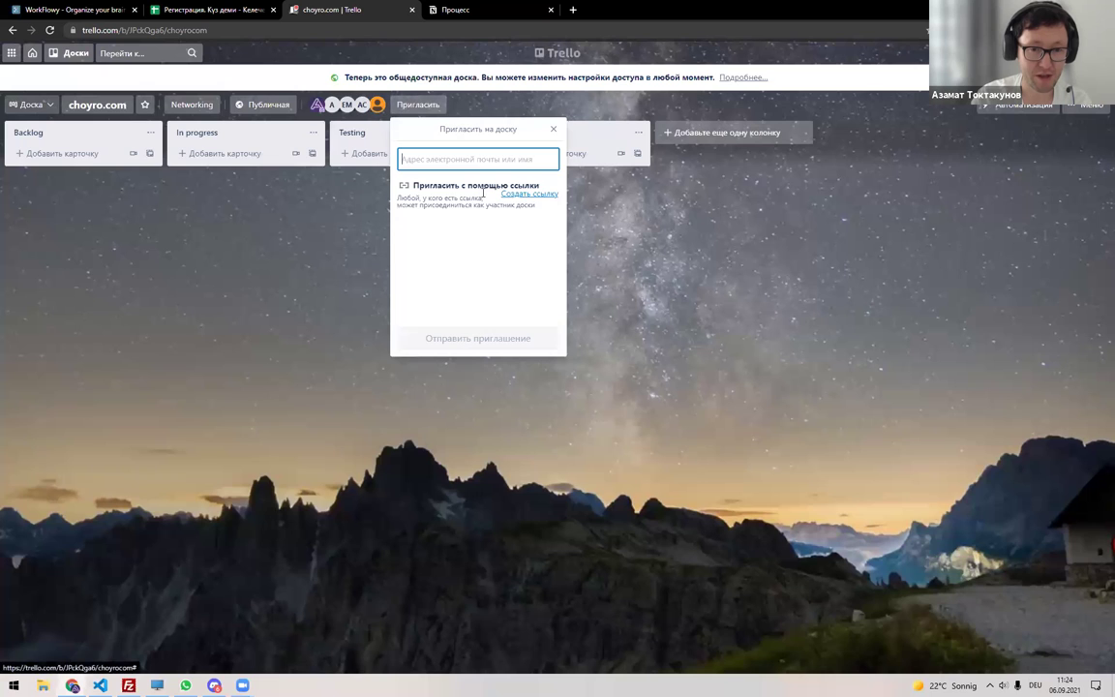
pyautogui.hotkey('ctrl', 'v')
pyautogui.click(492, 338)
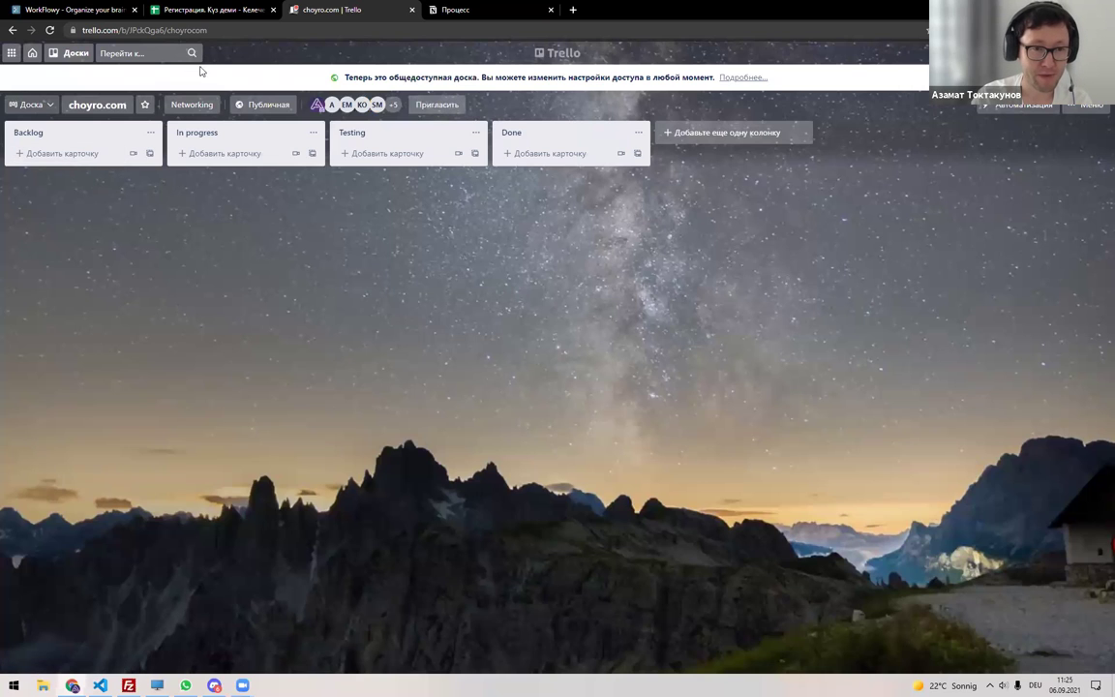
pyautogui.click(267, 107)
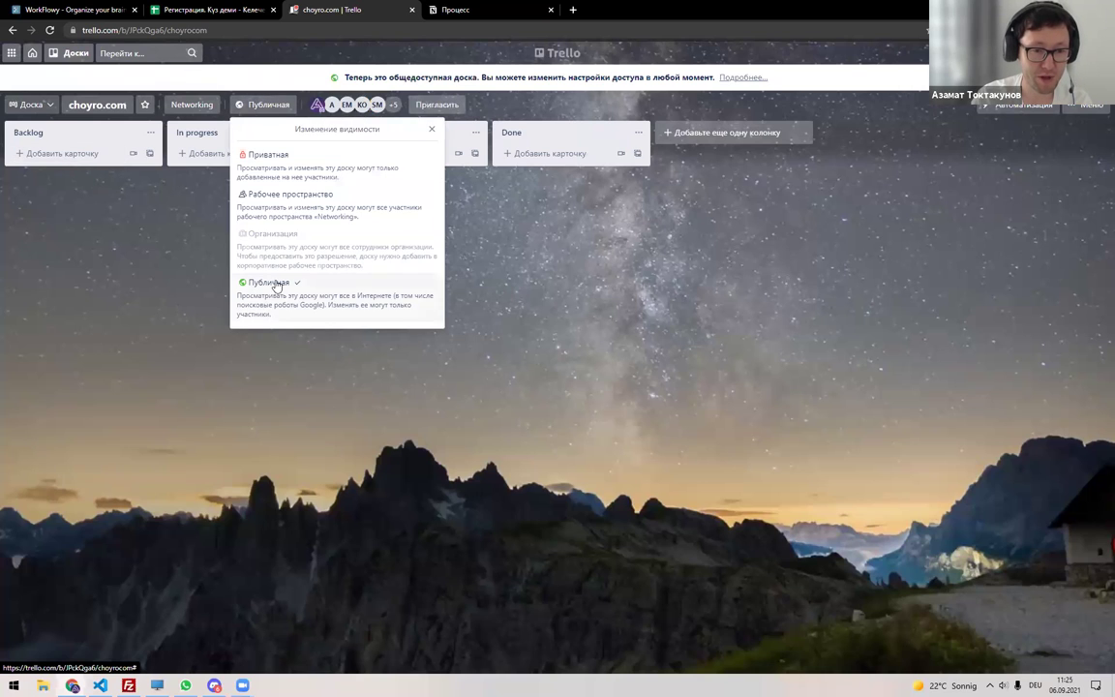
pyautogui.click(197, 30)
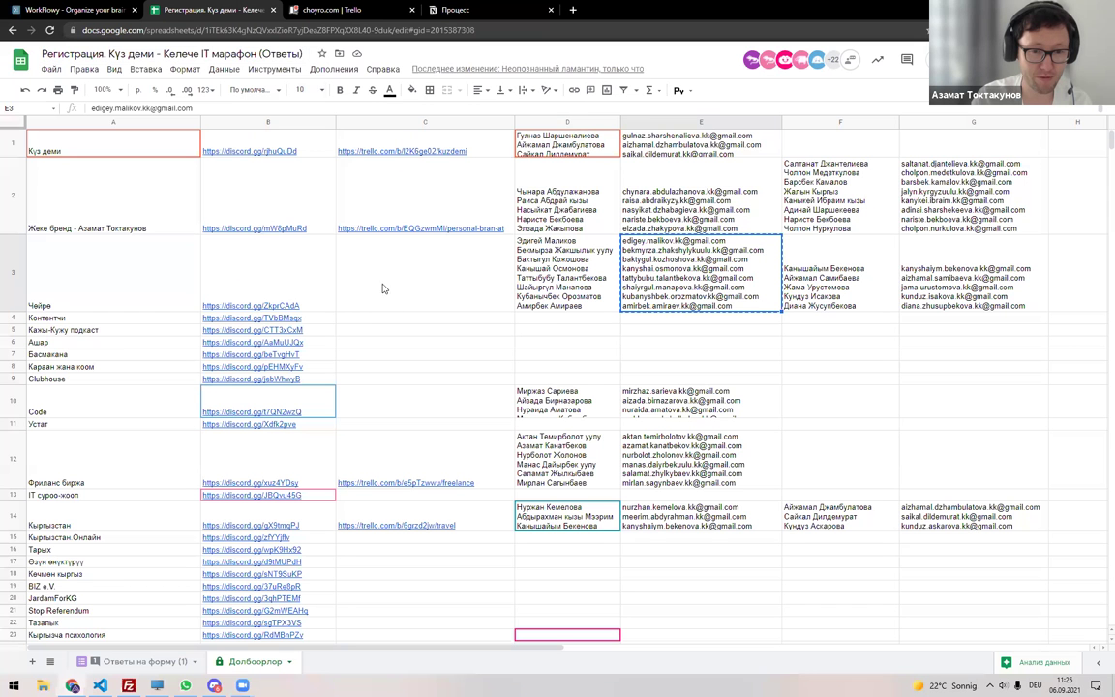
# Paste the choyro.com board link into cell C3 of the Чейре row.
pyautogui.click(382, 285)
pyautogui.hotkey('ctrl', 'v')
pyautogui.click(423, 376)
pyautogui.click(432, 299)
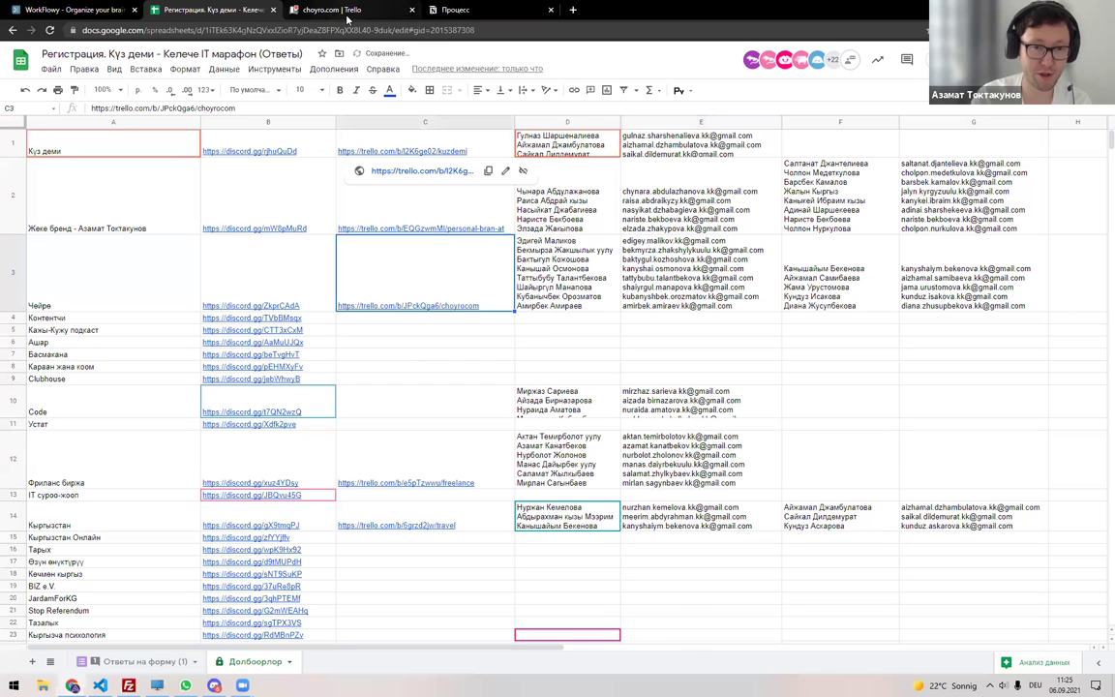
# Close the board's visibility options, review the Күз деми emails, and show the 'Ответы на форму (1)' sheet.
pyautogui.click(334, 10)
pyautogui.click(176, 274)
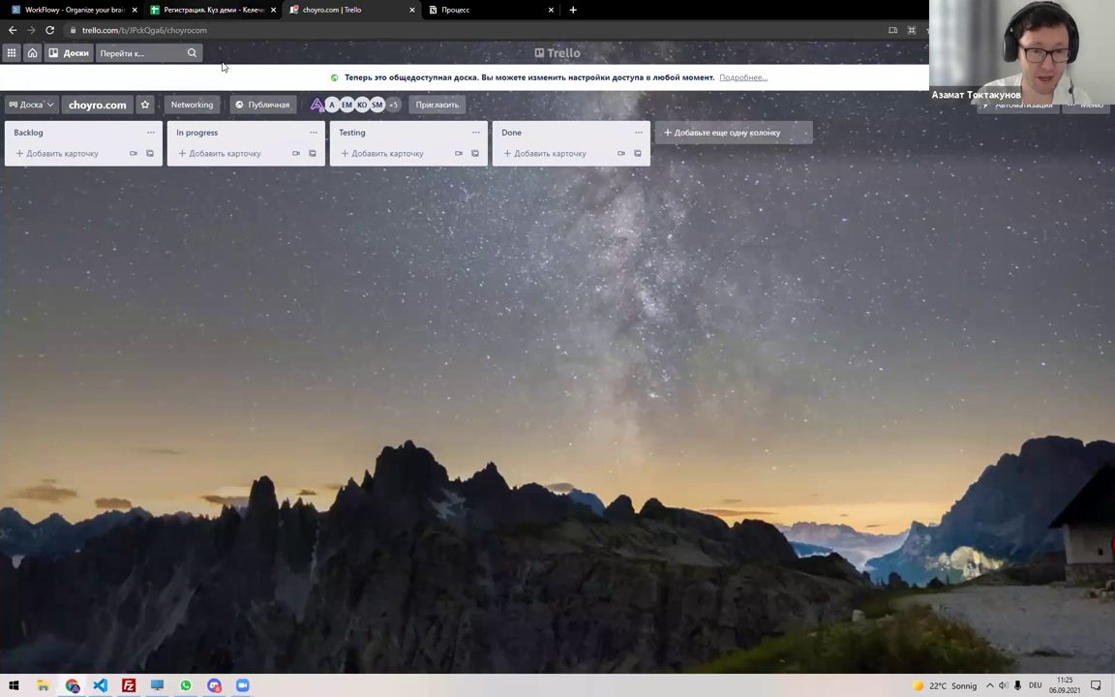
pyautogui.hotkey('ctrl', 'shift', 'Tab')
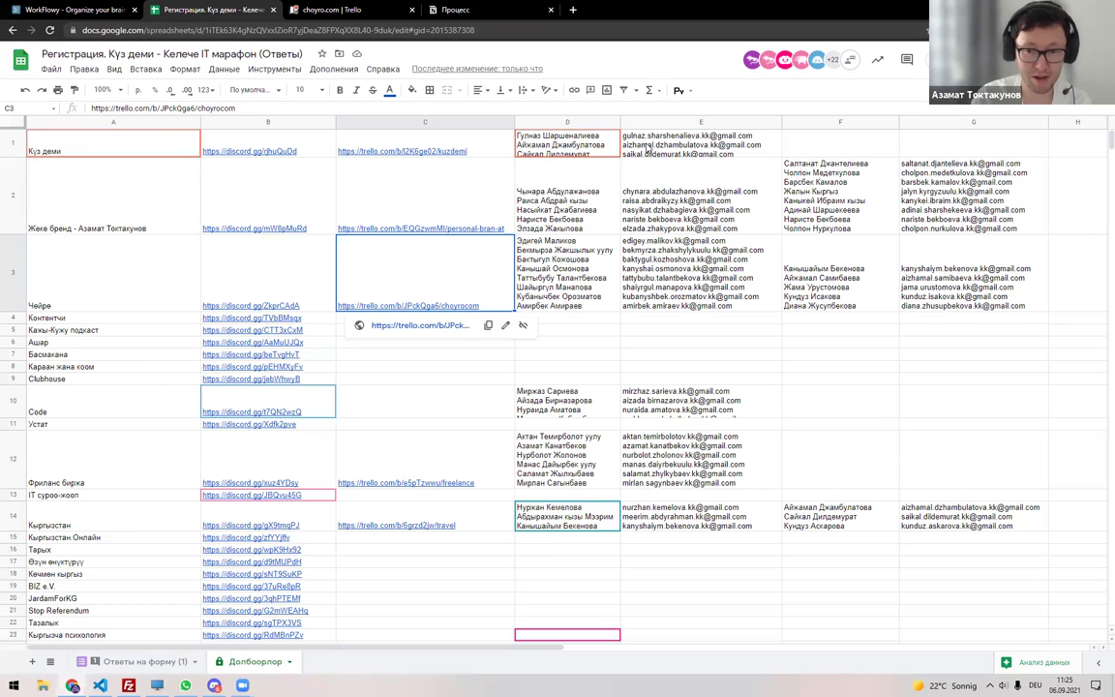
pyautogui.click(647, 147)
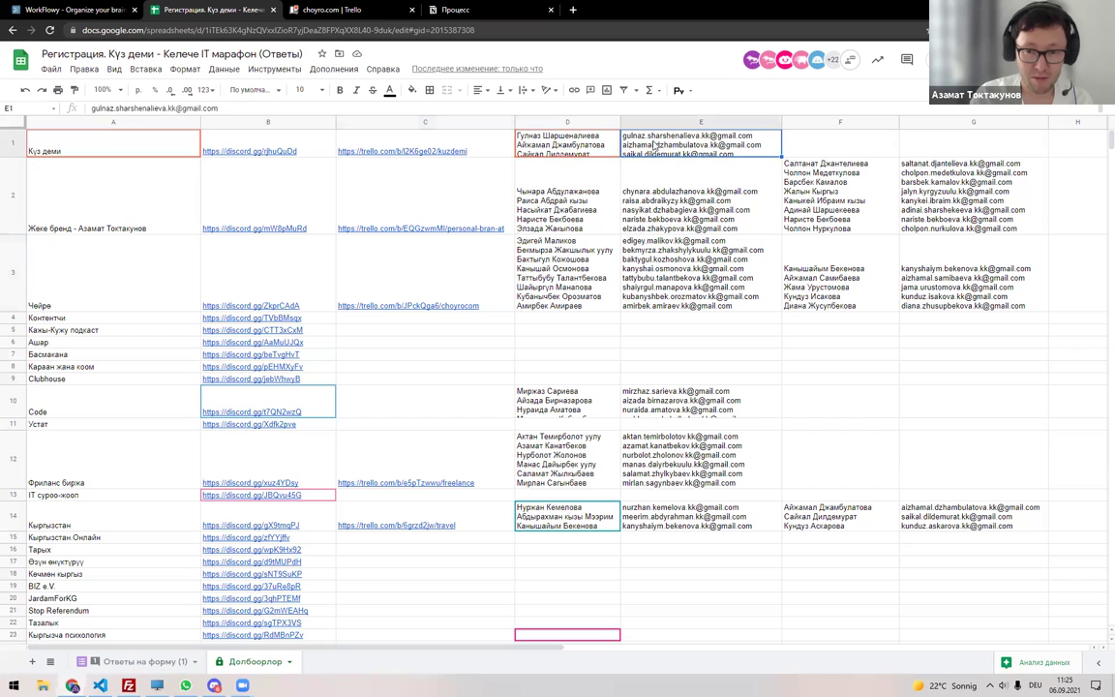
pyautogui.click(145, 661)
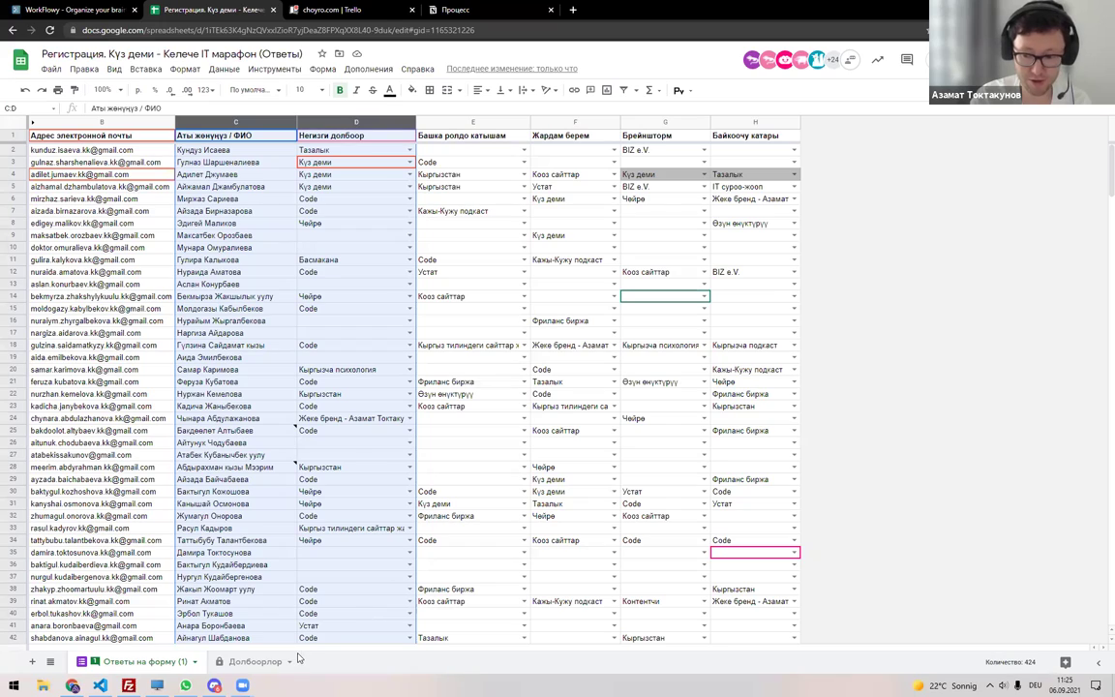
# Make a copy of the registration responses spreadsheet and create a filter on columns B–H.
pyautogui.scroll(-2, 355, 357)
pyautogui.click(354, 357)
pyautogui.scroll(-12, 329, 416)
pyautogui.scroll(-20, 310, 474)
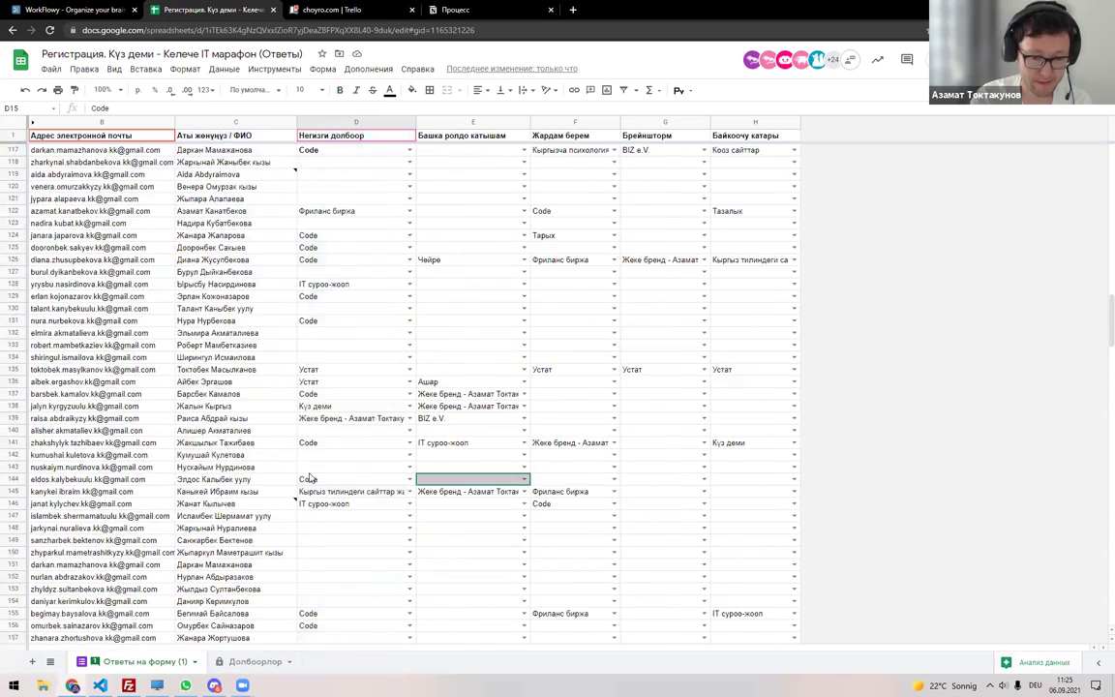
pyautogui.scroll(-8, 310, 479)
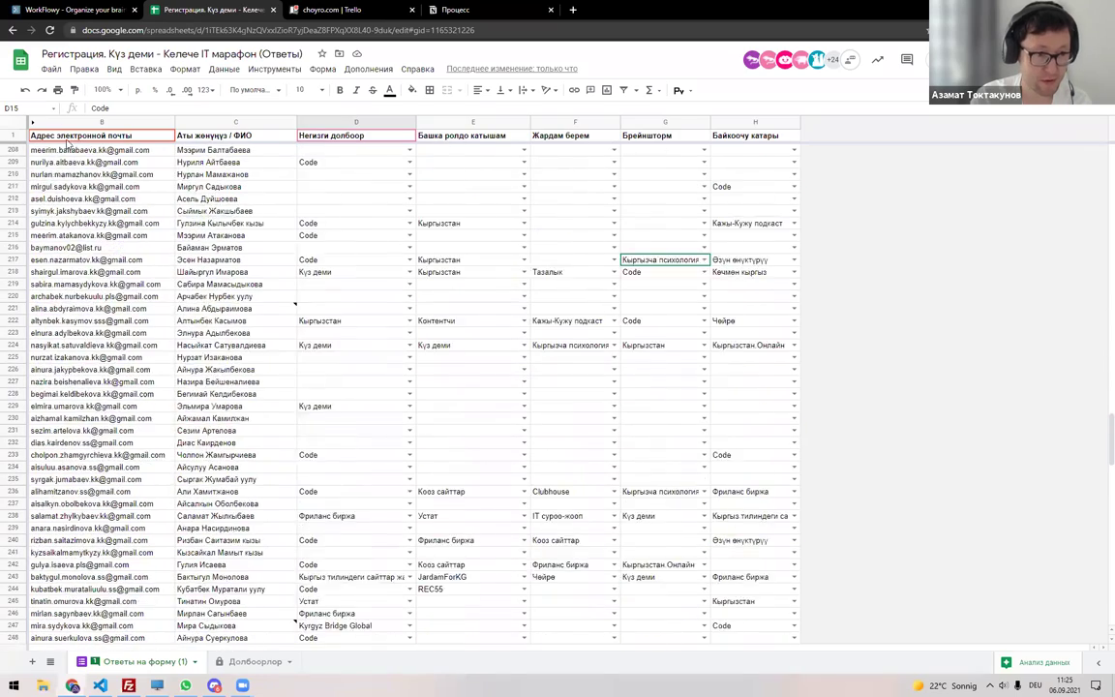
pyautogui.scroll(4, 310, 479)
pyautogui.click(52, 71)
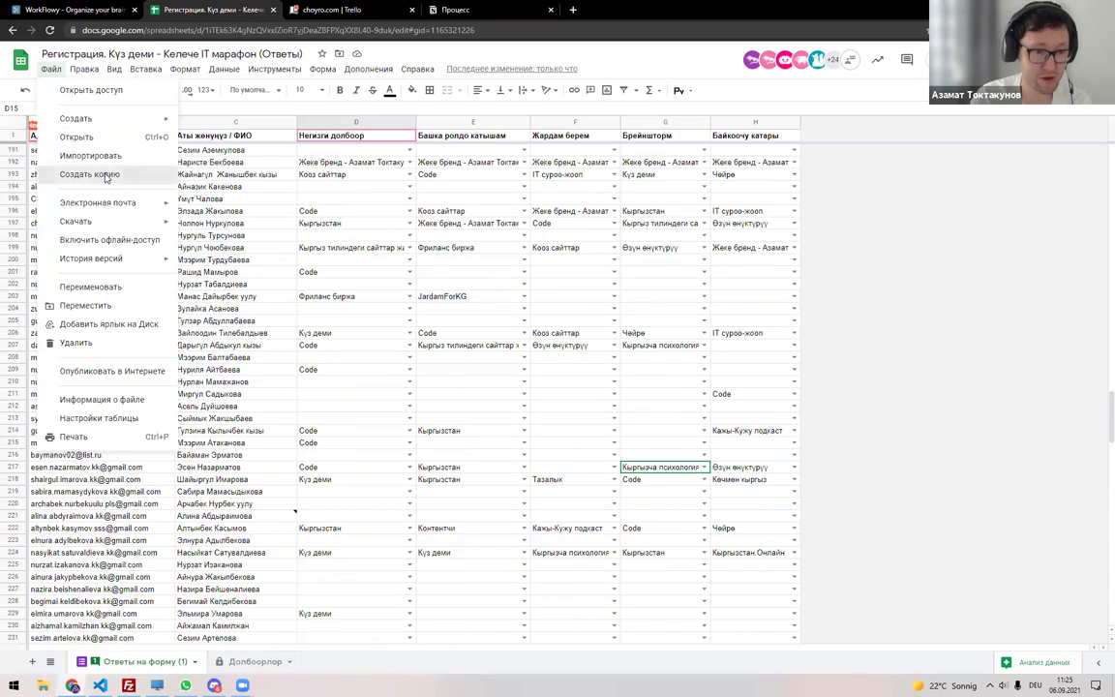
pyautogui.click(102, 174)
pyautogui.click(619, 453)
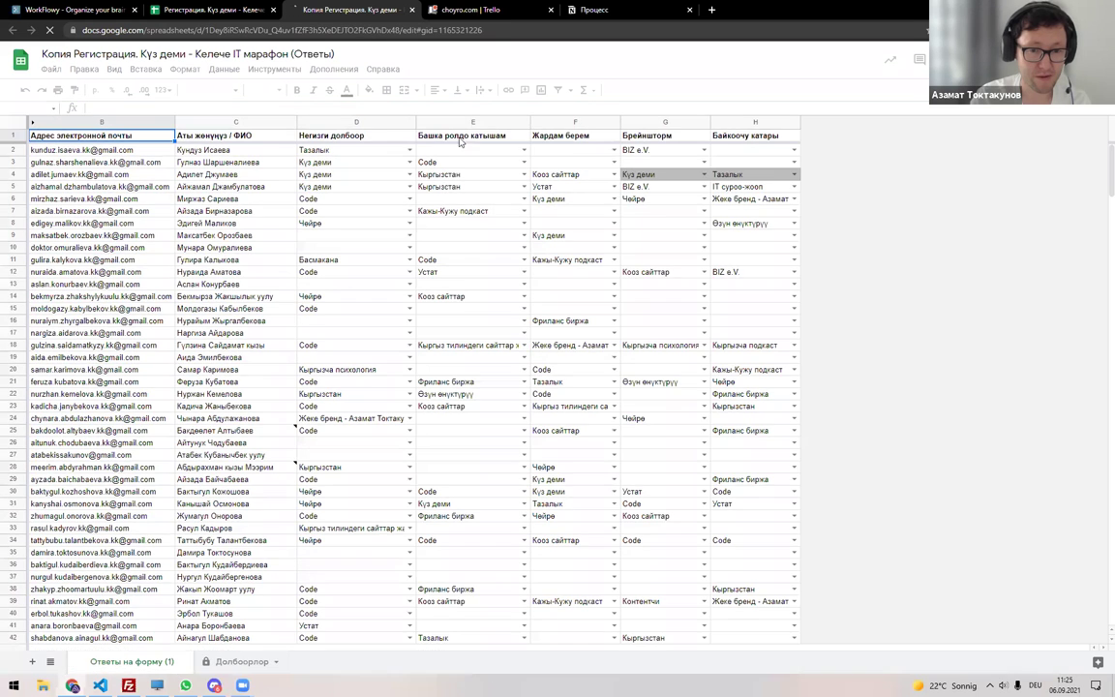
pyautogui.click(19, 124)
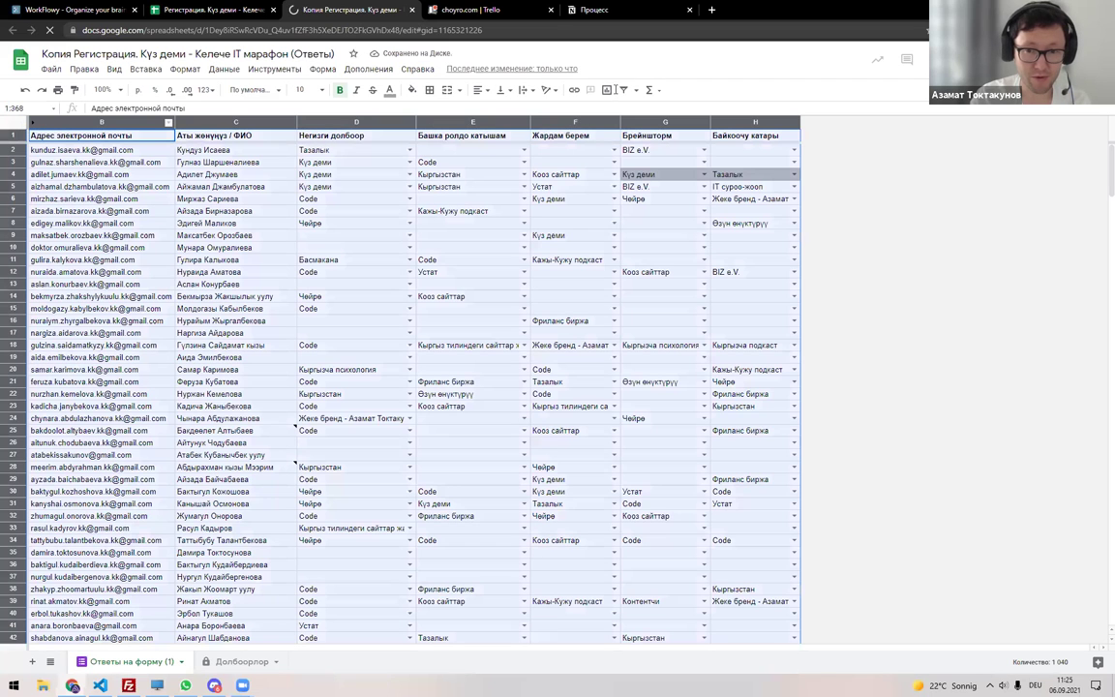
pyautogui.click(624, 89)
# Filter the Башка ролдо катышам column to show only Күз деми rows.
pyautogui.click(521, 139)
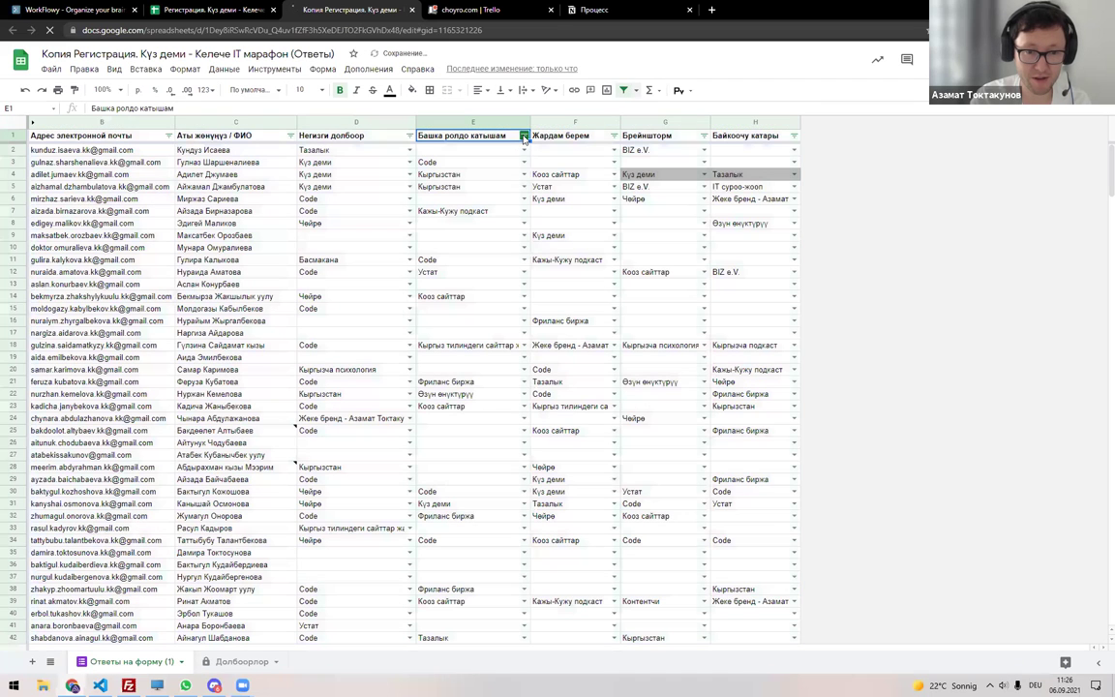
pyautogui.click(524, 139)
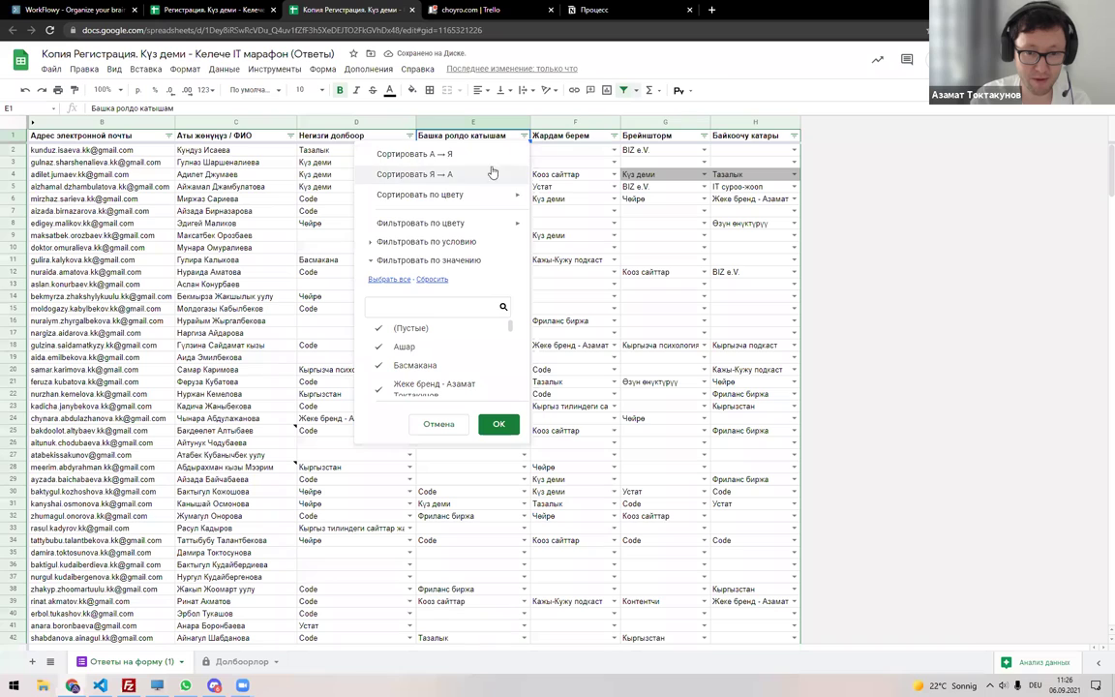
pyautogui.click(431, 279)
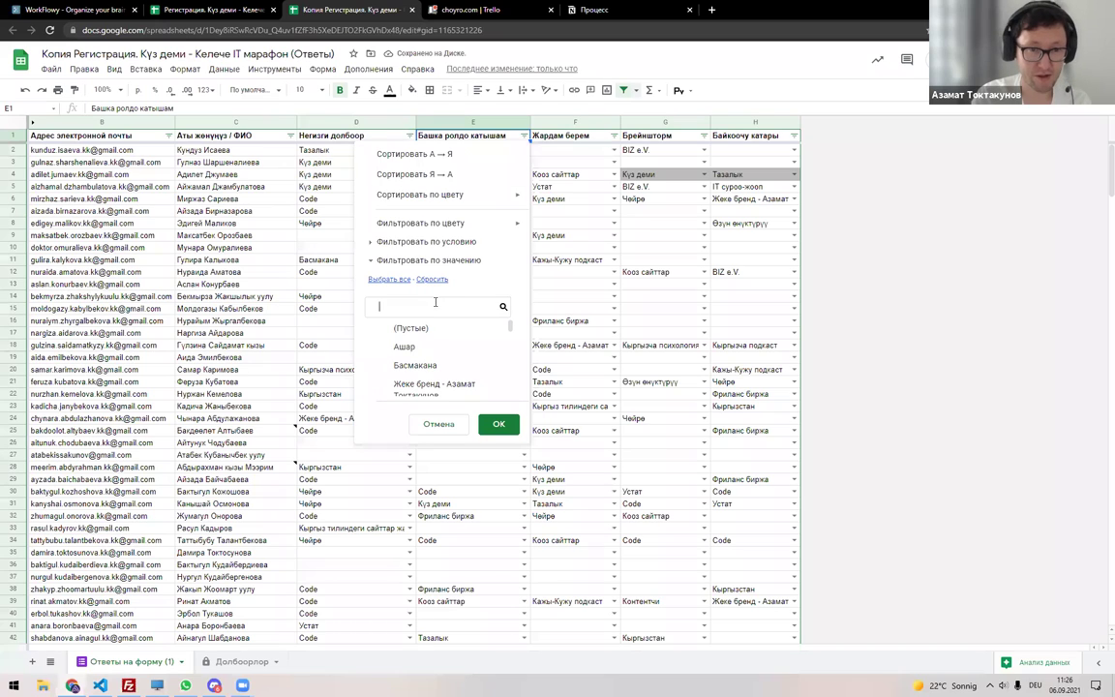
pyautogui.click(434, 302)
pyautogui.hotkey('alt', 'shift')
pyautogui.write('Ку')
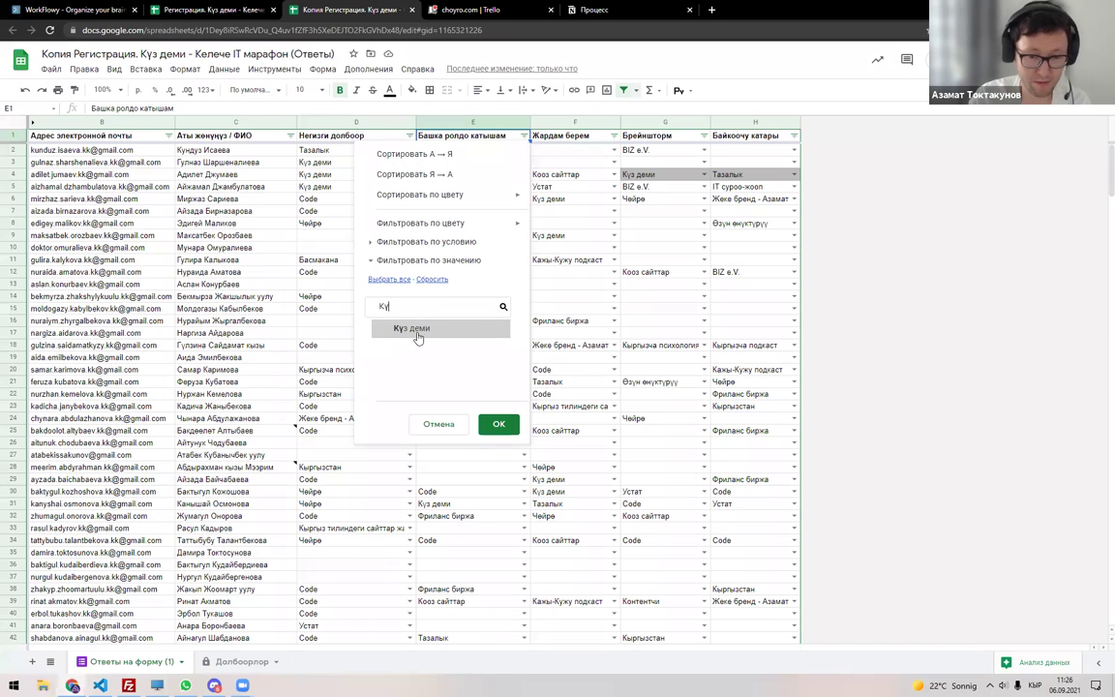
pyautogui.click(416, 329)
pyautogui.click(499, 424)
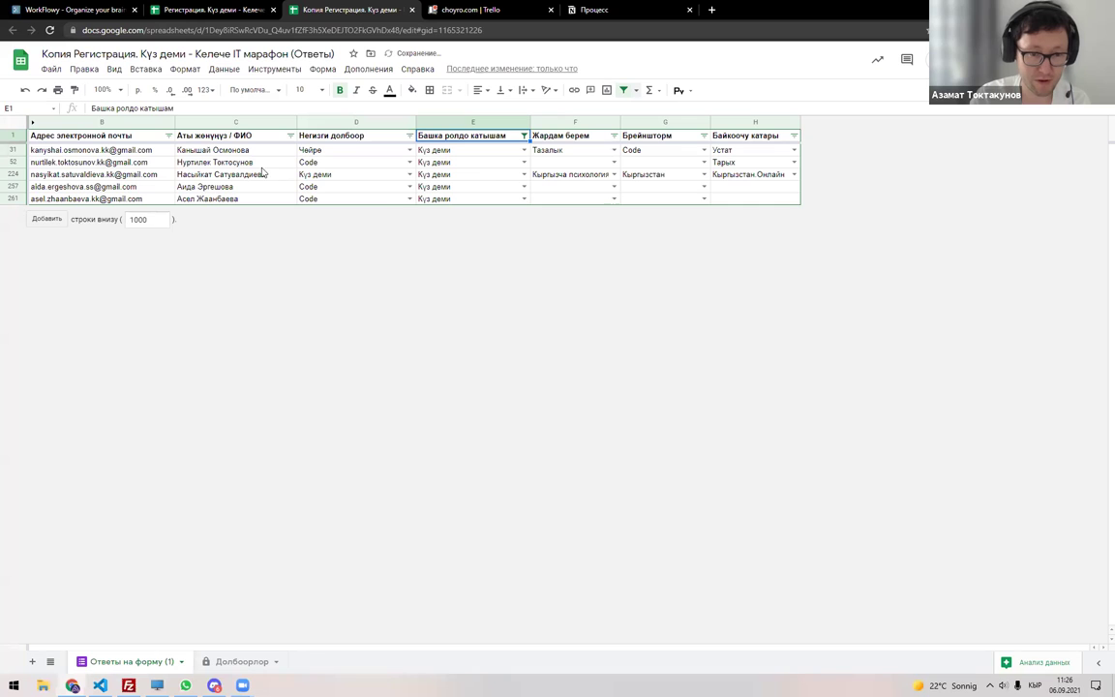
# Paste the five filtered member names into cell F1 of the Доборлор sheet.
pyautogui.moveTo(205, 150); pyautogui.dragTo(218, 198)
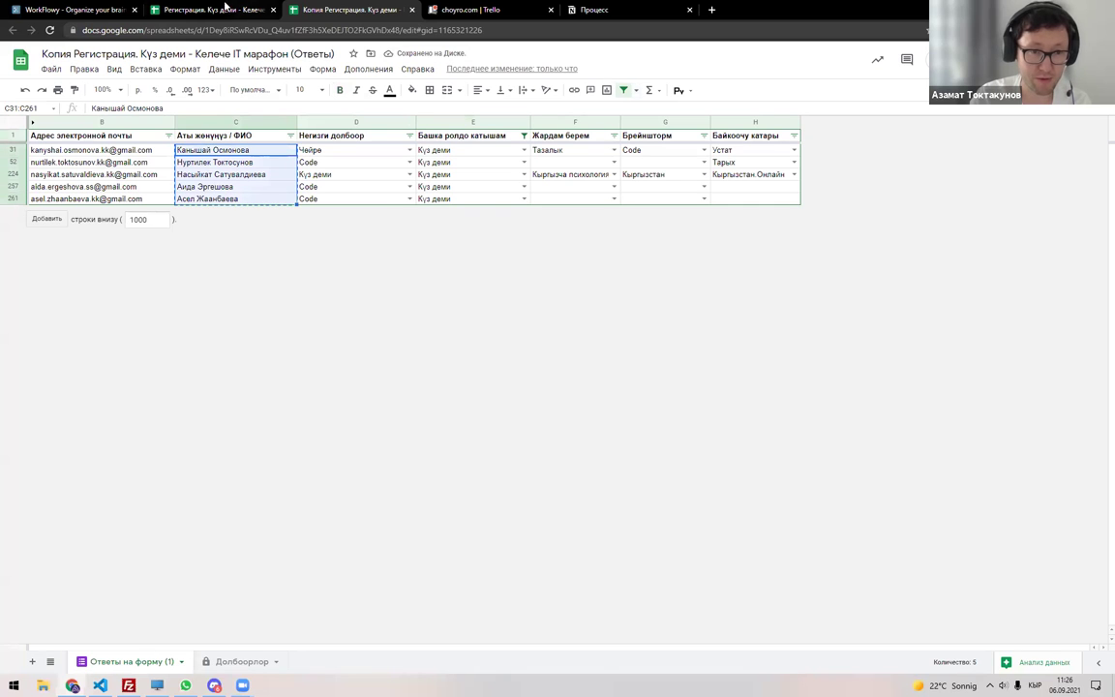
pyautogui.click(211, 10)
pyautogui.click(242, 663)
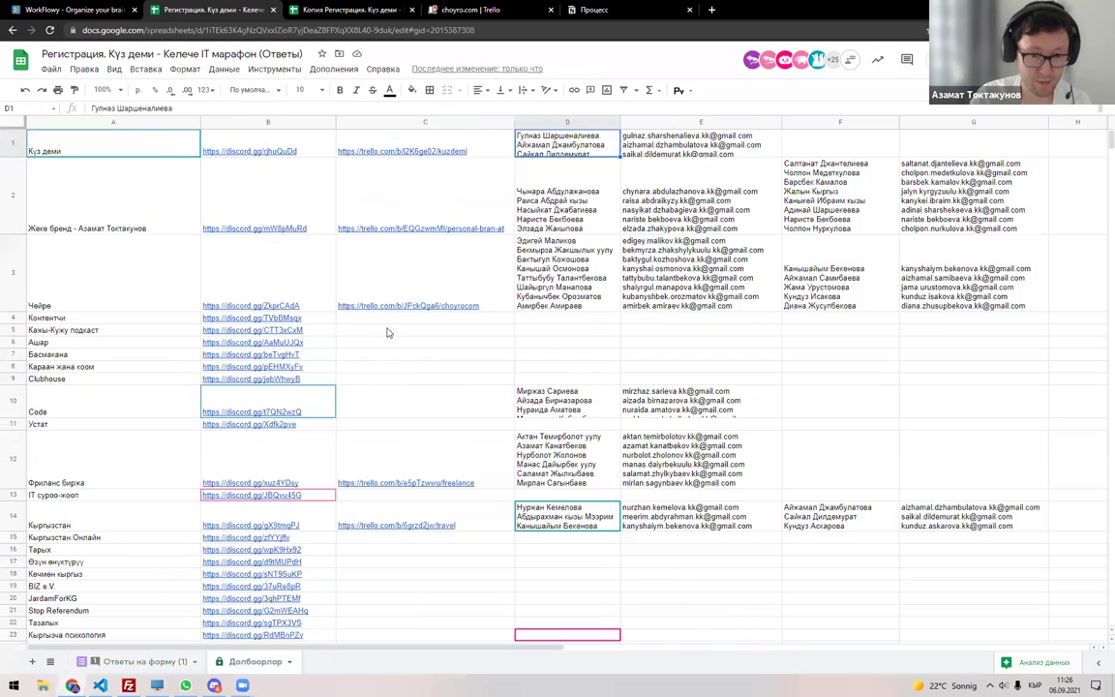
pyautogui.doubleClick(876, 147)
pyautogui.hotkey('ctrl', 'v')
pyautogui.press('Return')
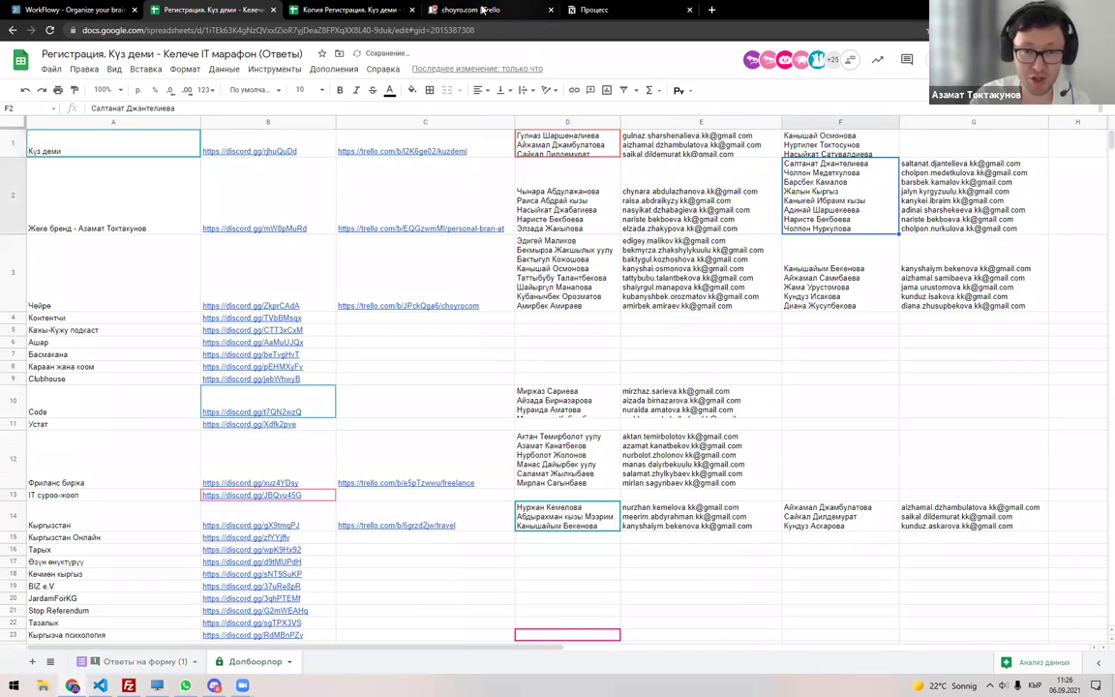
# Copy the five members' email addresses into cell G1 beside the names.
pyautogui.click(339, 10)
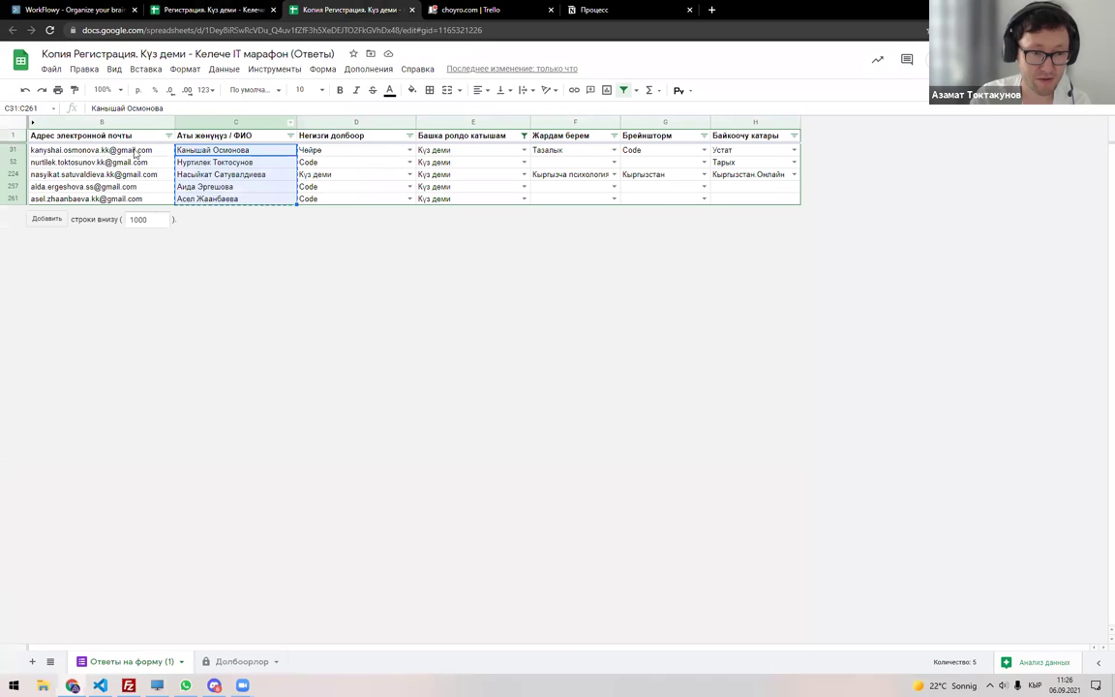
pyautogui.moveTo(131, 150); pyautogui.dragTo(125, 197)
pyautogui.hotkey('ctrl', 'c')
pyautogui.click(208, 9)
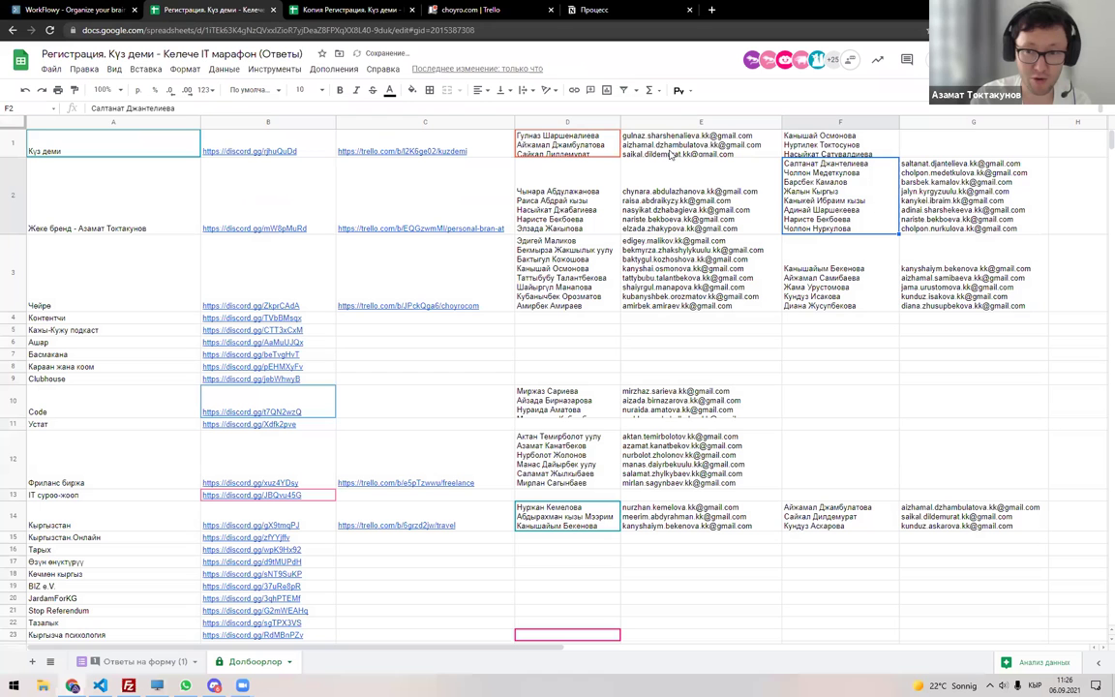
pyautogui.doubleClick(905, 145)
pyautogui.hotkey('ctrl', 'v')
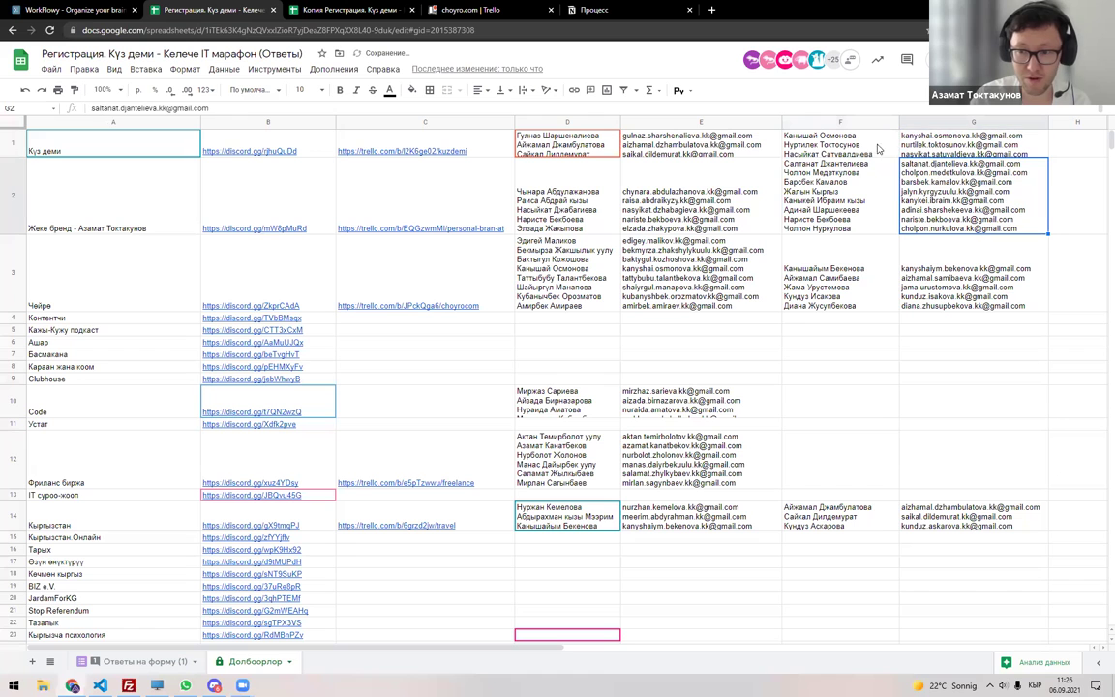
# Invite the Күз деми members' emails to the Kuzdemi Trello board and select its URL.
pyautogui.click(459, 9)
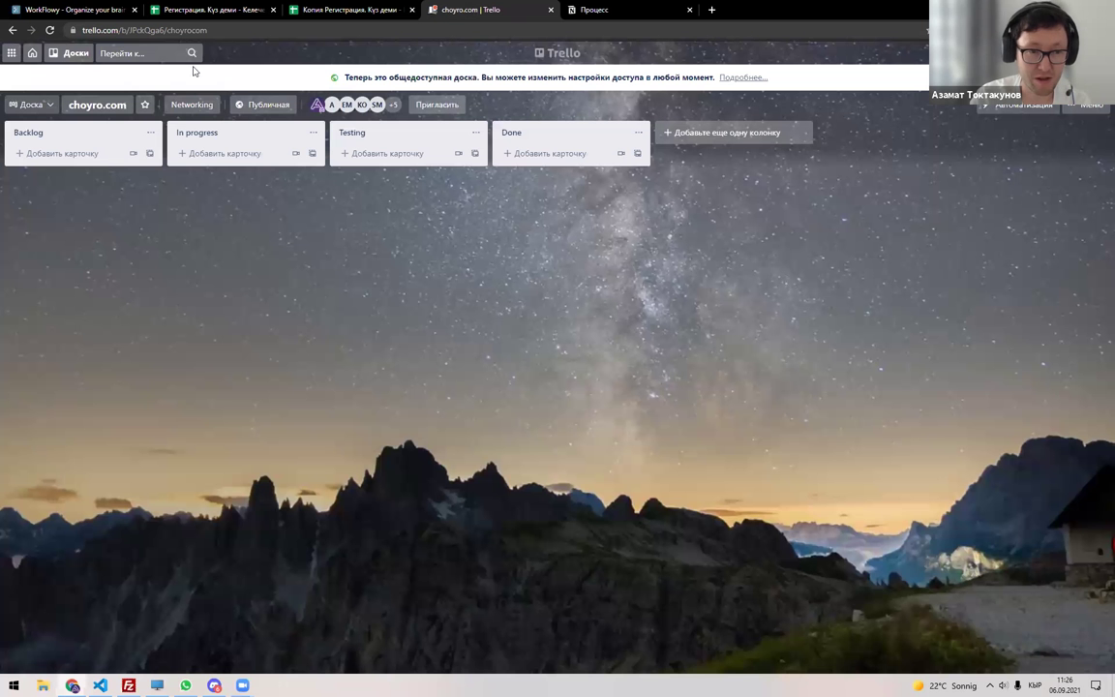
pyautogui.click(77, 53)
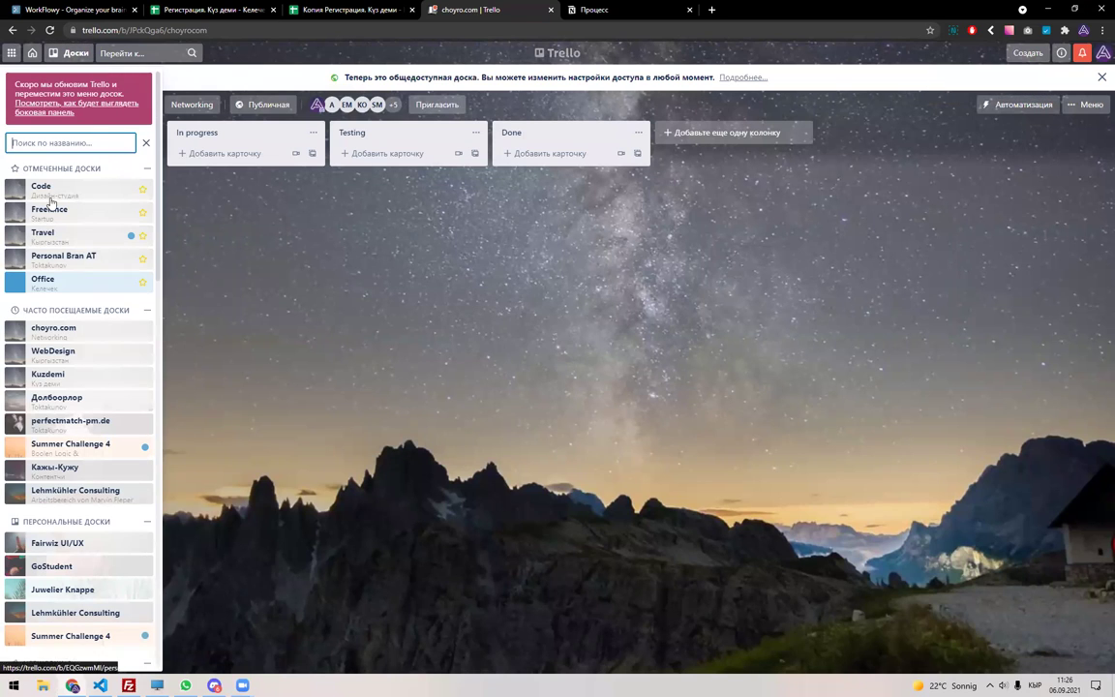
pyautogui.click(57, 382)
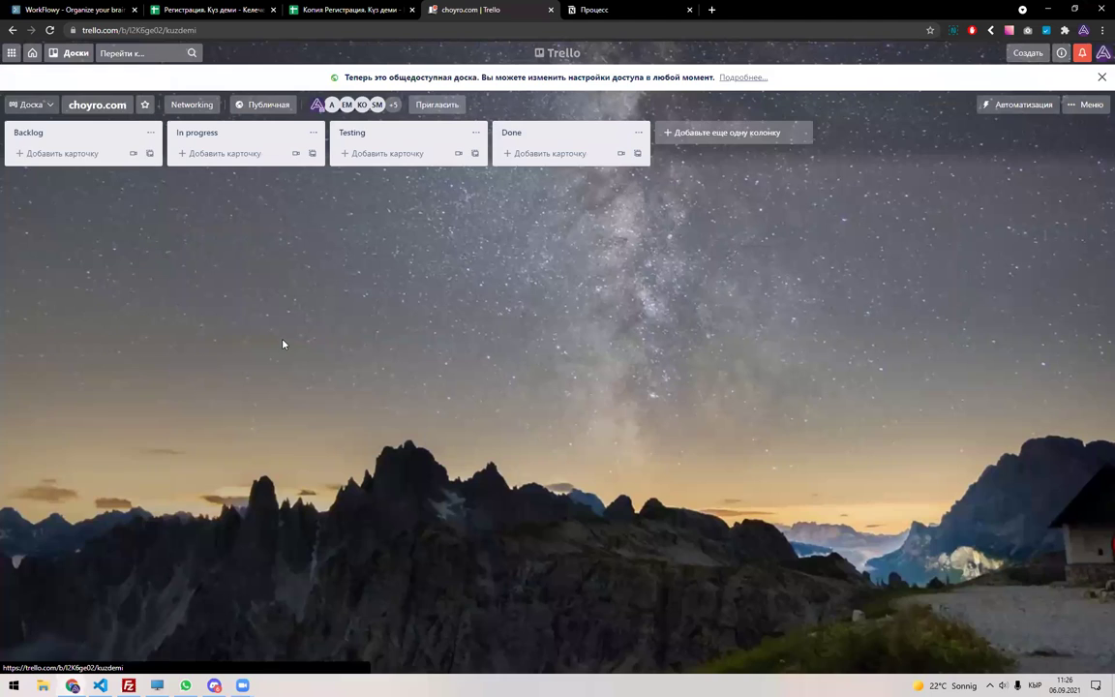
pyautogui.click(404, 78)
pyautogui.hotkey('ctrl', 'v')
pyautogui.click(455, 314)
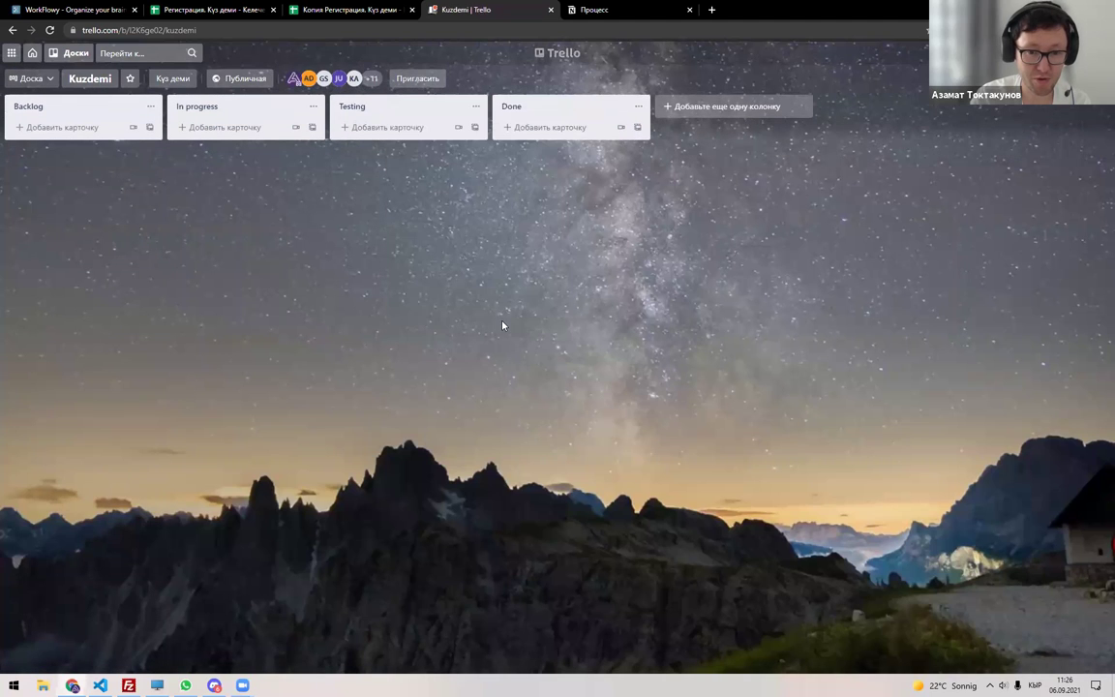
pyautogui.click(237, 78)
pyautogui.click(118, 187)
pyautogui.click(199, 30)
pyautogui.click(190, 10)
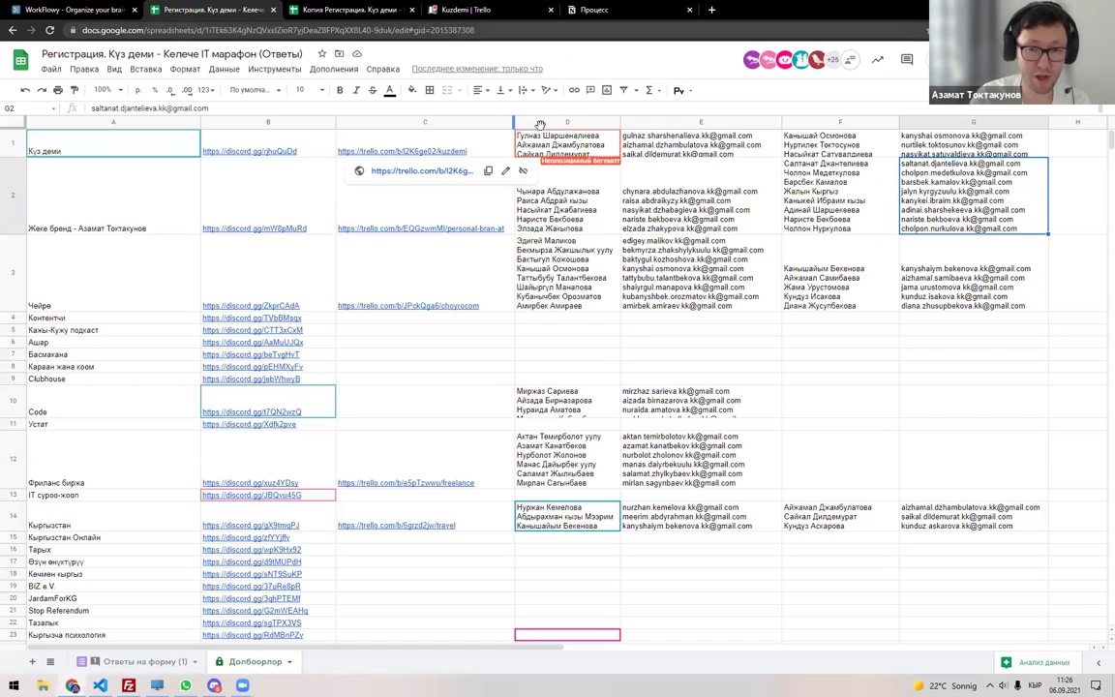
# Expand cell D1 to read all Күз деми names, then go back to the Kuzdemi board.
pyautogui.doubleClick(576, 144)
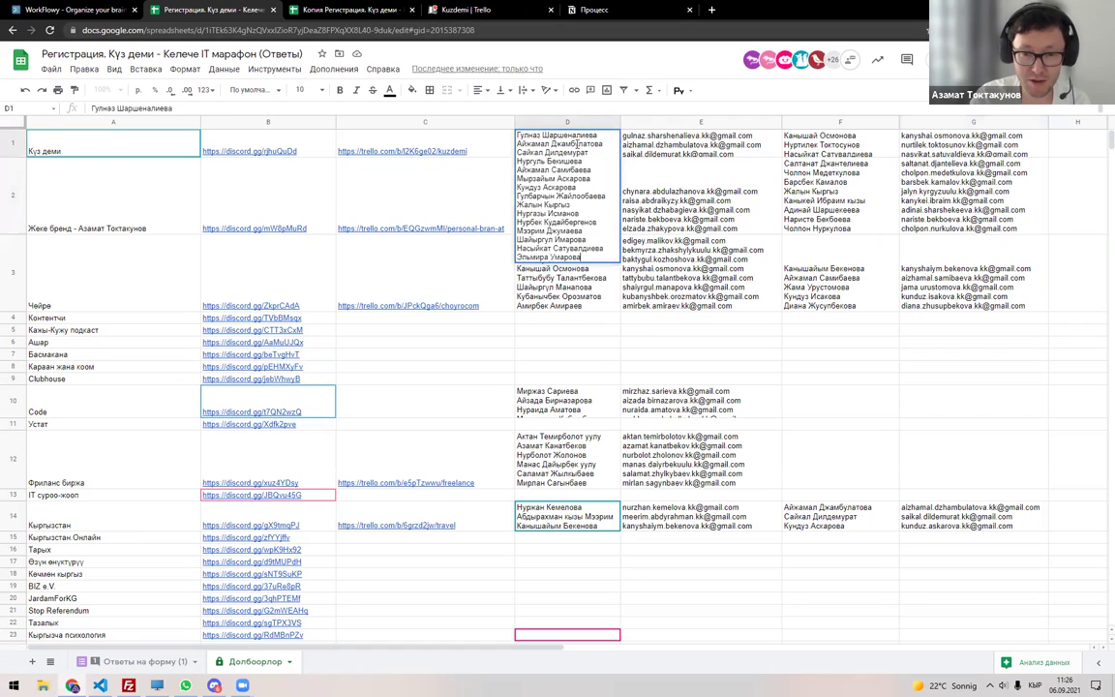
pyautogui.press('Escape')
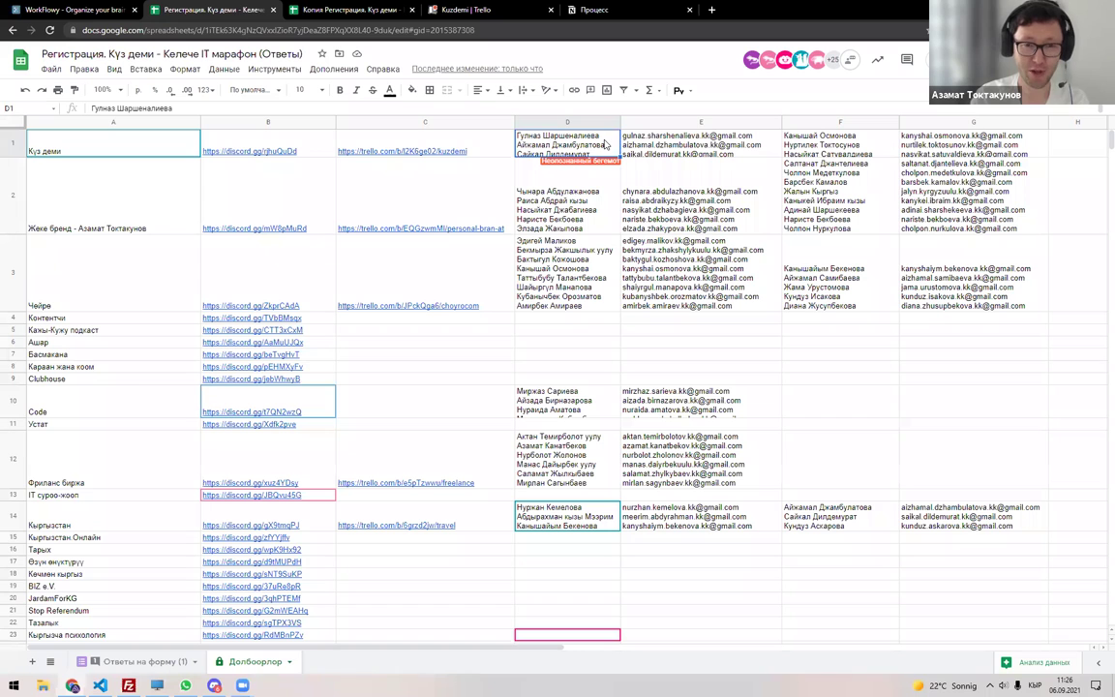
pyautogui.click(460, 9)
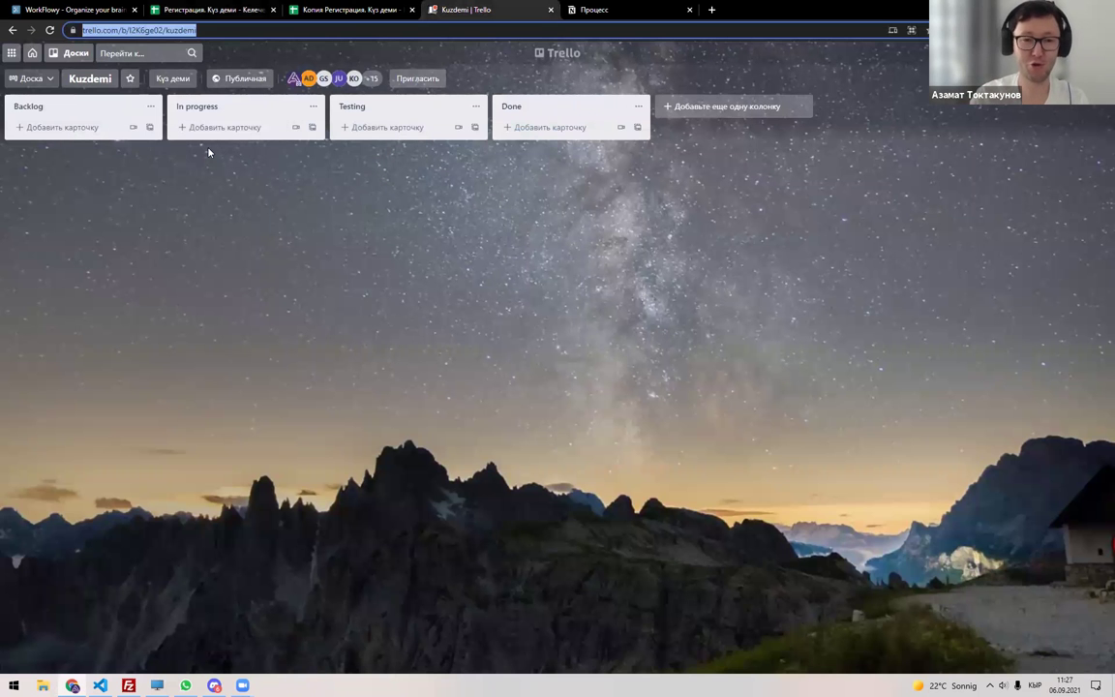
pyautogui.click(72, 124)
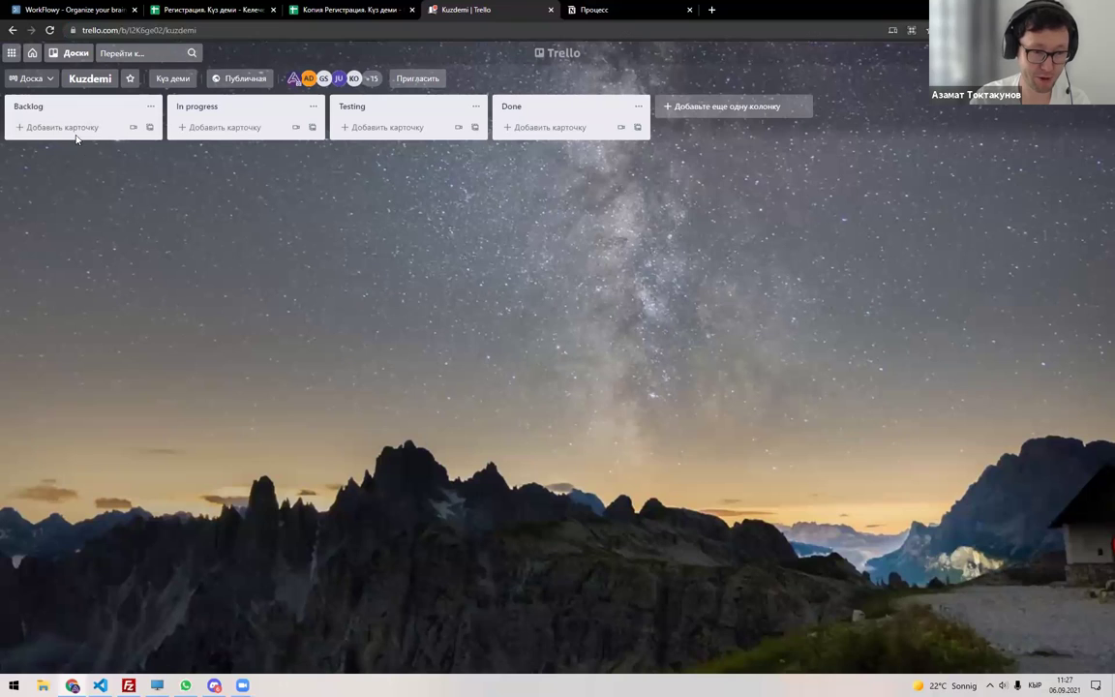
pyautogui.click(82, 132)
pyautogui.click(105, 172)
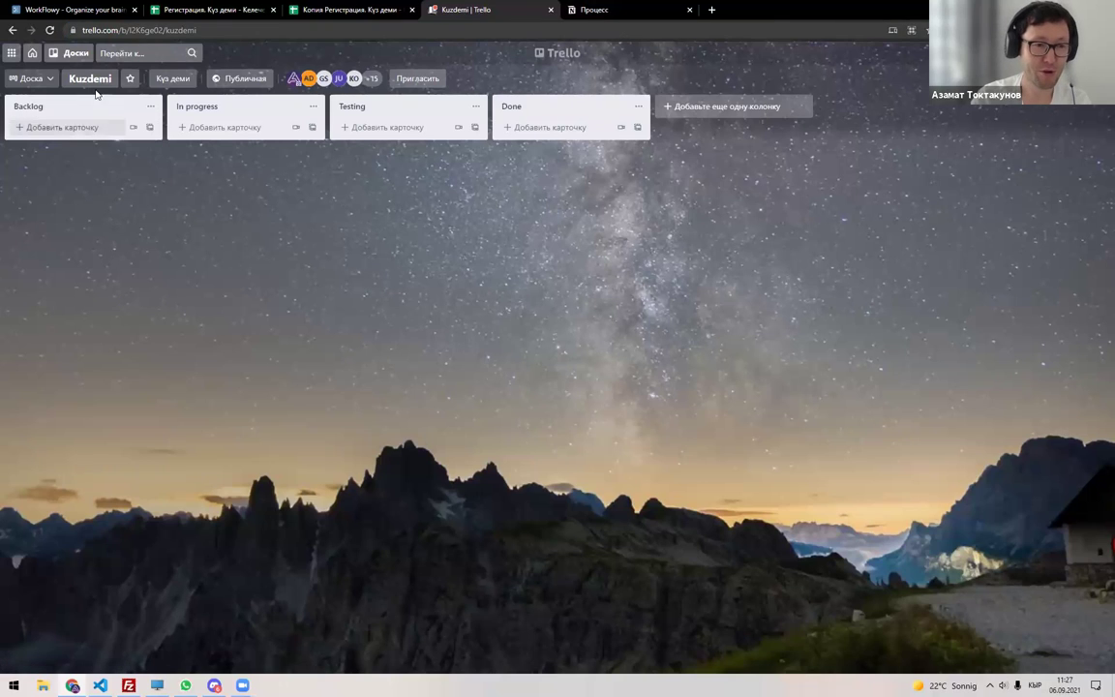
pyautogui.click(76, 53)
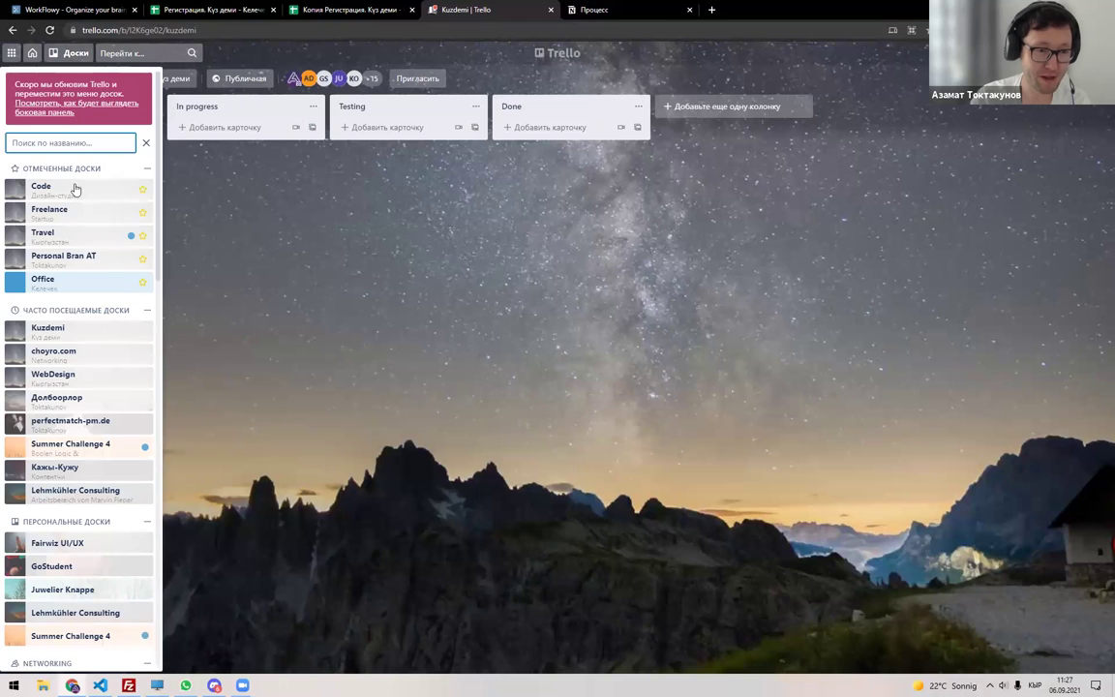
pyautogui.click(53, 279)
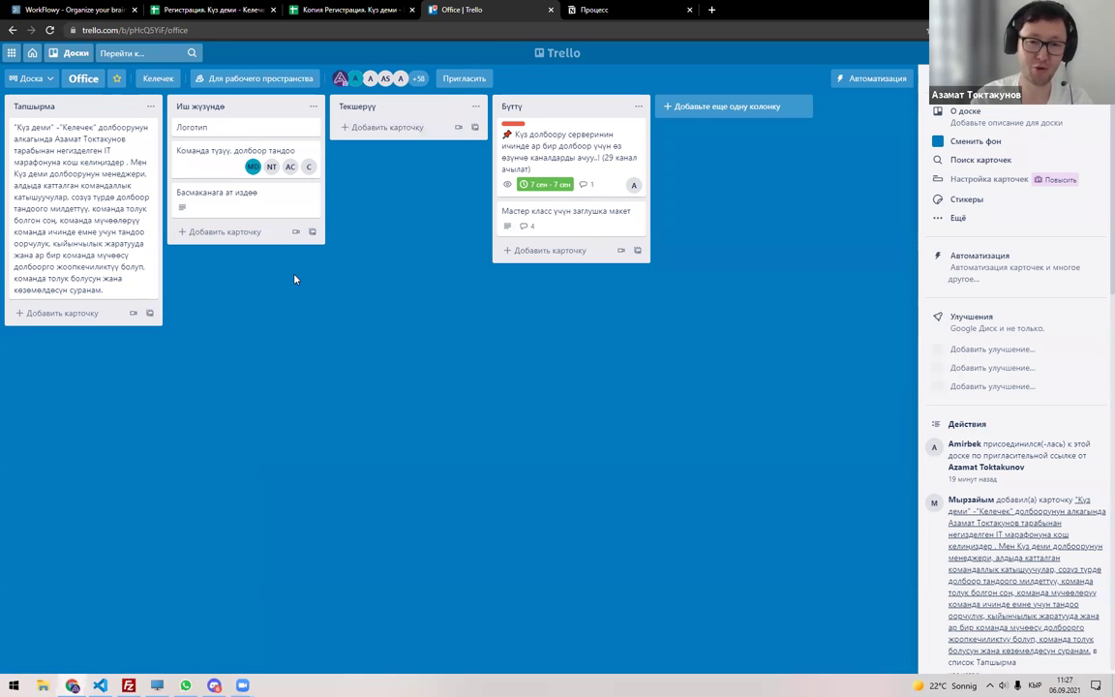
pyautogui.hotkey('alt', 'Left')
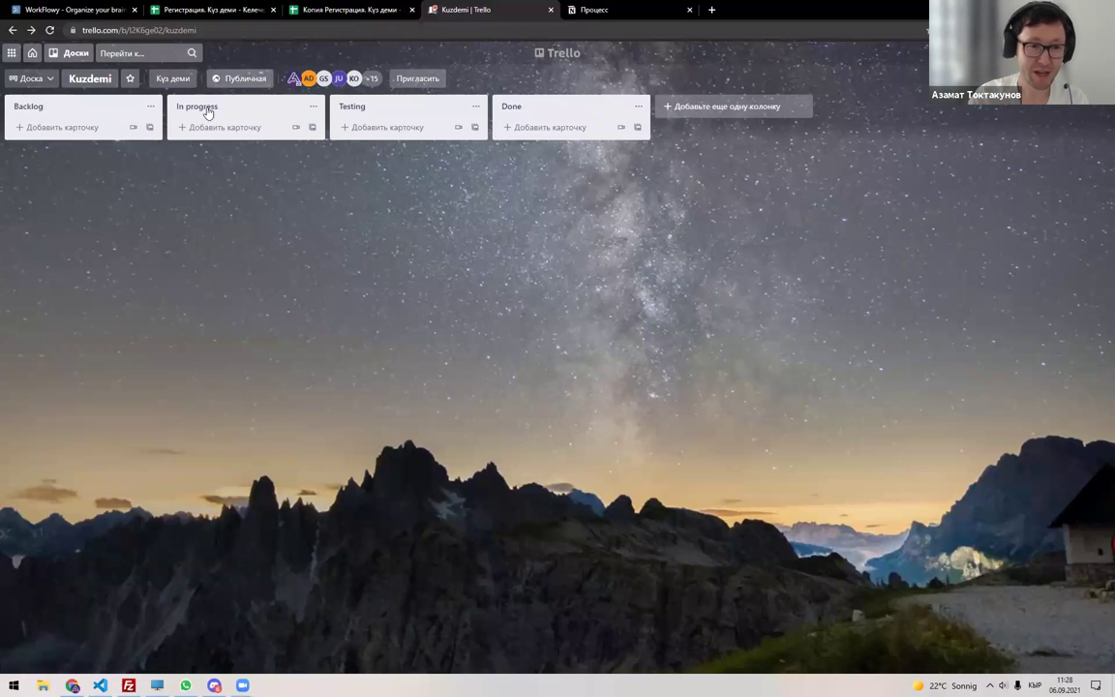
# Read the member list in Discord's #team-kuzdemi channel, then return to the Kuzdemi board.
pyautogui.click(214, 684)
pyautogui.click(94, 293)
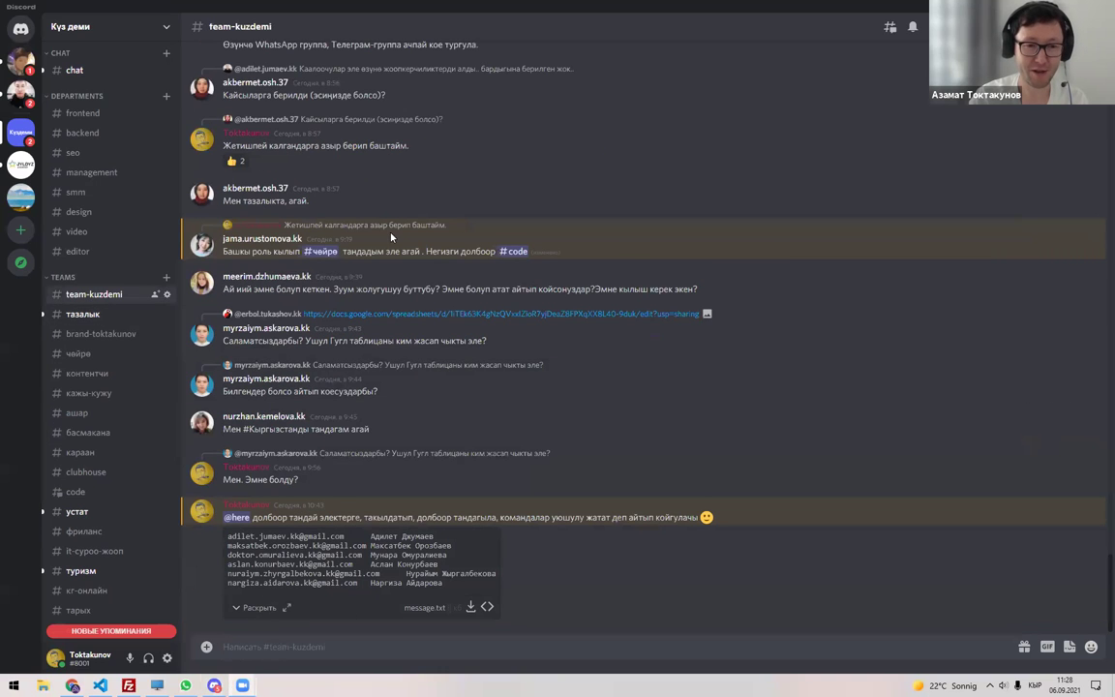
pyautogui.hotkey('alt', 'Tab')
pyautogui.hotkey('alt', 'Tab')
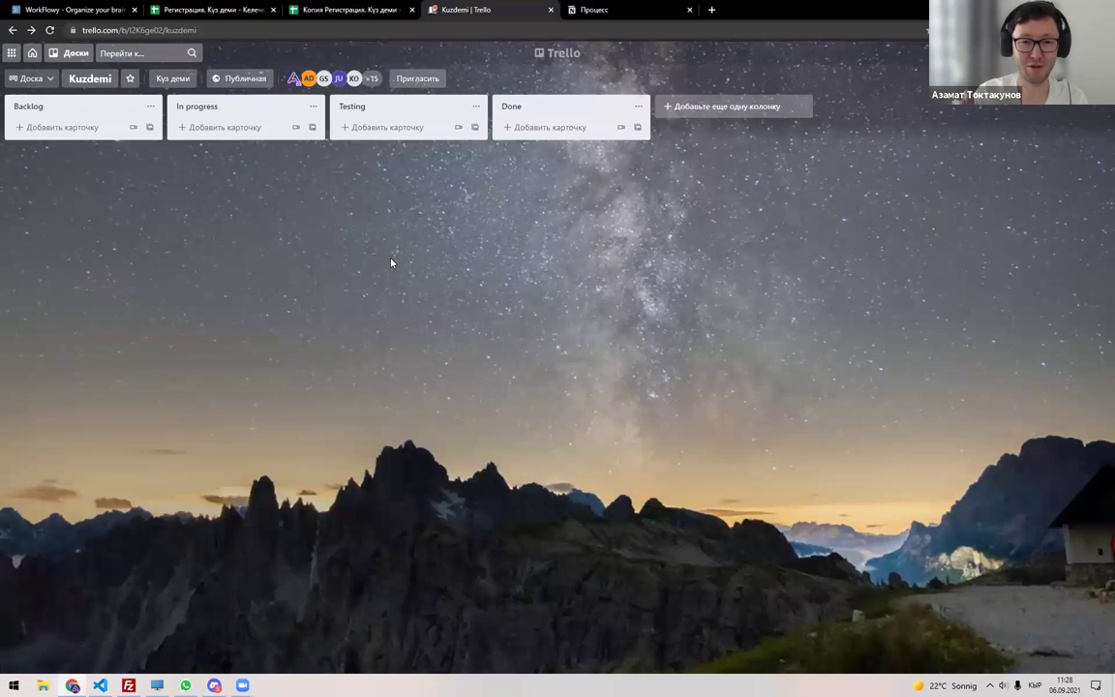
pyautogui.hotkey('alt', 'Tab')
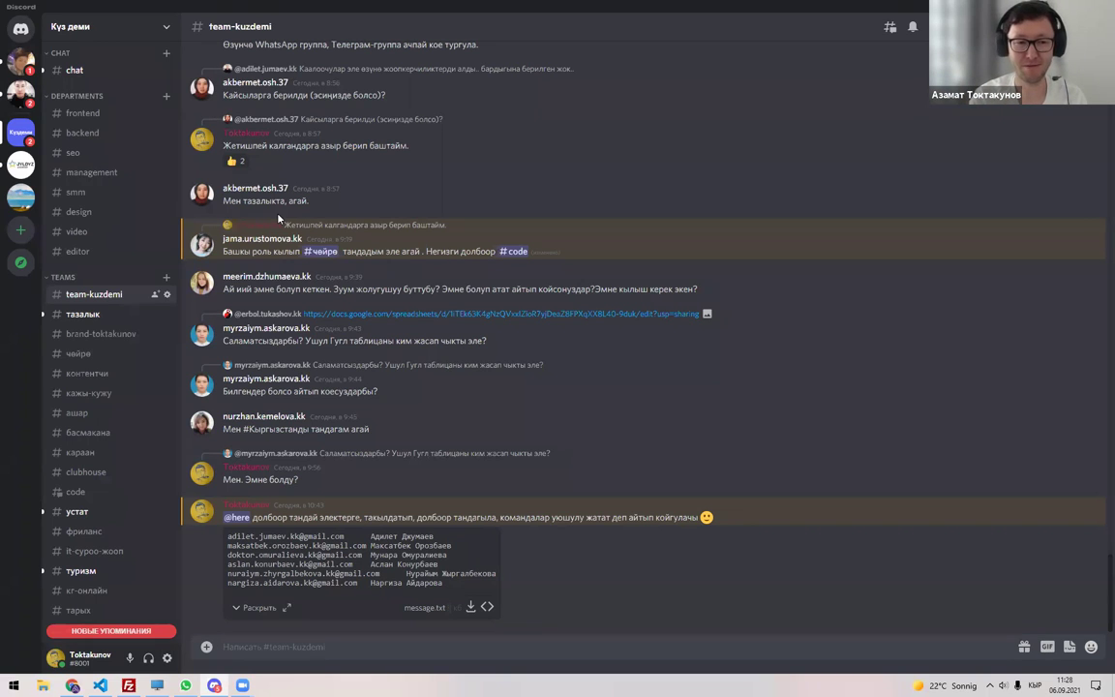
pyautogui.hotkey('alt', 'Tab')
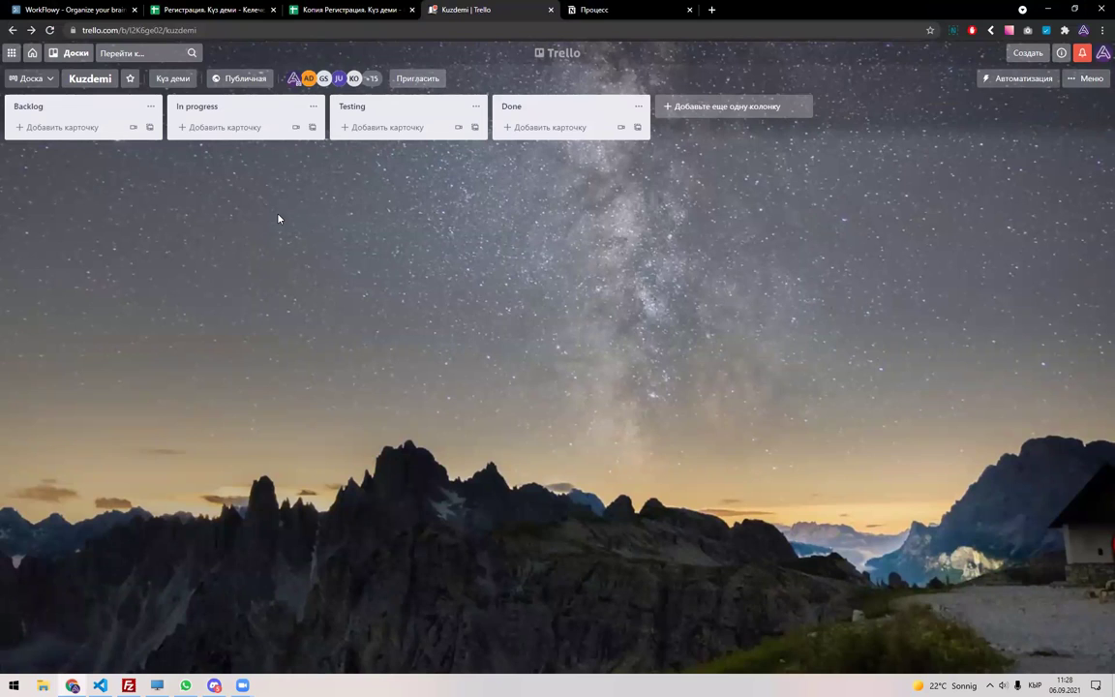
pyautogui.click(72, 53)
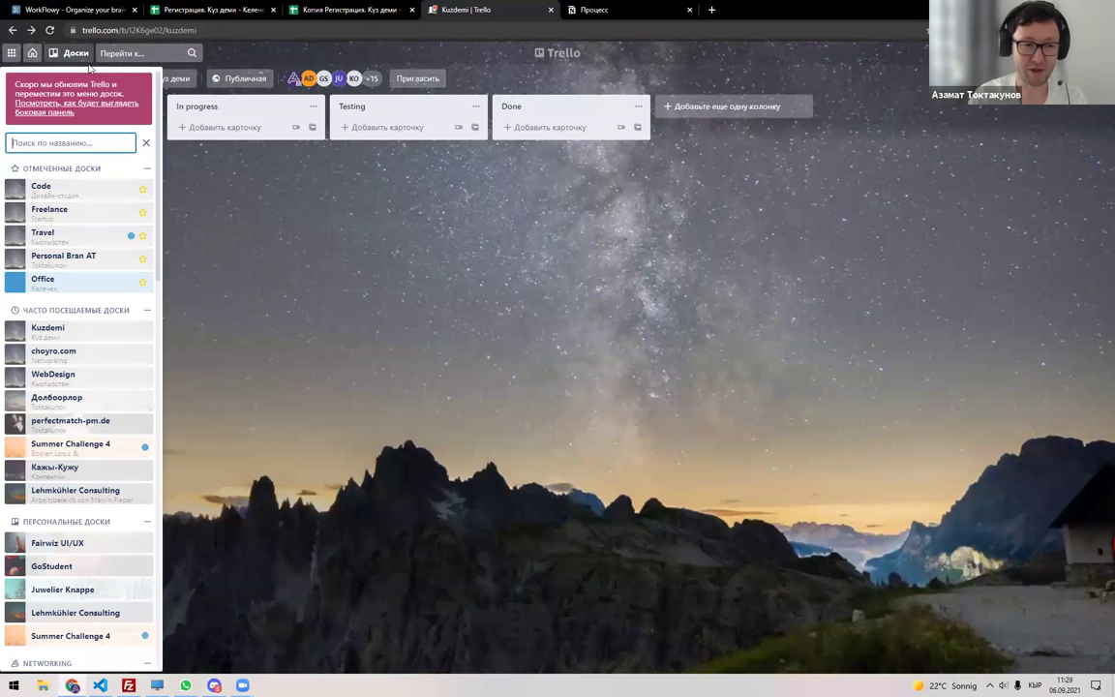
pyautogui.click(72, 284)
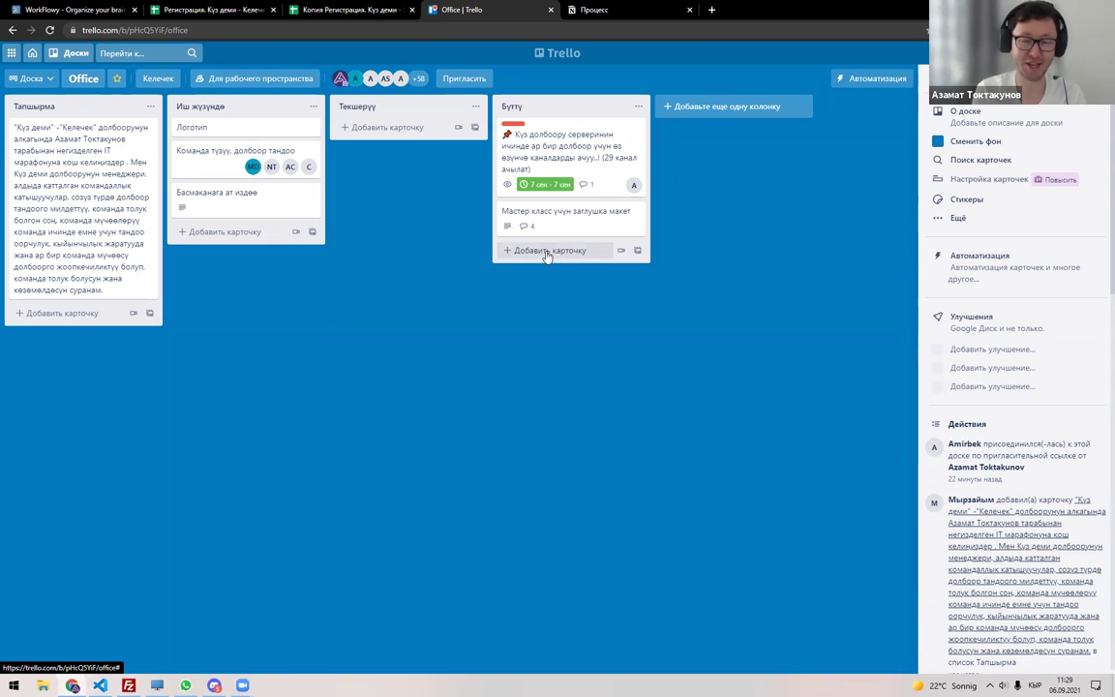
pyautogui.hotkey('alt', 'Left')
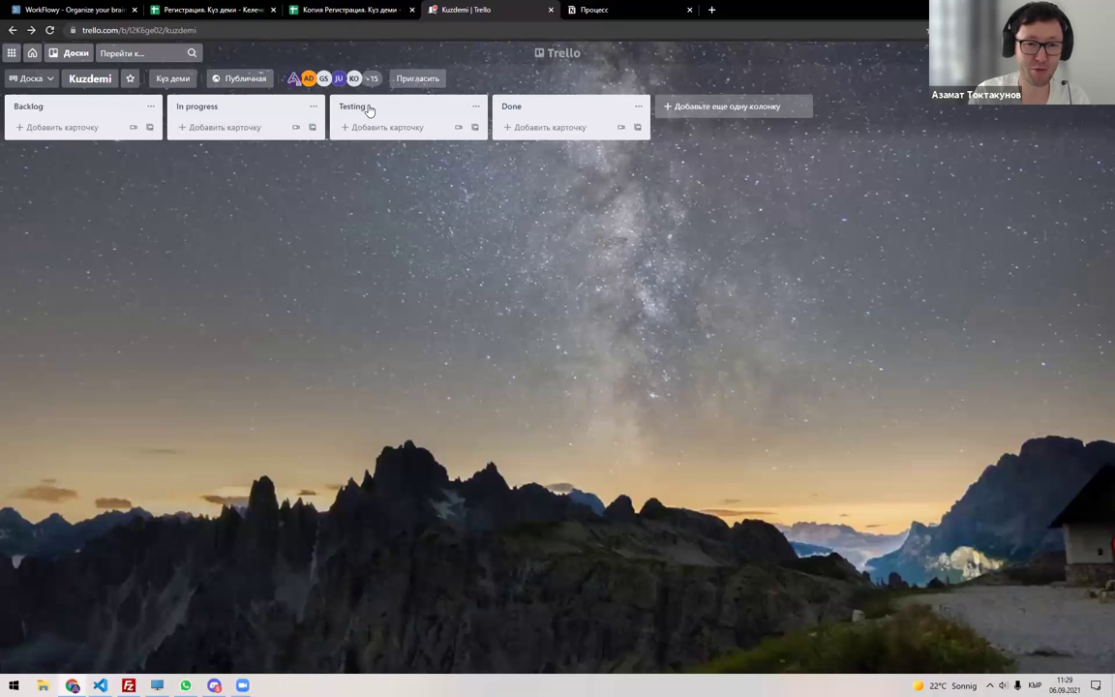
pyautogui.click(373, 79)
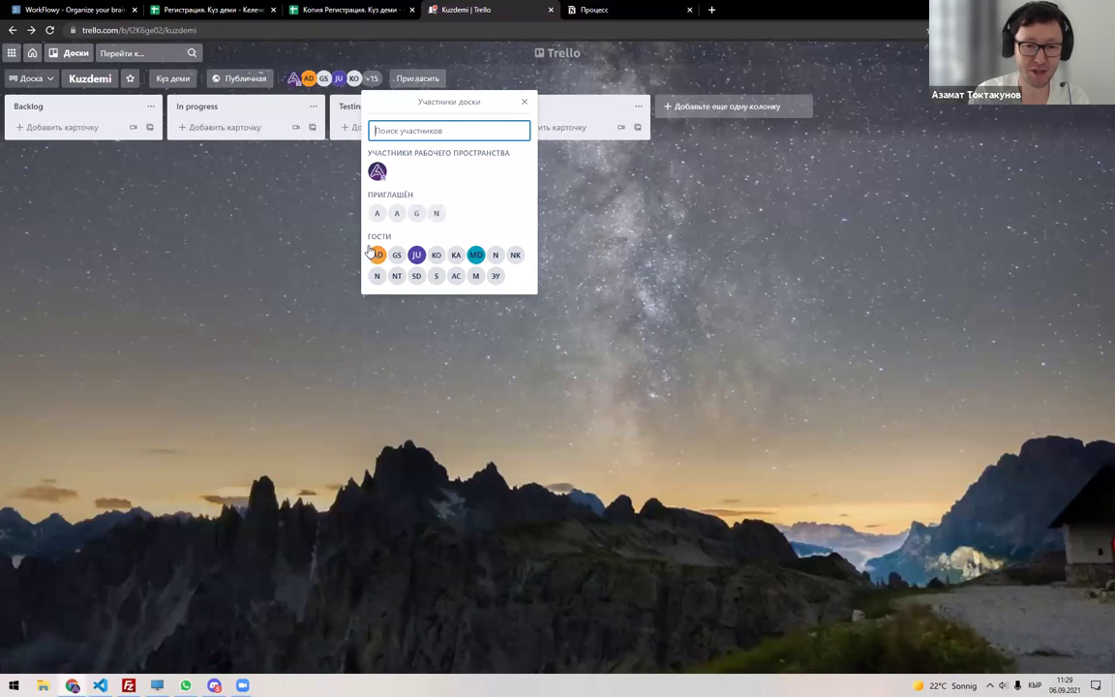
pyautogui.click(300, 236)
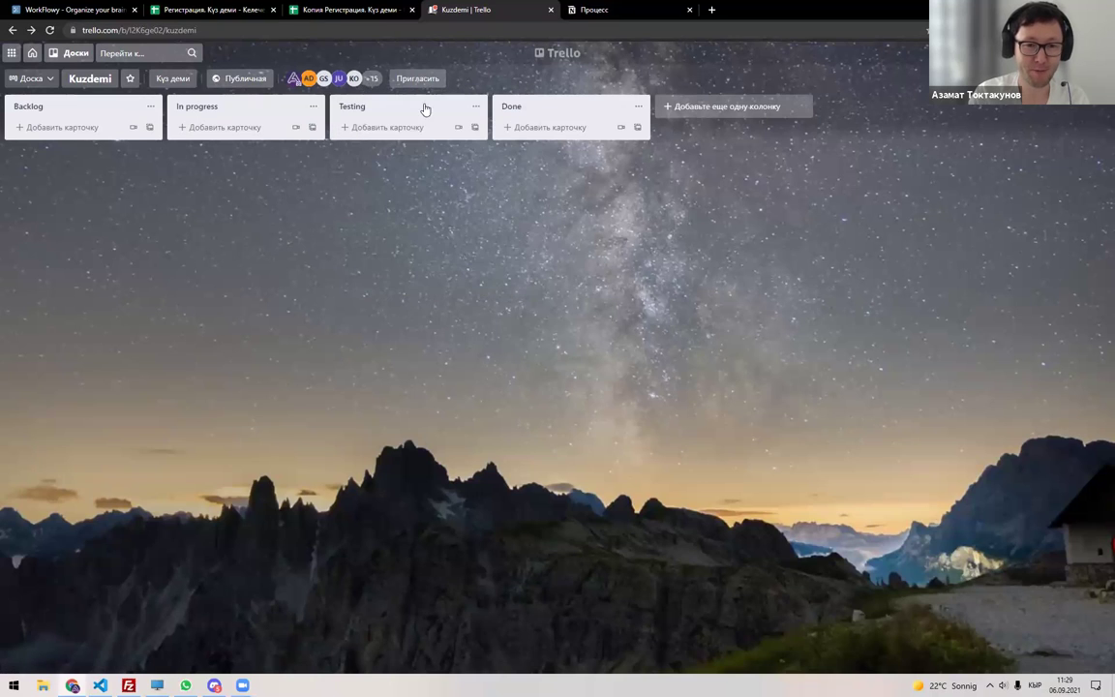
# Inspect the member names listed in cells D1 and F1 of the Долбоорлор sheet.
pyautogui.click(349, 10)
pyautogui.click(208, 10)
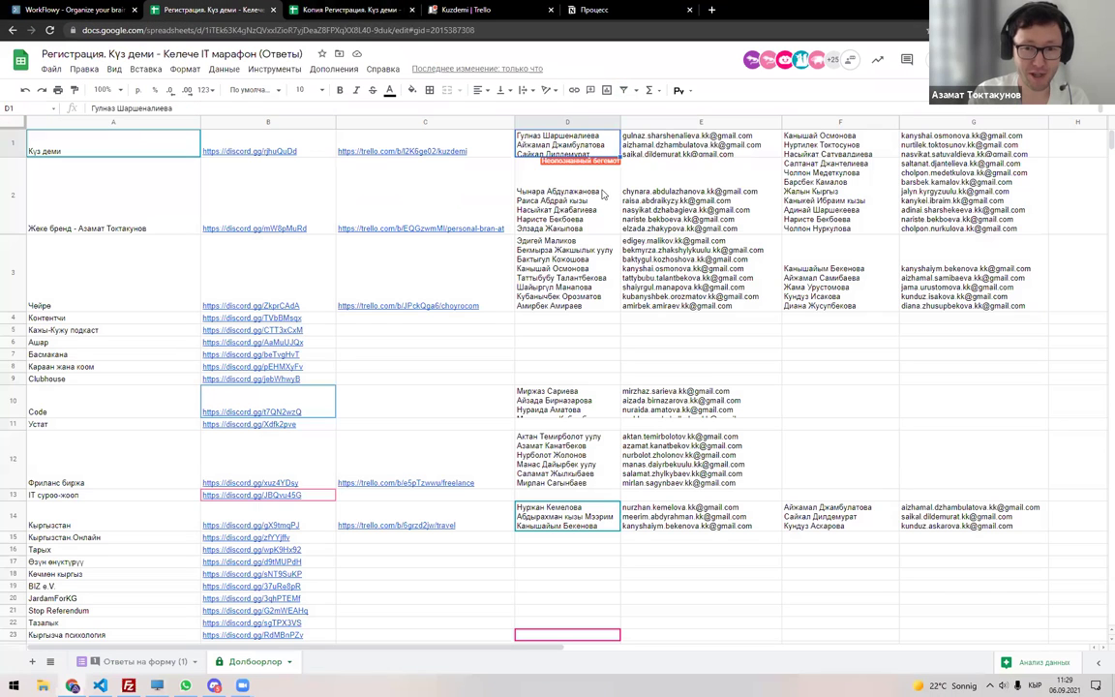
pyautogui.doubleClick(618, 145)
pyautogui.doubleClick(803, 153)
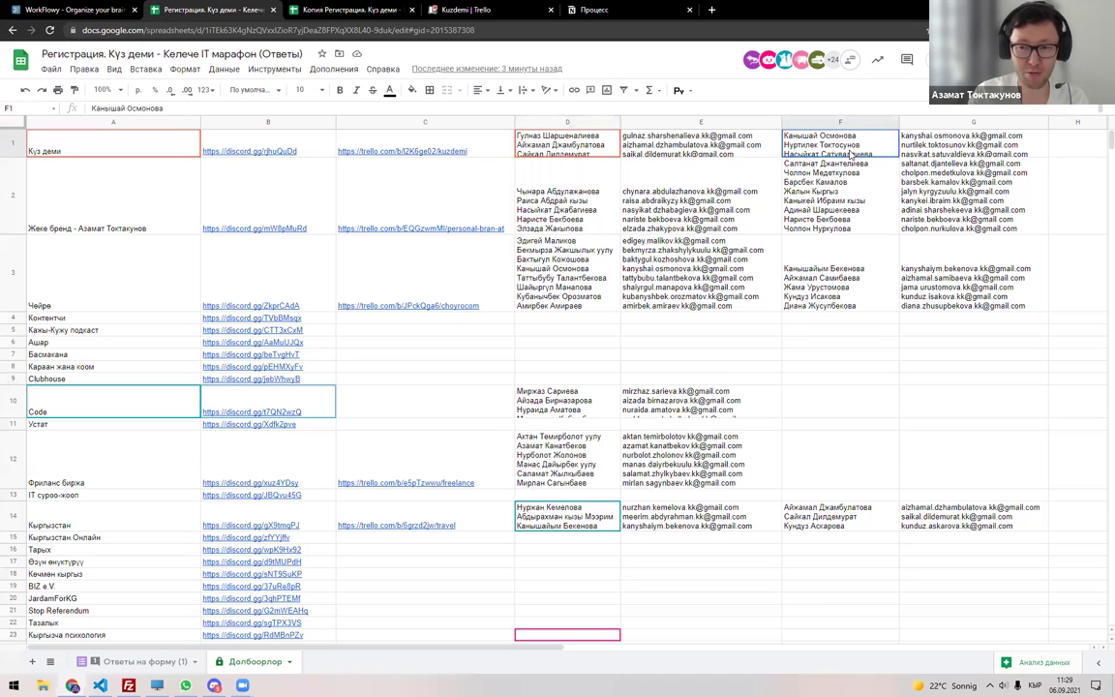
pyautogui.moveTo(784, 153); pyautogui.dragTo(849, 153)
pyautogui.doubleClick(592, 150)
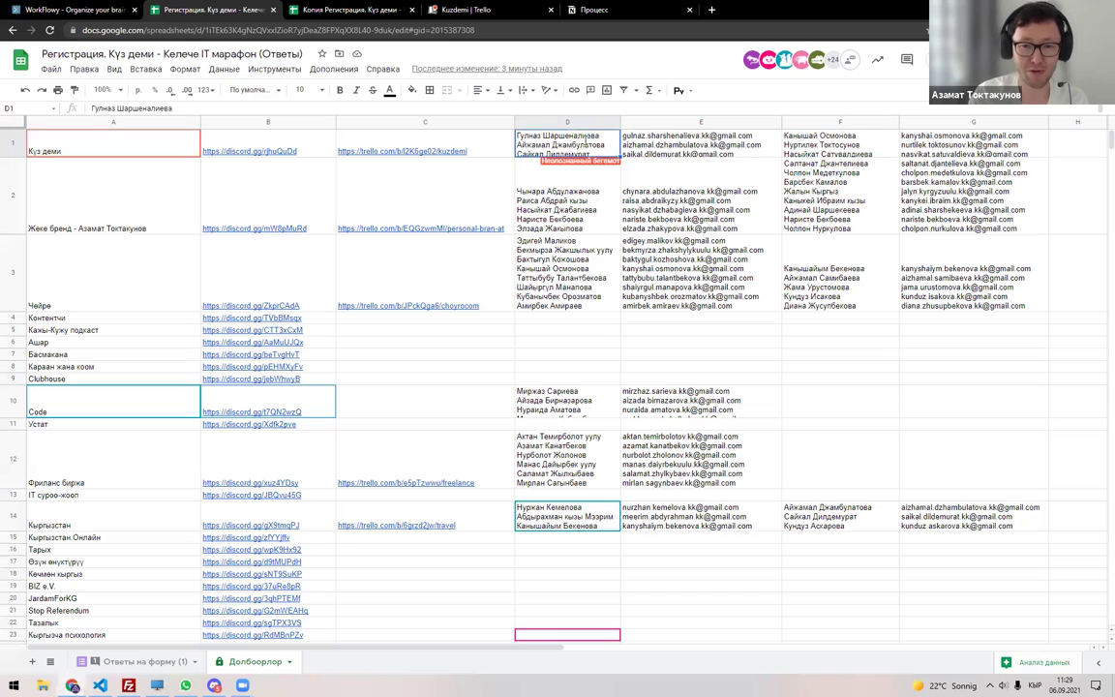
pyautogui.press('Escape')
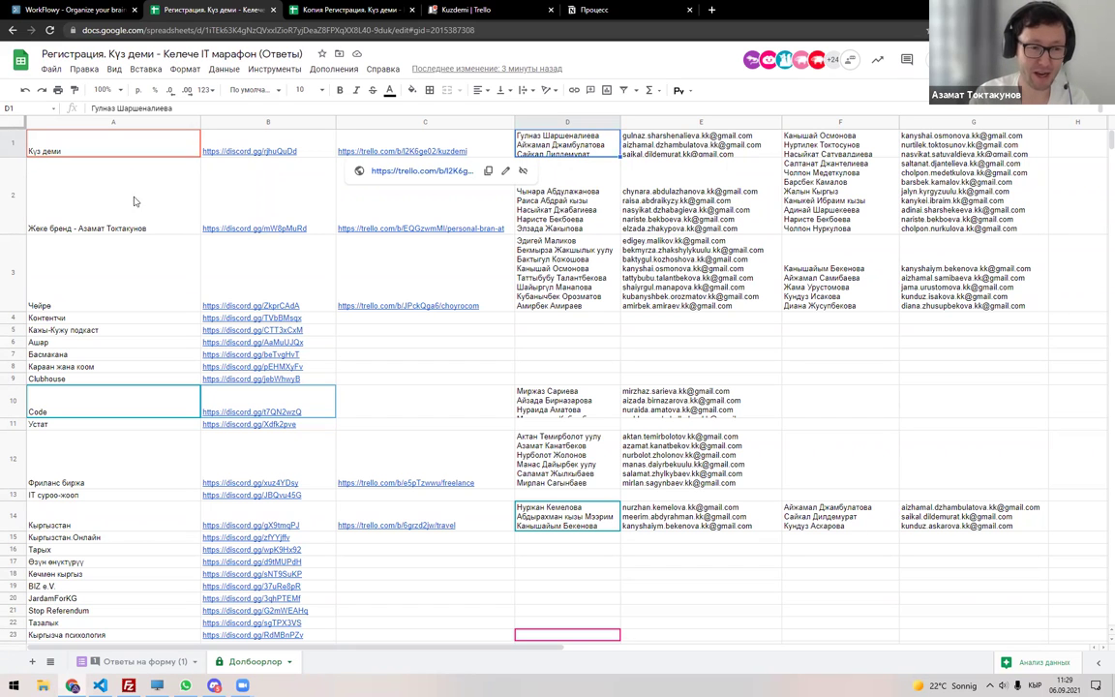
# Drag row 2's border up to make the Жеке бренд row much shorter.
pyautogui.scroll(-3, 133, 528)
pyautogui.scroll(3, 133, 522)
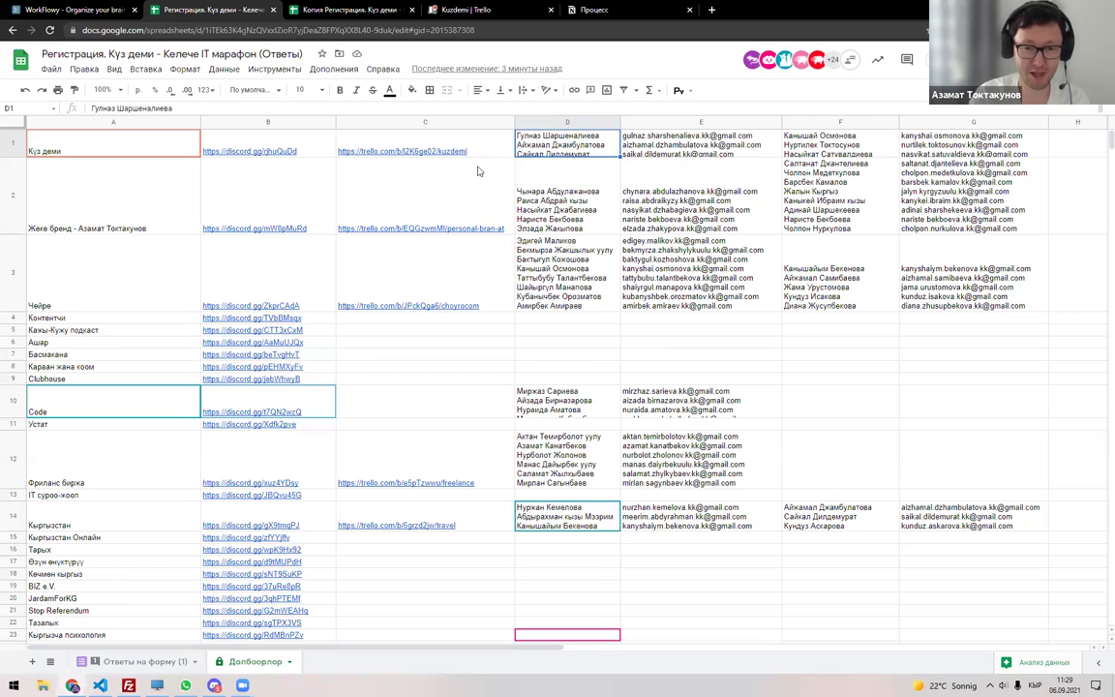
pyautogui.click(91, 201)
pyautogui.click(547, 198)
pyautogui.press('Right')
pyautogui.press('Right')
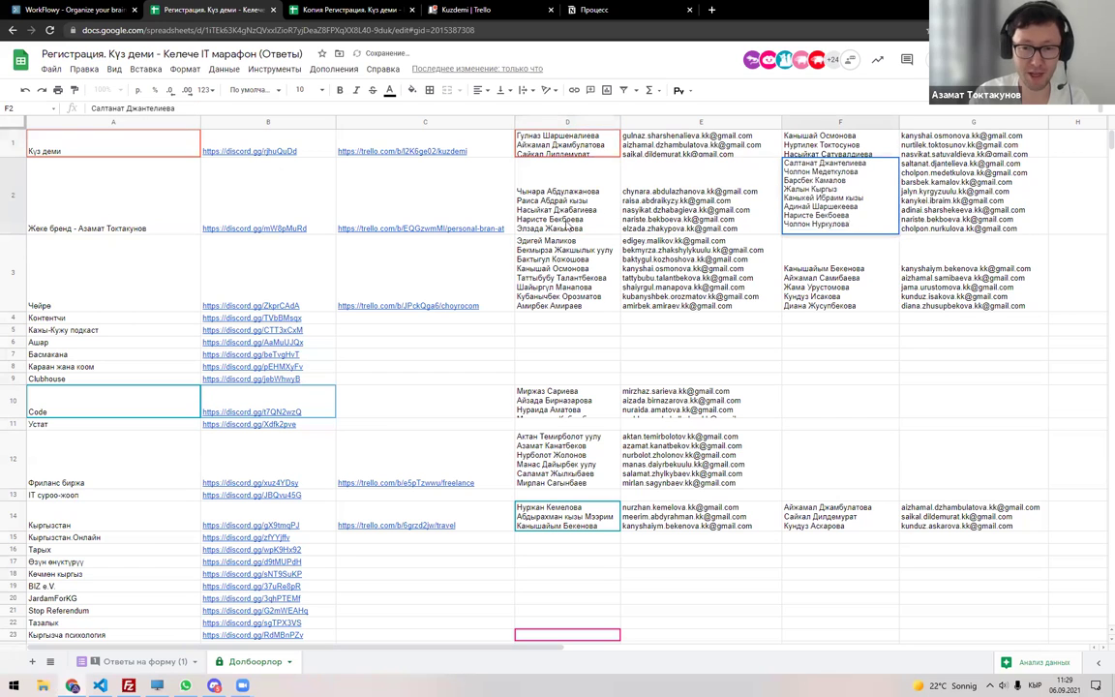
pyautogui.moveTo(27, 234); pyautogui.dragTo(37, 176)
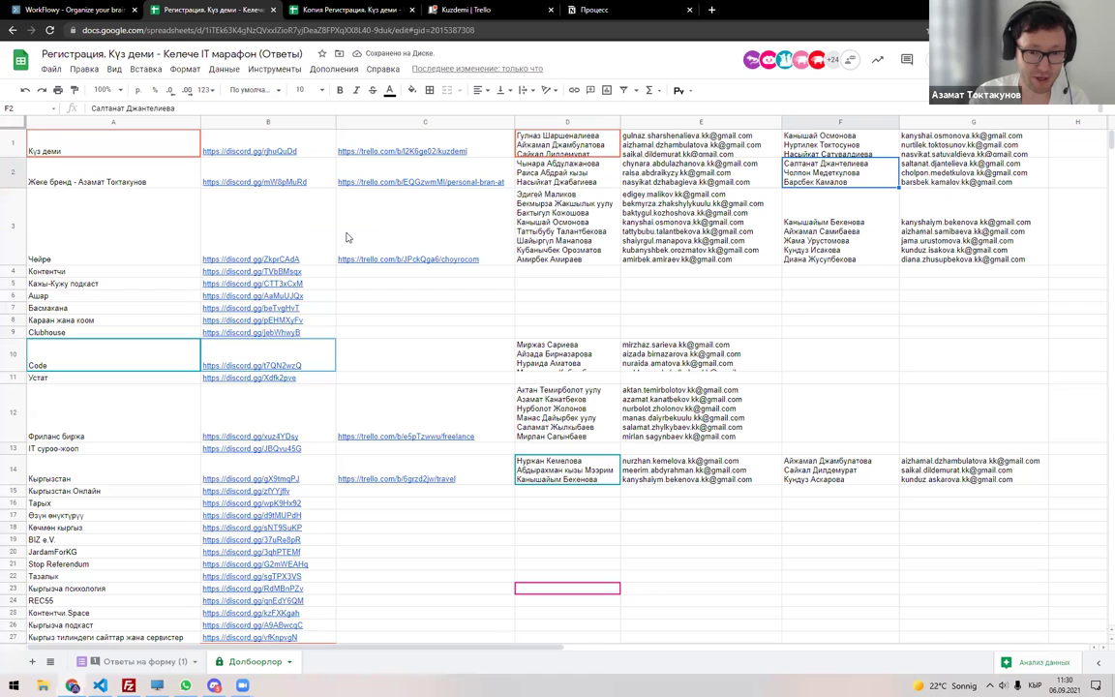
# Look at the empty #brand-toktakunov Discord channel, then select cell D2 in the spreadsheet.
pyautogui.click(191, 683)
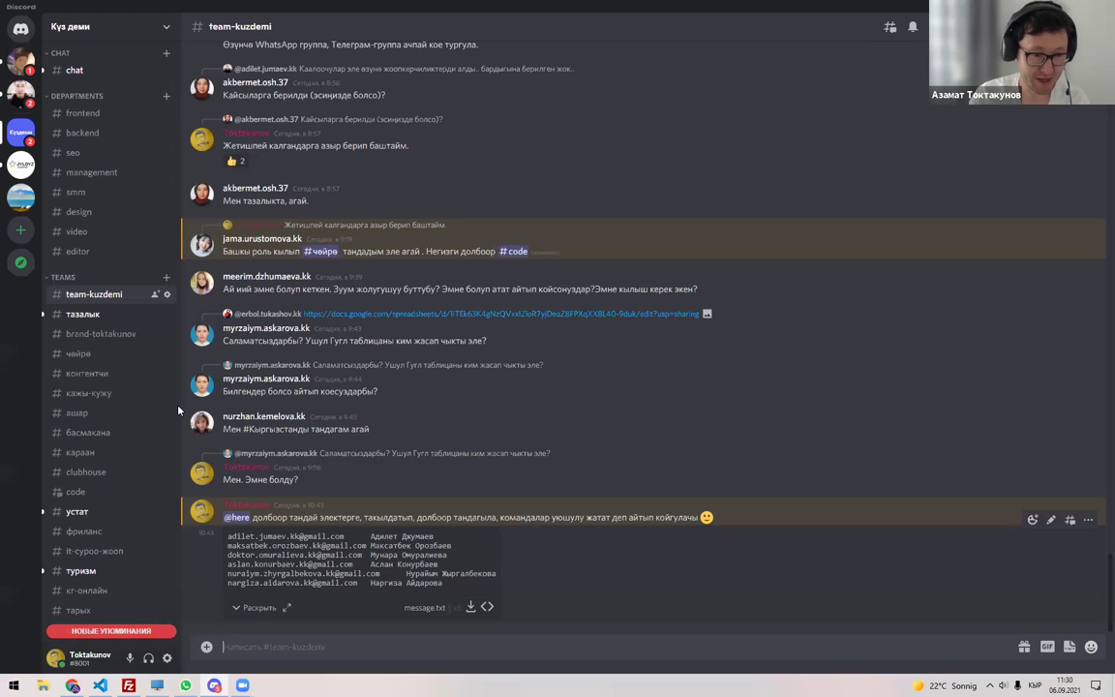
pyautogui.click(101, 333)
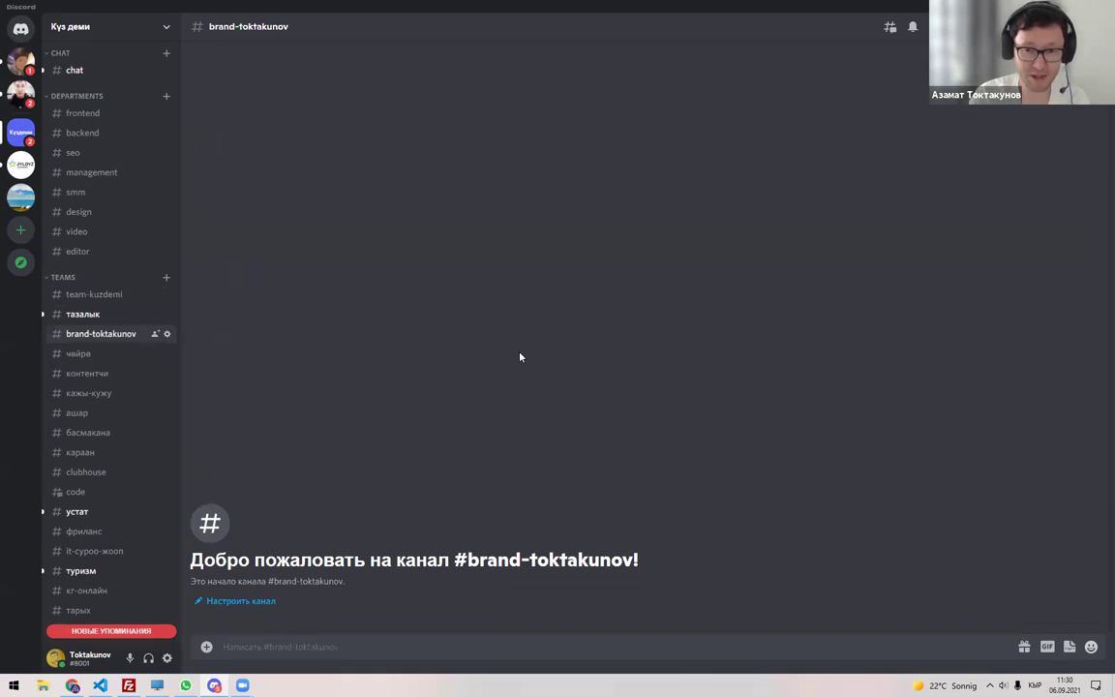
pyautogui.hotkey('alt', 'Tab')
pyautogui.click(560, 167)
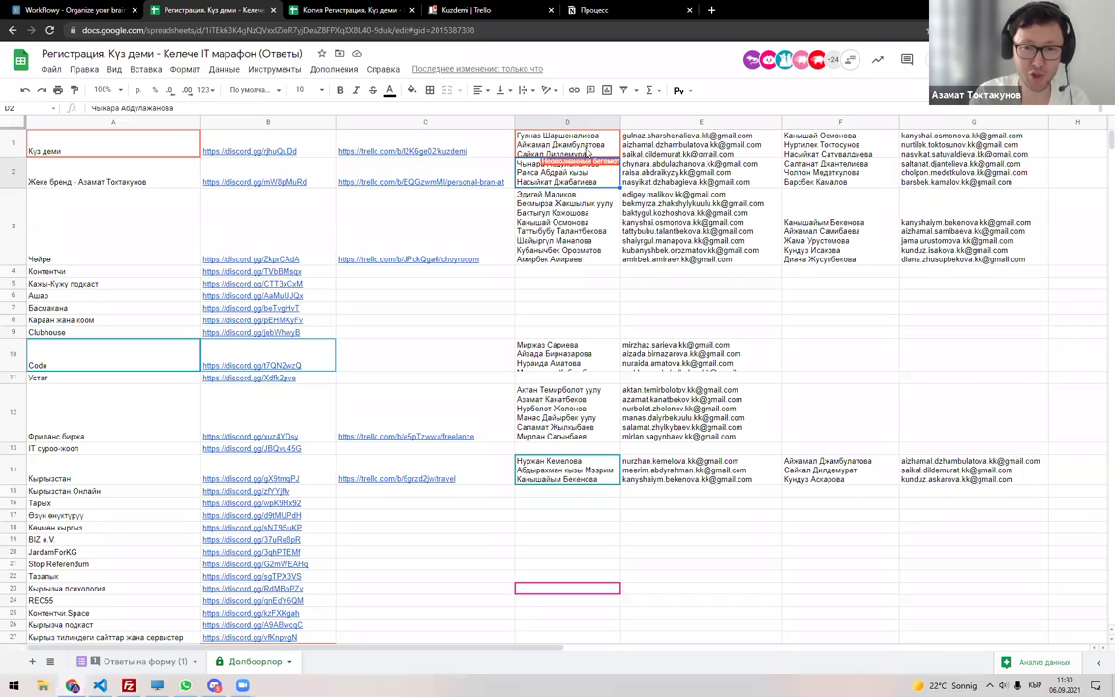
# Review all Куз деми names in cell D1, select A2, then return to Discord.
pyautogui.click(537, 141)
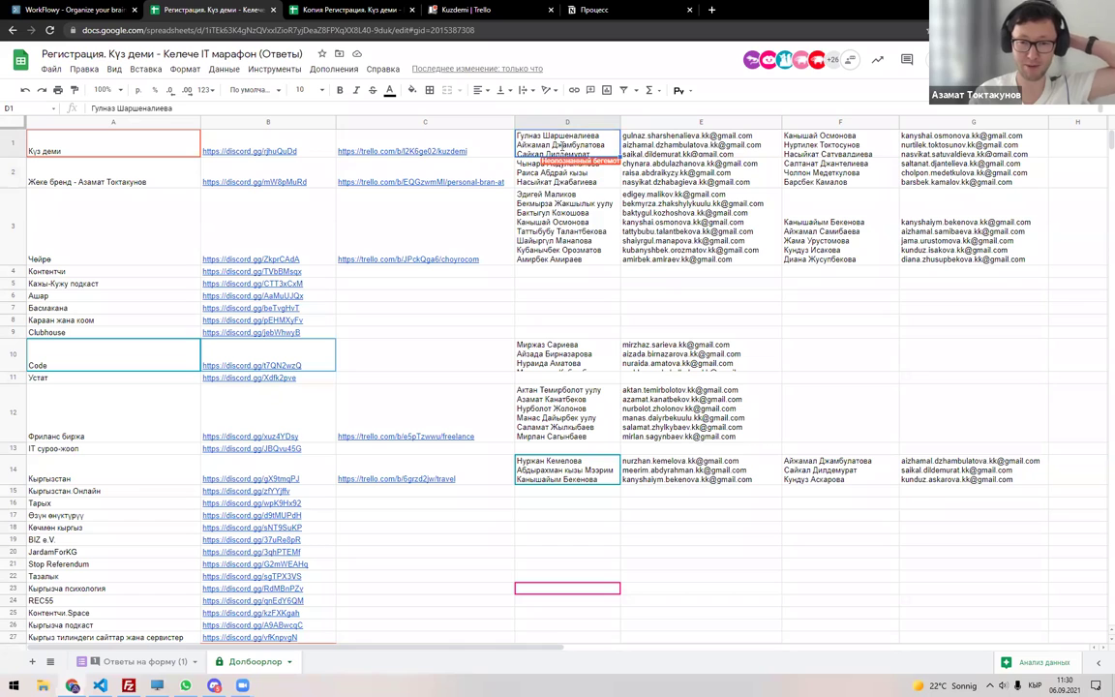
pyautogui.doubleClick(559, 144)
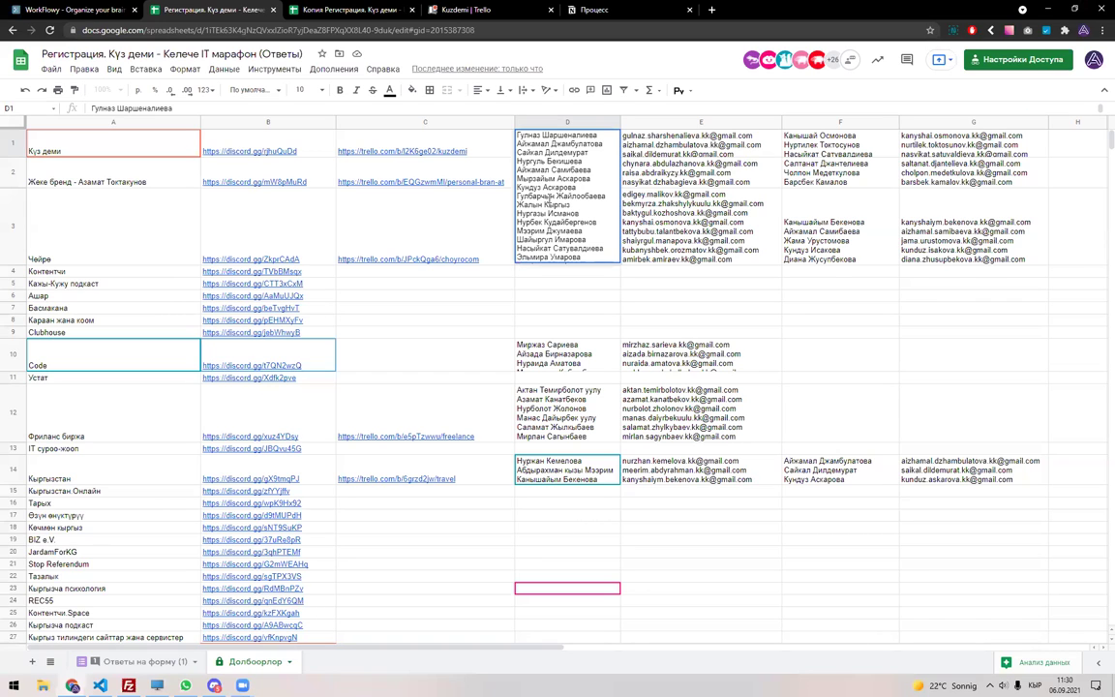
pyautogui.click(824, 143)
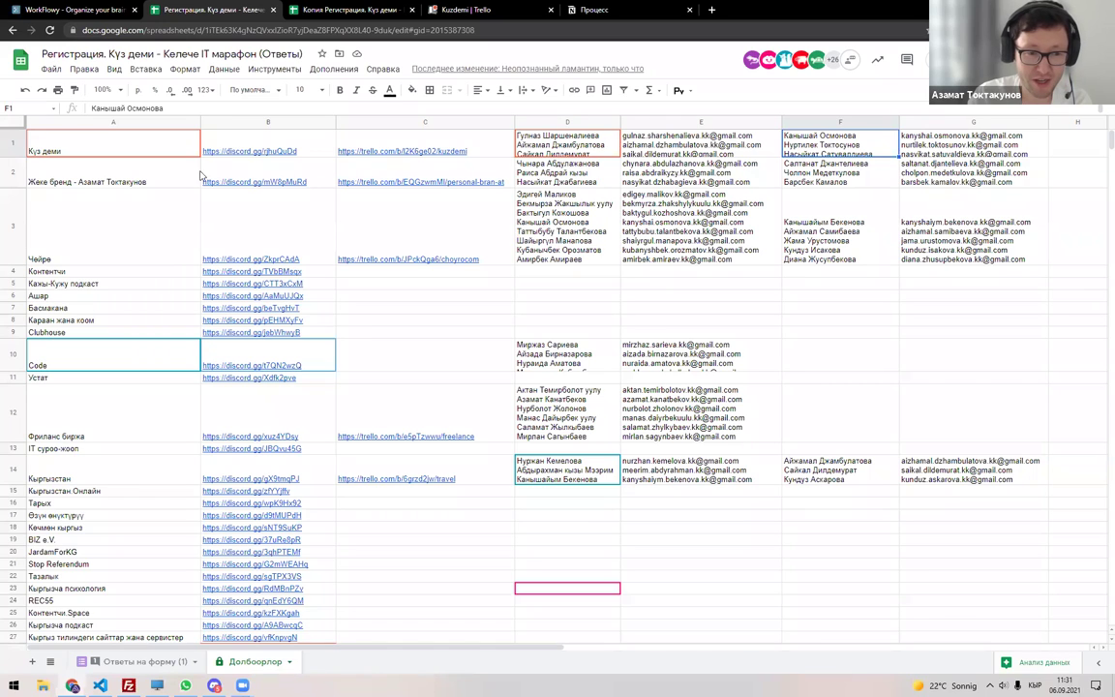
pyautogui.moveTo(286, 179)
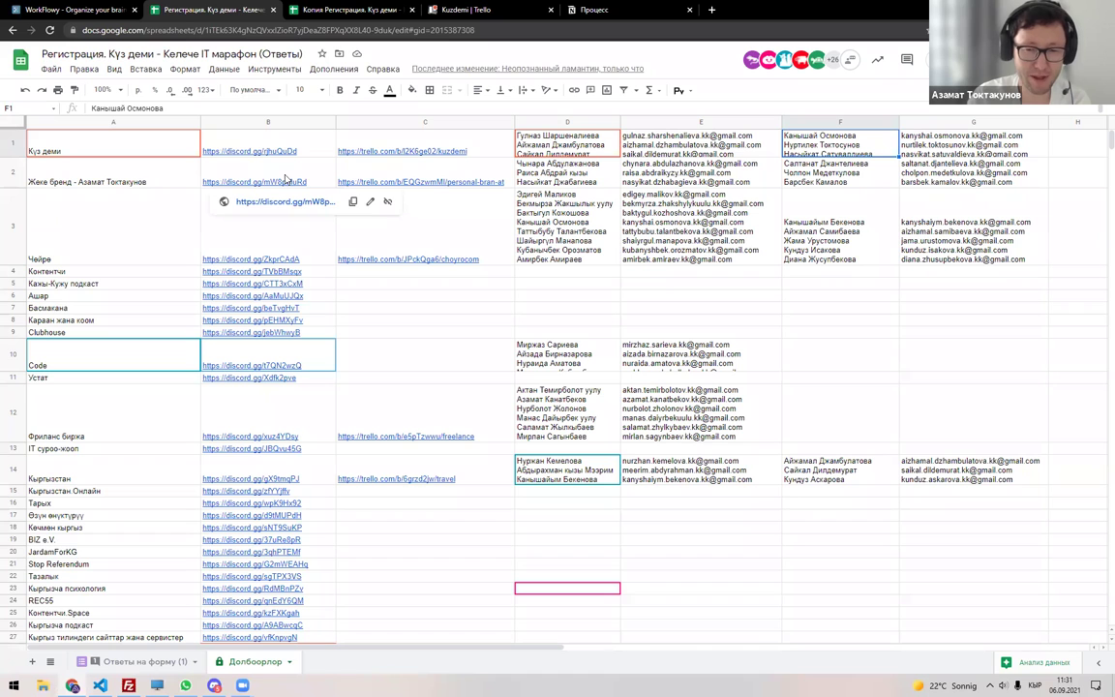
pyautogui.click(95, 166)
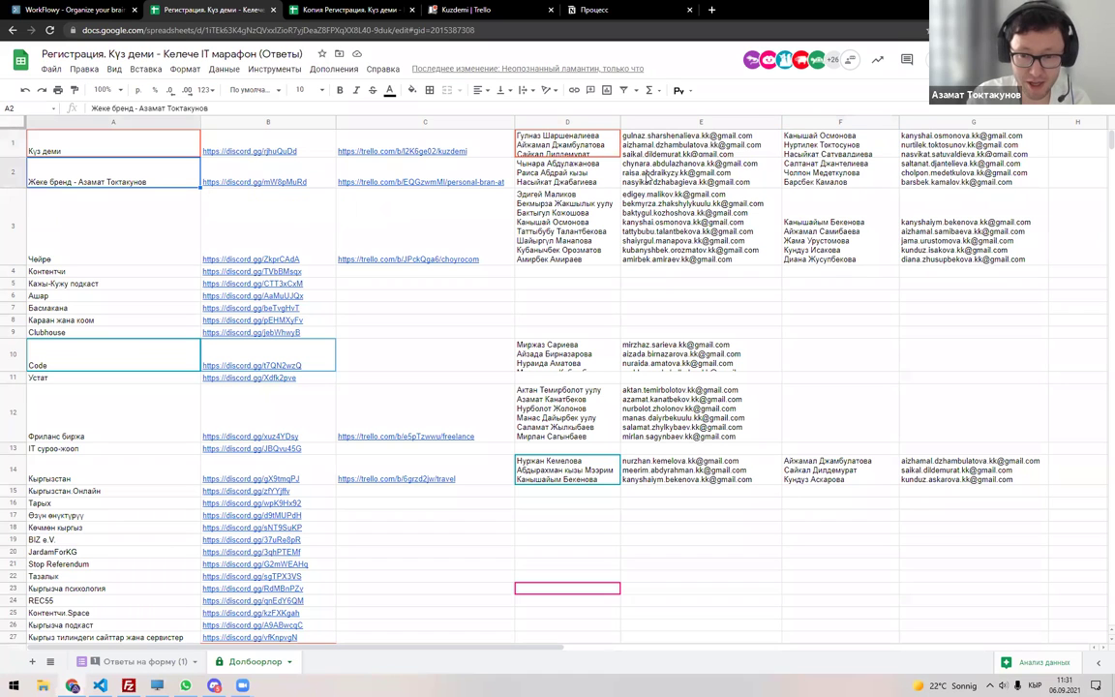
pyautogui.hotkey('alt', 'Tab')
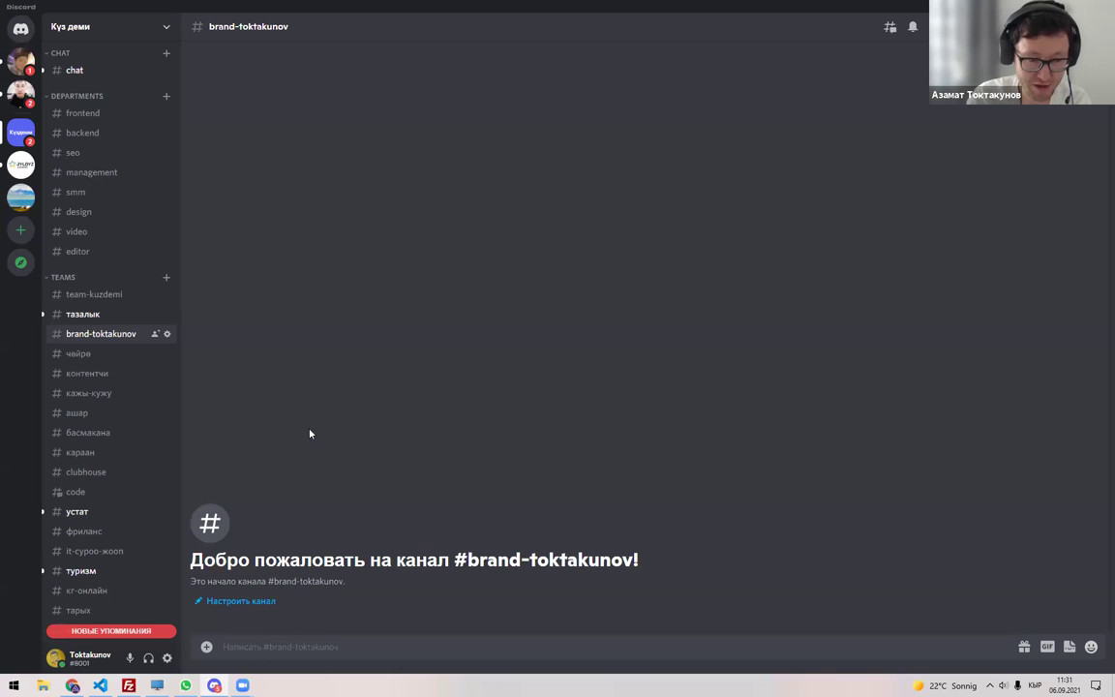
# Copy the e-mail list from cell E2 and paste it into the Discord message.
pyautogui.hotkey('alt', 'Tab')
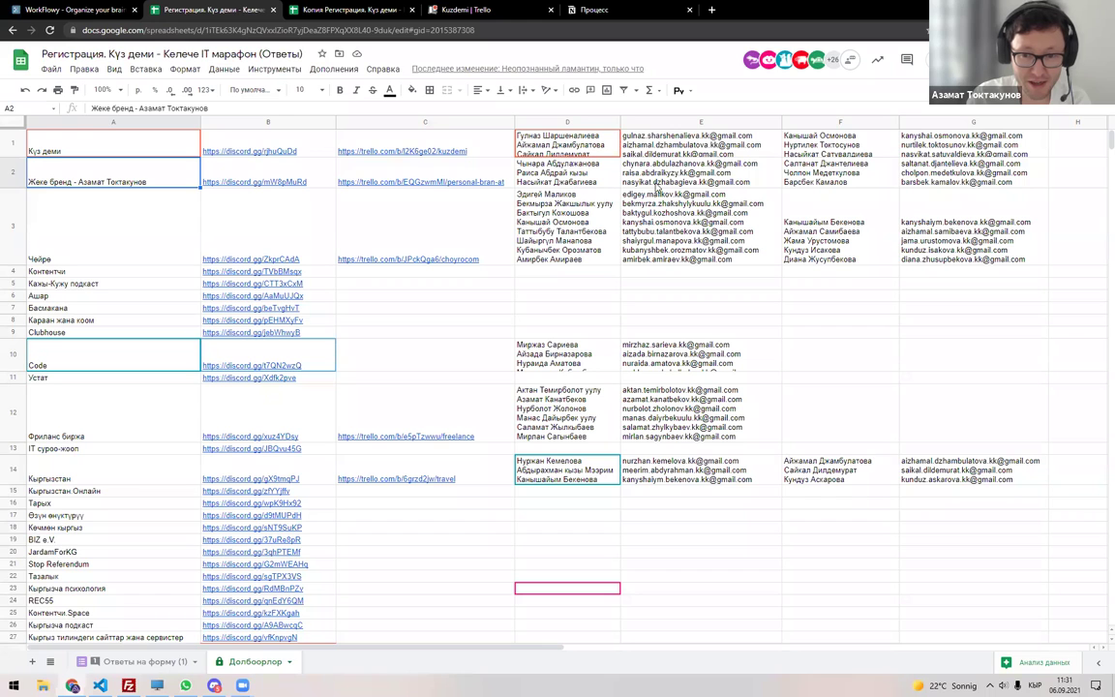
pyautogui.hotkey('ctrl', 'c')
pyautogui.hotkey('alt', 'Tab')
pyautogui.hotkey('ctrl', 'v')
pyautogui.press('Home')
pyautogui.press('Delete')
pyautogui.press('End')
pyautogui.hotkey('ctrl', 'Left')
pyautogui.hotkey('shift', 'End')
pyautogui.press('BackSpace')
pyautogui.press('BackSpace')
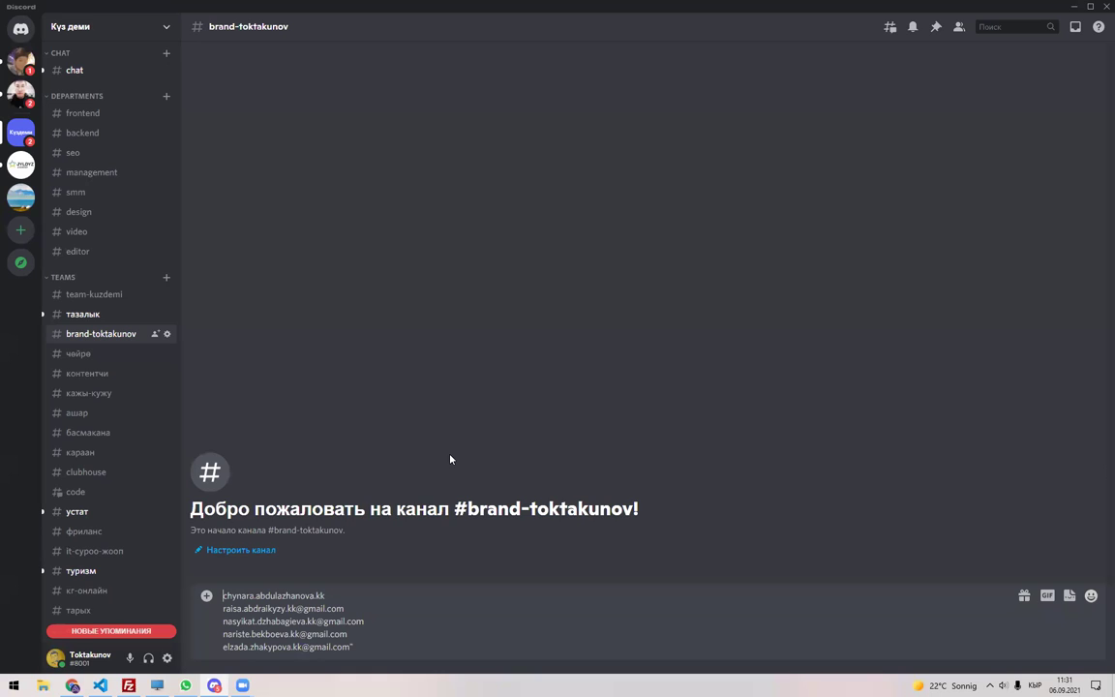
pyautogui.press('super+space')
pyautogui.press('Home')
pyautogui.write('@')
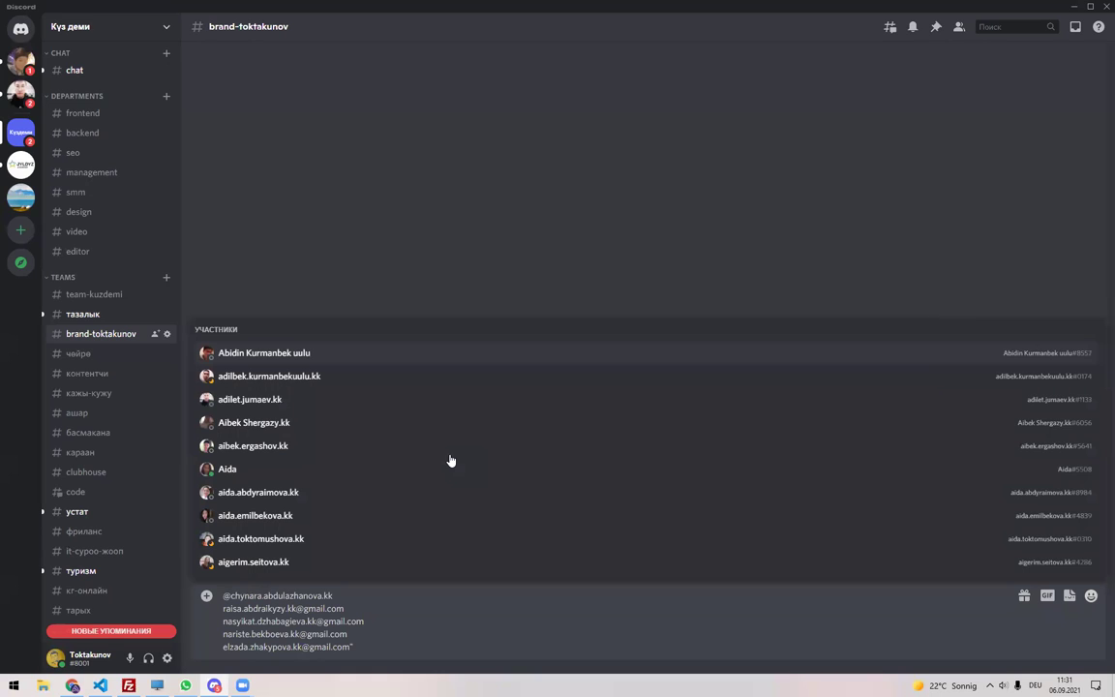
pyautogui.press('End')
pyautogui.hotkey('ctrl', 'shift', 'End')
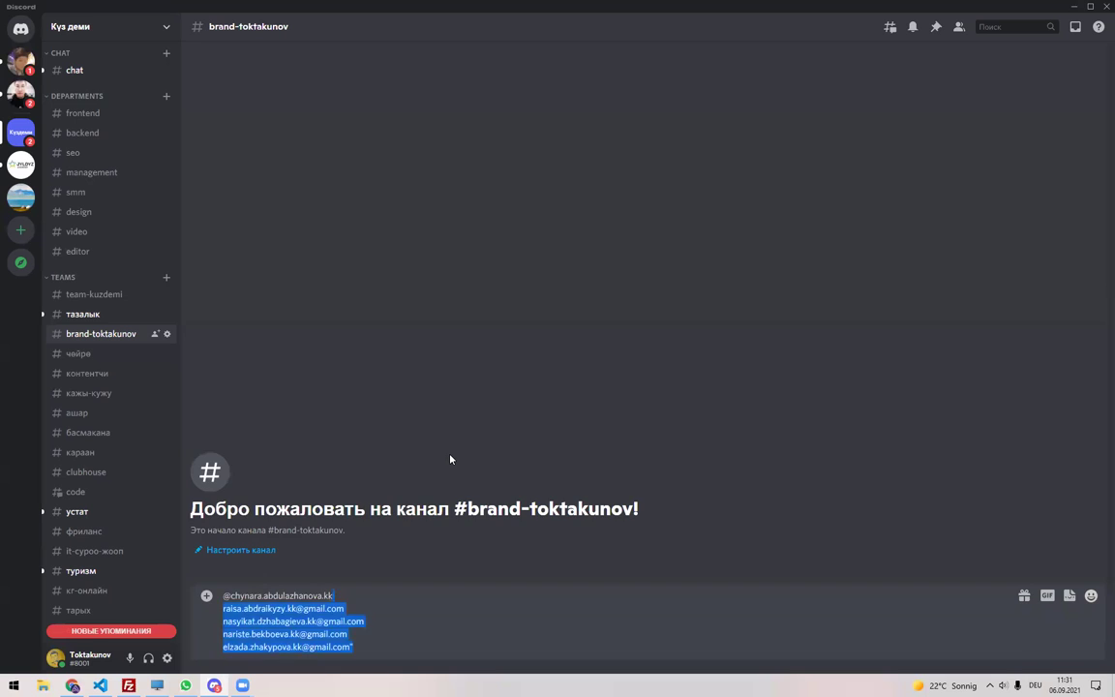
pyautogui.press('BackSpace')
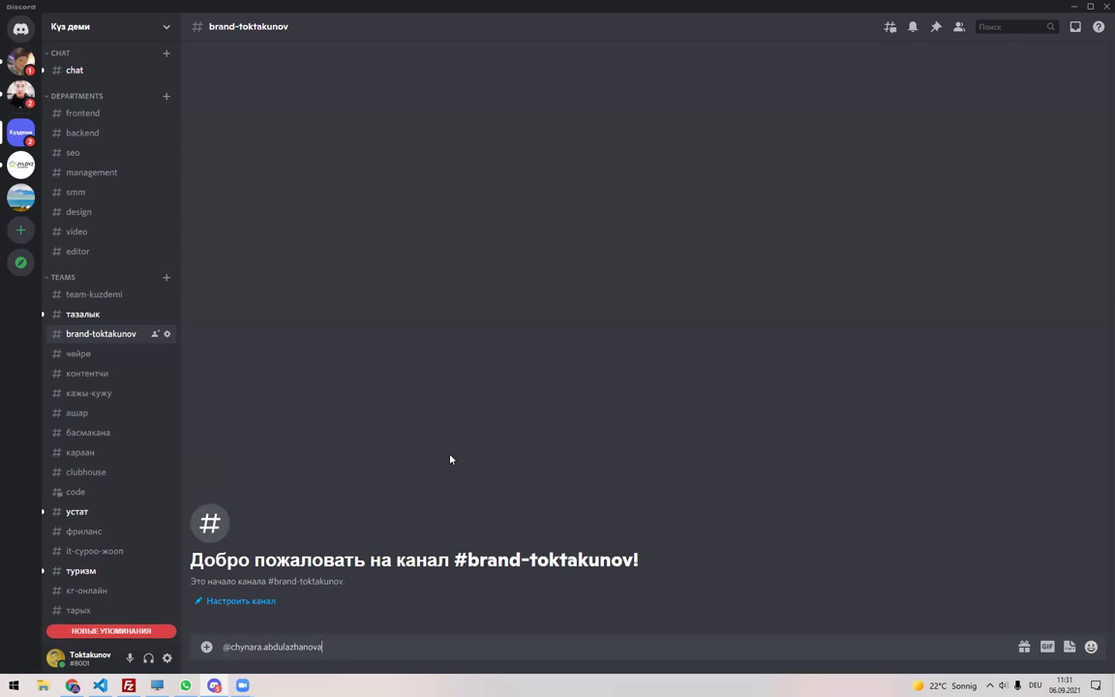
# Select the Жеке бренд team's names and emails in D2:G2, then check the #brand-toktakunov channel.
pyautogui.hotkey('alt', 'Tab')
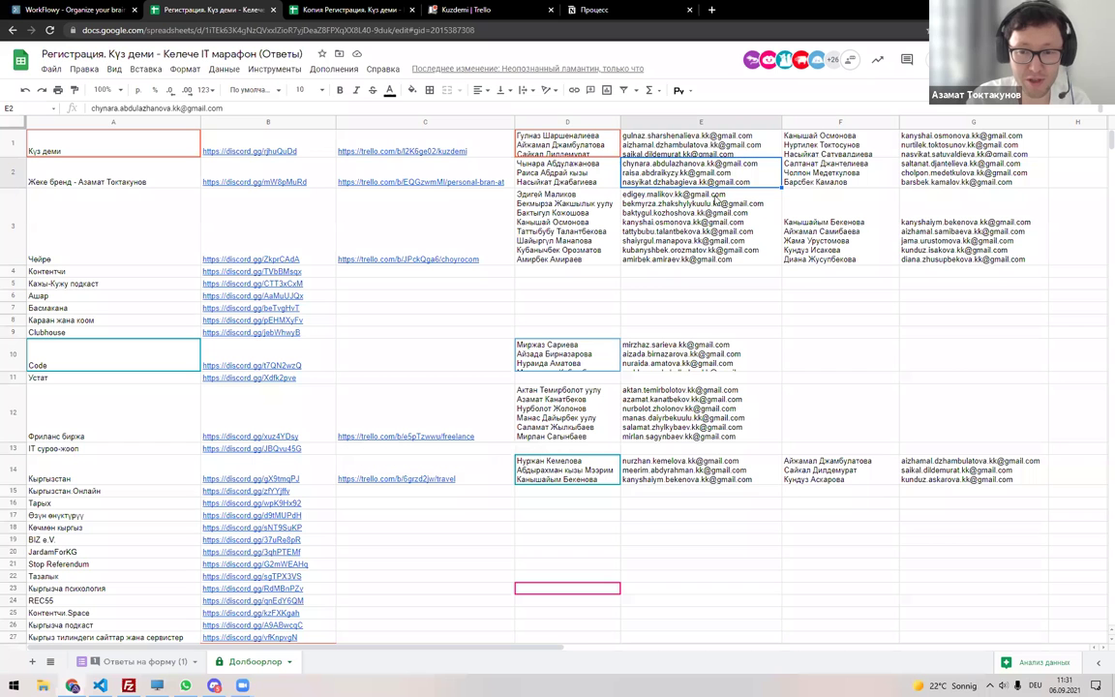
pyautogui.moveTo(528, 165); pyautogui.dragTo(933, 169)
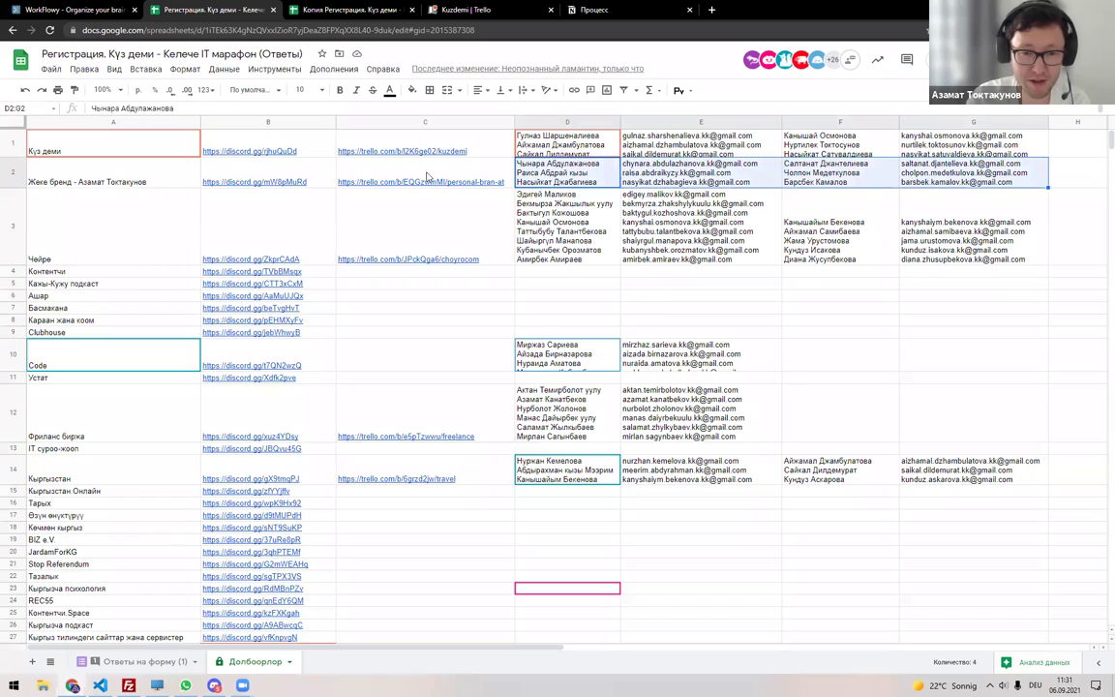
pyautogui.hotkey('alt', 'Tab')
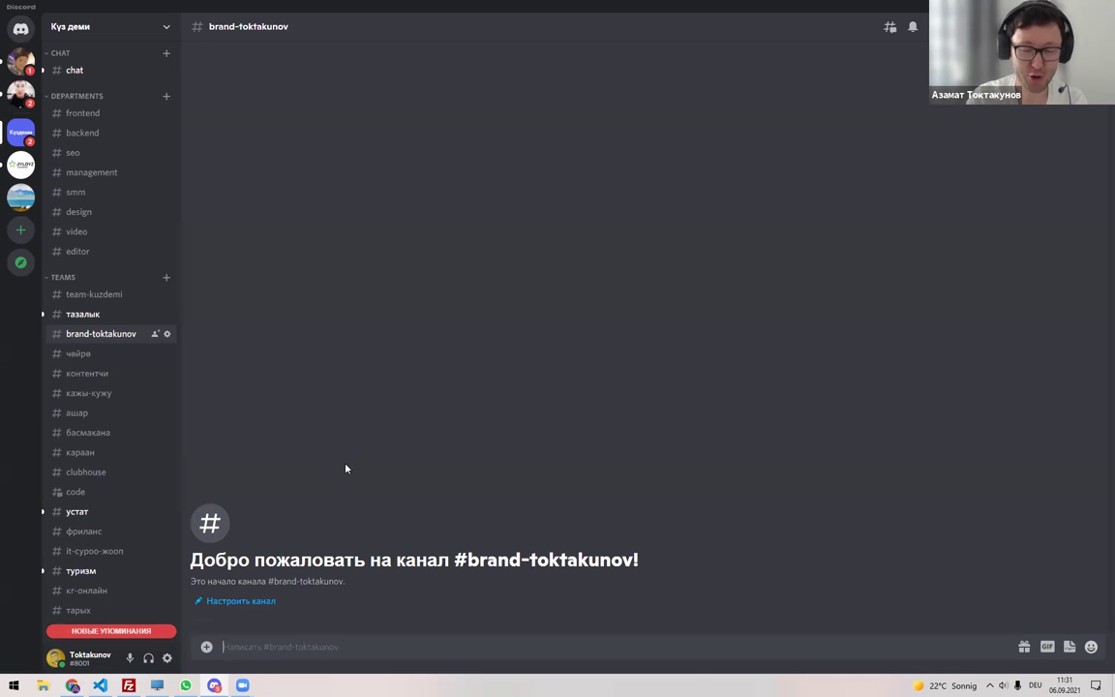
pyautogui.hotkey('alt', 'Tab')
# Review the Күз деми team's member names and emails across D1:G1, then switch to the Kuzdemi Trello board.
pyautogui.hotkey('shift', 'Right')
pyautogui.hotkey('shift', 'Right')
pyautogui.hotkey('shift', 'Right')
pyautogui.hotkey('shift', 'Right')
pyautogui.hotkey('shift', 'Right')
pyautogui.hotkey('shift', 'Right')
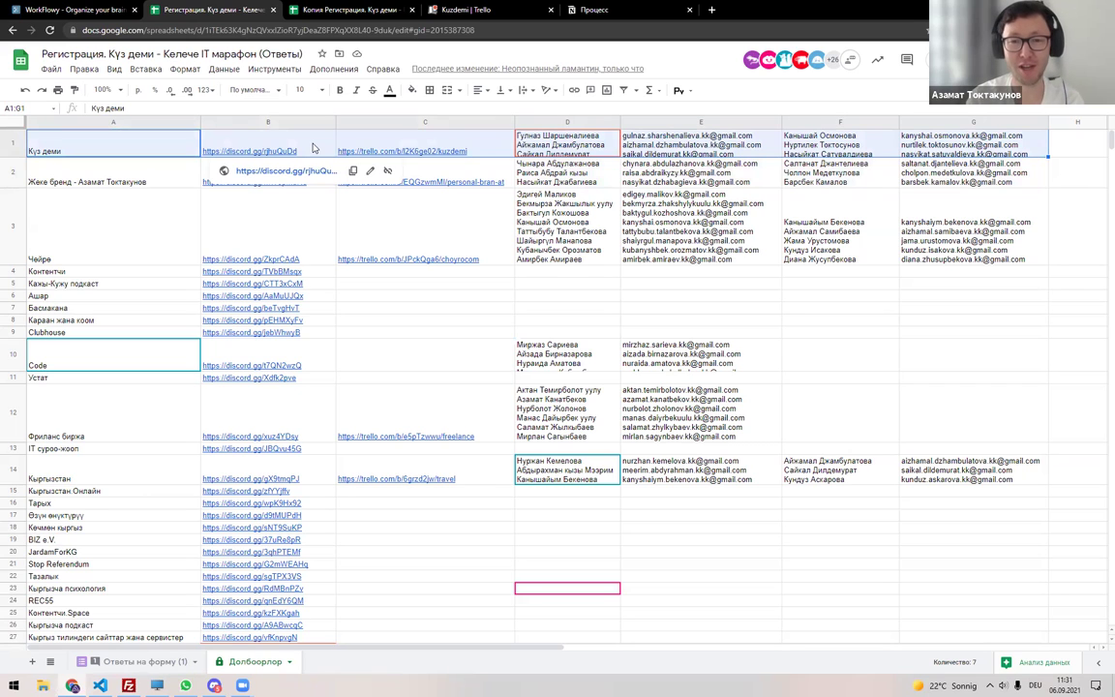
pyautogui.click(594, 152)
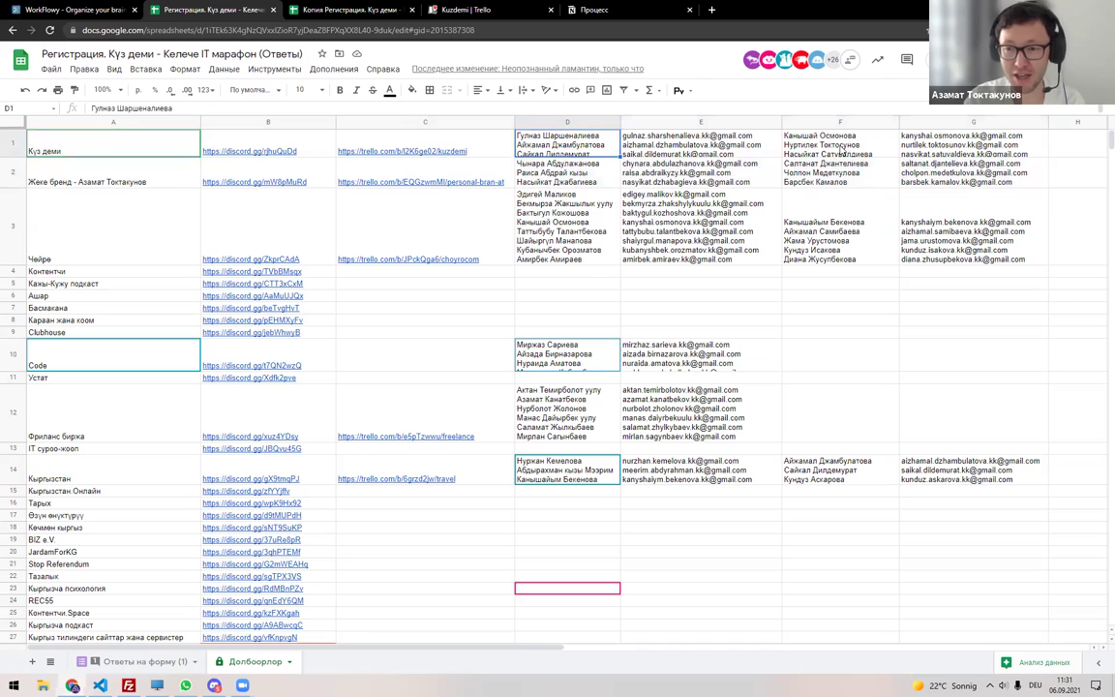
pyautogui.click(843, 152)
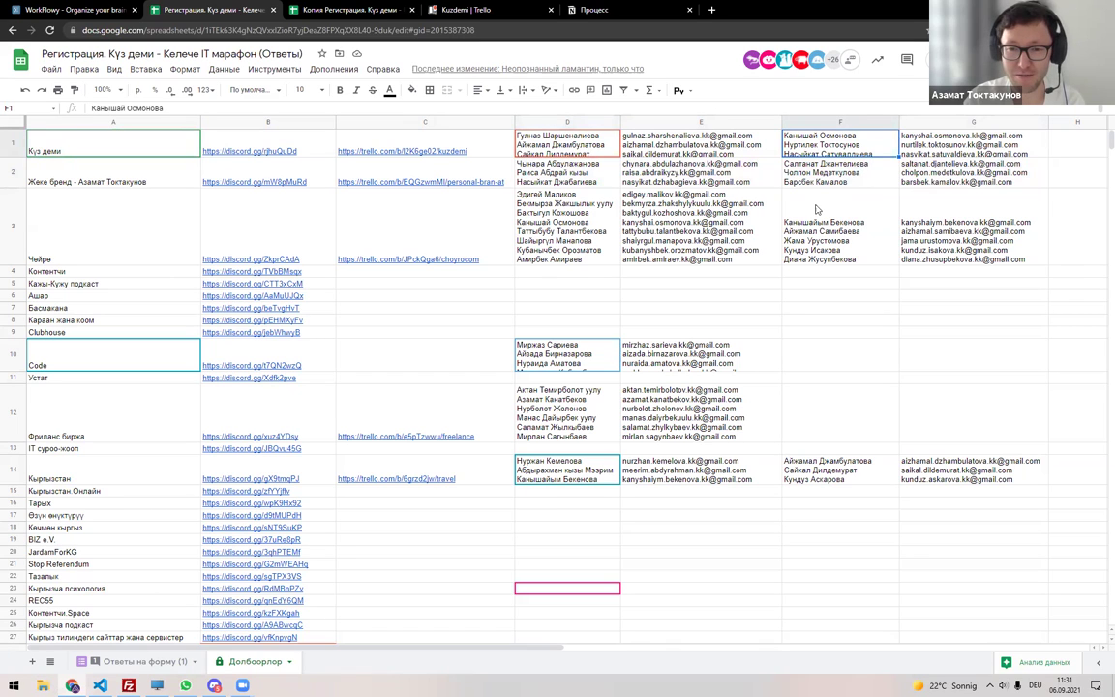
pyautogui.moveTo(575, 145); pyautogui.dragTo(967, 145)
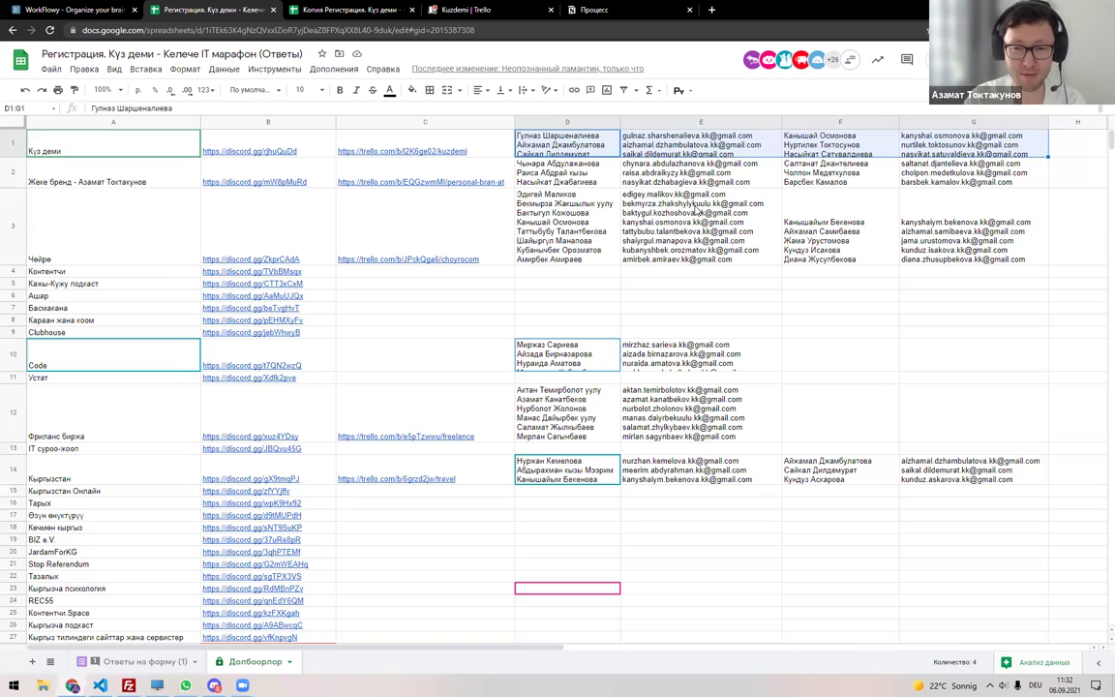
pyautogui.click(499, 7)
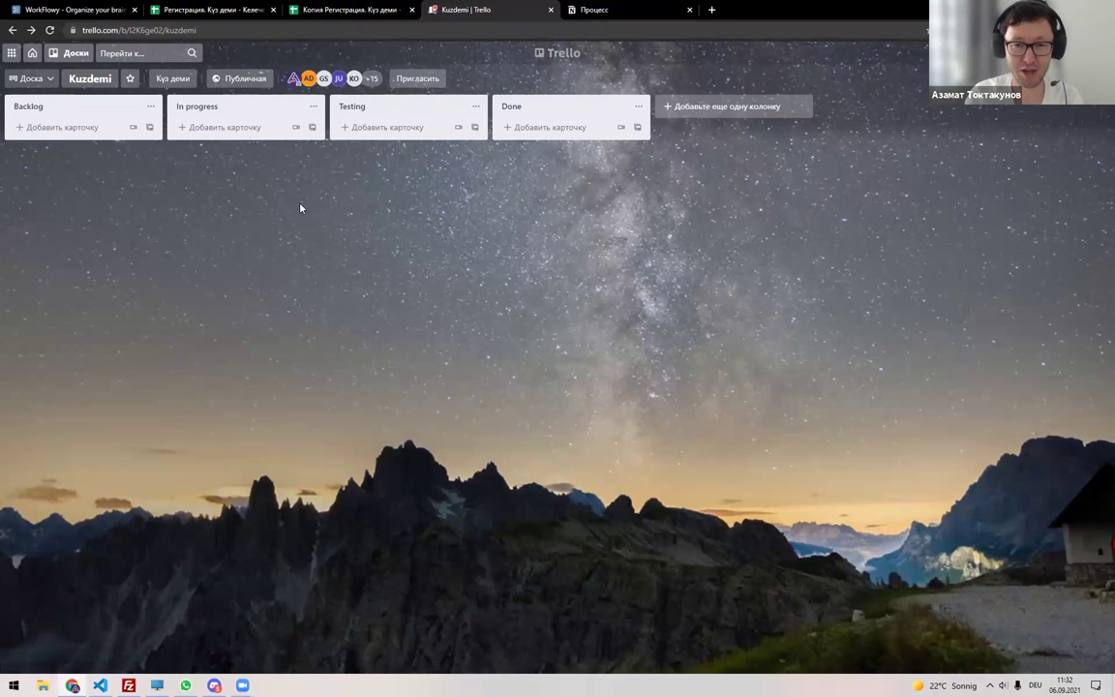
# Open notion.so in a new tab, go up to the '"Күз деми" - Келечек IT Марафону' page, then return to the sheet.
pyautogui.click(711, 10)
pyautogui.write('notion.so')
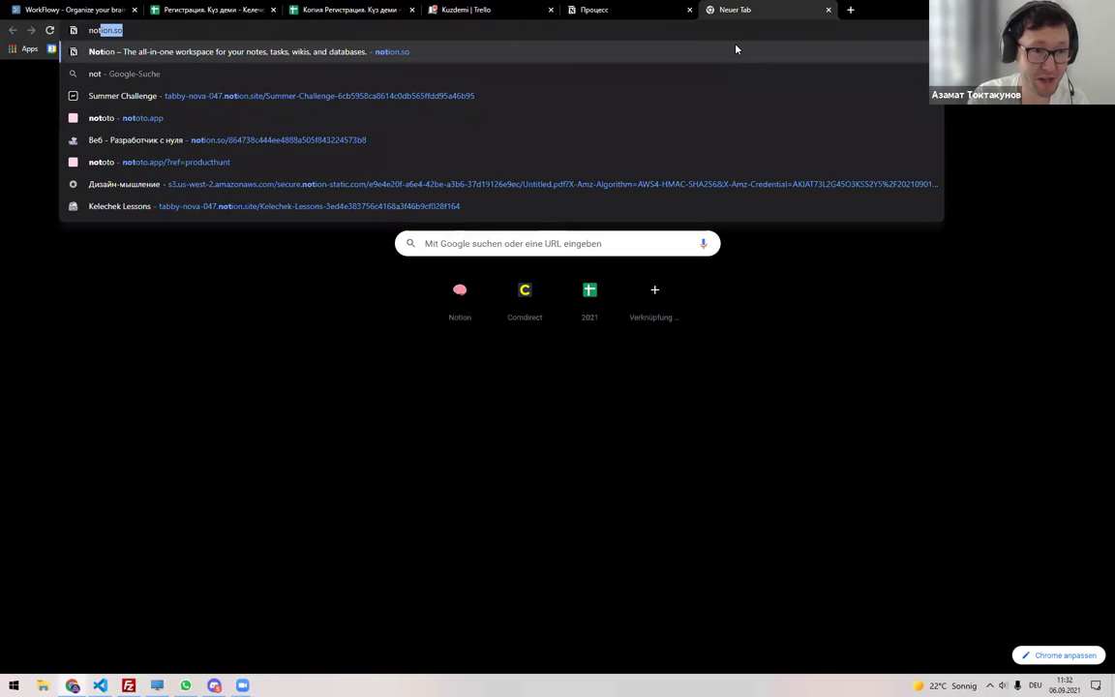
pyautogui.press('Return')
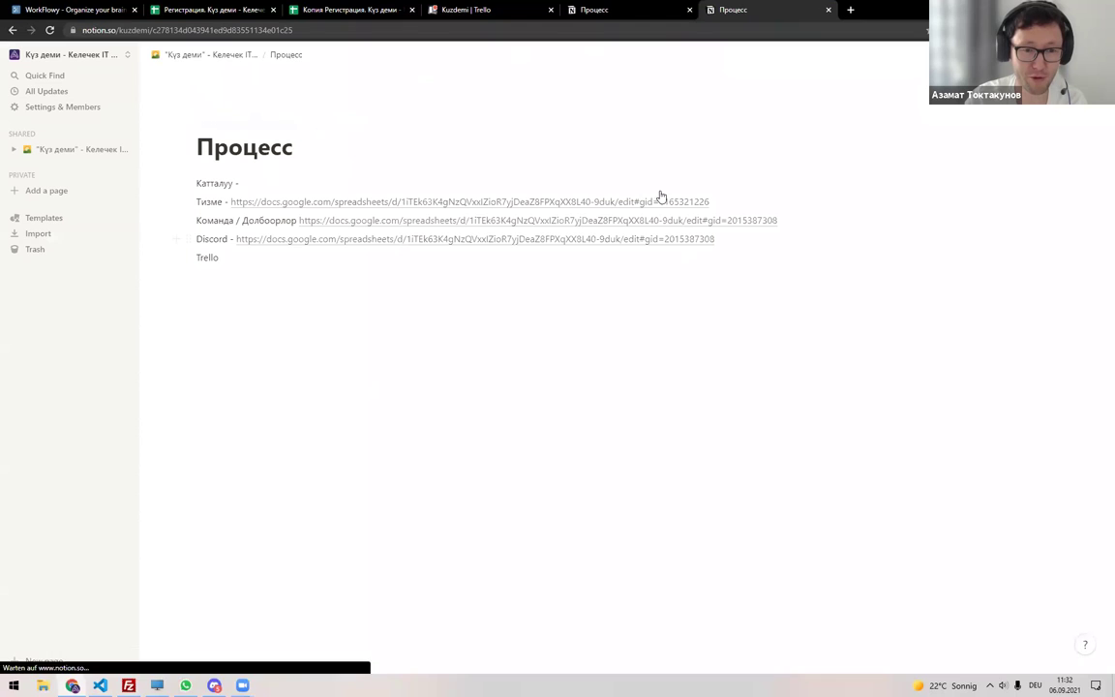
pyautogui.click(246, 54)
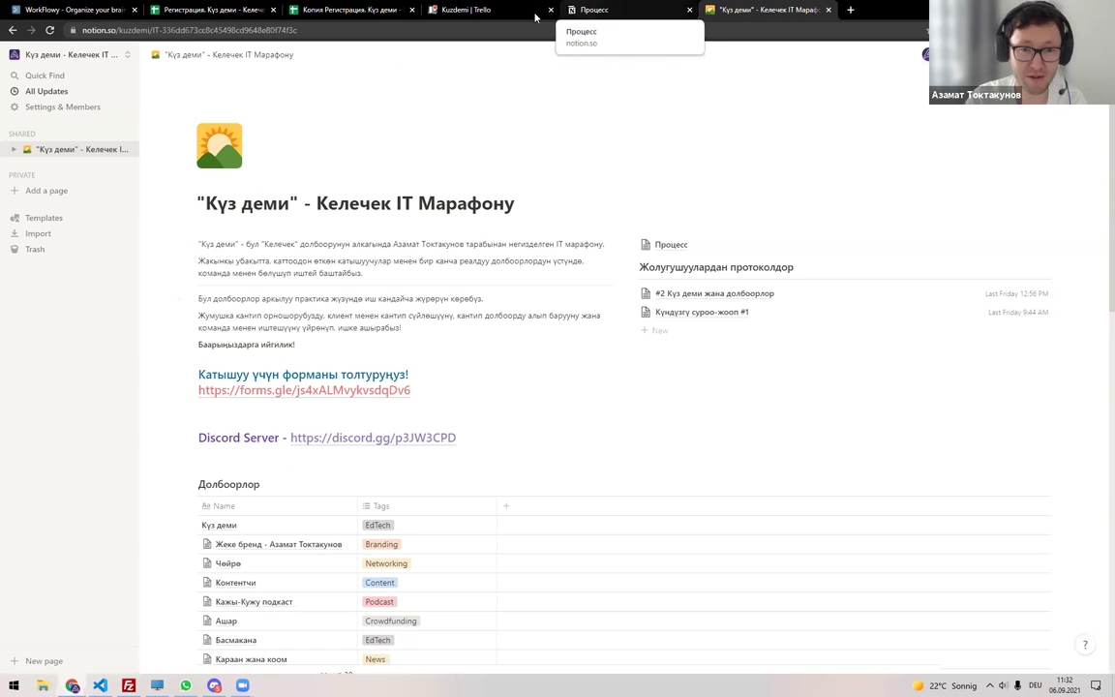
pyautogui.click(208, 10)
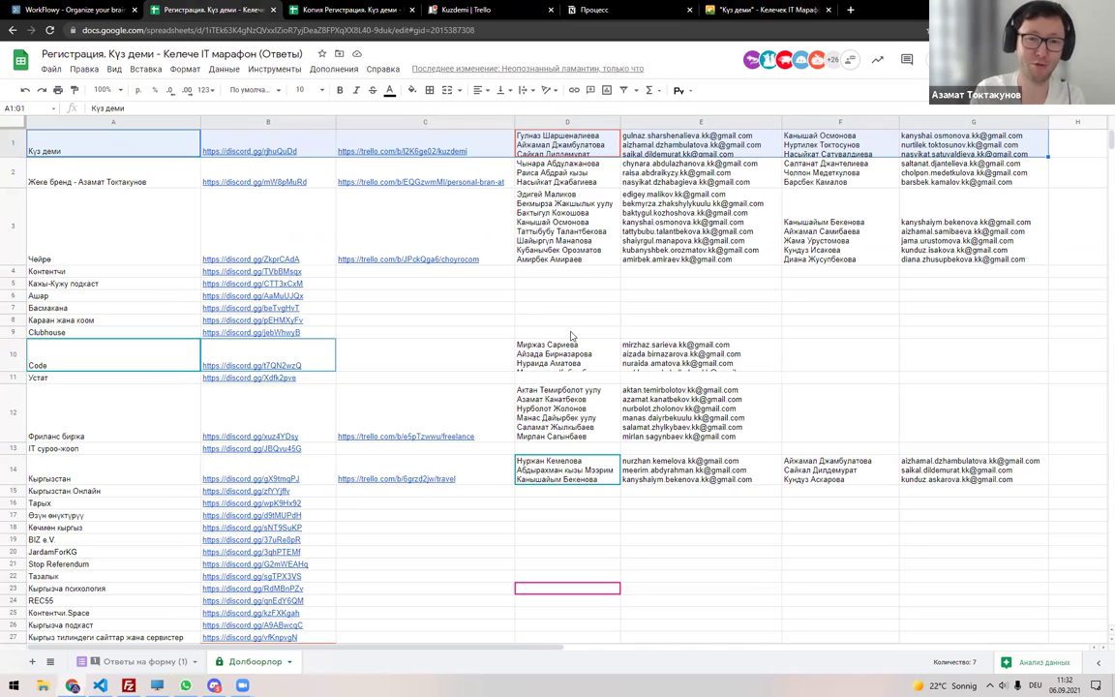
# Select the Күз деми team name in A1, then switch to the Kuzdemi Trello board.
pyautogui.click(131, 150)
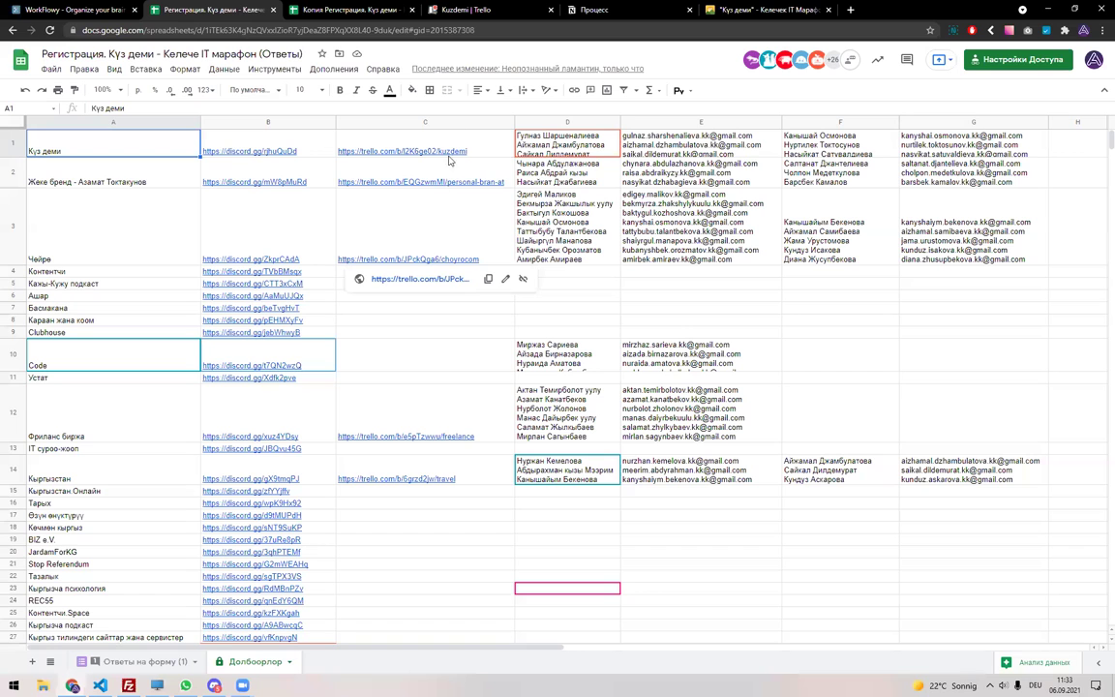
pyautogui.click(450, 8)
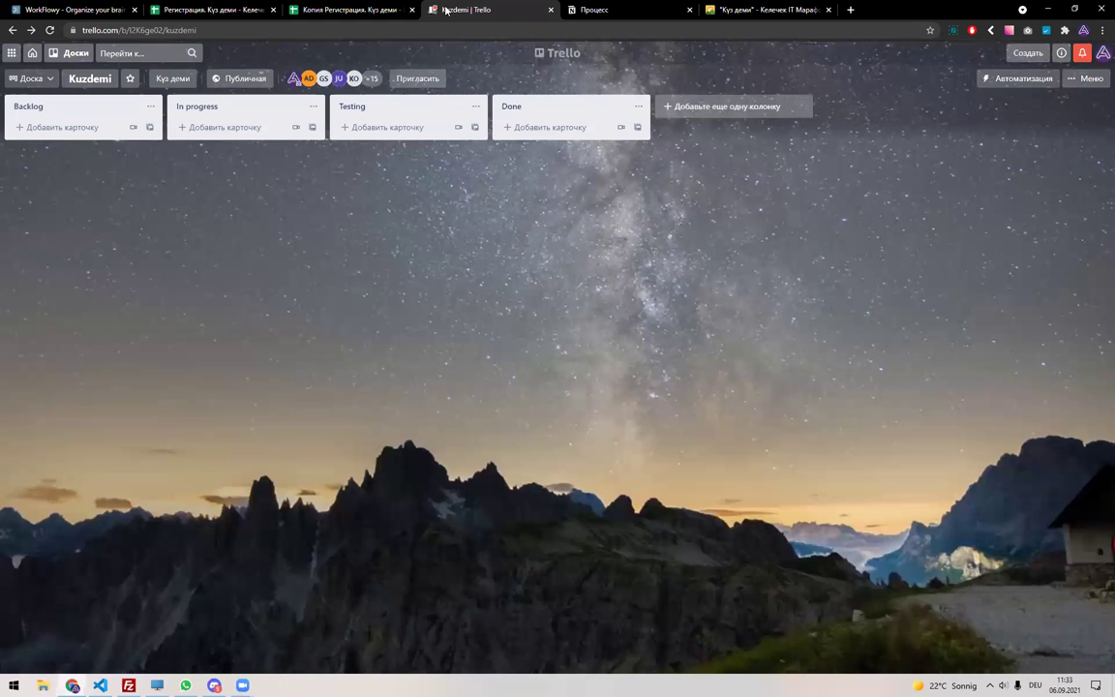
# Start a new Backlog card on the Kuzdemi board, cancel it, then switch to Discord.
pyautogui.click(71, 130)
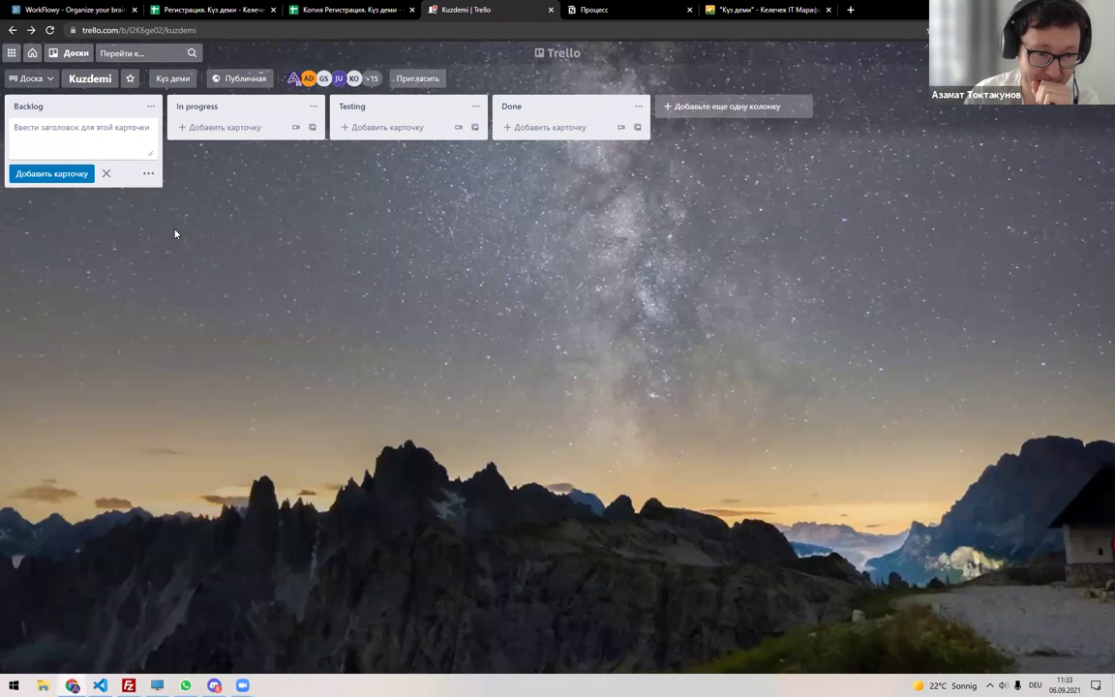
pyautogui.click(106, 173)
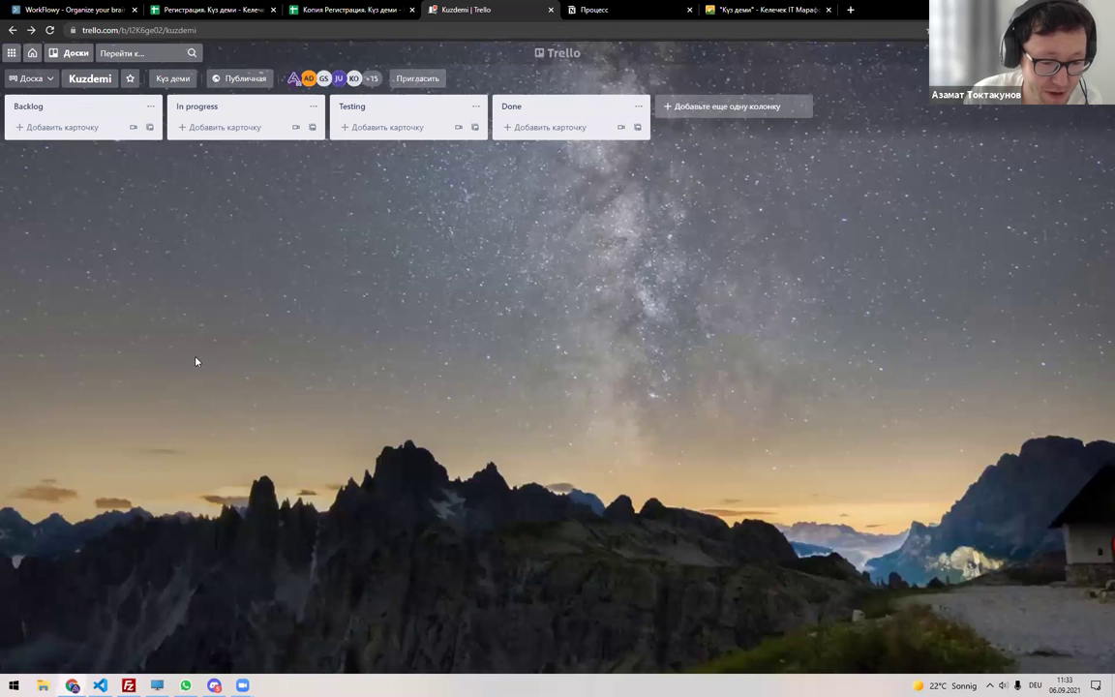
pyautogui.click(214, 685)
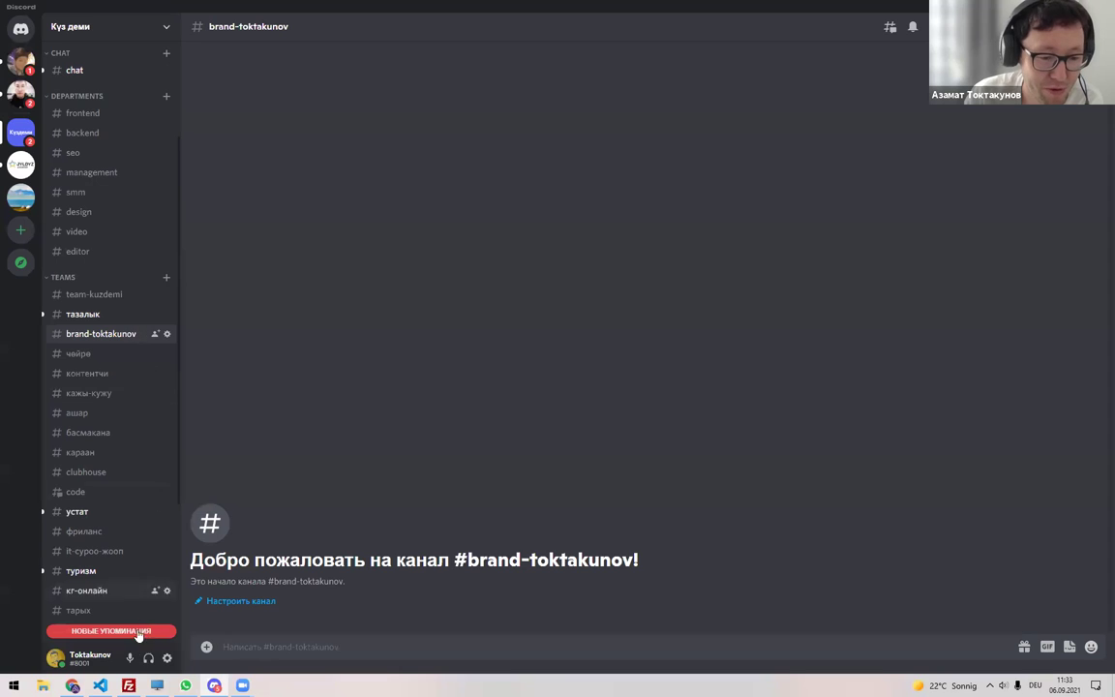
# Scroll through the Долбоорлор project table on Notion's Күз деми page, then switch to Discord.
pyautogui.click(73, 685)
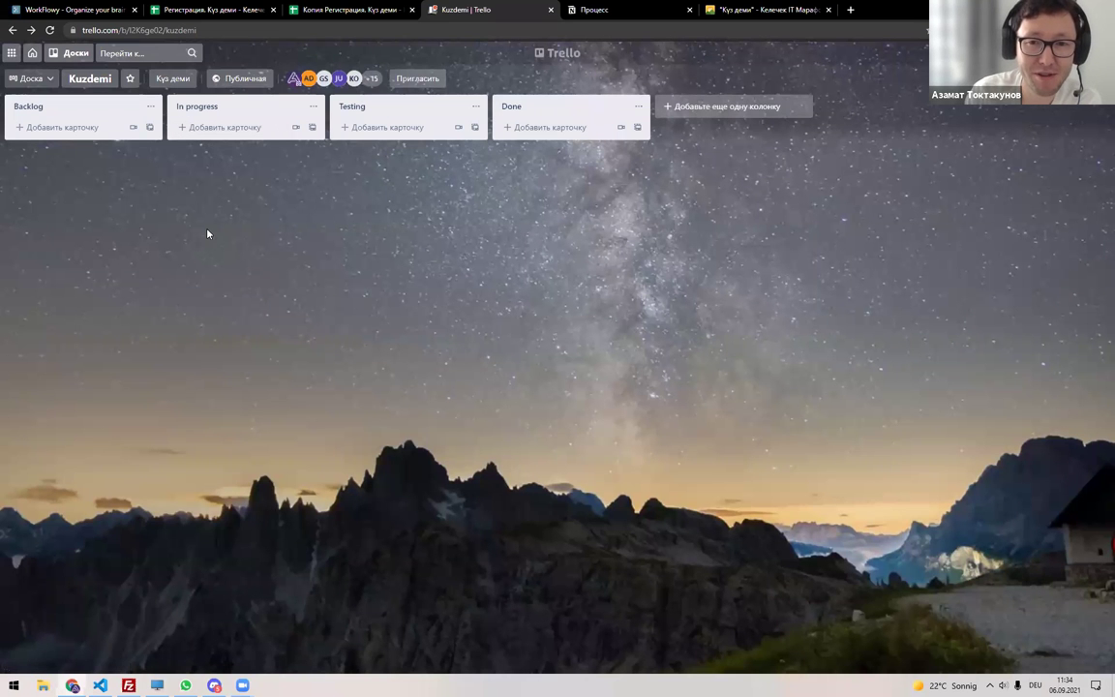
pyautogui.click(733, 9)
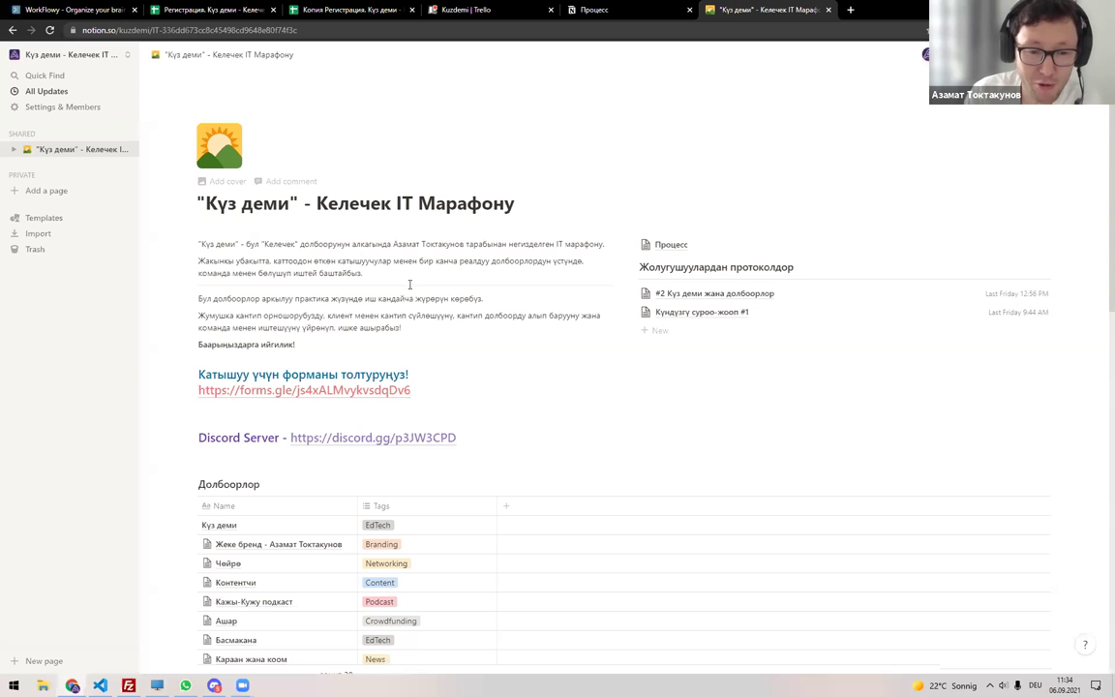
pyautogui.scroll(-2, 409, 308)
pyautogui.scroll(-4, 409, 308)
pyautogui.scroll(3, 410, 306)
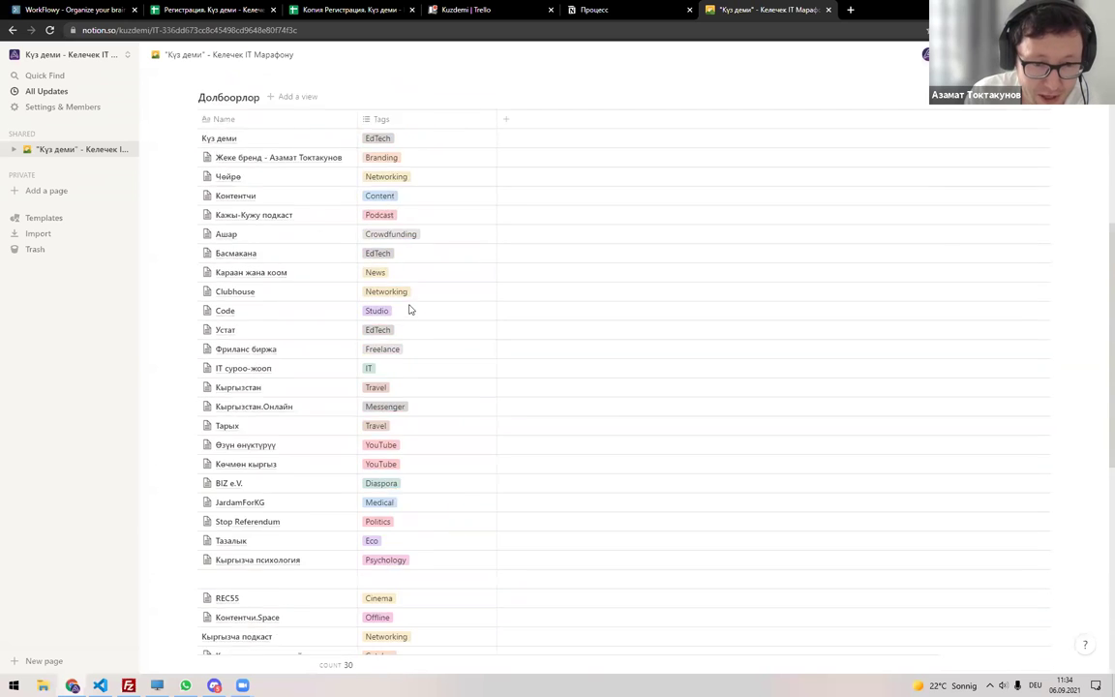
pyautogui.scroll(3, 405, 208)
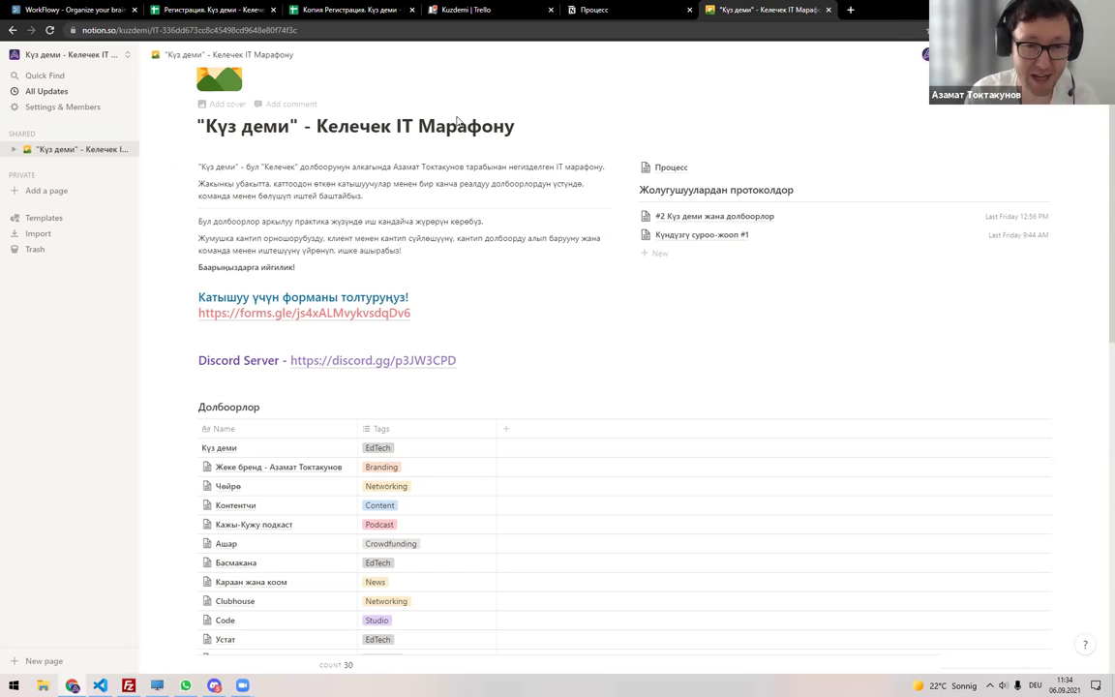
pyautogui.hotkey('alt', 'Tab')
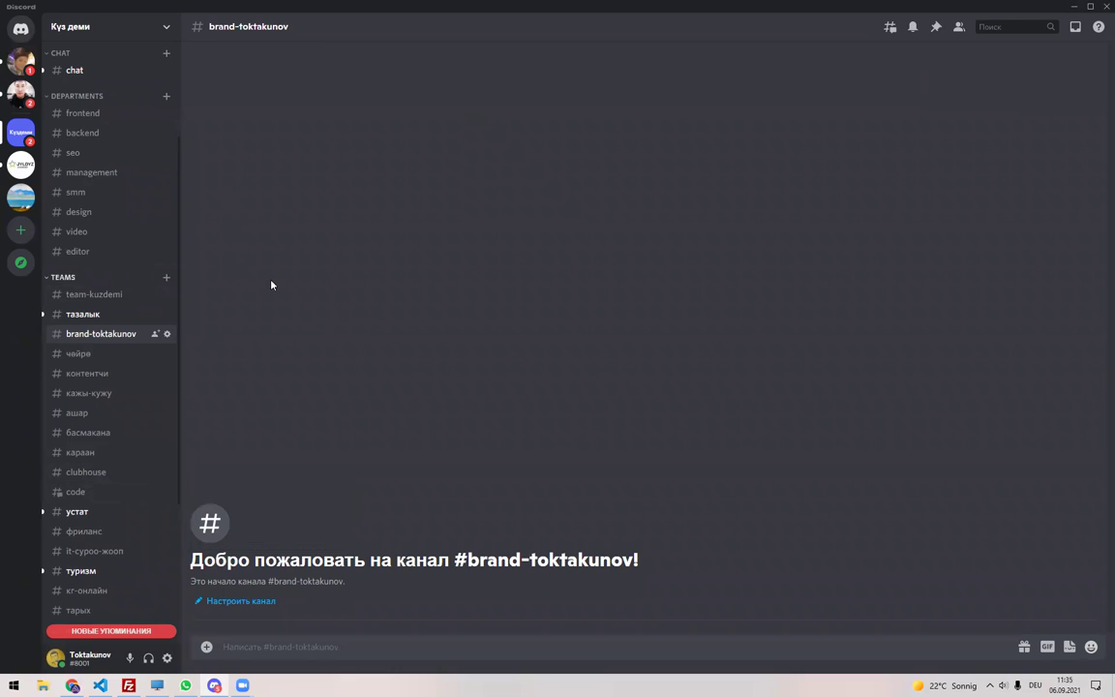
# Close the 'Копия Регистрация' tab and select the Күз деми row in the registration spreadsheet.
pyautogui.hotkey('alt', 'Tab')
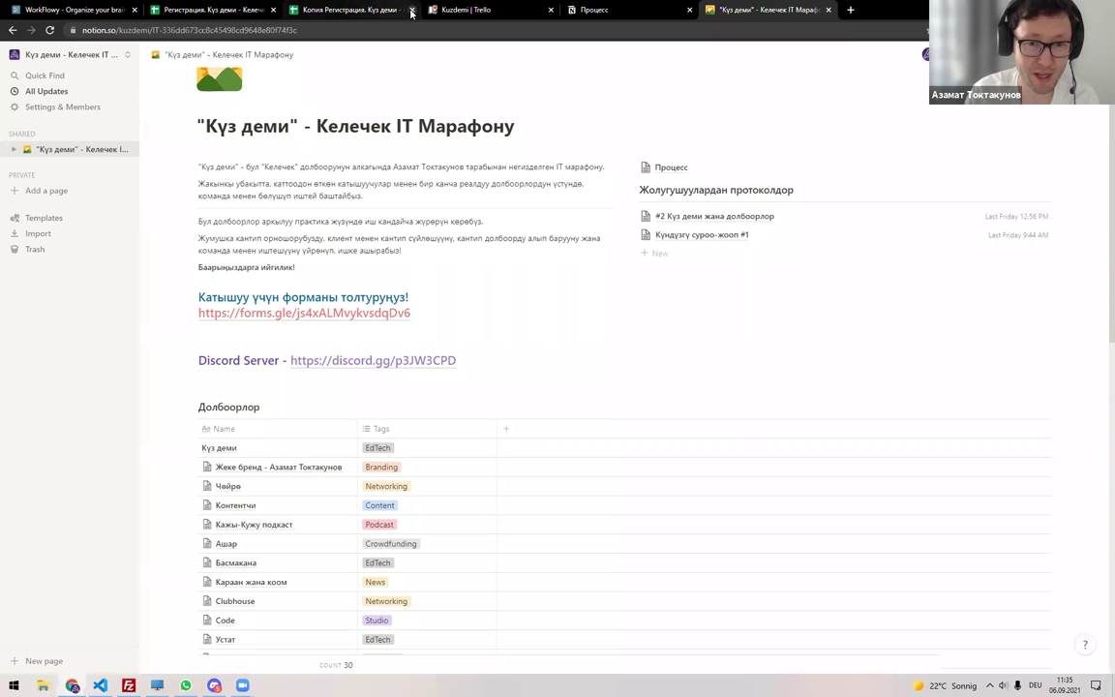
pyautogui.click(411, 10)
pyautogui.click(202, 9)
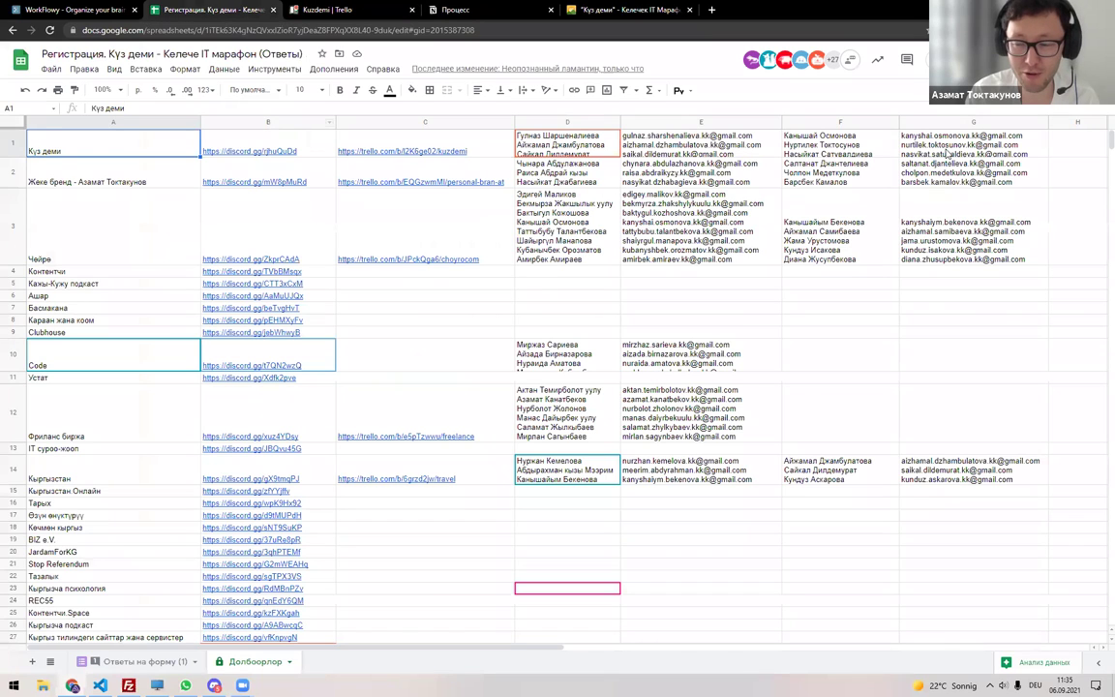
pyautogui.moveTo(97, 147); pyautogui.dragTo(875, 136)
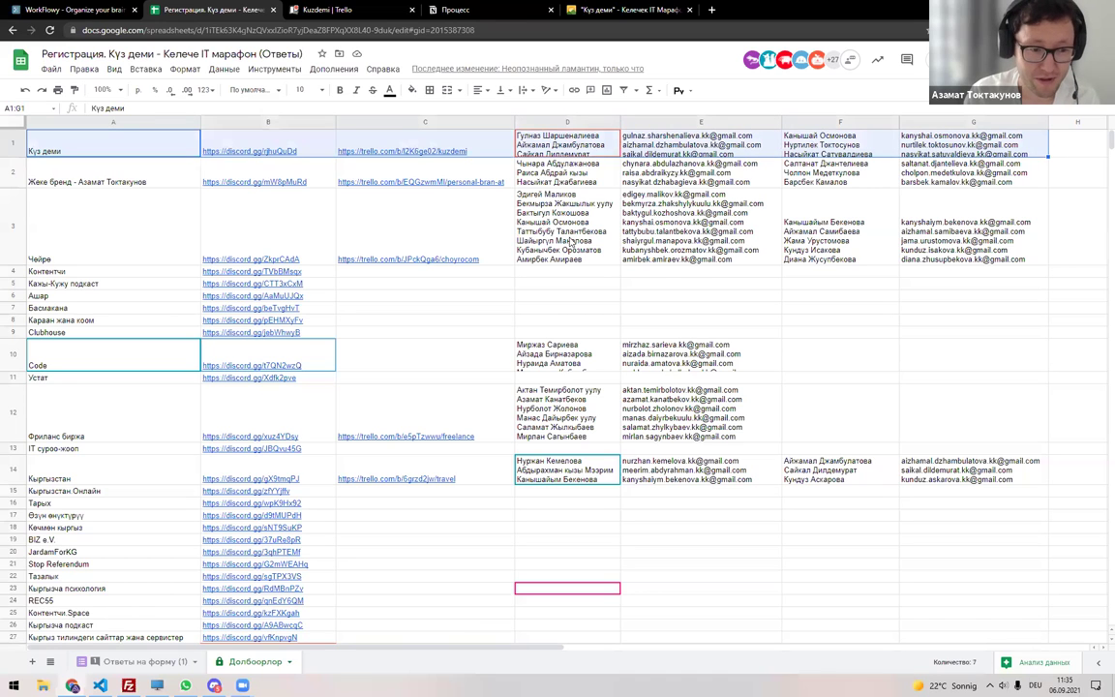
# Scroll through the Discord team channel list, then return to the registration spreadsheet.
pyautogui.hotkey('alt', 'Tab')
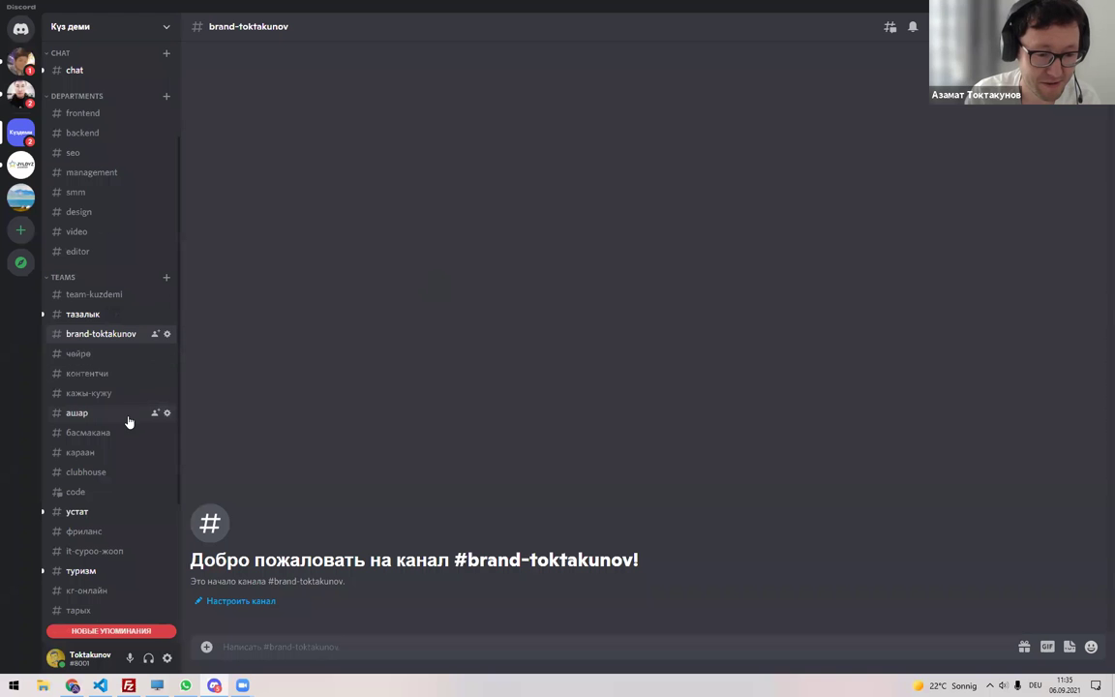
pyautogui.scroll(-5, 129, 422)
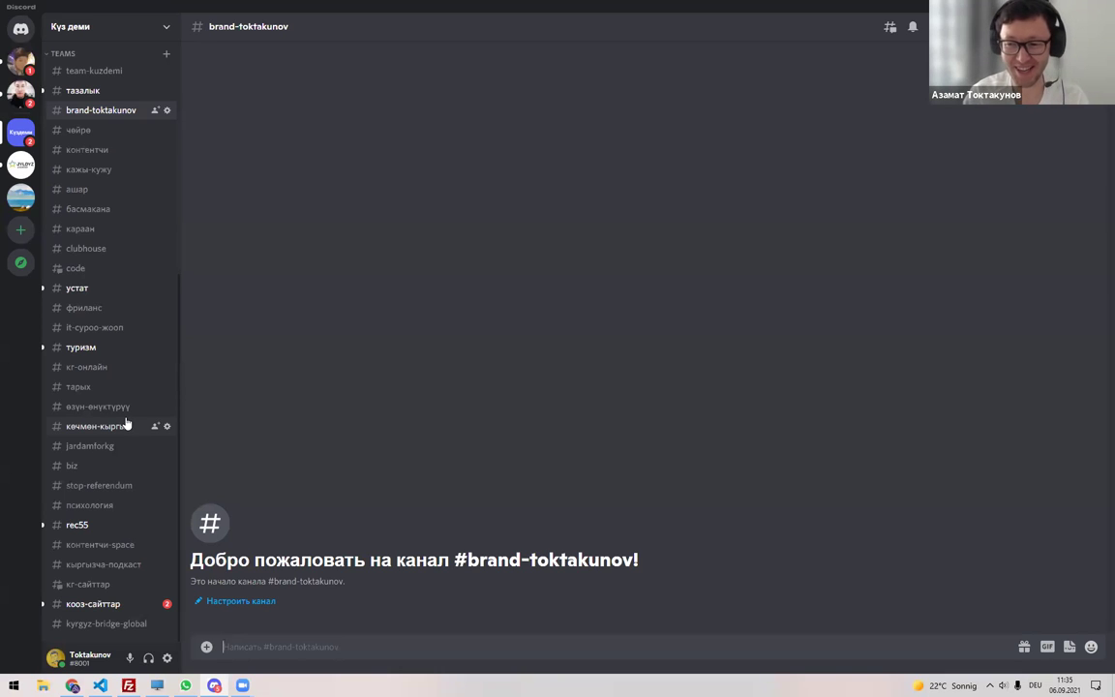
pyautogui.scroll(2, 127, 261)
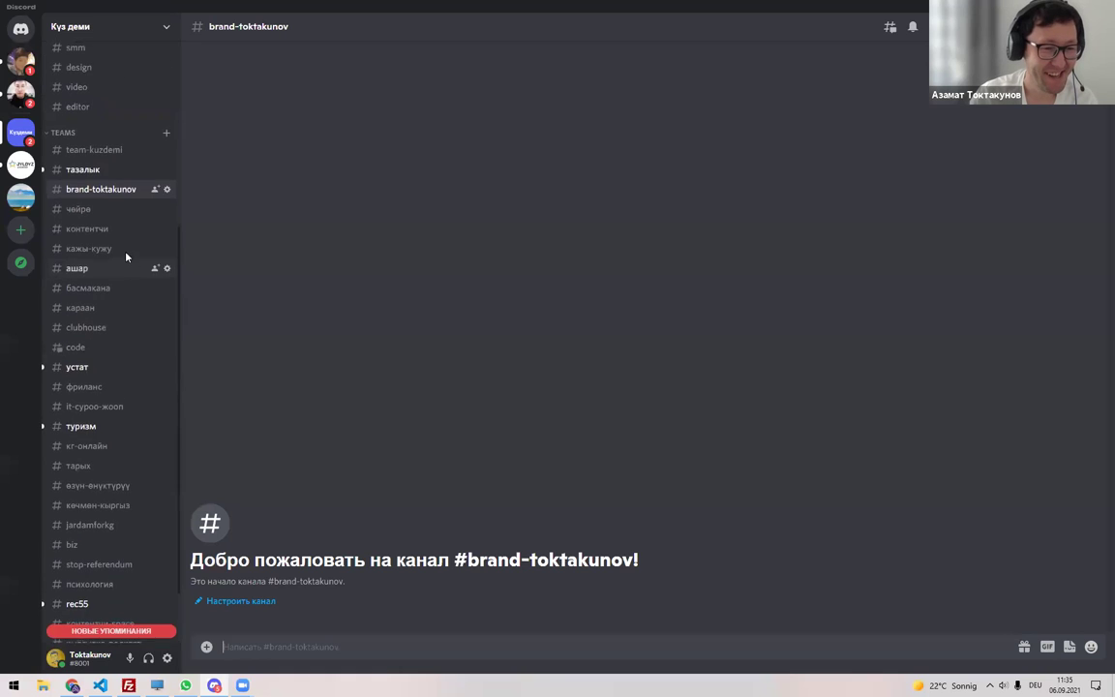
pyautogui.scroll(2, 125, 257)
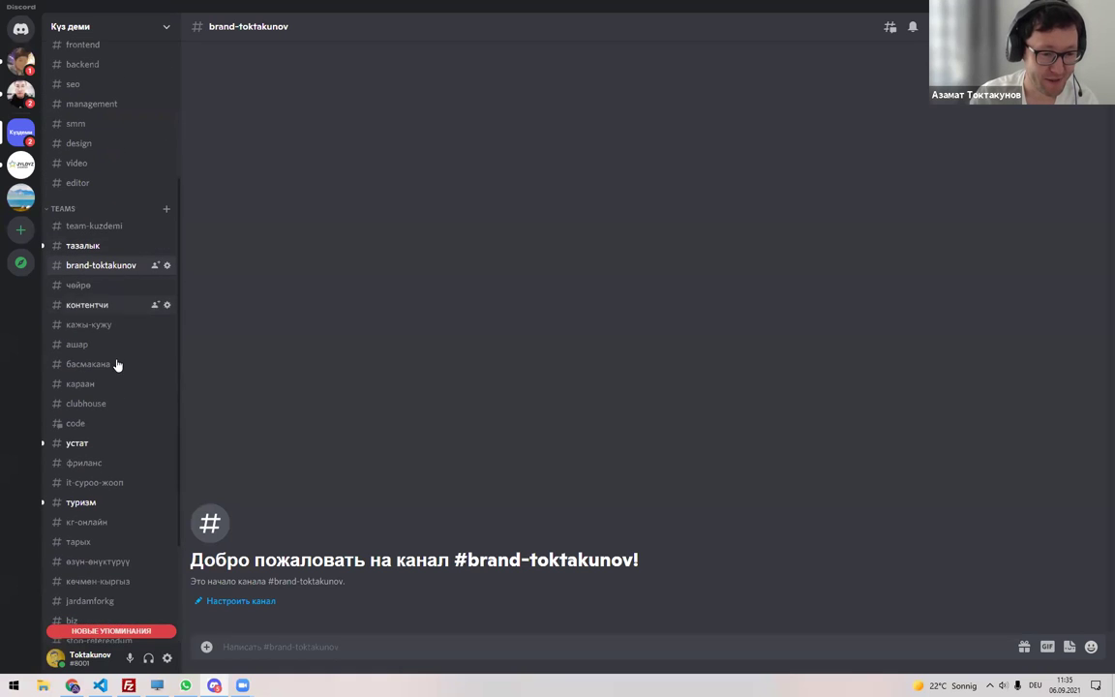
pyautogui.scroll(-4, 116, 367)
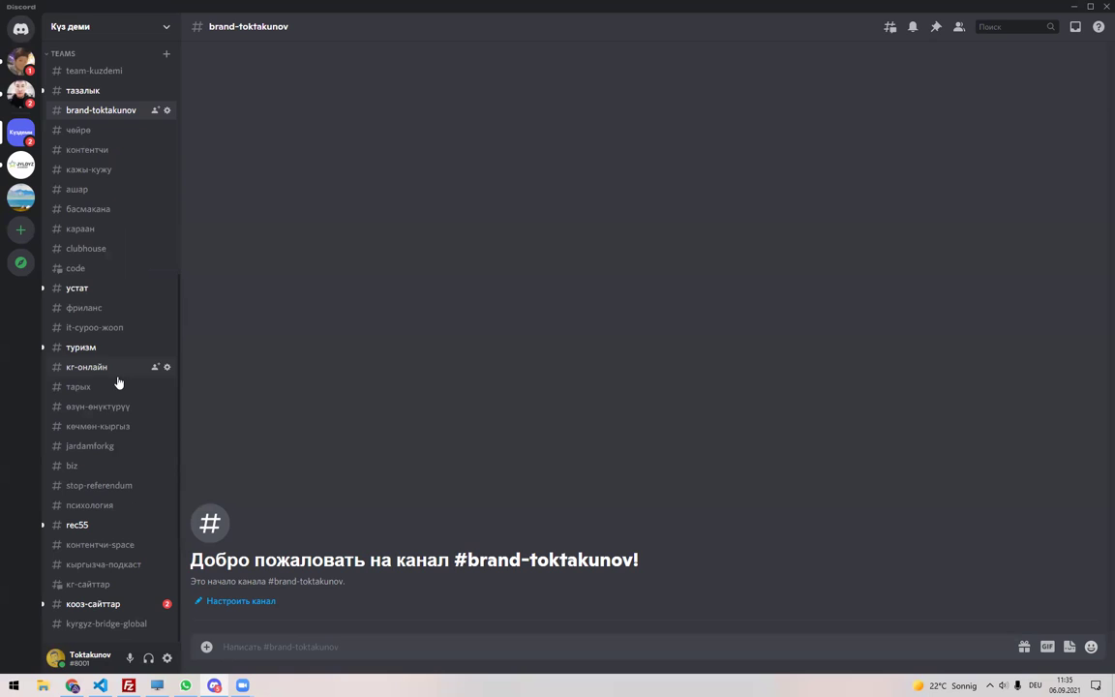
pyautogui.hotkey('alt', 'Tab')
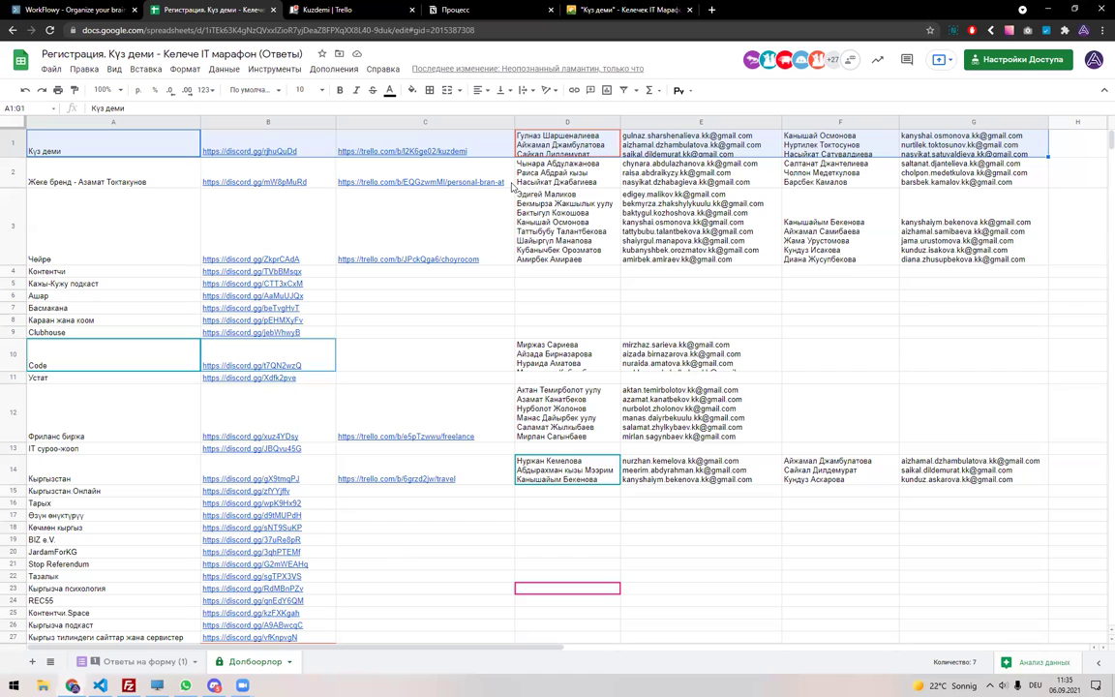
pyautogui.click(624, 9)
pyautogui.scroll(-10, 314, 382)
pyautogui.scroll(-5, 314, 388)
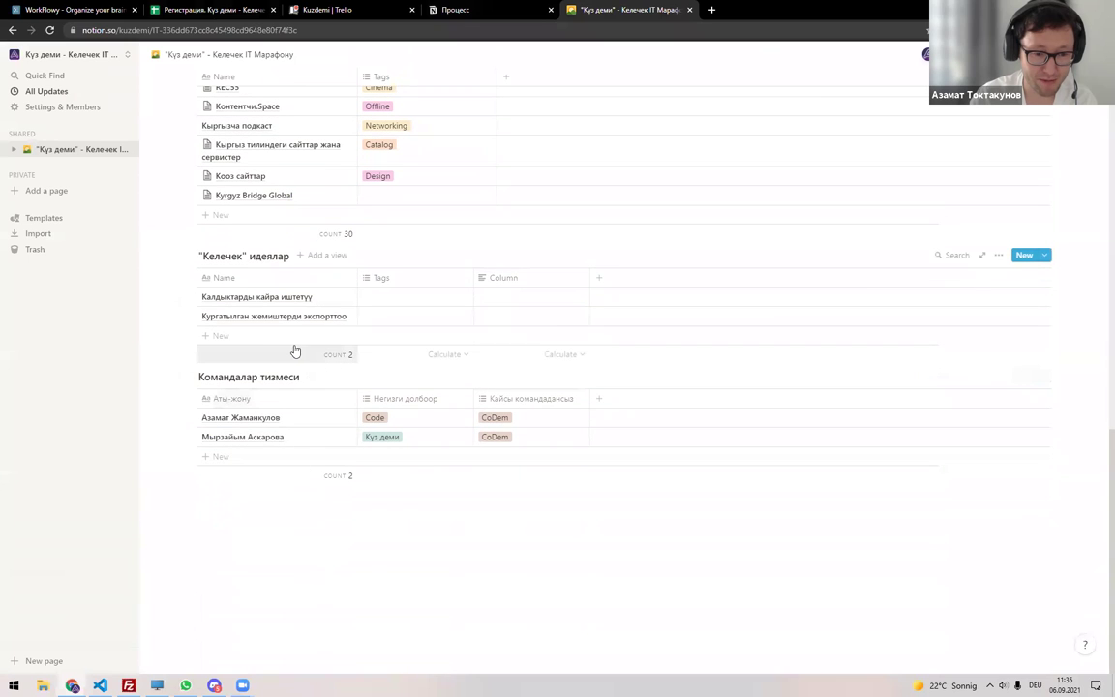
pyautogui.scroll(5, 348, 311)
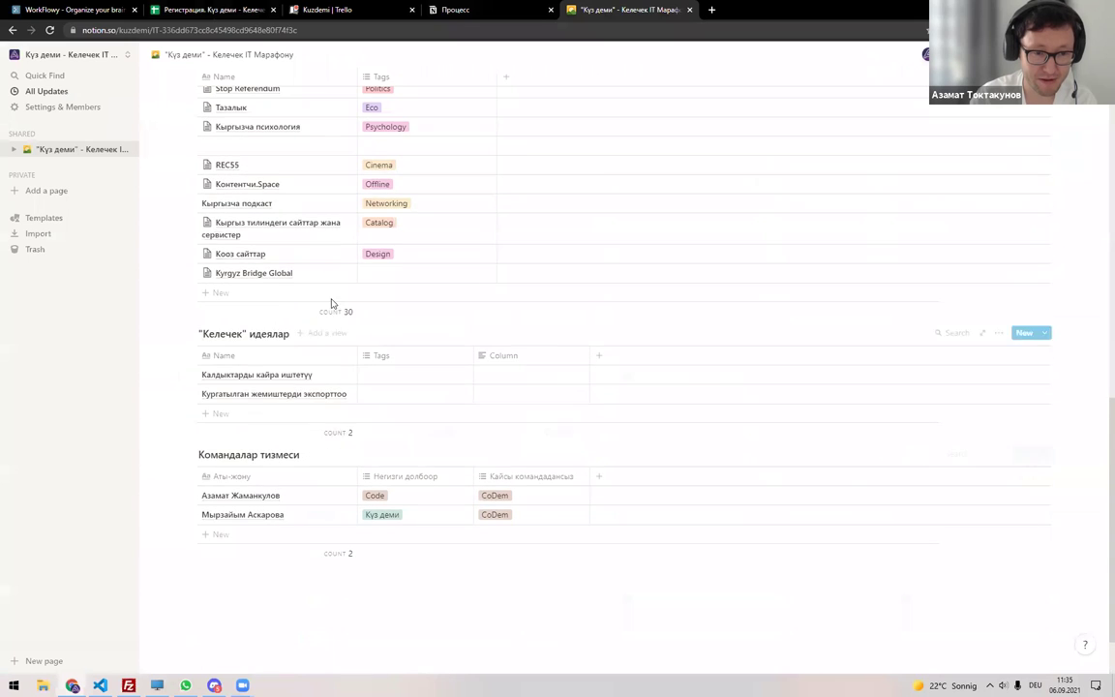
pyautogui.click(457, 11)
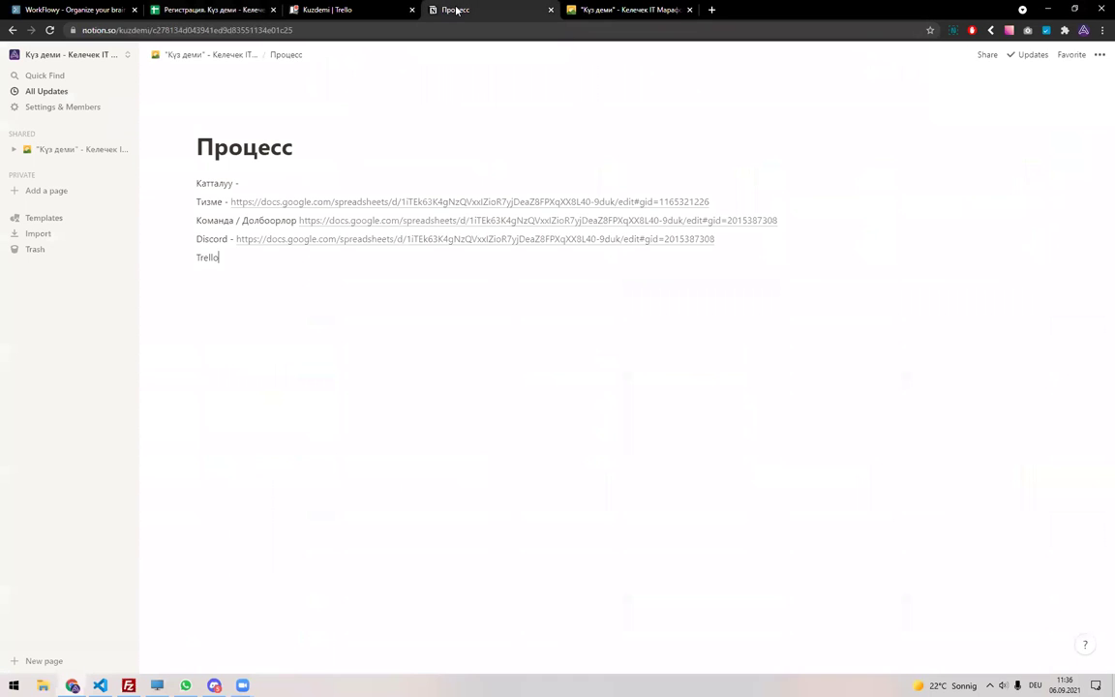
pyautogui.click(580, 11)
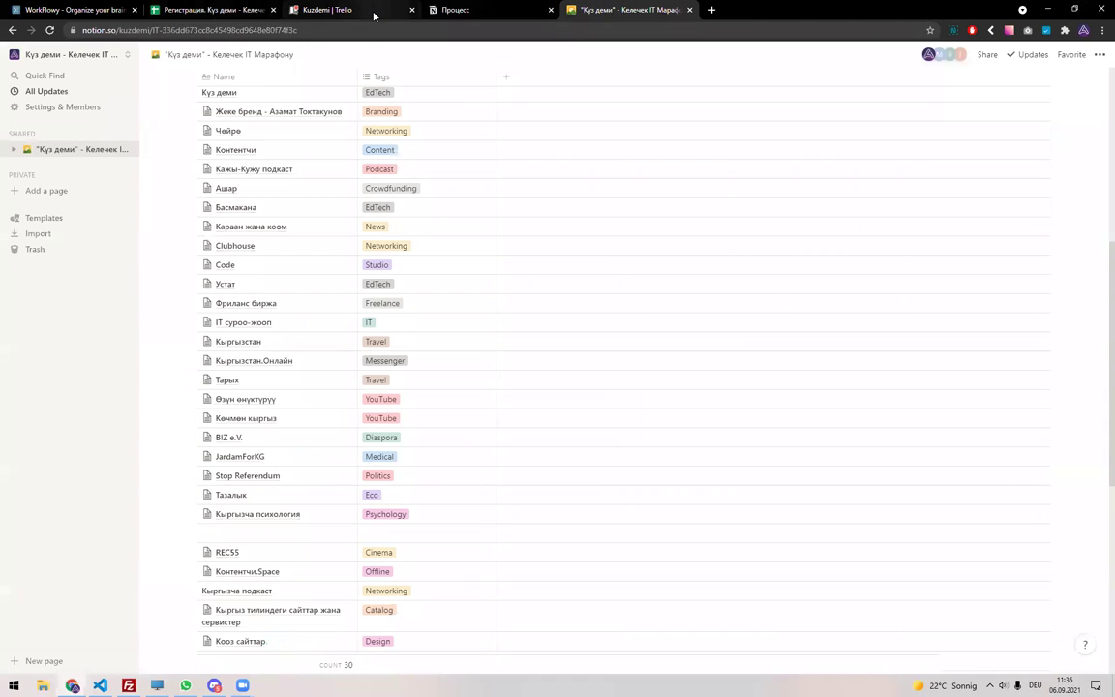
pyautogui.click(374, 12)
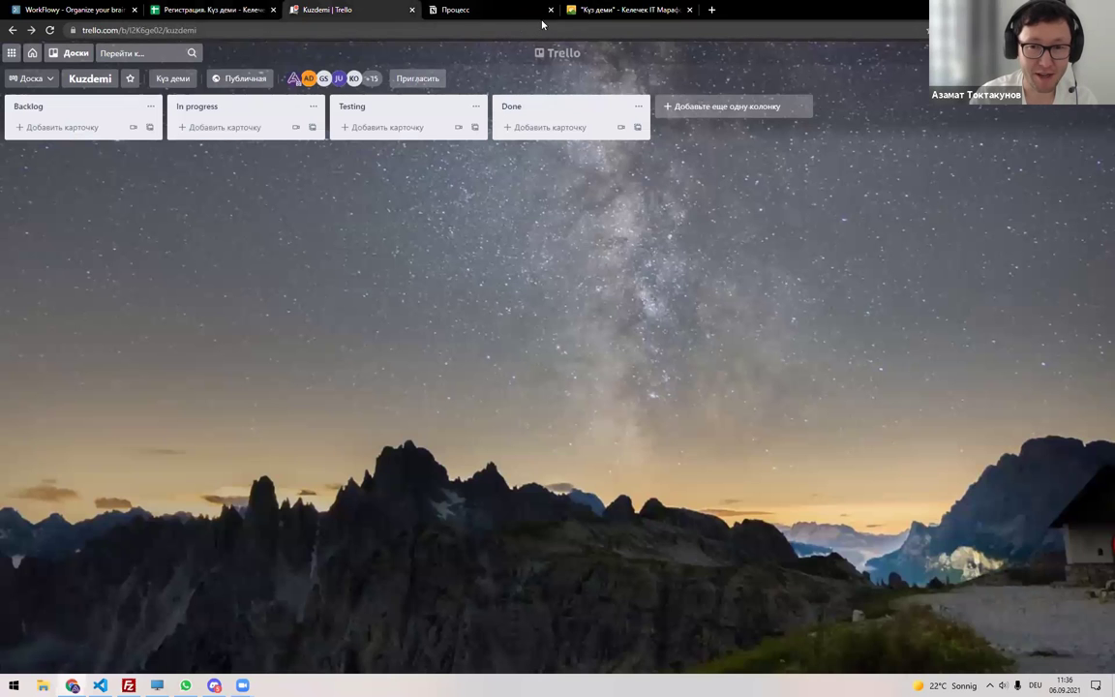
pyautogui.click(581, 10)
pyautogui.click(230, 12)
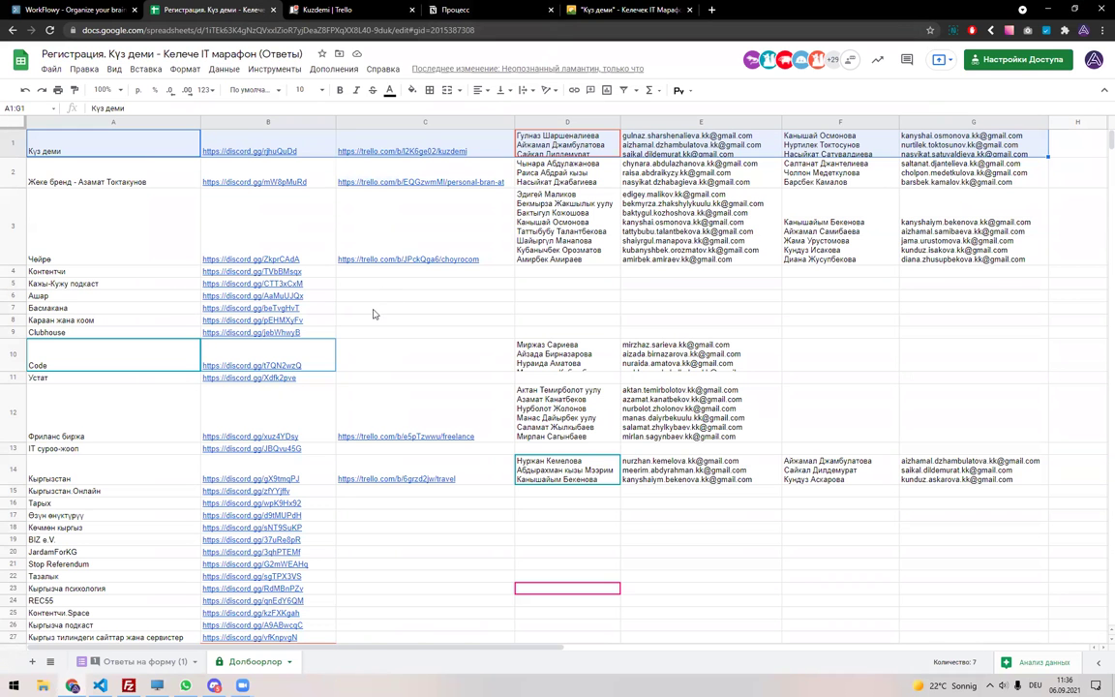
# Select the IT суроо-жооп project row and its empty members cell D13, discarding a stray entry.
pyautogui.scroll(-2, 373, 313)
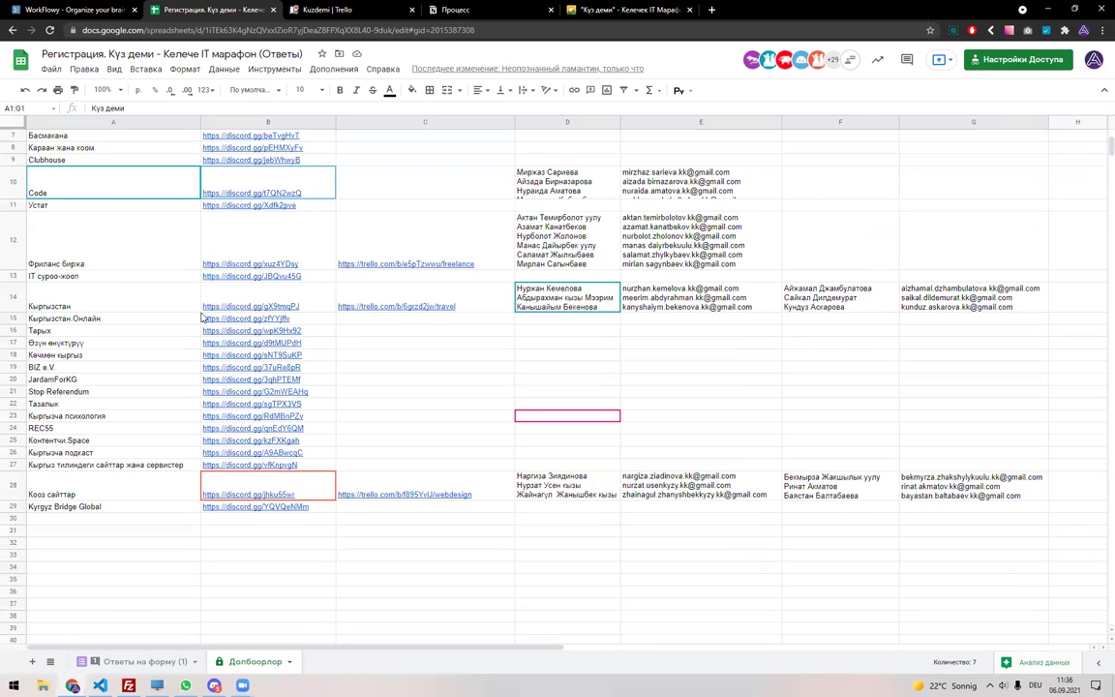
pyautogui.moveTo(155, 279); pyautogui.dragTo(615, 283)
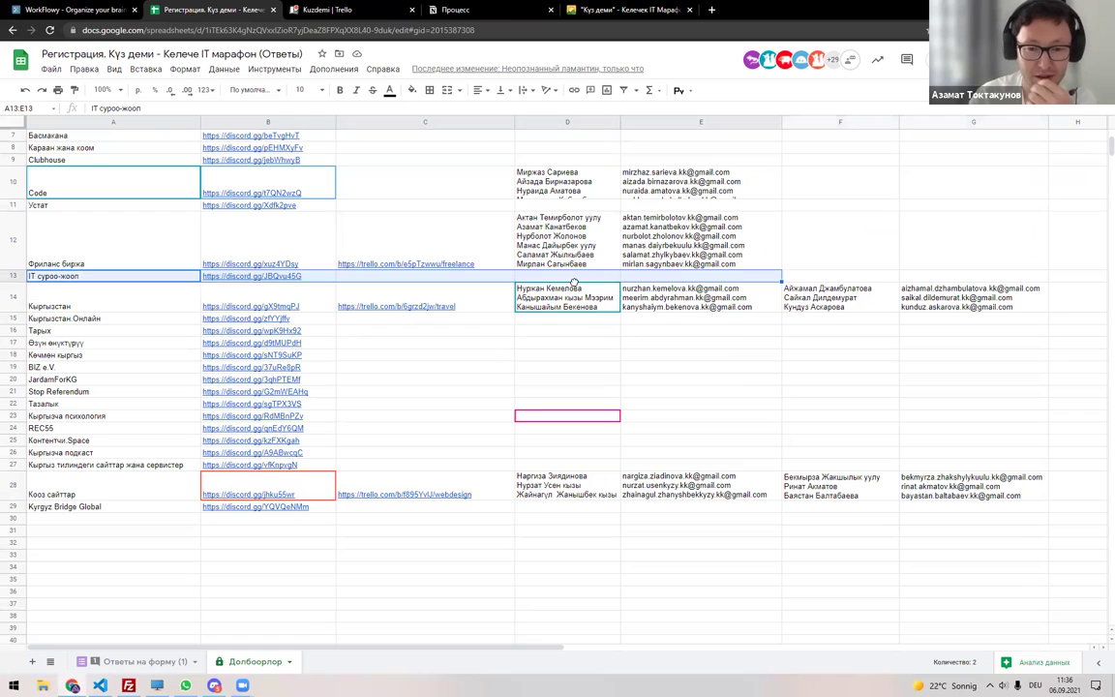
pyautogui.click(425, 378)
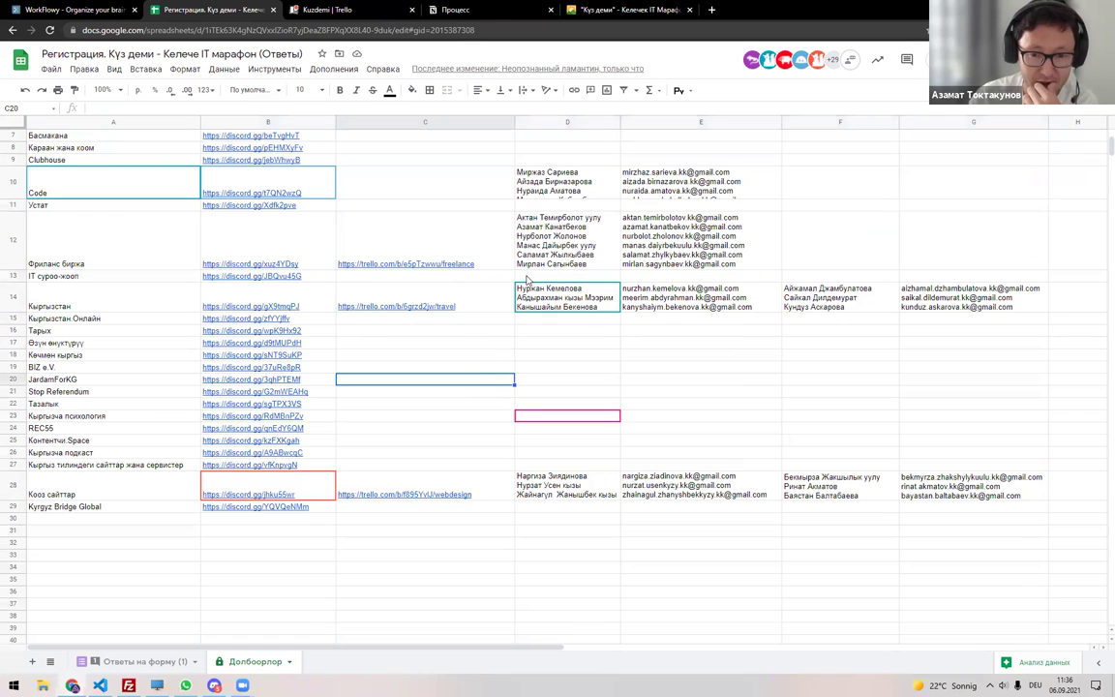
pyautogui.click(527, 280)
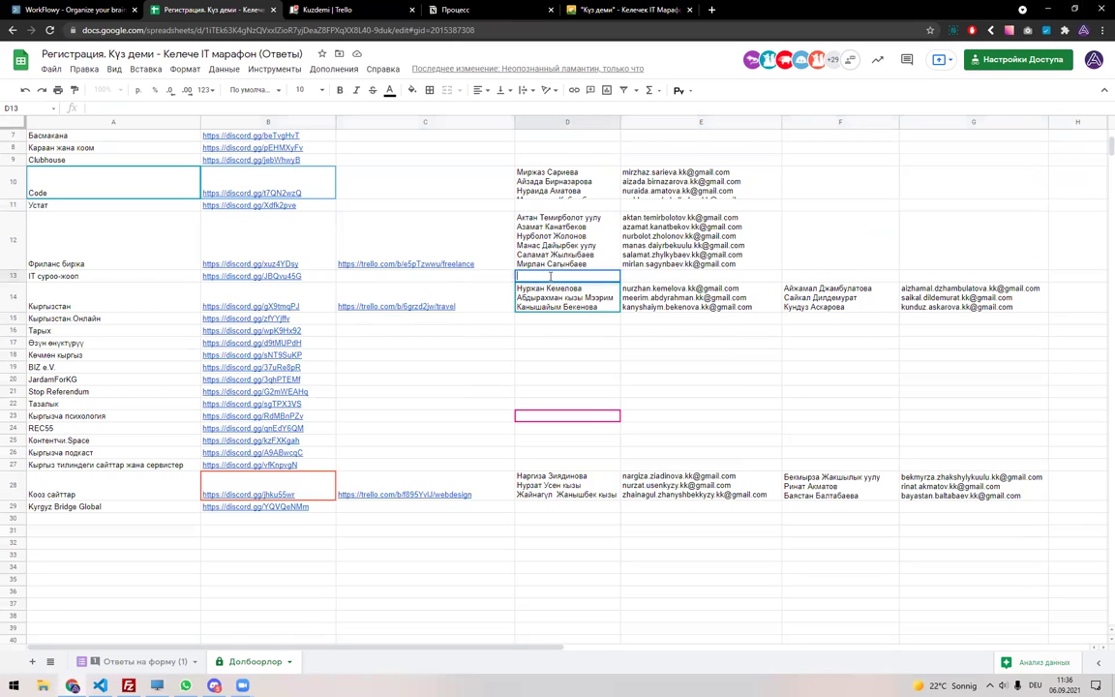
pyautogui.press('Escape')
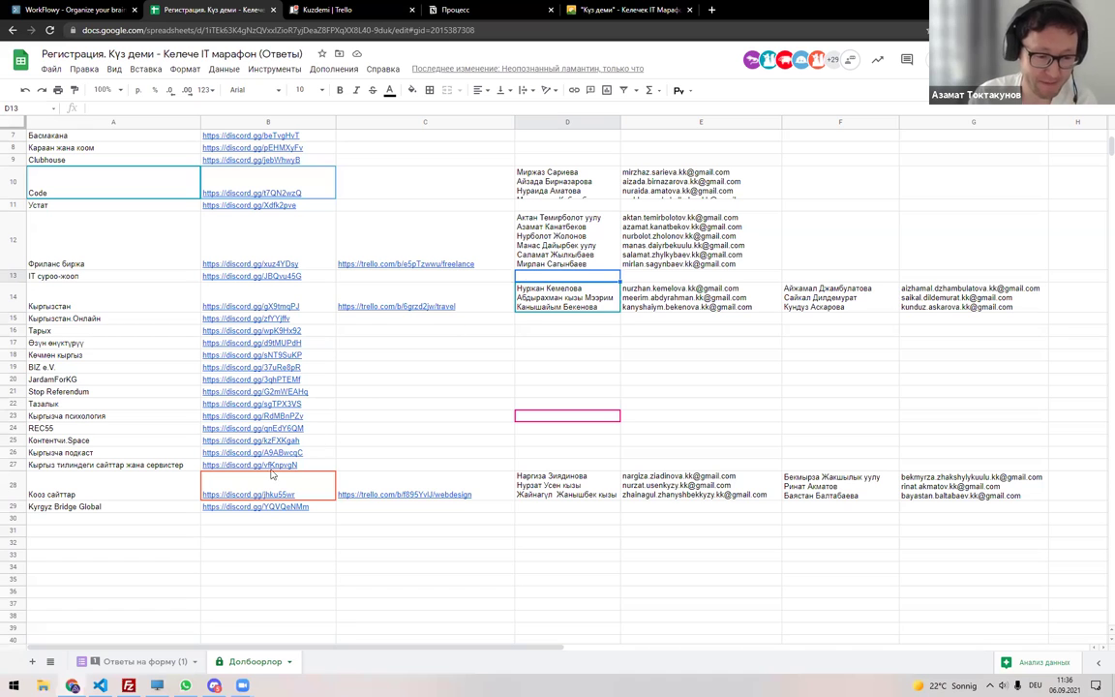
# Reopen the registration spreadsheet from My Drive in a new tab and select all the response data.
pyautogui.click(145, 662)
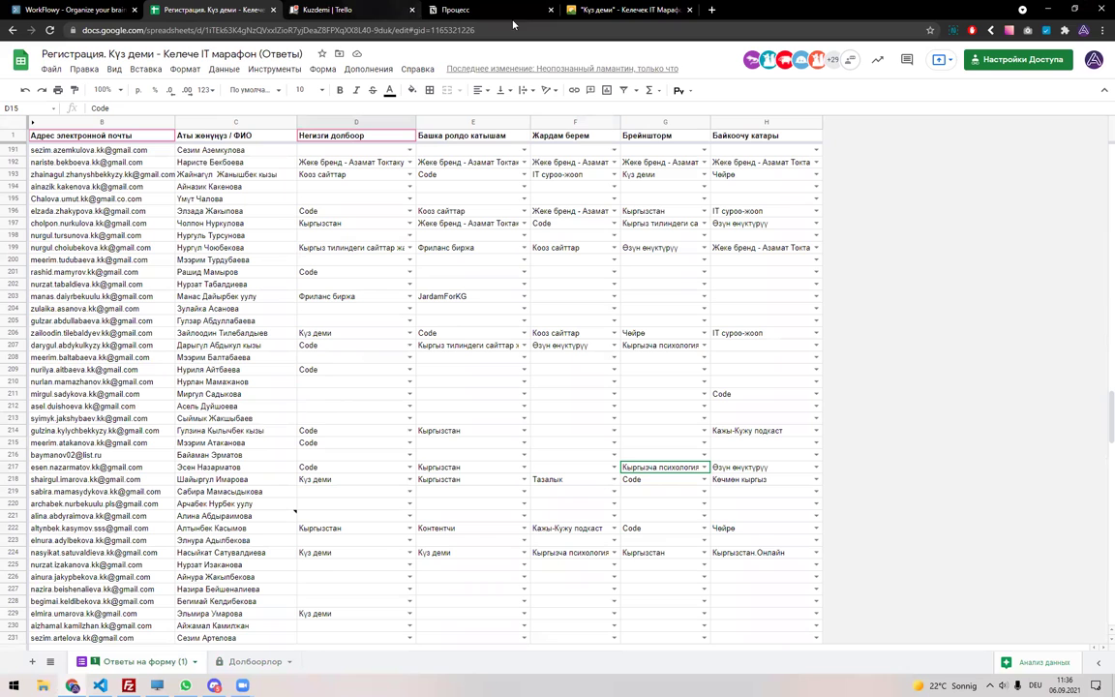
pyautogui.hotkey('ctrl', 't')
pyautogui.write('dri')
pyautogui.press('Return')
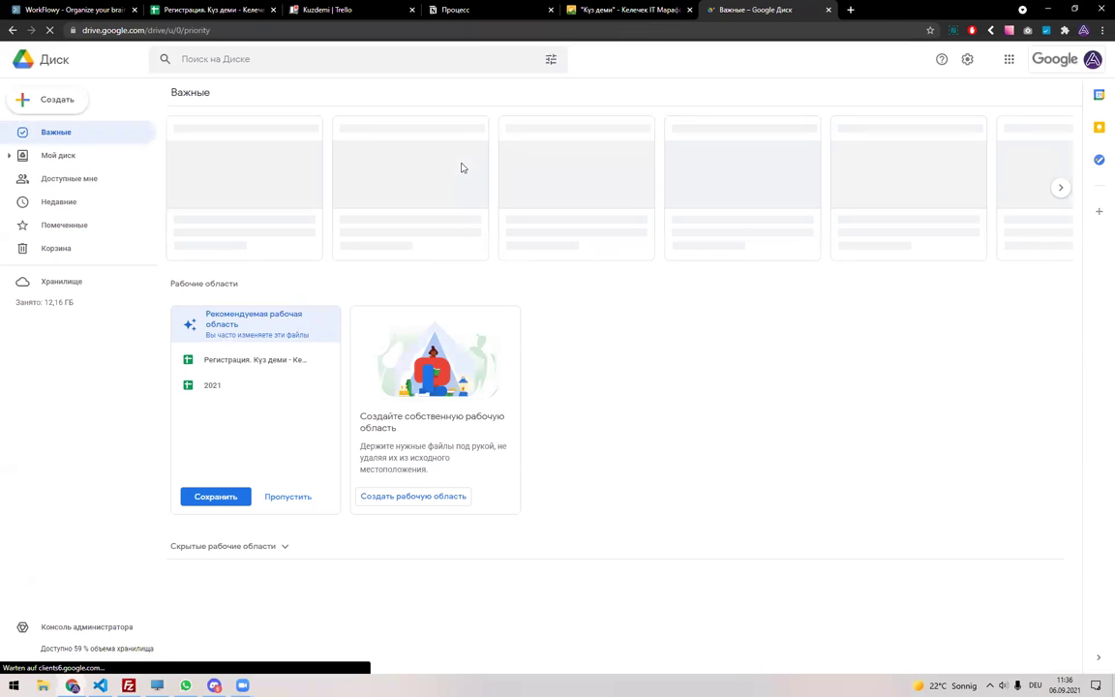
pyautogui.click(72, 158)
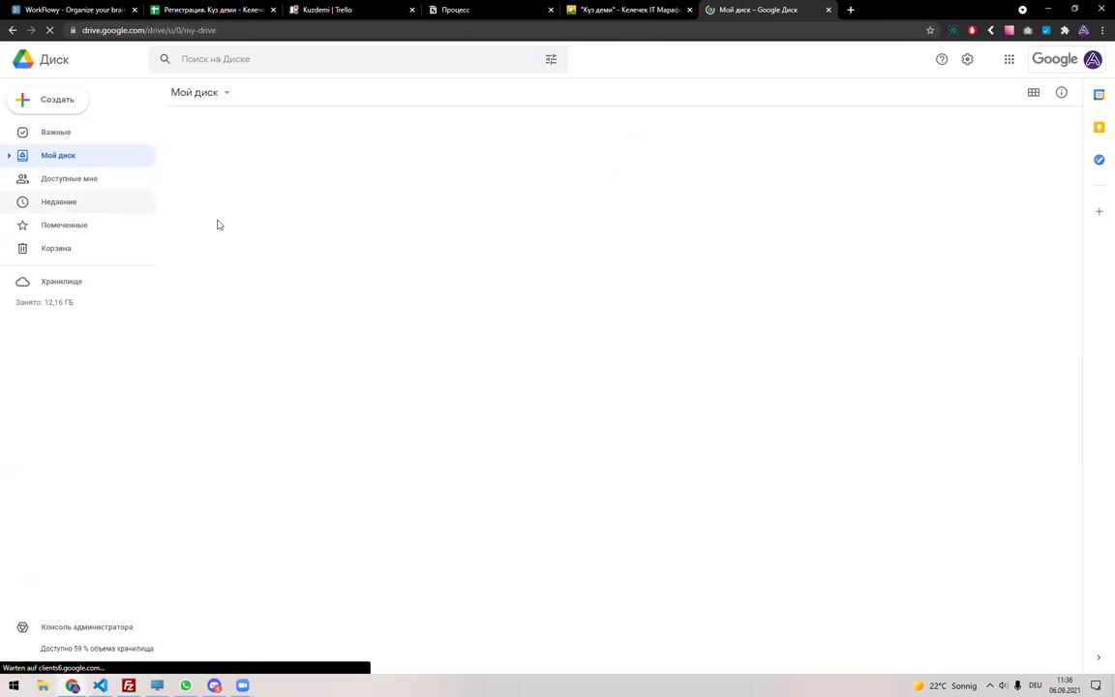
pyautogui.click(213, 205)
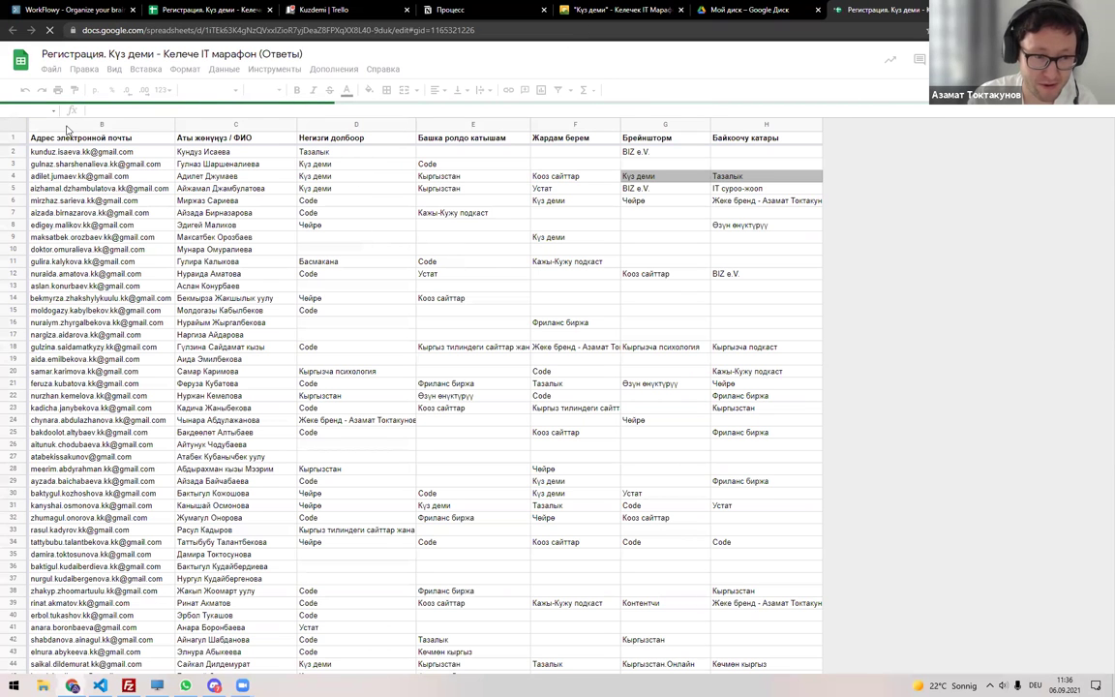
pyautogui.hotkey('ctrl', 'a')
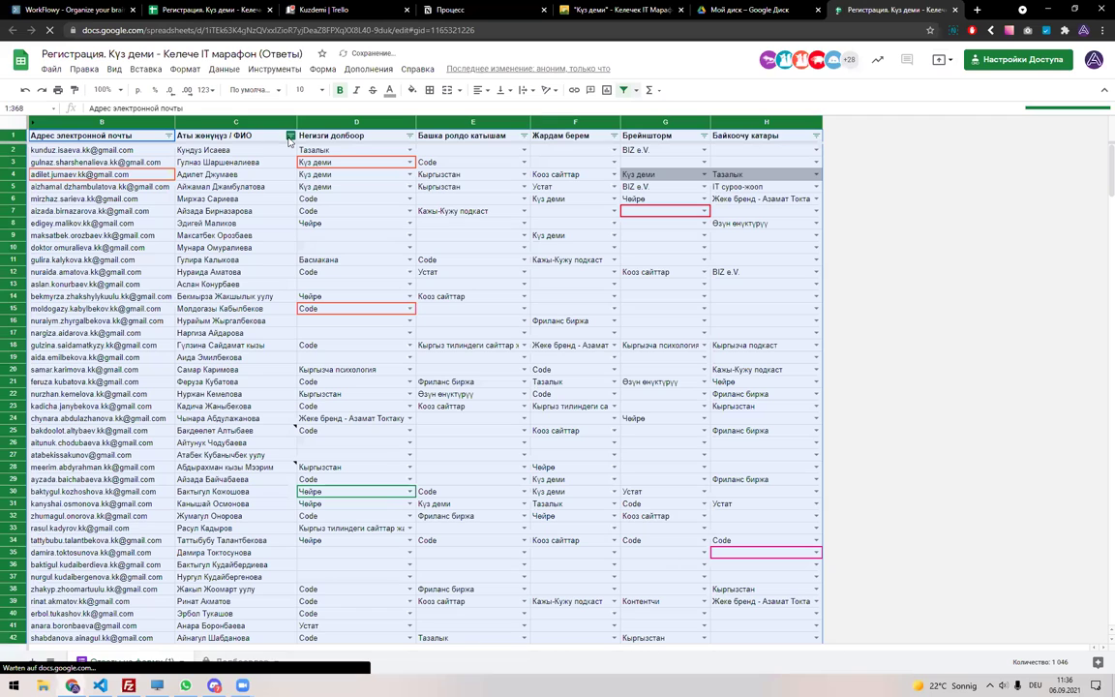
# Filter the Негизги долбоор column to show only 'IT суроо-жооп' participants.
pyautogui.click(368, 135)
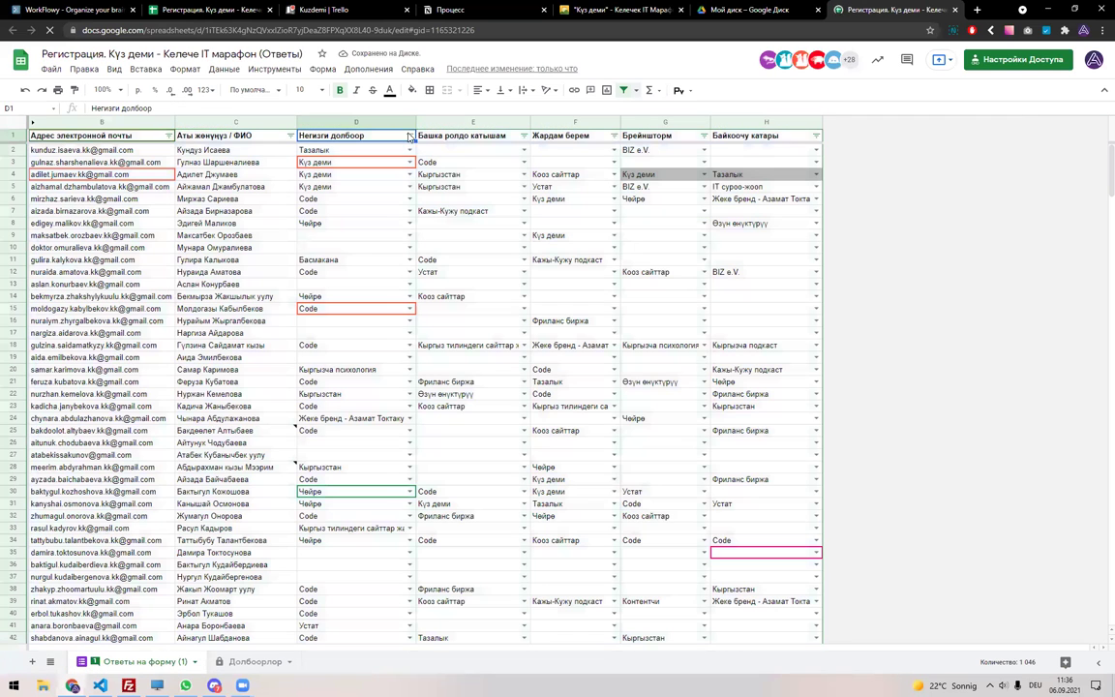
pyautogui.click(409, 136)
pyautogui.click(318, 278)
pyautogui.click(324, 303)
pyautogui.hotkey('alt', 'shift')
pyautogui.write('Суро')
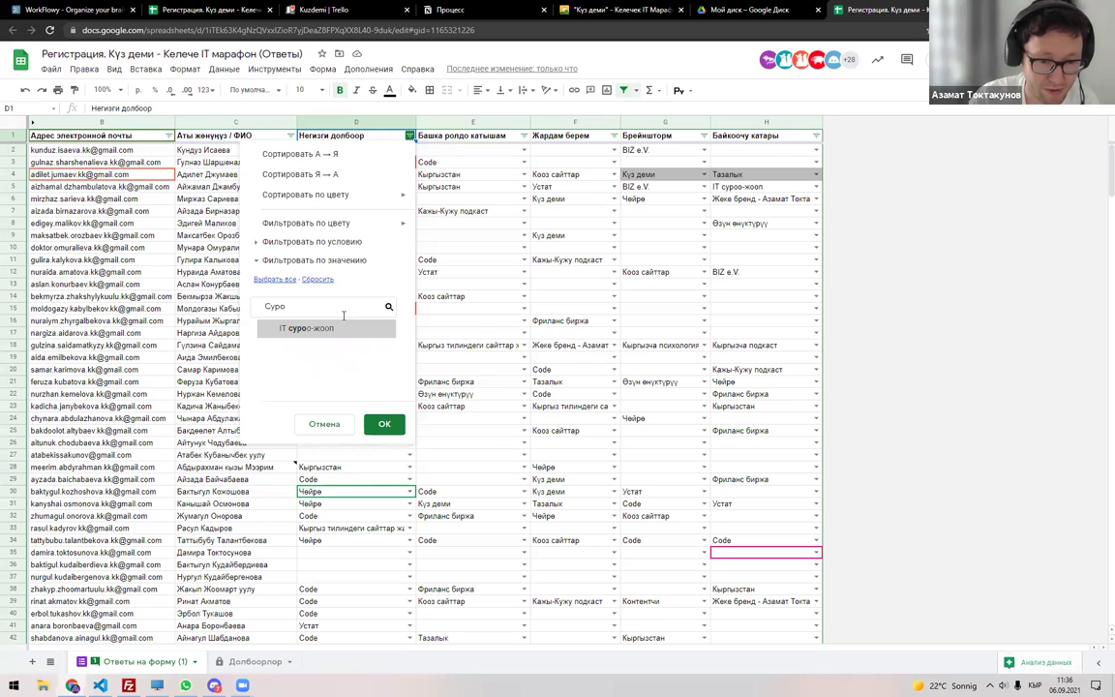
pyautogui.click(295, 328)
pyautogui.click(384, 424)
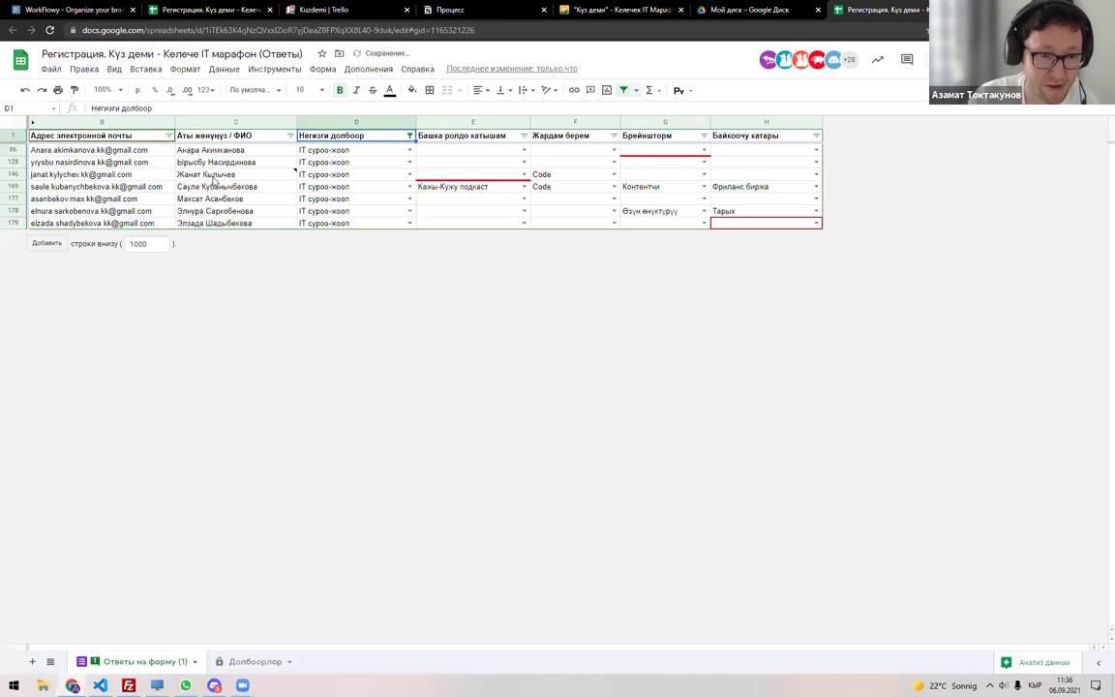
# Select the filtered participants' emails, close the duplicate spreadsheet tab, and go to the Долбоорлор sheet.
pyautogui.moveTo(92, 150); pyautogui.dragTo(279, 245)
pyautogui.hotkey('ctrl', 'c')
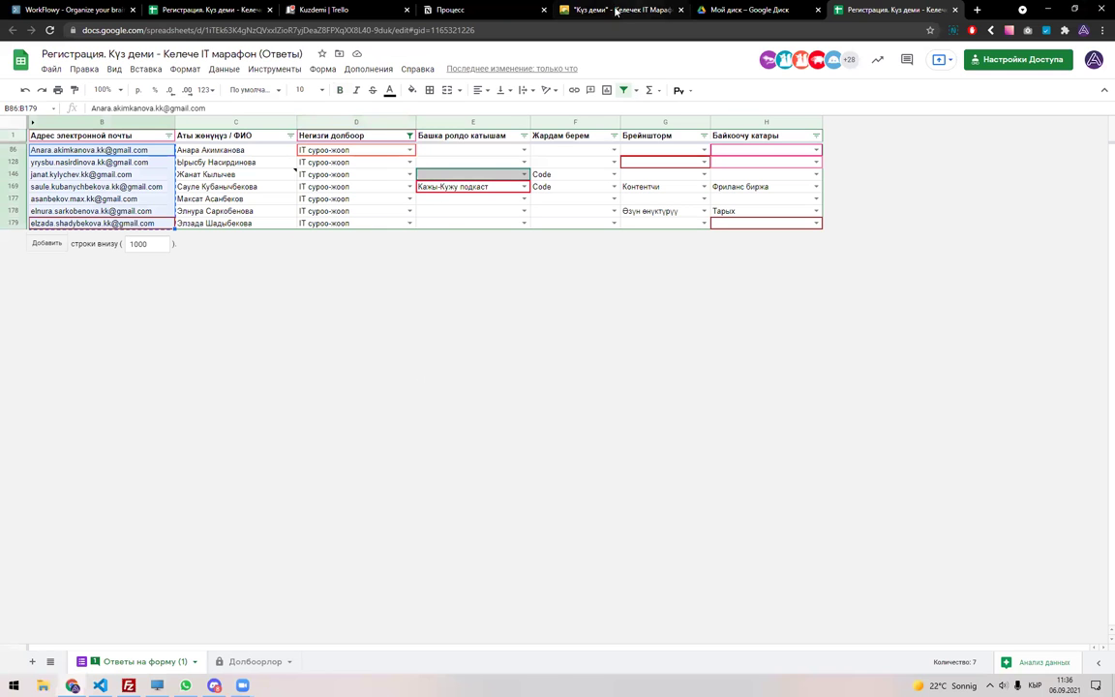
pyautogui.click(199, 10)
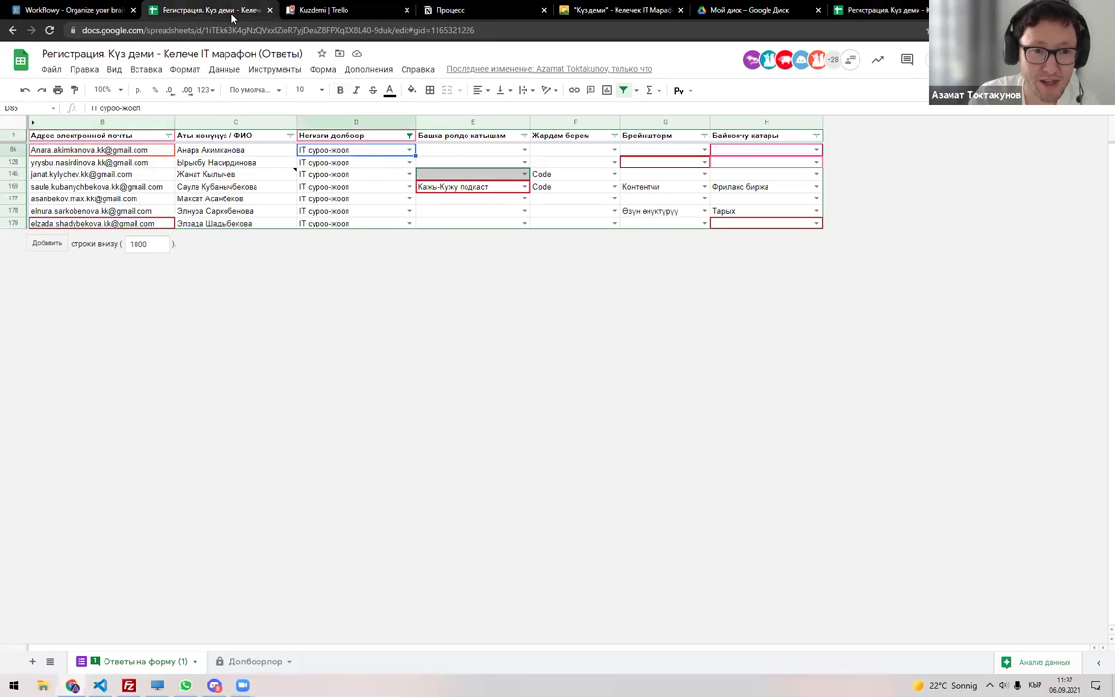
pyautogui.click(269, 9)
pyautogui.click(764, 10)
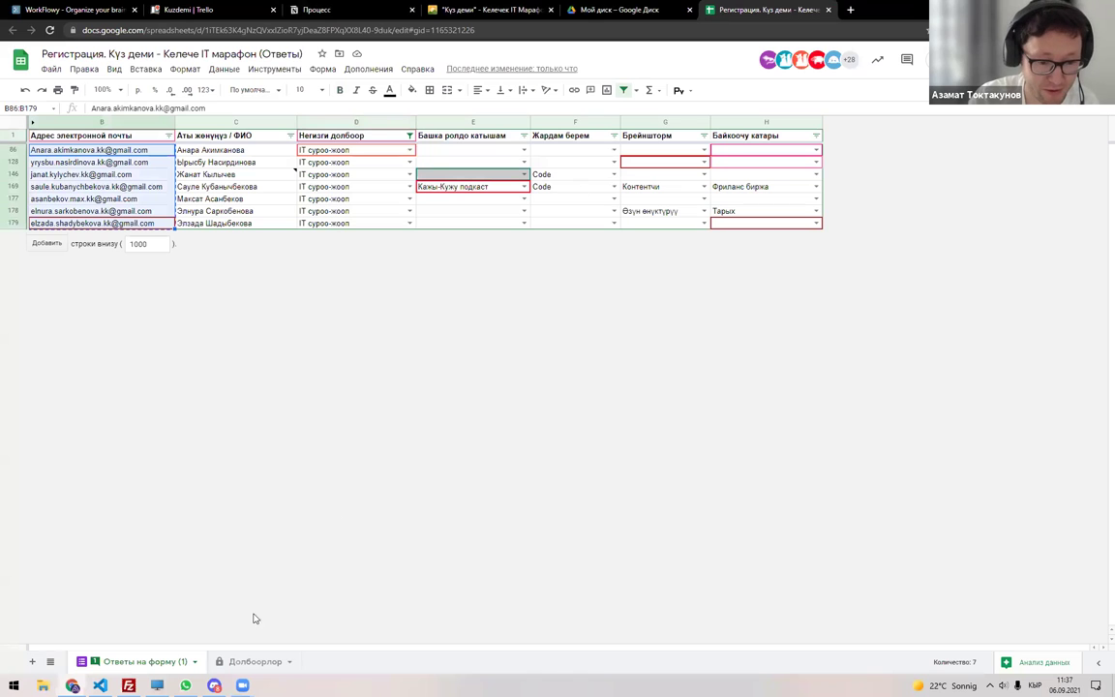
pyautogui.hotkey('ctrl', 'shift', 'pagedown')
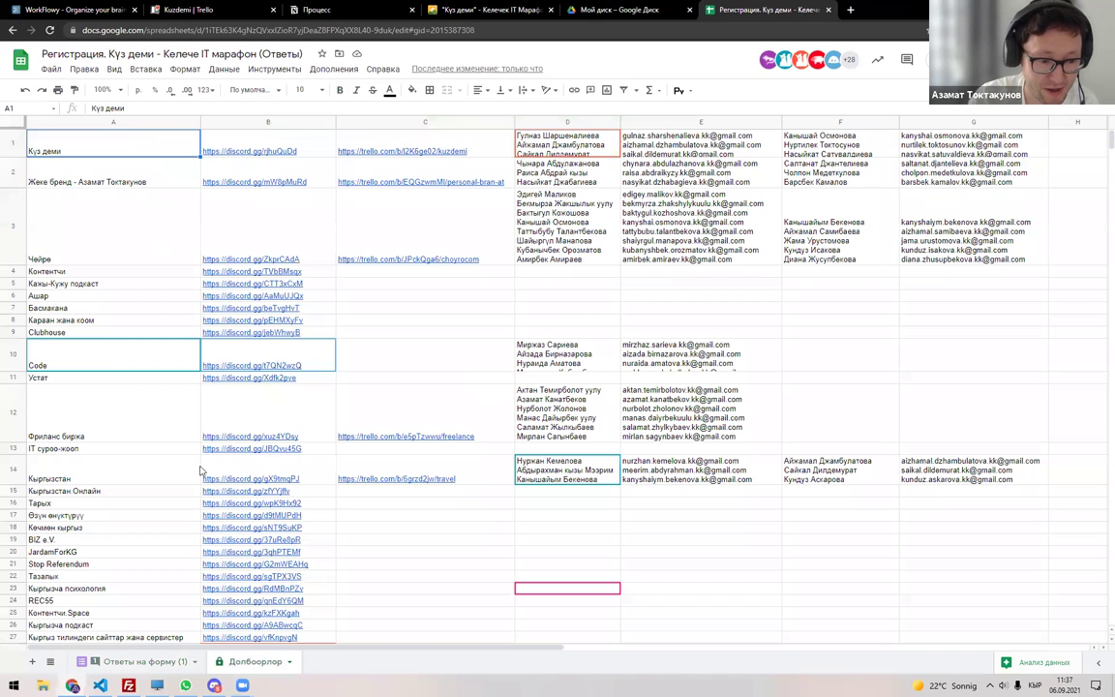
# Paste the copied email list into cell D13 of the IT суроо-жооп row.
pyautogui.scroll(4, 111, 318)
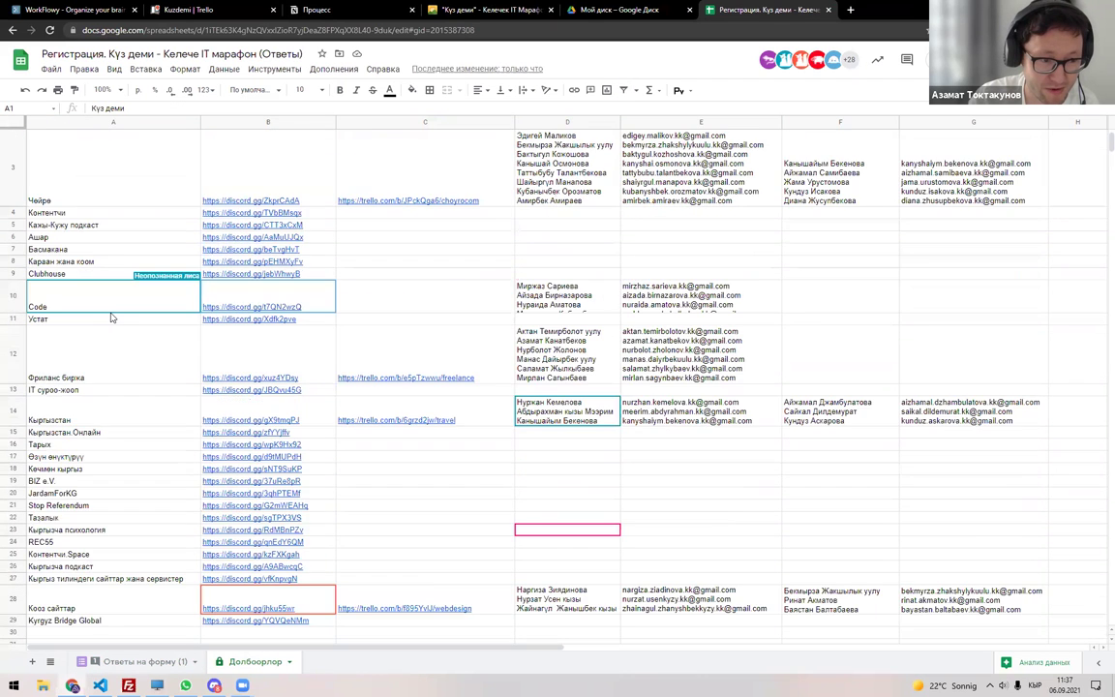
pyautogui.scroll(-1, 158, 353)
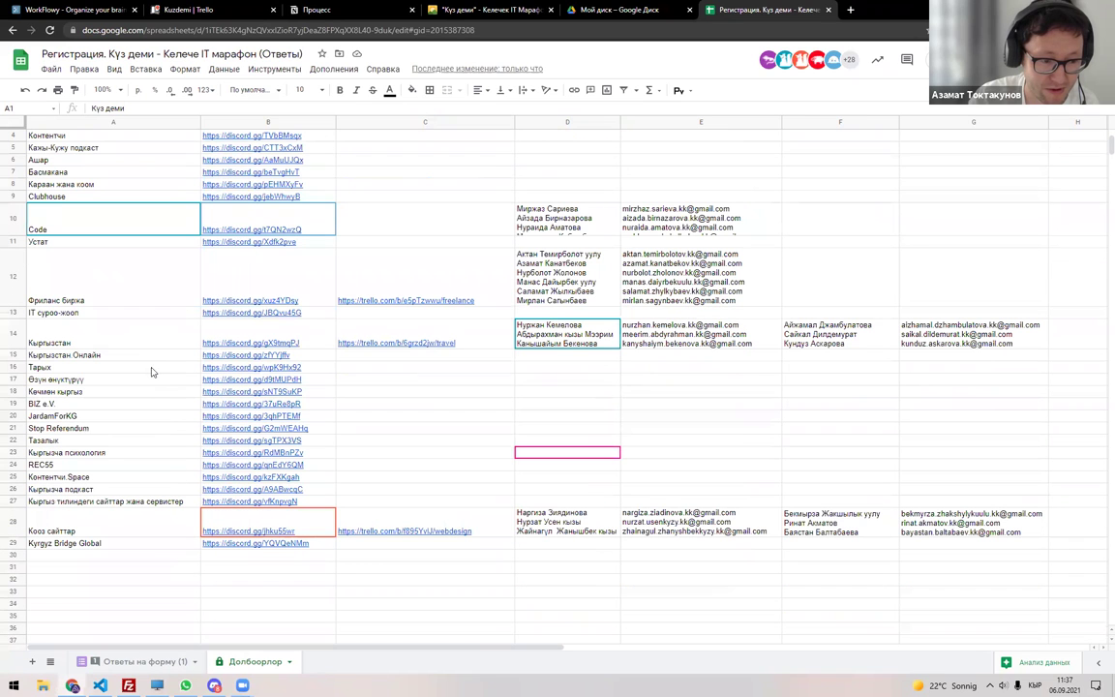
pyautogui.doubleClick(554, 311)
pyautogui.hotkey('ctrl', 'v')
pyautogui.click(643, 311)
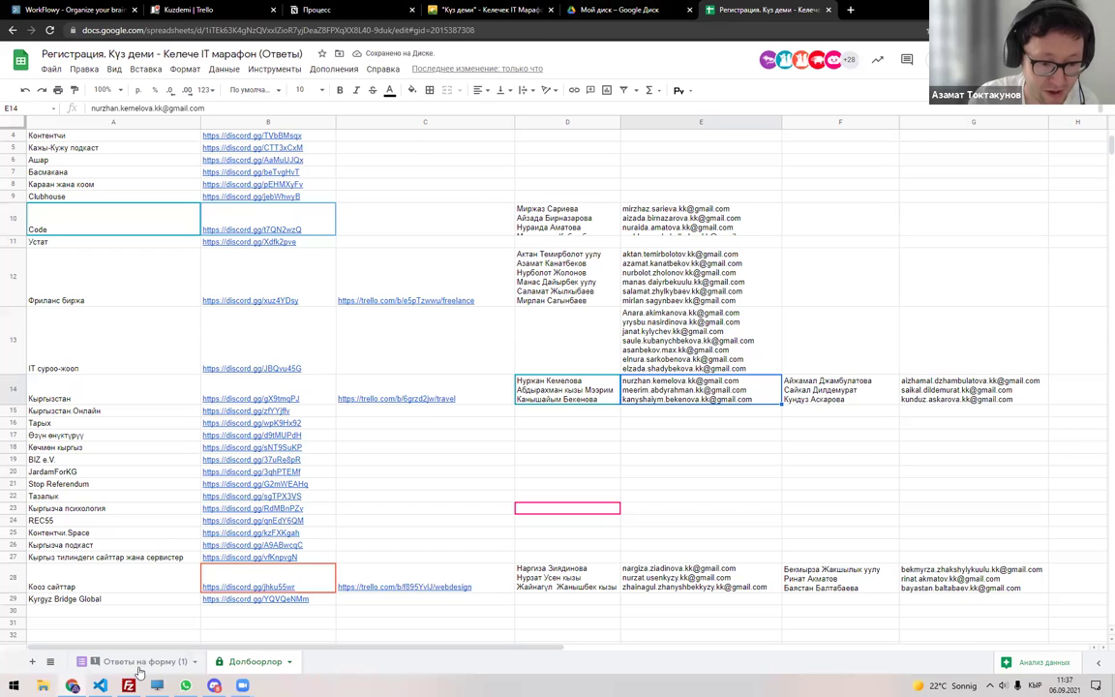
# Copy the seven filtered participants' names from the form responses sheet.
pyautogui.click(136, 661)
pyautogui.click(223, 153)
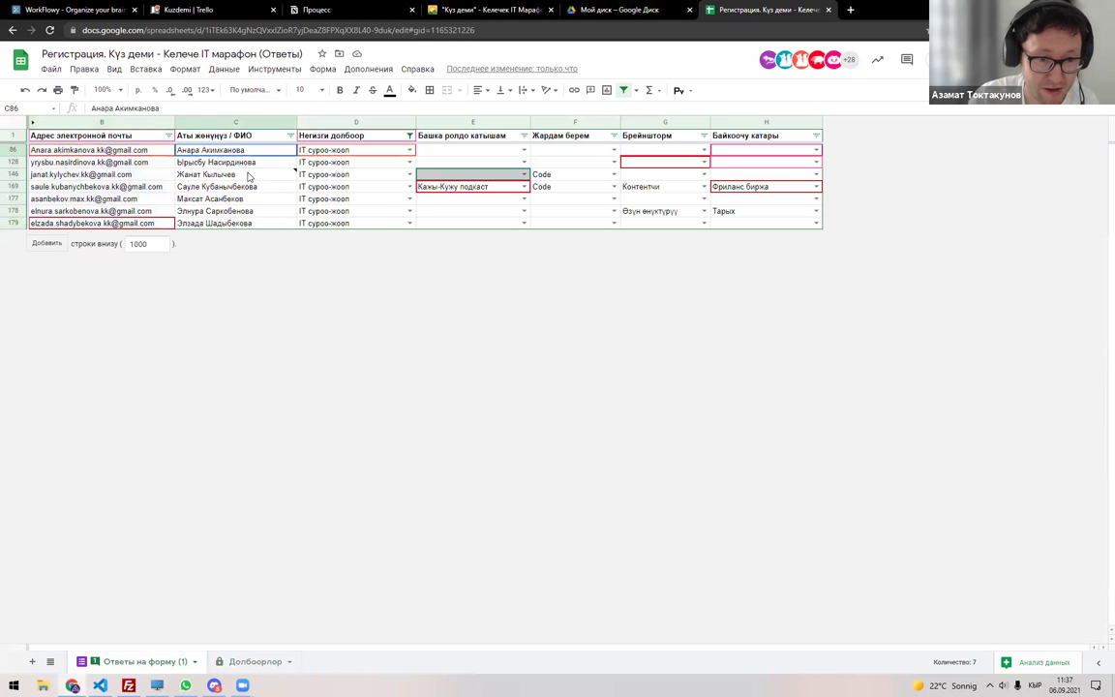
pyautogui.hotkey('ctrl', 'shift', 'Down')
pyautogui.hotkey('ctrl', 'c')
pyautogui.click(611, 12)
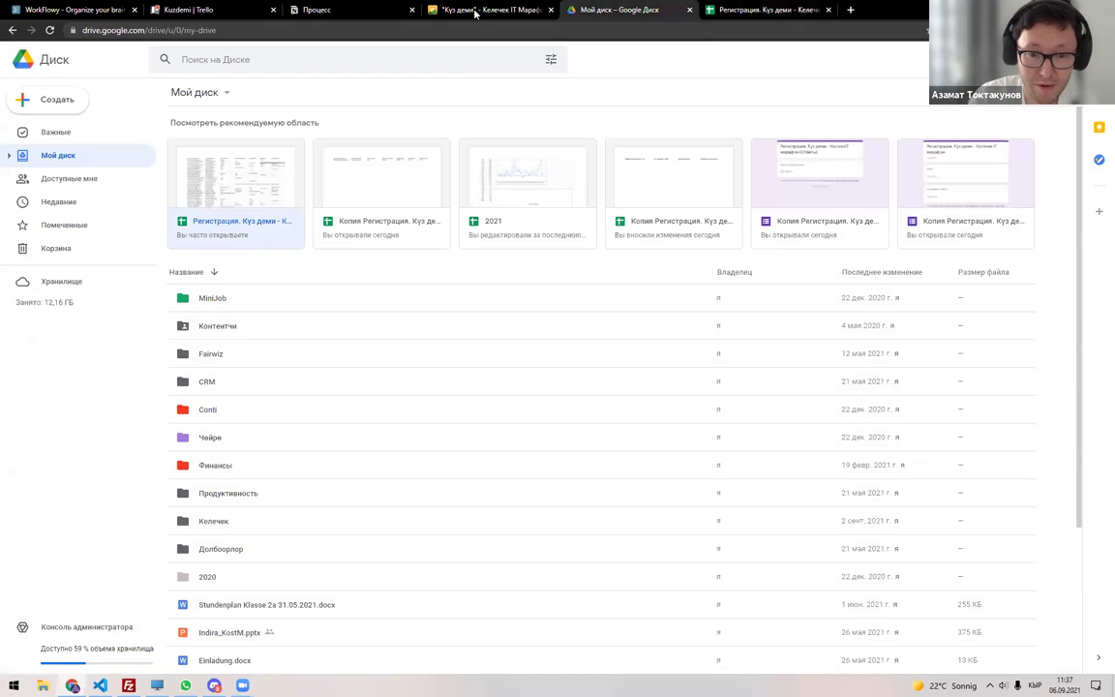
pyautogui.click(479, 10)
pyautogui.click(754, 17)
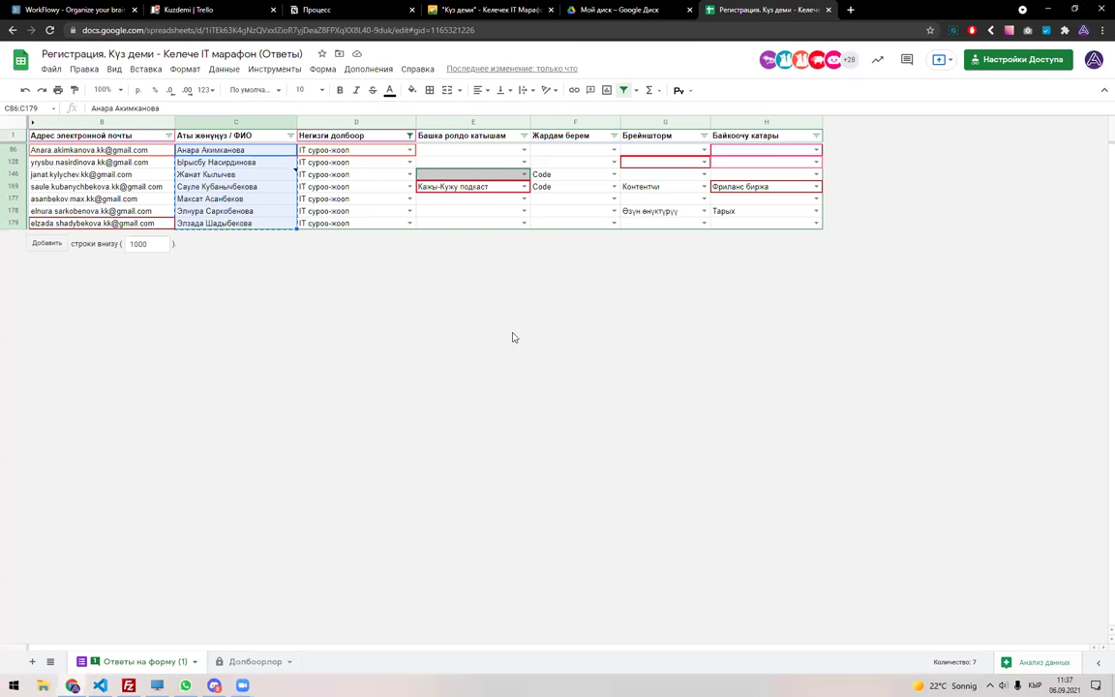
# Paste the names into D13 on the Долбоорлор sheet, then return to the form responses.
pyautogui.click(247, 661)
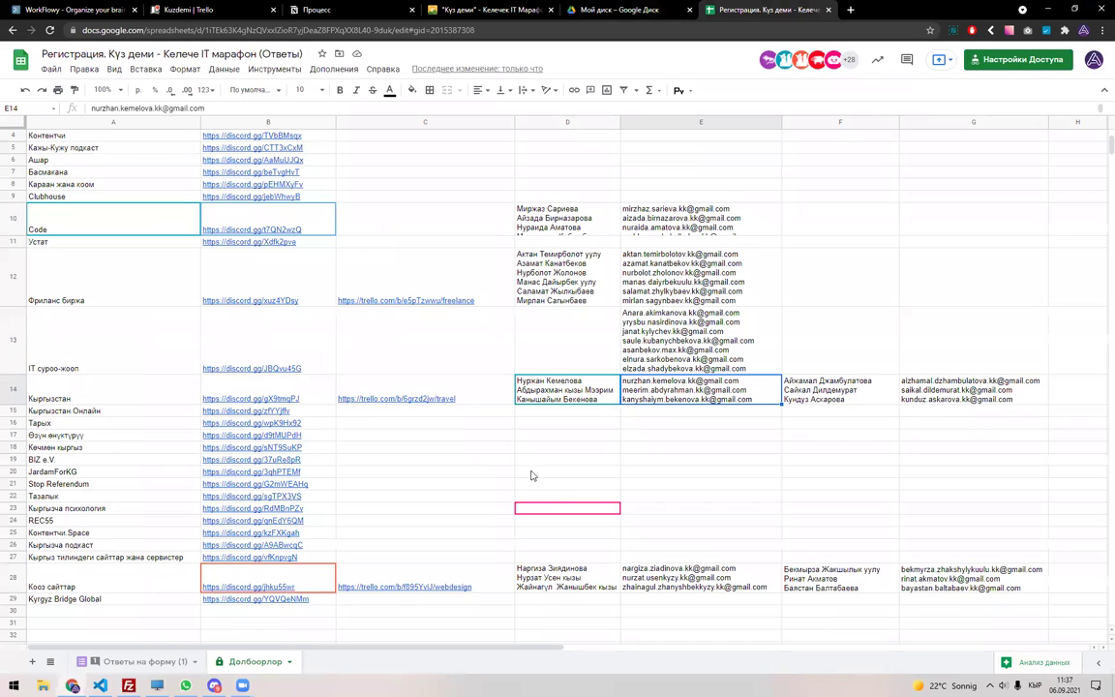
pyautogui.click(587, 353)
pyautogui.hotkey('ctrl', 'v')
pyautogui.press('Down')
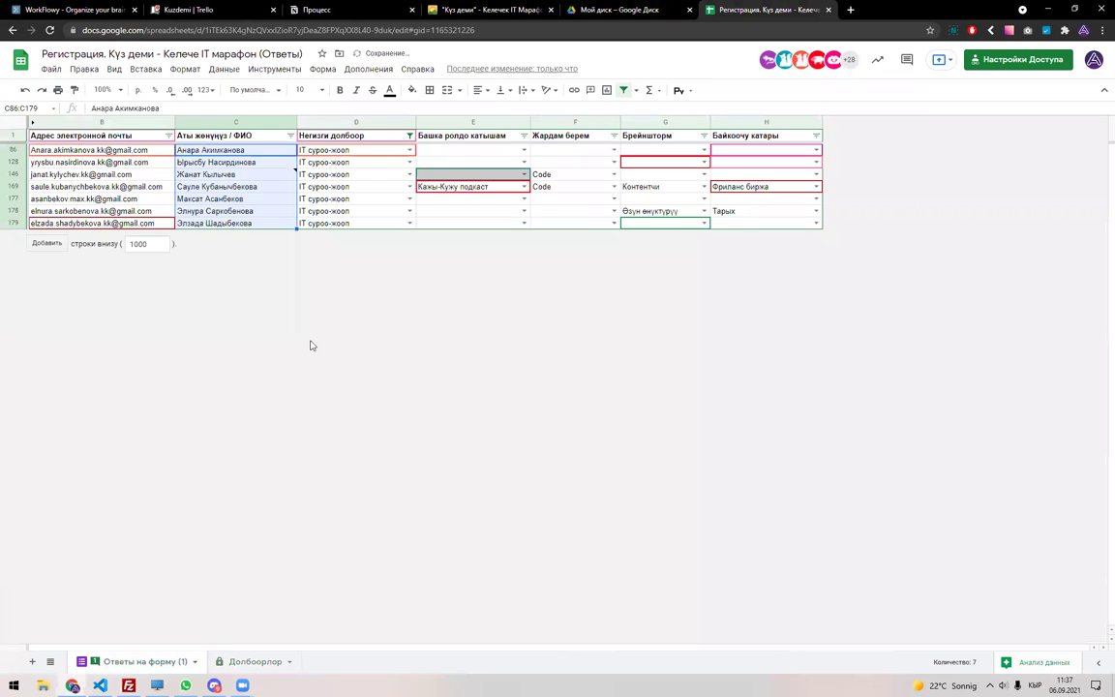
pyautogui.click(140, 660)
# Remove the responses sheet's filter, then open the 'Копия Регистрация' copy from Google Drive.
pyautogui.click(622, 90)
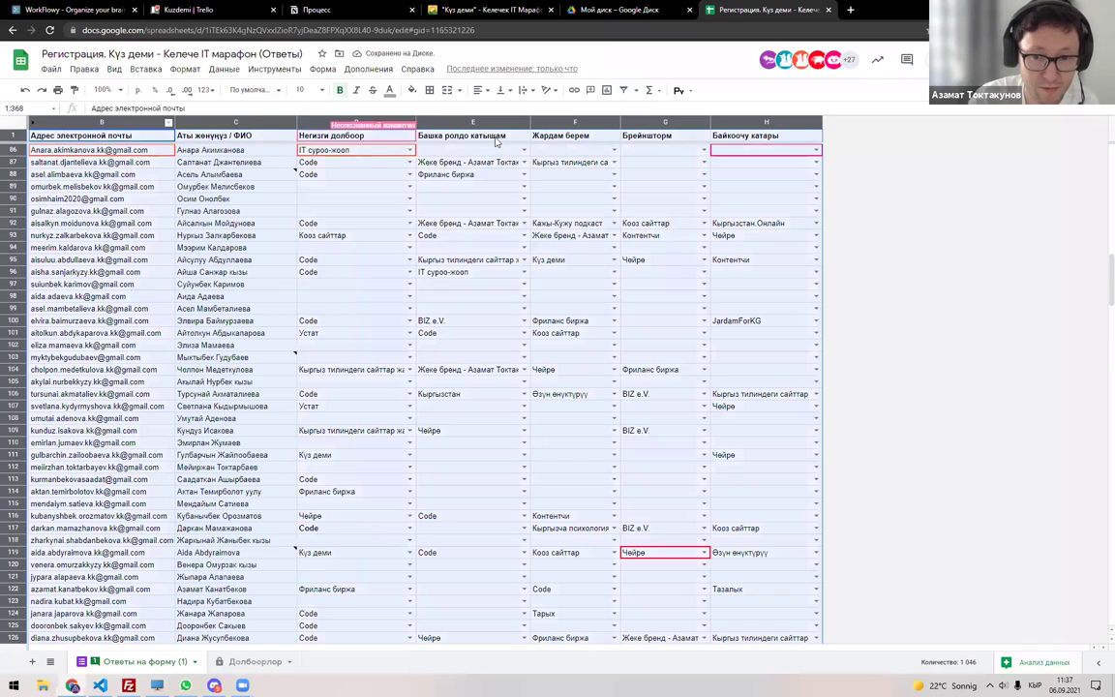
pyautogui.hotkey('ctrl', 'a')
pyautogui.click(624, 90)
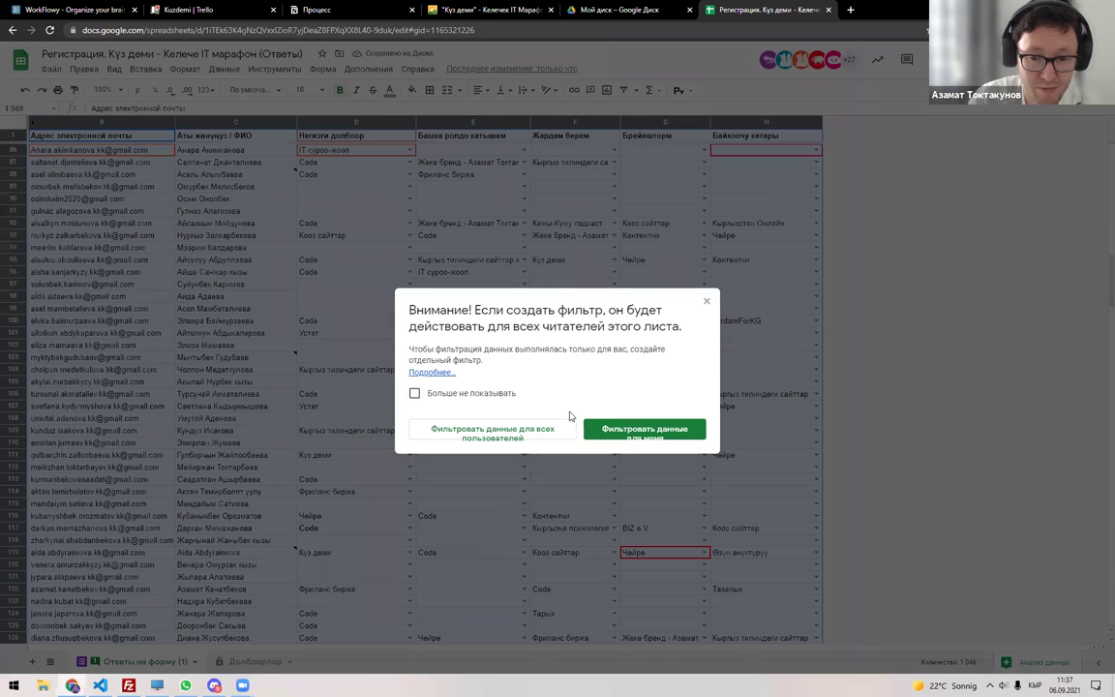
pyautogui.press('Escape')
pyautogui.click(500, 314)
pyautogui.click(619, 10)
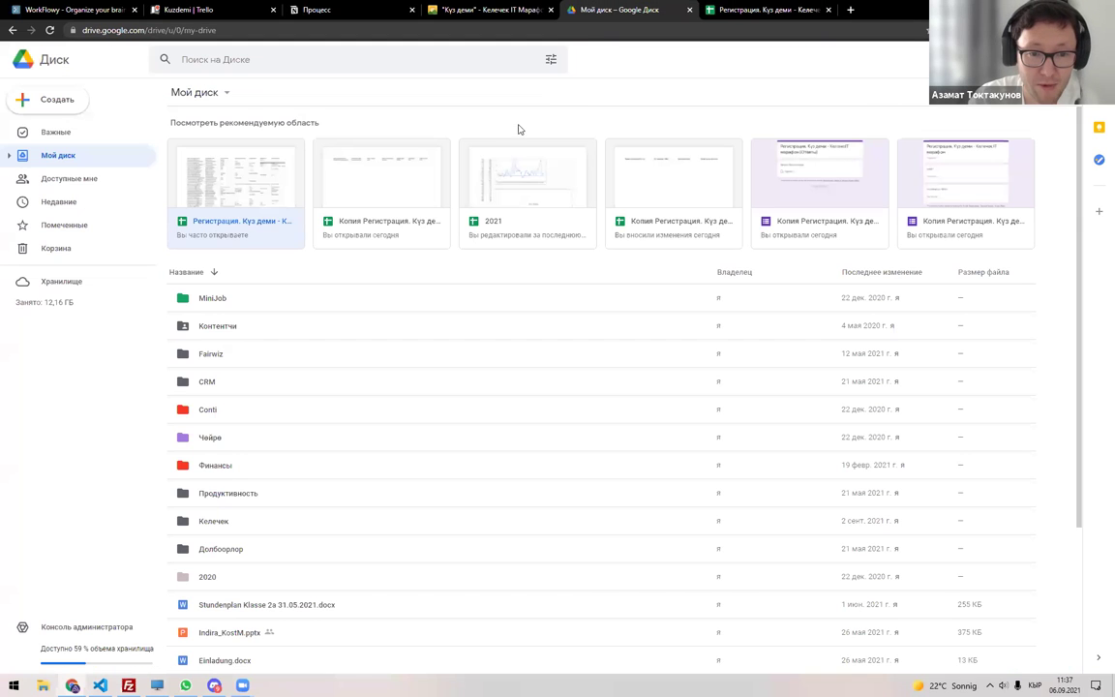
pyautogui.doubleClick(398, 179)
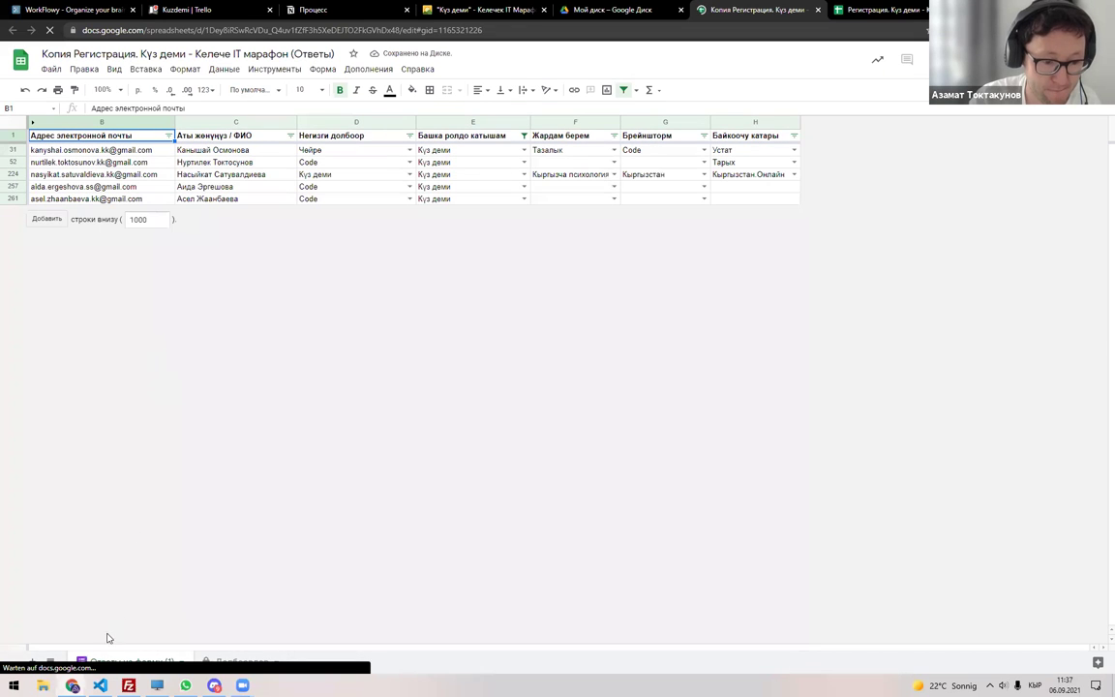
# Refilter the copy's other-role column to show only 'IT суроо-жооп' members.
pyautogui.click(627, 91)
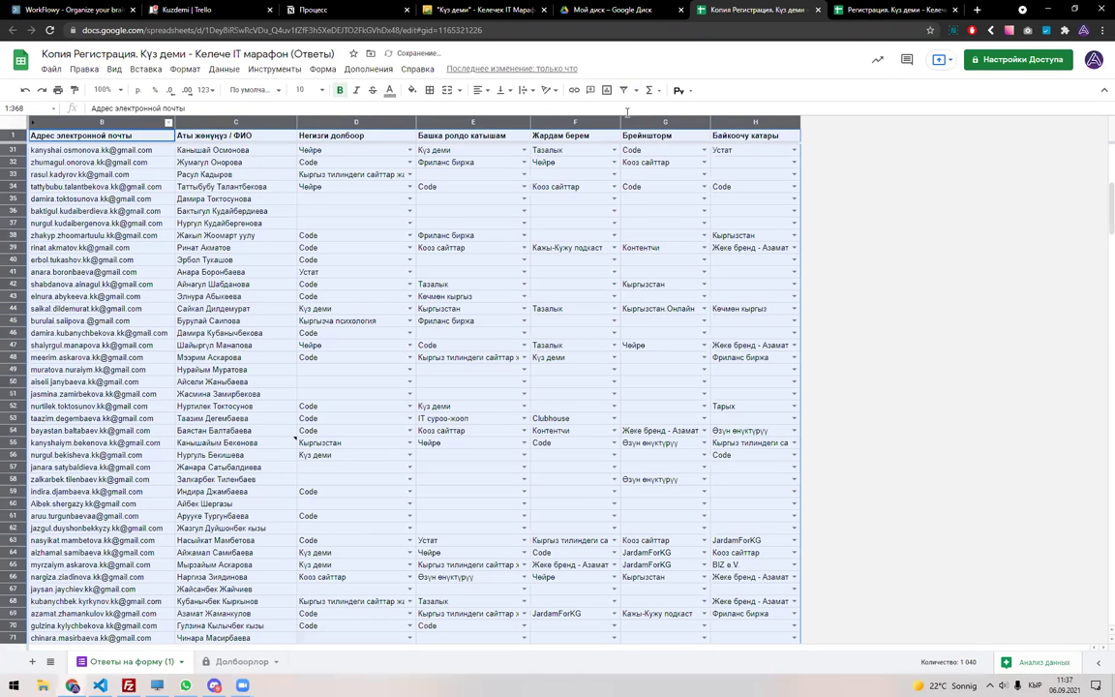
pyautogui.click(623, 89)
pyautogui.click(524, 135)
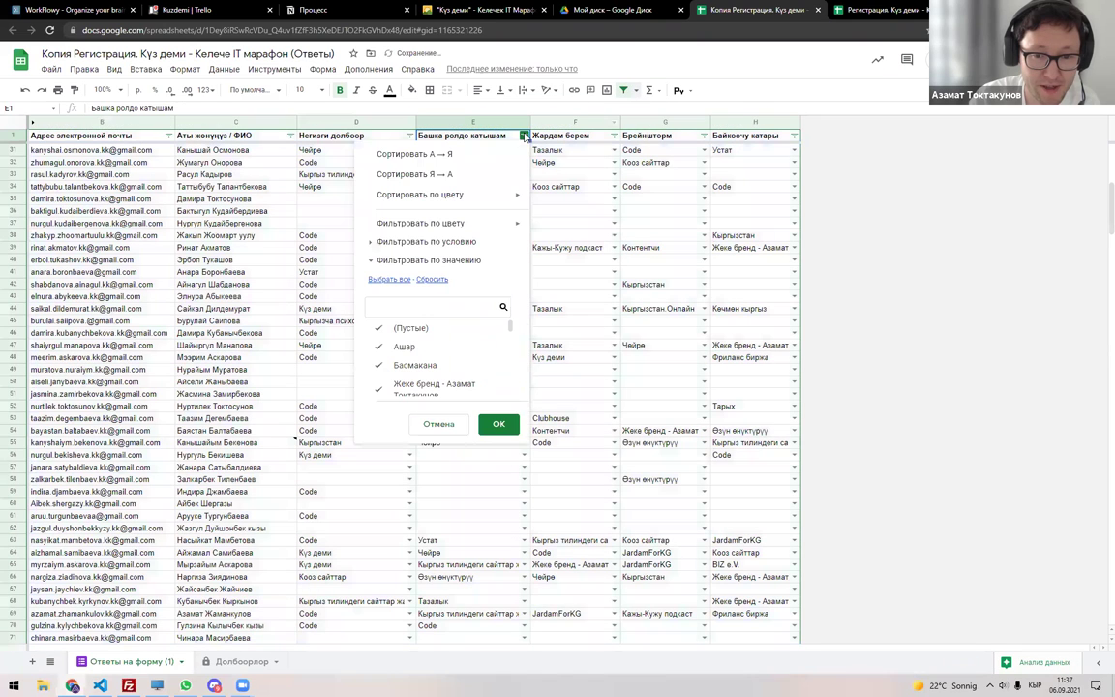
pyautogui.click(431, 279)
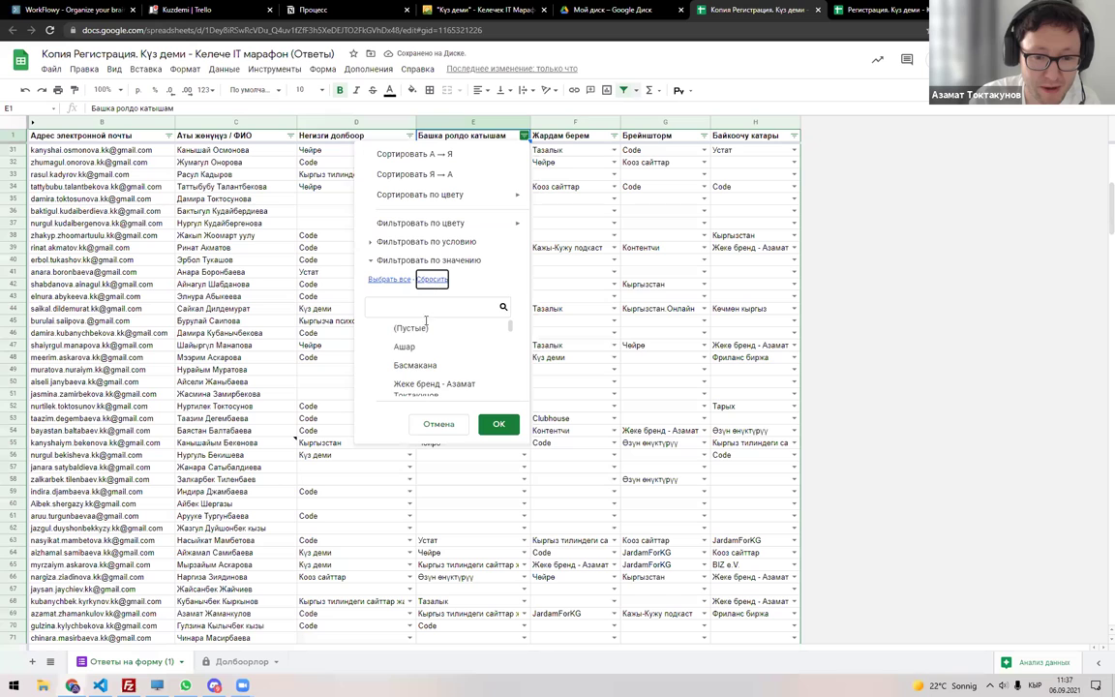
pyautogui.write('ШЕ')
pyautogui.press('BackSpace')
pyautogui.press('BackSpace')
pyautogui.hotkey('alt', 'shift')
pyautogui.write('IT')
pyautogui.click(435, 328)
pyautogui.click(499, 424)
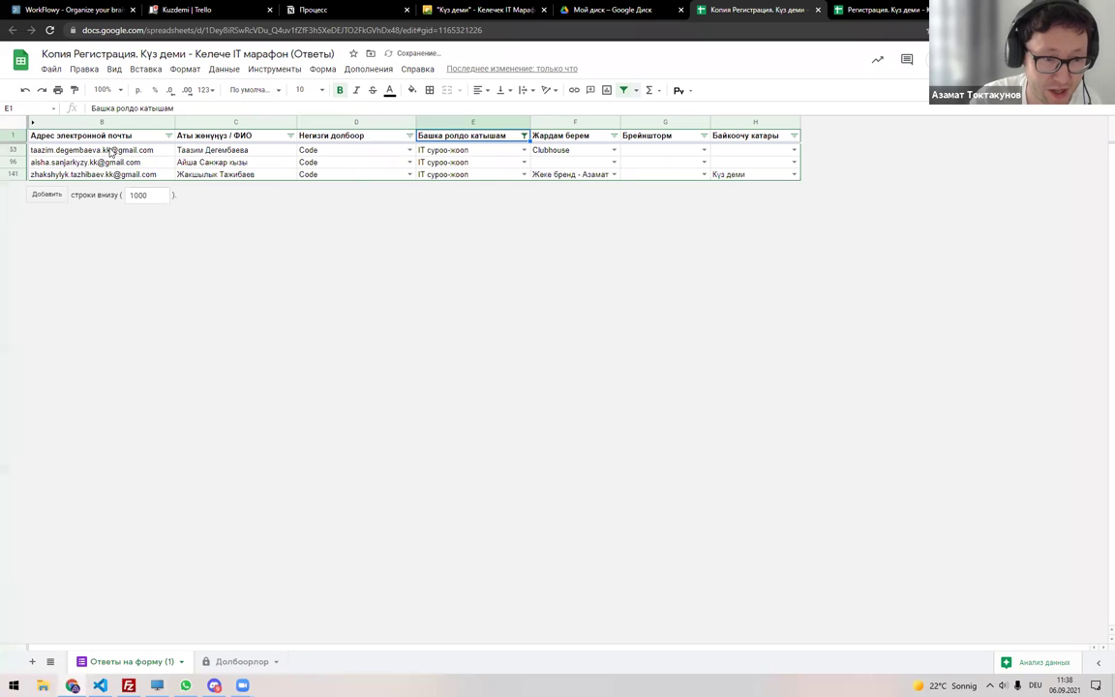
# Paste the three matching members' emails into G13 of the Долбоорлор sheet.
pyautogui.moveTo(111, 152); pyautogui.dragTo(112, 176)
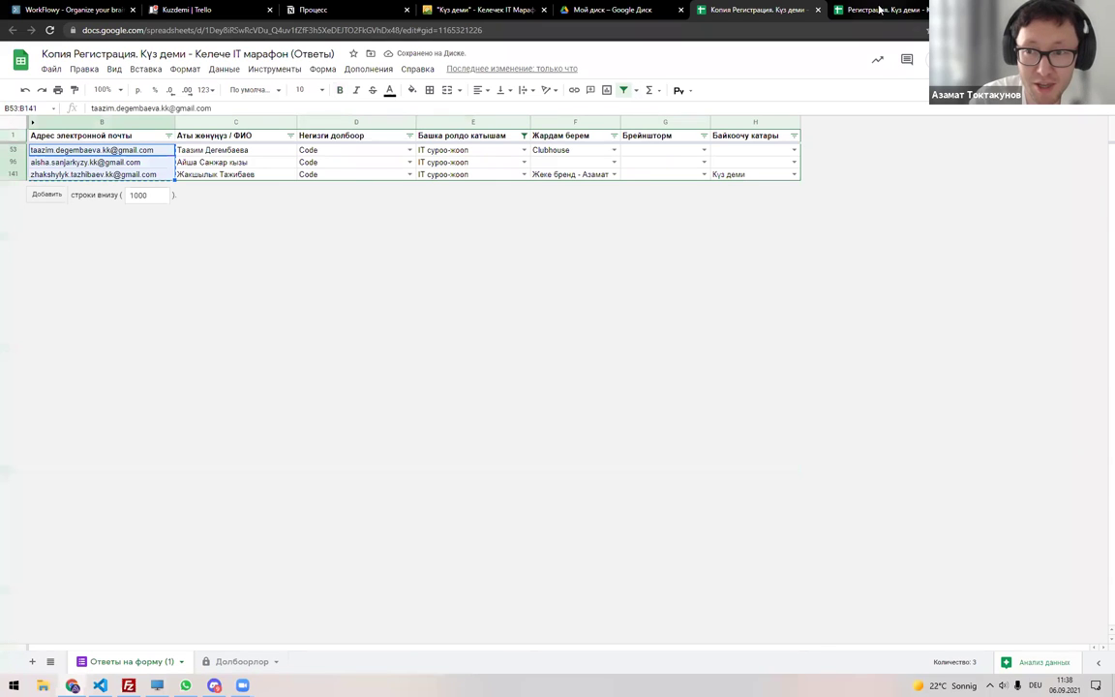
pyautogui.click(876, 10)
pyautogui.click(209, 668)
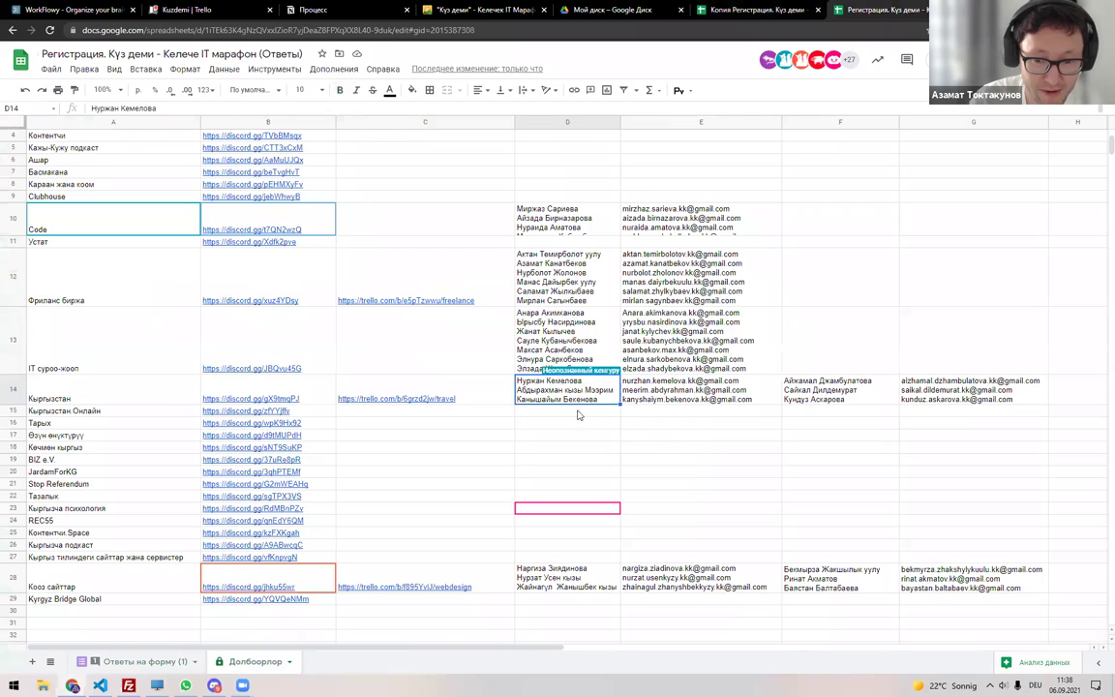
pyautogui.doubleClick(814, 323)
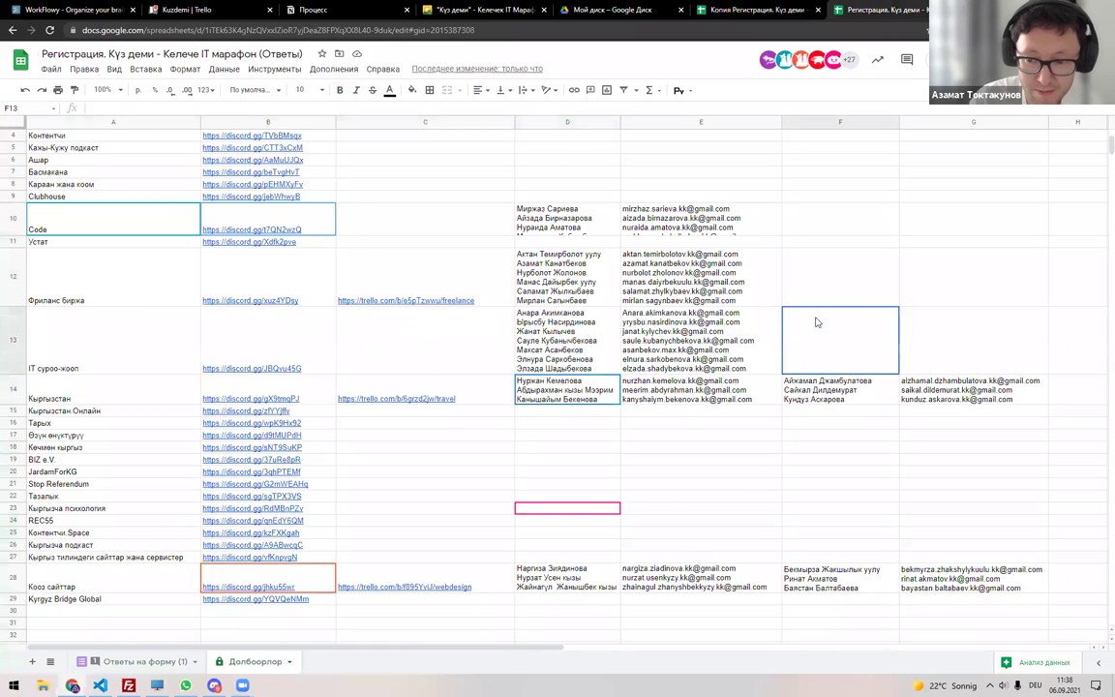
pyautogui.hotkey('ctrl', 'v')
pyautogui.press('Escape')
pyautogui.click(917, 331)
pyautogui.hotkey('ctrl', 'v')
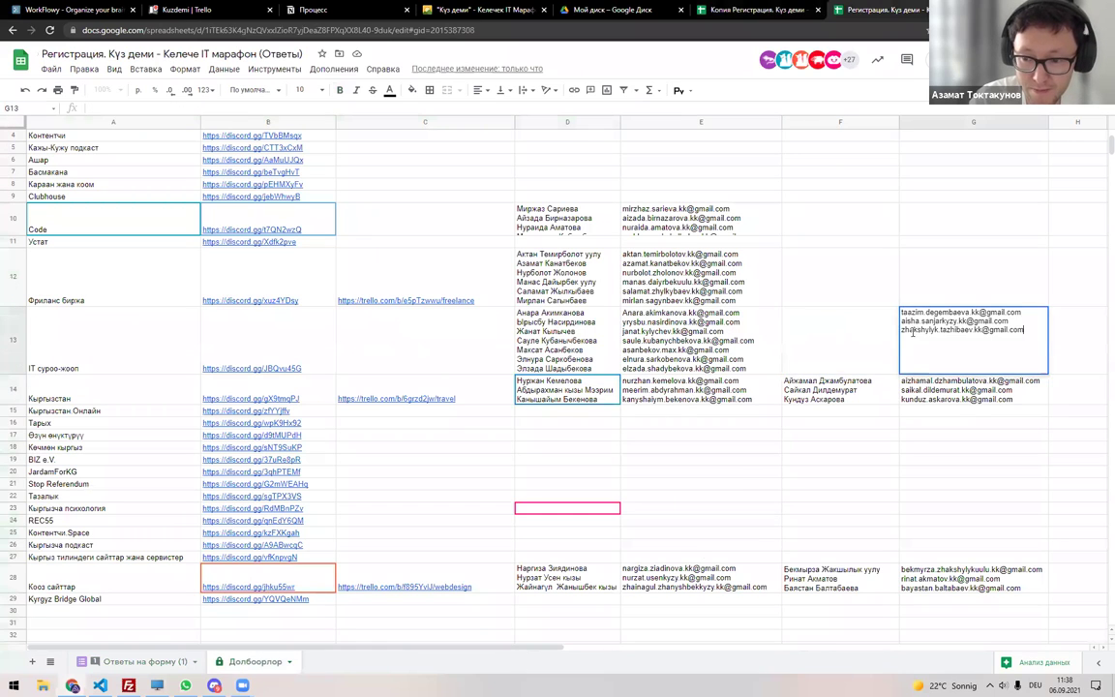
pyautogui.press('Left')
# Copy the three matching member names into F13 of the Долбоорлор sheet.
pyautogui.click(776, 11)
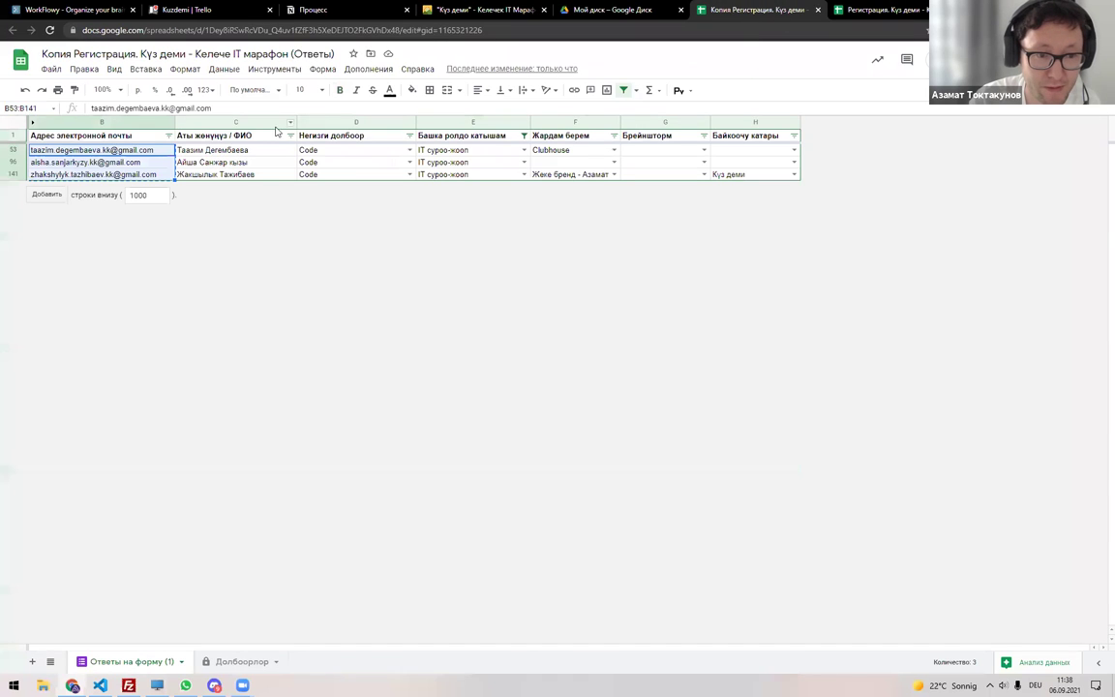
pyautogui.moveTo(243, 150); pyautogui.dragTo(244, 176)
pyautogui.hotkey('ctrl', 'c')
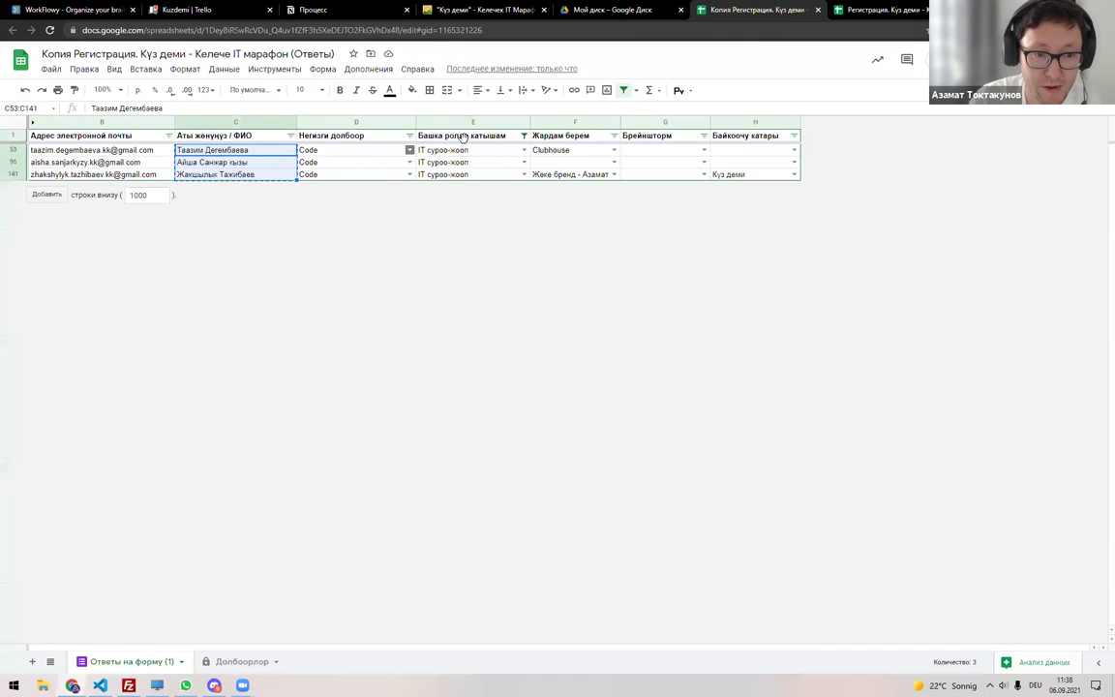
pyautogui.click(876, 10)
pyautogui.doubleClick(838, 324)
pyautogui.hotkey('ctrl', 'v')
pyautogui.press('Return')
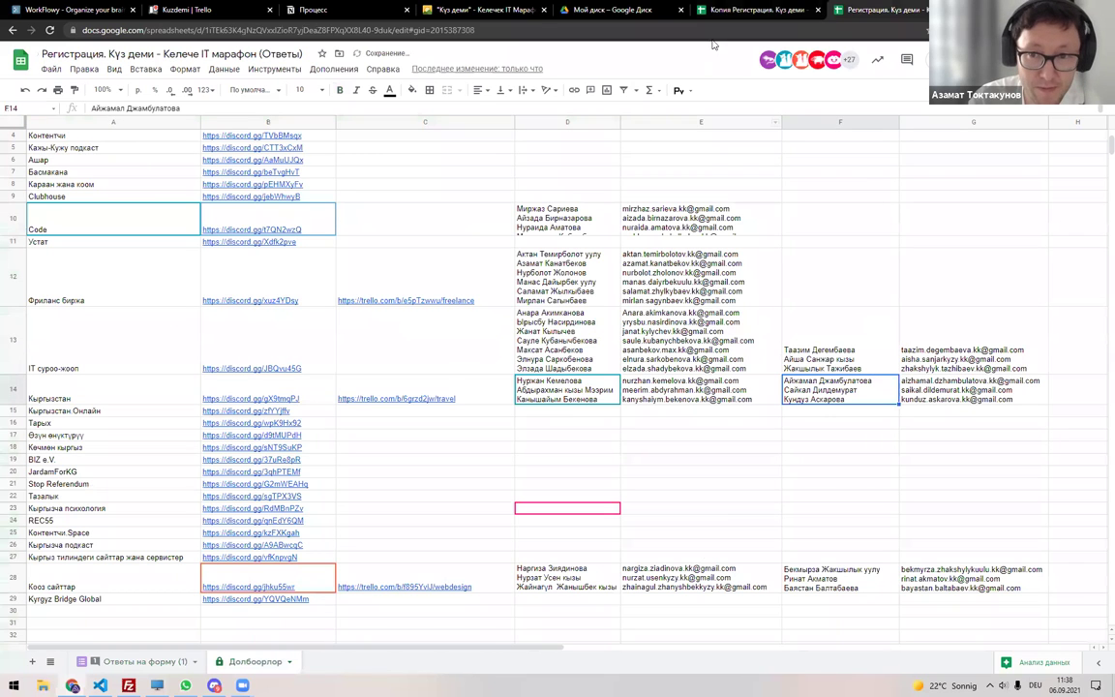
# Check the still-empty Kuzdemi Trello board, then return to Discord's team channels.
pyautogui.click(199, 10)
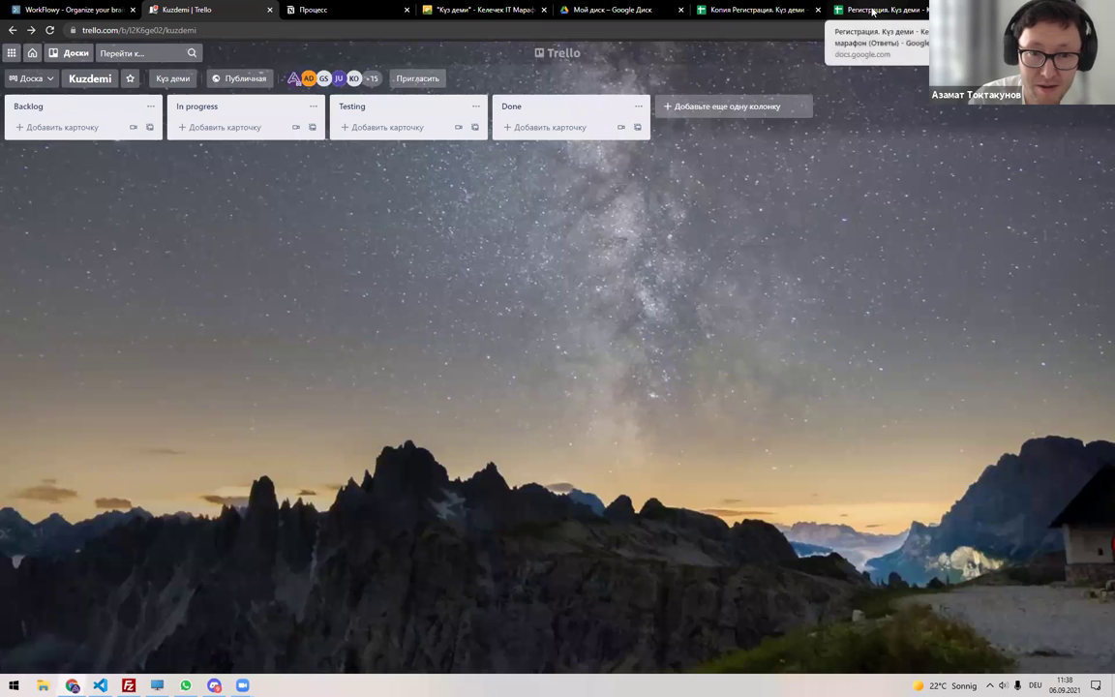
pyautogui.click(872, 12)
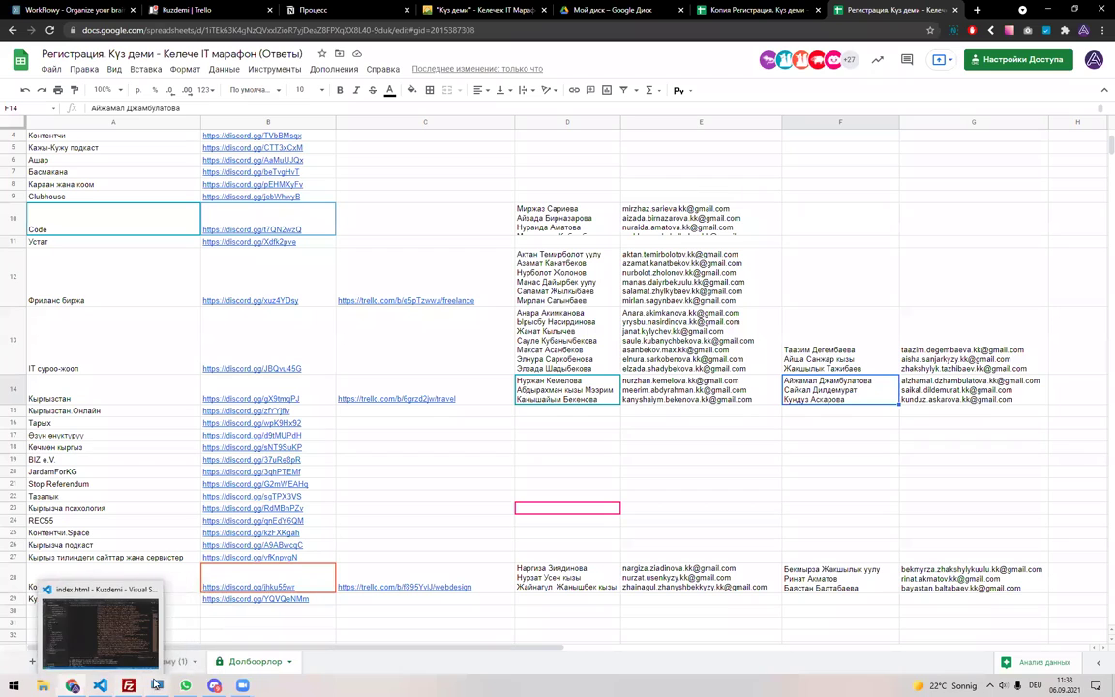
pyautogui.click(212, 684)
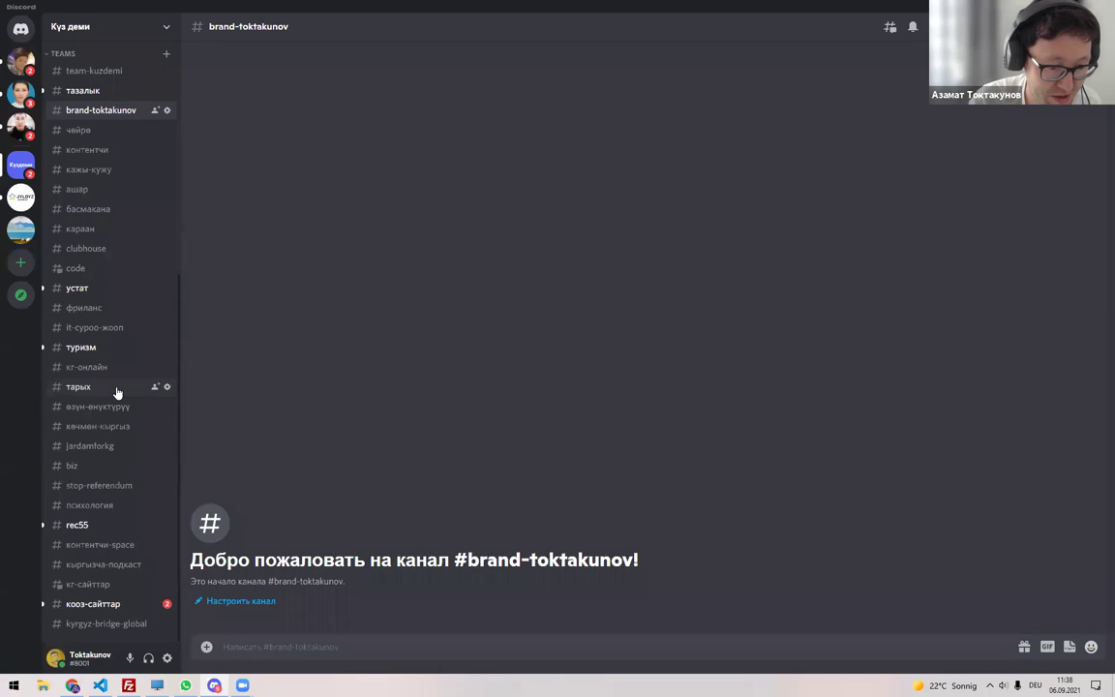
# Post '1. Тапшырма. Долбоорго ат тандоо керек.' in the #it-суроо-жооп channel.
pyautogui.click(102, 329)
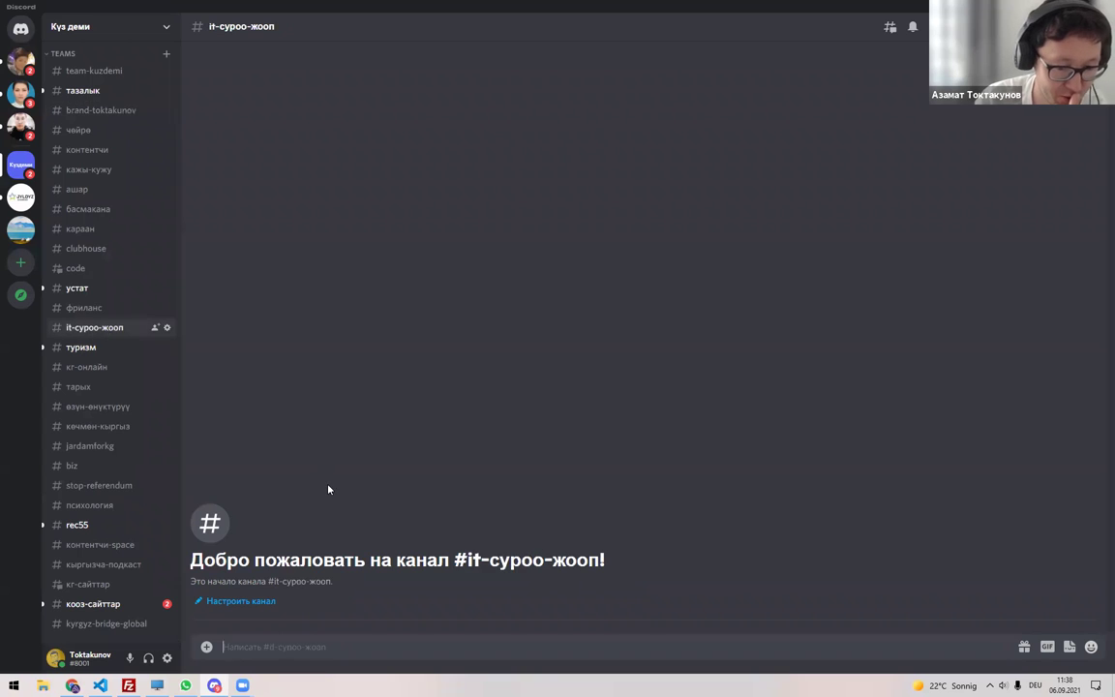
pyautogui.click(257, 644)
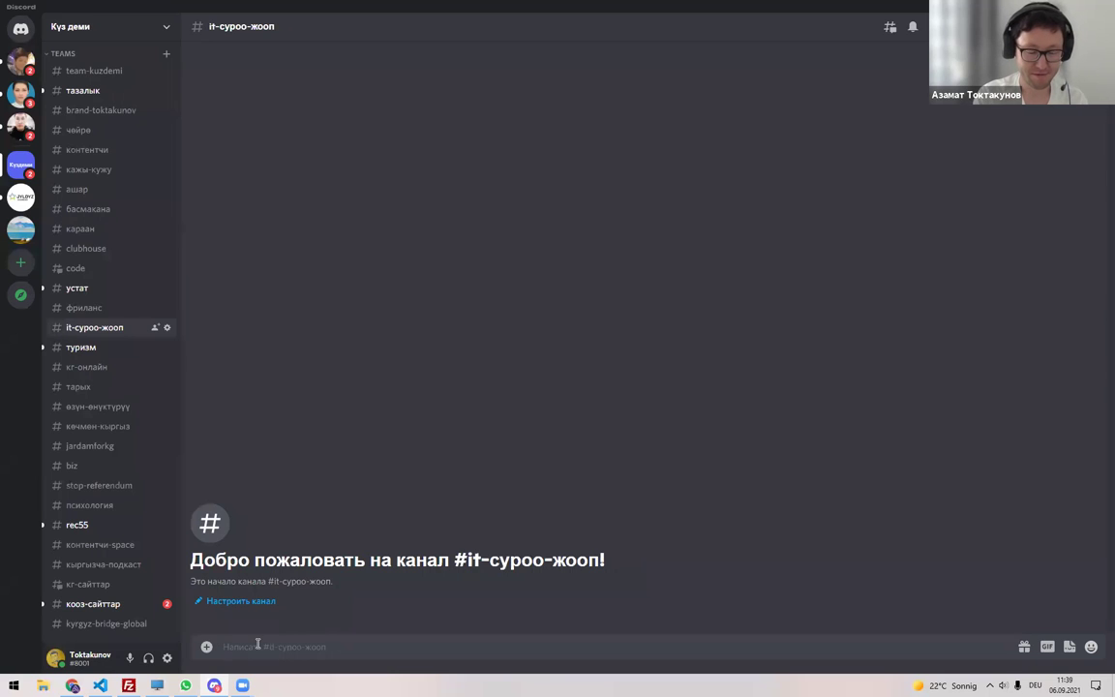
pyautogui.hotkey('alt', 'shift')
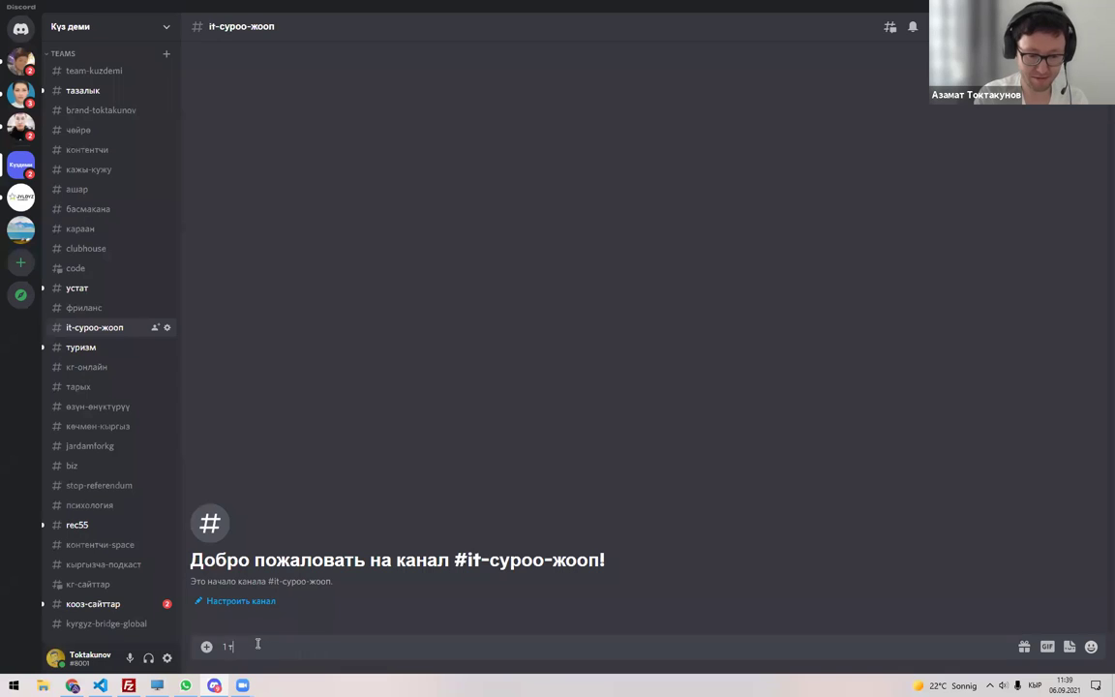
pyautogui.write('. Та')
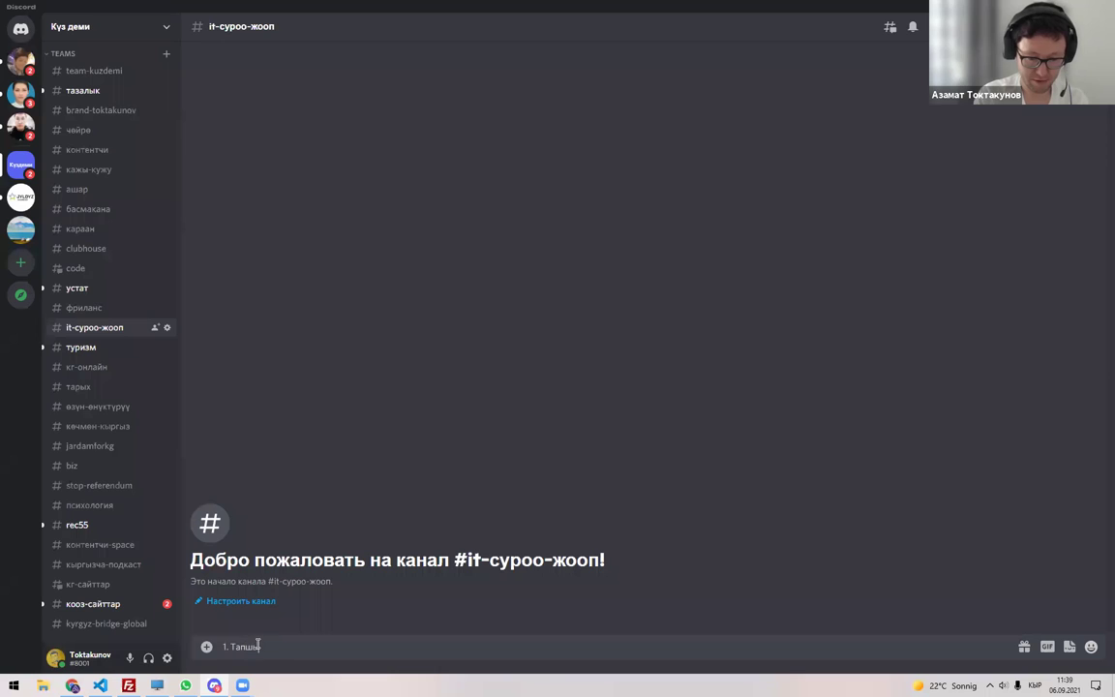
pyautogui.write('пшырма. Долбоорго ат тандоо керек.')
pyautogui.press('Return')
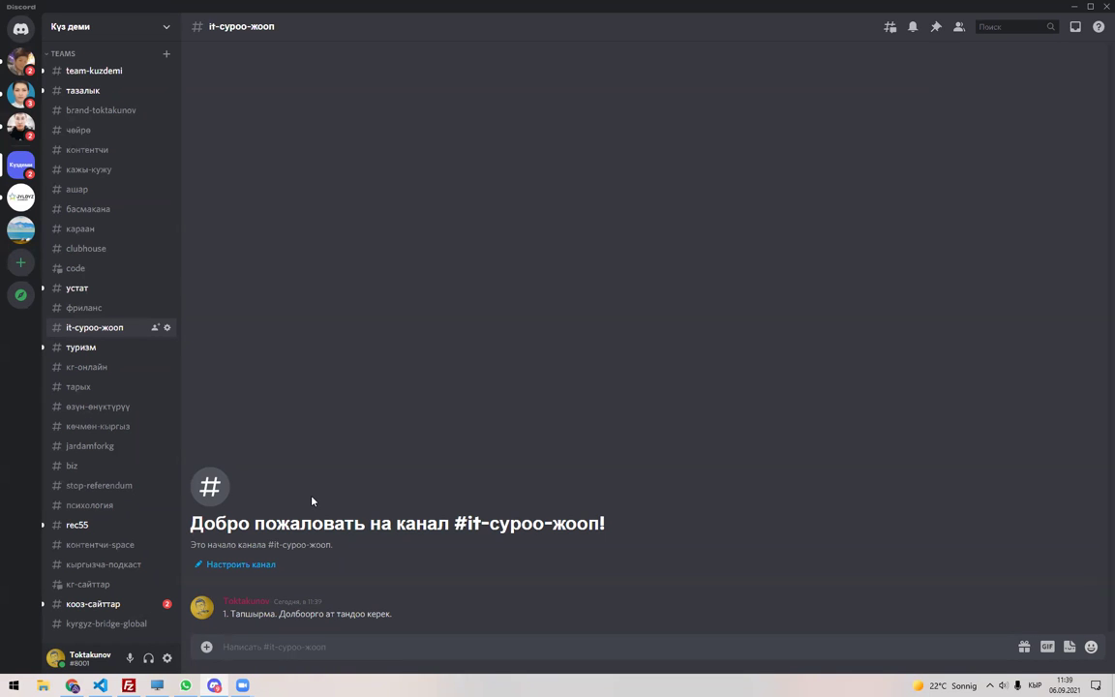
pyautogui.hotkey('alt', 'Tab')
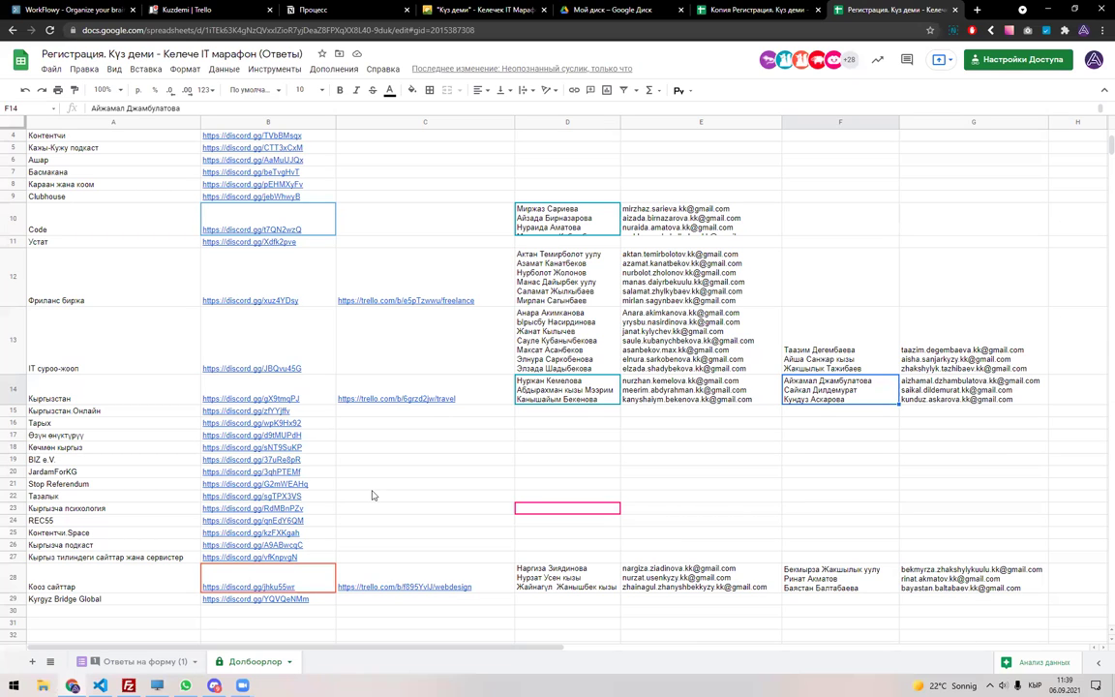
pyautogui.hotkey('alt', 'Tab')
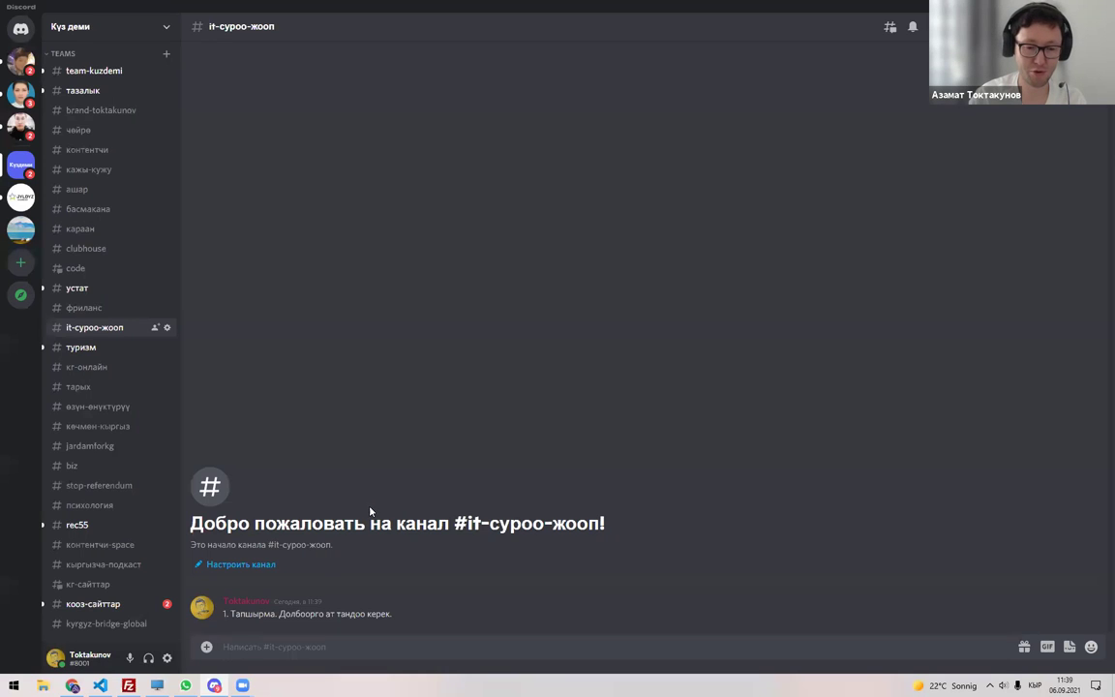
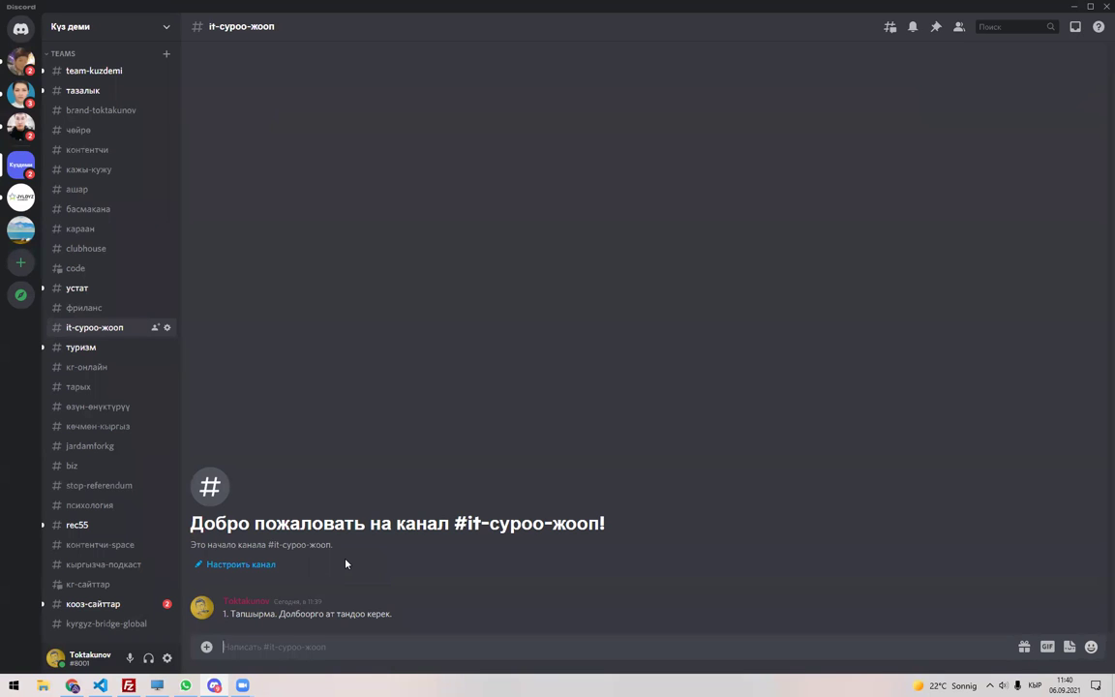
# Try prefixing the IT суроо-жооп member list in D13 with 'Aalam Team.'.
pyautogui.hotkey('alt', 'Tab')
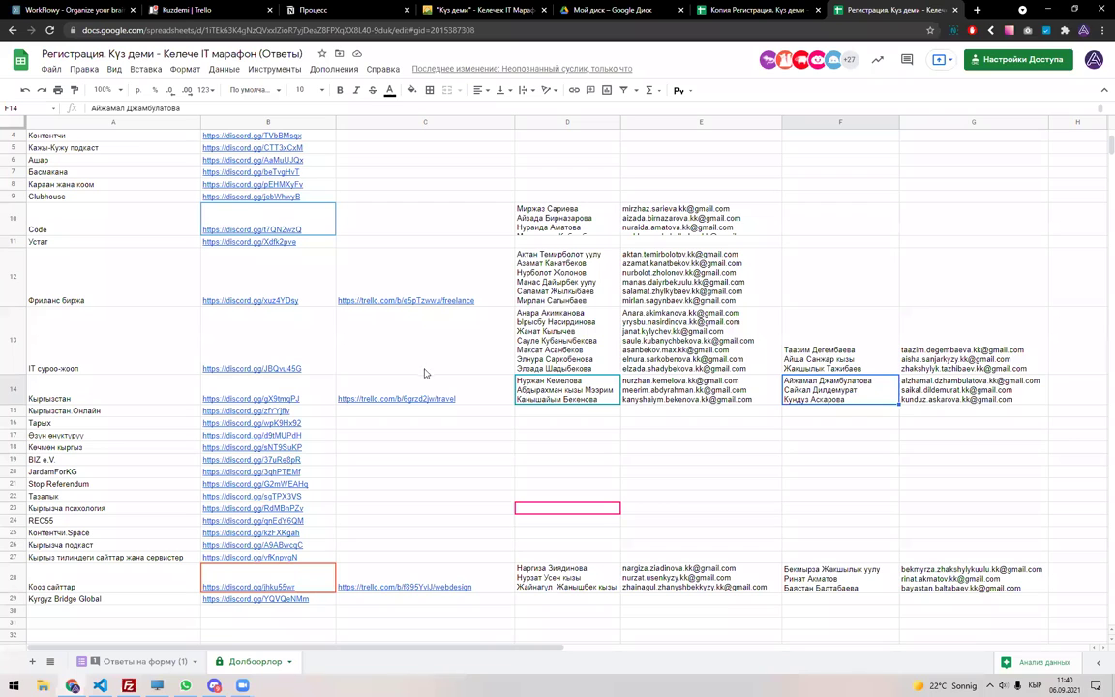
pyautogui.doubleClick(607, 339)
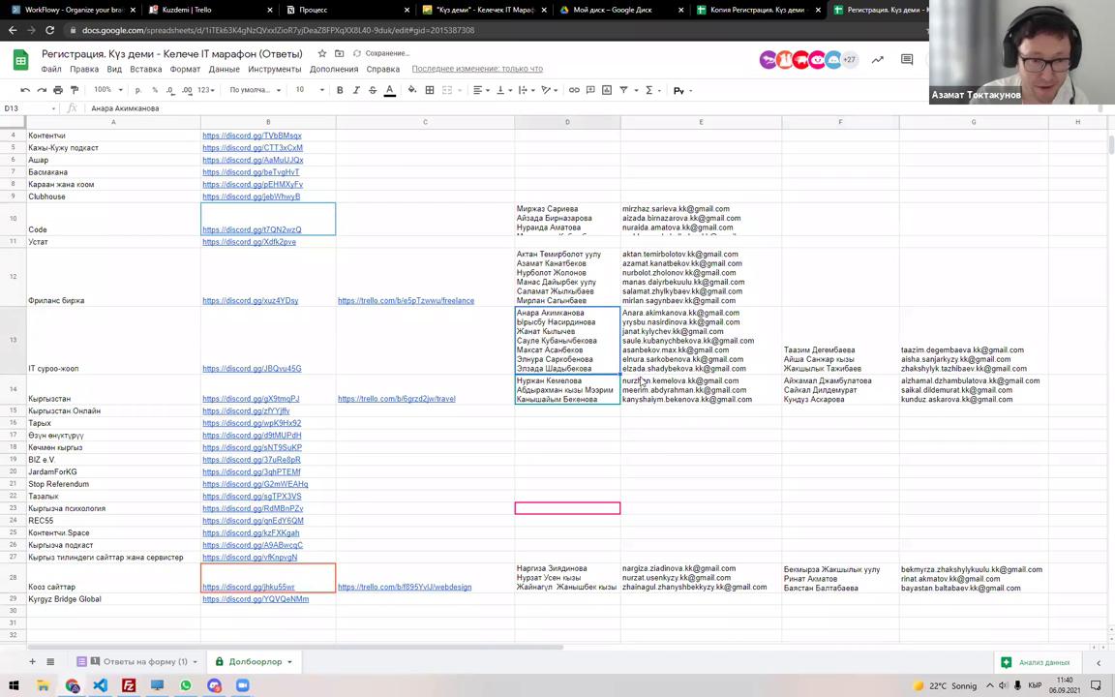
pyautogui.hotkey('ctrl', 'Home')
pyautogui.write('Аа')
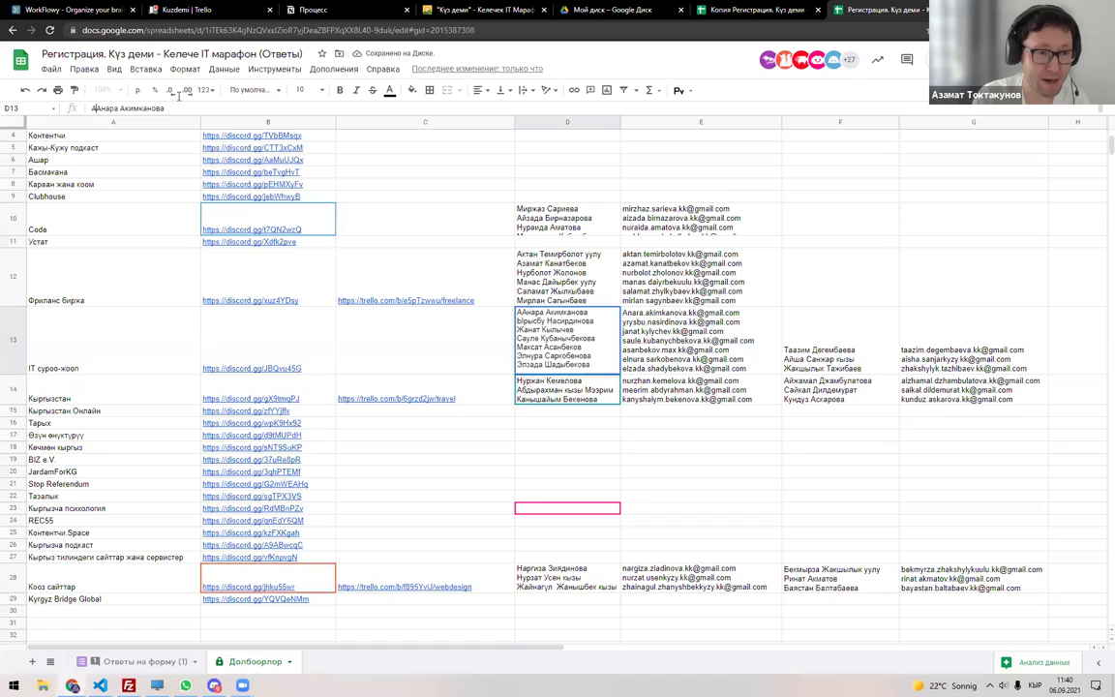
pyautogui.press('BackSpace')
pyautogui.press('BackSpace')
pyautogui.hotkey('alt', 'shift')
pyautogui.write('Aalam ')
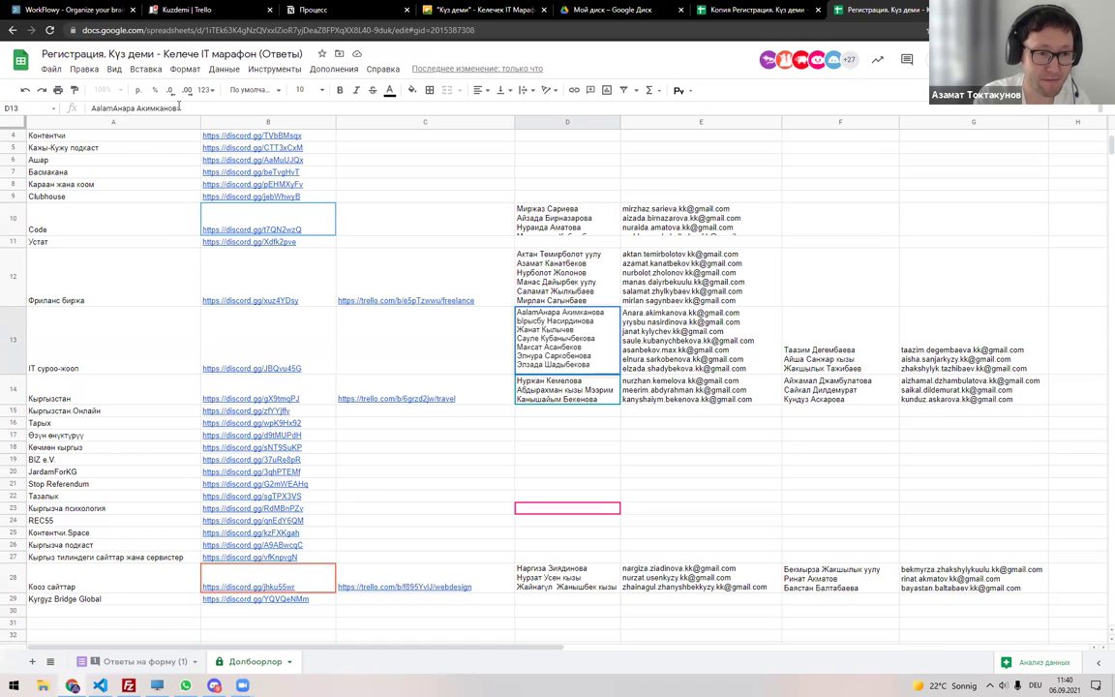
pyautogui.write('Team.')
pyautogui.hotkey('shift', 'Return')
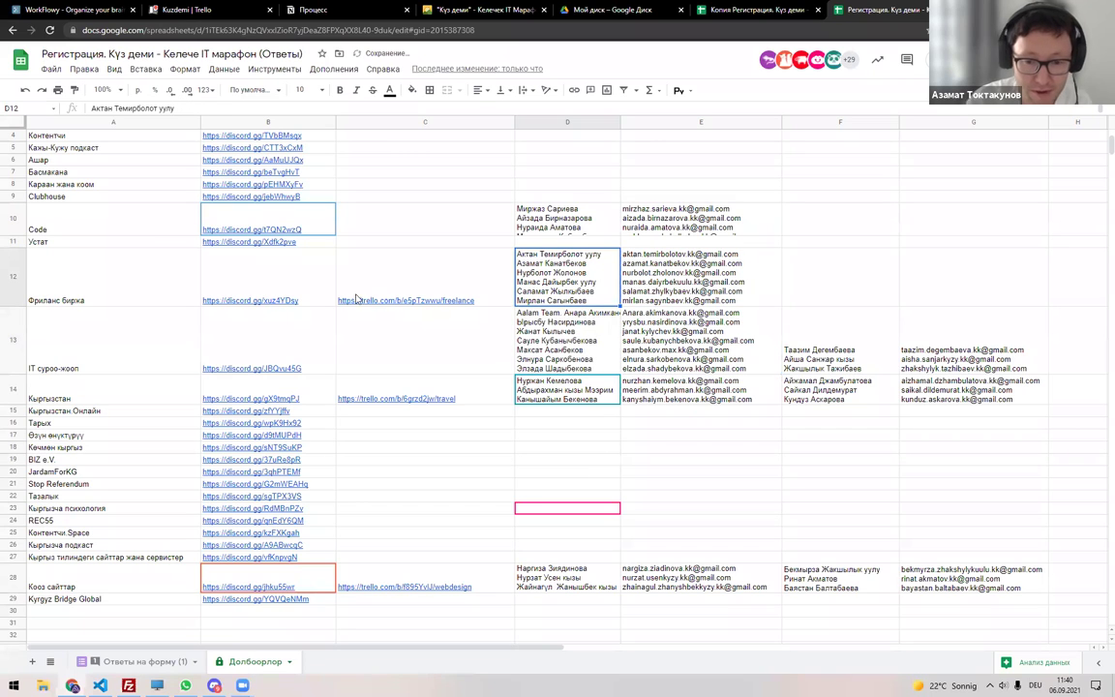
pyautogui.click(522, 320)
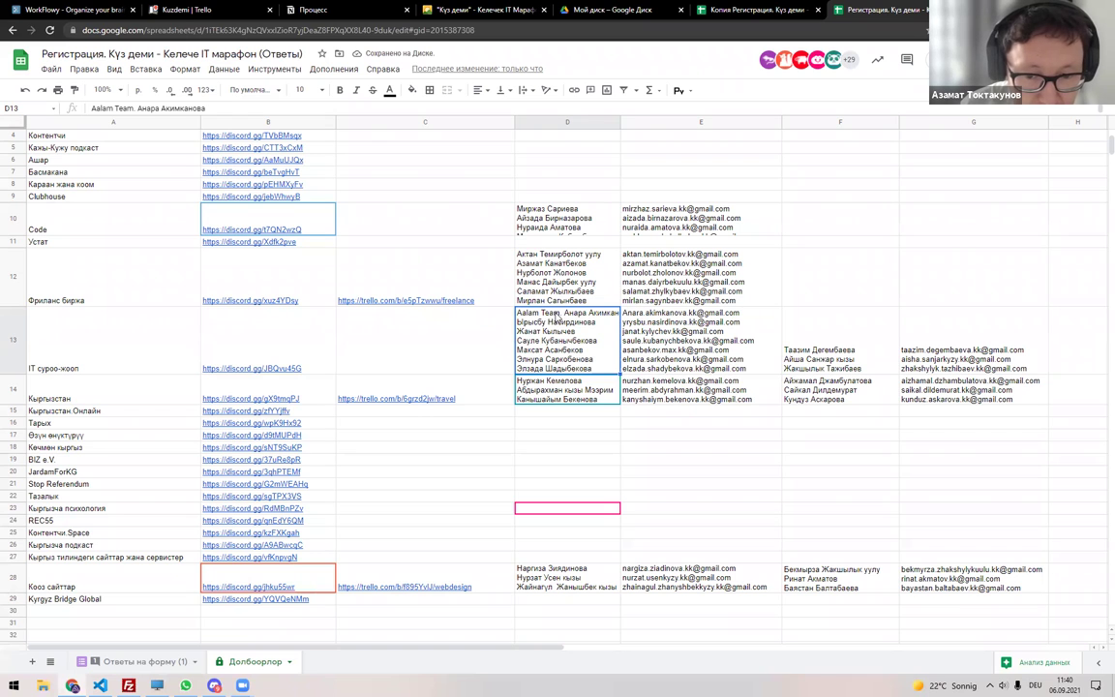
pyautogui.press('Return')
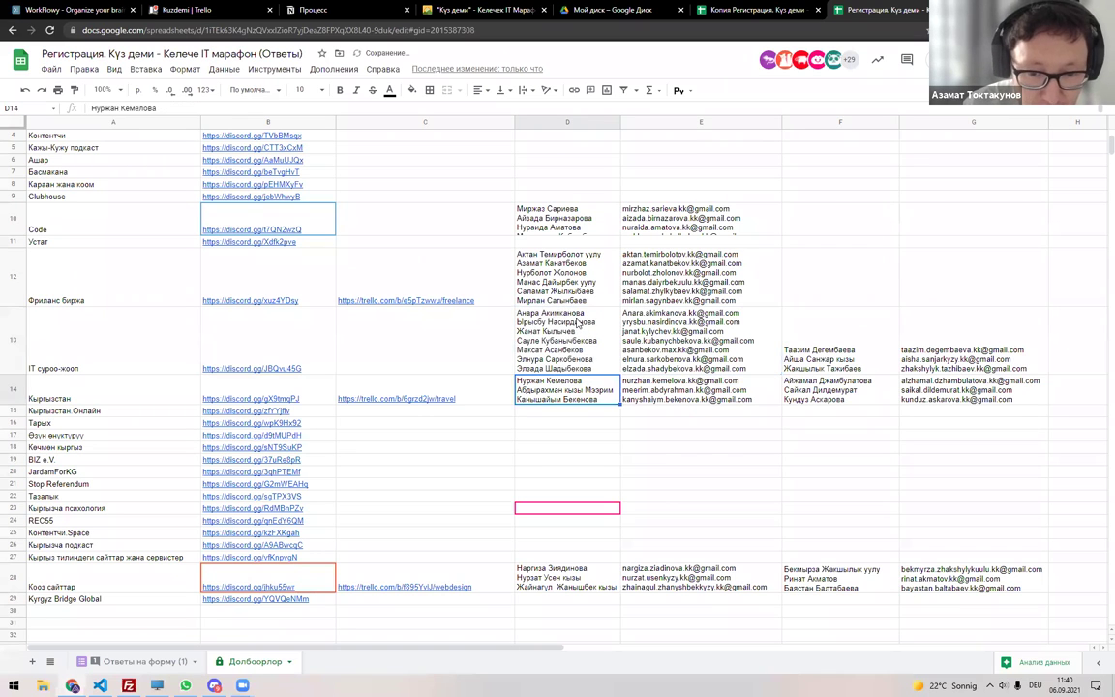
# Cancel a trial paste in C13 and enter 'Aalam Team' in cell H13.
pyautogui.click(390, 360)
pyautogui.write('Aalam Team.')
pyautogui.press('BackSpace')
pyautogui.press('Escape')
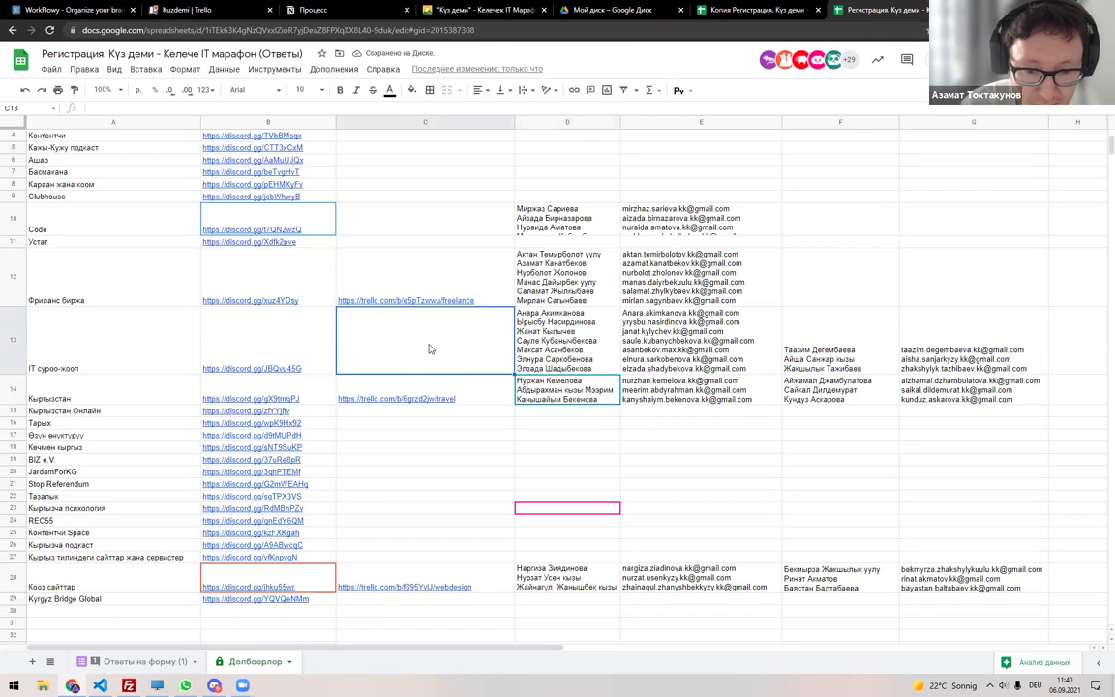
pyautogui.press('Right')
pyautogui.press('Right')
pyautogui.press('Right')
pyautogui.press('Right')
pyautogui.press('Right')
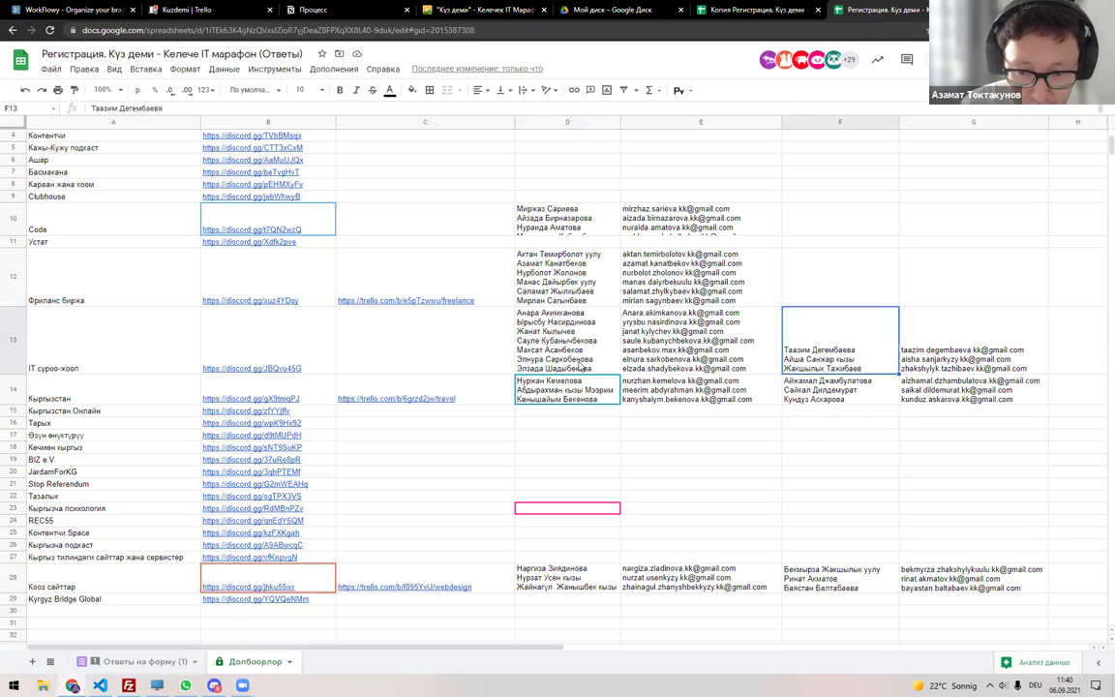
pyautogui.hscroll(5, 507, 455)
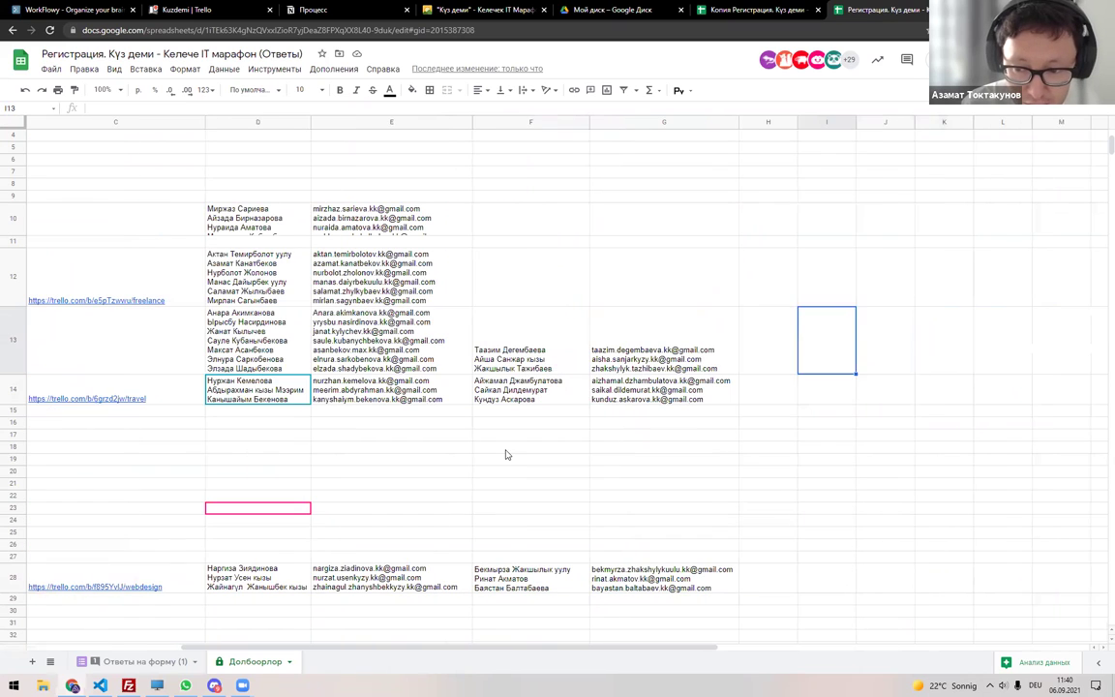
pyautogui.write('Aalam')
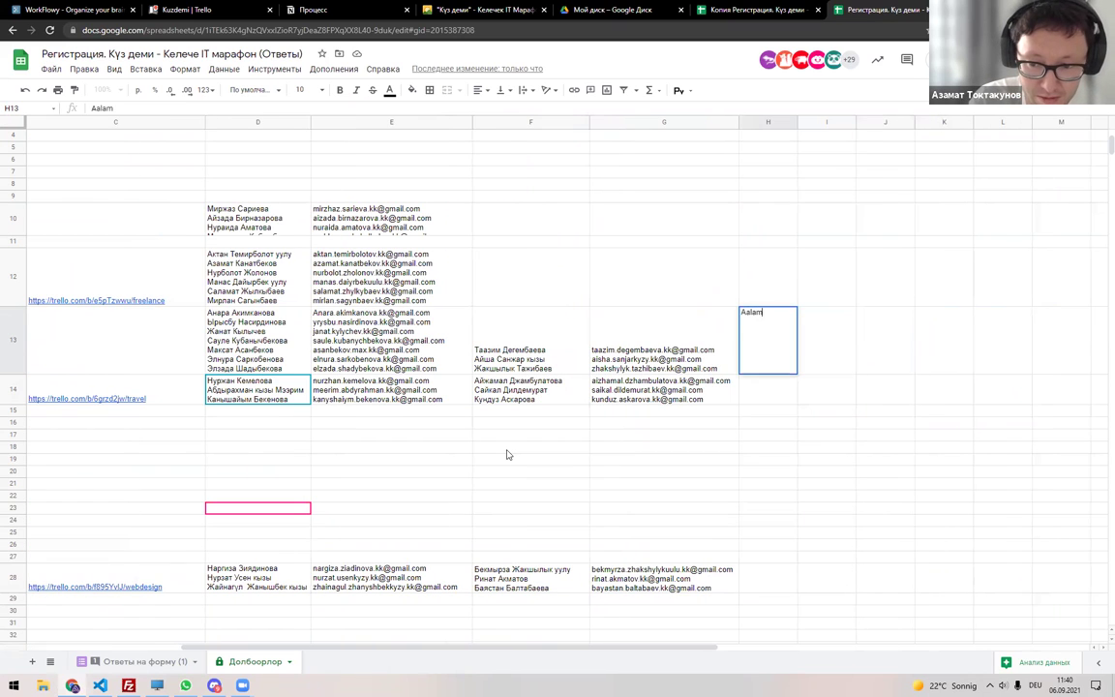
pyautogui.write(' Team')
pyautogui.press('Return')
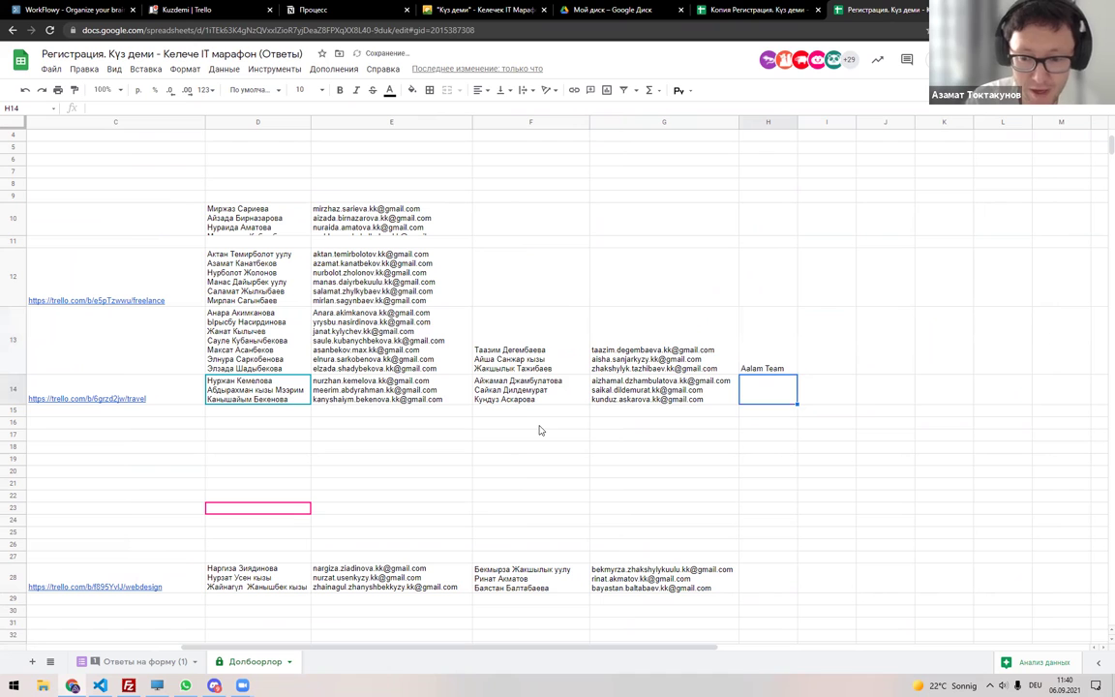
# Check H13, then reselect C13 and the IT суроо-жооп project name.
pyautogui.click(764, 363)
pyautogui.press('Left')
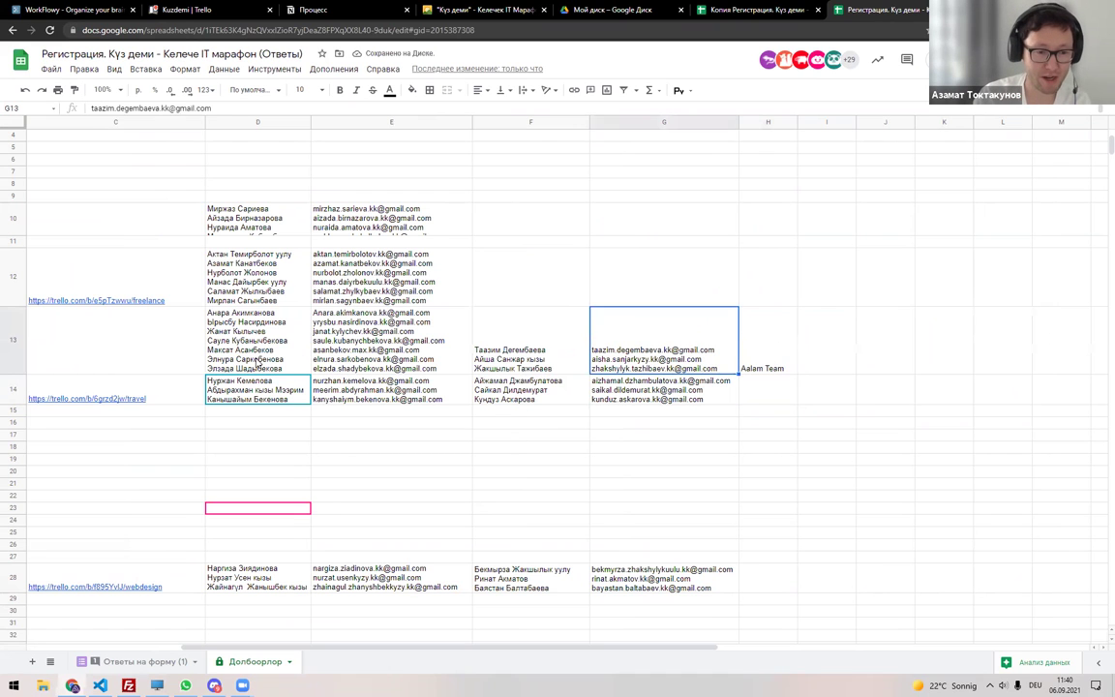
pyautogui.hscroll(-5, 304, 329)
pyautogui.click(368, 339)
pyautogui.moveTo(432, 403)
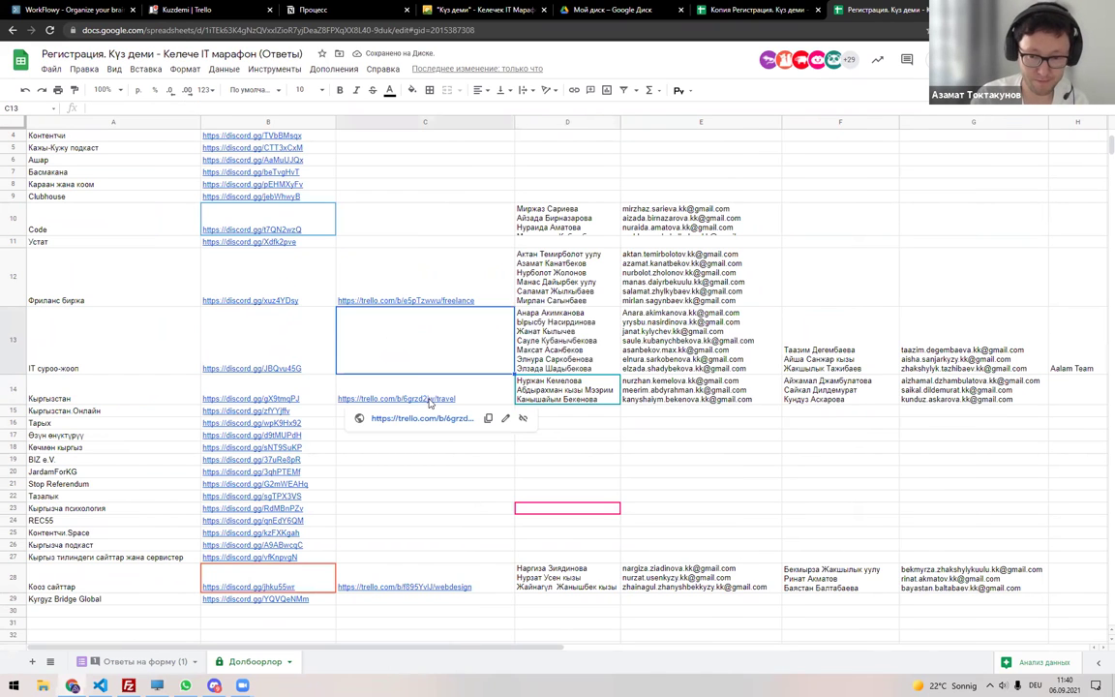
pyautogui.click(132, 346)
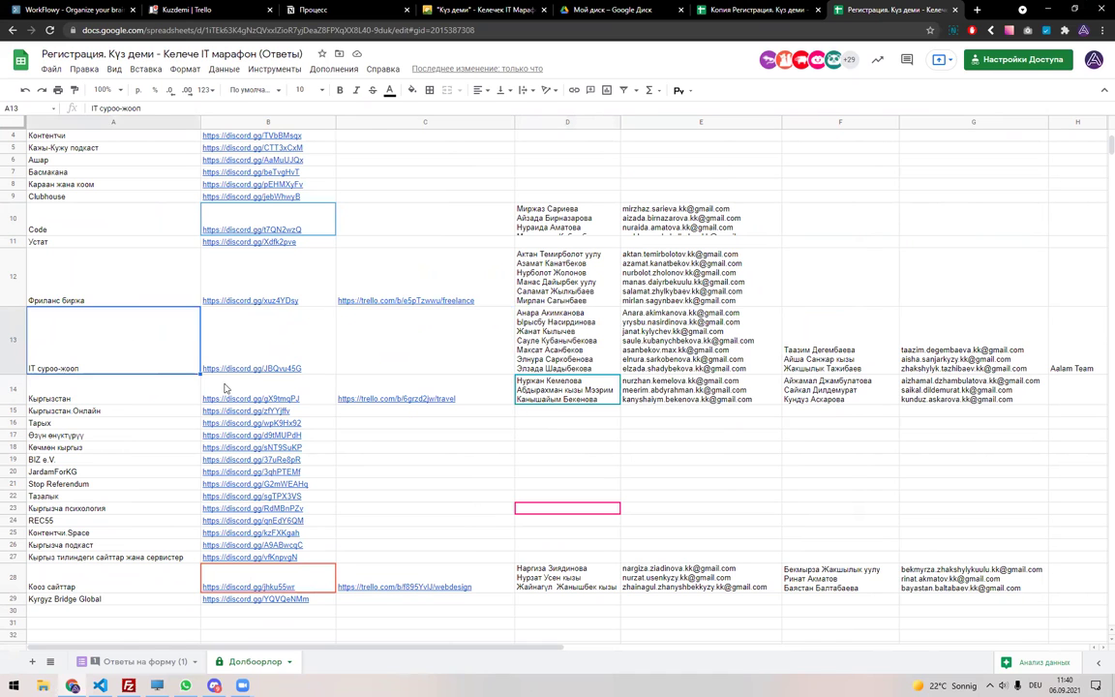
pyautogui.hotkey('ctrl', 't')
# Search Google for stackoverflow and open the Stack Overflow website.
pyautogui.write('s')
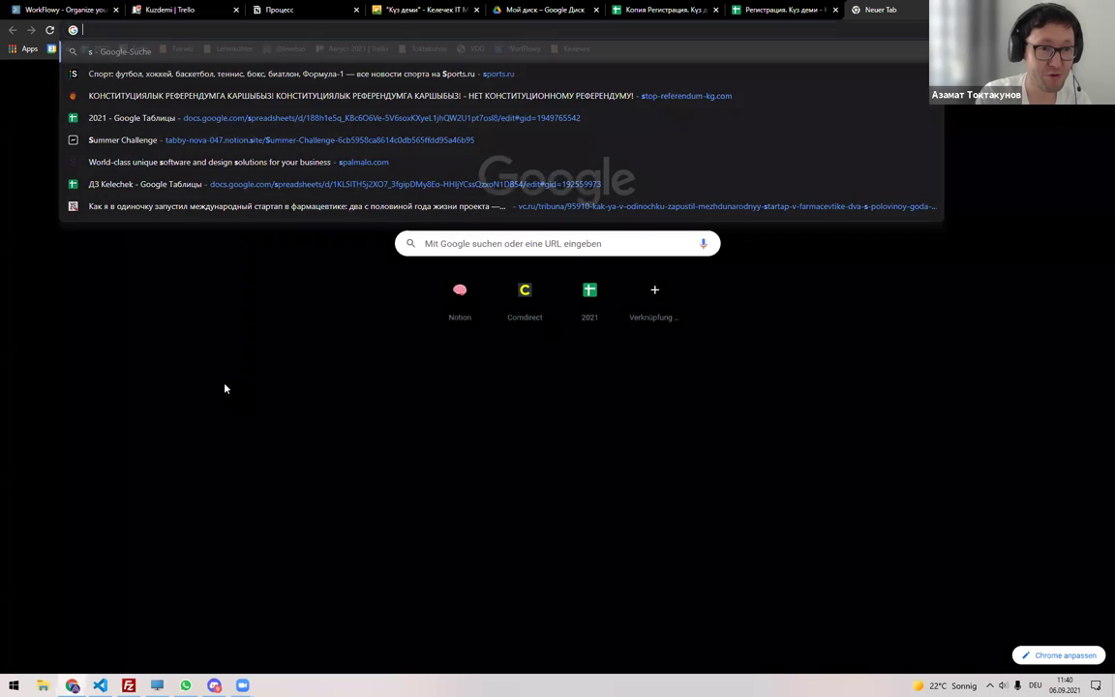
pyautogui.write('tack')
pyautogui.press('BackSpace')
pyautogui.press('BackSpace')
pyautogui.press('BackSpace')
pyautogui.press('BackSpace')
pyautogui.press('BackSpace')
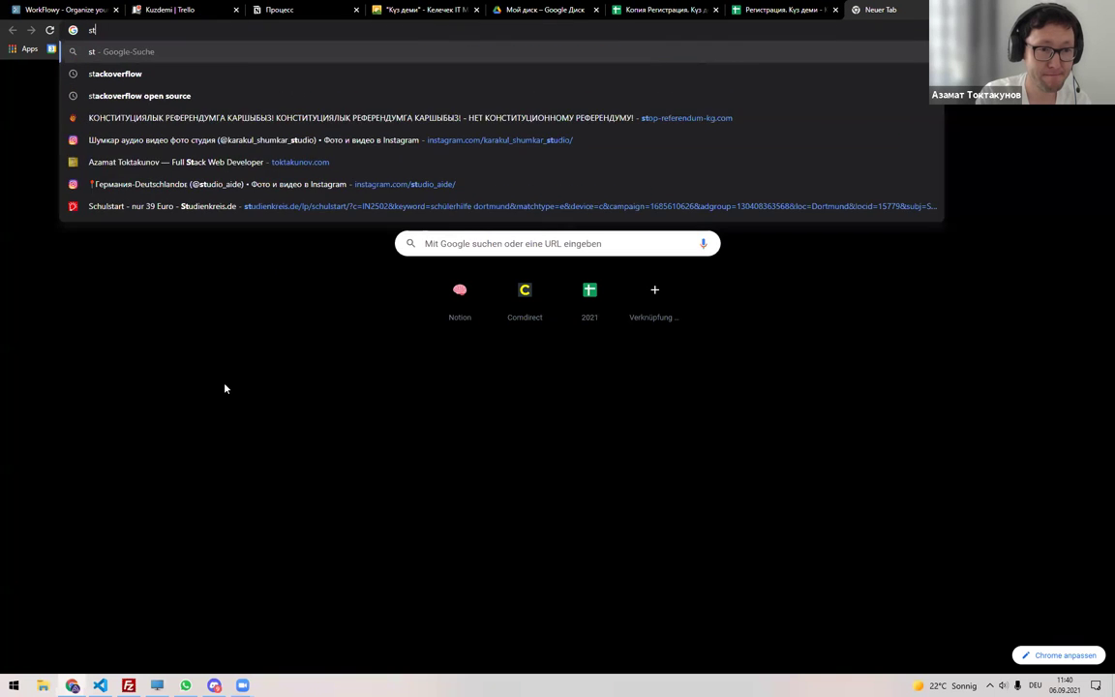
pyautogui.write('sta')
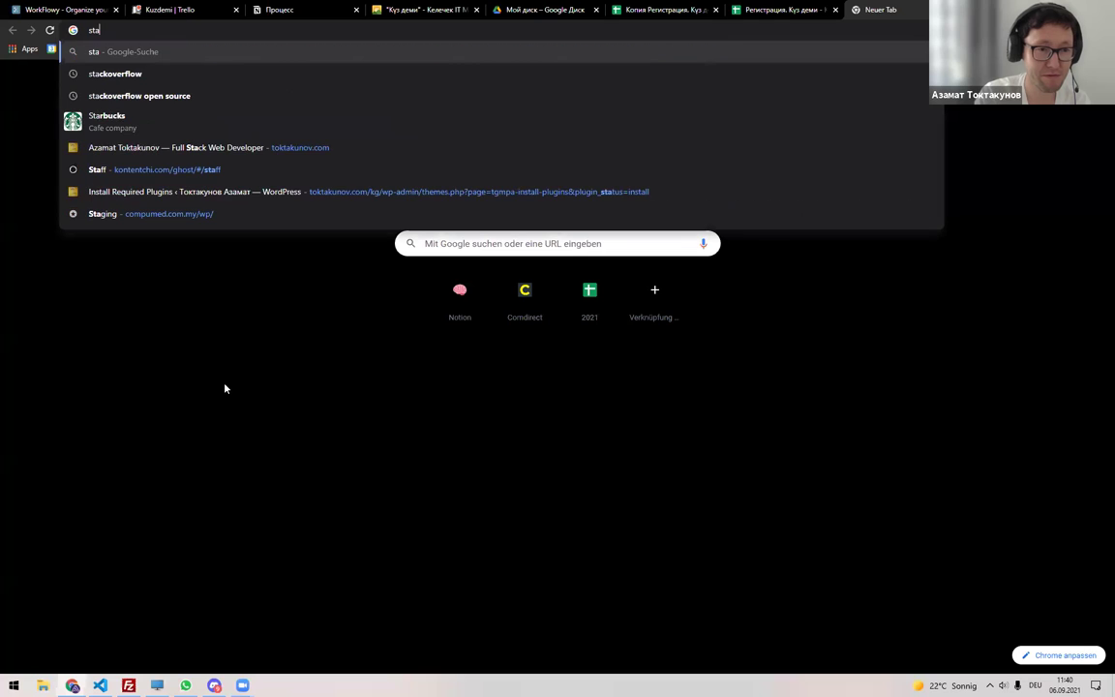
pyautogui.press('Down')
pyautogui.press('Return')
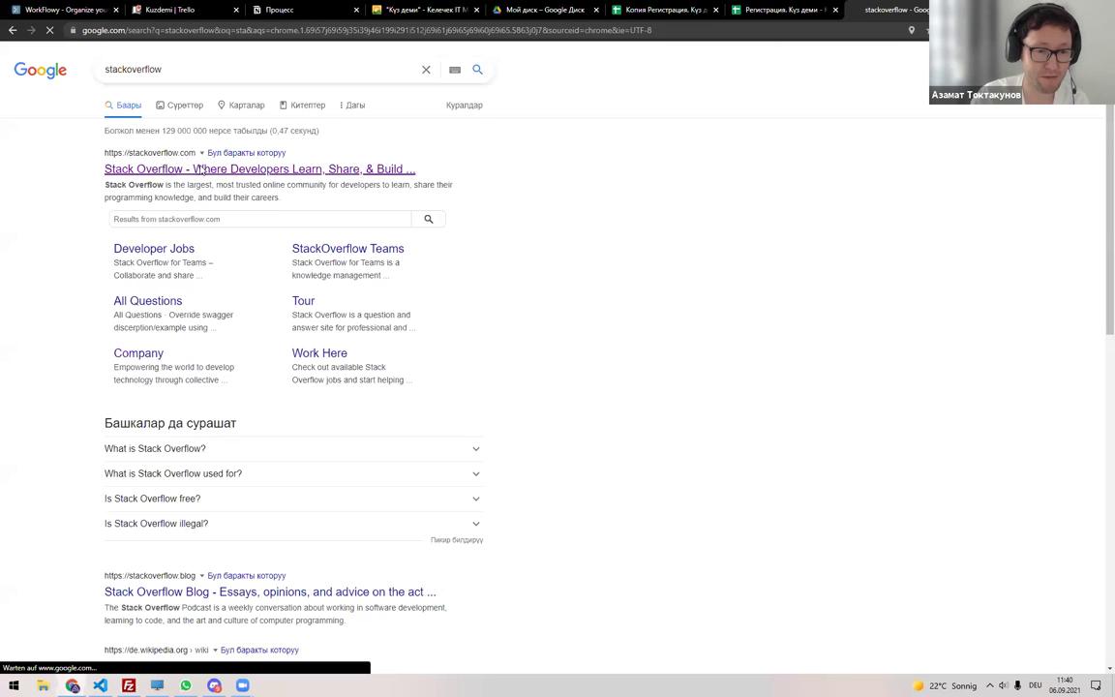
pyautogui.click(194, 171)
# Search 'habr вопросы и ответы' in a new tab and open the Habr Q&A results.
pyautogui.hotkey('ctrl', 't')
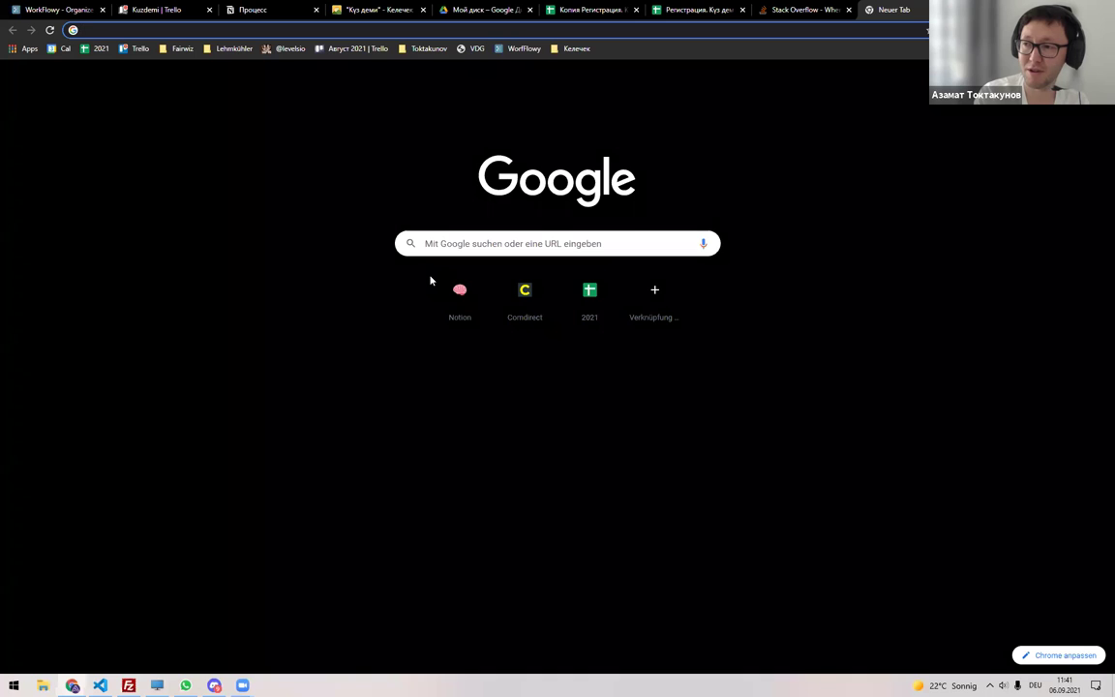
pyautogui.write('hab')
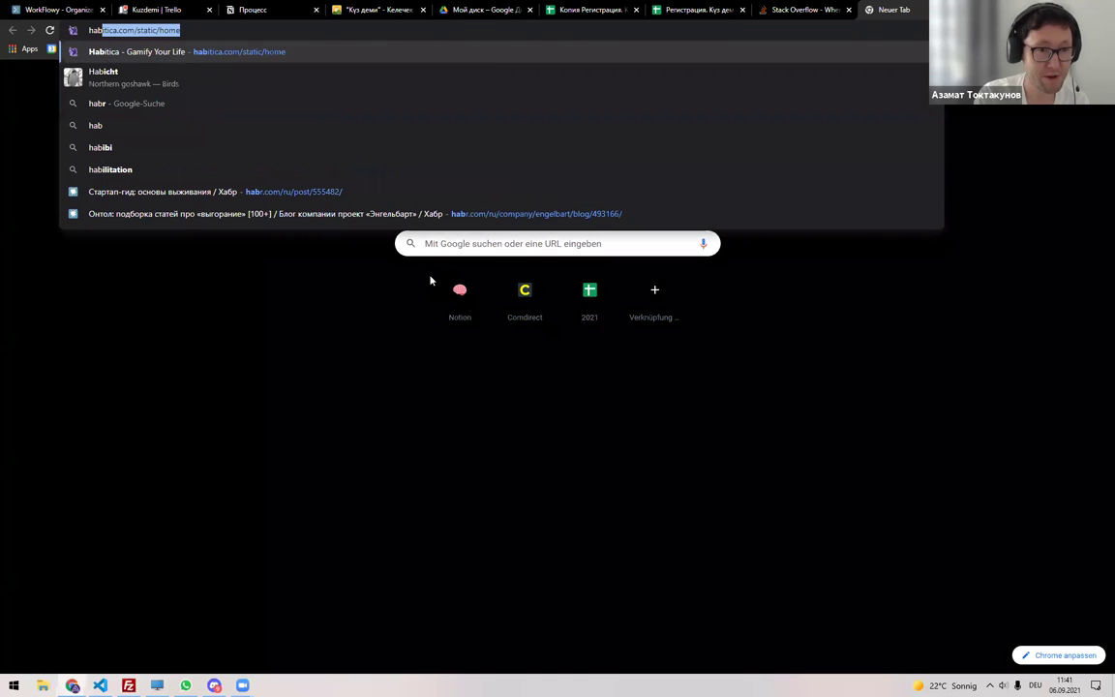
pyautogui.write('r')
pyautogui.hotkey('alt', 'shift')
pyautogui.write('вопросы и ответы')
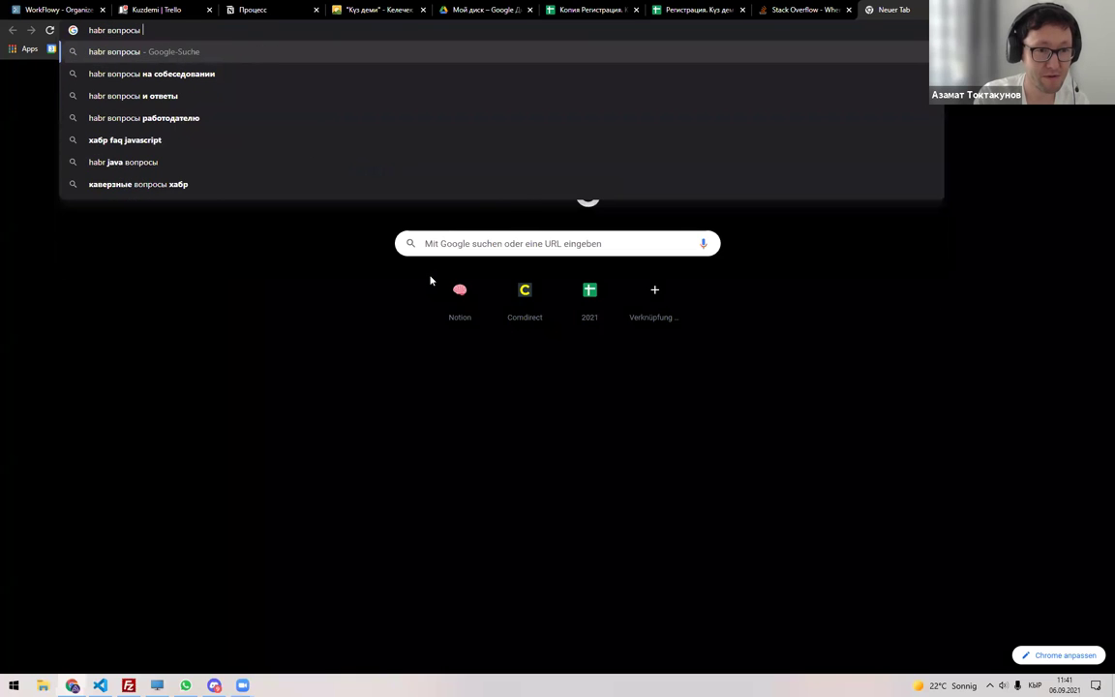
pyautogui.press('Return')
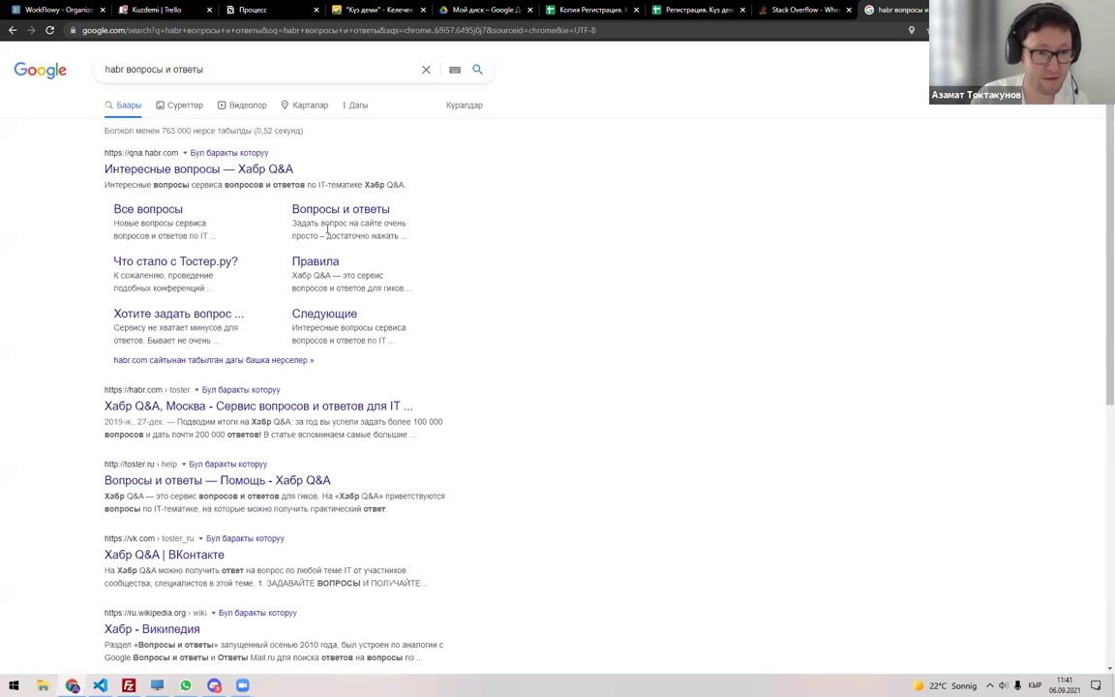
pyautogui.middleClick(225, 170)
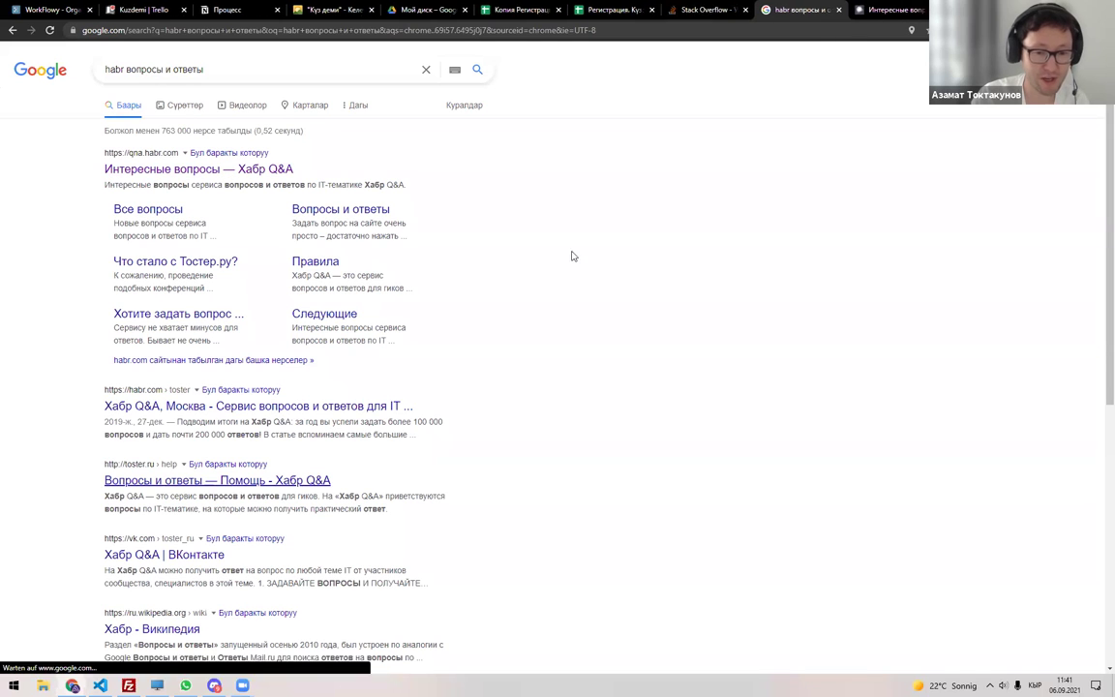
pyautogui.middleClick(232, 480)
pyautogui.hotkey('ctrl', '9')
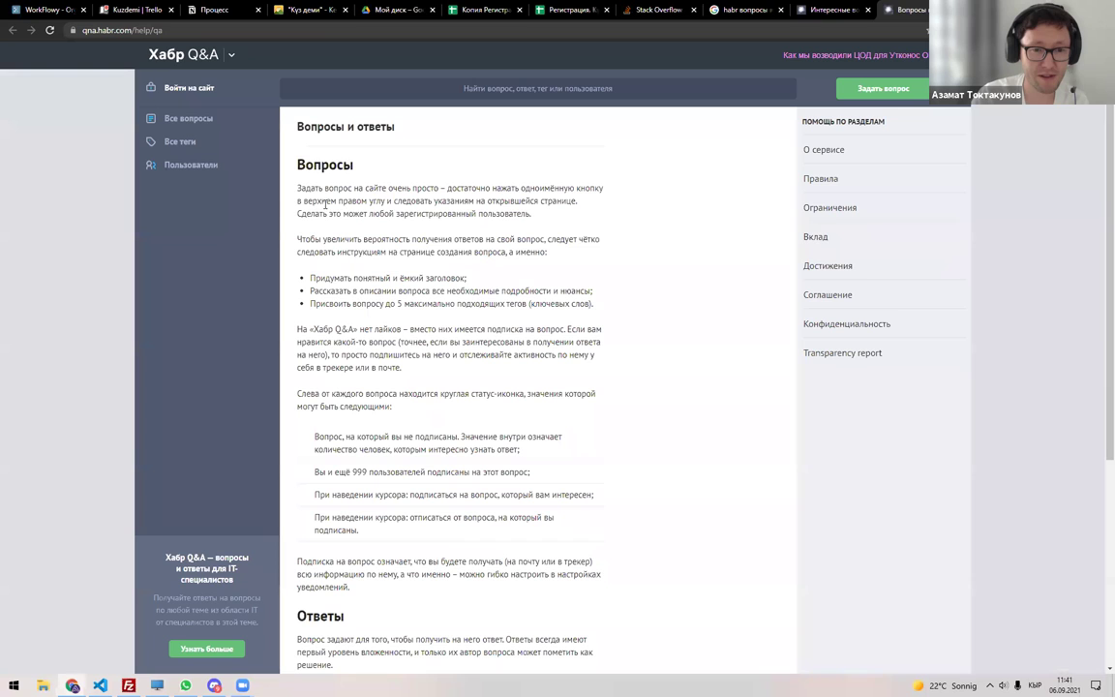
# Browse Habr Q&A's question list and read the background-color in div question.
pyautogui.click(186, 118)
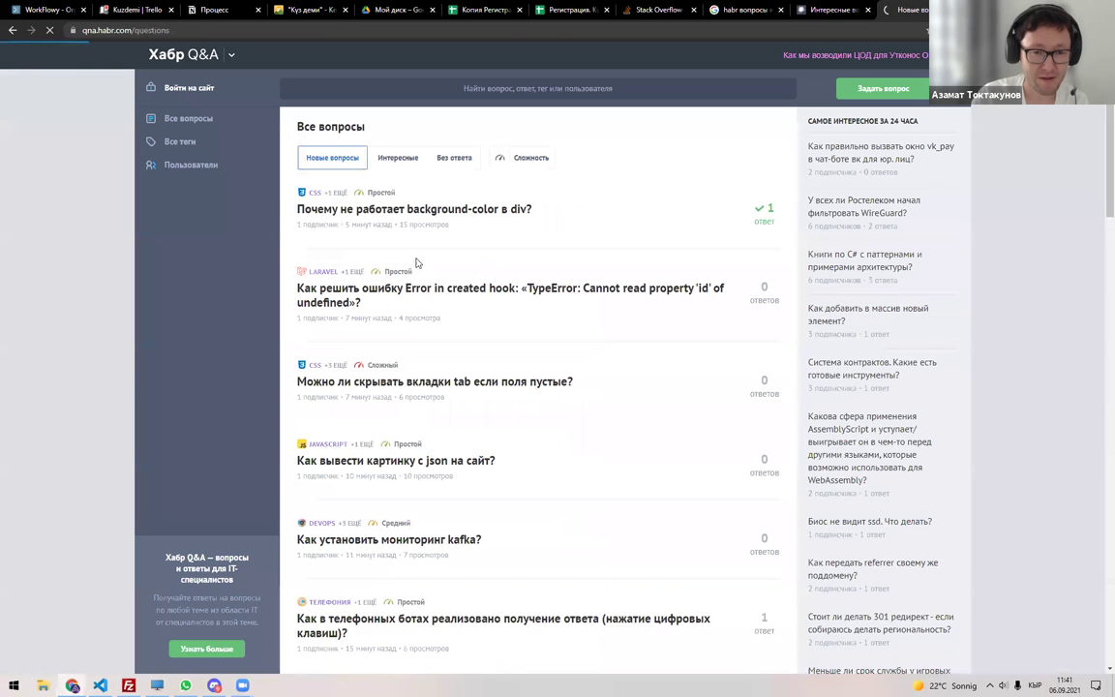
pyautogui.click(479, 209)
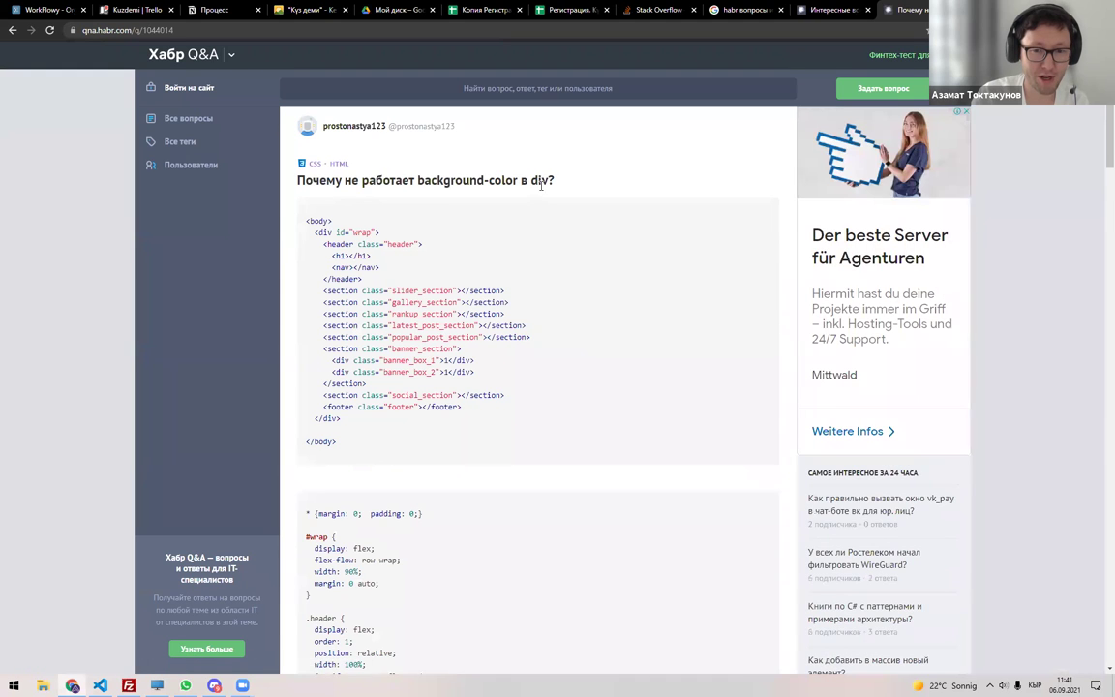
pyautogui.scroll(-1, 355, 278)
pyautogui.scroll(-15, 355, 278)
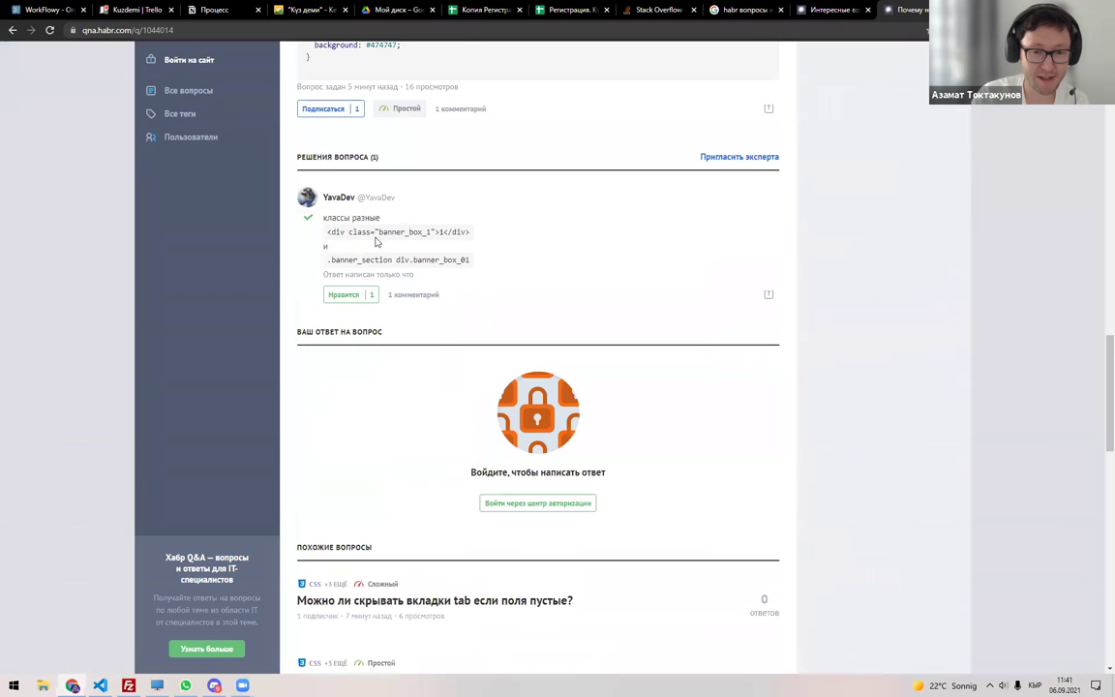
pyautogui.scroll(-3, 369, 342)
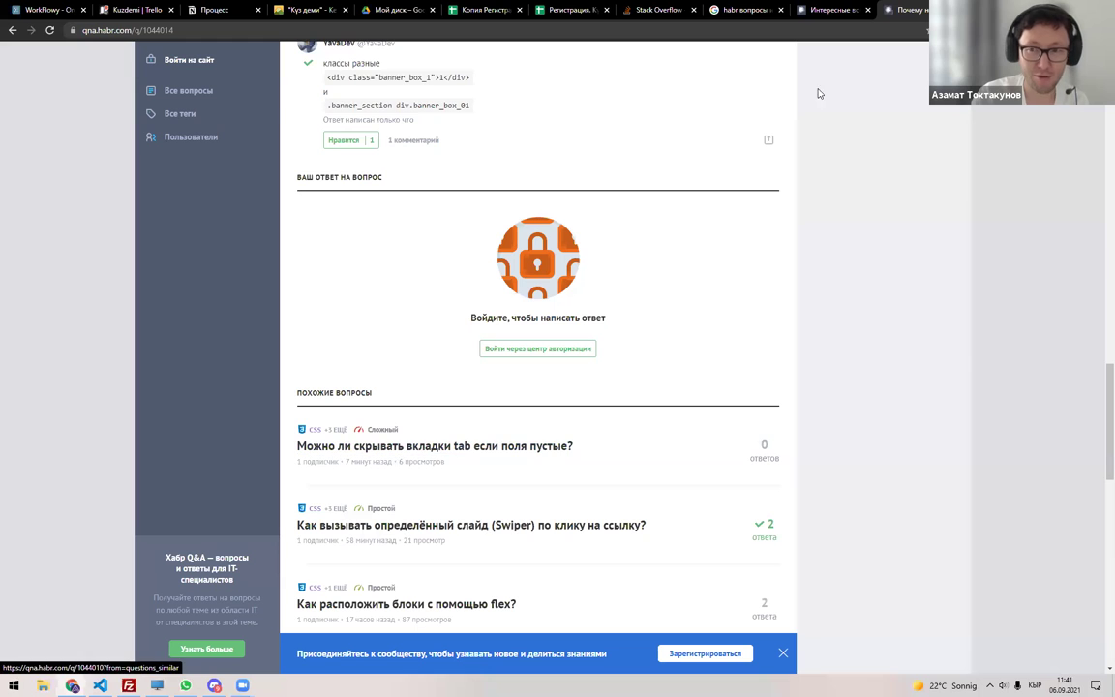
# Return to Habr Q&A's interesting questions list, then bring up Discord's #it-суроо-жооп channel.
pyautogui.click(836, 16)
pyautogui.hotkey('ctrl', 'Tab')
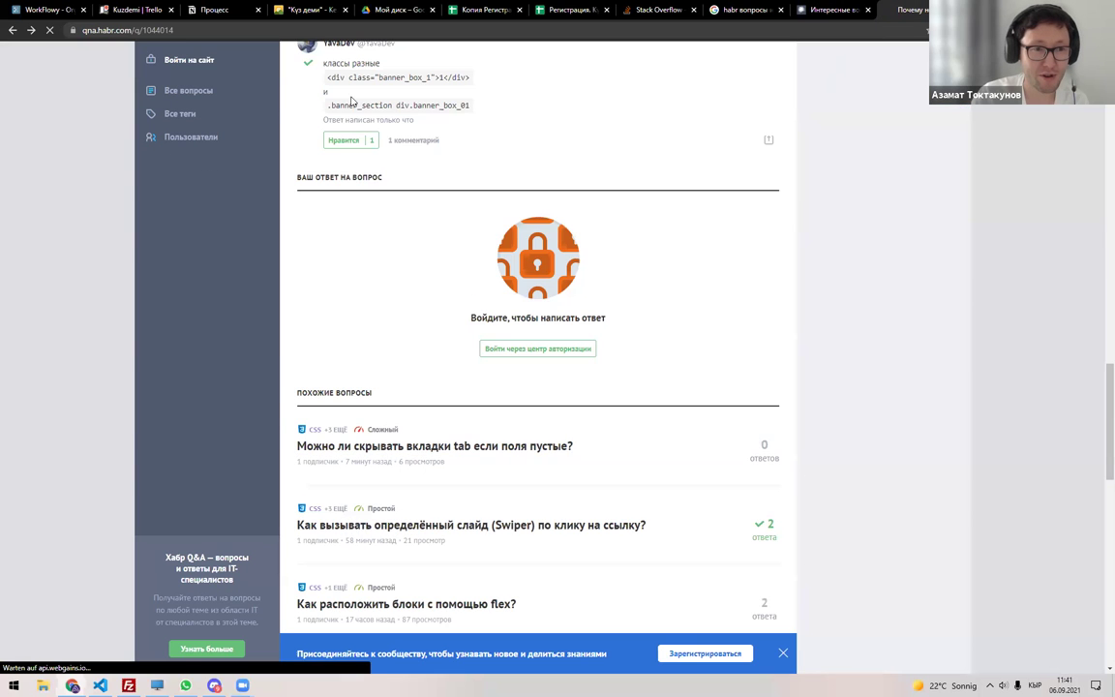
pyautogui.hotkey('alt', 'Left')
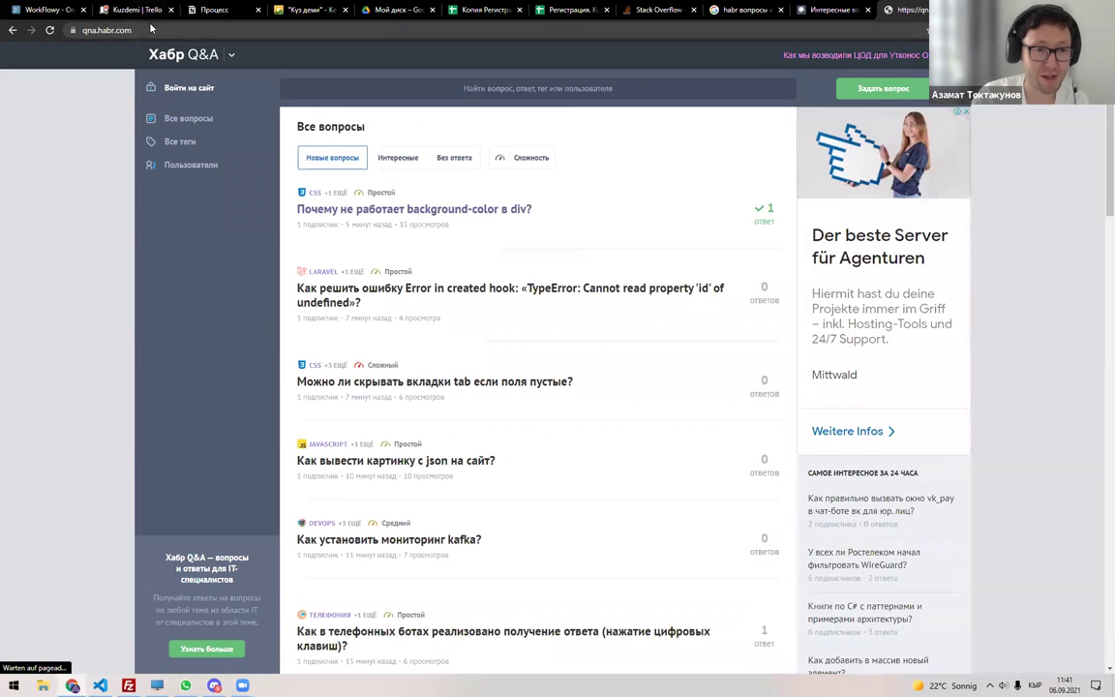
pyautogui.hotkey('ctrl', '2')
pyautogui.click(840, 10)
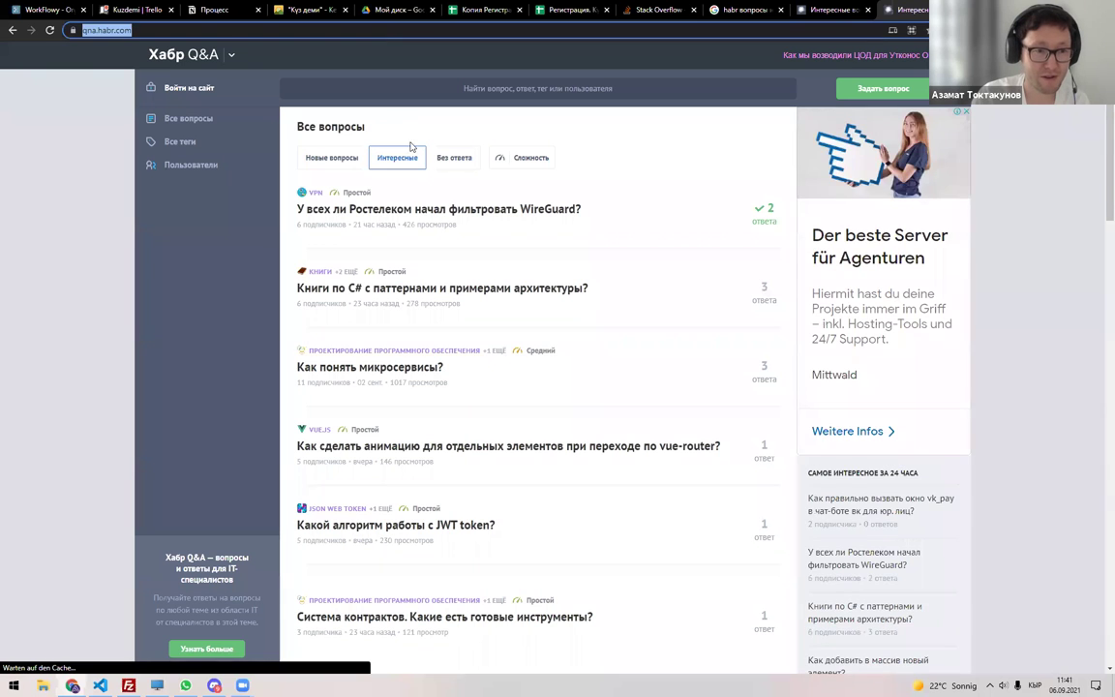
pyautogui.hotkey('alt', 'Tab')
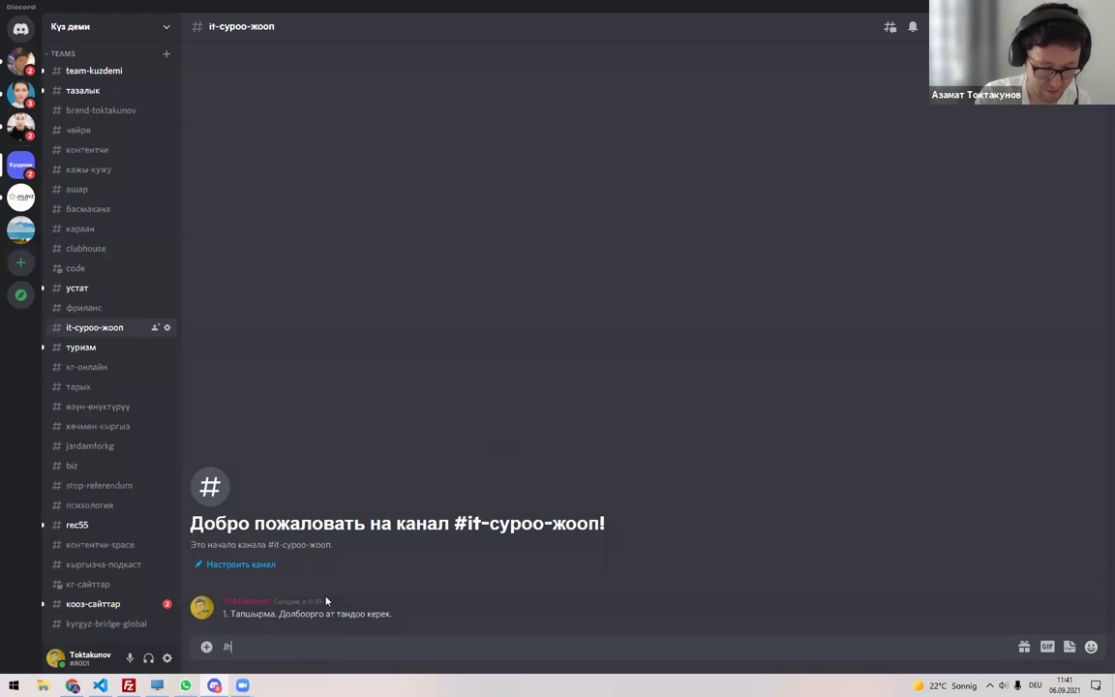
# Write 'Орусча аналогу - ' with the pasted qna.habr.com link, then a second line 'Англисче аналогу'.
pyautogui.write('Орусча')
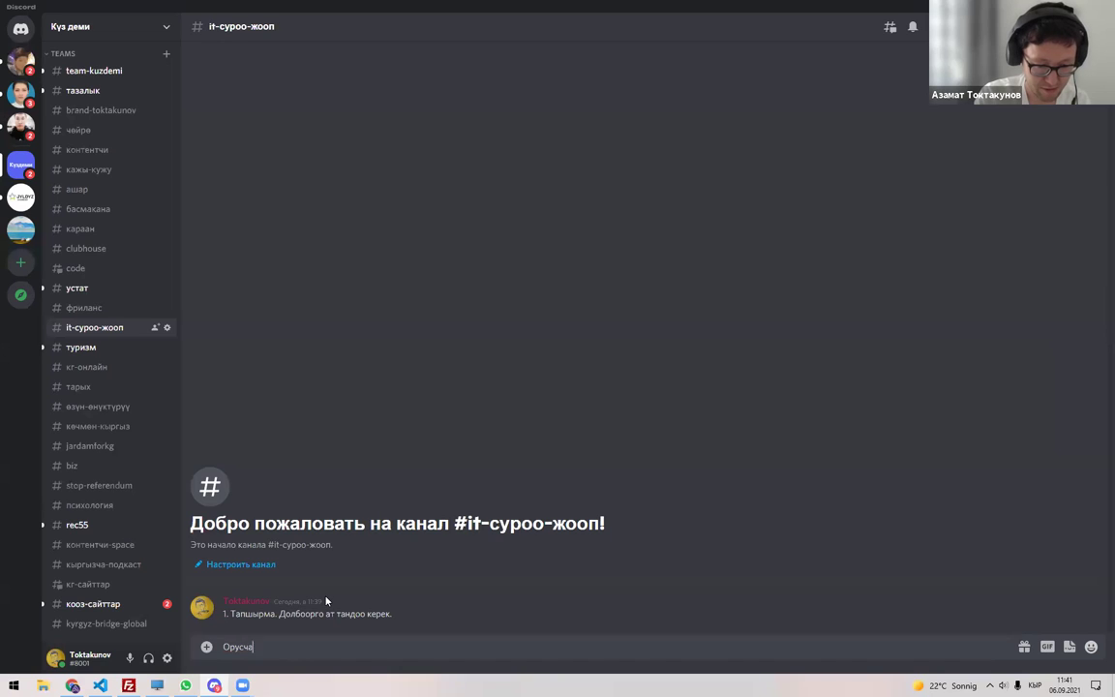
pyautogui.write(' аналогу -')
pyautogui.write('https://qna.habr.com/')
pyautogui.hotkey('shift', 'Return')
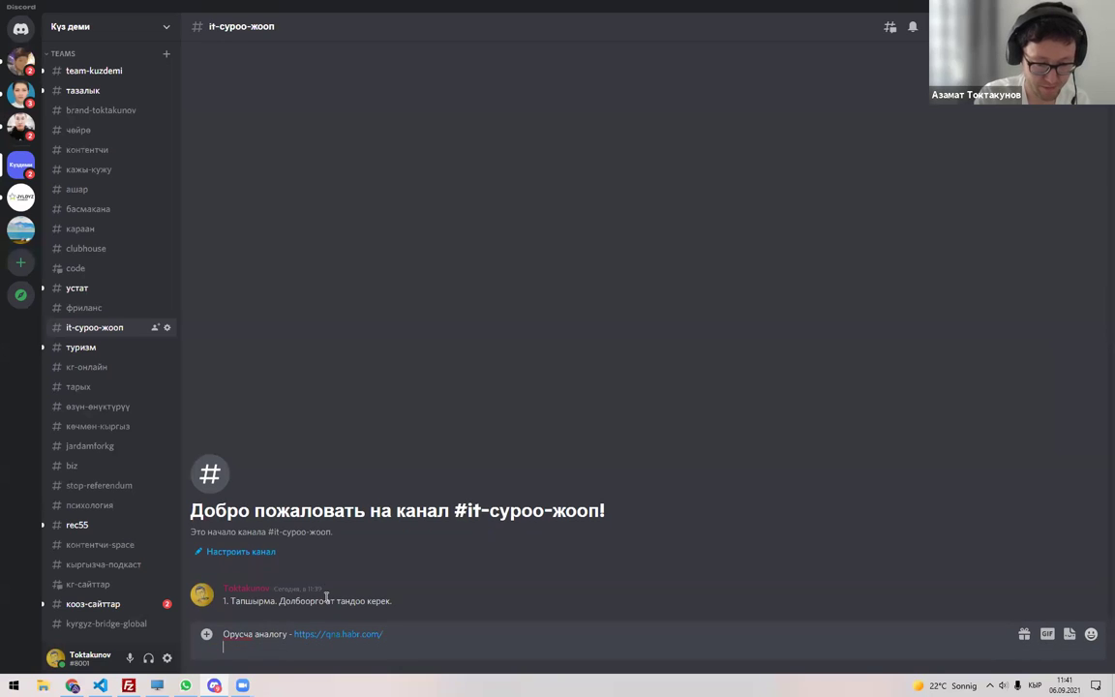
pyautogui.write('Англисче аналогу -')
pyautogui.hotkey('alt', 'Tab')
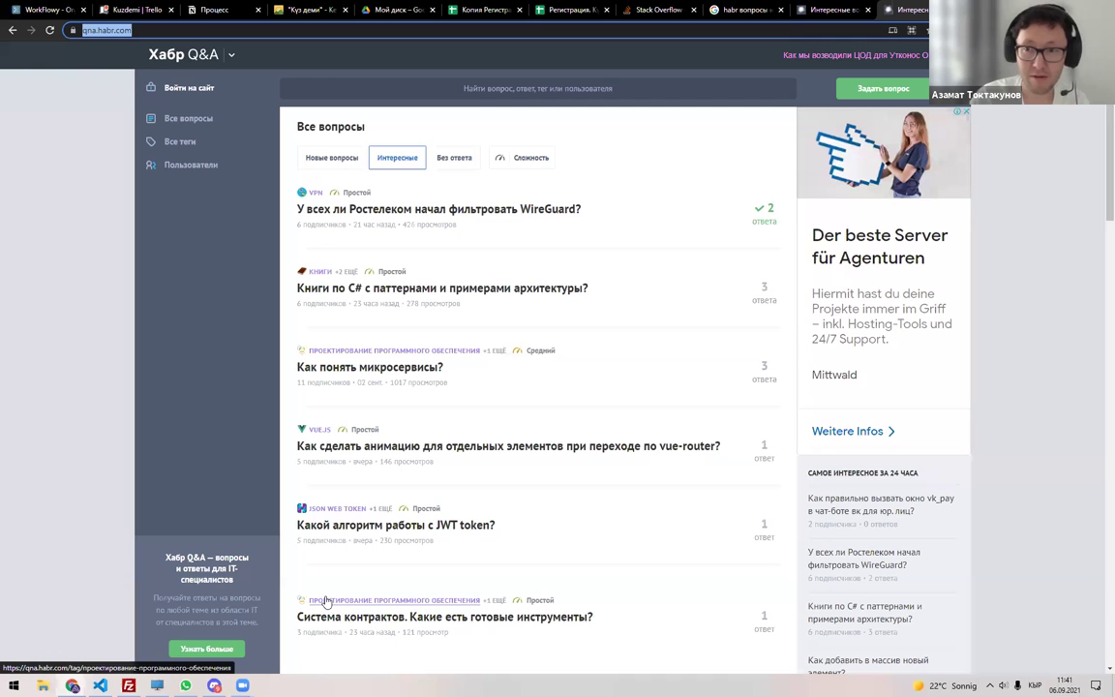
# Search 'stackoverflow.com html background' and open the background image on HTML or body question.
pyautogui.click(658, 10)
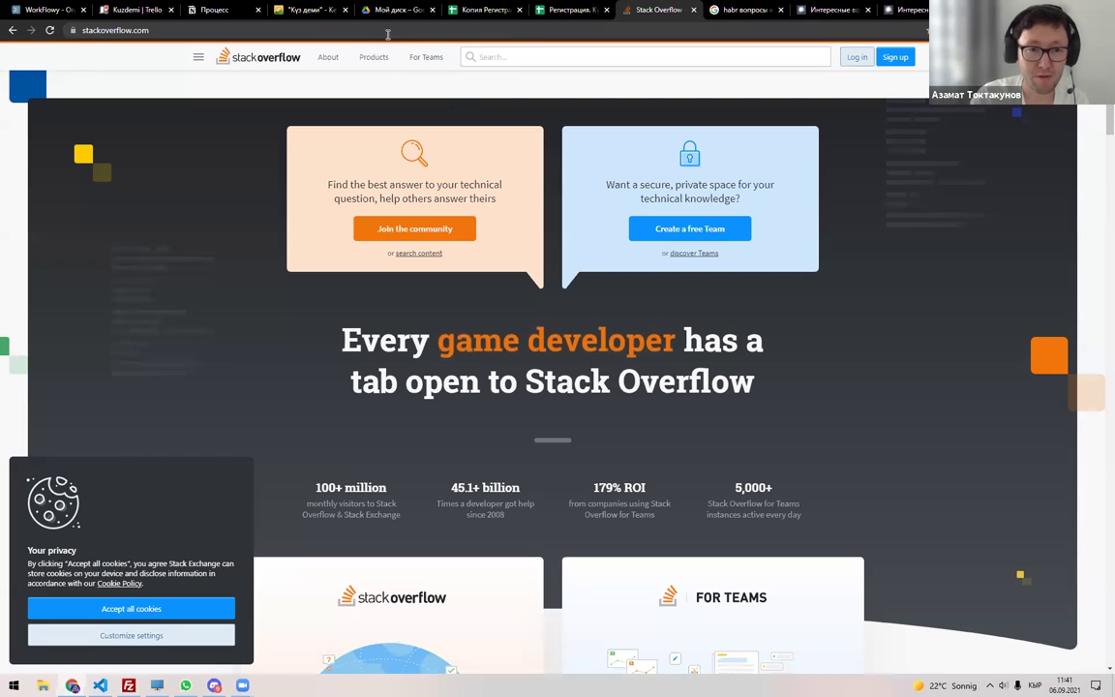
pyautogui.click(347, 30)
pyautogui.scroll(-6, 426, 319)
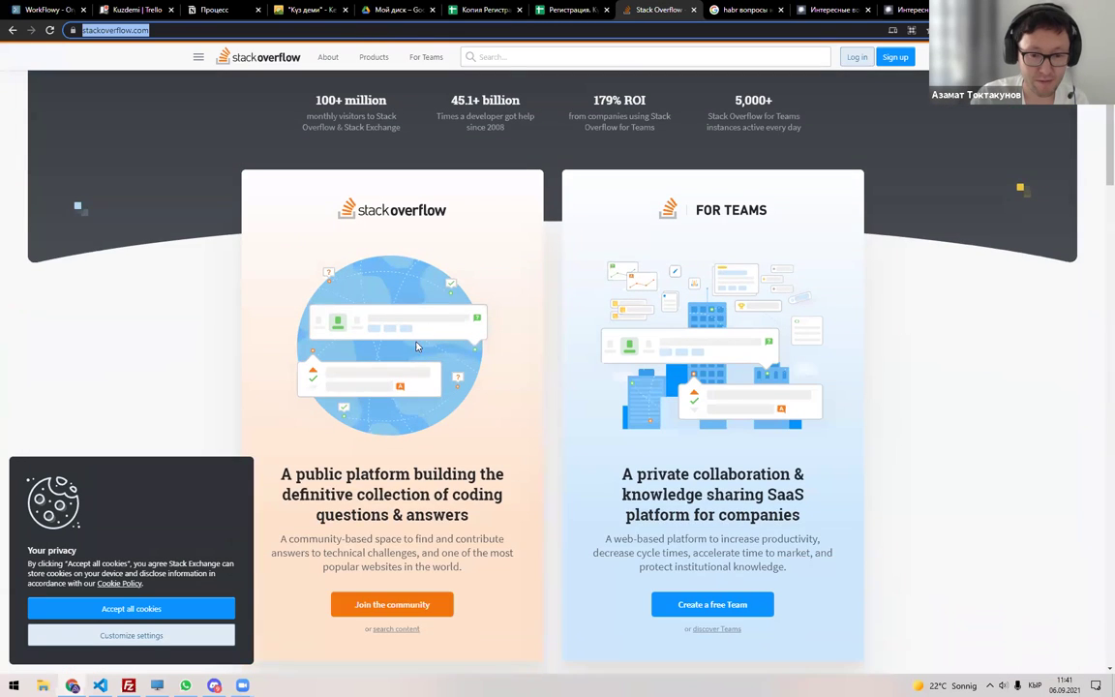
pyautogui.scroll(-1, 414, 360)
pyautogui.click(209, 29)
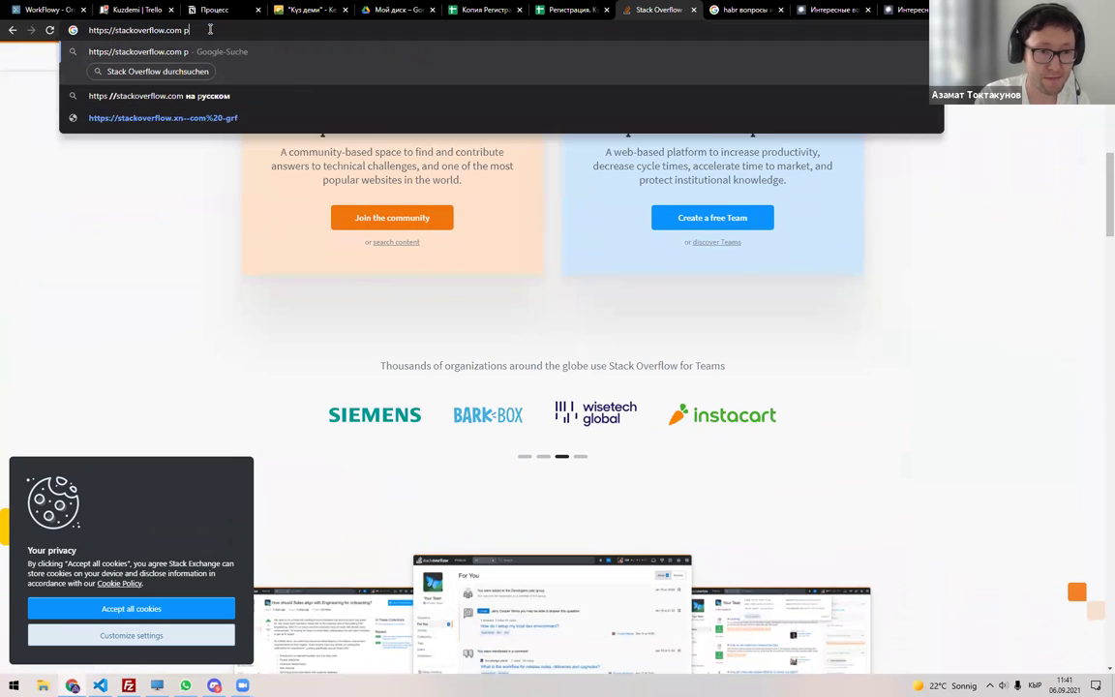
pyautogui.write('html b')
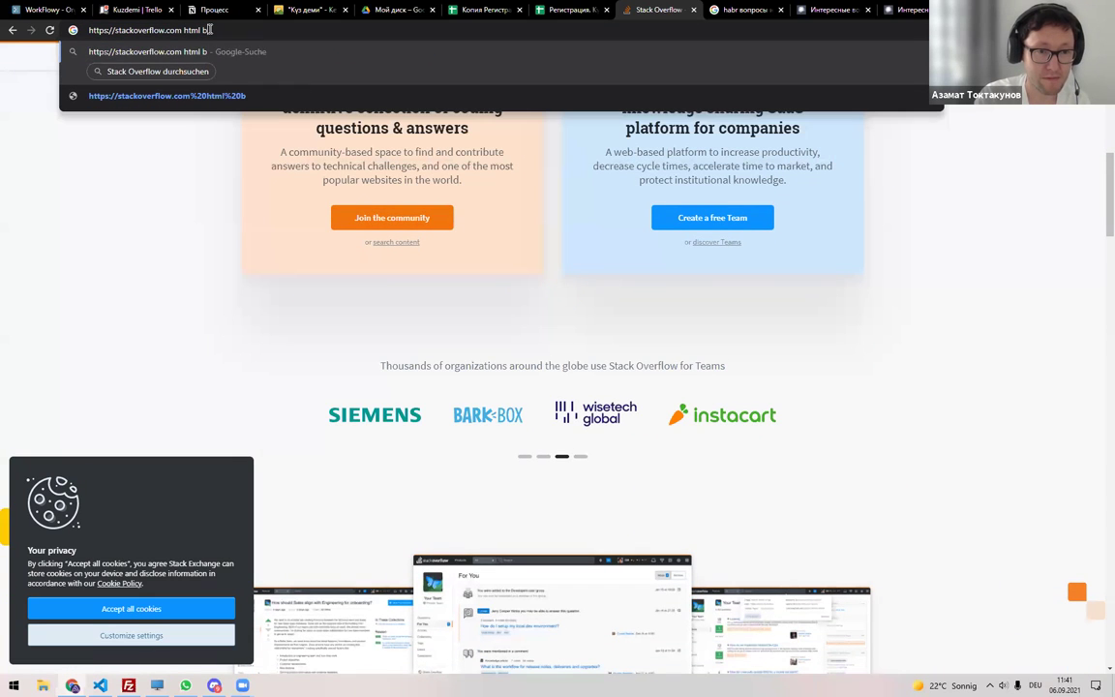
pyautogui.write('ackground')
pyautogui.press('Return')
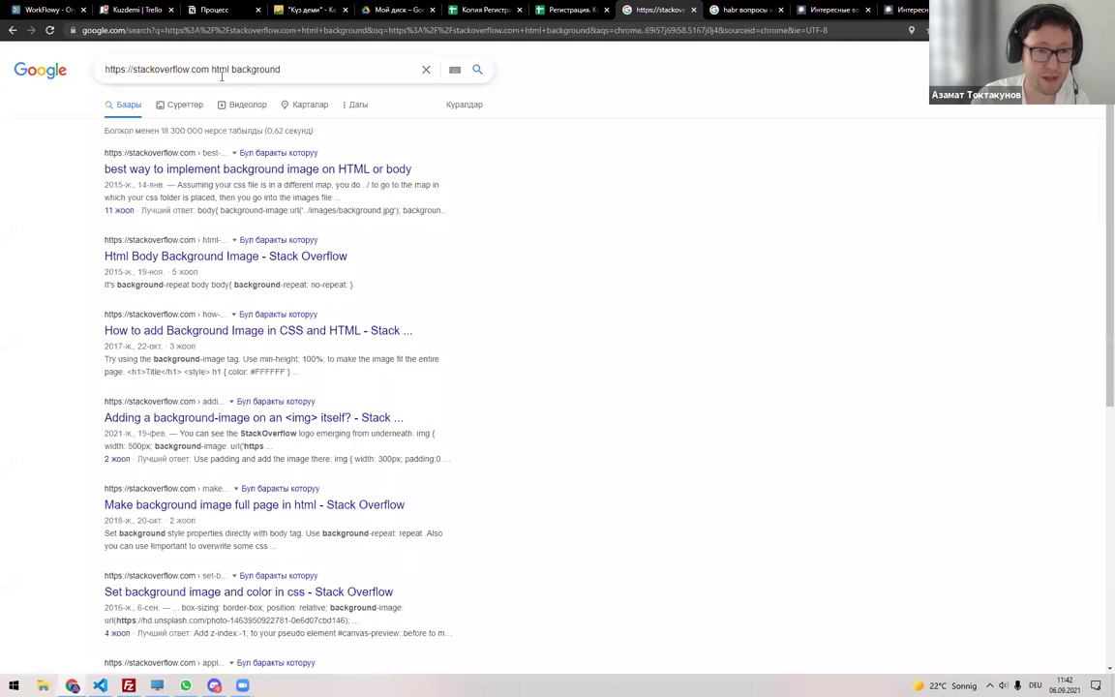
pyautogui.click(189, 174)
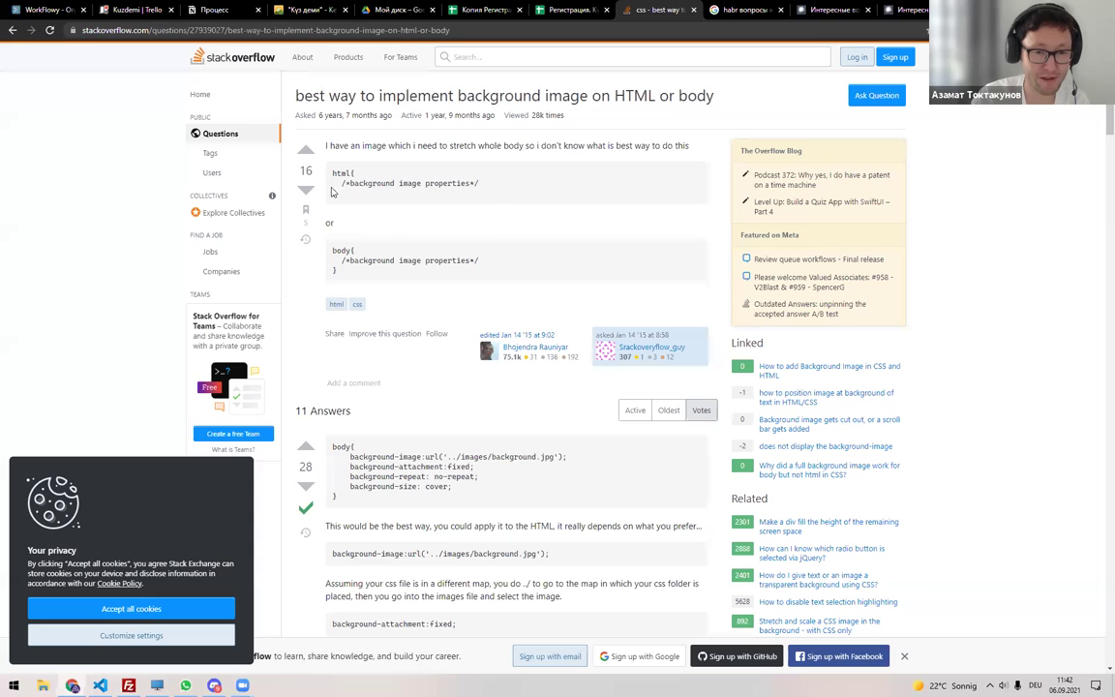
pyautogui.scroll(-2, 325, 343)
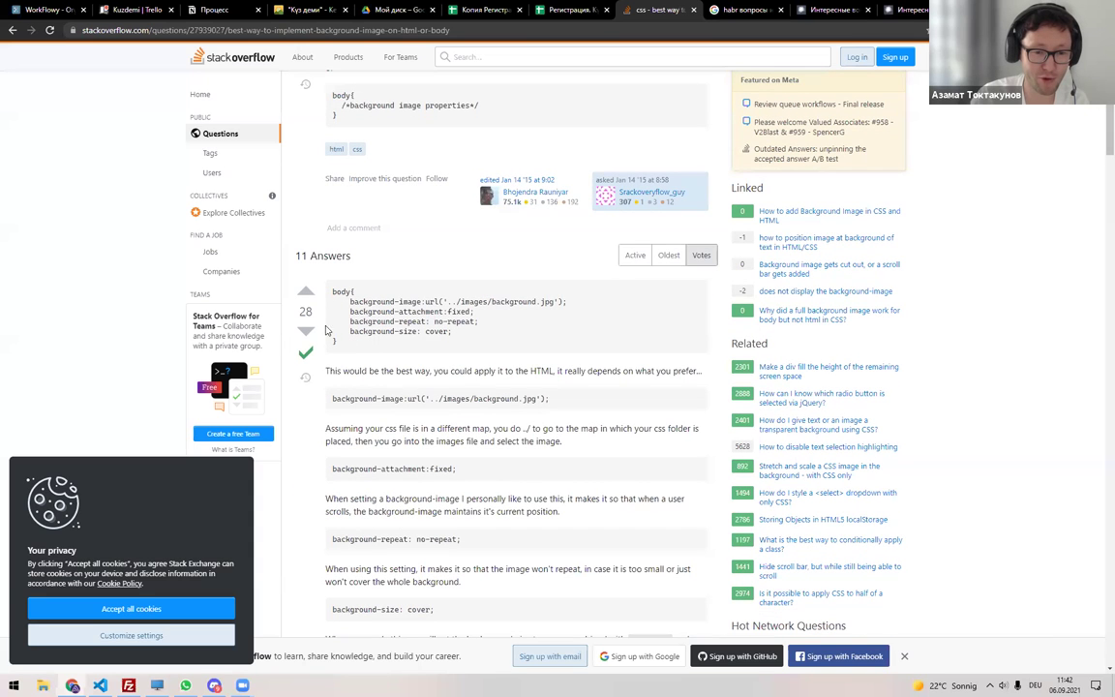
pyautogui.scroll(-2, 326, 331)
pyautogui.scroll(2, 444, 344)
# Paste the question's URL after 'Англисче аналогу' in Discord, send it, and close extra tabs.
pyautogui.click(225, 55)
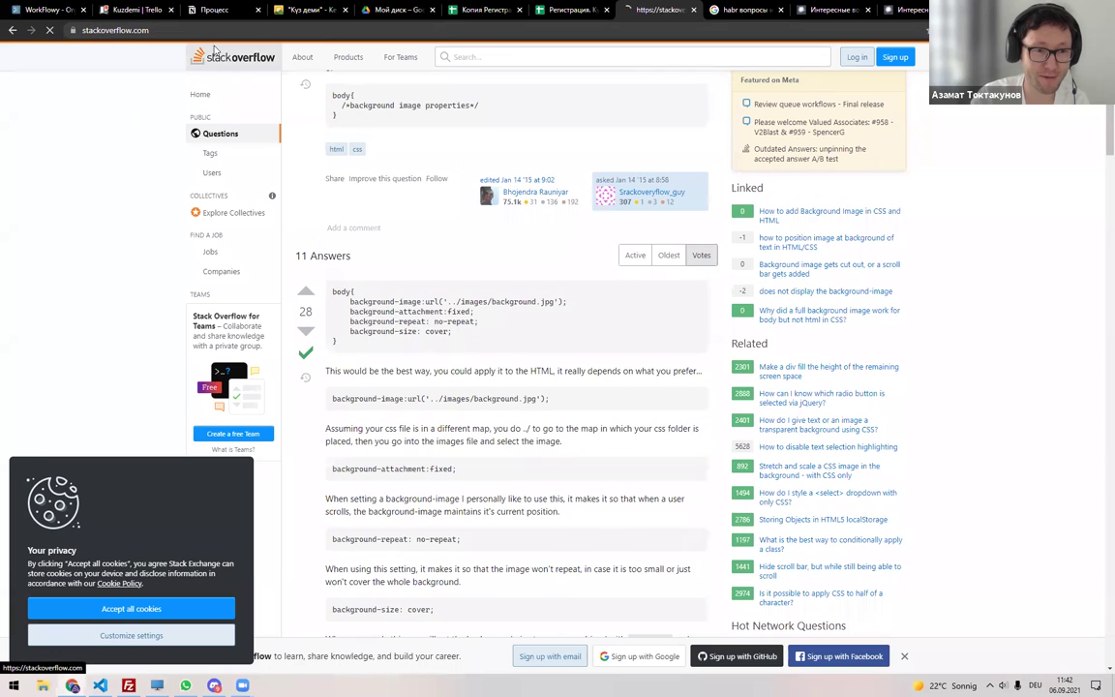
pyautogui.hotkey('alt', 'Left')
pyautogui.click(208, 30)
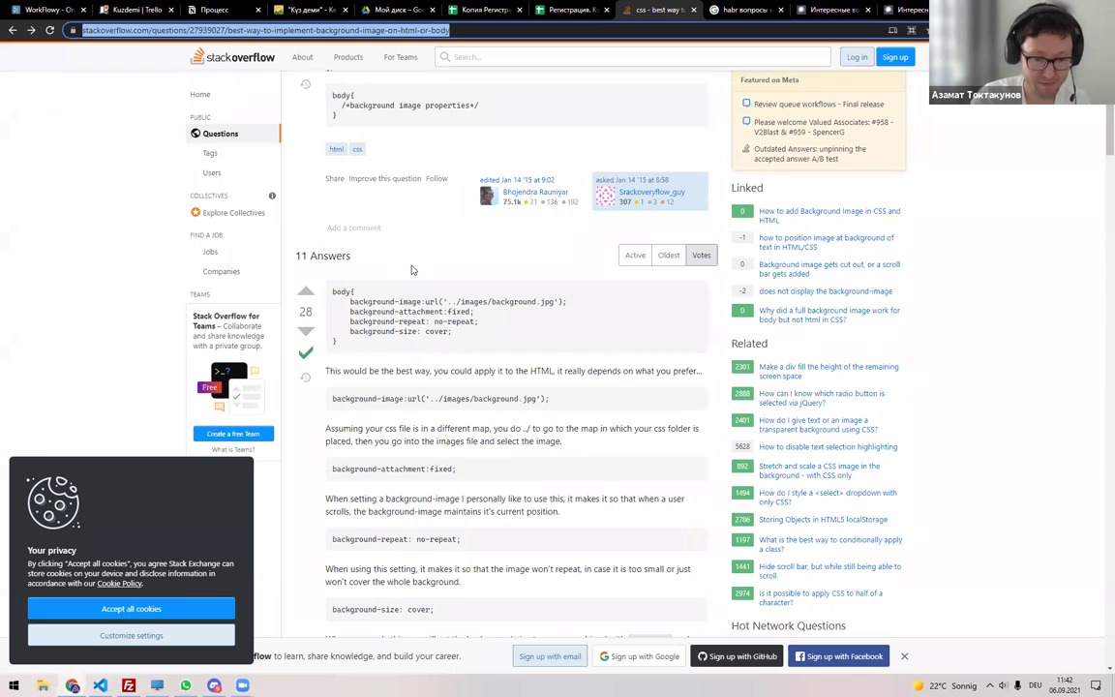
pyautogui.hotkey('ctrl', 'c')
pyautogui.hotkey('alt', 'Tab')
pyautogui.hotkey('ctrl', 'v')
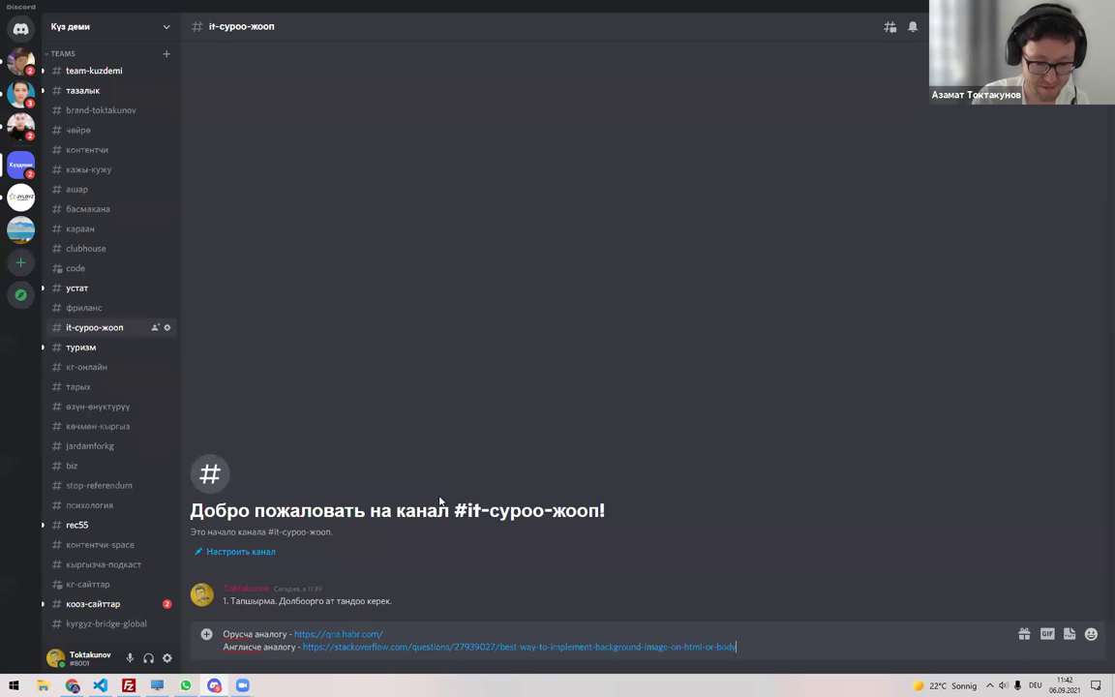
pyautogui.press('Return')
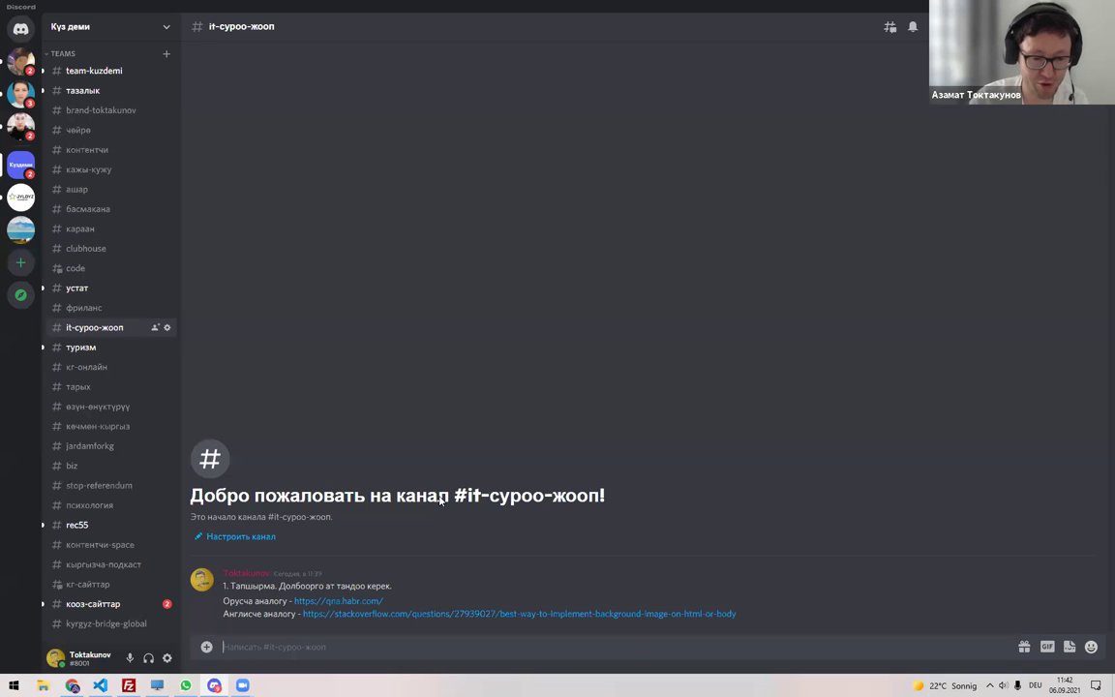
pyautogui.hotkey('alt', 'Tab')
pyautogui.hotkey('ctrl', 'shift', 'Tab')
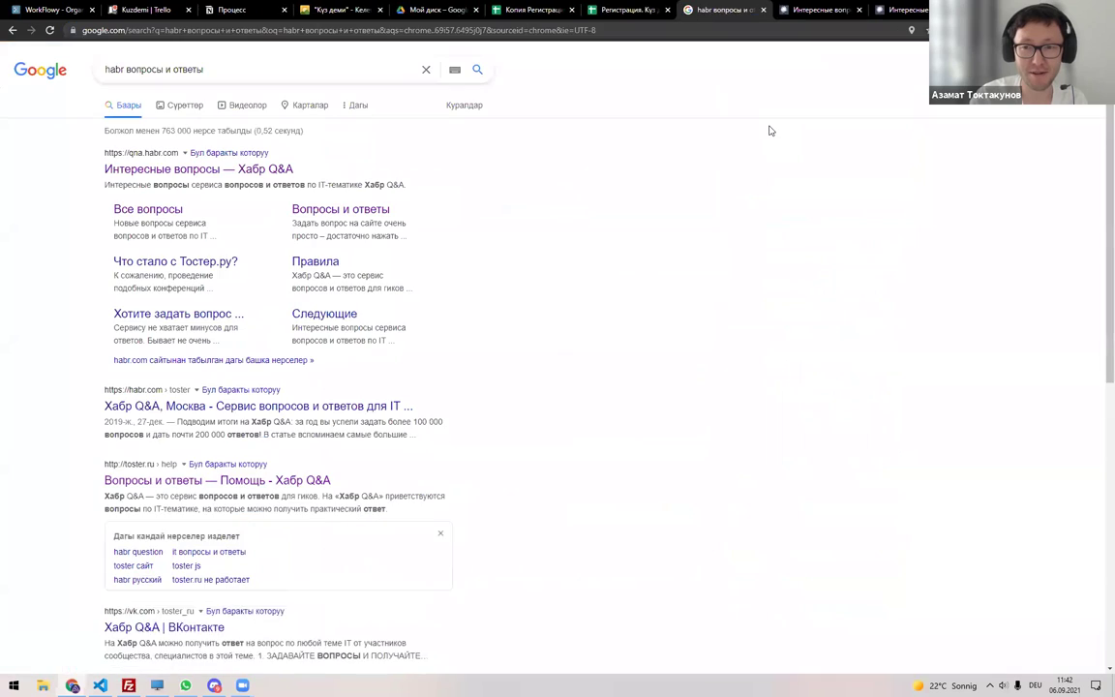
pyautogui.hotkey('ctrl', 'w')
pyautogui.hotkey('ctrl', 'w')
pyautogui.hotkey('ctrl', 'w')
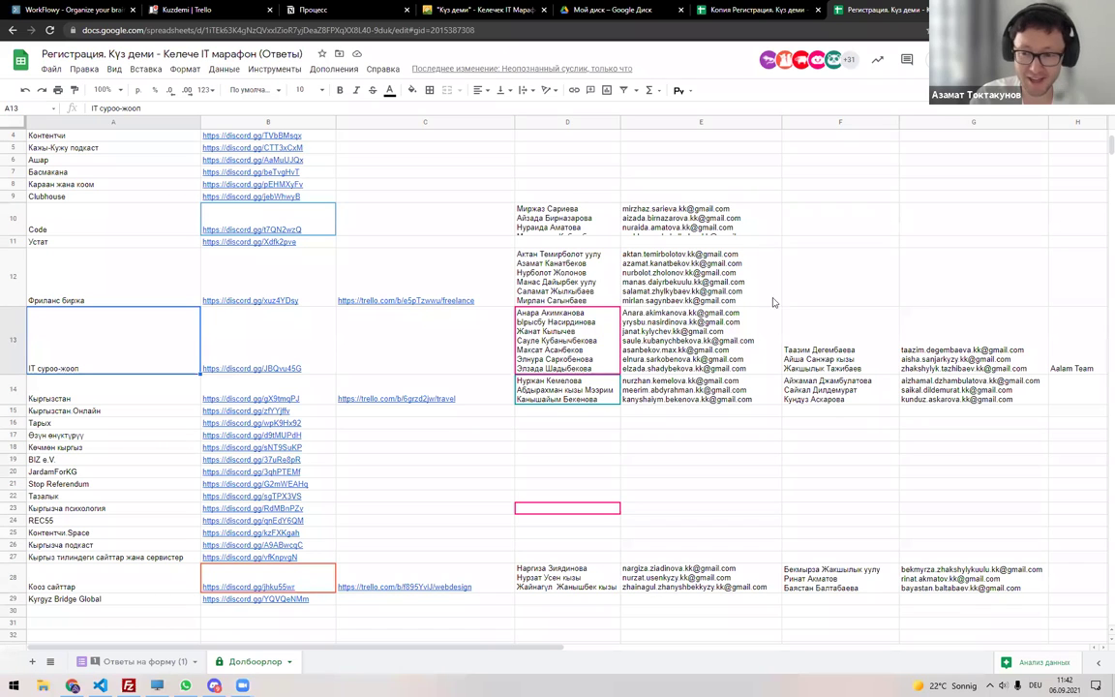
pyautogui.click(136, 661)
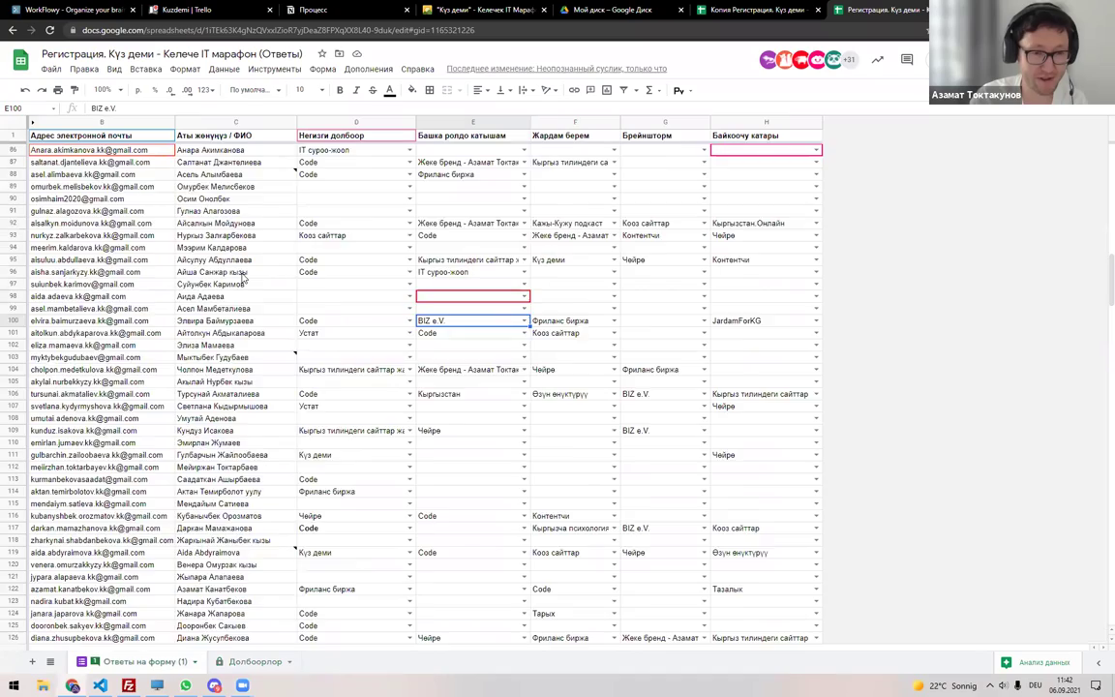
pyautogui.scroll(13, 243, 276)
pyautogui.scroll(-20, 243, 373)
pyautogui.scroll(-20, 269, 488)
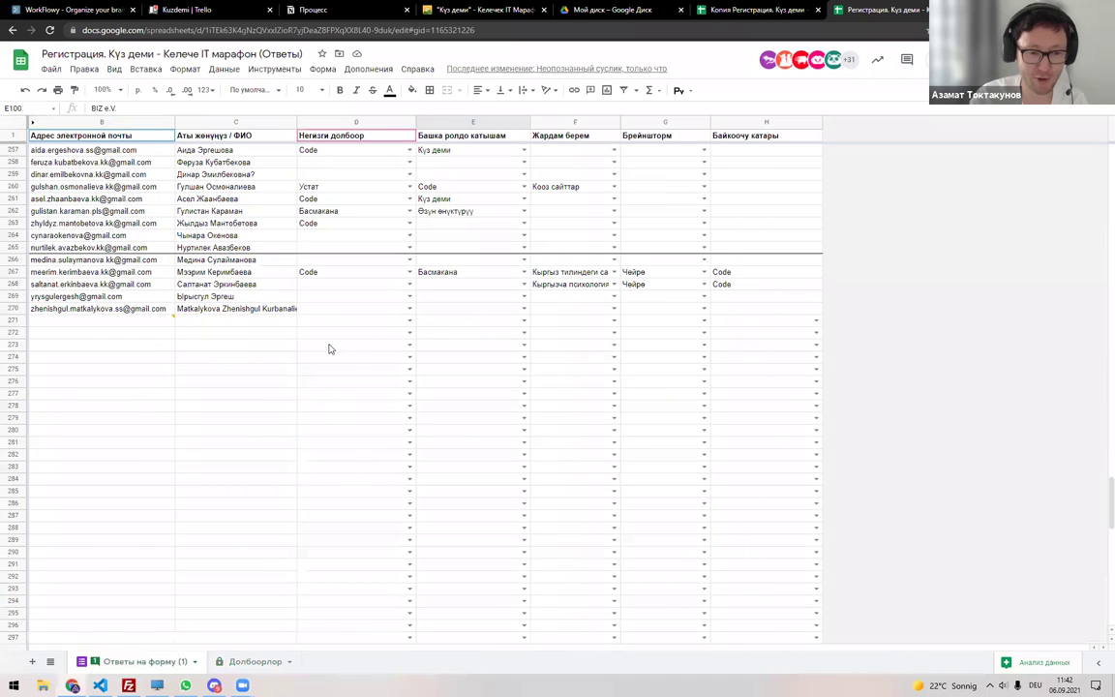
pyautogui.moveTo(167, 322)
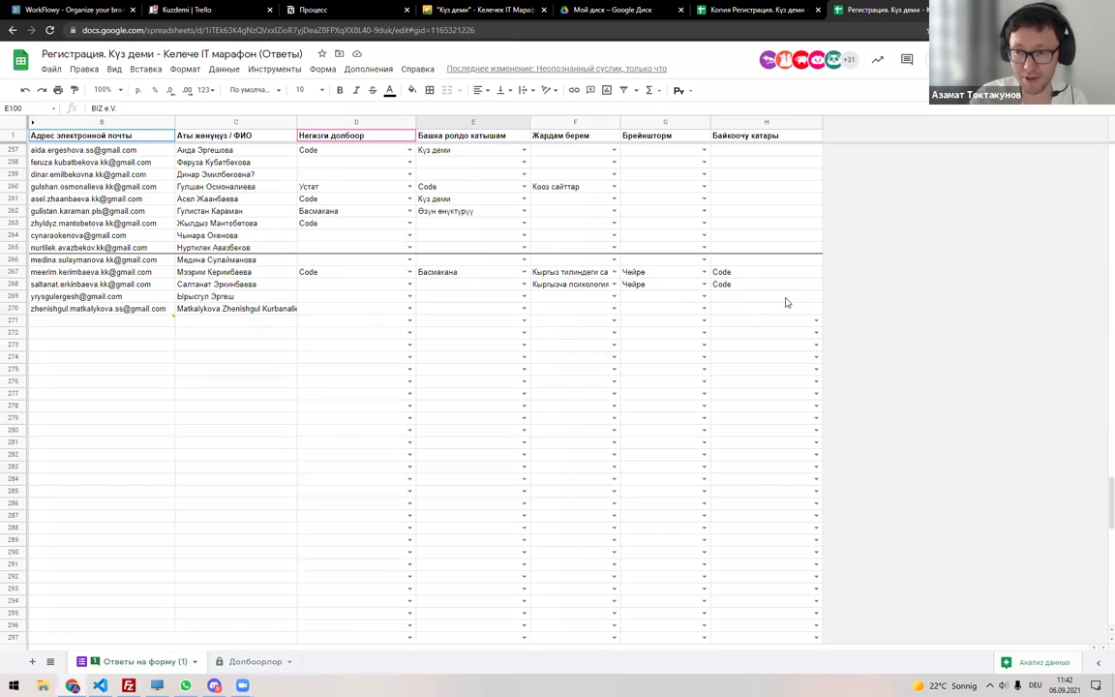
pyautogui.scroll(8, 391, 293)
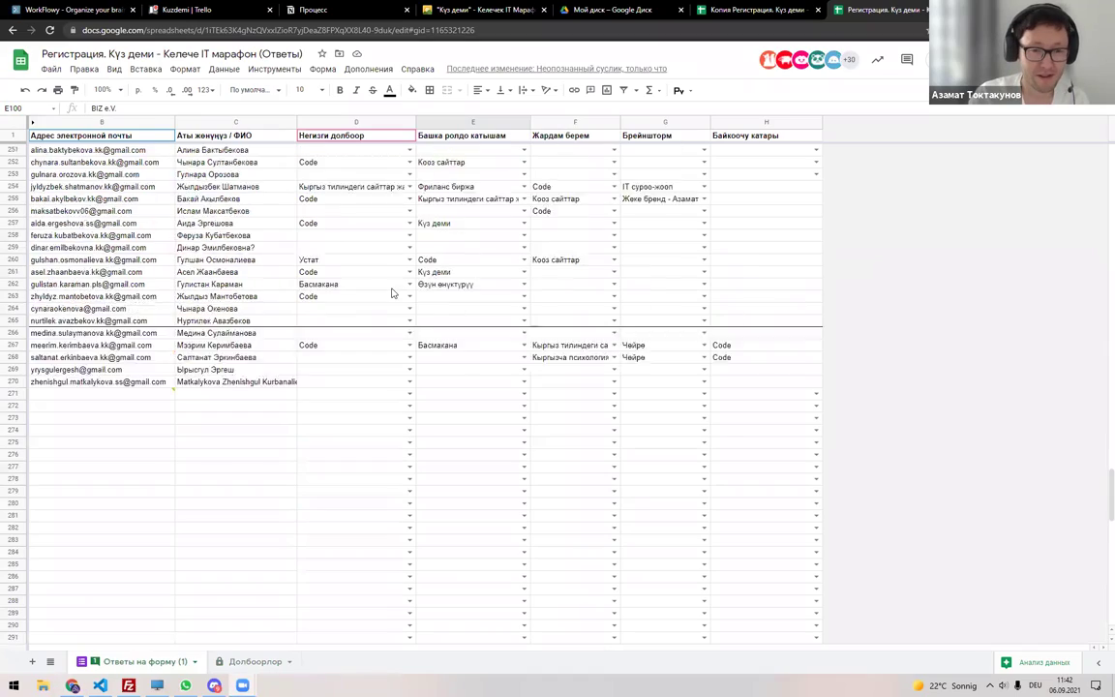
pyautogui.scroll(20, 391, 293)
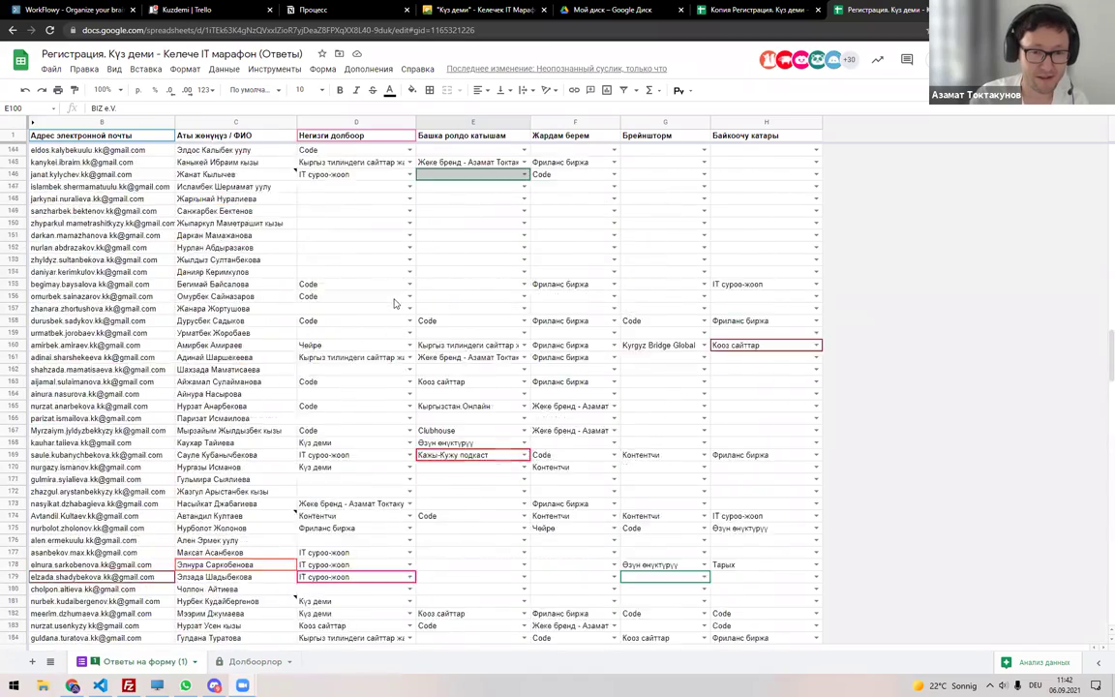
pyautogui.scroll(10, 393, 306)
pyautogui.click(255, 661)
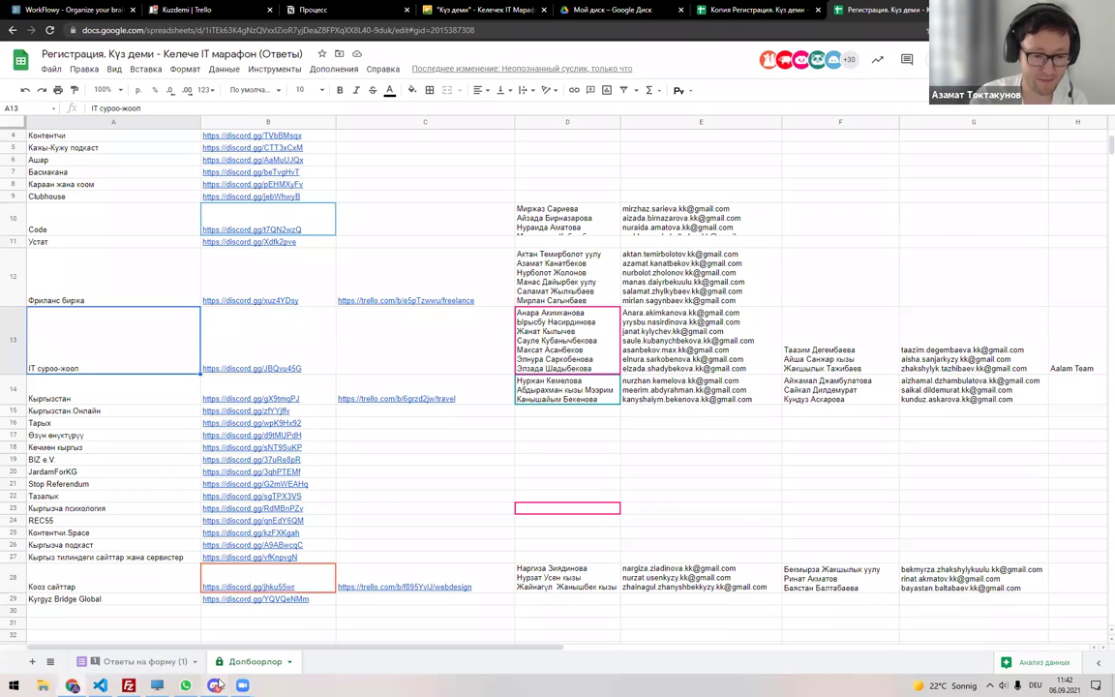
pyautogui.hotkey('alt', 'Tab')
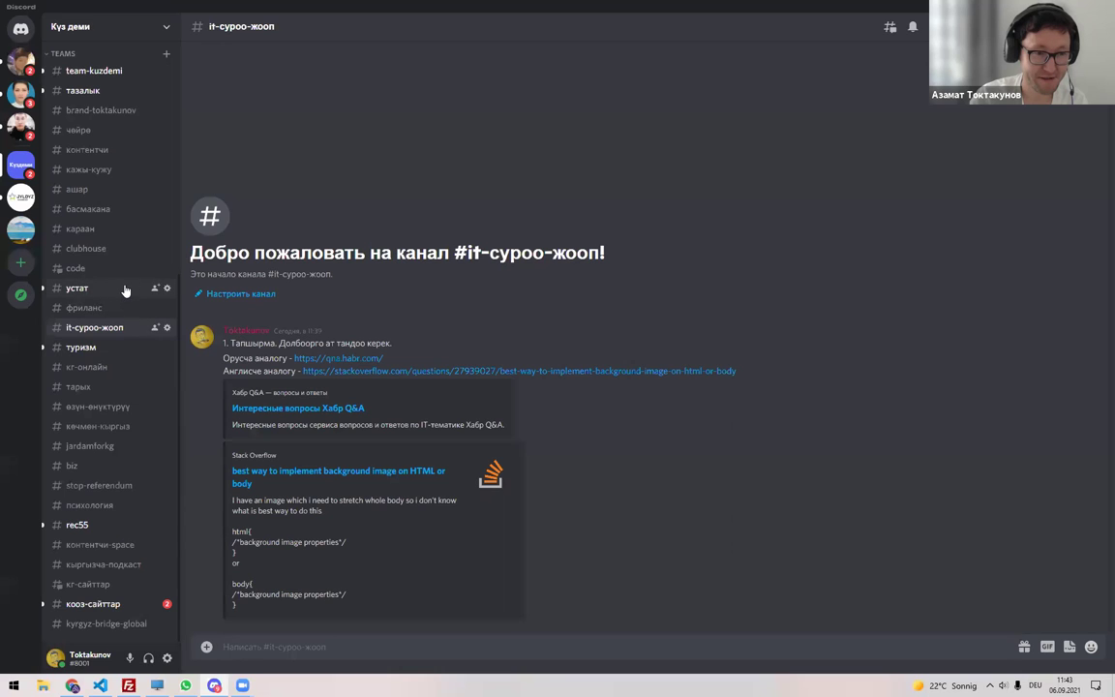
pyautogui.scroll(3, 125, 290)
pyautogui.click(107, 245)
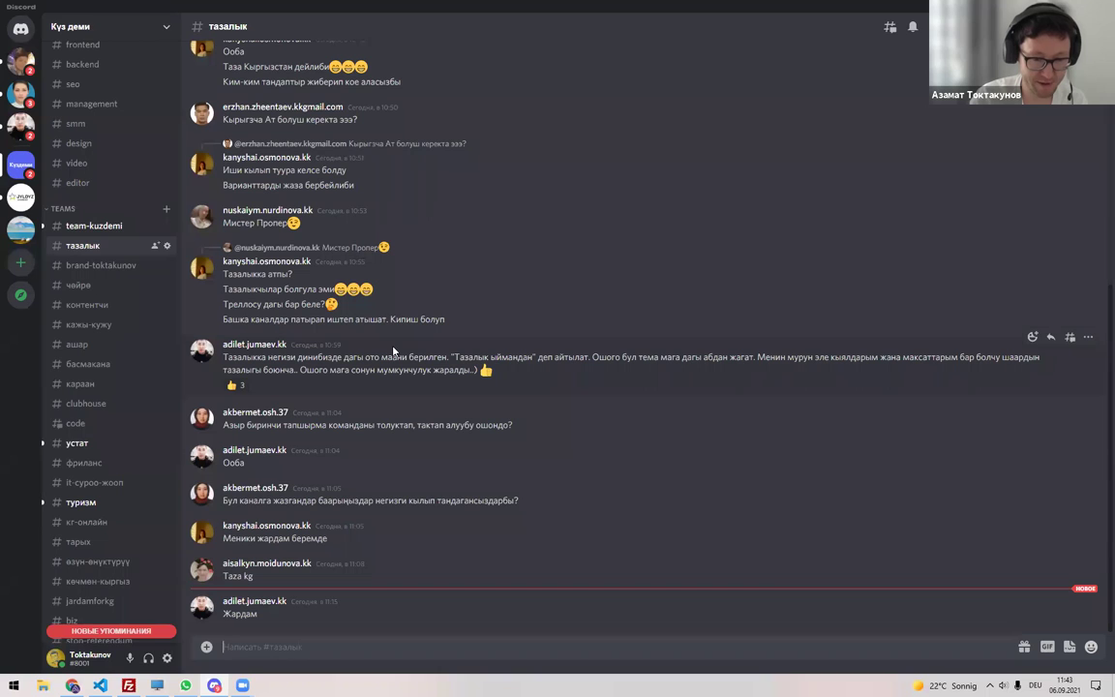
pyautogui.hotkey('alt', 'Tab')
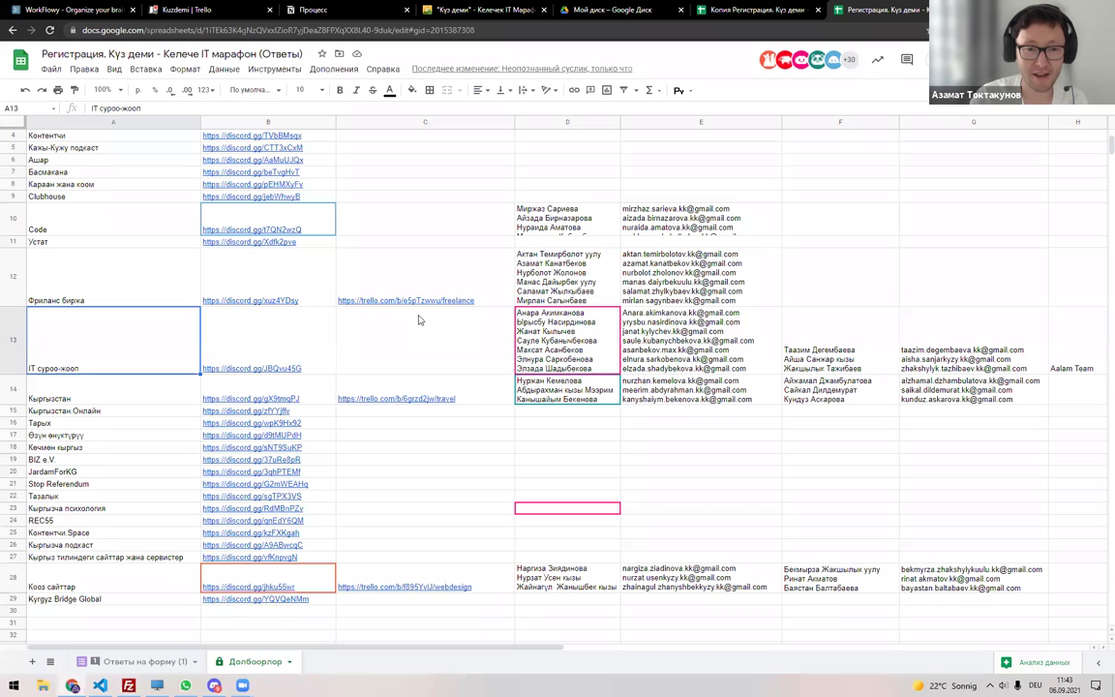
# Locate the Тазалык row in the projects sheet, then clear the copy spreadsheet's old filter.
pyautogui.hotkey('ctrl', 'f')
pyautogui.press('Escape')
pyautogui.click(98, 497)
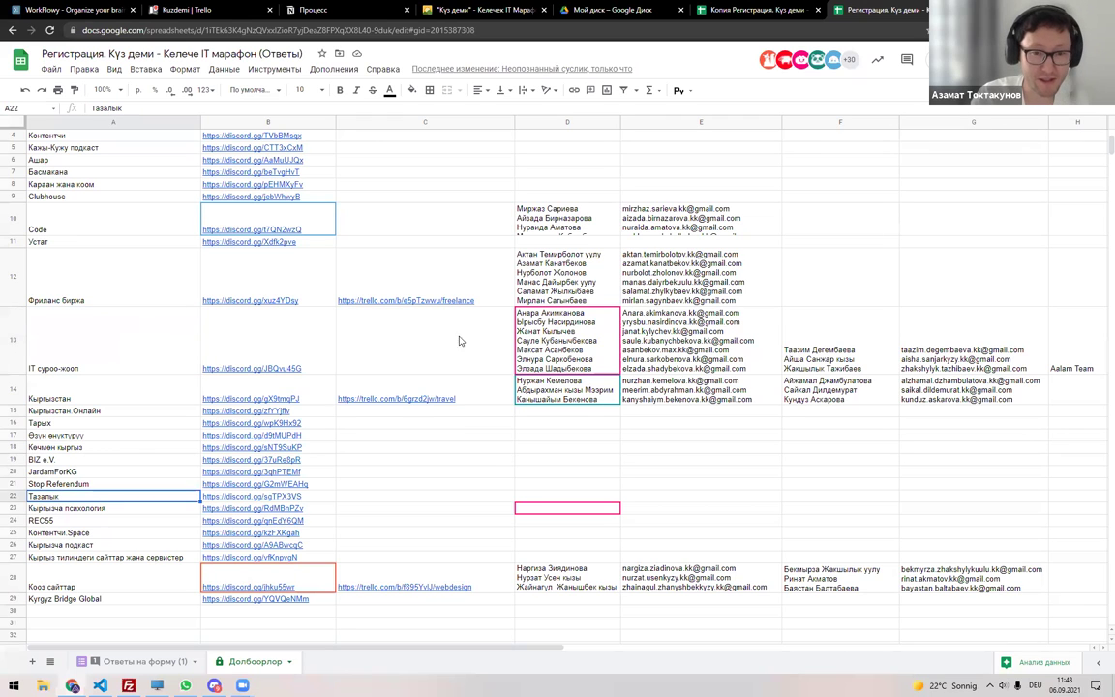
pyautogui.click(763, 10)
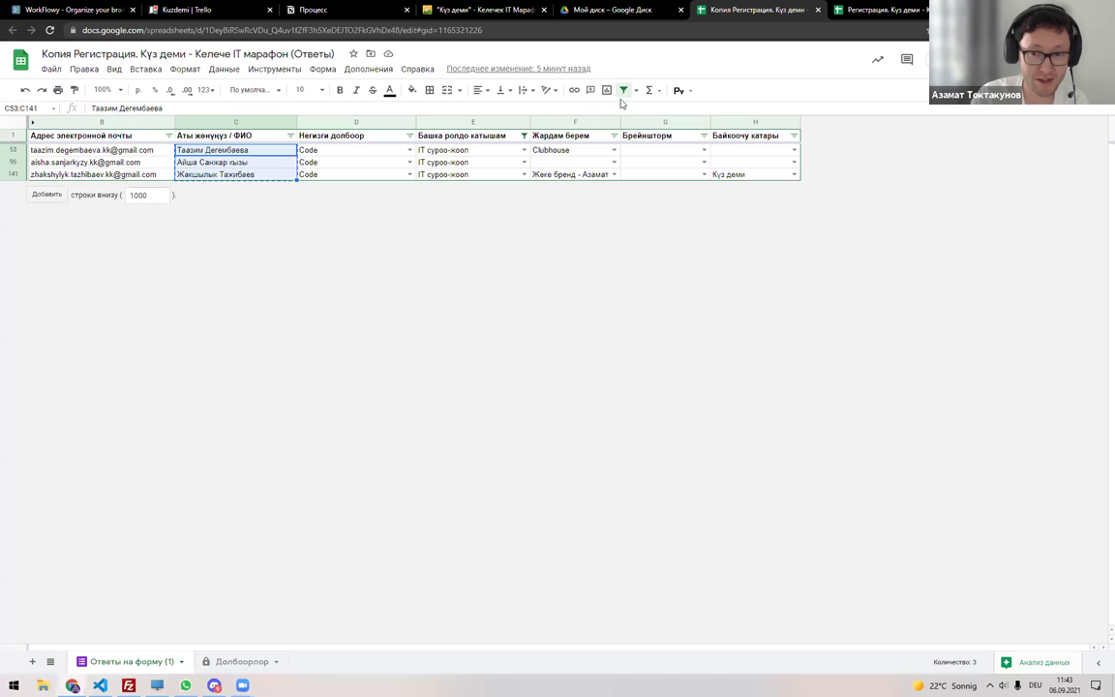
pyautogui.click(623, 90)
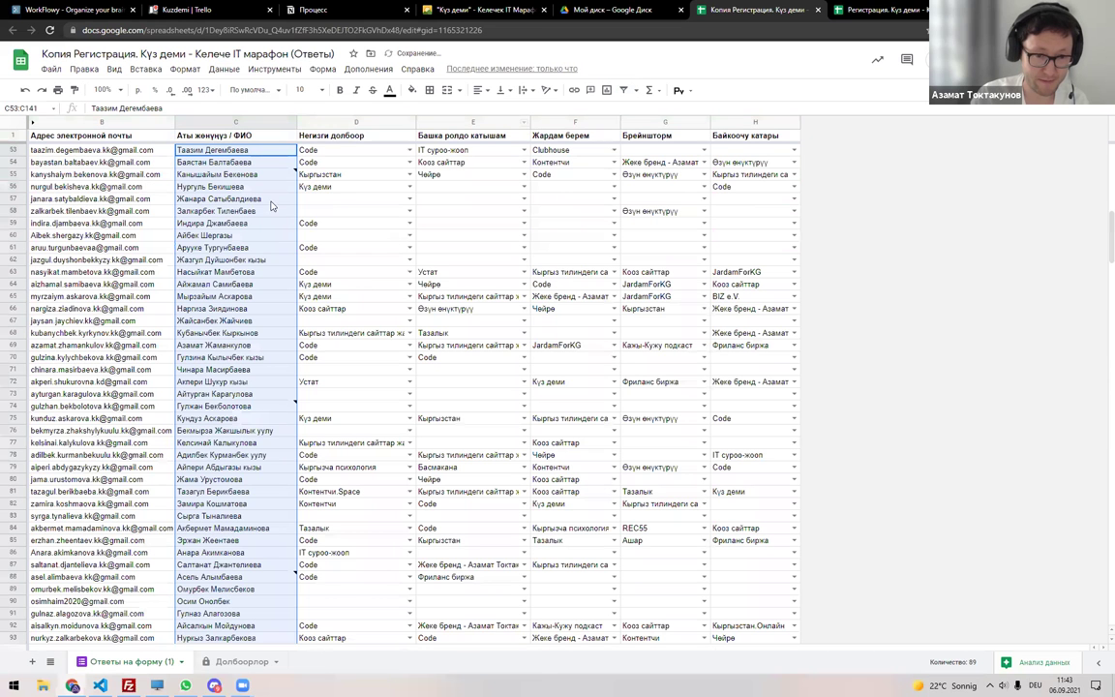
# Filter the copy's Негизги долбоор column to show only Тазалык rows.
pyautogui.click(16, 120)
pyautogui.hotkey('ctrl', 'shift', 'l')
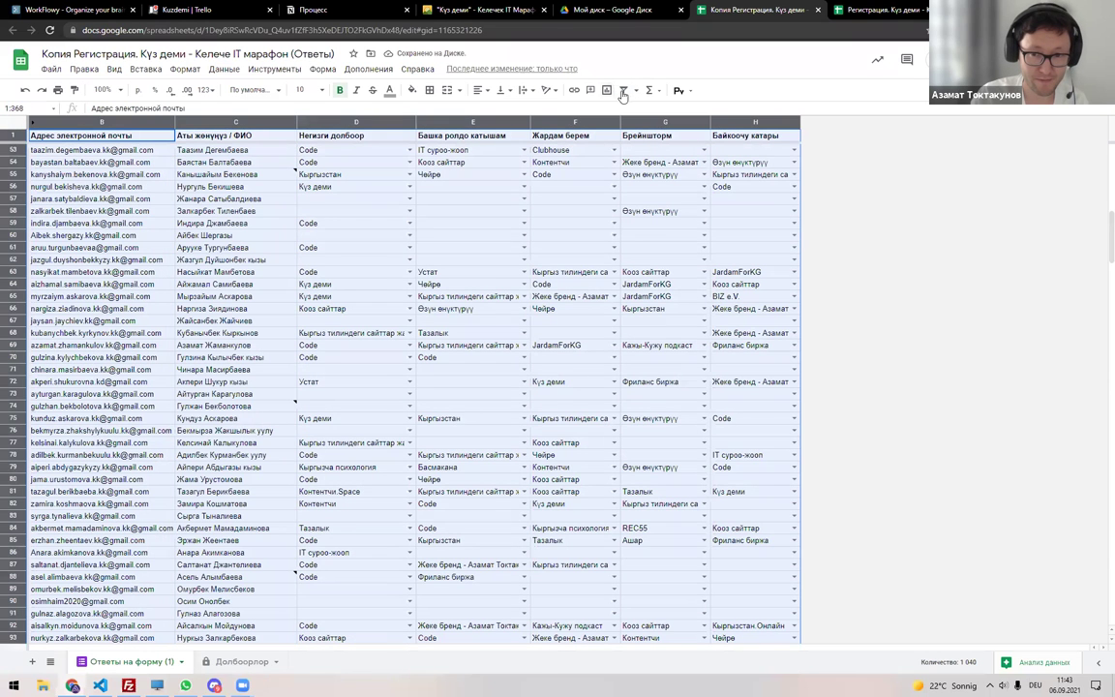
pyautogui.click(409, 135)
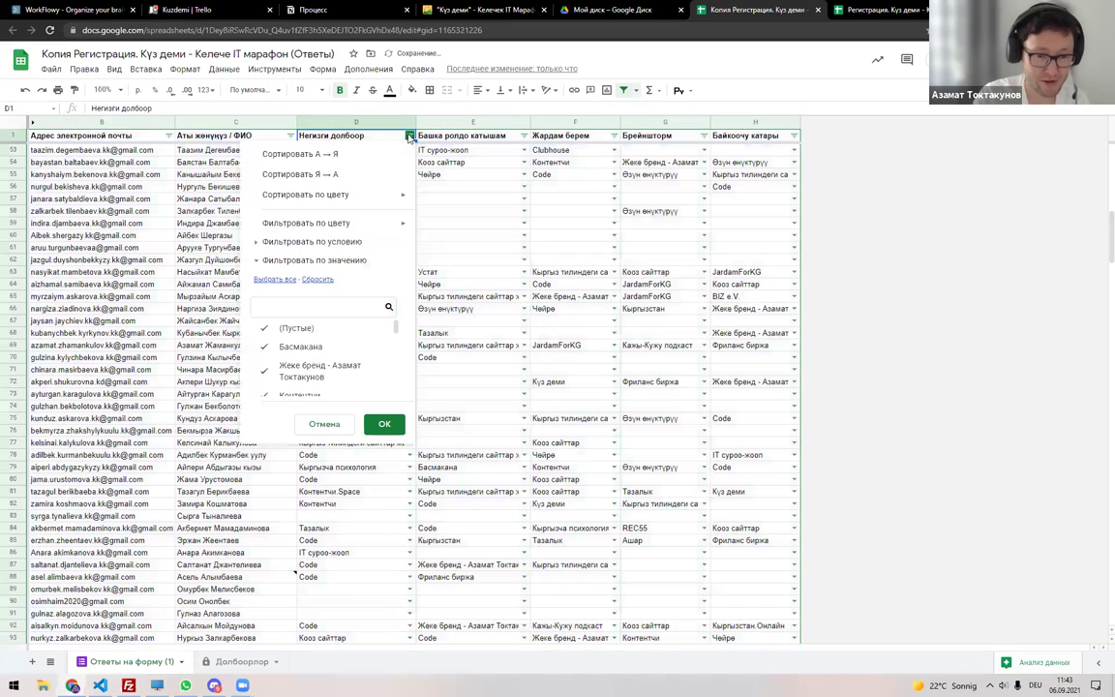
pyautogui.click(317, 279)
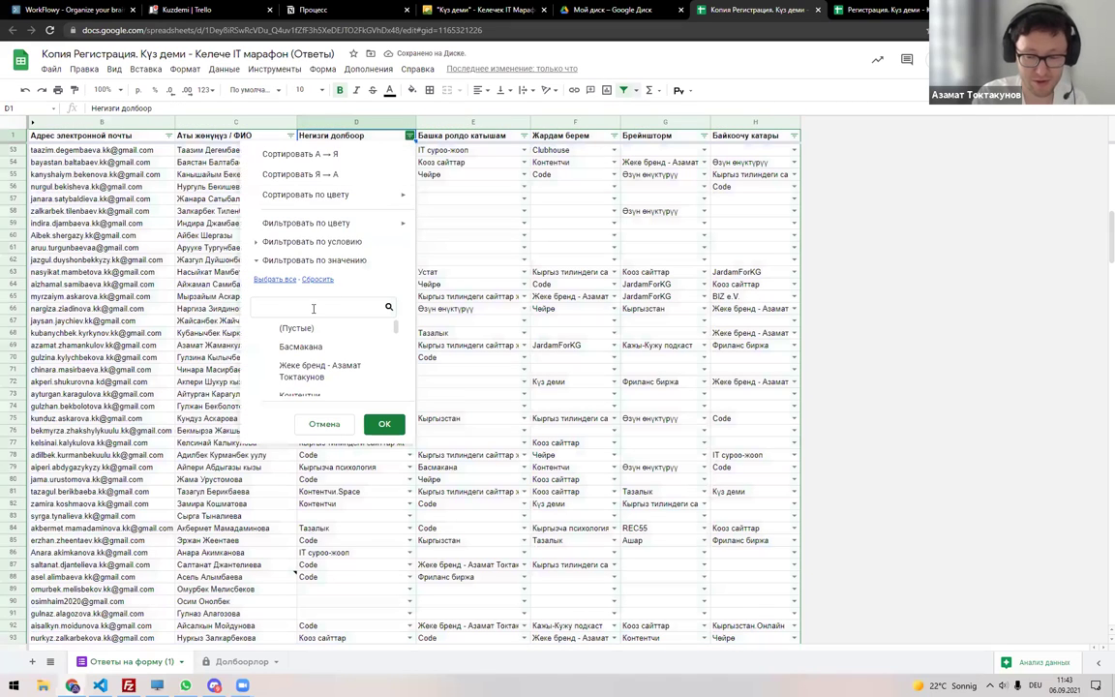
pyautogui.write('nf')
pyautogui.press('BackSpace')
pyautogui.press('BackSpace')
pyautogui.hotkey('alt', 'shift')
pyautogui.write('Та')
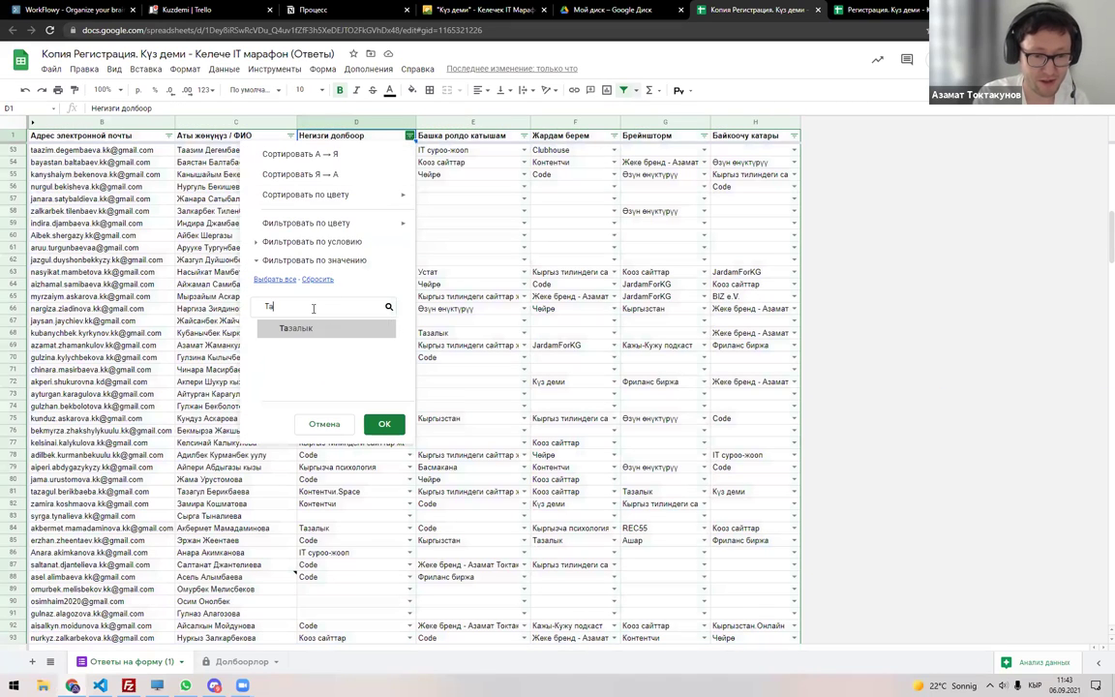
pyautogui.click(269, 328)
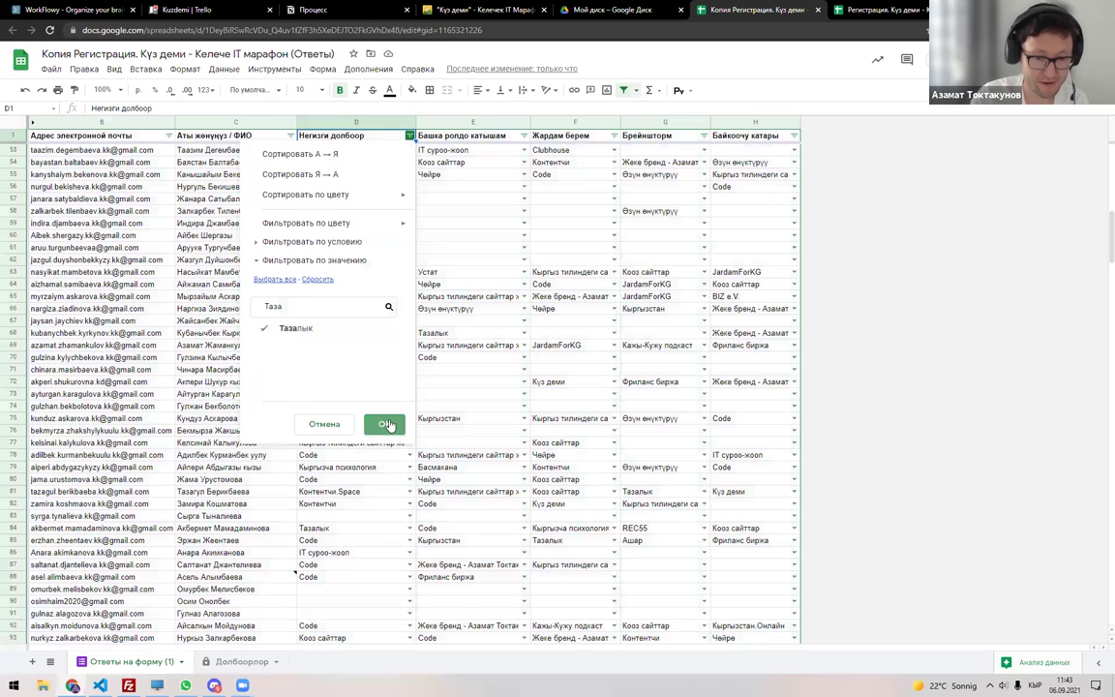
pyautogui.click(384, 424)
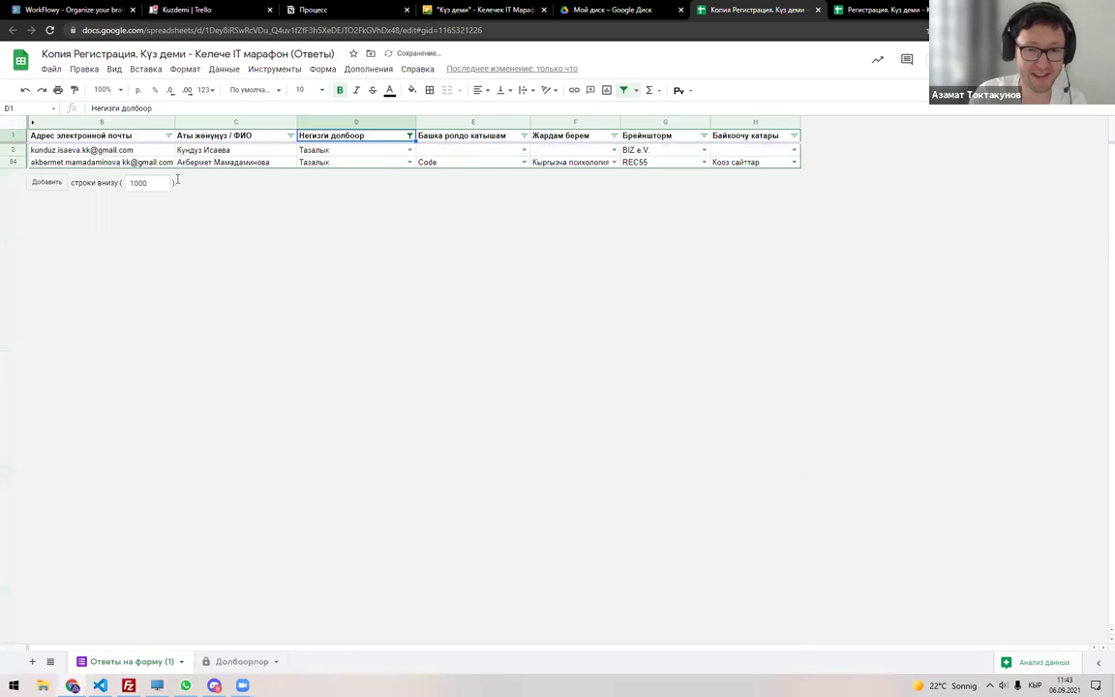
# Select the two Тазалык registrants' emails and return to the Долбоорлор sheet.
pyautogui.moveTo(121, 147); pyautogui.dragTo(130, 162)
pyautogui.hotkey('ctrl', 'c')
pyautogui.hotkey('ctrl', 'Tab')
pyautogui.click(146, 661)
pyautogui.click(244, 661)
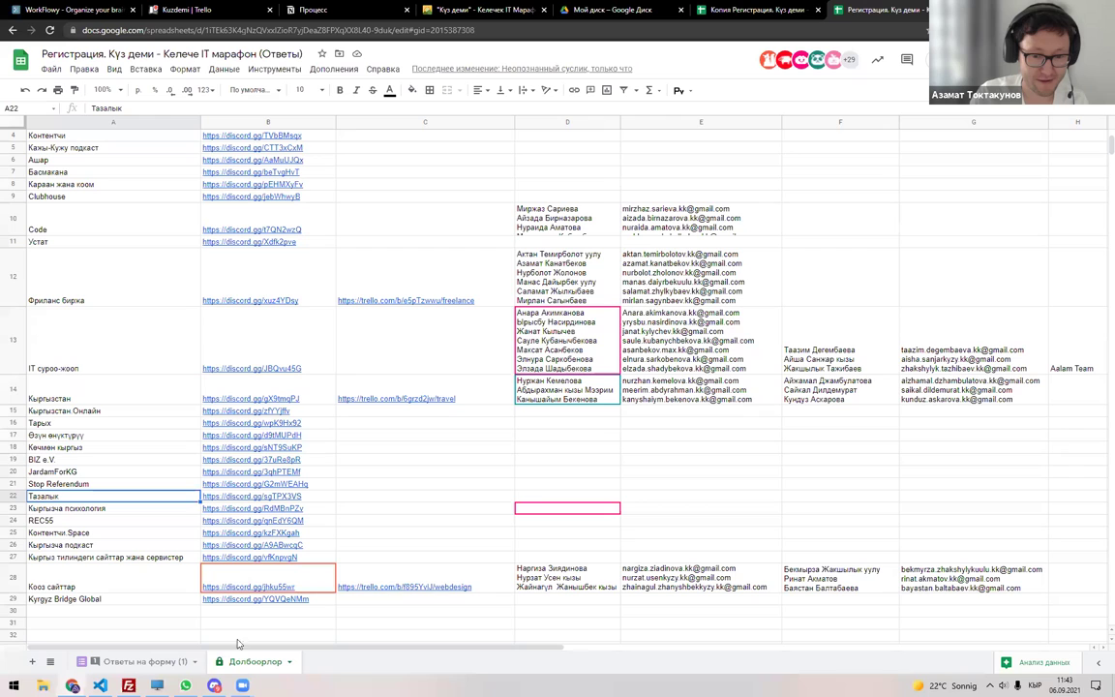
# Paste the two Тазалык members' email addresses into cell E22.
pyautogui.click(584, 498)
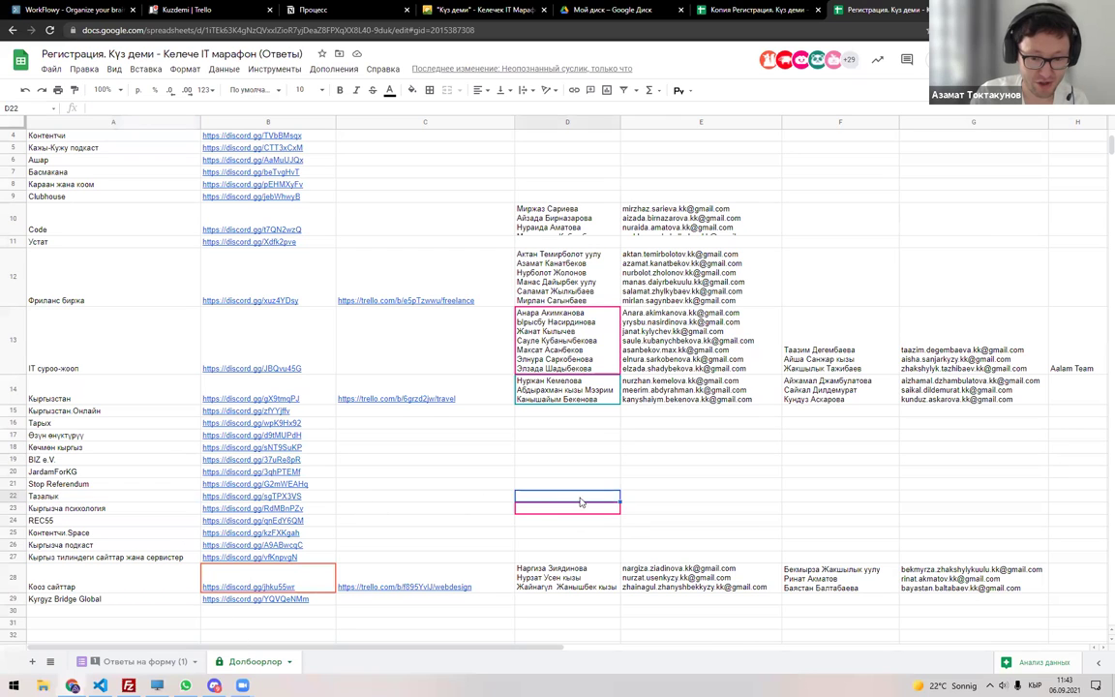
pyautogui.doubleClick(639, 497)
pyautogui.hotkey('ctrl', 'v')
pyautogui.press('Return')
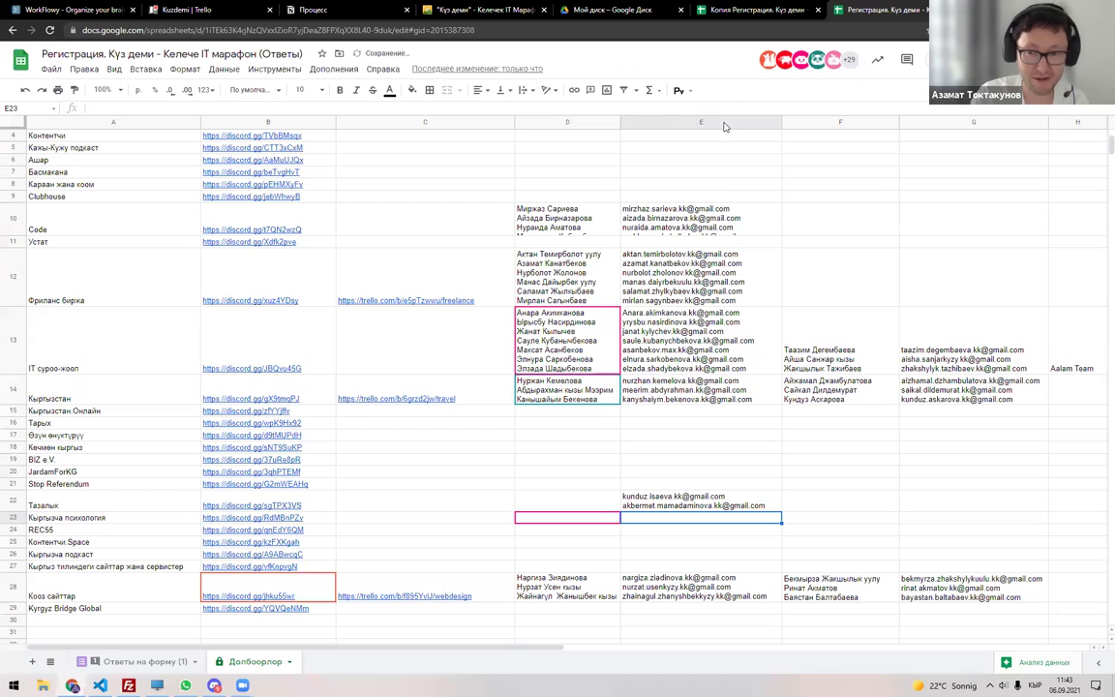
# Copy the two Тазалык members' names from the copy and paste them into D22.
pyautogui.click(755, 10)
pyautogui.click(197, 153)
pyautogui.keyDown('shift'); pyautogui.click(196, 162); pyautogui.keyUp('shift')
pyautogui.hotkey('ctrl', 'c')
pyautogui.hotkey('ctrl', 'Tab')
pyautogui.doubleClick(585, 501)
pyautogui.hotkey('ctrl', 'v')
pyautogui.press('Return')
# Re-create the copy's filter so Негизги долбоор shows only Тазалык rows.
pyautogui.click(779, 7)
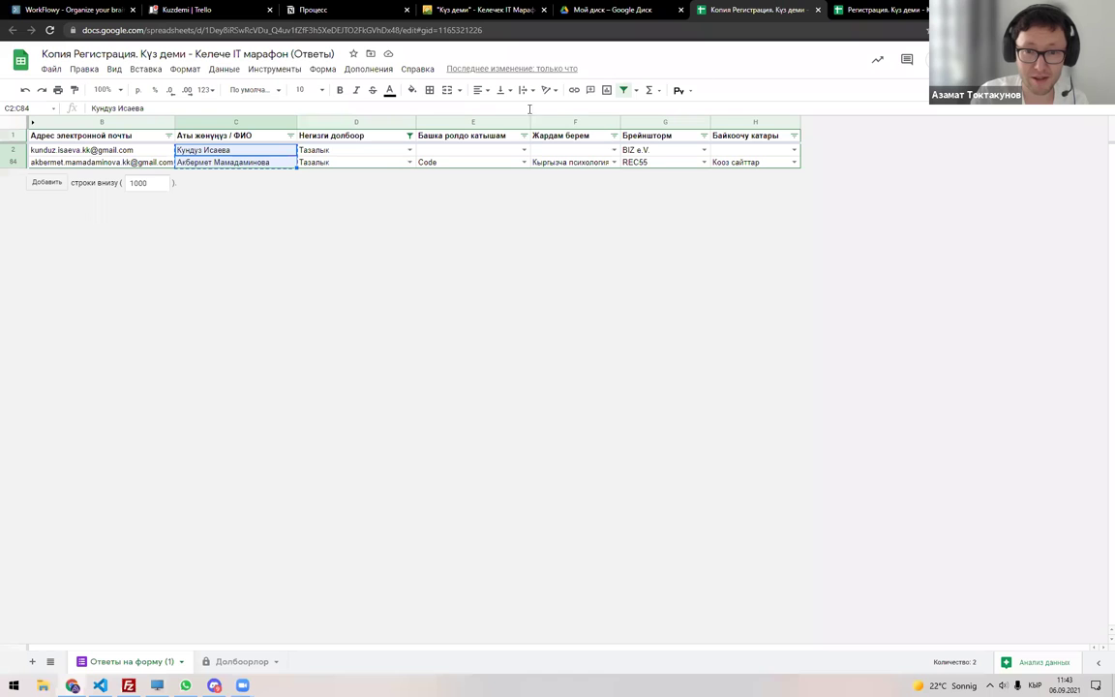
pyautogui.click(629, 90)
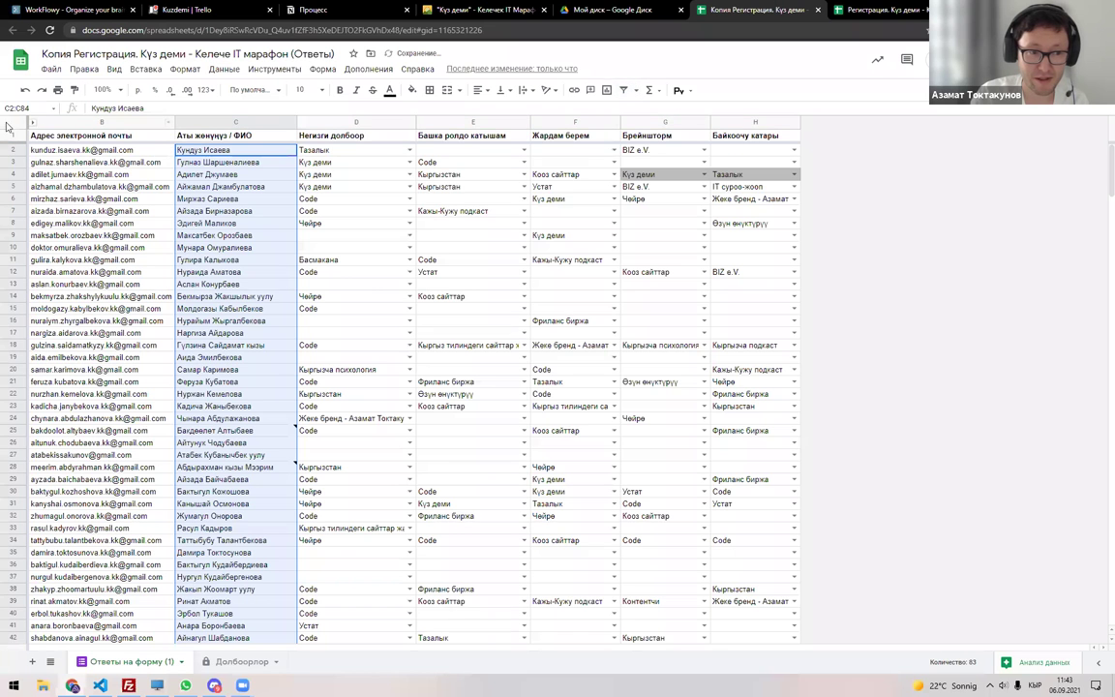
pyautogui.click(14, 122)
pyautogui.click(623, 90)
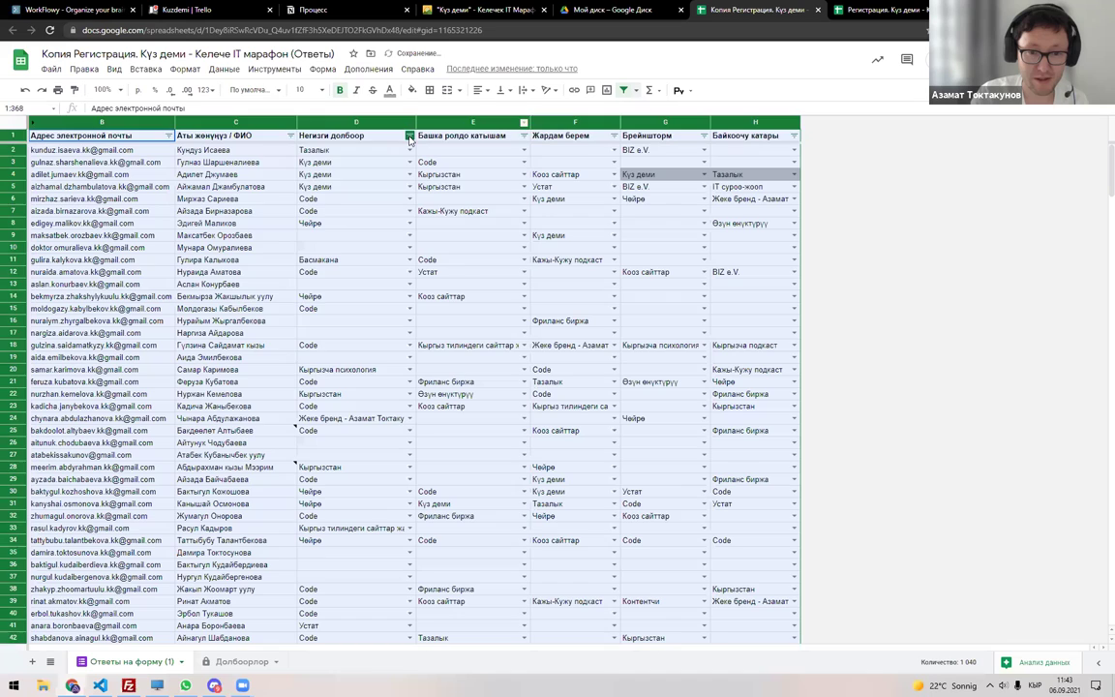
pyautogui.click(409, 136)
pyautogui.click(318, 279)
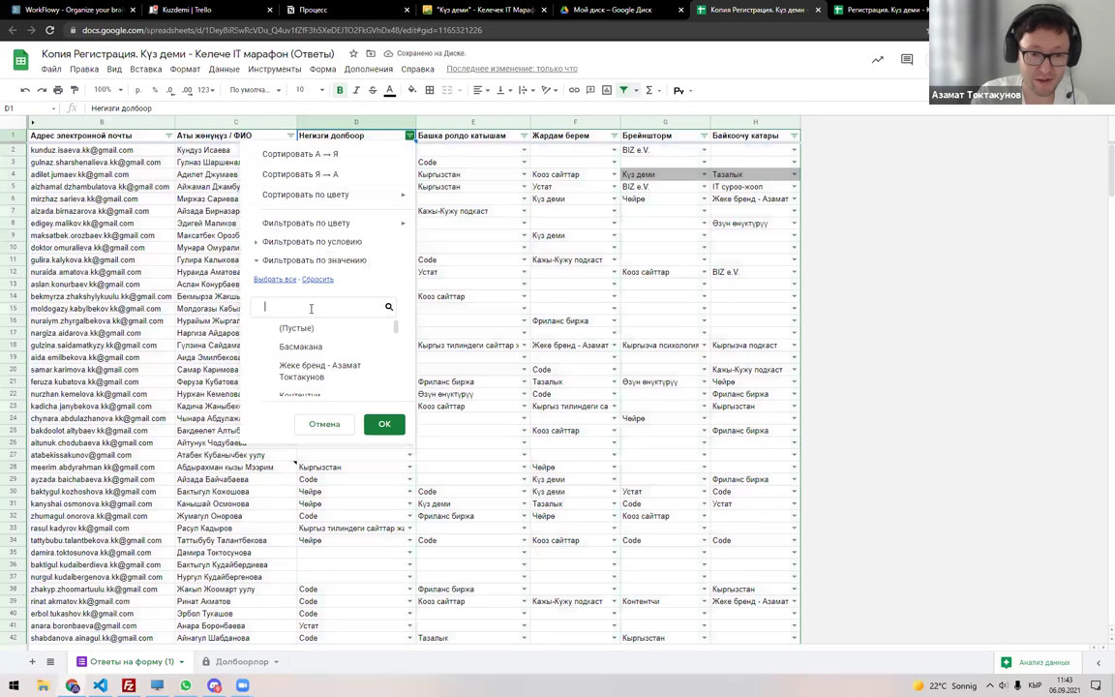
pyautogui.click(306, 315)
pyautogui.write('Таза')
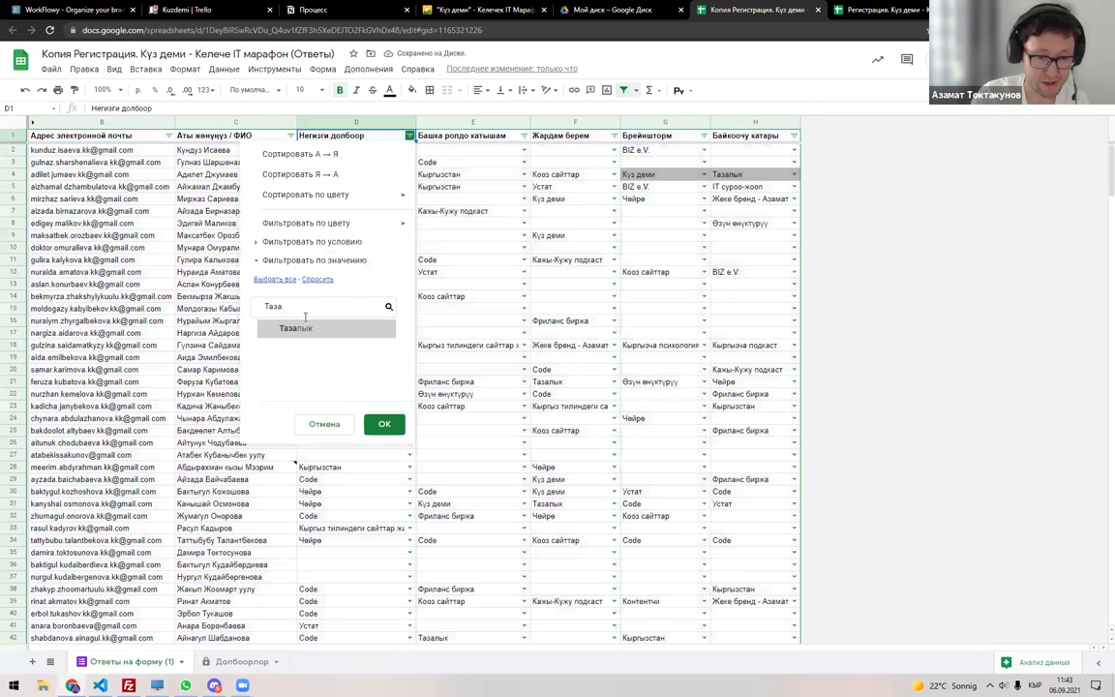
pyautogui.click(296, 328)
pyautogui.click(384, 424)
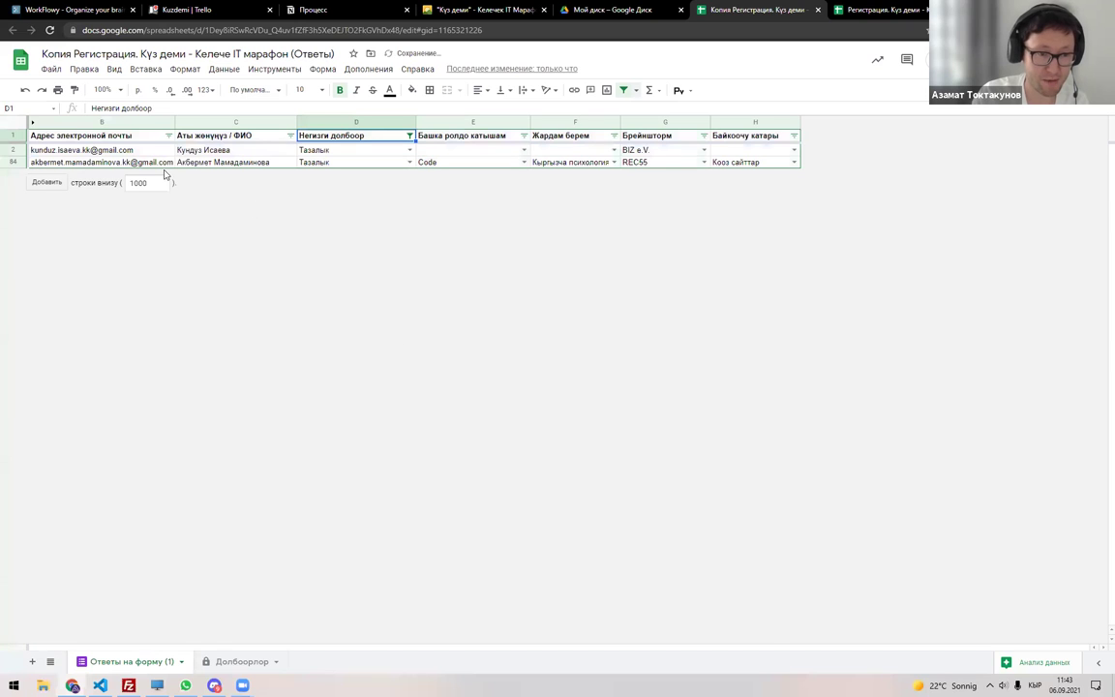
# Check the тазалык channel in Discord, then return to the original registration spreadsheet.
pyautogui.click(855, 8)
pyautogui.click(755, 9)
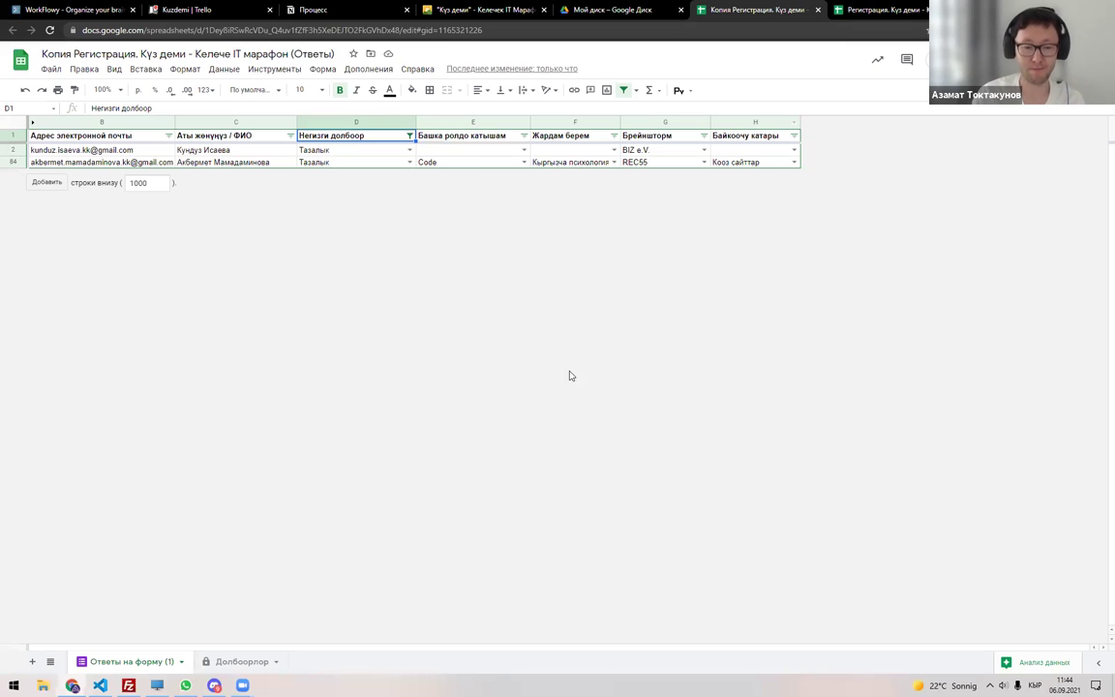
pyautogui.click(214, 685)
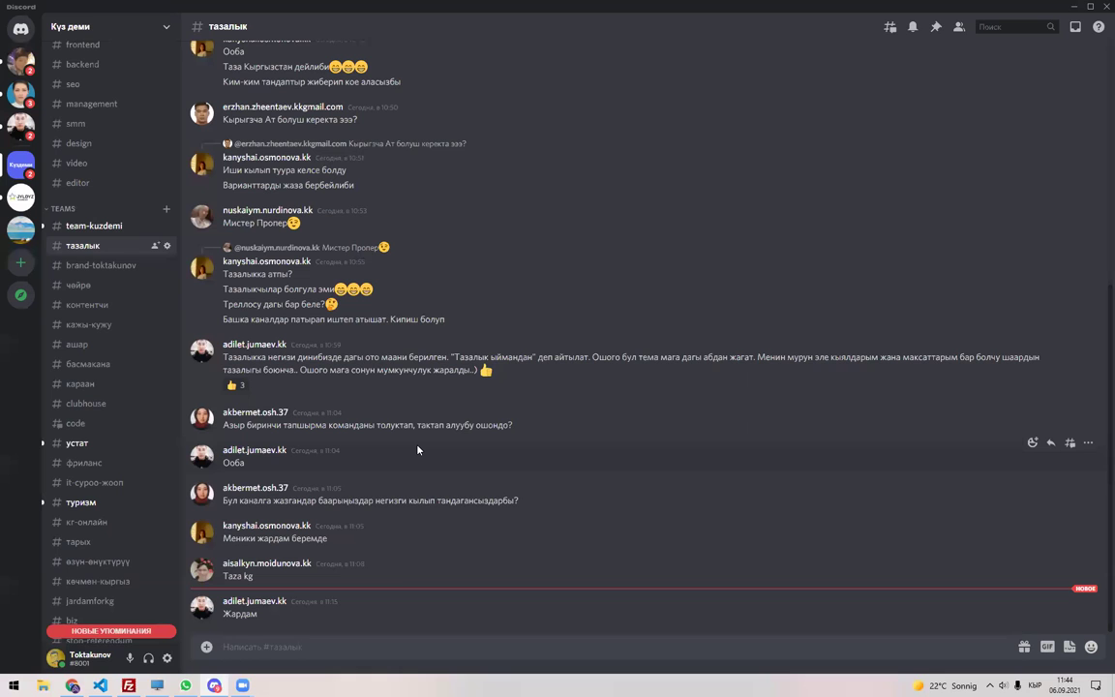
pyautogui.hotkey('alt', 'Tab')
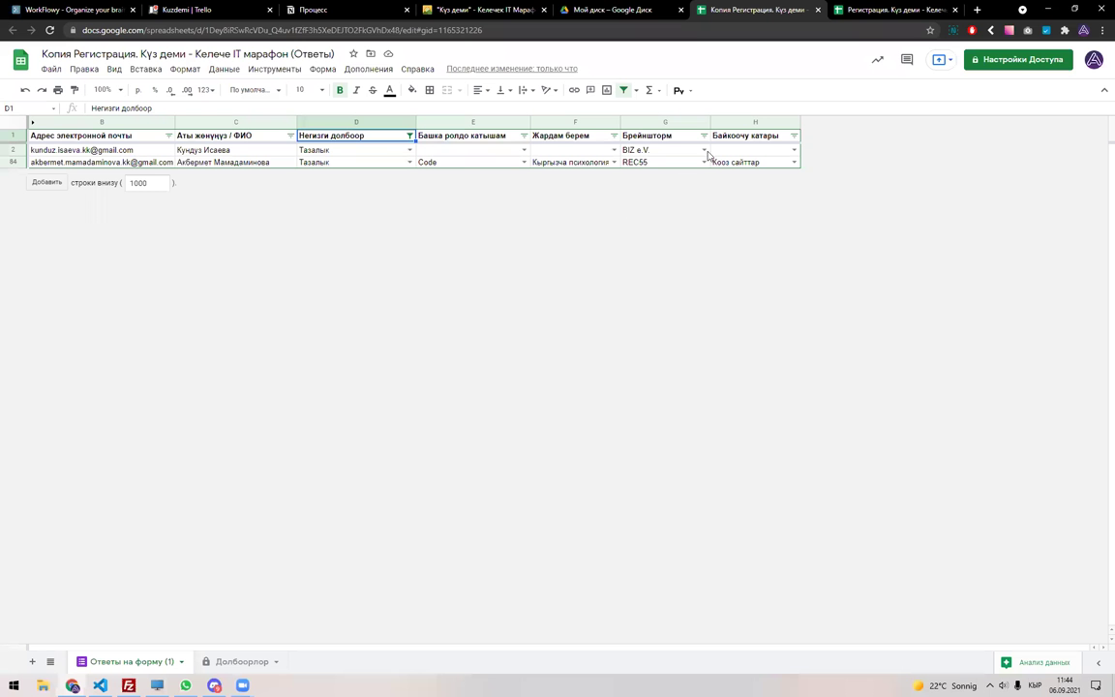
pyautogui.hotkey('ctrl', 'Tab')
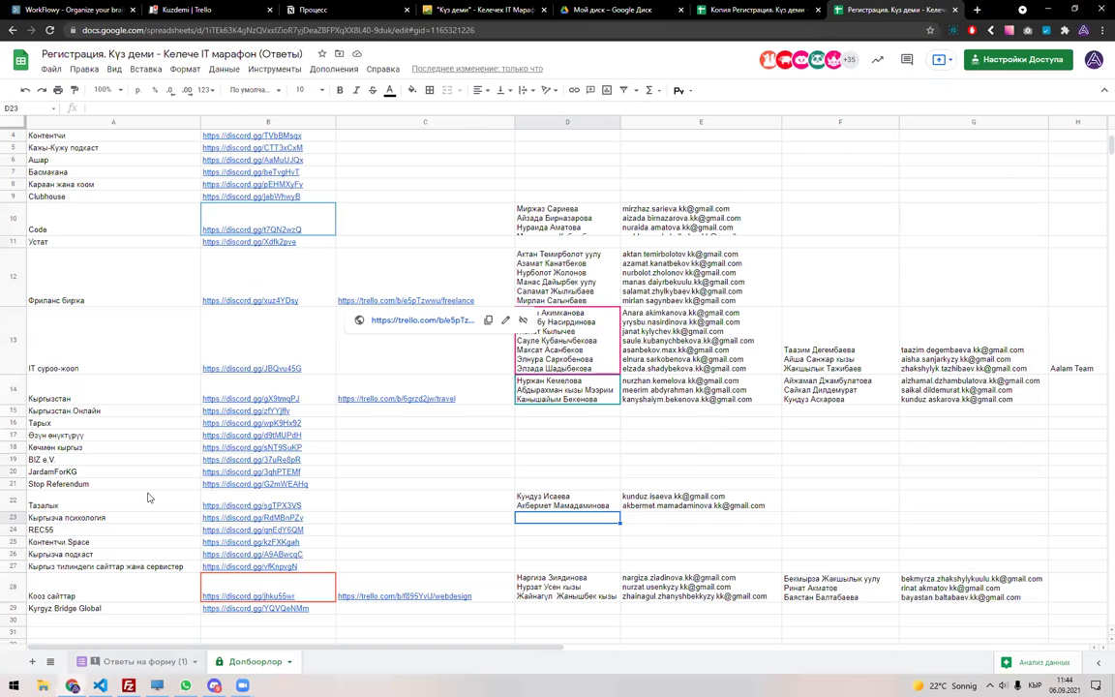
# On the responses sheet, select columns F to H, starting from Жардам берем.
pyautogui.hotkey('ctrl', 'shift', 'pageup')
pyautogui.scroll(-2, 133, 433)
pyautogui.scroll(-5, 133, 432)
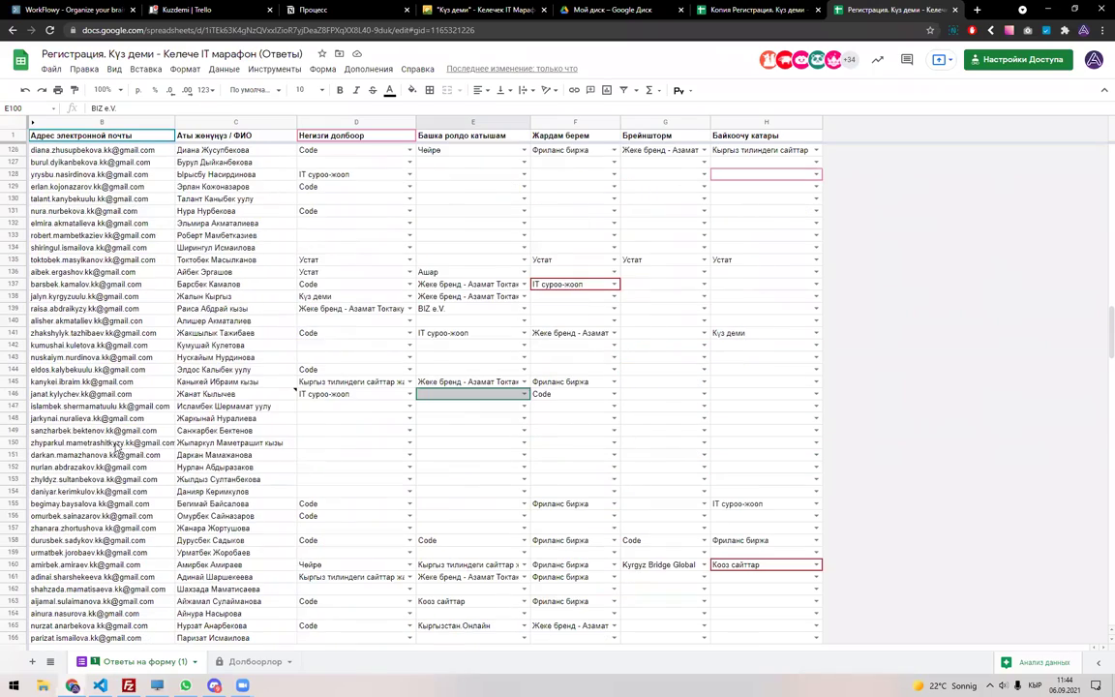
pyautogui.scroll(10, 117, 443)
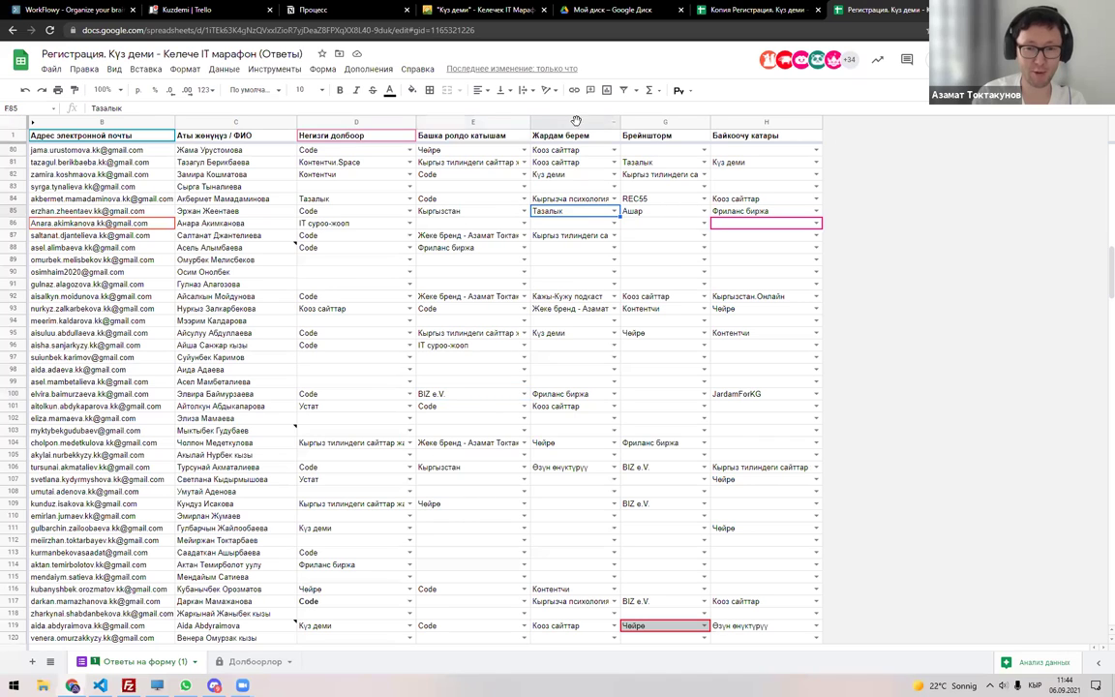
pyautogui.click(575, 122)
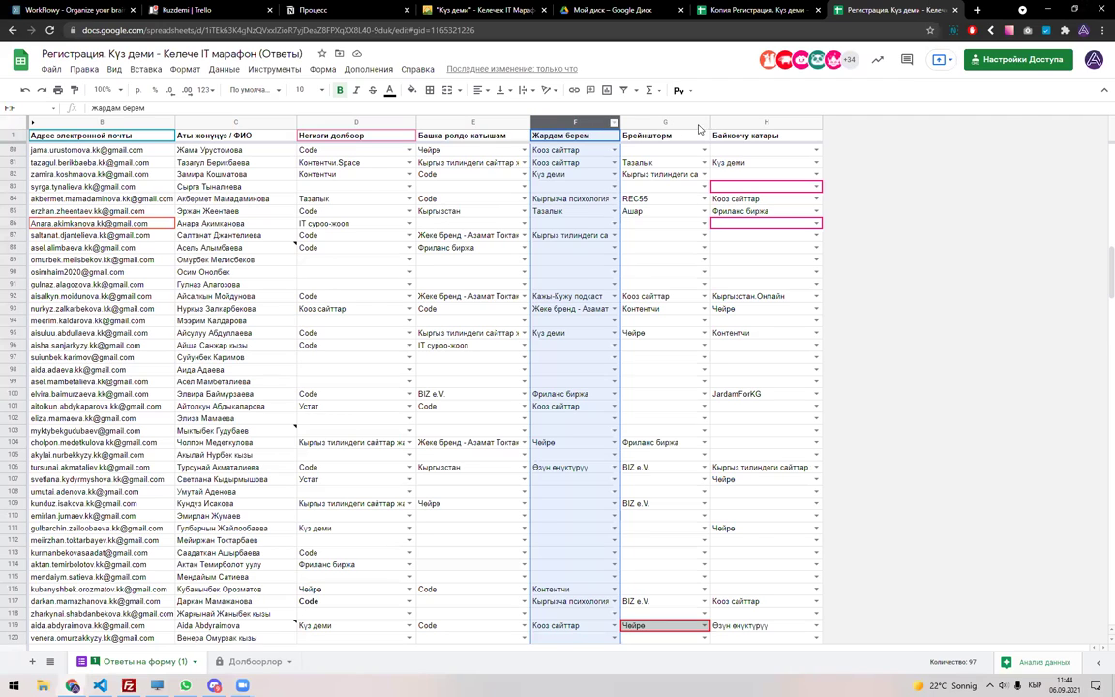
pyautogui.hotkey('shift', 'Right')
pyautogui.hotkey('shift', 'Right')
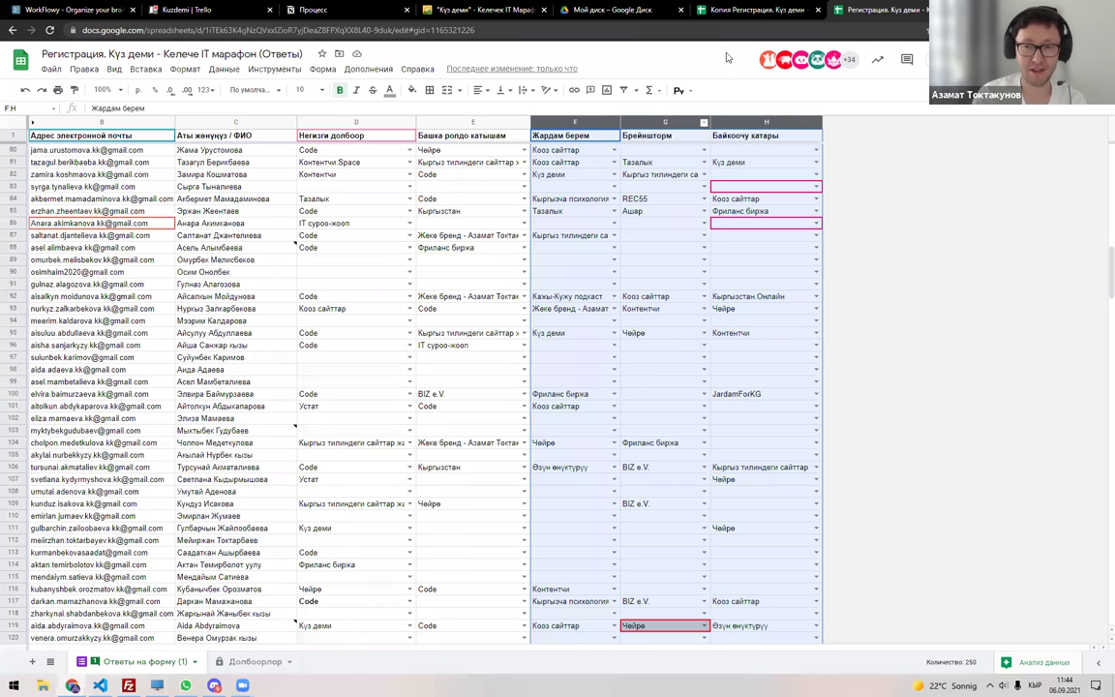
# Move between the original and copy spreadsheets, glance at Долбоорлор, and settle in the copy.
pyautogui.click(738, 13)
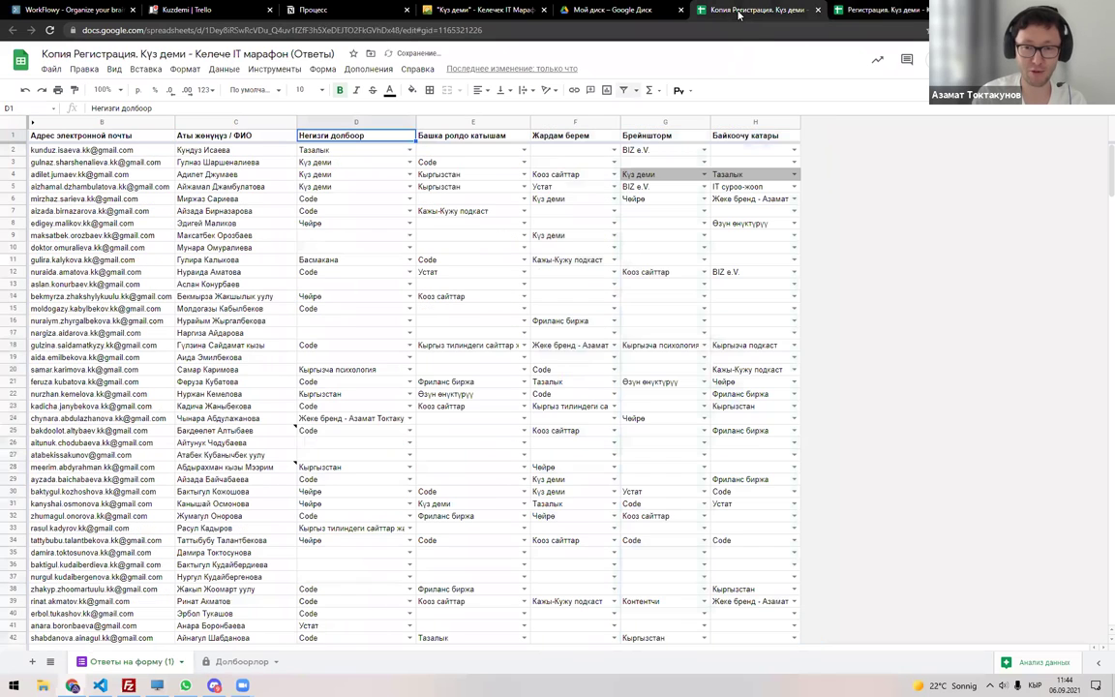
pyautogui.hotkey('ctrl', 'Tab')
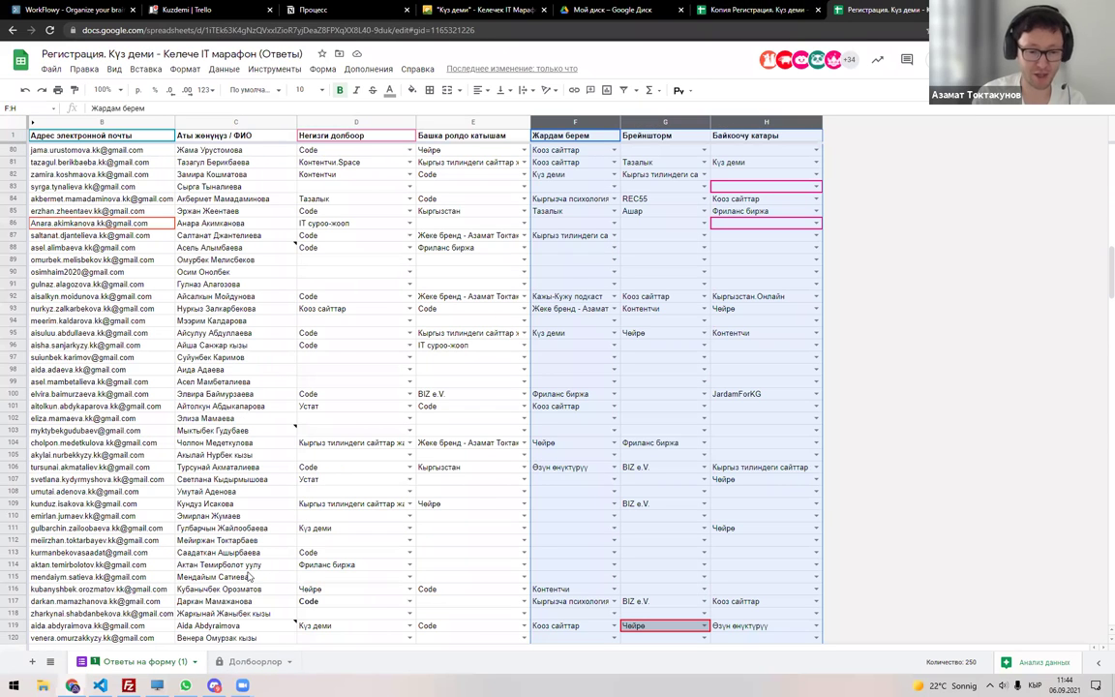
pyautogui.click(808, 14)
pyautogui.hotkey('ctrl', 'Tab')
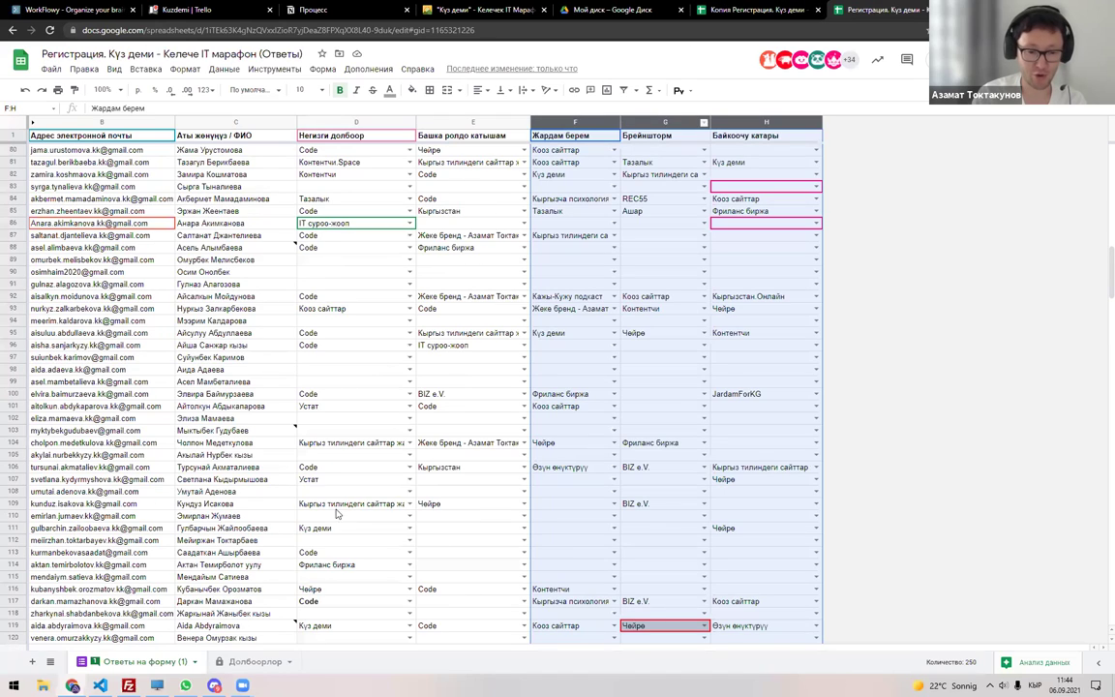
pyautogui.click(255, 661)
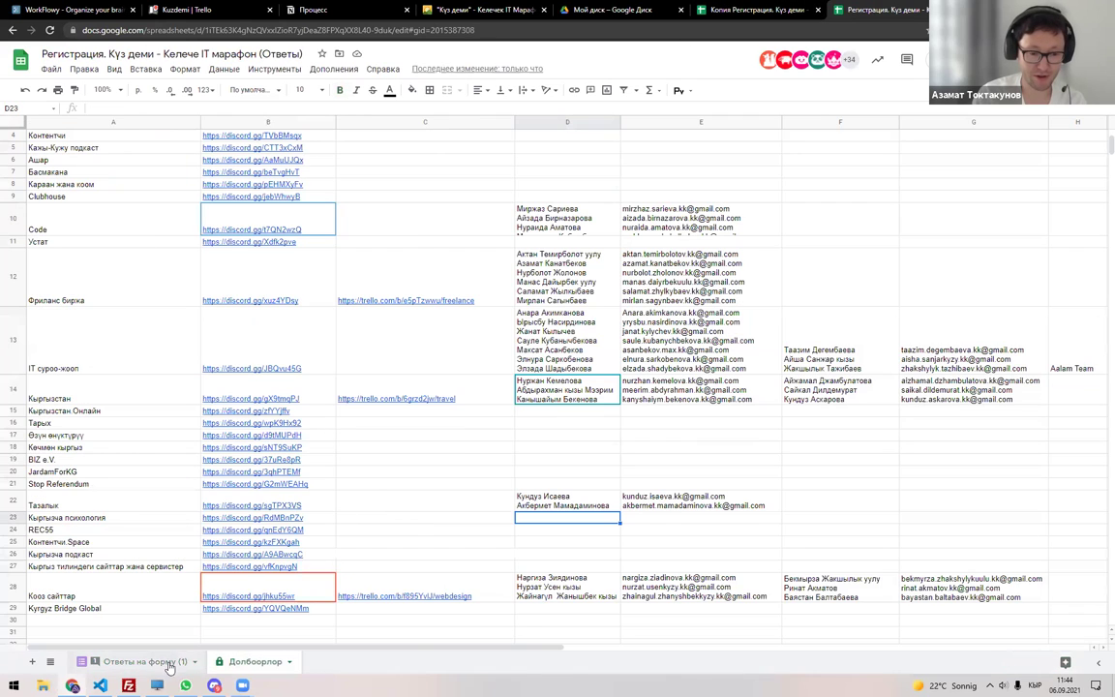
pyautogui.click(155, 661)
pyautogui.click(743, 8)
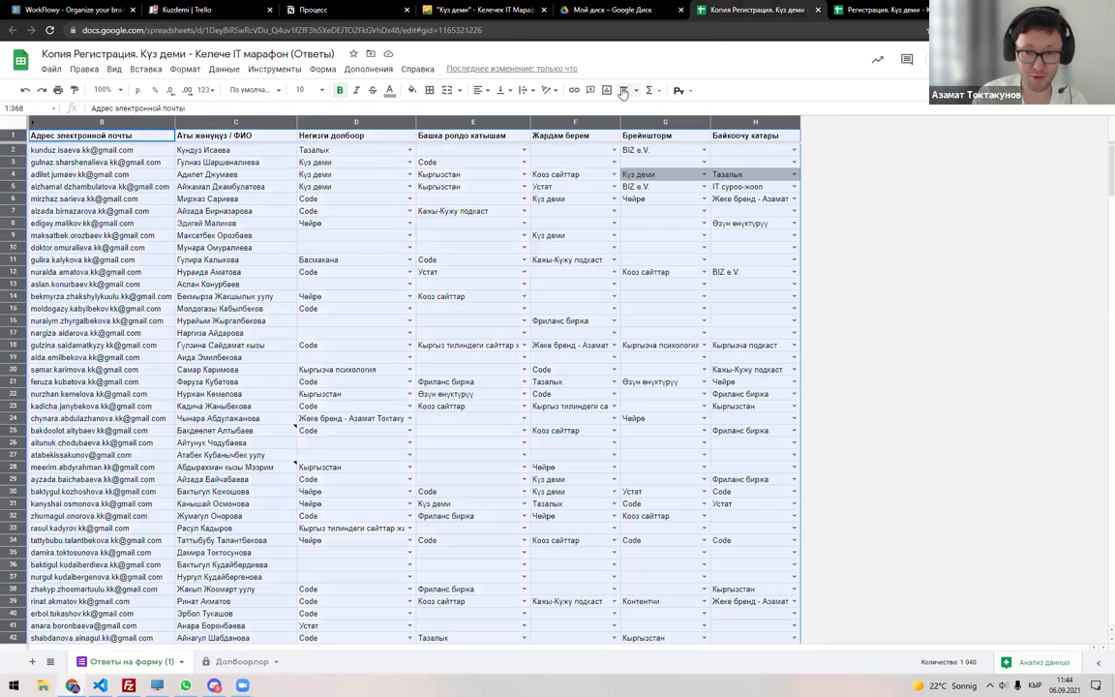
# Filter column F to Тазалык only, then select the filtered emails in column B.
pyautogui.click(623, 90)
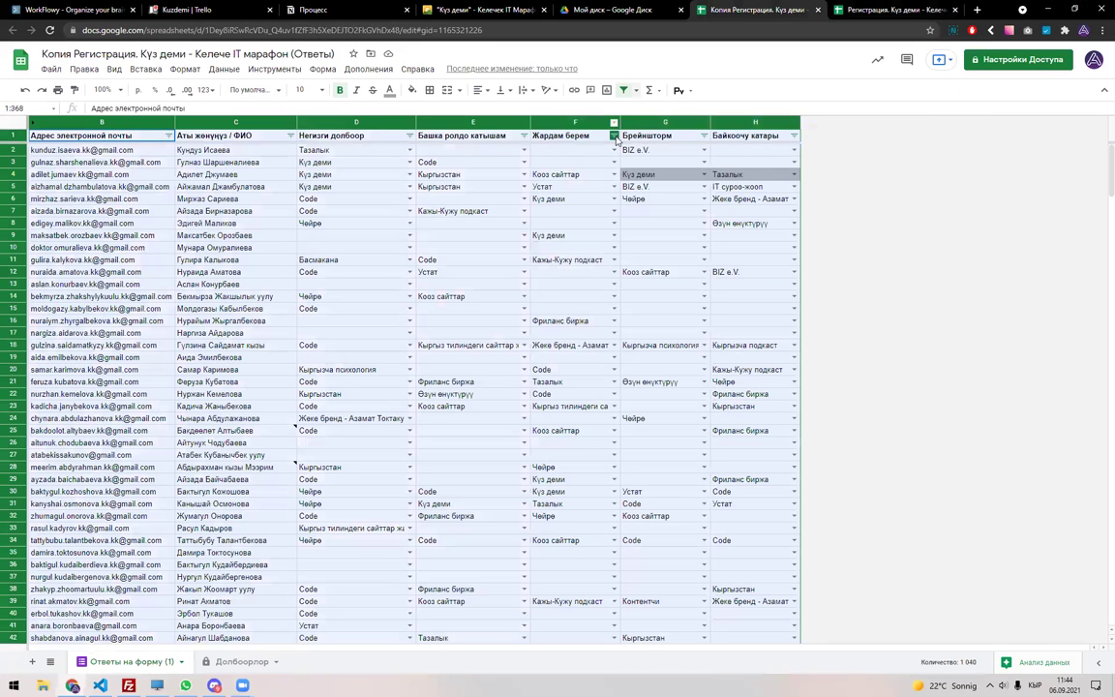
pyautogui.click(613, 136)
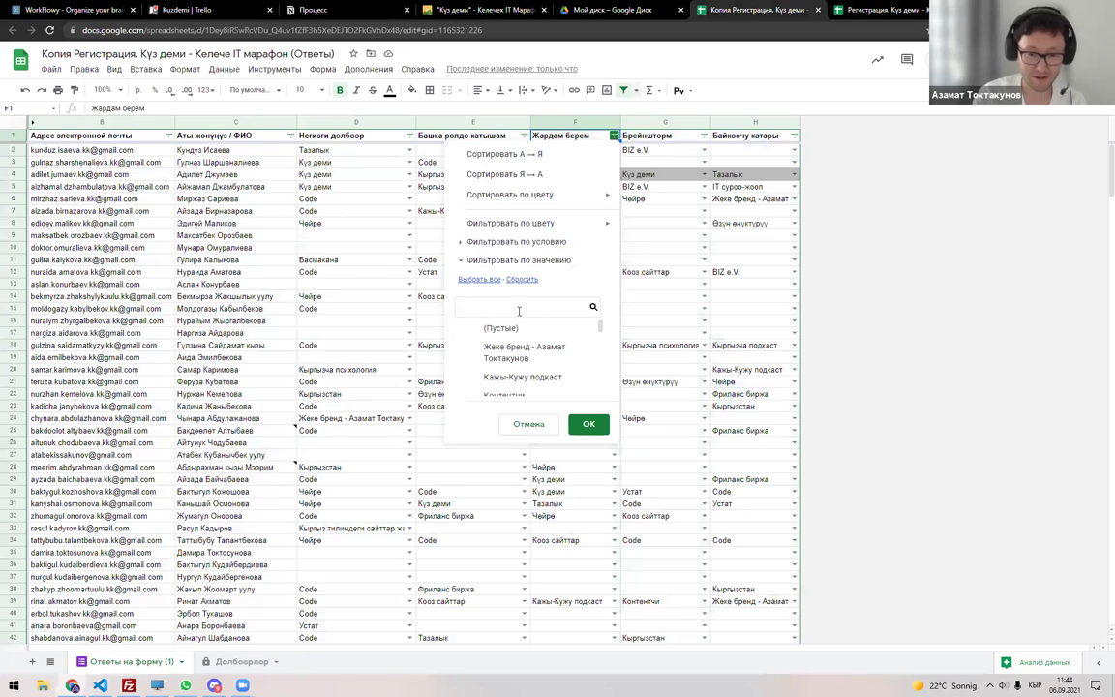
pyautogui.write('Таза')
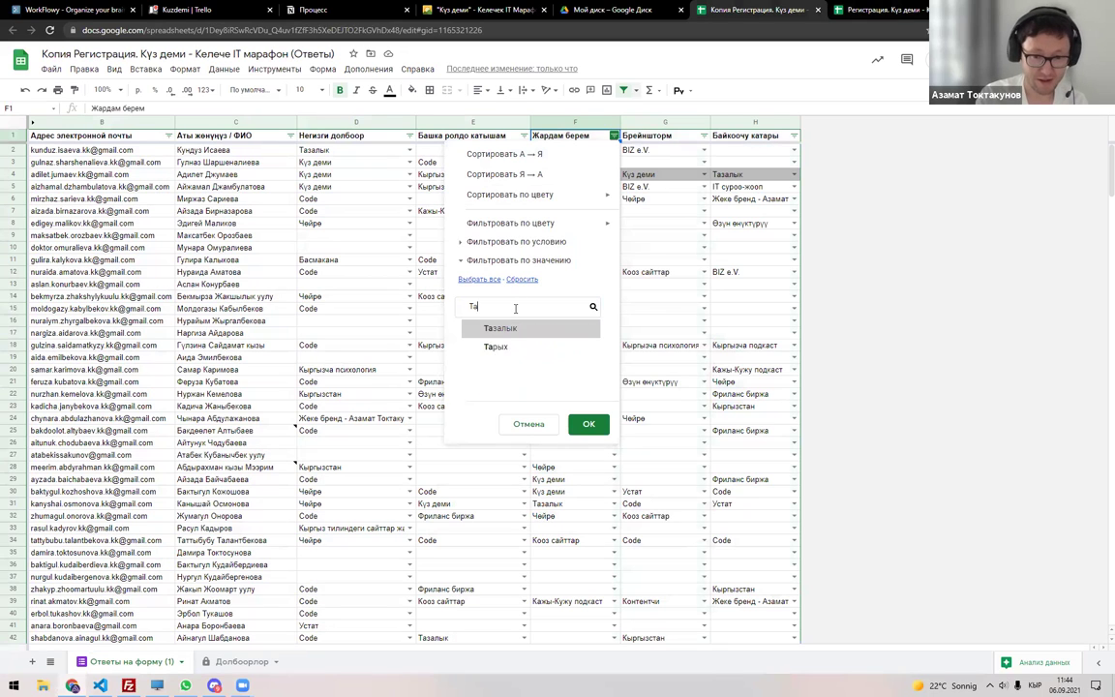
pyautogui.click(510, 333)
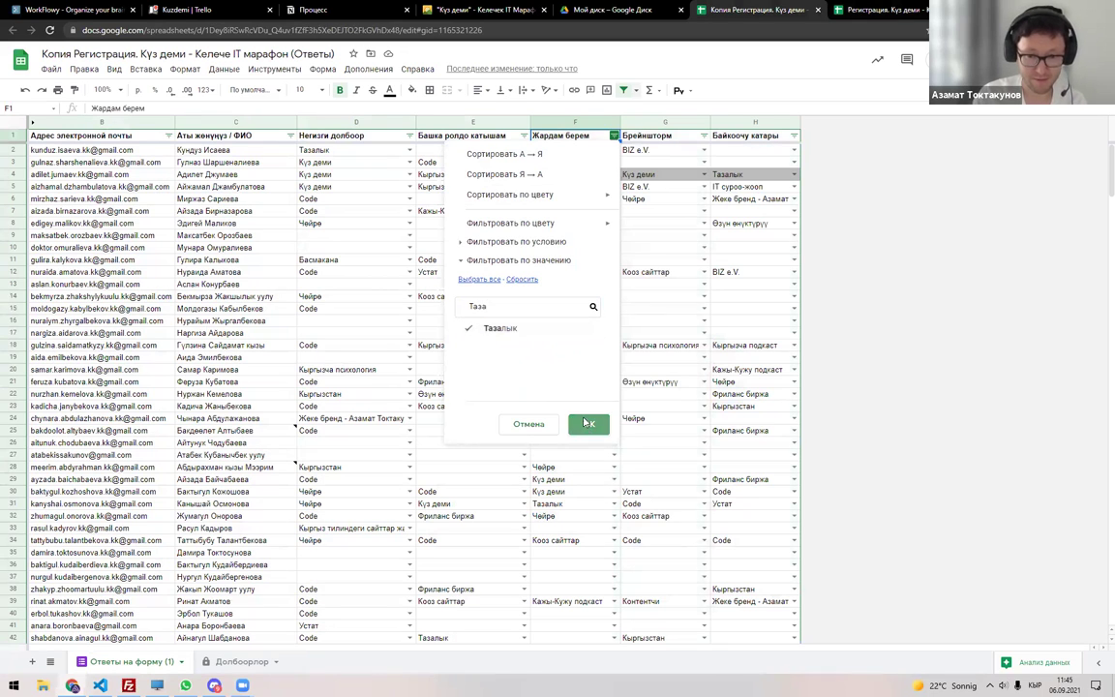
pyautogui.click(589, 424)
pyautogui.moveTo(142, 153); pyautogui.dragTo(145, 222)
pyautogui.hotkey('ctrl', 'c')
# Paste the seven Тазалык helpers' email addresses into G22 of Долбоорлор.
pyautogui.click(909, 9)
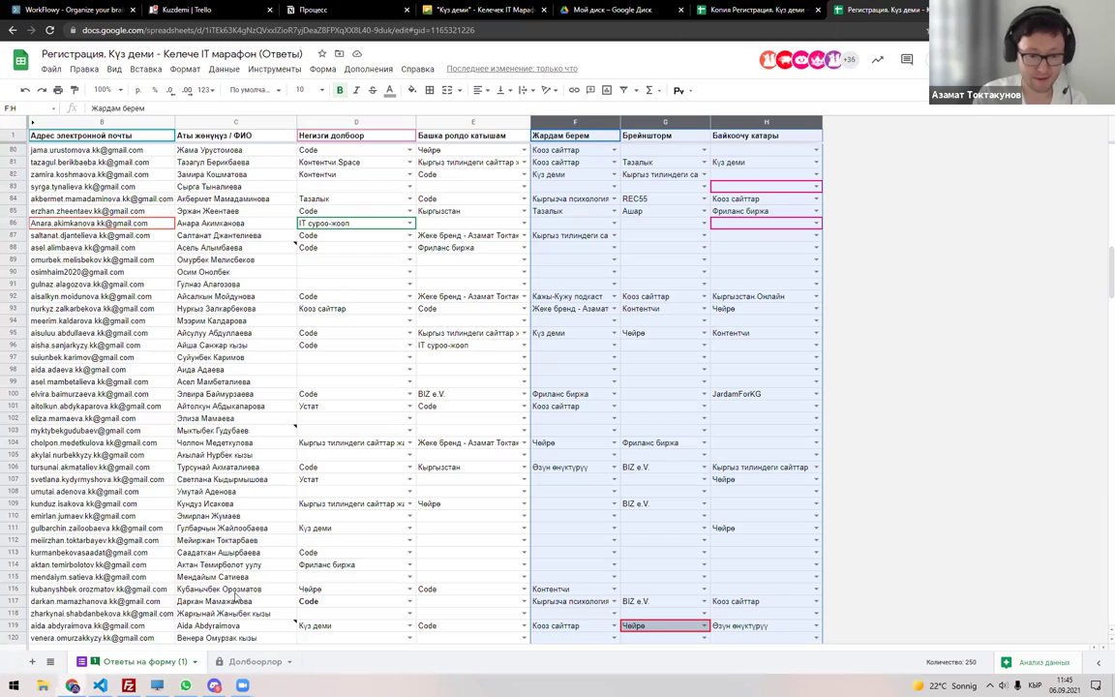
pyautogui.click(254, 661)
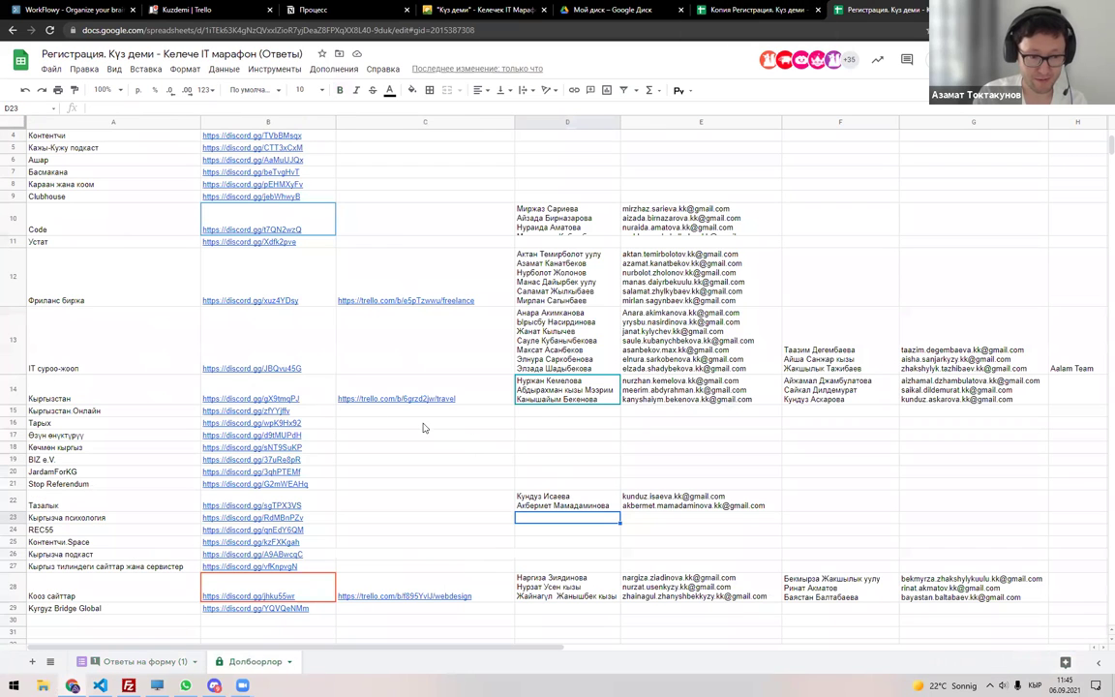
pyautogui.moveTo(346, 588)
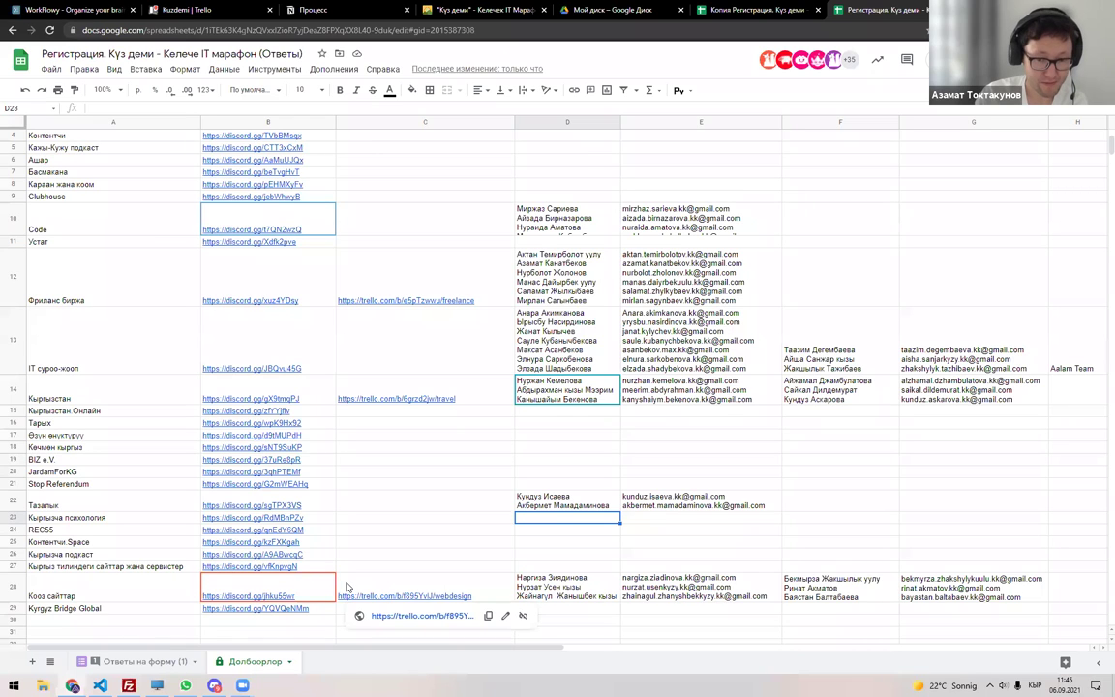
pyautogui.press('Up')
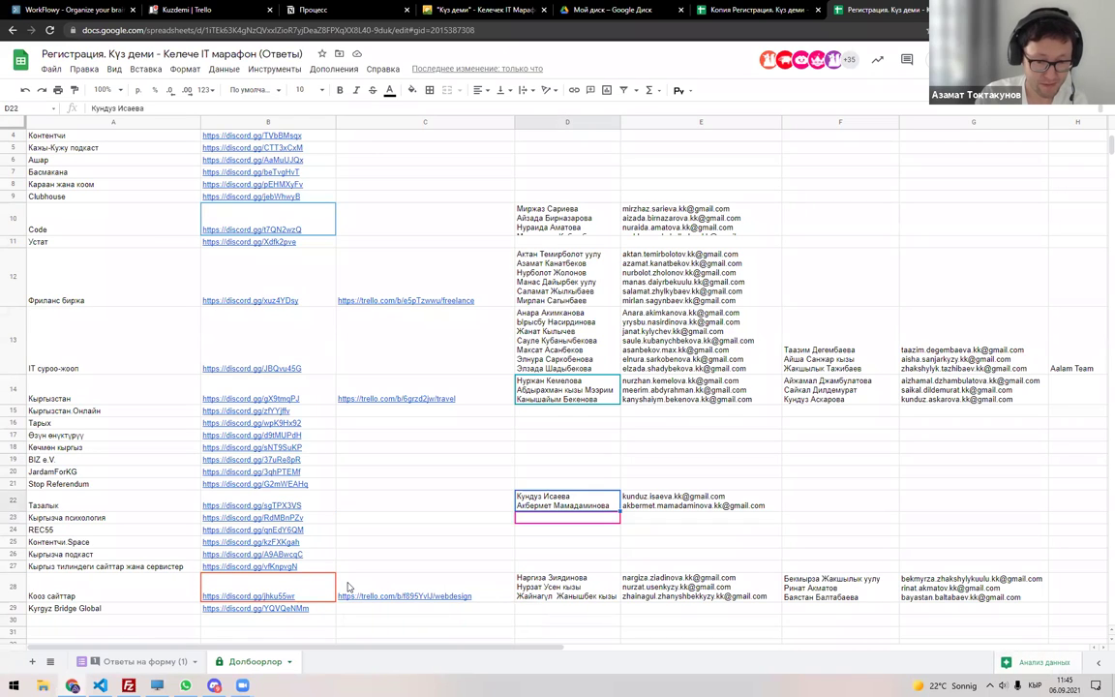
pyautogui.click(884, 513)
pyautogui.doubleClick(914, 501)
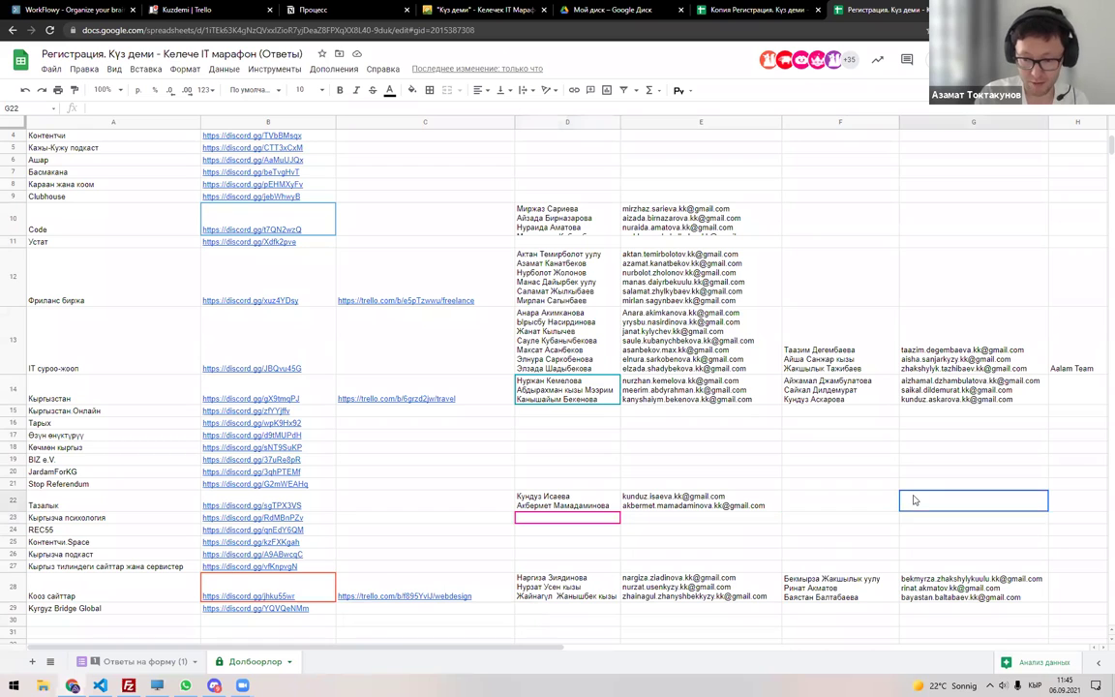
pyautogui.hotkey('ctrl', 'v')
# Copy the filtered names into F22 and shrink row 22 to a compact height.
pyautogui.hotkey('ctrl', 'shift', 'Tab')
pyautogui.moveTo(217, 155); pyautogui.dragTo(219, 222)
pyautogui.hotkey('ctrl', 'c')
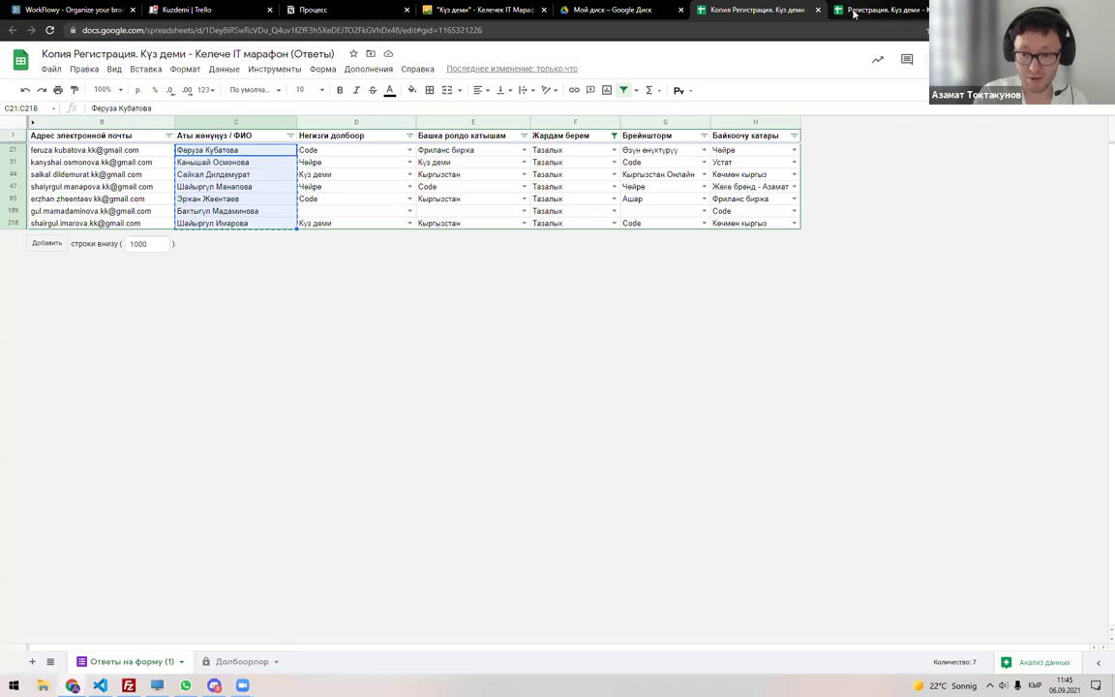
pyautogui.click(854, 13)
pyautogui.doubleClick(838, 505)
pyautogui.hotkey('ctrl', 'v')
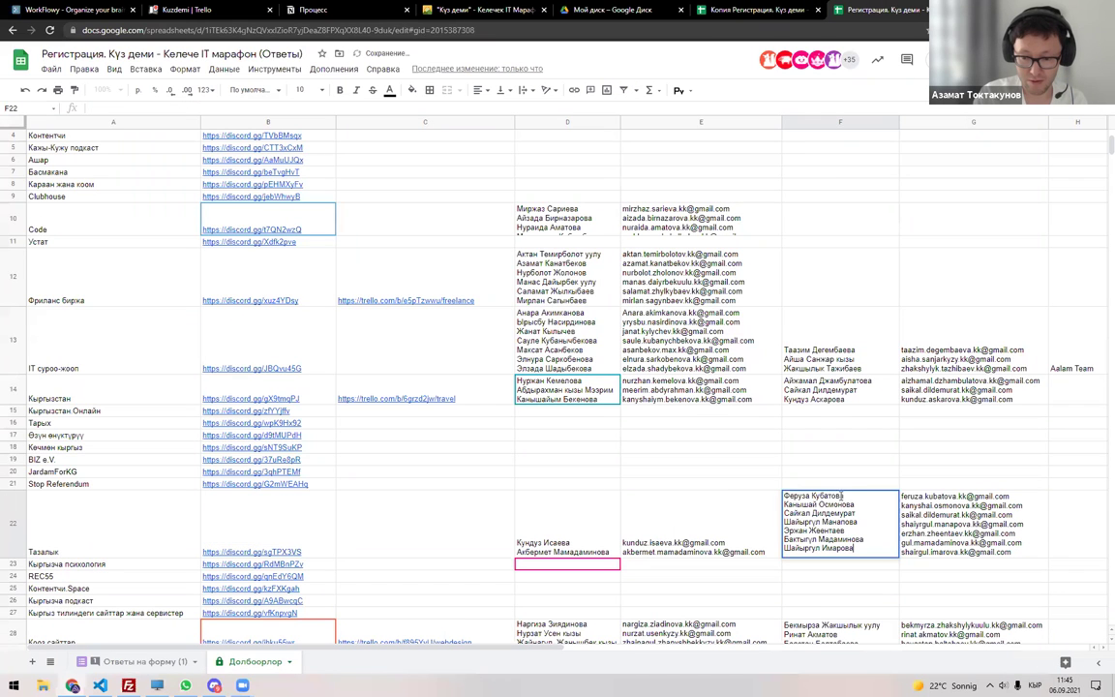
pyautogui.press('Return')
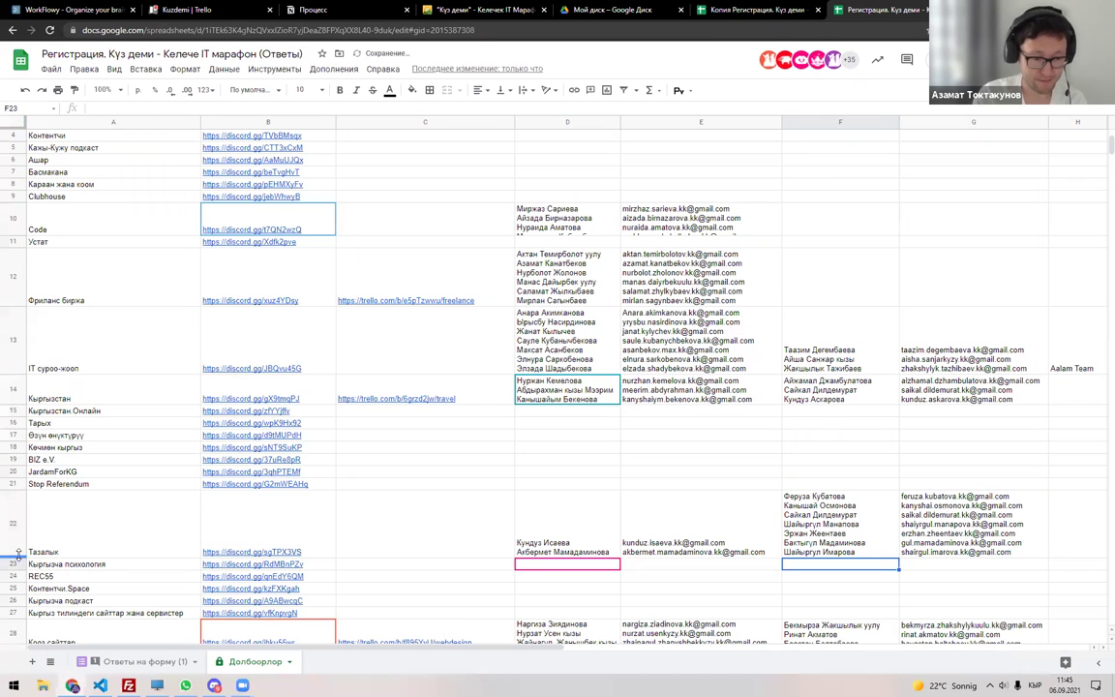
pyautogui.moveTo(20, 491); pyautogui.dragTo(17, 520)
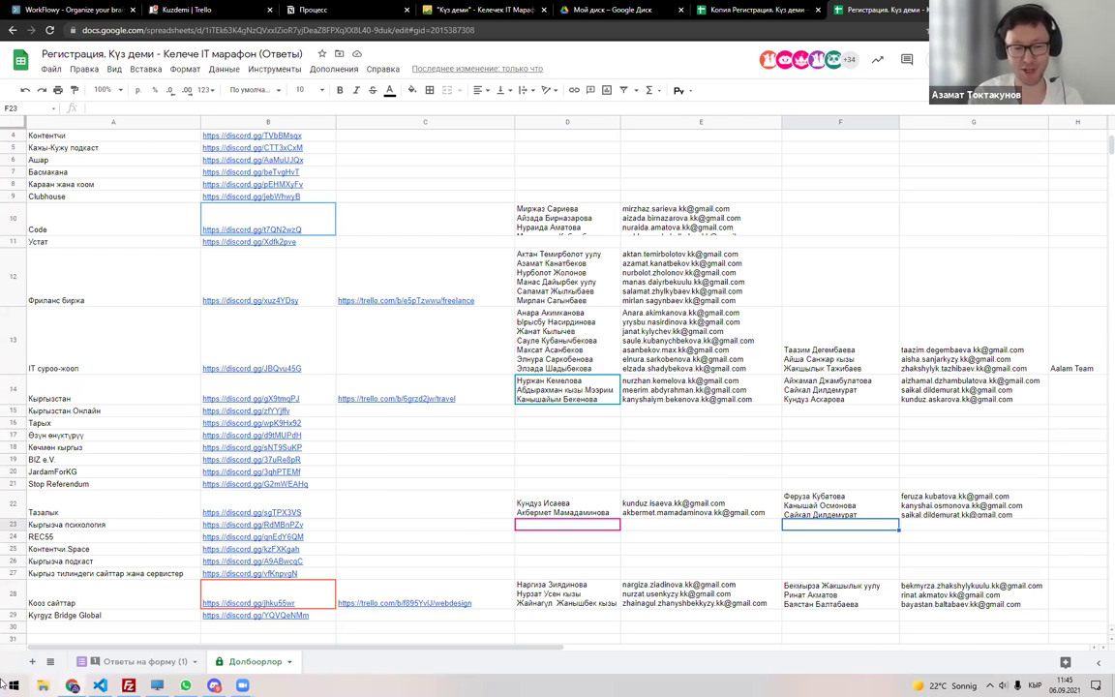
pyautogui.click(213, 685)
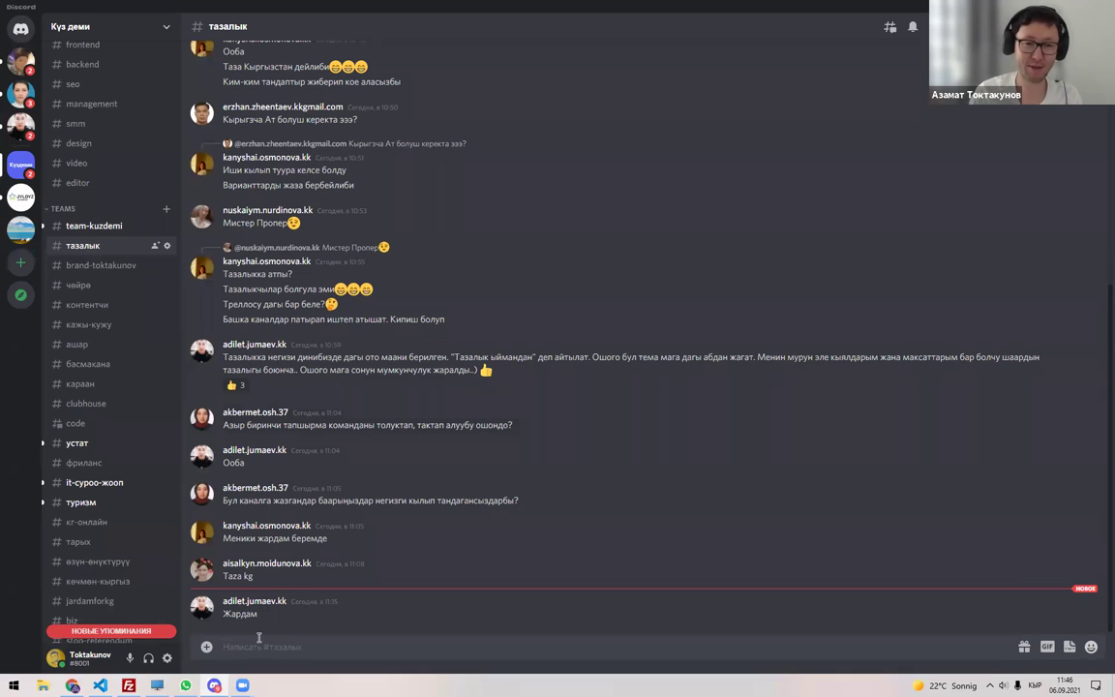
pyautogui.scroll(-3, 129, 502)
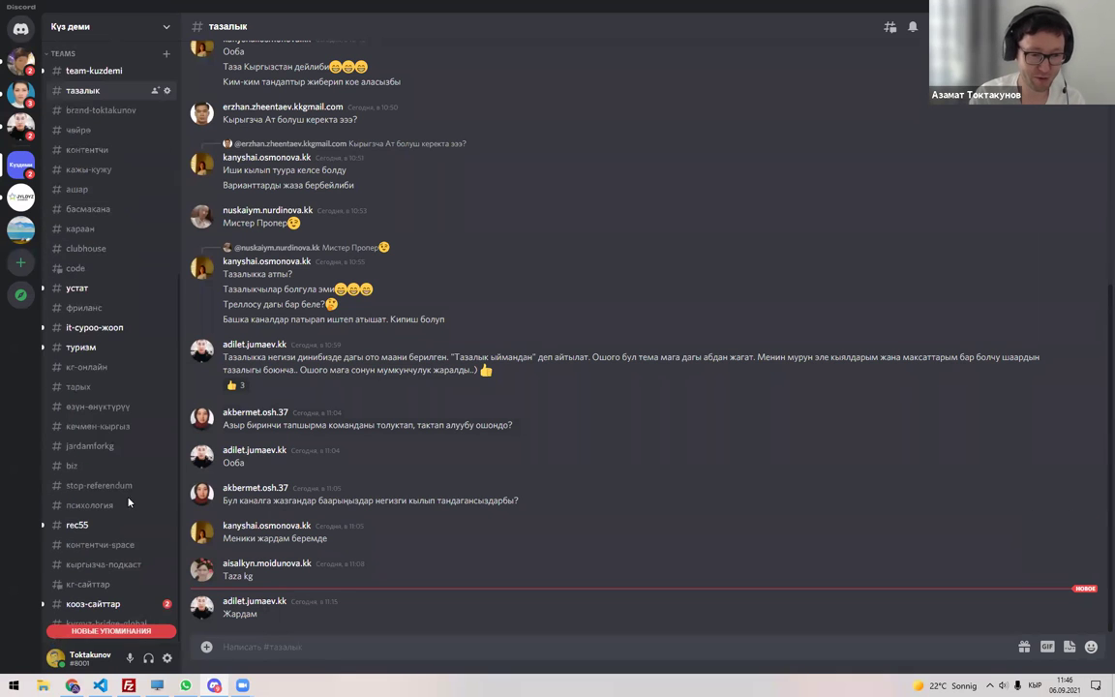
pyautogui.scroll(3, 116, 515)
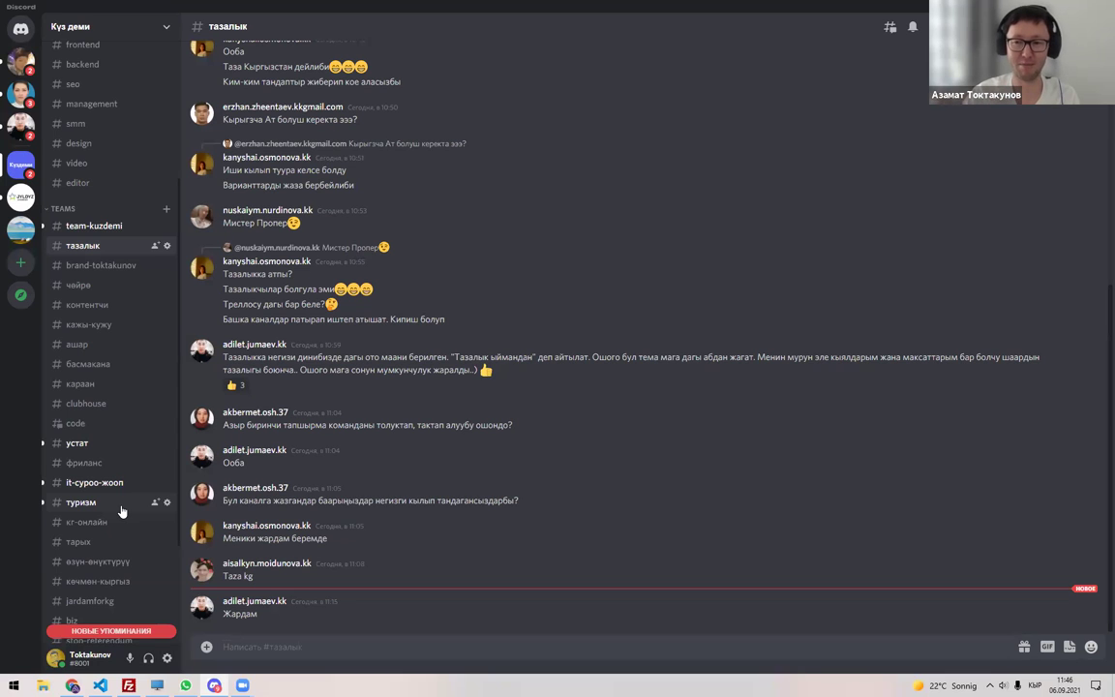
pyautogui.scroll(5, 142, 454)
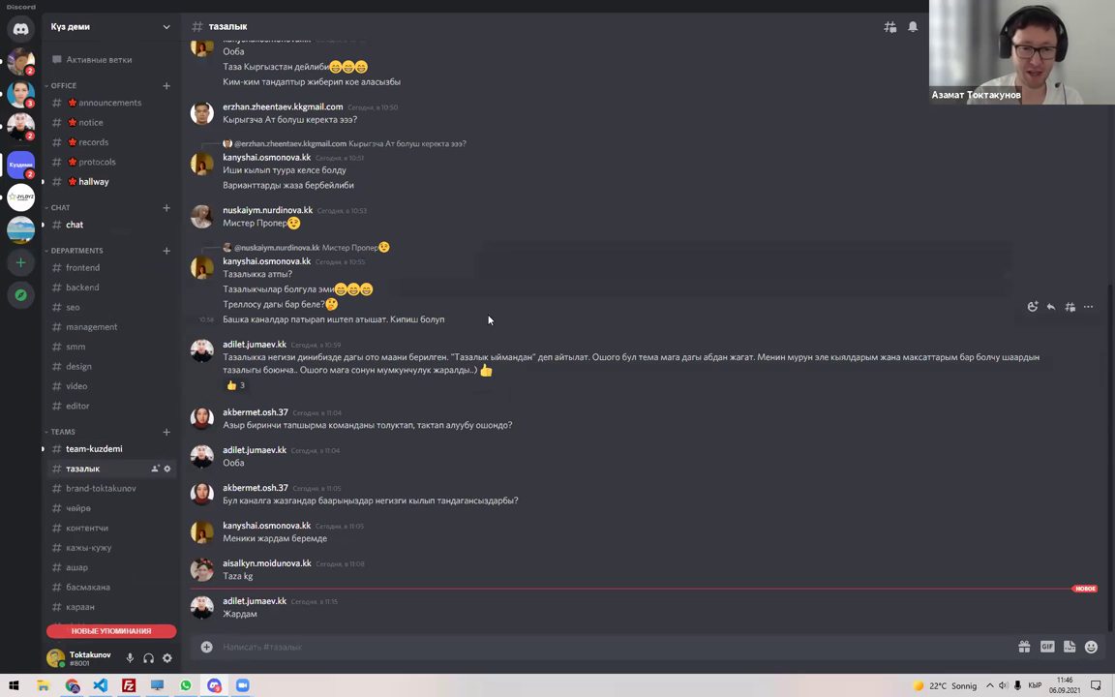
pyautogui.scroll(5, 488, 317)
pyautogui.click(82, 223)
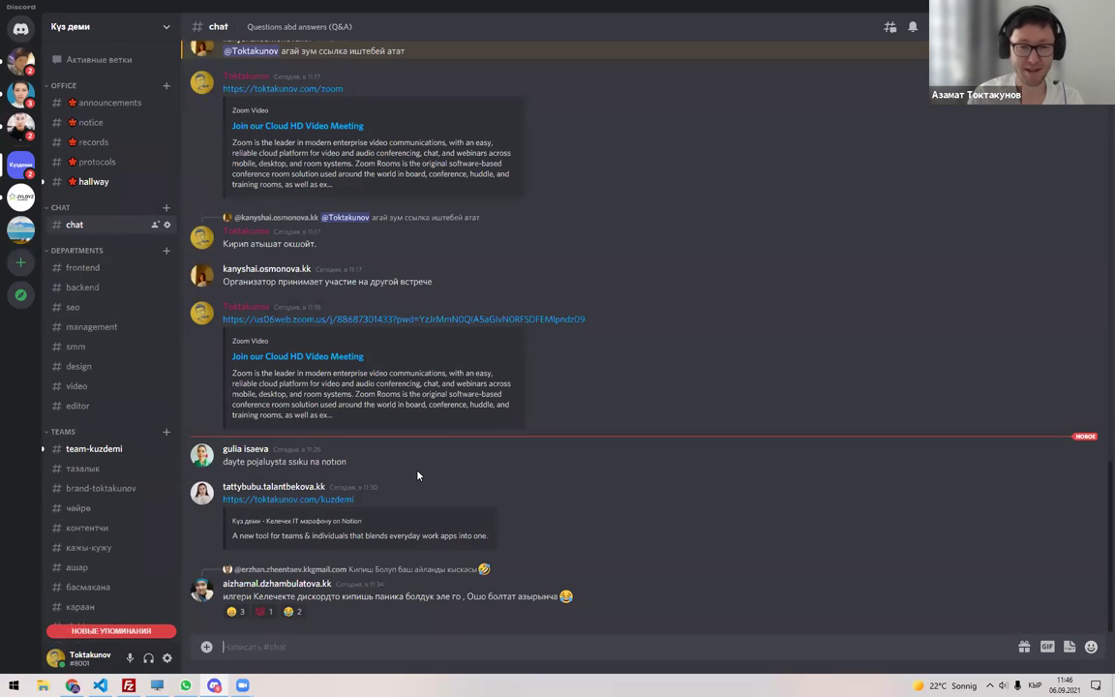
pyautogui.hotkey('alt', 'Tab')
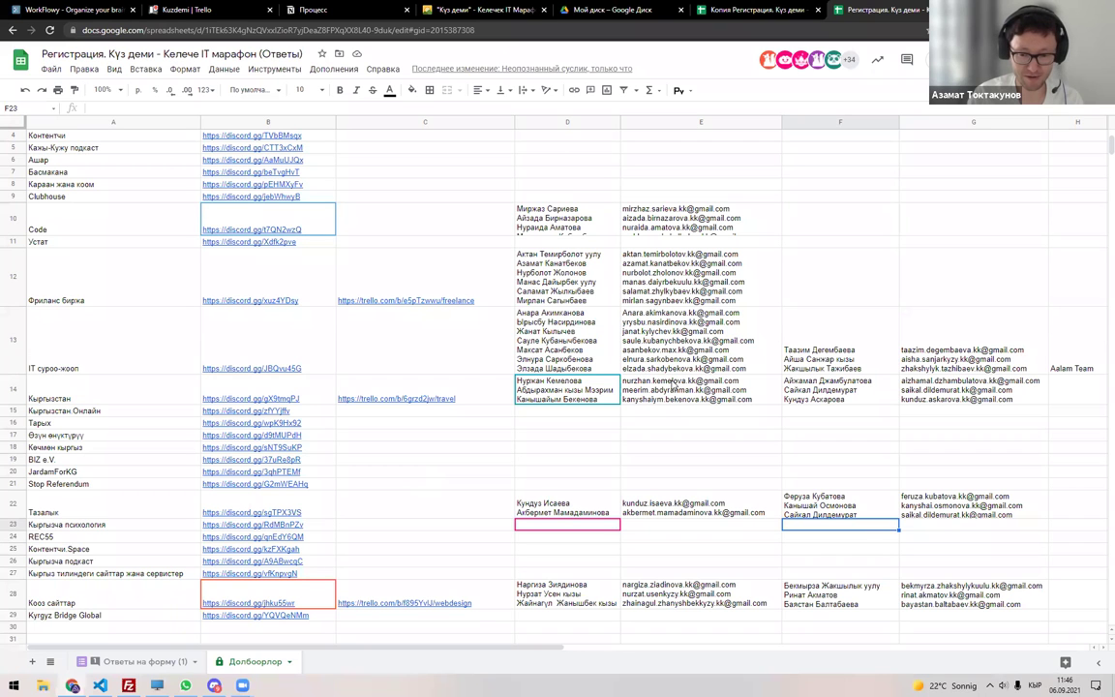
pyautogui.click(793, 510)
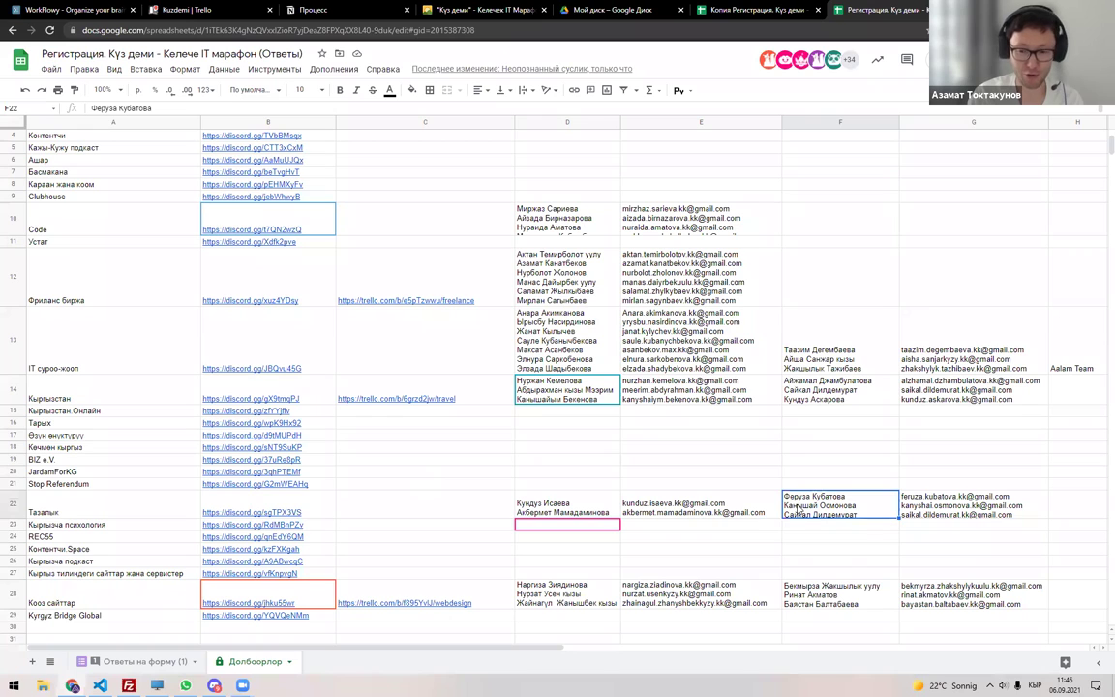
pyautogui.hotkey('ctrl', 'v')
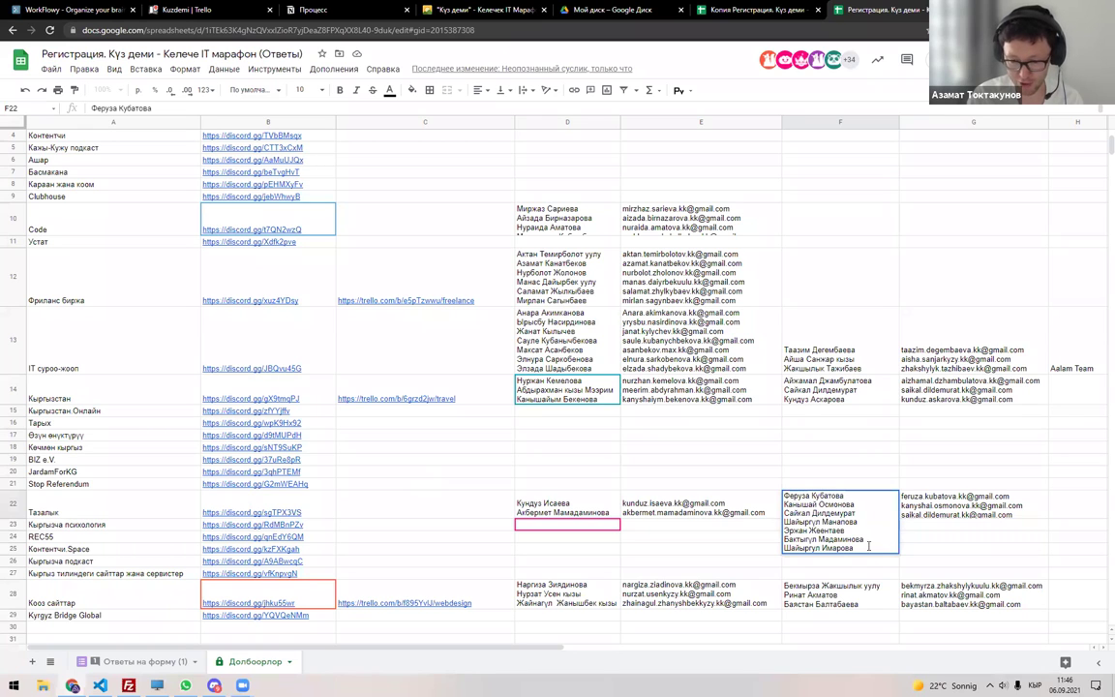
pyautogui.hotkey('ctrl', 'a')
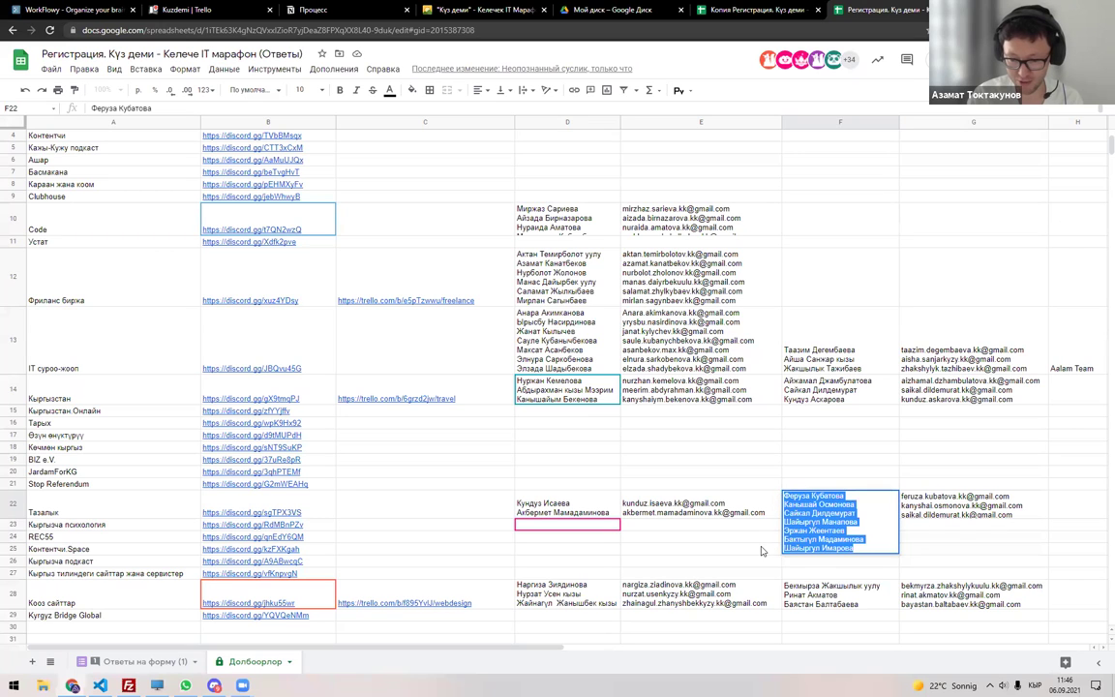
pyautogui.click(589, 508)
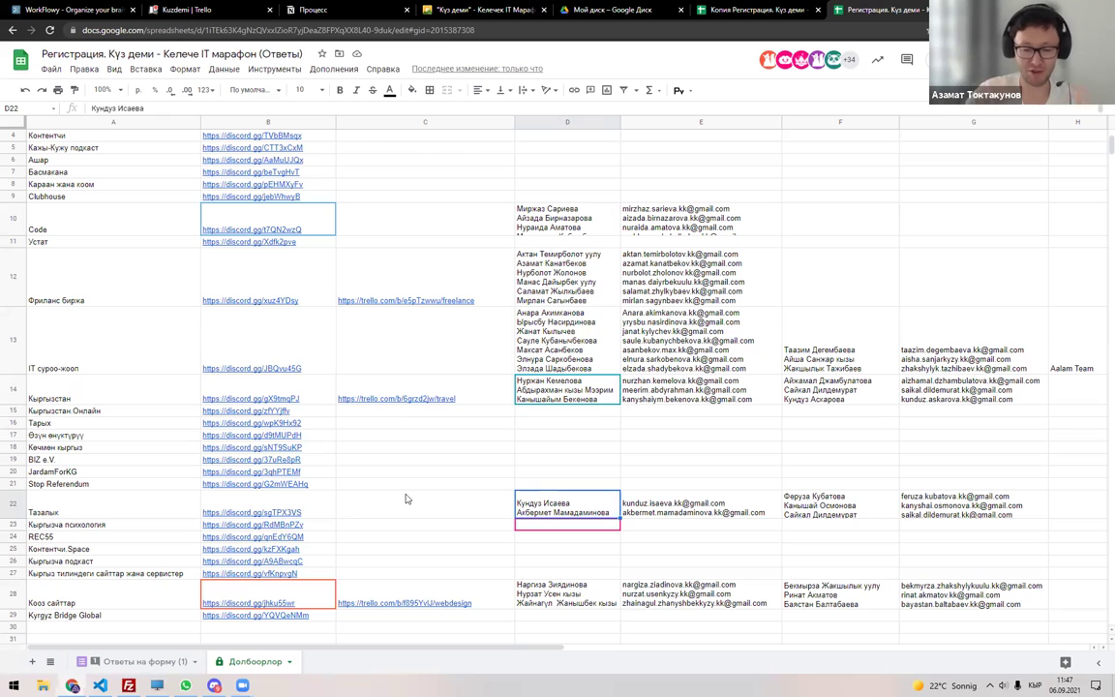
# In a new tab, search Google for 'экоцид бишкек'.
pyautogui.hotkey('ctrl', 't')
pyautogui.write('экоцид')
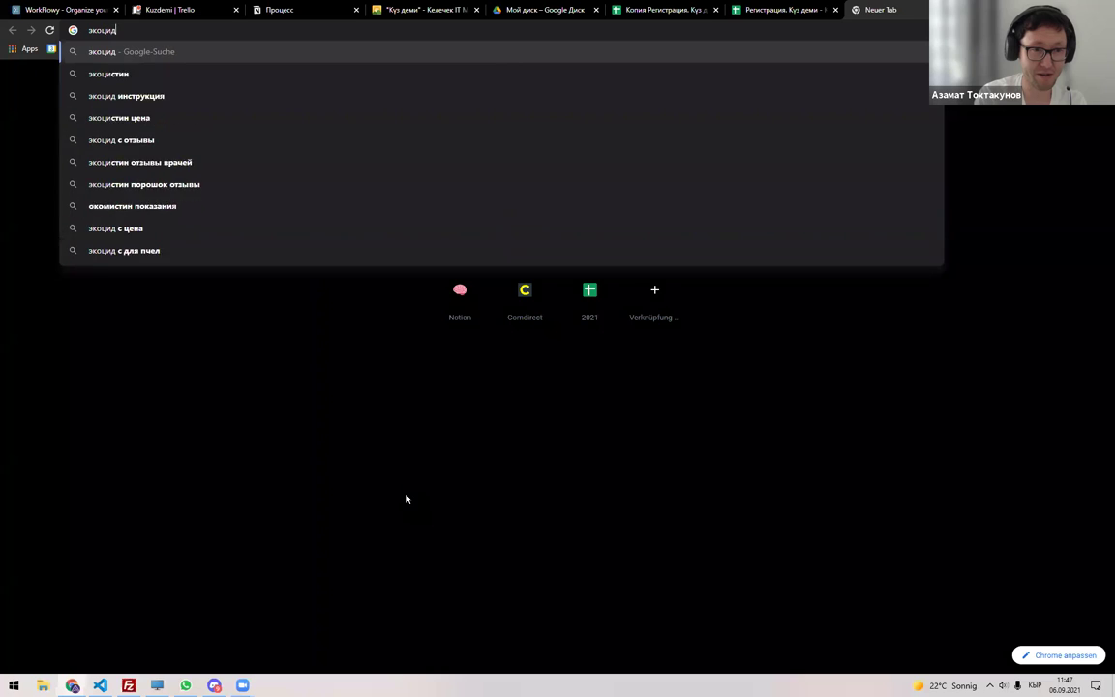
pyautogui.press('Return')
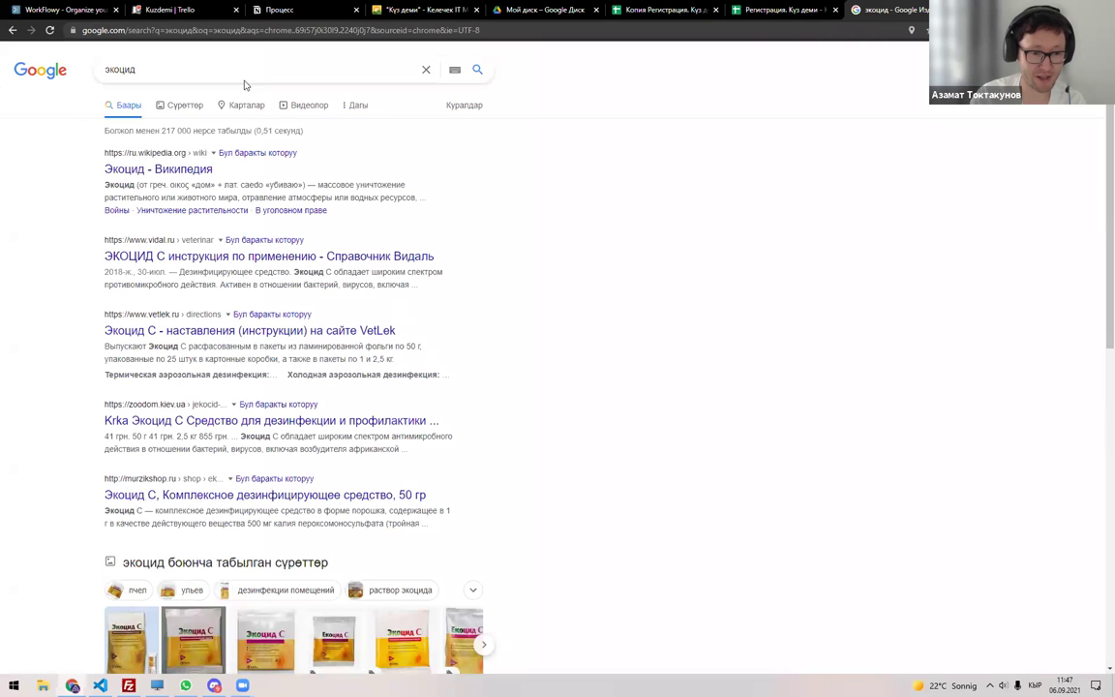
pyautogui.click(247, 68)
pyautogui.write('бишкек')
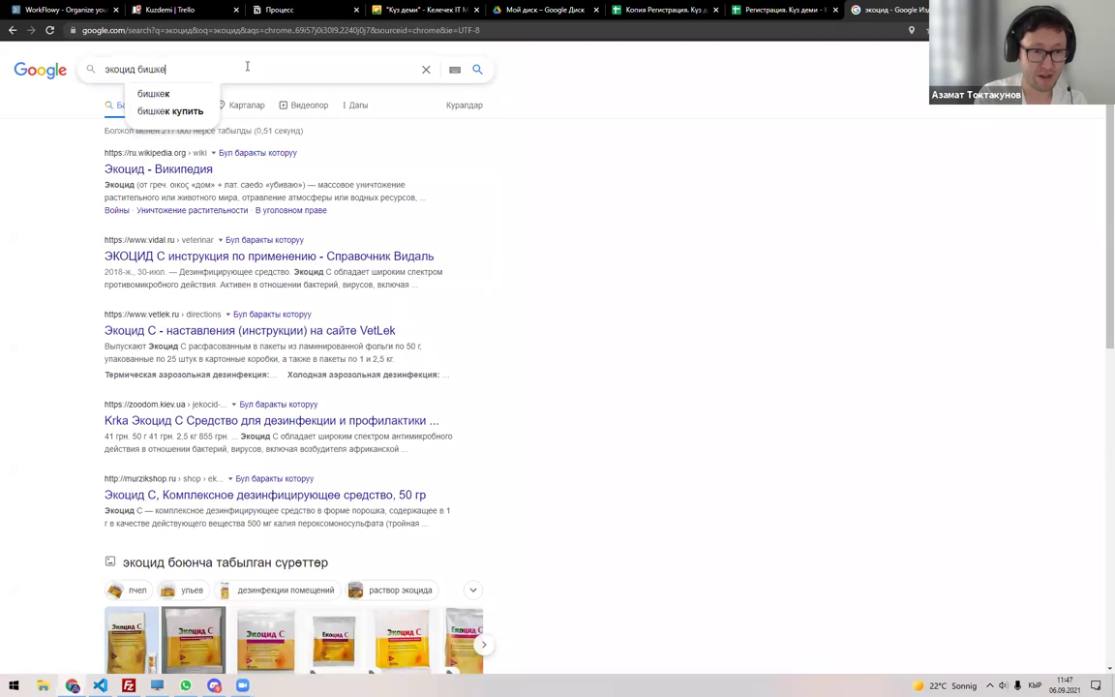
pyautogui.press('Return')
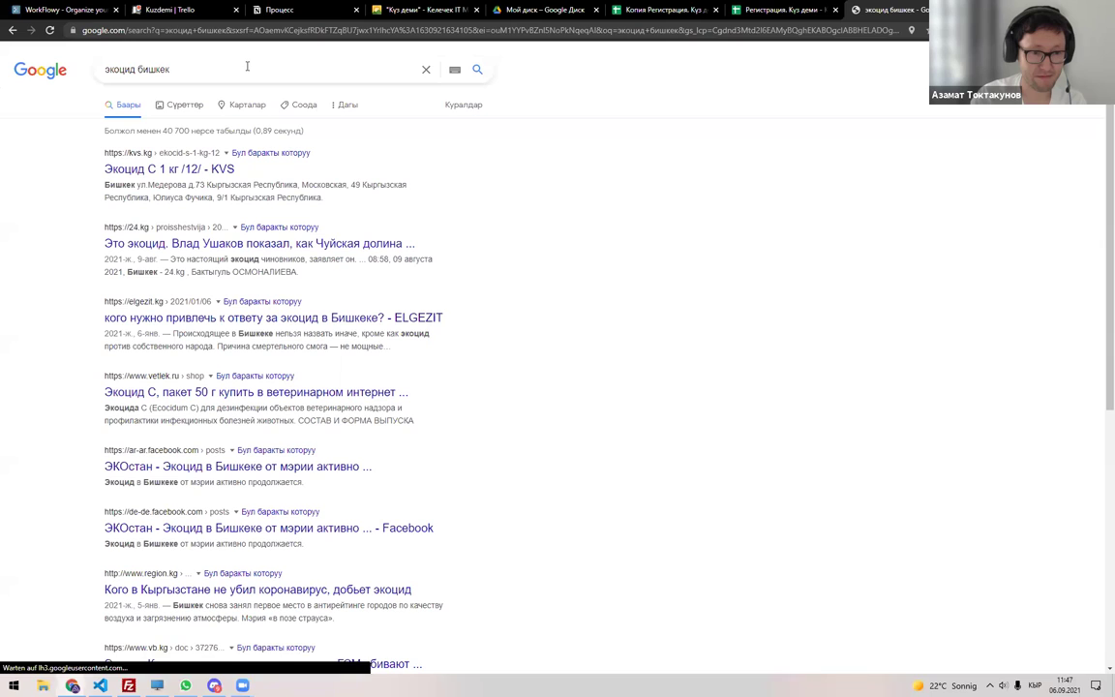
# Replace the query with 'green peace' and show its image results.
pyautogui.click(259, 31)
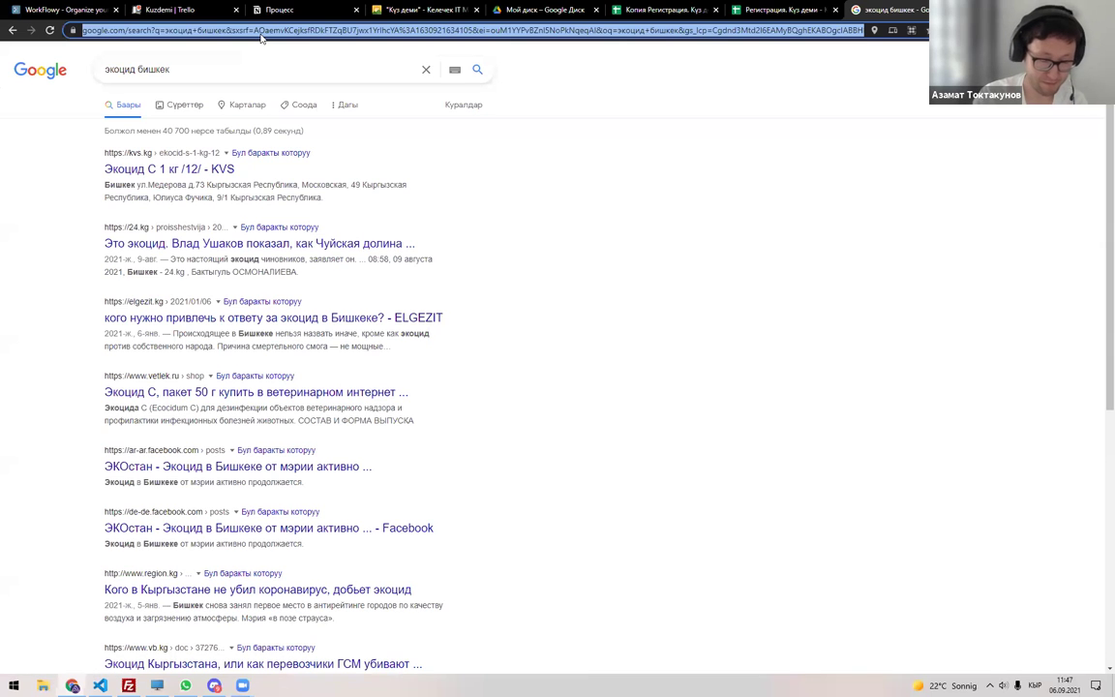
pyautogui.click(254, 73)
pyautogui.hotkey('ctrl', 'a')
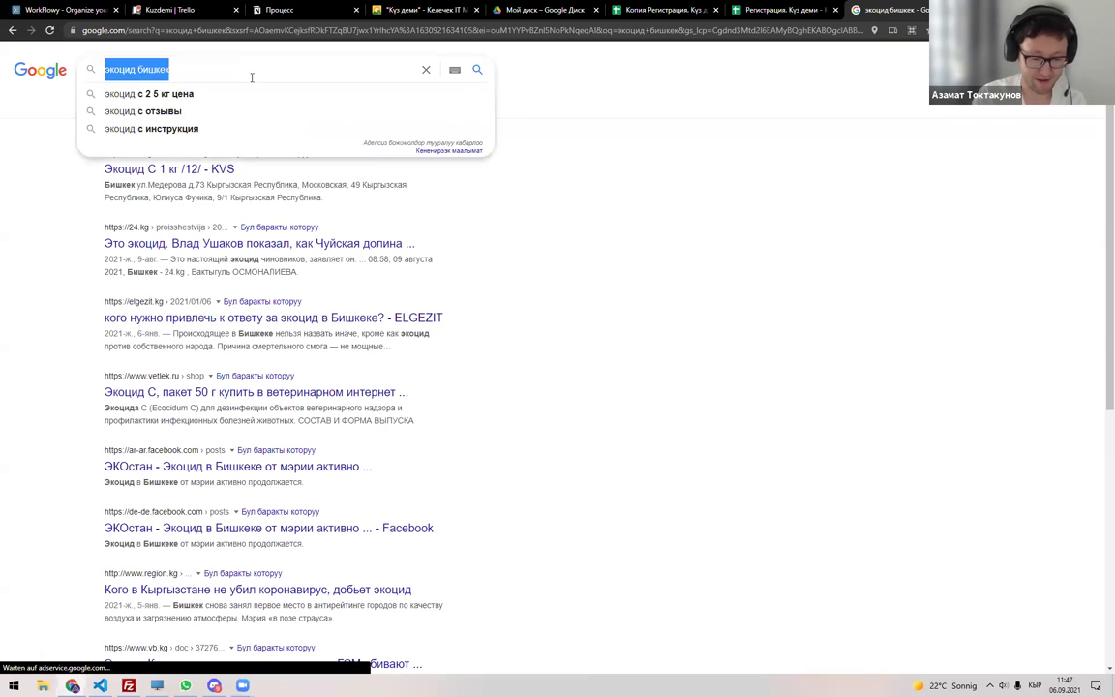
pyautogui.hotkey('alt', 'shift')
pyautogui.write('green ')
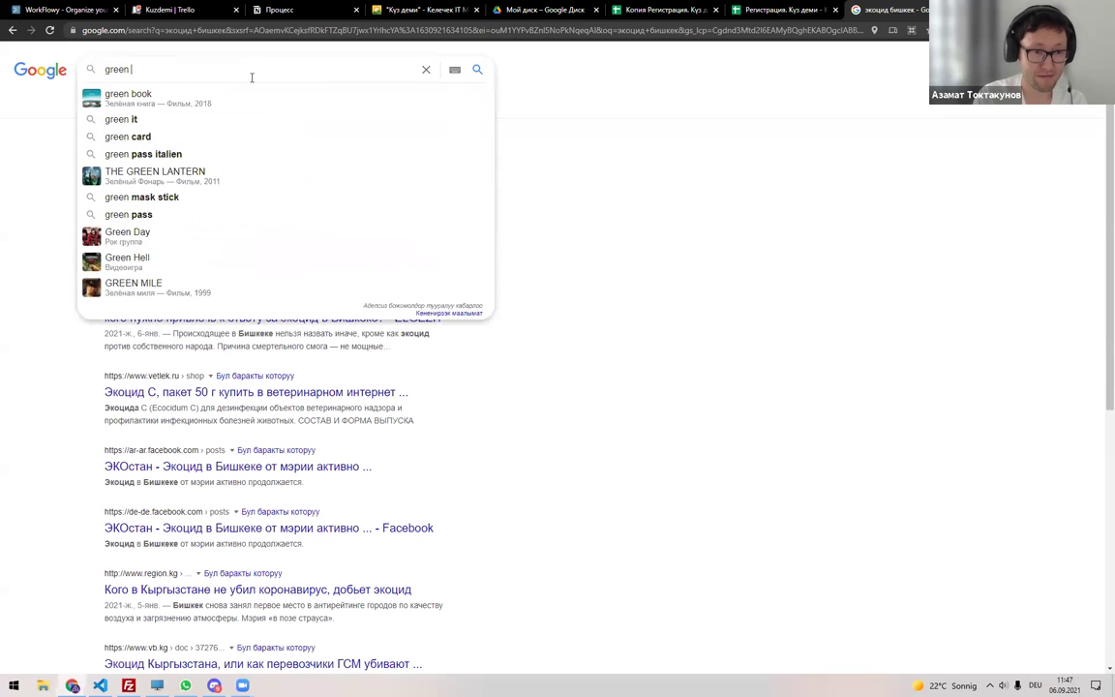
pyautogui.write('peace')
pyautogui.press('Return')
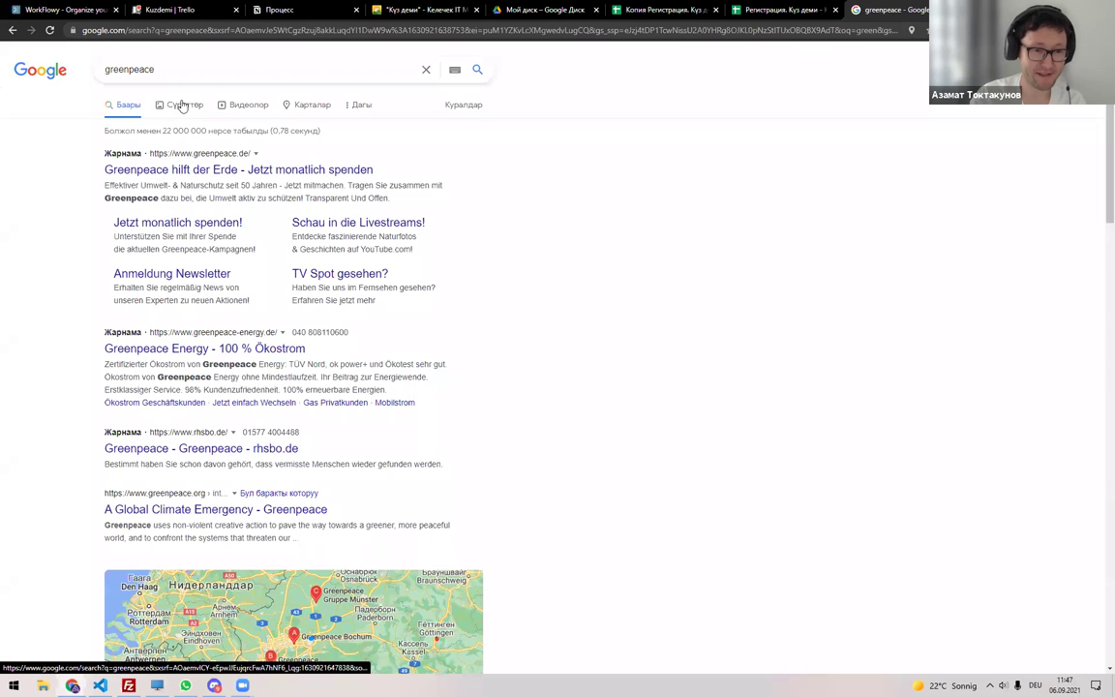
pyautogui.click(184, 104)
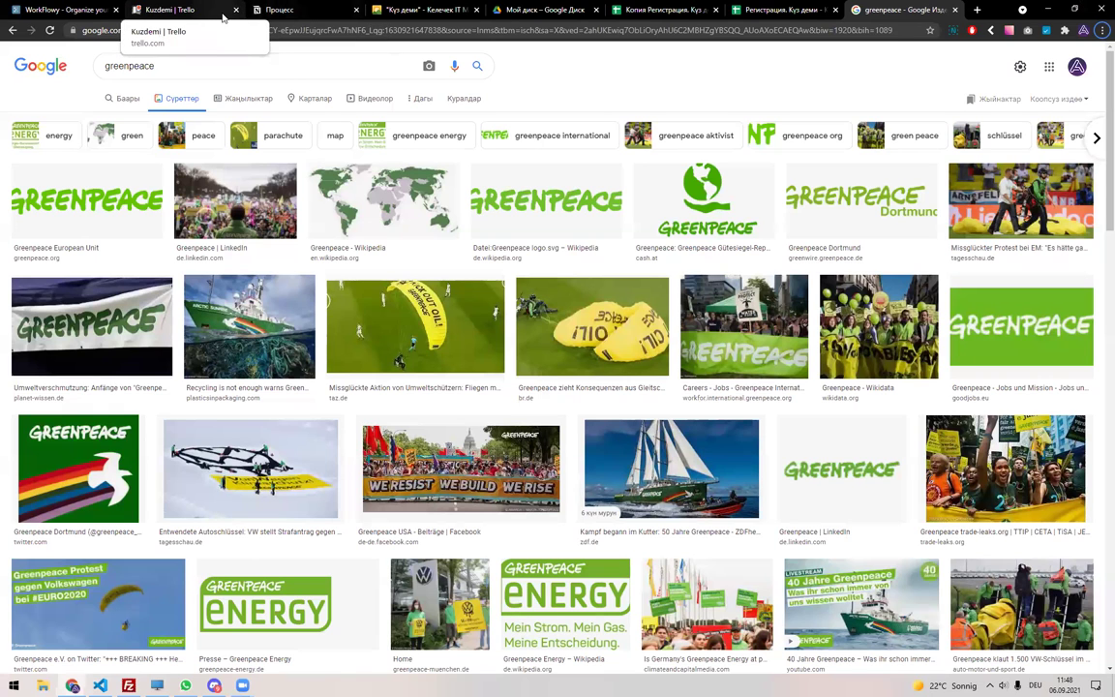
pyautogui.click(214, 685)
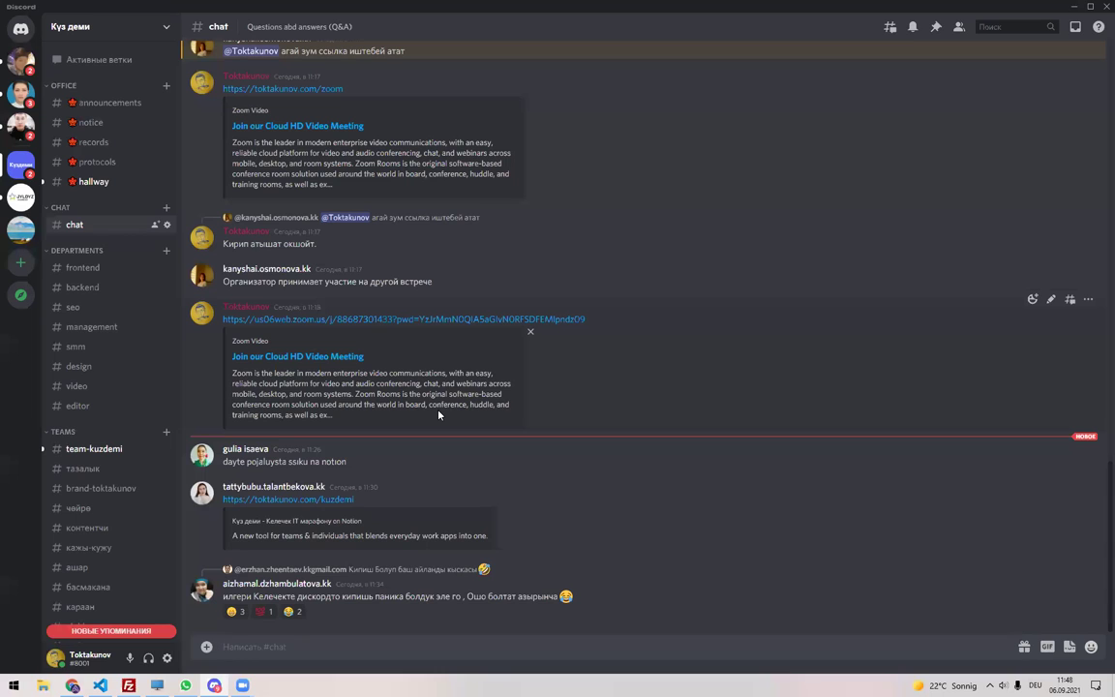
# Check the тазалык and team-kuzdemi channels, then open #туризм on Күз деми.
pyautogui.scroll(-5, 130, 459)
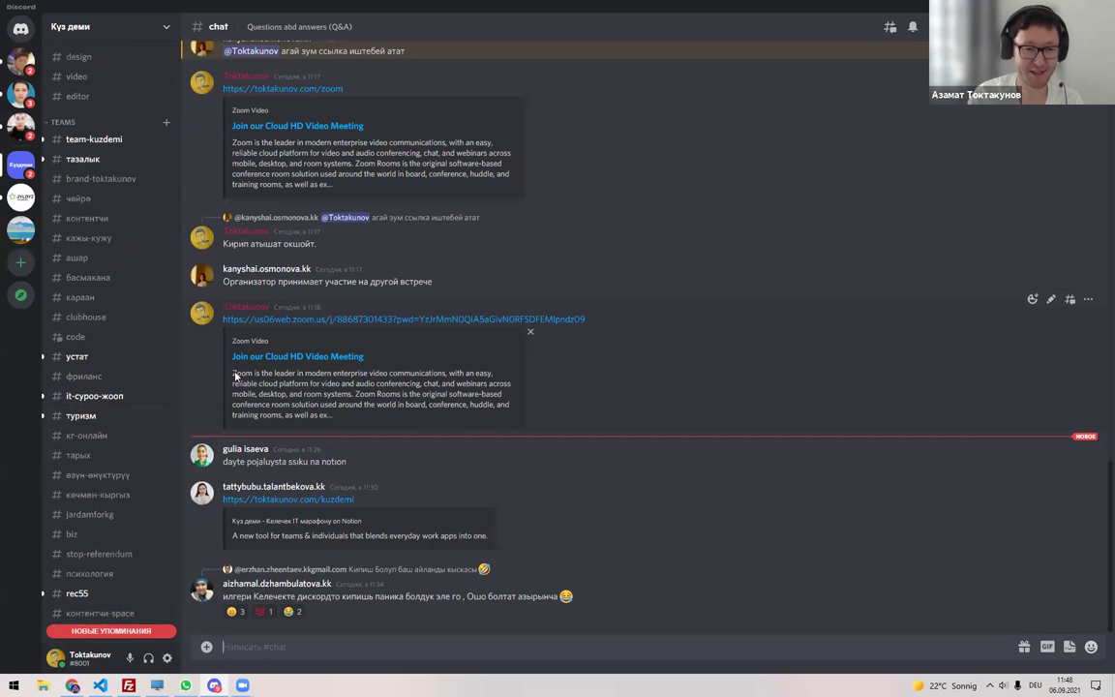
pyautogui.click(97, 158)
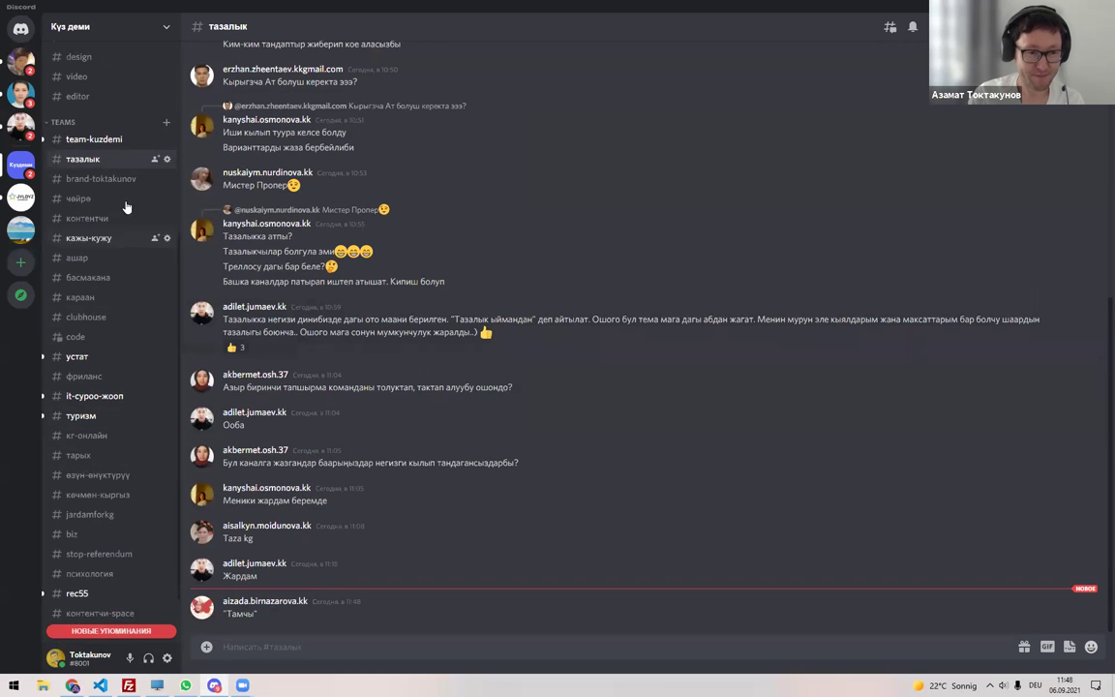
pyautogui.hotkey('alt', 'Tab')
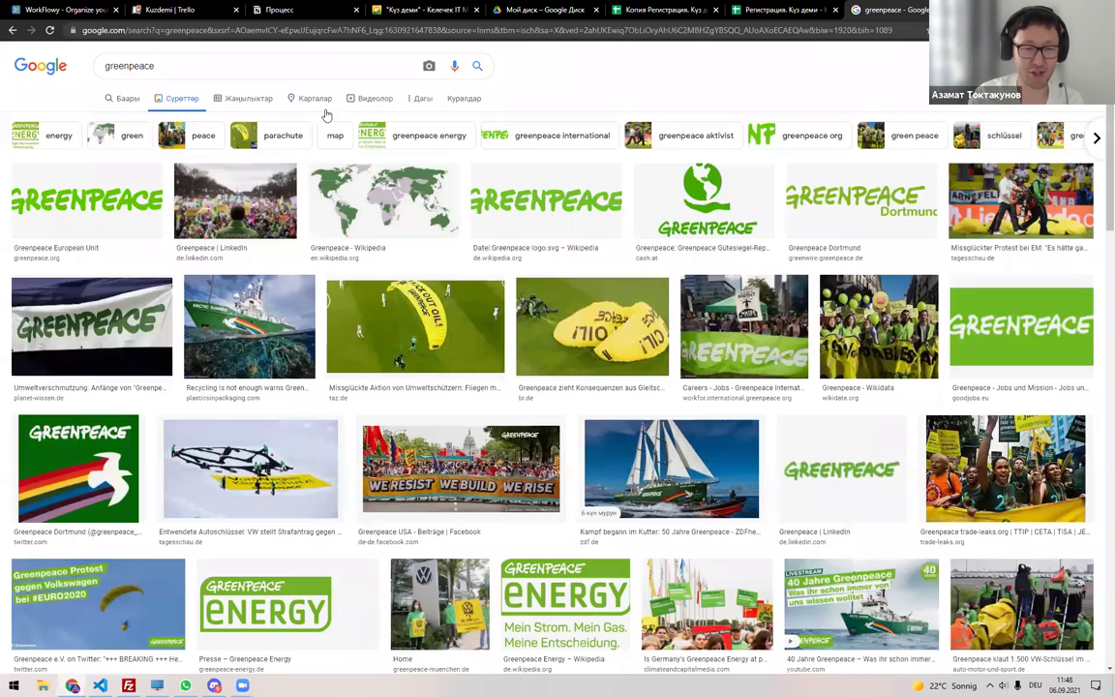
pyautogui.hotkey('alt', 'Tab')
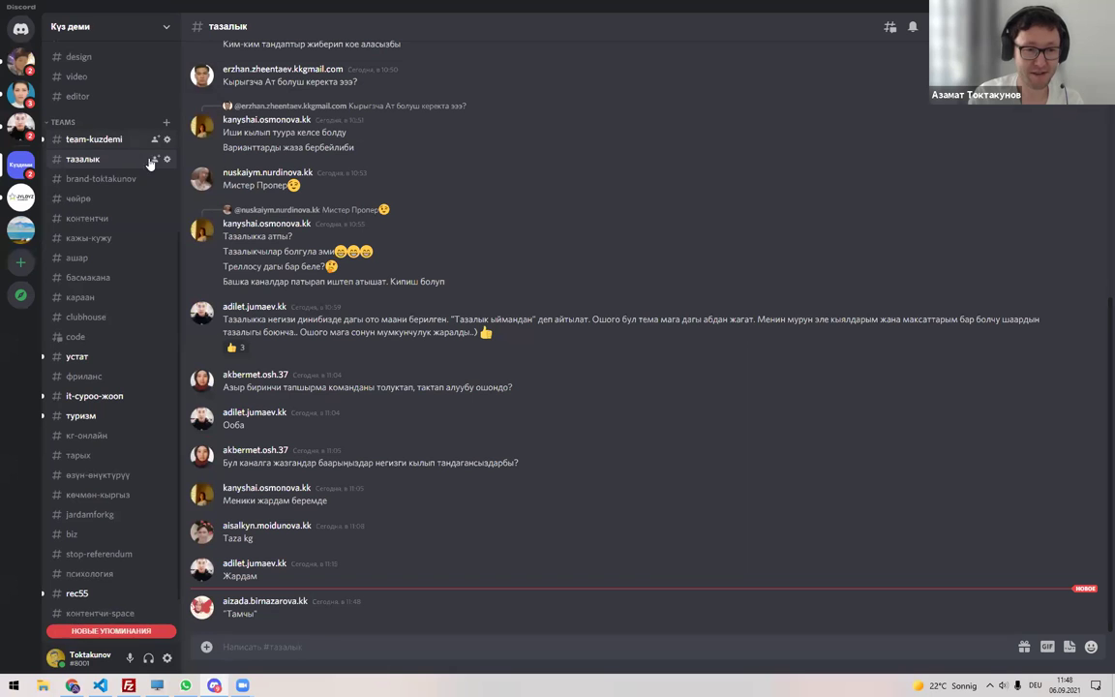
pyautogui.click(133, 142)
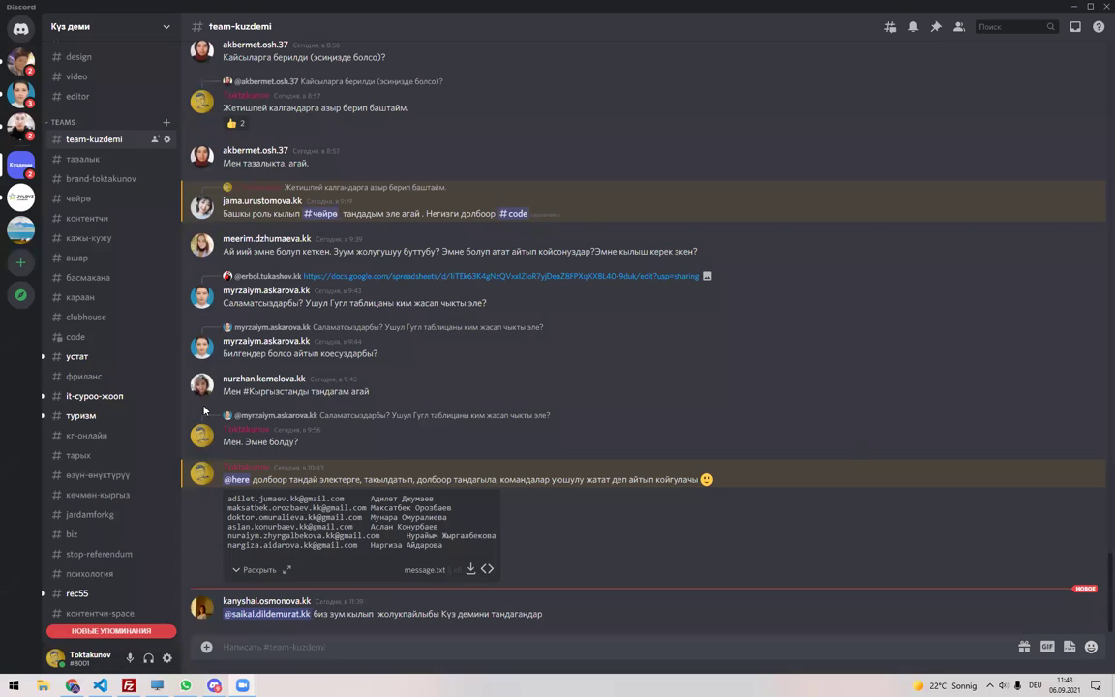
pyautogui.scroll(-2, 93, 455)
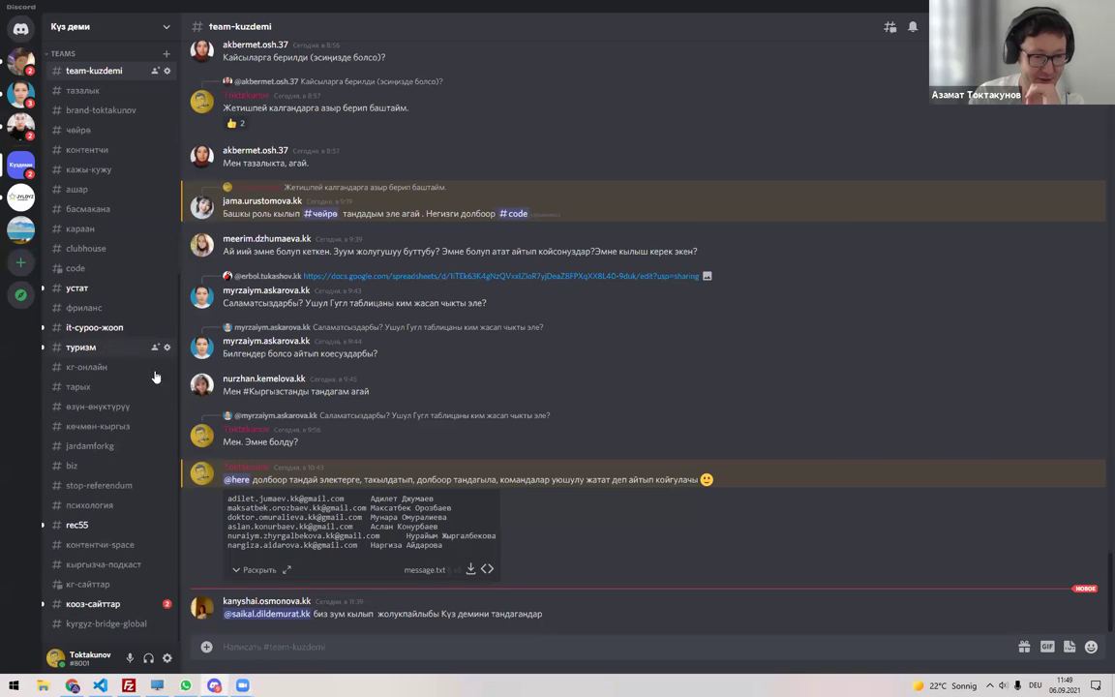
pyautogui.click(136, 347)
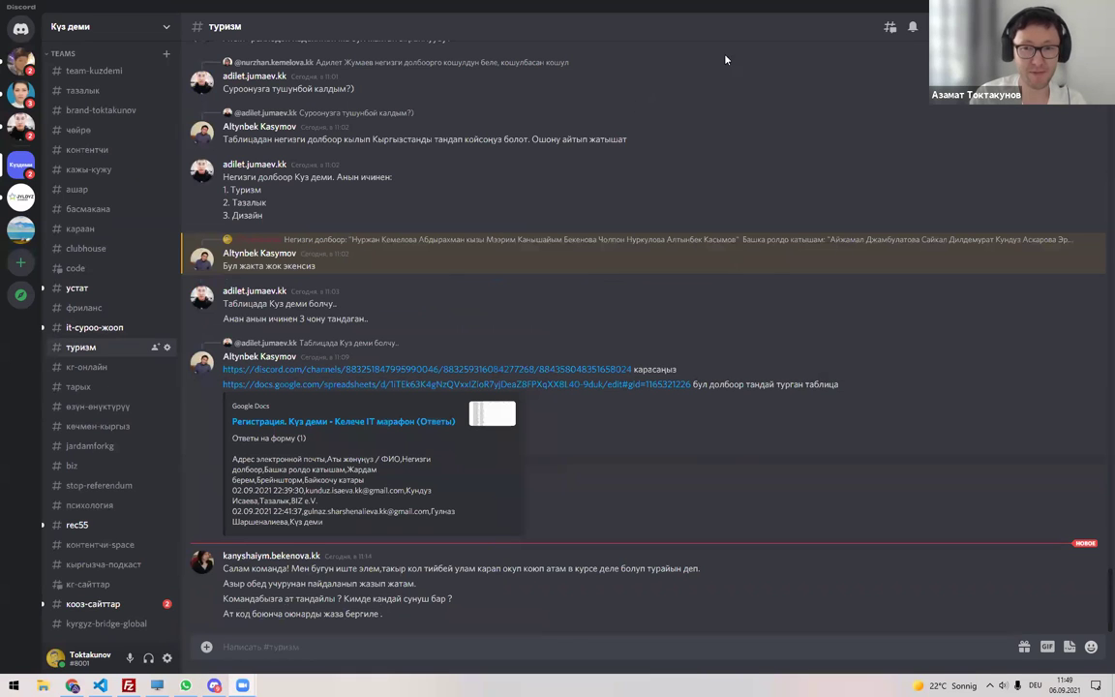
pyautogui.hotkey('alt', 'Tab')
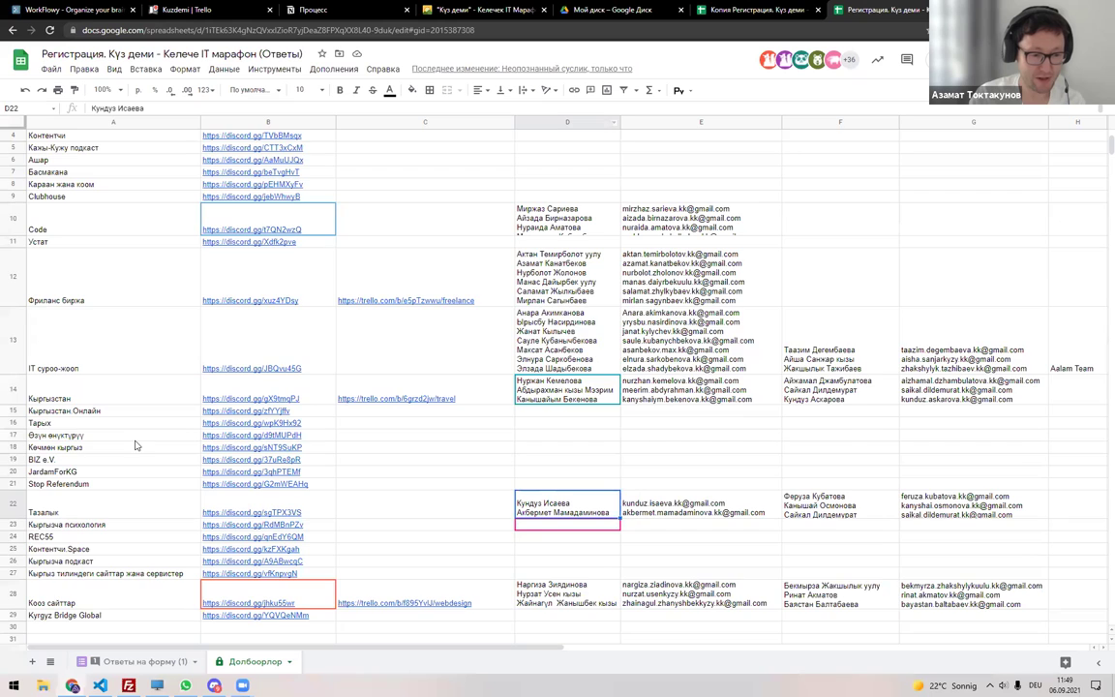
pyautogui.scroll(-2, 136, 447)
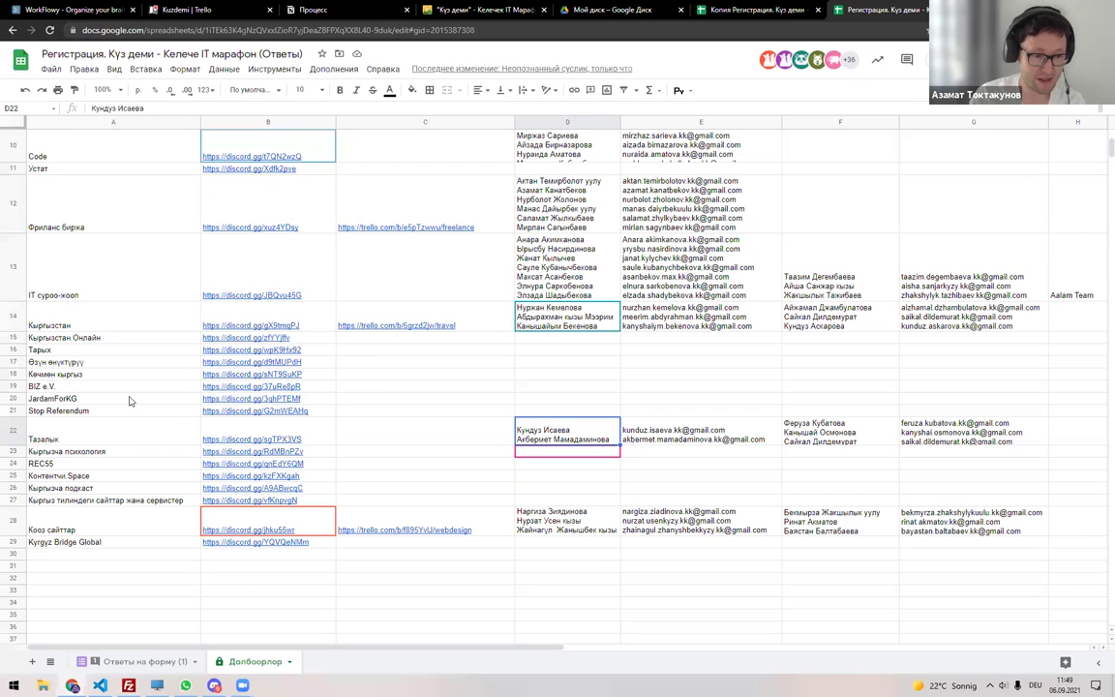
pyautogui.click(97, 324)
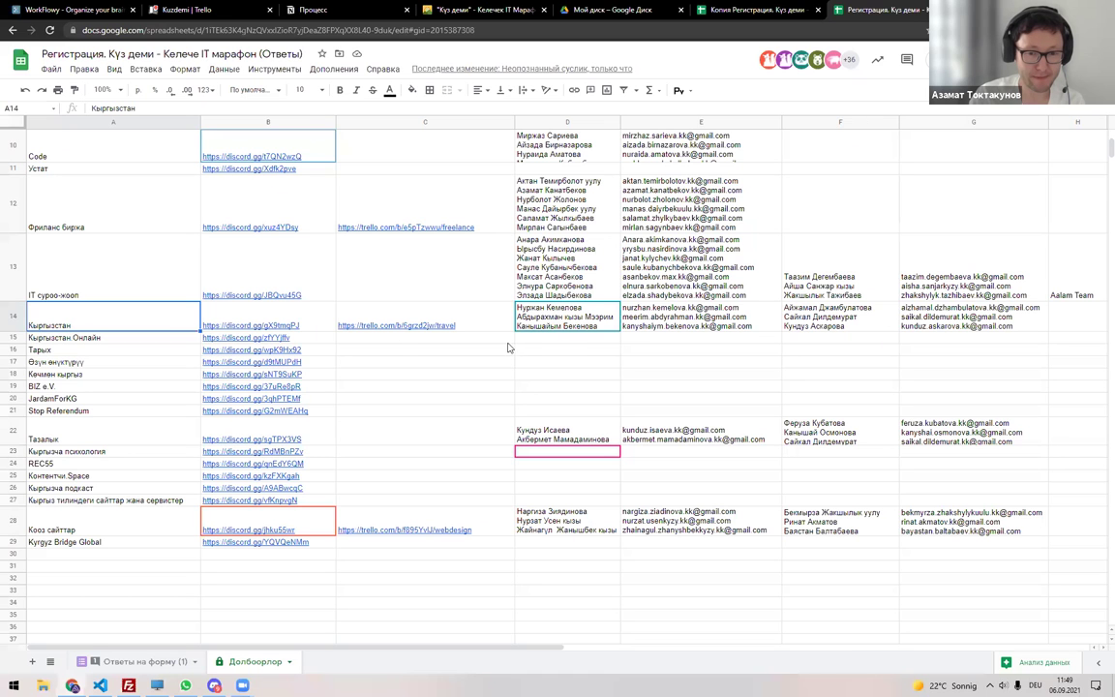
pyautogui.scroll(5, 464, 319)
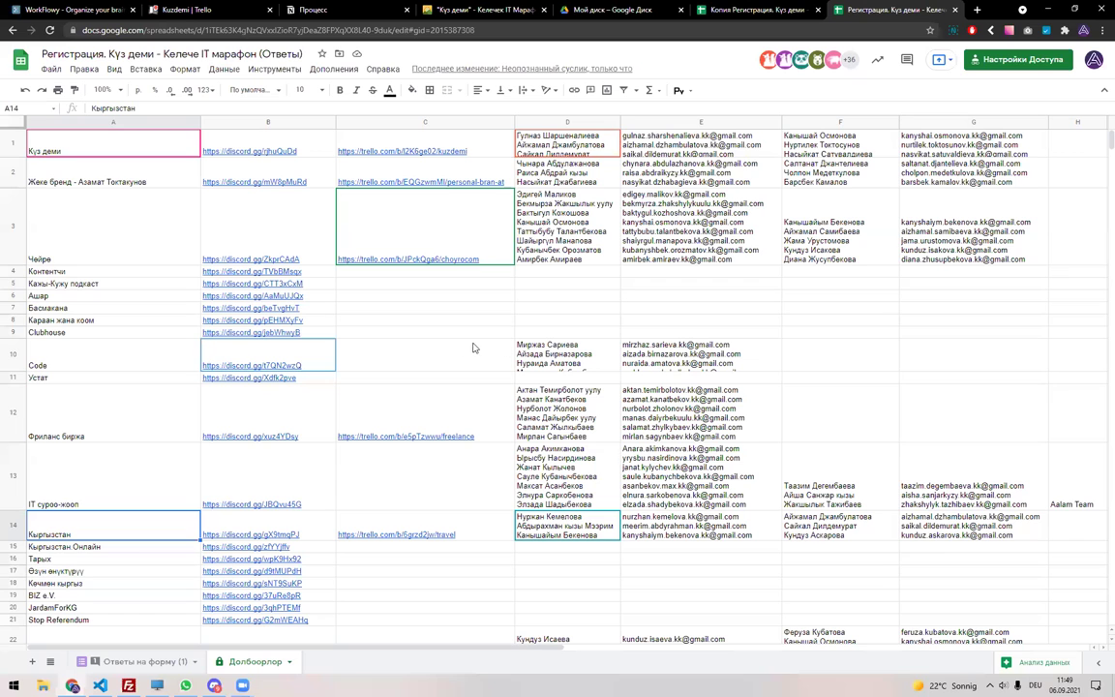
pyautogui.scroll(-3, 365, 395)
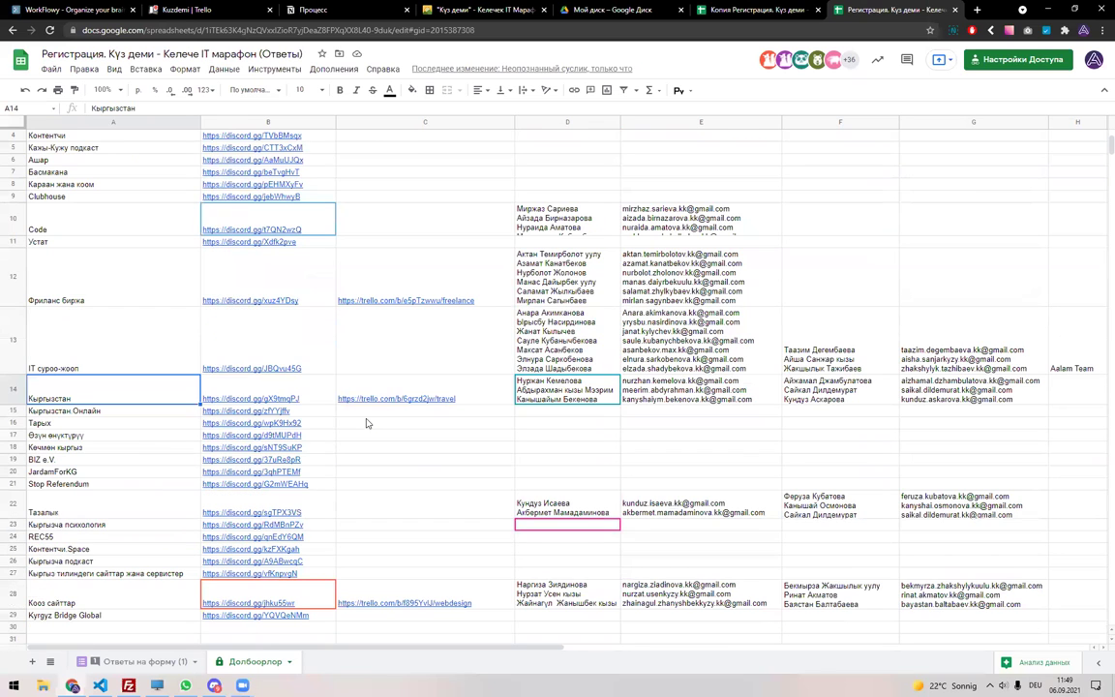
pyautogui.moveTo(353, 389)
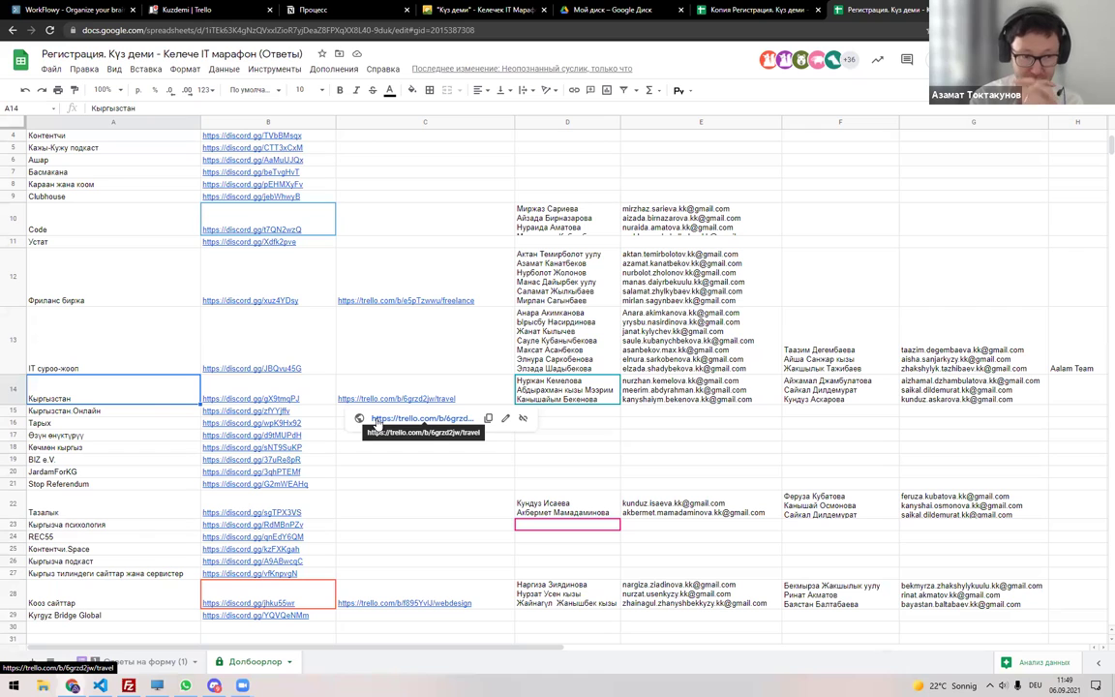
pyautogui.scroll(3, 132, 354)
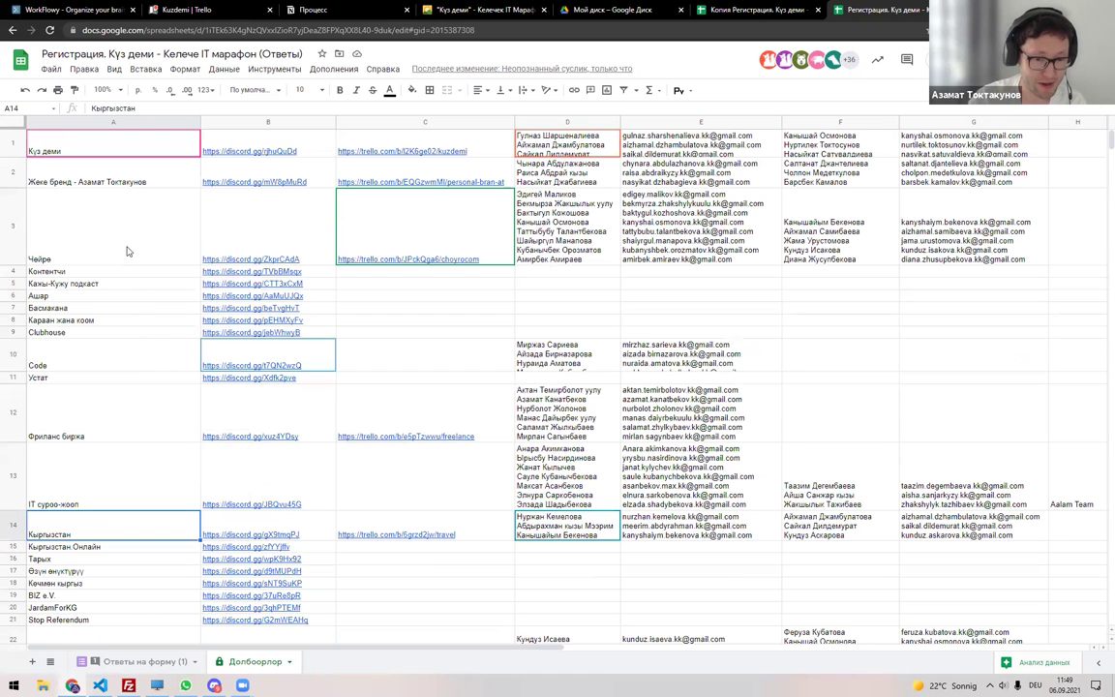
pyautogui.click(369, 237)
pyautogui.click(439, 281)
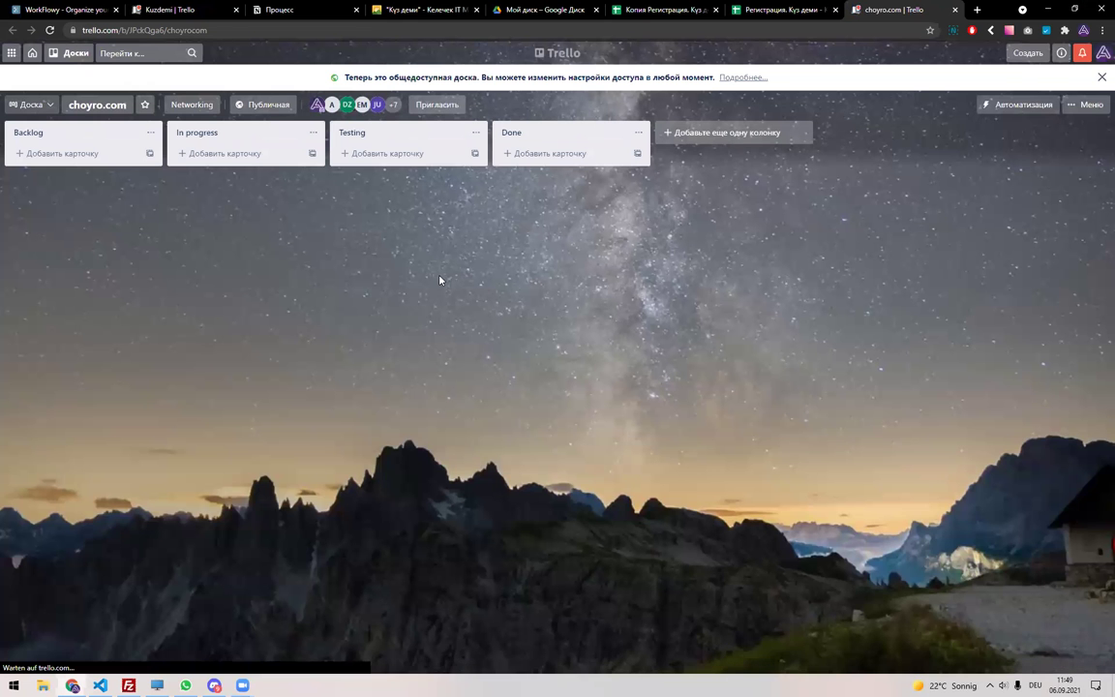
pyautogui.hotkey('ctrl', 'w')
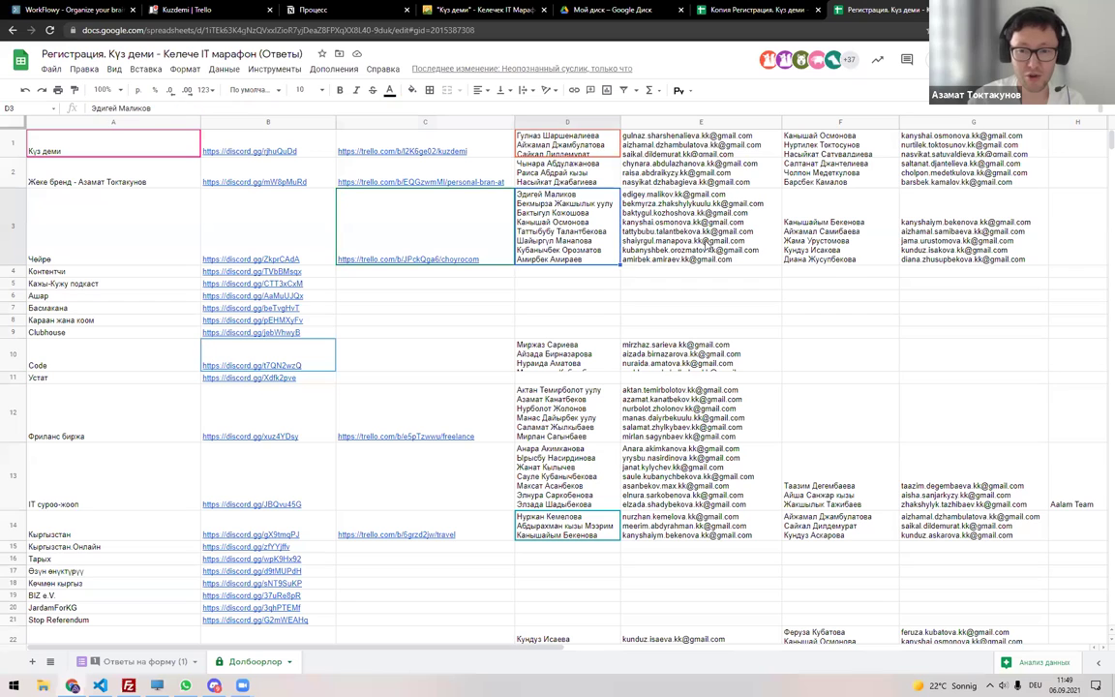
# Select the Чейре row's Trello link and open the choyro.com board from its preview.
pyautogui.keyDown('ctrl'); pyautogui.click(830, 220); pyautogui.keyUp('ctrl')
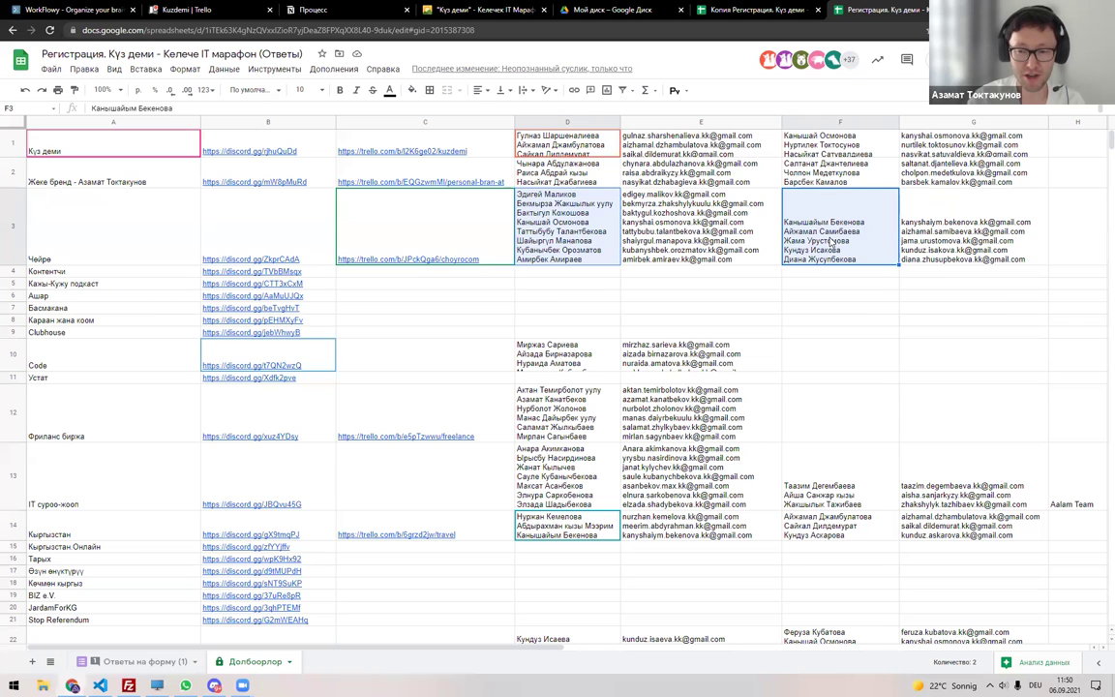
pyautogui.moveTo(348, 240)
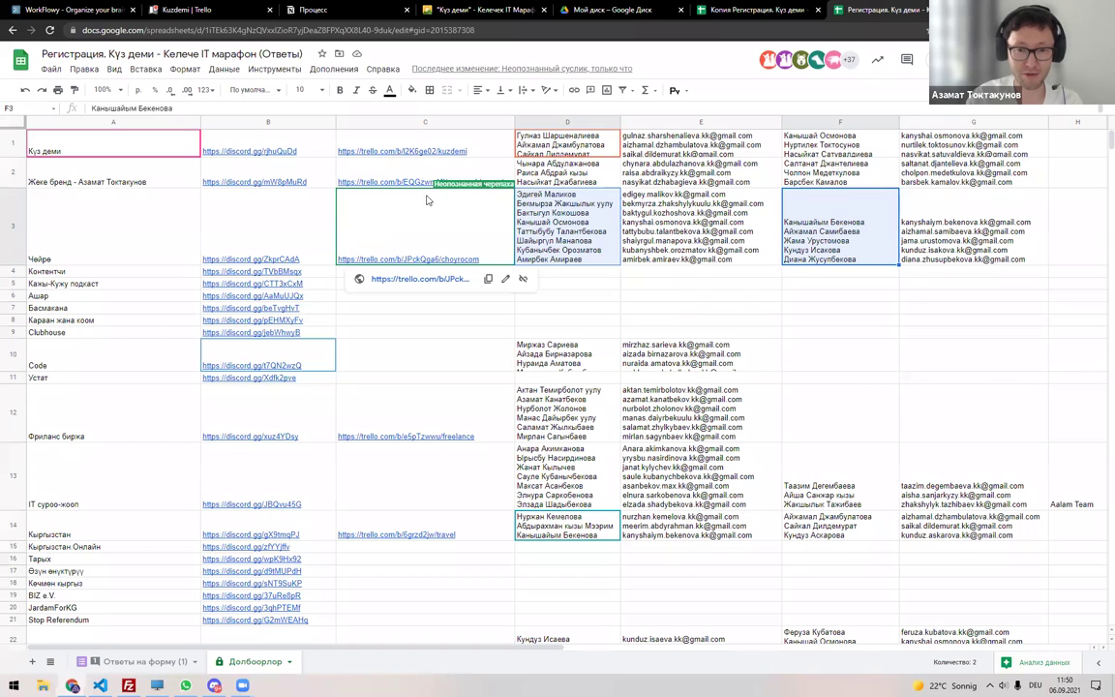
pyautogui.click(424, 249)
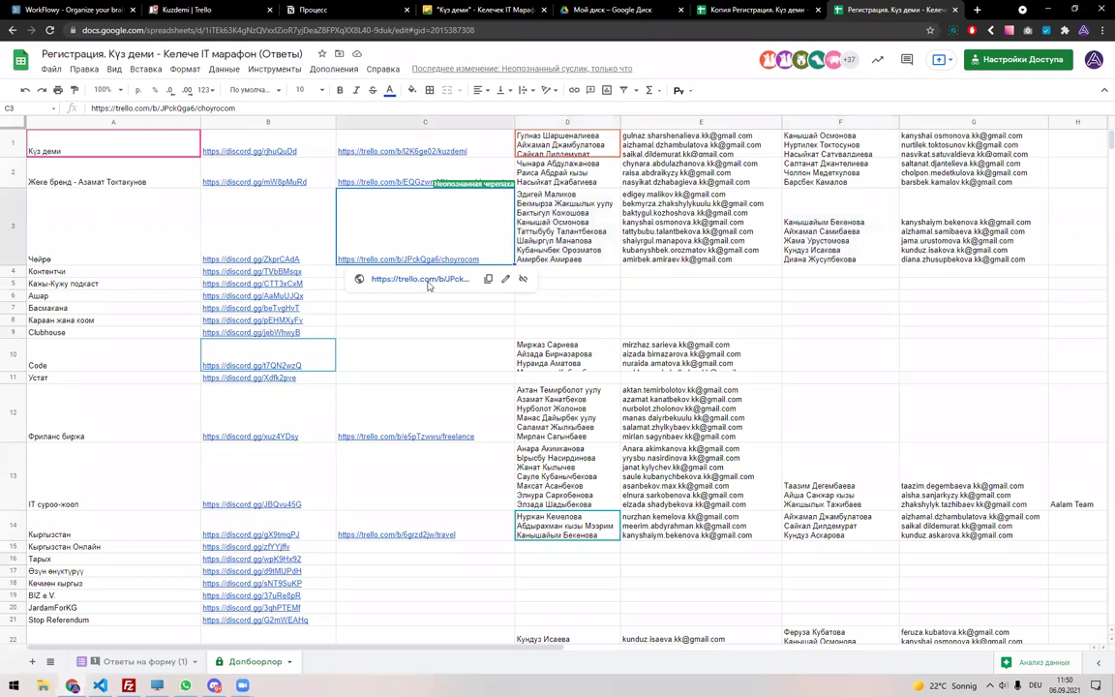
pyautogui.click(385, 277)
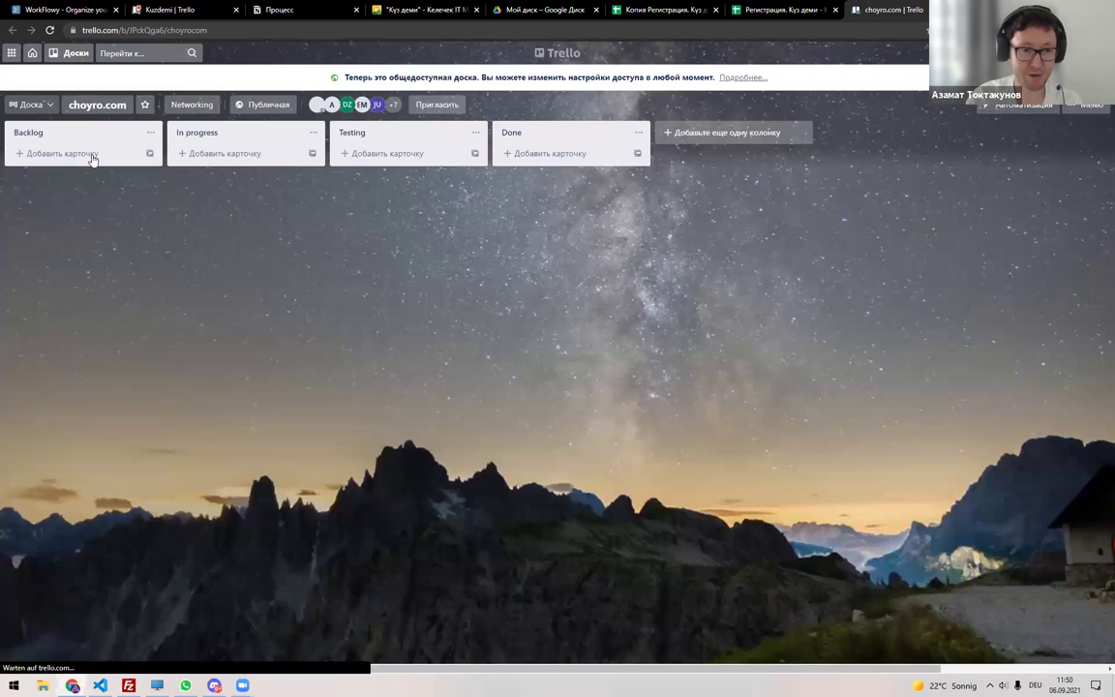
# Add a Backlog card titled 'Notion ачуу керек'.
pyautogui.click(95, 153)
pyautogui.write('Notion')
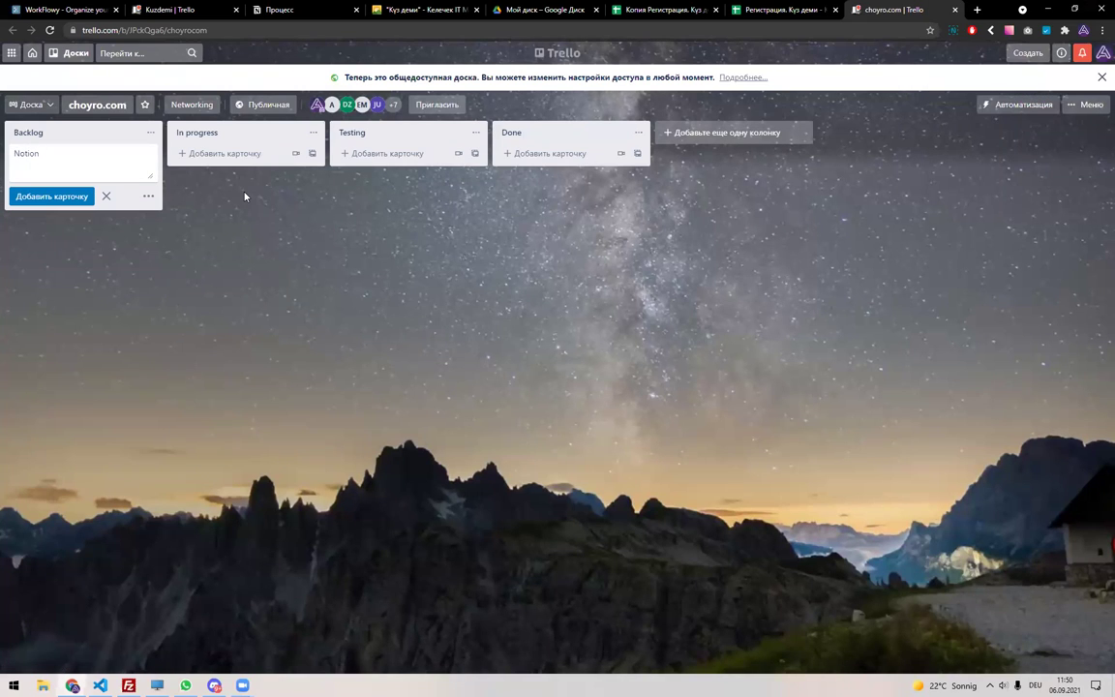
pyautogui.write(' 6')
pyautogui.press('BackSpace')
pyautogui.write('ачуу керек')
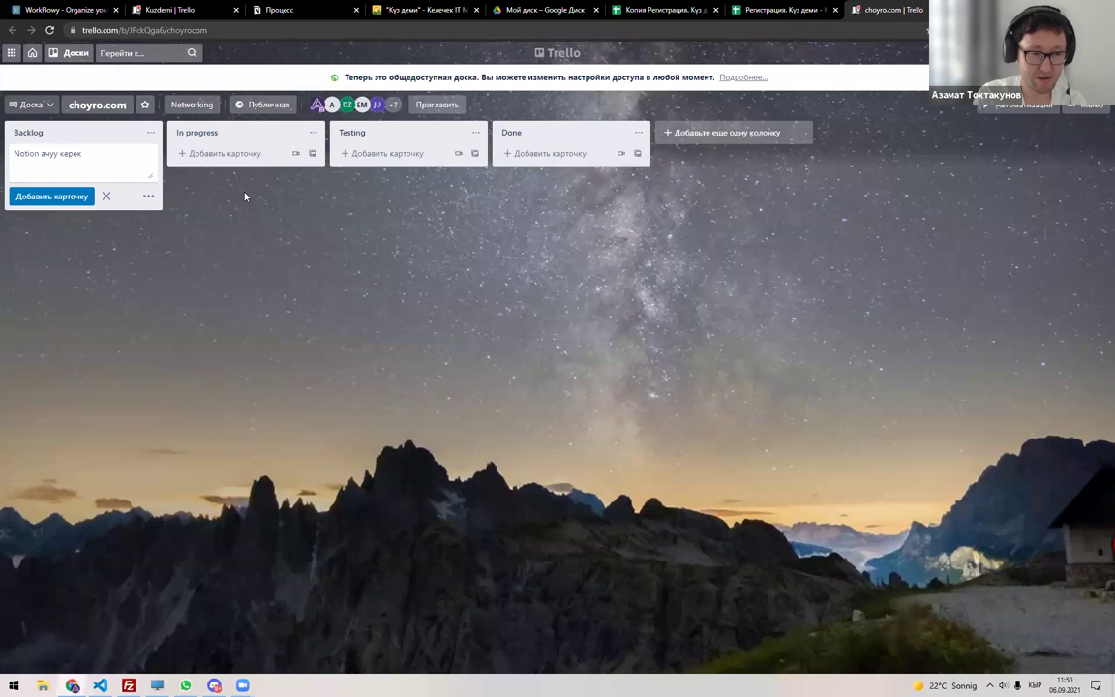
pyautogui.press('Return')
pyautogui.press('Escape')
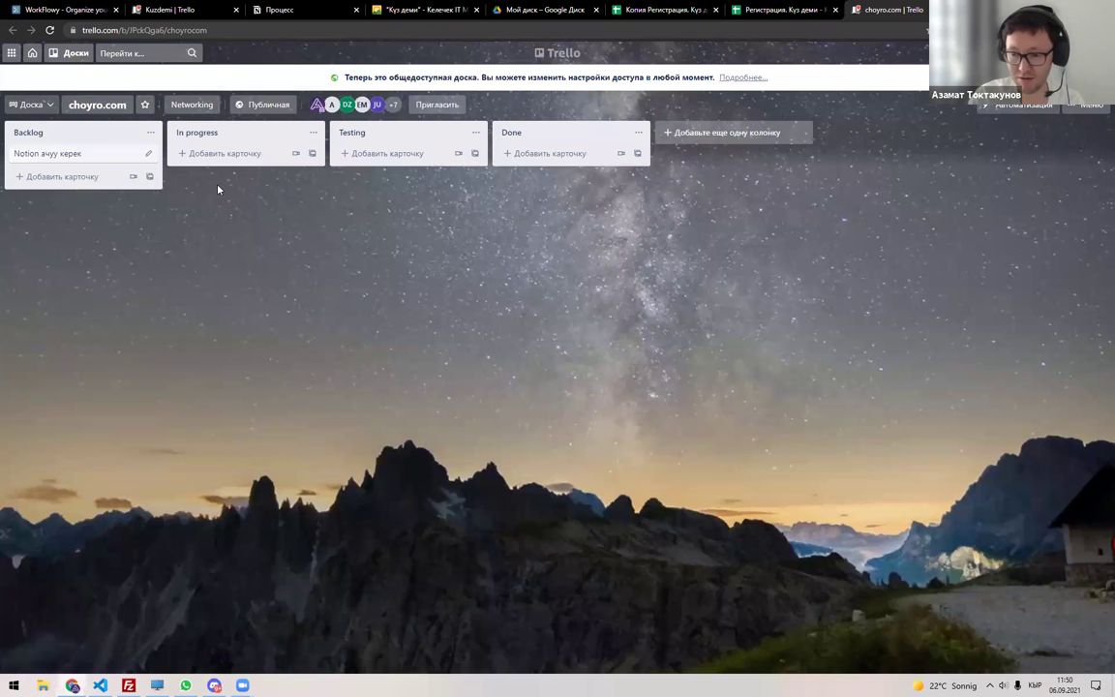
# Open the Notion card and start a description, then cancel and close it.
pyautogui.click(72, 153)
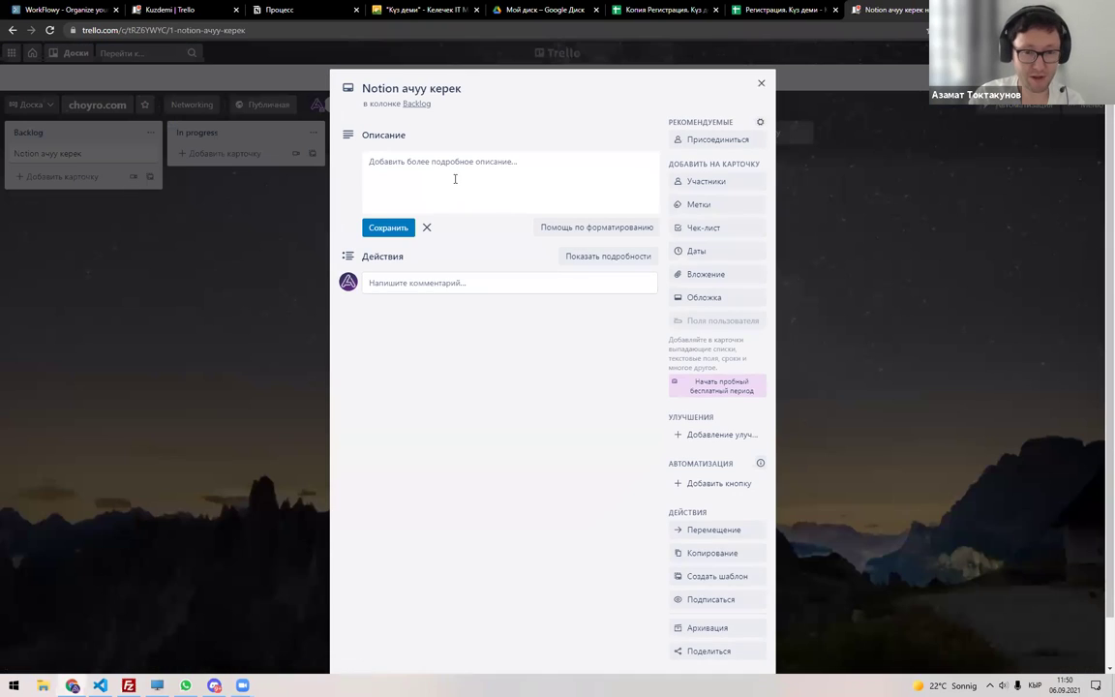
pyautogui.click(374, 200)
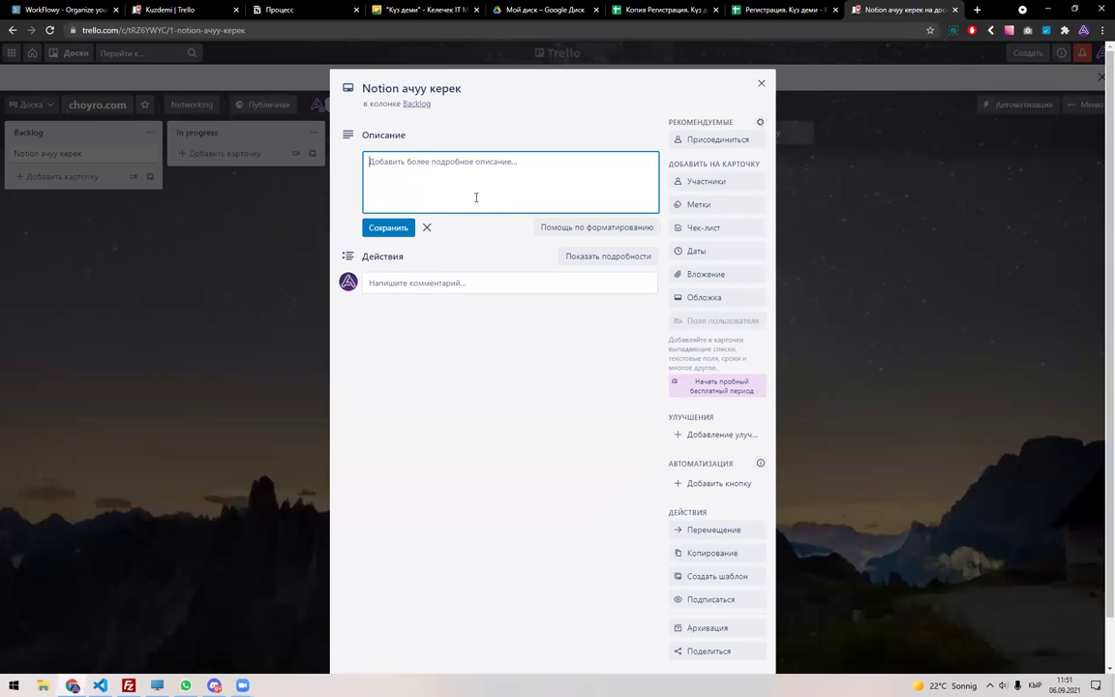
pyautogui.press('Escape')
pyautogui.click(311, 236)
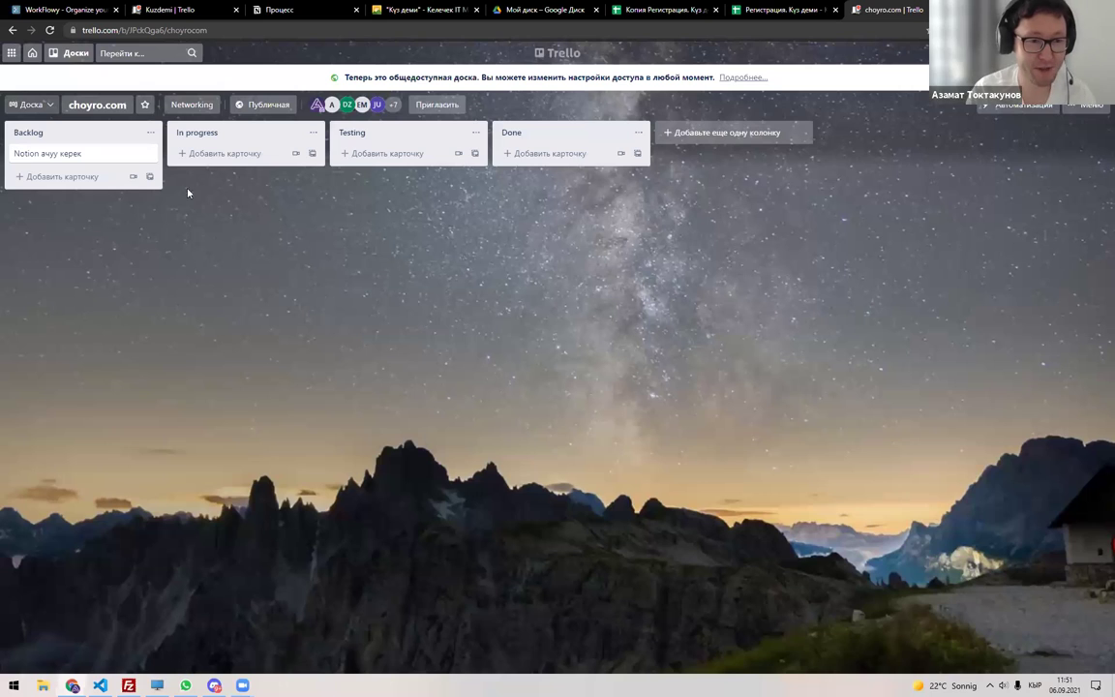
# Add the Backlog card 'Дизайн-мышления жөнүндө жолугушуу?' below the Notion card.
pyautogui.click(58, 176)
pyautogui.write('Диз')
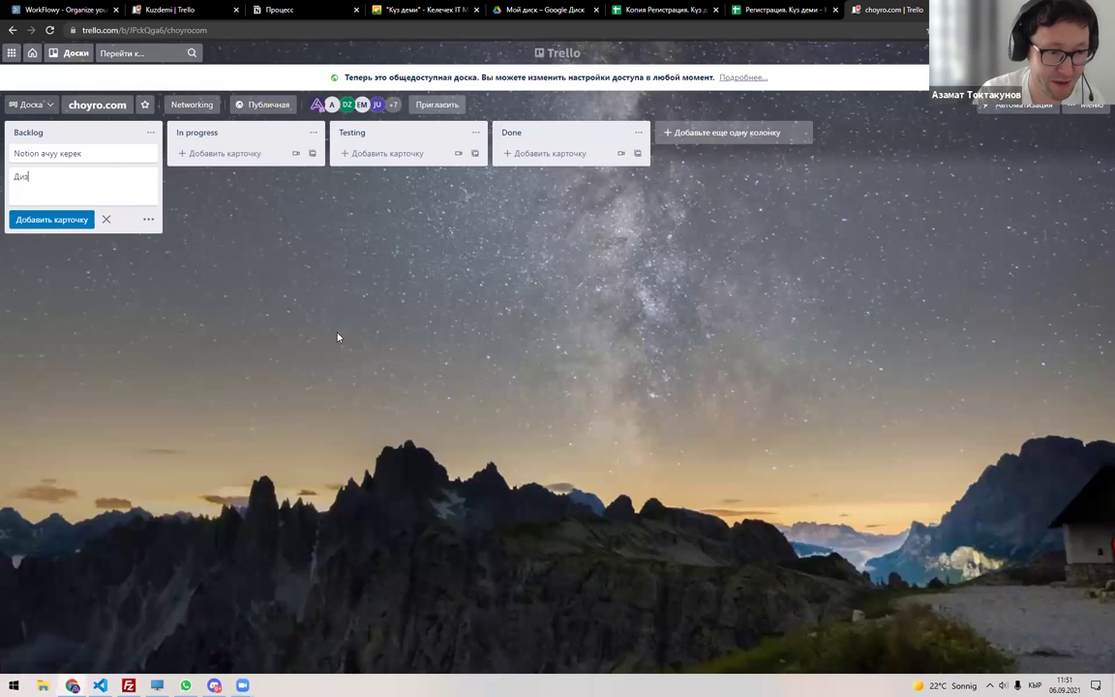
pyautogui.write('айн-м')
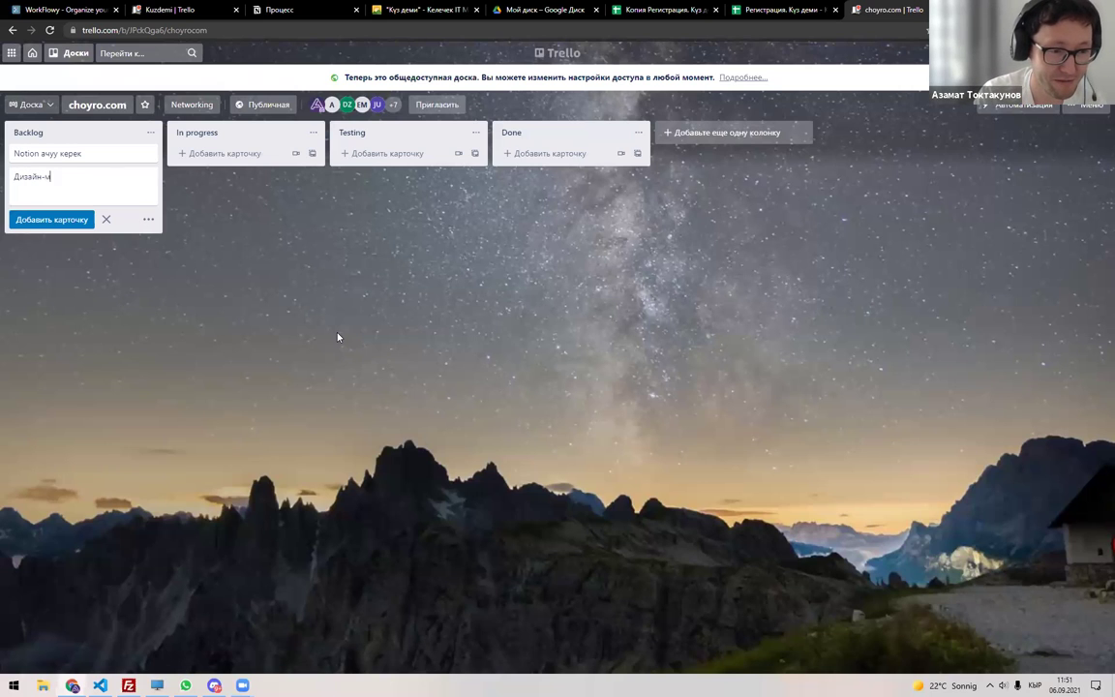
pyautogui.write('ышления')
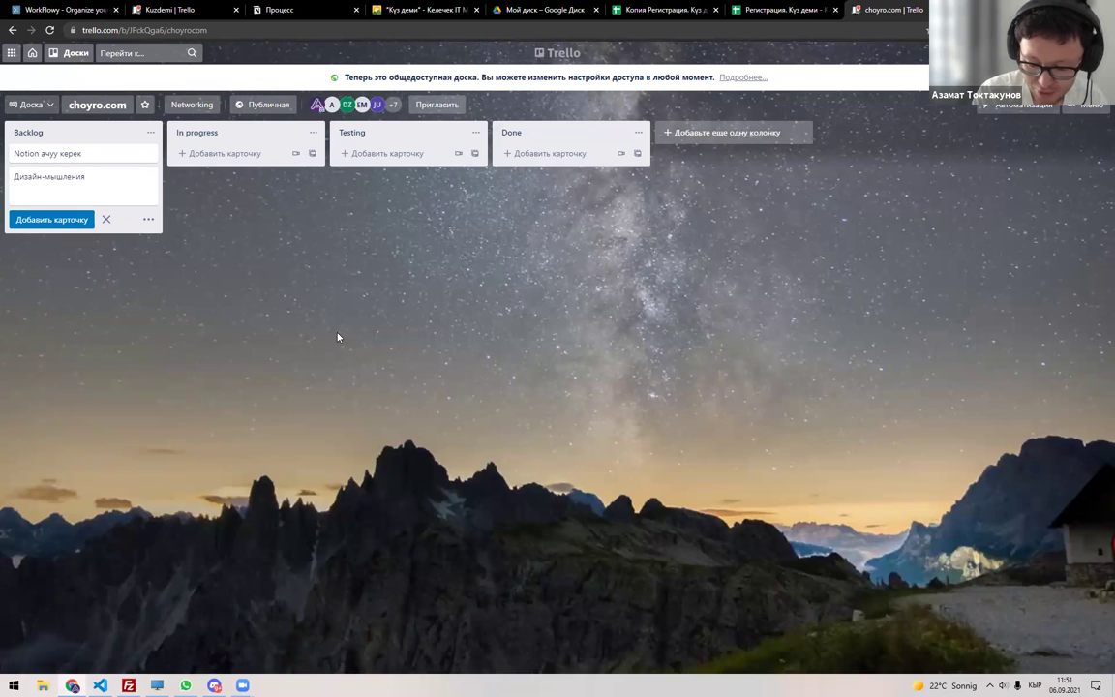
pyautogui.write(' жолугушуу?')
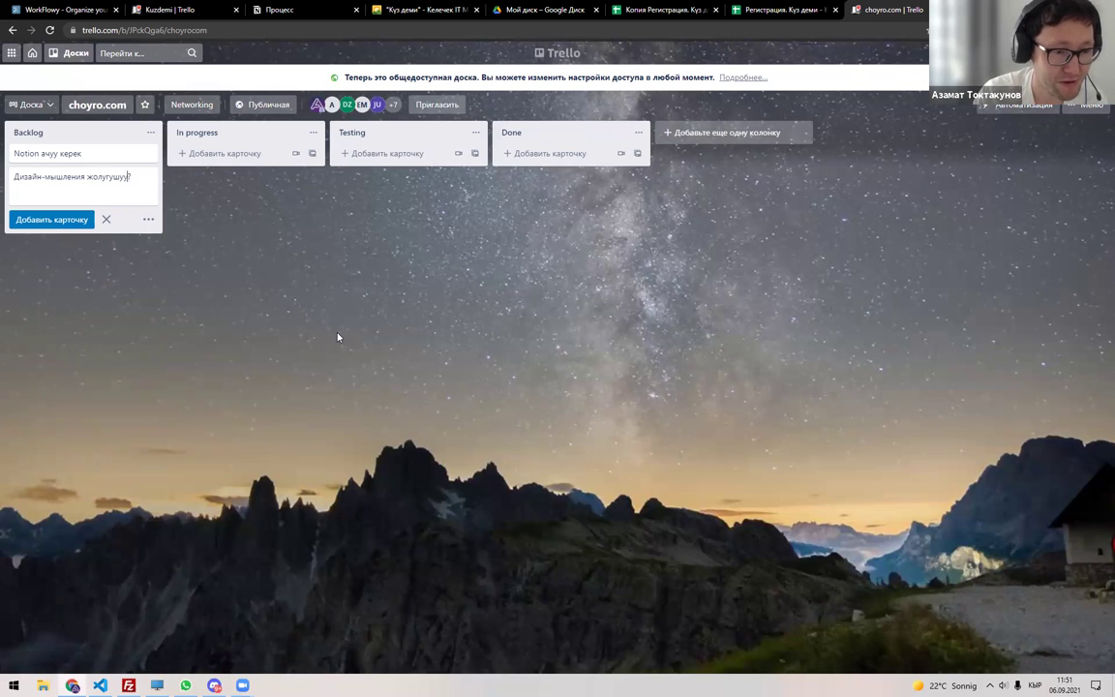
pyautogui.write('жөнүндө ')
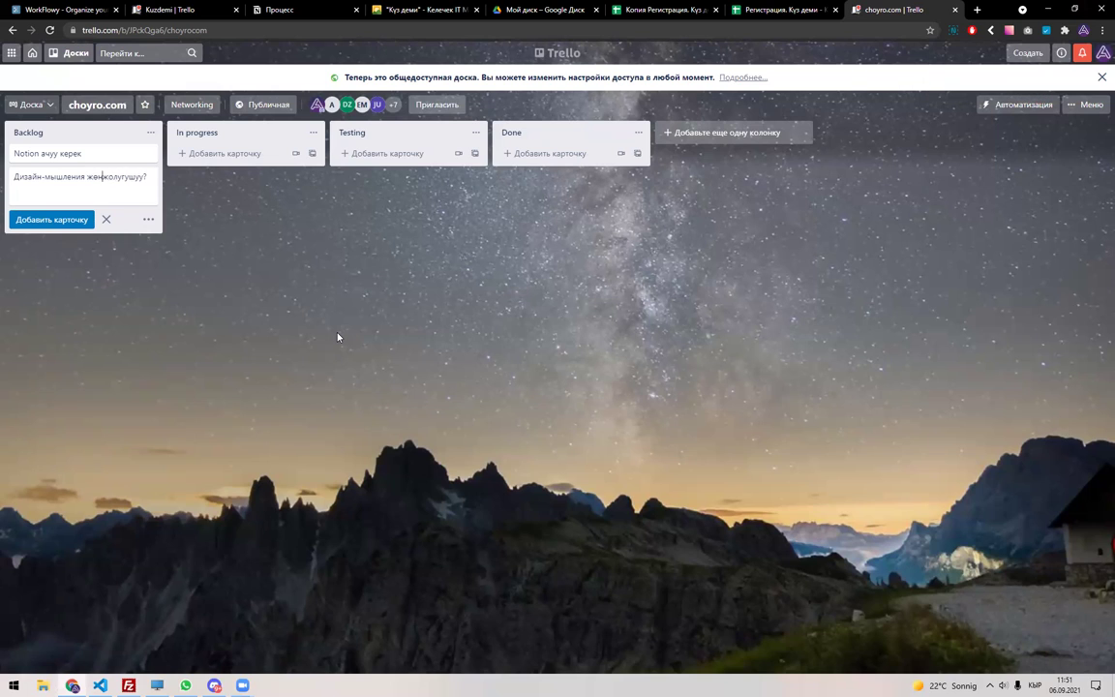
pyautogui.write('ө')
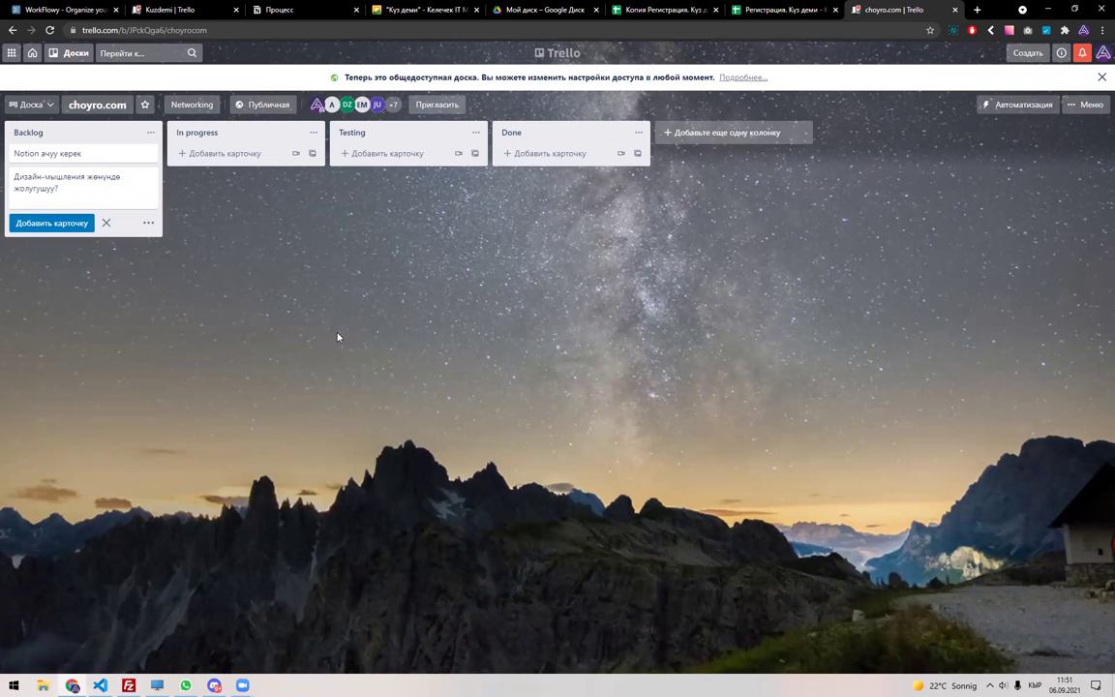
pyautogui.press('Return')
pyautogui.press('Escape')
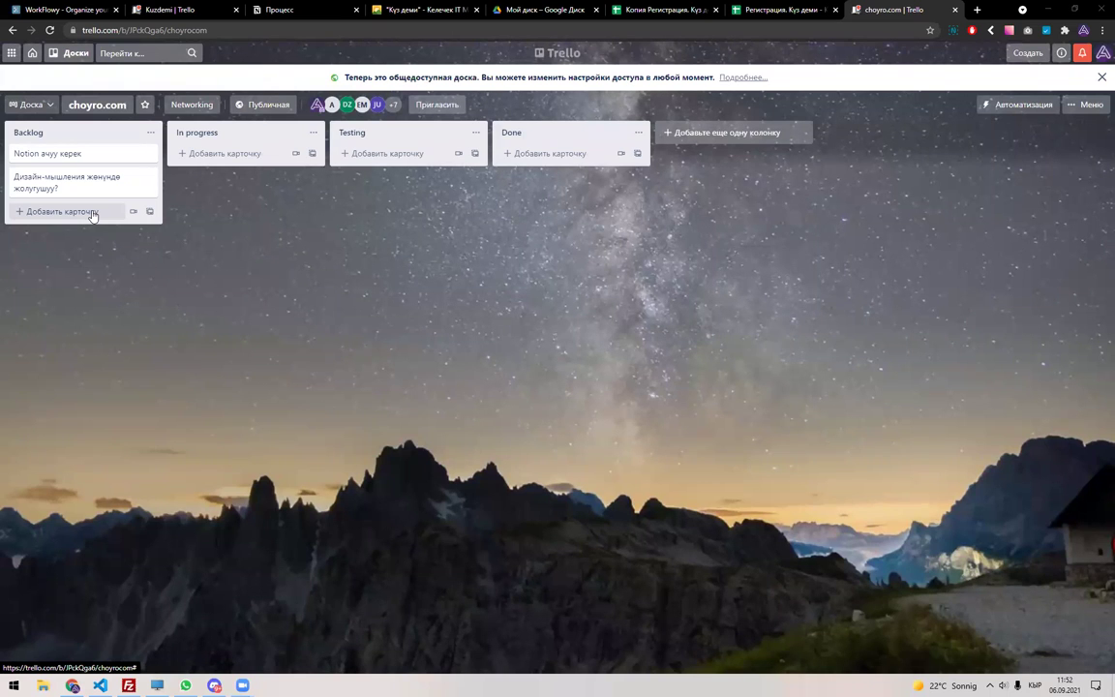
# Add a Backlog card titled 'CEO'.
pyautogui.click(93, 213)
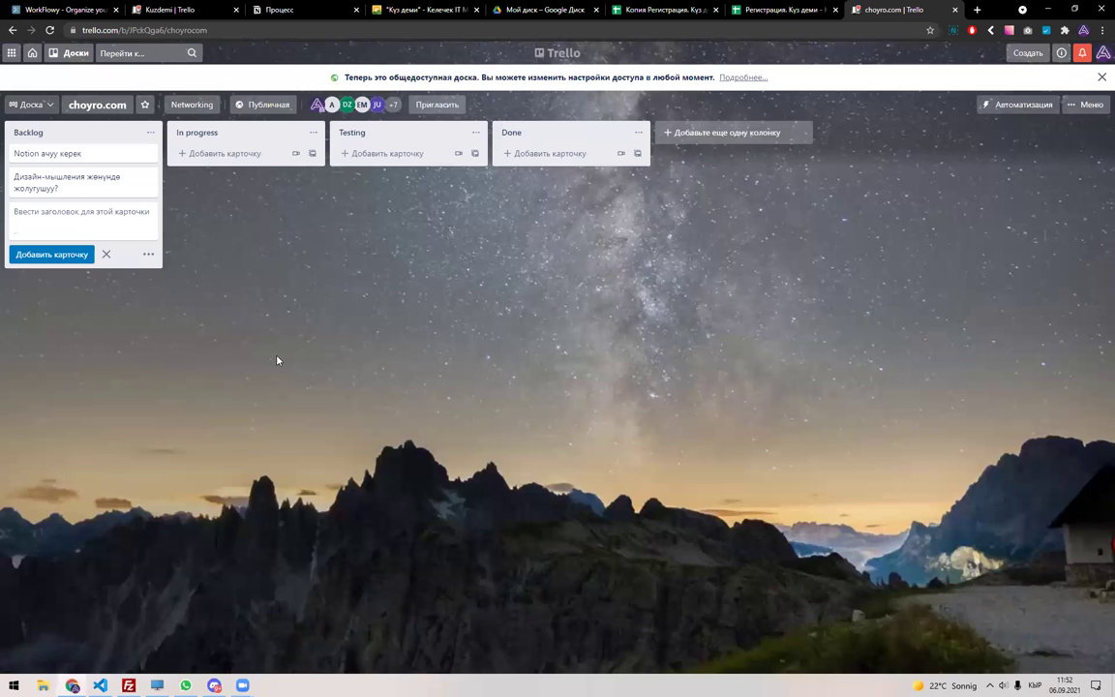
pyautogui.write('СУЩ')
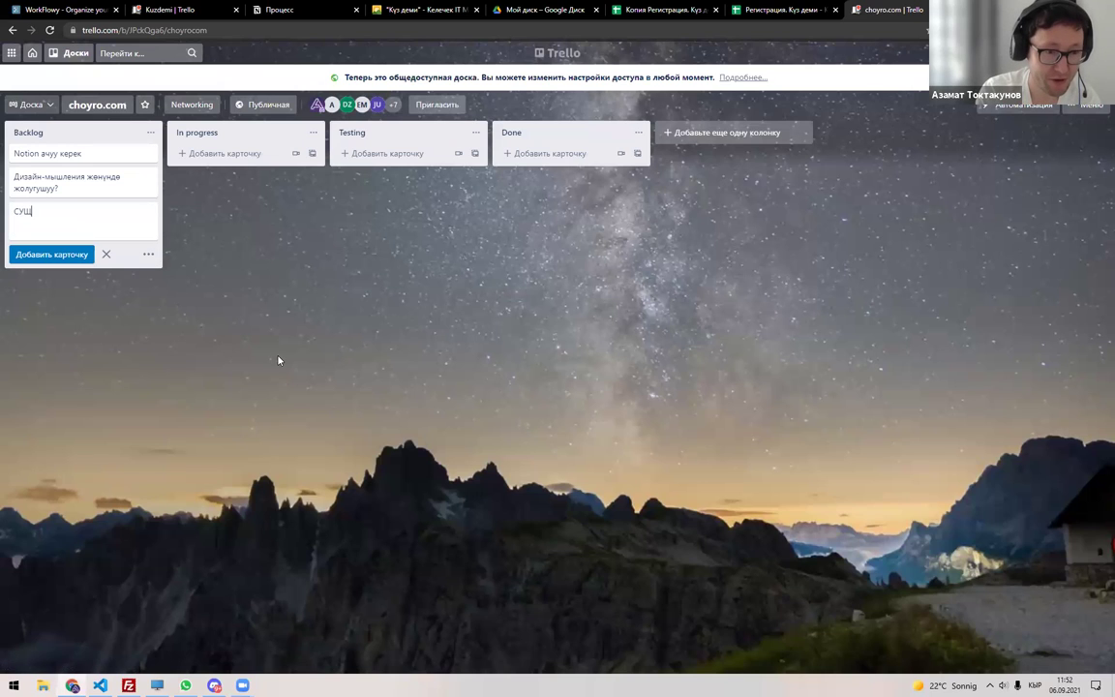
pyautogui.press('BackSpace')
pyautogui.press('BackSpace')
pyautogui.press('BackSpace')
pyautogui.hotkey('alt', 'shift')
pyautogui.write('CEO')
pyautogui.press('Return')
pyautogui.click(280, 350)
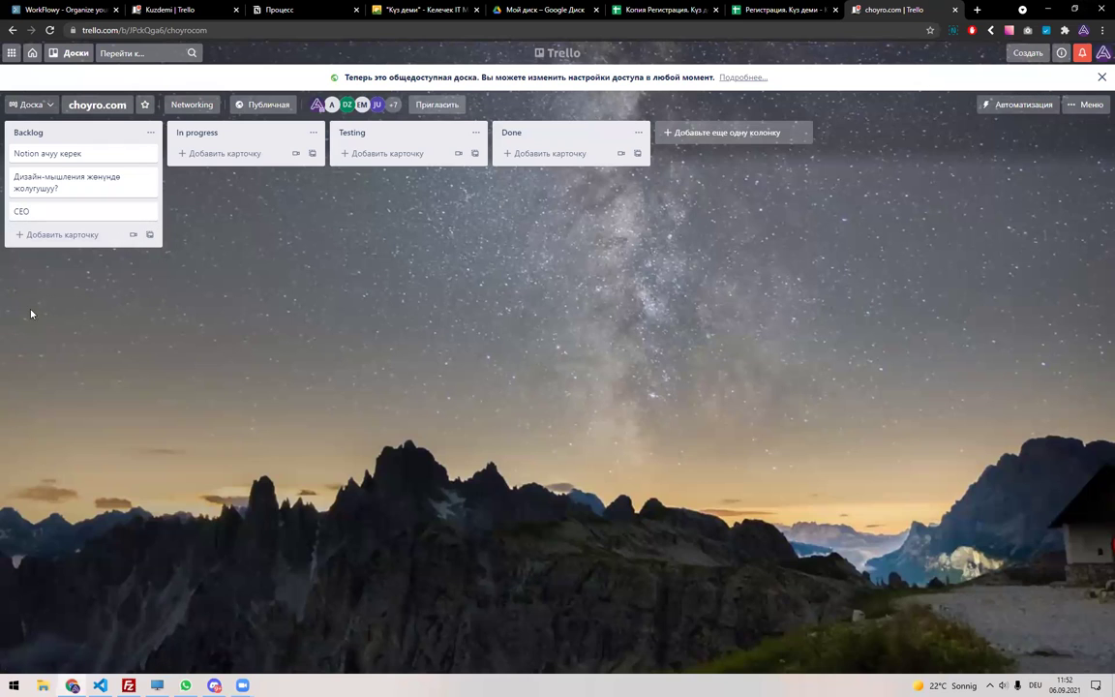
# In the CEO card description, pair a person with Келечек and Yurtah.
pyautogui.click(83, 215)
pyautogui.click(458, 192)
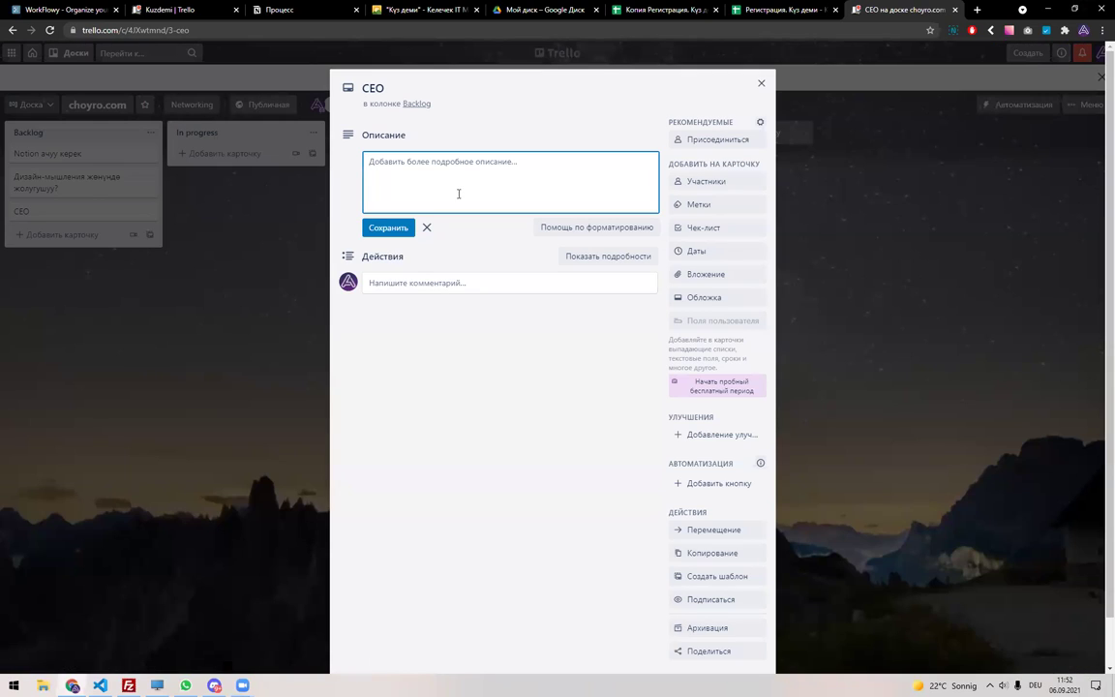
pyautogui.hotkey('alt', 'shift')
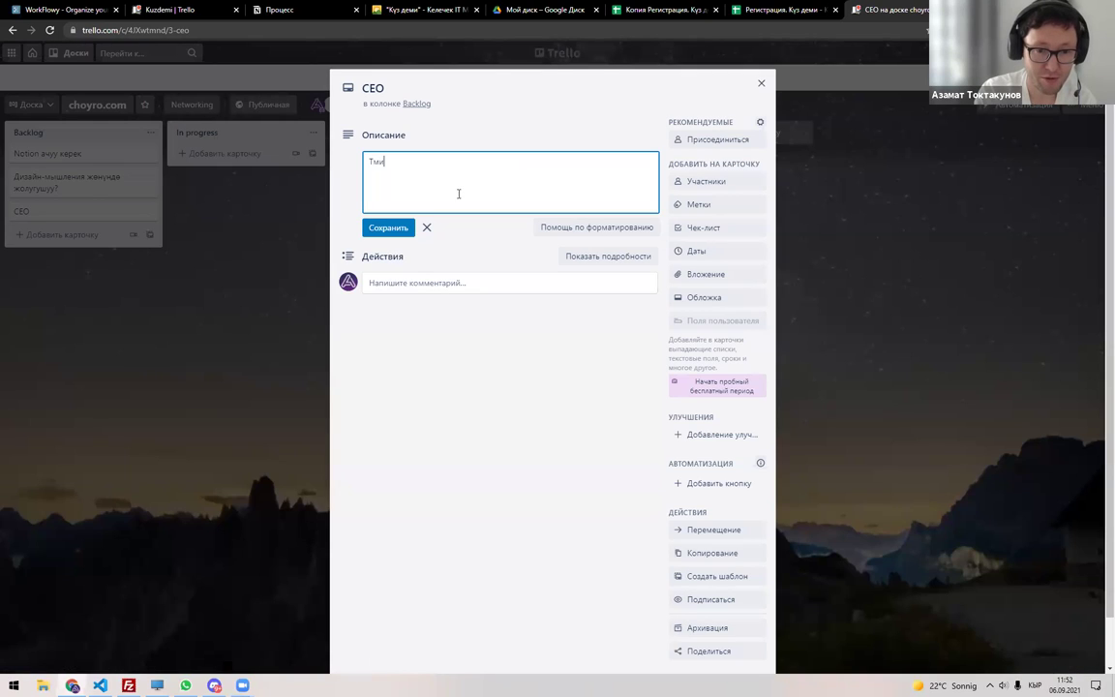
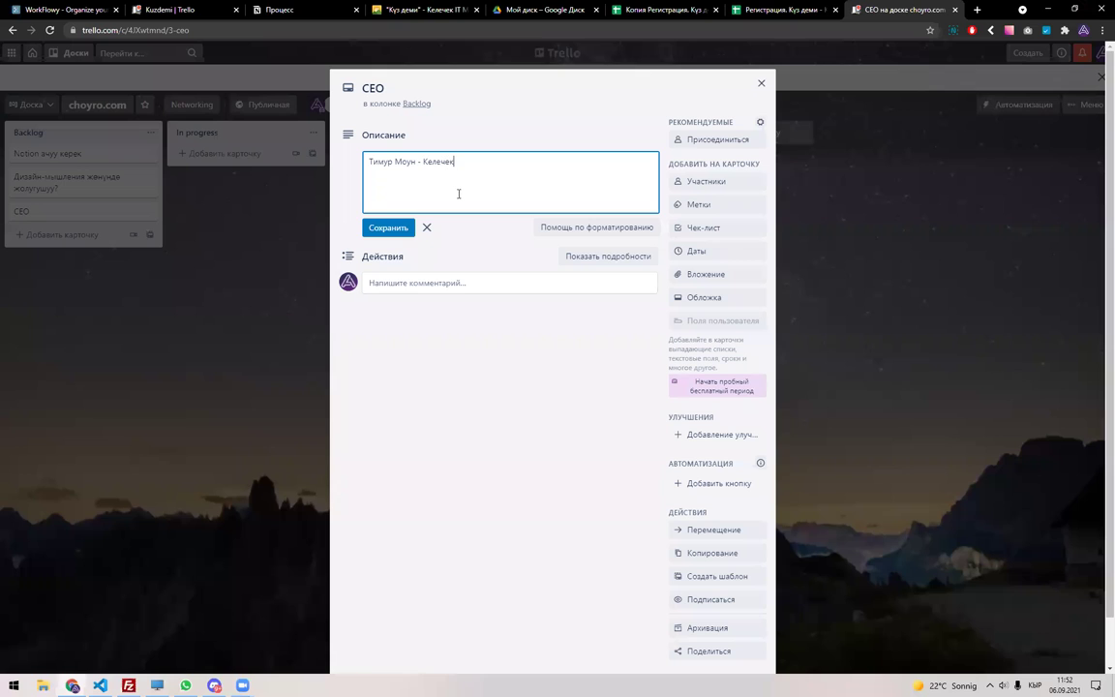
pyautogui.write(',')
pyautogui.hotkey('alt', 'shift')
pyautogui.write('Yourtah')
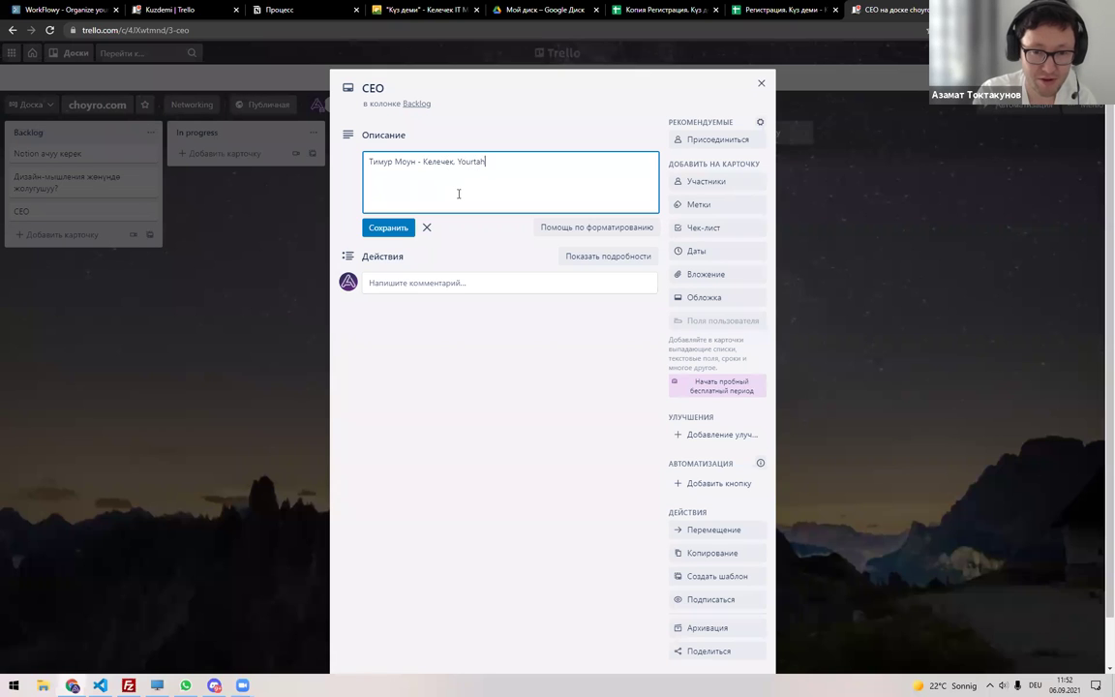
pyautogui.press('Return')
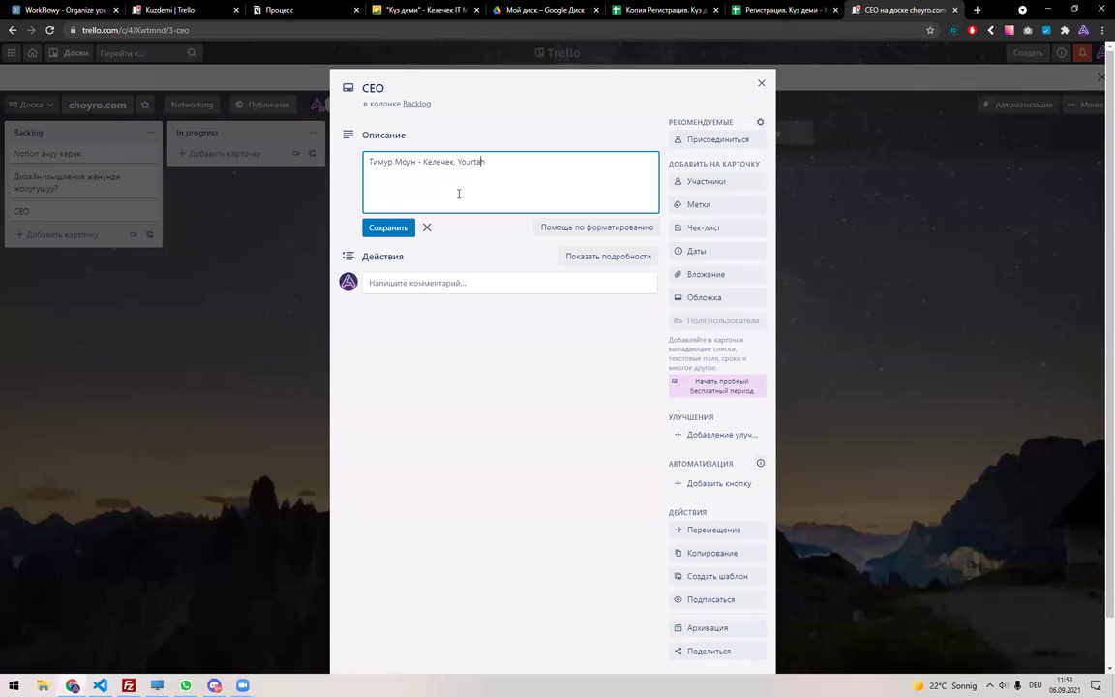
pyautogui.press('Delete')
# Add a 'Tilimpoz - CEO?' line to the description and save it.
pyautogui.hotkey('alt', 'shift')
pyautogui.write('Ещ')
pyautogui.hotkey('alt', 'shift')
pyautogui.write('Tilimpoz - CEO?')
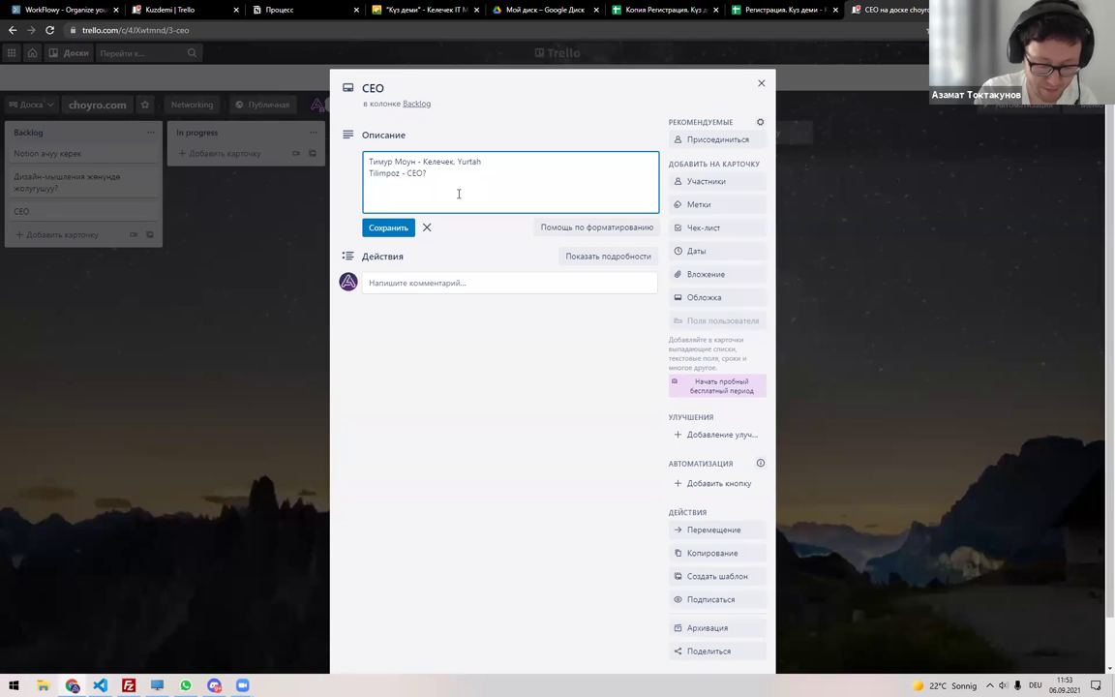
pyautogui.press('Return')
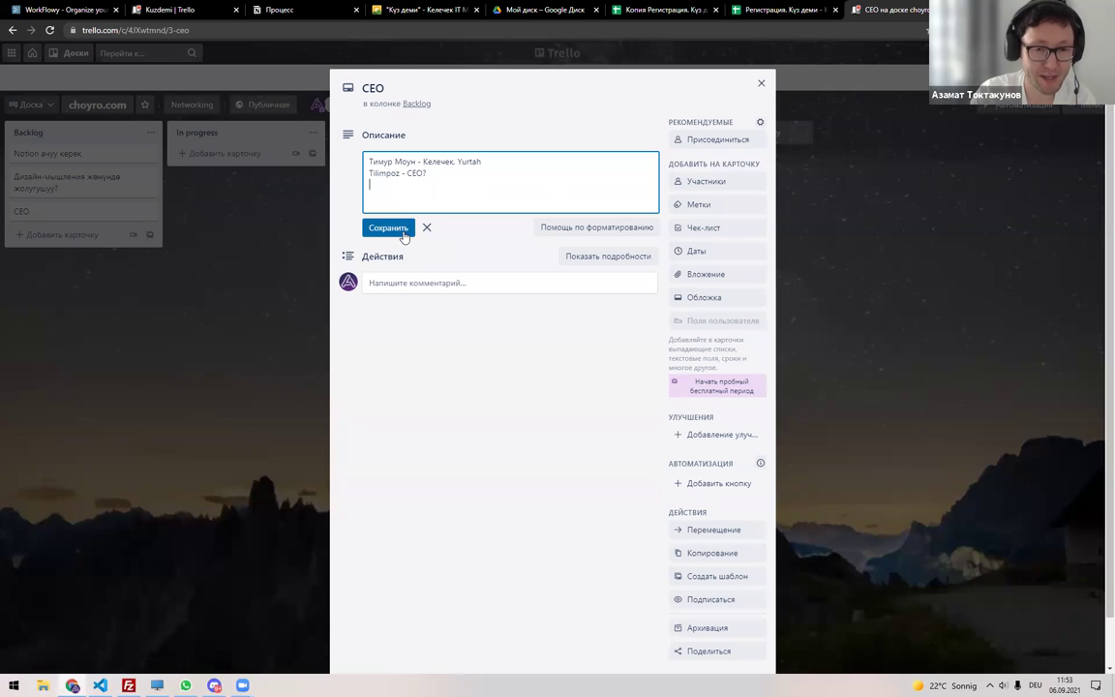
pyautogui.click(408, 200)
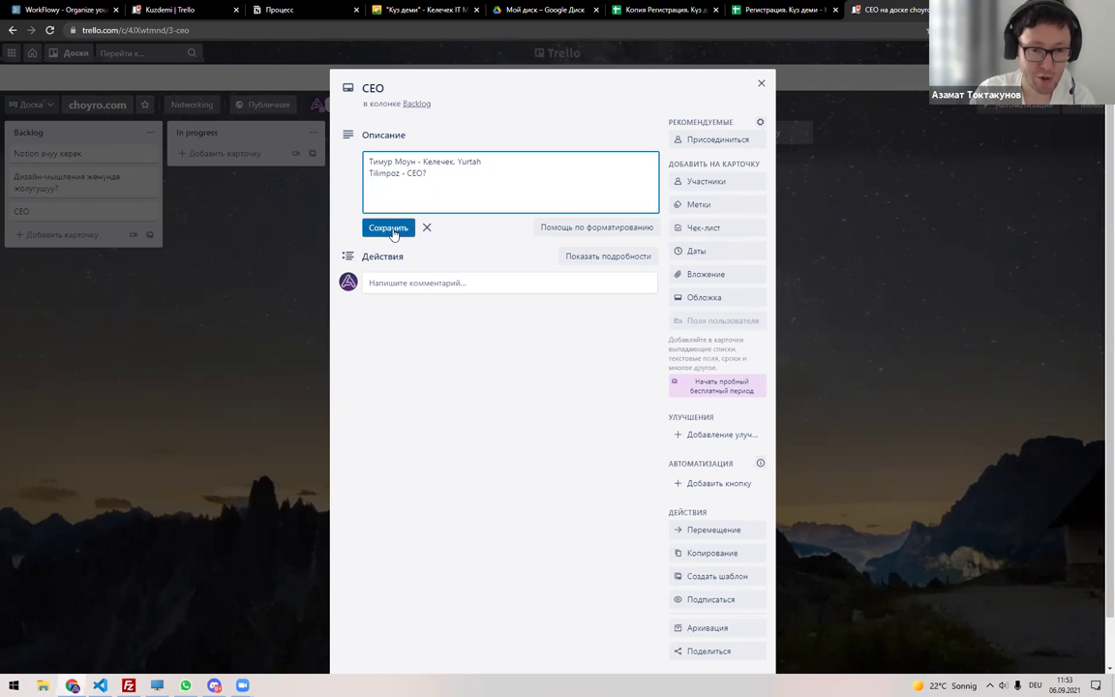
pyautogui.click(391, 229)
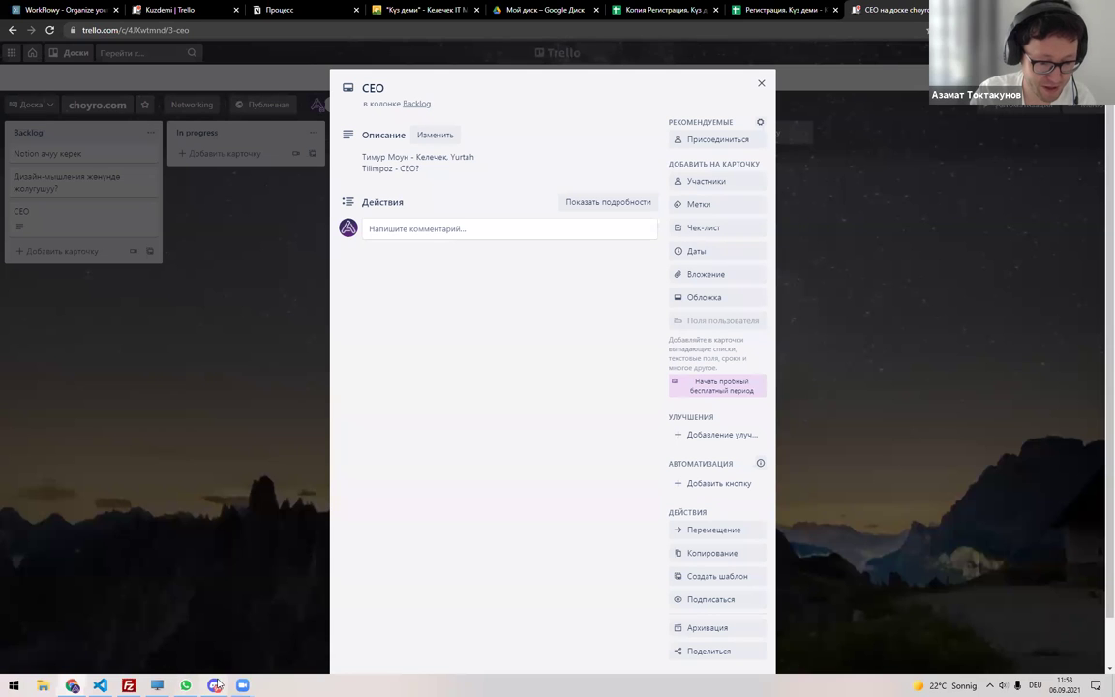
pyautogui.hotkey('alt', 'Tab')
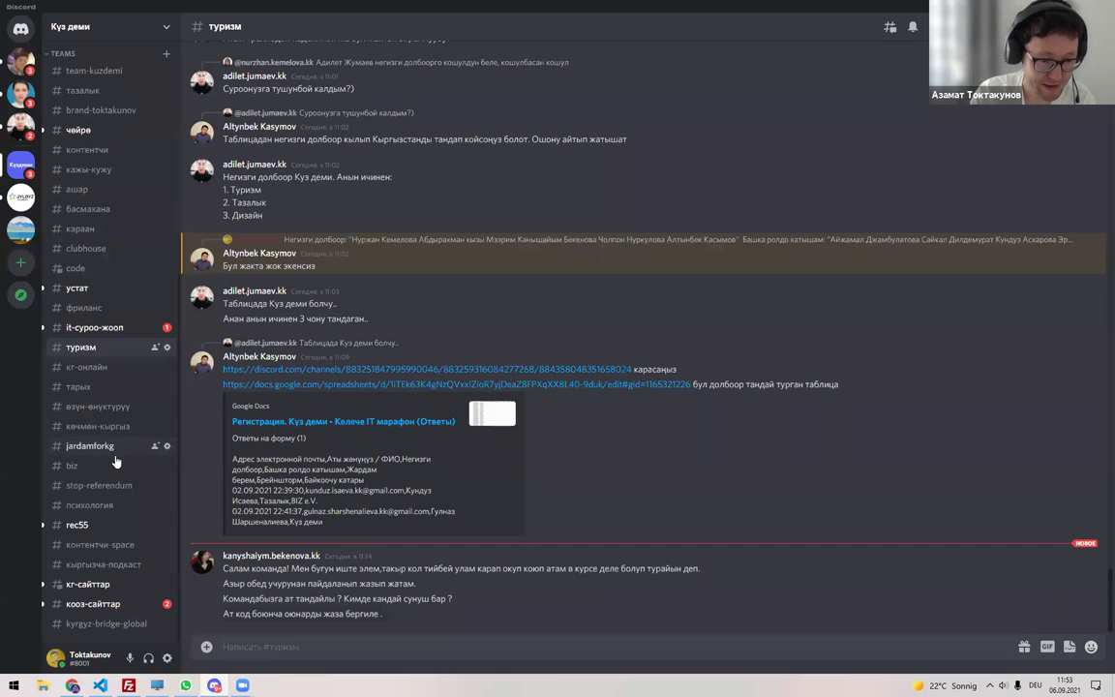
# Go to #кг-сайттар and open the linked spreadsheet of Kyrgyz-language websites.
pyautogui.hotkey('alt', 'Left')
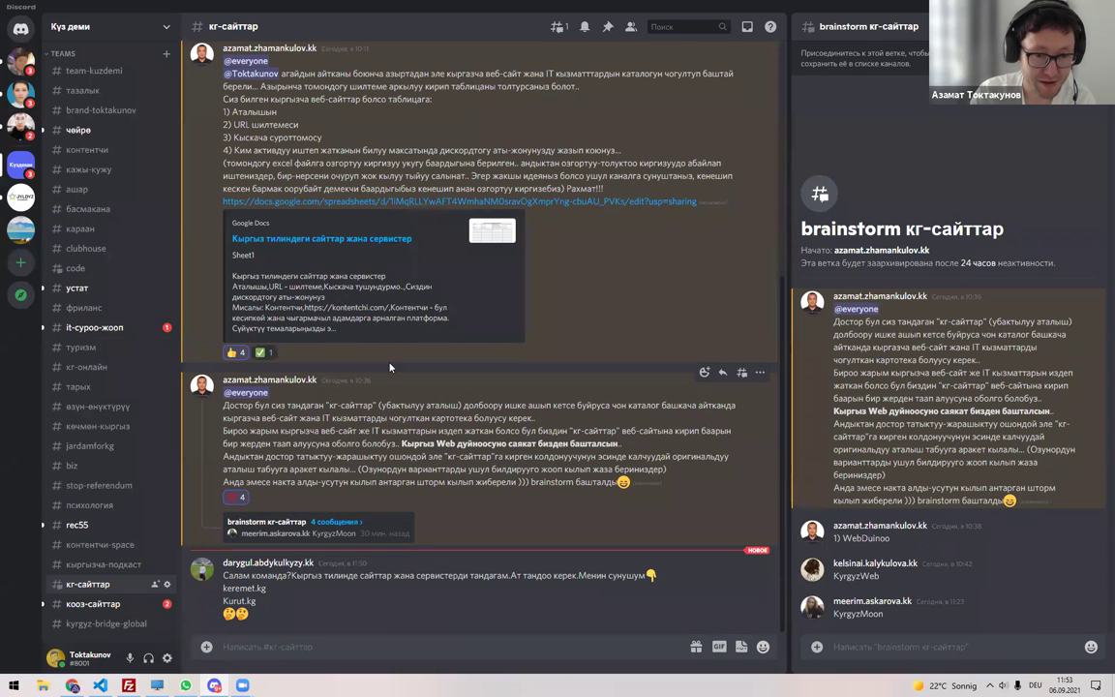
pyautogui.click(472, 318)
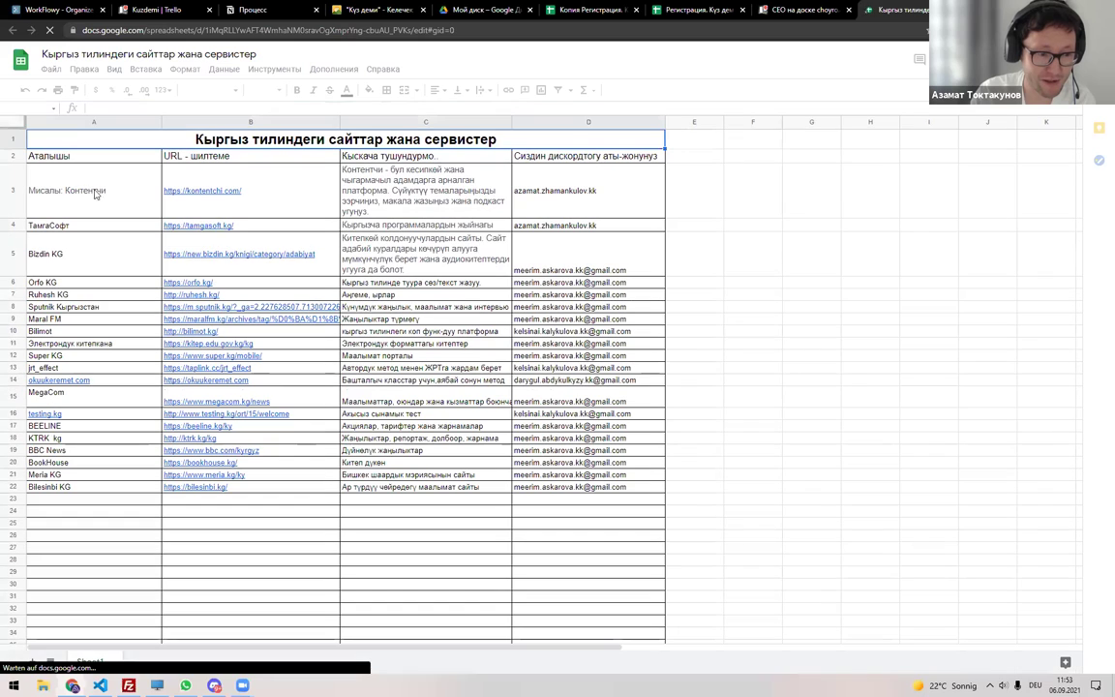
# Look over the site names in A3:A22 of the Google Sheet, ending on A3.
pyautogui.moveTo(106, 201); pyautogui.dragTo(114, 489)
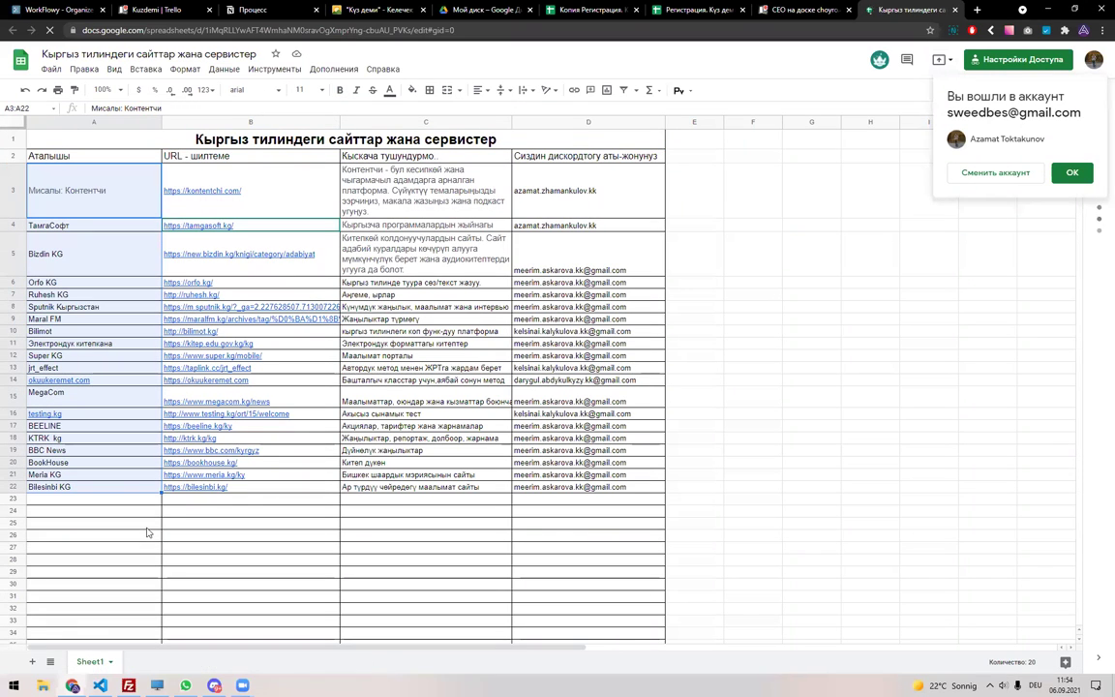
pyautogui.click(130, 505)
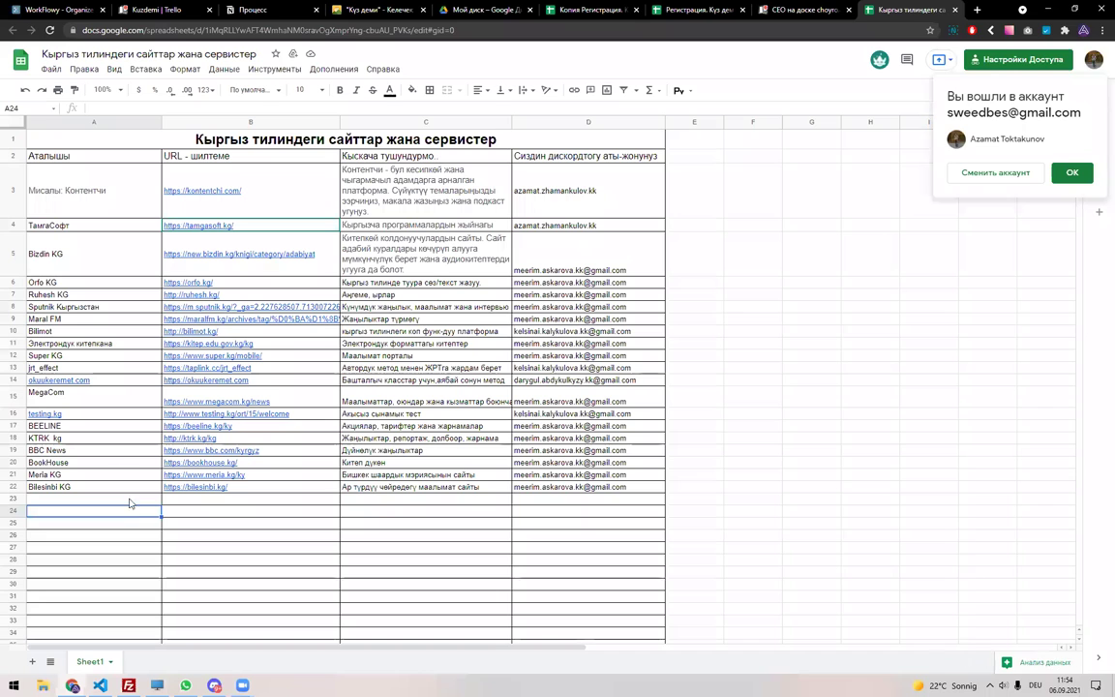
pyautogui.click(114, 182)
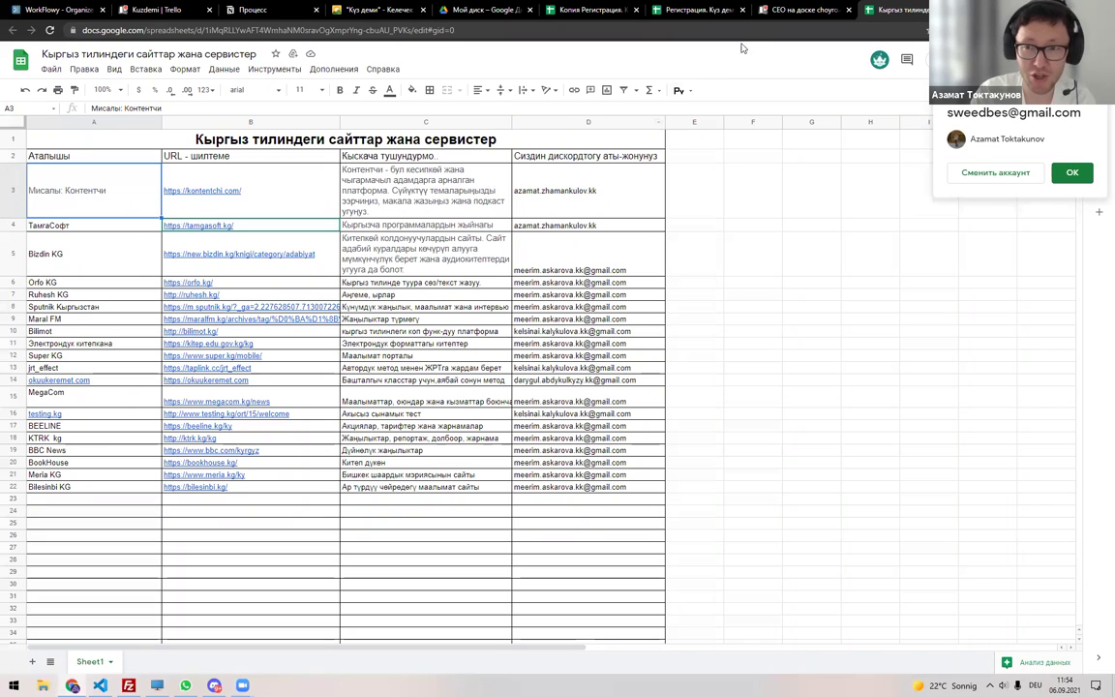
# Return to the CEO card in Trello and resume editing its description.
pyautogui.click(788, 10)
pyautogui.click(500, 167)
pyautogui.click(505, 172)
# Add a Контентчи line paired with its person to the CEO description and save it.
pyautogui.press('Return')
pyautogui.write('Кон')
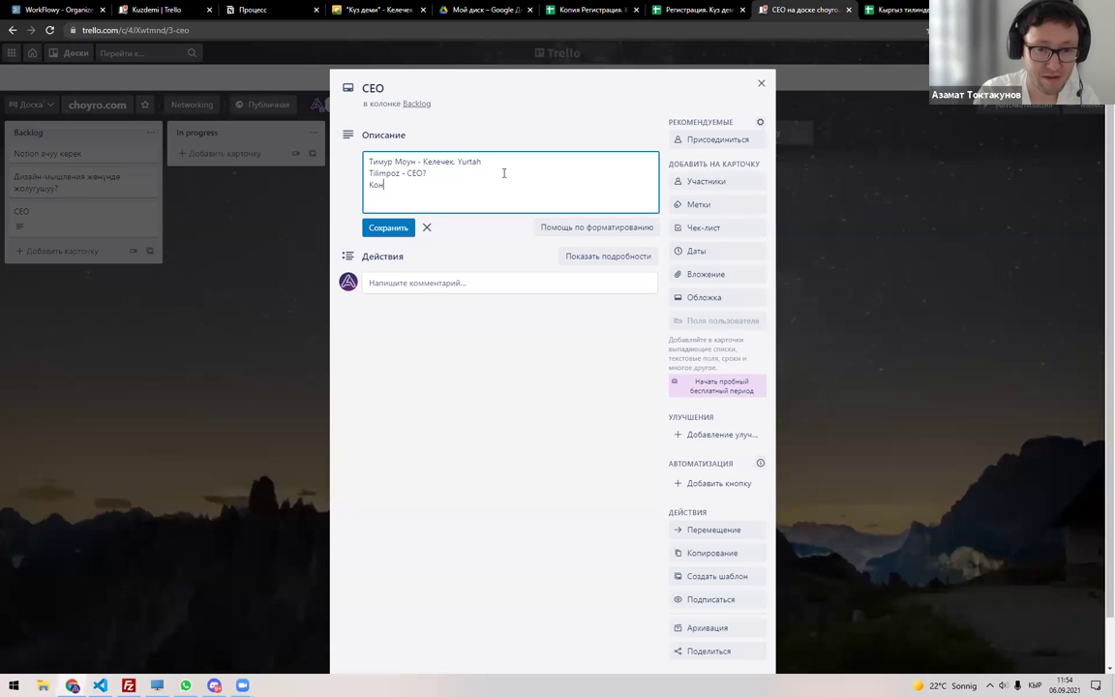
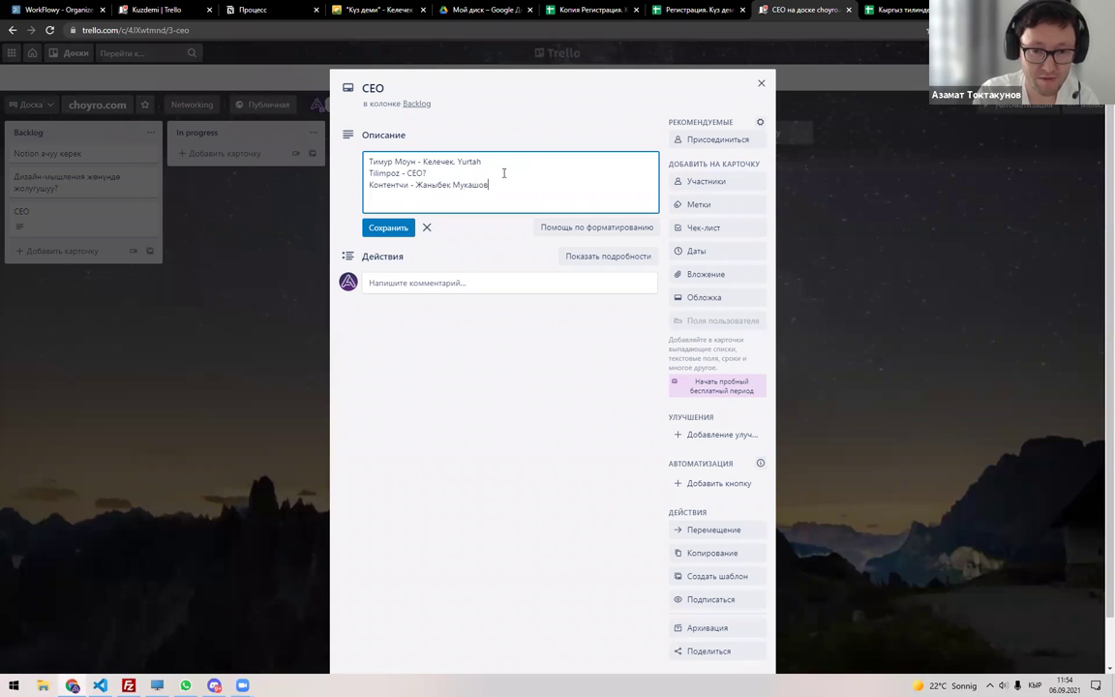
pyautogui.press('Return')
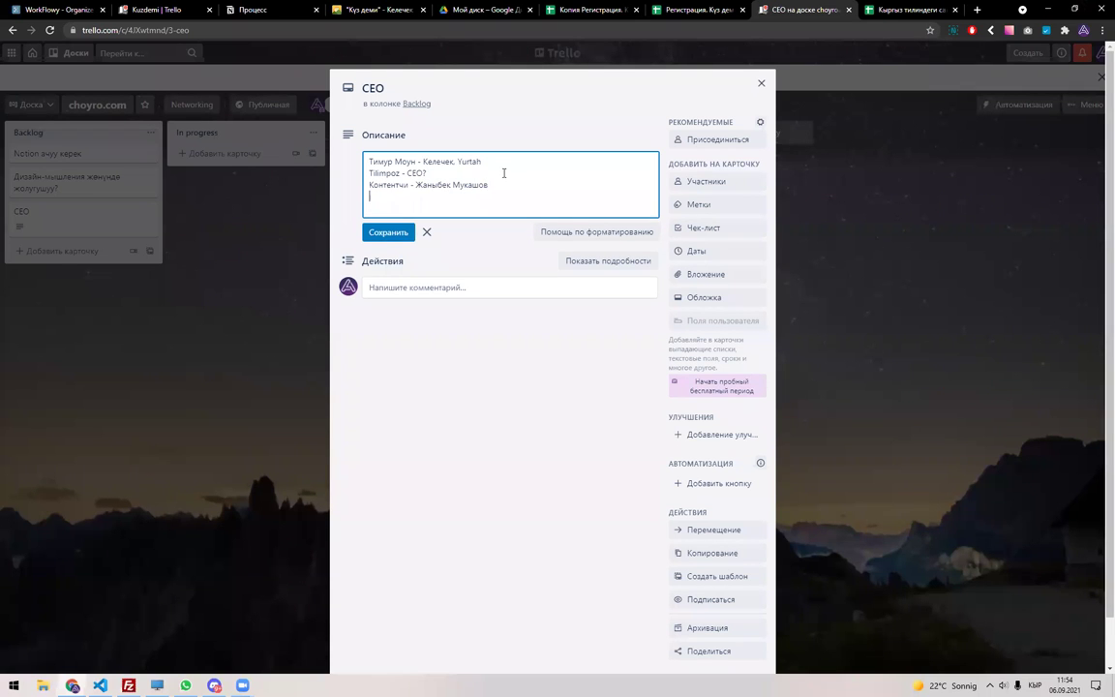
pyautogui.hotkey('ctrl', 'Return')
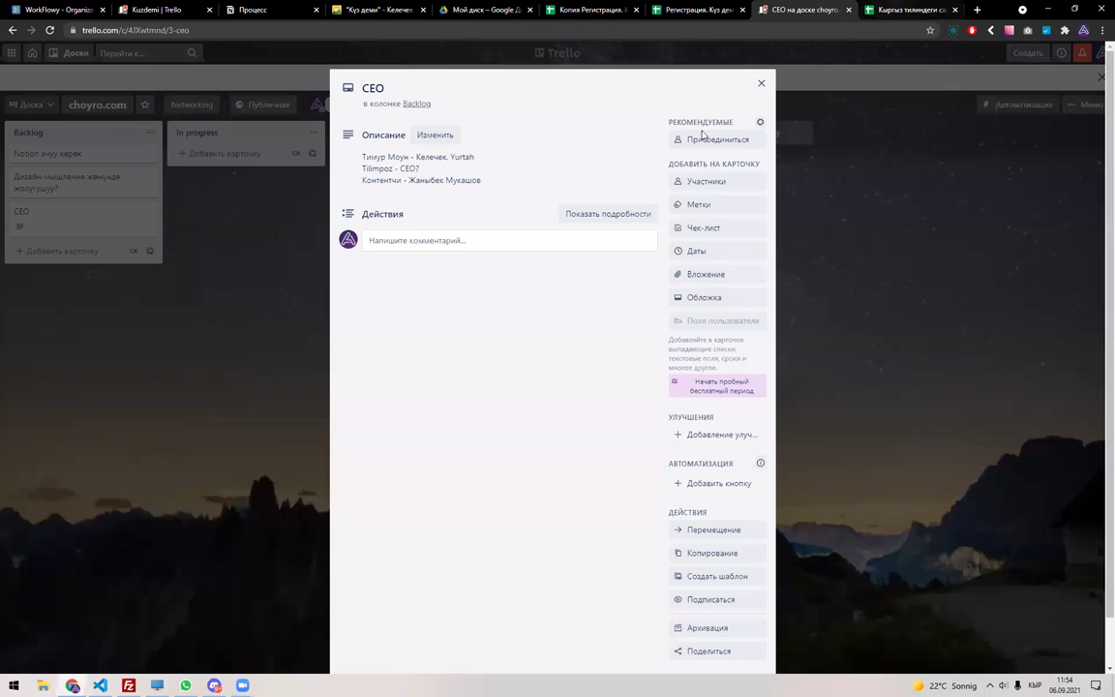
# Check the Рухеш entry in the sites sheet, then add and save a Рухеш line with its person.
pyautogui.click(876, 8)
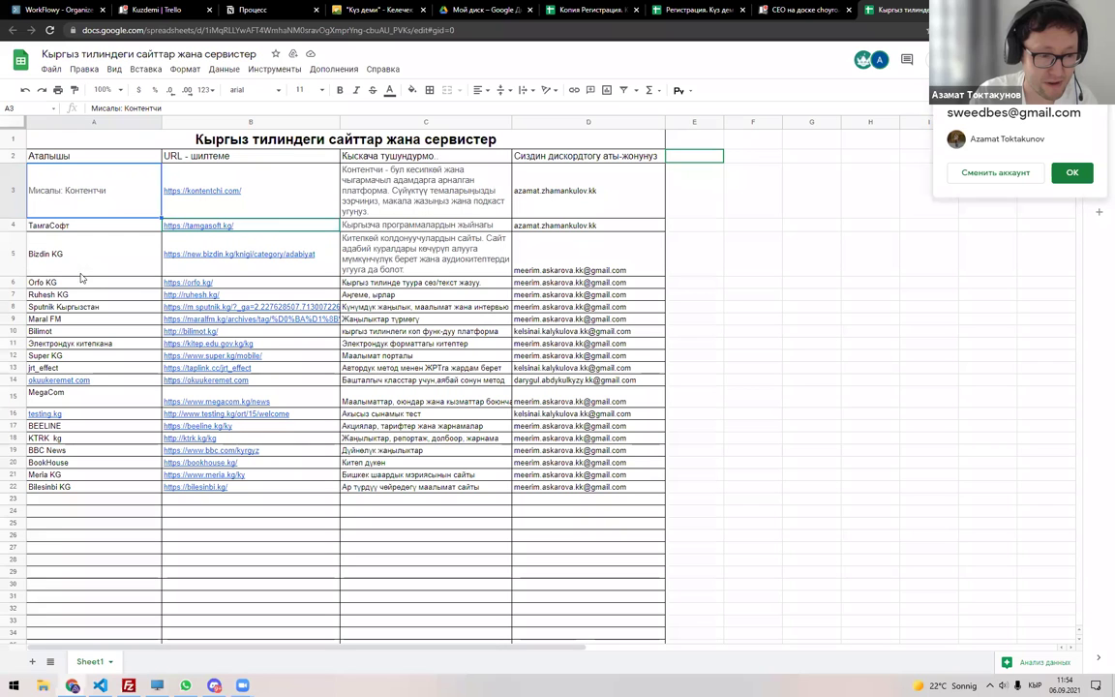
pyautogui.click(116, 294)
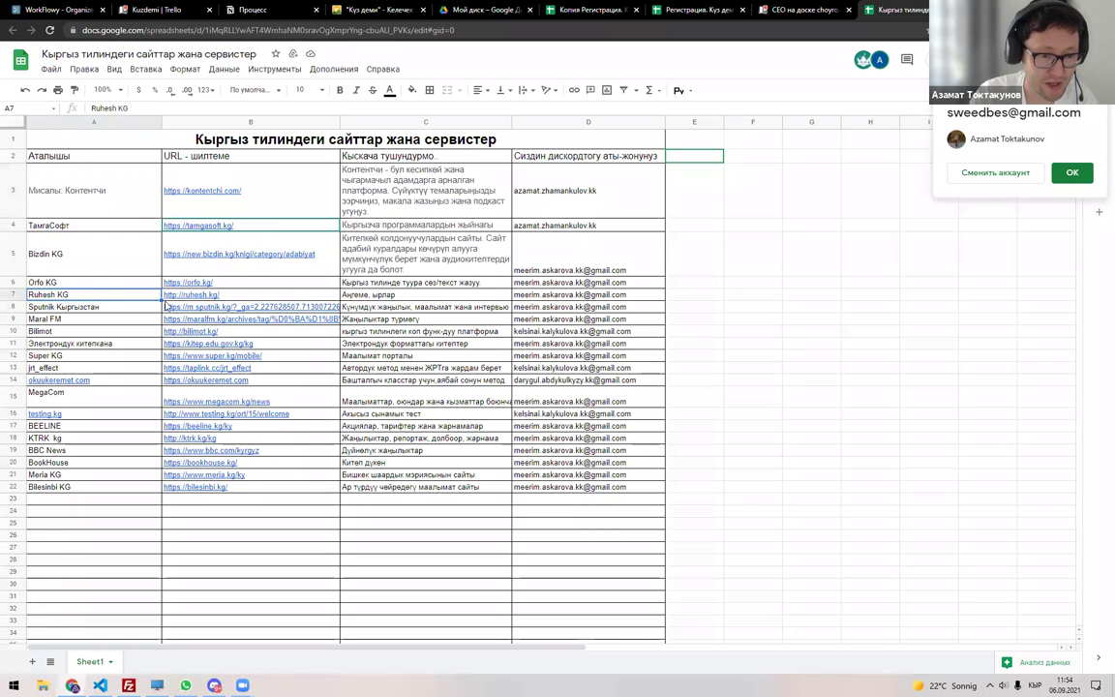
pyautogui.click(796, 8)
pyautogui.click(531, 186)
pyautogui.hotkey('ctrl', 'a')
pyautogui.press('Right')
pyautogui.write('Ру')
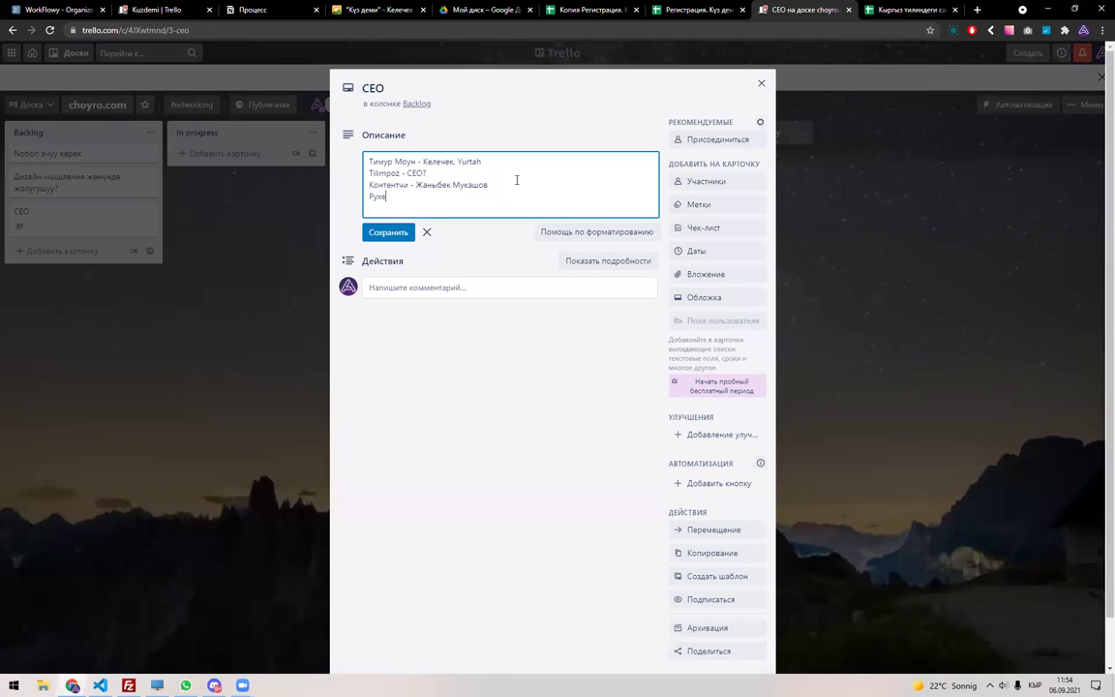
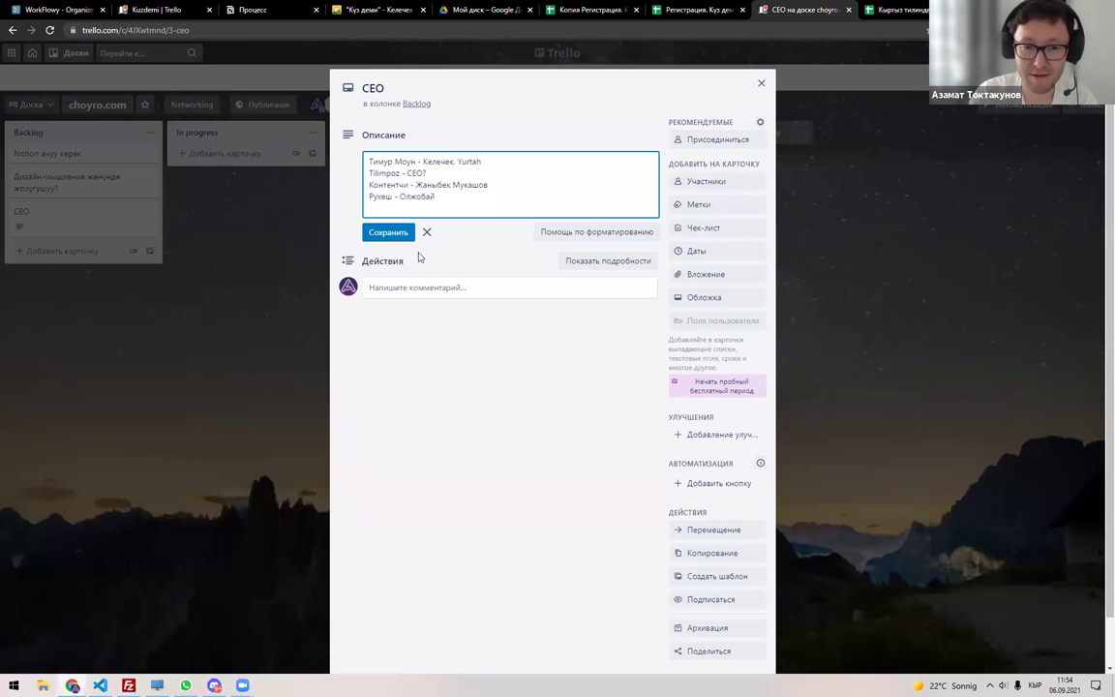
pyautogui.click(385, 232)
# Check the Bilimot row, then add and save a Билимот line paired with its person.
pyautogui.click(895, 10)
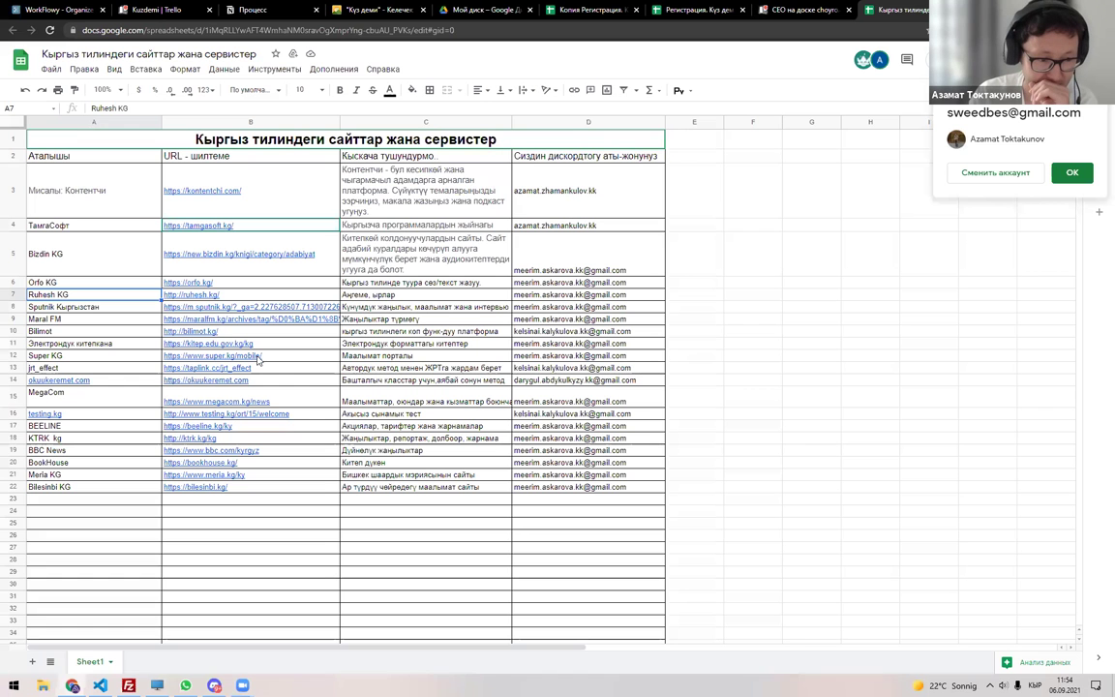
pyautogui.click(106, 335)
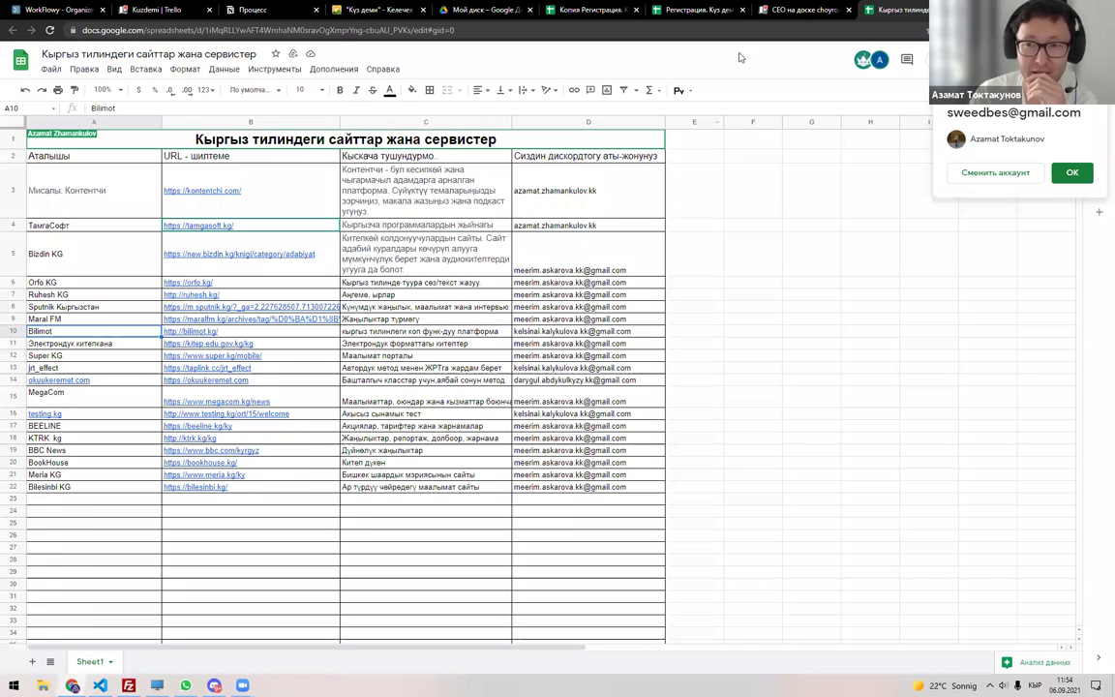
pyautogui.click(780, 10)
pyautogui.click(402, 200)
pyautogui.click(459, 200)
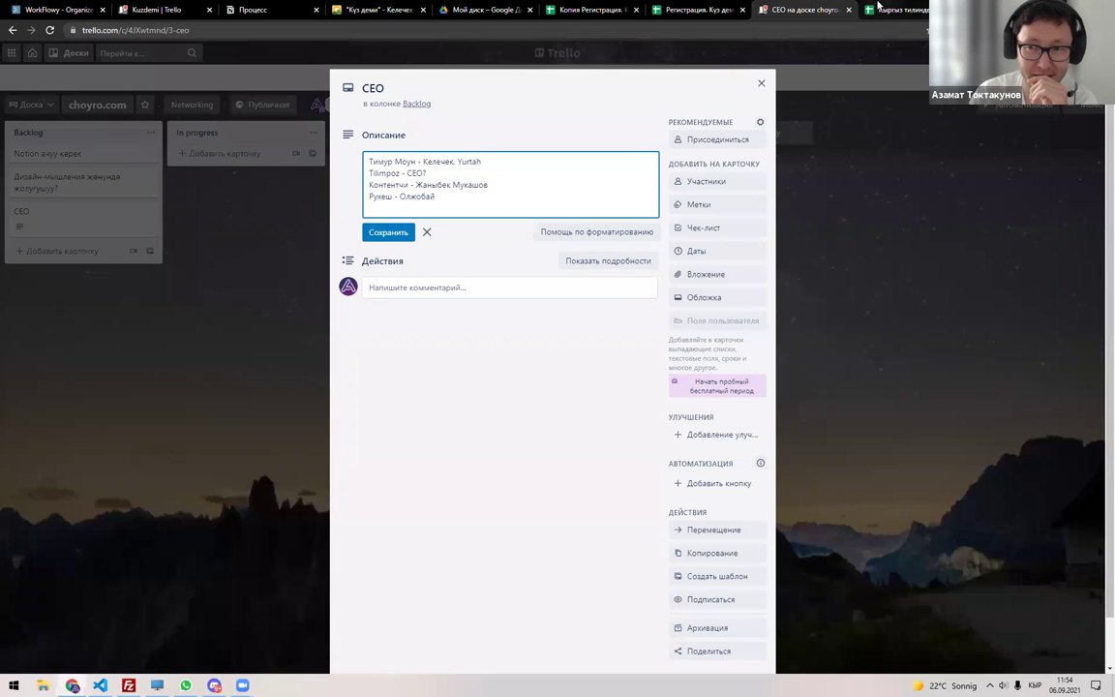
pyautogui.press('Return')
pyautogui.write('Бил')
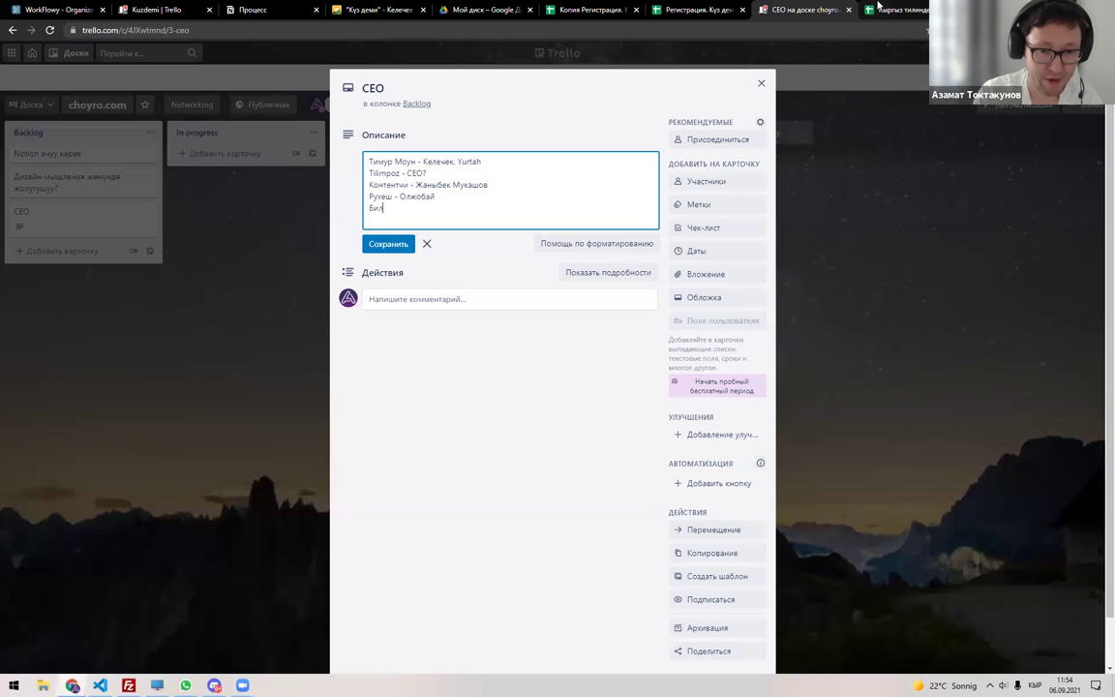
pyautogui.write('имот - ')
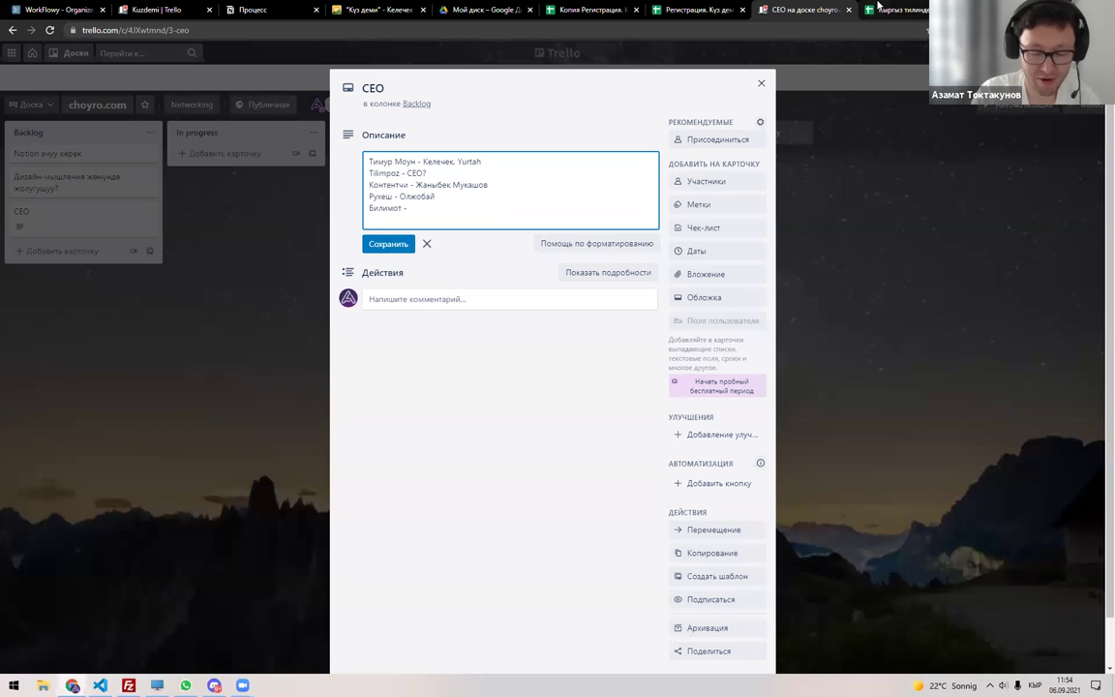
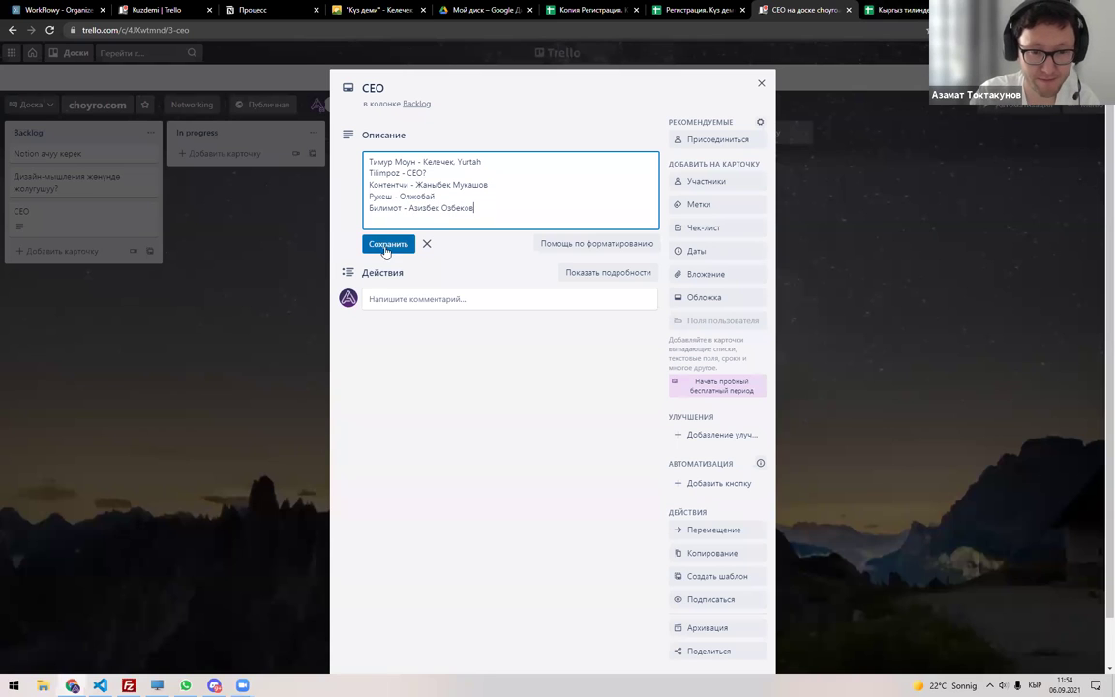
pyautogui.click(386, 245)
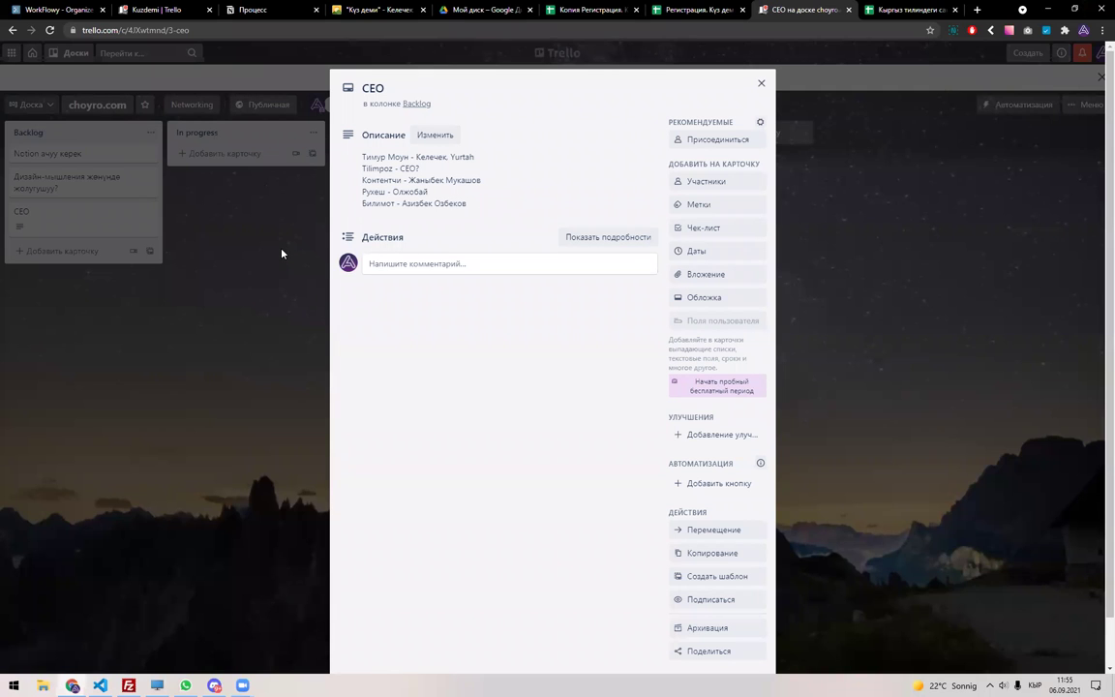
# Check the KTRK kg and BookHouse rows, close the sites spreadsheet, and reopen the CEO description.
pyautogui.click(905, 9)
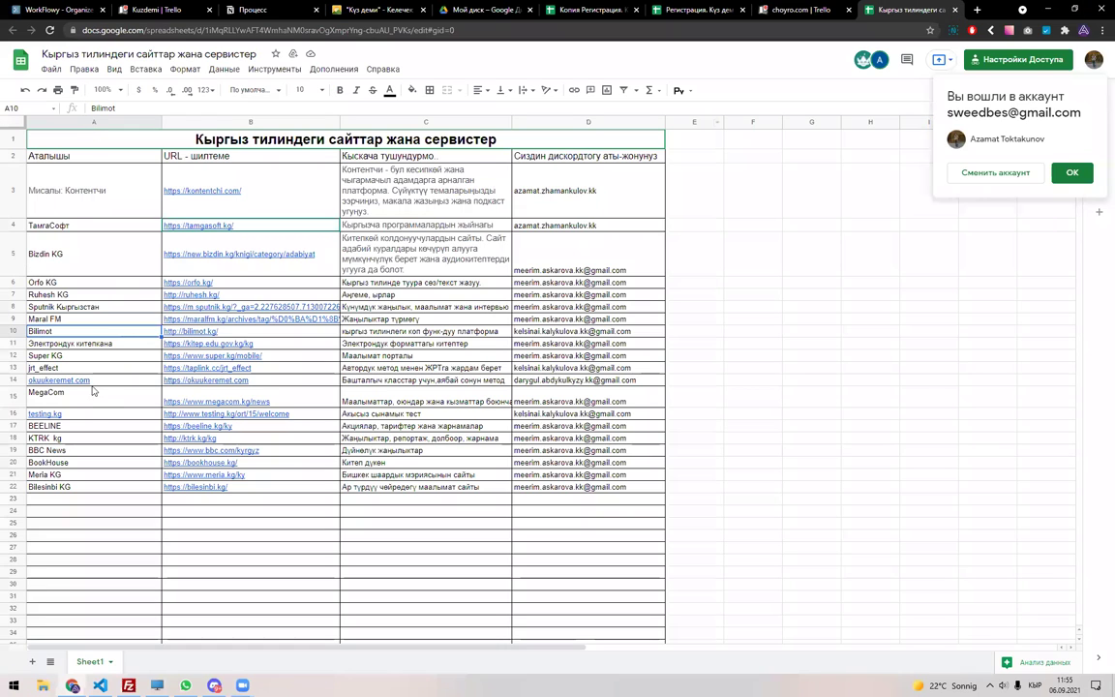
pyautogui.click(78, 438)
pyautogui.press('Down')
pyautogui.click(77, 465)
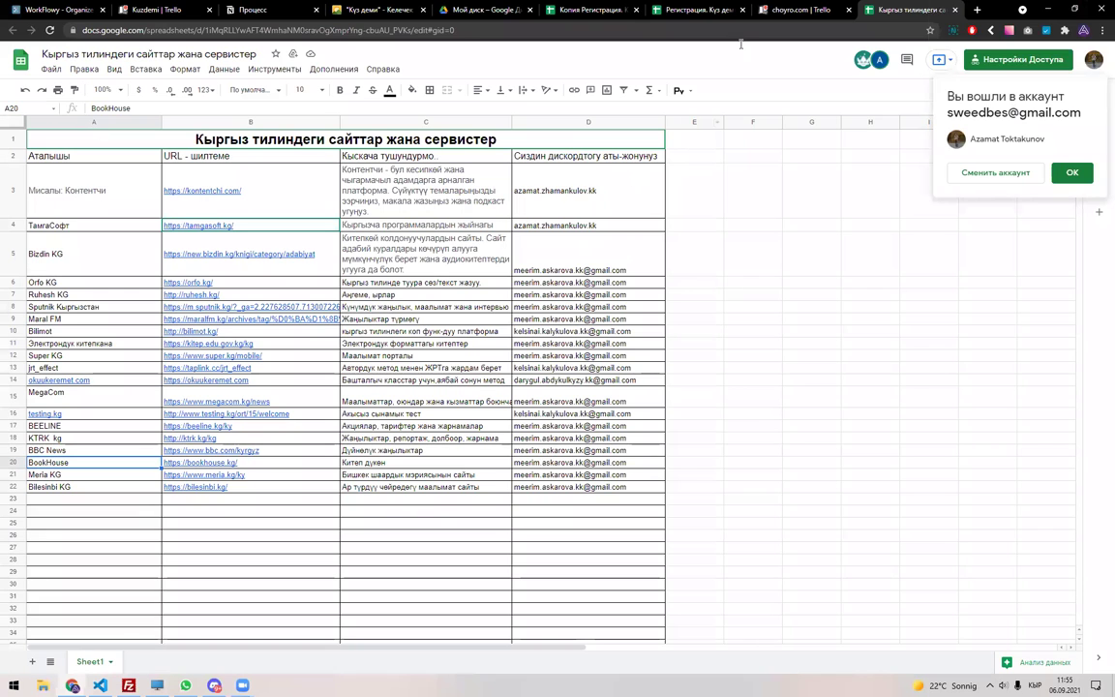
pyautogui.hotkey('ctrl', 'w')
pyautogui.click(87, 220)
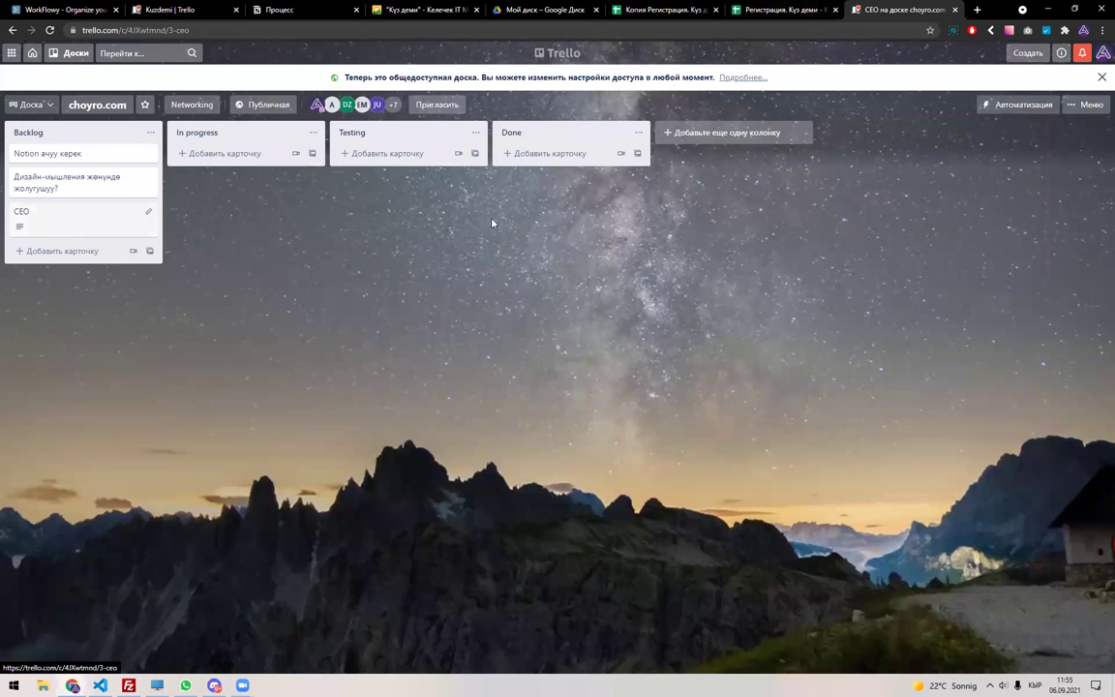
pyautogui.click(508, 205)
pyautogui.hotkey('ctrl', 'a')
# Add an Ololo line paired with its person, correcting the surname's last letter.
pyautogui.click(508, 205)
pyautogui.press('Return')
pyautogui.write('Ololo -')
pyautogui.hotkey('alt', 'shift')
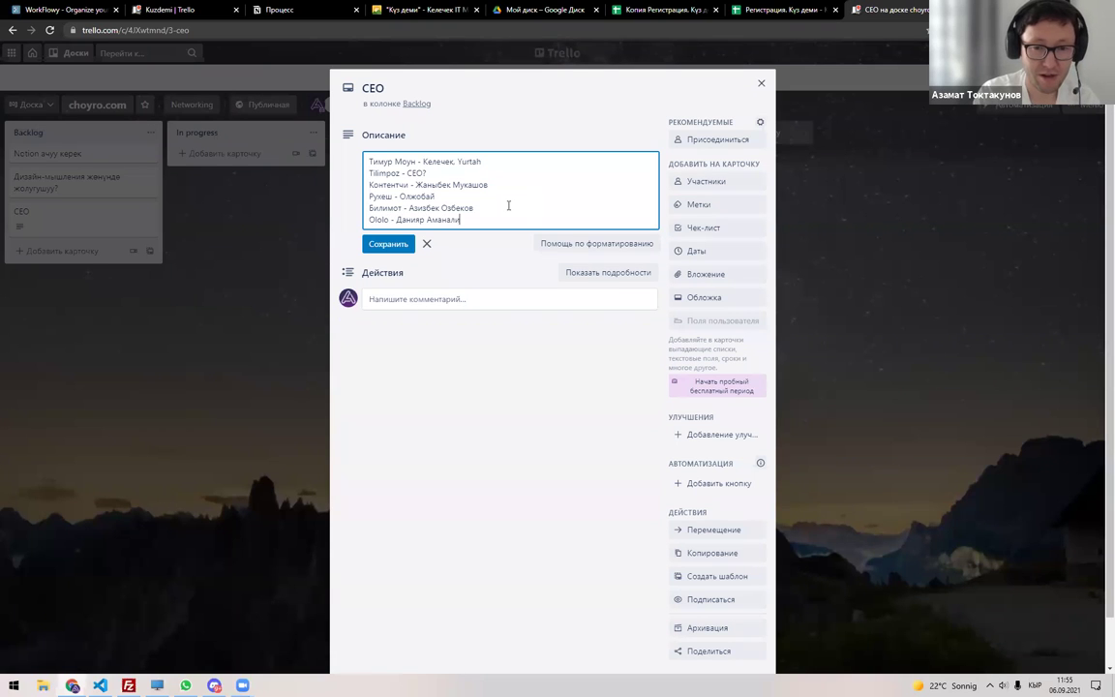
# Add a Баштан башта line paired with its person, fixing the name's ending.
pyautogui.press('Return')
pyautogui.write('Ба')
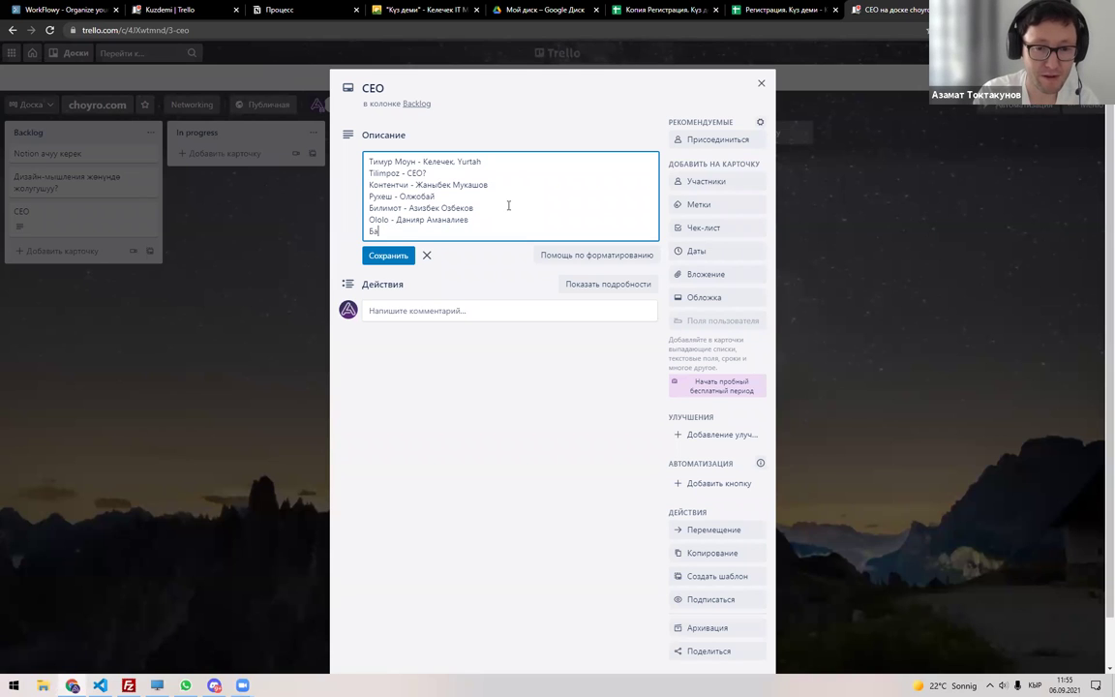
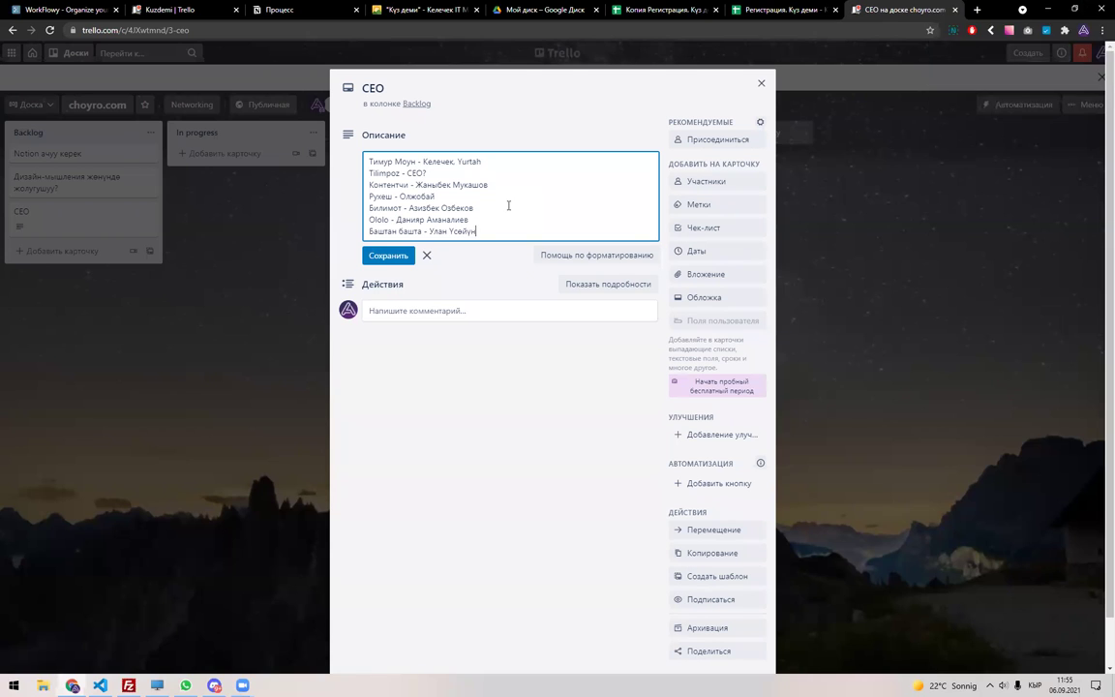
pyautogui.press('Return')
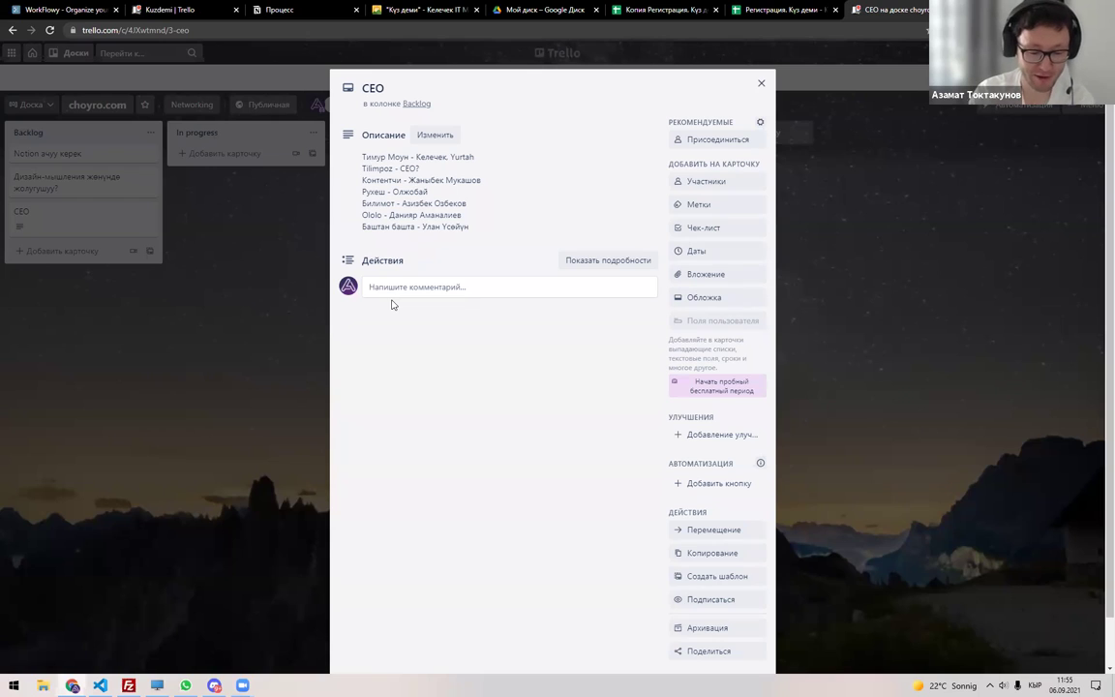
pyautogui.hotkey('ctrl', 't')
# Load choyro.com, scroll through its idea and principles sections, then close it and the CEO card.
pyautogui.write('cho')
pyautogui.press('Return')
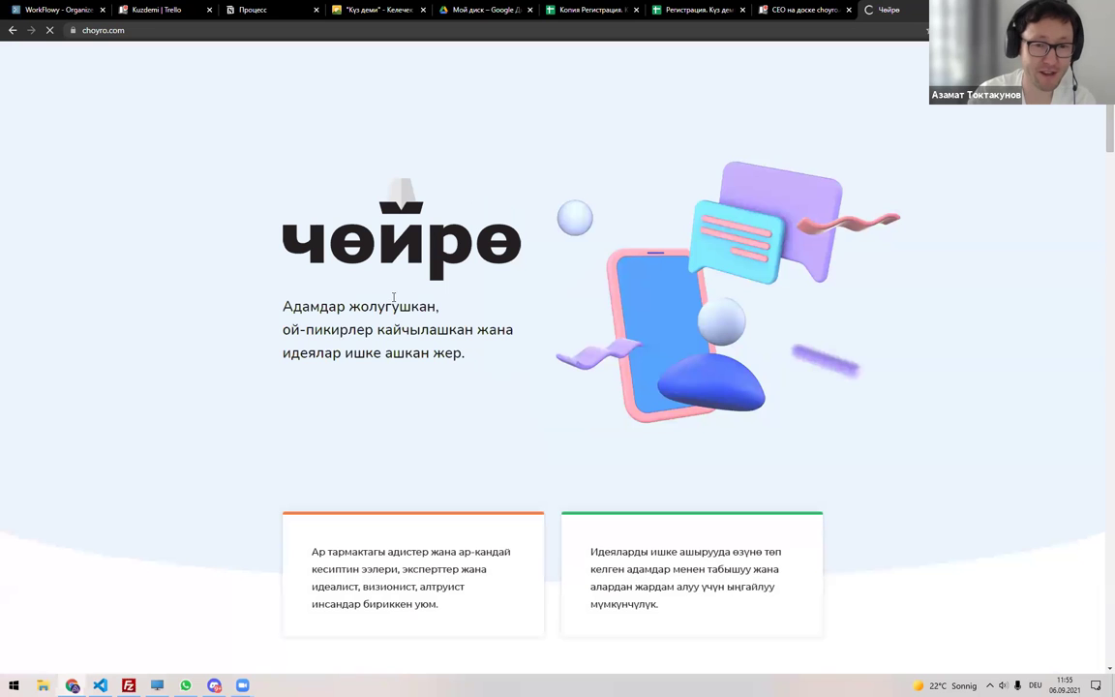
pyautogui.scroll(-6, 316, 376)
pyautogui.scroll(-3, 316, 312)
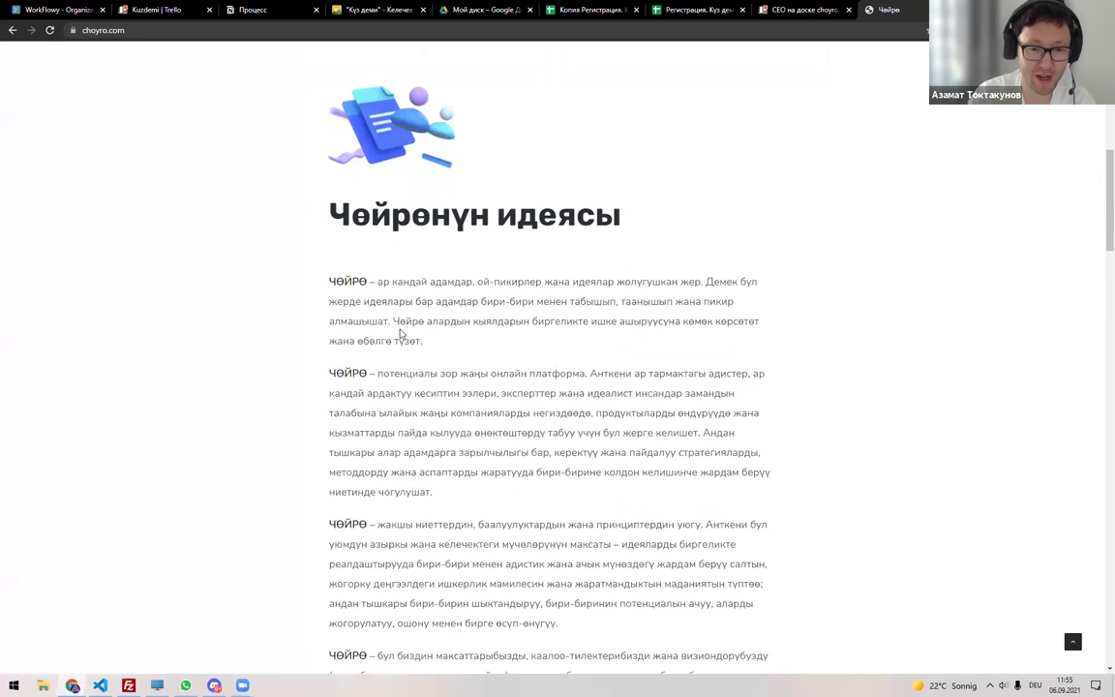
pyautogui.scroll(-4, 403, 338)
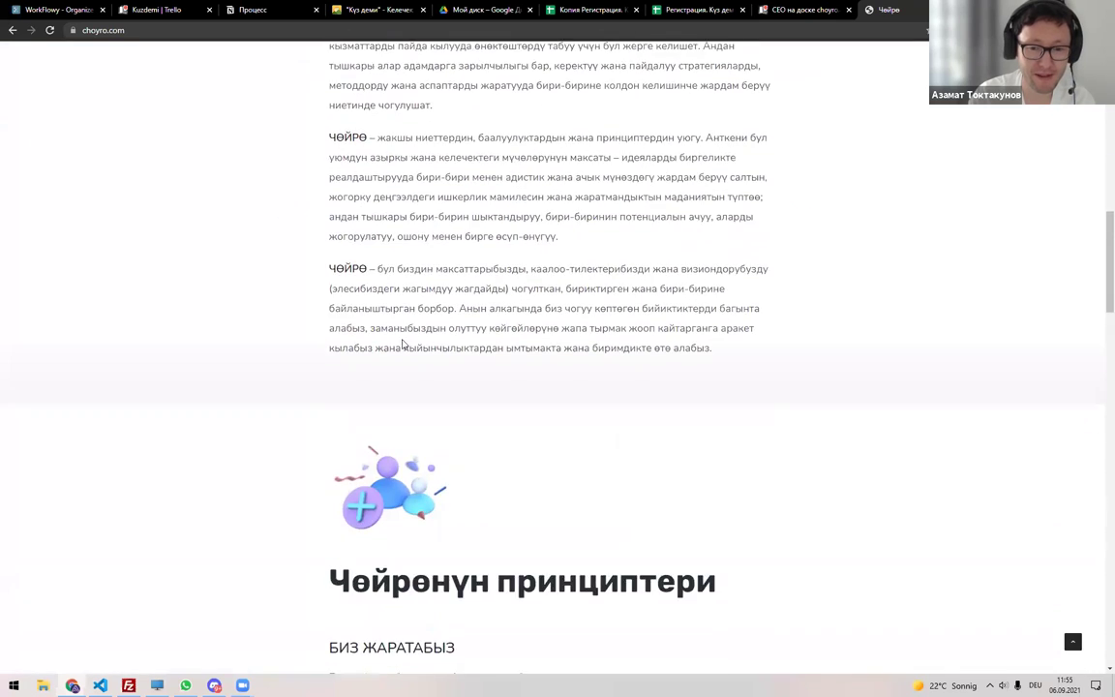
pyautogui.hotkey('ctrl', 'w')
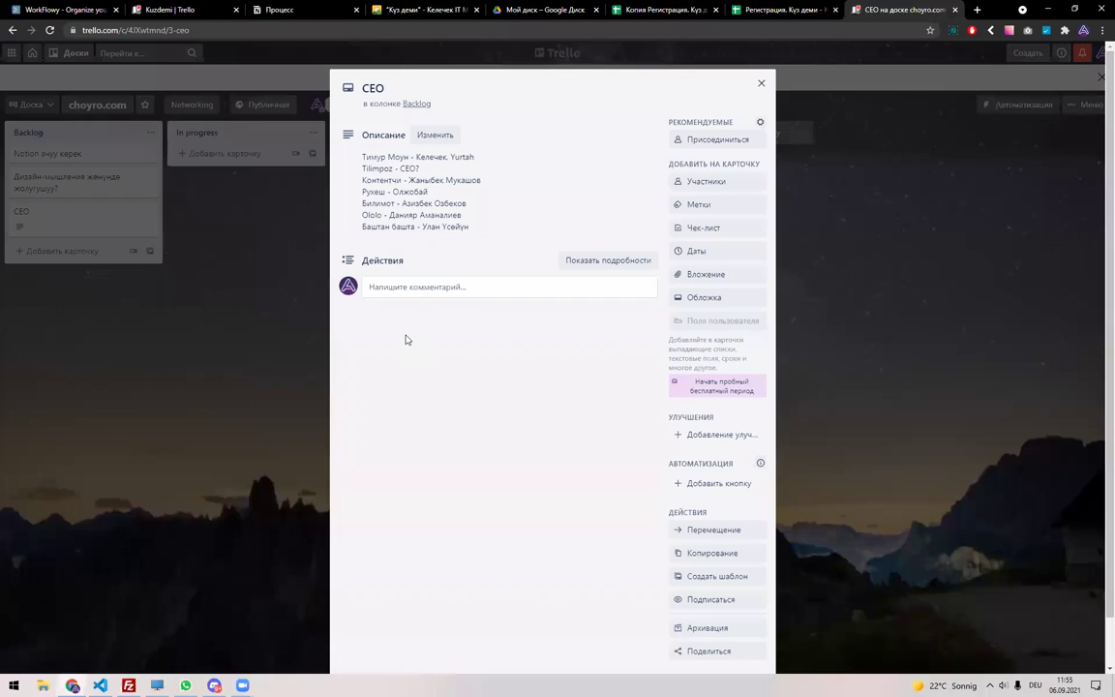
pyautogui.click(270, 274)
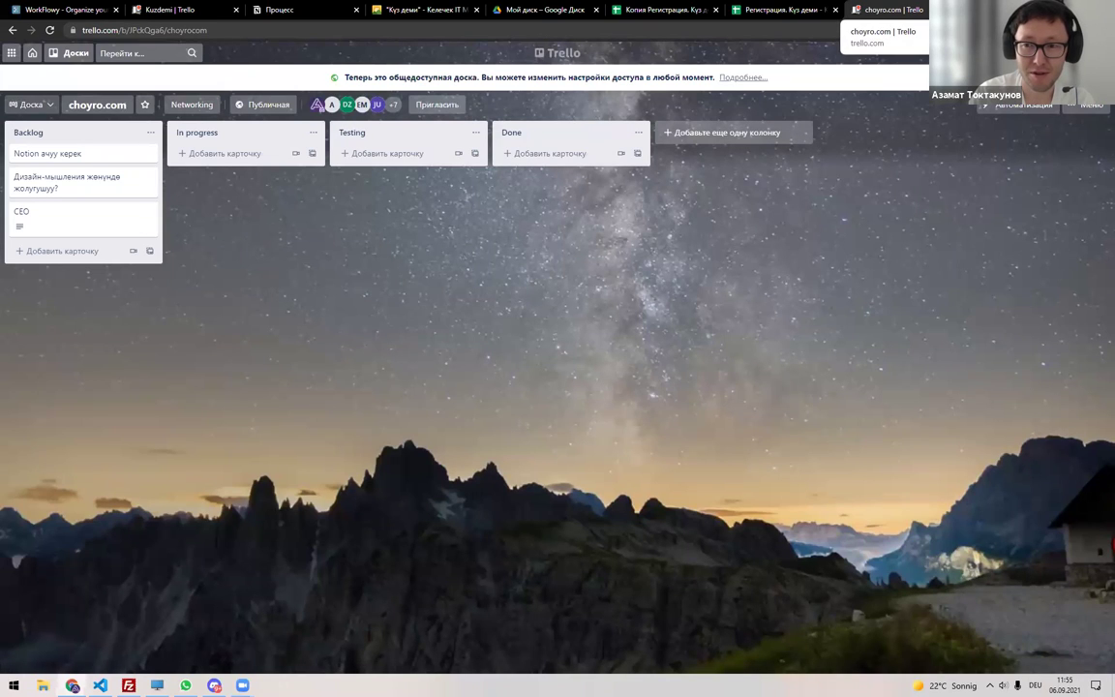
# Close the choyro.com board tab and turn off the filter on the Копия Регистрация sheet.
pyautogui.hotkey('ctrl', 'w')
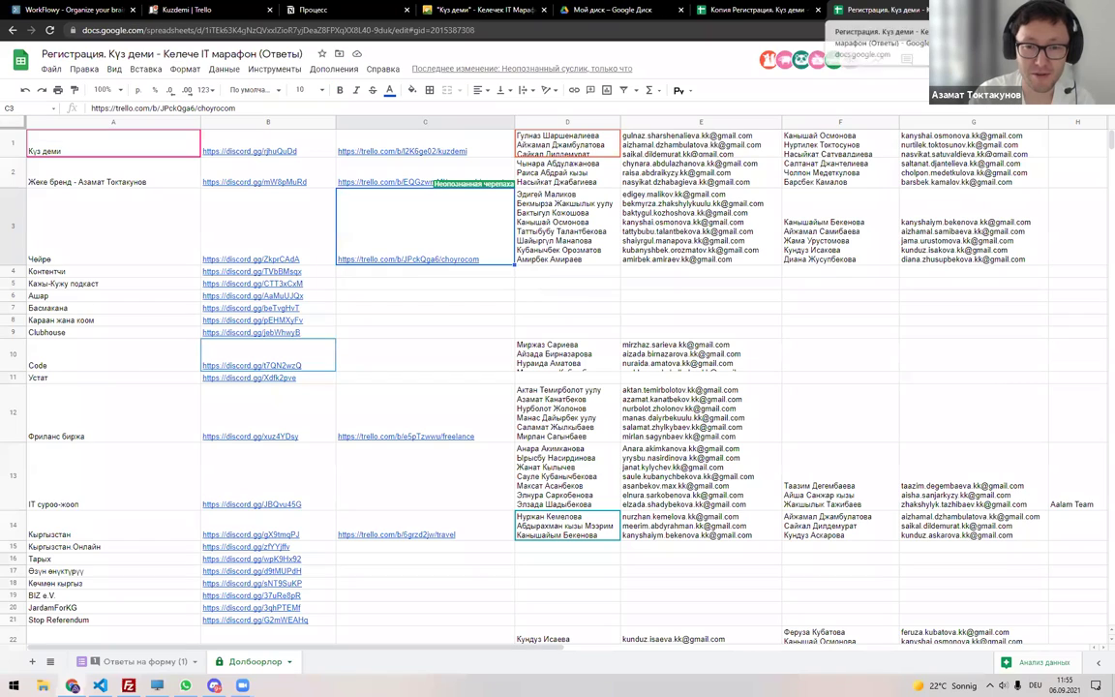
pyautogui.press('Return')
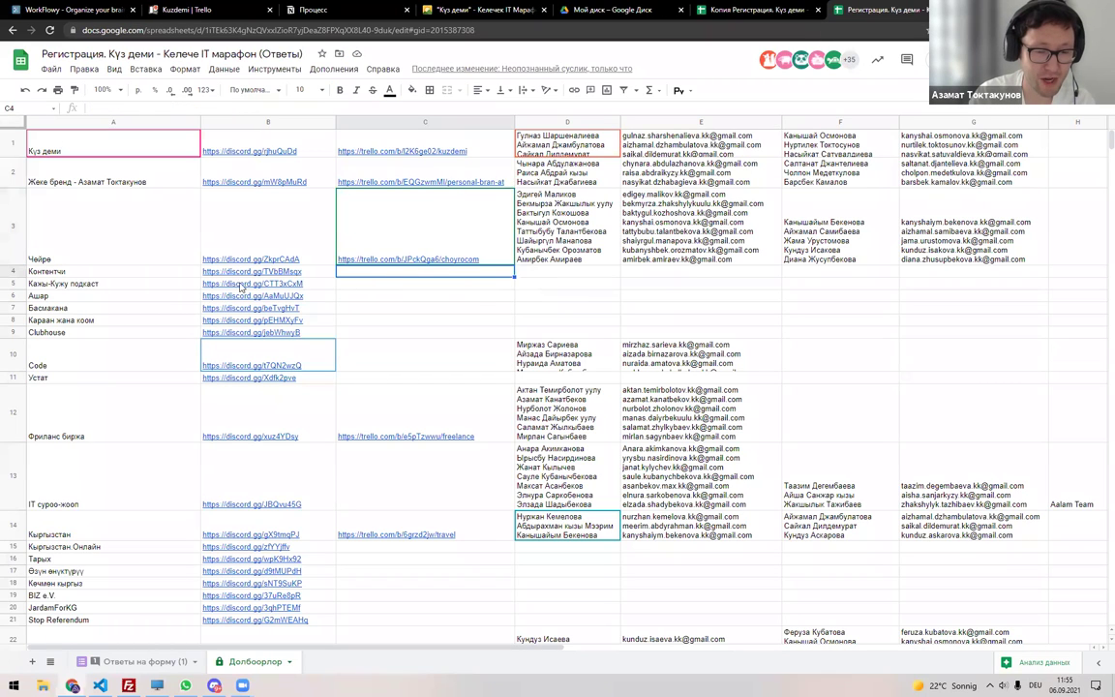
pyautogui.click(731, 9)
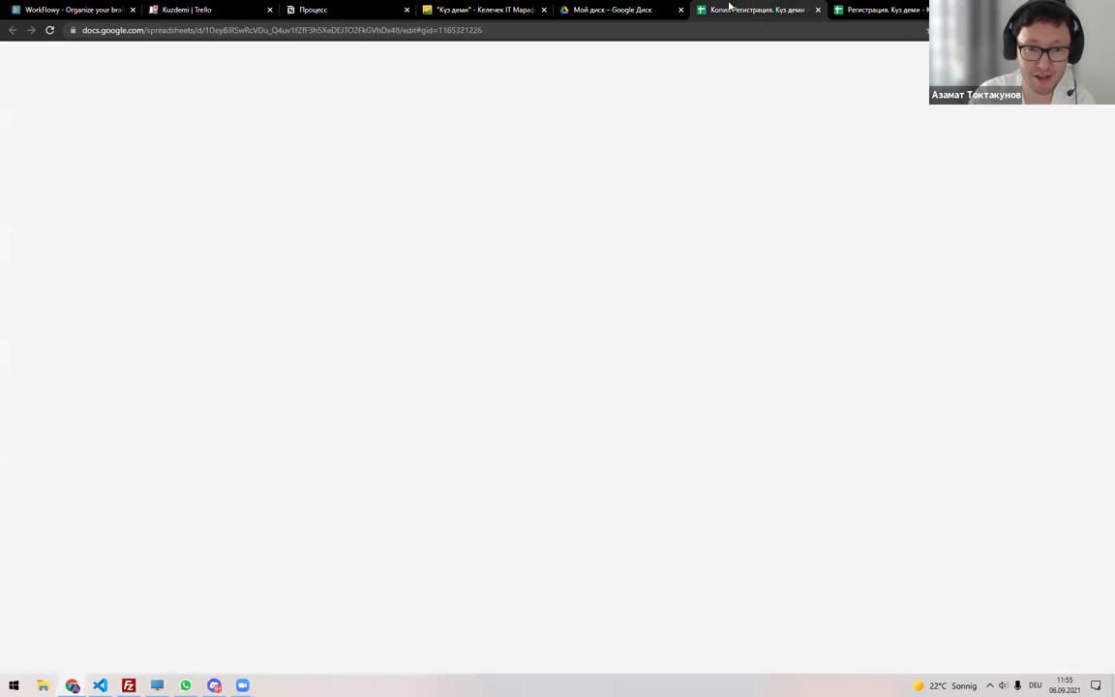
pyautogui.click(20, 119)
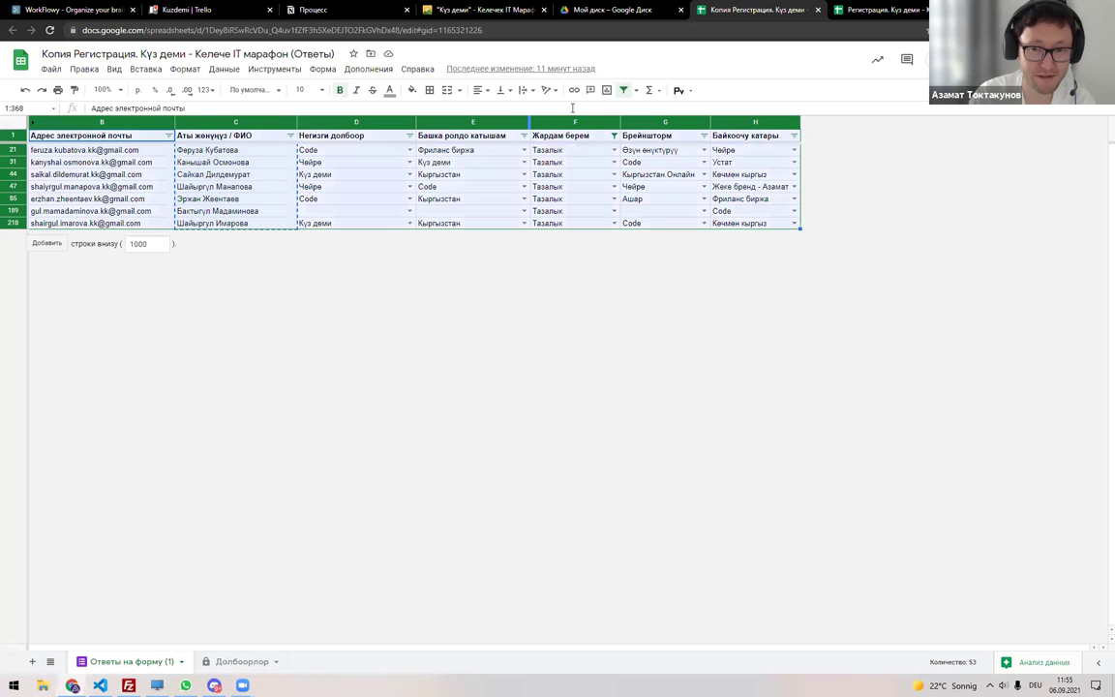
pyautogui.click(624, 90)
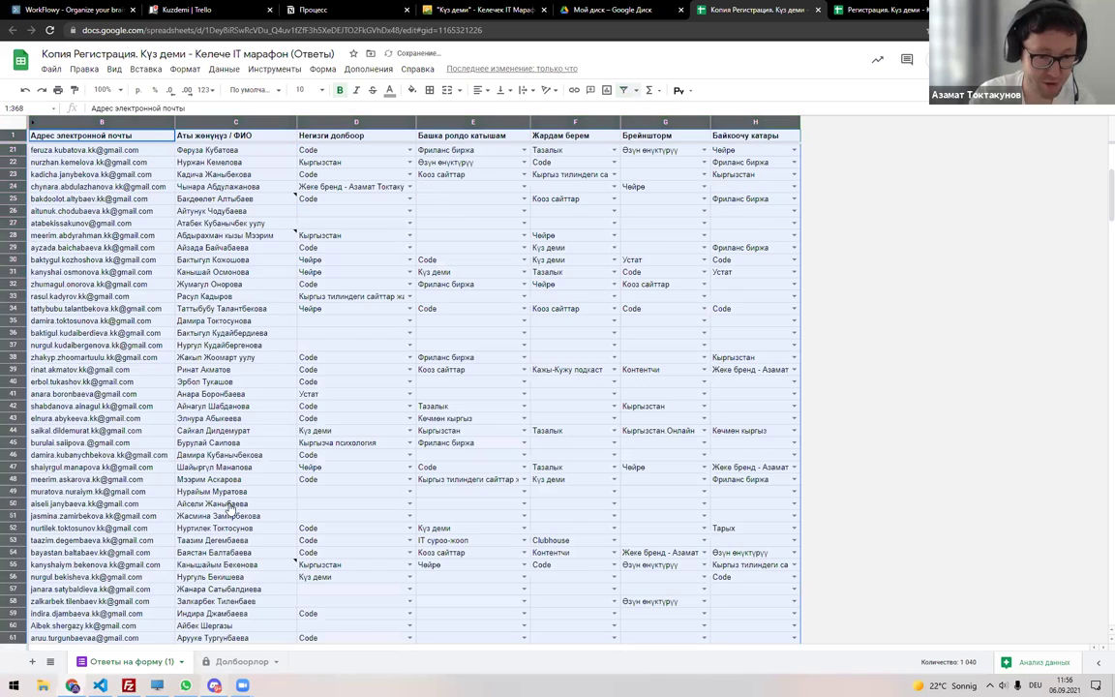
# Glance at Discord's it-суроо-жооп channel, then bring up the Kuzdemi Trello board.
pyautogui.hotkey('alt', 'Tab')
pyautogui.click(112, 326)
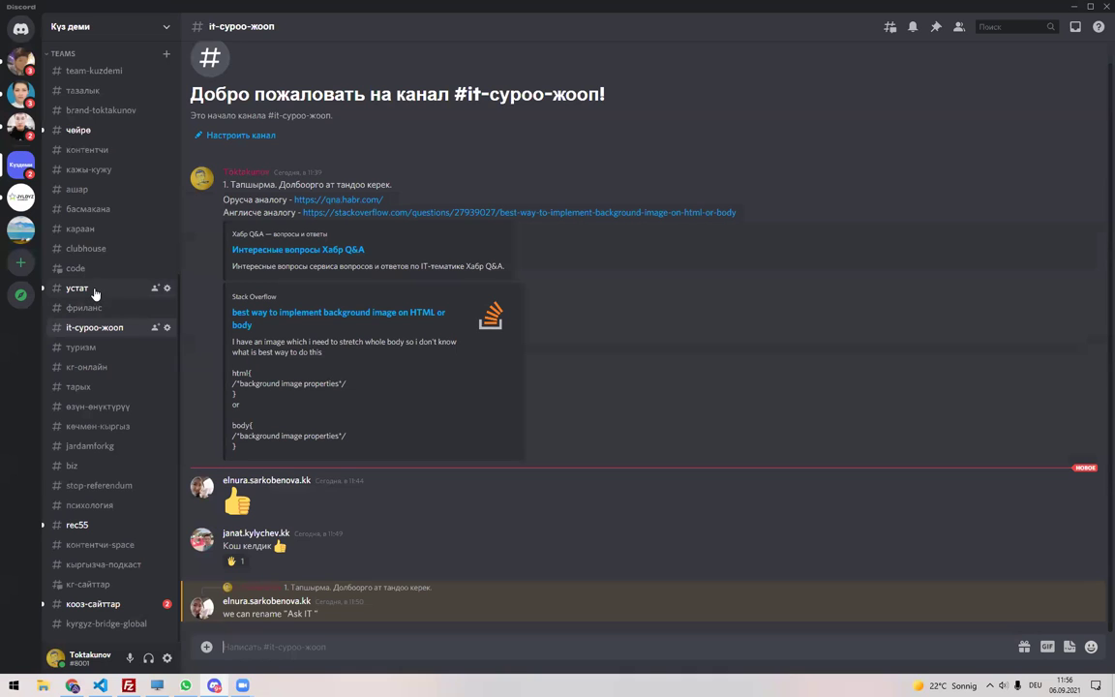
pyautogui.click(72, 686)
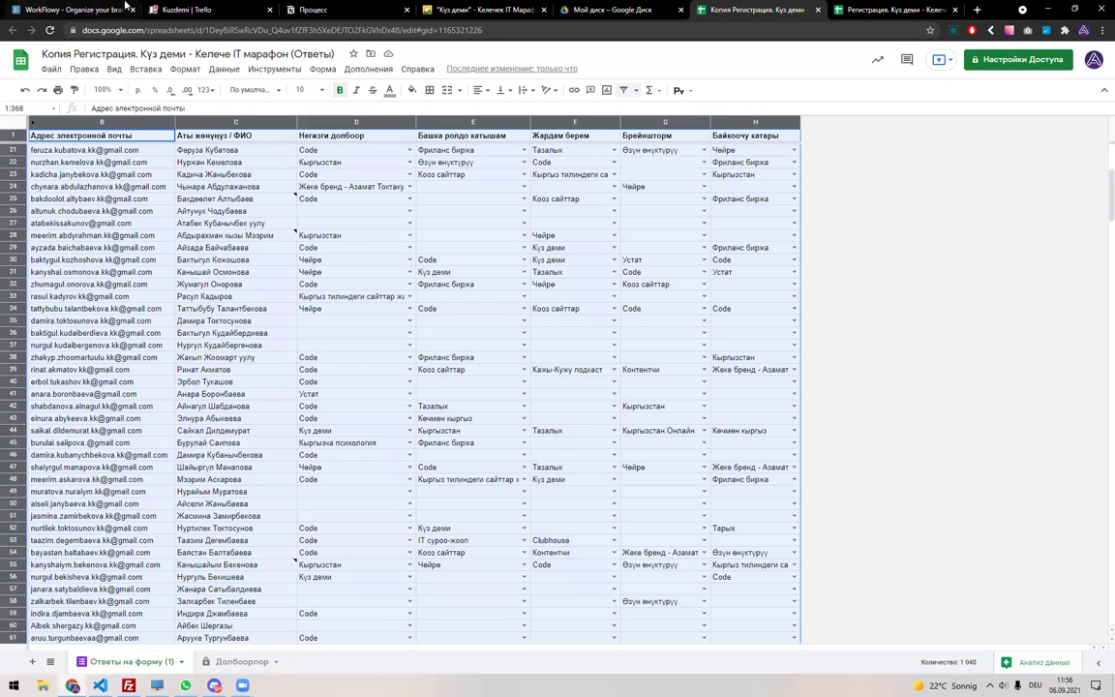
pyautogui.click(172, 8)
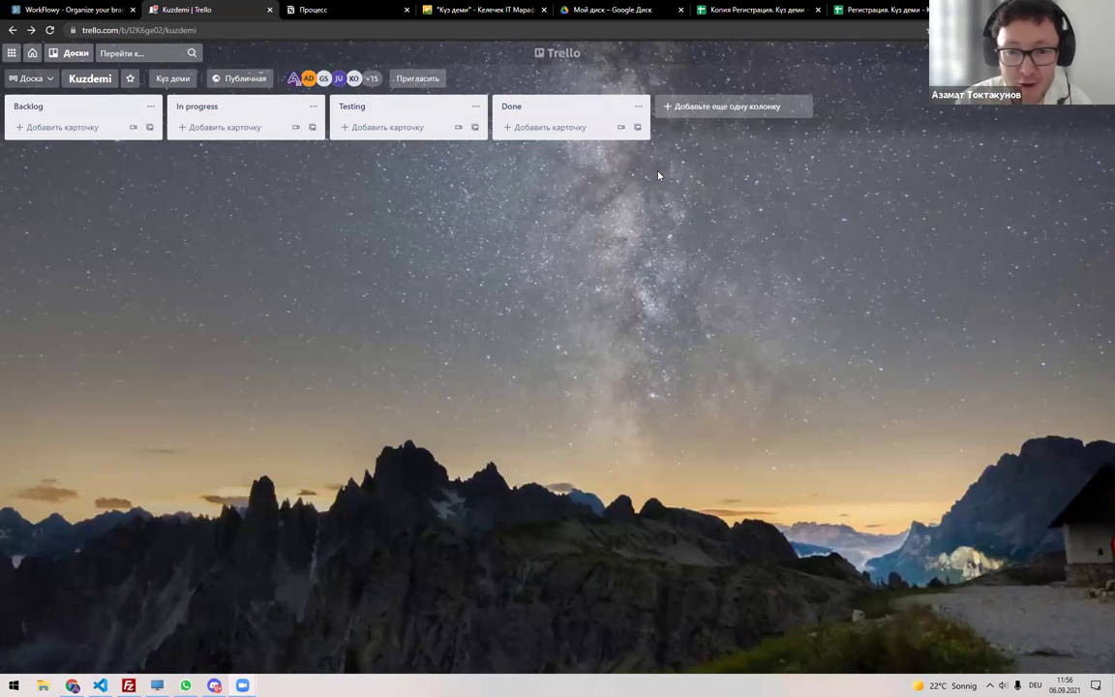
# Reopen the CEO card on the choyro.com board and complete the surname on the Рухеш line.
pyautogui.click(87, 52)
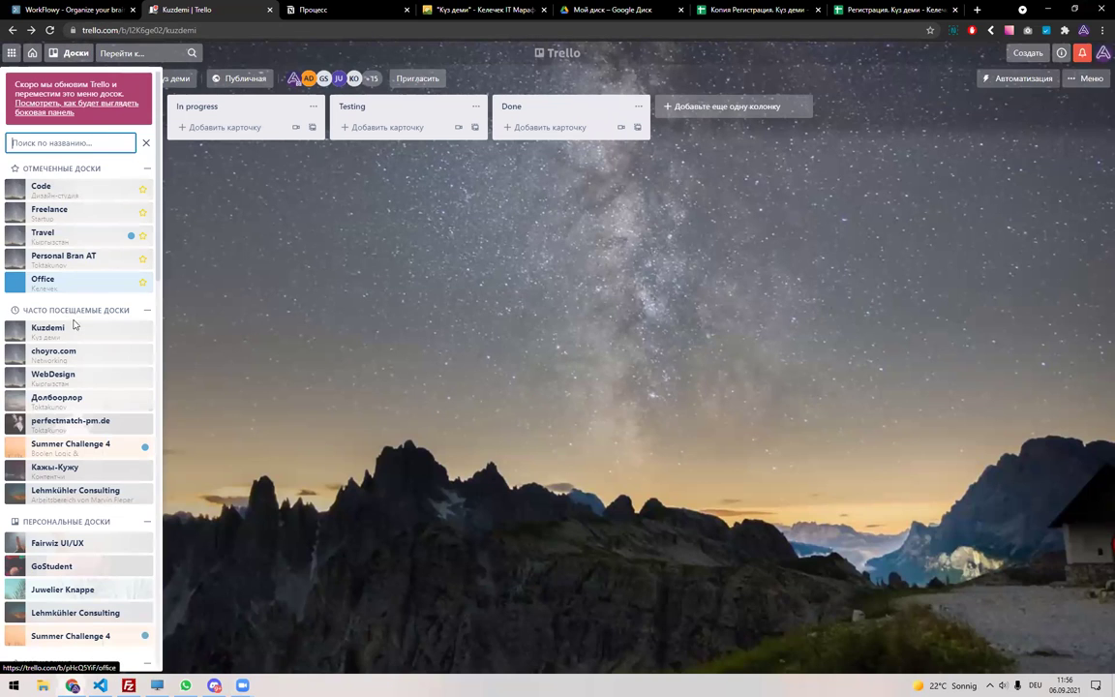
pyautogui.click(62, 361)
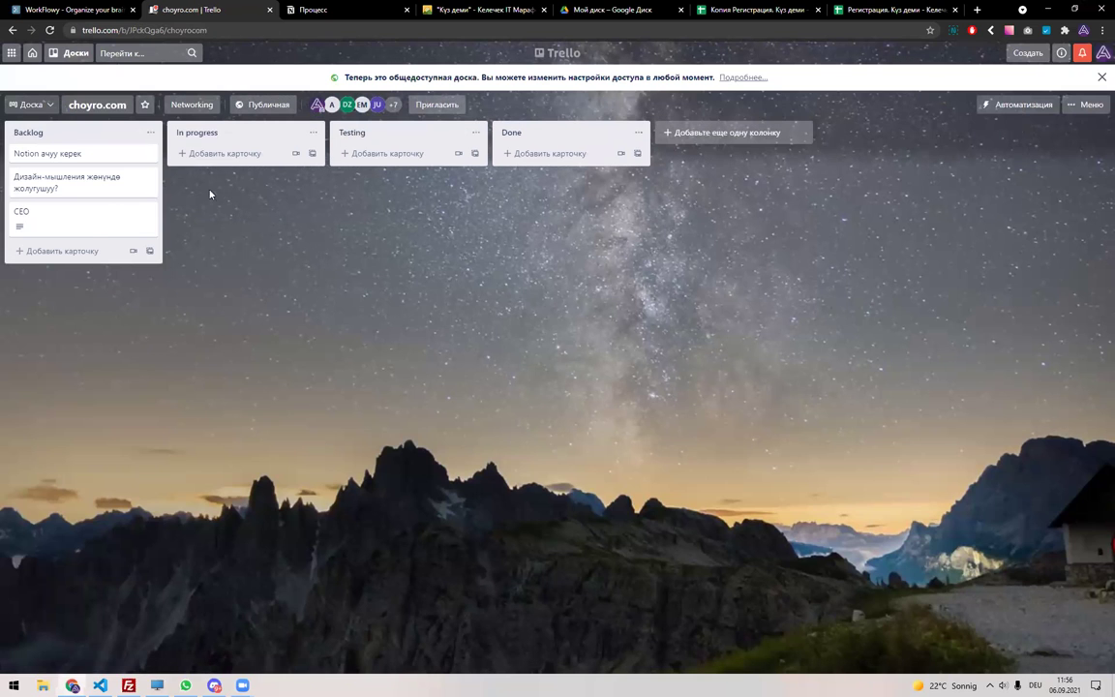
pyautogui.click(84, 221)
pyautogui.click(408, 201)
pyautogui.moveTo(369, 162); pyautogui.dragTo(422, 196)
pyautogui.doubleClick(420, 196)
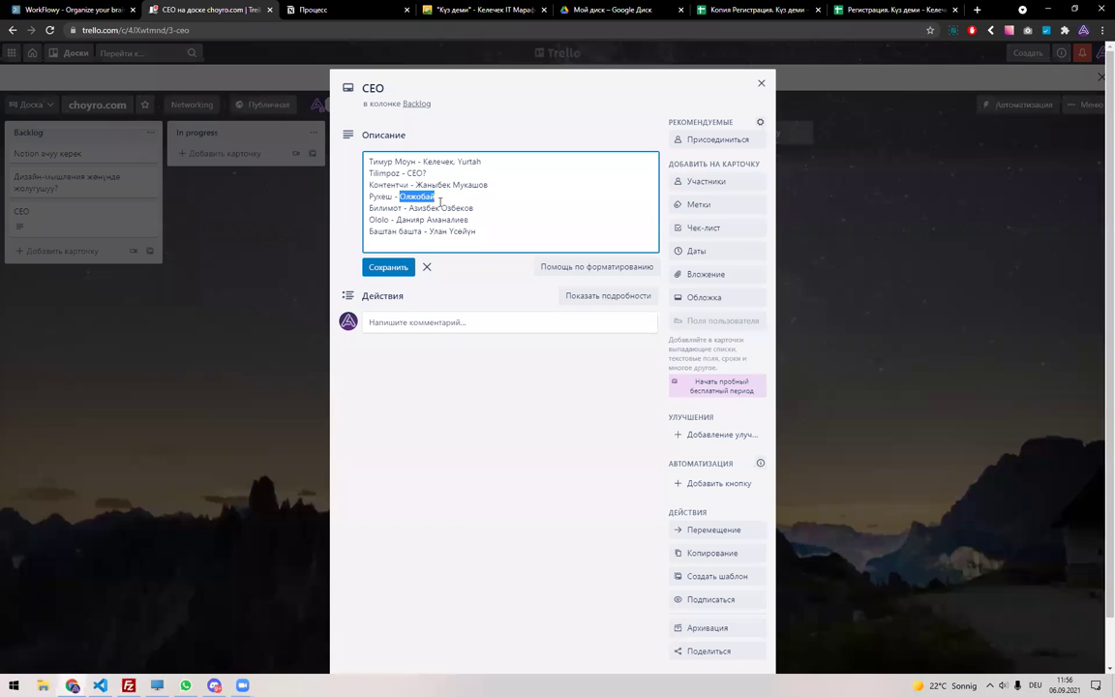
pyautogui.press('Return')
pyautogui.hotkey('ctrl', 'z')
pyautogui.press('Left')
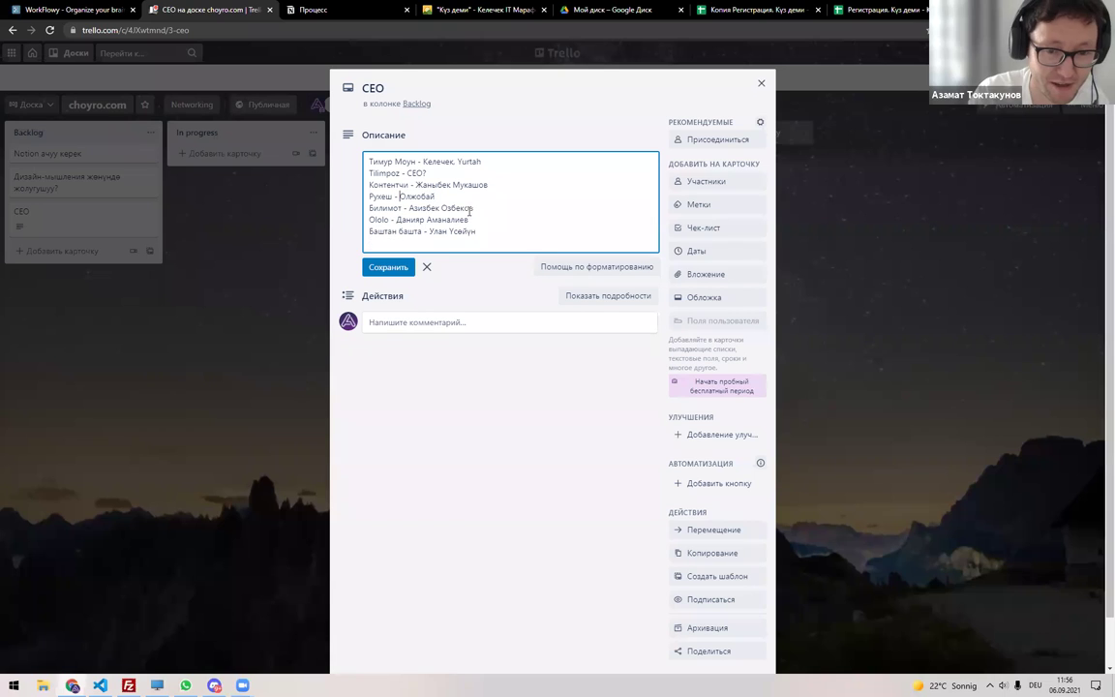
pyautogui.press('End')
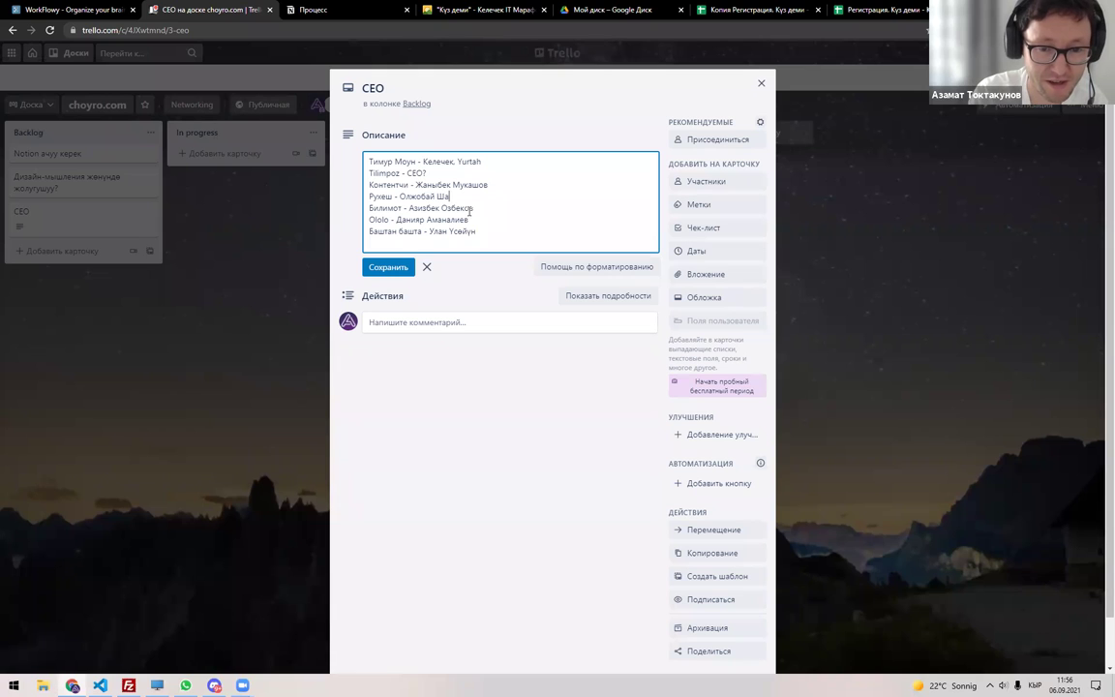
# Add a header line (Имя Фамилия, Ссылка на проект, Ссылка на соц. сети) above the list and save.
pyautogui.press('Return')
pyautogui.press('Up')
pyautogui.press('Return')
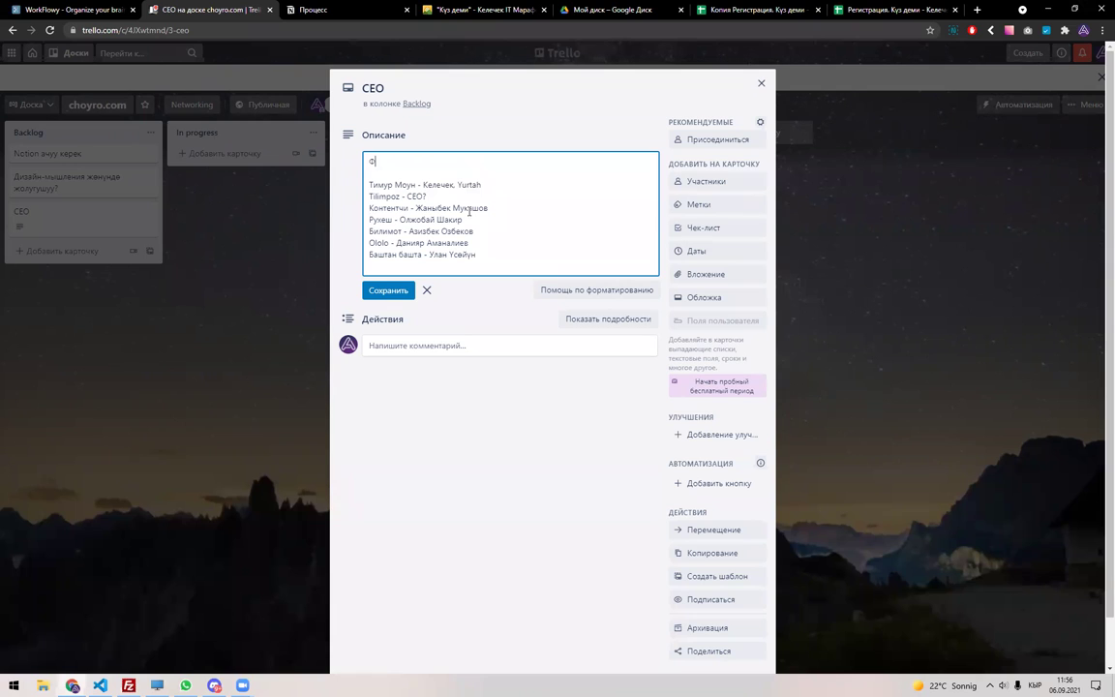
pyautogui.write('Имя Фамилия. ')
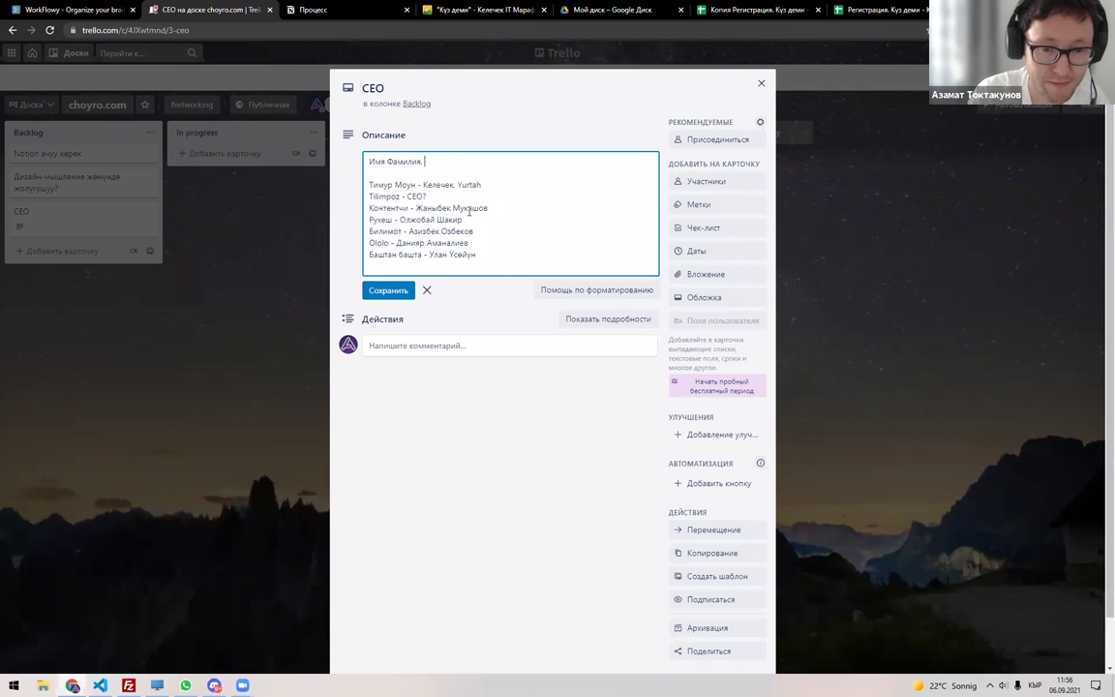
pyautogui.write('Проект')
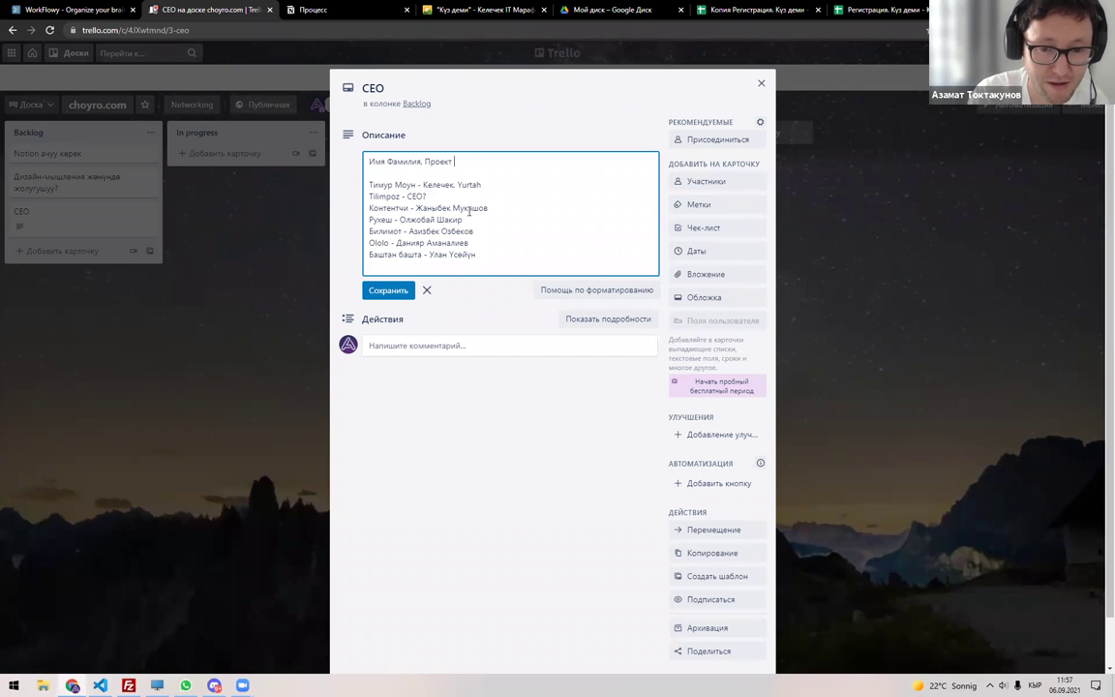
pyautogui.write('(Ссылка на проект), Ссылка на со')
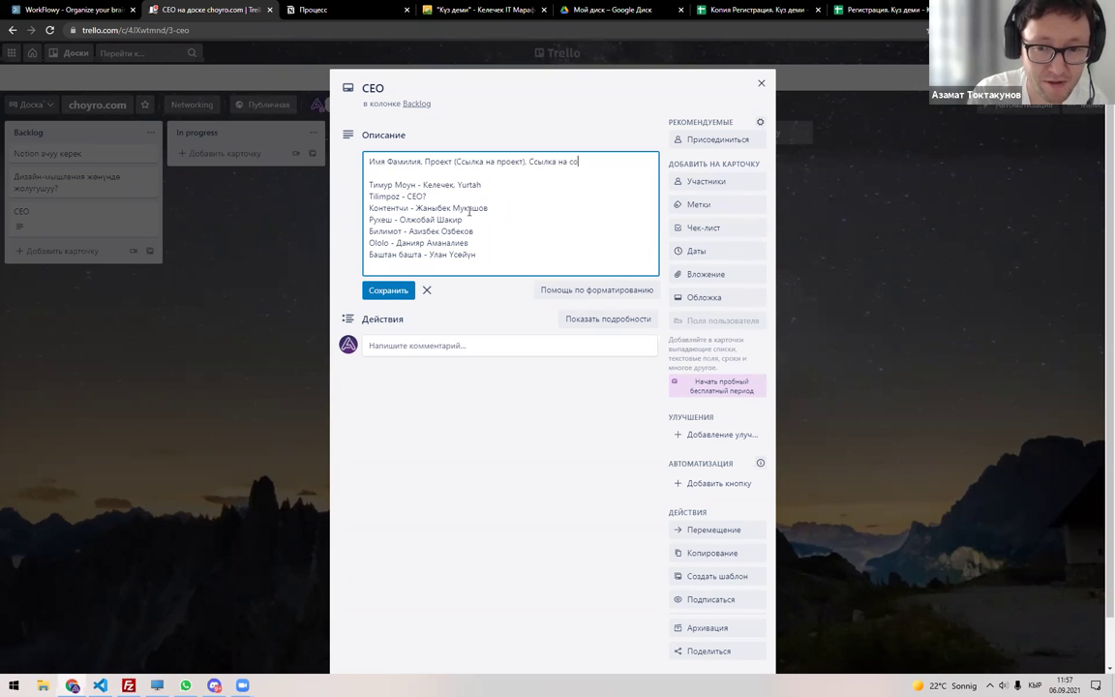
pyautogui.write('ц. сети')
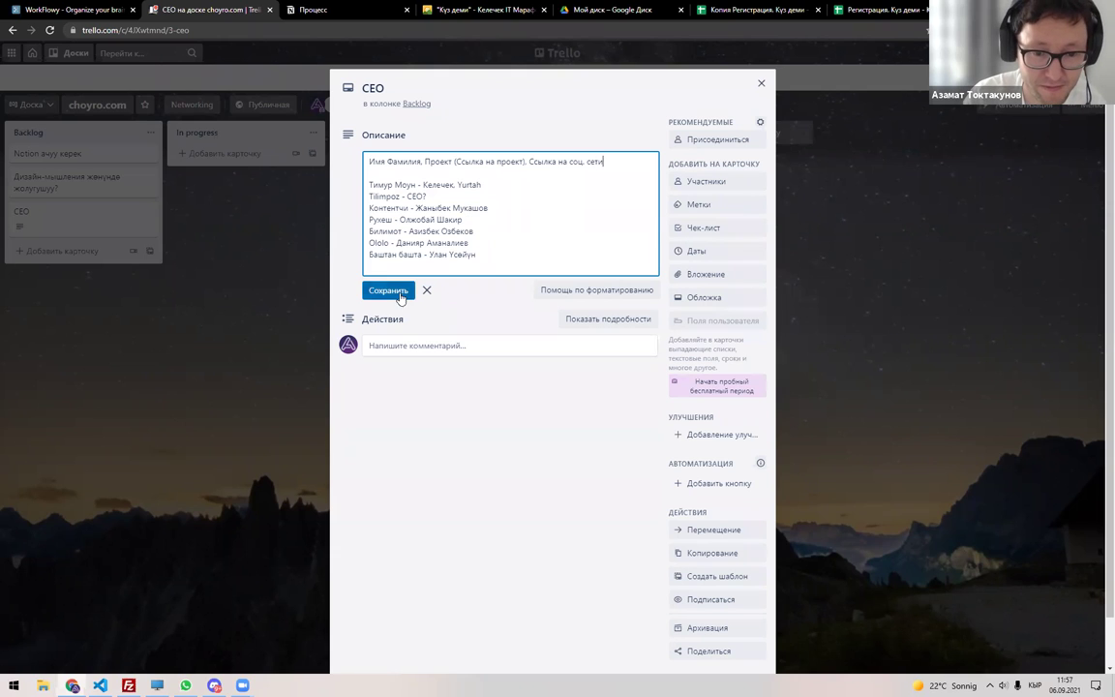
pyautogui.click(388, 290)
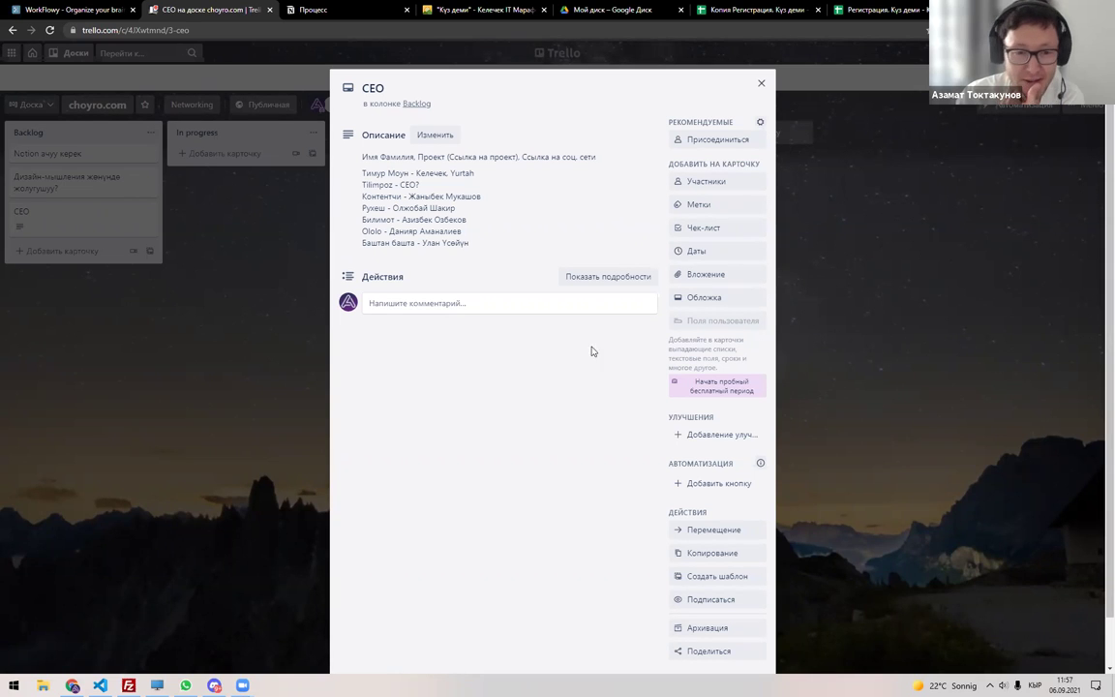
# Glance at Discord's #кооз-сайттар channel, then return to the registration spreadsheet's Долбоорлор sheet.
pyautogui.hotkey('alt', 'Tab')
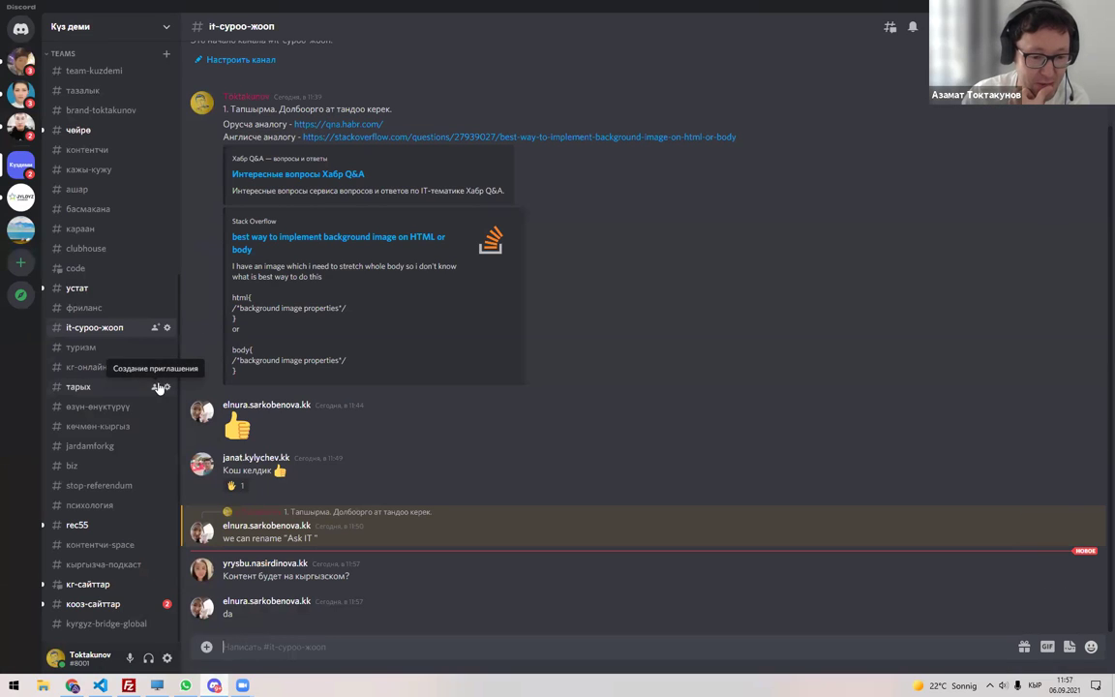
pyautogui.click(109, 603)
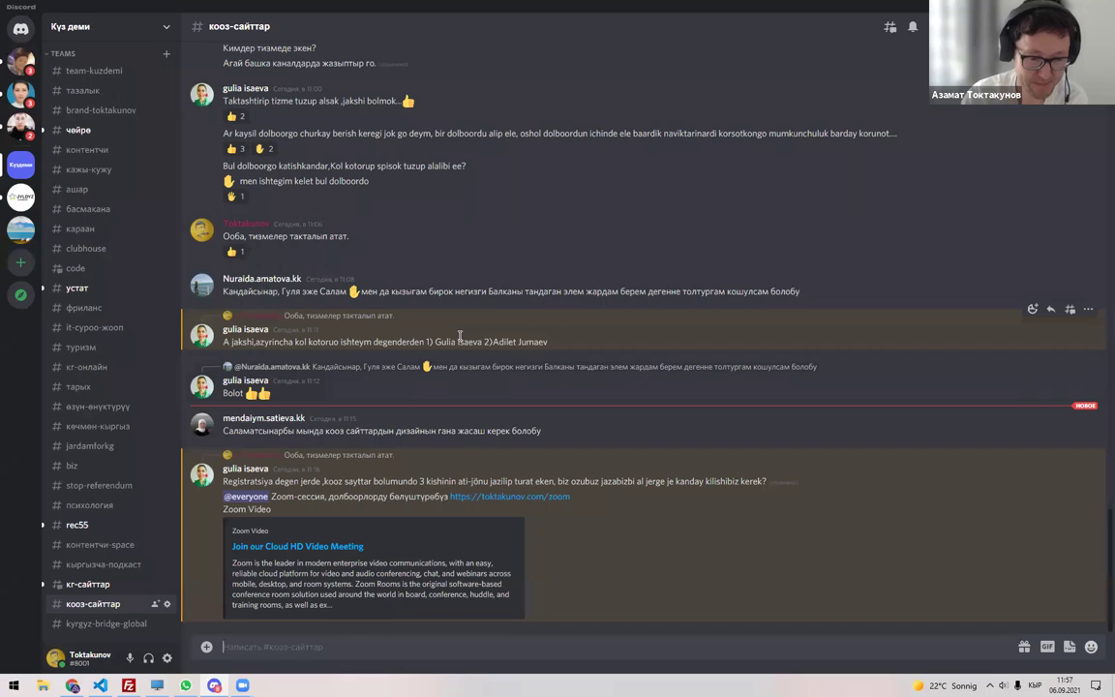
pyautogui.hotkey('alt', 'Tab')
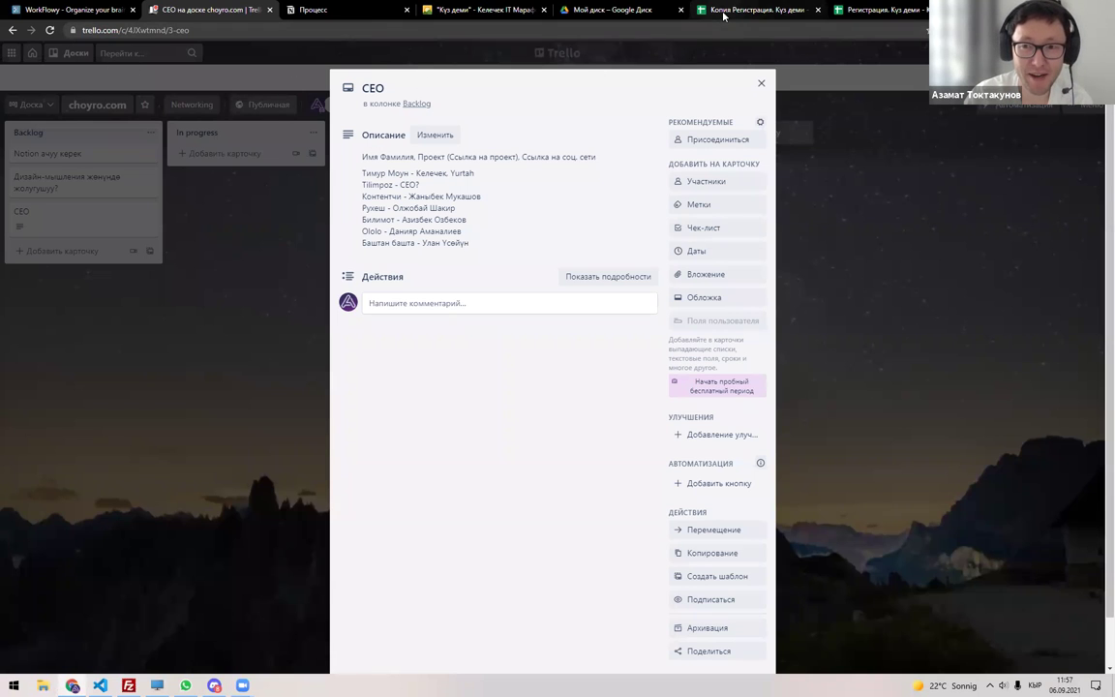
pyautogui.click(866, 10)
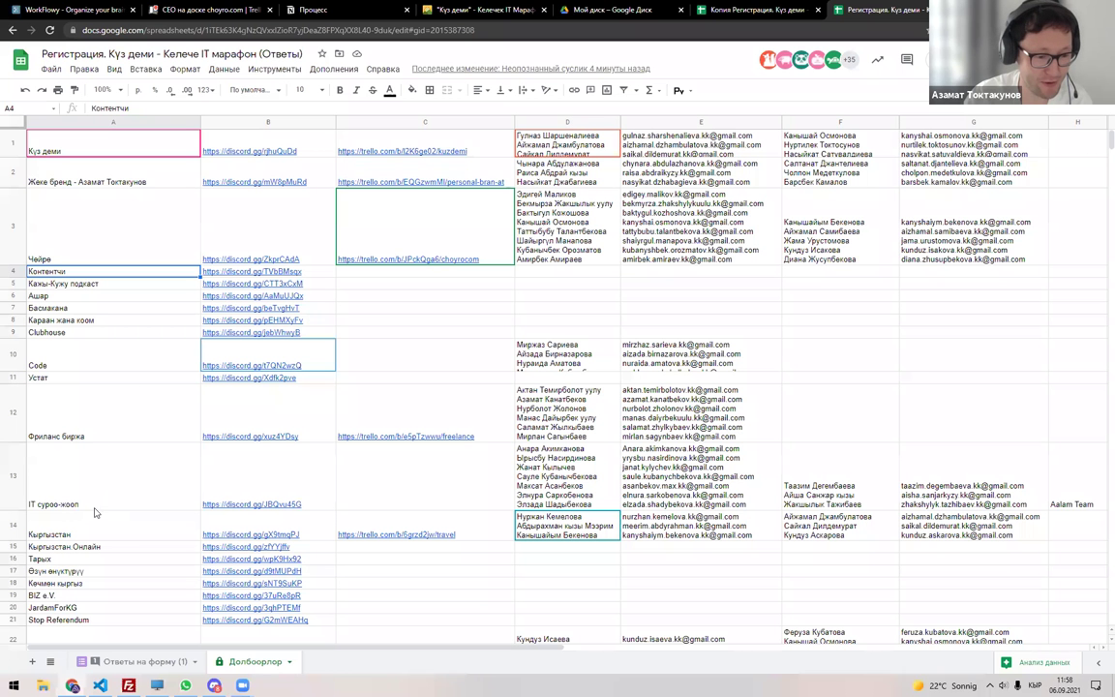
# Scroll to the Кооз сайттар row and follow the Trello link in C28 to the WebDesign board.
pyautogui.click(92, 570)
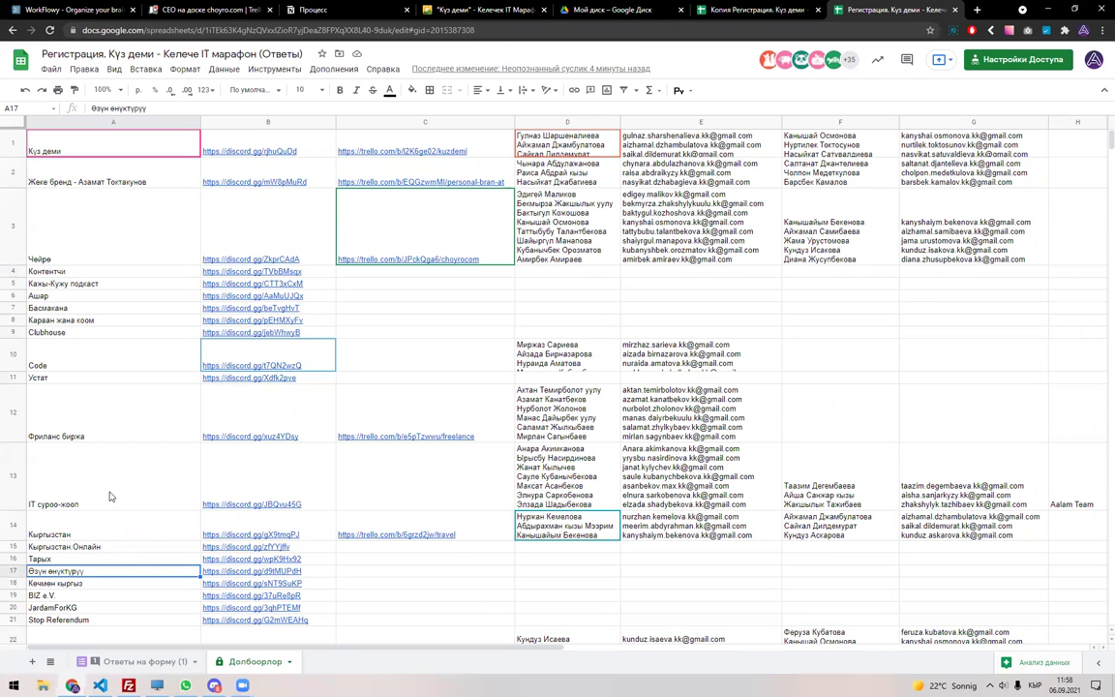
pyautogui.scroll(-3, 109, 496)
pyautogui.click(571, 489)
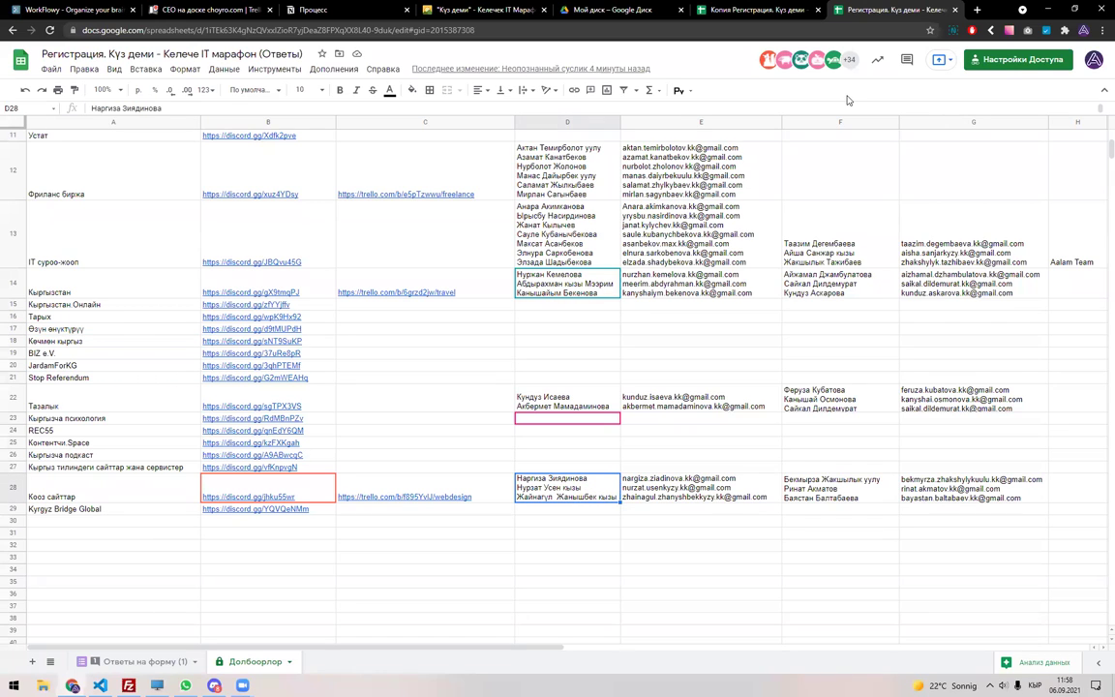
pyautogui.click(404, 496)
pyautogui.click(426, 515)
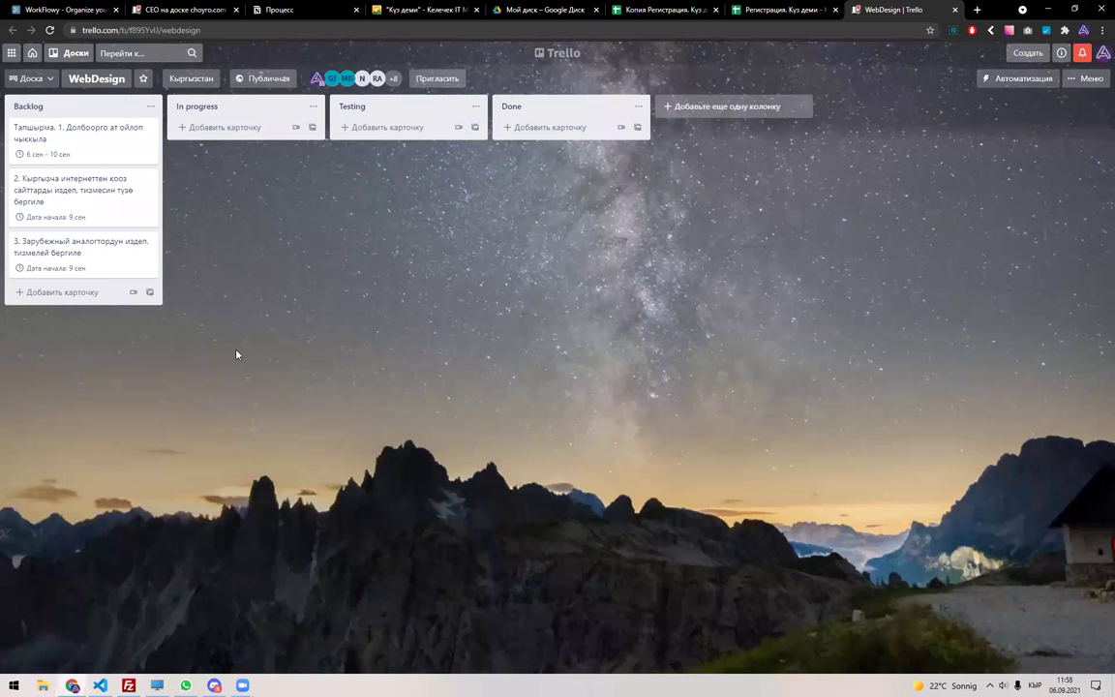
# Open and close the WebDesign board's second Backlog card, check Discord, then start a blank browser tab.
pyautogui.click(72, 184)
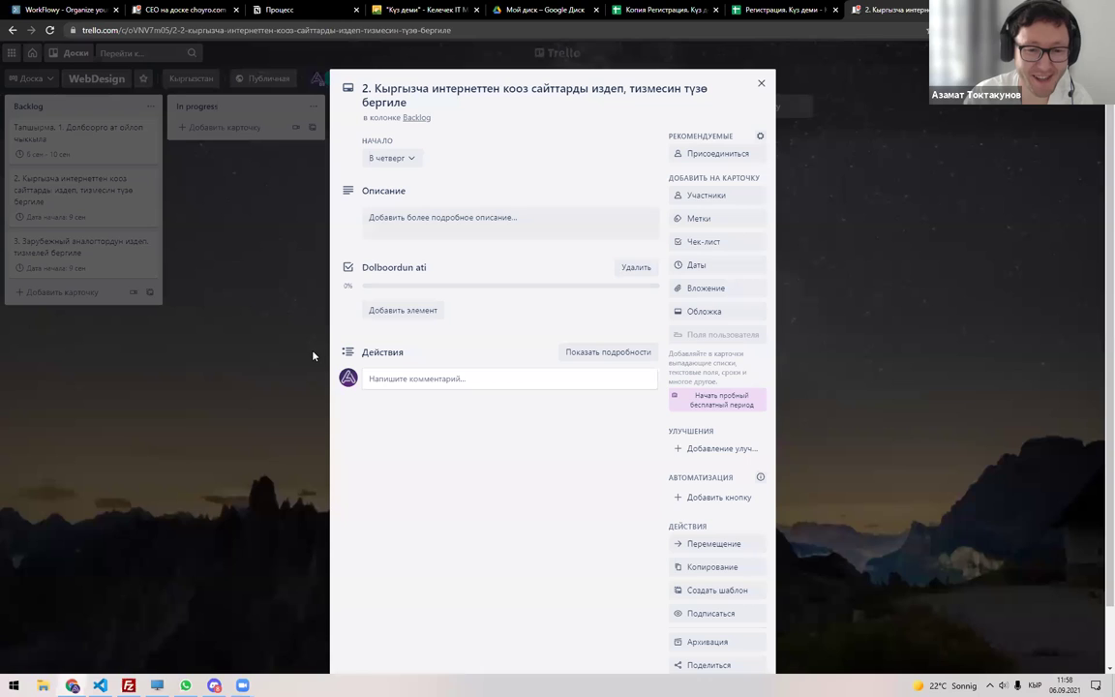
pyautogui.click(312, 355)
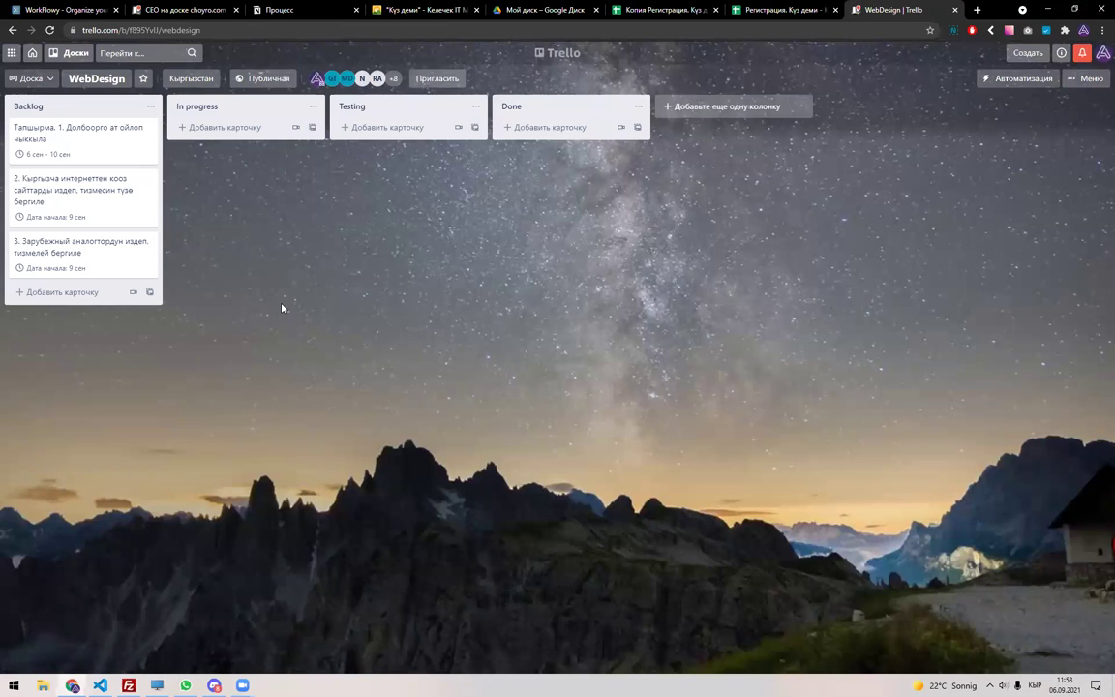
pyautogui.hotkey('ctrl', 'shift', 'Tab')
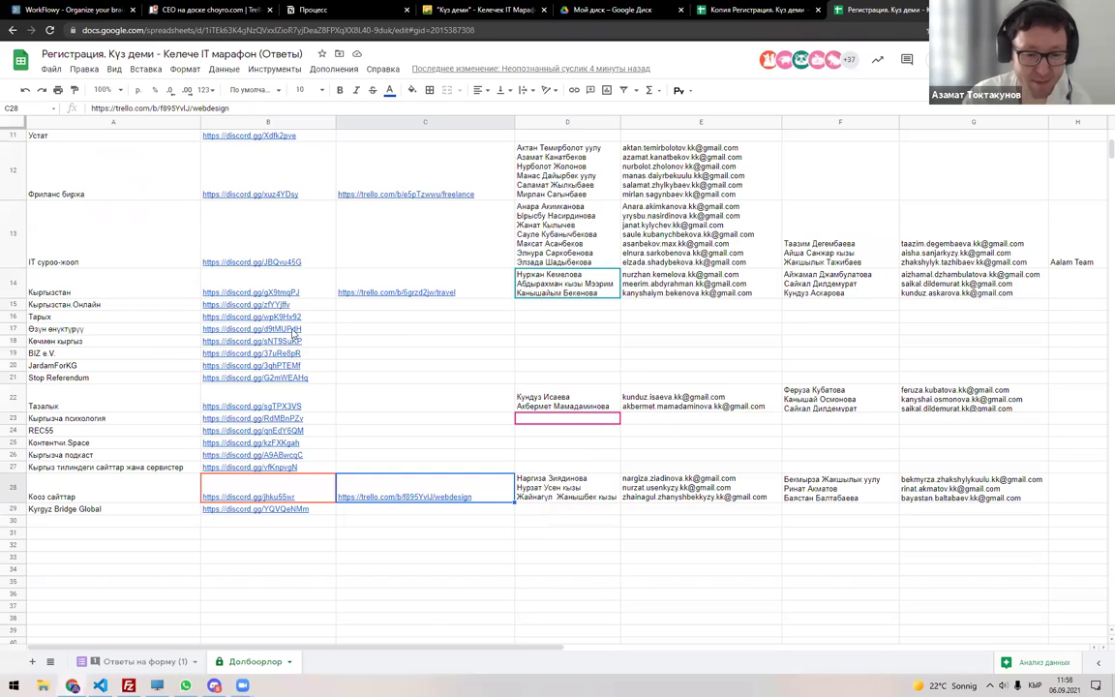
pyautogui.hotkey('alt', 'Tab')
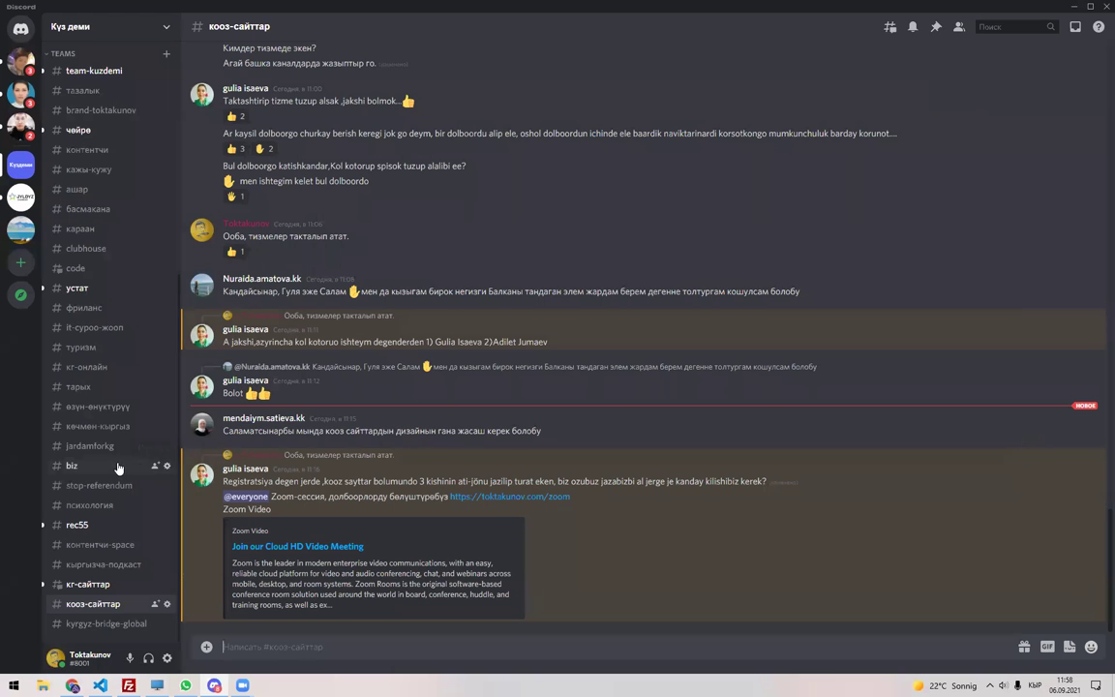
pyautogui.hotkey('alt', 'Tab')
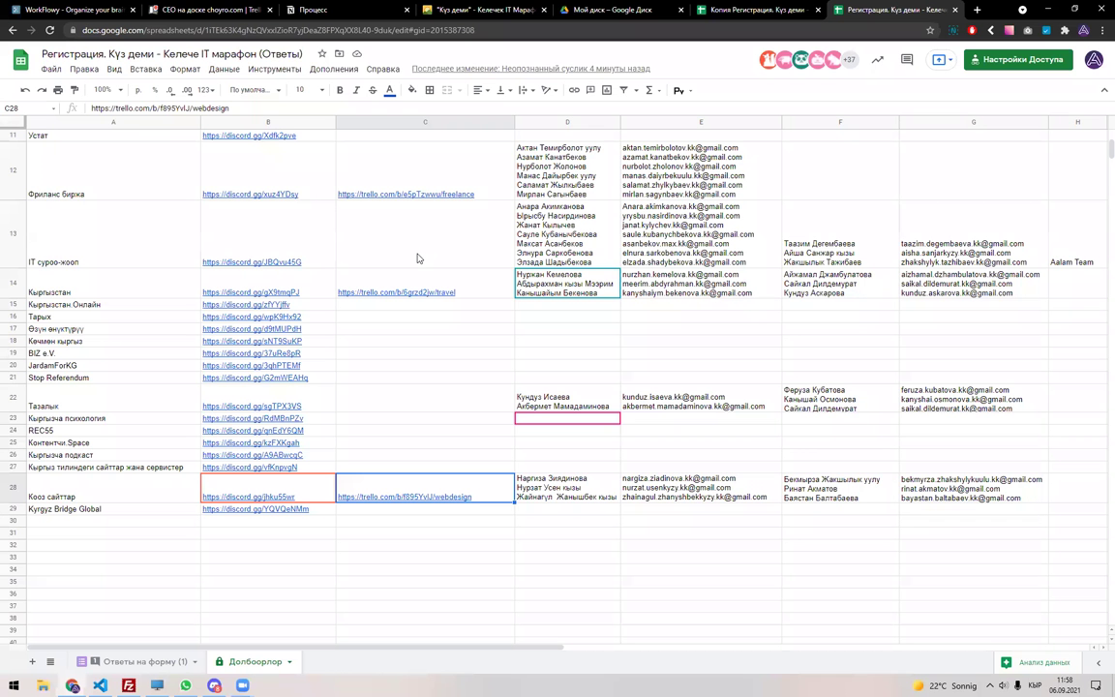
pyautogui.hotkey('ctrl', 't')
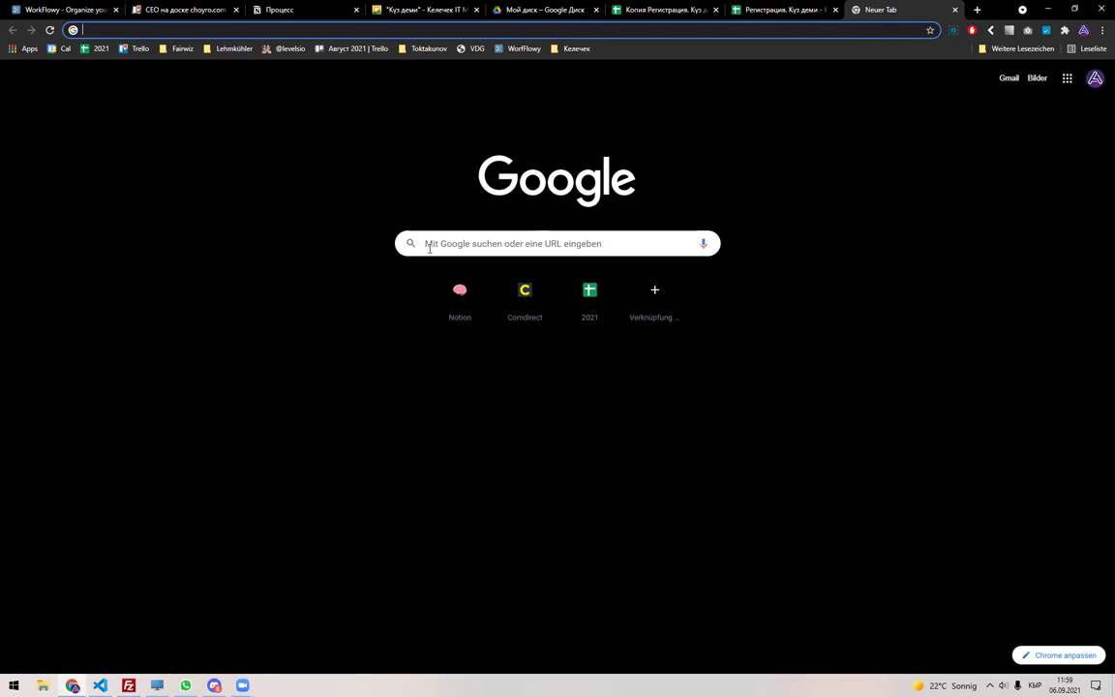
# Load land-book.com from the new tab and scroll its gallery of recently added designs.
pyautogui.click(217, 683)
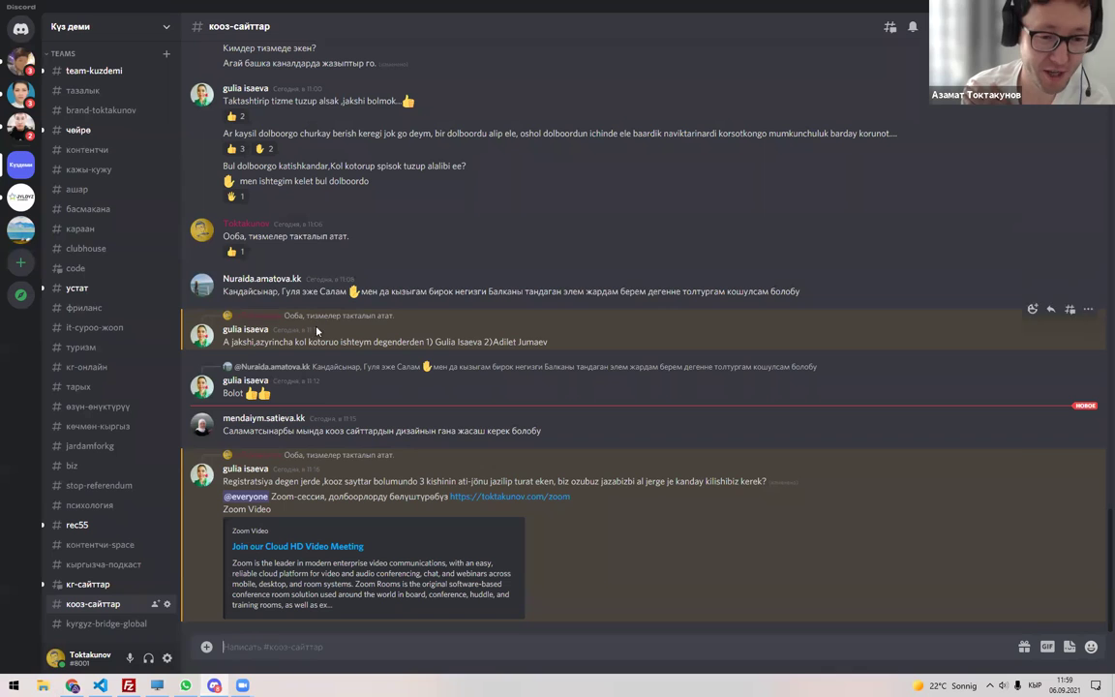
pyautogui.click(73, 685)
pyautogui.write('д')
pyautogui.press('BackSpace')
pyautogui.hotkey('alt', 'shift')
pyautogui.write('l')
pyautogui.press('Return')
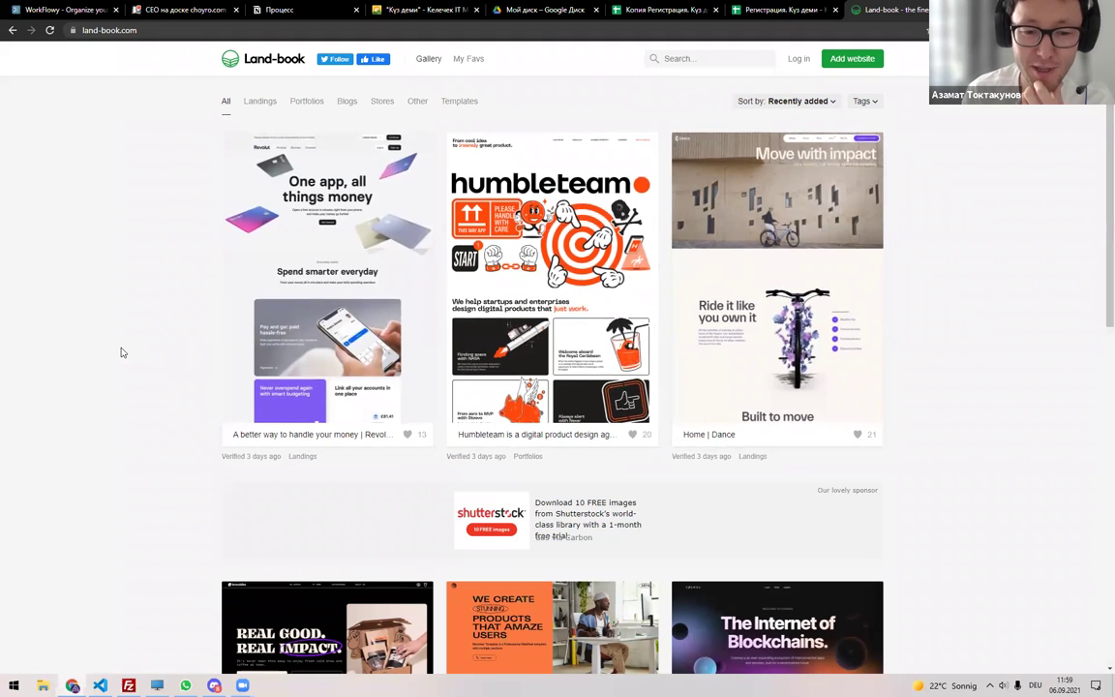
pyautogui.scroll(-2, 121, 352)
pyautogui.scroll(1, 143, 300)
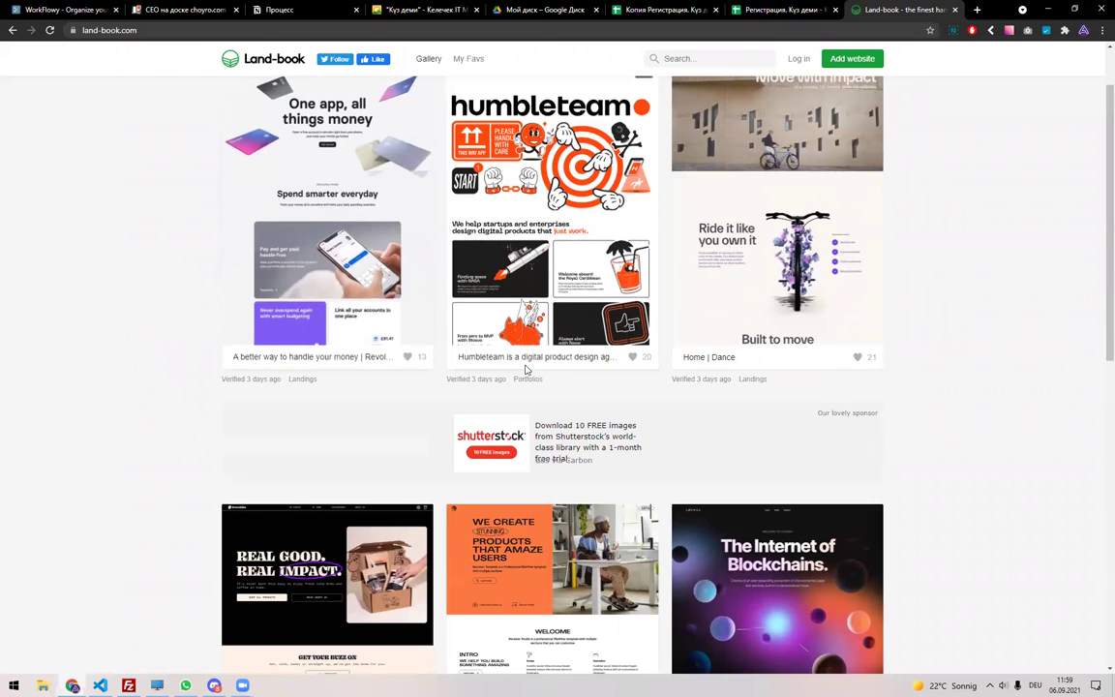
pyautogui.scroll(1, 526, 369)
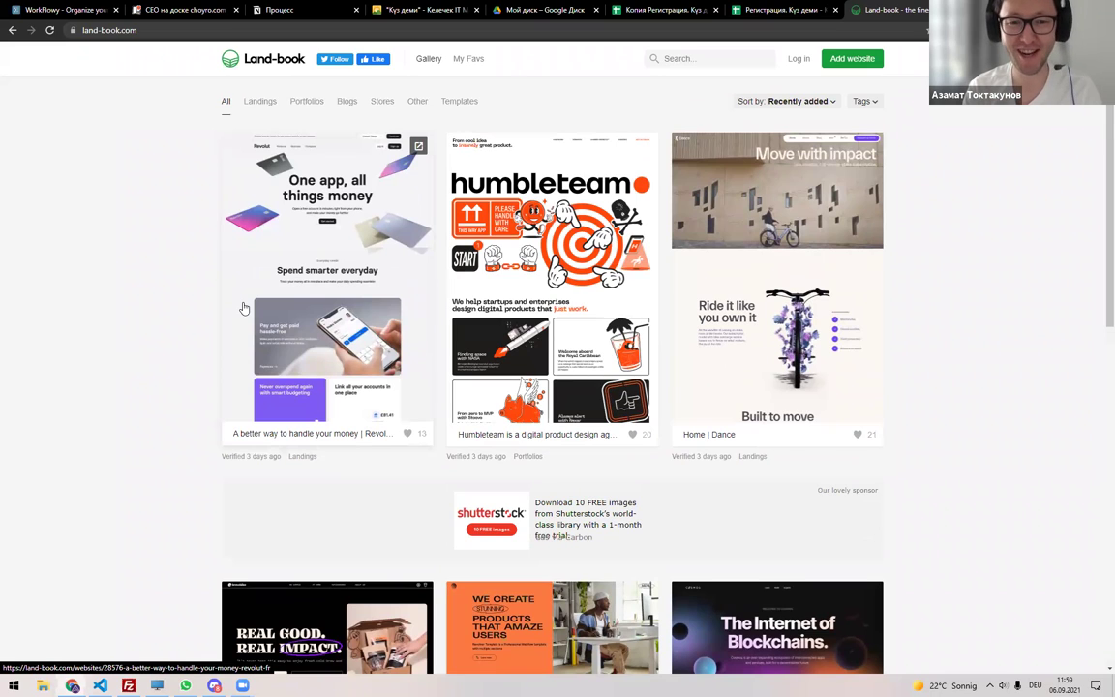
pyautogui.click(402, 266)
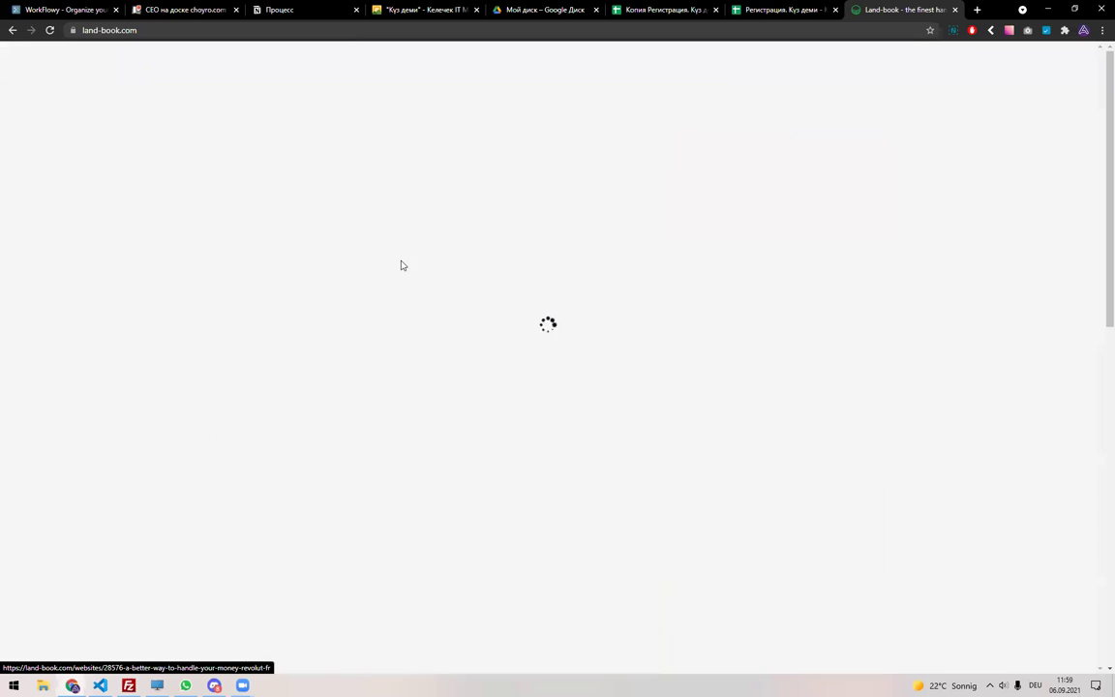
pyautogui.click(396, 249)
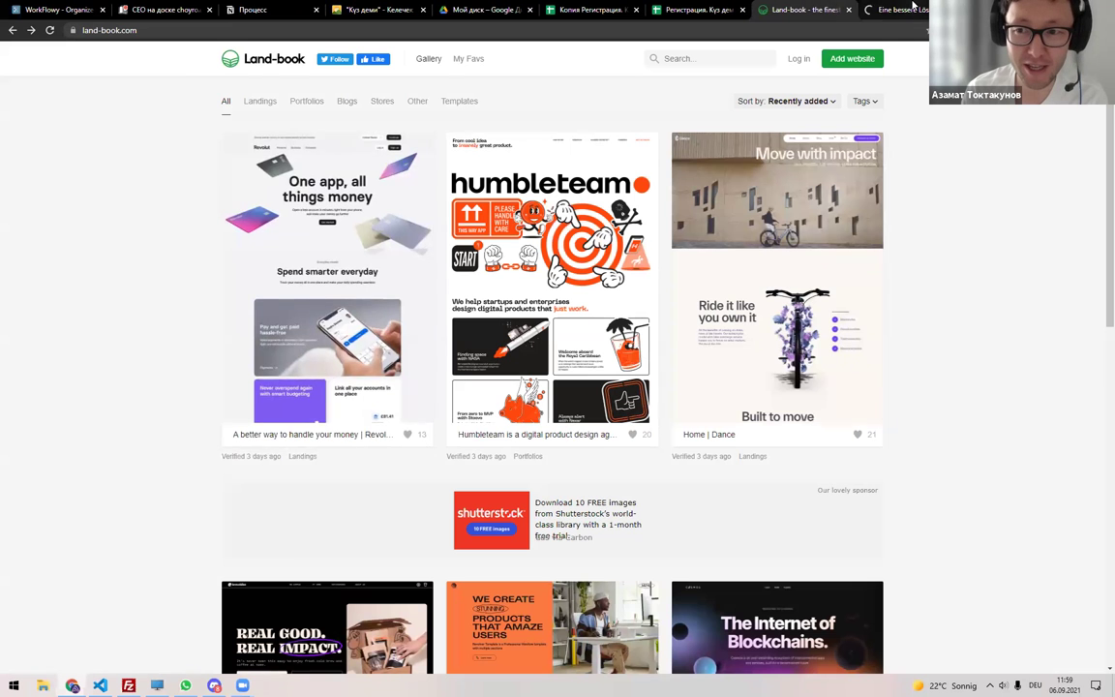
pyautogui.scroll(-2, 360, 302)
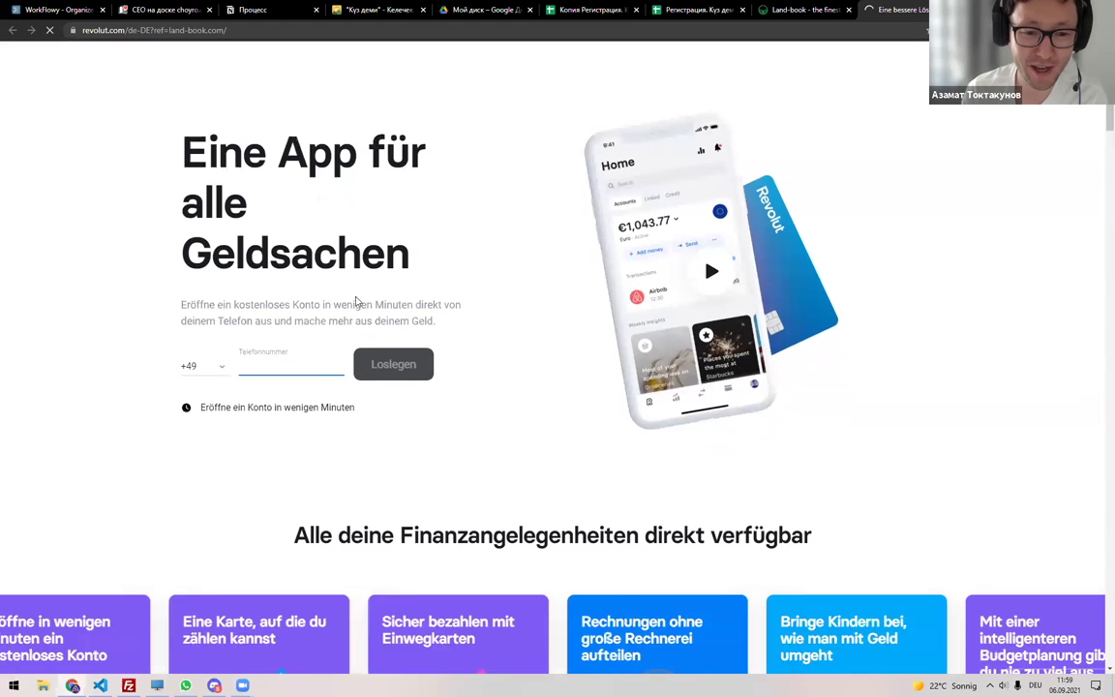
pyautogui.scroll(-5, 363, 304)
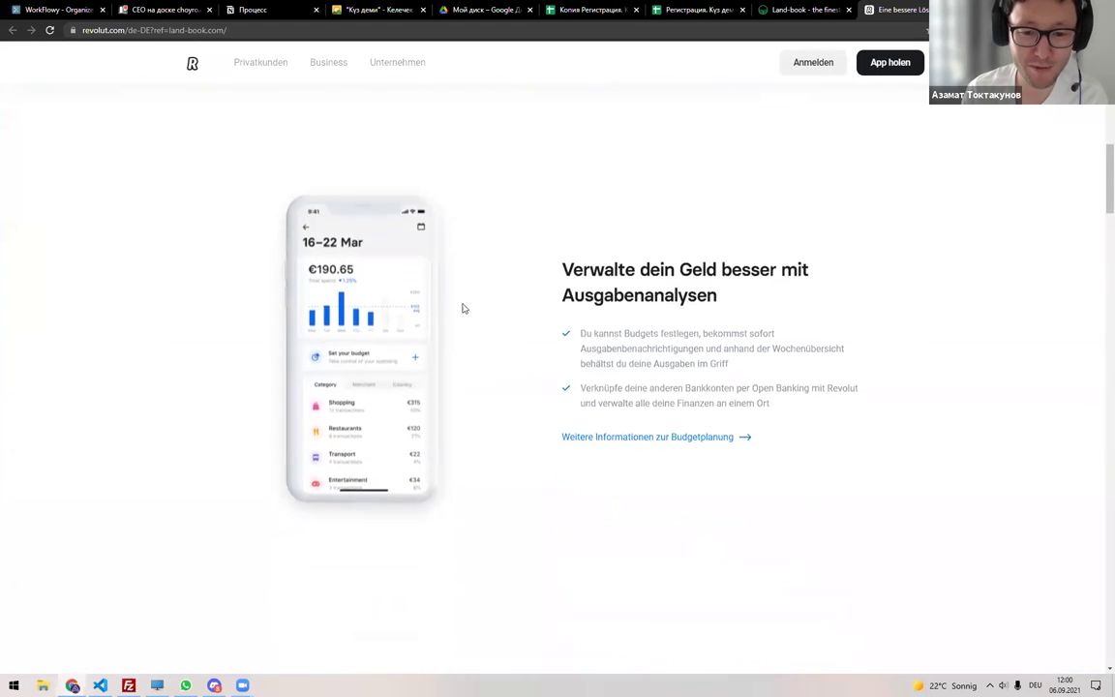
pyautogui.scroll(-5, 463, 309)
pyautogui.scroll(-15, 471, 308)
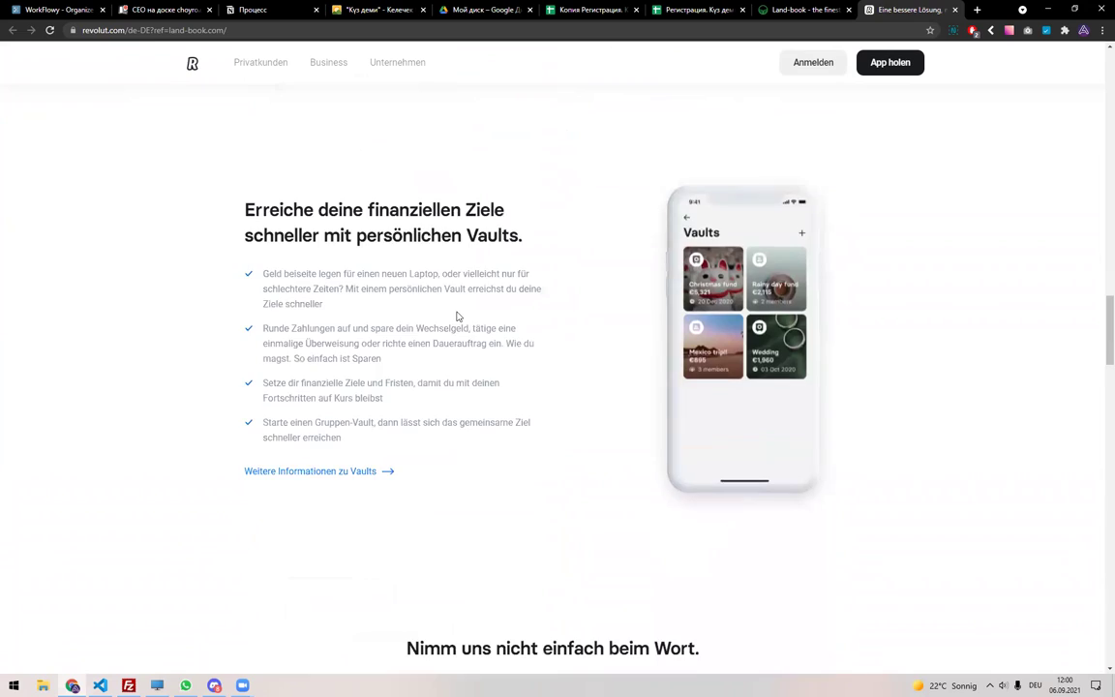
pyautogui.hotkey('ctrl', 'shift', 'Tab')
pyautogui.scroll(-4, 341, 348)
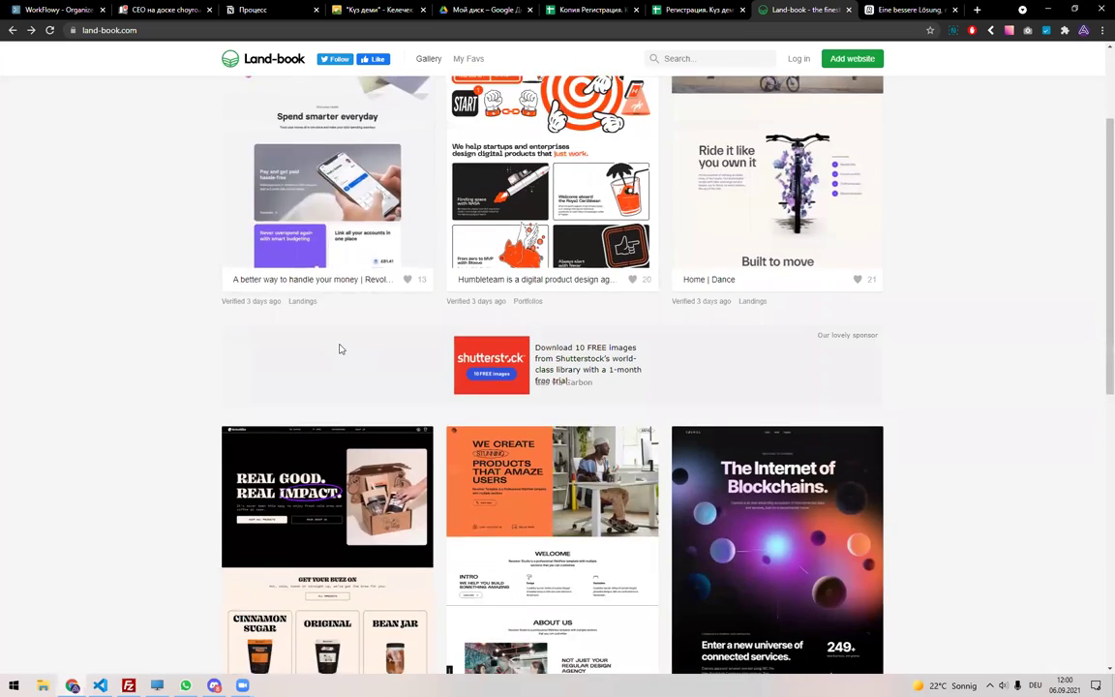
pyautogui.scroll(-5, 340, 350)
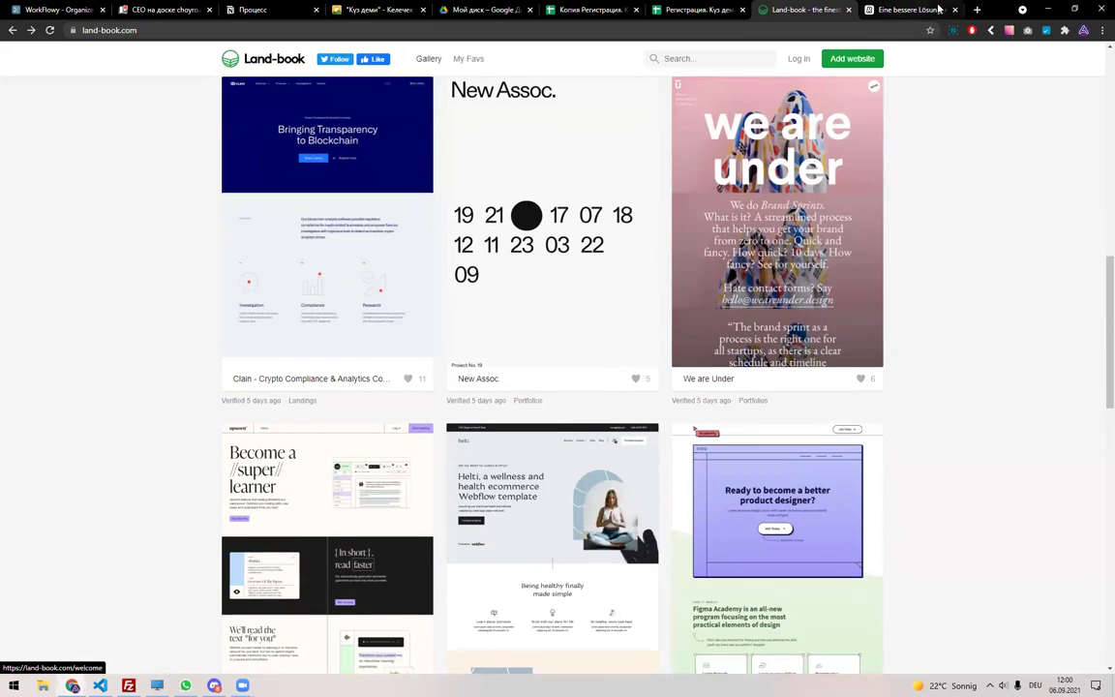
pyautogui.click(955, 12)
pyautogui.scroll(10, 543, 221)
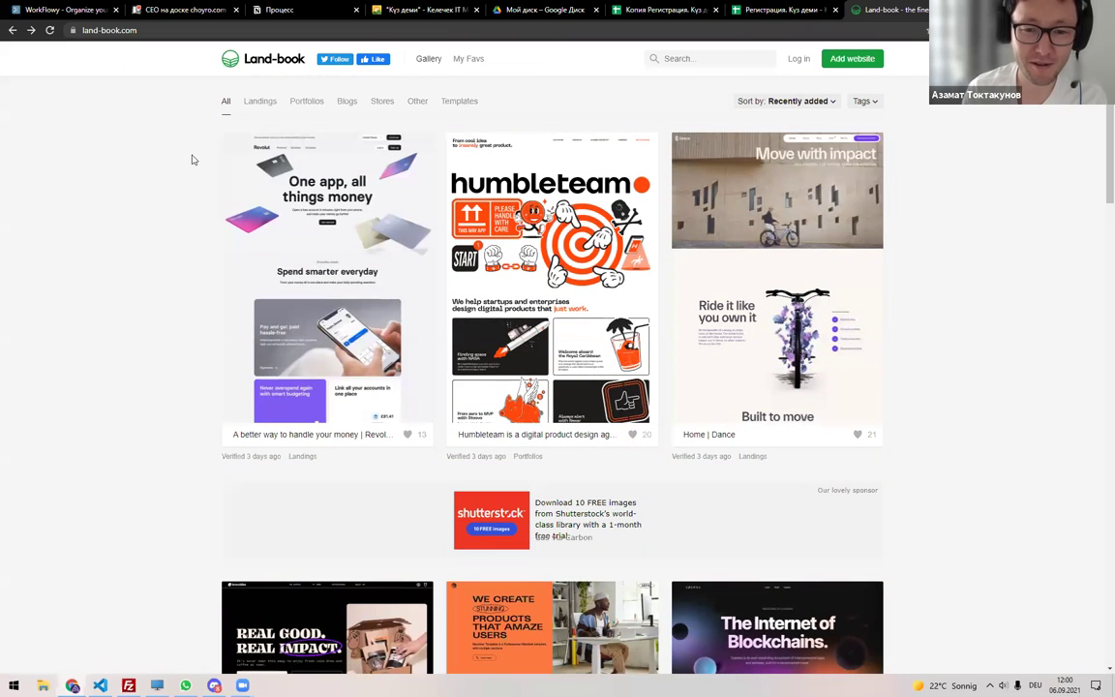
# Open Discord's #code channel, then close the Land-book tab to reveal the registration spreadsheet.
pyautogui.hotkey('alt', 'Tab')
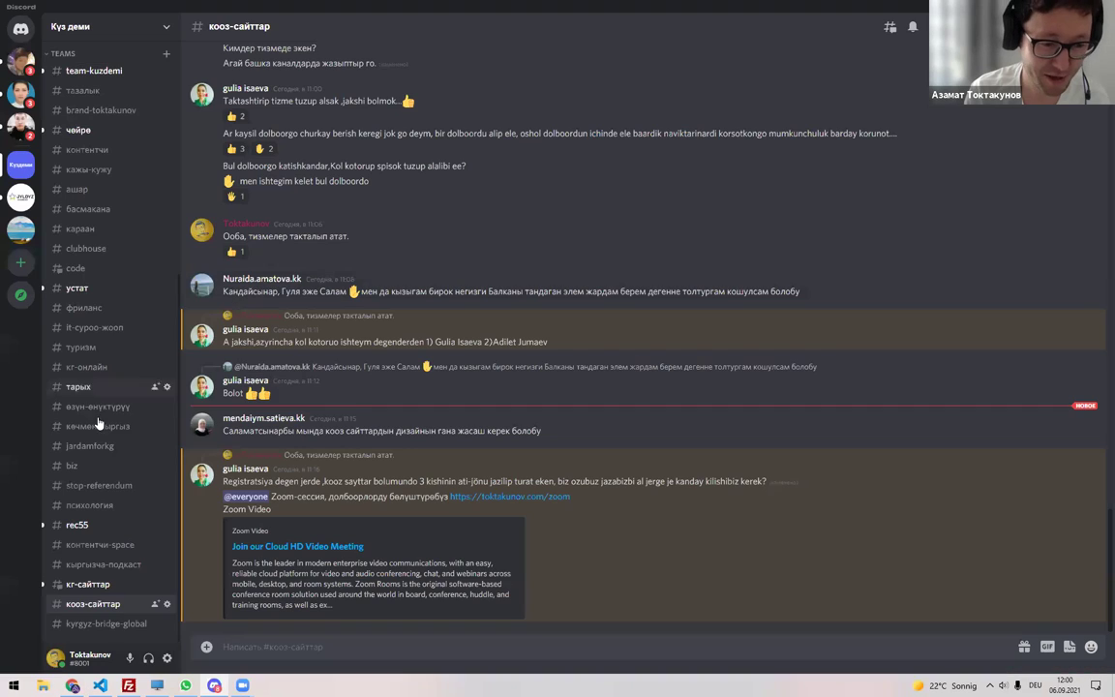
pyautogui.click(123, 268)
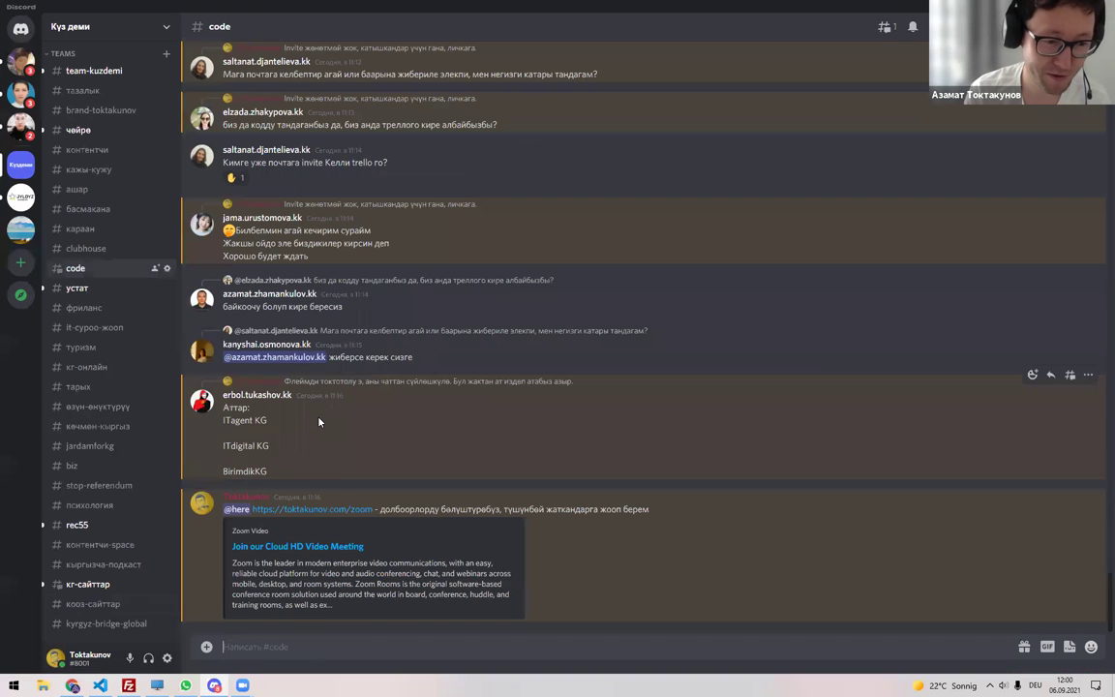
pyautogui.hotkey('alt', 'Tab')
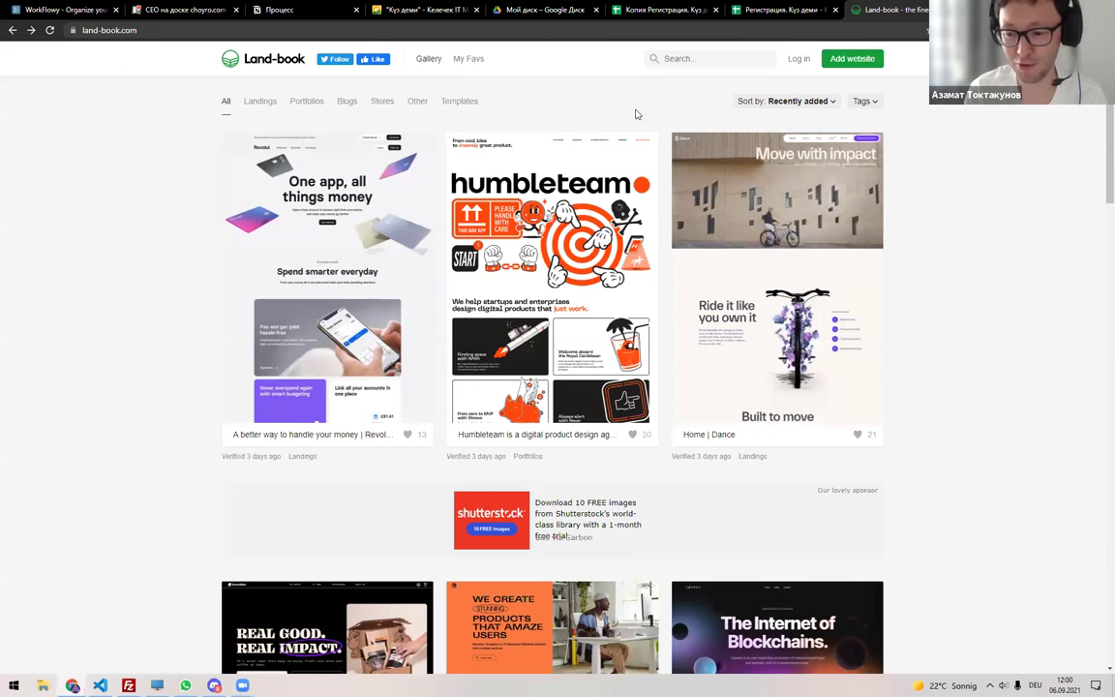
pyautogui.hotkey('alt', 'Tab')
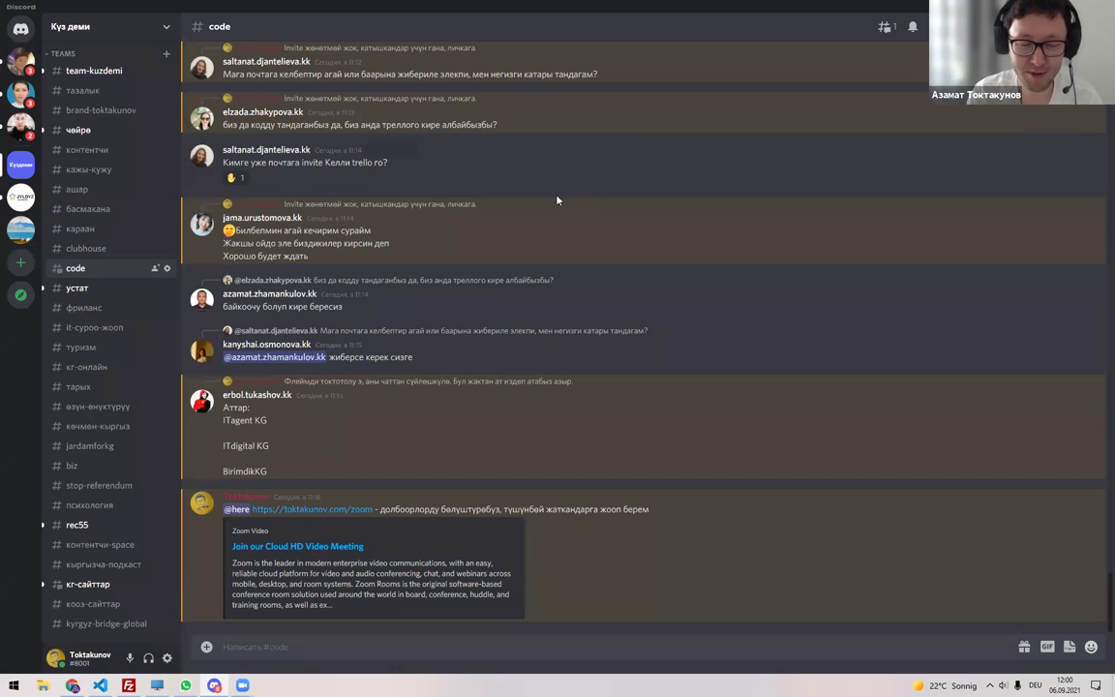
pyautogui.scroll(3, 136, 202)
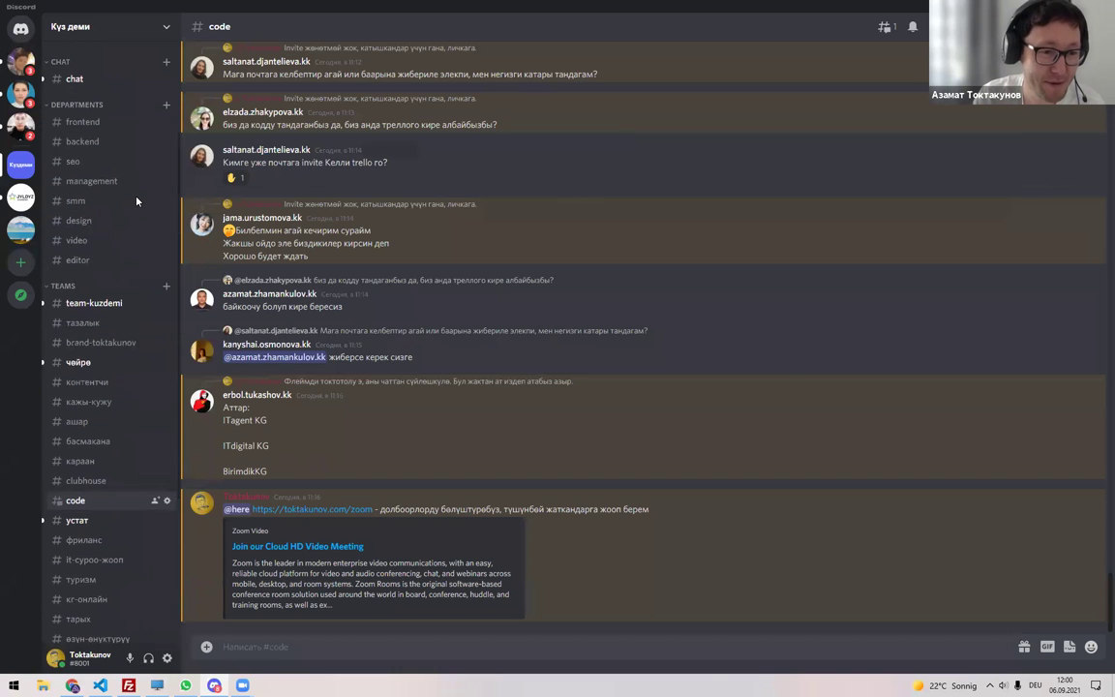
pyautogui.hotkey('alt', 'Tab')
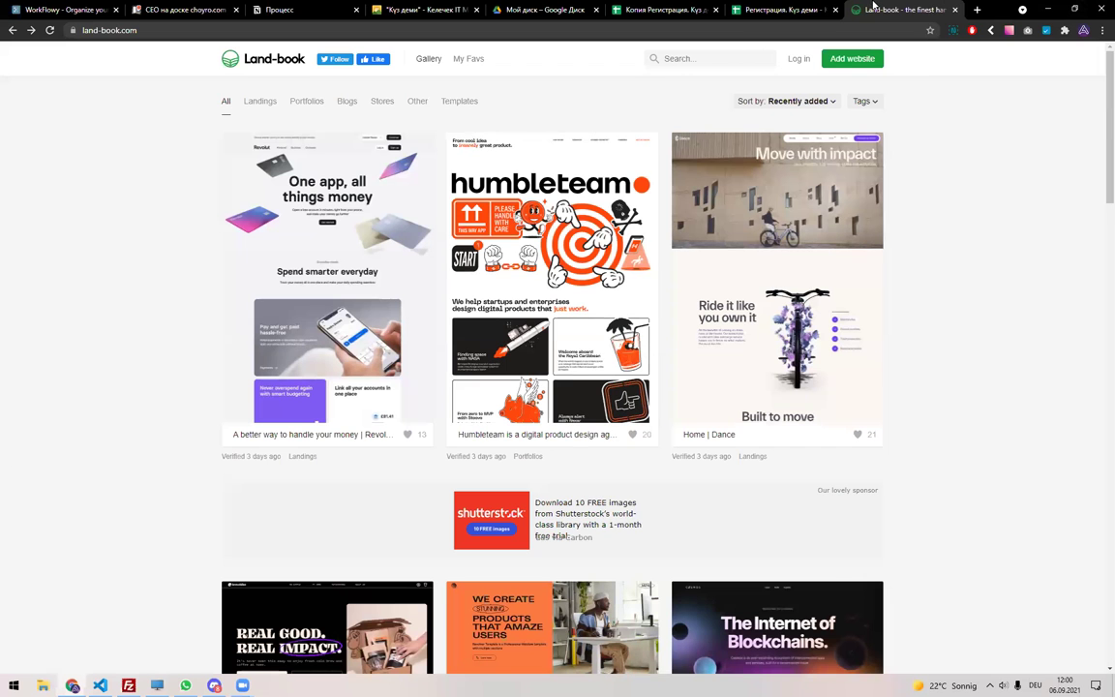
pyautogui.hotkey('ctrl', 'w')
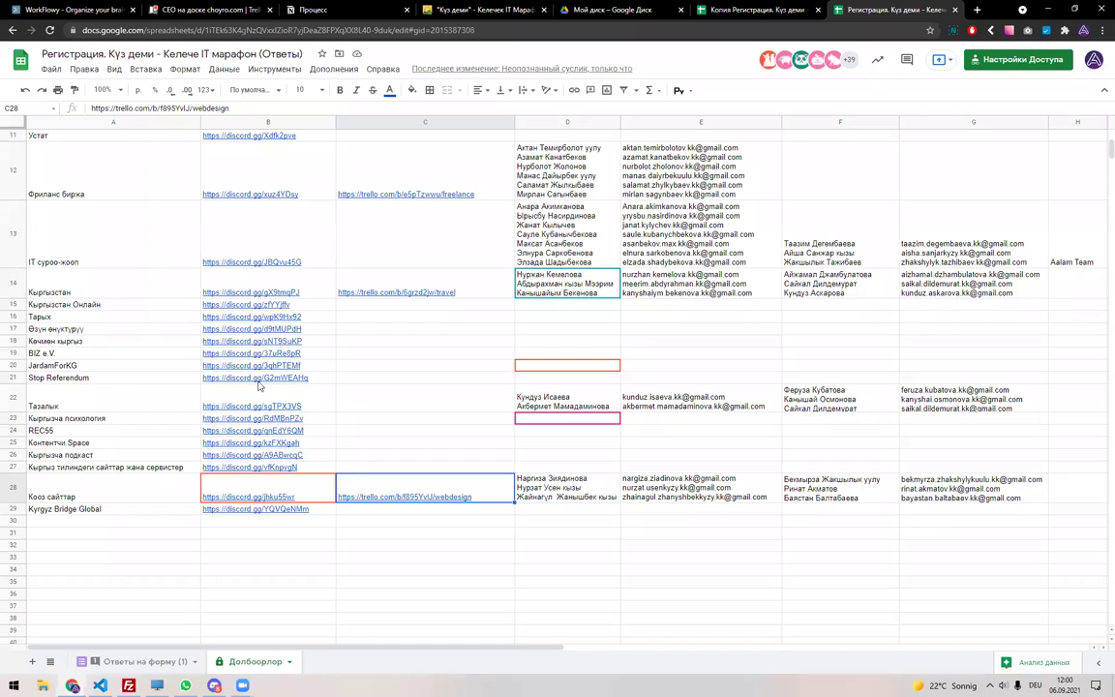
# Review the Ответы на форму (1) responses and the Долбоорлор team members in Регистрация.
pyautogui.click(145, 662)
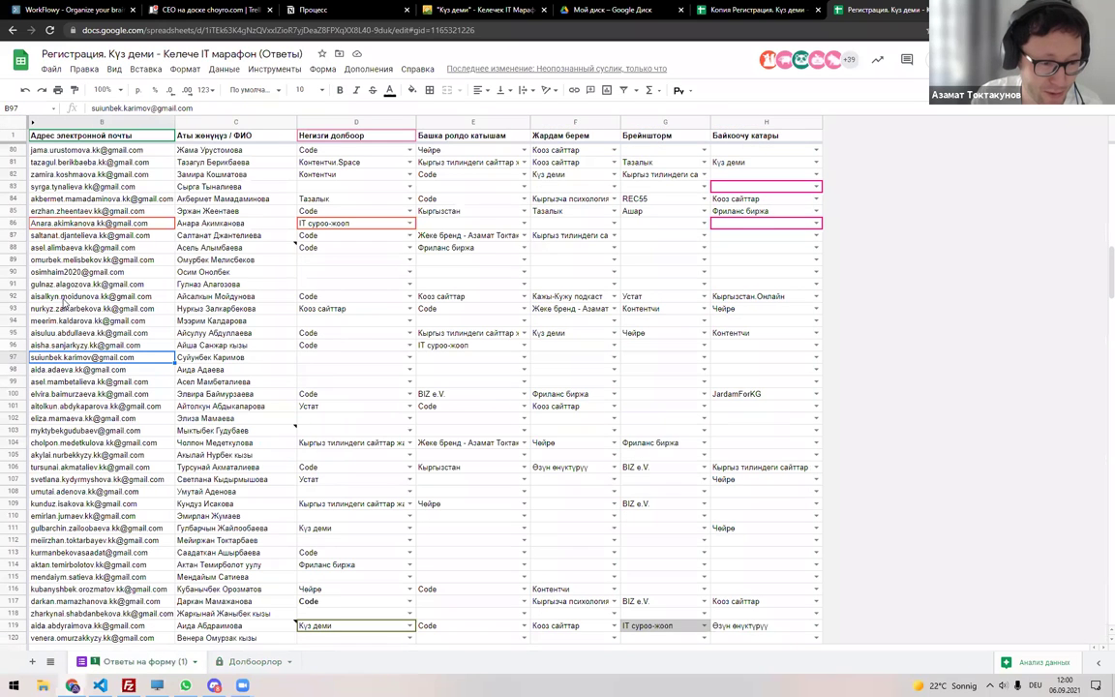
pyautogui.click(455, 296)
pyautogui.click(822, 8)
pyautogui.click(834, 9)
pyautogui.click(248, 662)
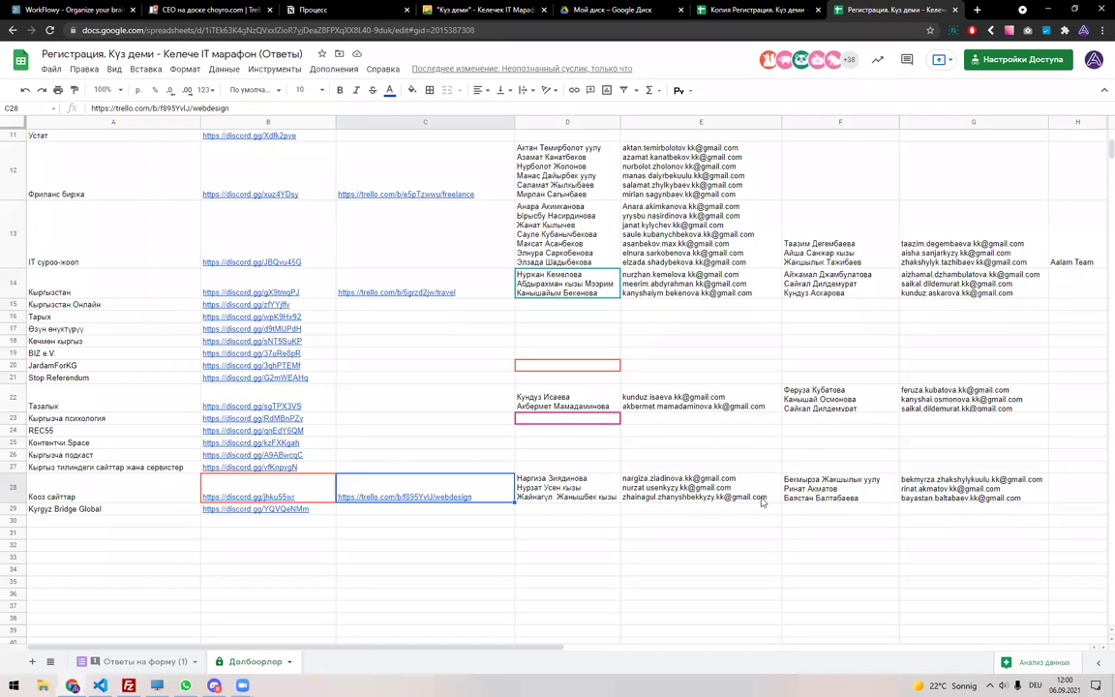
pyautogui.click(813, 486)
# Select the whole Ответы на форму (1) sheet in Регистрация. Күз деми and attempt a filter.
pyautogui.click(766, 10)
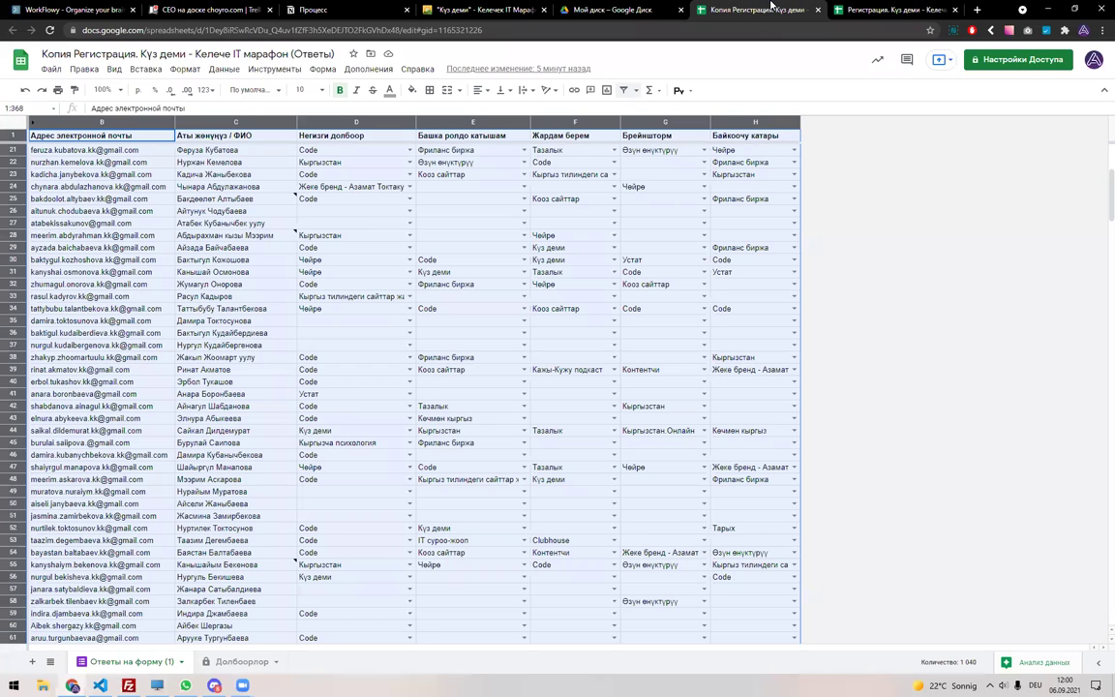
pyautogui.hotkey('ctrl', 'Tab')
pyautogui.hotkey('ctrl', 'shift', 'Tab')
pyautogui.click(840, 12)
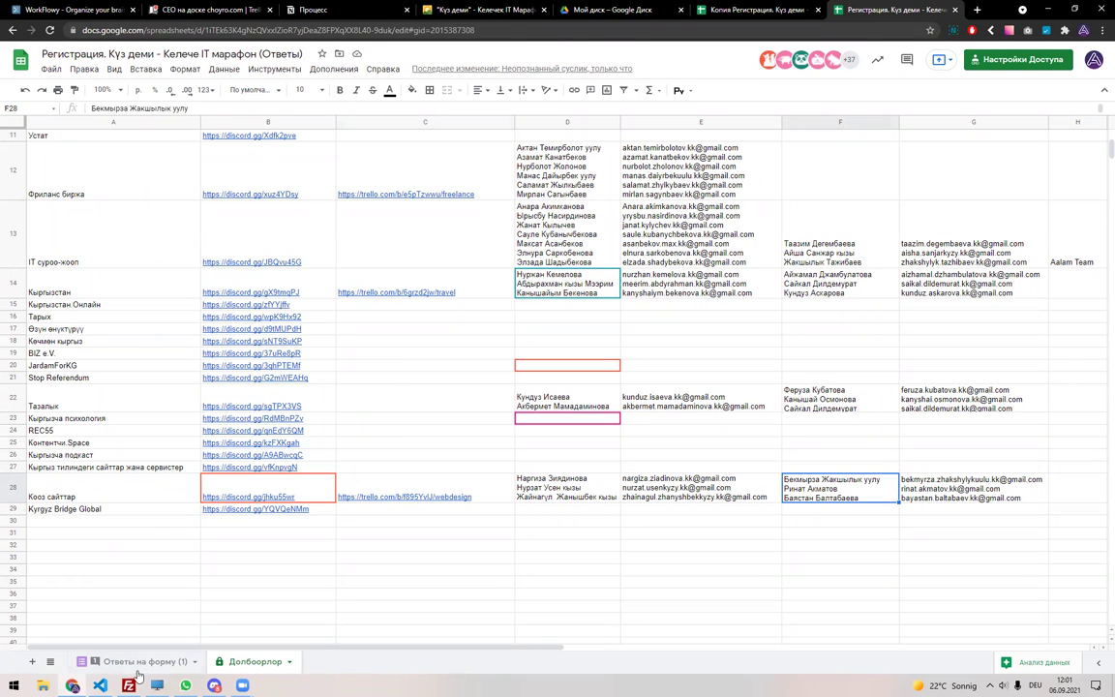
pyautogui.hotkey('ctrl', 'shift', 'pageup')
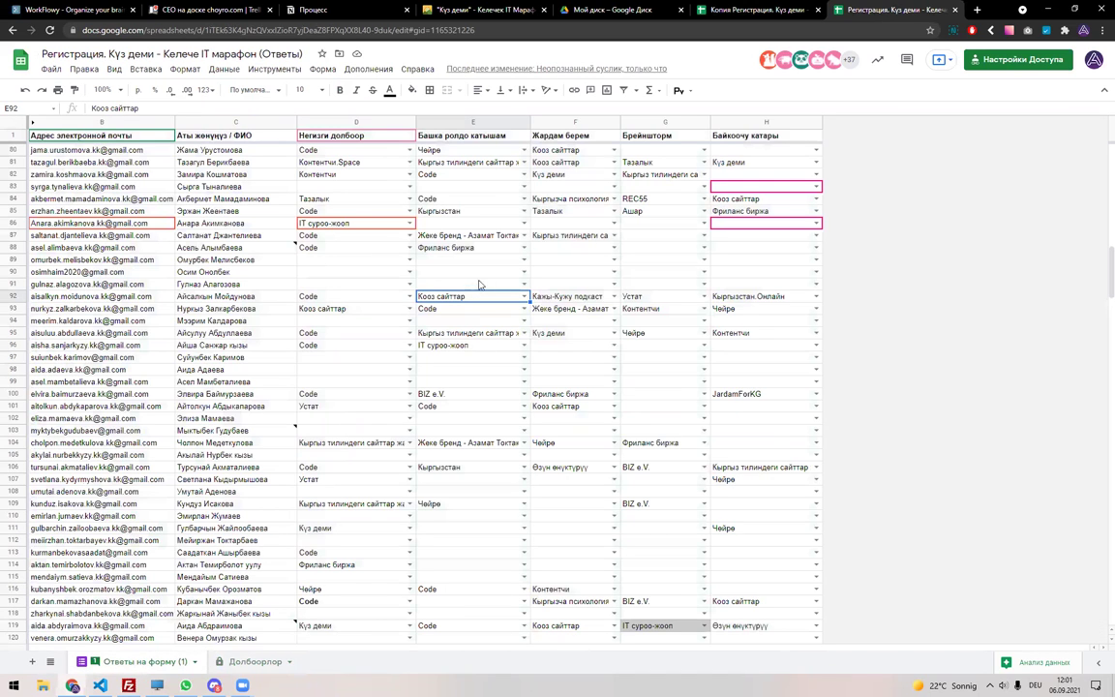
pyautogui.click(15, 122)
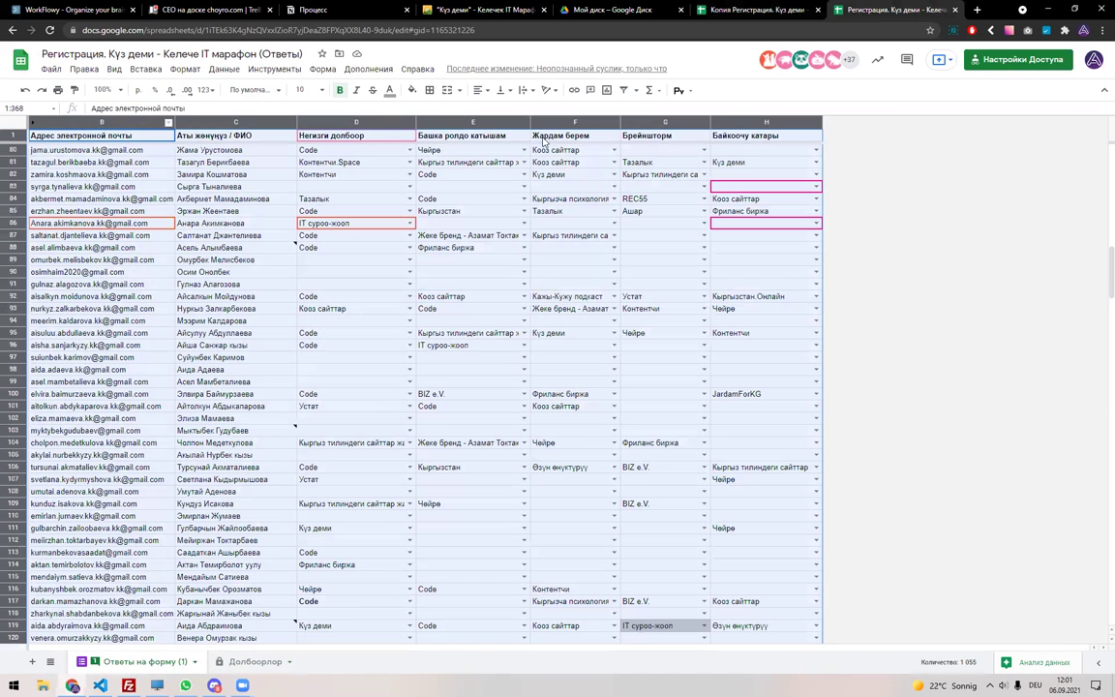
pyautogui.hotkey('ctrl', 'shift', 'l')
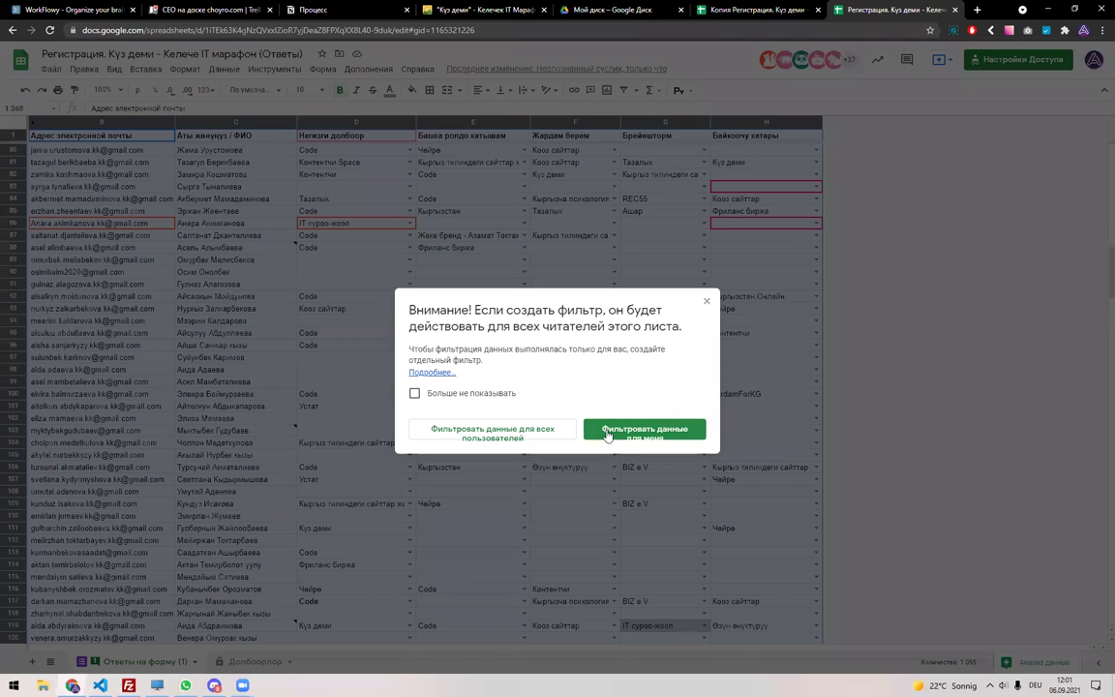
pyautogui.click(706, 301)
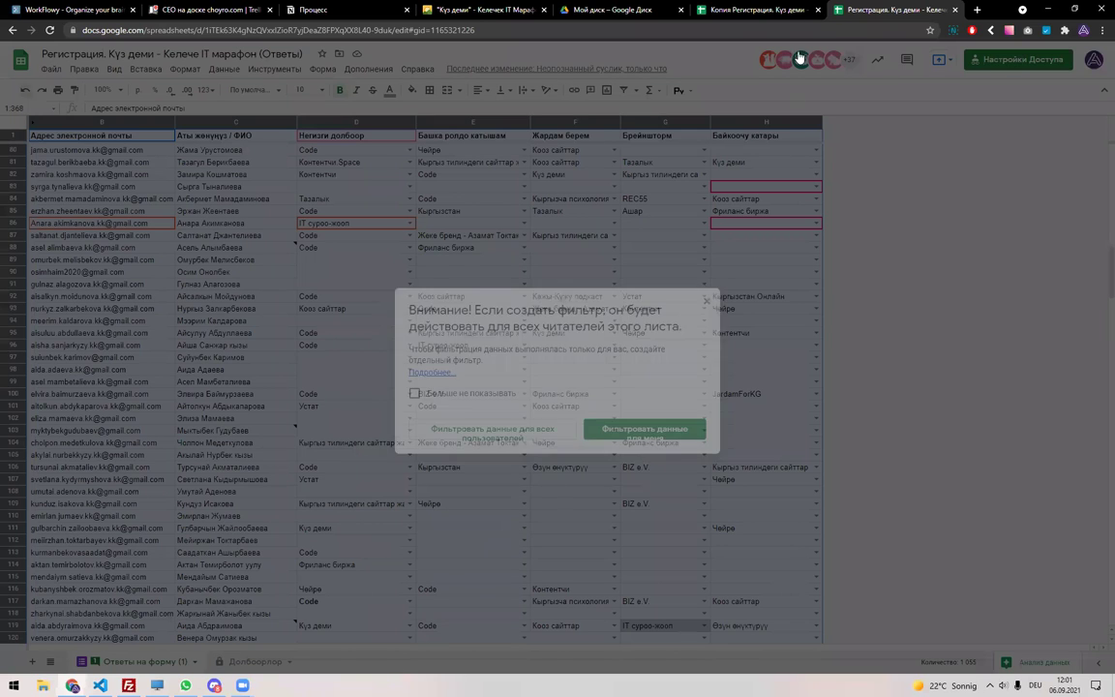
# Close the Копия Регистрация spreadsheet and bring up the Ответы на форму (1) sheet menu.
pyautogui.click(777, 10)
pyautogui.hotkey('ctrl', 'Tab')
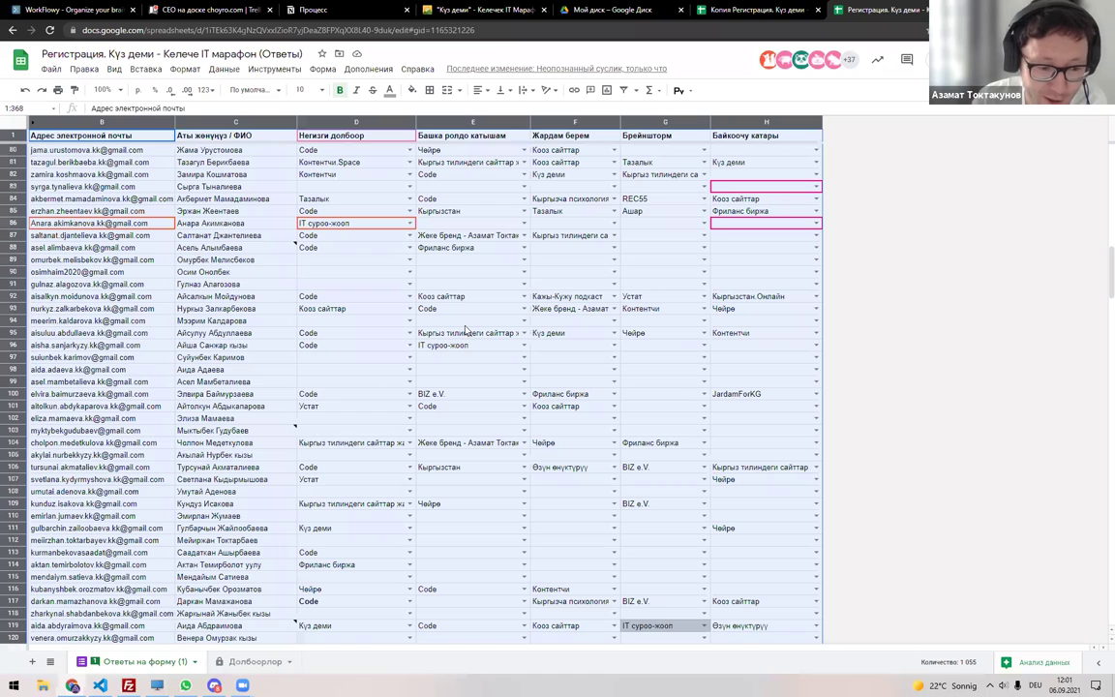
pyautogui.click(734, 5)
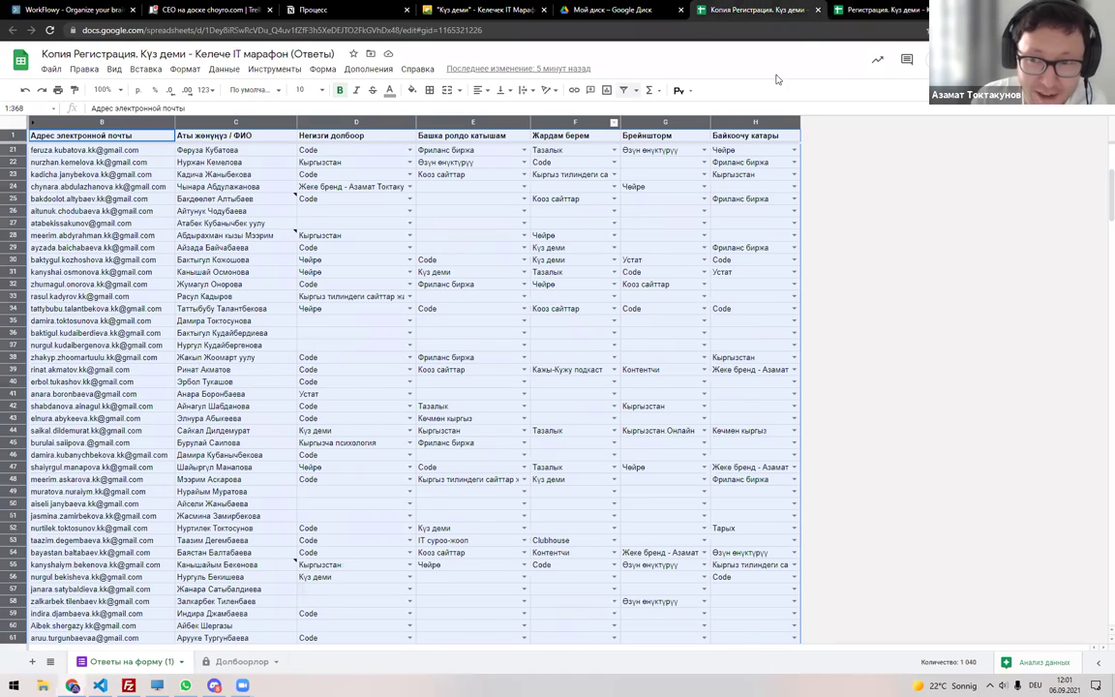
pyautogui.click(818, 11)
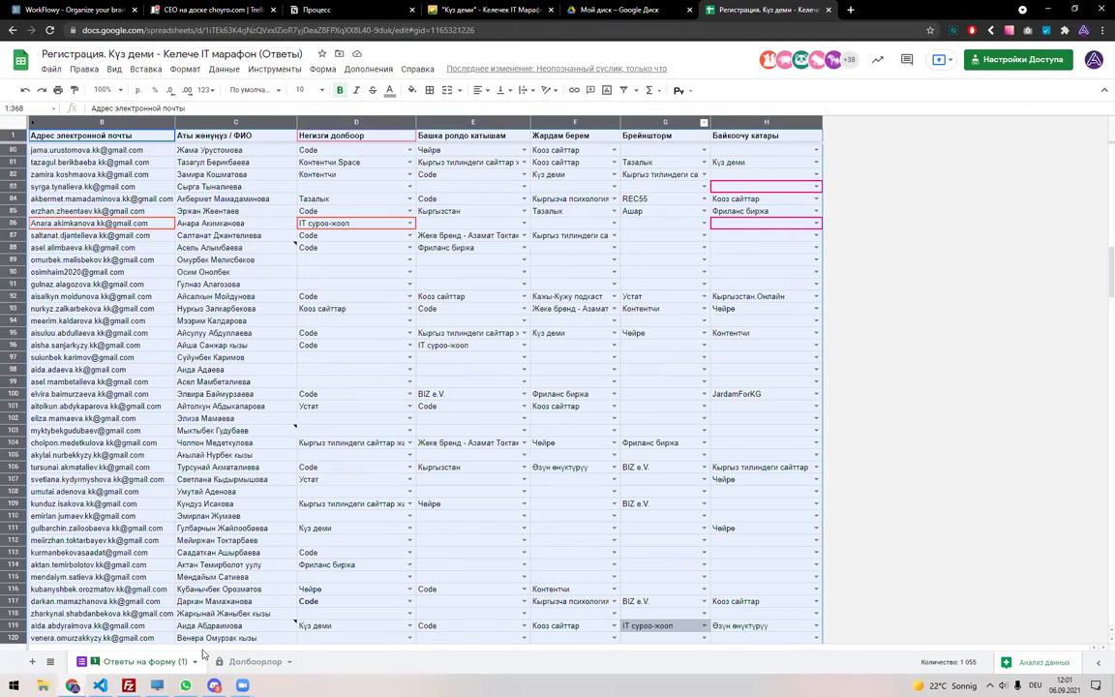
pyautogui.click(195, 662)
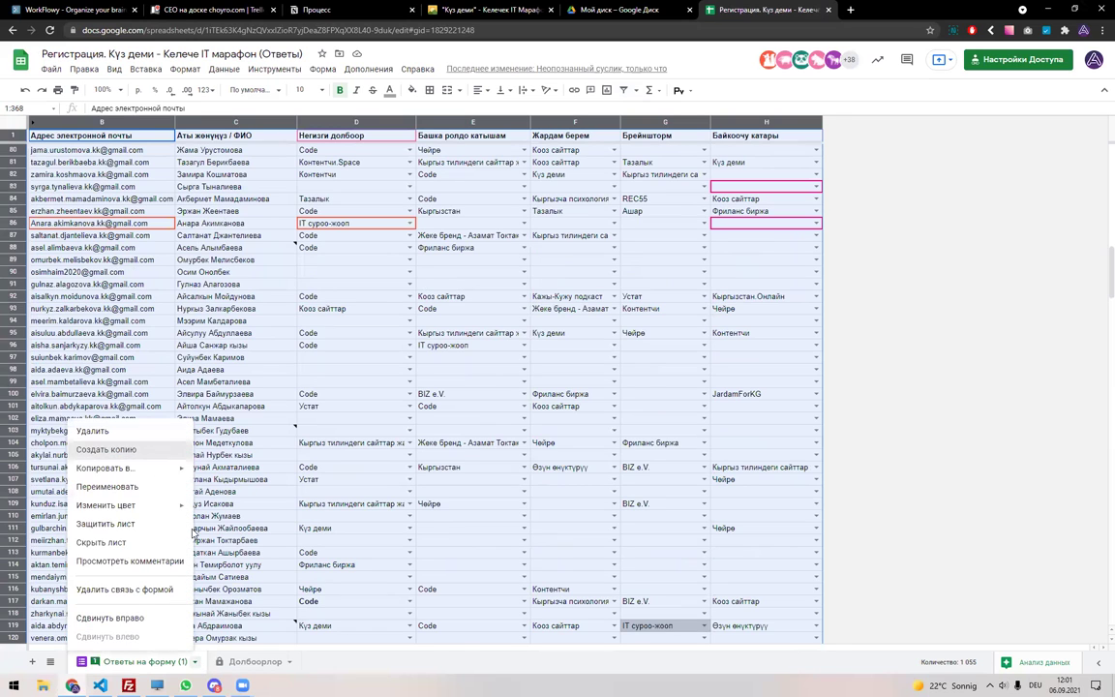
# Duplicate Ответы на форму (1) and filter its Негизги долбоор column to Кооз сайттар.
pyautogui.click(153, 451)
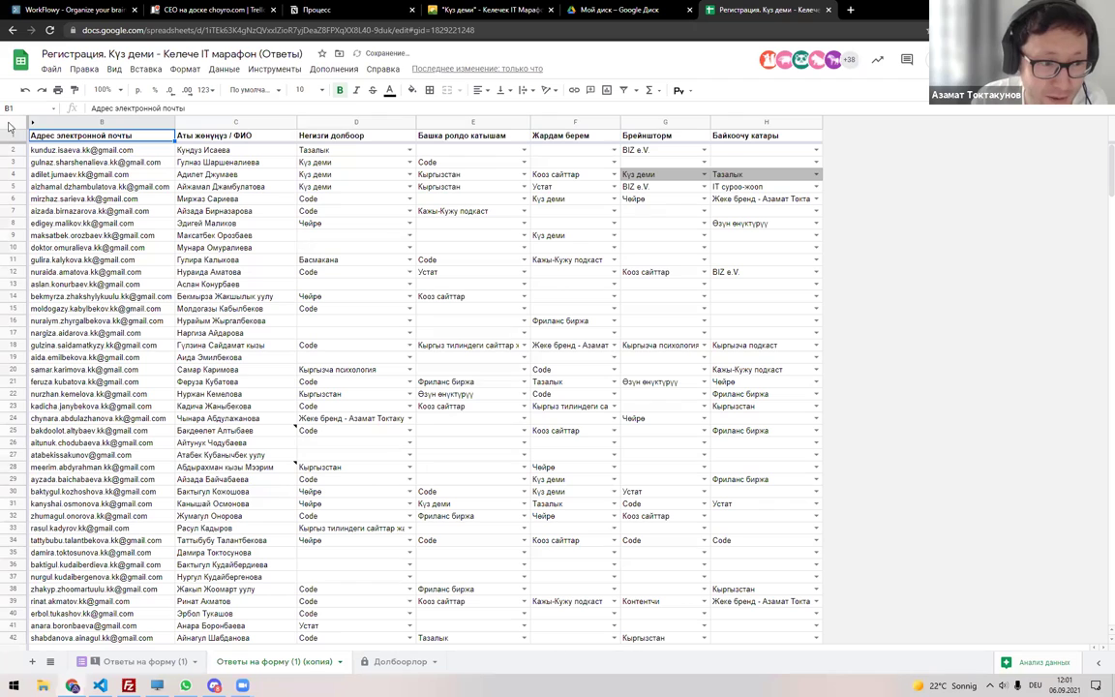
pyautogui.hotkey('ctrl', 'a')
pyautogui.click(624, 91)
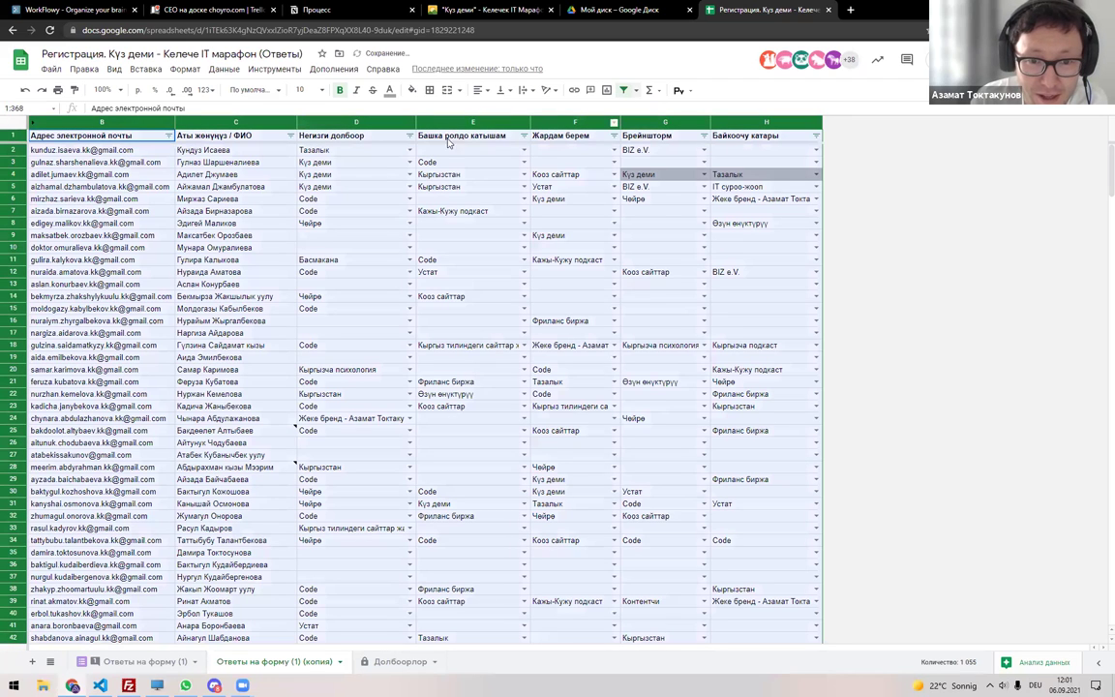
pyautogui.click(409, 135)
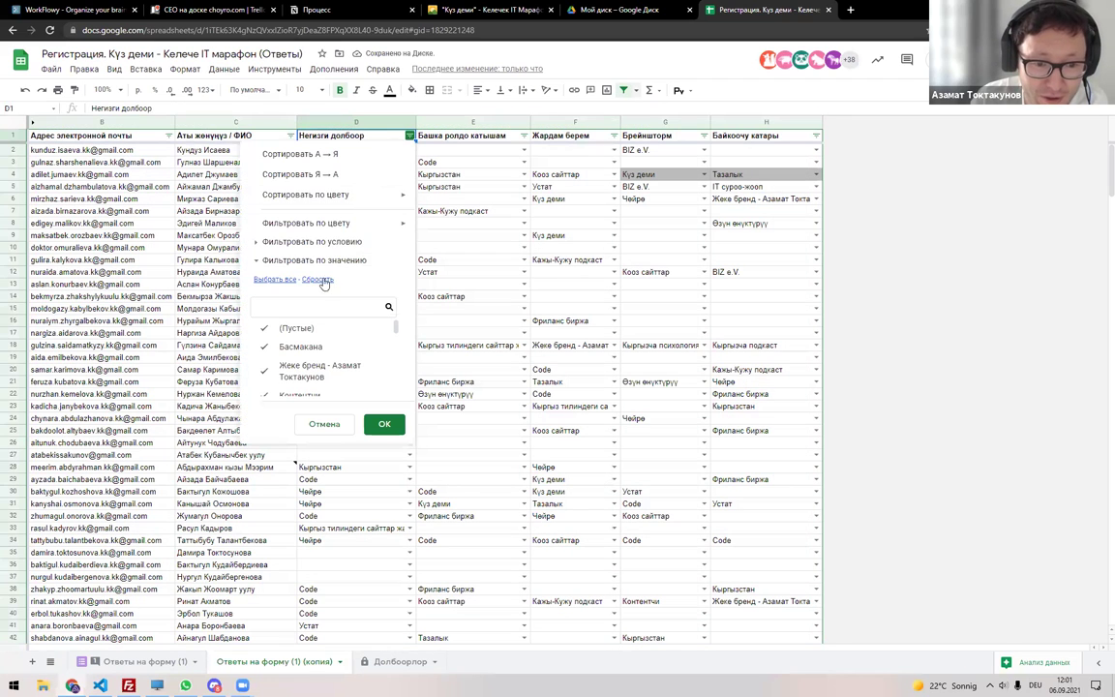
pyautogui.write('R')
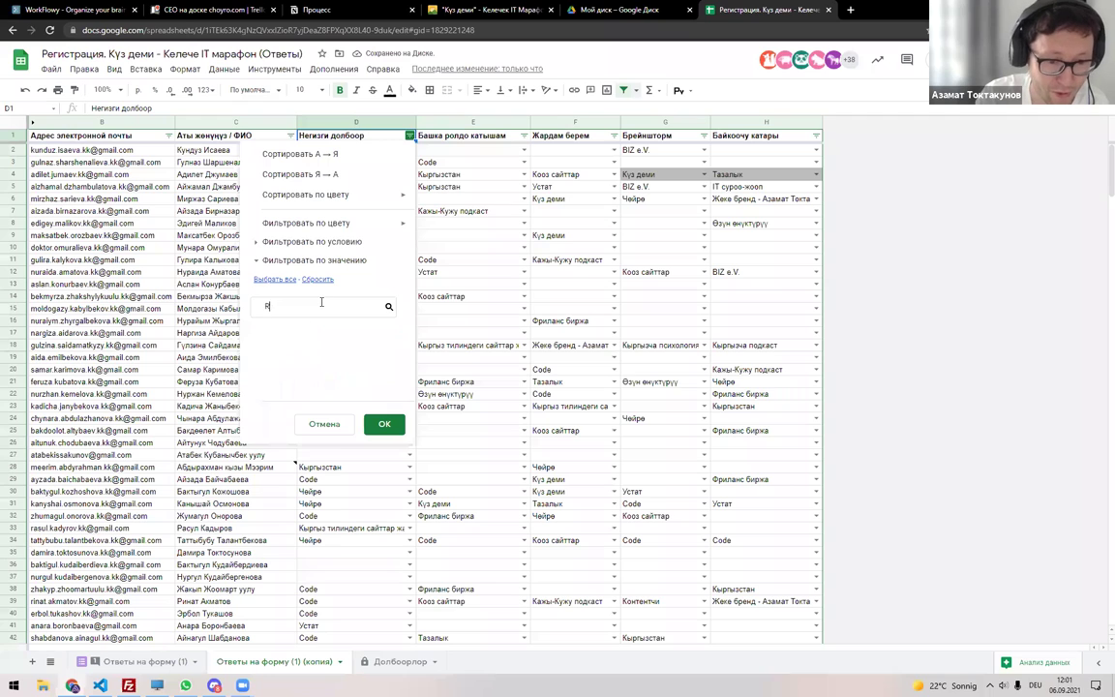
pyautogui.press('BackSpace')
pyautogui.hotkey('alt', 'shift')
pyautogui.write('Кооз')
pyautogui.click(363, 329)
pyautogui.click(384, 424)
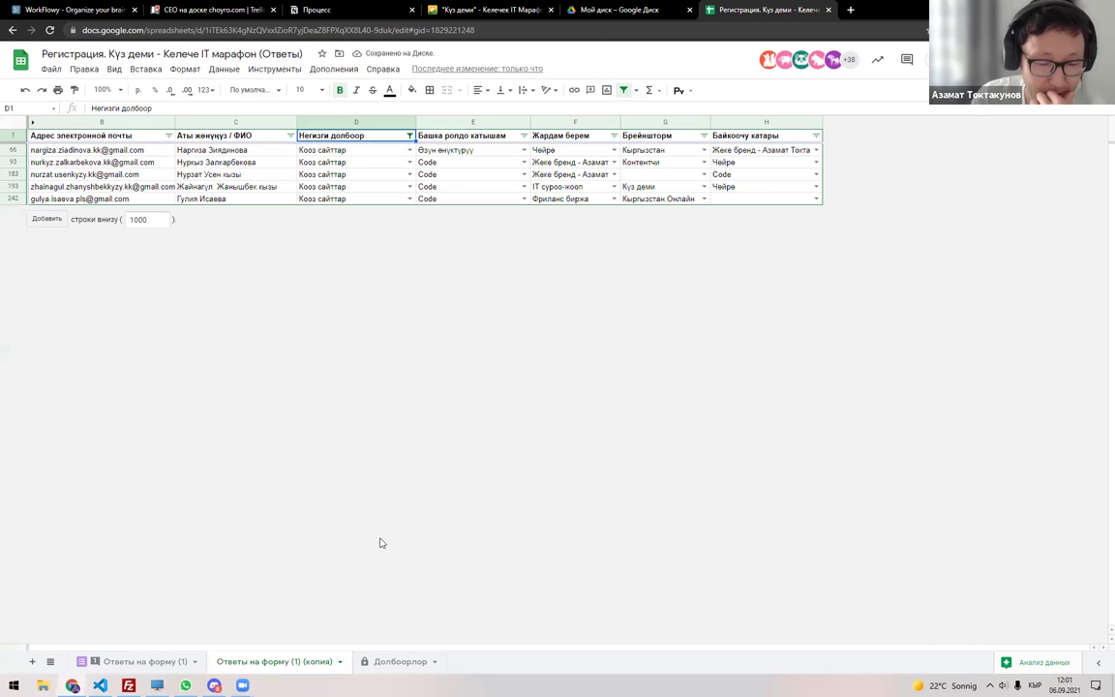
# Delete the filtered copy of the sheet and switch to the Долбоорлор sheet.
pyautogui.click(339, 661)
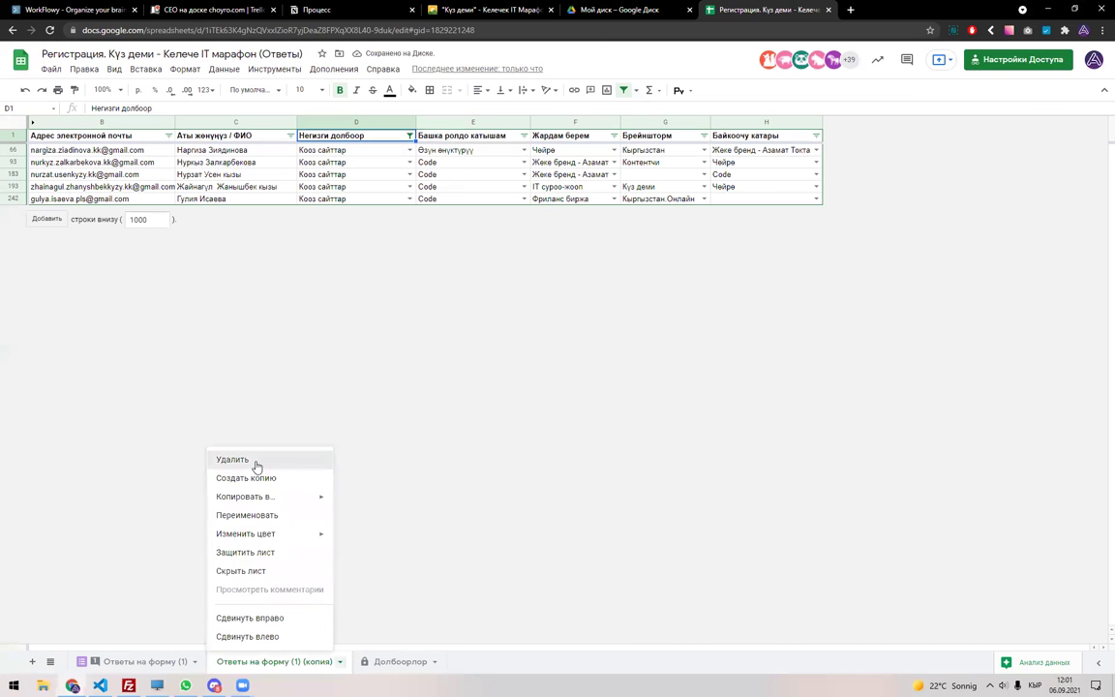
pyautogui.click(255, 461)
pyautogui.press('Return')
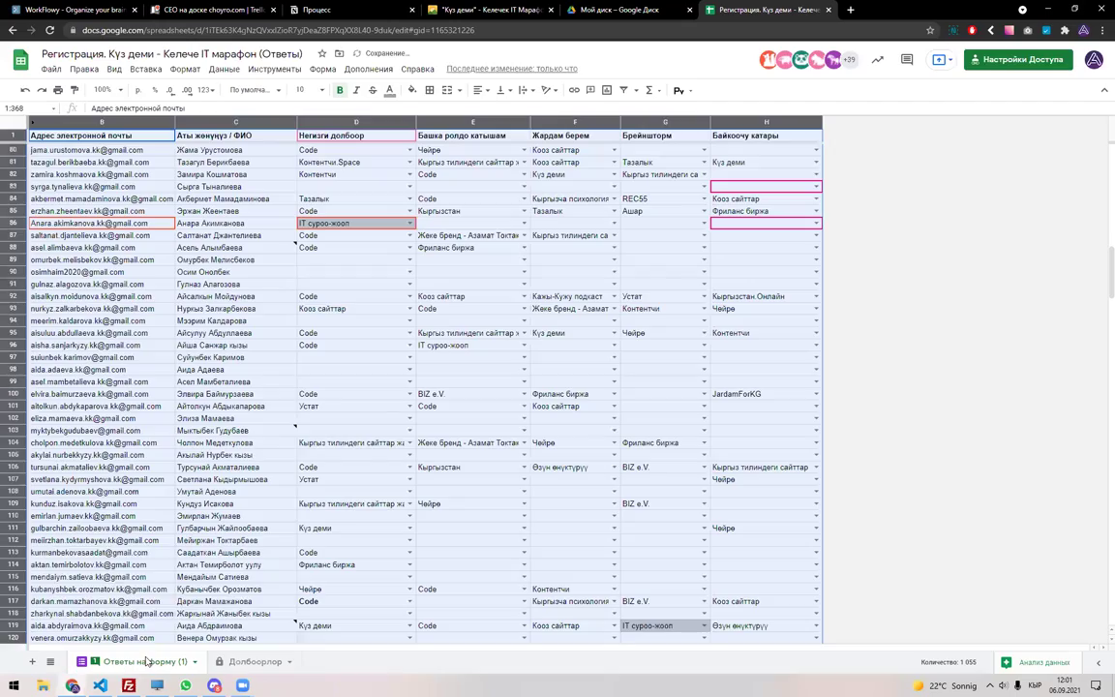
pyautogui.scroll(18, 224, 297)
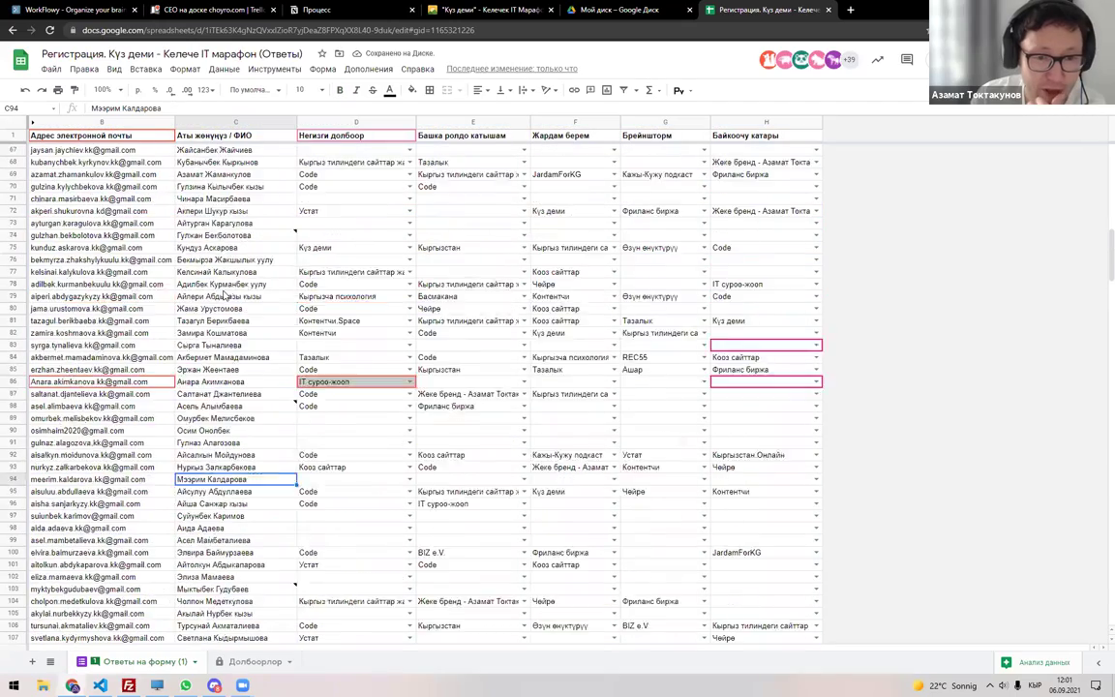
pyautogui.scroll(2, 230, 313)
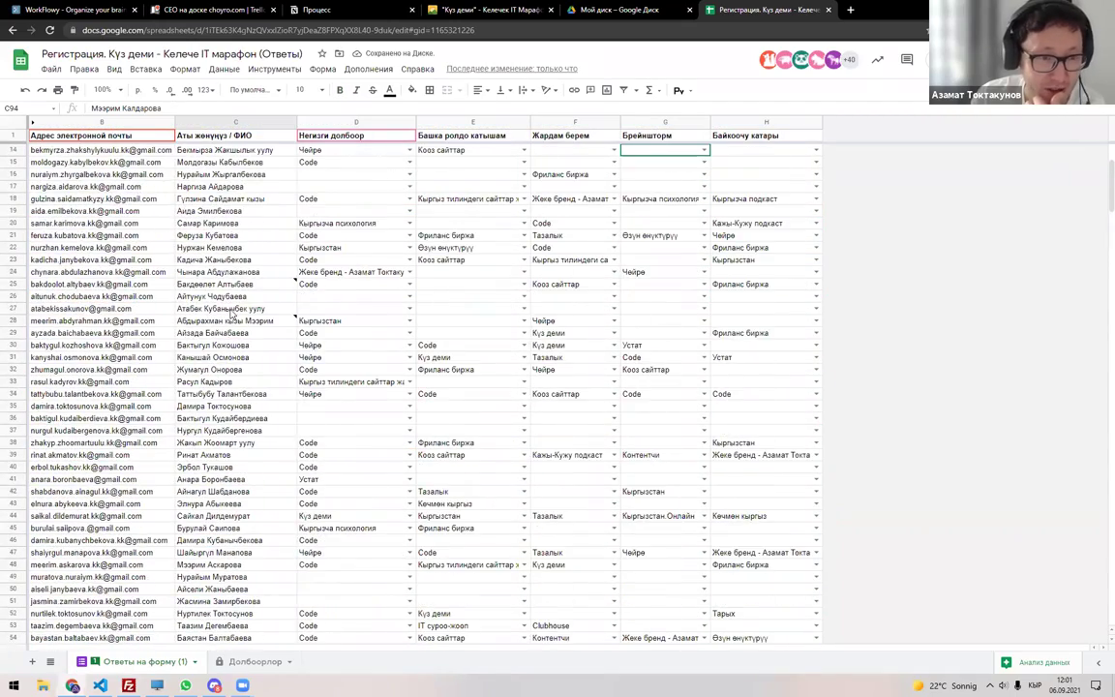
pyautogui.scroll(4, 231, 318)
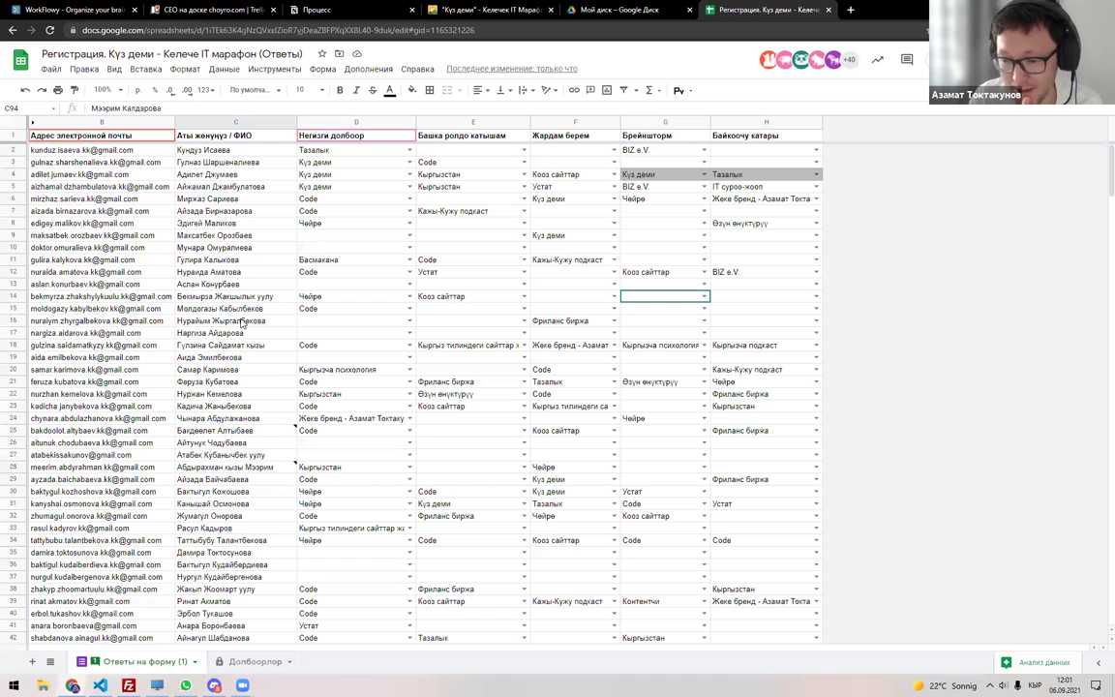
pyautogui.scroll(-3, 241, 324)
pyautogui.scroll(3, 241, 323)
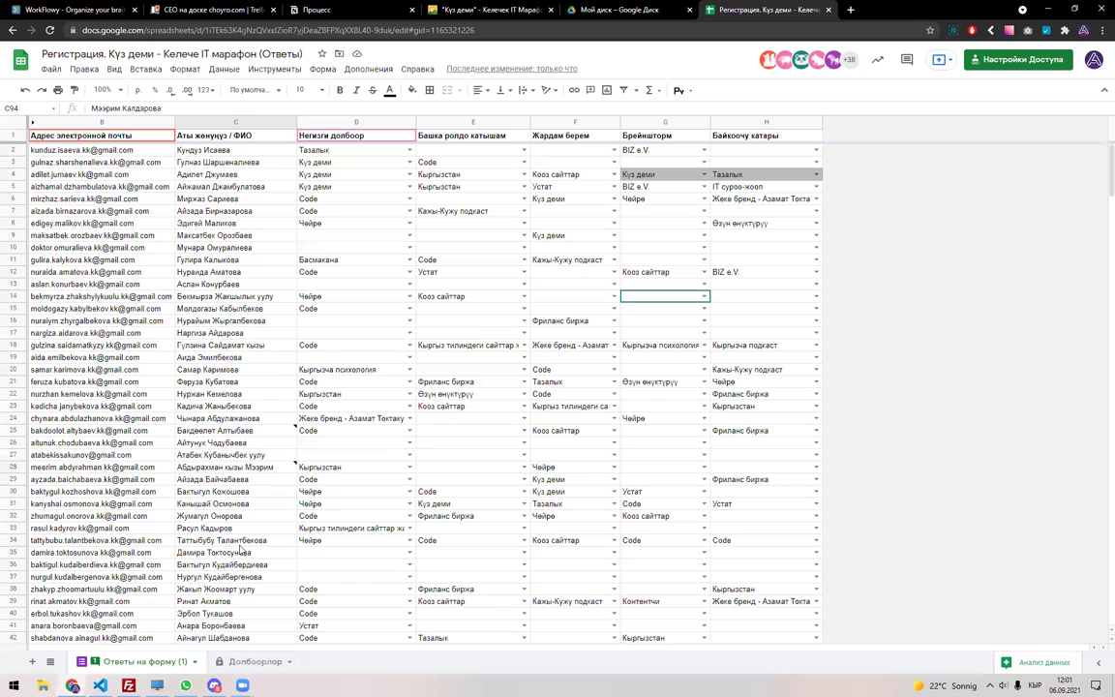
pyautogui.click(254, 661)
pyautogui.scroll(5, 415, 266)
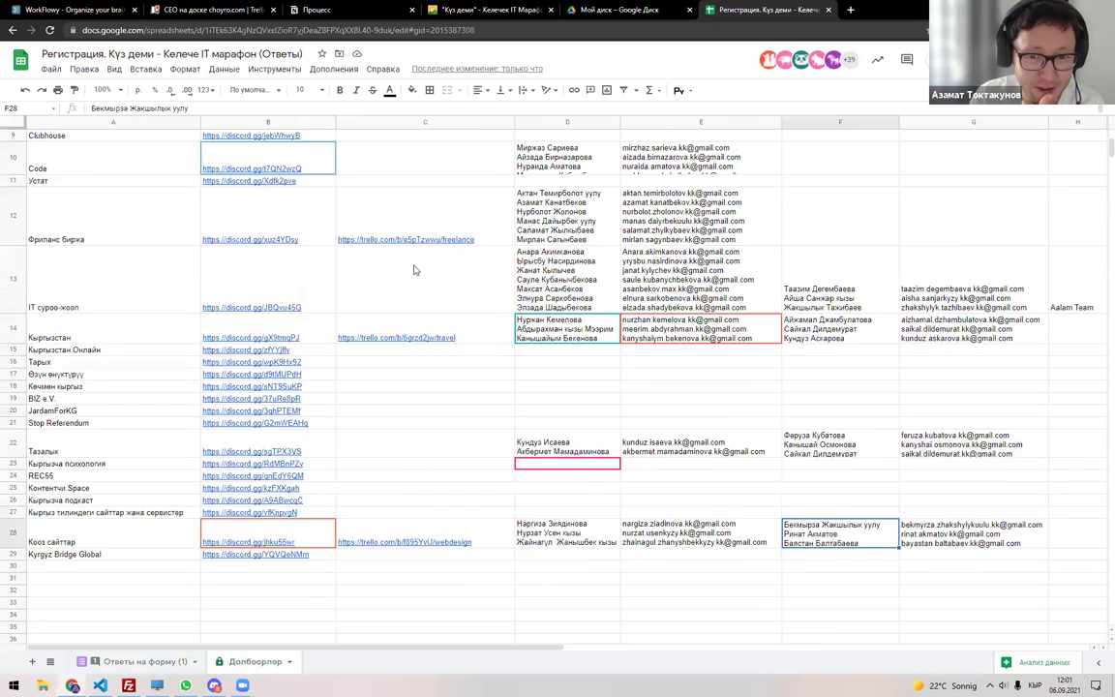
# Extend the Күз деми D1 names and E1 e-mails to fifteen members, then copy one e-mail.
pyautogui.click(638, 145)
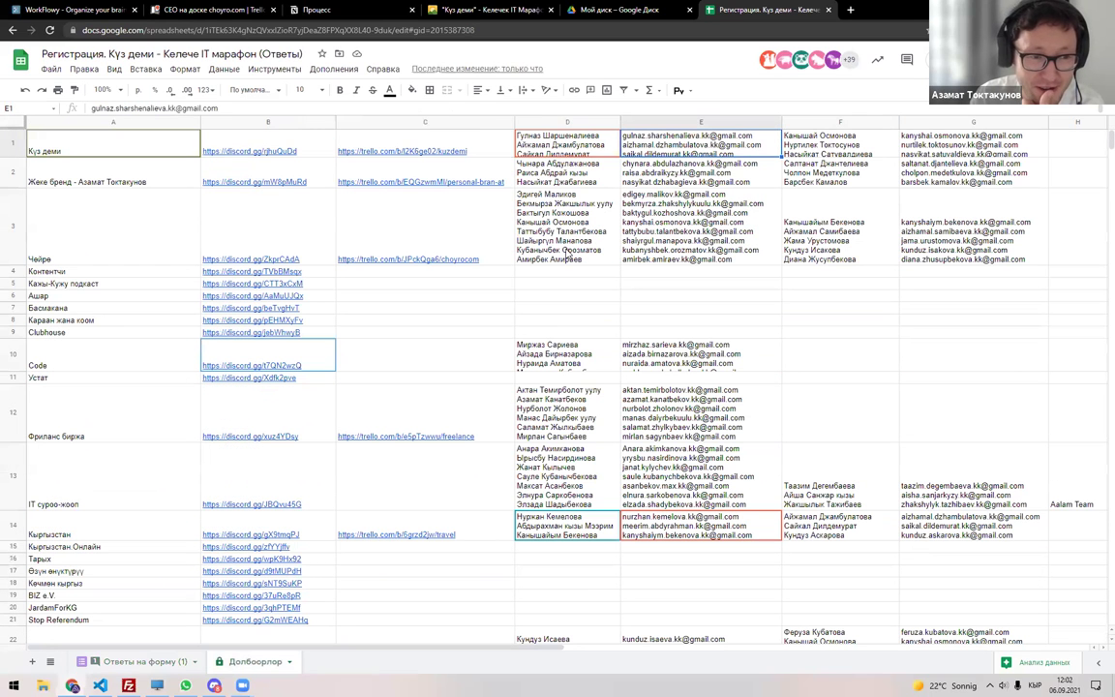
pyautogui.doubleClick(566, 145)
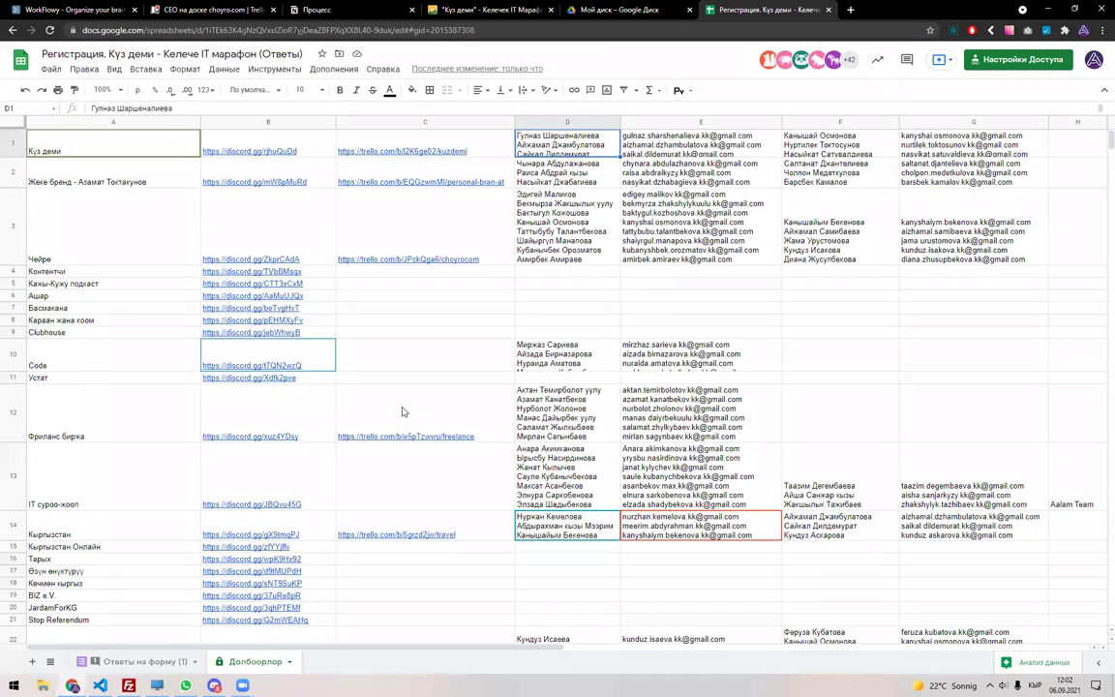
pyautogui.doubleClick(541, 145)
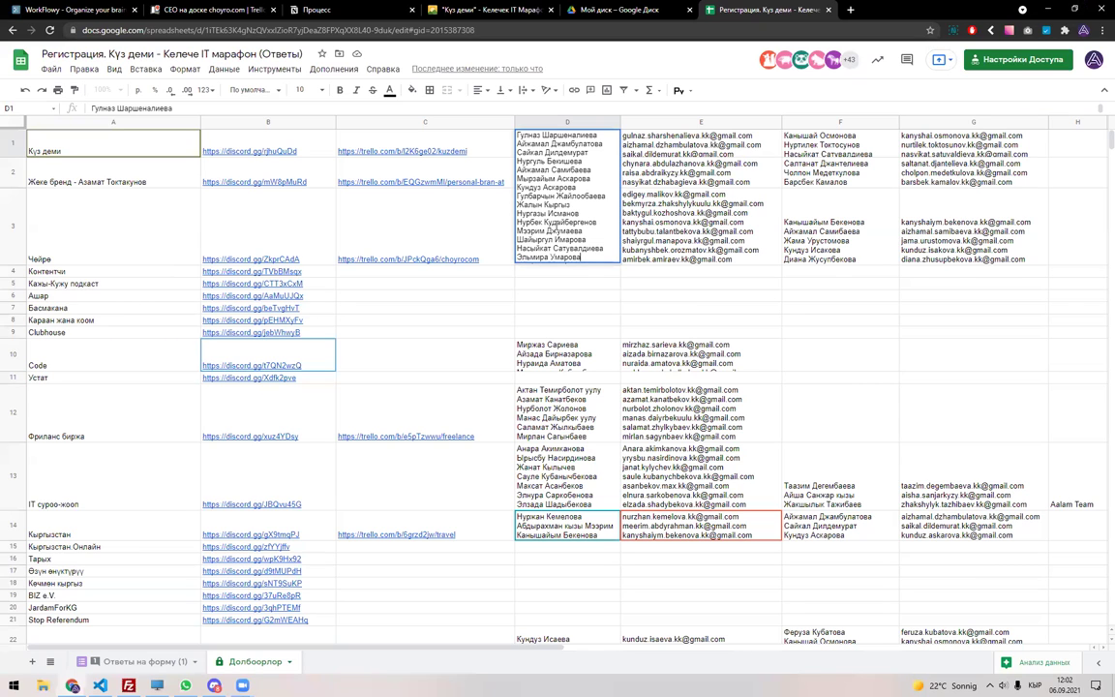
pyautogui.doubleClick(673, 152)
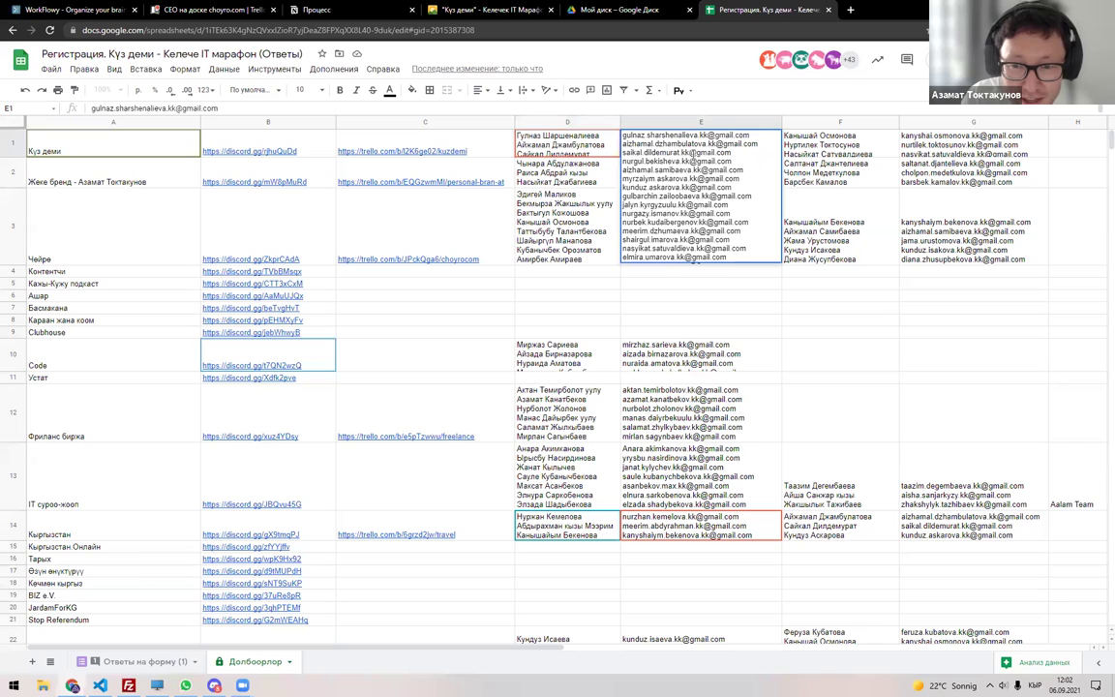
pyautogui.moveTo(745, 171); pyautogui.dragTo(623, 174)
pyautogui.hotkey('ctrl', 'c')
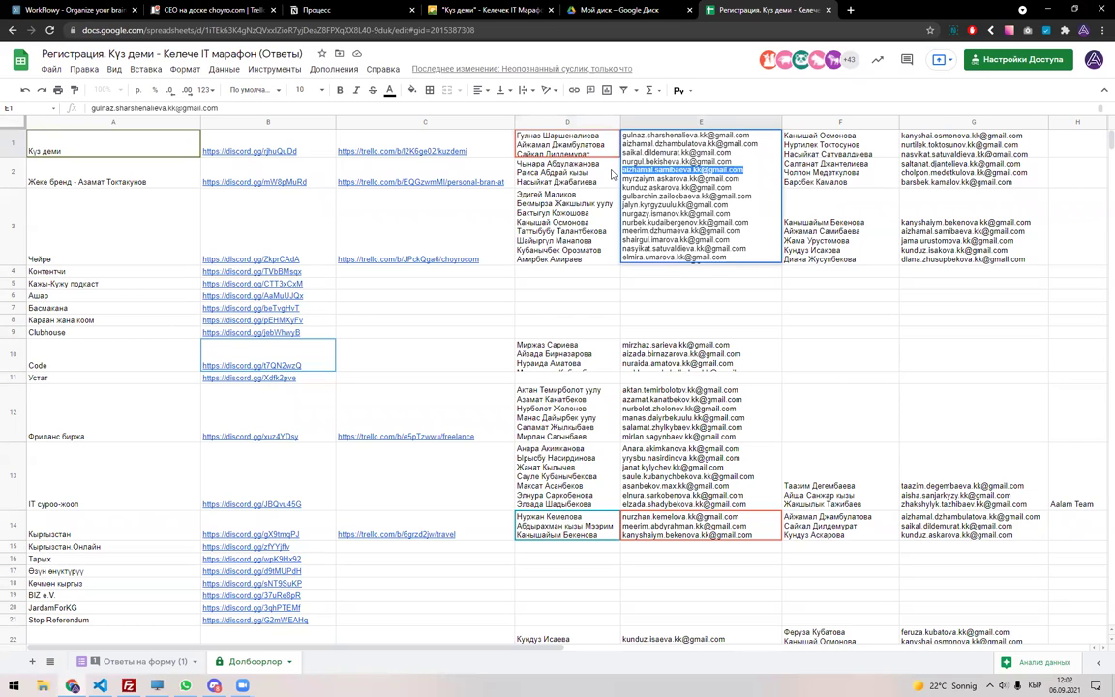
pyautogui.press('Escape')
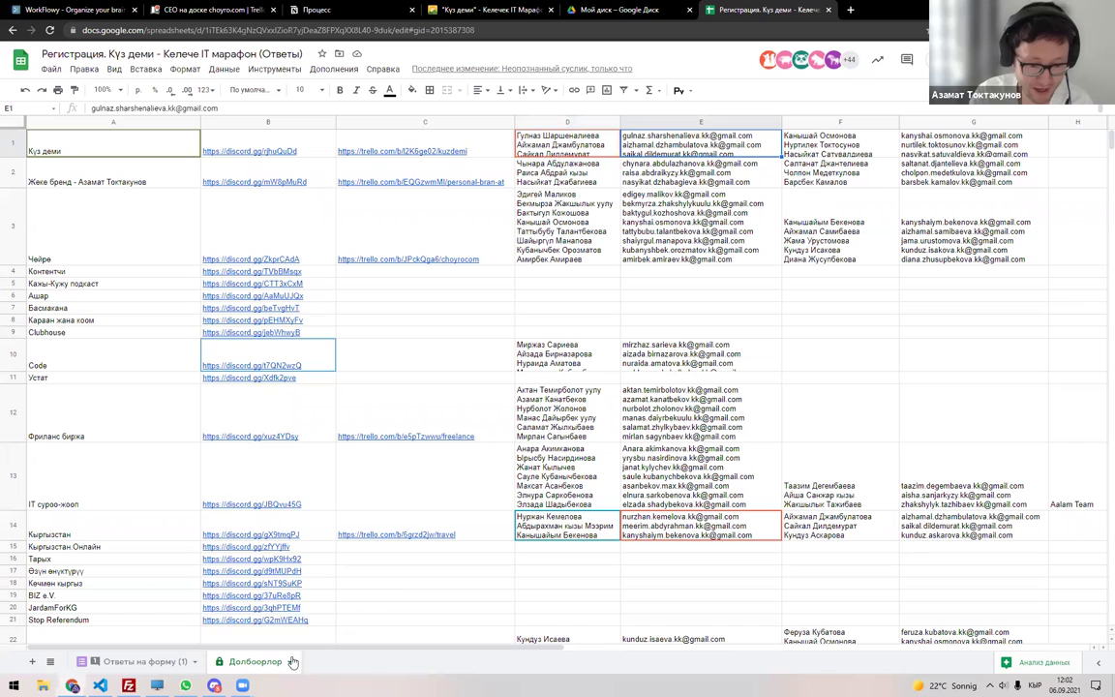
# Start protecting the Долбоорлор sheet twice, cancelling both attempts.
pyautogui.rightClick(287, 662)
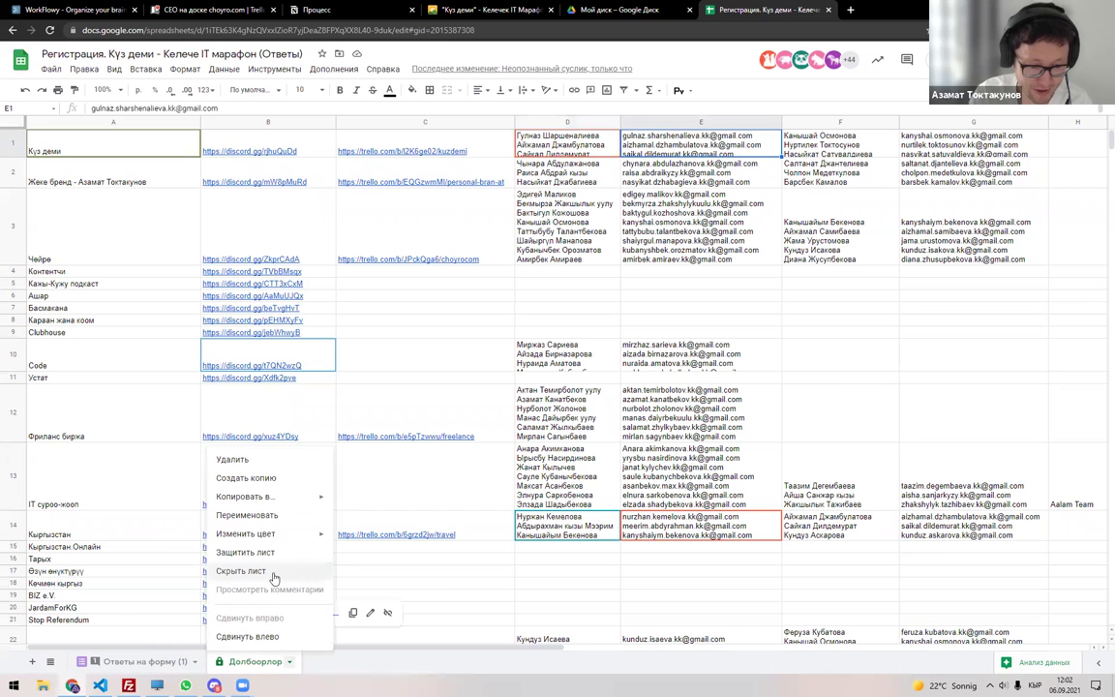
pyautogui.click(245, 552)
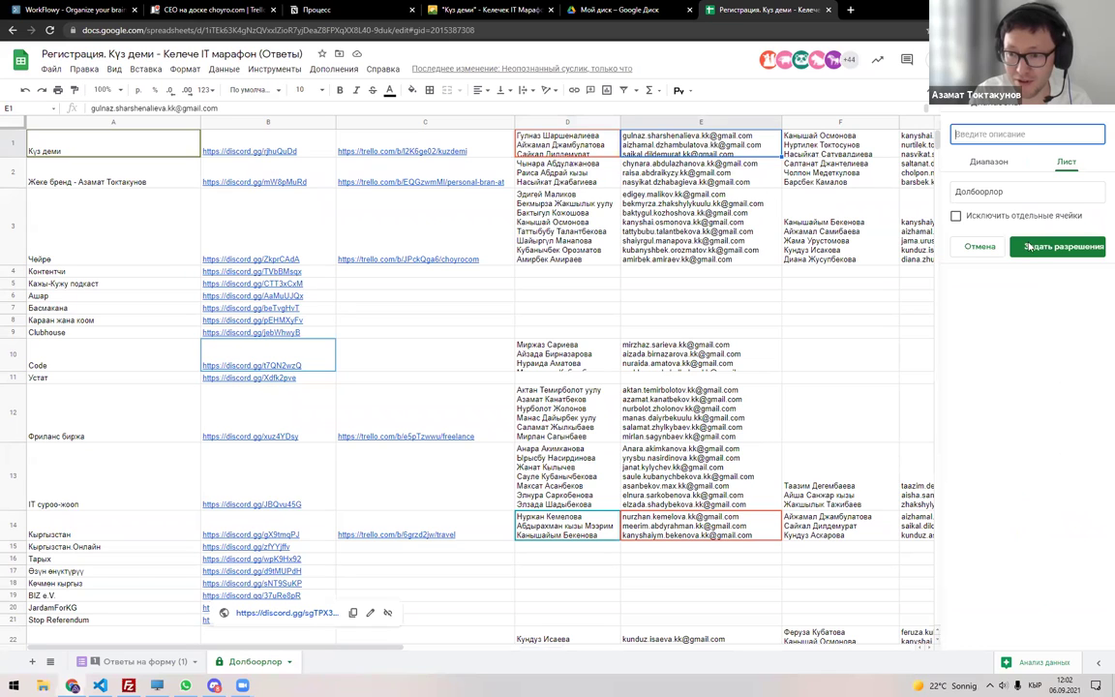
pyautogui.click(1003, 167)
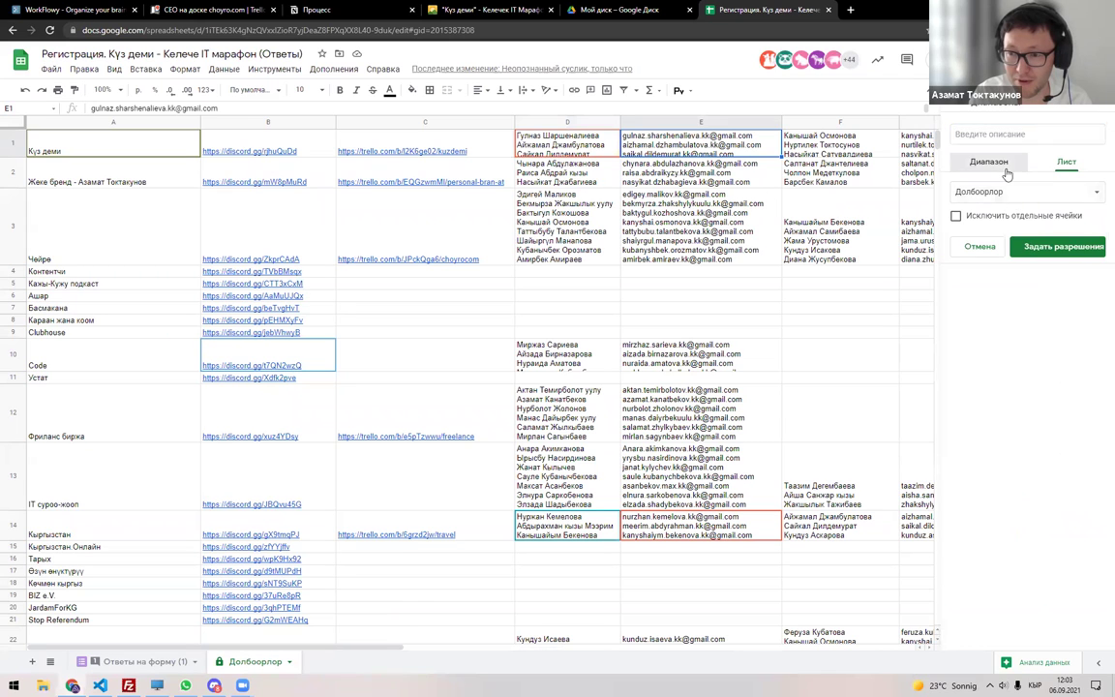
pyautogui.click(979, 222)
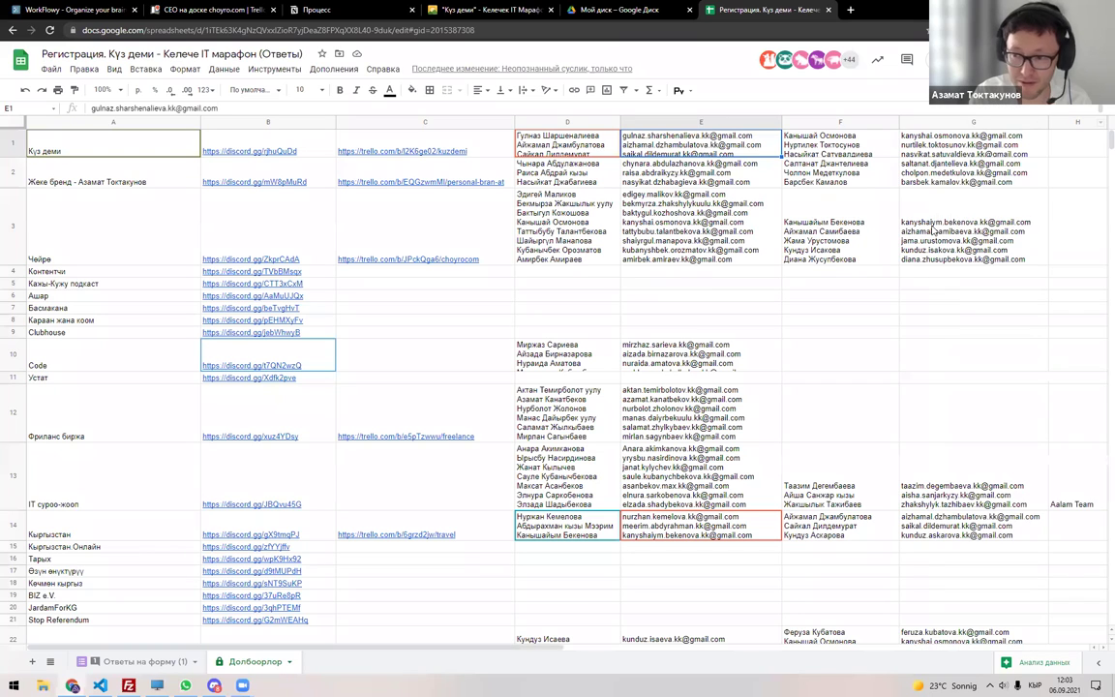
pyautogui.click(287, 662)
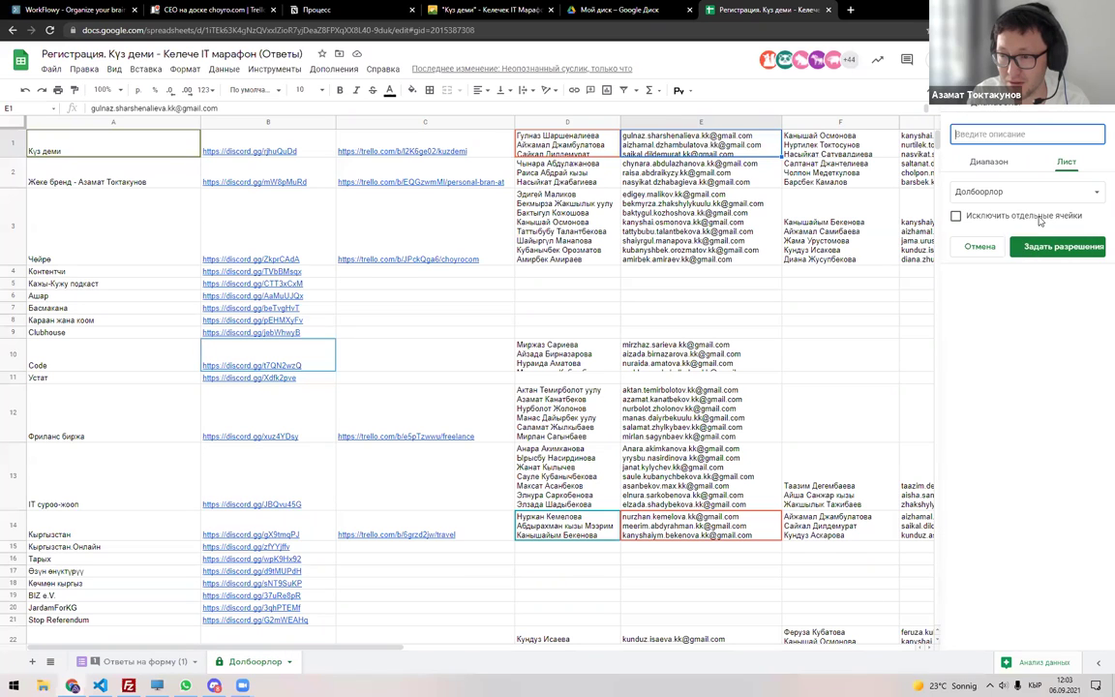
pyautogui.hotkey('ctrl', 'v')
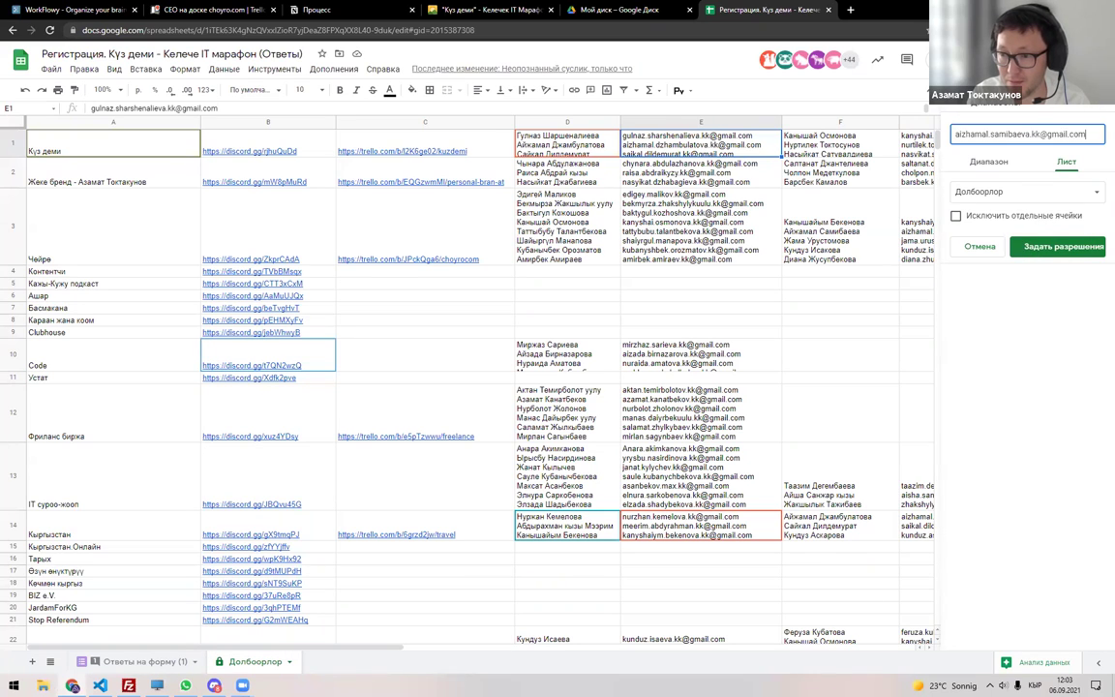
pyautogui.press('Escape')
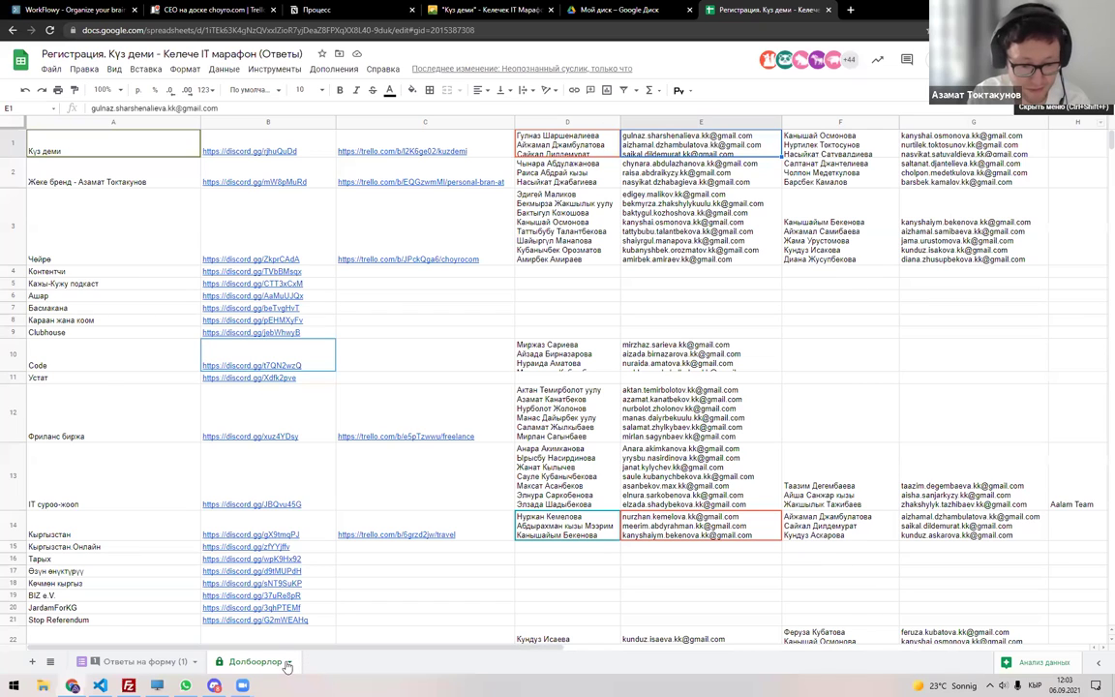
# Configure Долбоорлор sheet protection with a pasted description, then abandon it and dismiss the sharing dialog.
pyautogui.click(288, 663)
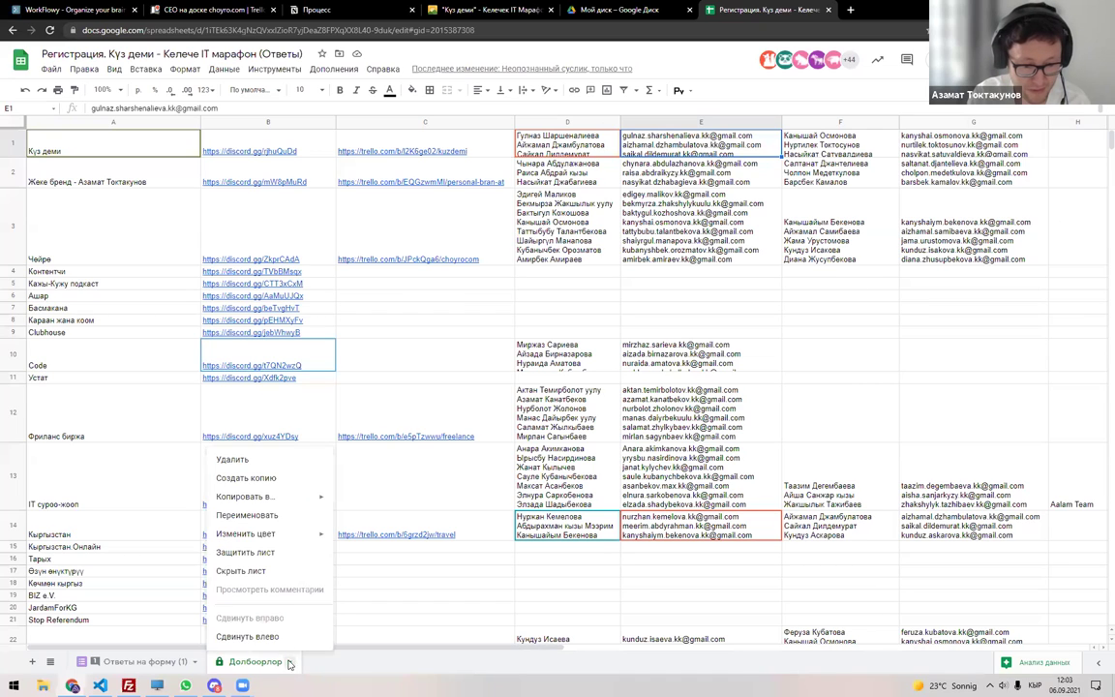
pyautogui.click(289, 552)
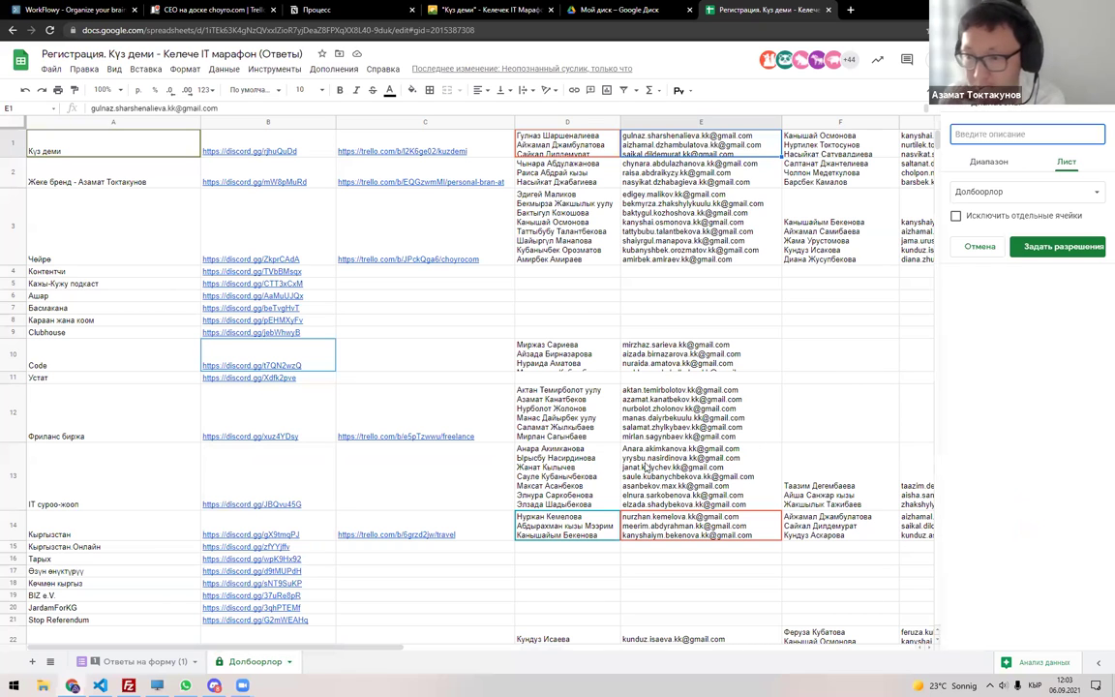
pyautogui.click(1045, 192)
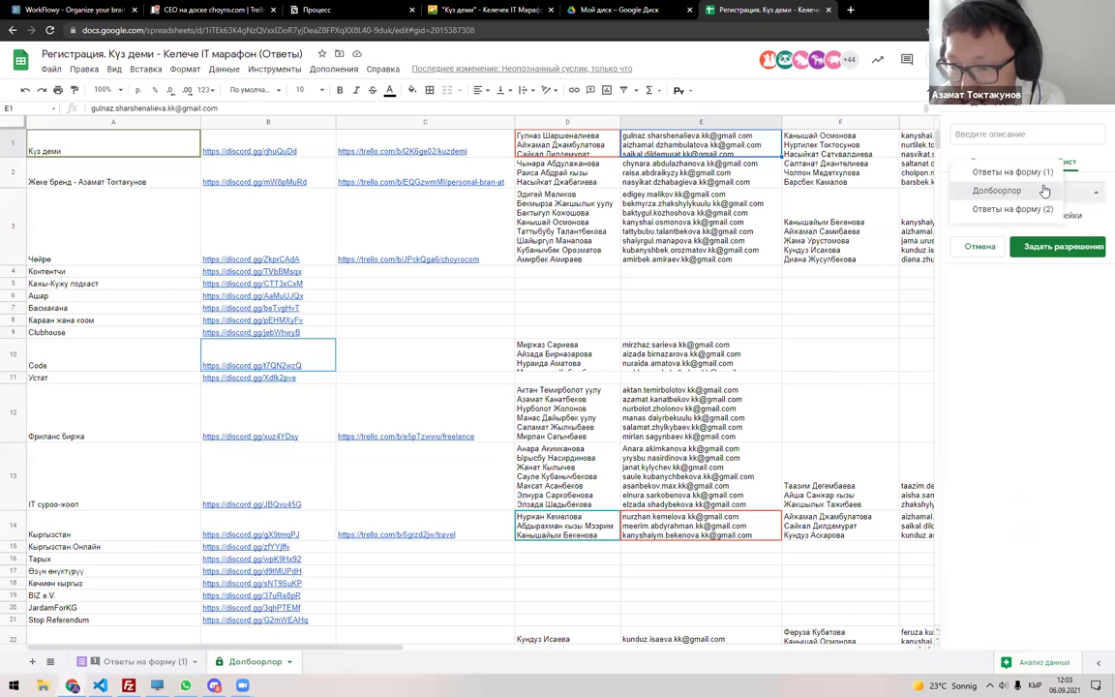
pyautogui.click(1050, 189)
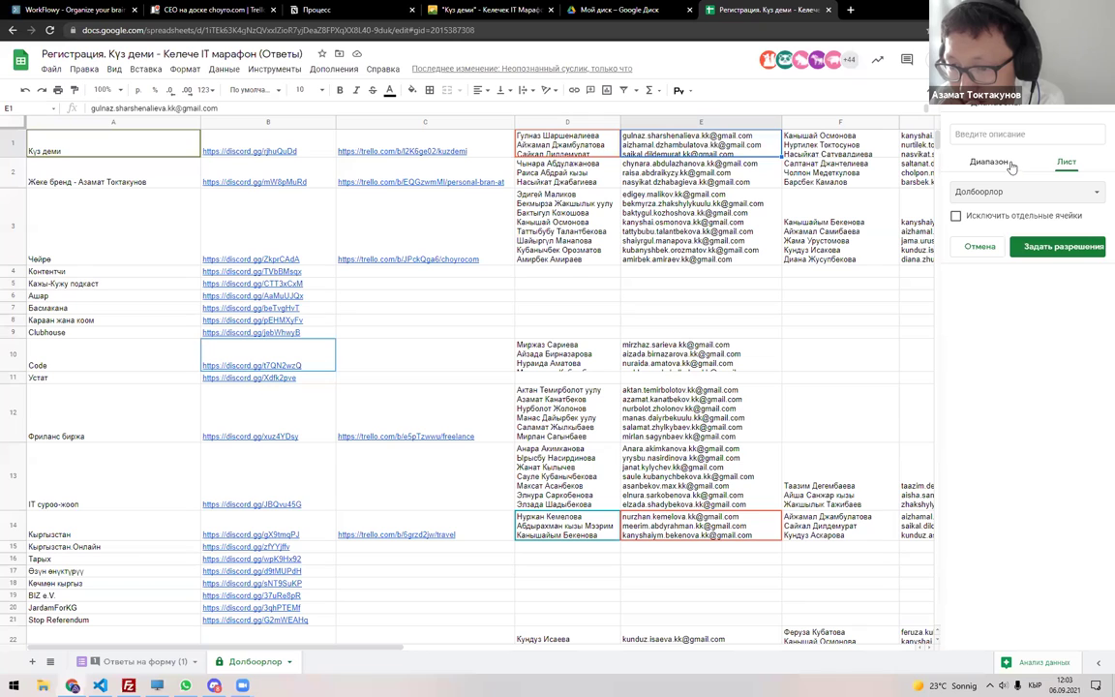
pyautogui.click(1018, 216)
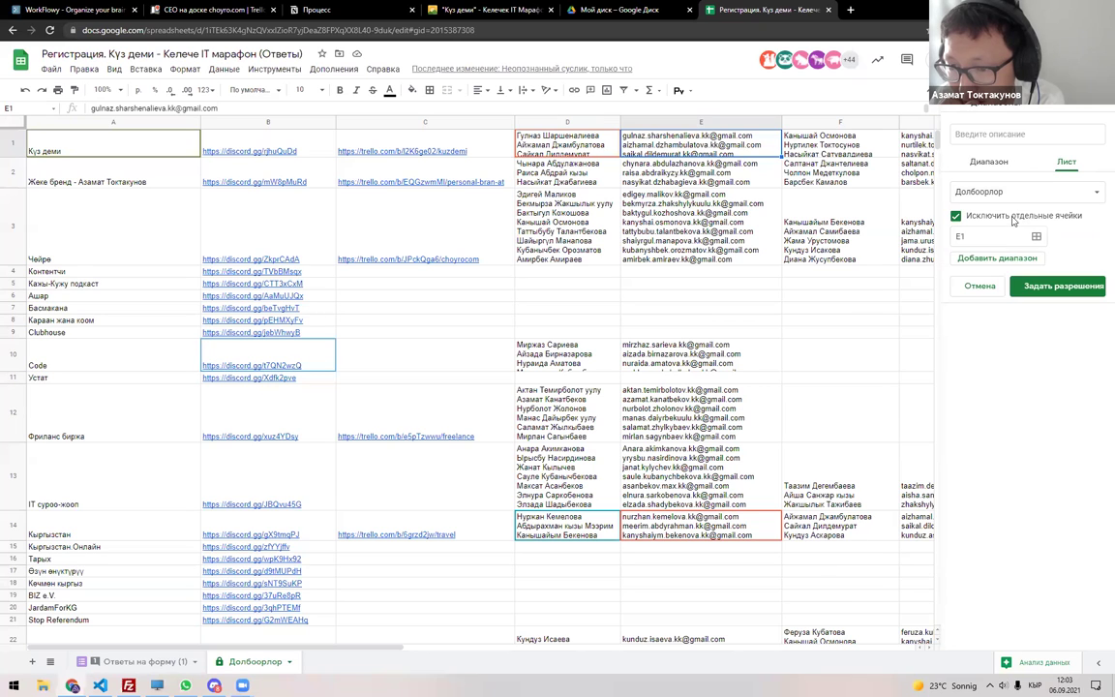
pyautogui.click(1013, 219)
pyautogui.click(1011, 132)
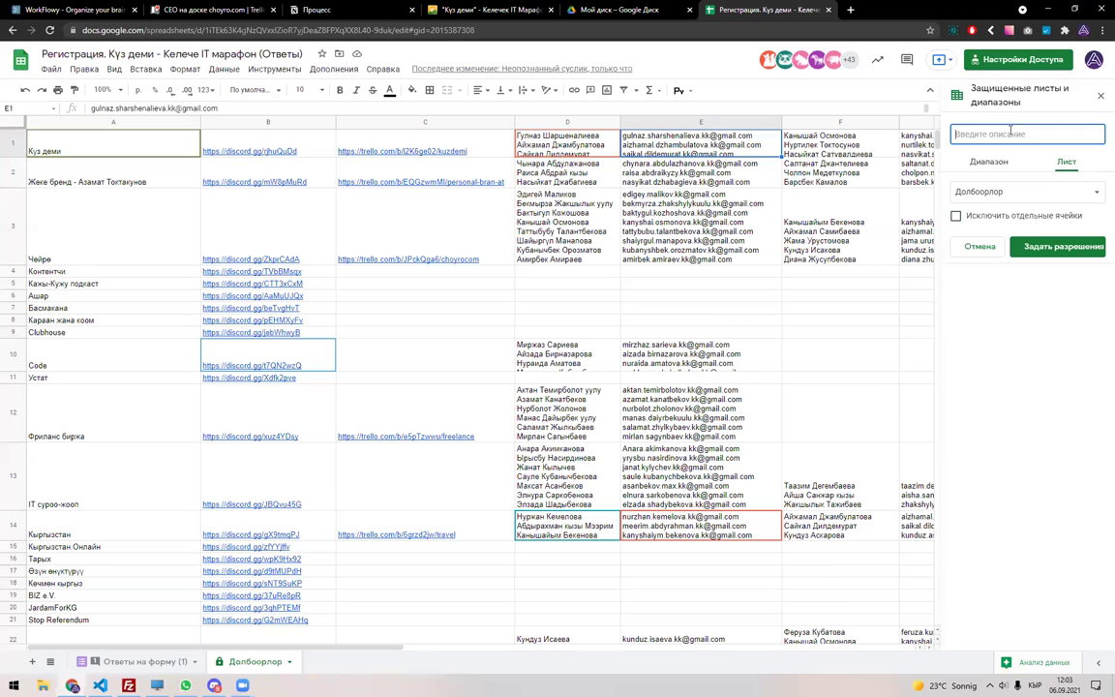
pyautogui.hotkey('ctrl', 'v')
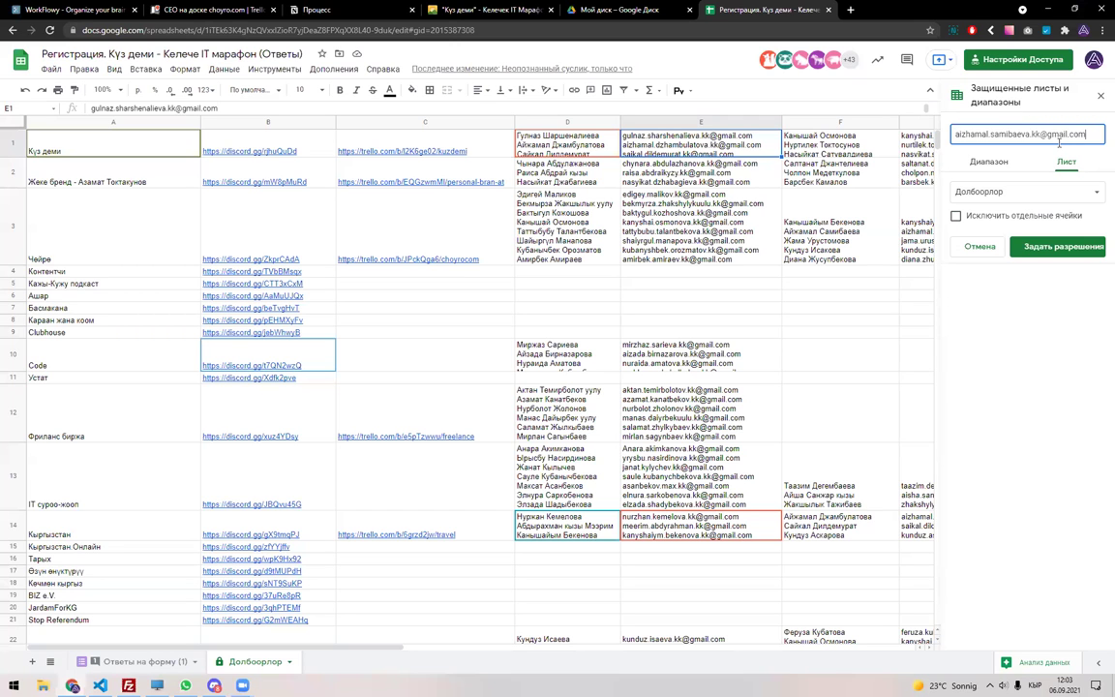
pyautogui.click(1100, 95)
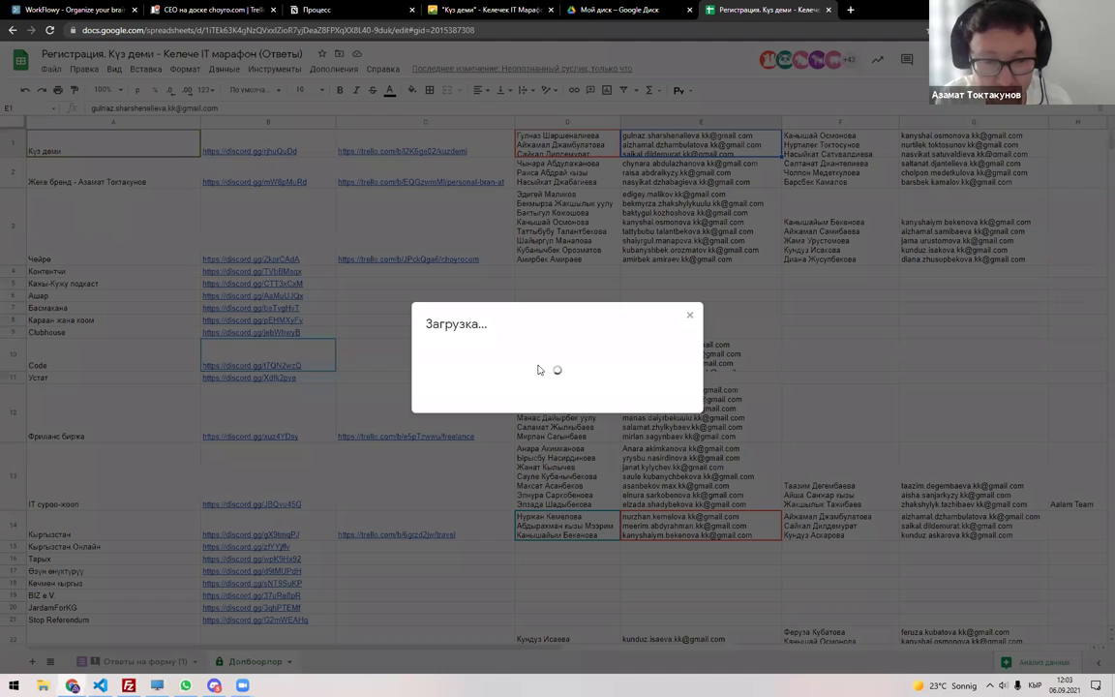
pyautogui.press('Escape')
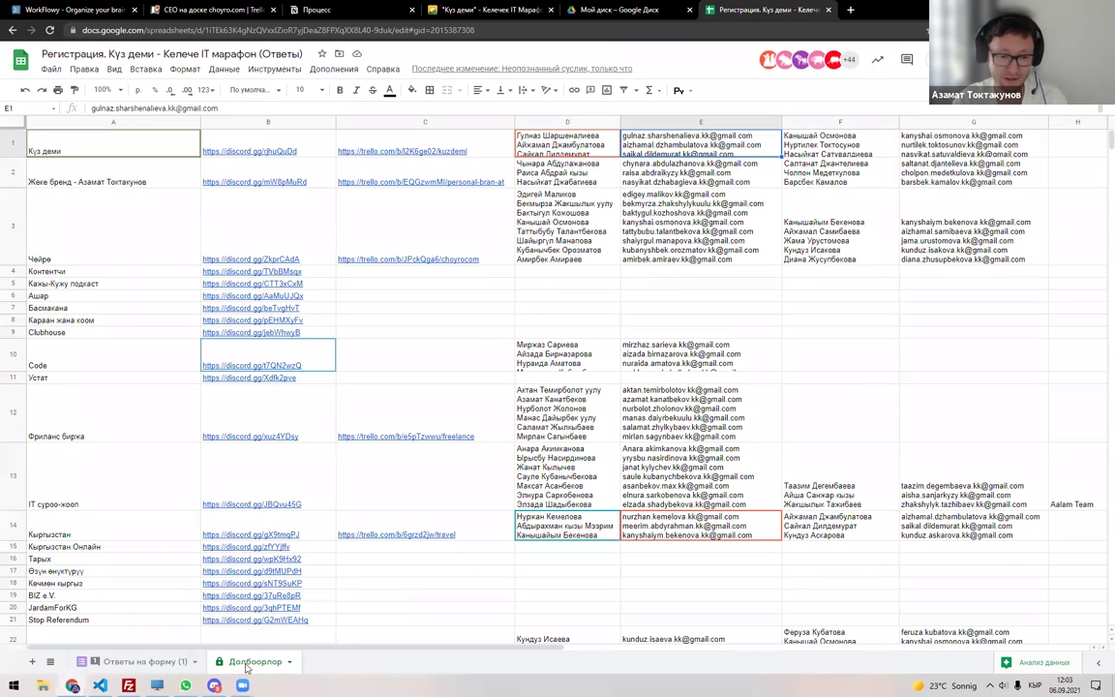
pyautogui.click(289, 666)
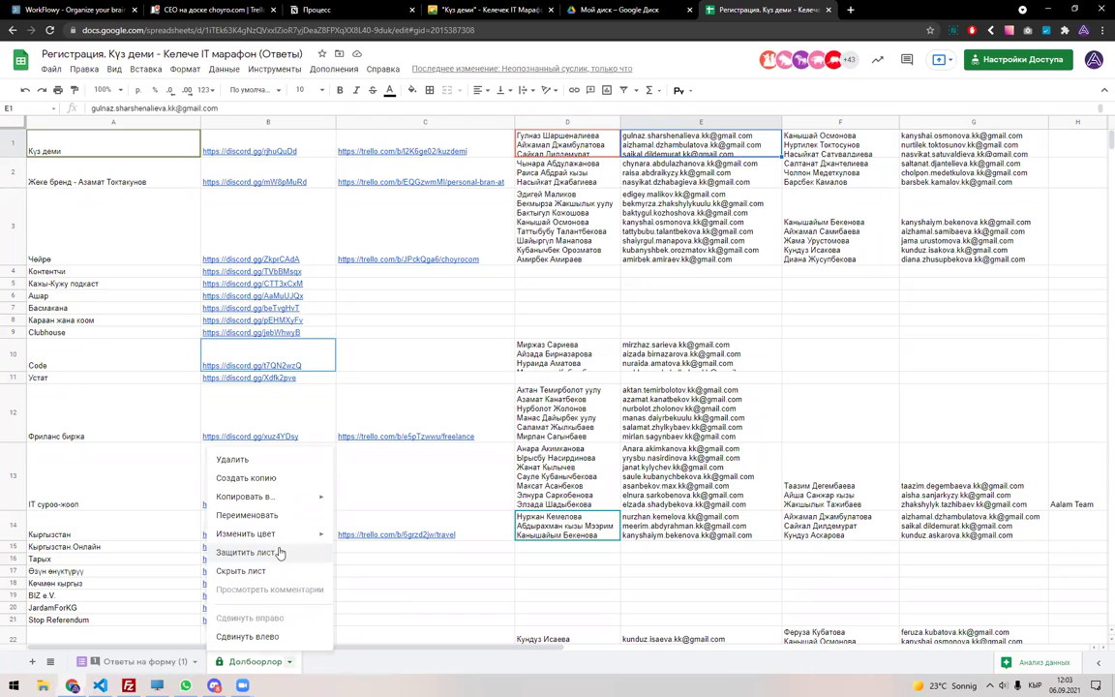
# Begin protecting just the range 'Долбоорлор'!E1 and proceed to its editing permissions.
pyautogui.press('Escape')
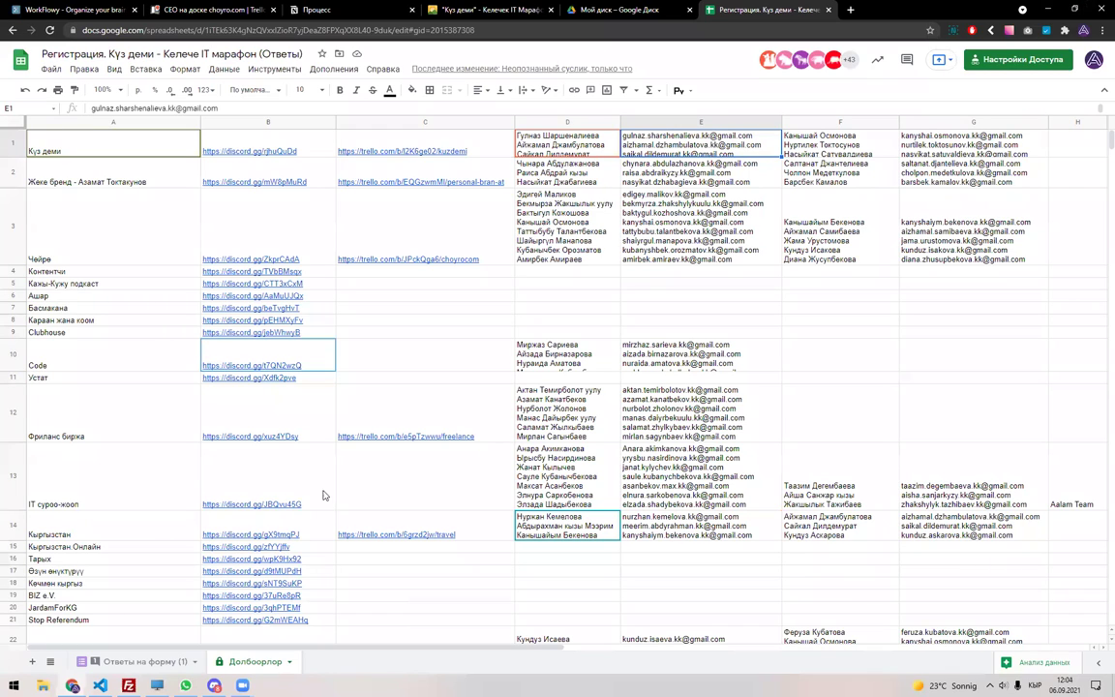
pyautogui.moveTo(323, 493)
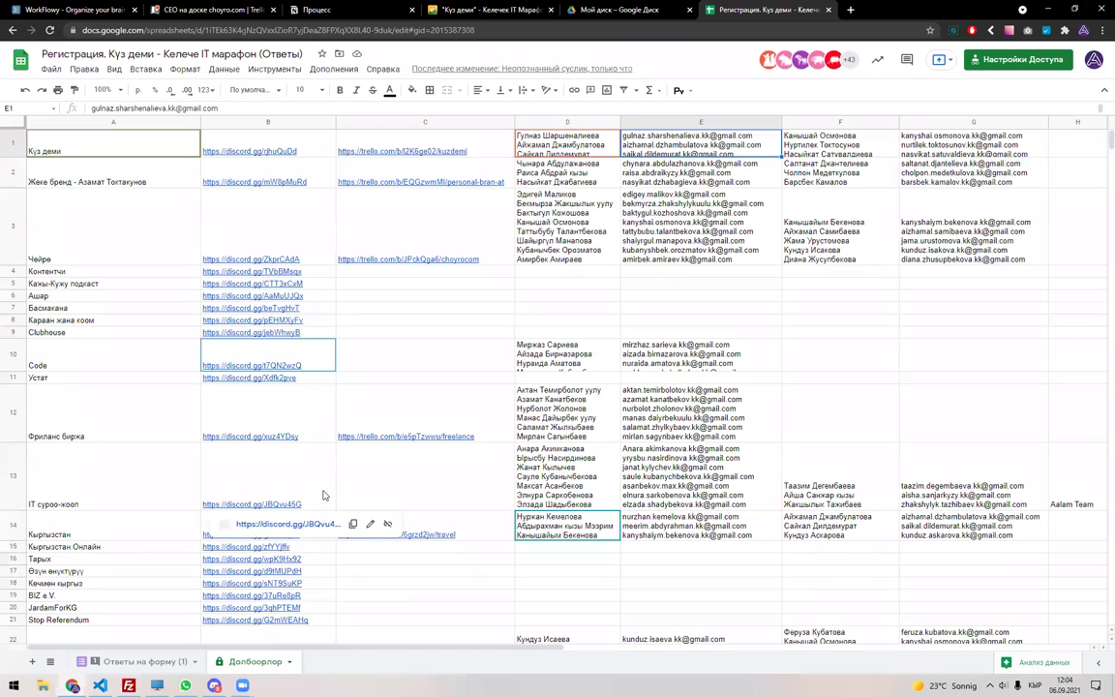
pyautogui.click(289, 662)
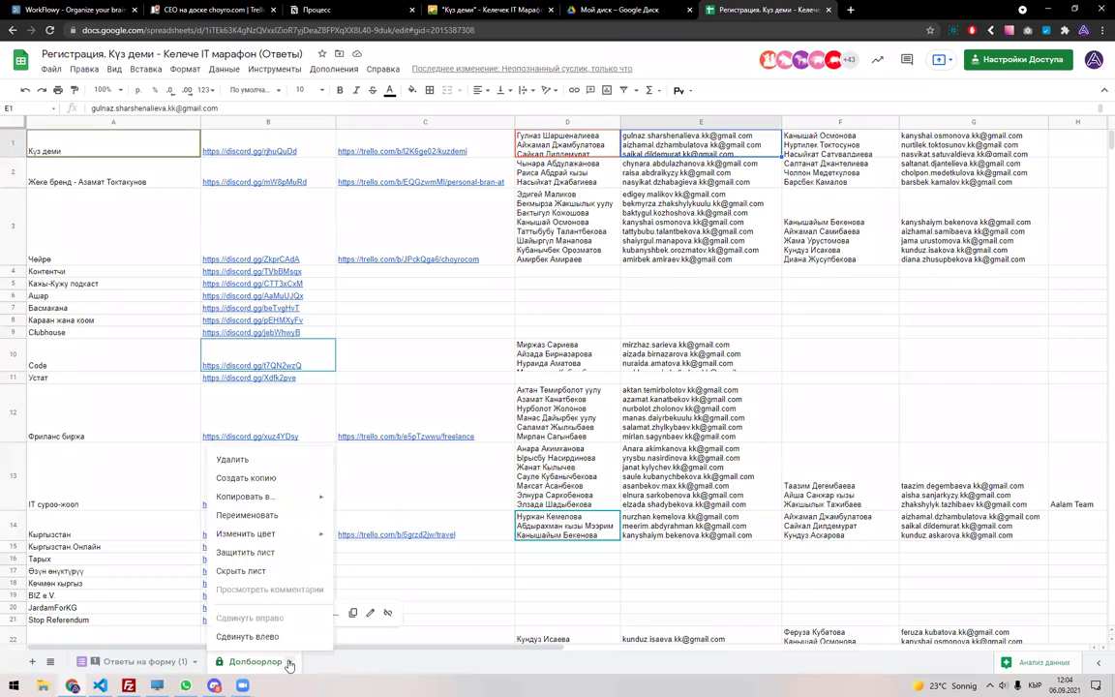
pyautogui.click(264, 558)
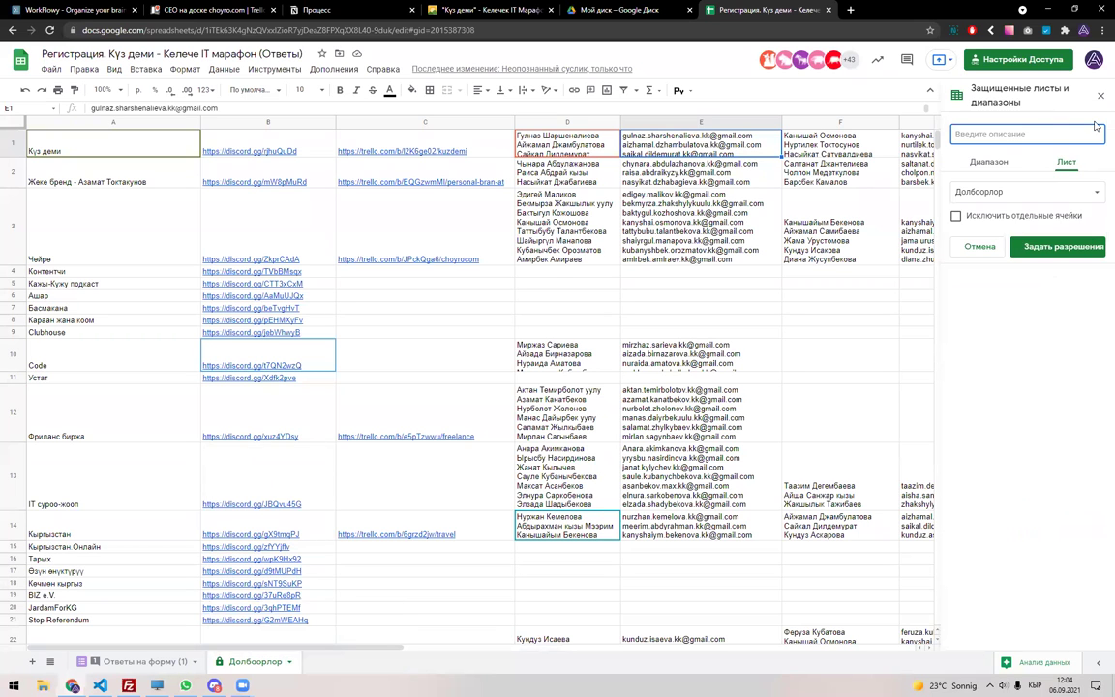
pyautogui.click(992, 163)
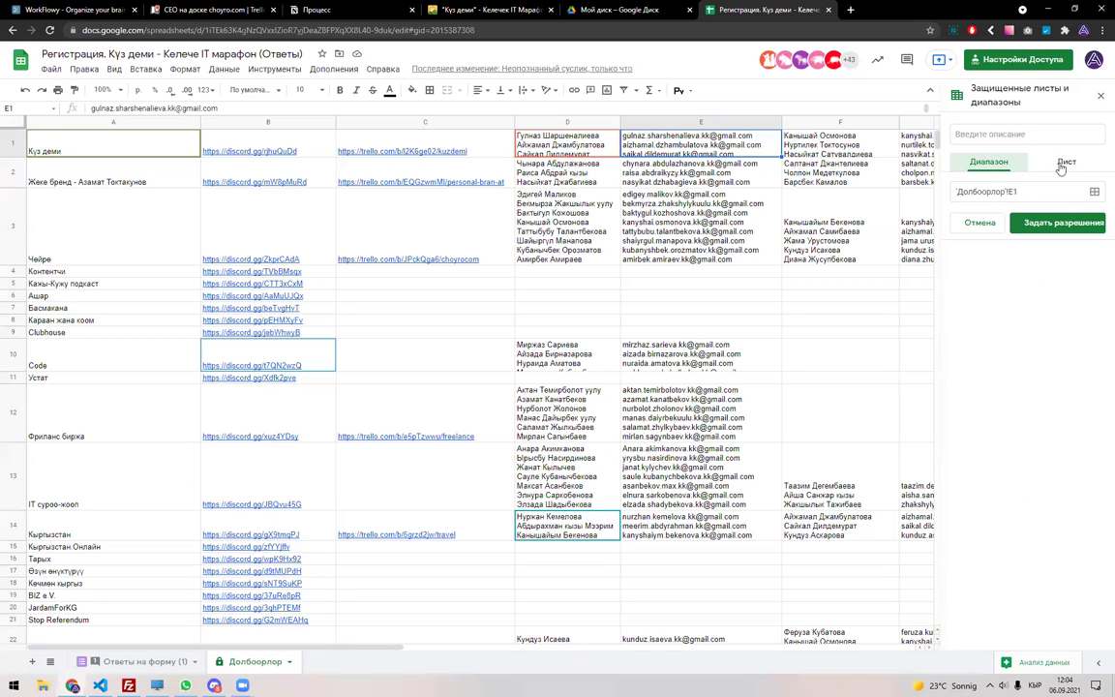
pyautogui.click(1045, 224)
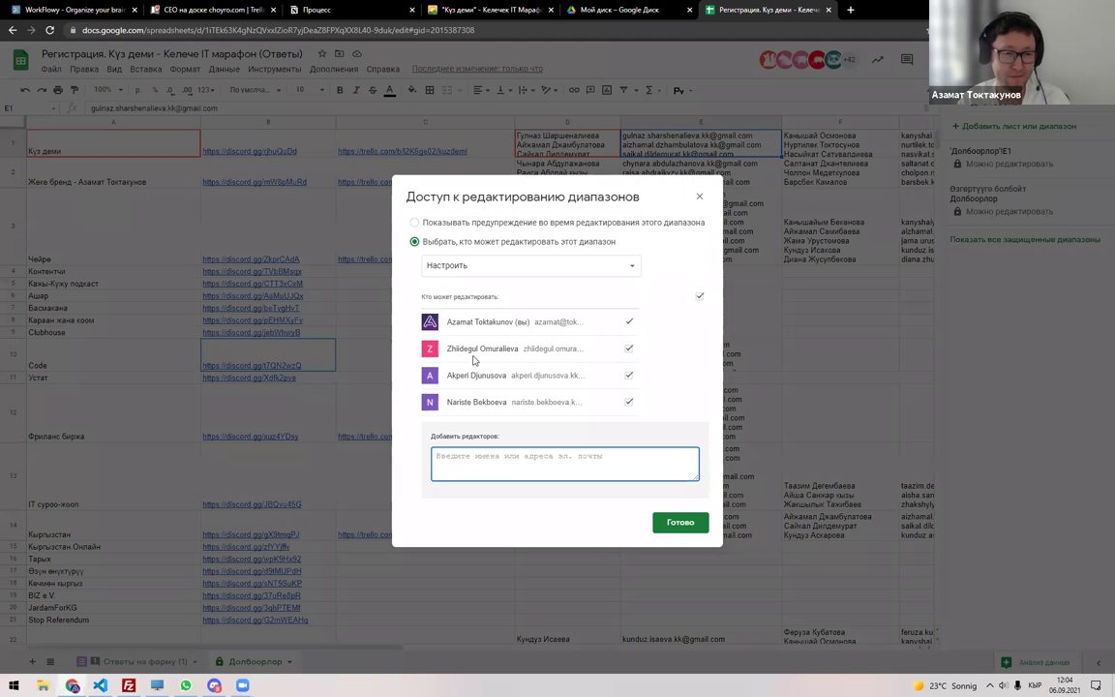
# Close the range-permissions dialog so Долбоорлор!E1 stays protected, then scroll through the rows.
pyautogui.press('Escape')
pyautogui.scroll(-3, 381, 360)
pyautogui.scroll(2, 382, 362)
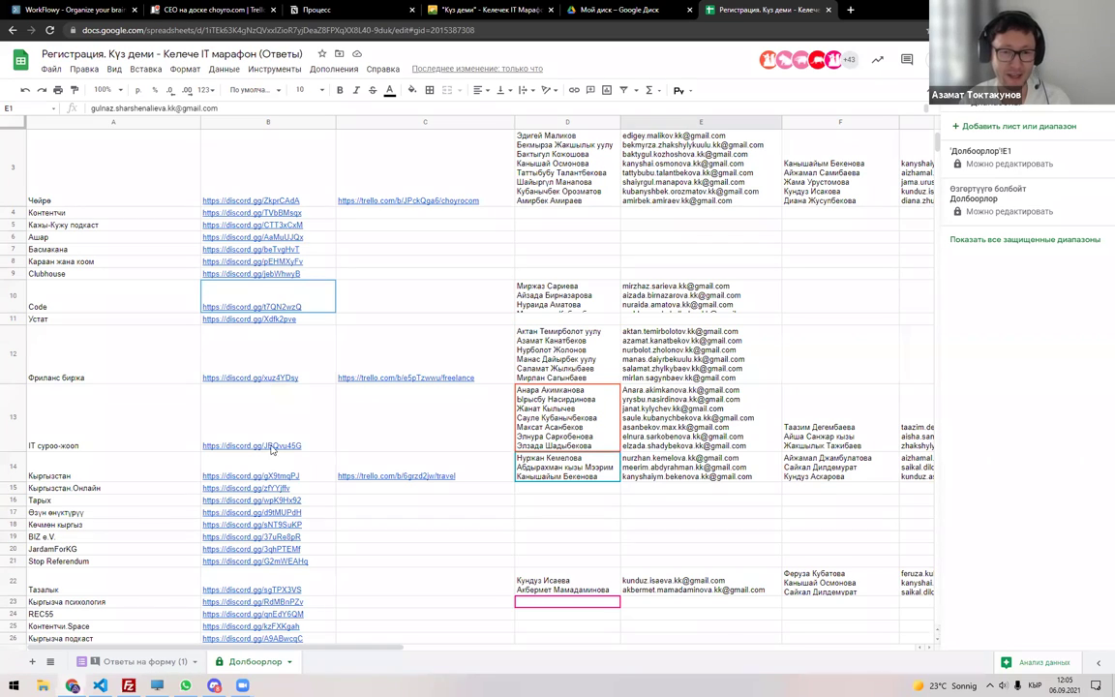
pyautogui.click(242, 686)
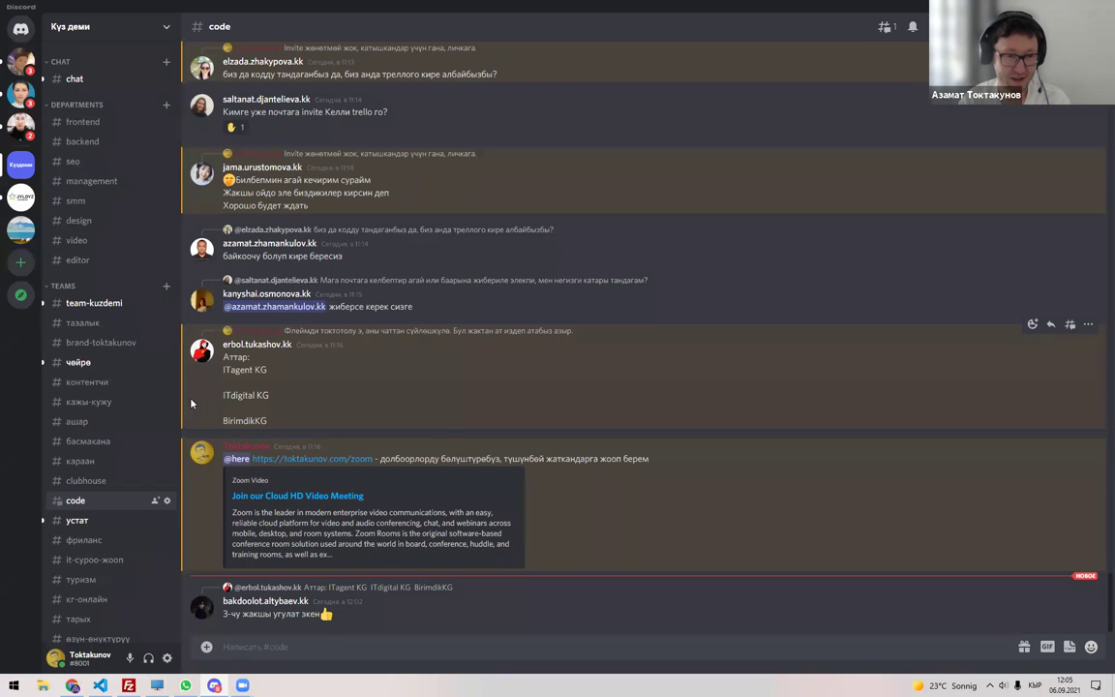
pyautogui.scroll(-3, 99, 421)
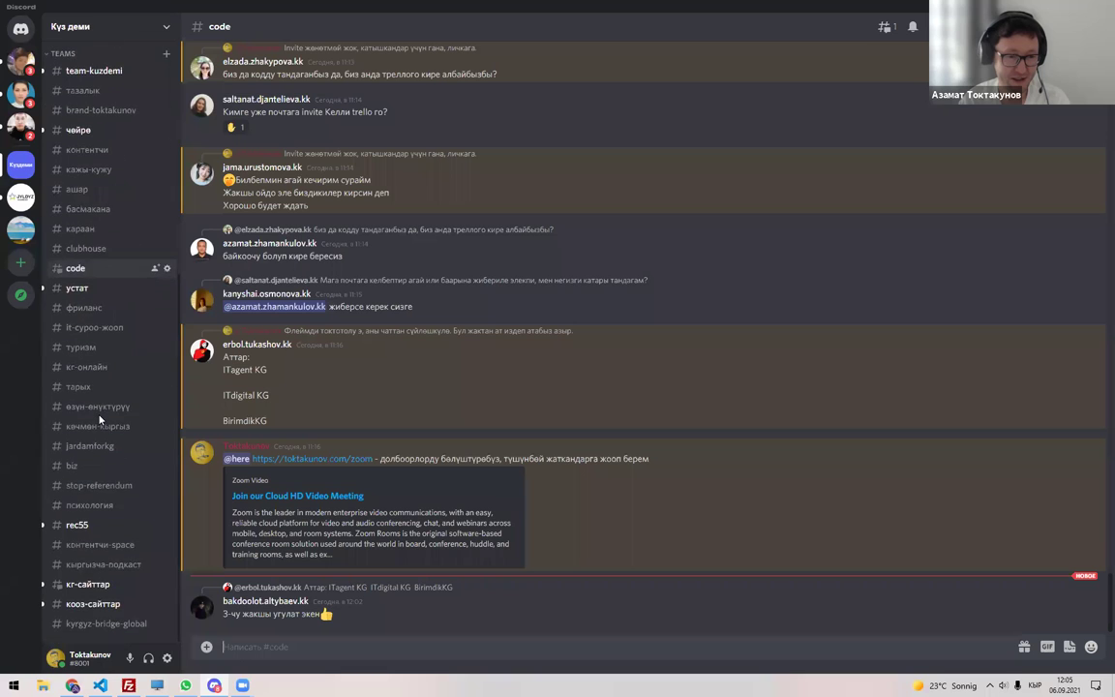
pyautogui.scroll(3, 100, 421)
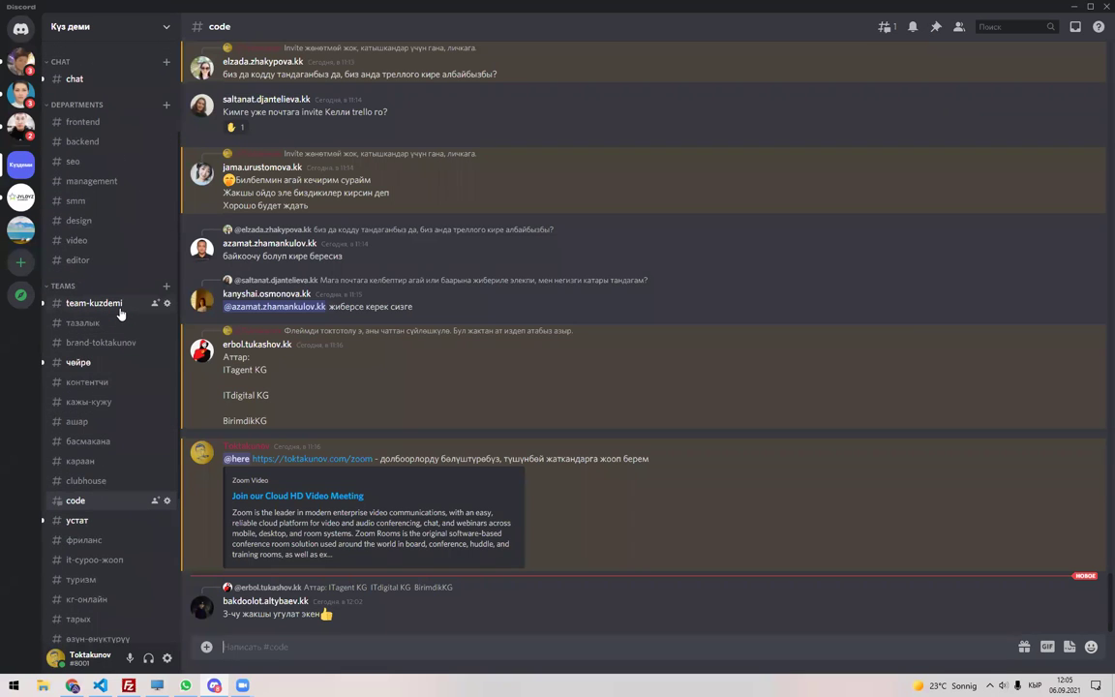
pyautogui.hotkey('alt', 'Tab')
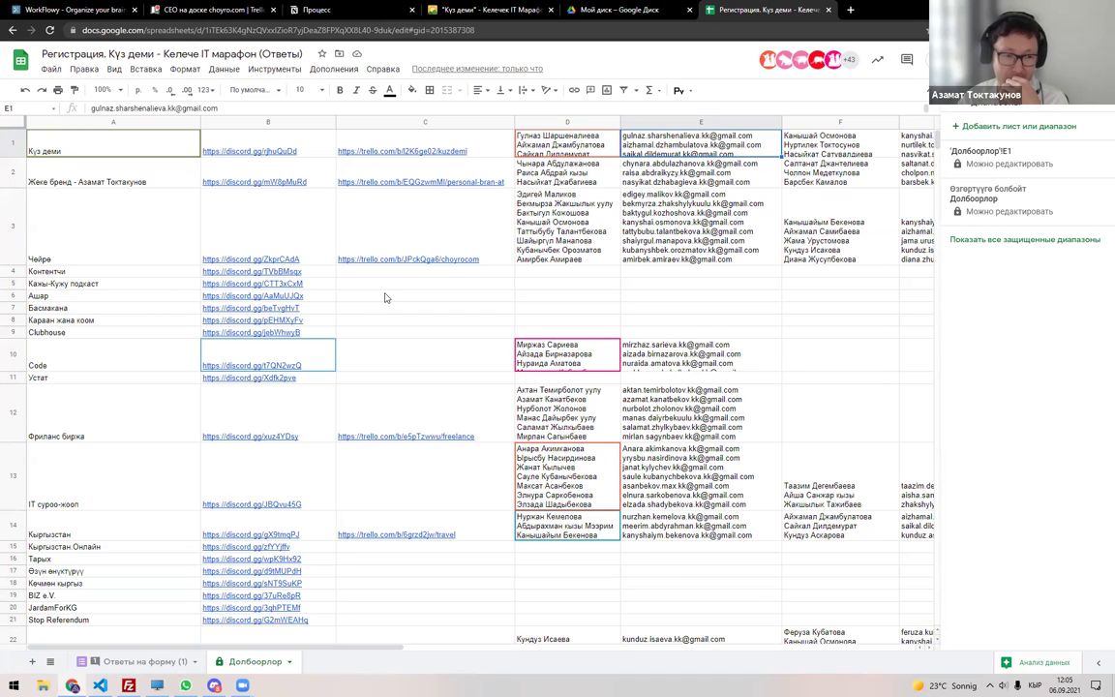
# Insert an empty column before the Күз деми names list in column D.
pyautogui.scroll(-5, 385, 297)
pyautogui.scroll(5, 385, 297)
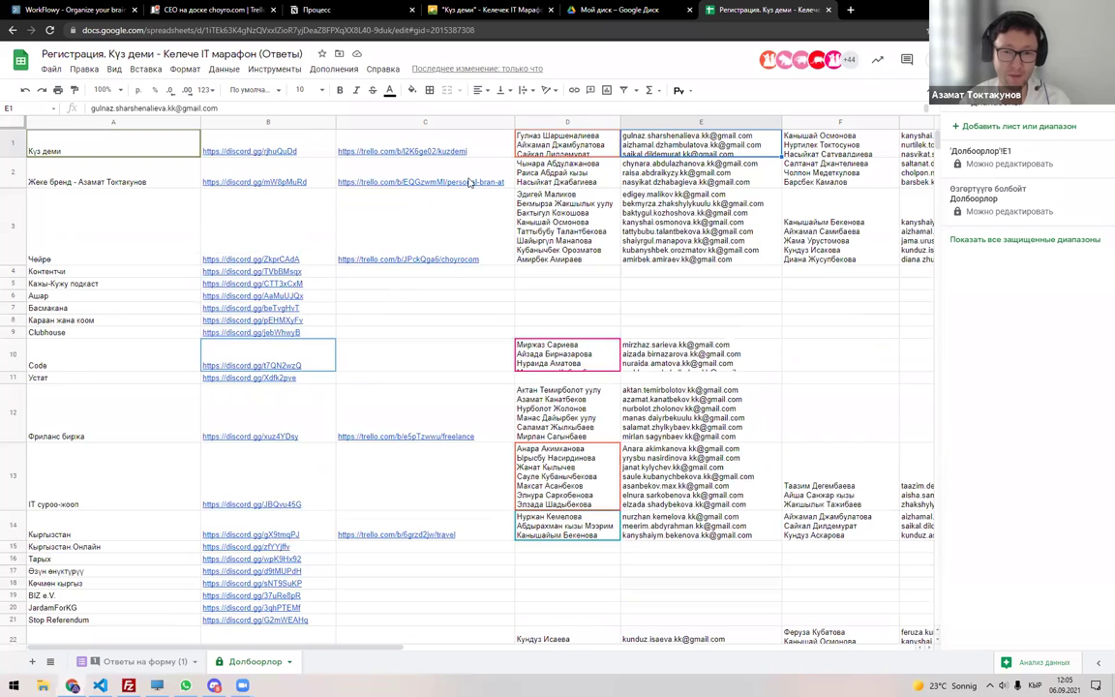
pyautogui.click(571, 152)
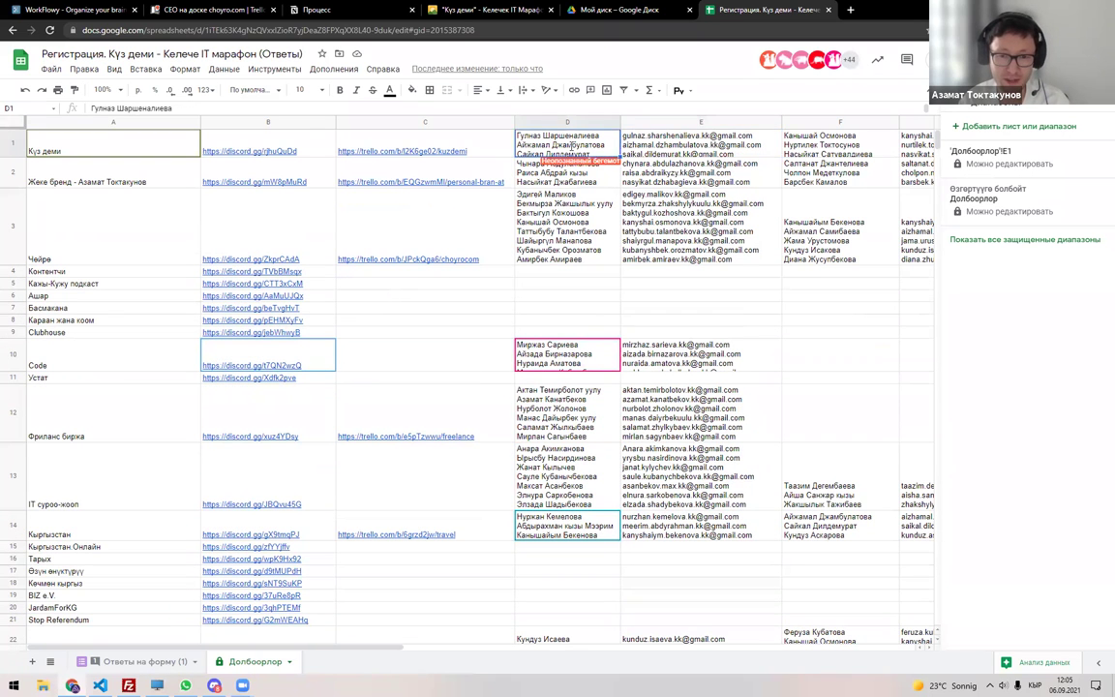
pyautogui.click(667, 145)
pyautogui.doubleClick(670, 142)
pyautogui.click(562, 135)
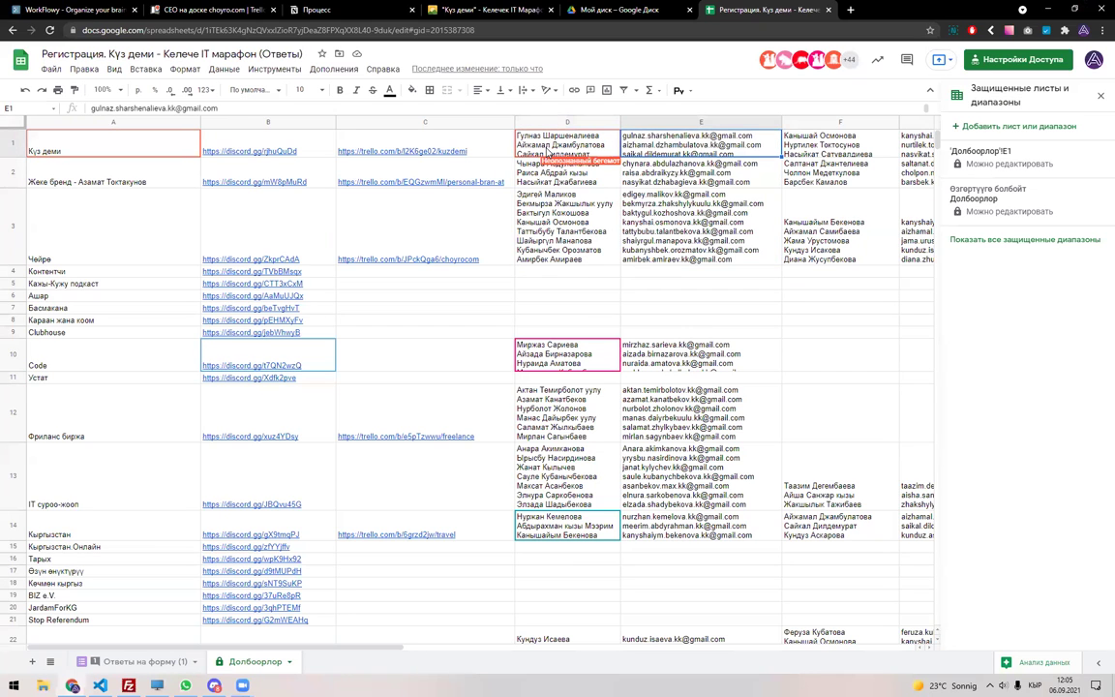
pyautogui.rightClick(557, 118)
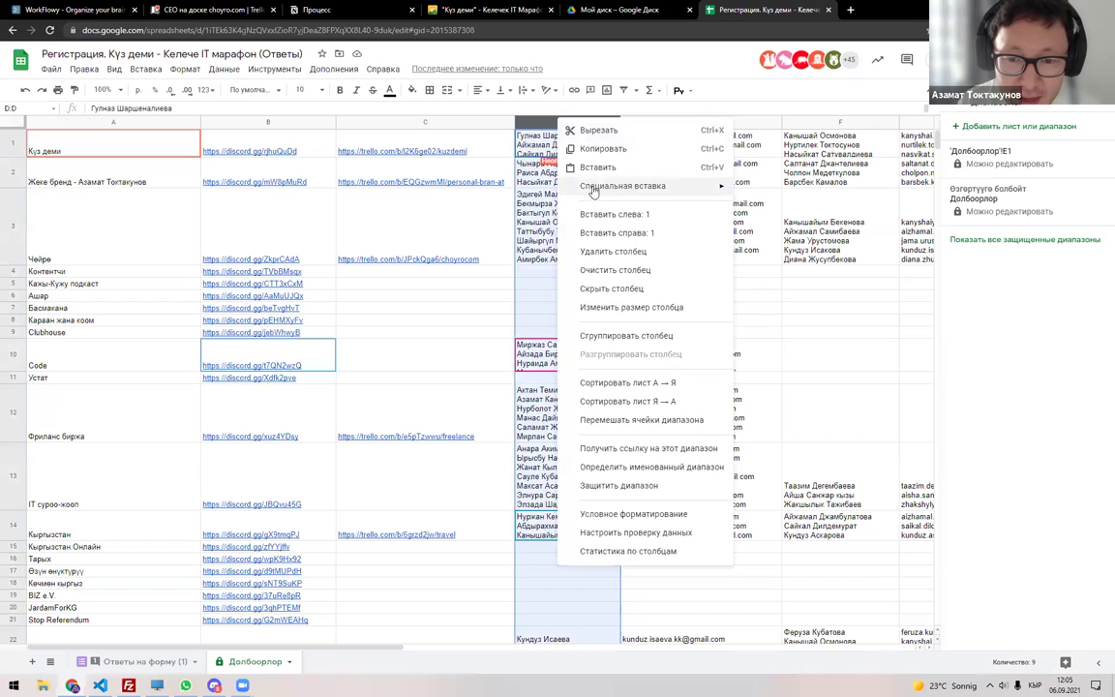
pyautogui.click(595, 211)
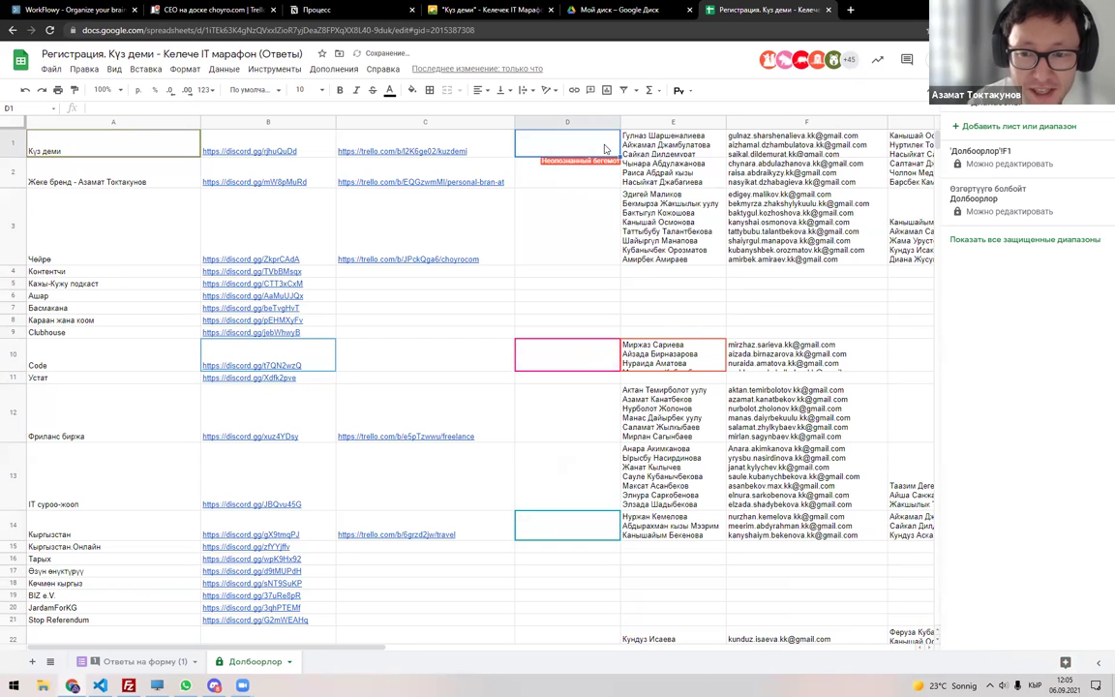
# Copy one participant's name, then their e-mail, from the lists into the new cell D1.
pyautogui.click(668, 145)
pyautogui.doubleClick(668, 146)
pyautogui.doubleClick(671, 152)
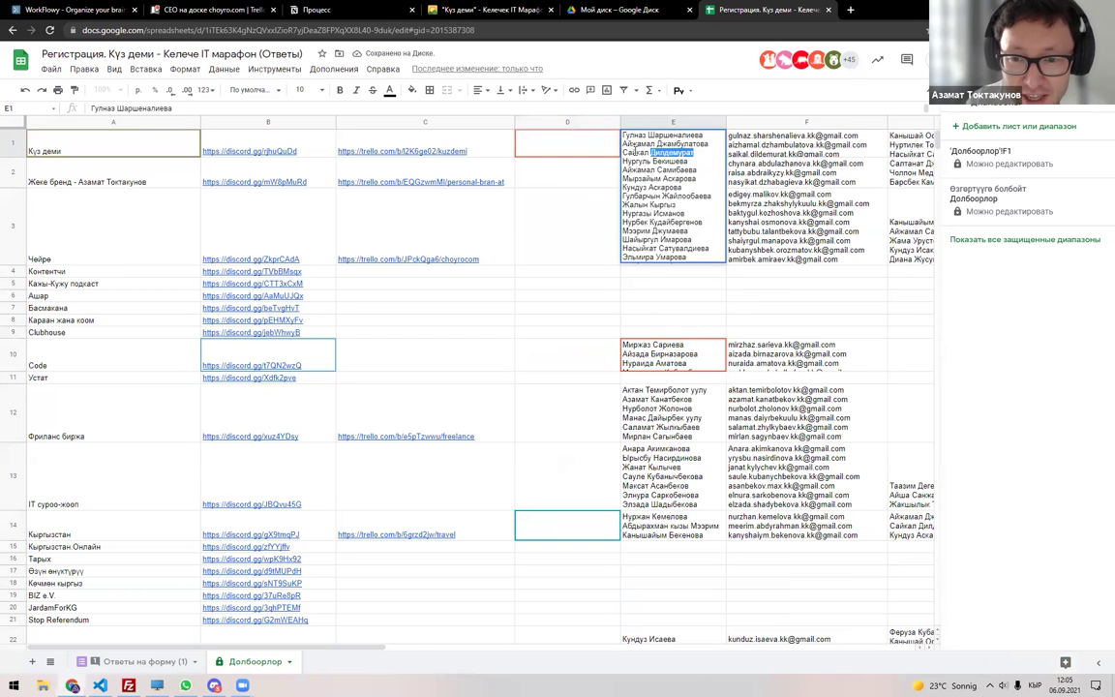
pyautogui.doubleClick(577, 148)
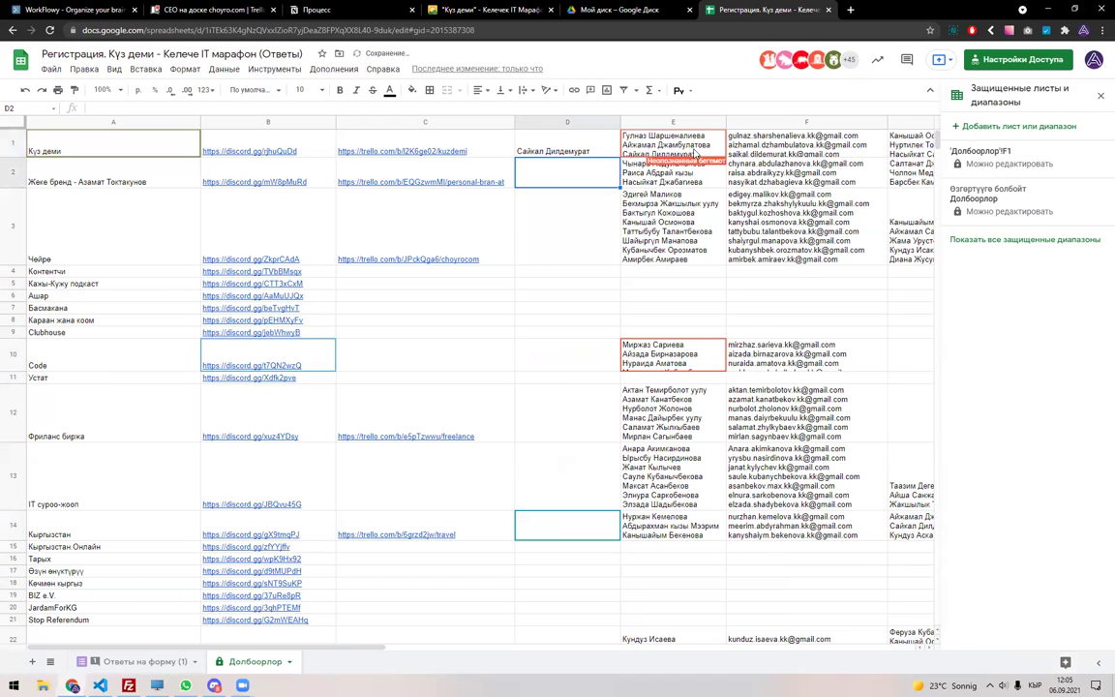
pyautogui.doubleClick(818, 145)
pyautogui.moveTo(834, 152); pyautogui.dragTo(717, 155)
pyautogui.hotkey('ctrl', 'c')
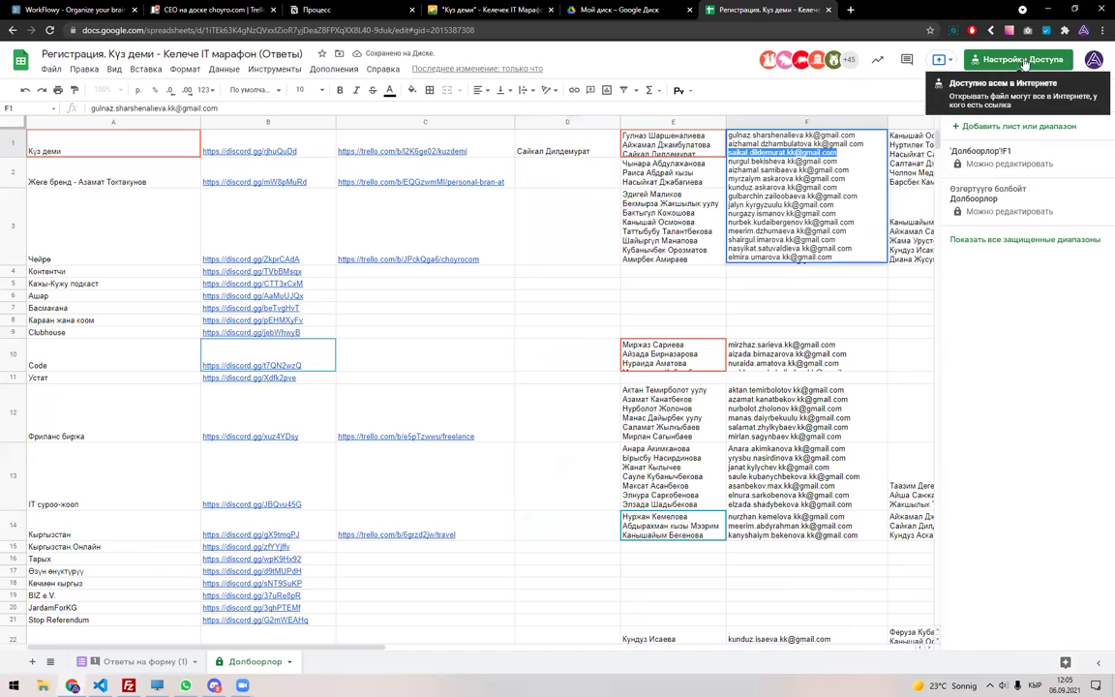
pyautogui.doubleClick(596, 146)
pyautogui.tripleClick(585, 145)
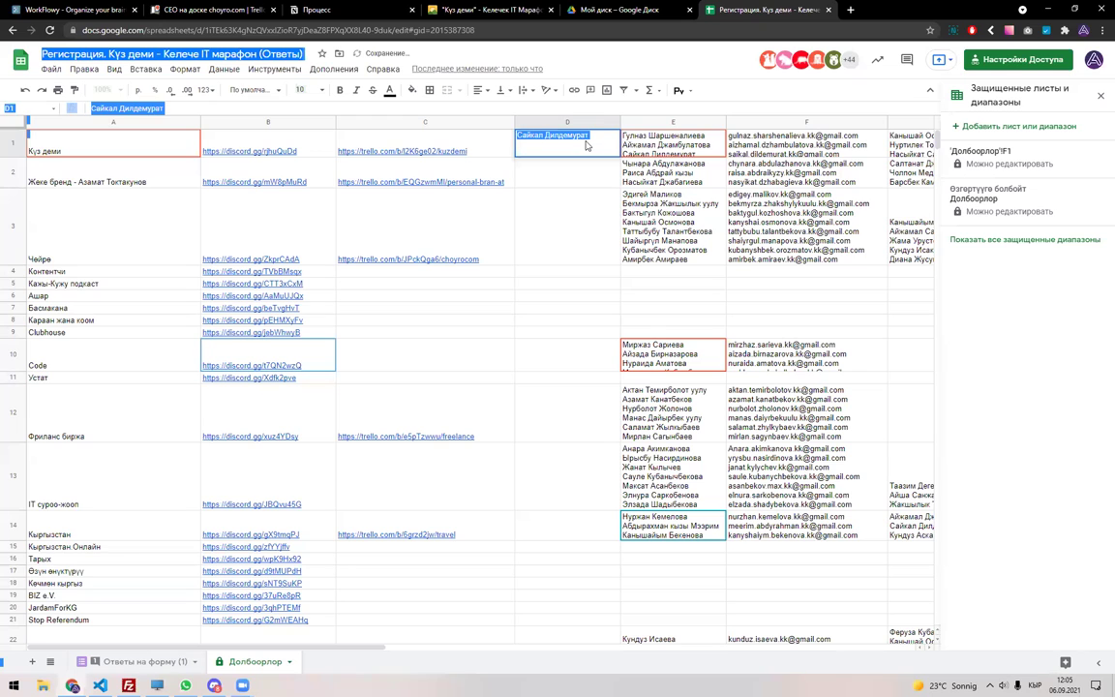
pyautogui.press('Escape')
pyautogui.doubleClick(738, 152)
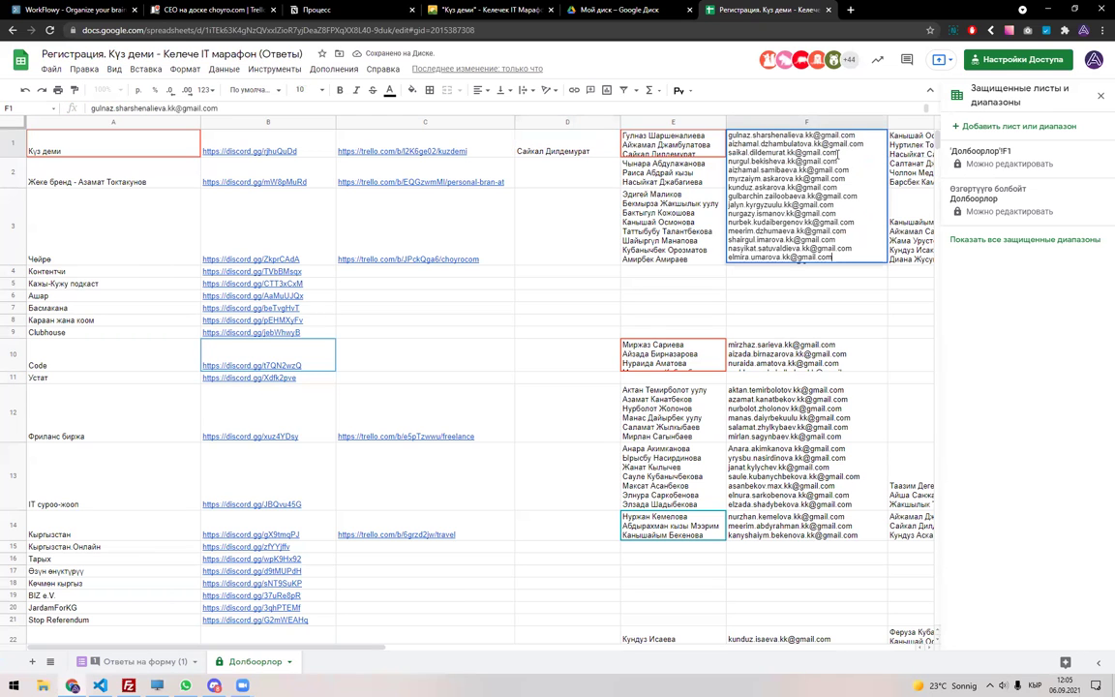
pyautogui.click(570, 141)
pyautogui.hotkey('ctrl', 'v')
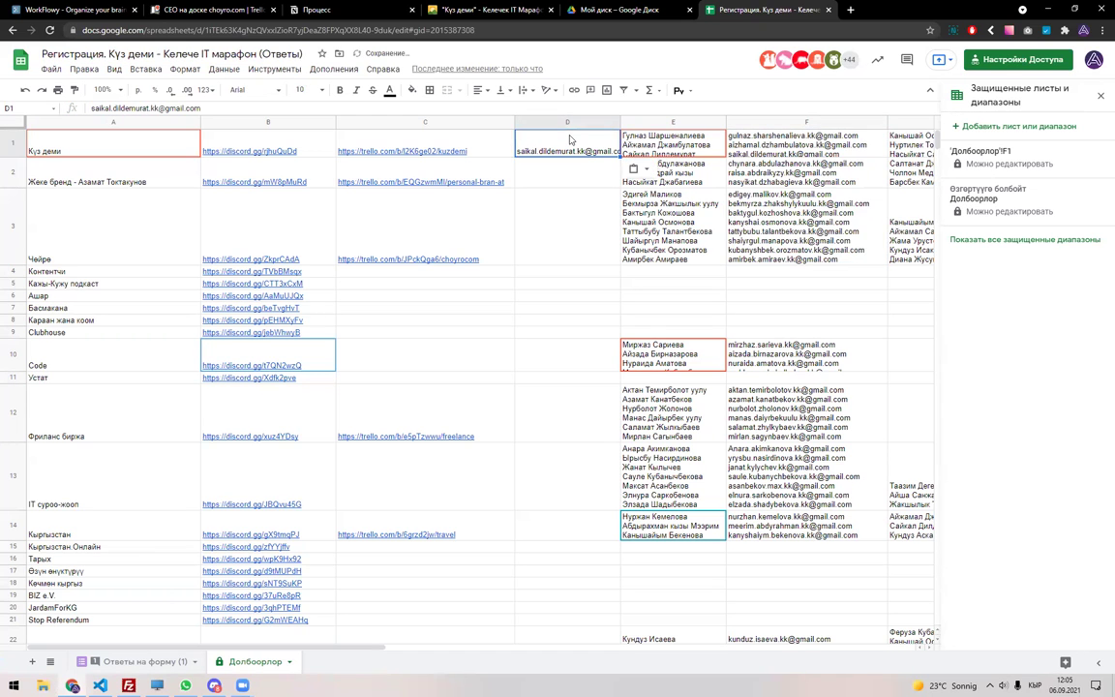
# Close the protected ranges panel and compare the second team's name lists in E2 and G2.
pyautogui.click(570, 176)
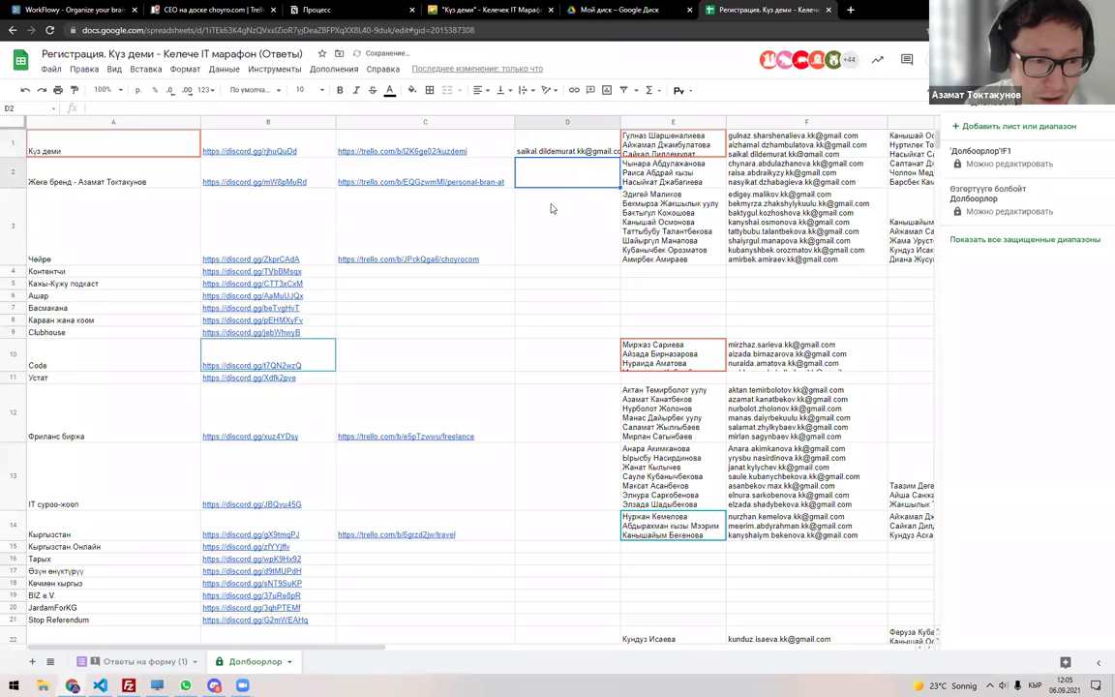
pyautogui.click(668, 180)
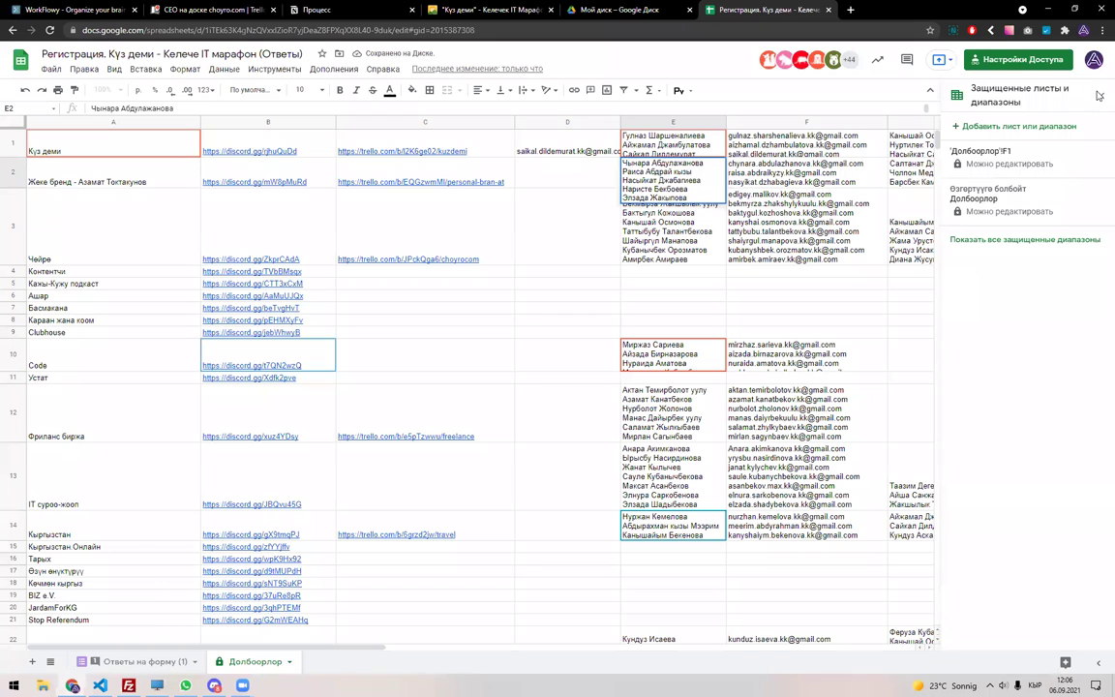
pyautogui.press('Escape')
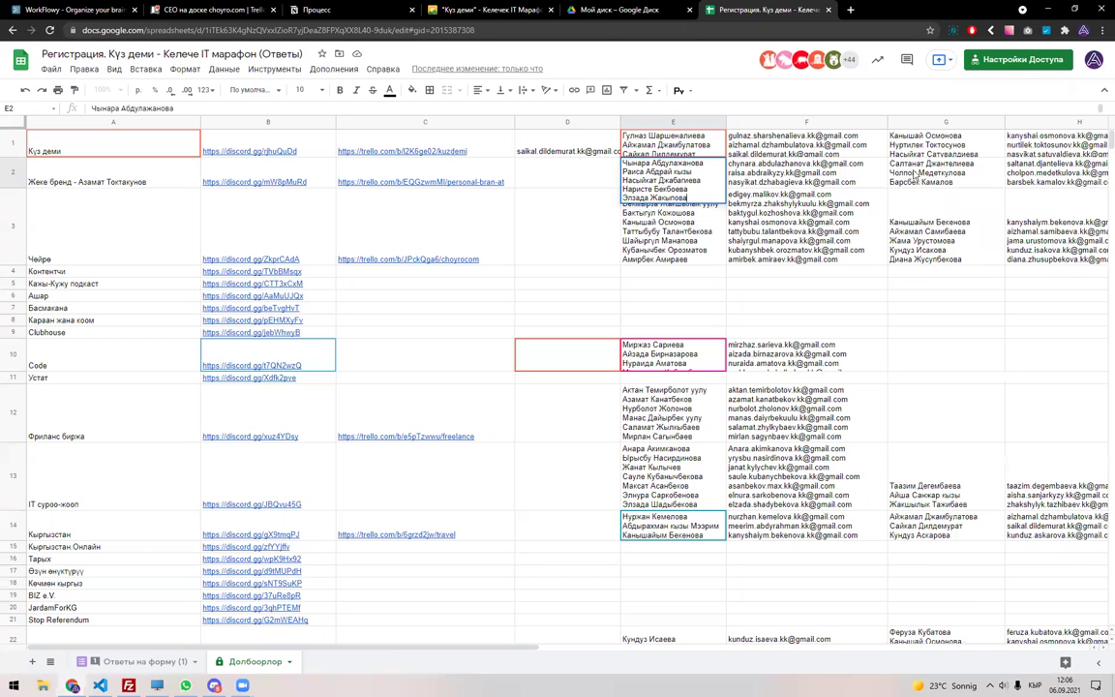
pyautogui.click(946, 180)
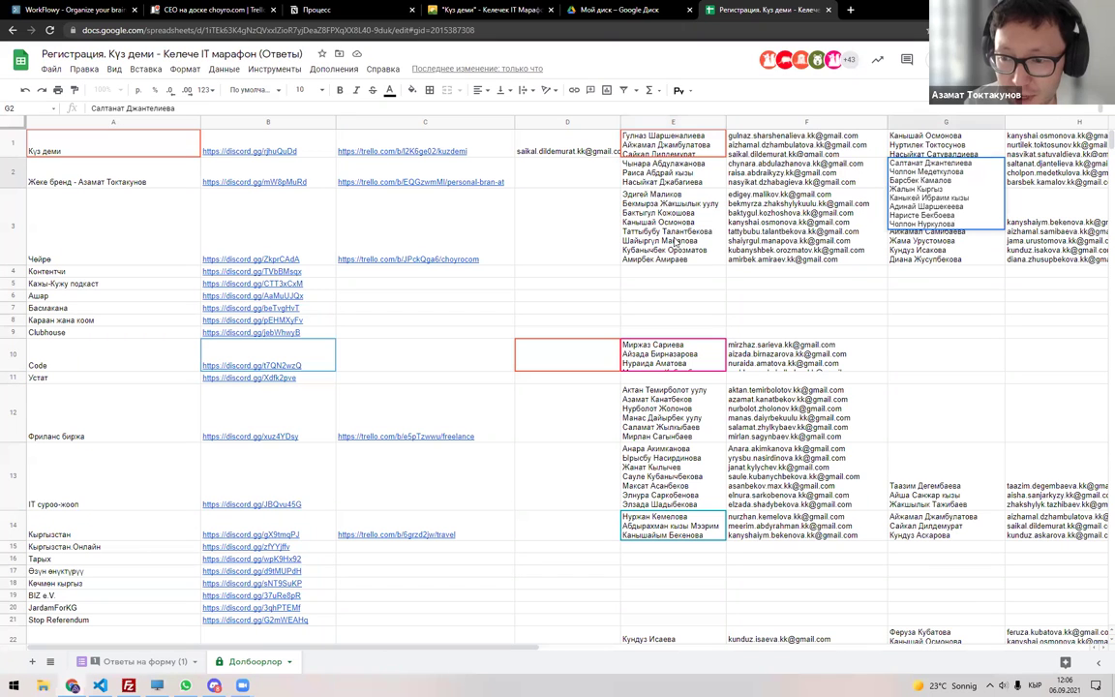
pyautogui.click(678, 179)
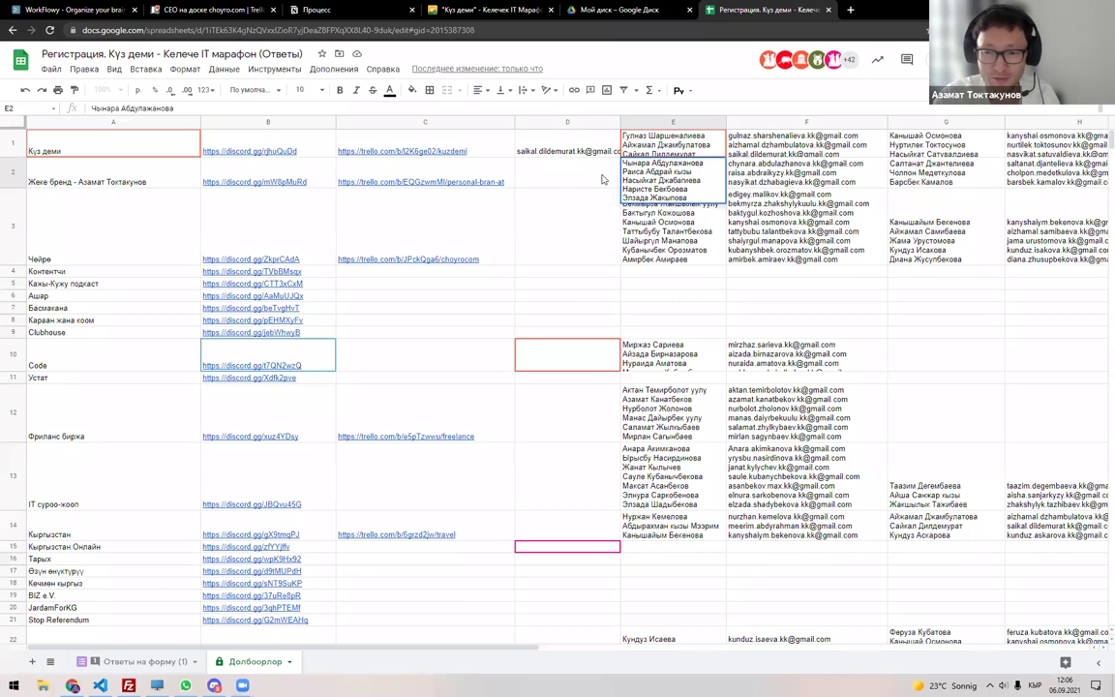
pyautogui.click(602, 179)
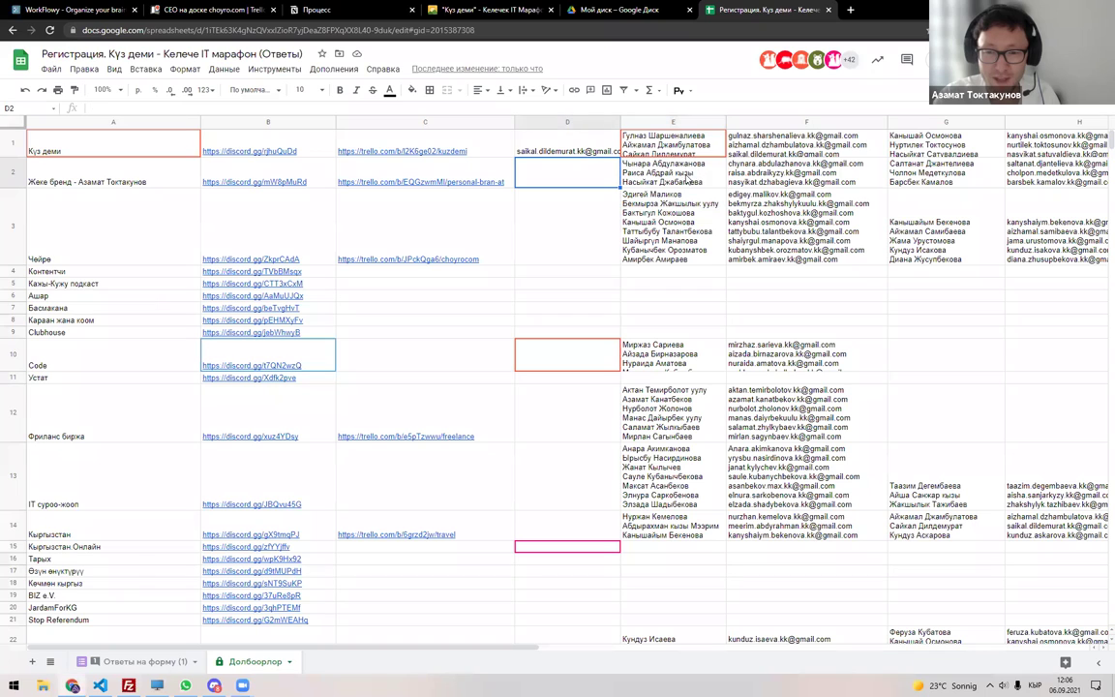
pyautogui.click(895, 171)
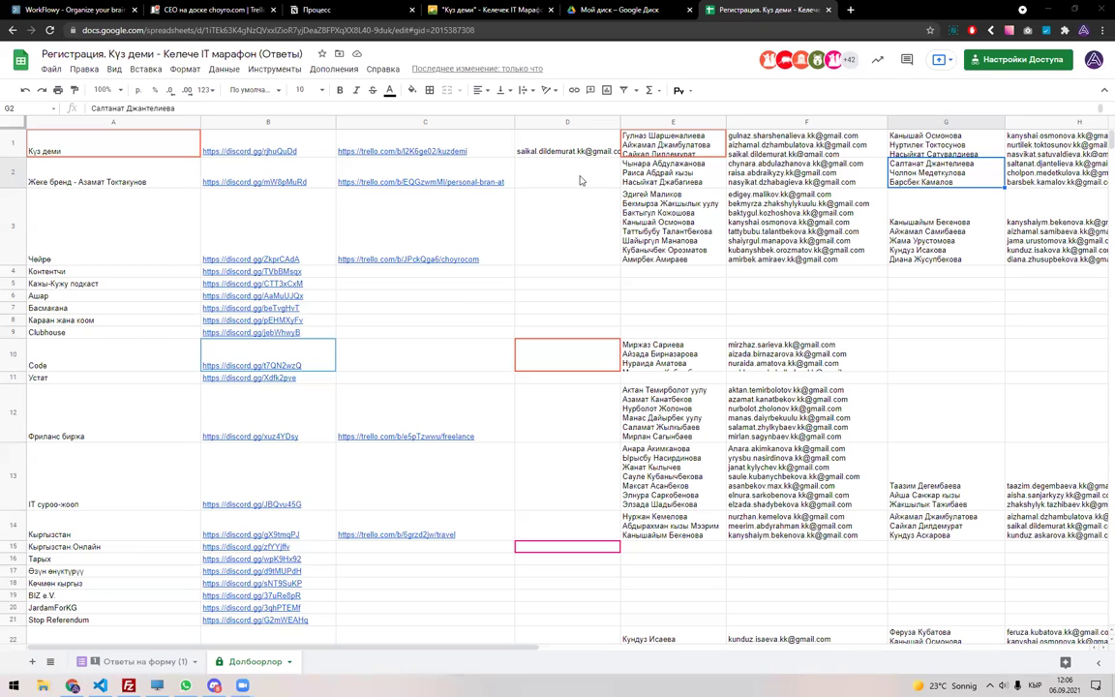
pyautogui.click(581, 180)
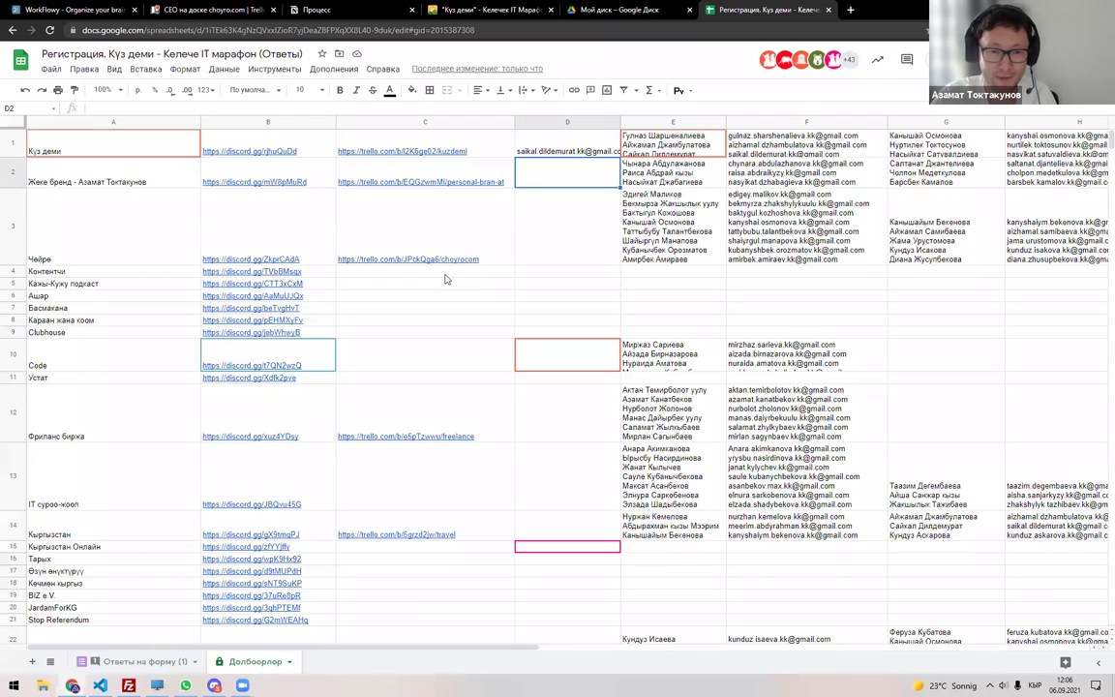
# Widen column C slightly and recheck the name lists in E2 and G2.
pyautogui.moveTo(514, 121); pyautogui.dragTo(525, 121)
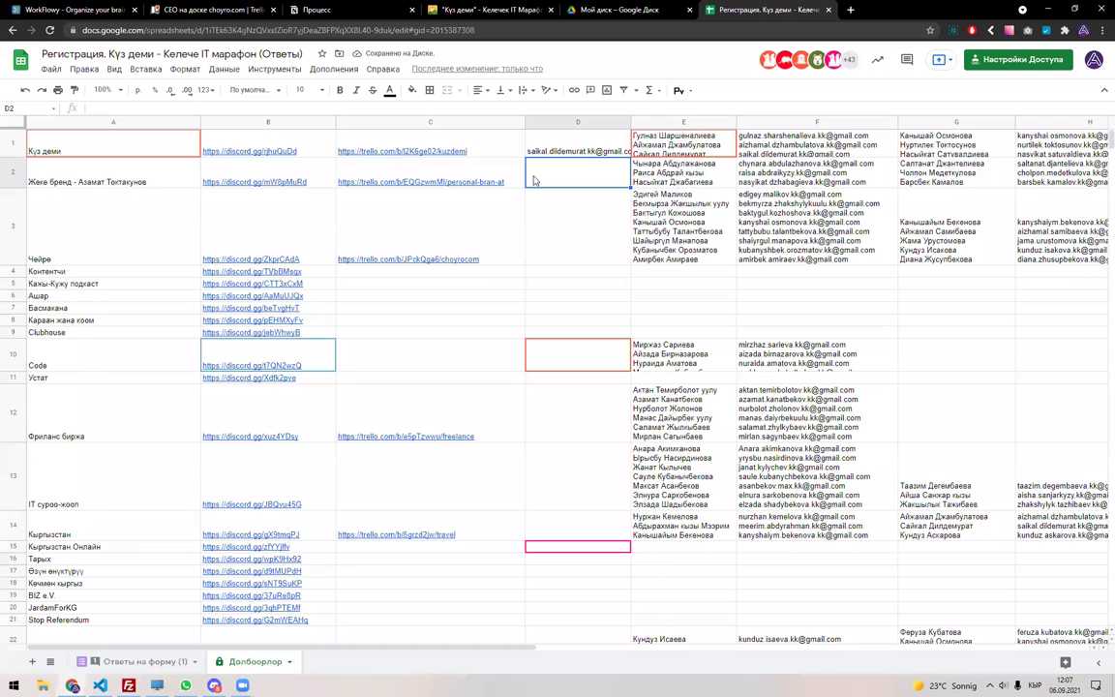
pyautogui.click(905, 184)
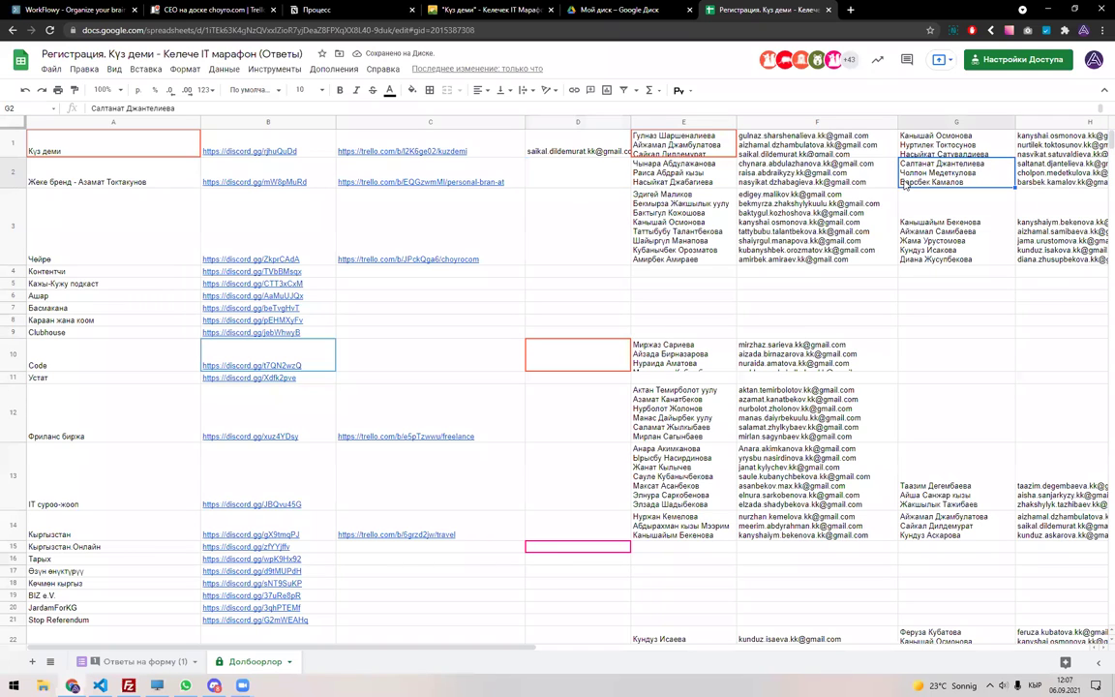
pyautogui.click(598, 177)
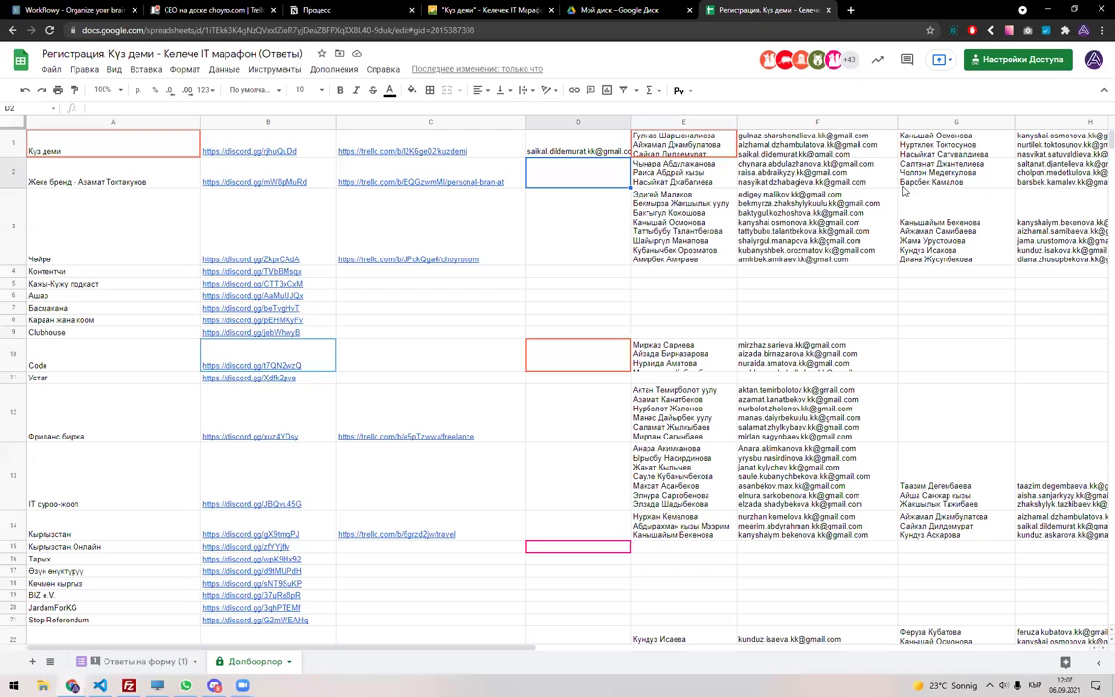
pyautogui.click(665, 180)
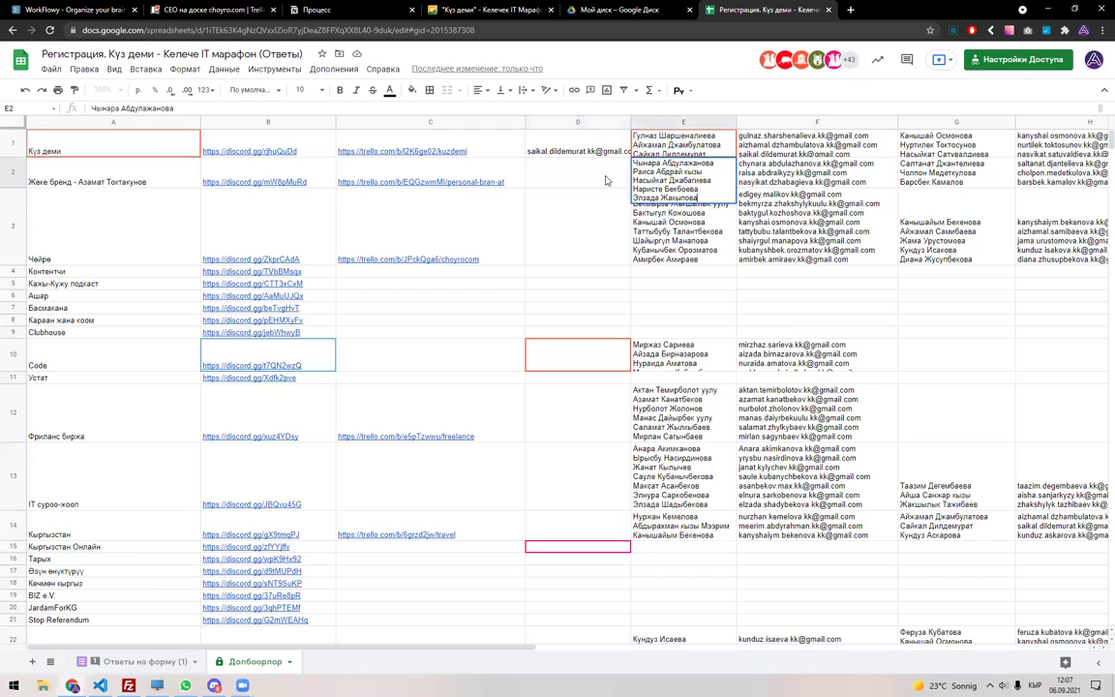
pyautogui.click(901, 174)
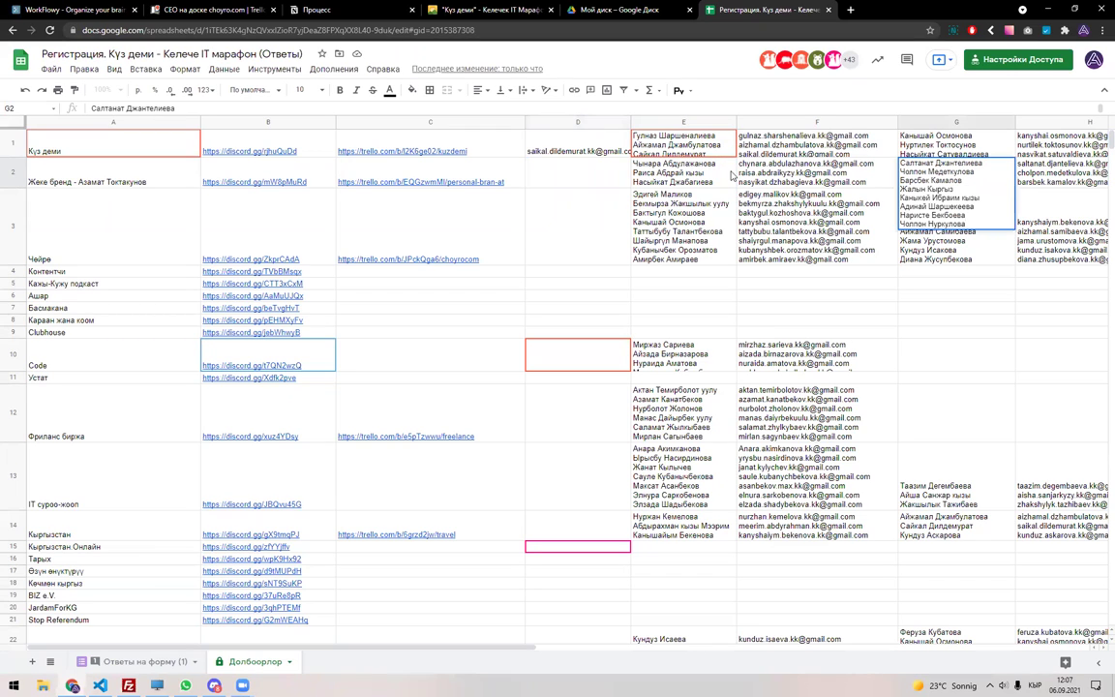
pyautogui.click(660, 179)
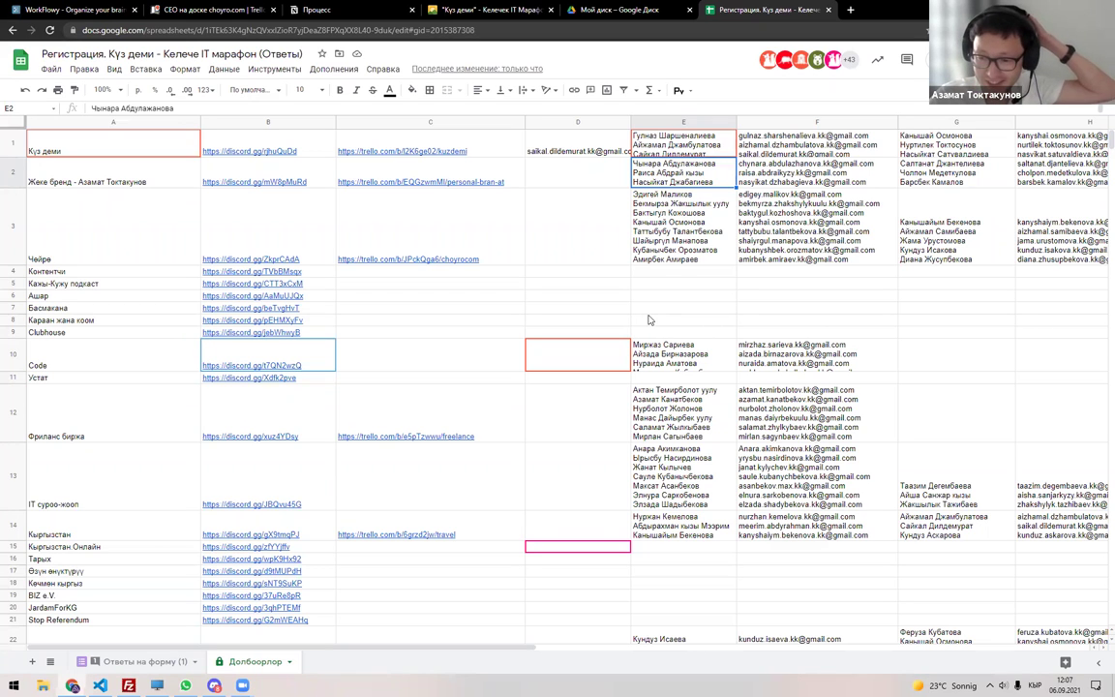
# Copy the second participant's email from F2 into D2.
pyautogui.doubleClick(760, 184)
pyautogui.moveTo(844, 172); pyautogui.dragTo(730, 176)
pyautogui.hotkey('ctrl', 'c')
pyautogui.click(595, 173)
pyautogui.hotkey('ctrl', 'v')
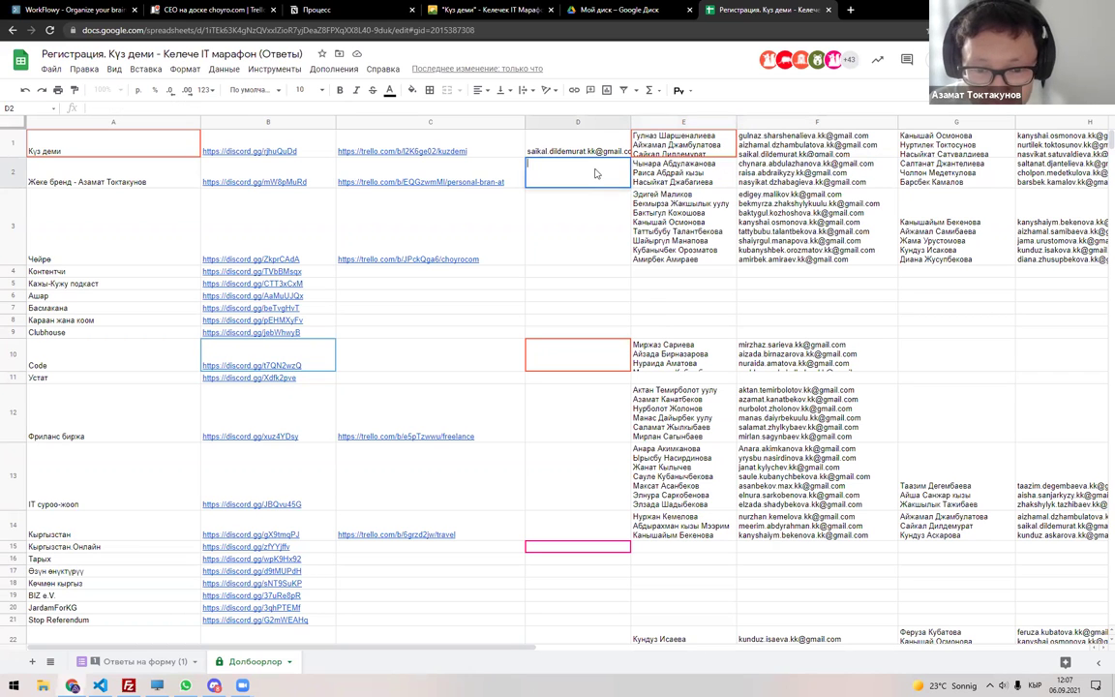
pyautogui.press('Return')
pyautogui.doubleClick(697, 172)
pyautogui.moveTo(703, 171); pyautogui.dragTo(580, 157)
pyautogui.click(582, 167)
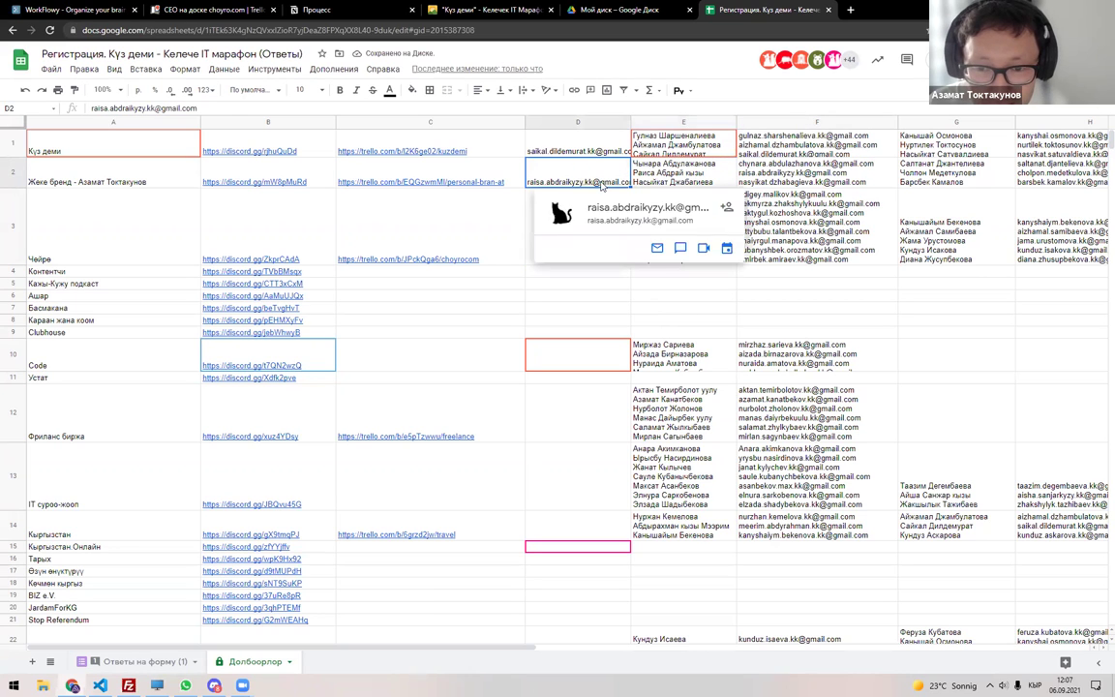
# Label row 3's team 'Movers' in column I.
pyautogui.click(576, 207)
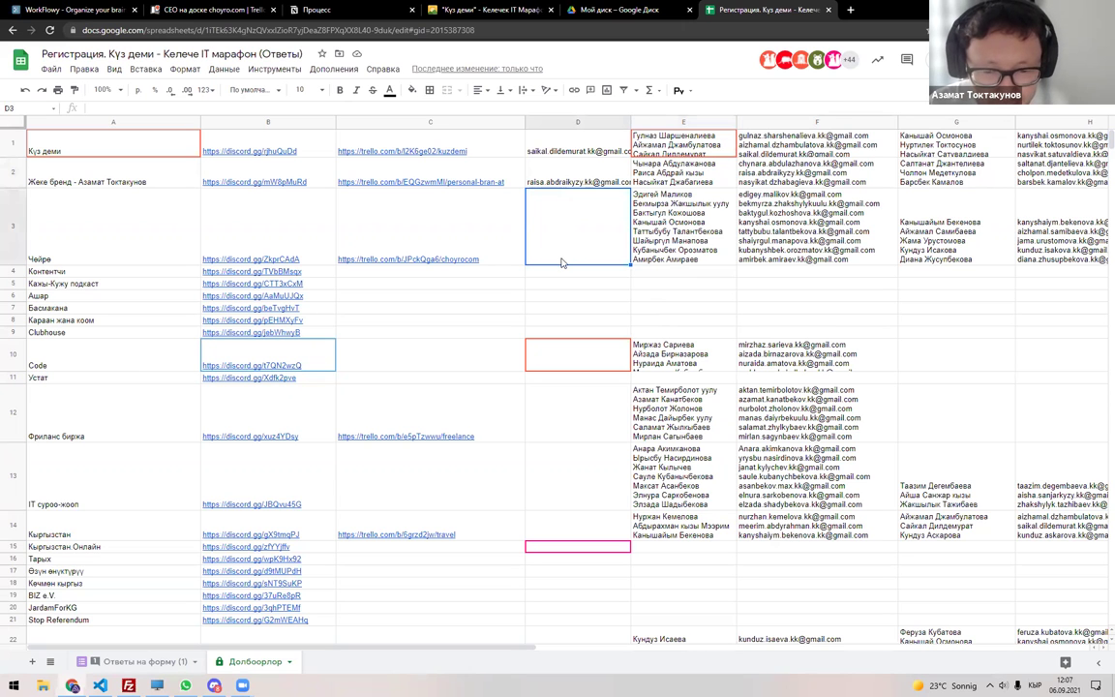
pyautogui.press('Right')
pyautogui.press('Right')
pyautogui.press('Right')
pyautogui.press('Right')
pyautogui.press('Right')
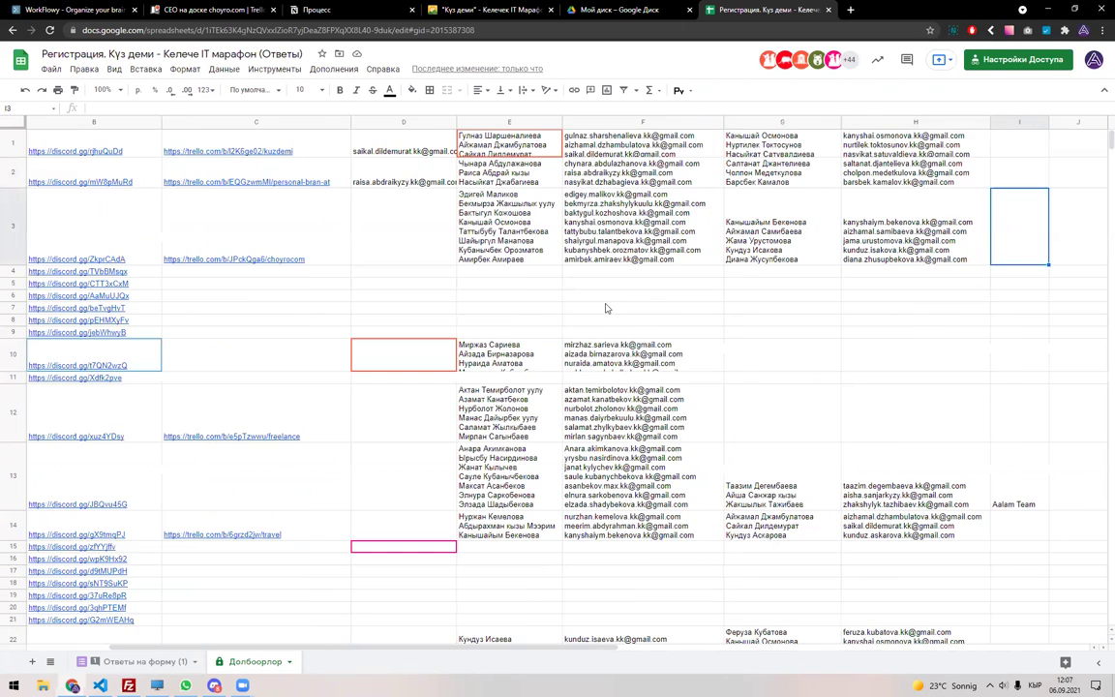
pyautogui.write('вщ')
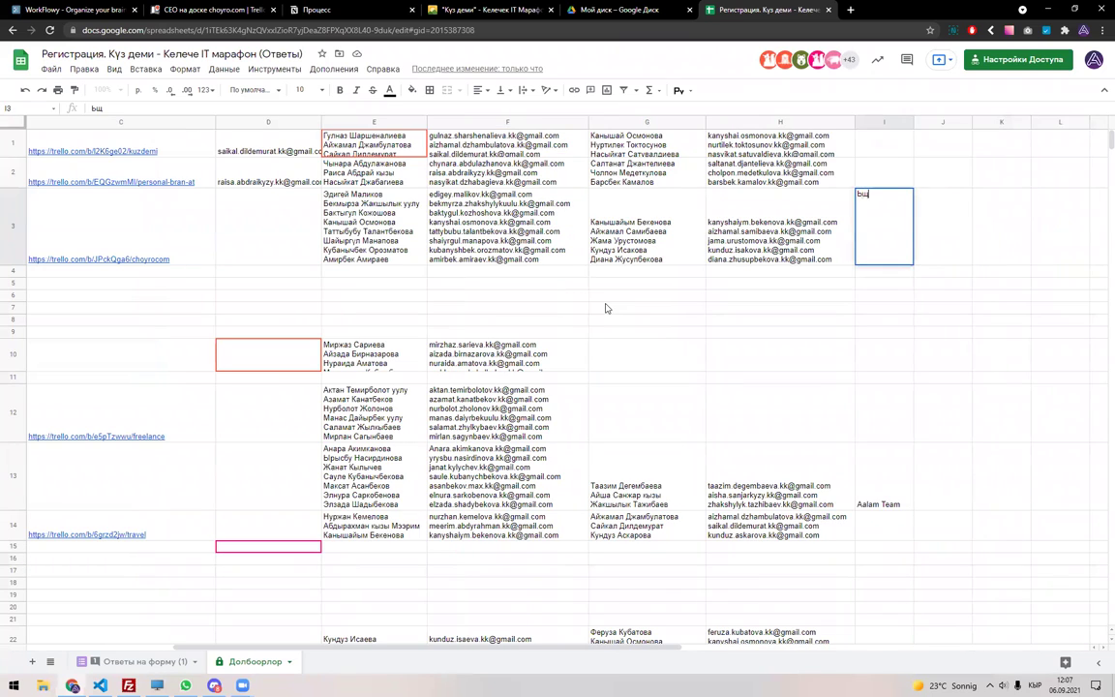
pyautogui.write('Movers')
pyautogui.hotkey('ctrl', 'Return')
pyautogui.press('Left')
pyautogui.press('Left')
pyautogui.press('Left')
pyautogui.press('Left')
pyautogui.press('Left')
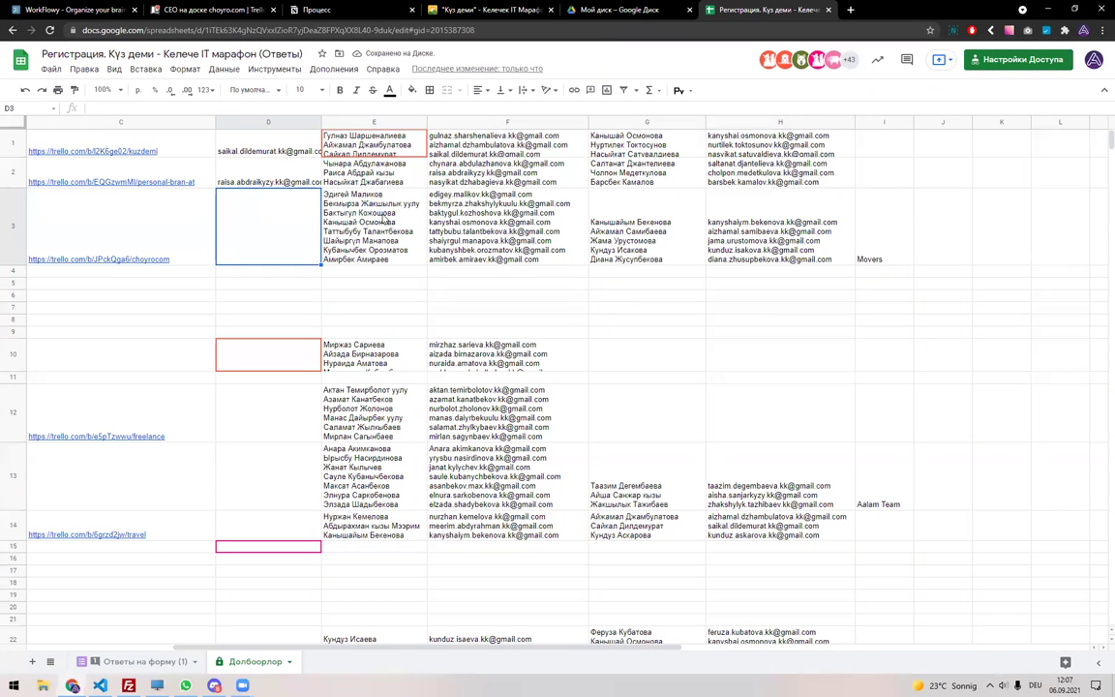
# Copy the matching participant's email from F3 into D3.
pyautogui.doubleClick(385, 220)
pyautogui.moveTo(393, 211); pyautogui.dragTo(326, 210)
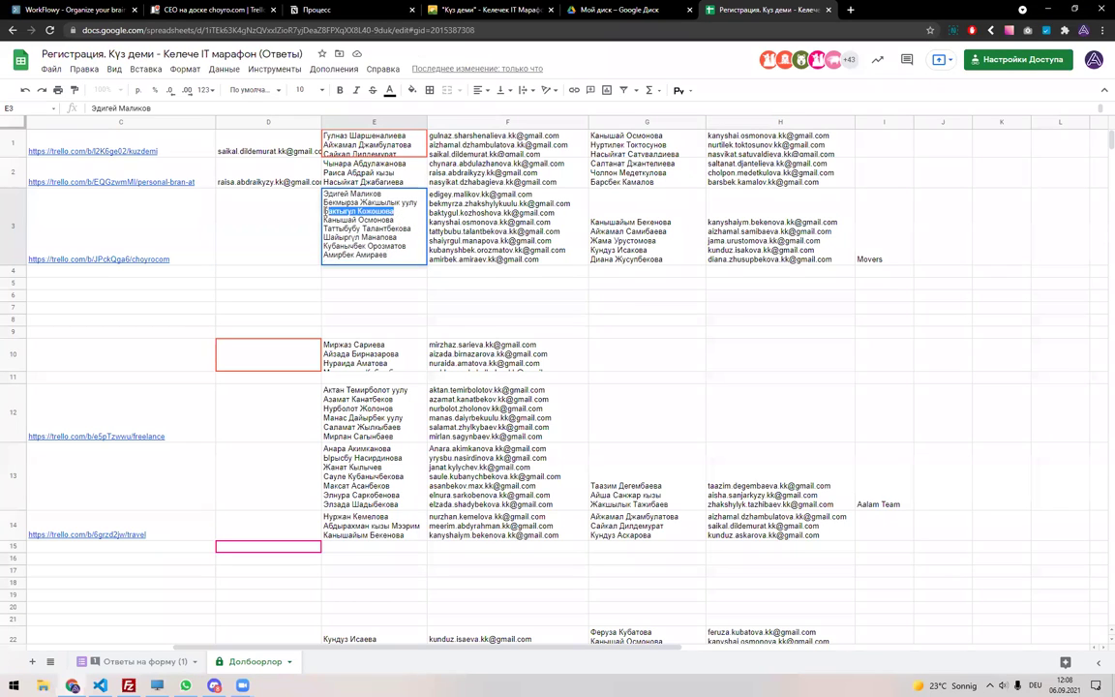
pyautogui.click(280, 211)
pyautogui.hotkey('ctrl', 'v')
pyautogui.hotkey('ctrl', 'z')
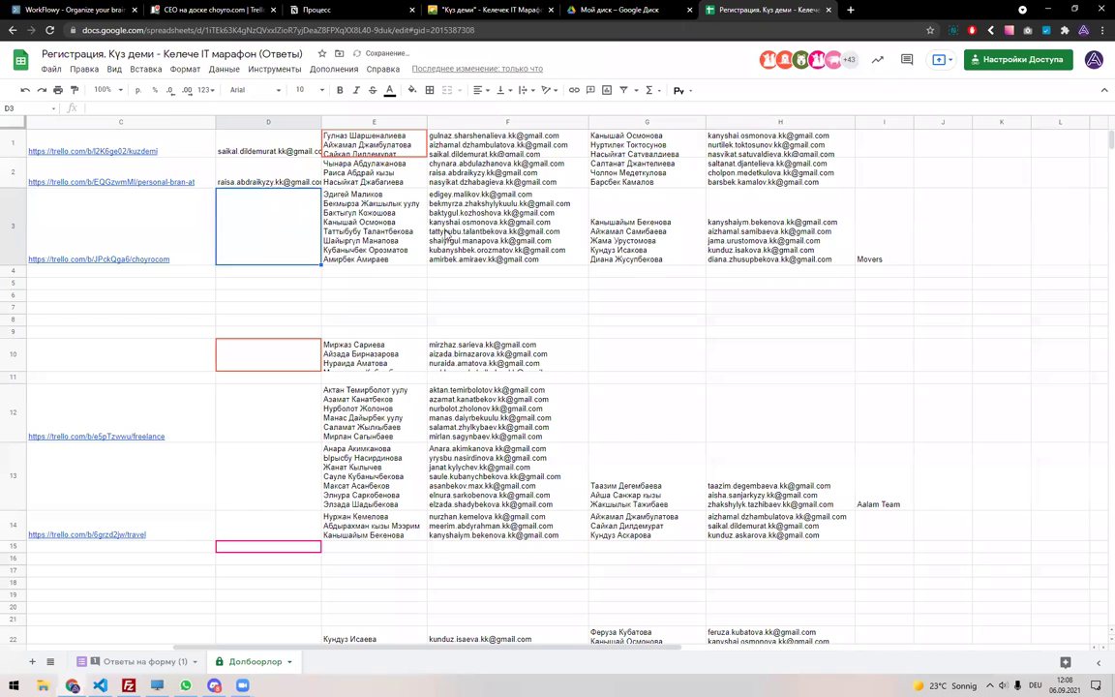
pyautogui.doubleClick(561, 203)
pyautogui.moveTo(557, 210); pyautogui.dragTo(423, 217)
pyautogui.hotkey('ctrl', 'c')
pyautogui.click(288, 219)
pyautogui.hotkey('ctrl', 'v')
pyautogui.press('Tab')
pyautogui.press('Tab')
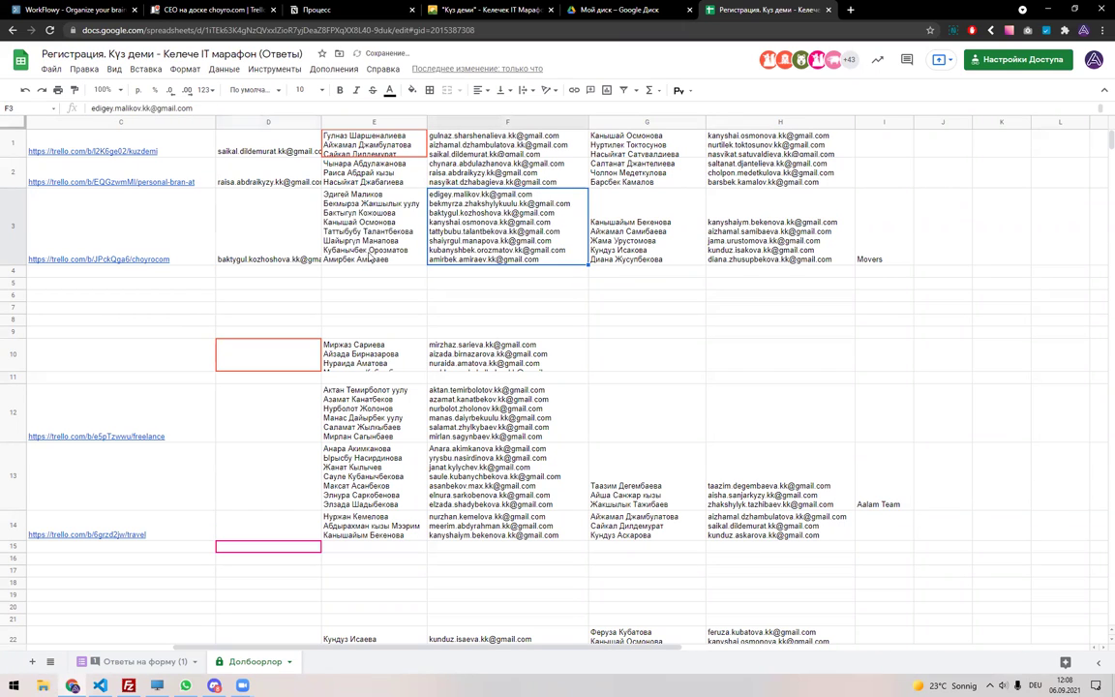
# Copy another participant's email from the F3 list.
pyautogui.click(336, 211)
pyautogui.doubleClick(532, 231)
pyautogui.moveTo(548, 220); pyautogui.dragTo(426, 223)
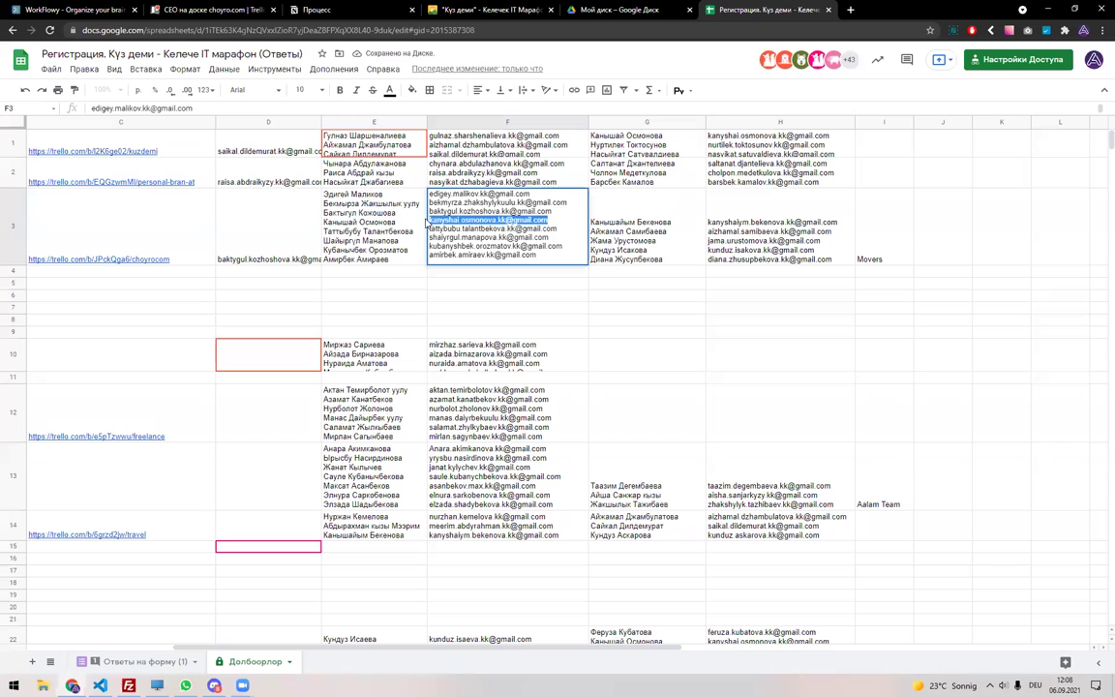
pyautogui.click(282, 239)
pyautogui.press('Up')
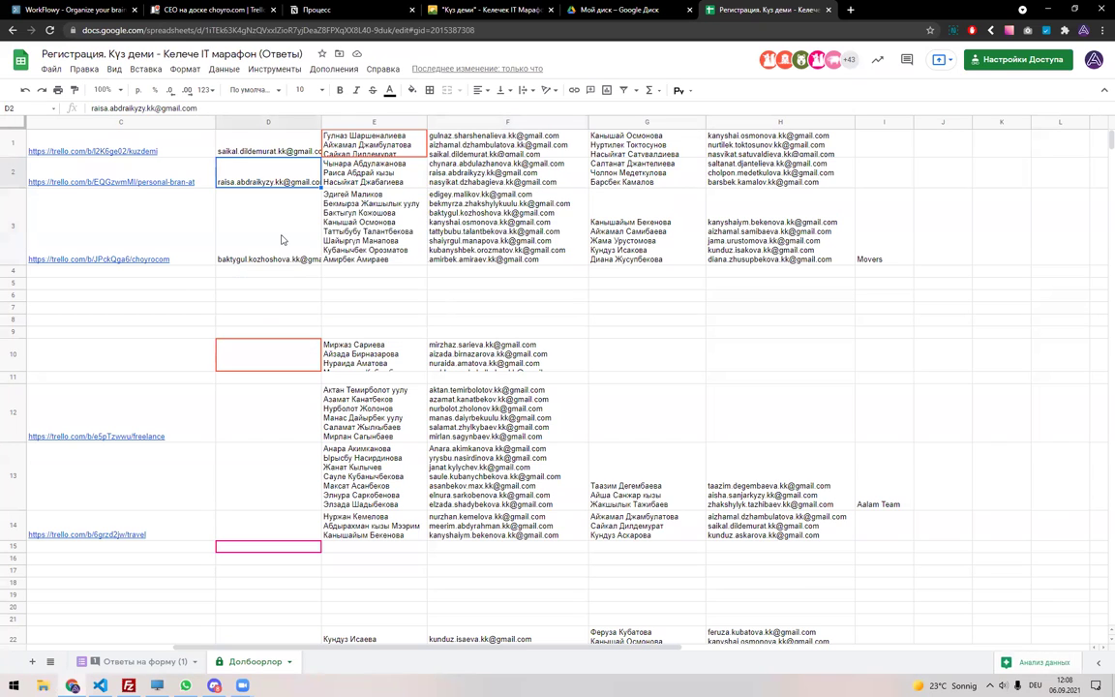
# Paste that second email on a new line in D3 below the first.
pyautogui.doubleClick(282, 239)
pyautogui.press('Escape')
pyautogui.press('Up')
pyautogui.click(280, 239)
pyautogui.doubleClick(281, 239)
pyautogui.hotkey('ctrl', 'Return')
pyautogui.hotkey('ctrl', 'v')
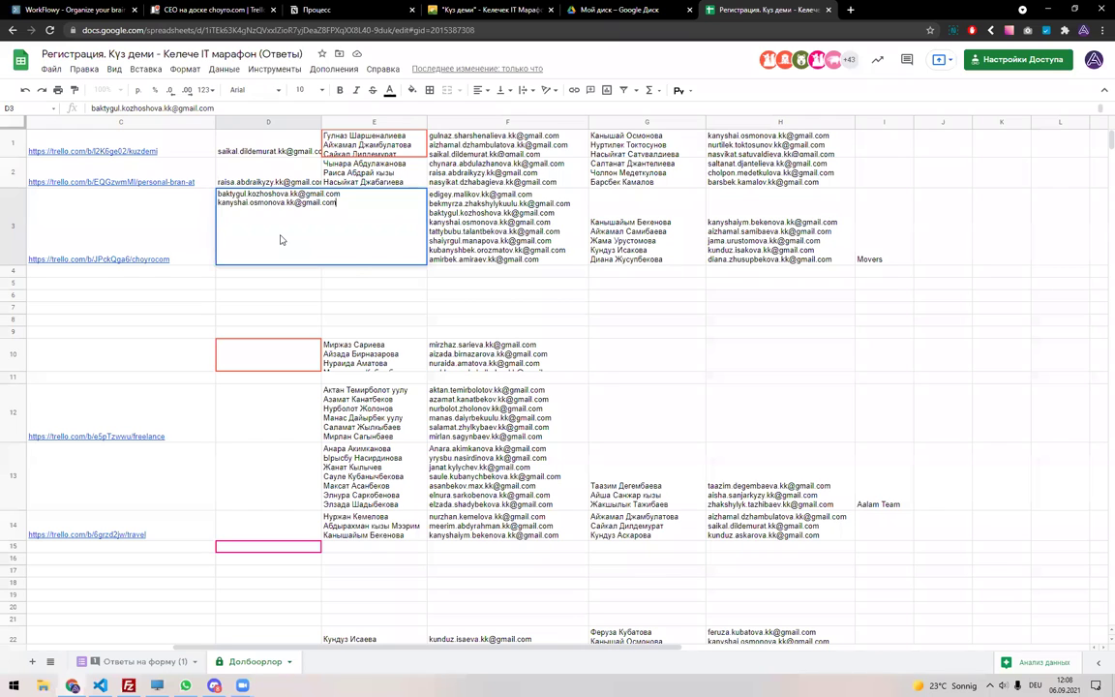
pyautogui.press('Return')
pyautogui.press('Left')
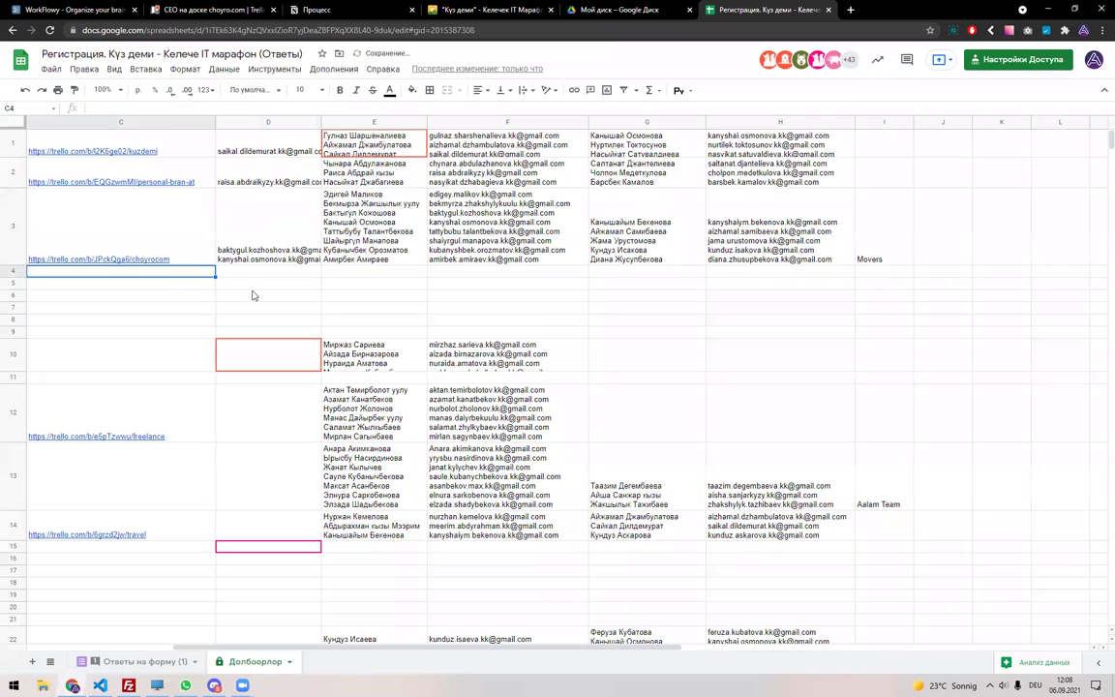
pyautogui.hscroll(-5, 253, 295)
pyautogui.press('Left')
pyautogui.press('Right')
pyautogui.press('Right')
pyautogui.press('Right')
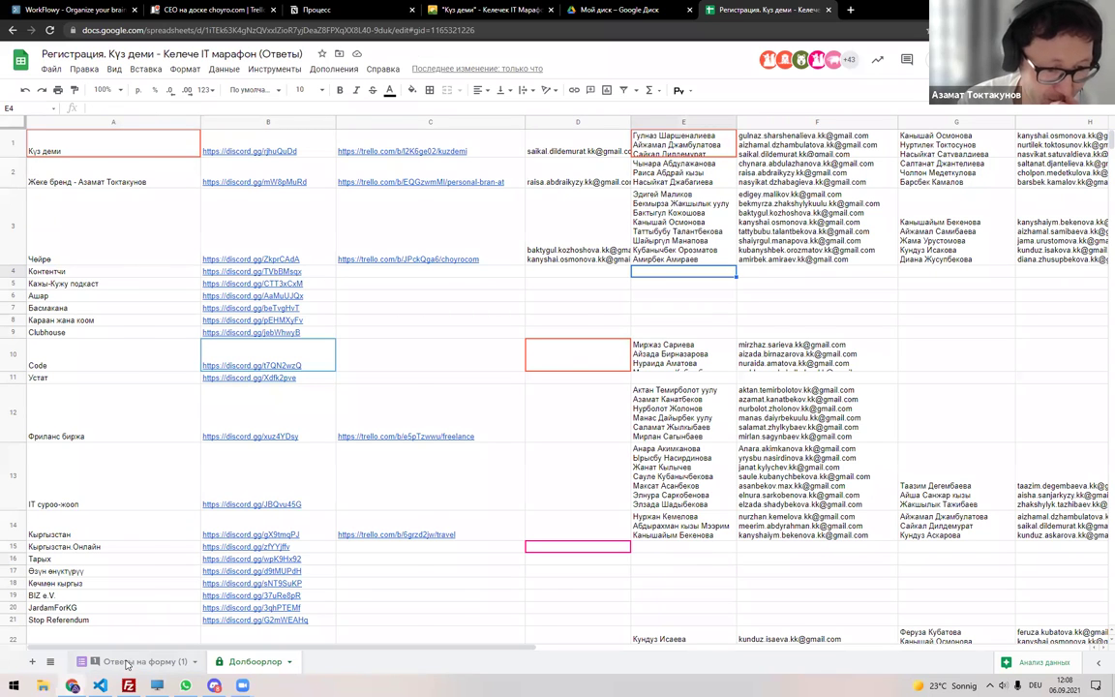
# Duplicate the form responses sheet.
pyautogui.click(127, 662)
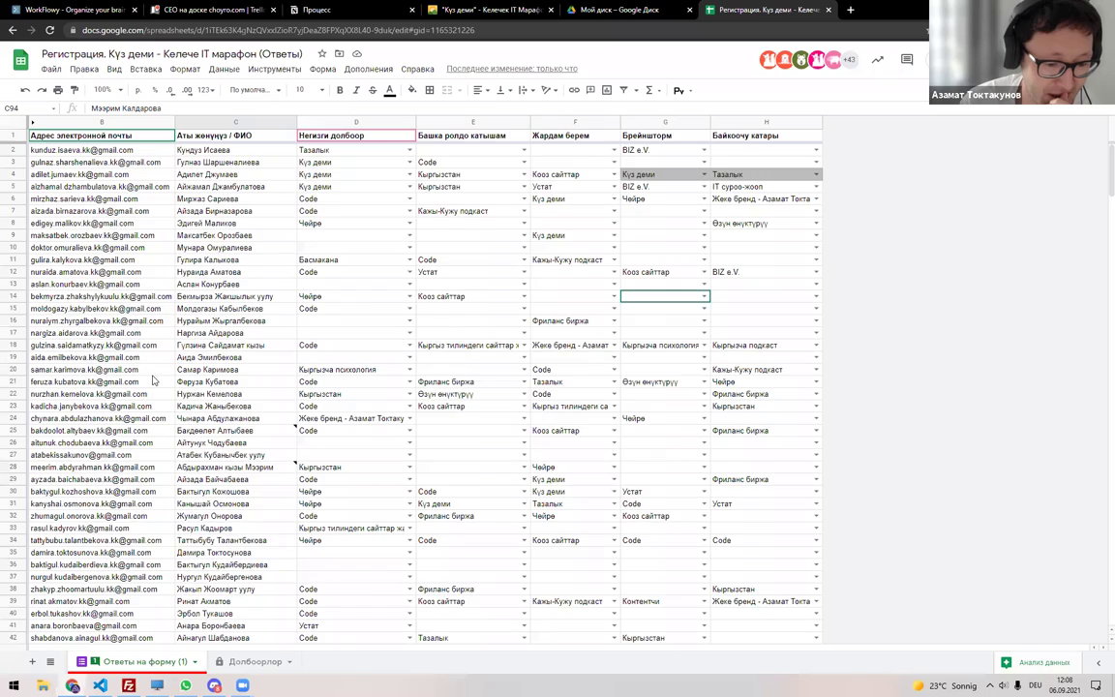
pyautogui.scroll(-5, 156, 380)
pyautogui.scroll(-10, 160, 380)
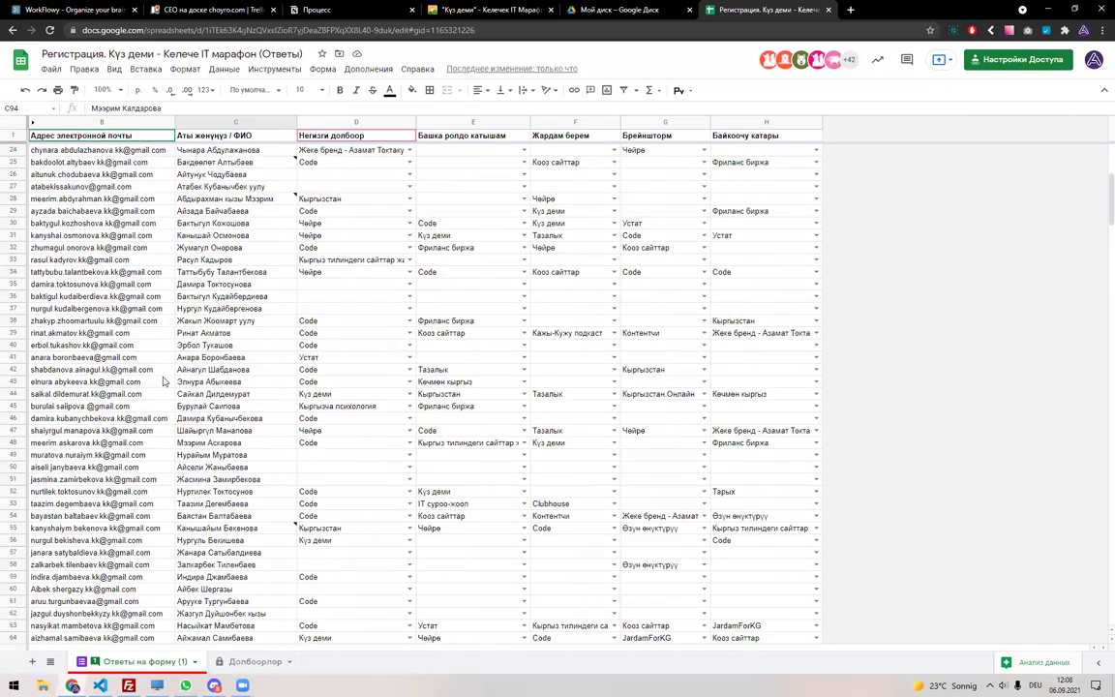
pyautogui.scroll(-8, 163, 380)
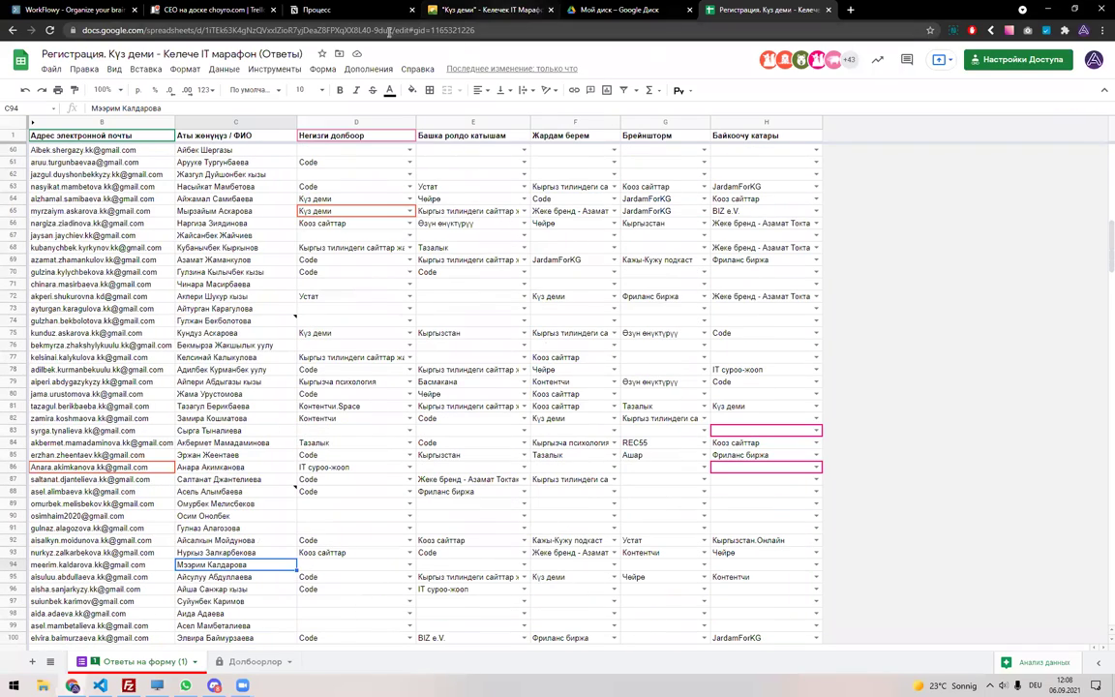
pyautogui.click(194, 661)
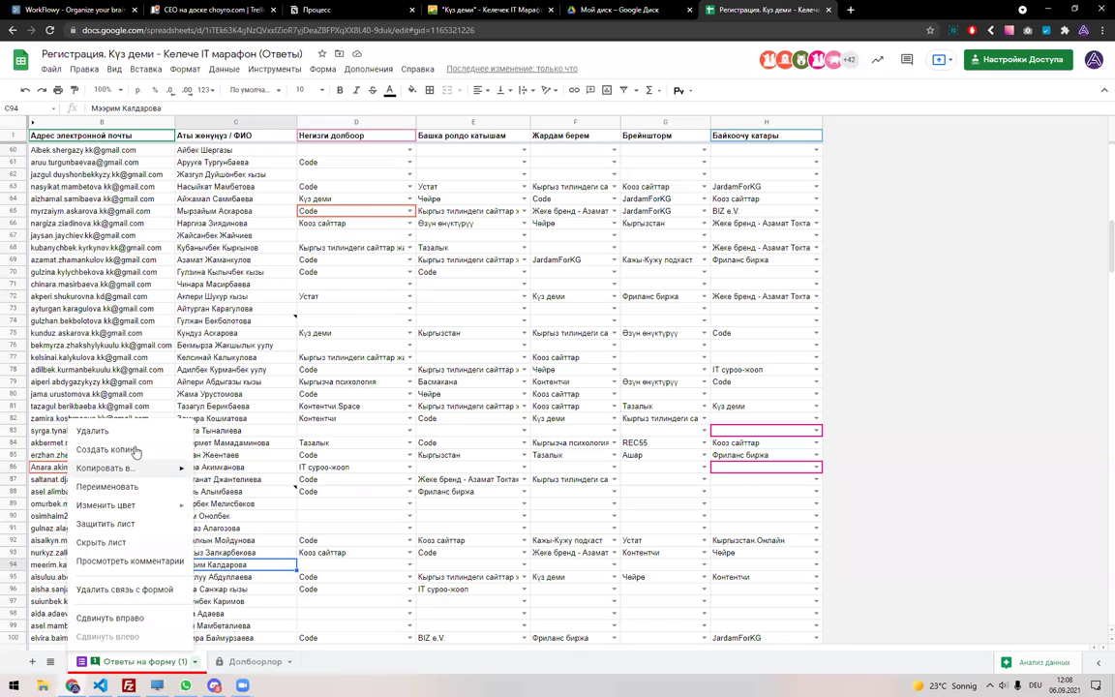
pyautogui.press('Return')
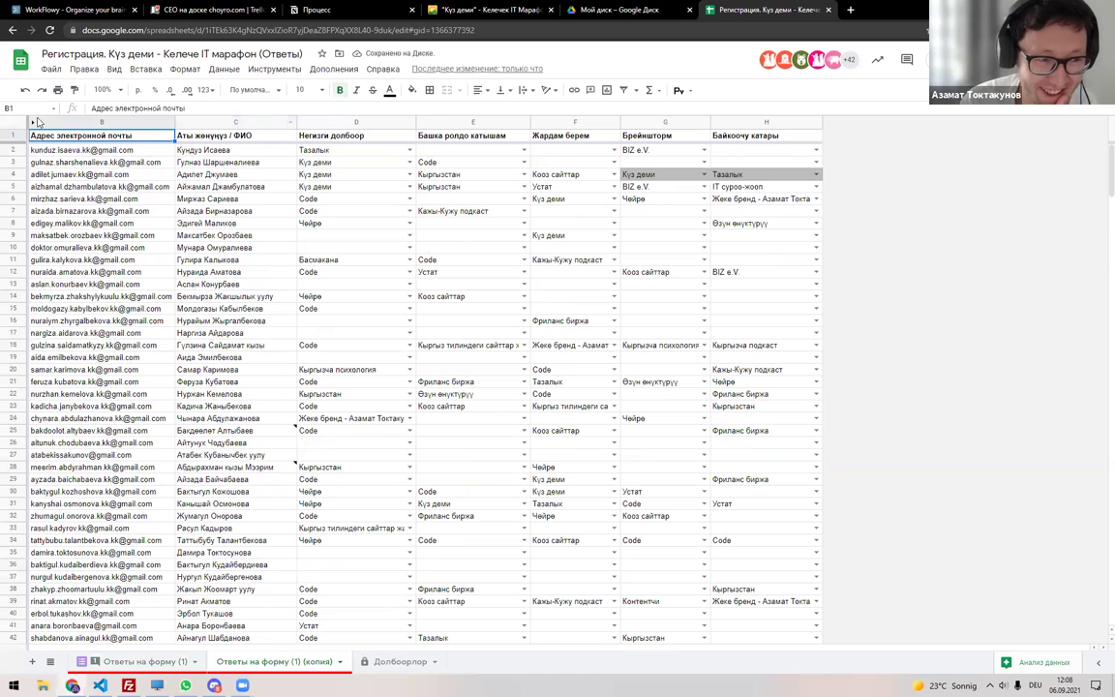
# Filter the copy's column D to Контентчи, then remove that filter.
pyautogui.hotkey('ctrl', 'a')
pyautogui.click(625, 90)
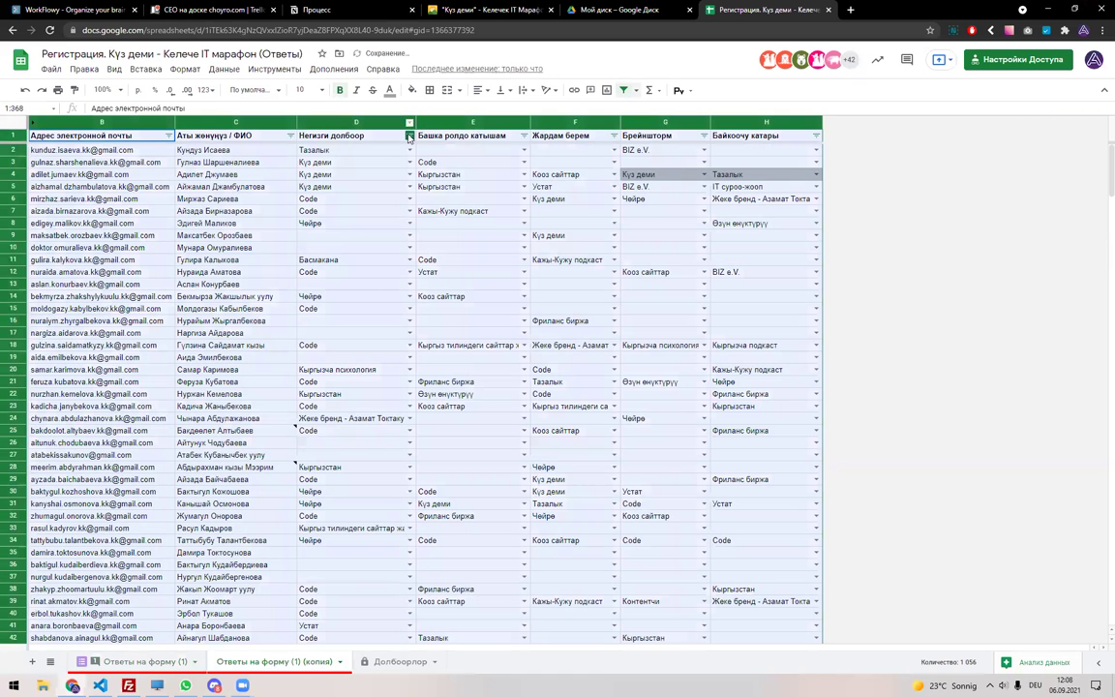
pyautogui.click(410, 136)
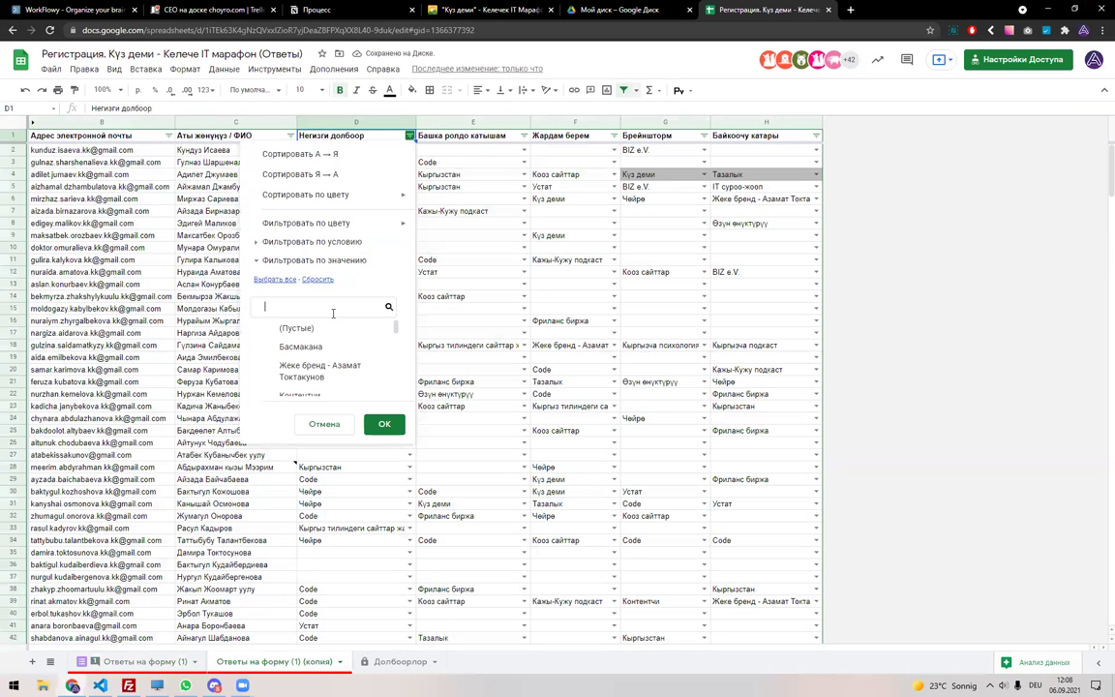
pyautogui.write('Rjz')
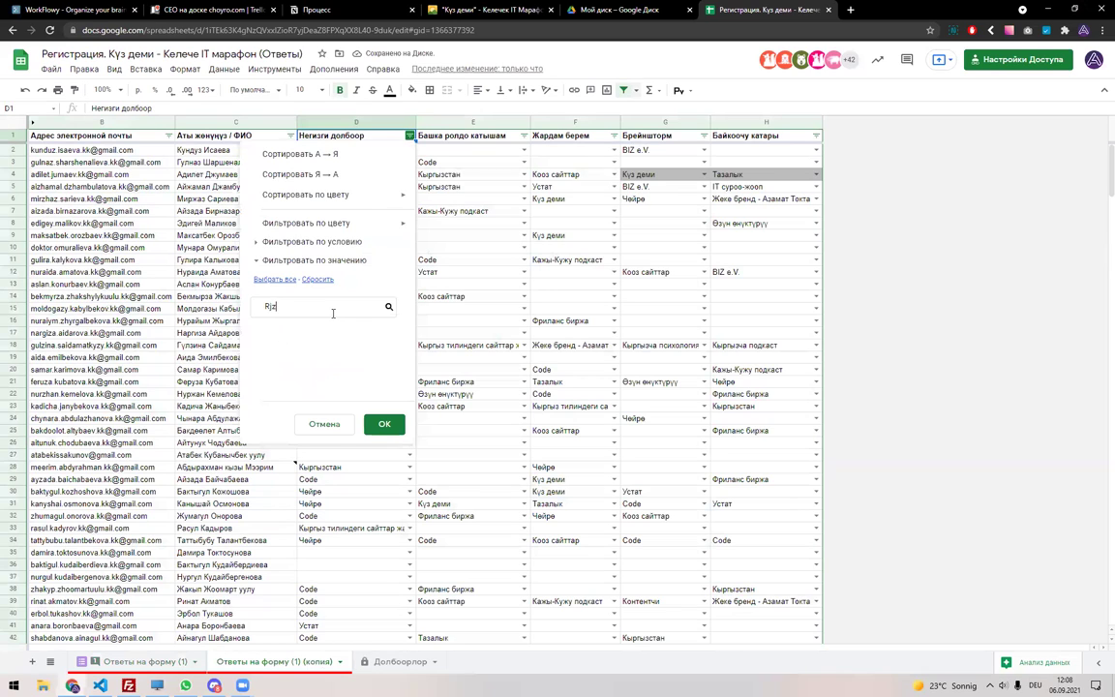
pyautogui.press('BackSpace')
pyautogui.press('BackSpace')
pyautogui.press('BackSpace')
pyautogui.hotkey('alt', 'shift')
pyautogui.write('Конте')
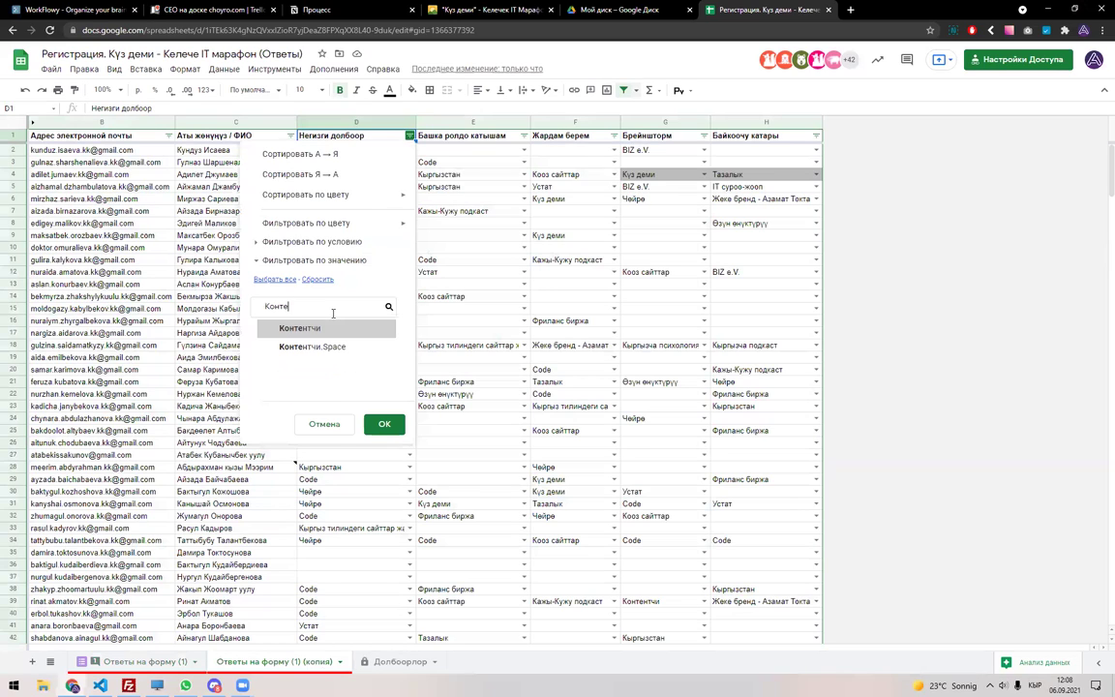
pyautogui.click(329, 331)
pyautogui.click(384, 424)
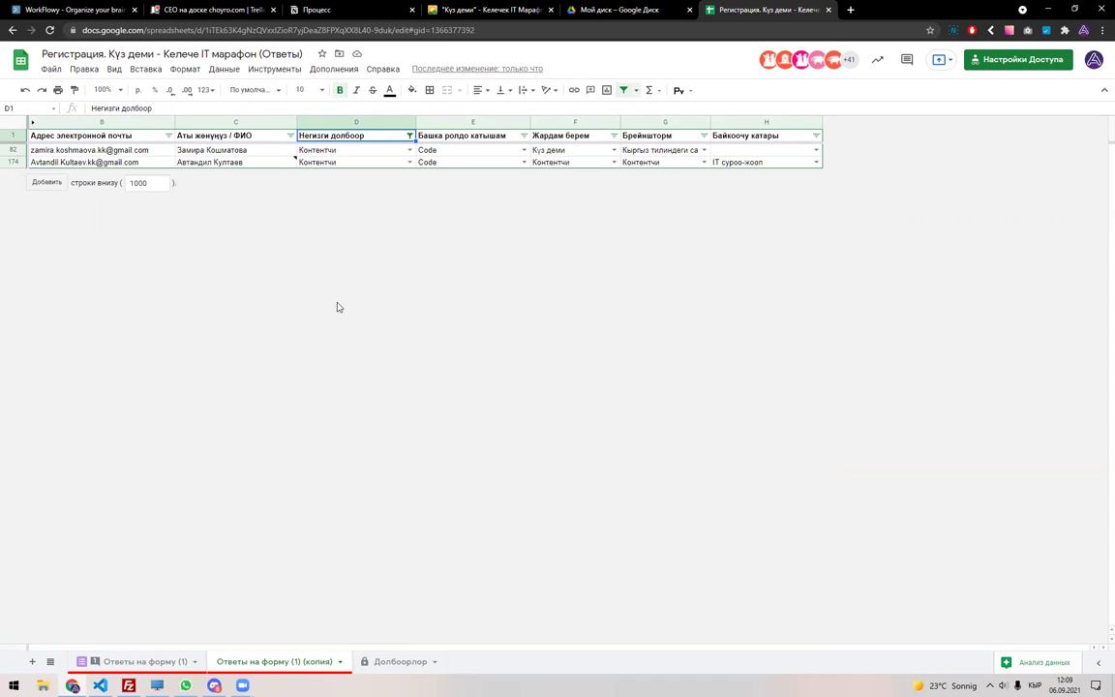
pyautogui.click(625, 91)
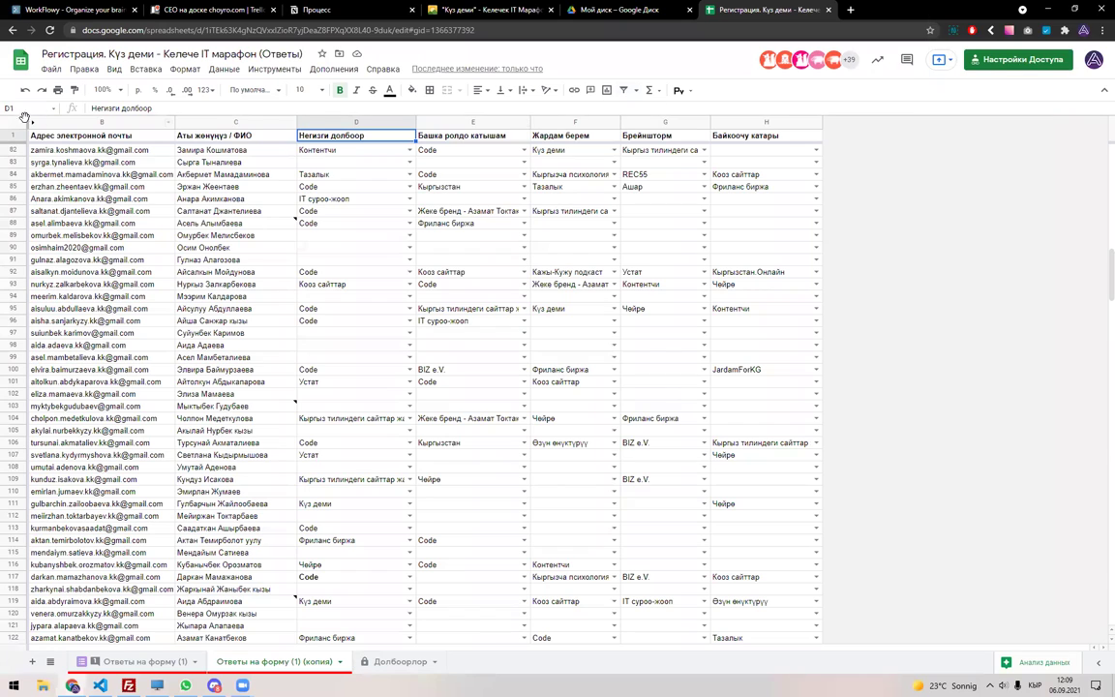
# Filter the copy's column E to show only Контентчи rows, then switch to Discord.
pyautogui.hotkey('ctrl', 'a')
pyautogui.click(625, 91)
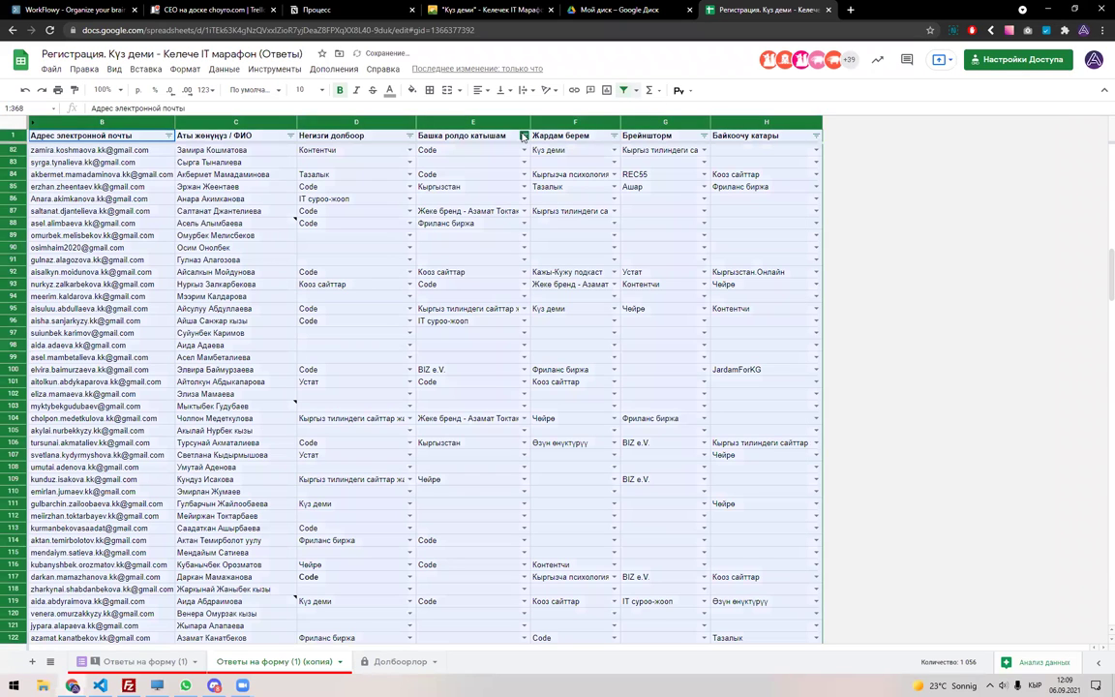
pyautogui.click(523, 136)
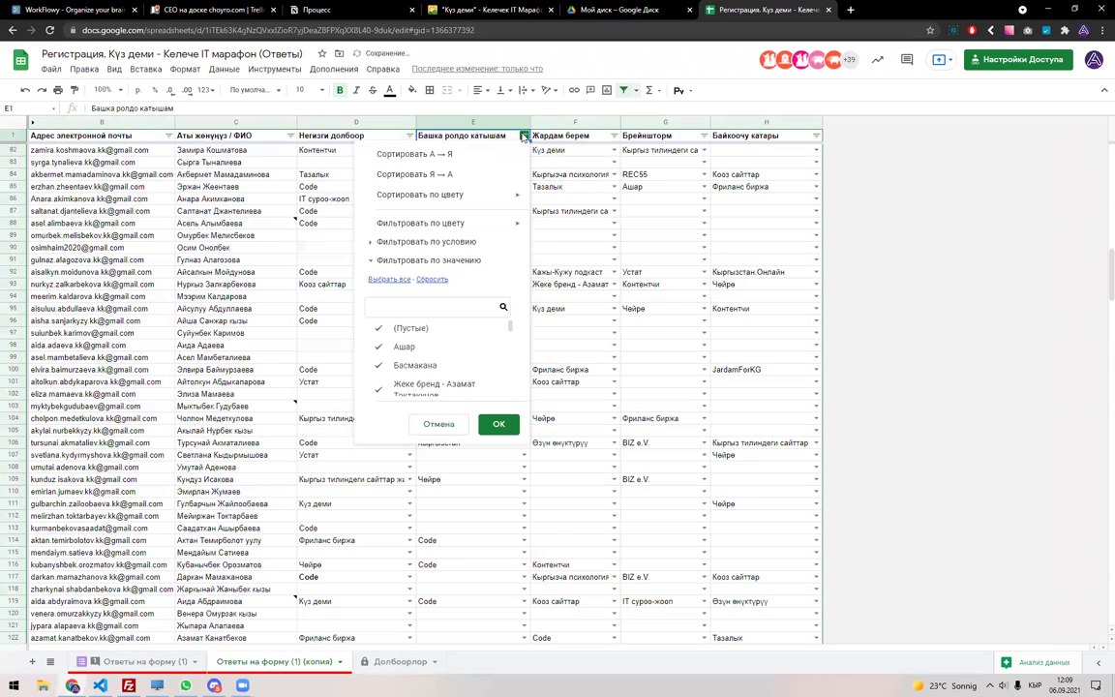
pyautogui.click(428, 304)
pyautogui.write('Ко')
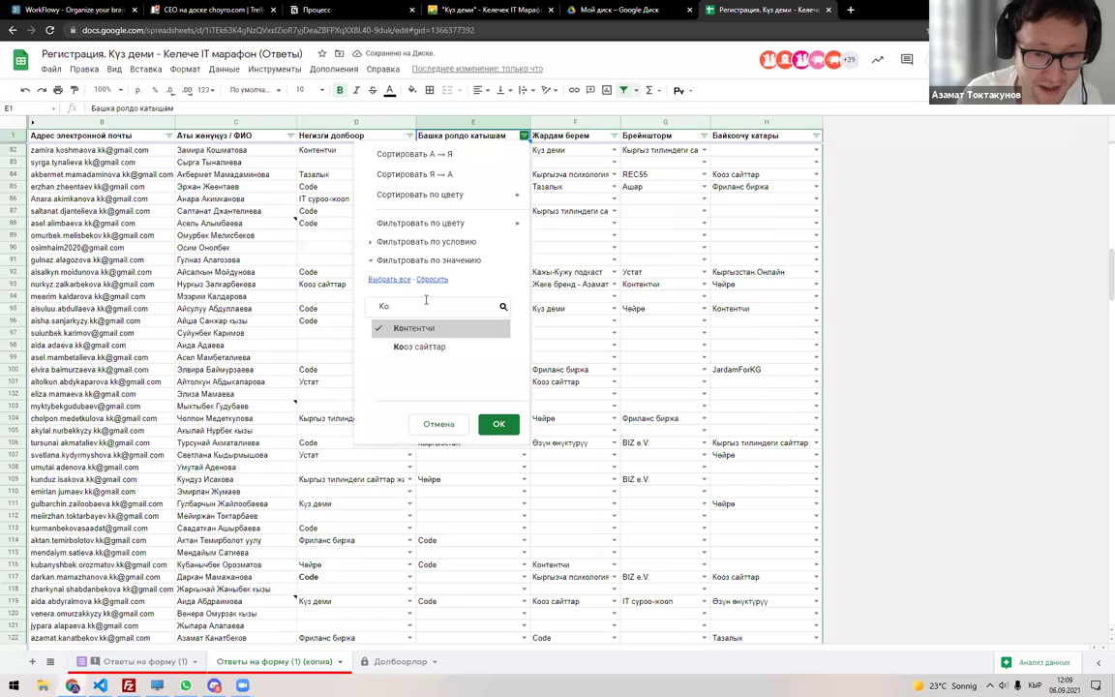
pyautogui.click(499, 424)
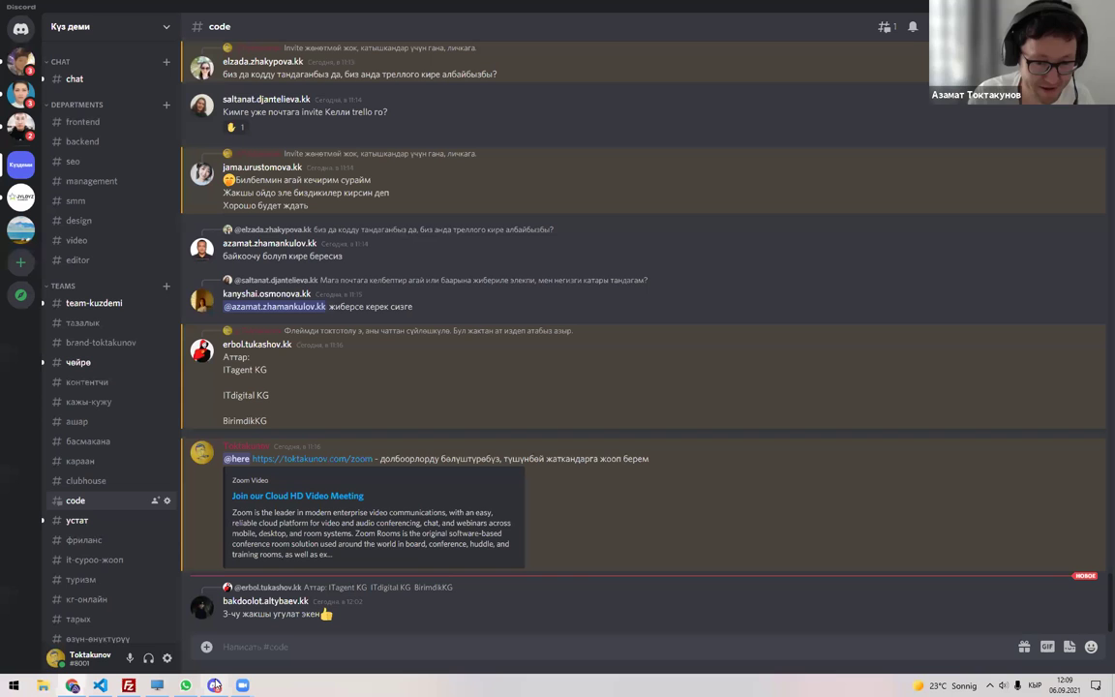
pyautogui.click(213, 685)
pyautogui.click(214, 685)
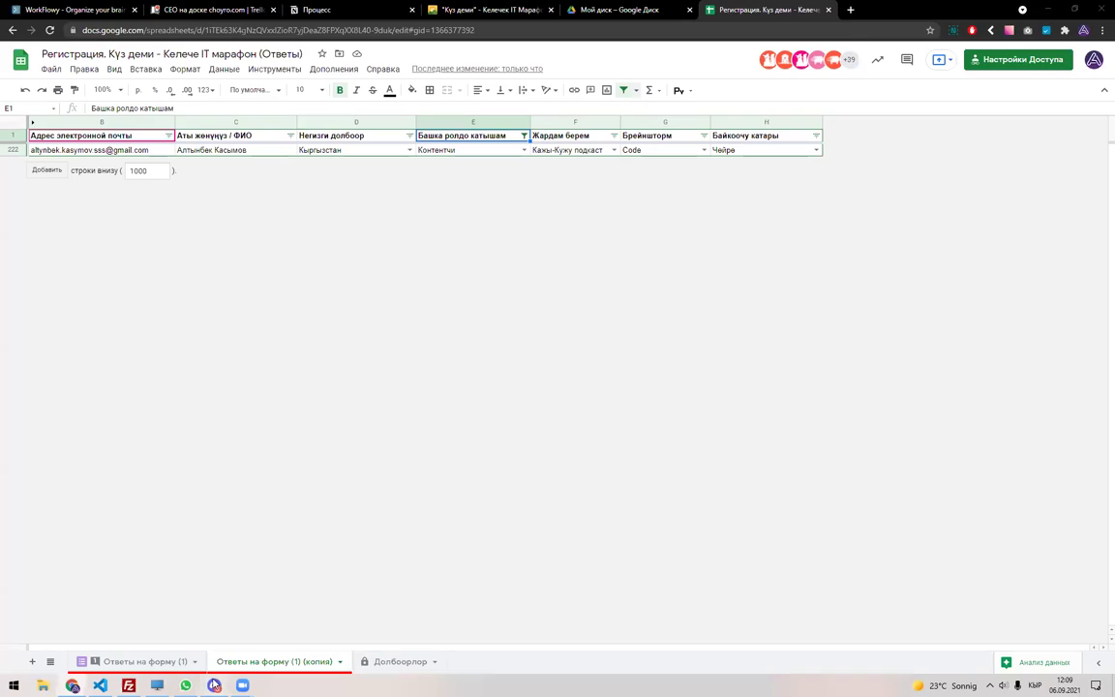
pyautogui.click(214, 686)
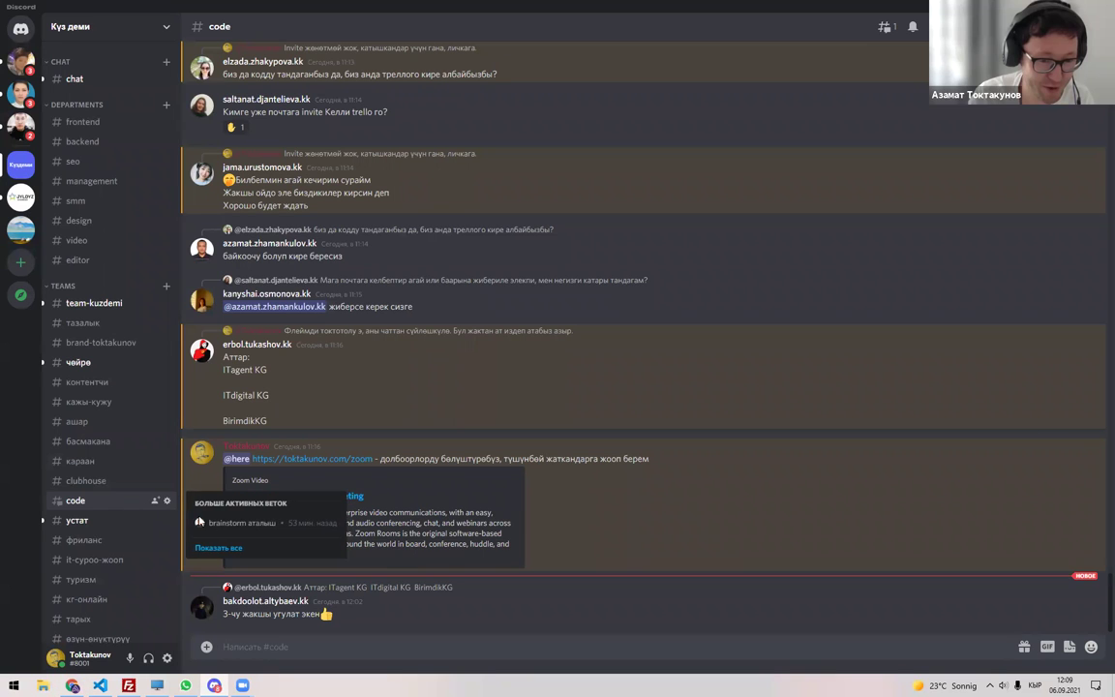
pyautogui.hotkey('alt', 'Tab')
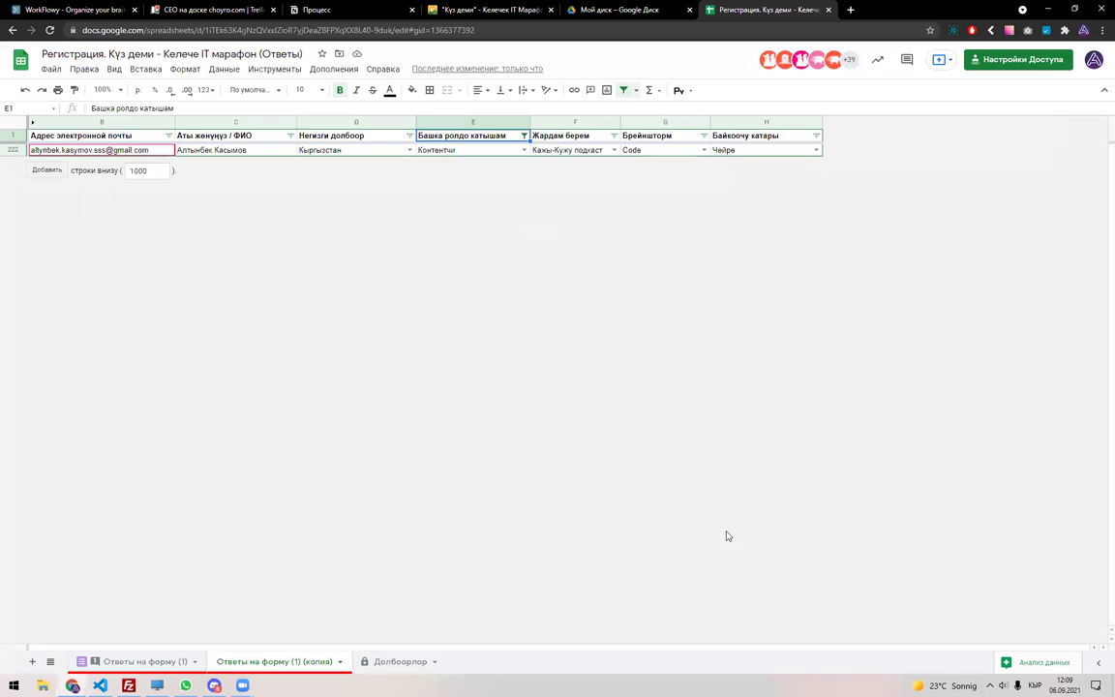
pyautogui.click(155, 662)
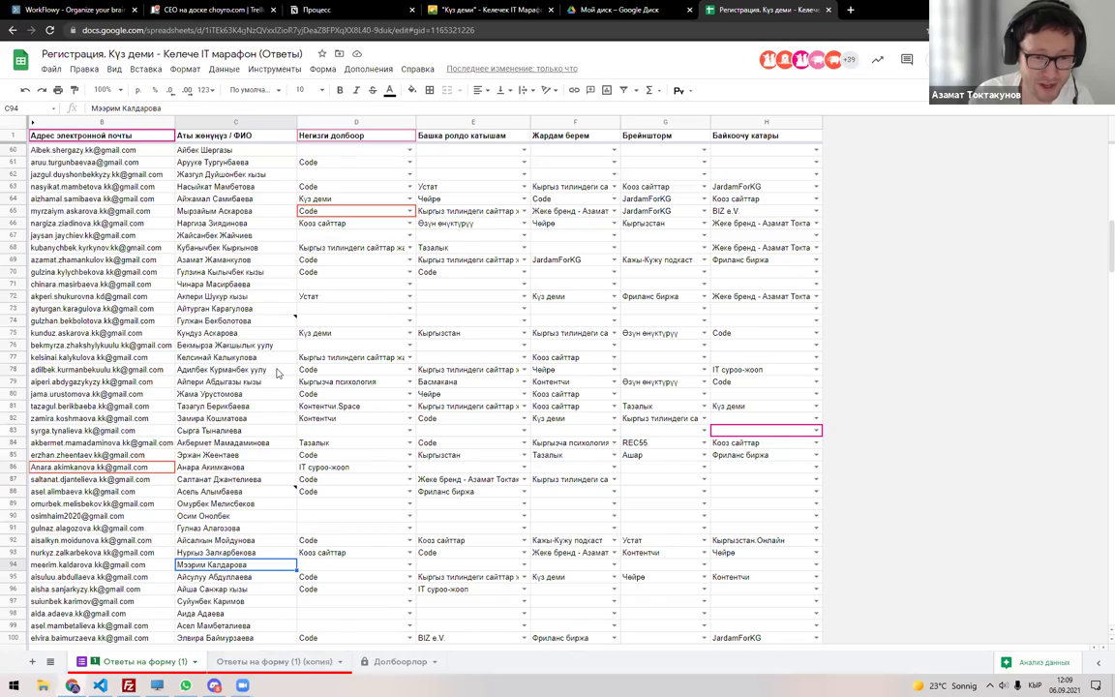
pyautogui.scroll(6, 285, 407)
pyautogui.scroll(3, 285, 407)
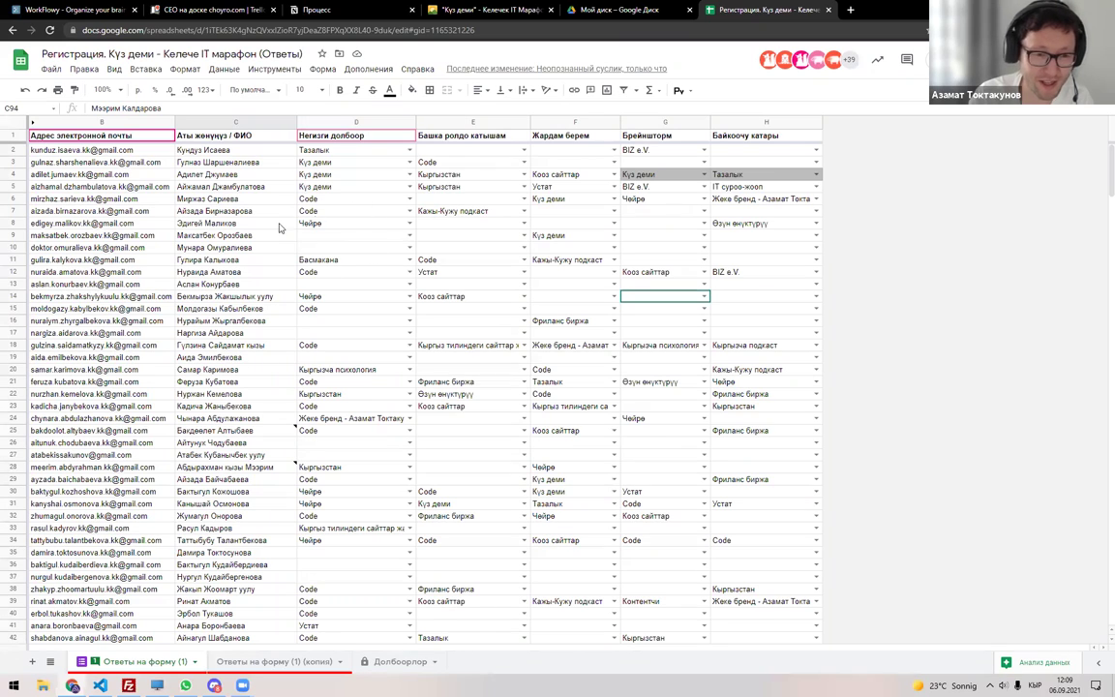
pyautogui.click(311, 661)
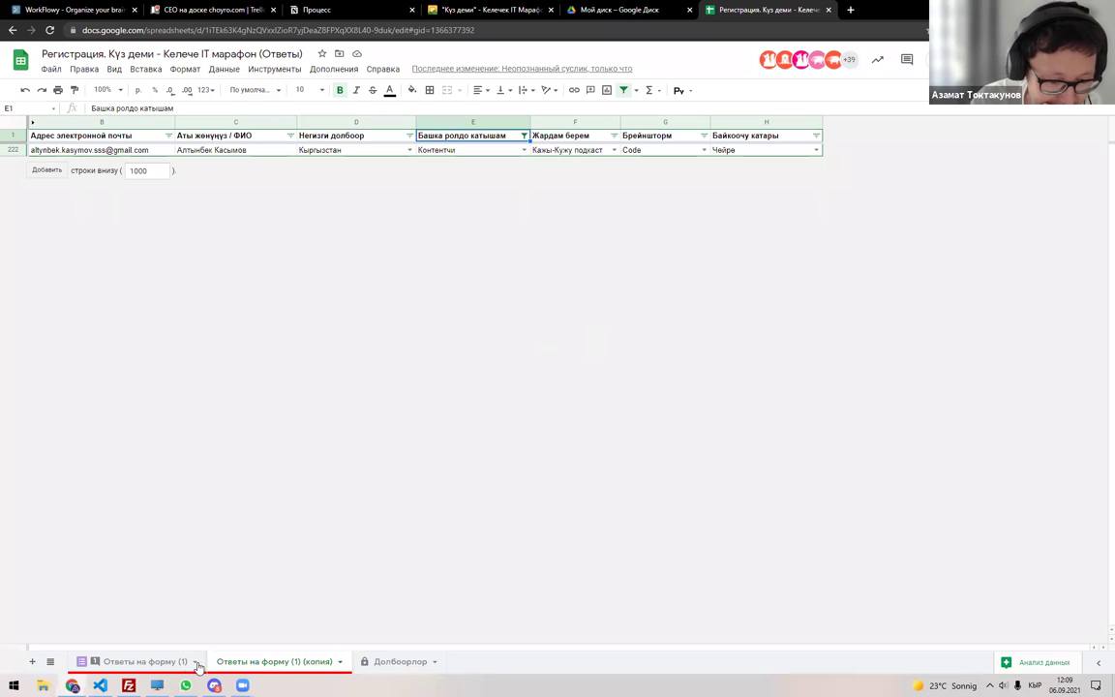
# Copy the Контентчи participant's email and name from the filtered copy sheet.
pyautogui.click(364, 666)
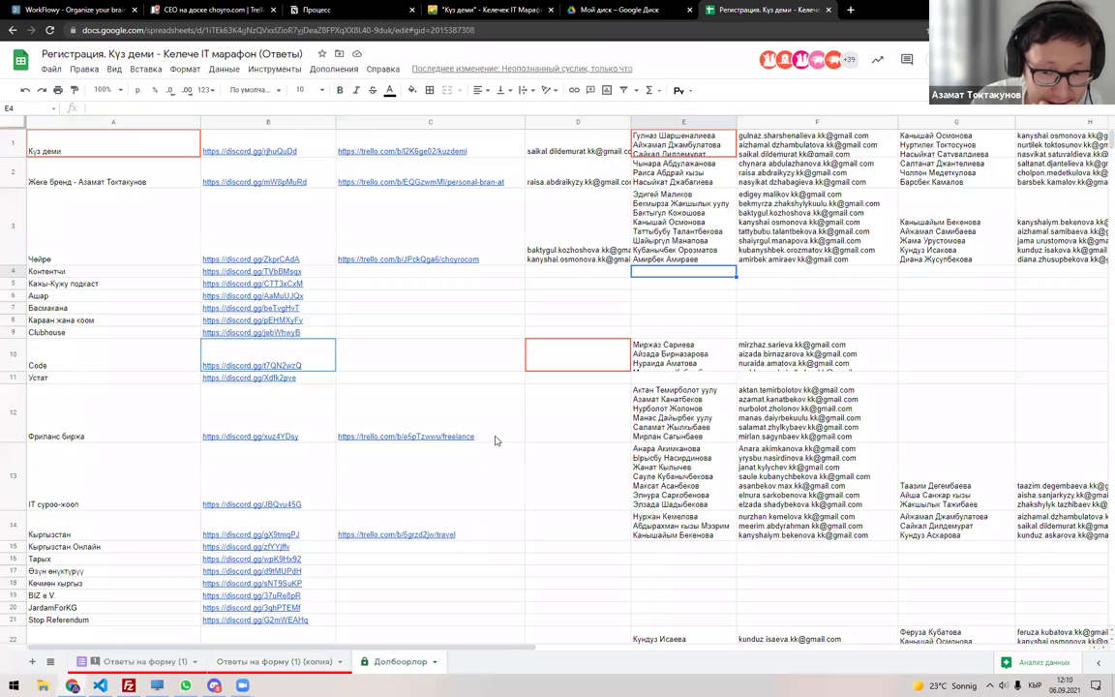
pyautogui.click(247, 663)
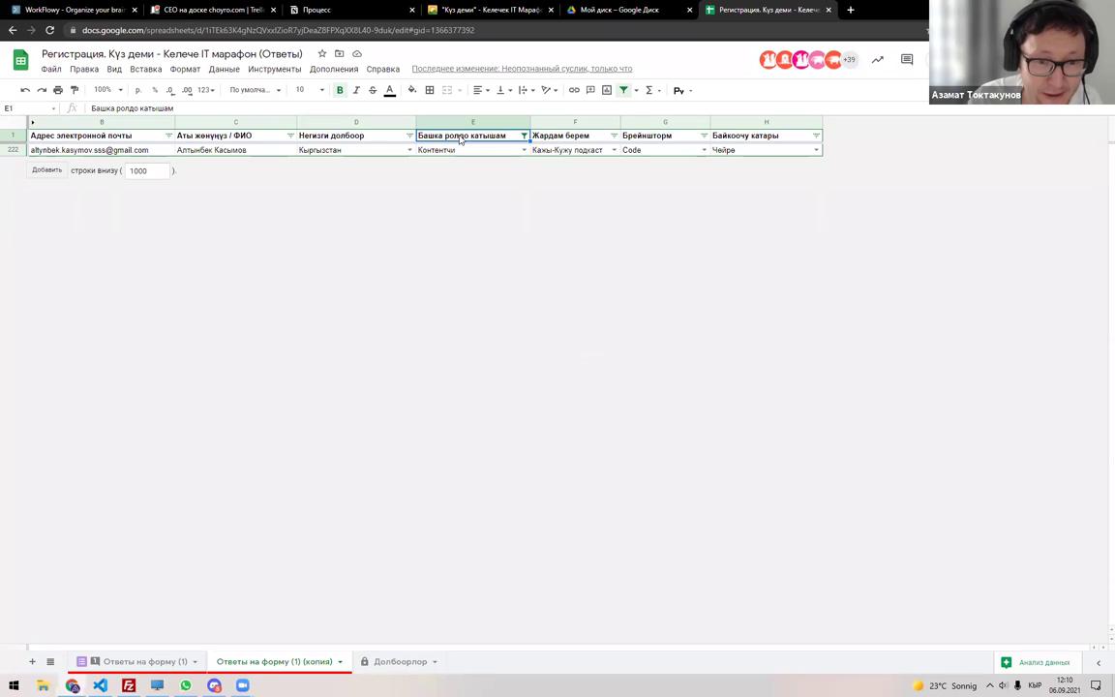
pyautogui.moveTo(215, 155); pyautogui.dragTo(142, 160)
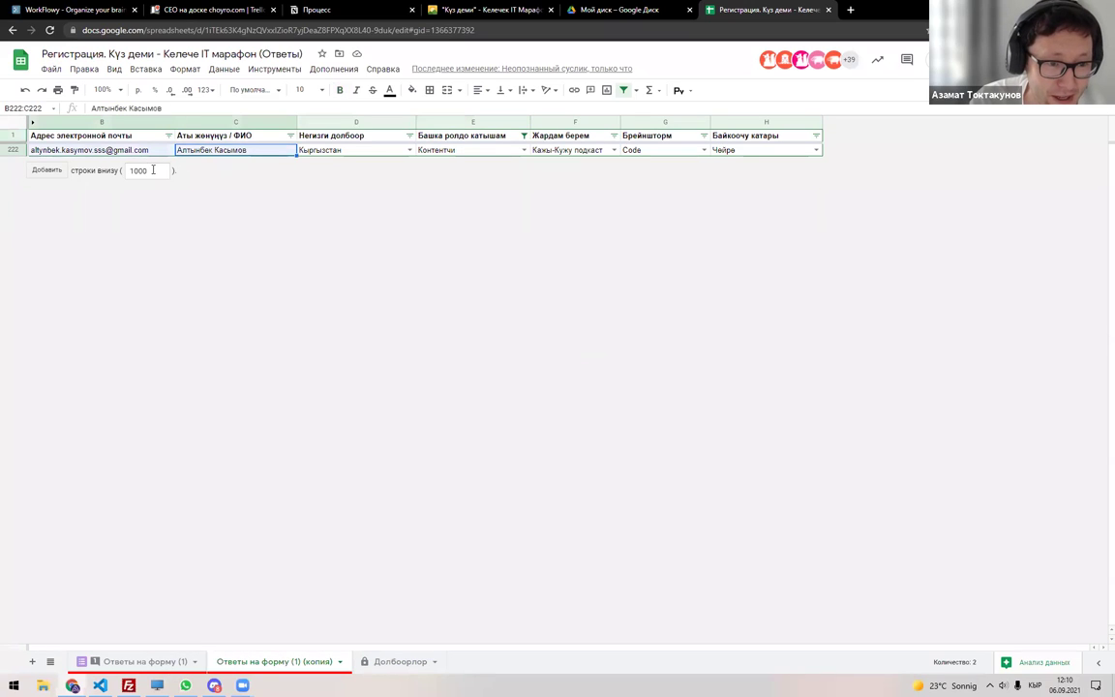
pyautogui.hotkey('ctrl', 'c')
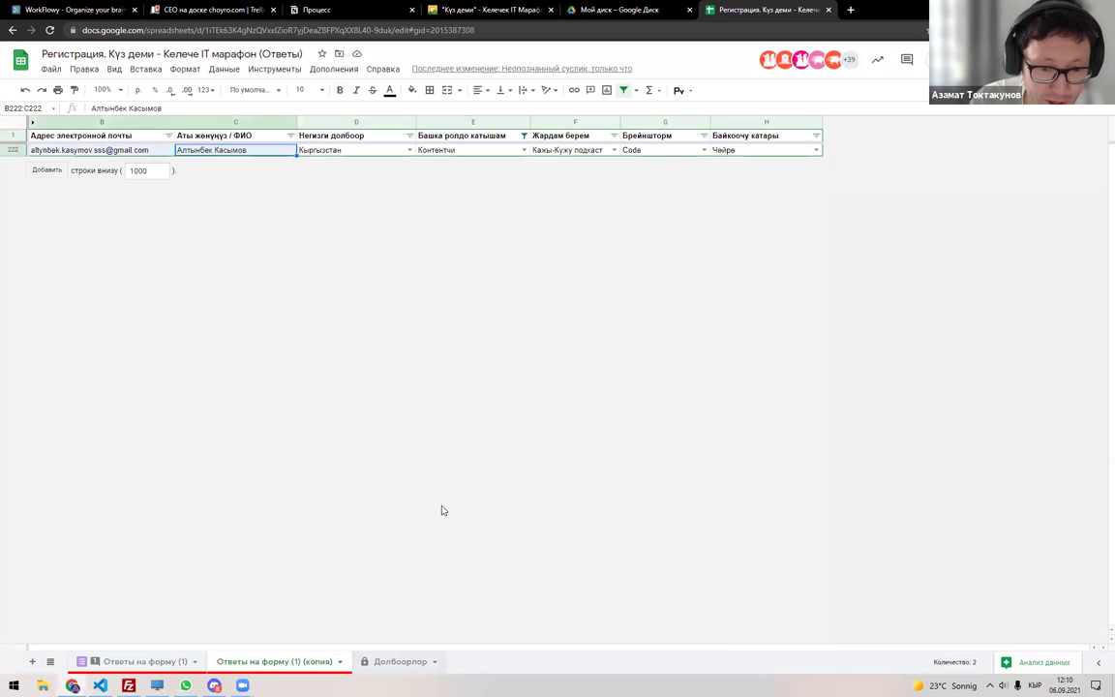
# Paste the participant's name into G4 of the Контентчи row on Долбоорлор.
pyautogui.hotkey('ctrl', 'shift', 'pagedown')
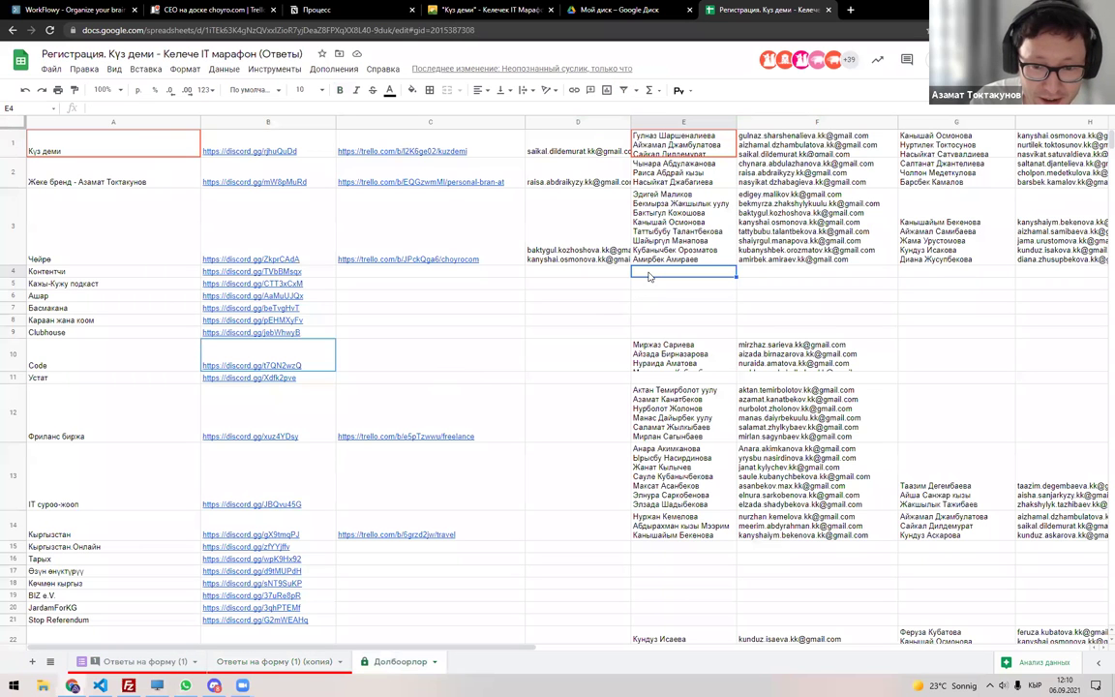
pyautogui.click(908, 275)
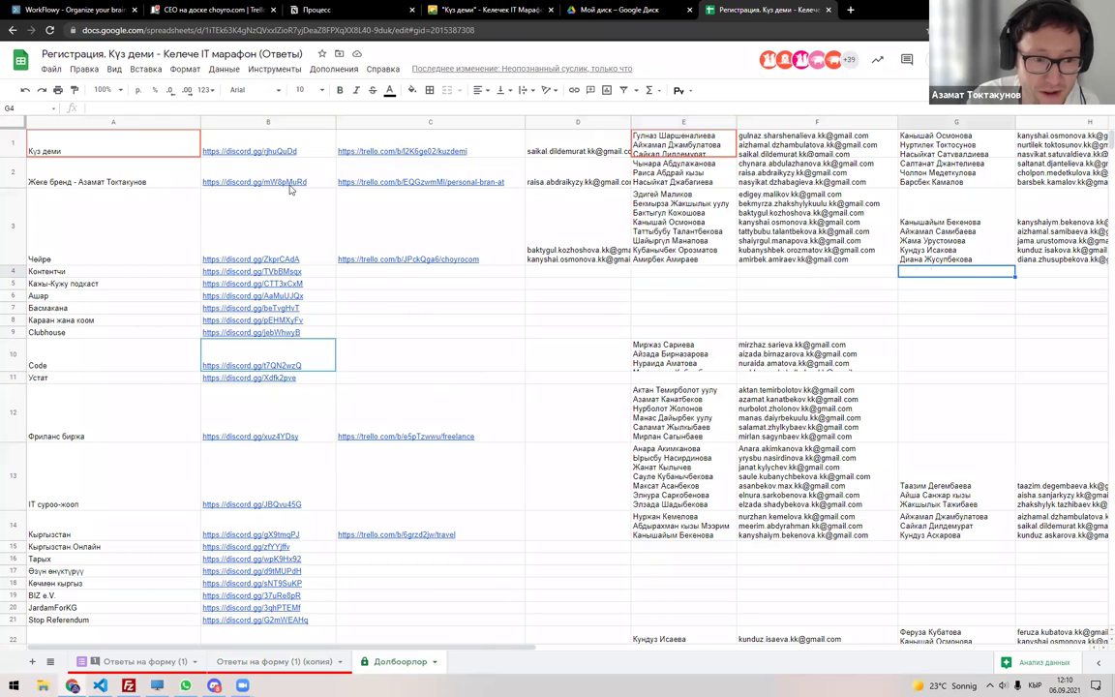
pyautogui.moveTo(197, 117); pyautogui.dragTo(183, 117)
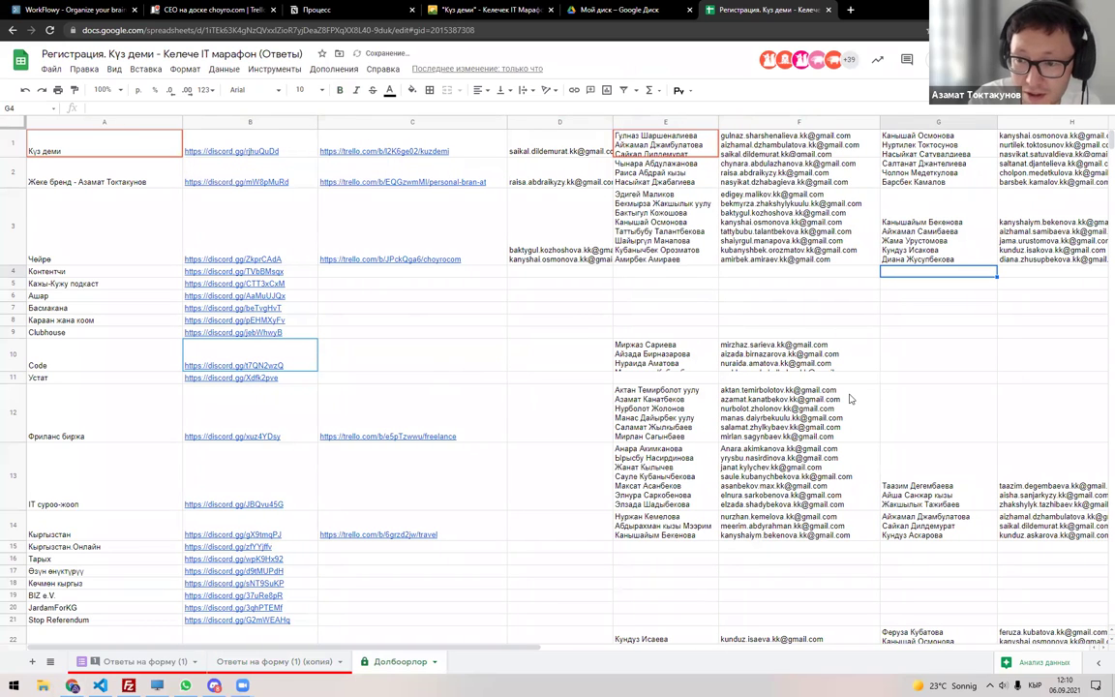
pyautogui.doubleClick(948, 274)
pyautogui.hotkey('ctrl', 'v')
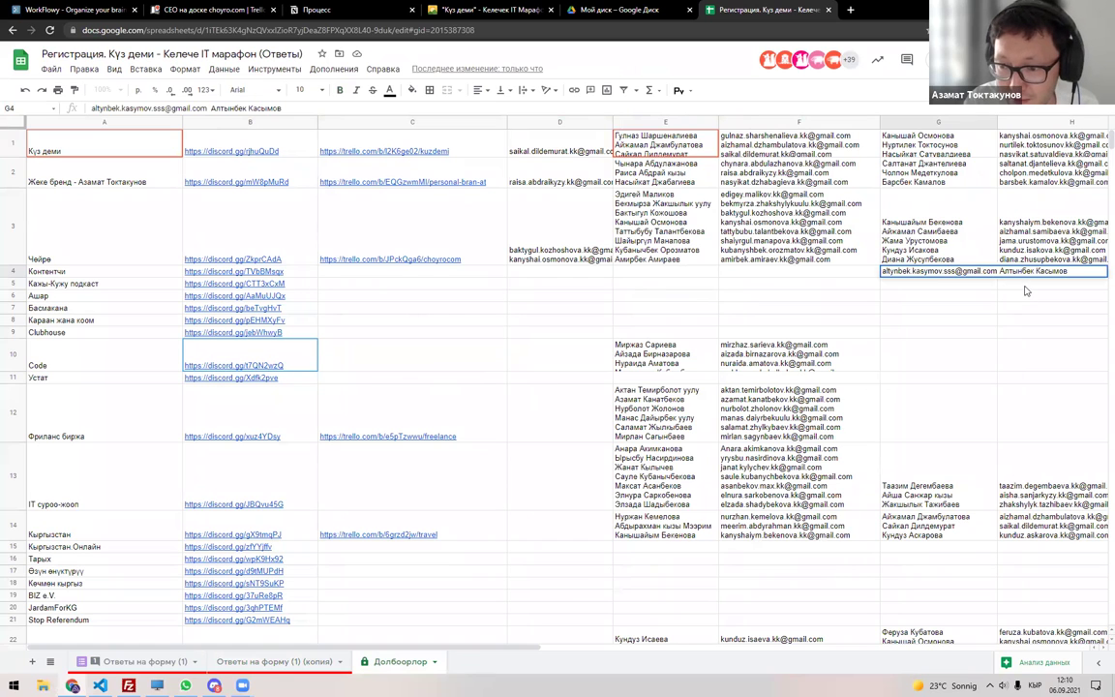
pyautogui.press('Home')
pyautogui.press('Delete')
pyautogui.press('Delete')
pyautogui.press('Delete')
pyautogui.press('Delete')
pyautogui.press('Delete')
pyautogui.press('Delete')
pyautogui.press('Delete')
pyautogui.press('Delete')
pyautogui.press('Delete')
pyautogui.press('Delete')
pyautogui.press('Delete')
pyautogui.press('Delete')
pyautogui.press('Delete')
pyautogui.press('Delete')
pyautogui.press('Delete')
pyautogui.press('Delete')
pyautogui.press('Delete')
pyautogui.press('Delete')
pyautogui.press('Delete')
pyautogui.press('Delete')
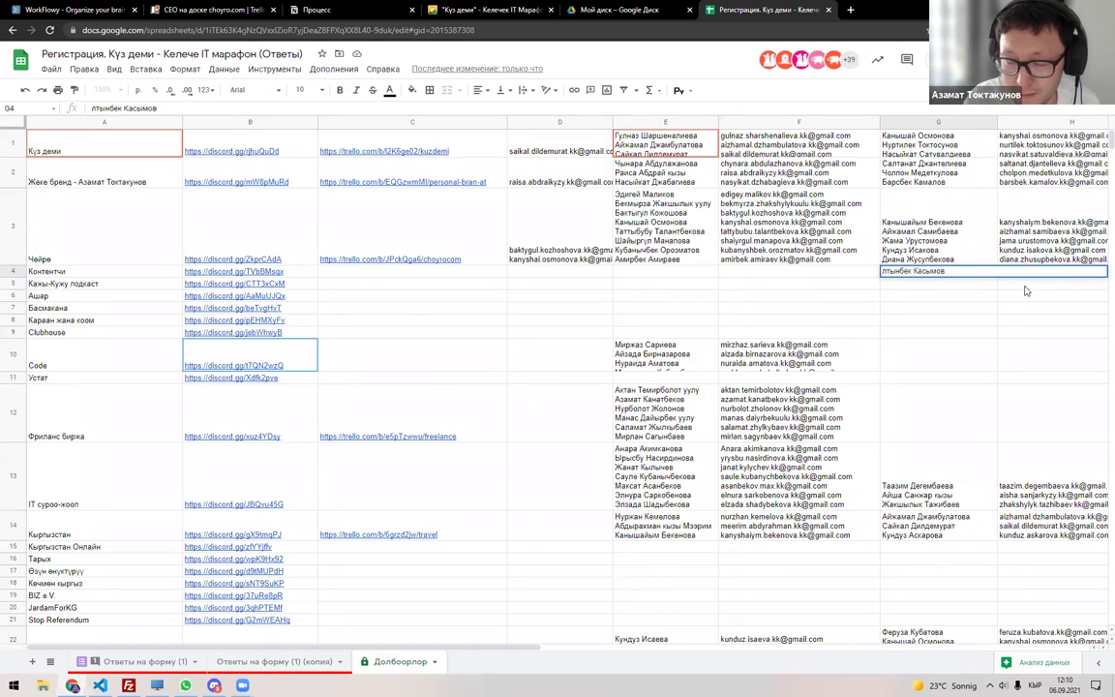
pyautogui.write('А')
pyautogui.hotkey('ctrl', 'Return')
# Put the participant's email into H4 and D4 of the Контентчи row.
pyautogui.press('Right')
pyautogui.hotkey('ctrl', 'v')
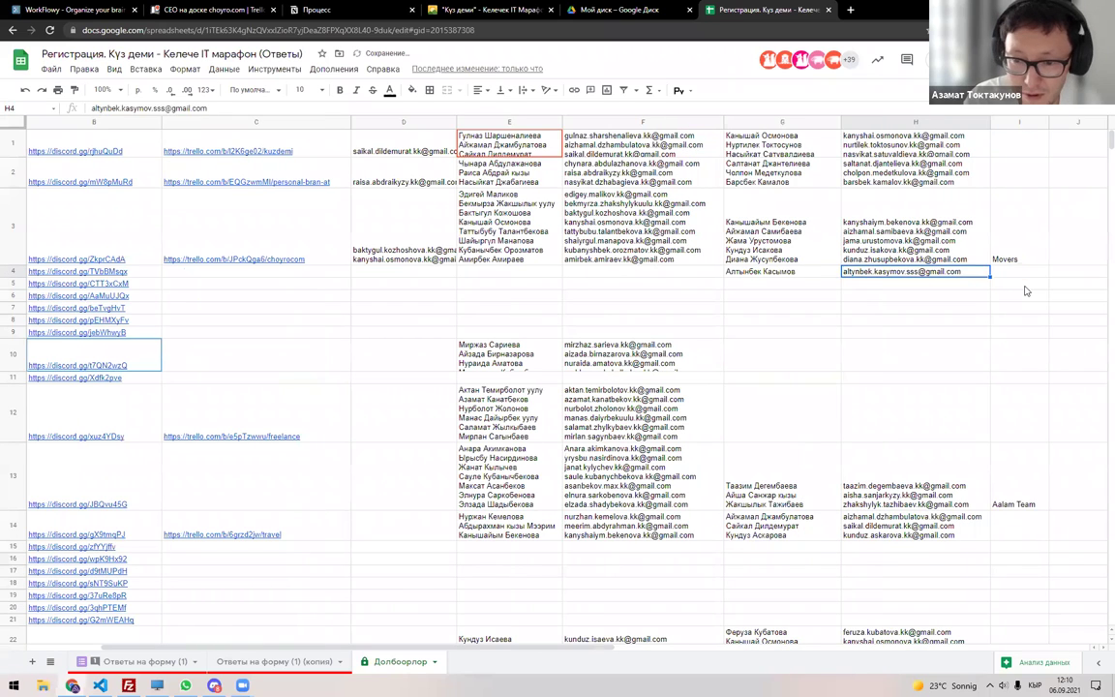
pyautogui.press('Left')
pyautogui.press('Left')
pyautogui.press('Left')
pyautogui.press('Left')
pyautogui.press('Right')
pyautogui.press('Right')
pyautogui.press('Right')
pyautogui.press('Right')
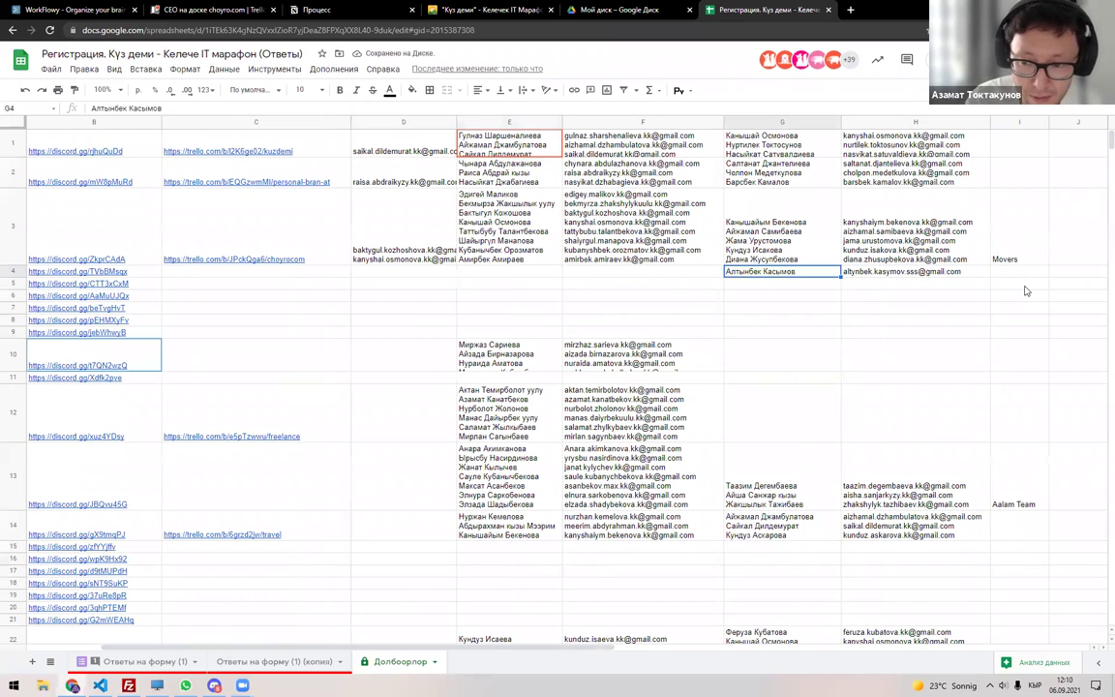
pyautogui.hotkey('ctrl', 'c')
pyautogui.press('Left')
pyautogui.press('Left')
pyautogui.press('Left')
pyautogui.press('Left')
pyautogui.hotkey('ctrl', 'v')
pyautogui.press('Left')
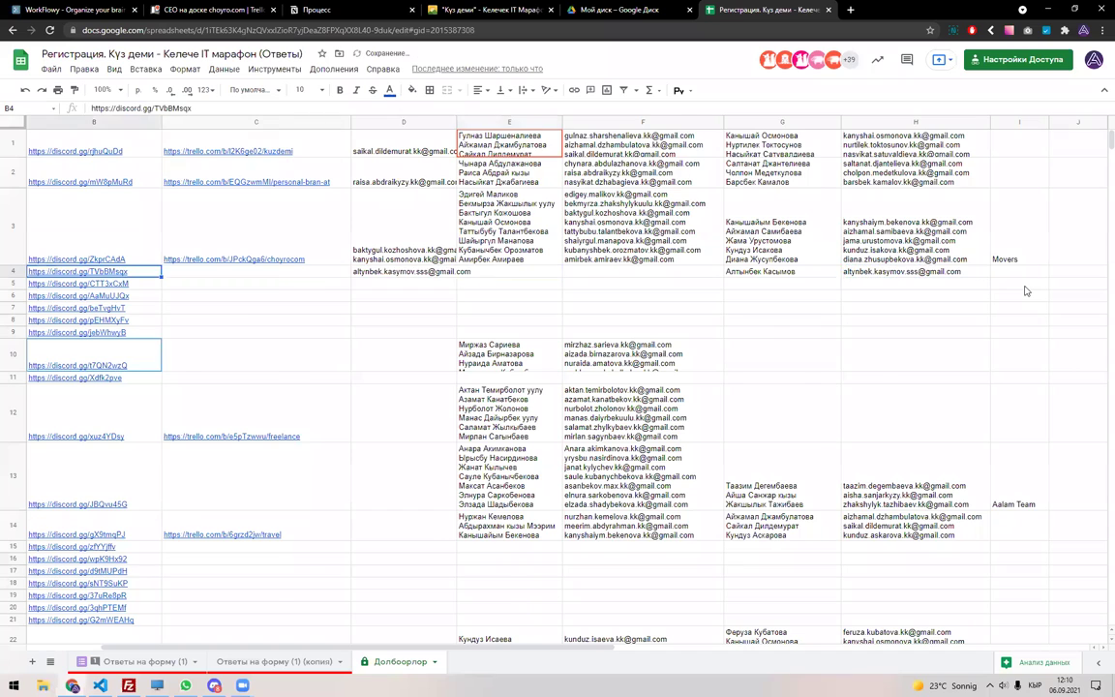
pyautogui.press('Left')
pyautogui.press('Left')
pyautogui.press('Right')
pyautogui.press('Right')
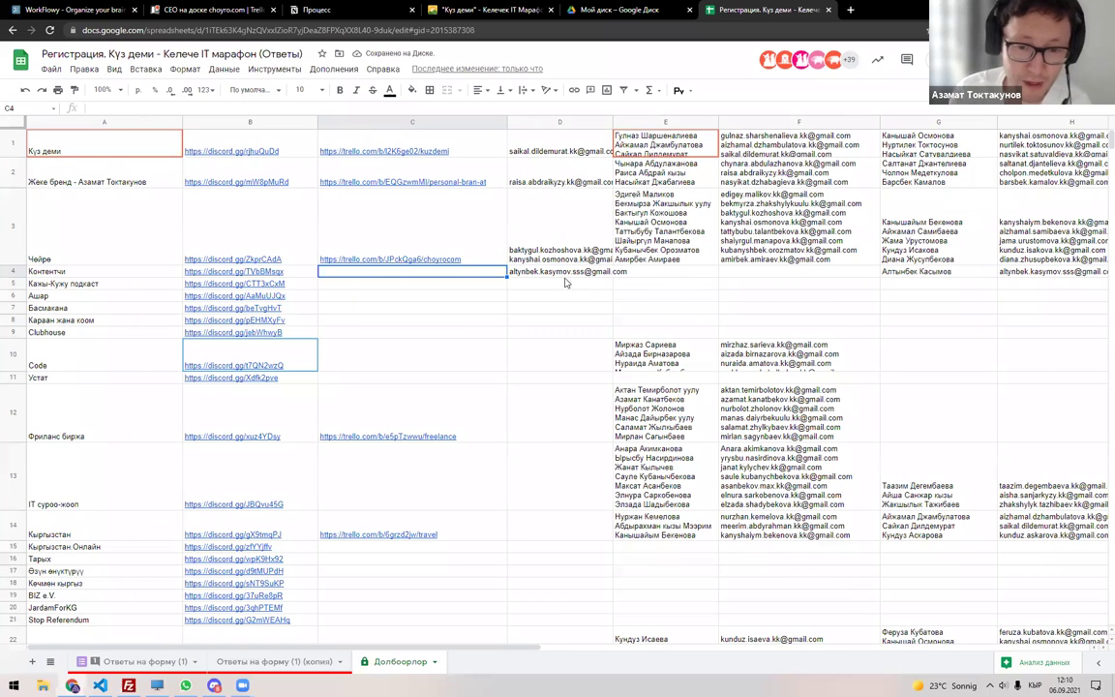
pyautogui.press('Right')
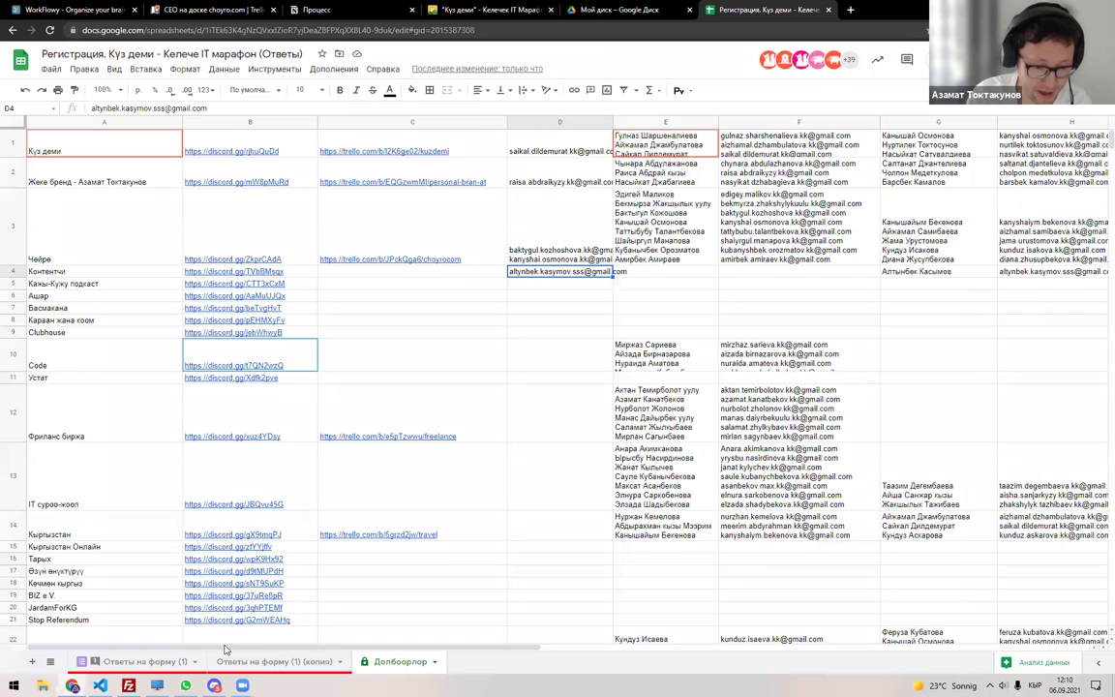
pyautogui.click(164, 661)
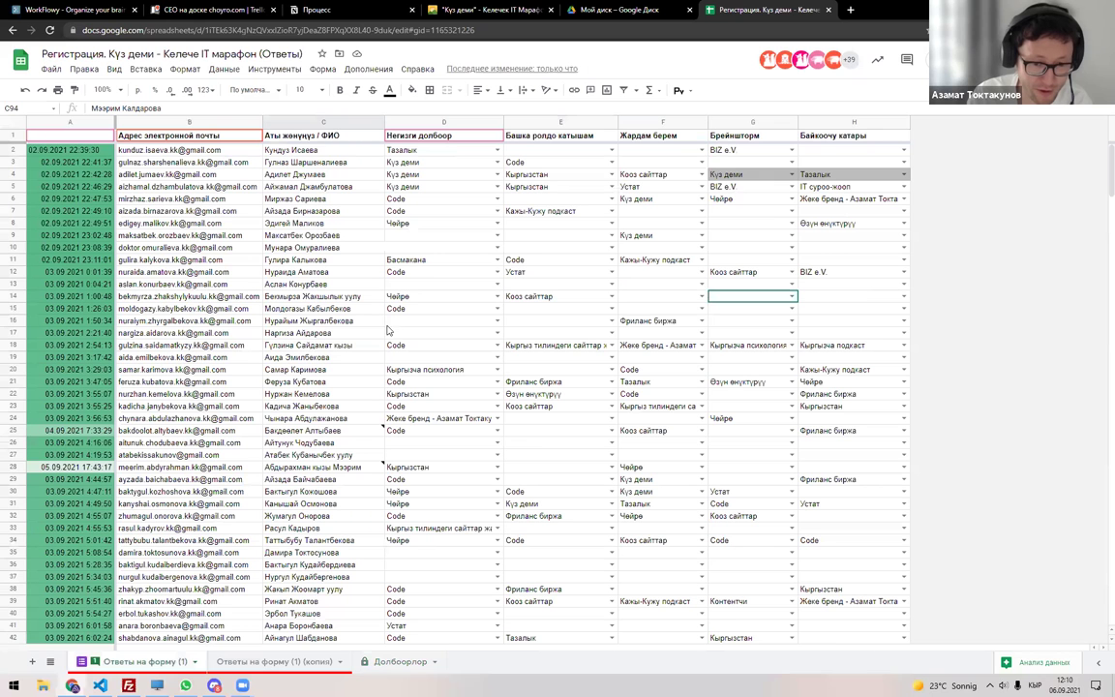
# Check the Контентчи row's member columns E–H and the email in D4.
pyautogui.scroll(-15, 412, 330)
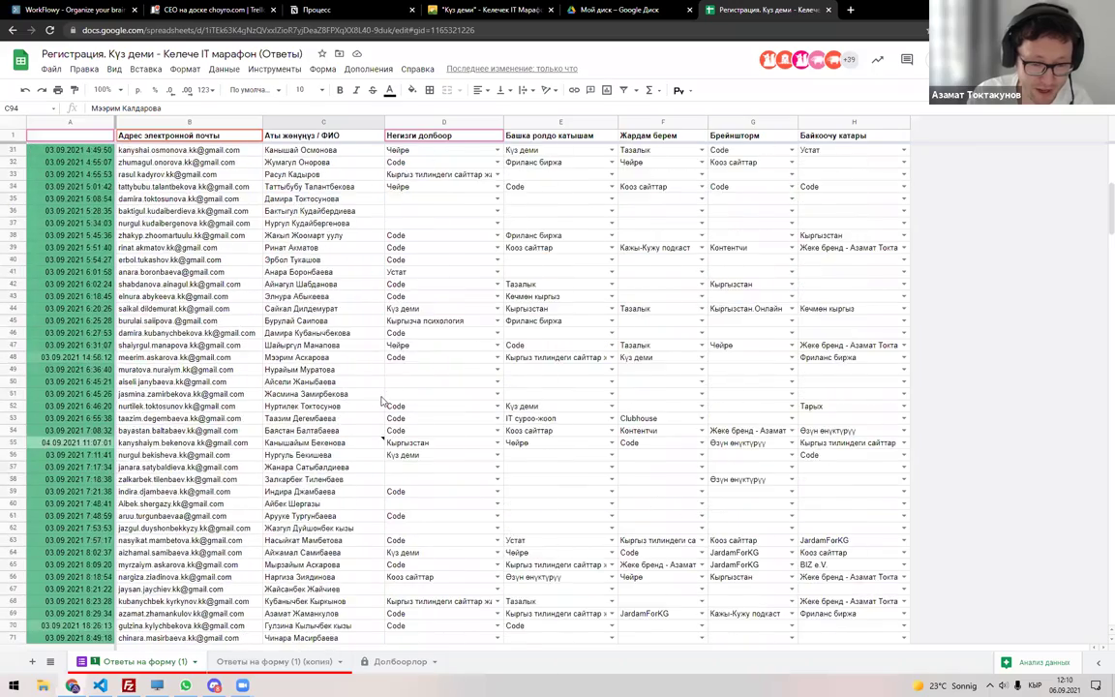
pyautogui.scroll(6, 380, 410)
pyautogui.scroll(8, 379, 410)
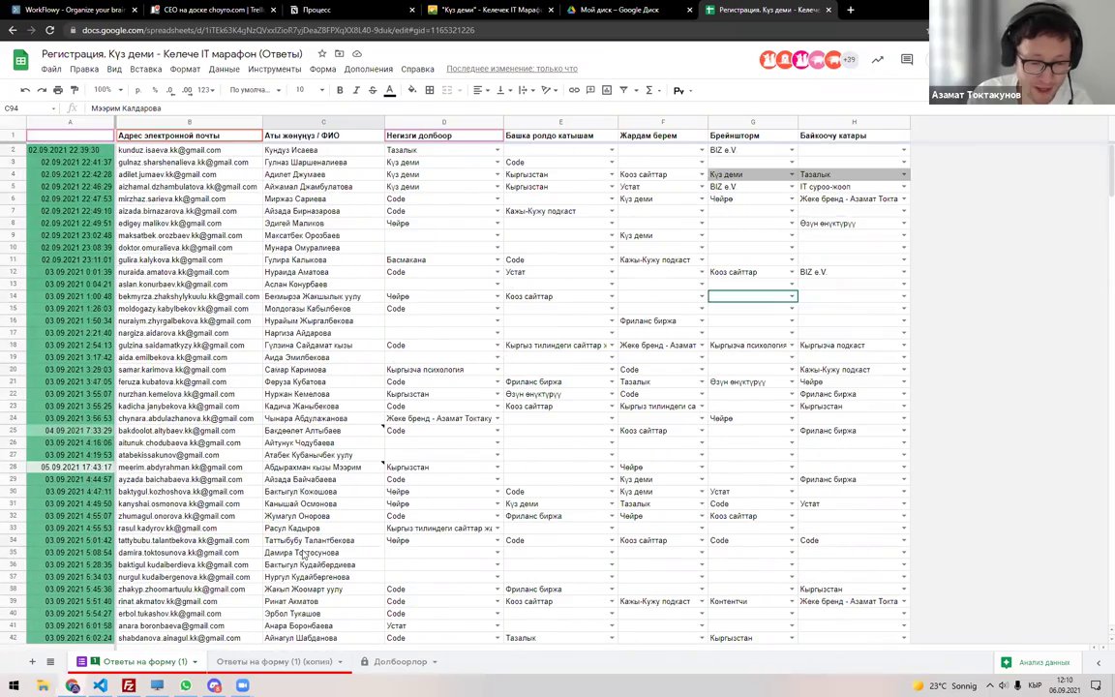
pyautogui.click(383, 668)
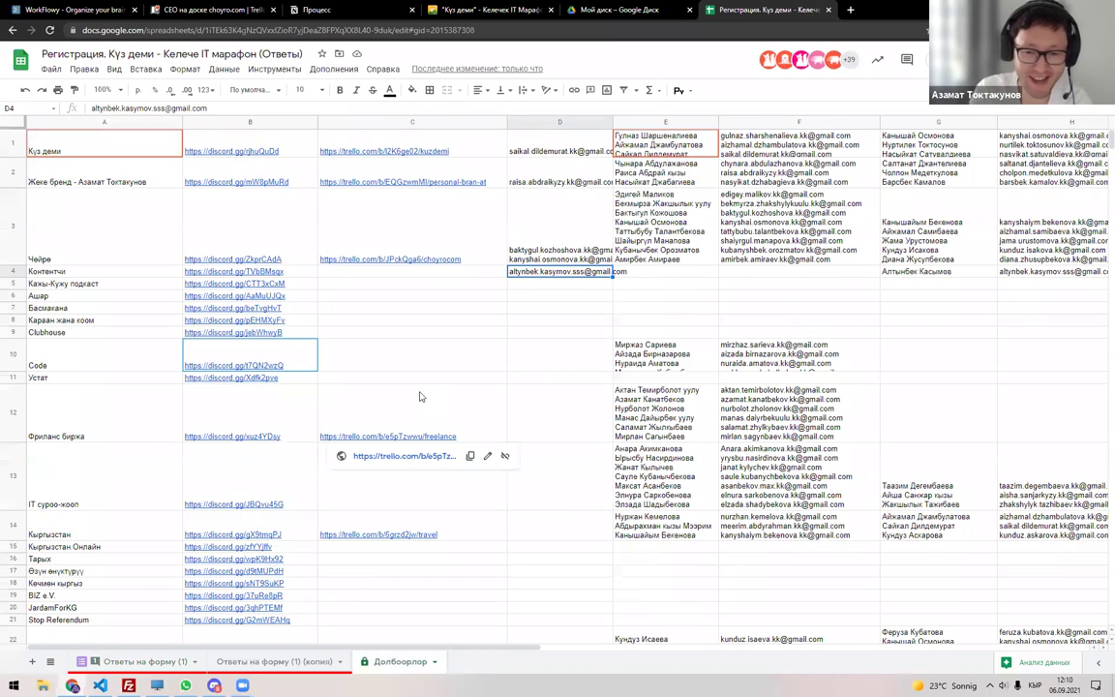
pyautogui.doubleClick(646, 271)
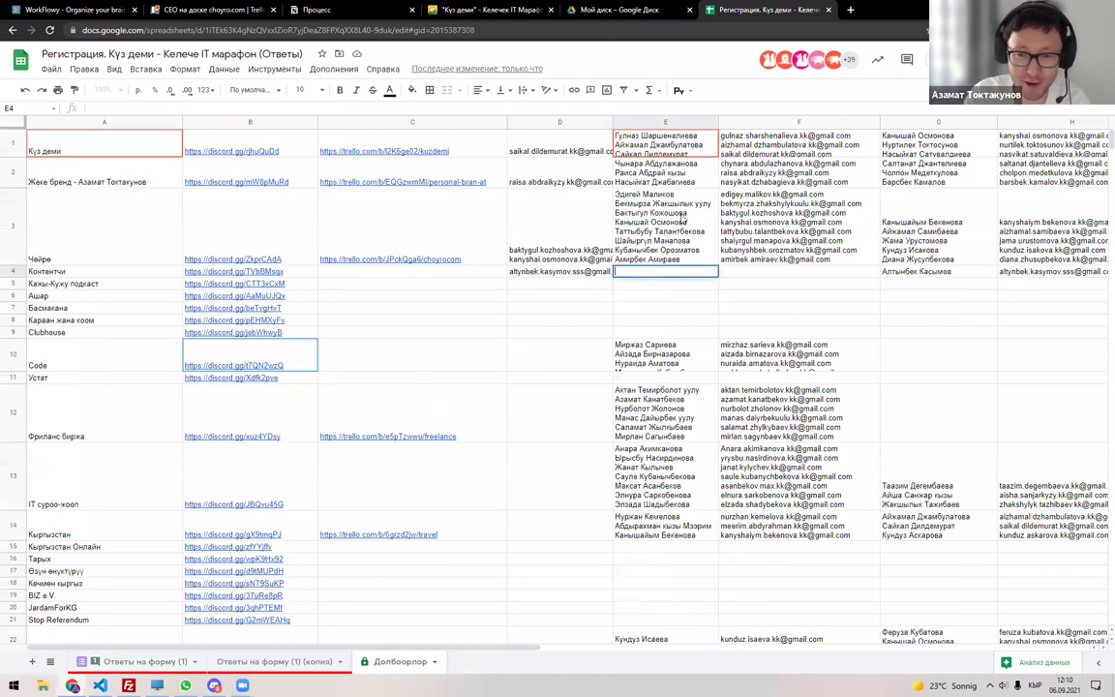
pyautogui.moveTo(634, 120); pyautogui.dragTo(764, 119)
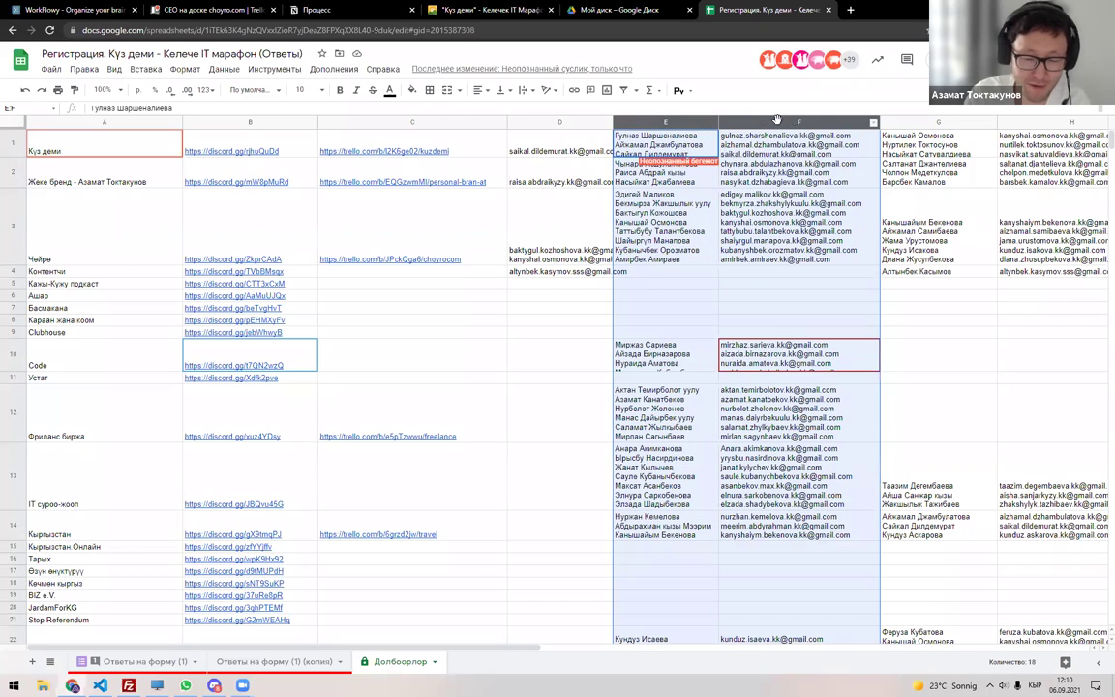
pyautogui.moveTo(924, 123); pyautogui.dragTo(1006, 128)
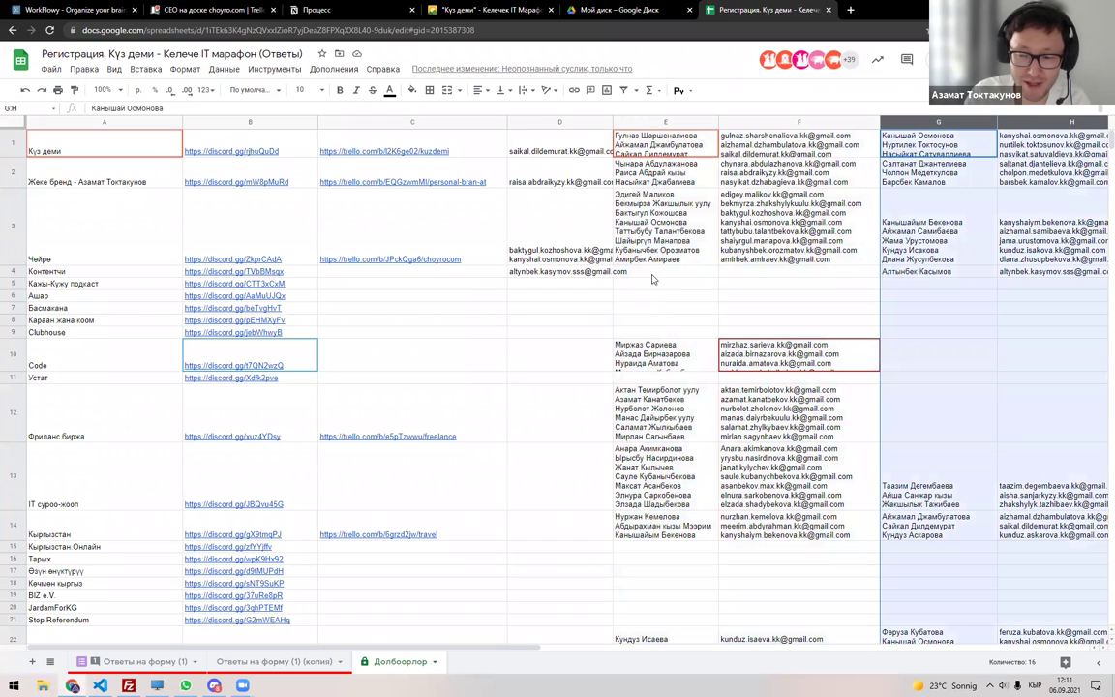
pyautogui.click(571, 274)
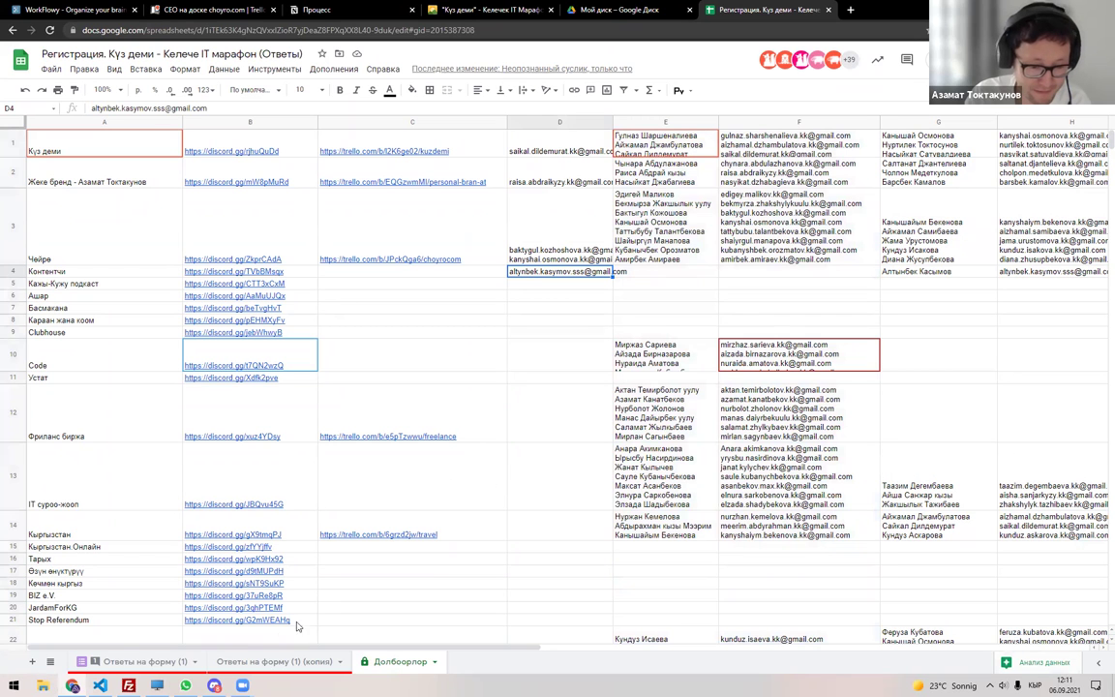
# Turn off the filter on the copied responses sheet.
pyautogui.click(151, 662)
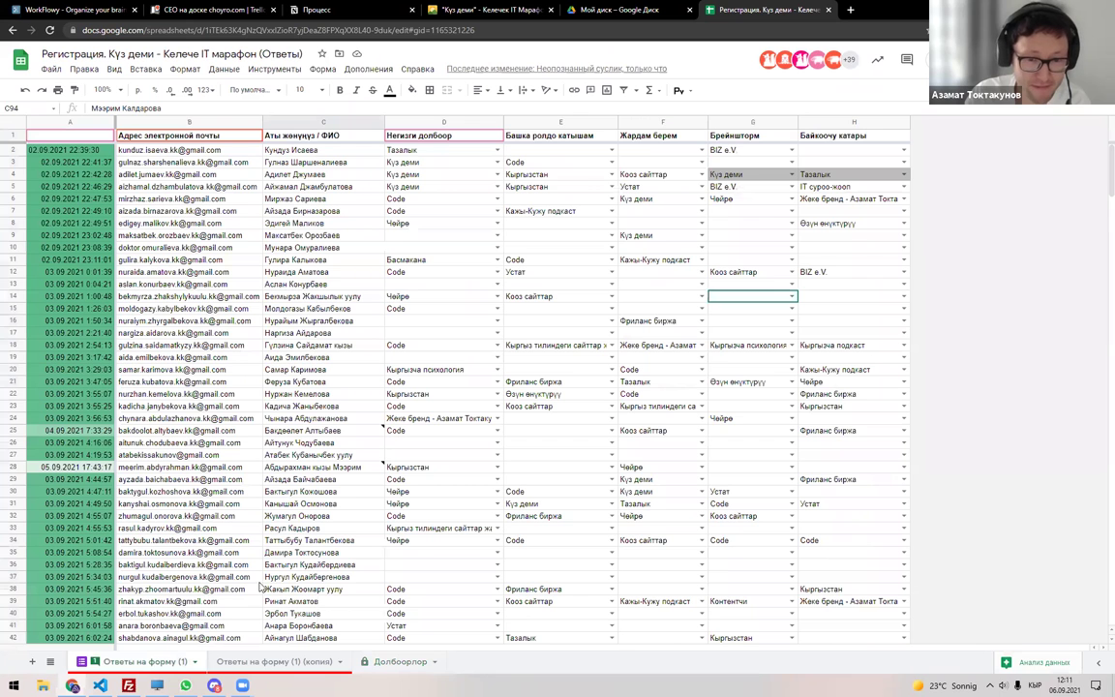
pyautogui.click(274, 661)
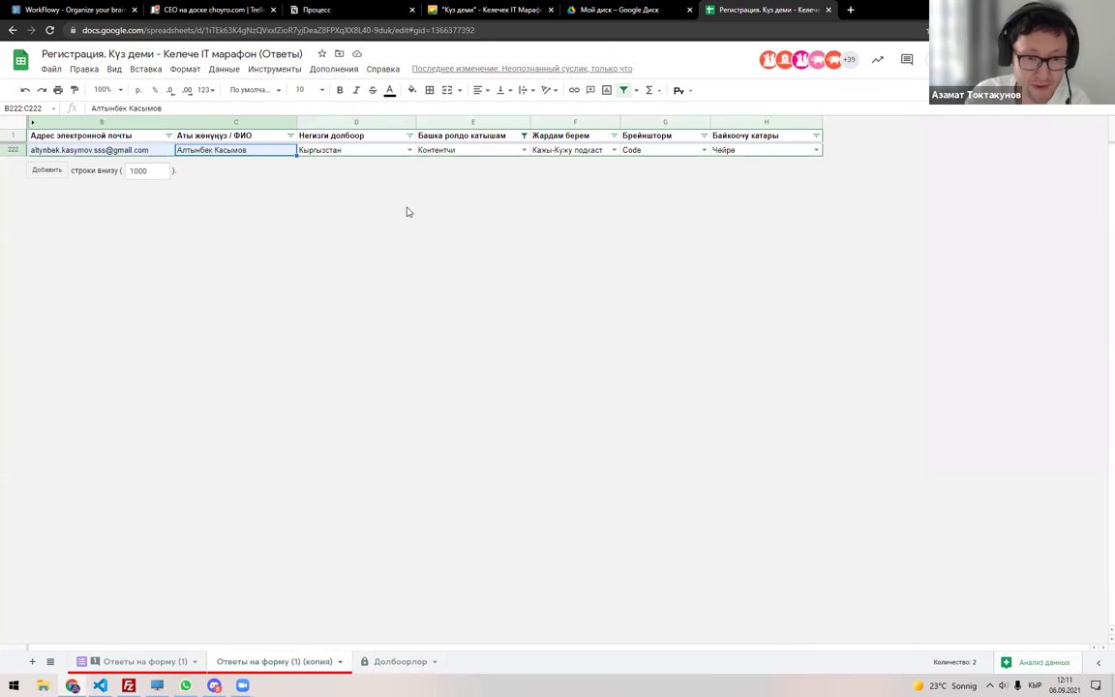
pyautogui.click(623, 90)
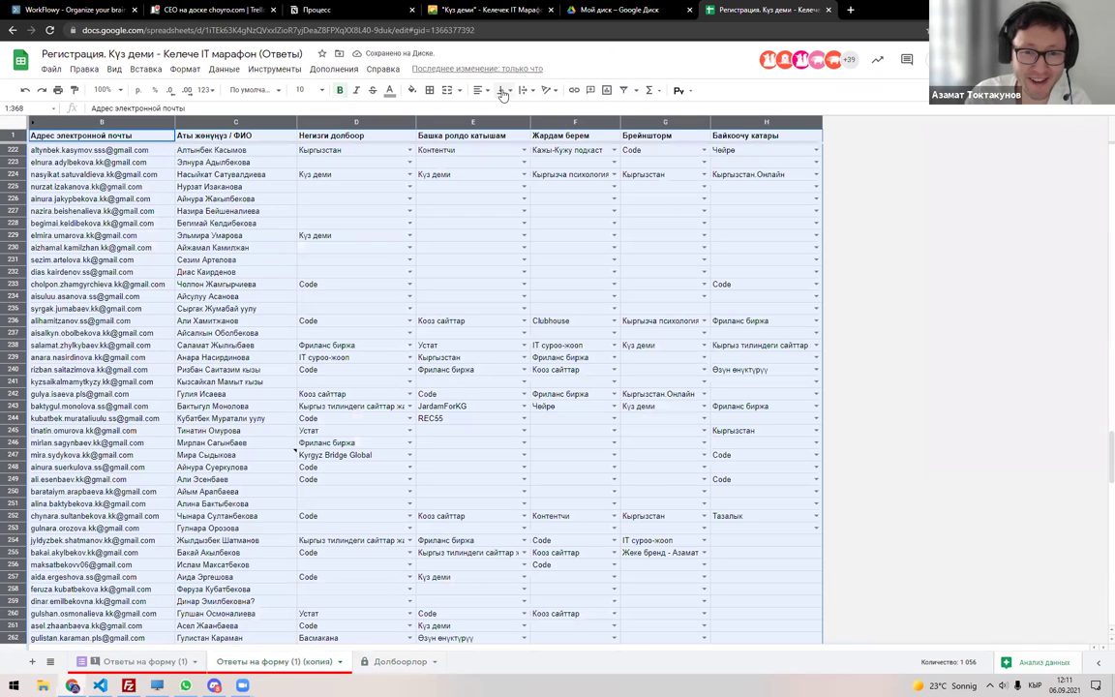
# Turn on the filter and try searching column D for 'Ка', then cancel.
pyautogui.click(624, 94)
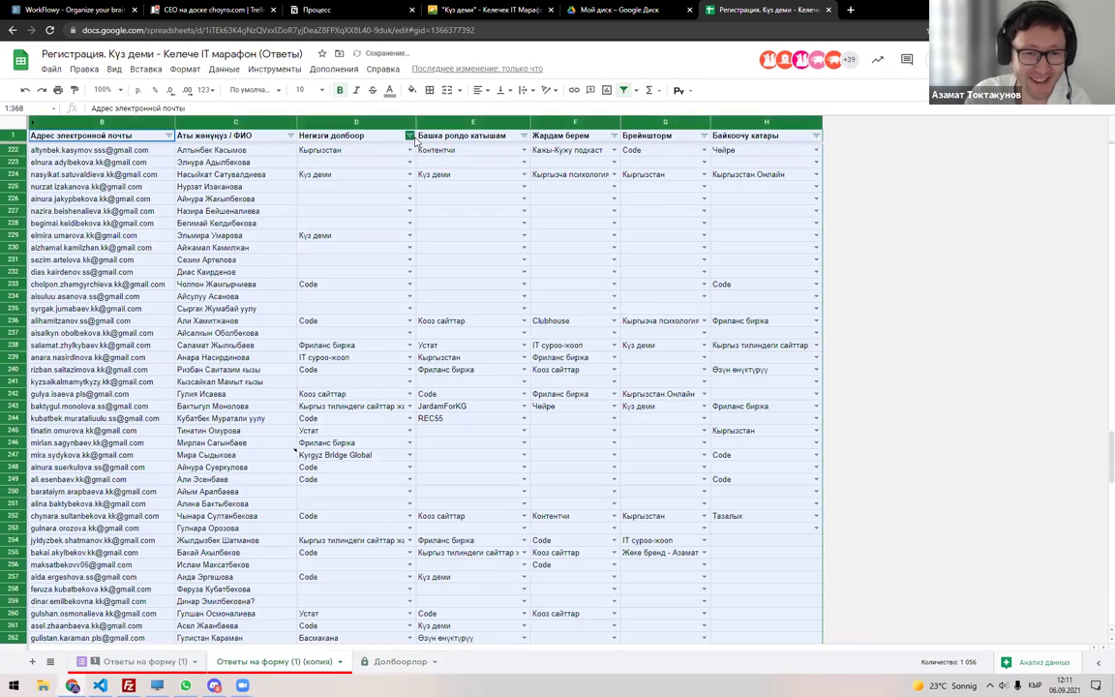
pyautogui.click(410, 136)
pyautogui.click(318, 278)
pyautogui.click(315, 302)
pyautogui.write('Ка')
pyautogui.press('BackSpace')
pyautogui.press('BackSpace')
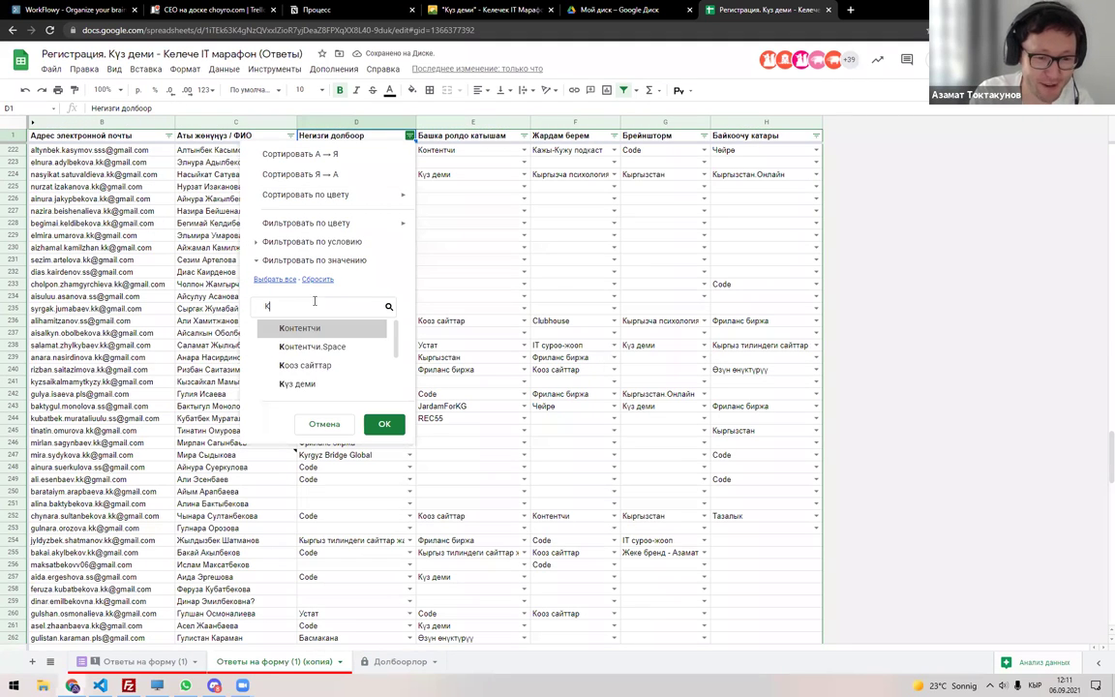
pyautogui.press('Escape')
# Filter column E to Кажы-Кужу подкаст, review the rows, then clear the filter.
pyautogui.click(524, 135)
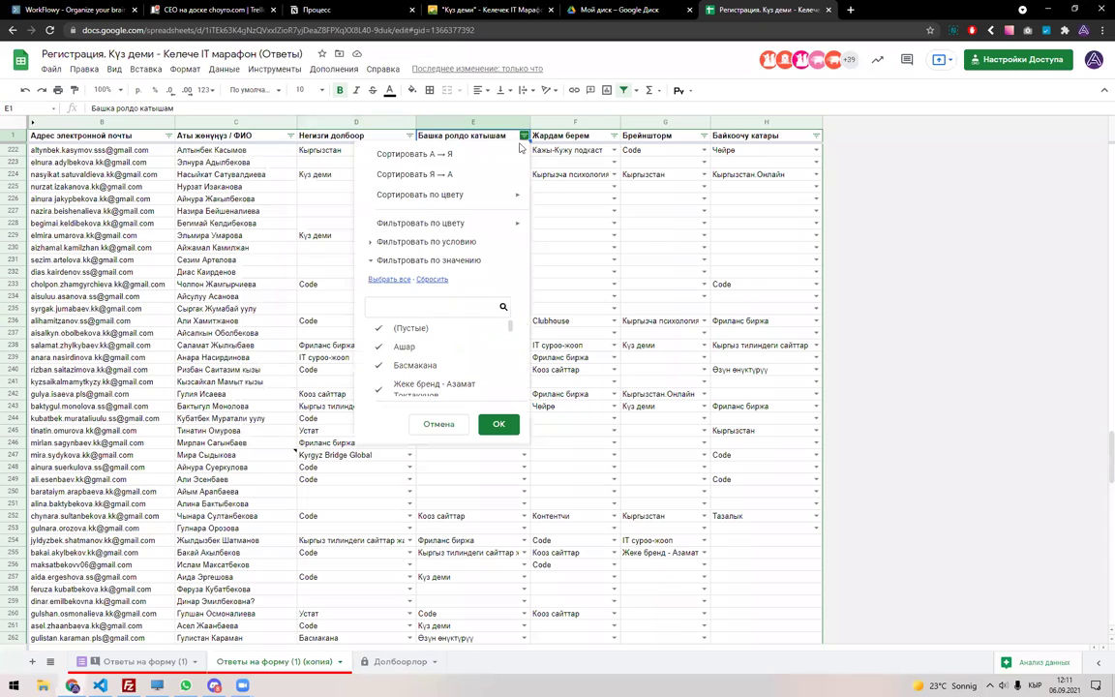
pyautogui.click(433, 280)
pyautogui.click(427, 306)
pyautogui.write('Ка')
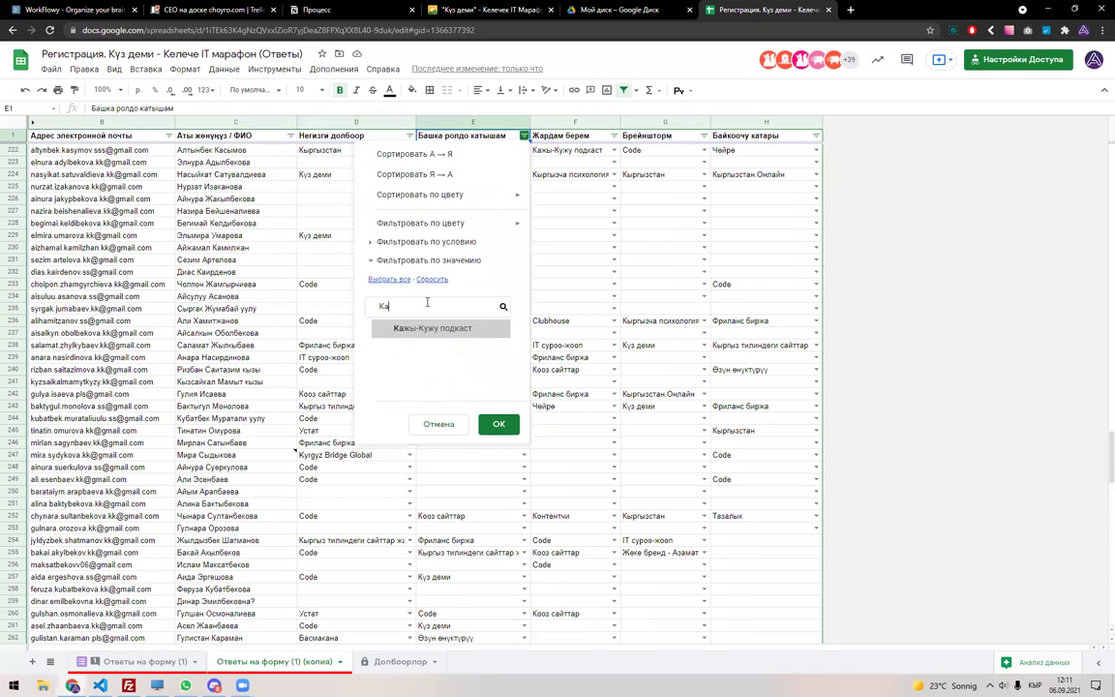
pyautogui.click(433, 327)
pyautogui.click(497, 426)
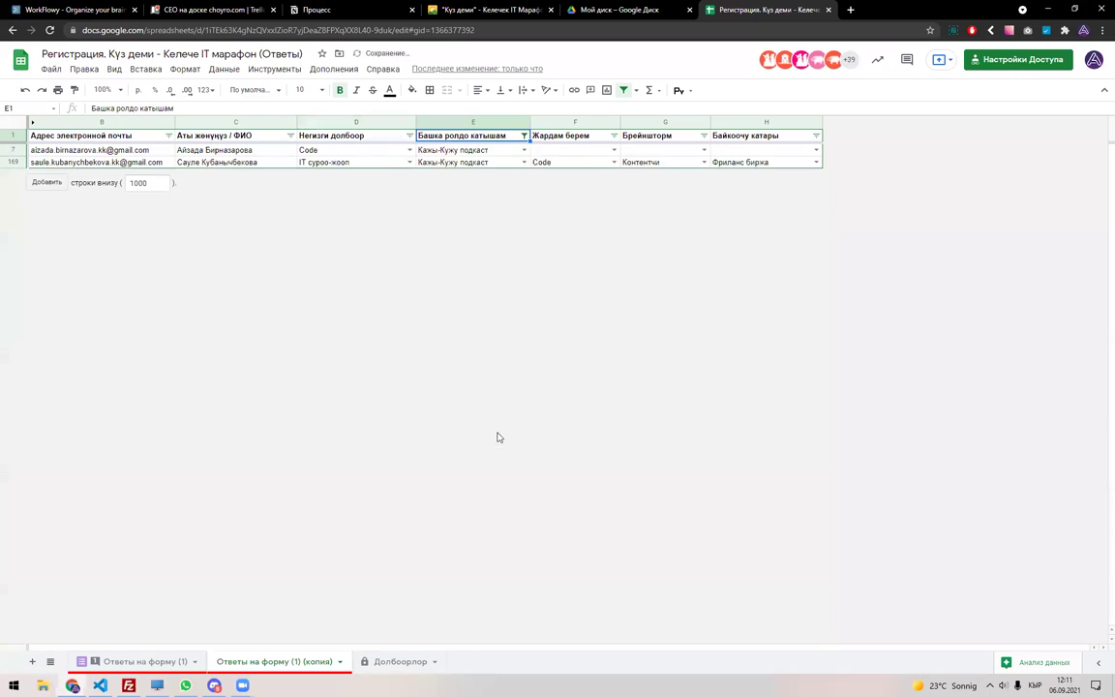
pyautogui.click(623, 92)
pyautogui.scroll(-10, 166, 423)
pyautogui.scroll(-5, 164, 423)
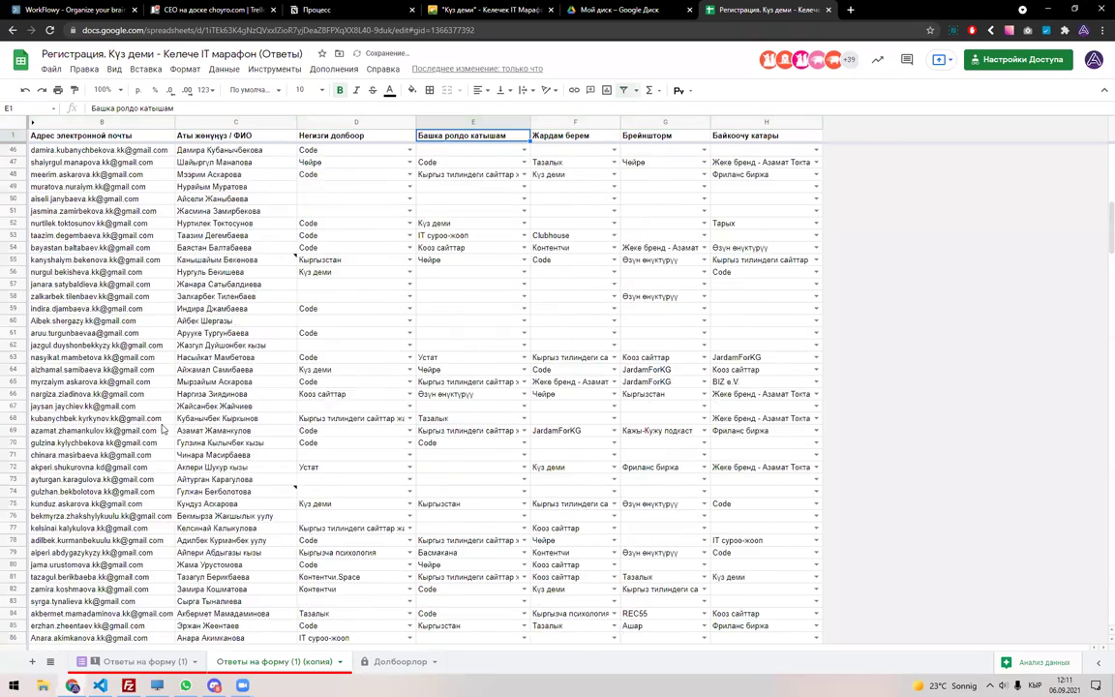
pyautogui.click(122, 541)
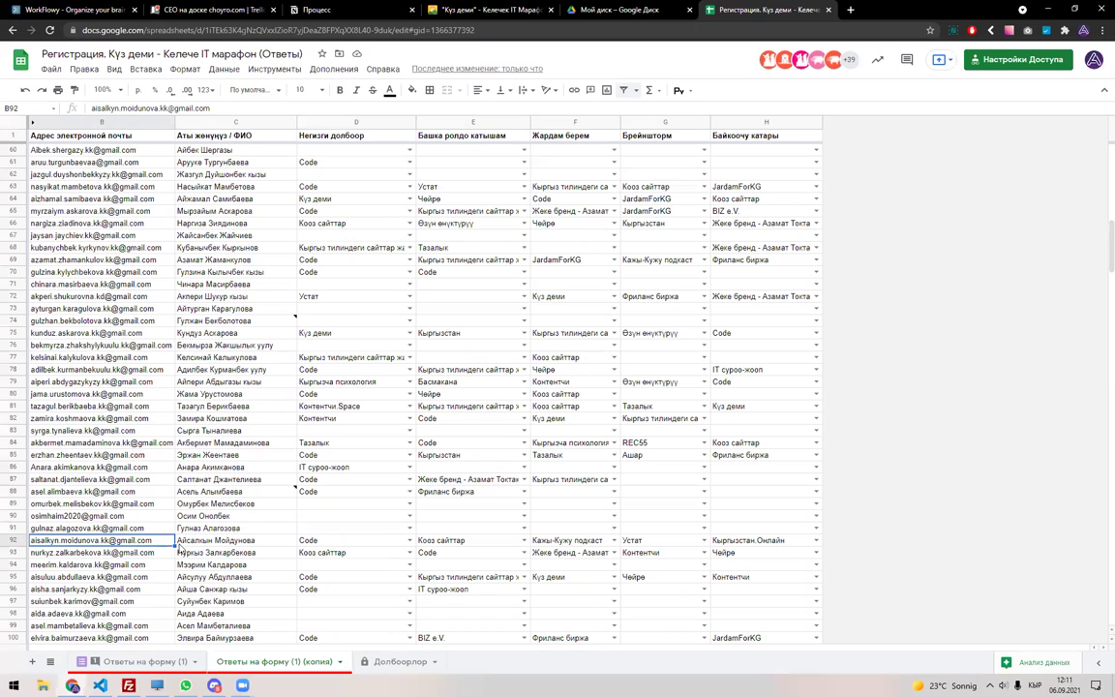
# Paste the copied participant email and name into the Кажы-Кужу подкаст row.
pyautogui.moveTo(178, 542); pyautogui.dragTo(116, 541)
pyautogui.hotkey('ctrl', 'c')
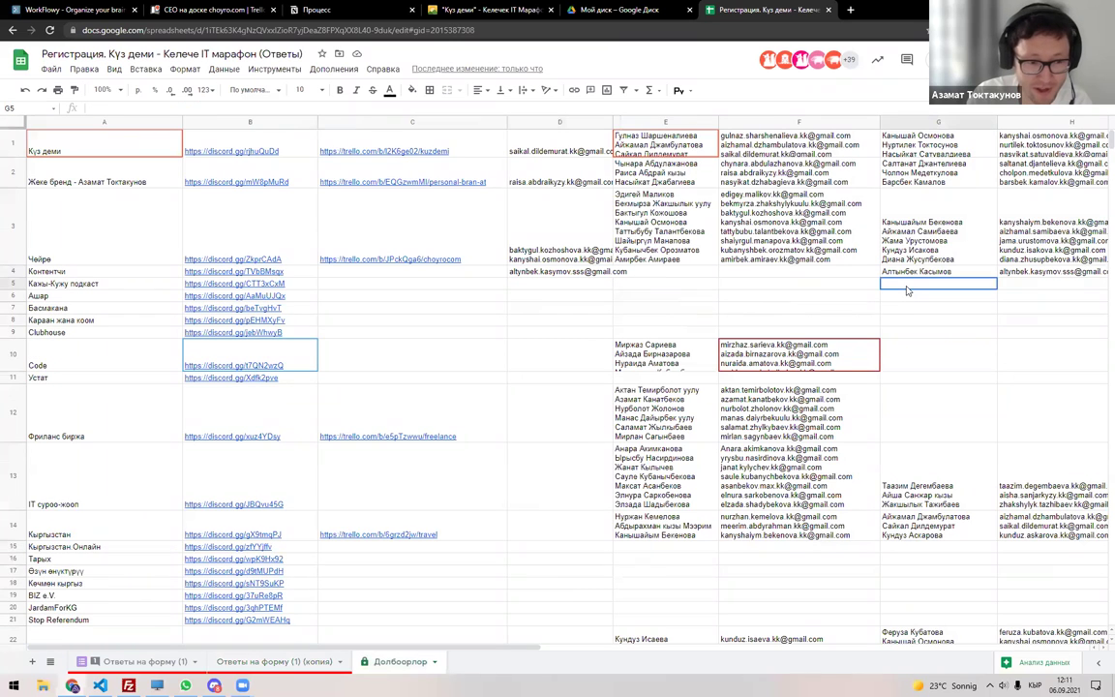
pyautogui.press('Return')
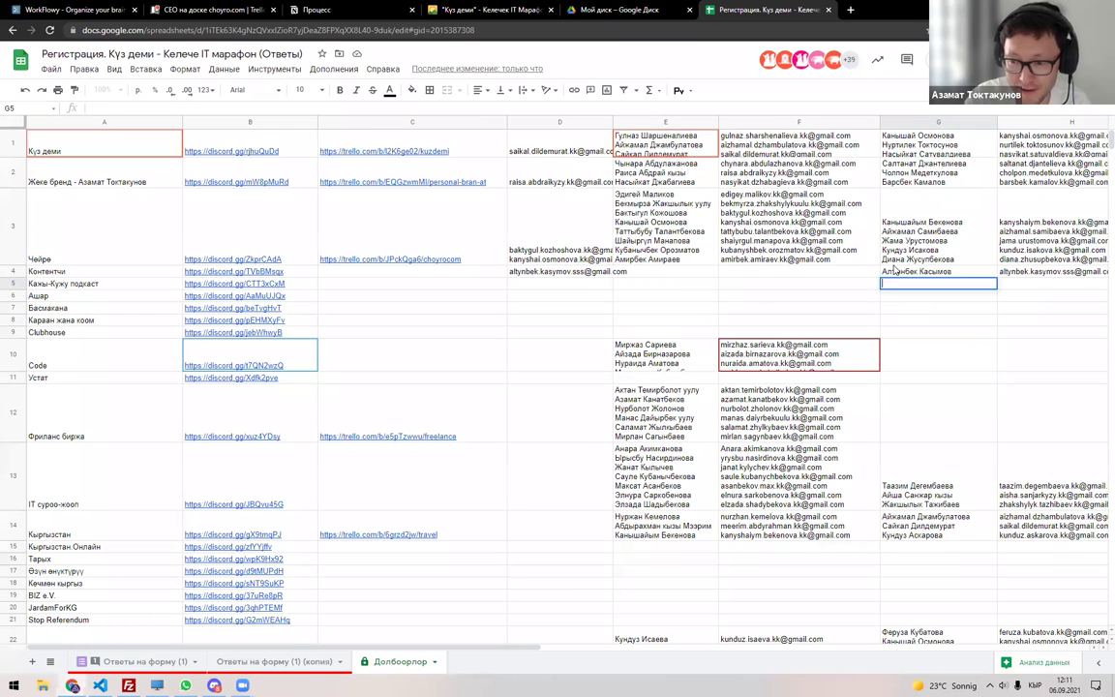
pyautogui.hotkey('ctrl', 'v')
pyautogui.press('BackSpace')
pyautogui.press('Return')
pyautogui.hotkey('ctrl', 'v')
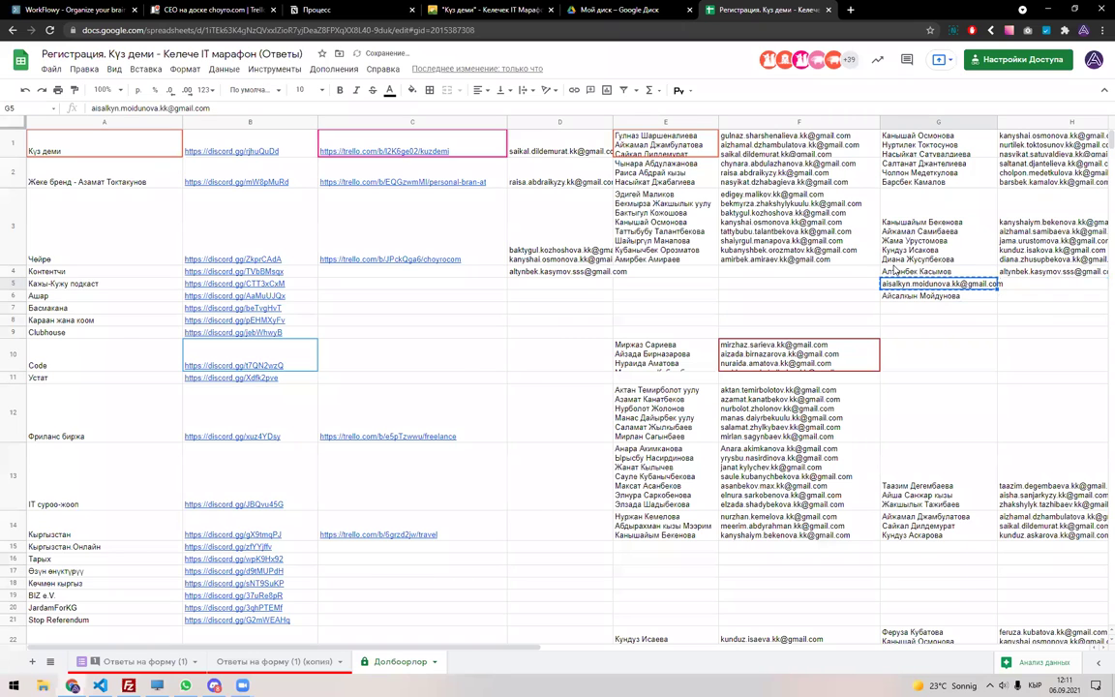
# Rearrange the pasted cells so the email sits in D5 and the name in G5.
pyautogui.press('Right')
pyautogui.hotkey('ctrl', 'v')
pyautogui.press('Left')
pyautogui.press('Down')
pyautogui.hotkey('ctrl', 'x')
pyautogui.press('Up')
pyautogui.hotkey('ctrl', 'v')
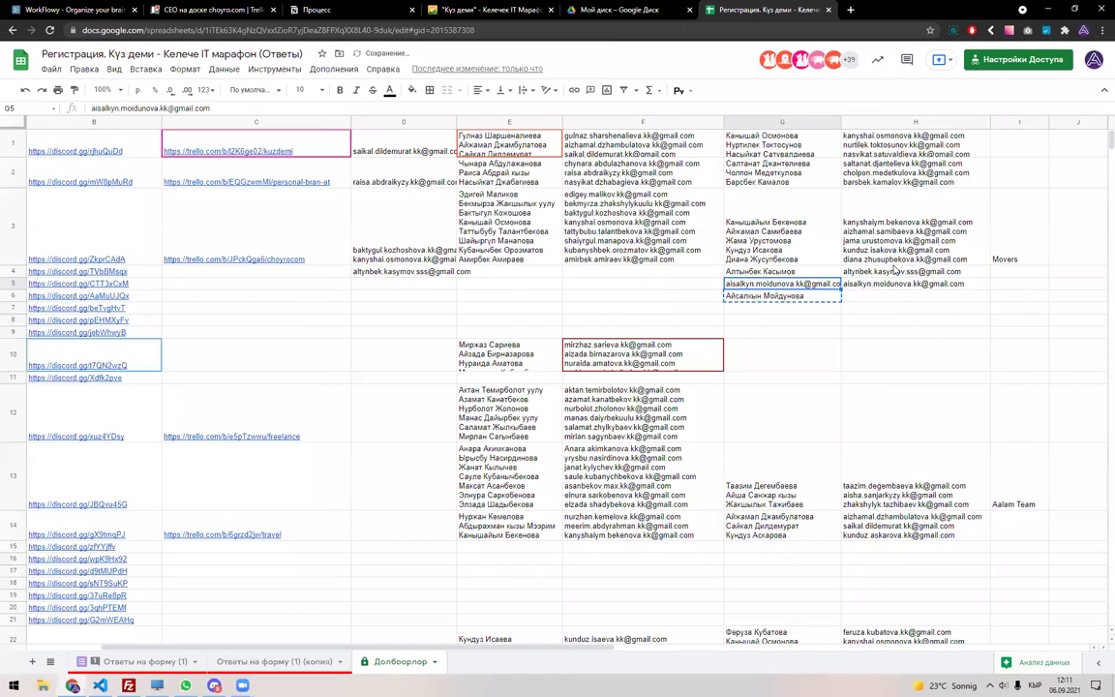
pyautogui.press('Down')
pyautogui.press('Left')
pyautogui.press('Up')
pyautogui.press('Right')
pyautogui.press('Right')
pyautogui.hotkey('ctrl', 'x')
pyautogui.press('Left')
pyautogui.press('Left')
pyautogui.press('Left')
pyautogui.press('Left')
pyautogui.hotkey('ctrl', 'v')
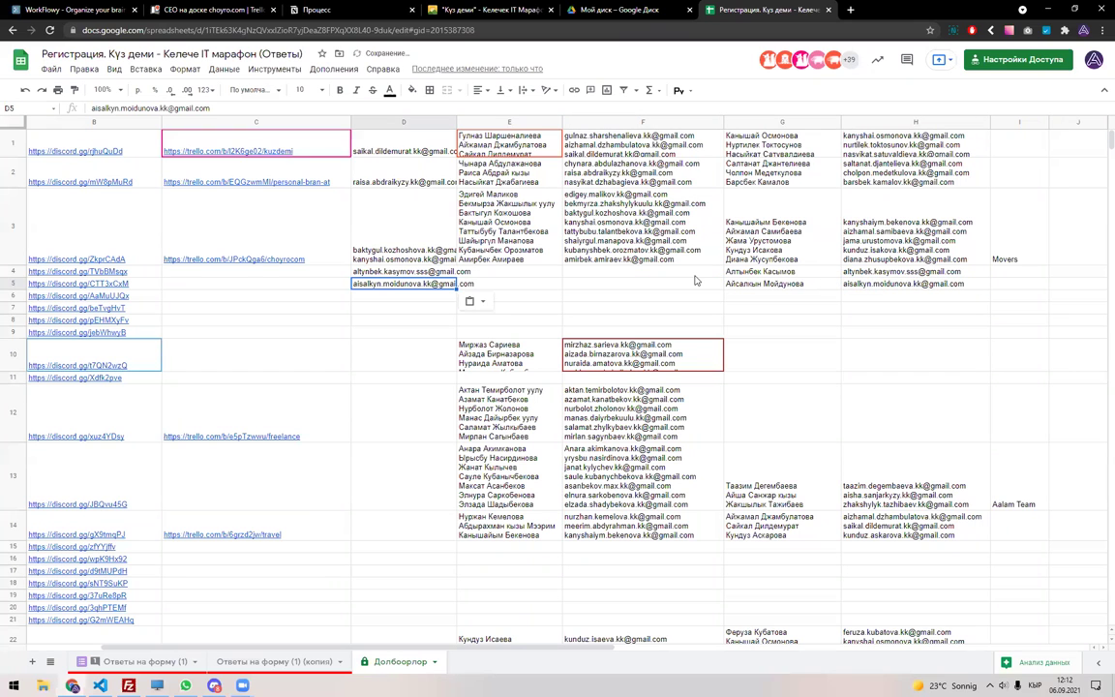
pyautogui.press('Left')
pyautogui.press('Left')
pyautogui.press('Left')
# Copy the next team name, Ашар, and go back to the form responses sheet.
pyautogui.press('Down')
pyautogui.hotkey('ctrl', 'c')
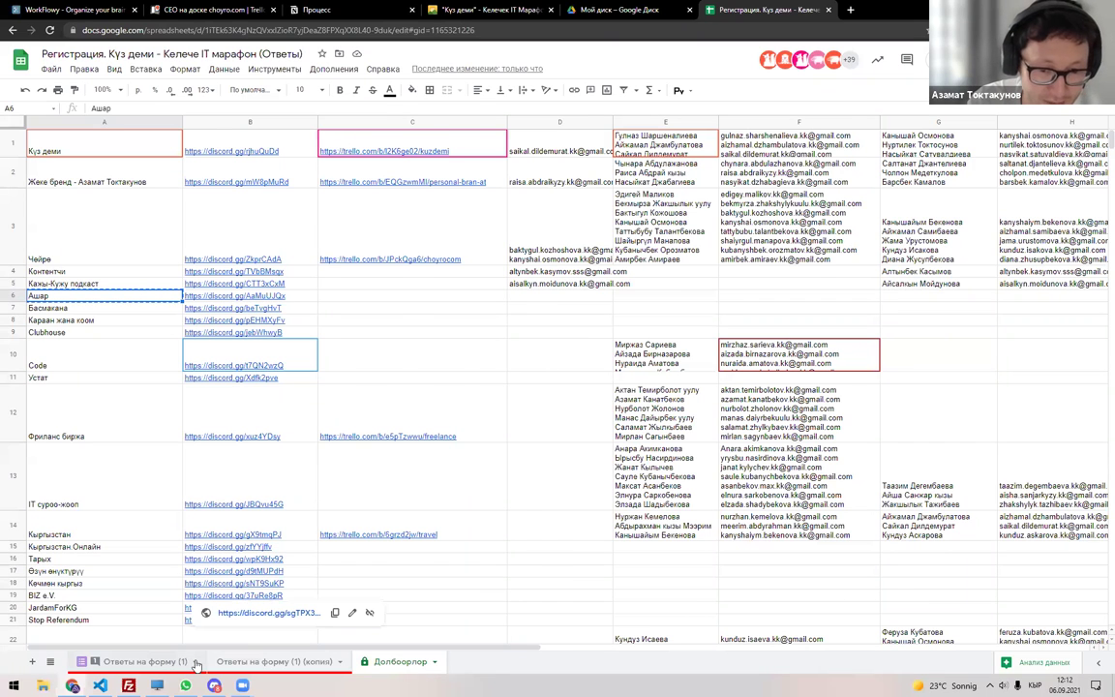
pyautogui.click(145, 661)
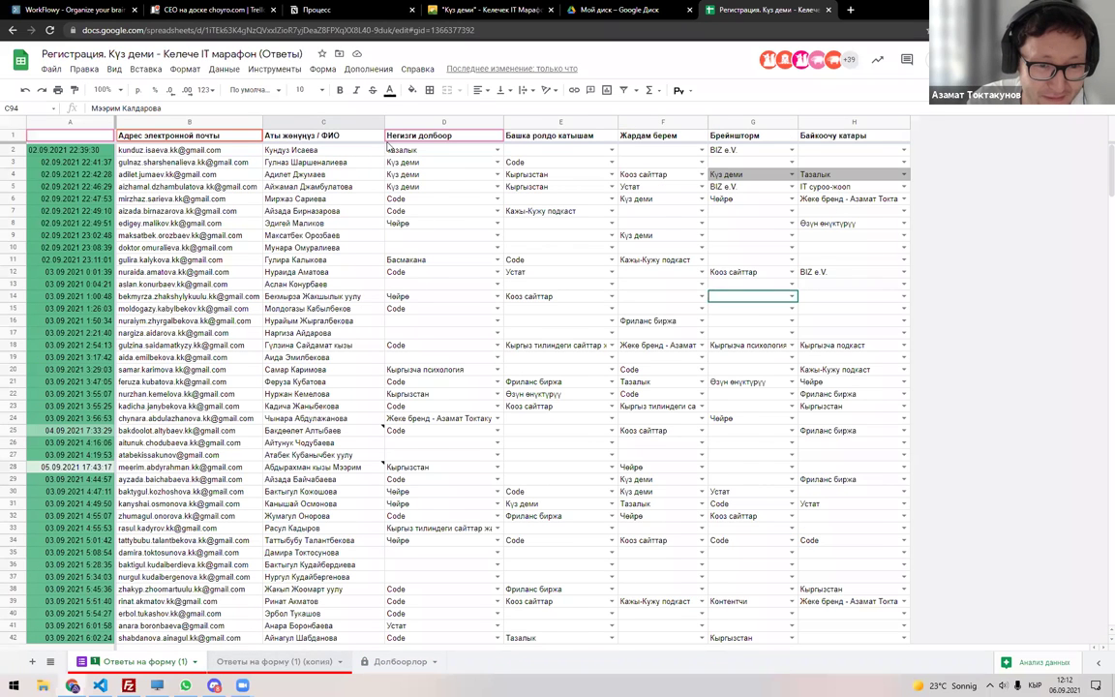
# Turn on filtering for the whole responses copy sheet.
pyautogui.hotkey('ctrl', 'shift', 'pagedown')
pyautogui.hotkey('ctrl', 'a')
pyautogui.hotkey('ctrl', 'shift', 'l')
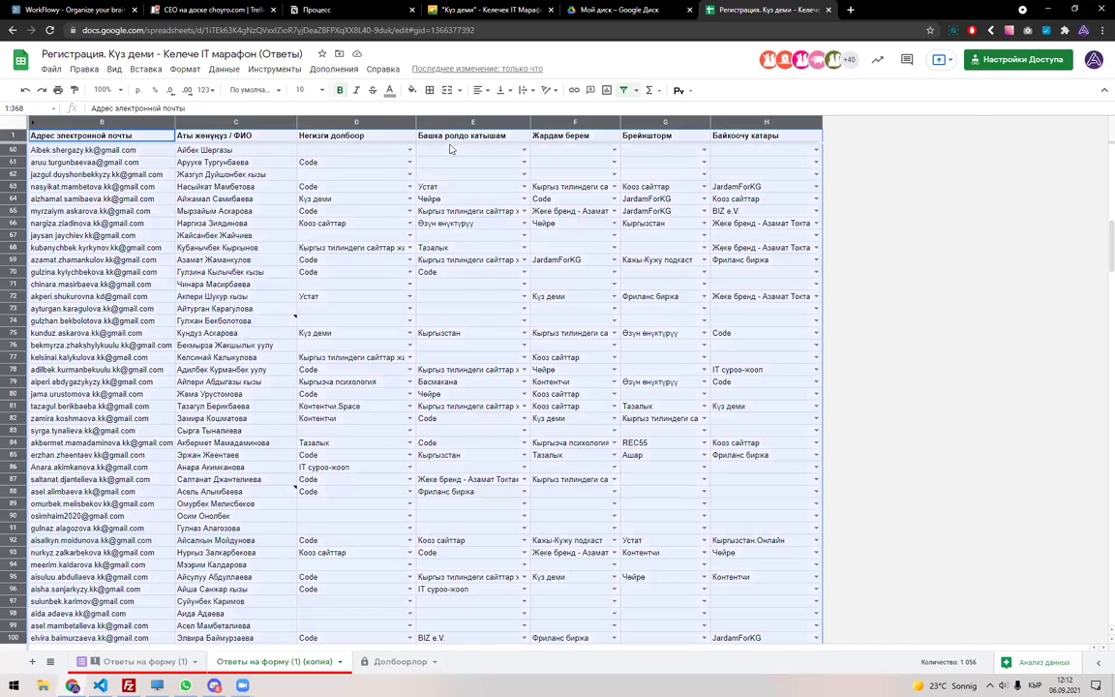
pyautogui.click(409, 136)
pyautogui.click(318, 278)
pyautogui.write('А')
pyautogui.write('з')
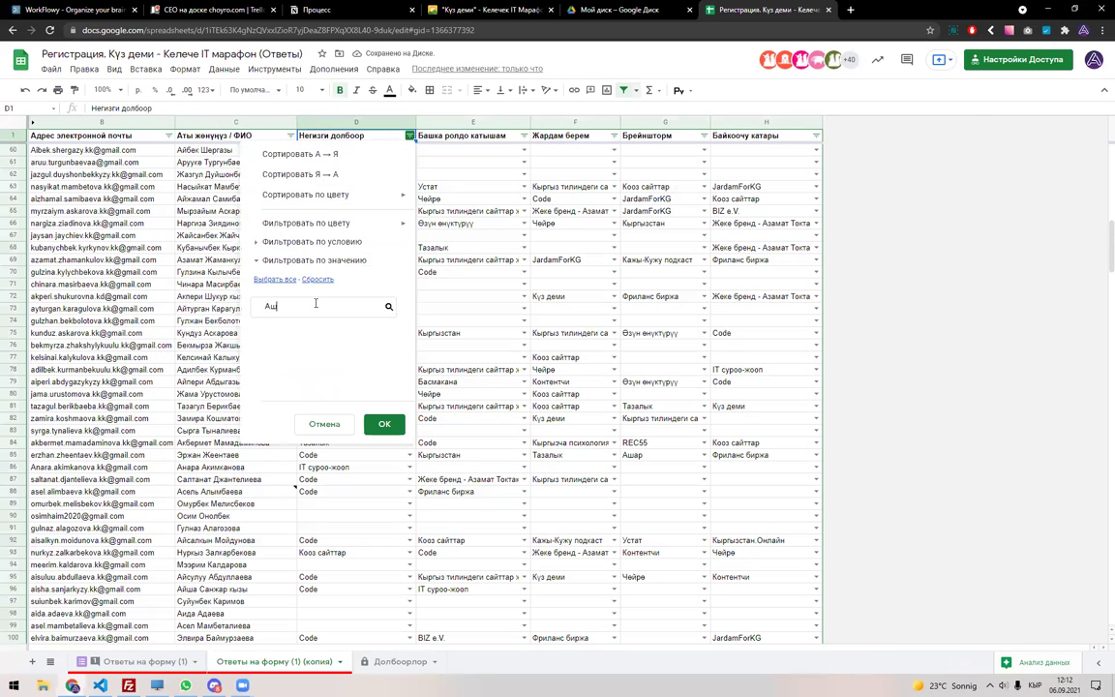
pyautogui.press('Escape')
# Filter column E to Ашар only and select the remaining participant's email and name.
pyautogui.click(523, 136)
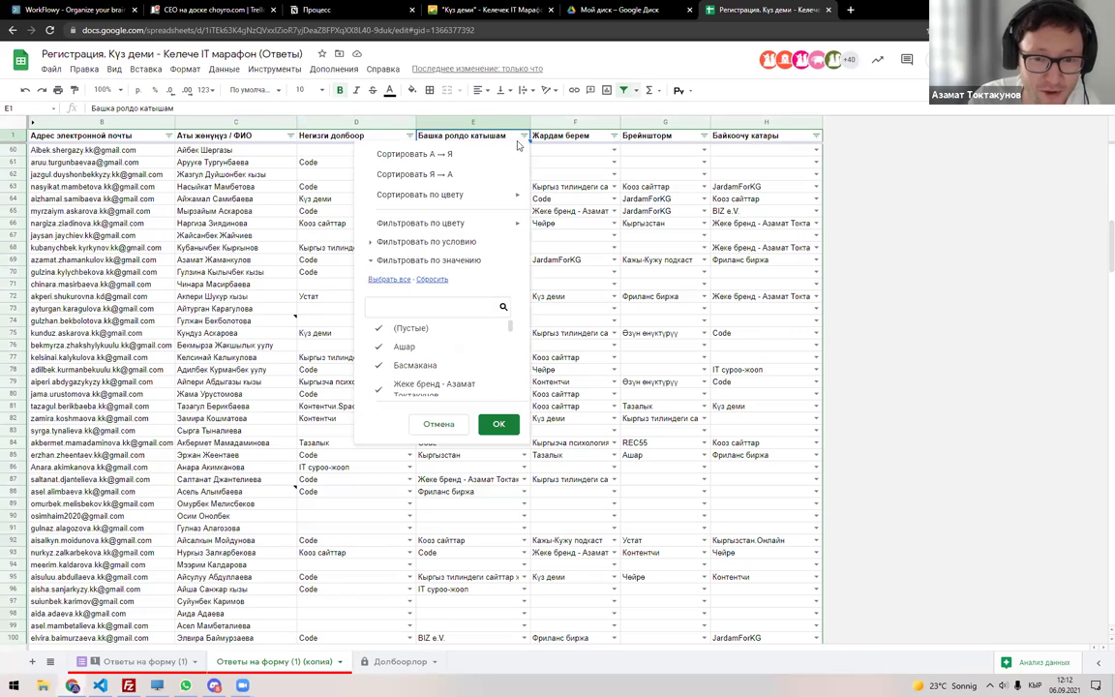
pyautogui.click(431, 279)
pyautogui.click(422, 333)
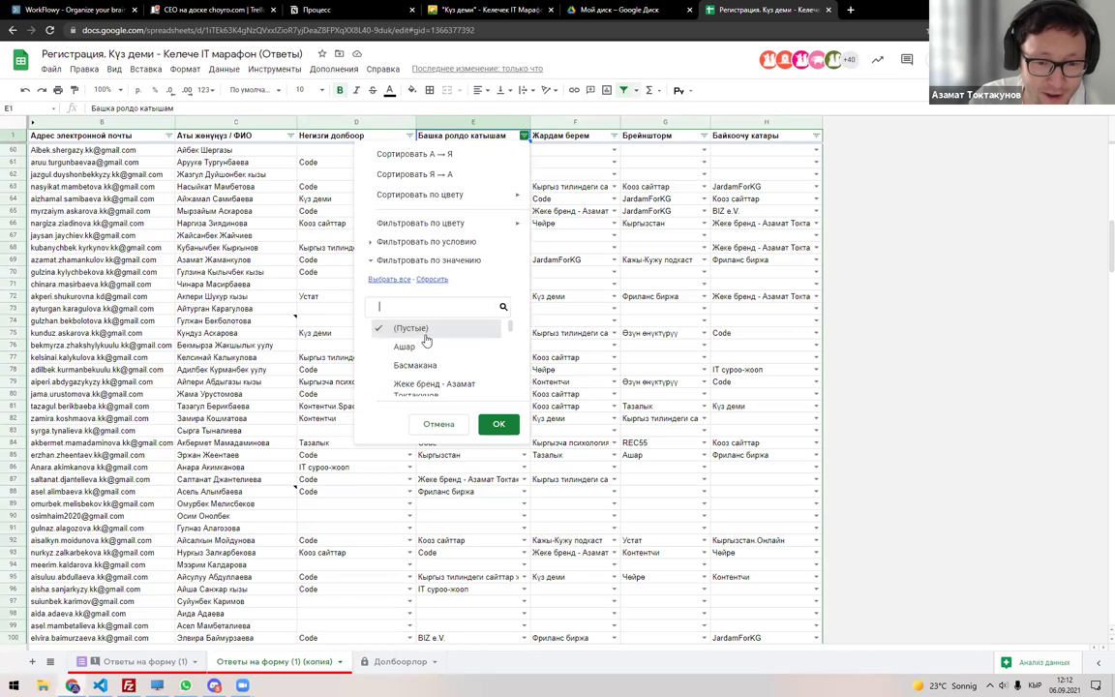
pyautogui.click(422, 329)
pyautogui.click(407, 346)
pyautogui.click(498, 424)
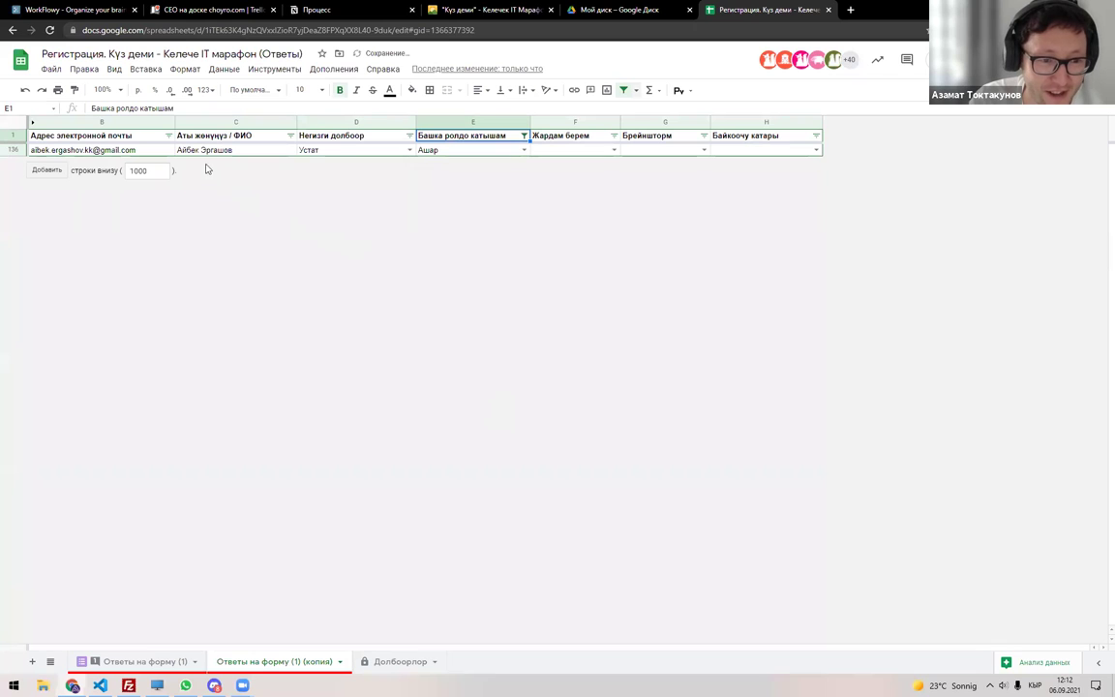
pyautogui.moveTo(213, 153); pyautogui.dragTo(142, 153)
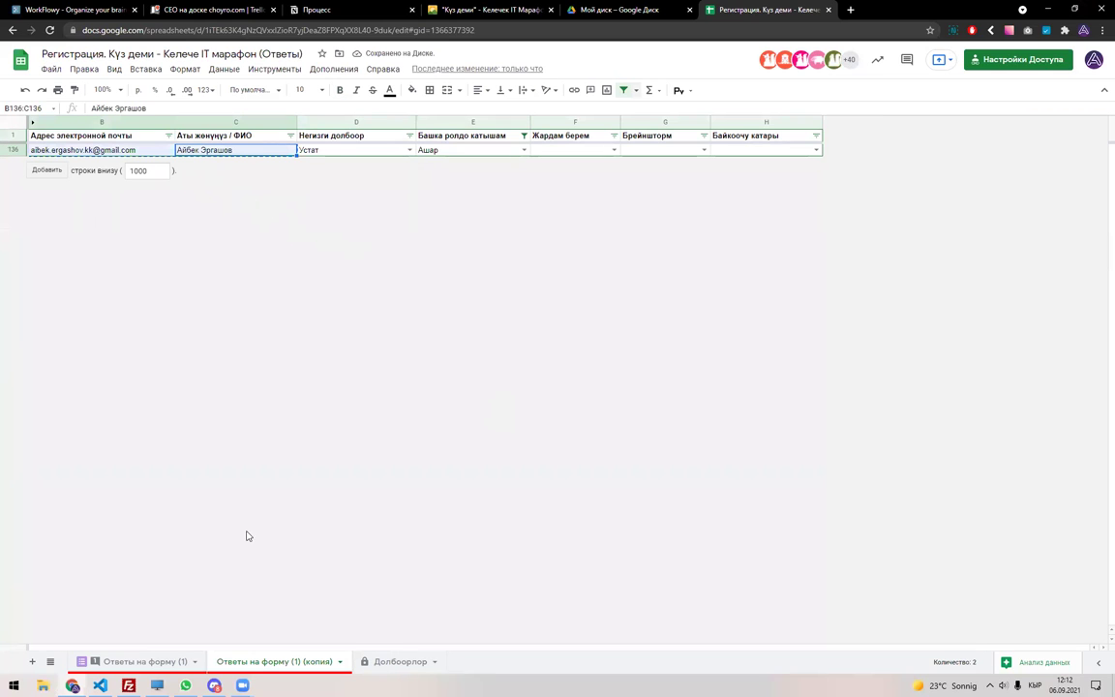
pyautogui.click(406, 660)
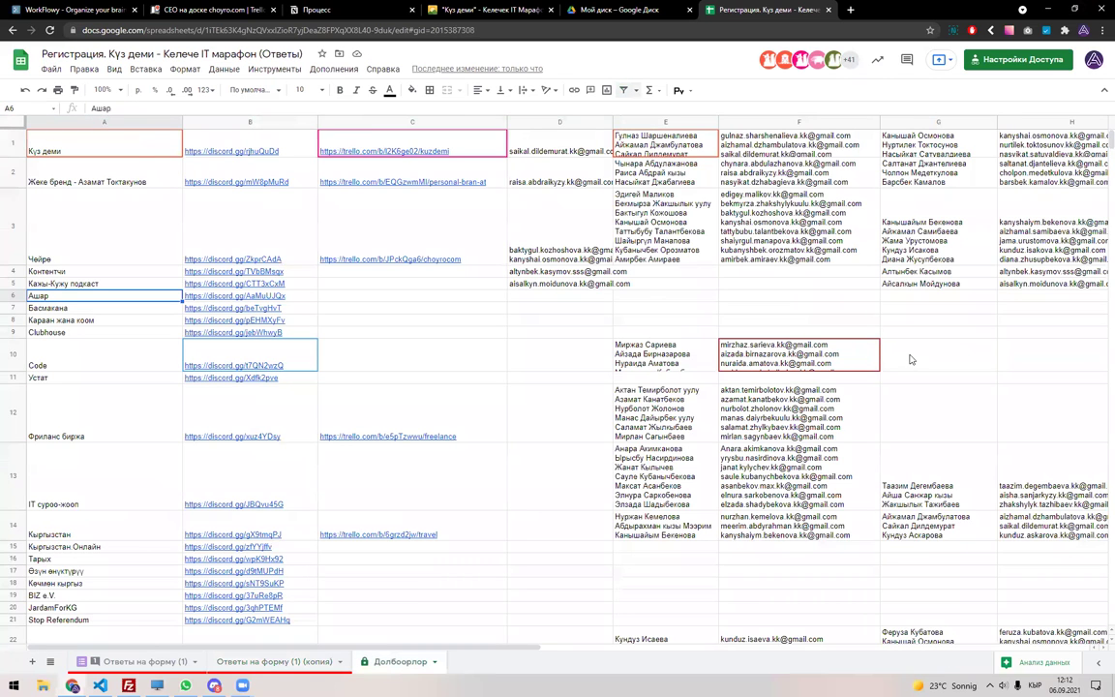
# Paste the Ашар participant's email and name into G10 on Долбоорлор.
pyautogui.click(909, 359)
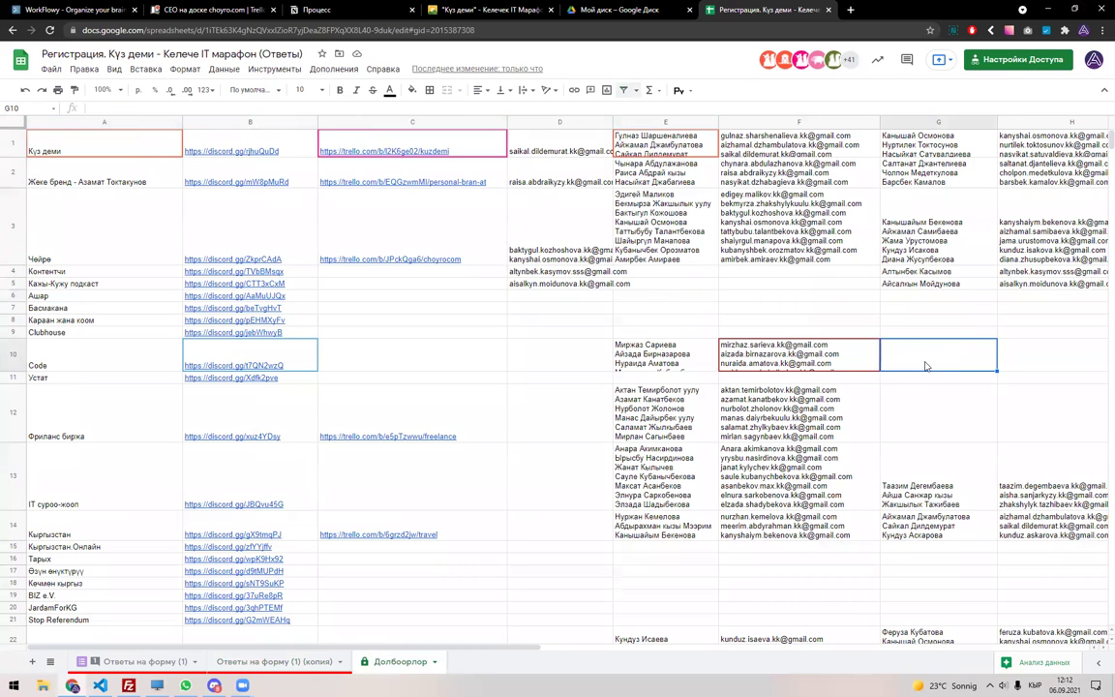
pyautogui.hotkey('ctrl', 'v')
pyautogui.click(998, 365)
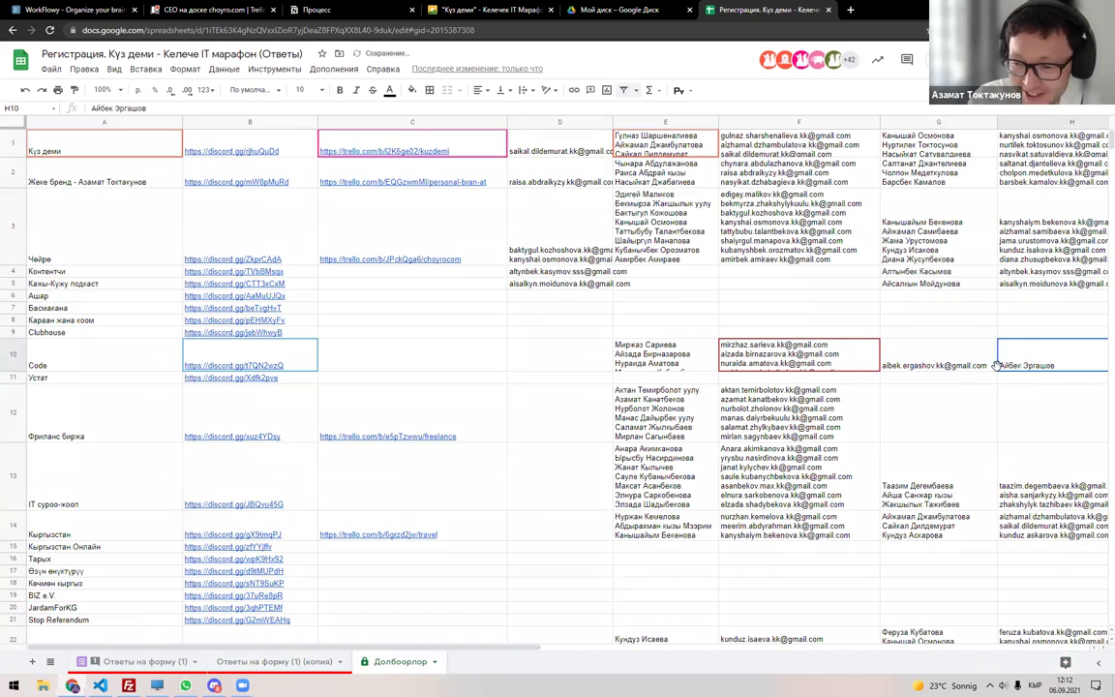
pyautogui.hotkey('ctrl', 'c')
pyautogui.press('Left')
pyautogui.press('Down')
pyautogui.hotkey('ctrl', 'v')
pyautogui.press('Up')
# Swap the pasted cells so the name comes before the email, clearing the leftover copy.
pyautogui.hotkey('ctrl', 'c')
pyautogui.click(1027, 360)
pyautogui.hotkey('ctrl', 'v')
pyautogui.click(931, 377)
pyautogui.hotkey('ctrl', 'c')
pyautogui.click(931, 366)
pyautogui.hotkey('ctrl', 'v')
pyautogui.press('Down')
pyautogui.press('Delete')
pyautogui.press('Up')
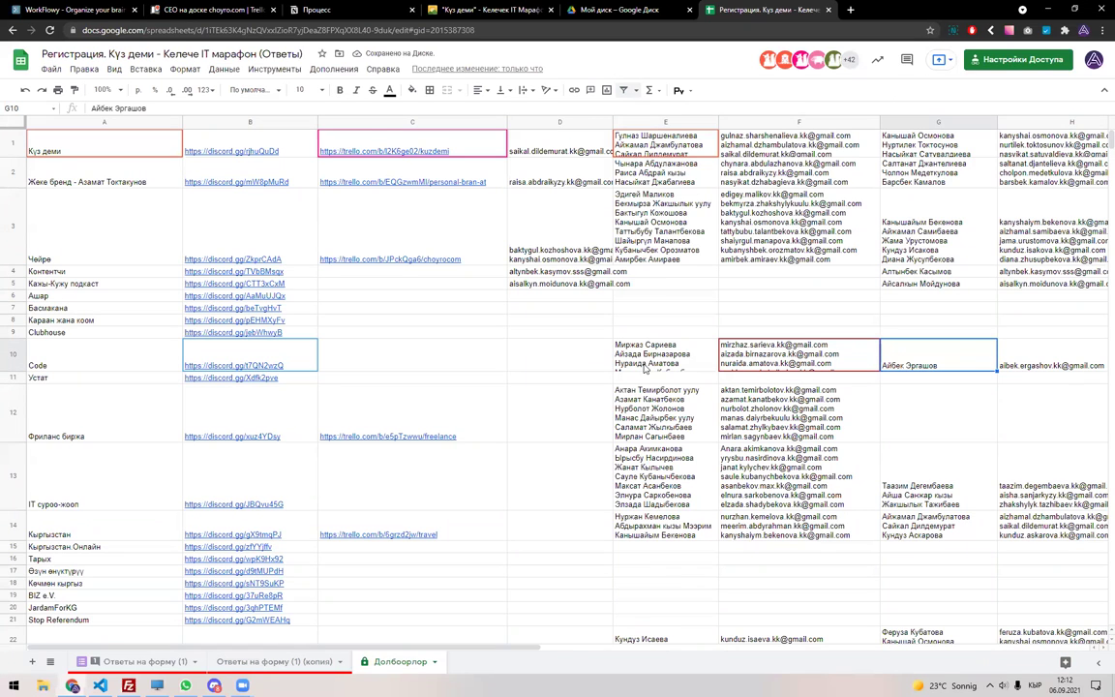
# Move the name and email pair up into the Ашар team row 6.
pyautogui.moveTo(938, 365); pyautogui.dragTo(919, 298)
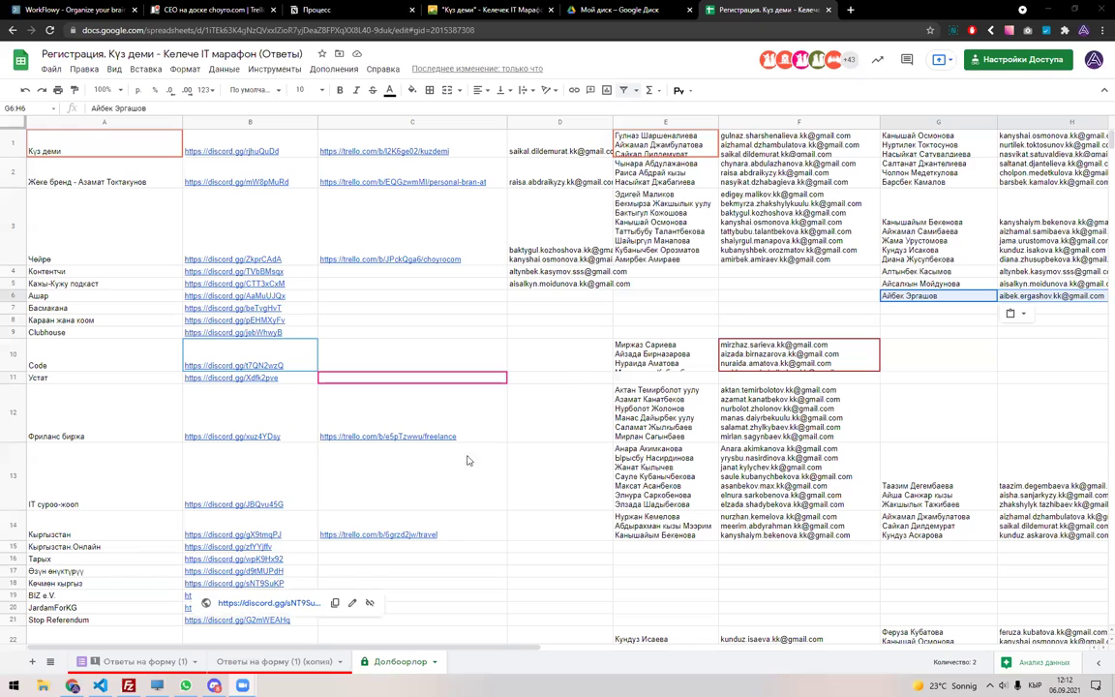
pyautogui.click(608, 321)
pyautogui.click(802, 297)
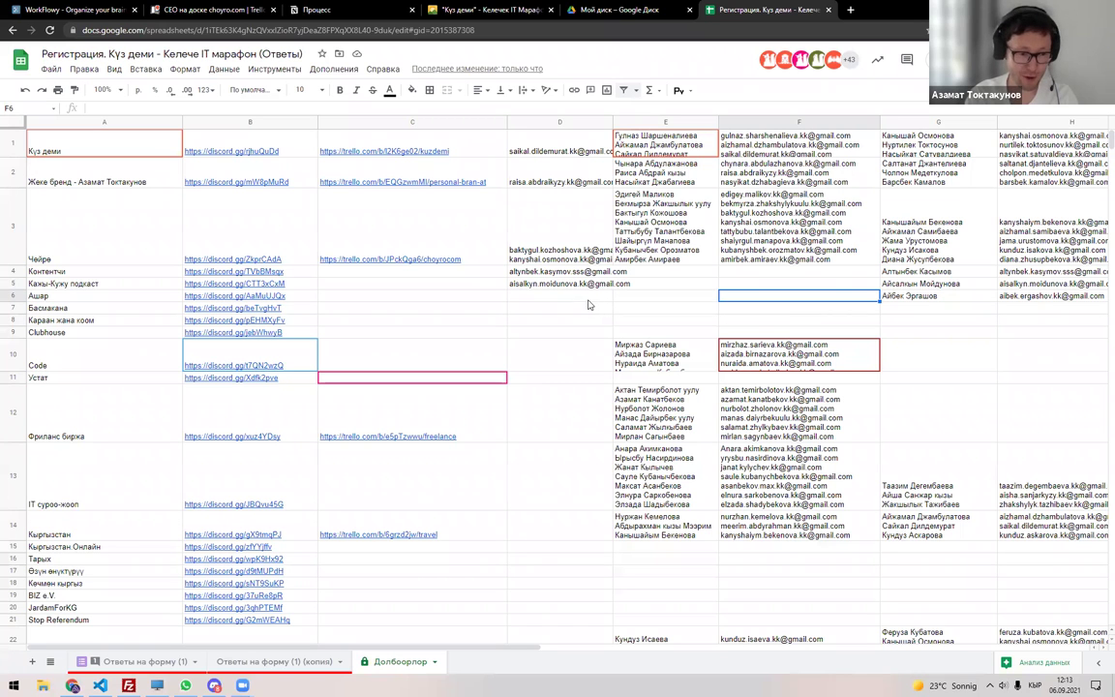
# Reset the filter on the responses copy sheet, reapplying it across all columns.
pyautogui.click(140, 661)
pyautogui.scroll(-5, 297, 560)
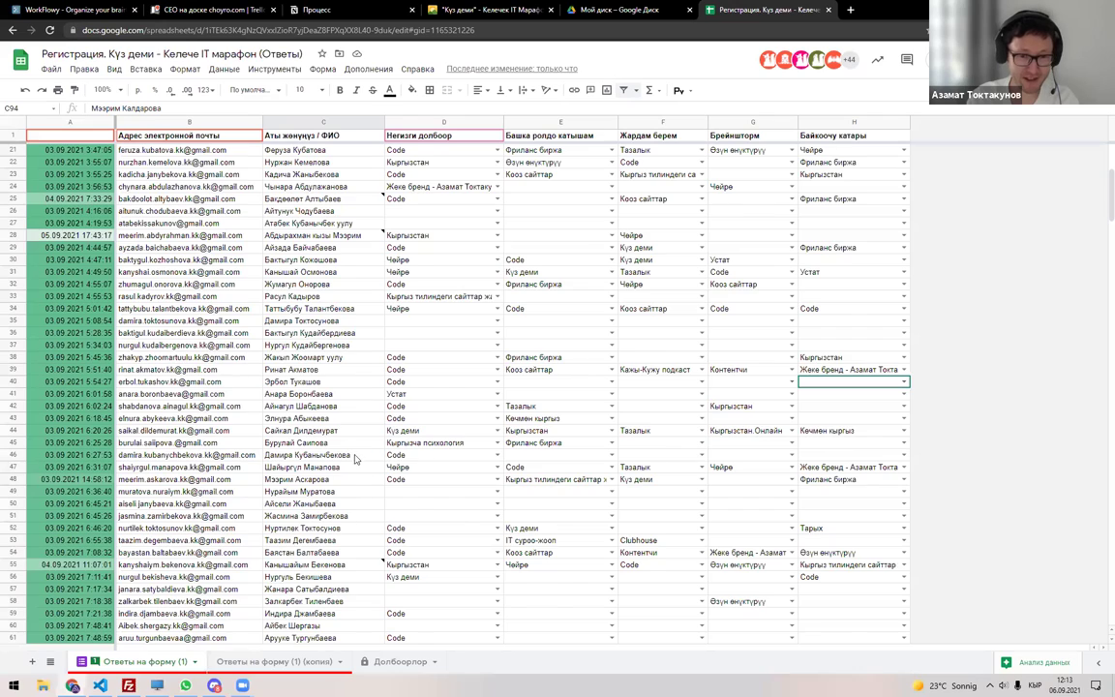
pyautogui.scroll(3, 319, 454)
pyautogui.click(274, 661)
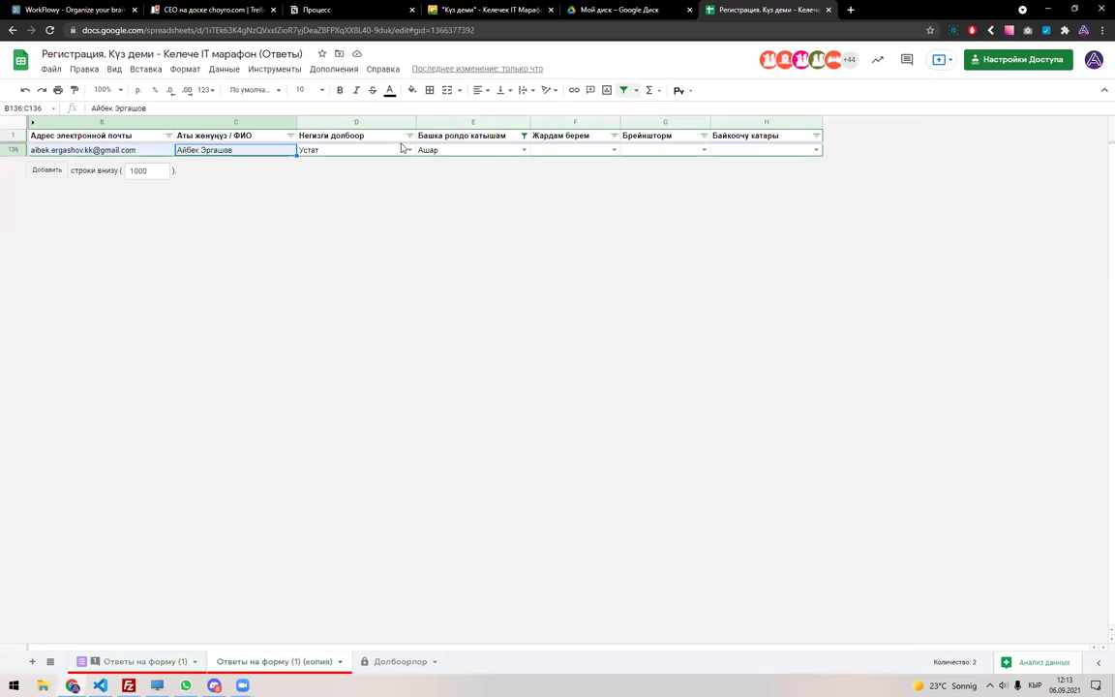
pyautogui.click(623, 90)
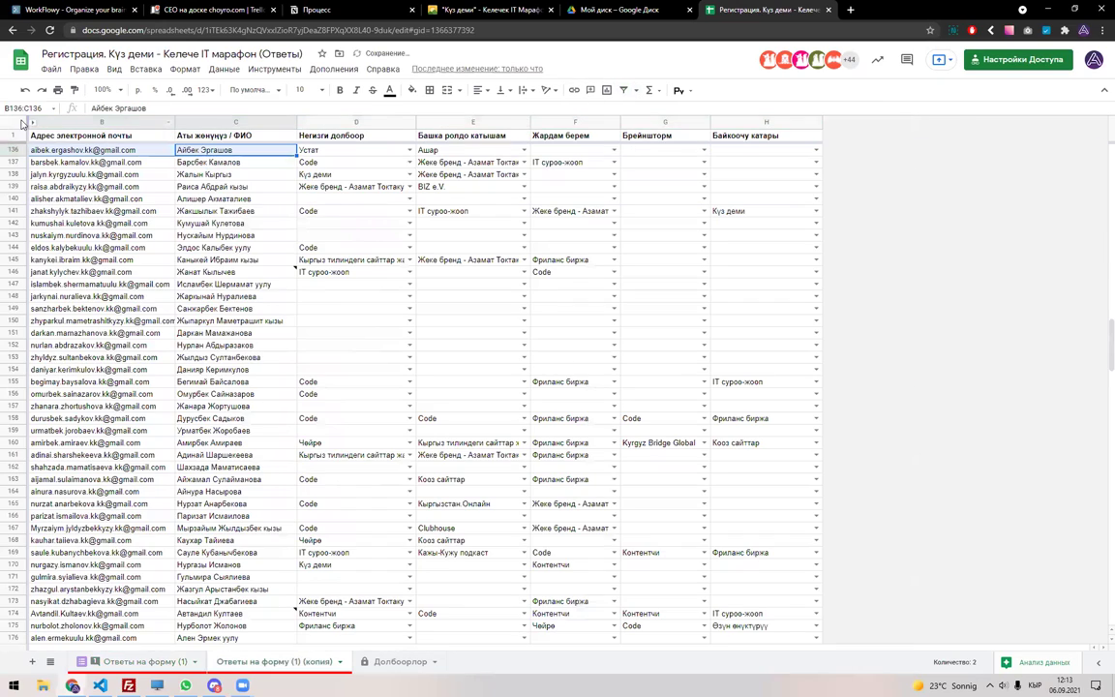
pyautogui.click(20, 120)
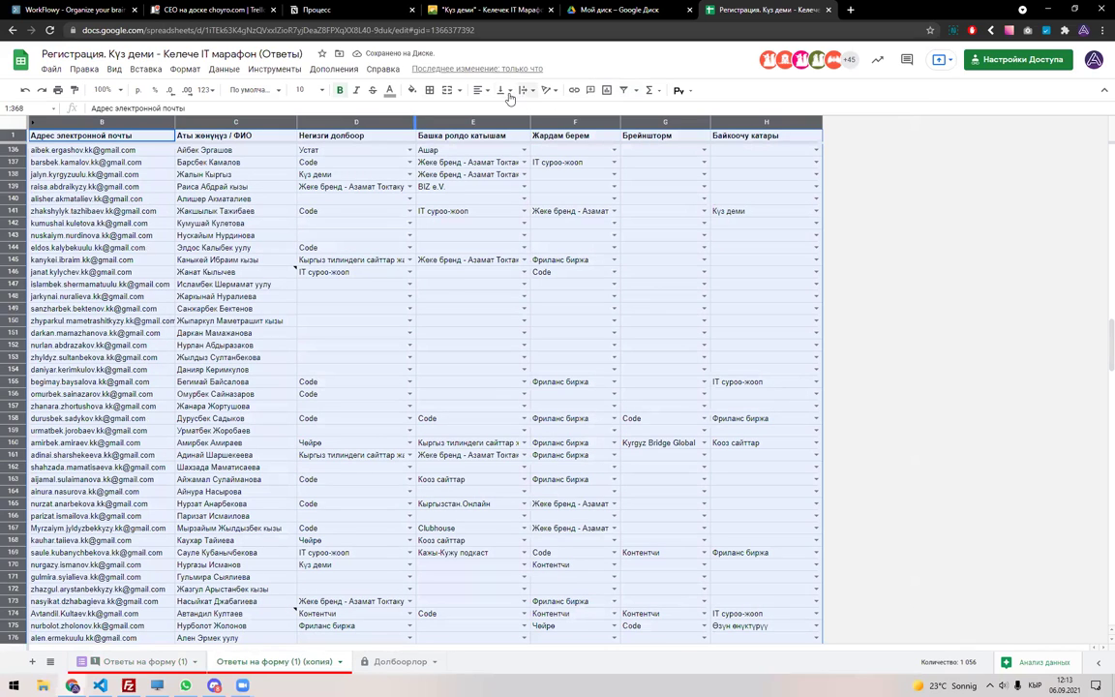
pyautogui.click(623, 90)
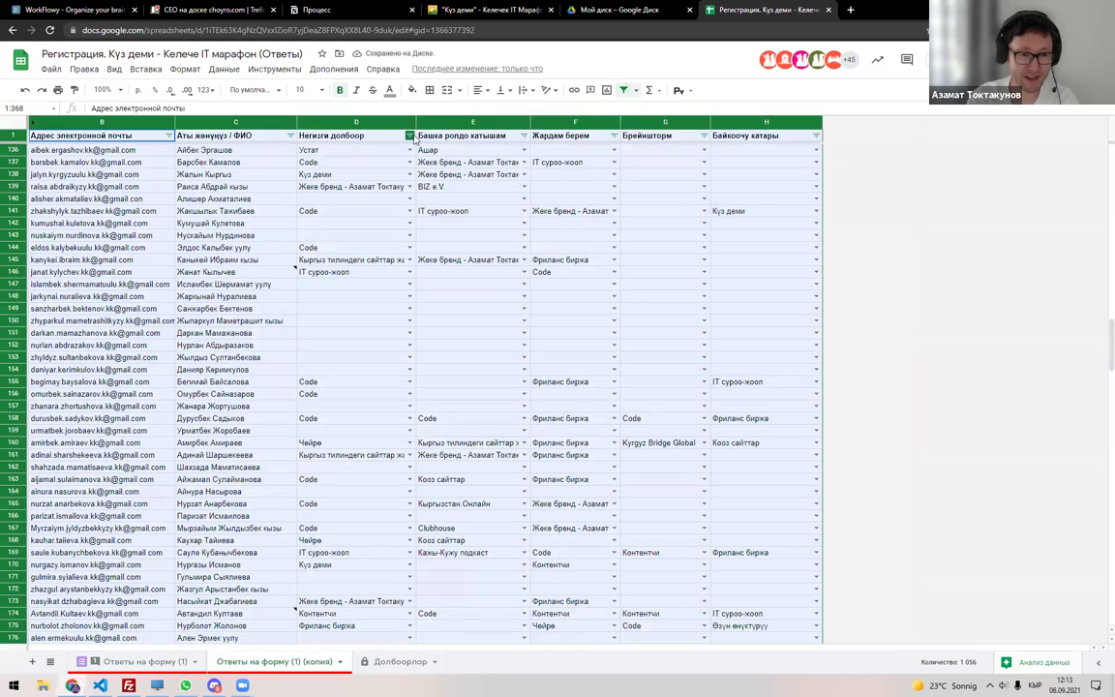
# Filter column D to show only the Code value.
pyautogui.click(409, 136)
pyautogui.click(318, 278)
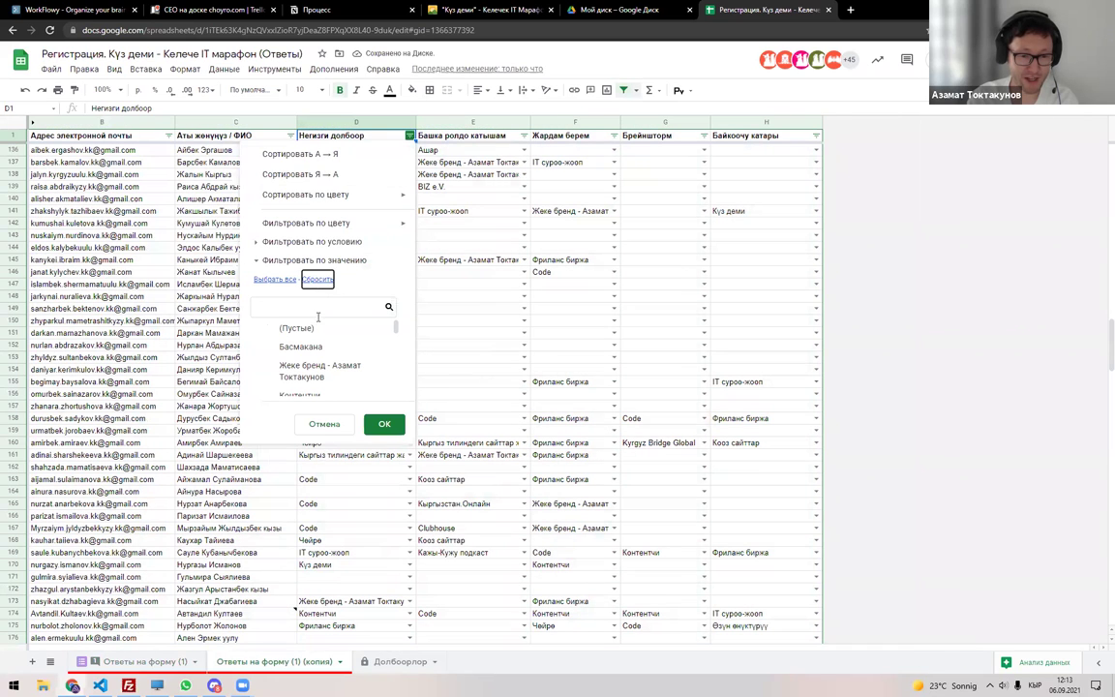
pyautogui.write('Сщву')
pyautogui.hotkey('ctrl', 'a')
pyautogui.hotkey('alt', 'shift')
pyautogui.write('Code')
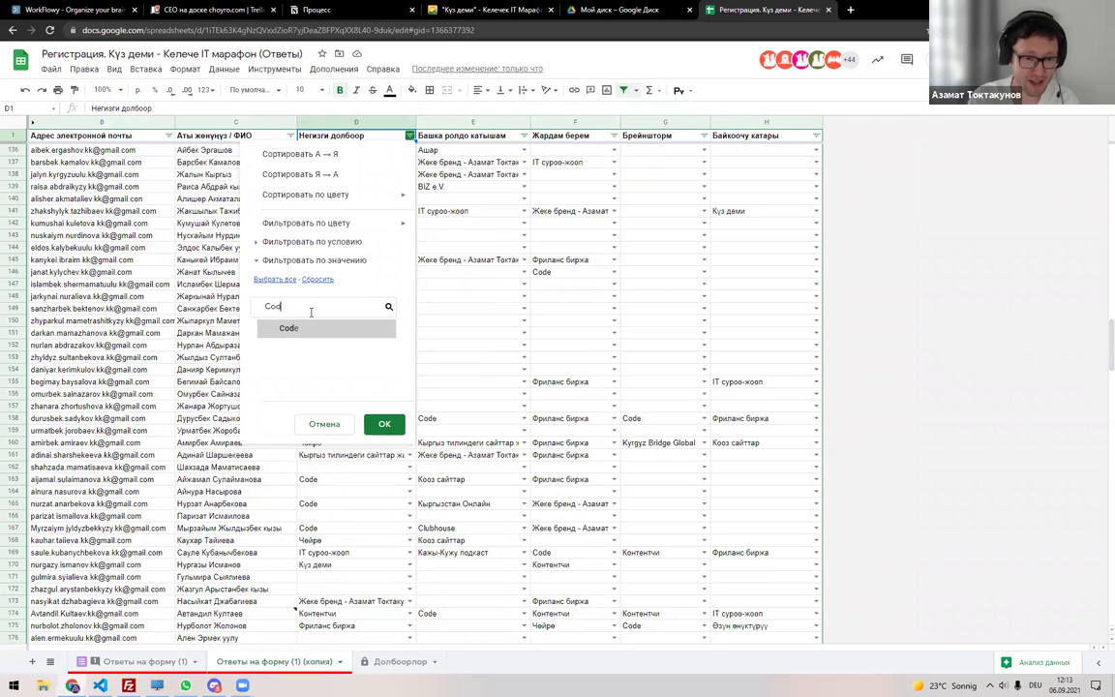
pyautogui.click(323, 329)
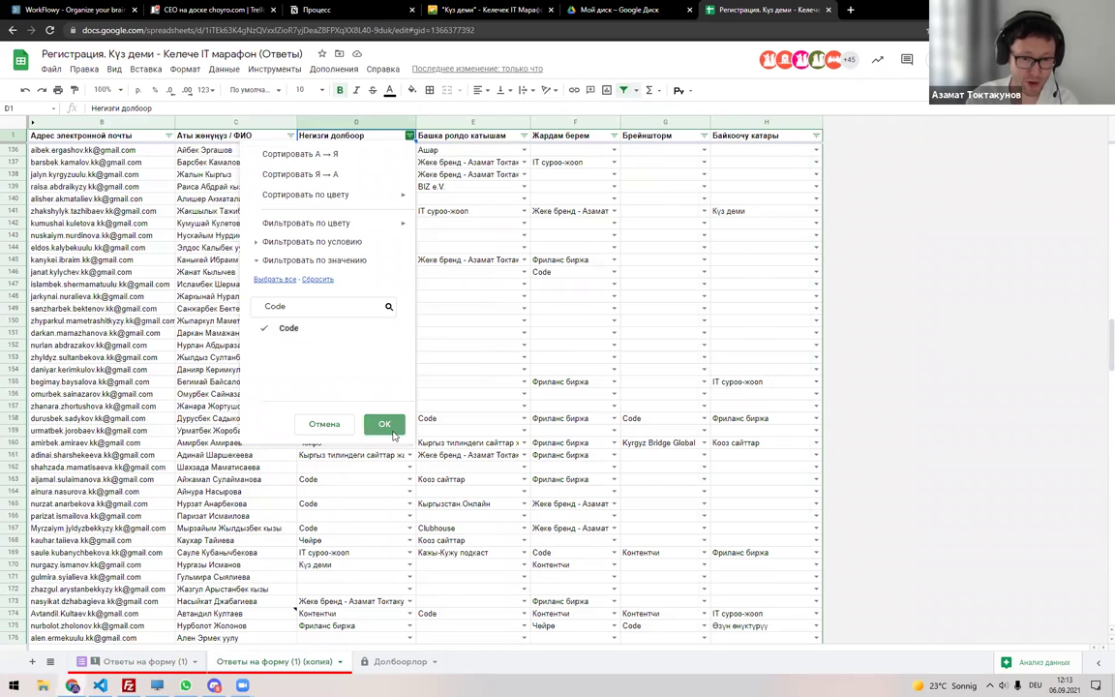
pyautogui.click(382, 423)
# Review the Code participants and select the first one's email and name.
pyautogui.scroll(10, 387, 388)
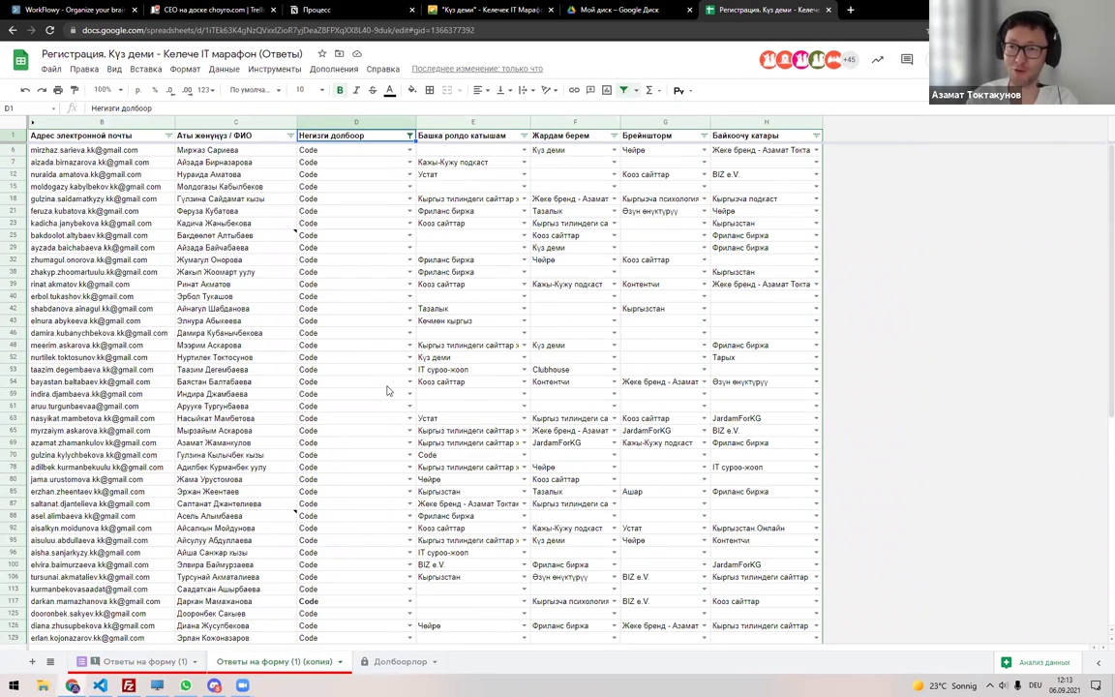
pyautogui.click(208, 148)
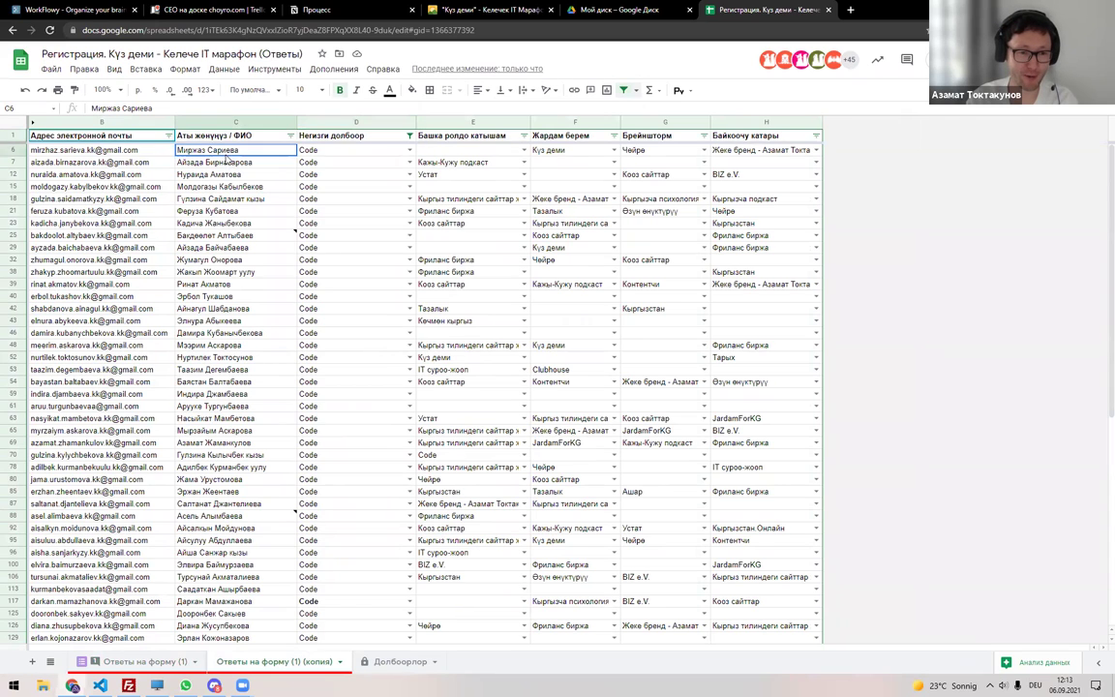
pyautogui.scroll(-8, 251, 367)
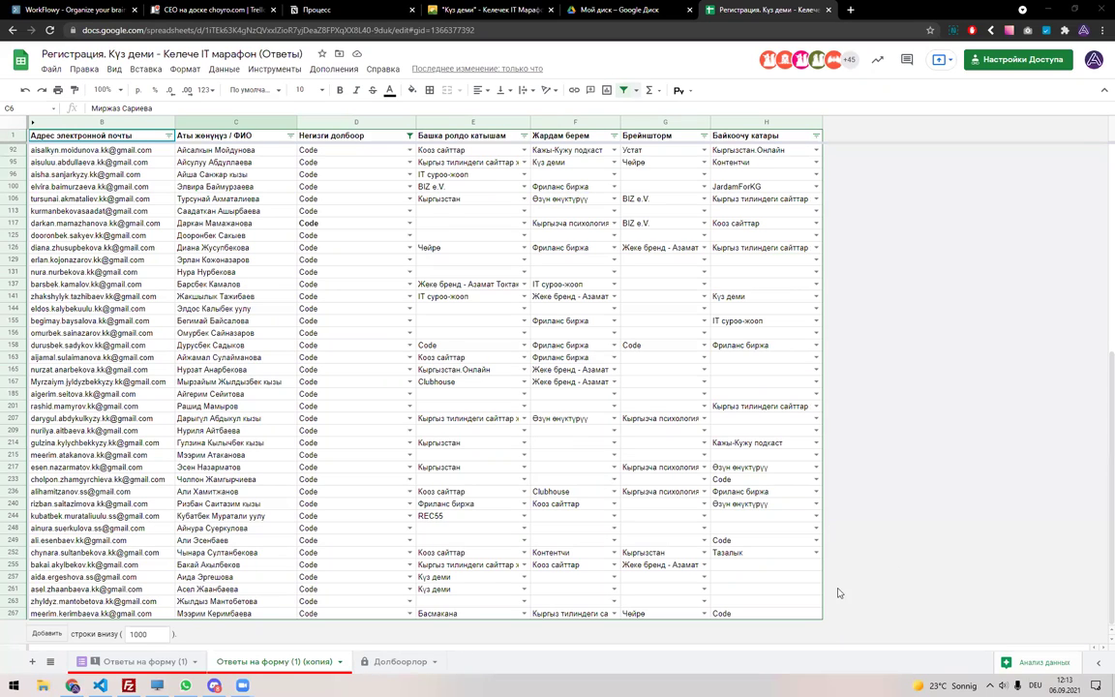
pyautogui.click(301, 247)
pyautogui.scroll(5, 329, 290)
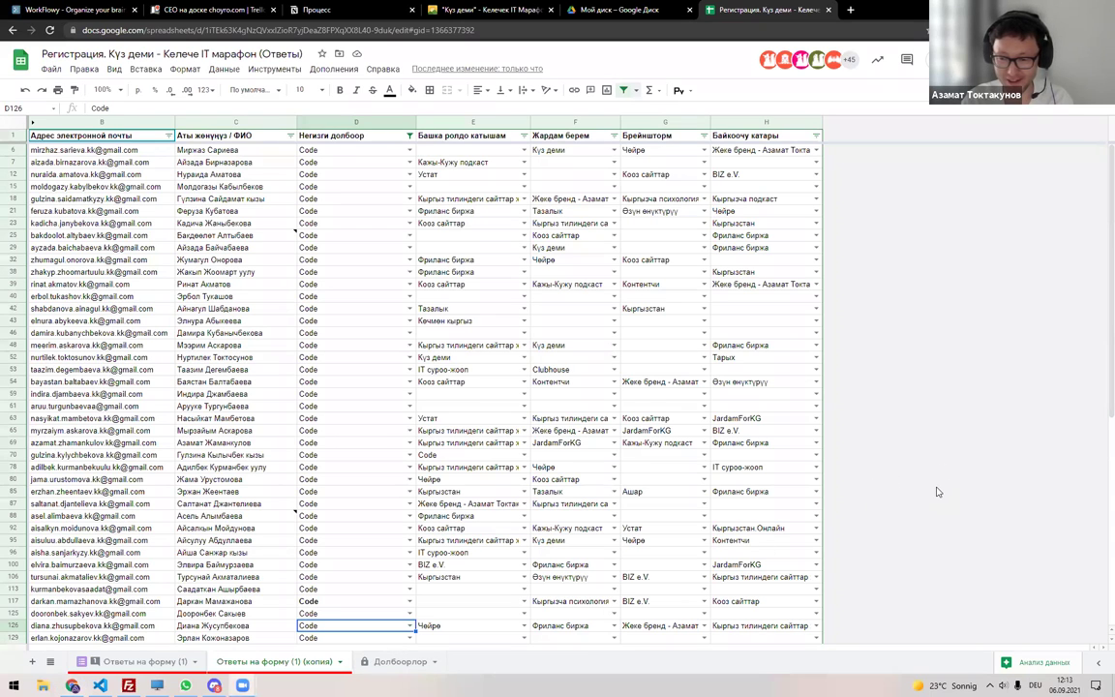
pyautogui.click(147, 312)
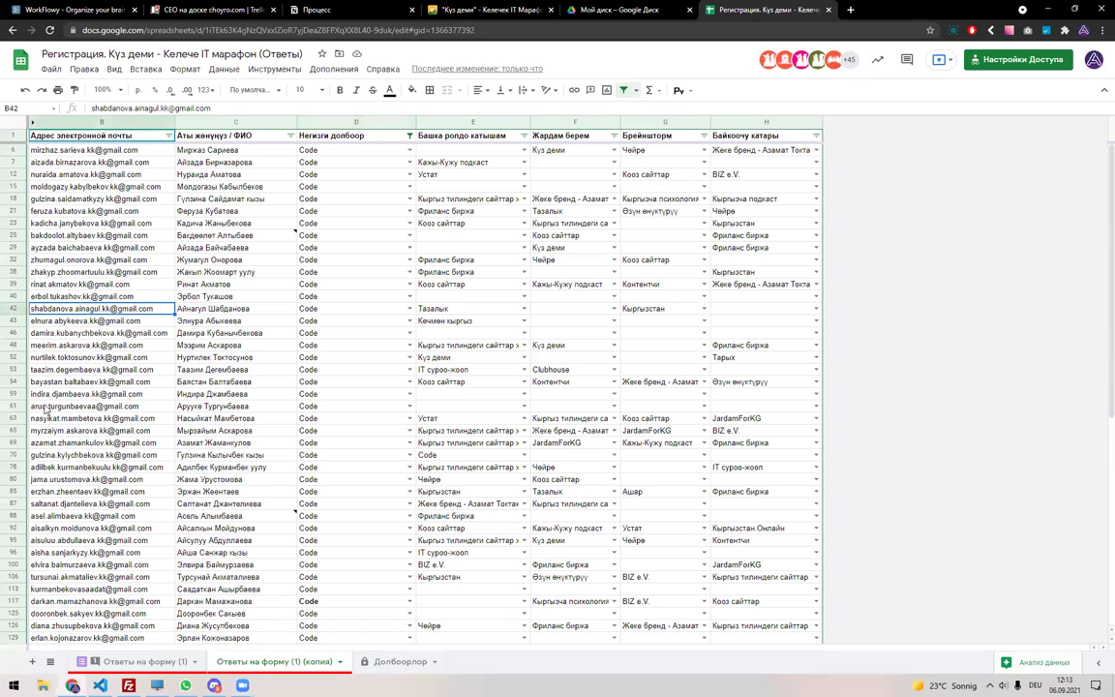
pyautogui.click(100, 152)
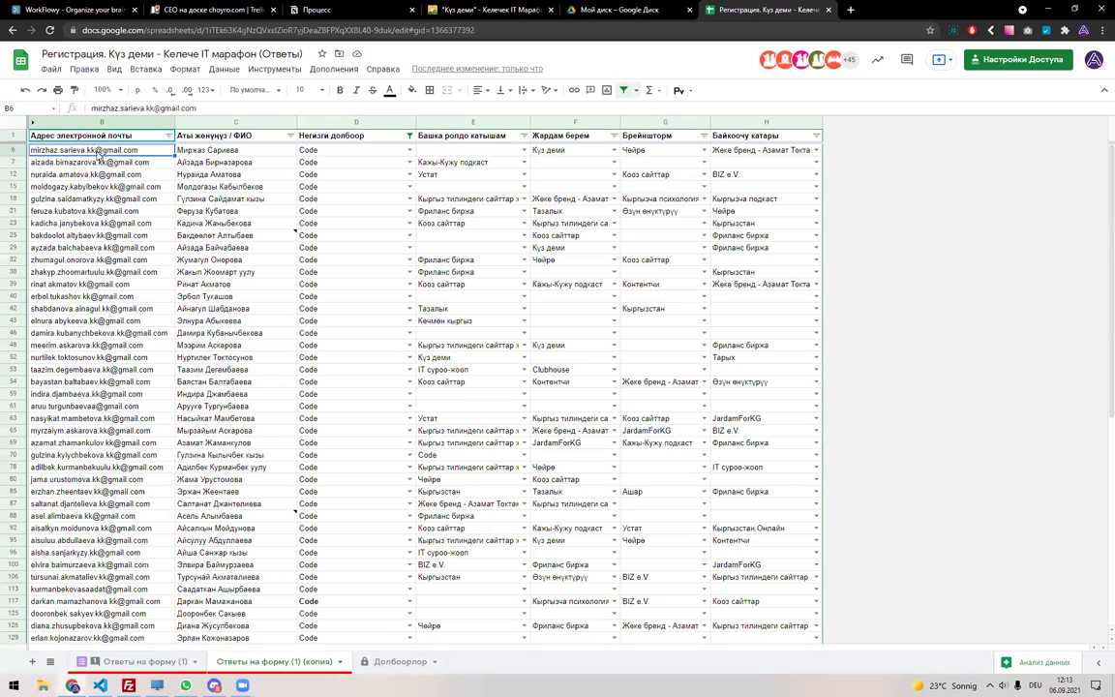
pyautogui.click(219, 155)
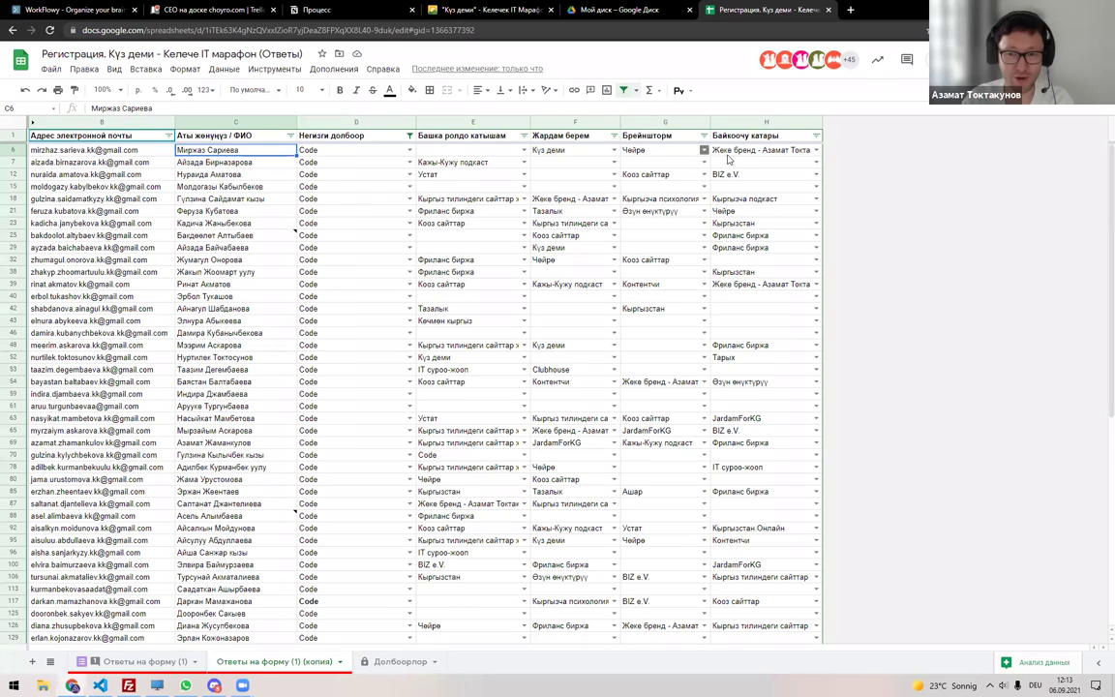
pyautogui.moveTo(112, 150); pyautogui.dragTo(223, 151)
pyautogui.hotkey('ctrl', 'c')
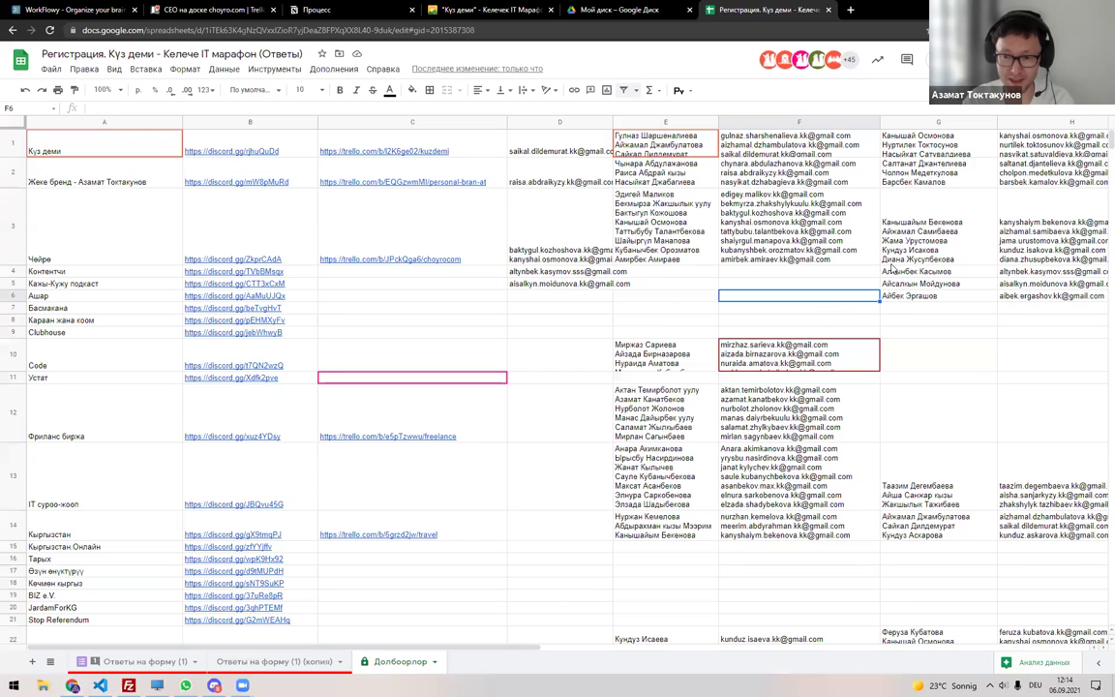
# Put the Code participant's email in H7 and type their name into G7.
pyautogui.click(898, 309)
pyautogui.click(898, 324)
pyautogui.hotkey('ctrl', 'v')
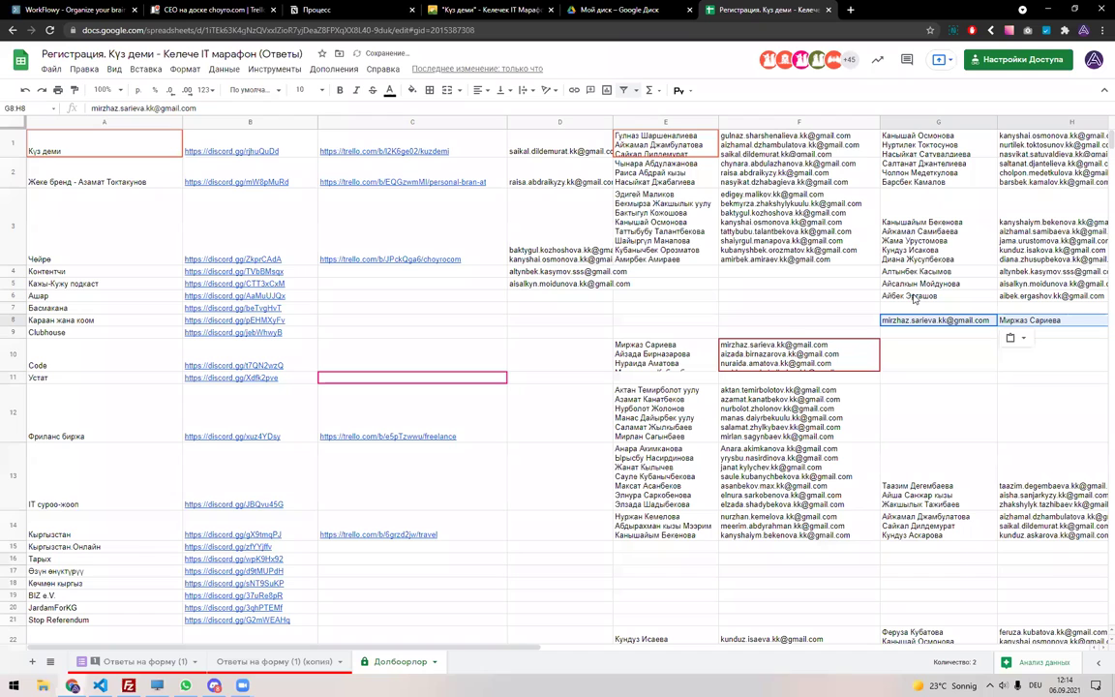
pyautogui.click(1026, 308)
pyautogui.hotkey('ctrl', 'v')
pyautogui.click(1012, 325)
pyautogui.click(929, 308)
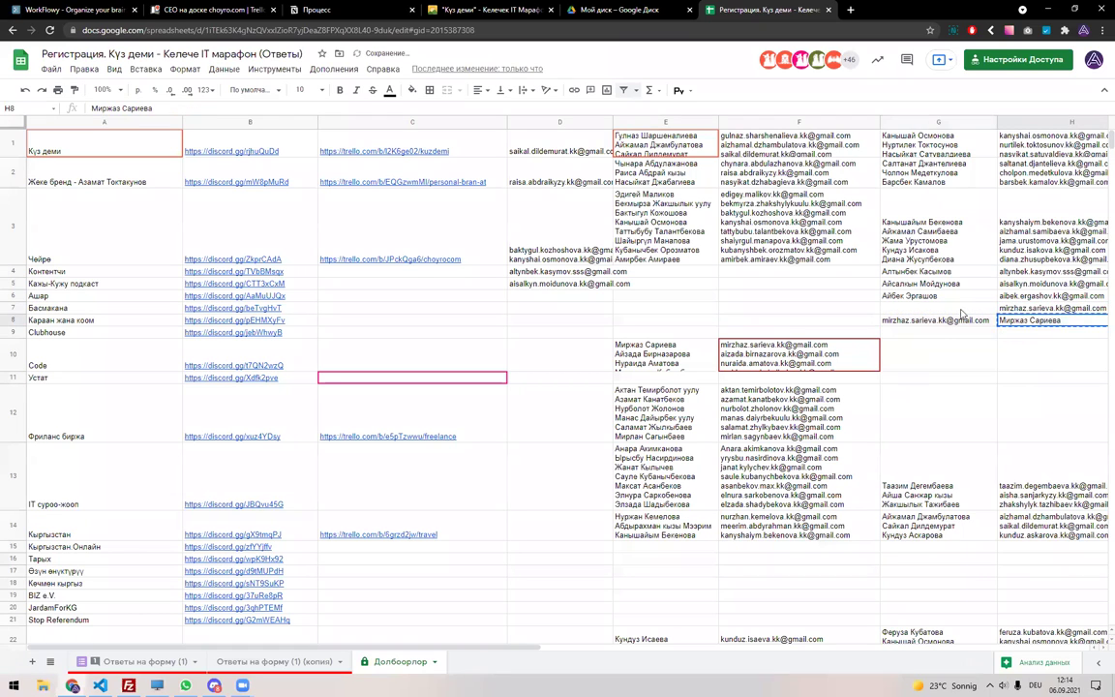
pyautogui.press('Return')
# Clear the mistaken paste in row 8 and take the name out of G7.
pyautogui.press('Delete')
pyautogui.press('Right')
pyautogui.press('Delete')
pyautogui.press('Left')
pyautogui.press('Up')
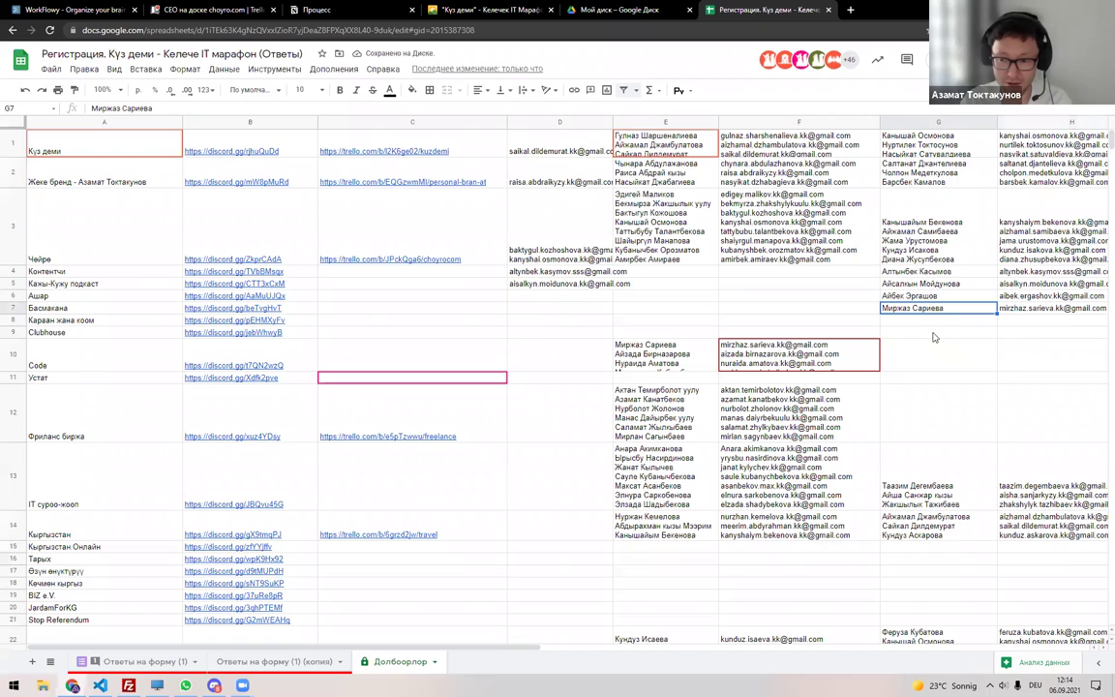
pyautogui.hotkey('shift', 'Right')
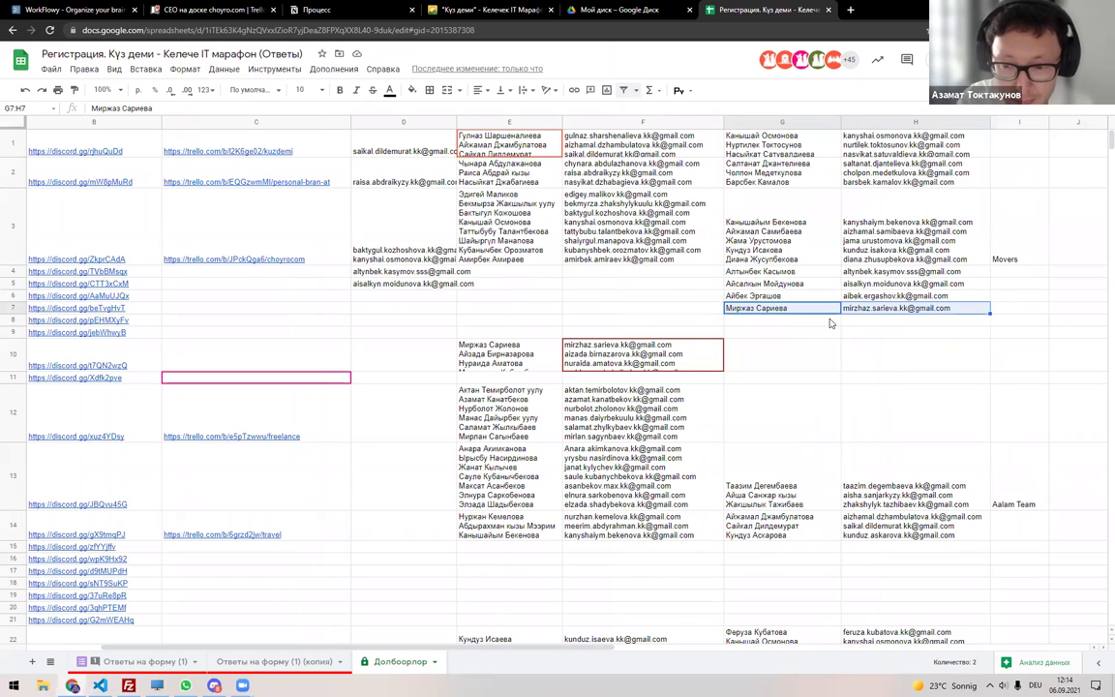
pyautogui.moveTo(868, 314)
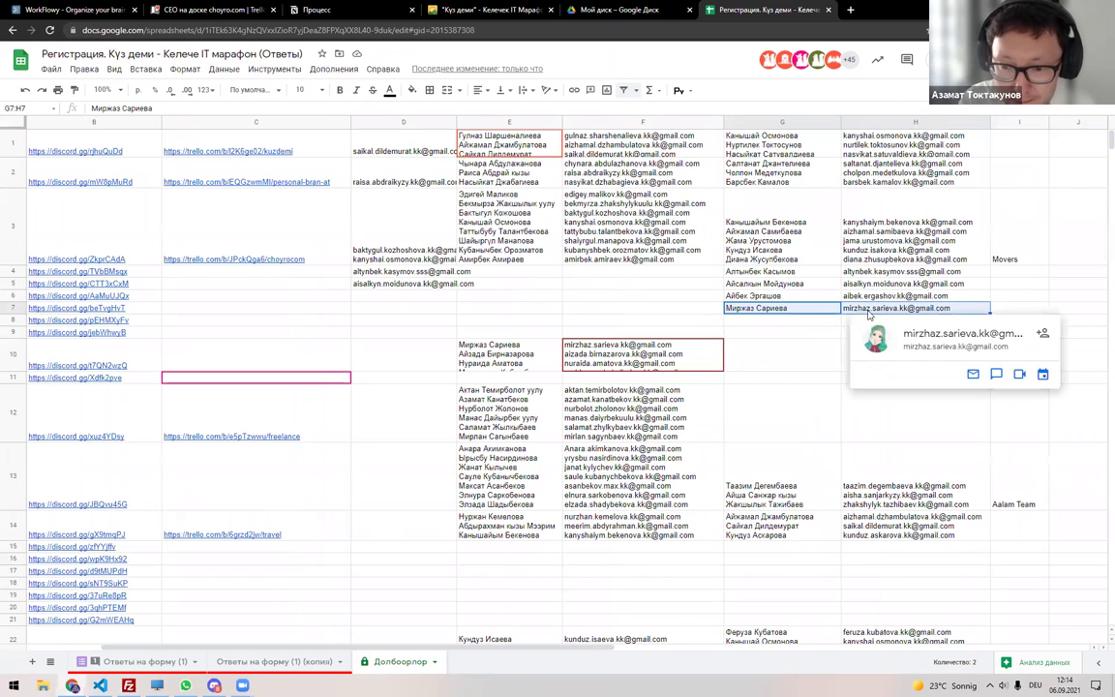
pyautogui.click(805, 303)
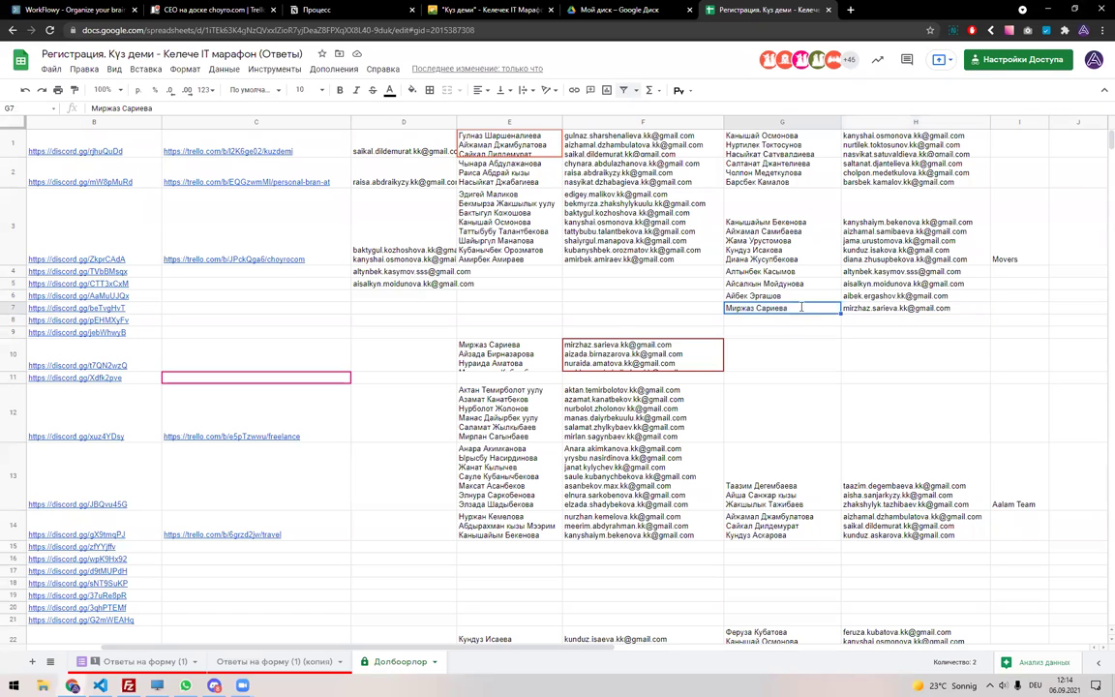
pyautogui.press('Delete')
# Add the name as a second line in G6 and the email in H6.
pyautogui.click(799, 298)
pyautogui.doubleClick(799, 302)
pyautogui.hotkey('alt', 'Return')
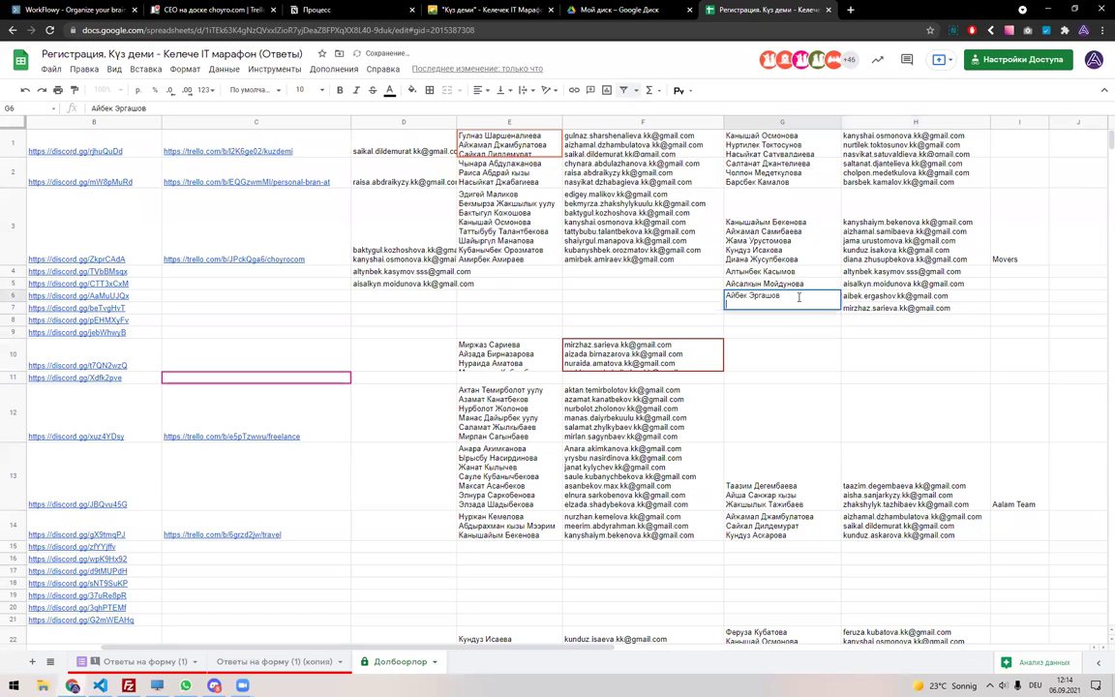
pyautogui.press('Return')
pyautogui.click(870, 322)
pyautogui.hotkey('ctrl', 'c')
pyautogui.click(883, 306)
pyautogui.doubleClick(882, 306)
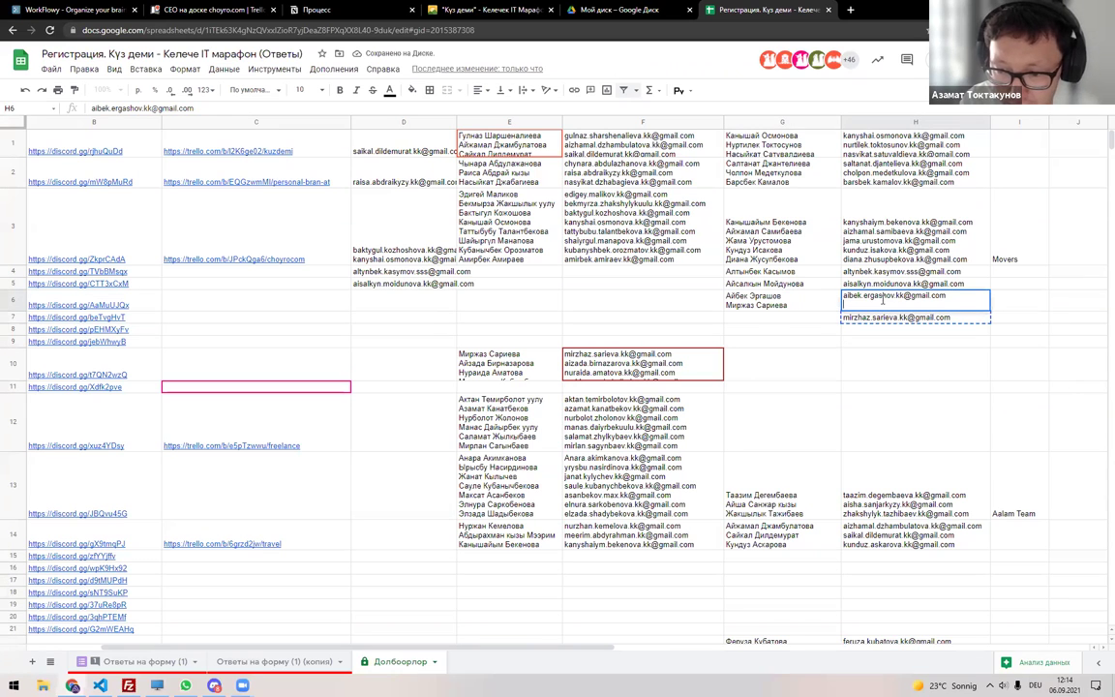
pyautogui.hotkey('ctrl', 'v')
pyautogui.press('Return')
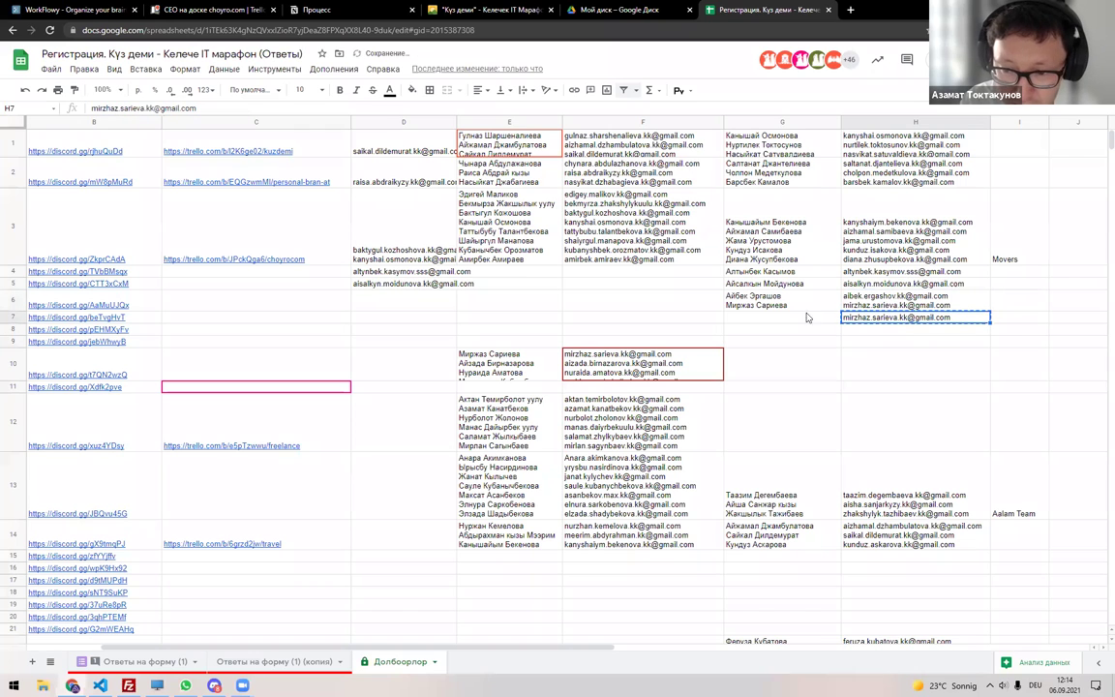
# Tidy the leftover email from row 7 and check cells D6 and E6.
pyautogui.click(385, 304)
pyautogui.hotkey('ctrl', 'v')
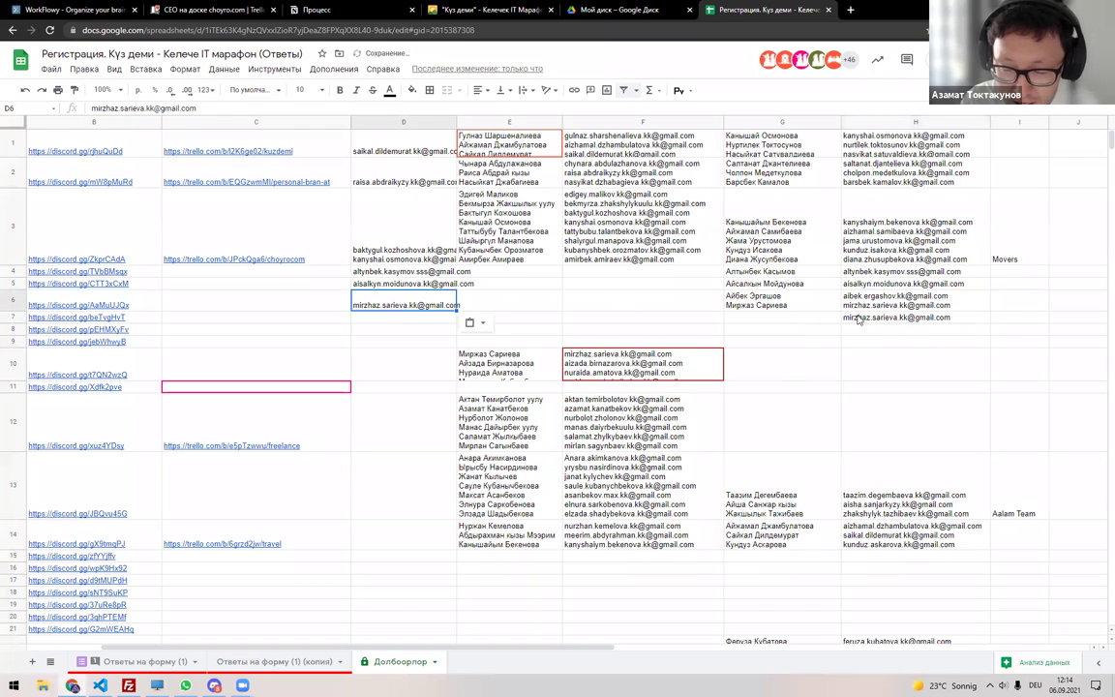
pyautogui.click(900, 317)
pyautogui.click(442, 308)
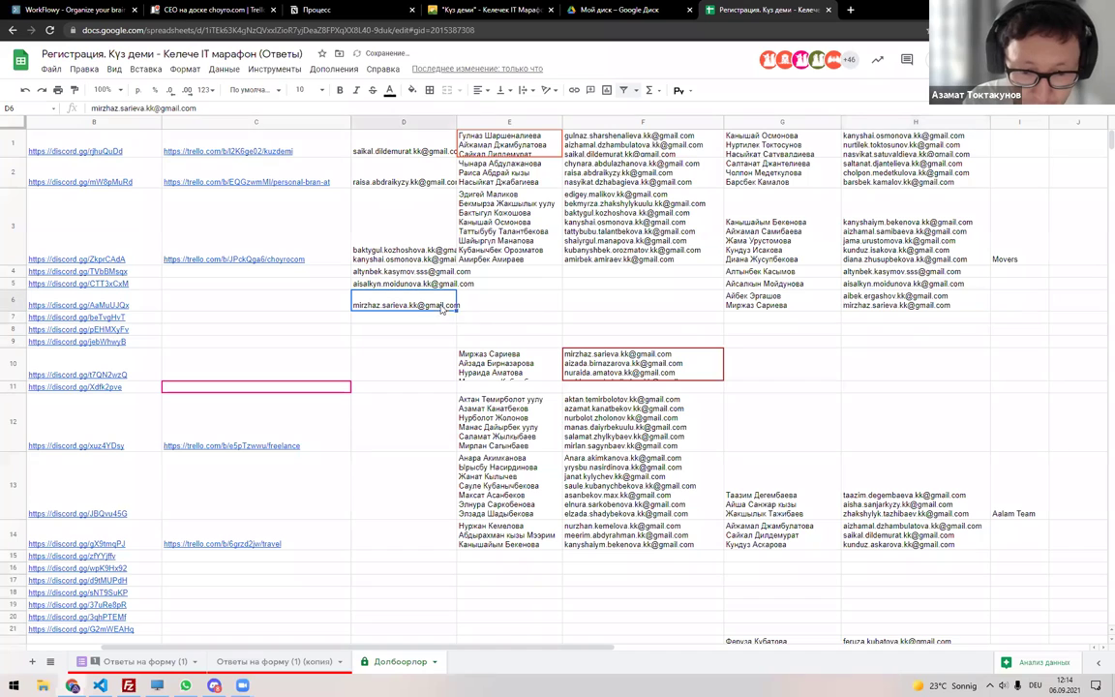
pyautogui.doubleClick(508, 308)
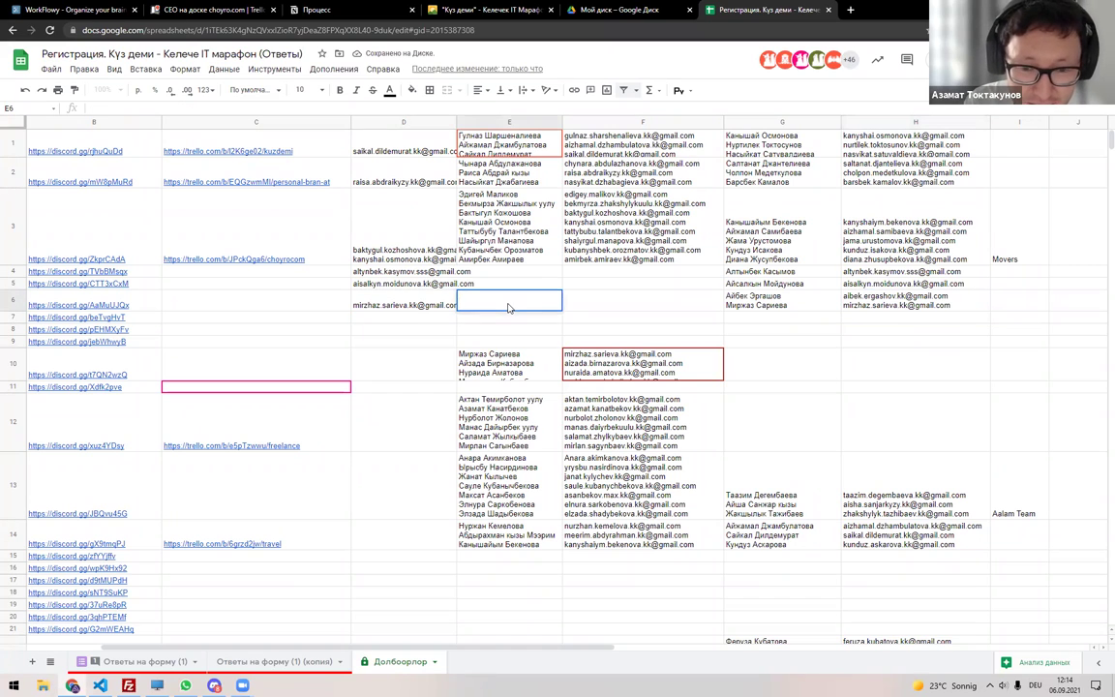
pyautogui.press('Escape')
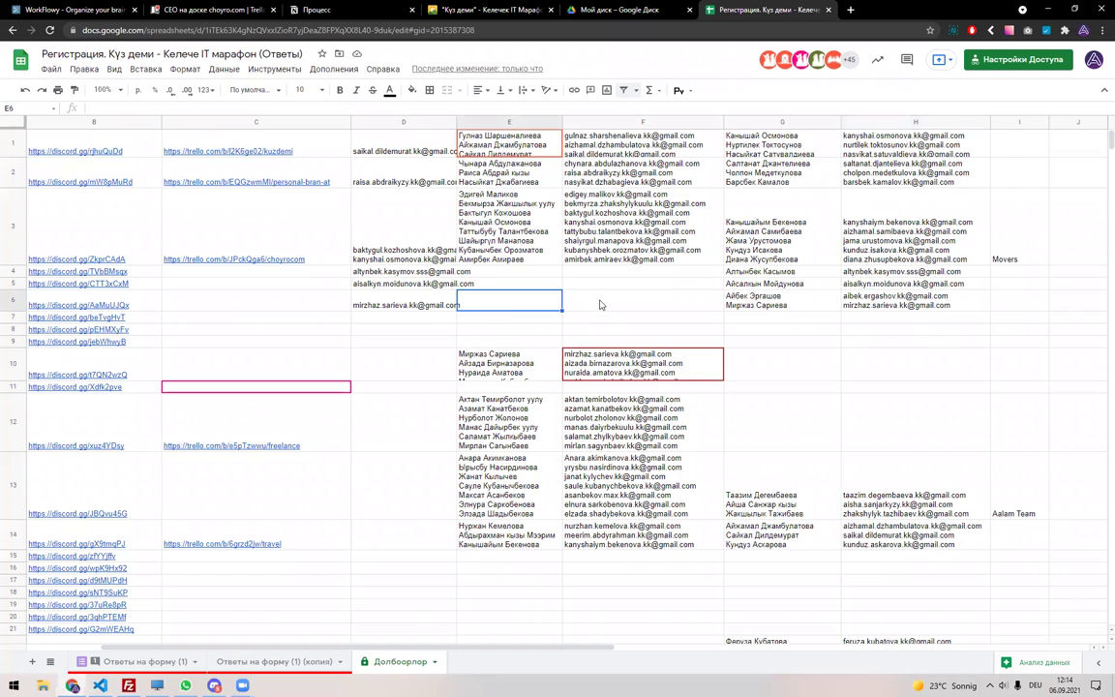
# Switch to the Ответы на форму (1) sheet and scroll through the responses.
pyautogui.click(140, 662)
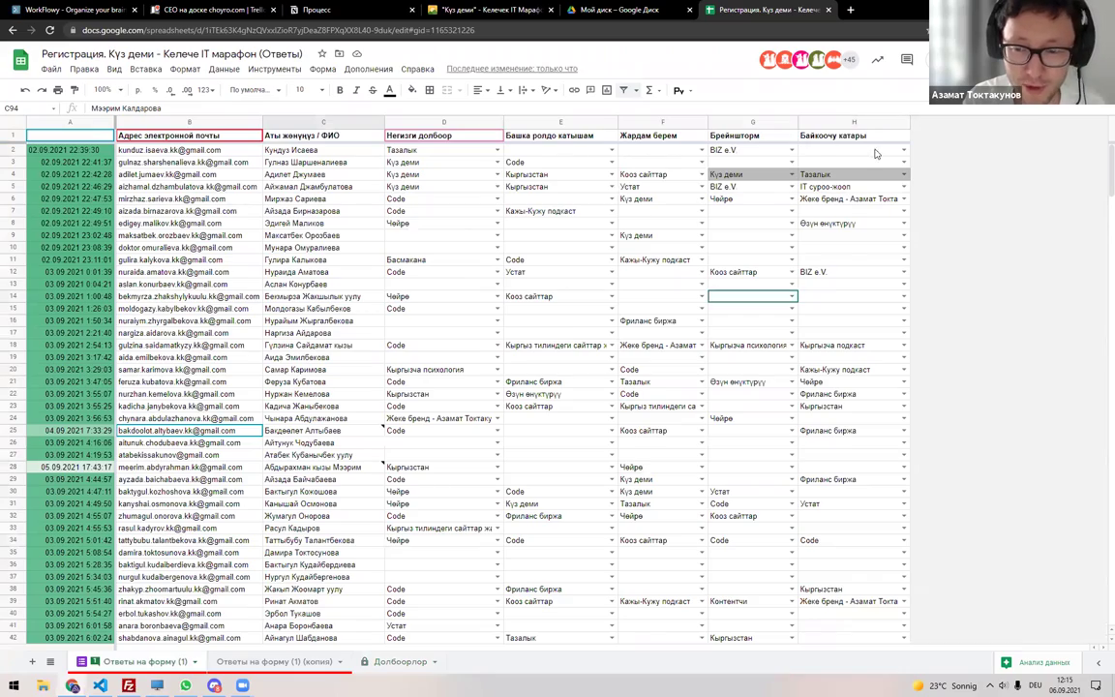
pyautogui.scroll(-10, 823, 293)
pyautogui.scroll(-11, 799, 327)
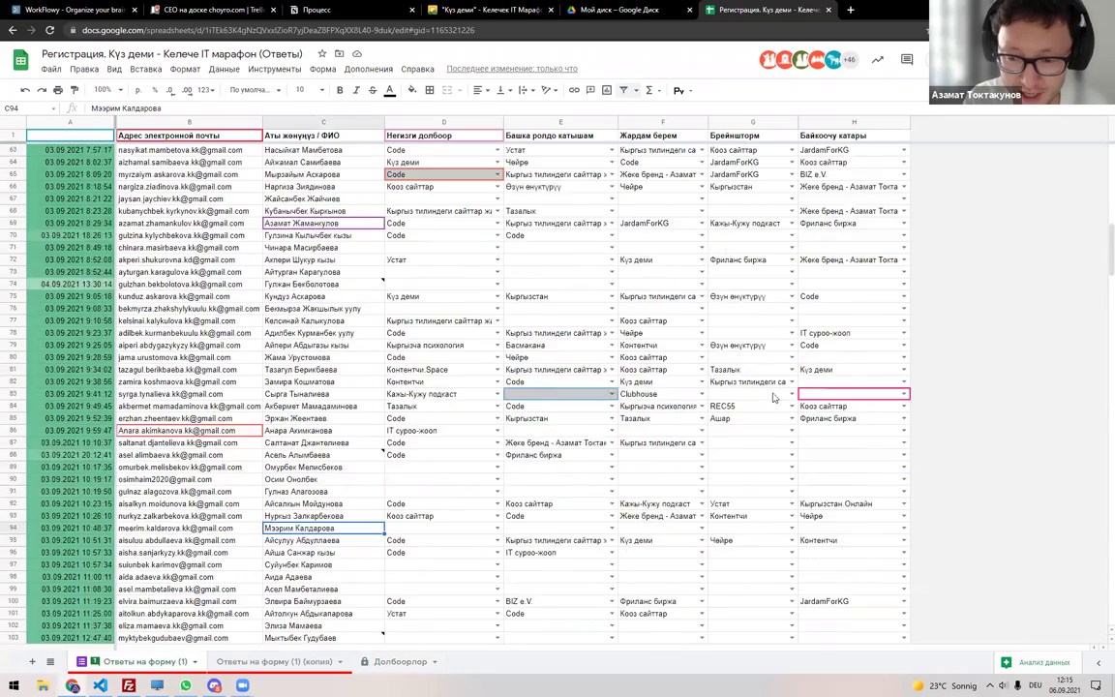
pyautogui.scroll(-3, 774, 397)
pyautogui.scroll(4, 678, 363)
pyautogui.scroll(19, 679, 363)
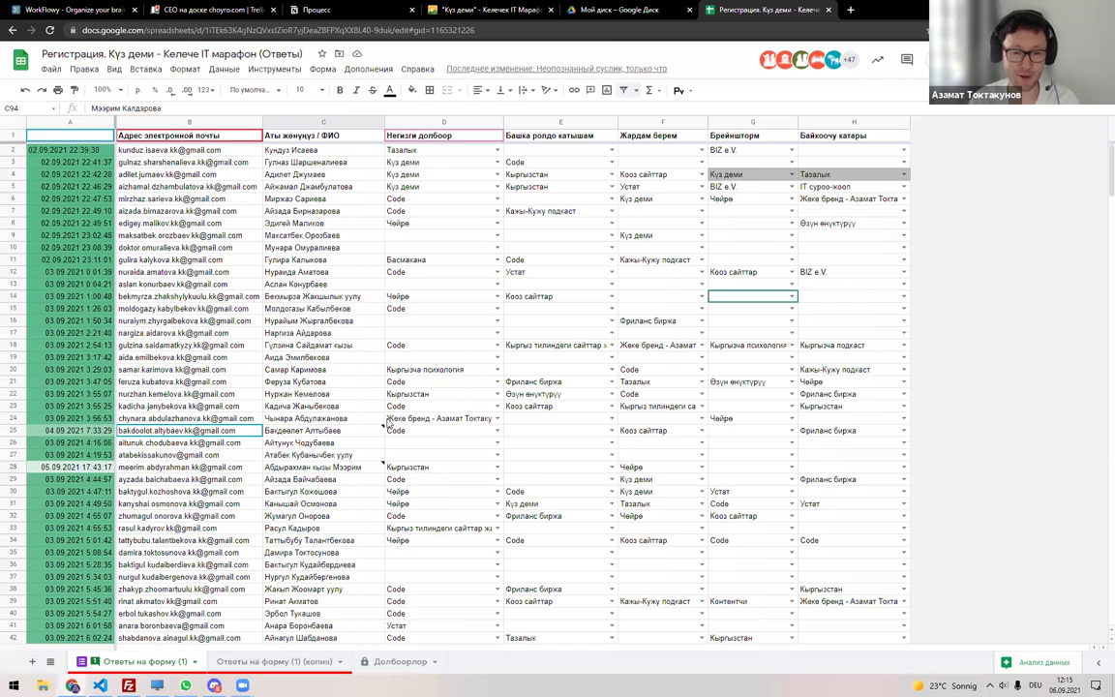
# Return to the Code-filtered Ответы на форму (1) (копия) sheet.
pyautogui.click(286, 662)
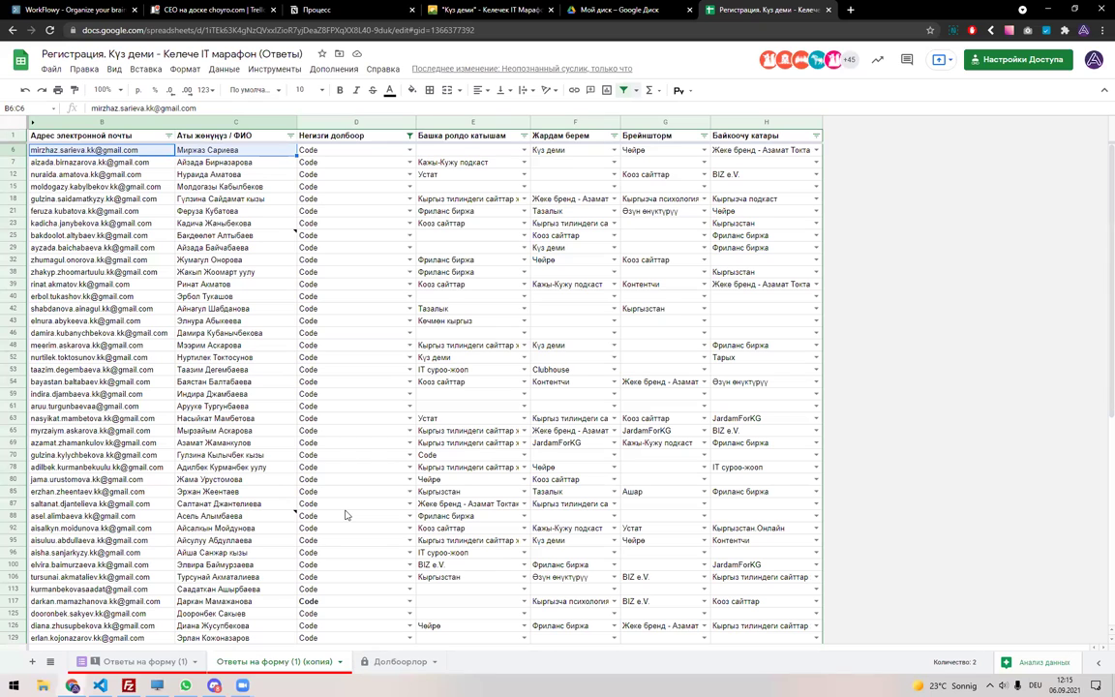
# Search for 'kickstarter' in a new tab and open the official kickstarter.com site.
pyautogui.hotkey('ctrl', 't')
pyautogui.write('kick')
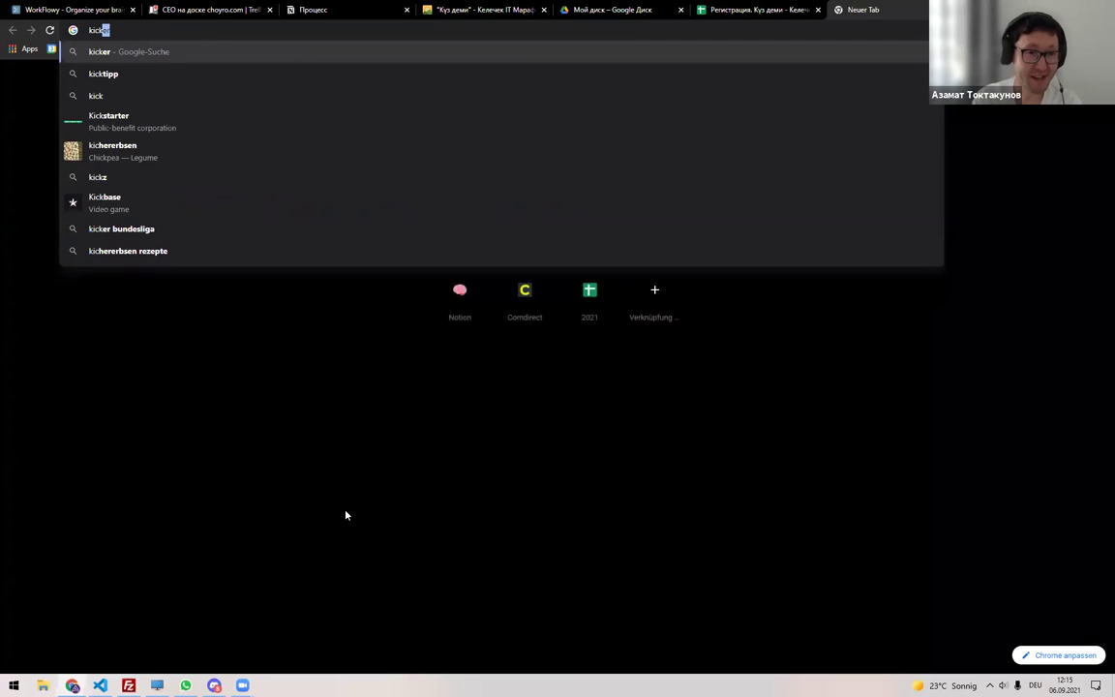
pyautogui.write('starter')
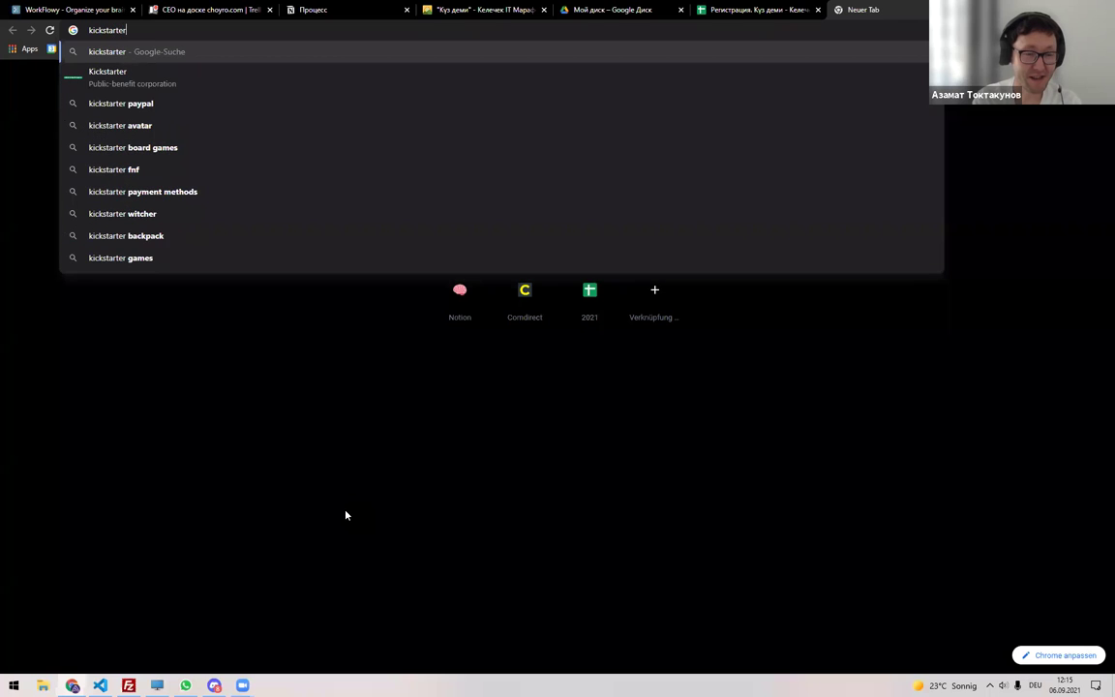
pyautogui.press('Return')
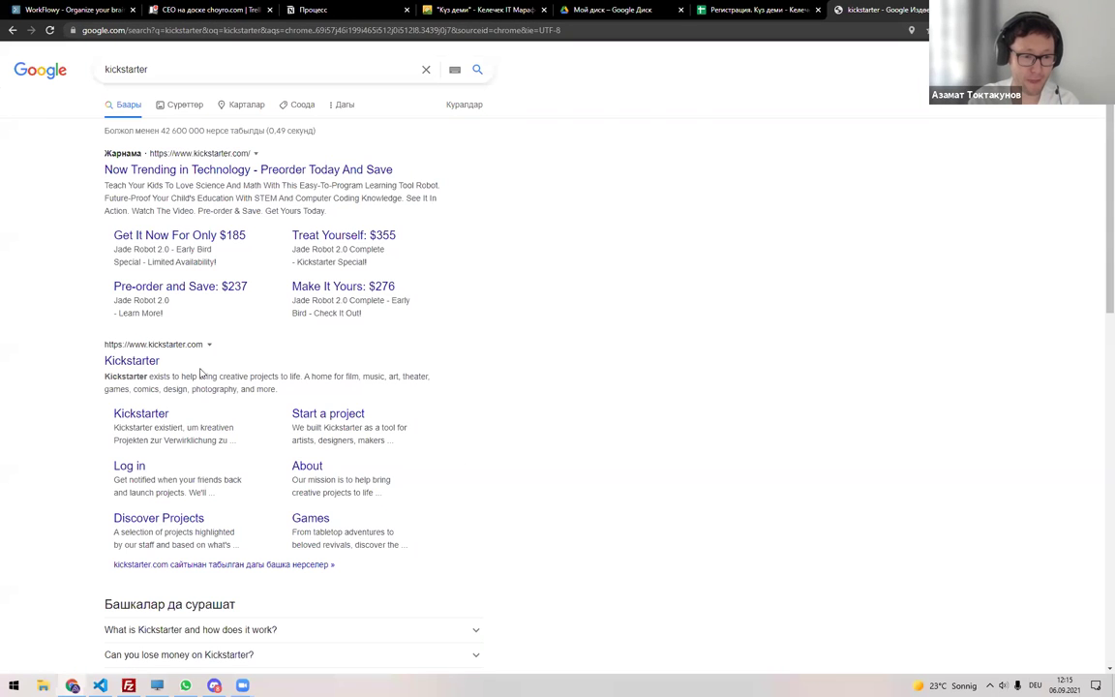
pyautogui.click(127, 360)
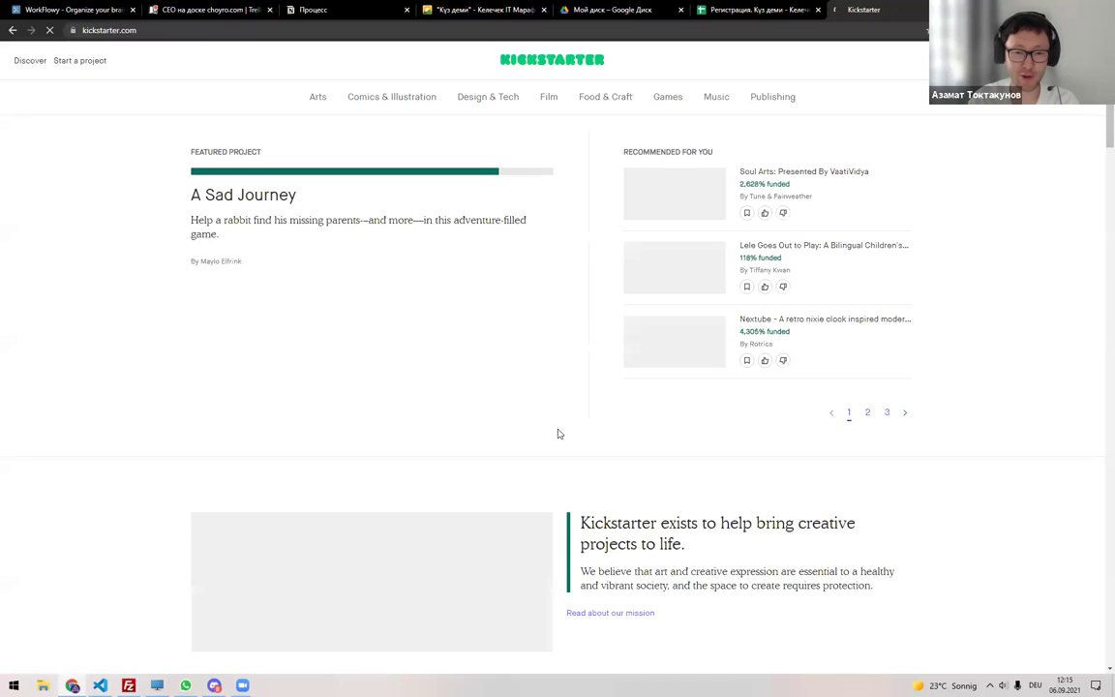
# Open the Spidersilk: Vol 3 & reprint vol 1 card from Fresh Favorites, read through it, and reload it.
pyautogui.scroll(-5, 507, 403)
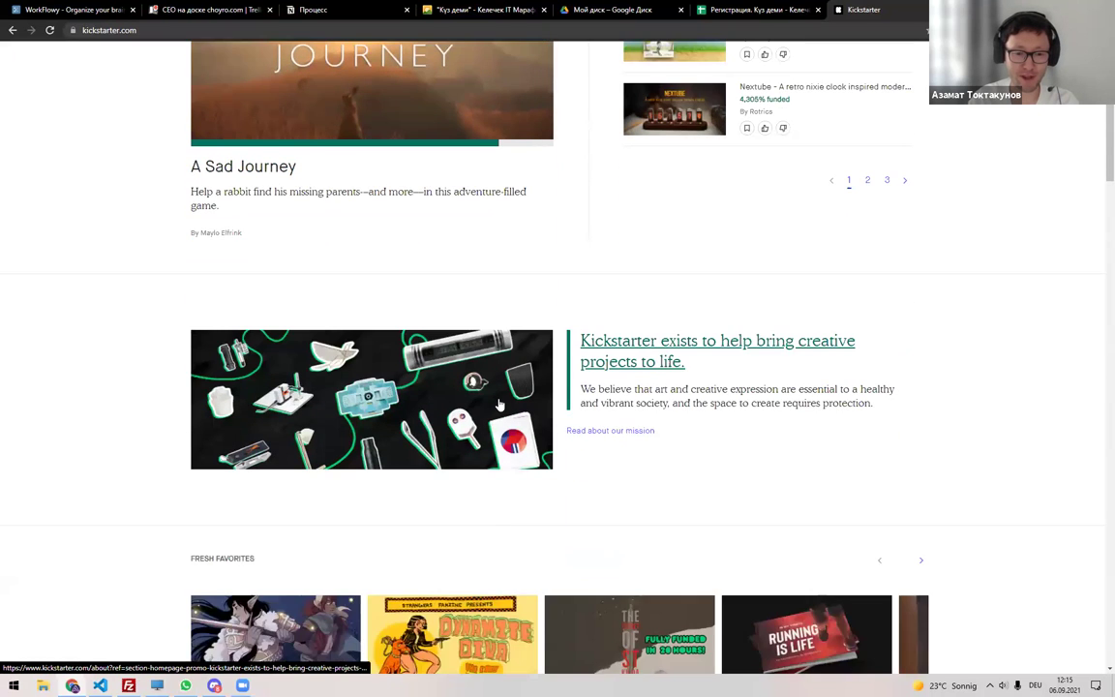
pyautogui.scroll(2, 499, 403)
pyautogui.scroll(-3, 500, 404)
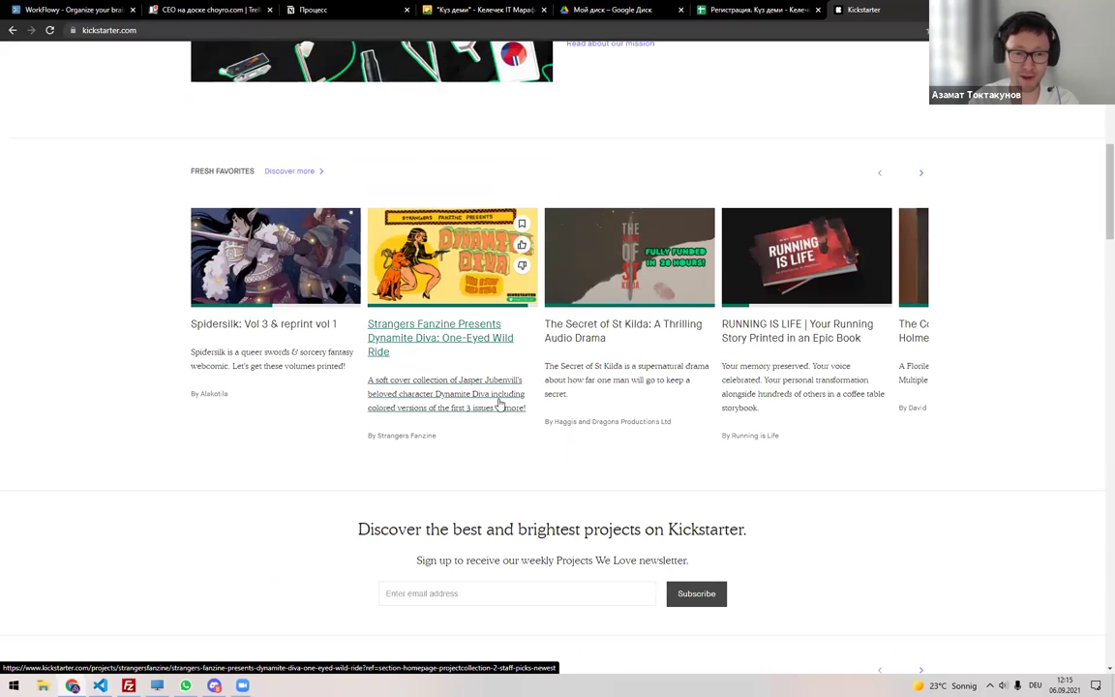
pyautogui.click(290, 323)
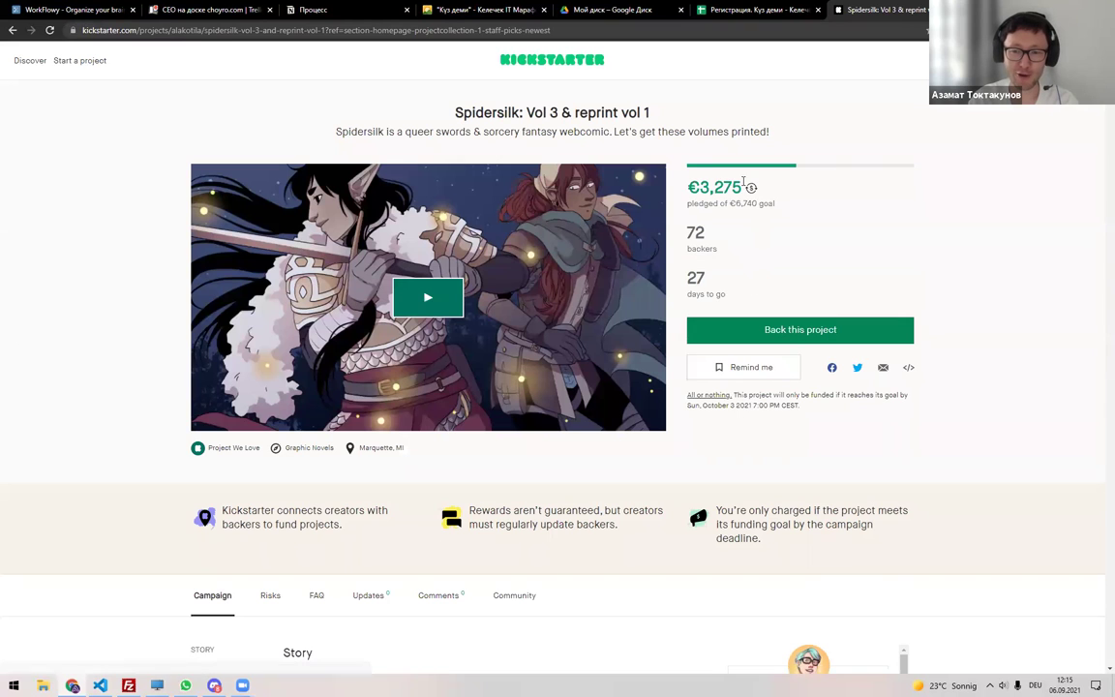
pyautogui.scroll(-5, 348, 365)
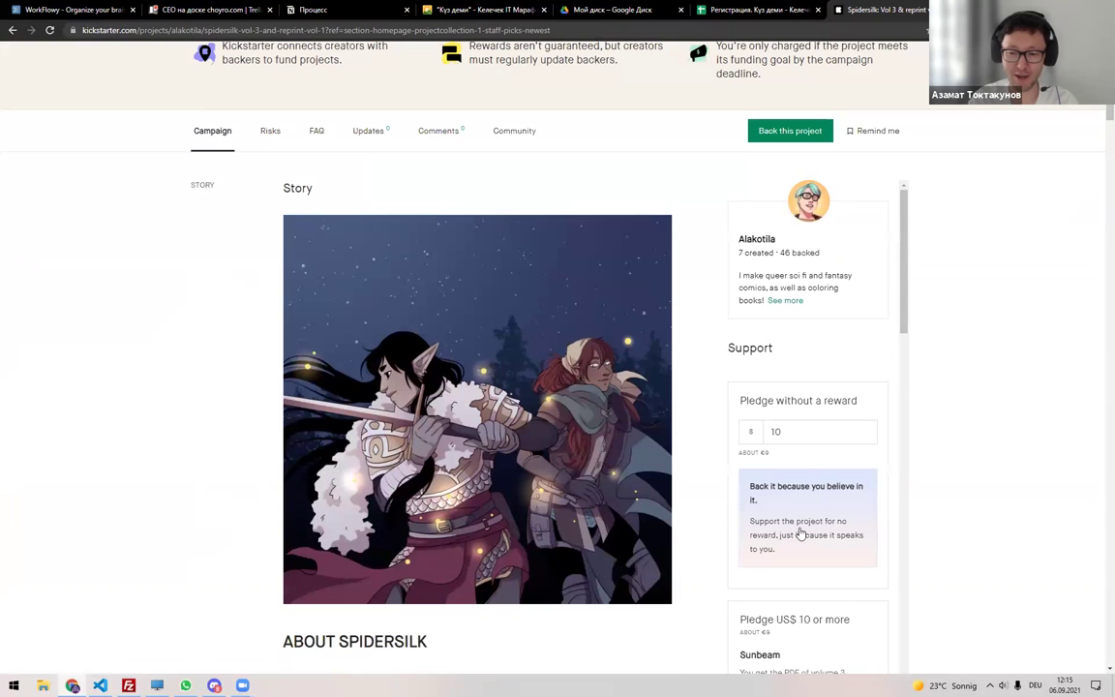
pyautogui.scroll(-3, 774, 534)
pyautogui.scroll(-2, 481, 485)
pyautogui.scroll(-3, 481, 485)
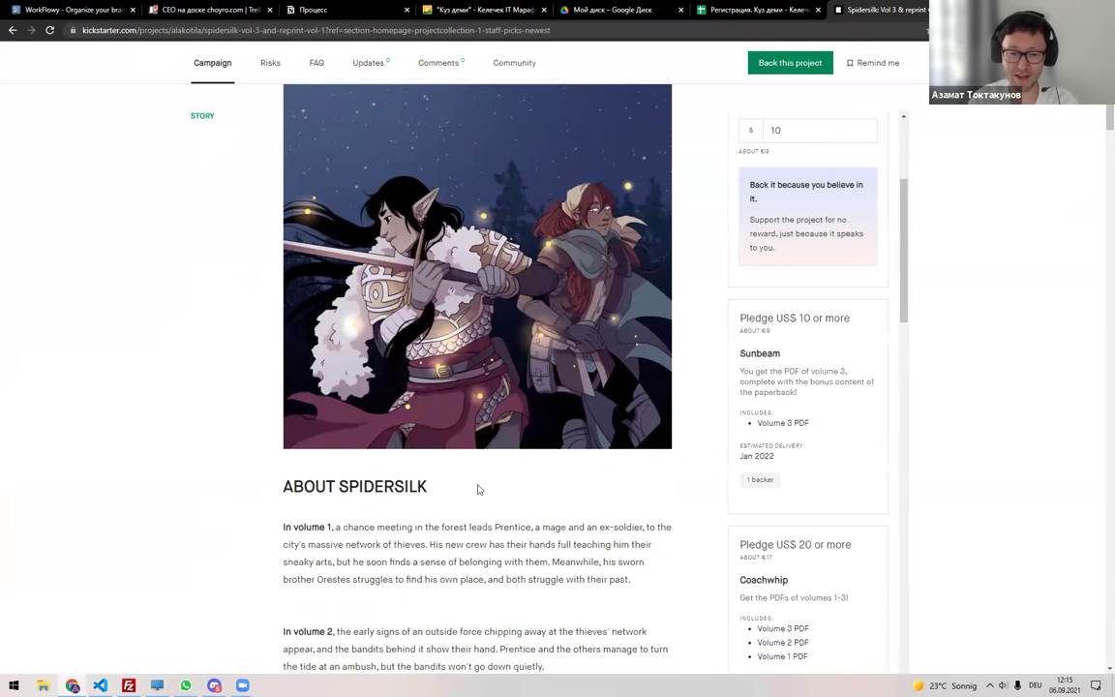
pyautogui.scroll(-2, 532, 447)
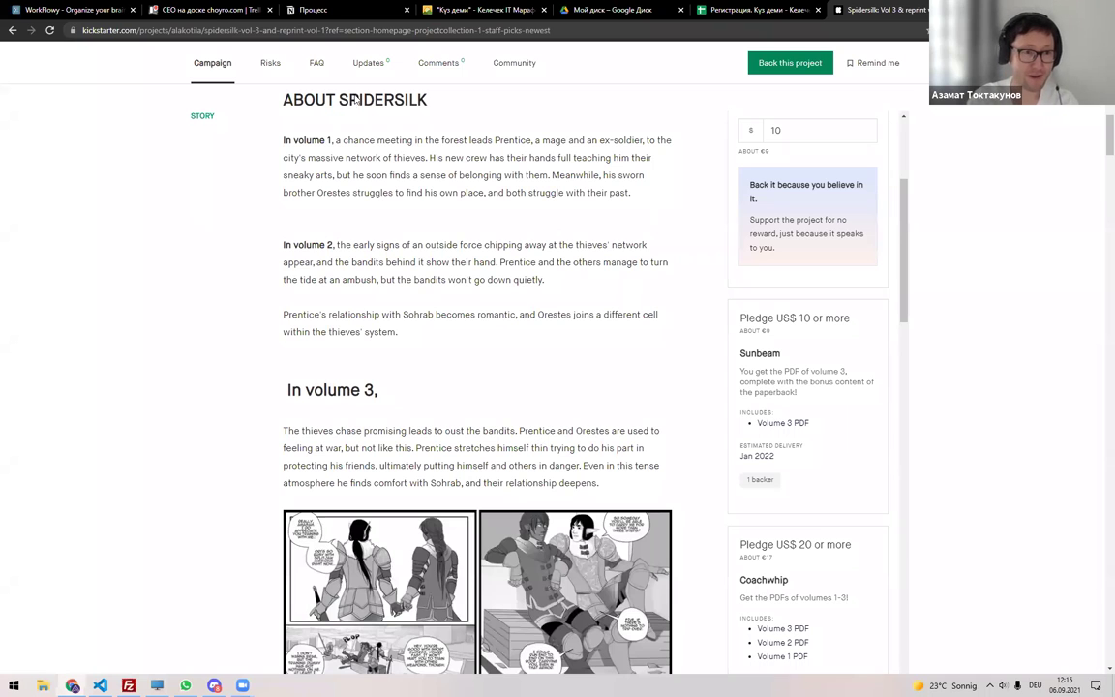
pyautogui.press('F5')
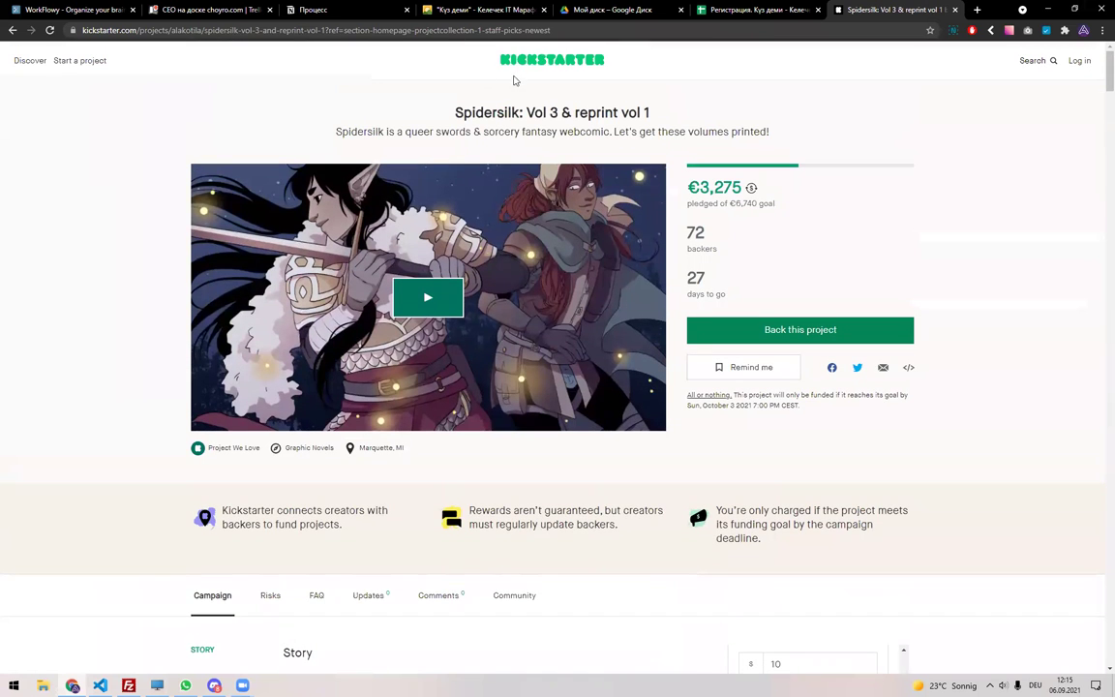
pyautogui.hotkey('ctrl', 't')
# Load the planeta.ru homepage in the new tab.
pyautogui.write('plat')
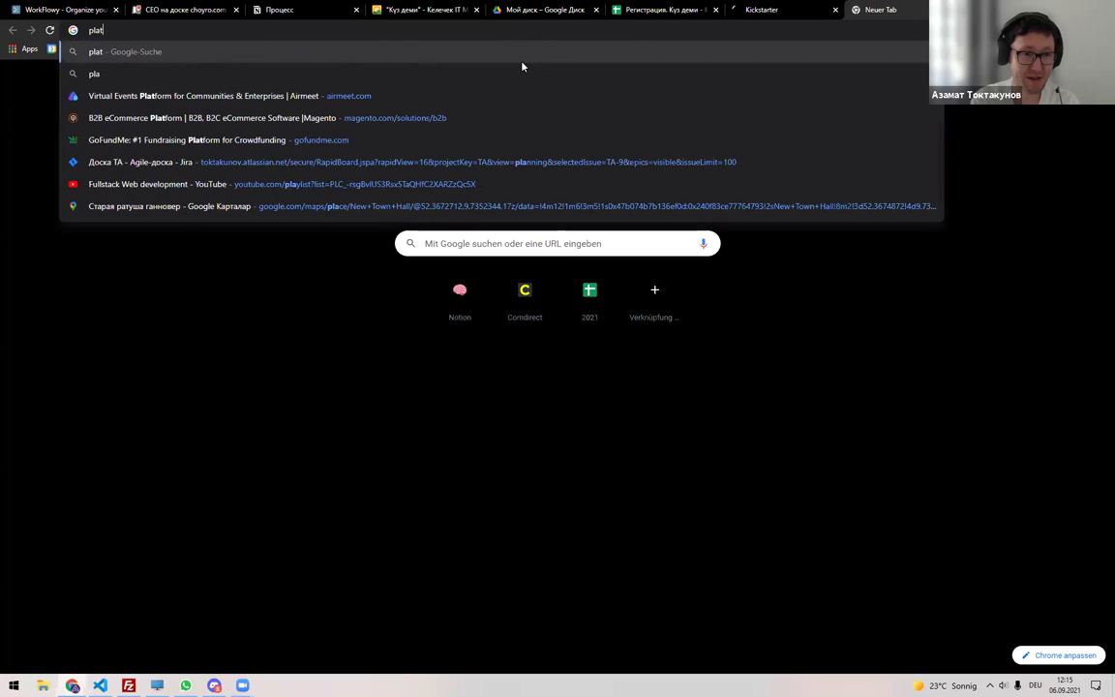
pyautogui.press('BackSpace')
pyautogui.write('netr')
pyautogui.hotkey('ctrl', 'a')
pyautogui.write('planeta.')
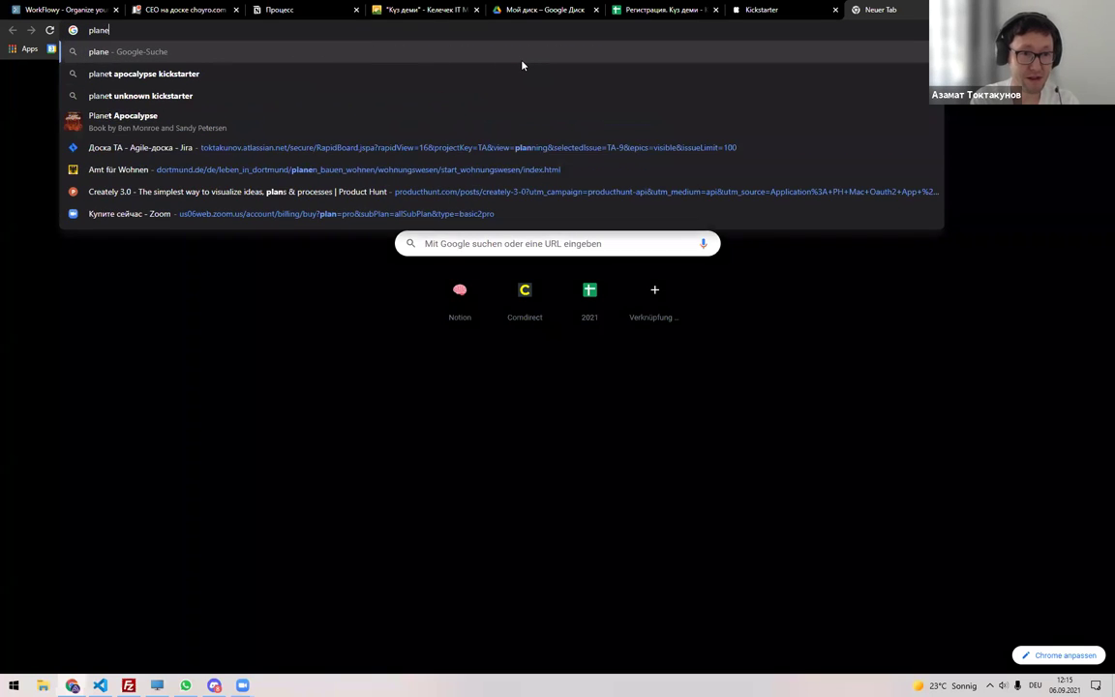
pyautogui.write('ru')
pyautogui.press('Return')
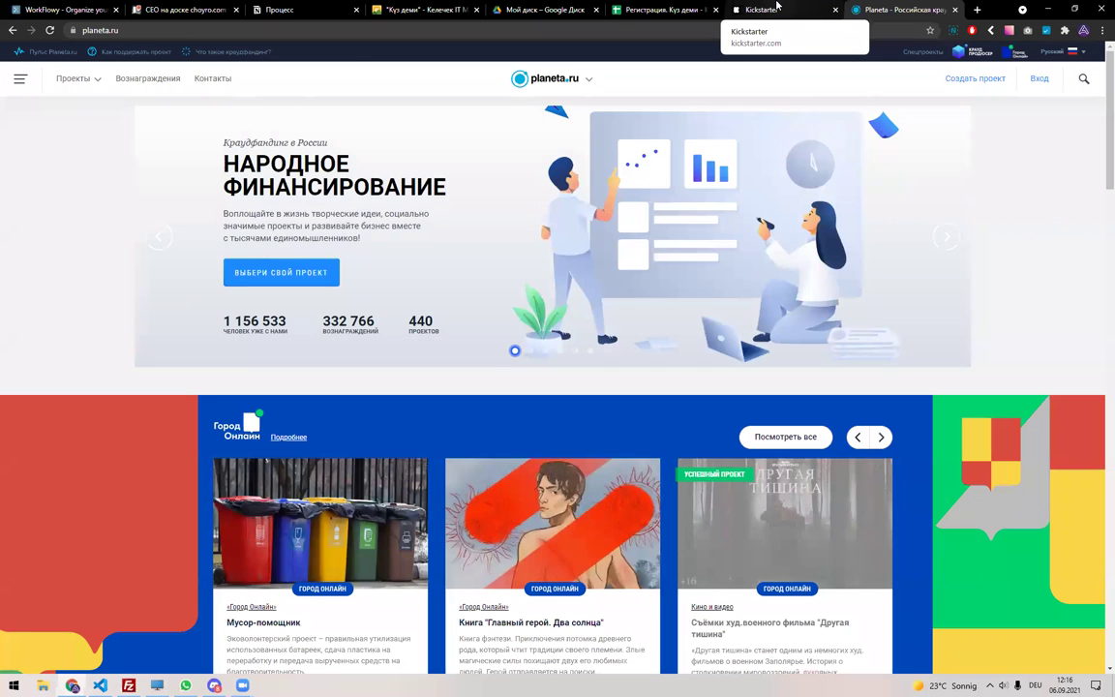
# Paste the Kickstarter address into the Discord #ашар message box, then return to the spreadsheet.
pyautogui.click(777, 7)
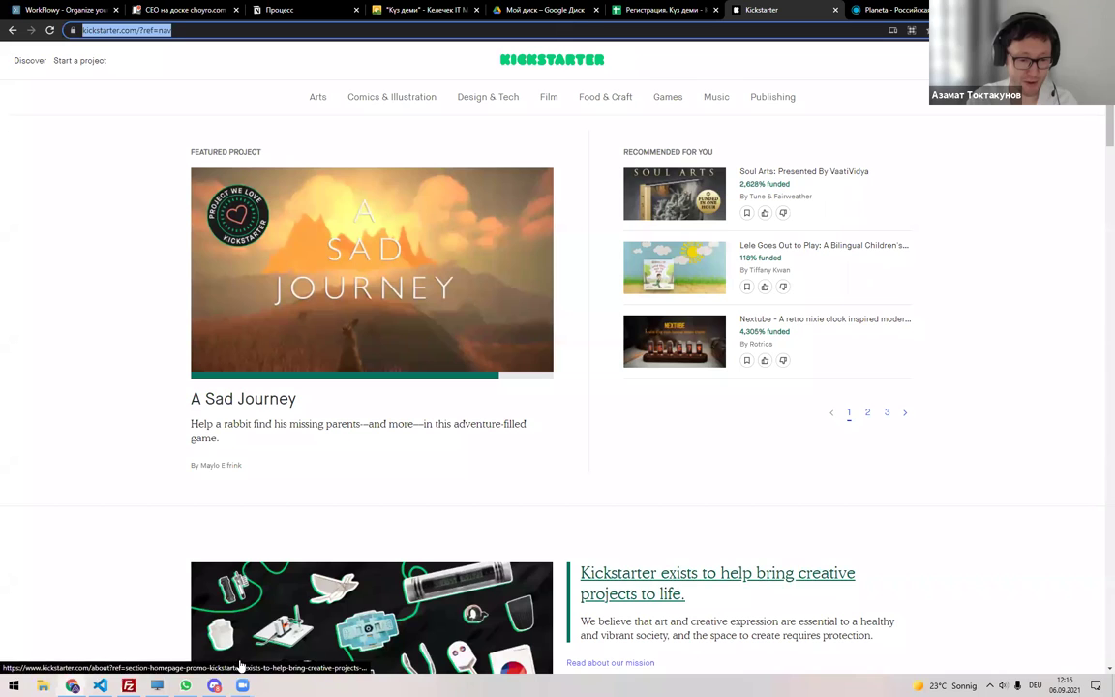
pyautogui.click(215, 685)
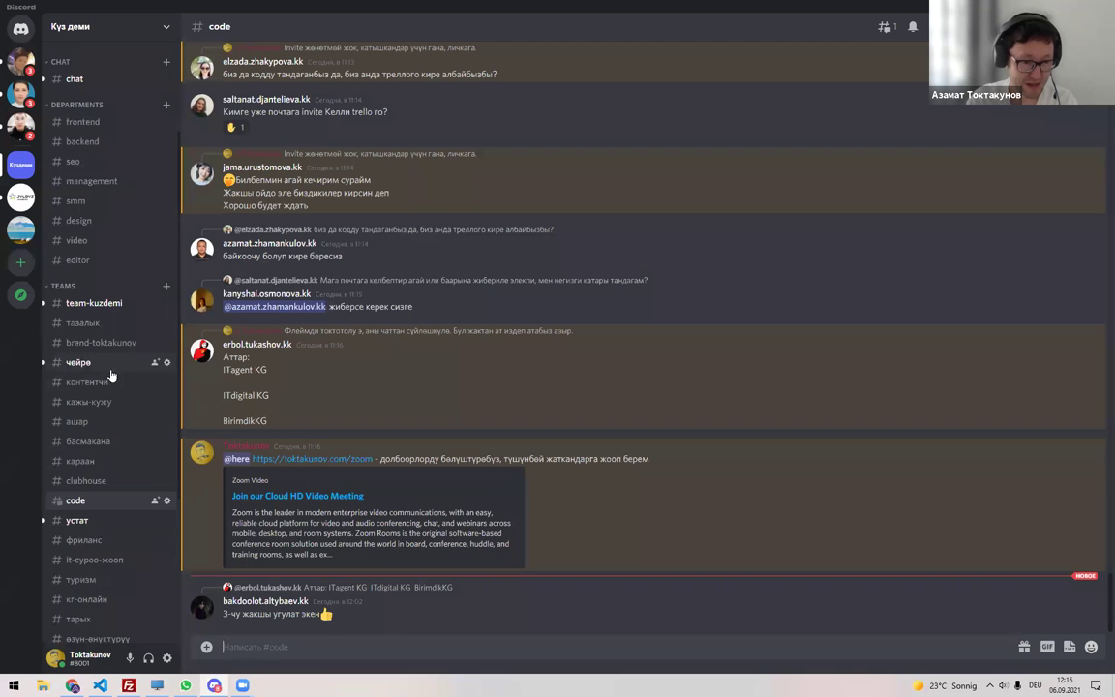
pyautogui.click(101, 426)
pyautogui.hotkey('ctrl', 'v')
pyautogui.hotkey('alt', 'Tab')
pyautogui.hotkey('ctrl', 'shift', 'Tab')
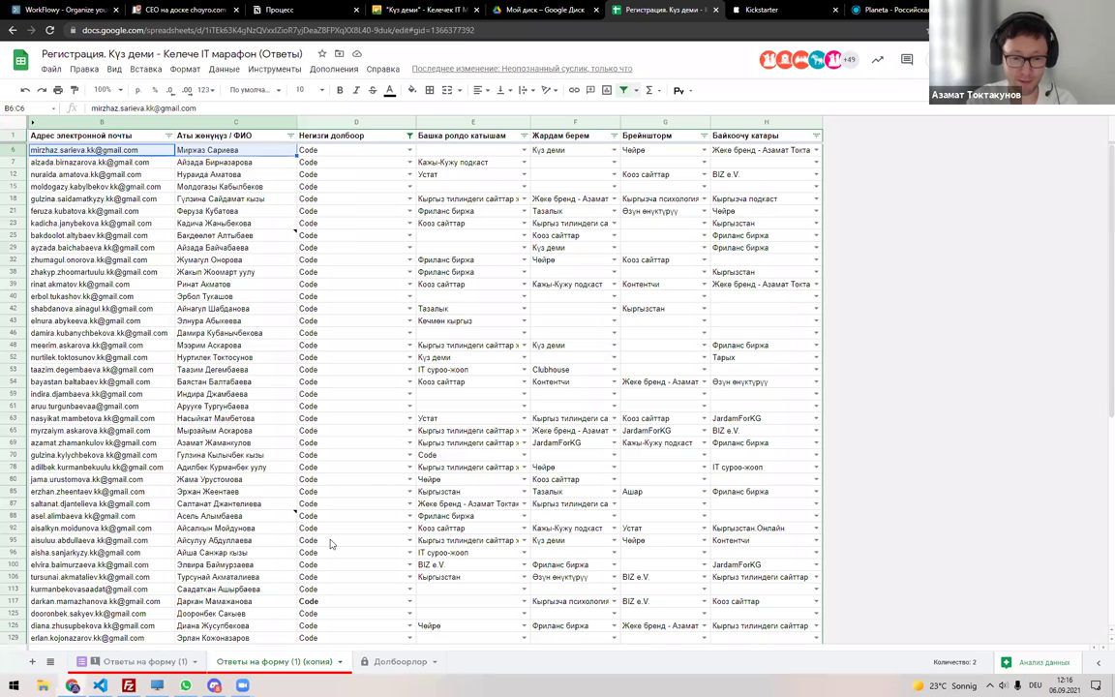
# Copy the participant's name from row 25 of the responses into Долбоорлор cell E6.
pyautogui.click(397, 660)
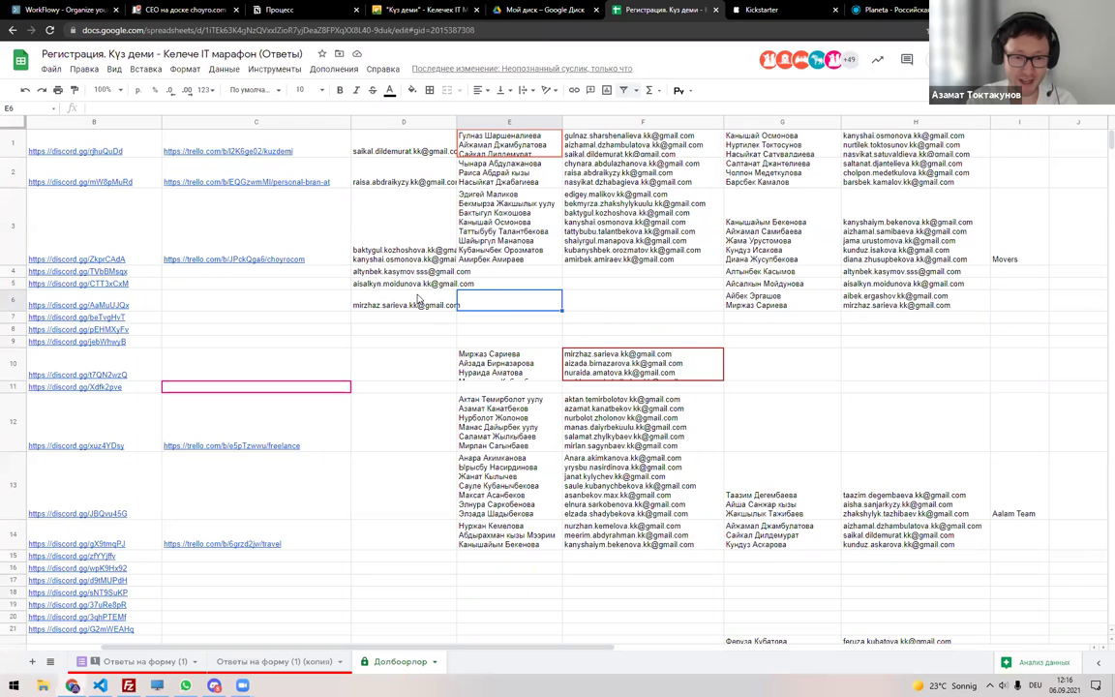
pyautogui.click(150, 661)
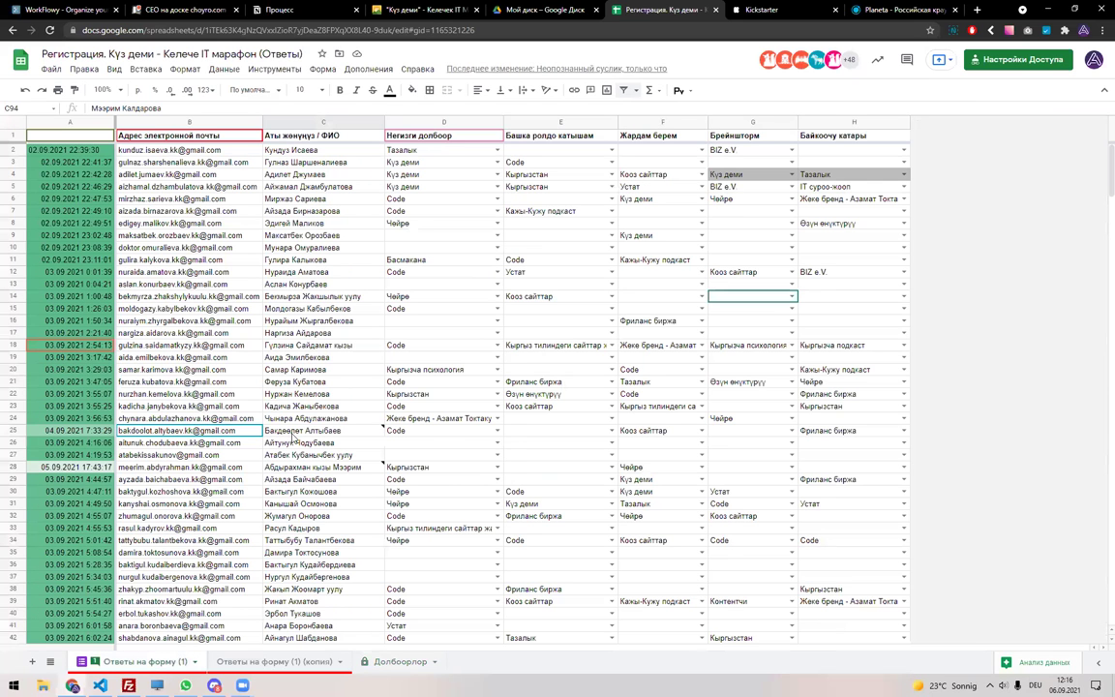
pyautogui.moveTo(292, 433); pyautogui.dragTo(300, 434)
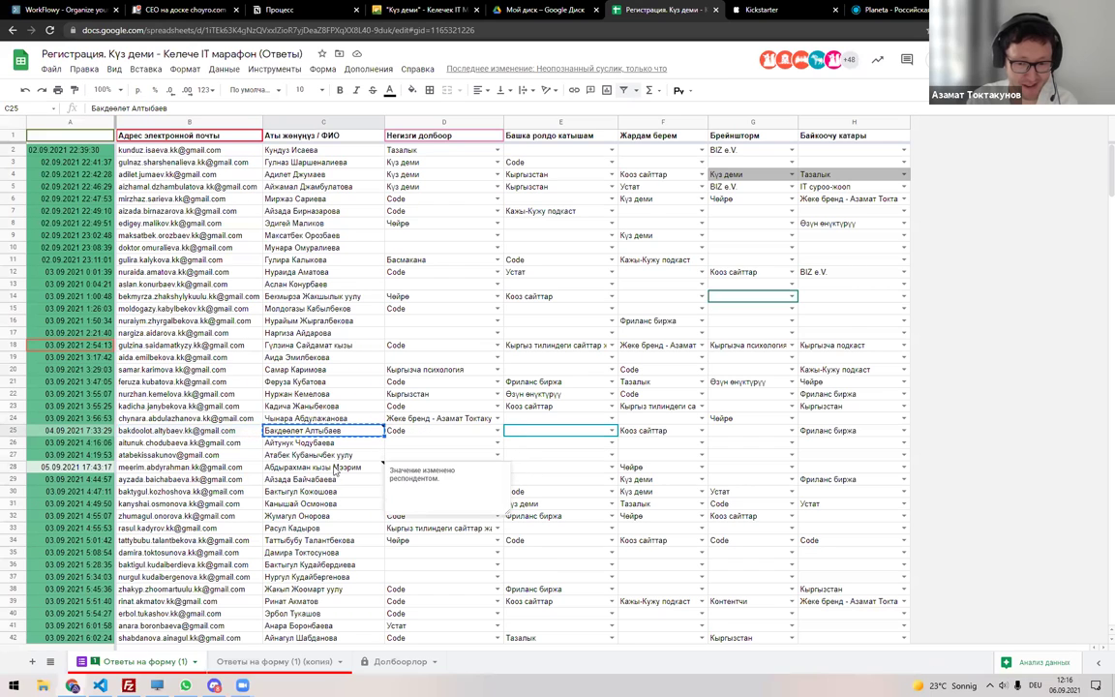
pyautogui.hotkey('ctrl', 'c')
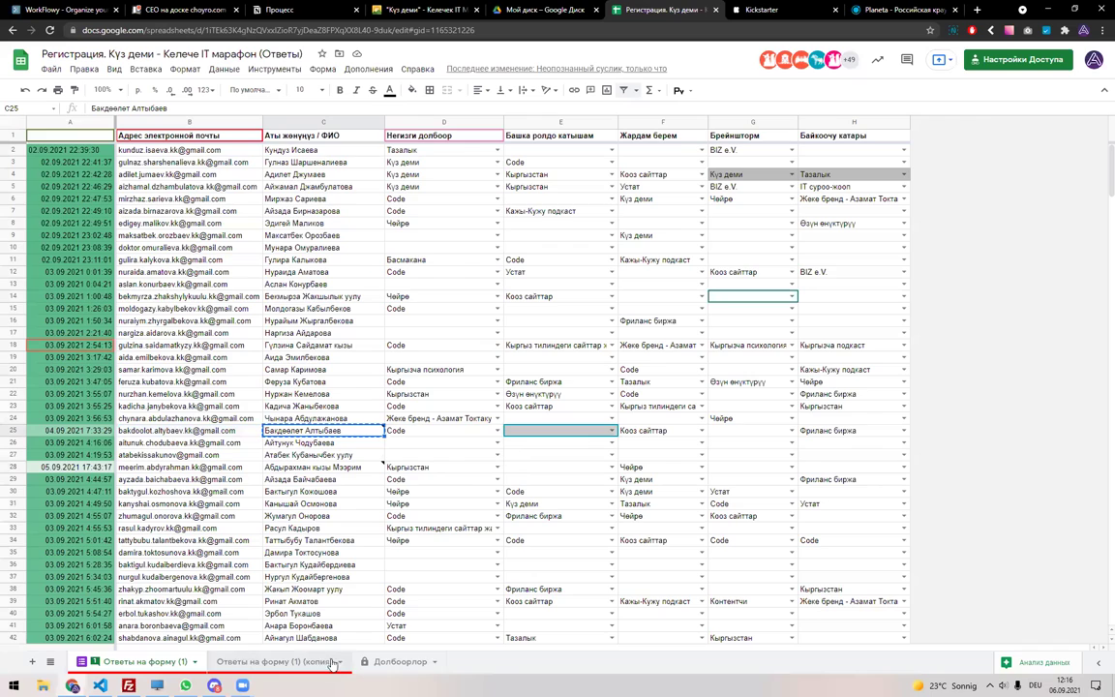
pyautogui.click(356, 661)
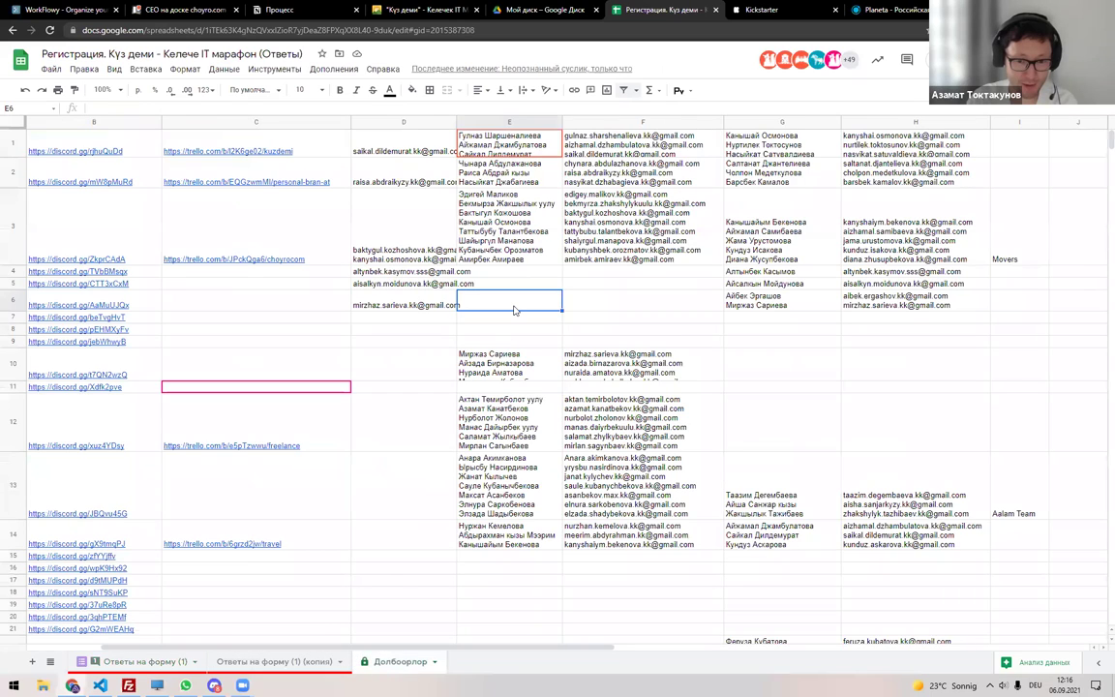
pyautogui.hotkey('ctrl', 'v')
pyautogui.press('Return')
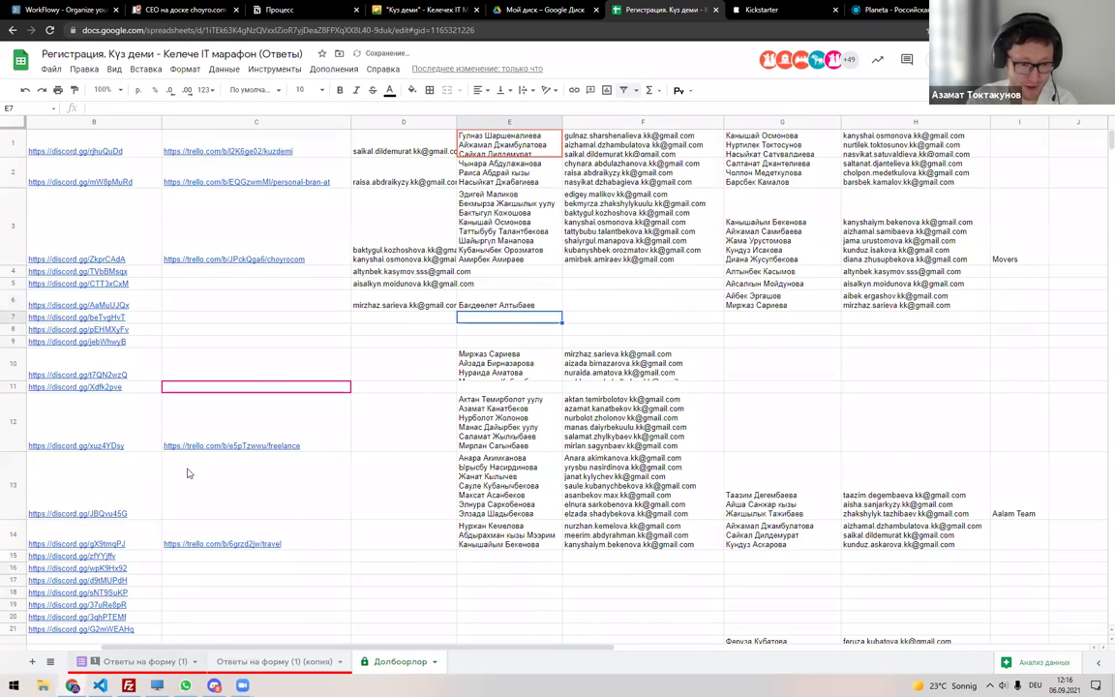
# Copy the participant's email from B25 into Долбоорлор cell F6.
pyautogui.hotkey('ctrl', 'shift', 'pageup')
pyautogui.hotkey('ctrl', 'shift', 'pageup')
pyautogui.click(184, 429)
pyautogui.hotkey('ctrl', 'c')
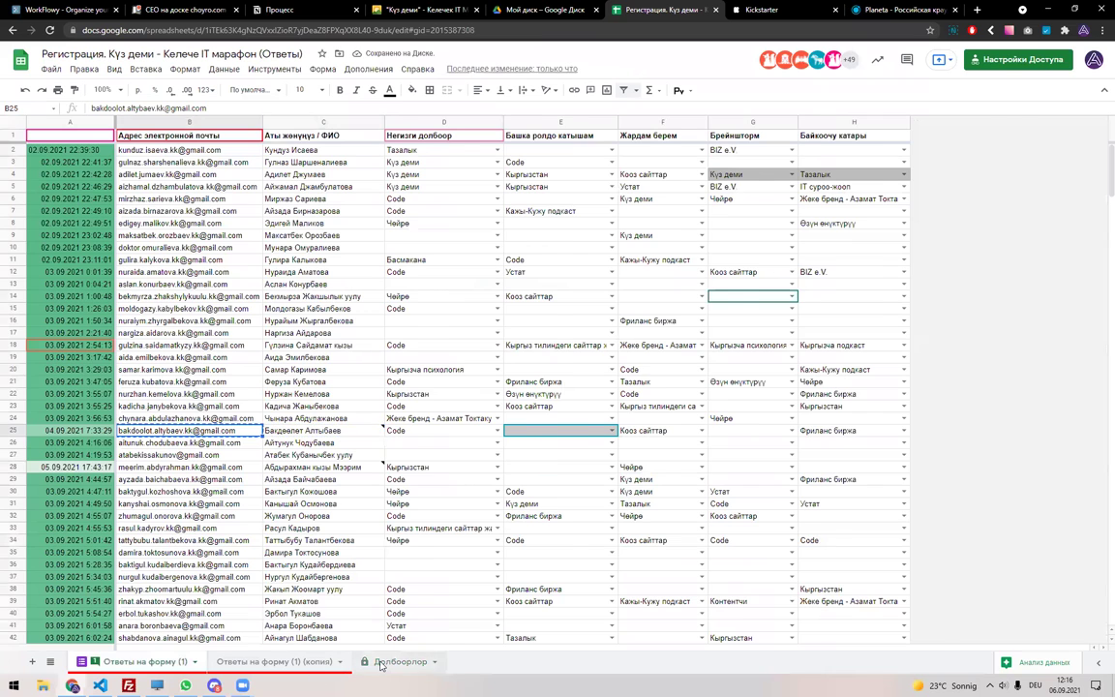
pyautogui.click(380, 664)
pyautogui.click(588, 304)
pyautogui.hotkey('ctrl', 'v')
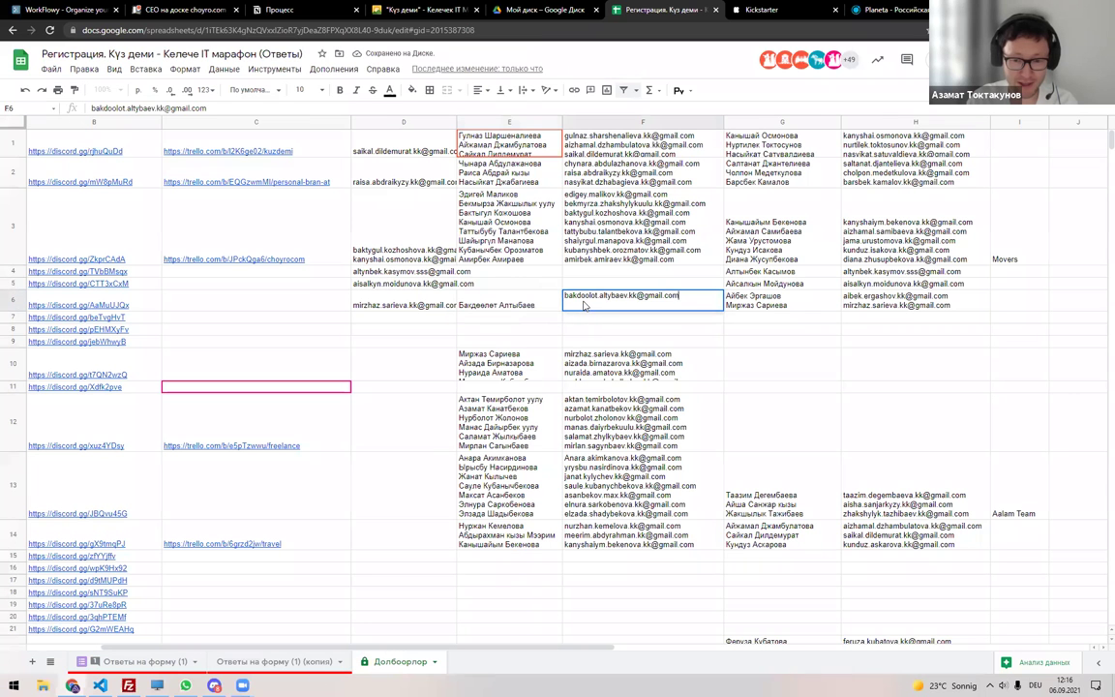
pyautogui.click(518, 308)
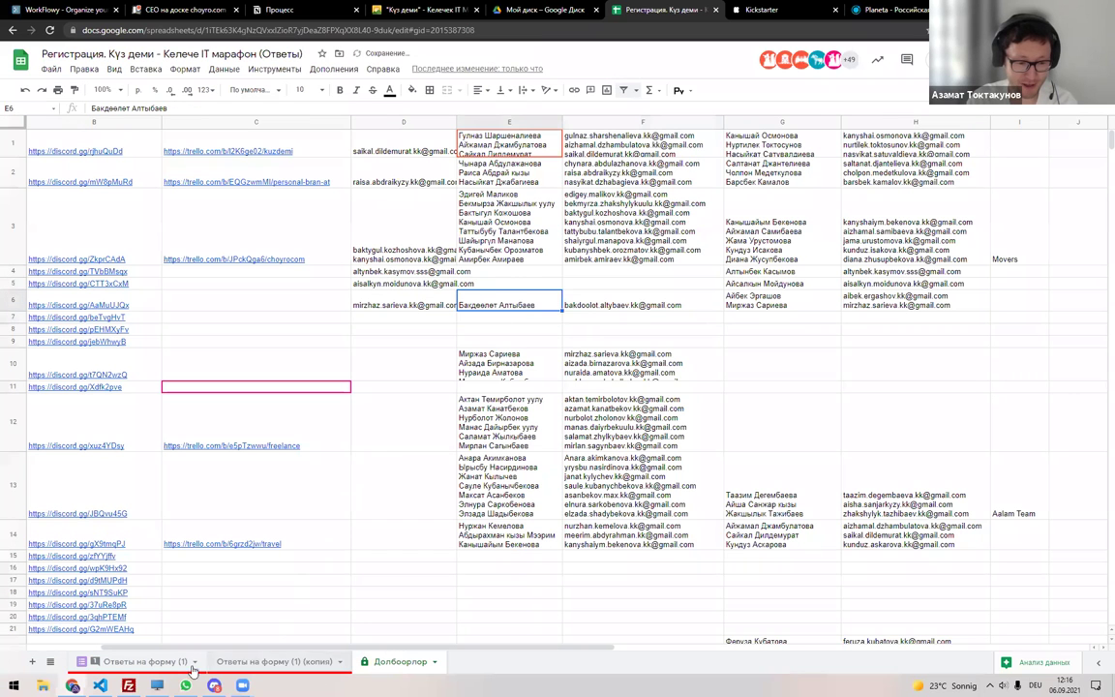
pyautogui.moveTo(212, 685)
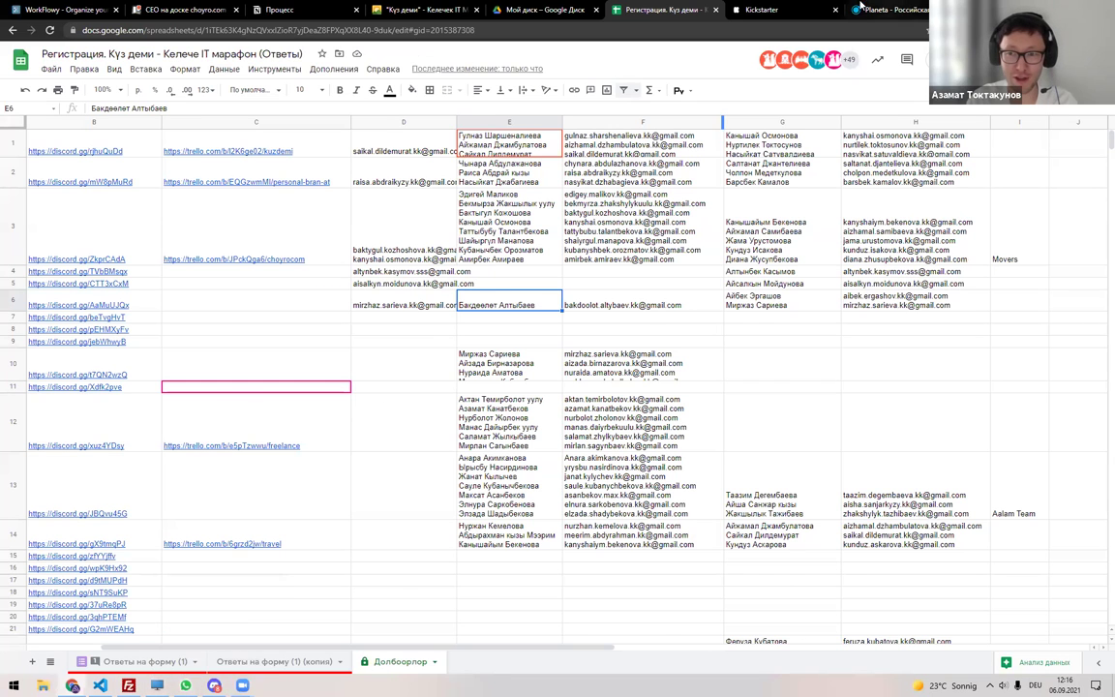
# Post the Kickstarter page address as a message in Discord's #ашар channel.
pyautogui.click(774, 10)
pyautogui.hotkey('ctrl', 'c')
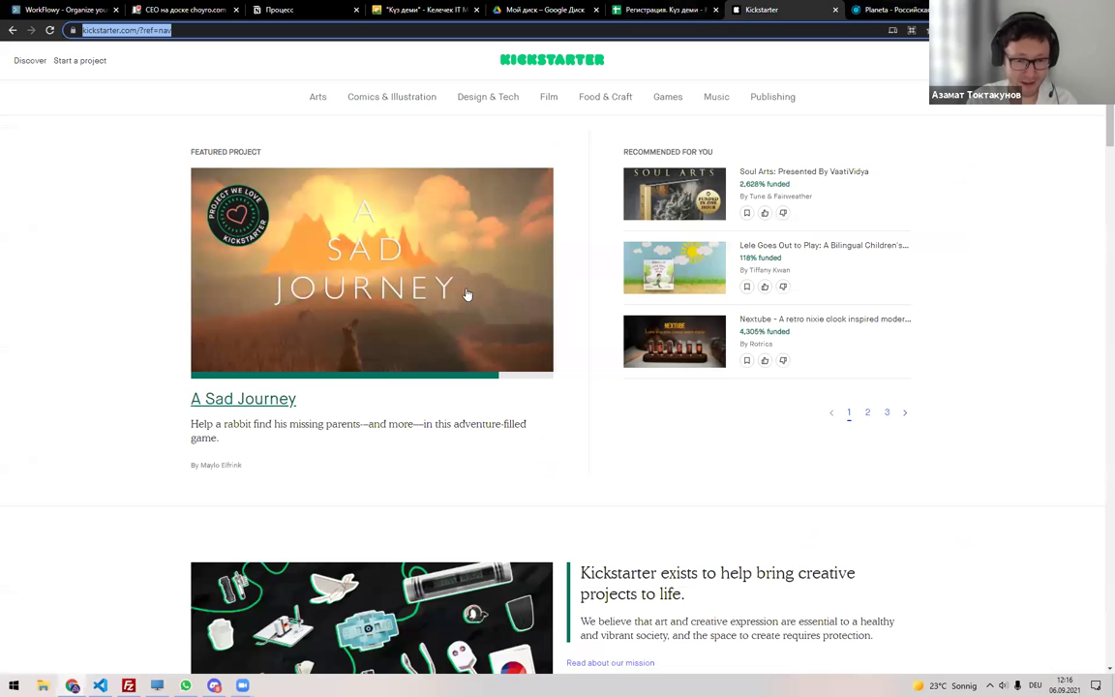
pyautogui.hotkey('alt', 'Tab')
pyautogui.hotkey('ctrl', 'v')
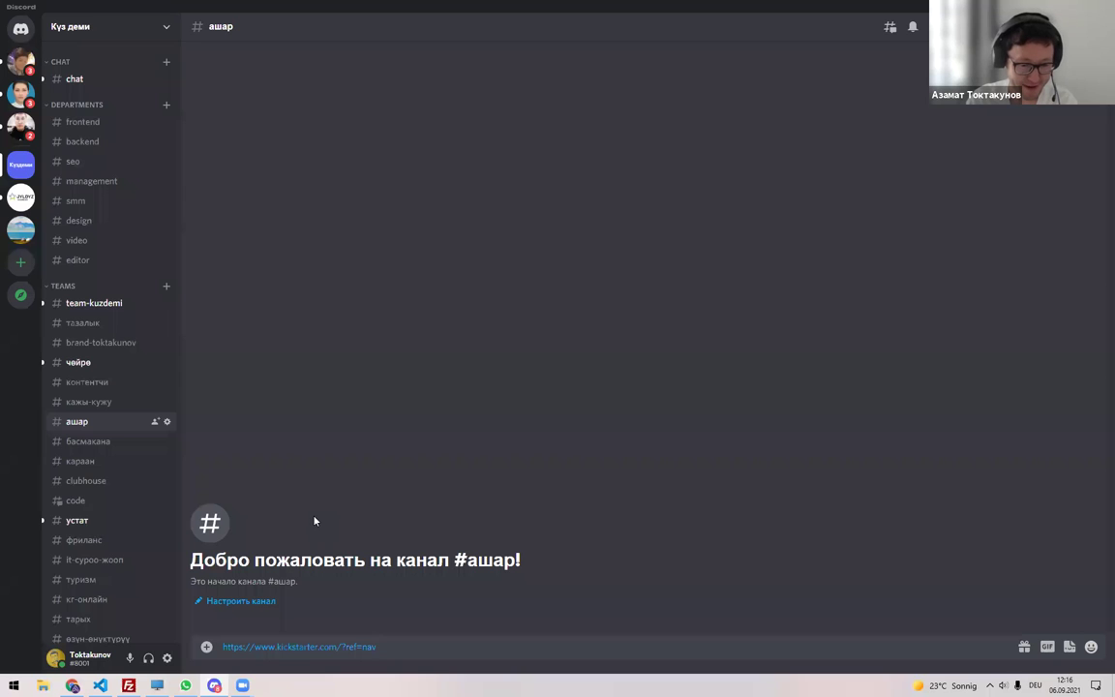
pyautogui.hotkey('shift', 'Return')
pyautogui.press('Return')
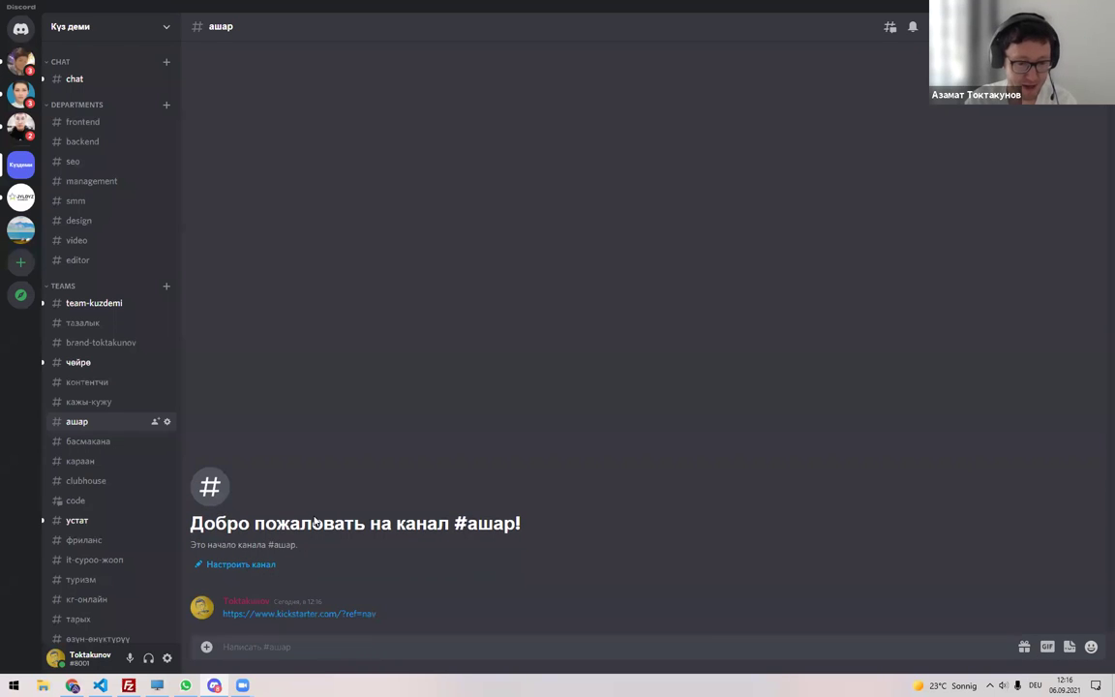
# Post the planeta.ru address in #ашар and return to the planeta.ru homepage.
pyautogui.hotkey('alt', 'Tab')
pyautogui.hotkey('ctrl', 'Tab')
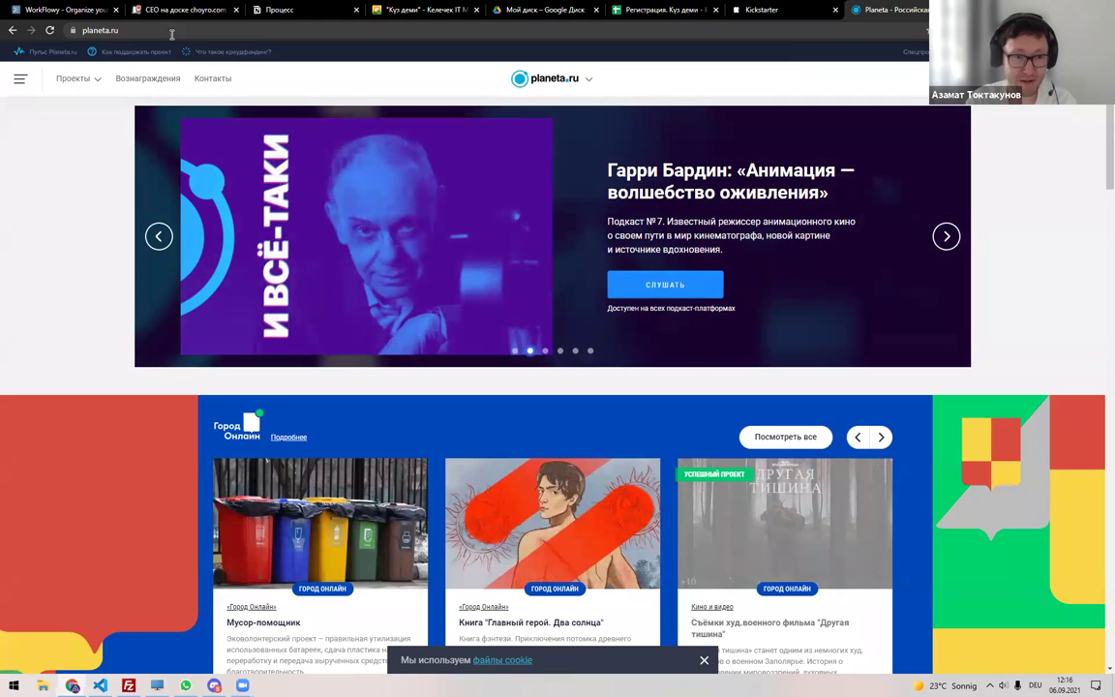
pyautogui.click(171, 30)
pyautogui.hotkey('ctrl', 'c')
pyautogui.hotkey('alt', 'Tab')
pyautogui.hotkey('ctrl', 'v')
pyautogui.press('Return')
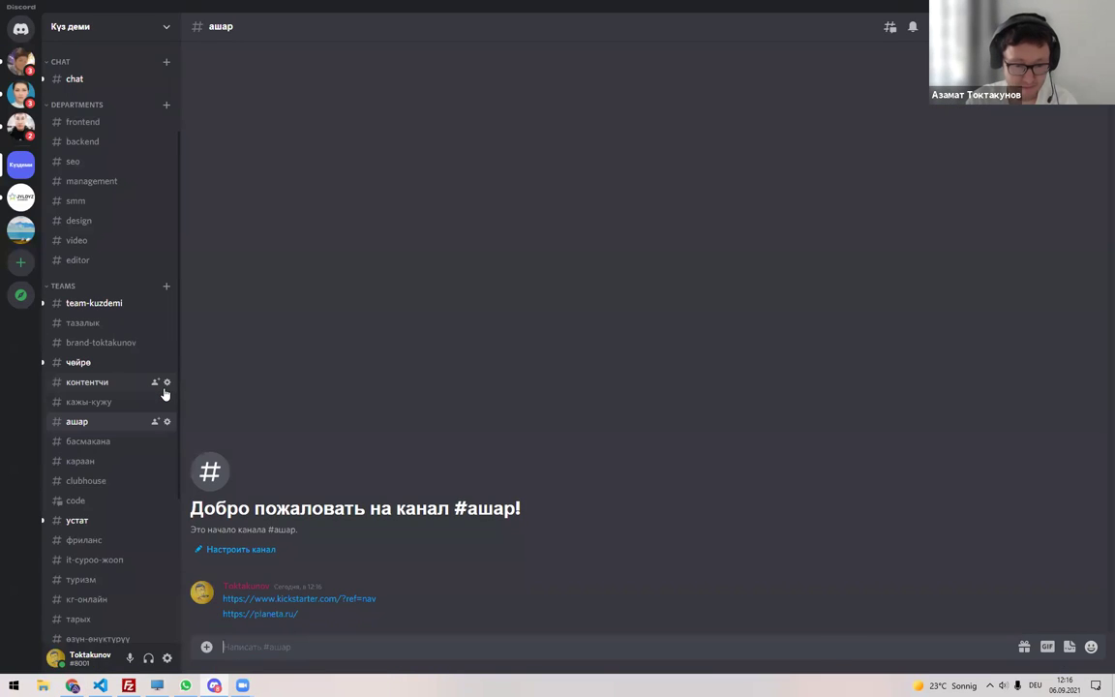
pyautogui.hotkey('alt', 'Tab')
pyautogui.scroll(-3, 82, 386)
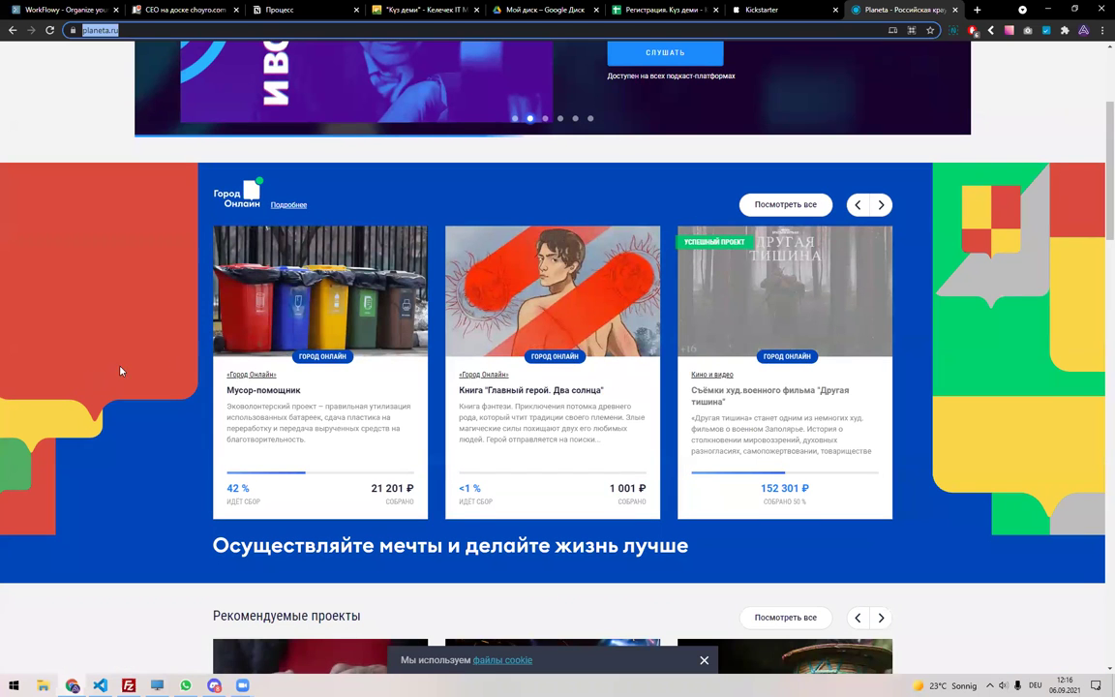
# Read through the Мусор-помощник campaign's description and rewards, then go back to the Долбоорлор sheet.
pyautogui.click(310, 318)
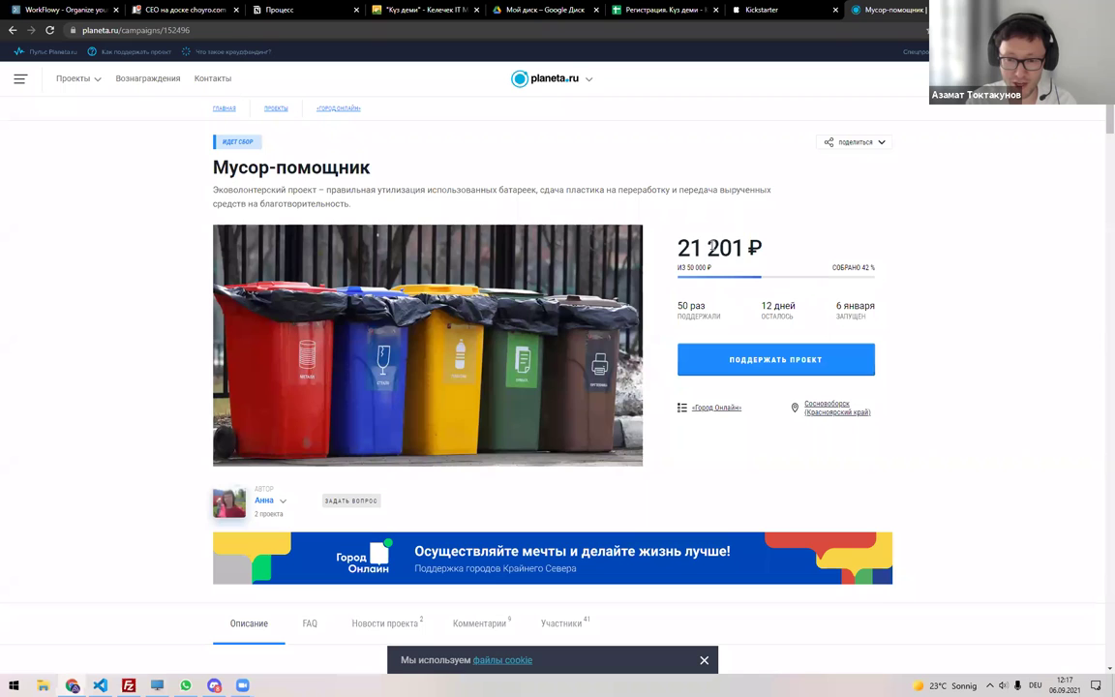
pyautogui.scroll(-6, 435, 378)
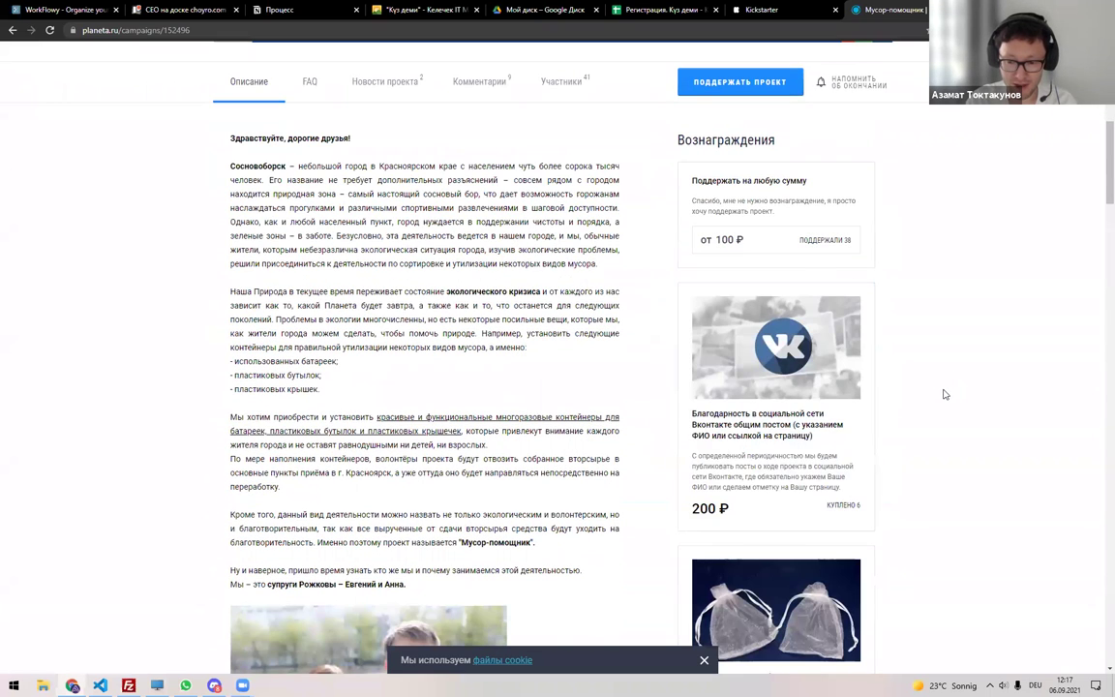
pyautogui.scroll(-4, 946, 394)
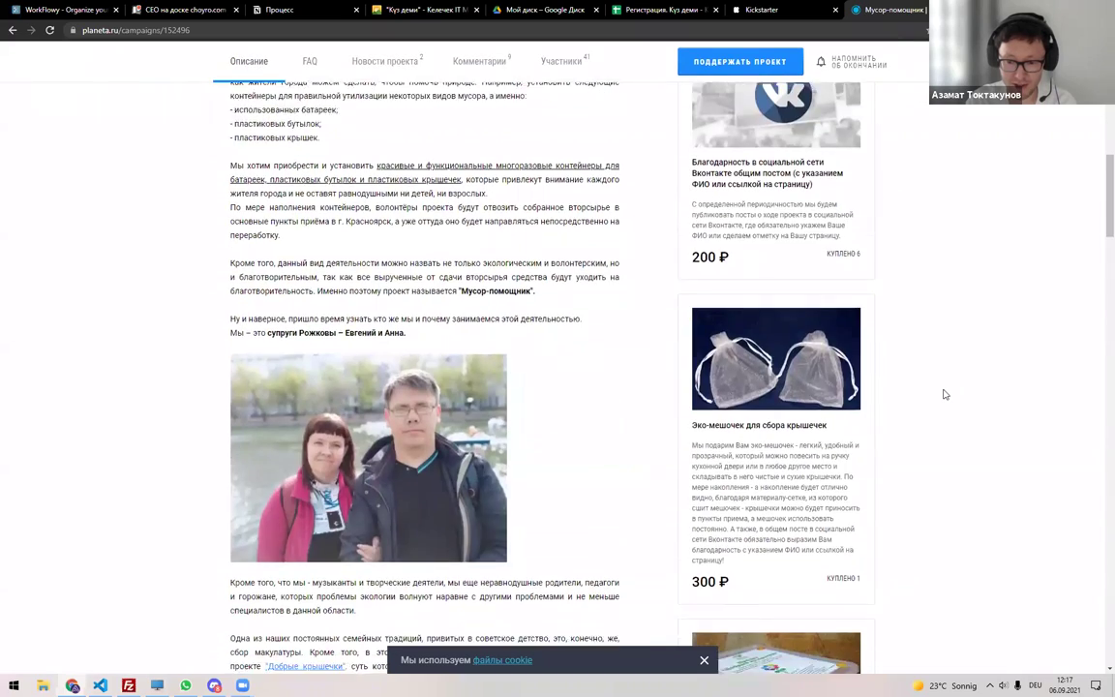
pyautogui.scroll(-3, 937, 384)
pyautogui.scroll(5, 435, 290)
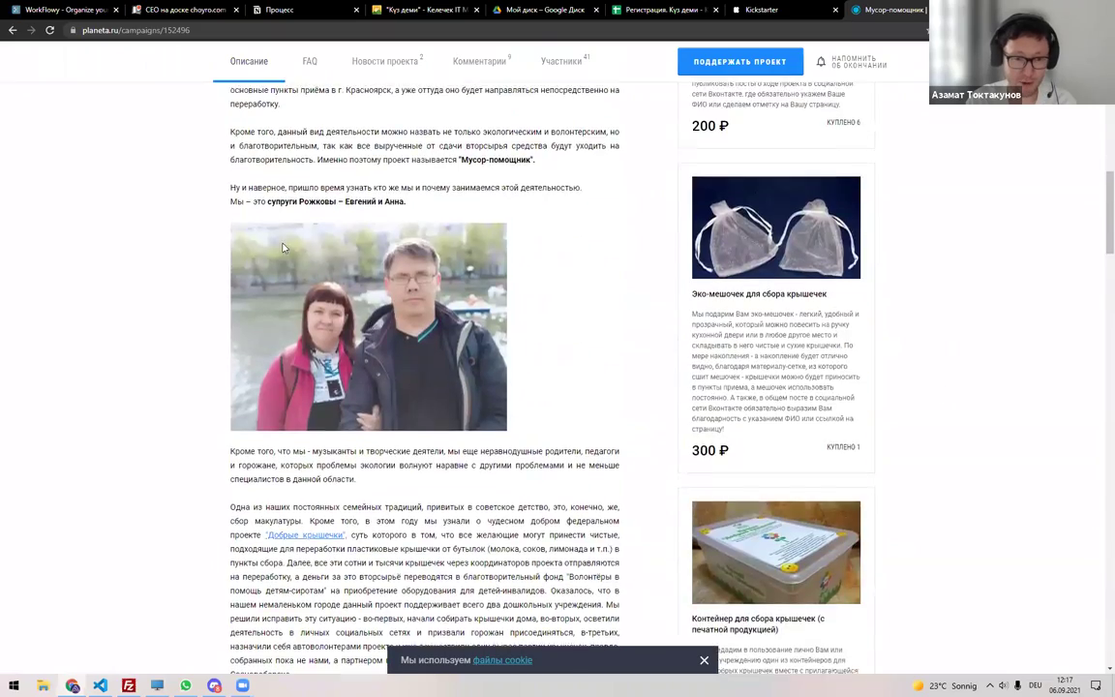
pyautogui.moveTo(258, 165); pyautogui.dragTo(345, 287)
pyautogui.click(346, 288)
pyautogui.scroll(-15, 427, 417)
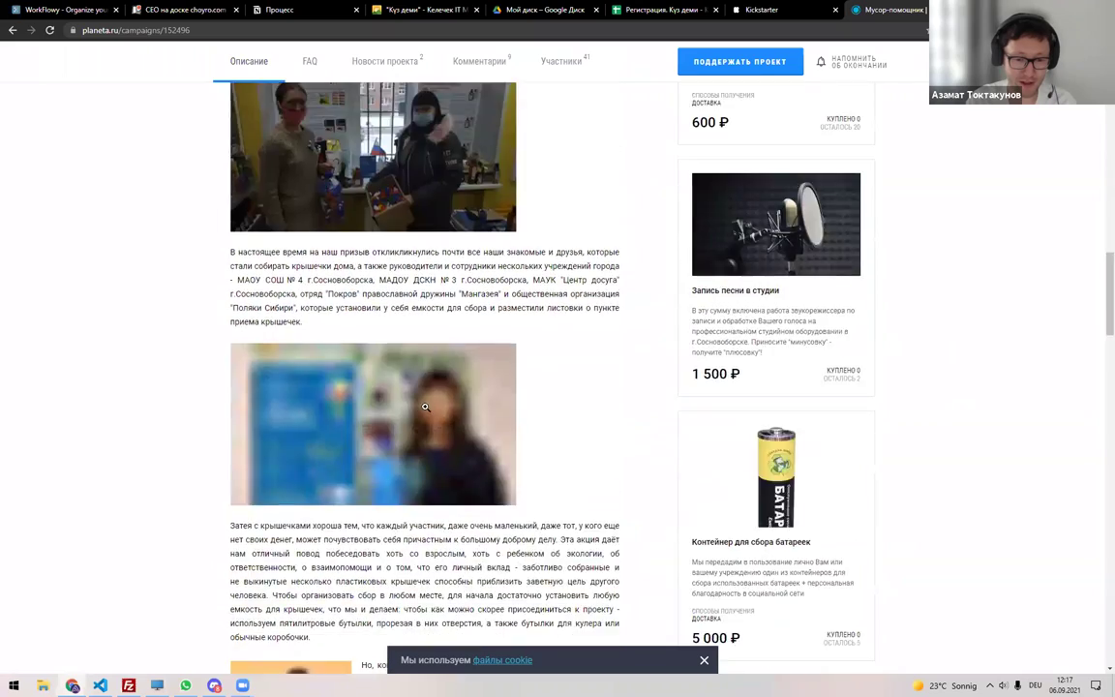
pyautogui.scroll(-7, 426, 417)
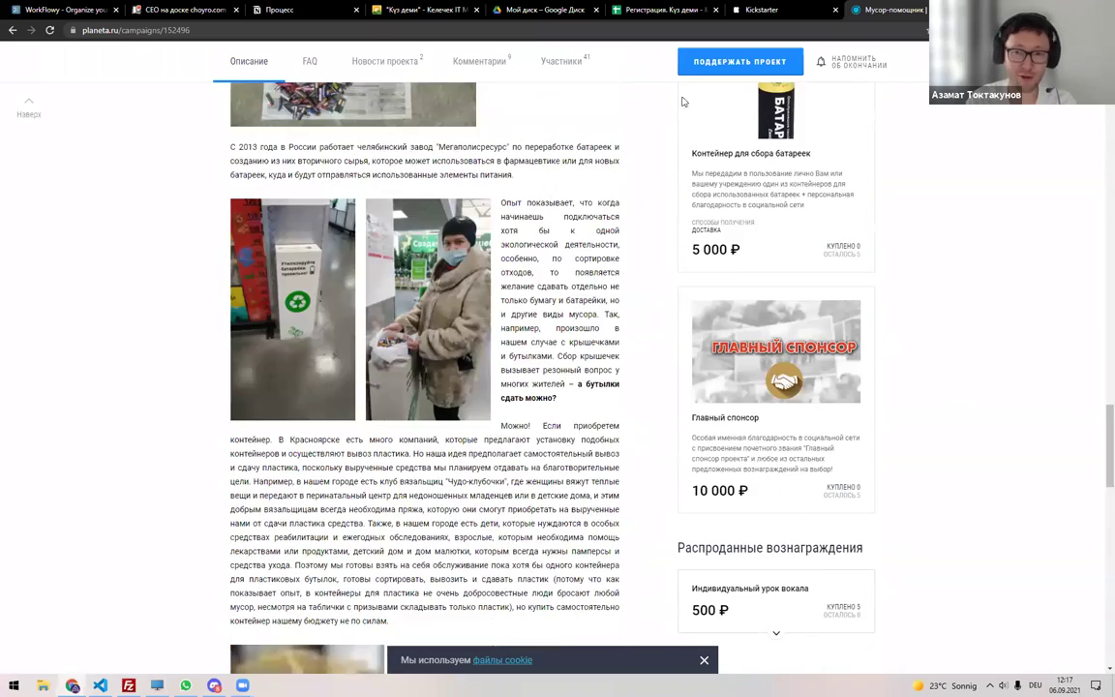
pyautogui.click(664, 12)
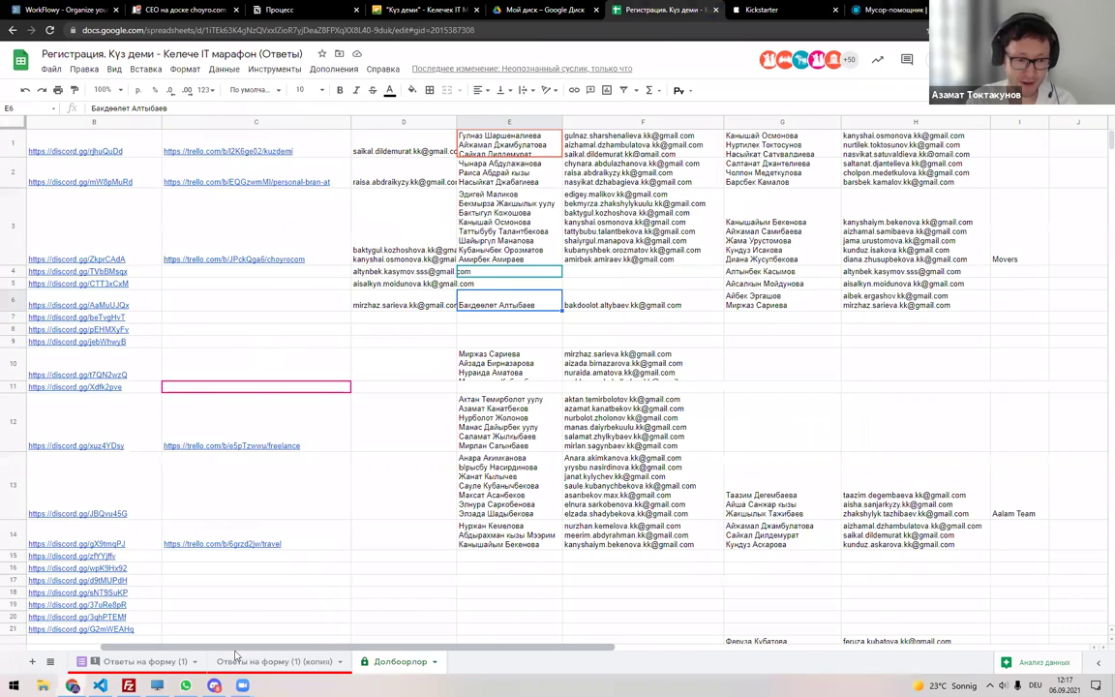
pyautogui.moveTo(293, 648); pyautogui.dragTo(220, 649)
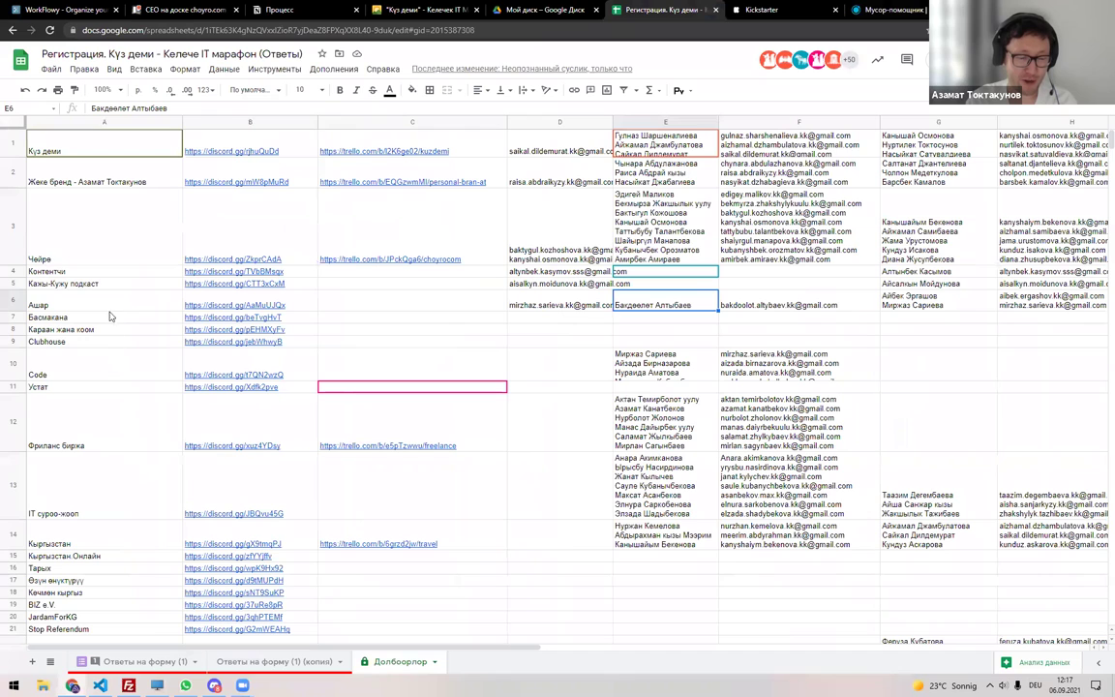
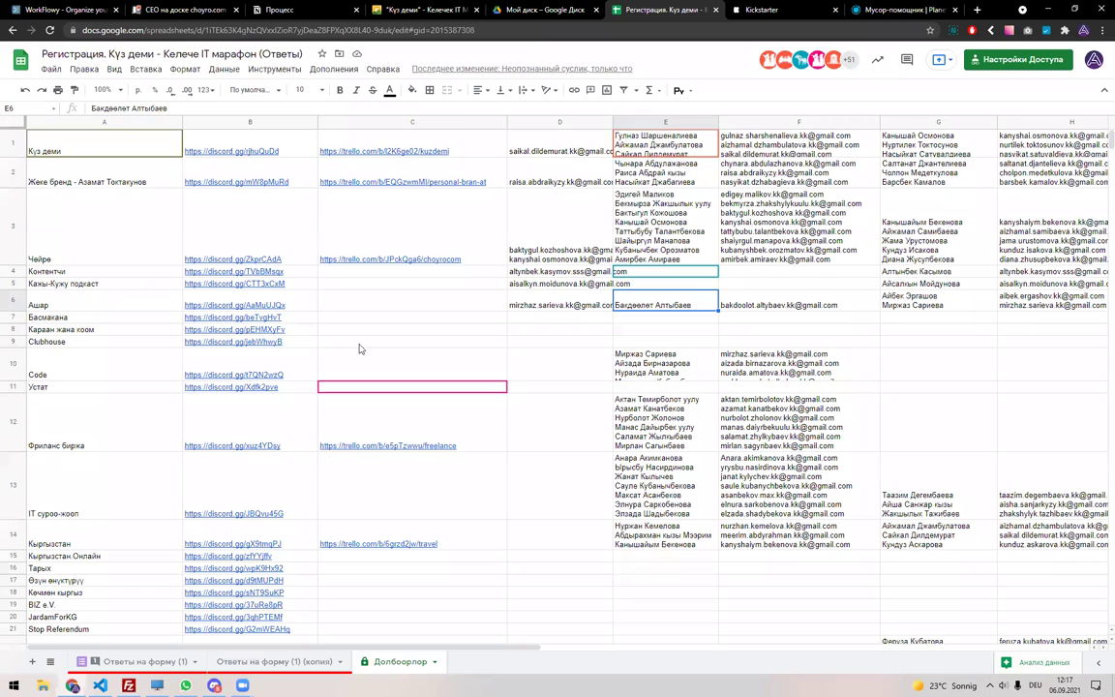
# Filter the copied form-responses sheet to show only Басмакана rows.
pyautogui.click(521, 321)
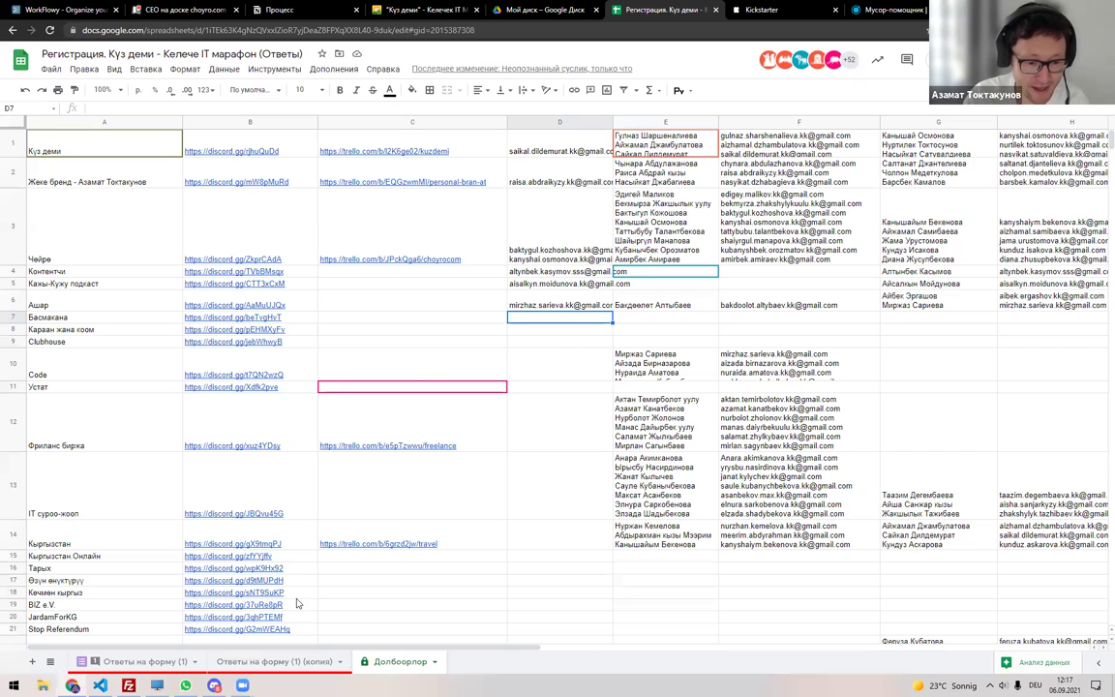
pyautogui.hotkey('ctrl', 'shift', 'pageup')
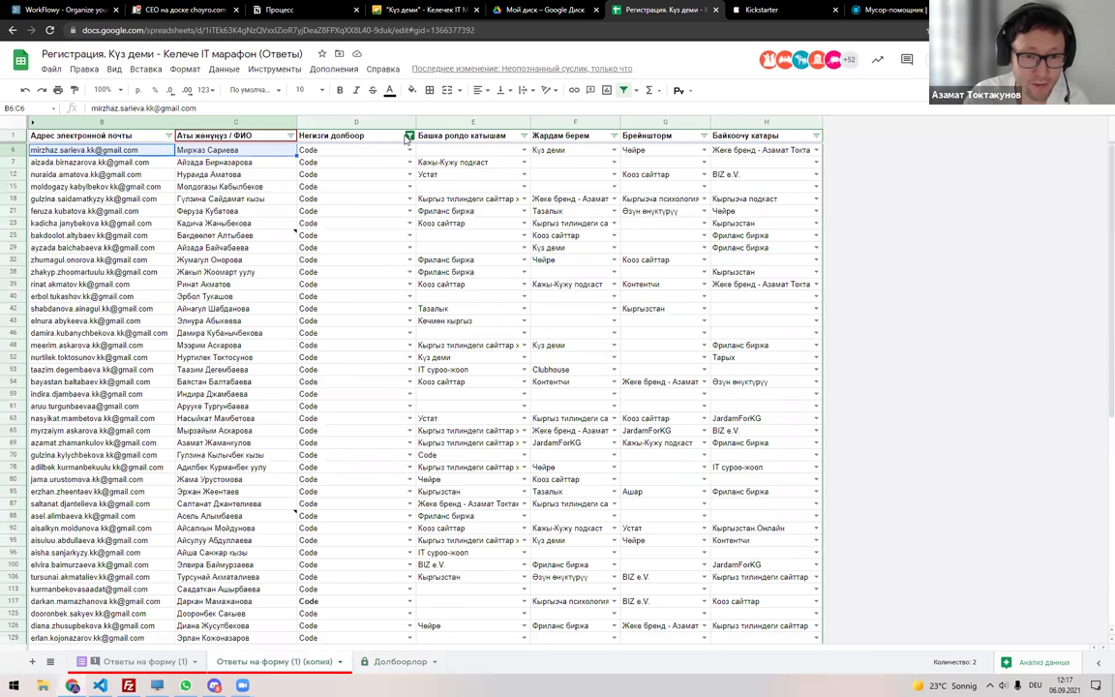
pyautogui.click(409, 137)
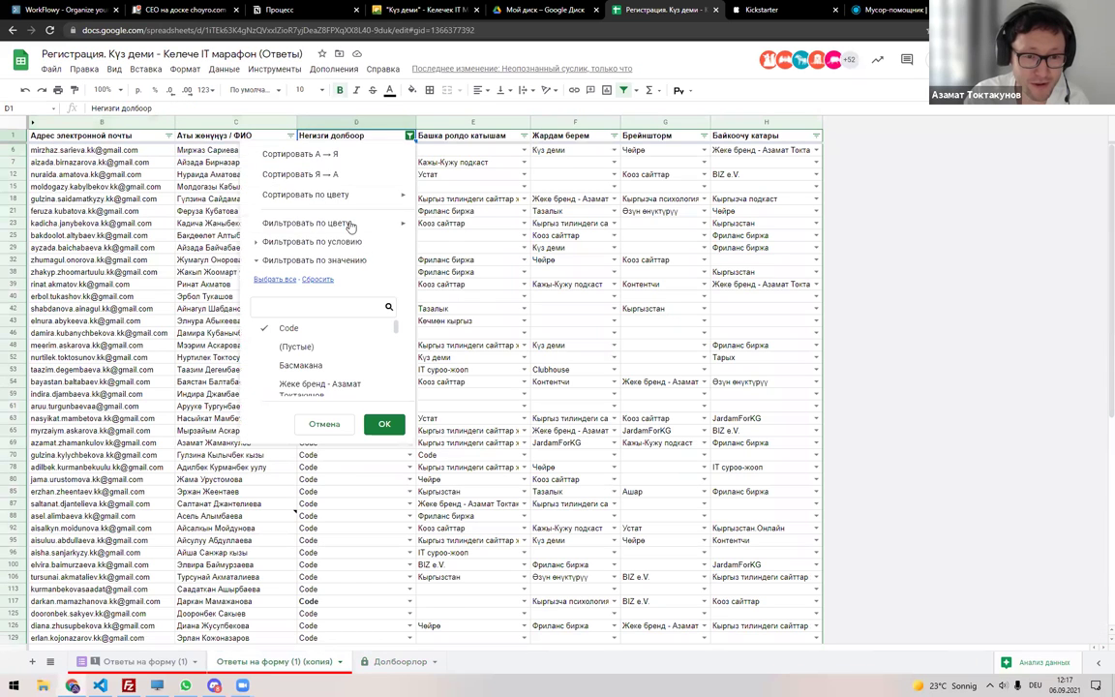
pyautogui.click(317, 279)
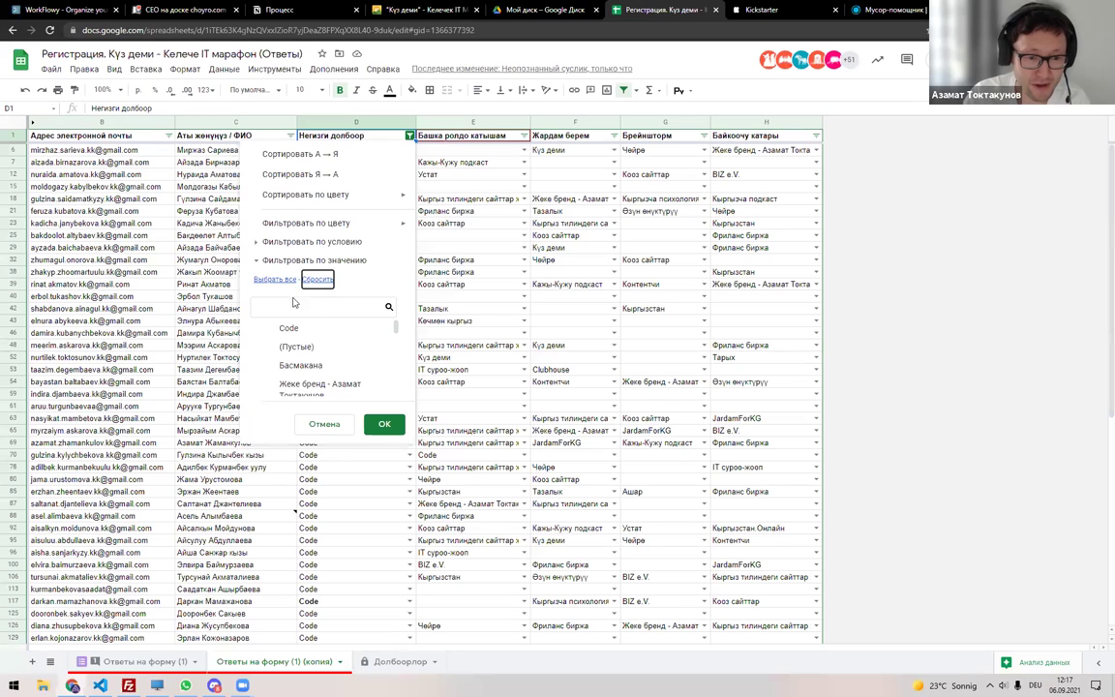
pyautogui.click(300, 365)
pyautogui.click(384, 424)
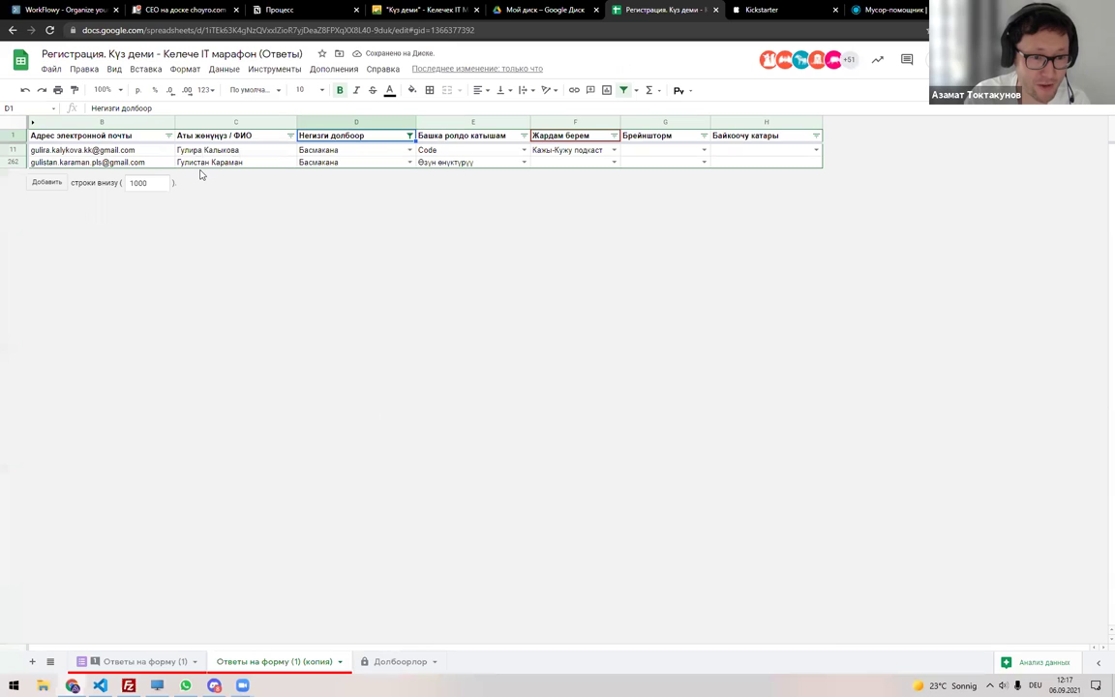
# Paste the two Басмакана participants' emails into the roster row's email cell.
pyautogui.moveTo(201, 162); pyautogui.dragTo(126, 151)
pyautogui.hotkey('ctrl', 'c')
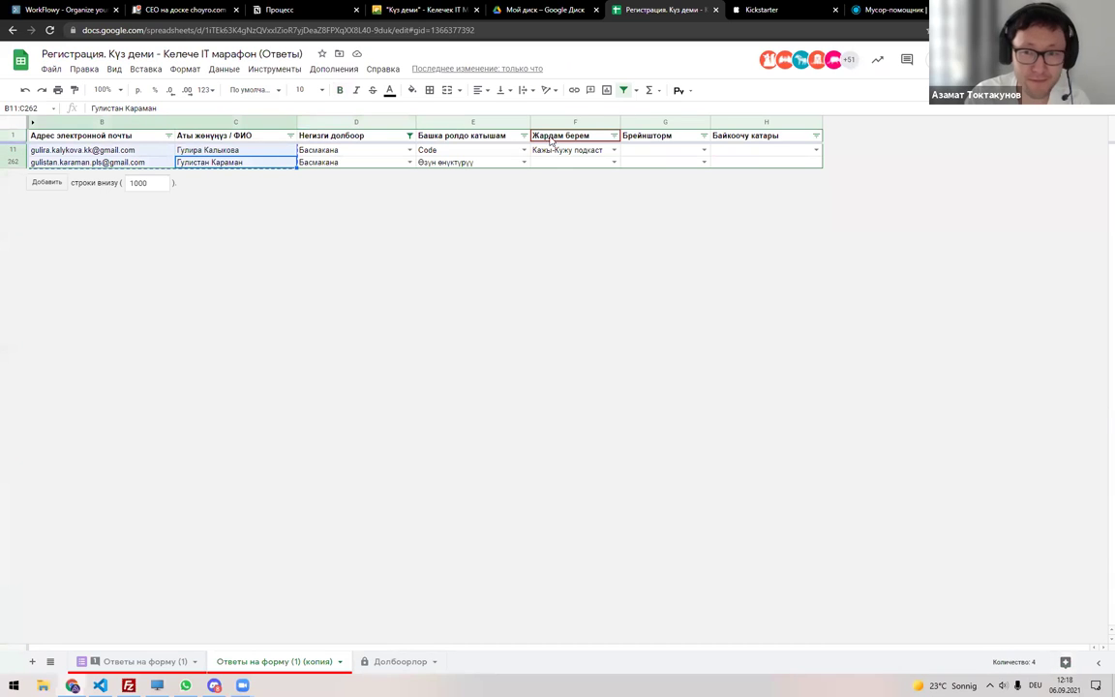
pyautogui.click(348, 163)
pyautogui.click(109, 152)
pyautogui.keyDown('shift'); pyautogui.click(114, 163); pyautogui.keyUp('shift')
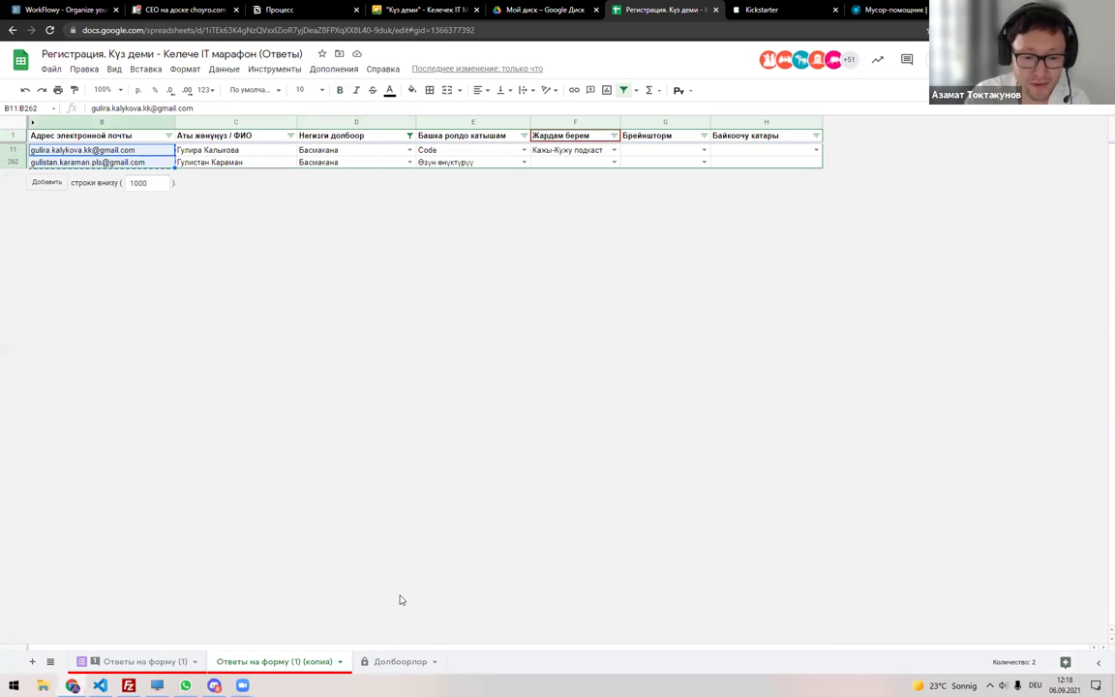
pyautogui.hotkey('ctrl', 'shift', 'pagedown')
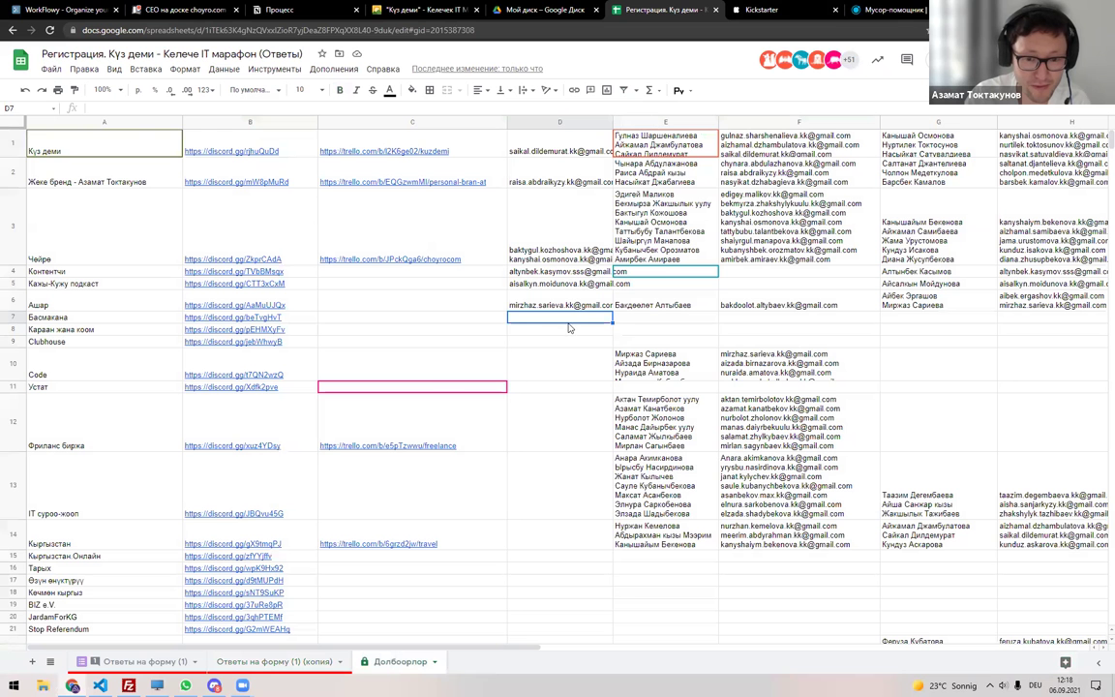
pyautogui.click(665, 318)
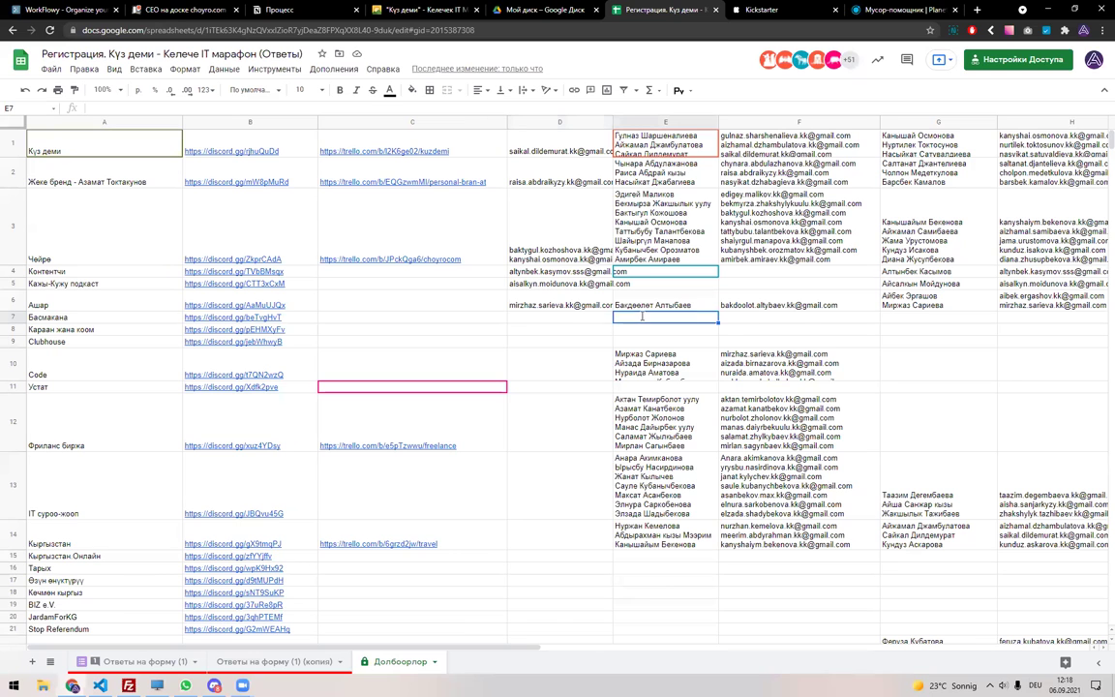
pyautogui.doubleClick(737, 318)
pyautogui.hotkey('ctrl', 'v')
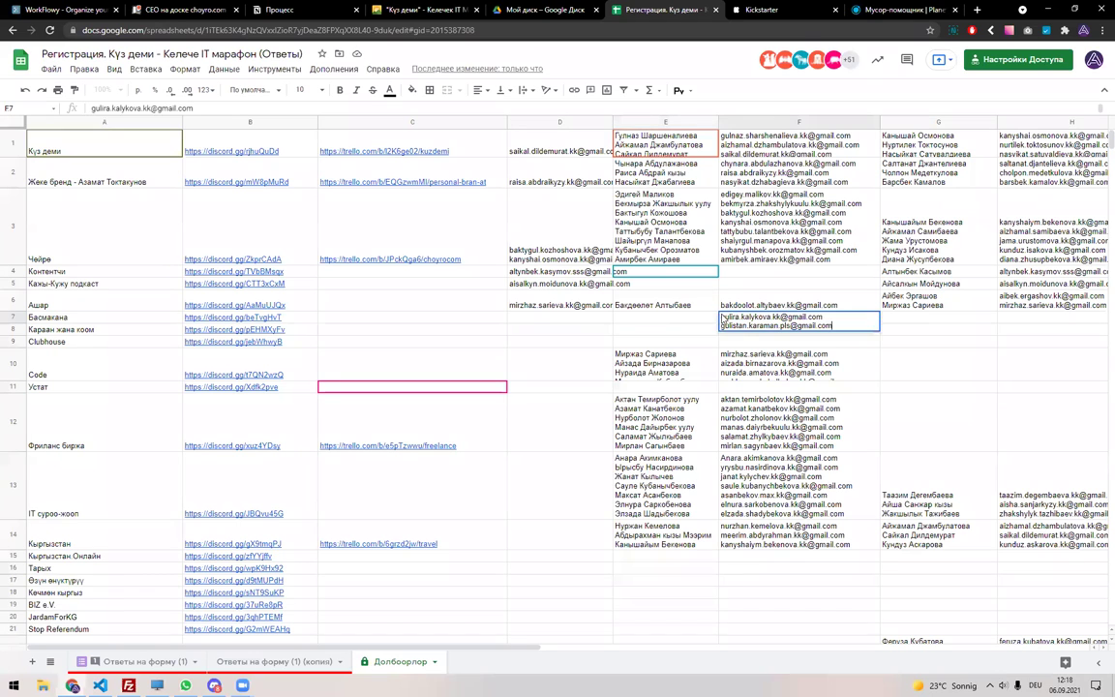
pyautogui.press('Return')
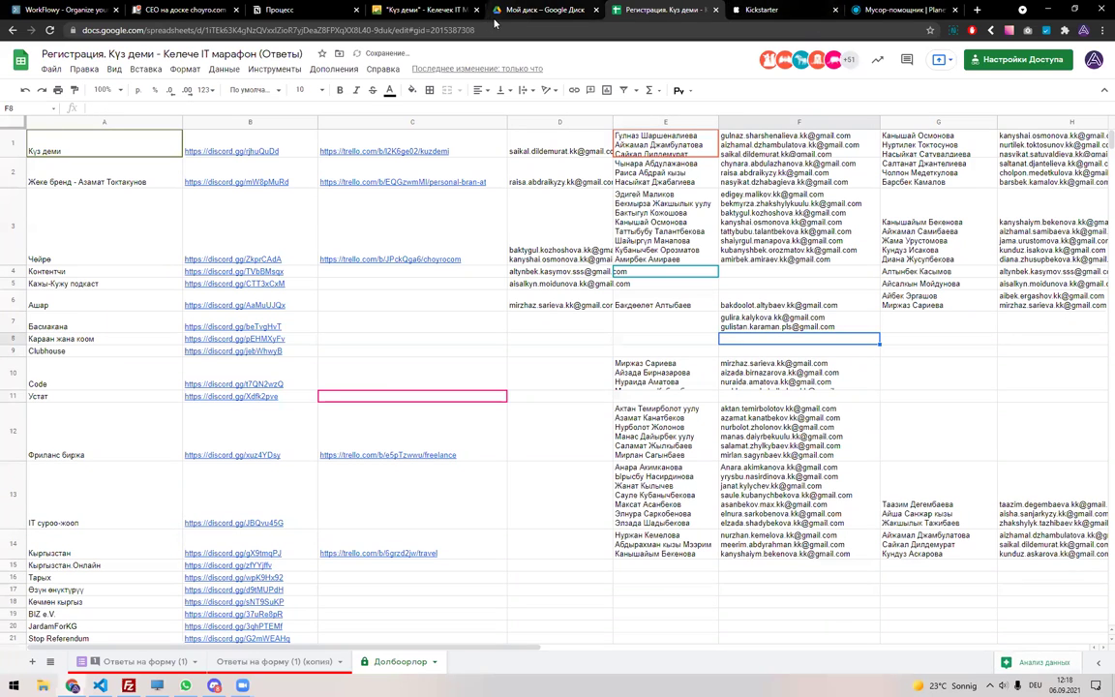
# Paste the two participants' names into the Басмакана row's names cell.
pyautogui.click(285, 667)
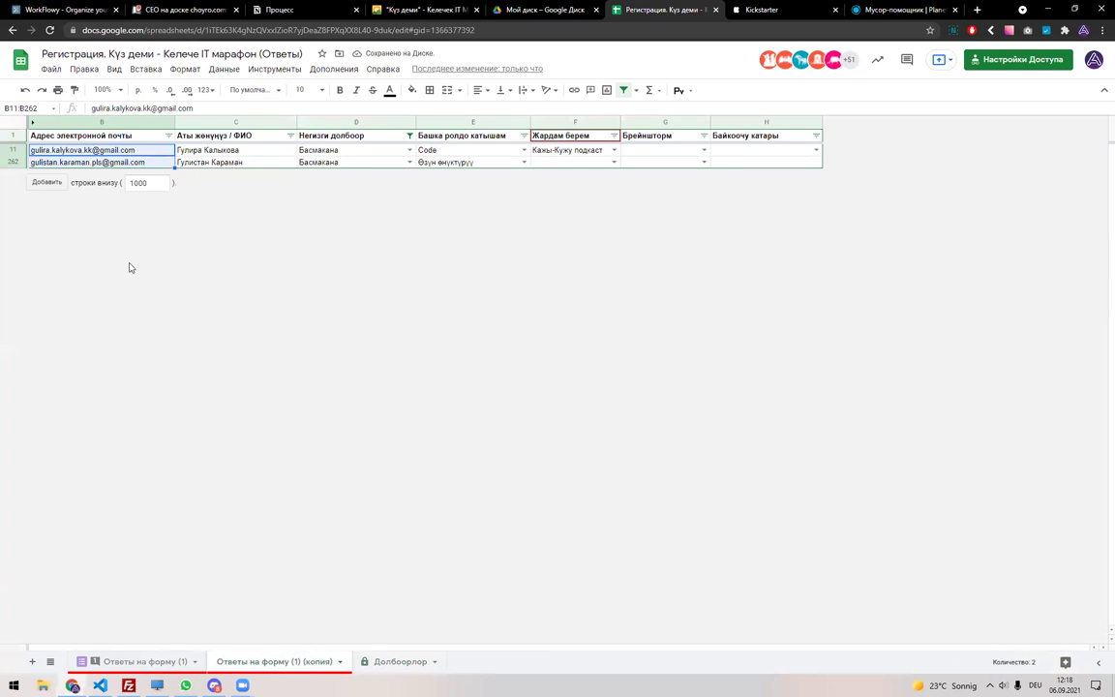
pyautogui.moveTo(208, 150); pyautogui.dragTo(233, 161)
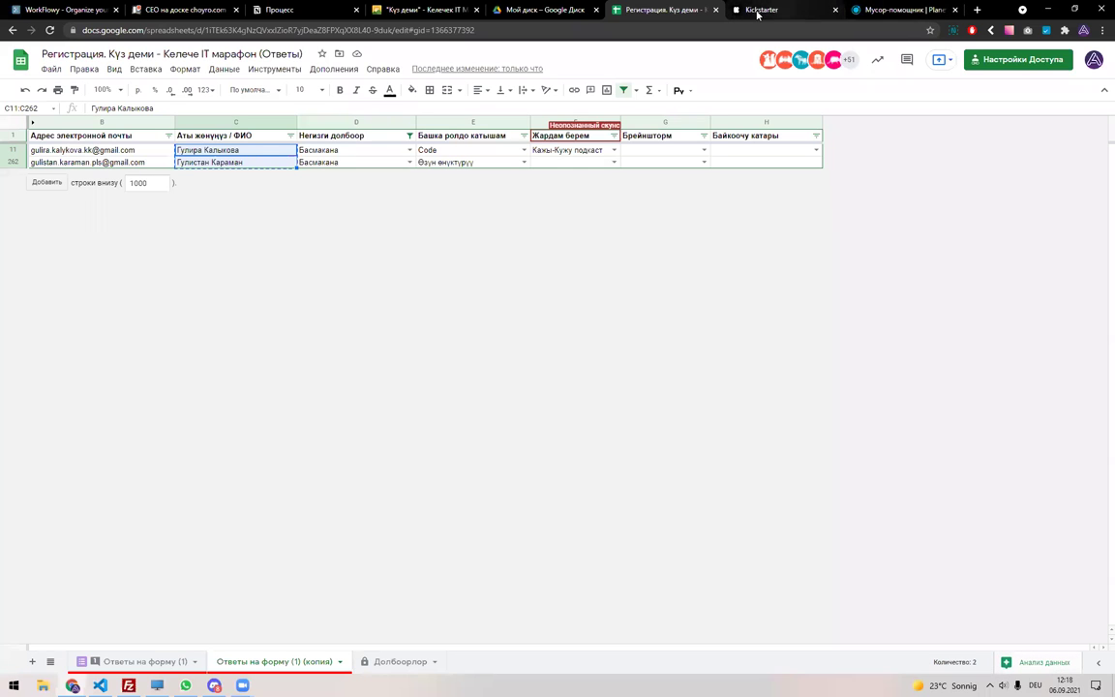
pyautogui.hotkey('ctrl', 'shift', 'pagedown')
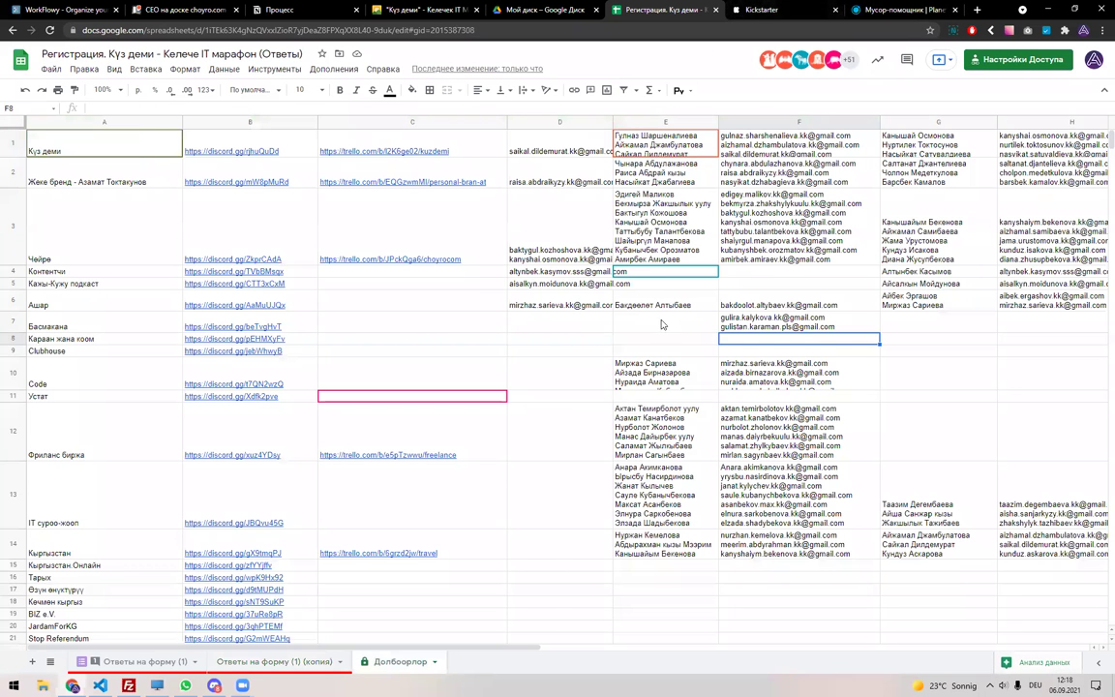
pyautogui.doubleClick(663, 325)
pyautogui.hotkey('ctrl', 'v')
pyautogui.press('Return')
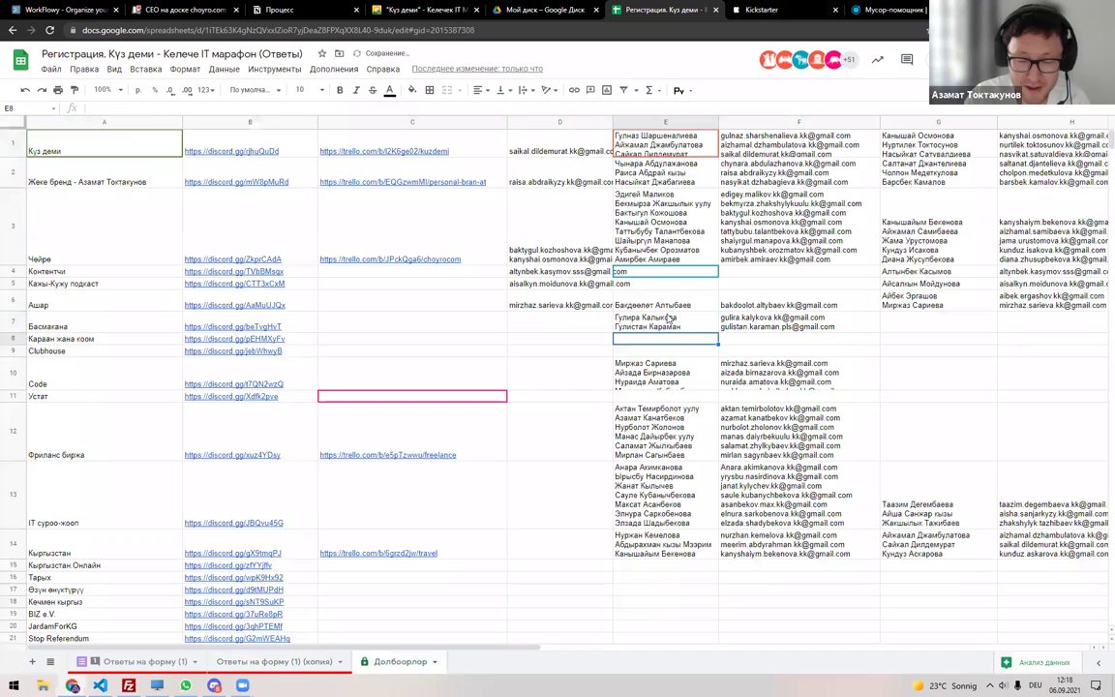
pyautogui.click(667, 324)
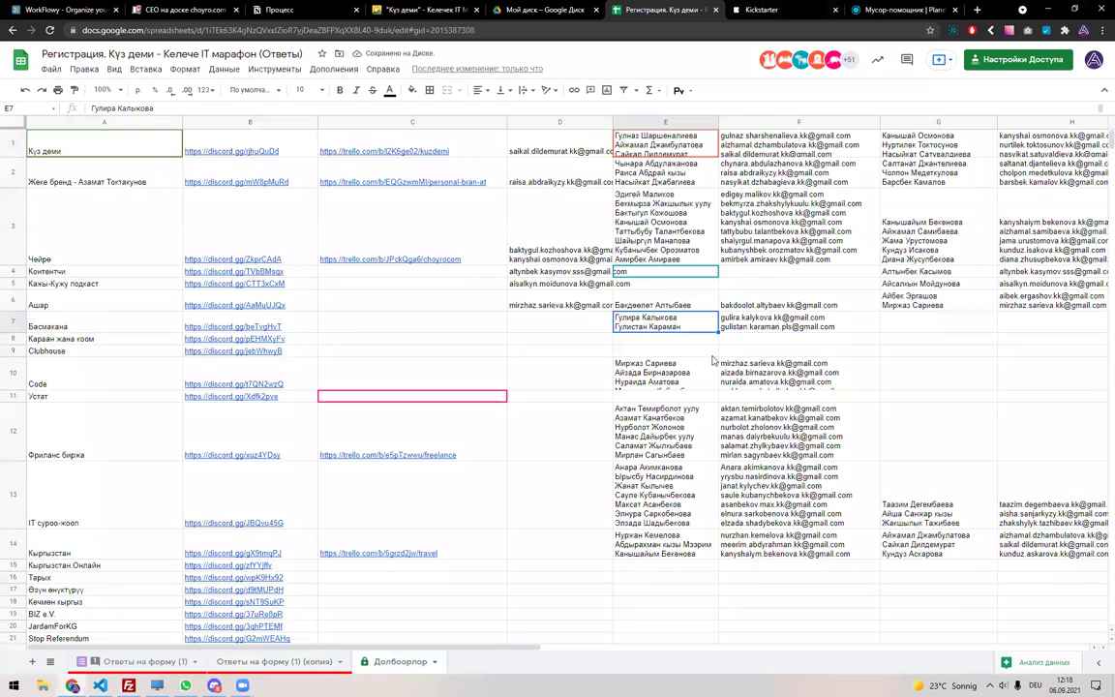
# Copy the first participant's email into column D of the Басмакана row.
pyautogui.doubleClick(782, 316)
pyautogui.moveTo(832, 314); pyautogui.dragTo(720, 317)
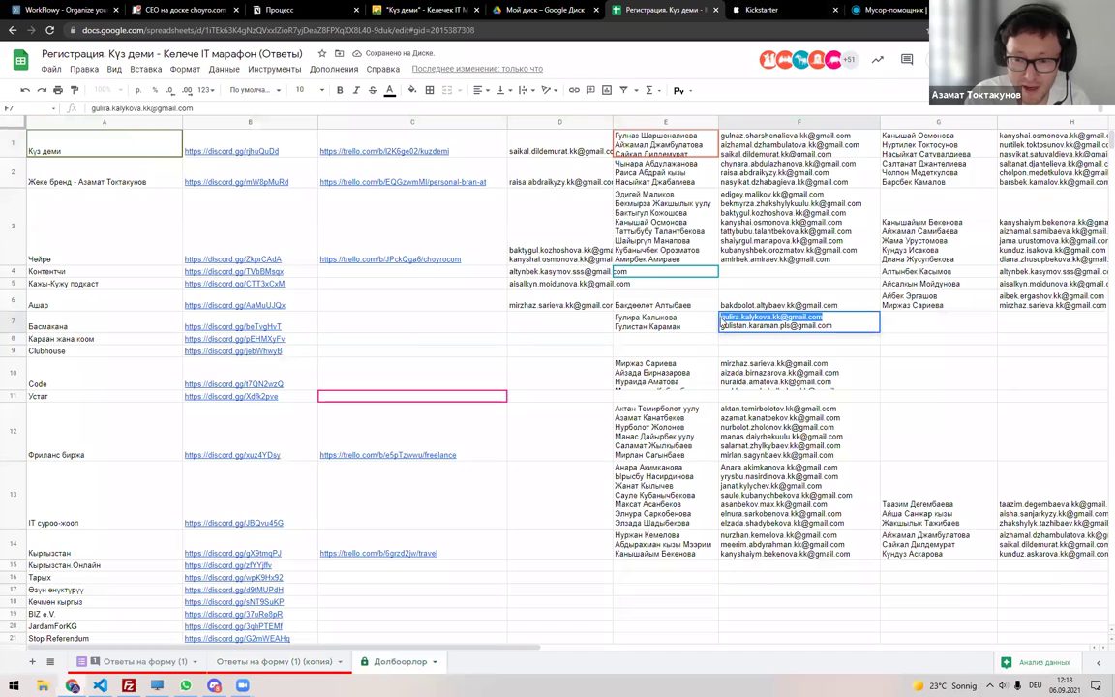
pyautogui.hotkey('ctrl', 'c')
pyautogui.click(593, 330)
pyautogui.hotkey('ctrl', 'v')
pyautogui.press('Return')
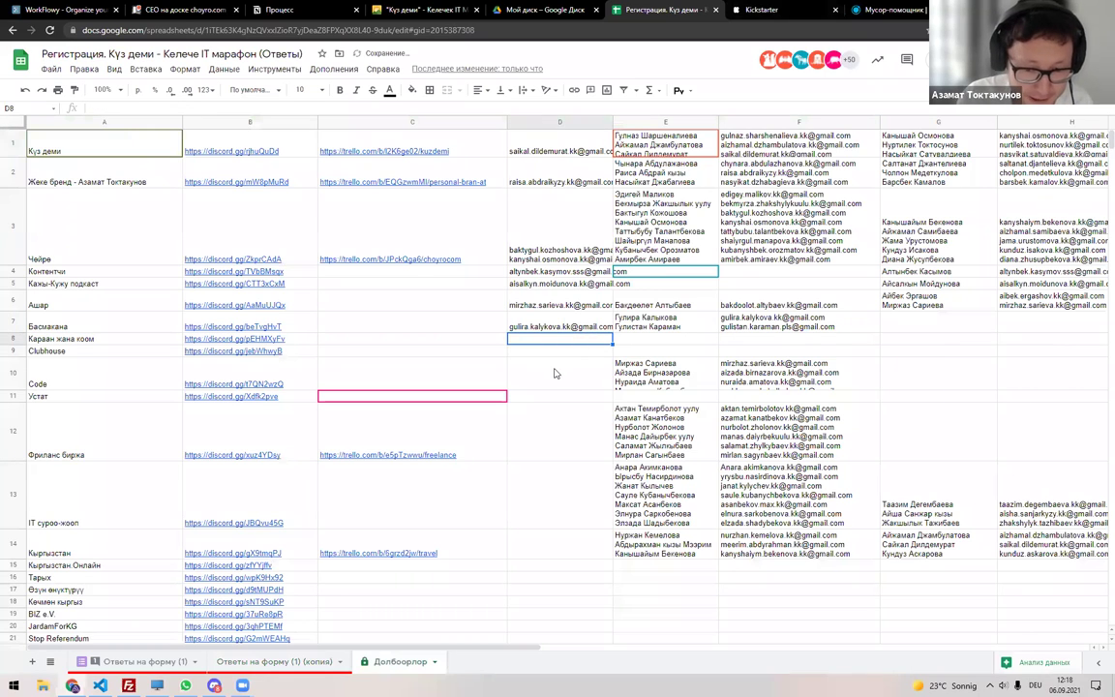
# Scroll #басмакана back to the publisher links and open the Mann, Ivanov and Ferber site.
pyautogui.moveTo(426, 447)
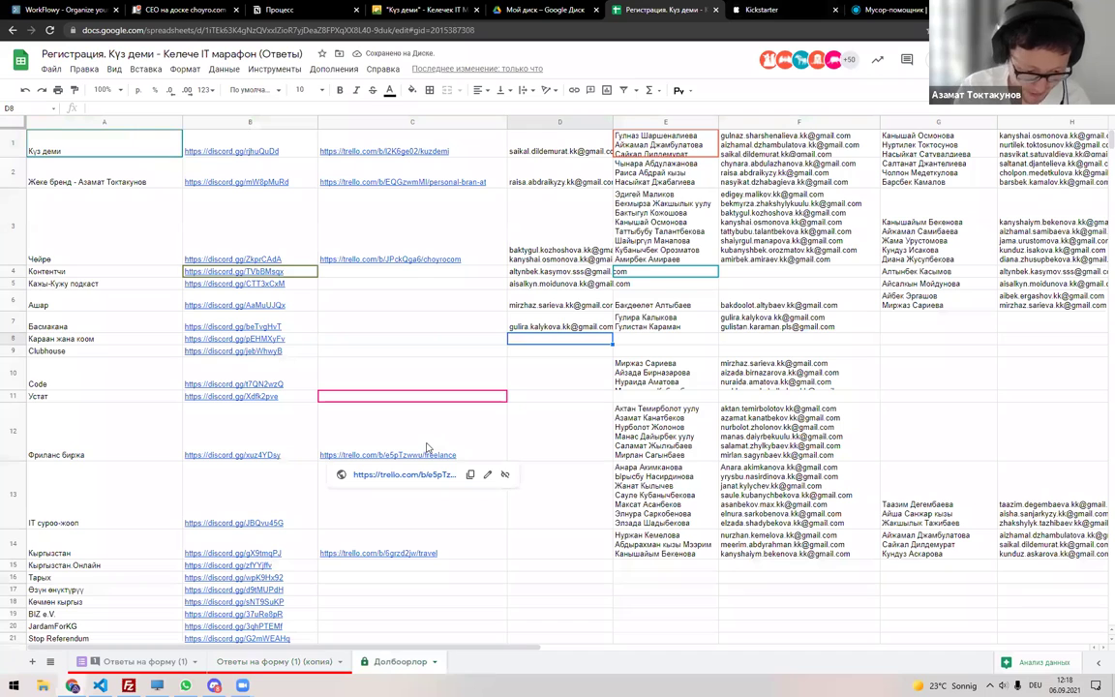
pyautogui.hotkey('alt', 'Tab')
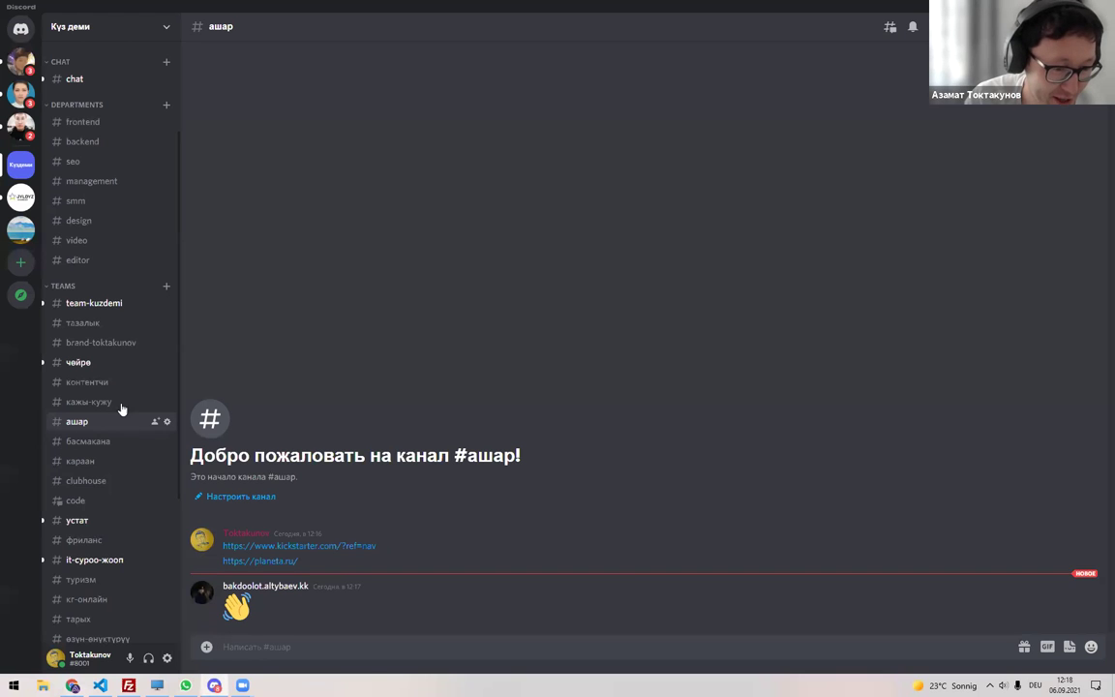
pyautogui.scroll(2, 110, 364)
pyautogui.scroll(-4, 112, 377)
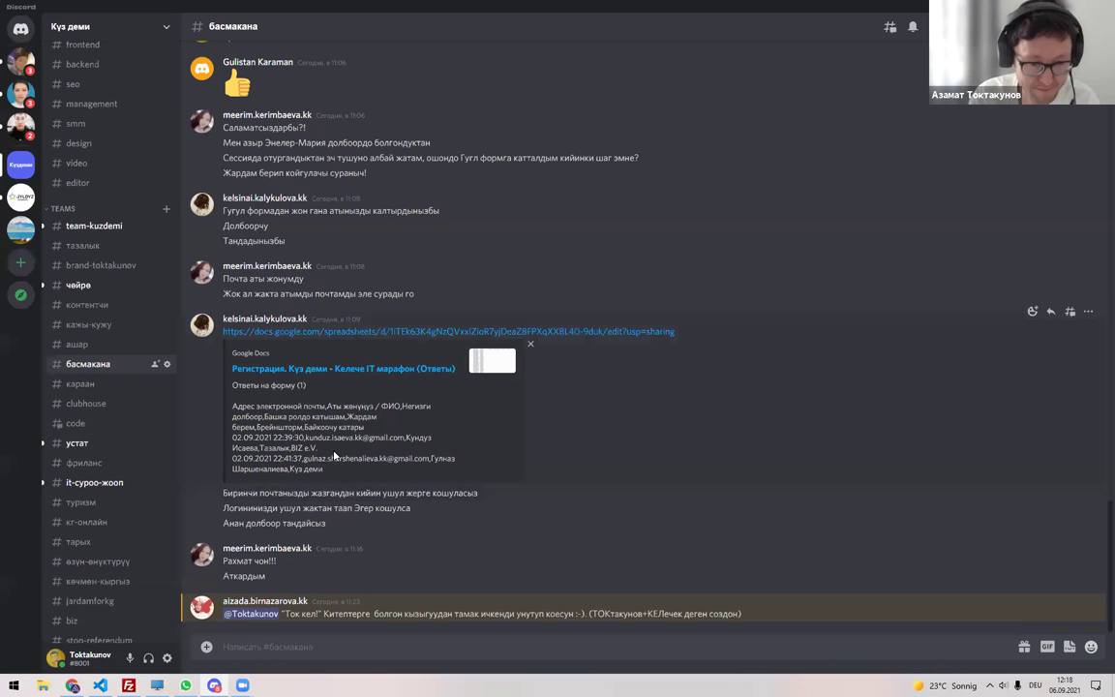
pyautogui.scroll(15, 361, 356)
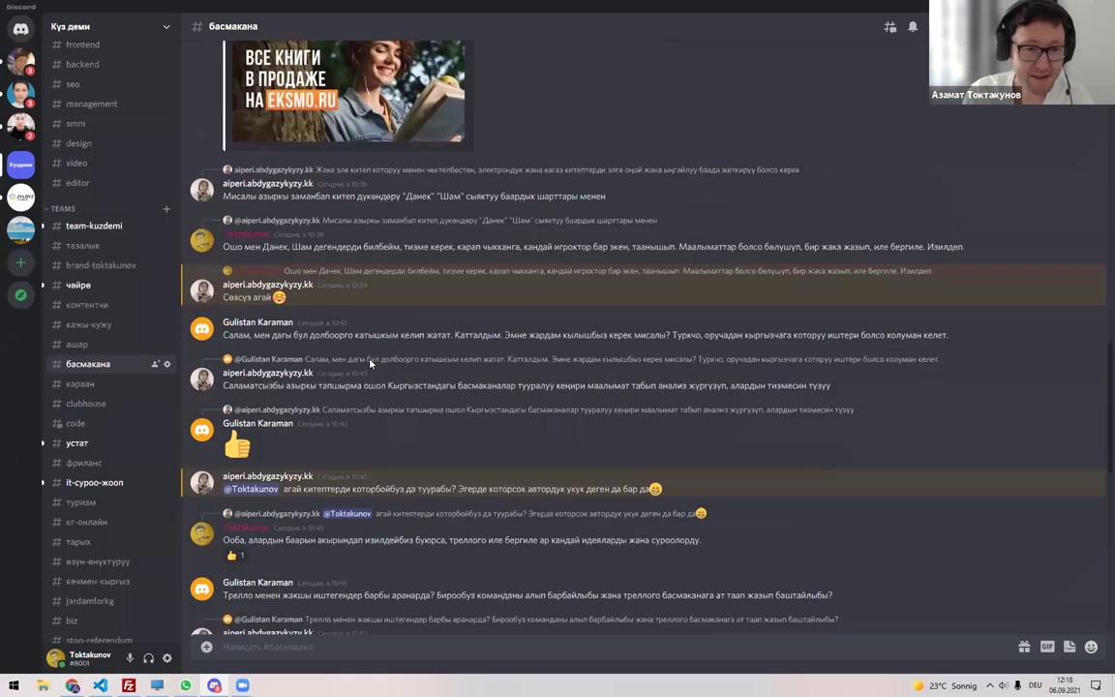
pyautogui.scroll(5, 370, 363)
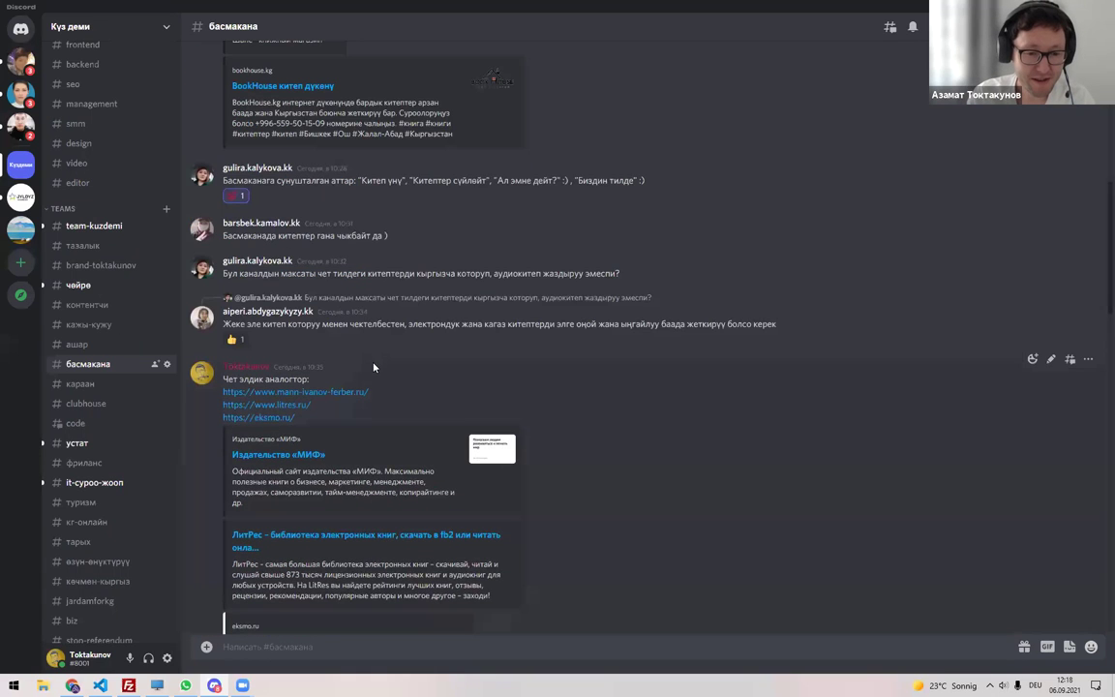
pyautogui.scroll(2, 382, 368)
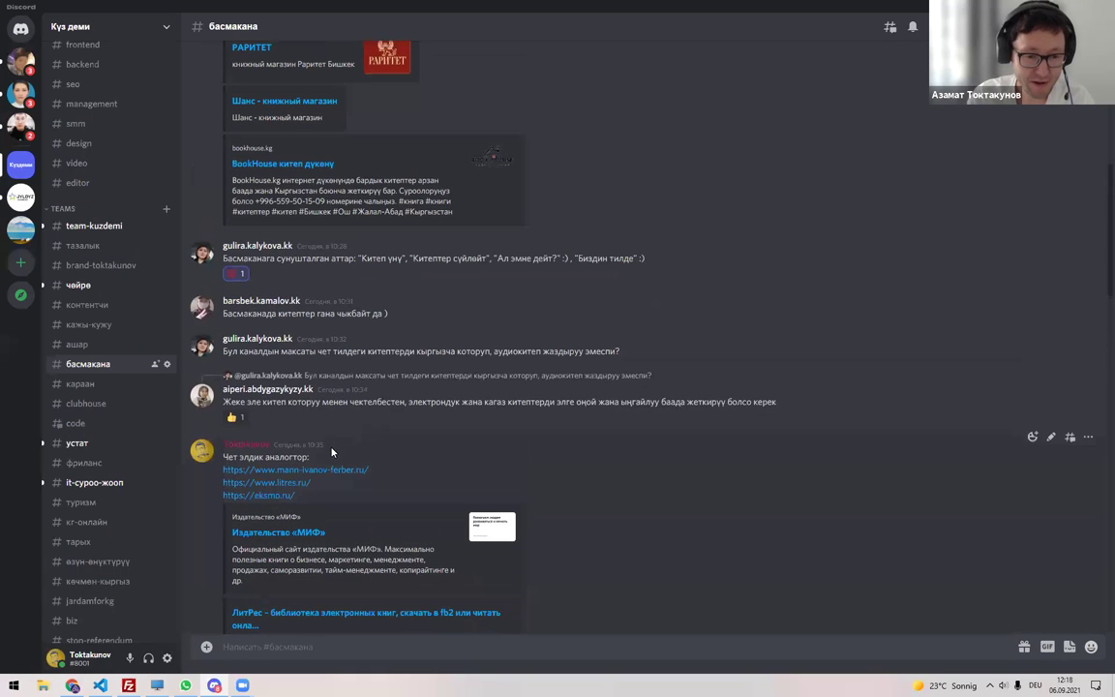
pyautogui.click(331, 470)
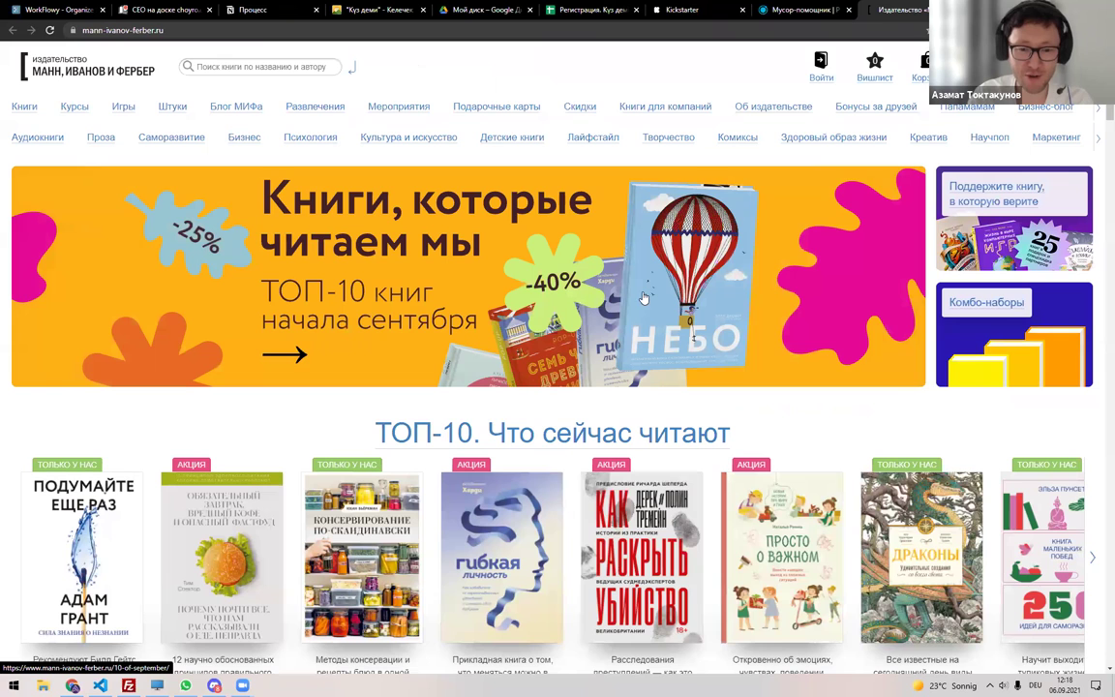
# Browse the publisher homepage and open the Гибкая личность book page.
pyautogui.scroll(-1, 157, 276)
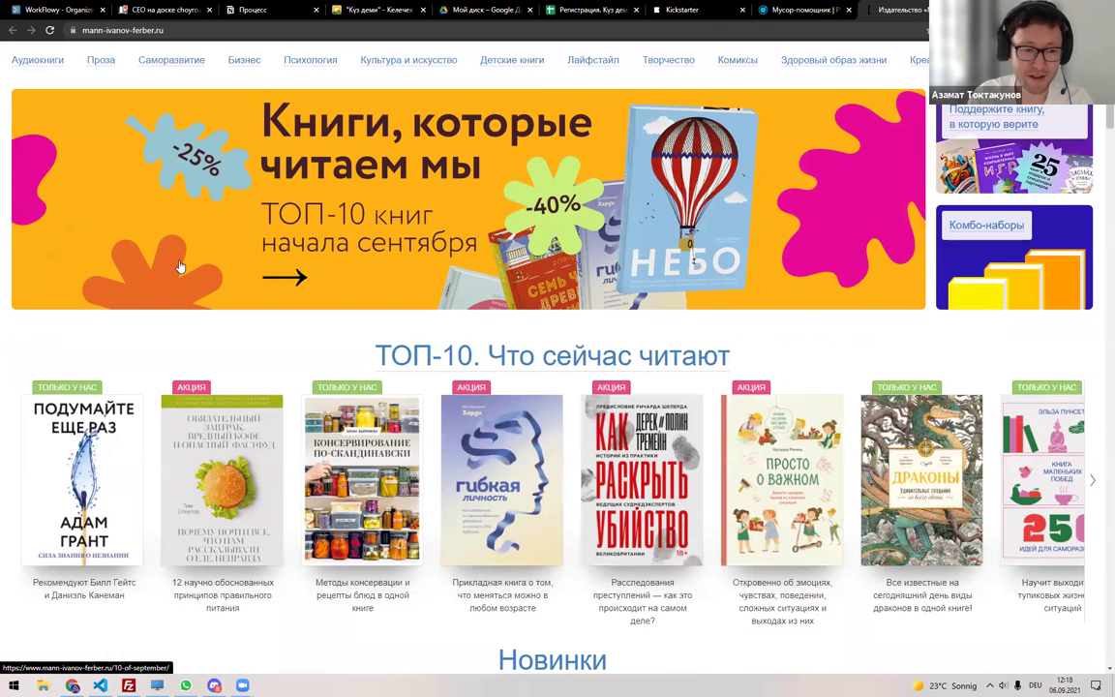
pyautogui.scroll(1, 174, 252)
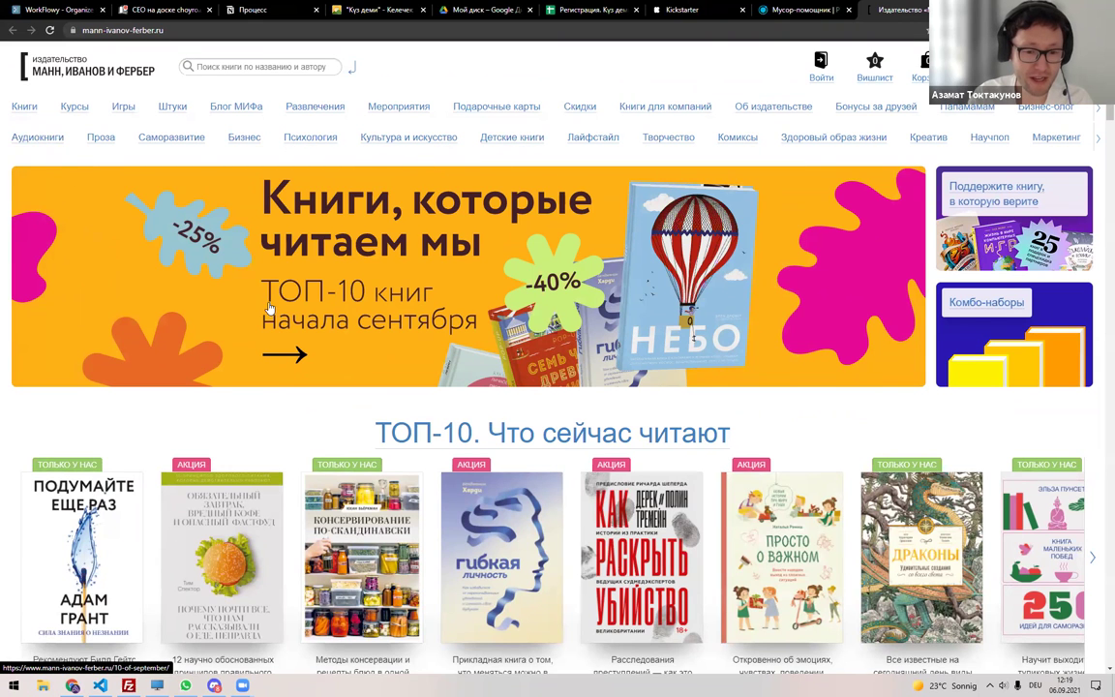
pyautogui.scroll(-2, 290, 242)
pyautogui.scroll(-2, 314, 243)
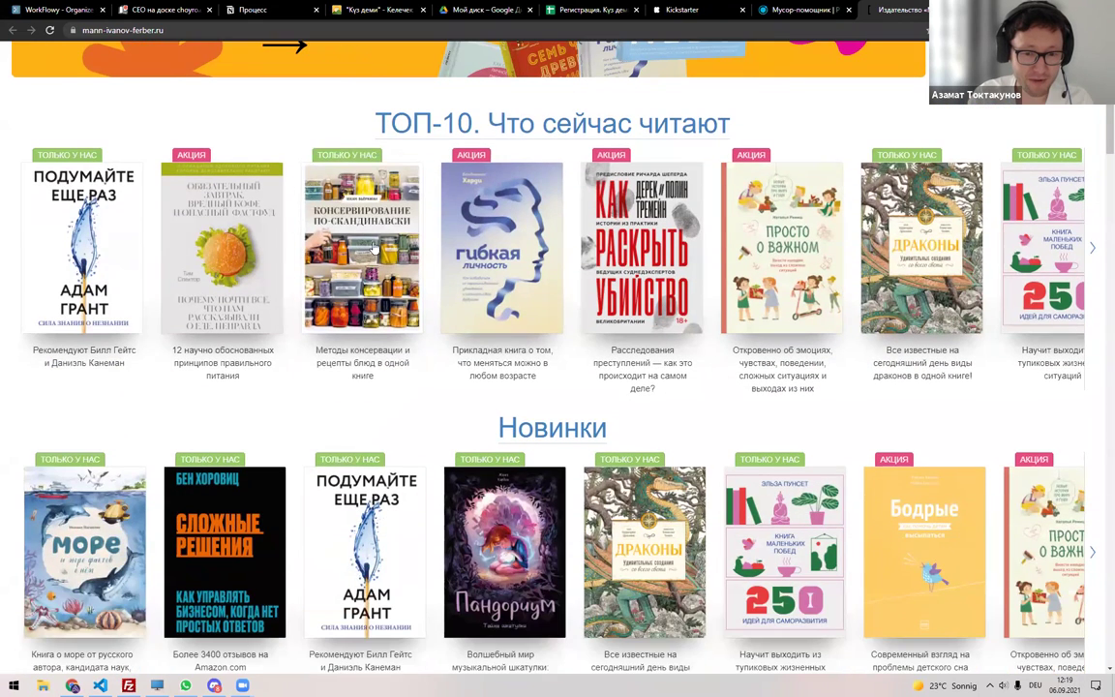
pyautogui.click(486, 241)
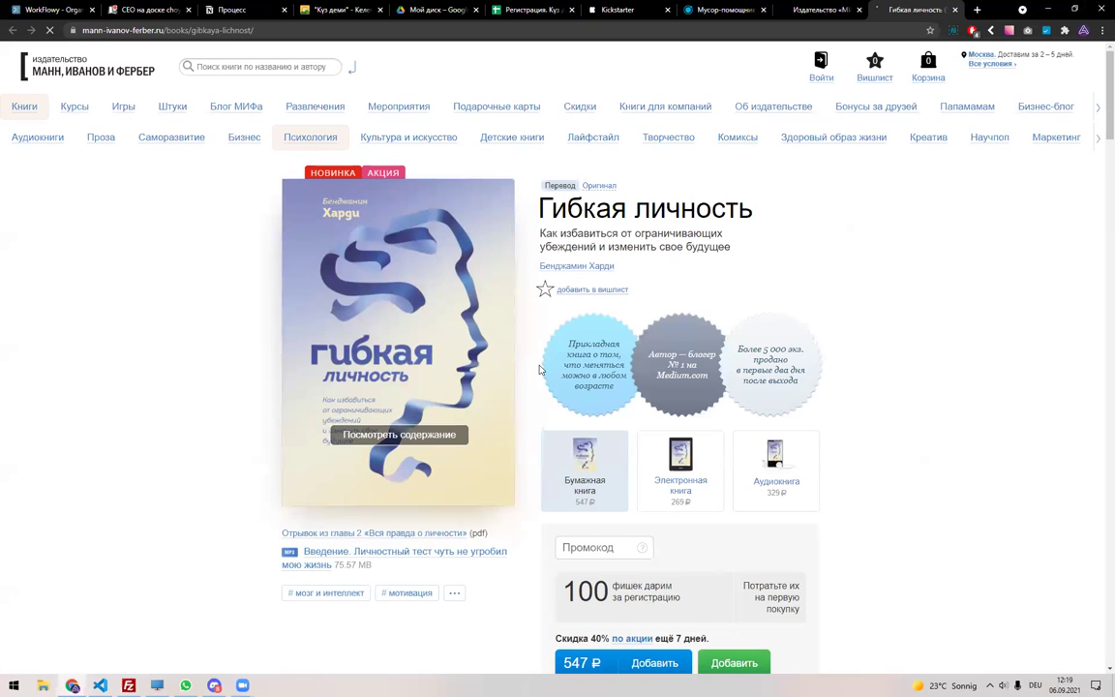
# Compare the book's e-book and audiobook prices, then return to the homepage.
pyautogui.scroll(-2, 493, 364)
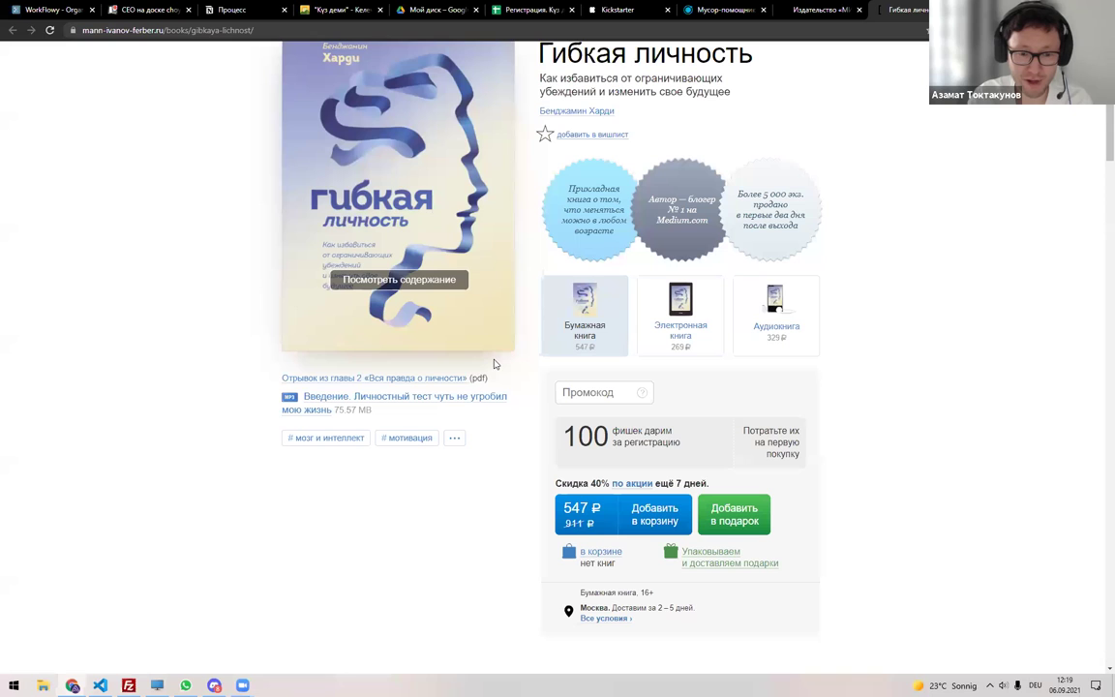
pyautogui.scroll(-1, 639, 518)
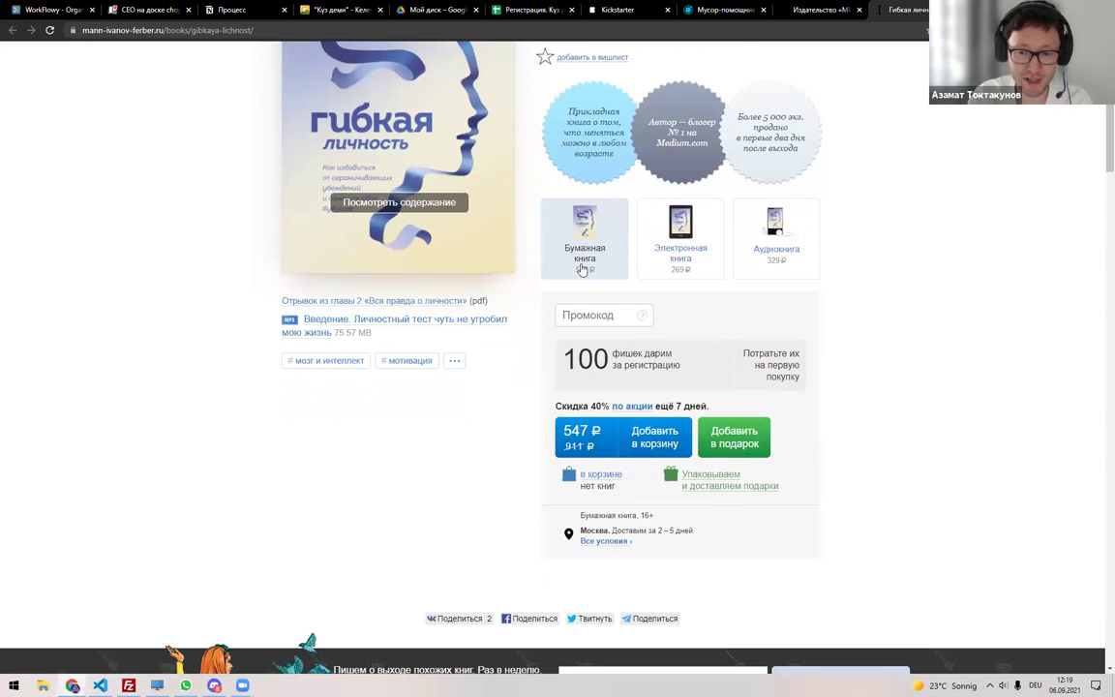
pyautogui.click(683, 241)
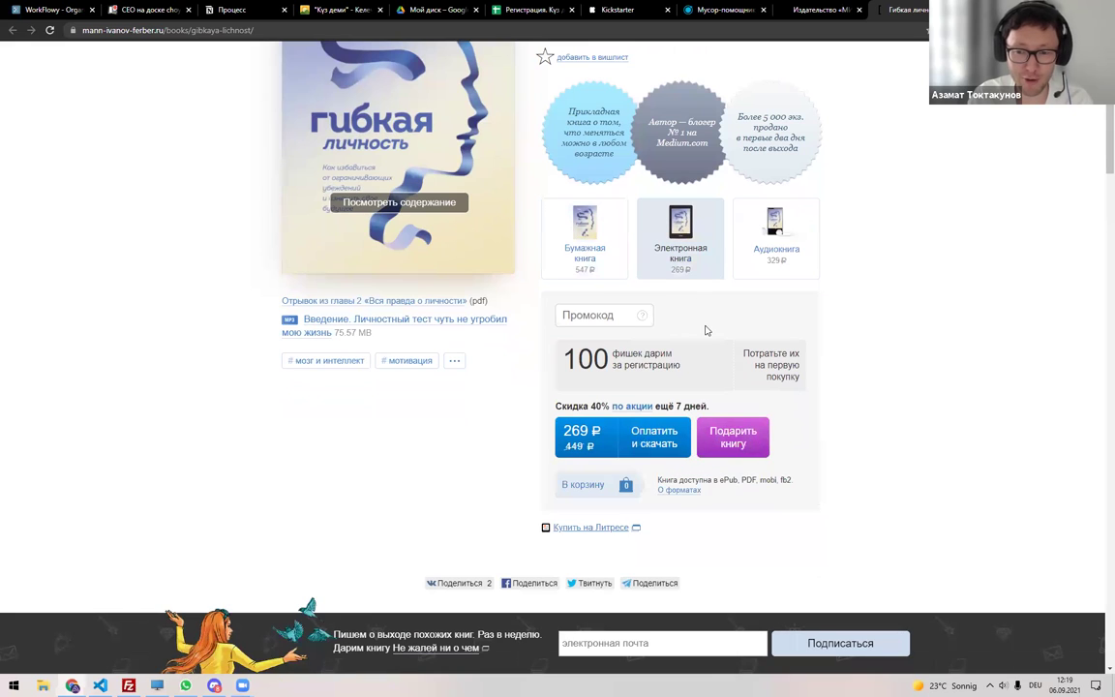
pyautogui.click(778, 251)
pyautogui.scroll(-2, 864, 326)
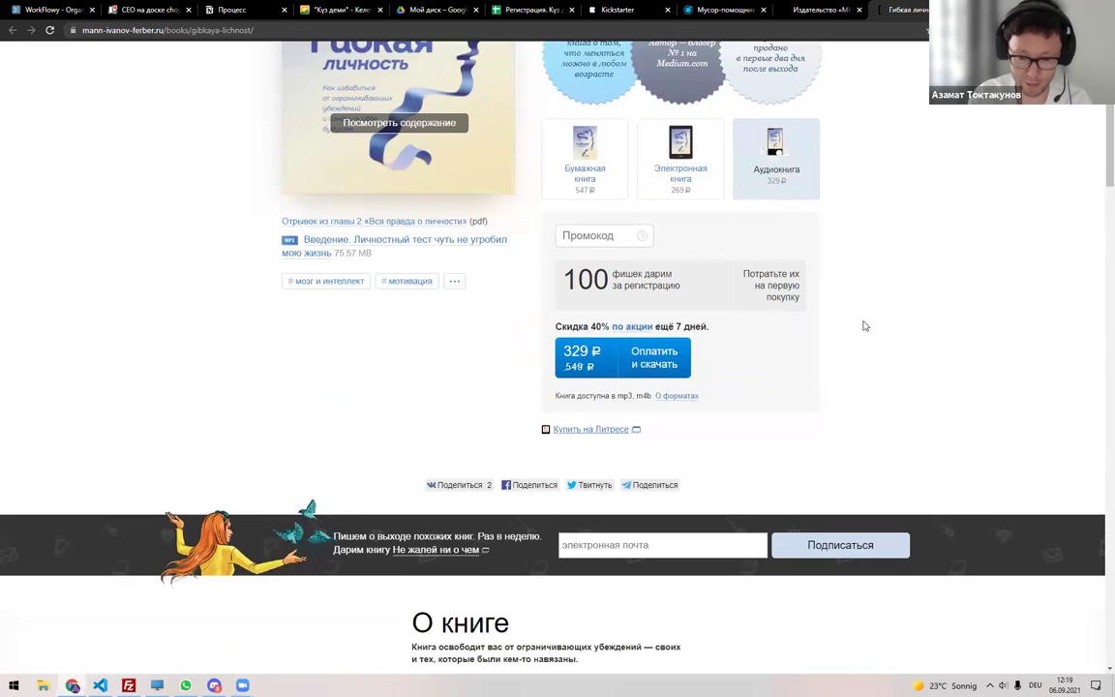
pyautogui.scroll(5, 864, 324)
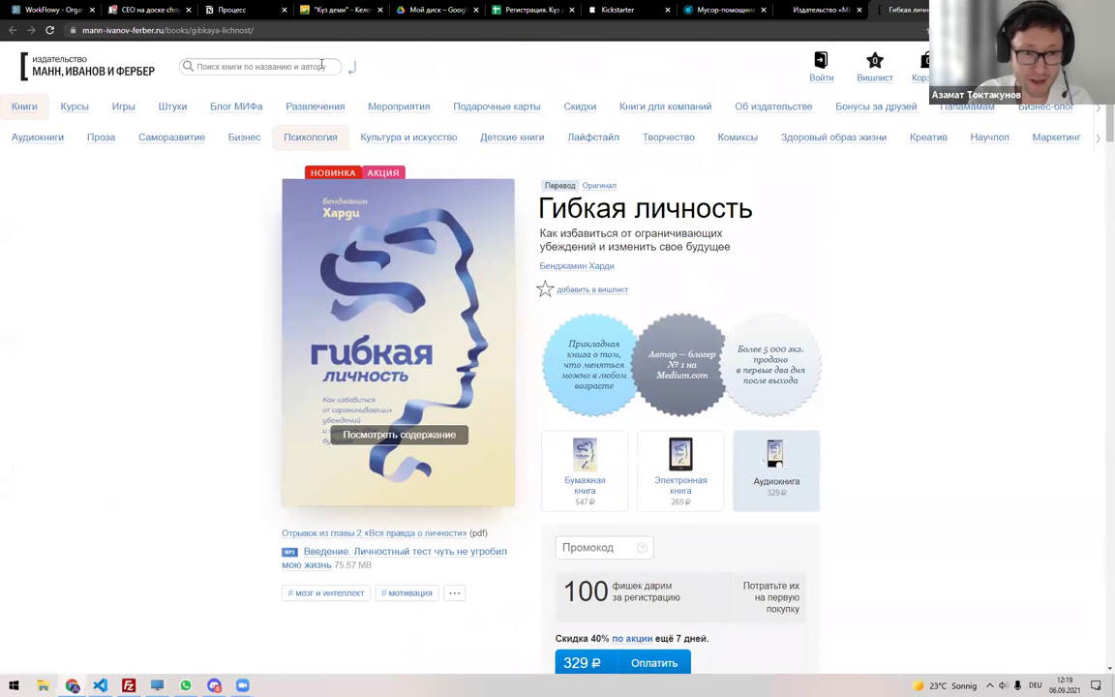
pyautogui.click(58, 60)
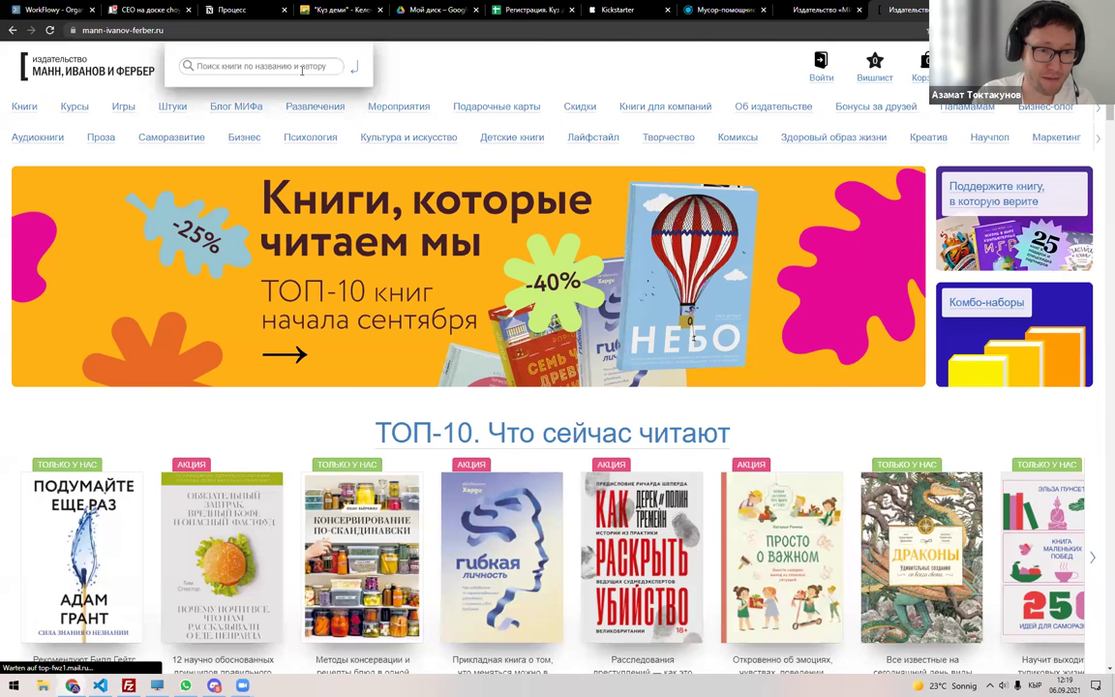
# Search the site for 'магия утра' and open its book page (583 ₽ paper, 337 ₽ e-book).
pyautogui.write('магия утра')
pyautogui.press('Return')
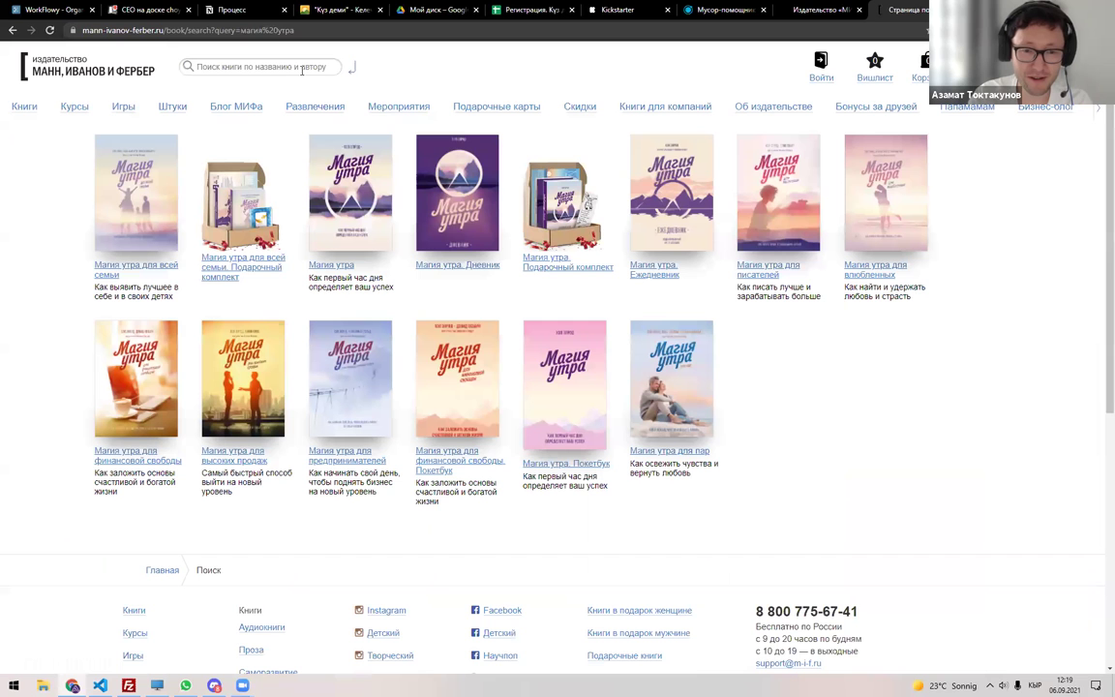
pyautogui.click(532, 263)
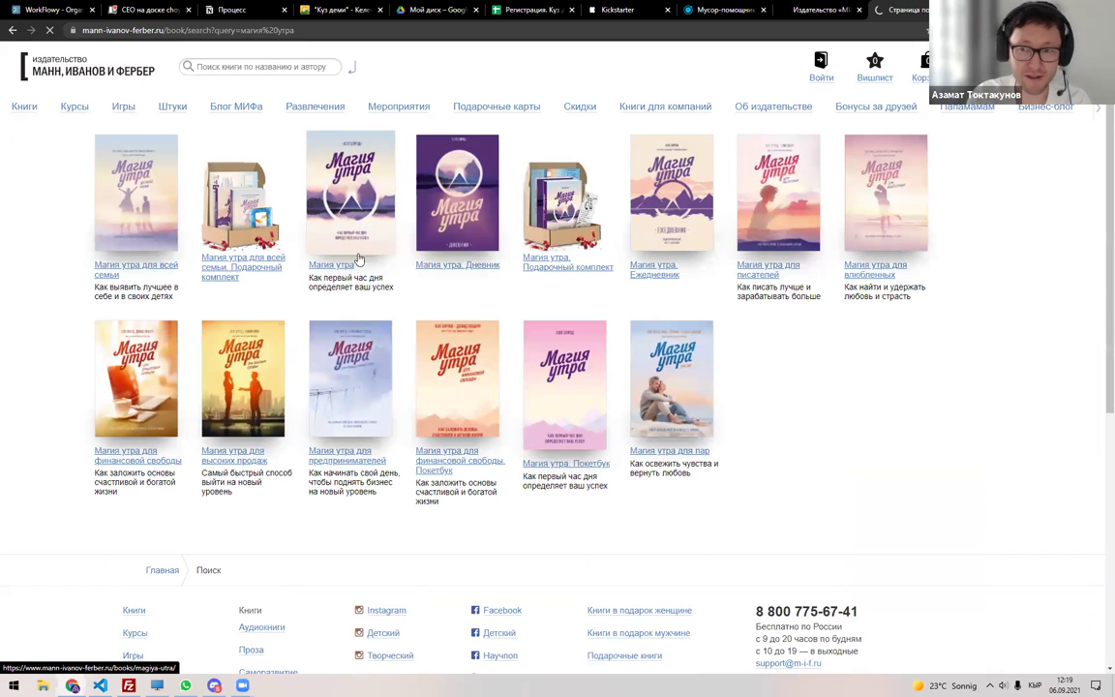
pyautogui.click(387, 242)
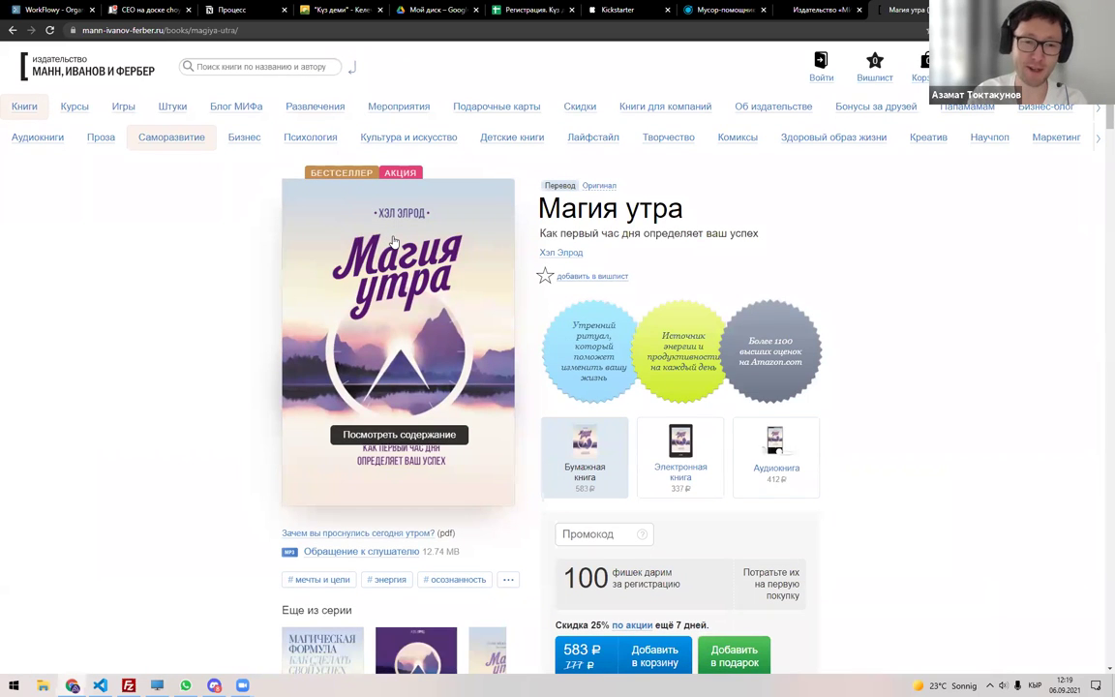
pyautogui.scroll(-5, 366, 351)
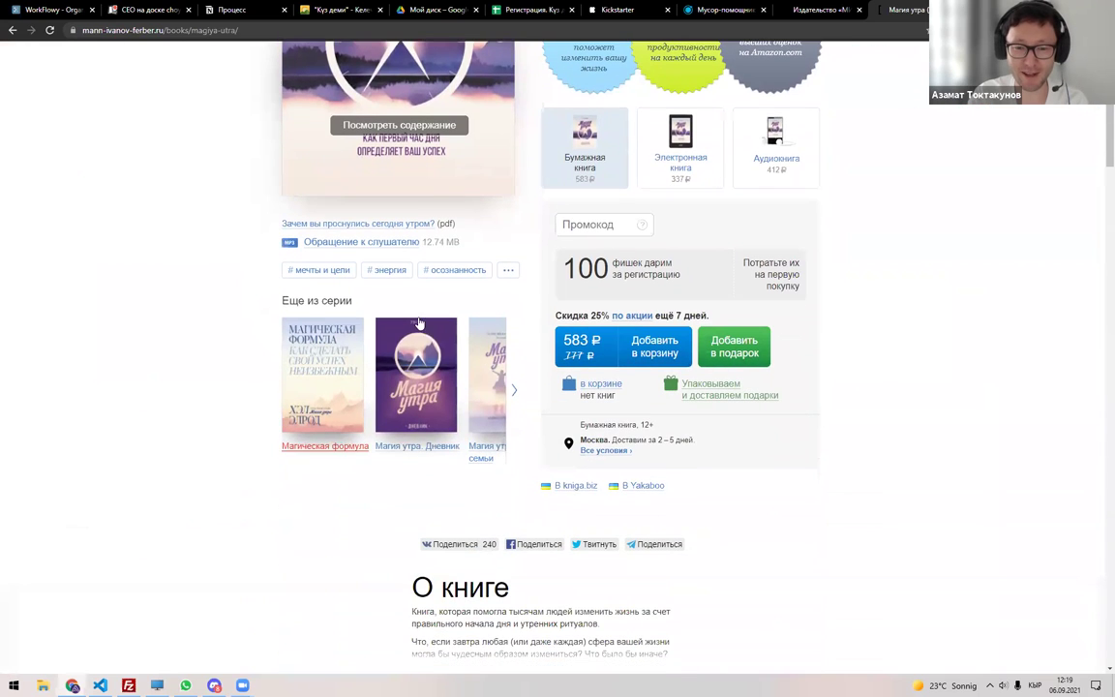
pyautogui.scroll(5, 505, 316)
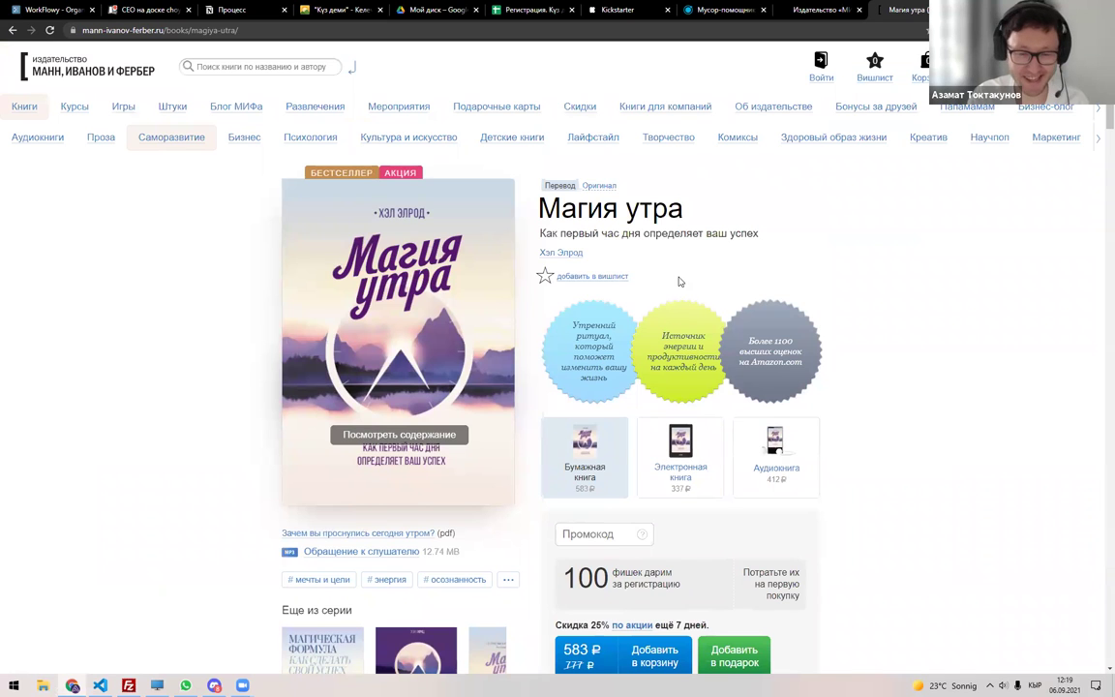
# In a new tab, search Google for 'кипестан' and then 'kipestan'.
pyautogui.hotkey('ctrl', 't')
pyautogui.write('к')
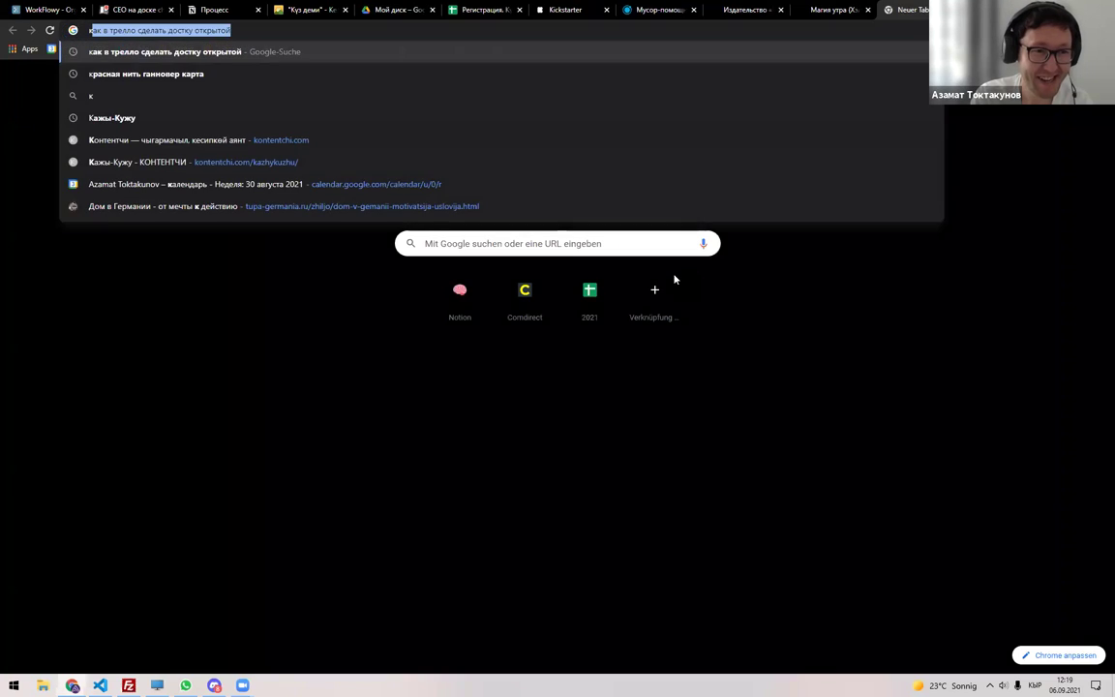
pyautogui.write('ипестан')
pyautogui.press('Return')
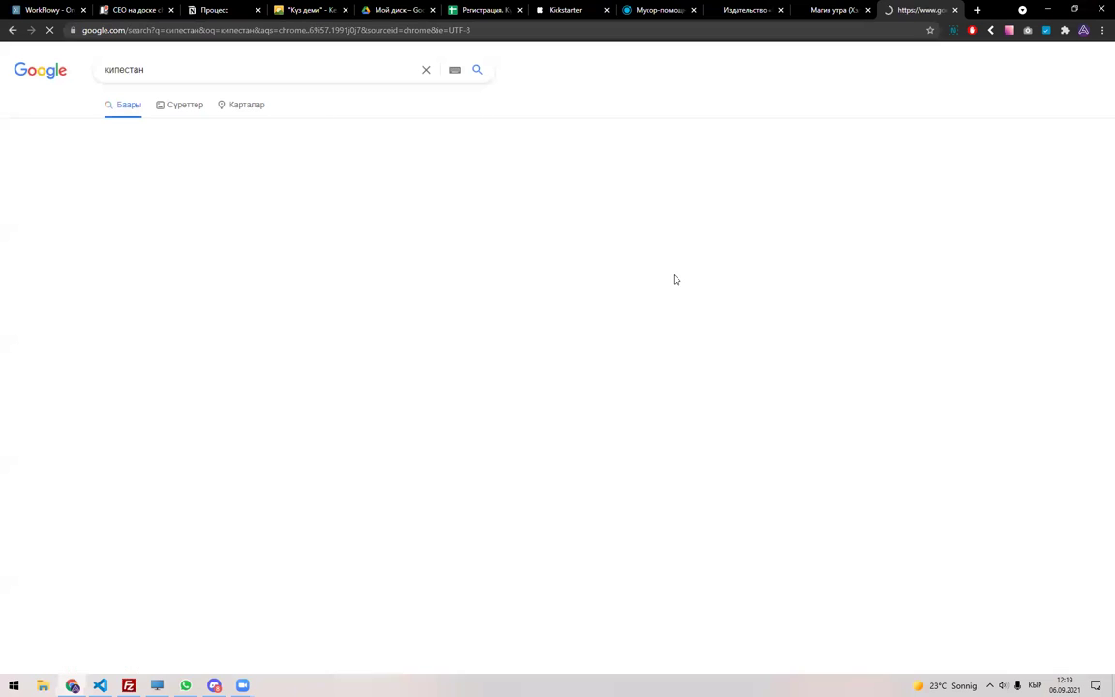
pyautogui.doubleClick(266, 69)
pyautogui.write('кipestan')
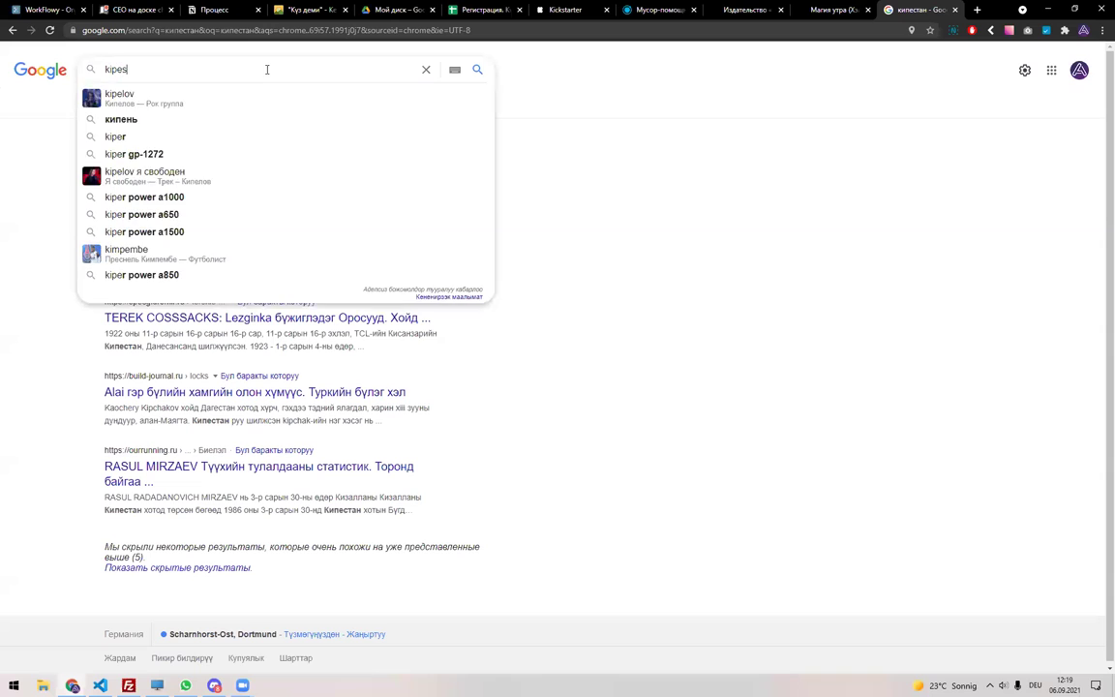
pyautogui.press('Return')
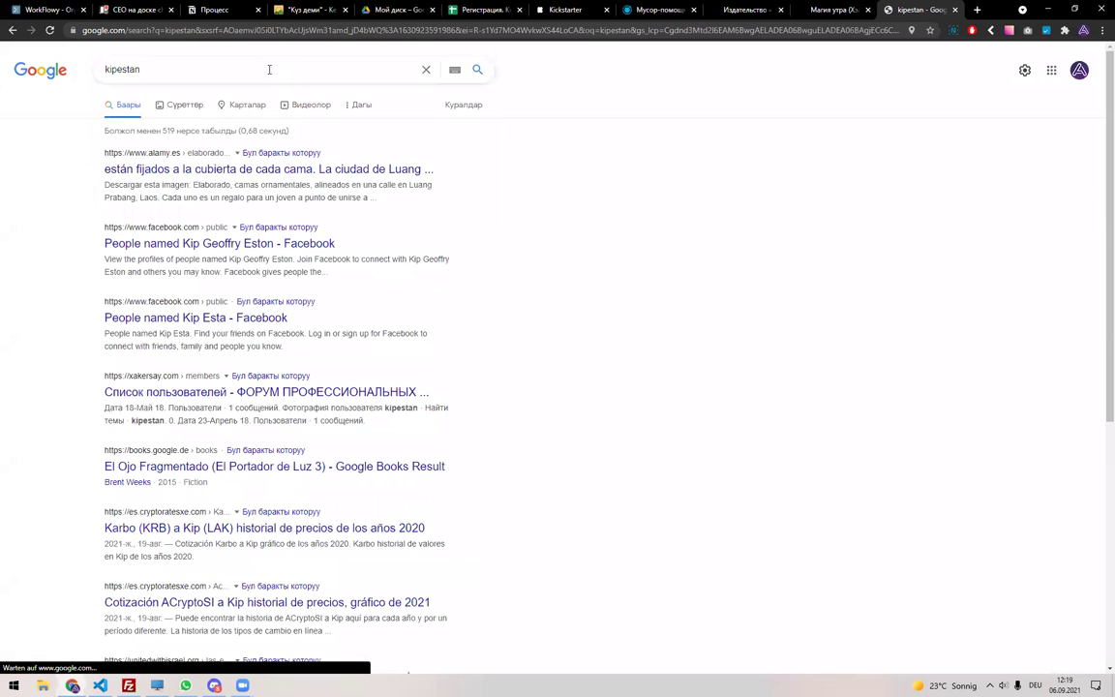
pyautogui.doubleClick(274, 71)
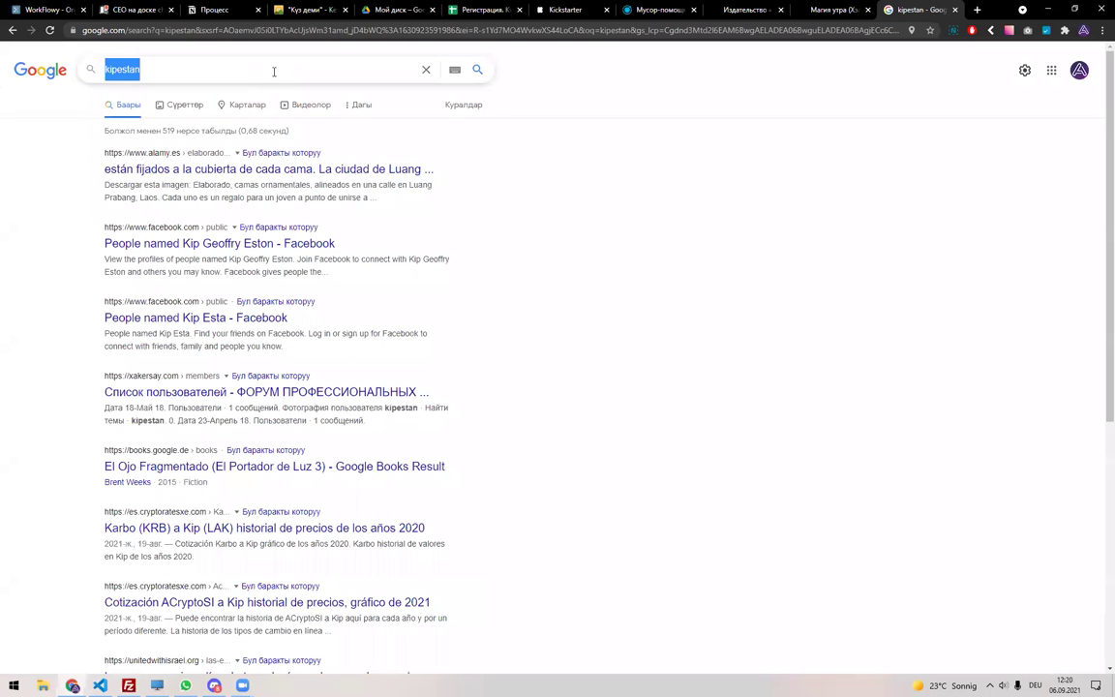
pyautogui.write('kipeas')
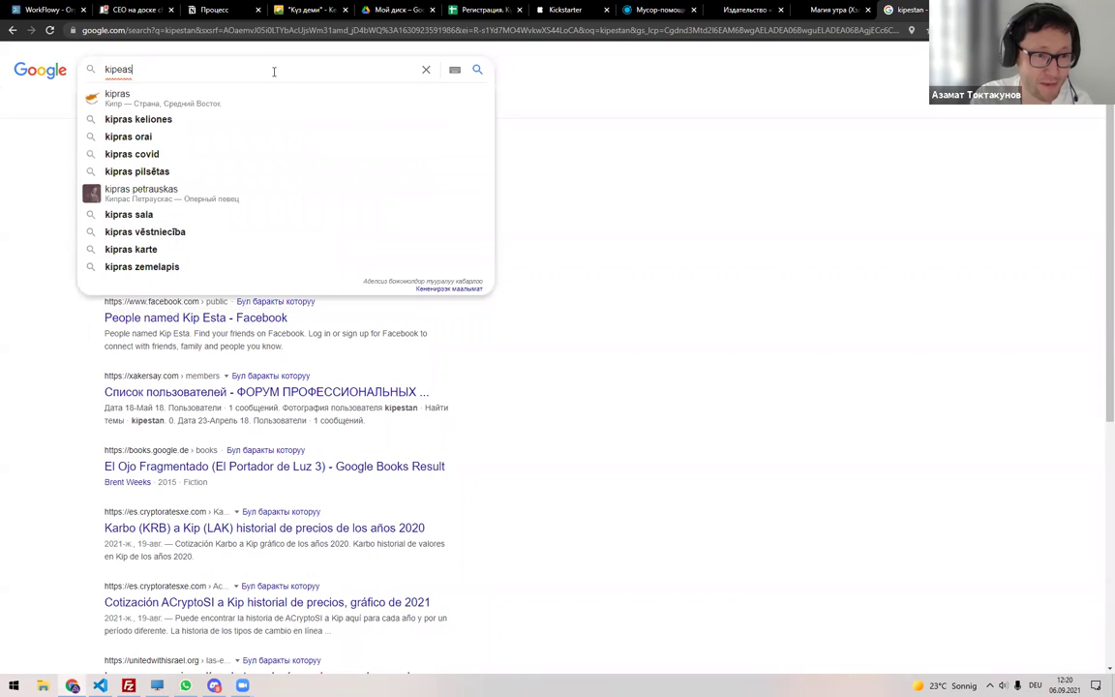
pyautogui.press('BackSpace')
pyautogui.press('BackSpace')
pyautogui.press('BackSpace')
pyautogui.press('BackSpace')
pyautogui.press('BackSpace')
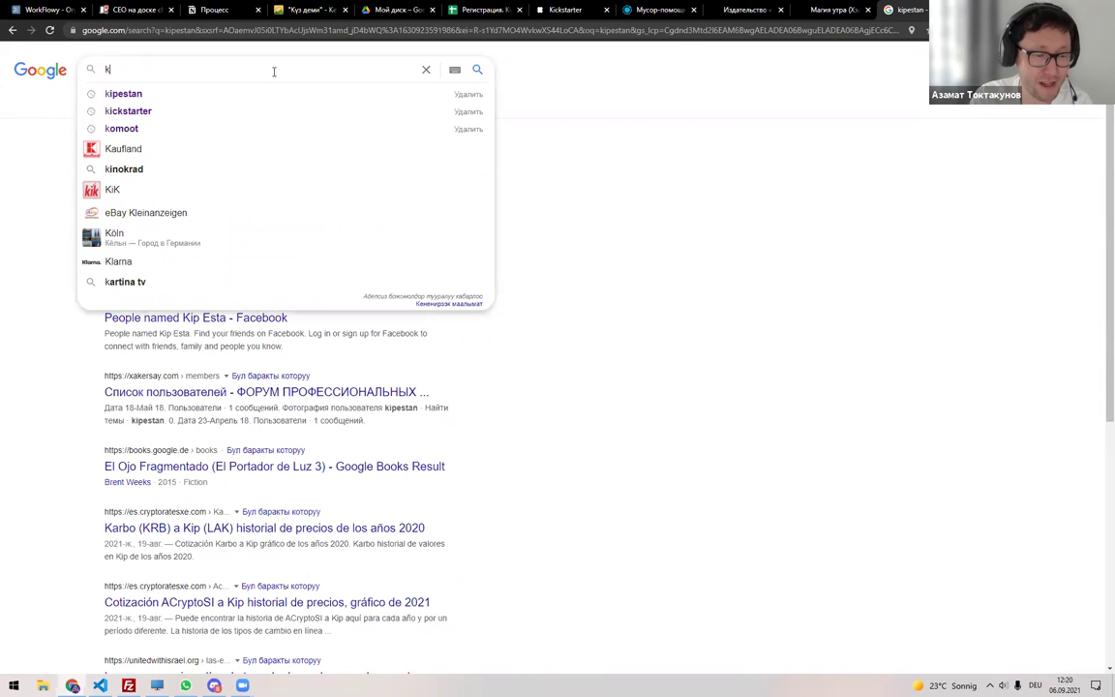
pyautogui.press('BackSpace')
# Go to the instagram.com/kitepstan profile via the address bar.
pyautogui.hotkey('ctrl', 'l')
pyautogui.write('facebook.com')
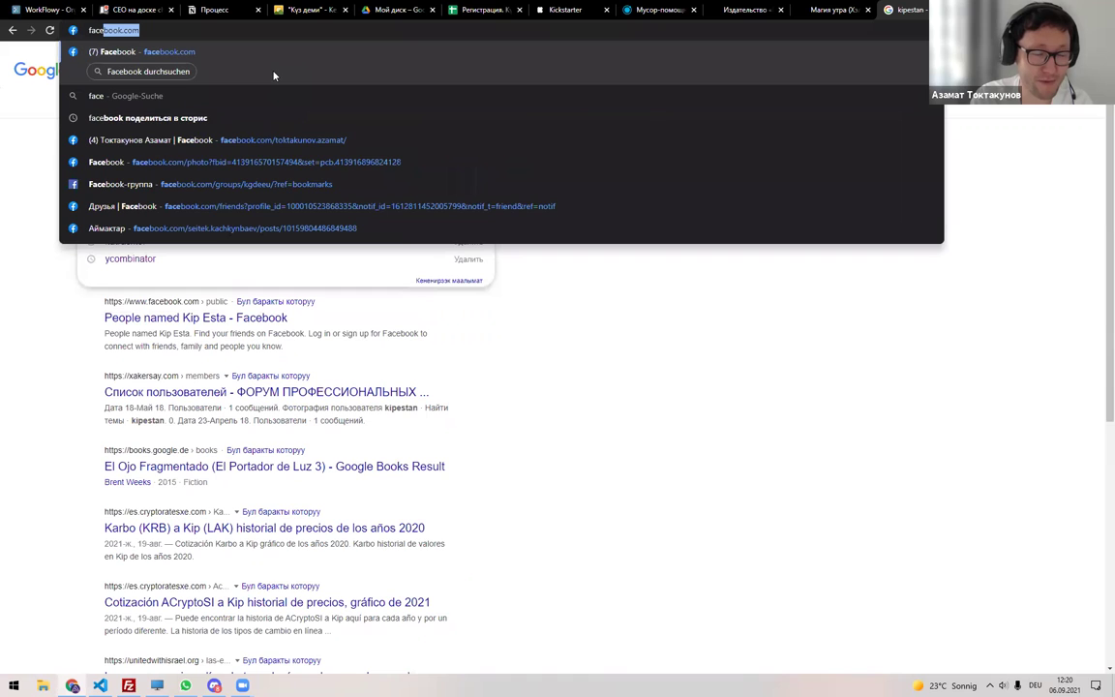
pyautogui.hotkey('ctrl', 'a')
pyautogui.write('instagram.com')
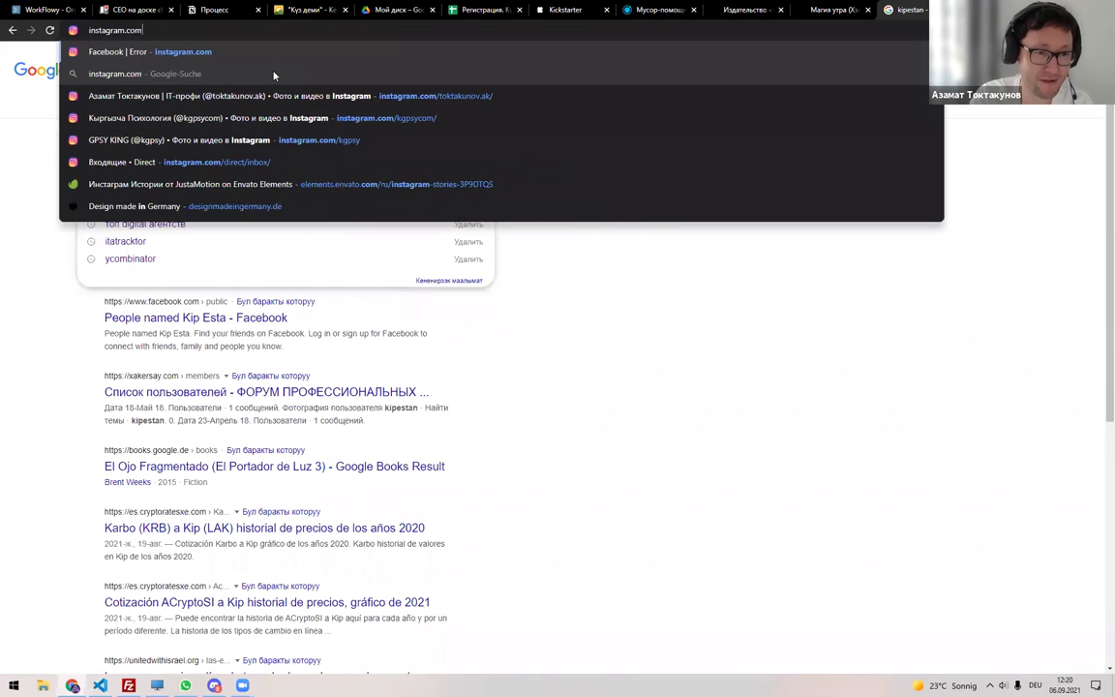
pyautogui.write(' kitepstan')
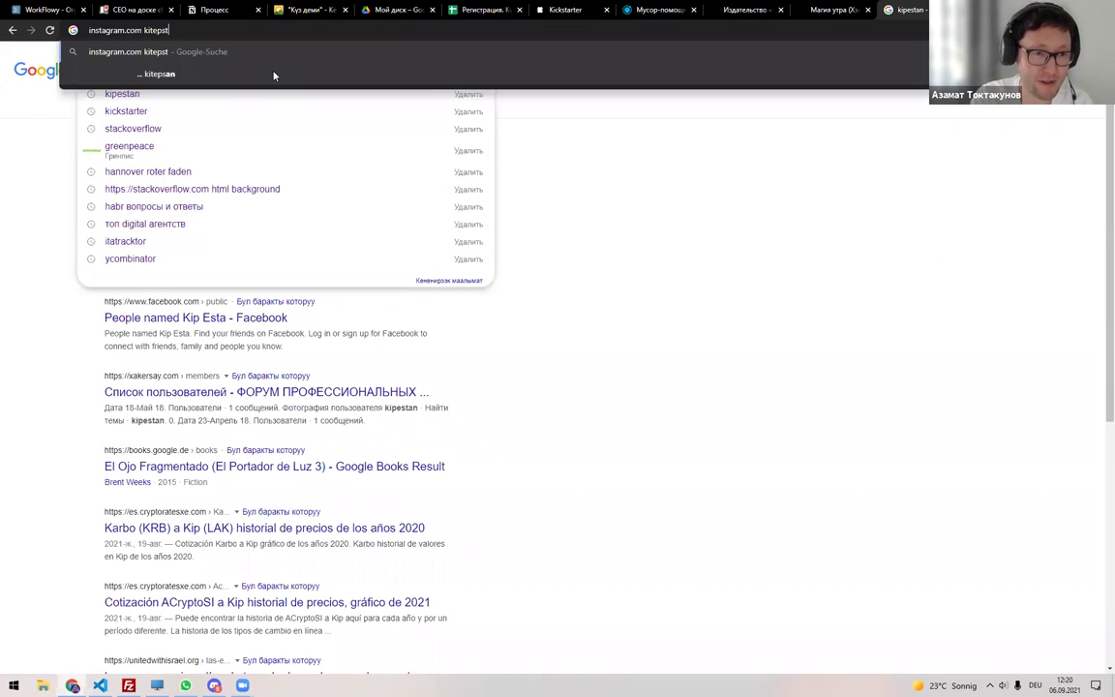
pyautogui.press('BackSpace')
pyautogui.write('/')
pyautogui.press('Return')
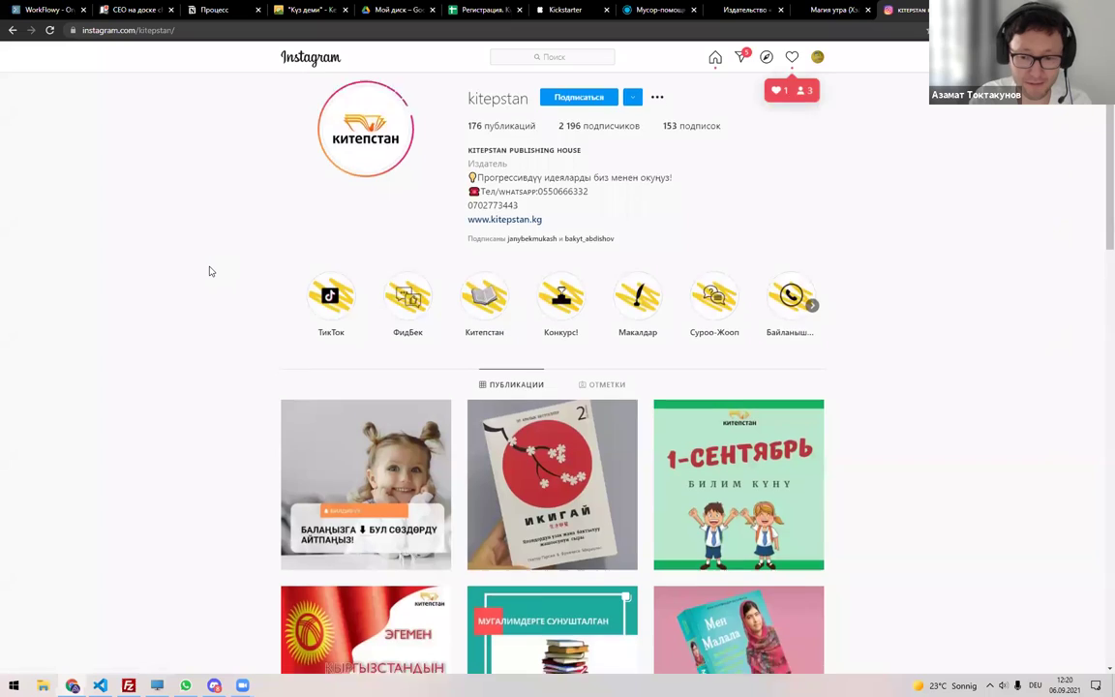
pyautogui.scroll(-3, 209, 271)
pyautogui.scroll(3, 209, 271)
pyautogui.scroll(-5, 209, 271)
pyautogui.scroll(-3, 209, 271)
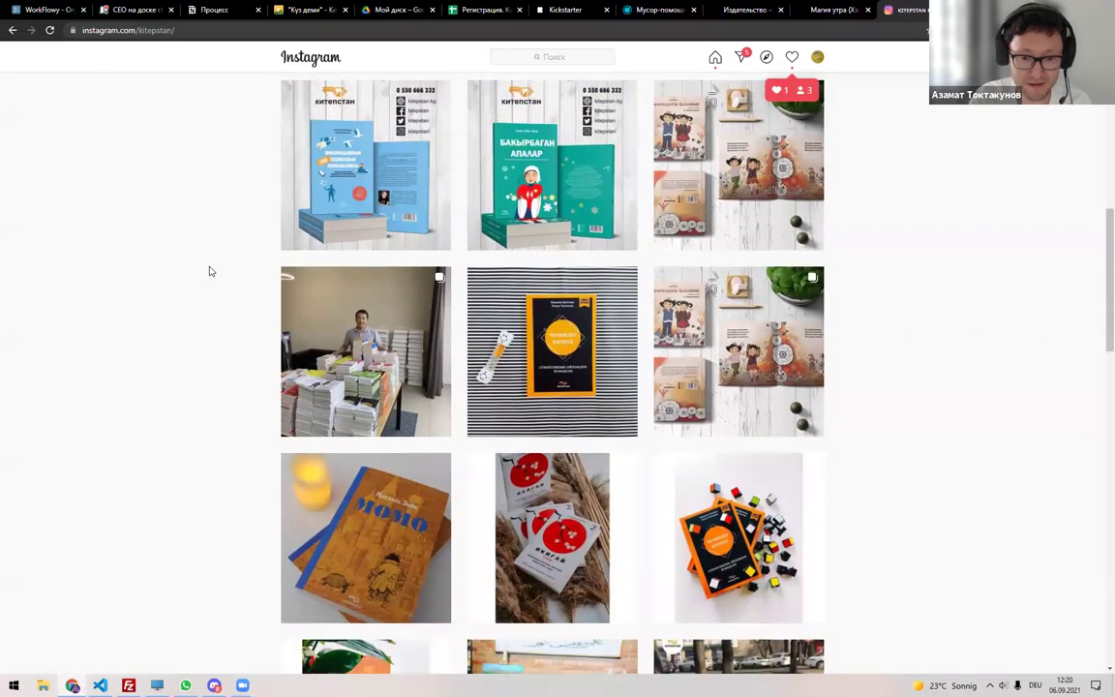
pyautogui.scroll(-5, 209, 271)
pyautogui.scroll(-8, 209, 271)
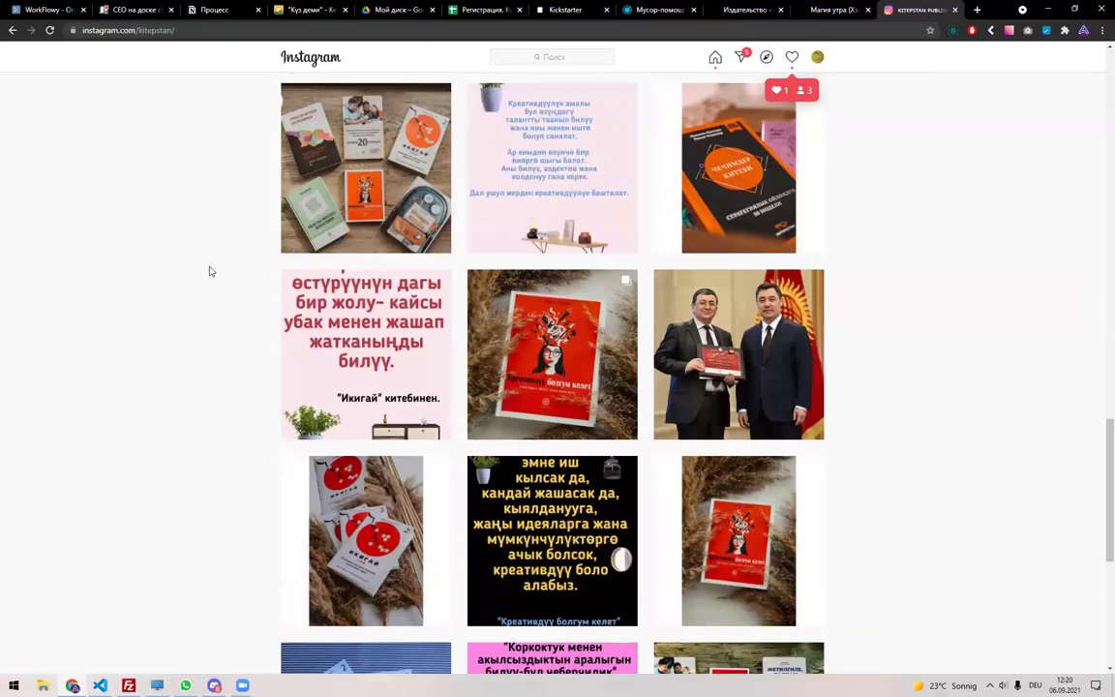
pyautogui.scroll(-10, 209, 271)
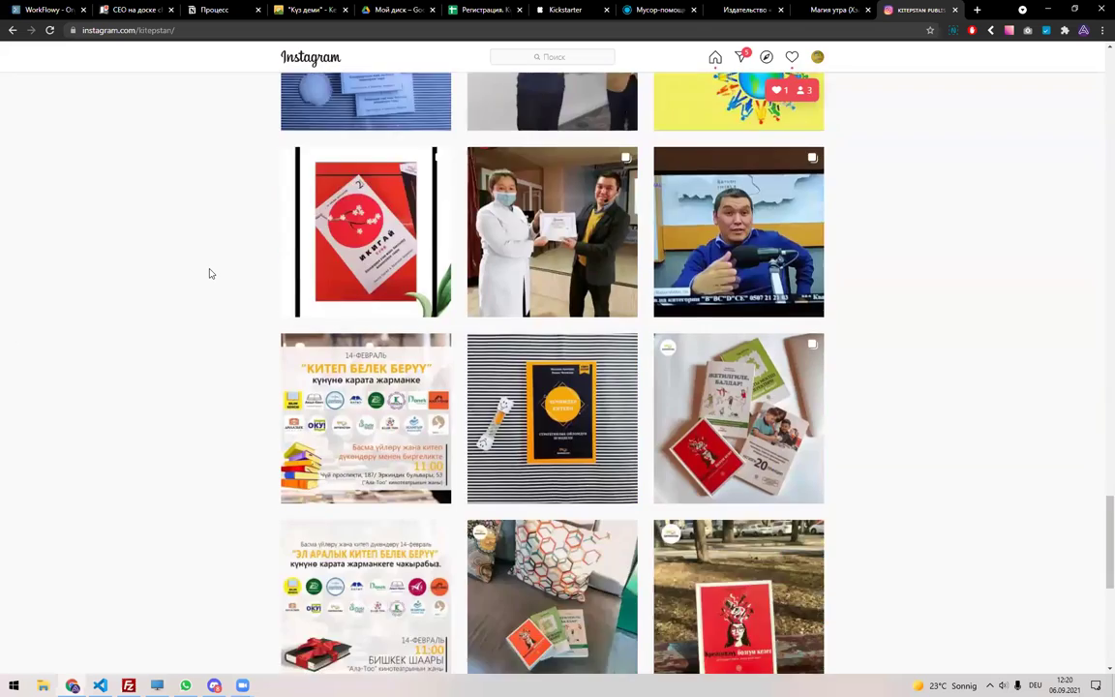
pyautogui.hotkey('ctrl', 't')
# Load kitepkana.kg and scroll through its recently added books.
pyautogui.write('kitepkana.')
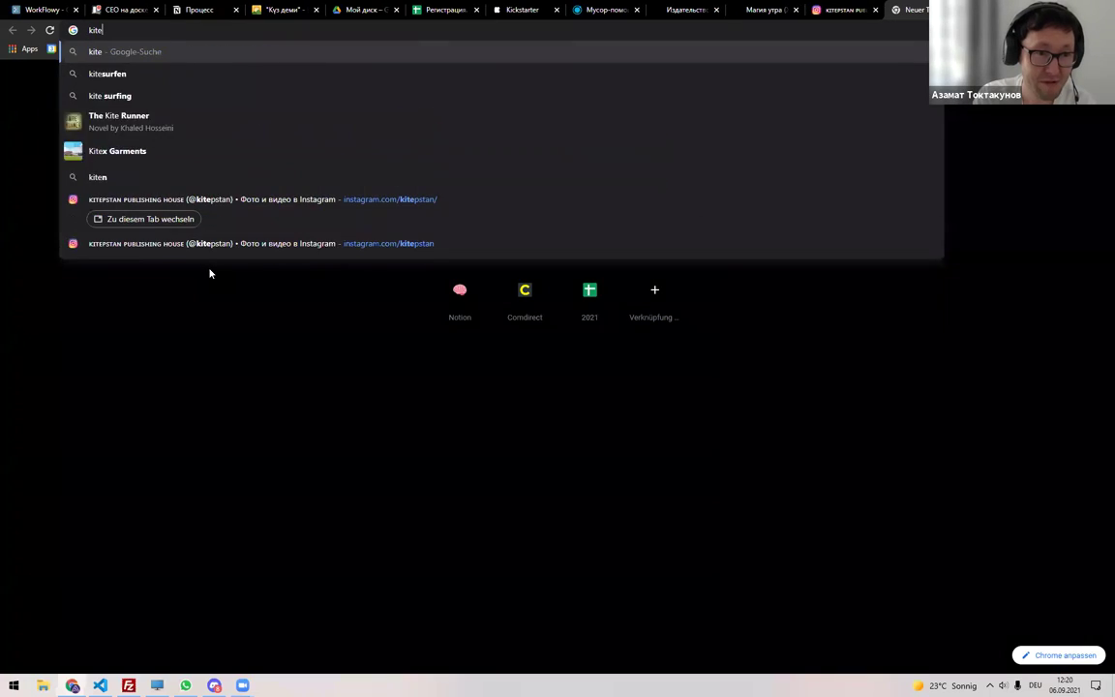
pyautogui.write('kg')
pyautogui.press('Return')
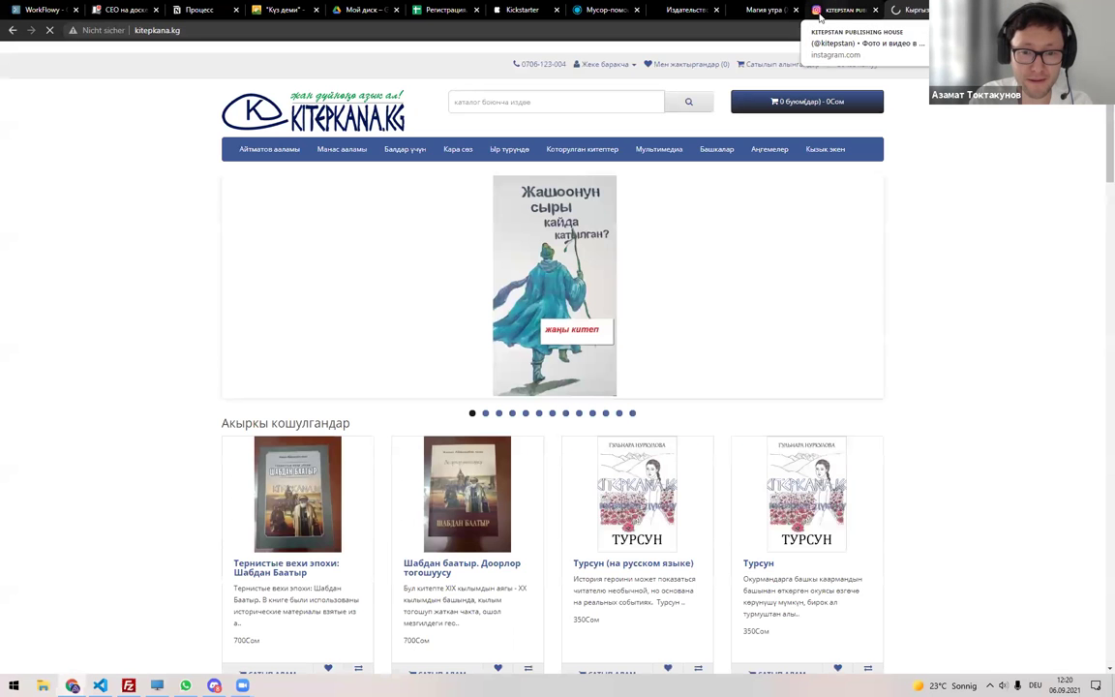
pyautogui.scroll(-2, 164, 329)
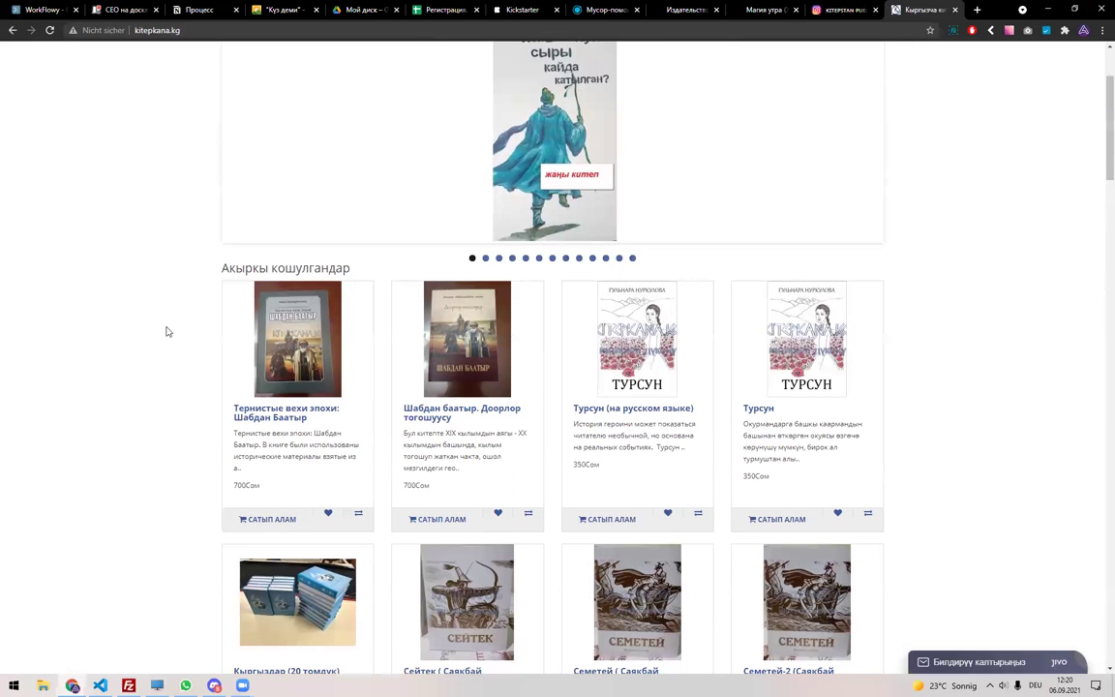
pyautogui.scroll(-1, 166, 332)
pyautogui.scroll(-3, 167, 332)
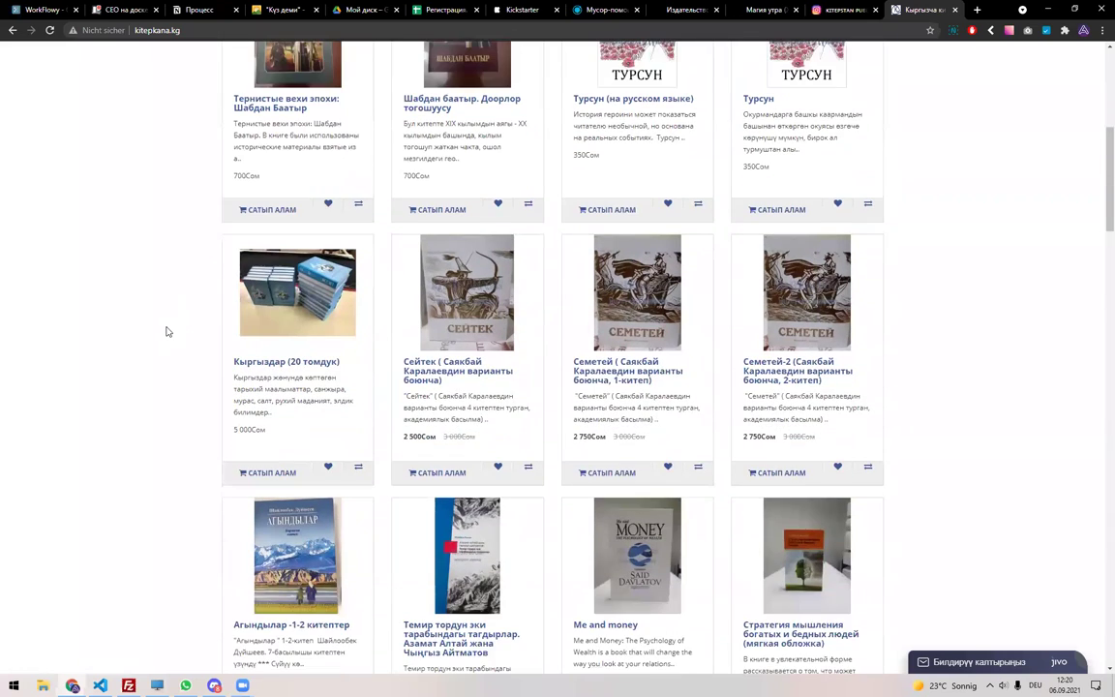
pyautogui.scroll(-2, 166, 332)
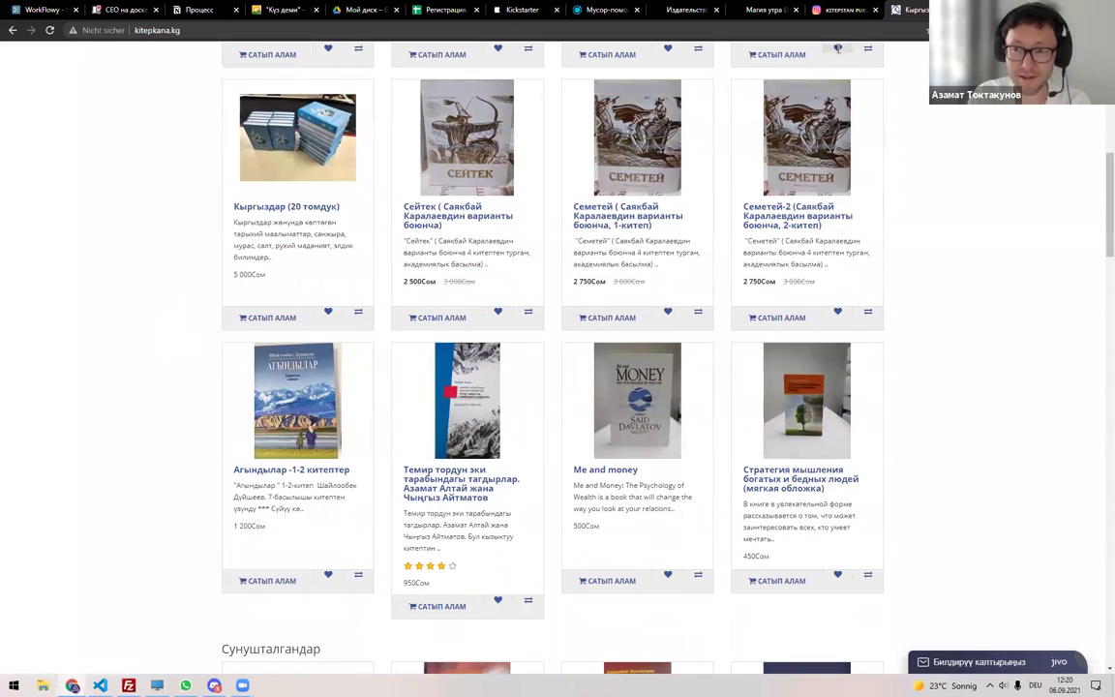
# Compare the kitepstan Instagram, Магия утра and kitepkana.kg catalogue tabs, ending on Магия утра.
pyautogui.click(842, 9)
pyautogui.scroll(-7, 882, 397)
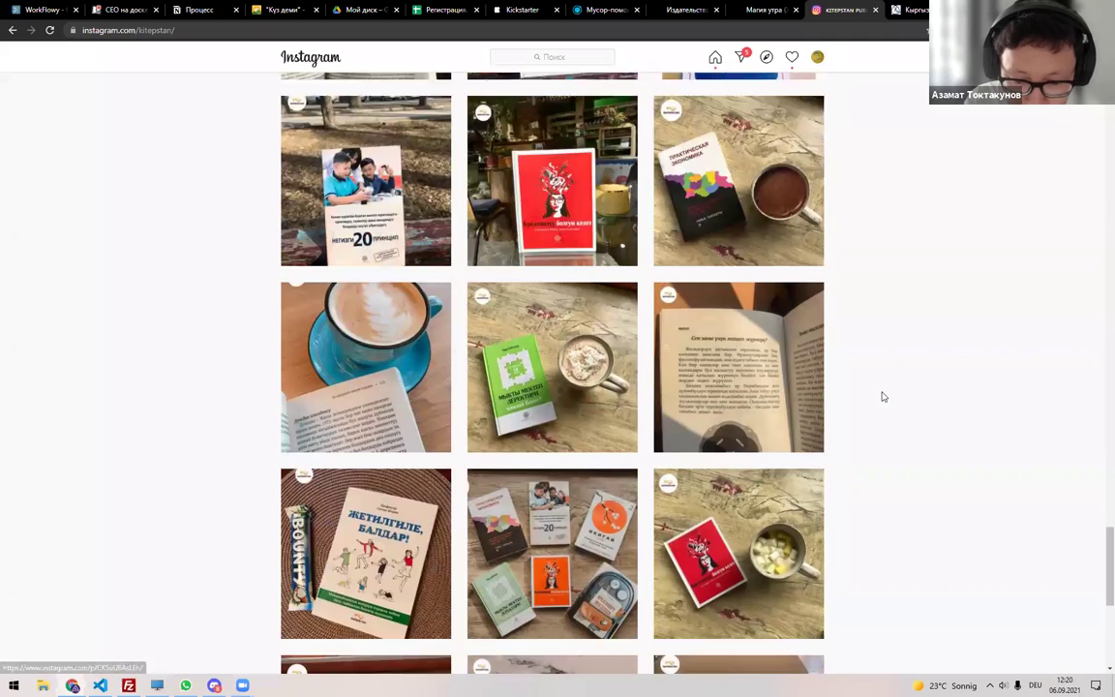
pyautogui.scroll(5, 883, 387)
pyautogui.hotkey('ctrl', 'shift', 'Tab')
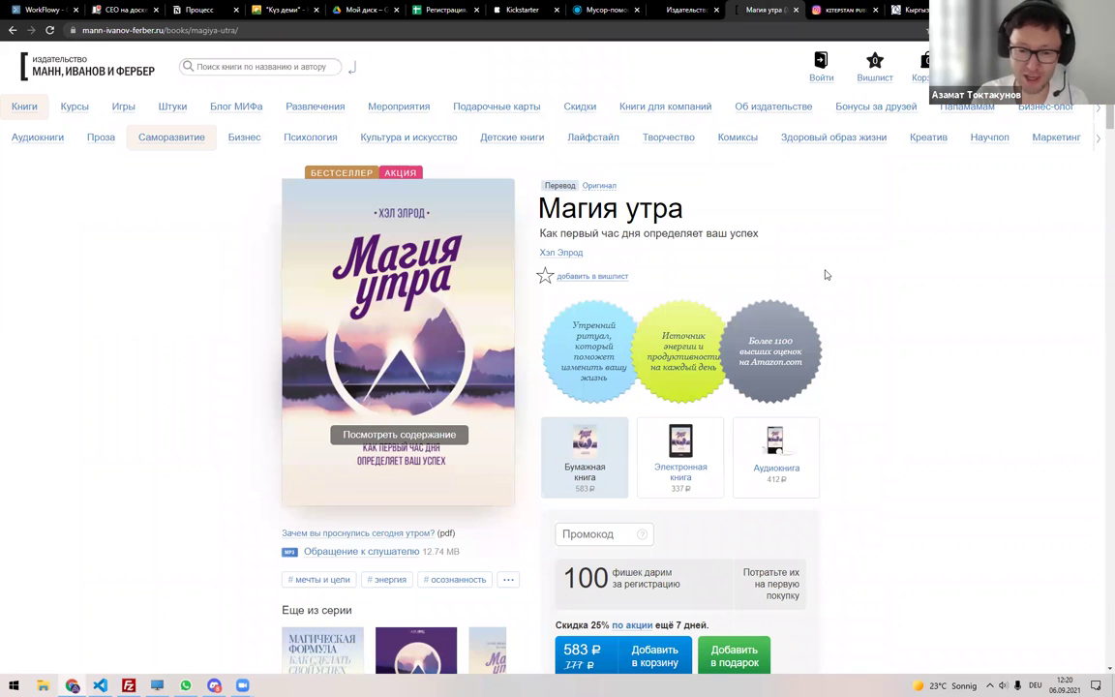
pyautogui.click(908, 10)
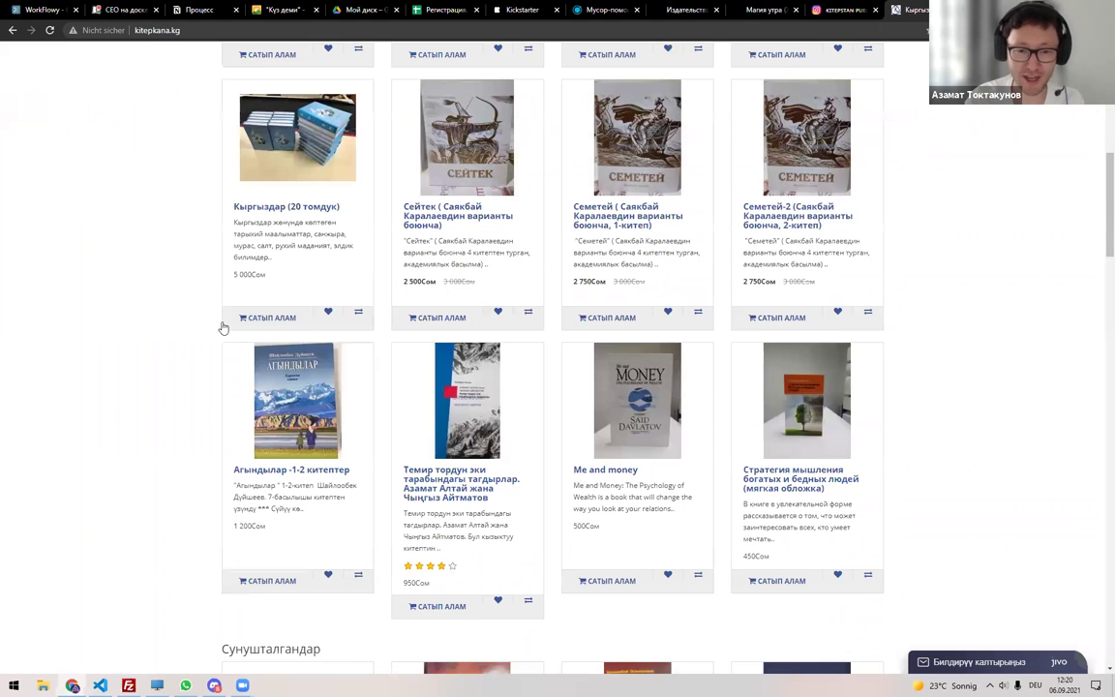
pyautogui.scroll(3, 898, 326)
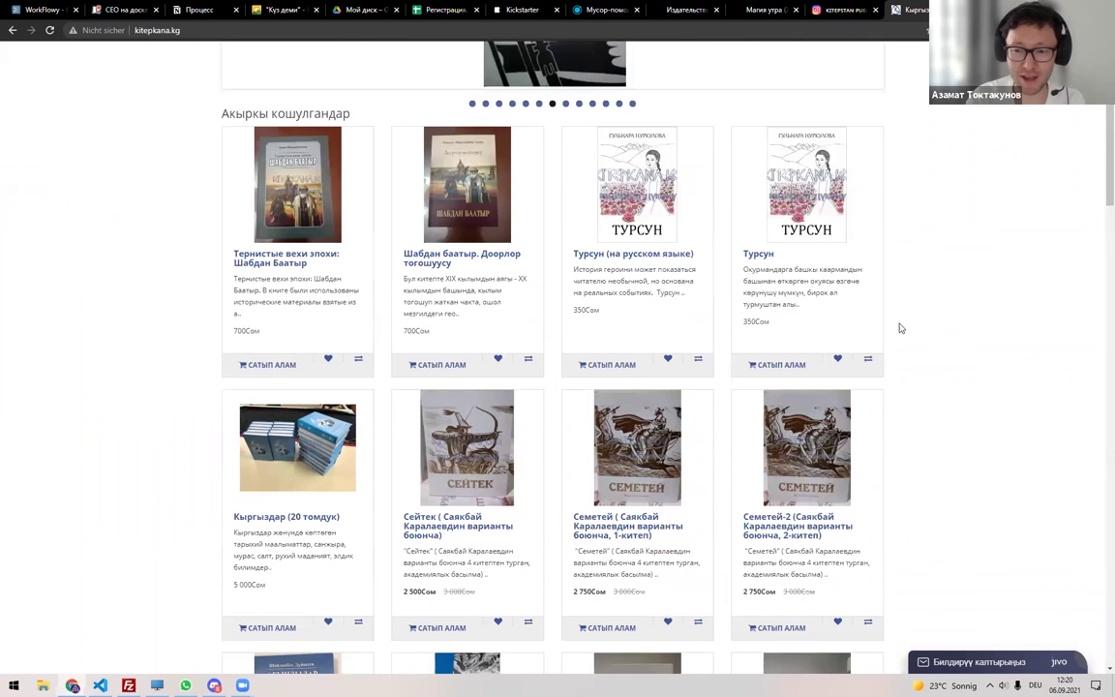
pyautogui.scroll(3, 117, 280)
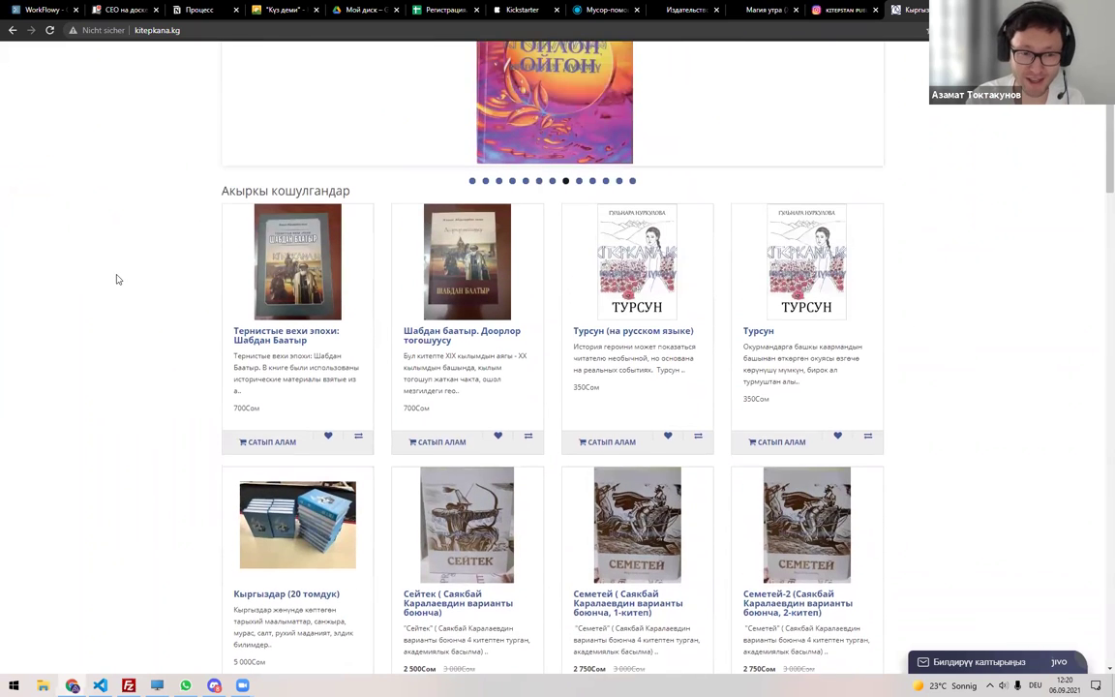
pyautogui.scroll(1, 118, 290)
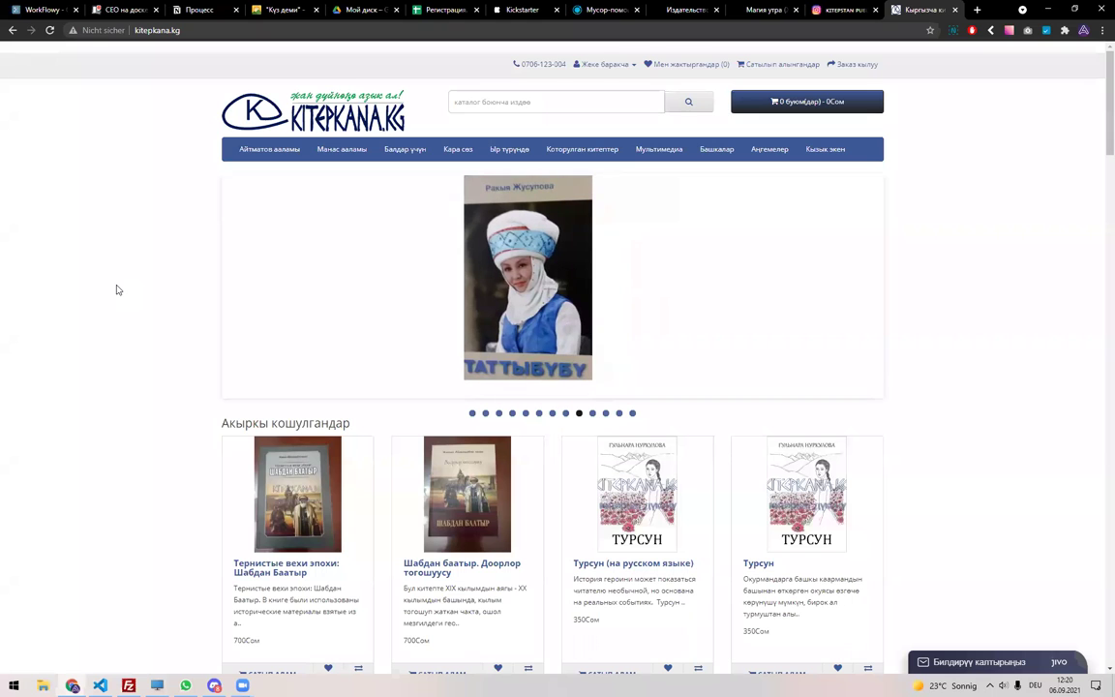
pyautogui.scroll(-4, 157, 309)
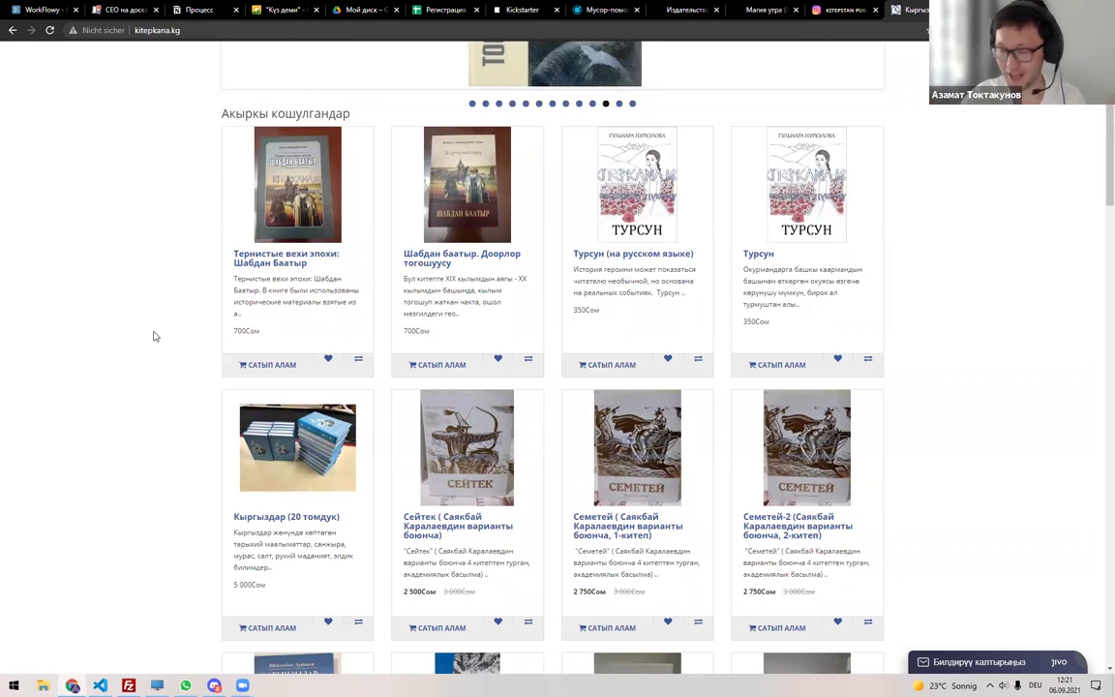
pyautogui.click(681, 9)
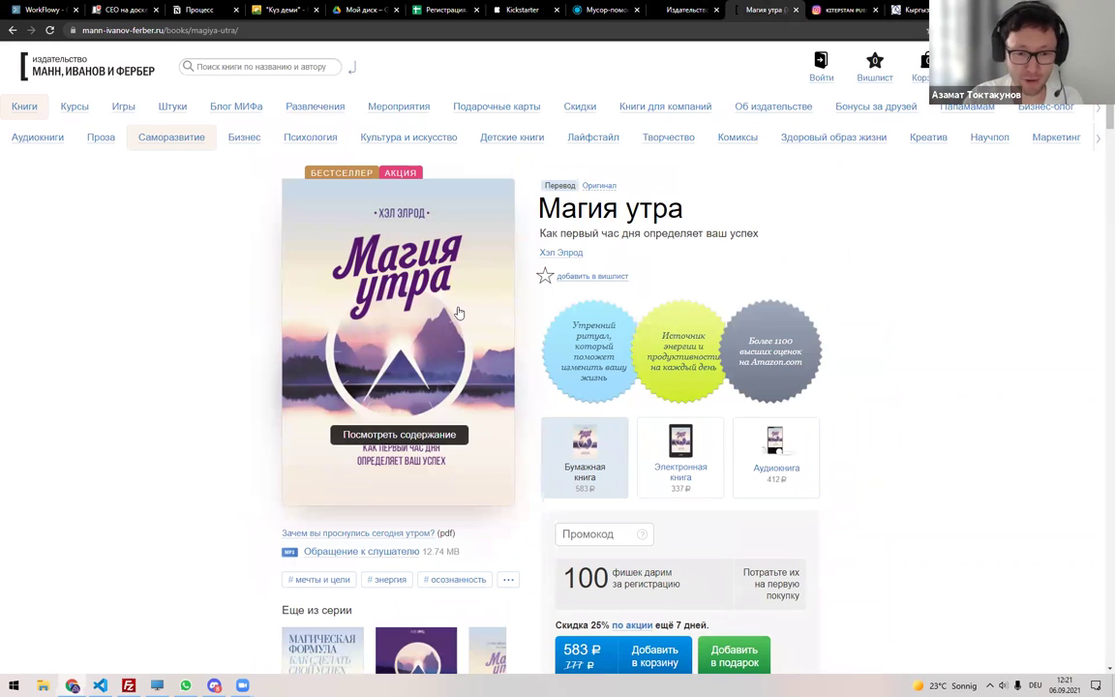
# Scroll the kitepstan Instagram feed to the bottom and back, then follow its kitepstan.kg link.
pyautogui.click(842, 9)
pyautogui.scroll(-3, 634, 443)
pyautogui.scroll(-10, 634, 442)
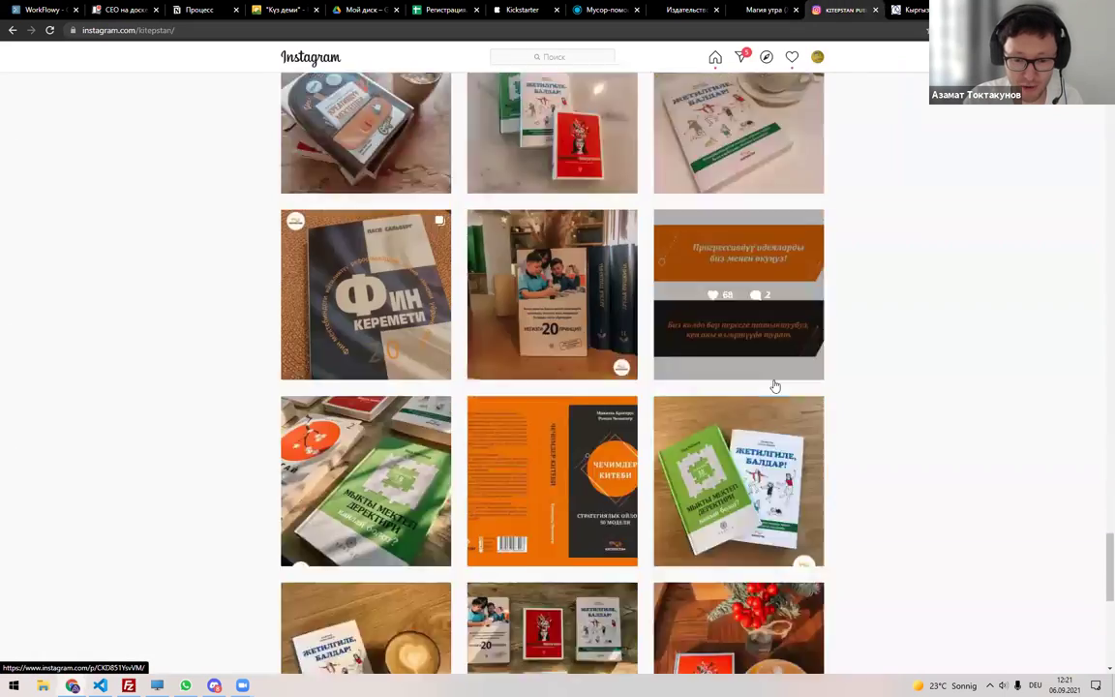
pyautogui.scroll(-10, 777, 386)
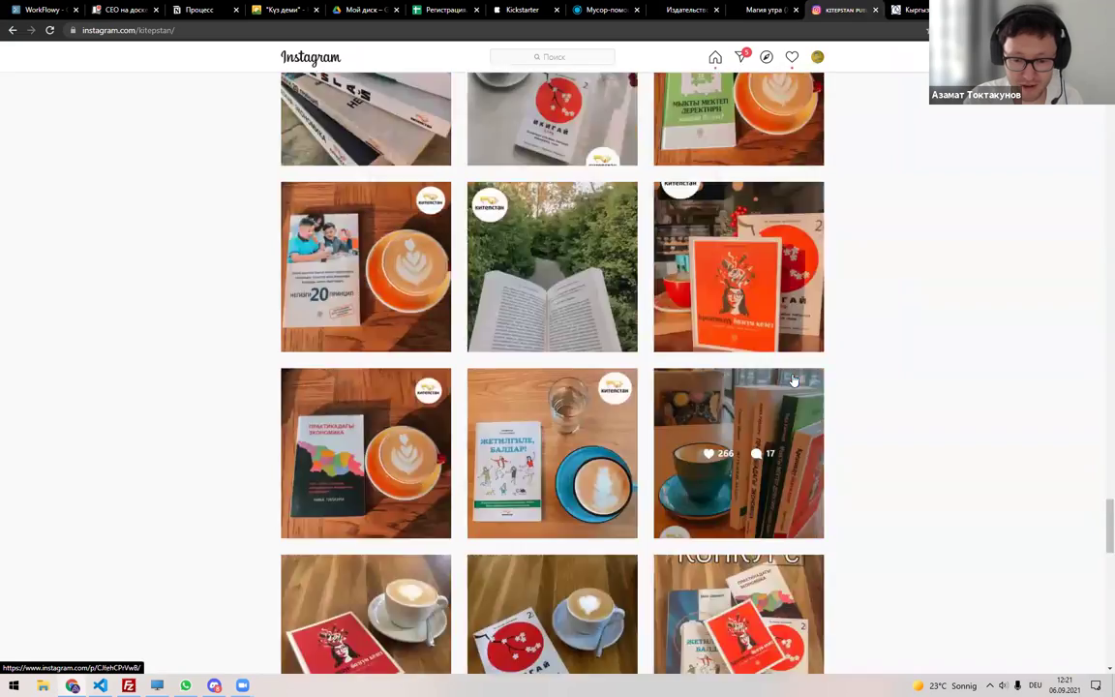
pyautogui.scroll(-10, 803, 375)
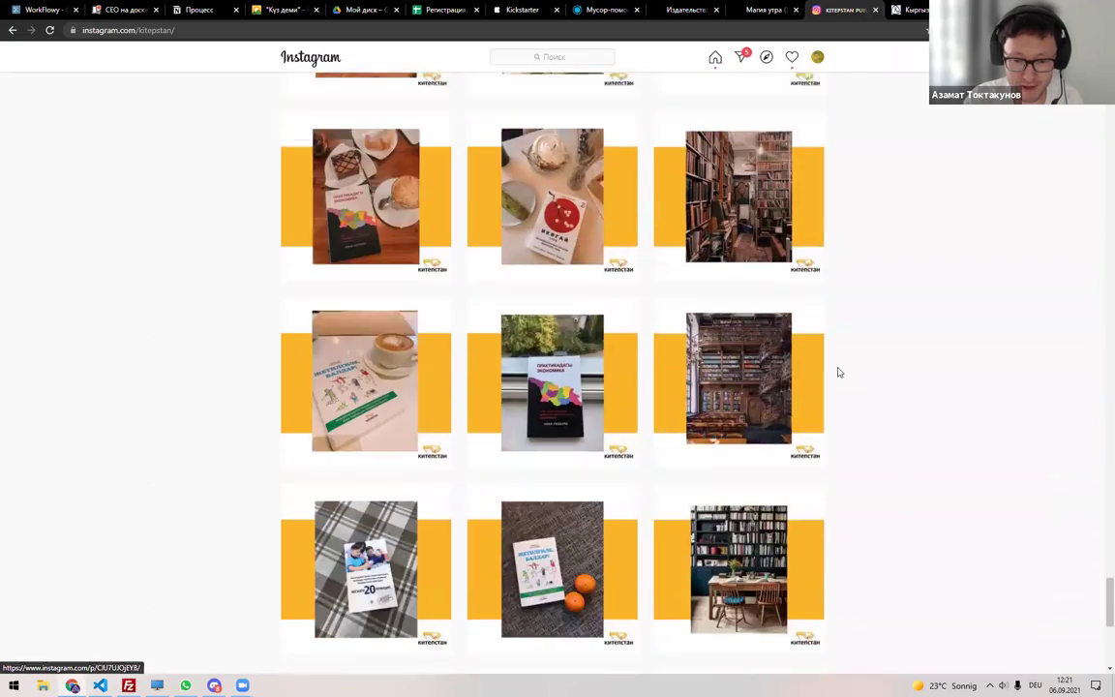
pyautogui.scroll(-10, 839, 373)
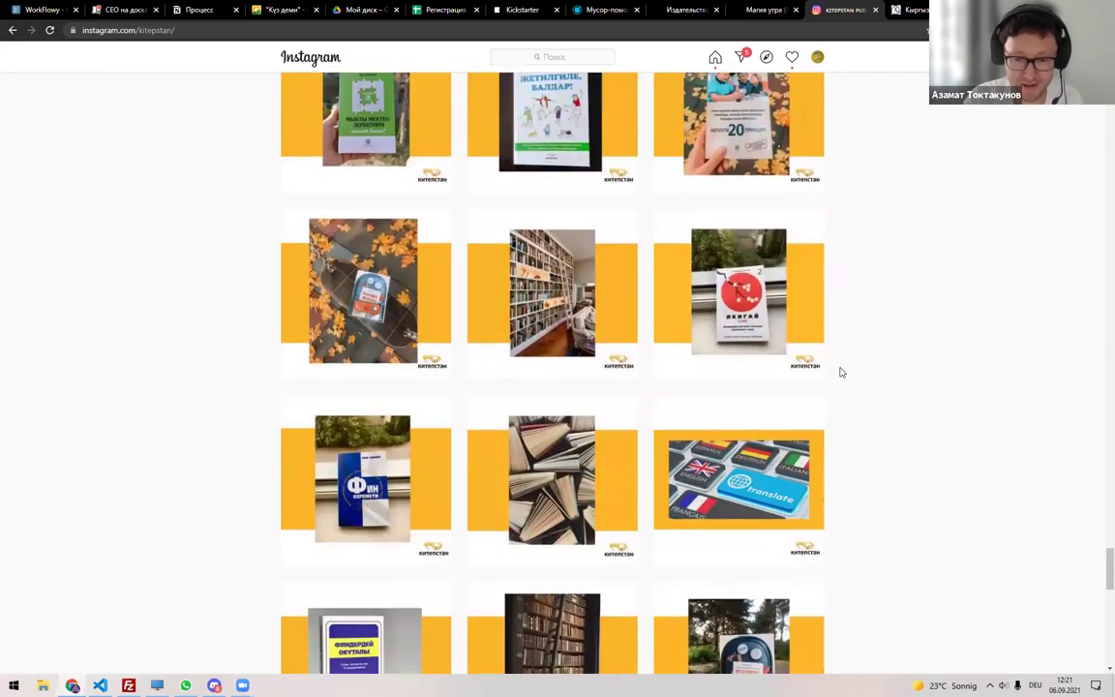
pyautogui.scroll(-10, 840, 372)
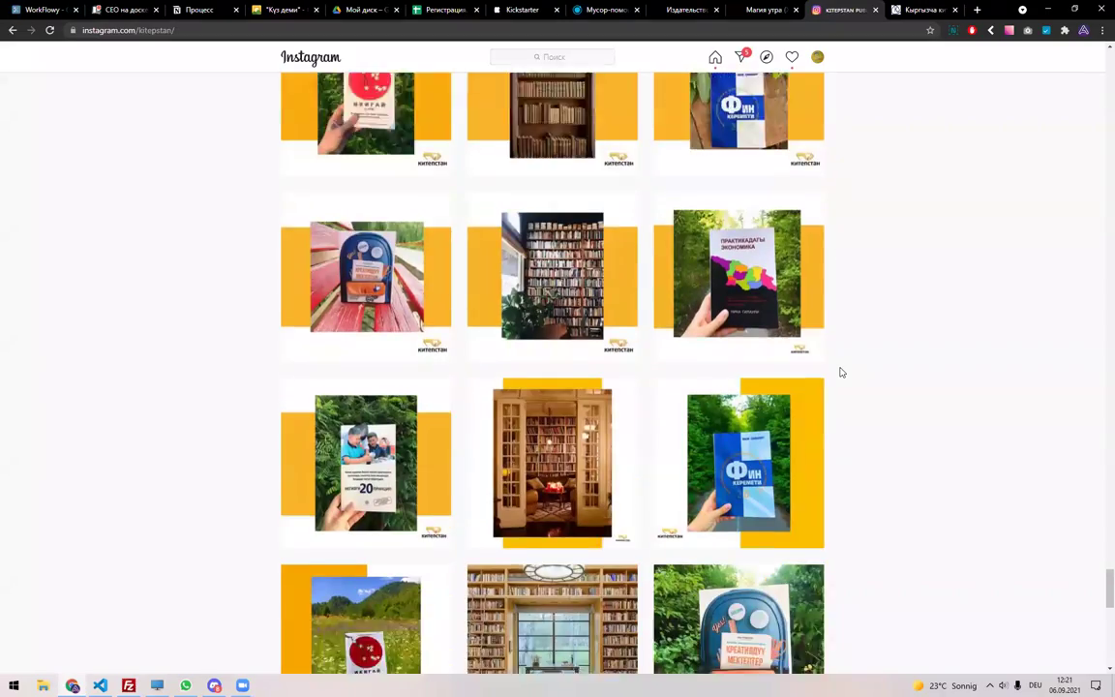
pyautogui.scroll(-10, 844, 370)
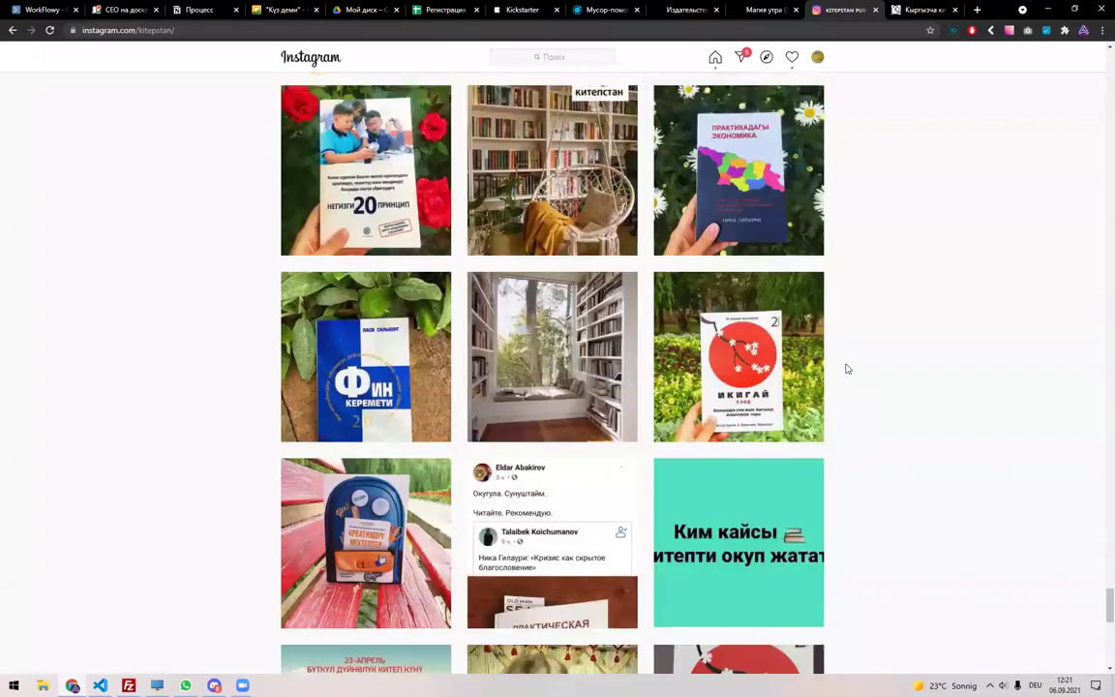
pyautogui.scroll(-2, 846, 368)
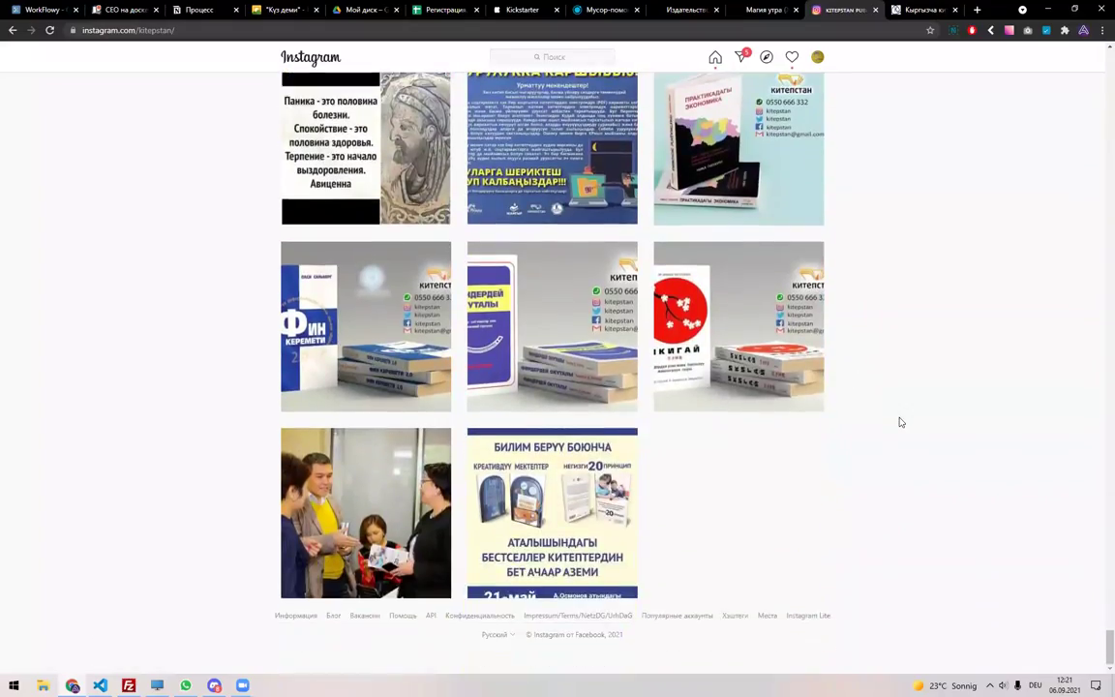
pyautogui.moveTo(1099, 633); pyautogui.dragTo(933, 170)
pyautogui.scroll(5, 933, 170)
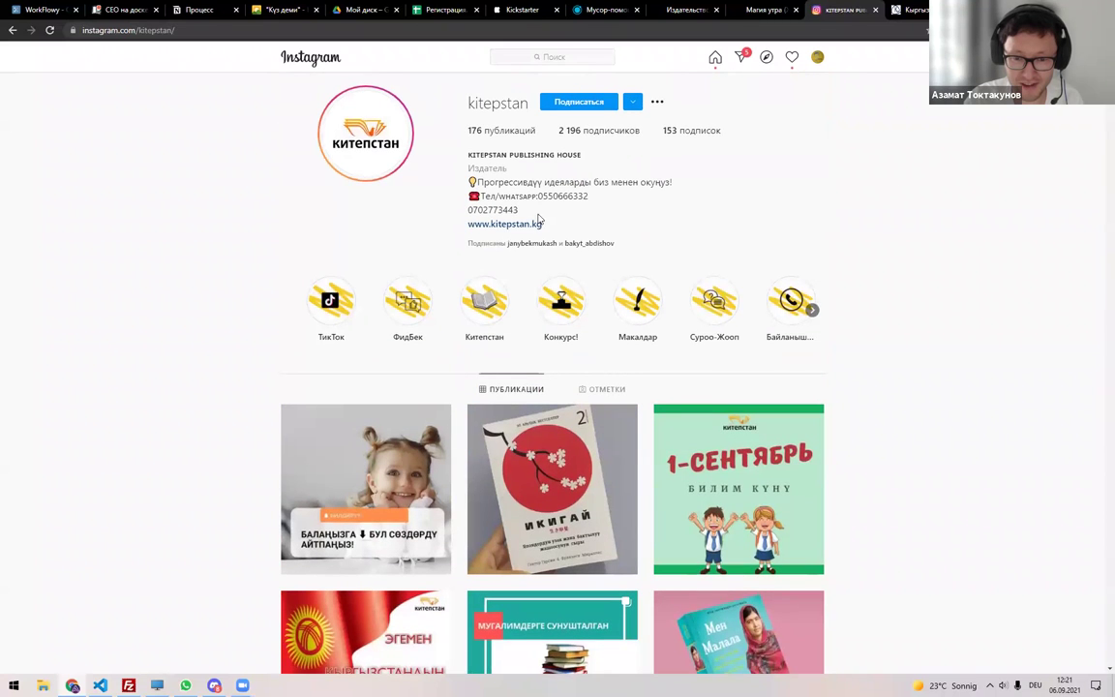
pyautogui.click(533, 224)
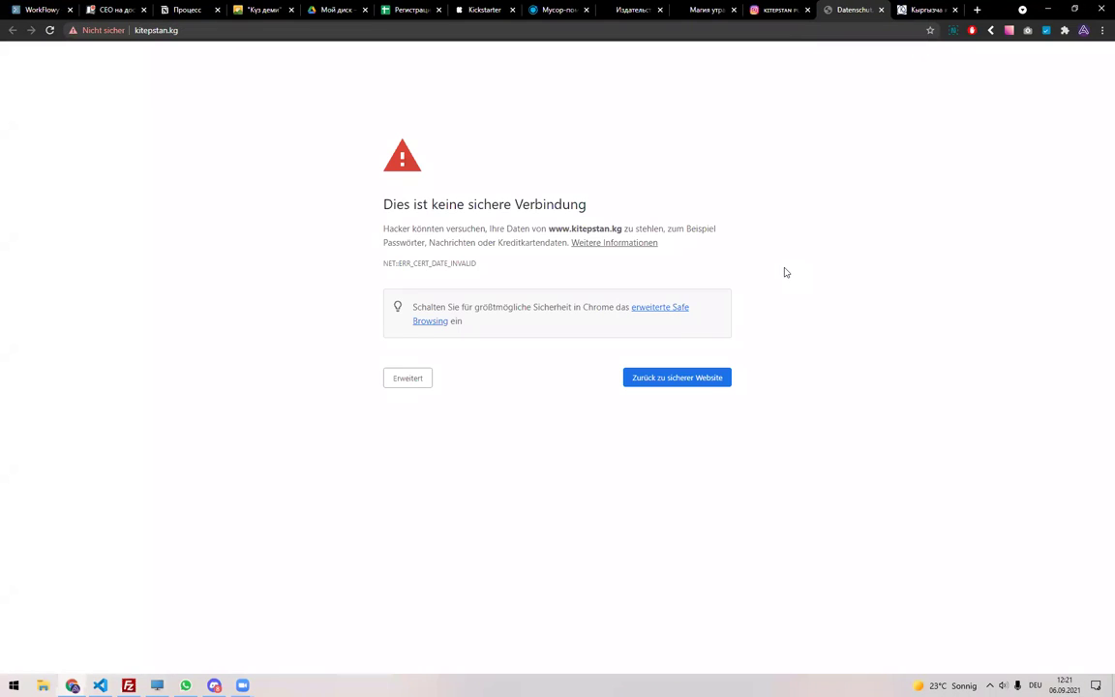
# Close the kitepstan.kg certificate-warning tab and return to the Магия утра book page.
pyautogui.hotkey('ctrl', 'w')
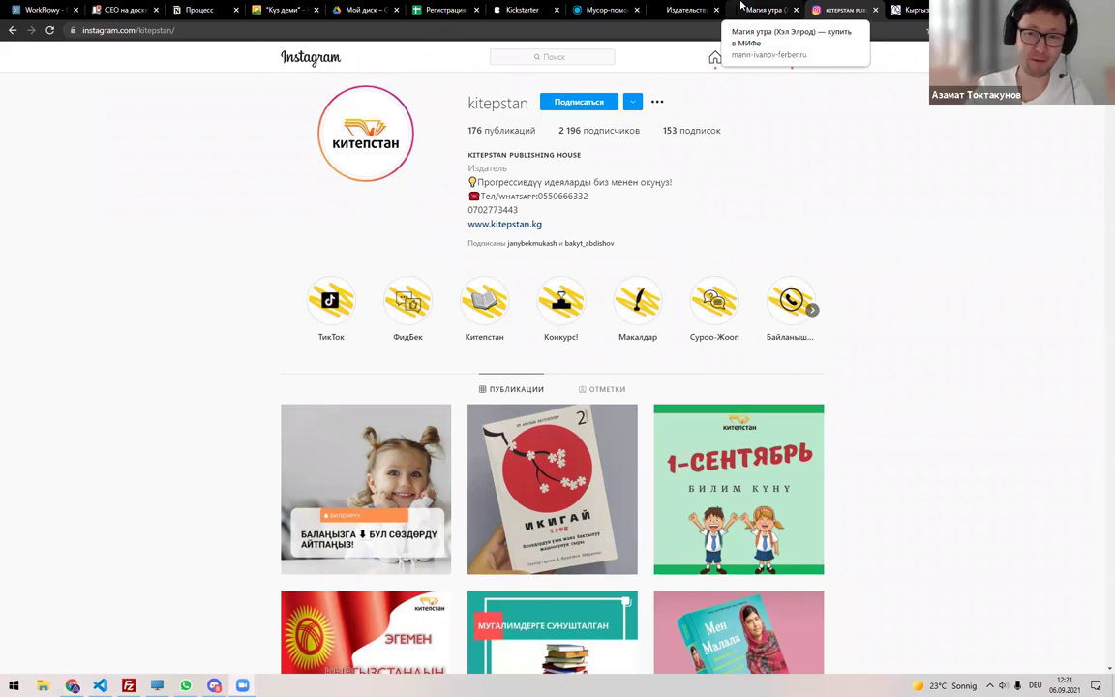
pyautogui.click(742, 9)
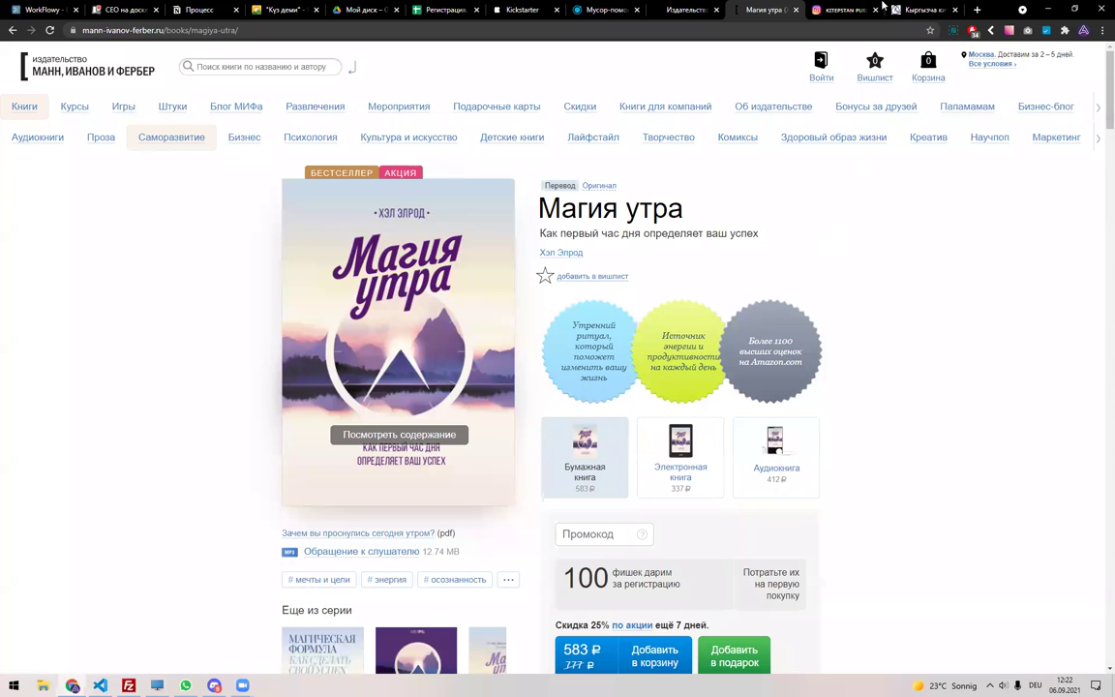
# View the Турсун (на русском языке) product on kitepkana.kg, then Магия утра's 412 ₽ audiobook.
pyautogui.click(883, 7)
pyautogui.hotkey('ctrl', 'Tab')
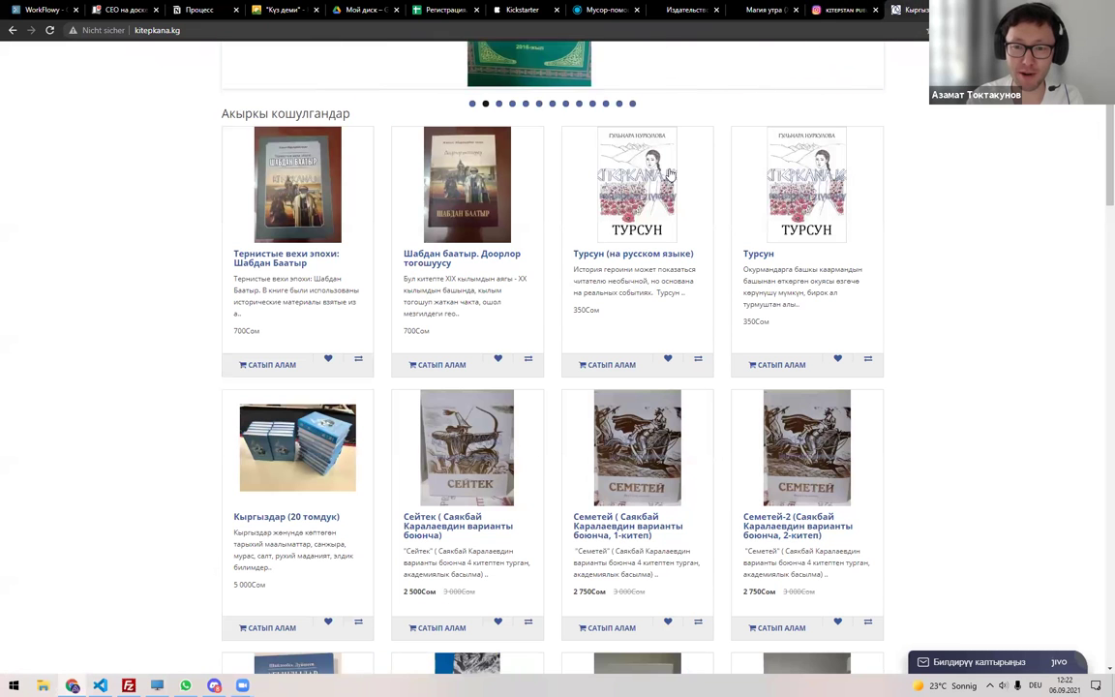
pyautogui.click(682, 231)
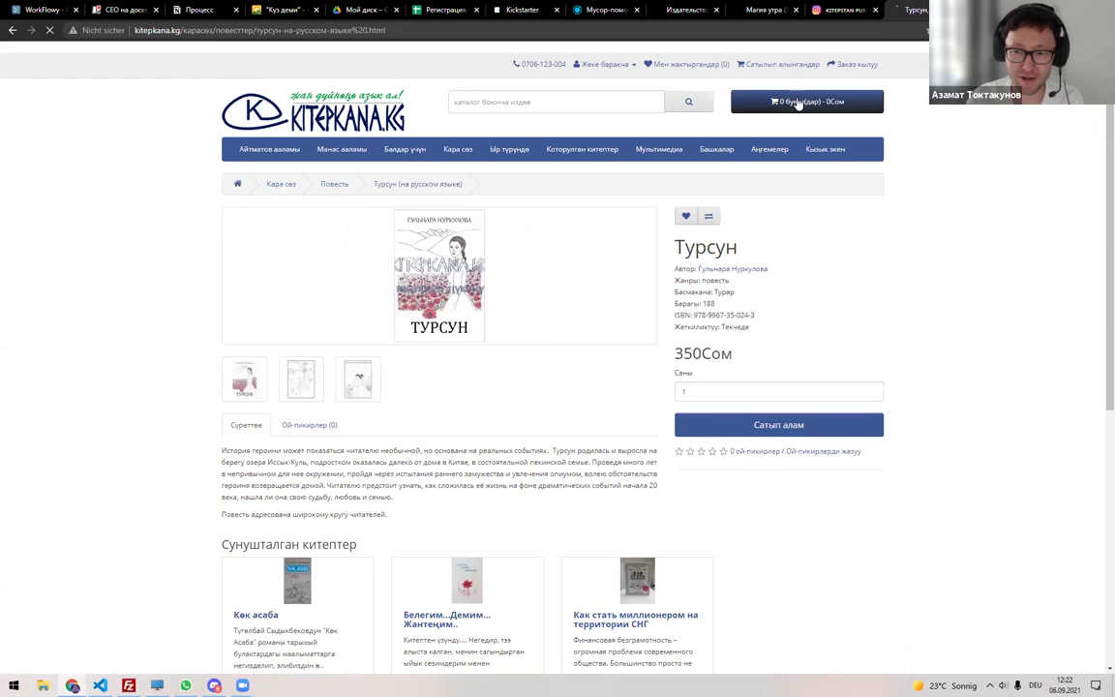
pyautogui.scroll(-1, 493, 325)
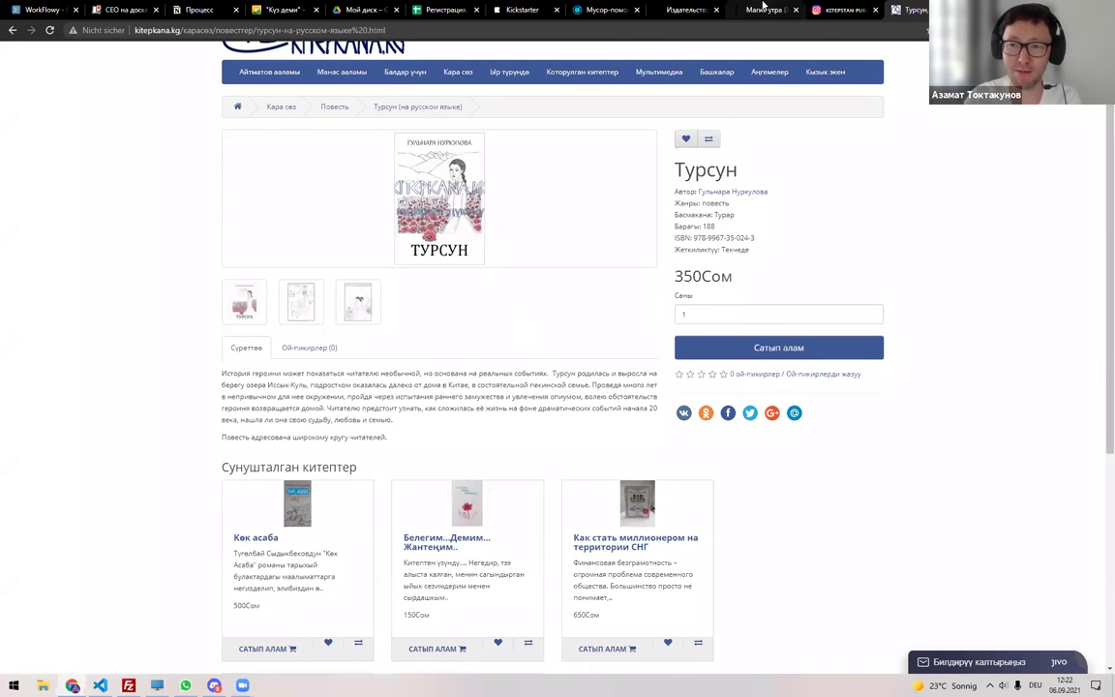
pyautogui.click(764, 10)
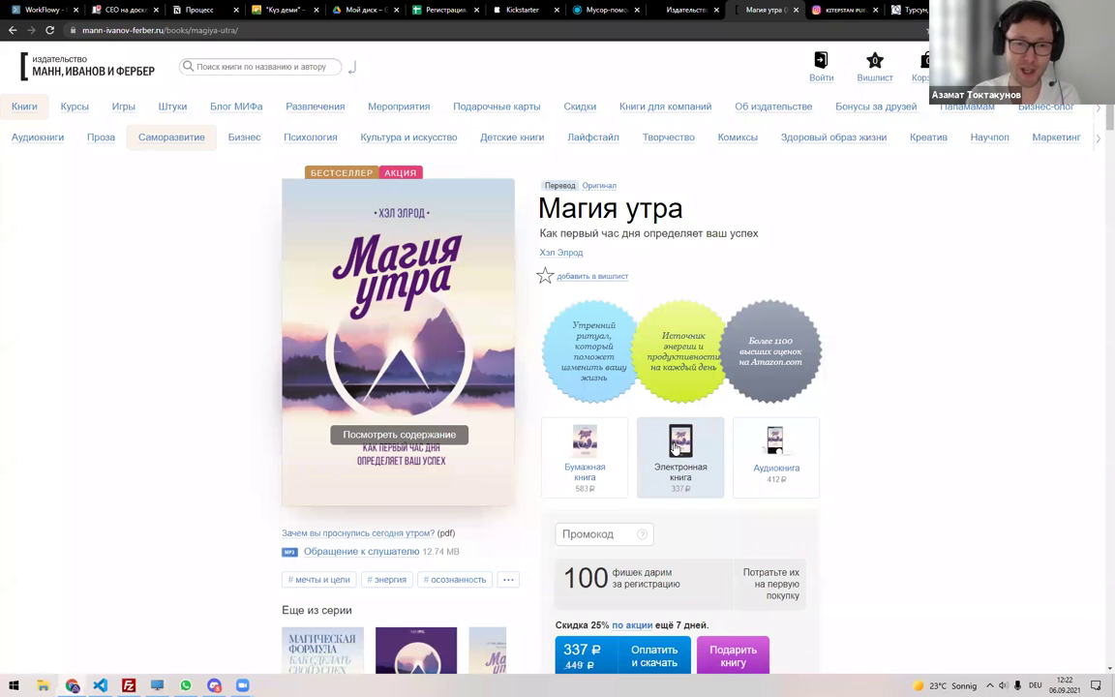
pyautogui.click(782, 471)
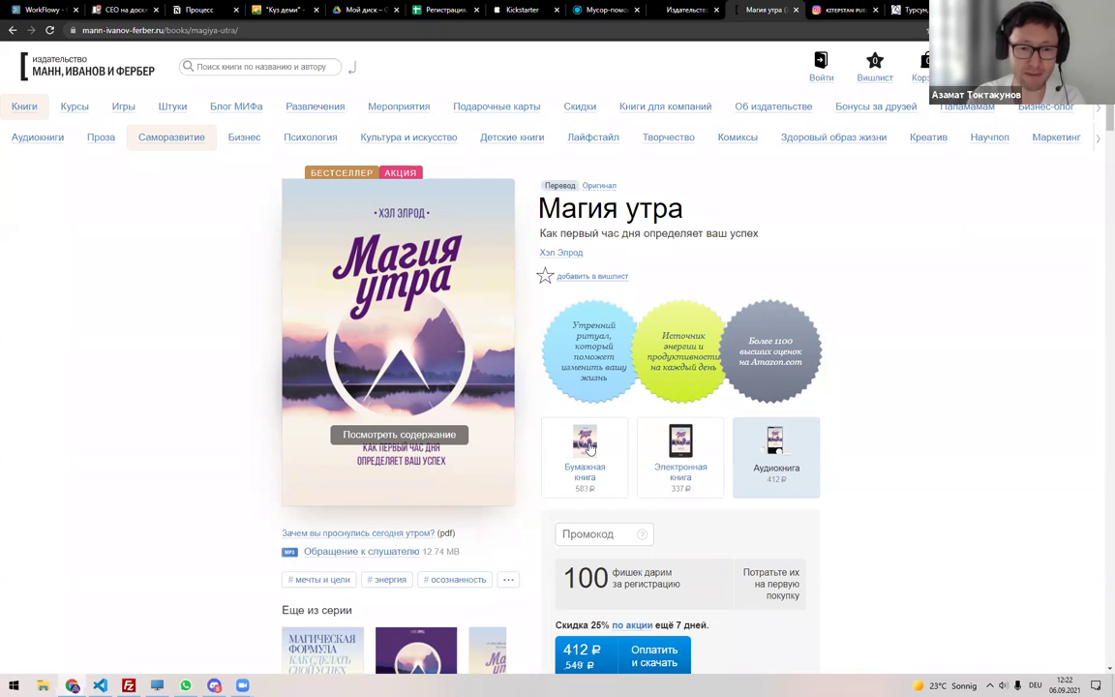
pyautogui.hotkey('alt', 'Tab')
pyautogui.hotkey('alt', 'Tab')
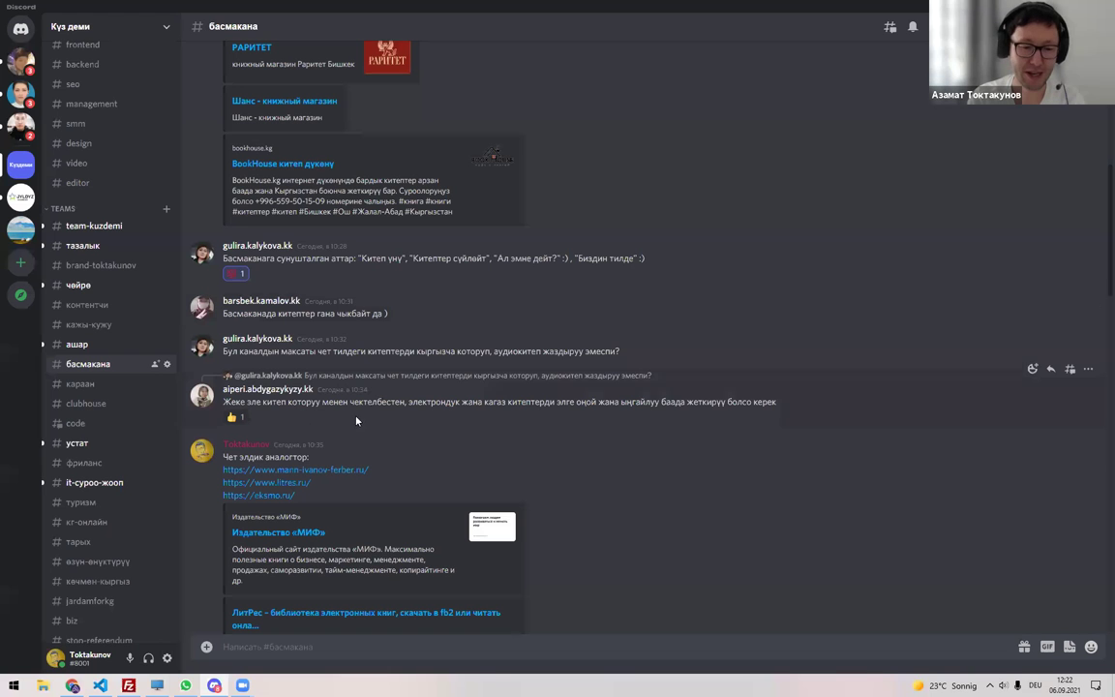
# Scroll through the #басмакана foreign-publisher discussion, then go back to the browser.
pyautogui.scroll(-2, 363, 359)
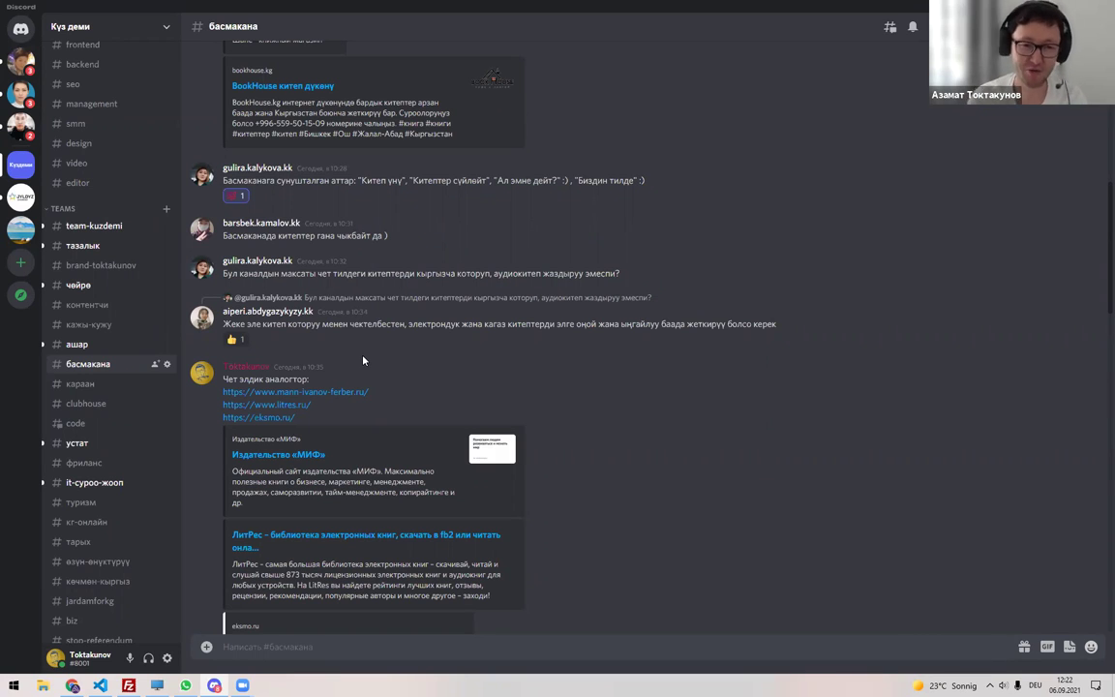
pyautogui.hotkey('alt', 'Tab')
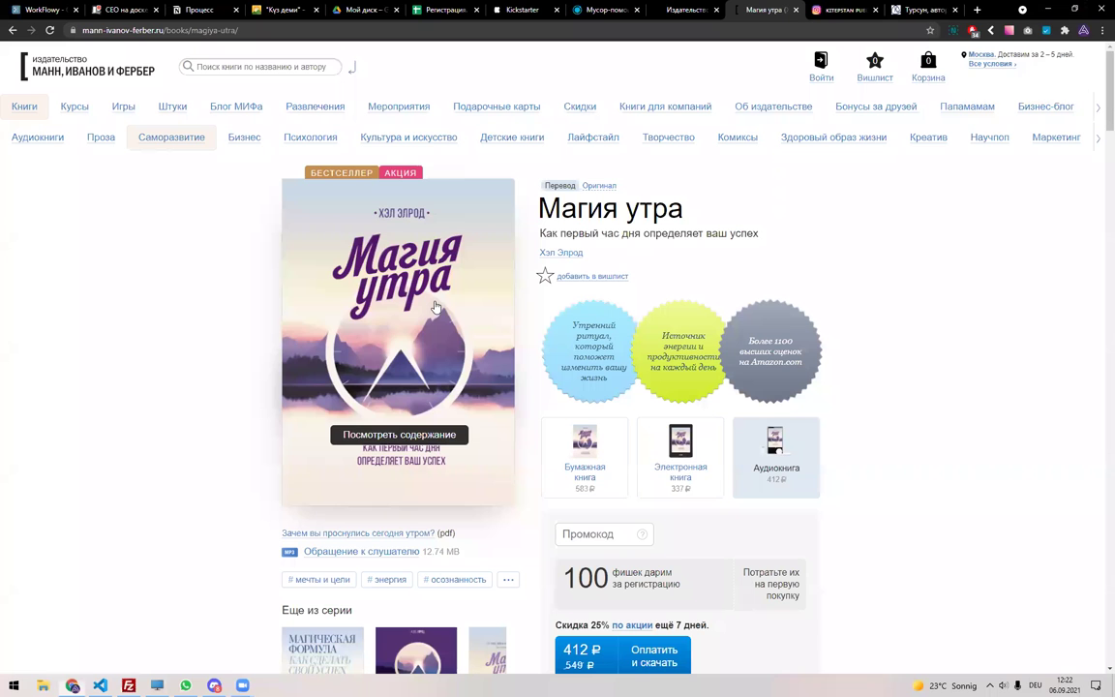
# Close the two leftover book tabs, glance at the Процесс notes, then switch to the Регистрация spreadsheet.
pyautogui.hotkey('ctrl', 'w')
pyautogui.hotkey('ctrl', 'w')
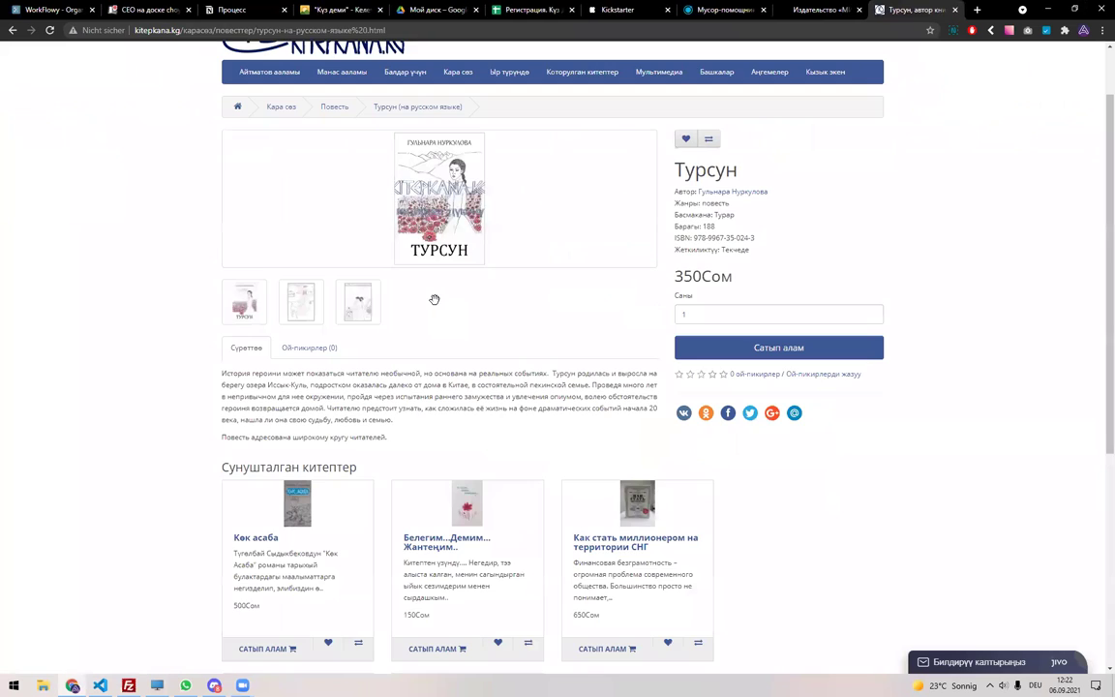
pyautogui.hotkey('ctrl', 'w')
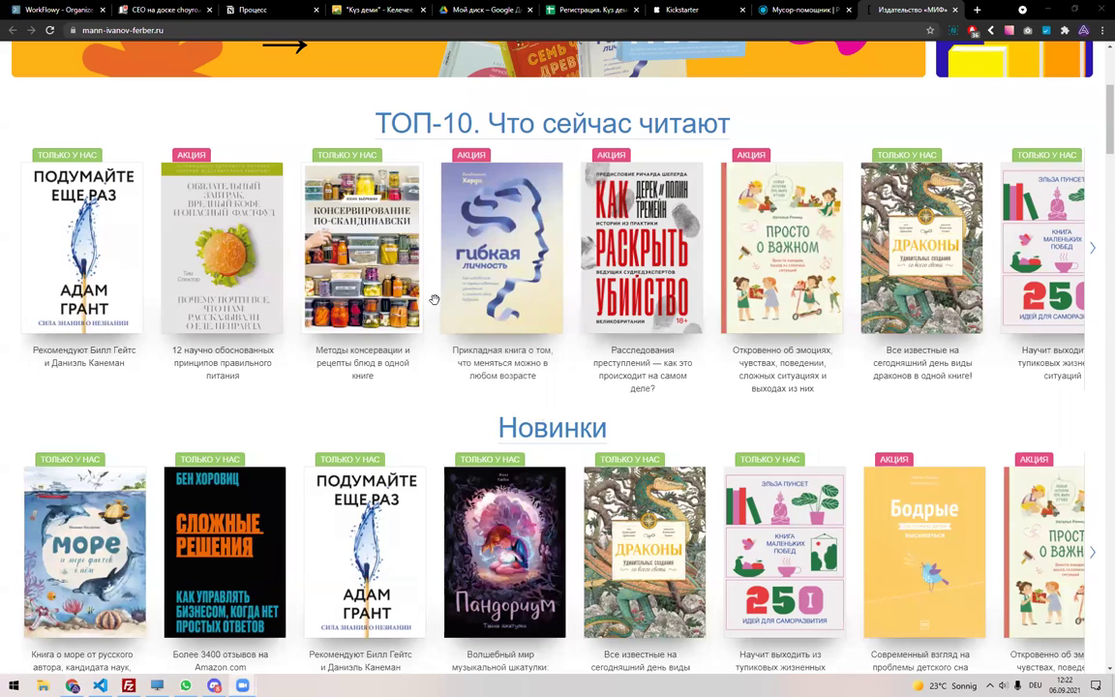
pyautogui.click(261, 10)
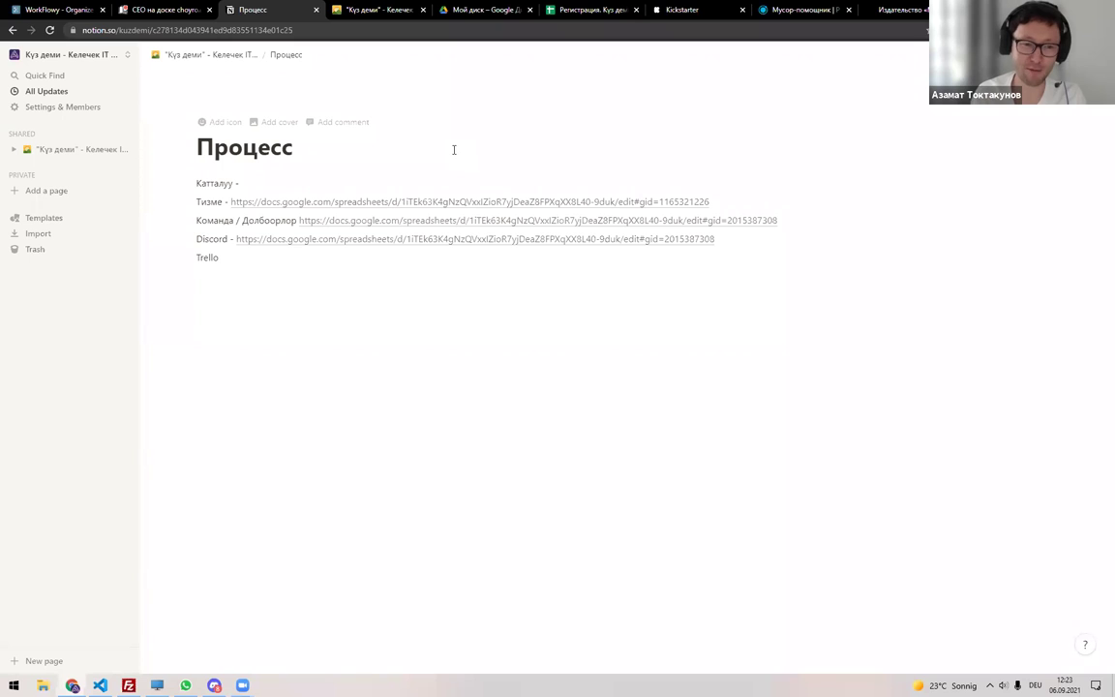
pyautogui.click(600, 10)
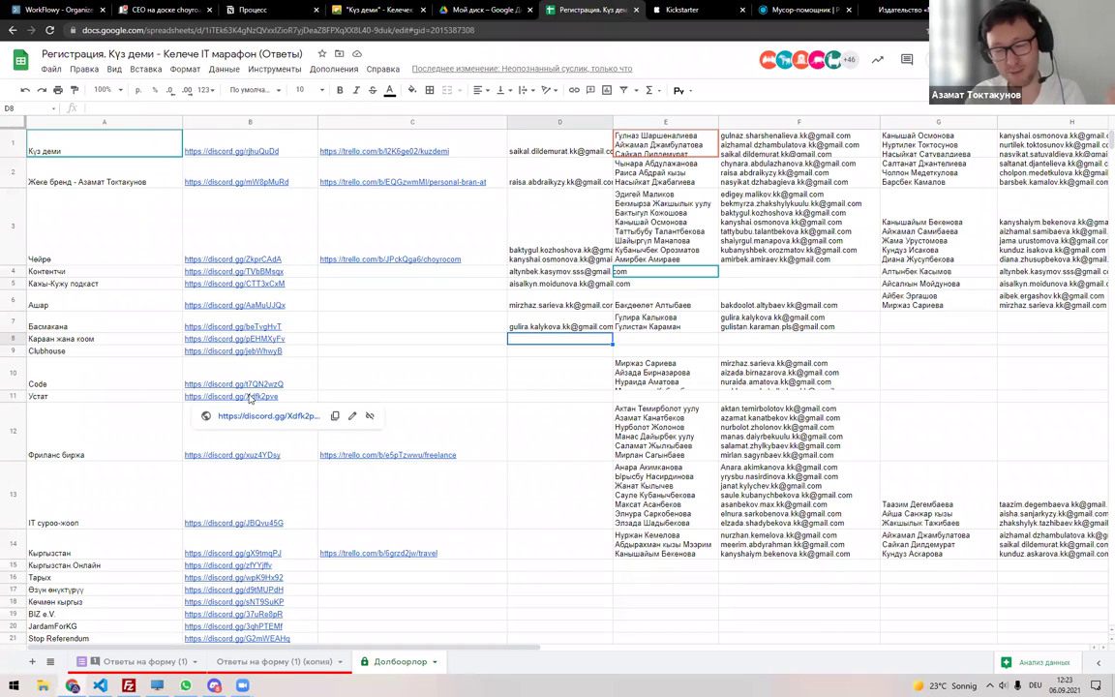
# Select cell A10 for the Code project, then switch to Discord and scroll up the channel list.
pyautogui.click(144, 378)
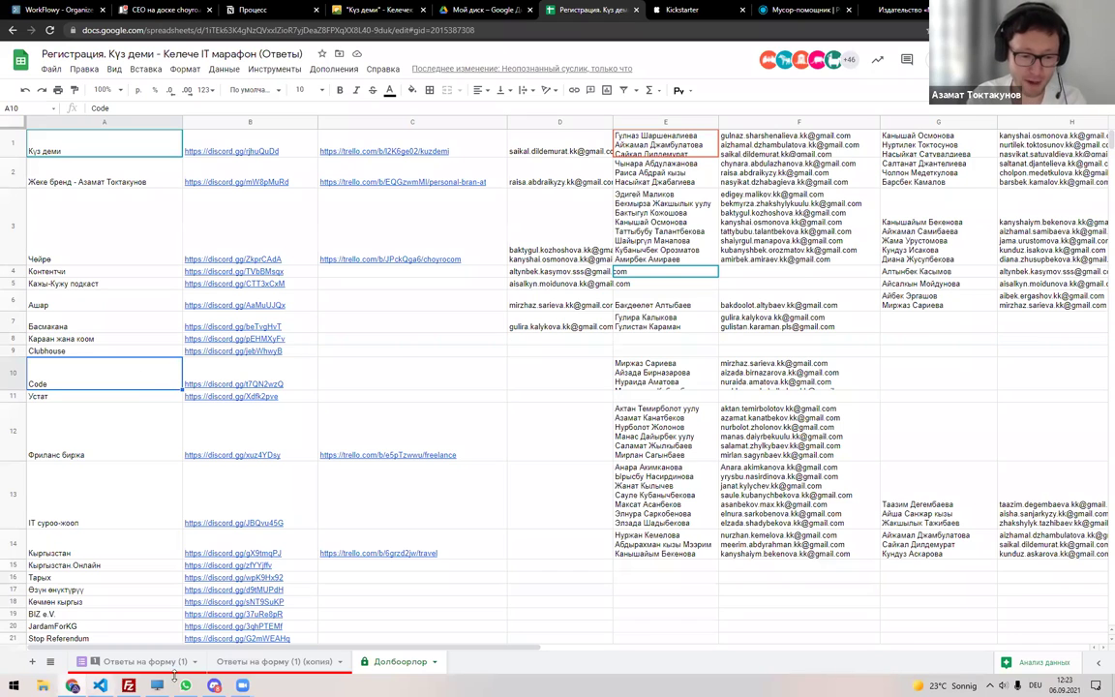
pyautogui.click(221, 684)
pyautogui.scroll(3, 96, 238)
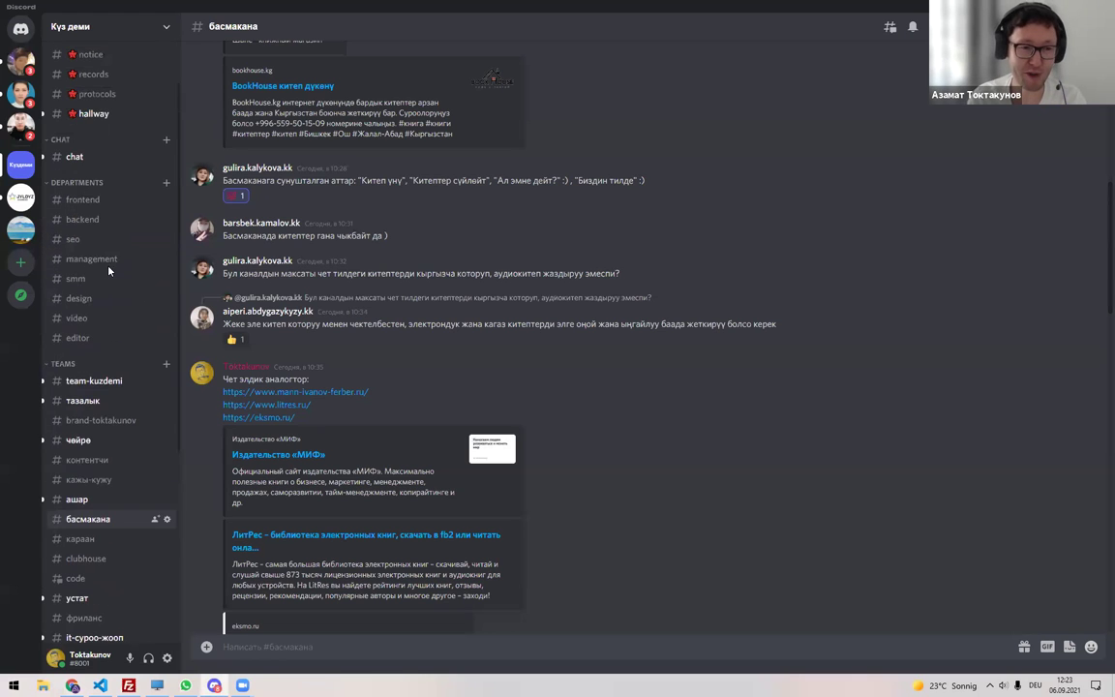
# Look through the editor, video and design channels and collapse then re-expand DEPARTMENTS.
pyautogui.click(96, 338)
pyautogui.click(84, 318)
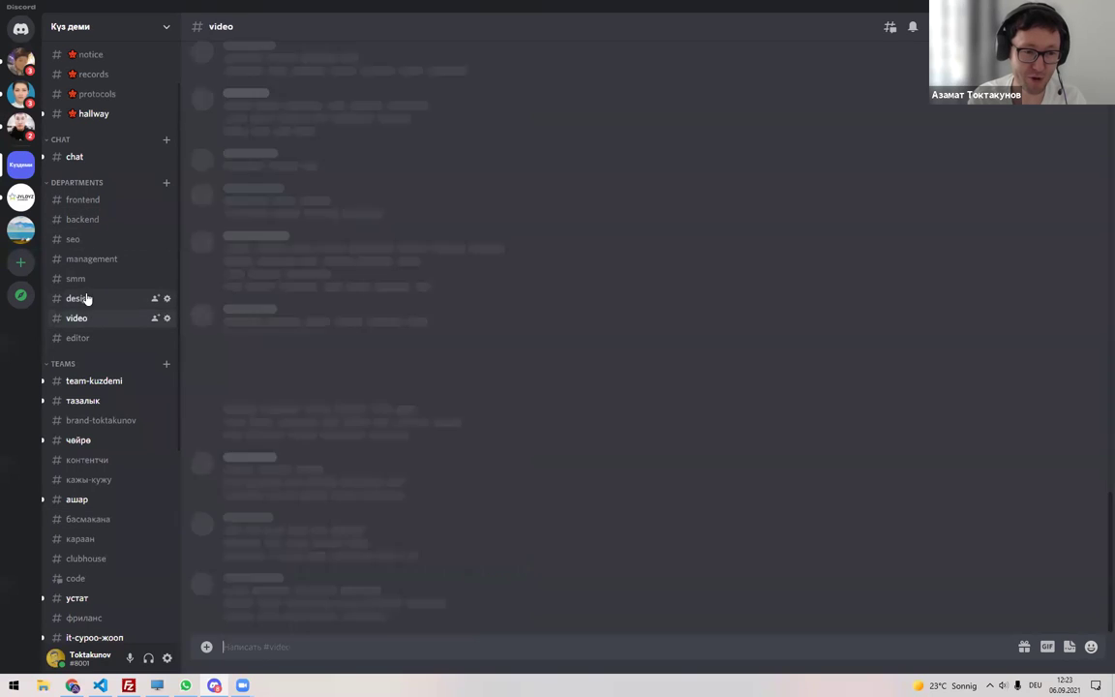
pyautogui.click(84, 298)
pyautogui.click(155, 184)
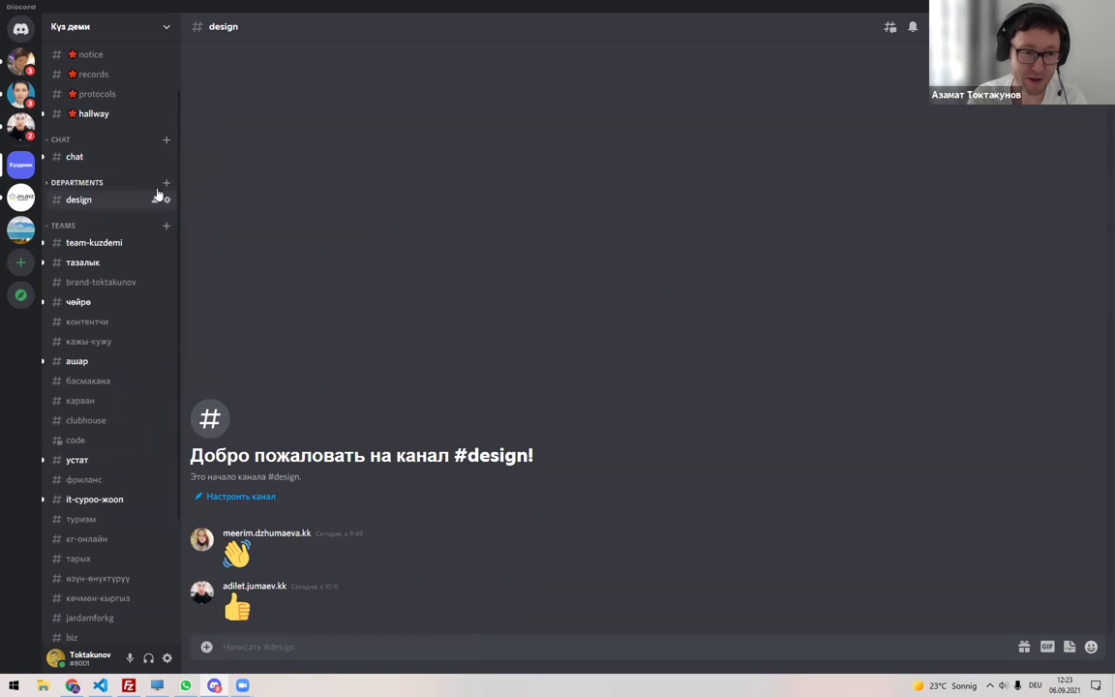
pyautogui.click(89, 182)
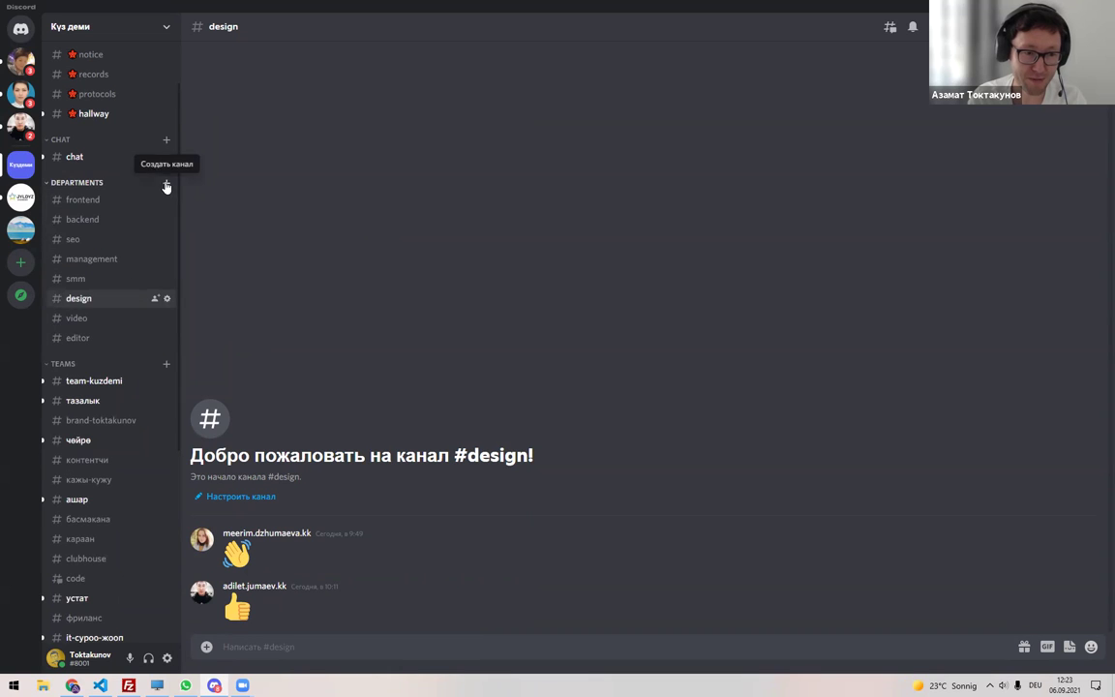
# Create a new text channel named 'audio' under the DEPARTMENTS category.
pyautogui.click(165, 182)
pyautogui.write('audio')
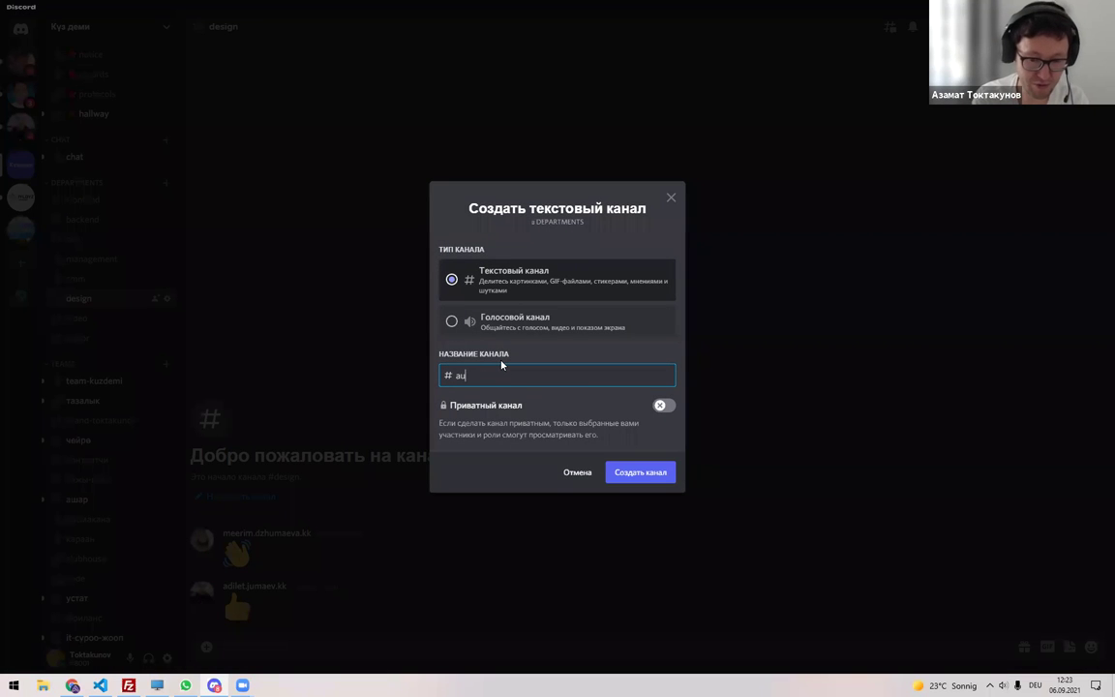
pyautogui.click(641, 474)
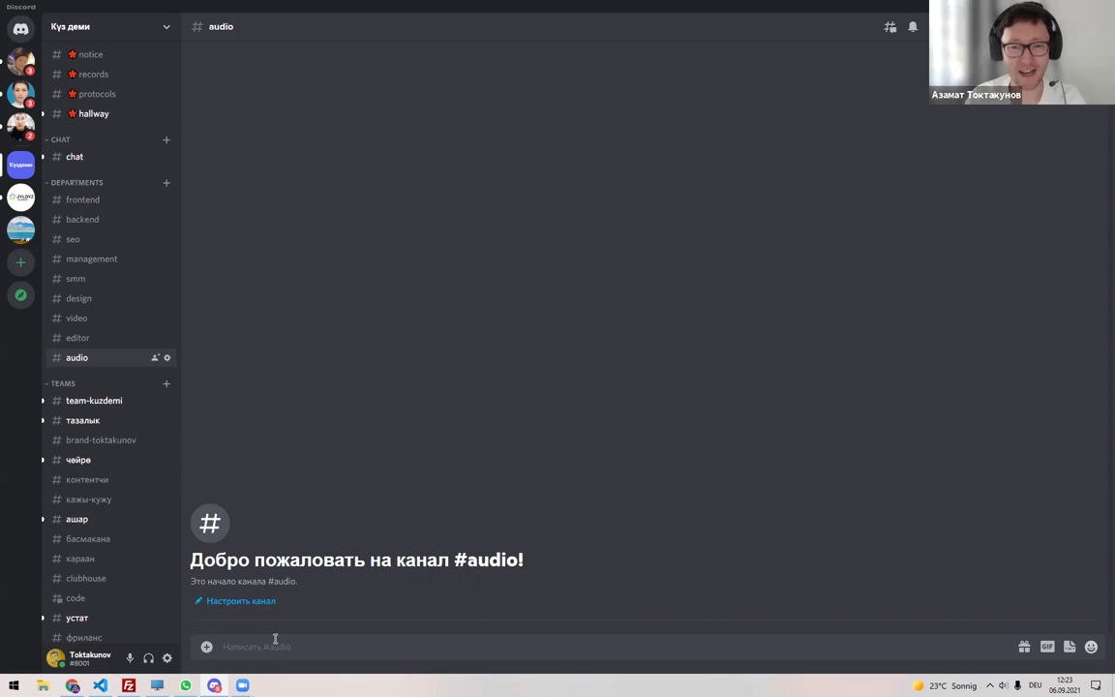
# Back in the spreadsheet, check the Басмакана row's e-mail in D7 and participant names in E7.
pyautogui.hotkey('alt', 'Tab')
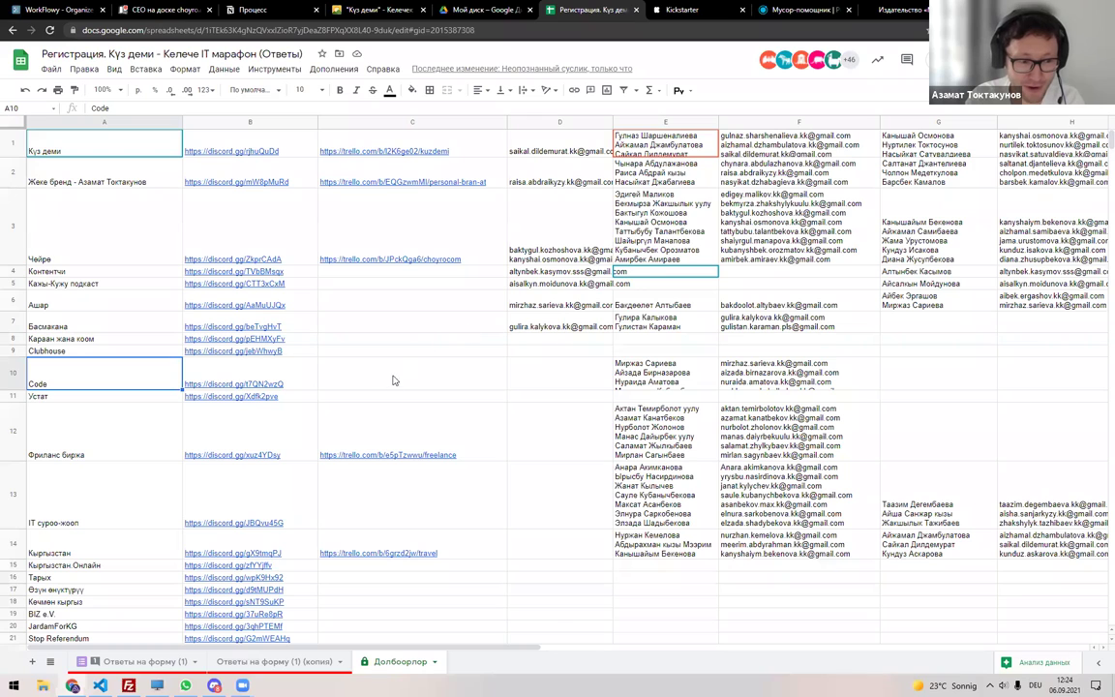
pyautogui.click(510, 325)
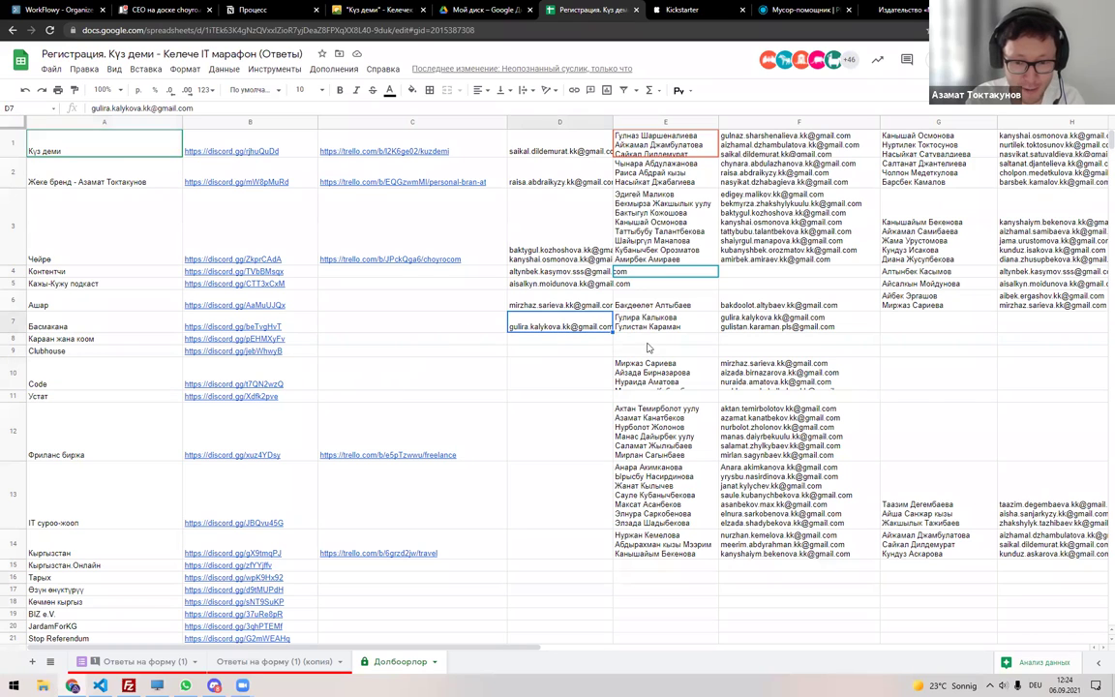
pyautogui.press('Right')
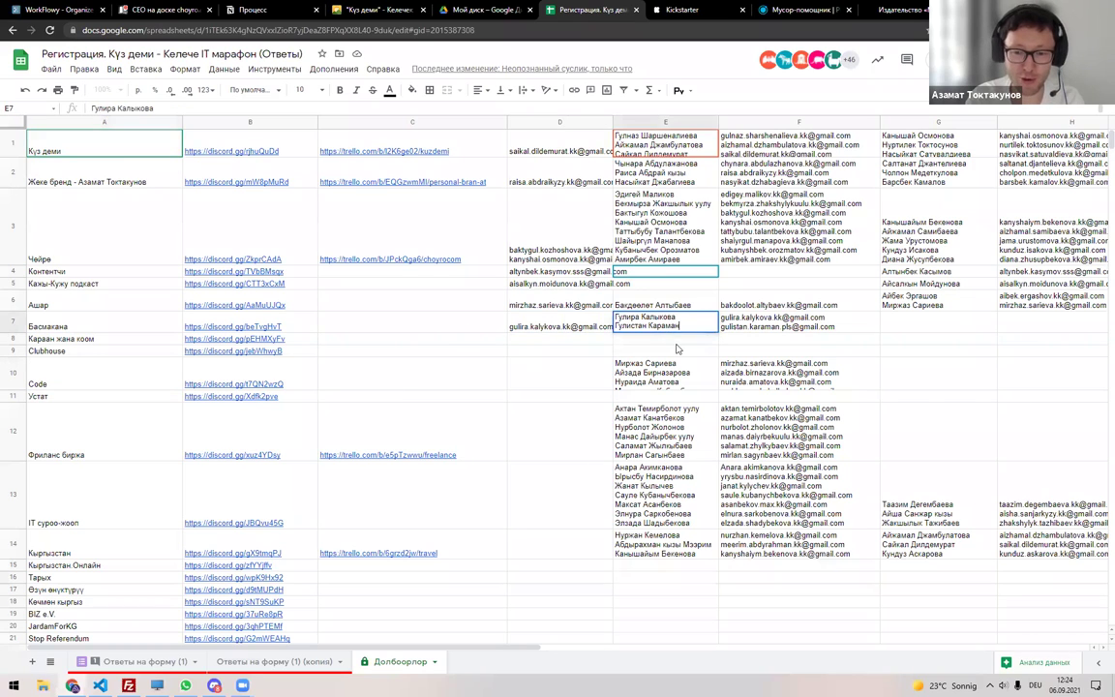
pyautogui.press('Return')
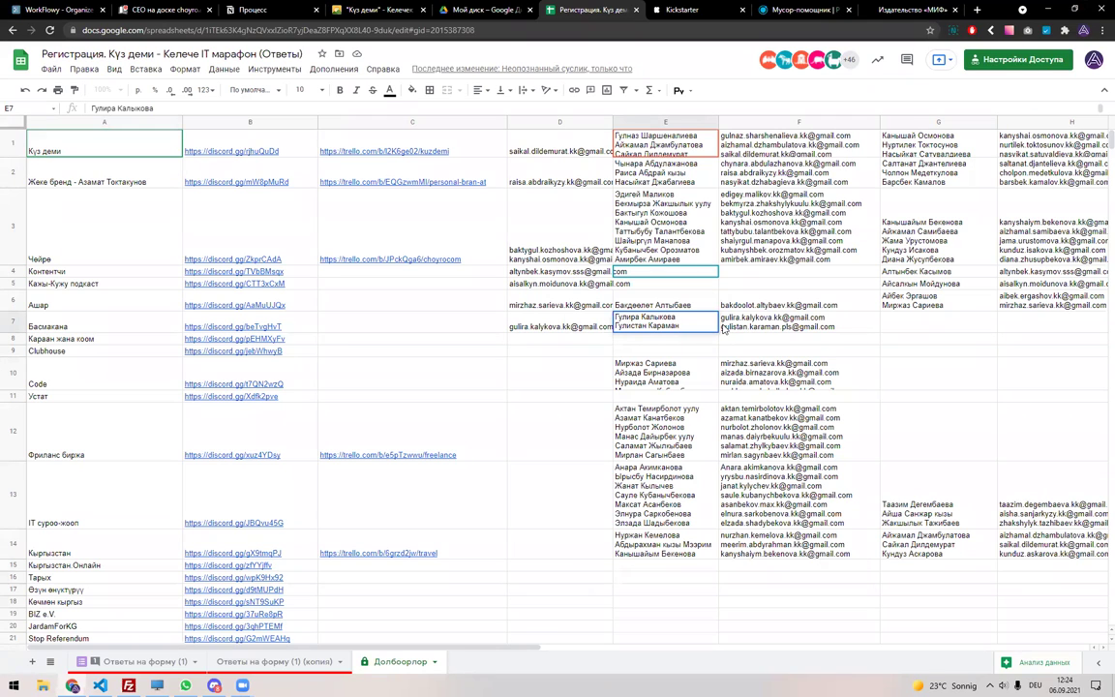
pyautogui.hotkey('shift', 'Tab')
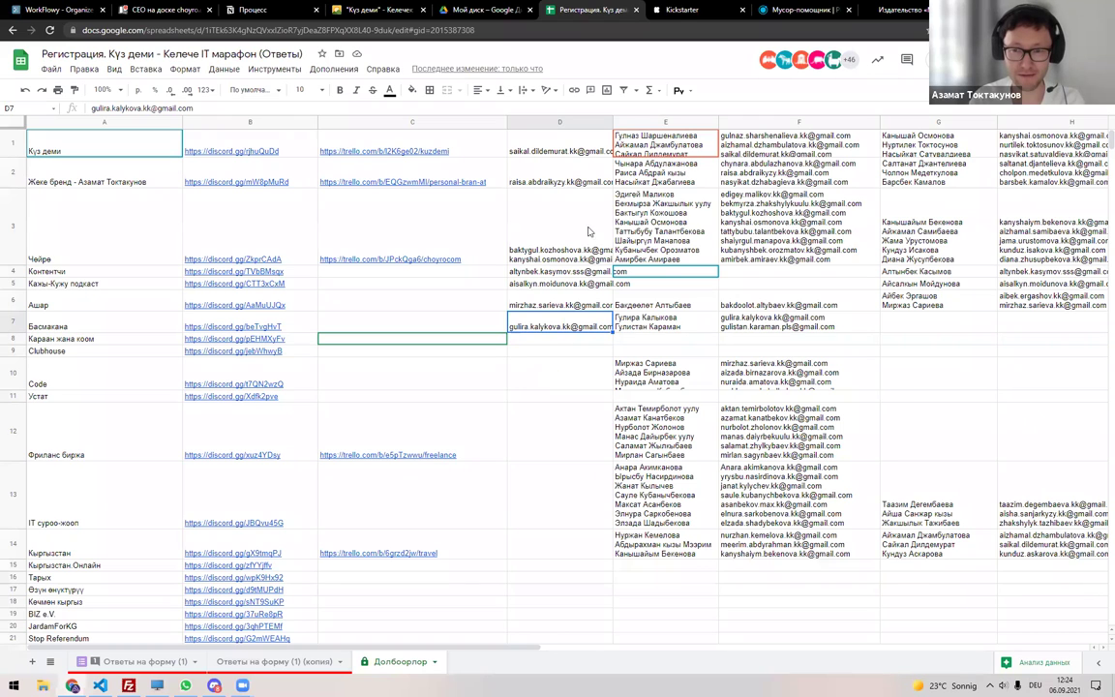
# Close the leftover Kickstarter and publisher tabs and return to Discord.
pyautogui.click(681, 12)
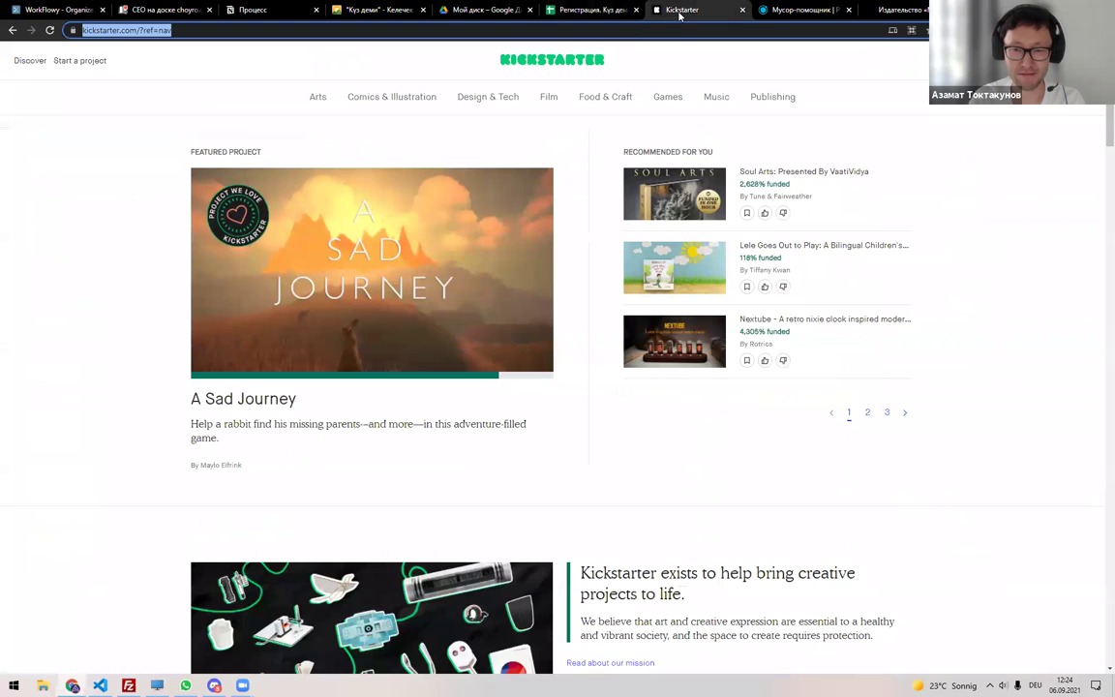
pyautogui.hotkey('ctrl', 'w')
pyautogui.hotkey('ctrl', 'w')
pyautogui.hotkey('ctrl', 'w')
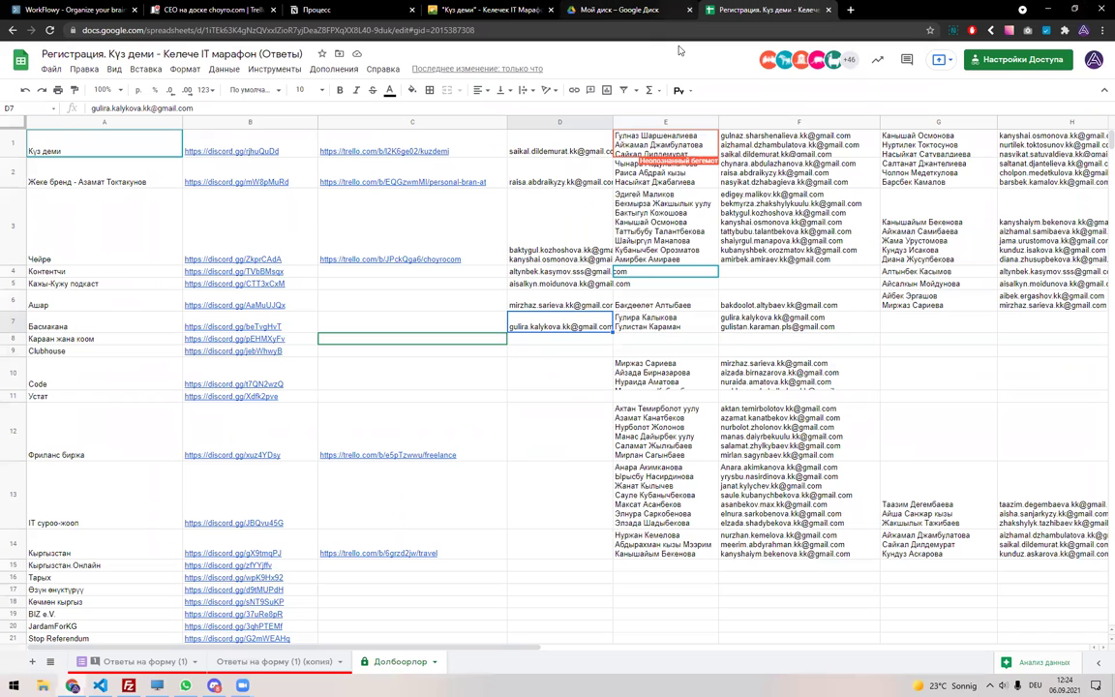
pyautogui.hotkey('alt', 'Tab')
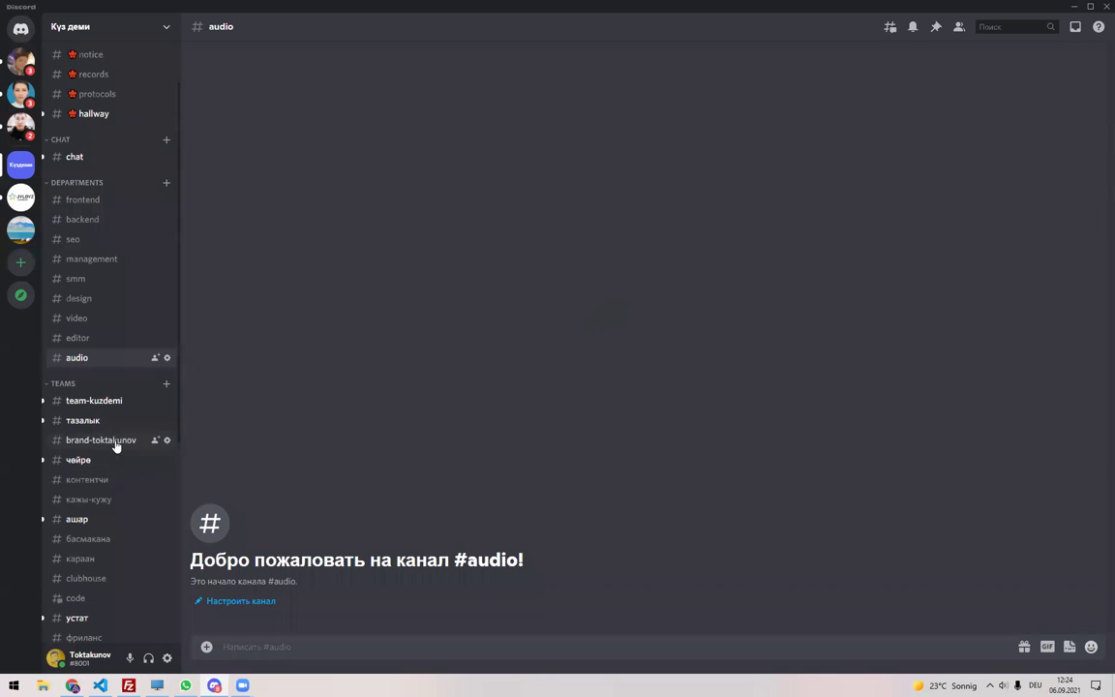
# Open #басмакана, scroll through the foreign publisher examples, then switch back to the spreadsheet.
pyautogui.click(112, 540)
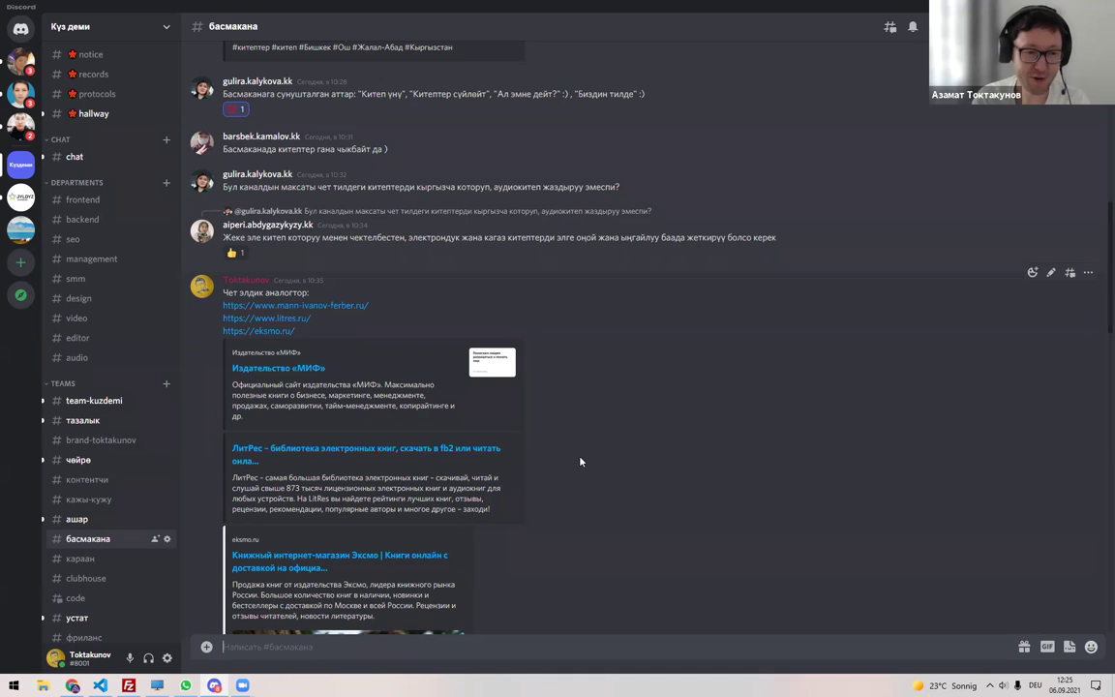
pyautogui.scroll(-3, 121, 498)
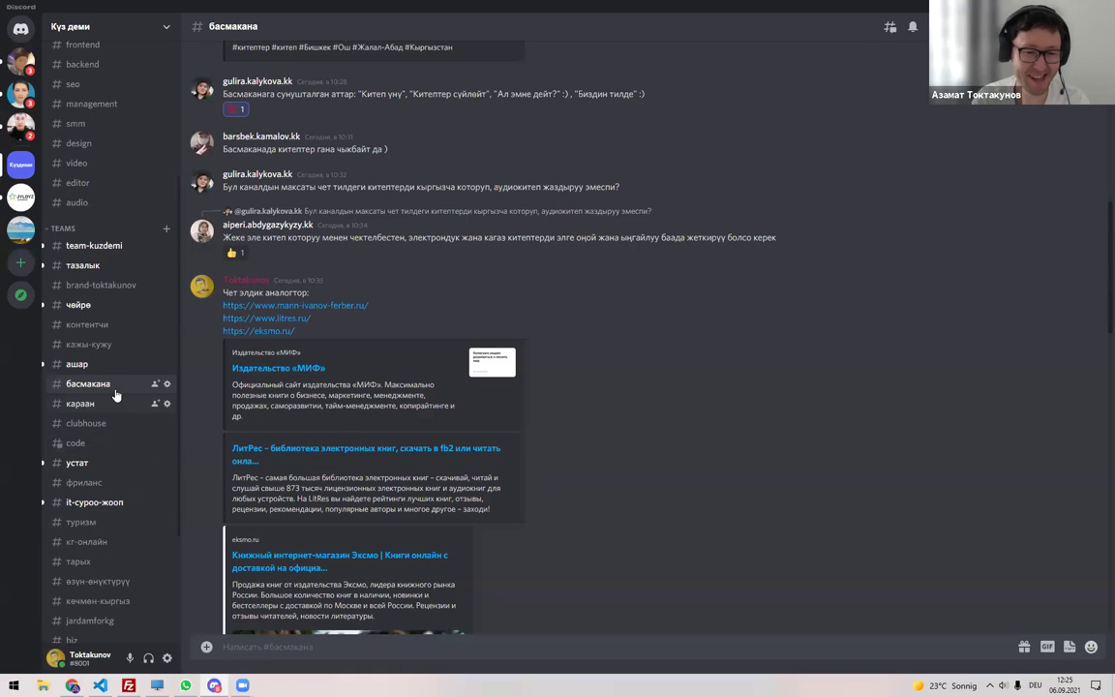
pyautogui.scroll(2, 74, 283)
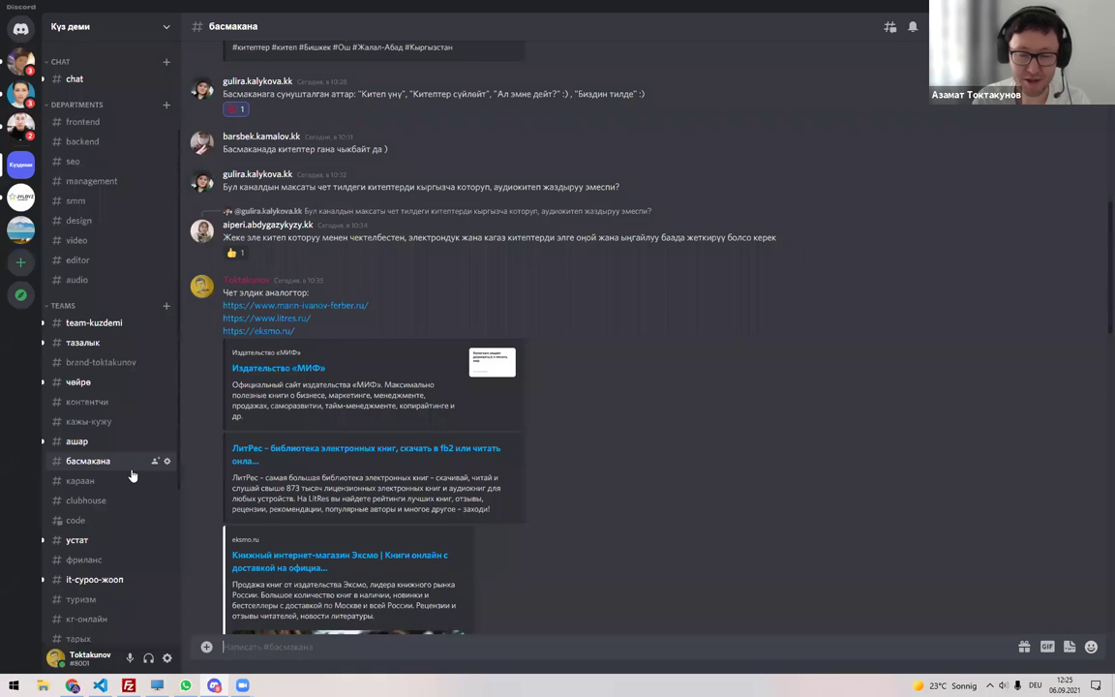
pyautogui.hotkey('alt', 'Tab')
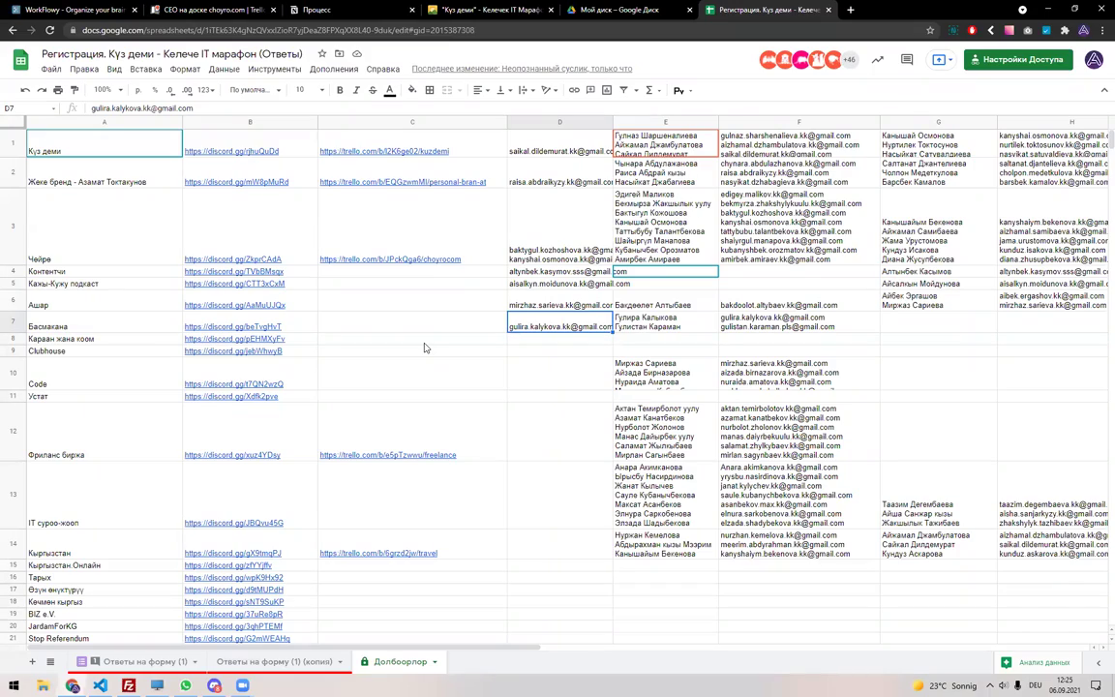
# On the Ответы на форму (1) sheet, copy the participant's name from C168, then open Долбоорлор.
pyautogui.click(141, 661)
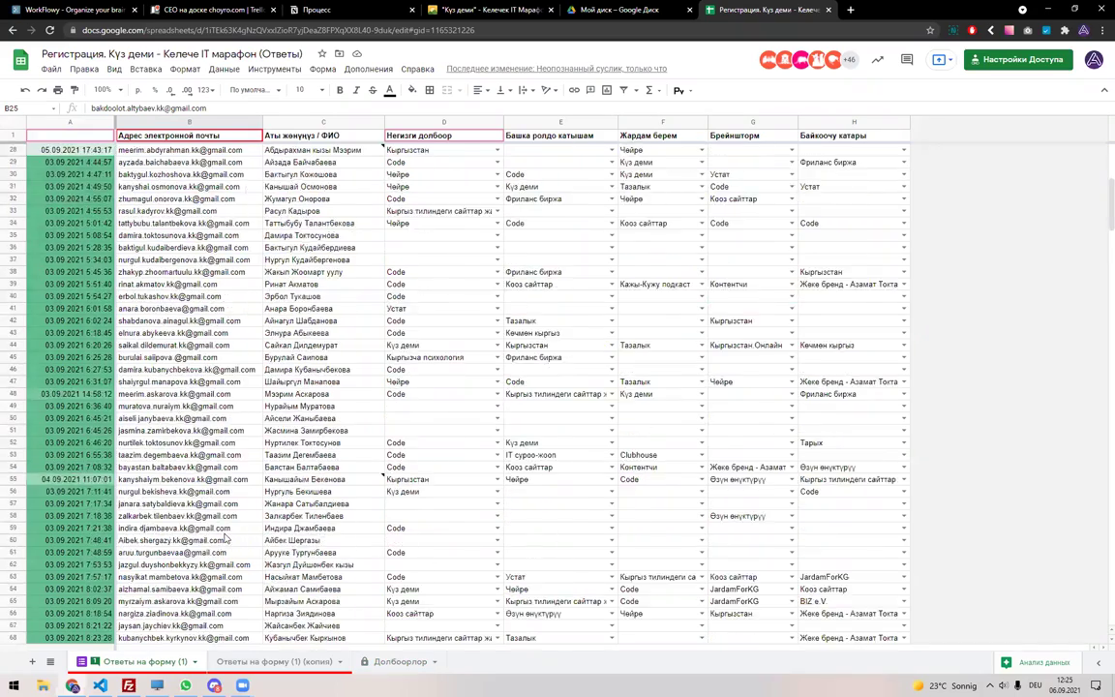
pyautogui.scroll(-20, 225, 539)
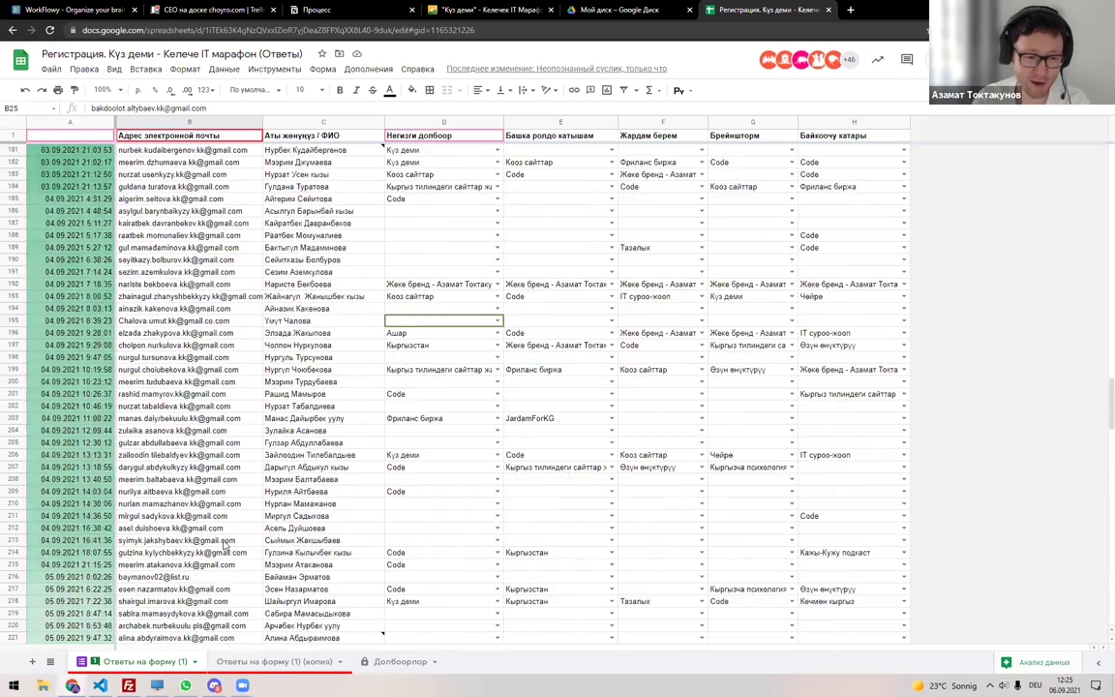
pyautogui.scroll(-18, 225, 544)
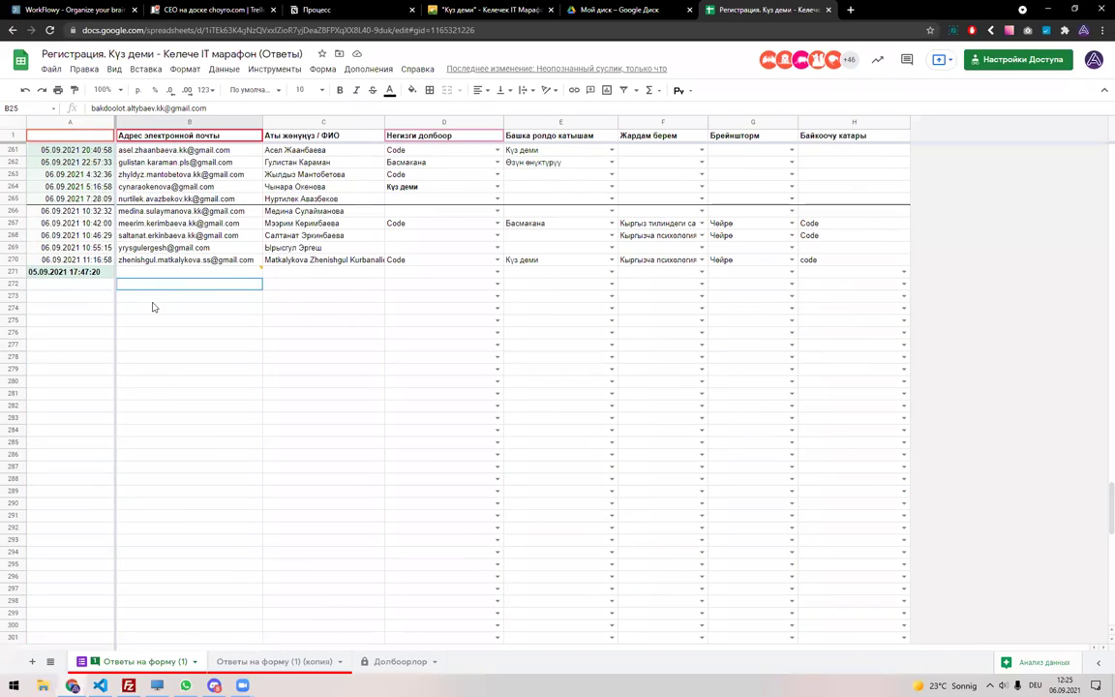
pyautogui.scroll(10, 141, 303)
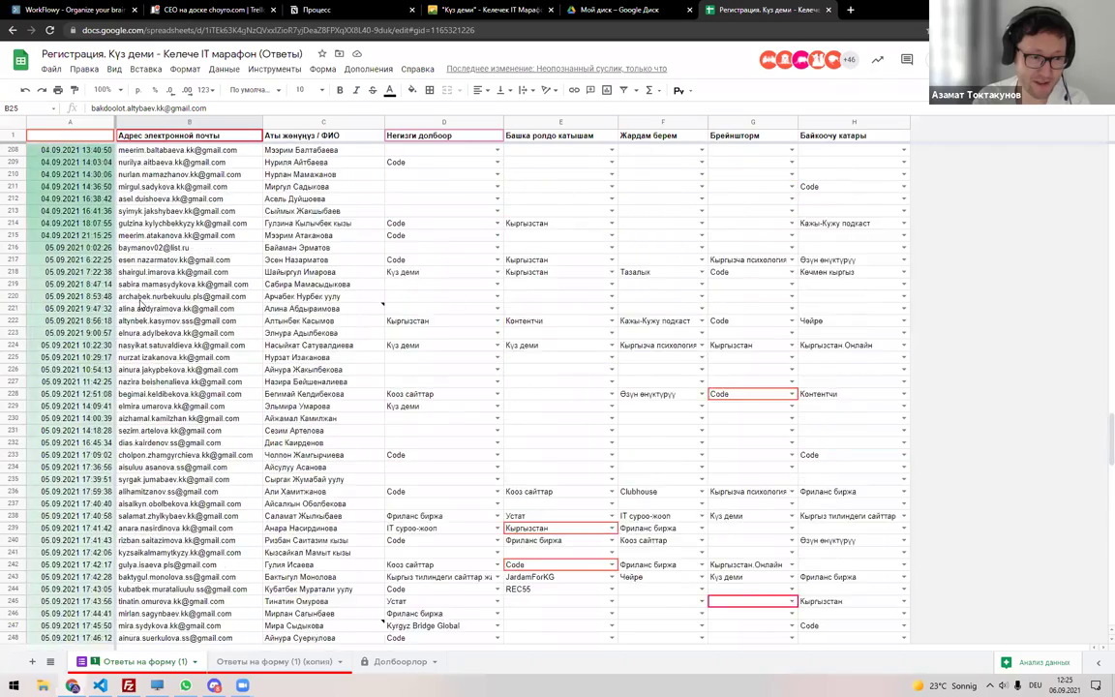
pyautogui.scroll(3, 140, 303)
pyautogui.scroll(3, 32, 257)
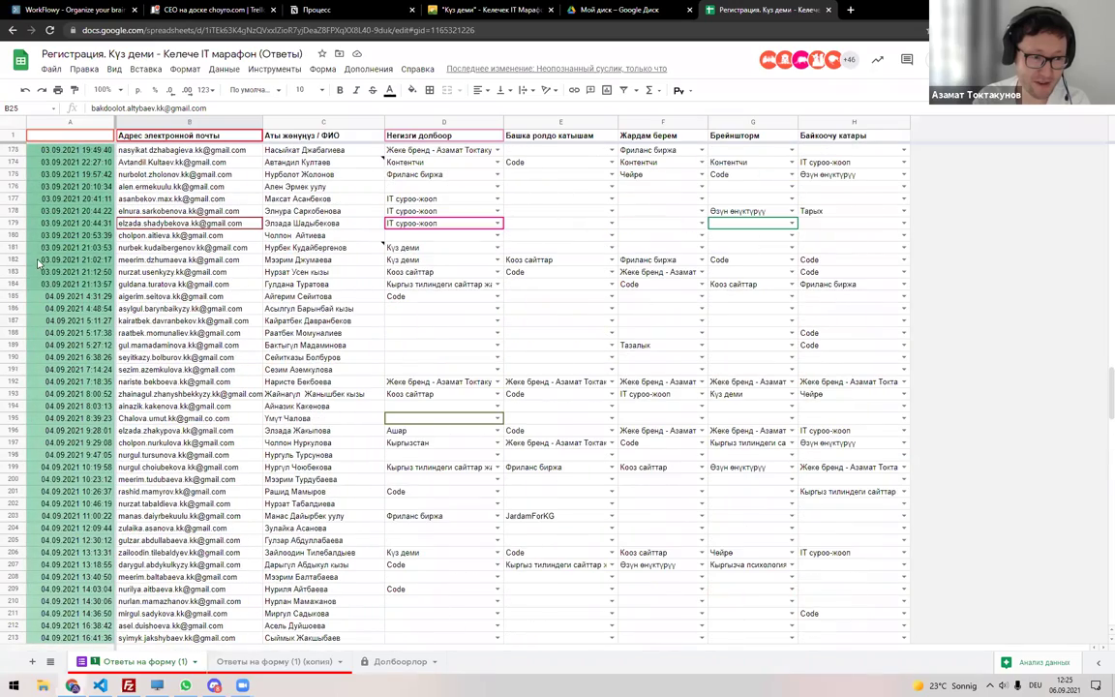
pyautogui.scroll(3, 34, 233)
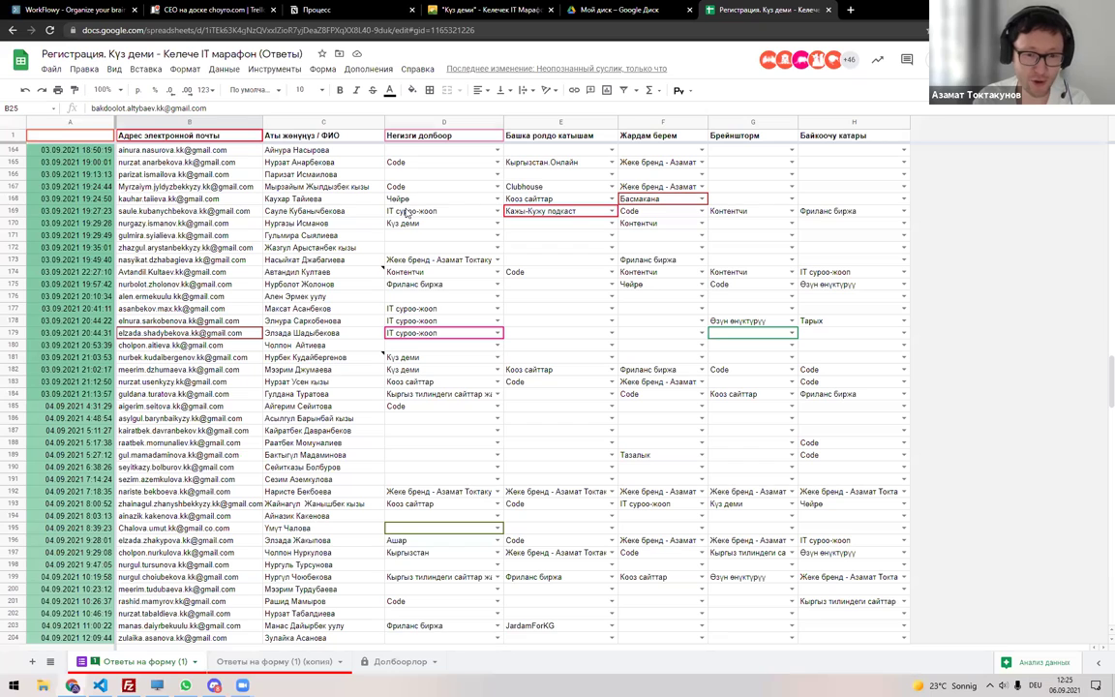
pyautogui.click(440, 198)
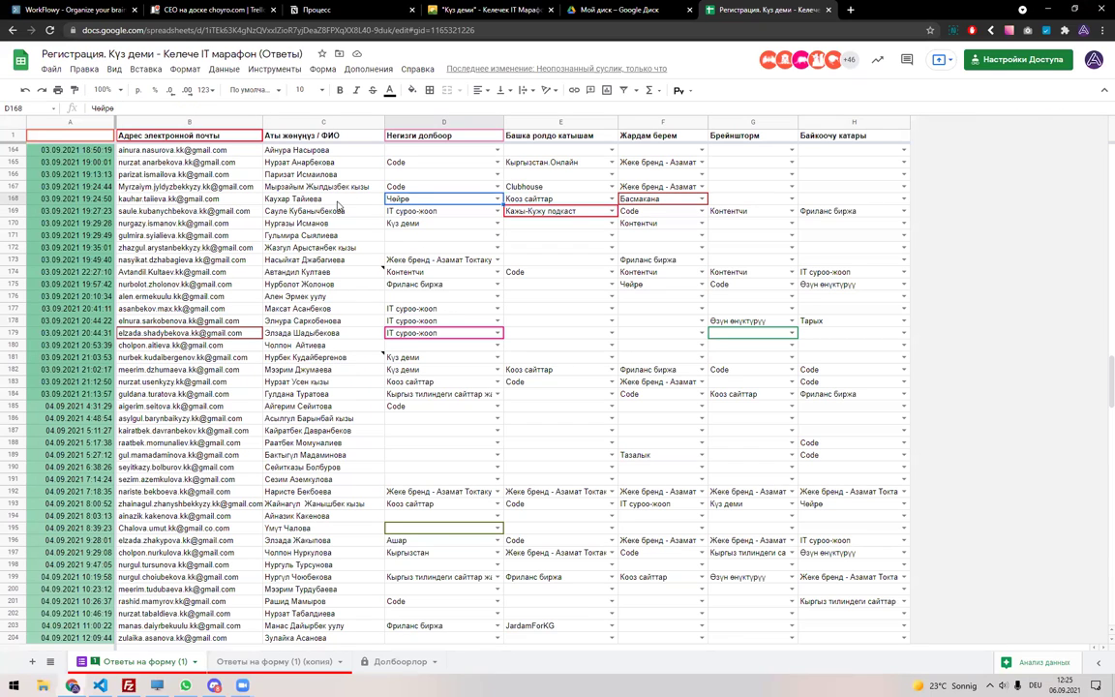
pyautogui.click(302, 198)
pyautogui.hotkey('ctrl', 'c')
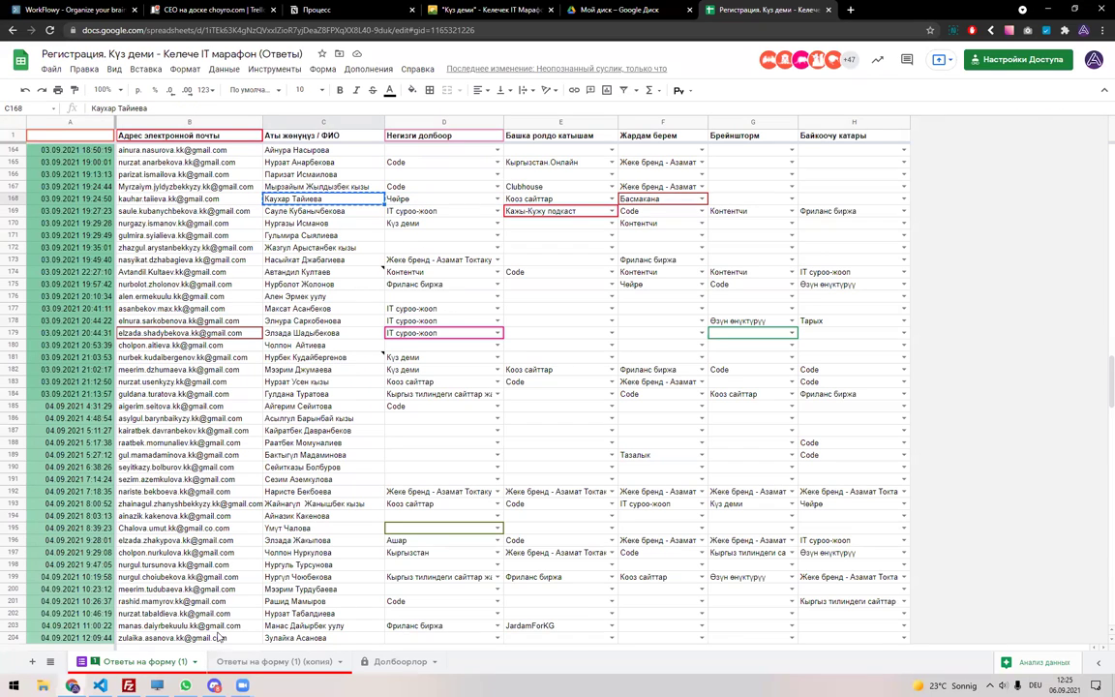
pyautogui.click(397, 661)
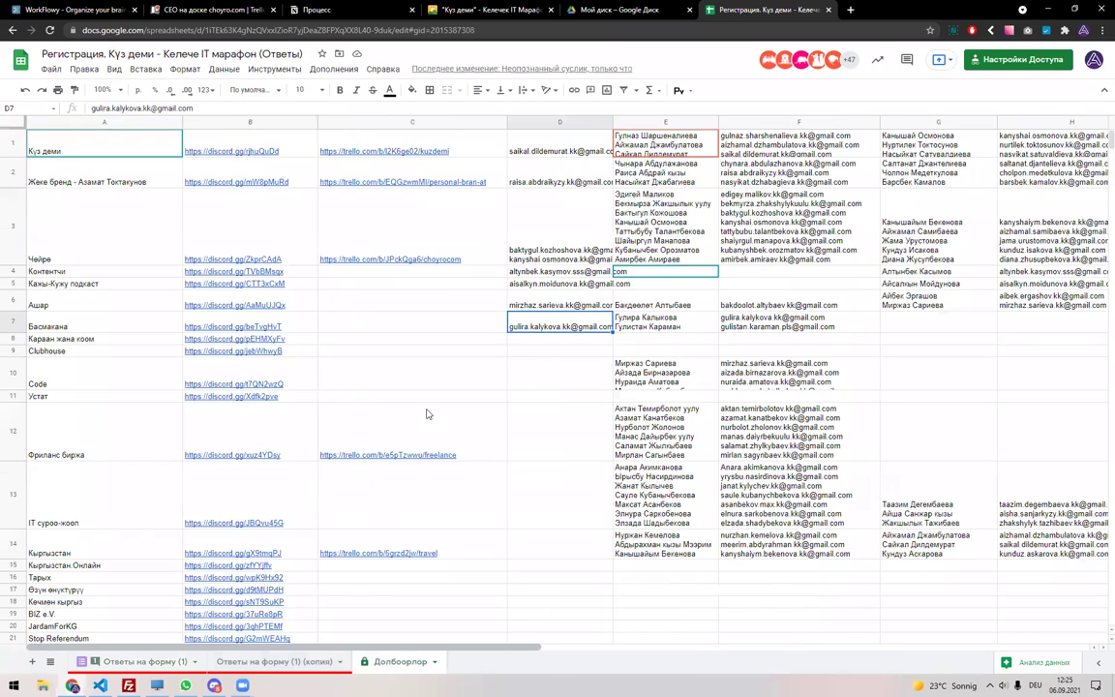
pyautogui.hotkey('ctrl', 'f')
pyautogui.hotkey('ctrl', 'v')
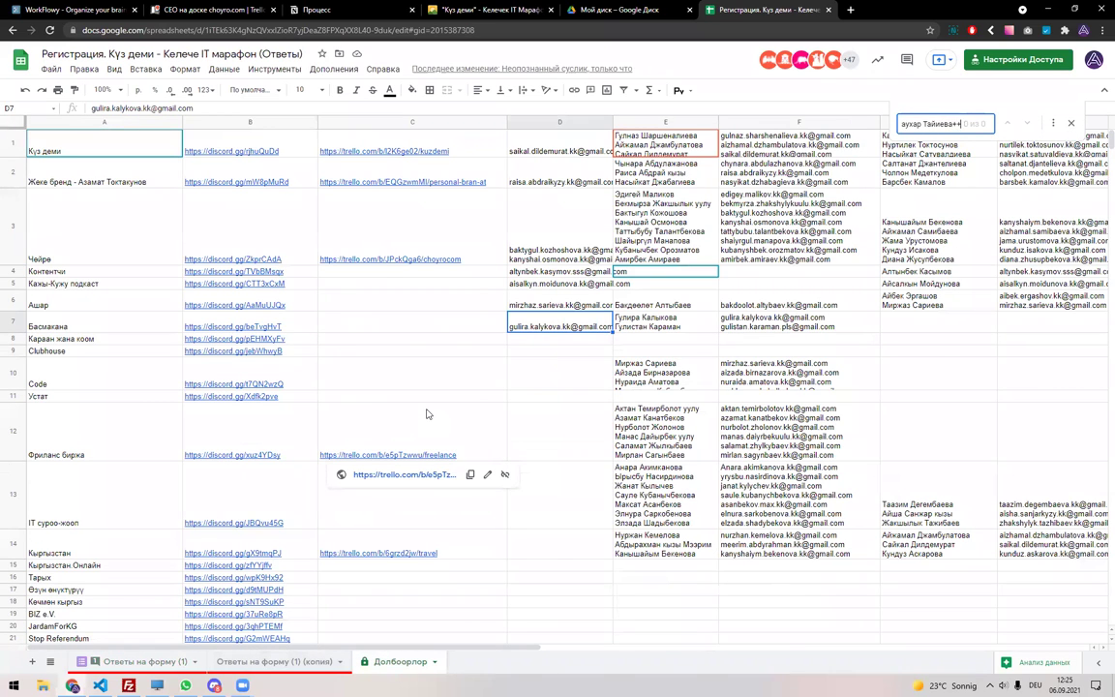
pyautogui.press('BackSpace')
pyautogui.press('BackSpace')
pyautogui.press('BackSpace')
pyautogui.press('BackSpace')
pyautogui.press('BackSpace')
pyautogui.press('BackSpace')
pyautogui.press('BackSpace')
pyautogui.press('BackSpace')
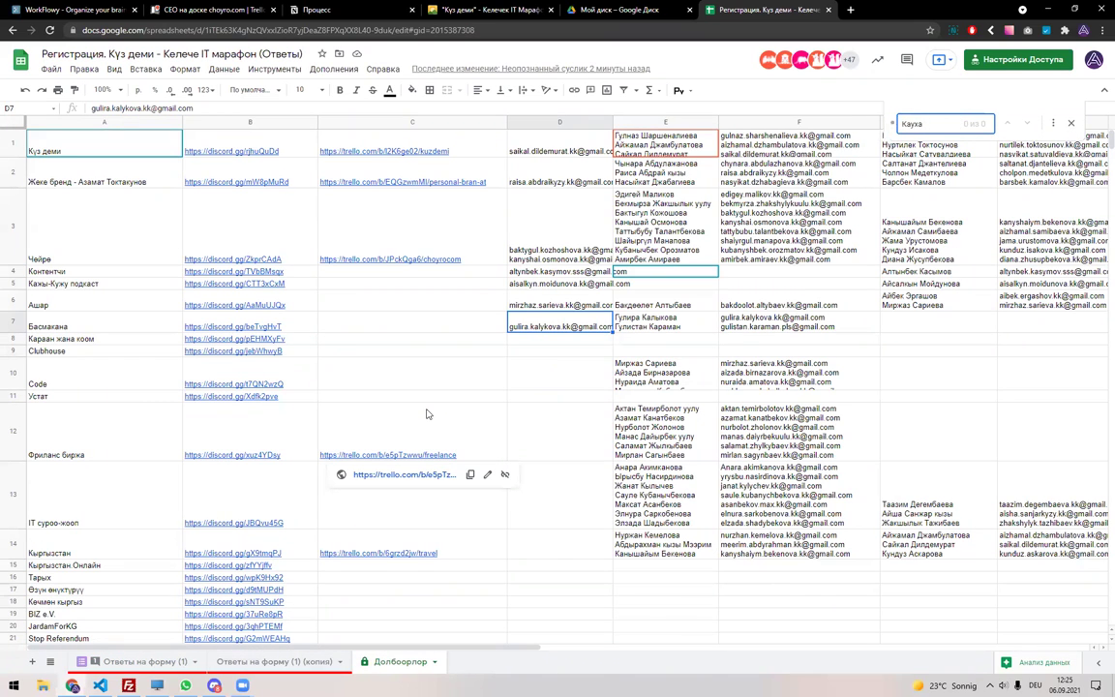
pyautogui.press('Escape')
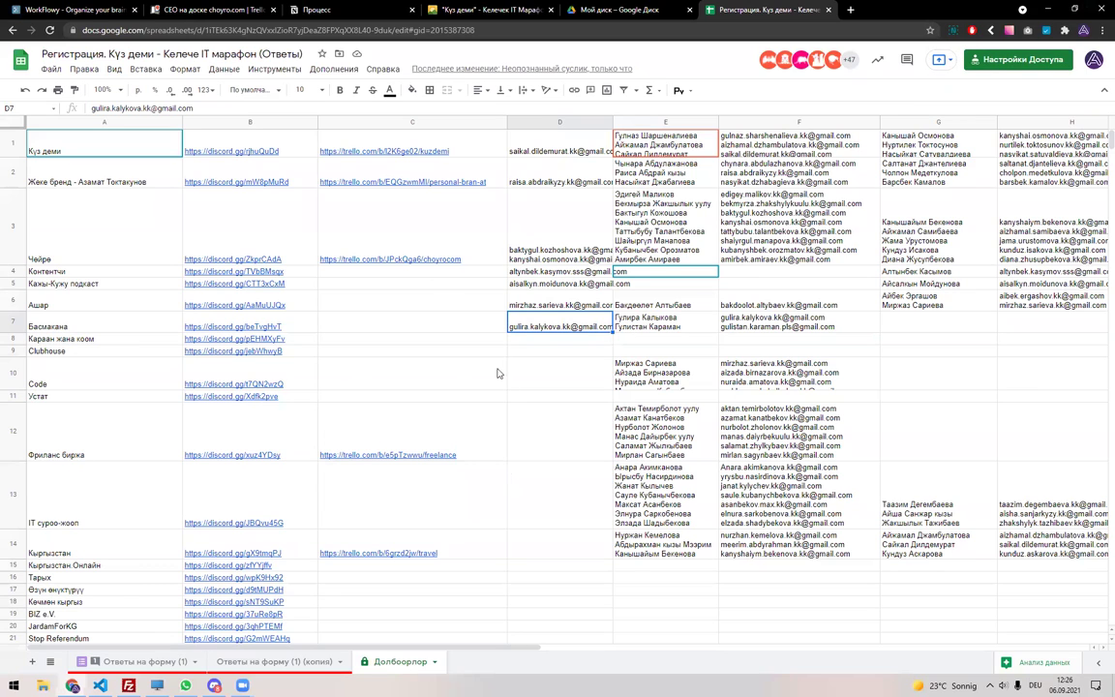
pyautogui.click(70, 243)
pyautogui.doubleClick(664, 221)
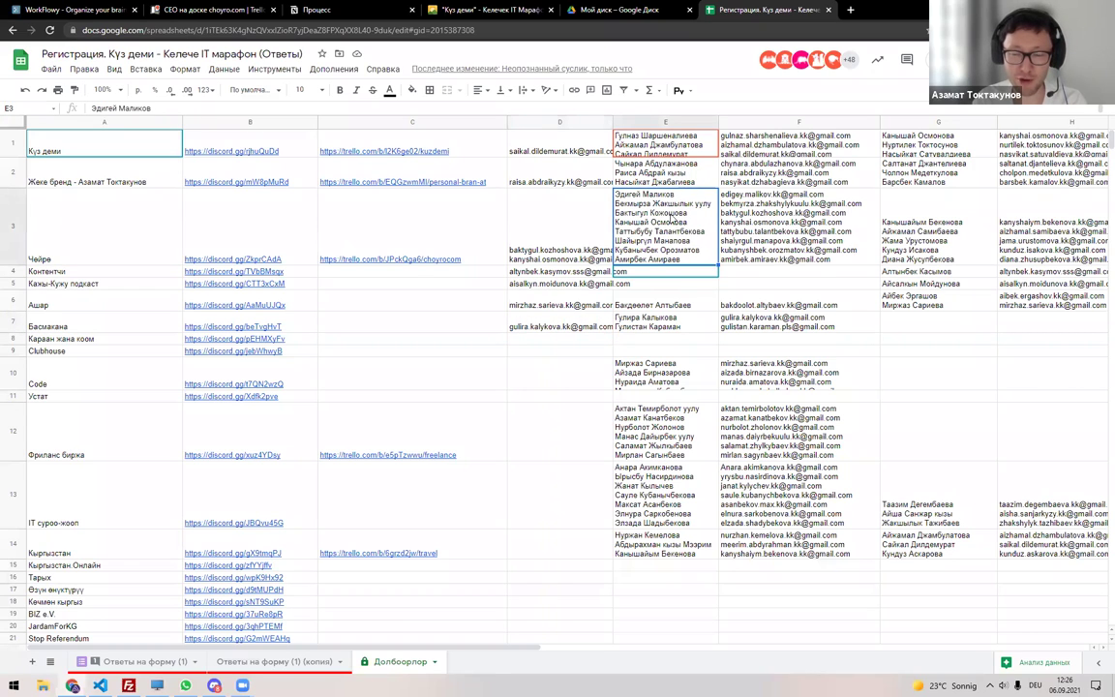
pyautogui.click(666, 122)
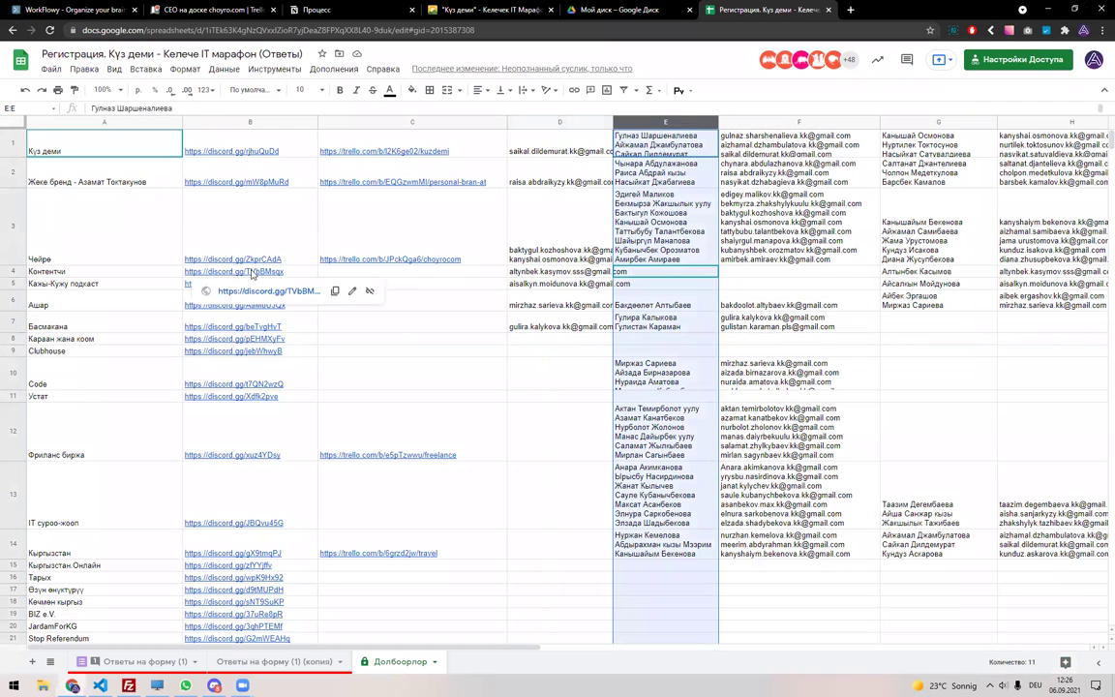
pyautogui.press('Down')
pyautogui.press('Down')
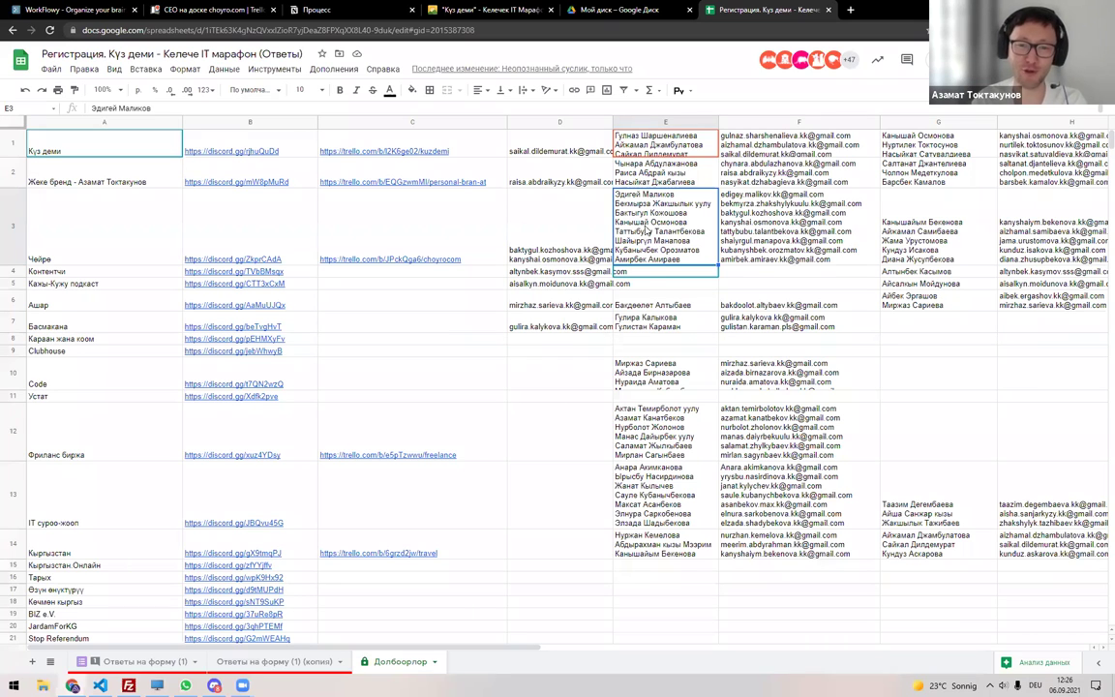
pyautogui.moveTo(556, 147); pyautogui.dragTo(567, 271)
pyautogui.moveTo(578, 313); pyautogui.dragTo(579, 324)
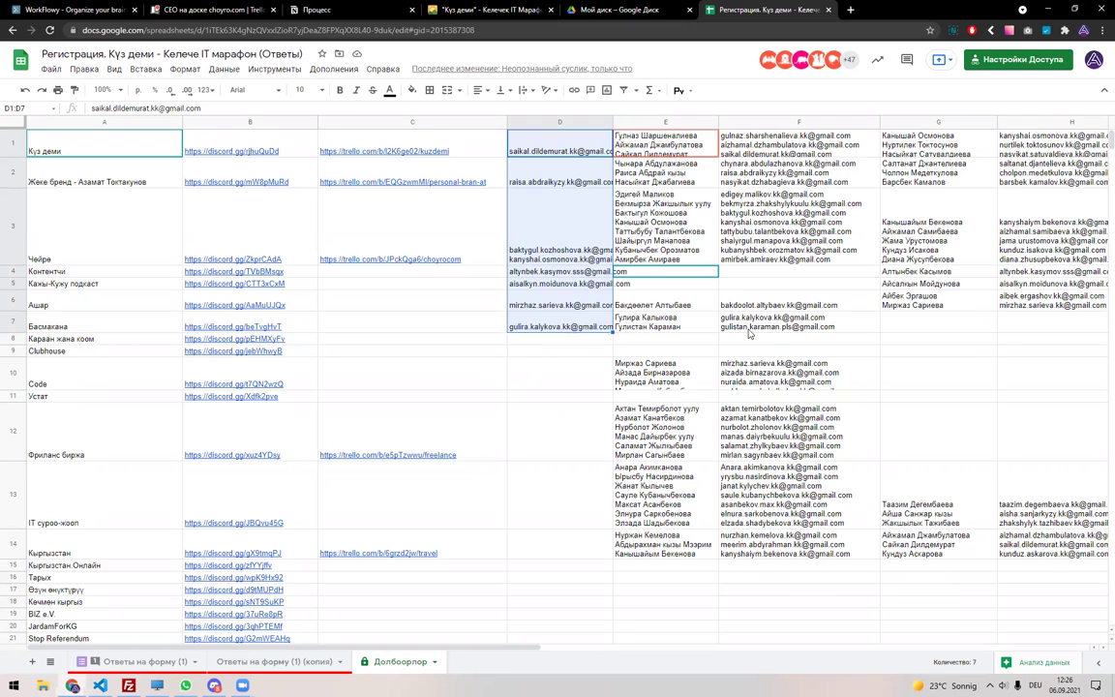
pyautogui.click(542, 342)
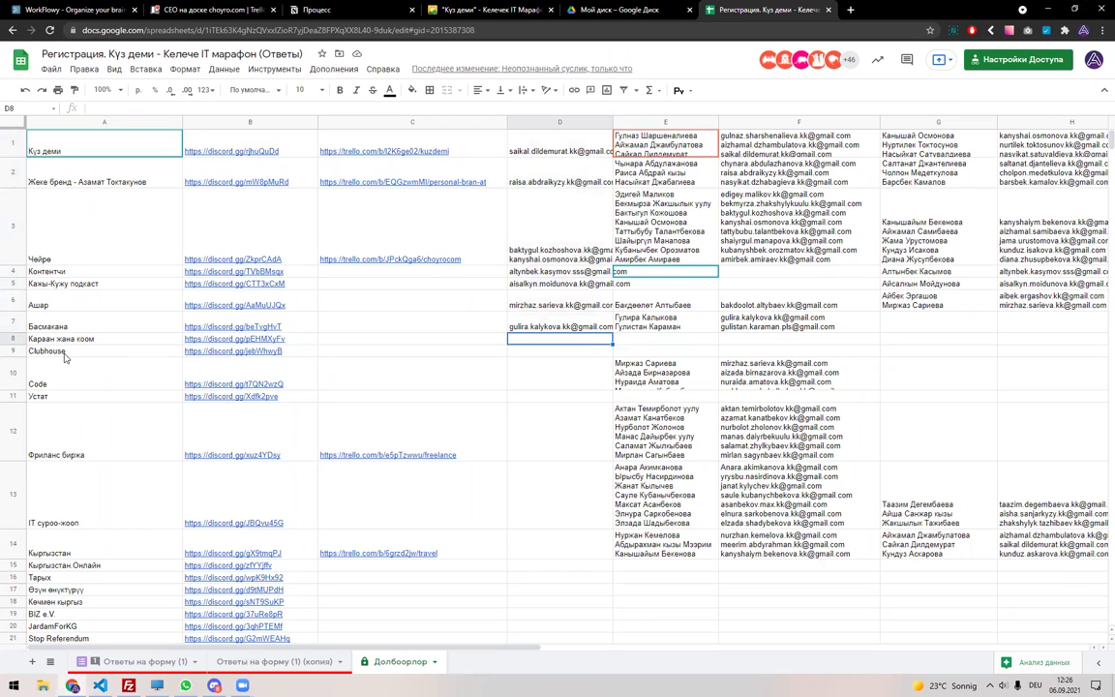
# On the copied responses sheet, remove the filter and create a personal filter view over everything.
pyautogui.click(274, 661)
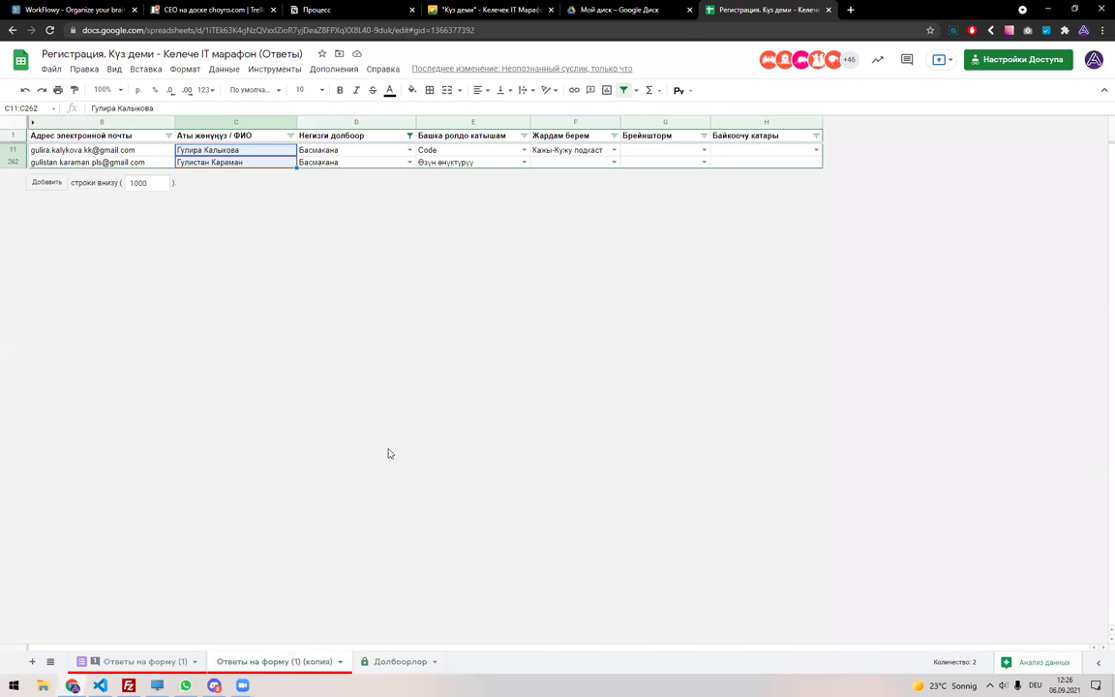
pyautogui.click(623, 90)
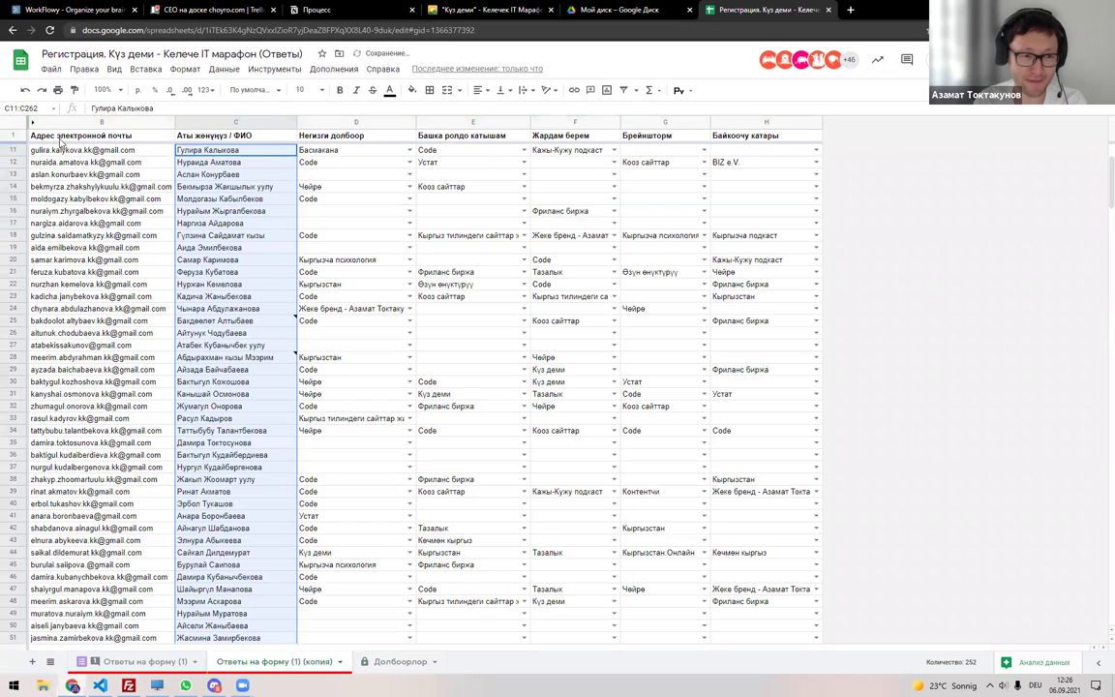
pyautogui.click(13, 123)
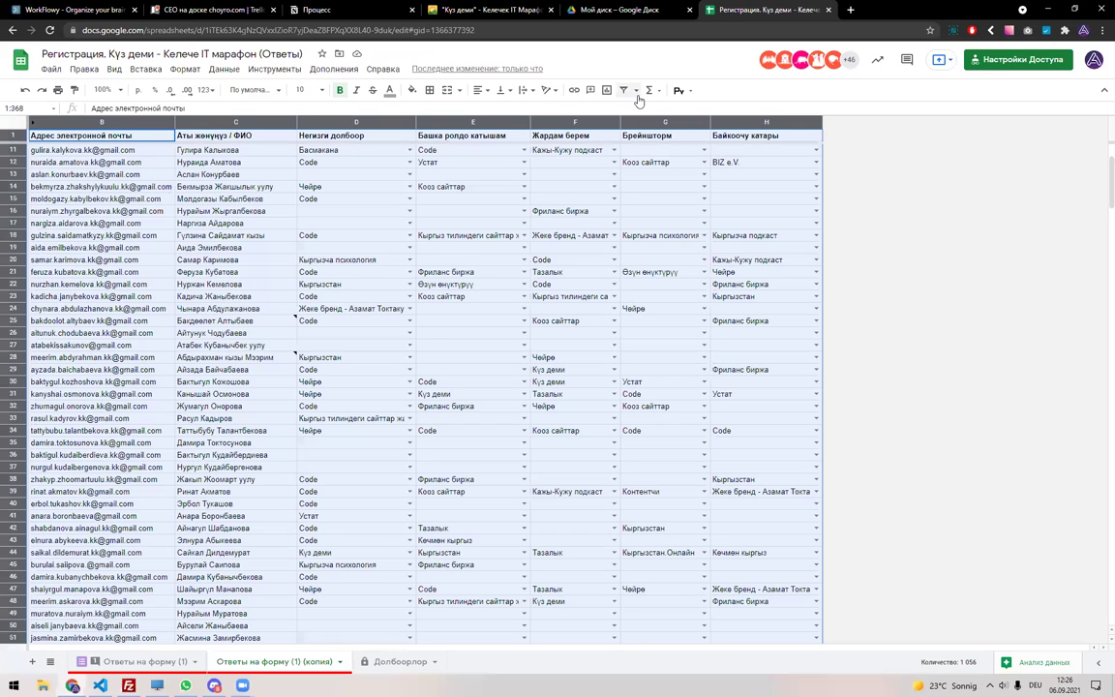
pyautogui.hotkey('ctrl', 'shift', 'l')
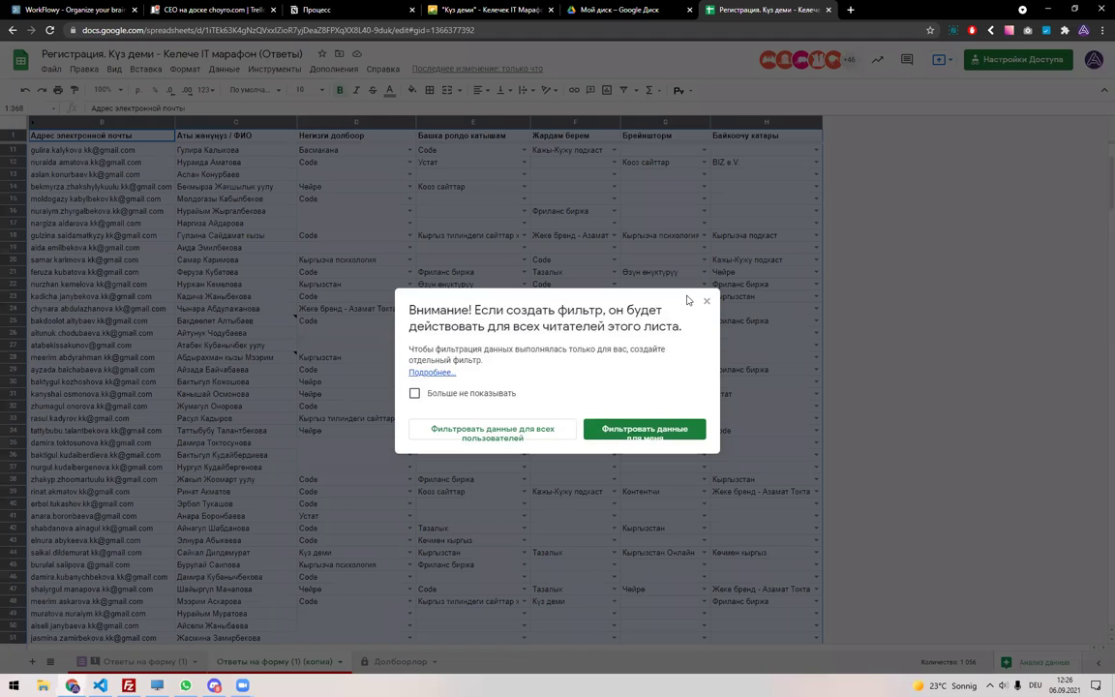
pyautogui.click(706, 300)
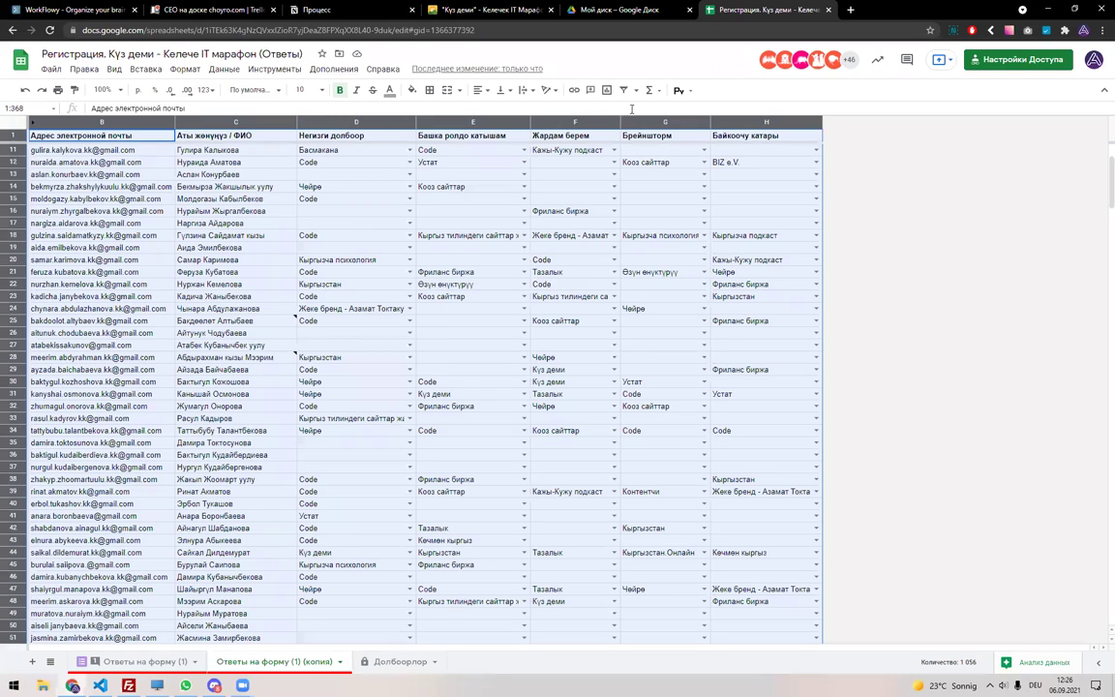
pyautogui.hotkey('ctrl', 'shift', 'l')
pyautogui.click(642, 431)
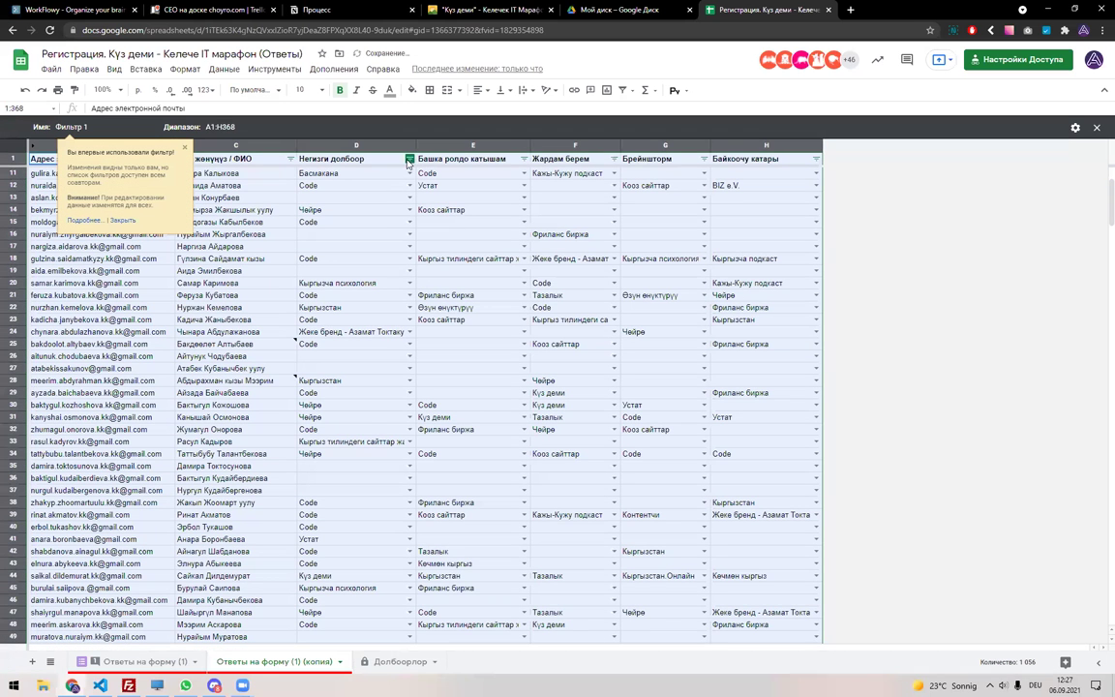
# Dismiss the filter tips and keep Фильтр 1 as the active filter view.
pyautogui.click(363, 244)
pyautogui.click(121, 221)
pyautogui.click(222, 234)
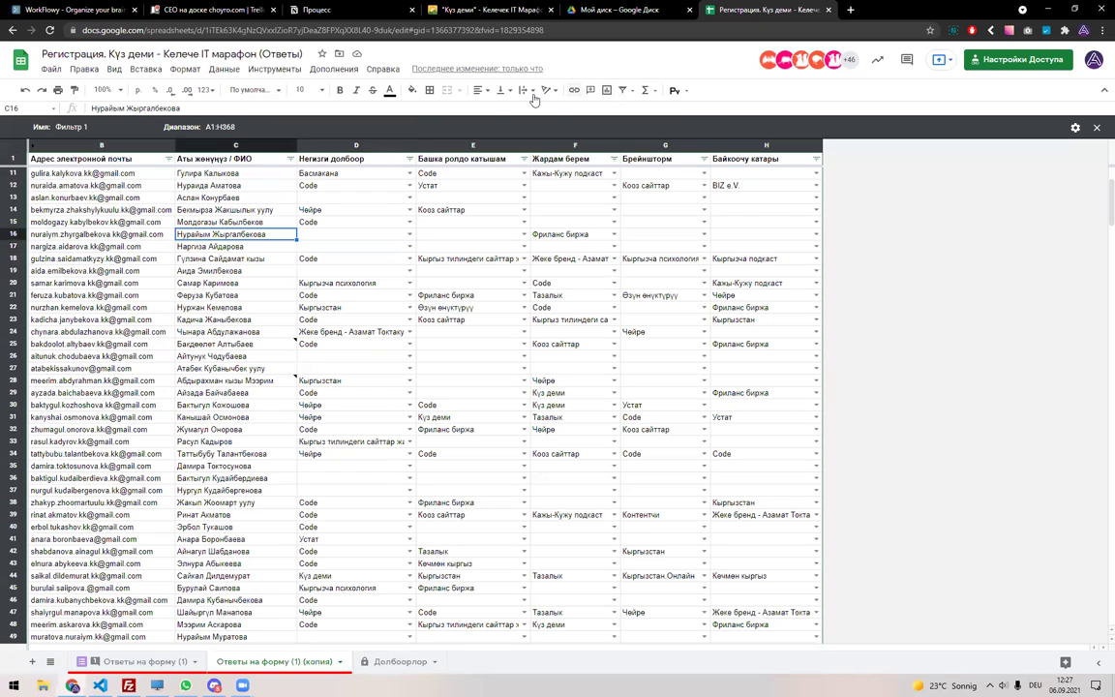
pyautogui.click(627, 90)
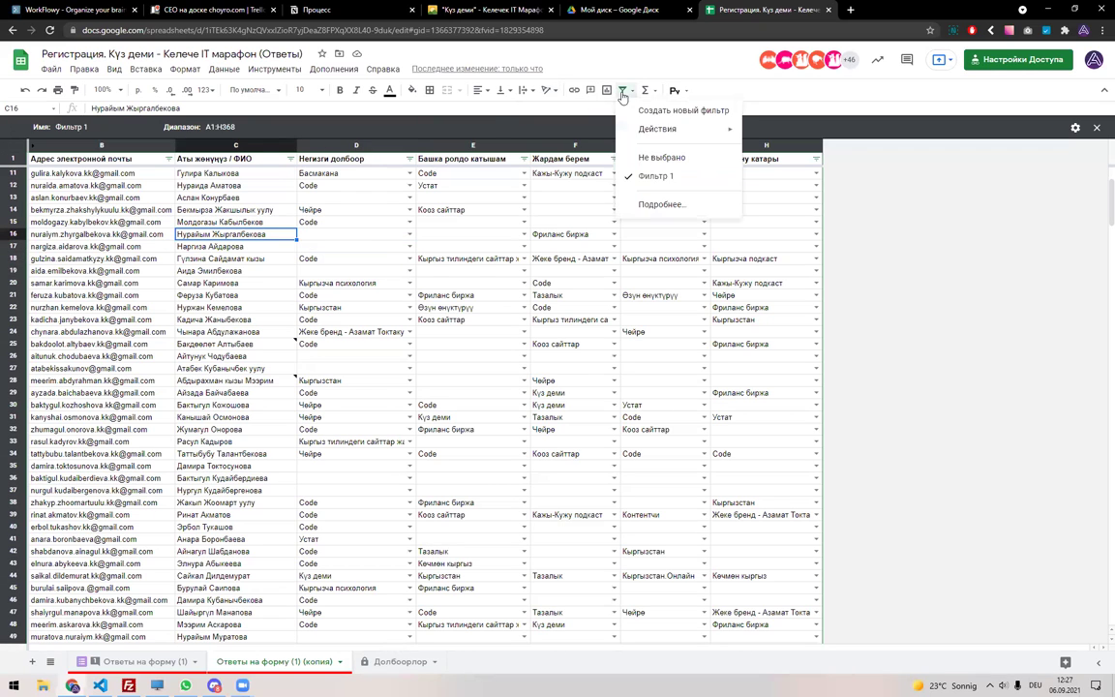
pyautogui.click(651, 177)
pyautogui.click(643, 272)
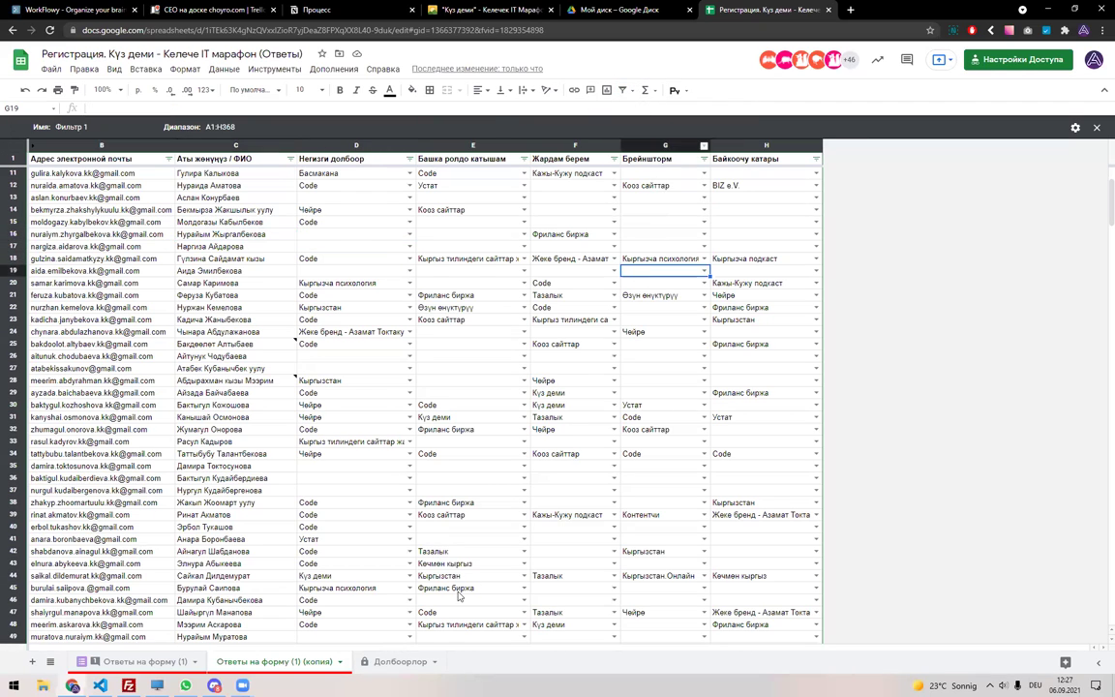
# Delete the 'Ответы на форму (1) (копия)' sheet and confirm the deletion.
pyautogui.click(340, 661)
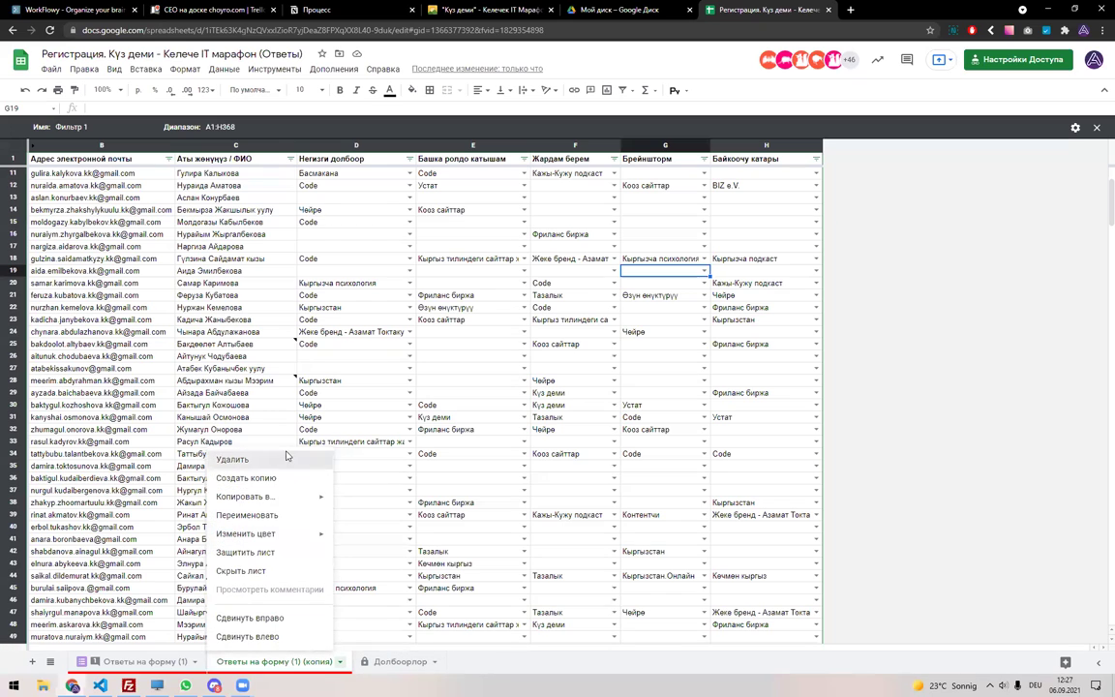
pyautogui.click(286, 458)
pyautogui.click(682, 383)
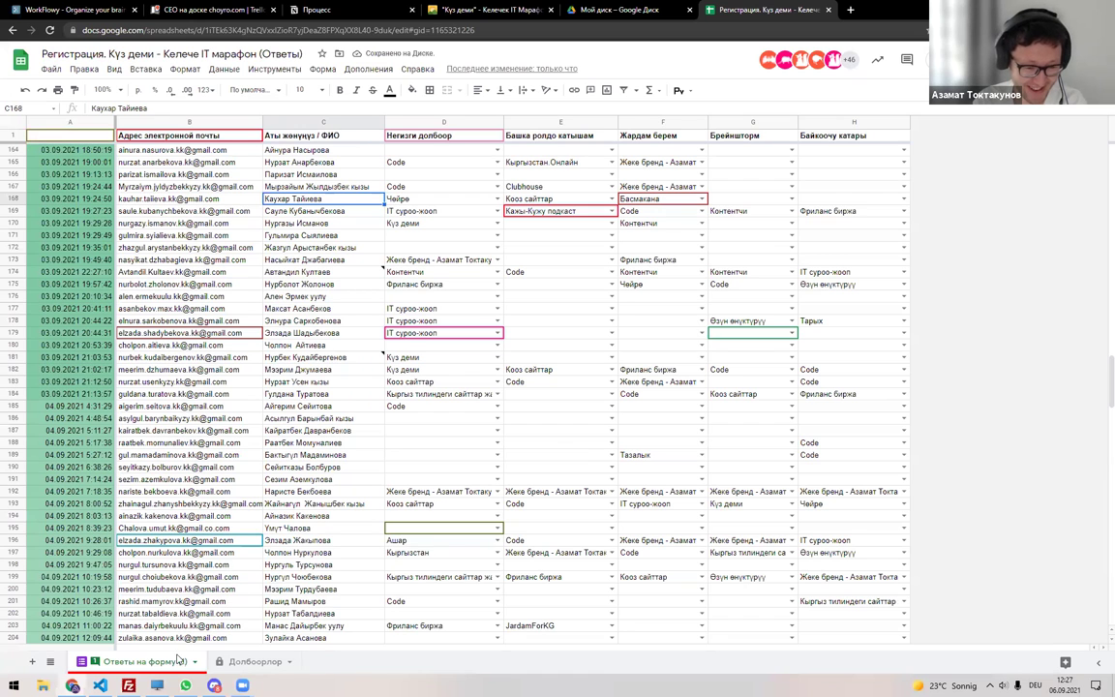
pyautogui.click(145, 661)
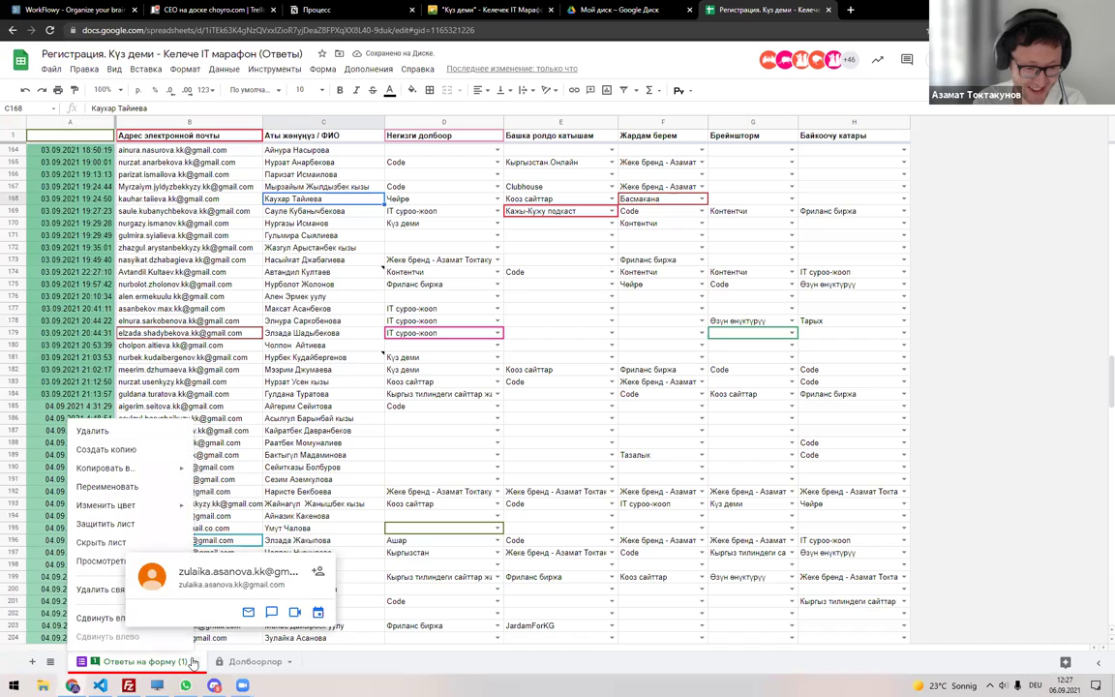
# Duplicate the responses sheet, filter the whole table, and try searching 'Code' in Негизги долбоор.
pyautogui.click(136, 449)
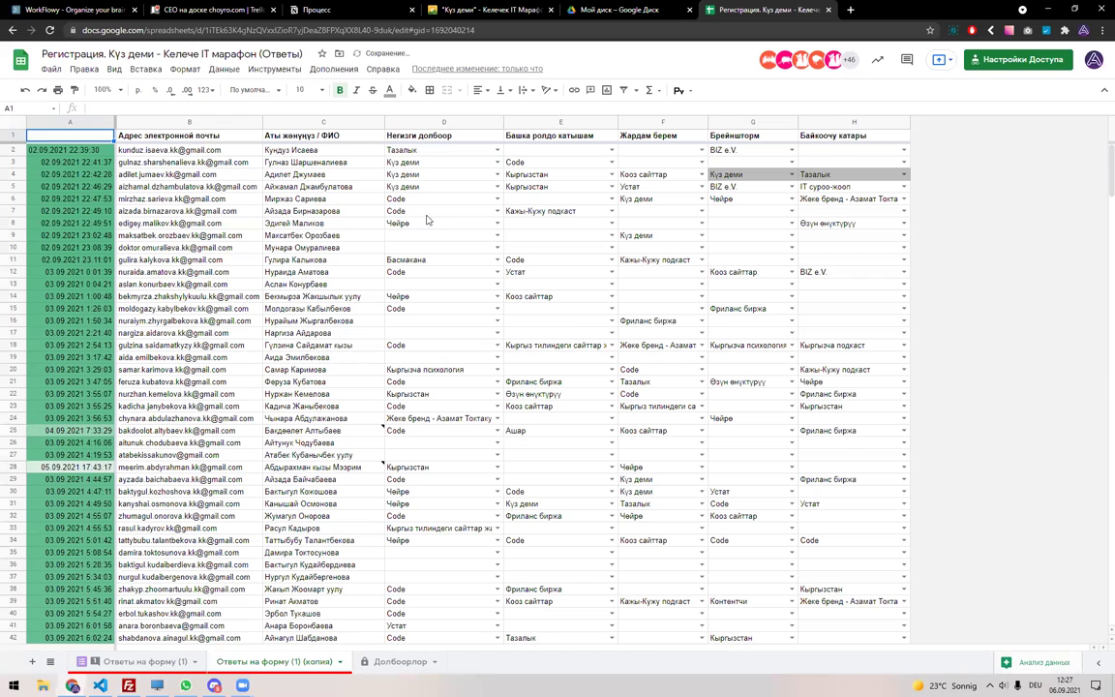
pyautogui.hotkey('ctrl', 'a')
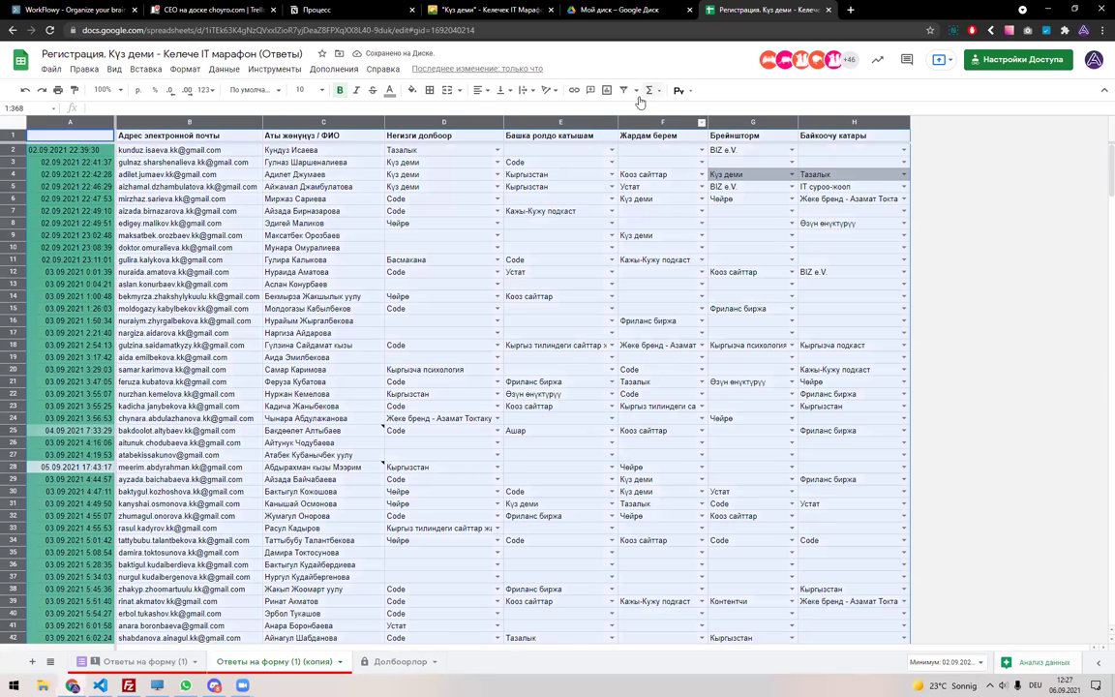
pyautogui.click(624, 90)
pyautogui.click(497, 136)
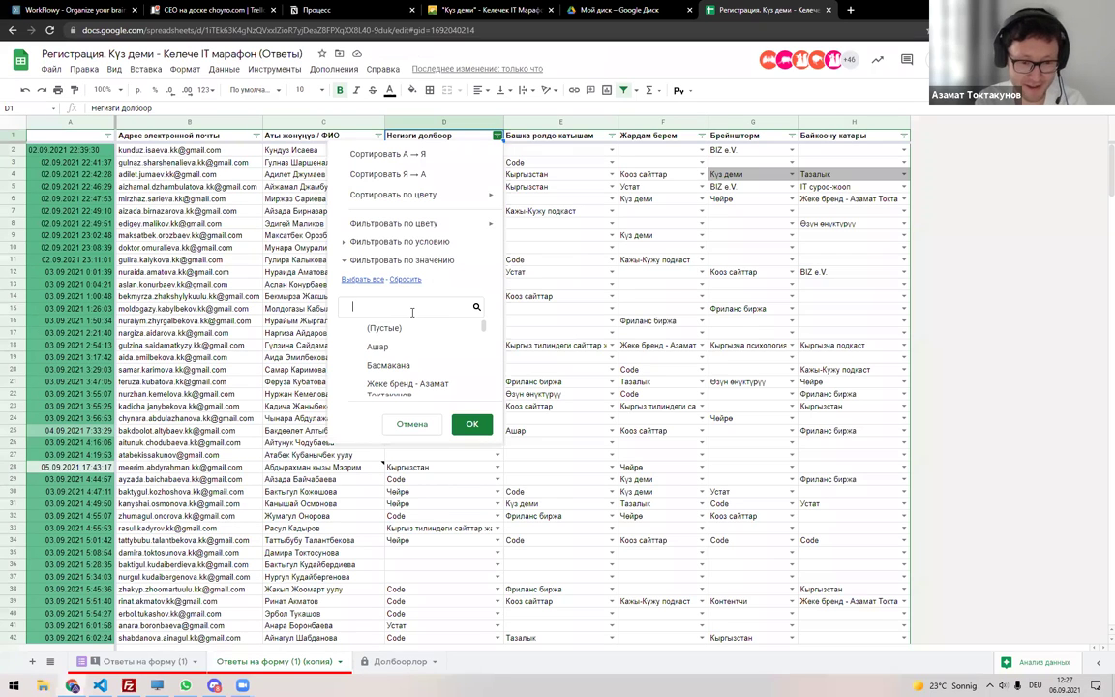
pyautogui.press('super+space')
pyautogui.write('Сдгч')
pyautogui.press('BackSpace')
pyautogui.press('BackSpace')
pyautogui.press('BackSpace')
pyautogui.press('BackSpace')
pyautogui.press('super+space')
pyautogui.write('Code')
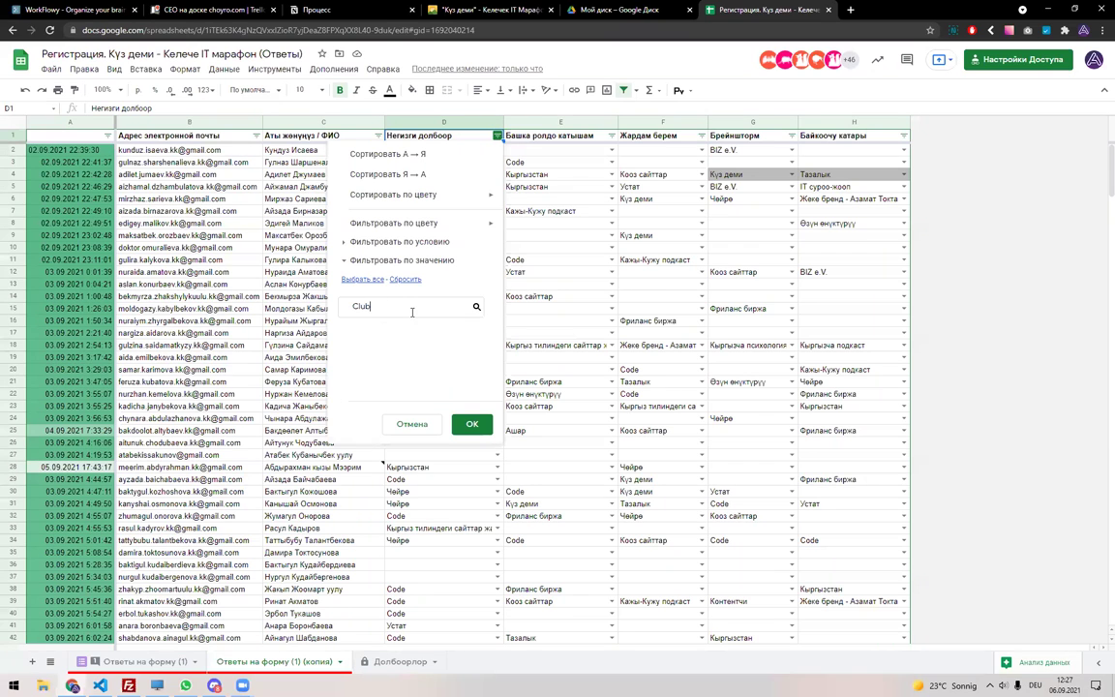
pyautogui.press('Escape')
# Filter the Башка ролдо катышам column to show only Clubhouse.
pyautogui.click(611, 136)
pyautogui.click(516, 307)
pyautogui.write('C')
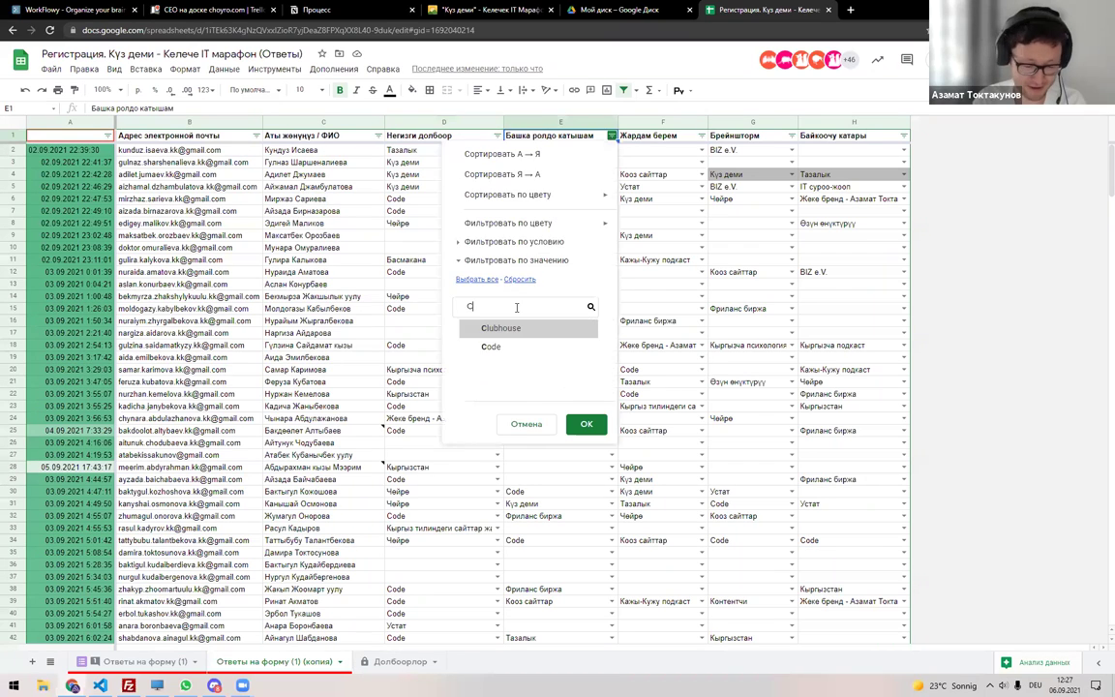
pyautogui.write('lub')
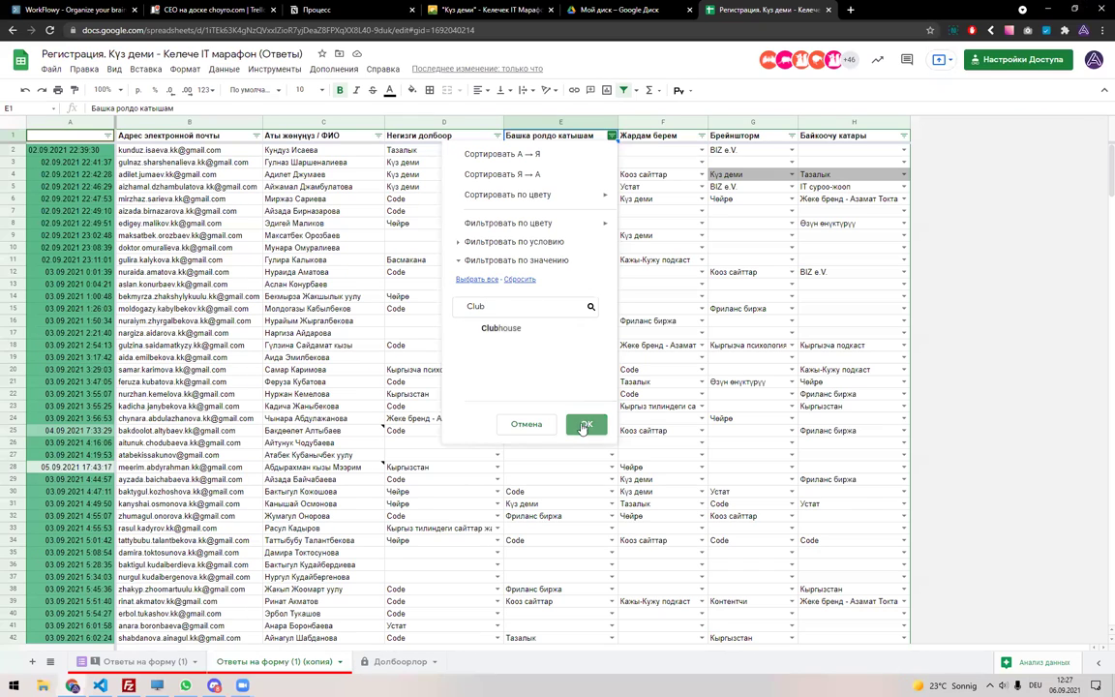
pyautogui.click(501, 327)
pyautogui.click(587, 426)
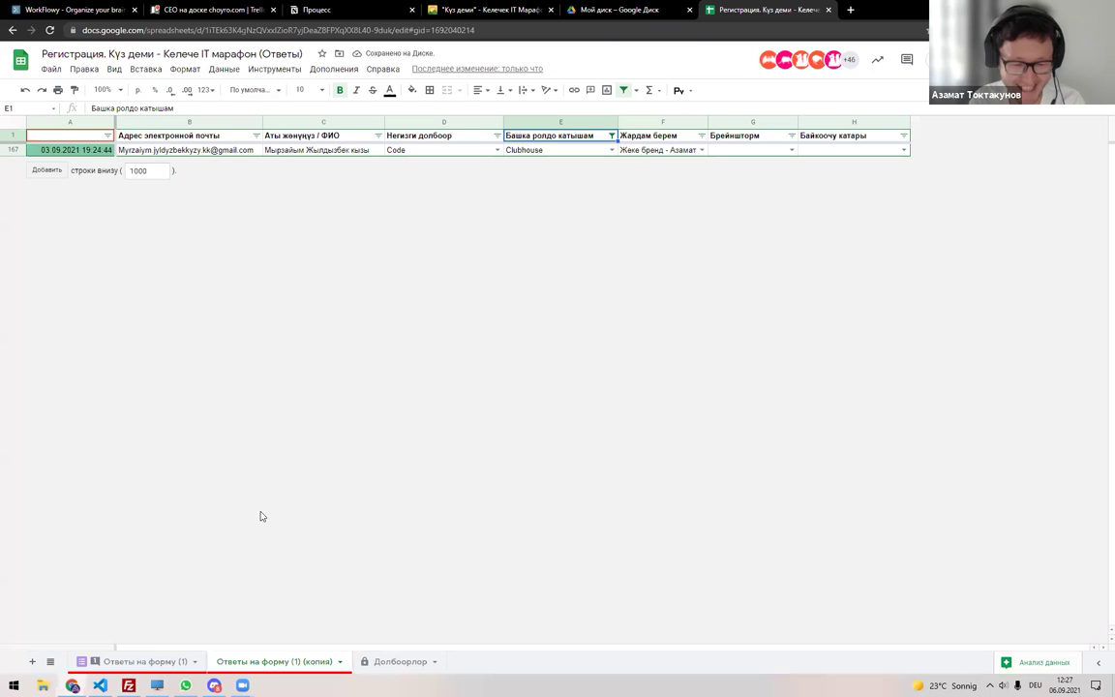
# Compare the original responses sheet with the filtered copy, then turn off the copy's filter.
pyautogui.click(160, 661)
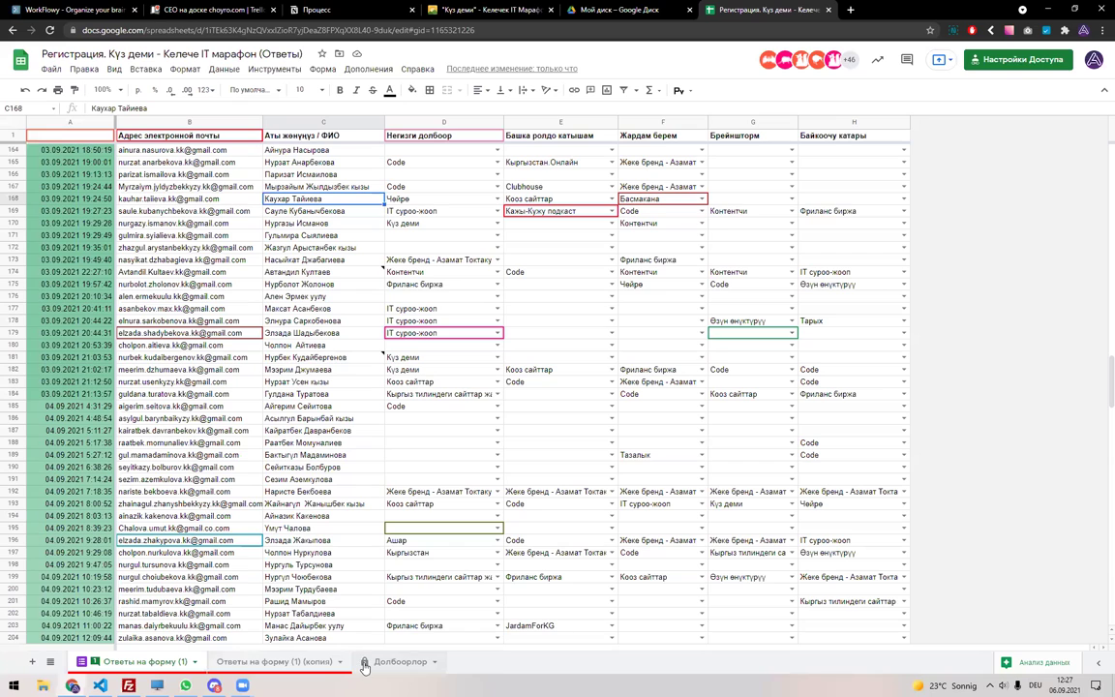
pyautogui.click(308, 661)
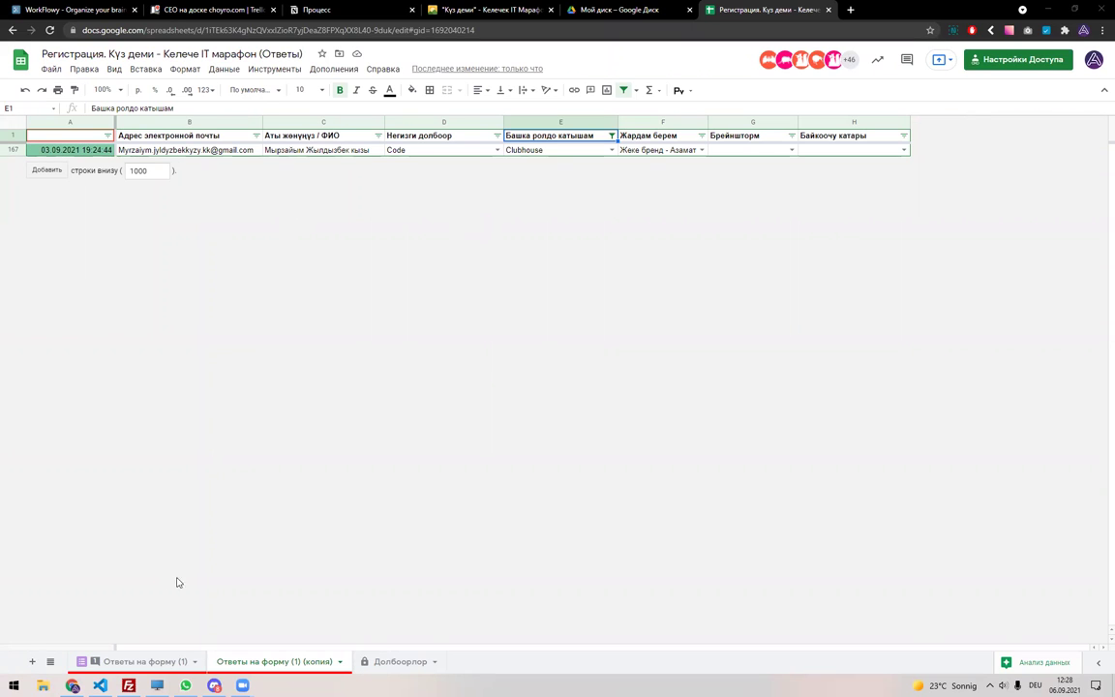
pyautogui.click(624, 90)
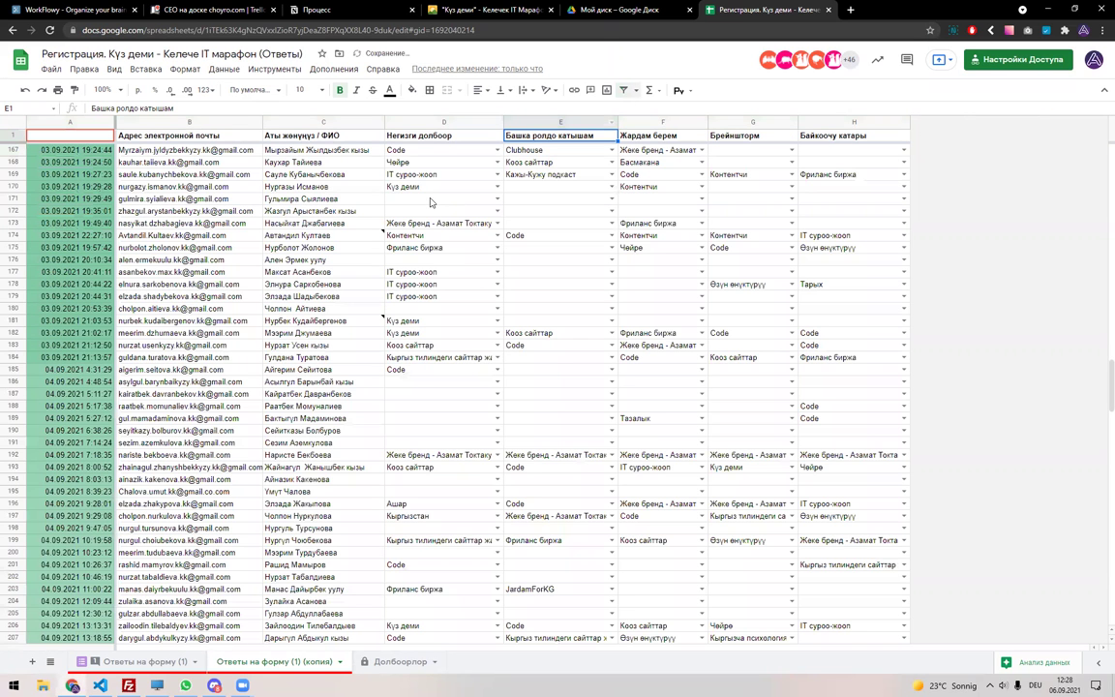
# Delete the (копия) sheet, confirming with OK.
pyautogui.click(341, 662)
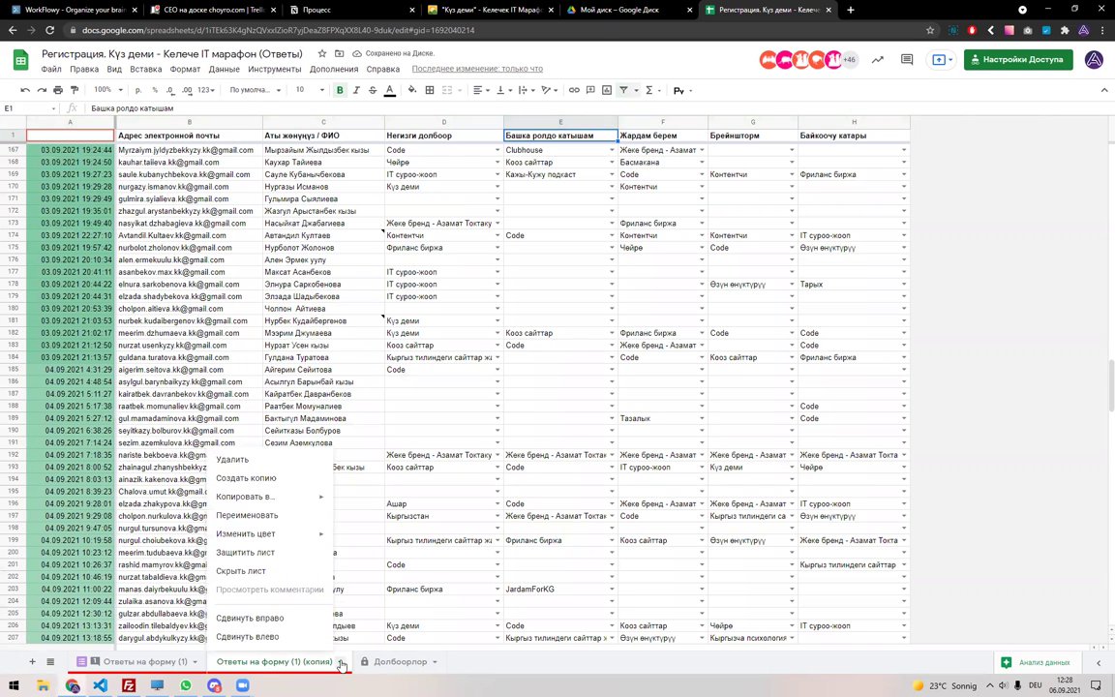
pyautogui.click(259, 461)
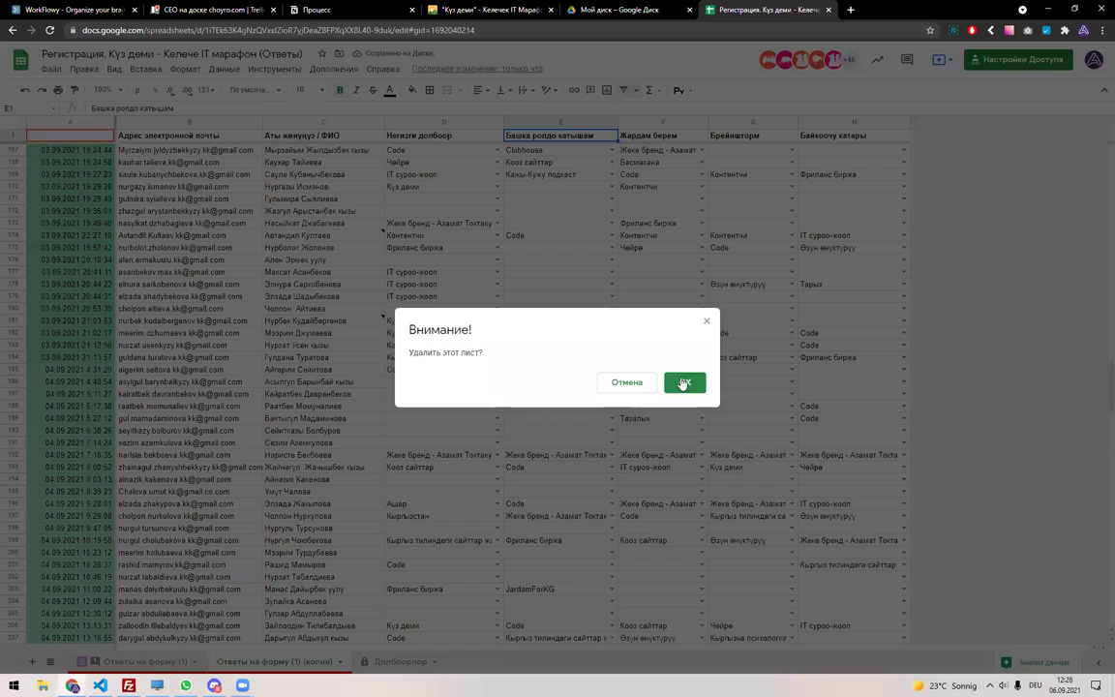
pyautogui.click(681, 384)
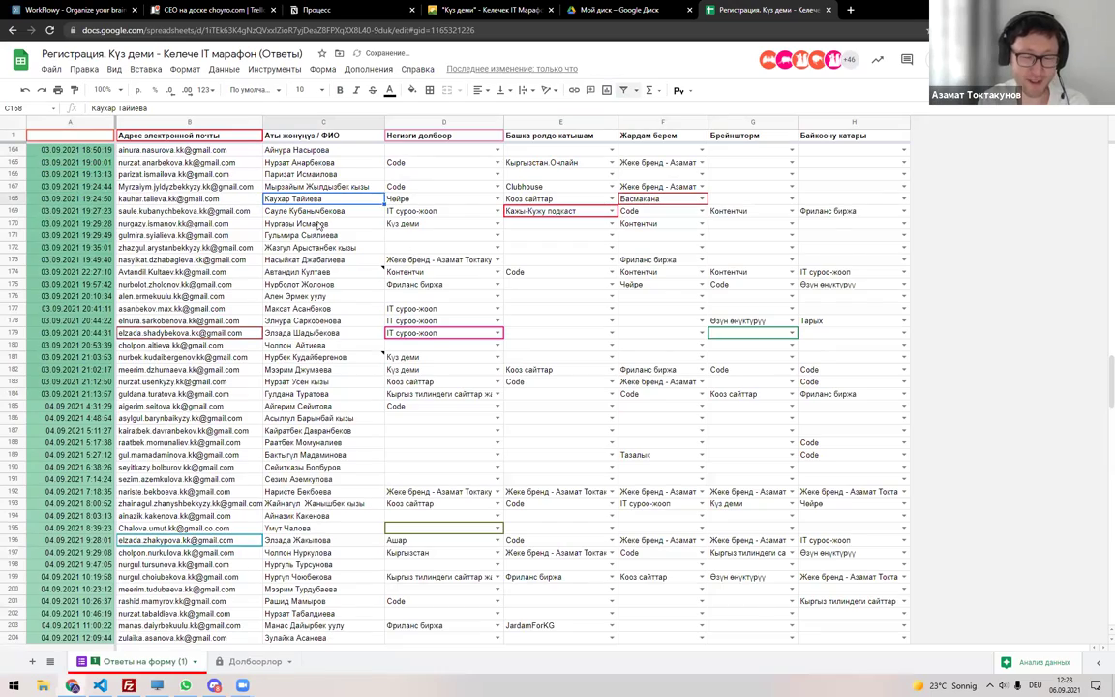
pyautogui.scroll(5, 253, 575)
pyautogui.click(195, 661)
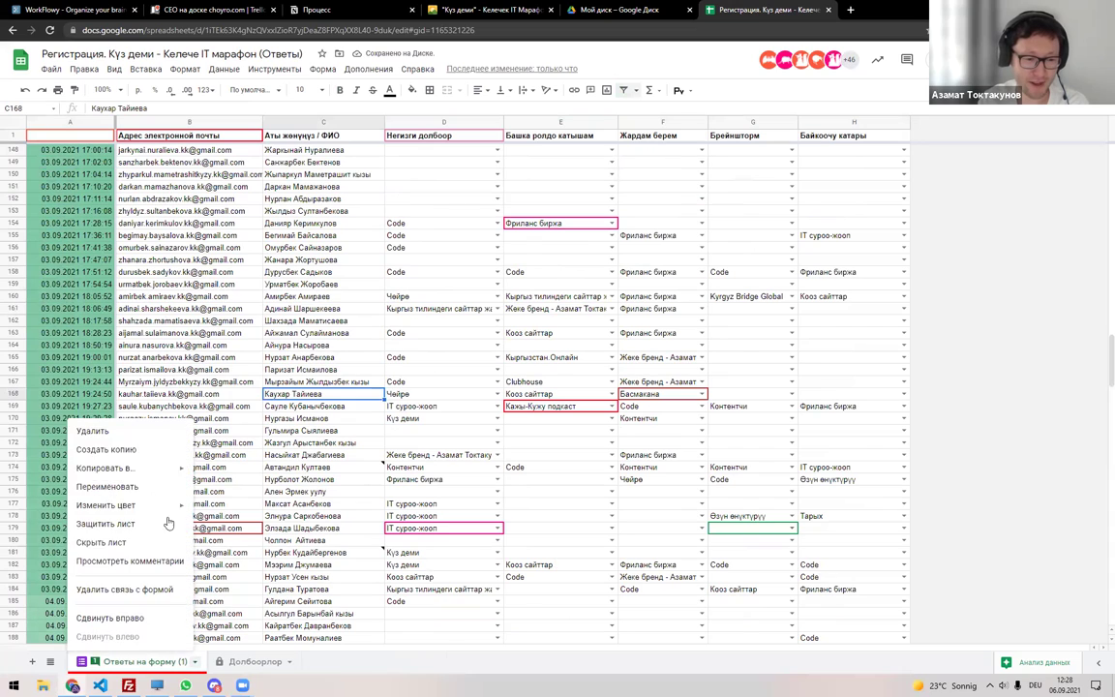
# Duplicate the Ответы на форму (1) responses sheet again.
pyautogui.click(132, 448)
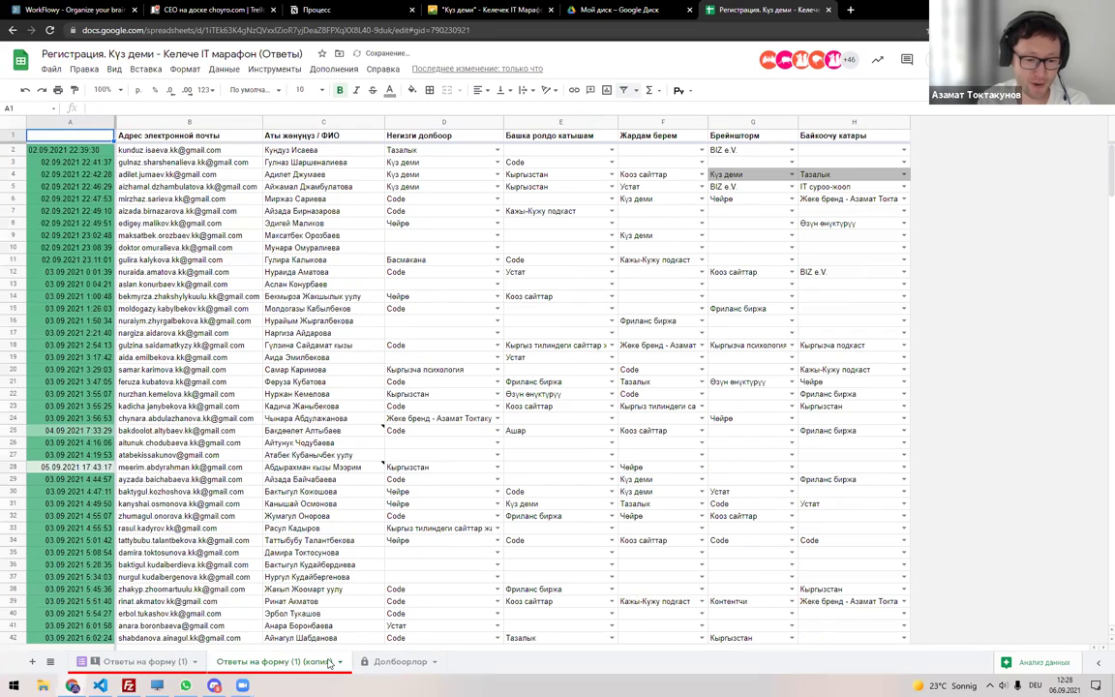
pyautogui.scroll(-9, 155, 440)
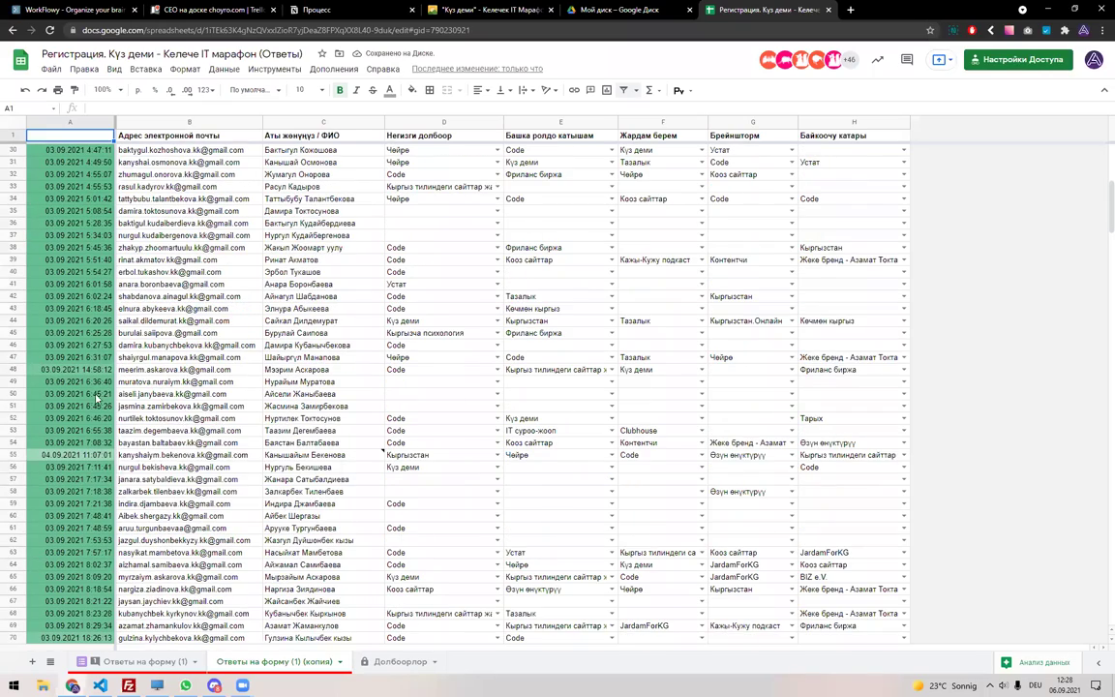
pyautogui.scroll(-8, 53, 486)
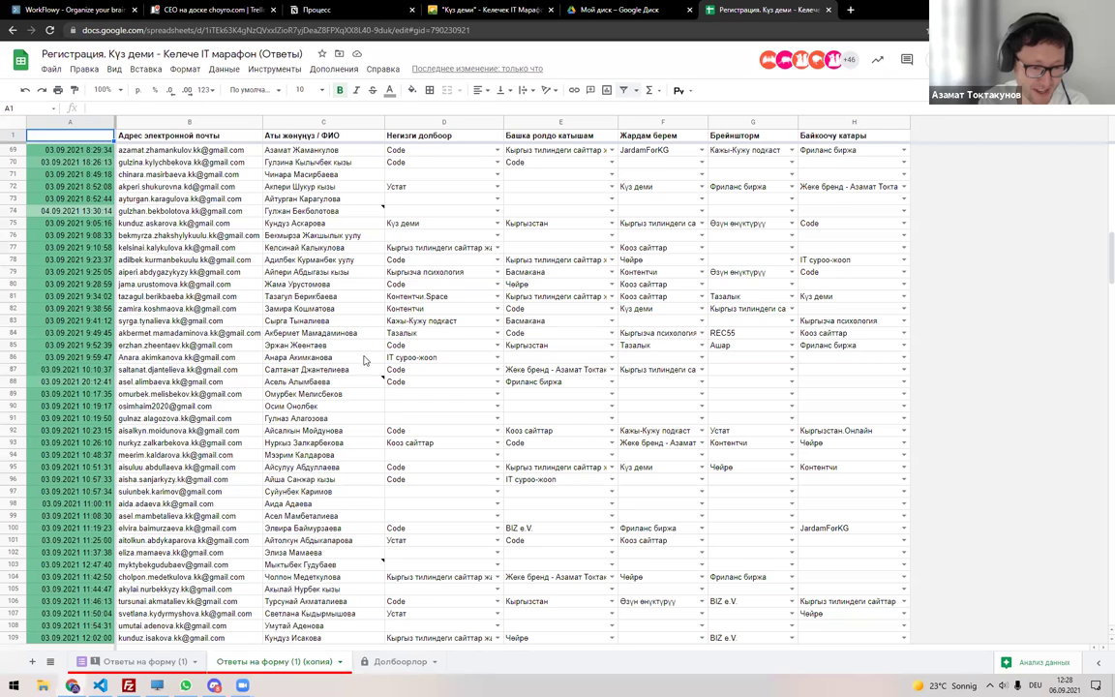
# Search for the participant by name, copy their email and name from B83:C83, then open Долбоорлор.
pyautogui.hotkey('ctrl', 'f')
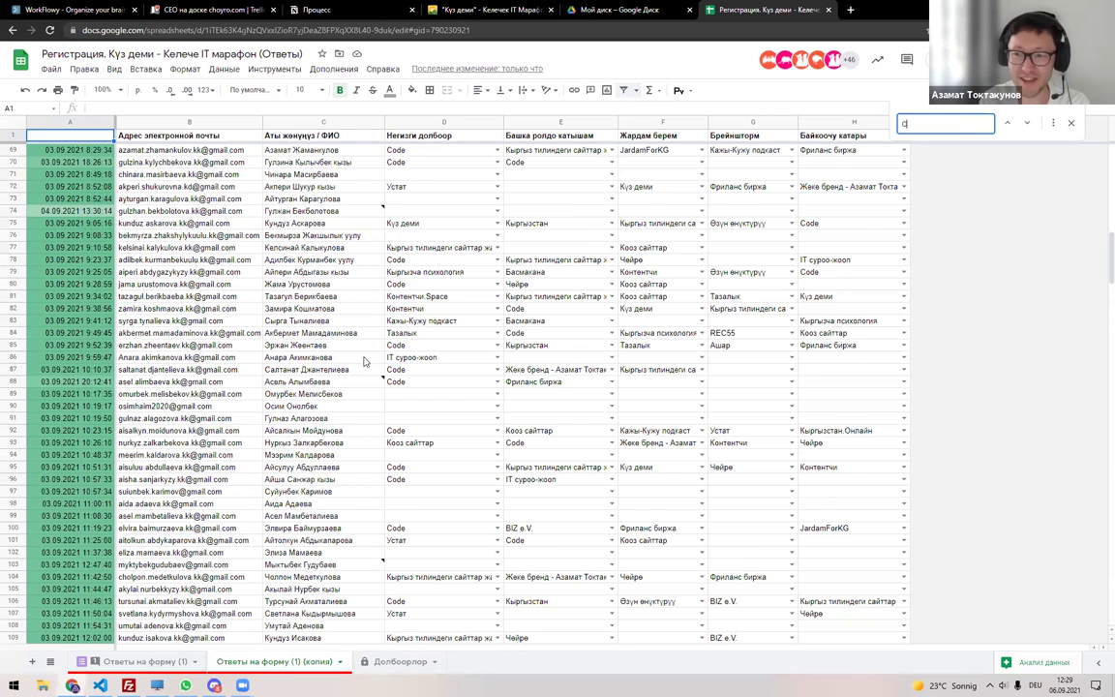
pyautogui.scroll(10, 365, 361)
pyautogui.write('Сырга')
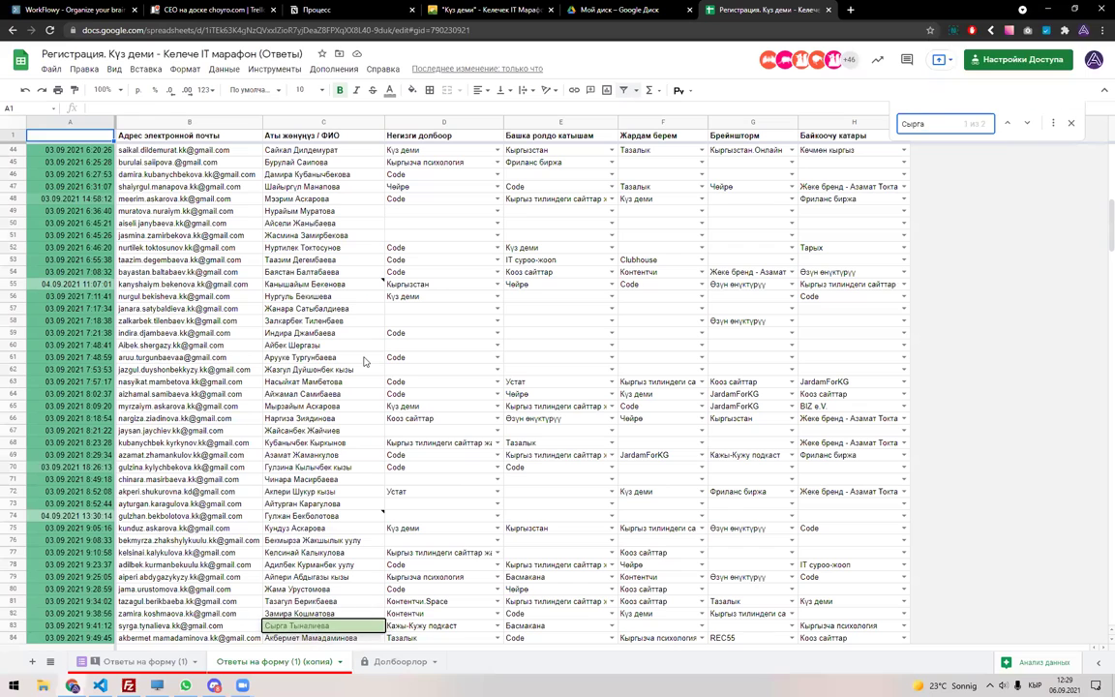
pyautogui.press('Escape')
pyautogui.scroll(-5, 383, 366)
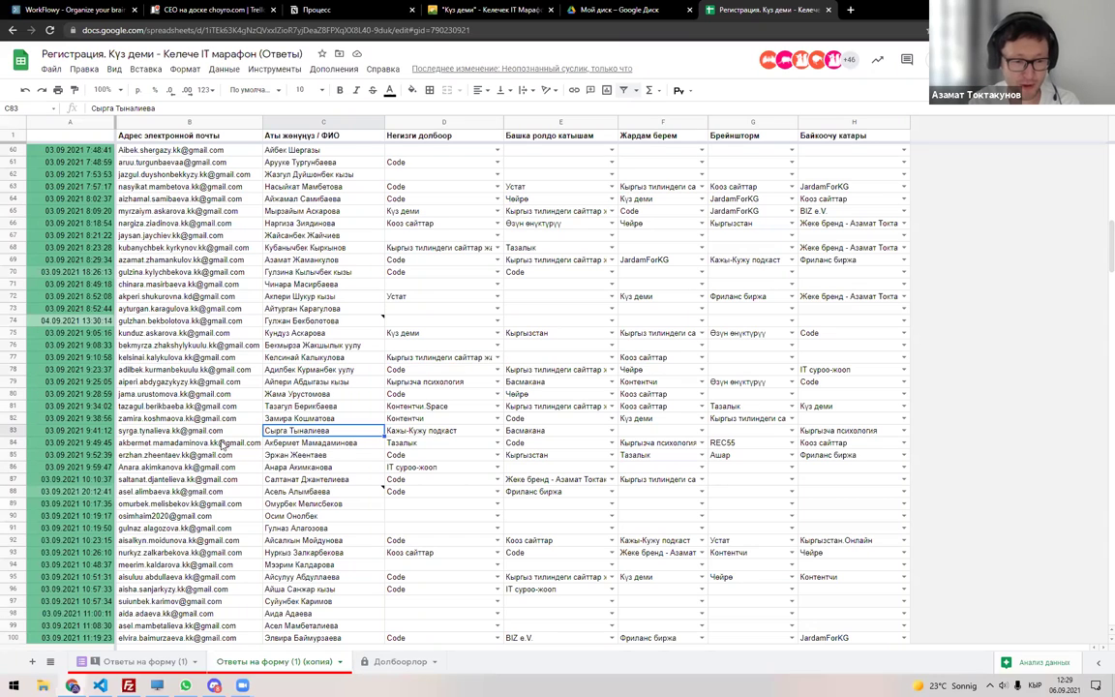
pyautogui.keyDown('shift'); pyautogui.click(233, 431); pyautogui.keyUp('shift')
pyautogui.hotkey('ctrl', 'c')
pyautogui.hotkey('alt', 'shift')
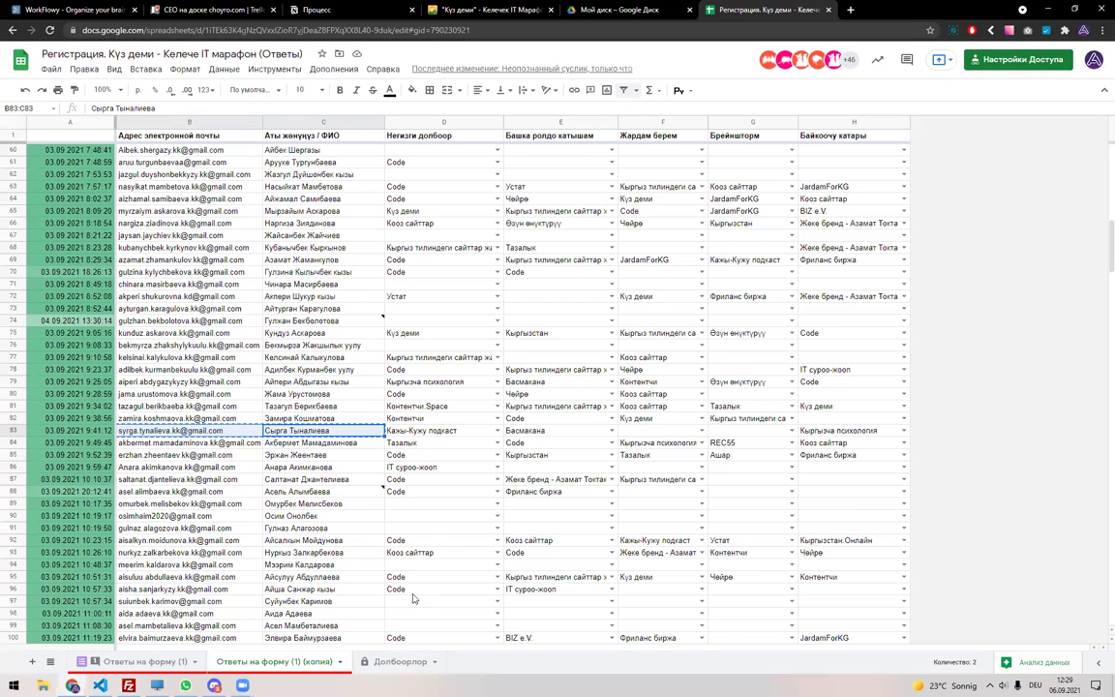
pyautogui.hotkey('ctrl', 'shift', 'pagedown')
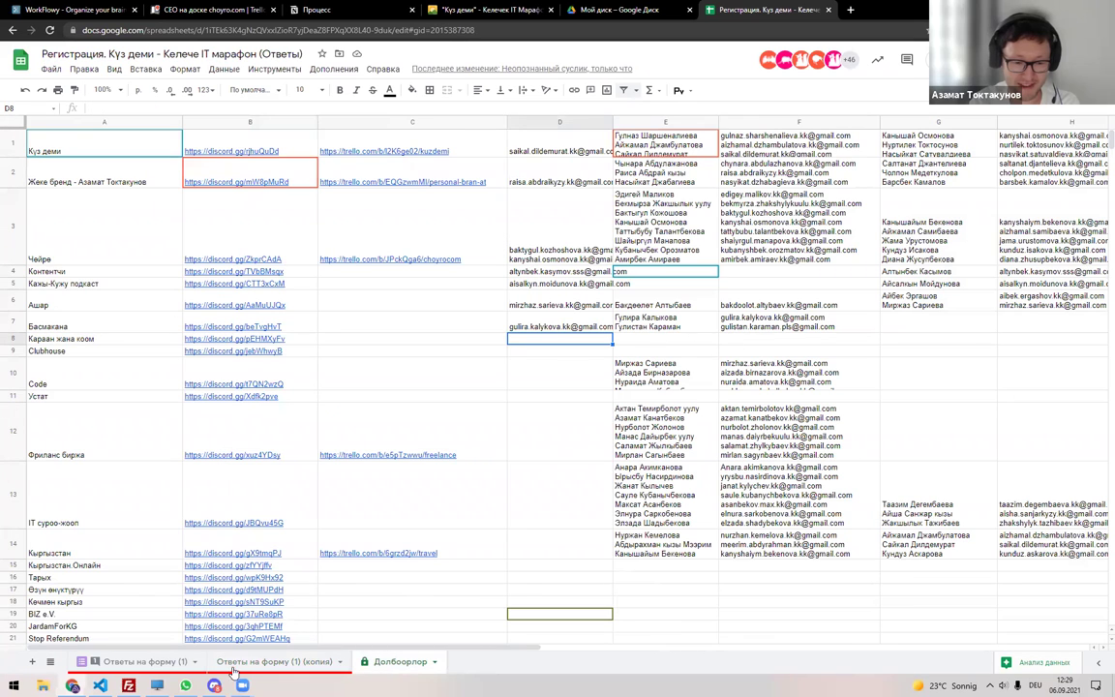
# Paste the participant's e-mail and name into E8 of the Долбоорлор sheet.
pyautogui.hotkey('ctrl', 'shift', 'pageup')
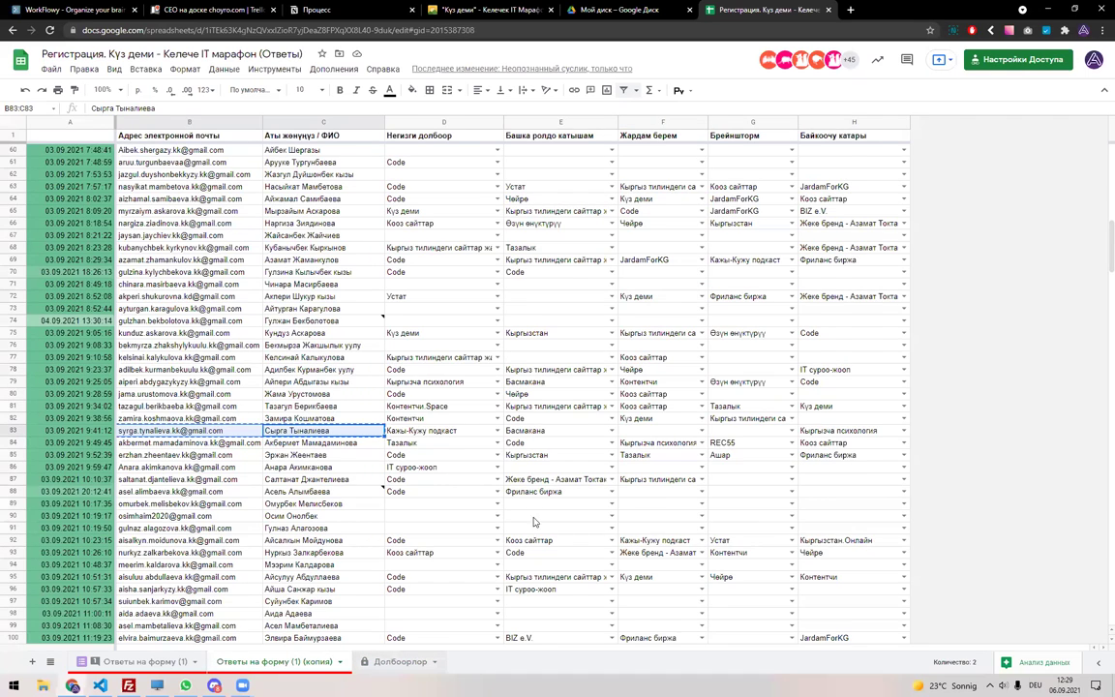
pyautogui.click(395, 661)
pyautogui.click(654, 340)
pyautogui.hotkey('ctrl', 'v')
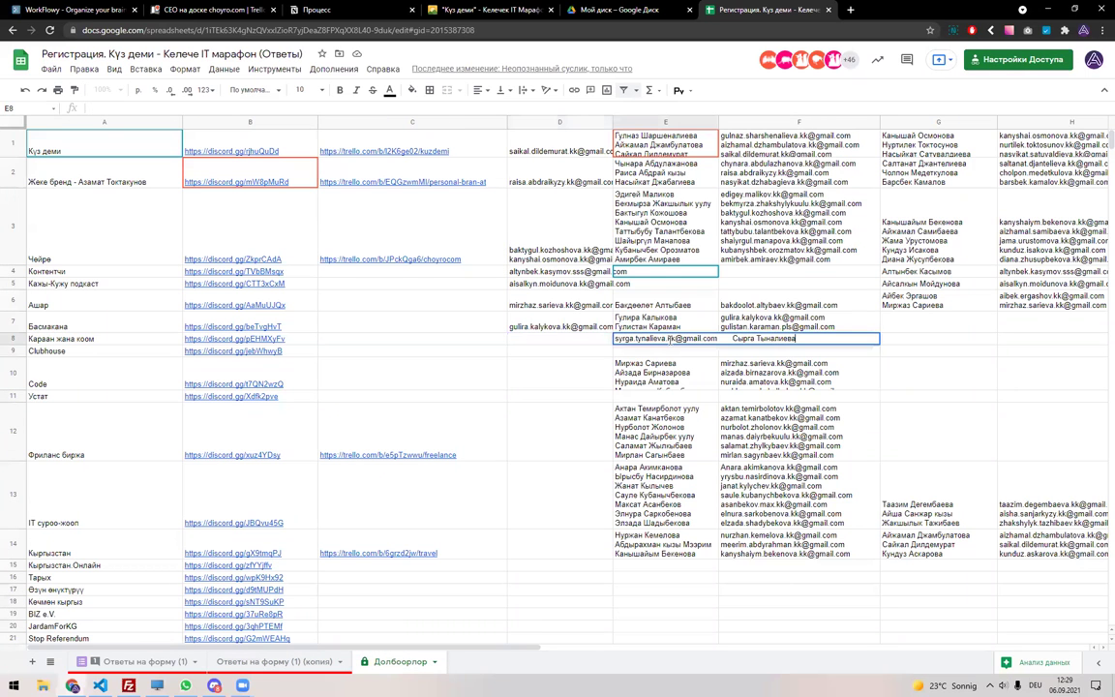
pyautogui.press('Return')
pyautogui.click(765, 341)
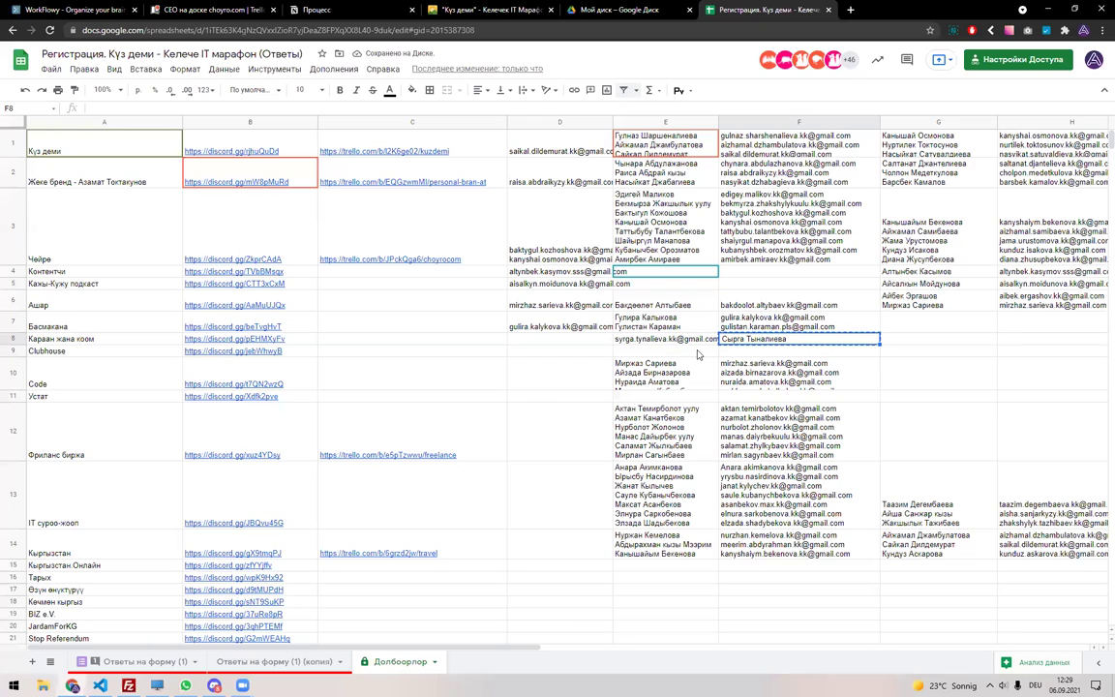
pyautogui.click(639, 338)
pyautogui.click(740, 341)
pyautogui.click(678, 340)
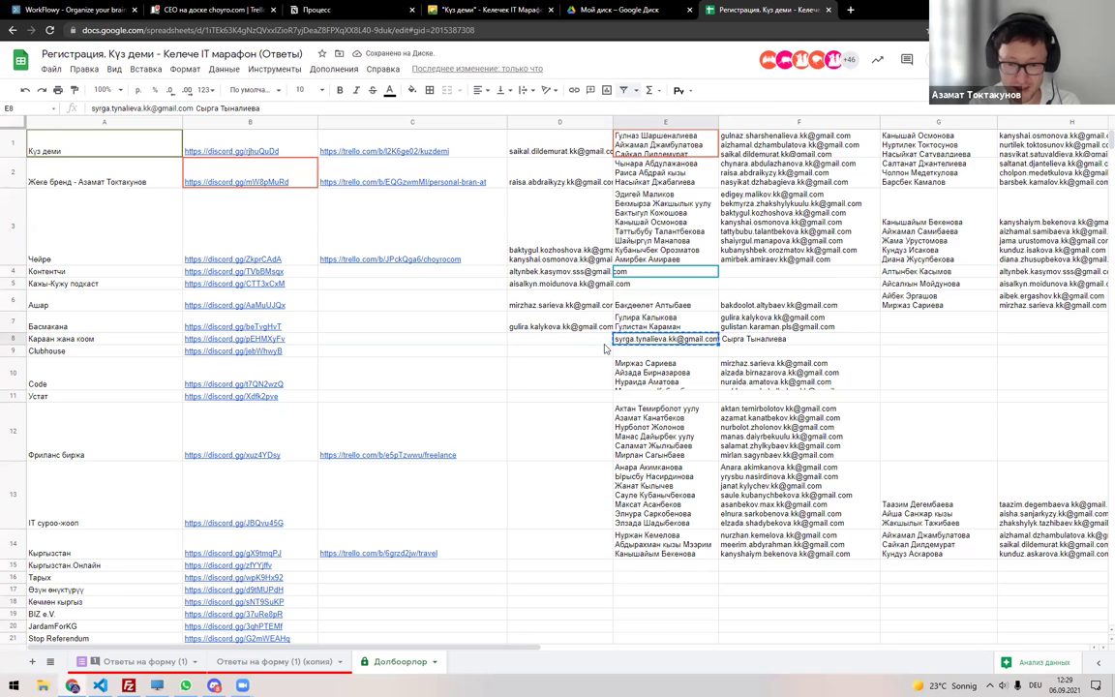
# Paste the participant's text into D8 and F9 as well.
pyautogui.click(530, 339)
pyautogui.hotkey('ctrl', 'v')
pyautogui.press('Down')
pyautogui.press('Right')
pyautogui.press('Right')
pyautogui.hotkey('ctrl', 'v')
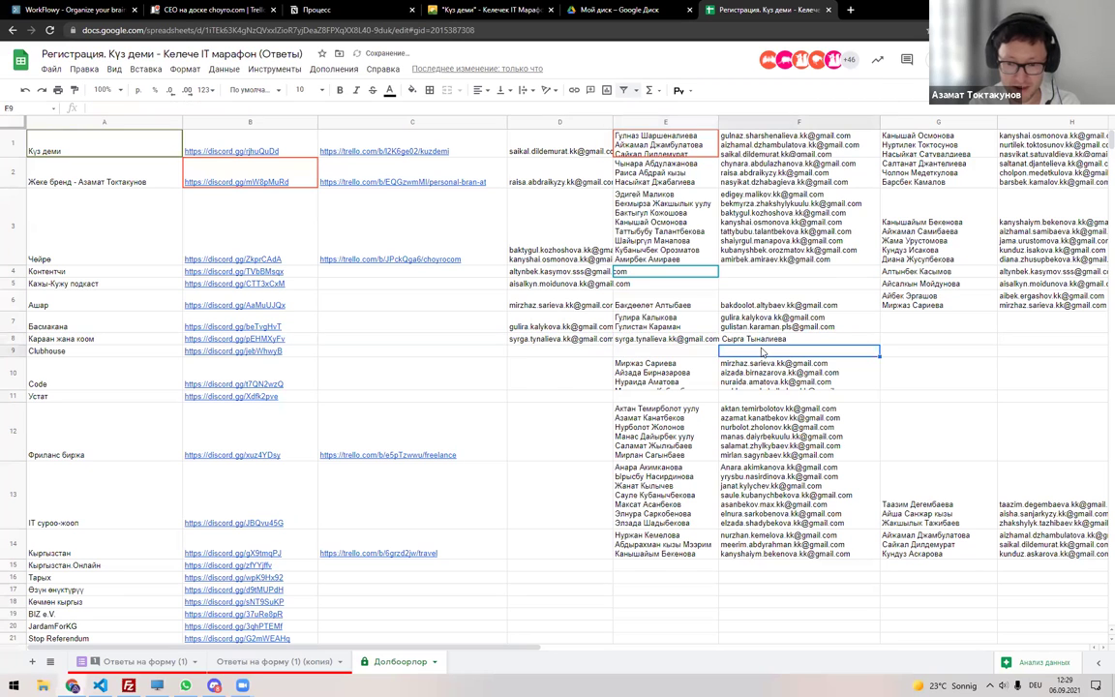
# Copy E8's combined entry into F8.
pyautogui.click(624, 306)
pyautogui.click(667, 339)
pyautogui.hotkey('ctrl', 'c')
pyautogui.click(737, 340)
pyautogui.hotkey('ctrl', 'v')
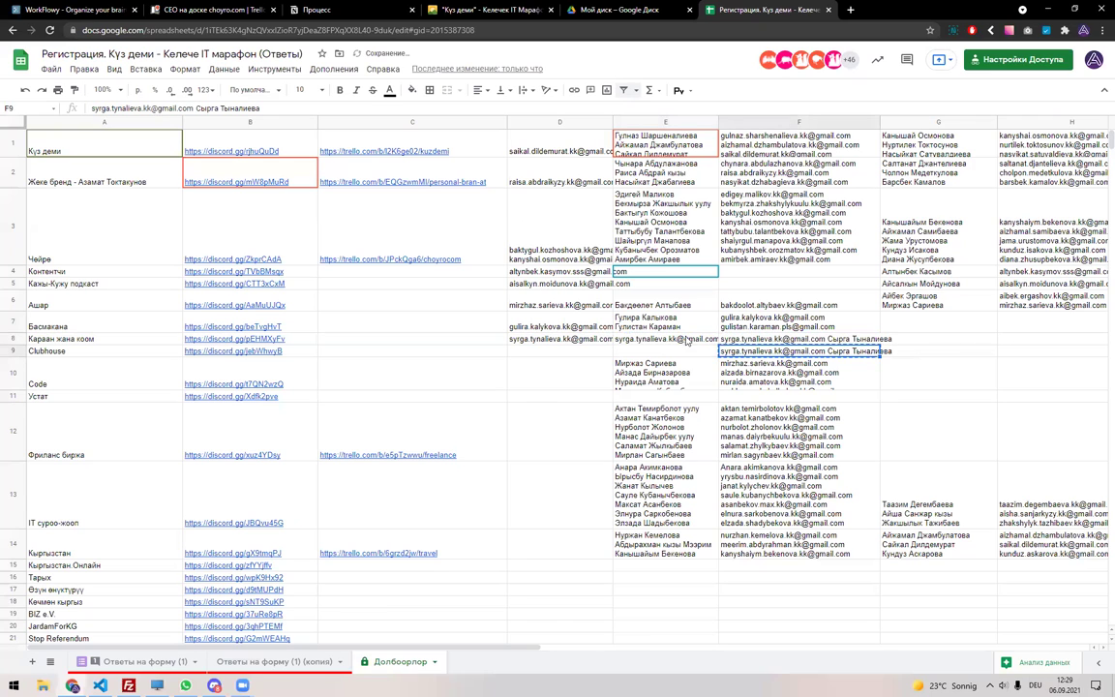
pyautogui.press('Left')
pyautogui.click(650, 353)
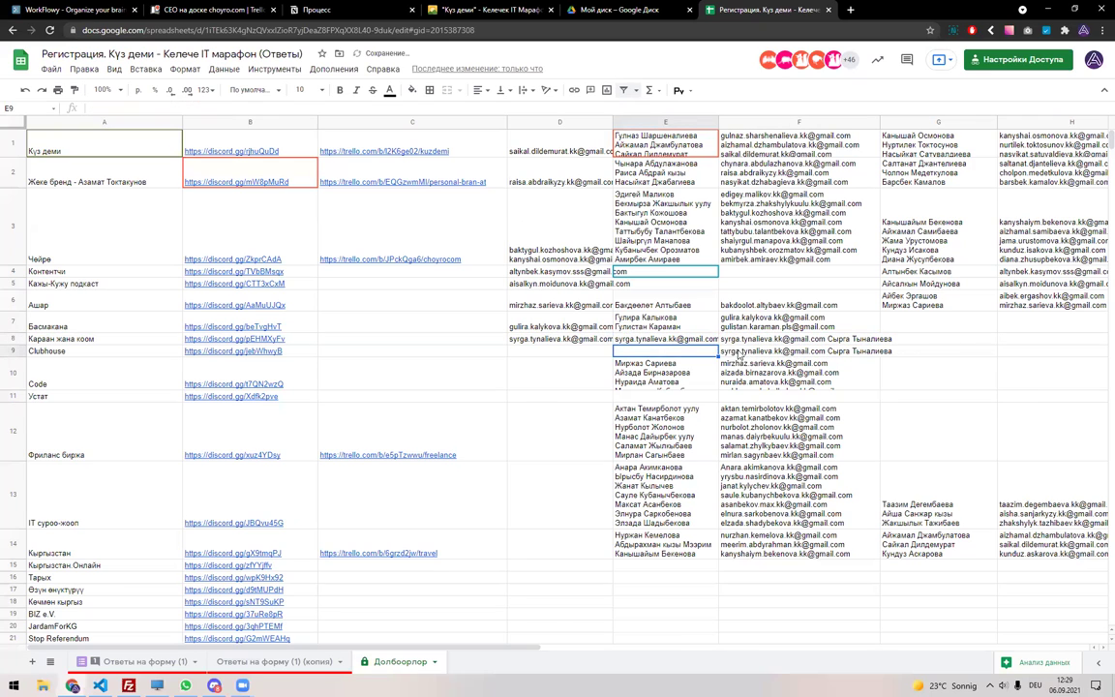
pyautogui.press('Up')
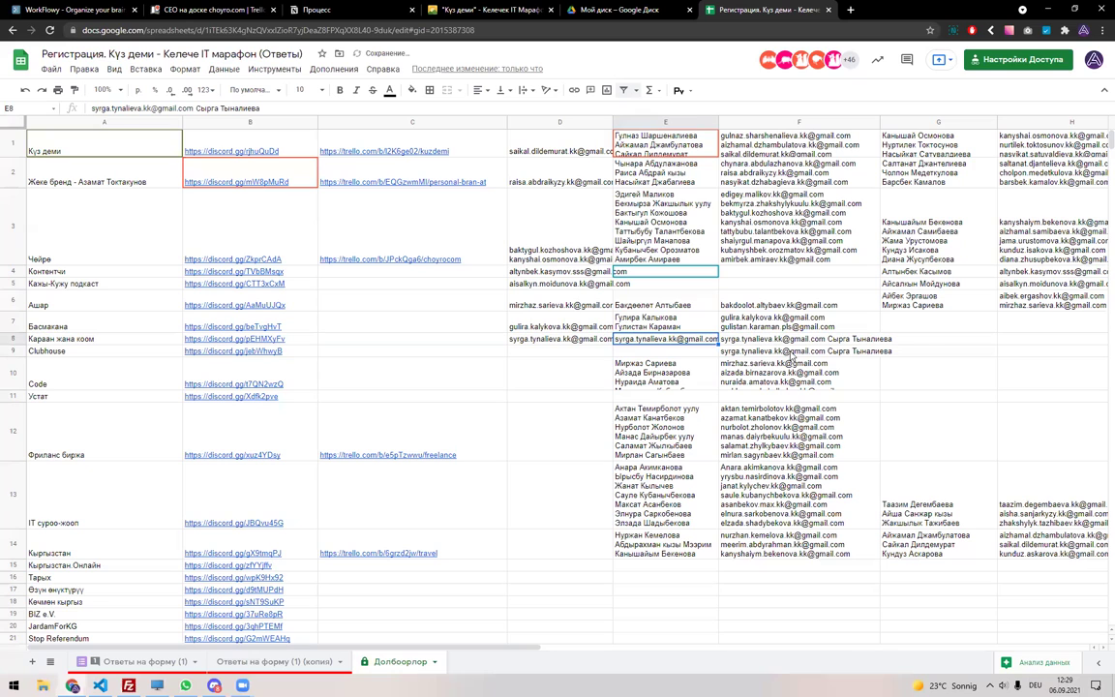
# Trim F8 down to the e-mail and clear the duplicate entry in F9.
pyautogui.doubleClick(827, 351)
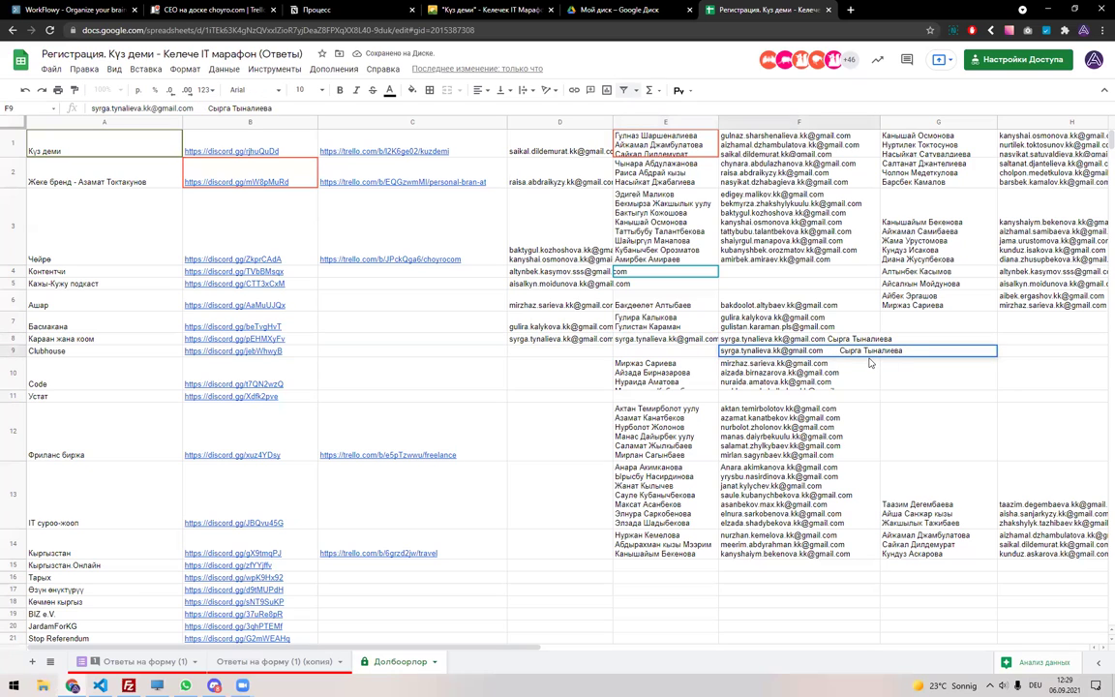
pyautogui.press('Escape')
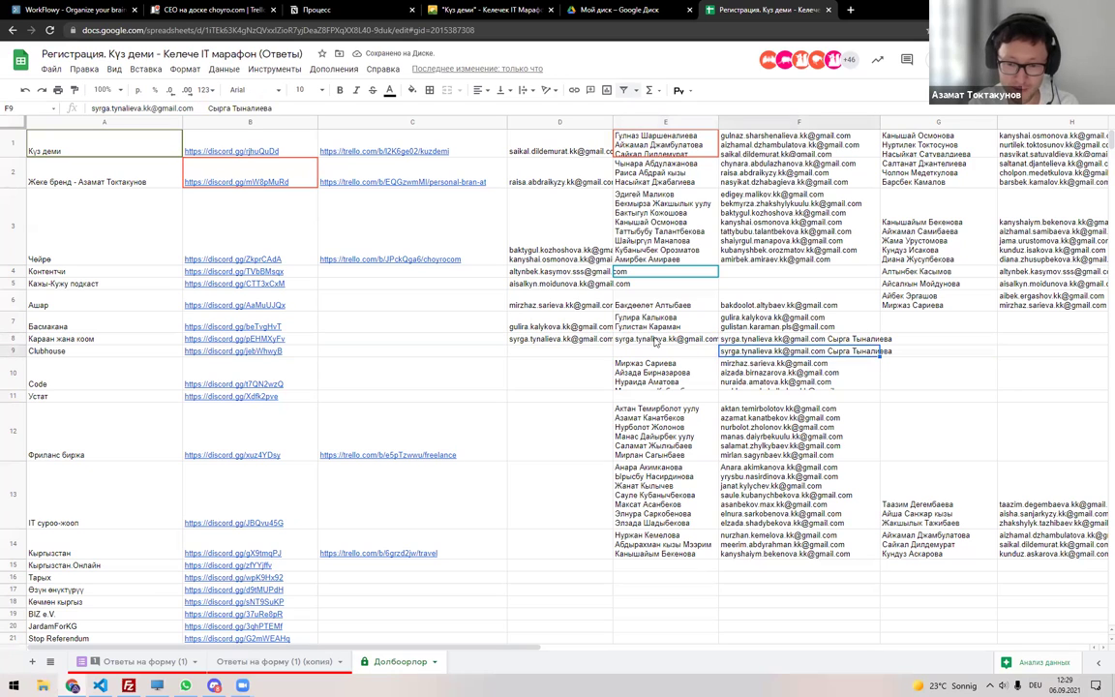
pyautogui.doubleClick(822, 338)
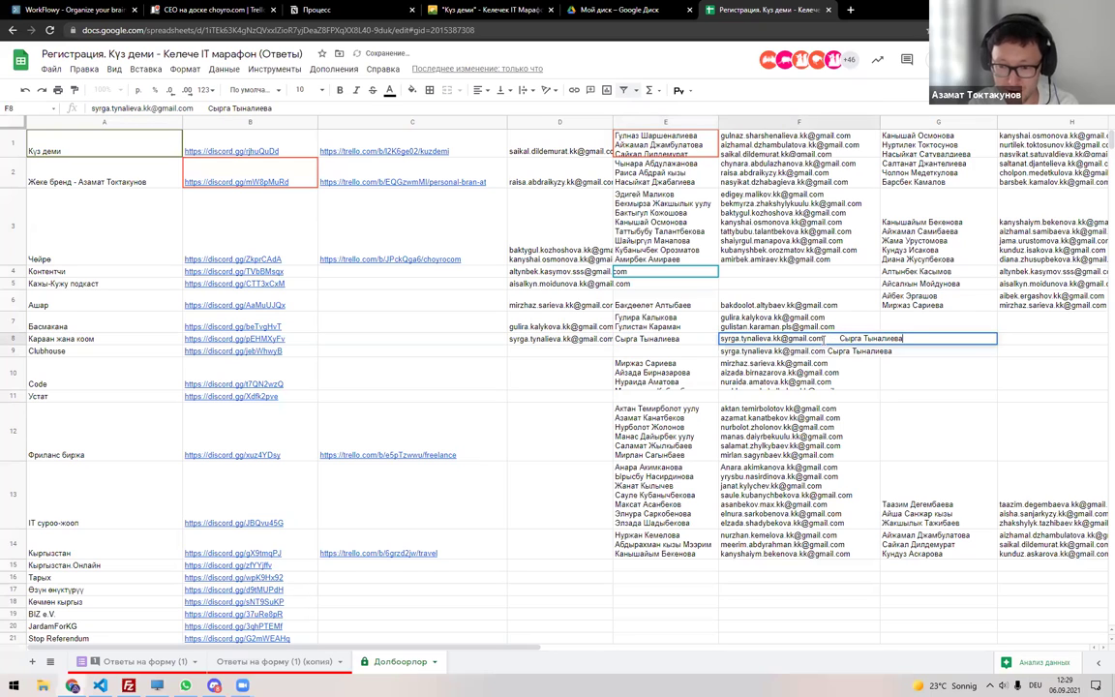
pyautogui.hotkey('shift', 'End')
pyautogui.press('Delete')
pyautogui.press('Return')
pyautogui.press('Delete')
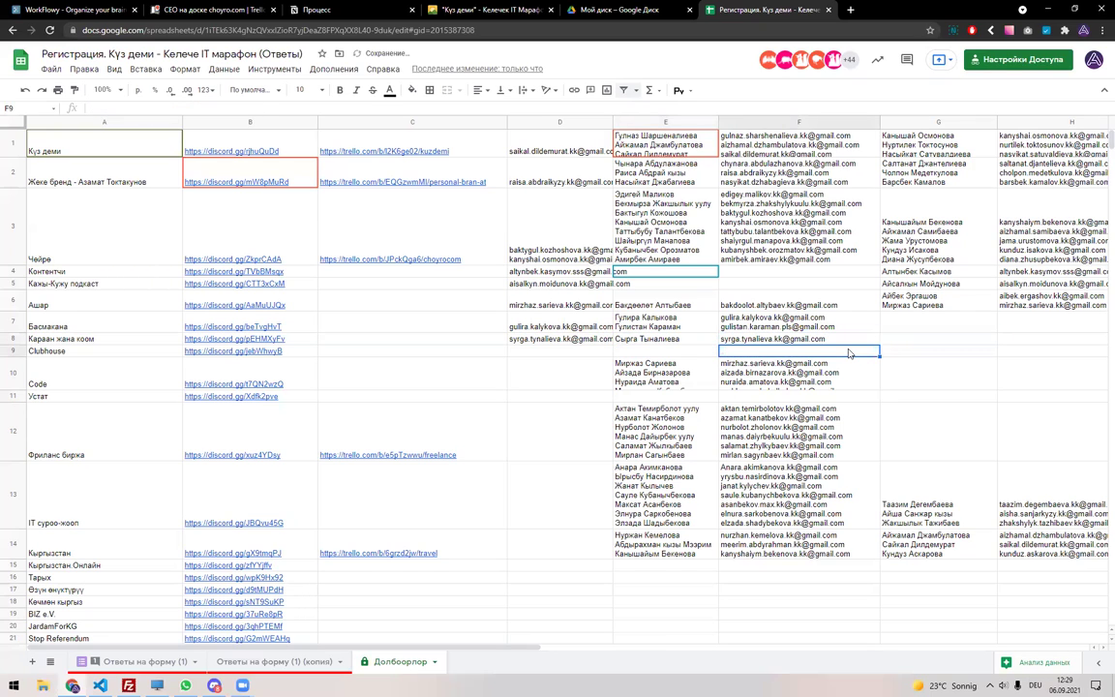
# Move the D8:F8 entries into the Clubhouse row starting at D9.
pyautogui.click(655, 341)
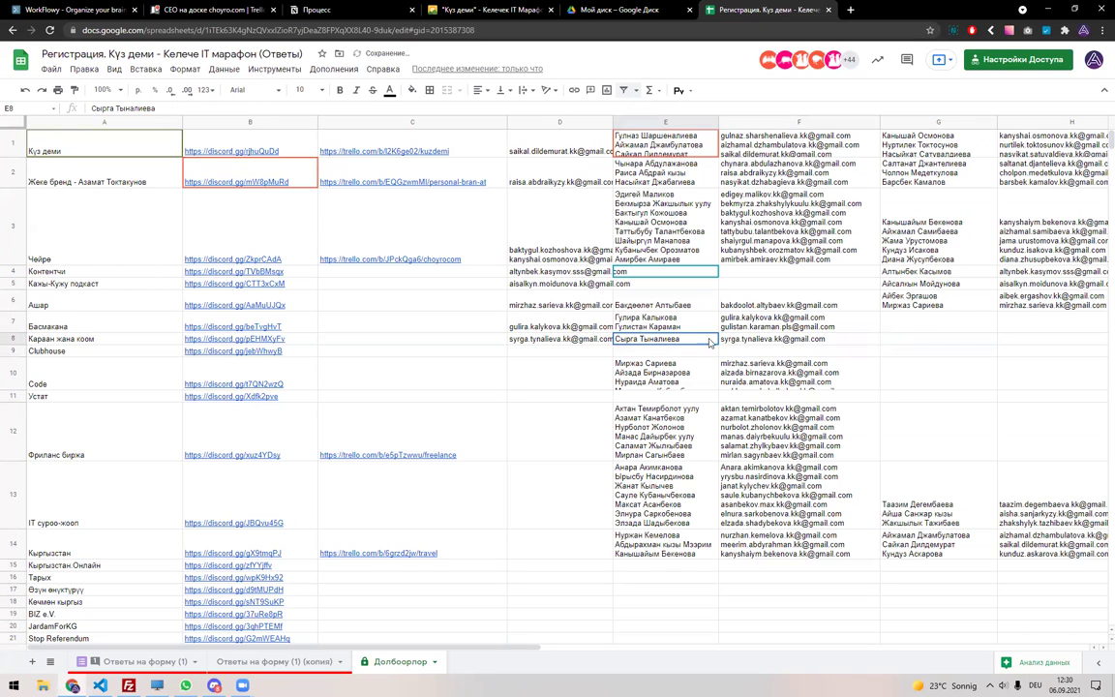
pyautogui.hotkey('shift', 'Right')
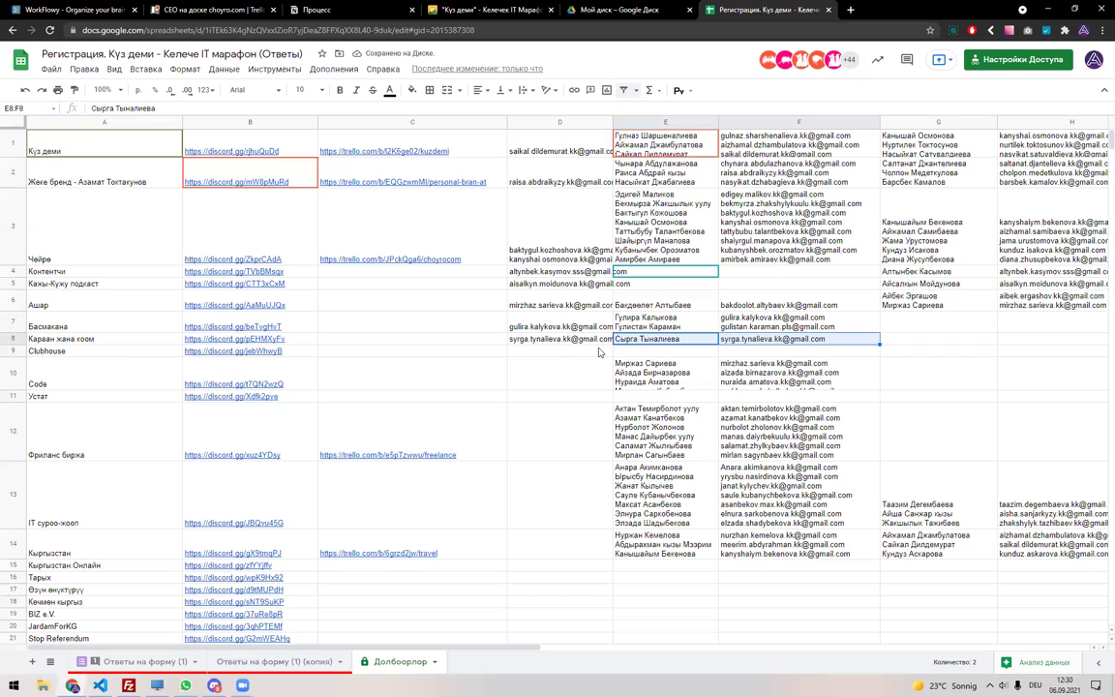
pyautogui.keyDown('shift'); pyautogui.click(558, 341); pyautogui.keyUp('shift')
pyautogui.hotkey('ctrl', 'c')
pyautogui.click(574, 354)
pyautogui.hotkey('ctrl', 'v')
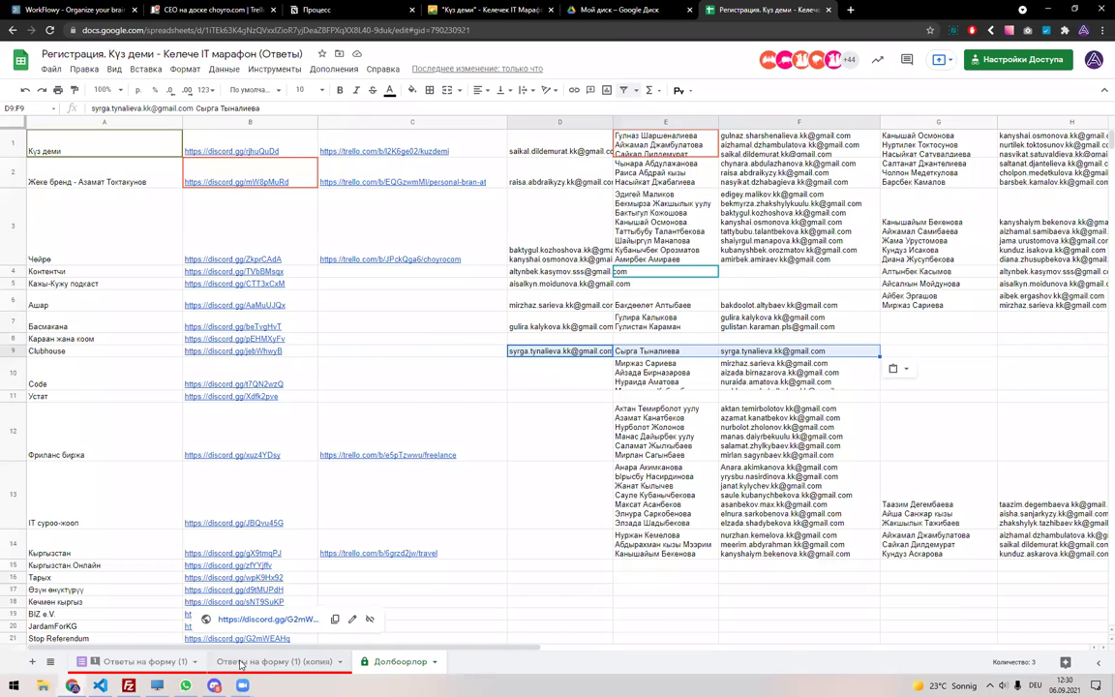
# Add a filter visible only to you on the old copied responses sheet.
pyautogui.click(274, 661)
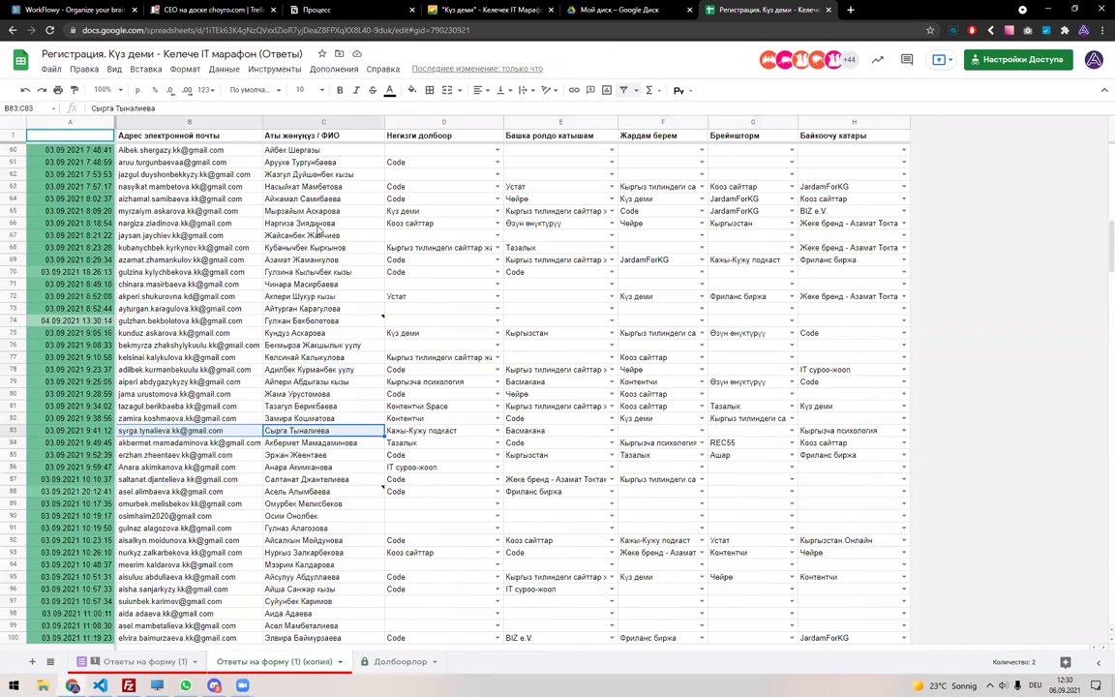
pyautogui.scroll(5, 317, 230)
pyautogui.hotkey('ctrl', 'a')
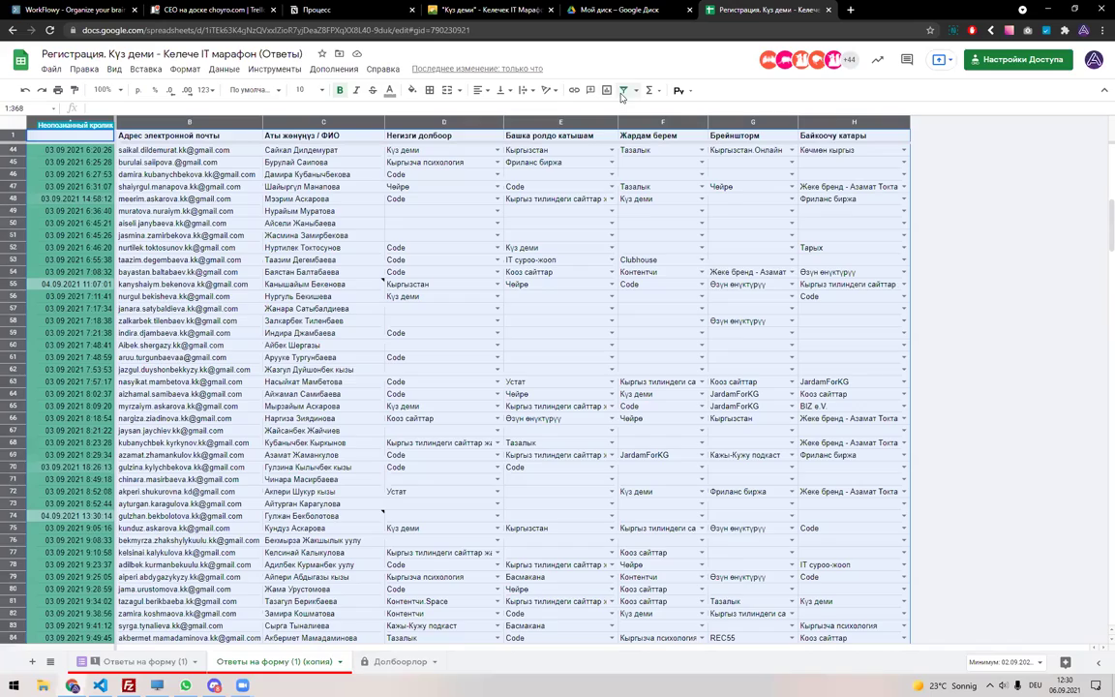
pyautogui.click(623, 90)
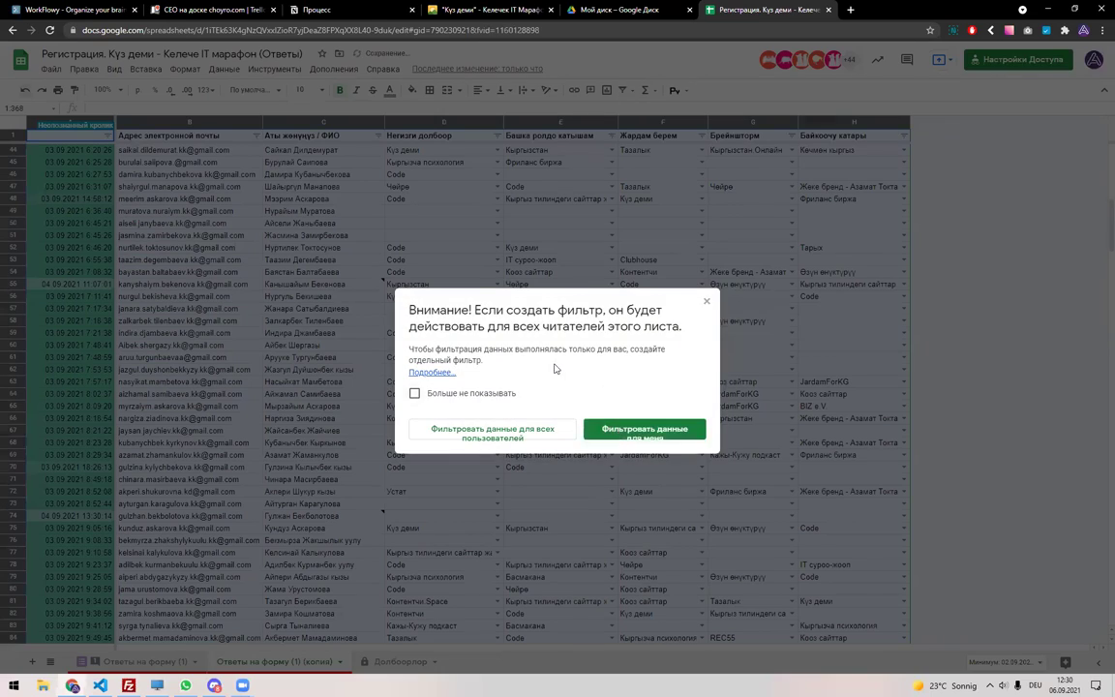
pyautogui.click(644, 432)
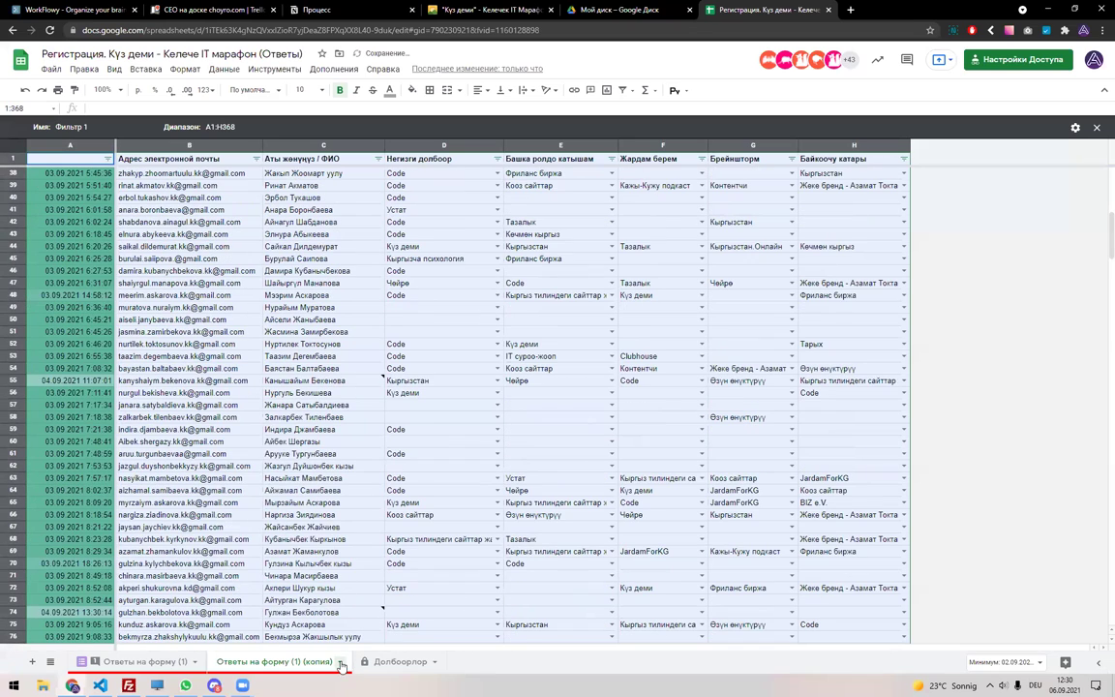
# Delete the old copy and duplicate 'Ответы на форму (1)' afresh.
pyautogui.click(339, 661)
pyautogui.click(263, 459)
pyautogui.click(672, 382)
pyautogui.click(194, 665)
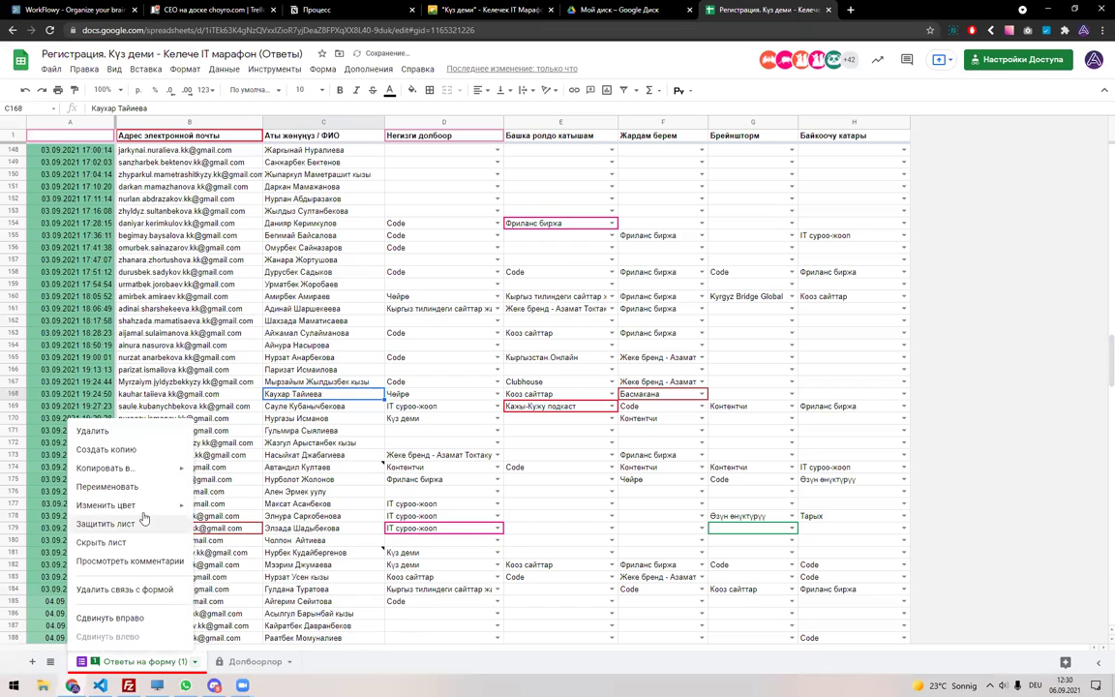
pyautogui.click(121, 411)
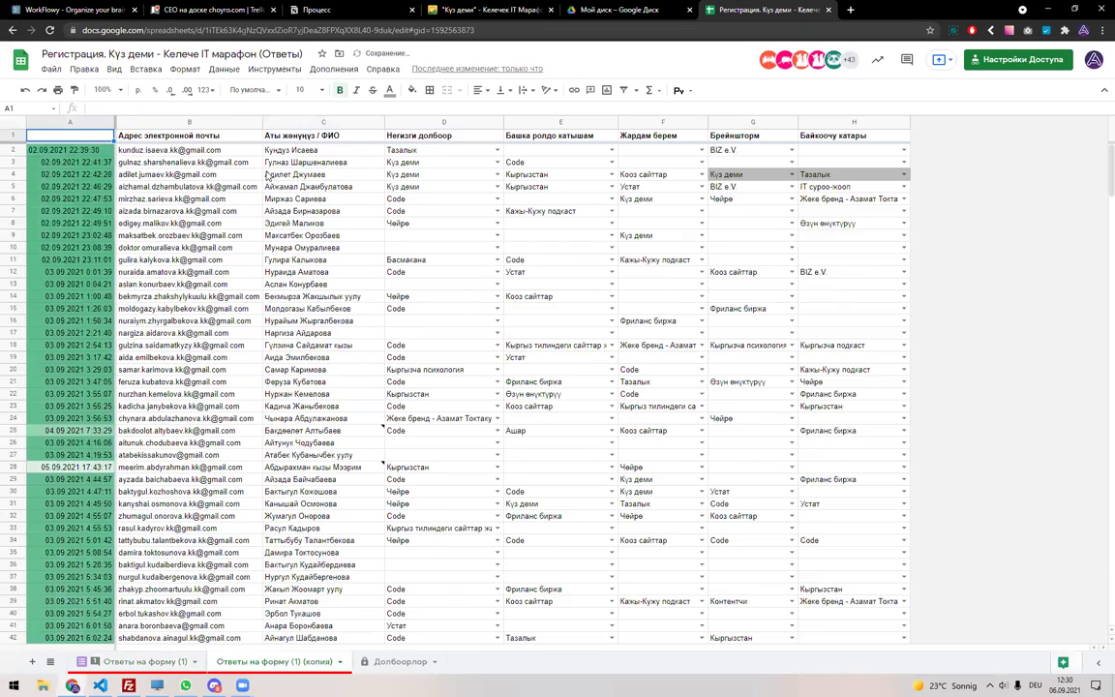
# Filter the new copy's column E to show only 'Clubhouse'.
pyautogui.click(12, 122)
pyautogui.click(623, 90)
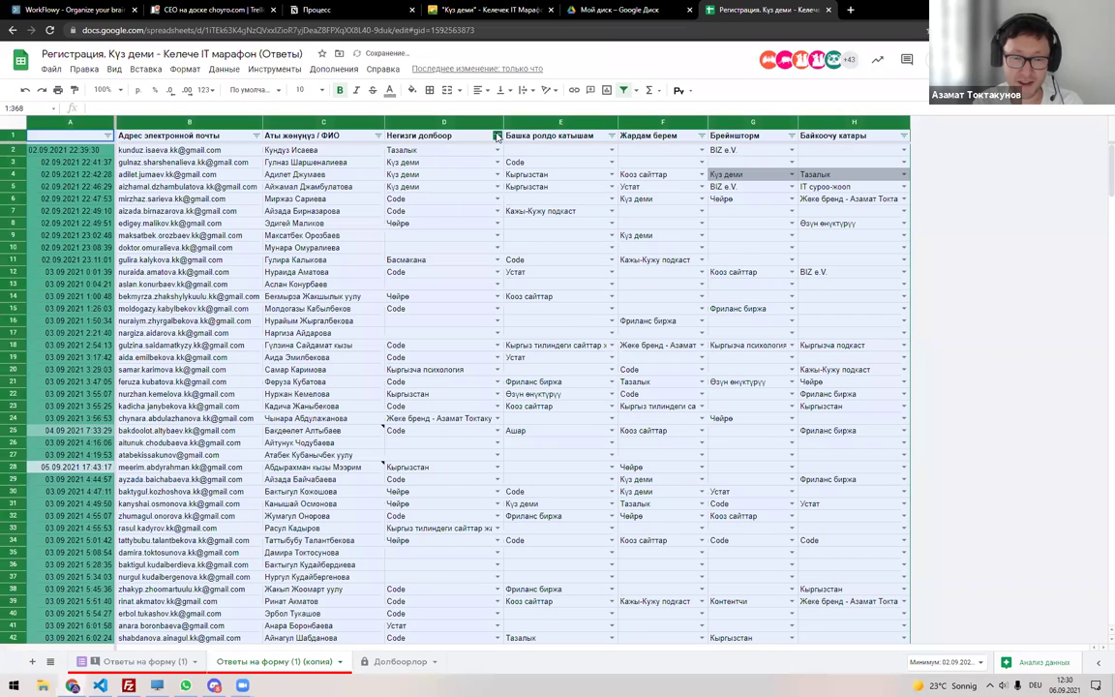
pyautogui.click(498, 136)
pyautogui.click(611, 136)
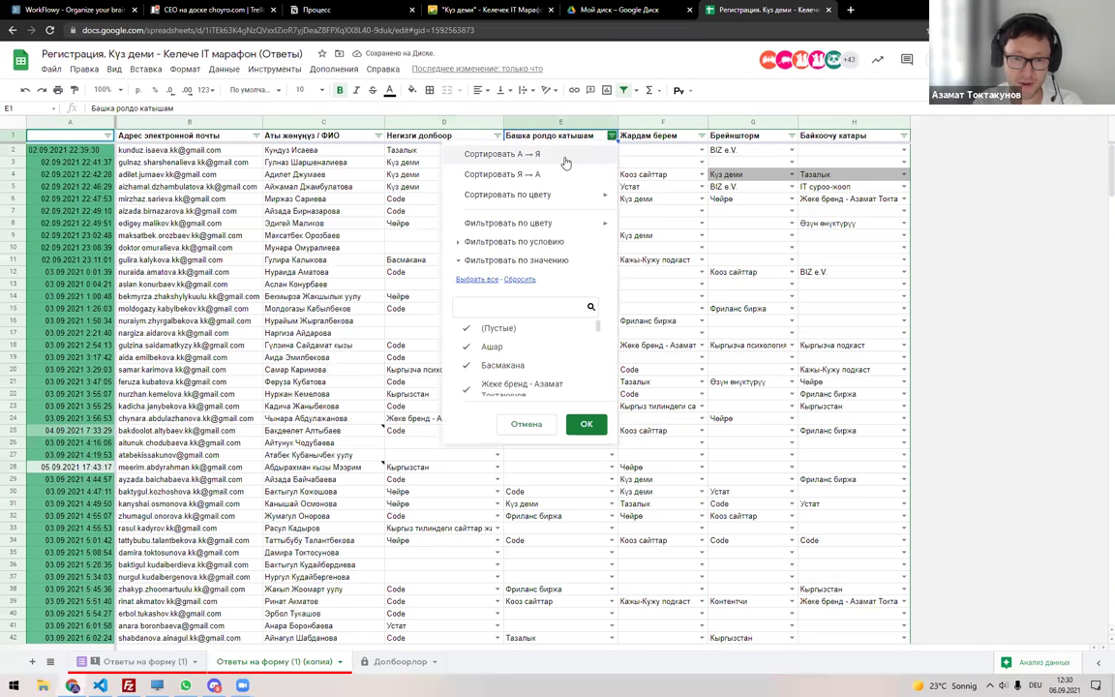
pyautogui.click(519, 278)
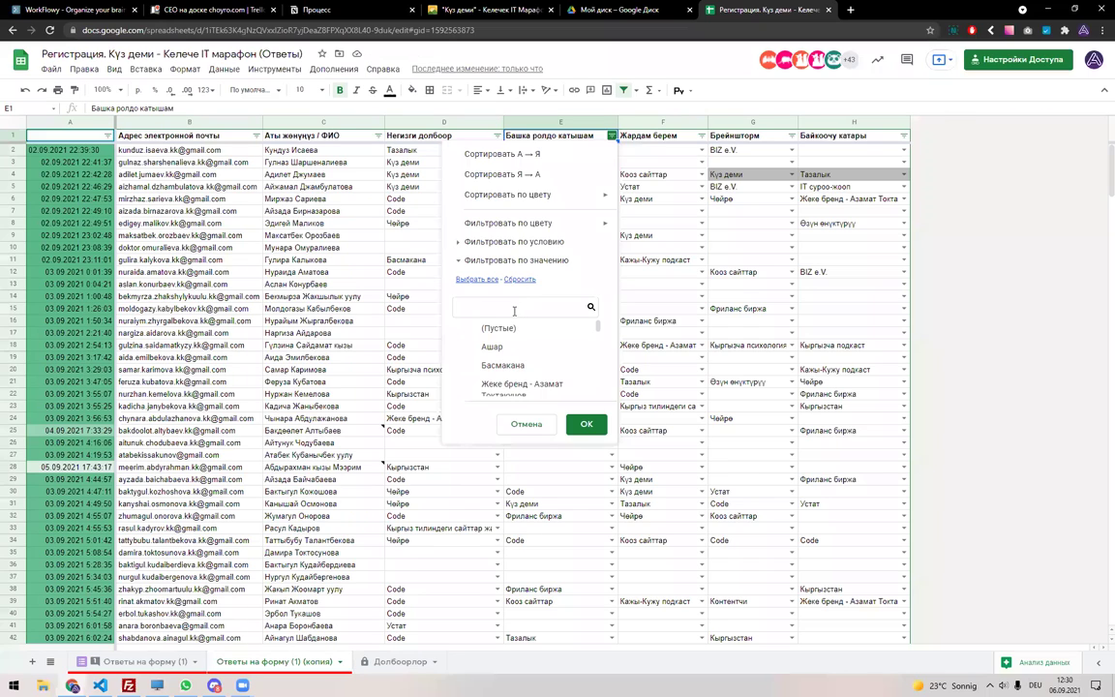
pyautogui.write('Club')
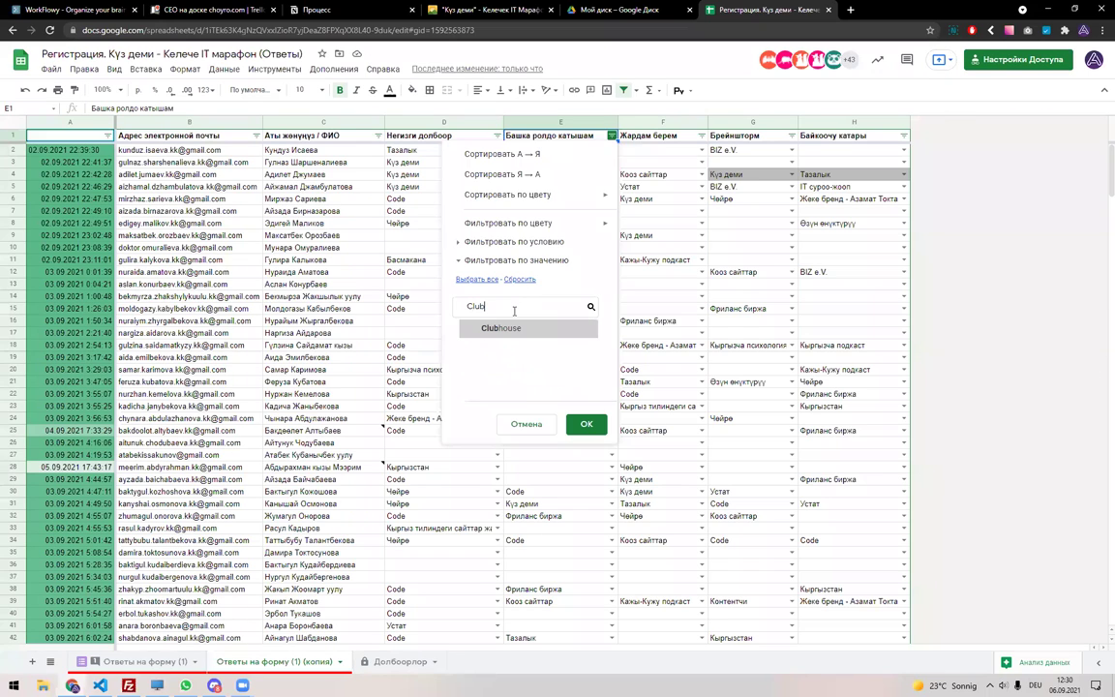
pyautogui.click(581, 423)
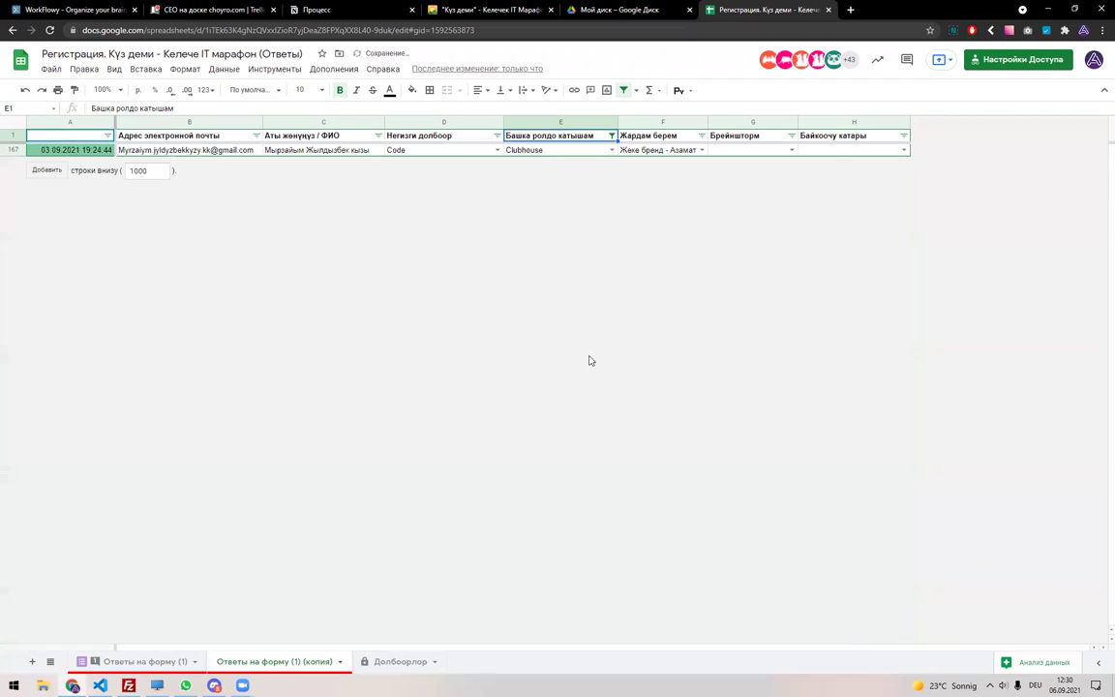
pyautogui.click(328, 151)
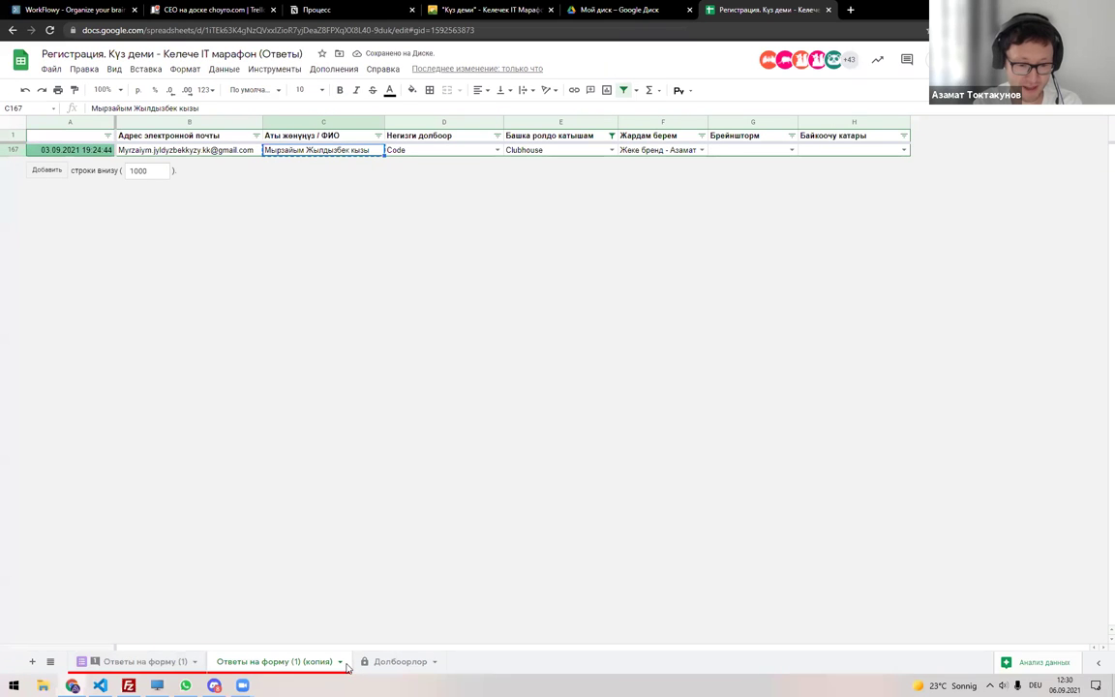
# Add the second participant's name on a new line in E9 on Долбоорлор.
pyautogui.click(395, 661)
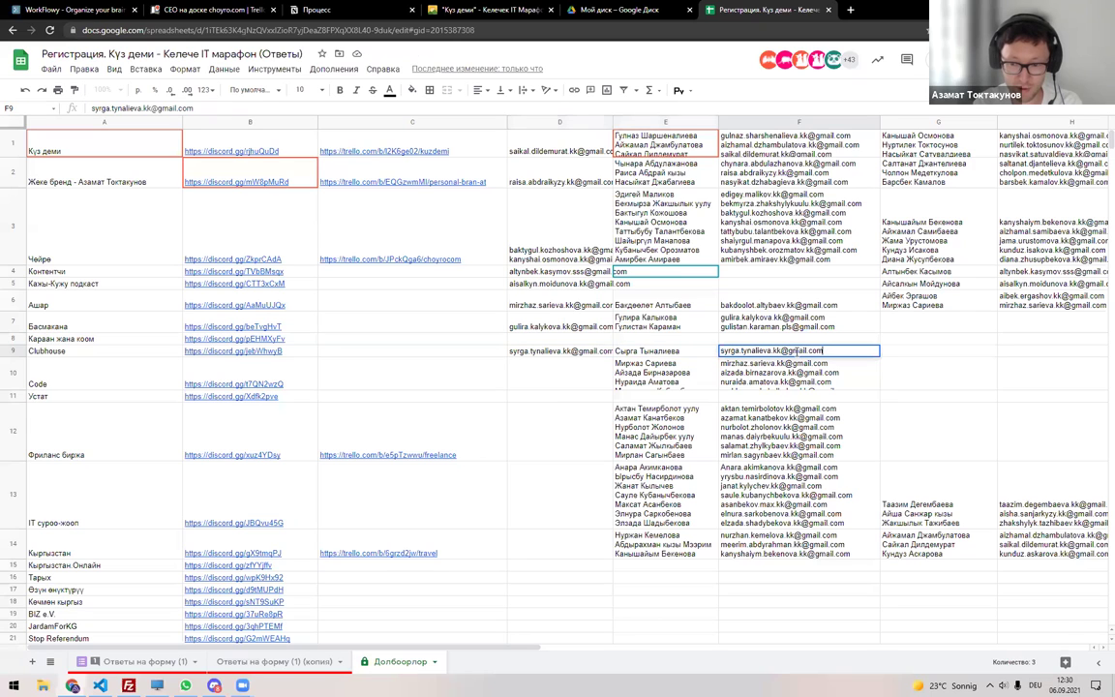
pyautogui.click(815, 339)
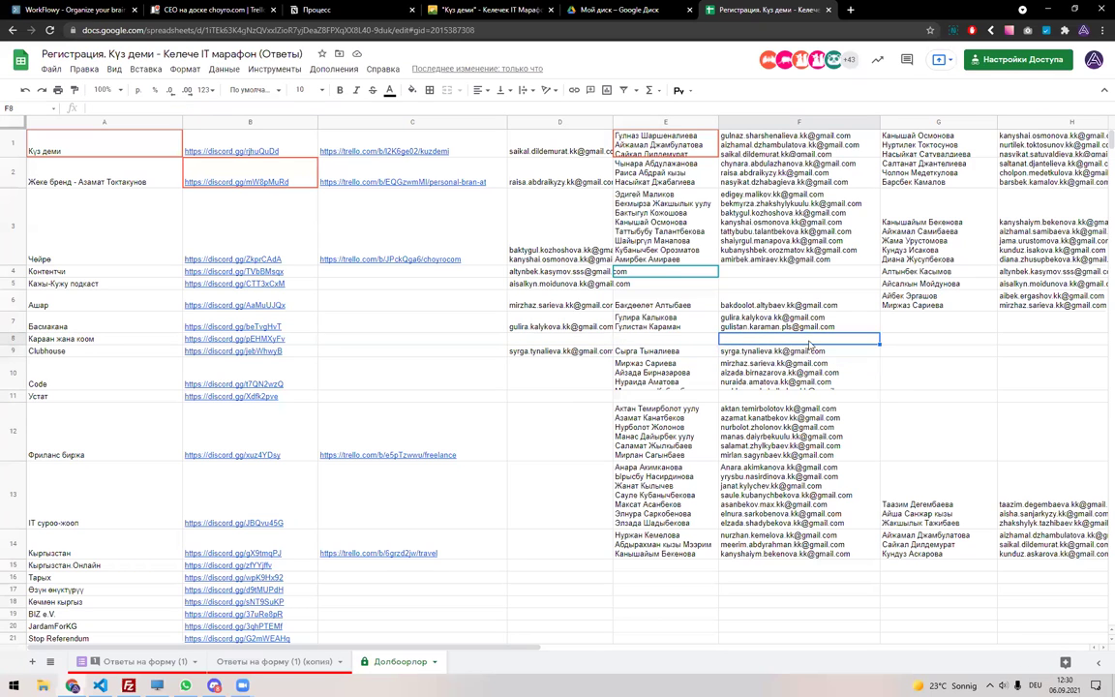
pyautogui.click(825, 351)
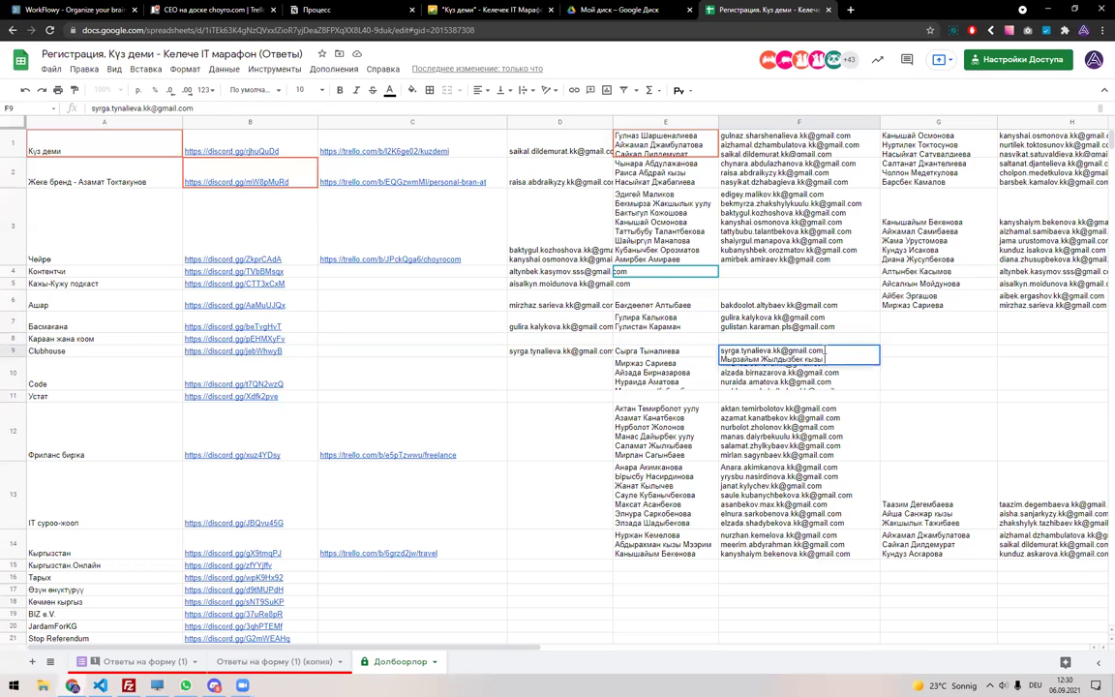
pyautogui.press('Left')
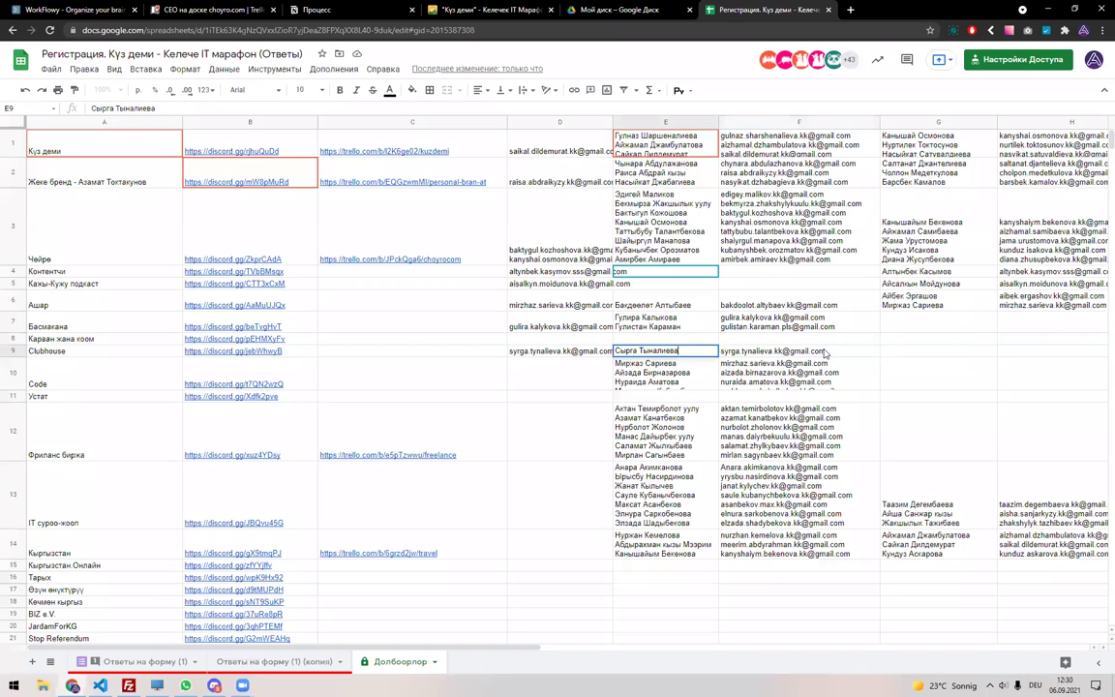
pyautogui.press('Return')
pyautogui.hotkey('ctrl', 'Return')
pyautogui.hotkey('ctrl', 'v')
pyautogui.press('Return')
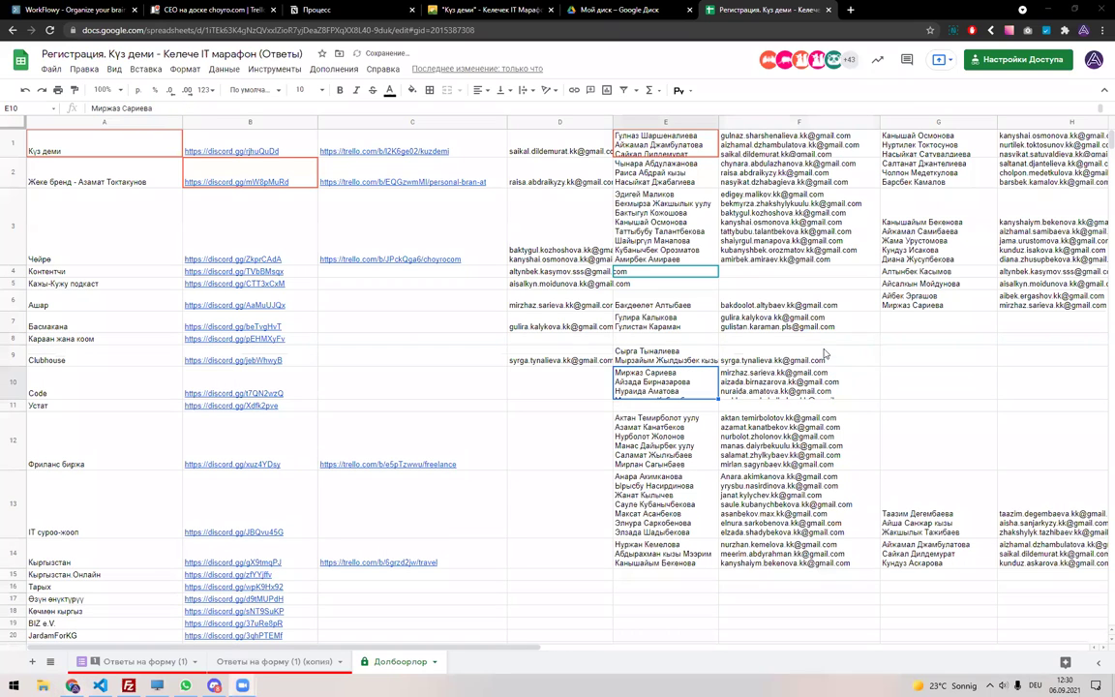
# Add the second participant's e-mail to F9.
pyautogui.click(273, 661)
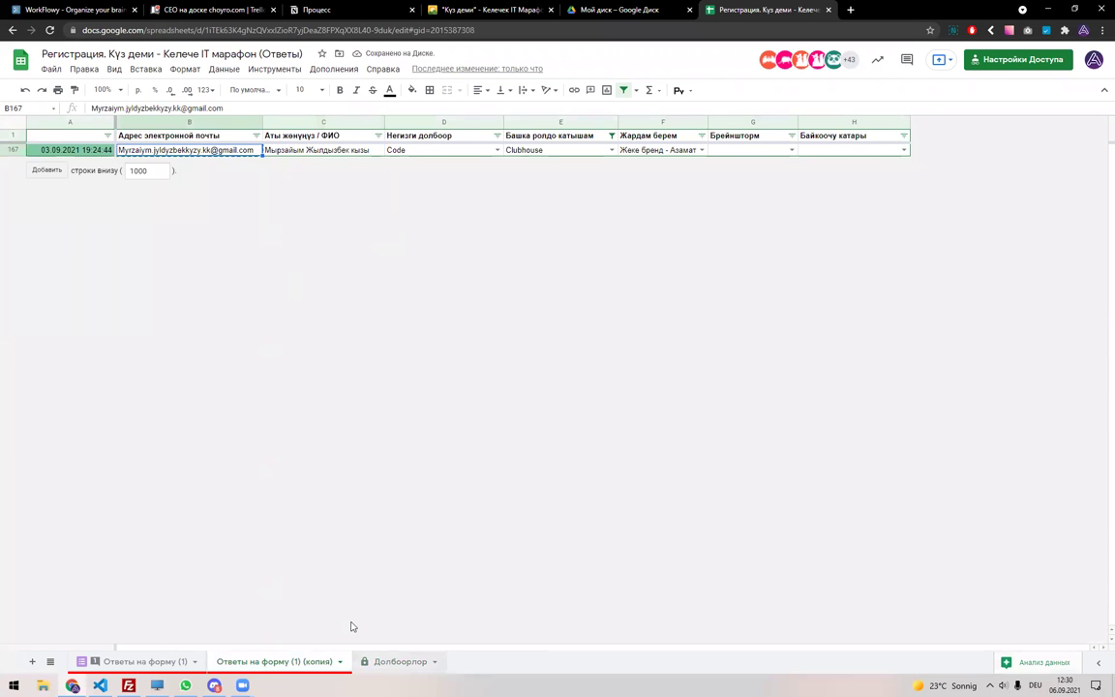
pyautogui.click(399, 661)
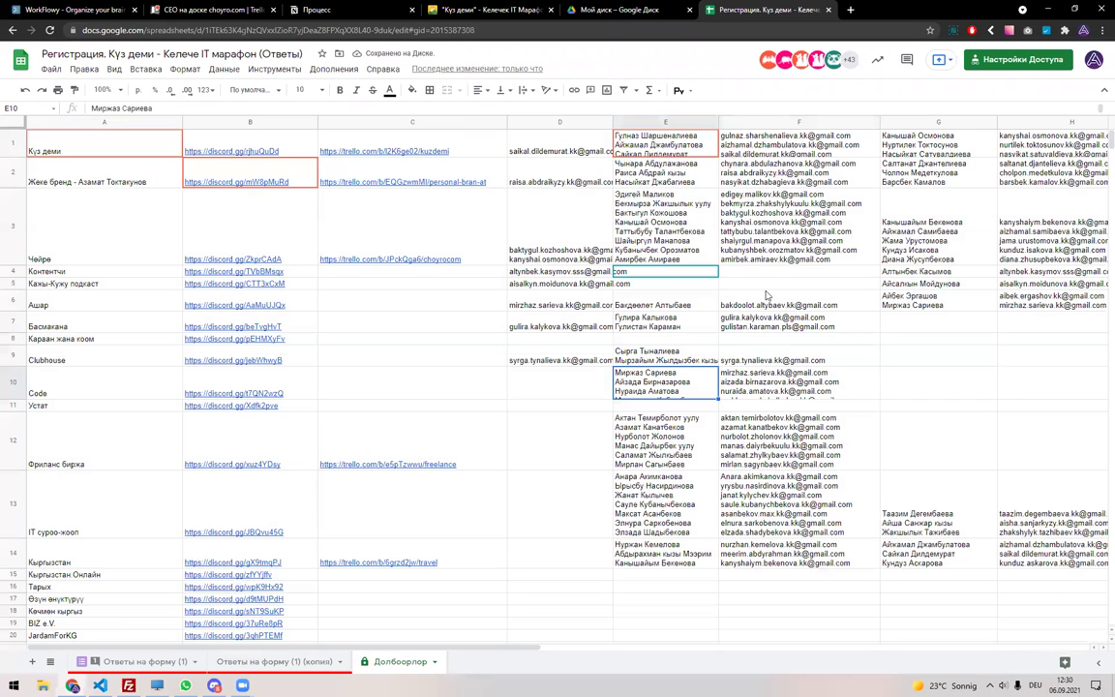
pyautogui.doubleClick(759, 357)
pyautogui.hotkey('ctrl', 'v')
pyautogui.press('Return')
pyautogui.press('Up')
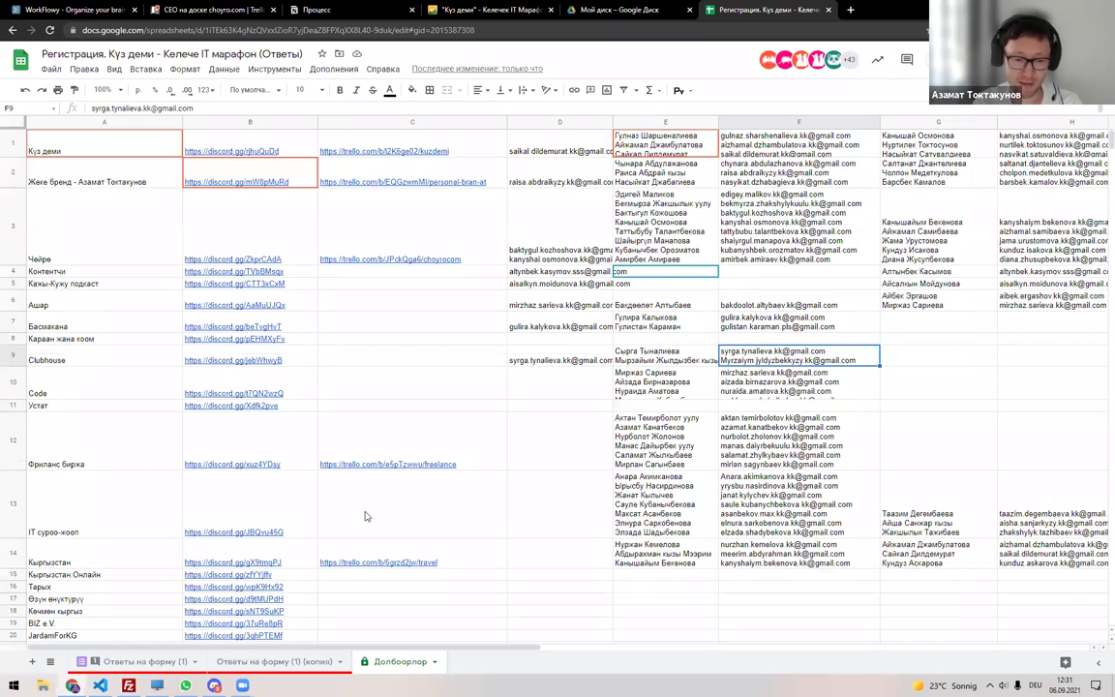
# Copy both e-mails from F9 into D9.
pyautogui.moveTo(214, 685)
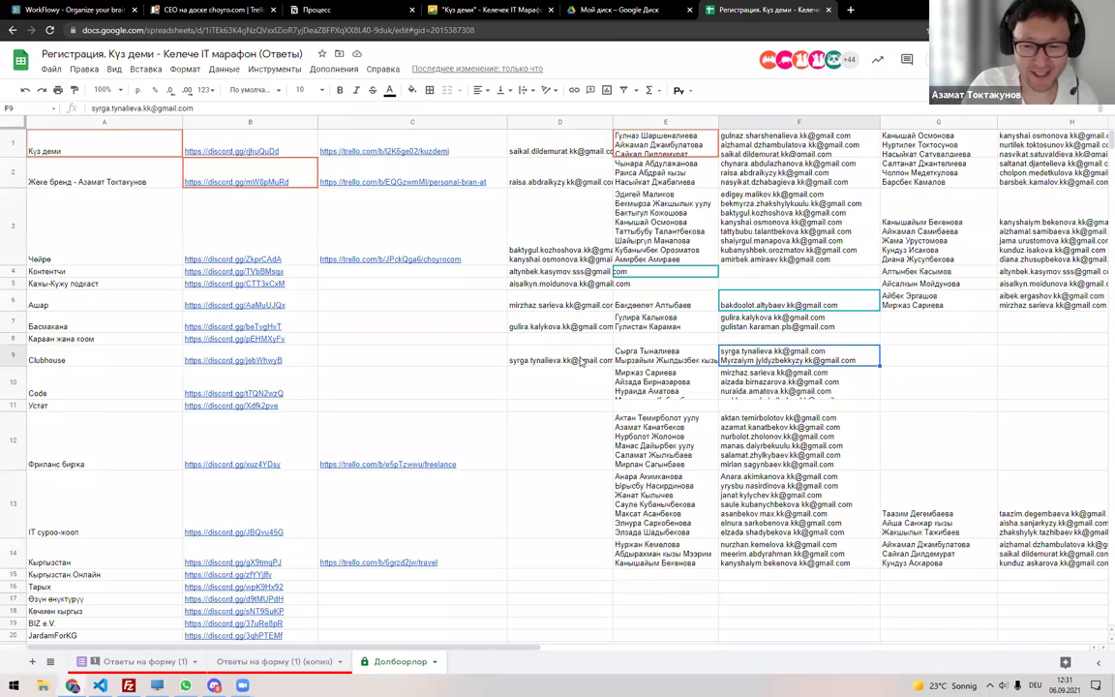
pyautogui.doubleClick(774, 359)
pyautogui.press('Home')
pyautogui.hotkey('shift', 'End')
pyautogui.press('Escape')
pyautogui.hotkey('ctrl', 'c')
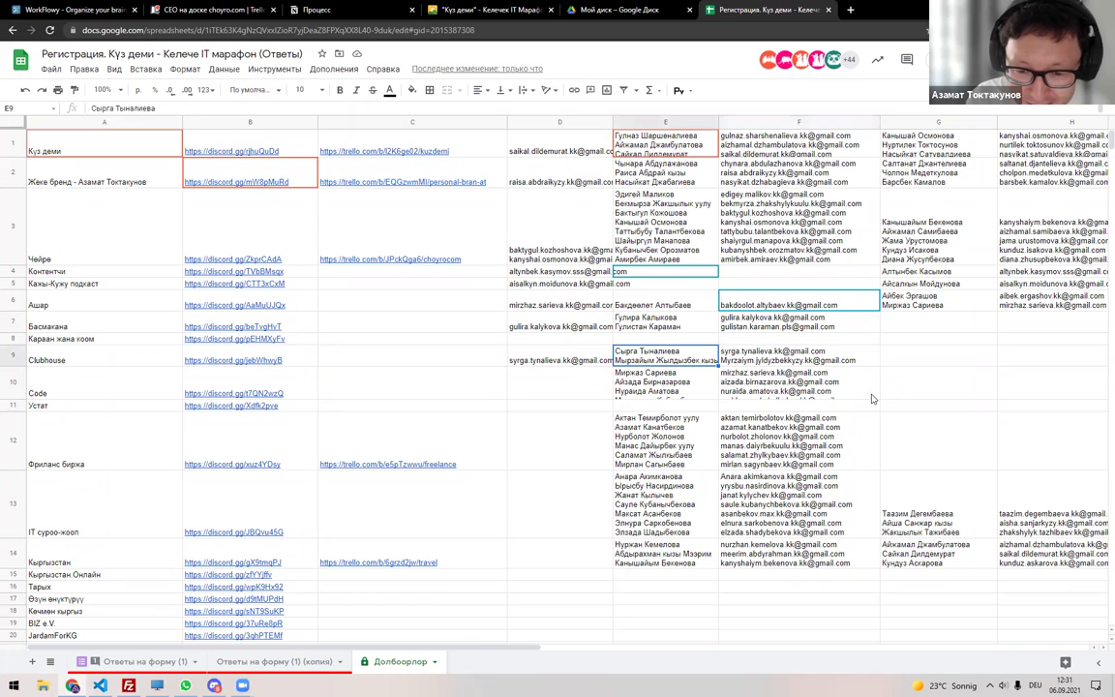
pyautogui.press('Left')
pyautogui.press('Left')
pyautogui.hotkey('ctrl', 'v')
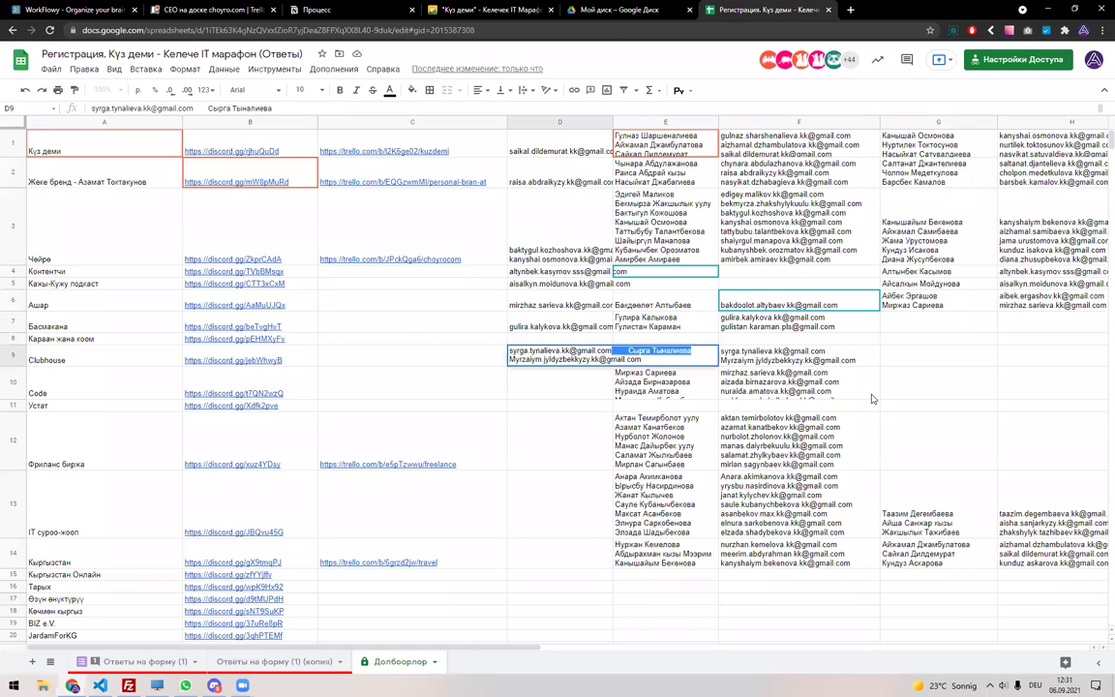
pyautogui.press('Escape')
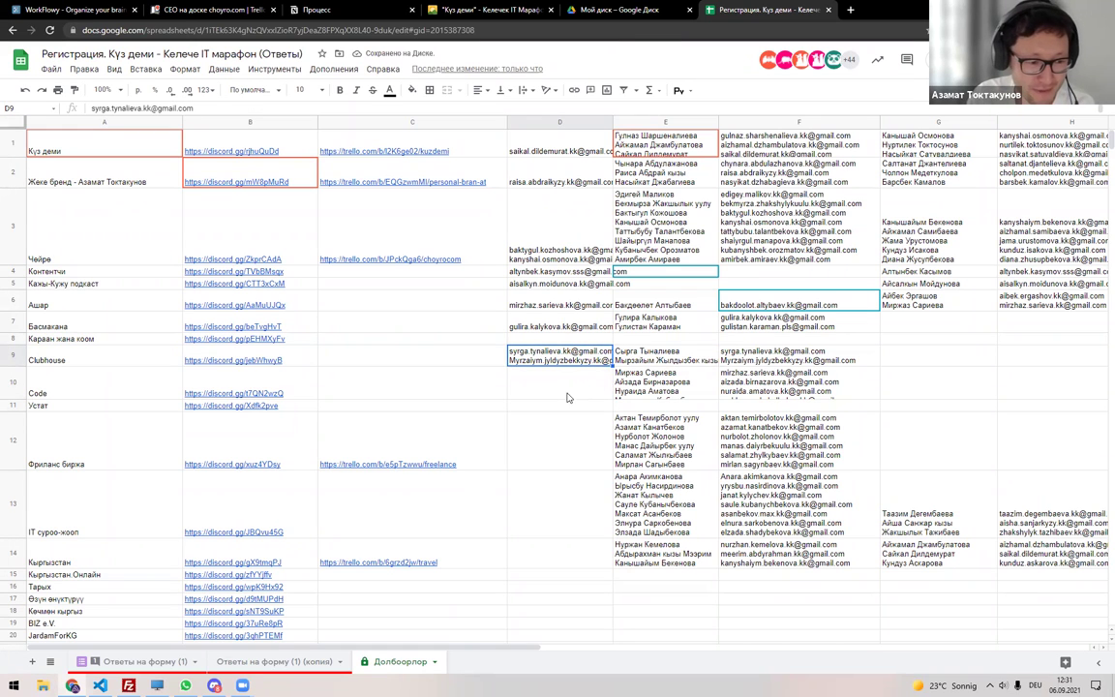
# Open clubhouse.kg in a new browser tab.
pyautogui.click(544, 341)
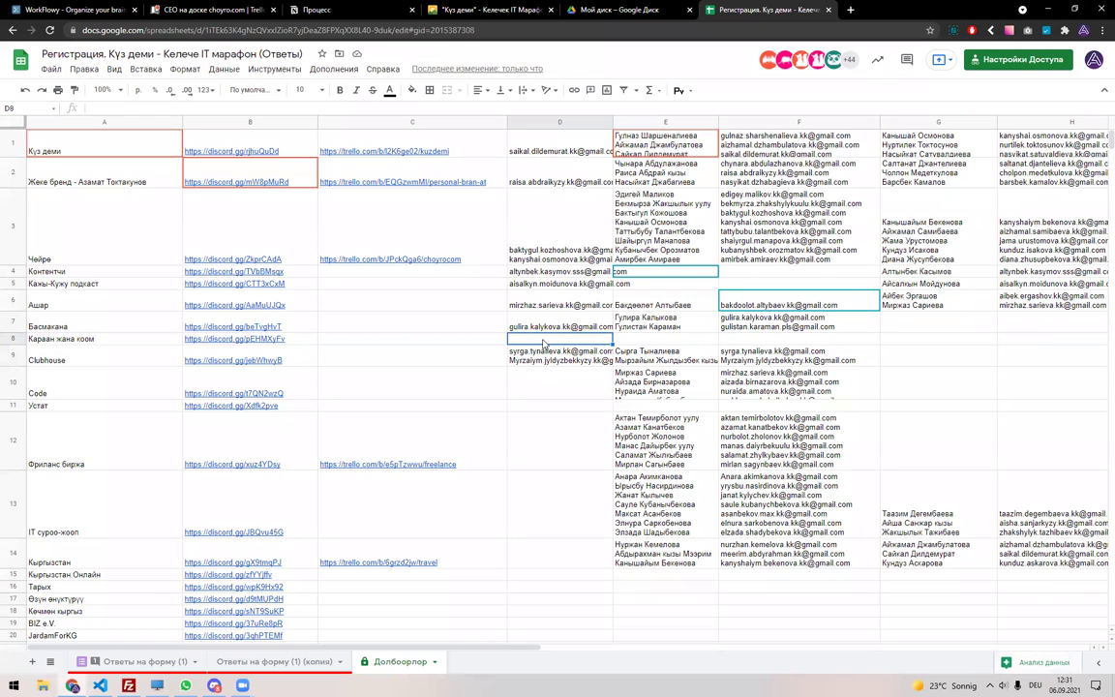
pyautogui.hotkey('ctrl', 't')
pyautogui.write('clubhouse.kg')
pyautogui.press('Return')
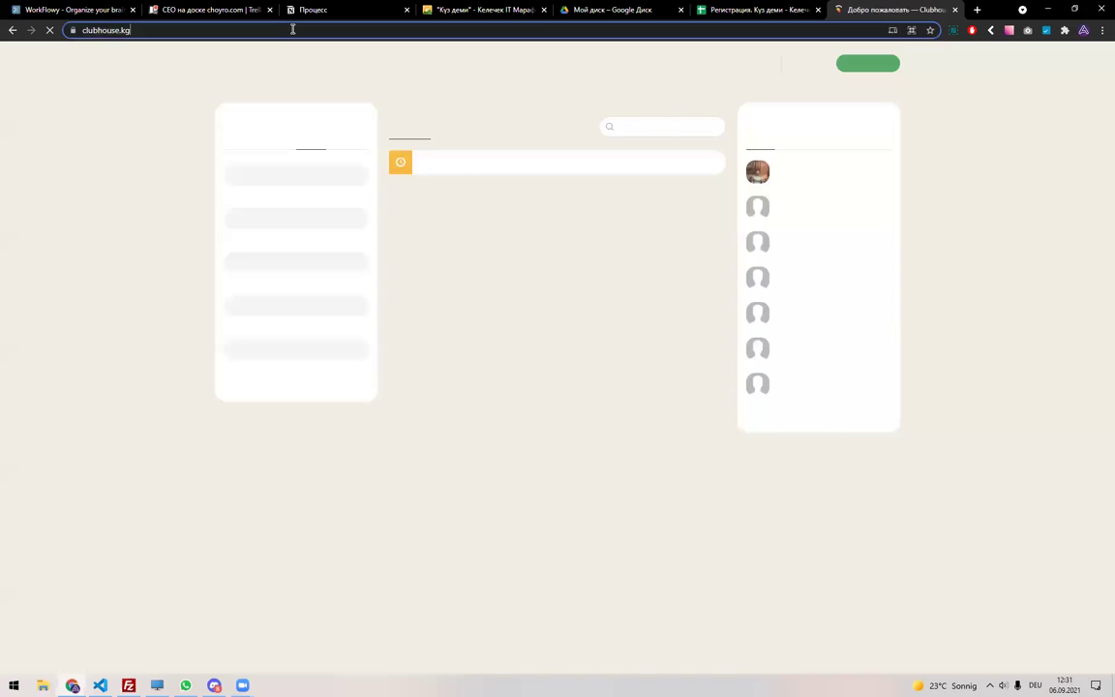
# Select the clubhouse.kg address, then return to Discord's #басмакана channel.
pyautogui.click(292, 29)
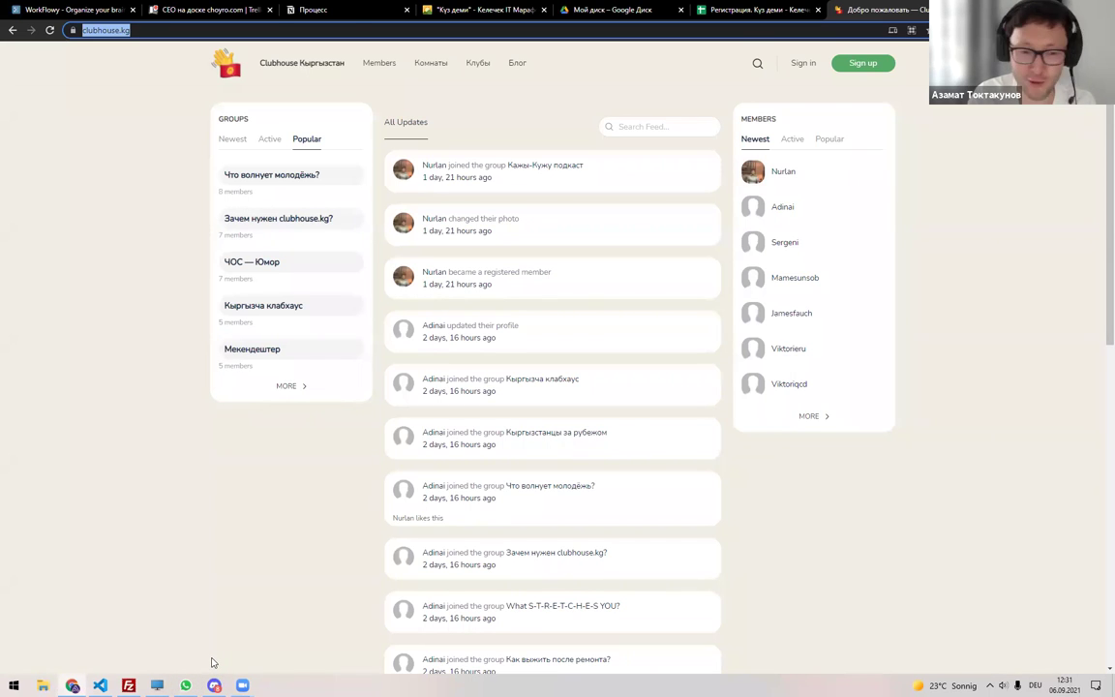
pyautogui.click(214, 686)
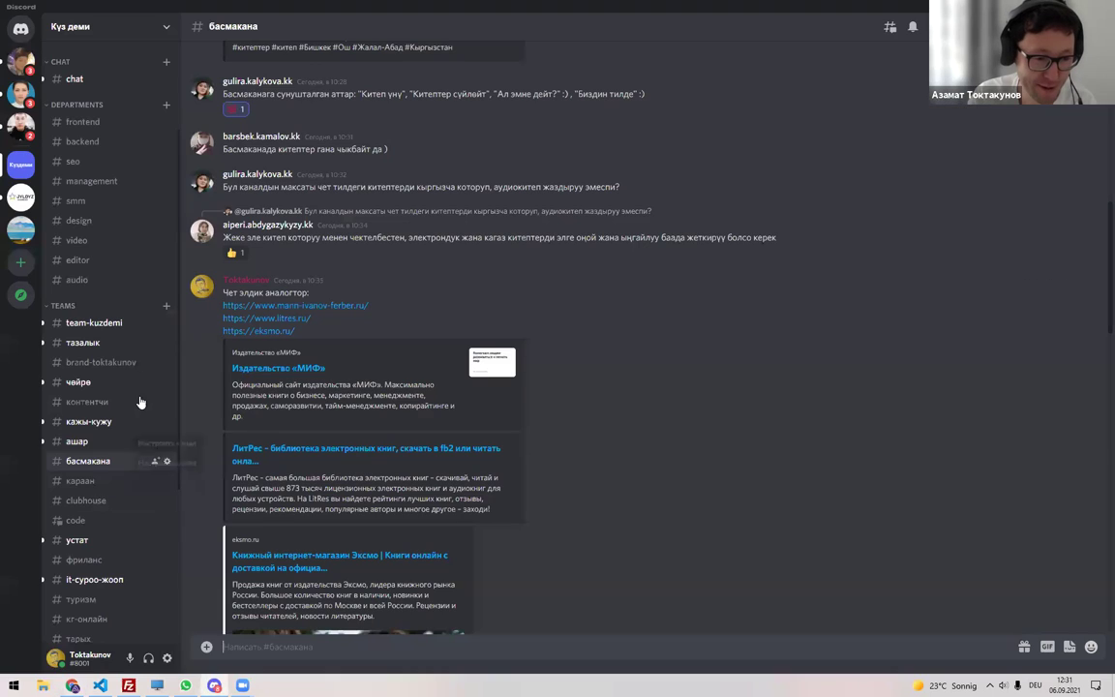
# Post the clubhouse.kg link in #clubhouse, check it opens, then close that tab.
pyautogui.click(98, 500)
pyautogui.hotkey('ctrl', 'v')
pyautogui.press('Return')
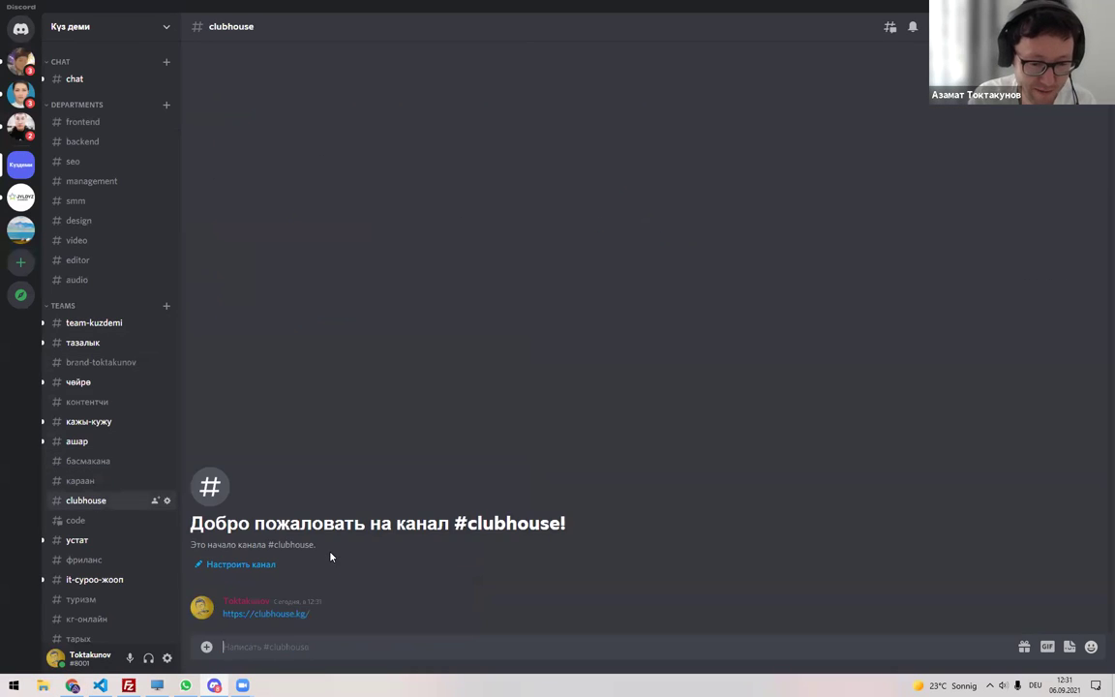
pyautogui.click(247, 614)
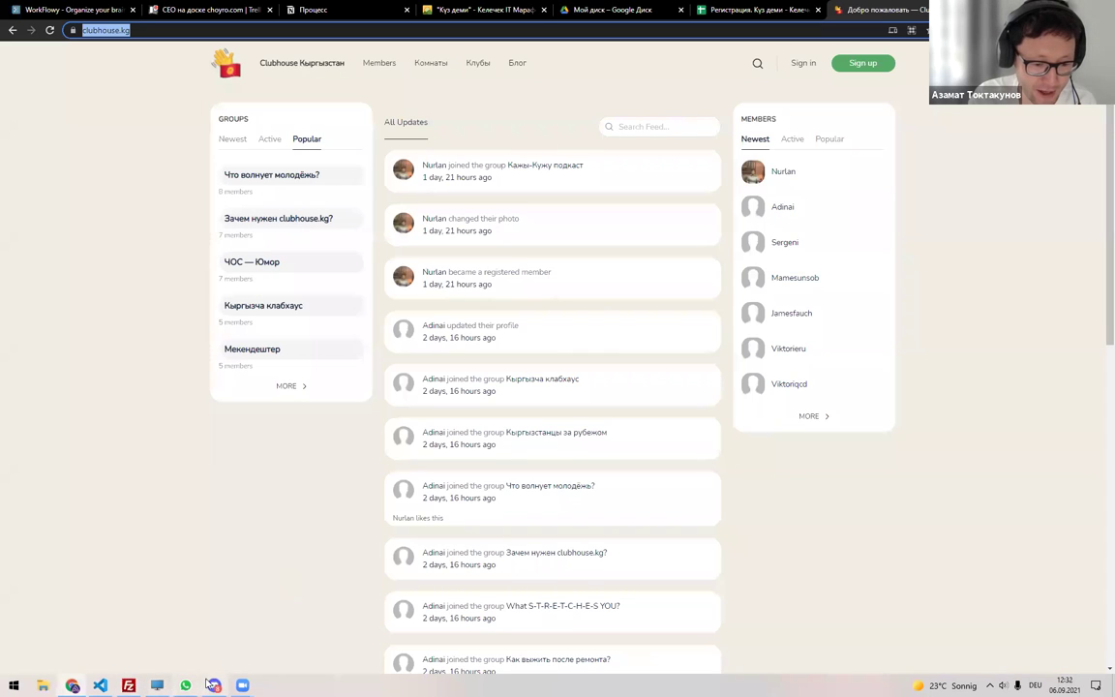
pyautogui.hotkey('ctrl', 'w')
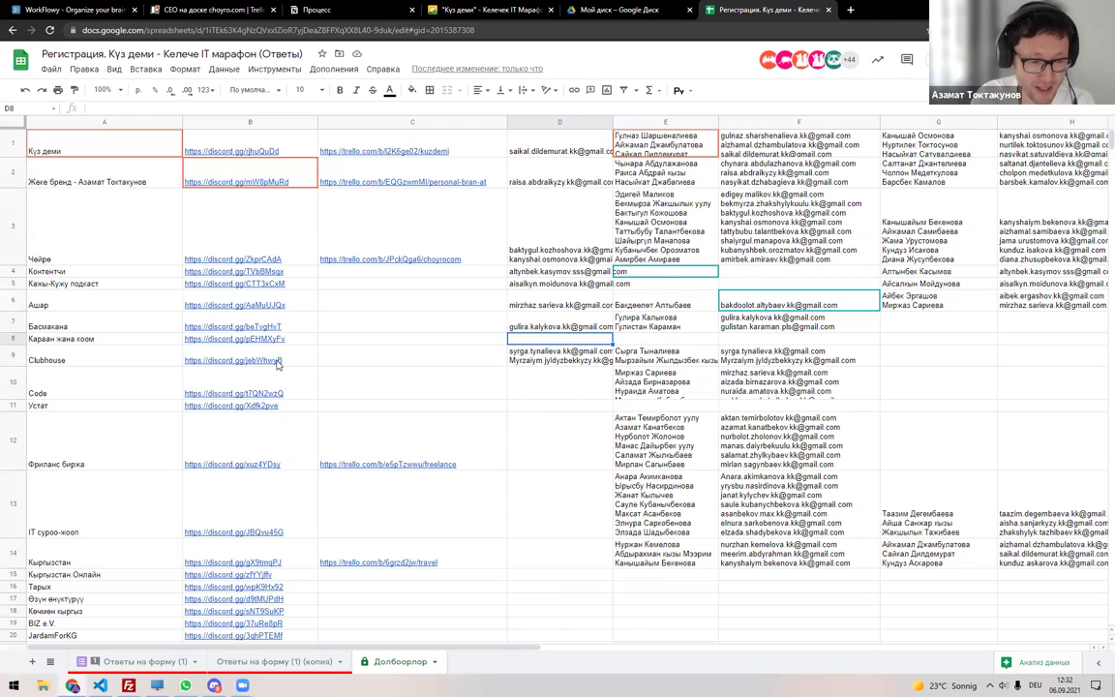
# Recreate the filter on the copied responses sheet and search column C's filter for 'Кара'.
pyautogui.click(254, 662)
pyautogui.click(623, 90)
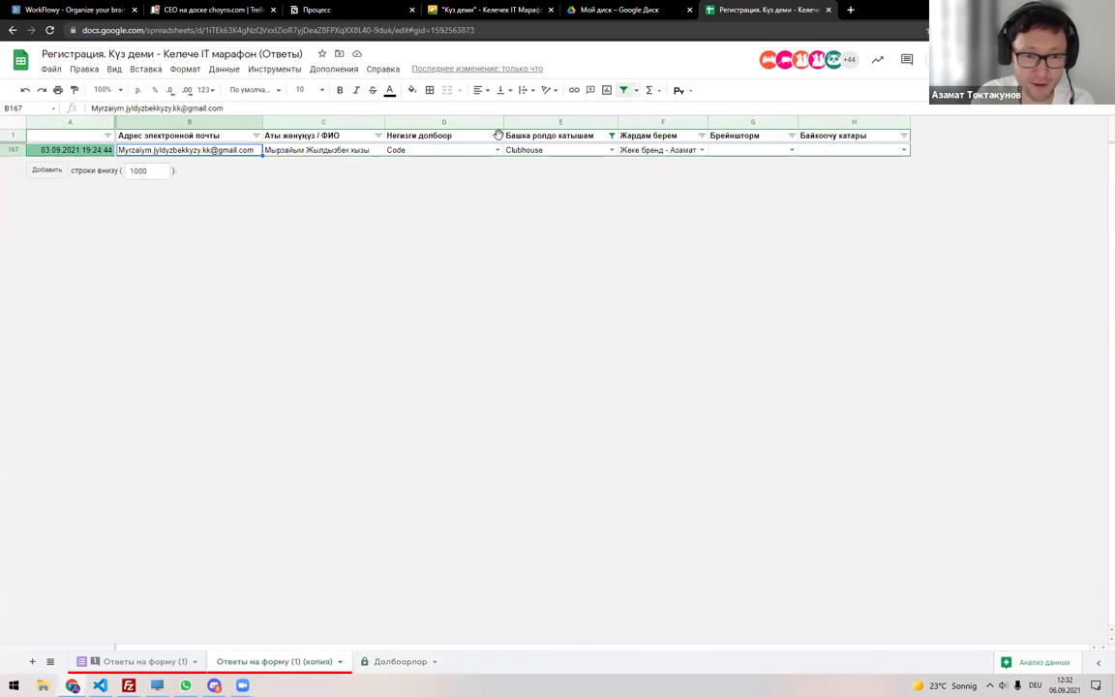
pyautogui.click(623, 90)
pyautogui.click(377, 136)
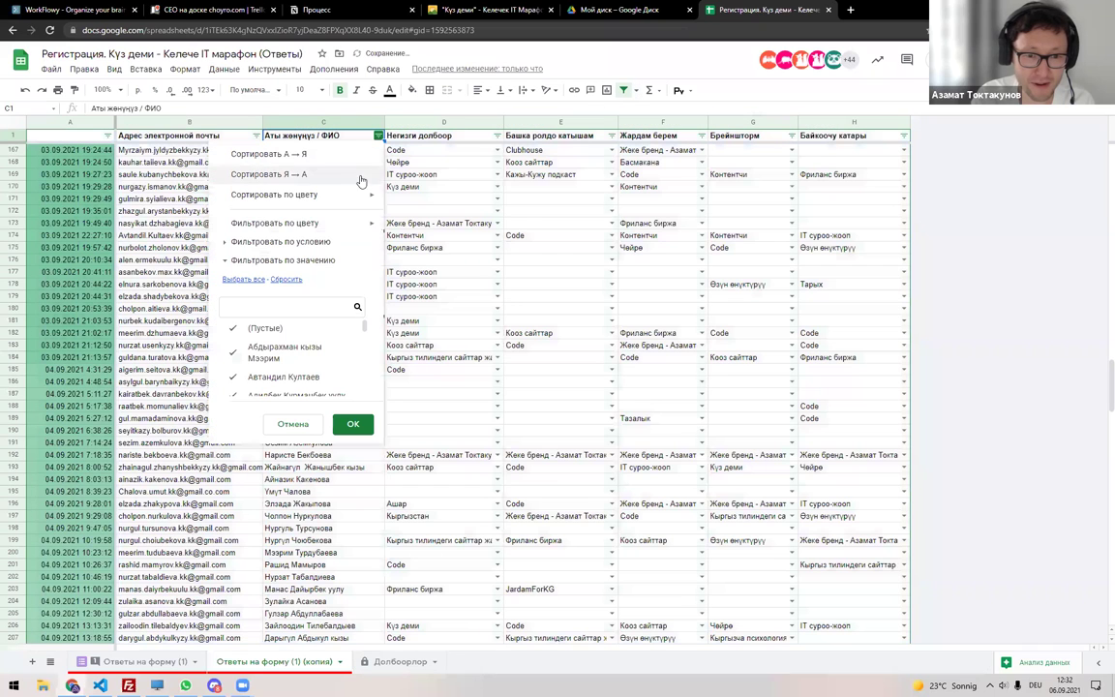
pyautogui.click(280, 308)
pyautogui.write('R')
pyautogui.hotkey('alt', 'shift')
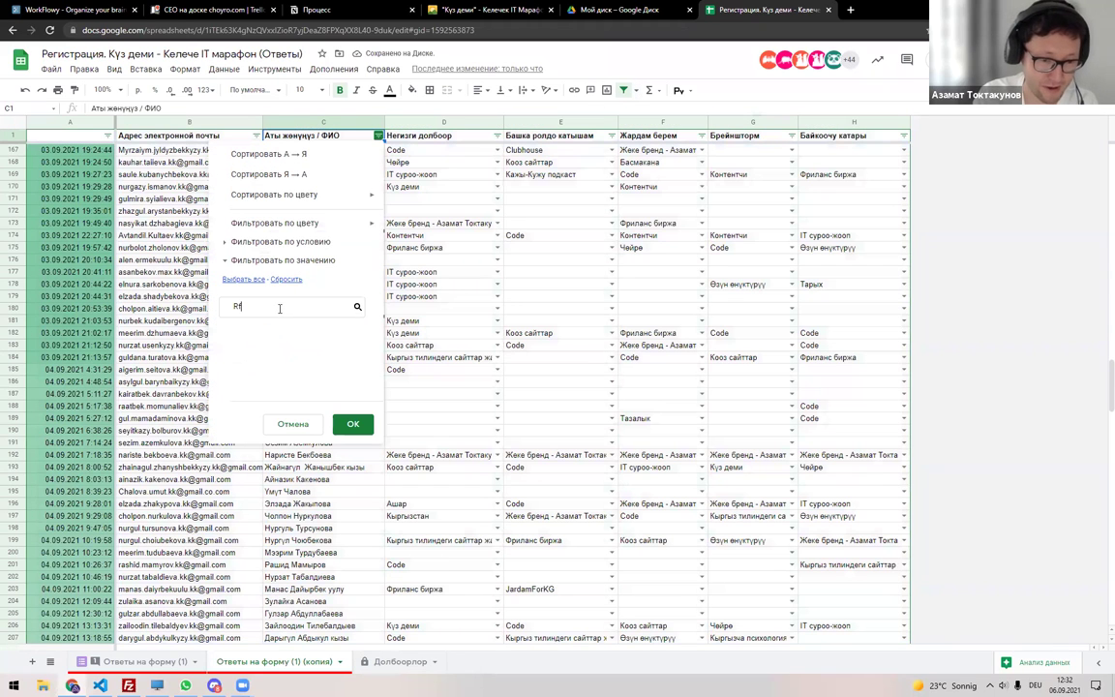
pyautogui.press('BackSpace')
pyautogui.write('Кара')
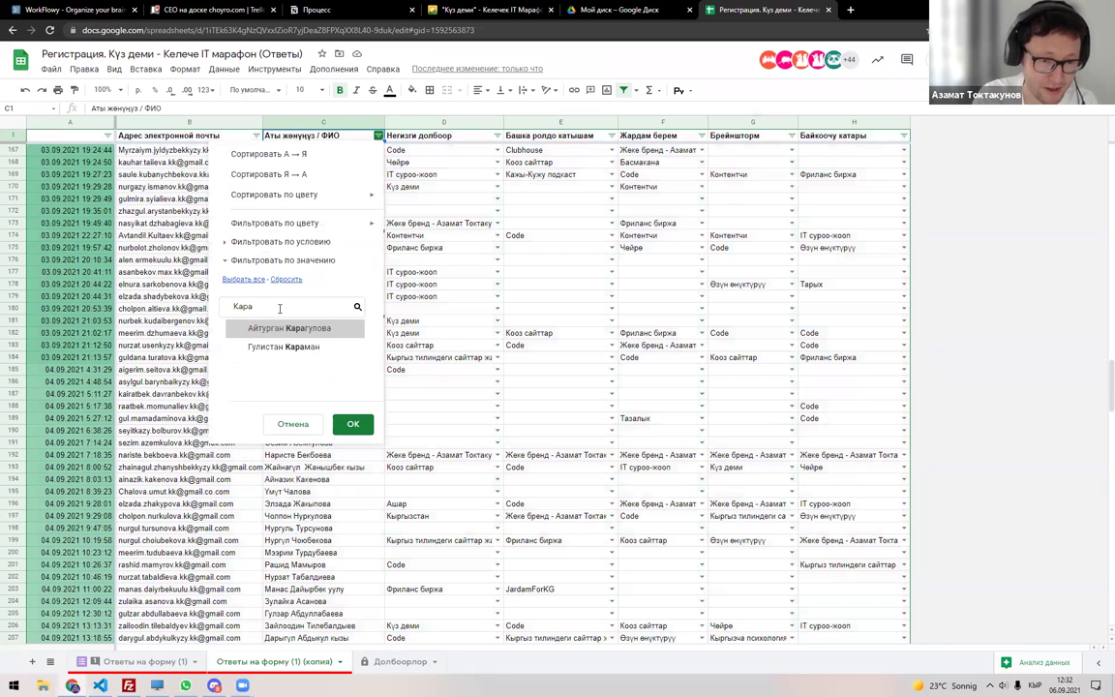
pyautogui.press('Escape')
# Search the column D and E filters for 'Ка', closing each without applying.
pyautogui.click(496, 135)
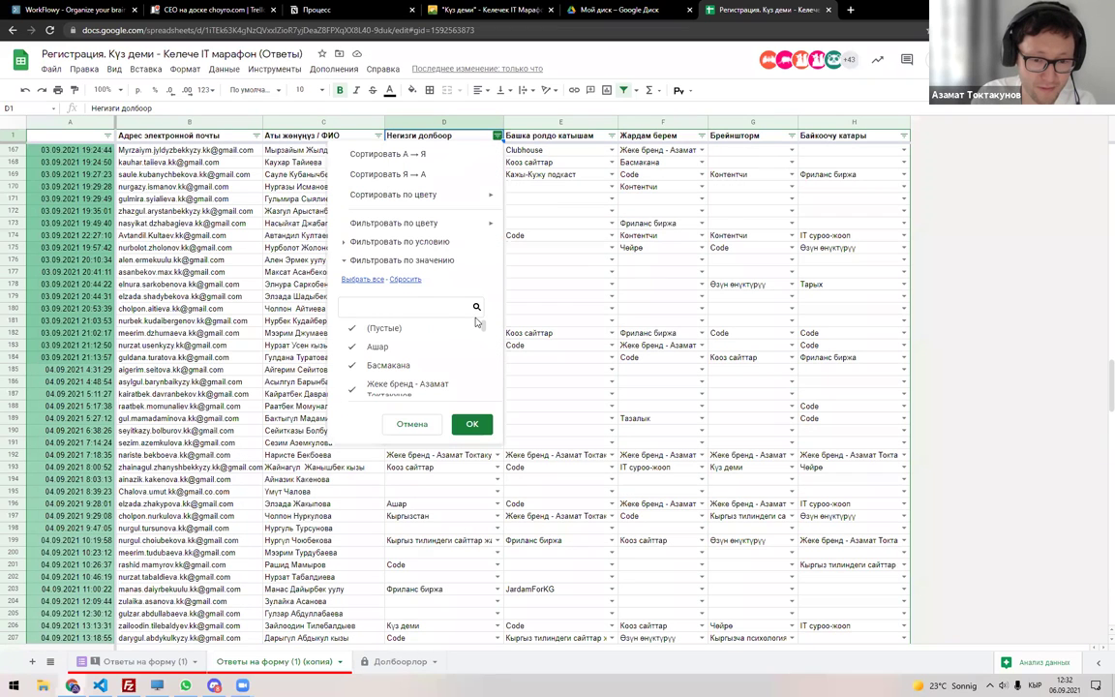
pyautogui.click(411, 279)
pyautogui.click(391, 307)
pyautogui.write('Ка')
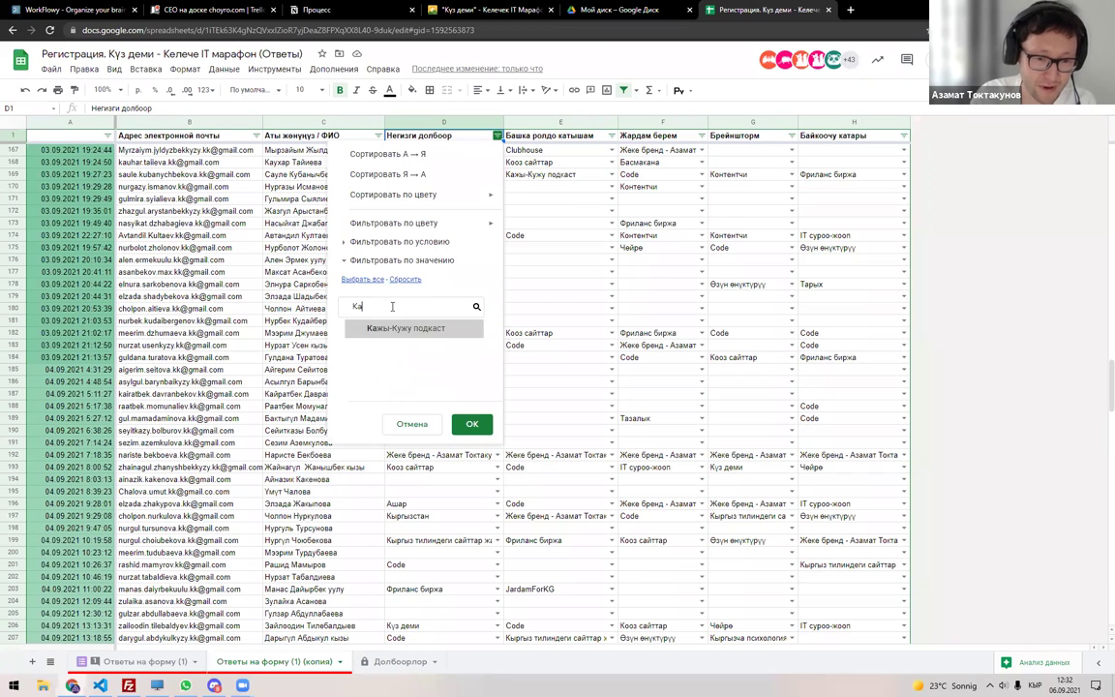
pyautogui.press('Escape')
pyautogui.click(611, 136)
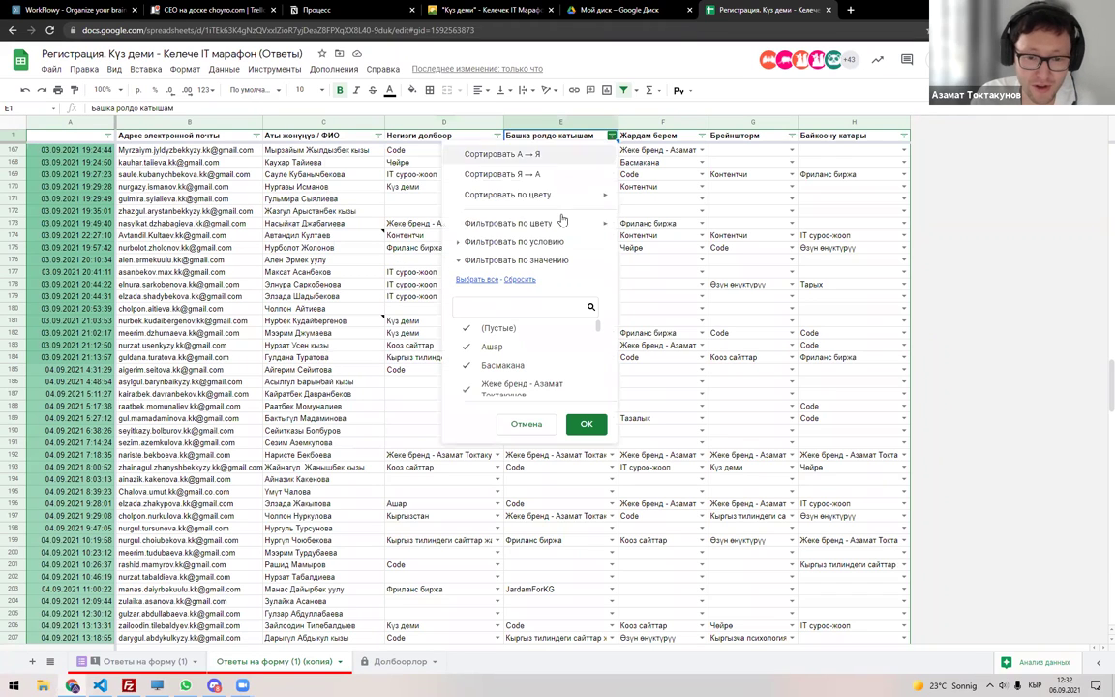
pyautogui.click(562, 305)
pyautogui.write('Ка')
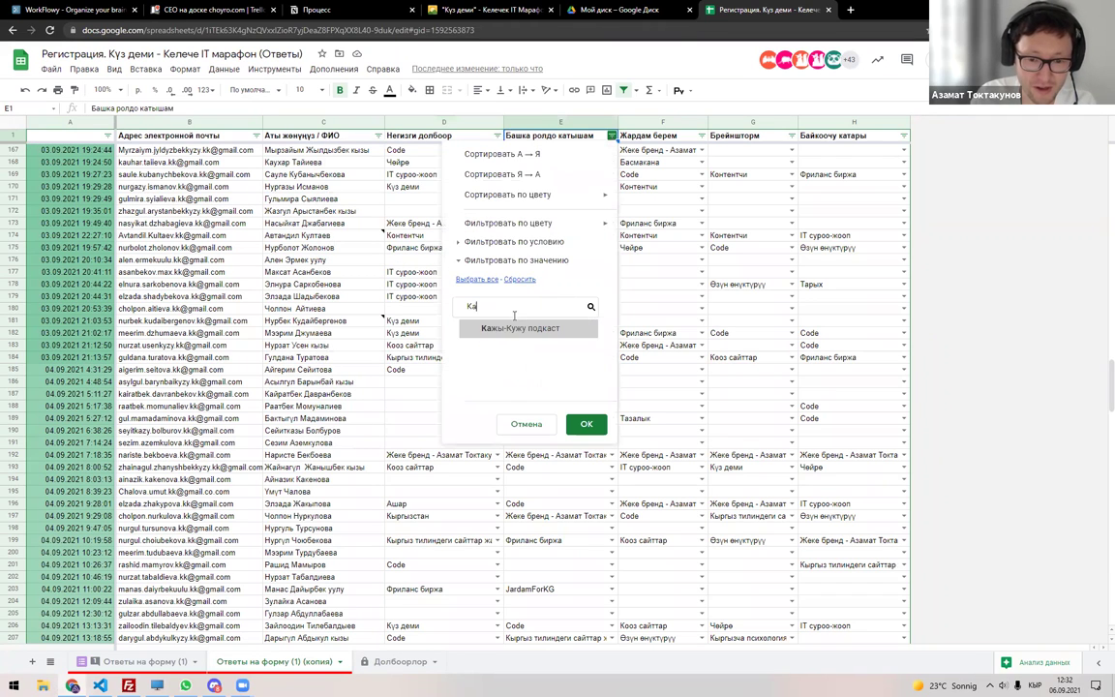
pyautogui.press('Escape')
# Search the column F, G and H filters for 'Ка' without applying them.
pyautogui.click(702, 135)
pyautogui.click(596, 311)
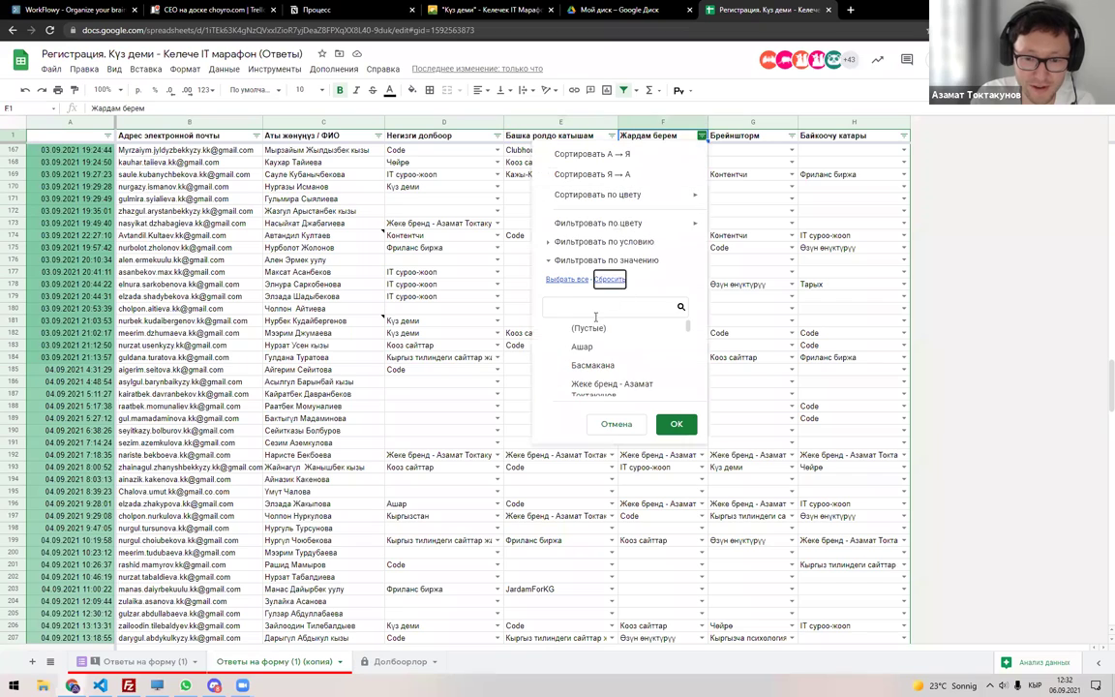
pyautogui.write('Ка')
pyautogui.press('Escape')
pyautogui.click(792, 135)
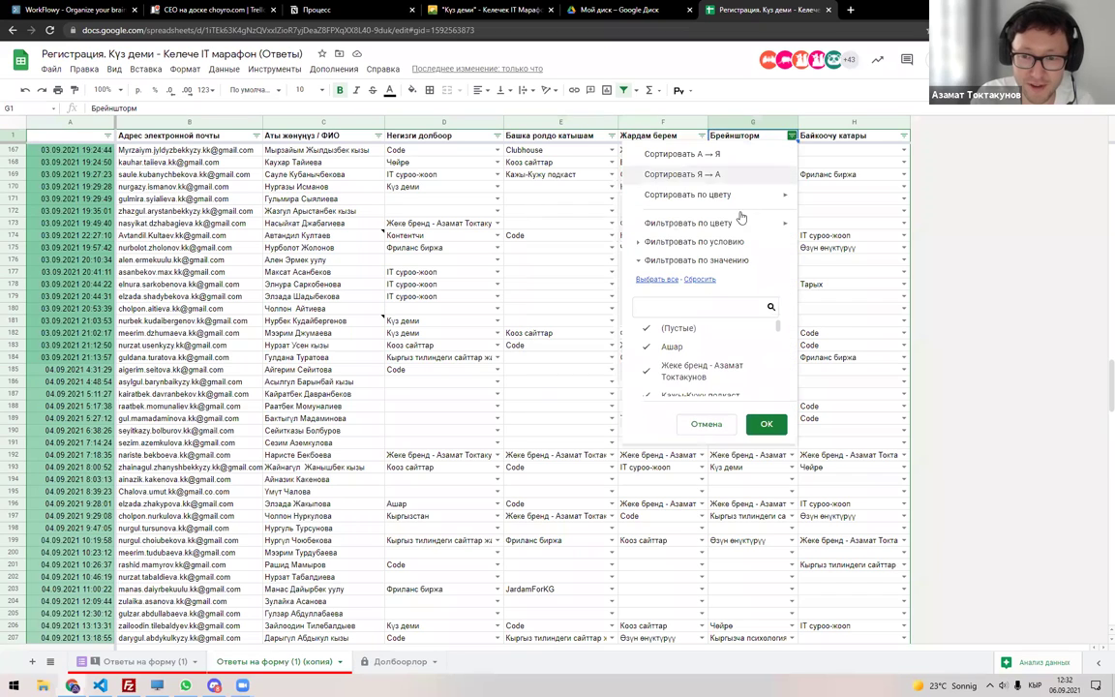
pyautogui.click(701, 306)
pyautogui.write('Ка')
pyautogui.press('Escape')
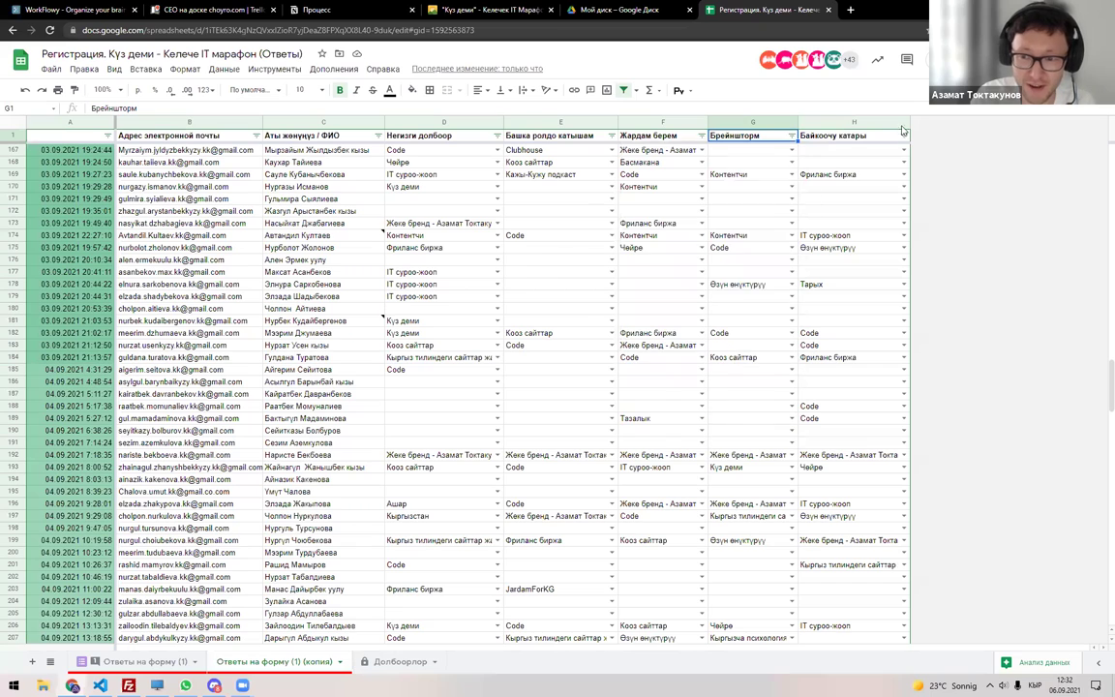
pyautogui.click(903, 136)
pyautogui.click(792, 306)
pyautogui.write('Ка')
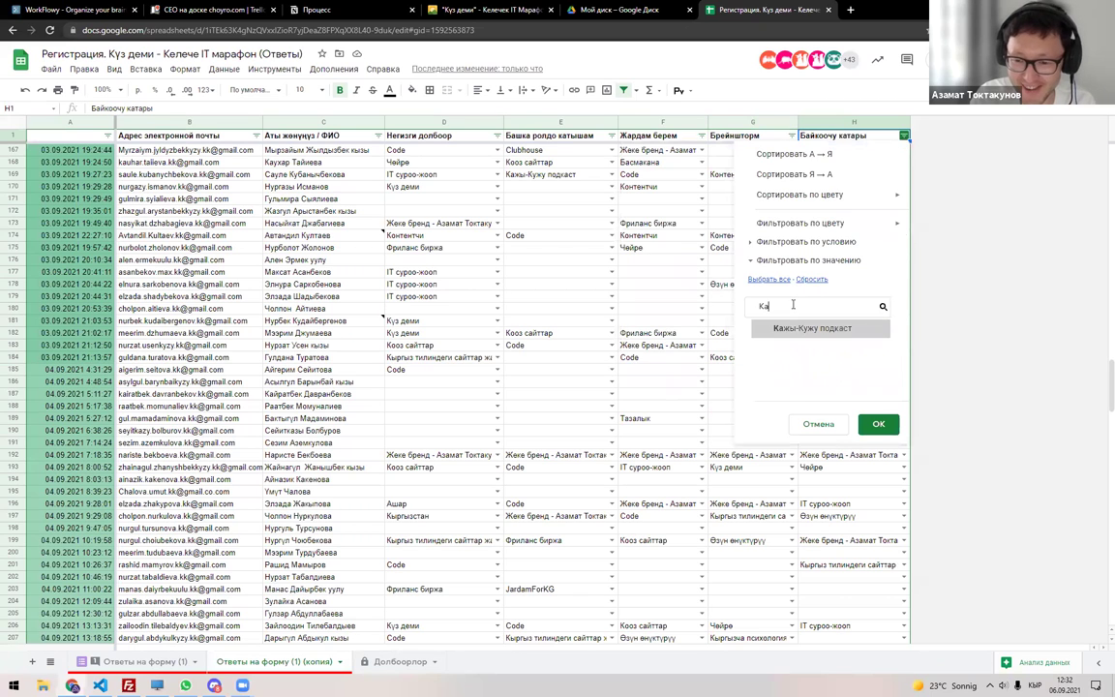
pyautogui.press('Escape')
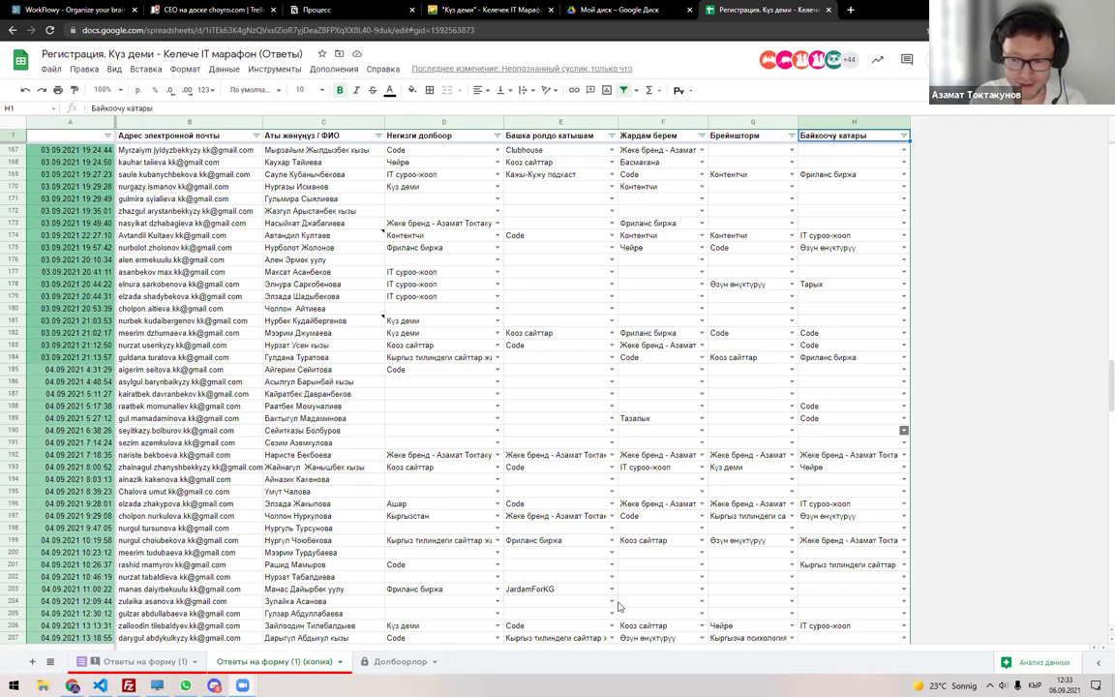
# Find the participant by surname and check their main project (D69) and other role (E69).
pyautogui.click(339, 394)
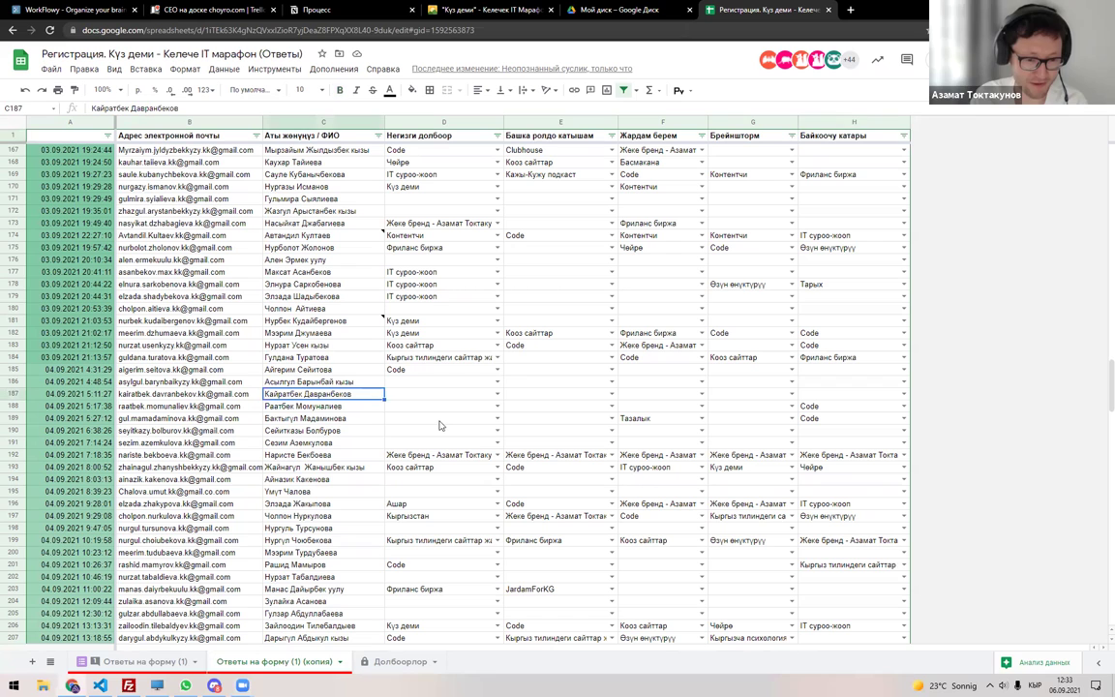
pyautogui.hotkey('ctrl', 'f')
pyautogui.write('Жаман')
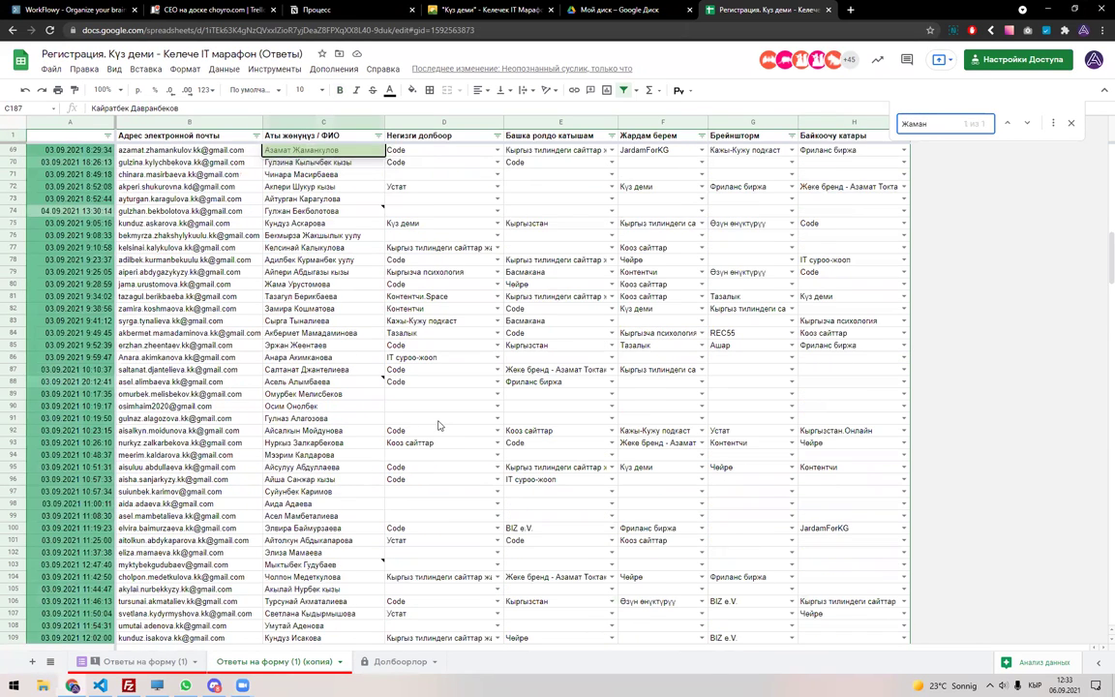
pyautogui.press('Escape')
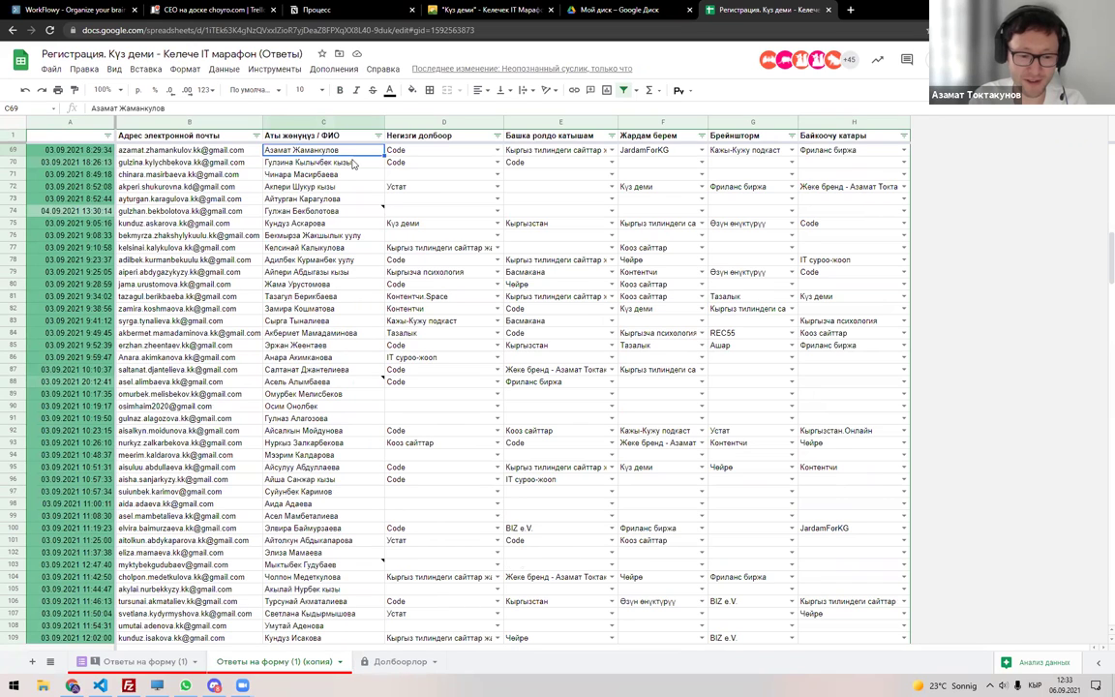
pyautogui.click(457, 153)
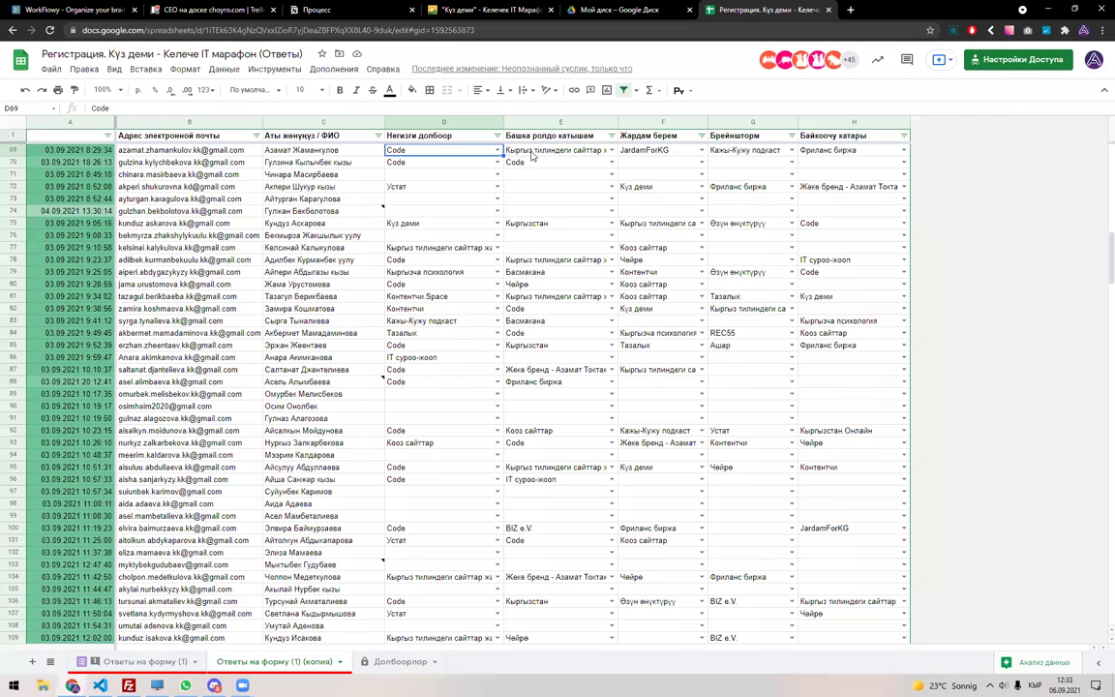
pyautogui.click(532, 153)
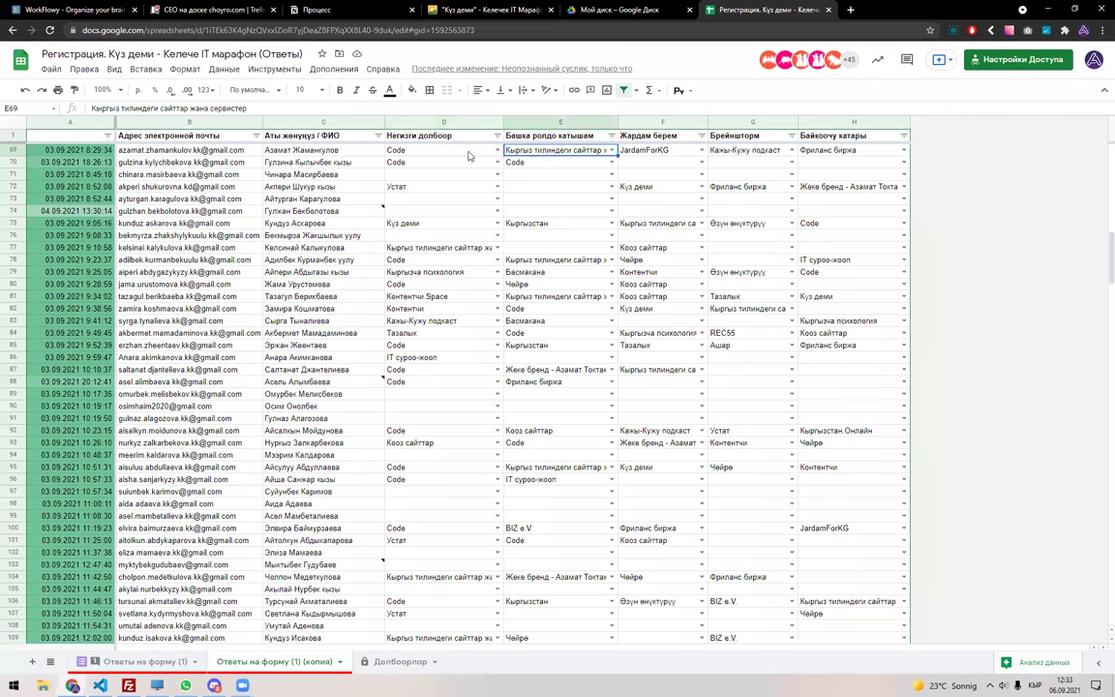
pyautogui.click(425, 150)
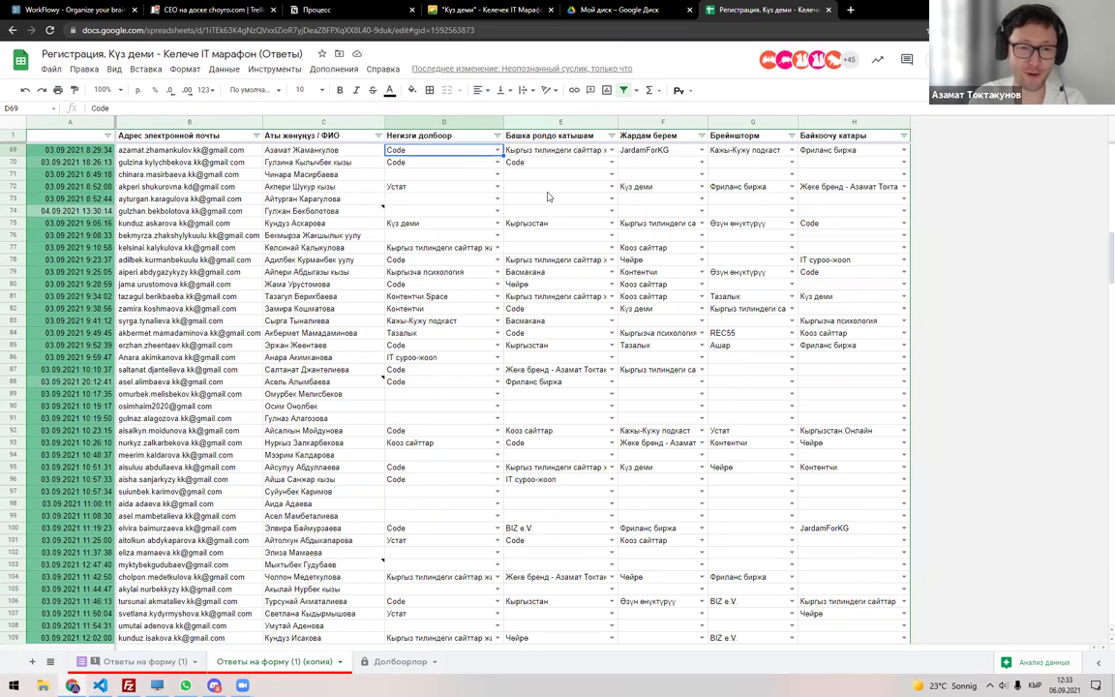
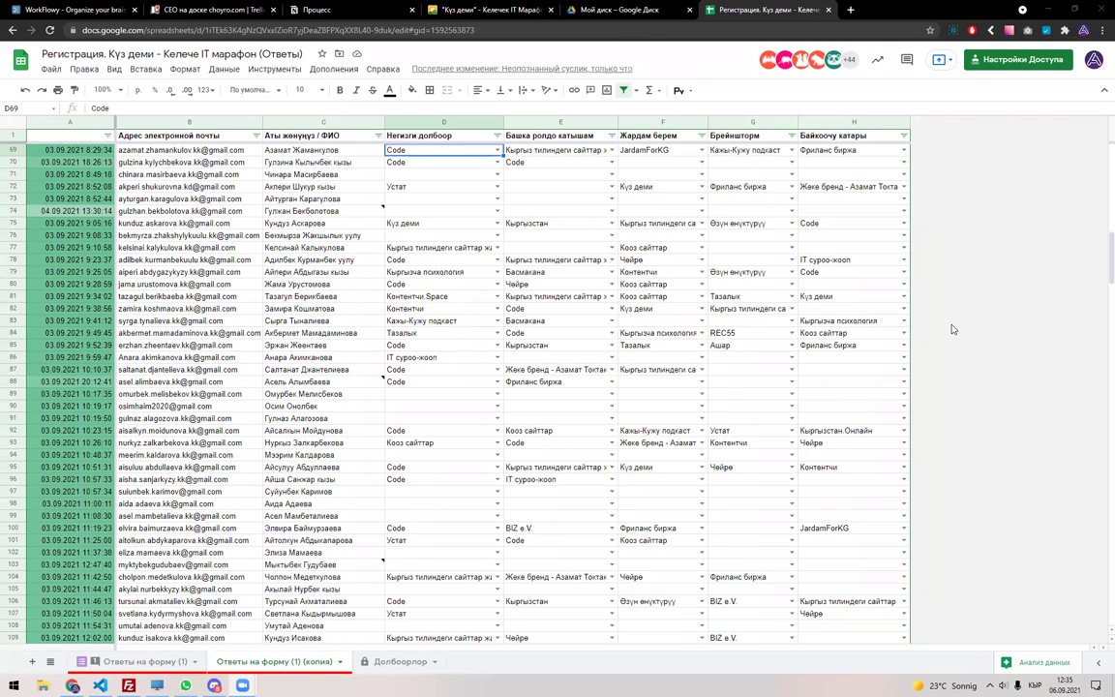
# Clear the participant's name typed by mistake into the Windows Run prompt, then dismiss it.
pyautogui.press('super+r')
pyautogui.write('ьуукш')
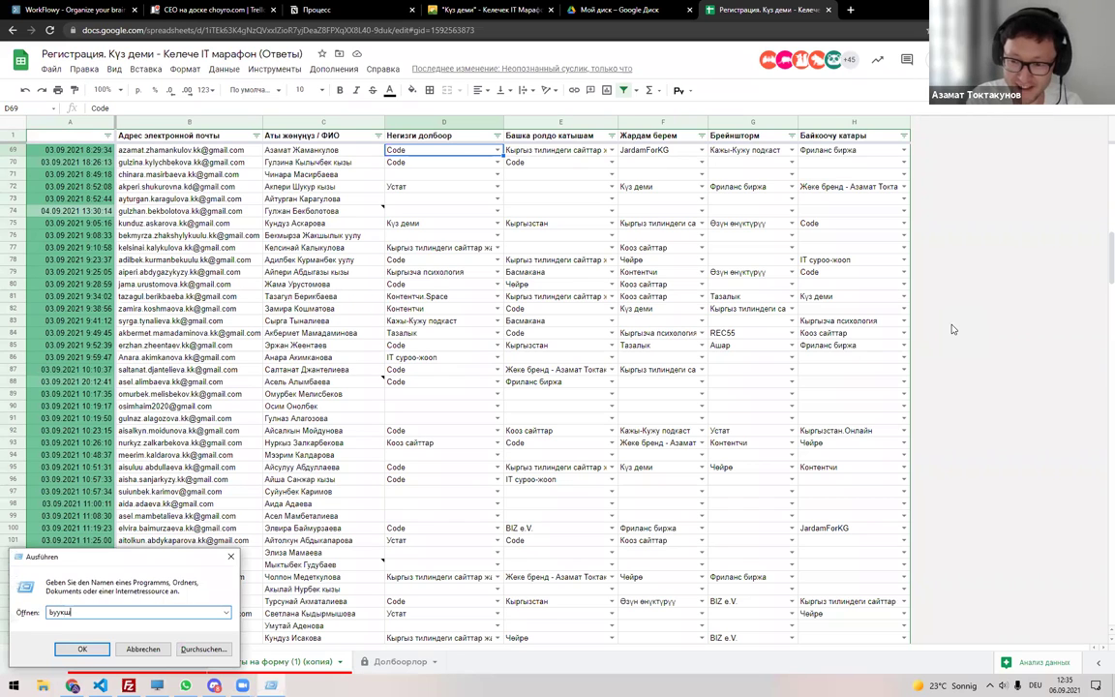
pyautogui.hotkey('alt', 'shift')
pyautogui.hotkey('ctrl', 'a')
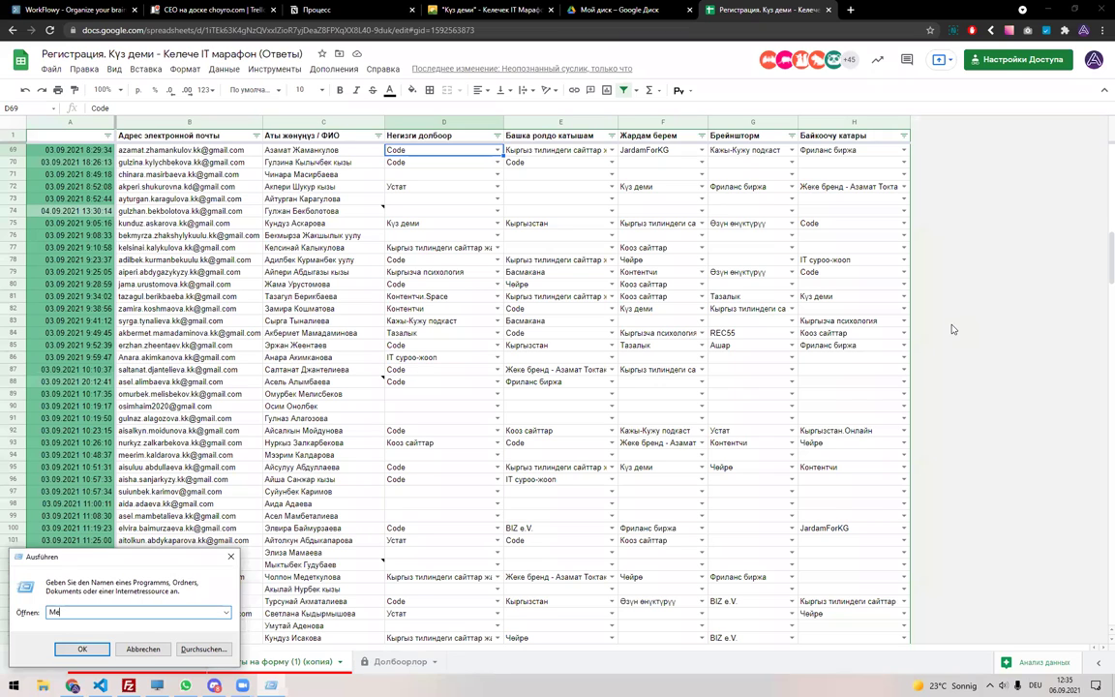
pyautogui.hotkey('ctrl', 'a')
pyautogui.press('BackSpace')
pyautogui.press('Escape')
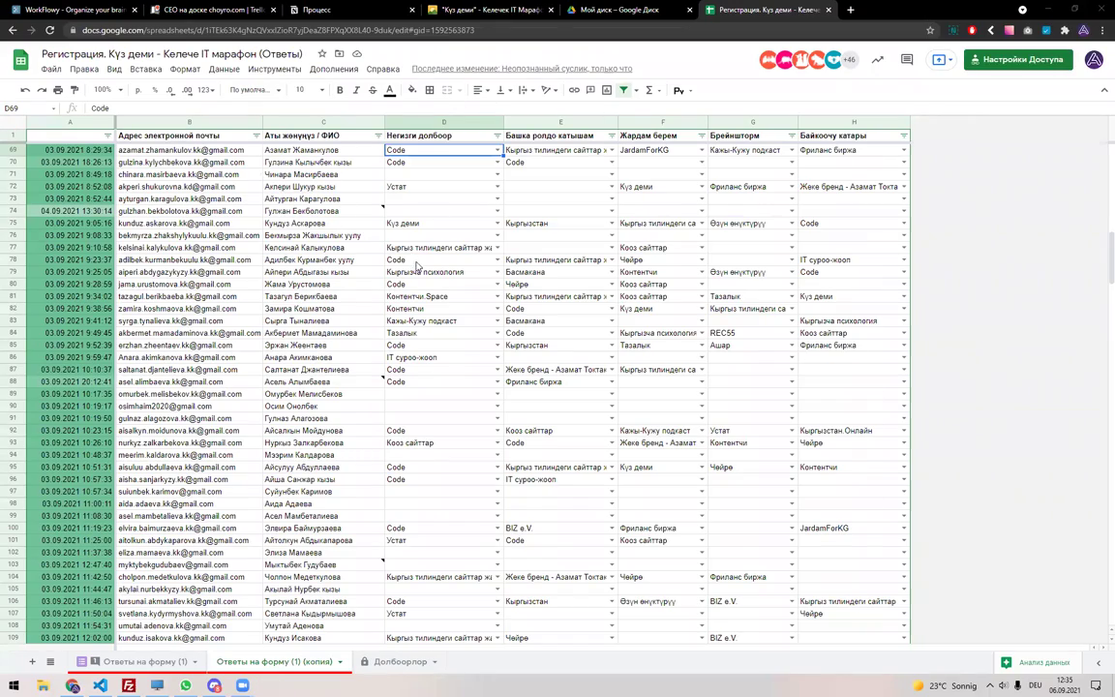
# Find the participant by first name in the responses copy and select their email and name in B48:C48.
pyautogui.scroll(5, 414, 263)
pyautogui.scroll(5, 416, 266)
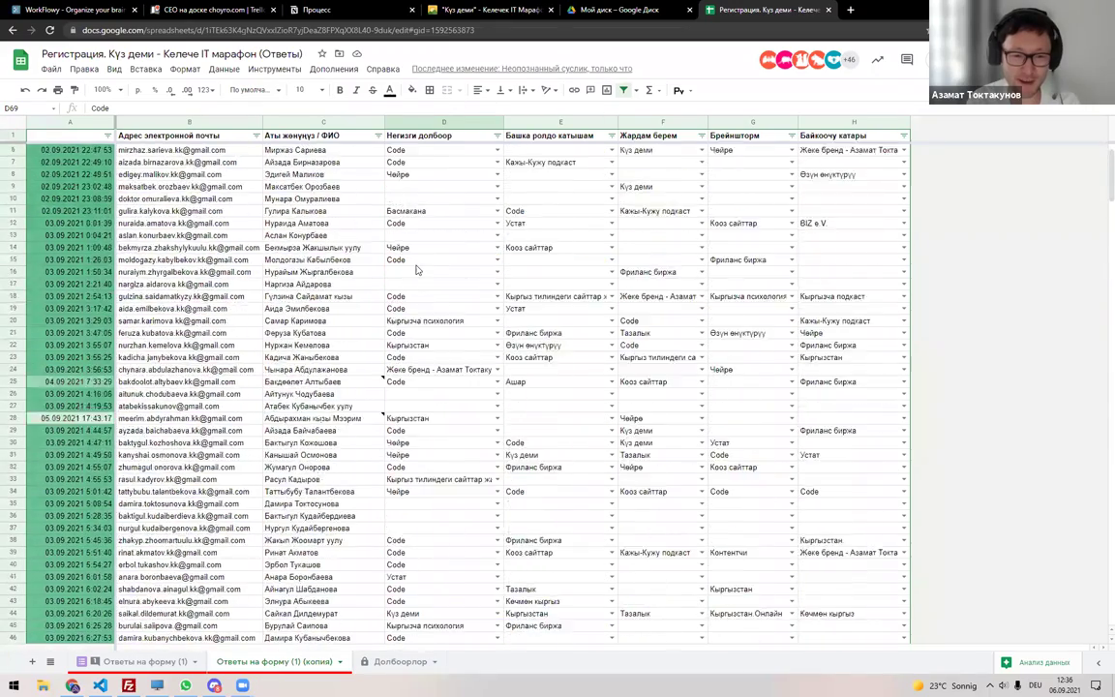
pyautogui.scroll(-1, 416, 269)
pyautogui.click(200, 285)
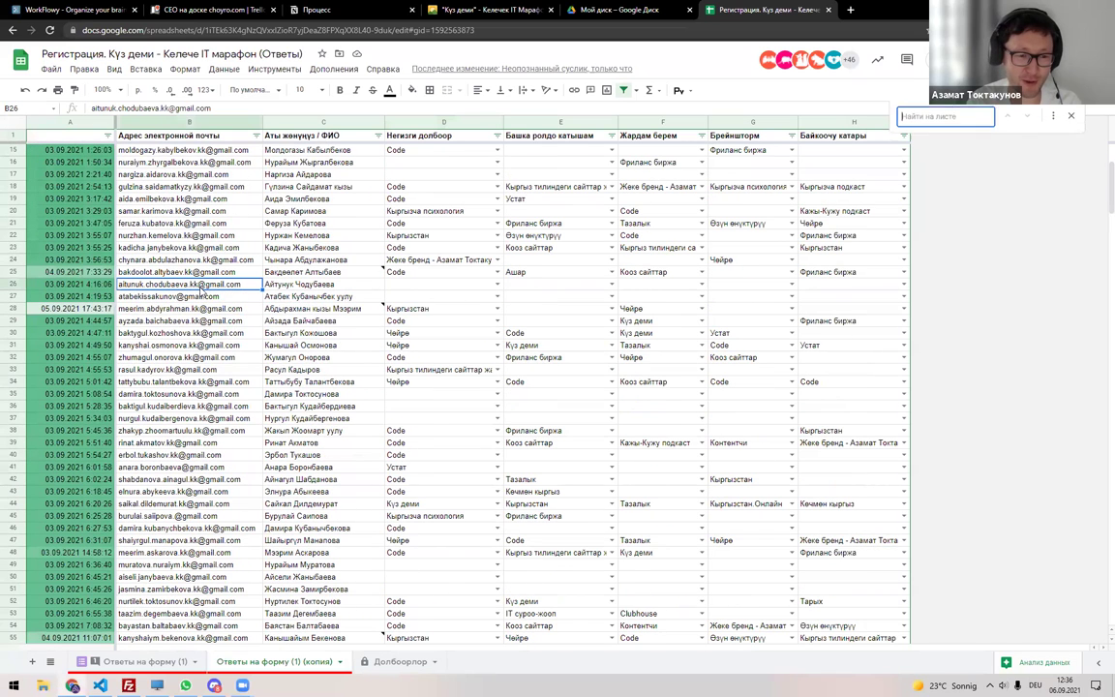
pyautogui.hotkey('ctrl', 'f')
pyautogui.press('Escape')
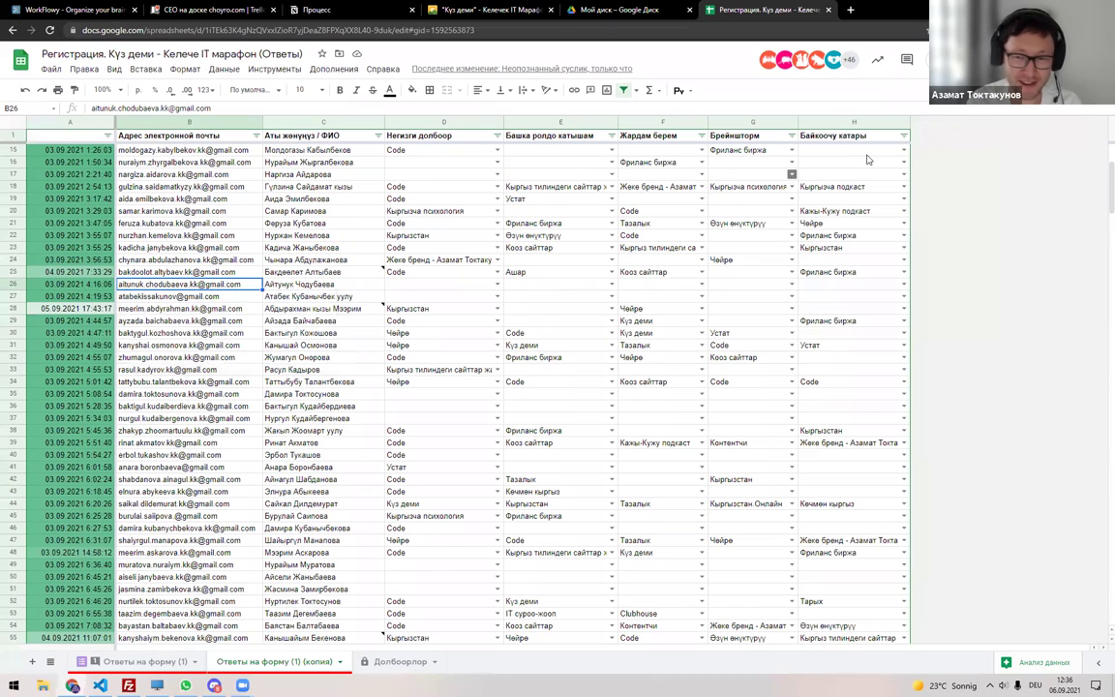
pyautogui.click(548, 223)
pyautogui.hotkey('ctrl', 'f')
pyautogui.press('BackSpace')
pyautogui.press('BackSpace')
pyautogui.press('BackSpace')
pyautogui.press('BackSpace')
pyautogui.press('BackSpace')
pyautogui.press('BackSpace')
pyautogui.press('BackSpace')
pyautogui.press('BackSpace')
pyautogui.press('BackSpace')
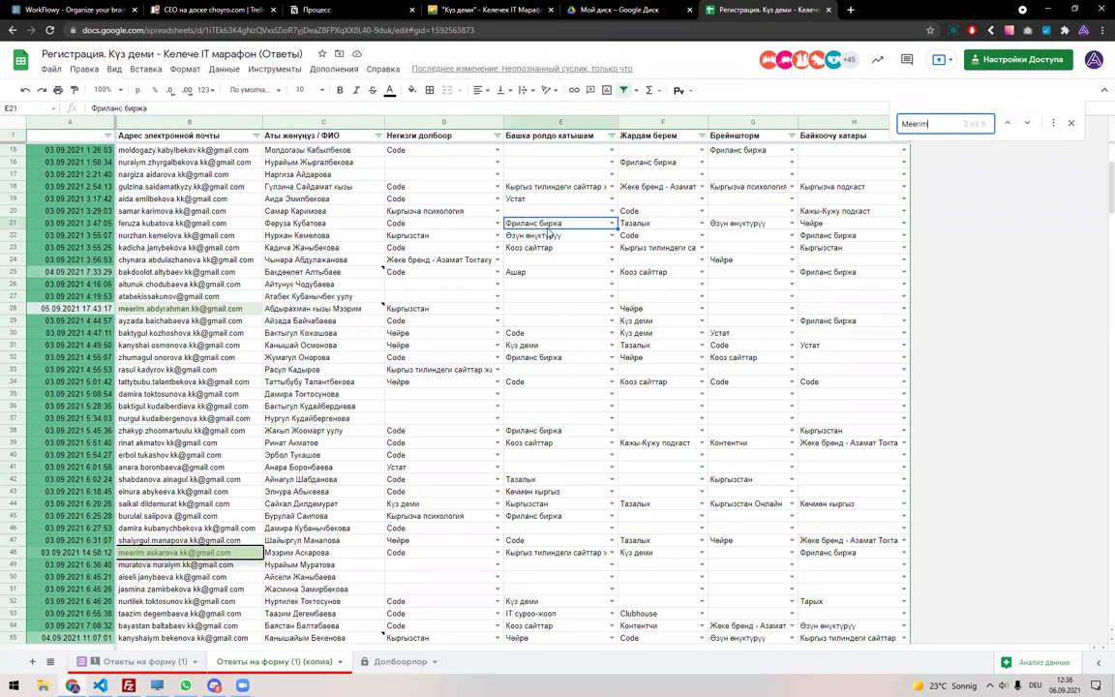
pyautogui.press('Escape')
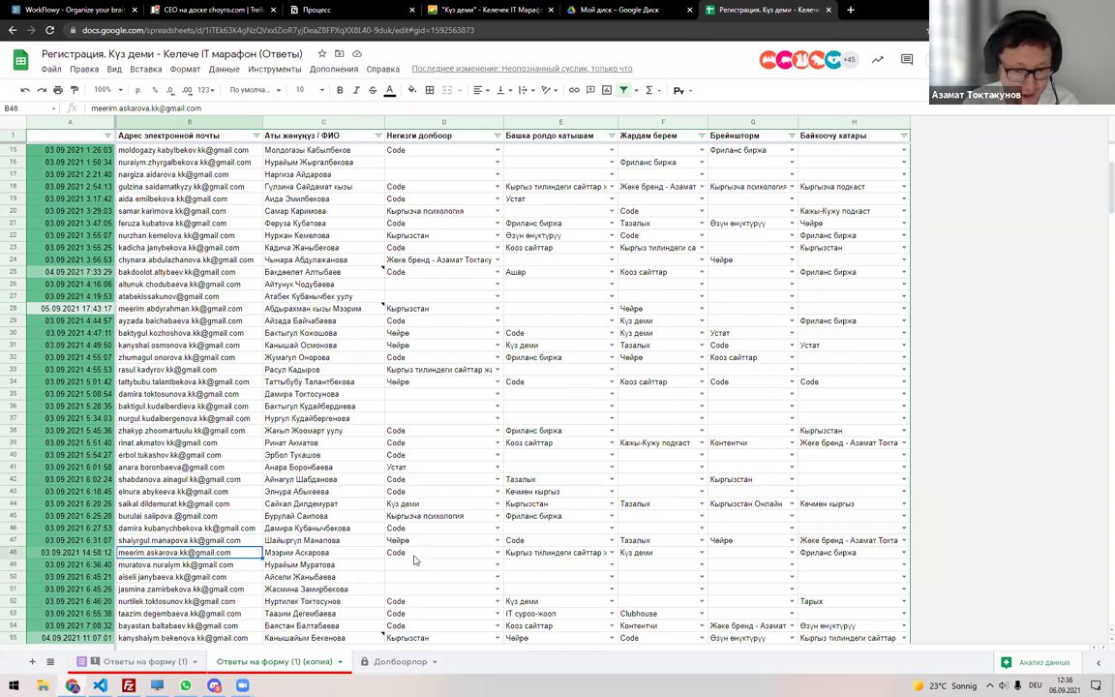
pyautogui.moveTo(319, 553); pyautogui.dragTo(226, 553)
pyautogui.hotkey('ctrl', 'c')
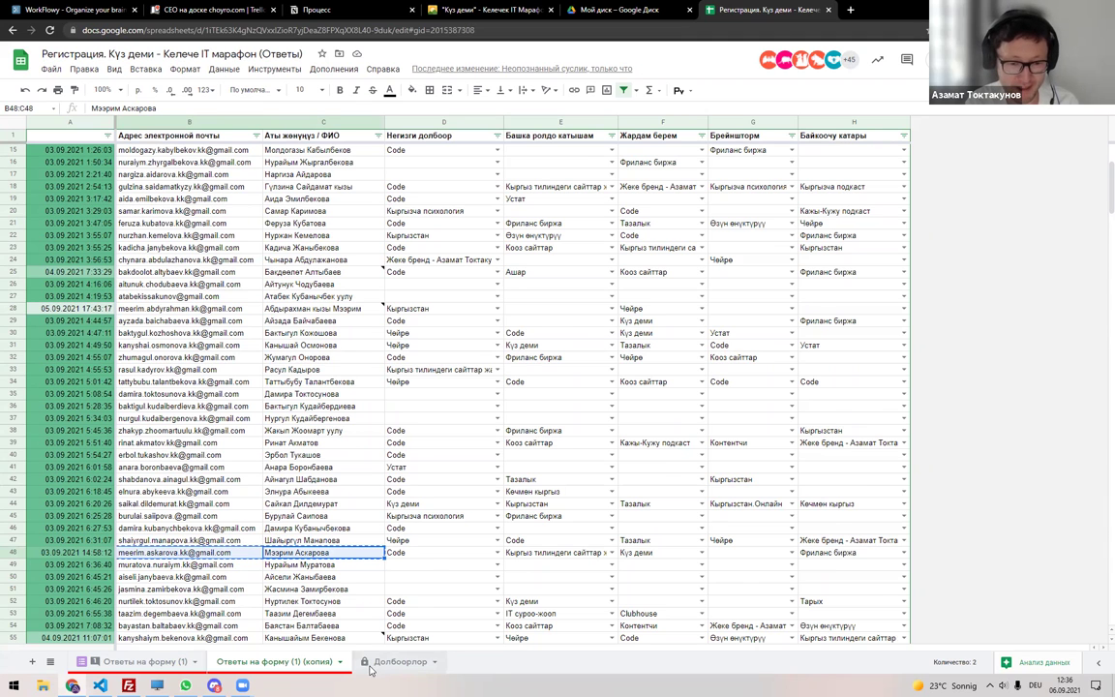
# Paste the participant into Долбоорлор row 8, moving the name into E8 and the email into F8.
pyautogui.click(381, 666)
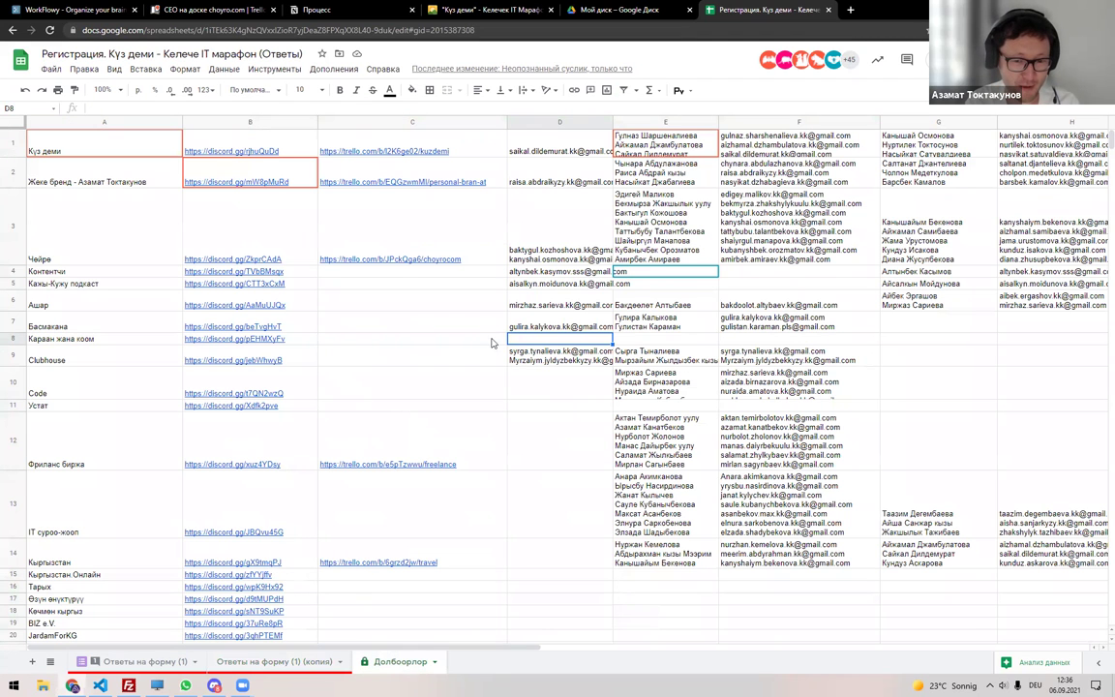
pyautogui.hotkey('ctrl', 'v')
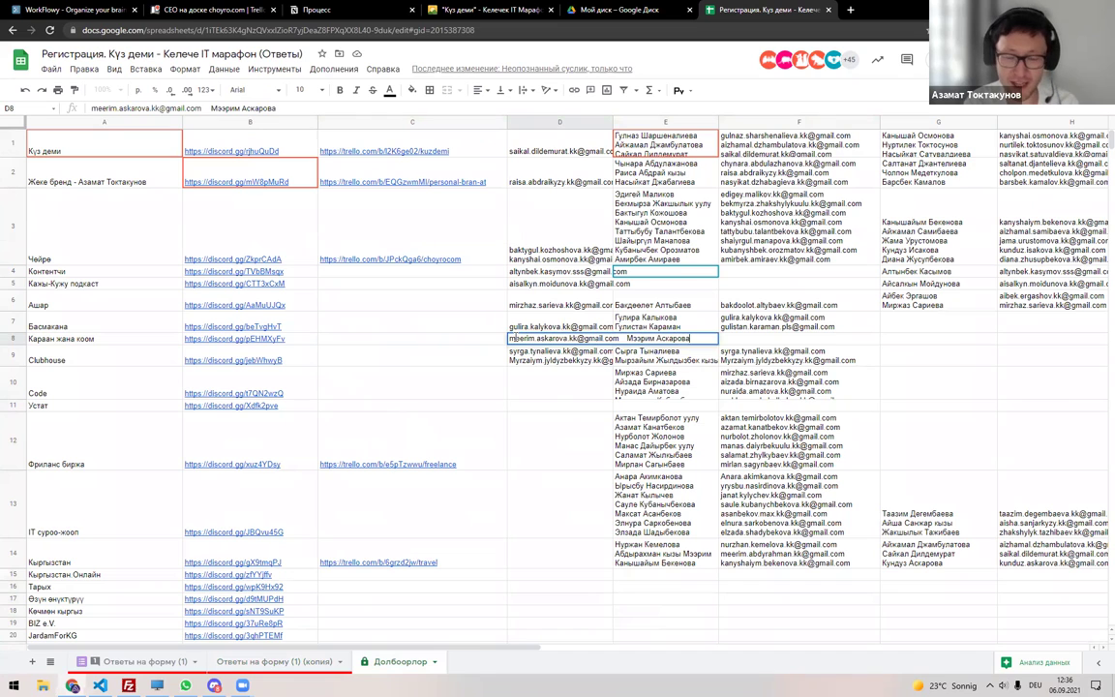
pyautogui.doubleClick(518, 341)
pyautogui.press('End')
pyautogui.hotkey('ctrl', 'shift', 'Left')
pyautogui.hotkey('ctrl', 'shift', 'Left')
pyautogui.hotkey('ctrl', 'c')
pyautogui.press('BackSpace')
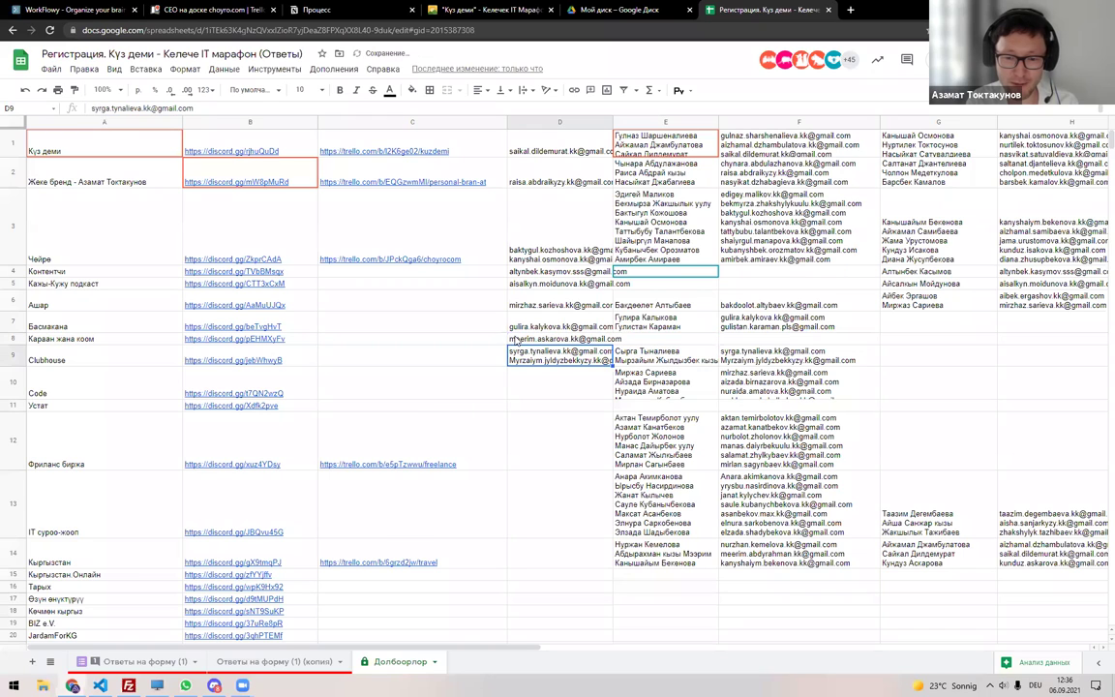
pyautogui.press('Tab')
pyautogui.hotkey('ctrl', 'v')
pyautogui.press('Tab')
pyautogui.hotkey('ctrl', 'v')
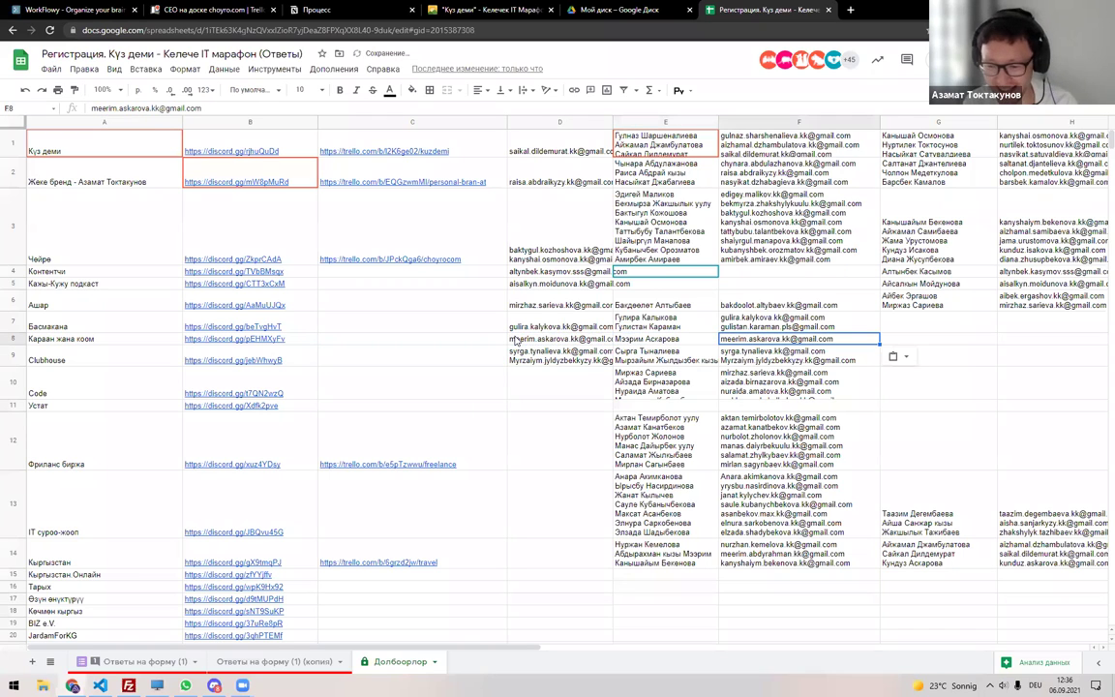
pyautogui.click(567, 345)
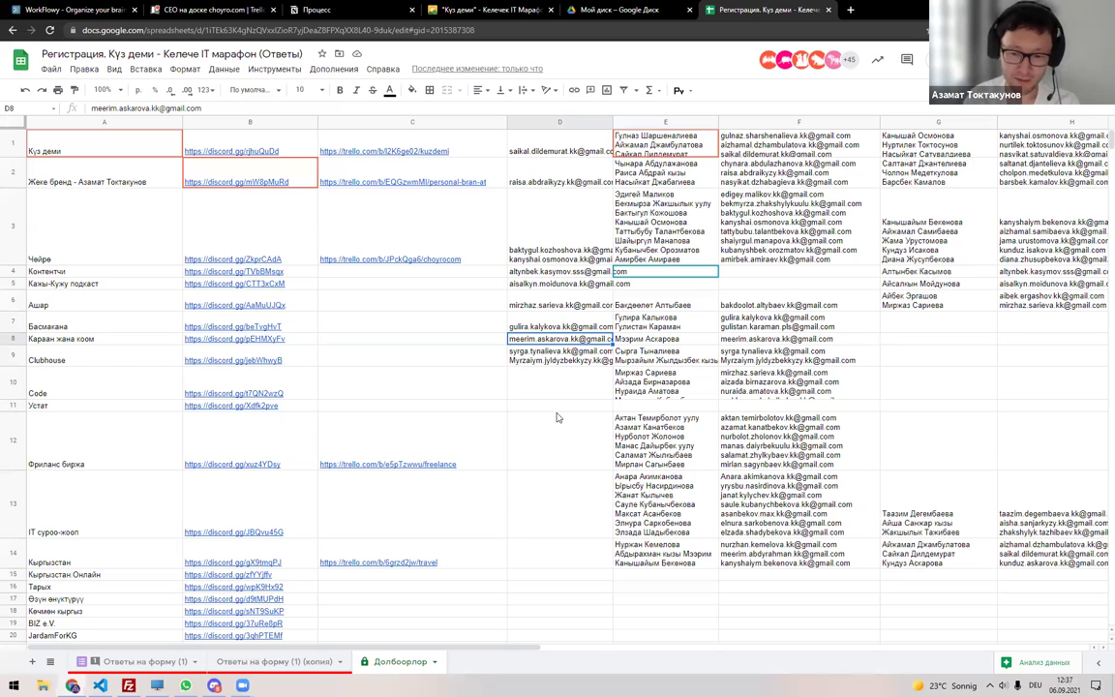
pyautogui.click(643, 382)
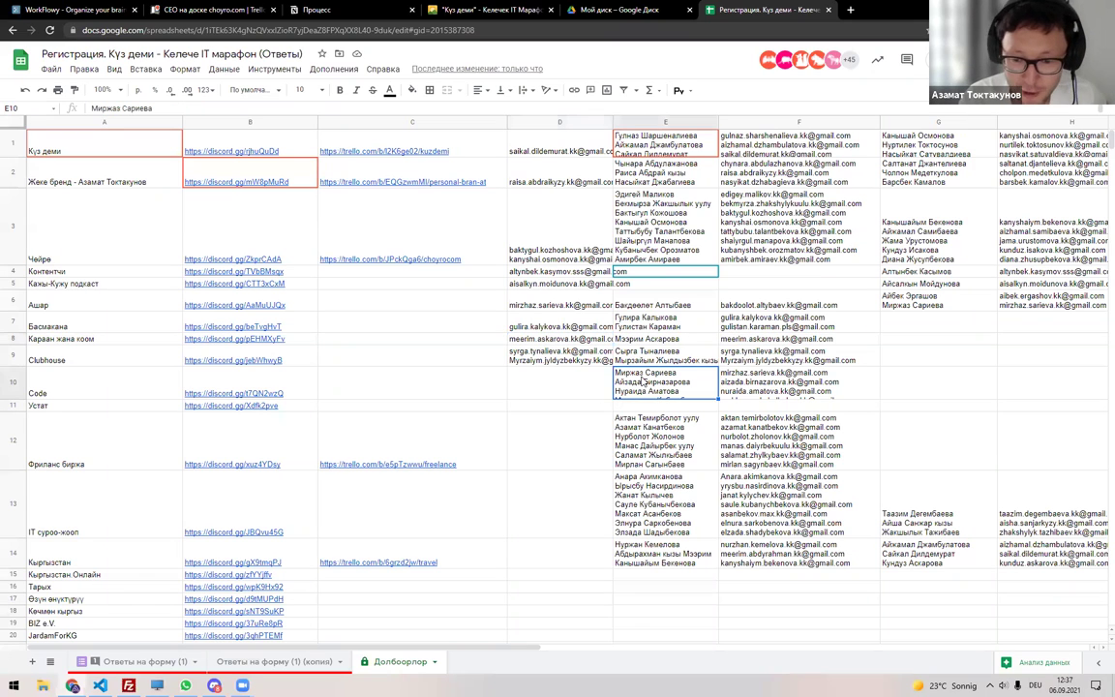
pyautogui.press('Return')
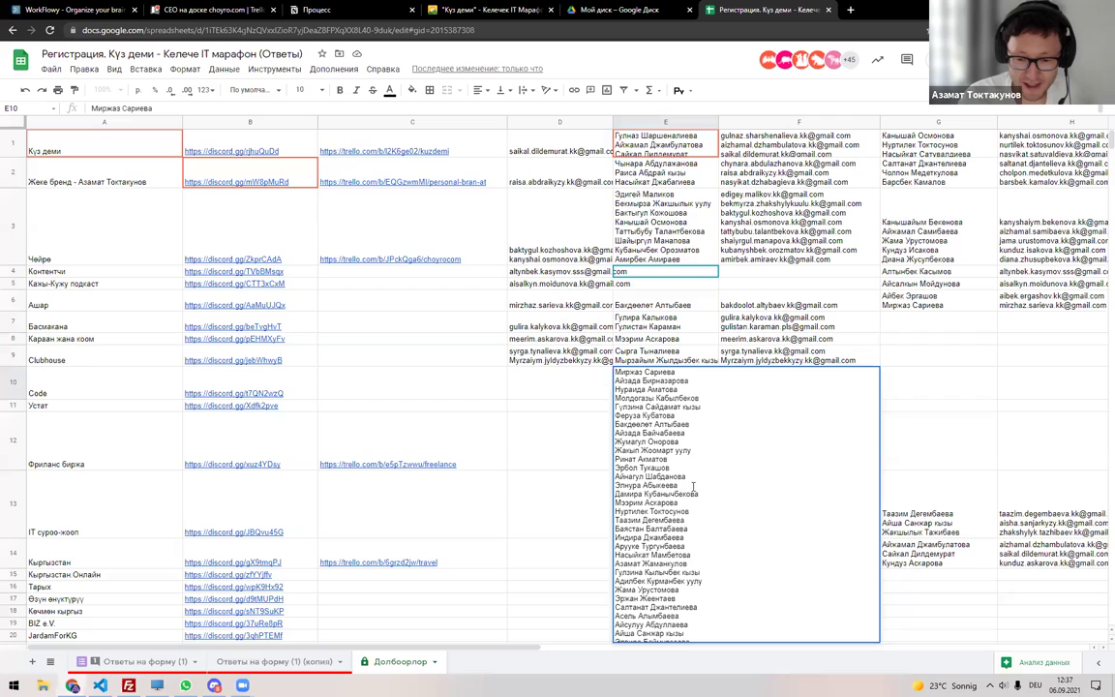
pyautogui.scroll(-3, 558, 391)
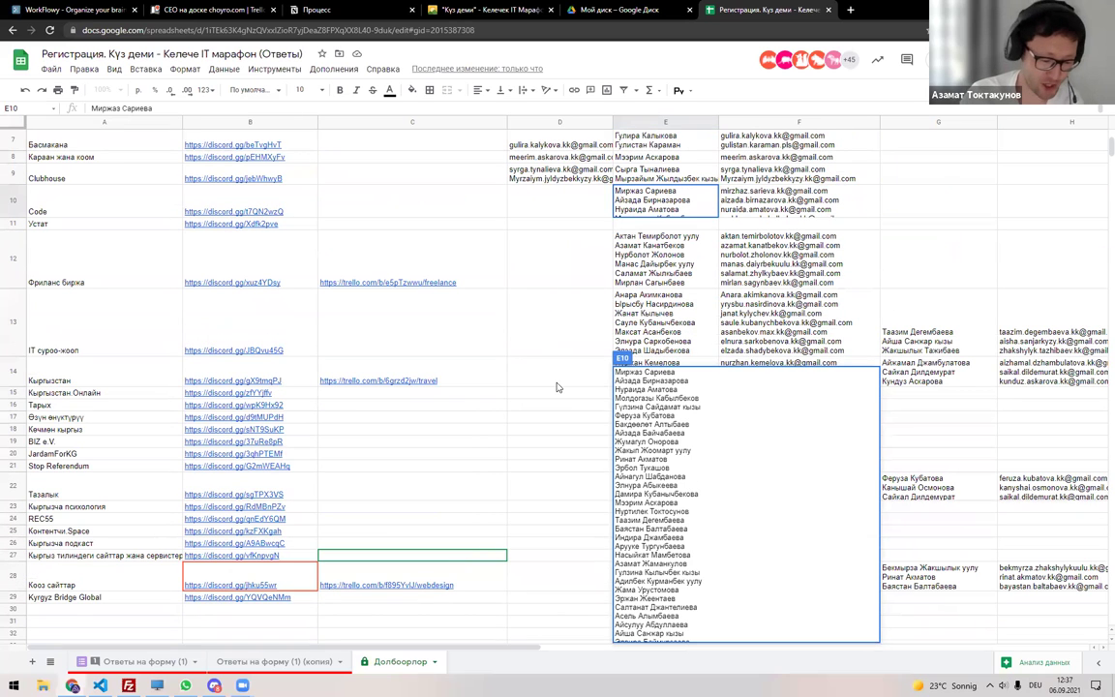
pyautogui.press('Escape')
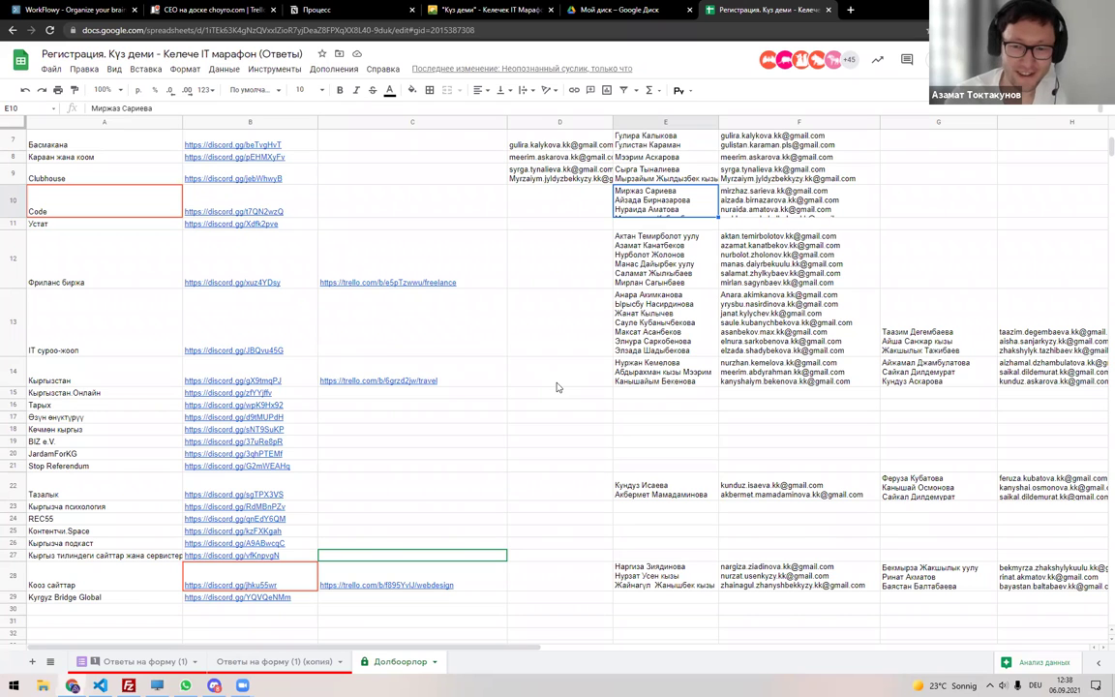
pyautogui.press('Return')
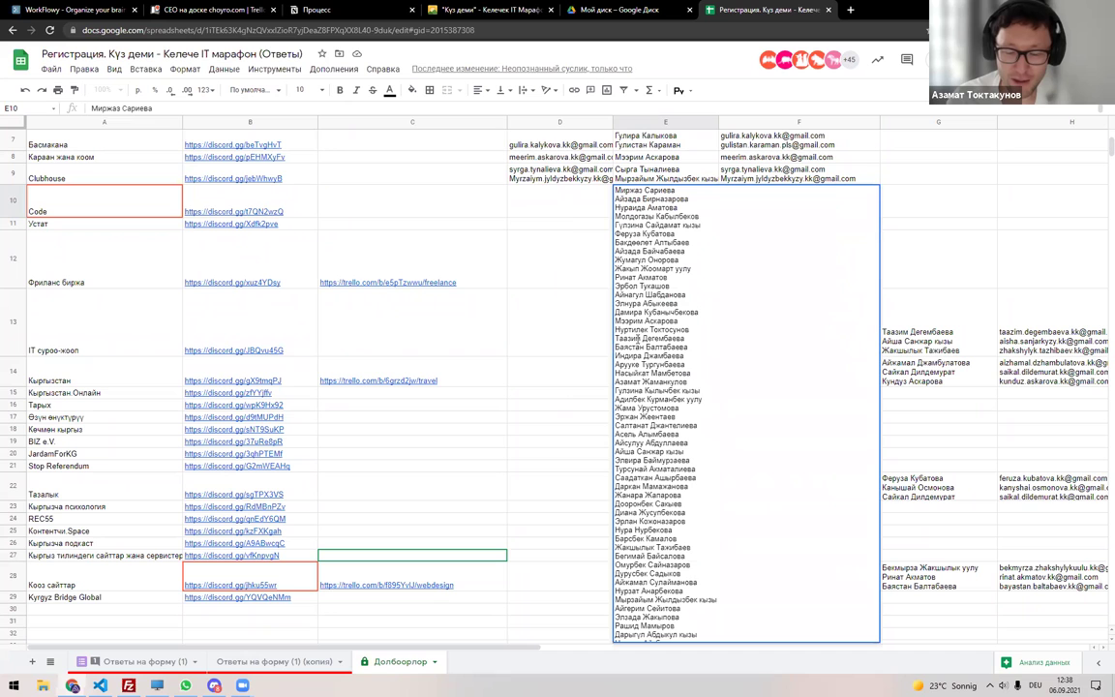
pyautogui.press('Escape')
pyautogui.press('Return')
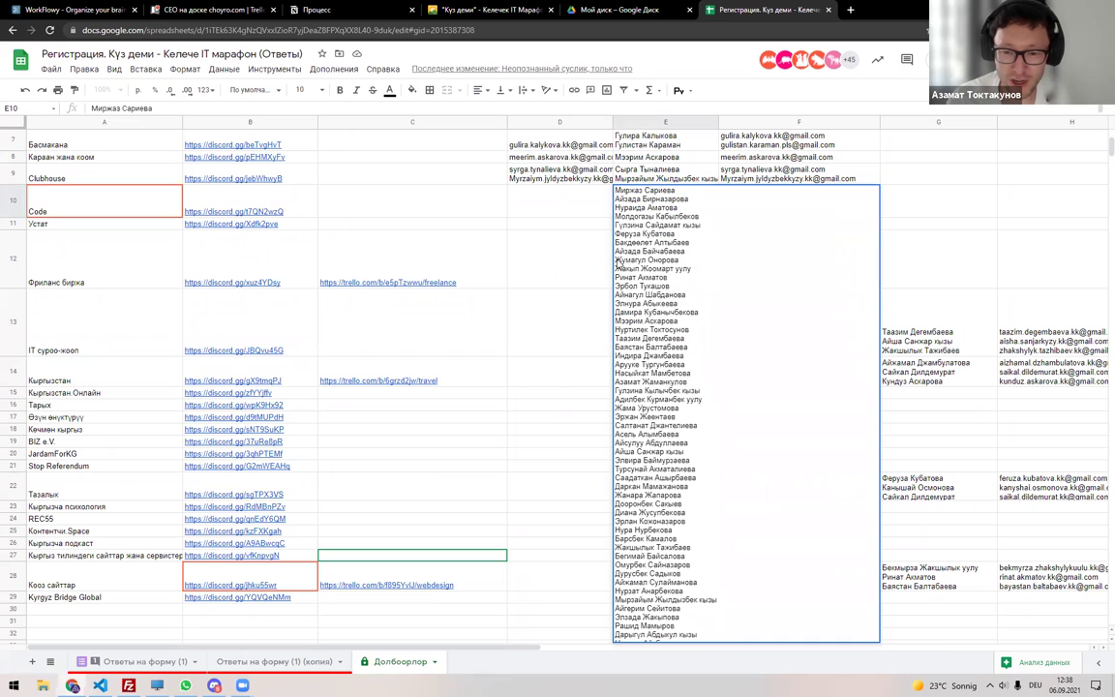
pyautogui.click(547, 313)
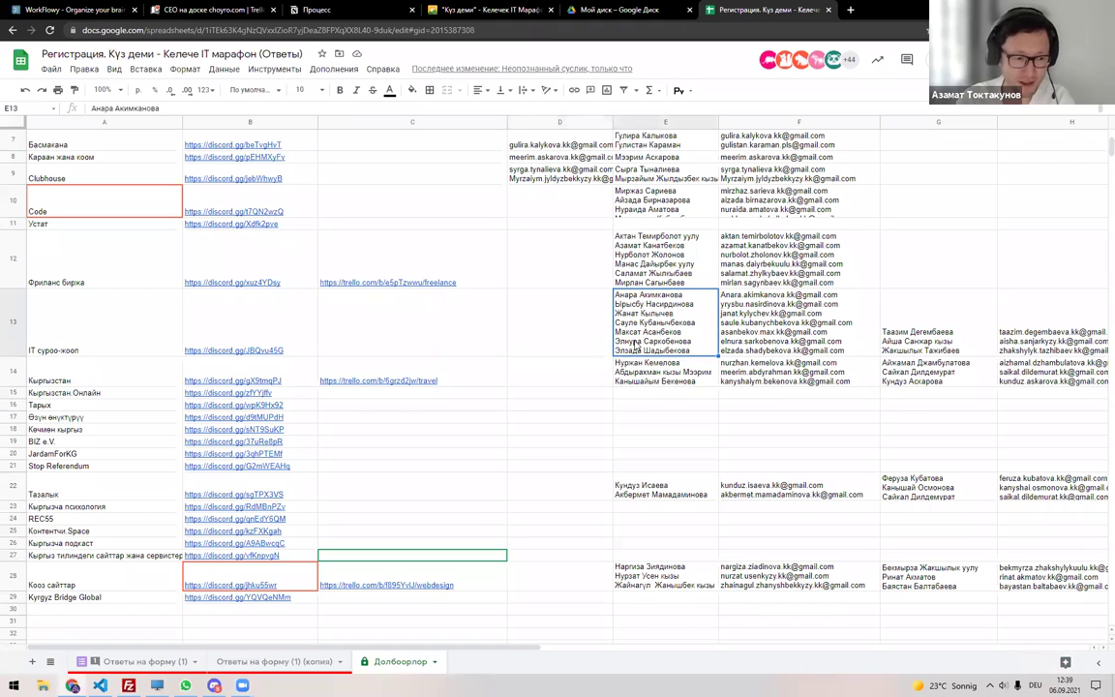
pyautogui.doubleClick(653, 208)
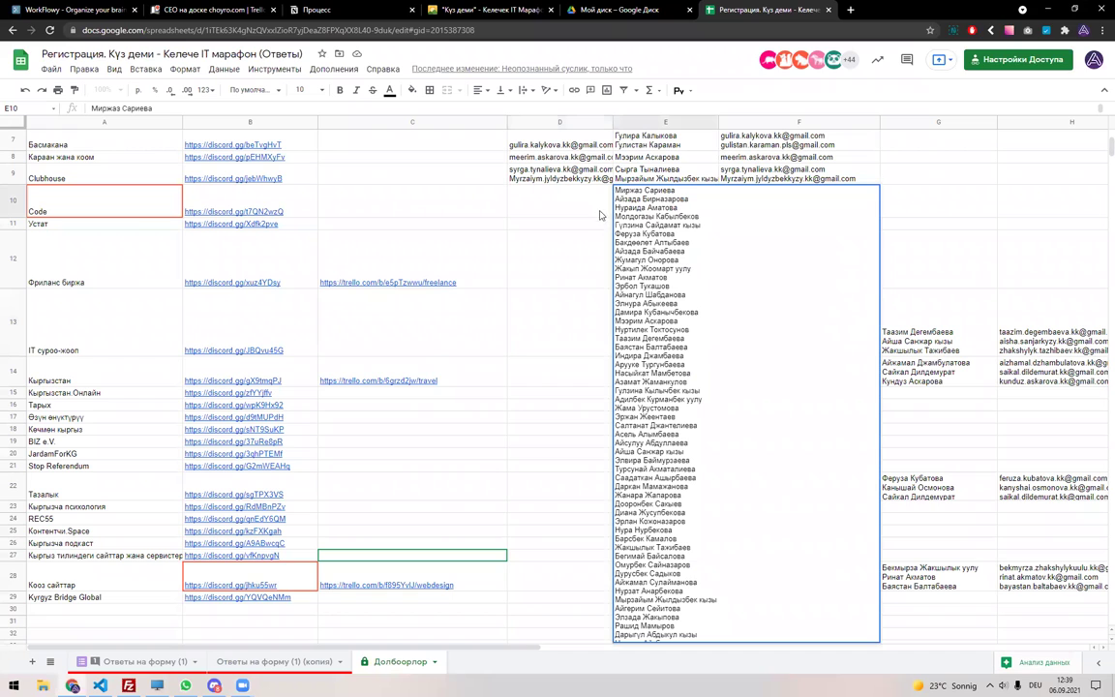
pyautogui.click(594, 210)
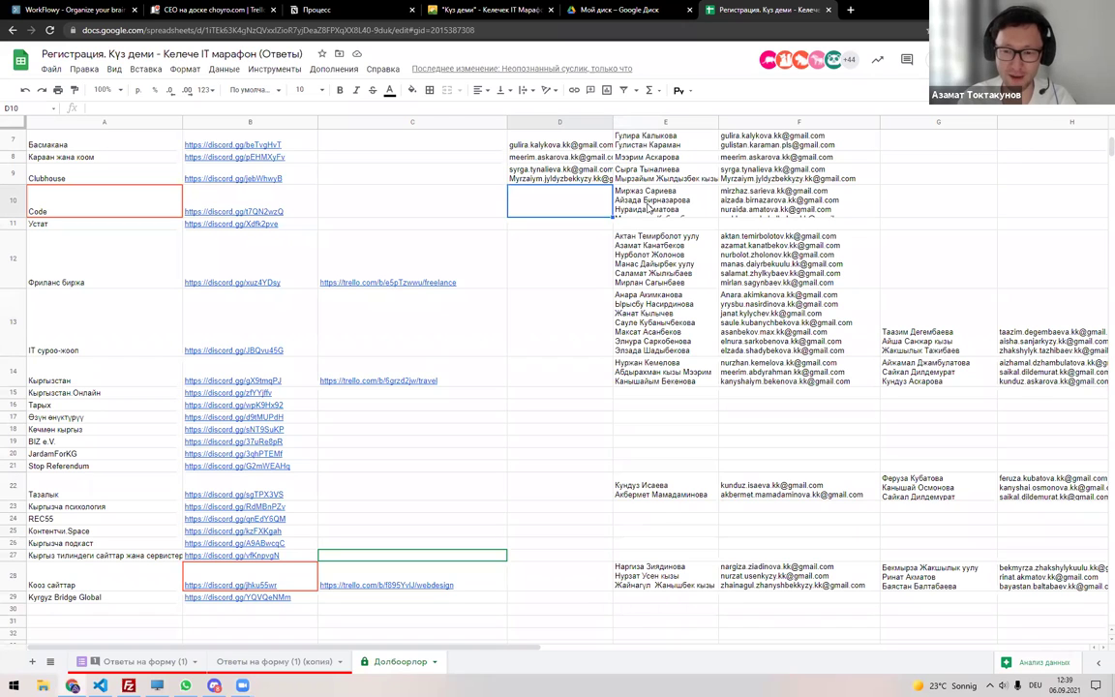
pyautogui.click(648, 206)
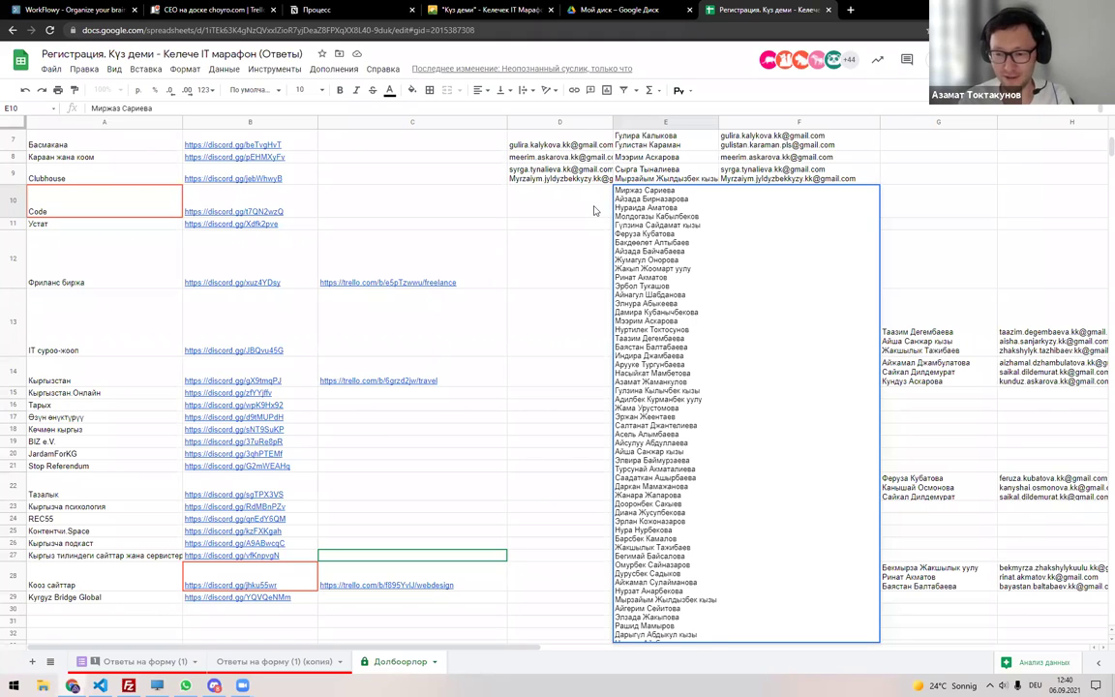
pyautogui.doubleClick(624, 277)
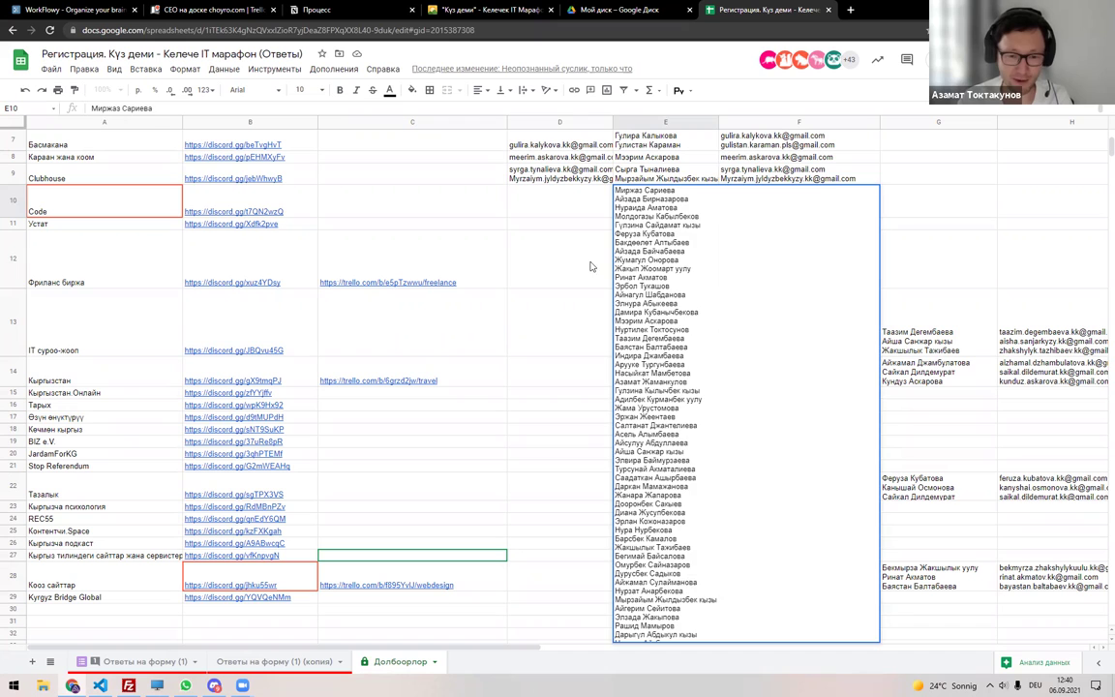
pyautogui.click(533, 242)
pyautogui.scroll(-1, 484, 464)
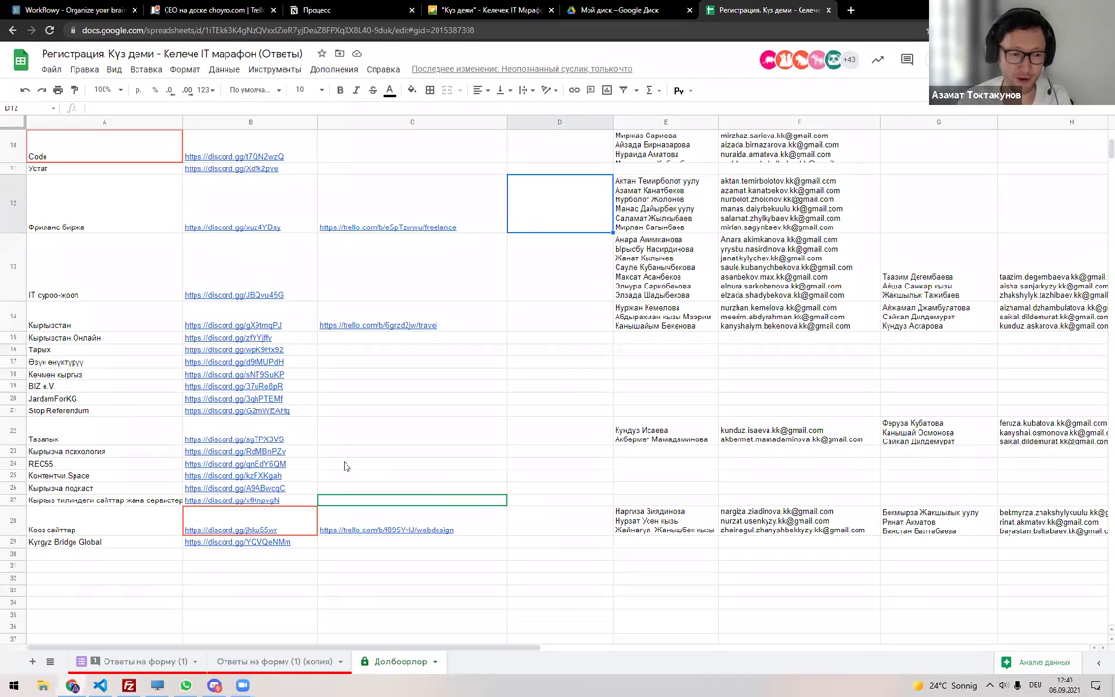
pyautogui.click(538, 316)
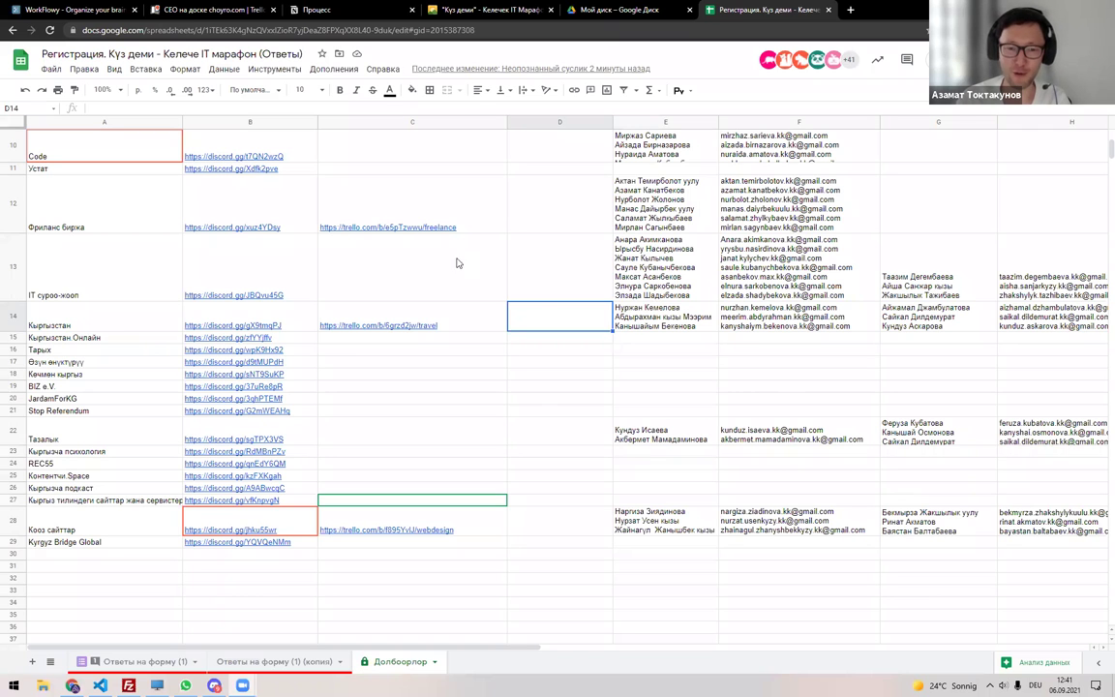
pyautogui.scroll(3, 597, 317)
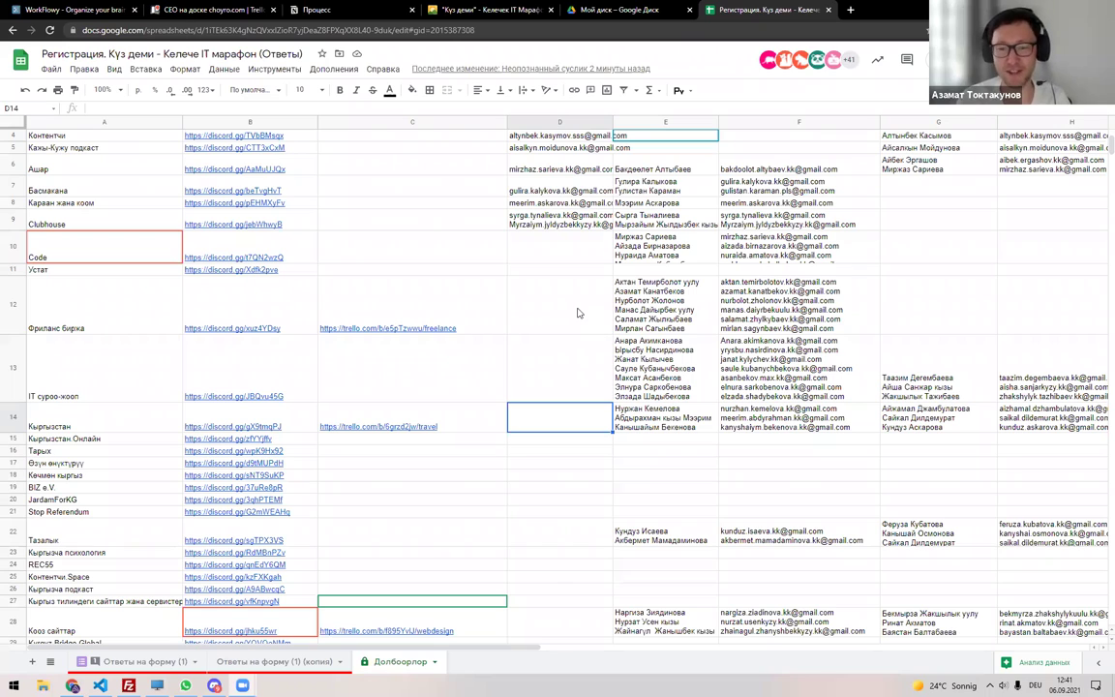
pyautogui.scroll(3, 578, 312)
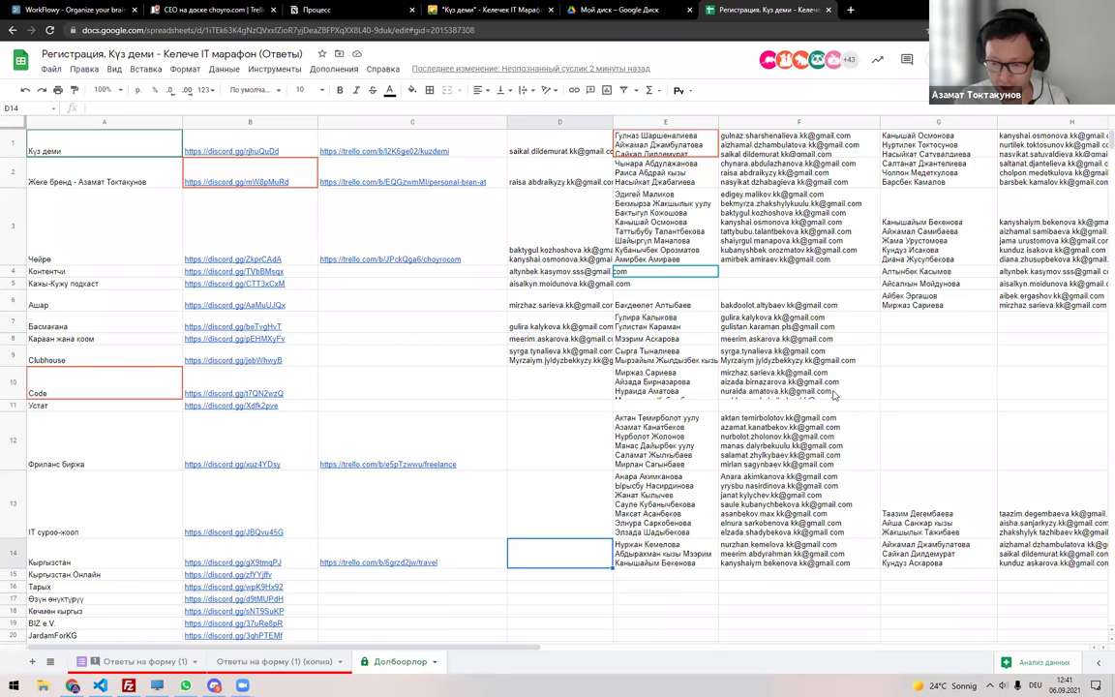
pyautogui.click(594, 391)
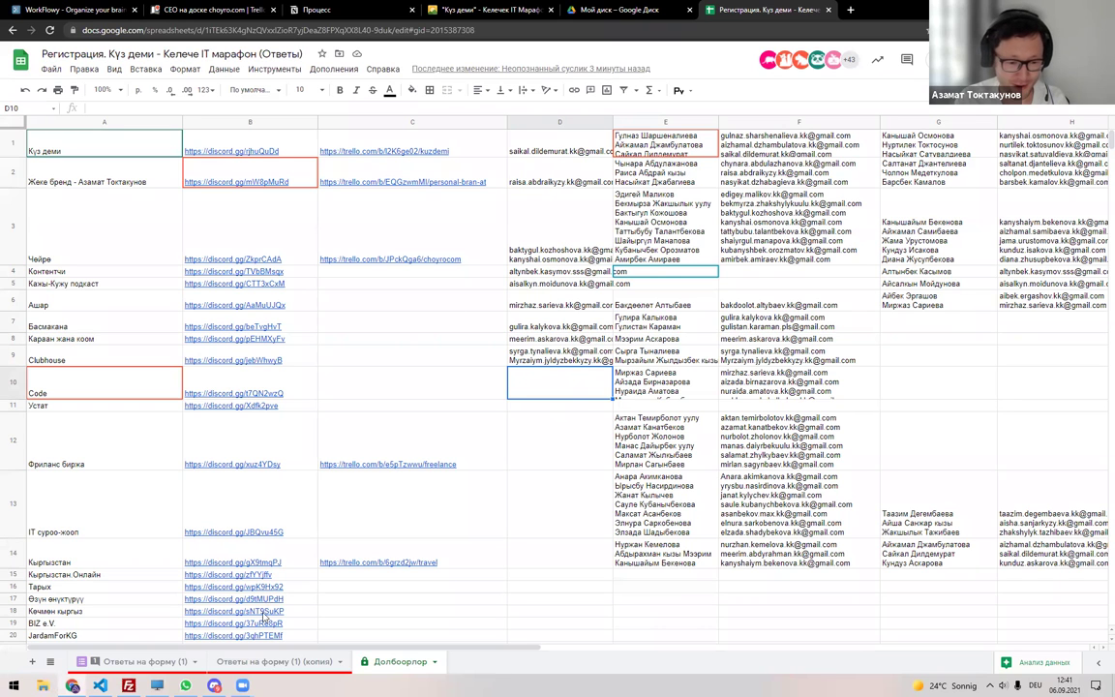
# Find the first Code participant by name in the responses copy and paste their email into the Code row.
pyautogui.click(136, 661)
pyautogui.hotkey('ctrl', 'pagedown')
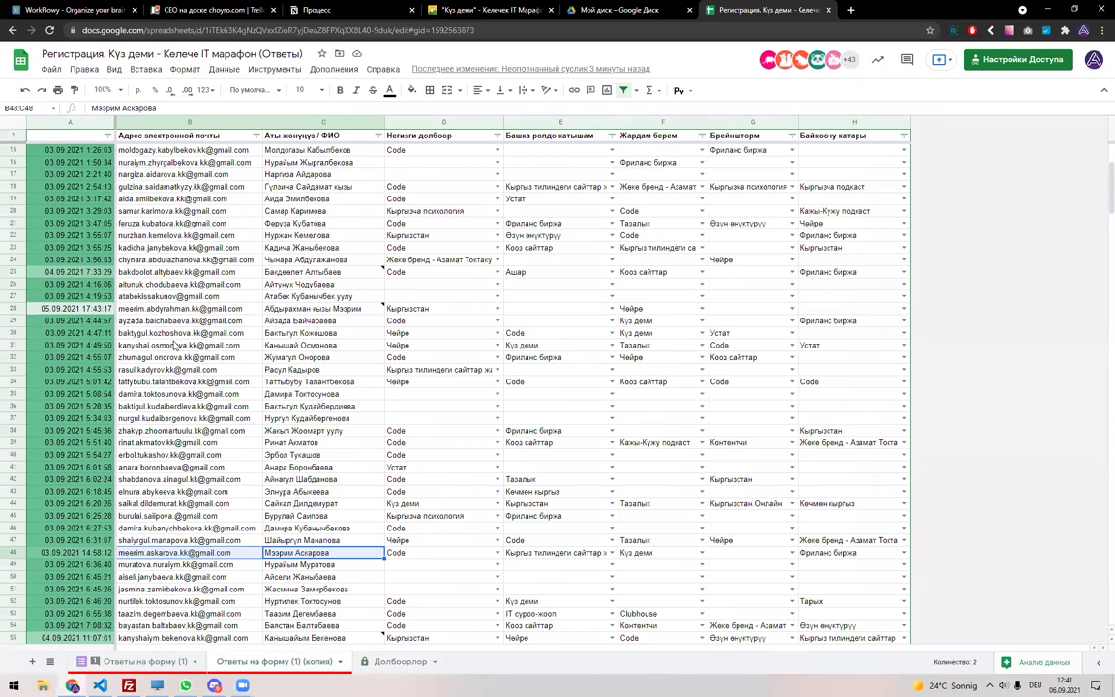
pyautogui.scroll(5, 178, 385)
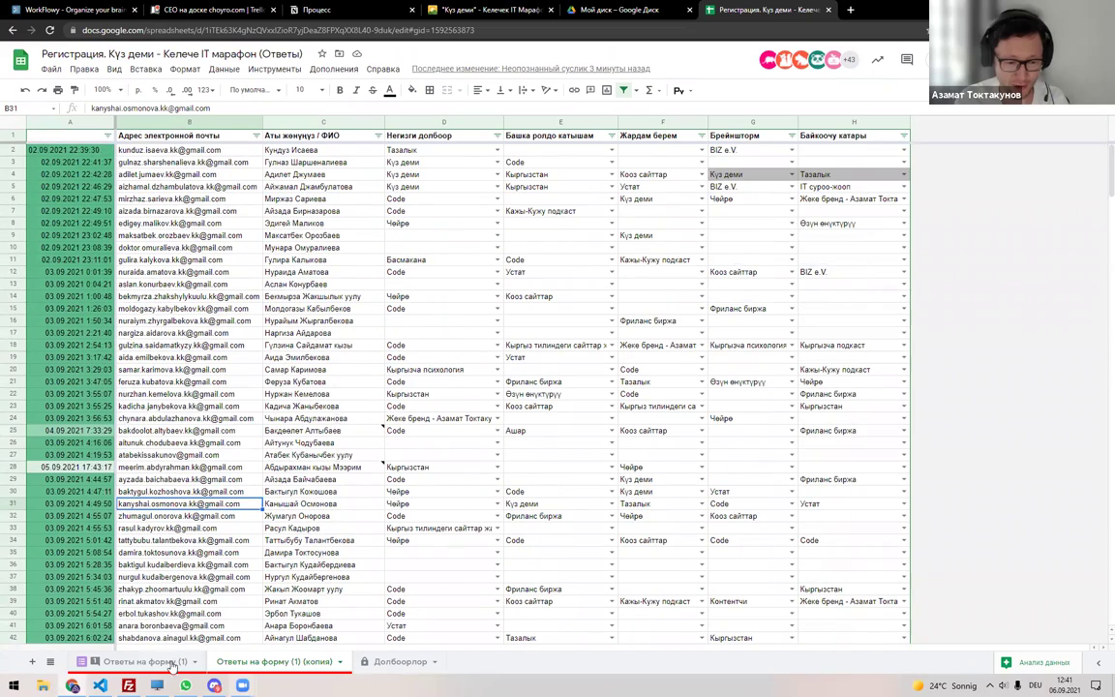
pyautogui.hotkey('ctrl', 'pageup')
pyautogui.hotkey('ctrl', 'pagedown')
pyautogui.hotkey('ctrl', 'pagedown')
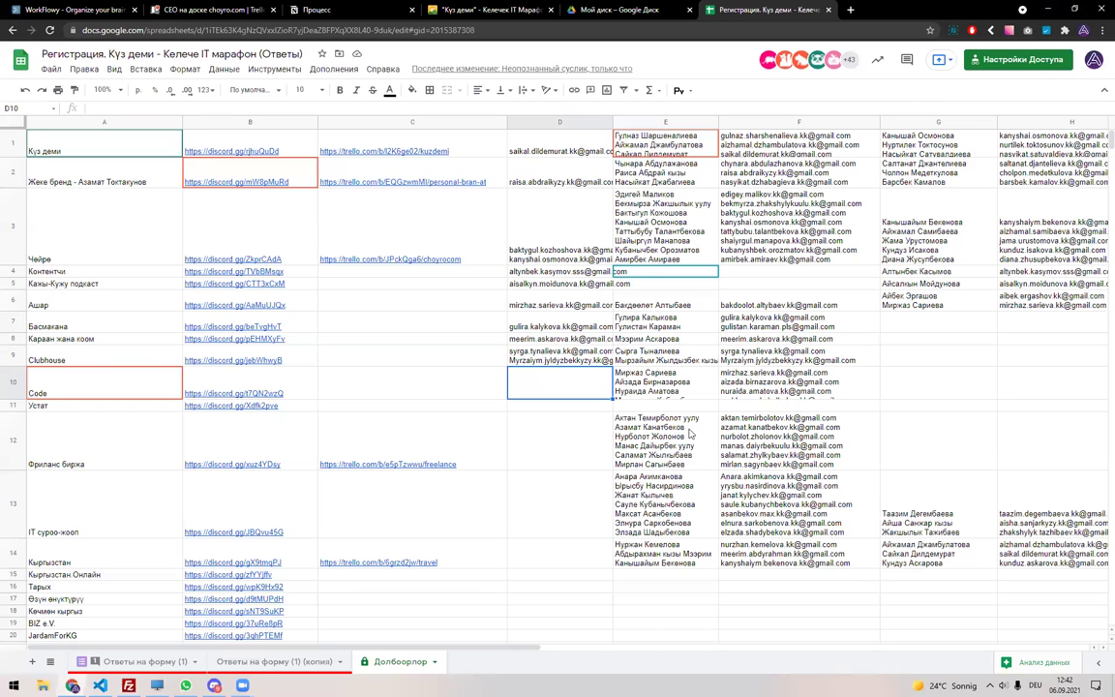
pyautogui.click(243, 666)
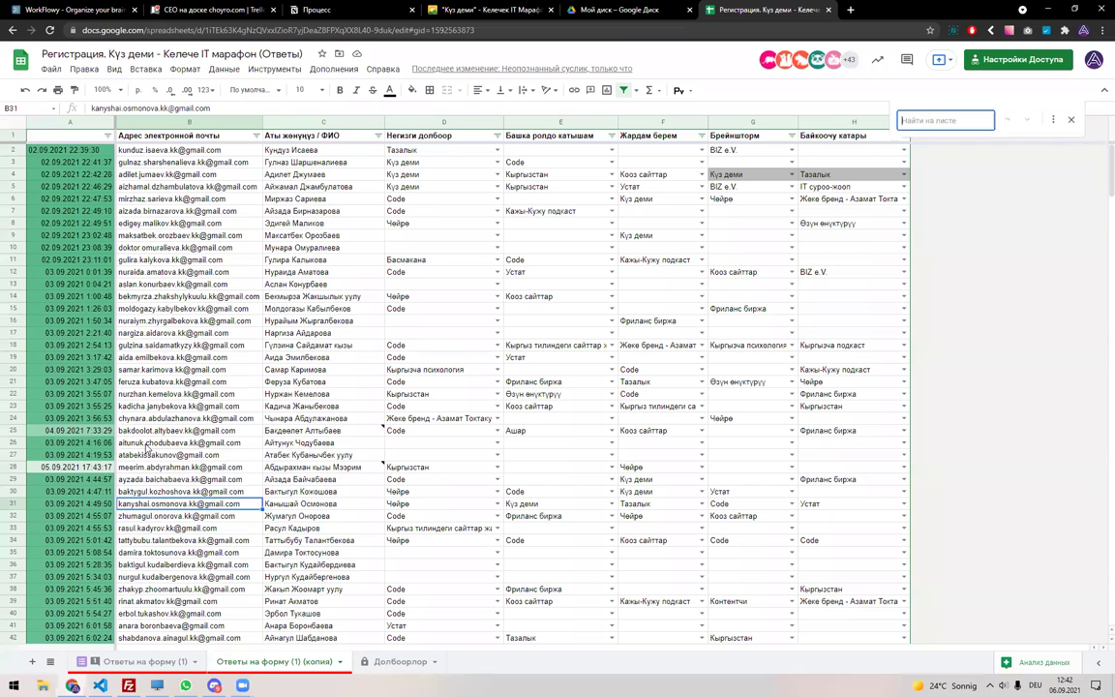
pyautogui.hotkey('ctrl', 'f')
pyautogui.write('moldoga')
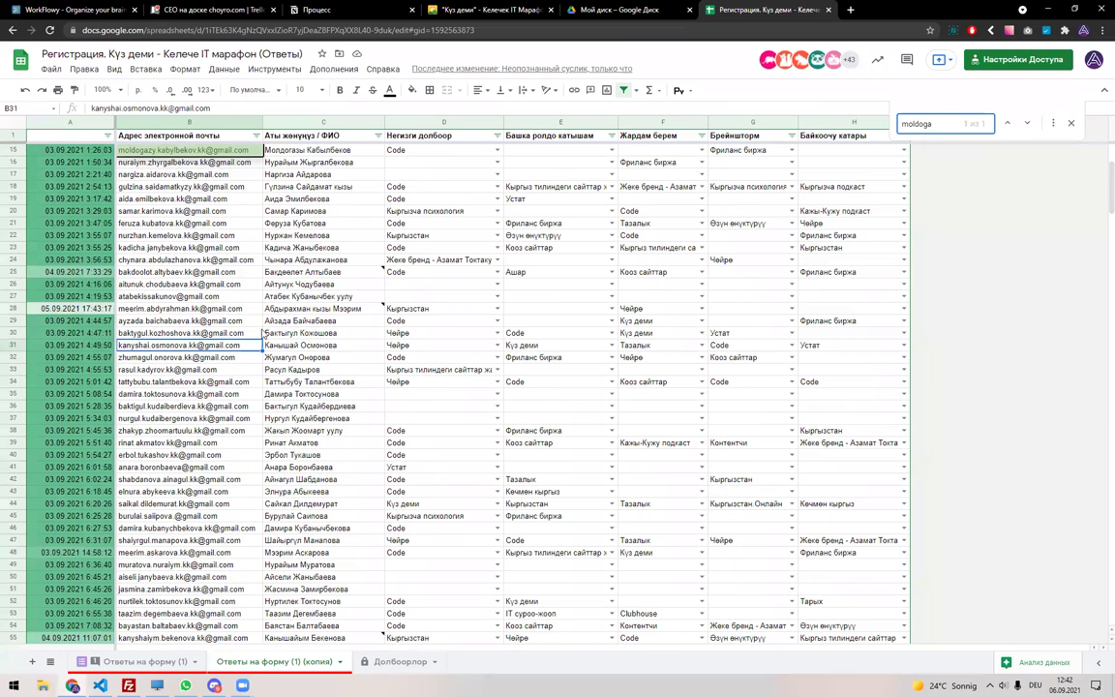
pyautogui.press('Escape')
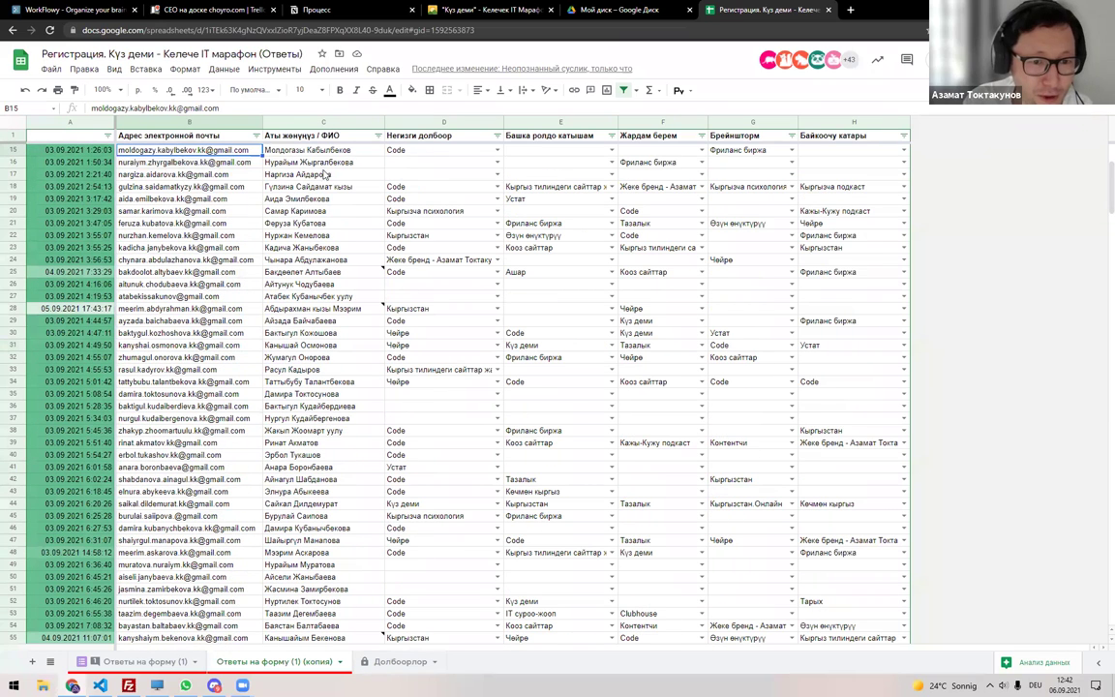
pyautogui.click(295, 150)
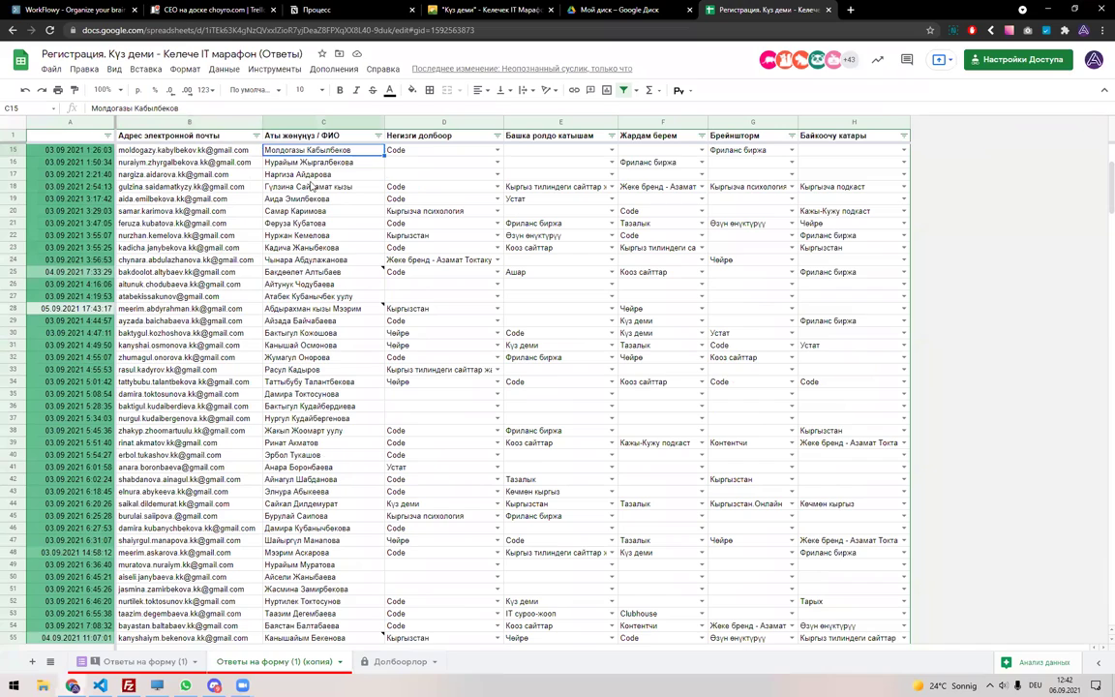
pyautogui.click(238, 152)
pyautogui.click(268, 145)
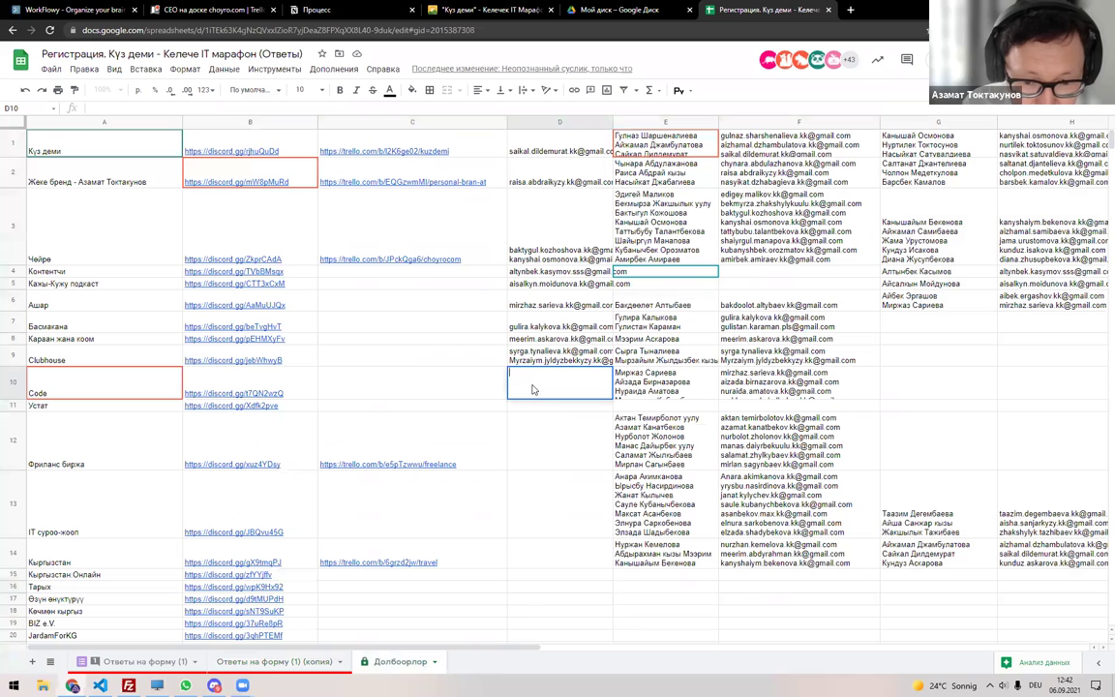
pyautogui.hotkey('ctrl', 'v')
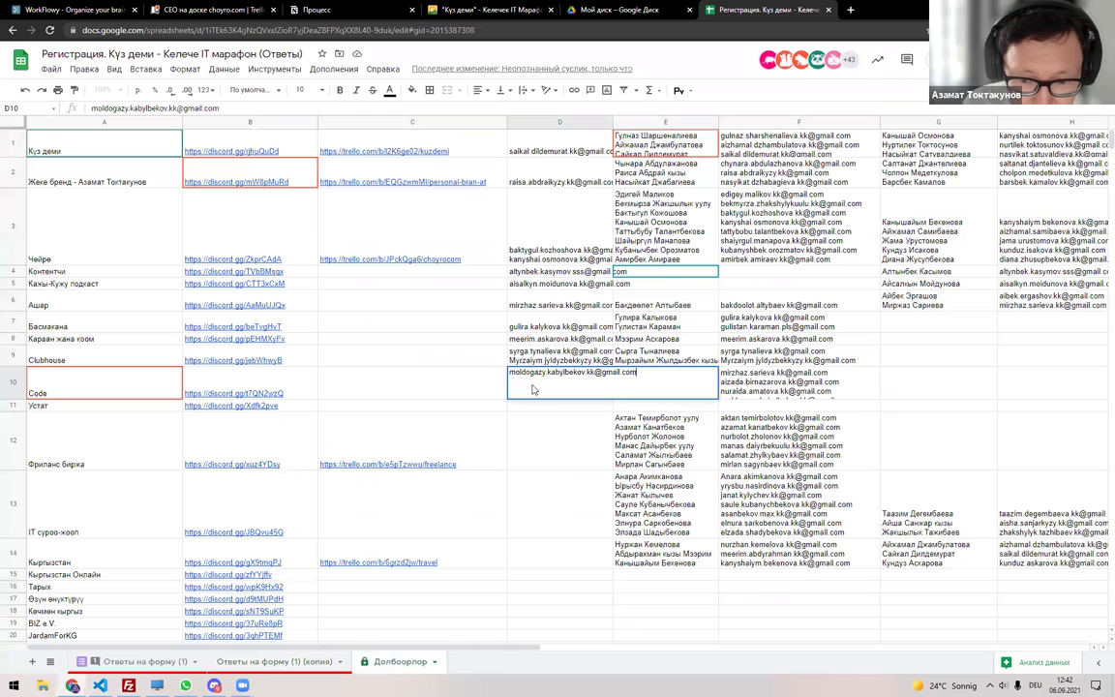
# Copy a second Code participant's email from the responses copy and search the original responses sheet for it.
pyautogui.click(242, 662)
pyautogui.scroll(-5, 123, 432)
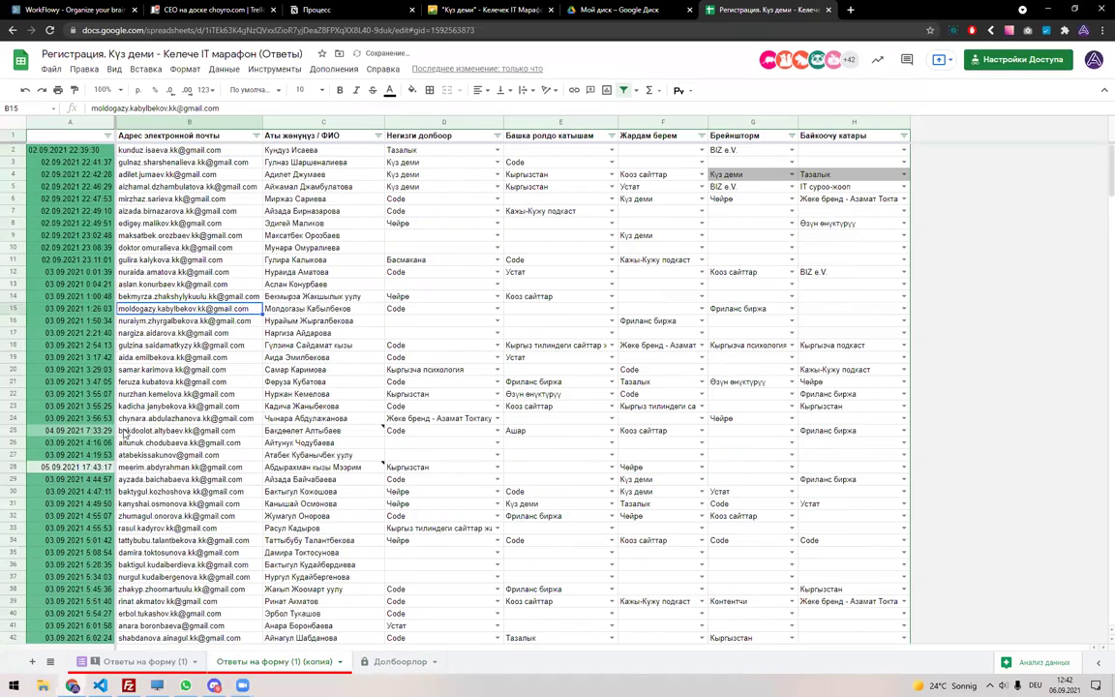
pyautogui.scroll(-8, 123, 432)
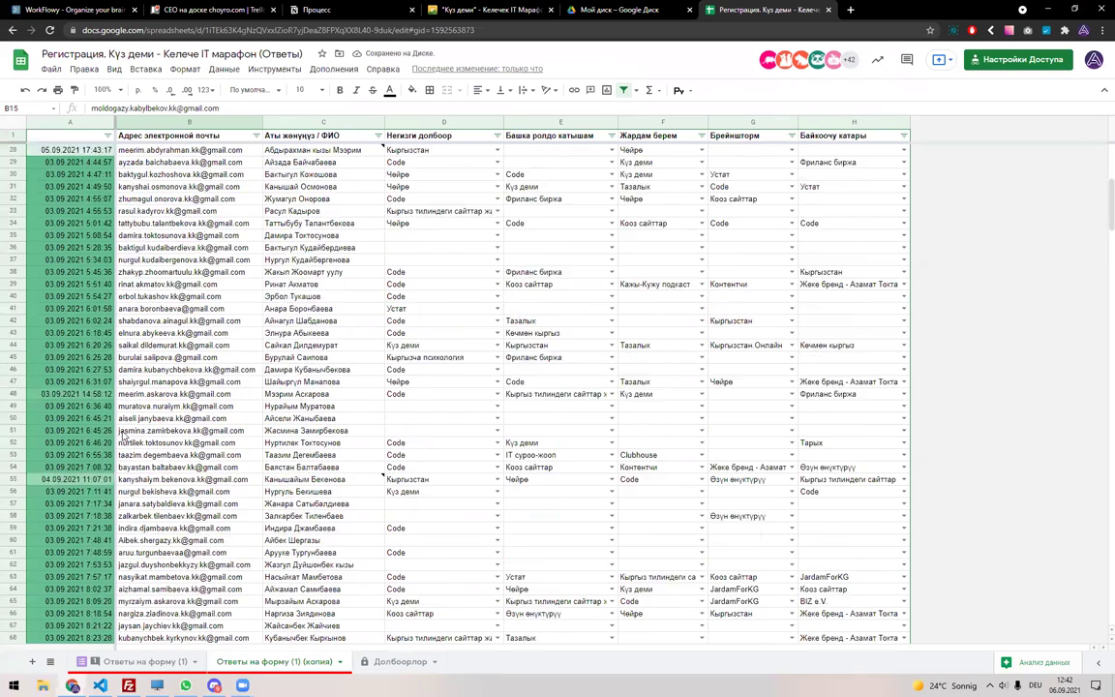
pyautogui.hotkey('ctrl', 'f')
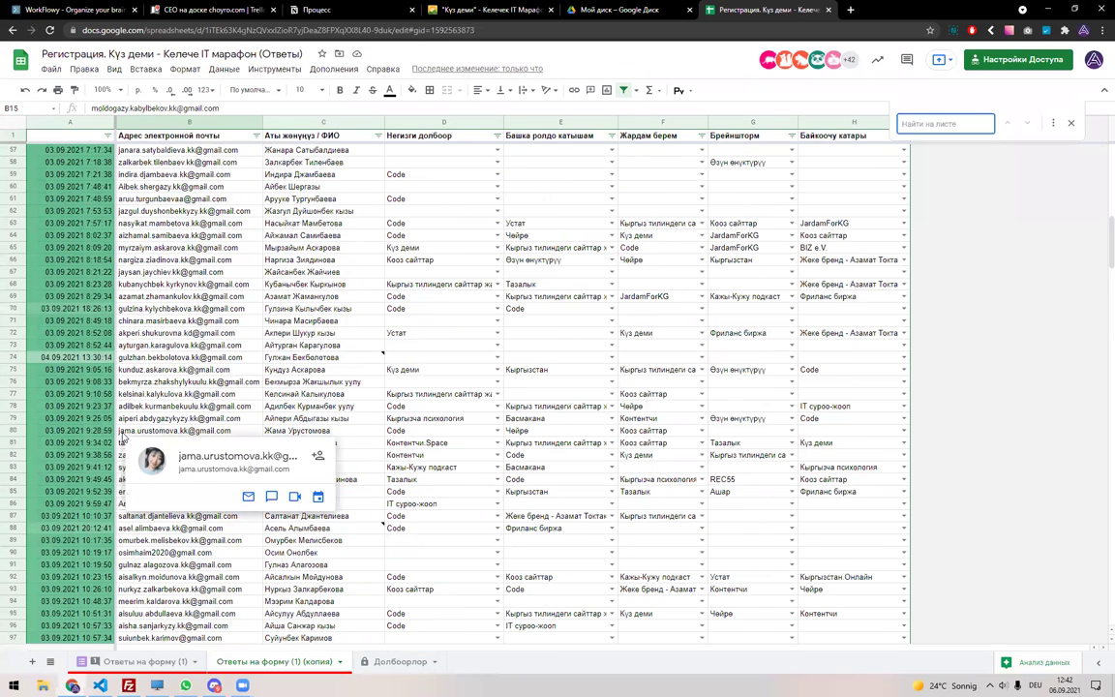
pyautogui.press('Escape')
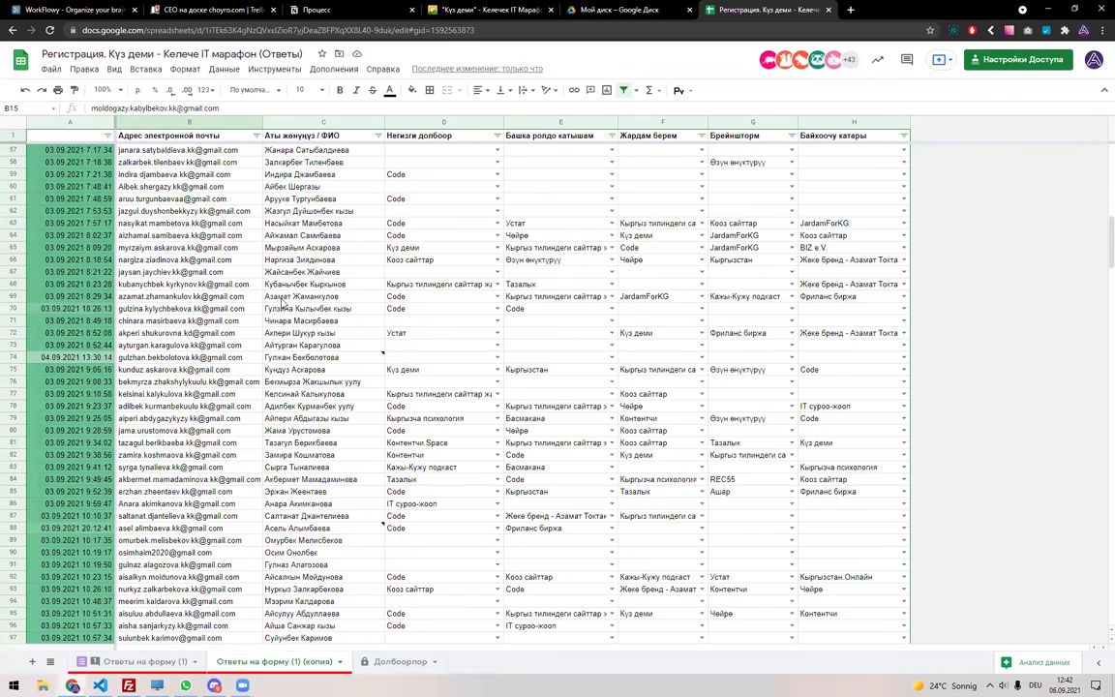
pyautogui.click(217, 296)
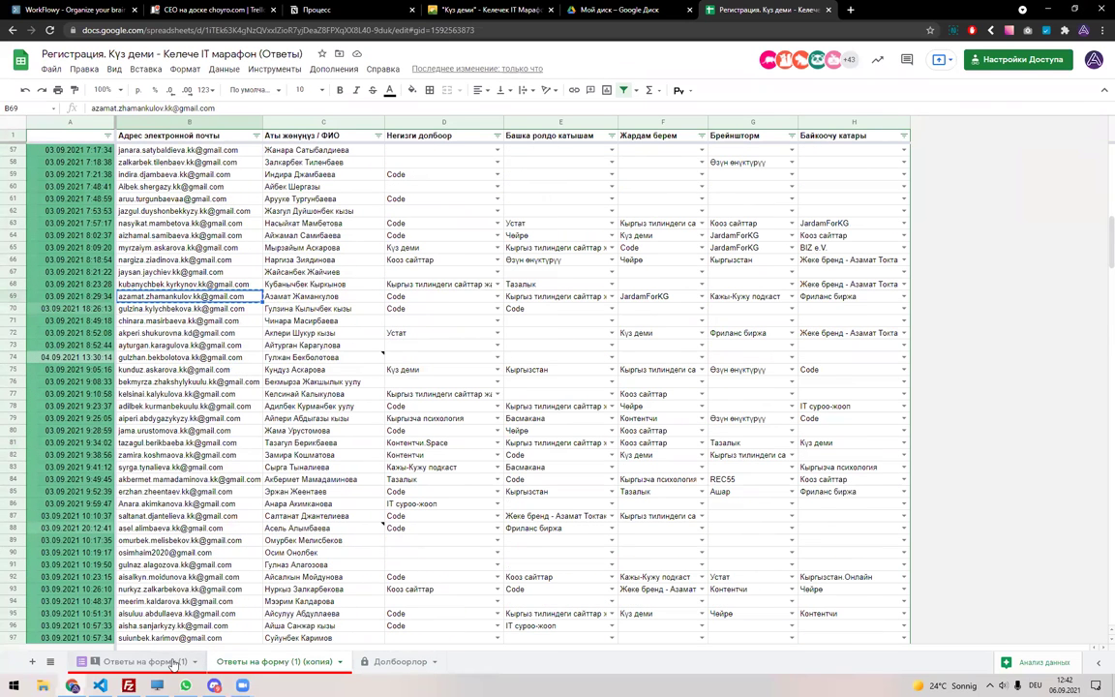
pyautogui.click(172, 662)
pyautogui.hotkey('ctrl', 'f')
pyautogui.hotkey('ctrl', 'v')
# Add the second email on a new line in the Code row's email cell on Долбоорлор.
pyautogui.click(356, 660)
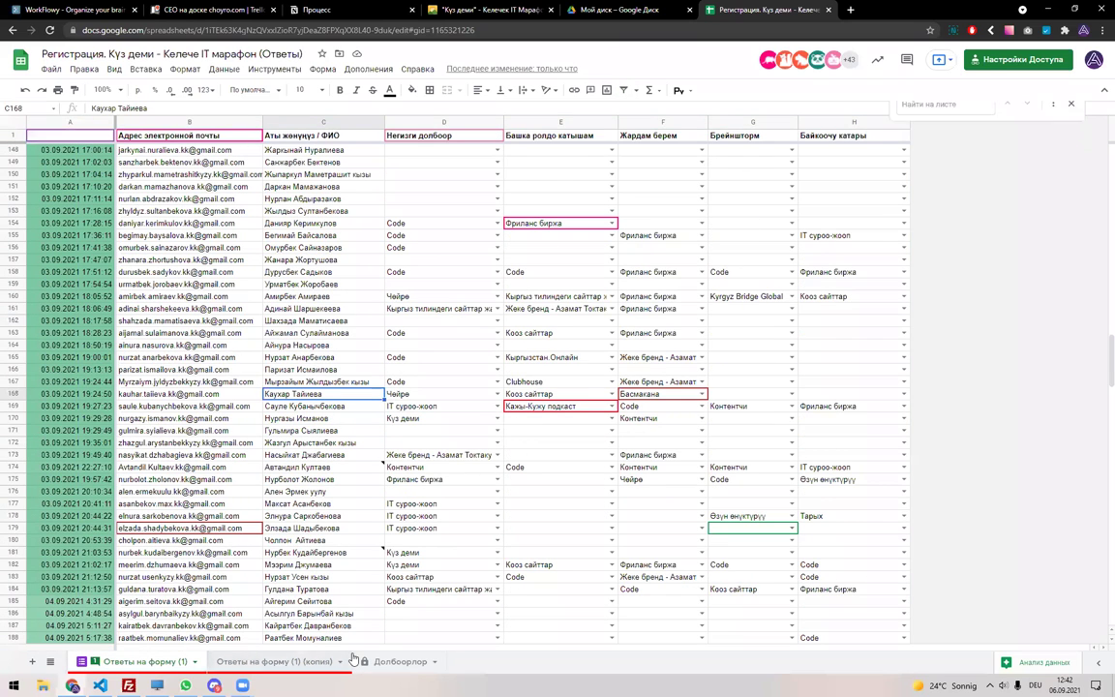
pyautogui.hotkey('ctrl', 'f')
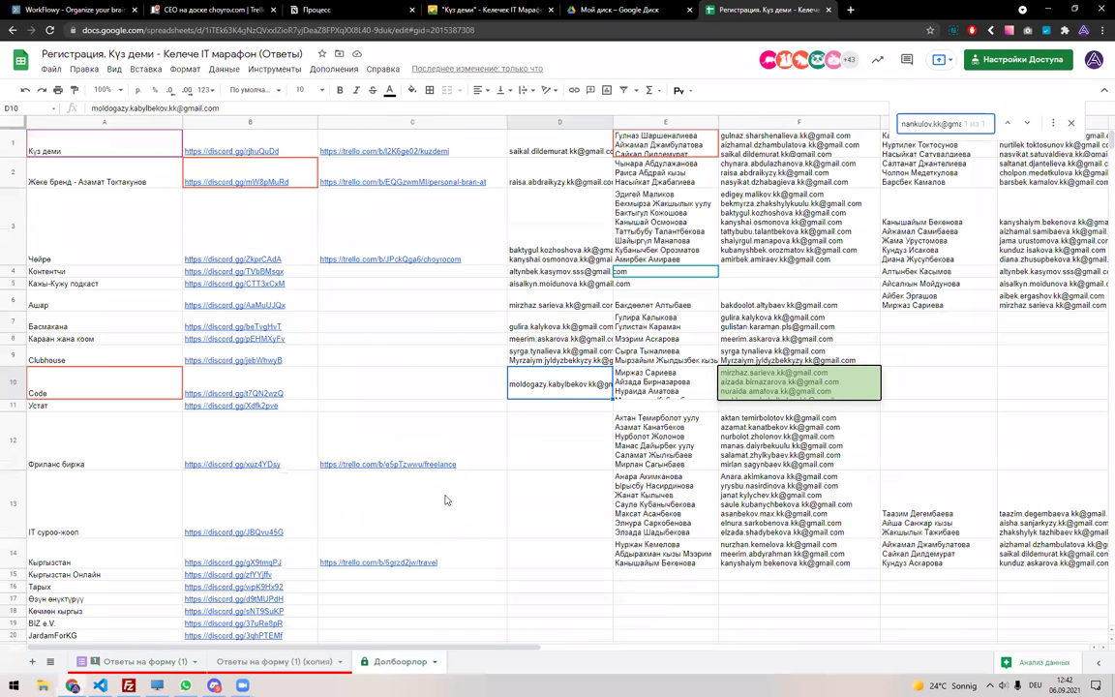
pyautogui.doubleClick(571, 381)
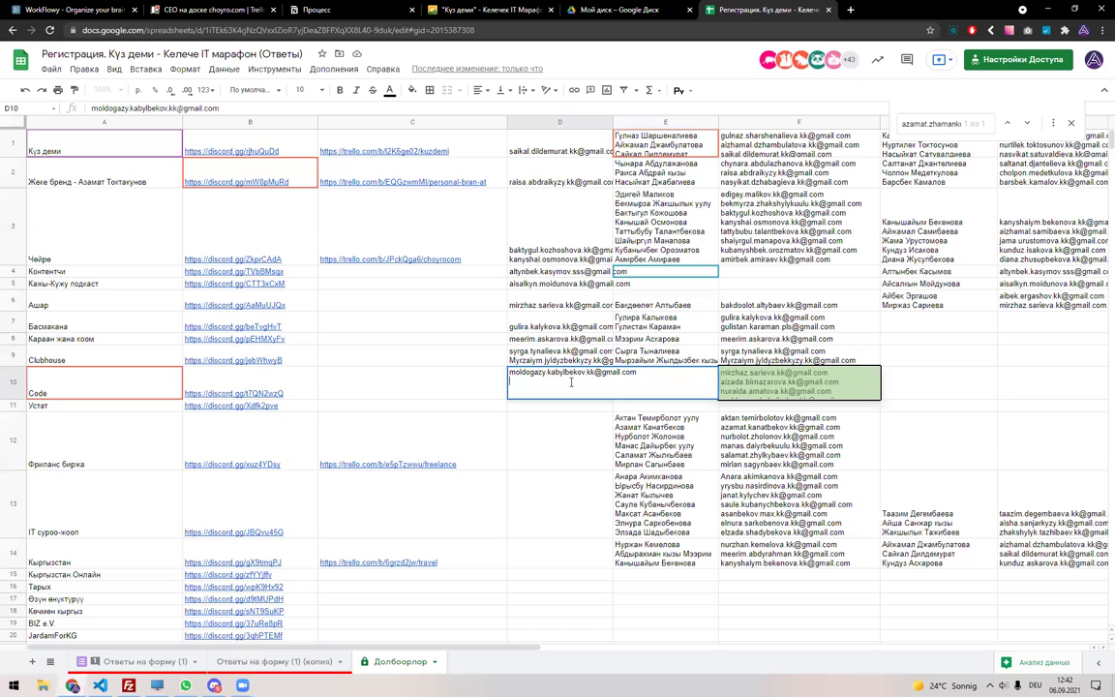
pyautogui.hotkey('ctrl', 'v')
pyautogui.press('Return')
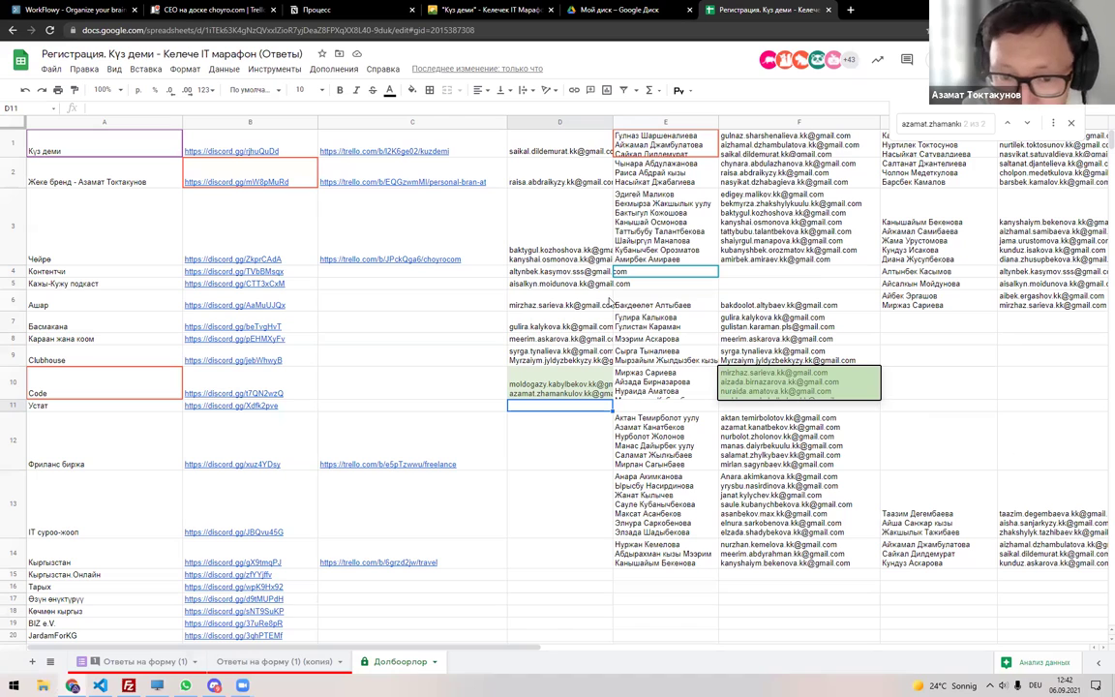
# Review the first project's email cell and the original responses sheet, then return to Долбоорлор.
pyautogui.click(552, 147)
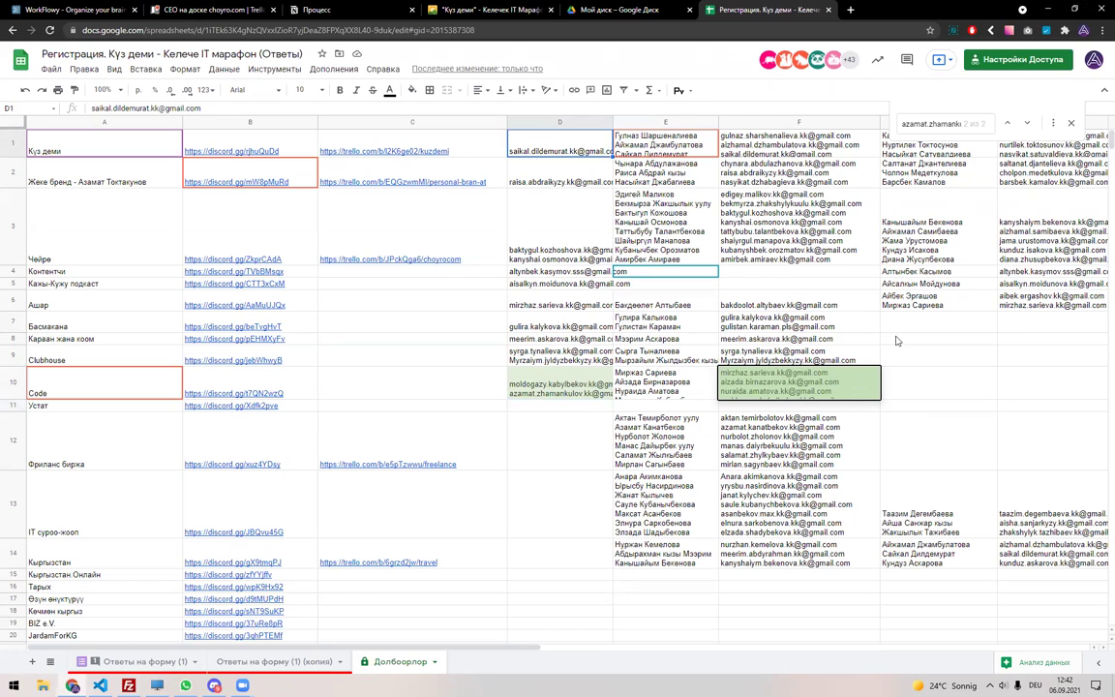
pyautogui.click(150, 658)
pyautogui.moveTo(227, 409)
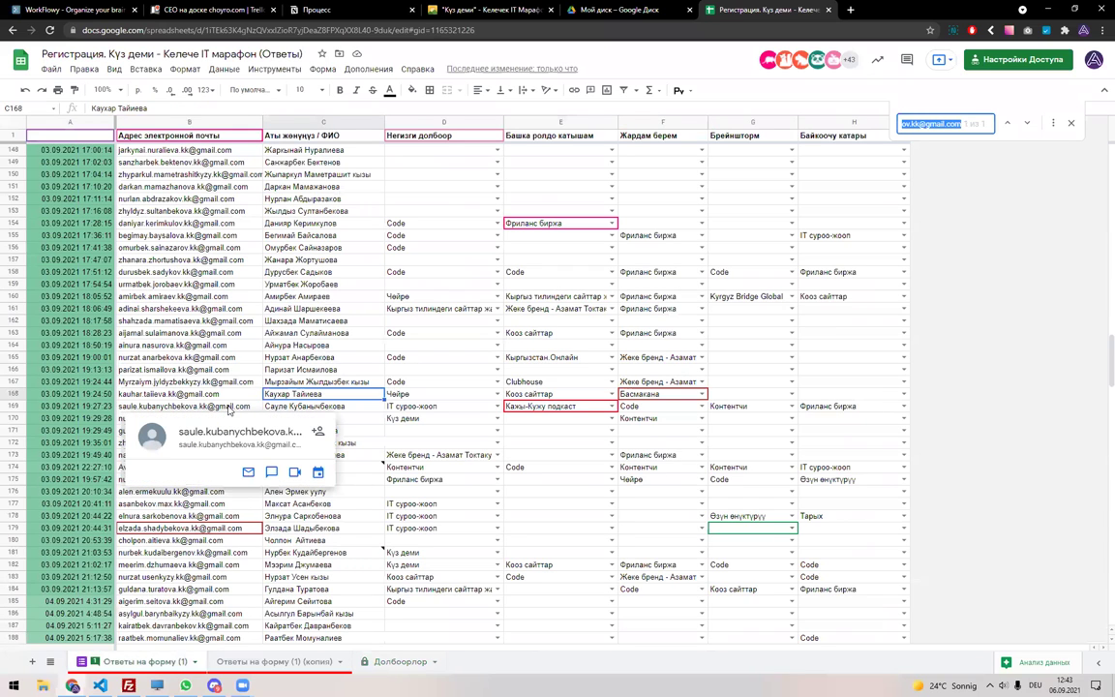
pyautogui.write('A')
pyautogui.scroll(-5, 228, 408)
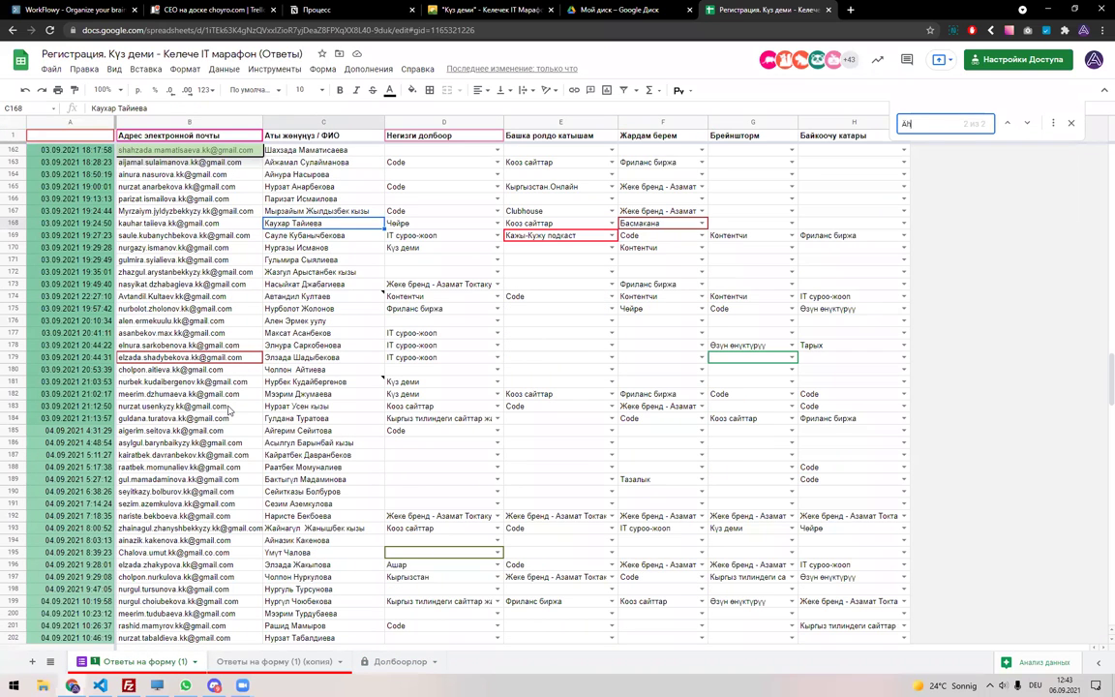
pyautogui.press('Escape')
pyautogui.click(261, 661)
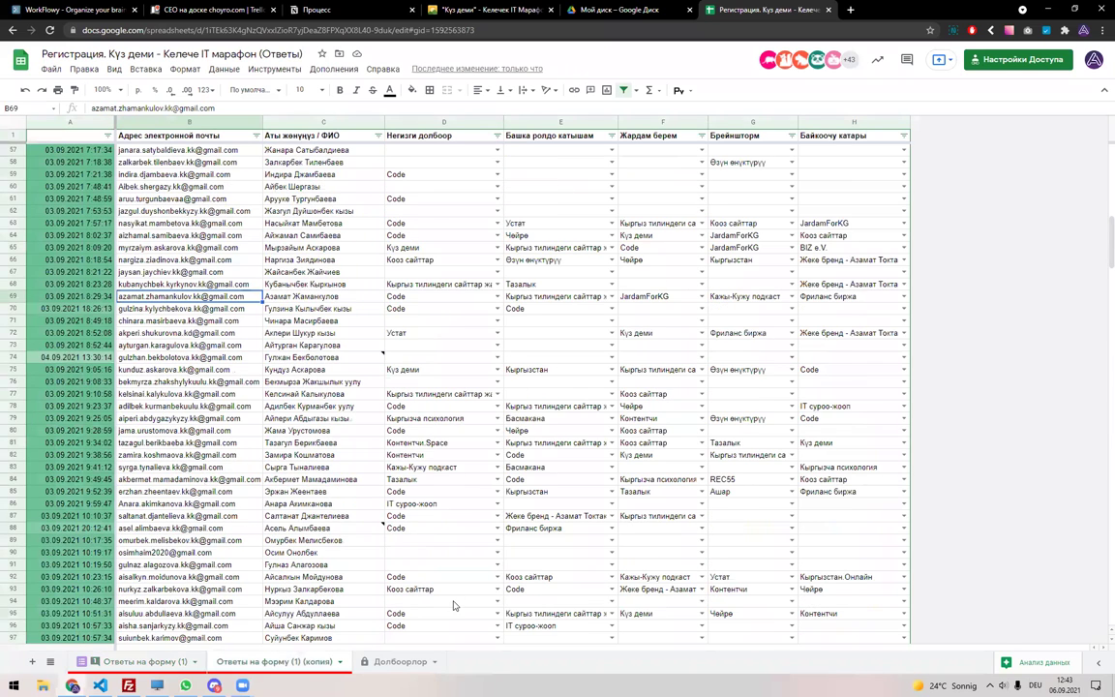
pyautogui.hotkey('ctrl', 'shift', 'pagedown')
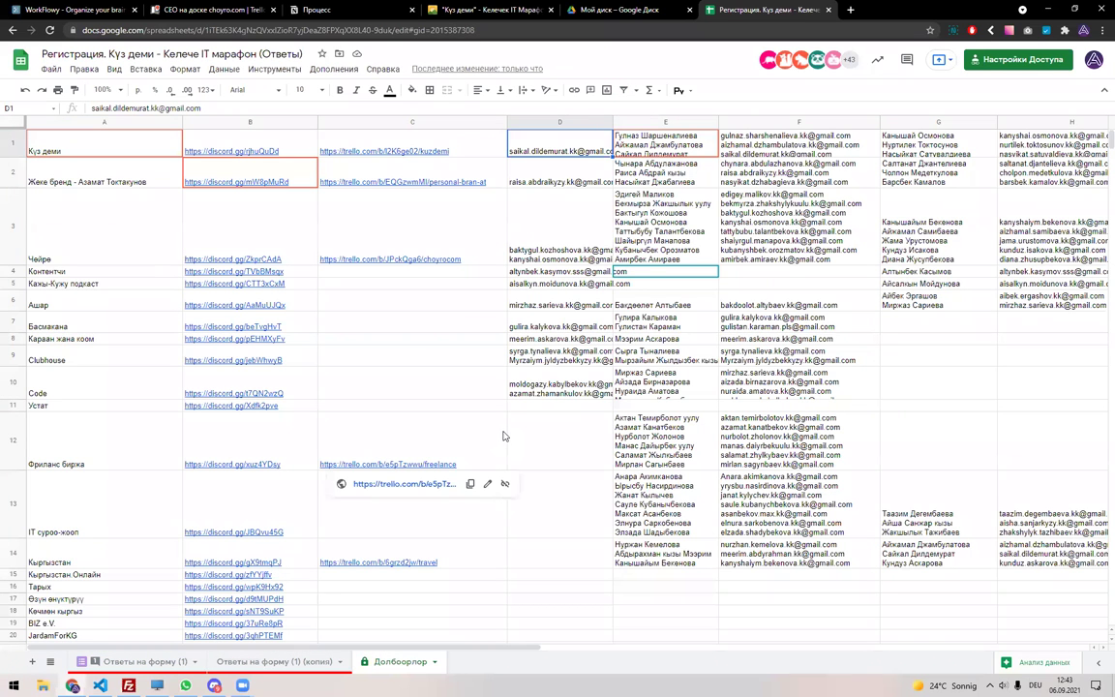
pyautogui.click(578, 392)
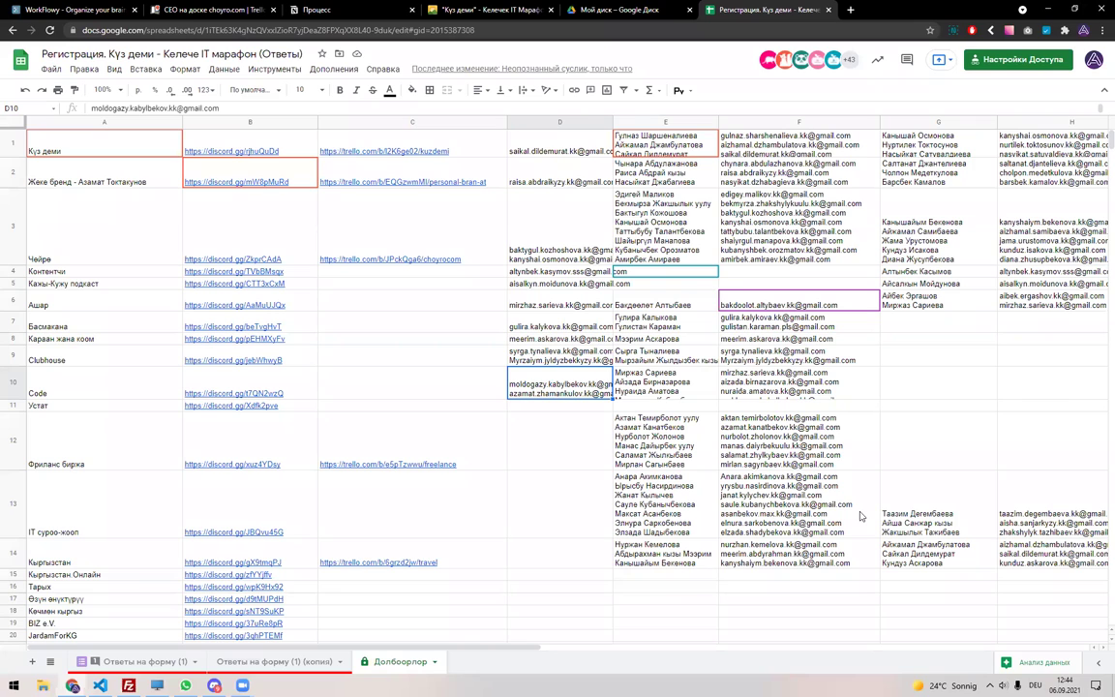
# Search the original responses sheet for a participant by first name in the Kyrgyz layout.
pyautogui.scroll(-2, 432, 503)
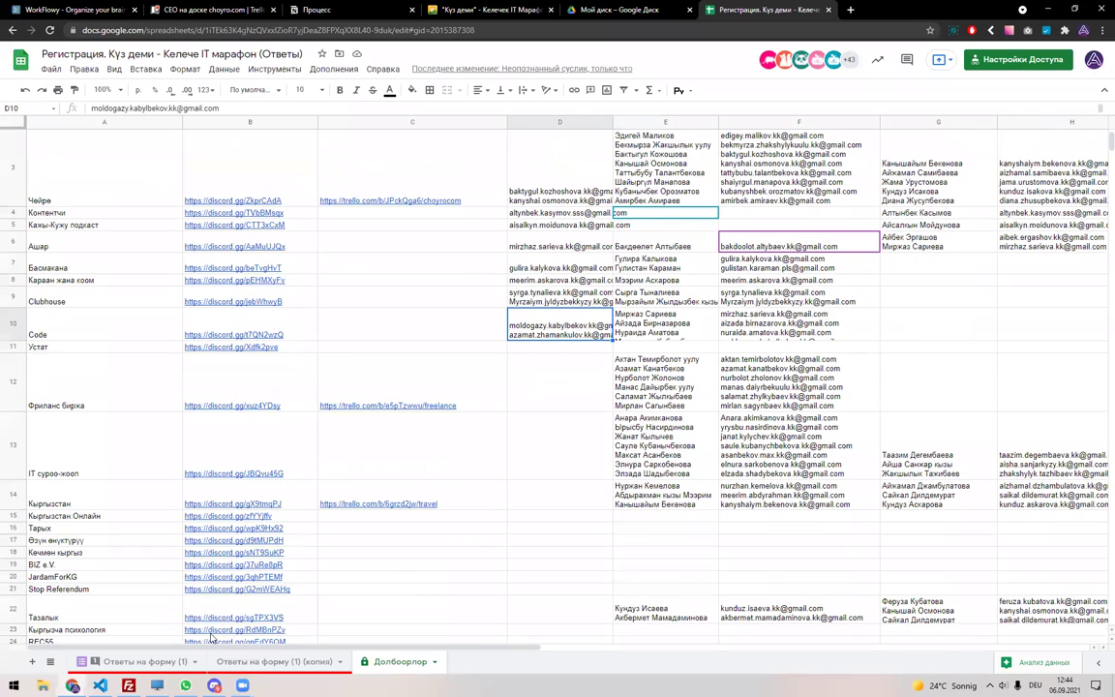
pyautogui.click(145, 661)
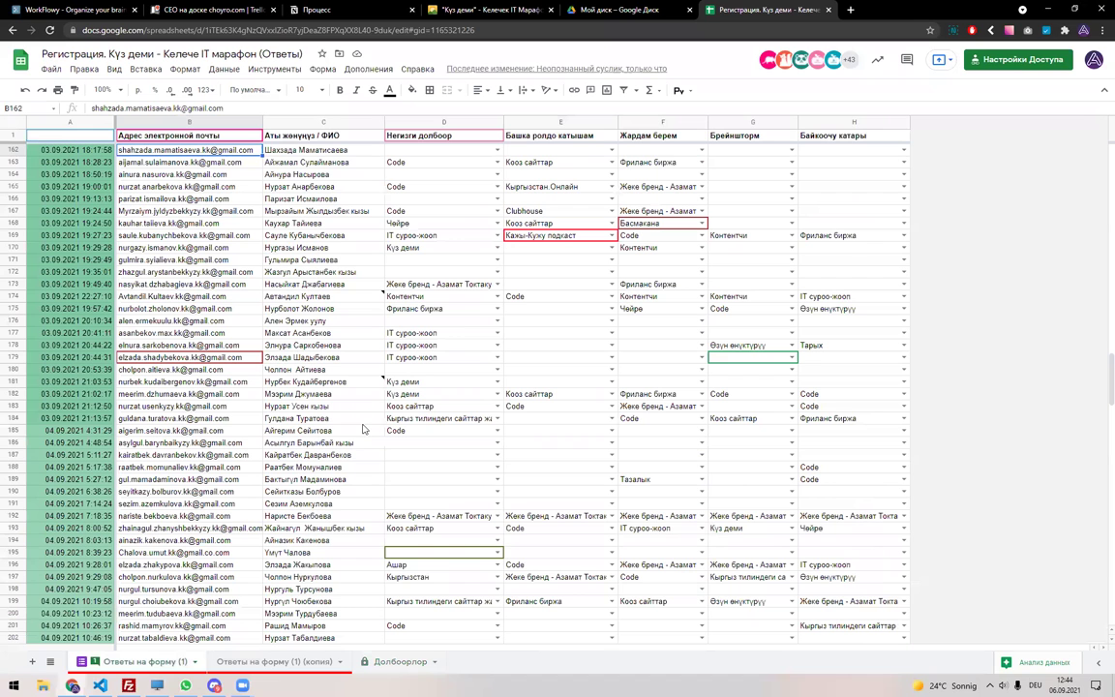
pyautogui.hotkey('ctrl', 'f')
pyautogui.write('Fc')
pyautogui.press('BackSpace')
pyautogui.press('BackSpace')
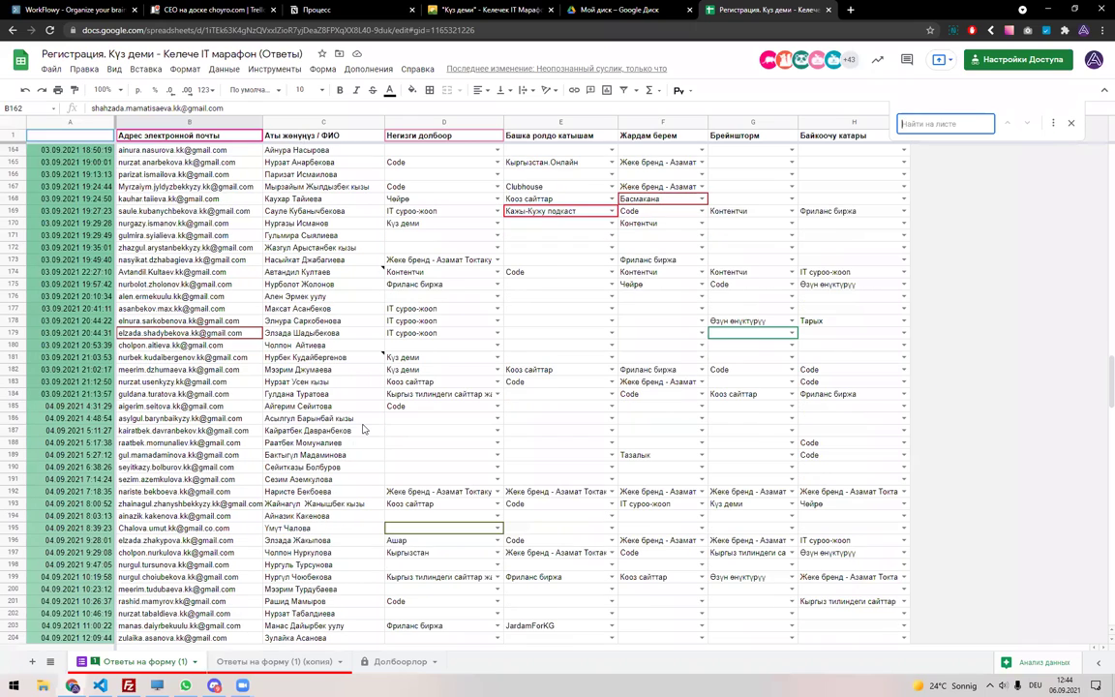
pyautogui.hotkey('alt', 'shift')
pyautogui.write('Асель')
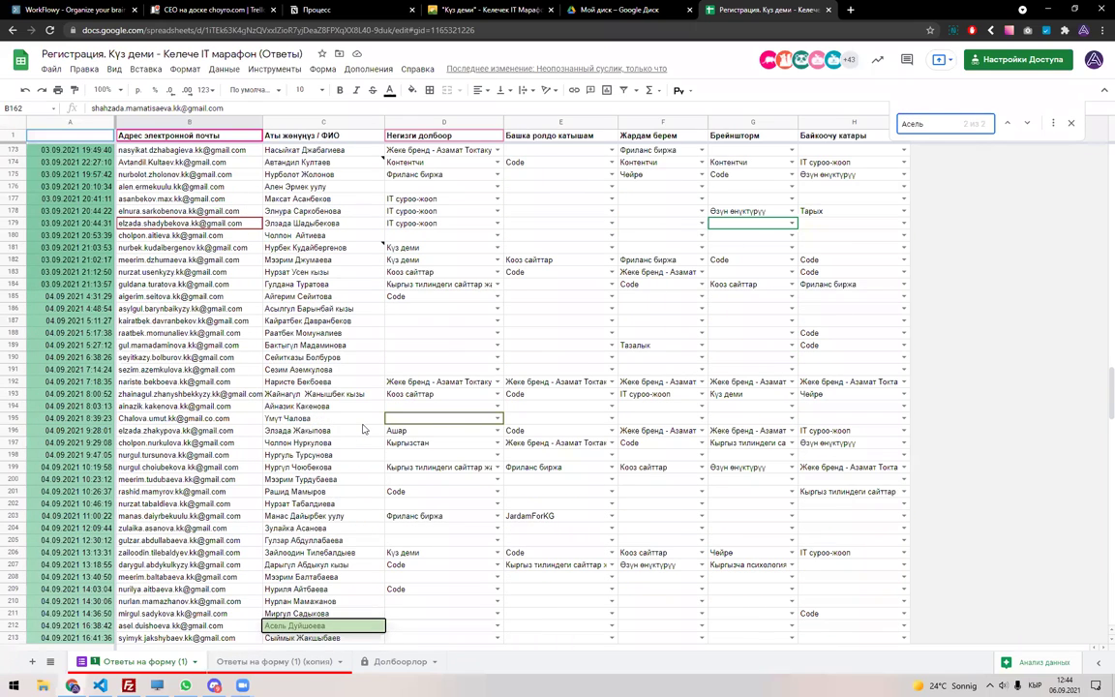
pyautogui.press('Return')
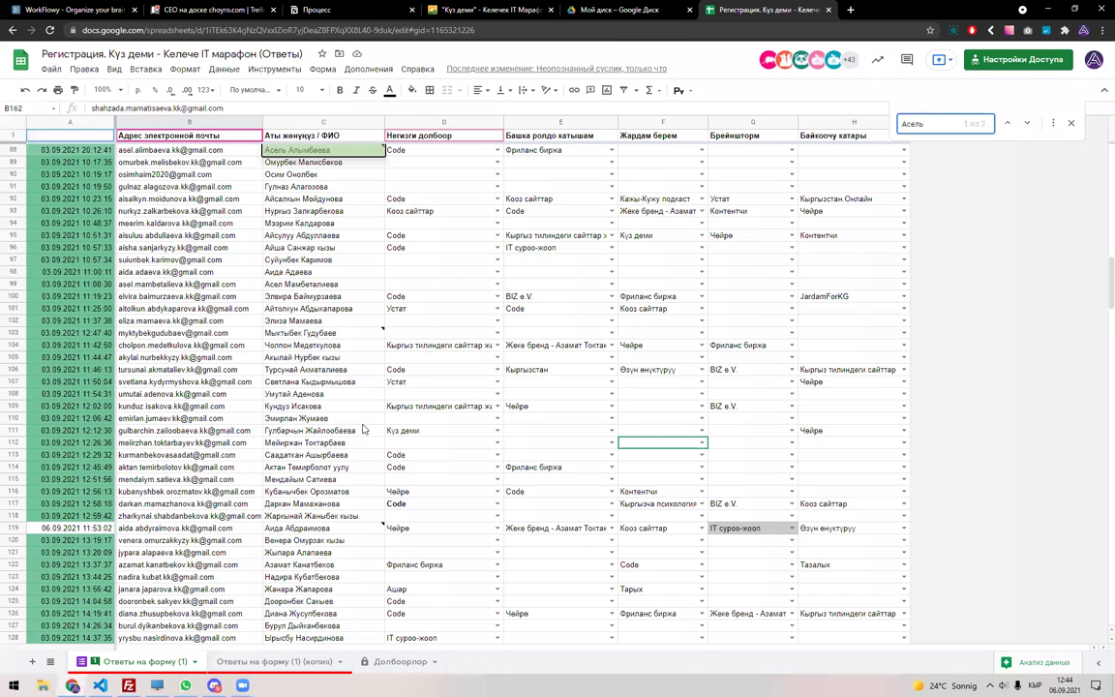
pyautogui.press('Escape')
# Find another participant by name in the original responses and select their email cell.
pyautogui.click(273, 661)
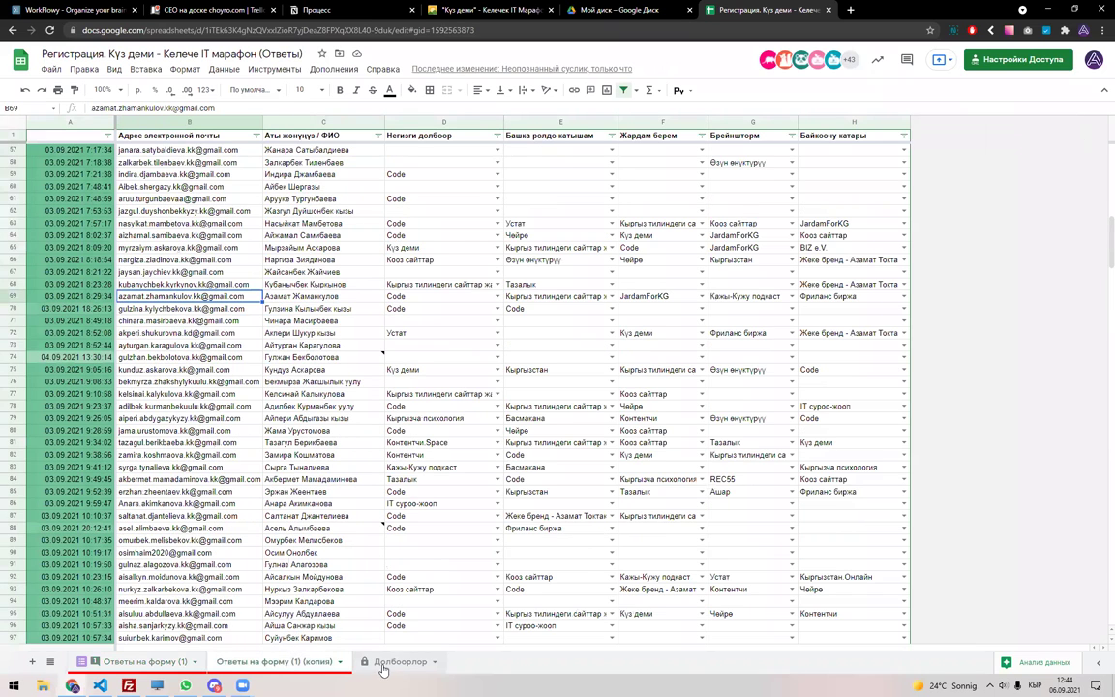
pyautogui.click(383, 666)
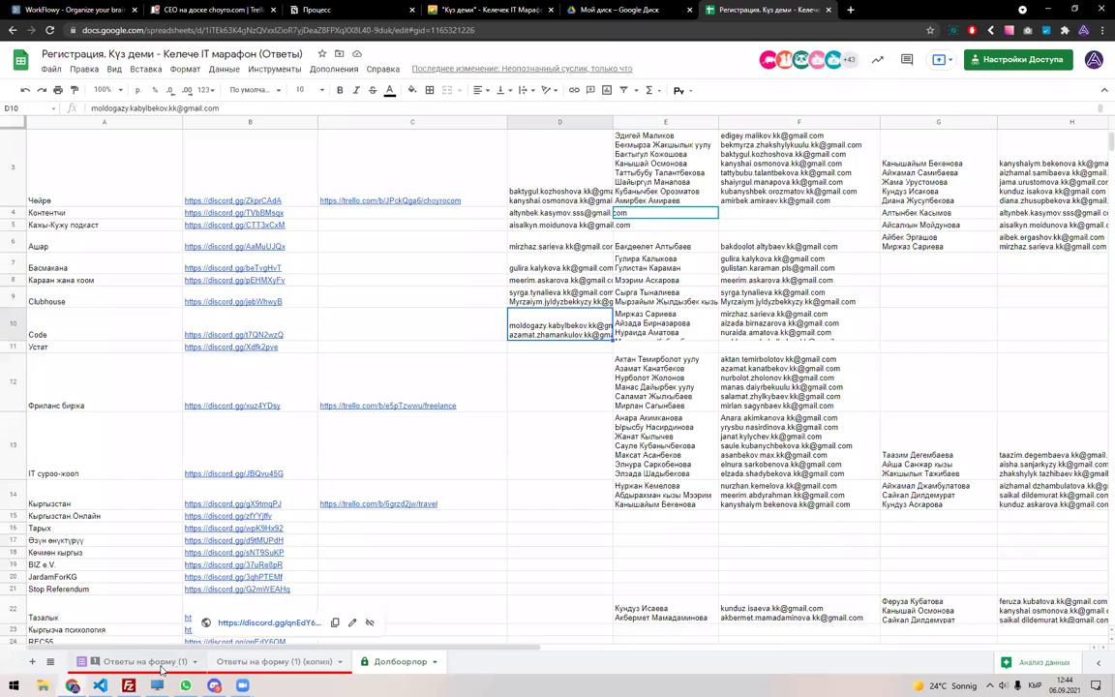
pyautogui.click(163, 666)
pyautogui.hotkey('ctrl', 'f')
pyautogui.write('Сайкал')
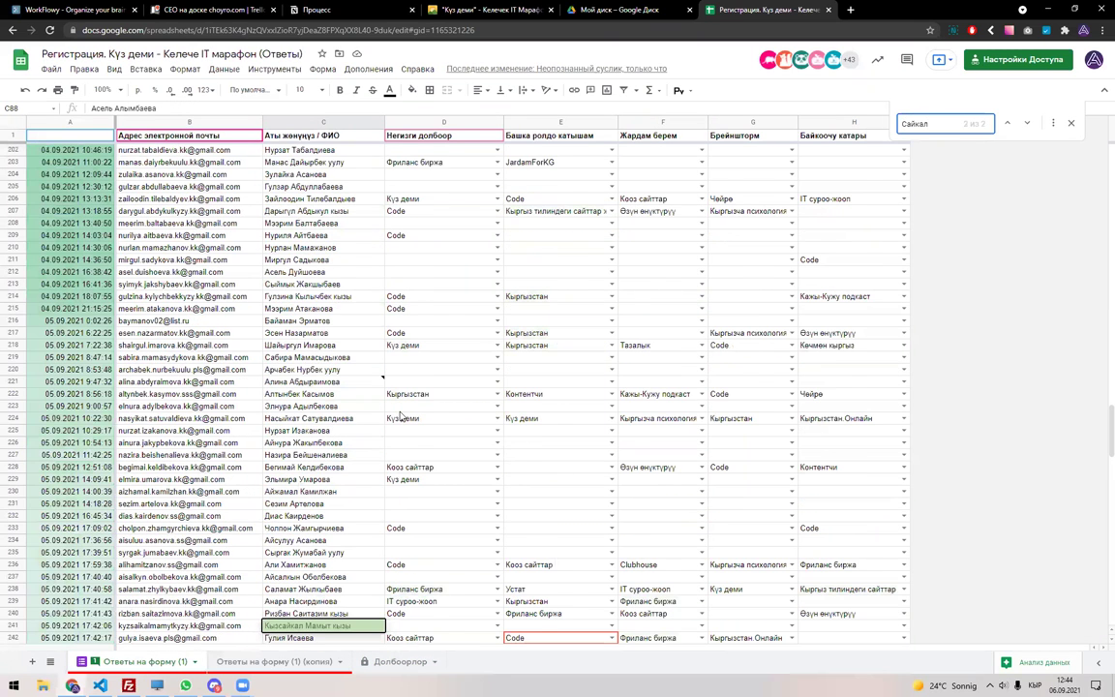
pyautogui.press('Return')
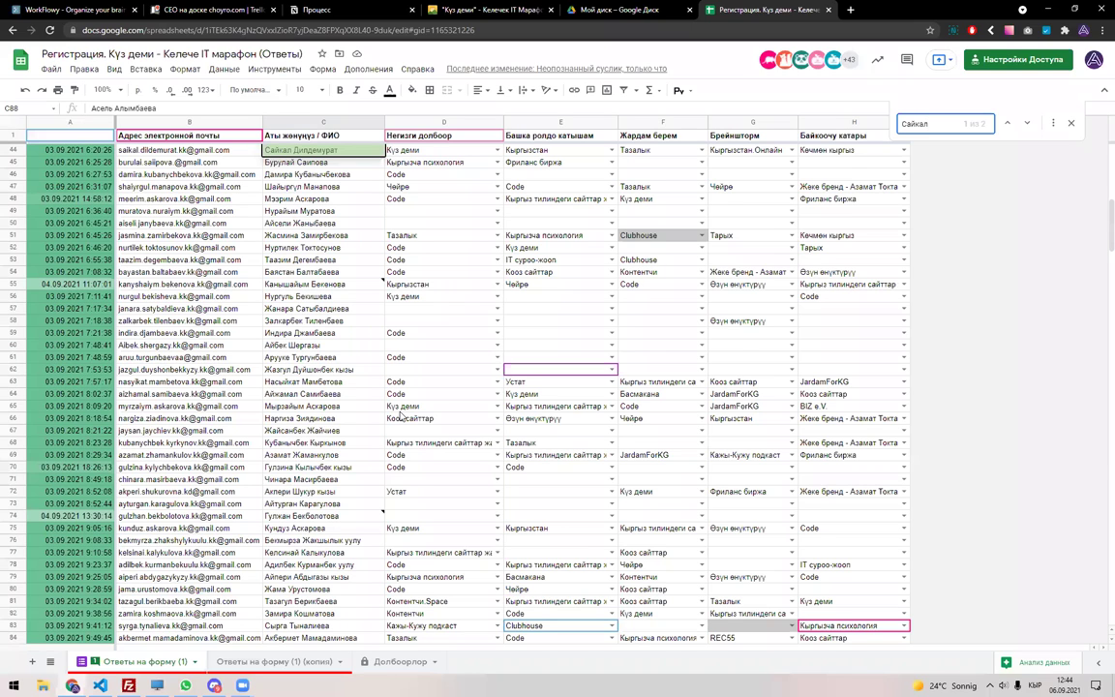
pyautogui.press('Return')
pyautogui.press('Return')
pyautogui.press('Escape')
pyautogui.press('Left')
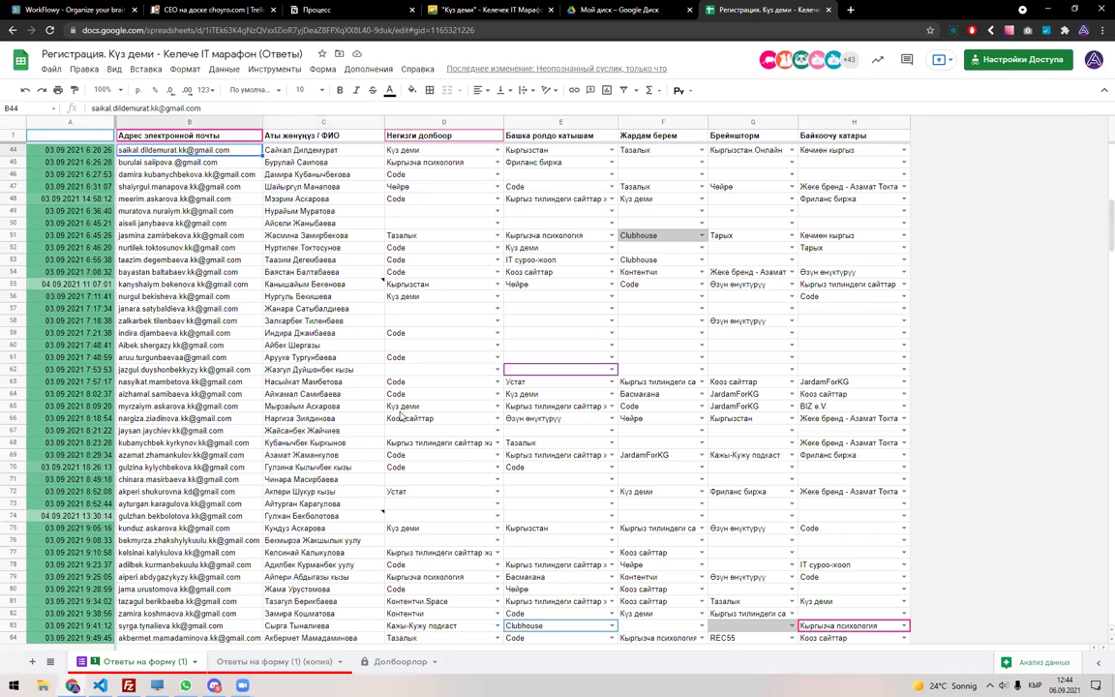
# Paste that participant's email as a third line in the Code row's cell D10.
pyautogui.click(274, 661)
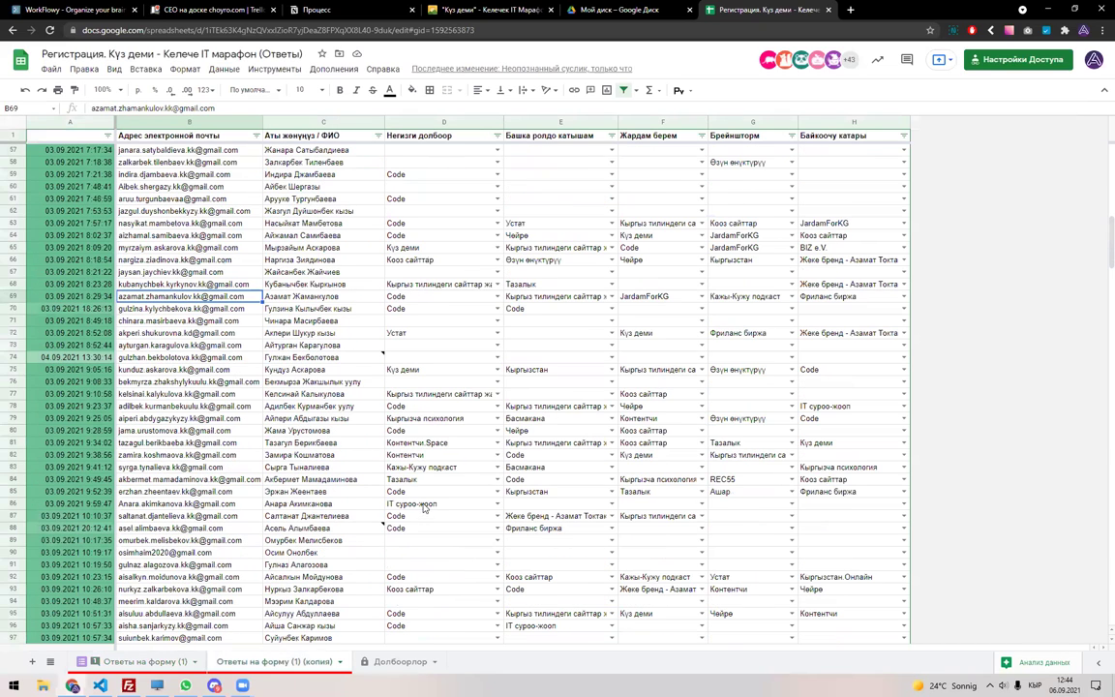
pyautogui.click(400, 661)
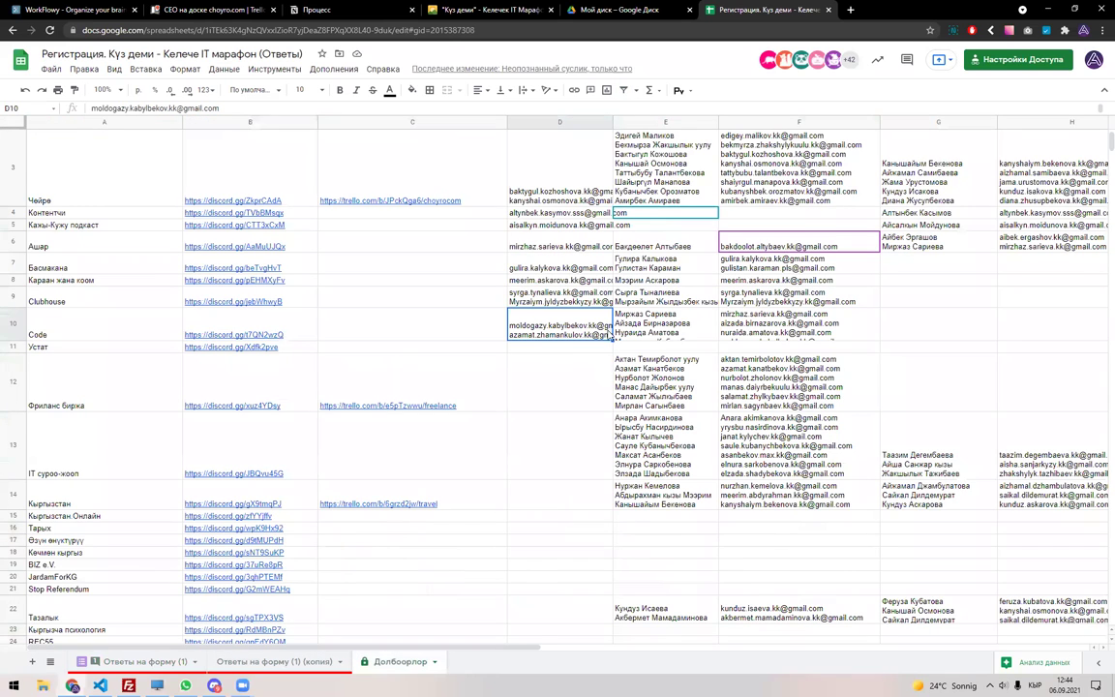
pyautogui.scroll(1, 566, 334)
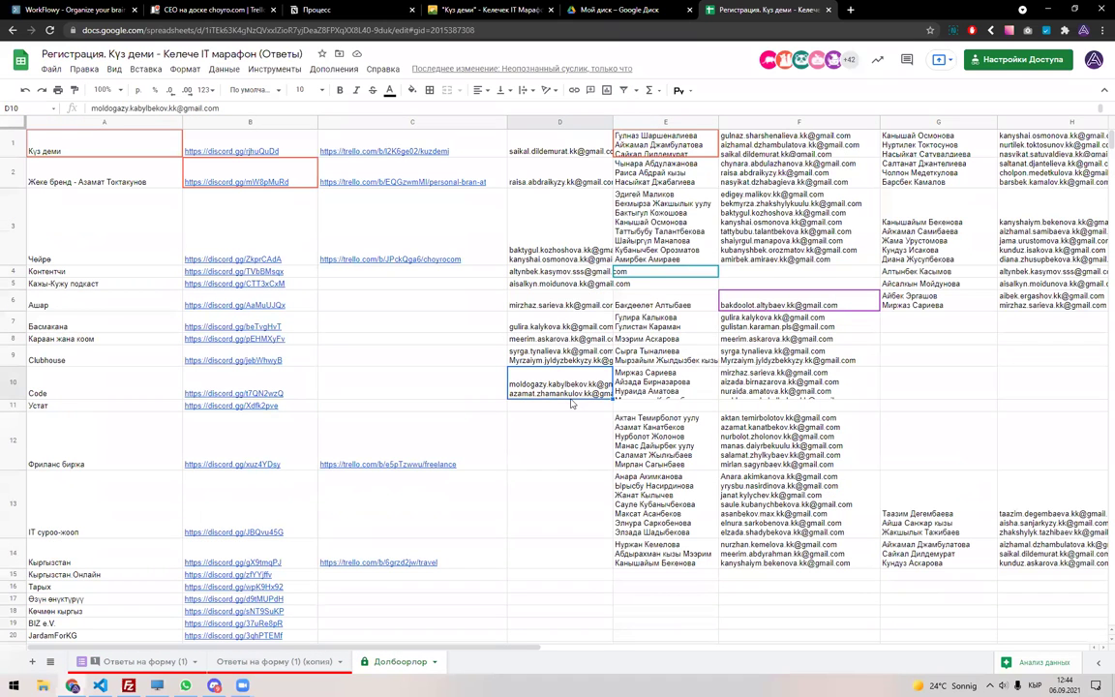
pyautogui.press('Return')
pyautogui.hotkey('ctrl', 'v')
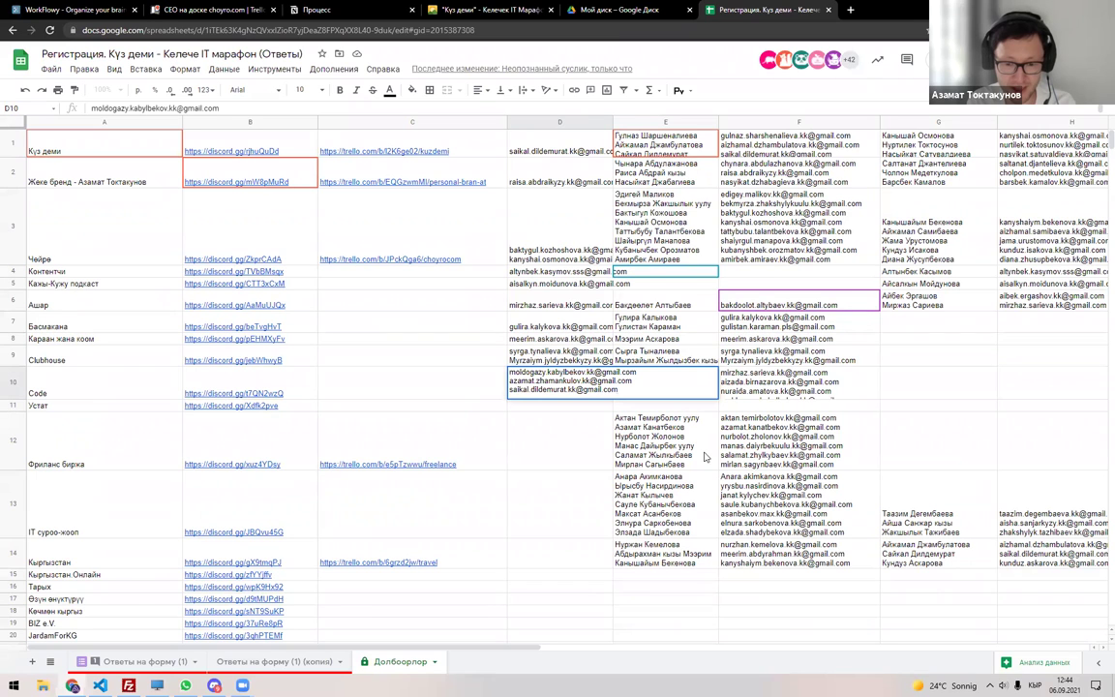
pyautogui.press('Return')
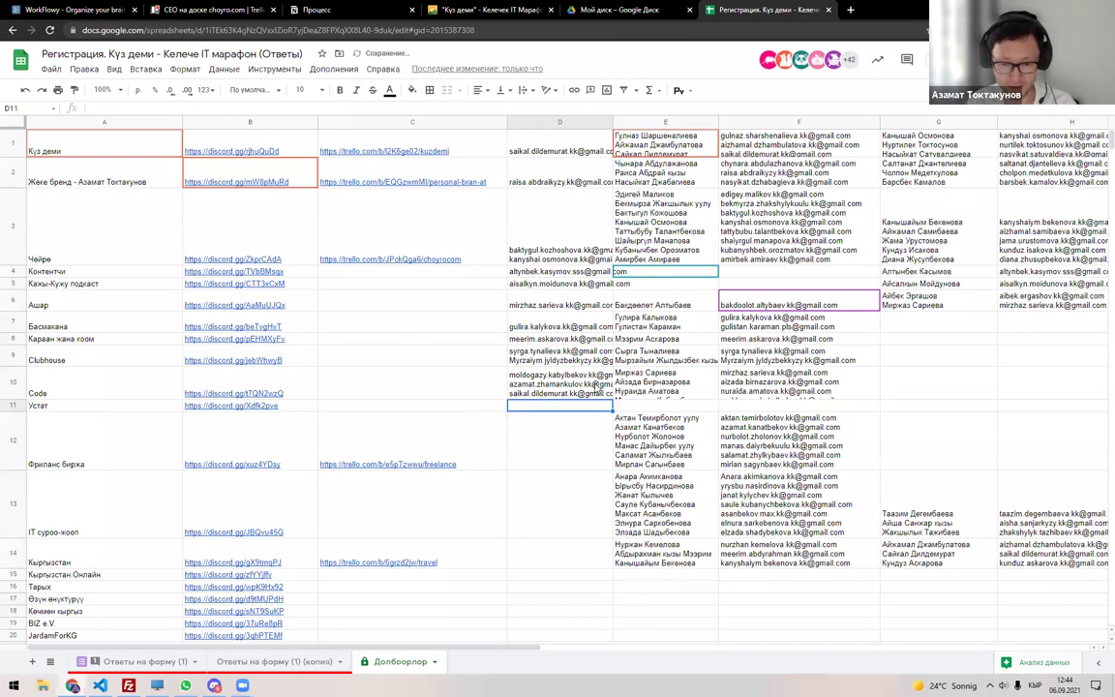
pyautogui.press('Up')
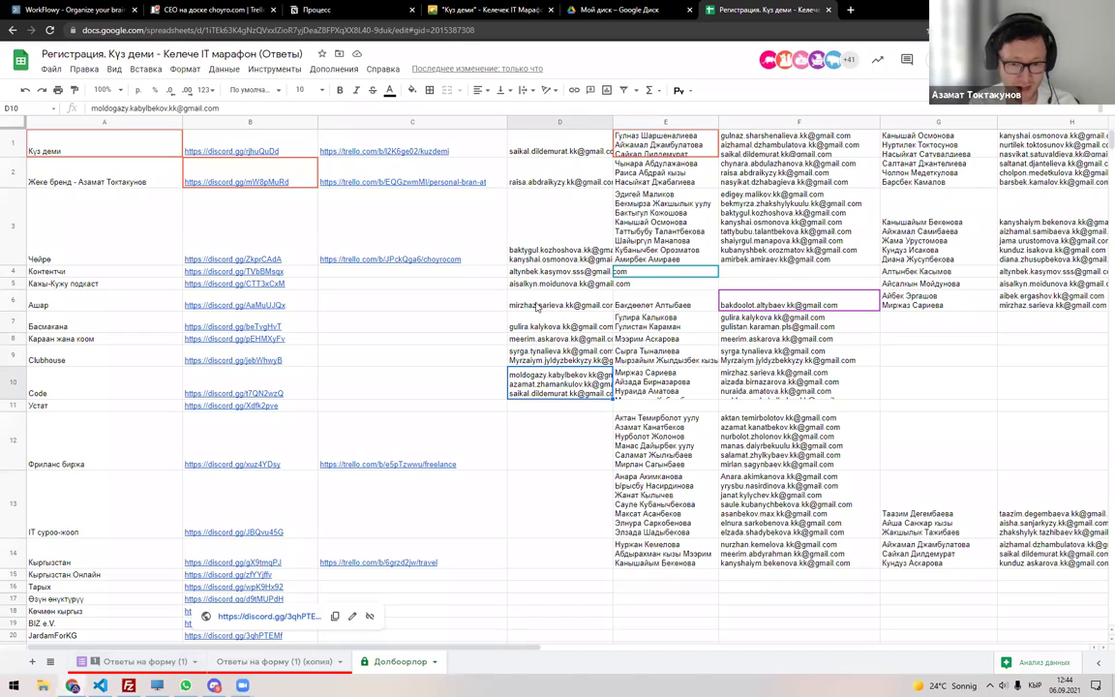
pyautogui.click(554, 305)
pyautogui.moveTo(503, 140); pyautogui.dragTo(542, 503)
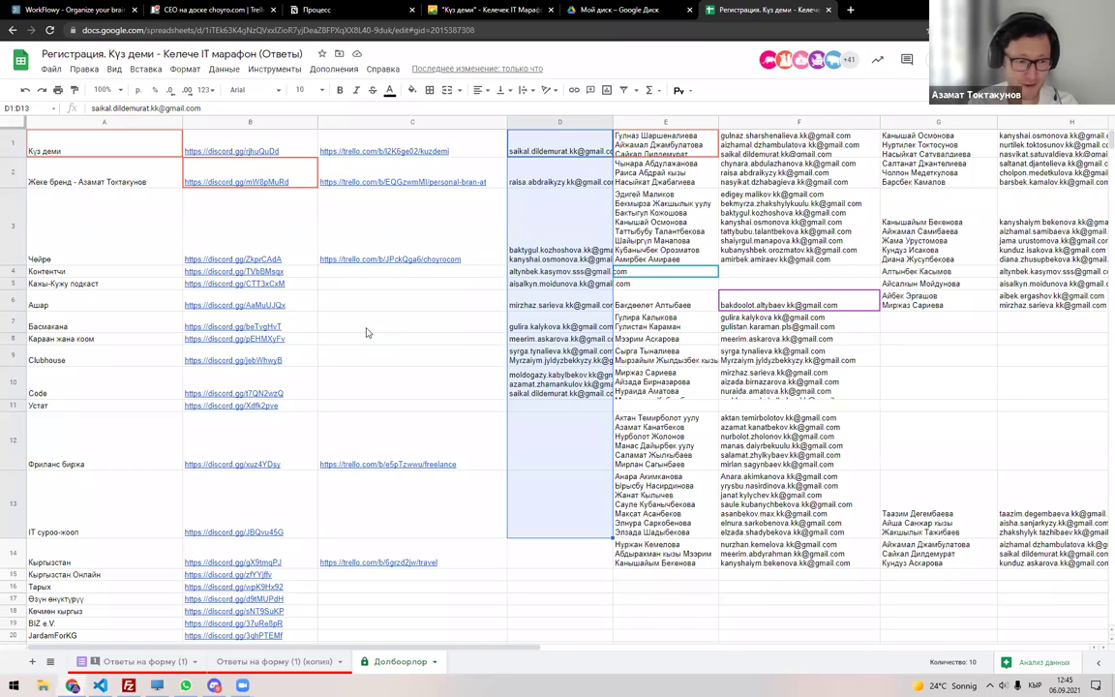
pyautogui.click(368, 358)
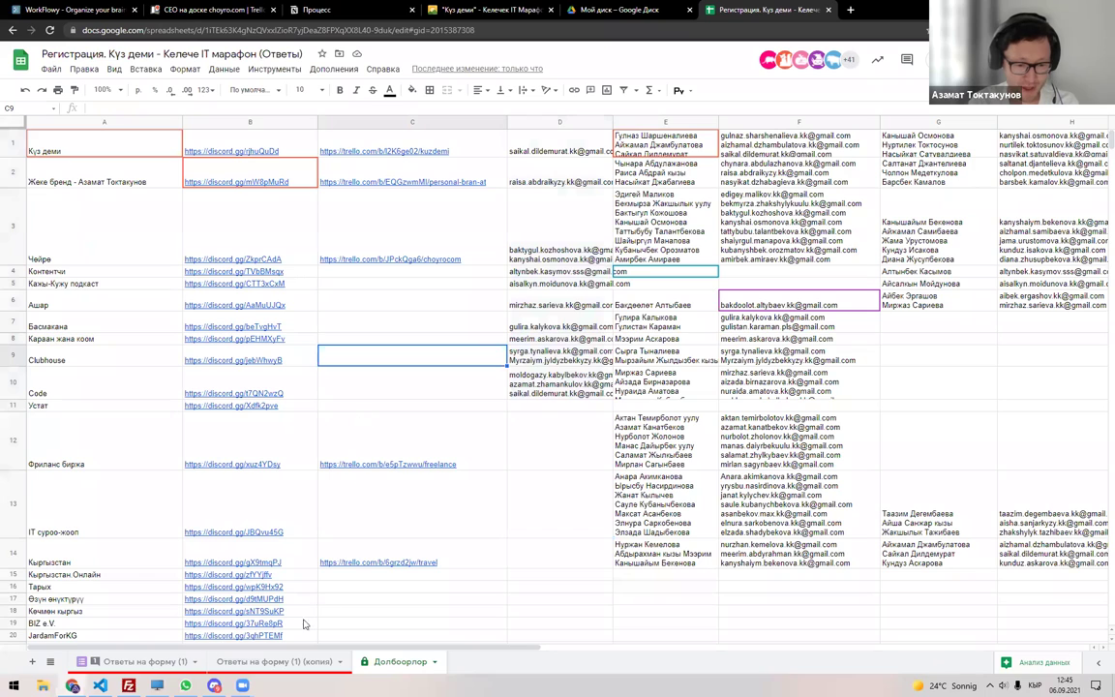
pyautogui.hotkey('alt', 'Tab')
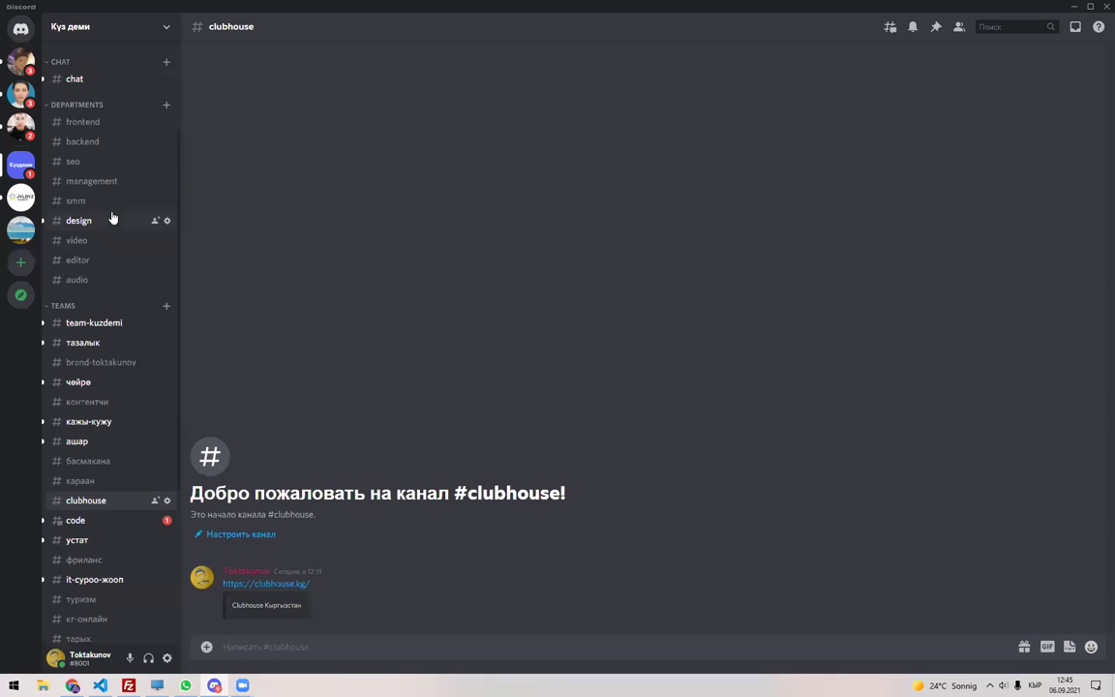
pyautogui.scroll(3, 112, 217)
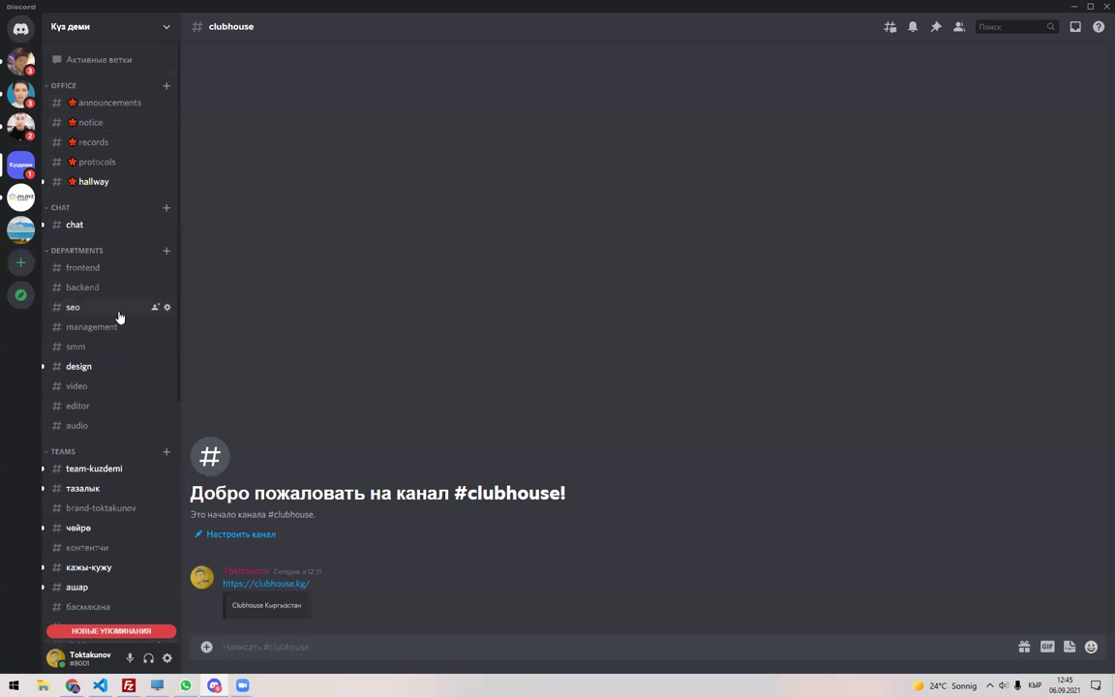
pyautogui.click(97, 103)
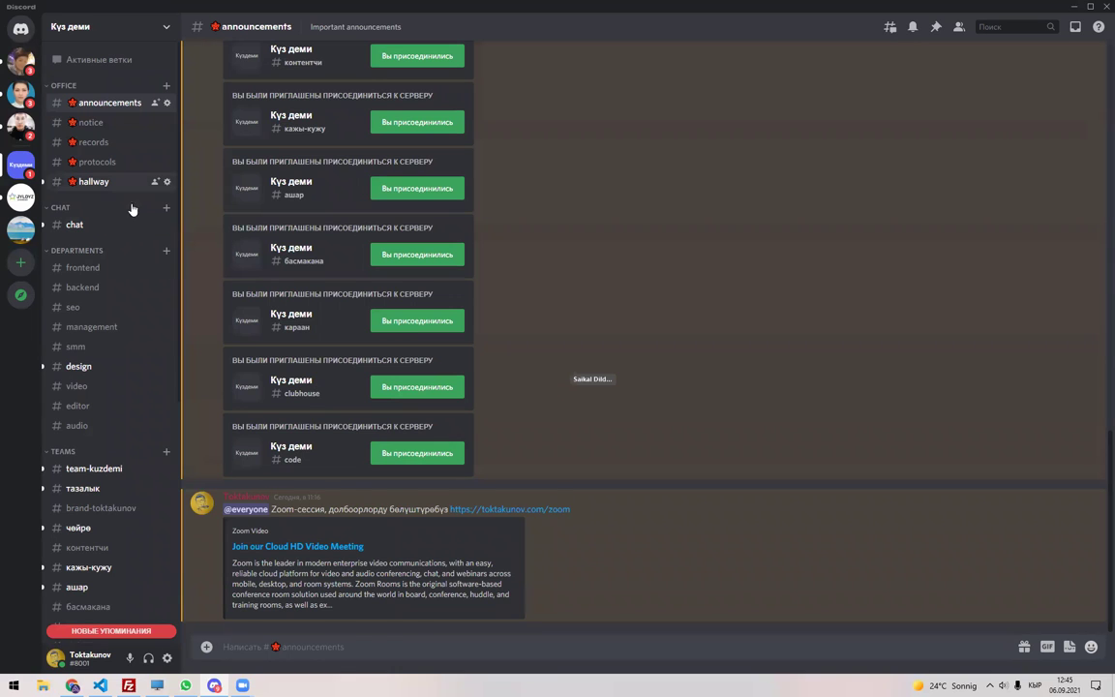
pyautogui.click(96, 181)
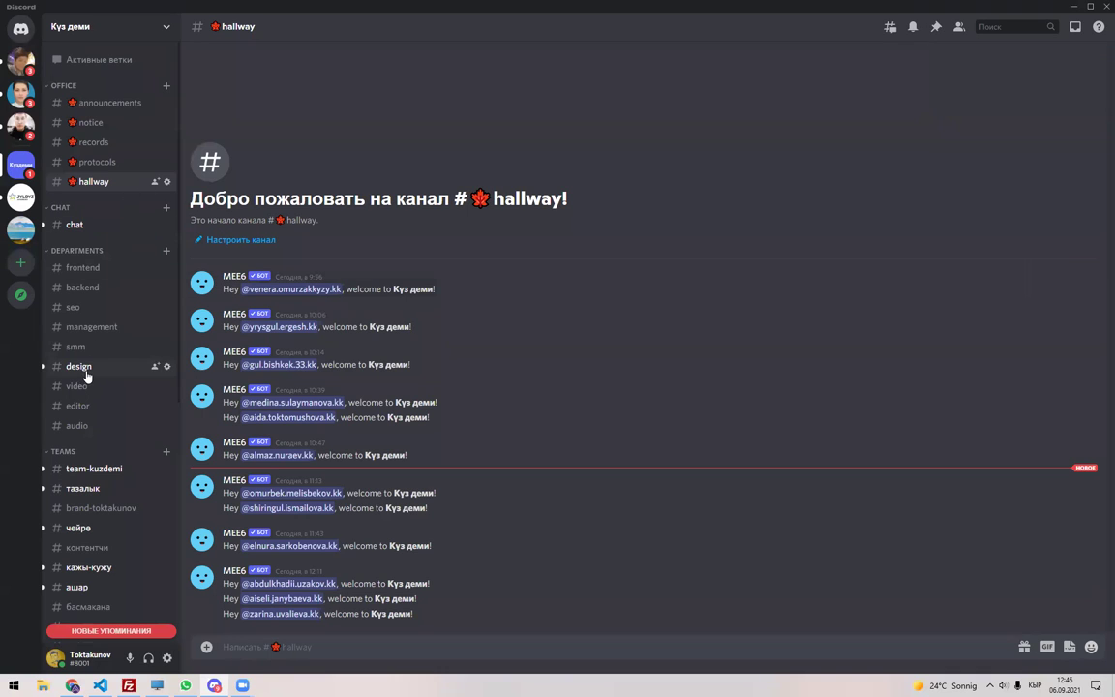
pyautogui.scroll(-5, 101, 387)
pyautogui.scroll(-2, 113, 427)
pyautogui.moveTo(115, 271)
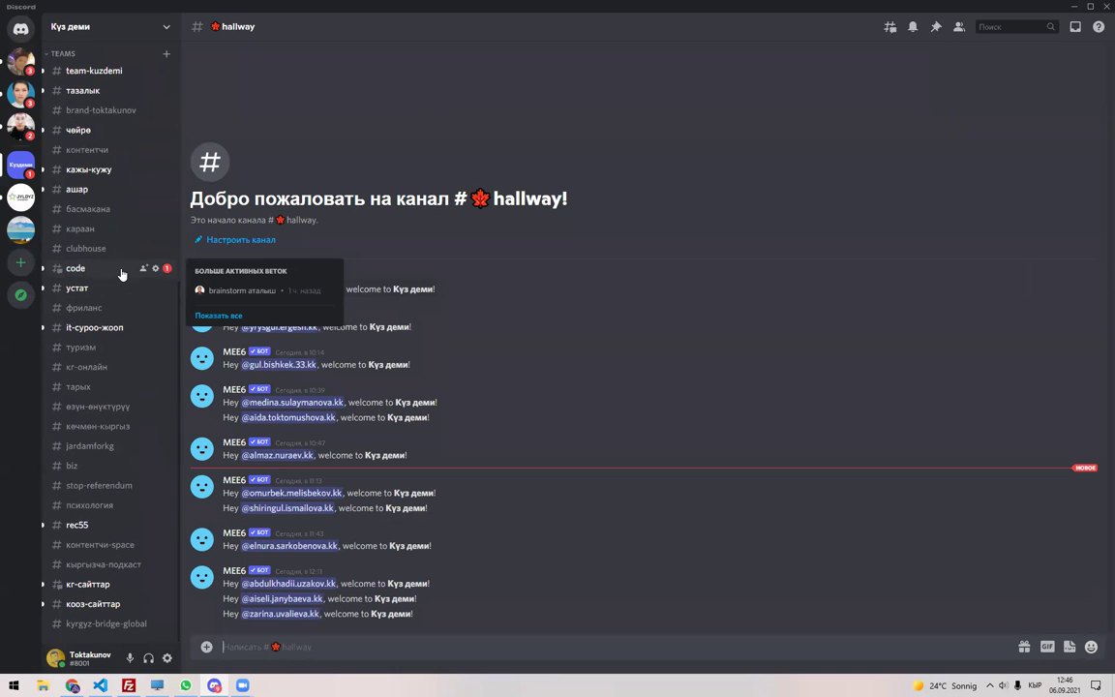
pyautogui.hotkey('alt', 'Tab')
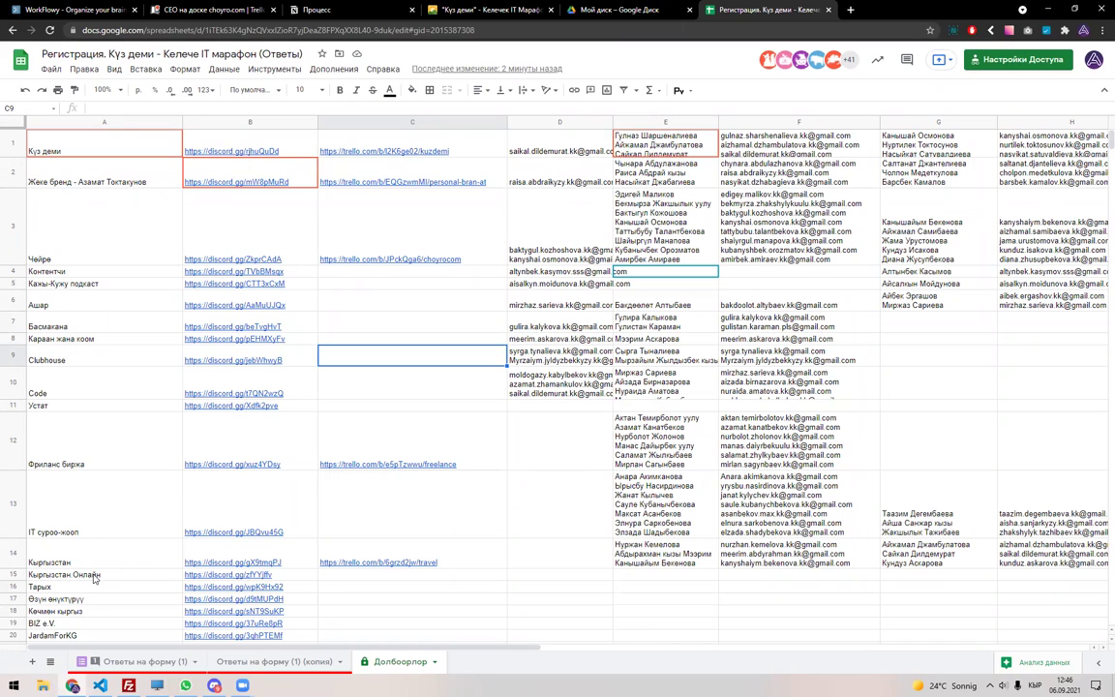
pyautogui.scroll(-4, 92, 527)
pyautogui.scroll(-1, 94, 567)
pyautogui.scroll(5, 94, 561)
pyautogui.click(530, 406)
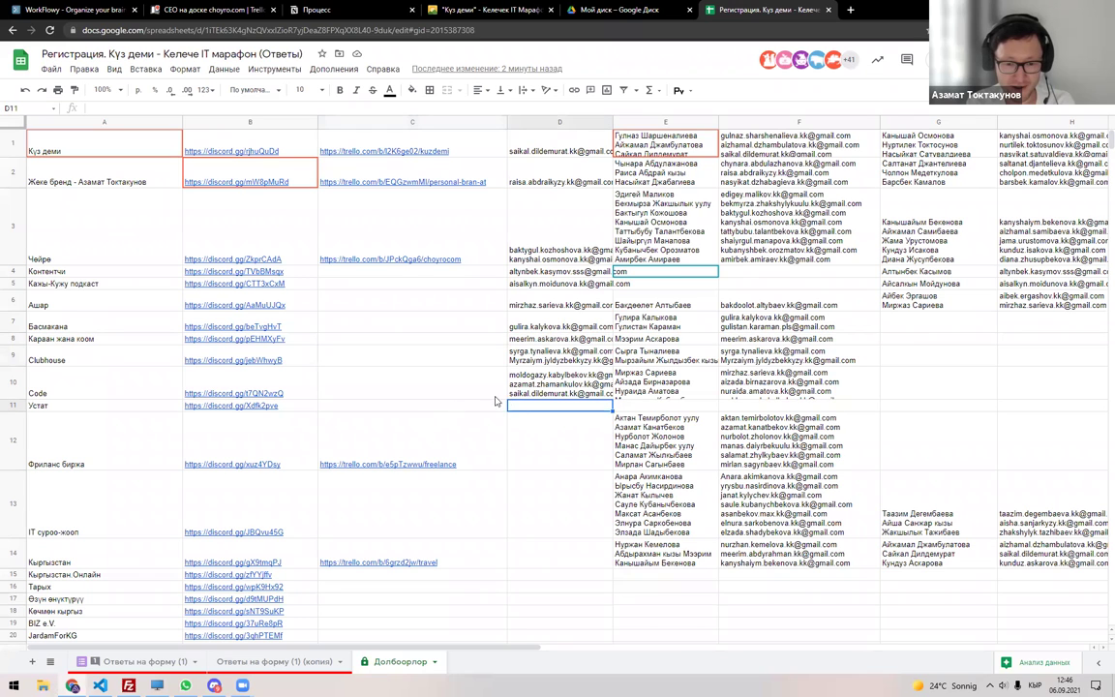
pyautogui.click(121, 406)
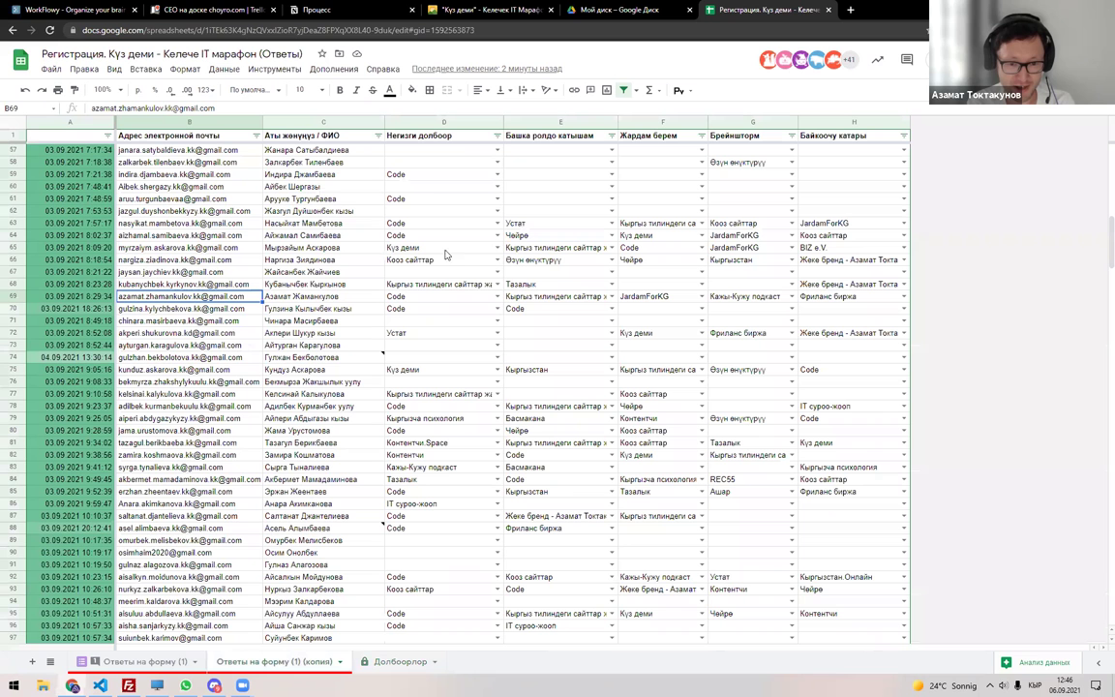
# Filter the responses copy's Негизги долбоор column to show only Устат rows.
pyautogui.click(274, 661)
pyautogui.click(497, 135)
pyautogui.click(404, 280)
pyautogui.click(402, 300)
pyautogui.write('Ус')
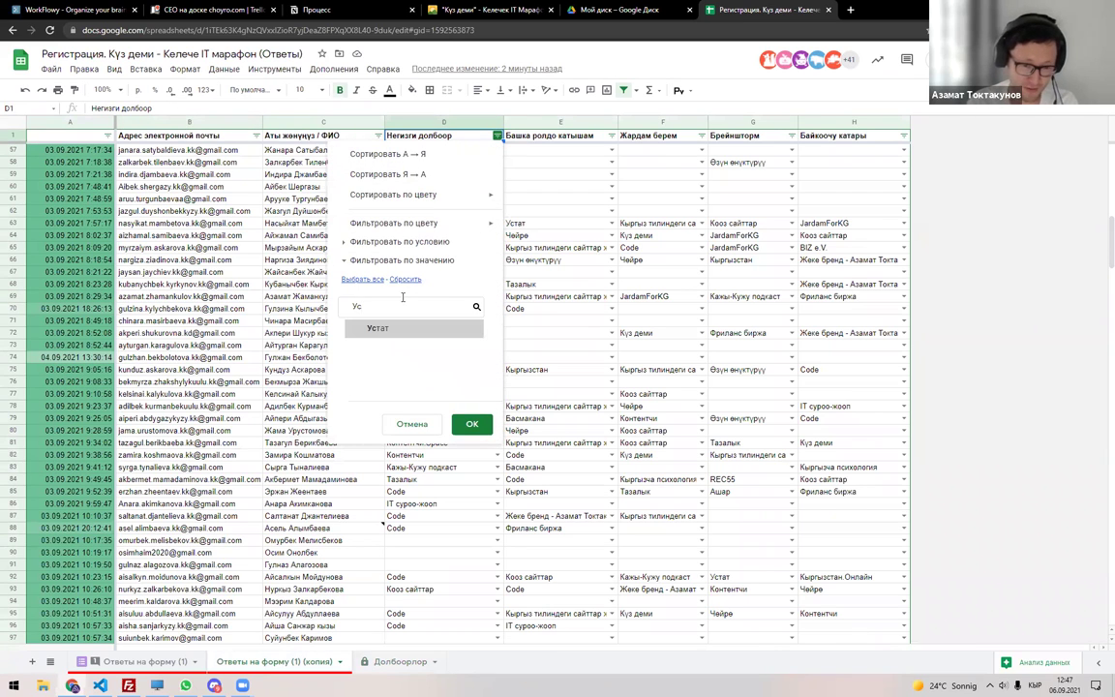
pyautogui.click(399, 329)
pyautogui.click(470, 424)
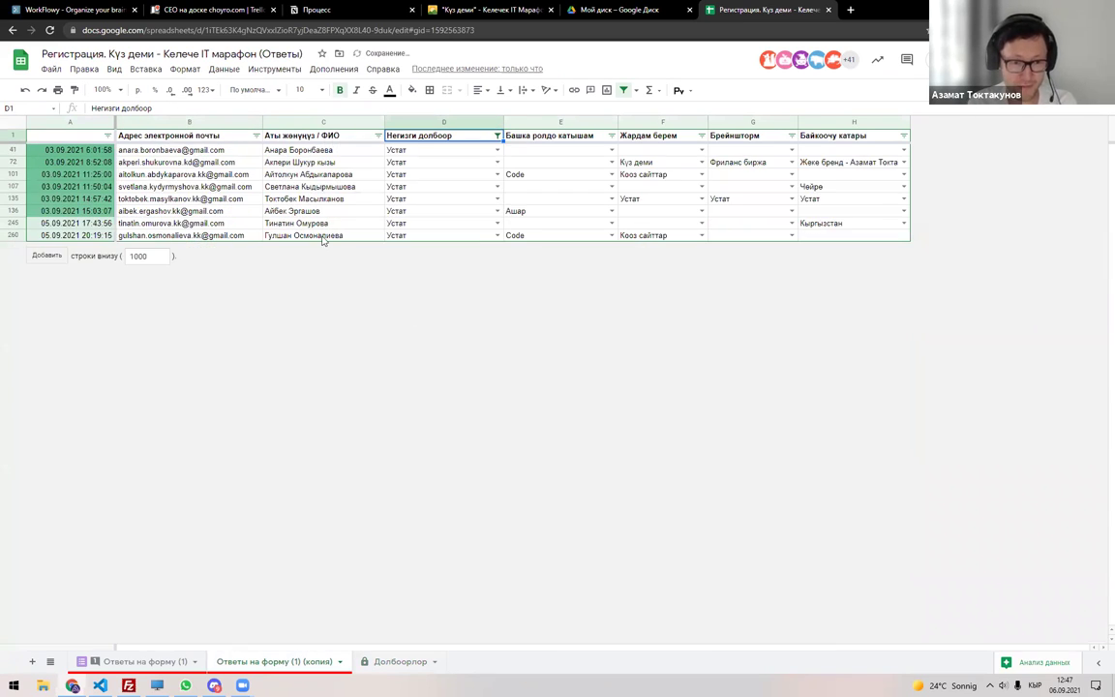
# Copy the filtered Устат participants' names into cell E11 on Долбоорлор.
pyautogui.moveTo(189, 150); pyautogui.dragTo(315, 147)
pyautogui.hotkey('ctrl', 'c')
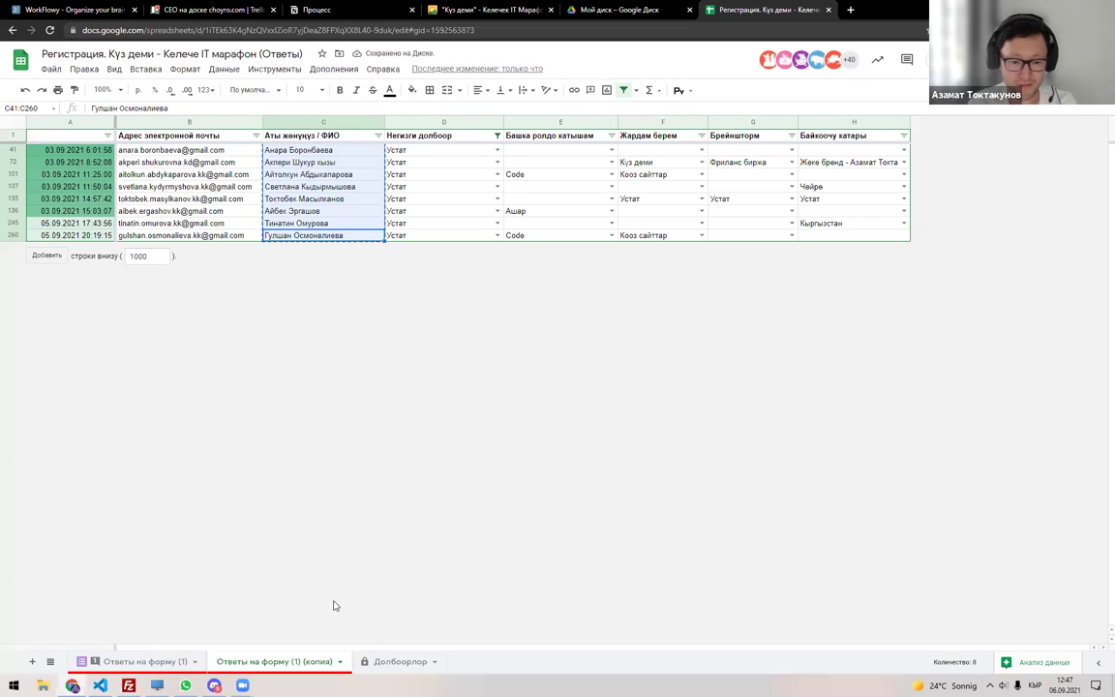
pyautogui.click(399, 662)
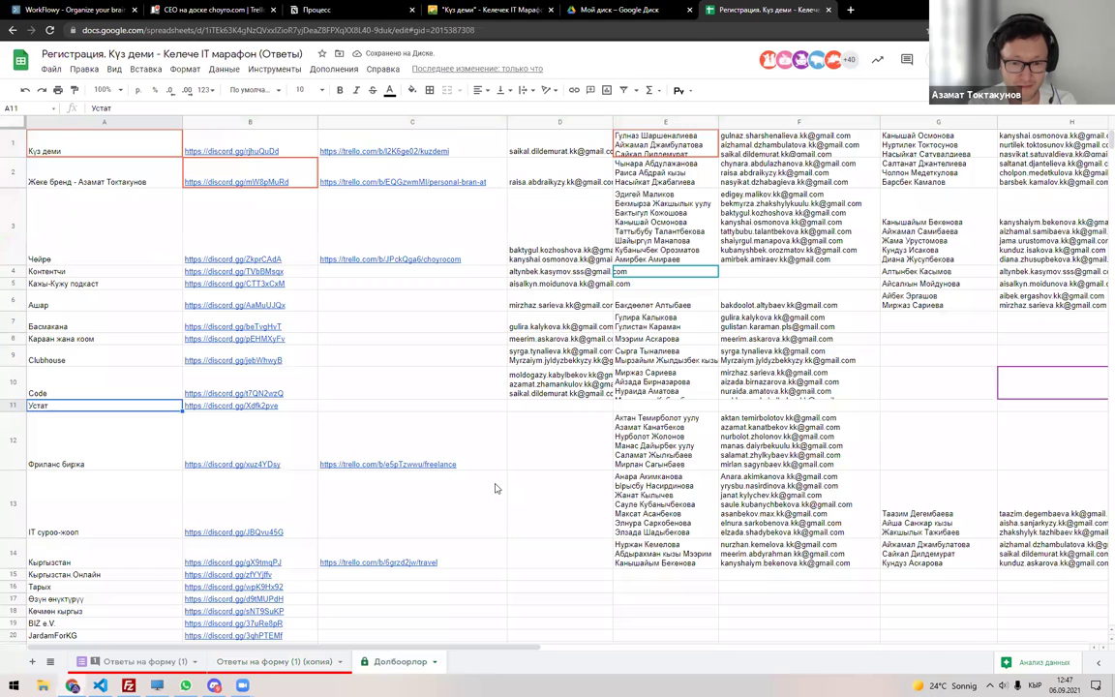
pyautogui.doubleClick(692, 405)
pyautogui.hotkey('ctrl', 'v')
pyautogui.press('Return')
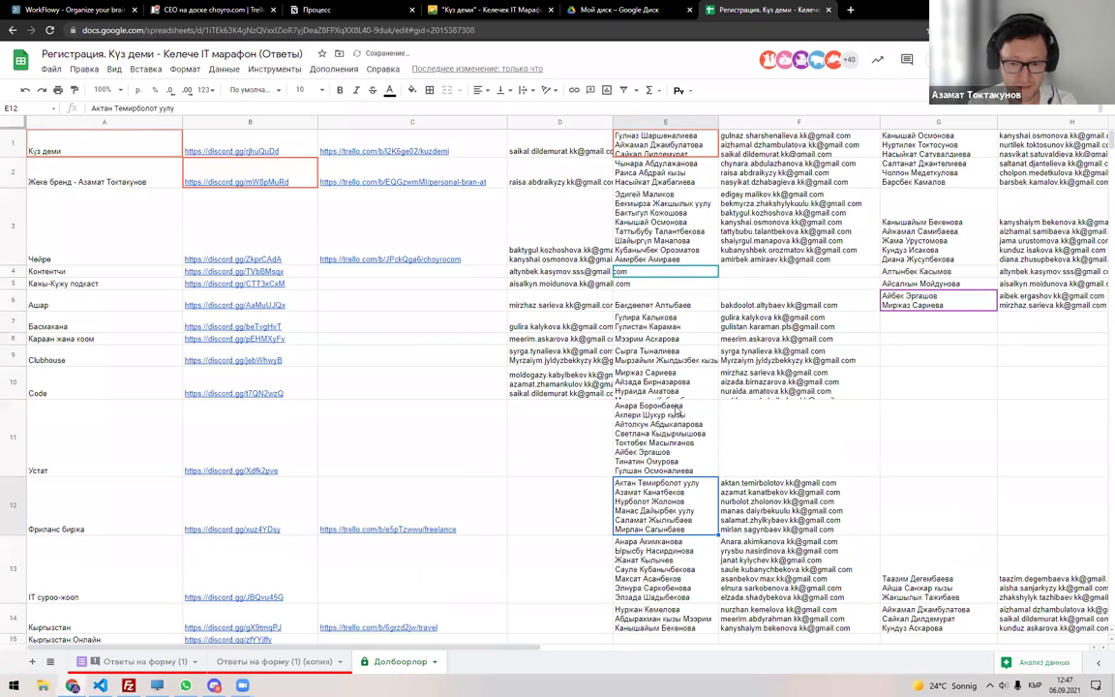
# Paste the eight Устат emails into D11, then remove the filter from the responses copy.
pyautogui.click(308, 661)
pyautogui.click(229, 150)
pyautogui.keyDown('shift'); pyautogui.click(205, 235); pyautogui.keyUp('shift')
pyautogui.hotkey('ctrl', 'c')
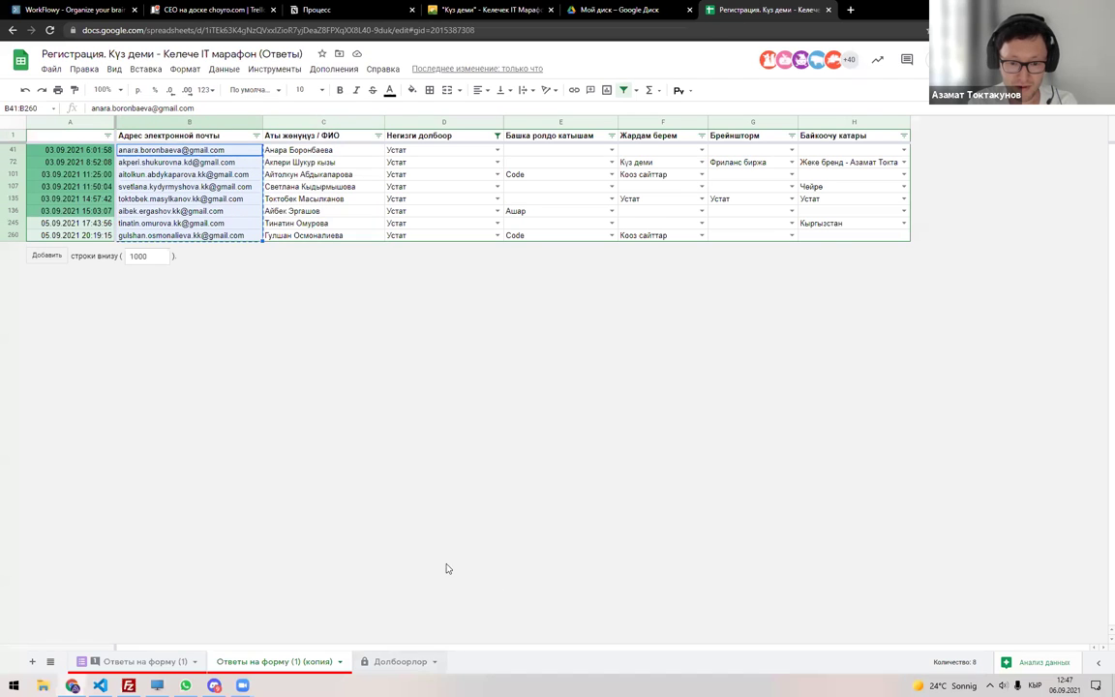
pyautogui.hotkey('ctrl', 'pagedown')
pyautogui.click(581, 514)
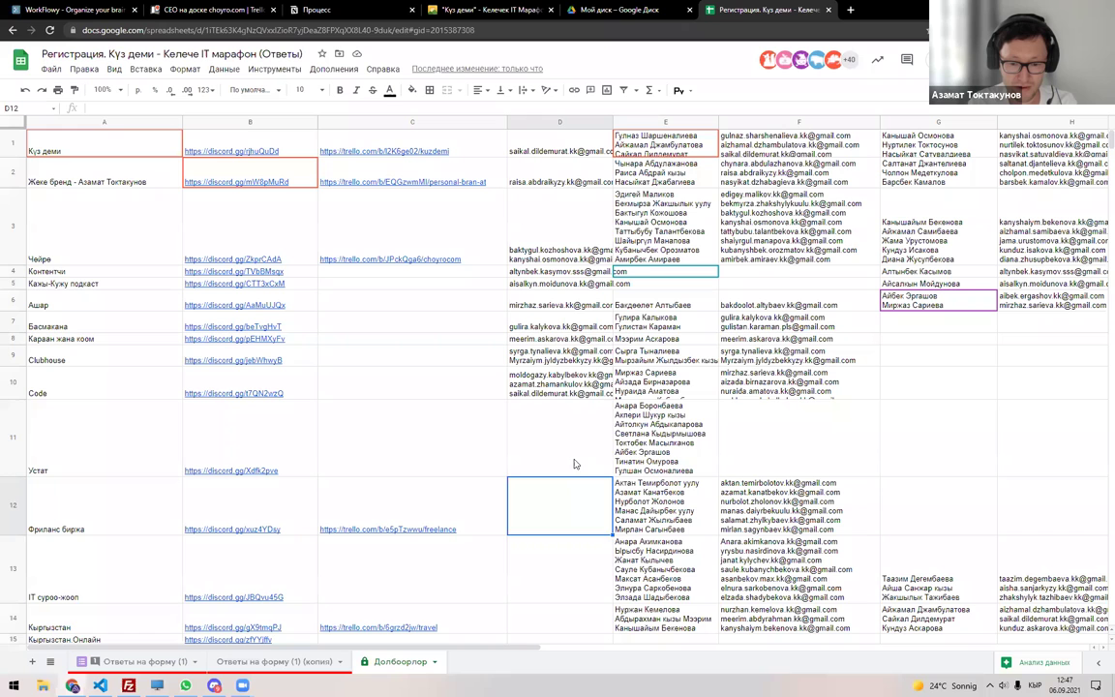
pyautogui.doubleClick(572, 462)
pyautogui.hotkey('ctrl', 'v')
pyautogui.press('Return')
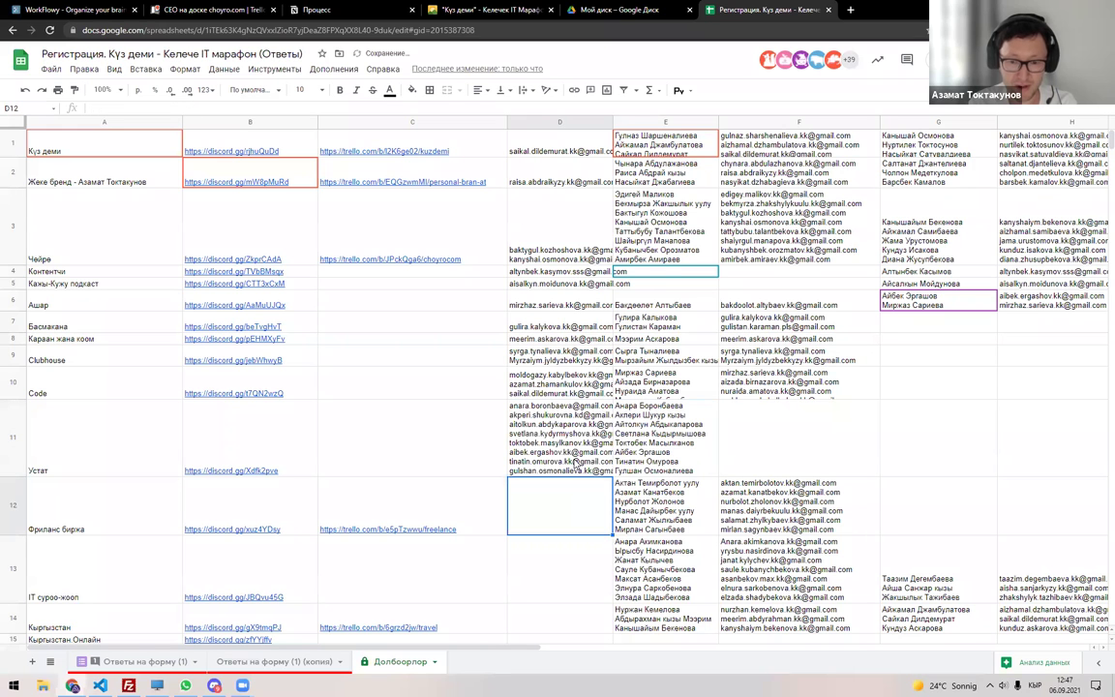
pyautogui.click(315, 667)
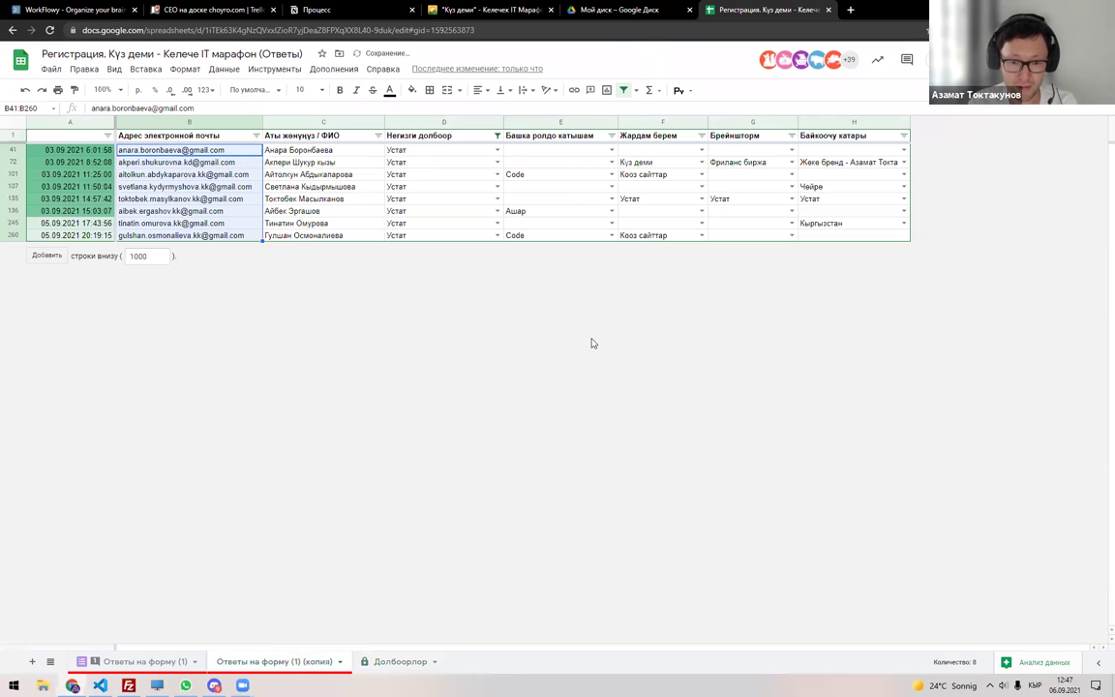
pyautogui.click(623, 89)
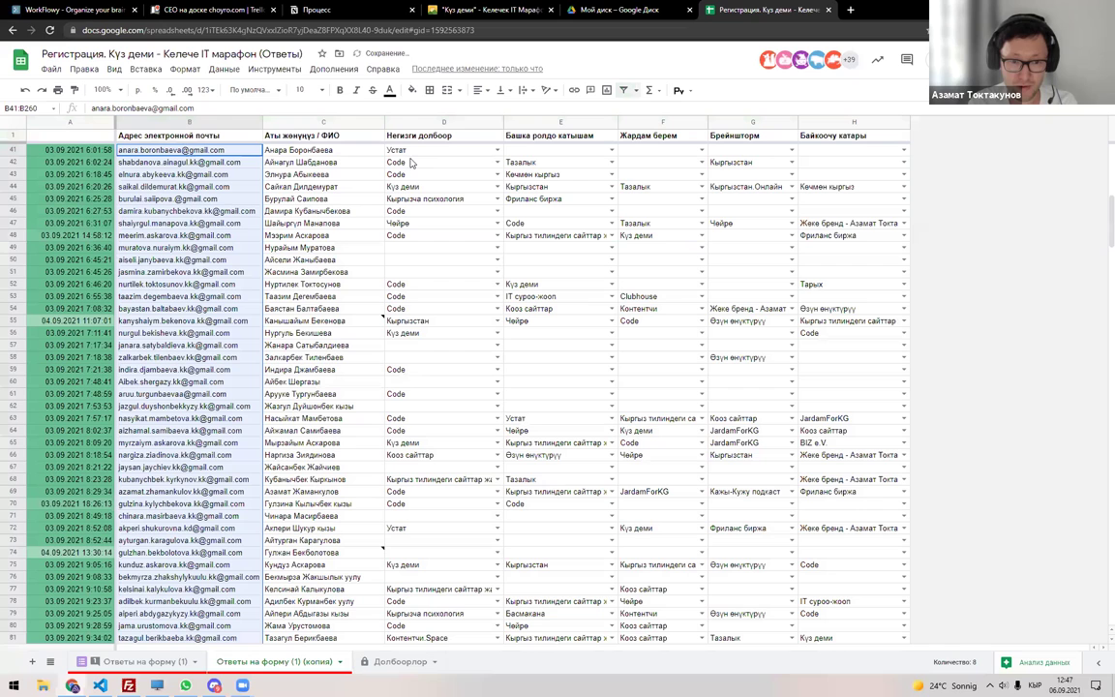
# Turn the filter back on and filter column E to show only Устат.
pyautogui.click(14, 121)
pyautogui.click(624, 90)
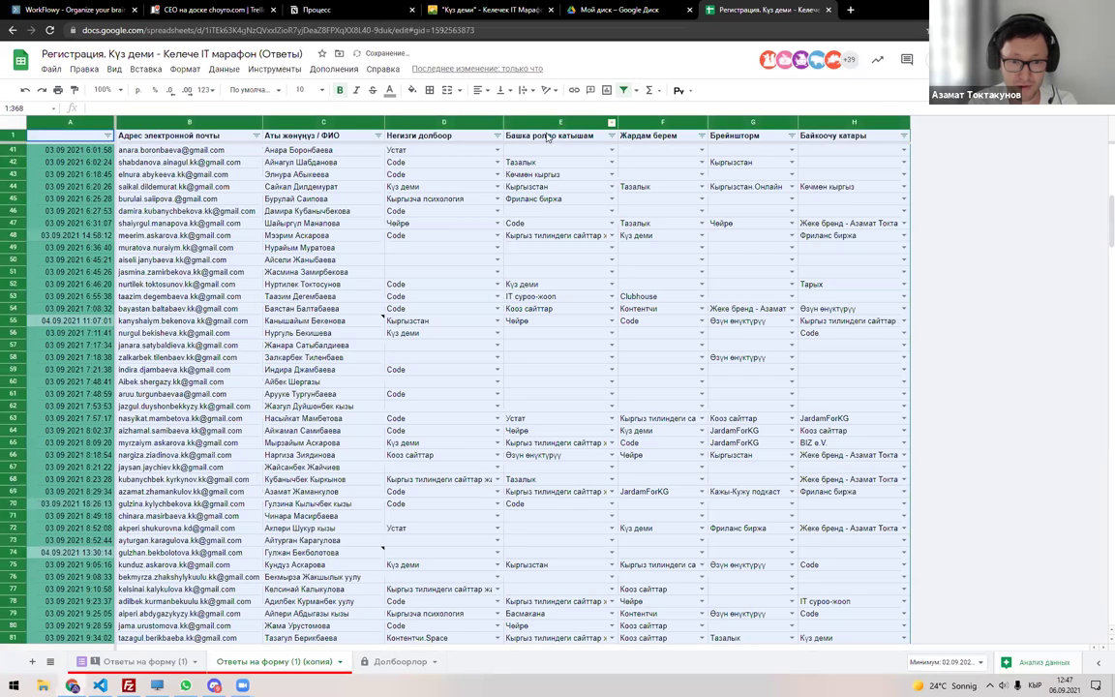
pyautogui.click(611, 136)
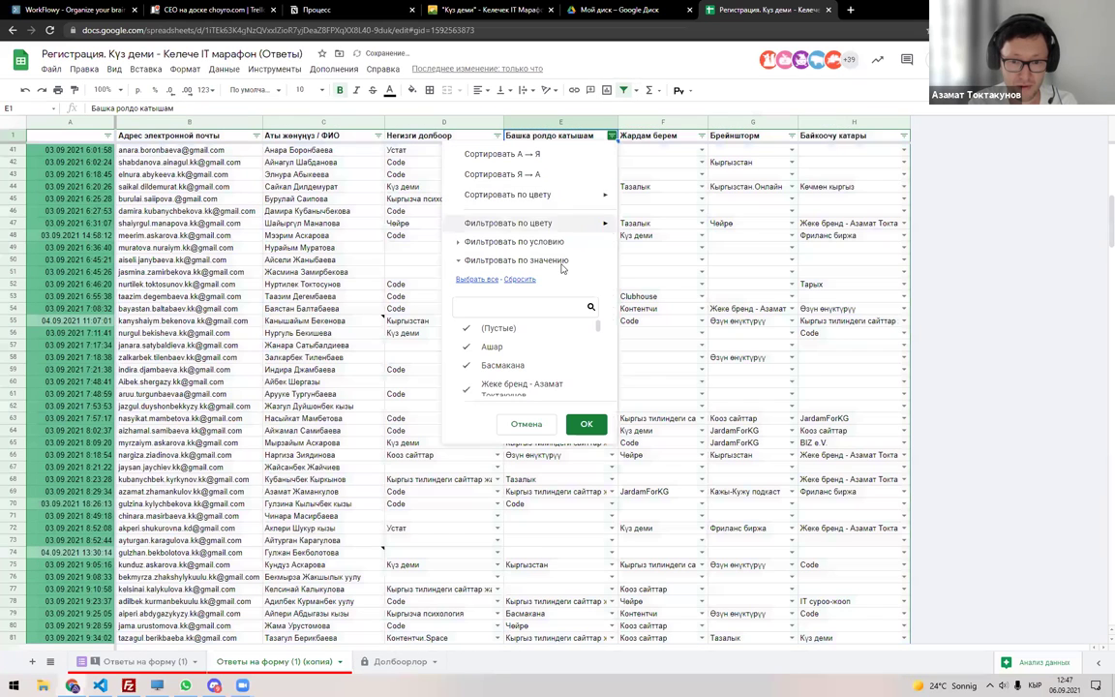
pyautogui.click(519, 278)
pyautogui.write('Ec')
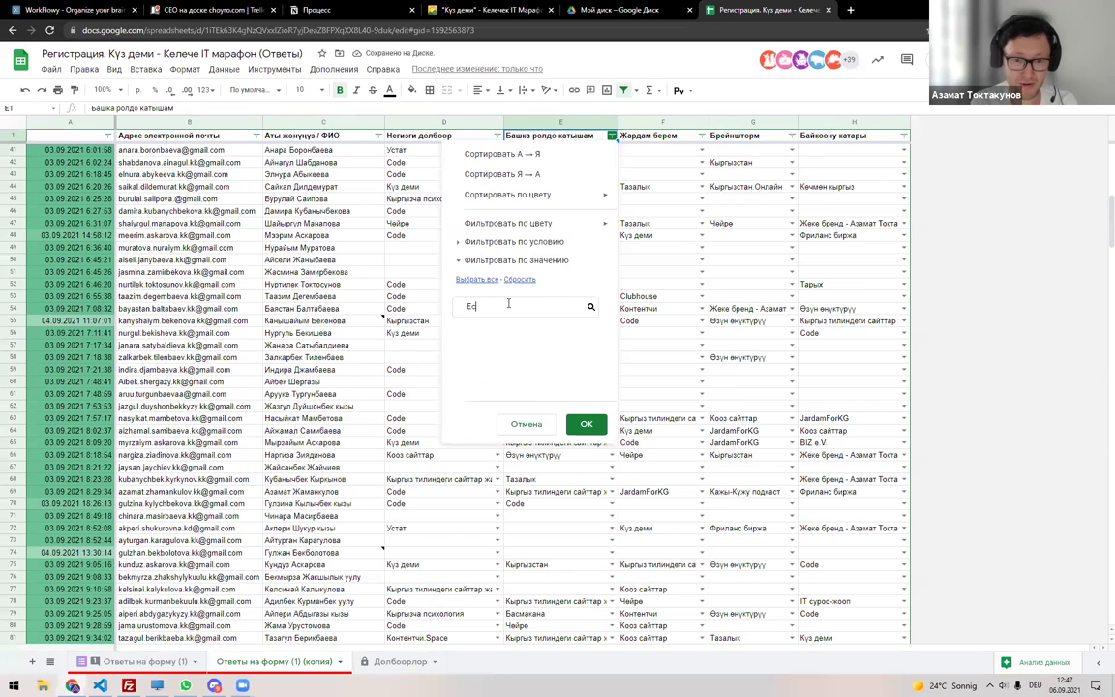
pyautogui.press('BackSpace')
pyautogui.press('BackSpace')
pyautogui.write('Устат')
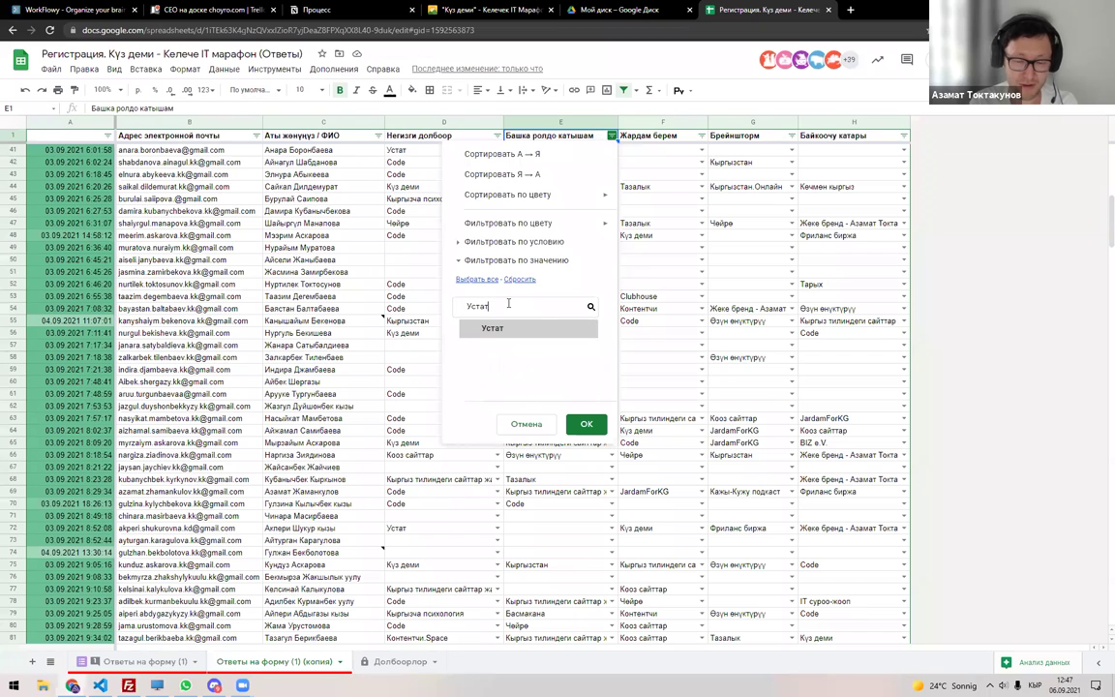
pyautogui.click(553, 330)
pyautogui.click(582, 425)
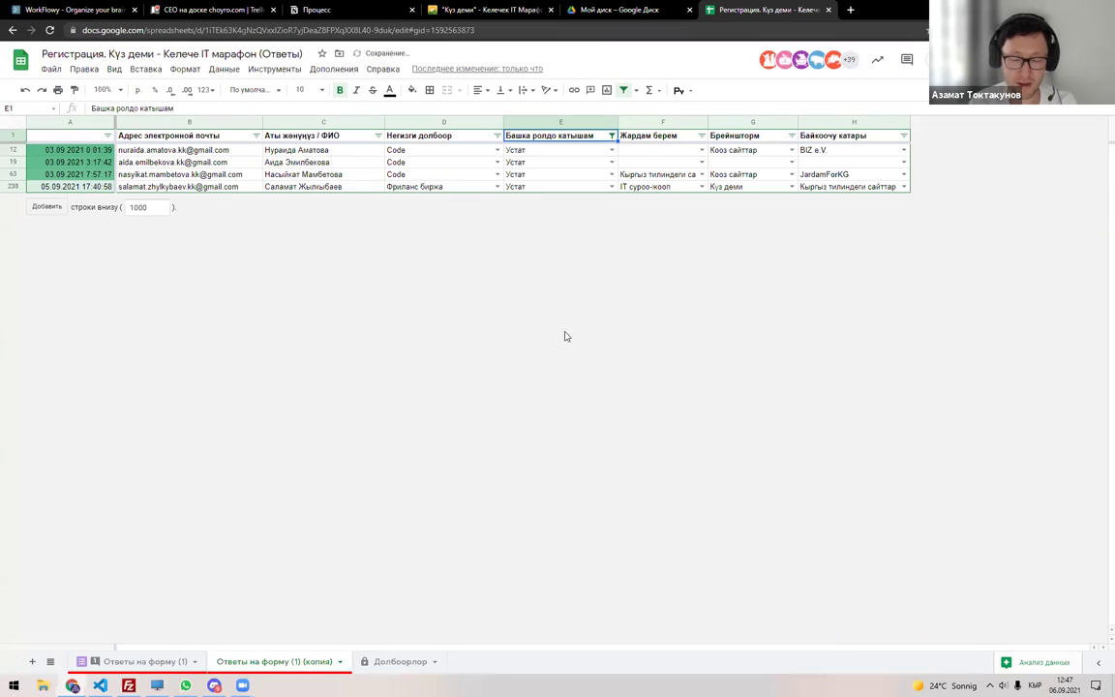
# Copy the four filtered participants' names into cell G11 on Долбоорлор.
pyautogui.moveTo(268, 150); pyautogui.dragTo(271, 186)
pyautogui.hotkey('ctrl', 'c')
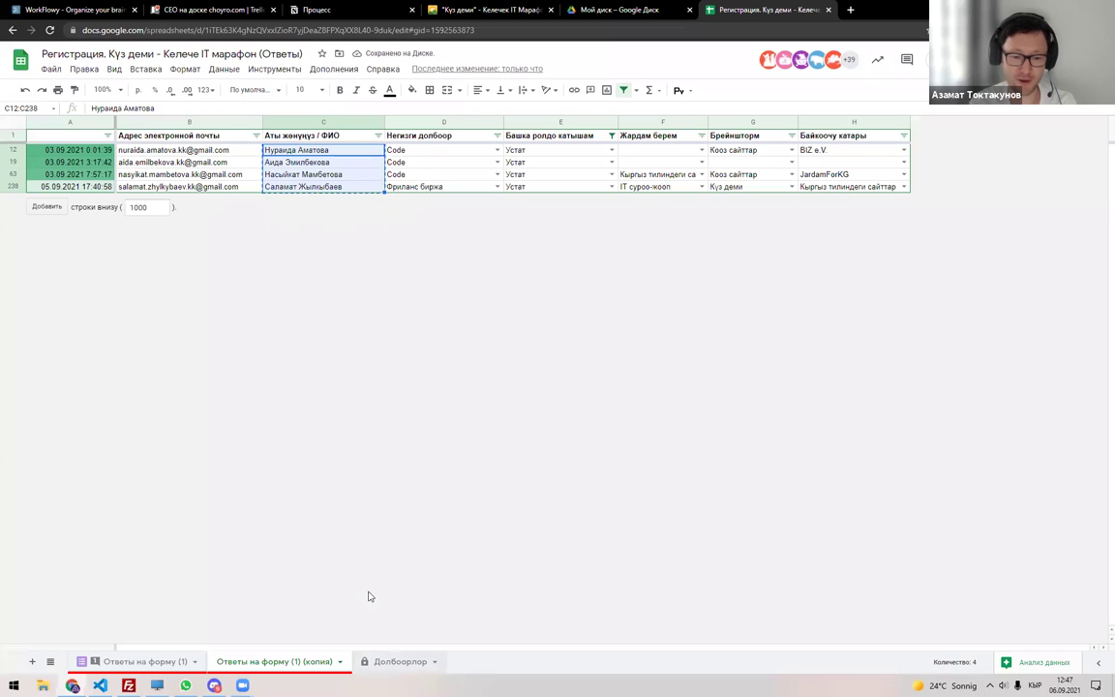
pyautogui.hotkey('ctrl', 'shift', 'pagedown')
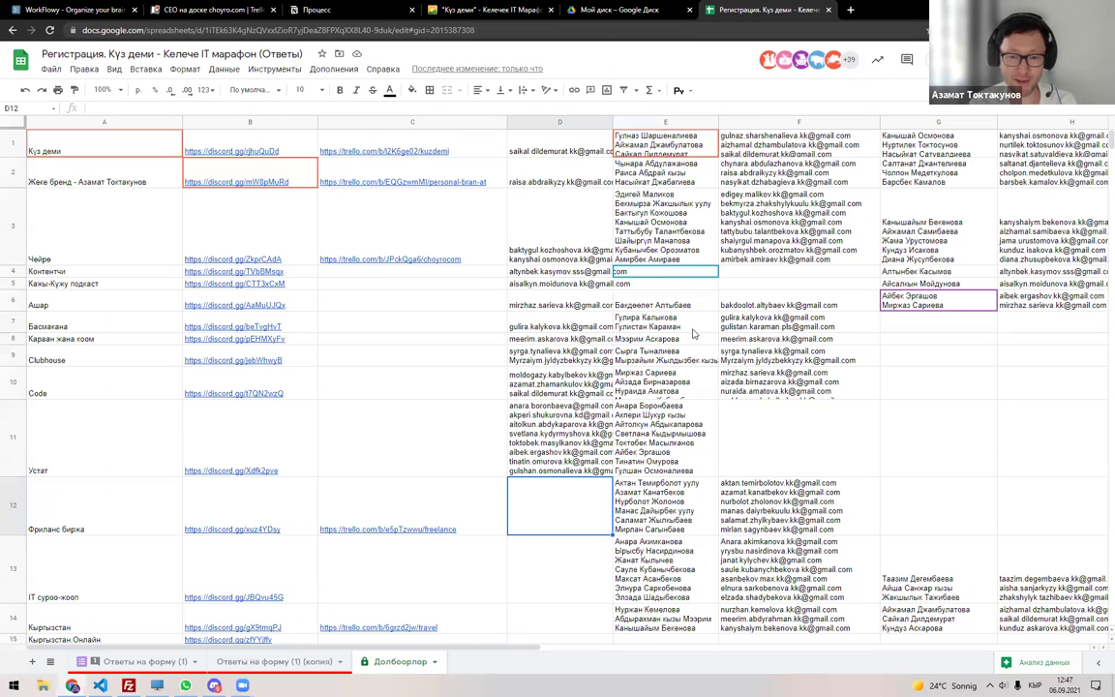
pyautogui.doubleClick(895, 428)
pyautogui.hotkey('ctrl', 'v')
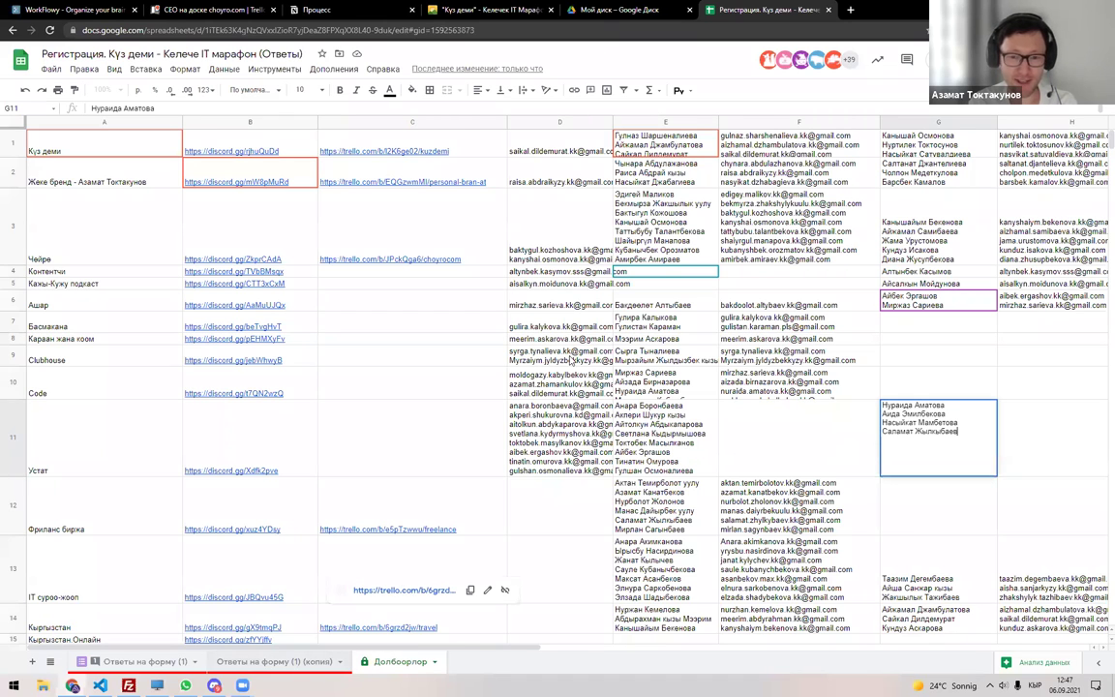
# Copy the four filtered emails into cell F11 on Долбоорлор.
pyautogui.click(300, 666)
pyautogui.click(402, 150)
pyautogui.click(191, 150)
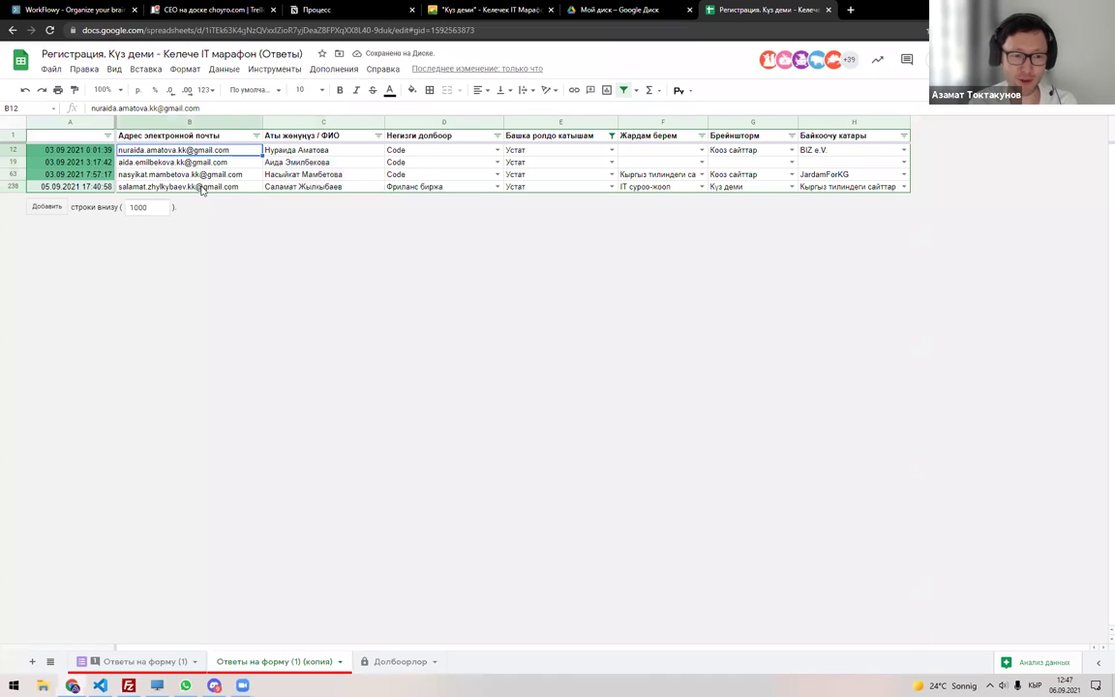
pyautogui.keyDown('shift'); pyautogui.click(202, 187); pyautogui.keyUp('shift')
pyautogui.hotkey('ctrl', 'c')
pyautogui.hotkey('ctrl', 'shift', 'pagedown')
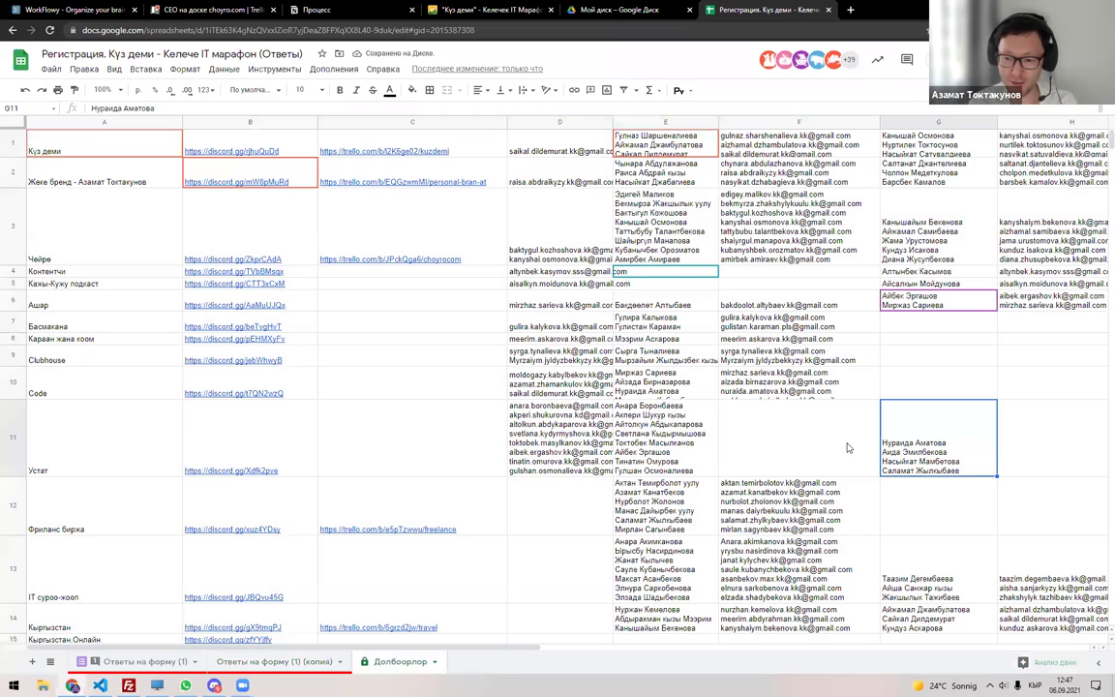
pyautogui.doubleClick(827, 442)
pyautogui.hotkey('ctrl', 'v')
pyautogui.press('Return')
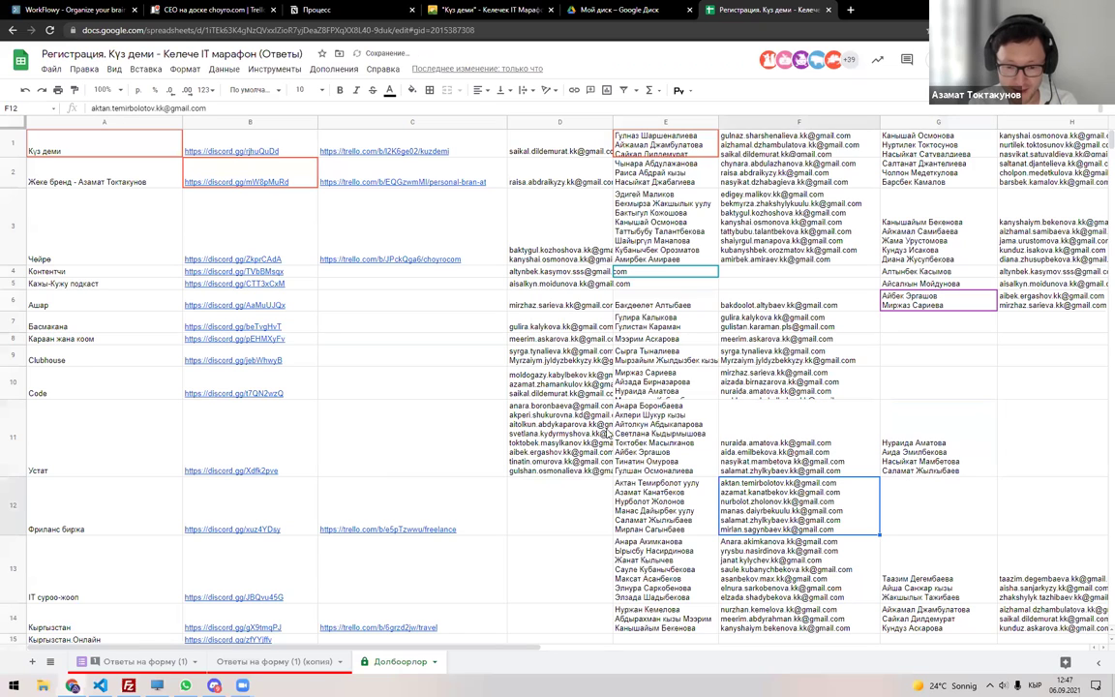
# Review row 11's names and emails, then paste D11's email list into H11.
pyautogui.click(655, 434)
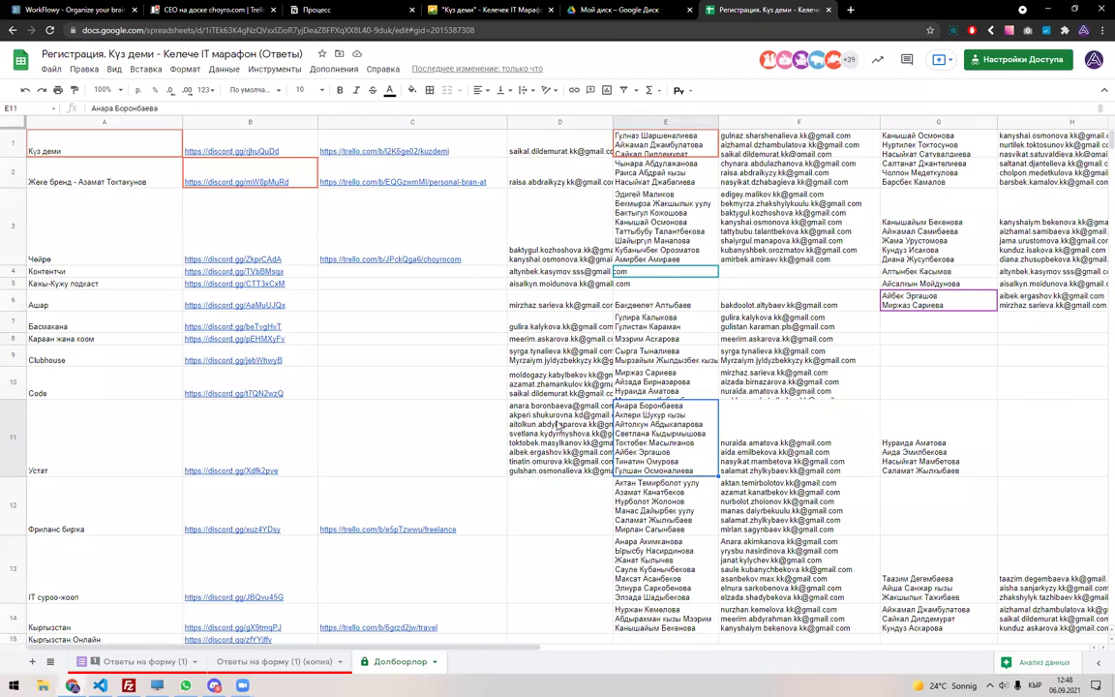
pyautogui.doubleClick(559, 414)
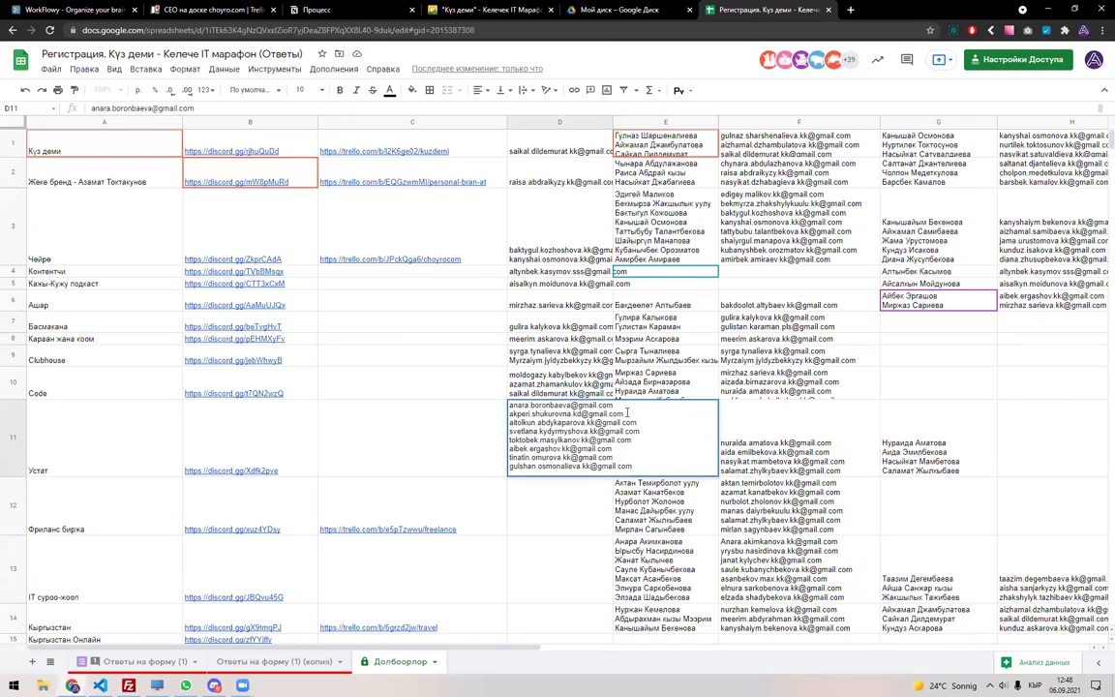
pyautogui.moveTo(626, 412); pyautogui.dragTo(508, 414)
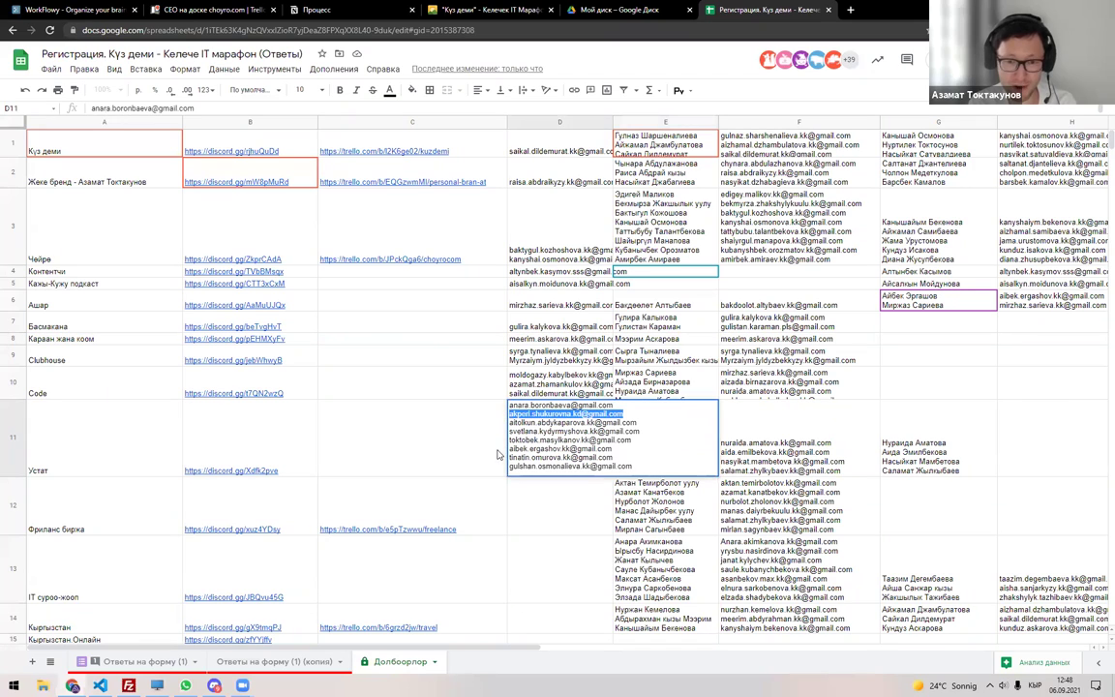
pyautogui.press('Escape')
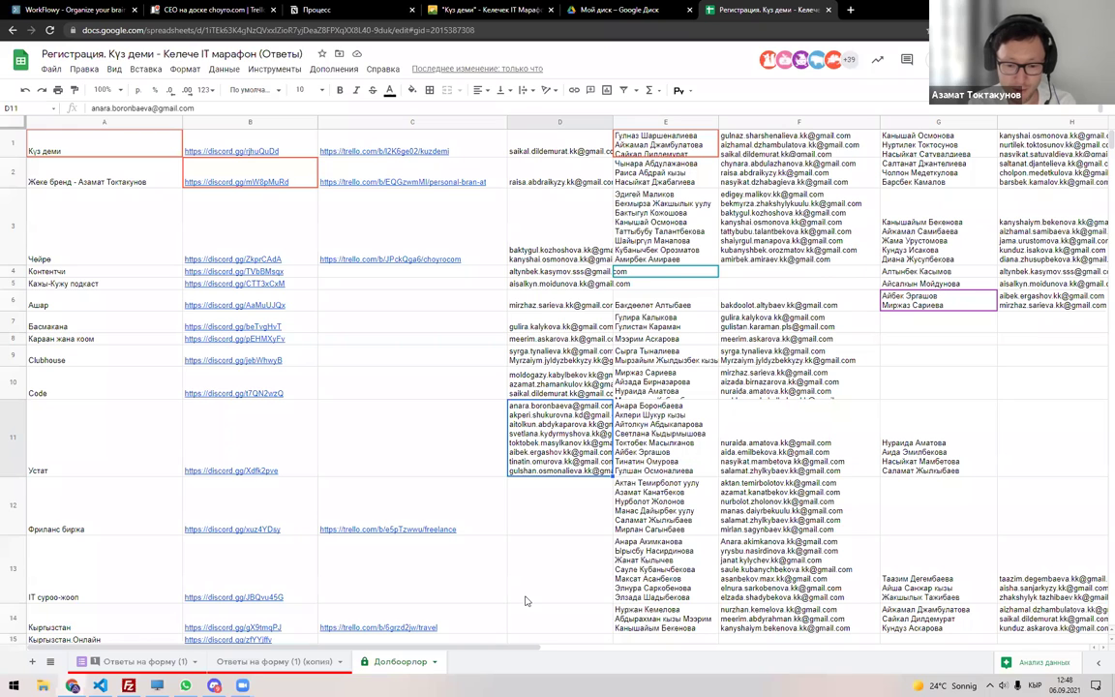
pyautogui.press('Left')
pyautogui.press('Down')
pyautogui.press('Down')
pyautogui.press('Down')
pyautogui.press('Down')
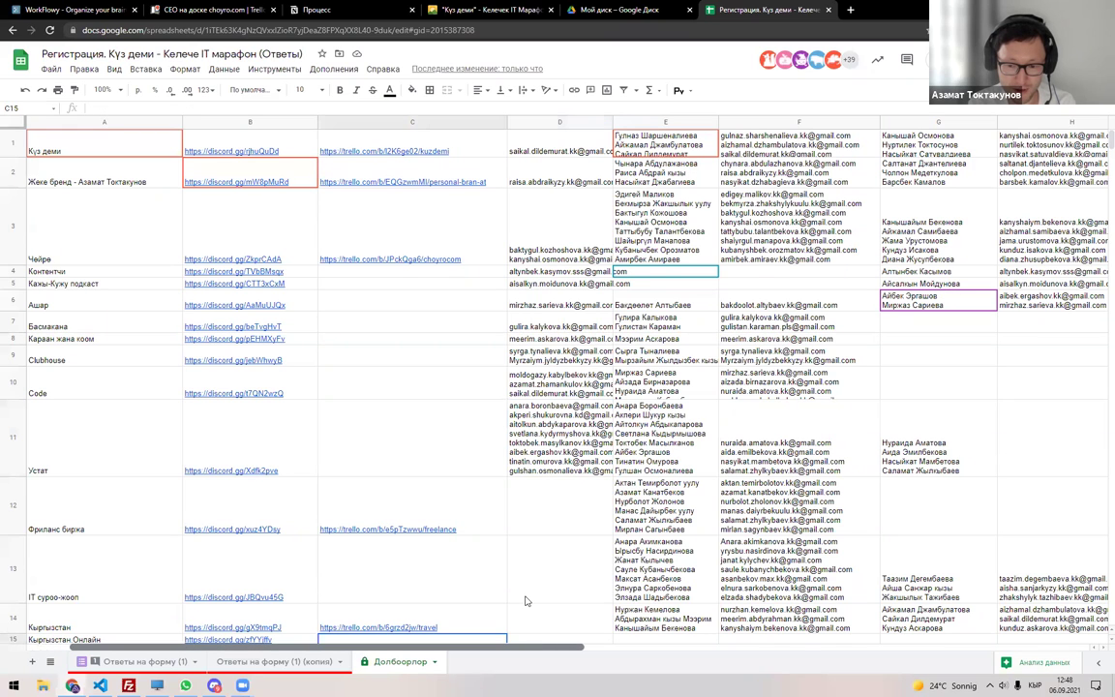
pyautogui.hscroll(2, 526, 601)
pyautogui.click(774, 435)
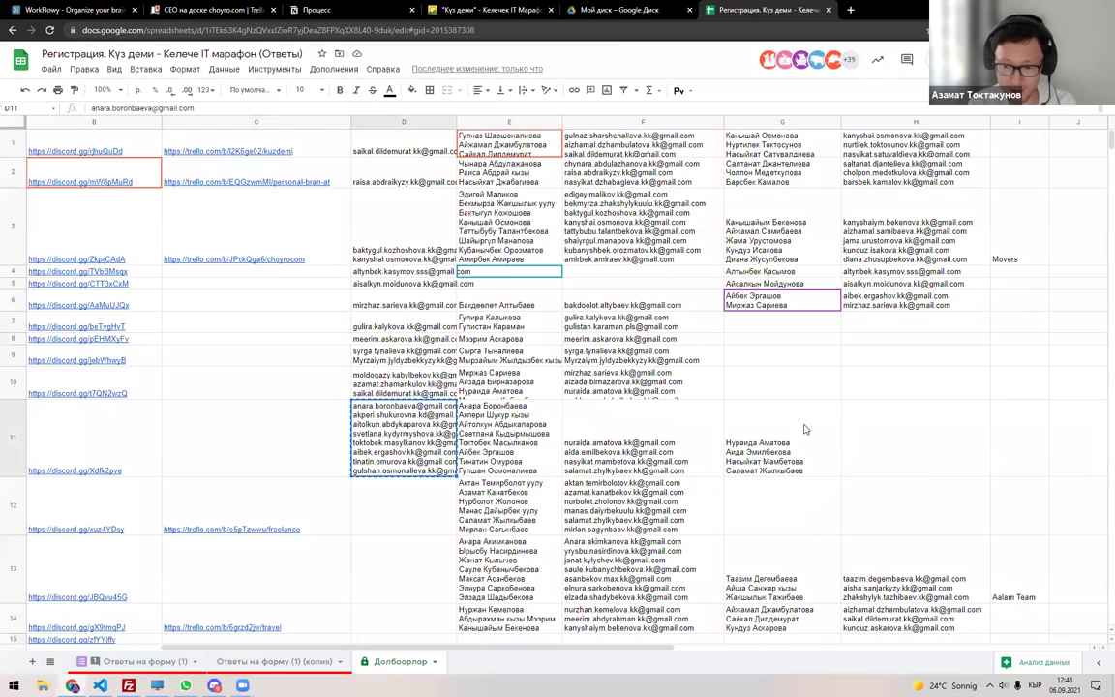
pyautogui.click(858, 432)
pyautogui.hotkey('ctrl', 'v')
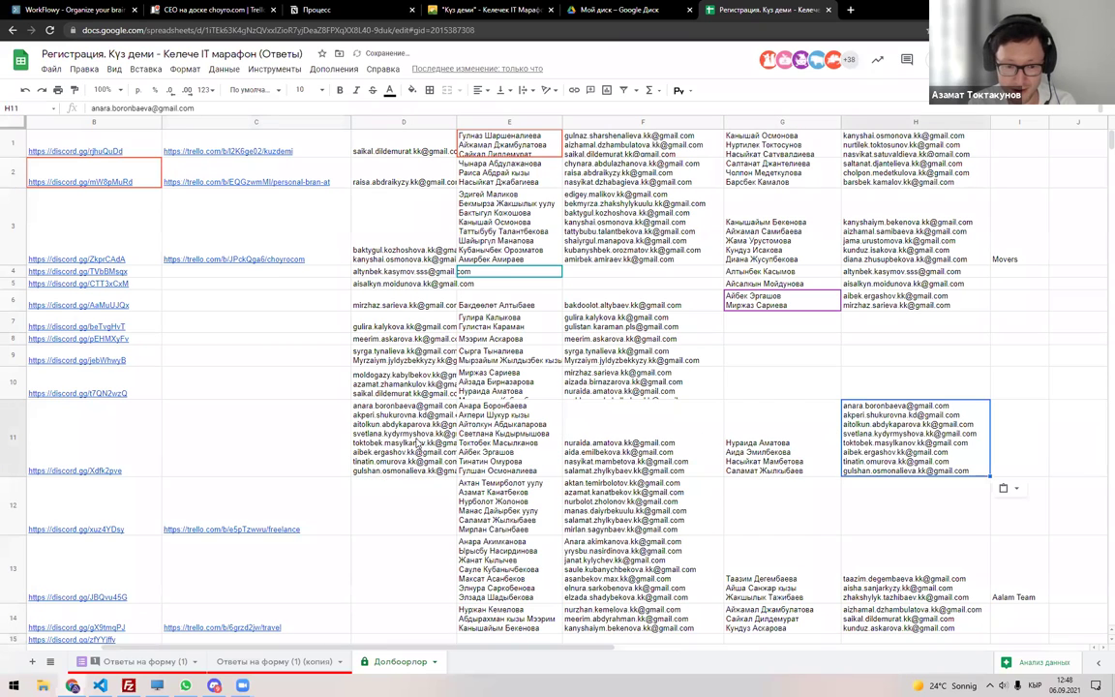
# Try trimming D11's lower email lines, discard that edit, and review E11's Устат names.
pyautogui.doubleClick(416, 436)
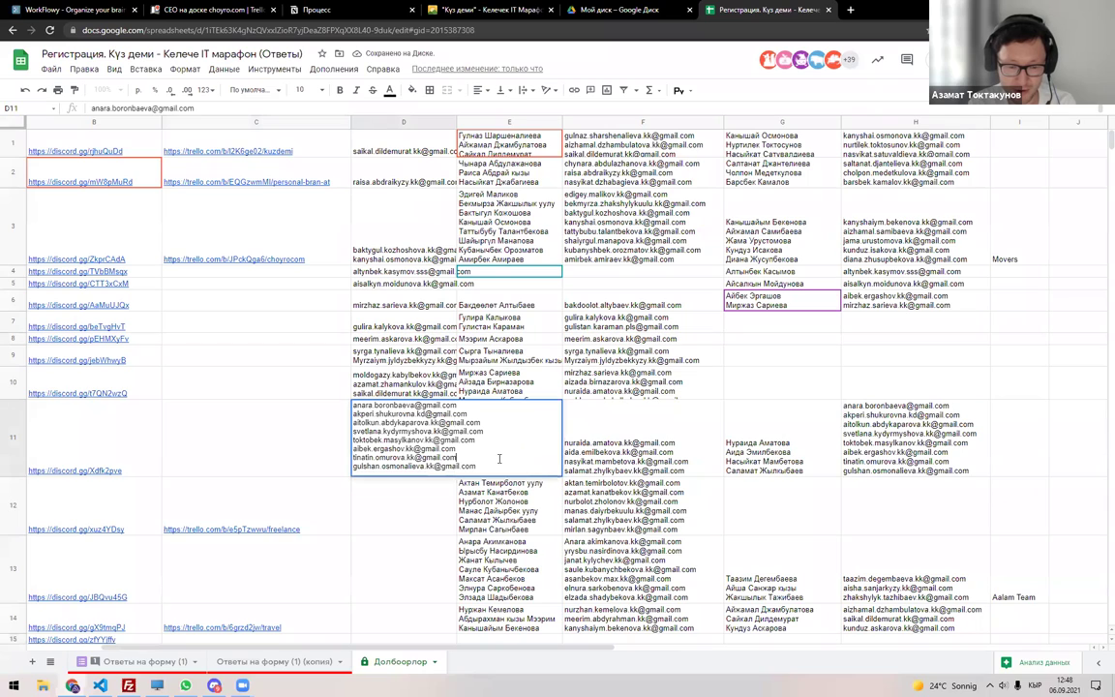
pyautogui.moveTo(498, 451); pyautogui.dragTo(486, 412)
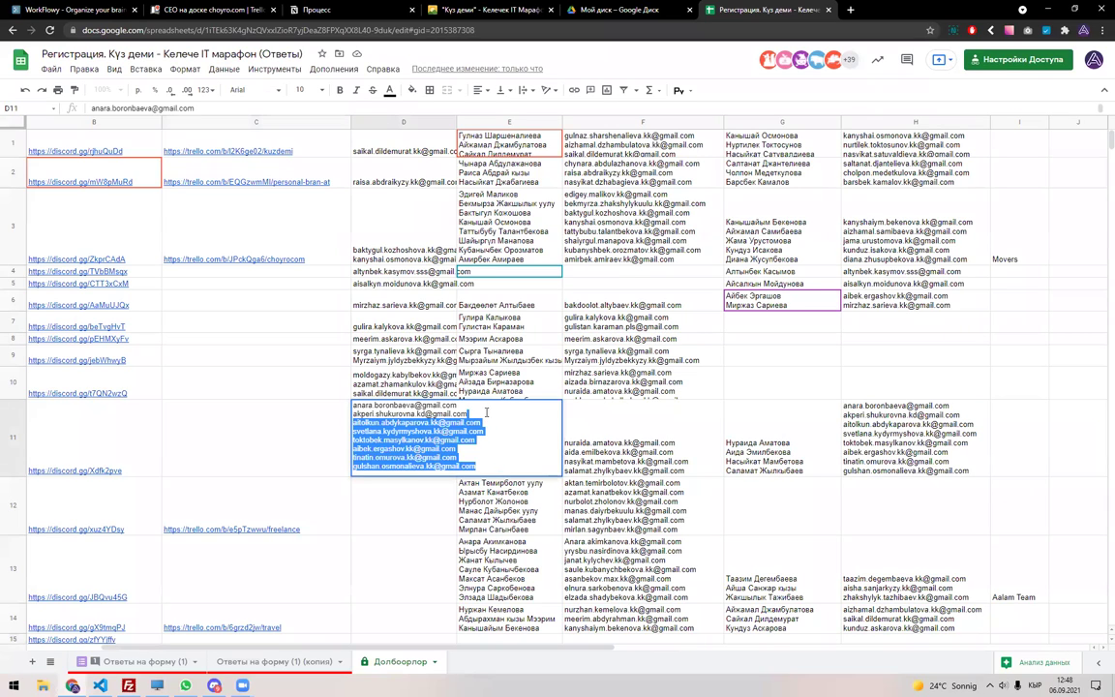
pyautogui.press('BackSpace')
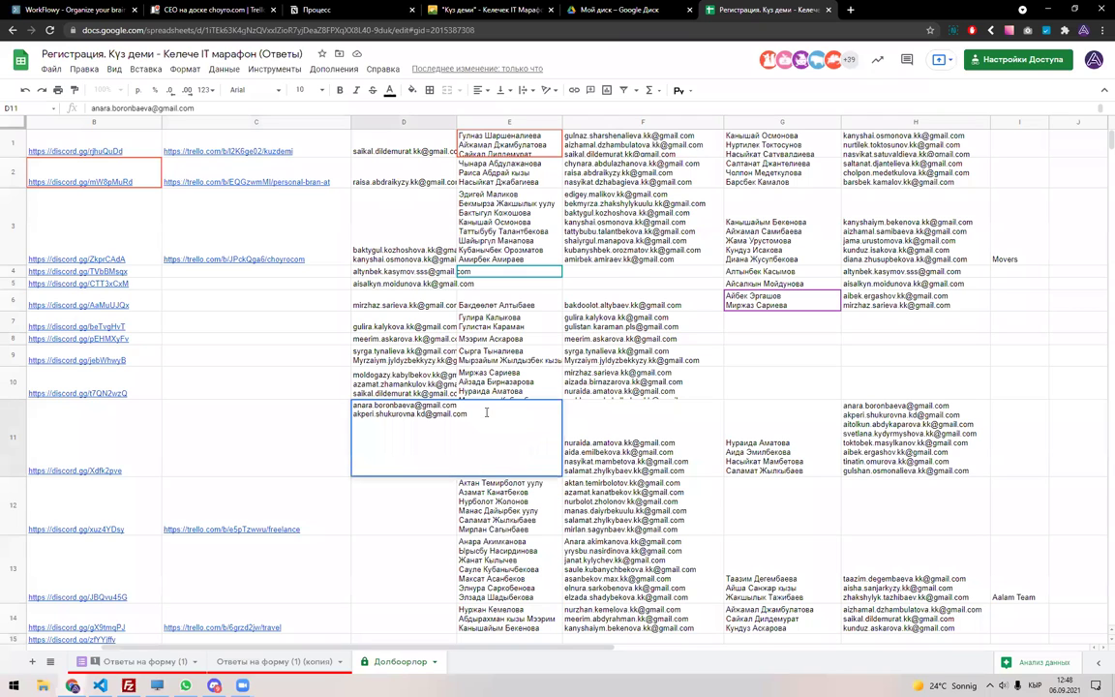
pyautogui.press('Escape')
pyautogui.click(489, 416)
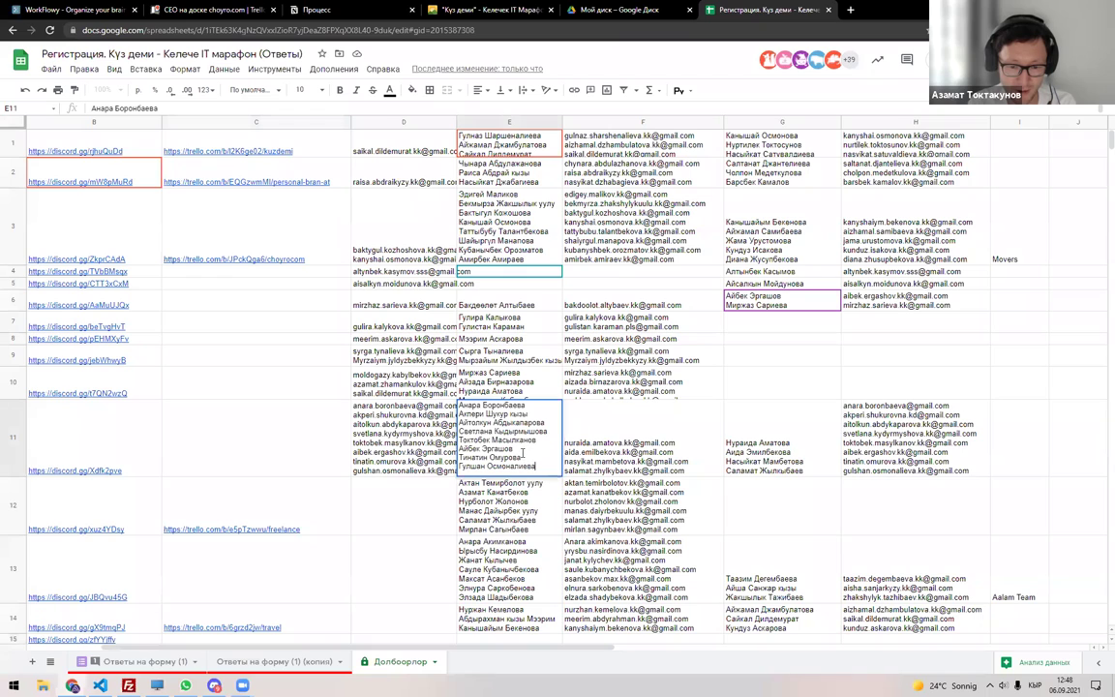
pyautogui.moveTo(494, 431); pyautogui.dragTo(459, 432)
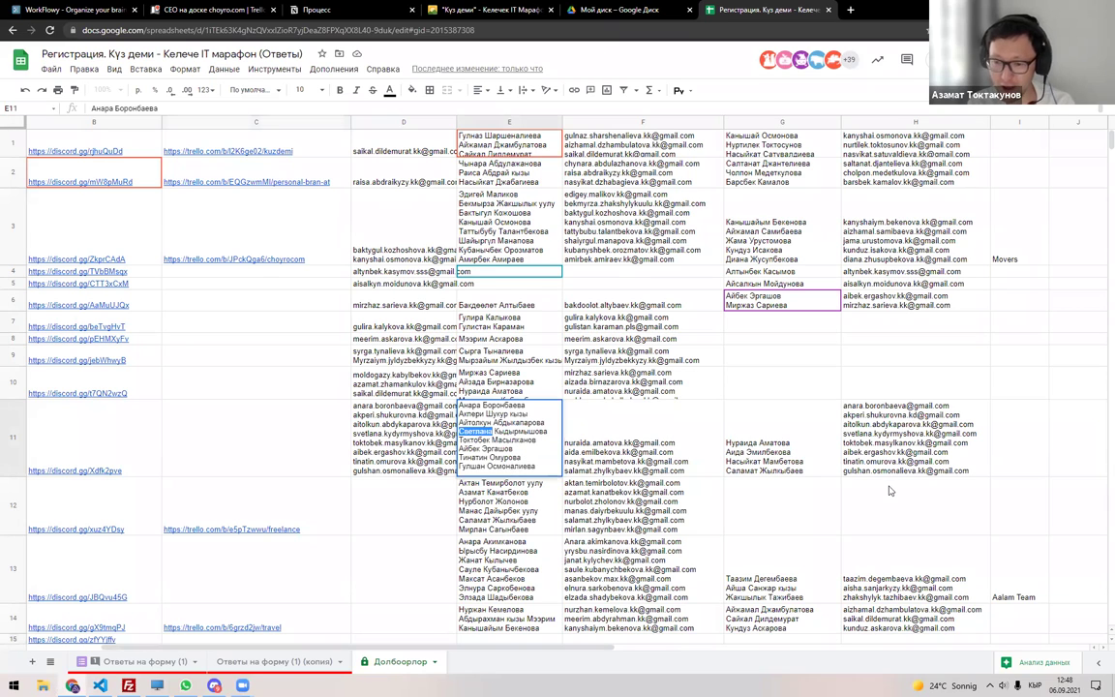
pyautogui.press('Right')
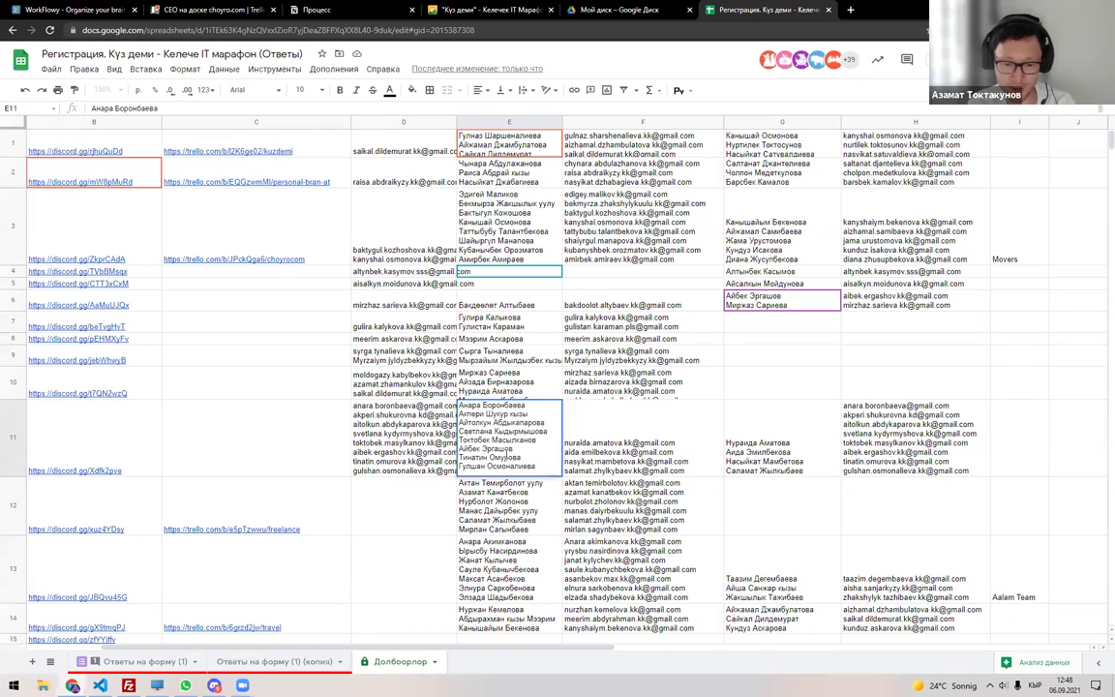
# Paste the email list into G12, then undo both stray changes.
pyautogui.doubleClick(603, 454)
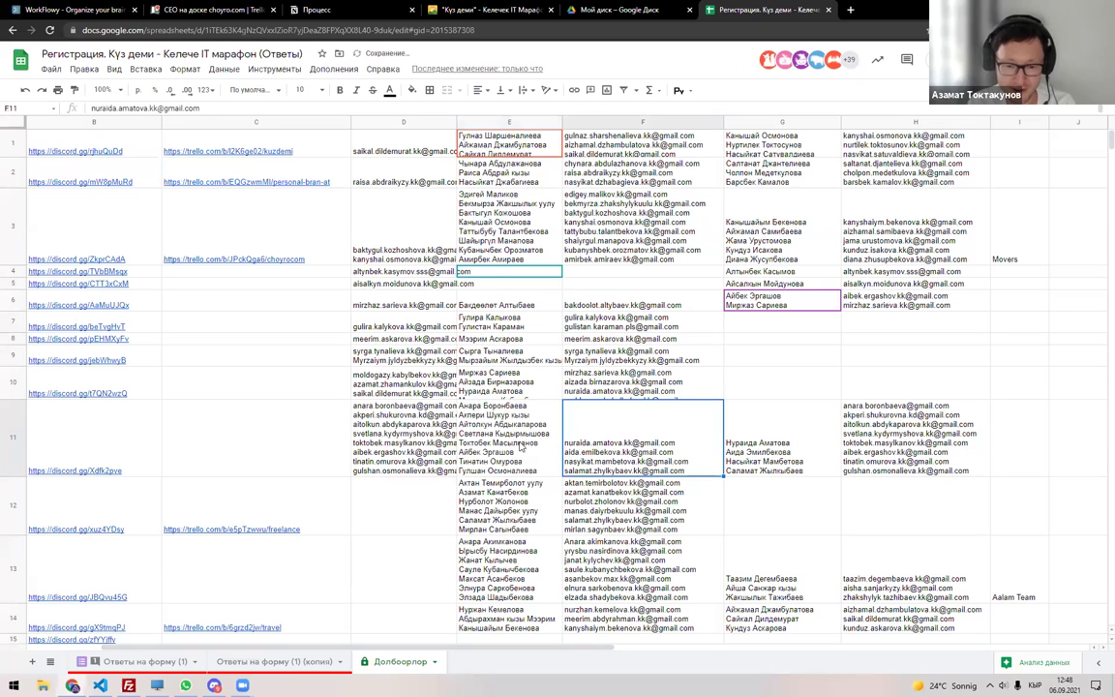
pyautogui.hotkey('shift', 'Tab')
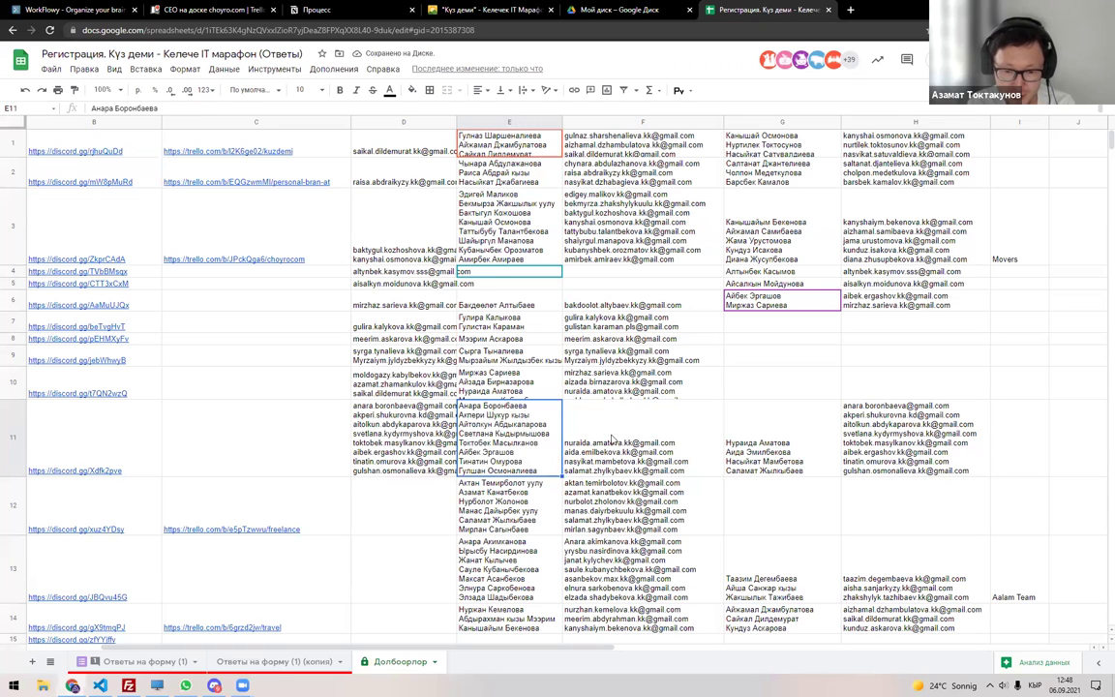
pyautogui.press('Tab')
pyautogui.press('Tab')
pyautogui.press('Tab')
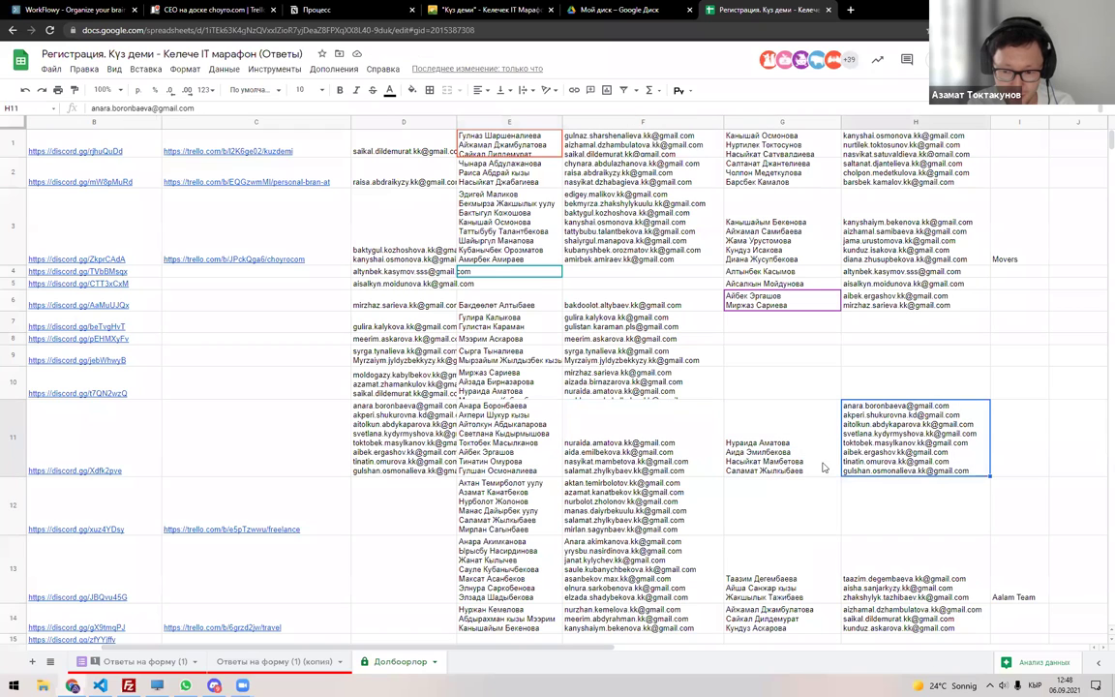
pyautogui.click(784, 510)
pyautogui.hotkey('ctrl', 'v')
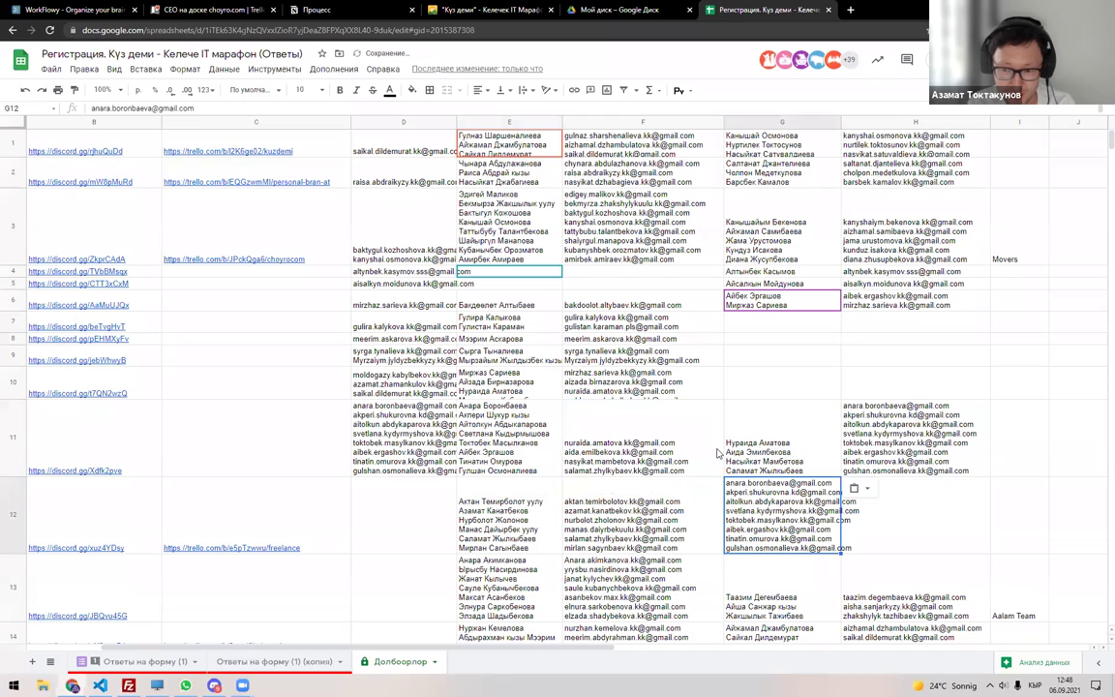
pyautogui.hotkey('ctrl', 'z')
pyautogui.hotkey('ctrl', 'z')
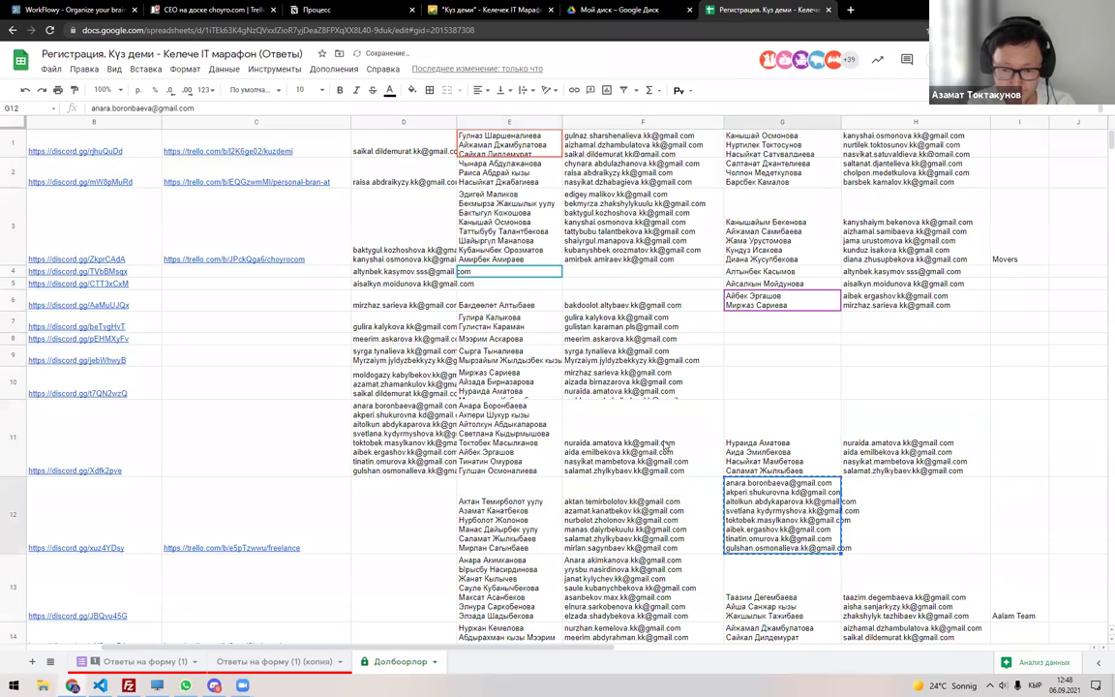
pyautogui.hotkey('ctrl', 'z')
pyautogui.hotkey('ctrl', 'z')
pyautogui.hotkey('ctrl', 'z')
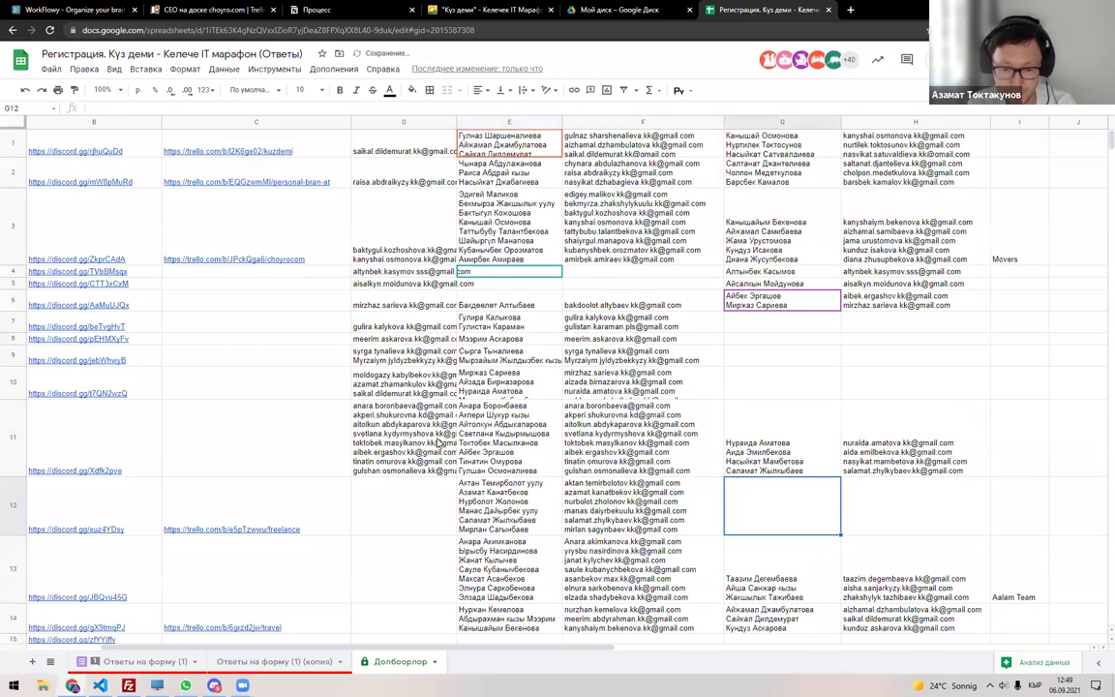
# Move D11's email list into F11 and copy one email from it back into D11.
pyautogui.click(439, 443)
pyautogui.moveTo(456, 437); pyautogui.dragTo(668, 438)
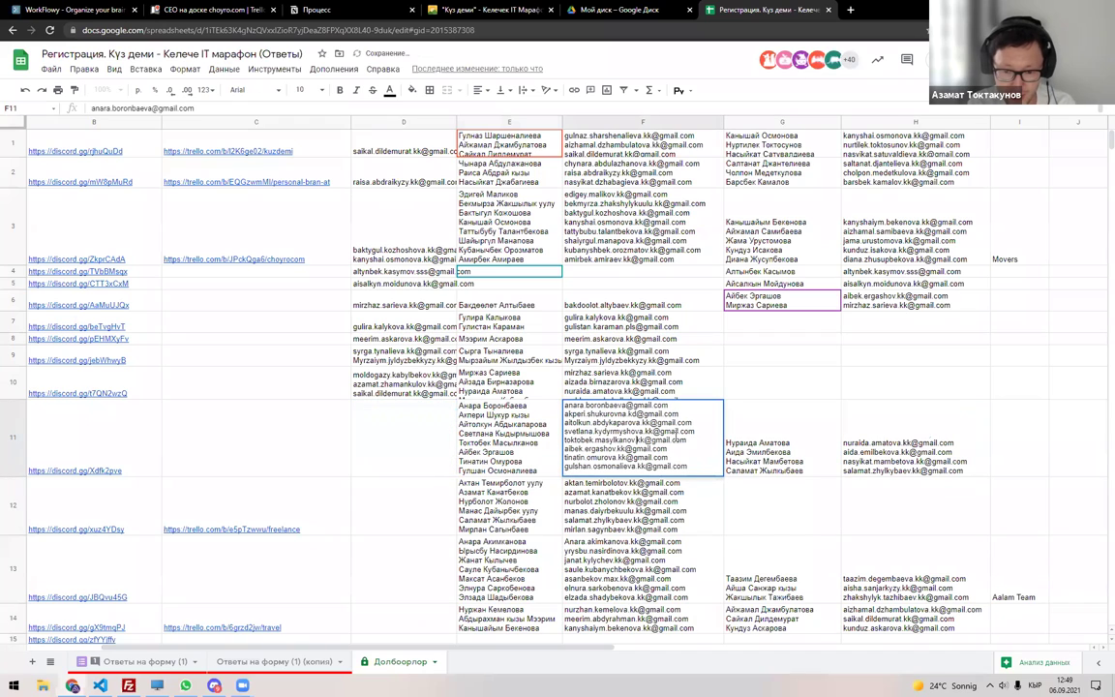
pyautogui.doubleClick(668, 432)
pyautogui.hotkey('ctrl', 'c')
pyautogui.doubleClick(435, 448)
pyautogui.hotkey('ctrl', 'v')
pyautogui.press('Return')
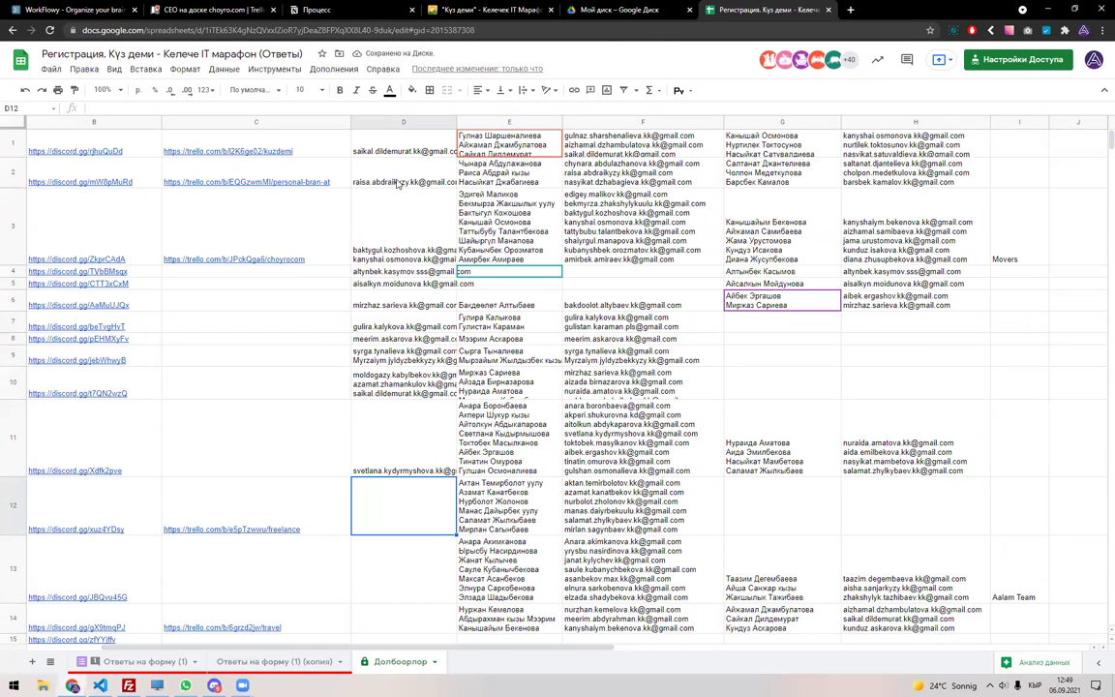
# Review the email in D2 and the full name lists in E1 and G1.
pyautogui.click(397, 183)
pyautogui.press('Home')
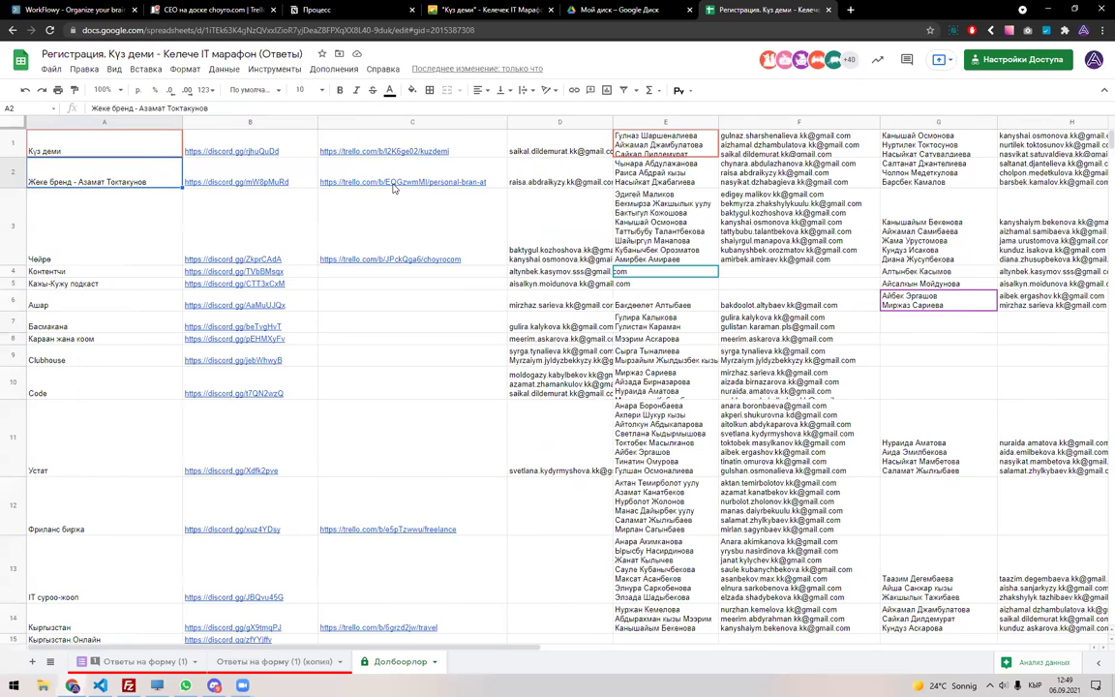
pyautogui.click(572, 183)
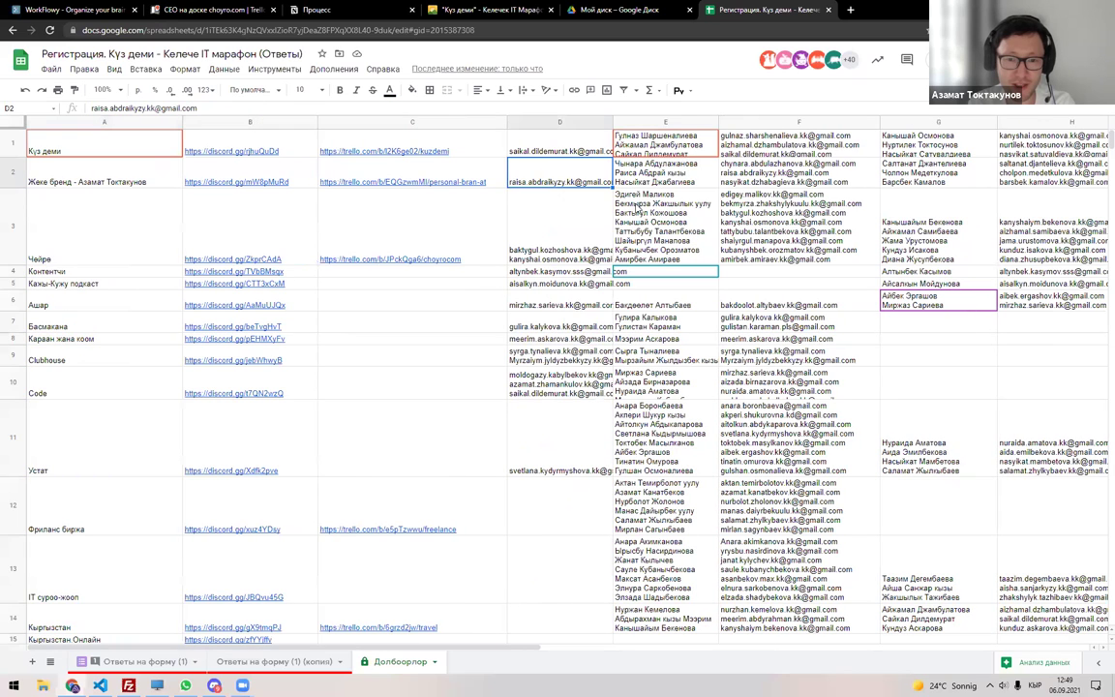
pyautogui.press('Up')
pyautogui.press('Right')
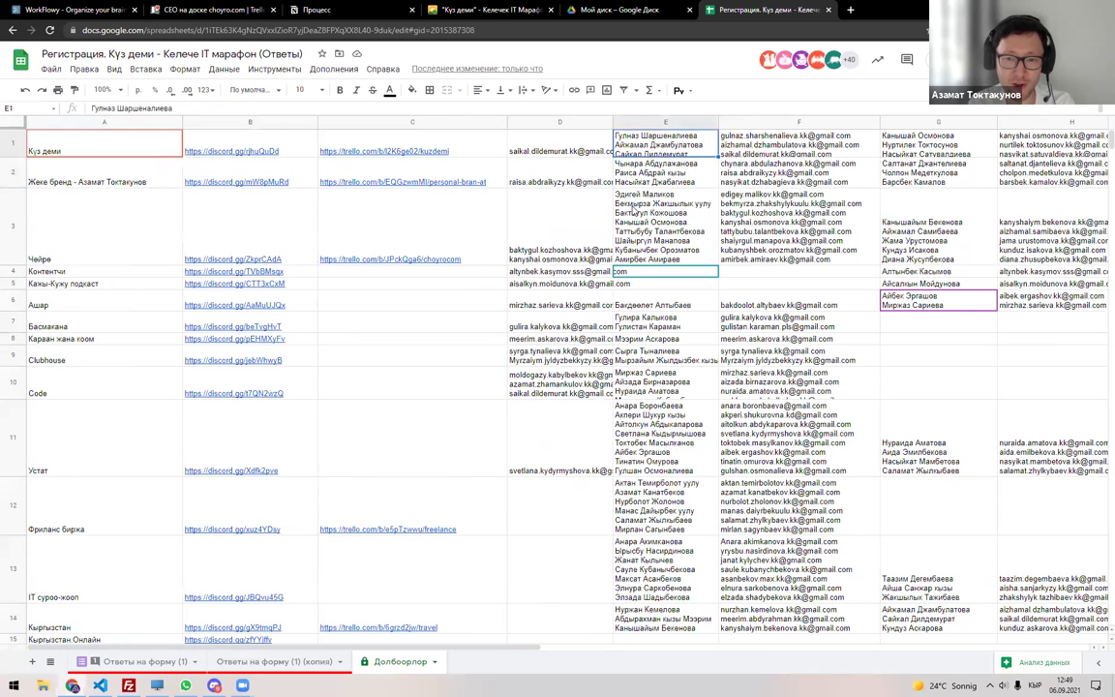
pyautogui.doubleClick(674, 143)
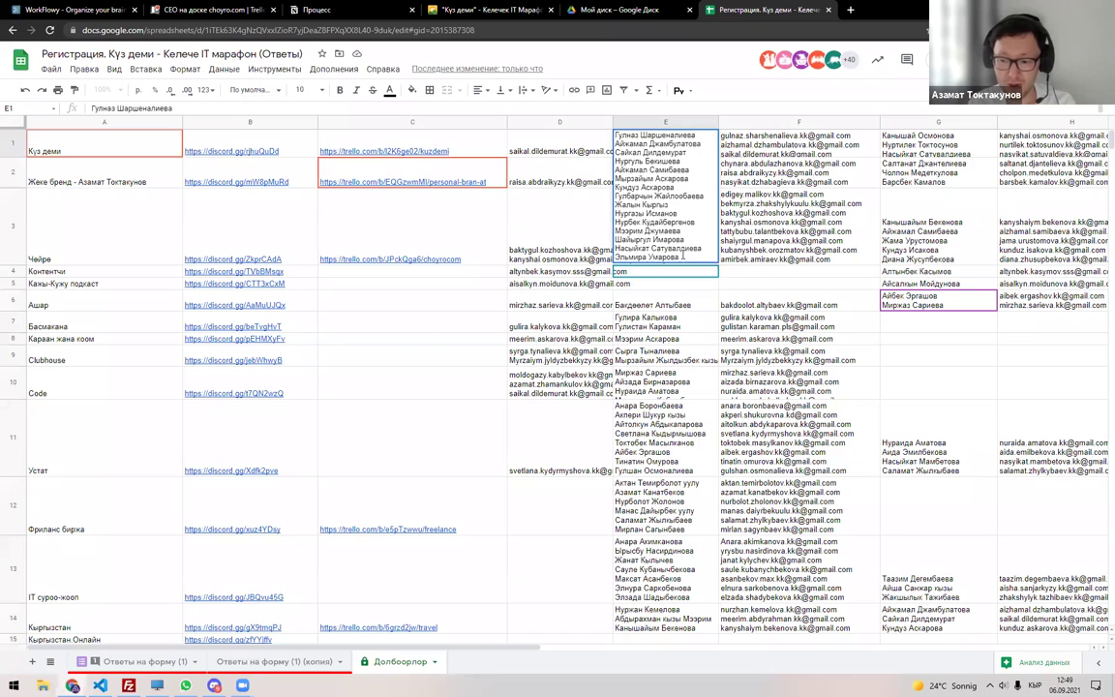
pyautogui.press('Escape')
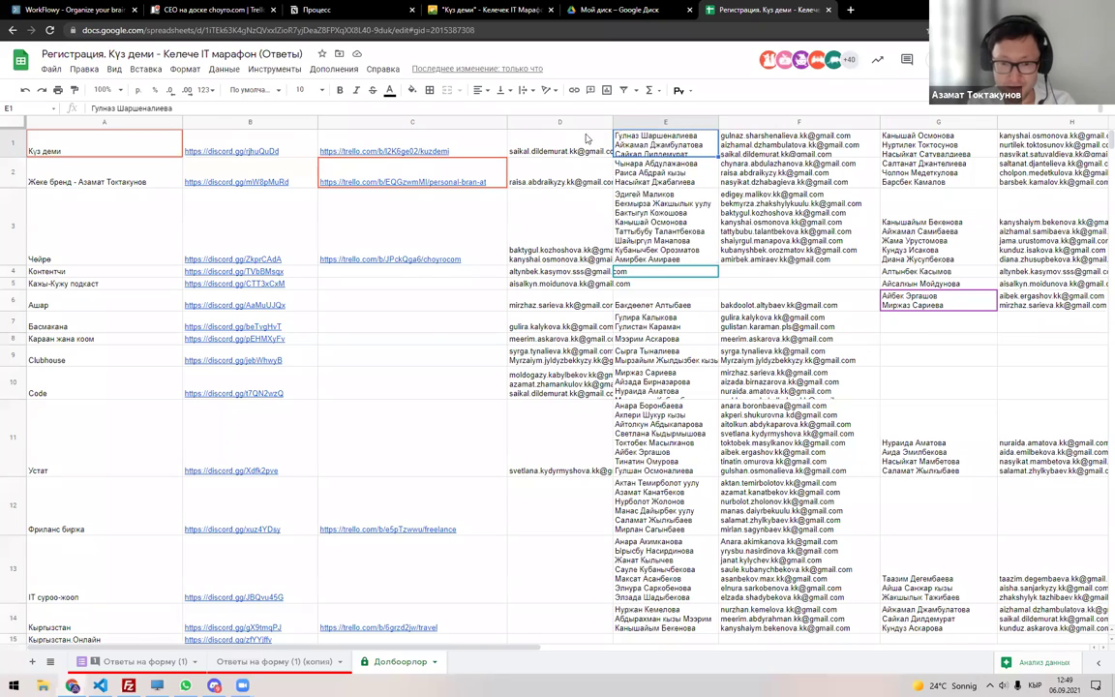
pyautogui.moveTo(577, 143)
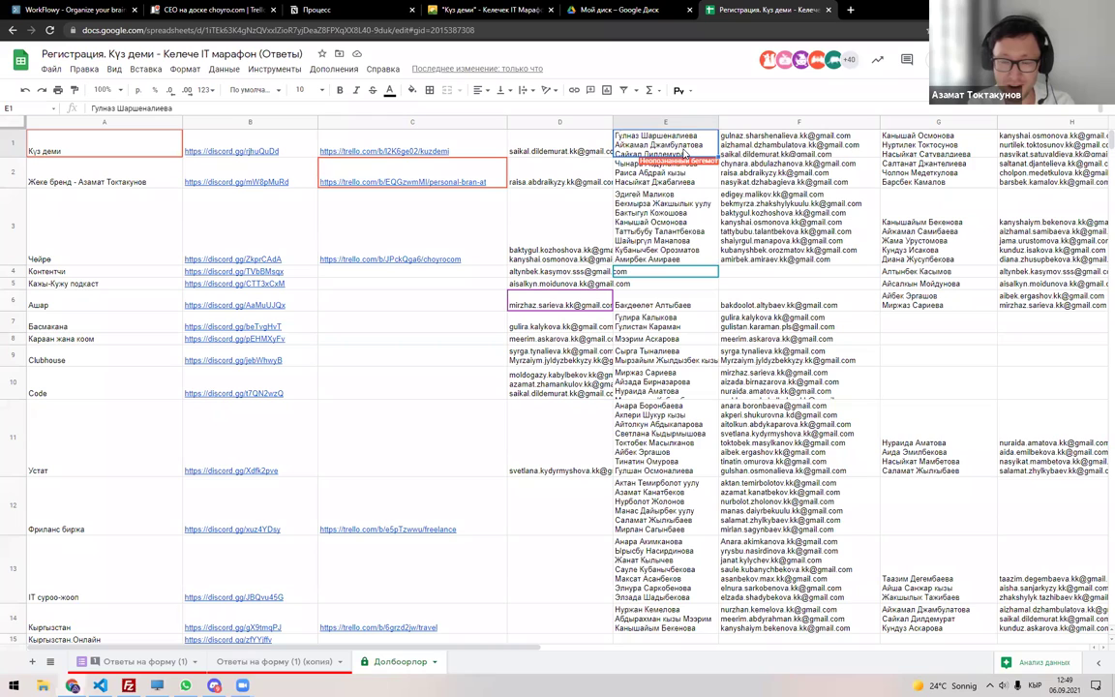
pyautogui.doubleClick(684, 152)
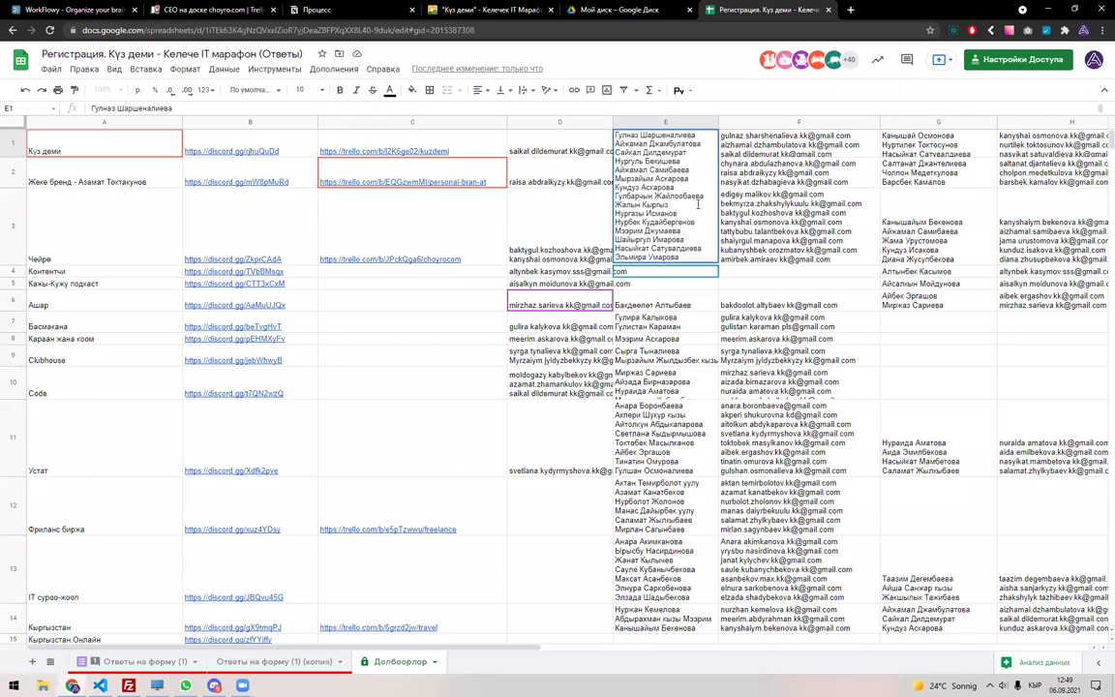
pyautogui.doubleClick(896, 147)
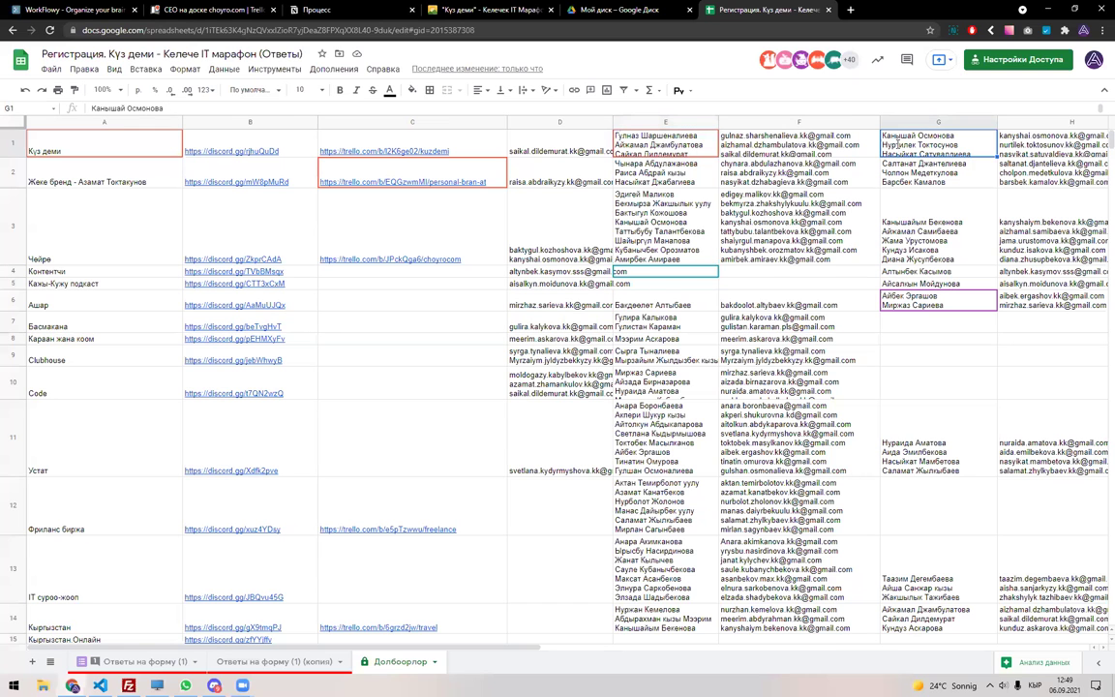
pyautogui.press('Escape')
# Search Ответы на форму (1) for 'Самиб' and land on that participant's email.
pyautogui.click(154, 662)
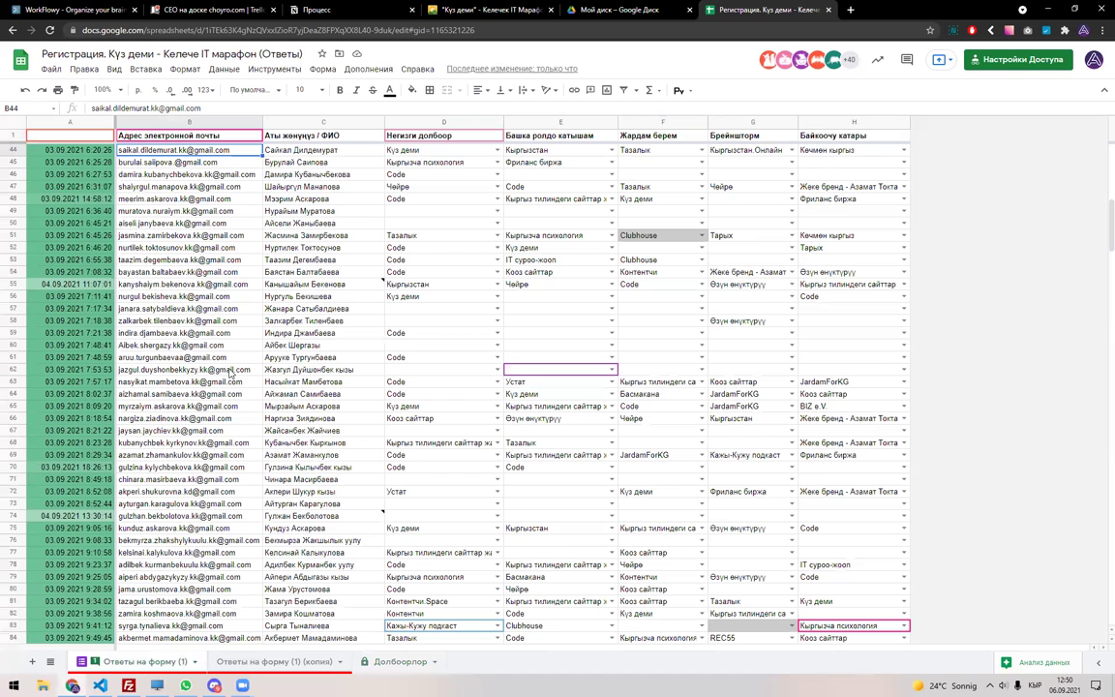
pyautogui.hotkey('ctrl', 'f')
pyautogui.write('Самиб')
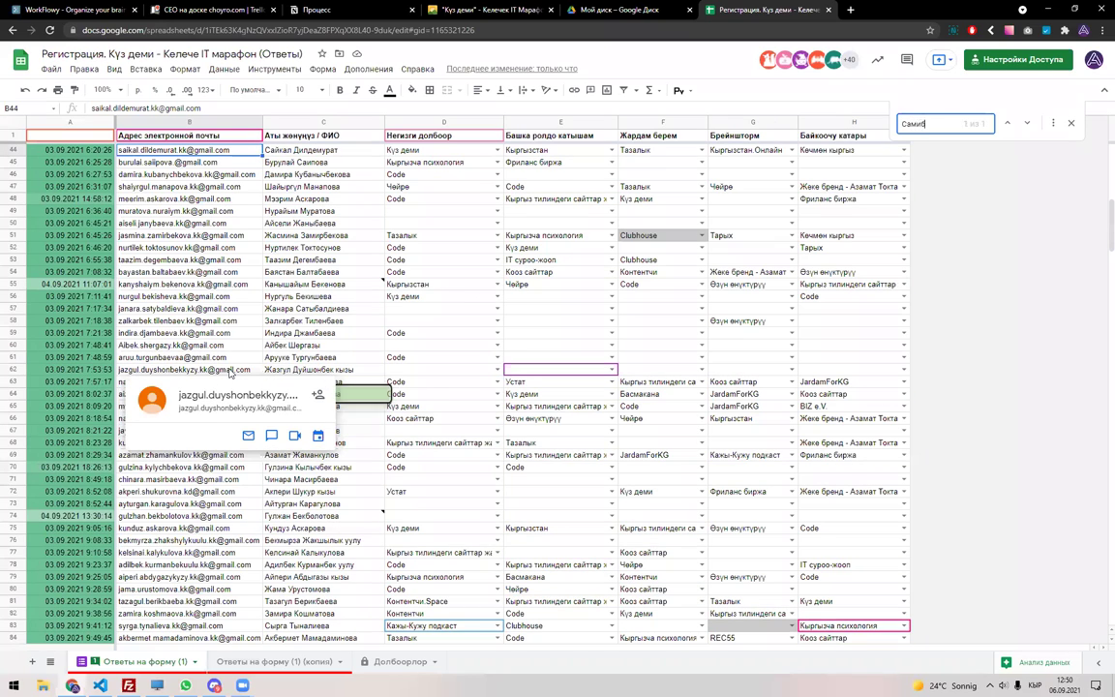
pyautogui.press('Escape')
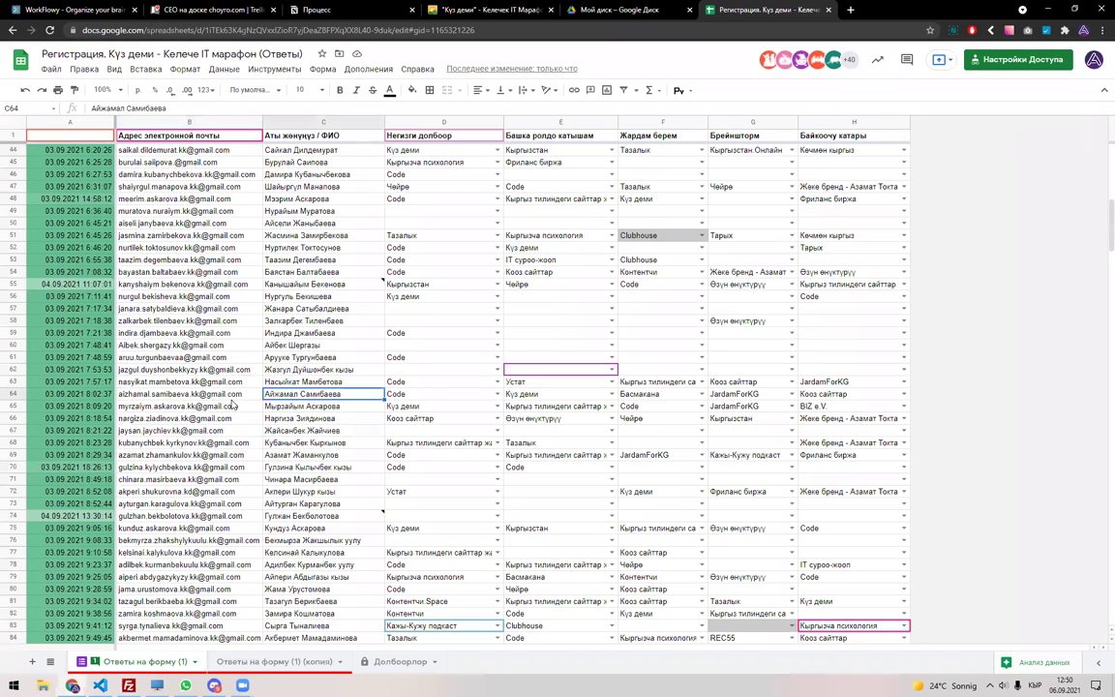
pyautogui.press('Left')
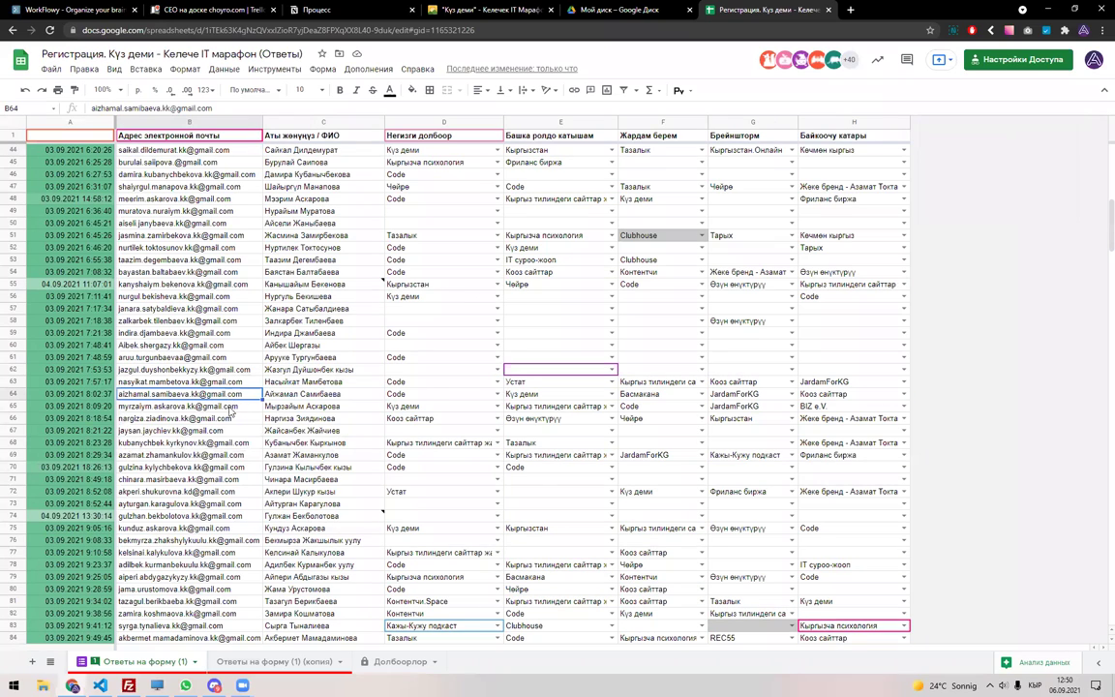
# Add the copied email on a new line inside cell D1 of Долбоорлор.
pyautogui.click(400, 661)
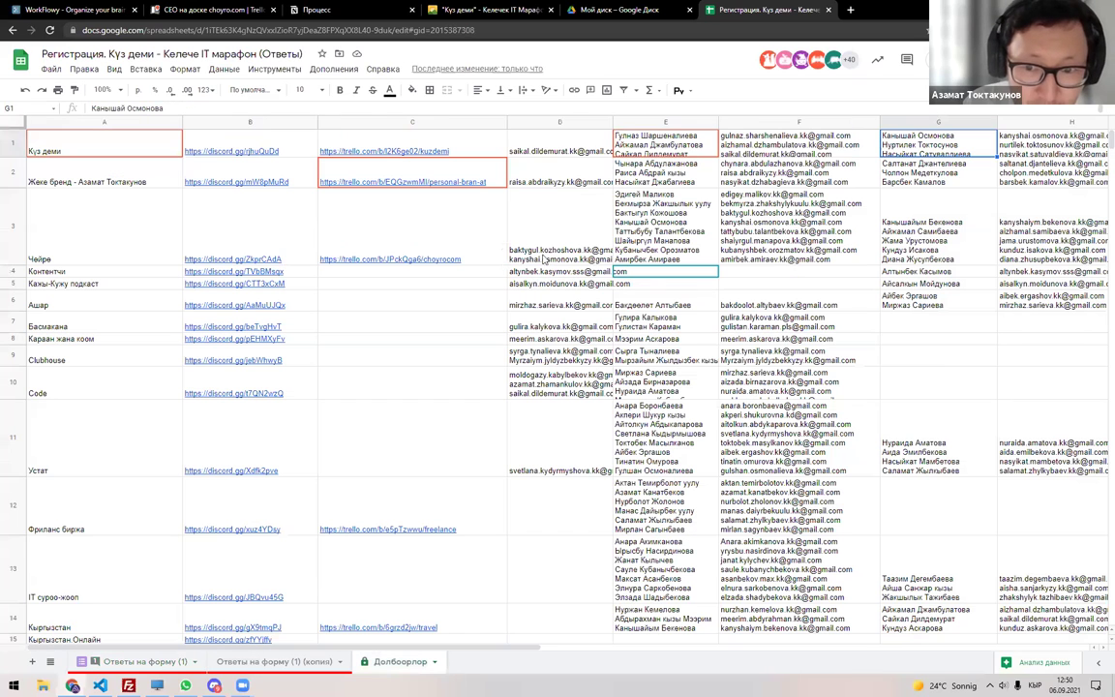
pyautogui.doubleClick(560, 145)
pyautogui.hotkey('alt', 'Return')
pyautogui.hotkey('ctrl', 'v')
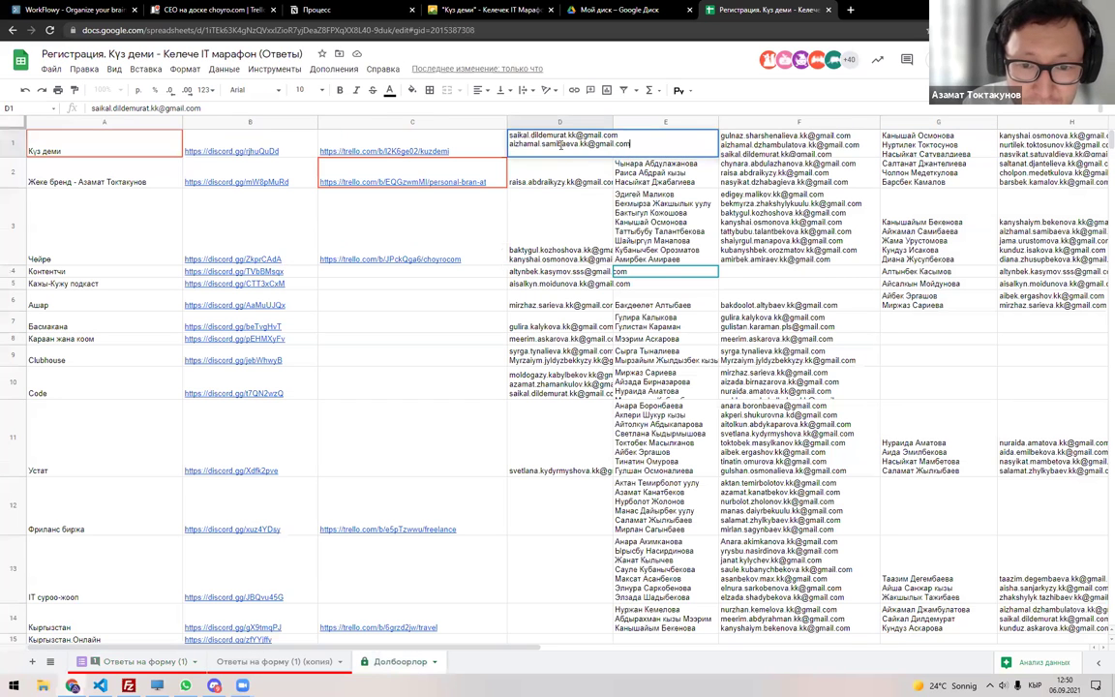
# Review E2's names, D11's email and the E11–E12 names, then switch to the filtered copy.
pyautogui.click(671, 170)
pyautogui.doubleClick(671, 170)
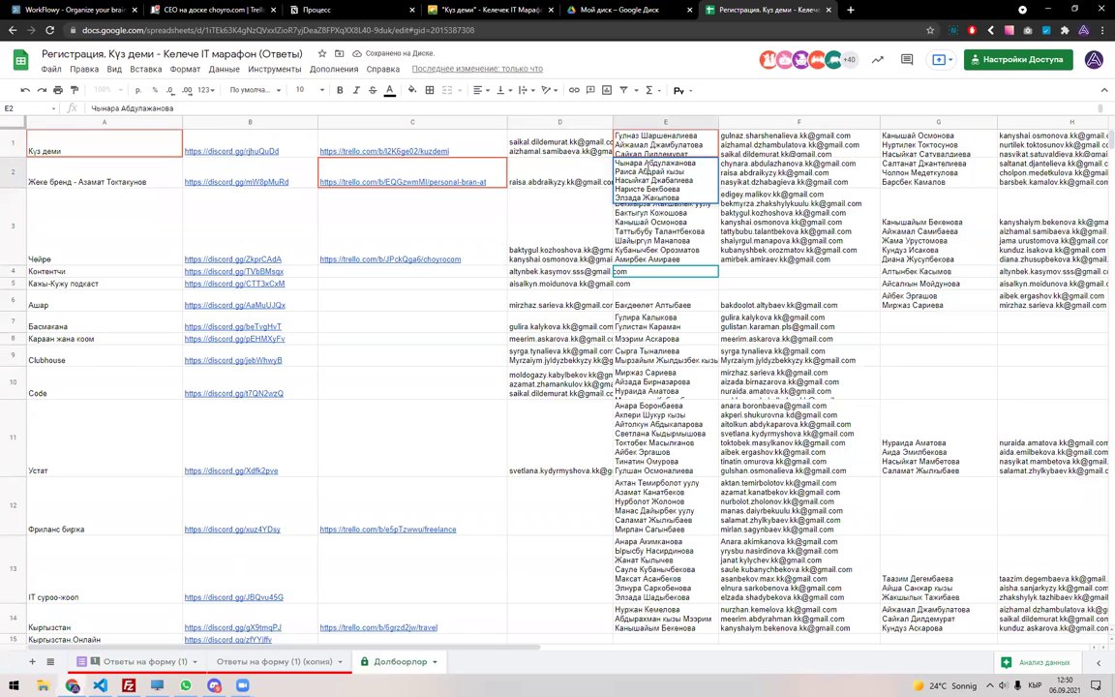
pyautogui.press('Escape')
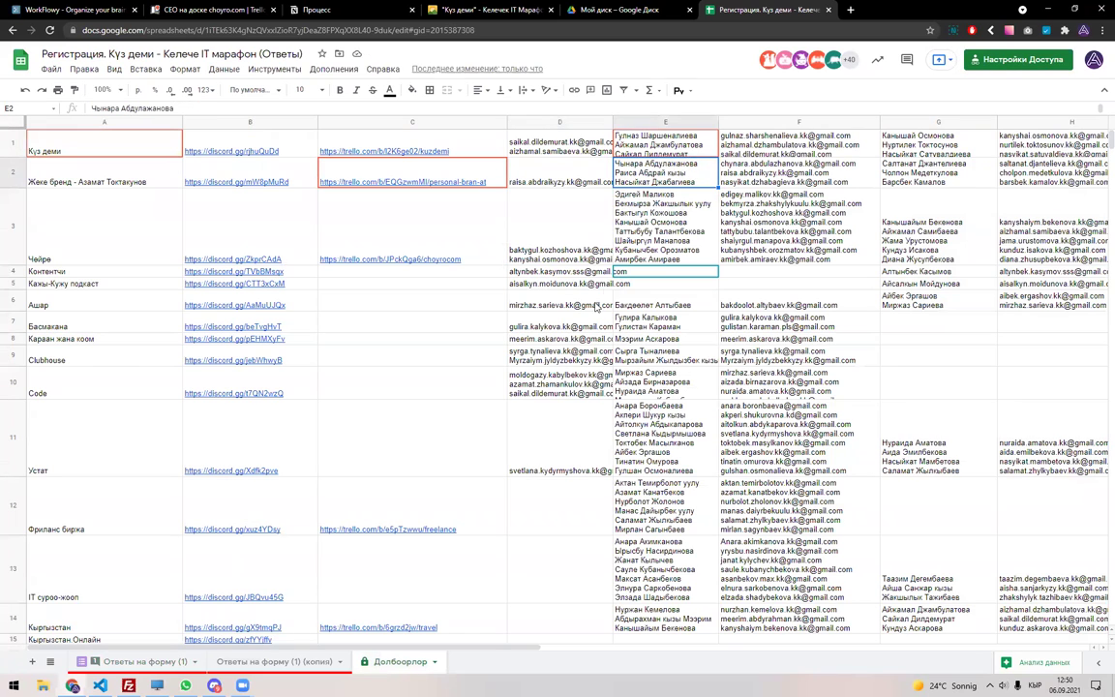
pyautogui.click(557, 450)
pyautogui.scroll(-3, 650, 467)
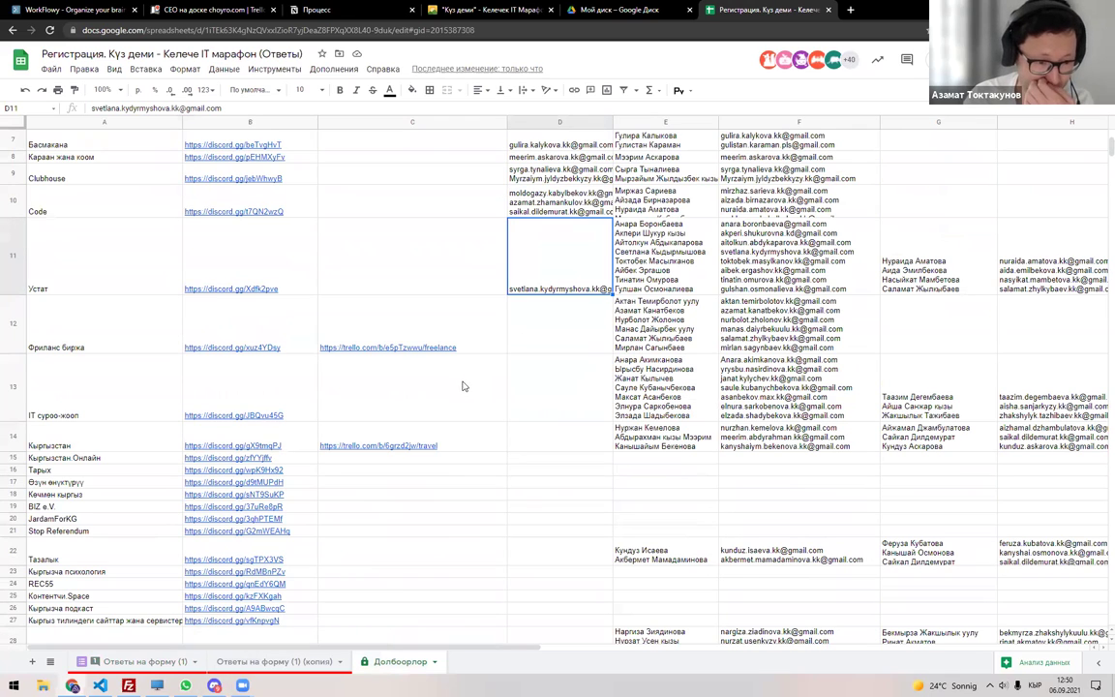
pyautogui.click(646, 312)
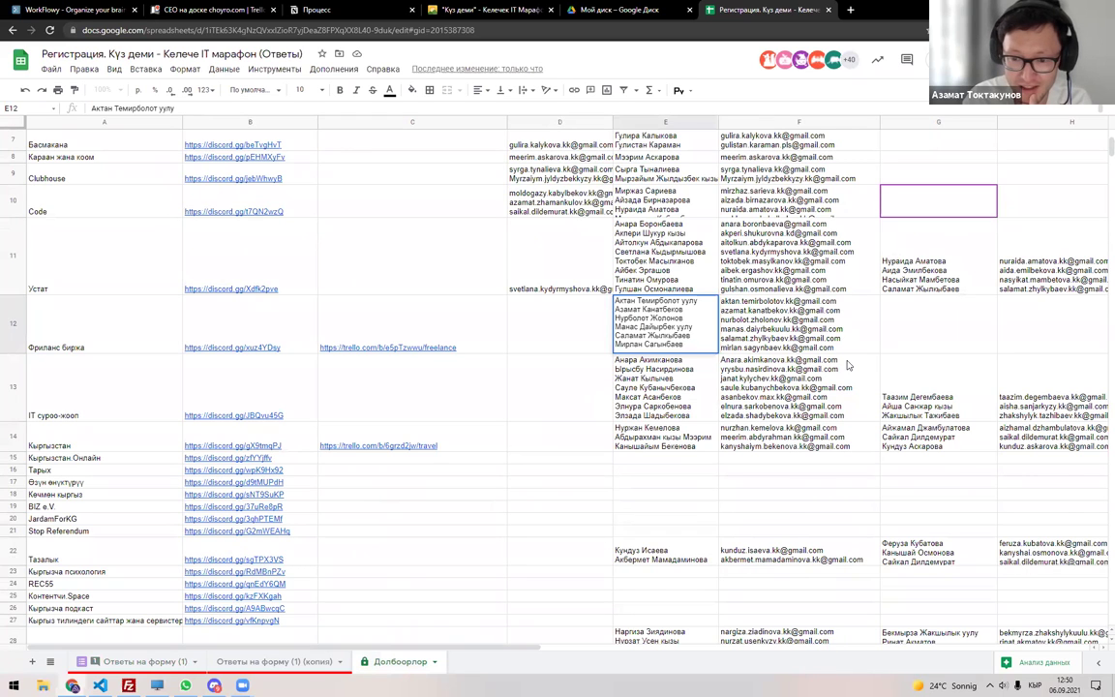
pyautogui.press('Up')
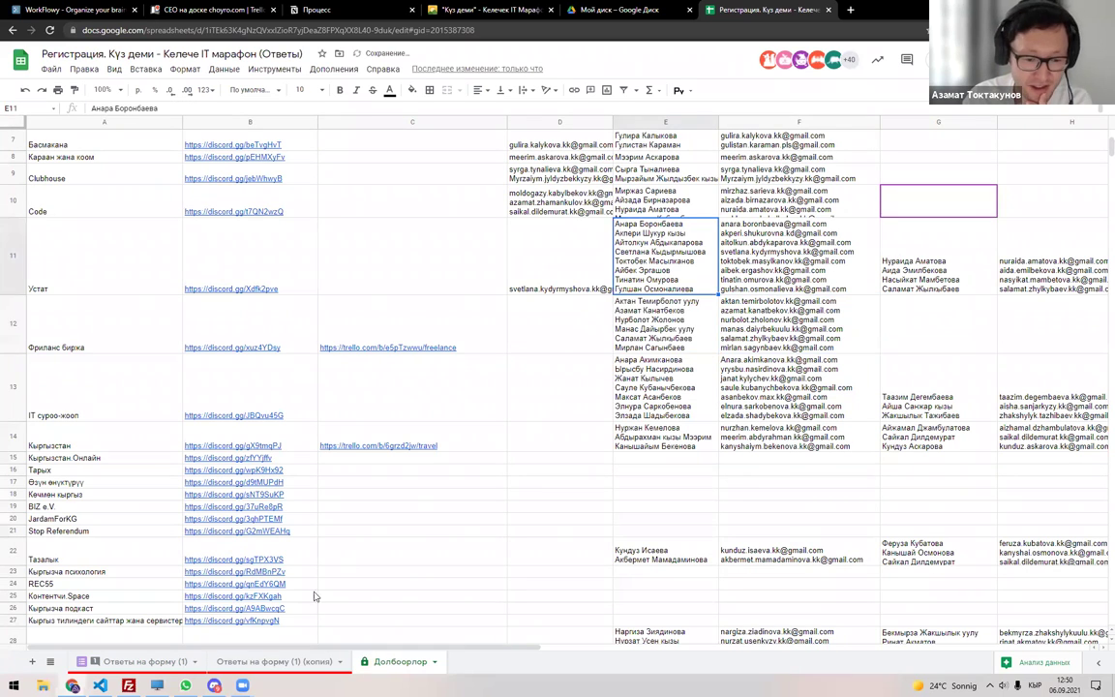
pyautogui.click(274, 661)
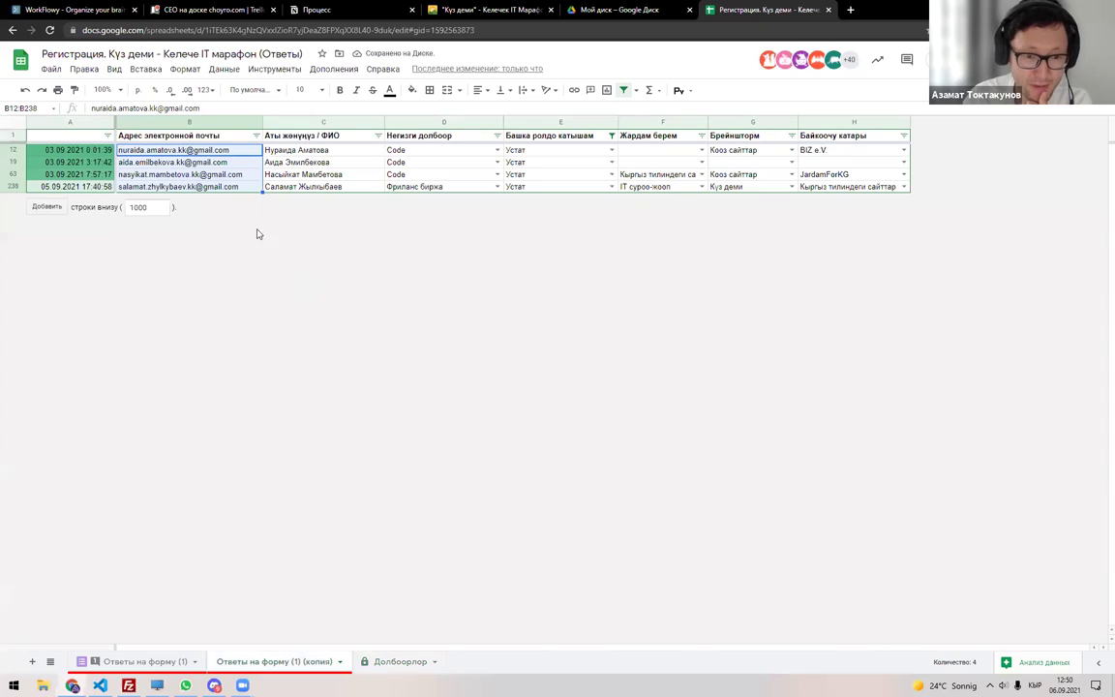
# Filter the responses copy's column E to show only Фриланс биржа.
pyautogui.click(623, 90)
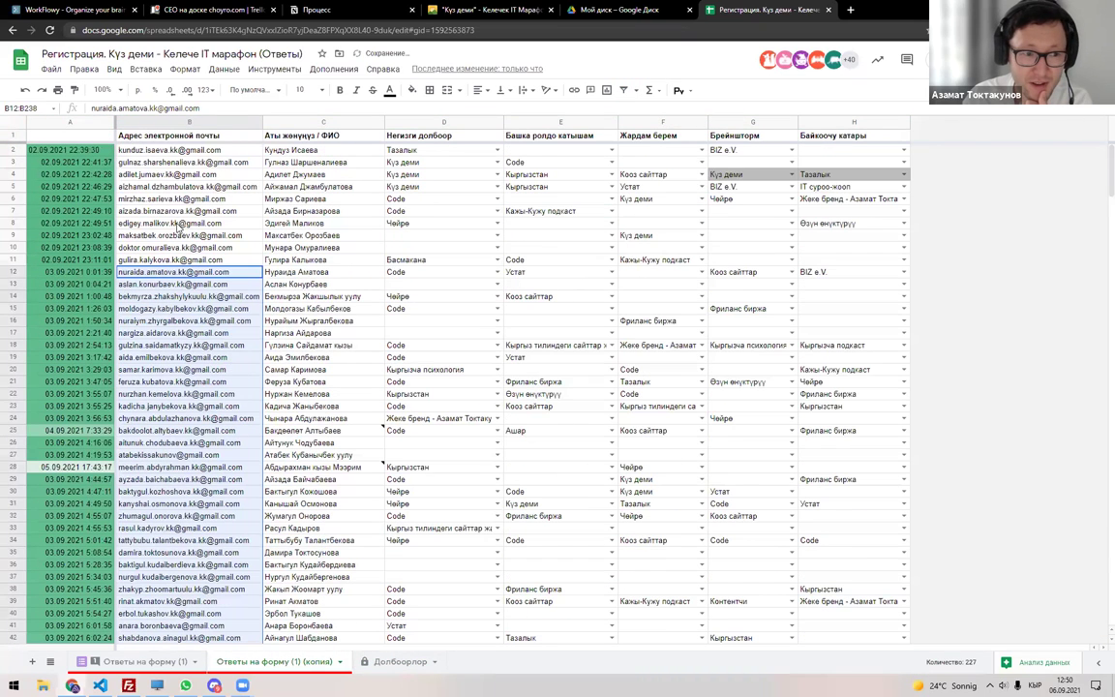
pyautogui.click(13, 121)
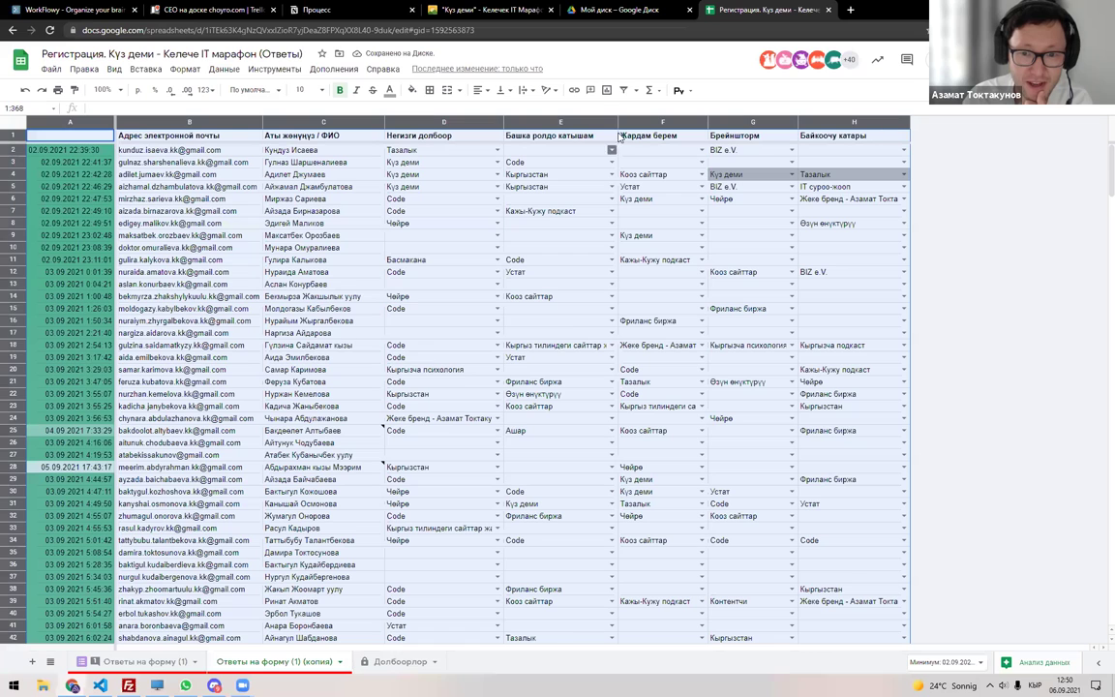
pyautogui.hotkey('ctrl', 'shift', 'l')
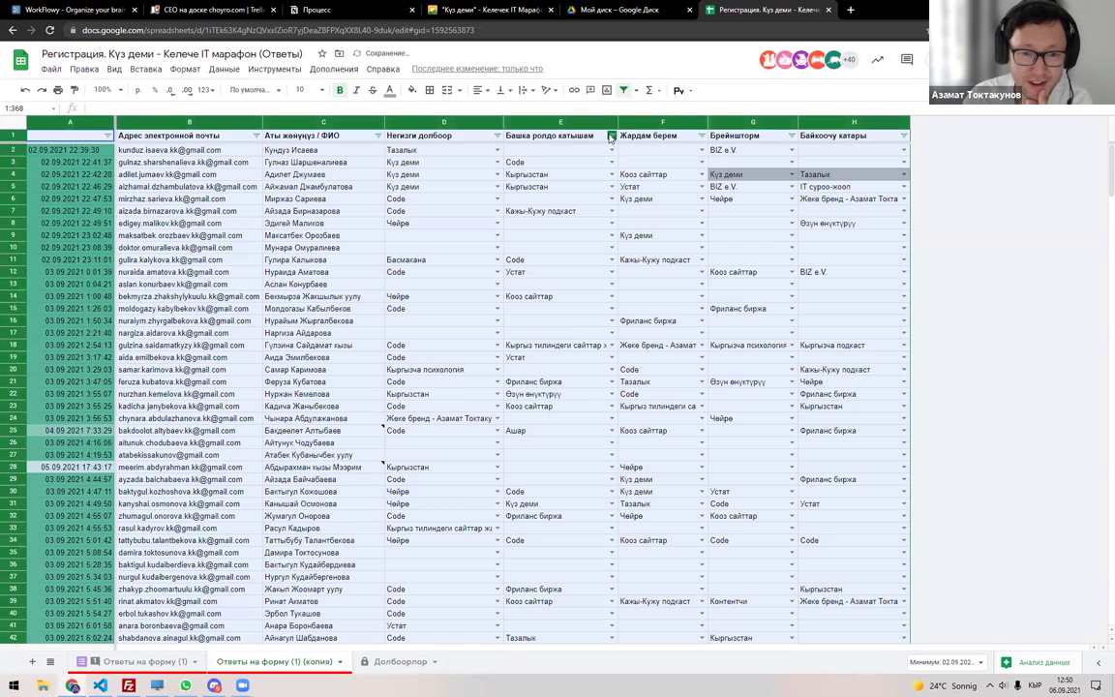
pyautogui.click(612, 136)
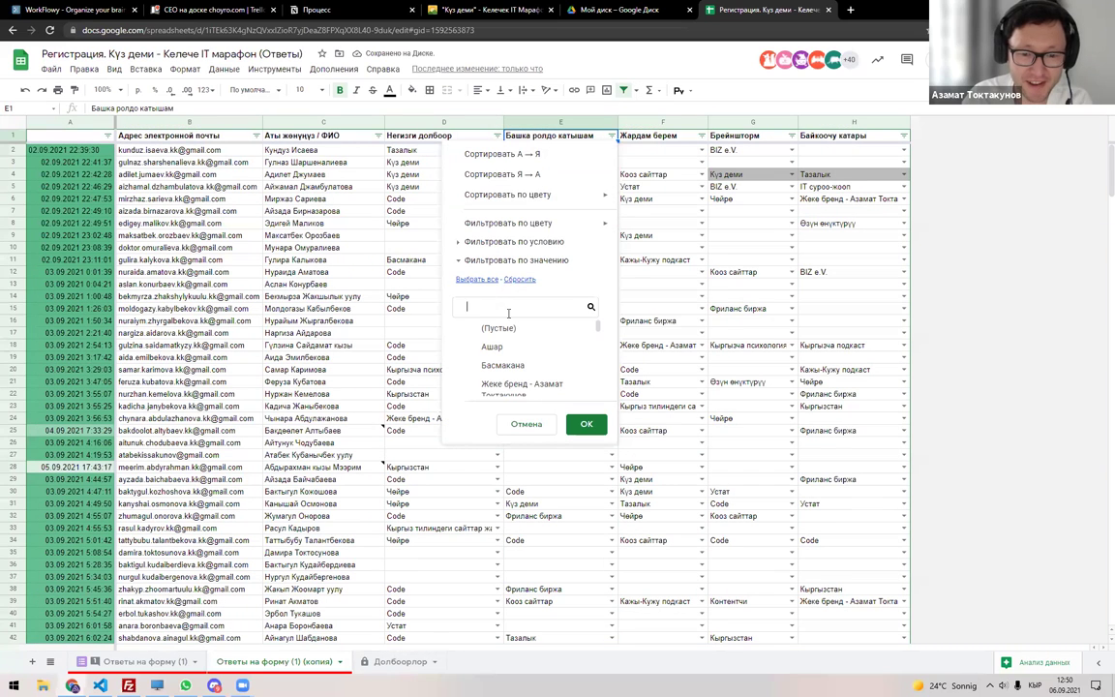
pyautogui.write('ф')
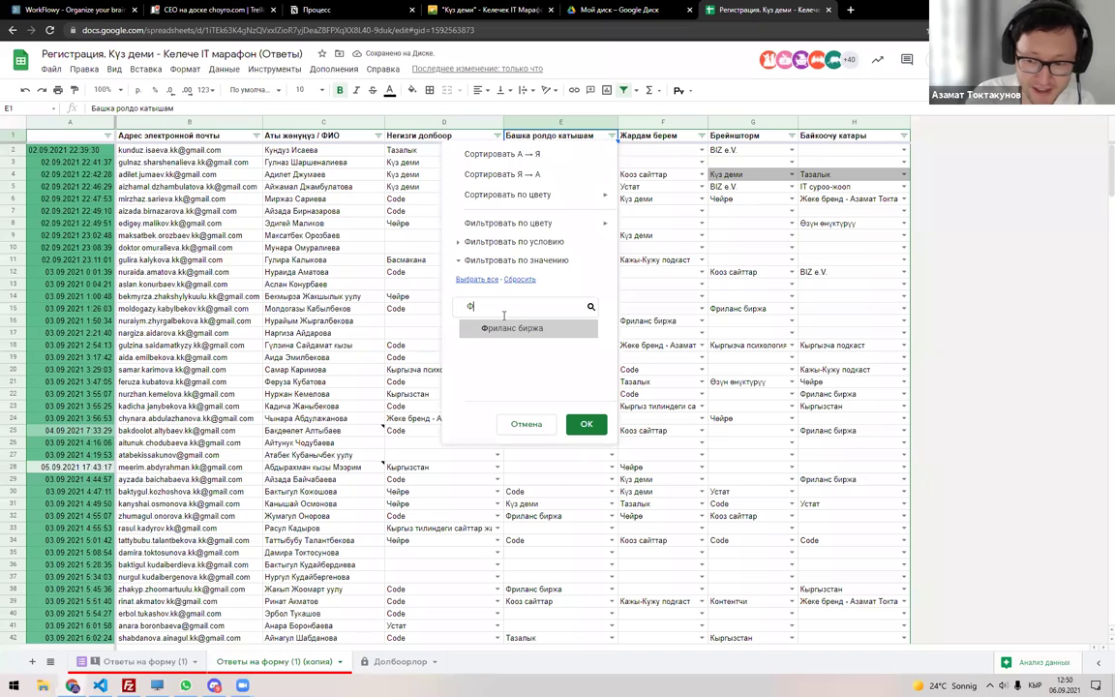
pyautogui.click(516, 329)
pyautogui.click(585, 424)
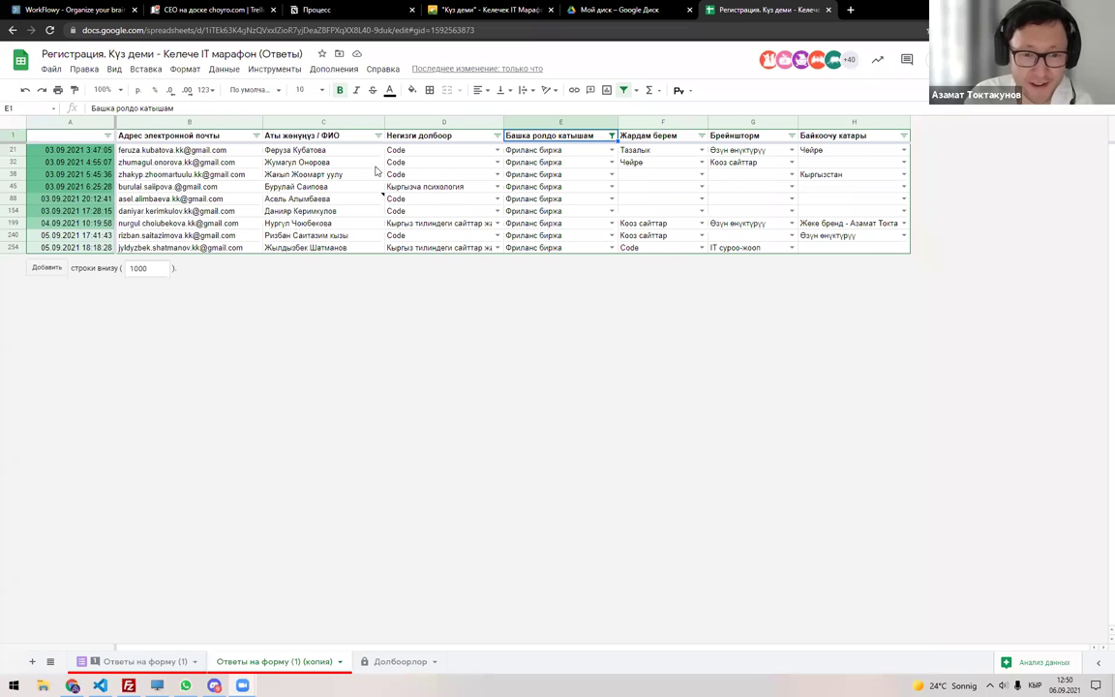
# Copy the filtered participant names into G12 of the Фриланс биржа row.
pyautogui.moveTo(321, 152); pyautogui.dragTo(309, 246)
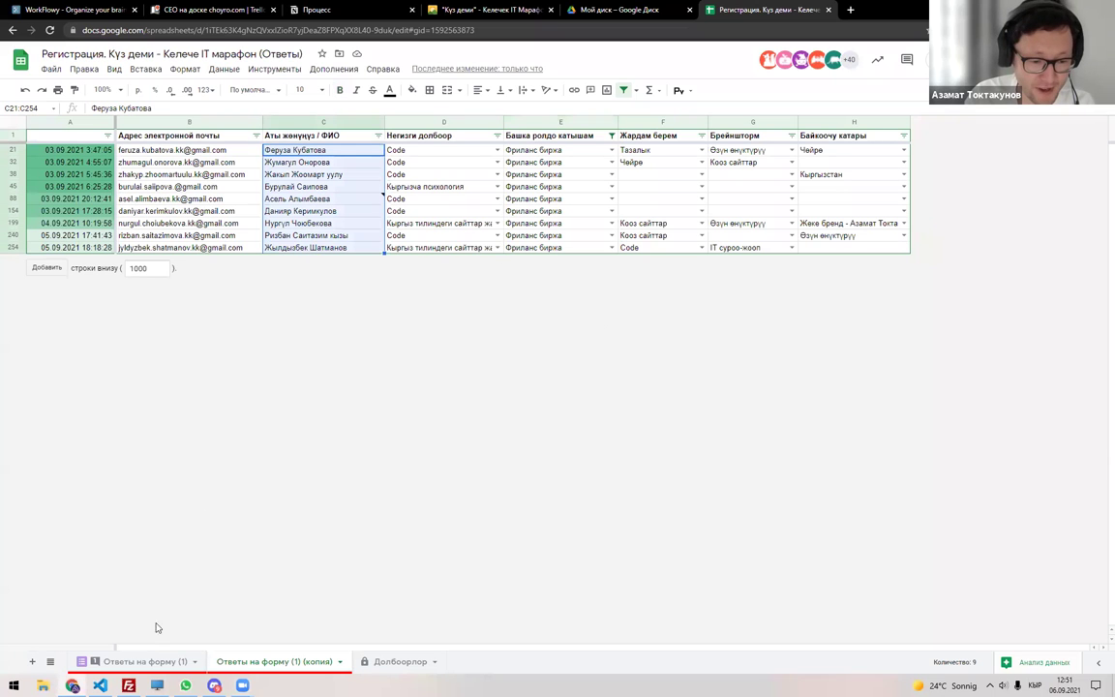
pyautogui.hotkey('ctrl', 'shift', 'pagedown')
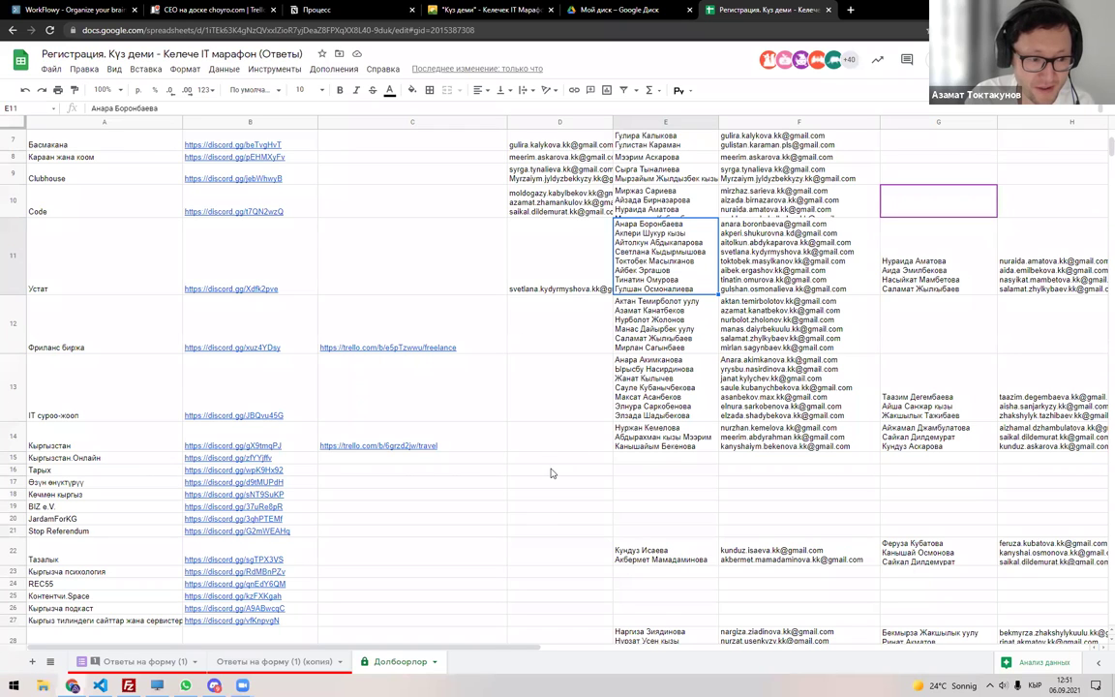
pyautogui.click(1011, 322)
pyautogui.hotkey('ctrl', 'x')
pyautogui.click(792, 318)
pyautogui.hotkey('ctrl', 'v')
pyautogui.press('Down')
# Copy the matching email addresses from column B and paste them into H12.
pyautogui.click(274, 661)
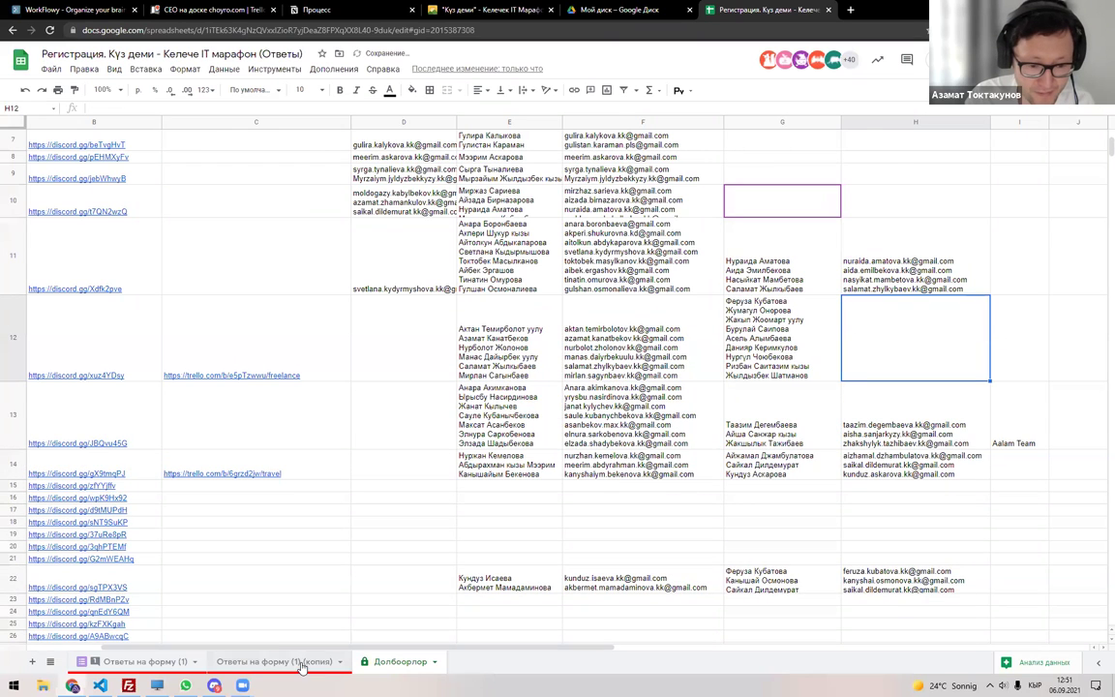
pyautogui.click(181, 150)
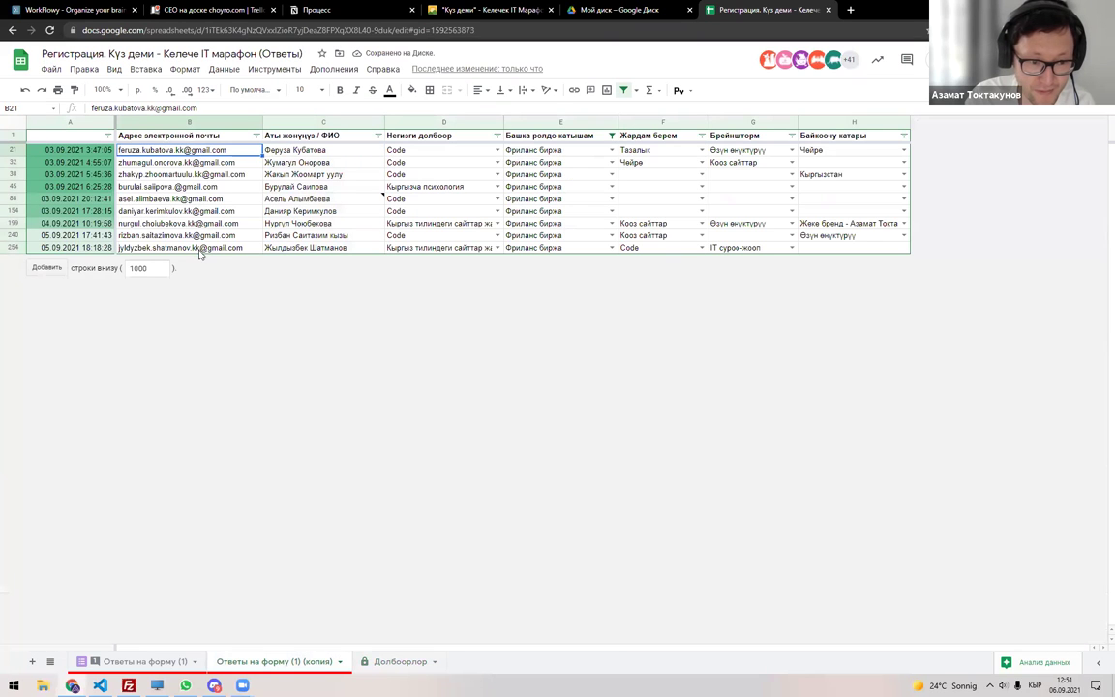
pyautogui.keyDown('shift'); pyautogui.click(181, 246); pyautogui.keyUp('shift')
pyautogui.click(145, 661)
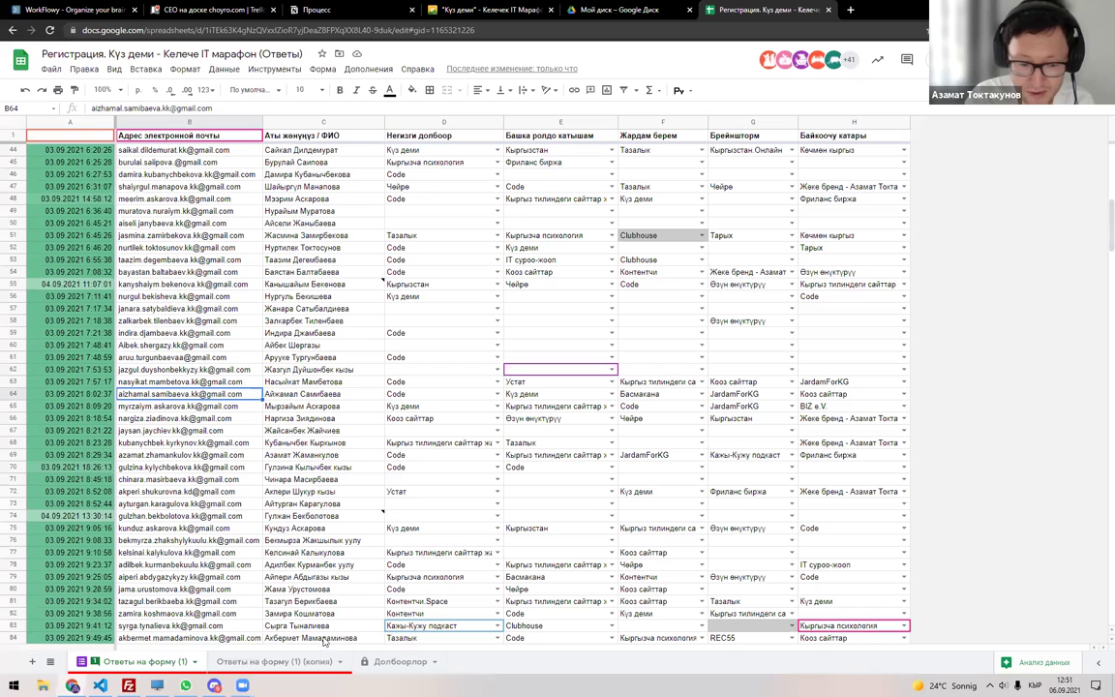
pyautogui.hotkey('ctrl', 'shift', 'pagedown')
pyautogui.hotkey('ctrl', 'shift', 'pagedown')
pyautogui.hotkey('ctrl', 'v')
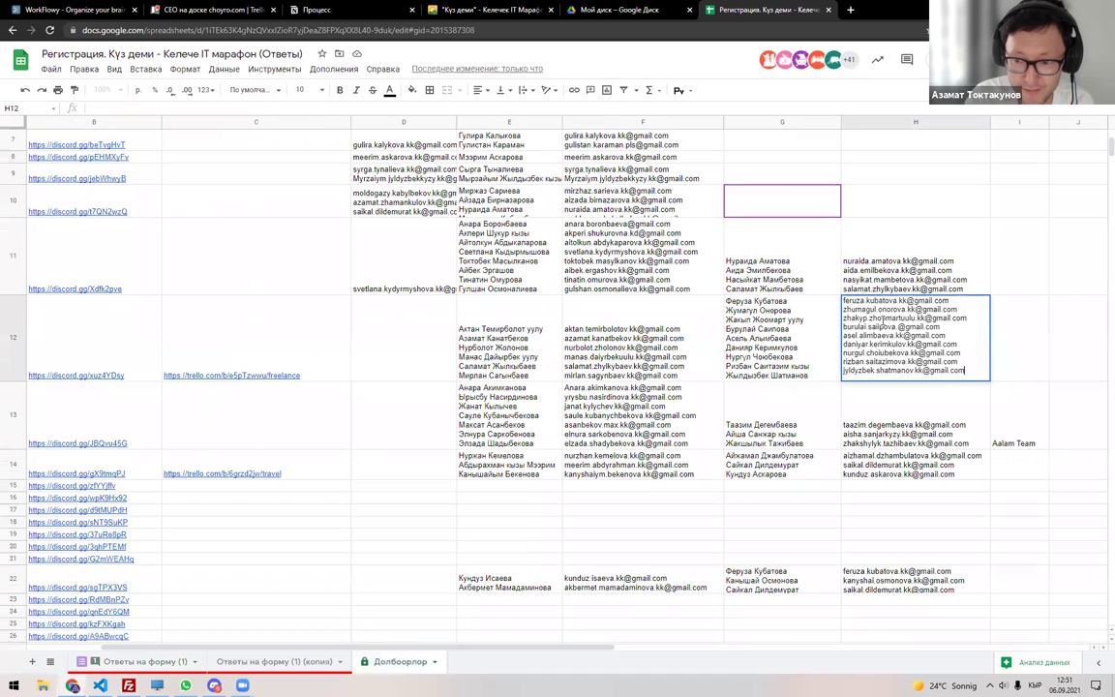
pyautogui.press('Down')
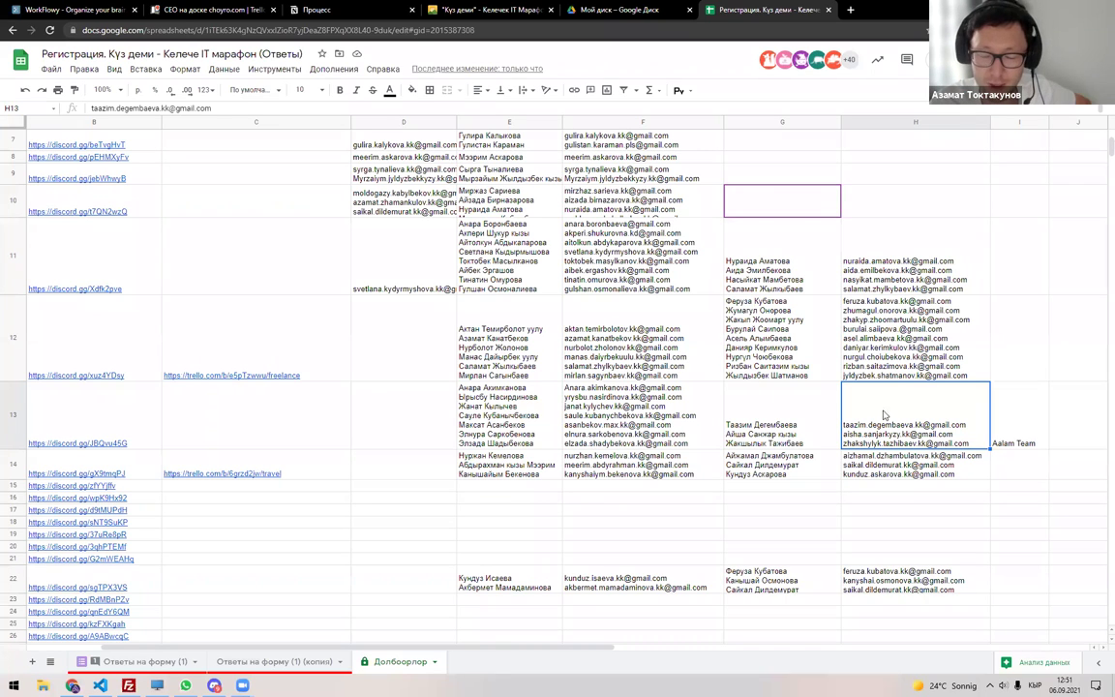
# Shrink the heights of rows 11 and 12 on Долбоорлор.
pyautogui.click(503, 271)
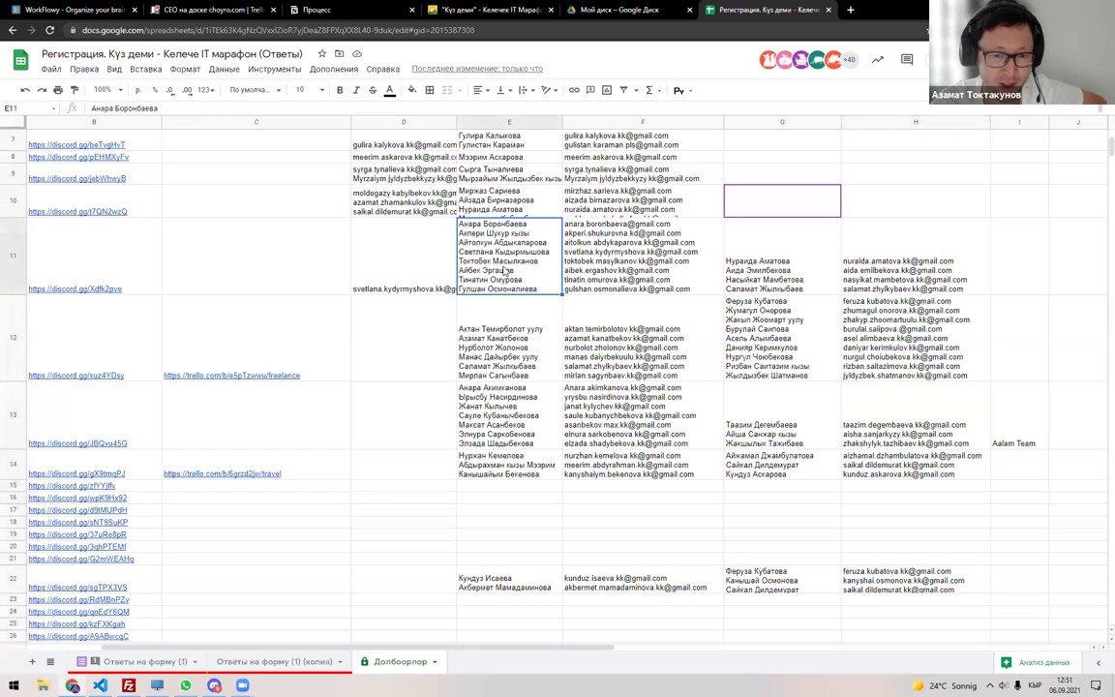
pyautogui.moveTo(16, 295); pyautogui.dragTo(16, 248)
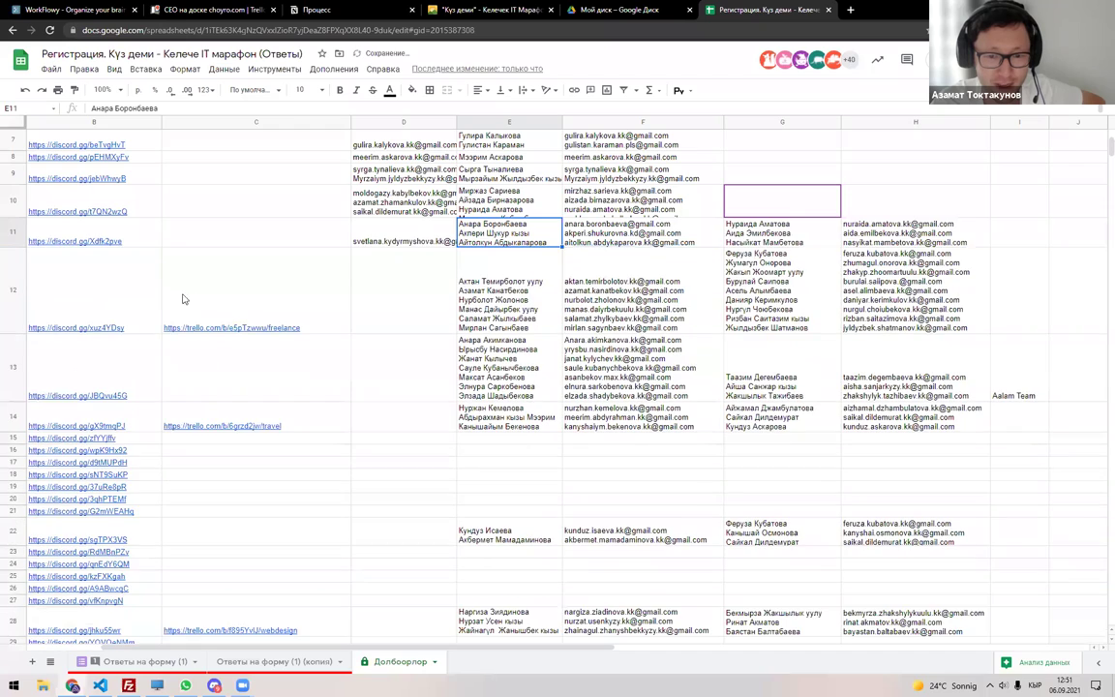
pyautogui.scroll(3, 244, 306)
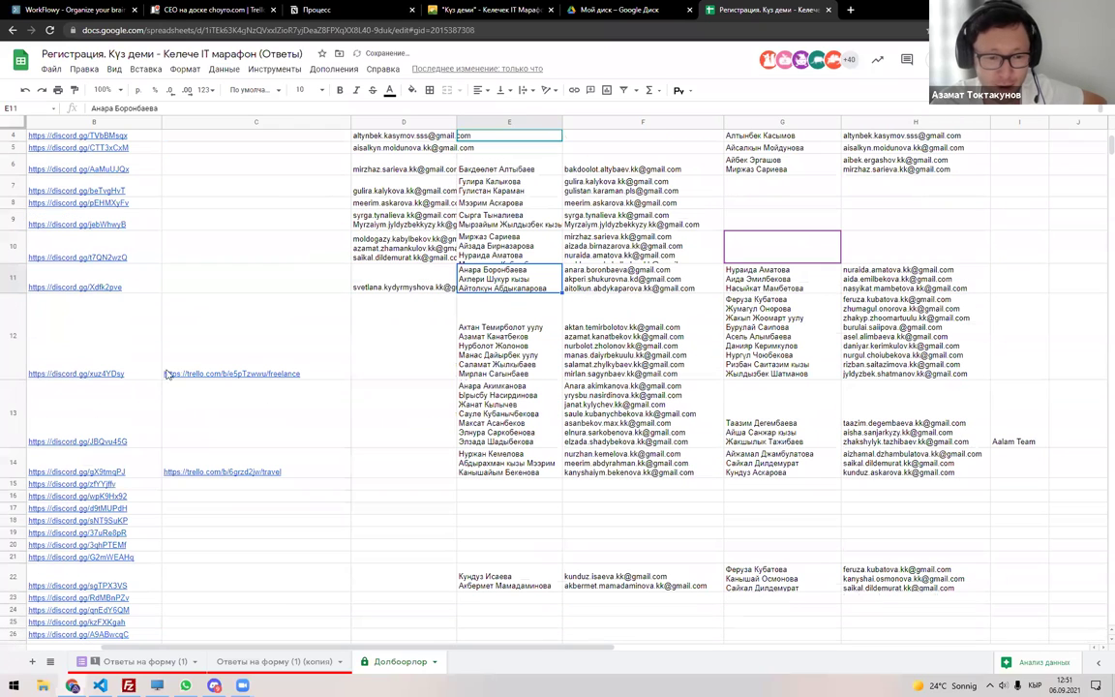
pyautogui.moveTo(17, 379); pyautogui.dragTo(31, 324)
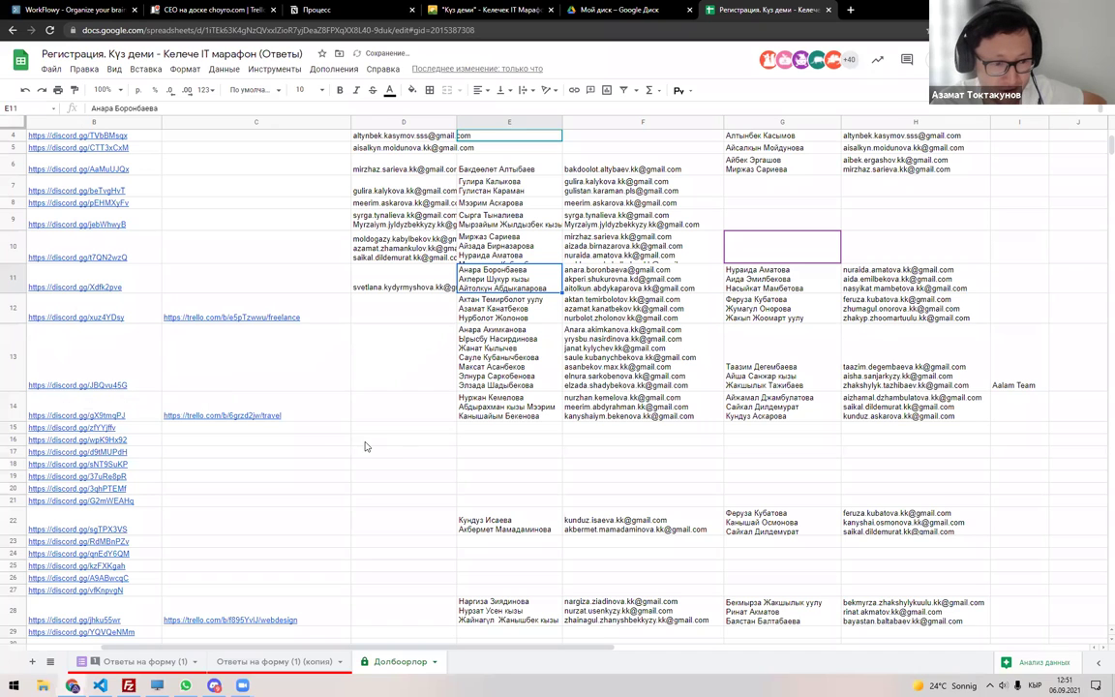
# Check the name lists in E13 and G13, then return to the responses copy sheet.
pyautogui.click(510, 369)
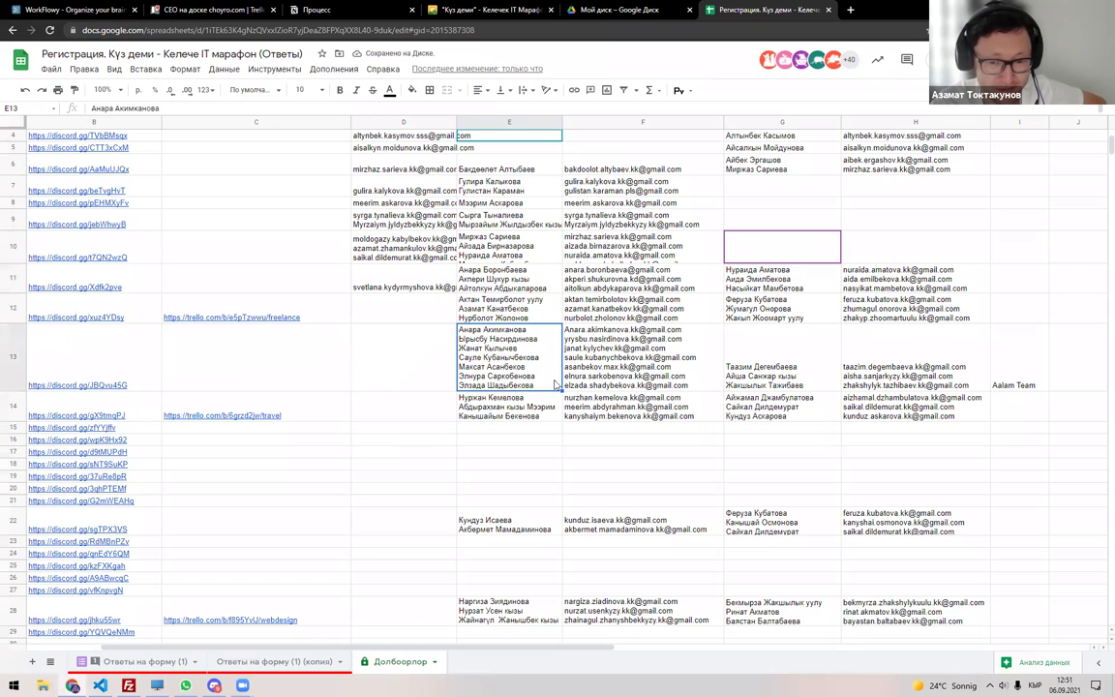
pyautogui.click(772, 380)
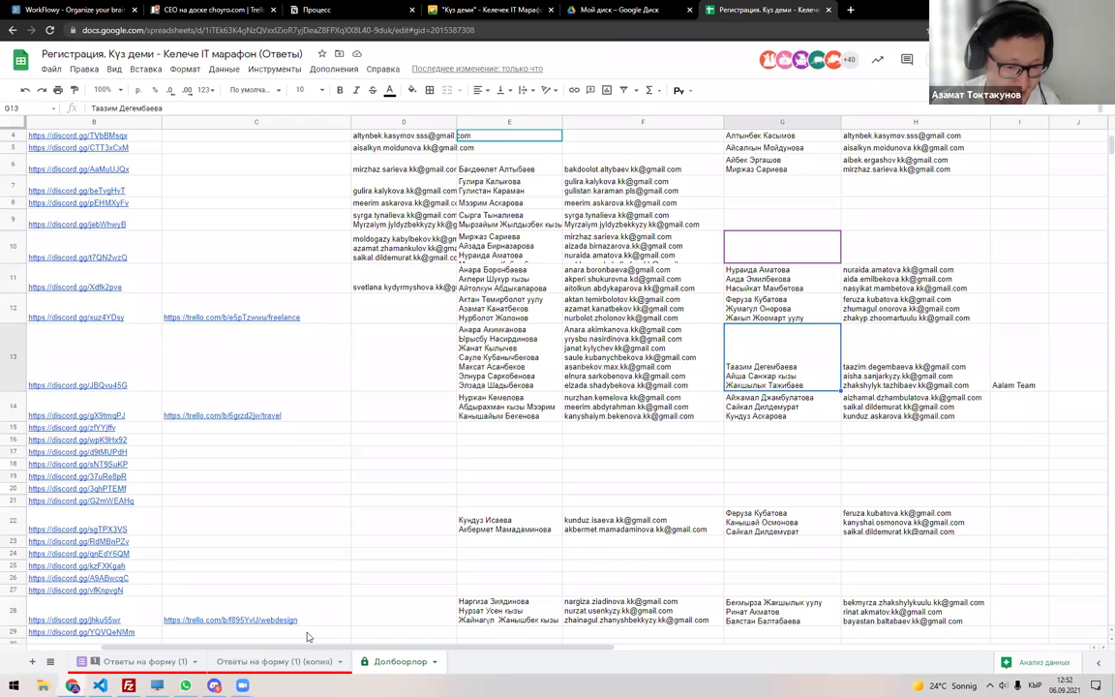
pyautogui.moveTo(215, 643); pyautogui.dragTo(338, 644)
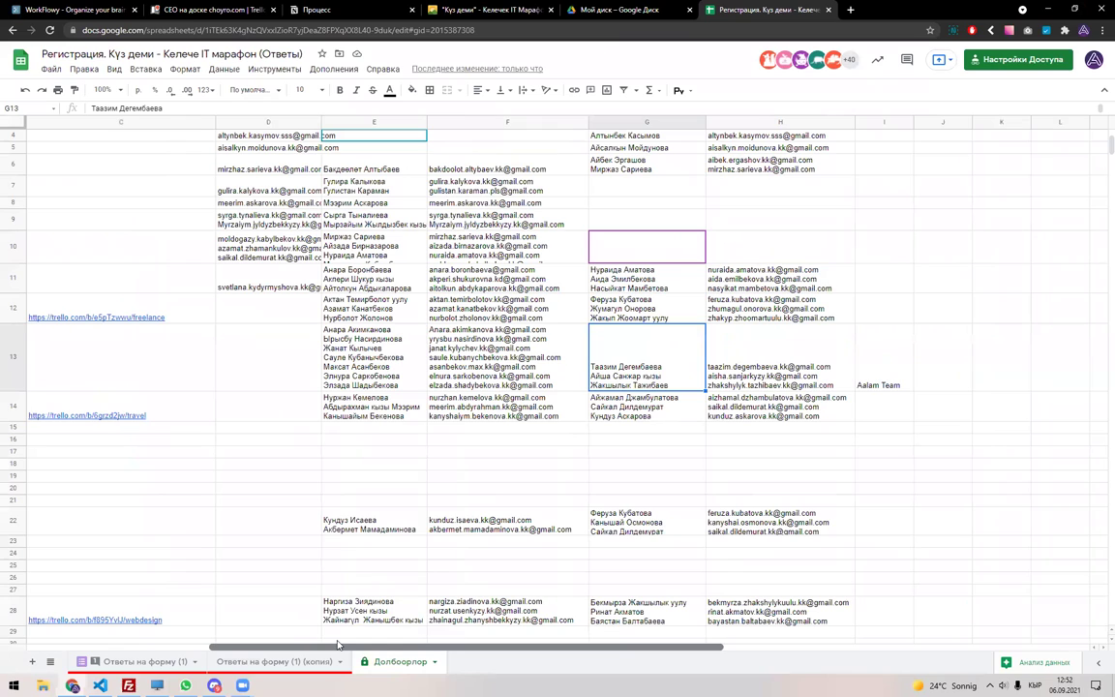
pyautogui.doubleClick(407, 342)
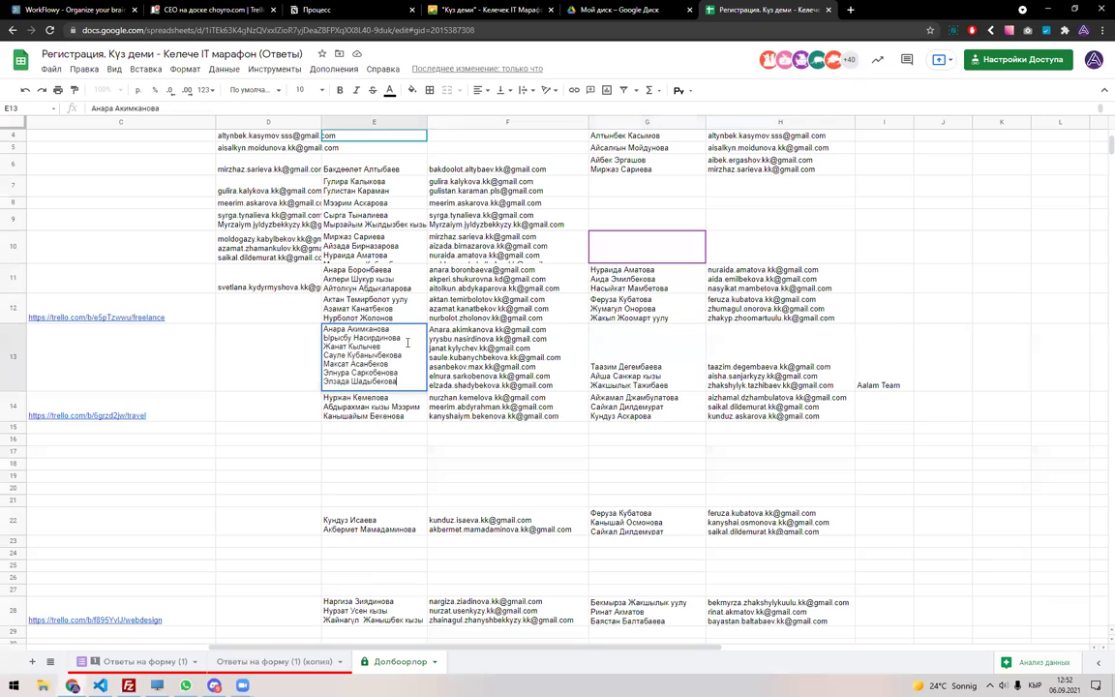
pyautogui.click(279, 360)
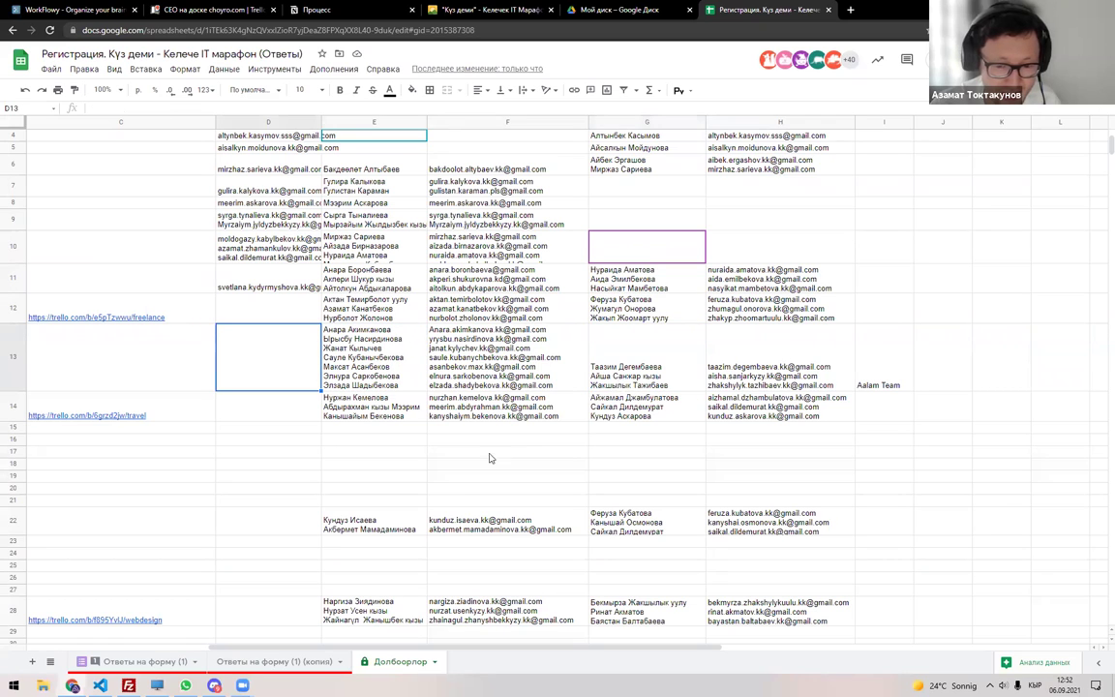
pyautogui.click(250, 663)
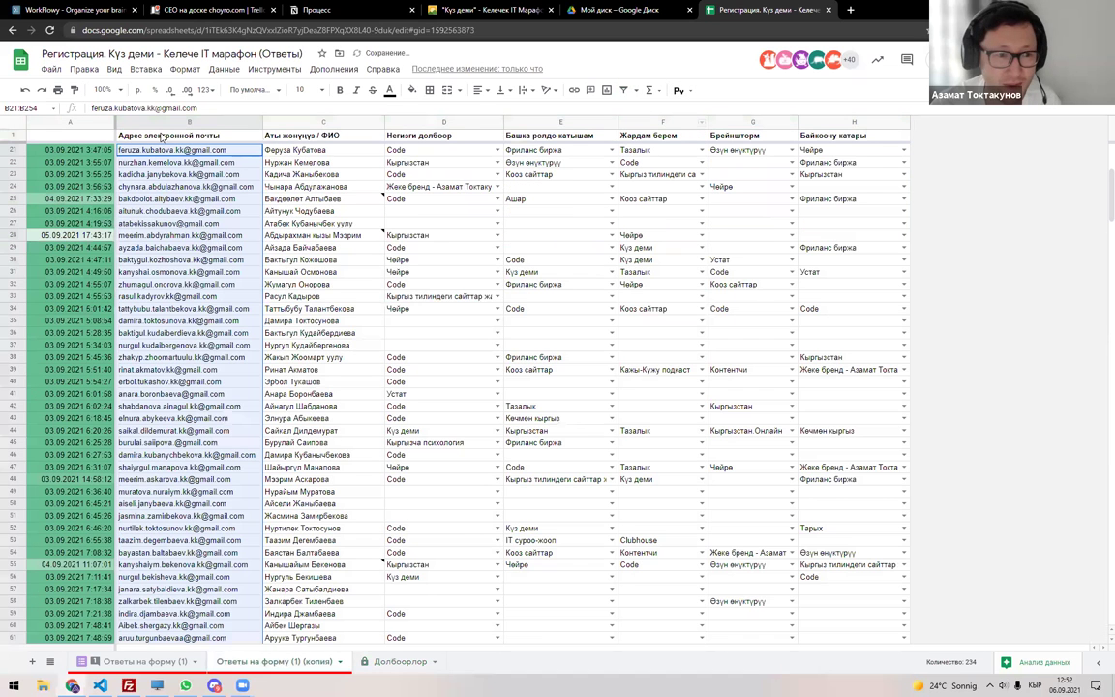
# Filter column F Жардам берем to Фриланс биржа and copy the email in B145.
pyautogui.click(12, 123)
pyautogui.click(623, 90)
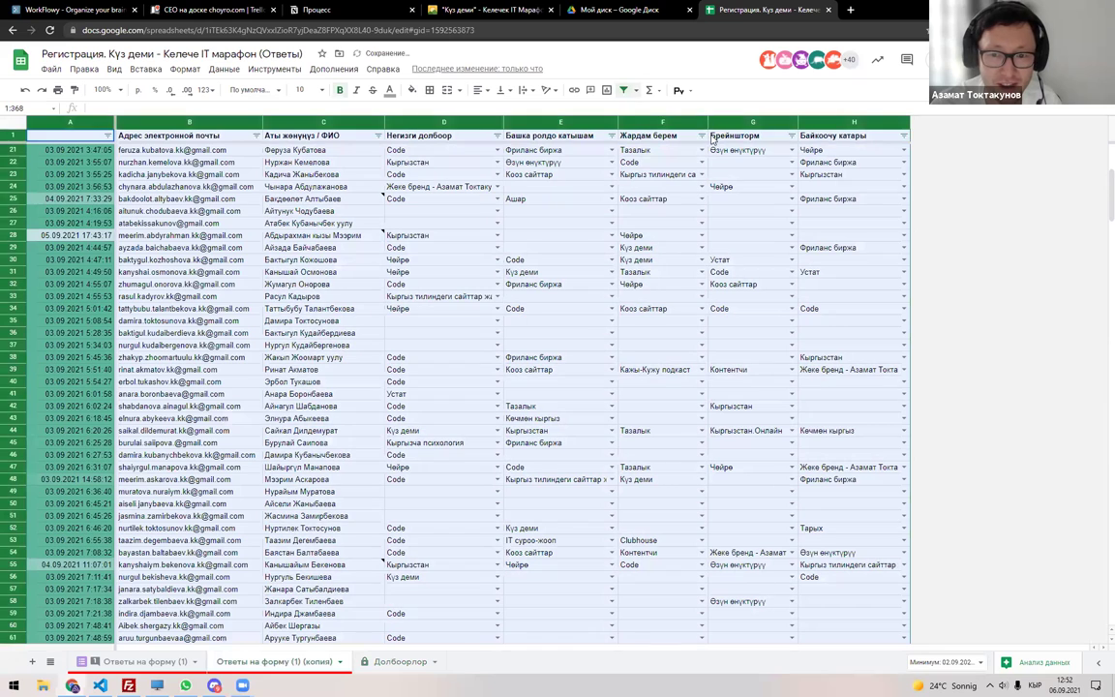
pyautogui.click(701, 135)
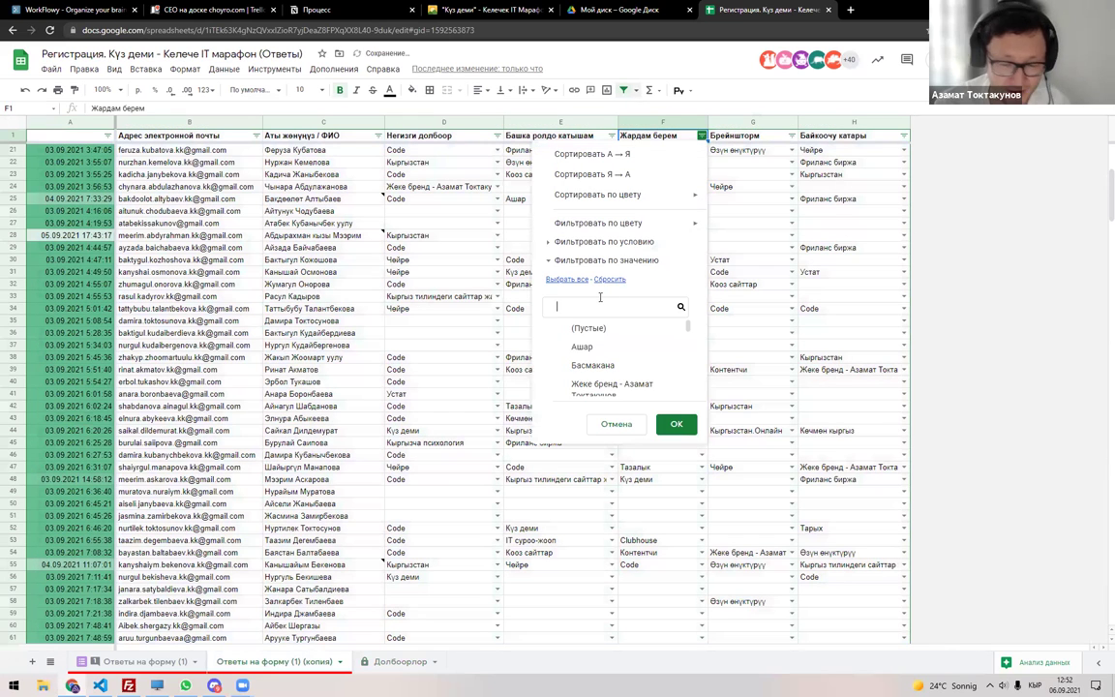
pyautogui.write('ф')
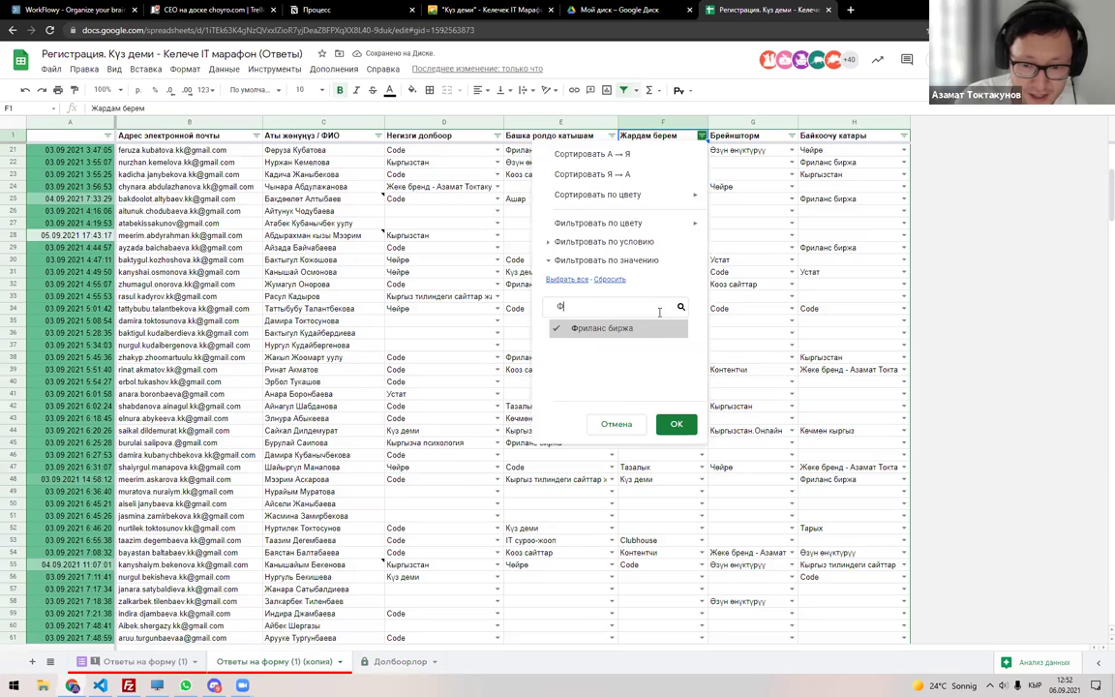
pyautogui.click(676, 424)
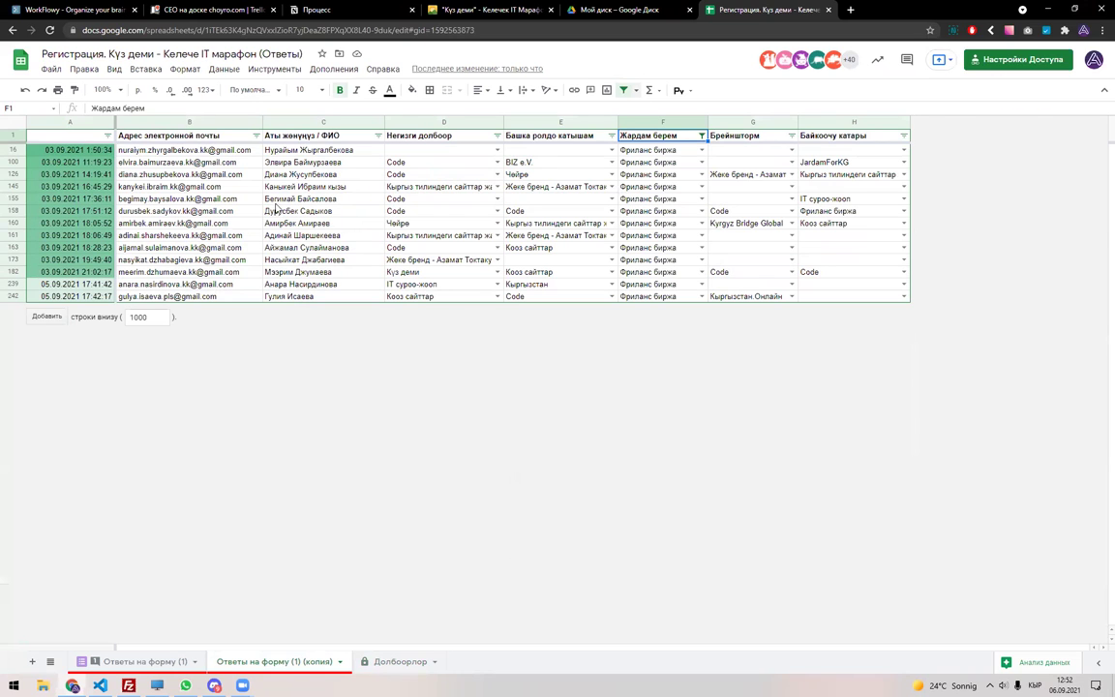
pyautogui.click(222, 189)
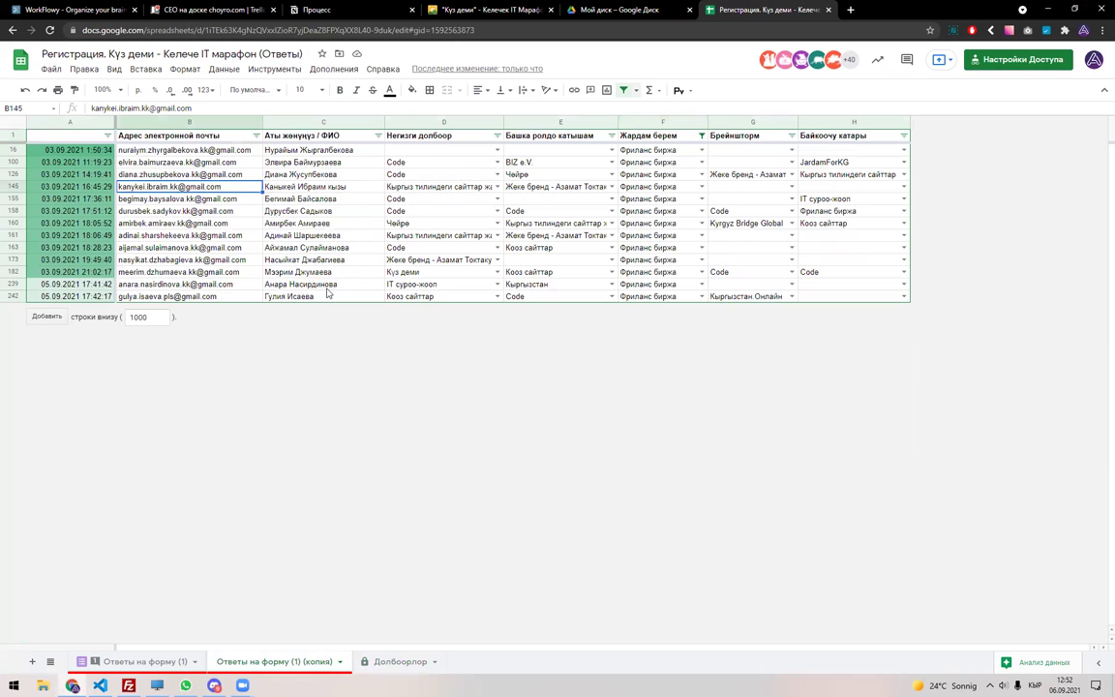
pyautogui.hotkey('ctrl', 'c')
# On Ответы на форму (1), search 'актан' and move to that participant's email in B114.
pyautogui.click(138, 662)
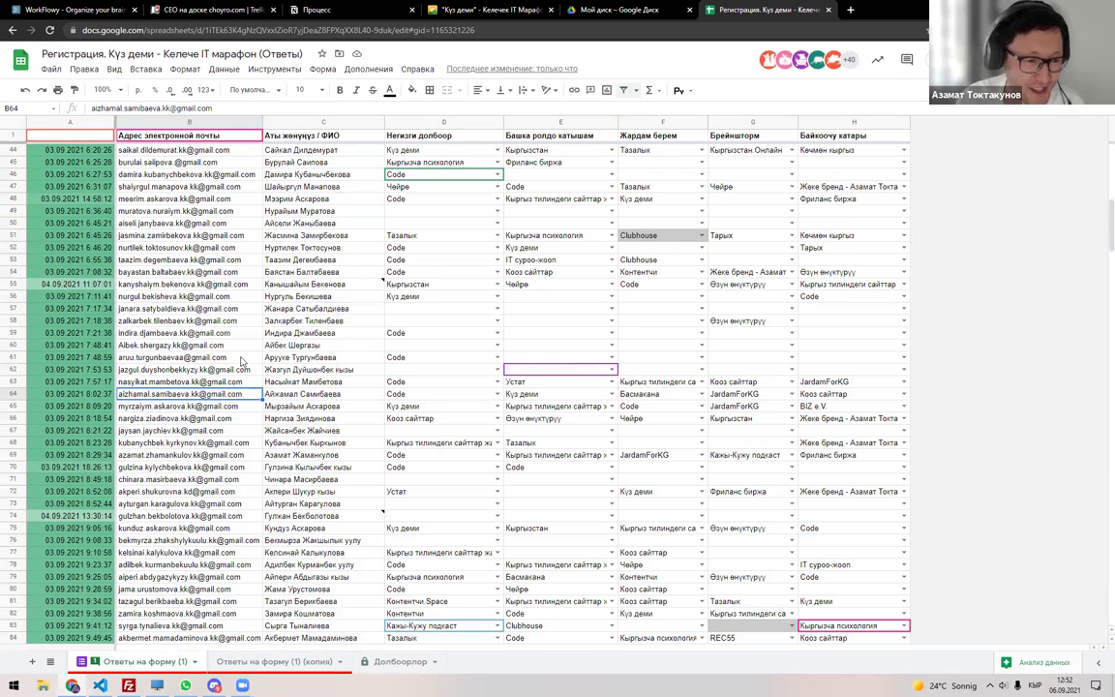
pyautogui.scroll(3, 242, 361)
pyautogui.scroll(3, 242, 361)
pyautogui.hotkey('ctrl', 'f')
pyautogui.write('фл')
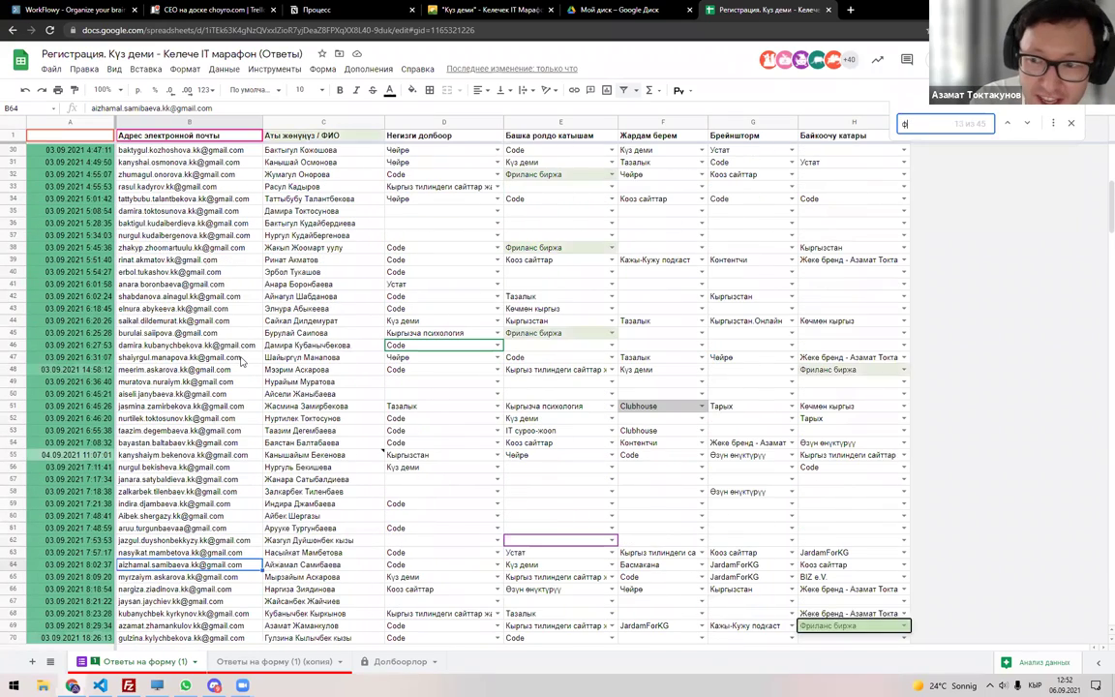
pyautogui.press('BackSpace')
pyautogui.press('BackSpace')
pyautogui.write('актан')
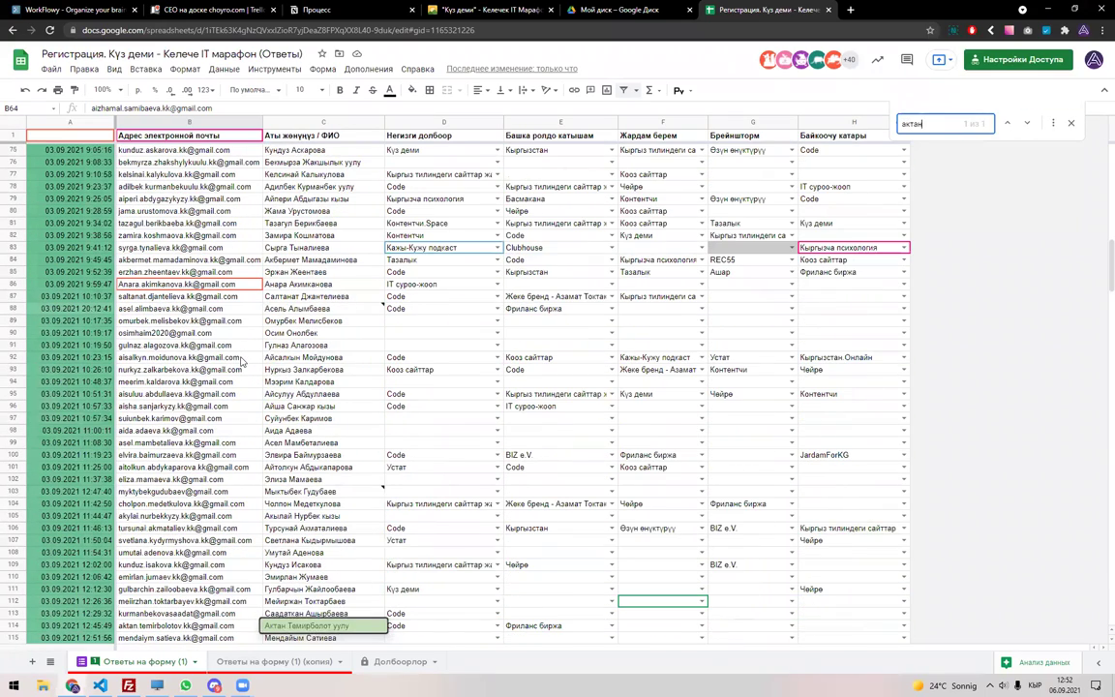
pyautogui.press('Escape')
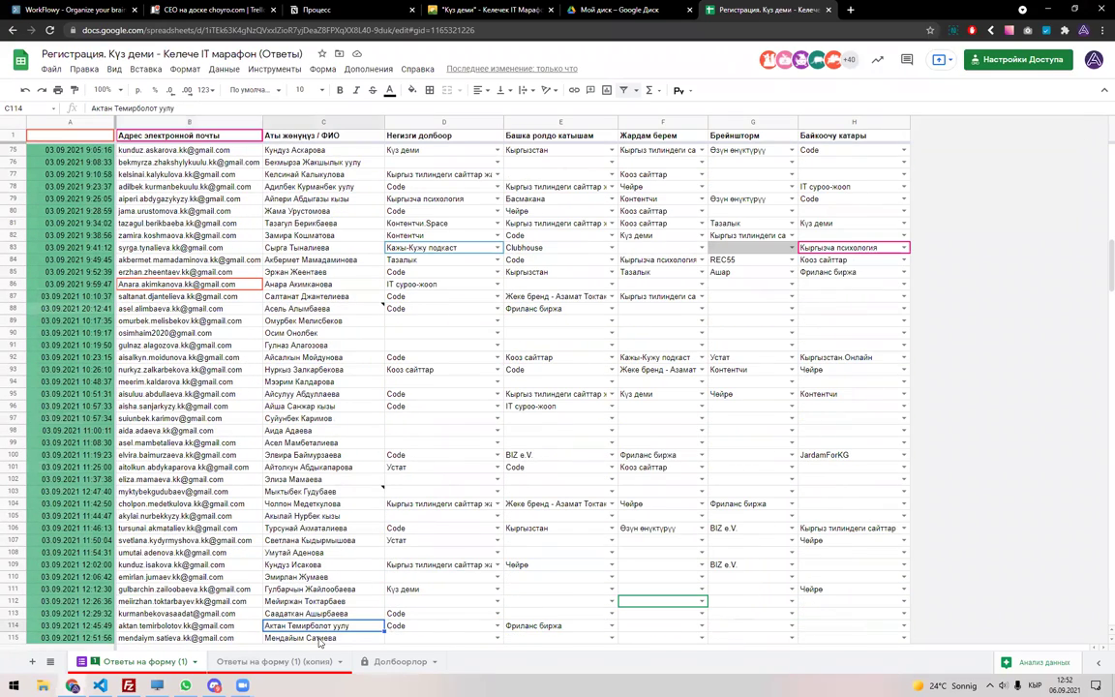
pyautogui.press('Left')
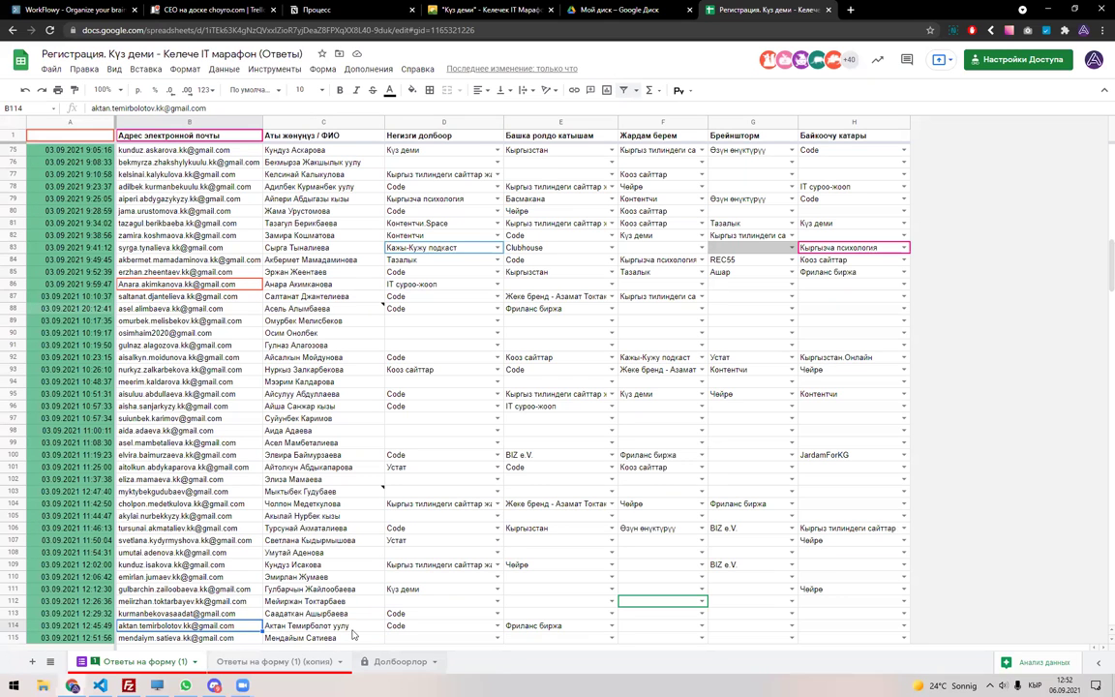
# Paste the copied participant email into cell D12 of the Долбоорлор sheet.
pyautogui.click(400, 661)
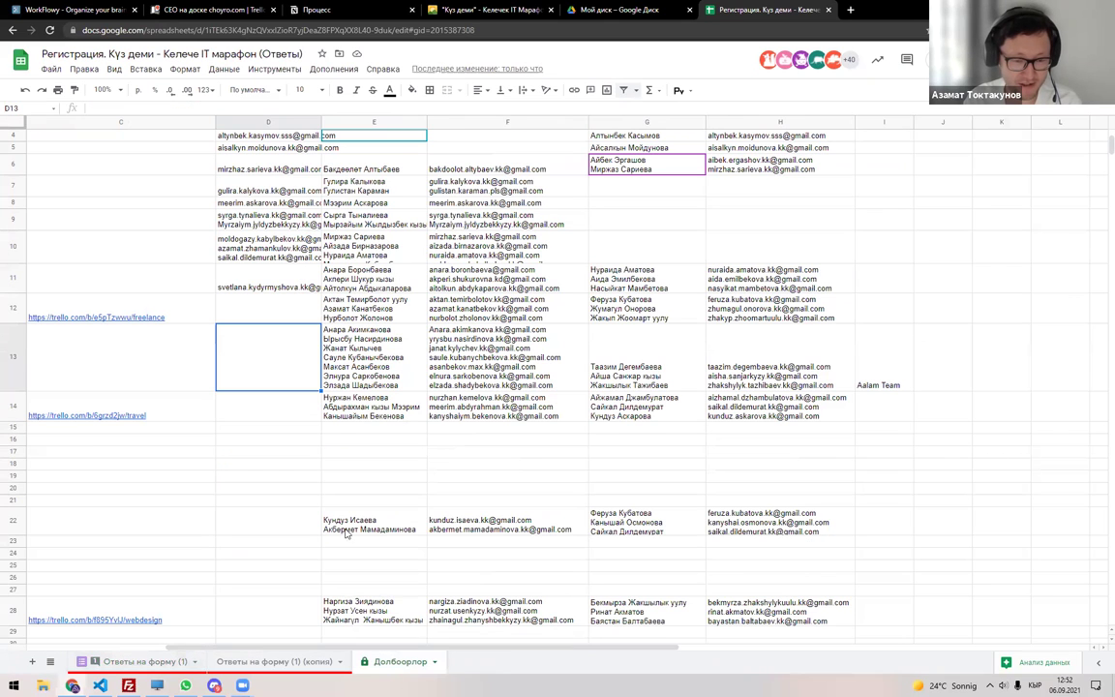
pyautogui.click(166, 662)
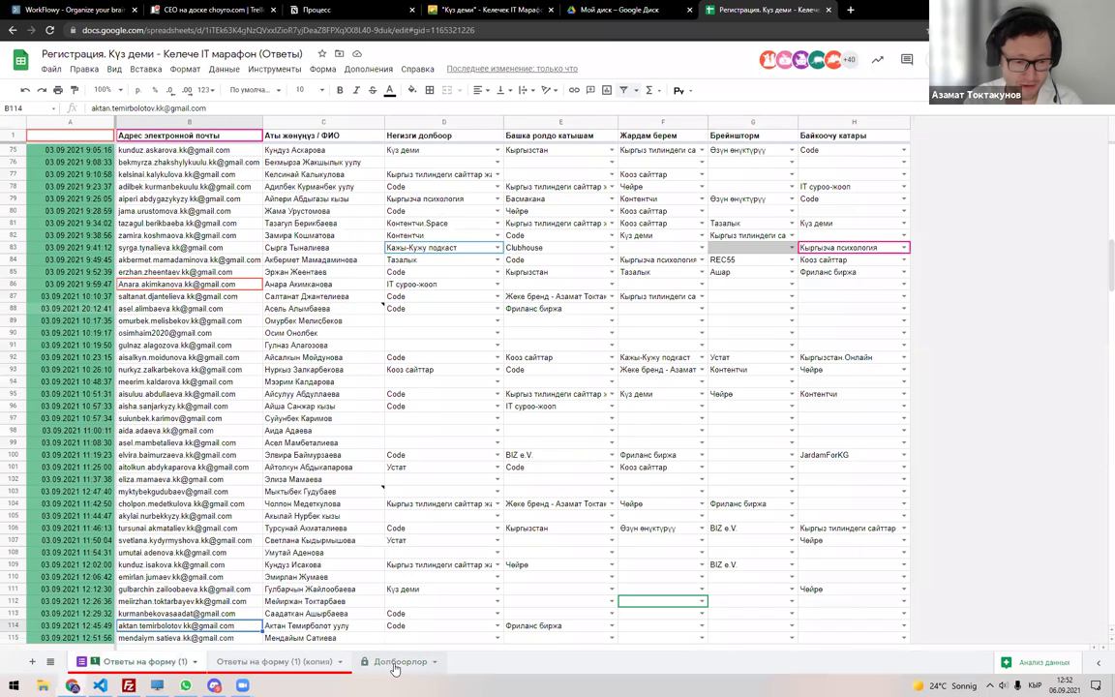
pyautogui.click(400, 662)
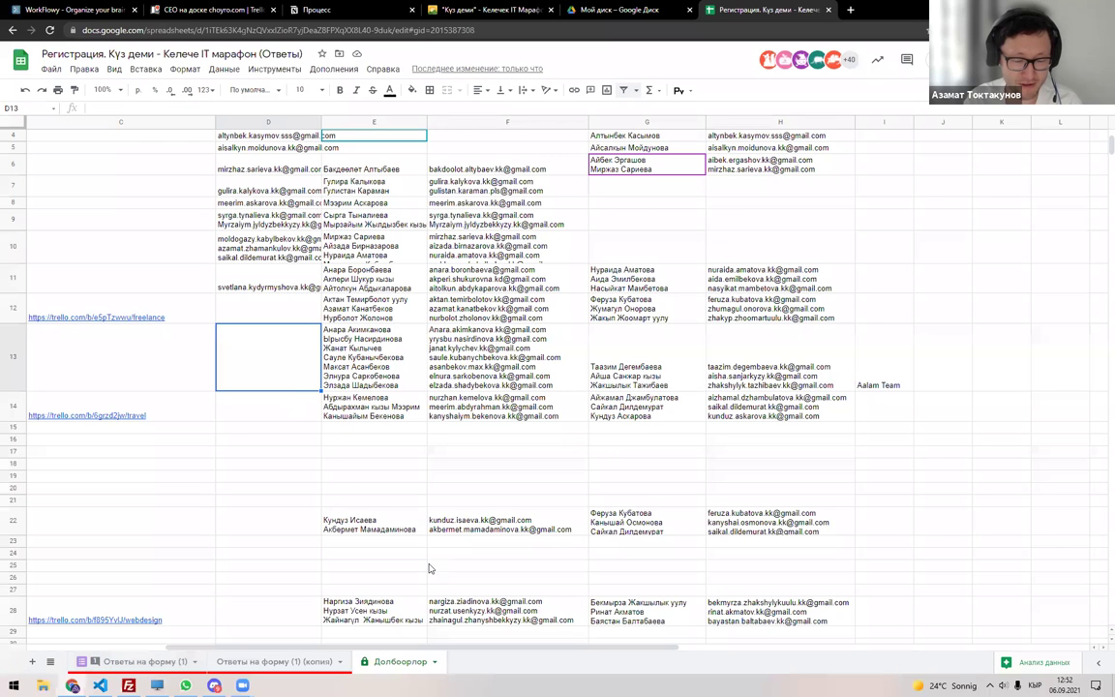
pyautogui.hscroll(-2, 469, 605)
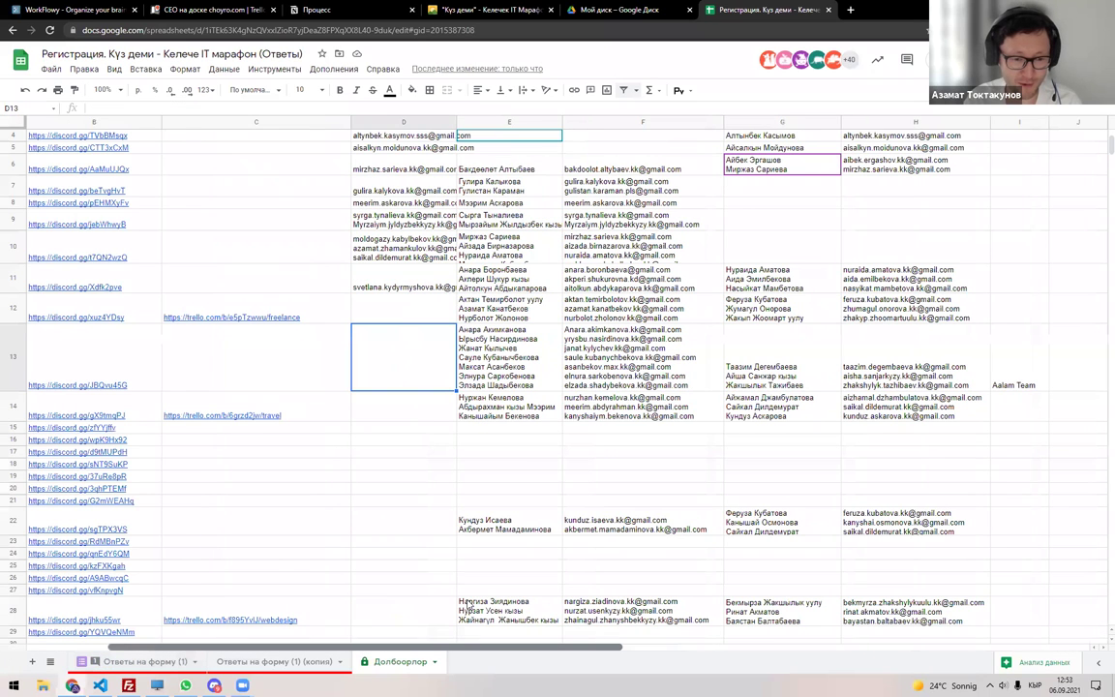
pyautogui.hscroll(-2, 468, 605)
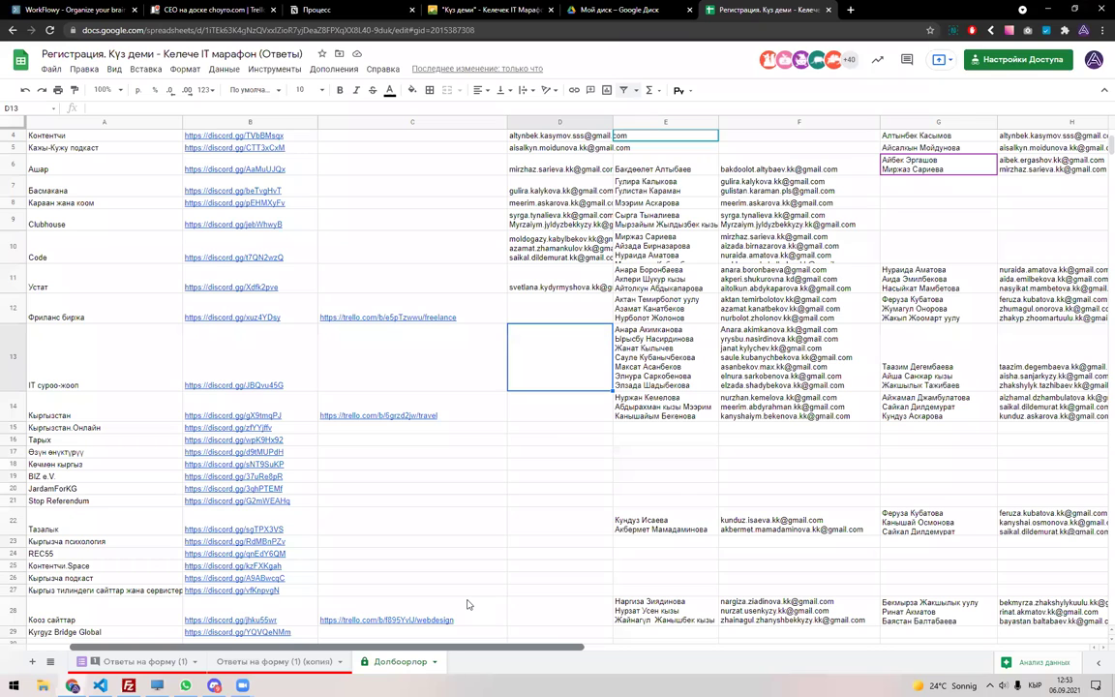
pyautogui.press('Up')
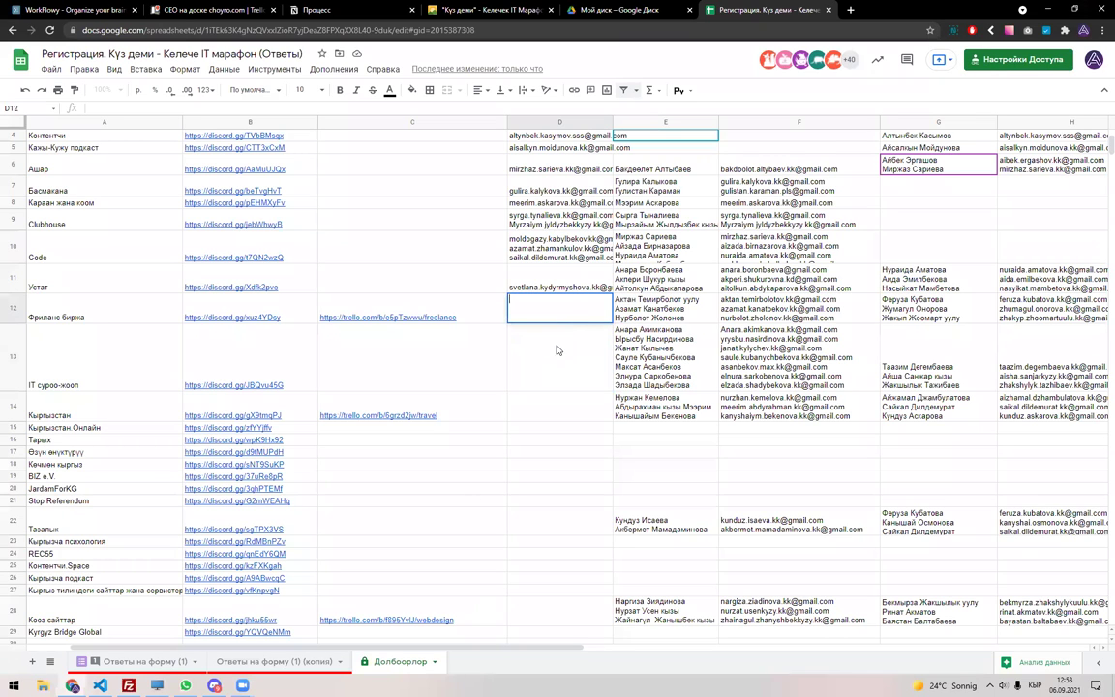
pyautogui.press('Return')
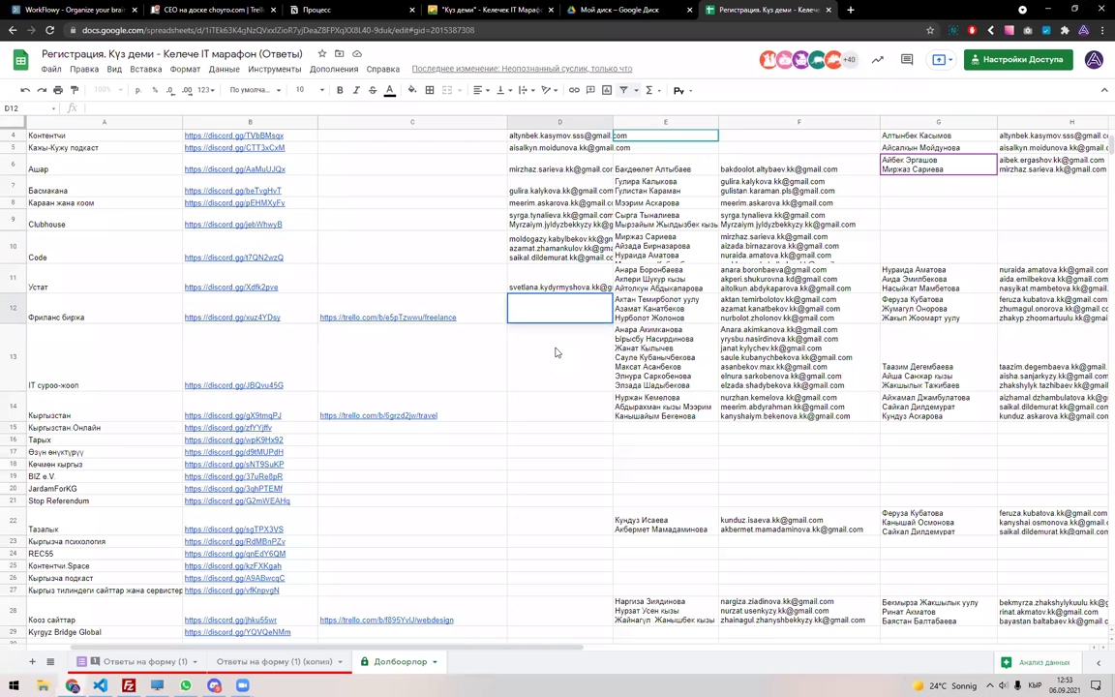
pyautogui.hotkey('ctrl', 'v')
pyautogui.press('Return')
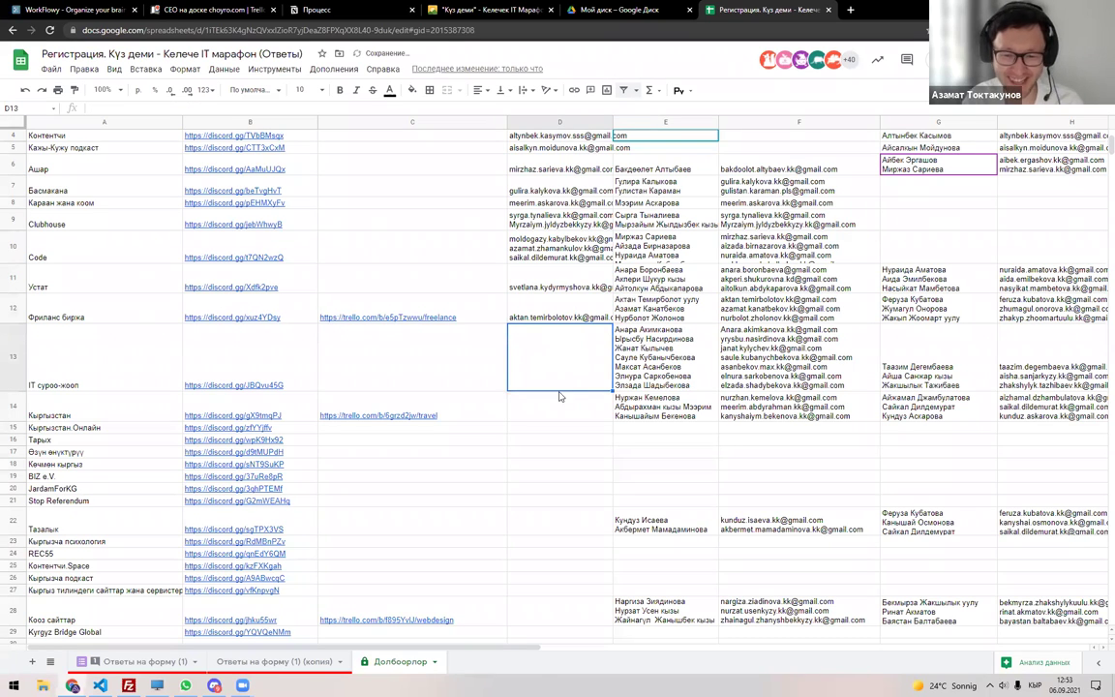
# Verify D12's email, glance at the filtered copy, and return to Долбоорлор.
pyautogui.scroll(3, 571, 387)
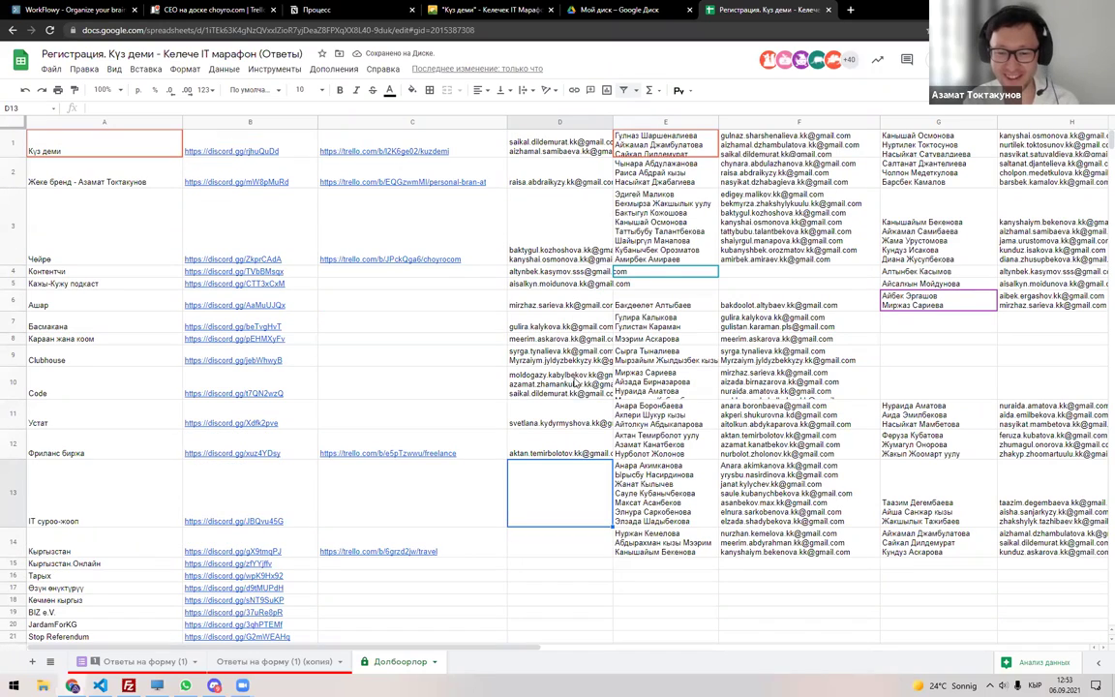
pyautogui.click(571, 448)
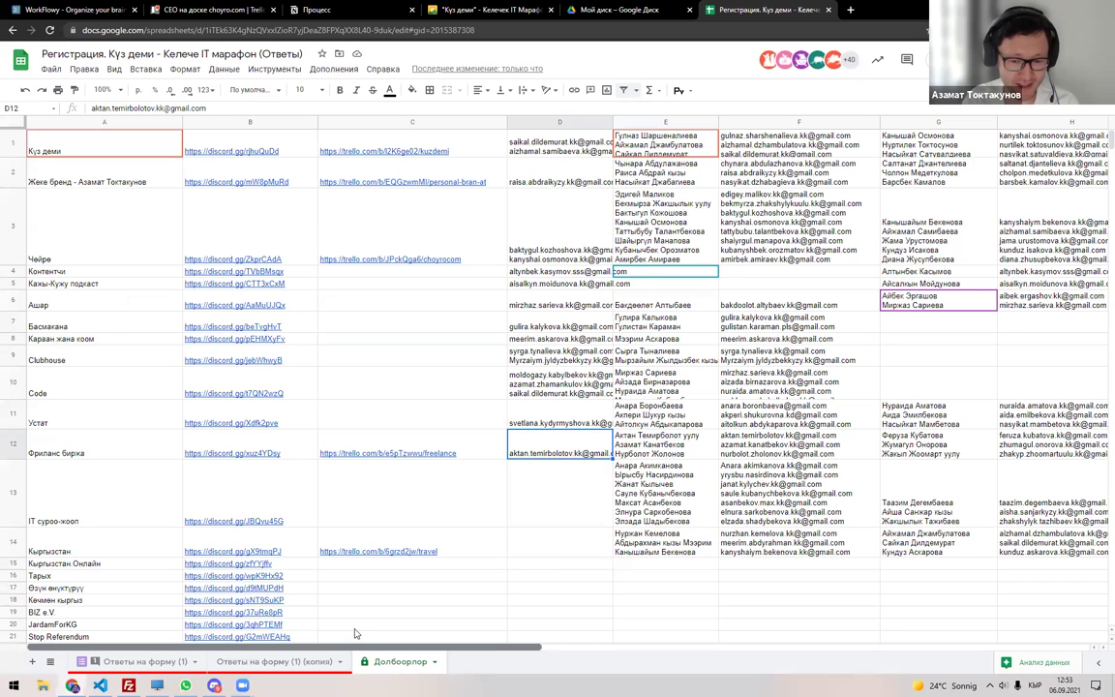
pyautogui.hscroll(5, 356, 634)
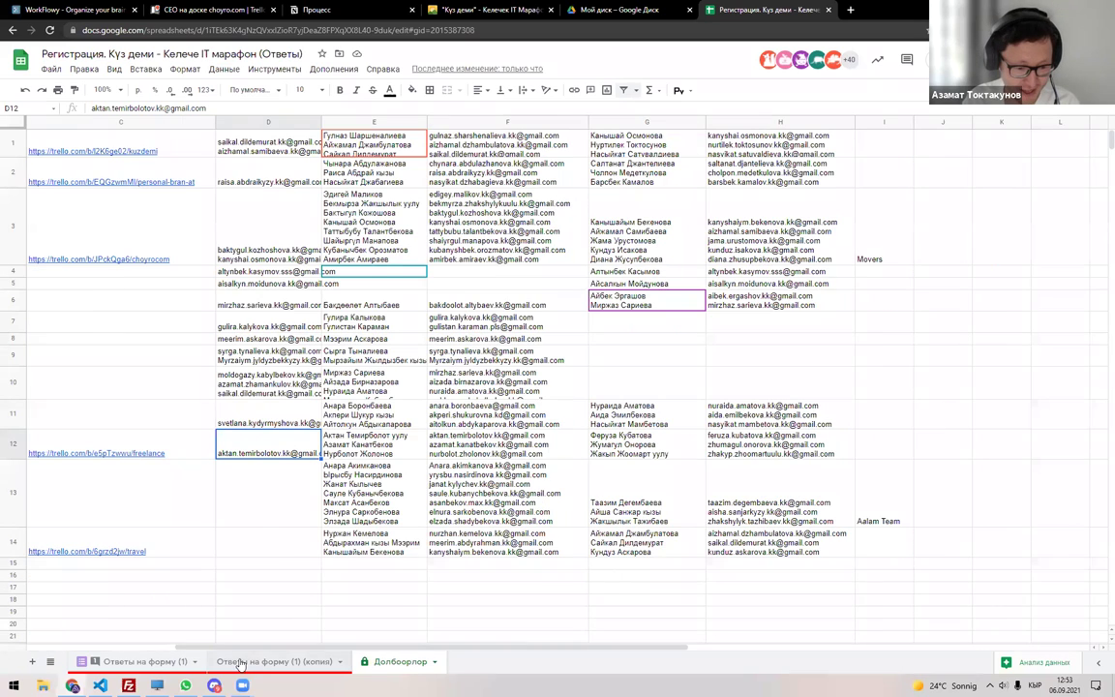
pyautogui.click(240, 662)
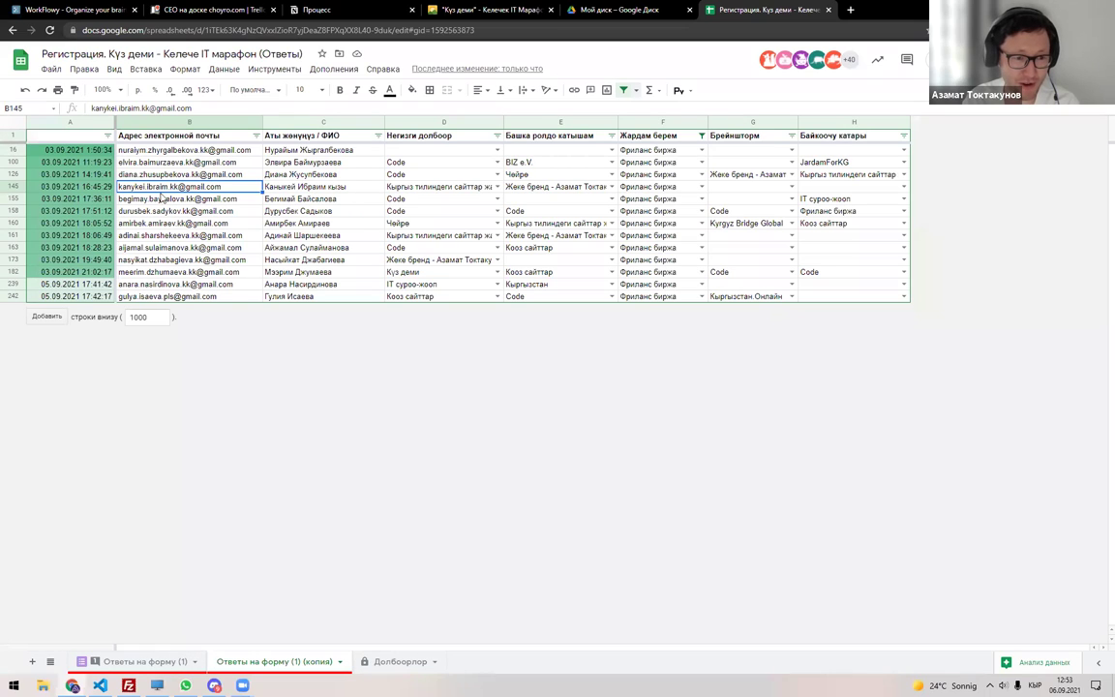
pyautogui.moveTo(174, 190)
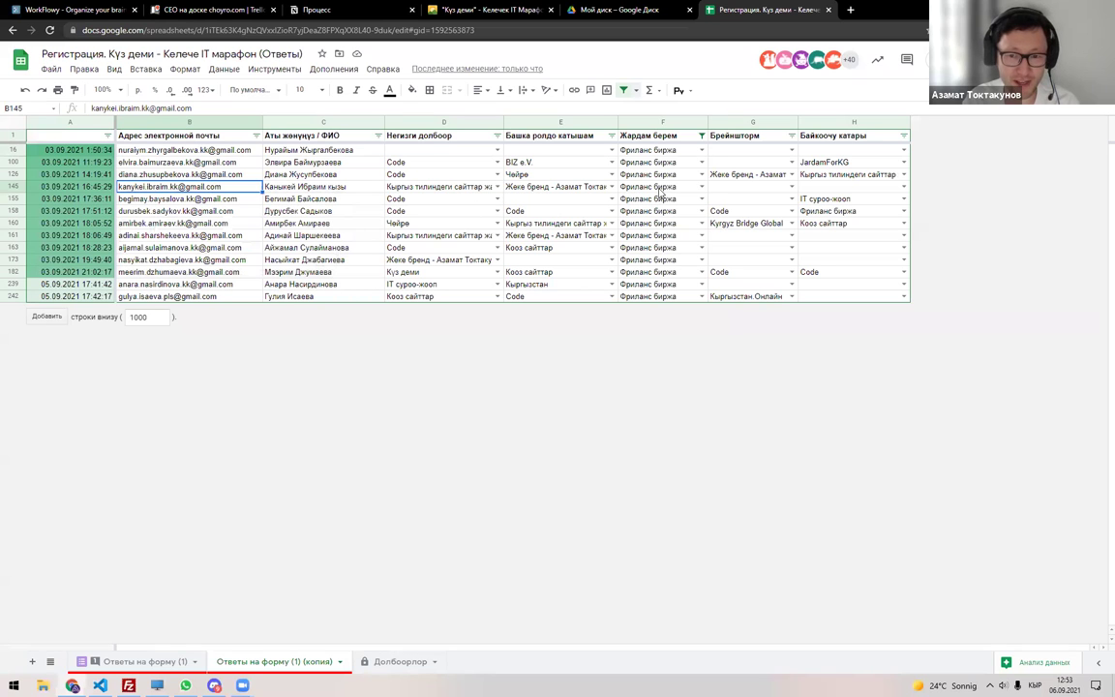
pyautogui.click(387, 661)
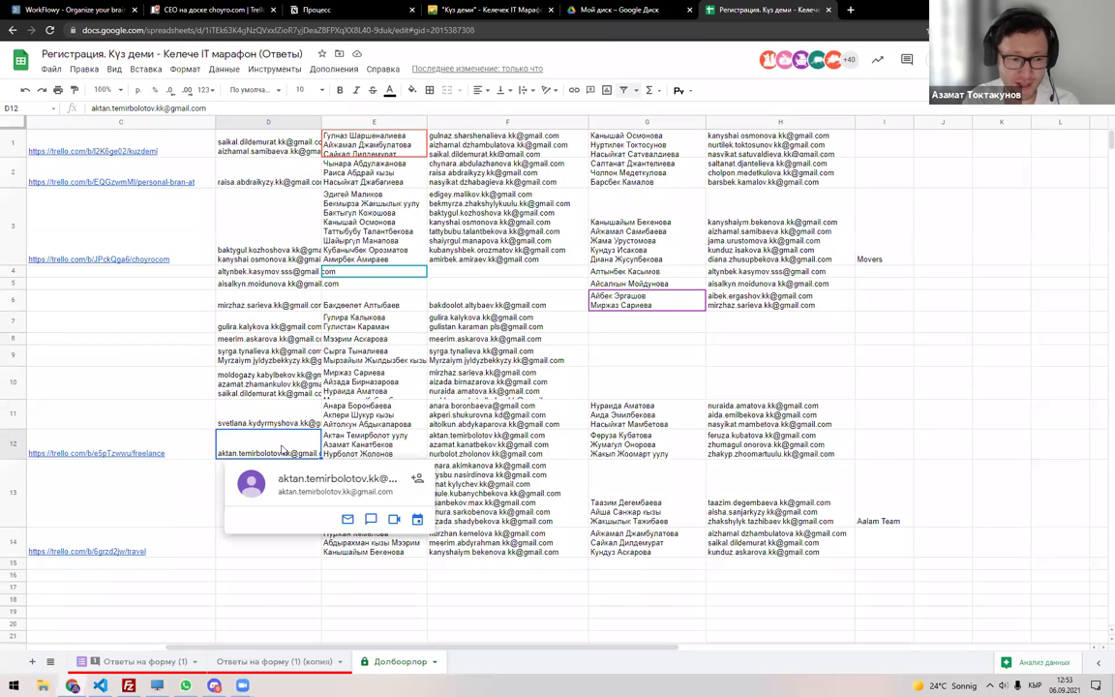
pyautogui.hscroll(-3, 463, 679)
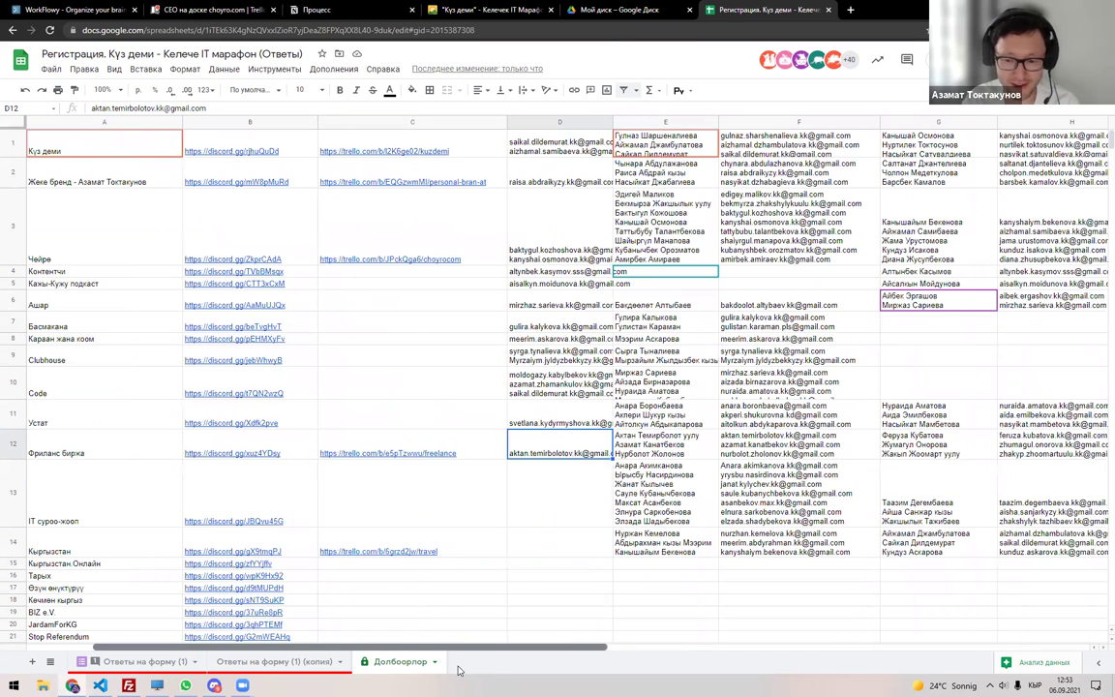
pyautogui.hscroll(3, 458, 671)
pyautogui.hscroll(-3, 333, 650)
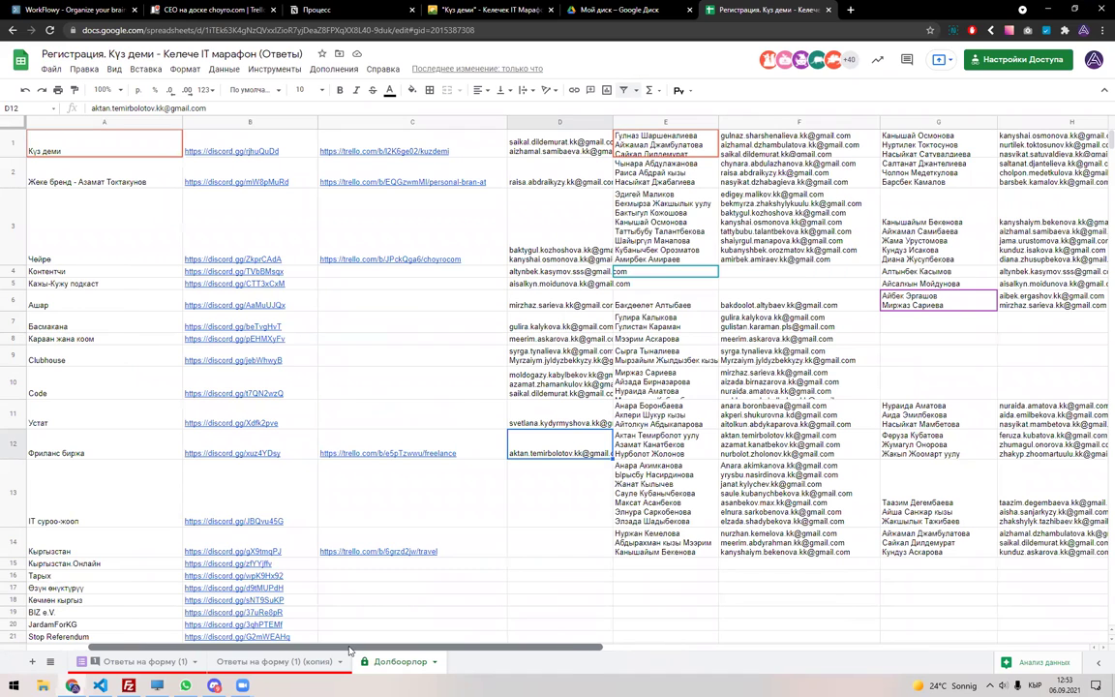
pyautogui.hscroll(3, 428, 553)
pyautogui.scroll(-3, 442, 514)
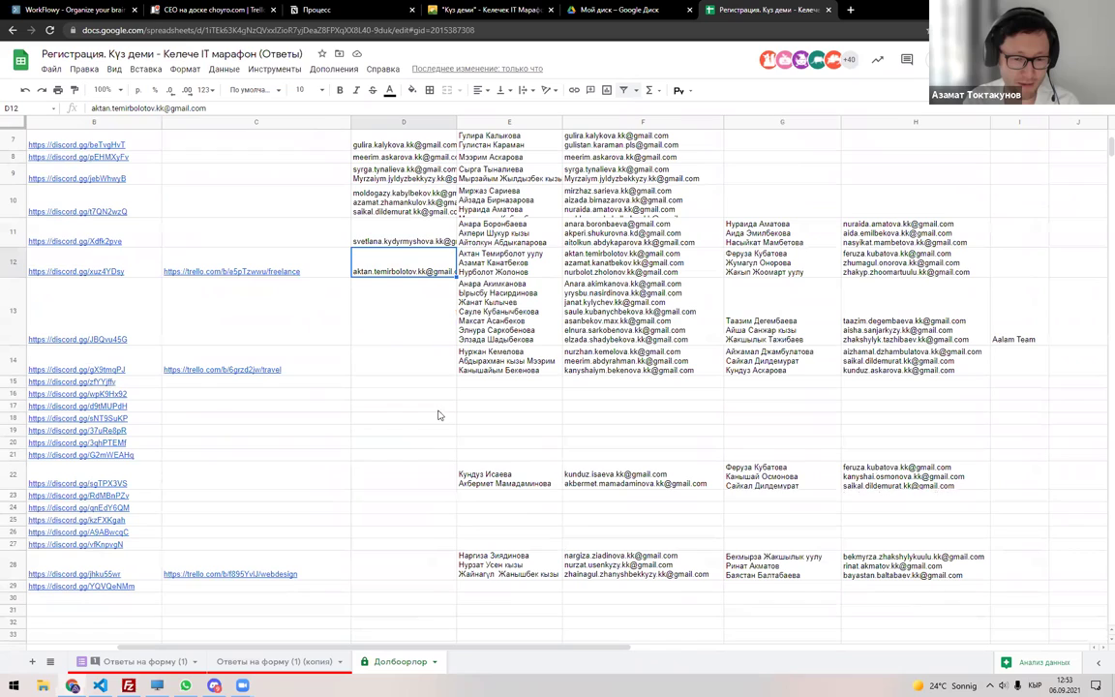
pyautogui.click(430, 334)
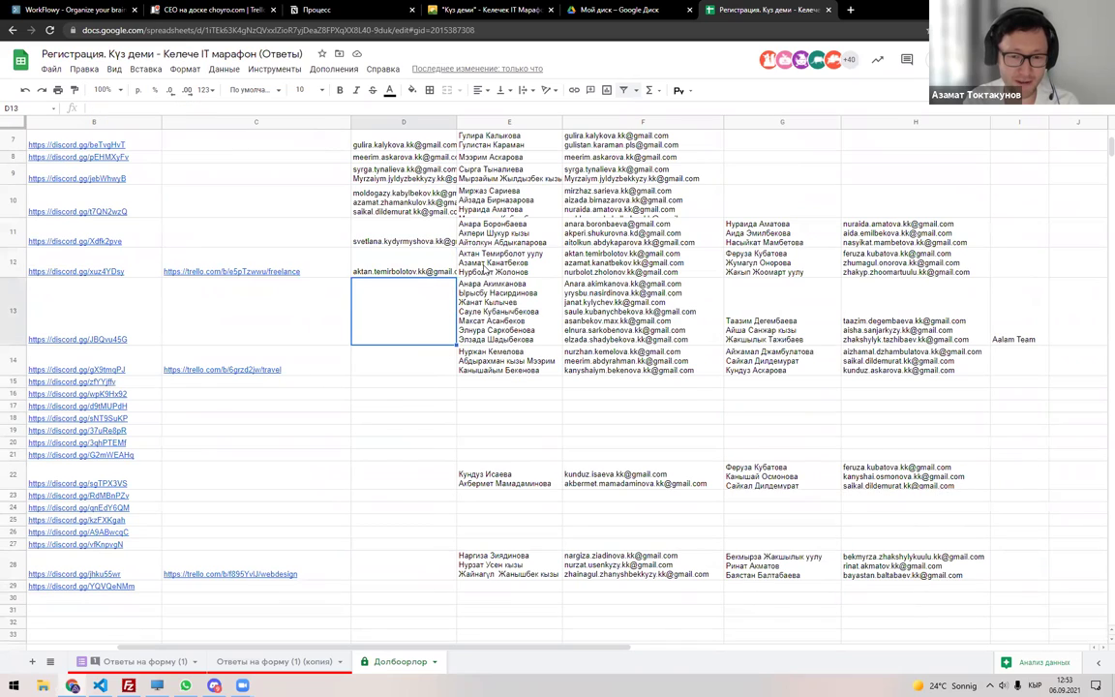
pyautogui.scroll(4, 413, 306)
pyautogui.scroll(-6, 436, 348)
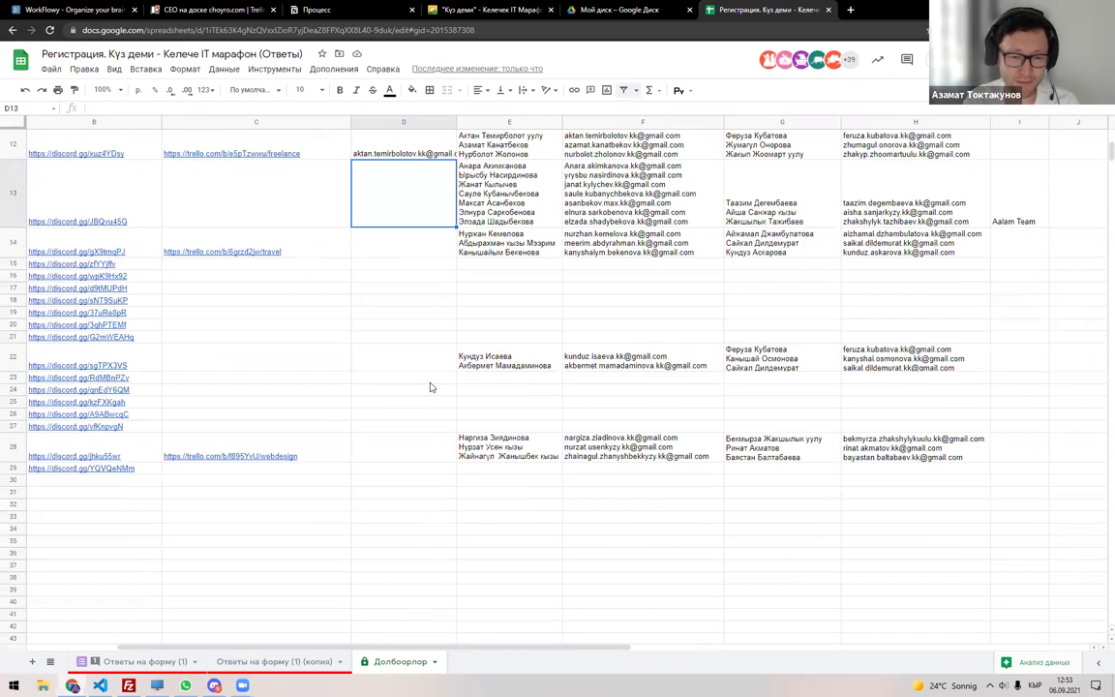
pyautogui.scroll(2, 431, 387)
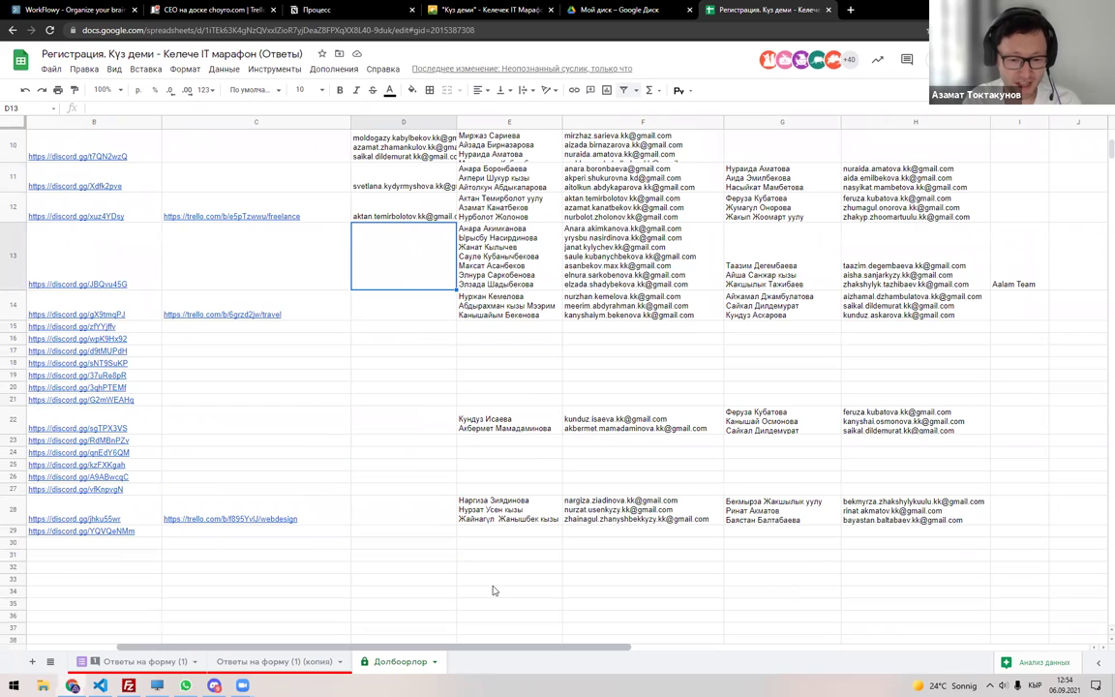
pyautogui.hscroll(-3, 488, 586)
pyautogui.hscroll(3, 320, 581)
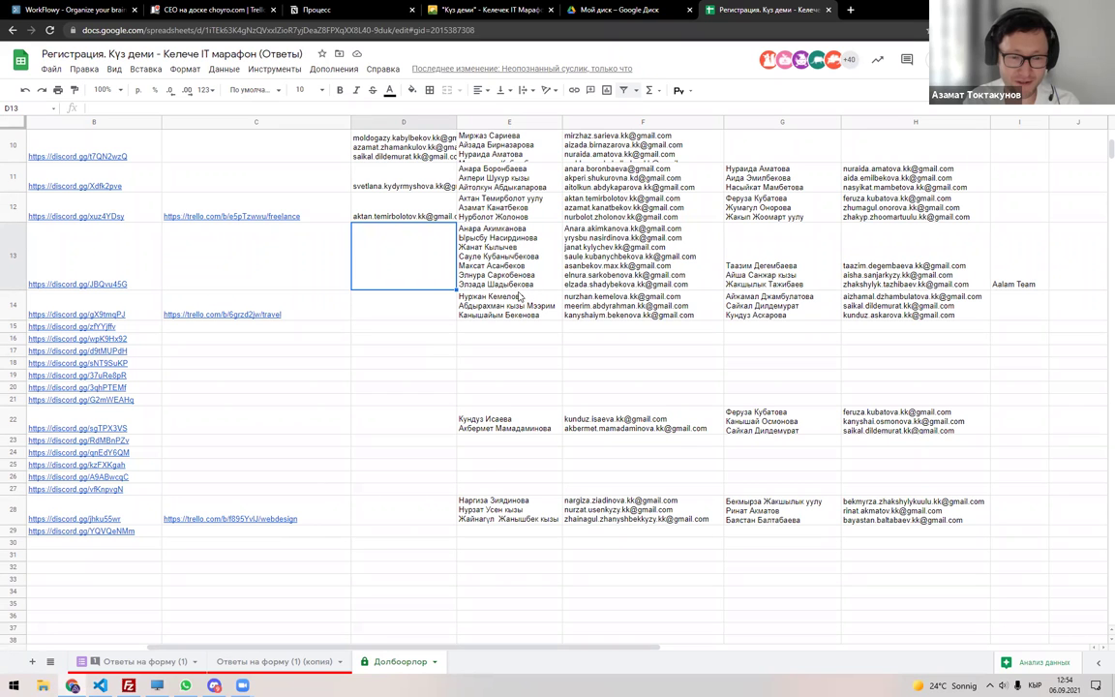
pyautogui.scroll(5, 519, 297)
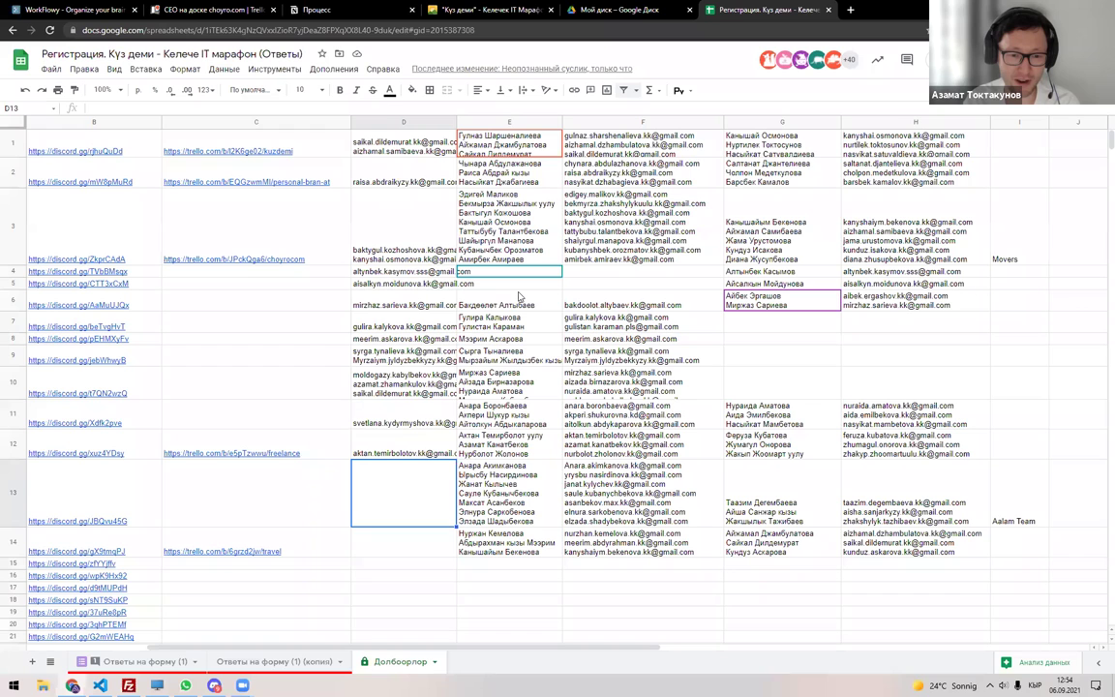
pyautogui.scroll(-3, 416, 261)
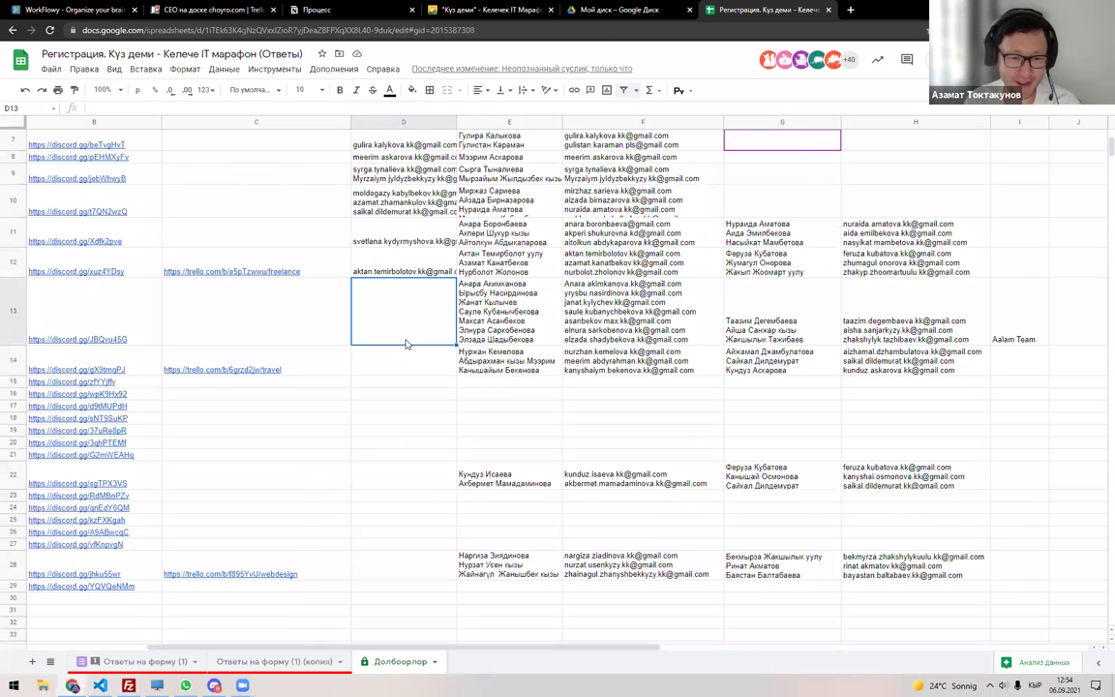
pyautogui.moveTo(324, 645); pyautogui.dragTo(280, 640)
pyautogui.hscroll(5, 449, 534)
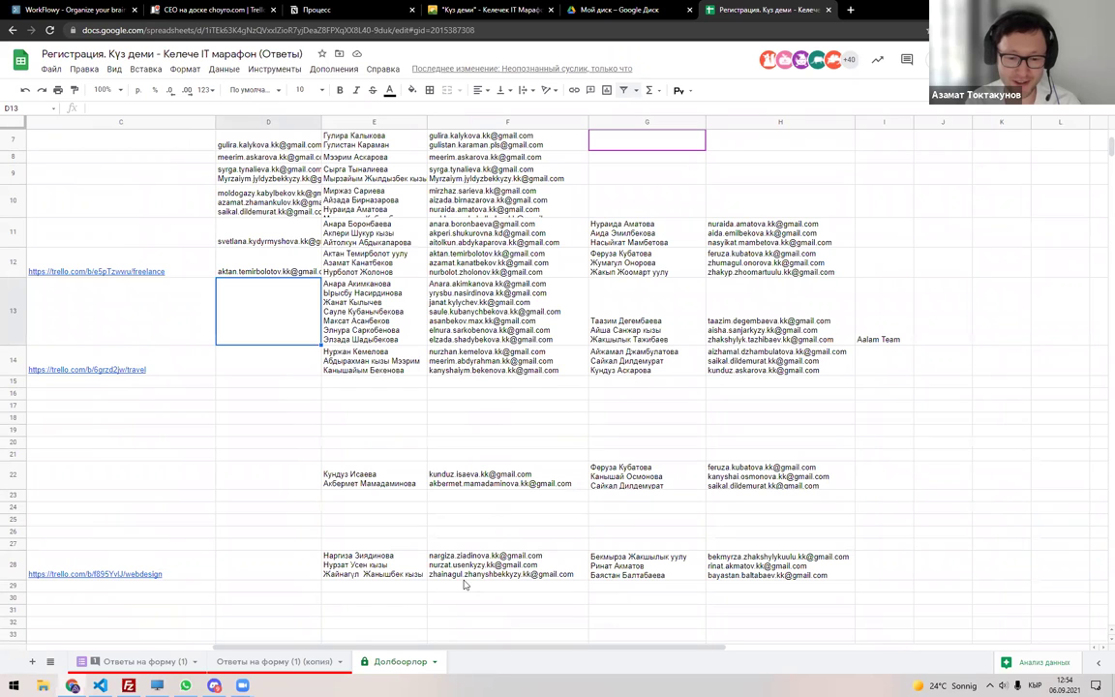
pyautogui.moveTo(471, 644); pyautogui.dragTo(315, 643)
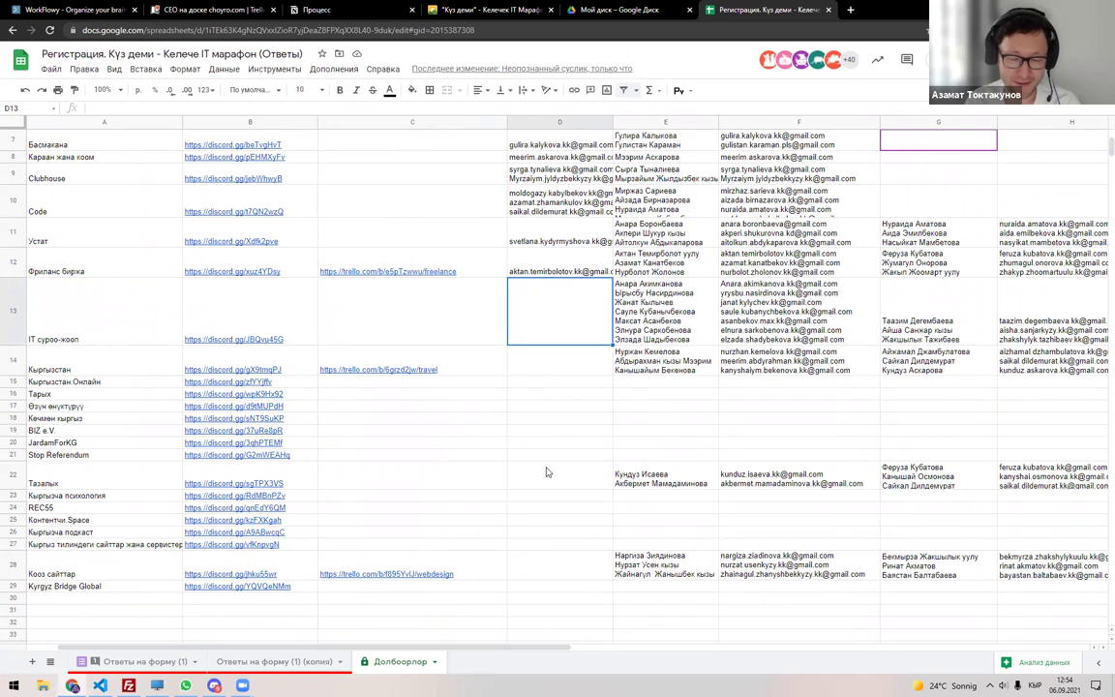
pyautogui.scroll(-1, 545, 472)
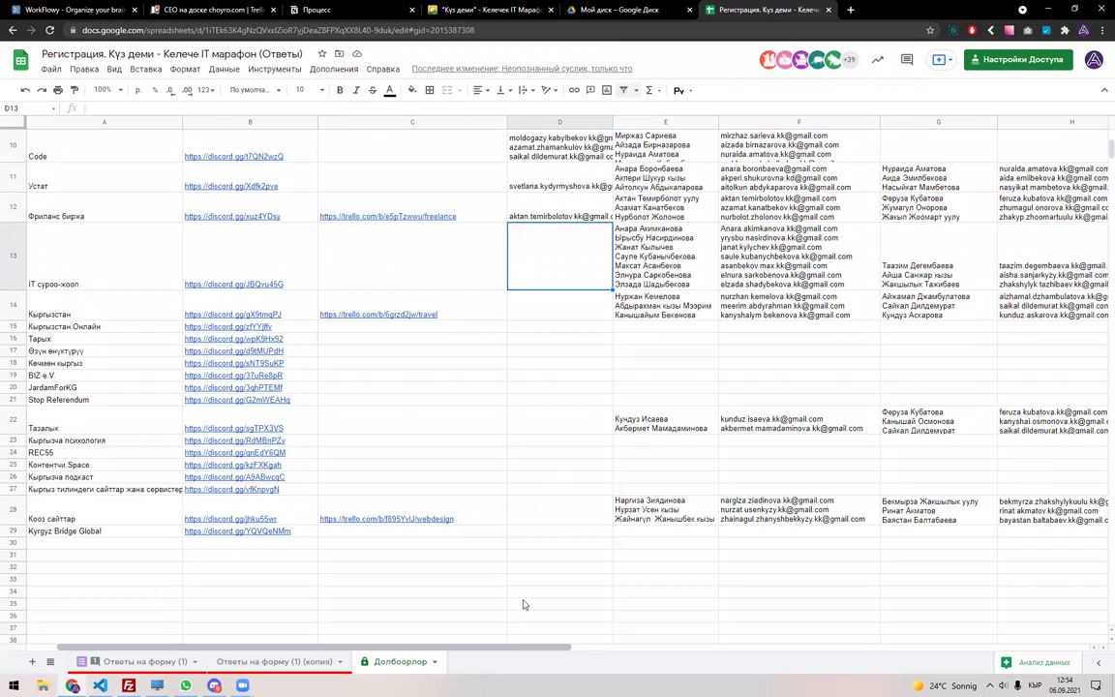
pyautogui.hscroll(2, 522, 604)
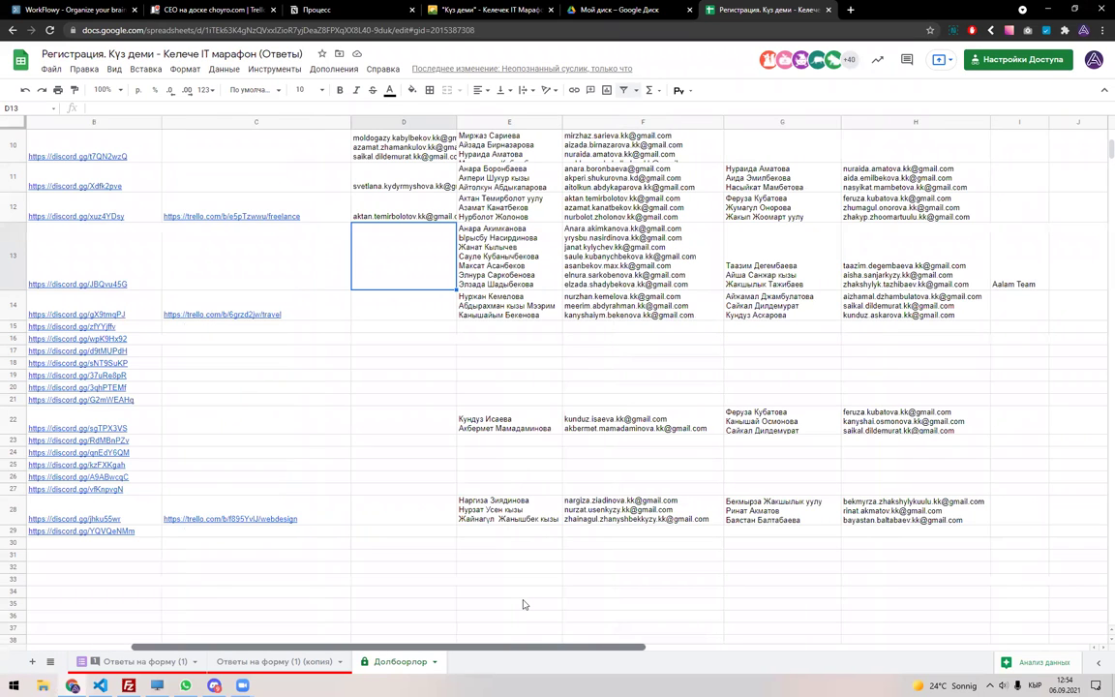
pyautogui.hscroll(6, 523, 604)
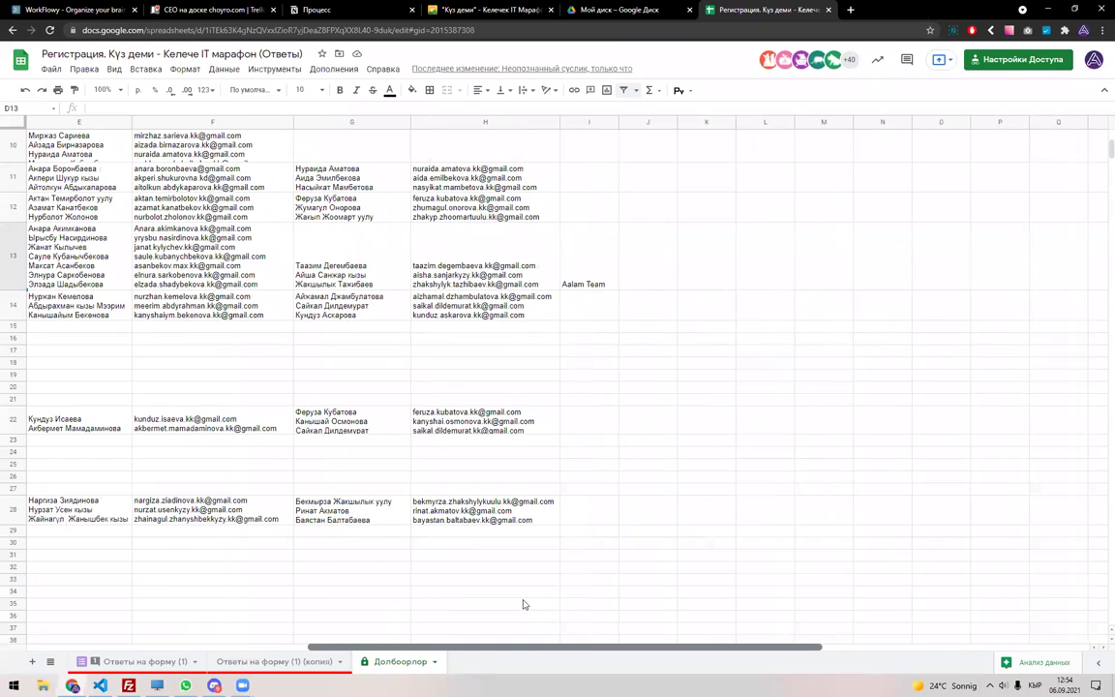
pyautogui.hscroll(-4, 523, 604)
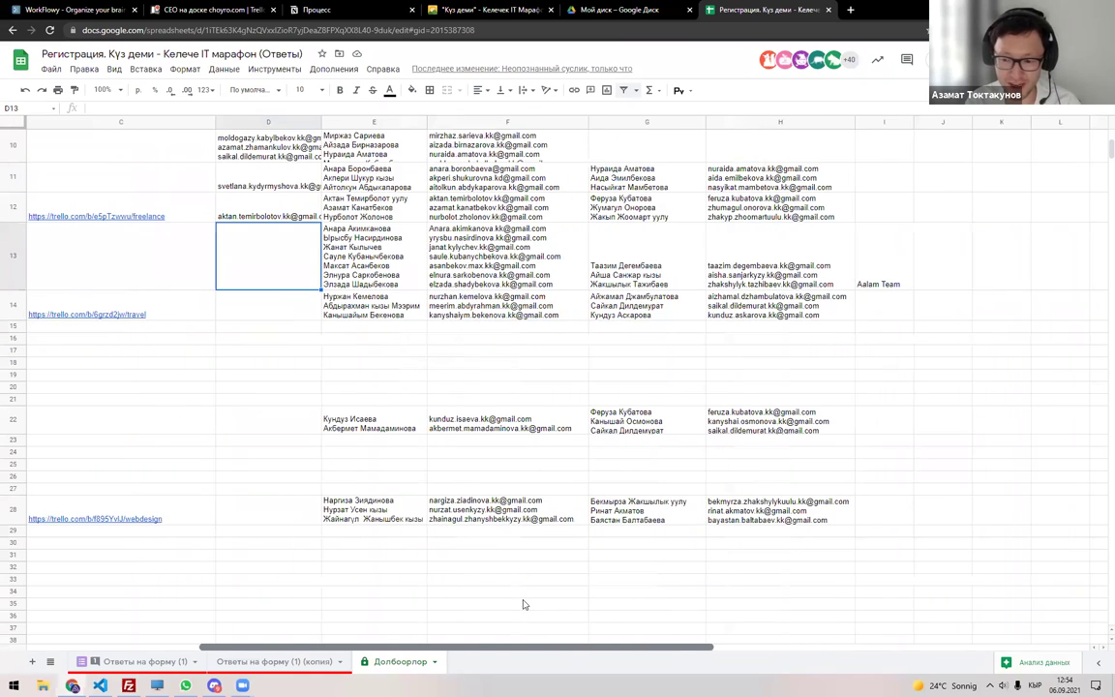
pyautogui.hscroll(3, 522, 604)
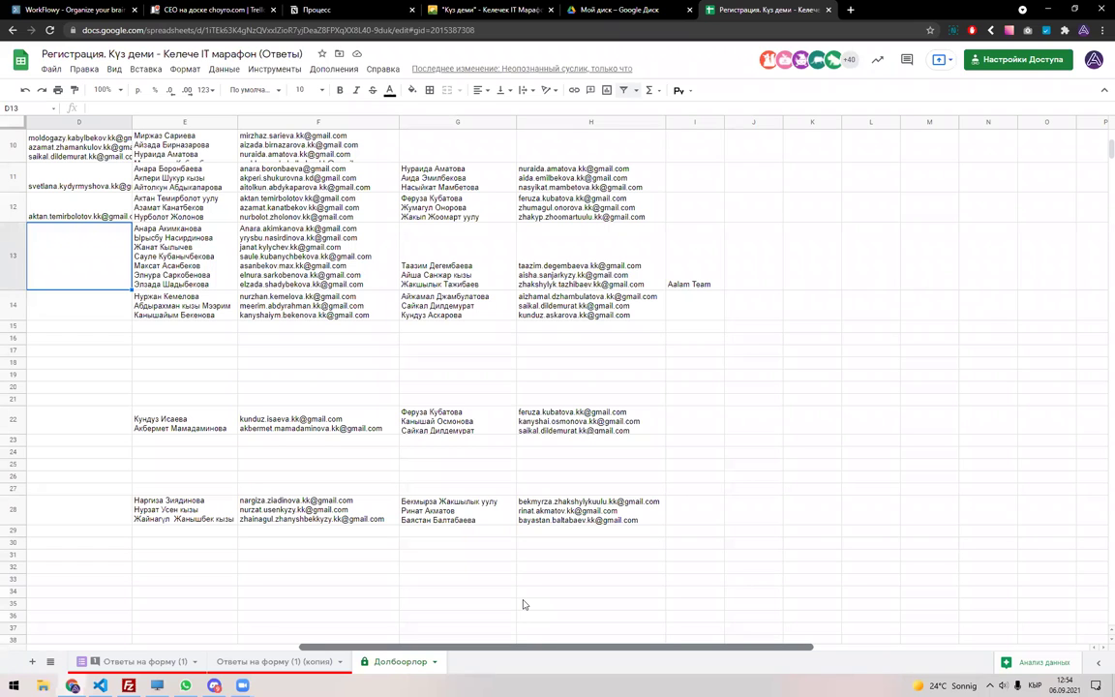
pyautogui.hscroll(-2, 522, 604)
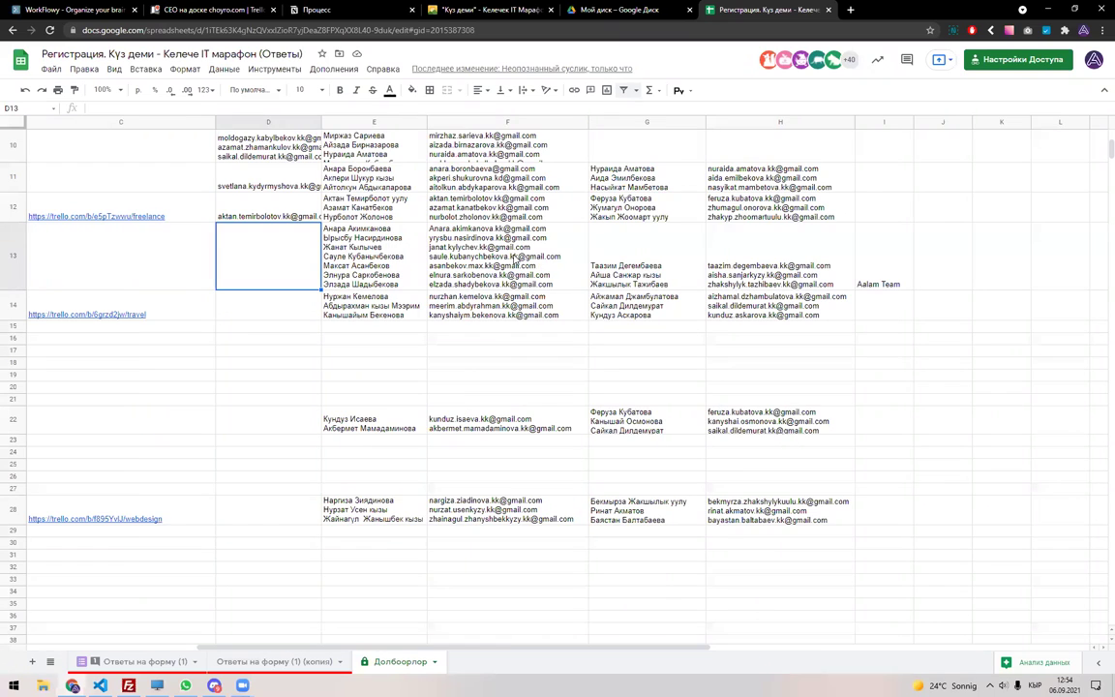
# Copy the first e-mail from row 13's list in F13 into cell D13.
pyautogui.click(570, 231)
pyautogui.moveTo(570, 231); pyautogui.dragTo(425, 230)
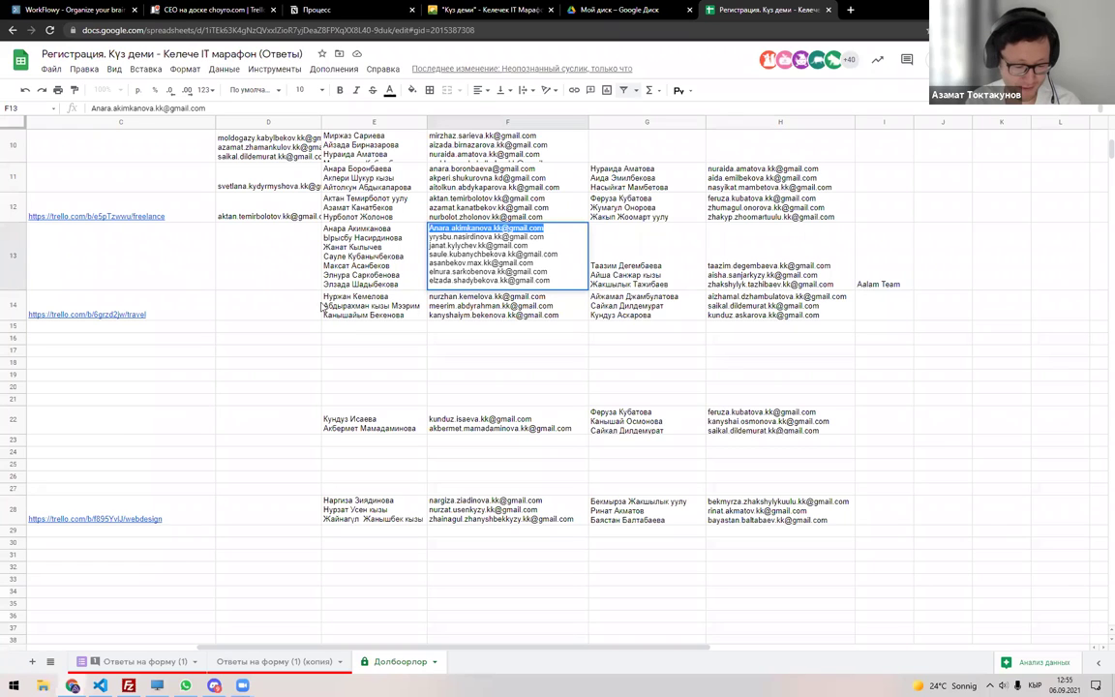
pyautogui.hotkey('ctrl', 'c')
pyautogui.click(273, 287)
pyautogui.hotkey('ctrl', 'v')
pyautogui.press('Return')
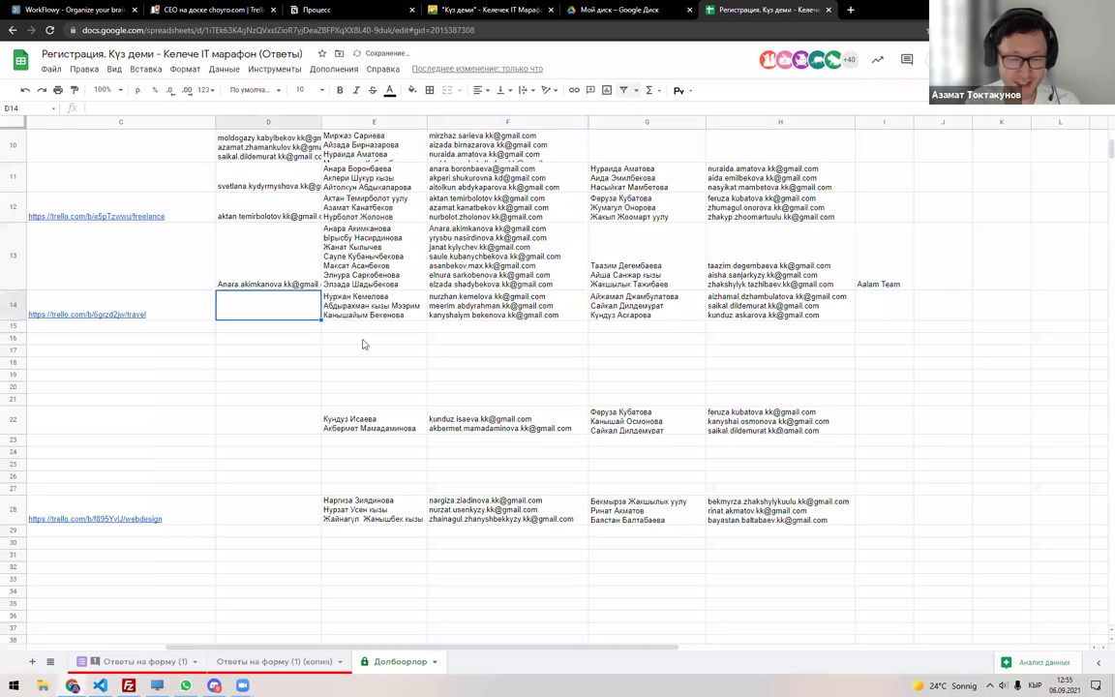
pyautogui.click(298, 274)
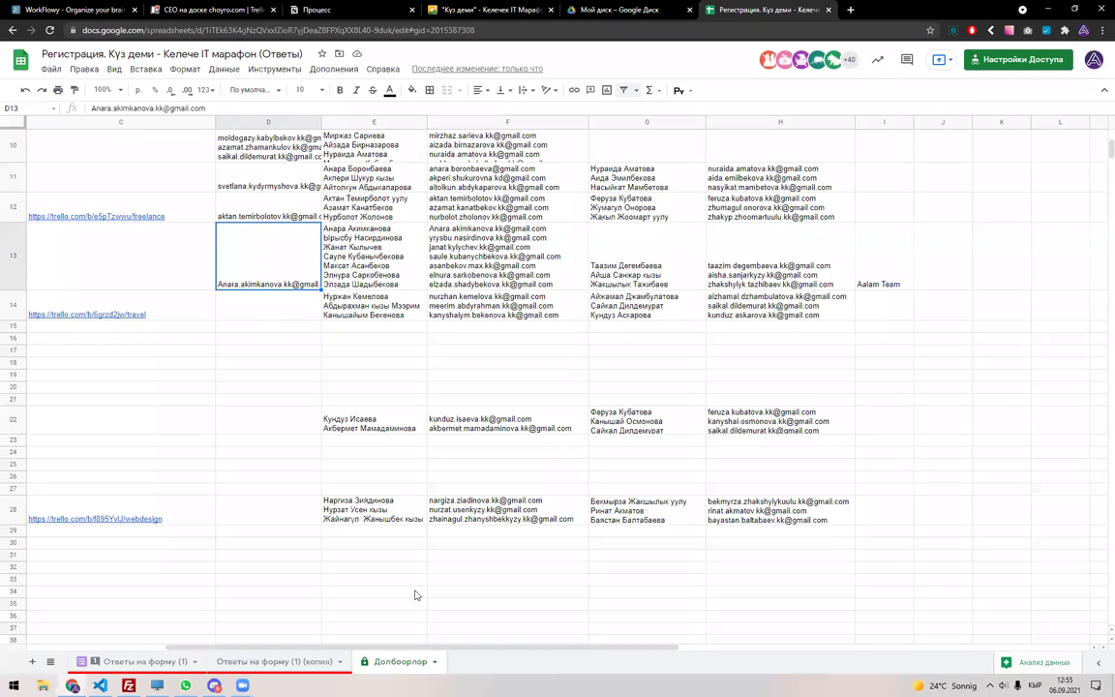
# Overwrite D13 with a newly typed contact e-mail address for the project.
pyautogui.hscroll(-2, 415, 594)
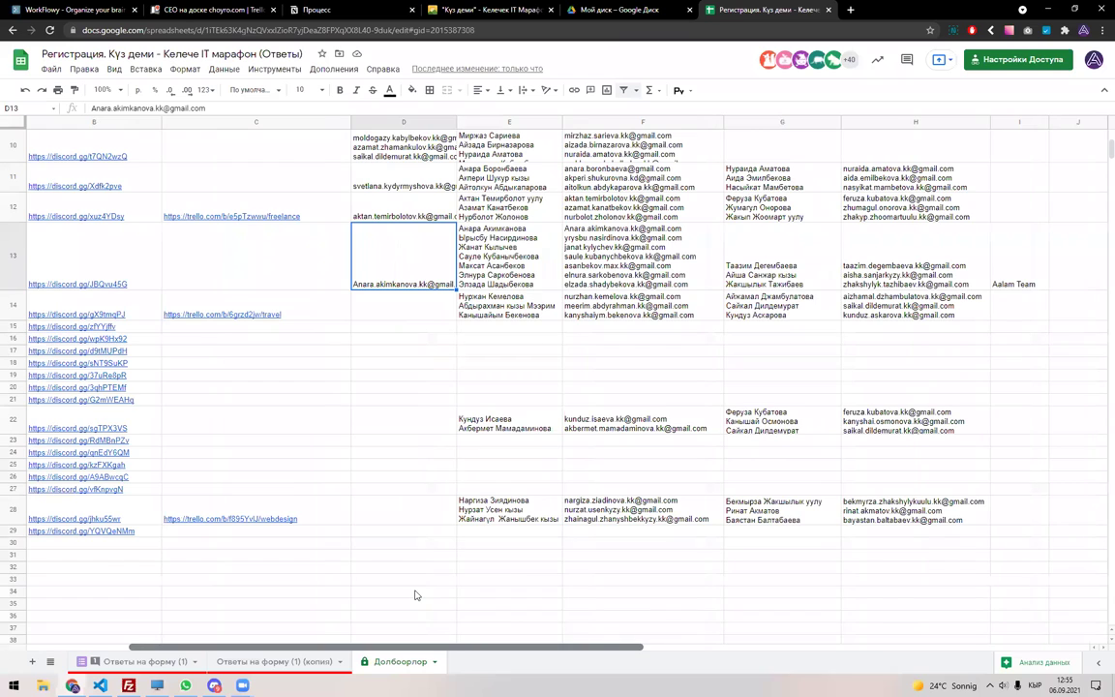
pyautogui.hscroll(-3, 415, 594)
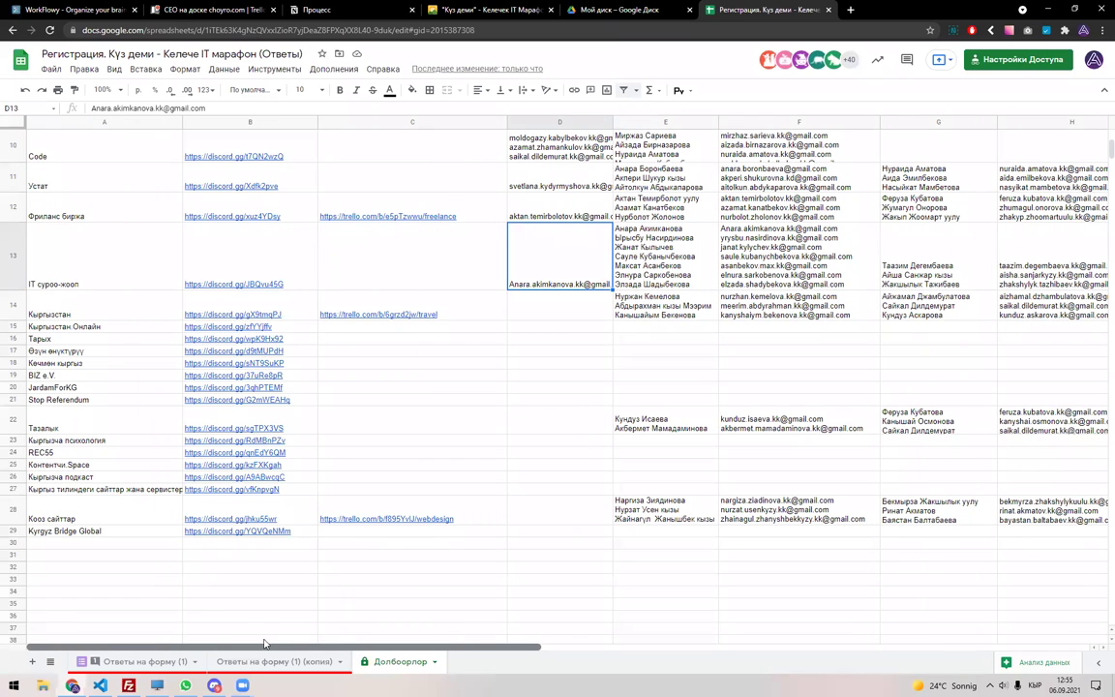
pyautogui.click(544, 312)
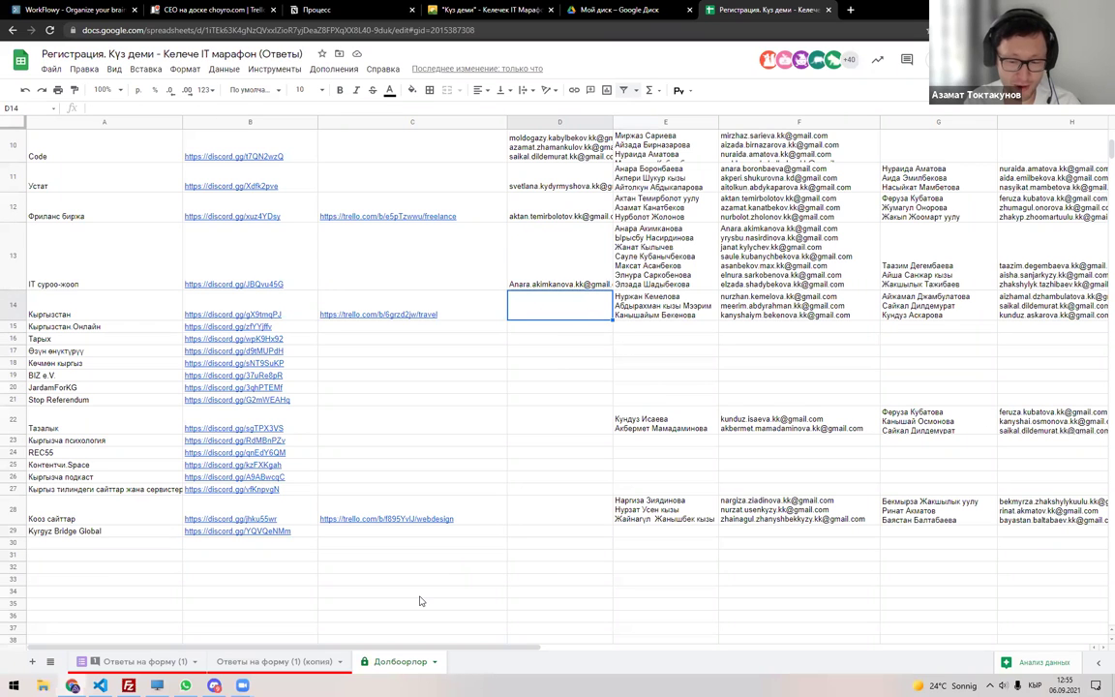
pyautogui.hscroll(5, 420, 601)
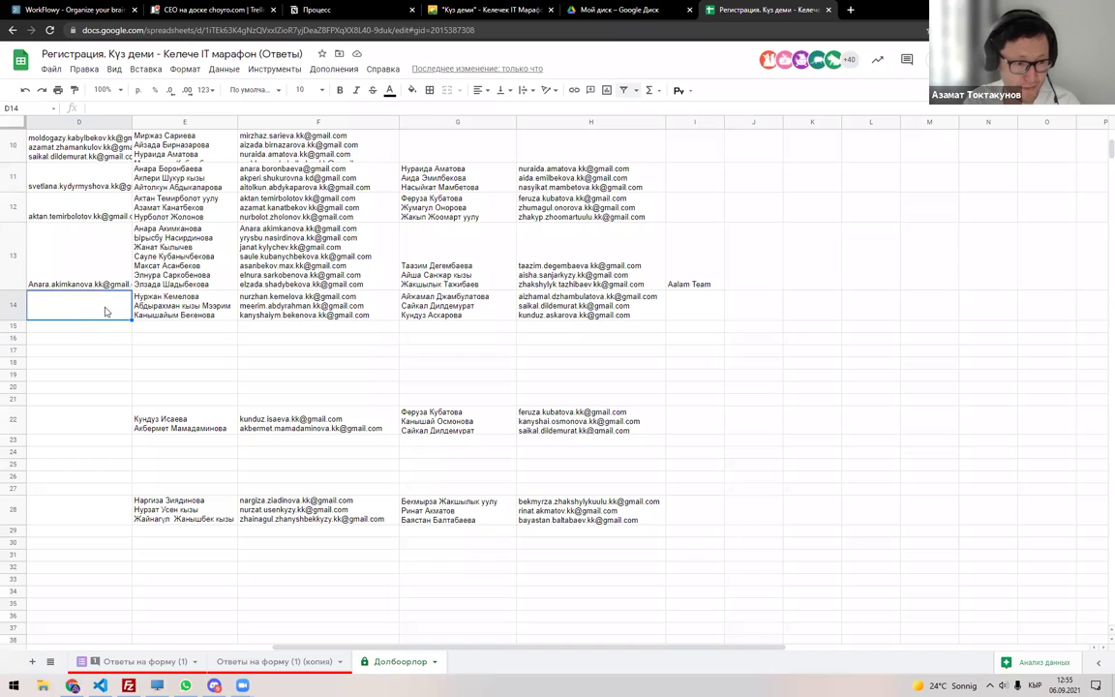
pyautogui.doubleClick(92, 250)
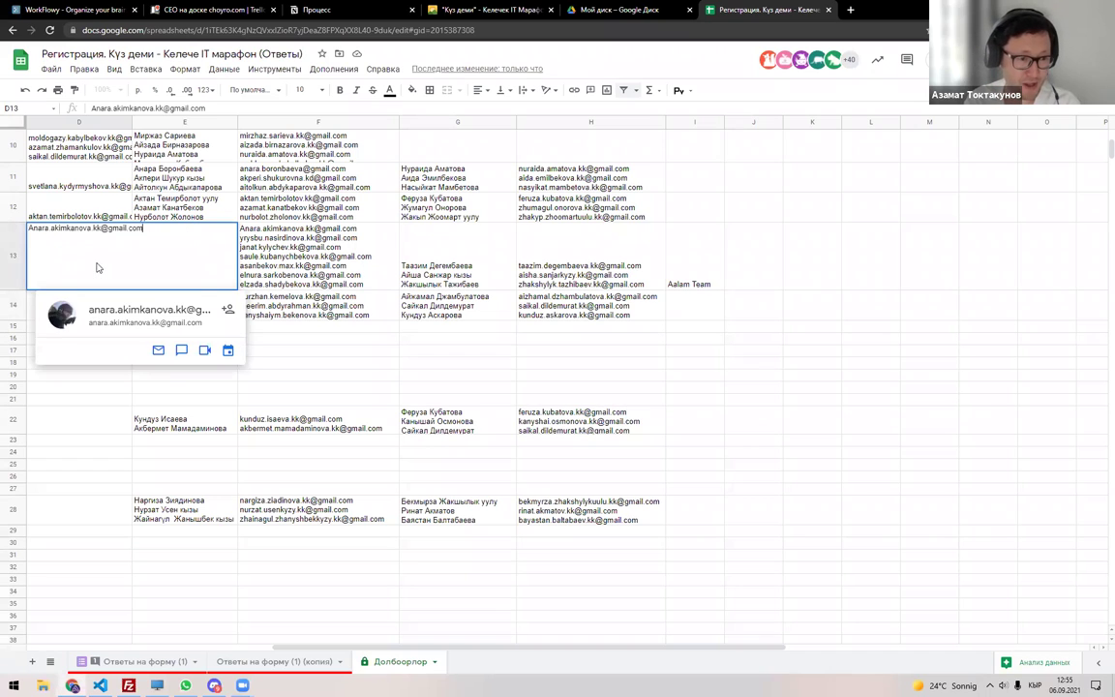
pyautogui.press('Escape')
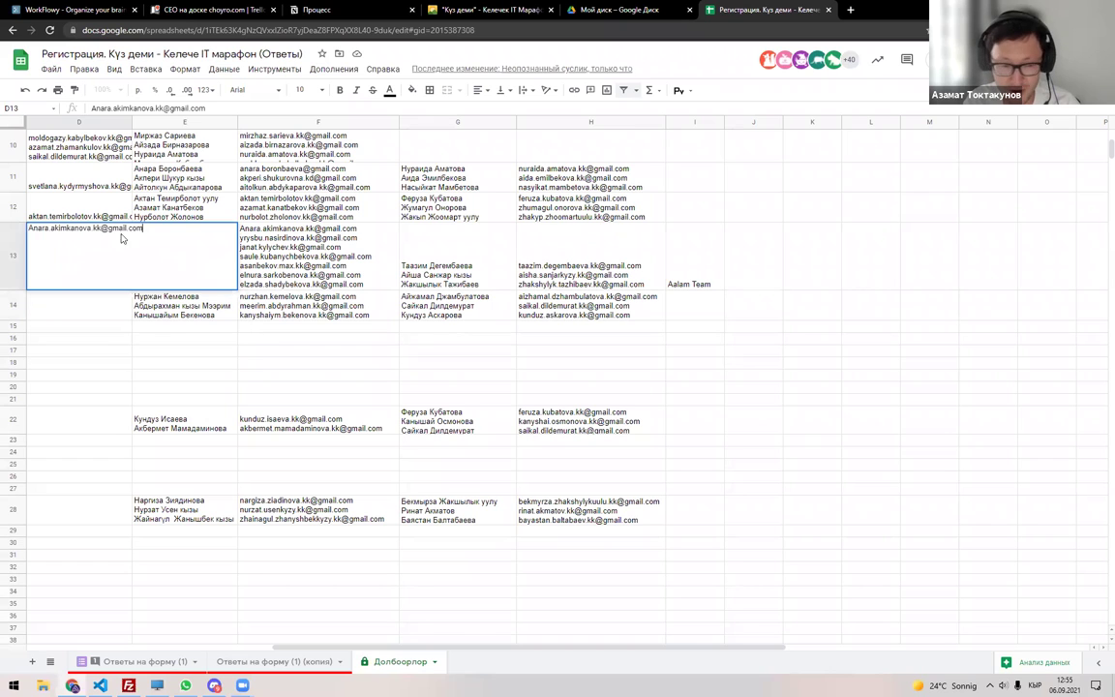
pyautogui.write('ш')
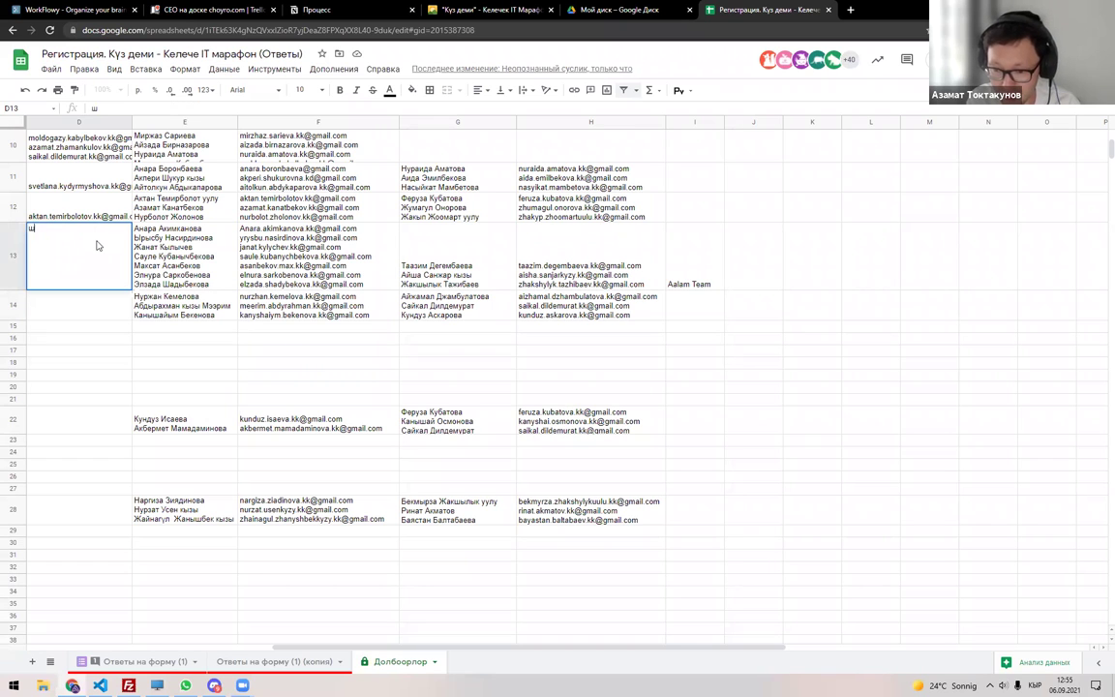
pyautogui.write('епкщ')
pyautogui.press('BackSpace')
pyautogui.press('BackSpace')
pyautogui.press('BackSpace')
pyautogui.press('BackSpace')
pyautogui.press('BackSpace')
pyautogui.press('super+space')
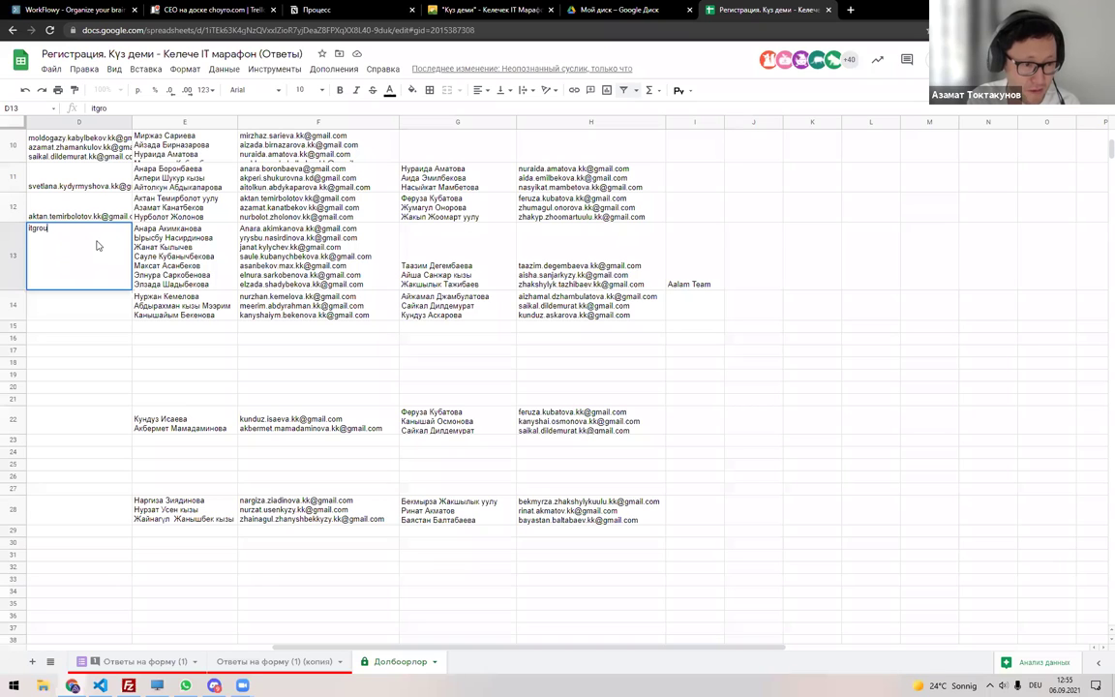
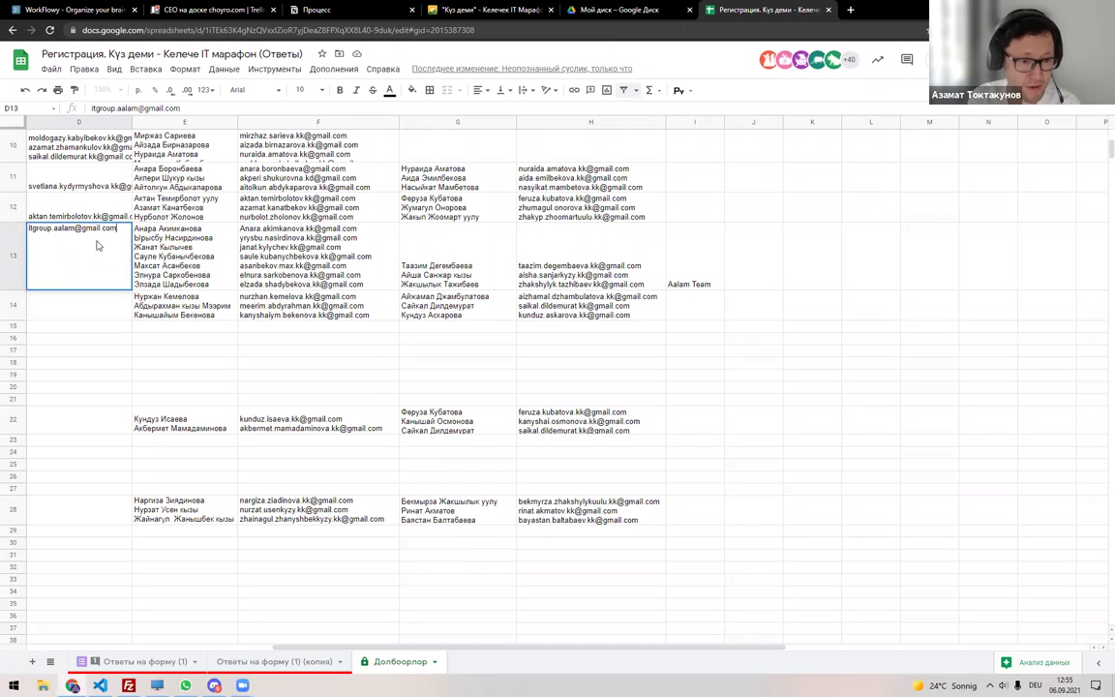
pyautogui.press('Return')
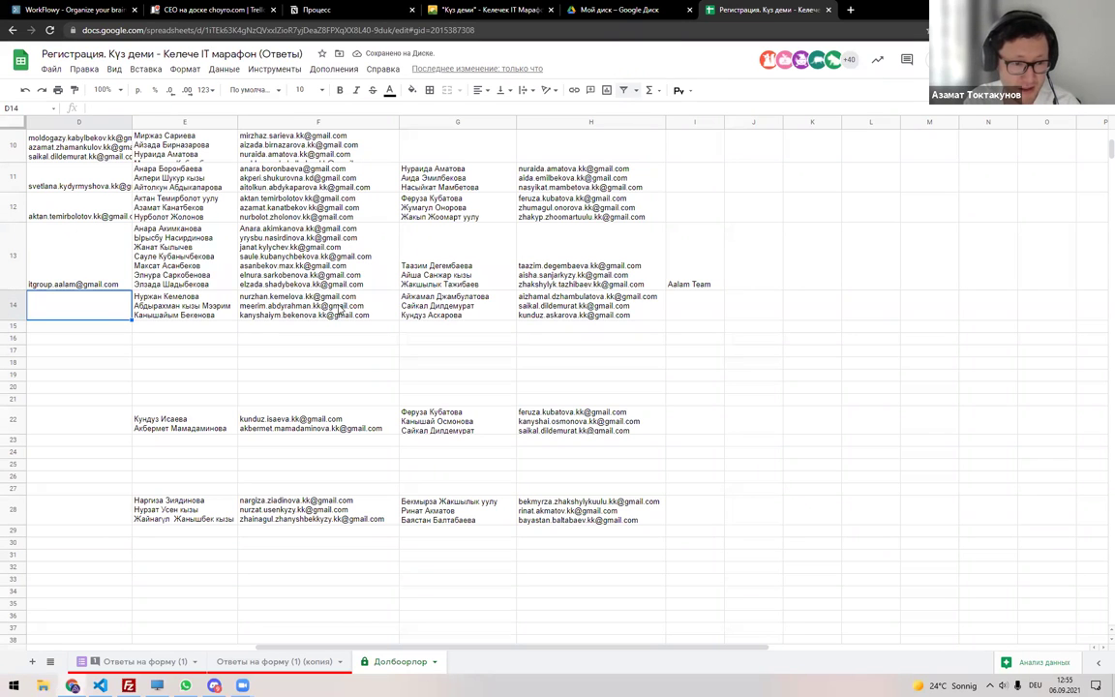
# Move the last e-mail from F14's list into D14, then return to the responses copy sheet.
pyautogui.click(205, 317)
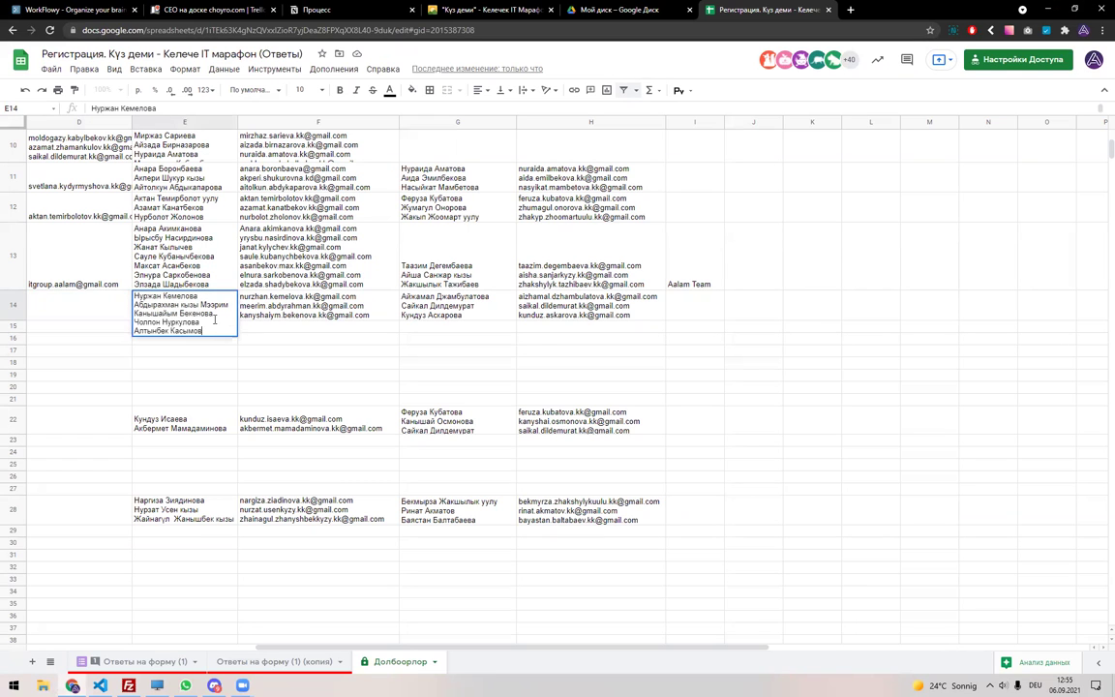
pyautogui.press('Right')
pyautogui.moveTo(358, 332); pyautogui.dragTo(235, 339)
pyautogui.hotkey('ctrl', 'x')
pyautogui.click(116, 306)
pyautogui.hotkey('ctrl', 'v')
pyautogui.press('Return')
pyautogui.click(116, 306)
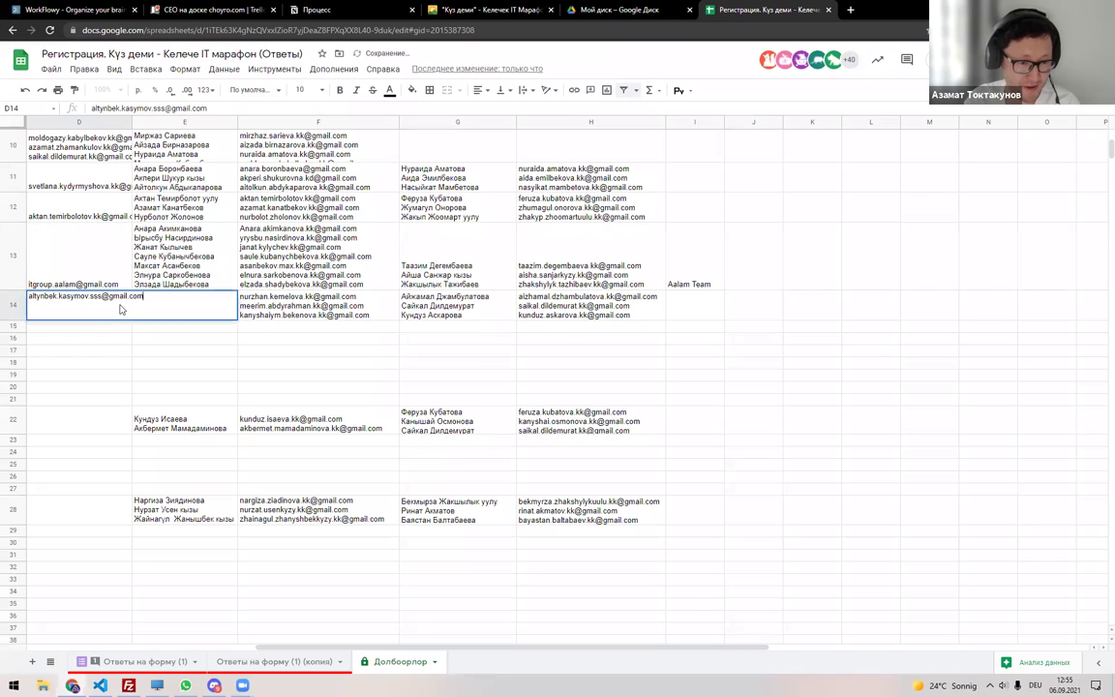
pyautogui.hscroll(-5, 349, 346)
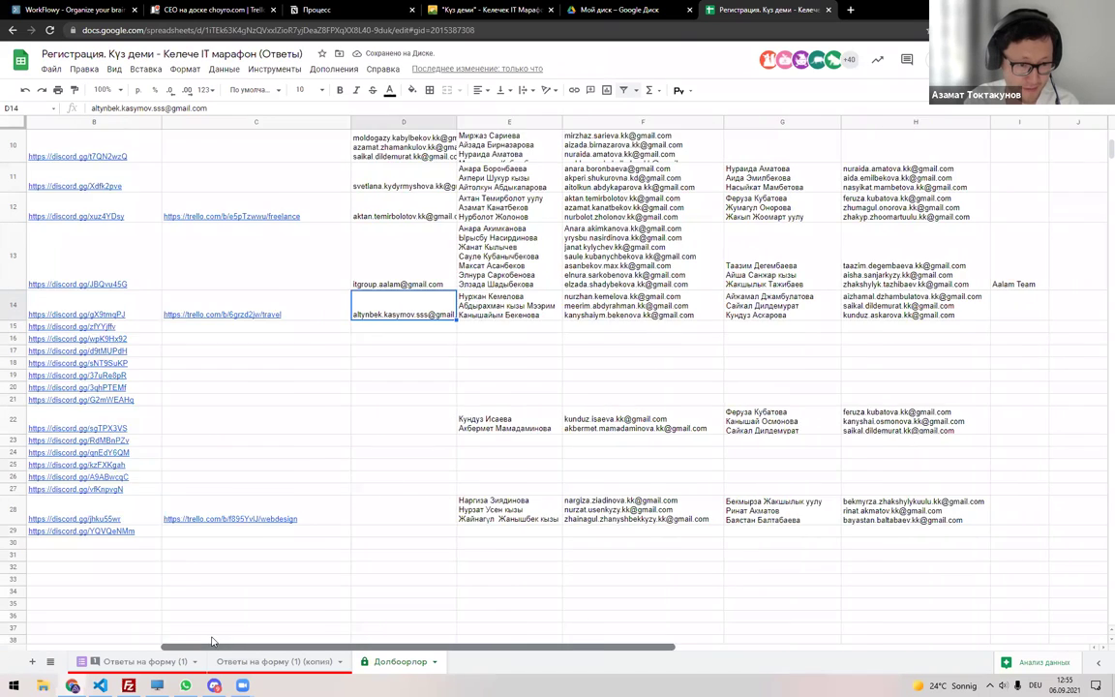
pyautogui.press('Down')
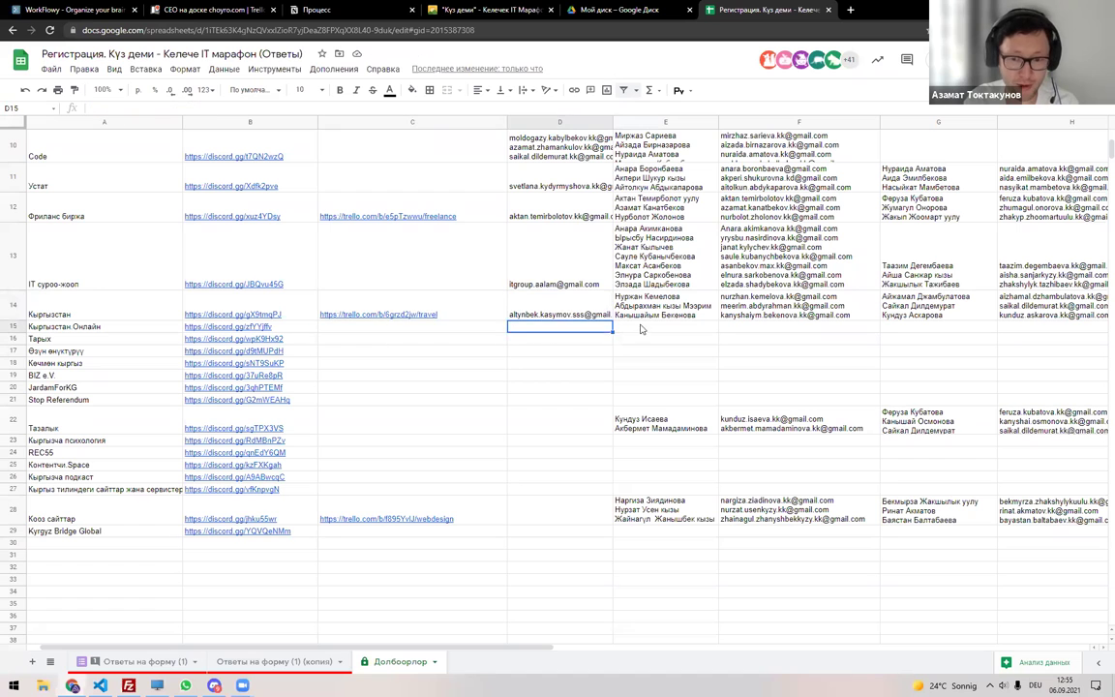
pyautogui.press('Right')
pyautogui.click(282, 662)
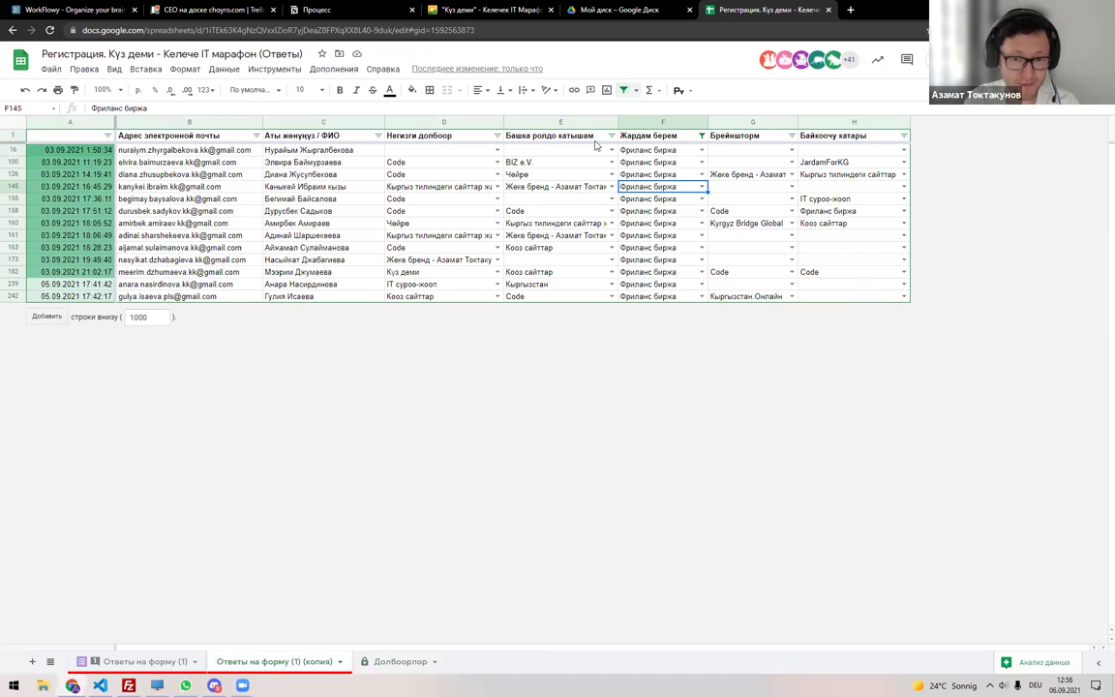
# Remove the old filter and re-create it over the whole responses copy sheet.
pyautogui.click(623, 90)
pyautogui.scroll(5, 551, 228)
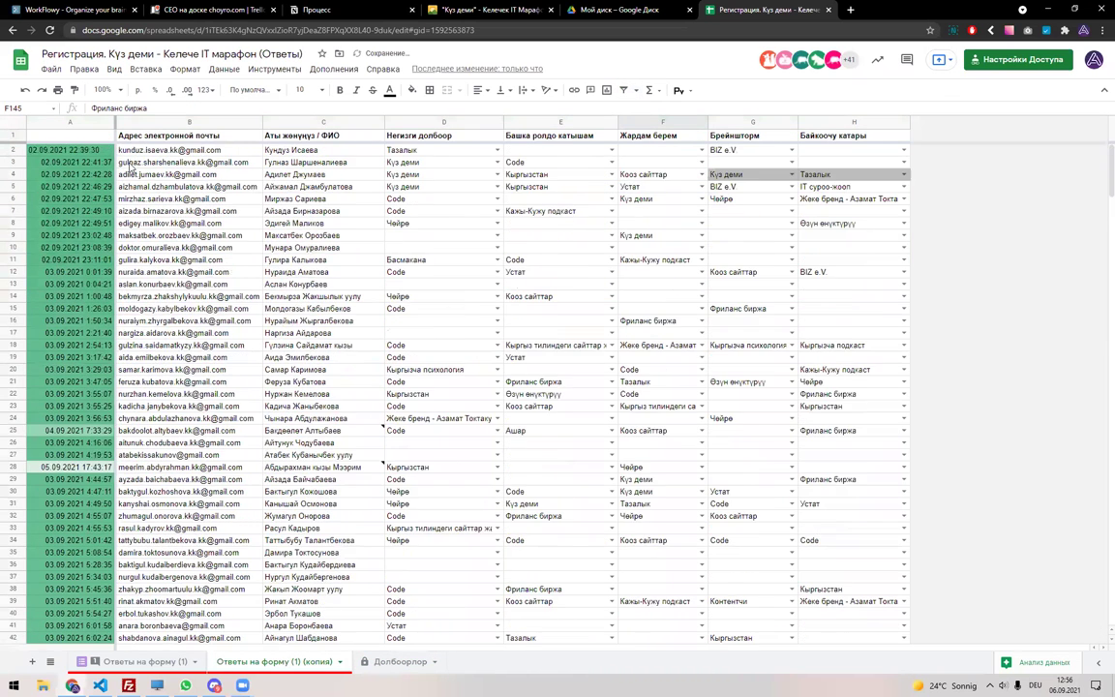
pyautogui.click(12, 122)
pyautogui.click(623, 90)
# Search 'Кыр' in the Негизги долбоор column filter, then cancel without applying.
pyautogui.click(496, 136)
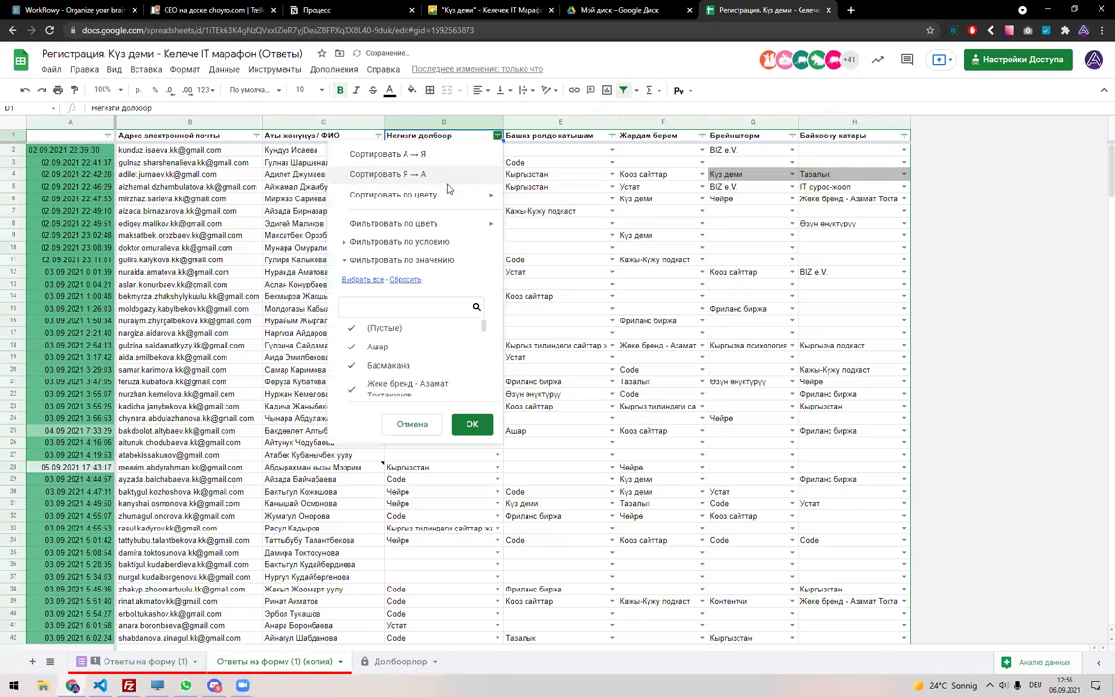
pyautogui.click(404, 278)
pyautogui.click(402, 301)
pyautogui.write('j')
pyautogui.press('BackSpace')
pyautogui.hotkey('alt', 'shift')
pyautogui.write('Он')
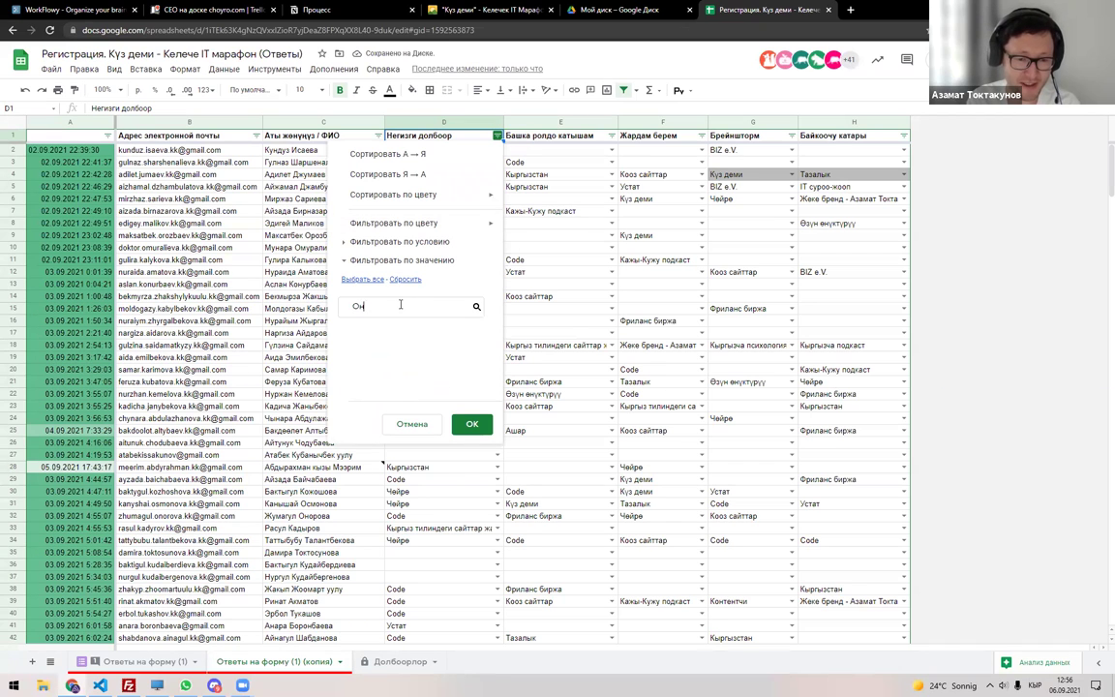
pyautogui.press('BackSpace')
pyautogui.press('BackSpace')
pyautogui.write('Кыр')
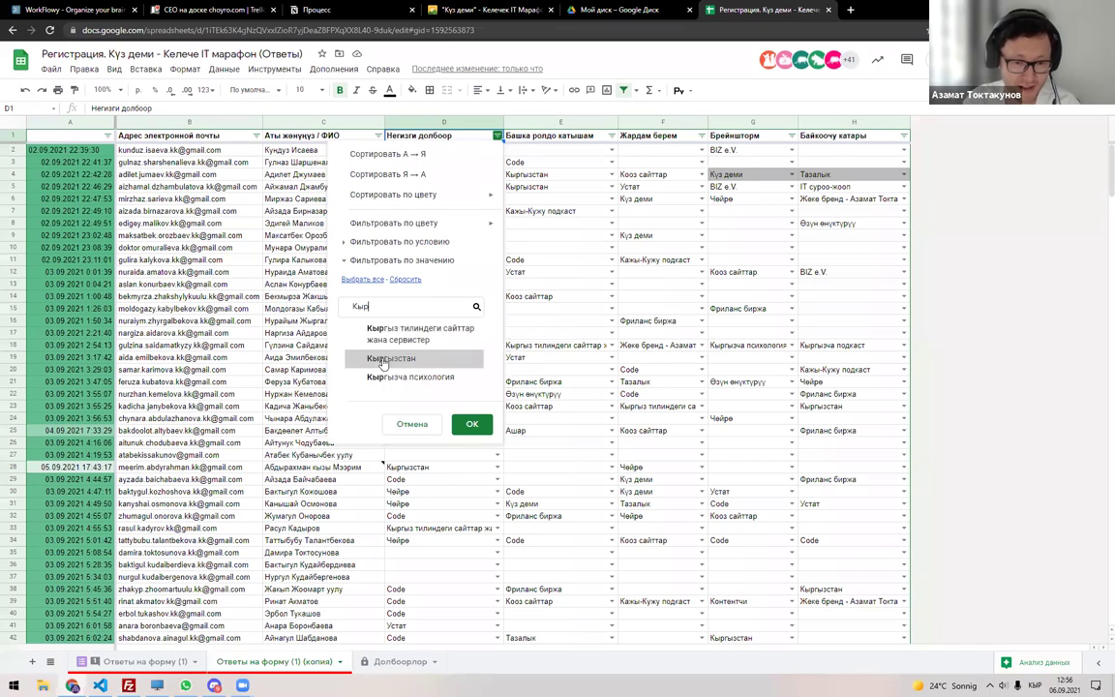
pyautogui.press('Escape')
# Filter the Башка ролдо катышам column to Кыргызстан.Онлайн only, then return to Долбоорлор.
pyautogui.click(611, 136)
pyautogui.click(518, 280)
pyautogui.click(507, 305)
pyautogui.write('Кы')
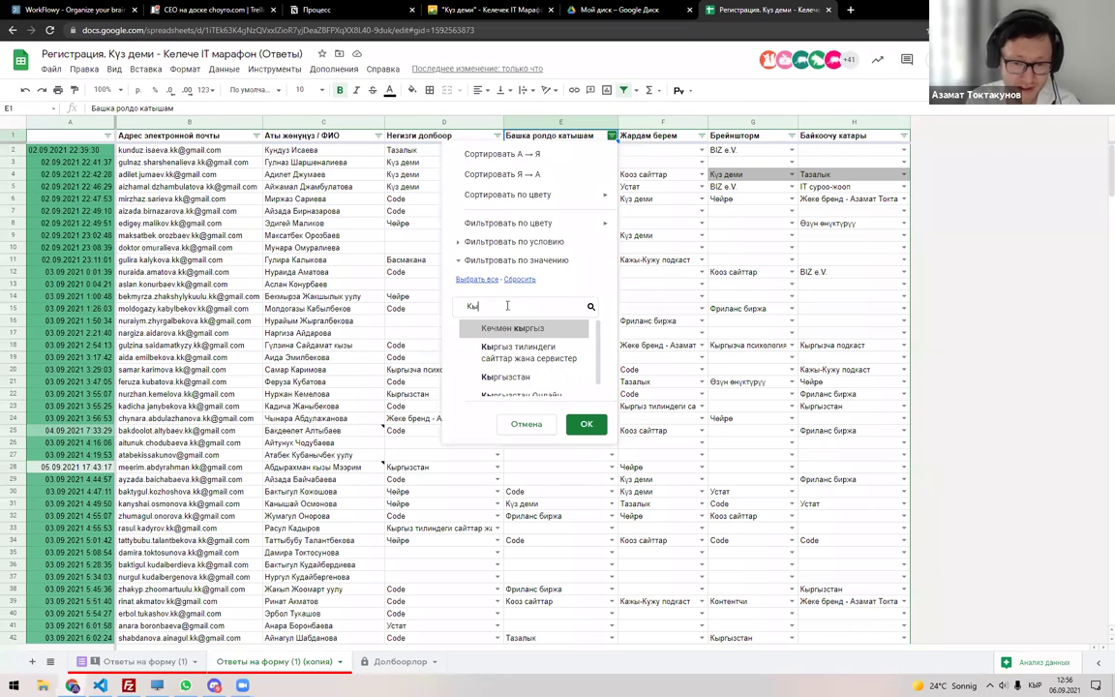
pyautogui.write('рг')
pyautogui.click(535, 385)
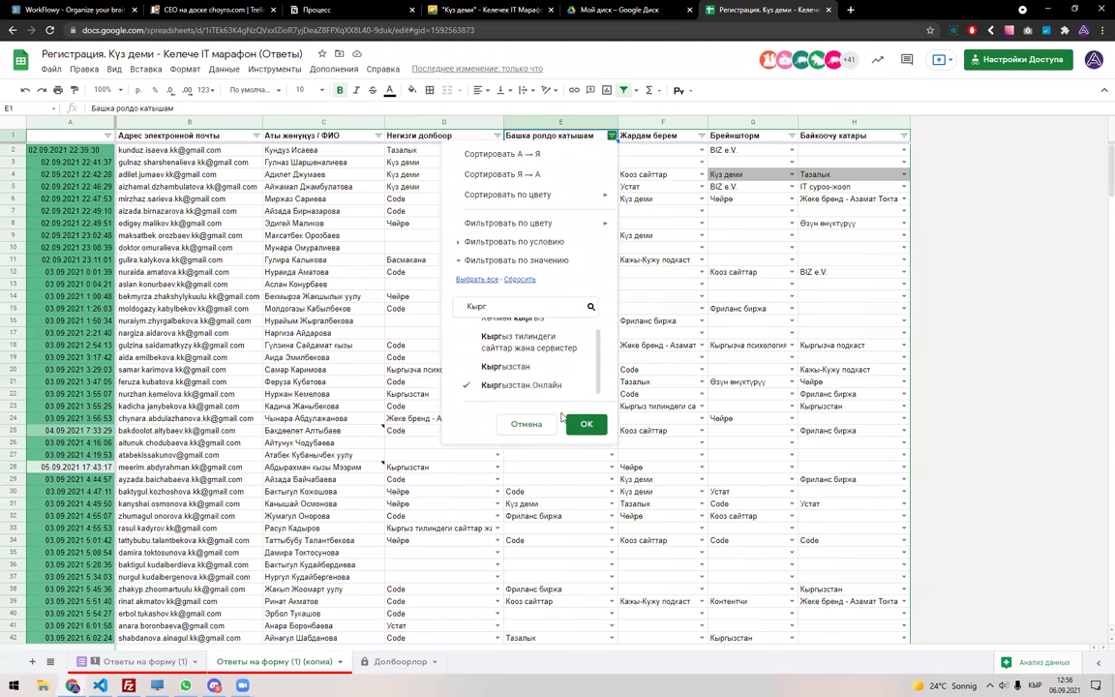
pyautogui.click(586, 424)
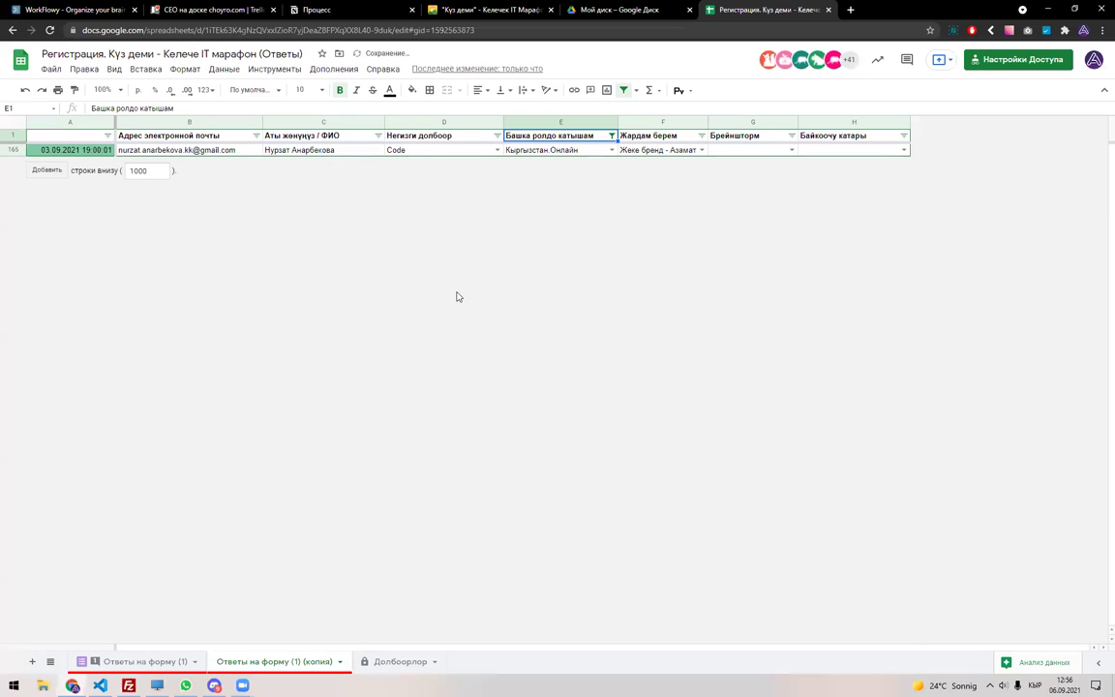
pyautogui.click(397, 662)
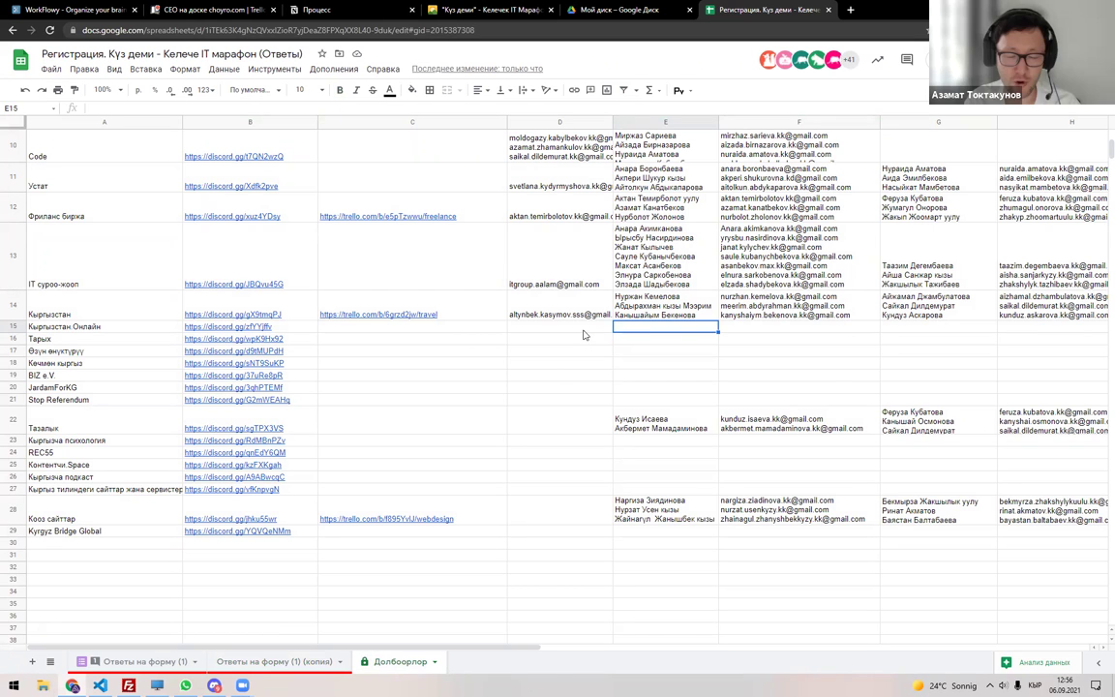
# Delete the last two participant names from cell E14 in the Кыргызстан row.
pyautogui.scroll(3, 582, 339)
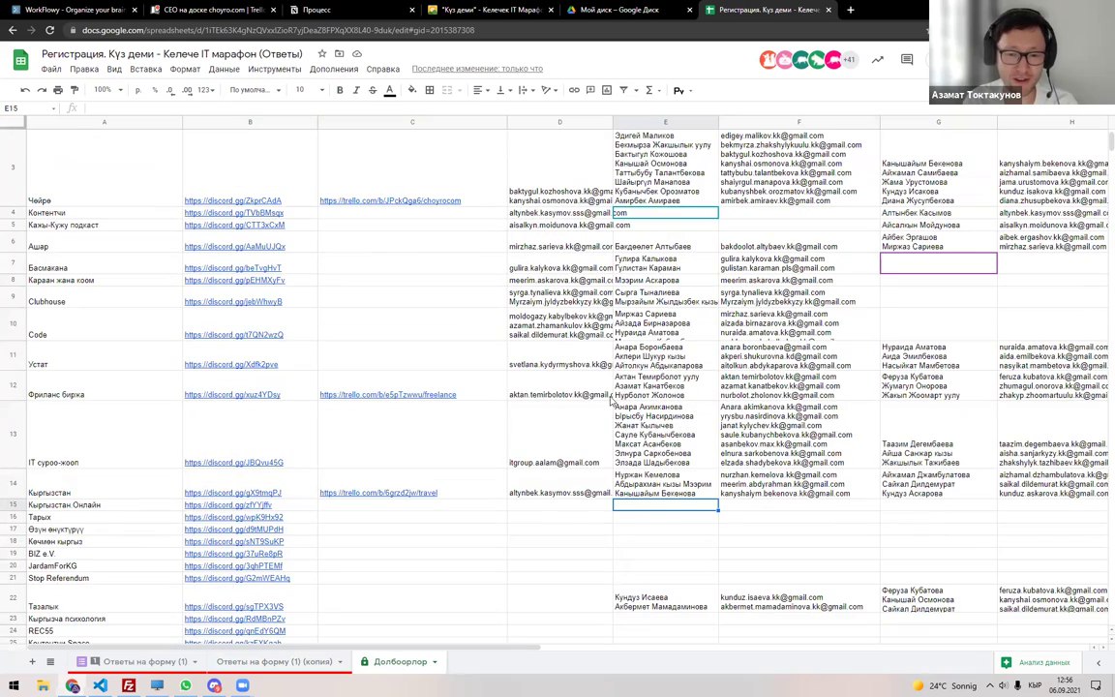
pyautogui.scroll(1, 537, 430)
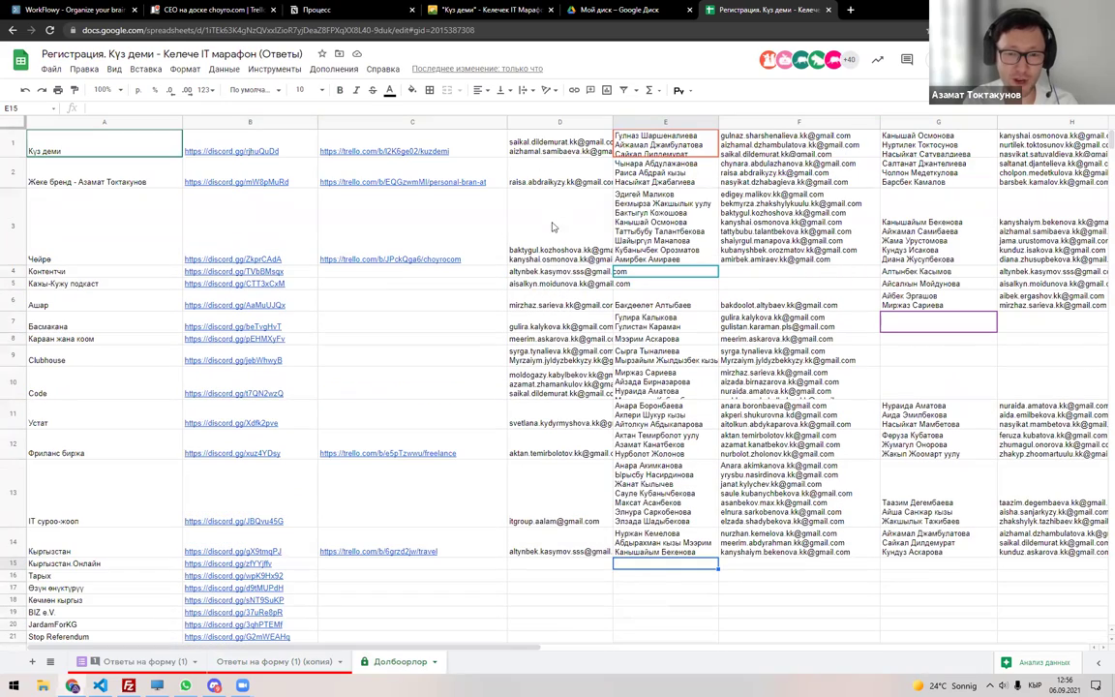
pyautogui.scroll(-5, 552, 222)
pyautogui.click(247, 207)
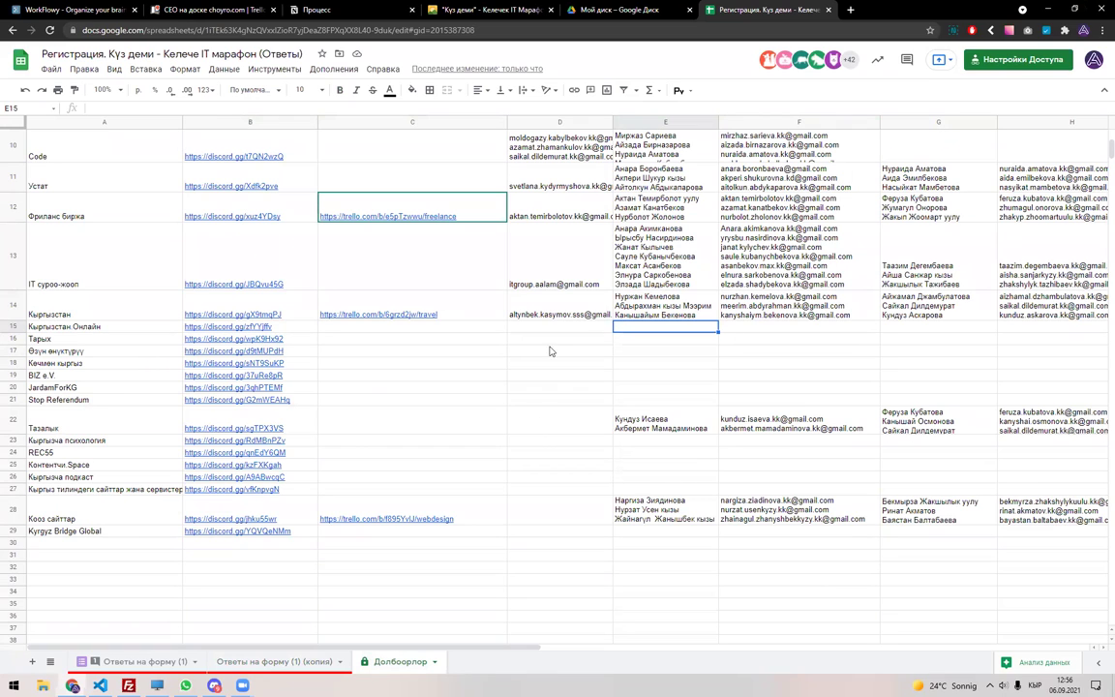
pyautogui.click(580, 305)
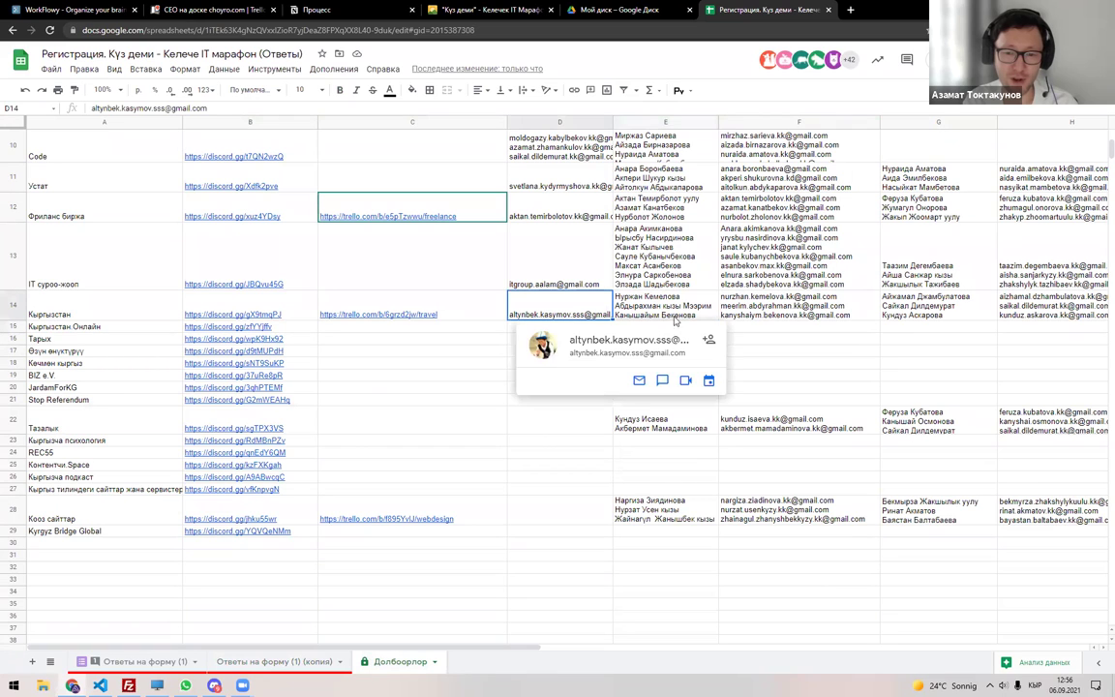
pyautogui.doubleClick(629, 315)
pyautogui.press('BackSpace')
pyautogui.press('BackSpace')
pyautogui.press('BackSpace')
pyautogui.press('BackSpace')
pyautogui.press('BackSpace')
pyautogui.press('BackSpace')
pyautogui.press('BackSpace')
pyautogui.press('BackSpace')
pyautogui.press('BackSpace')
pyautogui.press('BackSpace')
pyautogui.press('BackSpace')
pyautogui.press('BackSpace')
pyautogui.press('BackSpace')
pyautogui.press('BackSpace')
pyautogui.press('BackSpace')
pyautogui.press('BackSpace')
pyautogui.press('BackSpace')
pyautogui.press('BackSpace')
pyautogui.press('BackSpace')
pyautogui.press('BackSpace')
pyautogui.click(665, 374)
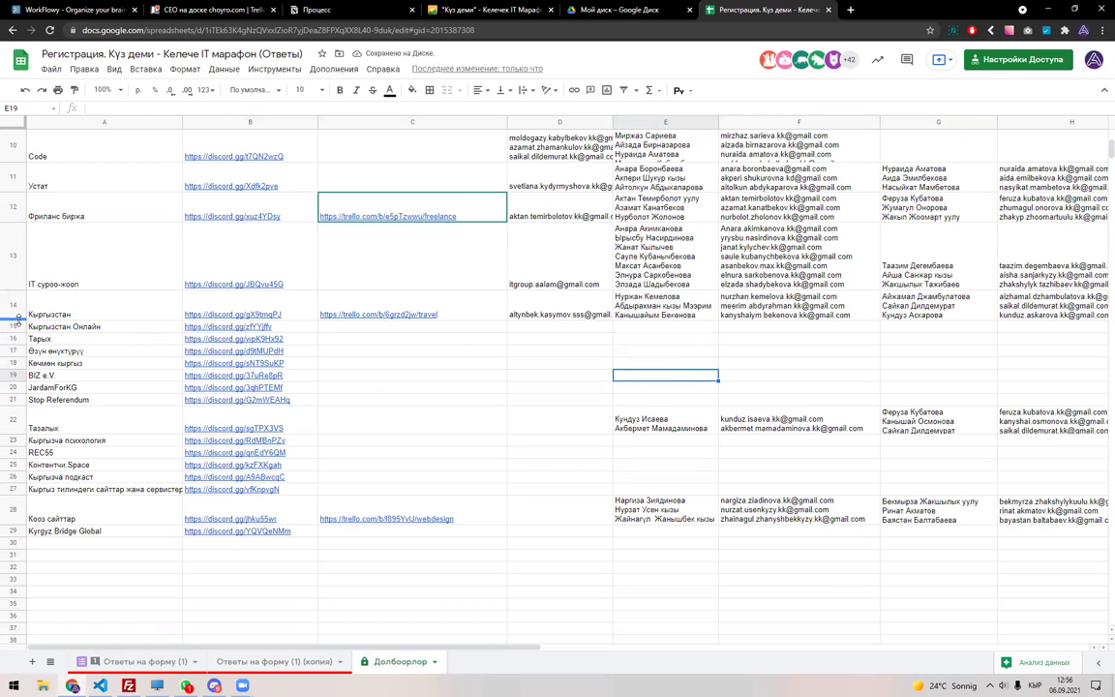
pyautogui.scroll(4, 625, 373)
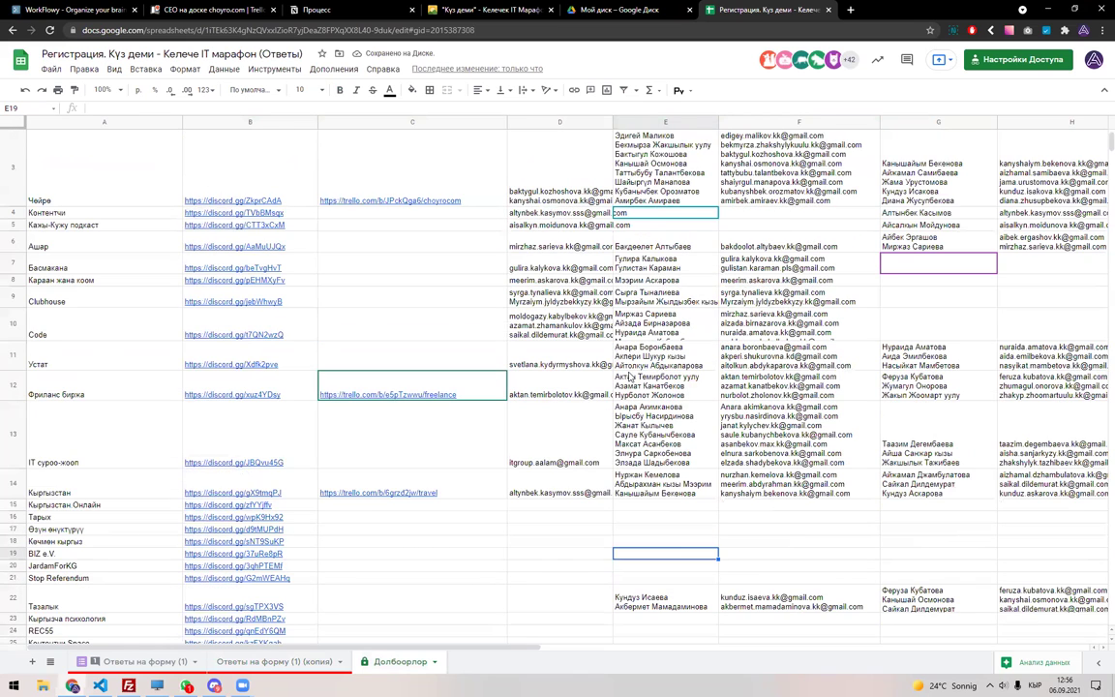
pyautogui.scroll(2, 629, 375)
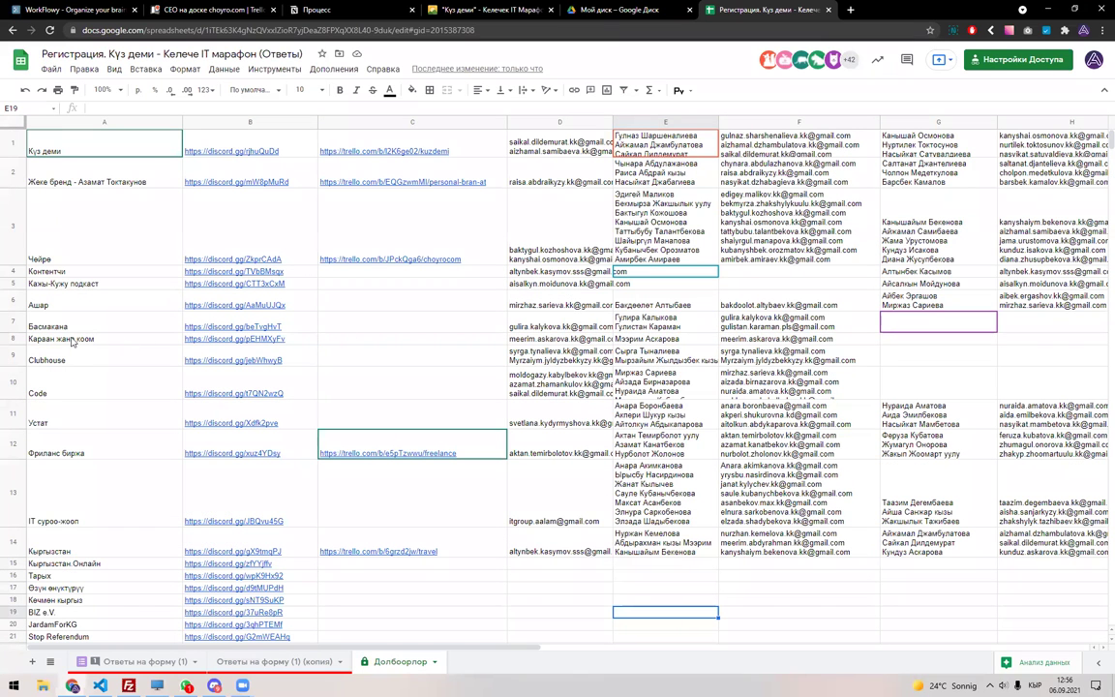
pyautogui.click(545, 392)
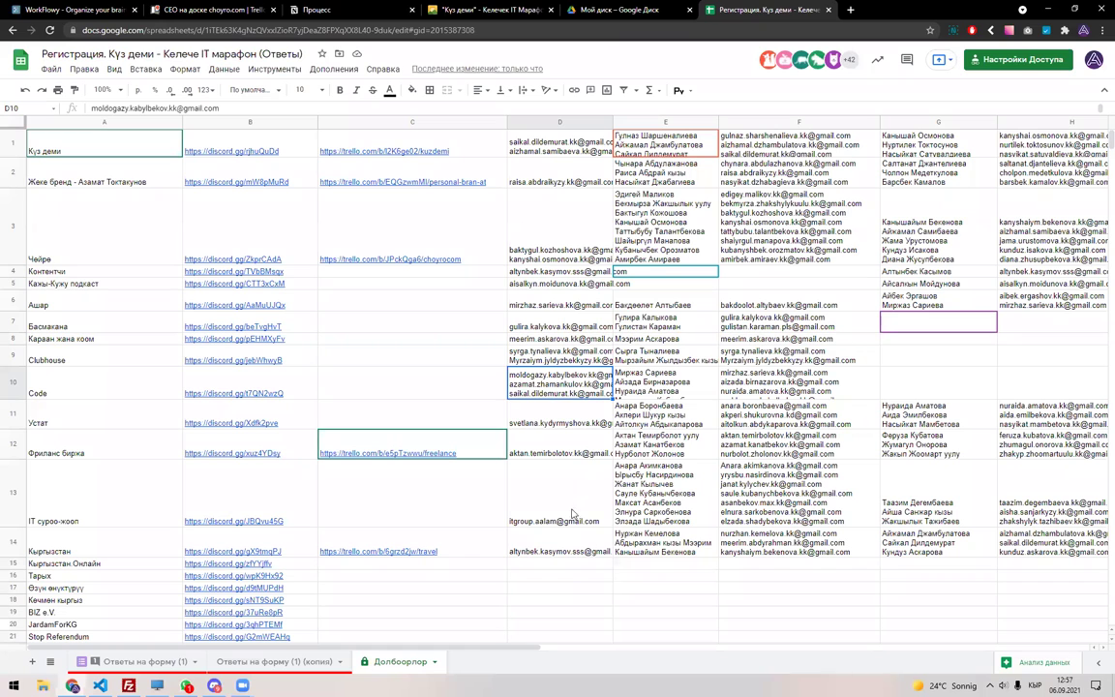
# Review the Кыргызстан row's D14, E14 and F14 contents, then go to the original Ответы на форму (1) sheet.
pyautogui.click(567, 551)
pyautogui.scroll(-1, 580, 489)
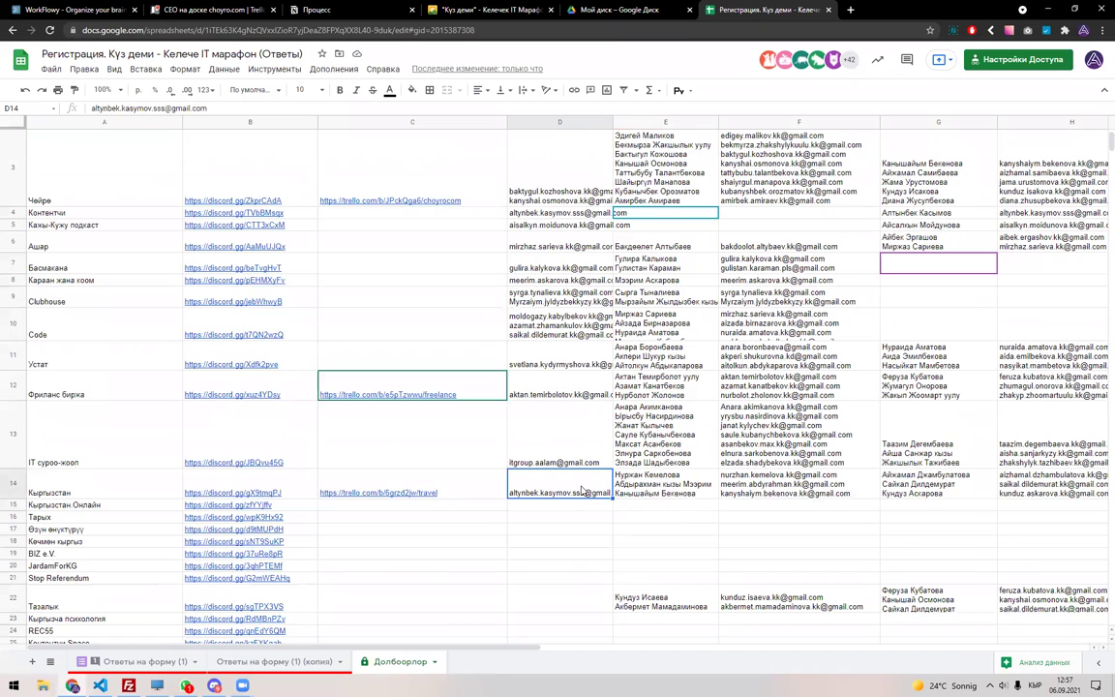
pyautogui.click(640, 488)
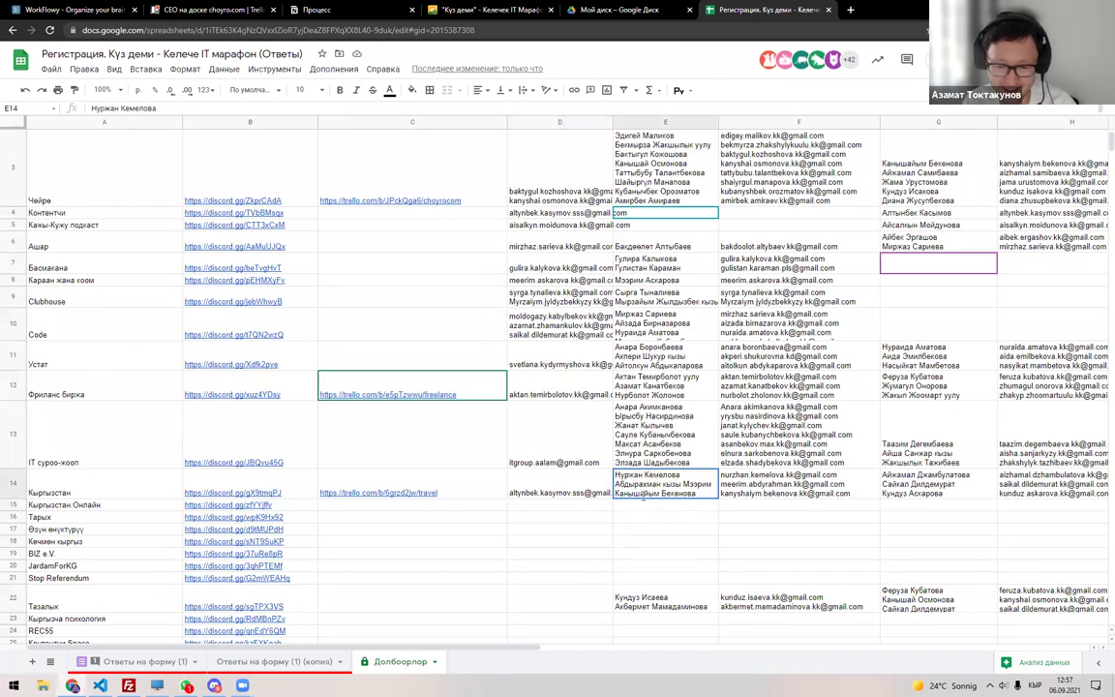
pyautogui.click(782, 489)
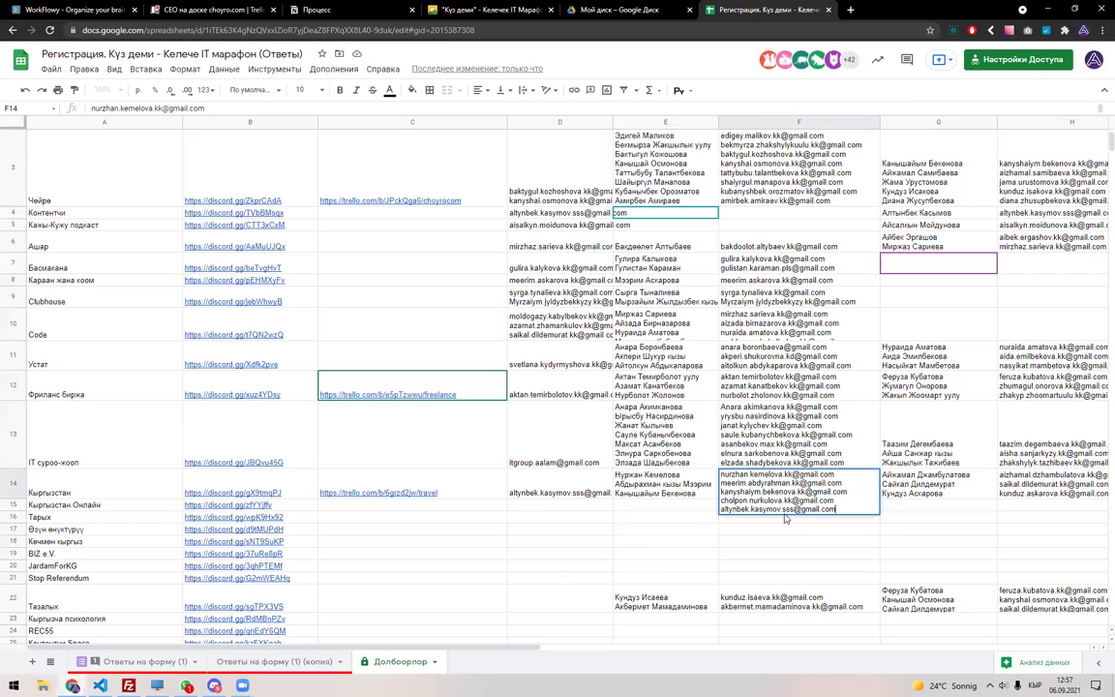
pyautogui.press('Escape')
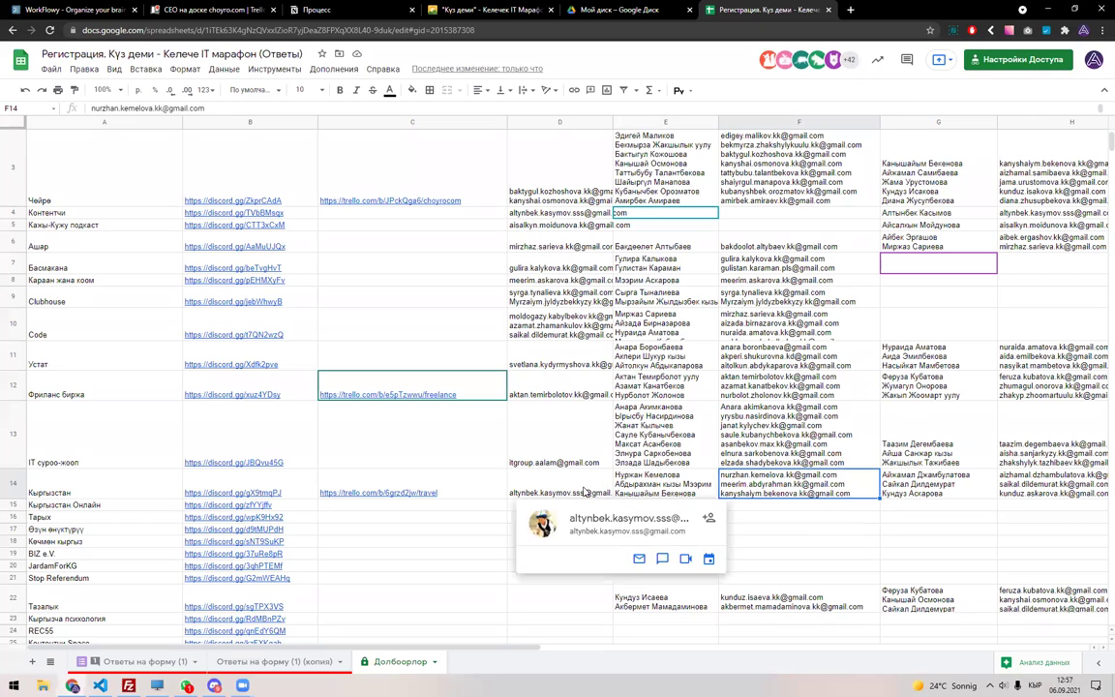
pyautogui.click(583, 492)
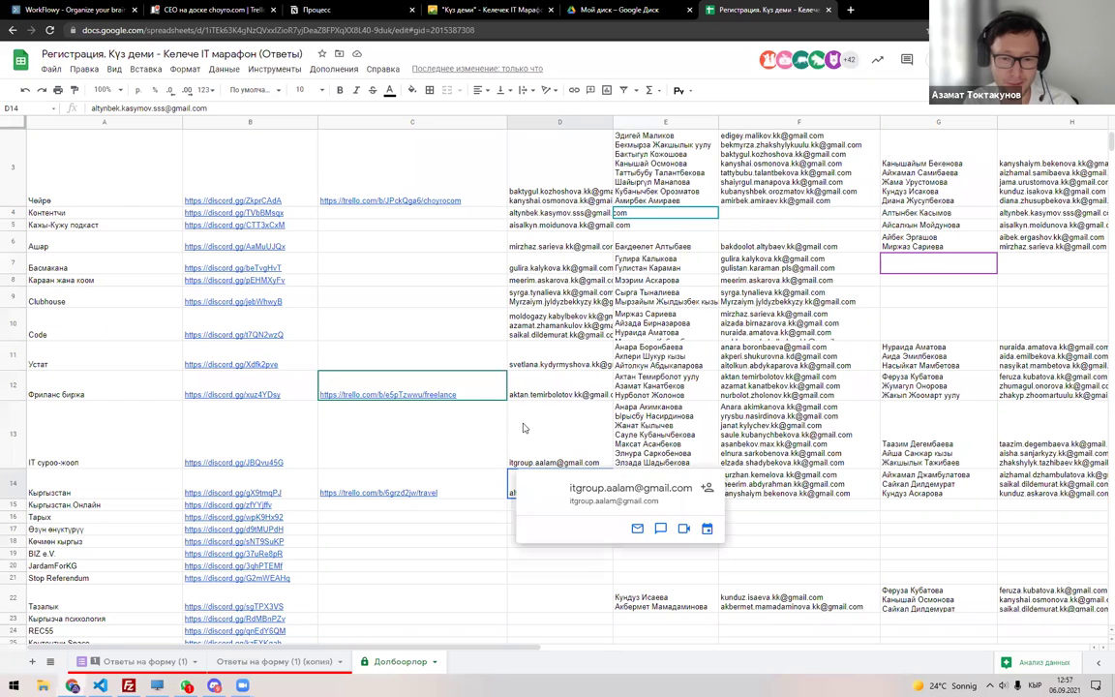
pyautogui.scroll(-3, 446, 539)
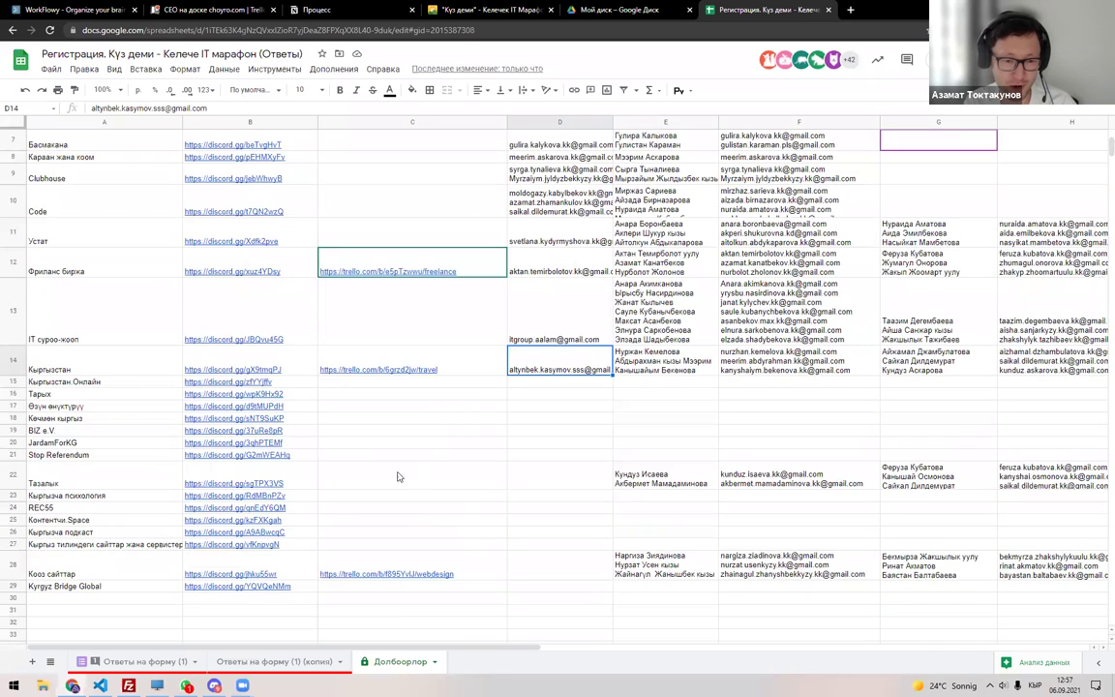
pyautogui.click(147, 661)
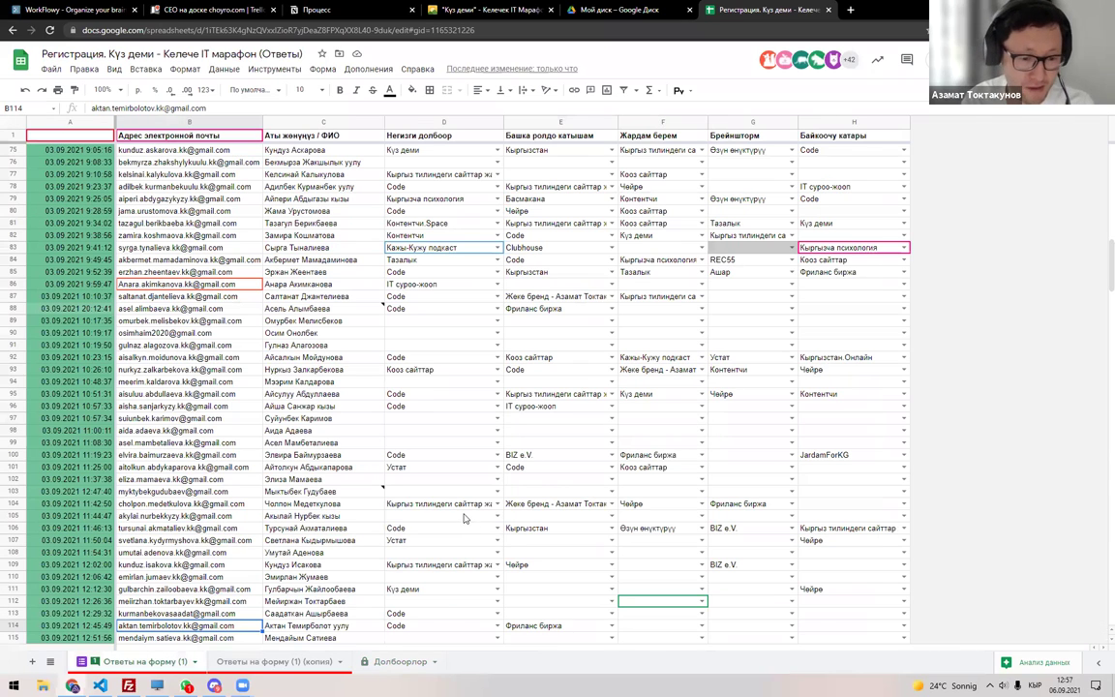
# Copy the filtered respondent's name from C165 into E15 on the Долбоорлор sheet.
pyautogui.click(276, 661)
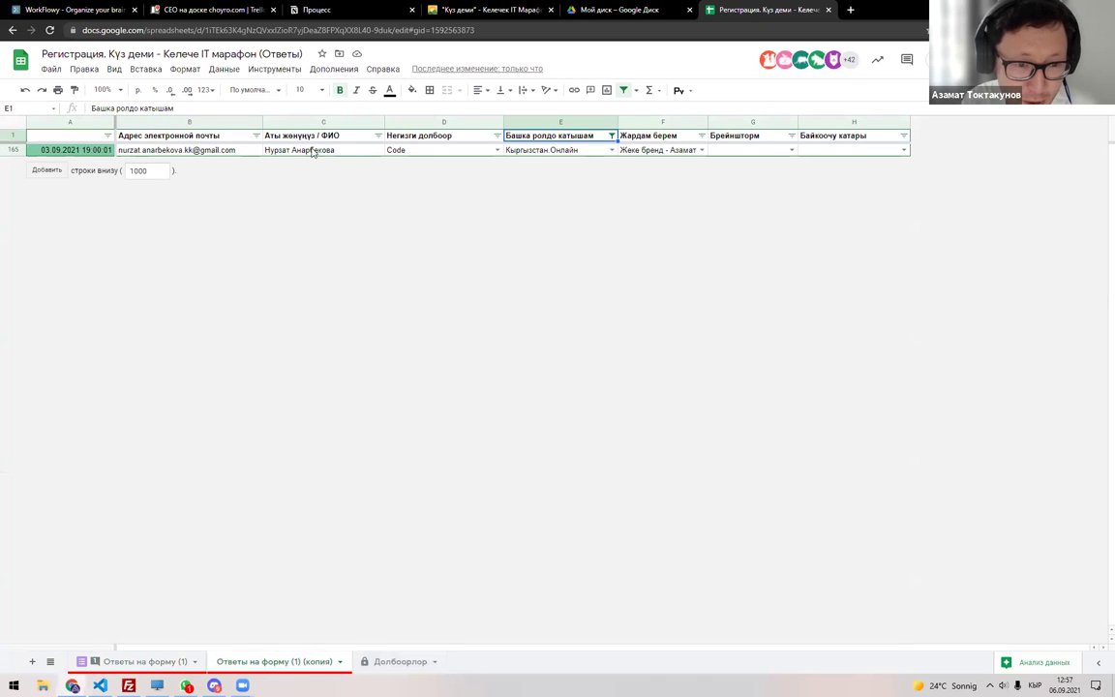
pyautogui.press('Down')
pyautogui.press('Left')
pyautogui.press('Left')
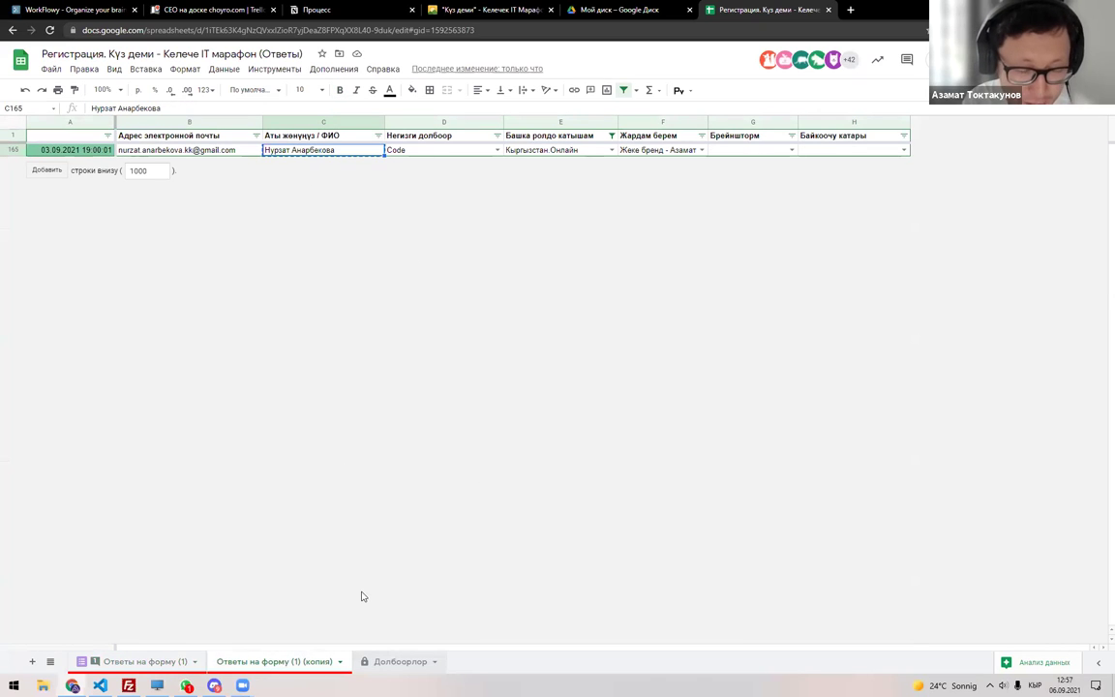
pyautogui.hotkey('ctrl', 'c')
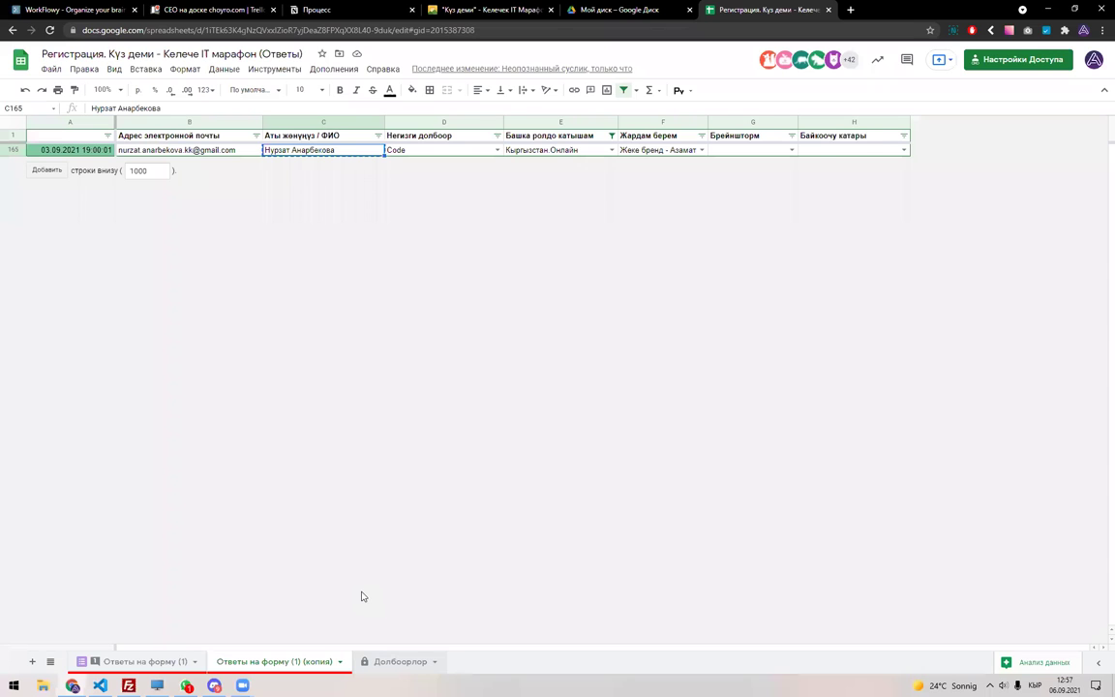
pyautogui.hotkey('ctrl', 'shift', 'pagedown')
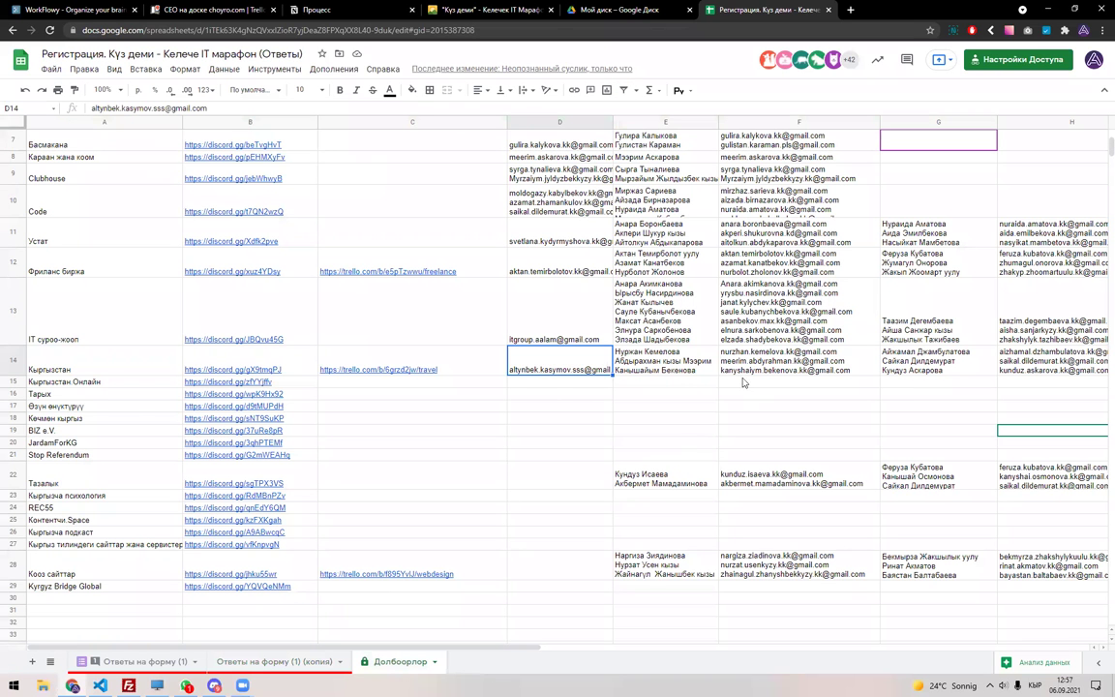
pyautogui.click(667, 382)
pyautogui.hotkey('ctrl', 'v')
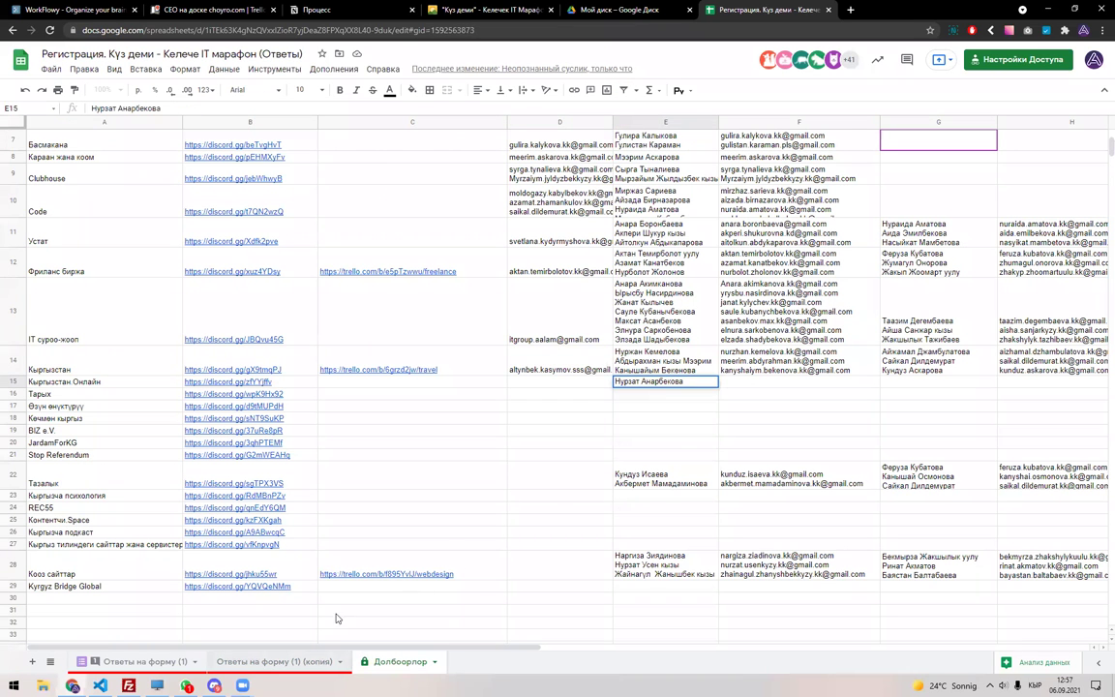
# Copy the respondent's e-mail from B165 into F15 of the Кыргызстан.Онлайн row.
pyautogui.click(323, 659)
pyautogui.click(200, 150)
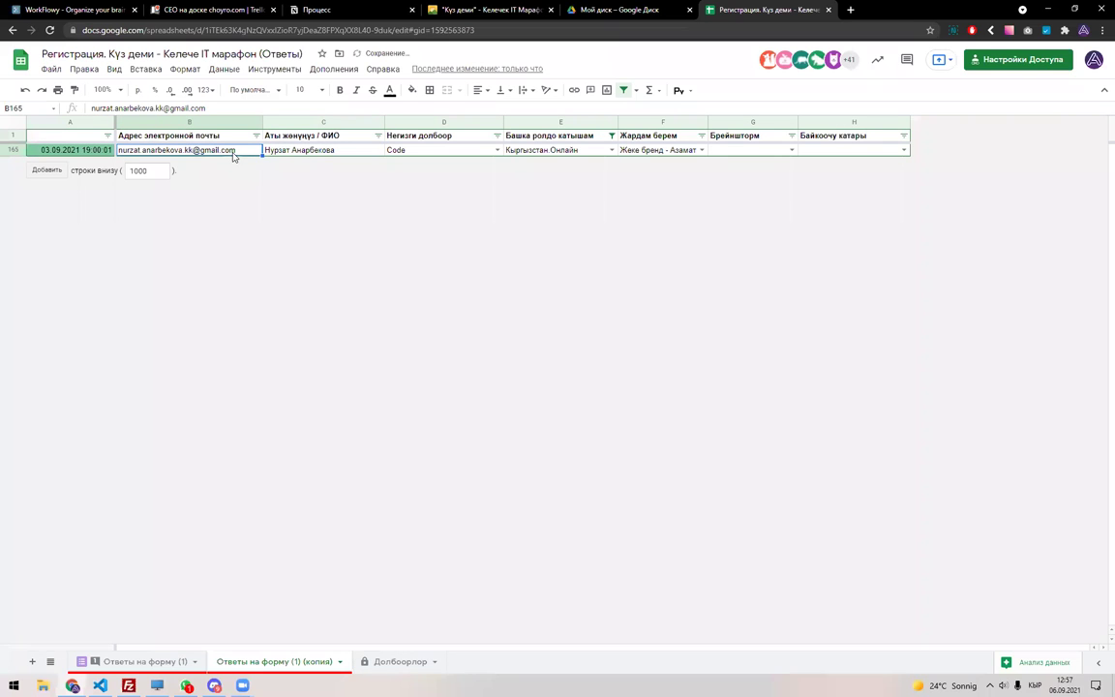
pyautogui.click(394, 662)
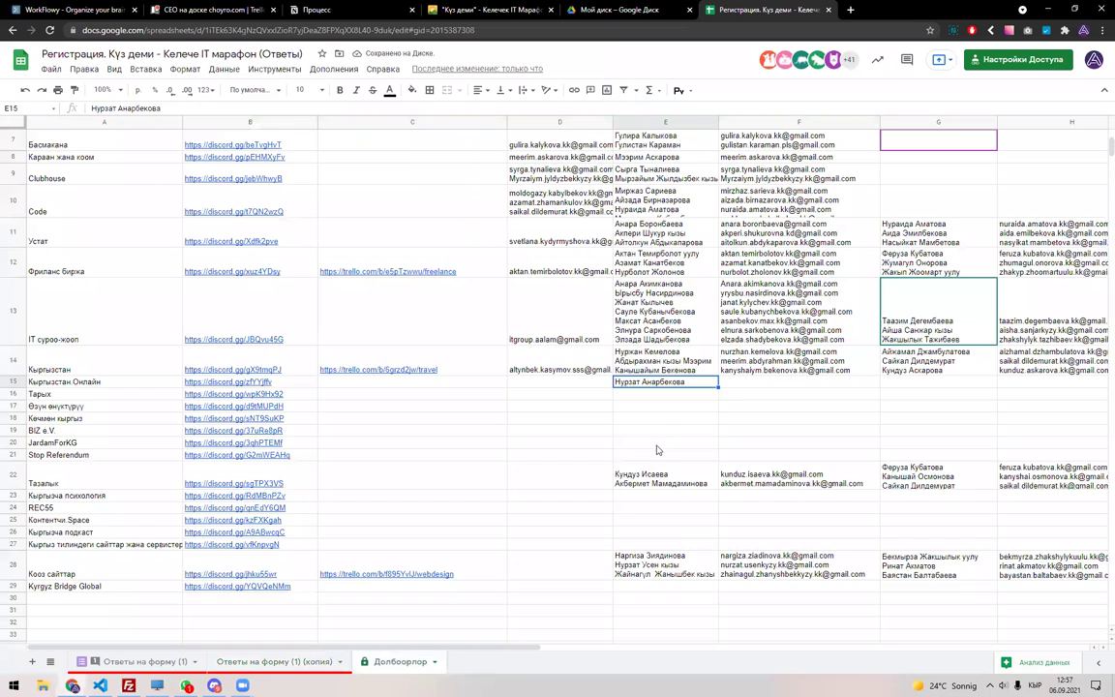
pyautogui.click(746, 383)
pyautogui.hotkey('ctrl', 'v')
pyautogui.press('Return')
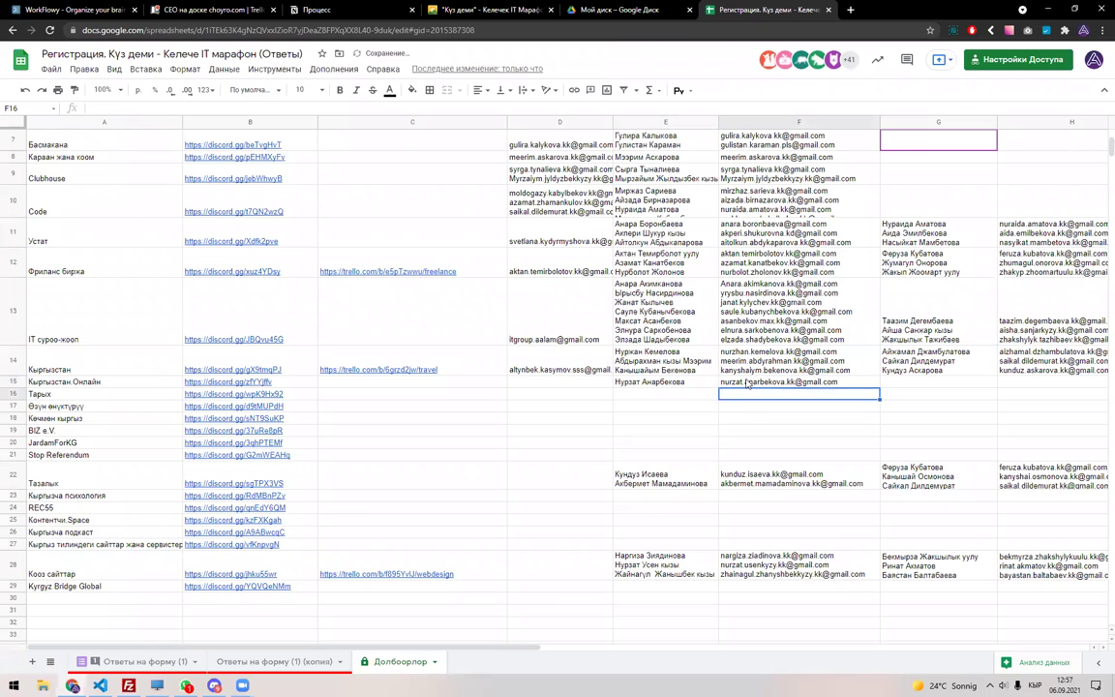
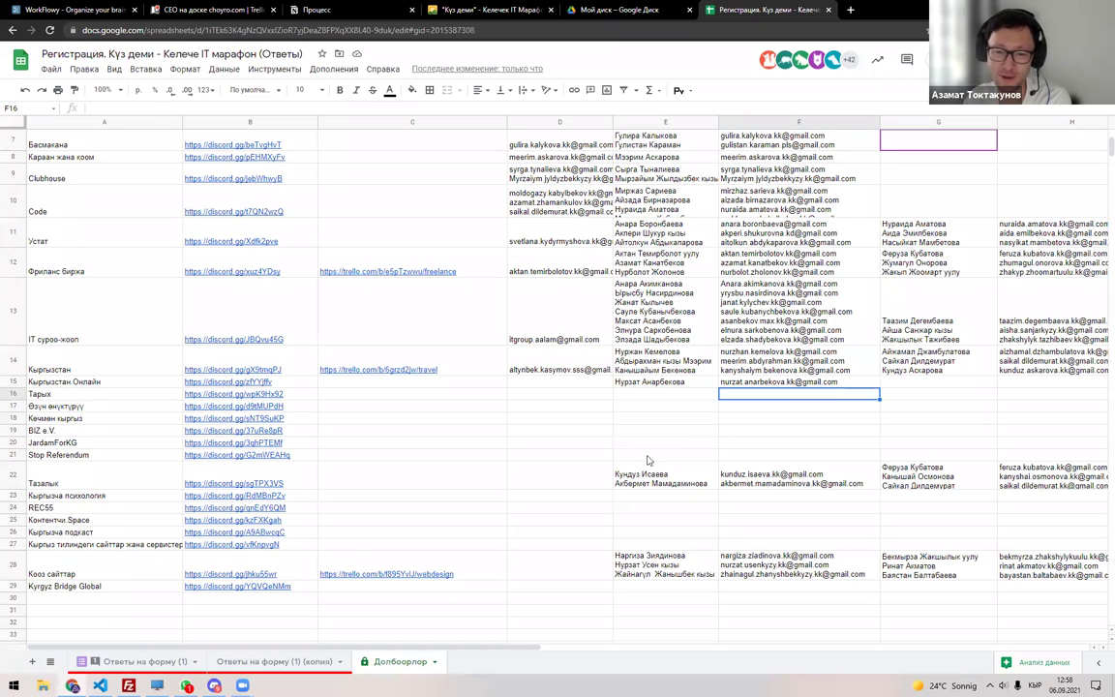
# Review the names and emails in rows 10–15, then remove a trial email pasted into D15.
pyautogui.click(630, 366)
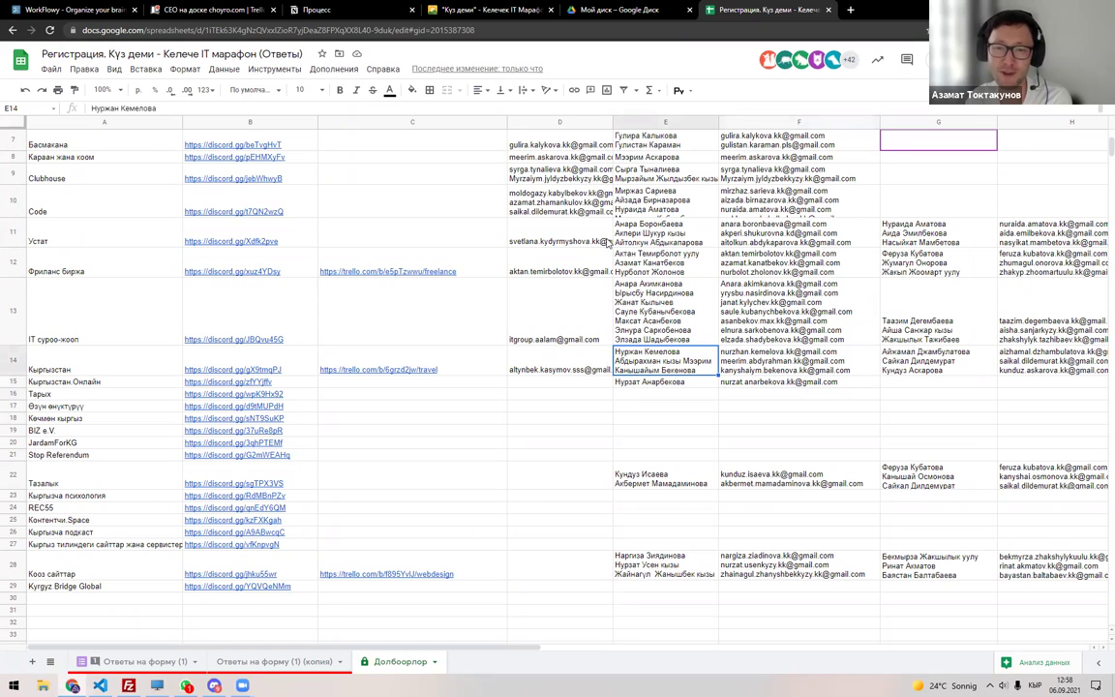
pyautogui.doubleClick(624, 194)
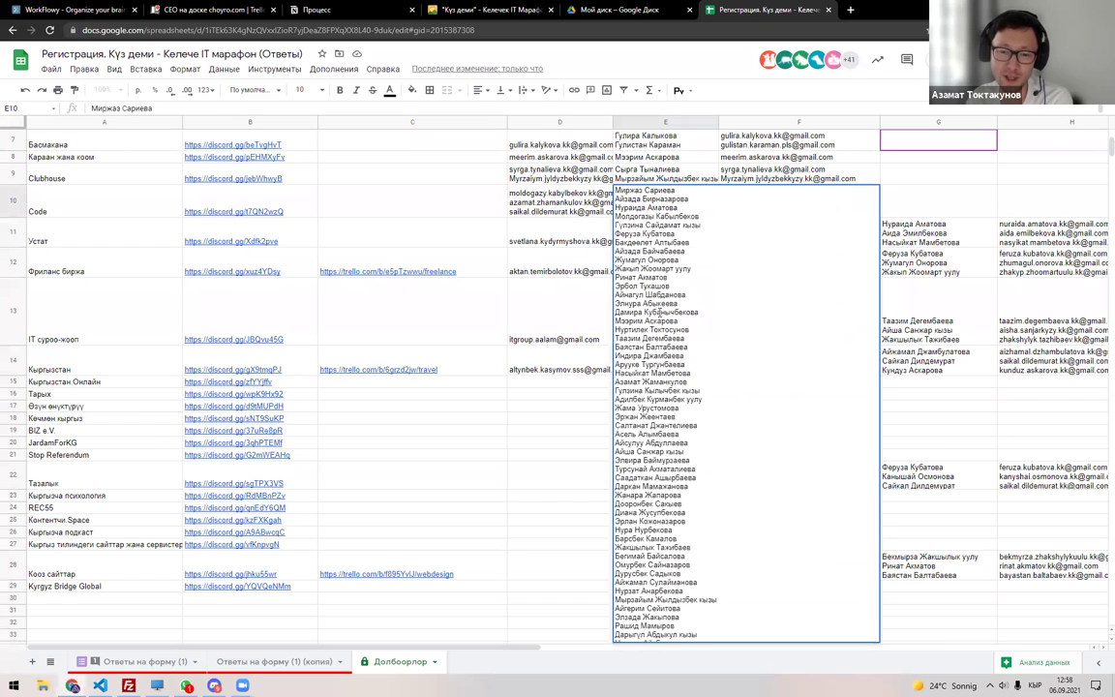
pyautogui.click(533, 210)
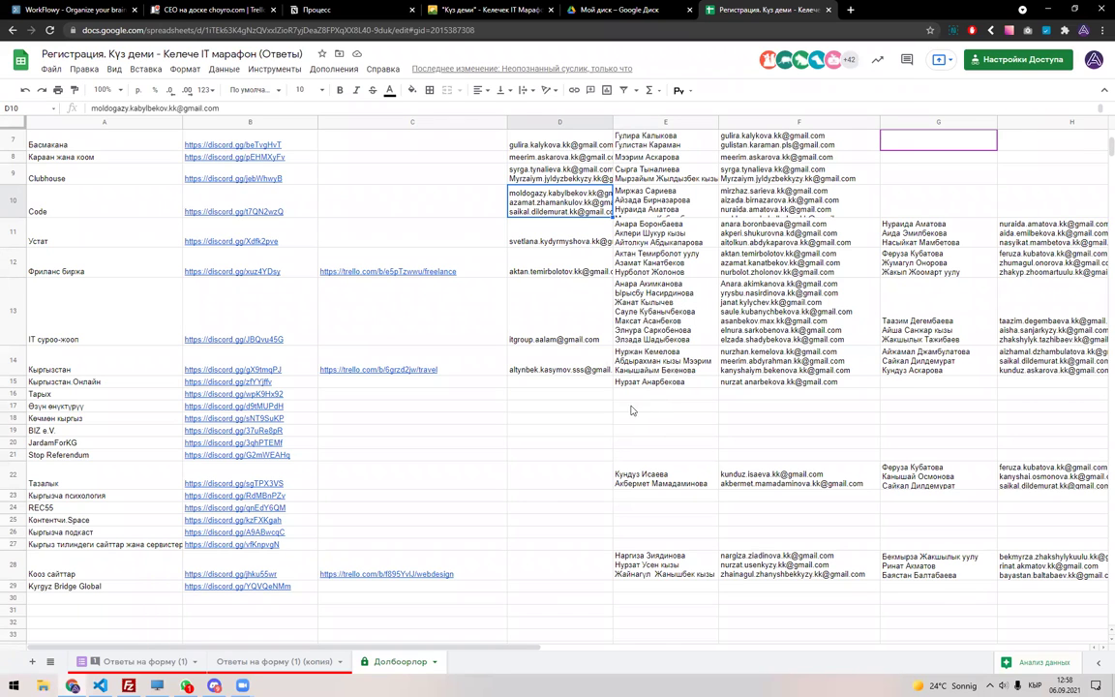
pyautogui.click(735, 382)
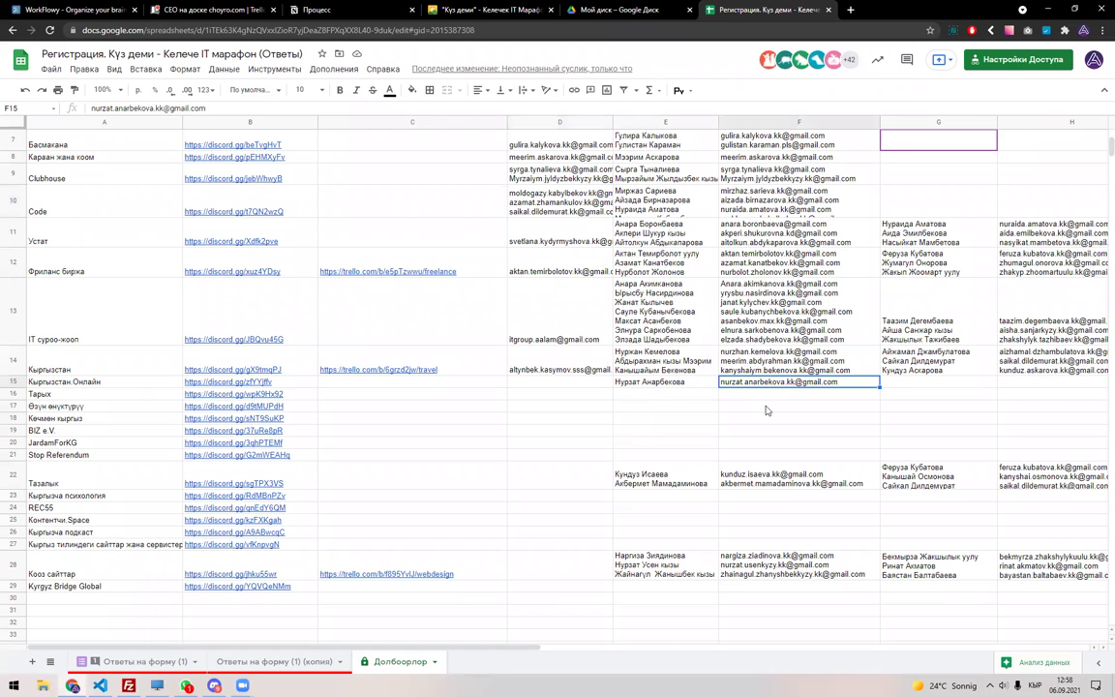
pyautogui.hotkey('ctrl', 'c')
pyautogui.click(595, 384)
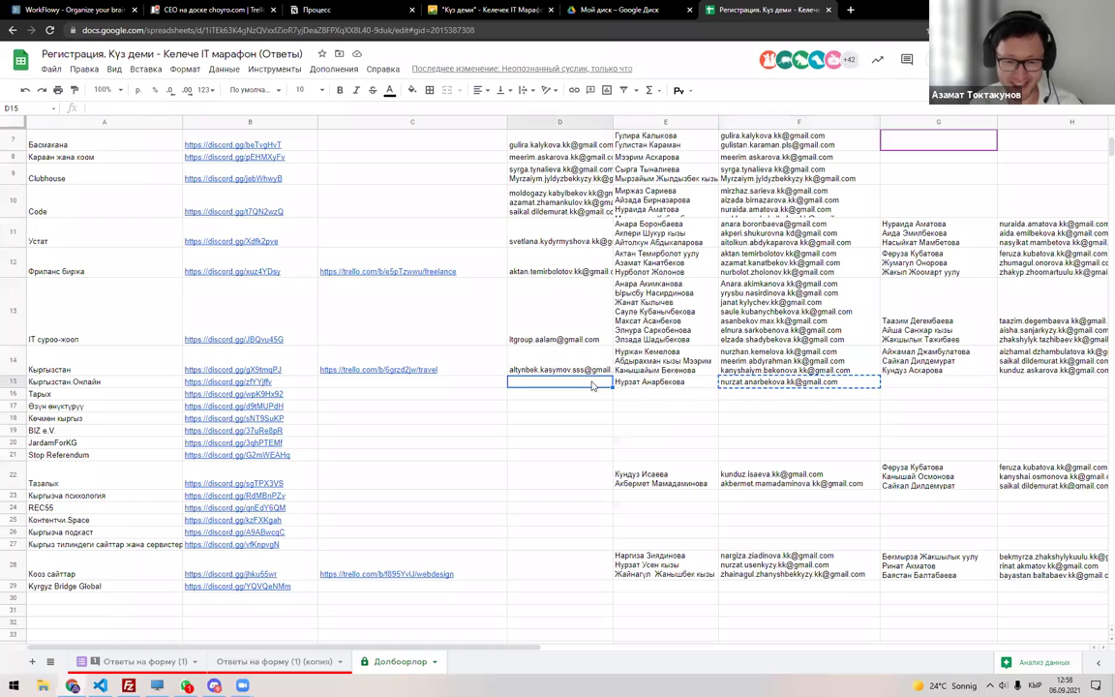
pyautogui.hotkey('ctrl', 'v')
pyautogui.press('Return')
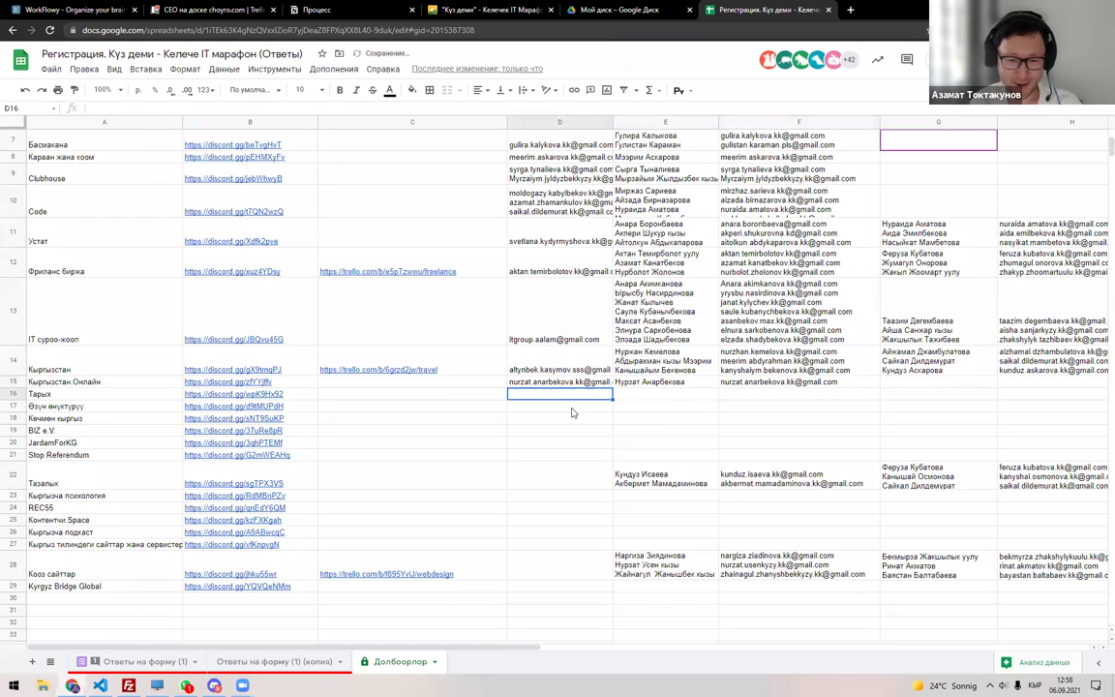
pyautogui.scroll(5, 533, 430)
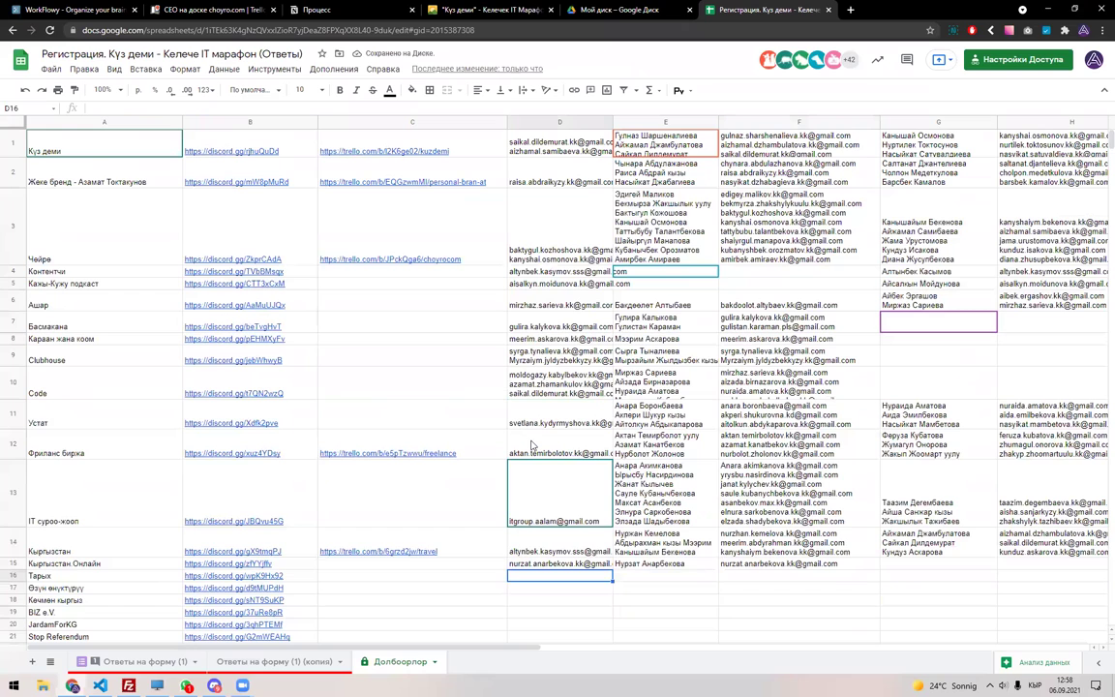
pyautogui.scroll(-5, 532, 445)
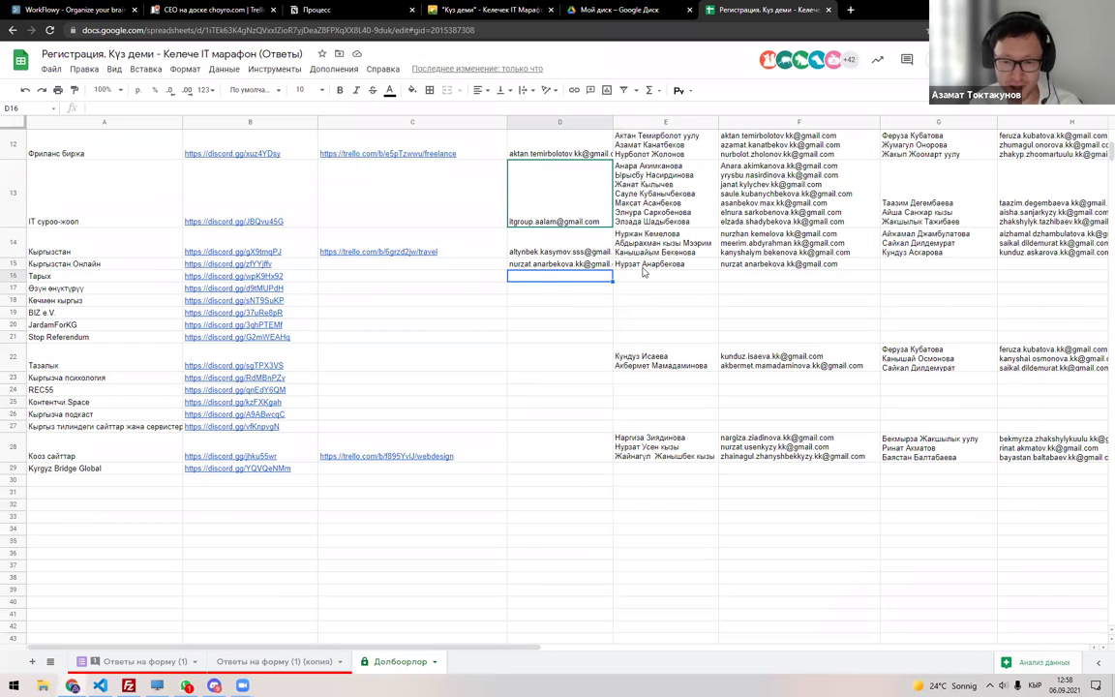
pyautogui.press('Up')
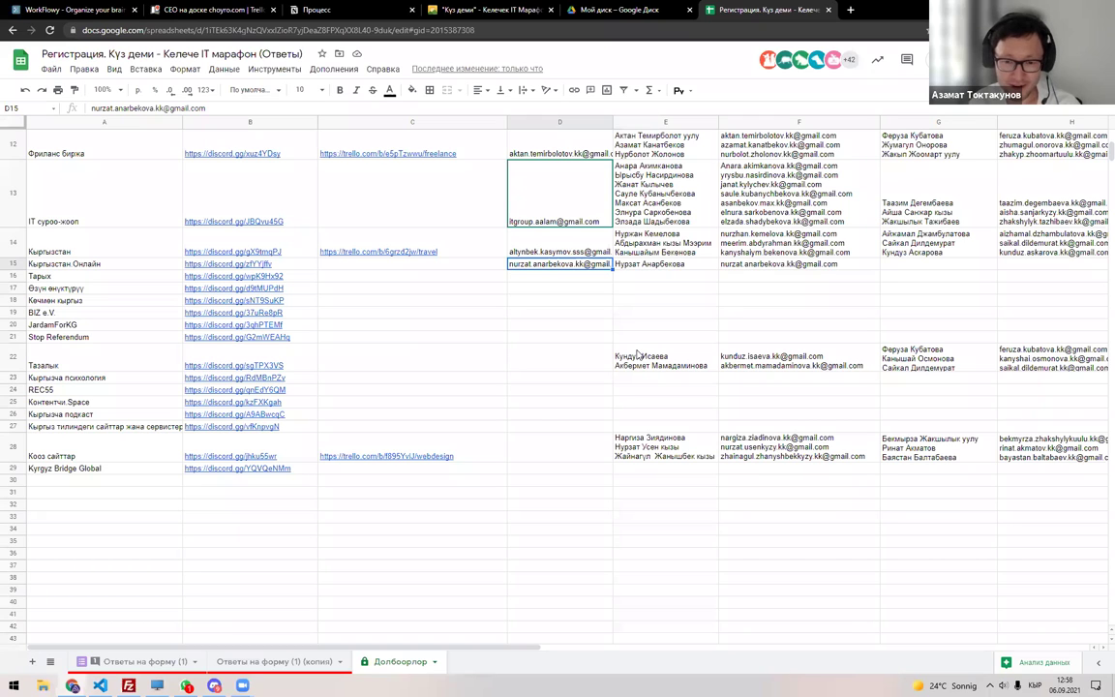
pyautogui.press('Delete')
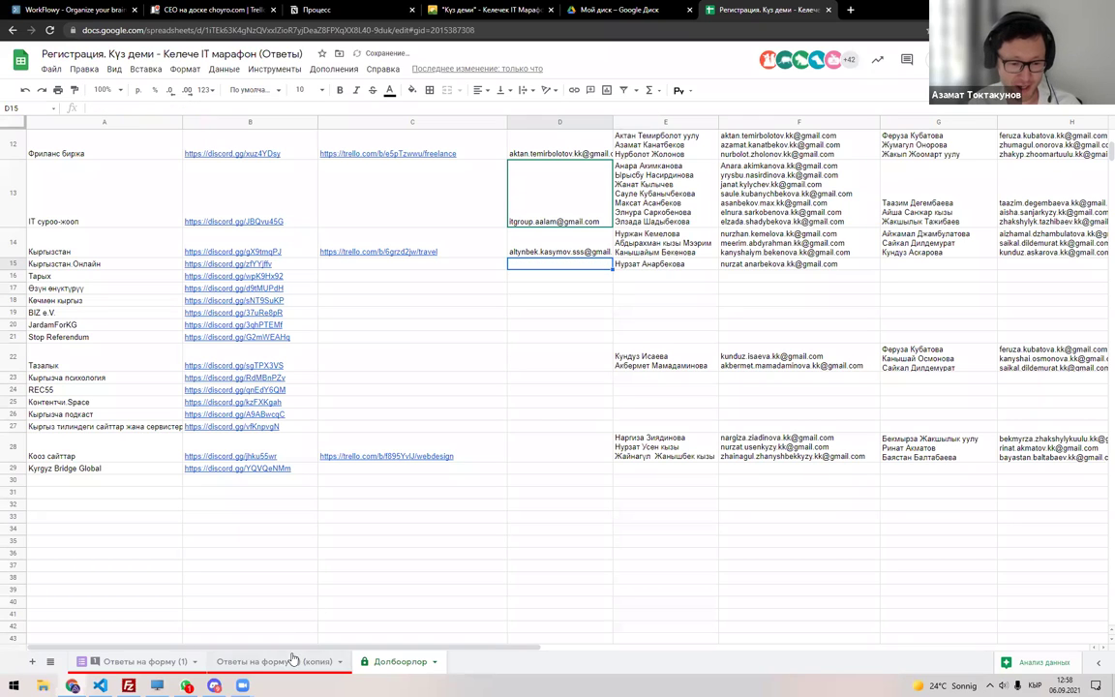
# Locate the Тарых project row (A16) on the Долбоорлор sheet.
pyautogui.click(294, 660)
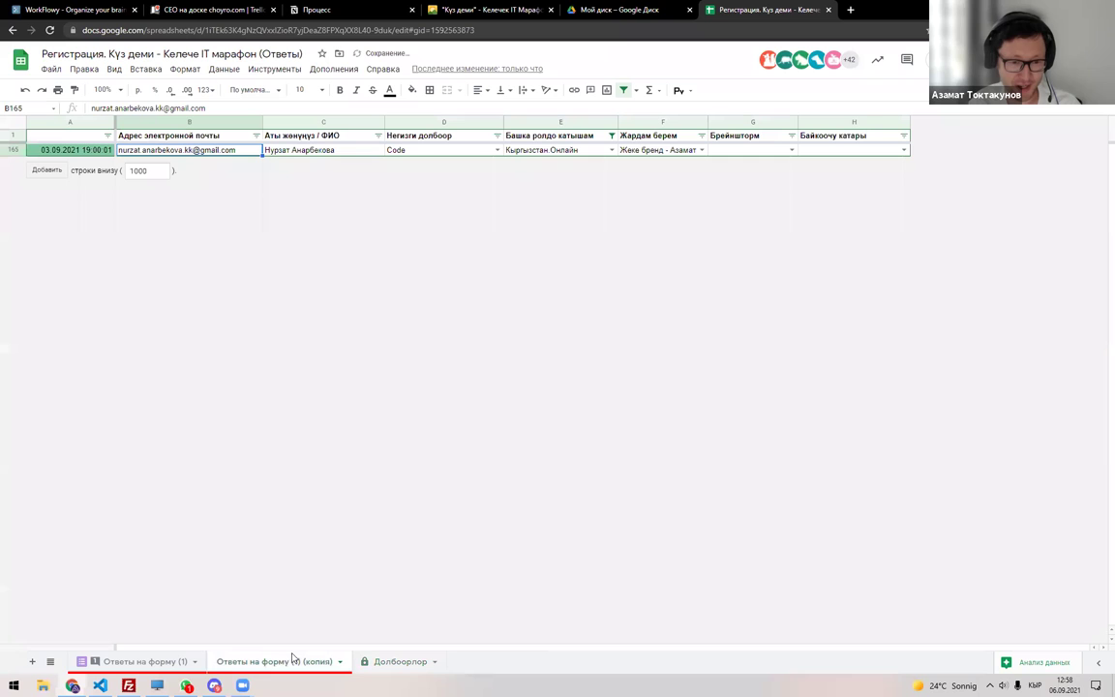
pyautogui.click(404, 662)
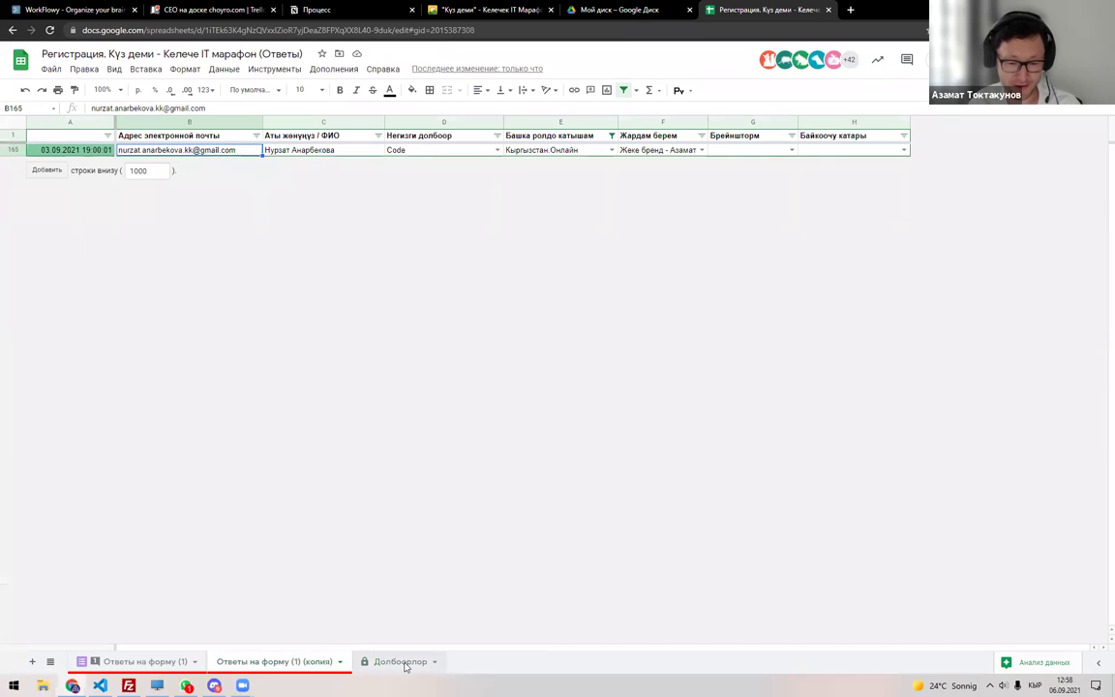
pyautogui.click(558, 280)
pyautogui.click(89, 275)
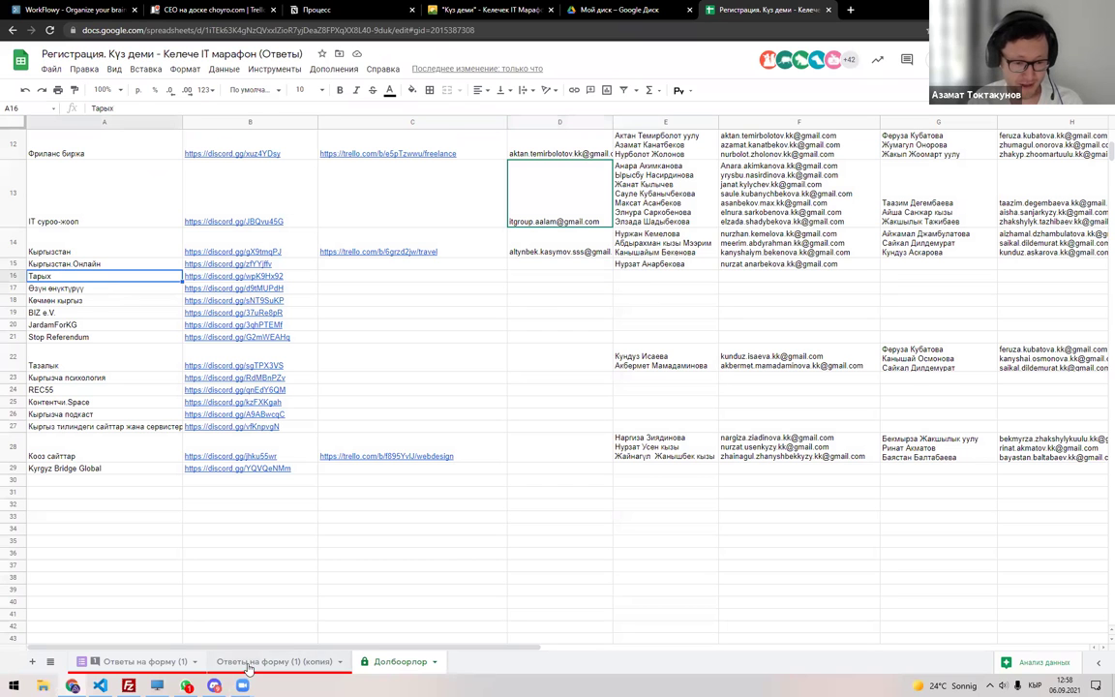
# Reset the filter so it covers the whole responses copy sheet.
pyautogui.click(145, 661)
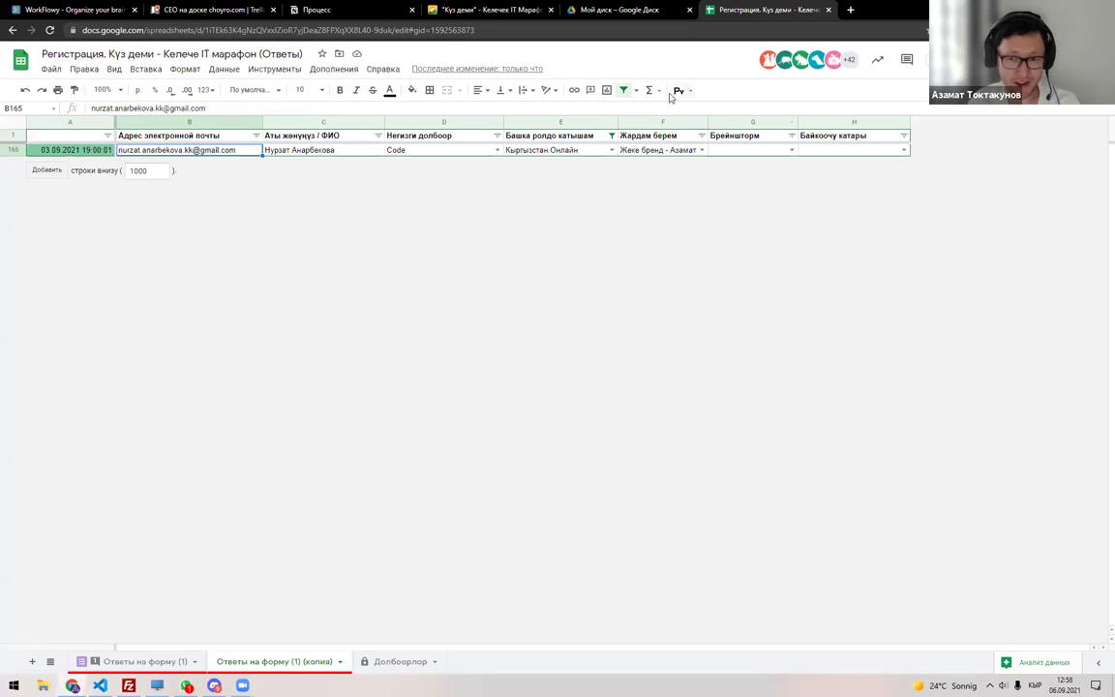
pyautogui.click(623, 90)
pyautogui.scroll(8, 433, 149)
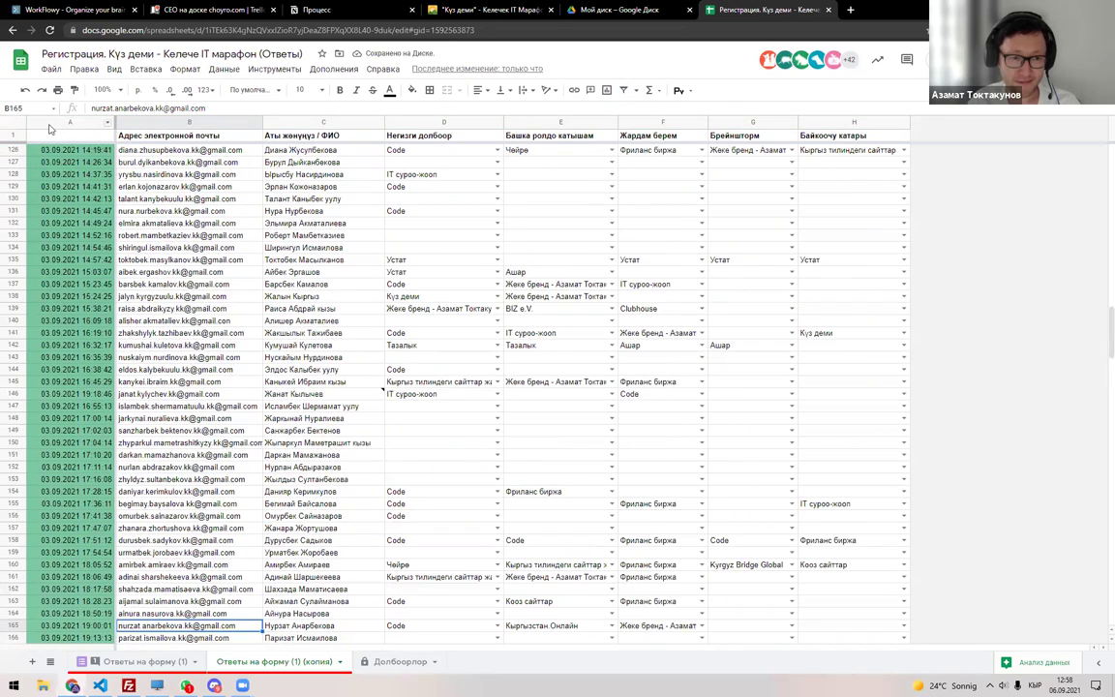
pyautogui.click(17, 125)
pyautogui.click(623, 90)
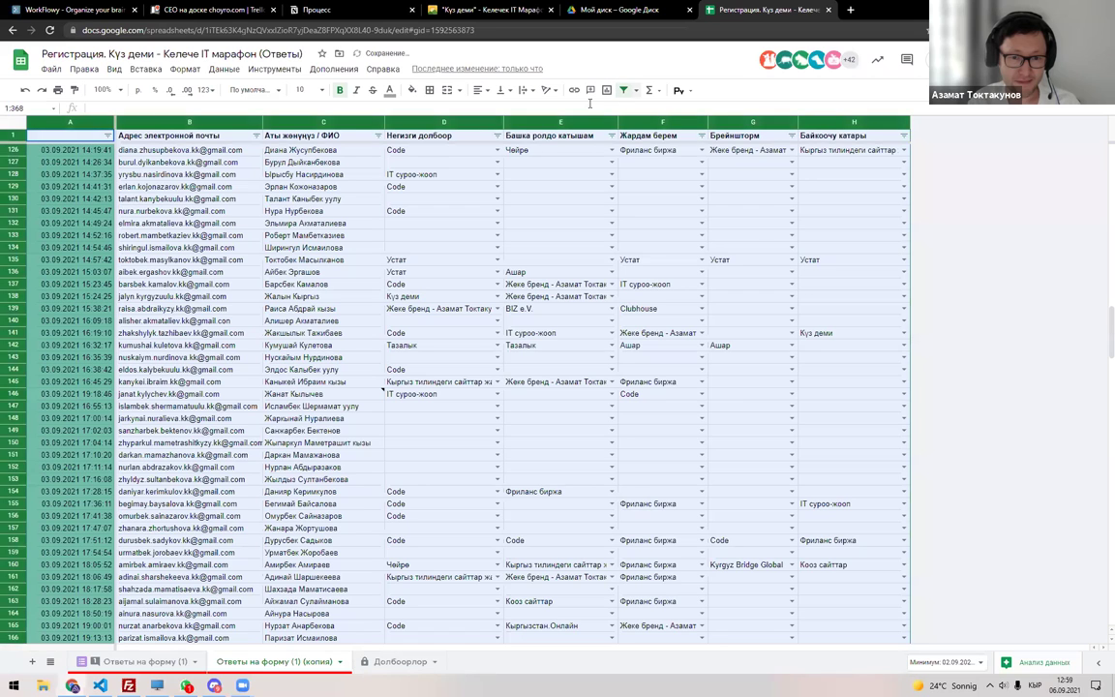
# Search the column D and E filters for 'Тары' without applying either.
pyautogui.click(496, 136)
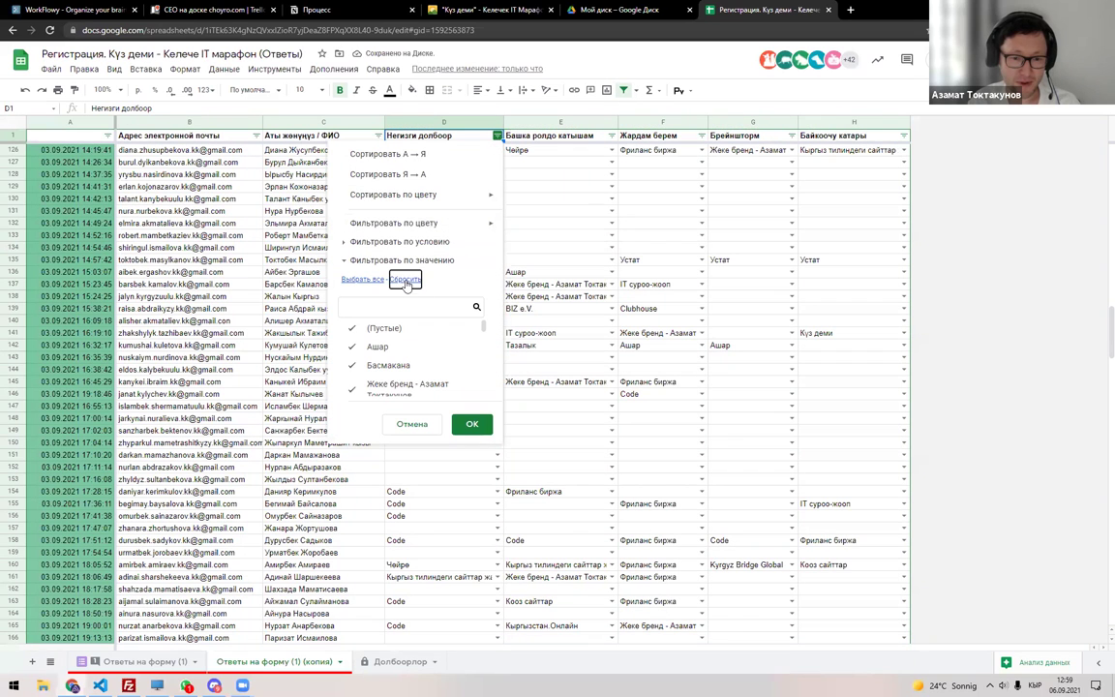
pyautogui.click(386, 307)
pyautogui.write('Тары')
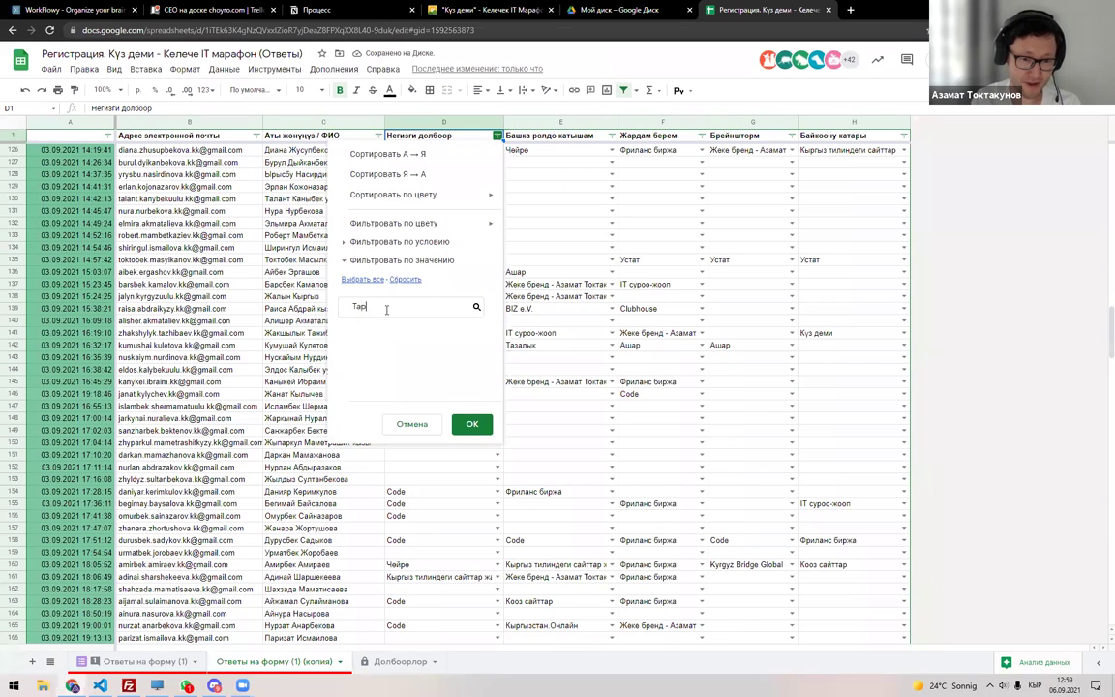
pyautogui.press('Escape')
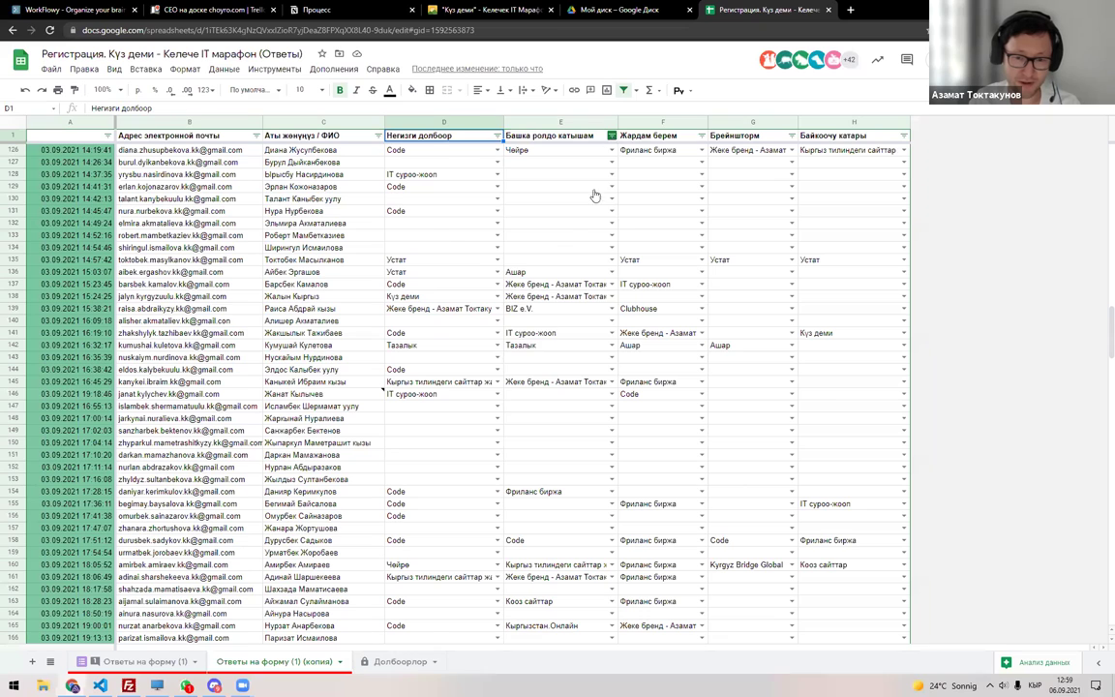
pyautogui.click(612, 135)
pyautogui.click(509, 308)
pyautogui.write('Тары')
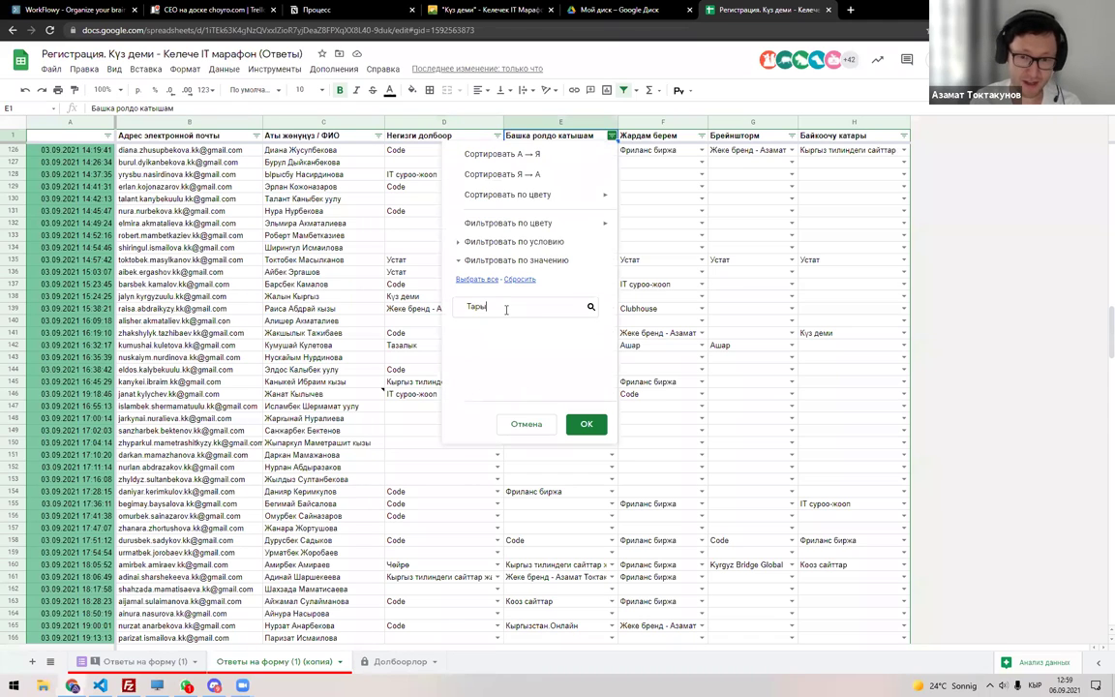
pyautogui.press('Escape')
# Filter column F to Тарых only and select the remaining participant's email and name.
pyautogui.click(701, 135)
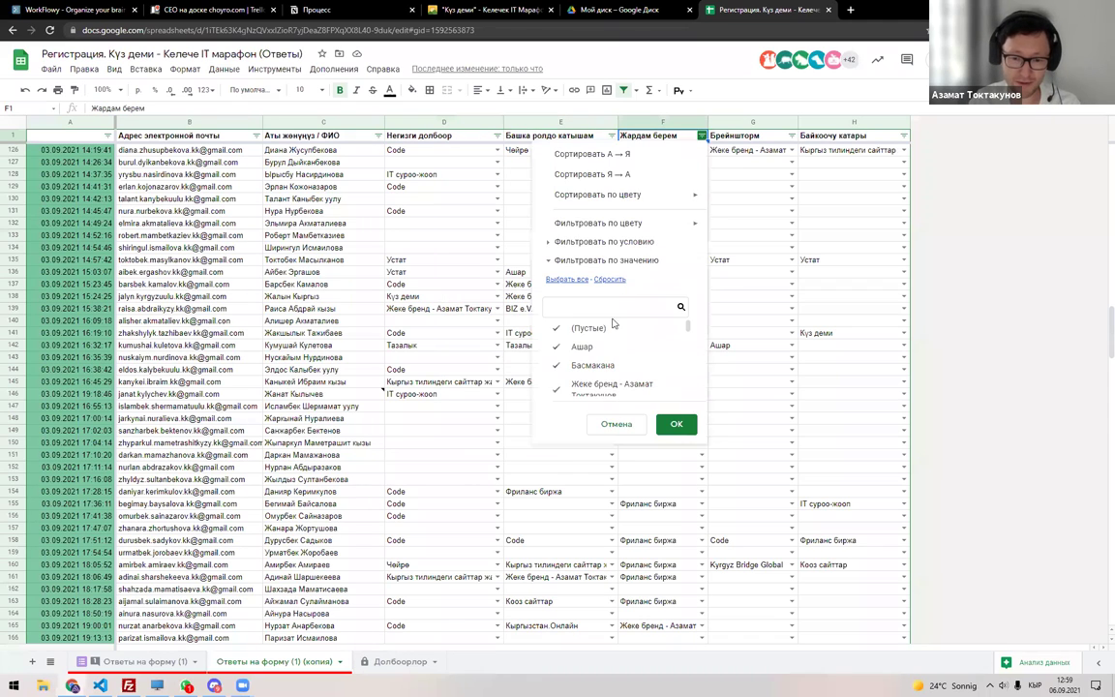
pyautogui.click(608, 278)
pyautogui.click(600, 306)
pyautogui.write('Тары')
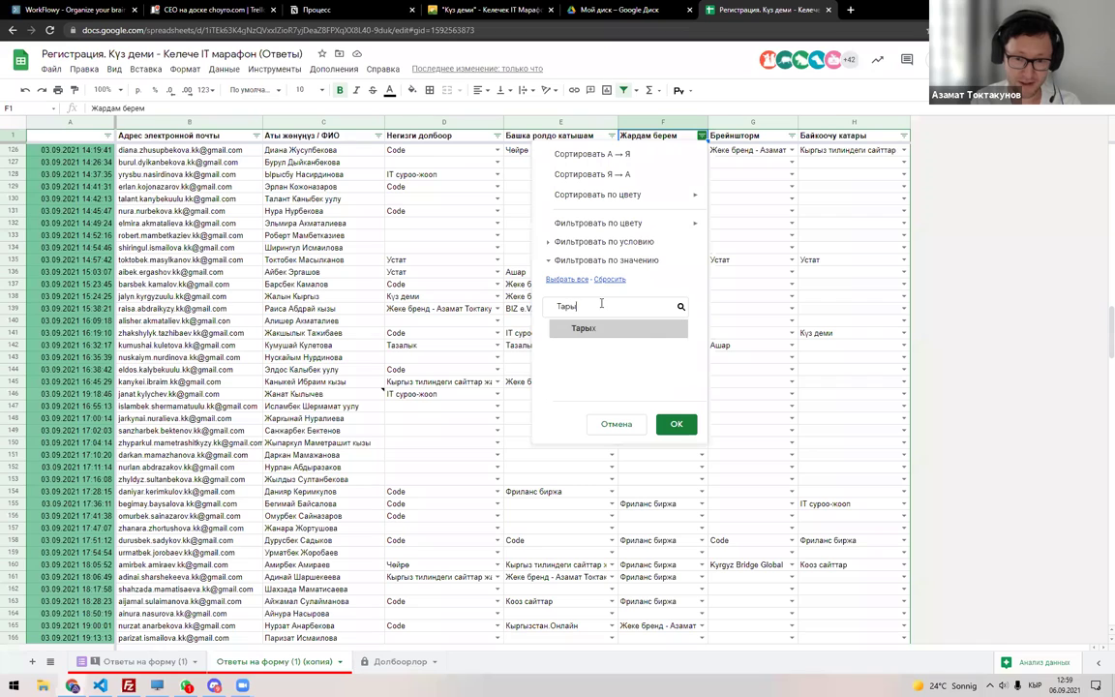
pyautogui.click(642, 327)
pyautogui.click(676, 424)
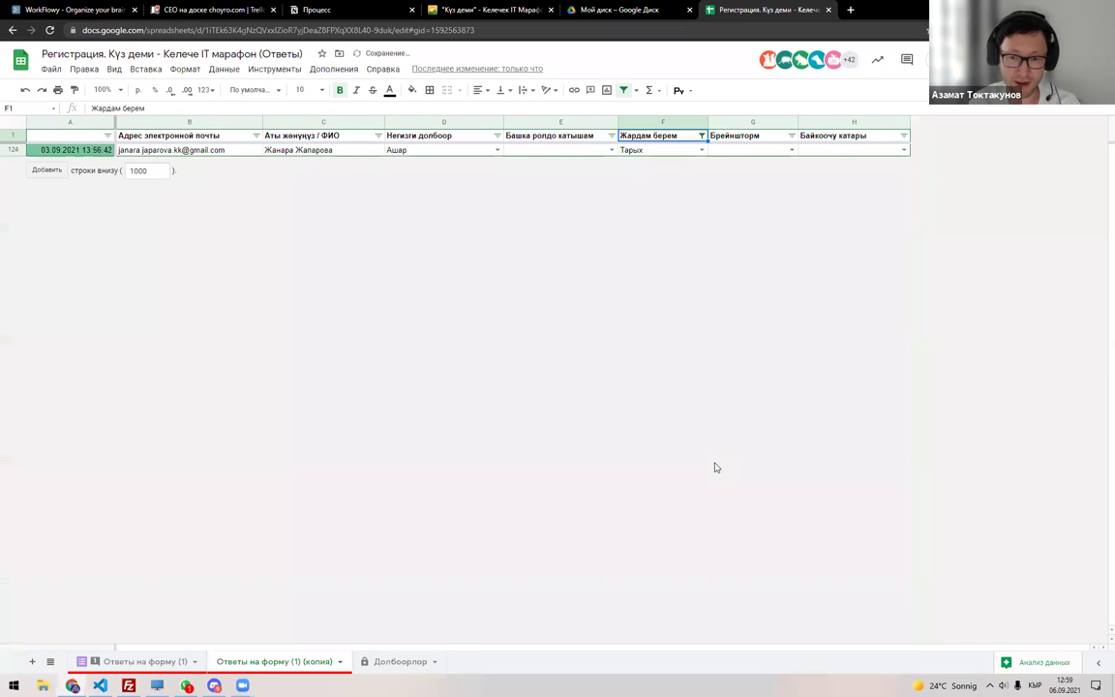
pyautogui.moveTo(193, 151); pyautogui.dragTo(331, 164)
pyautogui.hotkey('ctrl', 'c')
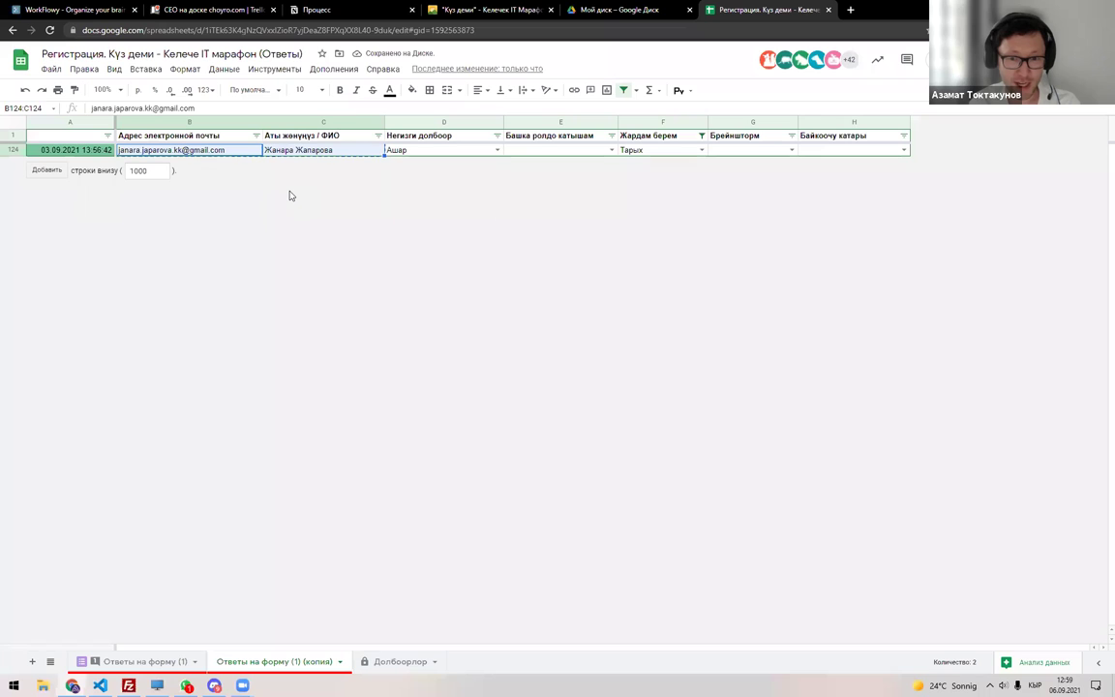
# Paste the Тарых entry into E16, leaving the email in E16 and the name in E17.
pyautogui.click(387, 662)
pyautogui.doubleClick(631, 277)
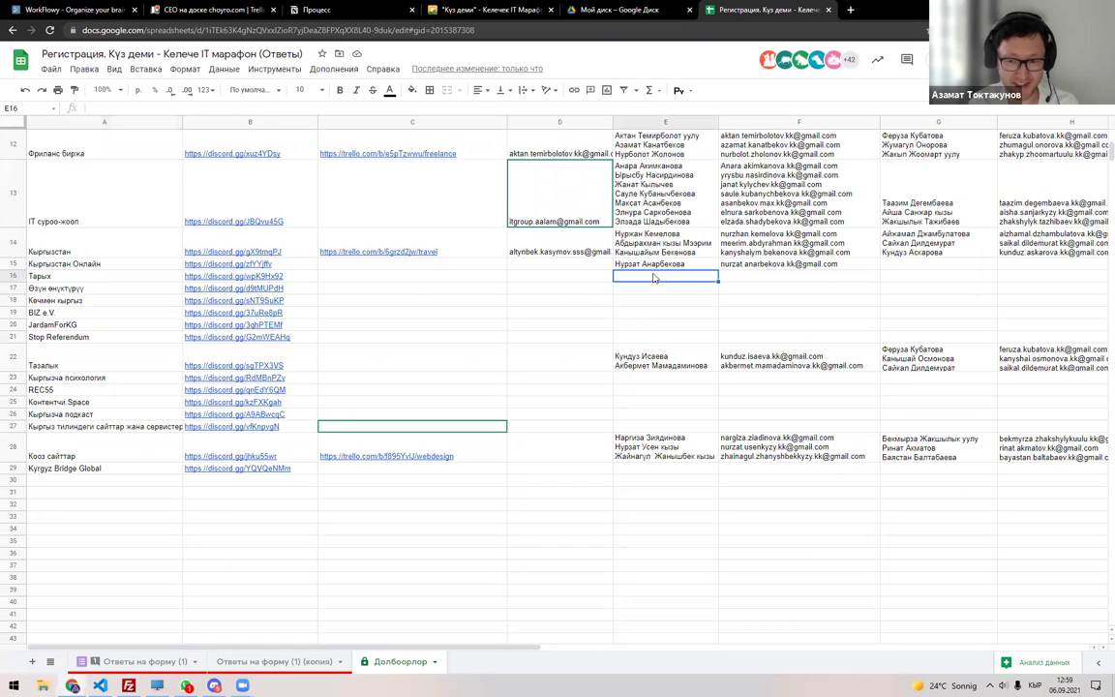
pyautogui.hotkey('ctrl', 'v')
pyautogui.hotkey('ctrl', 'shift', 'Left')
pyautogui.hotkey('ctrl', 'shift', 'Left')
pyautogui.press('BackSpace')
pyautogui.press('BackSpace')
pyautogui.press('BackSpace')
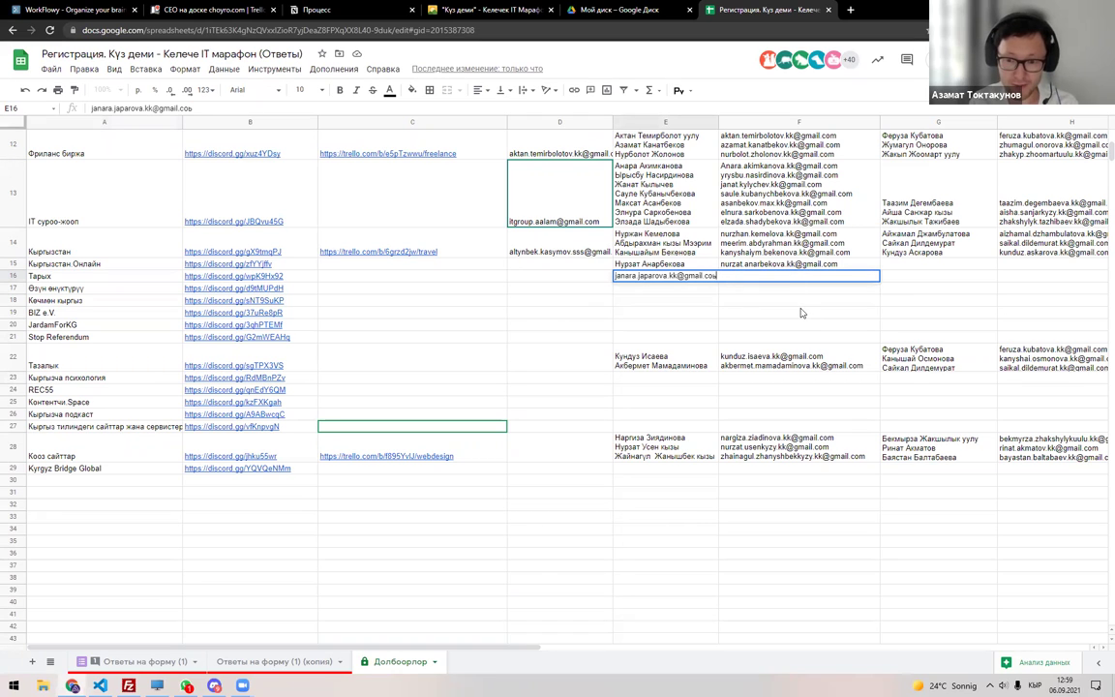
pyautogui.press('BackSpace')
pyautogui.press('super+space')
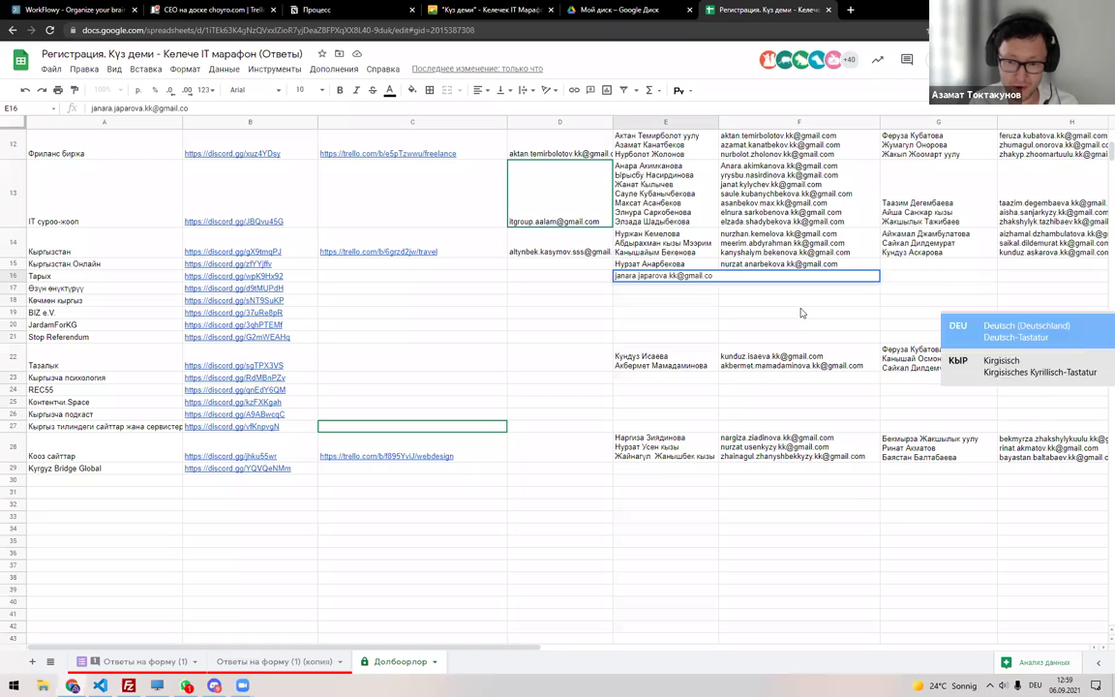
pyautogui.press('Return')
# Rearrange row 16 so E16 holds the name and F16 the email, clearing E17.
pyautogui.click(677, 276)
pyautogui.hotkey('ctrl', 'c')
pyautogui.click(755, 276)
pyautogui.hotkey('ctrl', 'v')
pyautogui.click(683, 287)
pyautogui.hotkey('ctrl', 'c')
pyautogui.click(683, 279)
pyautogui.hotkey('ctrl', 'v')
pyautogui.click(636, 290)
pyautogui.press('Delete')
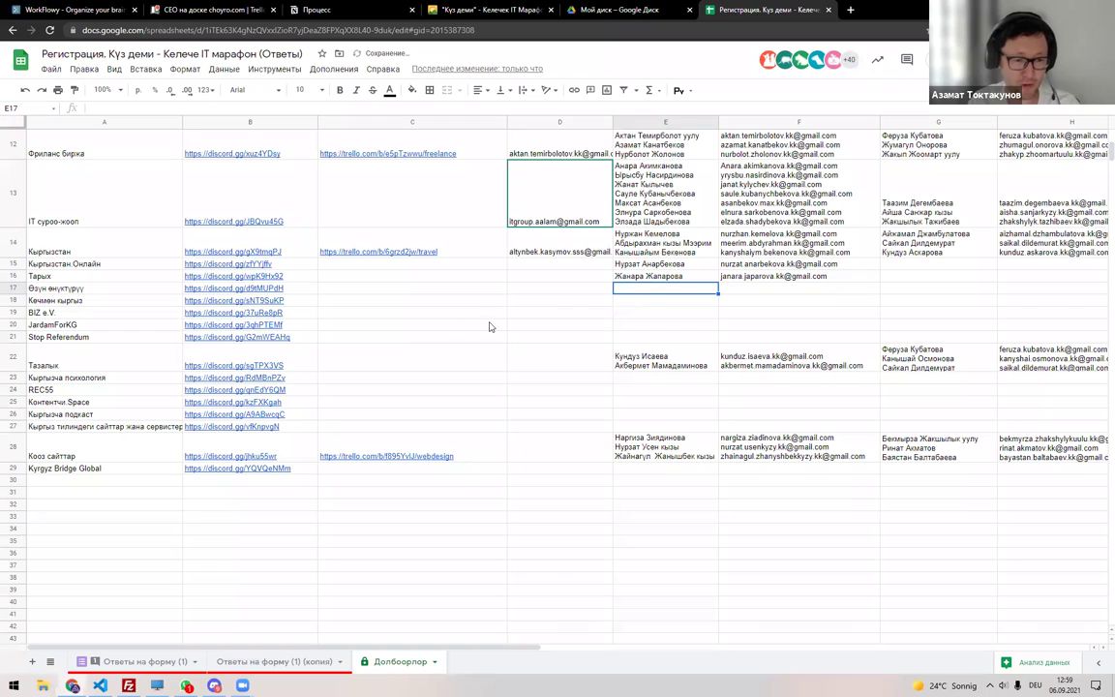
pyautogui.click(227, 662)
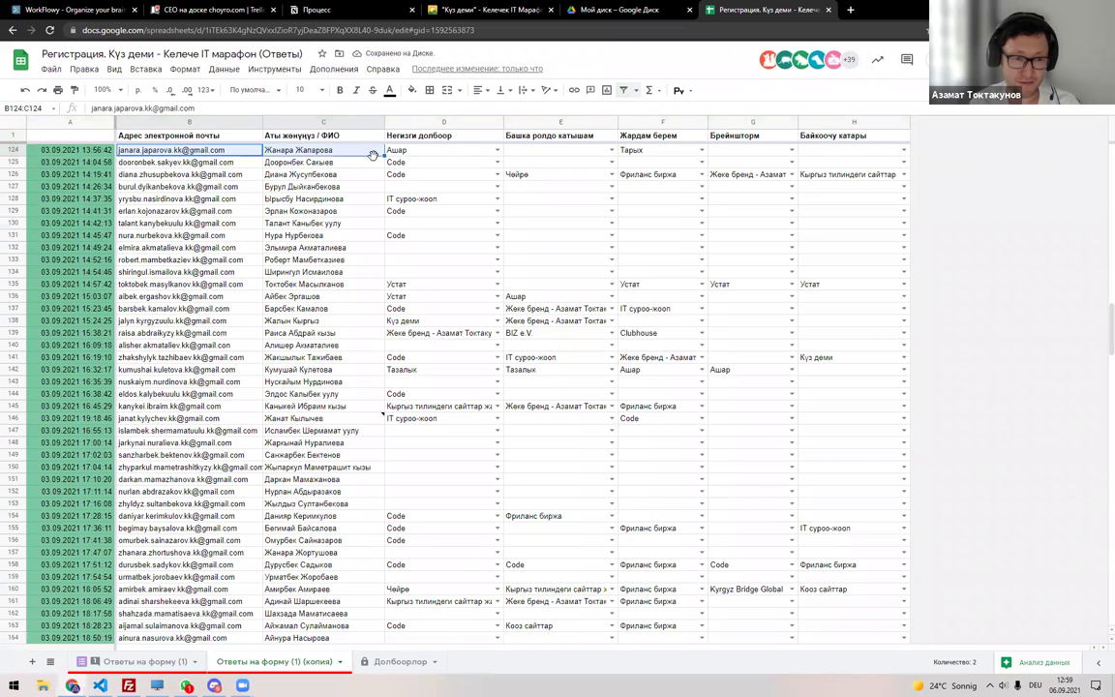
# Recreate the filter on every column of the responses copy sheet.
pyautogui.click(16, 120)
pyautogui.click(621, 90)
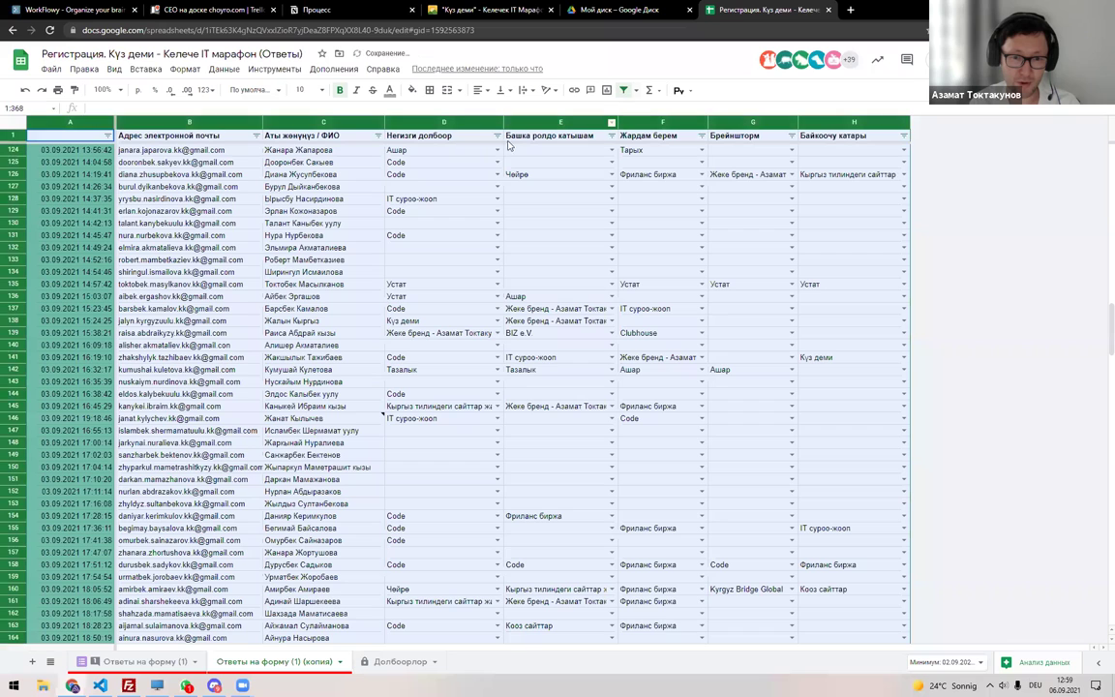
pyautogui.click(497, 135)
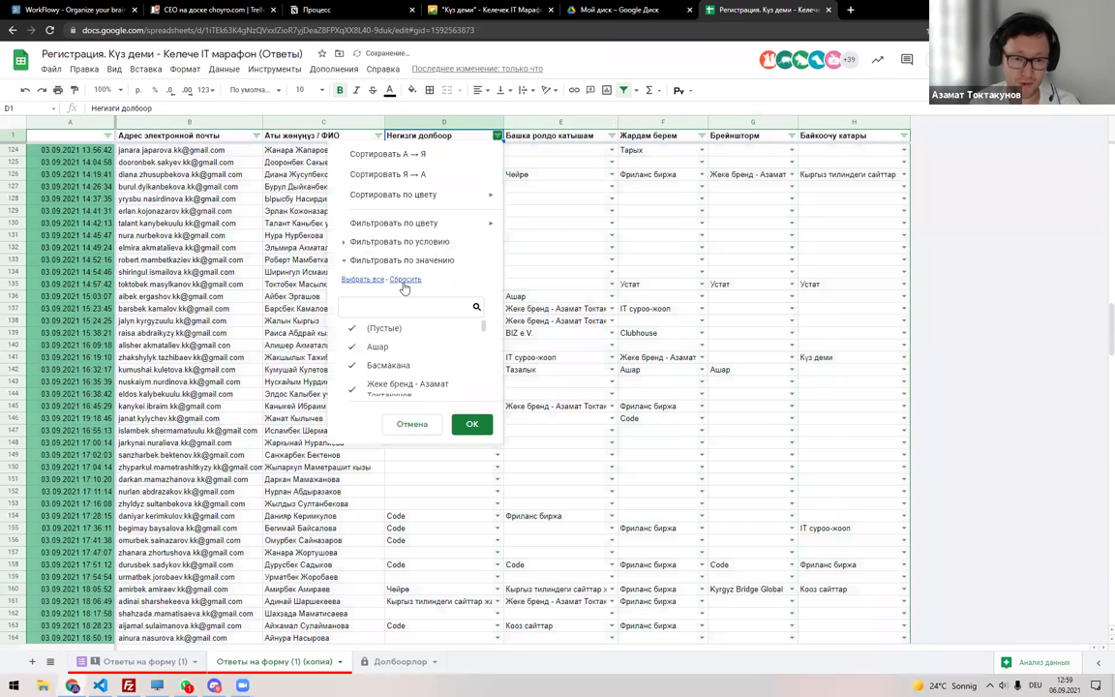
pyautogui.write('б')
pyautogui.press('Escape')
# Filter column E to Өзүн өнүктүрүү and copy the three participants' names.
pyautogui.click(612, 136)
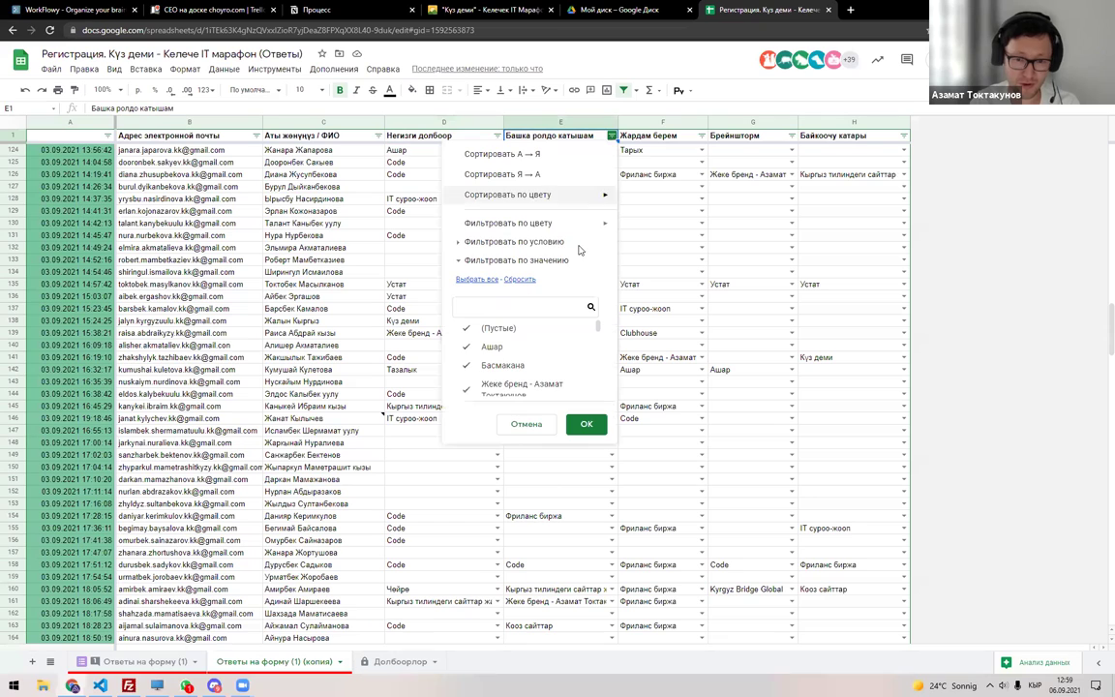
pyautogui.click(519, 279)
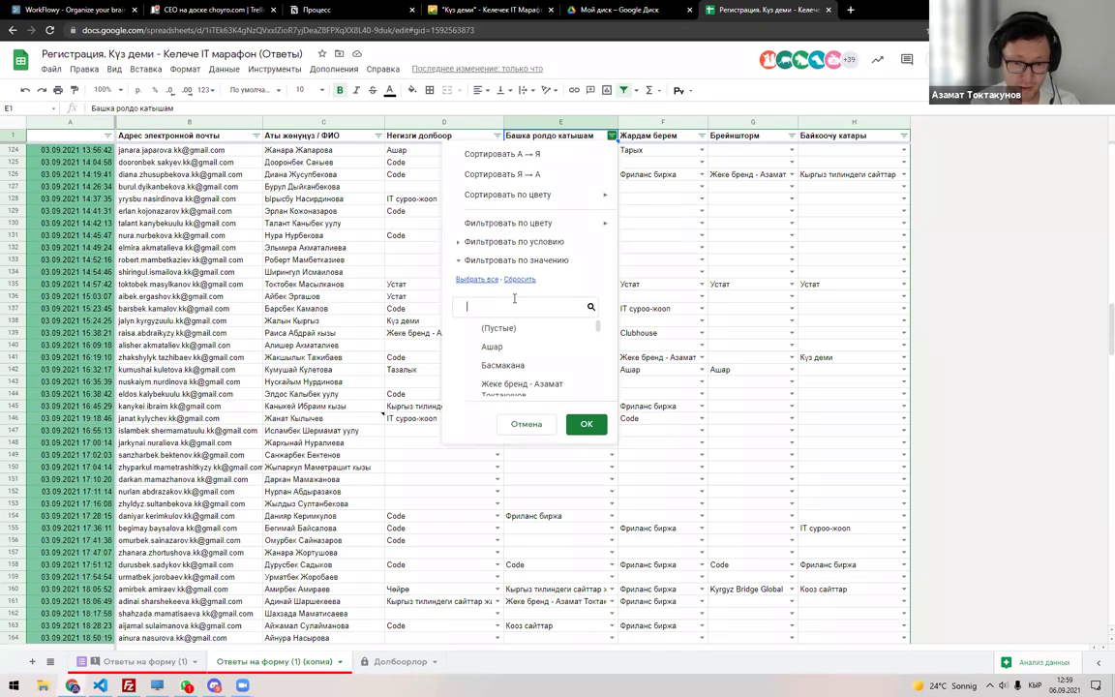
pyautogui.write('Өз')
pyautogui.click(532, 327)
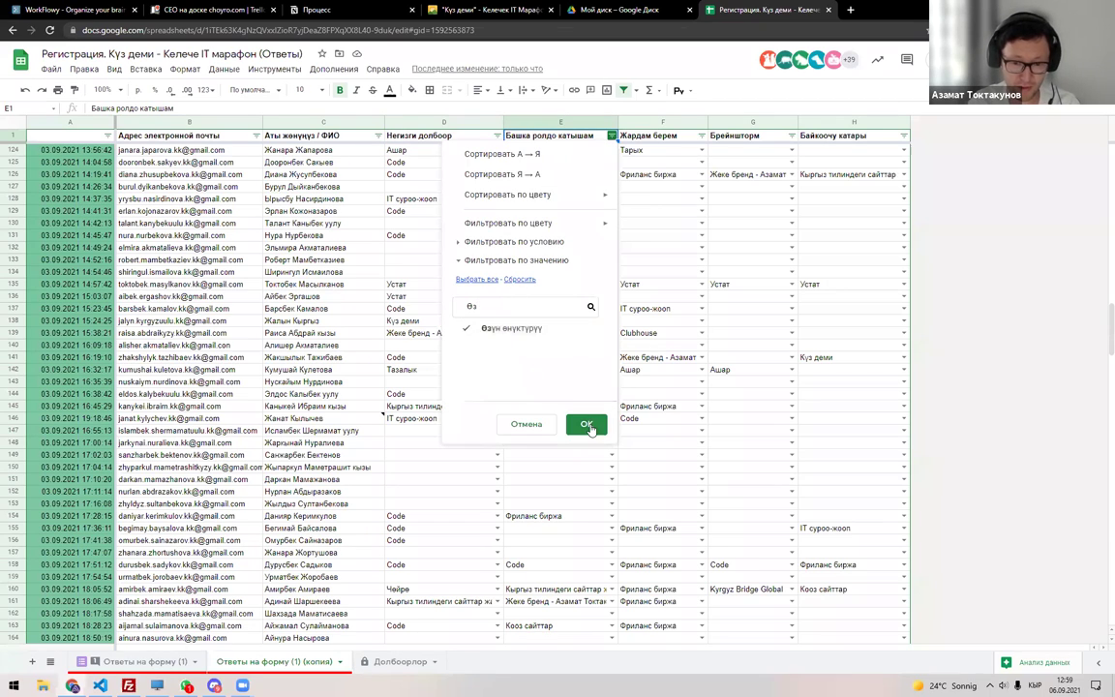
pyautogui.click(587, 425)
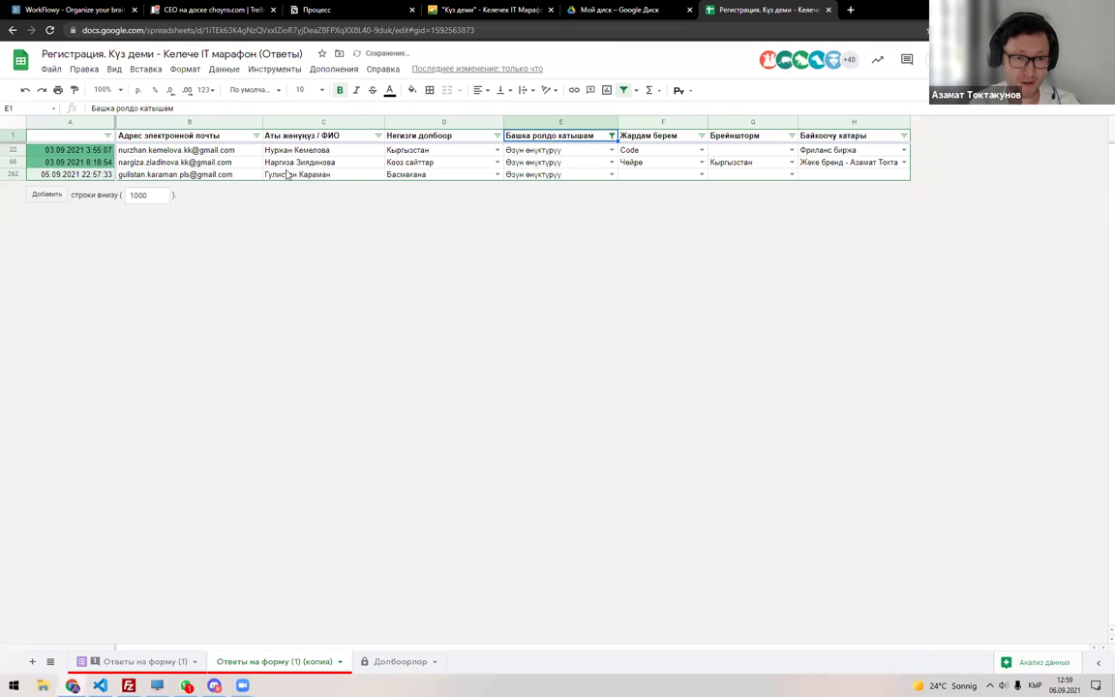
pyautogui.moveTo(287, 180); pyautogui.dragTo(261, 147)
pyautogui.hotkey('ctrl', 'c')
# Paste the three Өзүн өнүктүрүү participants' names into E17 of Долбоорлор.
pyautogui.click(397, 661)
pyautogui.press('Return')
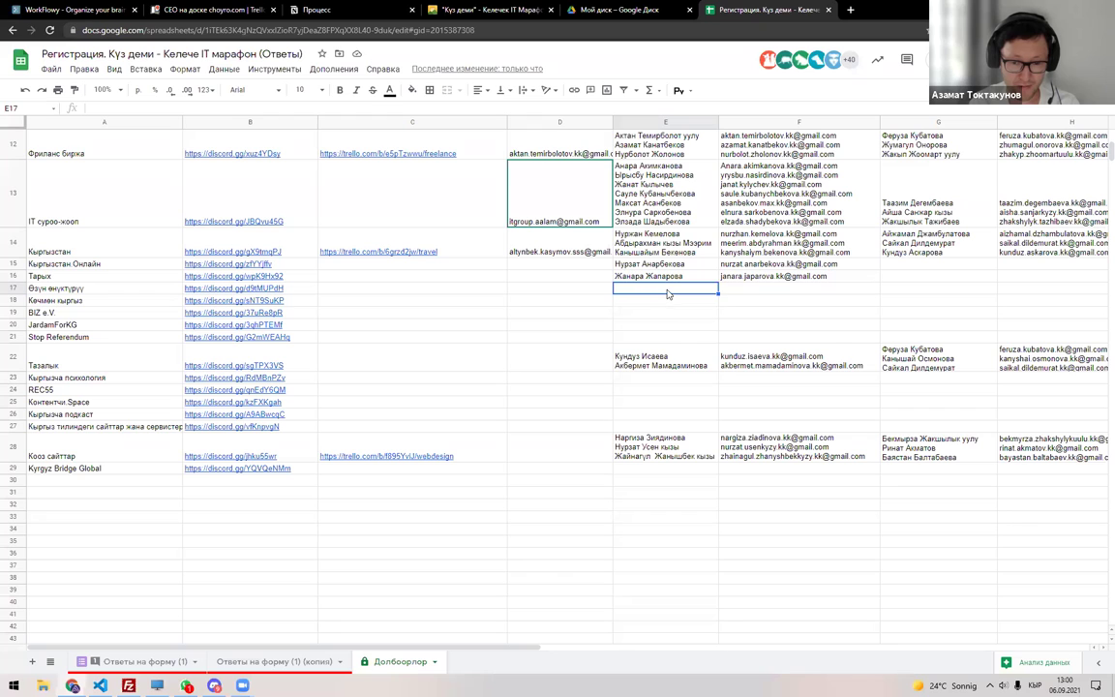
pyautogui.hotkey('ctrl', 'v')
pyautogui.press('Return')
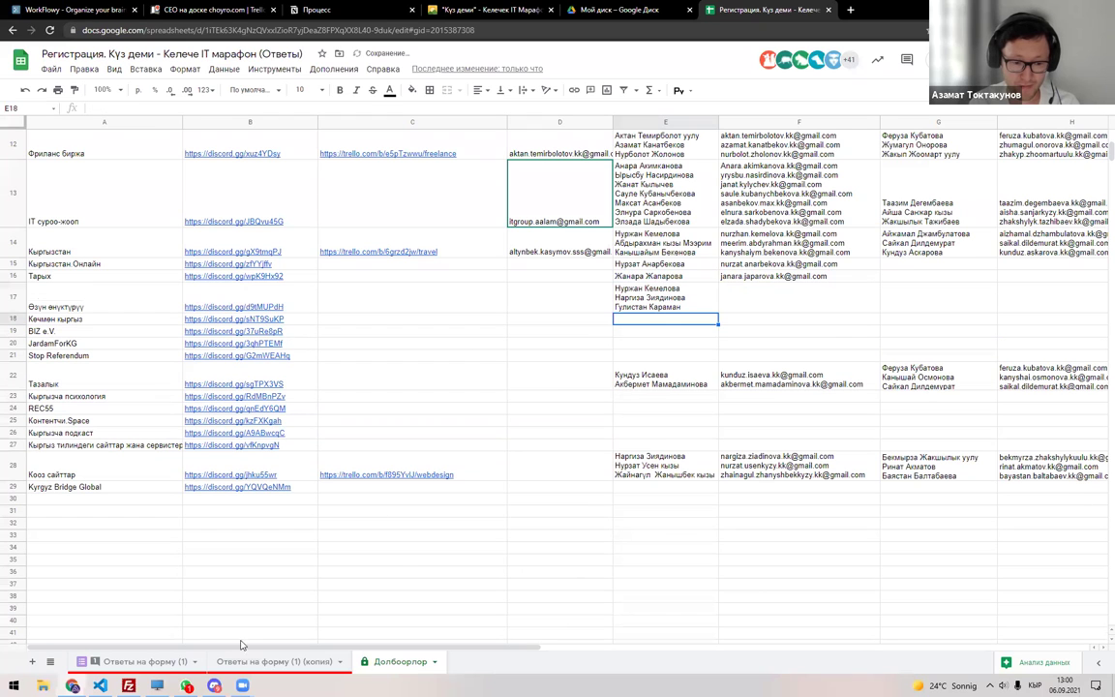
# Copy the three participants' emails from the responses copy into F17.
pyautogui.click(274, 661)
pyautogui.moveTo(189, 150); pyautogui.dragTo(194, 175)
pyautogui.hotkey('ctrl', 'c')
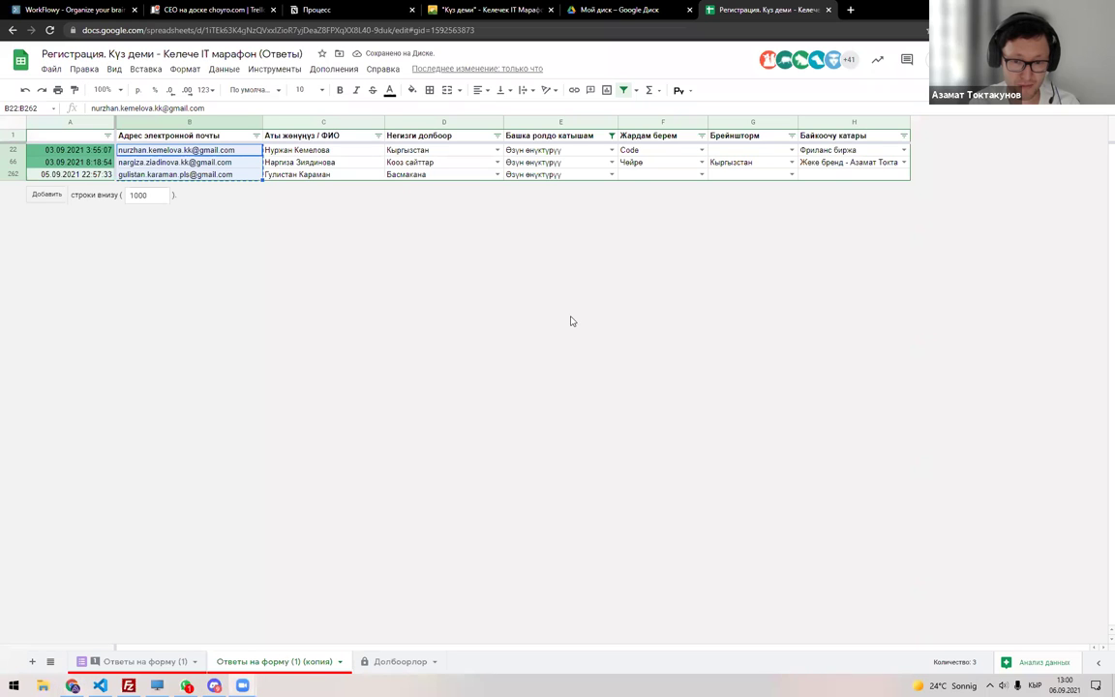
pyautogui.hotkey('alt', 'Tab')
pyautogui.press('Escape')
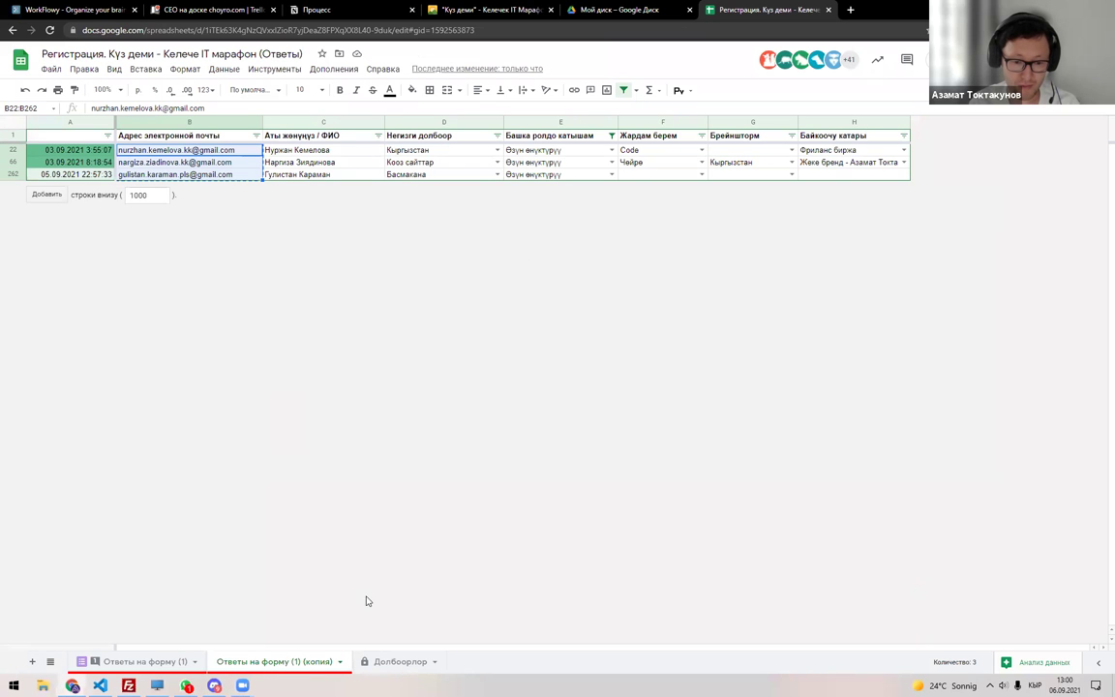
pyautogui.hotkey('ctrl', 'shift', 'pagedown')
pyautogui.doubleClick(767, 299)
pyautogui.hotkey('ctrl', 'v')
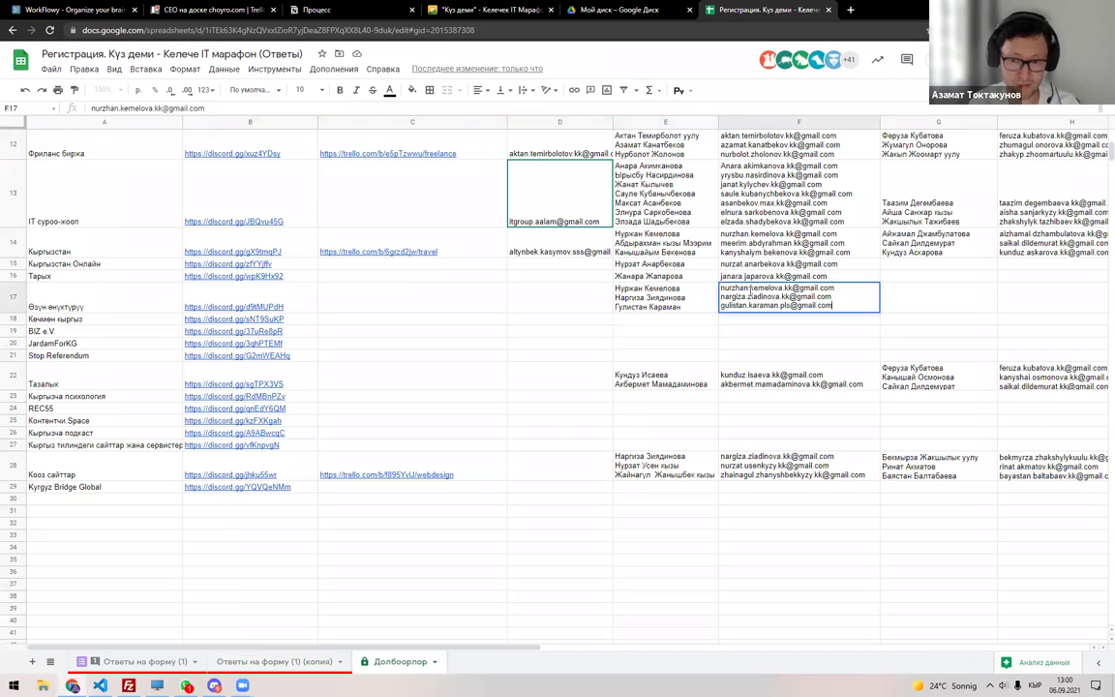
pyautogui.press('Return')
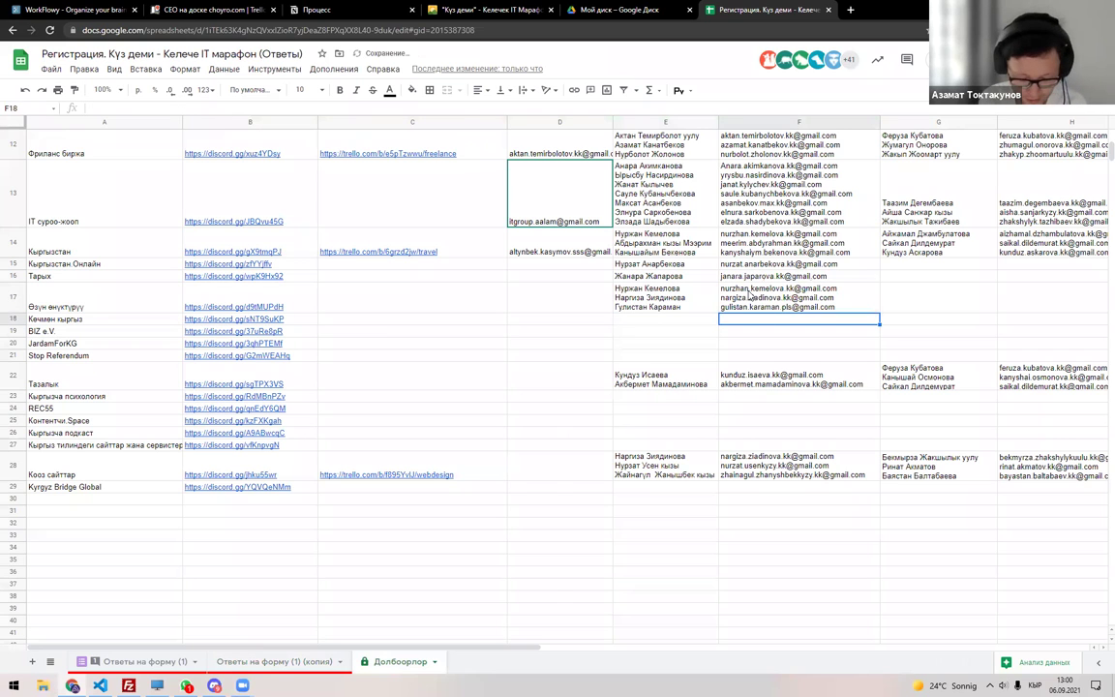
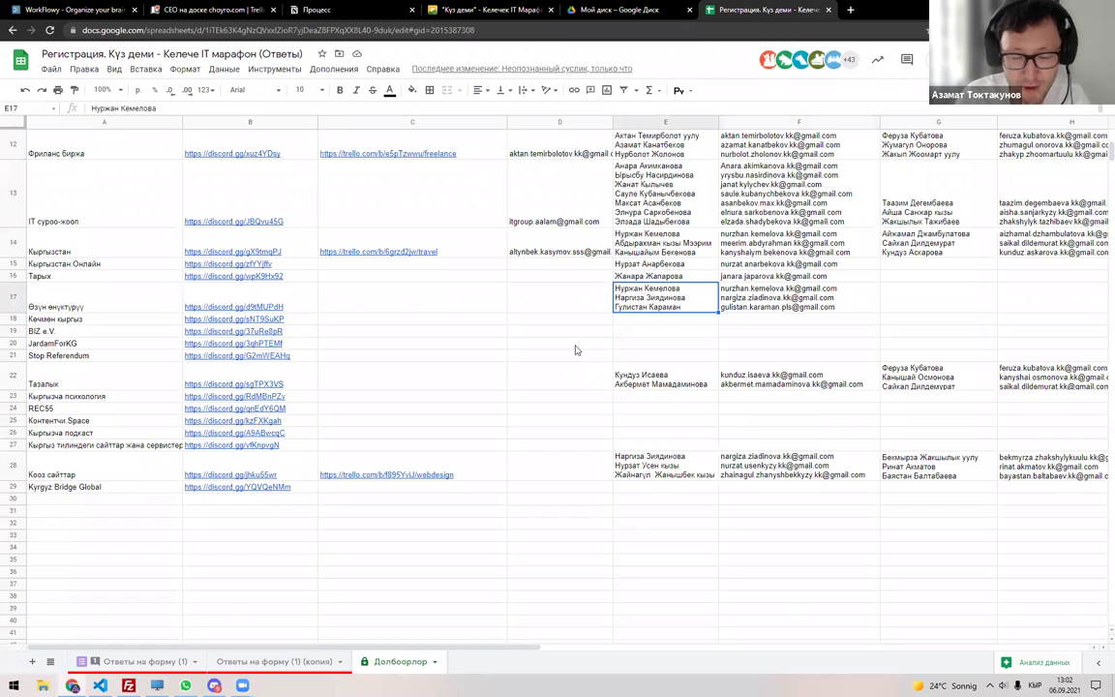
# Copy the third email line from F17 into D17 of the Өзүн өнүктүрүү row.
pyautogui.scroll(2, 575, 350)
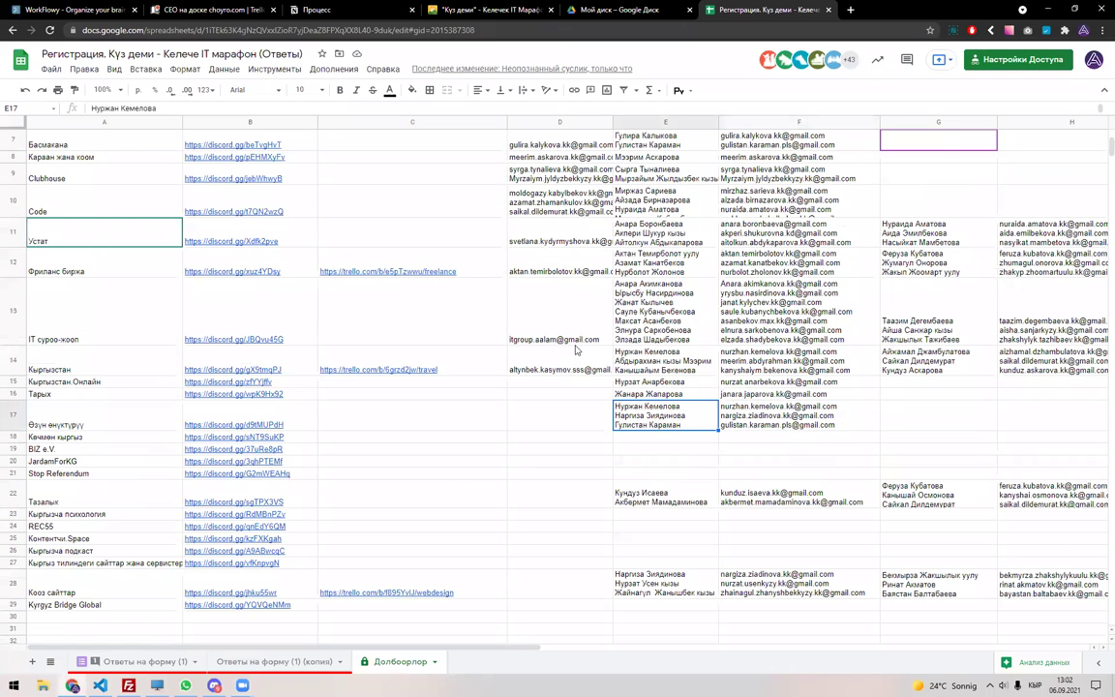
pyautogui.click(821, 417)
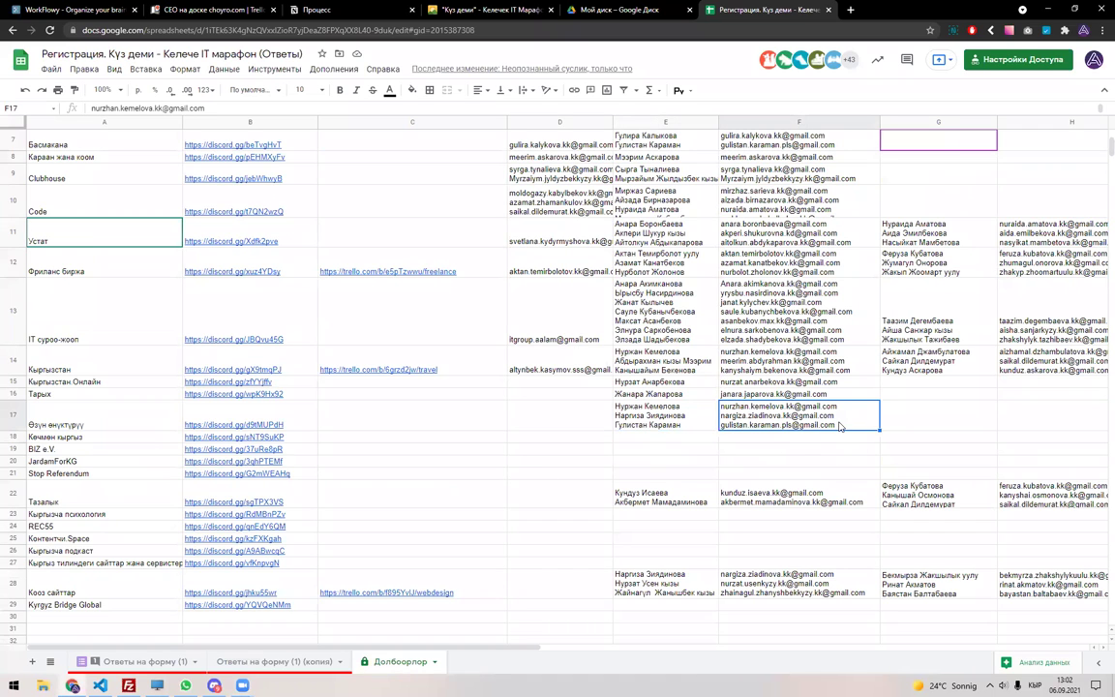
pyautogui.tripleClick(771, 424)
pyautogui.hotkey('ctrl', 'c')
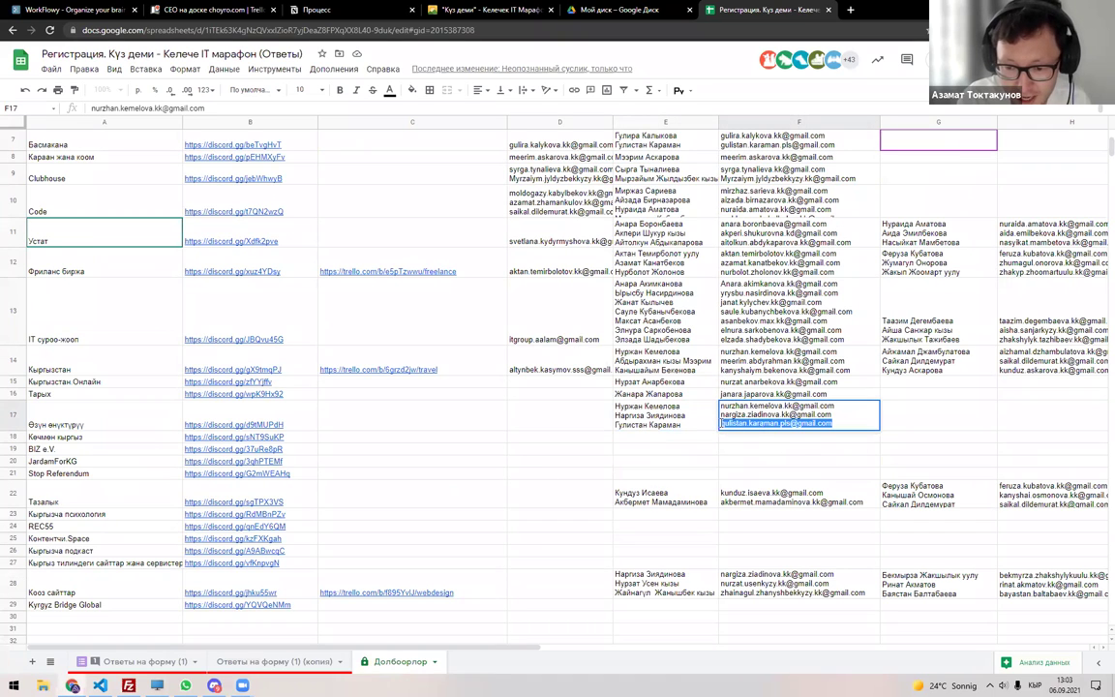
pyautogui.click(600, 429)
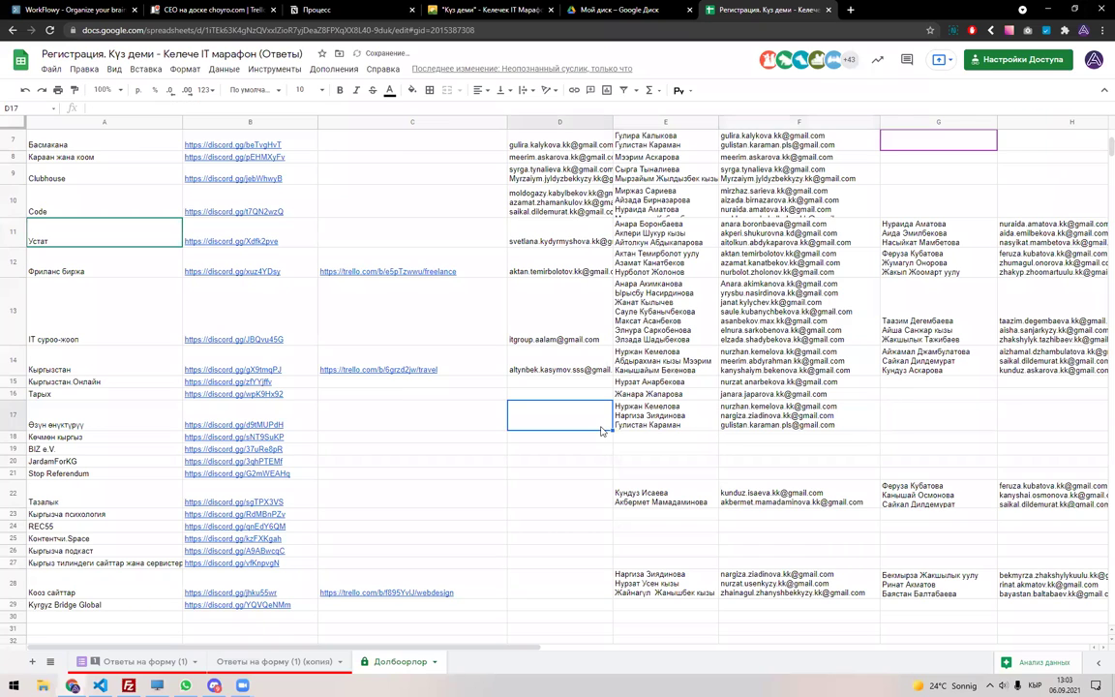
pyautogui.hotkey('ctrl', 'v')
pyautogui.press('Return')
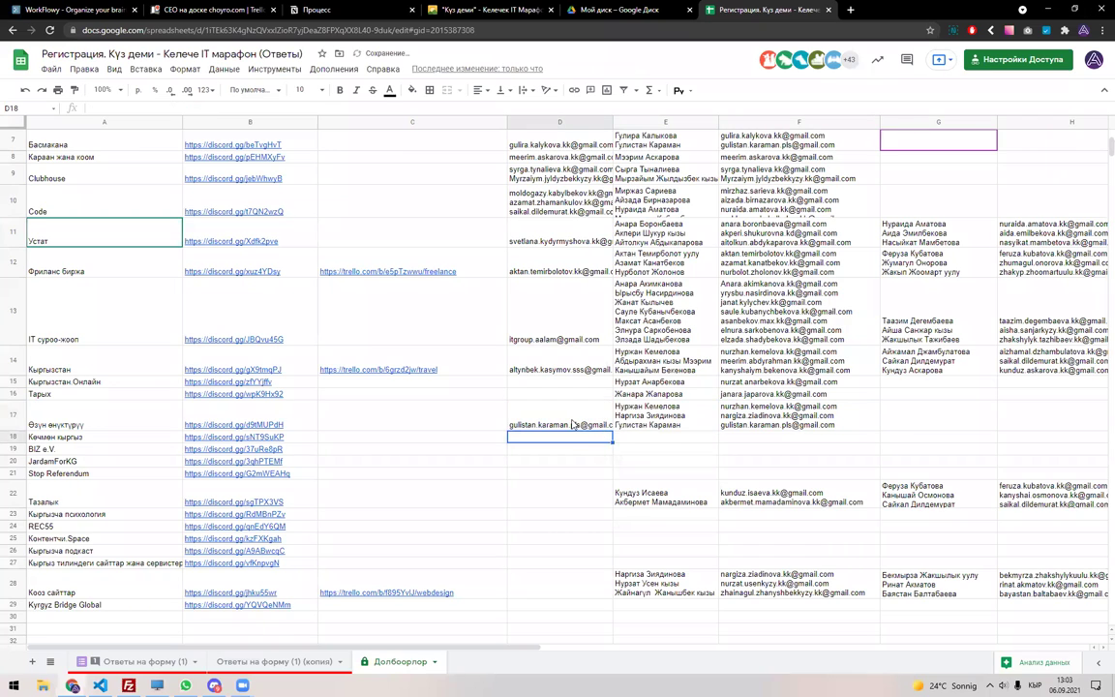
# Check D17, move to D18, and open a new blank browser tab.
pyautogui.press('Up')
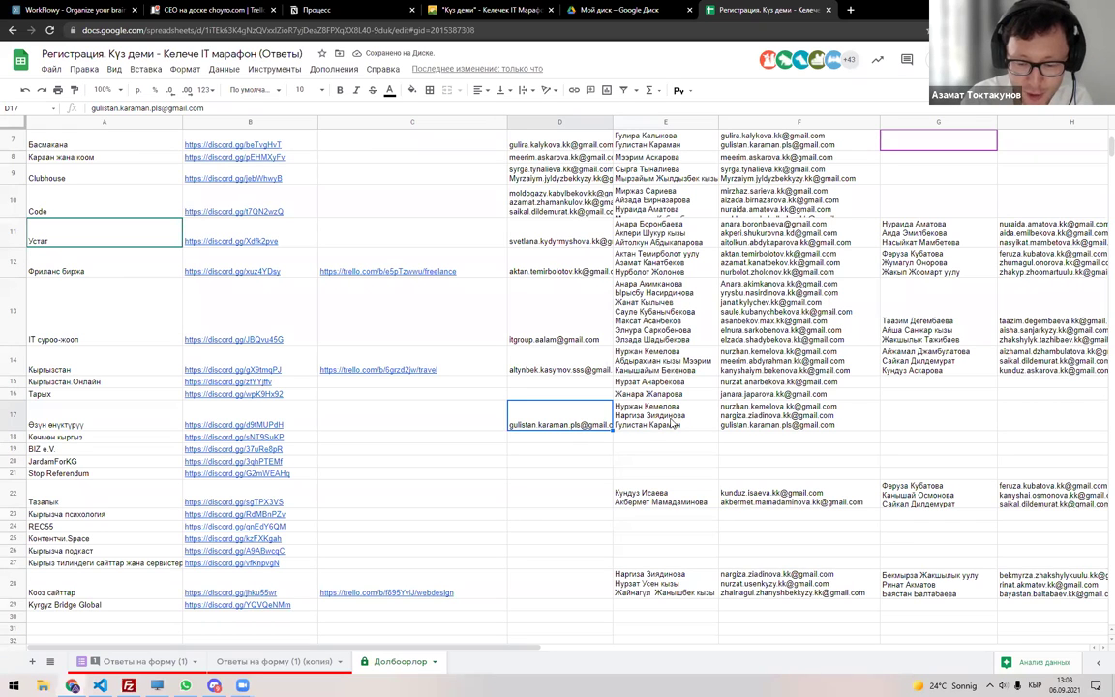
pyautogui.click(571, 452)
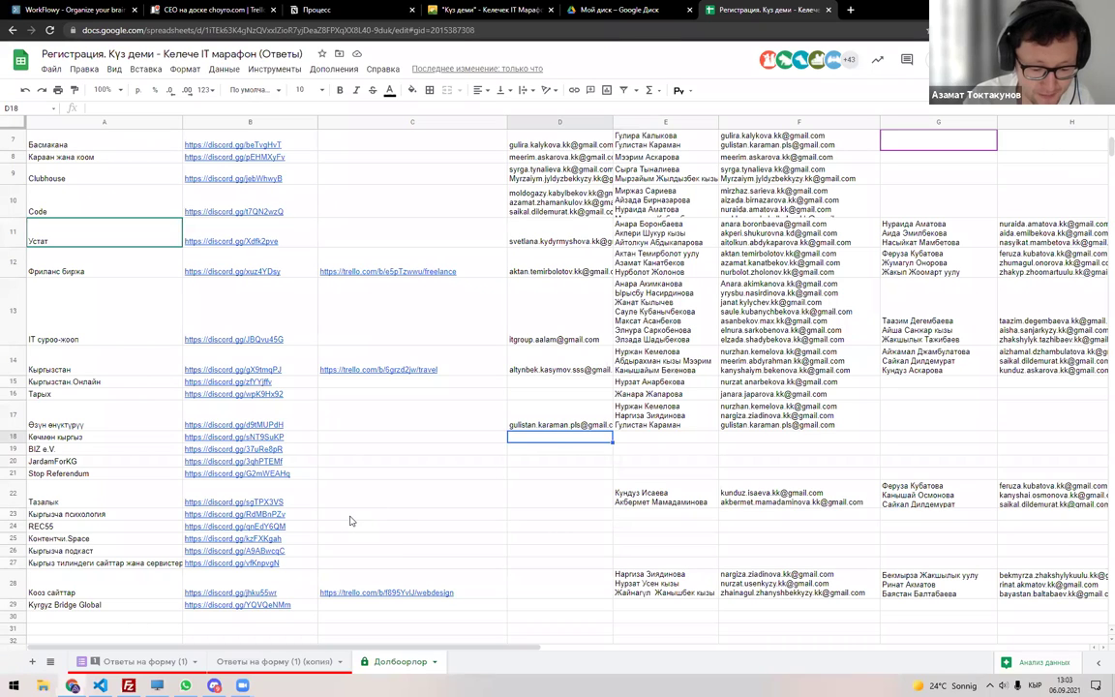
pyautogui.hotkey('ctrl', 't')
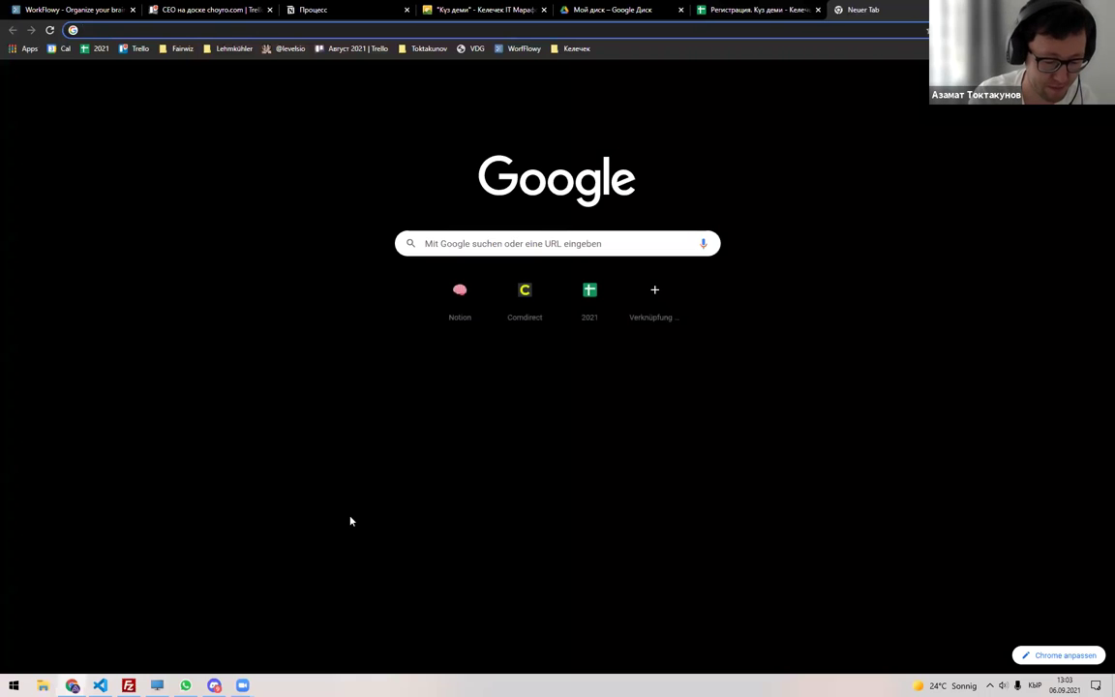
# Close the blank tab and load youtube.com in a fresh tab.
pyautogui.hotkey('ctrl', 'w')
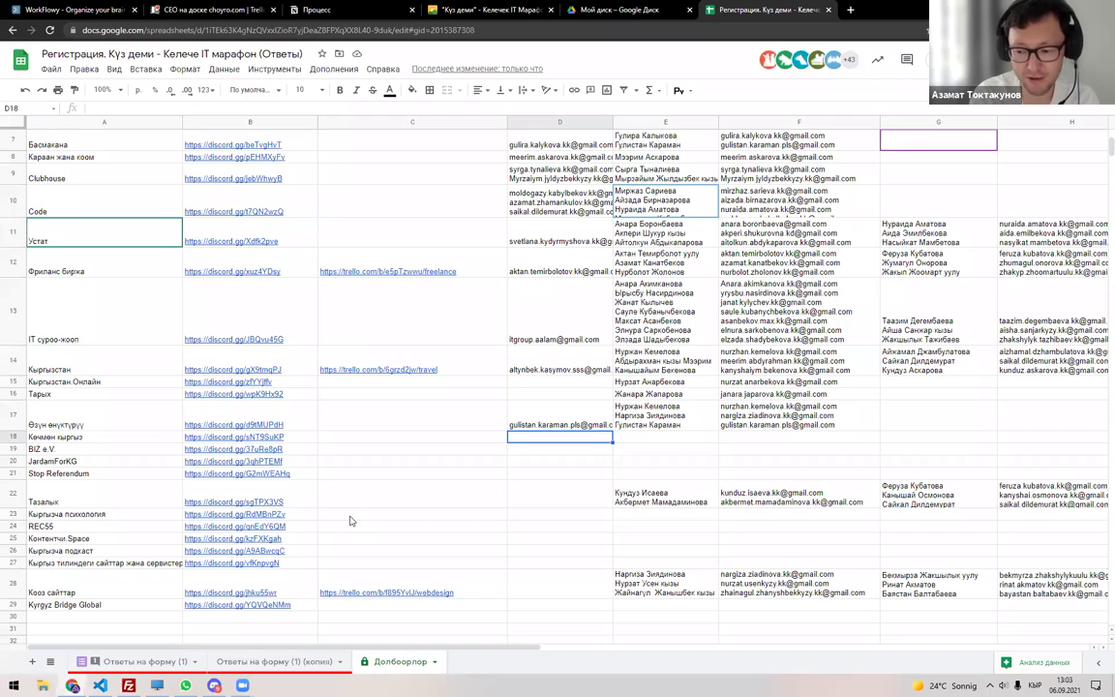
pyautogui.hotkey('ctrl', 't')
pyautogui.write('you')
pyautogui.press('BackSpace')
pyautogui.press('BackSpace')
pyautogui.press('BackSpace')
pyautogui.write('you')
pyautogui.press('Return')
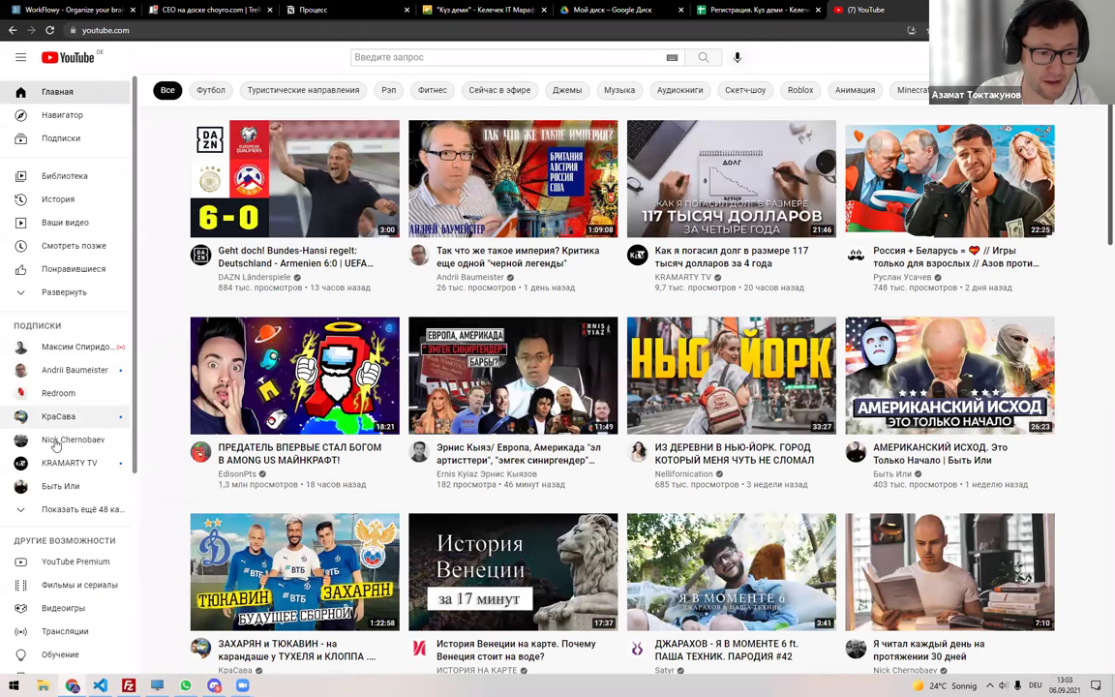
# Show the KRAMARTY TV channel's ВИДЕО page and scroll through its uploads.
pyautogui.click(87, 462)
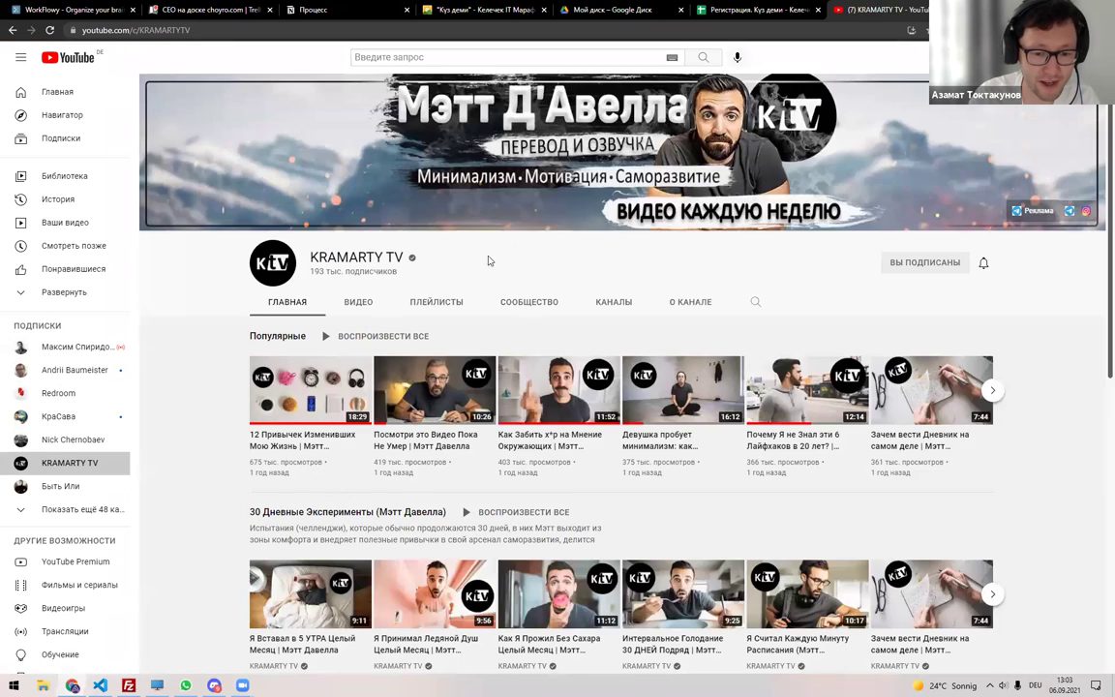
pyautogui.click(356, 301)
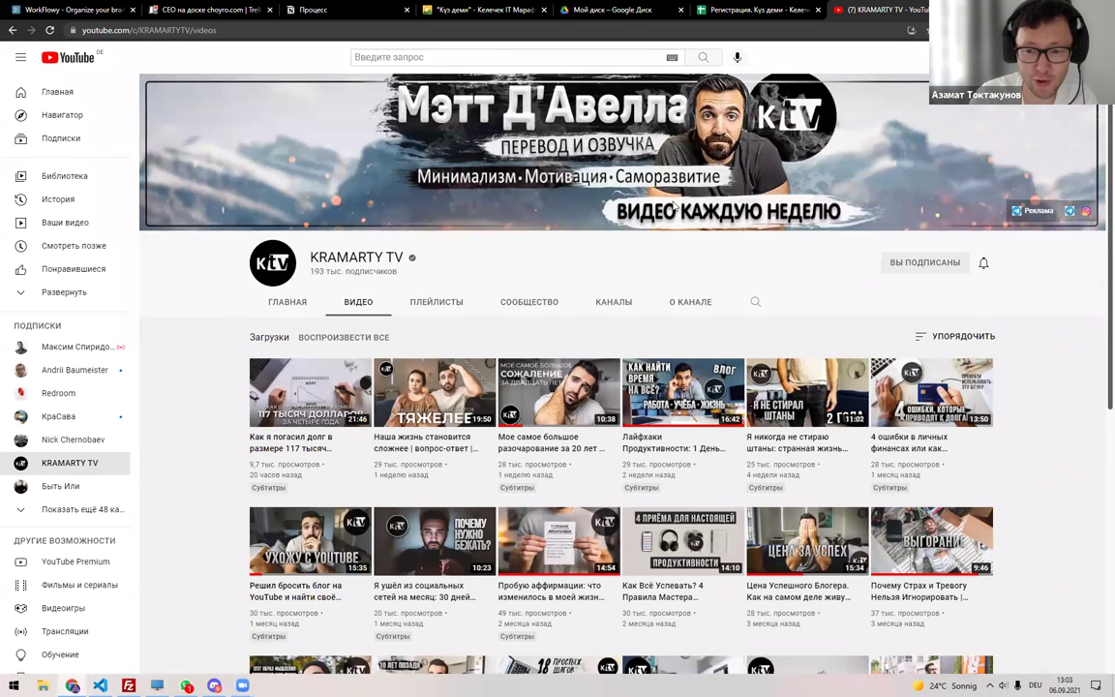
pyautogui.scroll(-5, 204, 324)
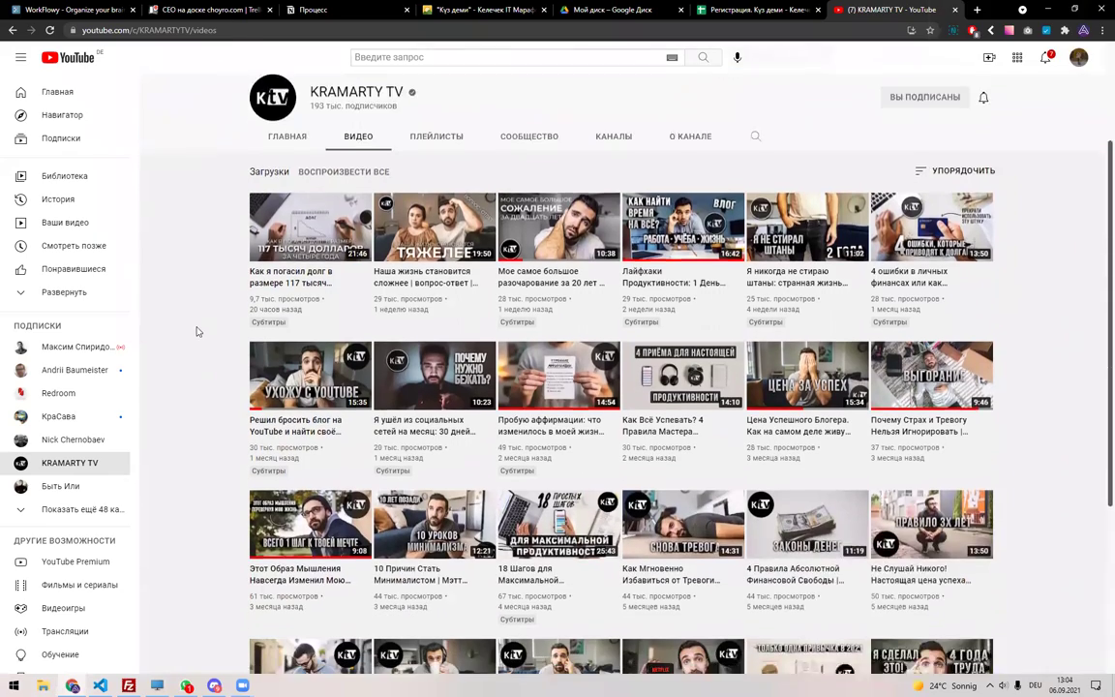
pyautogui.scroll(4, 179, 319)
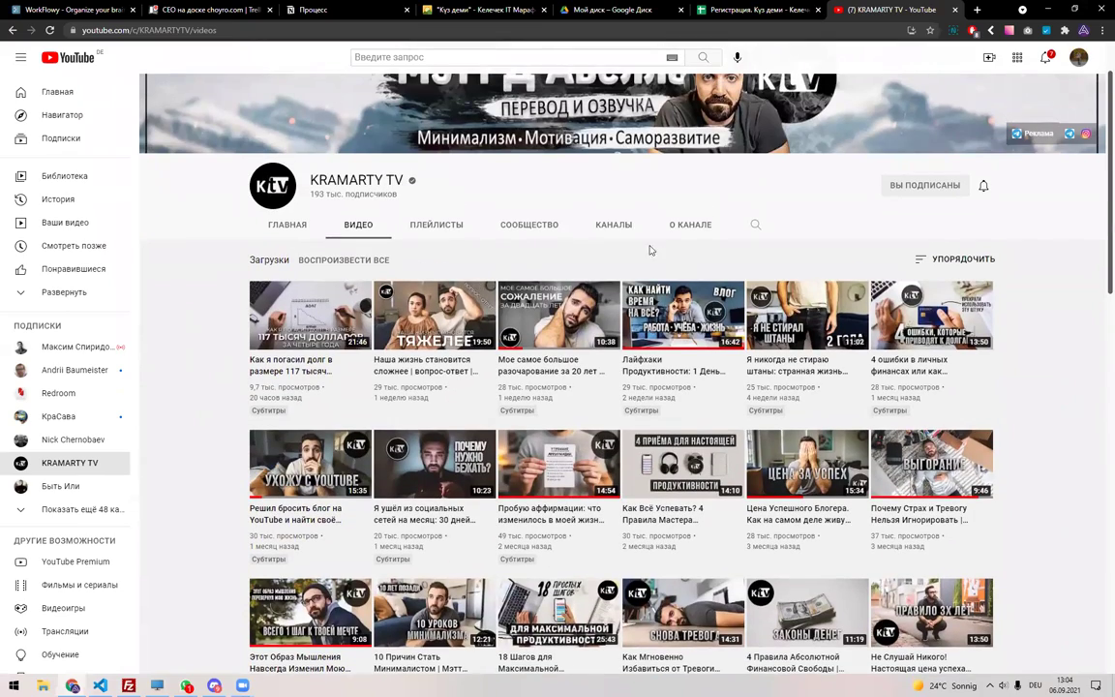
pyautogui.scroll(1, 600, 227)
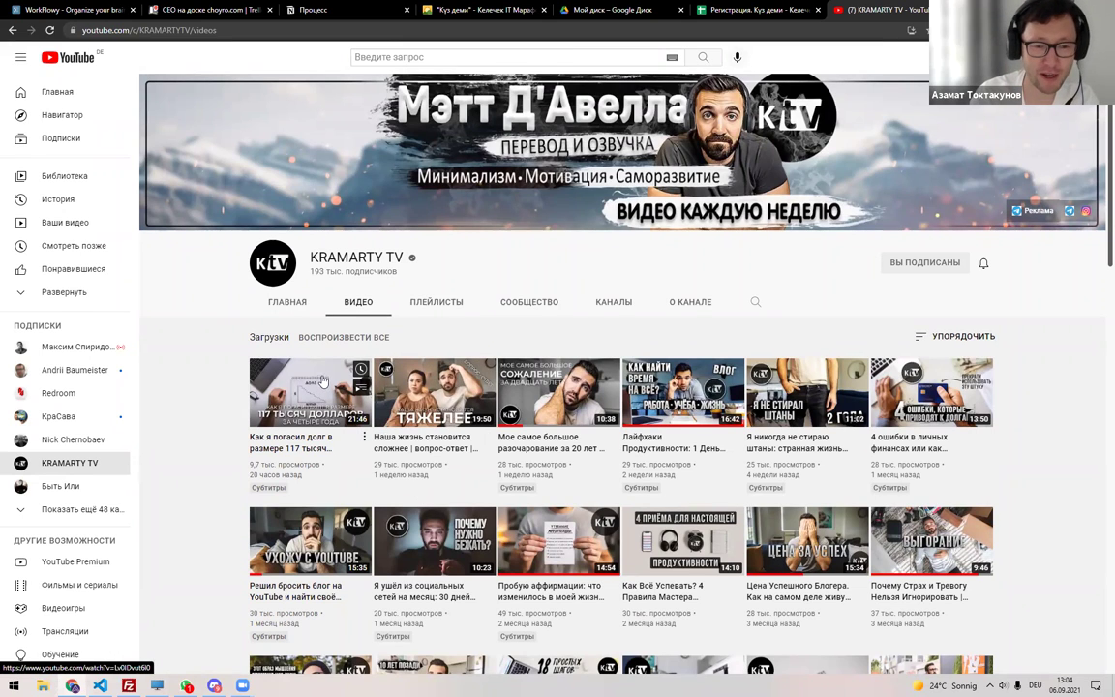
# Load interesno.co from the address bar instead of the lifeha query.
pyautogui.click(356, 29)
pyautogui.write('li')
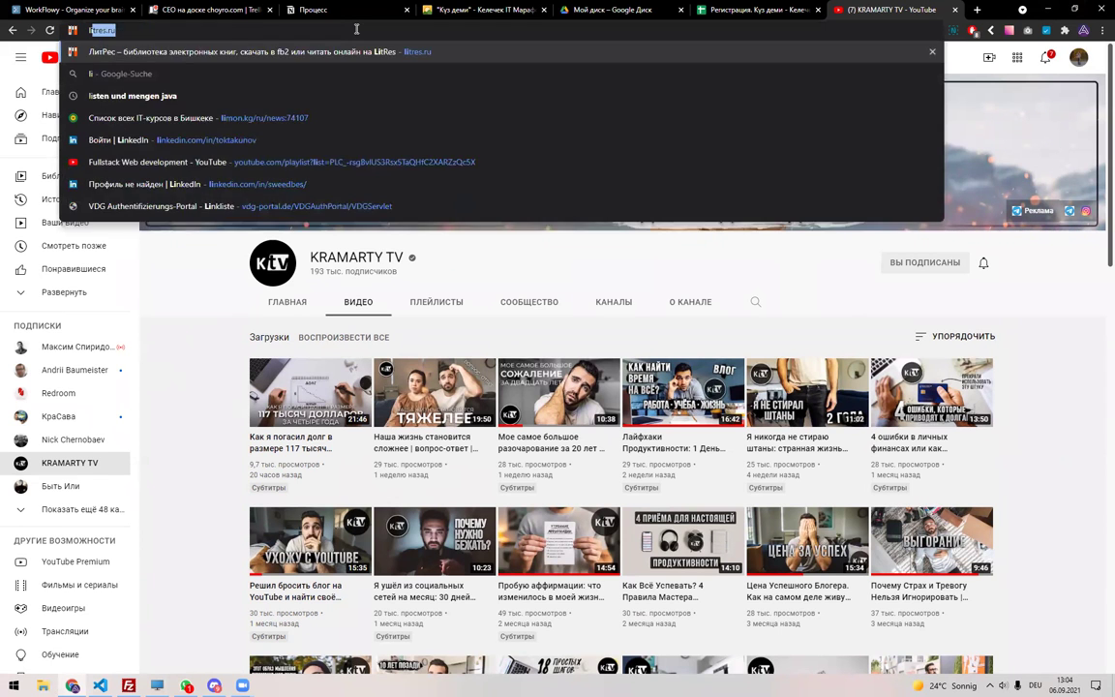
pyautogui.write('feha')
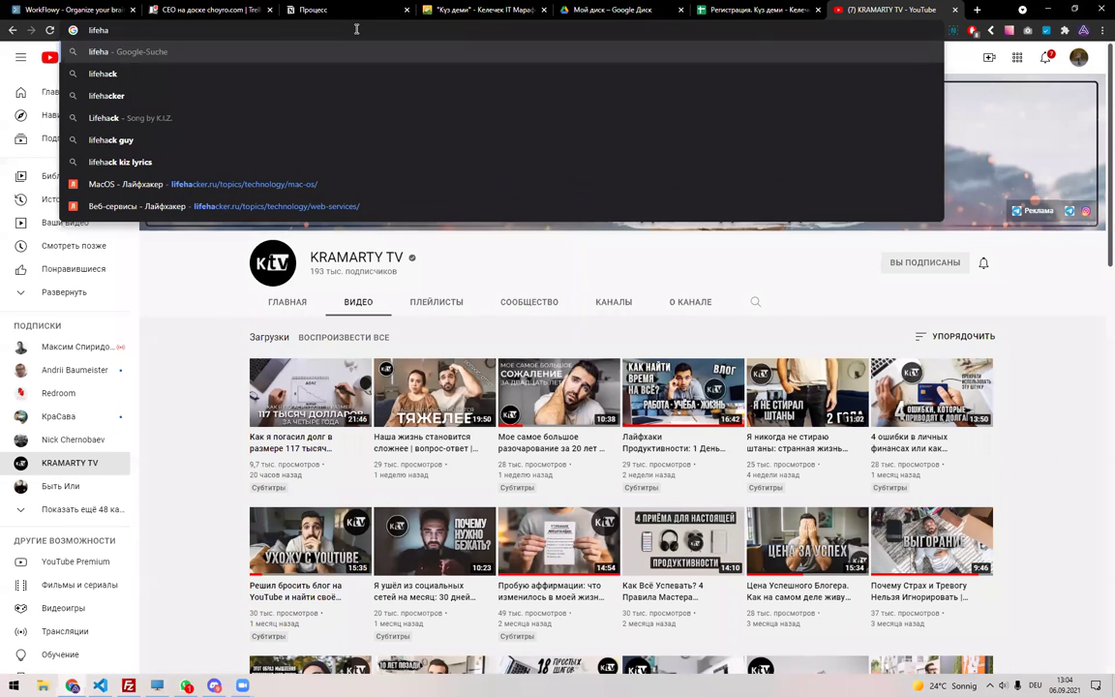
pyautogui.press('Escape')
pyautogui.write('interesno.co')
pyautogui.press('Return')
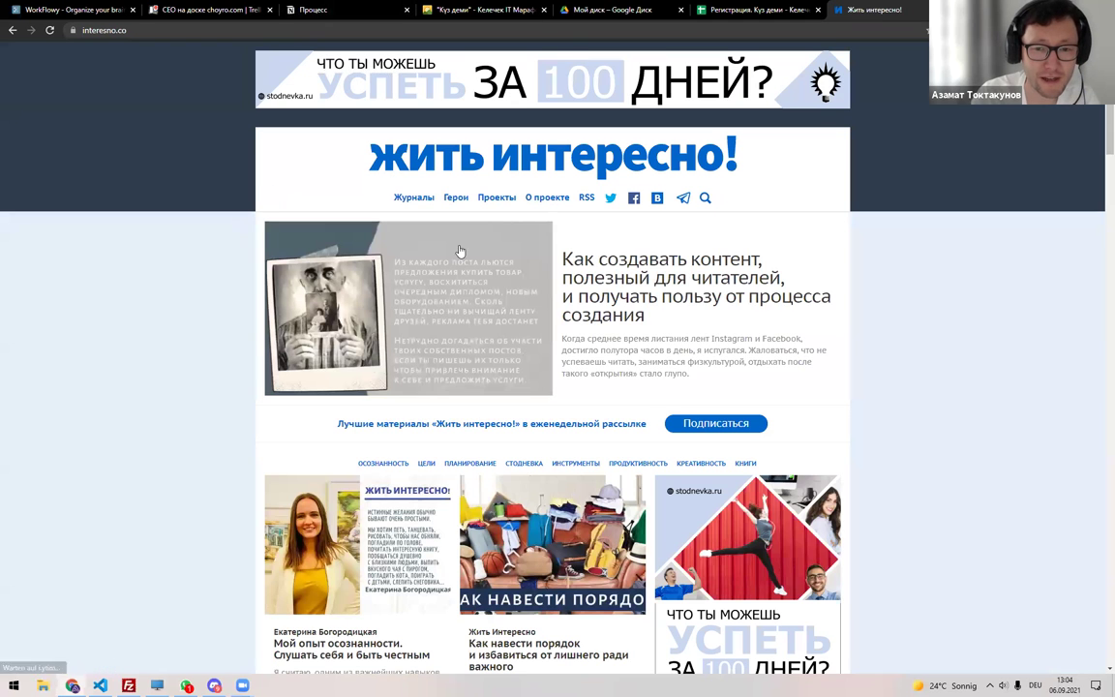
# Scroll through the Жить интересно! articles, then close the tab.
pyautogui.scroll(-2, 333, 419)
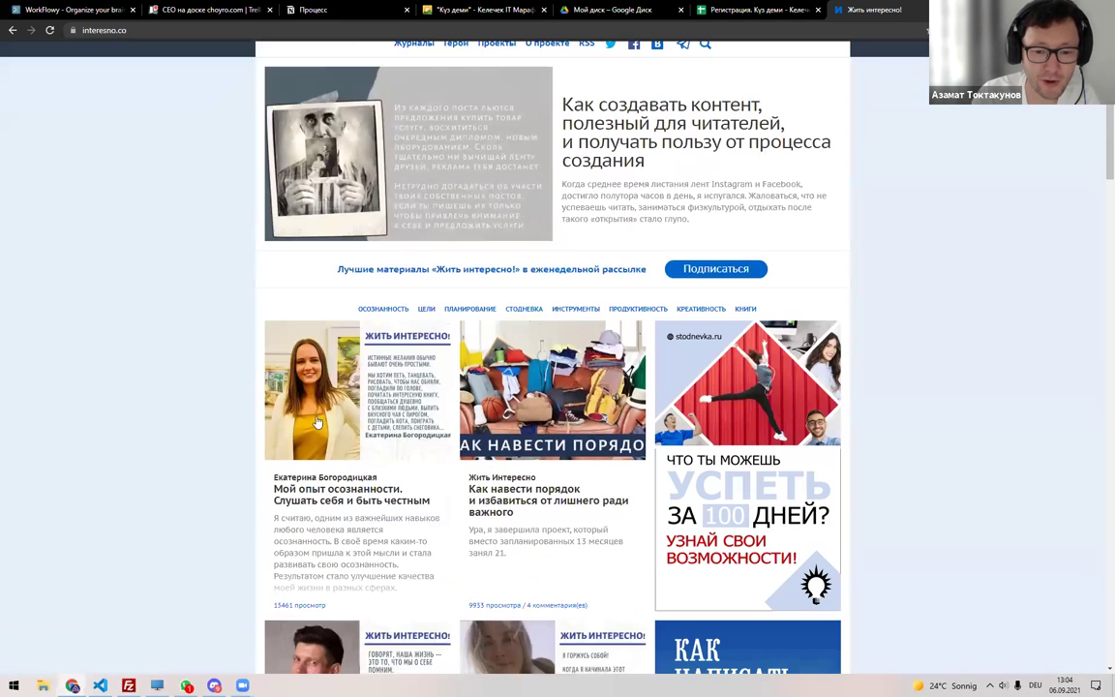
pyautogui.scroll(-1, 322, 420)
pyautogui.scroll(-5, 393, 405)
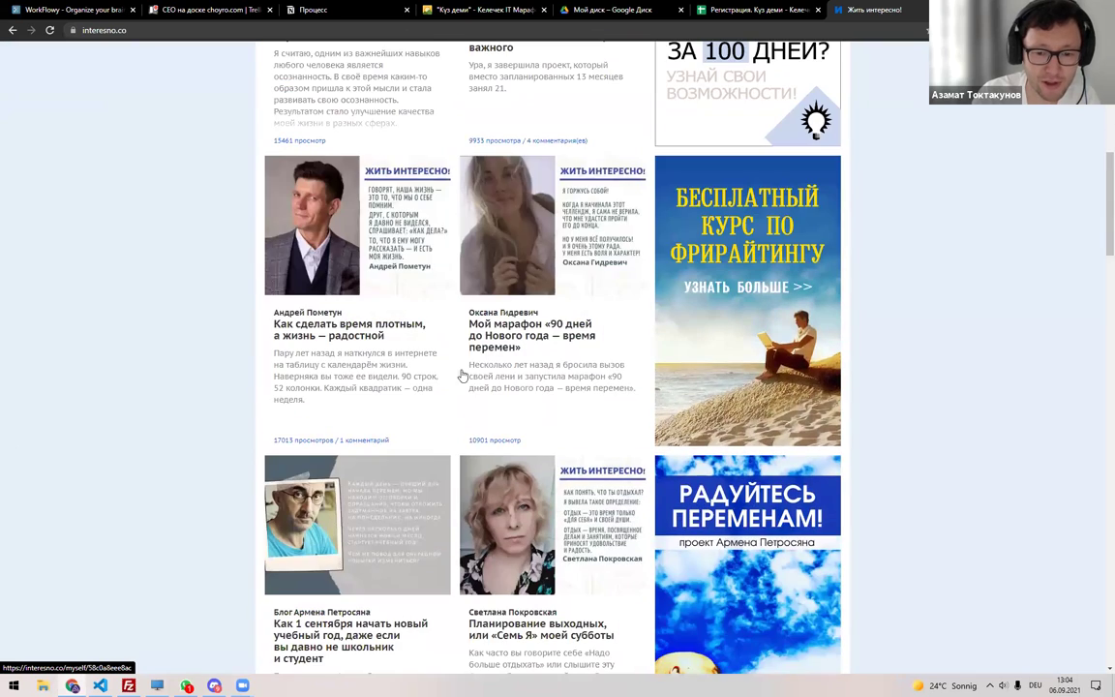
pyautogui.scroll(-2, 318, 336)
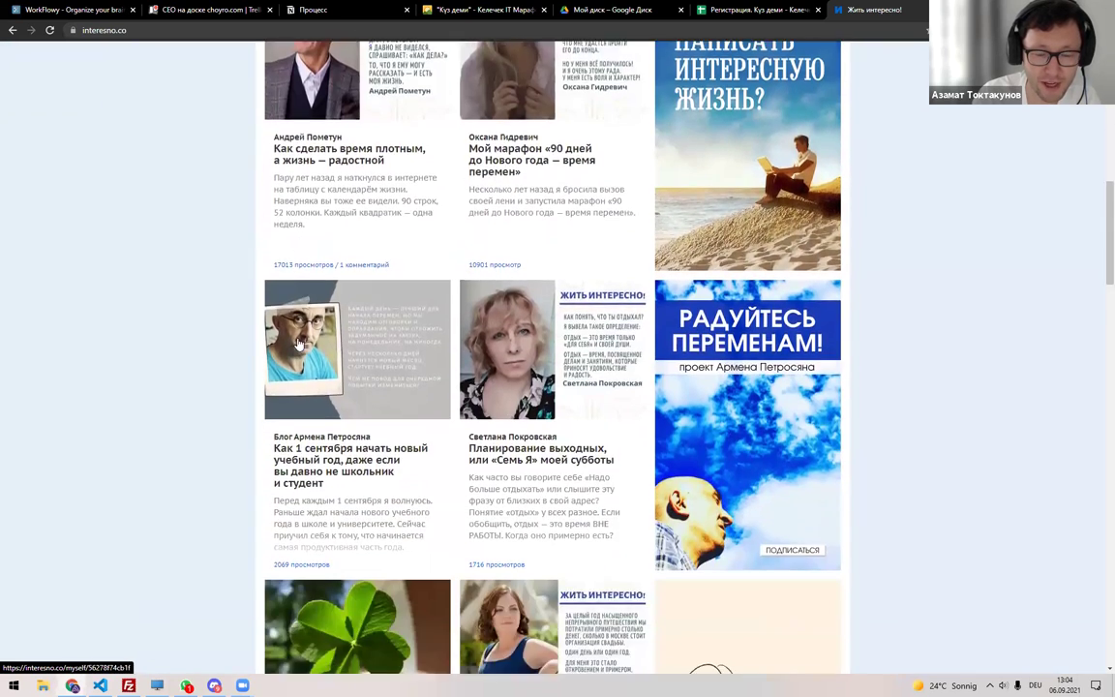
pyautogui.scroll(-6, 299, 344)
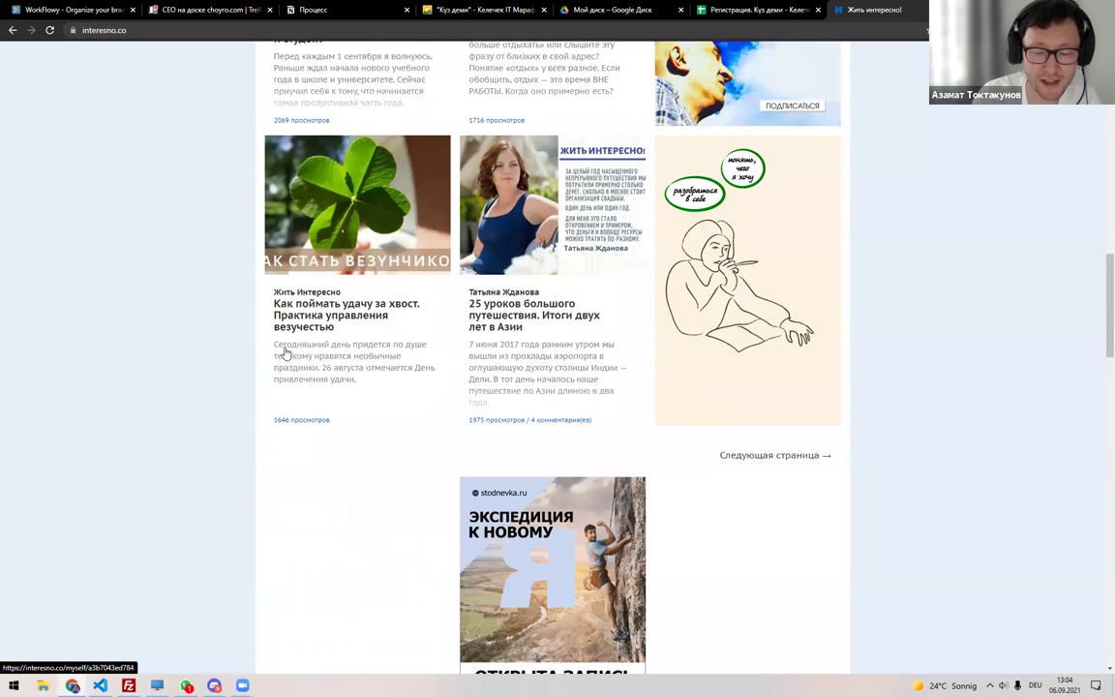
pyautogui.scroll(-1, 283, 353)
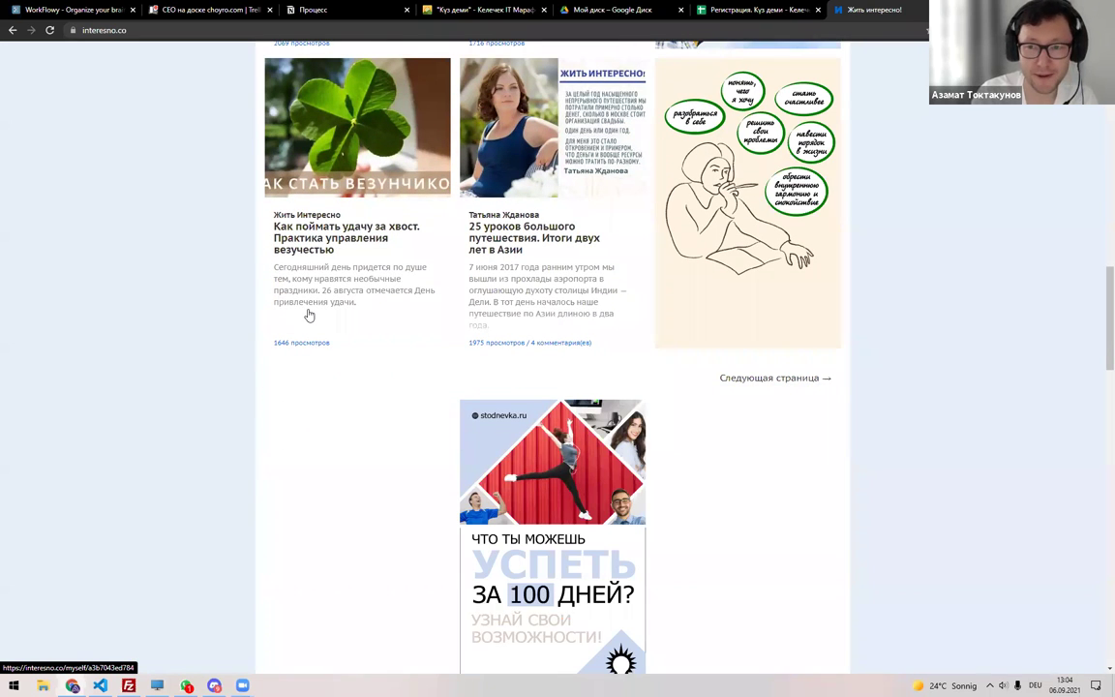
pyautogui.hotkey('ctrl', 'w')
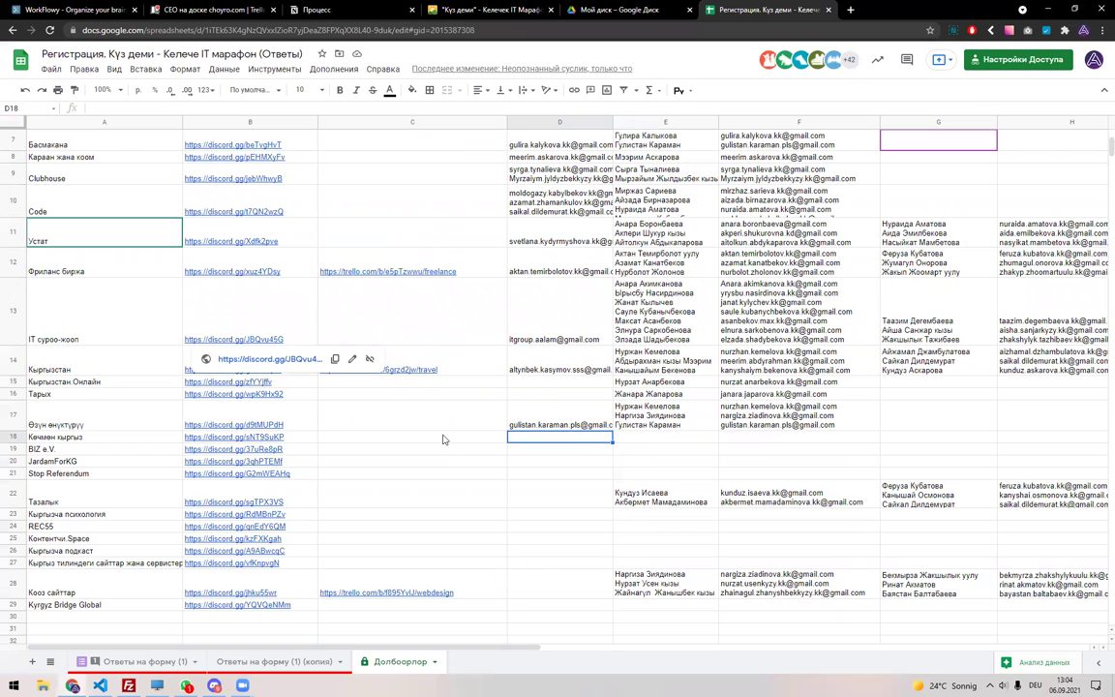
pyautogui.hotkey('ctrl', 't')
pyautogui.write('aha.kg')
pyautogui.press('Return')
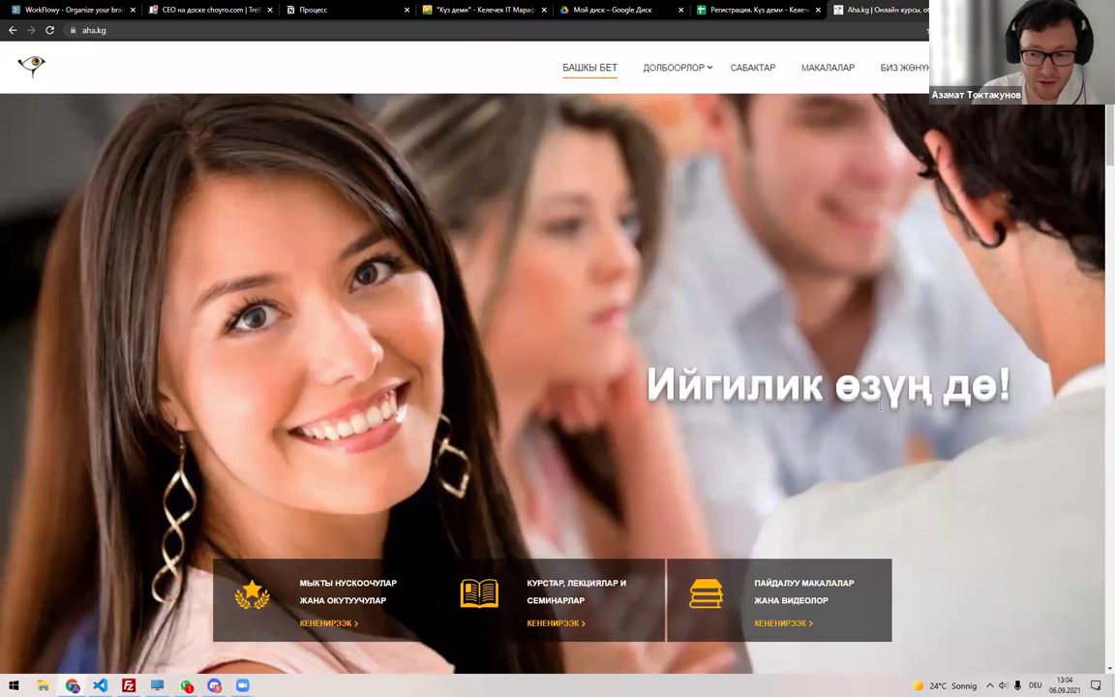
pyautogui.scroll(-5, 840, 386)
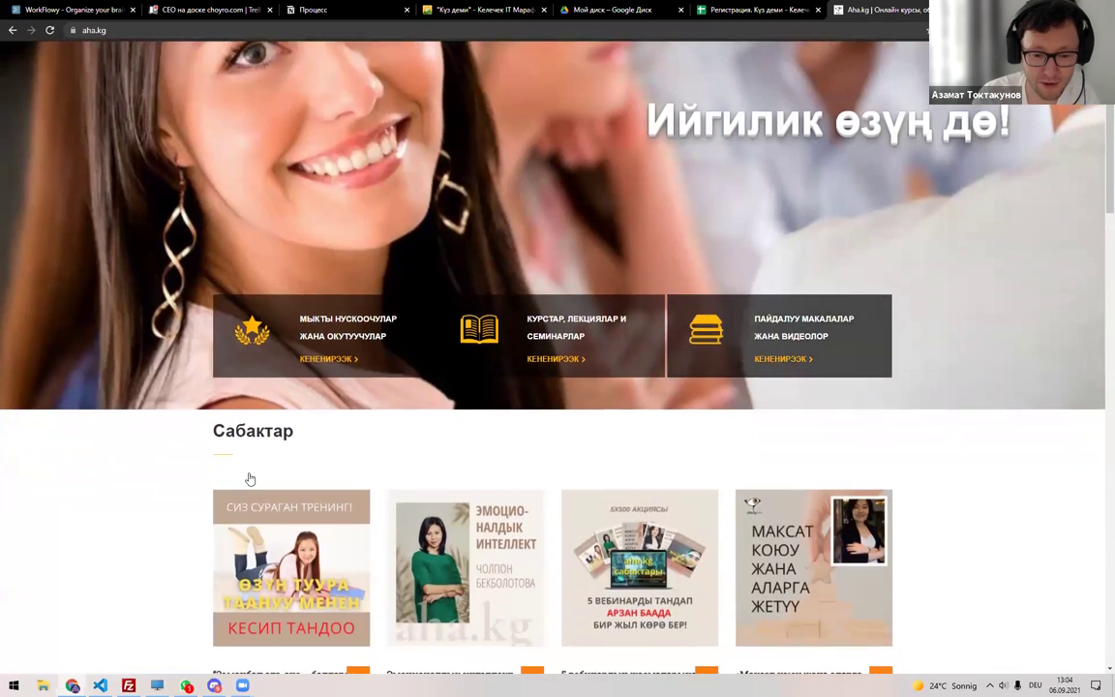
pyautogui.scroll(-3, 368, 530)
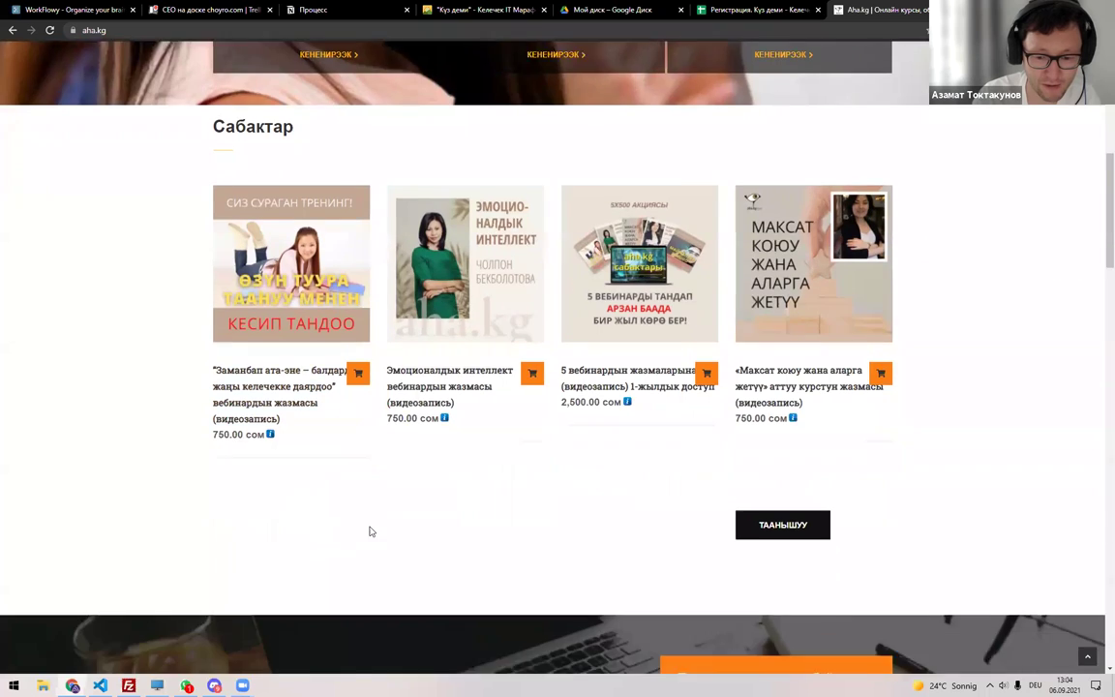
pyautogui.scroll(-3, 387, 510)
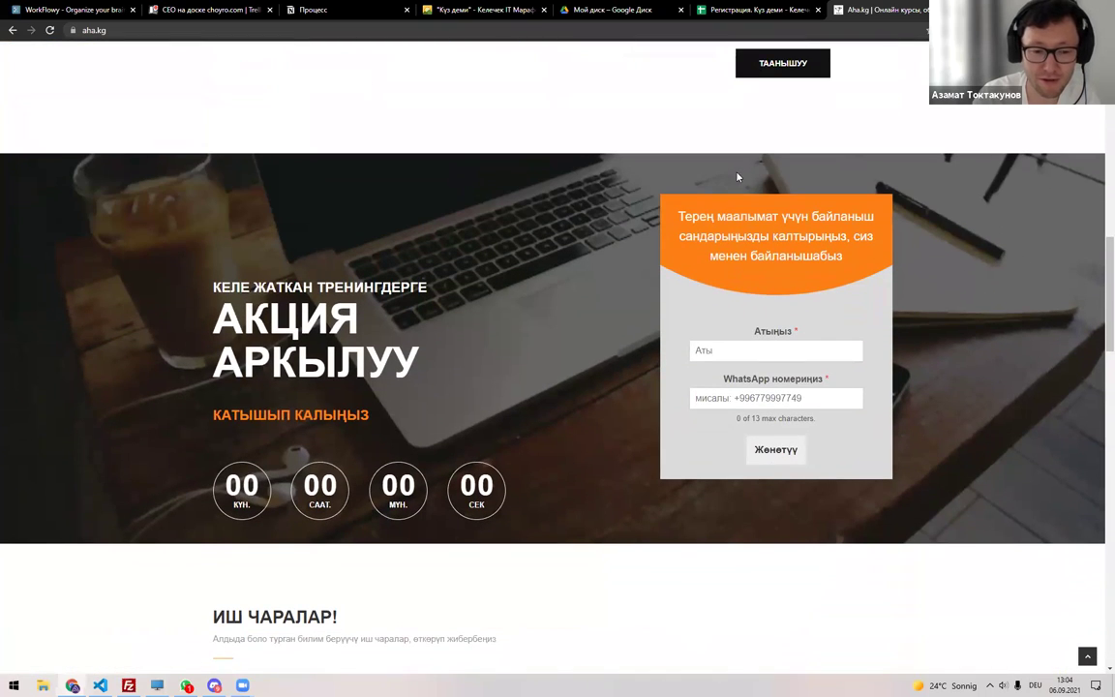
pyautogui.hotkey('ctrl', 'w')
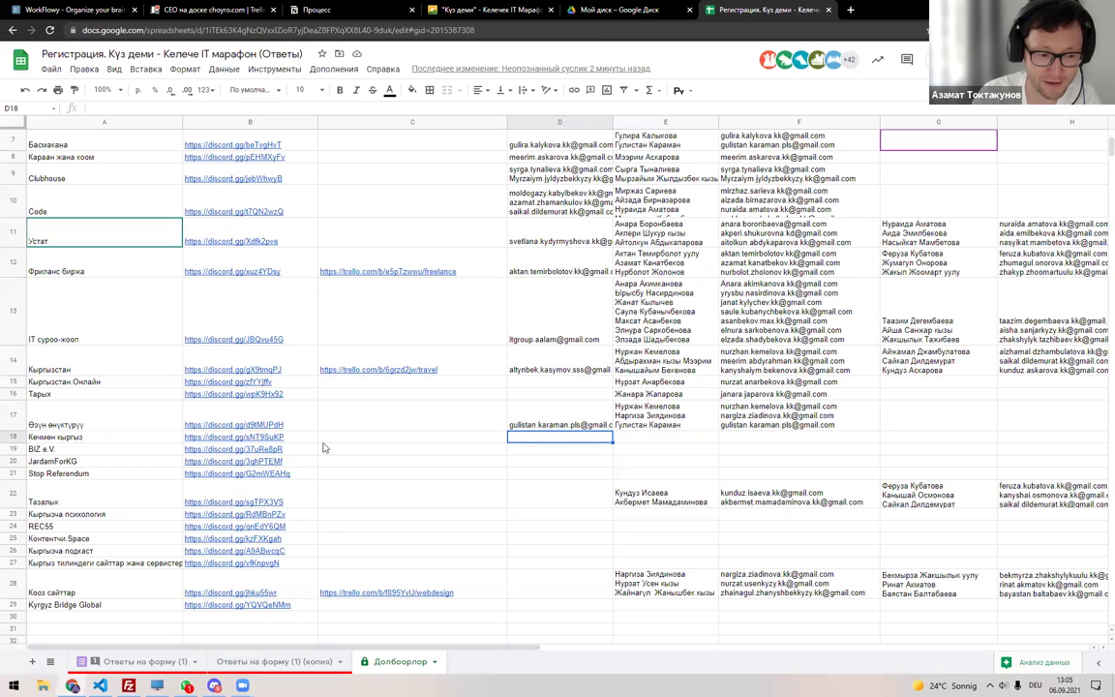
# Rebuild the responses-copy filter and filter column E to Кочмөн кыргыз.
pyautogui.doubleClick(116, 436)
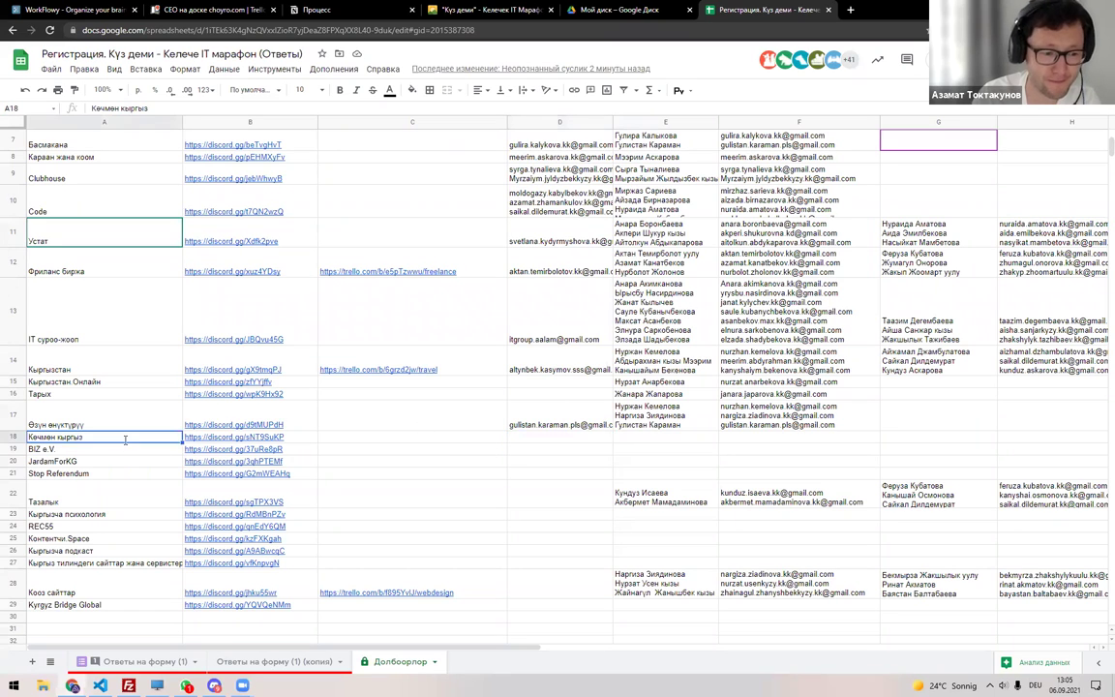
pyautogui.click(285, 661)
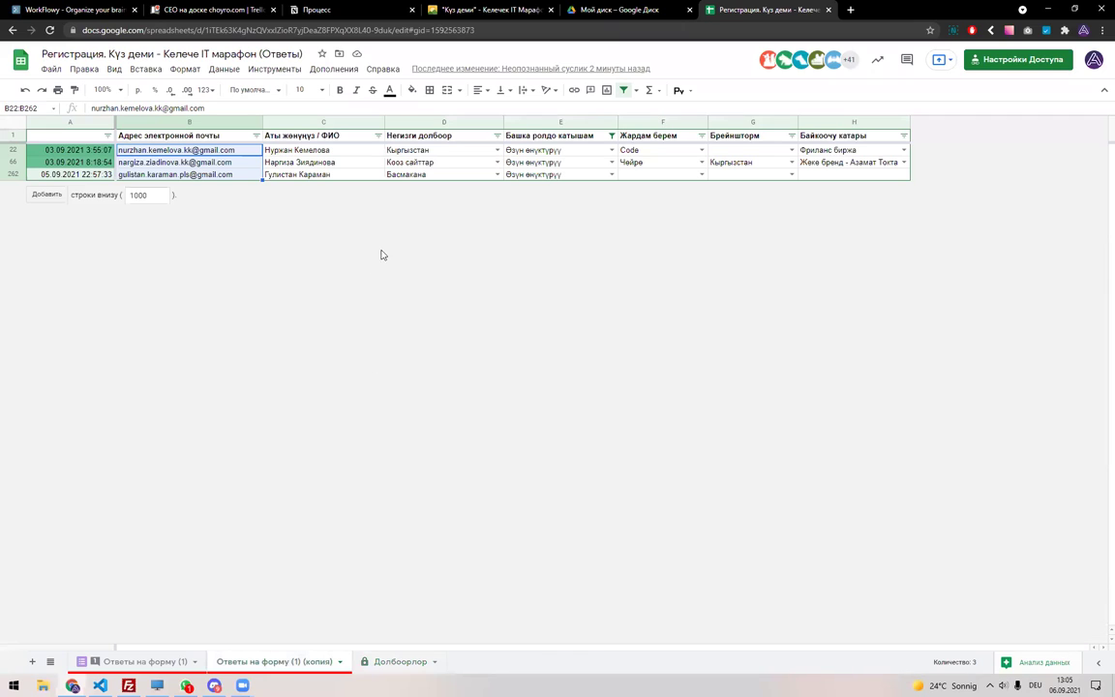
pyautogui.click(621, 90)
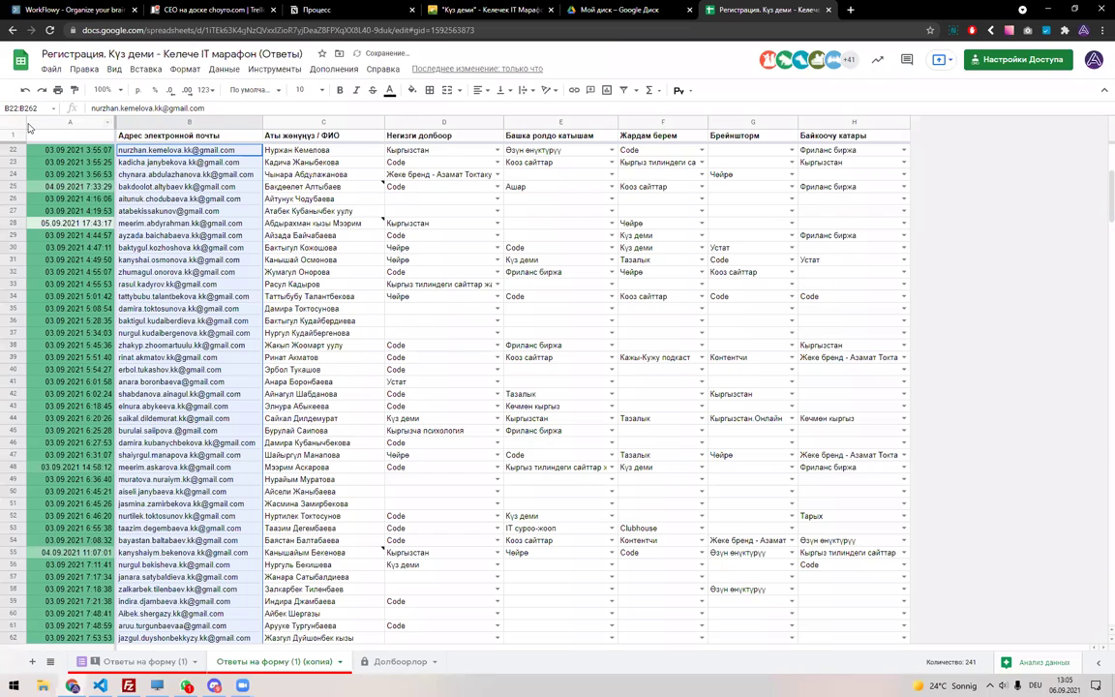
pyautogui.click(8, 124)
pyautogui.click(620, 90)
pyautogui.click(496, 136)
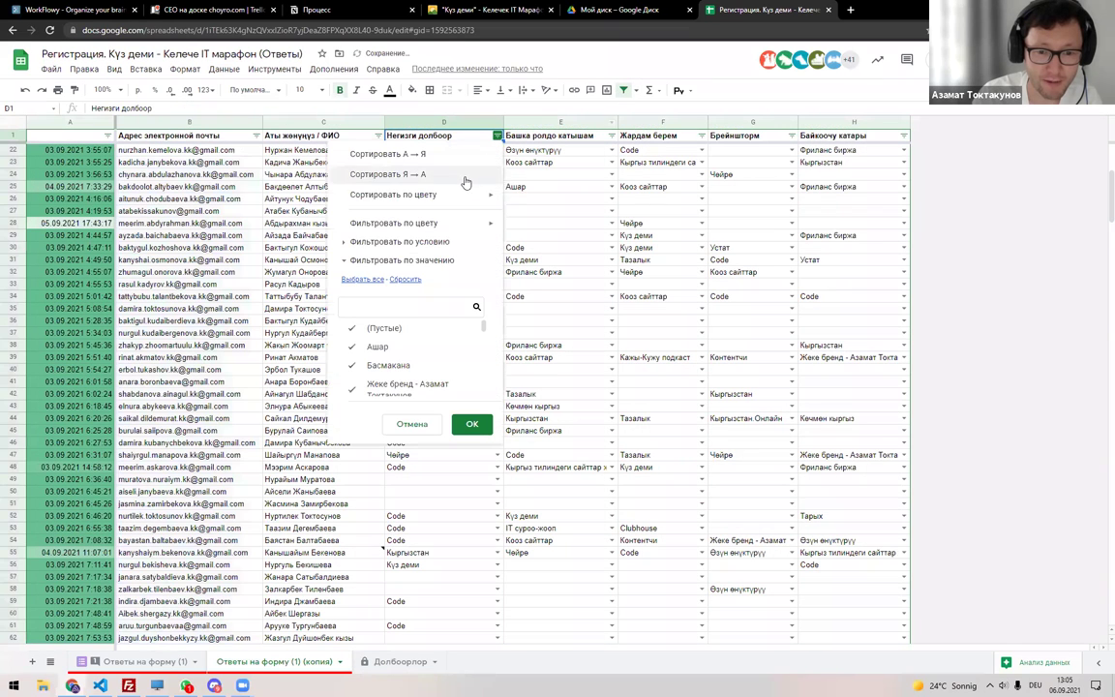
pyautogui.click(611, 137)
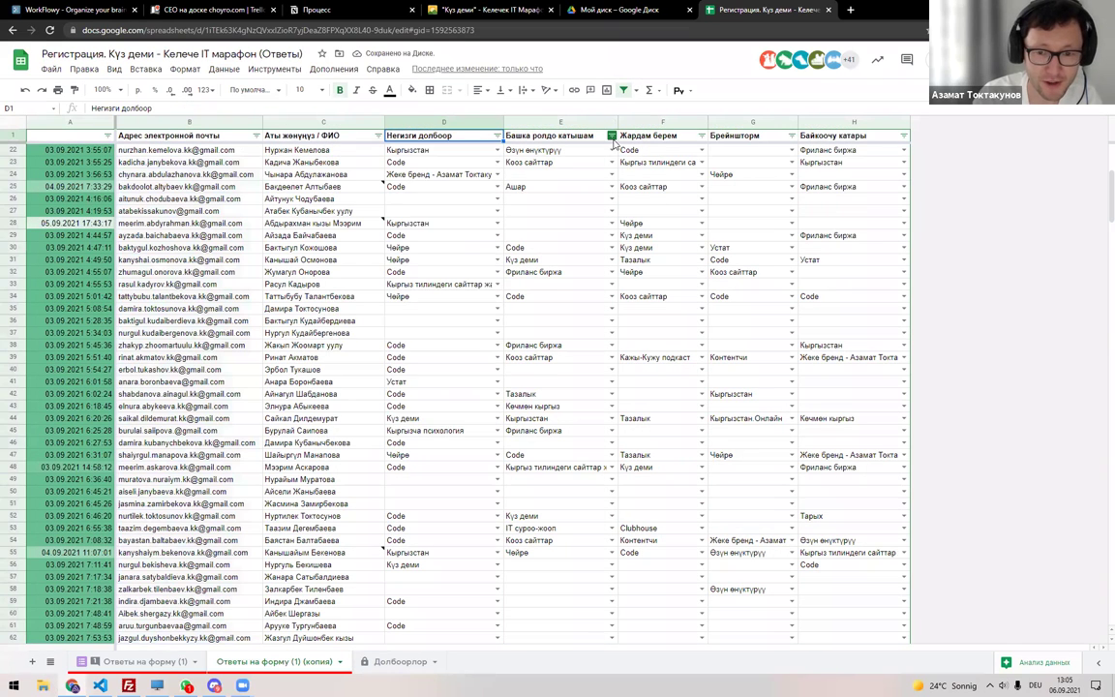
pyautogui.click(522, 306)
pyautogui.write('Кочмөн кыргыз')
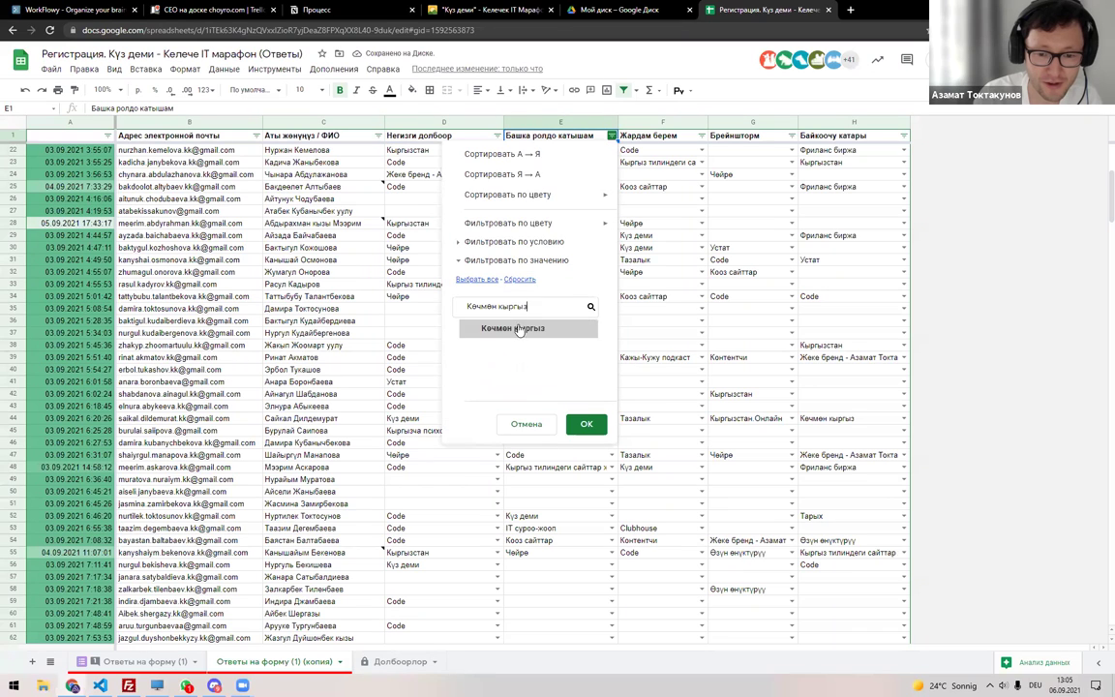
pyautogui.click(586, 423)
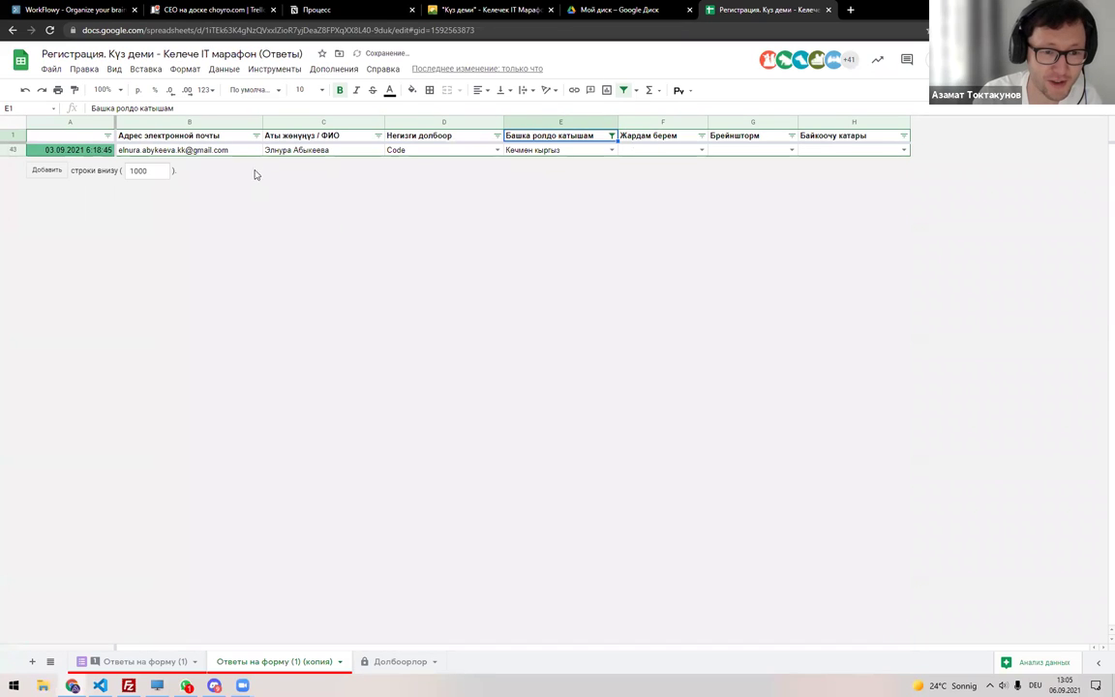
# Copy the participant's name and paste it into E18 on Долбоорлор.
pyautogui.click(228, 152)
pyautogui.click(308, 153)
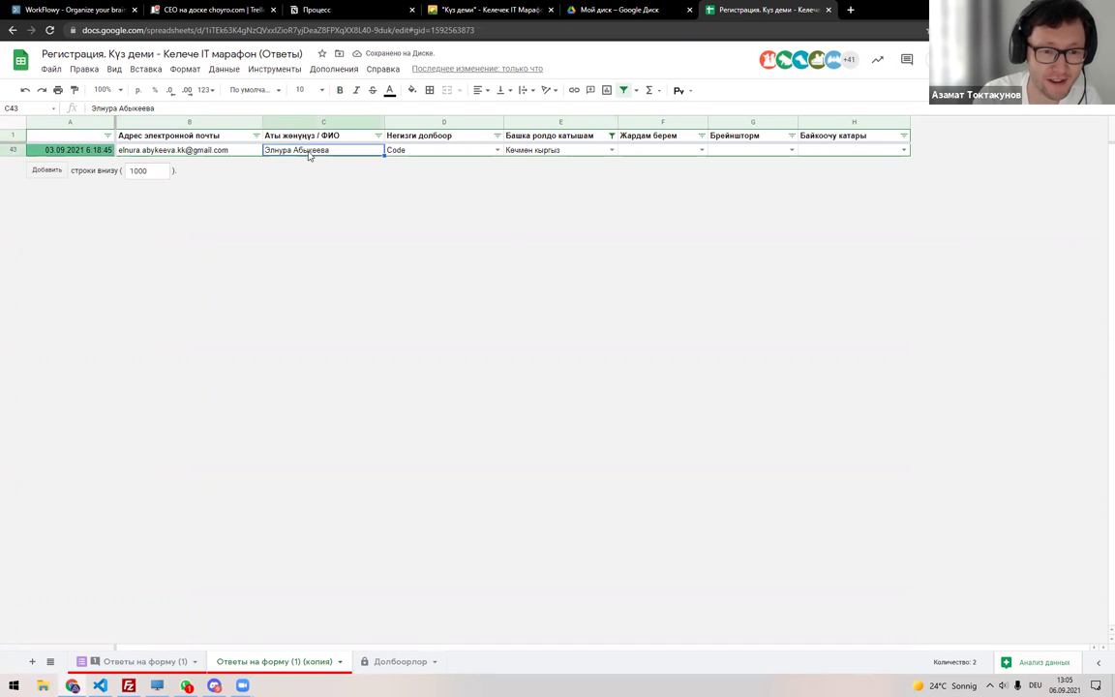
pyautogui.click(182, 665)
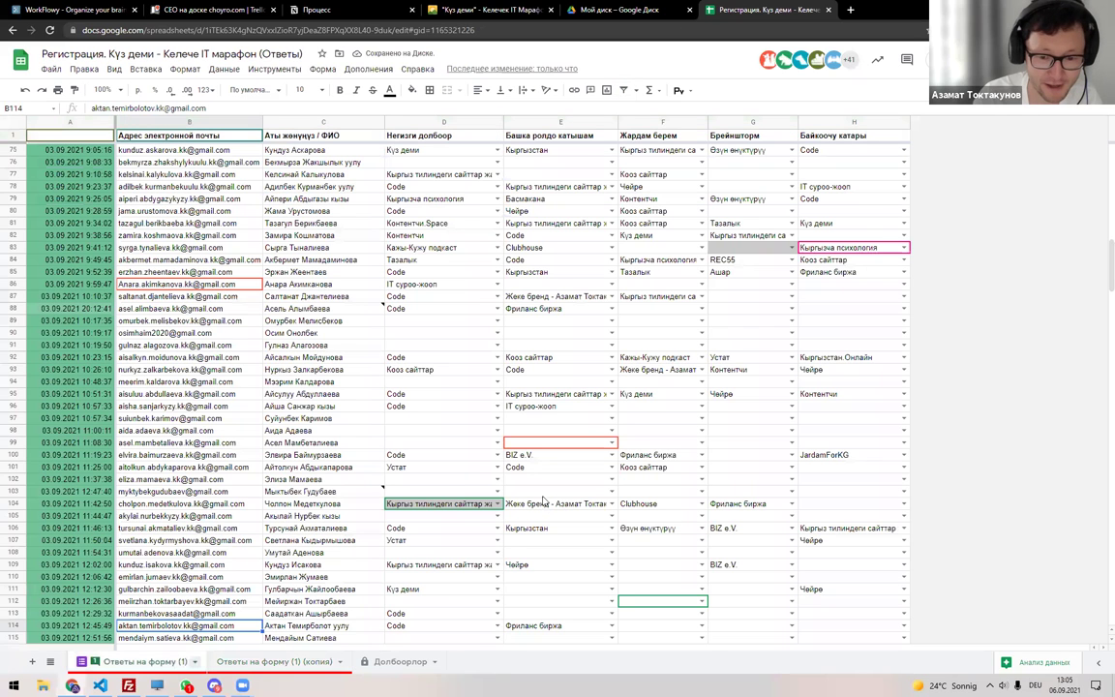
pyautogui.click(399, 662)
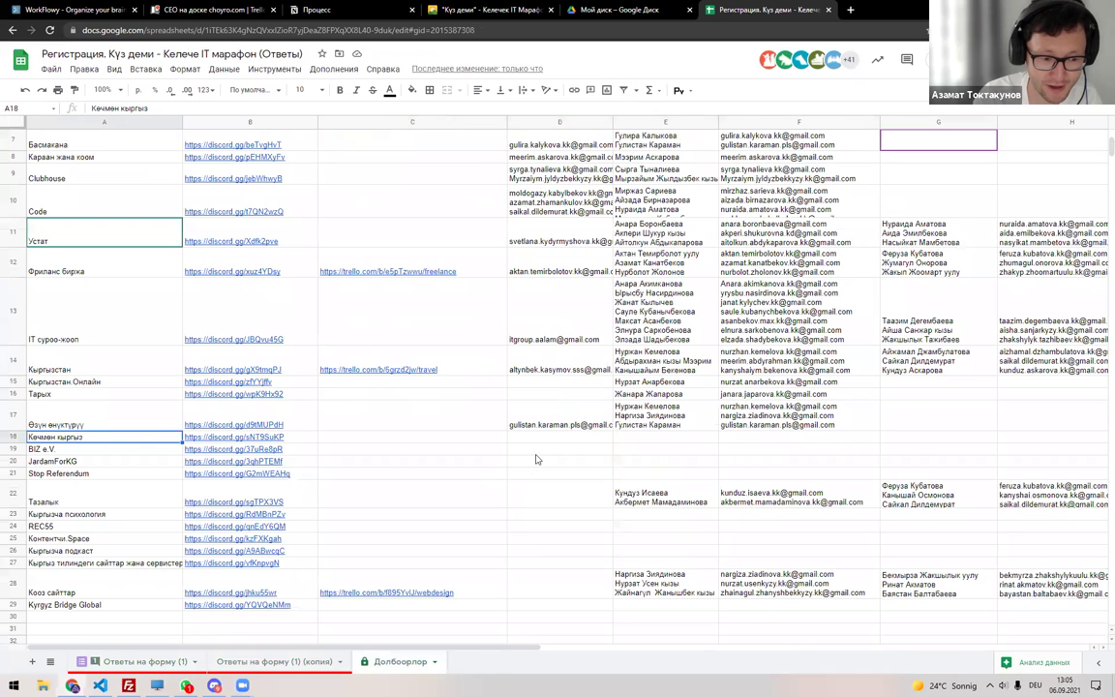
pyautogui.click(640, 436)
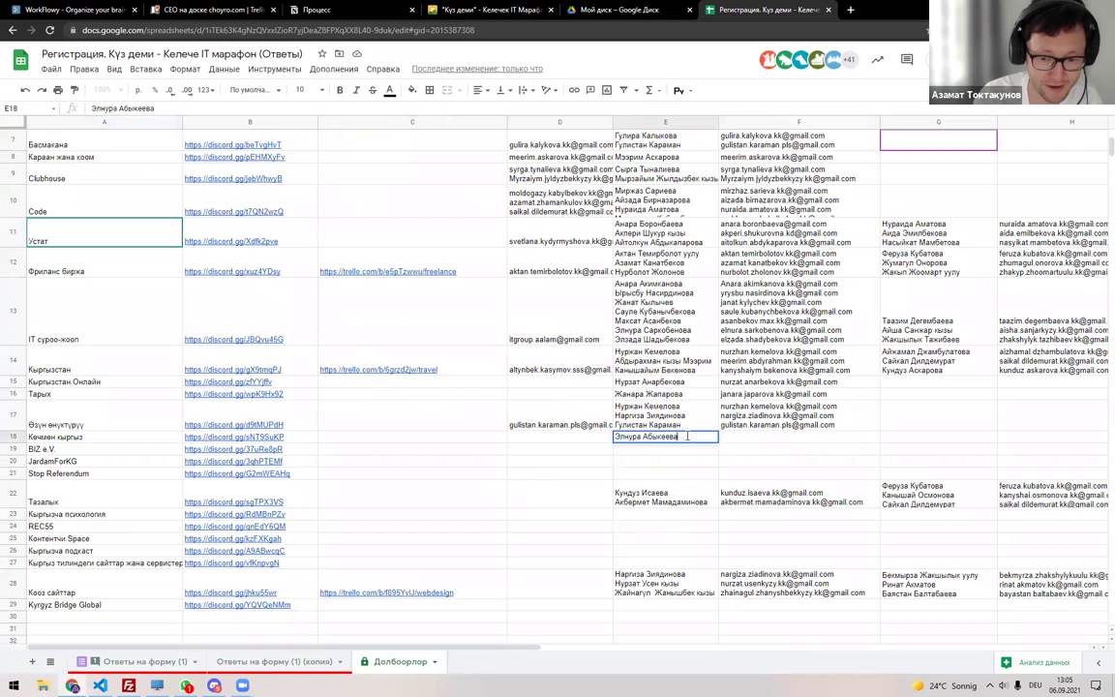
# Copy the participant's email from the filtered copy into F18.
pyautogui.hotkey('ctrl', 'shift', 'pageup')
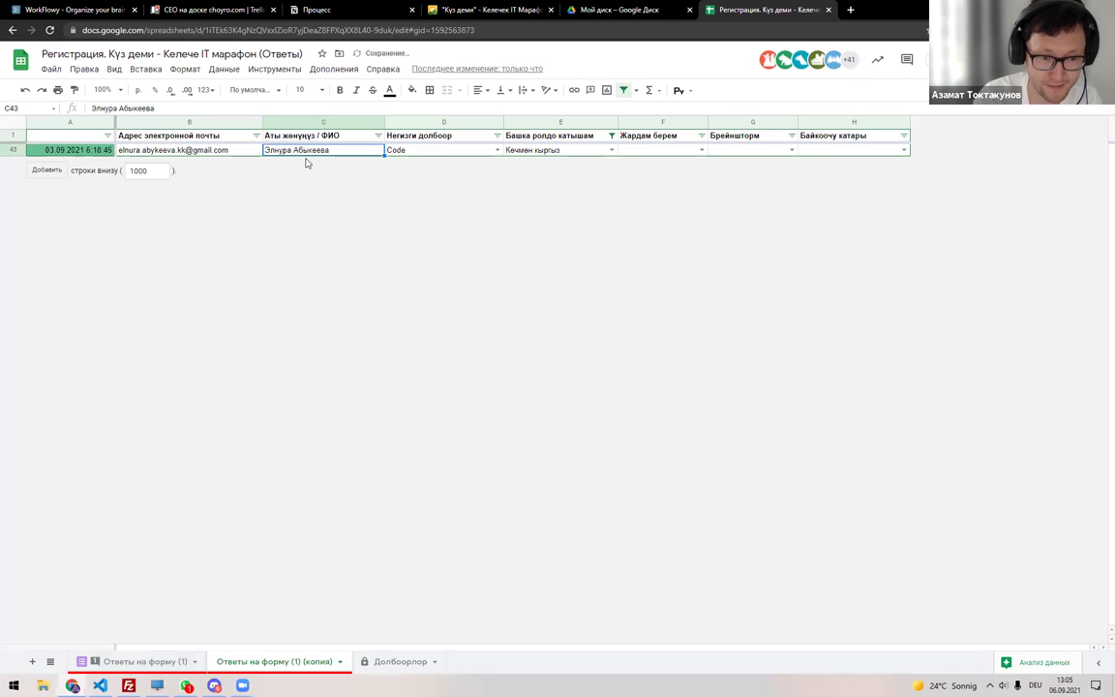
pyautogui.press('Left')
pyautogui.hotkey('ctrl', 'c')
pyautogui.hotkey('ctrl', 'shift', 'pagedown')
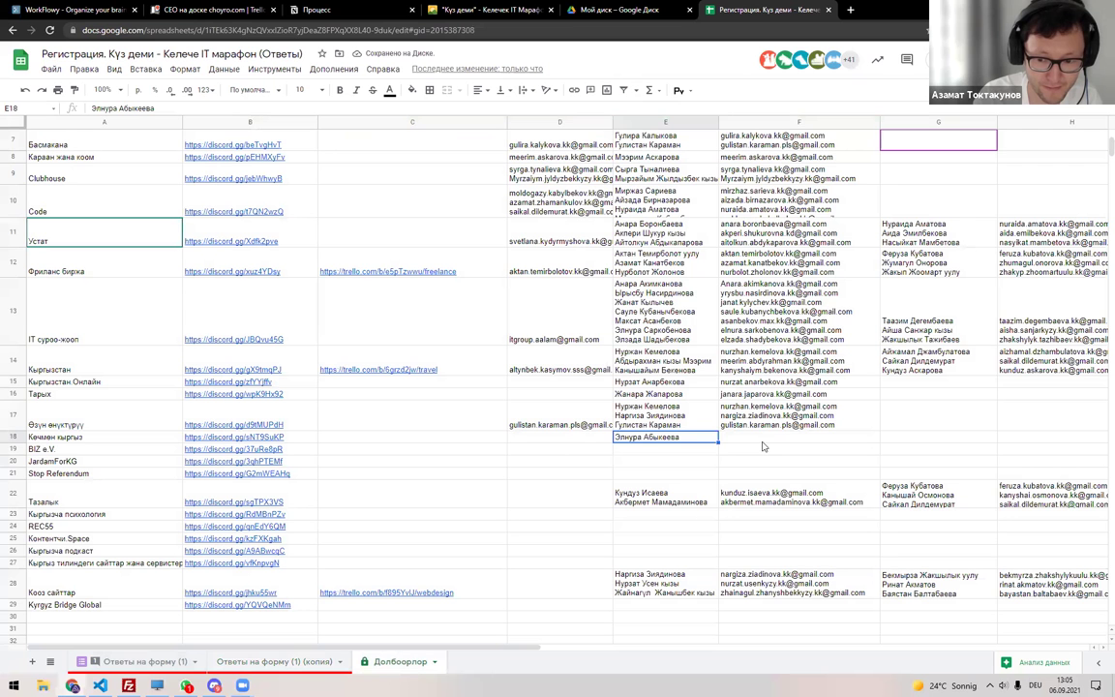
pyautogui.press('Right')
pyautogui.hotkey('ctrl', 'v')
pyautogui.click(680, 453)
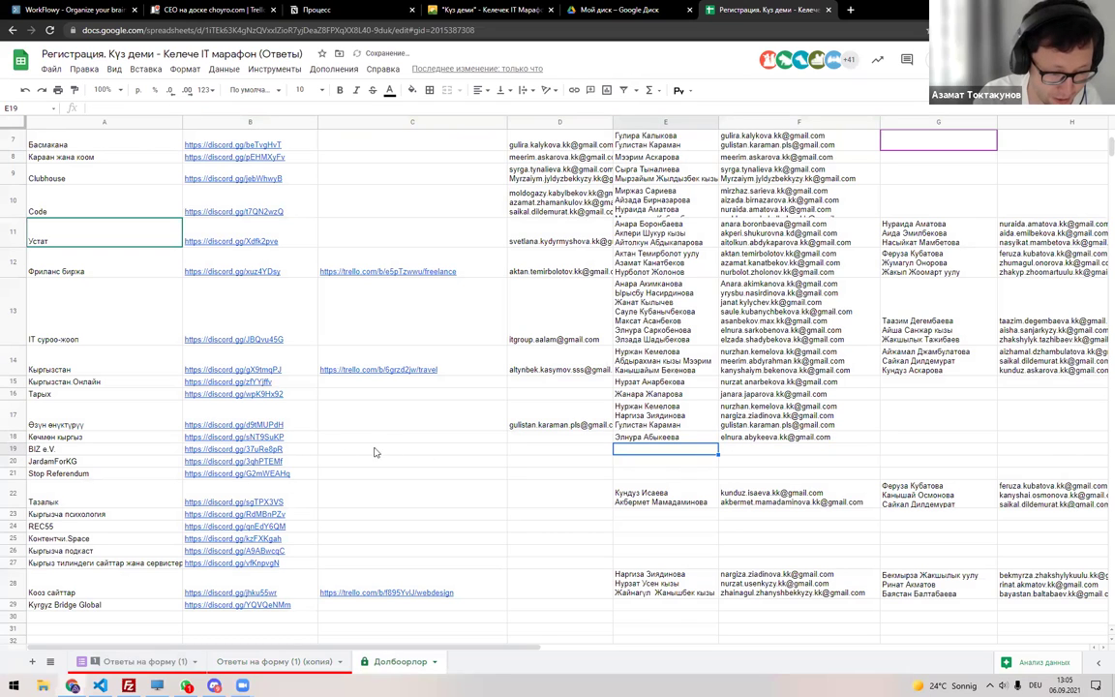
# Remove the Кочмөн кыргыз filter and select the whole responses copy.
pyautogui.hotkey('ctrl', 'shift', 'pageup')
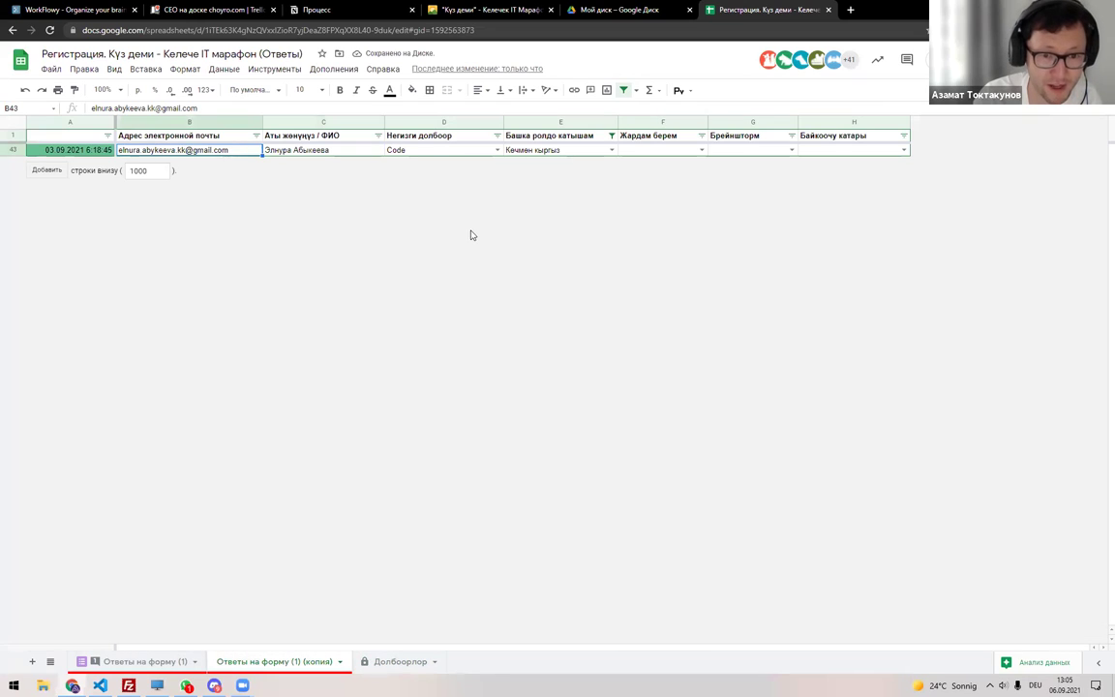
pyautogui.click(623, 89)
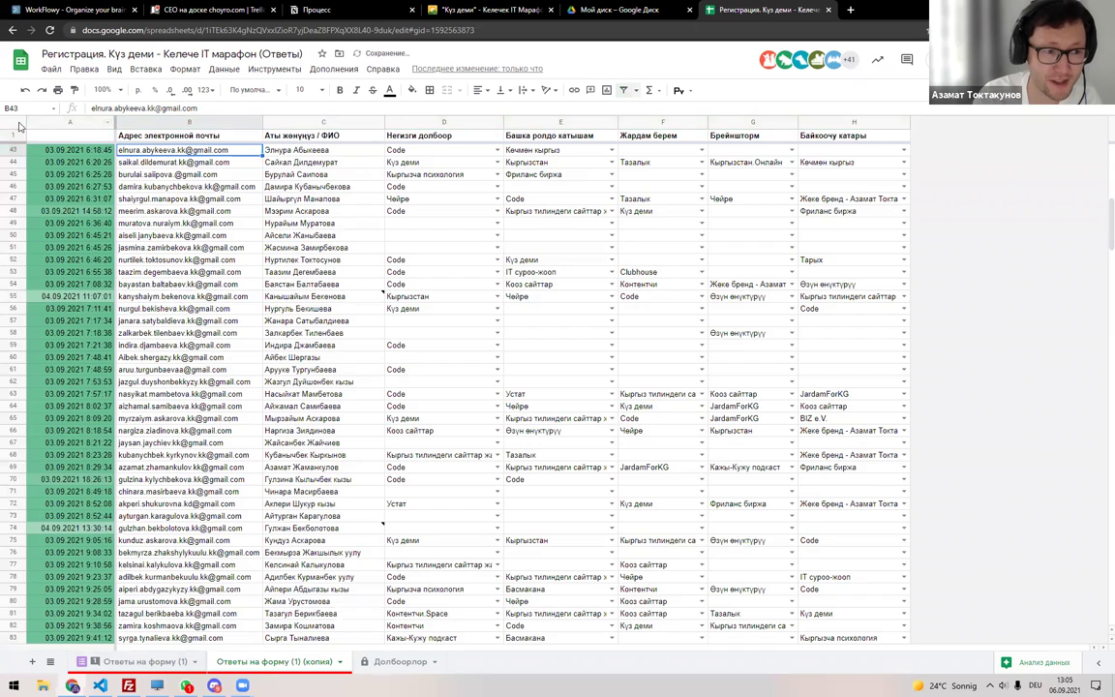
pyautogui.click(16, 122)
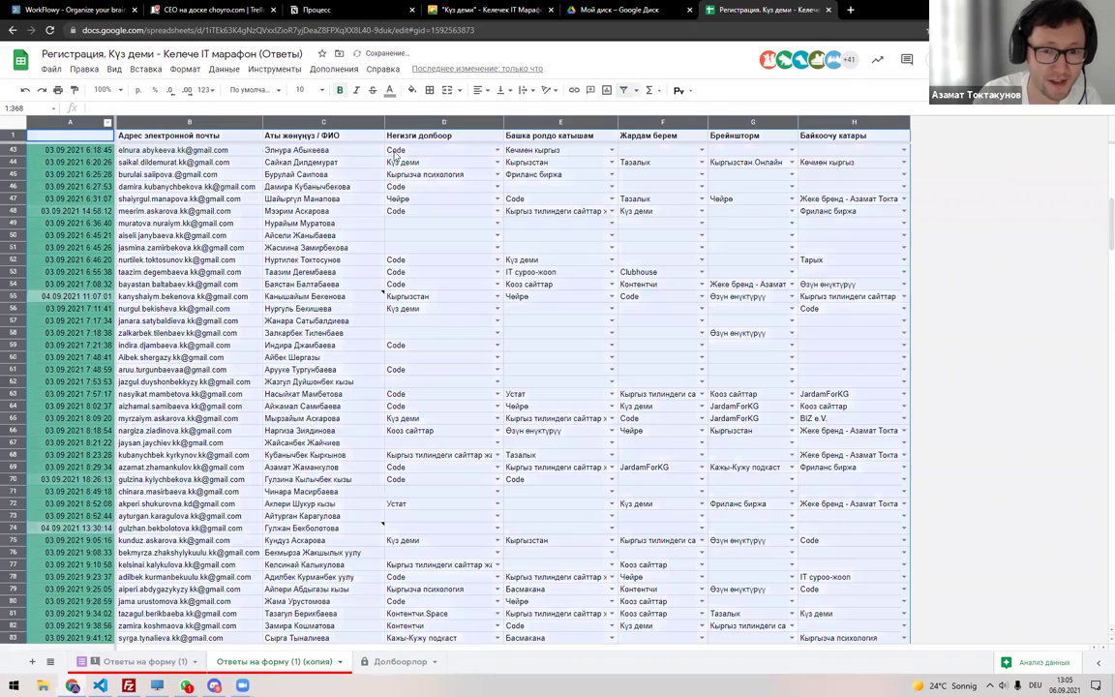
# Create a filter and show only the BIZ e.V. responses in column E.
pyautogui.click(497, 136)
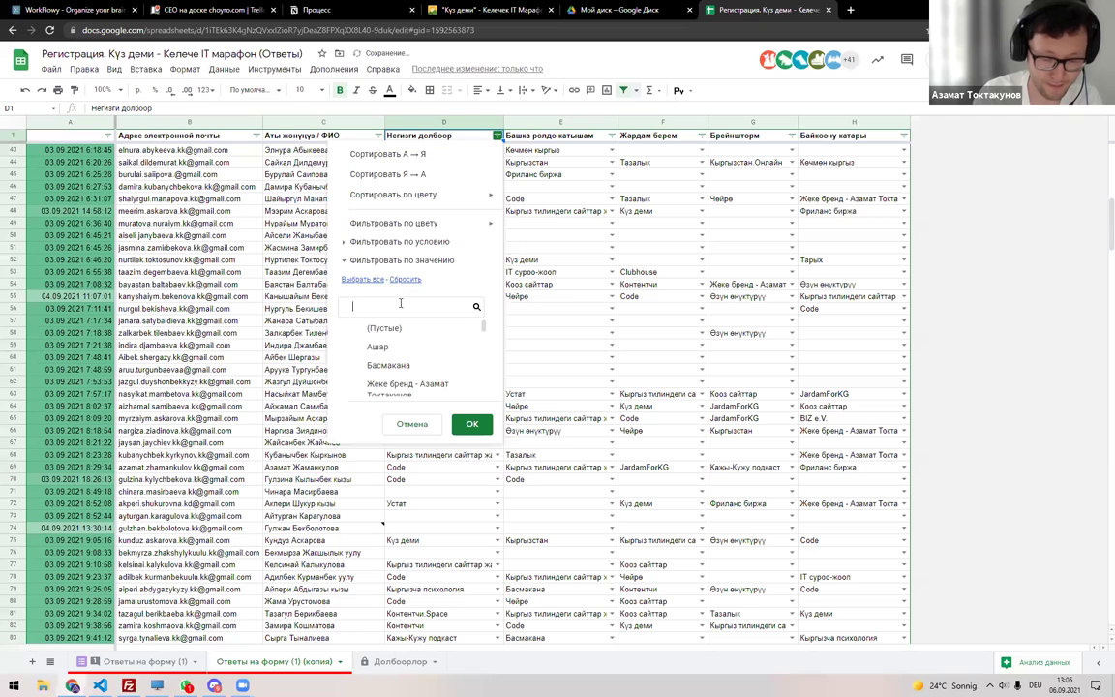
pyautogui.write('code')
pyautogui.press('Escape')
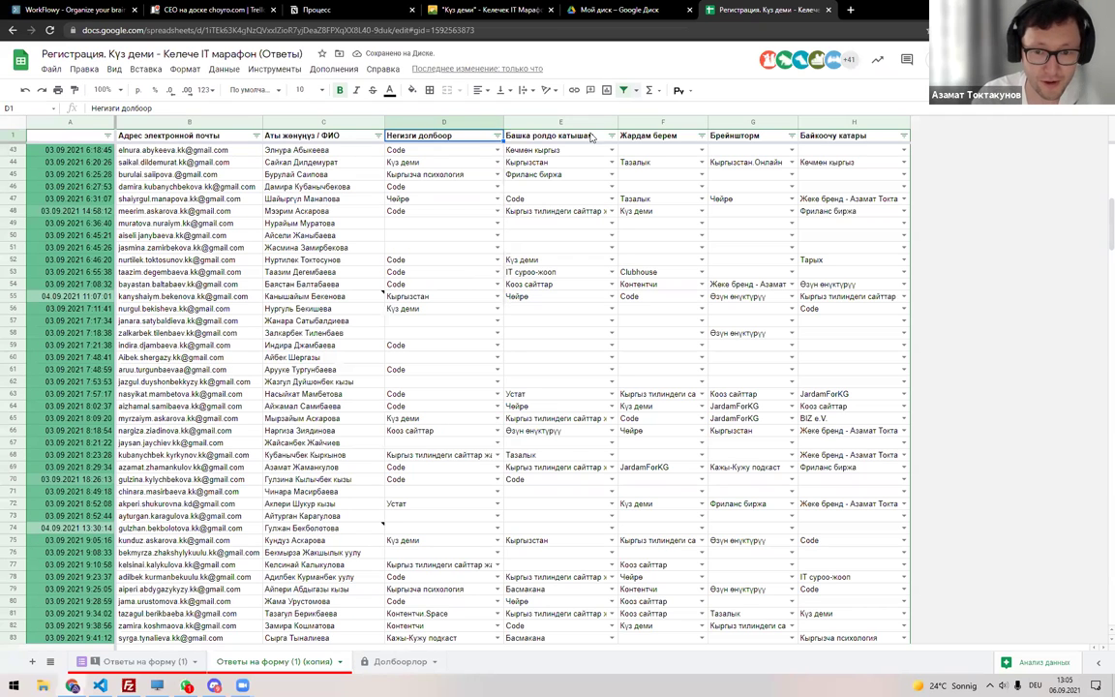
pyautogui.click(612, 135)
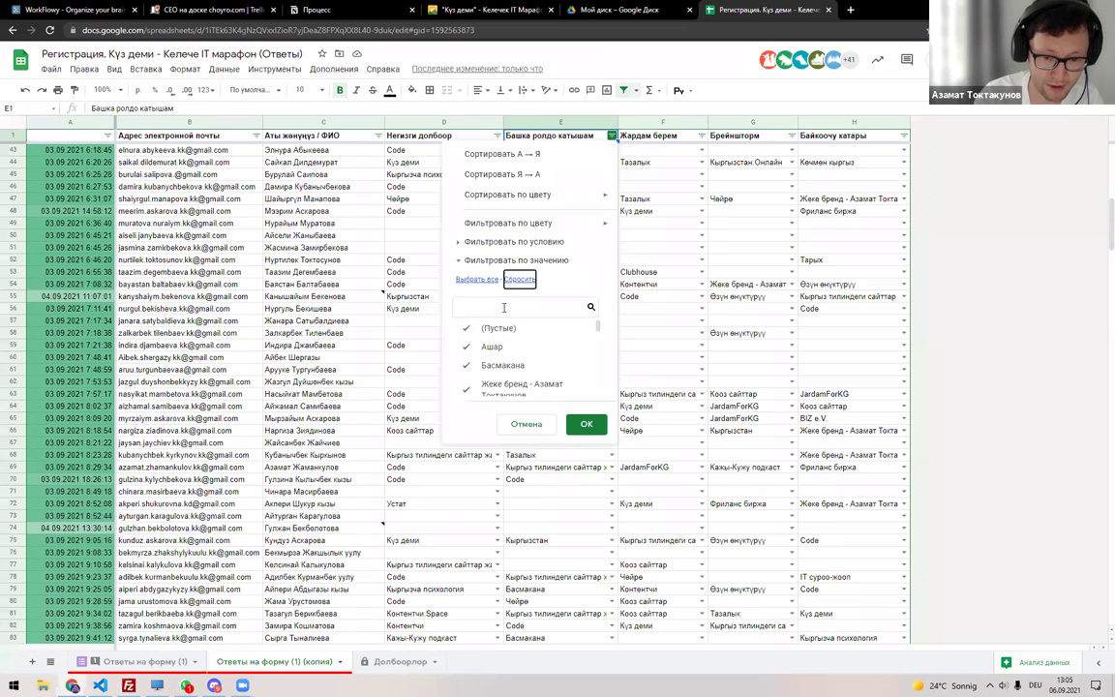
pyautogui.write('biz')
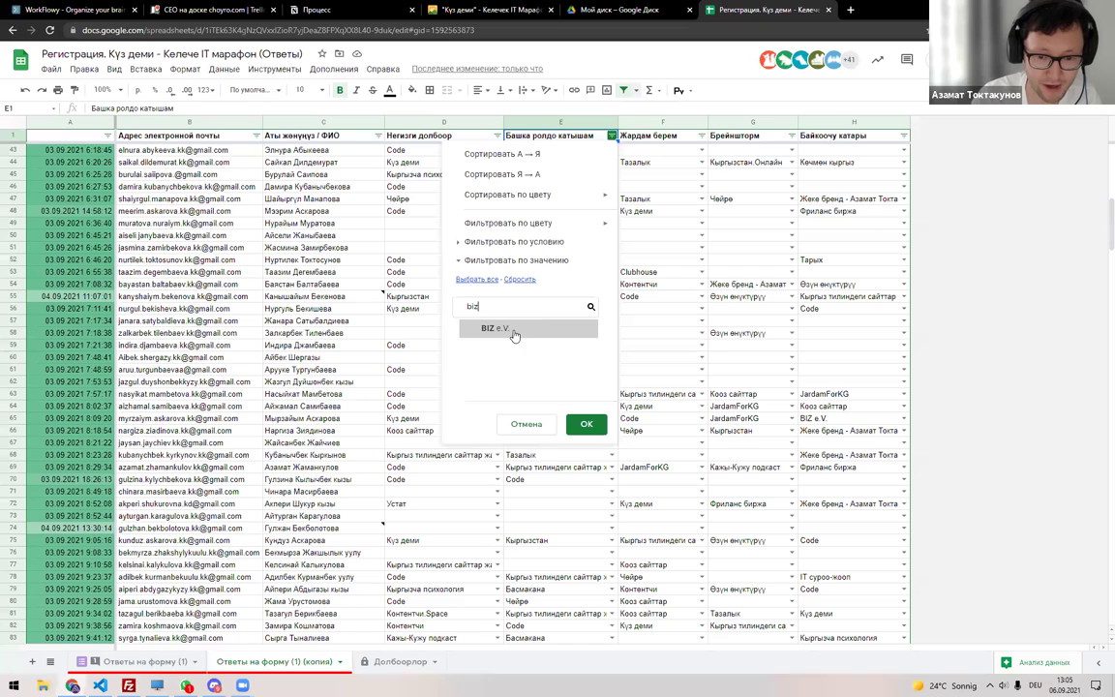
pyautogui.click(514, 330)
pyautogui.click(585, 424)
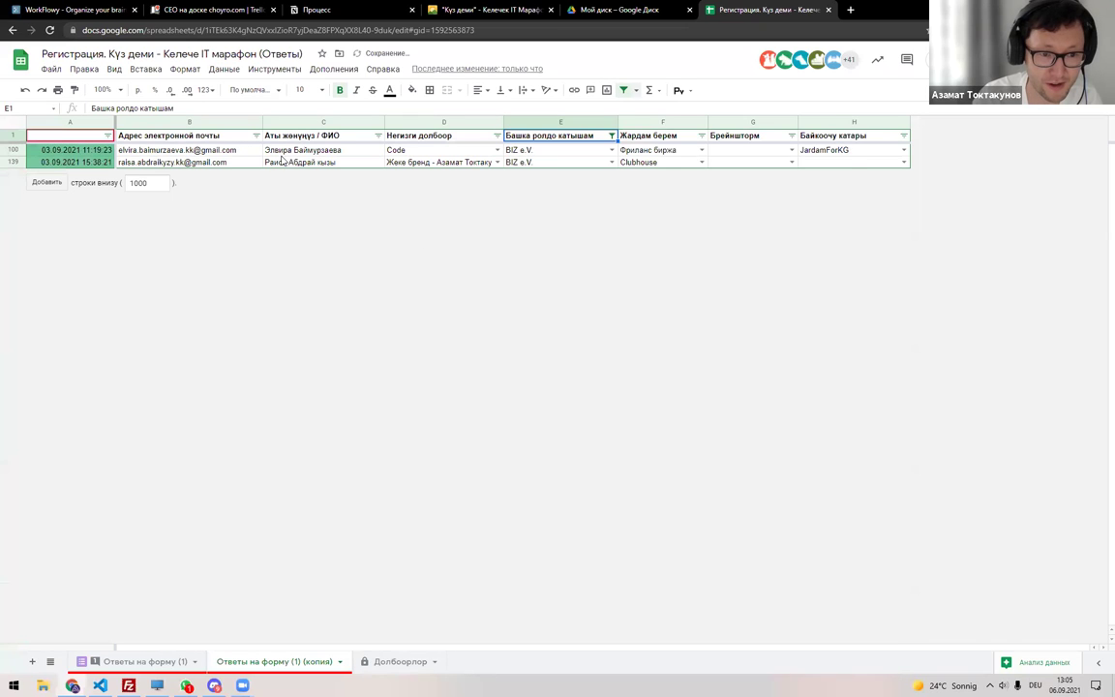
# Copy the two BIZ e.V. participants' names into E19 on Долбоорлор.
pyautogui.moveTo(286, 152); pyautogui.dragTo(283, 165)
pyautogui.hotkey('ctrl', 'c')
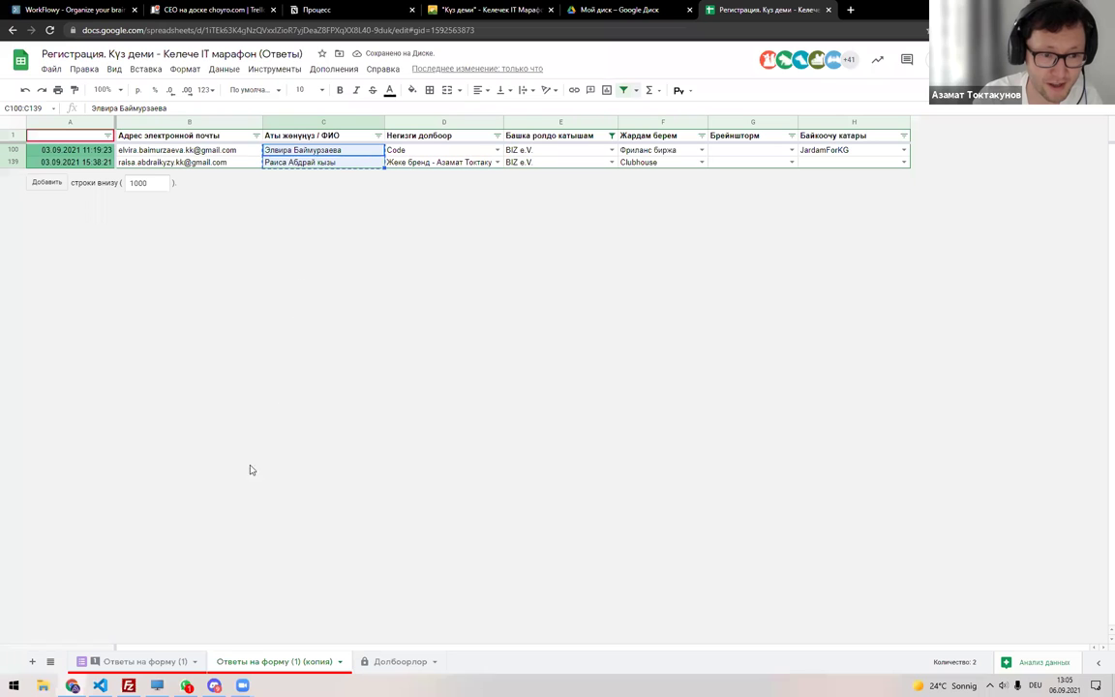
pyautogui.click(143, 668)
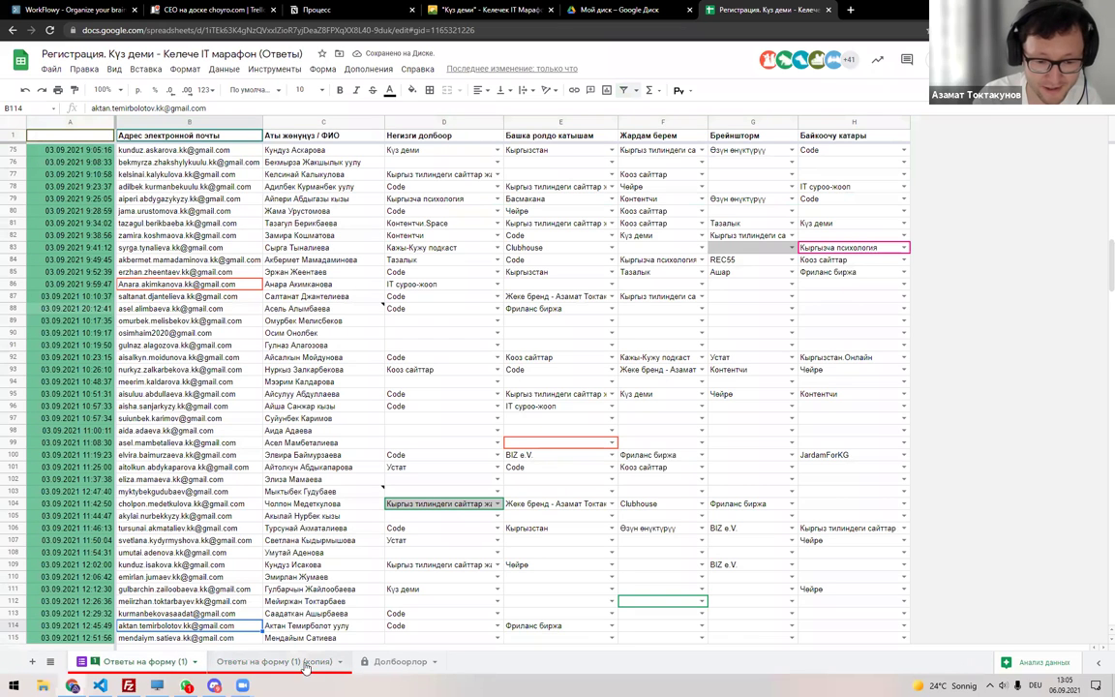
pyautogui.click(396, 662)
pyautogui.doubleClick(652, 455)
pyautogui.hotkey('ctrl', 'v')
pyautogui.press('Return')
# Select the two BIZ e.V. emails on the filtered copy for pasting.
pyautogui.click(253, 661)
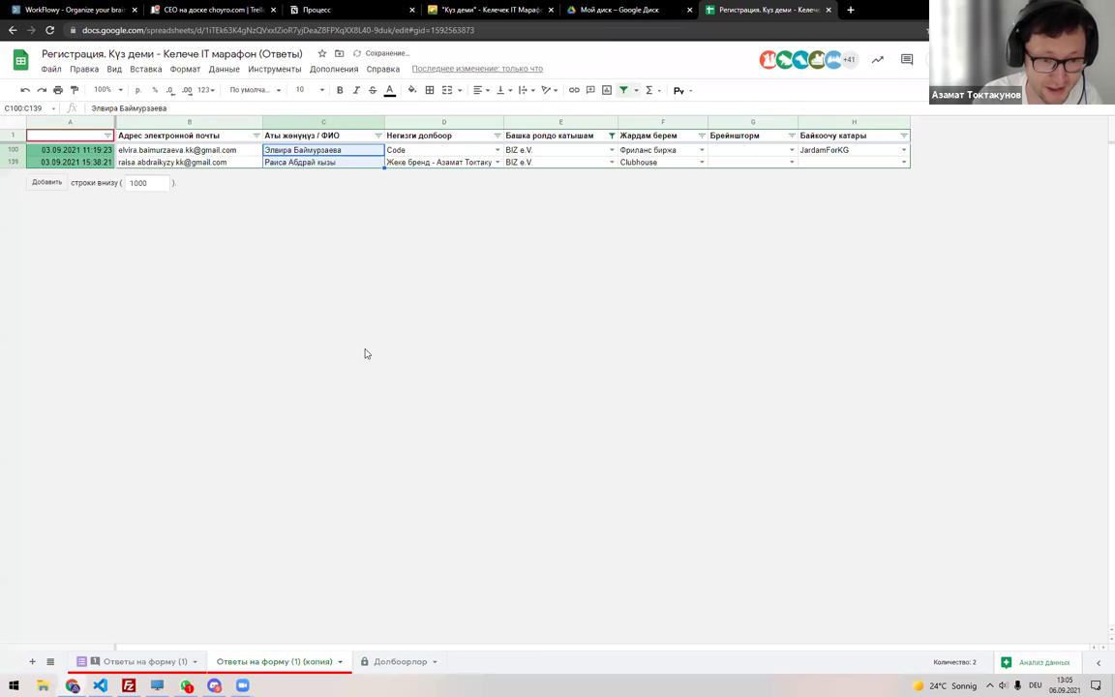
pyautogui.keyDown('shift'); pyautogui.click(205, 163); pyautogui.keyUp('shift')
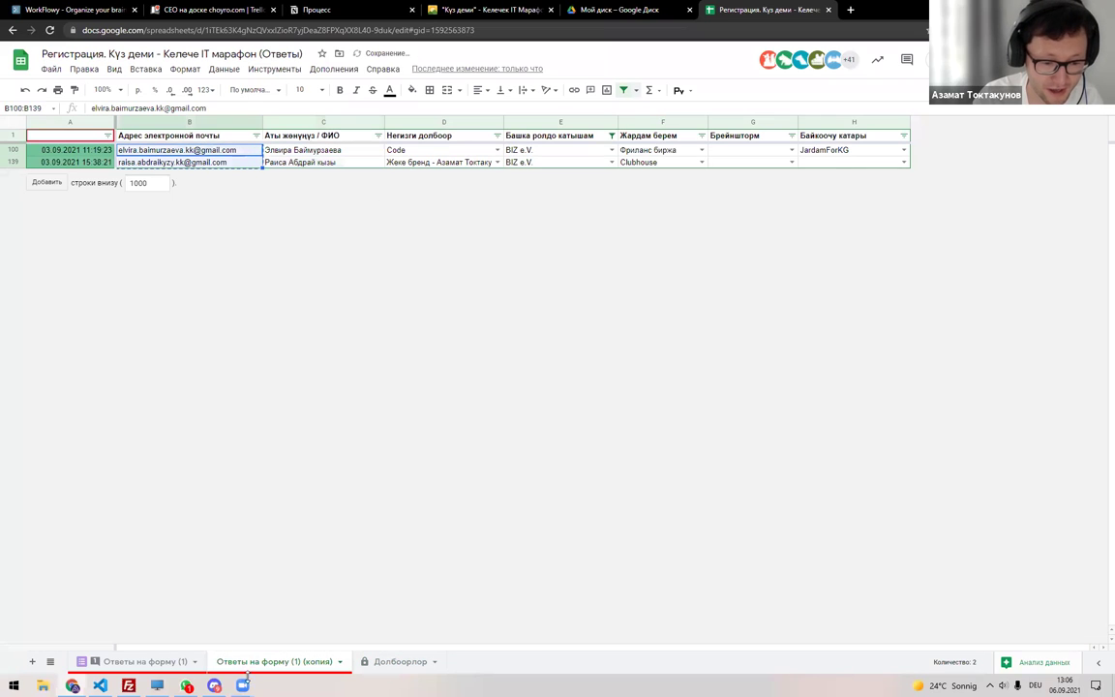
pyautogui.click(397, 662)
# Paste the two BIZ e.V. emails into F19.
pyautogui.doubleClick(758, 458)
pyautogui.hotkey('ctrl', 'v')
pyautogui.press('Return')
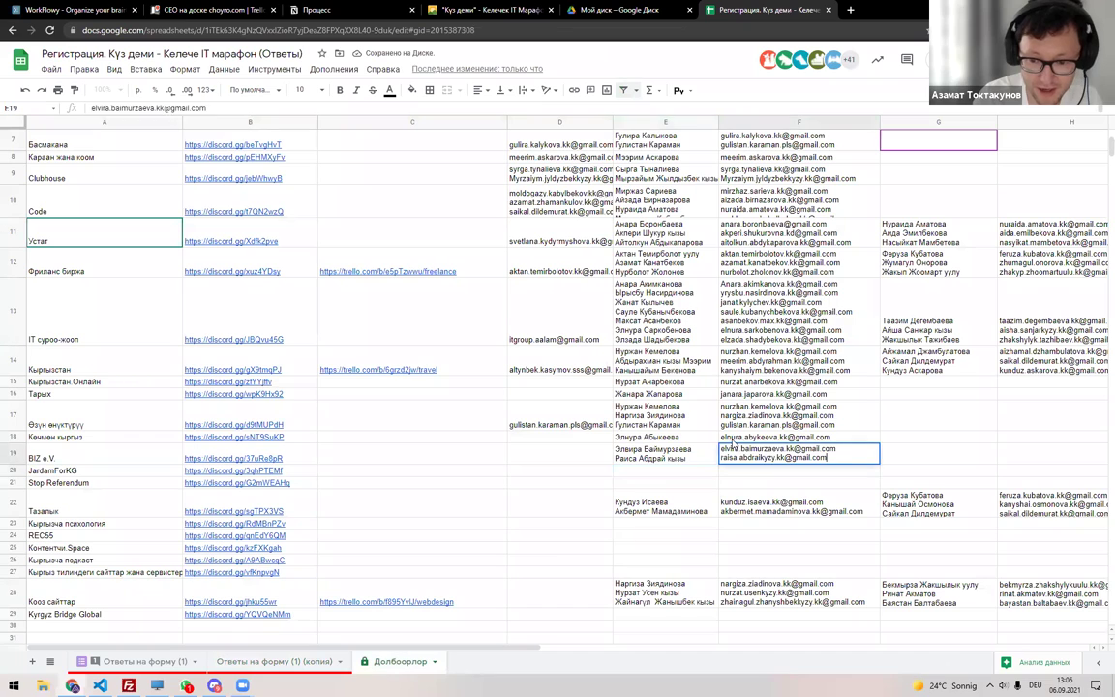
# Copy one email out of F19 and search the sheet for it.
pyautogui.click(779, 495)
pyautogui.doubleClick(858, 456)
pyautogui.hotkey('ctrl', 'a')
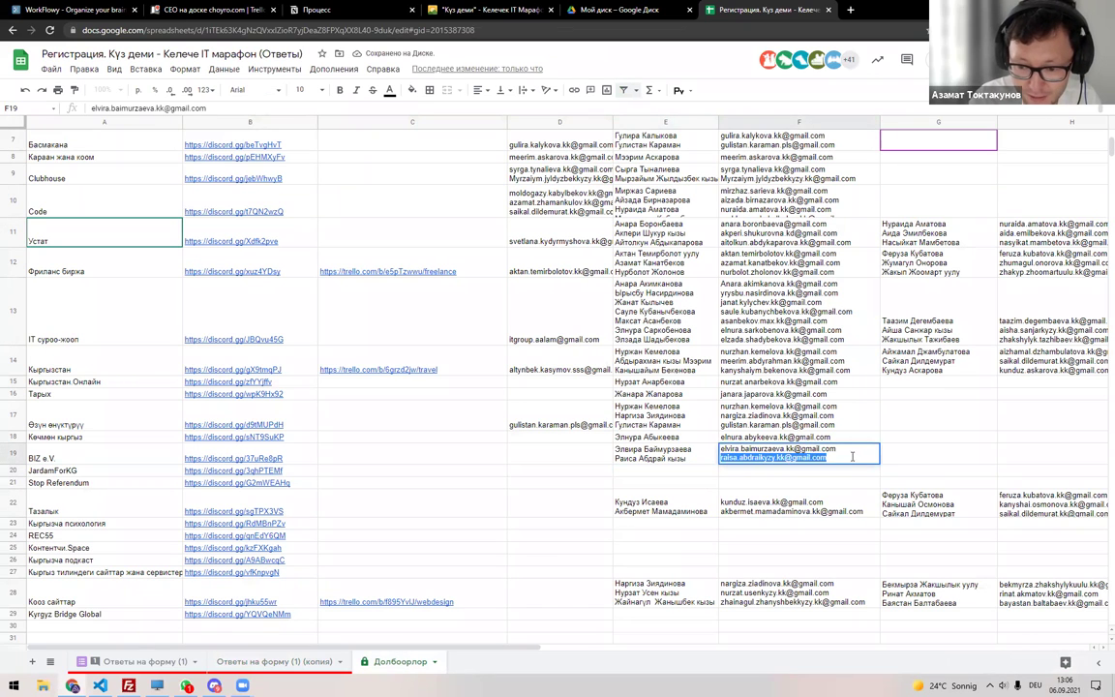
pyautogui.press('Escape')
pyautogui.hotkey('ctrl', 'f')
pyautogui.hotkey('ctrl', 'v')
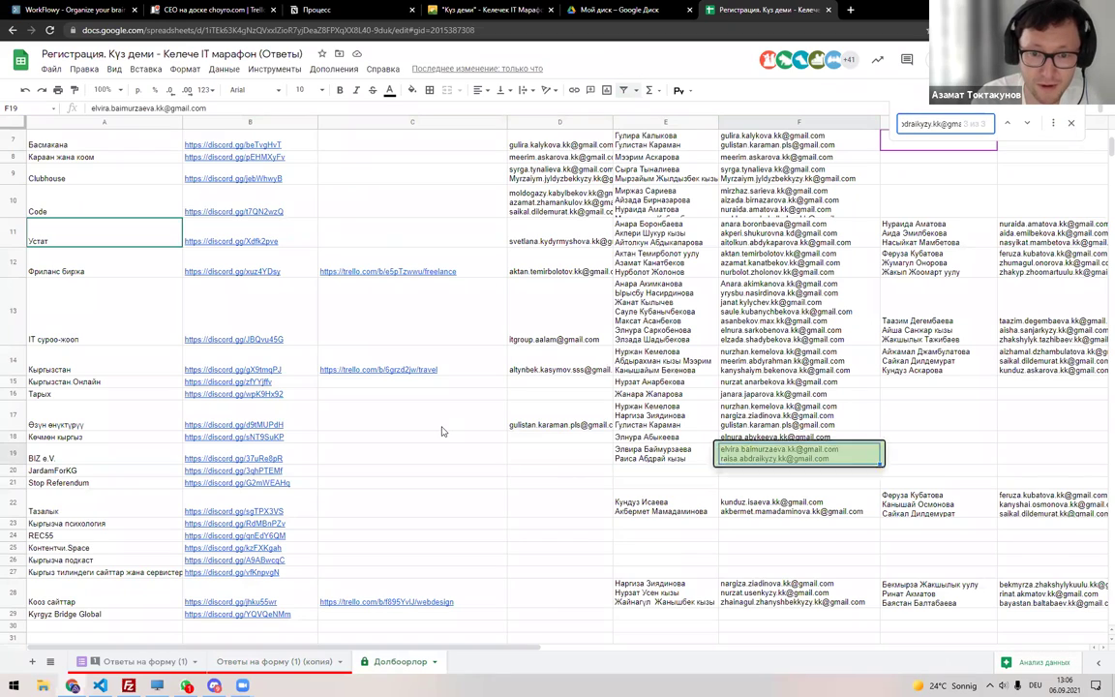
pyautogui.press('Return')
pyautogui.press('Escape')
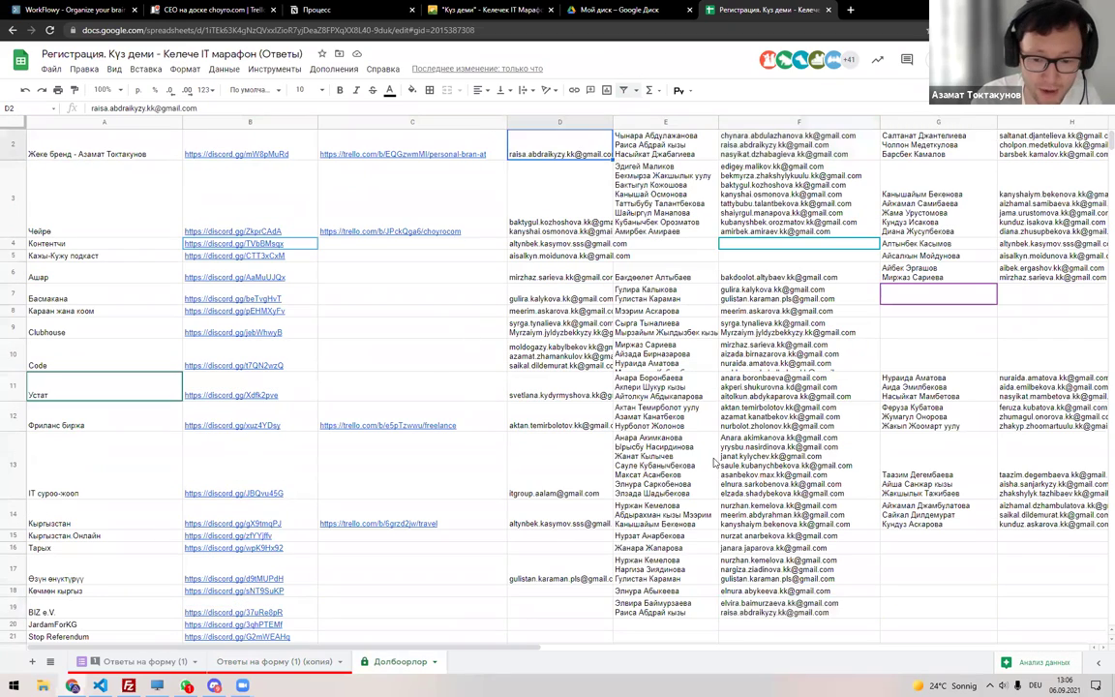
# Paste that email into D19 of the BIZ e.V. row.
pyautogui.scroll(-5, 720, 401)
pyautogui.click(556, 364)
pyautogui.hotkey('ctrl', 'v')
pyautogui.press('Return')
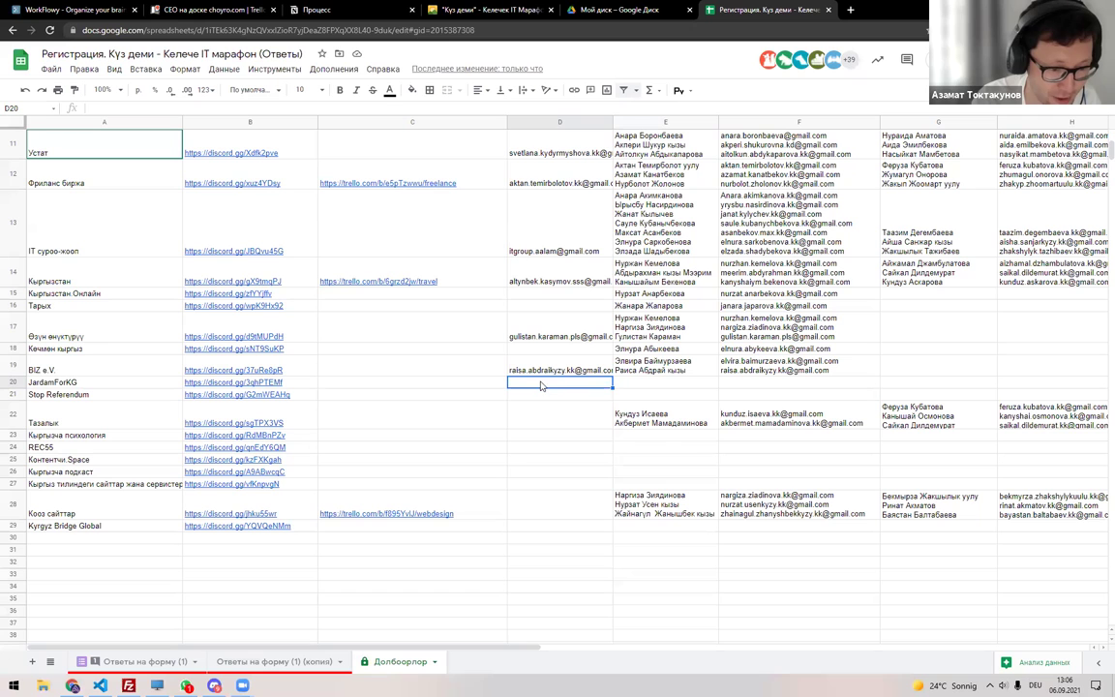
# Clear the old filter on the responses copy and create a new one.
pyautogui.click(274, 661)
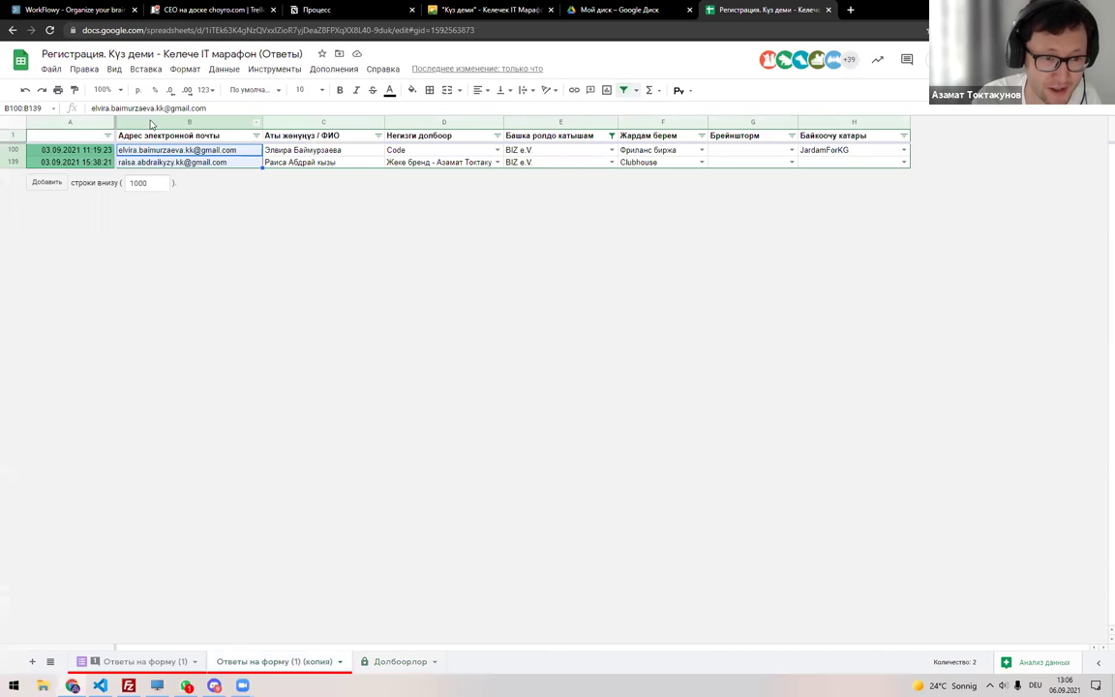
pyautogui.hotkey('ctrl', 'z')
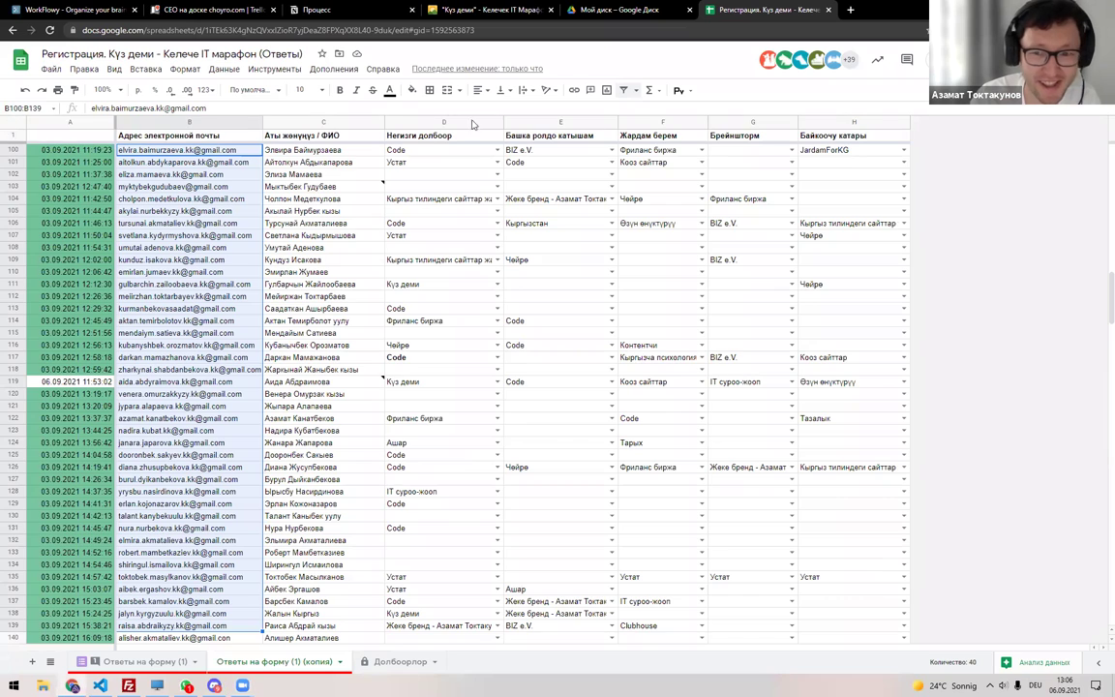
pyautogui.click(9, 120)
pyautogui.hotkey('ctrl', 'shift', 'l')
pyautogui.click(497, 135)
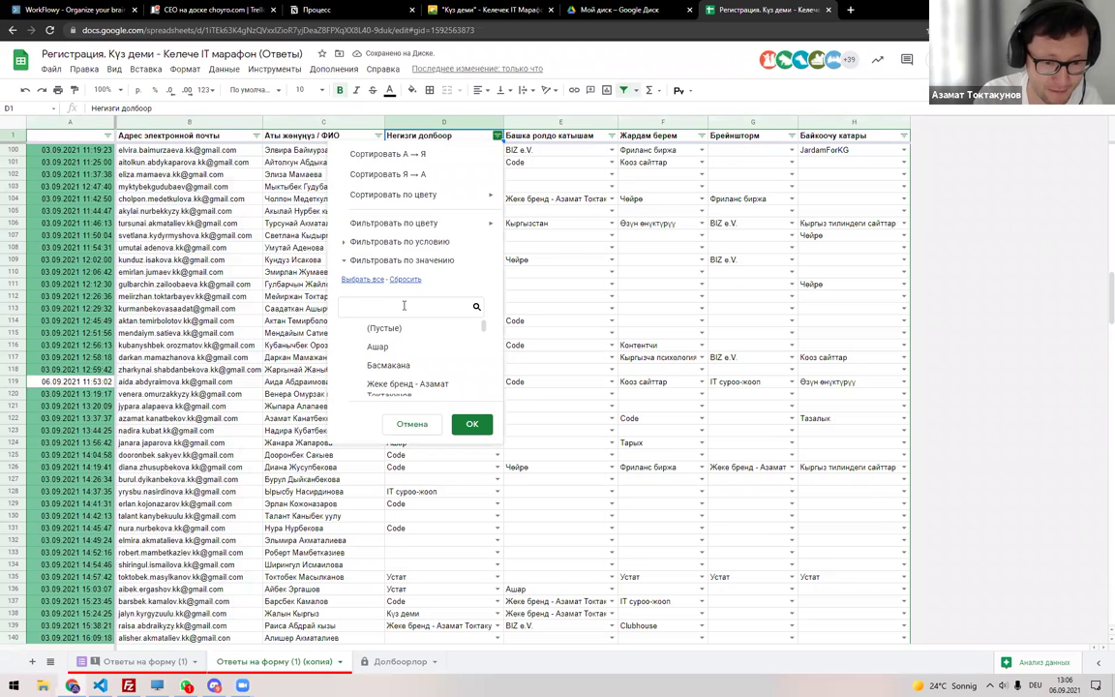
pyautogui.click(399, 661)
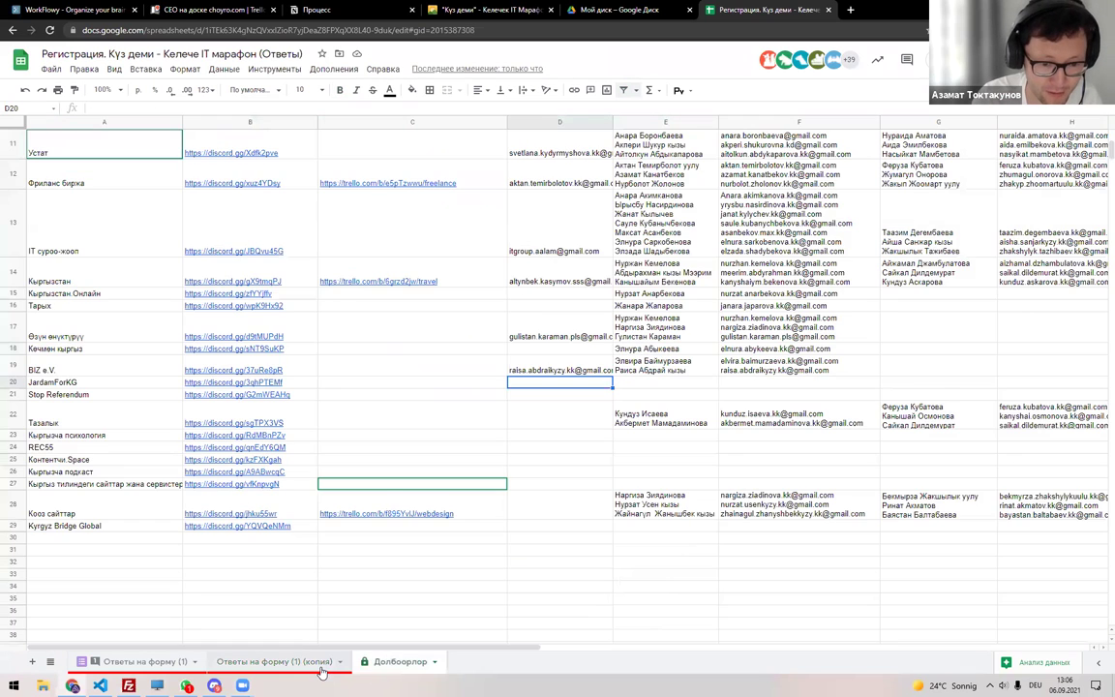
pyautogui.click(281, 660)
pyautogui.hotkey('ctrl', 'pagedown')
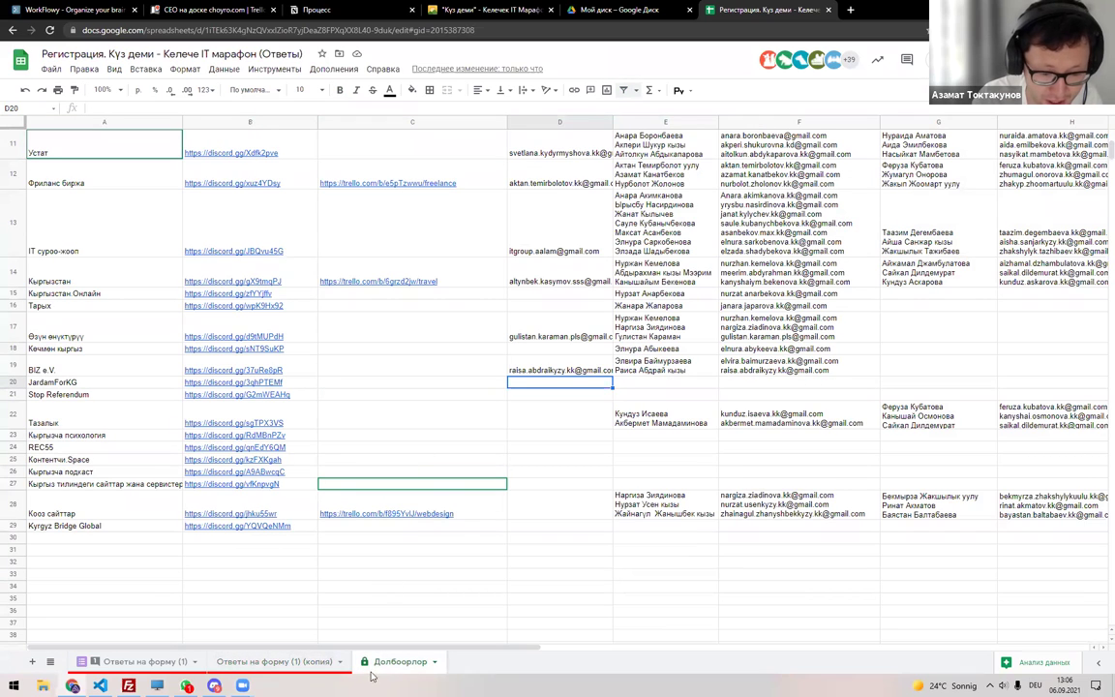
pyautogui.hotkey('ctrl', 'pageup')
# Filter column E to show only the JardamForKG rows.
pyautogui.click(496, 135)
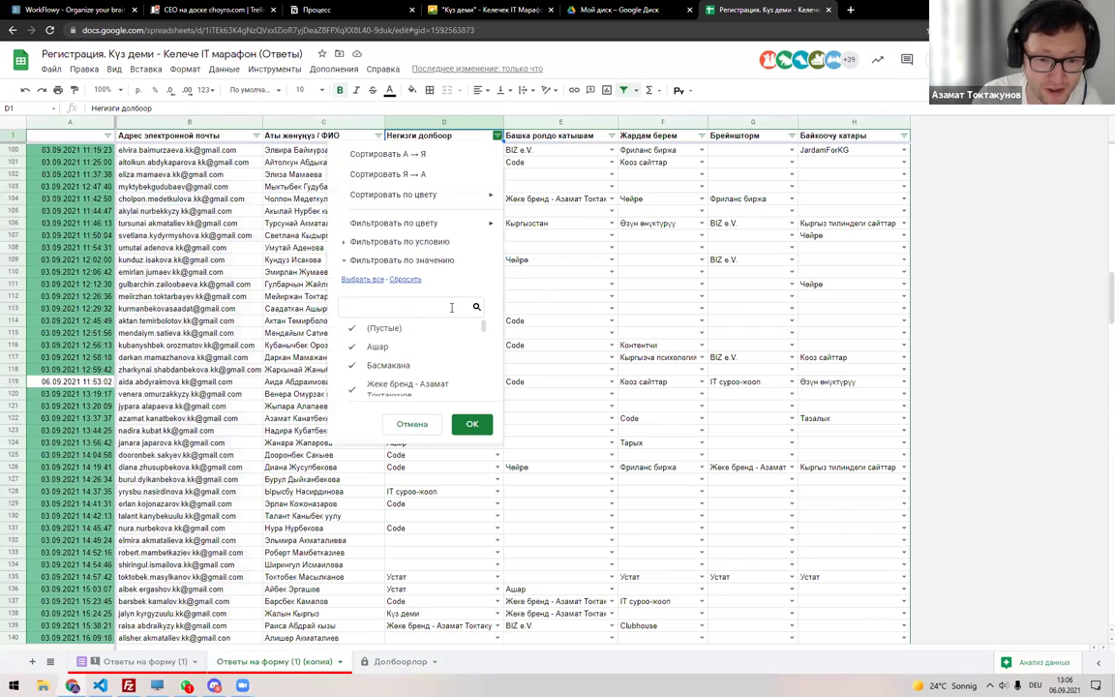
pyautogui.click(406, 278)
pyautogui.click(406, 304)
pyautogui.write('ja')
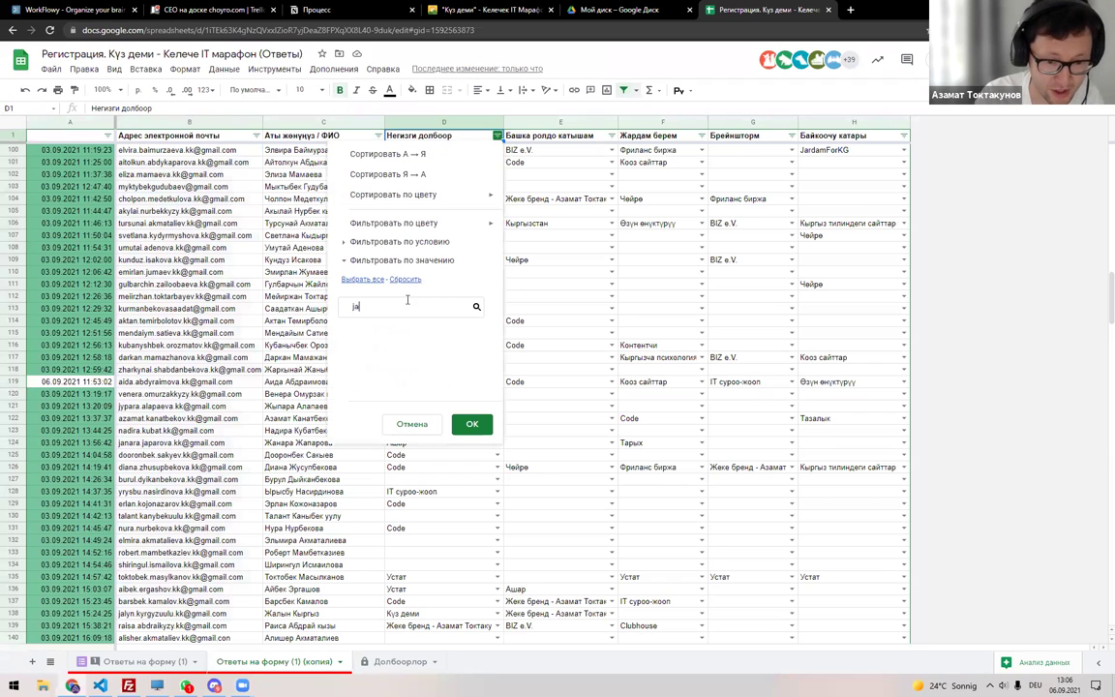
pyautogui.press('BackSpace')
pyautogui.press('Escape')
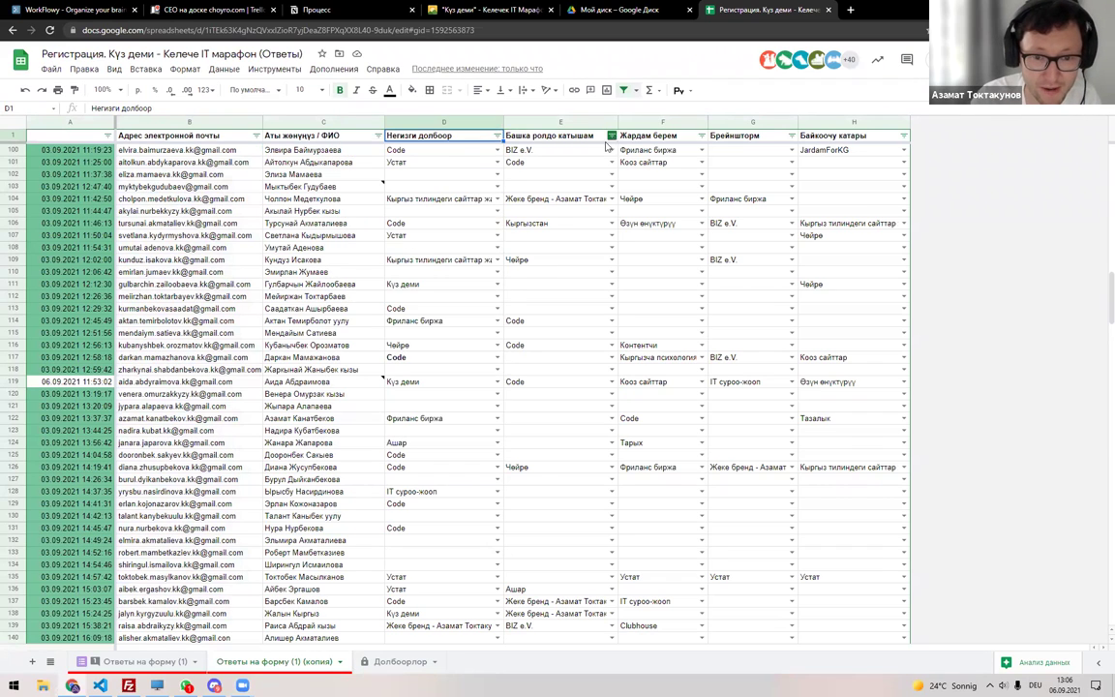
pyautogui.click(611, 135)
pyautogui.click(494, 306)
pyautogui.write('Ja')
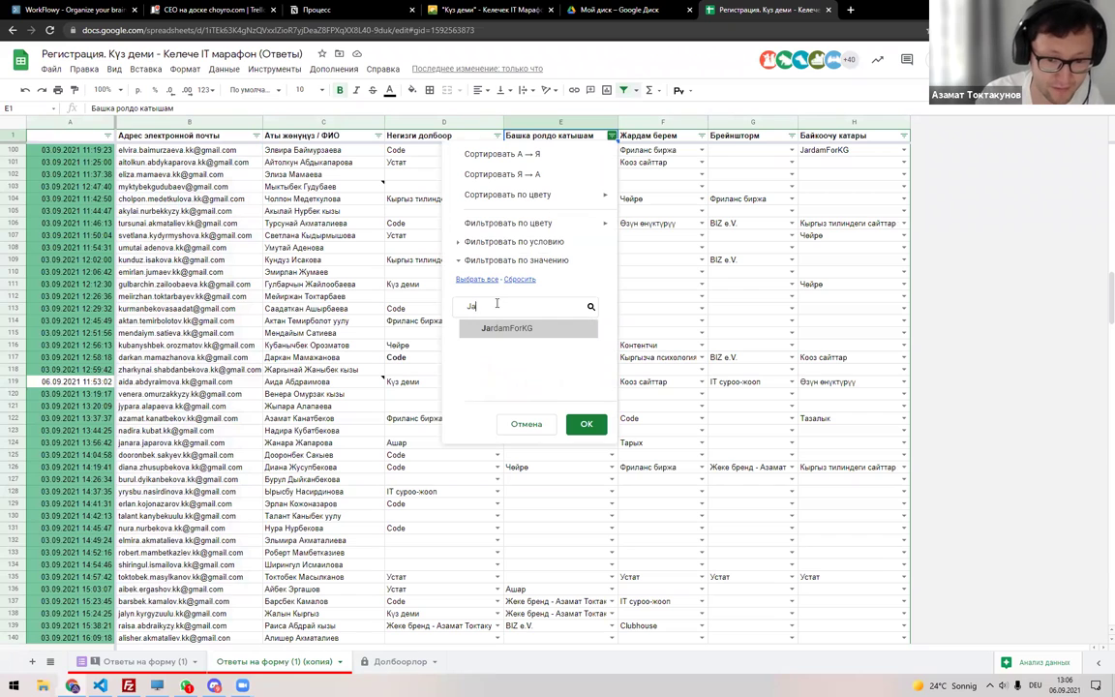
pyautogui.click(587, 424)
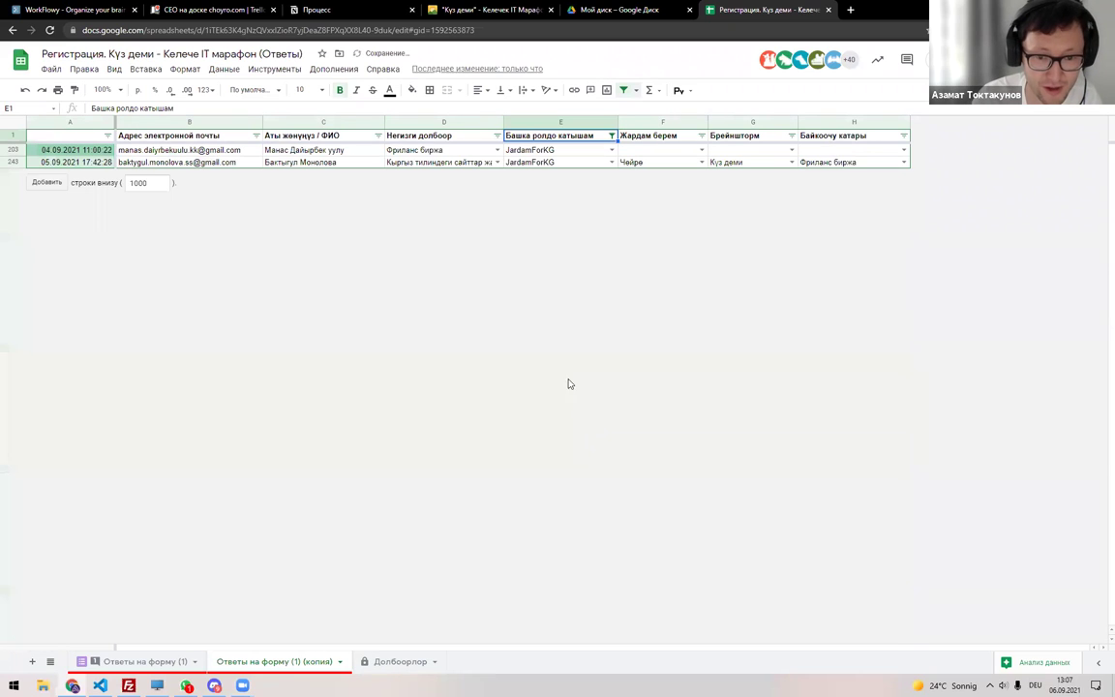
# Copy the two JardamForKG participants' names from the filtered copy.
pyautogui.moveTo(303, 152); pyautogui.dragTo(302, 162)
pyautogui.hotkey('ctrl', 'c')
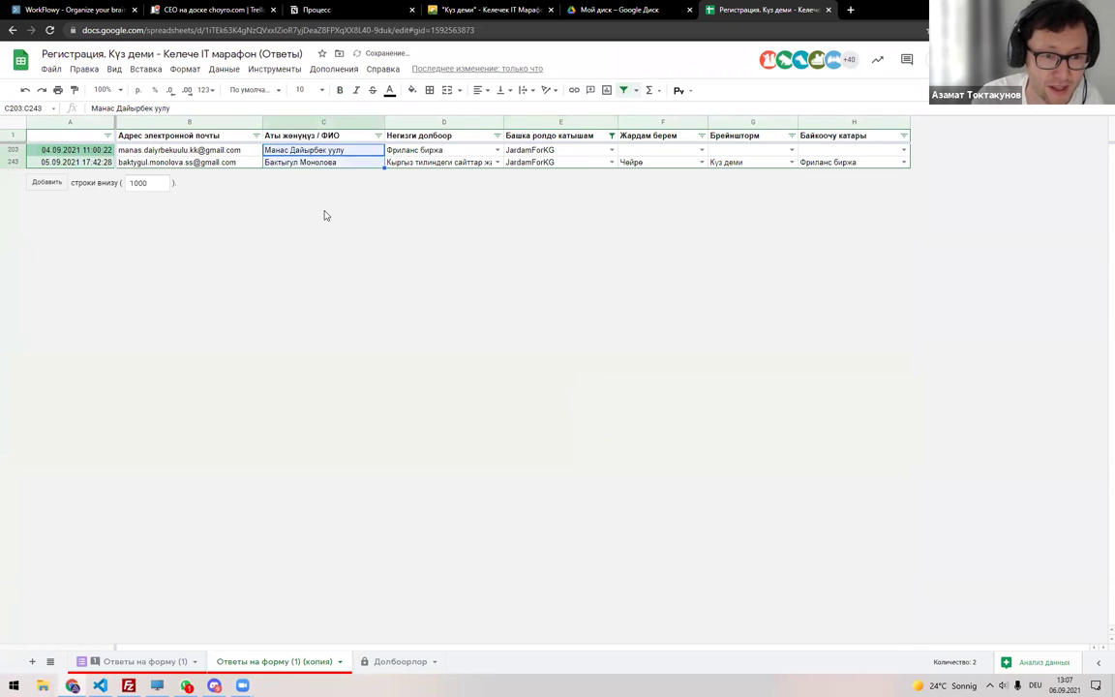
pyautogui.click(382, 664)
pyautogui.click(290, 661)
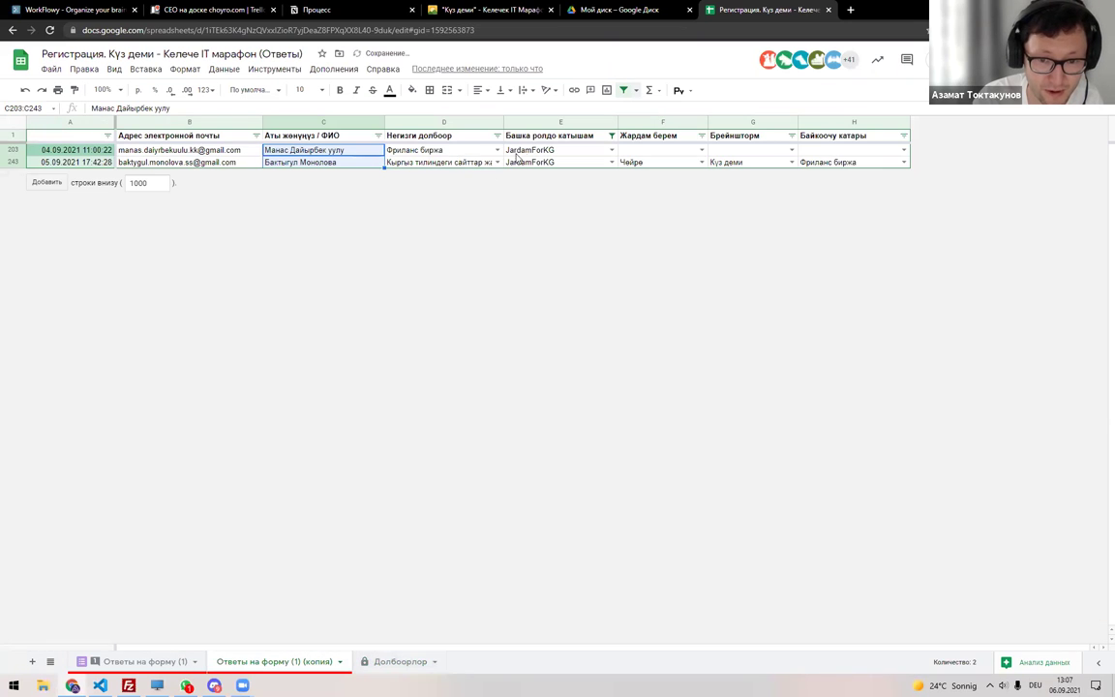
# Copy the two participants' emails and paste them into F20 of the JardamForKG row.
pyautogui.moveTo(194, 150); pyautogui.dragTo(231, 161)
pyautogui.hotkey('ctrl', 'c')
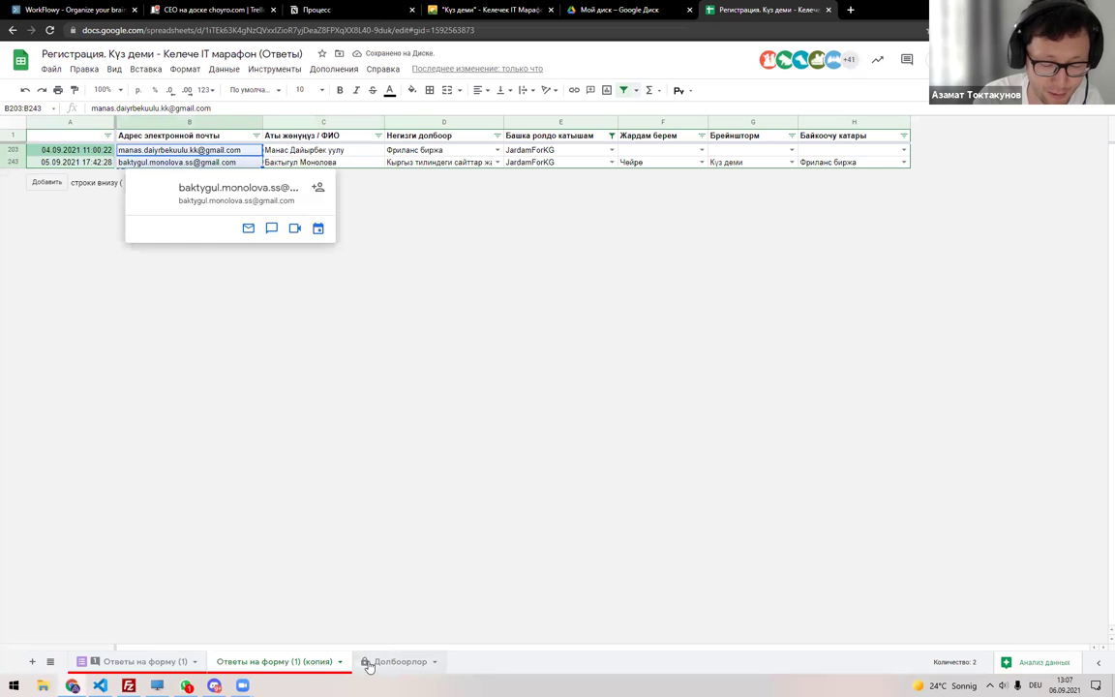
pyautogui.click(371, 663)
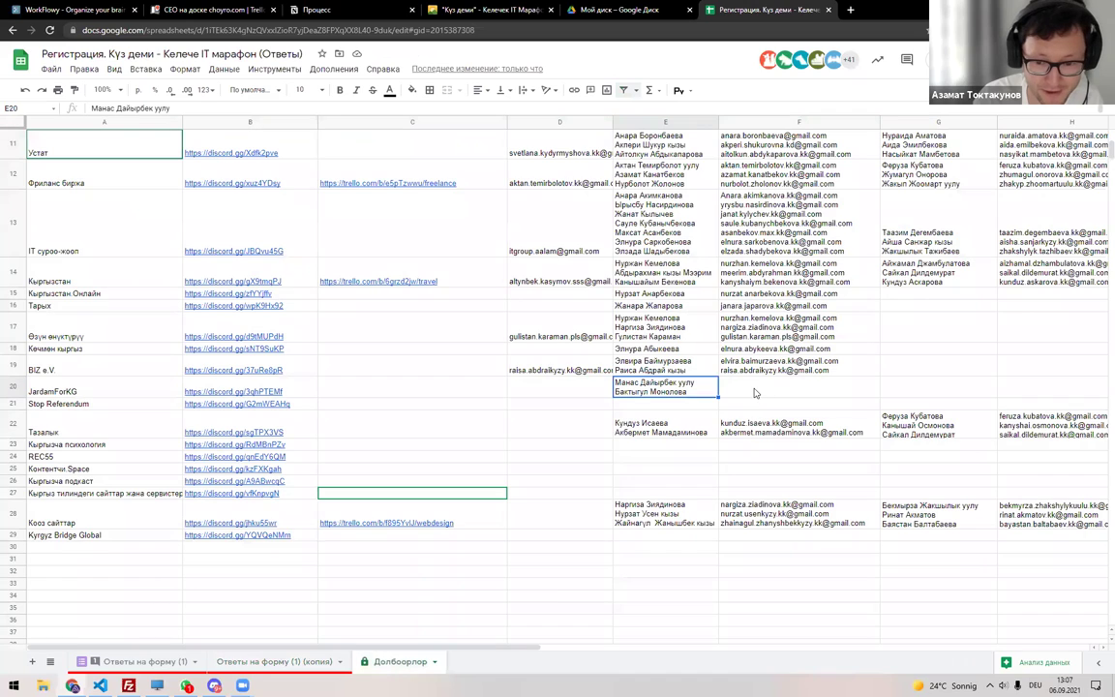
pyautogui.click(754, 392)
pyautogui.hotkey('ctrl', 'v')
pyautogui.press('Return')
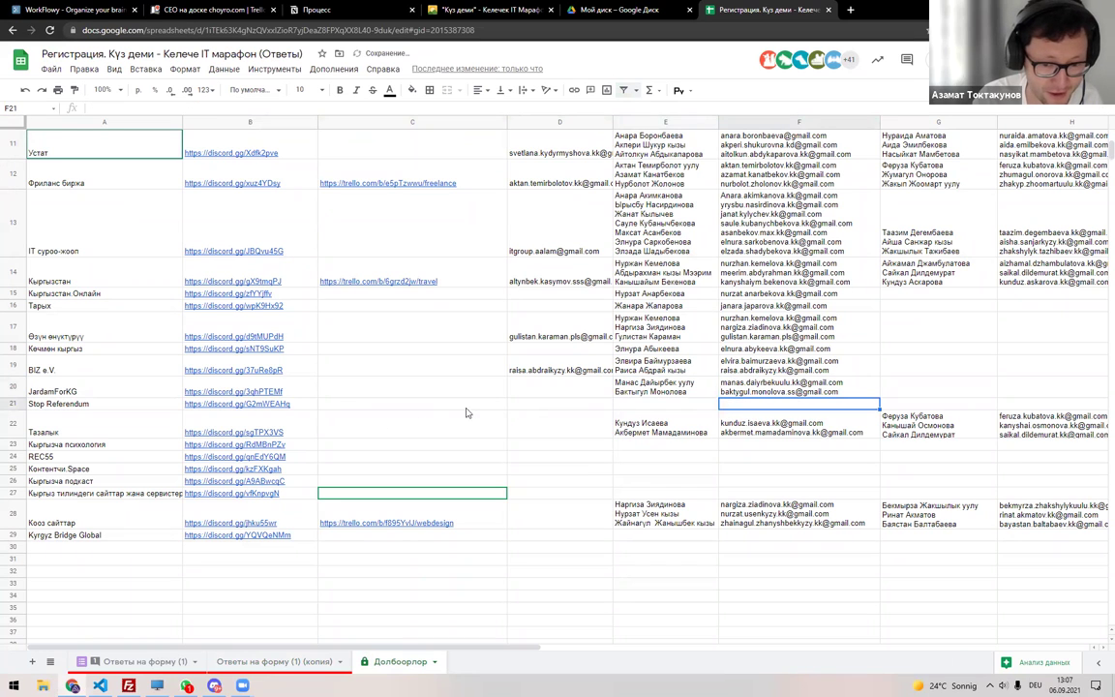
# Reset the filter on the responses copy sheet so it covers every column.
pyautogui.click(247, 661)
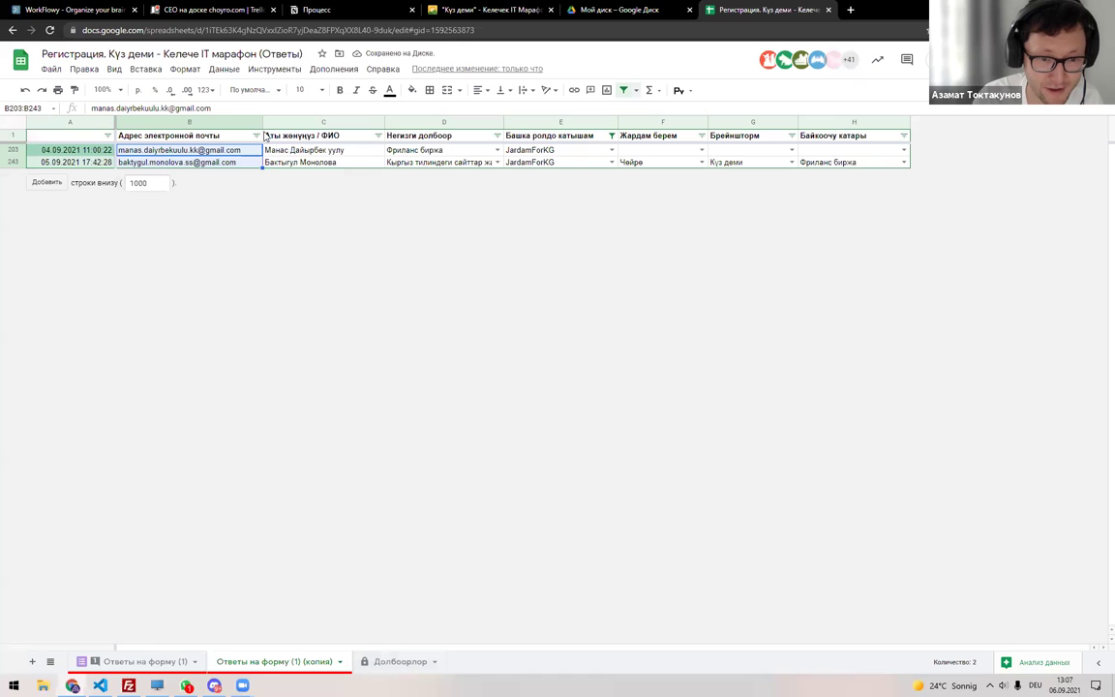
pyautogui.click(624, 90)
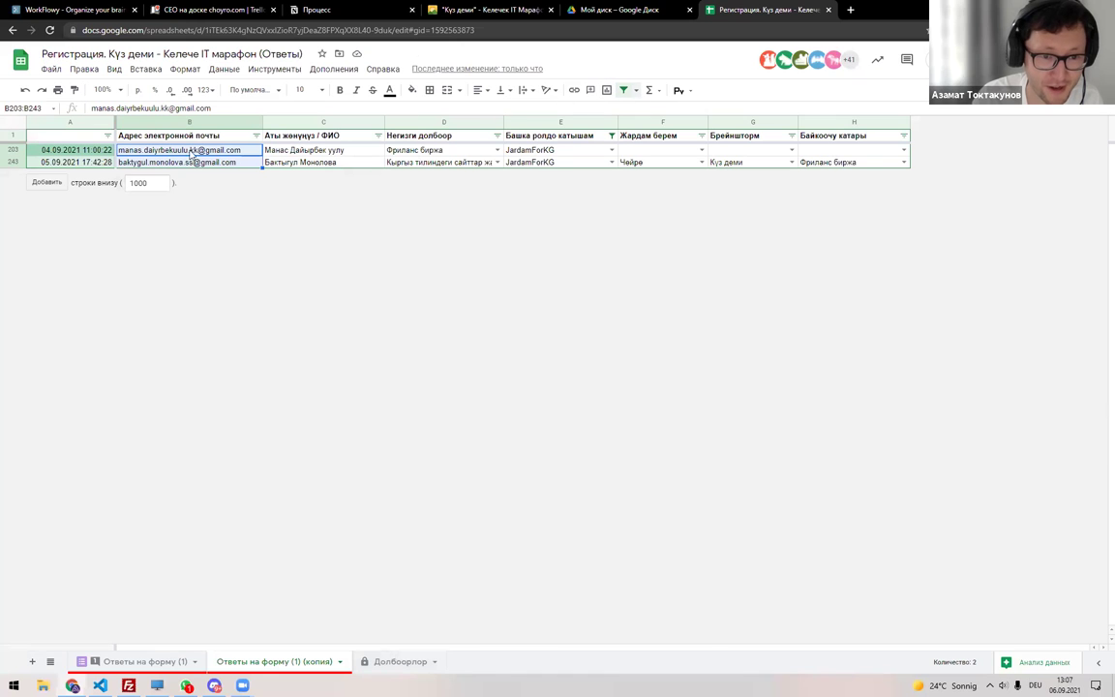
pyautogui.hotkey('ctrl', 'a')
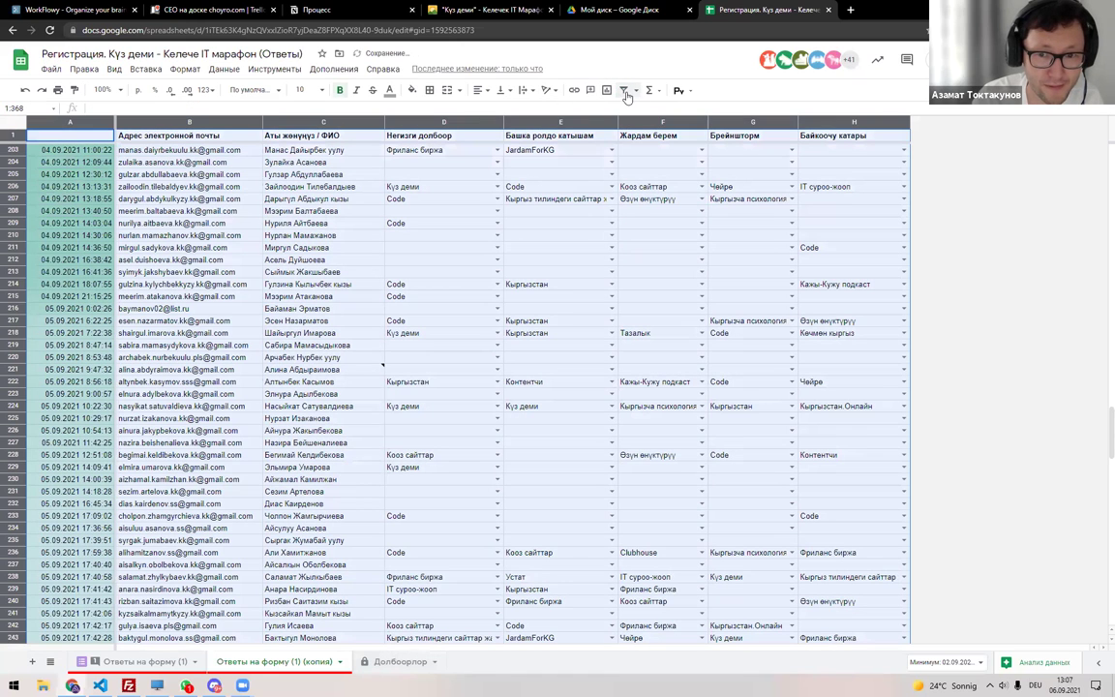
pyautogui.click(623, 90)
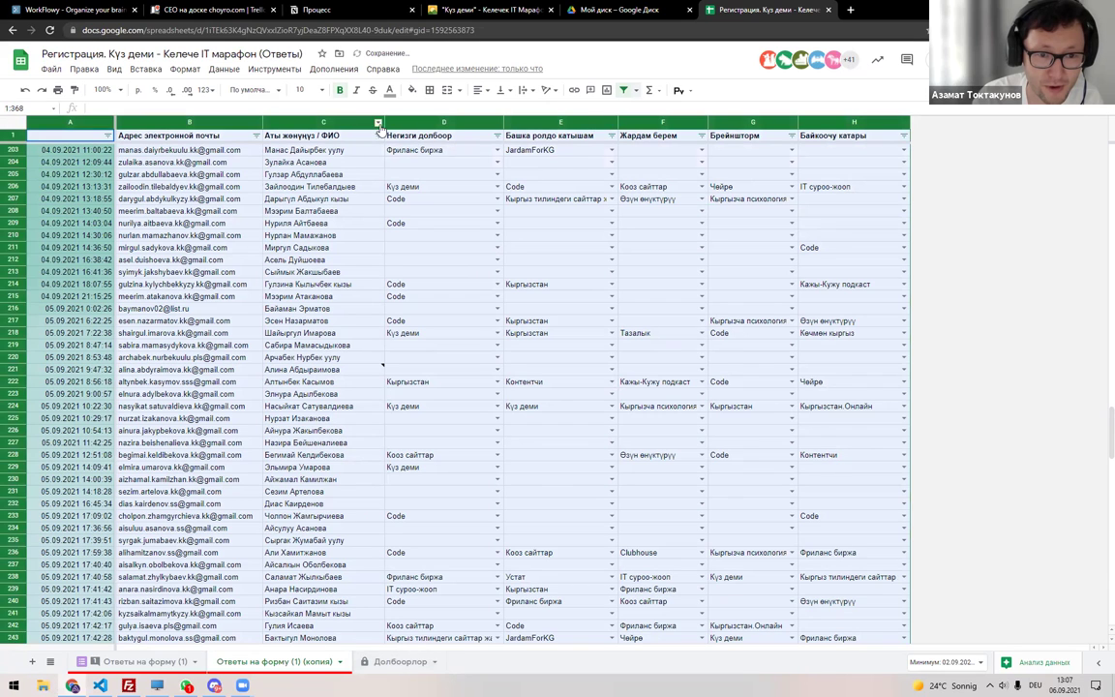
# Search 'Stop' in the filters of columns D, E and F, closing each unchanged.
pyautogui.click(496, 135)
pyautogui.click(387, 307)
pyautogui.write('Stop')
pyautogui.press('Escape')
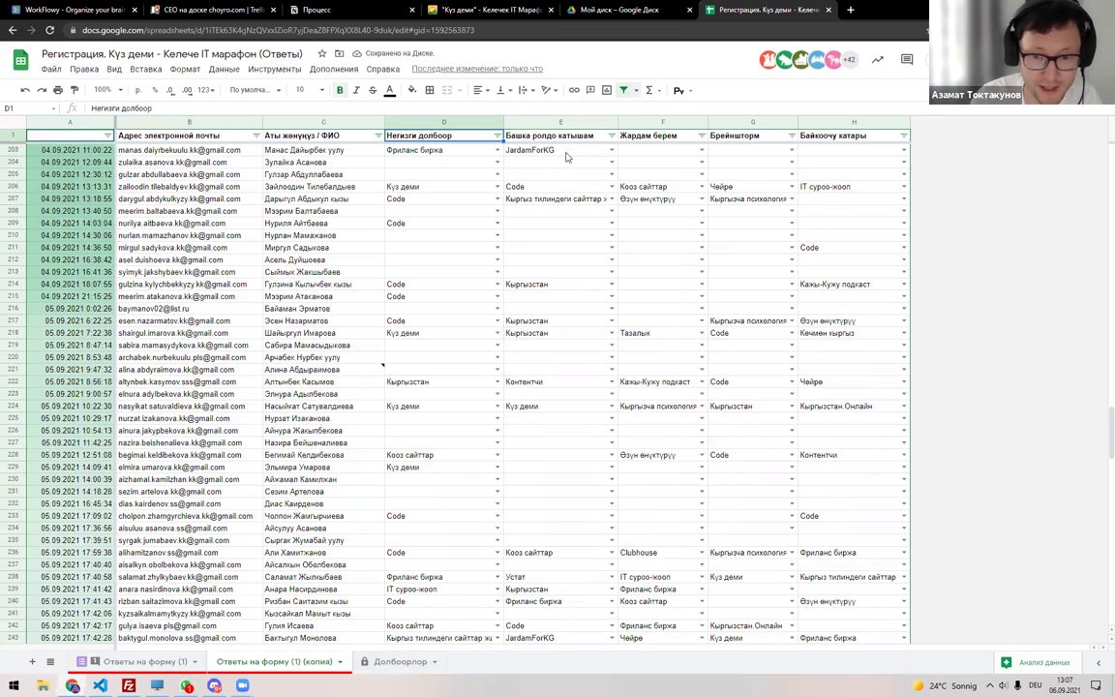
pyautogui.click(612, 136)
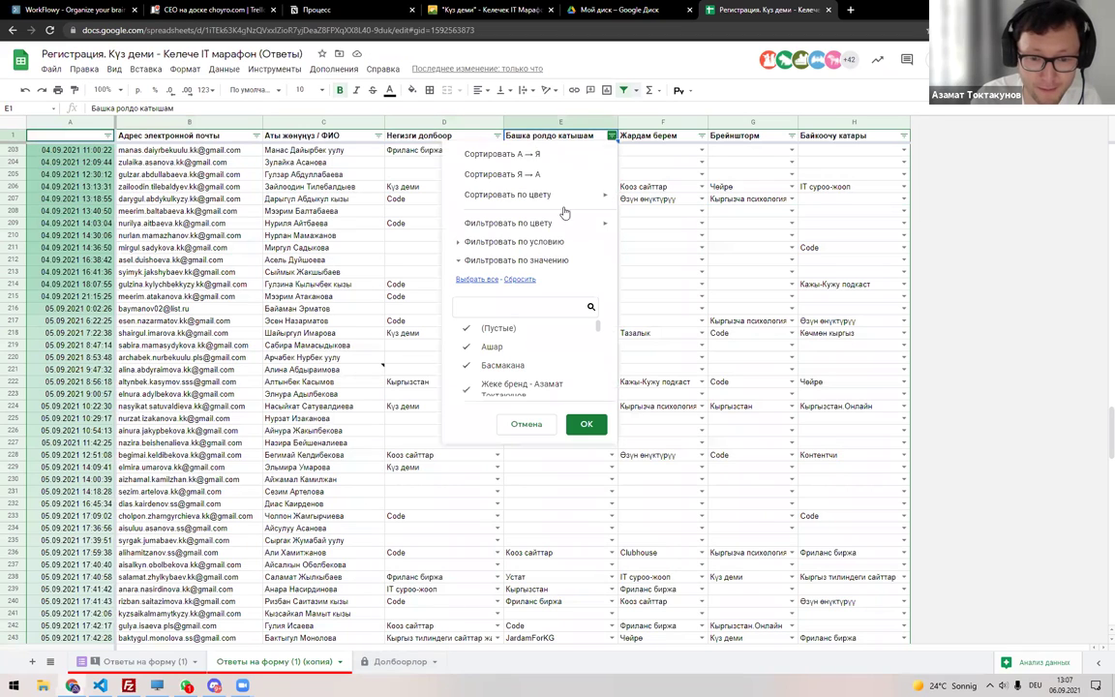
pyautogui.click(512, 306)
pyautogui.write('St')
pyautogui.press('Escape')
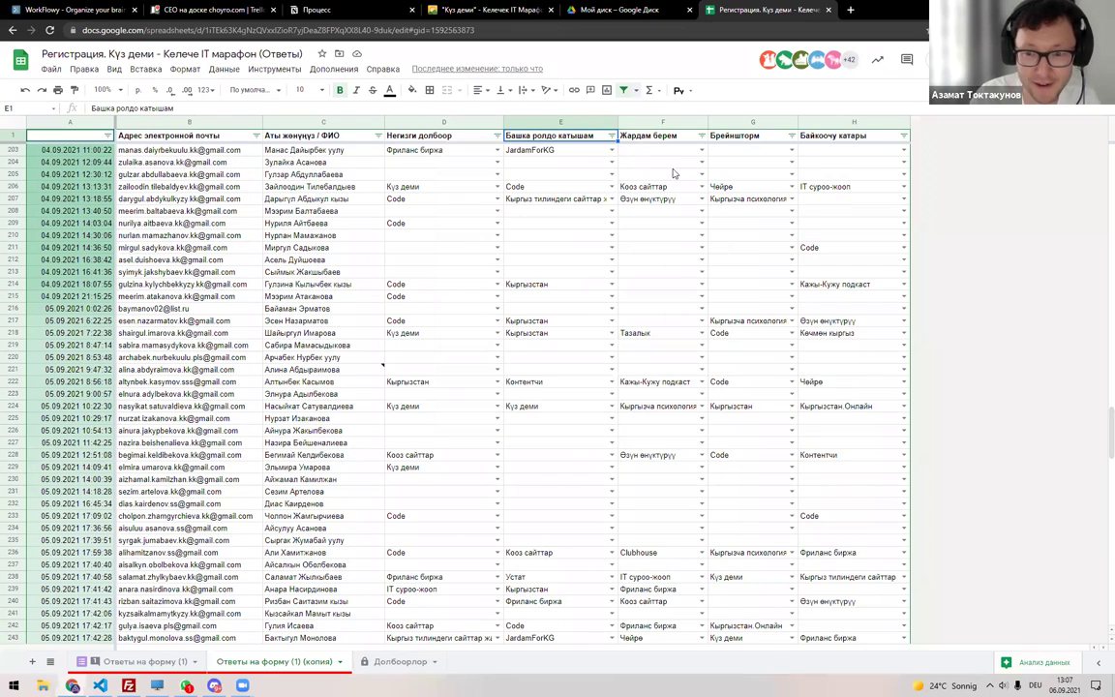
pyautogui.click(702, 135)
pyautogui.click(594, 305)
pyautogui.write('S')
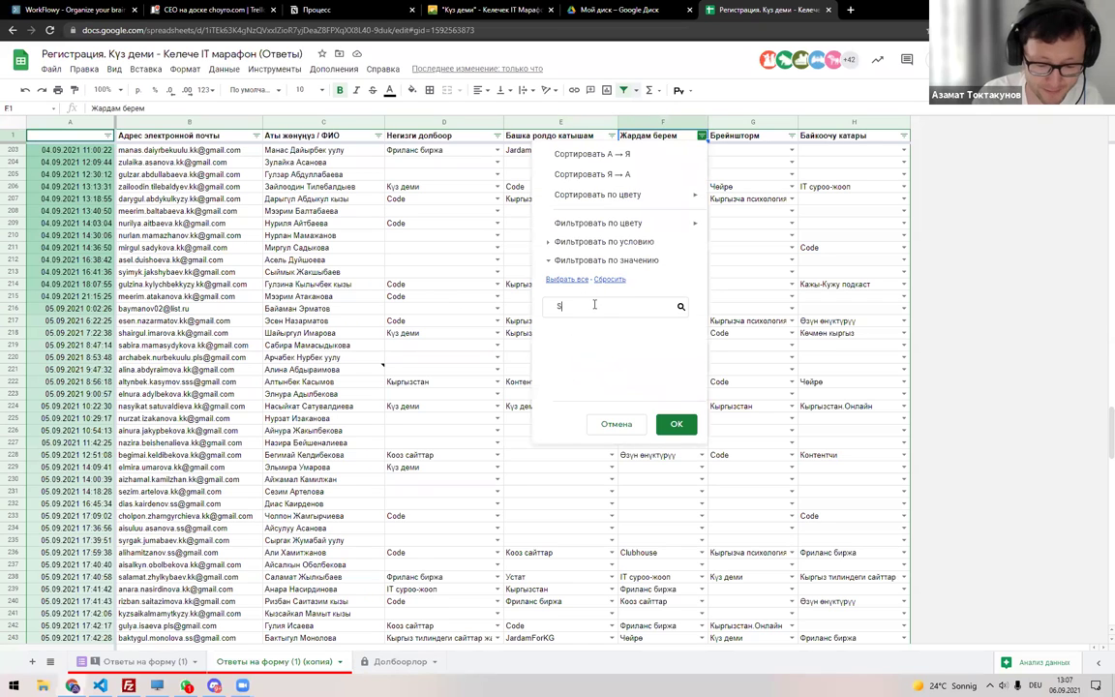
pyautogui.write('top')
pyautogui.press('Escape')
# Check the column G and H filters for 'Stop', closing each unchanged.
pyautogui.click(792, 136)
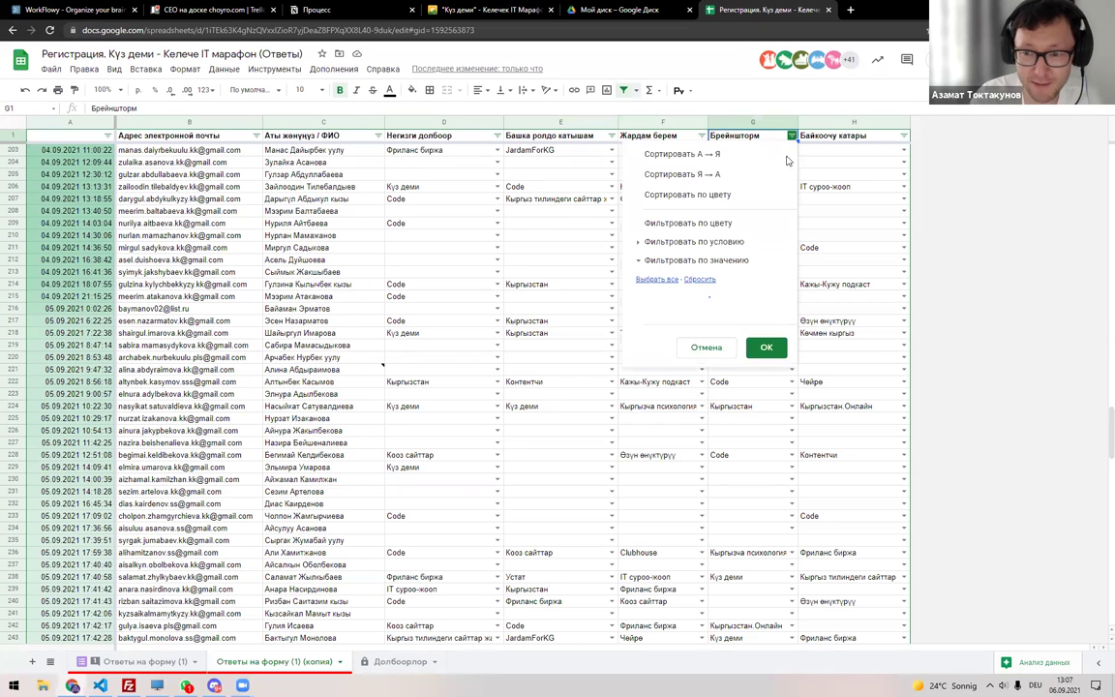
pyautogui.click(706, 305)
pyautogui.write('Stop')
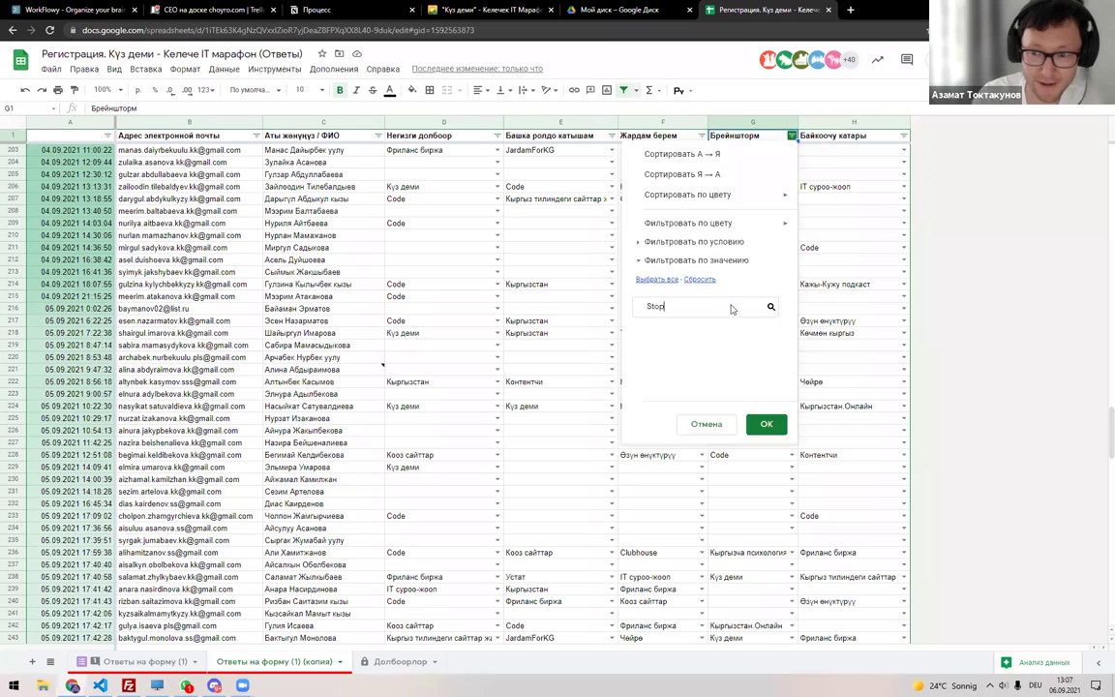
pyautogui.press('Escape')
pyautogui.click(902, 136)
pyautogui.click(801, 310)
pyautogui.write('Sto')
pyautogui.press('Escape')
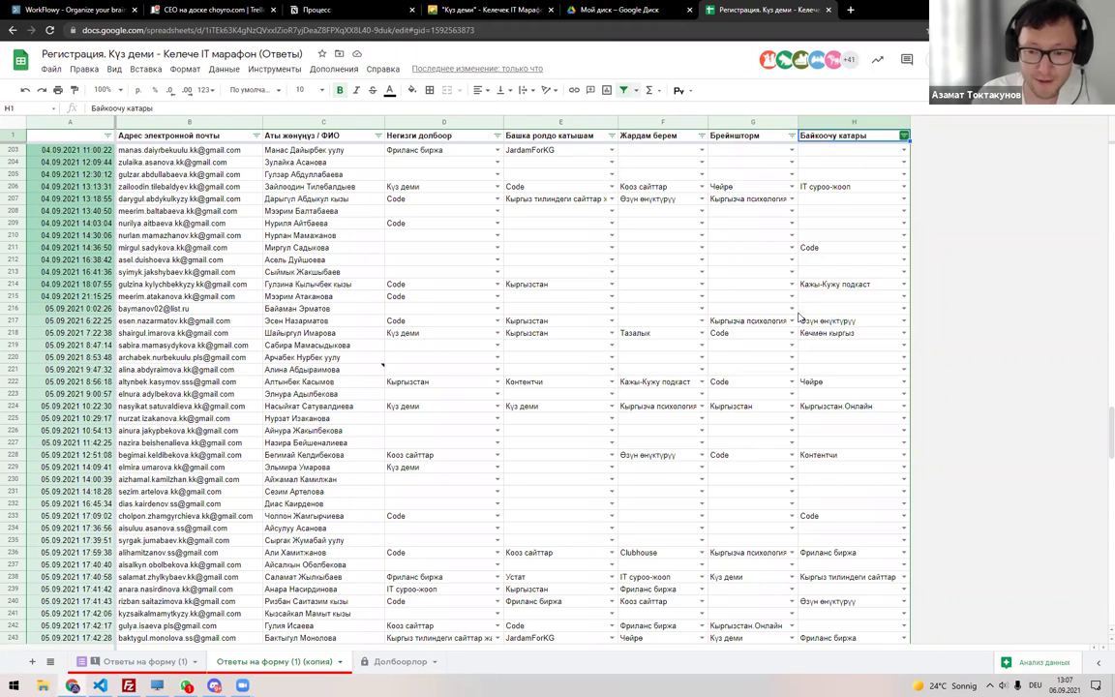
# Review the Тазалык row's emails in F22 and the expanded name list in G22 on Долбоорлор.
pyautogui.click(382, 662)
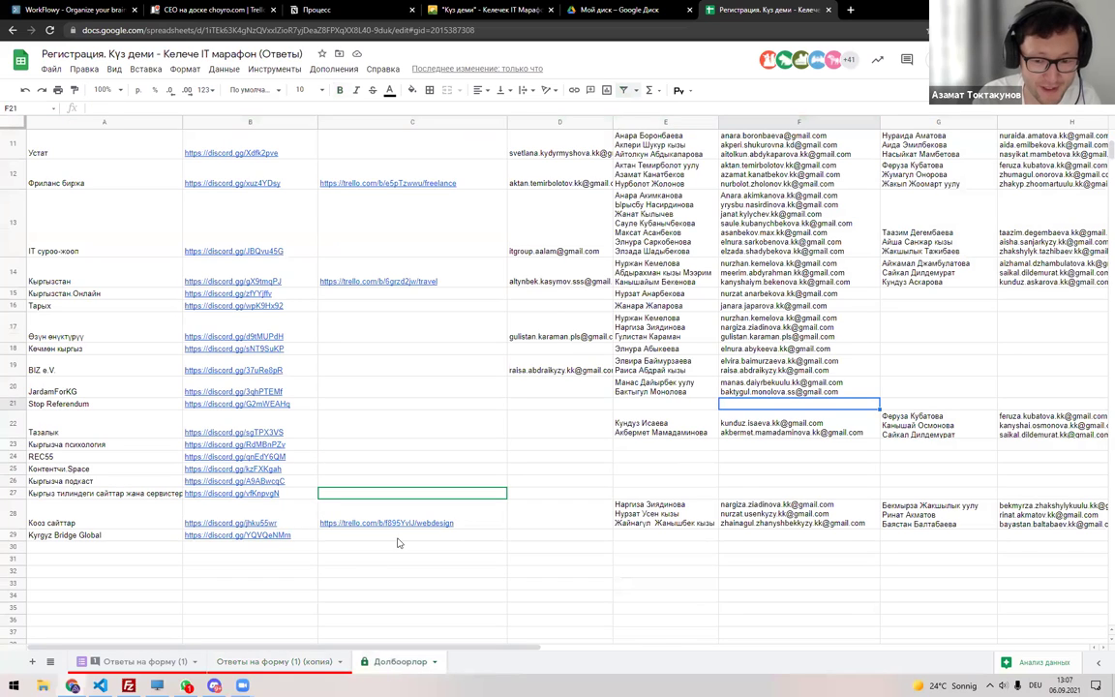
pyautogui.moveTo(406, 527)
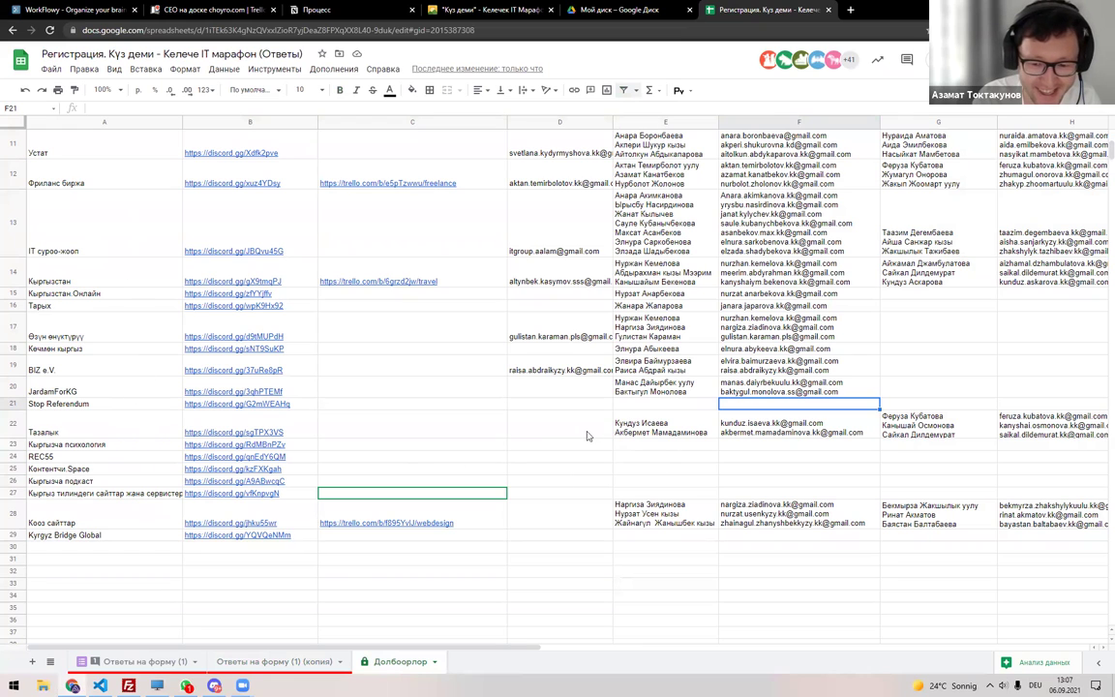
pyautogui.click(725, 434)
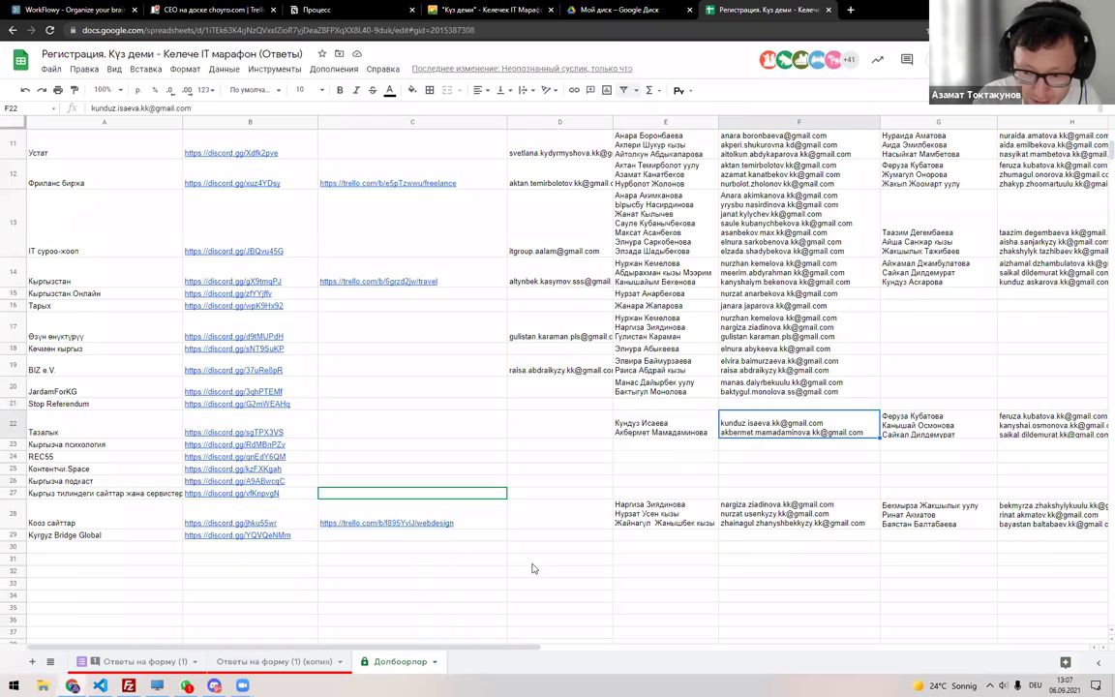
pyautogui.doubleClick(925, 423)
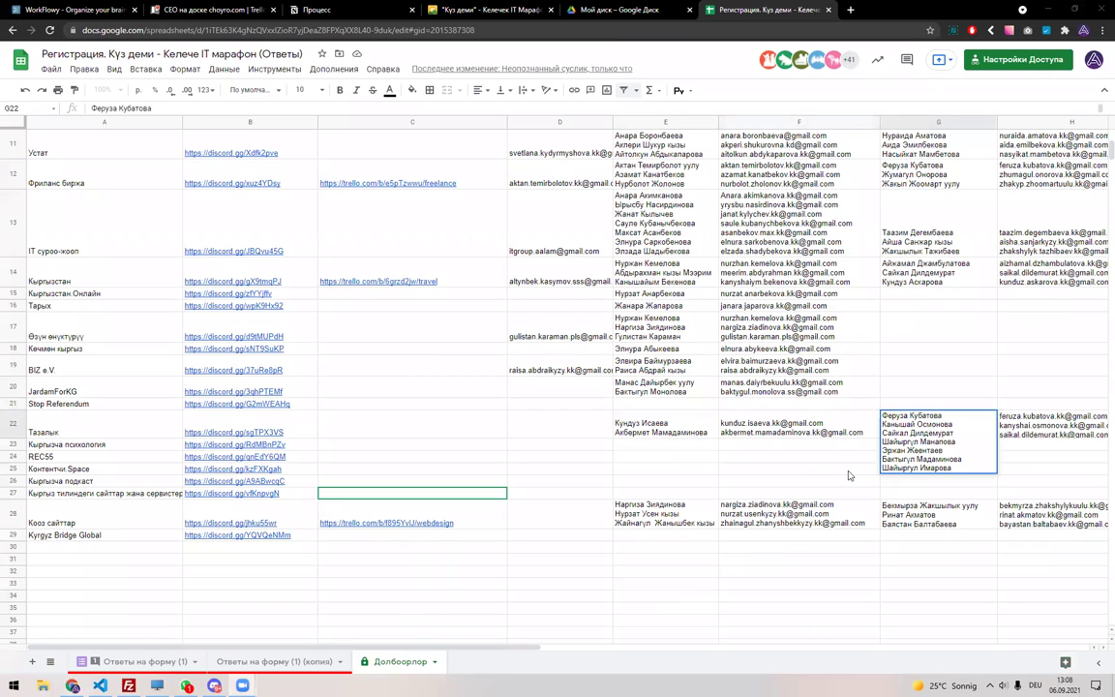
pyautogui.click(727, 455)
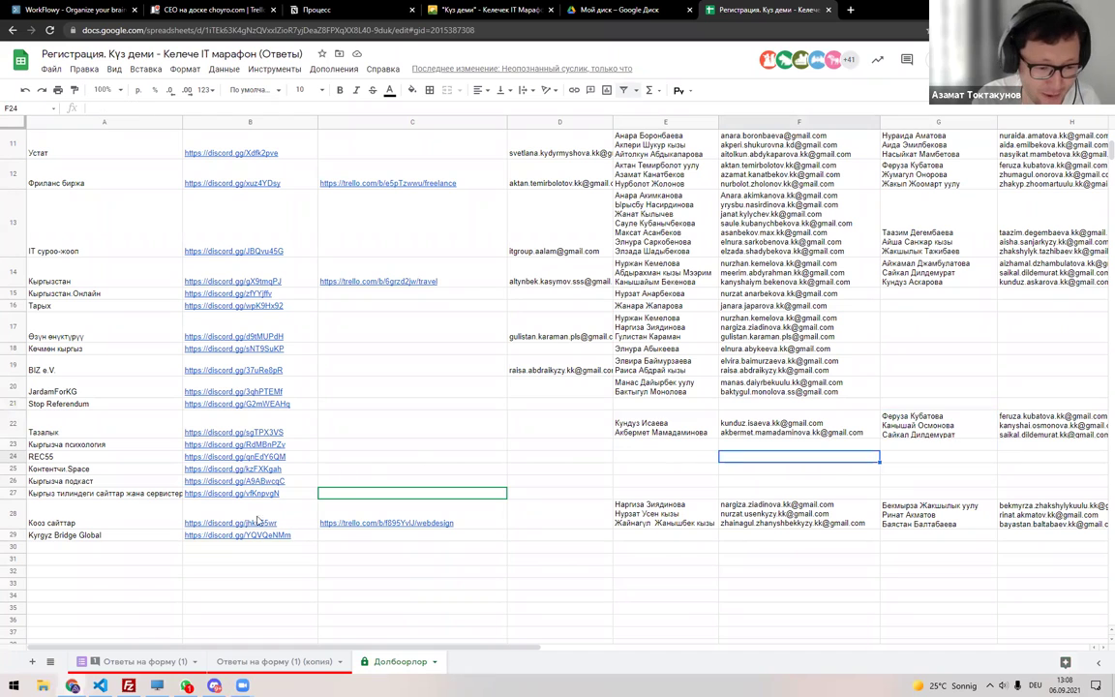
pyautogui.click(254, 660)
# Search the responses copy for the participant, landing on their email in B48.
pyautogui.hotkey('ctrl', 'f')
pyautogui.write('Meerim')
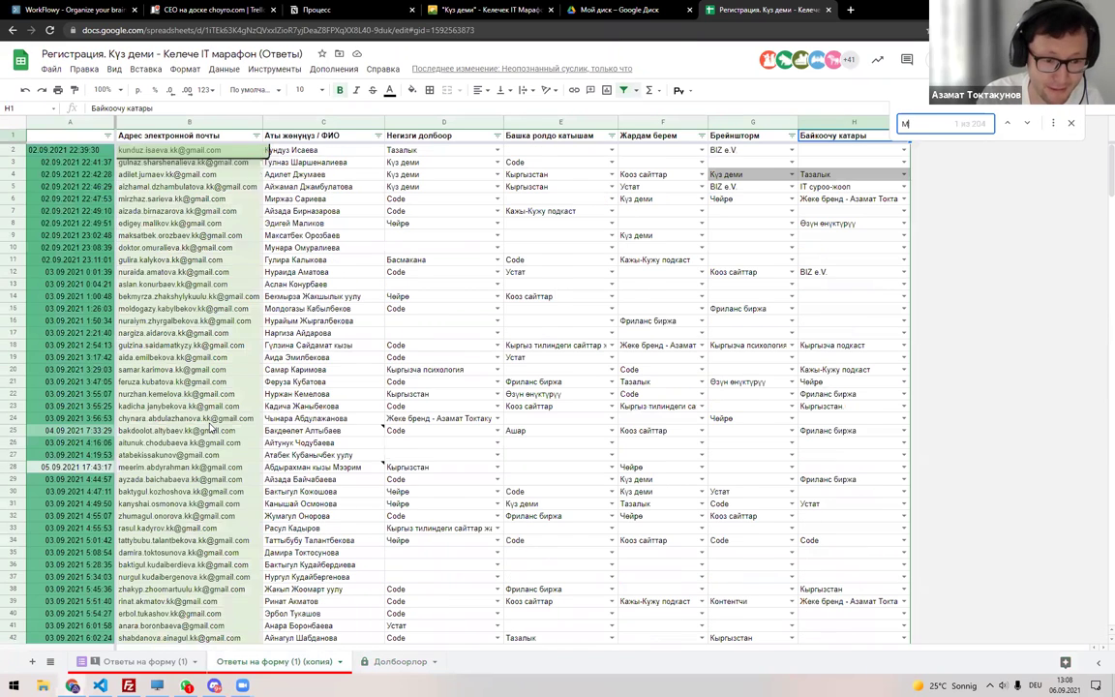
pyautogui.press('Escape')
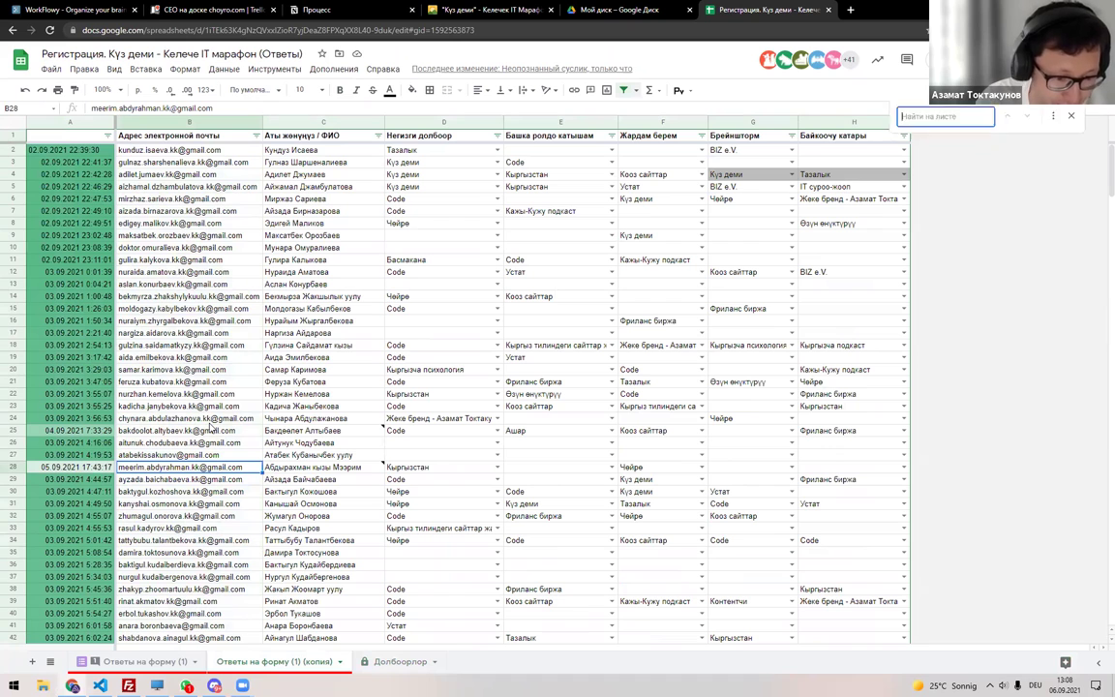
pyautogui.hotkey('ctrl', 'f')
pyautogui.write('As')
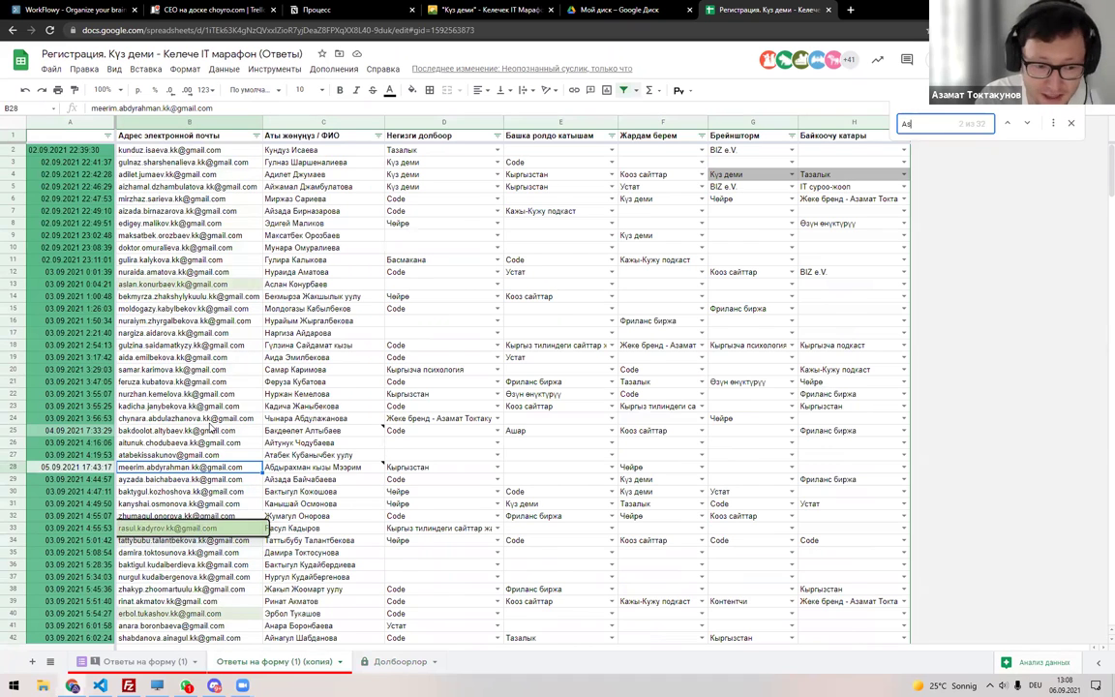
pyautogui.write('ka')
pyautogui.press('Escape')
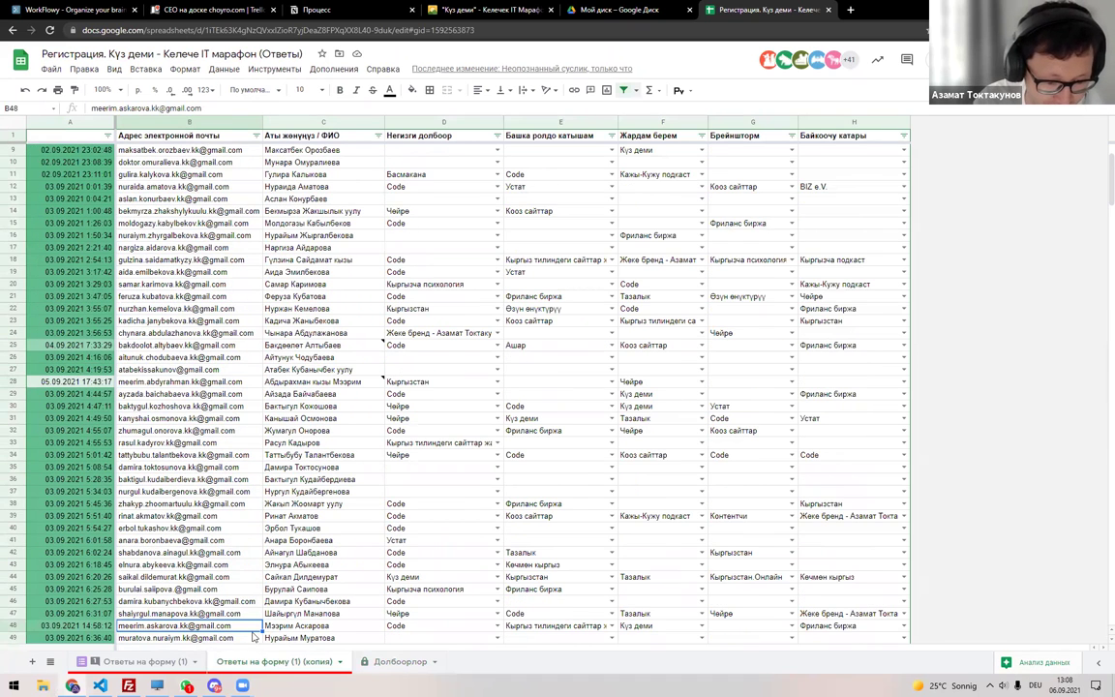
# Paste the participant's email into F21 on Долбоорлор, undoing a stray paste in D27.
pyautogui.click(397, 662)
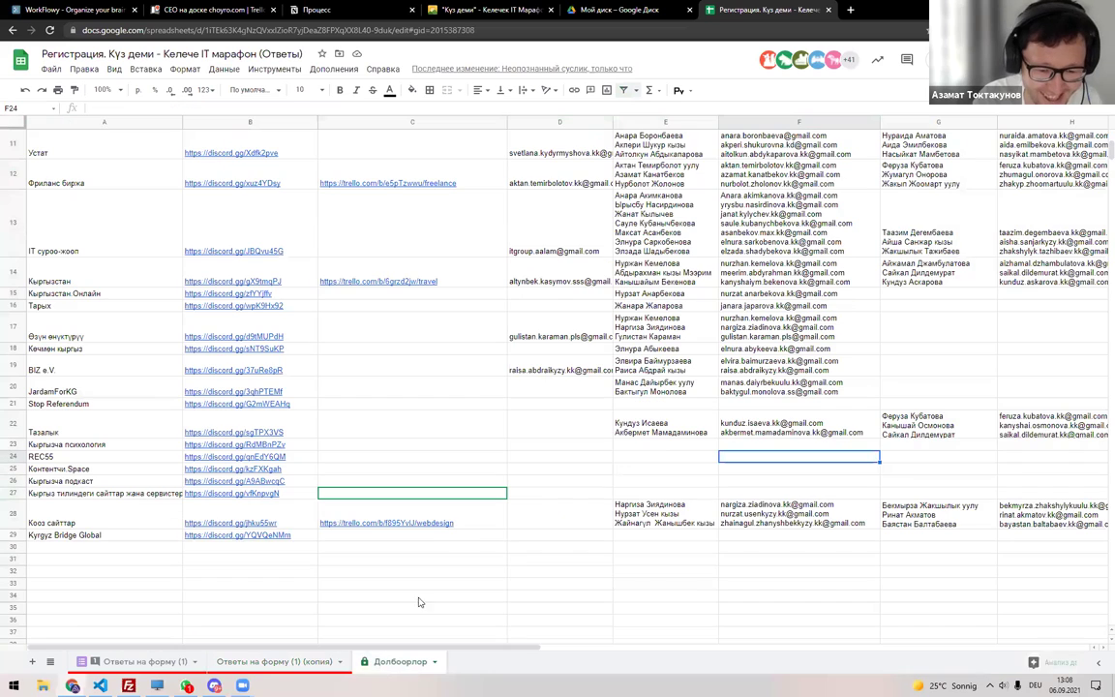
pyautogui.click(568, 495)
pyautogui.hotkey('ctrl', 'v')
pyautogui.hotkey('ctrl', 'z')
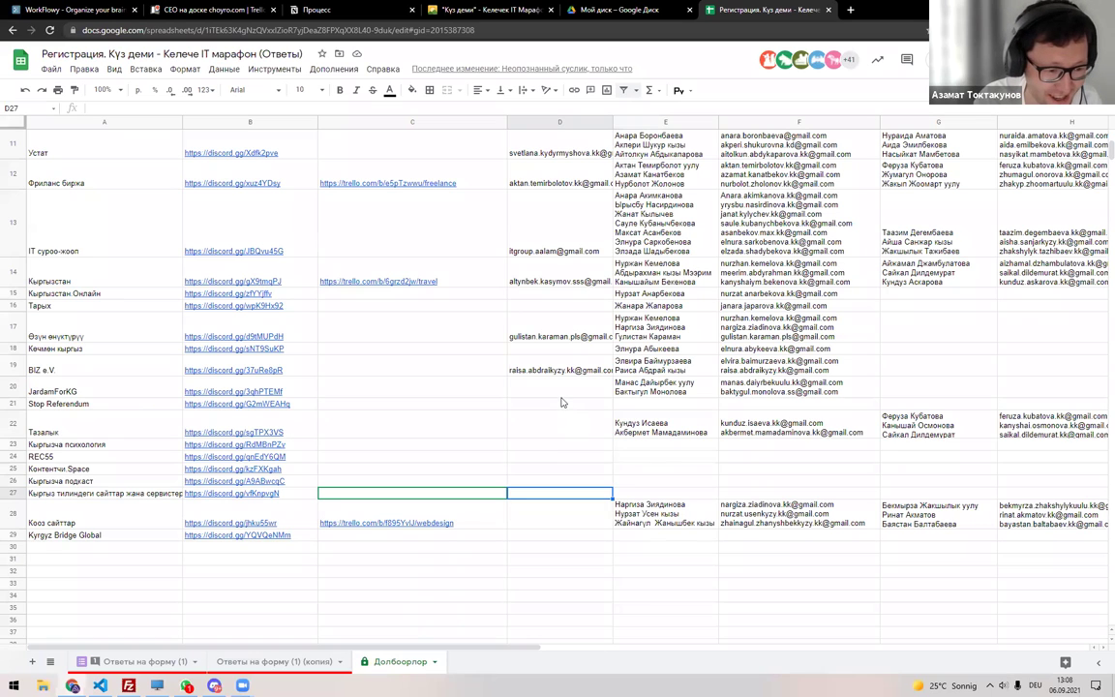
pyautogui.doubleClick(725, 404)
pyautogui.hotkey('ctrl', 'v')
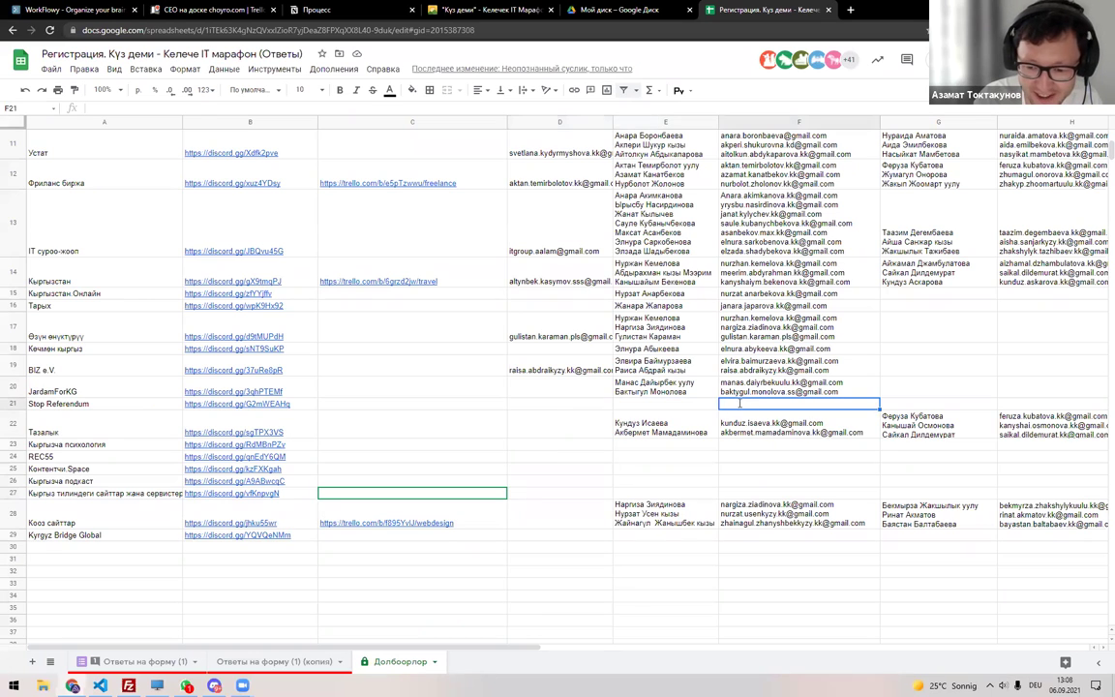
# Copy the participant's name from C48 into E21 and the email into D21.
pyautogui.click(274, 661)
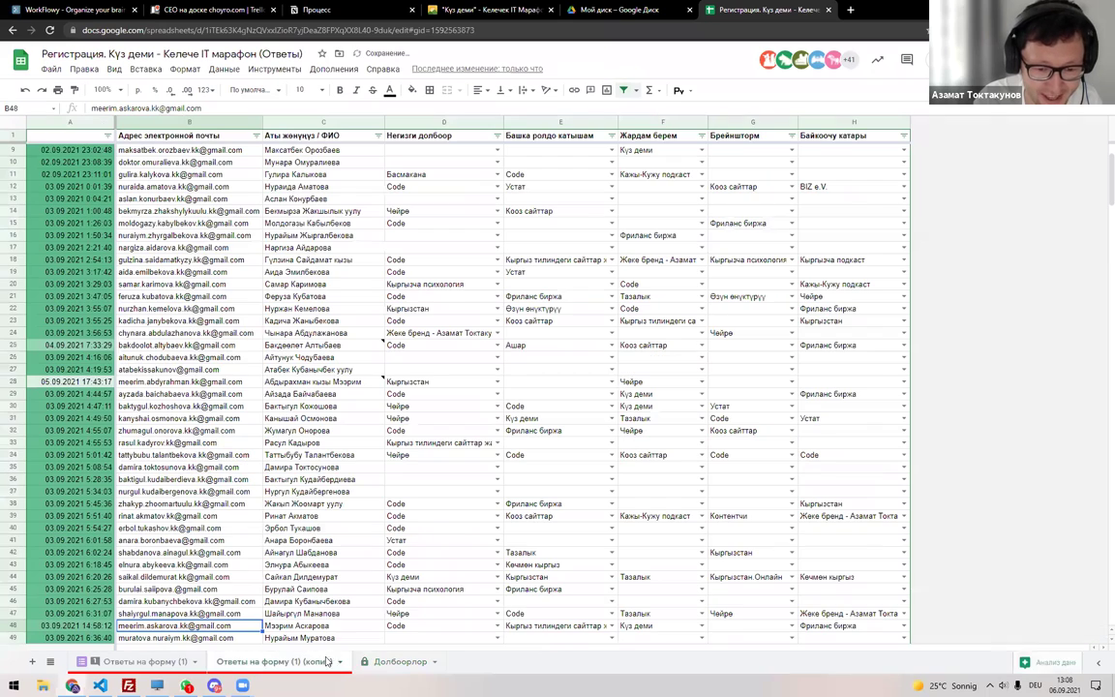
pyautogui.press('Right')
pyautogui.hotkey('ctrl', 'c')
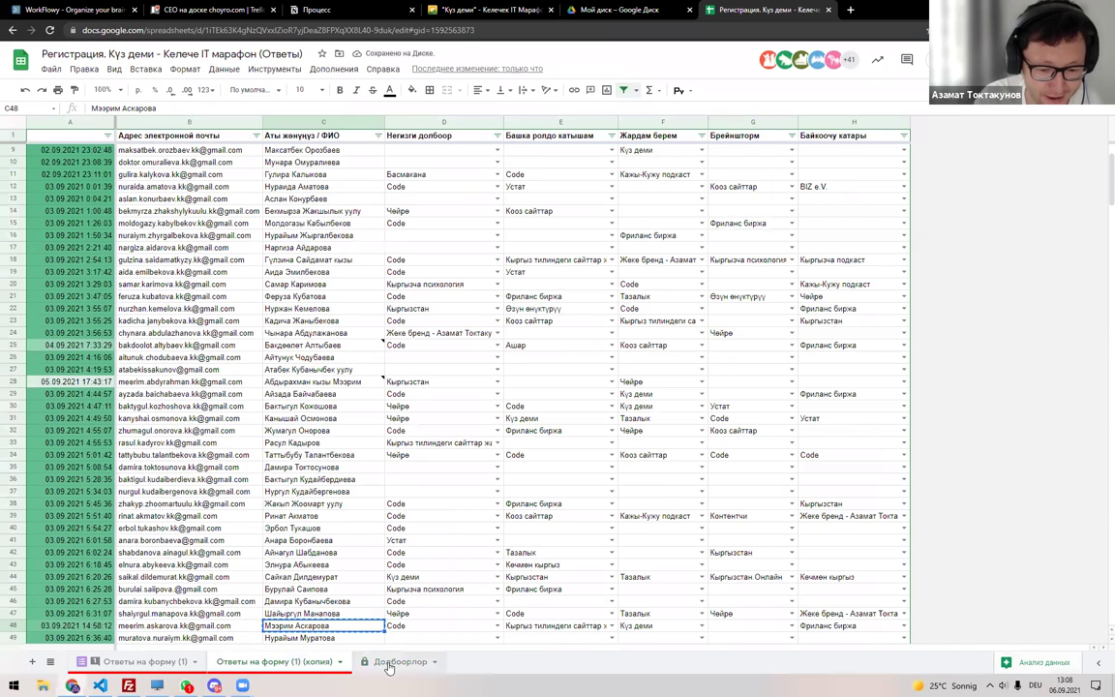
pyautogui.click(400, 662)
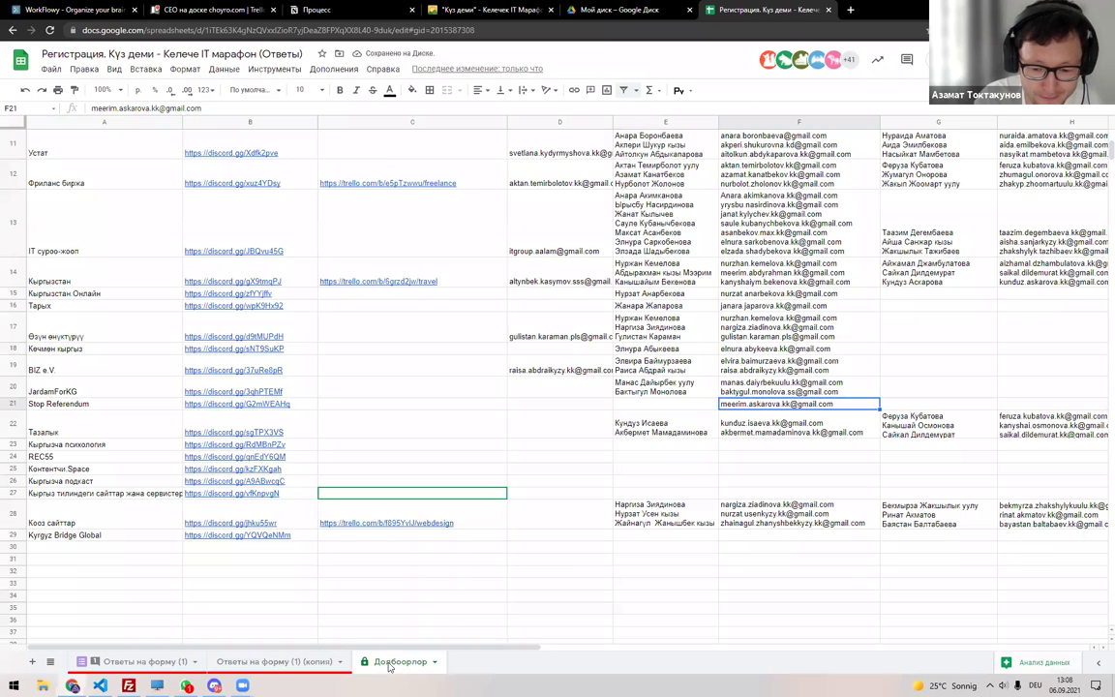
pyautogui.click(668, 406)
pyautogui.hotkey('ctrl', 'v')
pyautogui.press('Right')
pyautogui.hotkey('ctrl', 'c')
pyautogui.click(566, 404)
pyautogui.hotkey('ctrl', 'v')
pyautogui.press('Down')
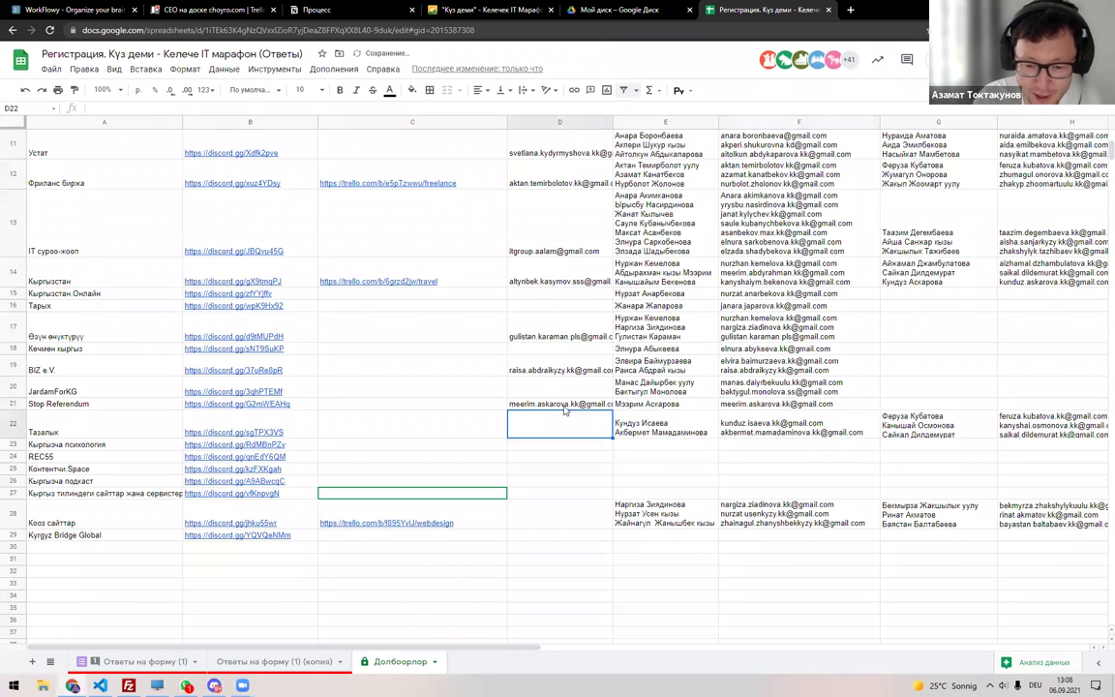
# Check the email in D21 and review G22's seven names, briefly glancing at Discord.
pyautogui.click(598, 405)
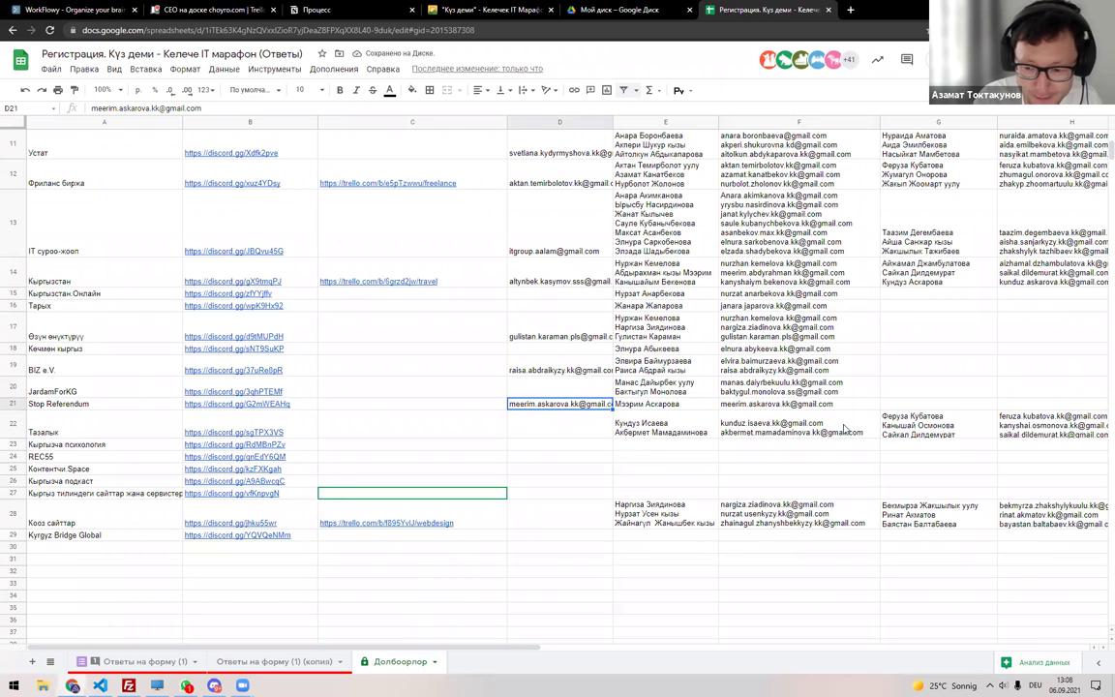
pyautogui.doubleClick(883, 427)
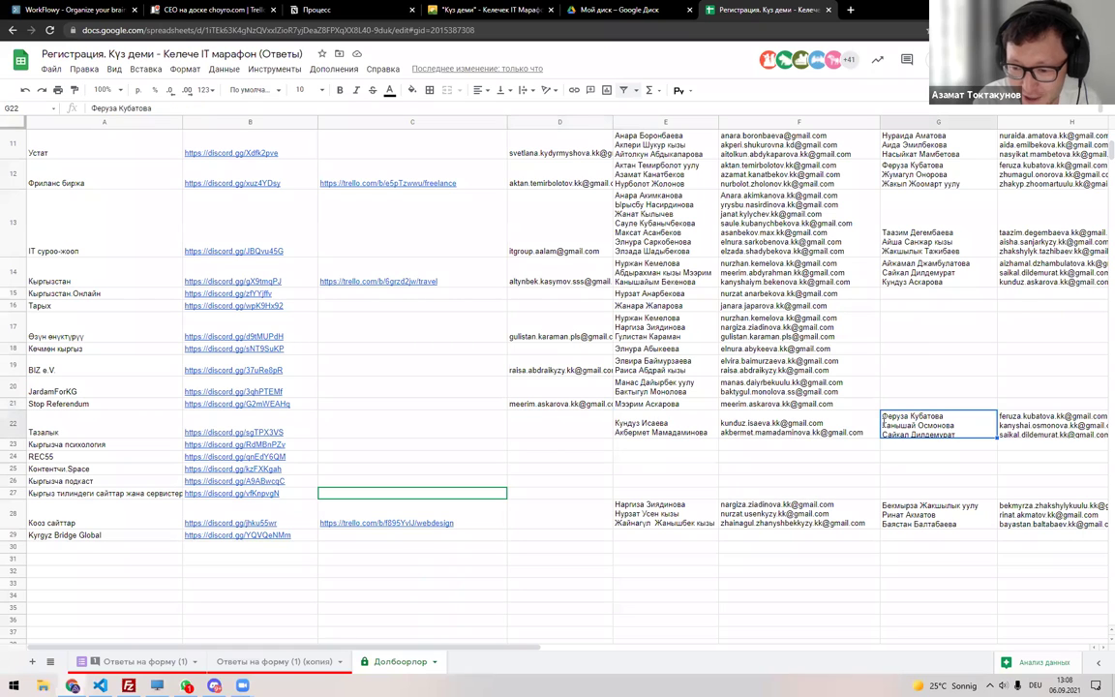
pyautogui.press('Escape')
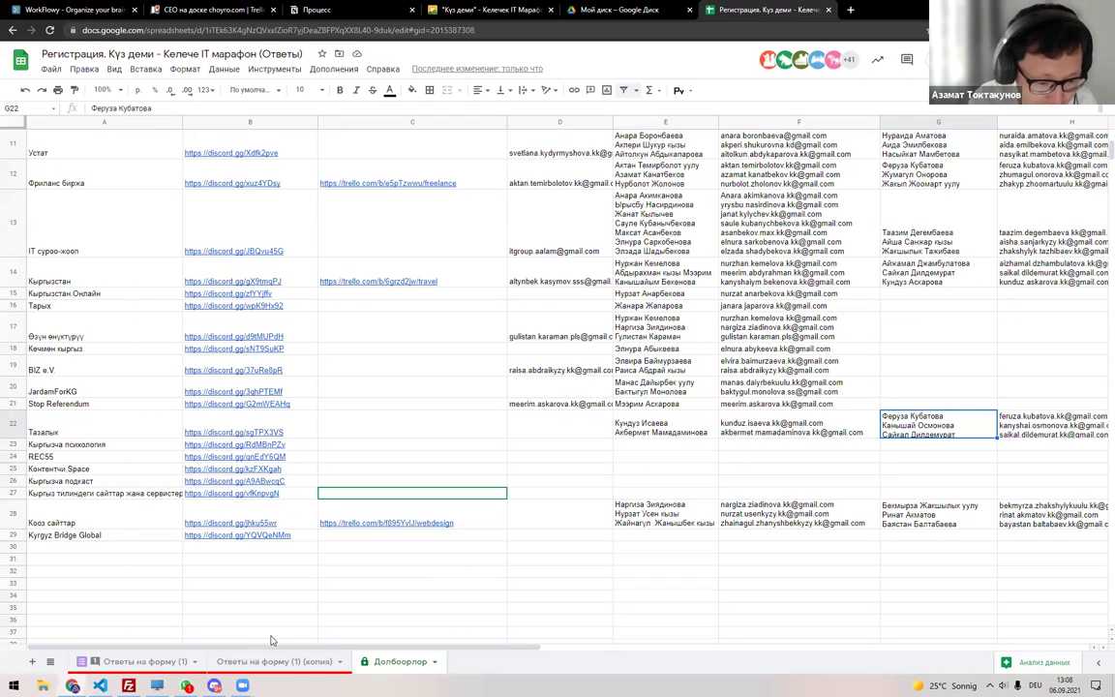
pyautogui.click(214, 684)
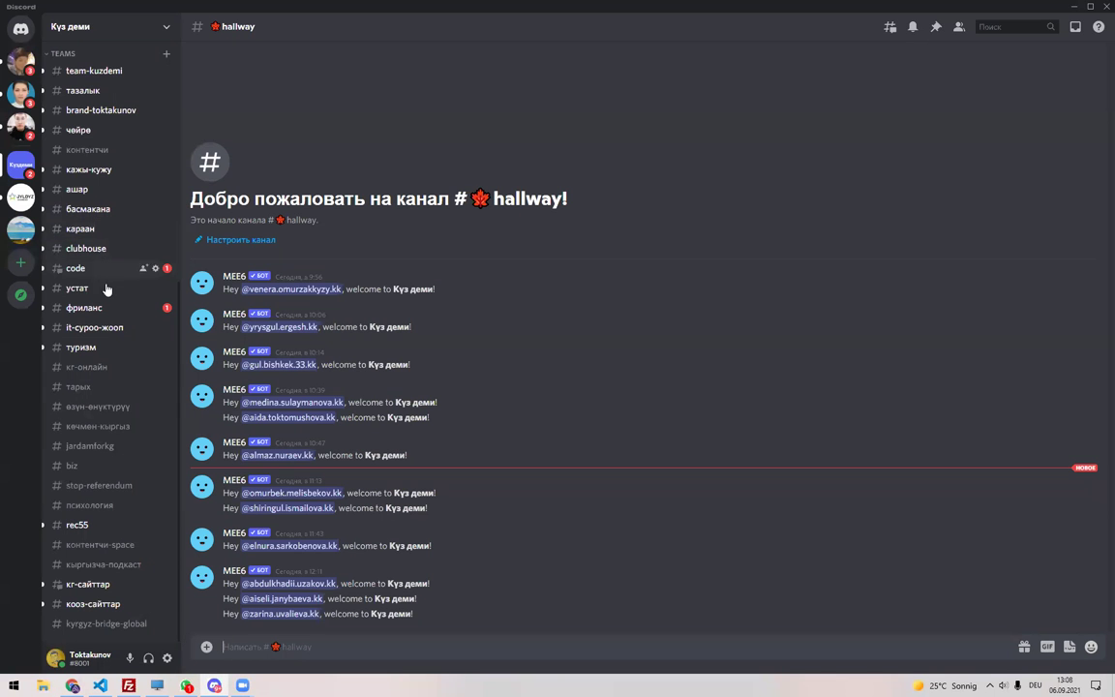
pyautogui.hotkey('alt', 'Tab')
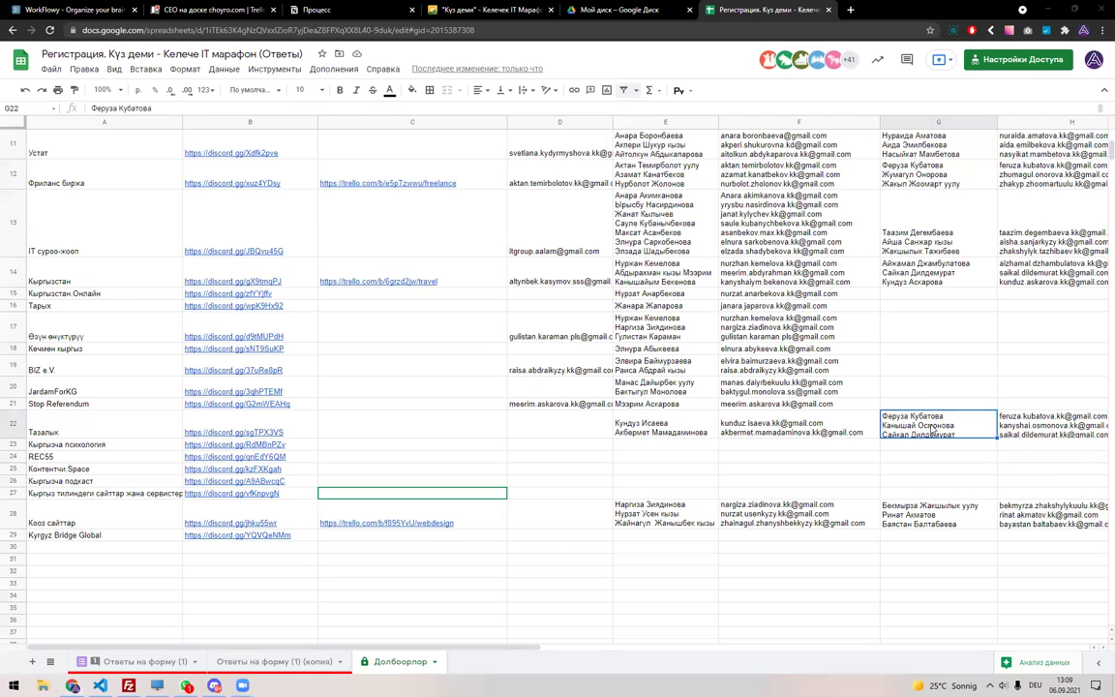
# Cut the fourth email from H22 and paste it into D22 as the Тазалык contact address.
pyautogui.moveTo(886, 423)
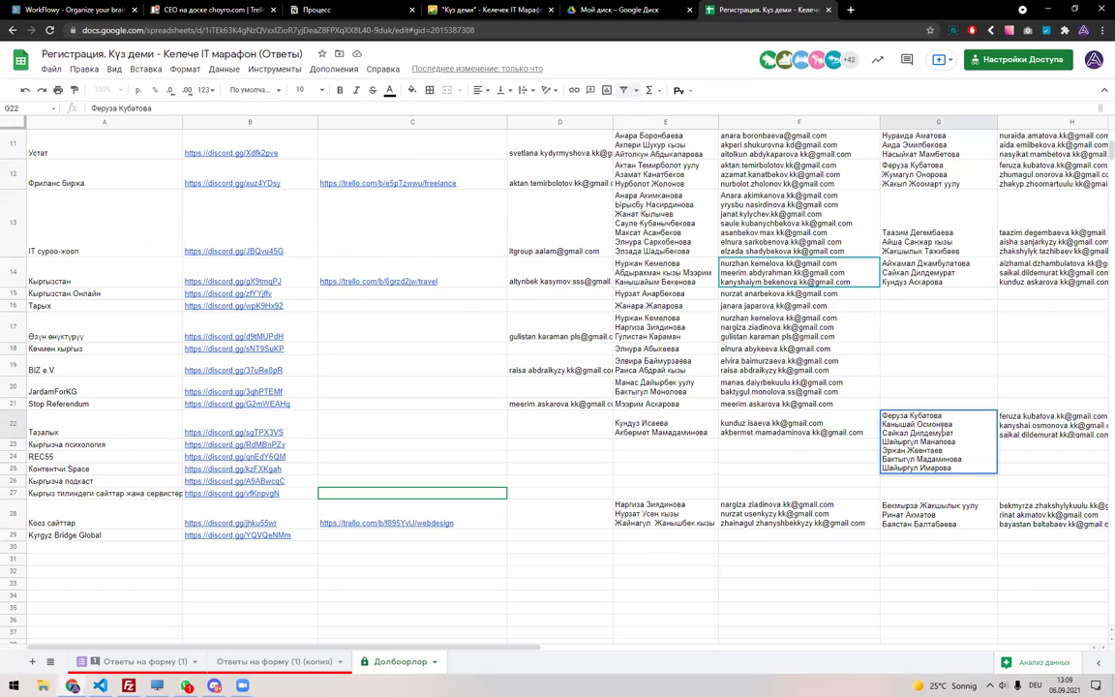
pyautogui.press('Right')
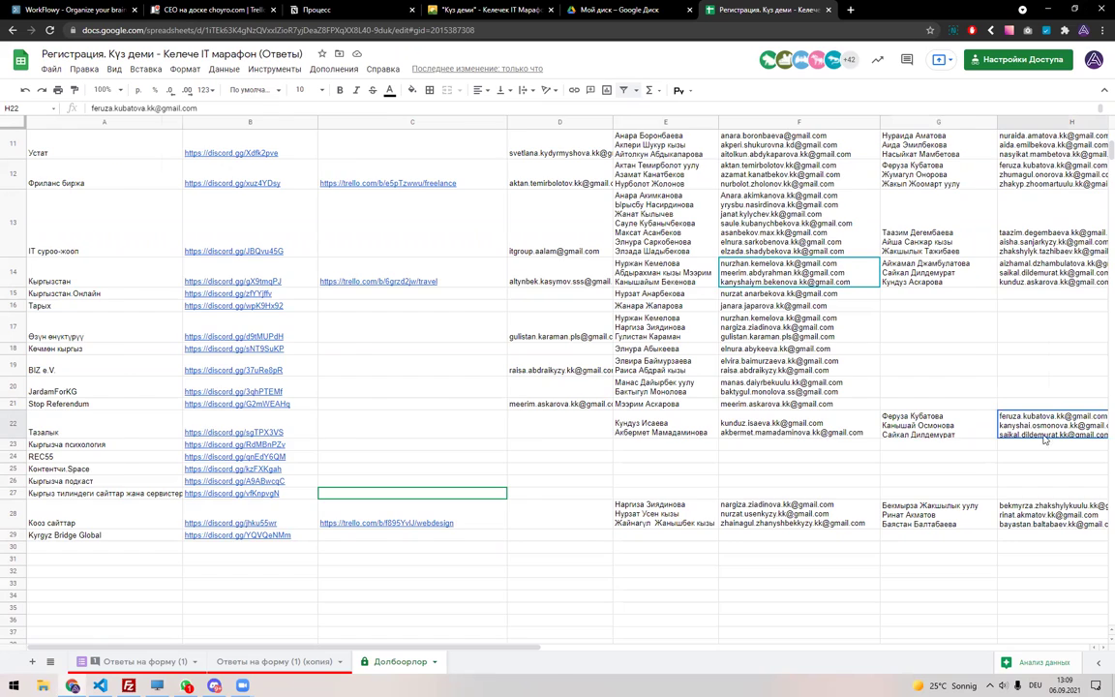
pyautogui.moveTo(973, 442); pyautogui.dragTo(836, 448)
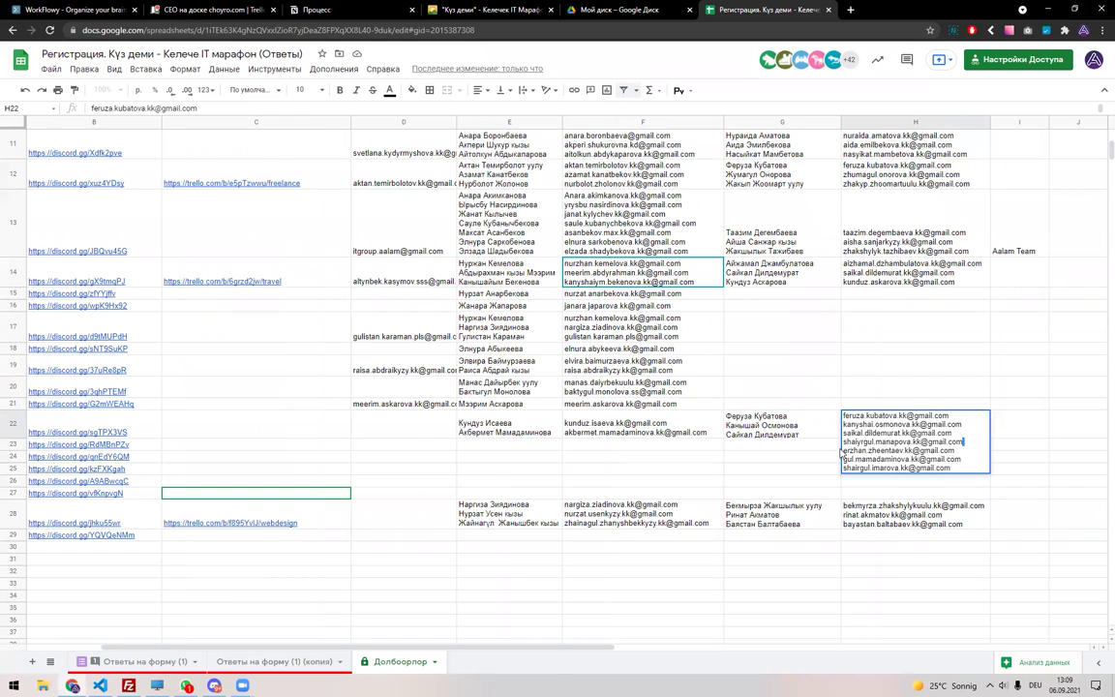
pyautogui.hotkey('ctrl', 'x')
pyautogui.click(434, 427)
pyautogui.hotkey('ctrl', 'v')
pyautogui.press('Down')
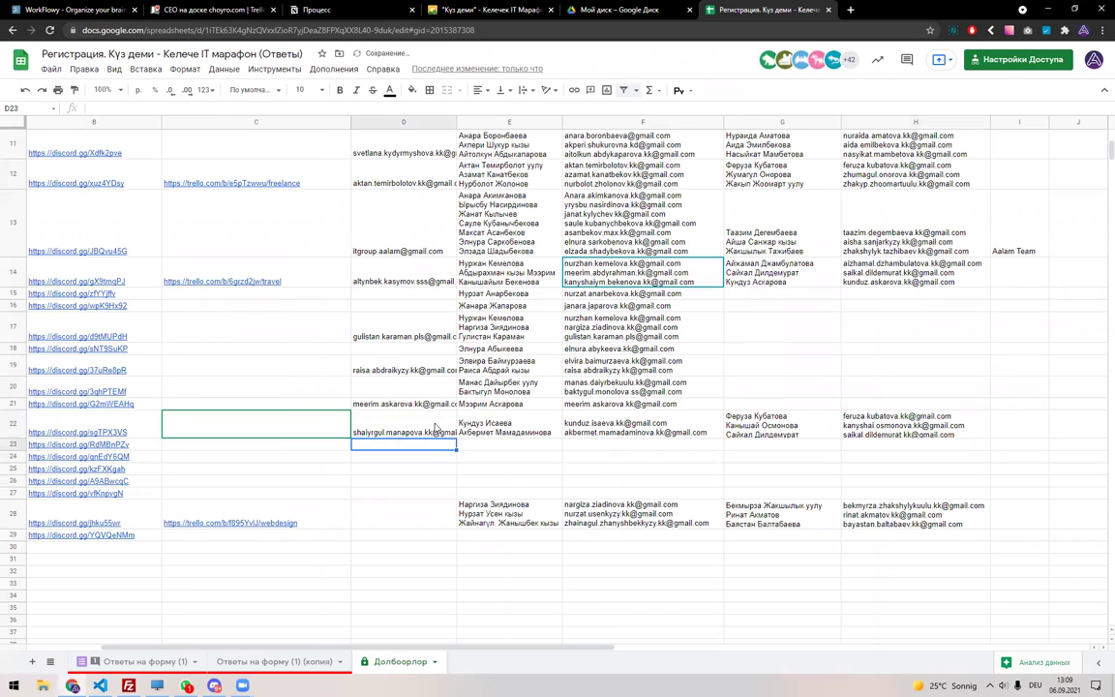
pyautogui.press('Home')
pyautogui.press('Right')
pyautogui.press('Right')
pyautogui.press('Right')
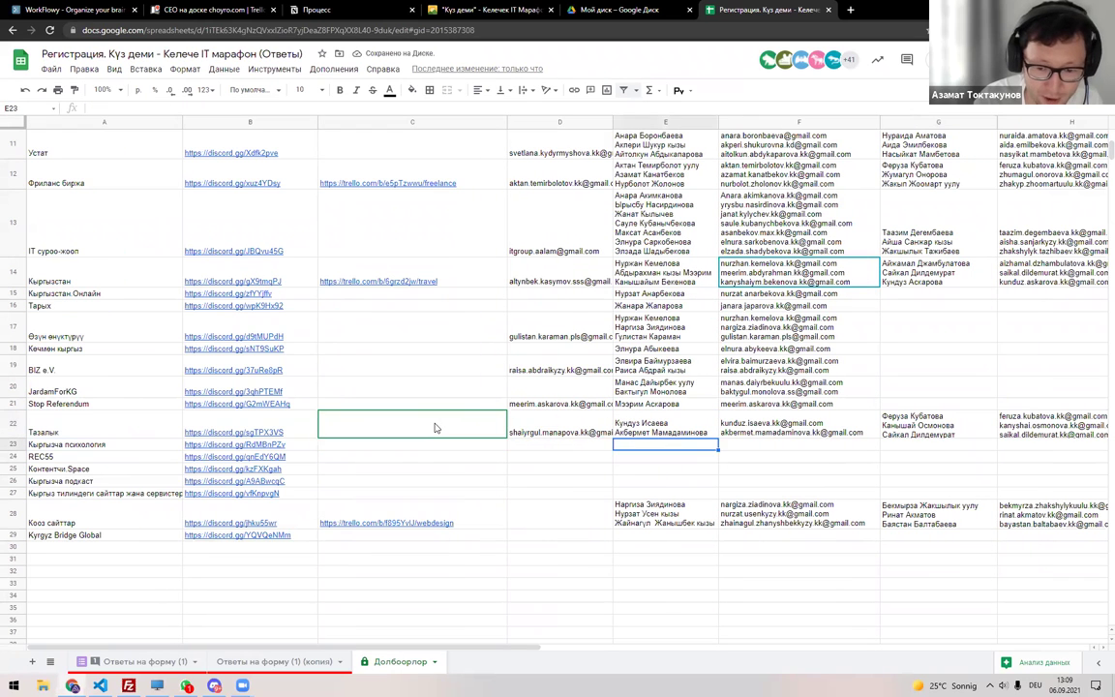
pyautogui.click(274, 661)
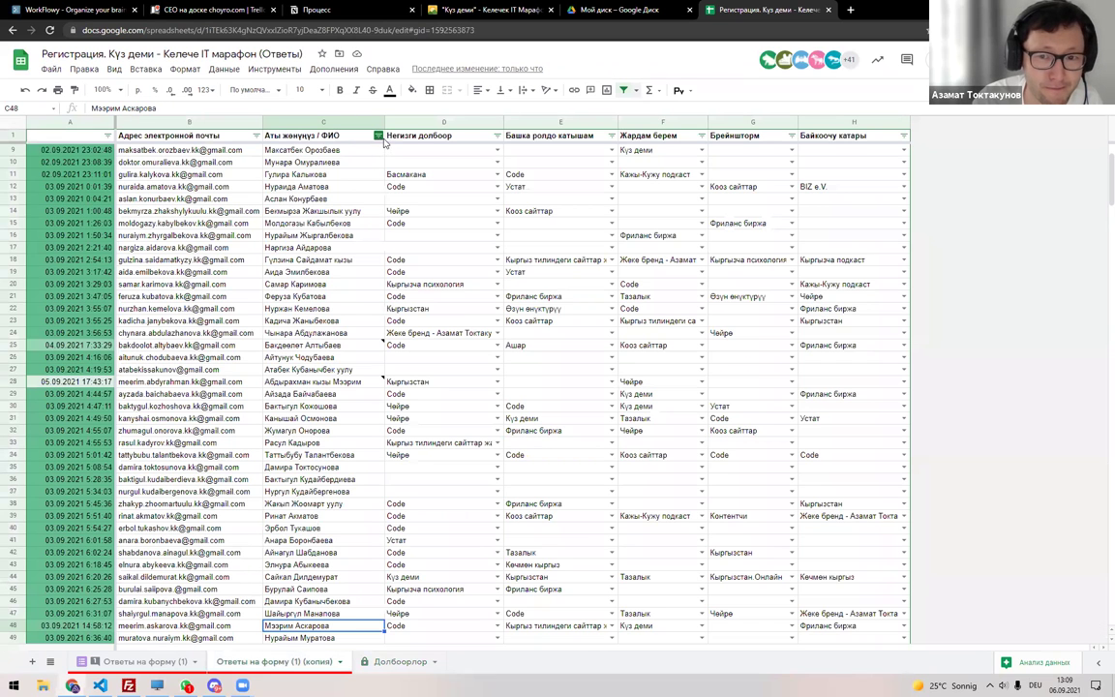
# Try searching Кыргы in the name column's filter, then clear it and close.
pyautogui.click(377, 136)
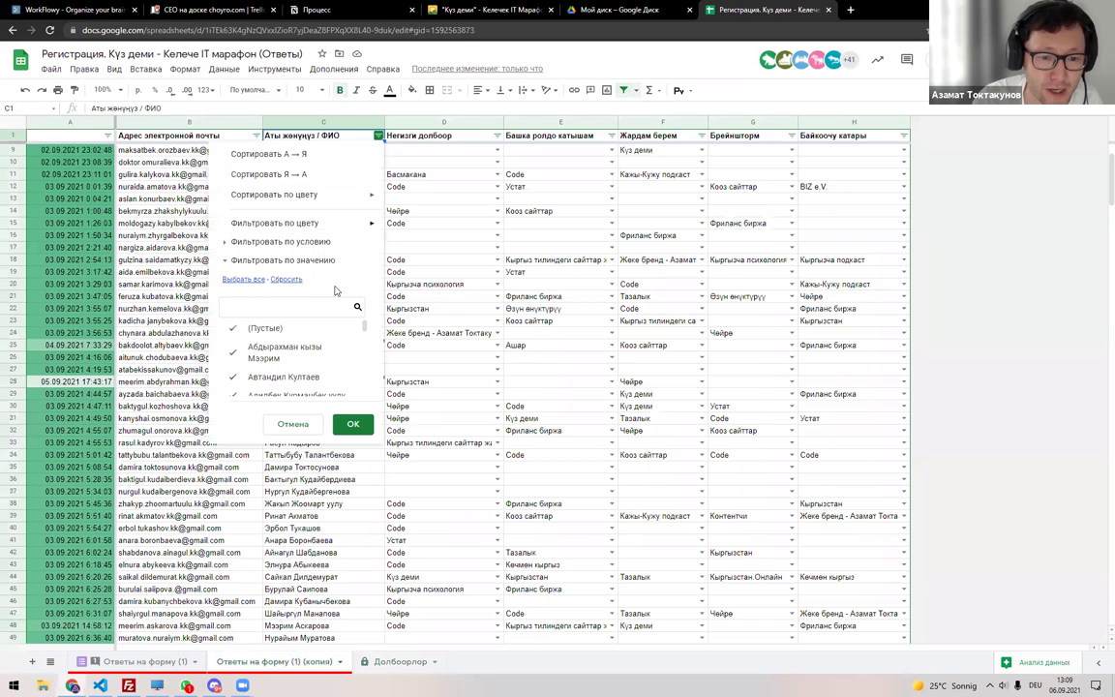
pyautogui.click(277, 306)
pyautogui.write('R')
pyautogui.press('BackSpace')
pyautogui.hotkey('alt', 'shift')
pyautogui.write('Кыргыз')
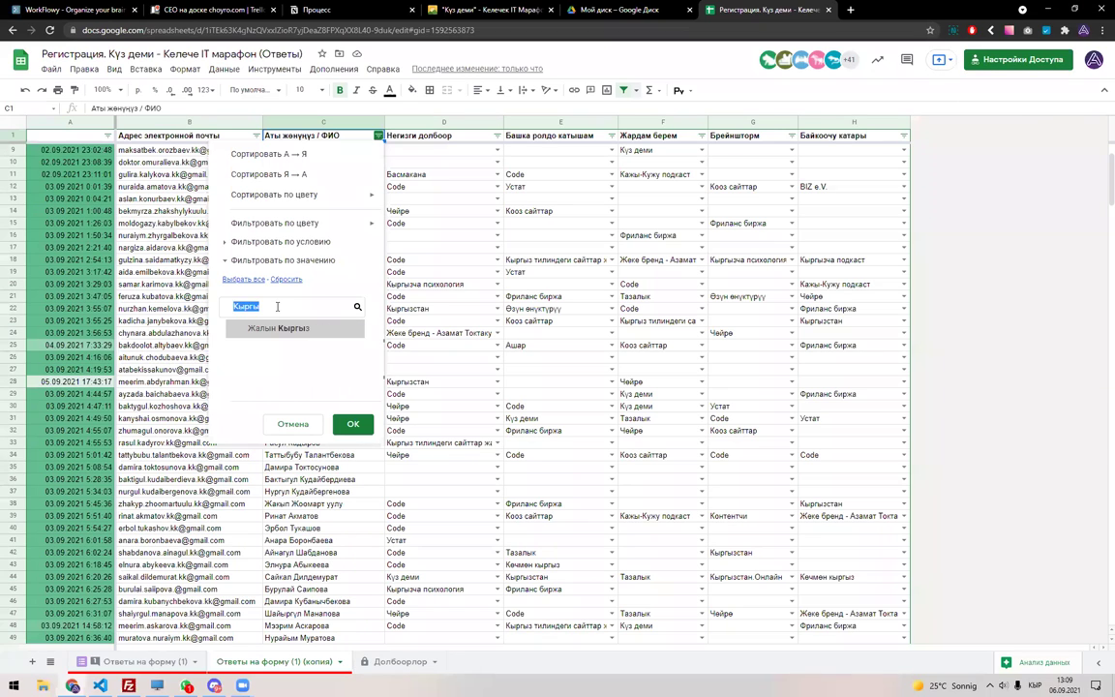
pyautogui.press('BackSpace')
pyautogui.press('BackSpace')
pyautogui.press('BackSpace')
pyautogui.press('BackSpace')
pyautogui.press('BackSpace')
pyautogui.click(469, 257)
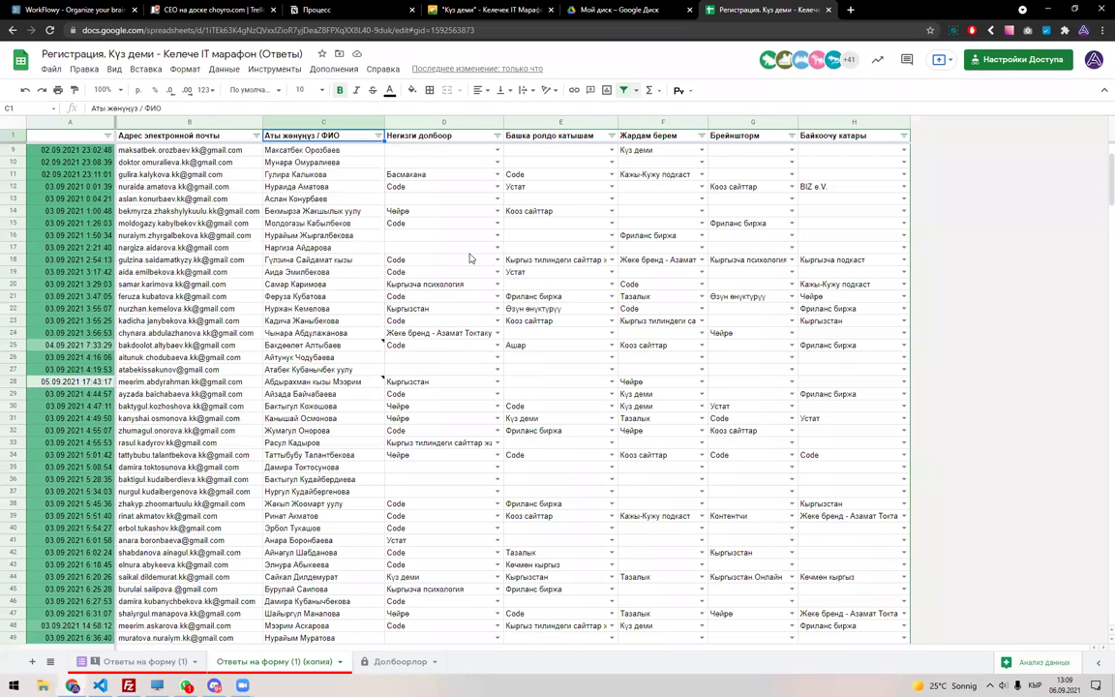
# Filter column D to show only Кыргызча психология responses.
pyautogui.click(497, 136)
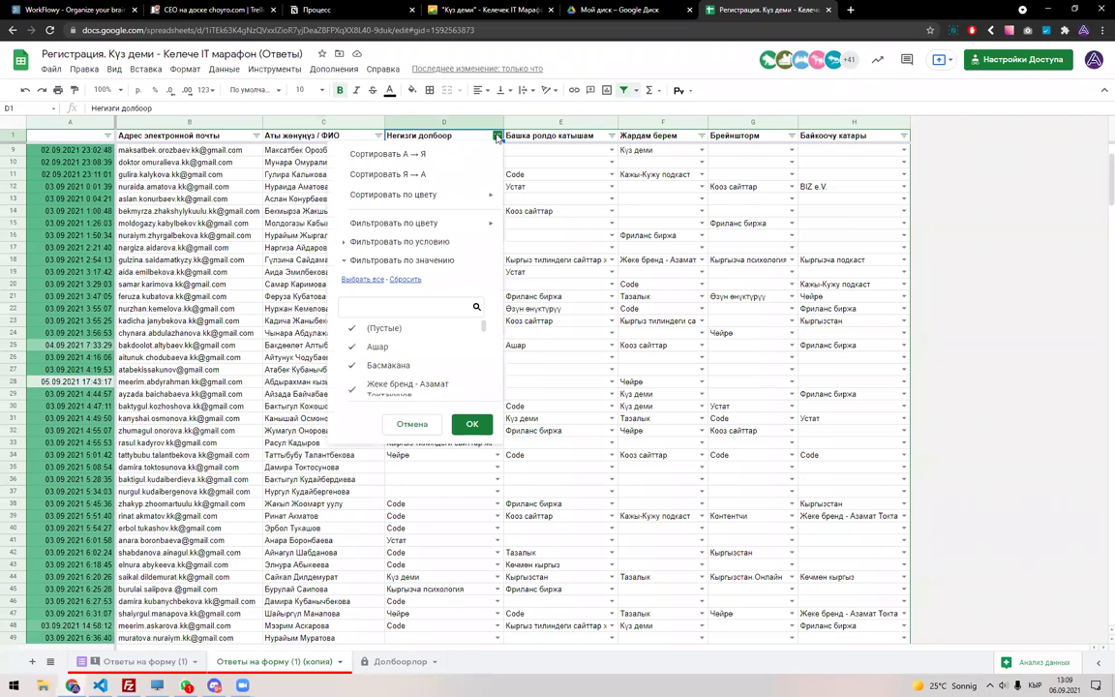
pyautogui.click(387, 310)
pyautogui.write('Кы')
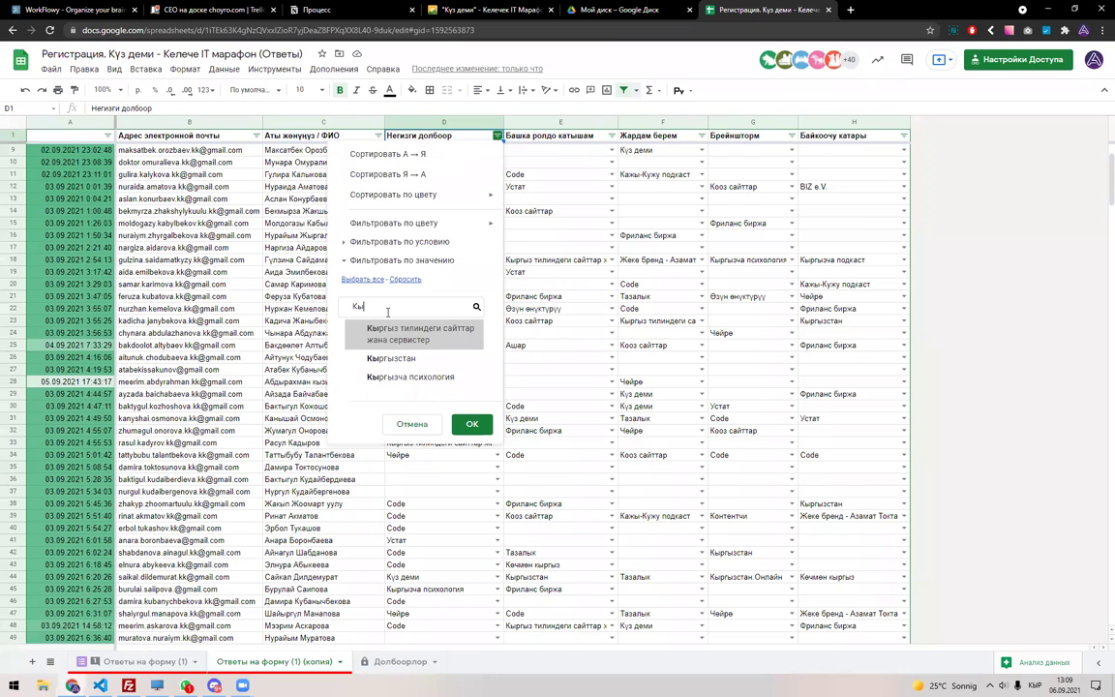
pyautogui.click(388, 381)
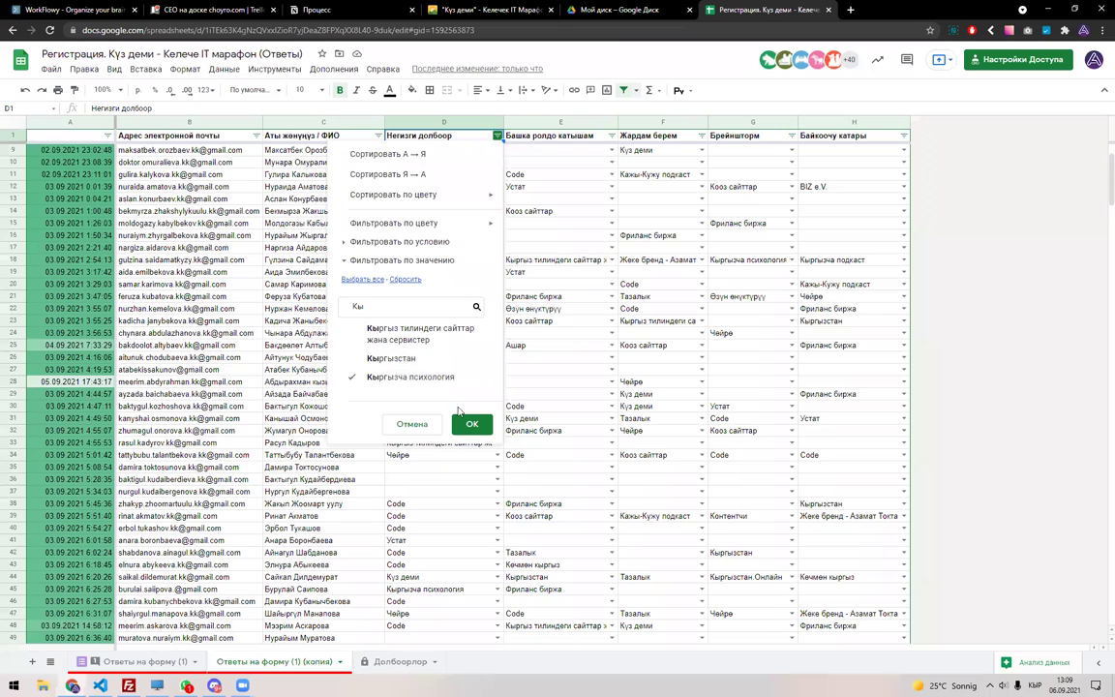
pyautogui.click(471, 423)
# Paste the three filtered participant names into E23 on Долбоорлор.
pyautogui.moveTo(348, 149); pyautogui.dragTo(336, 176)
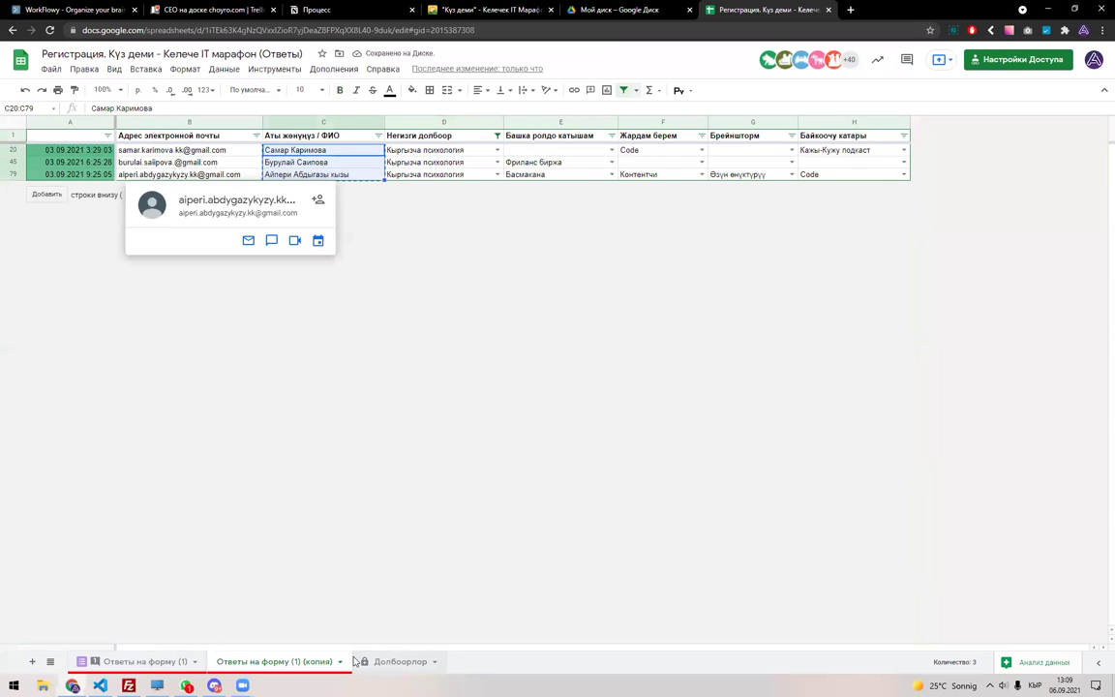
pyautogui.click(397, 661)
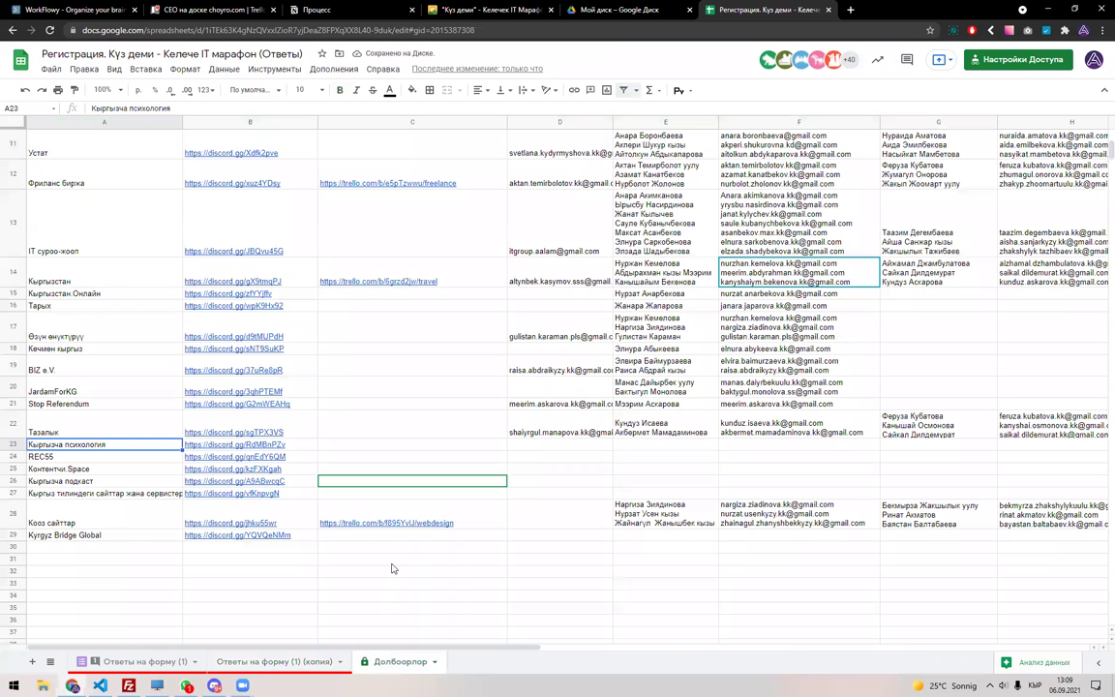
pyautogui.doubleClick(616, 443)
pyautogui.hotkey('ctrl', 'v')
pyautogui.press('Return')
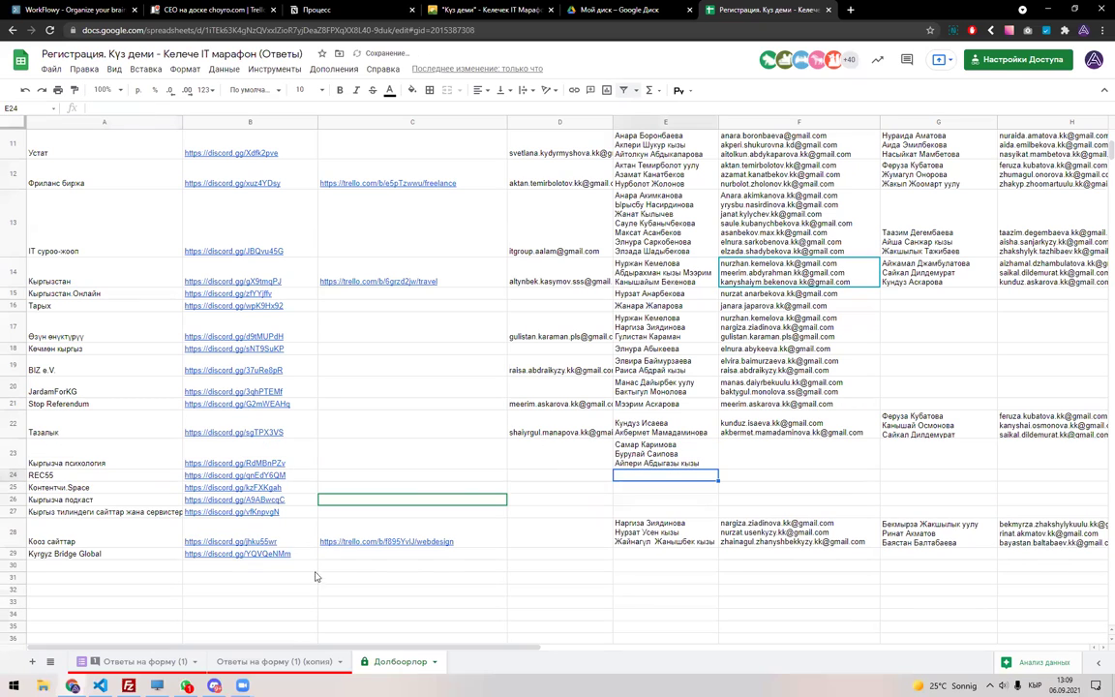
# Paste the three matching e-mails into F23, then remove the responses sheet filter.
pyautogui.click(276, 661)
pyautogui.moveTo(174, 150); pyautogui.dragTo(222, 174)
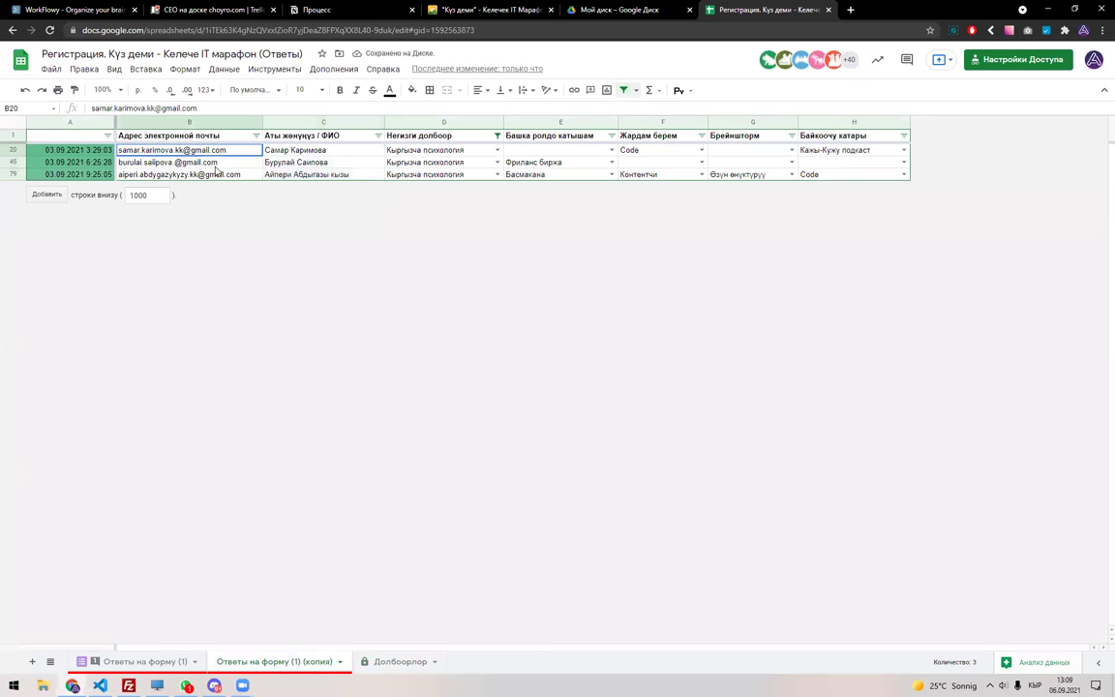
pyautogui.click(373, 662)
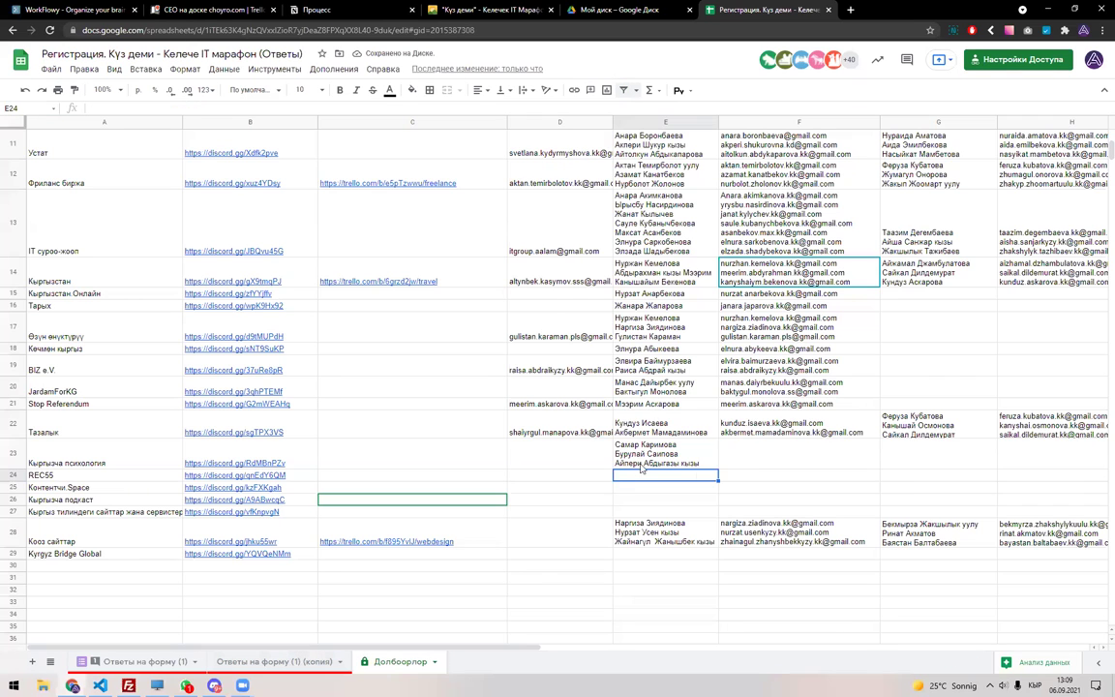
pyautogui.doubleClick(746, 468)
pyautogui.hotkey('ctrl', 'v')
pyautogui.press('Return')
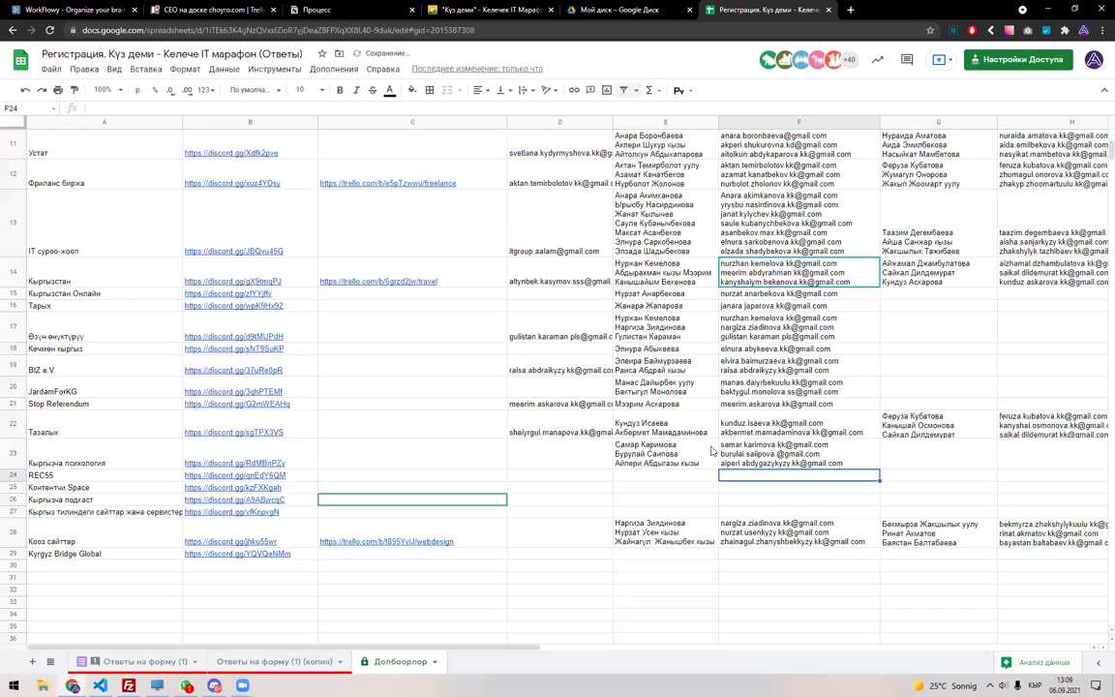
pyautogui.click(295, 661)
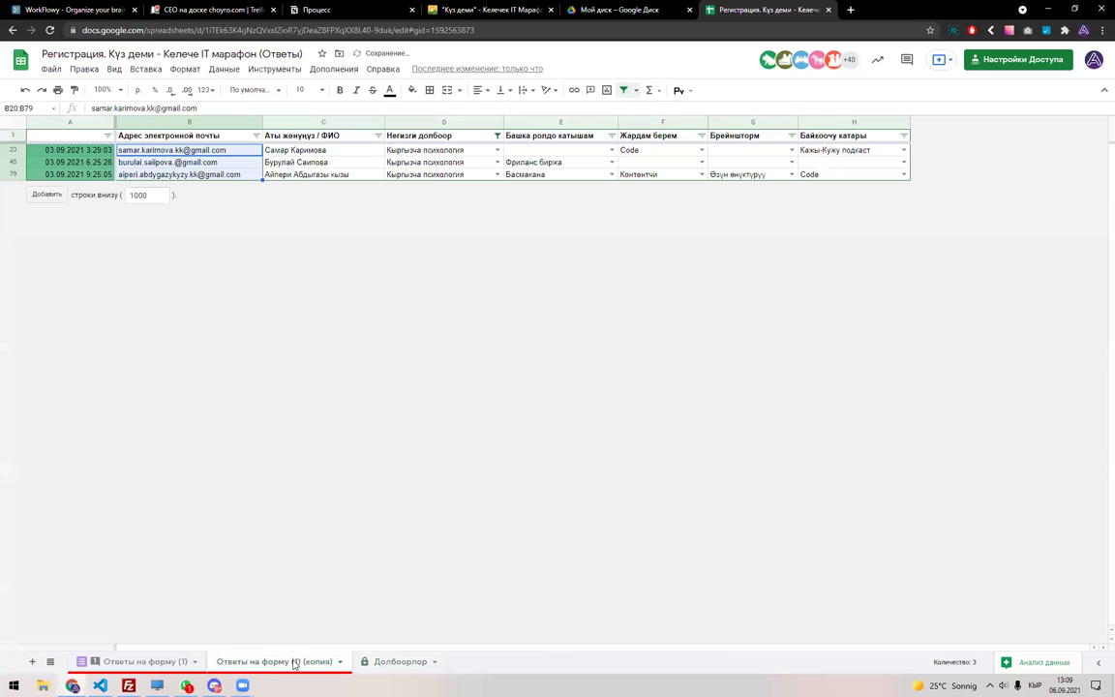
pyautogui.click(624, 90)
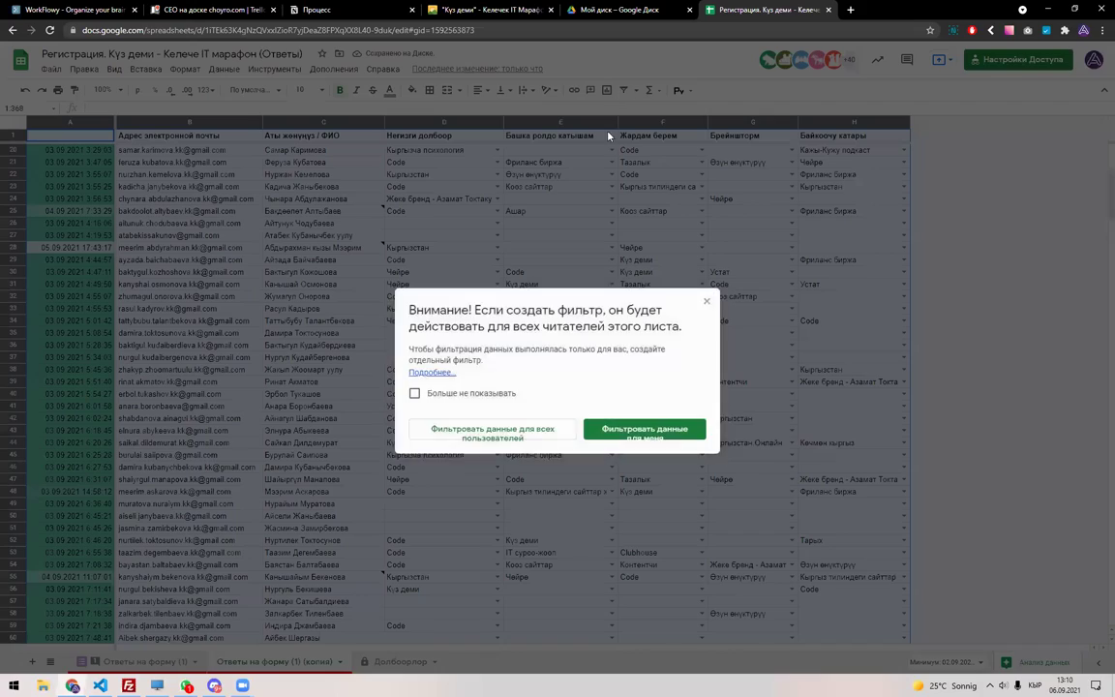
# Re-enable filtering on the whole responses sheet after dismissing the filter warning.
pyautogui.click(624, 90)
pyautogui.press('Escape')
pyautogui.scroll(4, 181, 334)
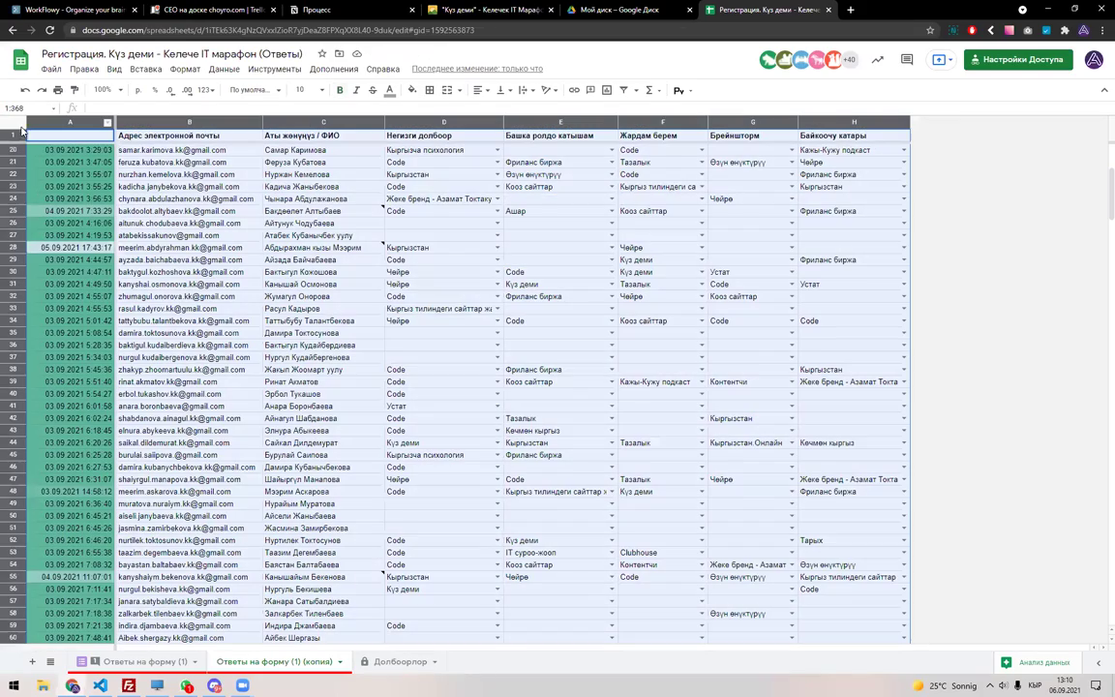
pyautogui.scroll(4, 181, 333)
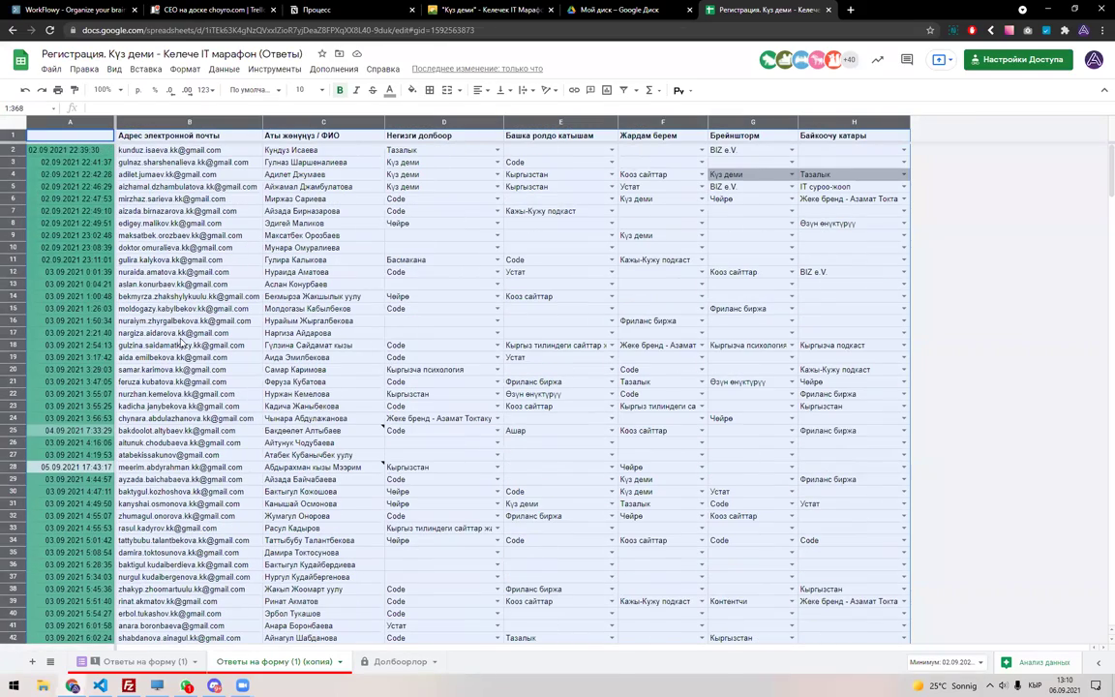
pyautogui.click(624, 90)
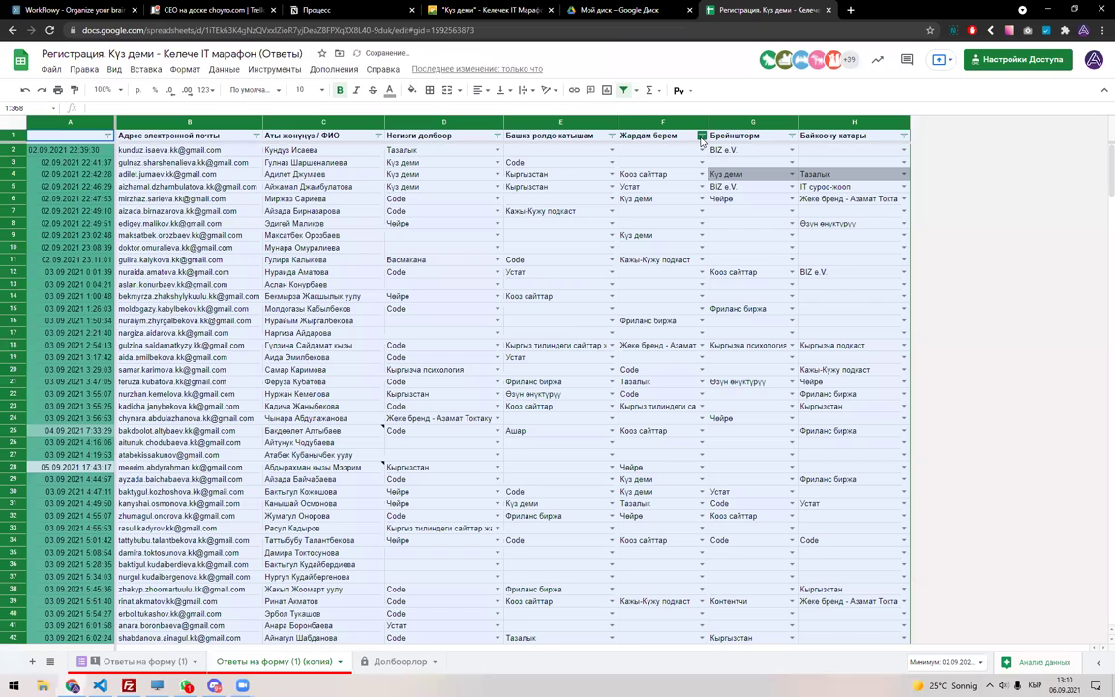
# Search column E's filter for Кыргы, close it unapplied, and open a new tab.
pyautogui.click(612, 135)
pyautogui.moveTo(547, 224)
pyautogui.click(519, 278)
pyautogui.click(515, 308)
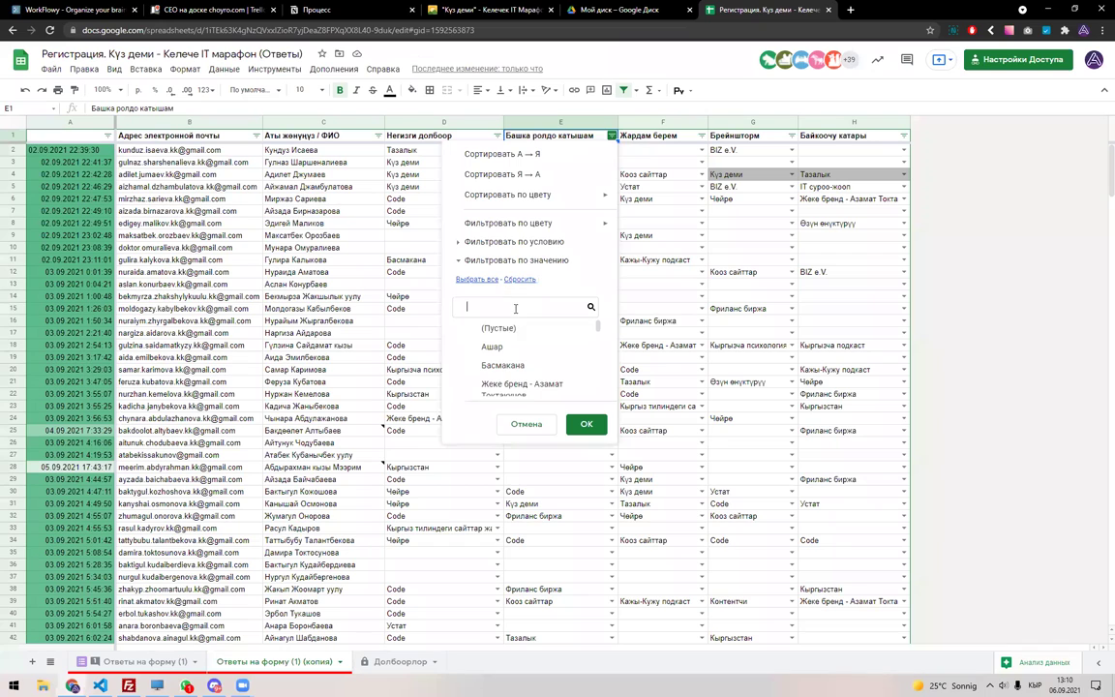
pyautogui.write('Кы')
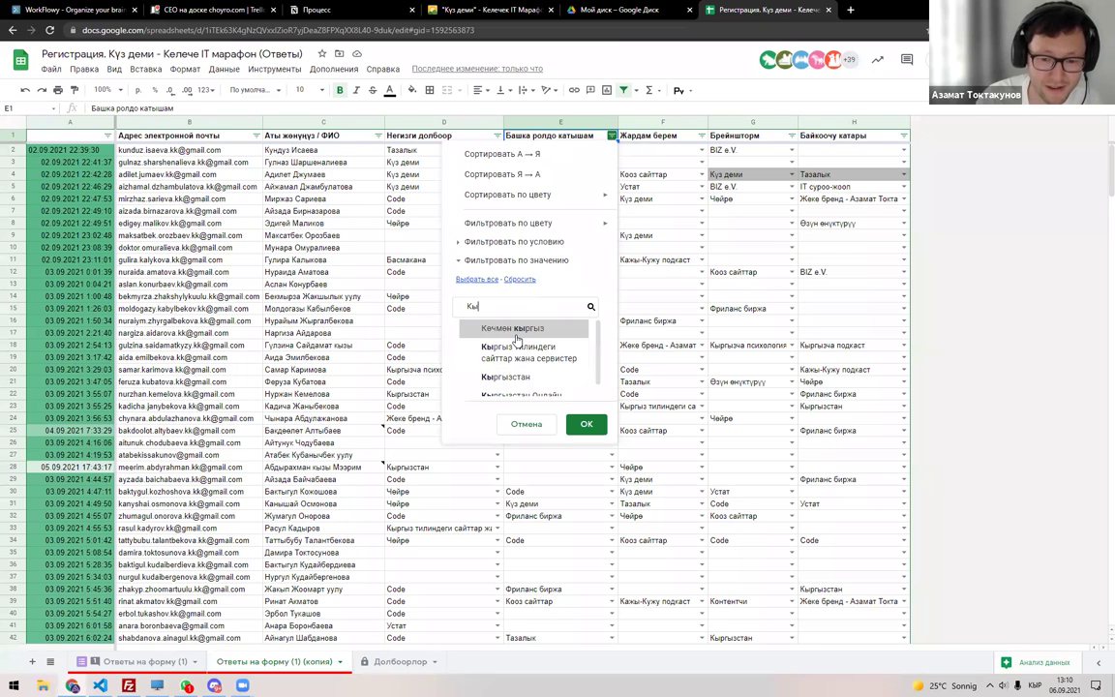
pyautogui.write('ргы')
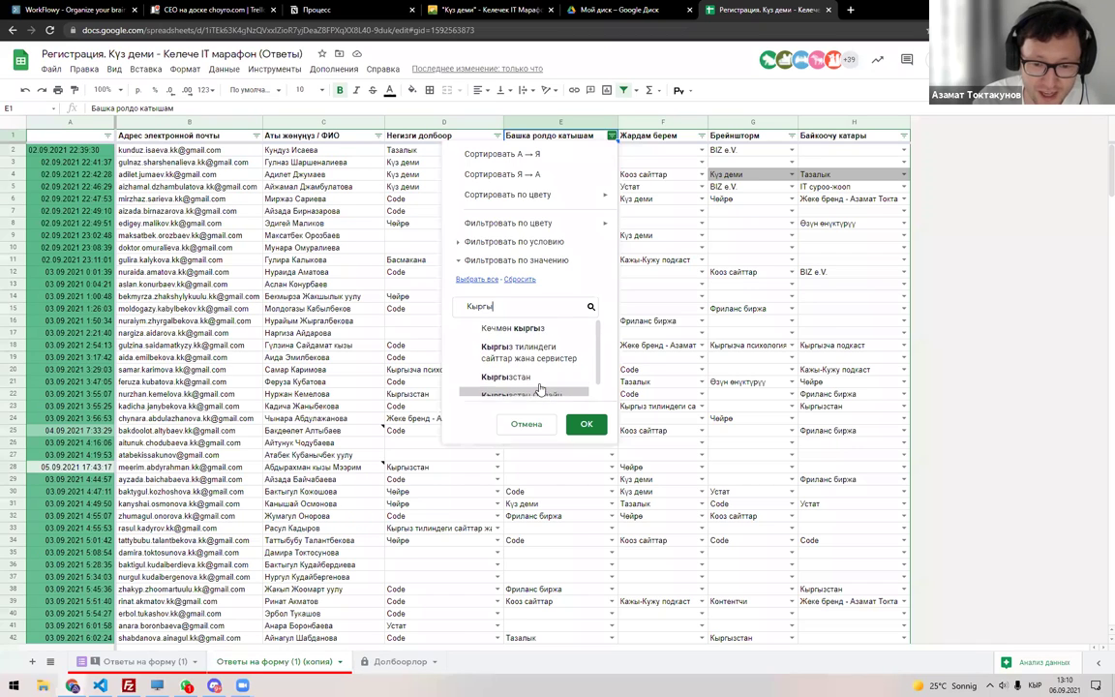
pyautogui.click(526, 424)
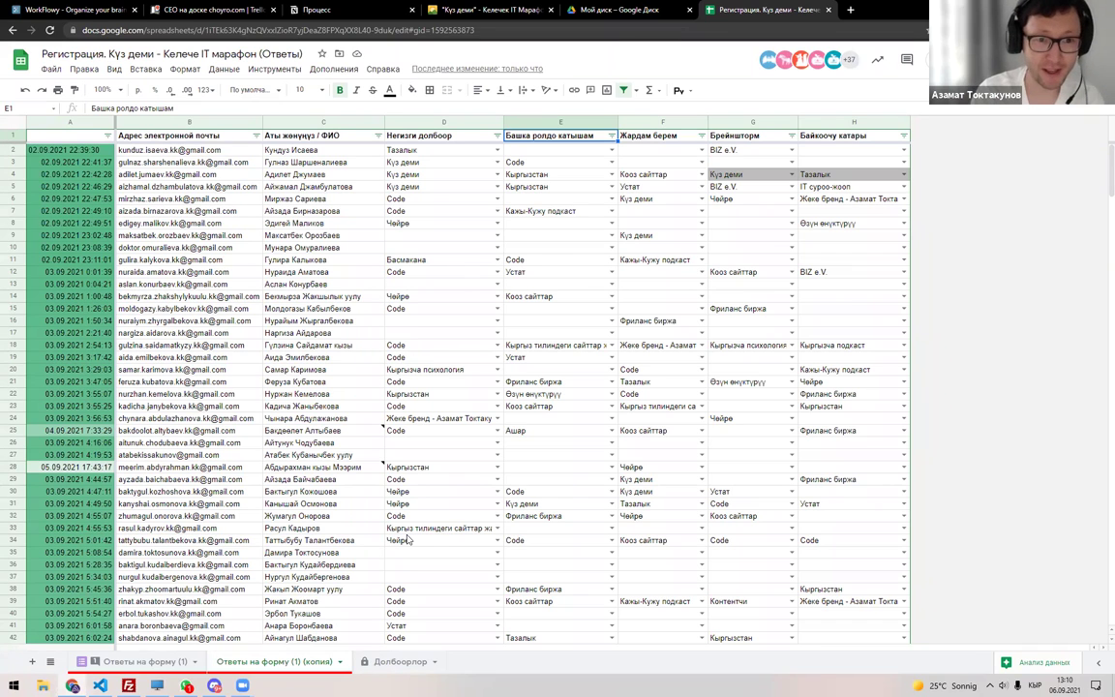
pyautogui.hotkey('ctrl', 't')
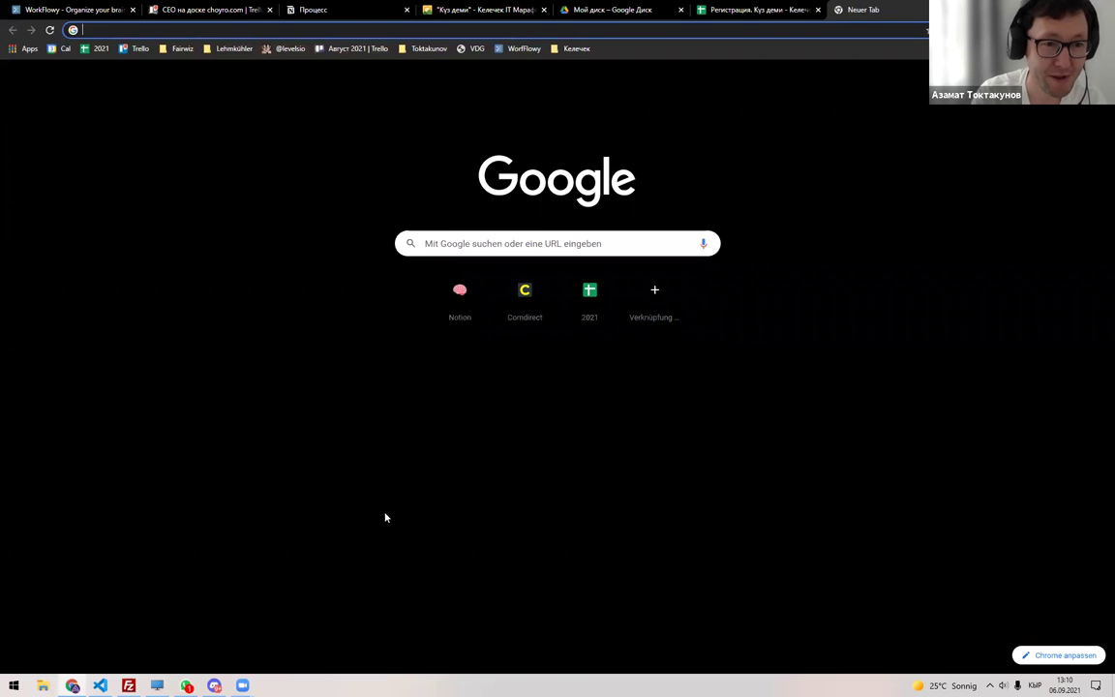
# Browse the Келечек bookmark folder and the full bookmark list in the new tab.
pyautogui.hotkey('alt', 'shift')
pyautogui.write('app')
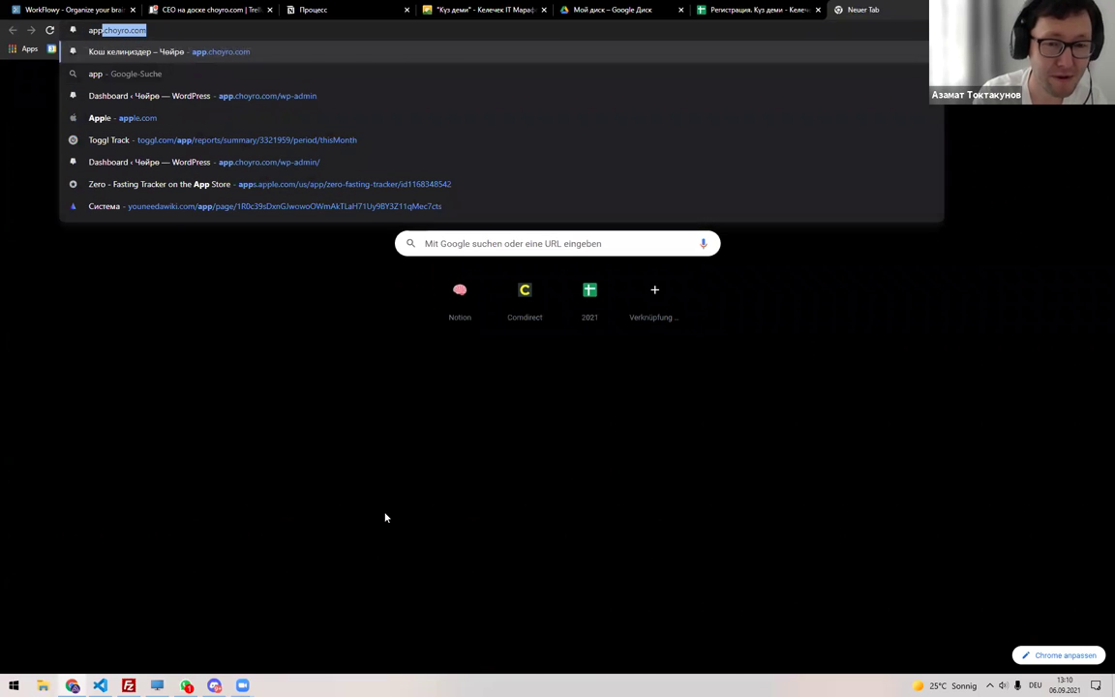
pyautogui.press('Escape')
pyautogui.click(575, 49)
pyautogui.click(575, 48)
pyautogui.click(1074, 48)
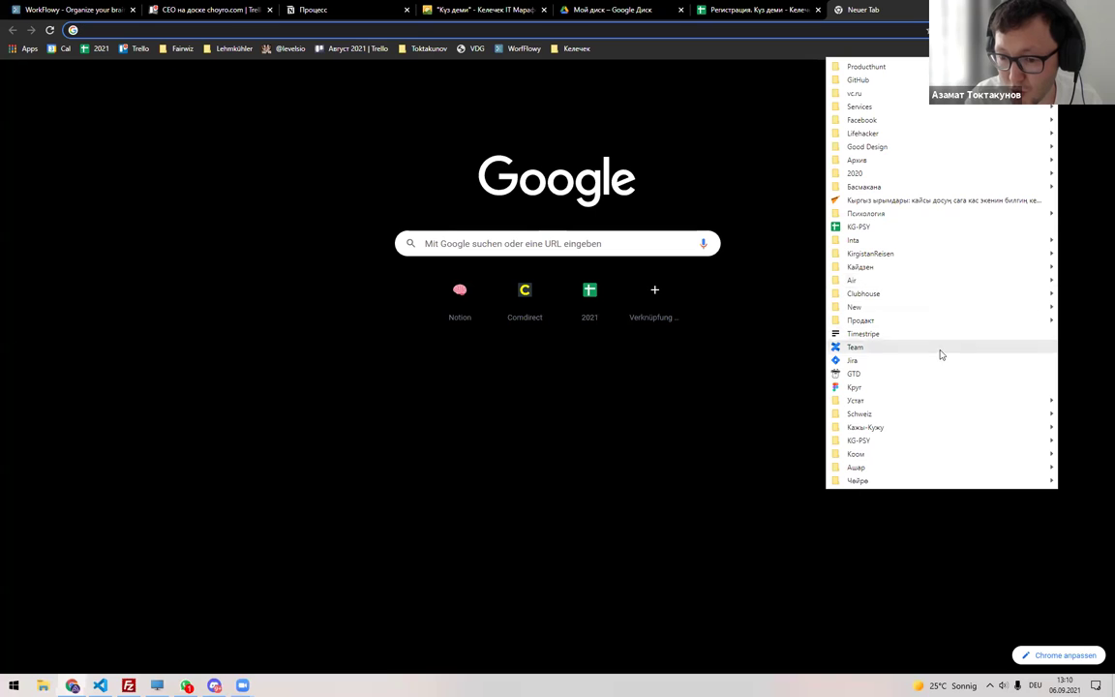
pyautogui.moveTo(919, 448)
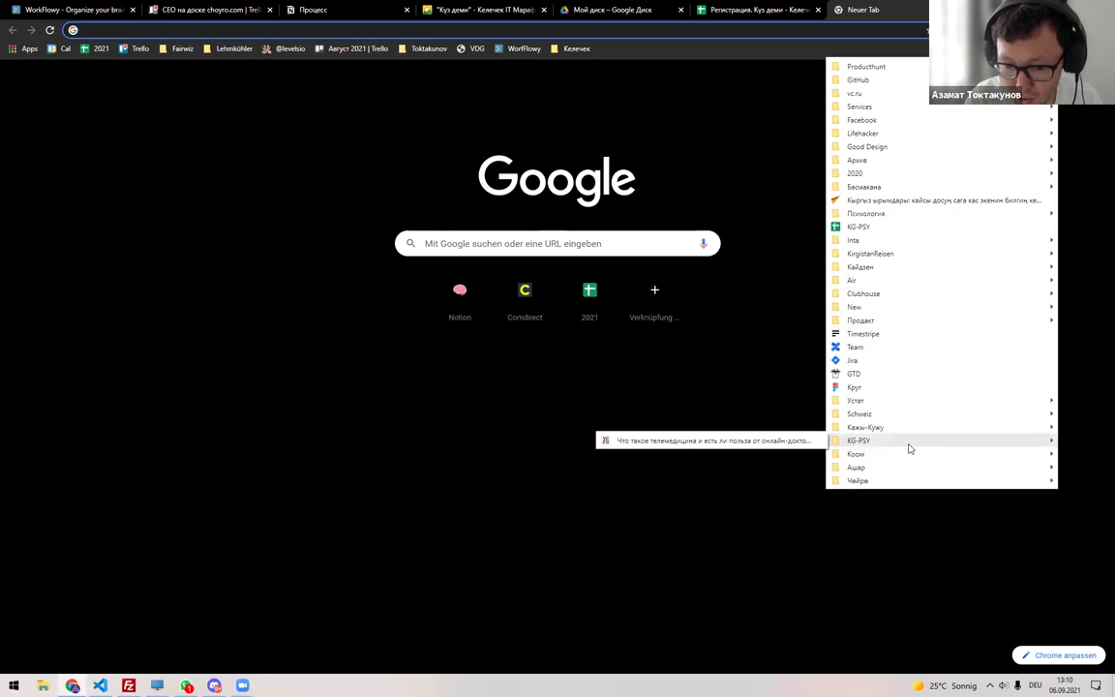
pyautogui.click(295, 386)
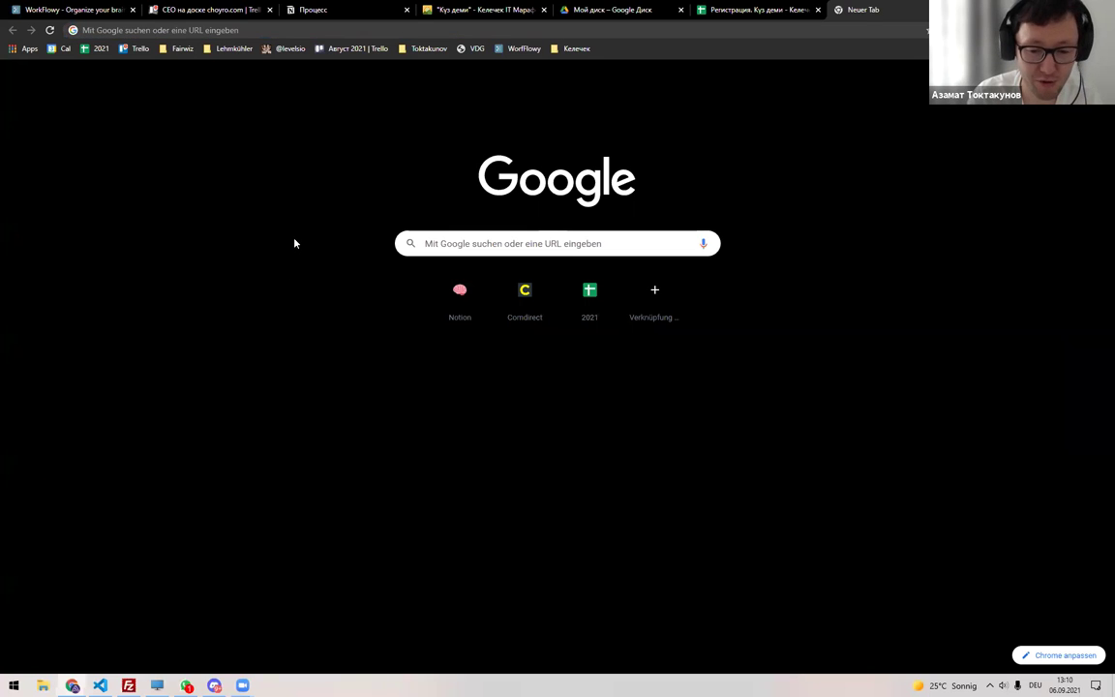
# Google 'психологические онлайн консультации' and open the Zigmund.Online result.
pyautogui.hotkey('ctrl', 'l')
pyautogui.hotkey('alt', 'shift')
pyautogui.write('психолог')
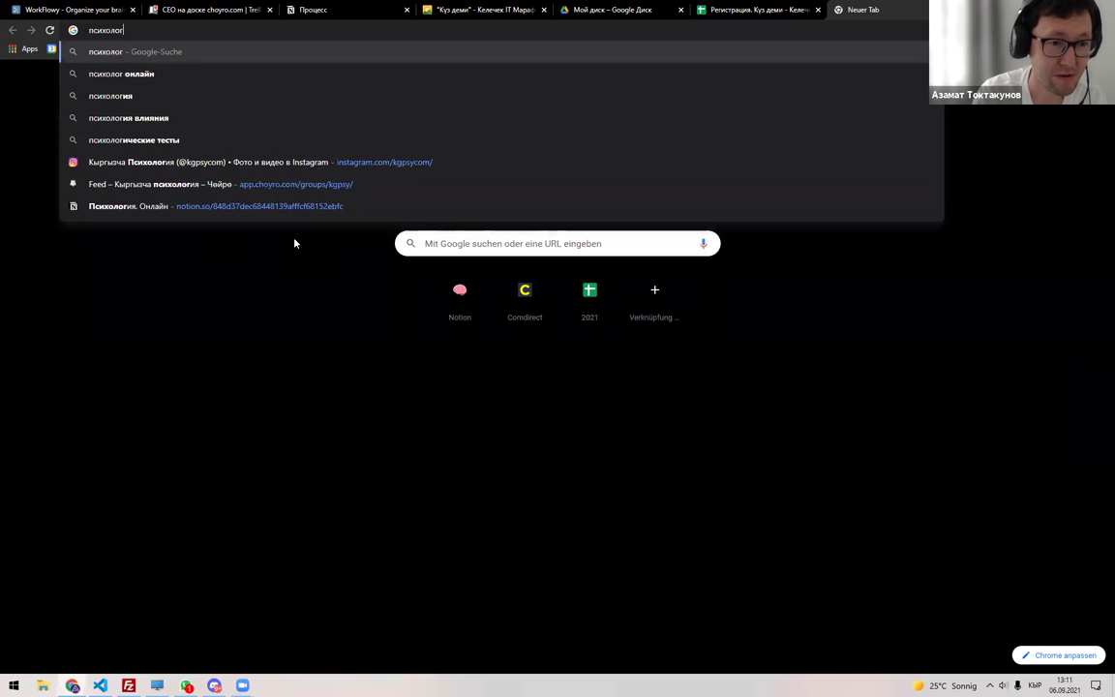
pyautogui.write('ические онлайн ')
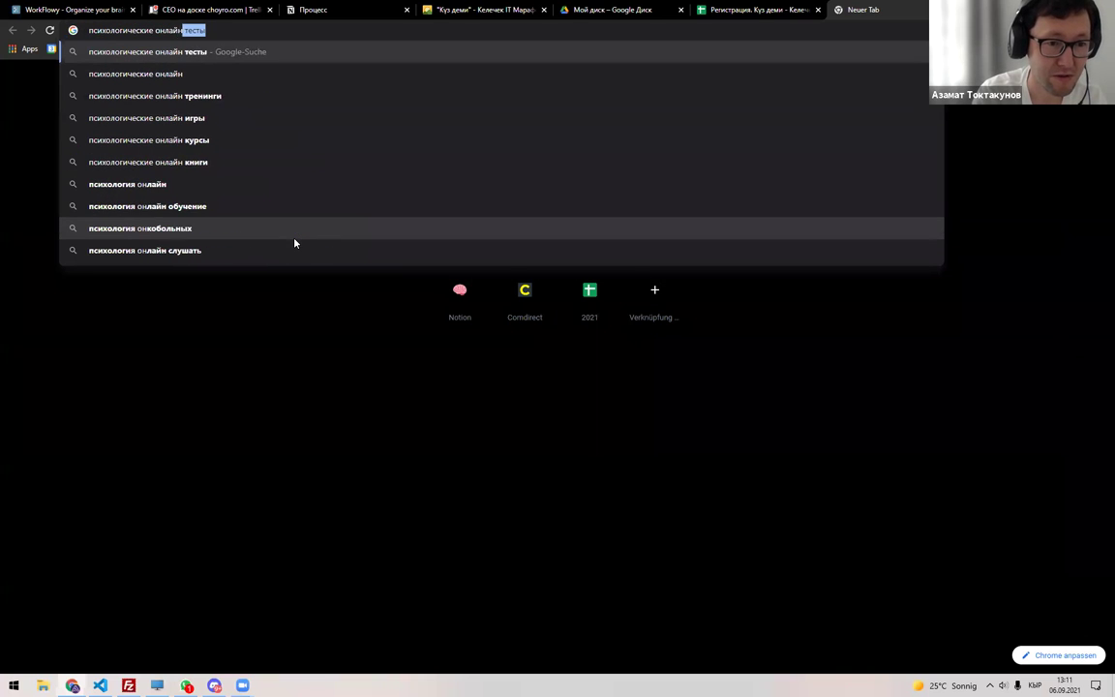
pyautogui.write('консультации')
pyautogui.press('Return')
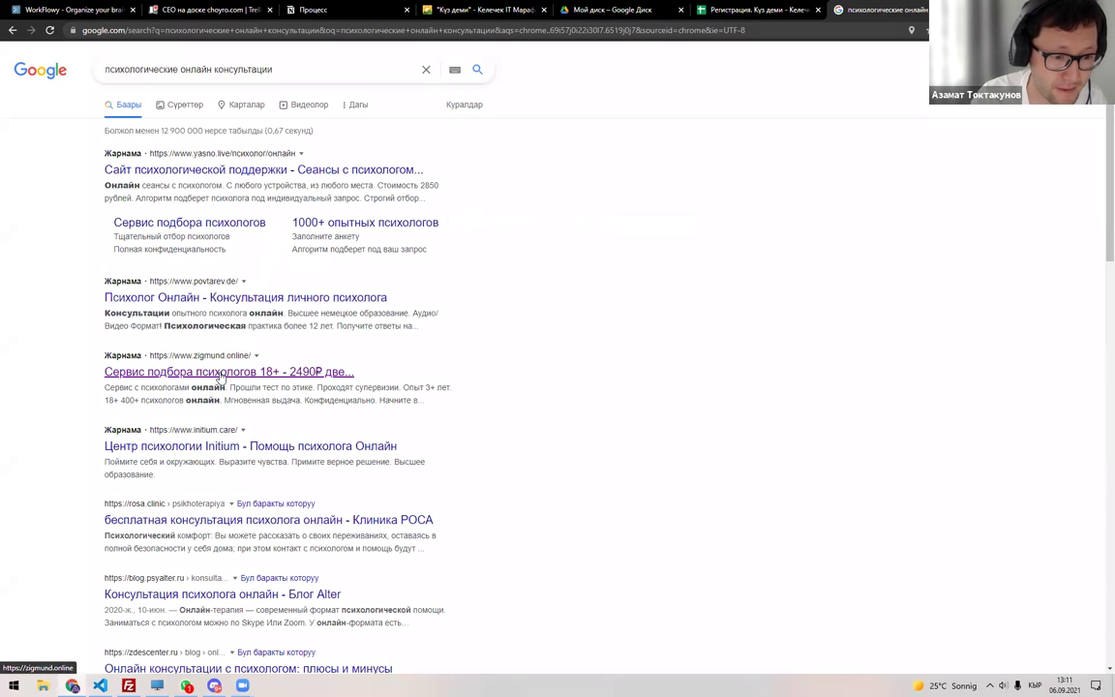
pyautogui.click(221, 376)
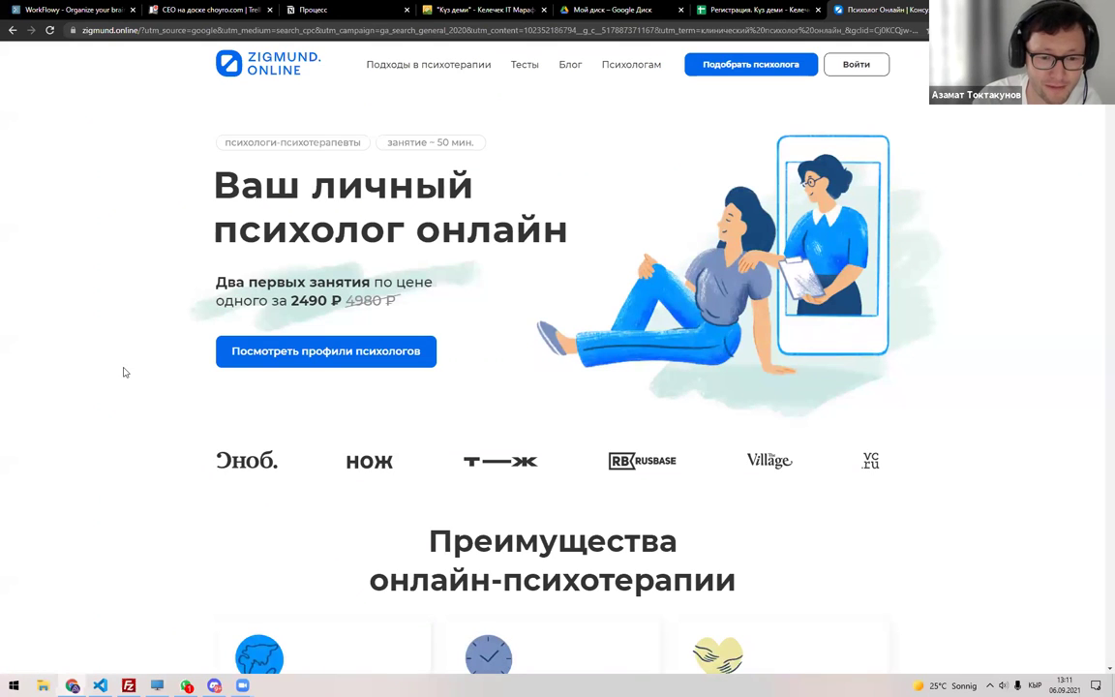
# Peek at the psychologist-matching questionnaire, then scroll through the Zigmund landing page.
pyautogui.click(240, 350)
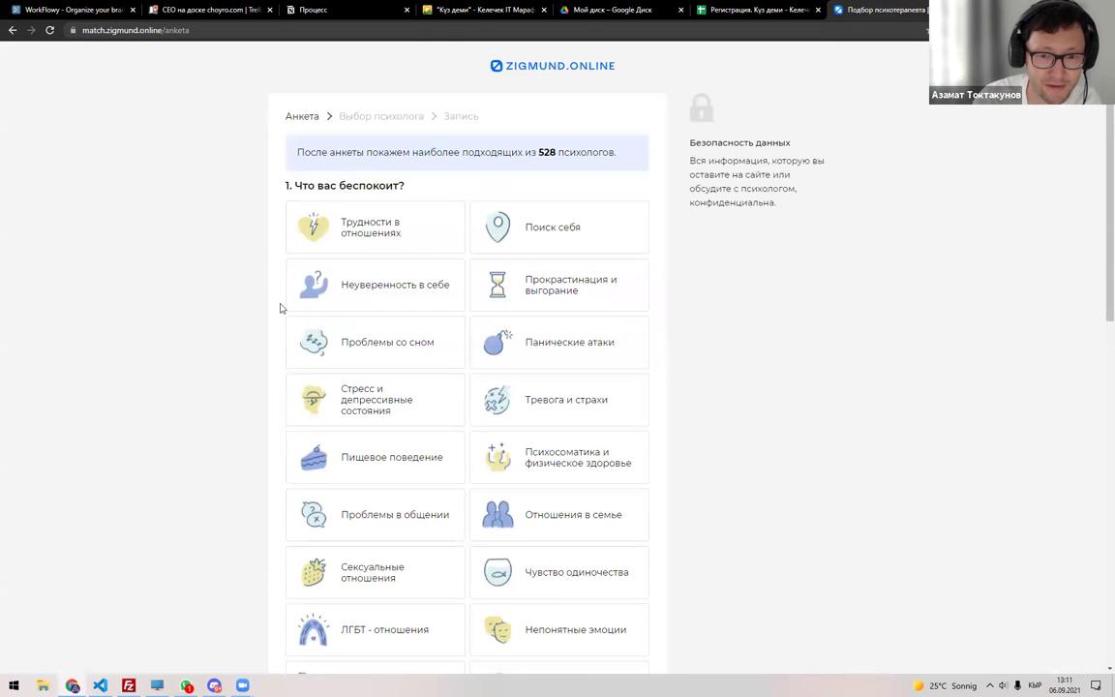
pyautogui.hotkey('alt', 'Left')
pyautogui.scroll(-10, 492, 236)
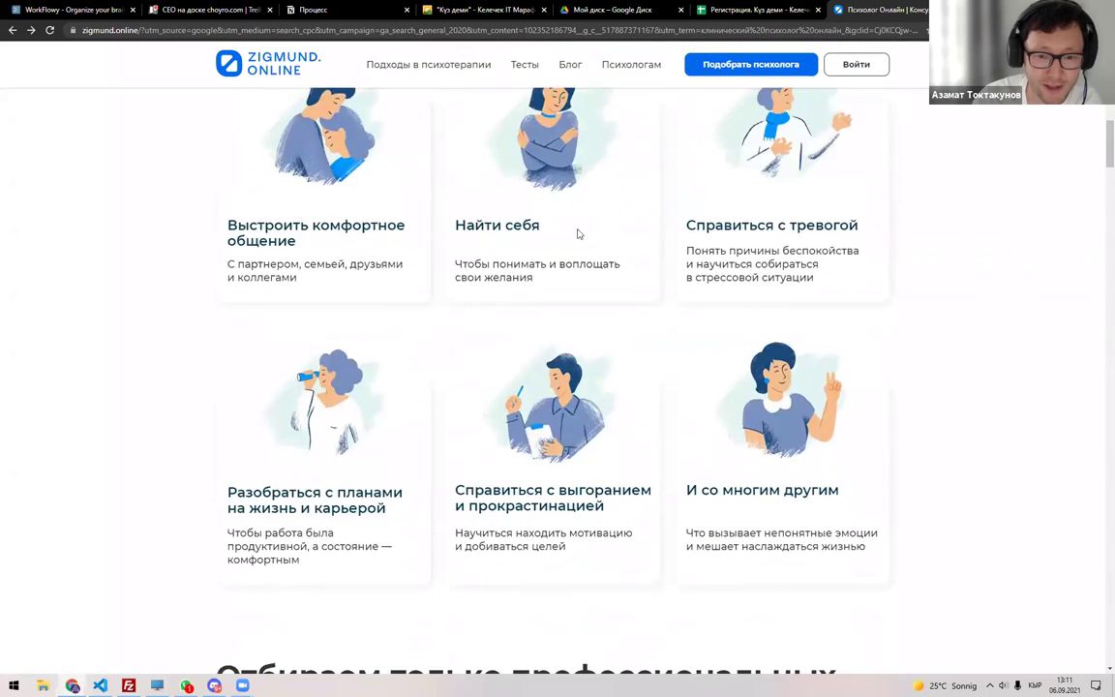
pyautogui.scroll(-6, 549, 290)
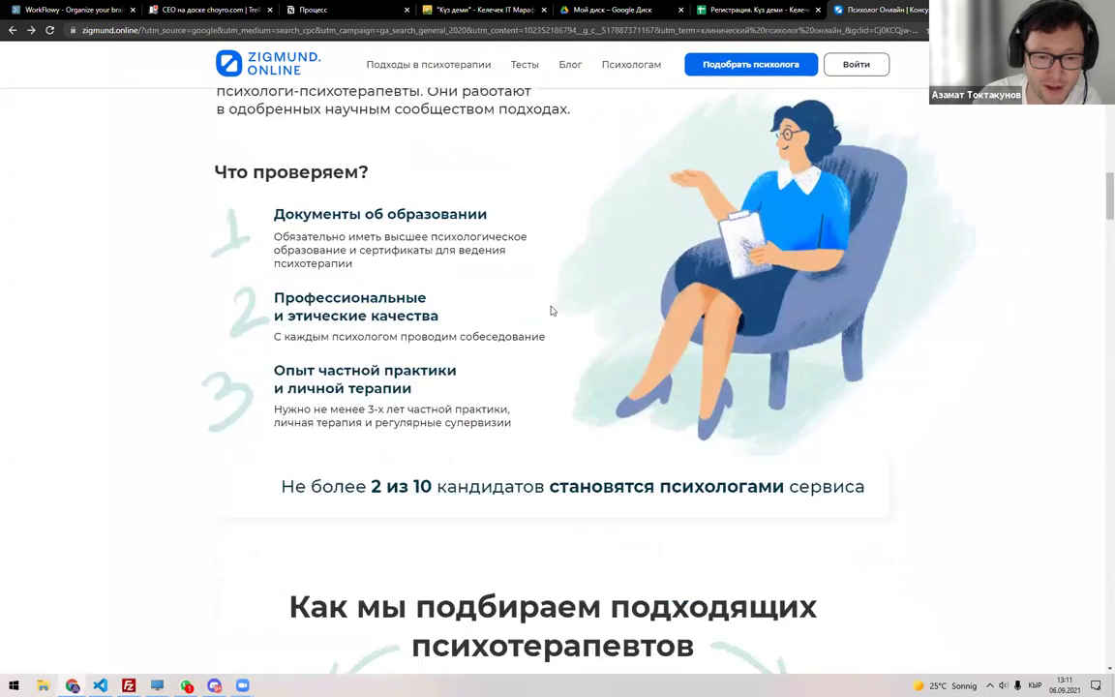
pyautogui.scroll(-10, 550, 310)
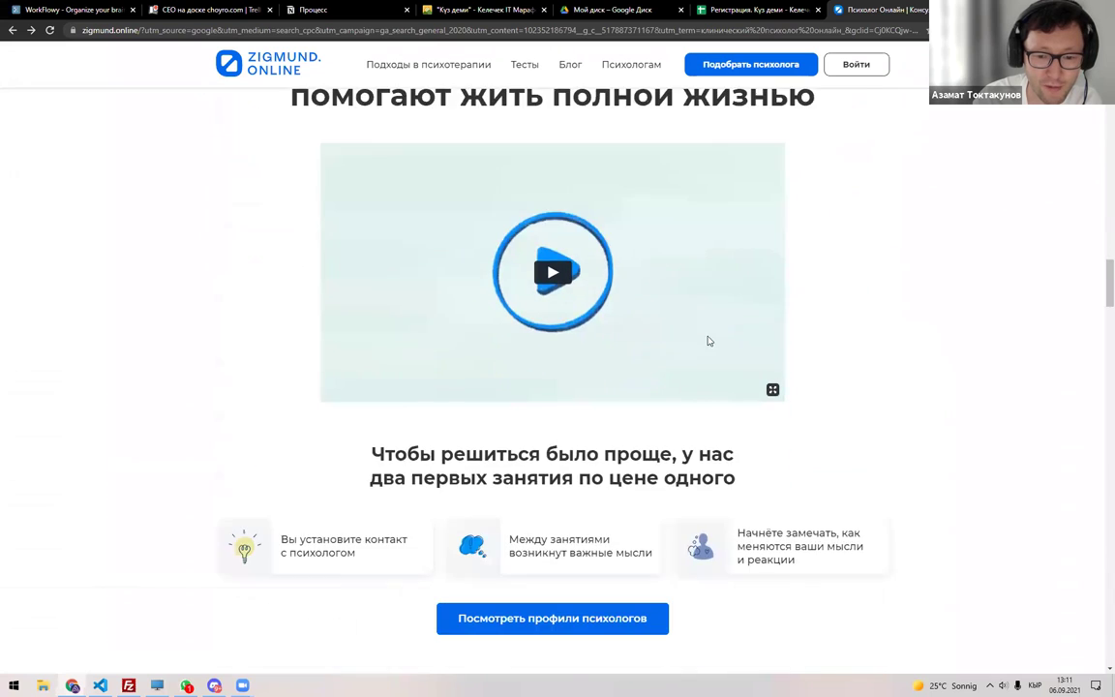
pyautogui.scroll(-12, 653, 341)
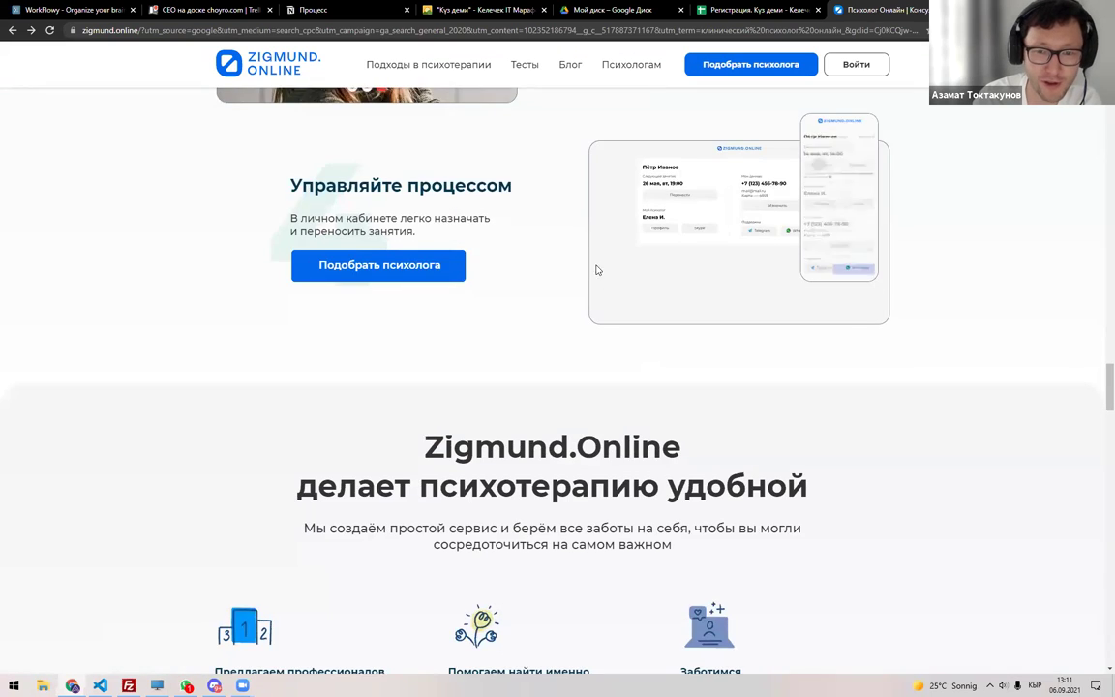
pyautogui.scroll(-12, 599, 271)
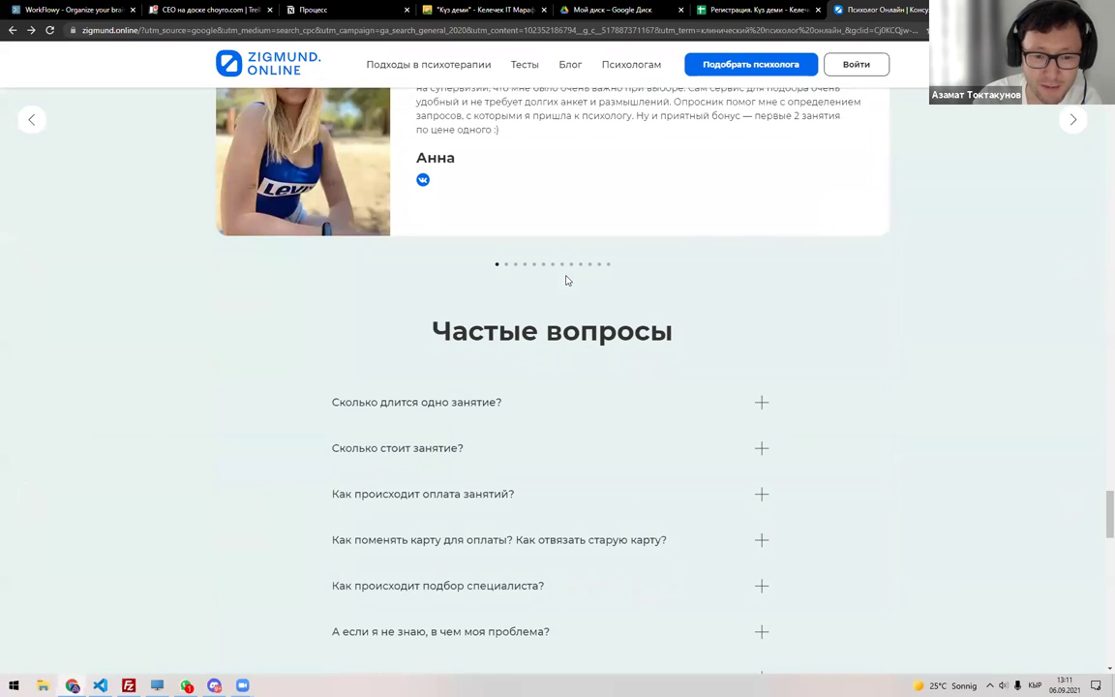
# Skim the Тесты blog in a new tab, then close both Zigmund tabs.
pyautogui.click(515, 64)
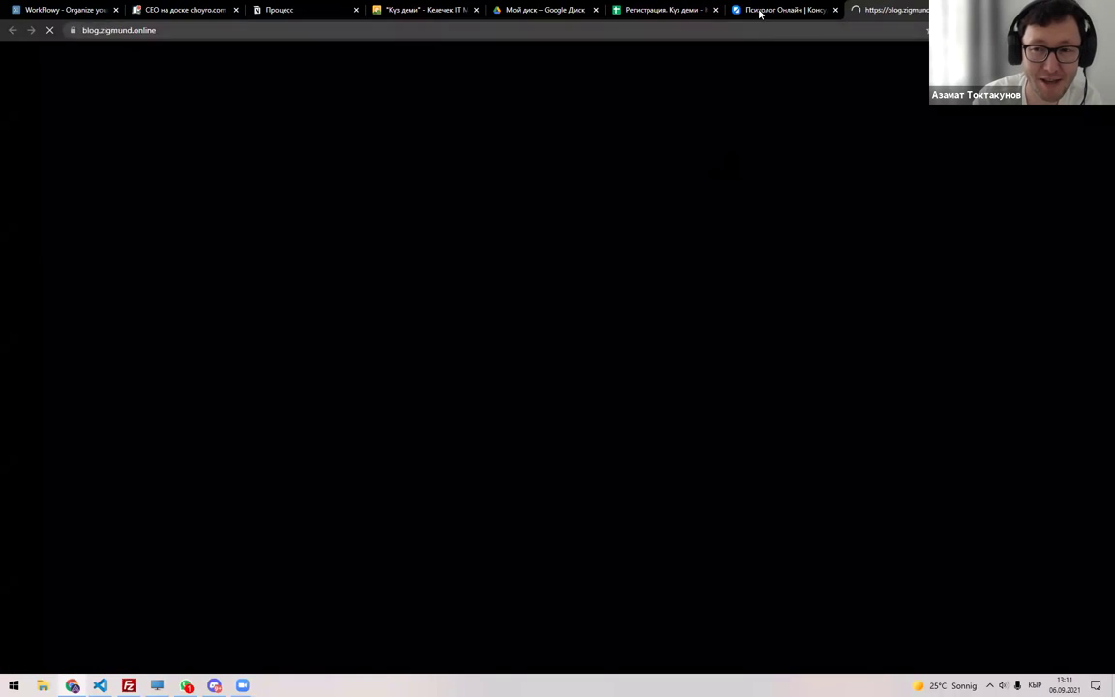
pyautogui.scroll(-3, 150, 414)
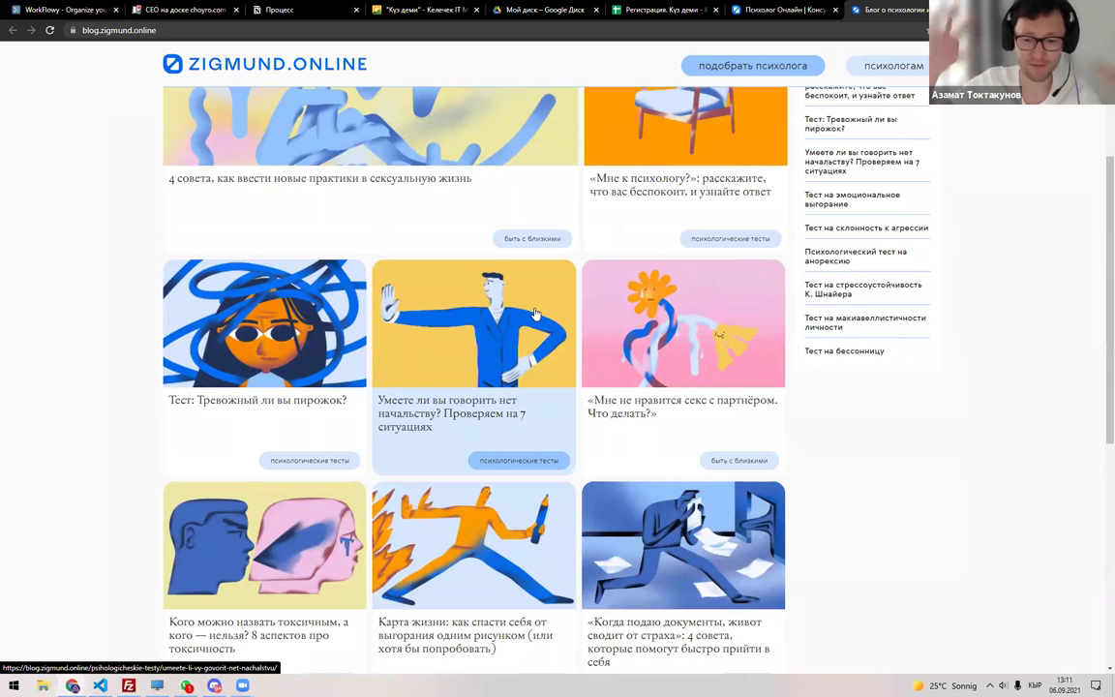
pyautogui.hotkey('ctrl', 'w')
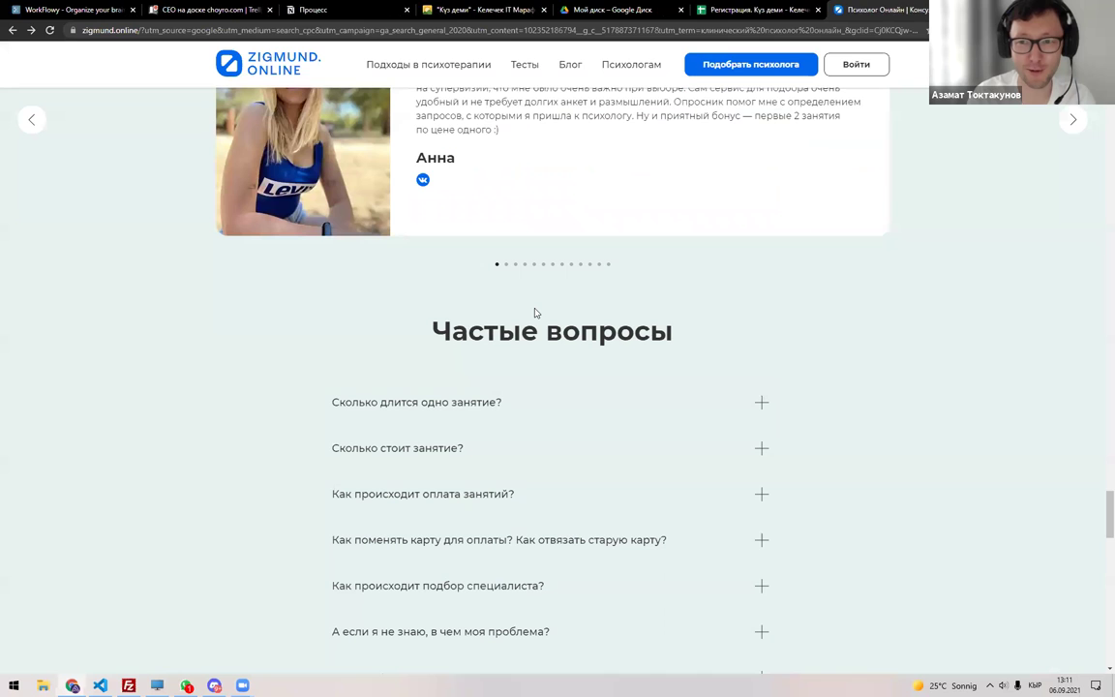
pyautogui.hotkey('ctrl', 'w')
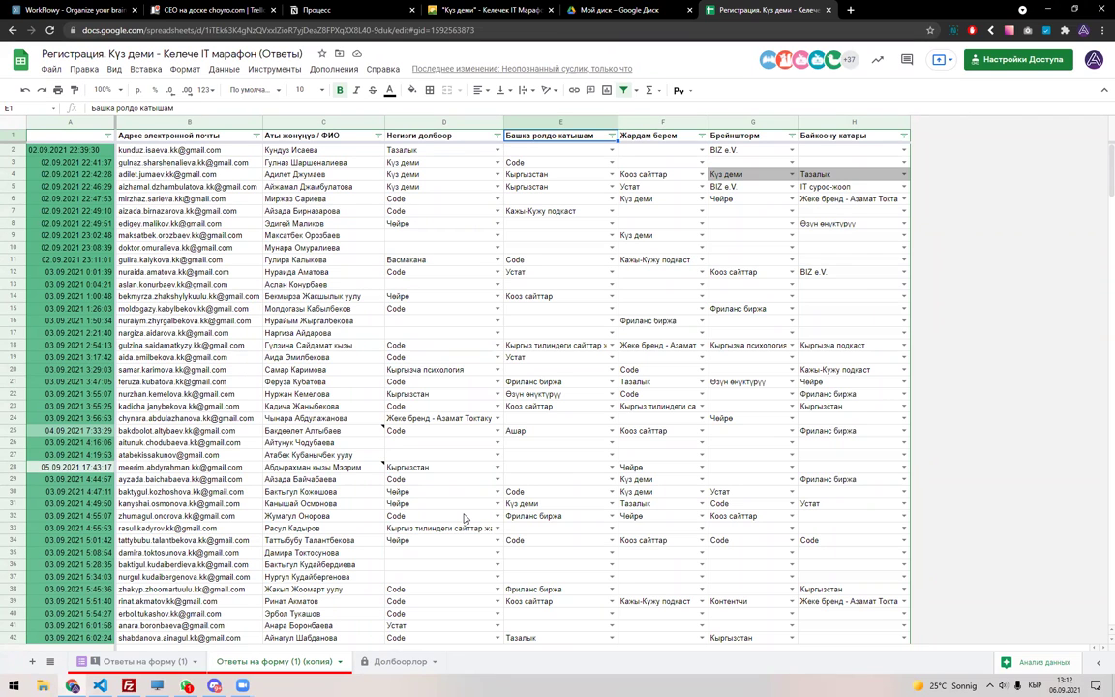
# Review the names and emails already listed in Долбоорлор cells E23 and F23 without changing them.
pyautogui.click(377, 664)
pyautogui.click(733, 464)
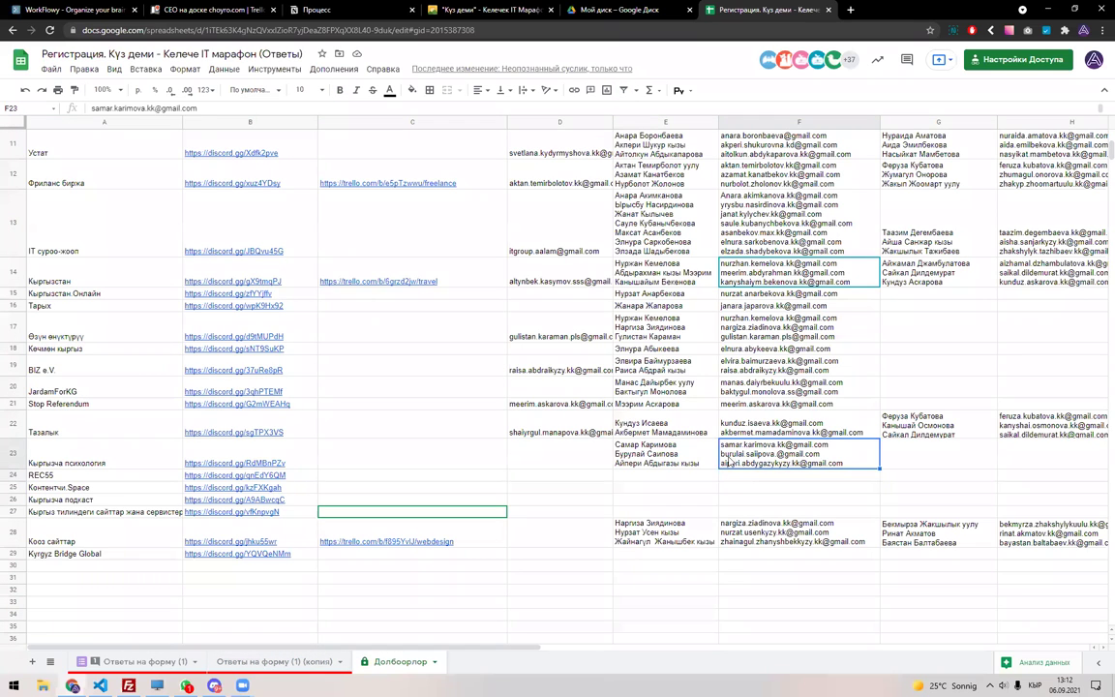
pyautogui.click(678, 455)
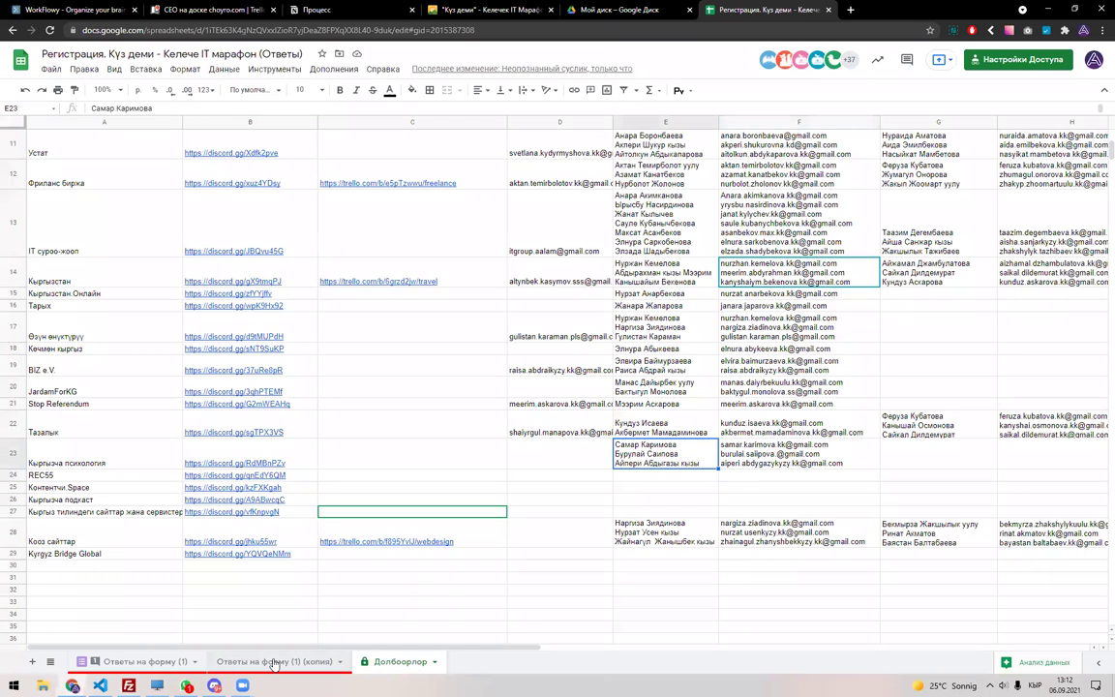
pyautogui.click(237, 664)
pyautogui.click(392, 662)
pyautogui.doubleClick(654, 454)
pyautogui.press('Escape')
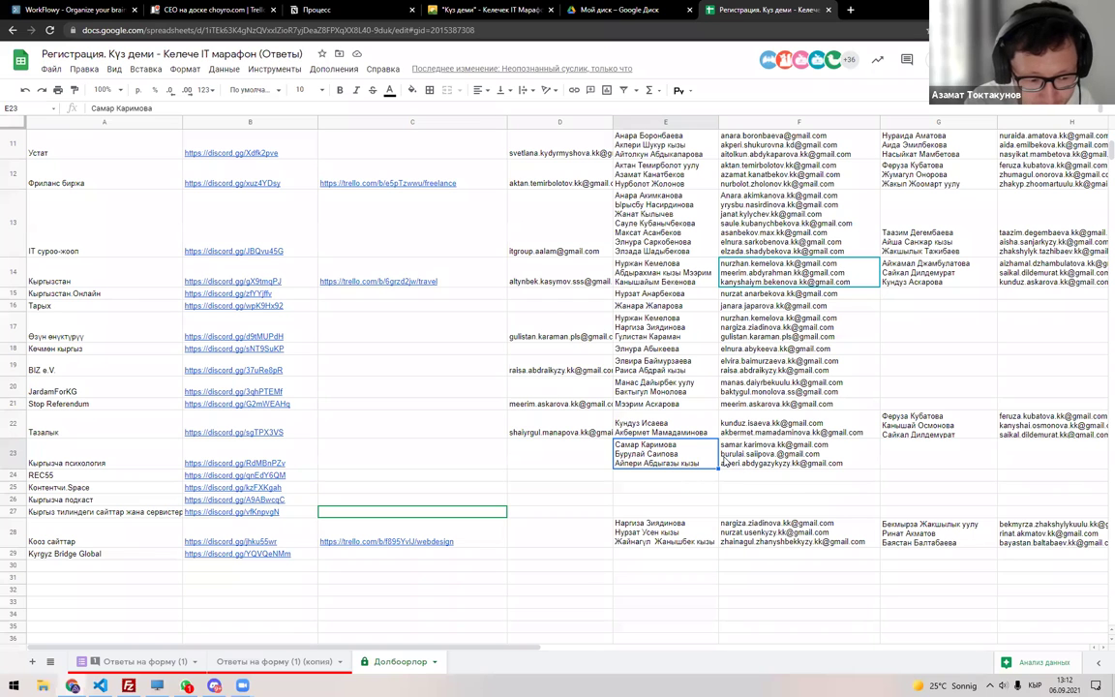
# Filter column F of the responses copy to show only Кыргызча психология rows.
pyautogui.click(271, 661)
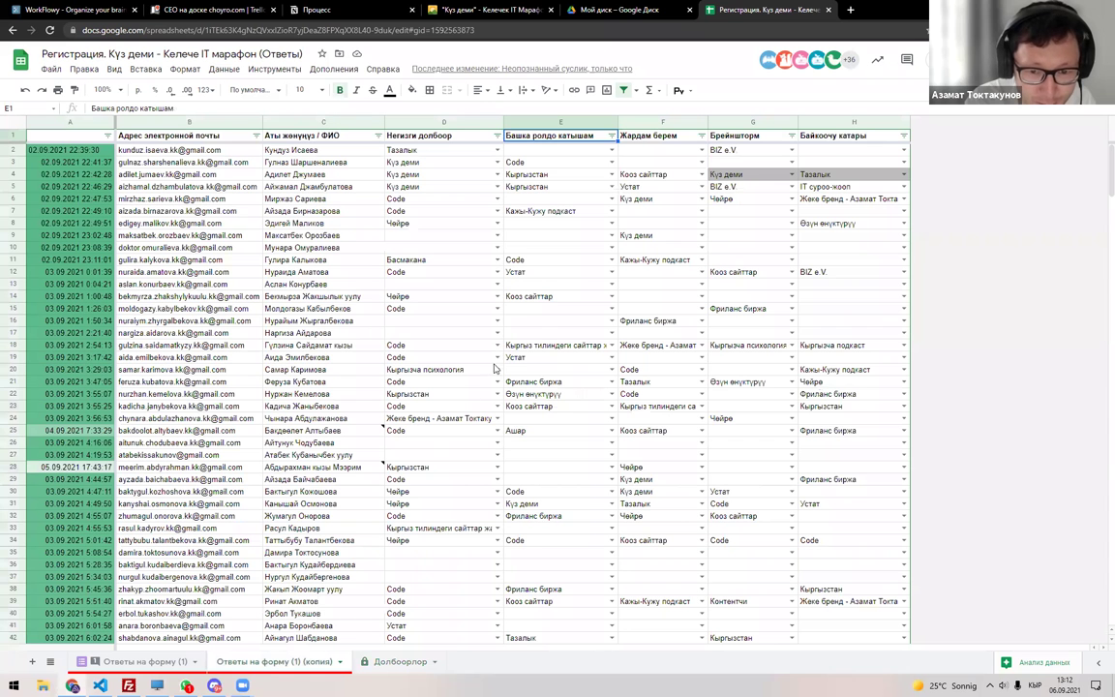
pyautogui.click(701, 135)
pyautogui.click(609, 280)
pyautogui.click(608, 307)
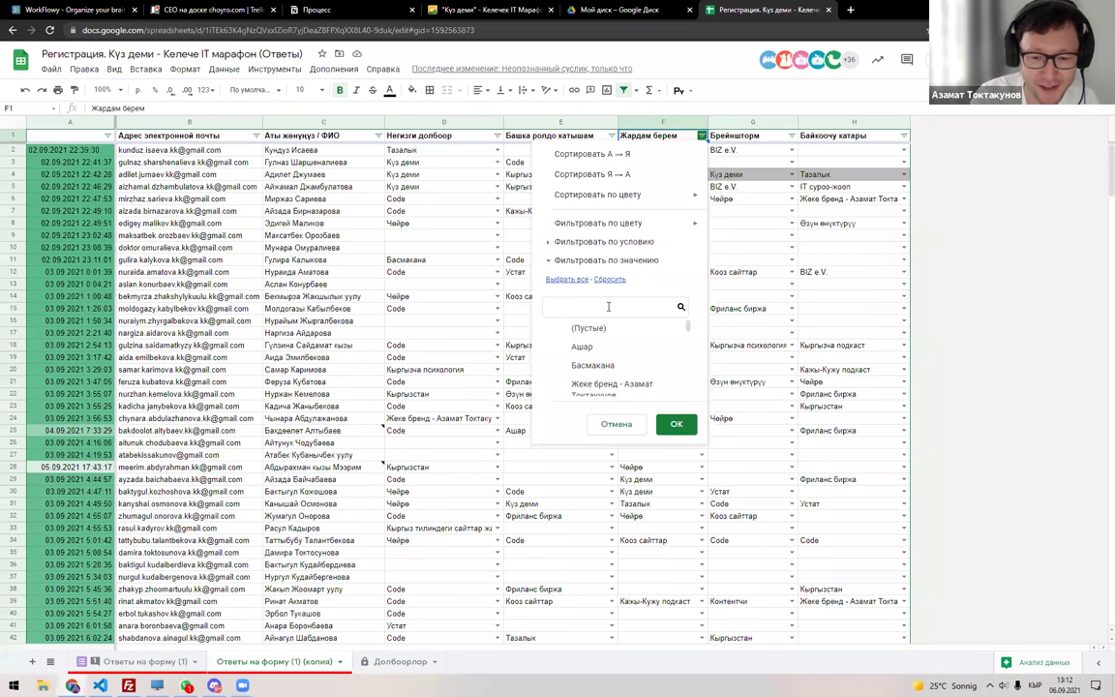
pyautogui.write('Кырг')
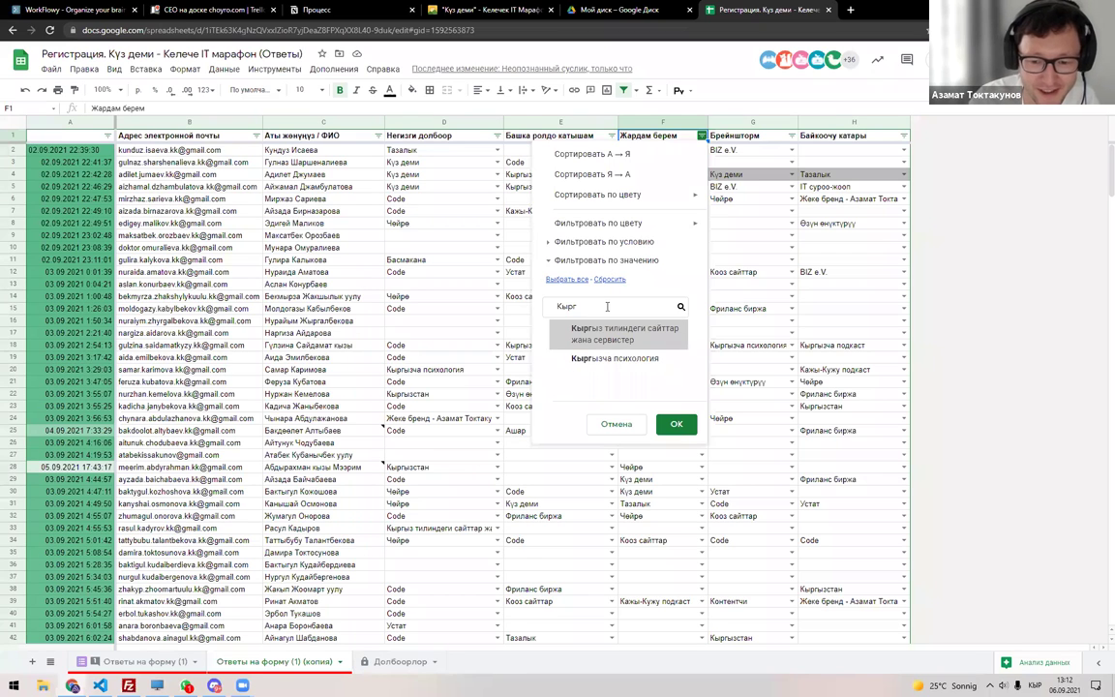
pyautogui.click(610, 359)
pyautogui.click(676, 423)
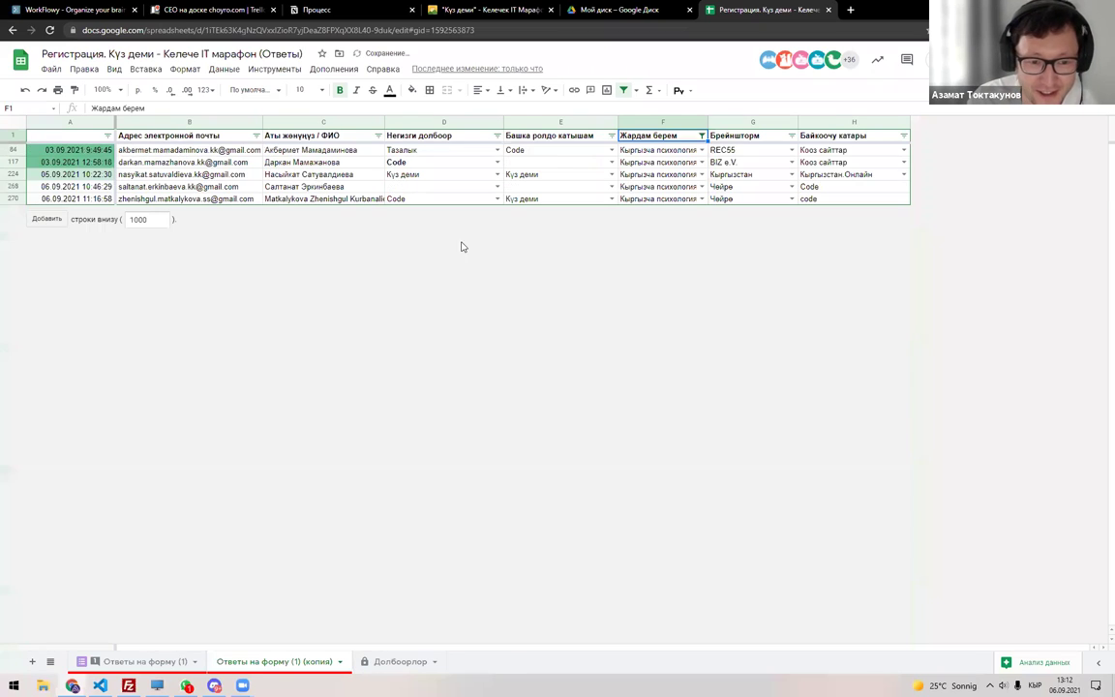
# Copy the five filtered participant names from column C into Долбоорлор cell G23.
pyautogui.moveTo(335, 153); pyautogui.dragTo(297, 198)
pyautogui.hotkey('ctrl', 'c')
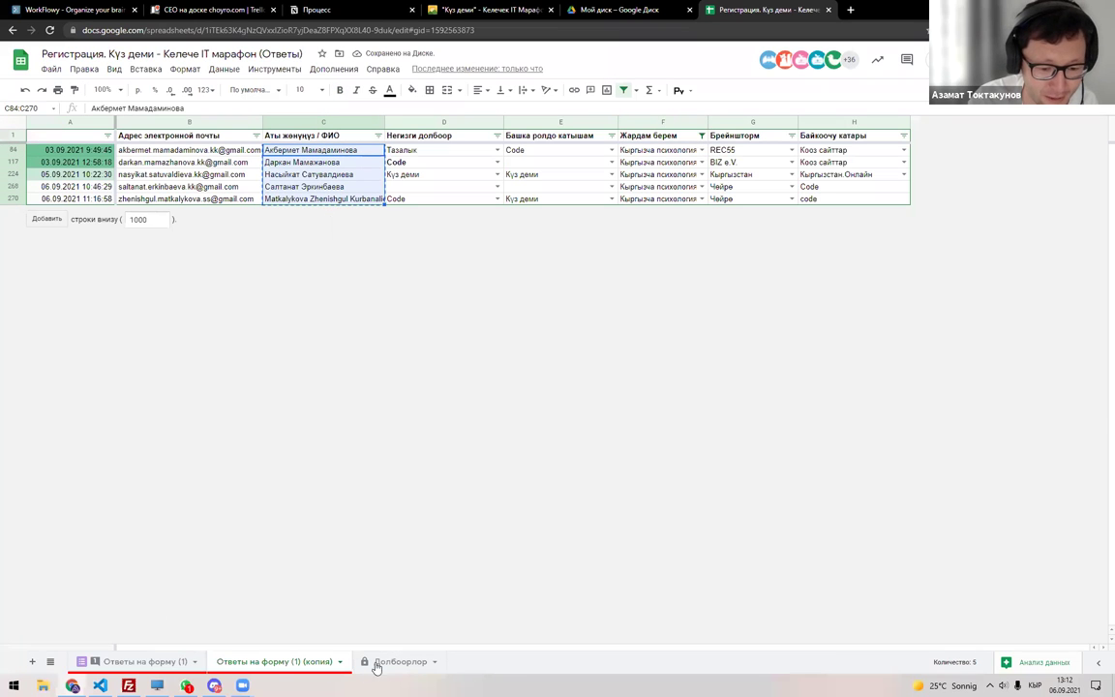
pyautogui.click(373, 661)
pyautogui.doubleClick(936, 464)
pyautogui.hotkey('ctrl', 'v')
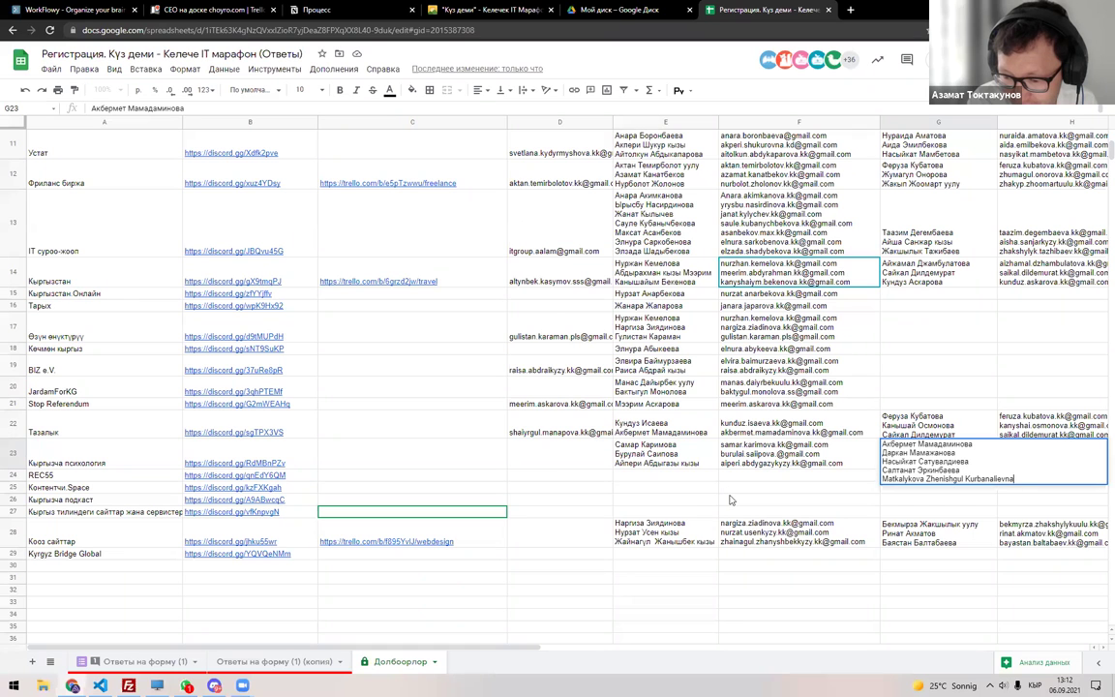
# Paste the five filtered email addresses from column B into Долбоорлор cell H23.
pyautogui.hotkey('alt', 'Tab')
pyautogui.hotkey('alt', 'Tab')
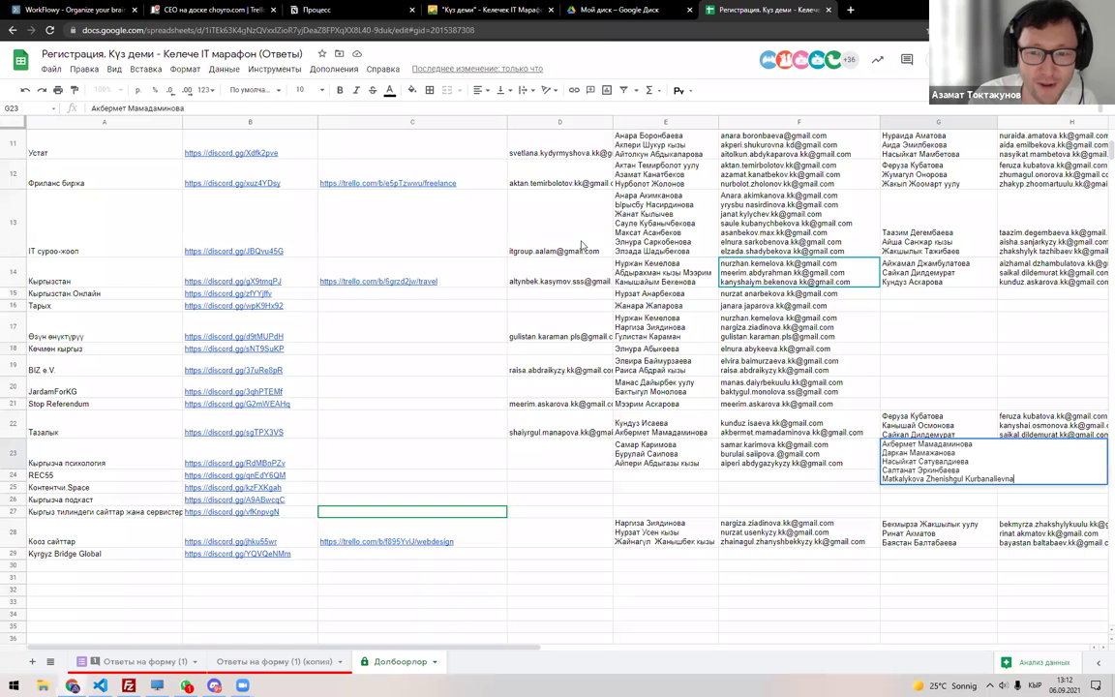
pyautogui.click(274, 661)
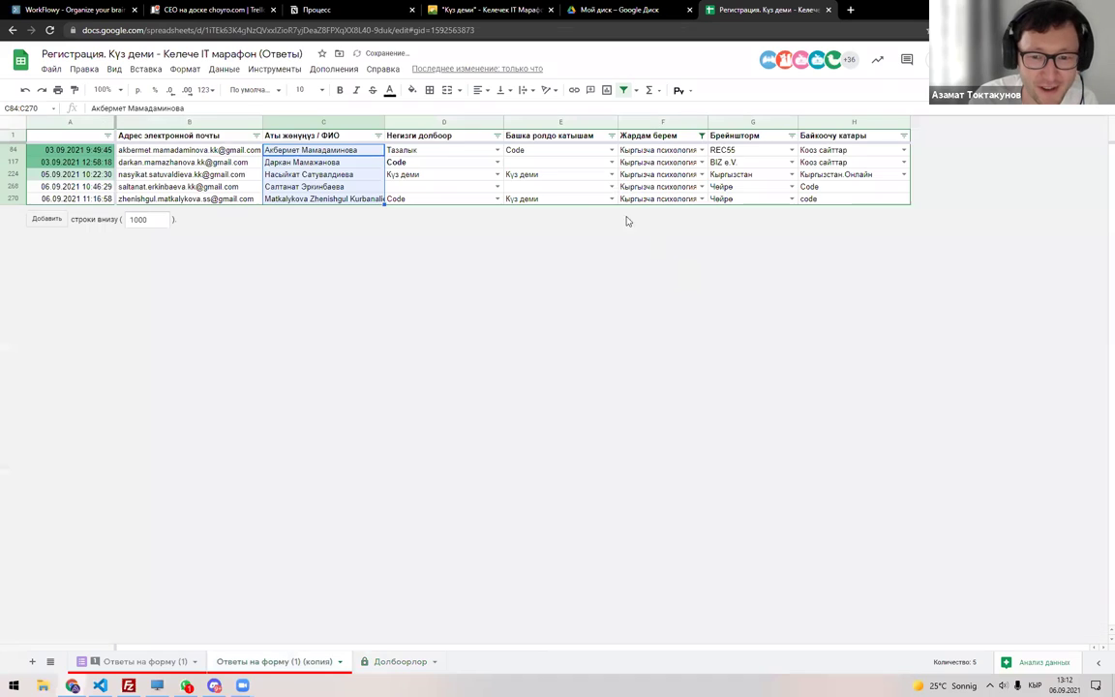
pyautogui.moveTo(248, 156); pyautogui.dragTo(229, 206)
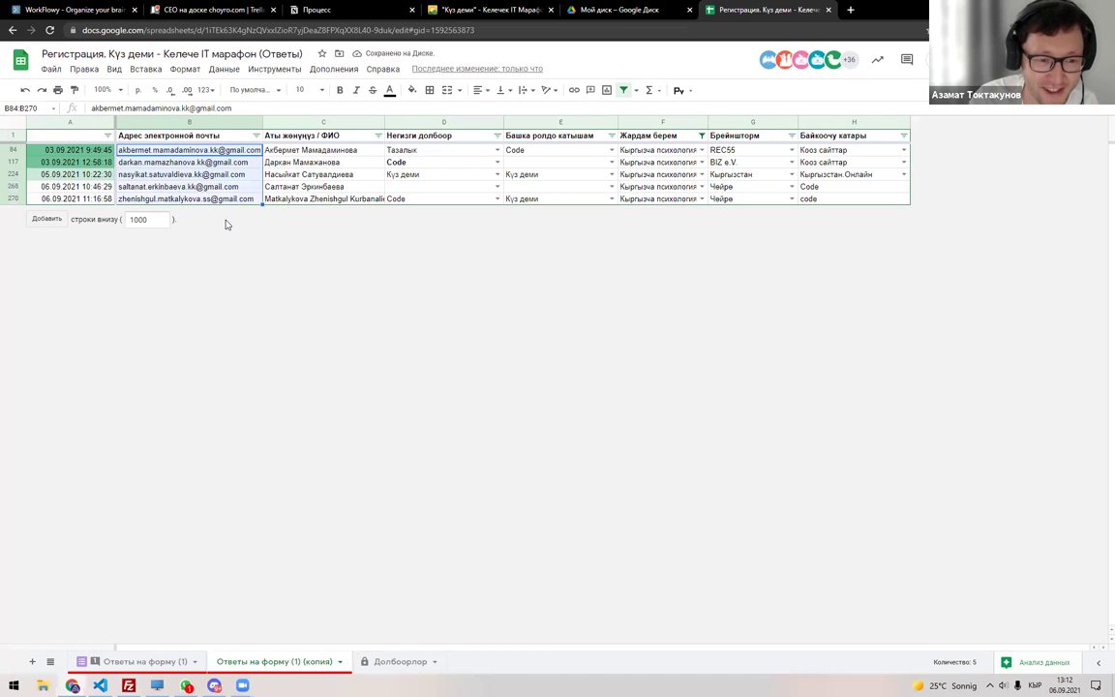
pyautogui.click(411, 666)
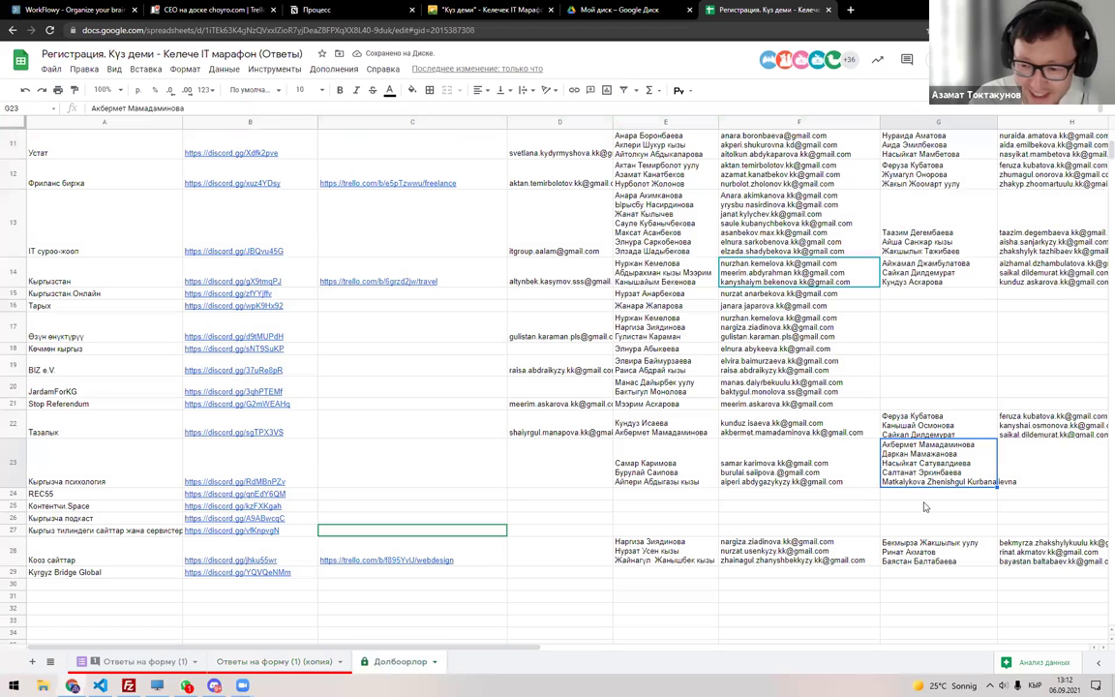
pyautogui.hscroll(2, 1028, 462)
pyautogui.press('Return')
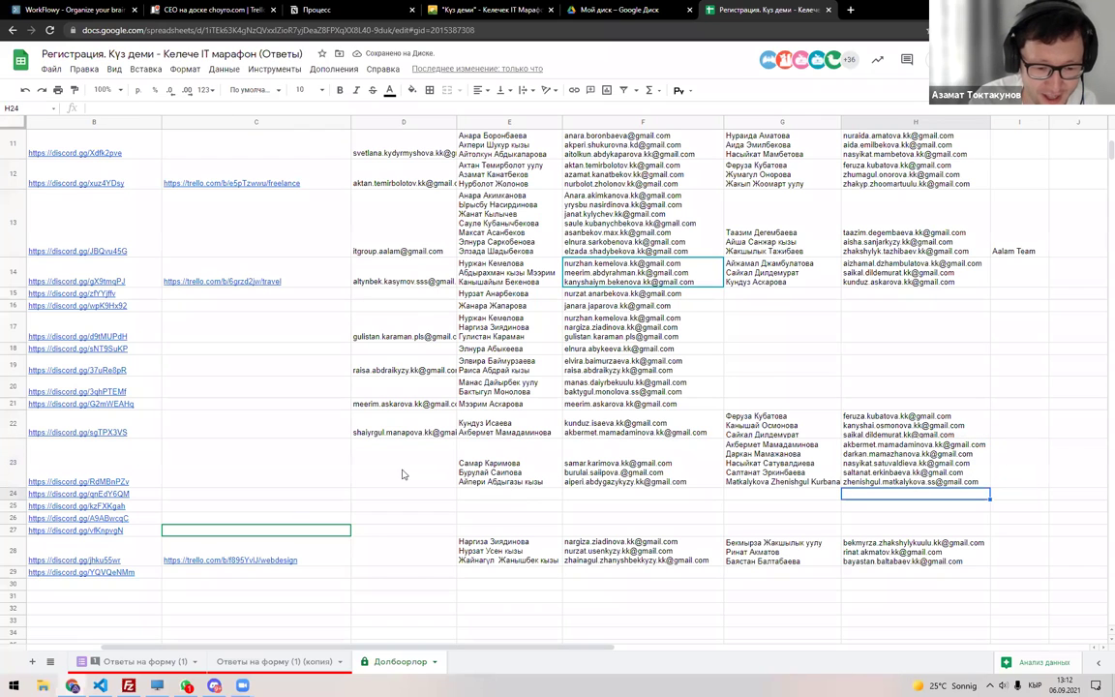
pyautogui.press('Left')
pyautogui.press('Left')
pyautogui.press('Left')
pyautogui.press('Left')
pyautogui.press('Left')
pyautogui.press('Left')
pyautogui.press('Left')
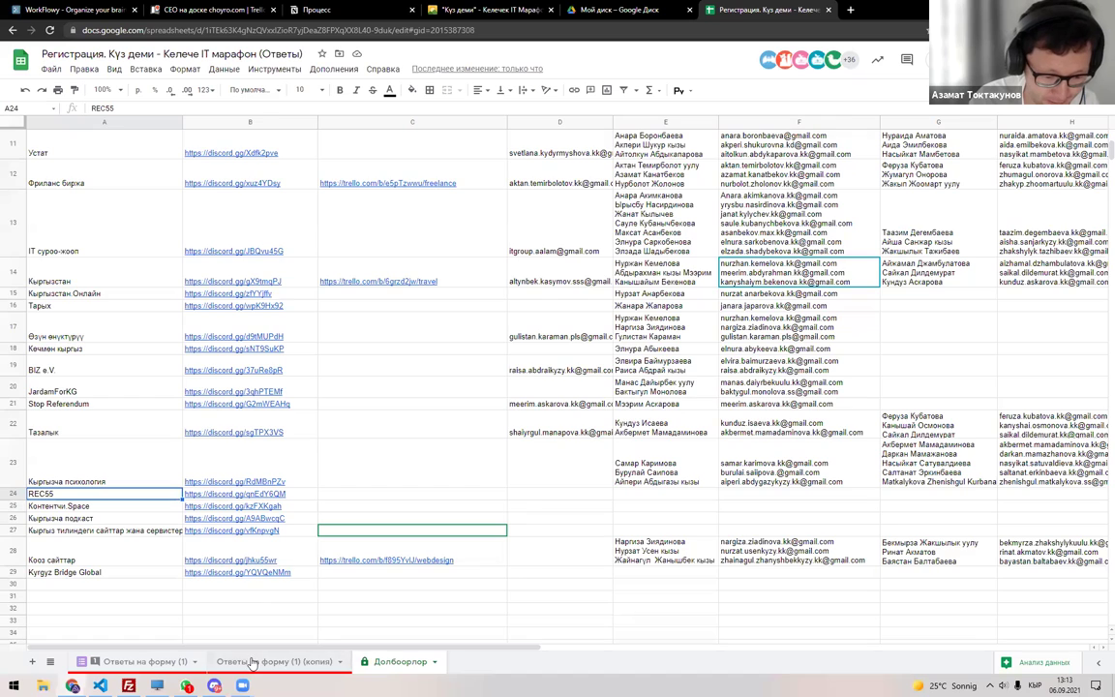
# Recreate the responses filter and filter the Башка ролдо катышам column to REC55.
pyautogui.hotkey('ctrl', 'shift', 'pageup')
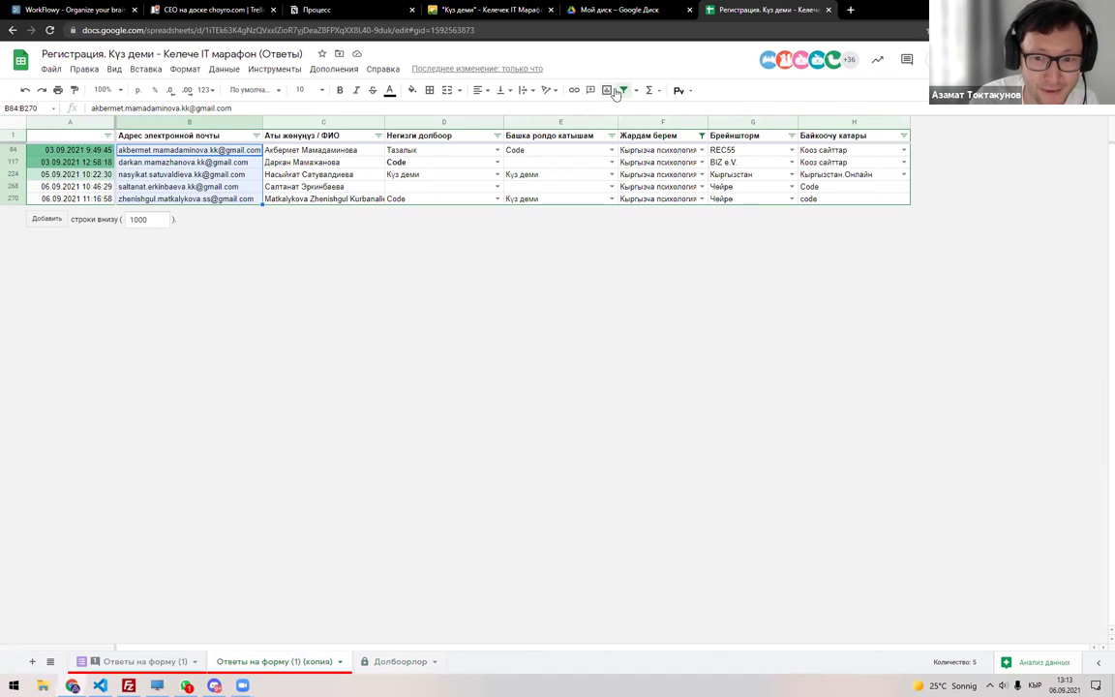
pyautogui.hotkey('ctrl', 'alt', 'r')
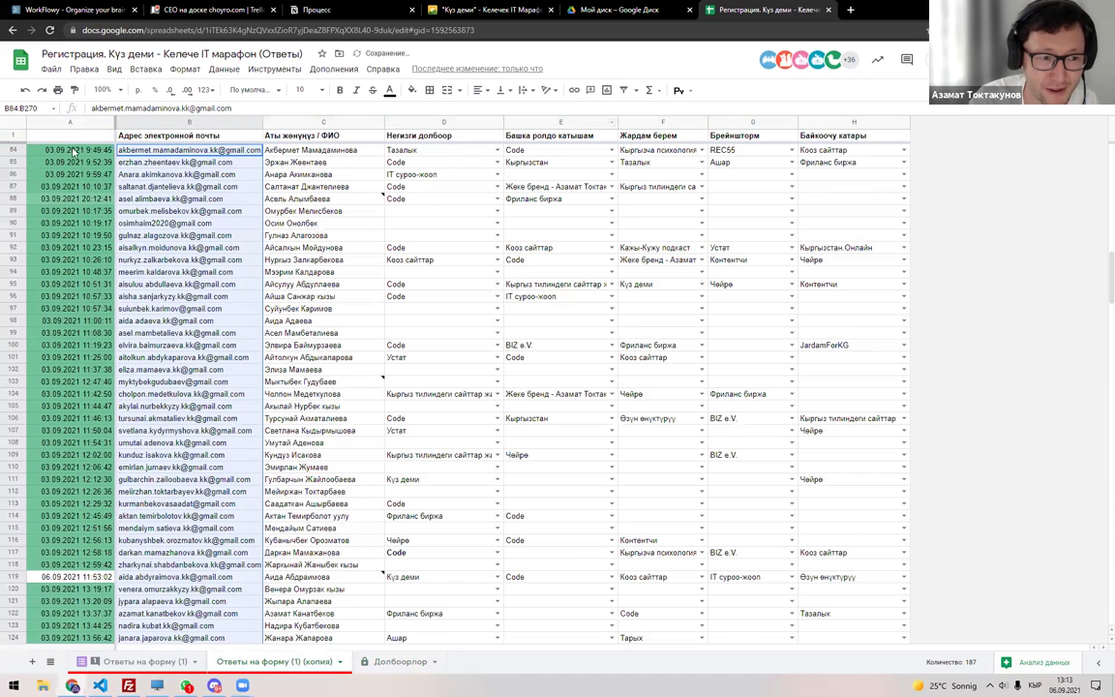
pyautogui.click(18, 126)
pyautogui.hotkey('ctrl', 'alt', 'r')
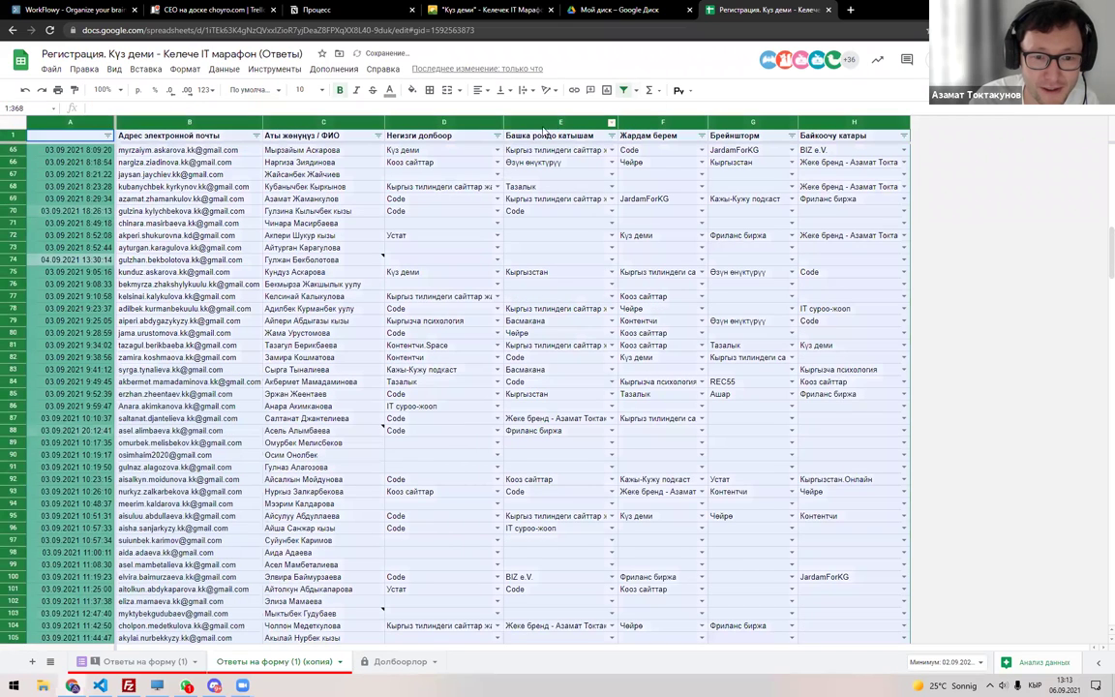
pyautogui.click(499, 137)
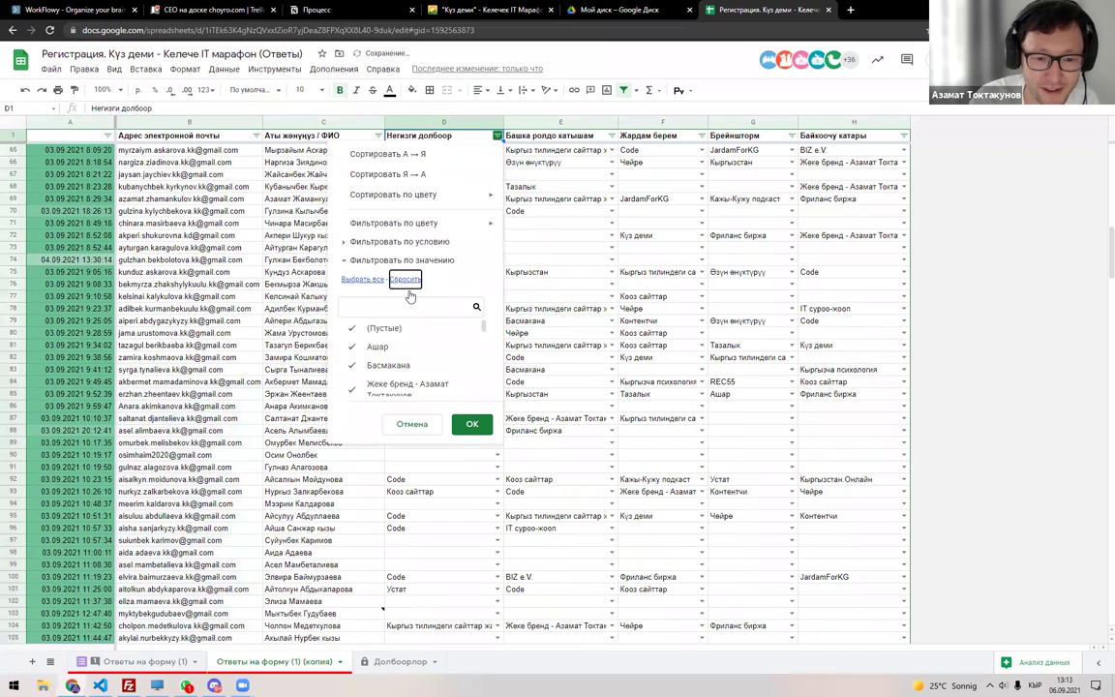
pyautogui.write('кус')
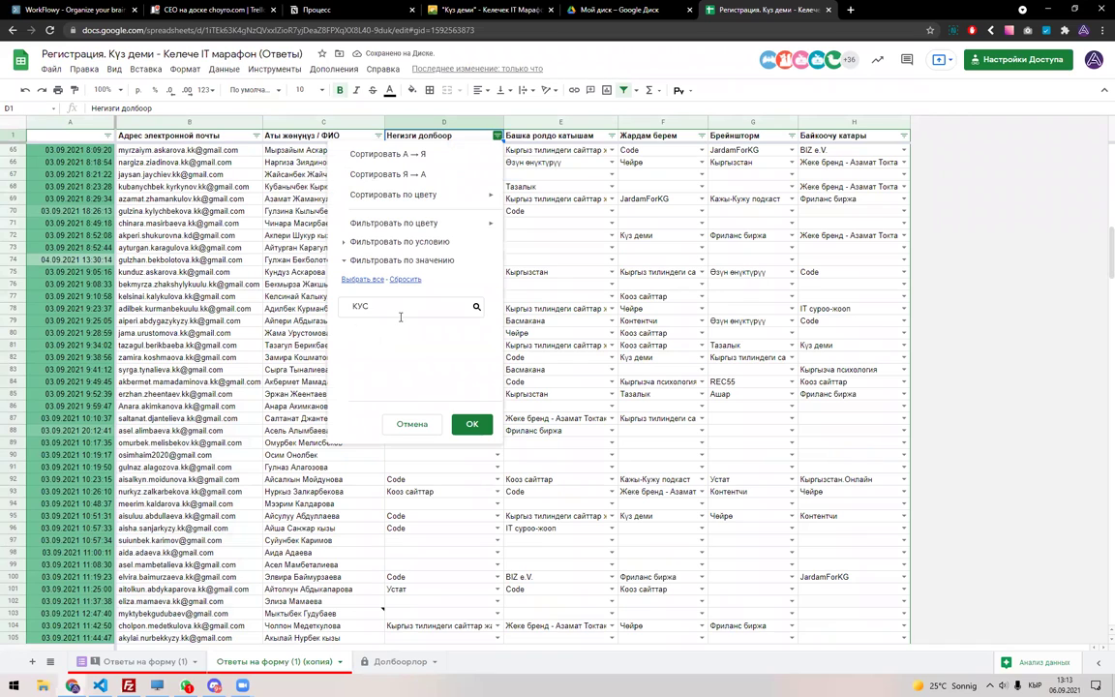
pyautogui.press('Escape')
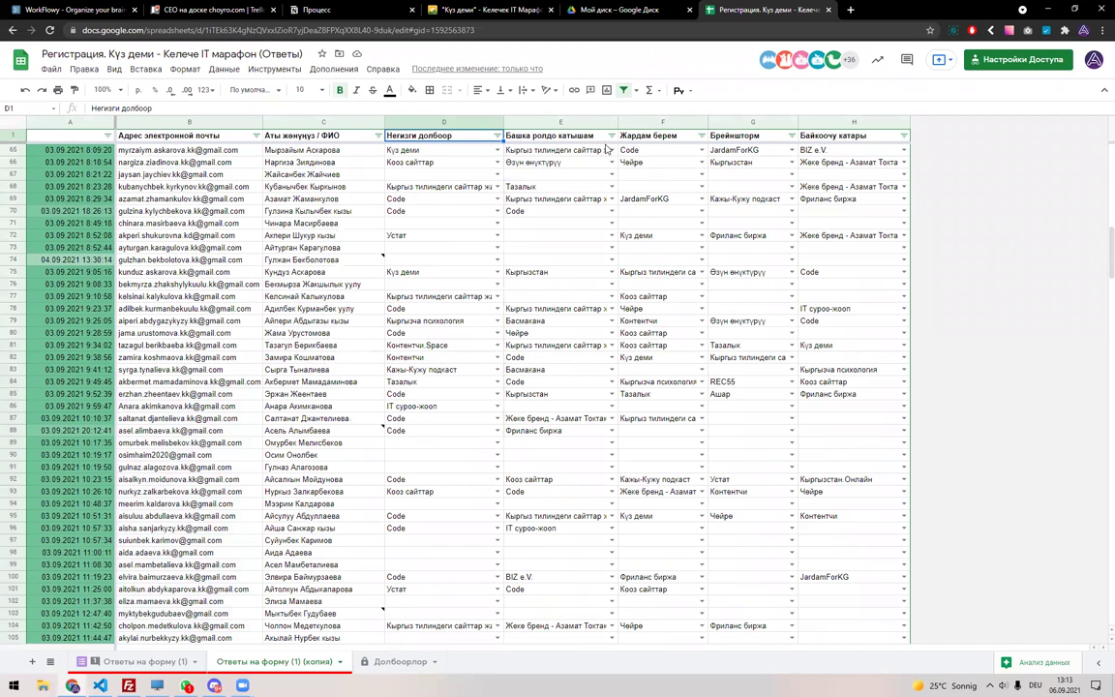
pyautogui.click(611, 136)
pyautogui.click(524, 308)
pyautogui.write('REC')
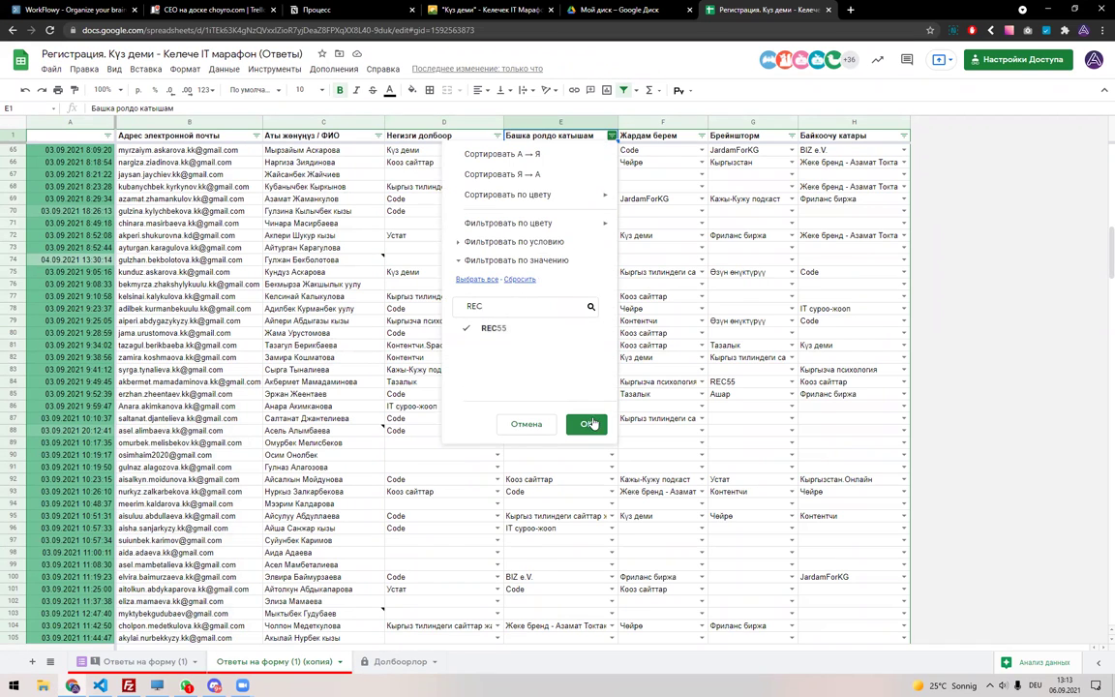
pyautogui.click(589, 423)
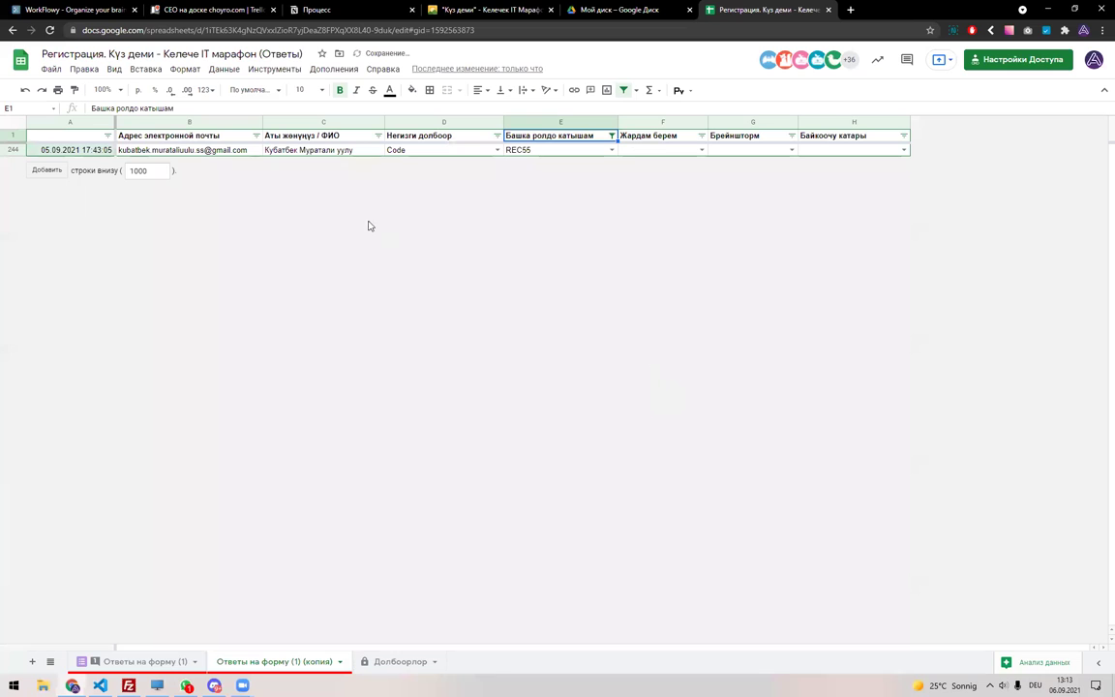
# Copy the REC55 participant's name from row 244 into Долбоорлор cell E24.
pyautogui.click(272, 153)
pyautogui.hotkey('ctrl', 'c')
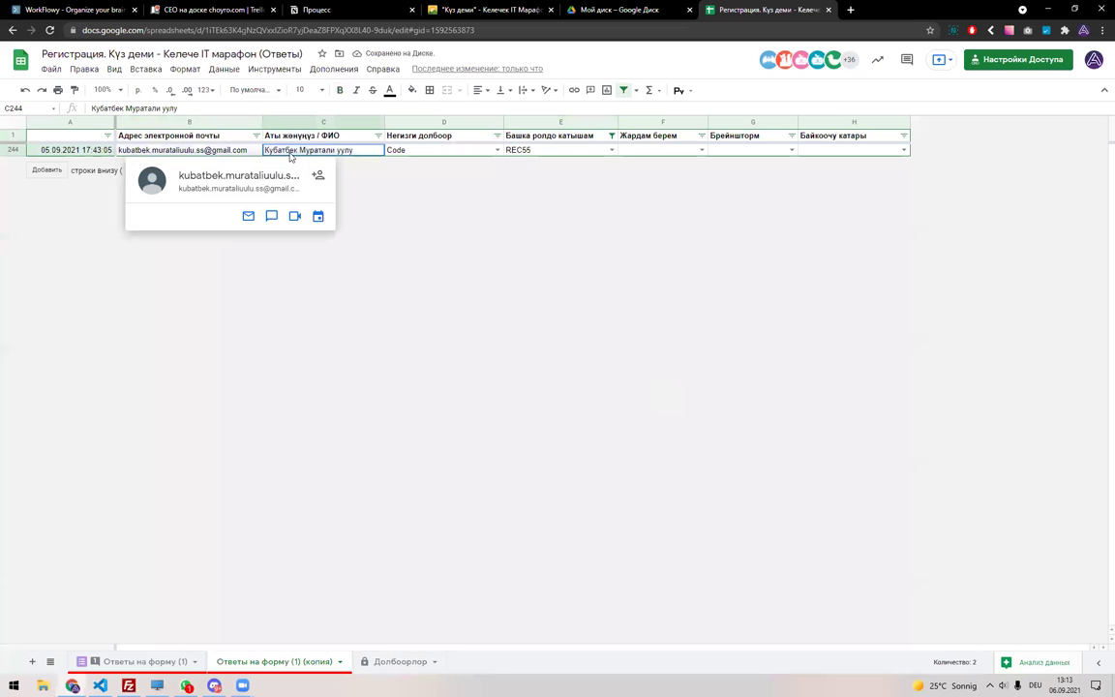
pyautogui.click(380, 662)
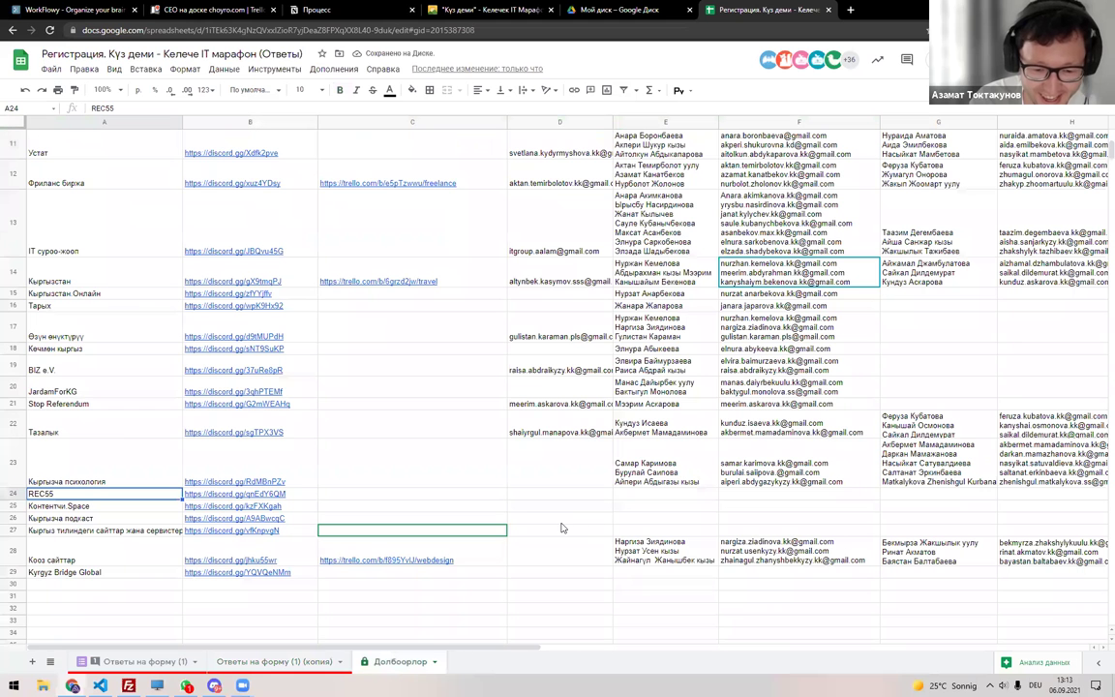
pyautogui.click(654, 494)
pyautogui.hotkey('ctrl', 'v')
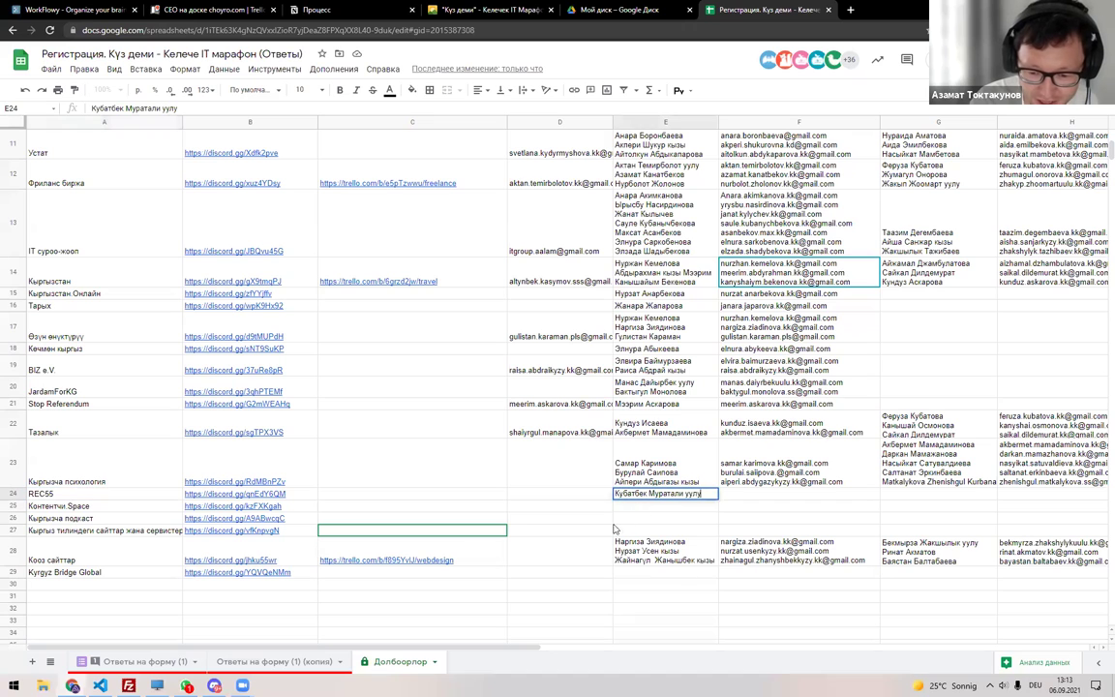
# Put the REC55 participant's email from row 244 into Долбоорлор cell F24.
pyautogui.click(274, 661)
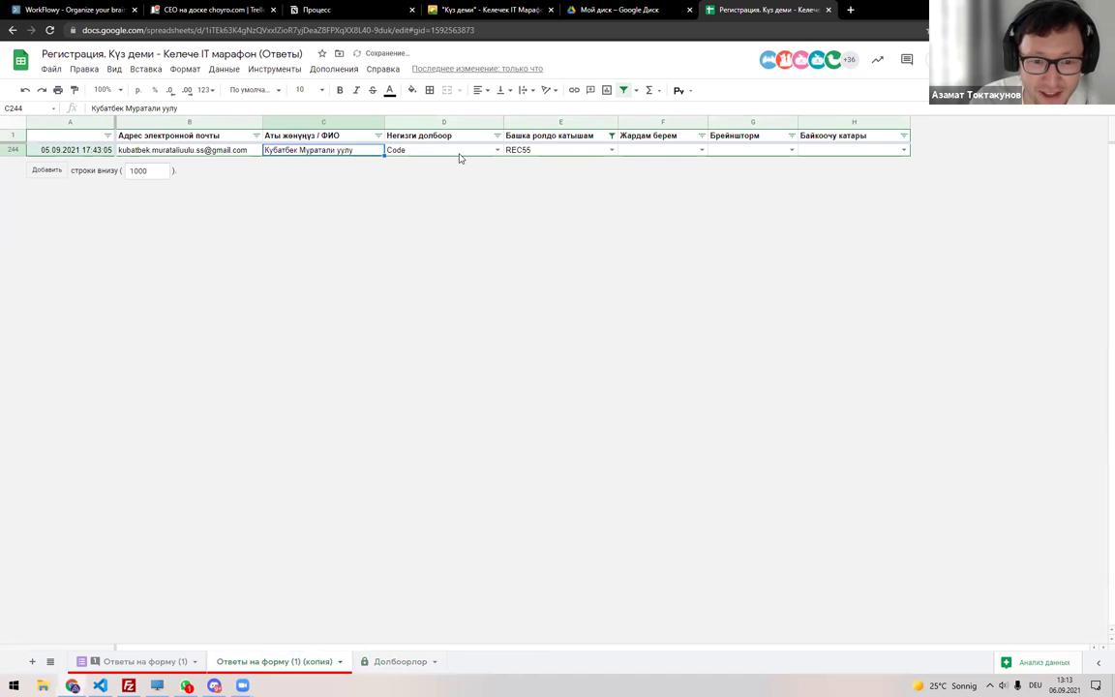
pyautogui.click(416, 147)
pyautogui.click(368, 660)
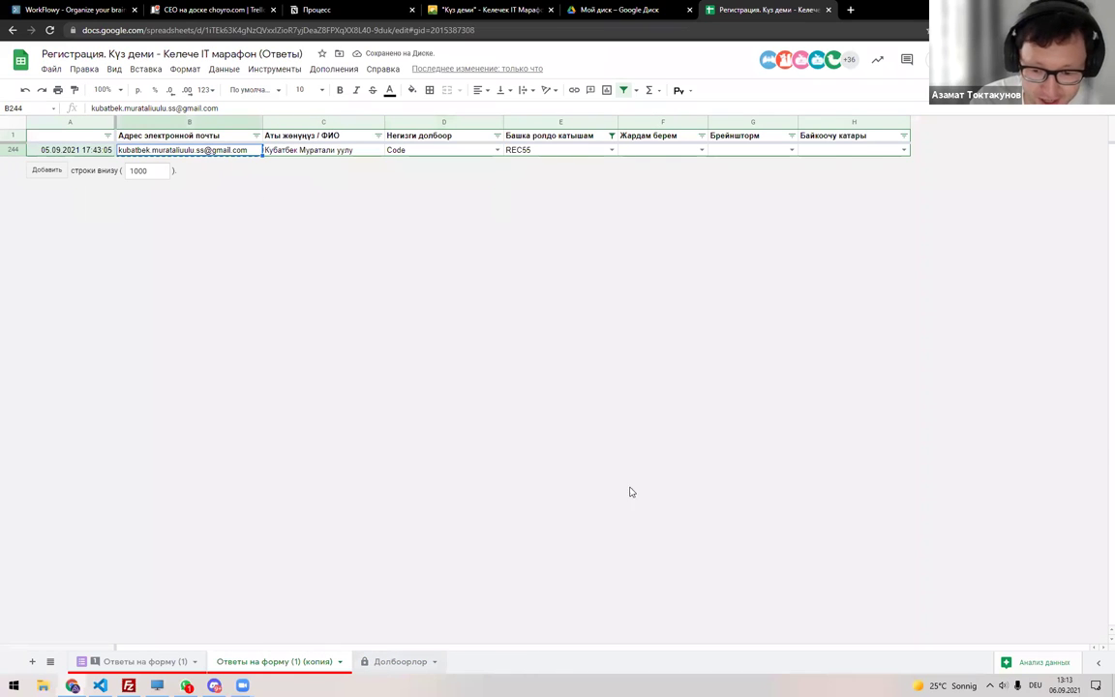
pyautogui.click(739, 501)
pyautogui.hotkey('ctrl', 'v')
pyautogui.press('Return')
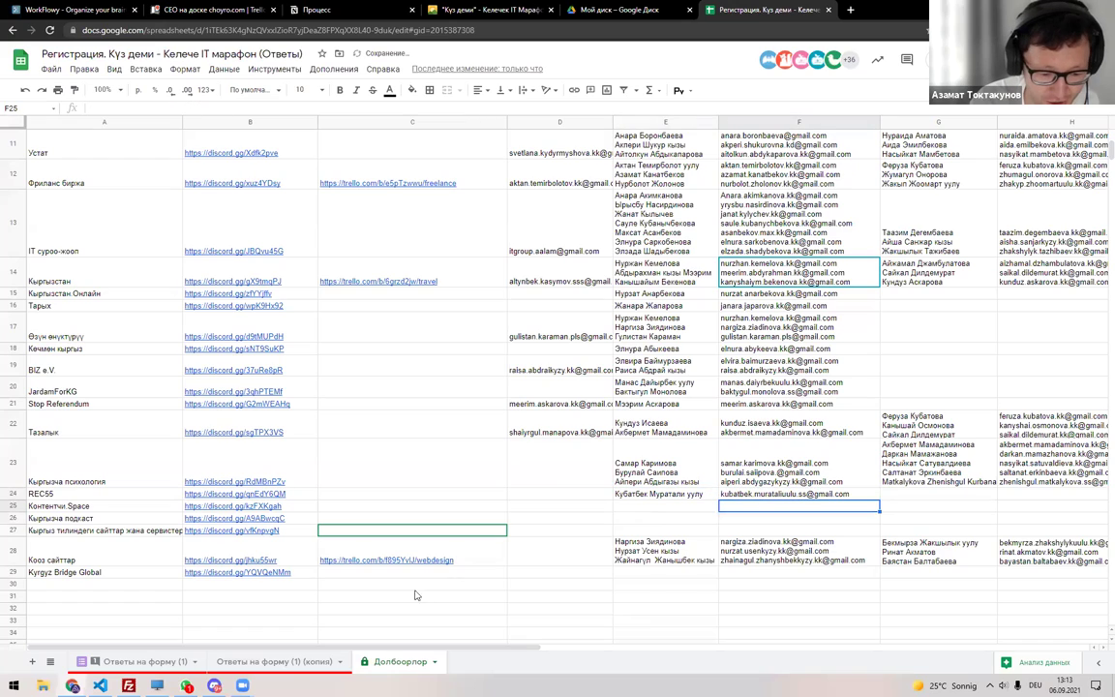
pyautogui.click(289, 664)
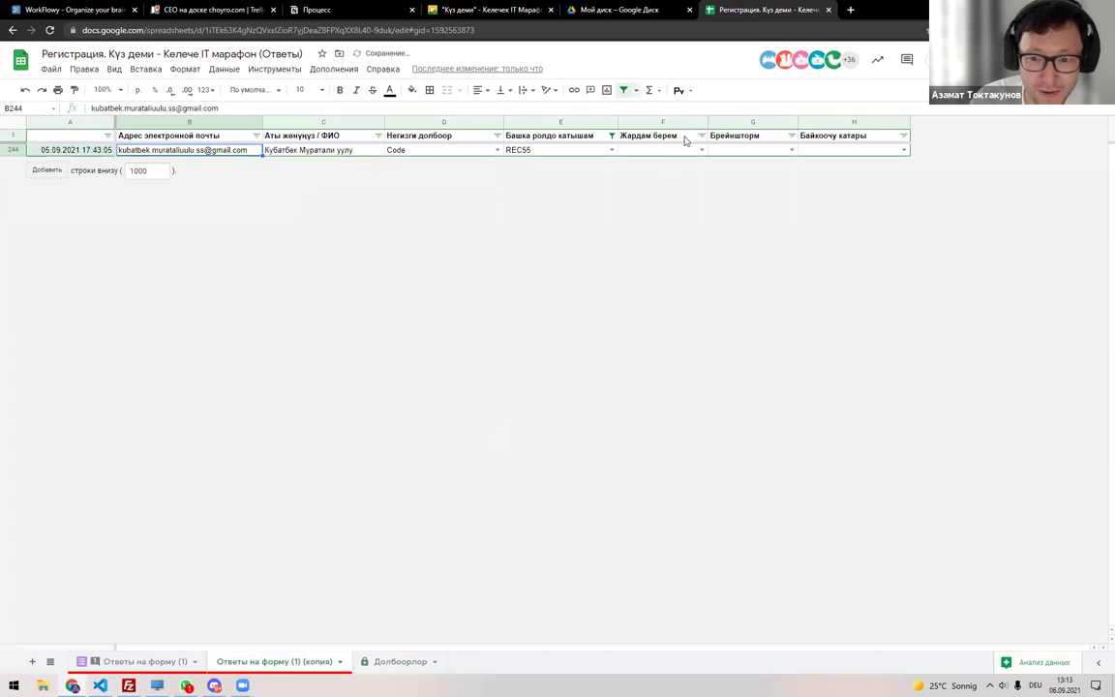
pyautogui.scroll(15, 250, 259)
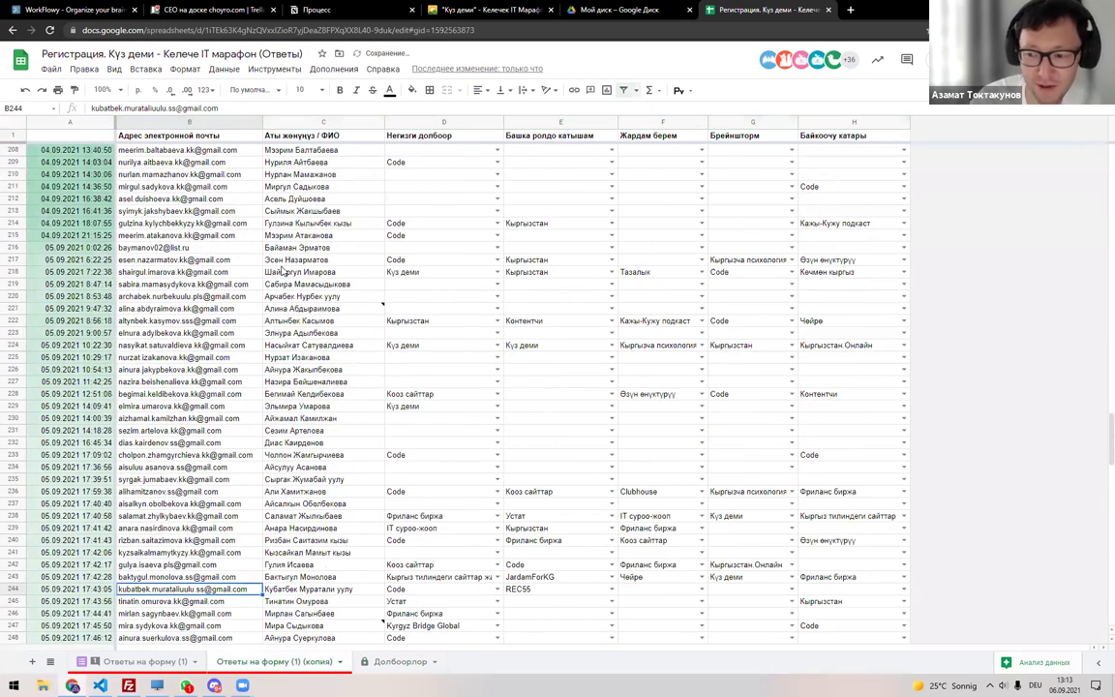
# Select the whole responses sheet and create a fresh filter over it.
pyautogui.scroll(7, 283, 245)
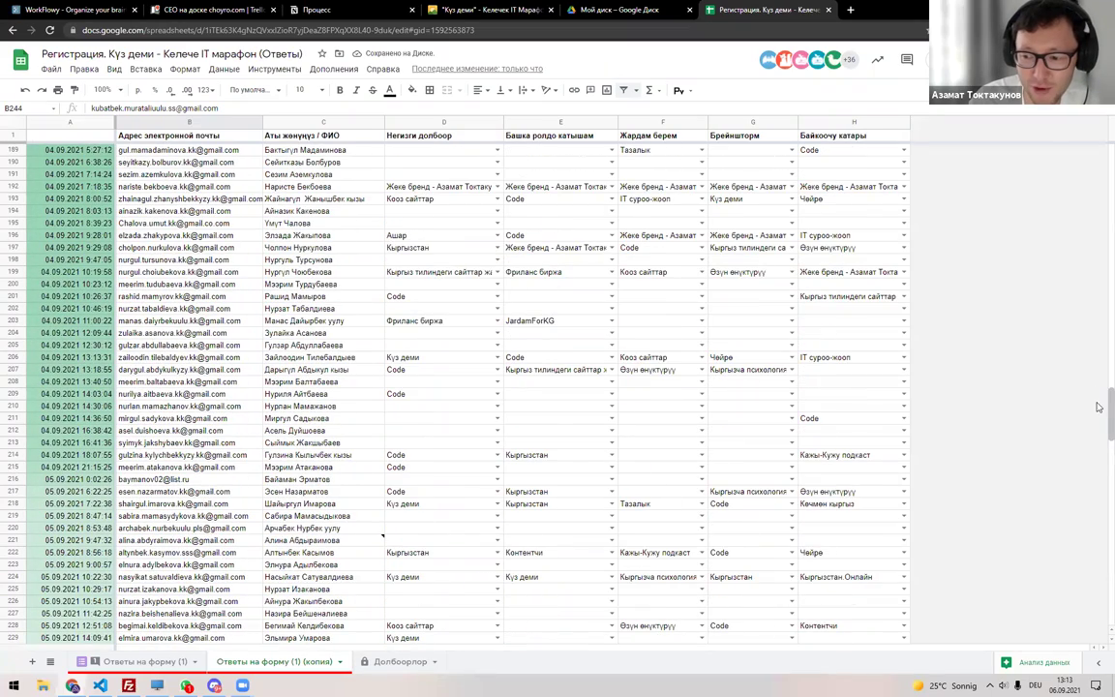
pyautogui.scroll(20, 282, 291)
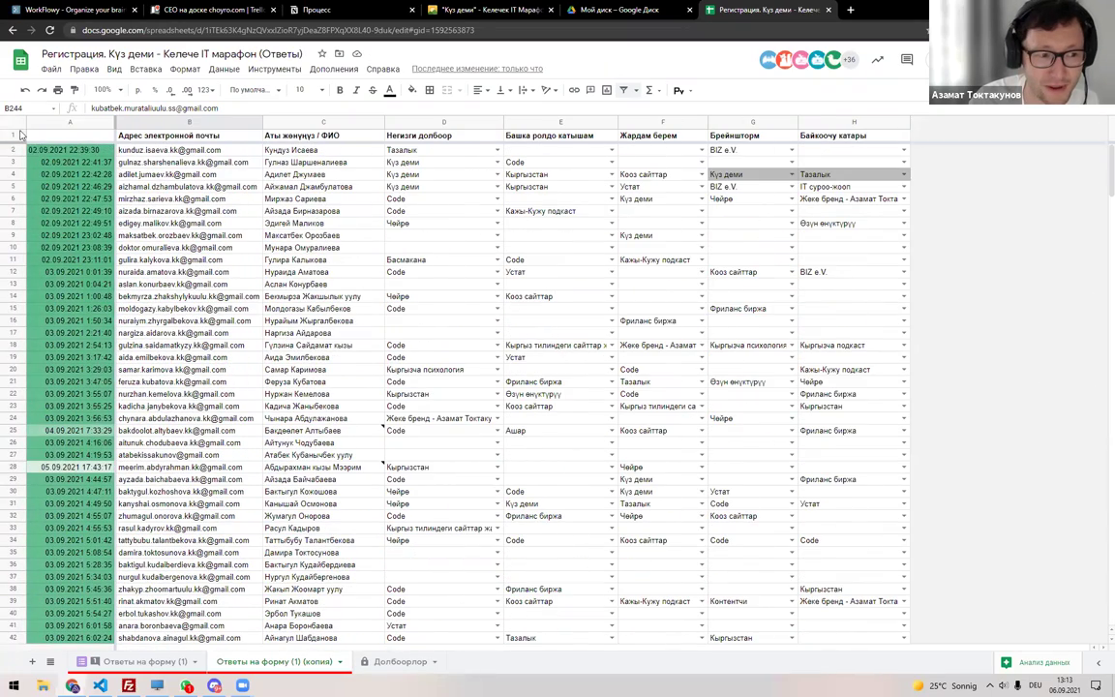
pyautogui.click(70, 123)
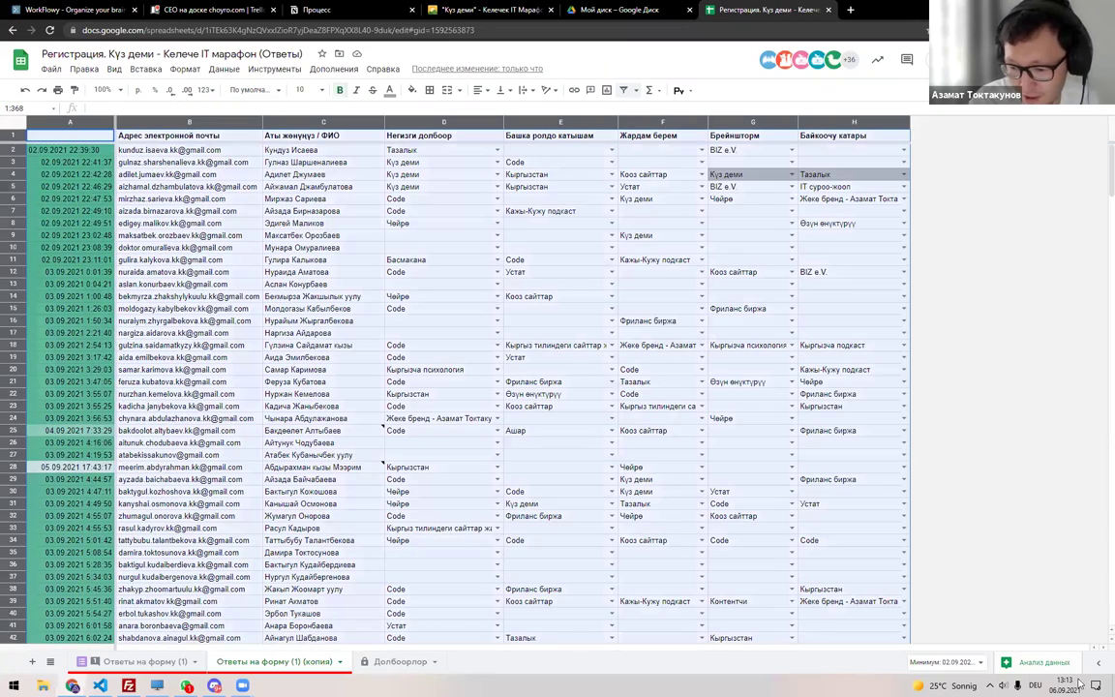
pyautogui.click(1062, 689)
pyautogui.click(571, 235)
pyautogui.click(8, 121)
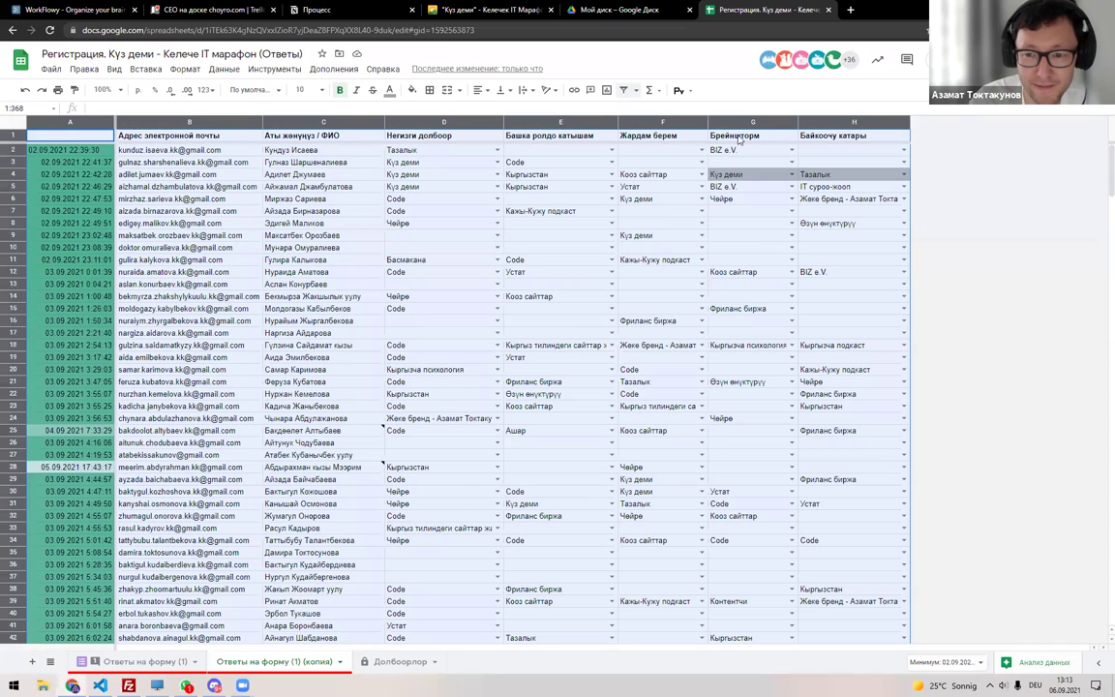
pyautogui.click(623, 90)
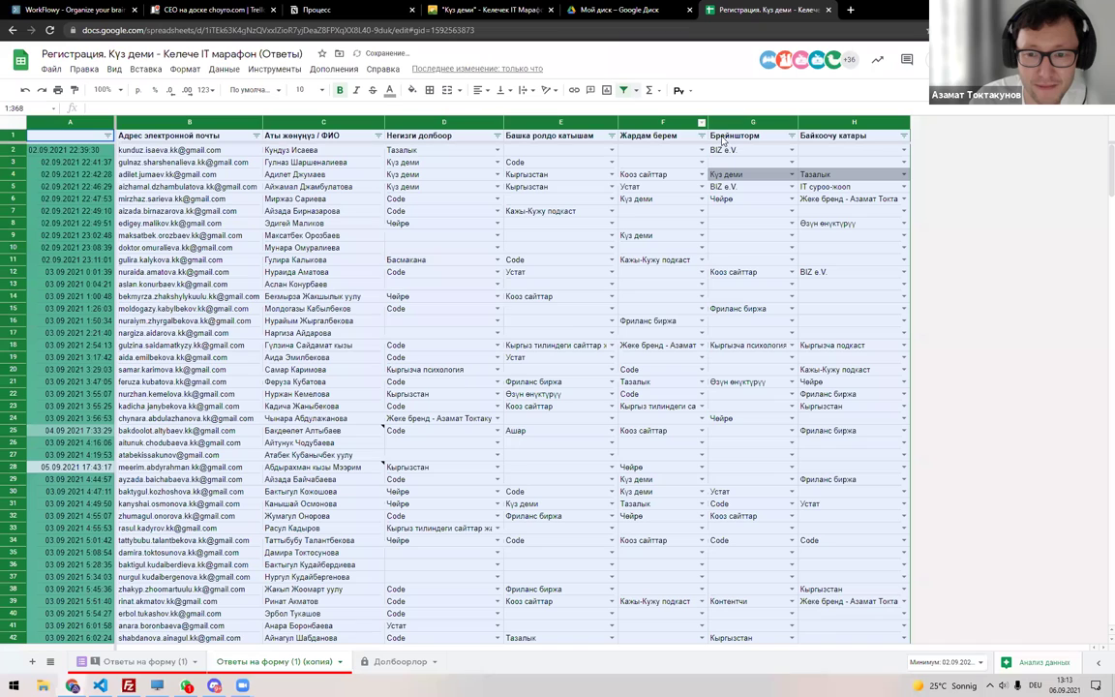
# Search the Жардам берем filter for REC, then clear all Брейншторм filter values and apply.
pyautogui.click(701, 135)
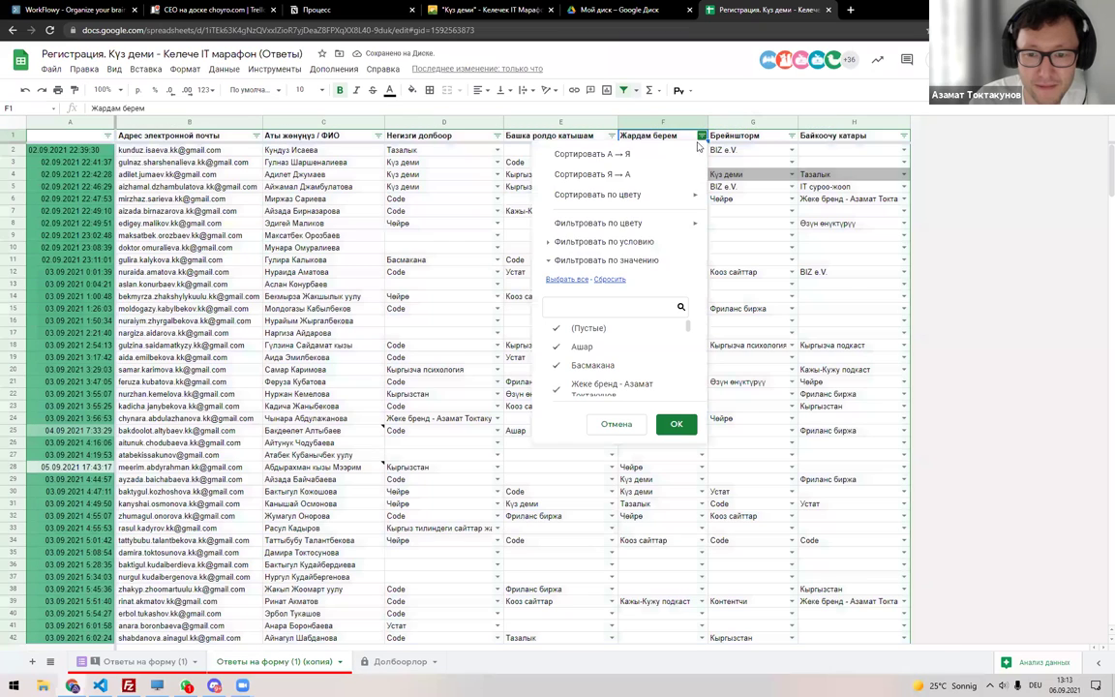
pyautogui.click(607, 304)
pyautogui.write('REC')
pyautogui.press('Escape')
pyautogui.click(792, 135)
pyautogui.click(699, 279)
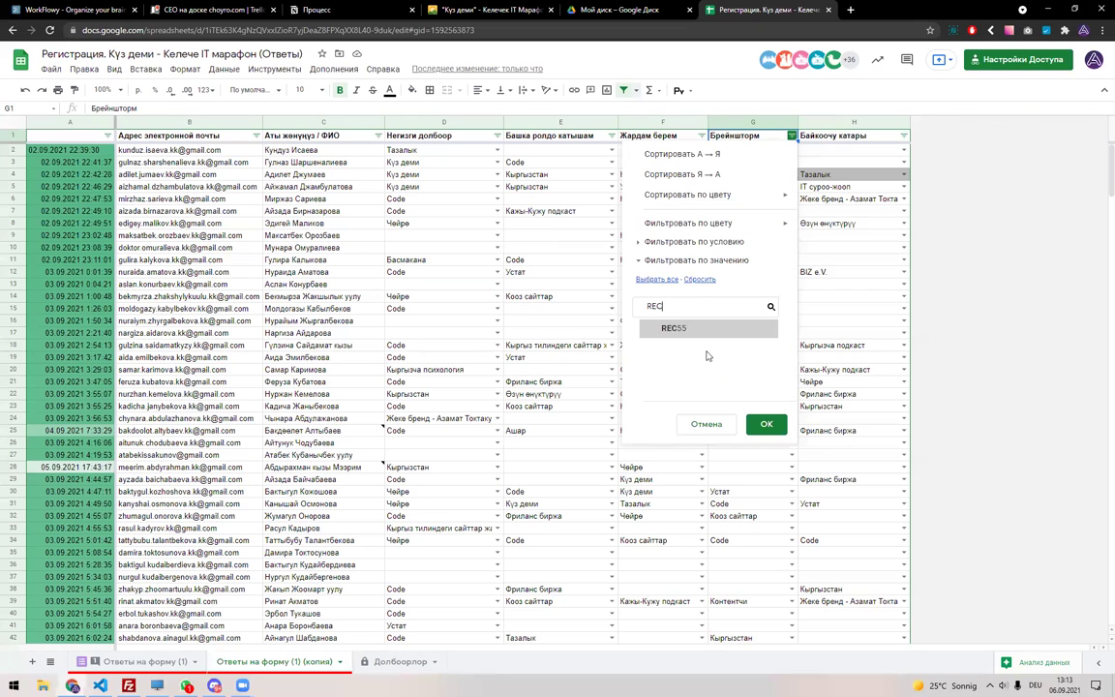
pyautogui.click(762, 423)
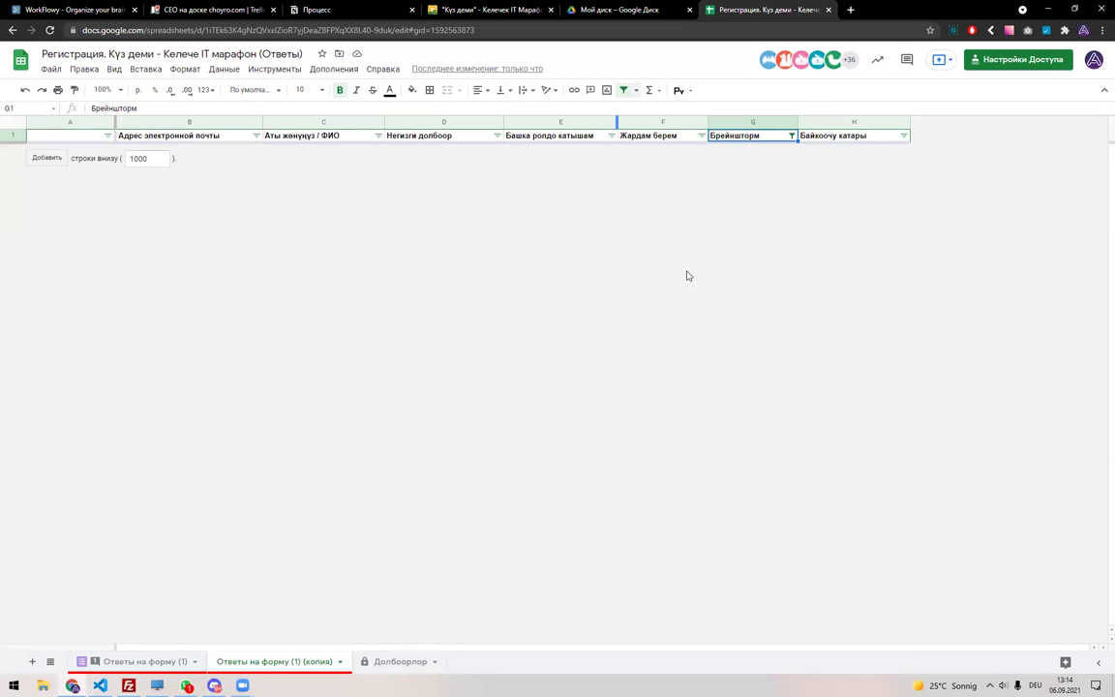
# Undo the emptied Брейншторм filter with Ctrl+Z to restore the response rows.
pyautogui.hotkey('ctrl', 'z')
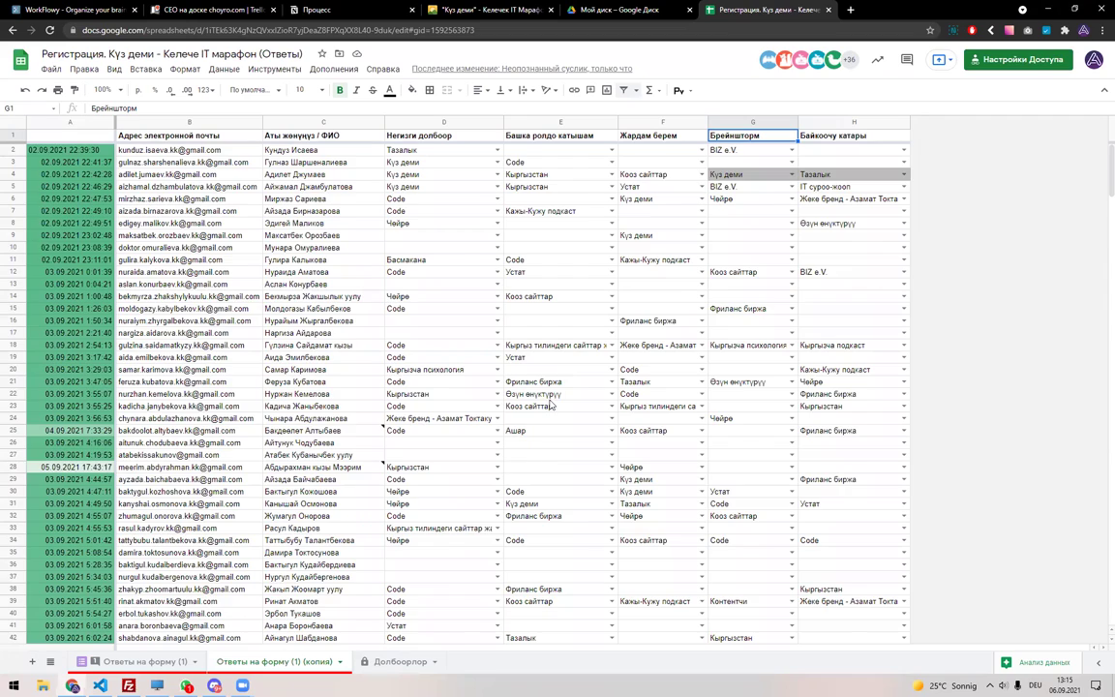
# Check the next project, Контентчи.Space, in Долбоорлор cell A25.
pyautogui.scroll(-4, 496, 364)
pyautogui.scroll(-2, 543, 397)
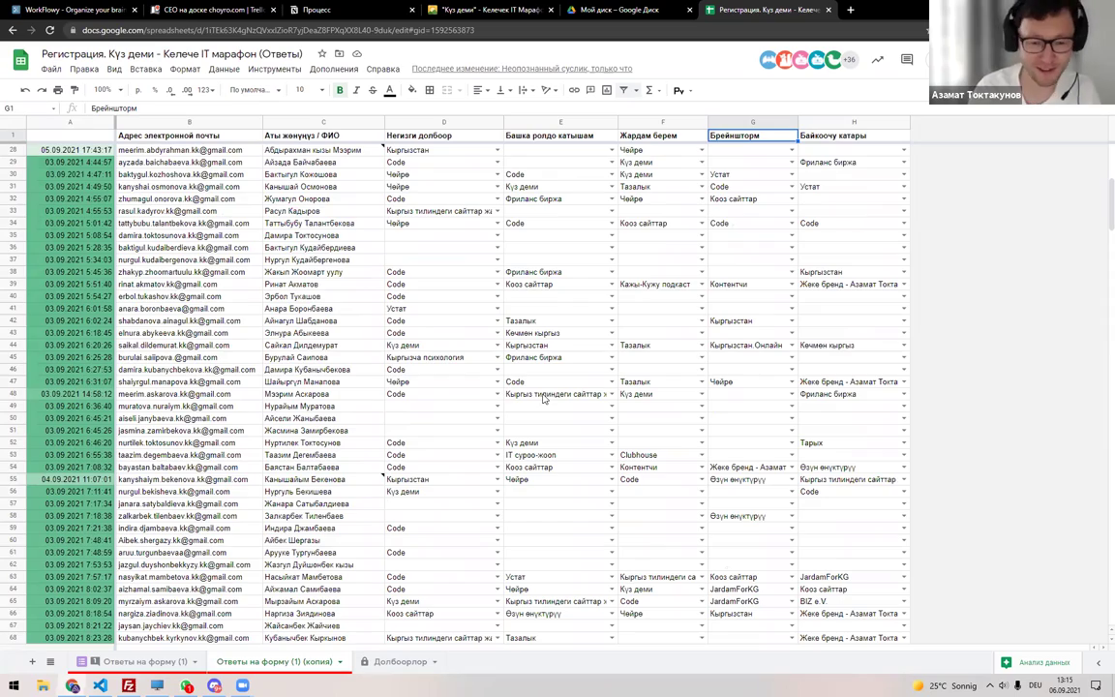
pyautogui.scroll(-15, 461, 455)
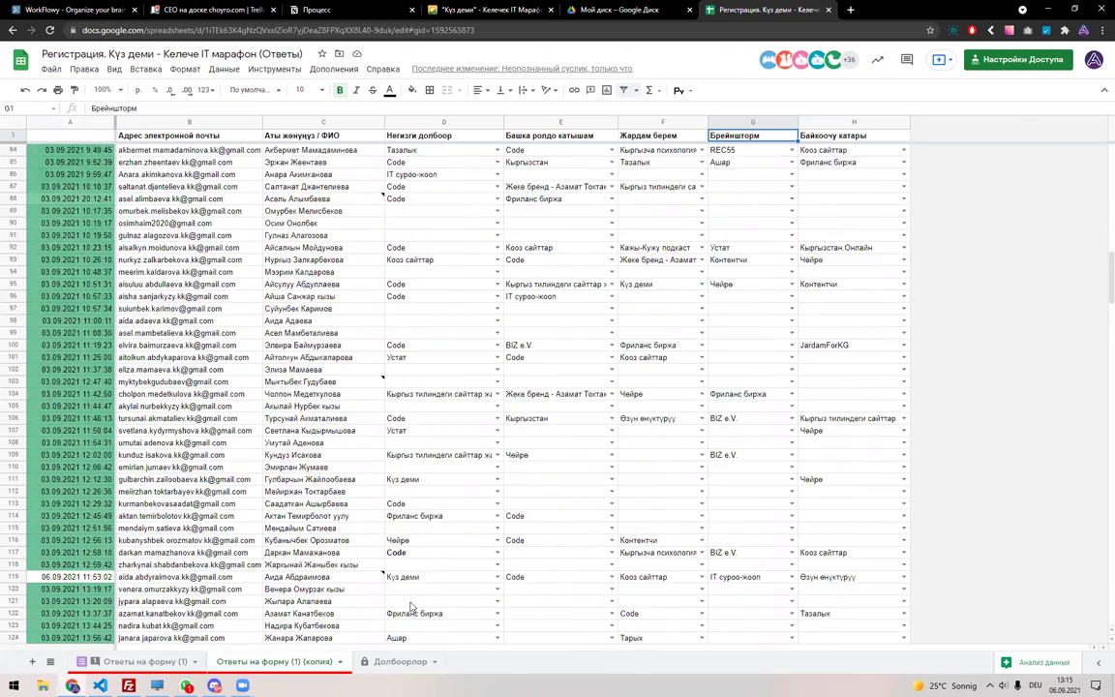
pyautogui.hotkey('ctrl', 'shift', 'pagedown')
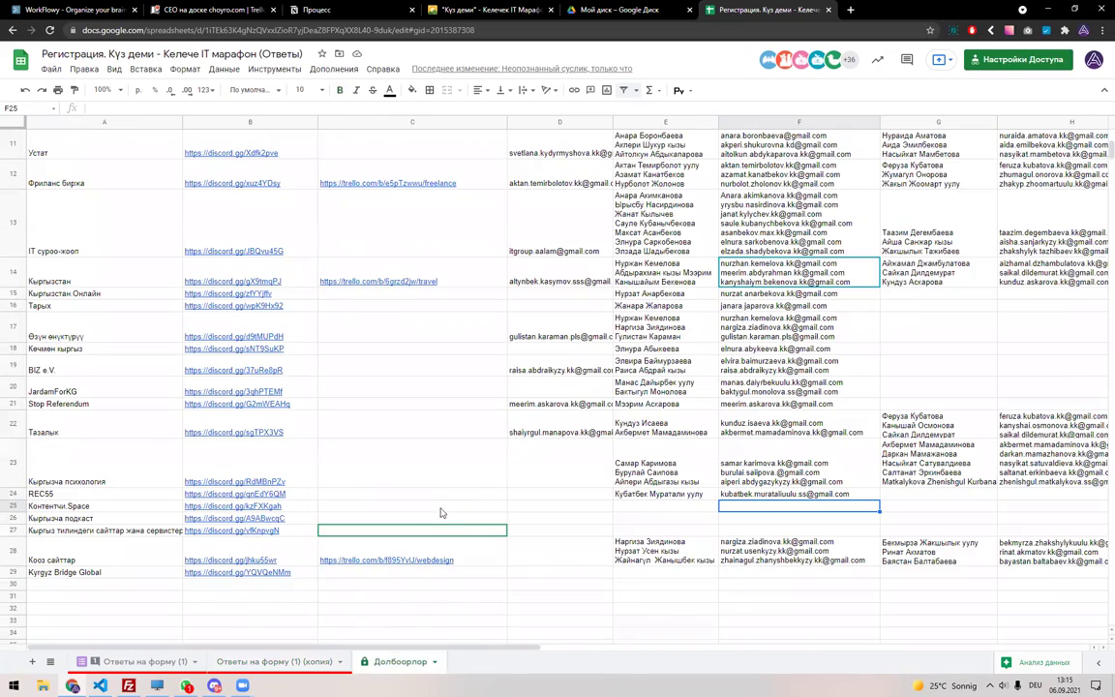
pyautogui.click(124, 505)
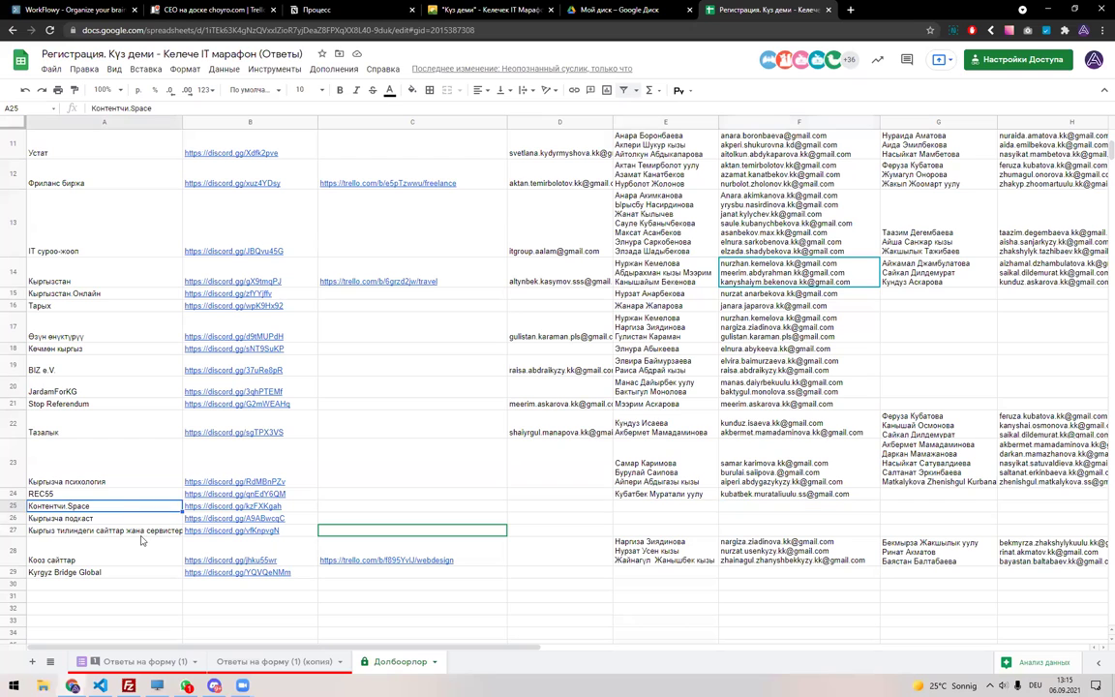
# Filter the Негизги долбоор column of the responses copy to Контентчи.Space.
pyautogui.click(242, 662)
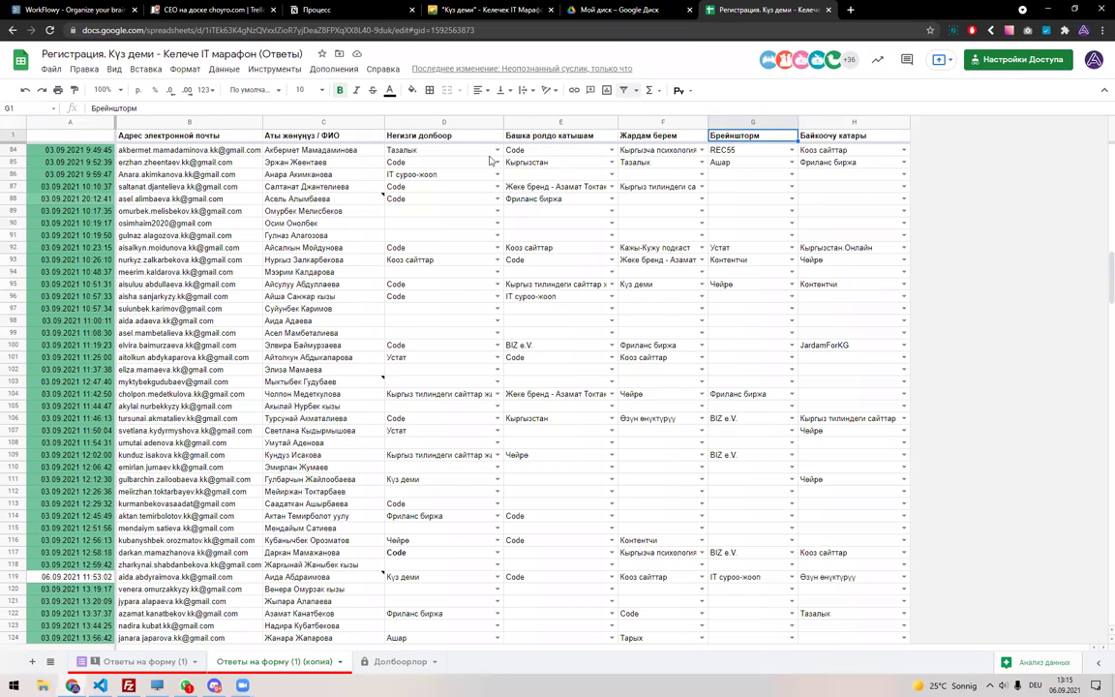
pyautogui.hotkey('ctrl', 'a')
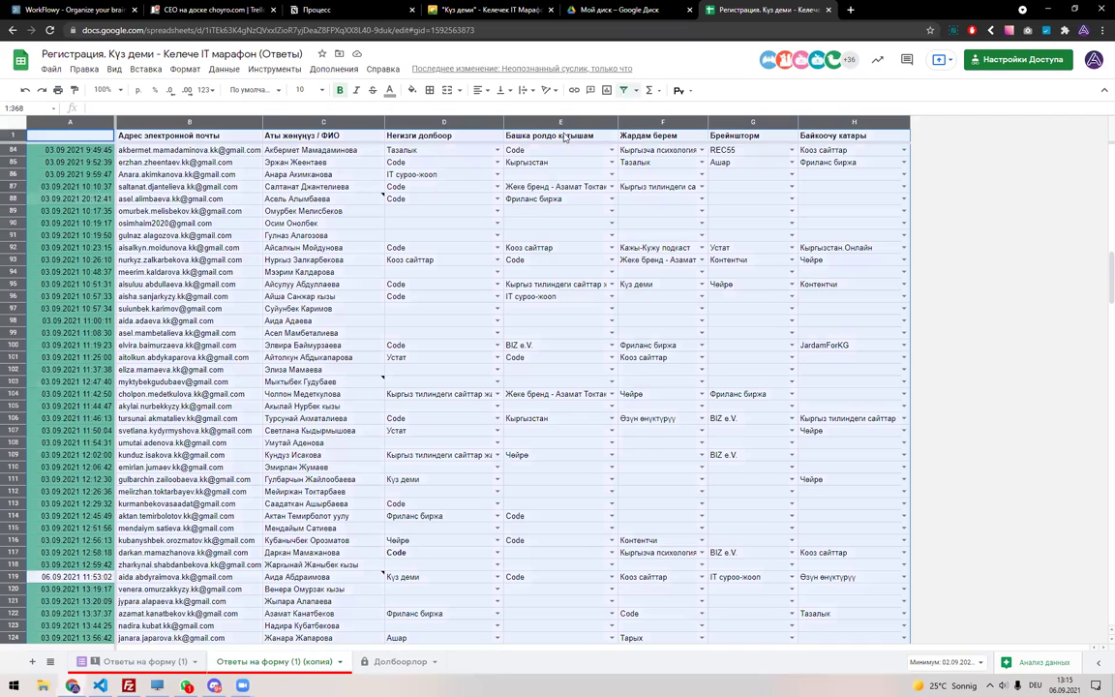
pyautogui.click(498, 136)
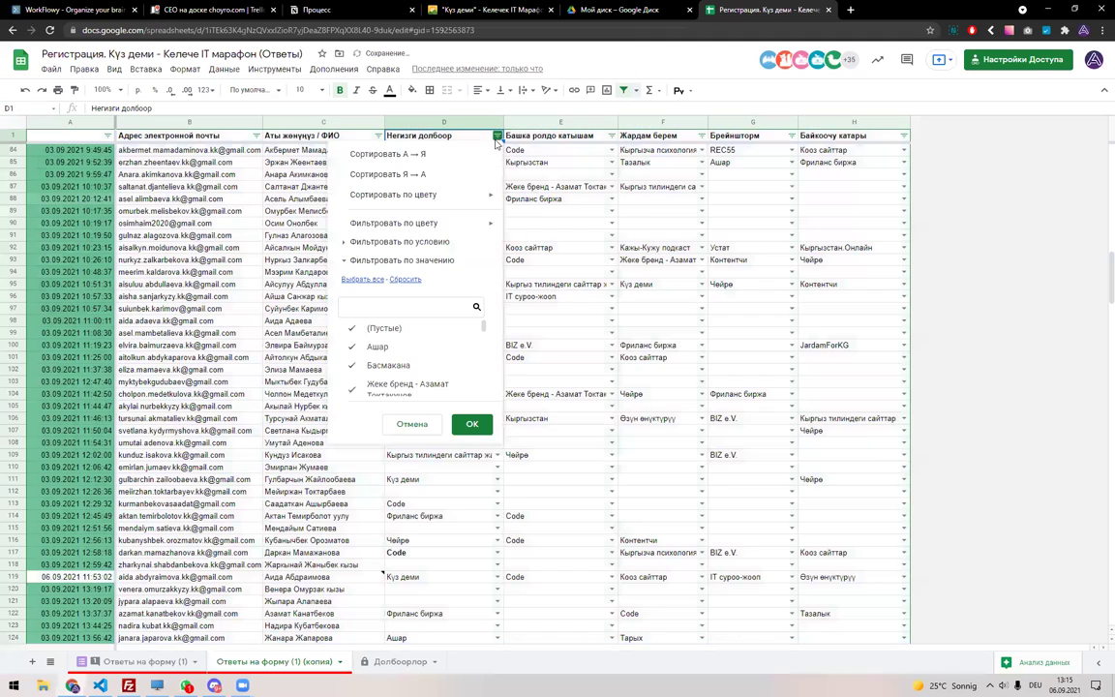
pyautogui.click(402, 306)
pyautogui.write('Space')
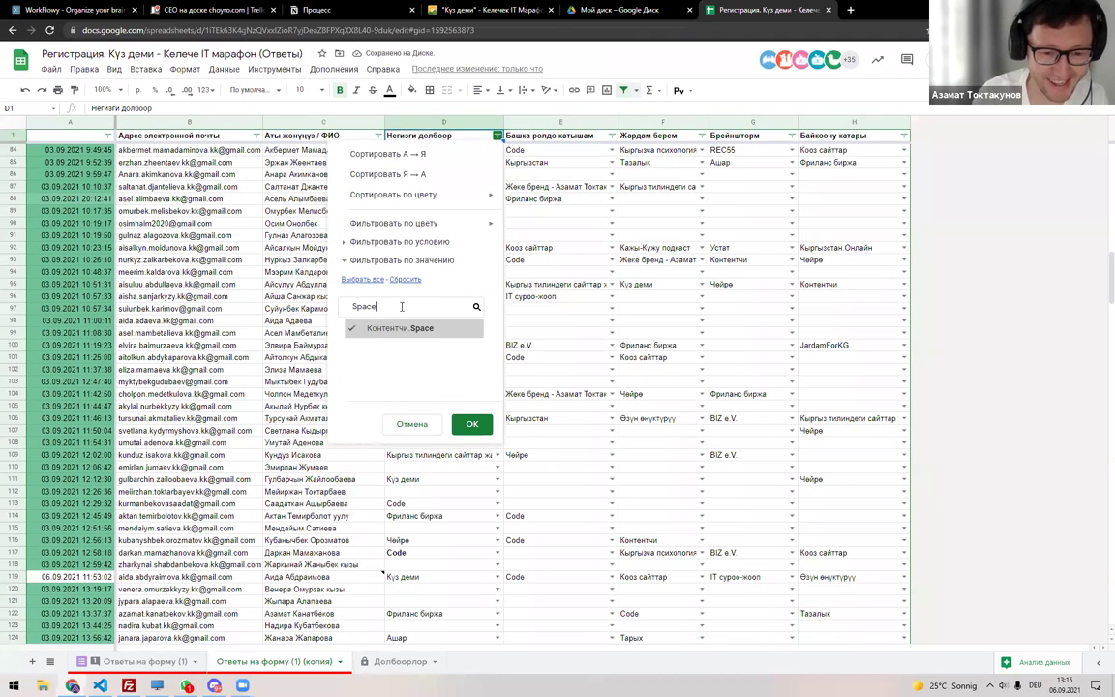
pyautogui.click(471, 424)
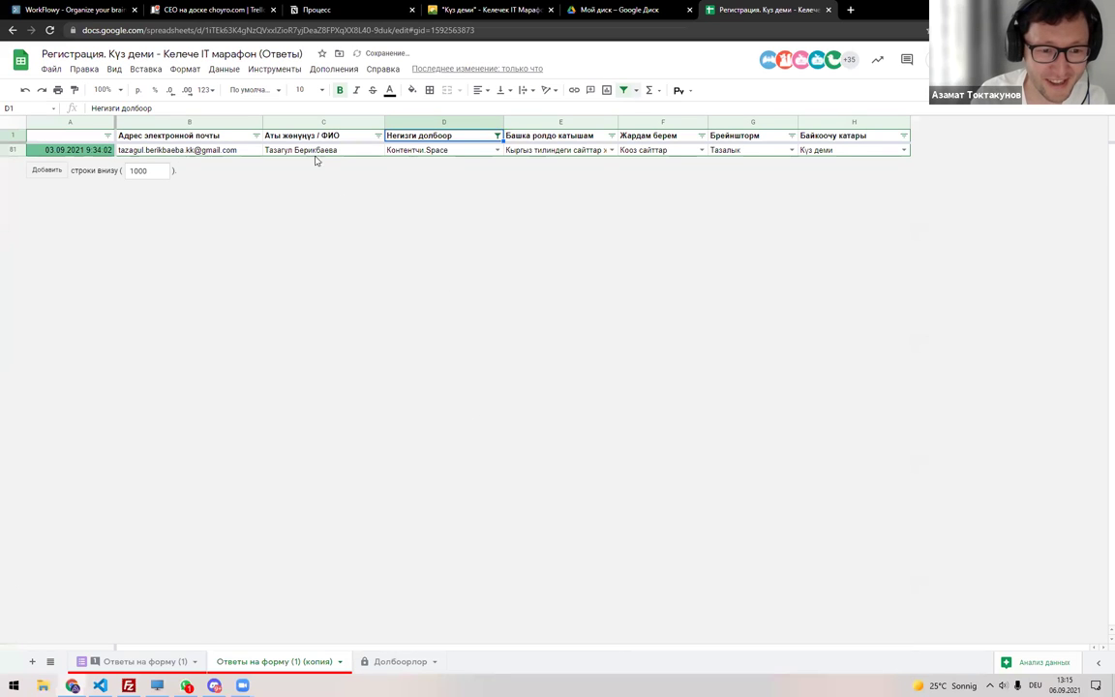
# Copy the participant's name from C81 into Долбоорлор cell E25.
pyautogui.click(315, 154)
pyautogui.hotkey('ctrl', 'c')
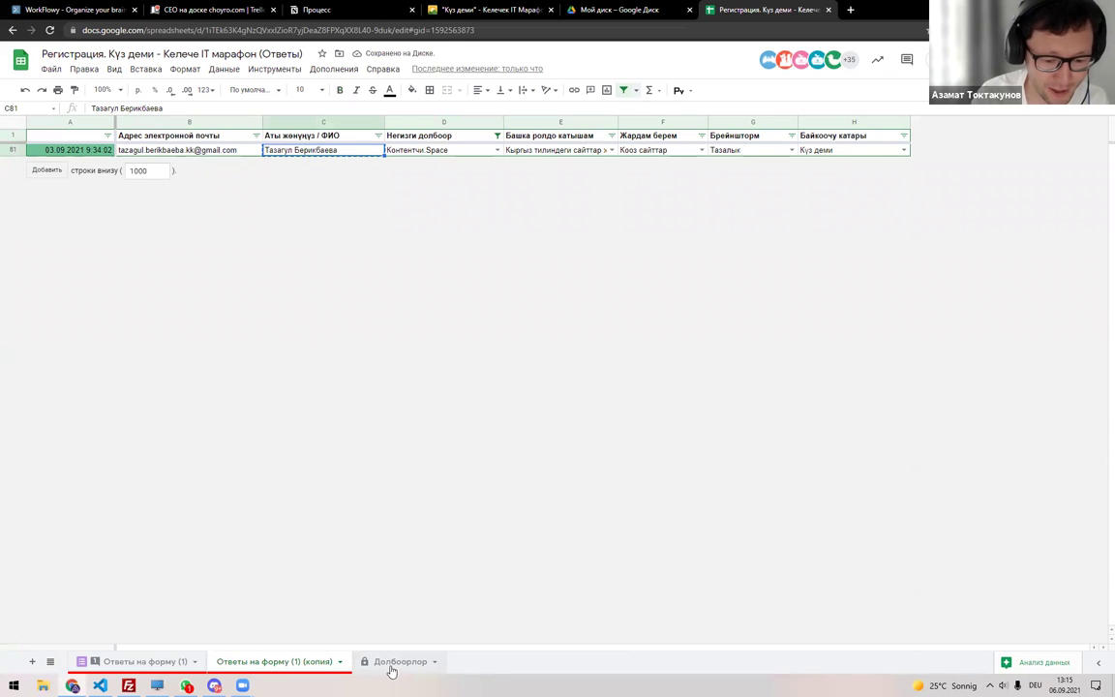
pyautogui.click(397, 662)
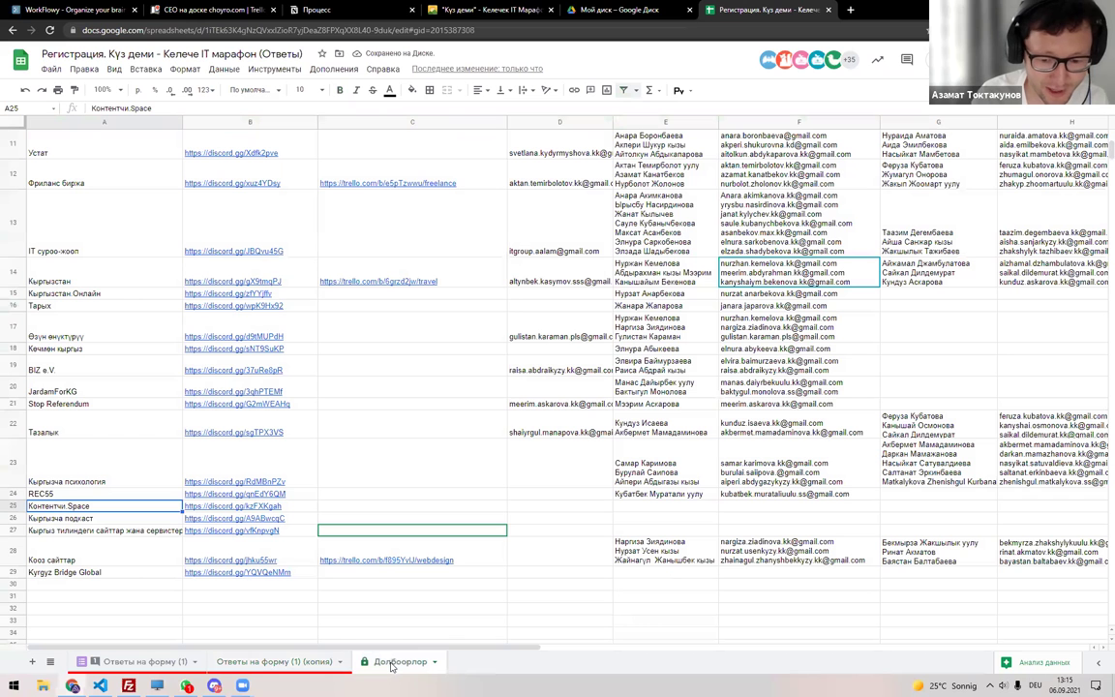
pyautogui.click(639, 505)
pyautogui.hotkey('ctrl', 'v')
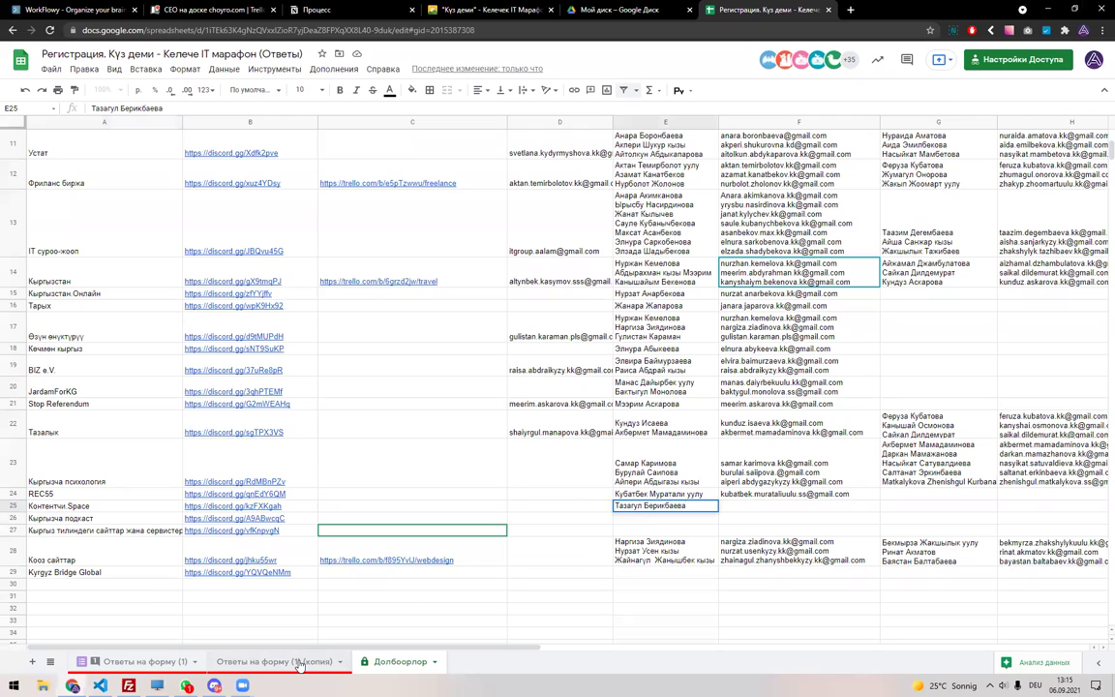
# Paste the participant's email from B81 into Долбоорлор cell F25.
pyautogui.click(298, 664)
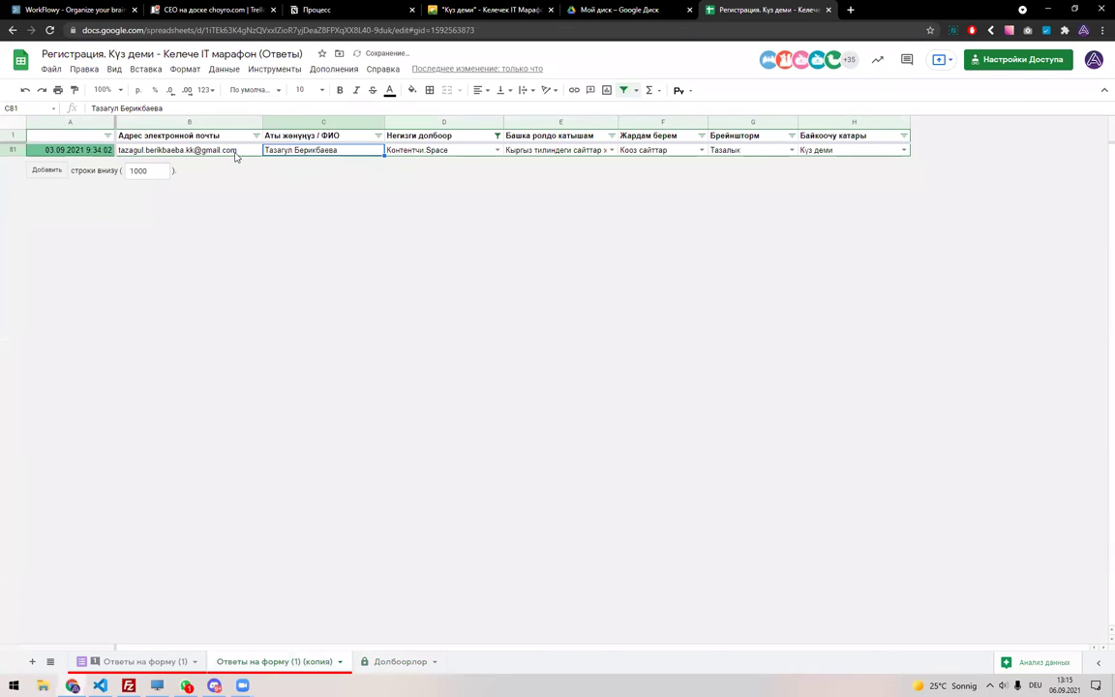
pyautogui.click(236, 151)
pyautogui.hotkey('ctrl', 'shift', 'pagedown')
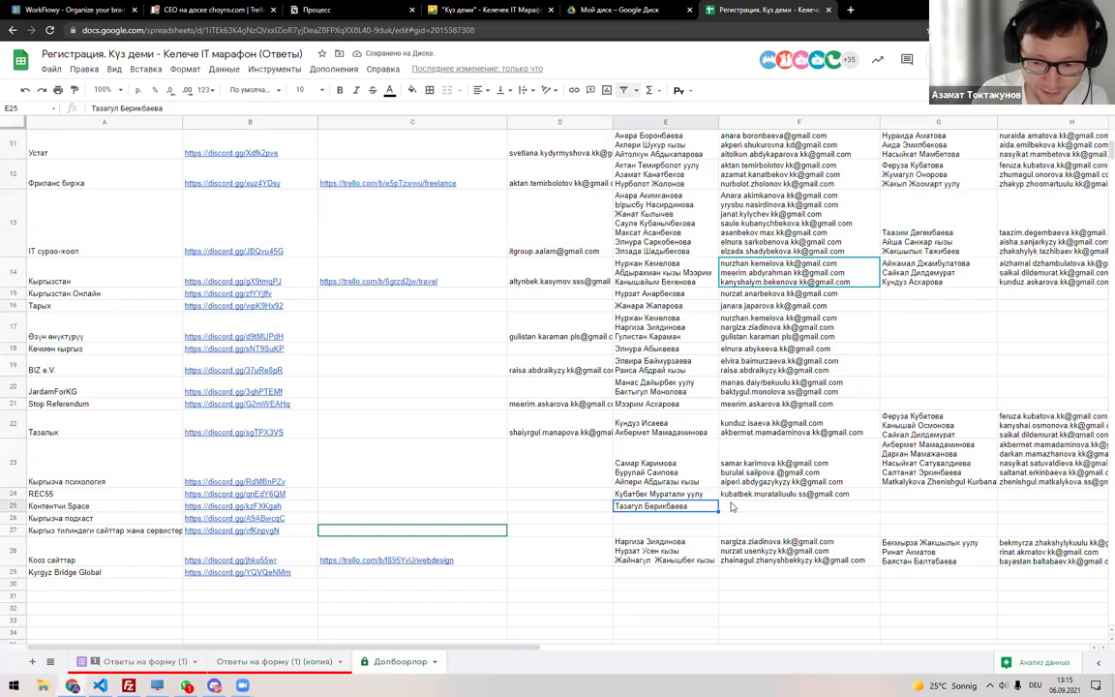
pyautogui.click(731, 506)
pyautogui.hotkey('ctrl', 'v')
pyautogui.press('Down')
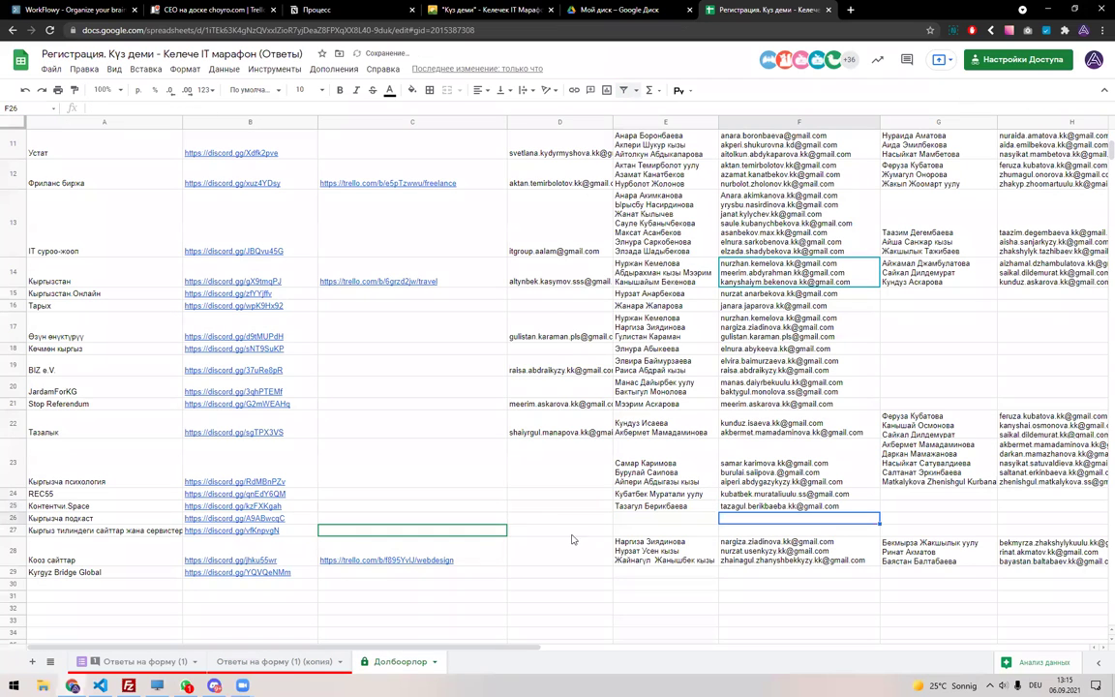
# Remove the responses filter, select the whole sheet, and create a fresh filter.
pyautogui.click(289, 656)
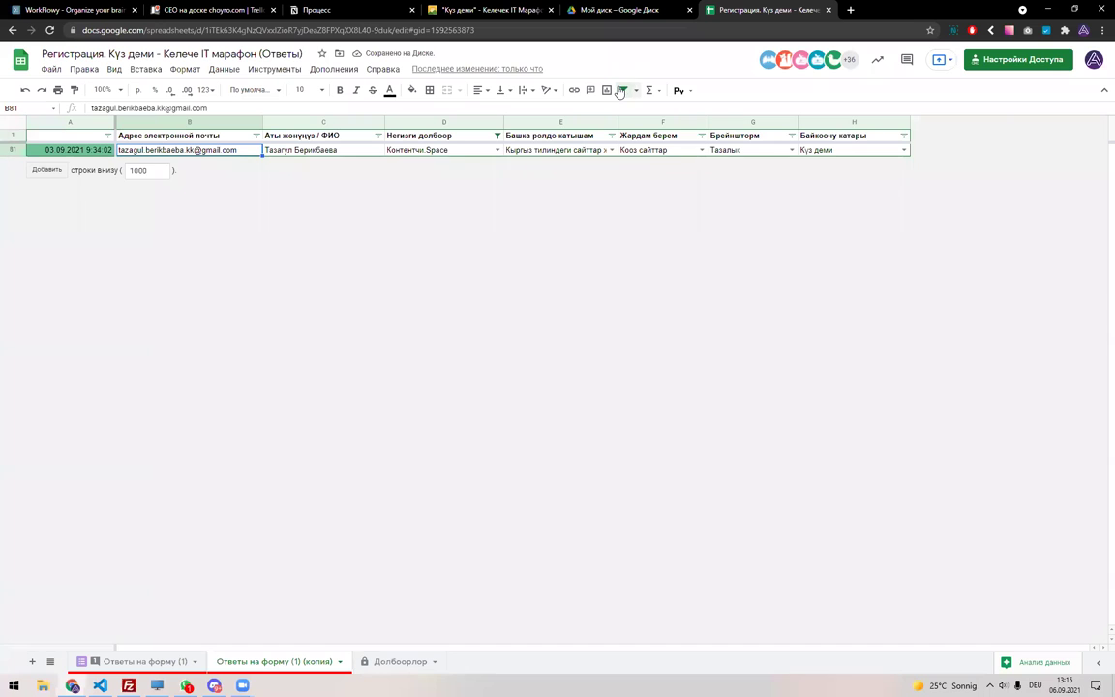
pyautogui.click(619, 91)
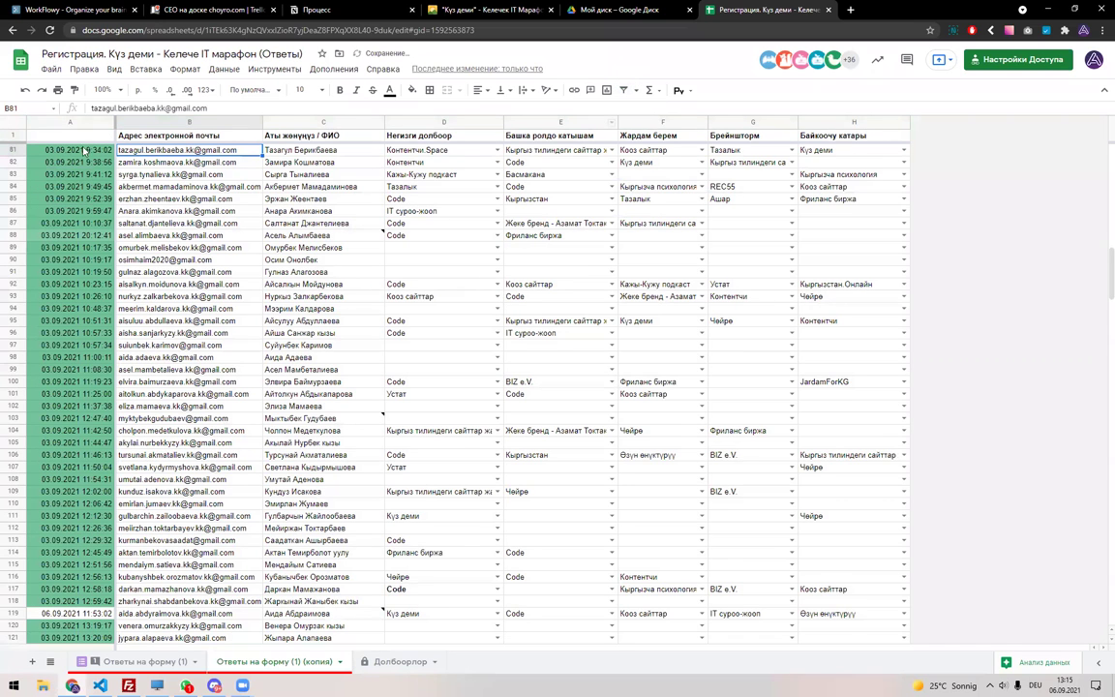
pyautogui.click(22, 124)
pyautogui.click(623, 90)
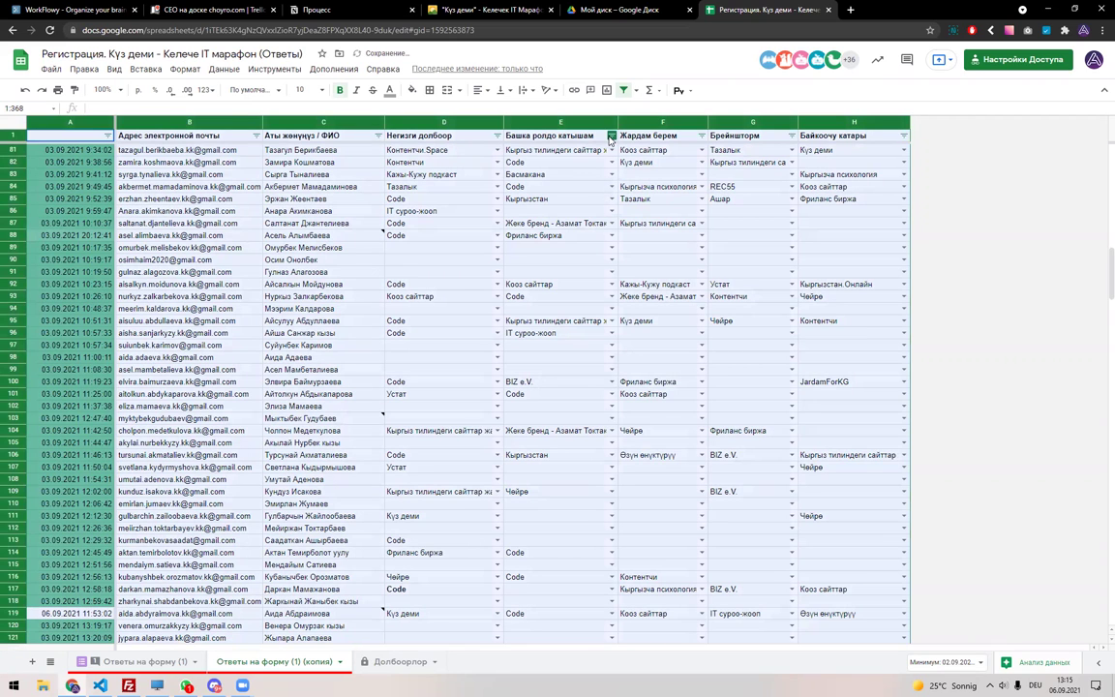
# Open kontentchi.com in a new browser tab, then close it.
pyautogui.hotkey('ctrl', 't')
pyautogui.write('k')
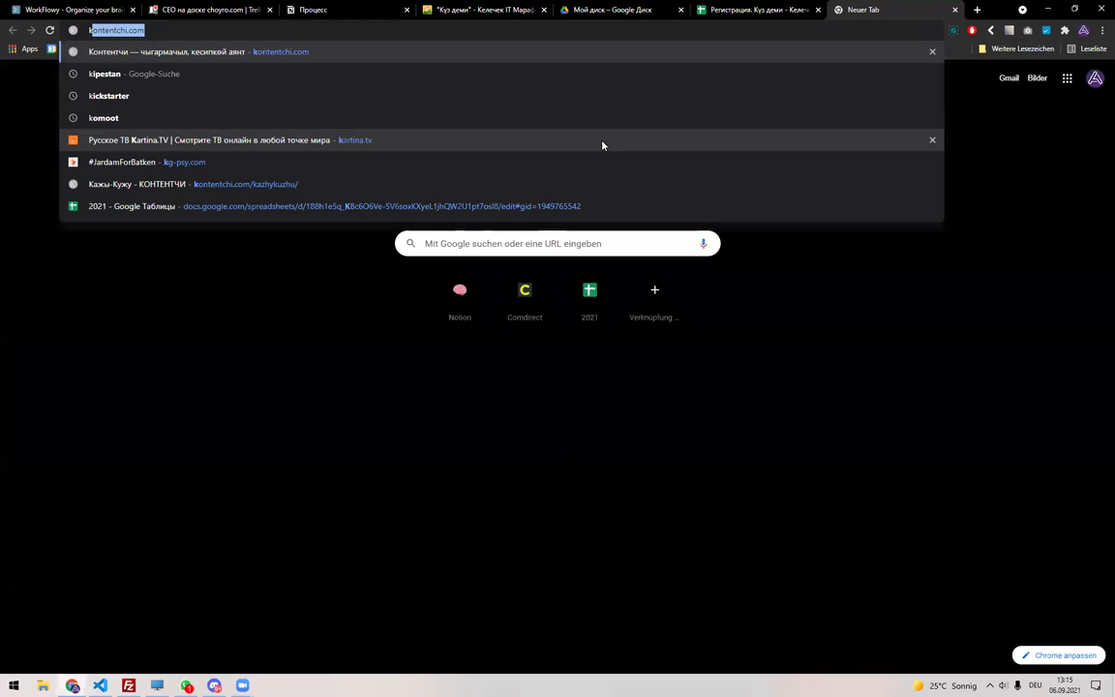
pyautogui.press('Return')
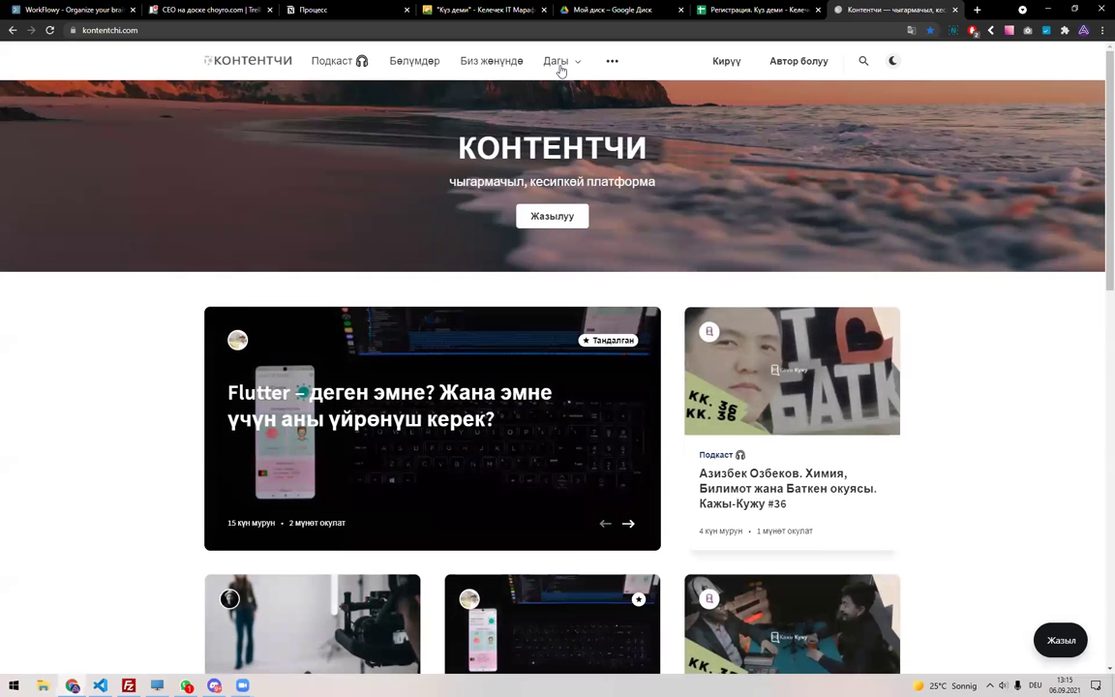
pyautogui.moveTo(556, 64)
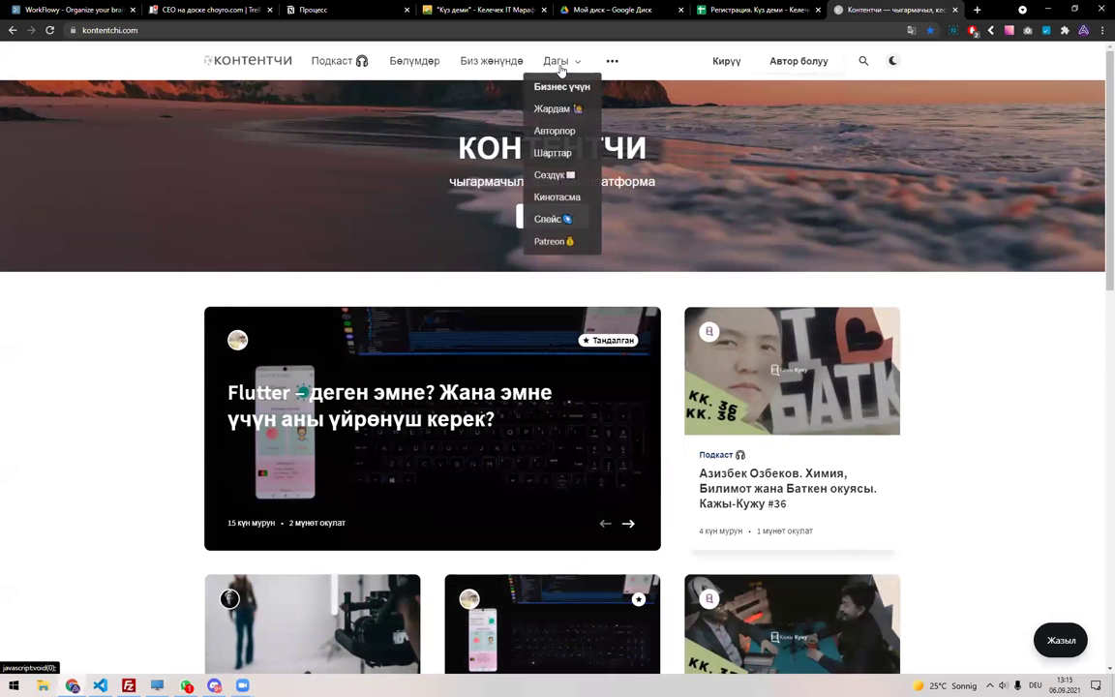
pyautogui.hotkey('ctrl', 'w')
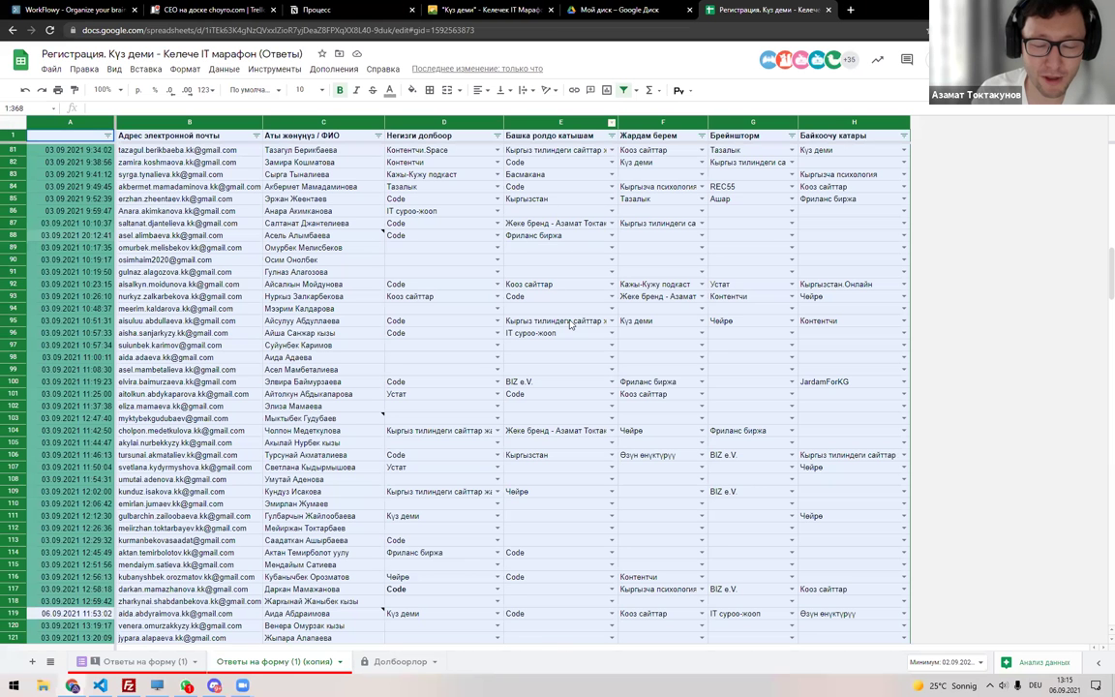
# Filter the Негизги долбоор column to Кыргыз тилиндеги сайттар жана сервистер.
pyautogui.click(574, 311)
pyautogui.scroll(-3, 584, 381)
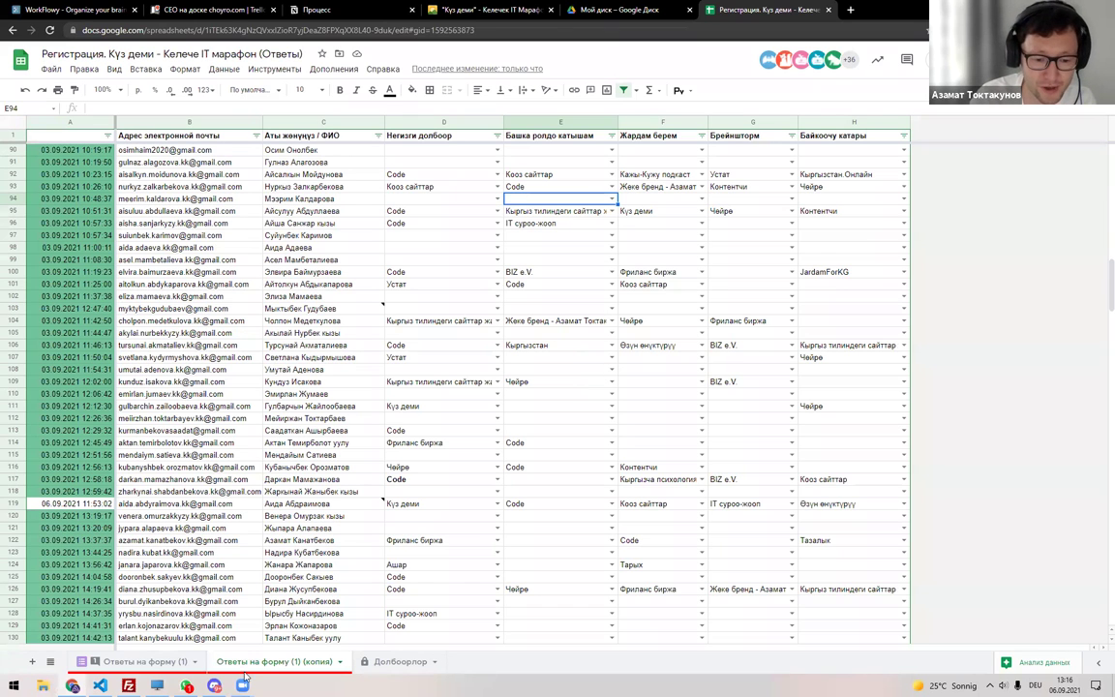
pyautogui.click(397, 660)
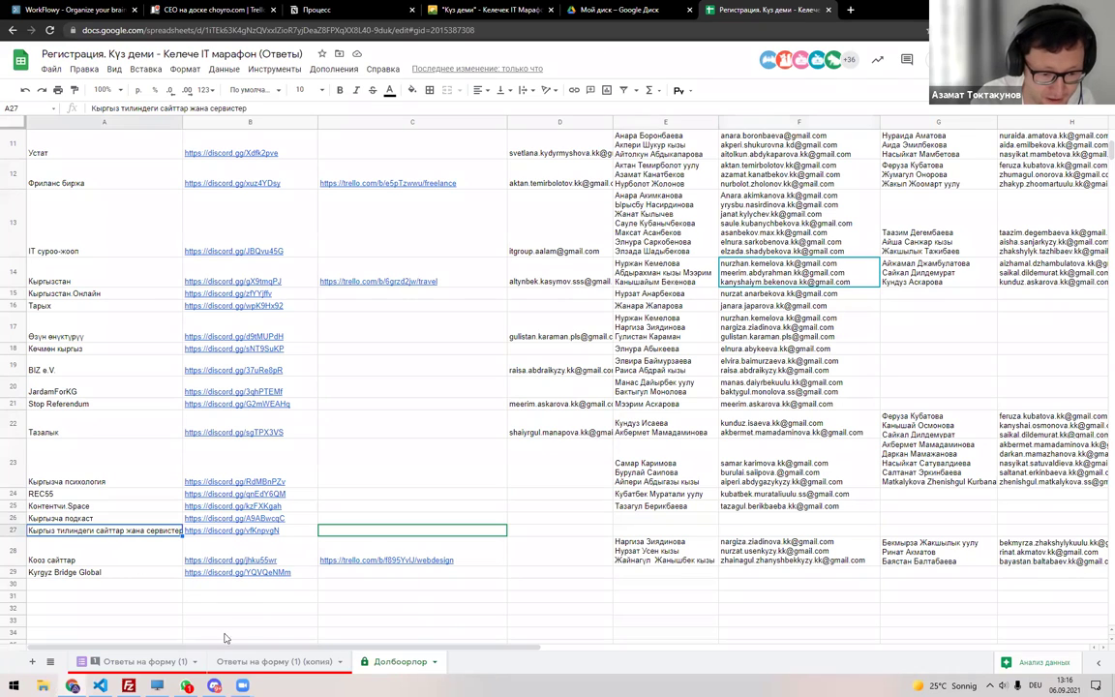
pyautogui.click(274, 661)
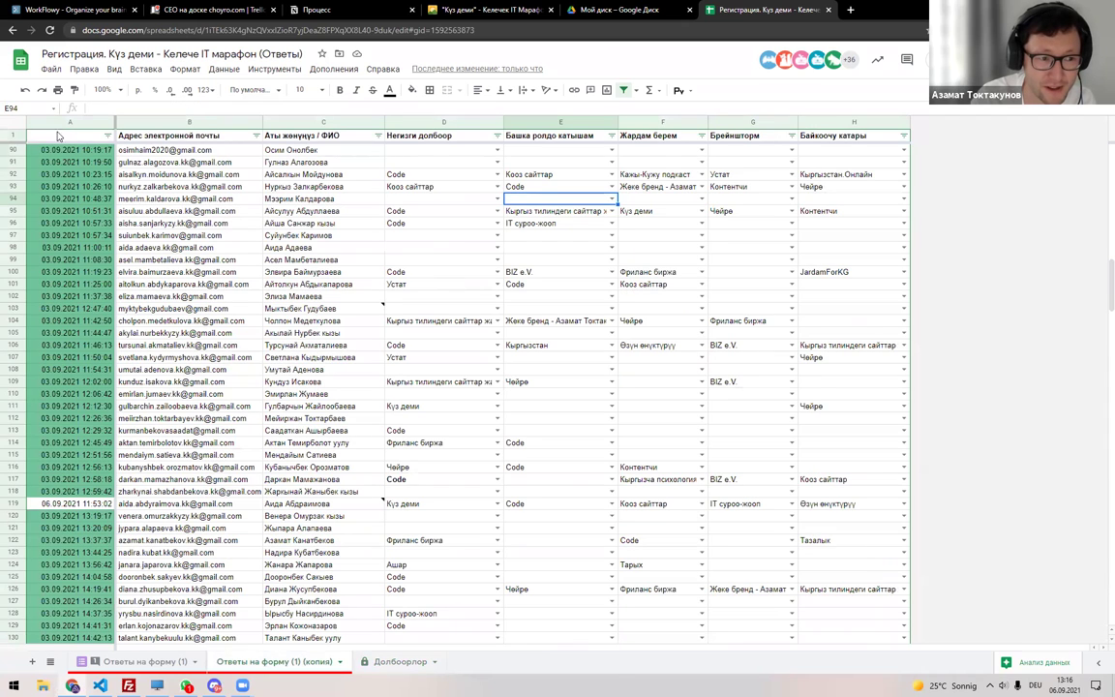
pyautogui.click(377, 135)
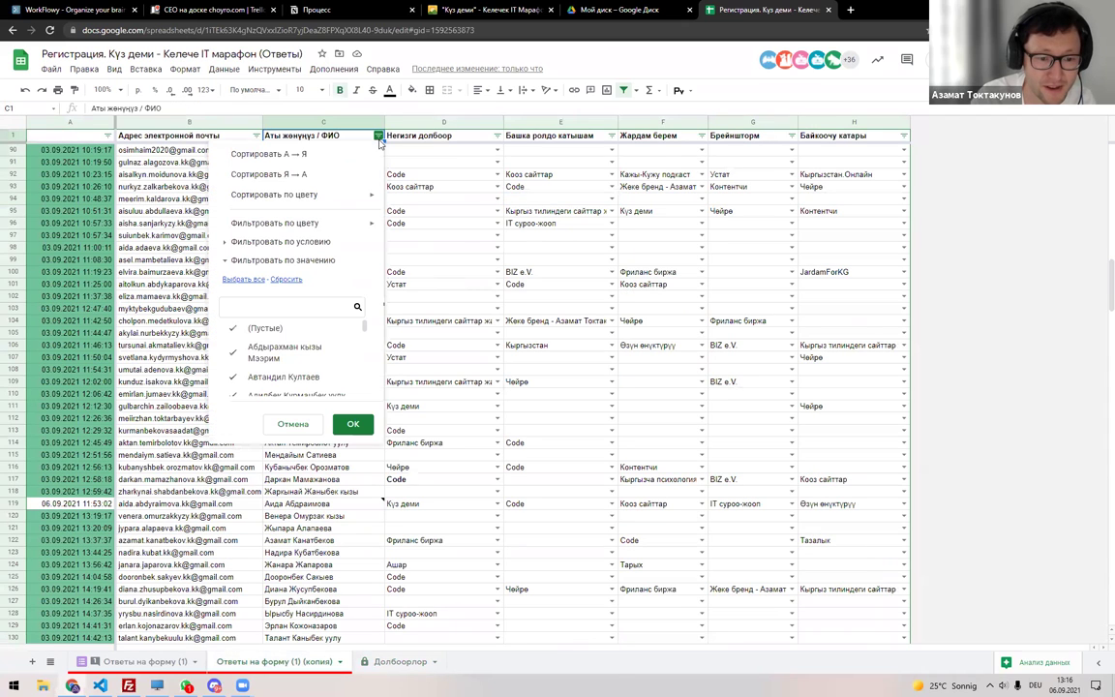
pyautogui.click(496, 136)
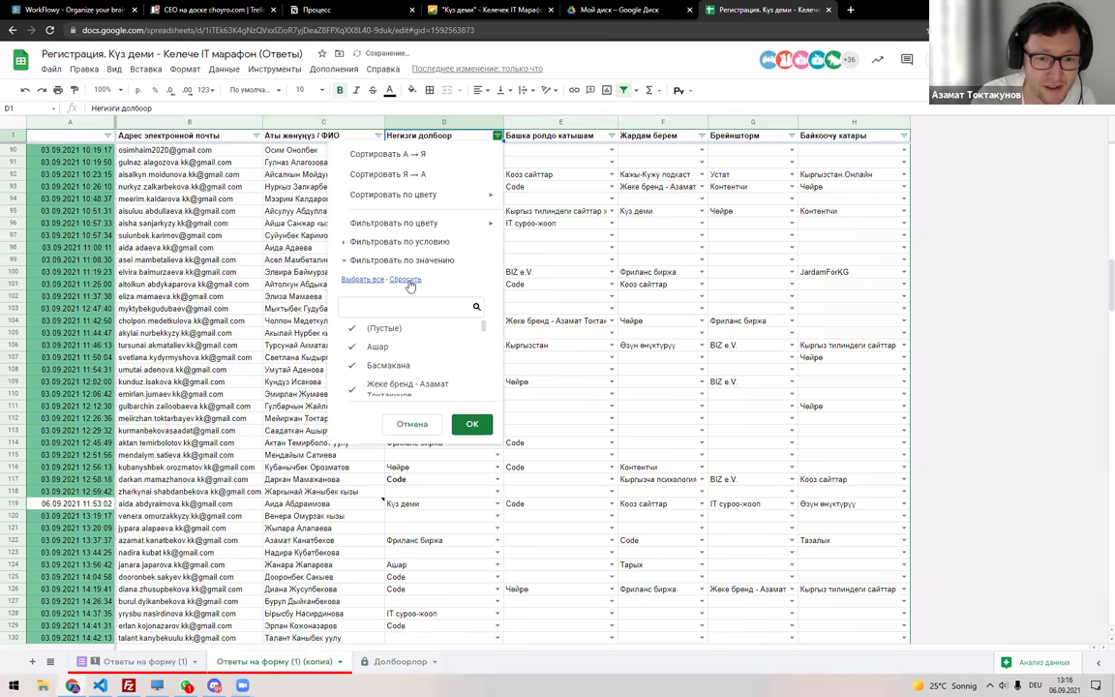
pyautogui.click(393, 306)
pyautogui.write('R')
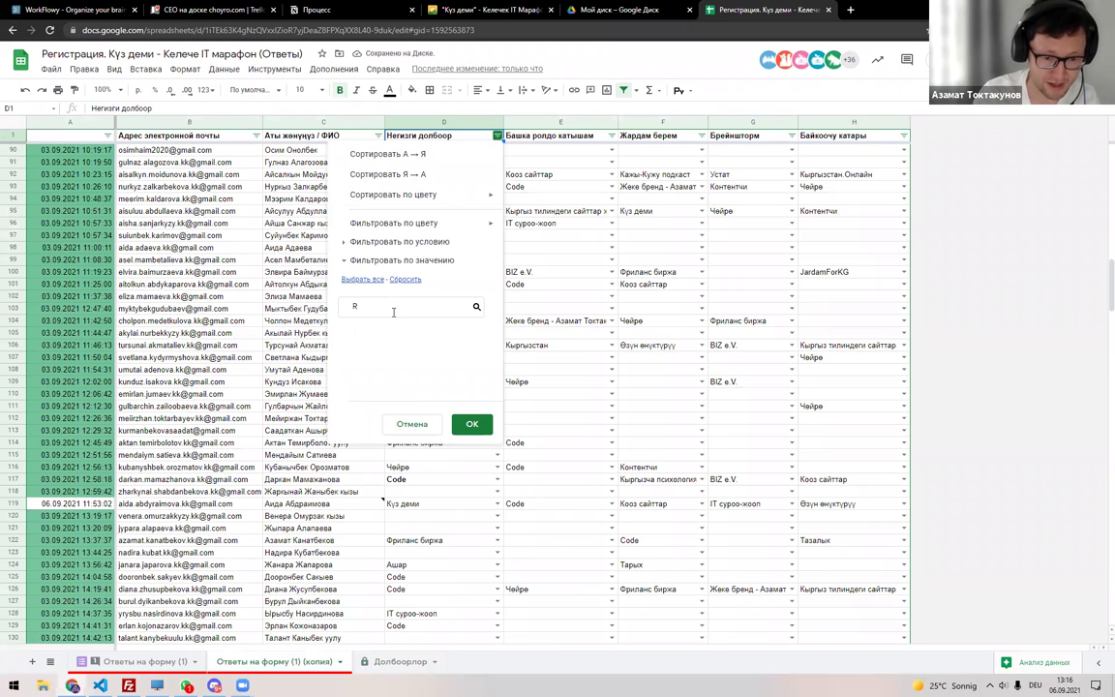
pyautogui.press('BackSpace')
pyautogui.hotkey('alt', 'shift')
pyautogui.write('Кы')
pyautogui.click(418, 329)
pyautogui.click(472, 424)
# Copy the eleven filtered participant names into Долбоорлор cell E27.
pyautogui.moveTo(301, 152); pyautogui.dragTo(301, 272)
pyautogui.hotkey('ctrl', 'c')
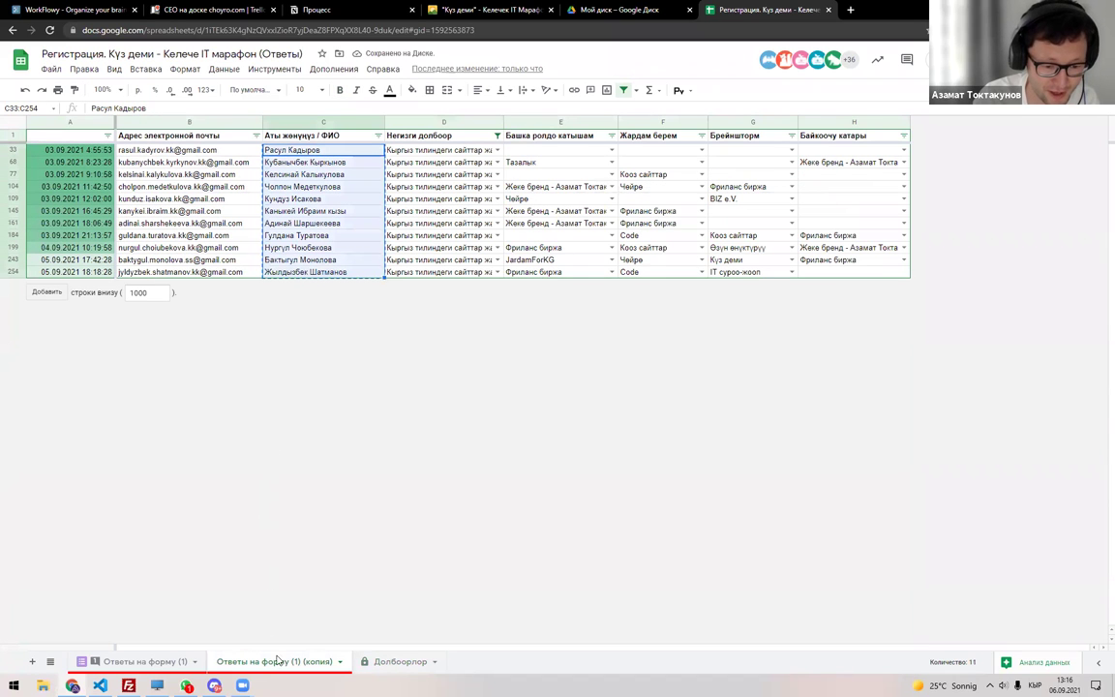
pyautogui.click(397, 661)
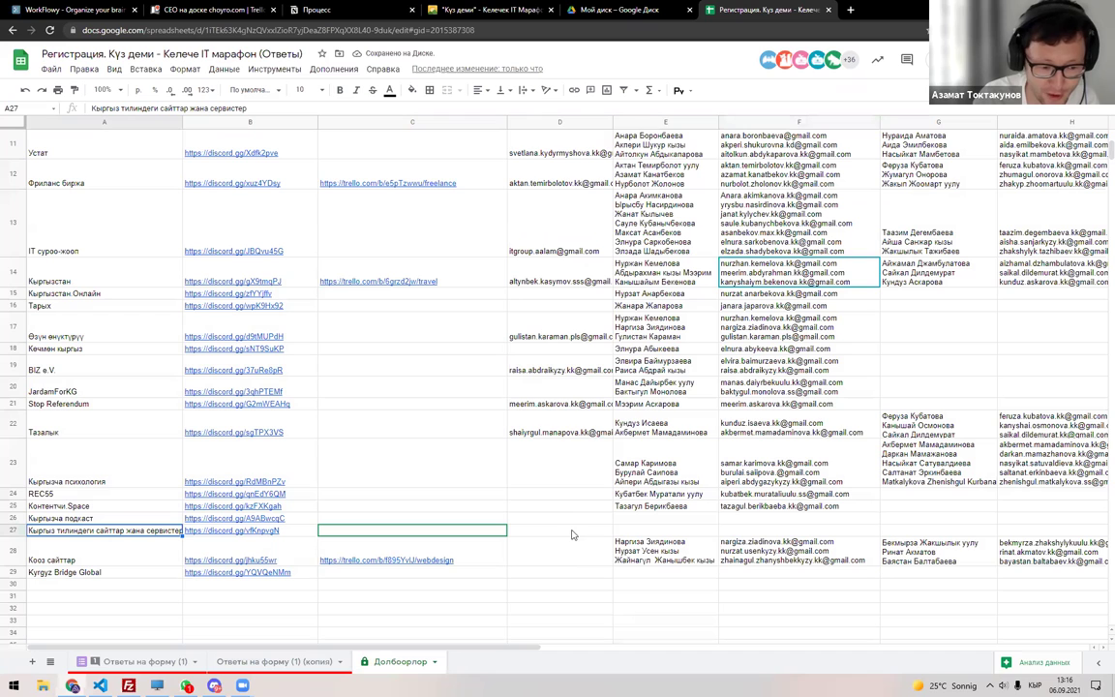
pyautogui.doubleClick(653, 530)
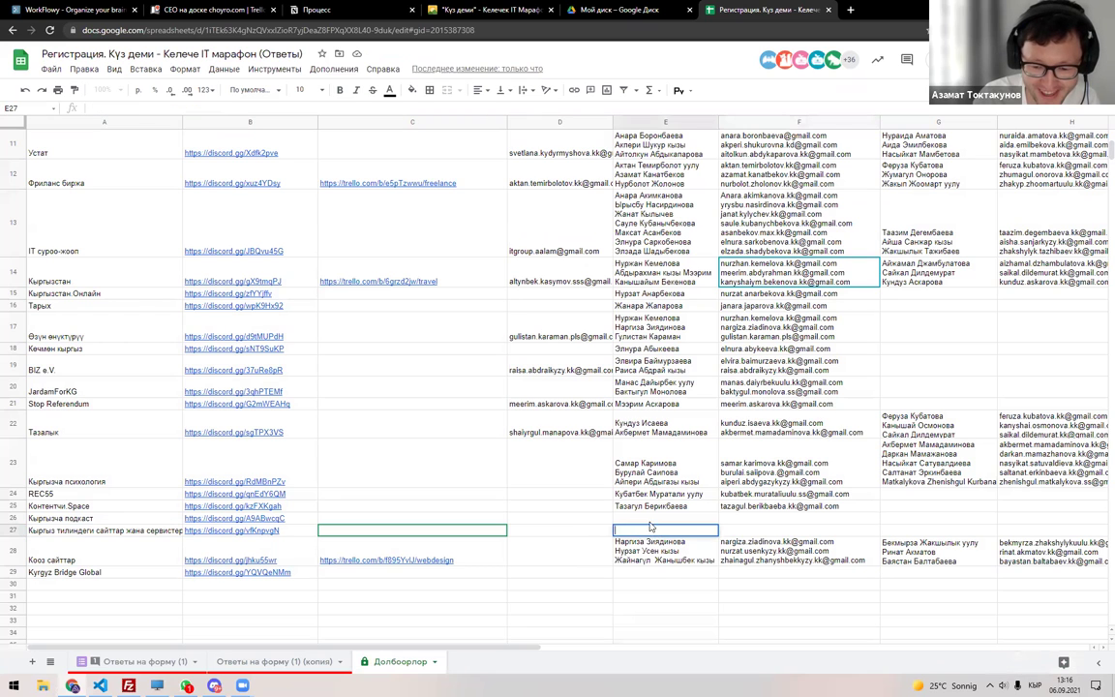
pyautogui.hotkey('ctrl', 'v')
pyautogui.press('Return')
# Copy the eleven filtered emails into Долбоорлор cell F27 and review row 27.
pyautogui.click(239, 661)
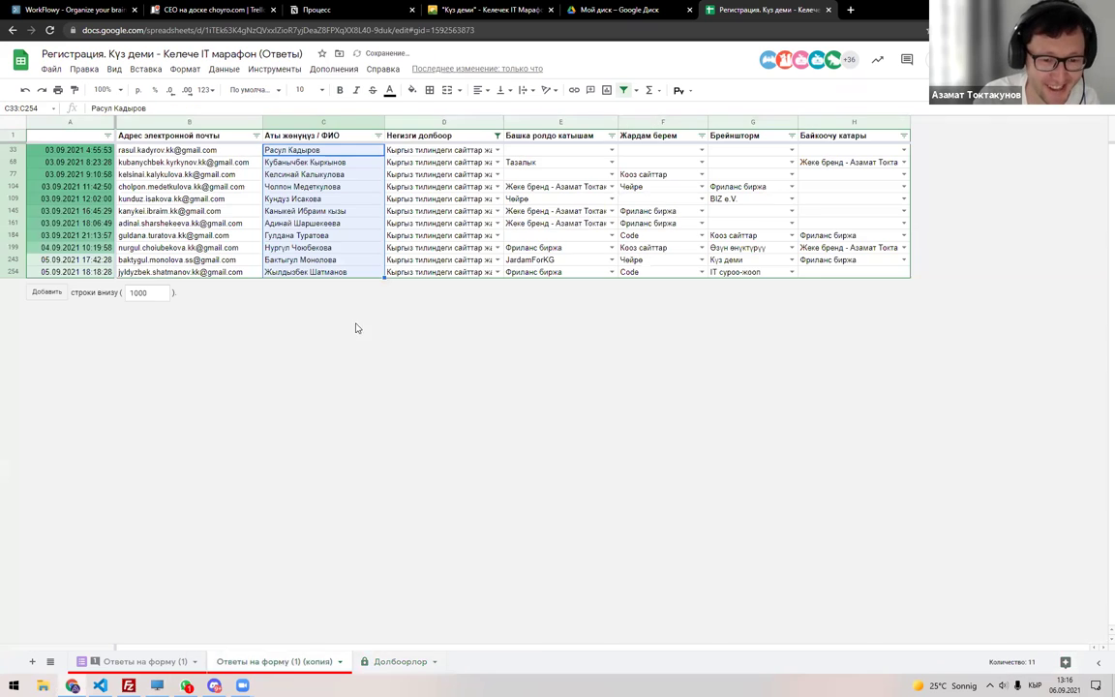
pyautogui.click(221, 149)
pyautogui.keyDown('shift'); pyautogui.click(201, 271); pyautogui.keyUp('shift')
pyautogui.hotkey('ctrl', 'c')
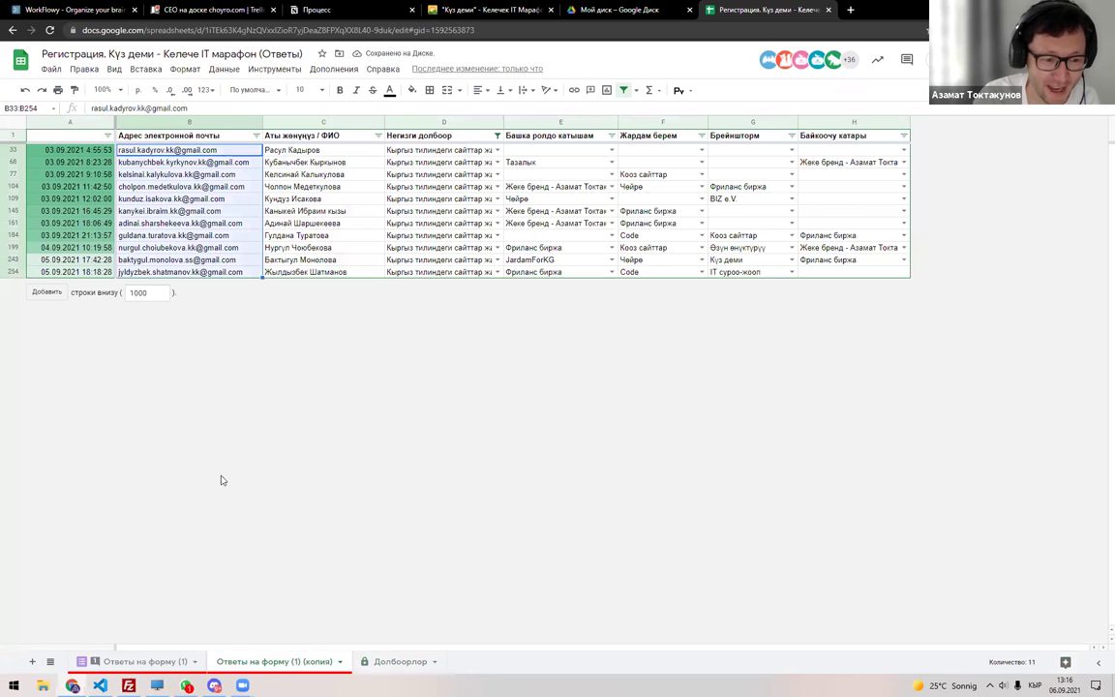
pyautogui.click(396, 660)
pyautogui.doubleClick(803, 508)
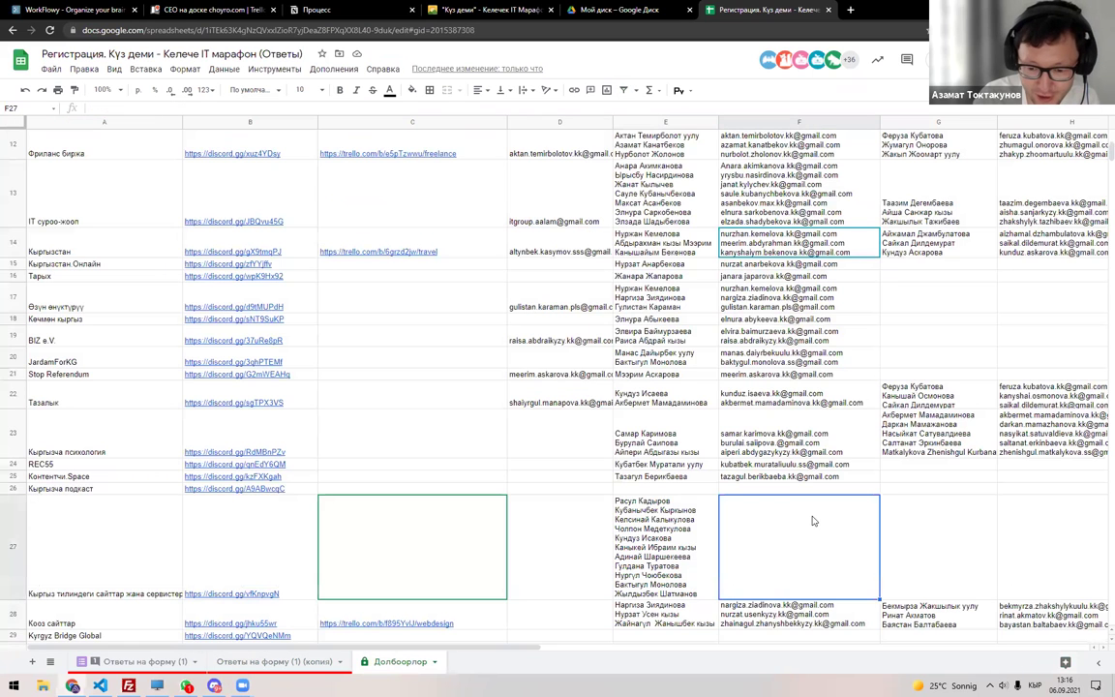
pyautogui.hotkey('ctrl', 'v')
pyautogui.press('Return')
pyautogui.scroll(-3, 793, 493)
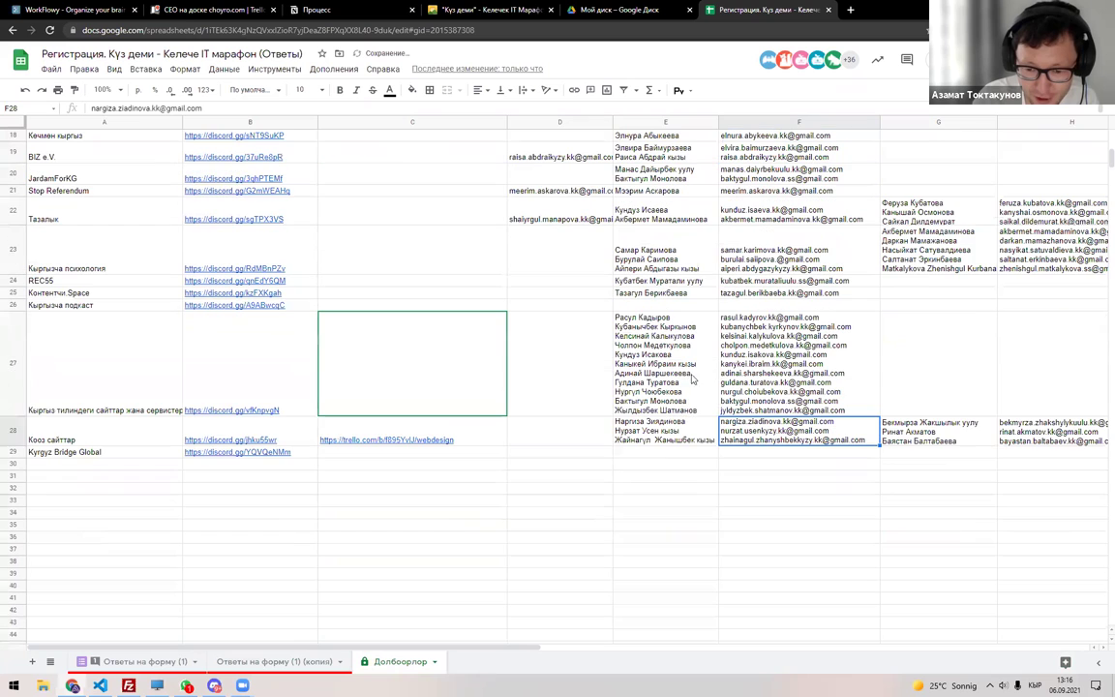
pyautogui.click(682, 409)
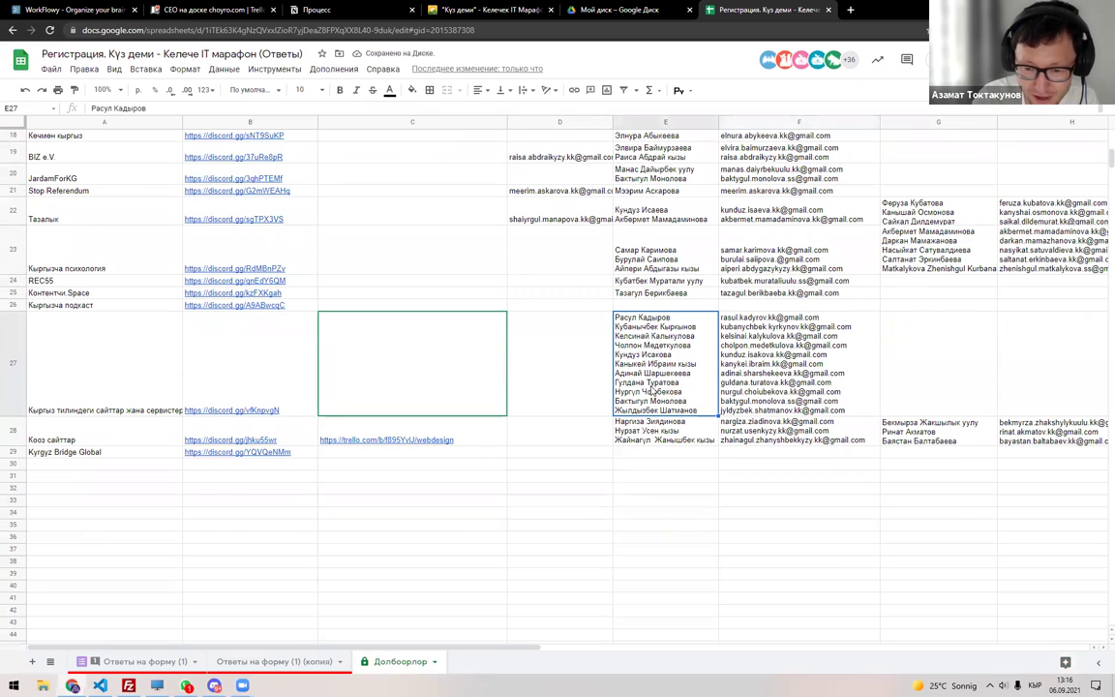
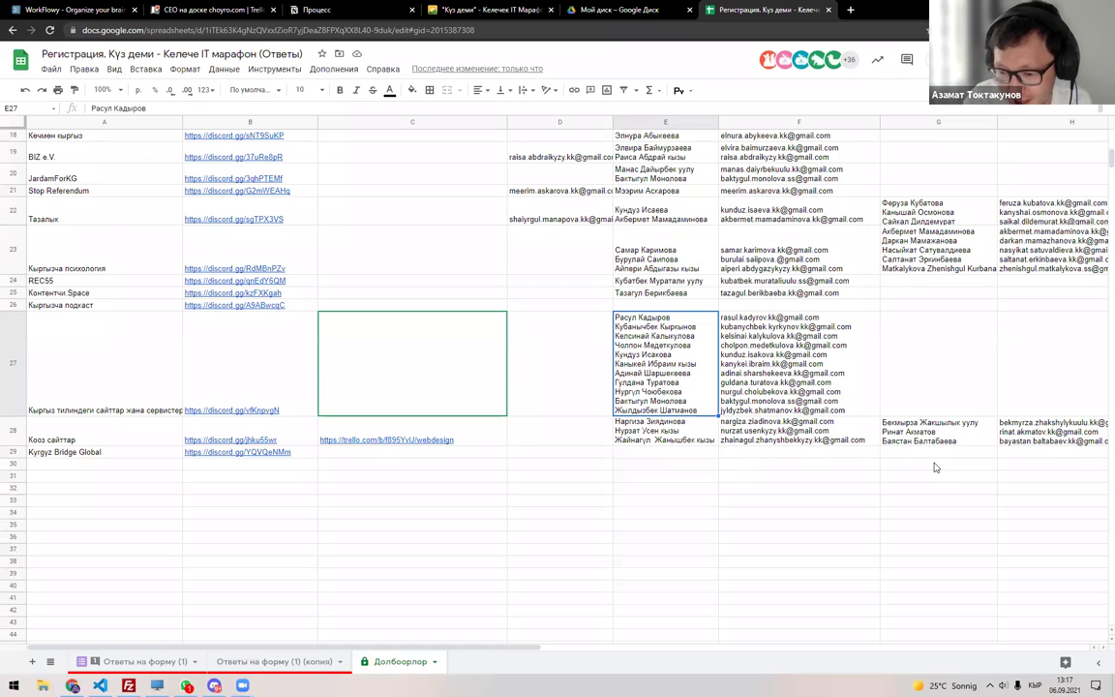
# Check the member names and e-mails in rows 27–28 and copy the Kyrgyz Bridge Global project name.
pyautogui.click(790, 335)
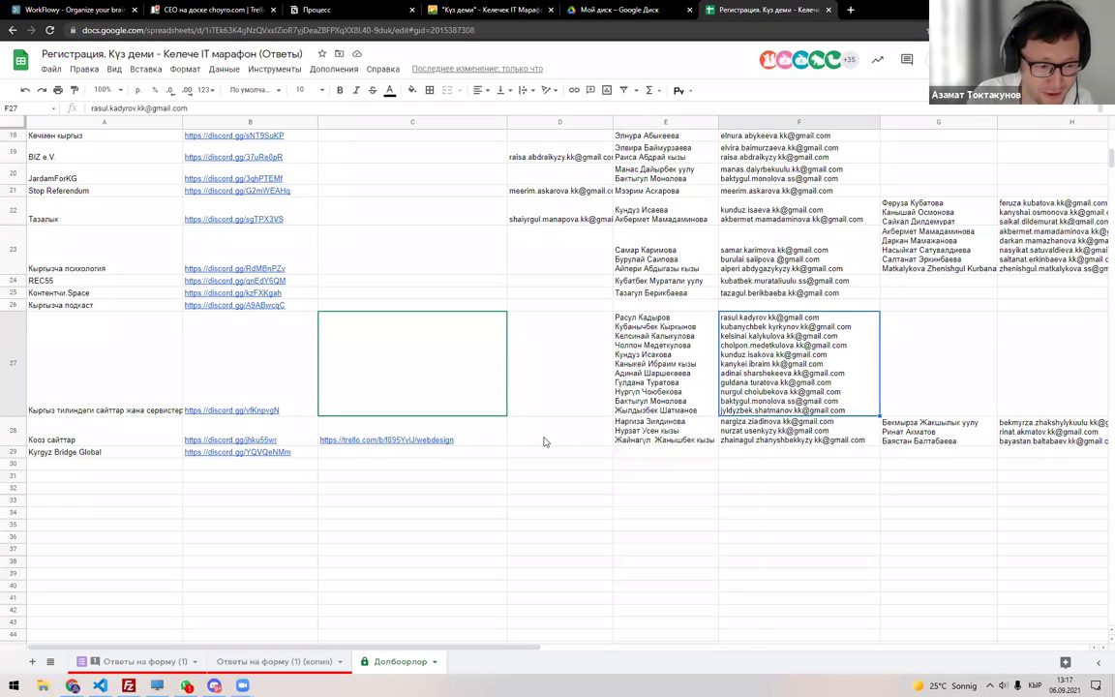
pyautogui.click(663, 430)
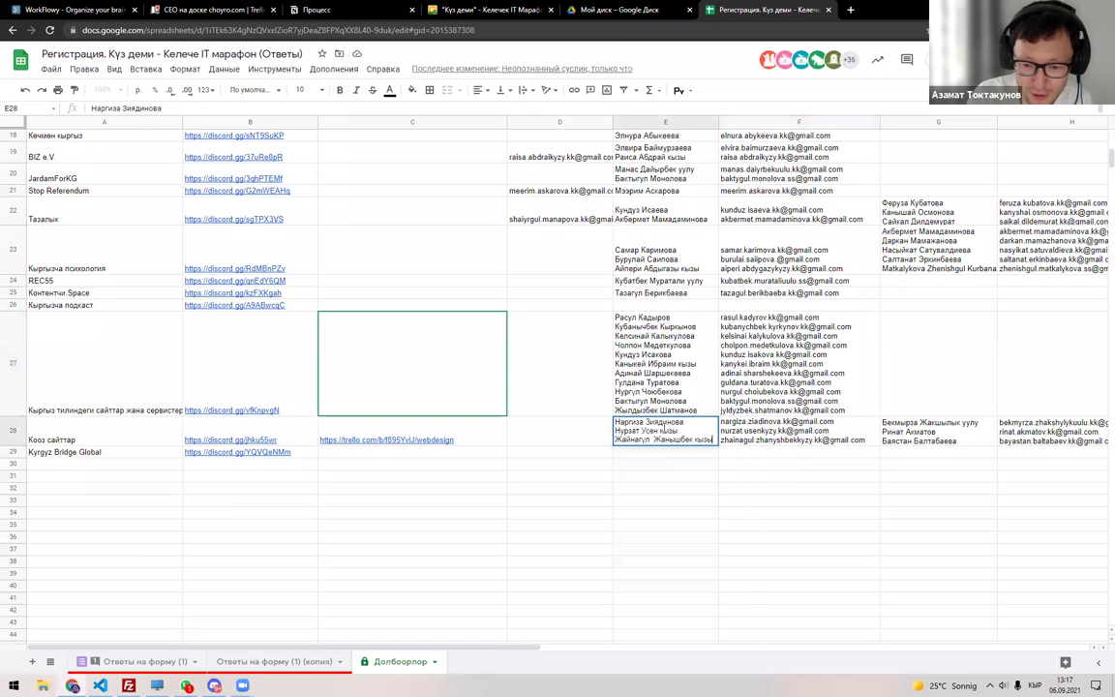
pyautogui.press('Return')
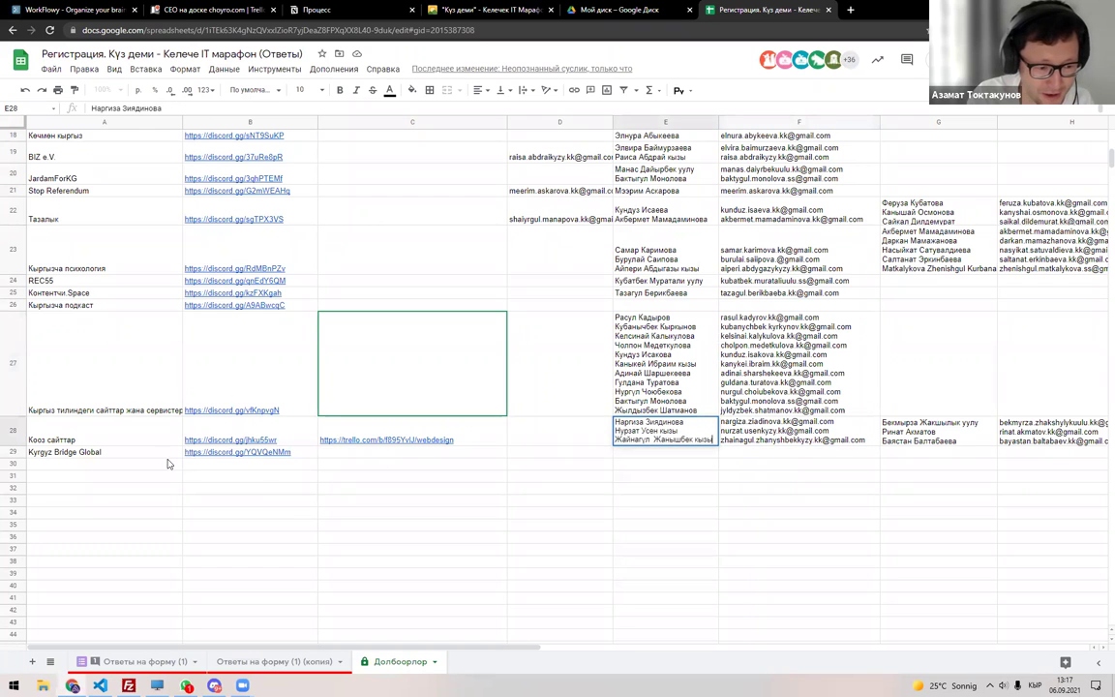
pyautogui.click(115, 455)
pyautogui.hotkey('ctrl', 'c')
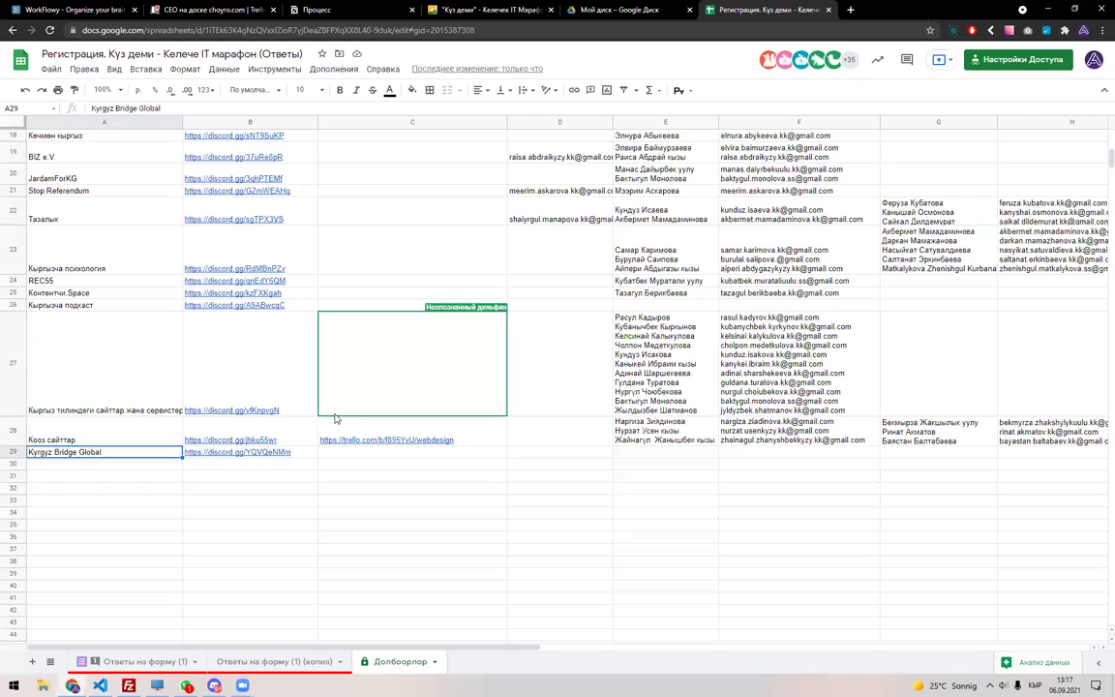
# Inspect cells A27–D27 and copy the project name from cell A28.
pyautogui.click(142, 391)
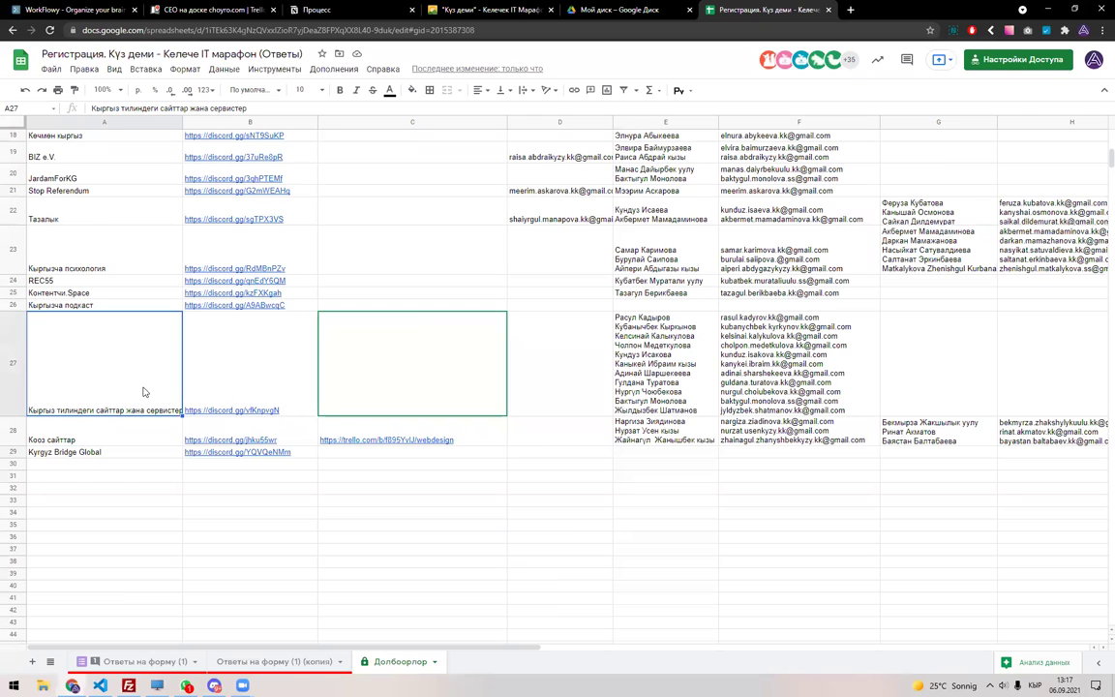
pyautogui.click(406, 376)
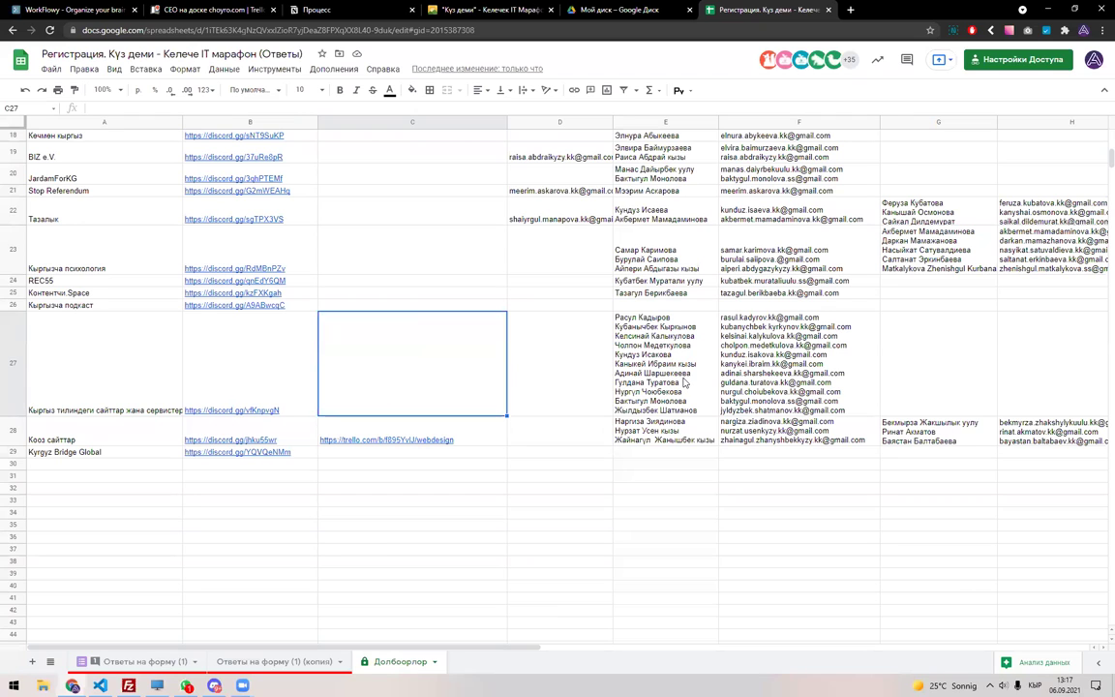
pyautogui.doubleClick(544, 373)
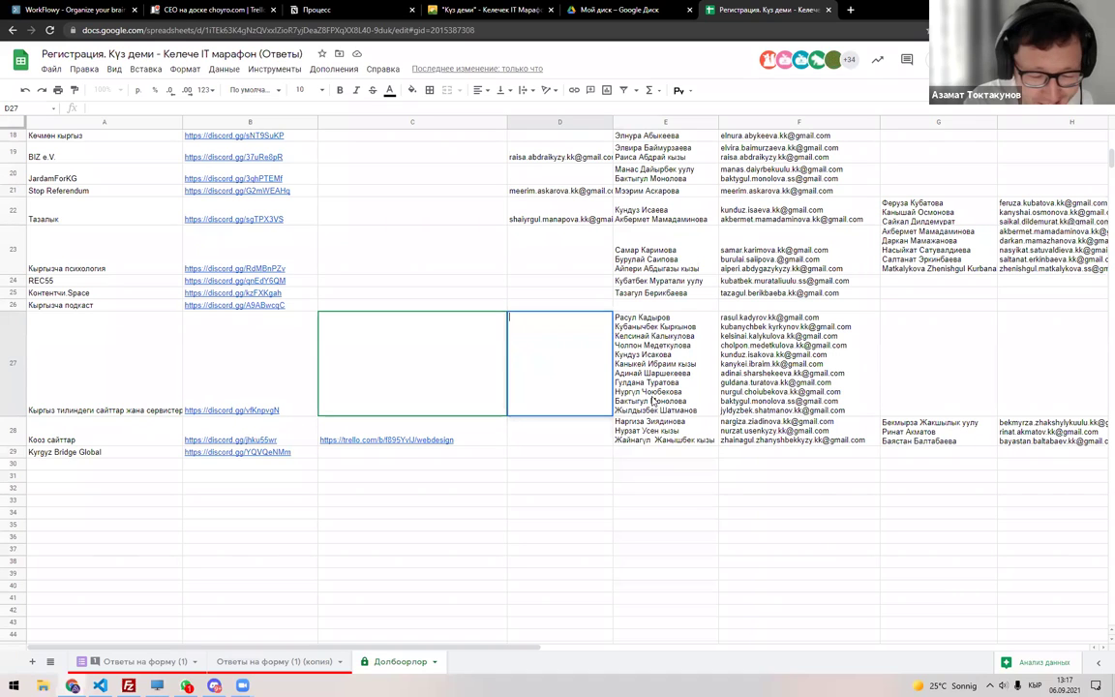
pyautogui.click(125, 442)
pyautogui.hotkey('ctrl', 'c')
# Review row 27 on Долбоорлор, select A28's project name, and bring up the responses-copy sheet.
pyautogui.click(290, 666)
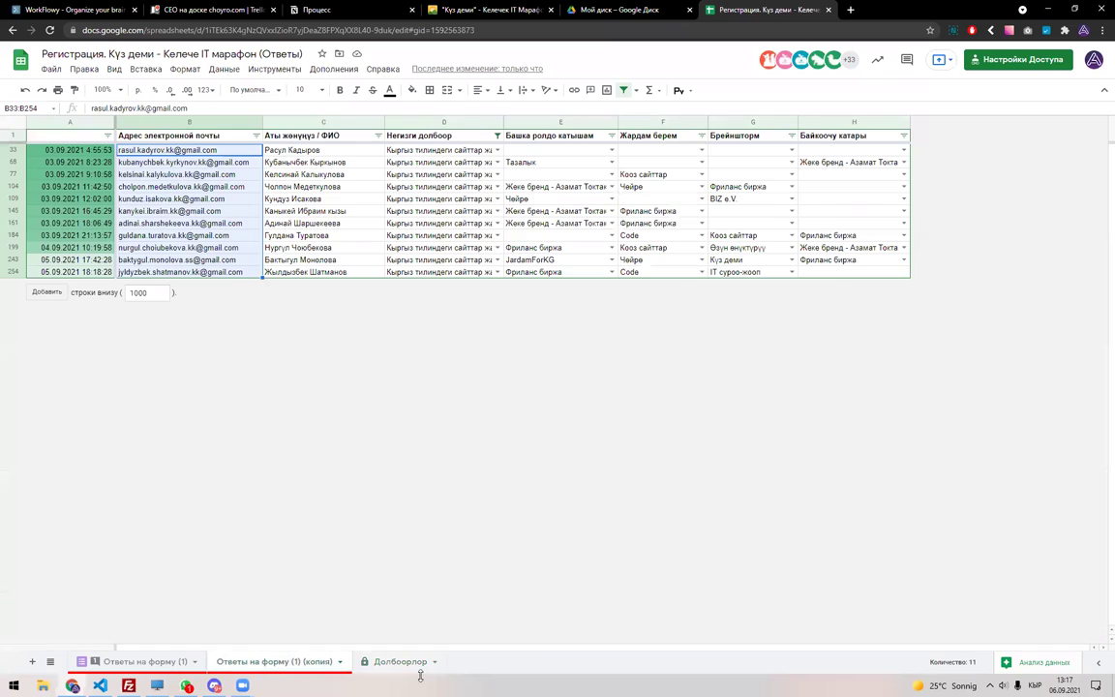
pyautogui.click(418, 667)
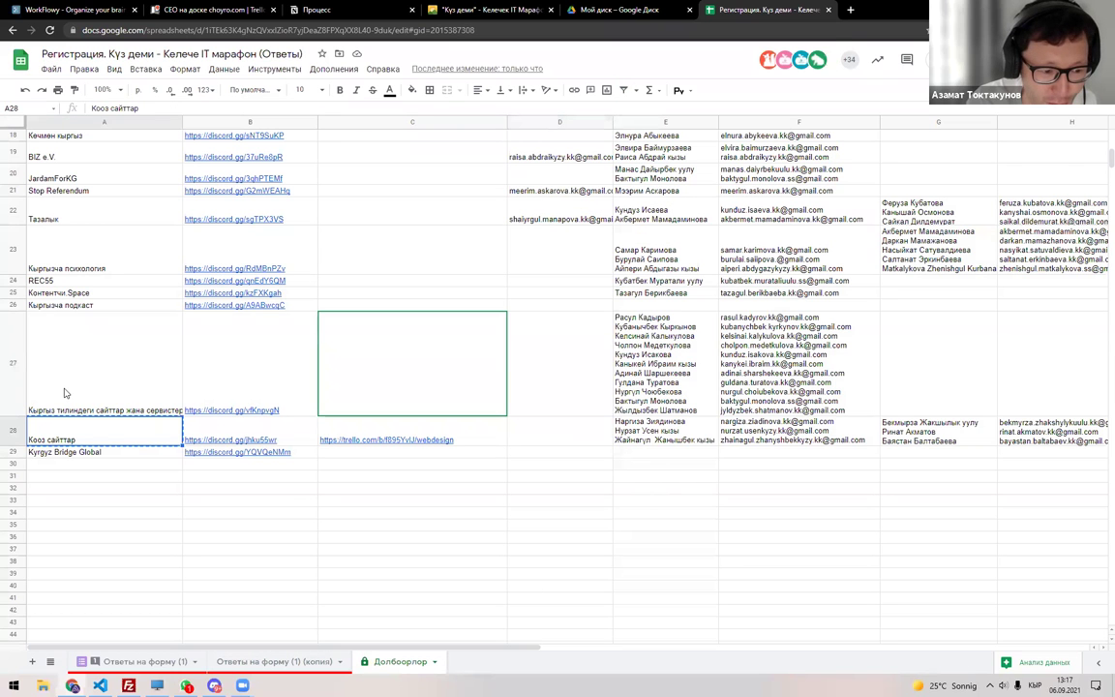
pyautogui.click(64, 356)
pyautogui.moveTo(730, 356); pyautogui.dragTo(155, 368)
pyautogui.click(585, 375)
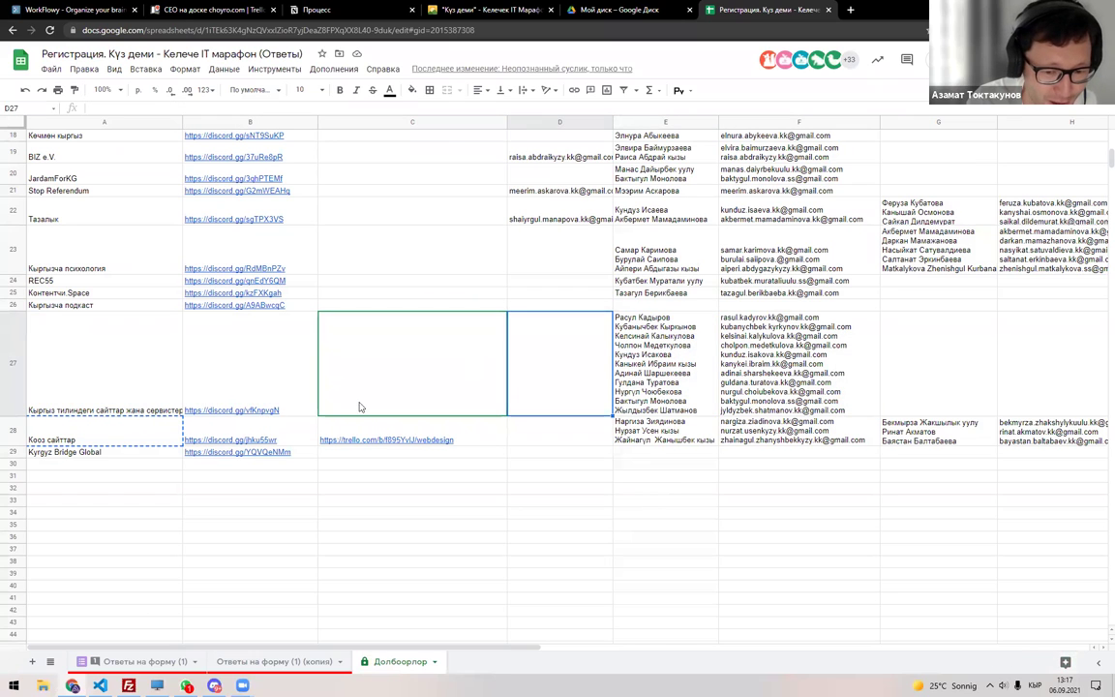
pyautogui.click(114, 440)
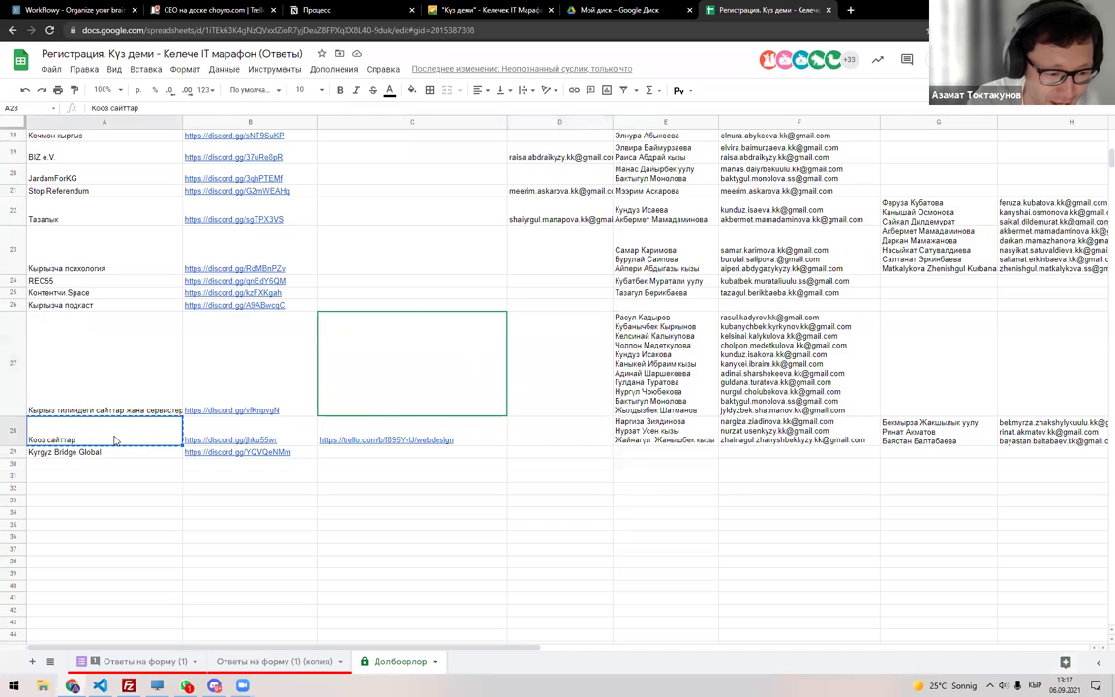
pyautogui.click(281, 661)
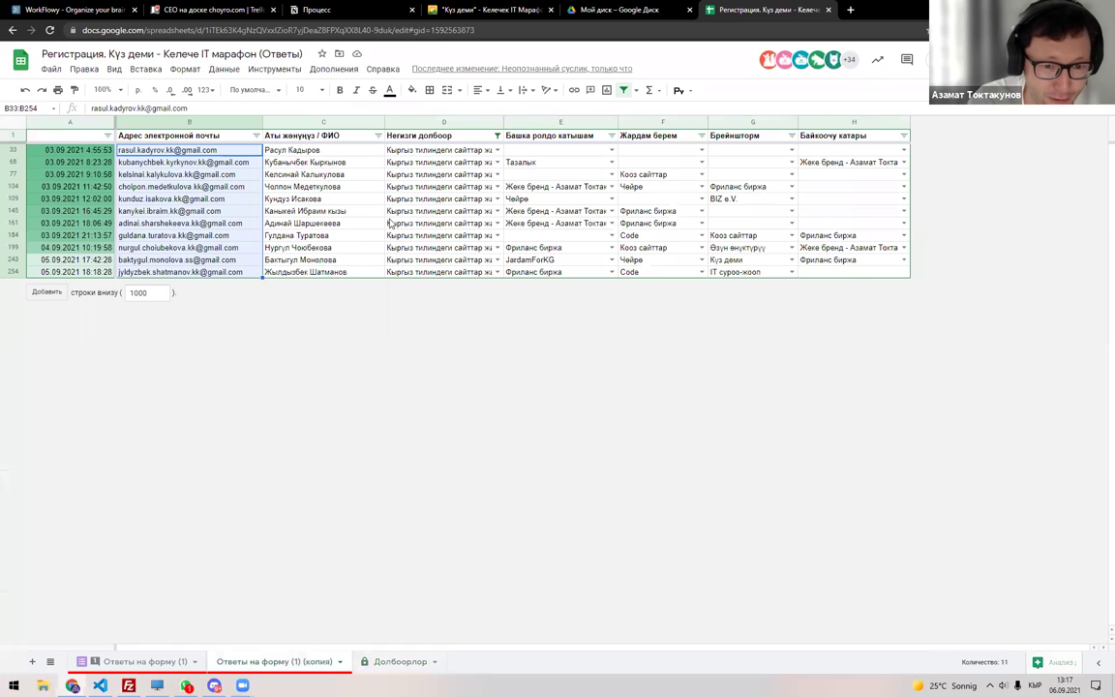
# Refilter the responses copy to the Кооз сайттар project and copy the filtered respondents' names.
pyautogui.click(623, 89)
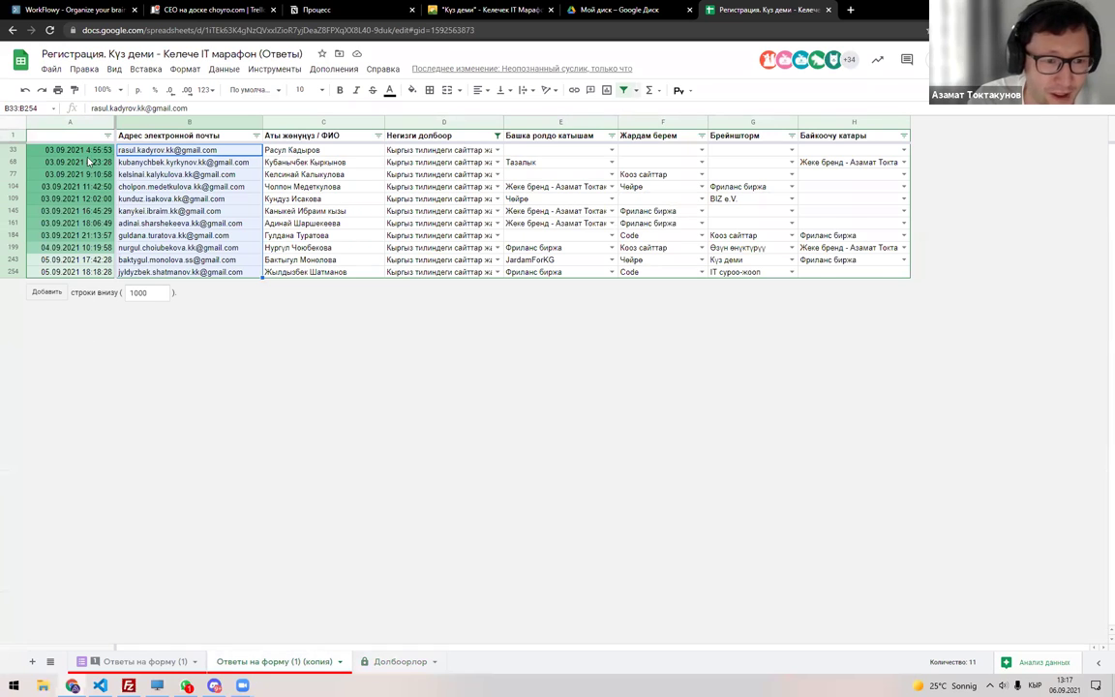
pyautogui.click(12, 124)
pyautogui.click(623, 89)
pyautogui.click(497, 135)
pyautogui.click(405, 279)
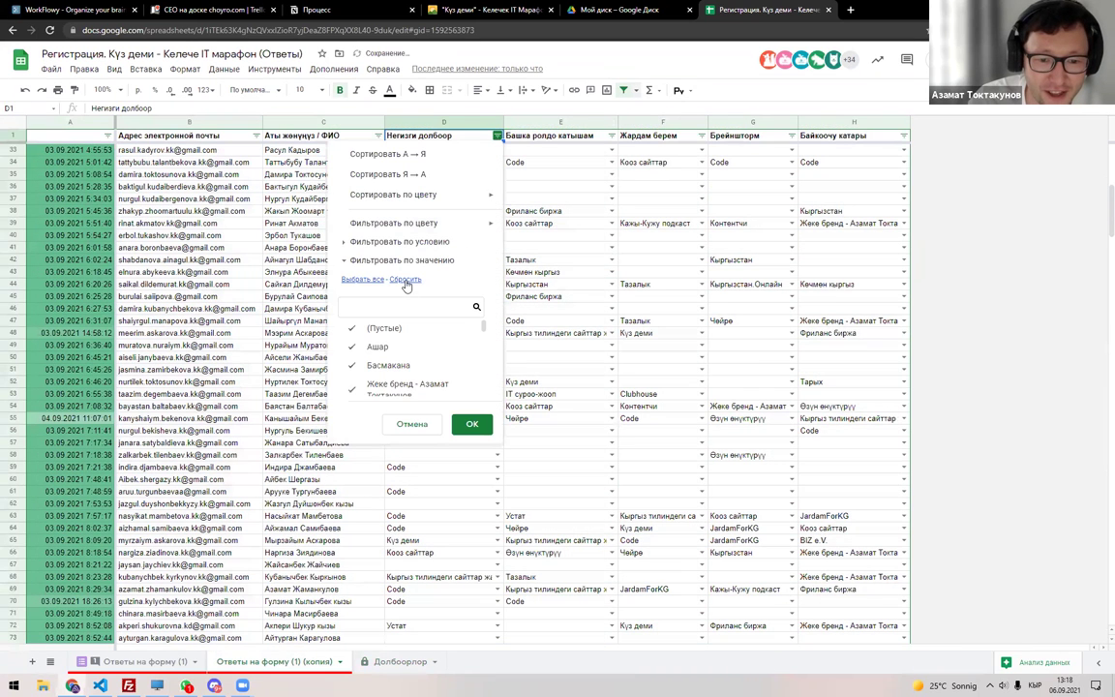
pyautogui.click(472, 306)
pyautogui.hotkey('ctrl', 'v')
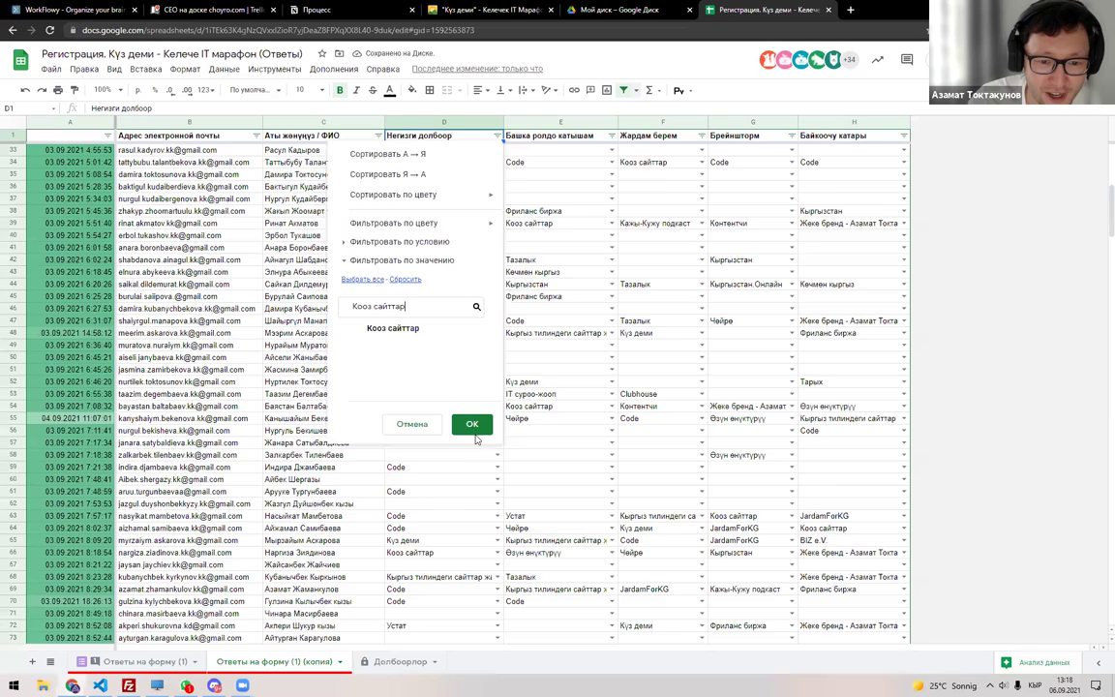
pyautogui.click(471, 423)
pyautogui.moveTo(317, 152); pyautogui.dragTo(306, 211)
pyautogui.hotkey('ctrl', 'c')
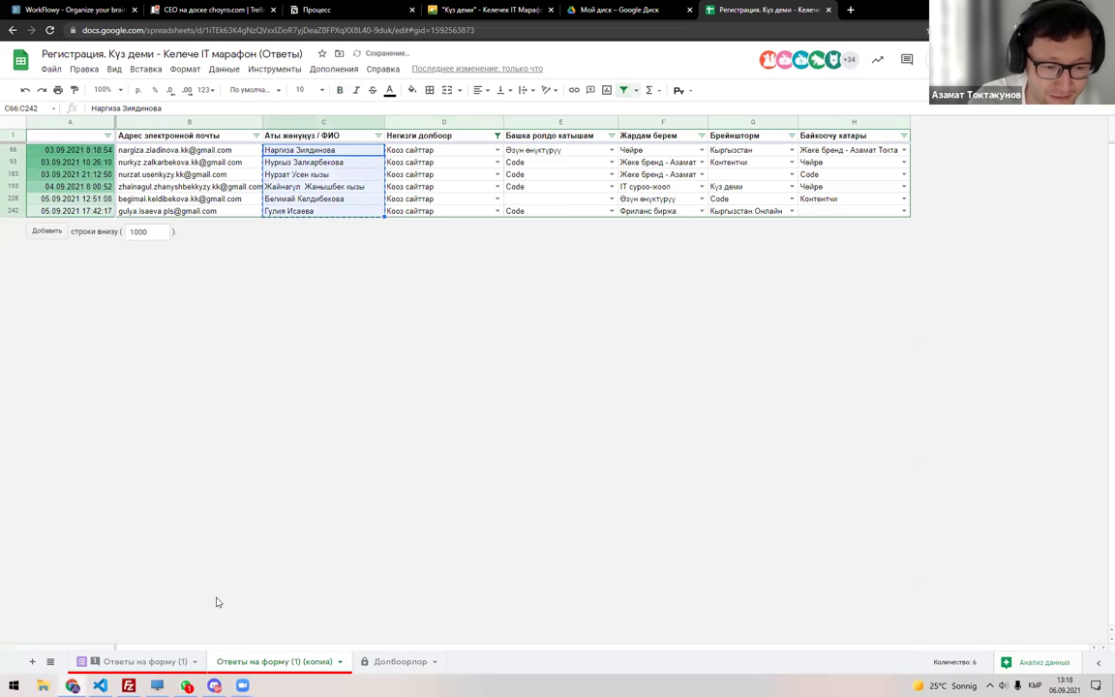
# On Долбоорлор, copy the third e-mail from cell F28 into cell D28.
pyautogui.hotkey('ctrl', 'shift', 'pageup')
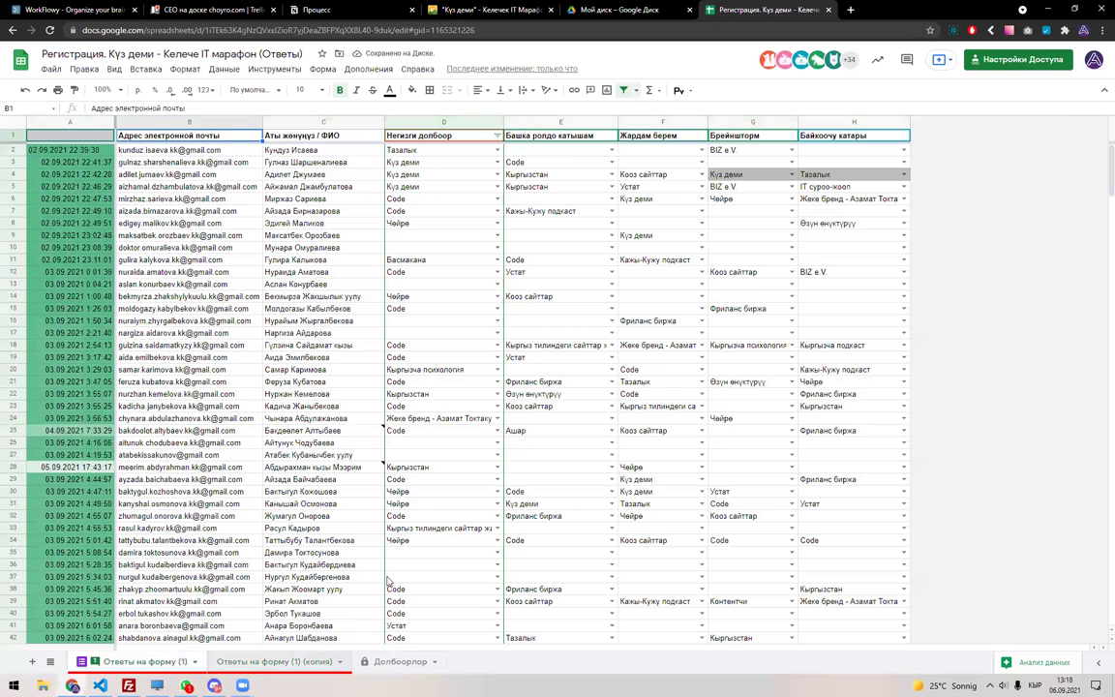
pyautogui.hotkey('ctrl', 'shift', 'pagedown')
pyautogui.hotkey('ctrl', 'shift', 'pagedown')
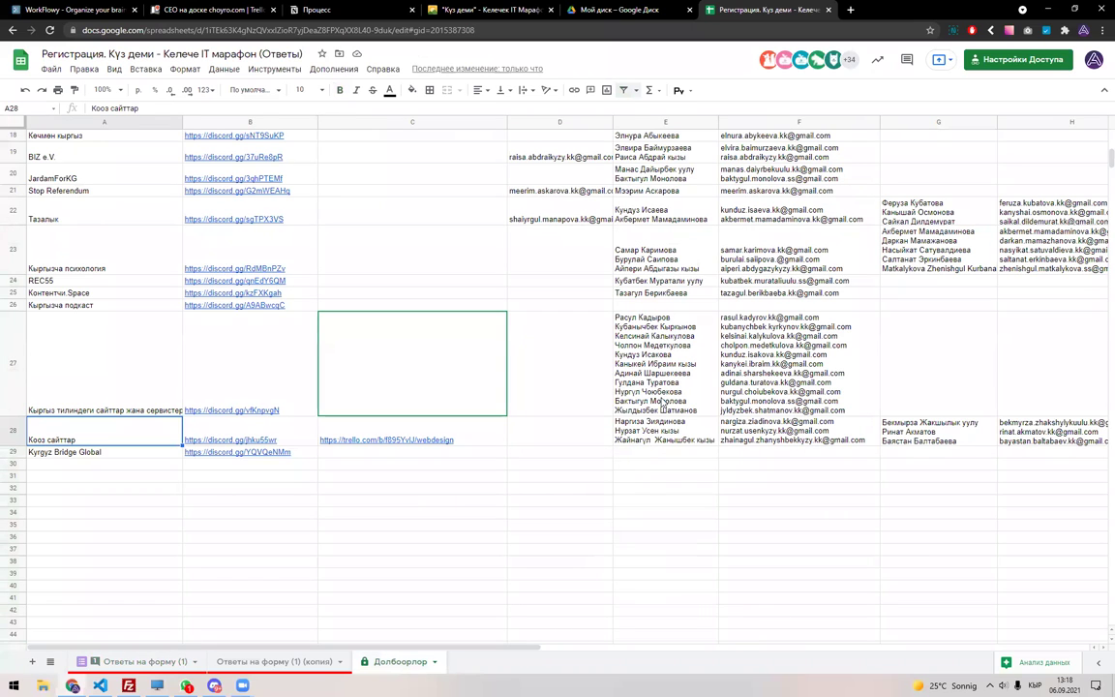
pyautogui.click(664, 400)
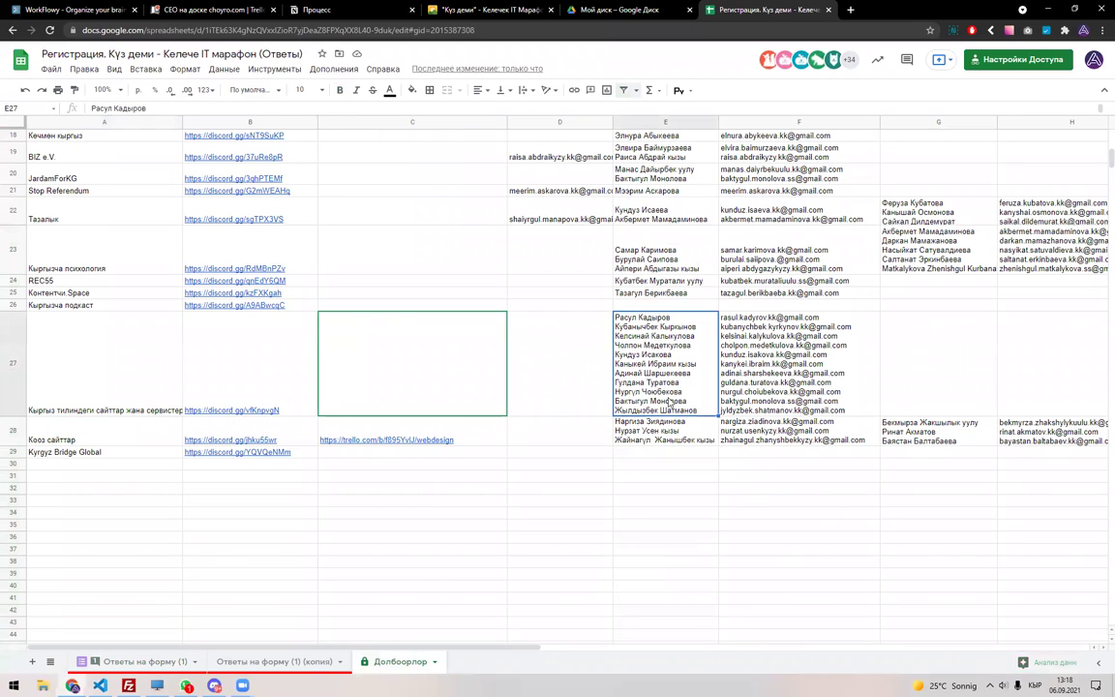
pyautogui.click(688, 434)
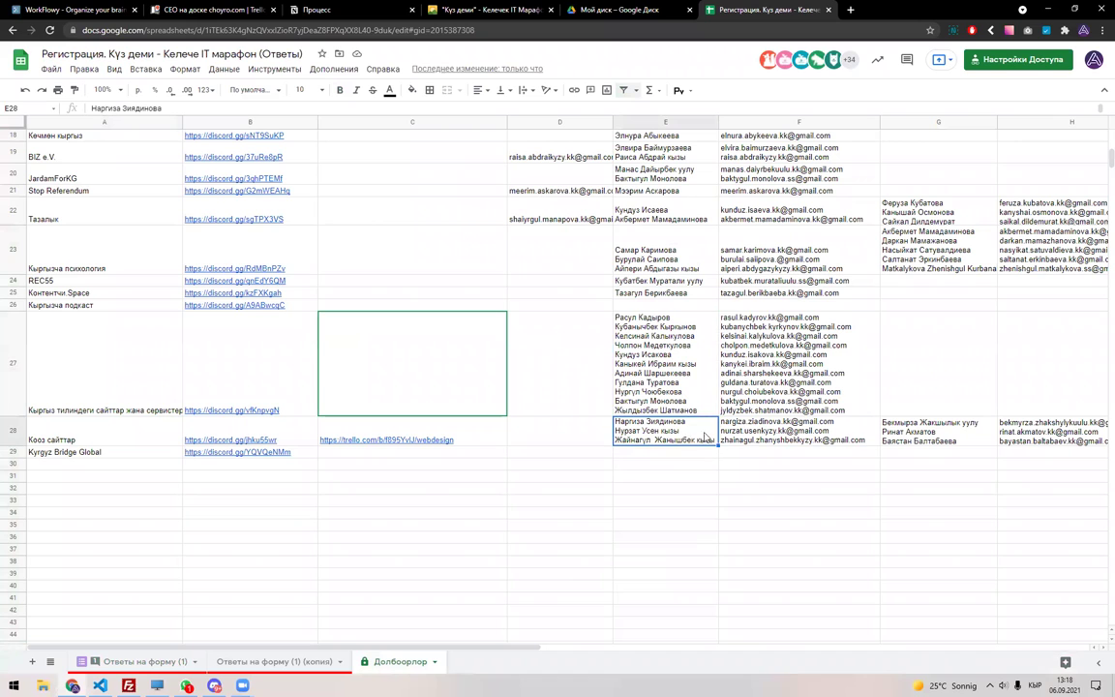
pyautogui.doubleClick(767, 437)
pyautogui.moveTo(861, 439); pyautogui.dragTo(691, 451)
pyautogui.hotkey('ctrl', 'c')
pyautogui.doubleClick(580, 440)
pyautogui.hotkey('ctrl', 'v')
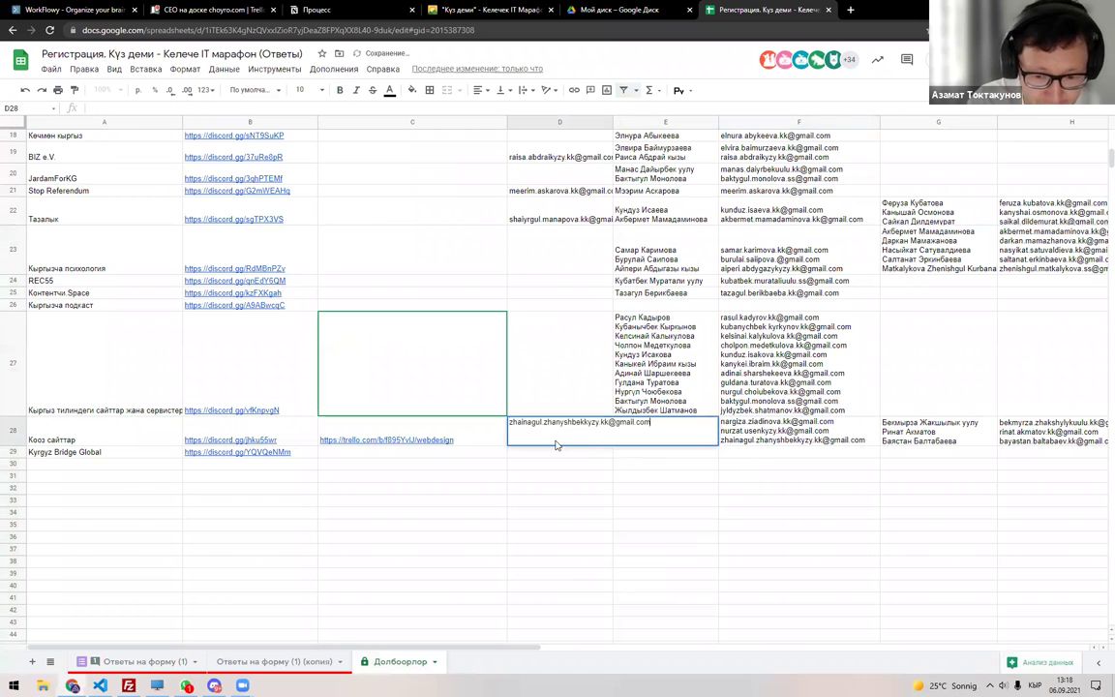
pyautogui.press('Return')
# Rebuild the responses filter and try searching the name column for 'Ky'.
pyautogui.click(259, 662)
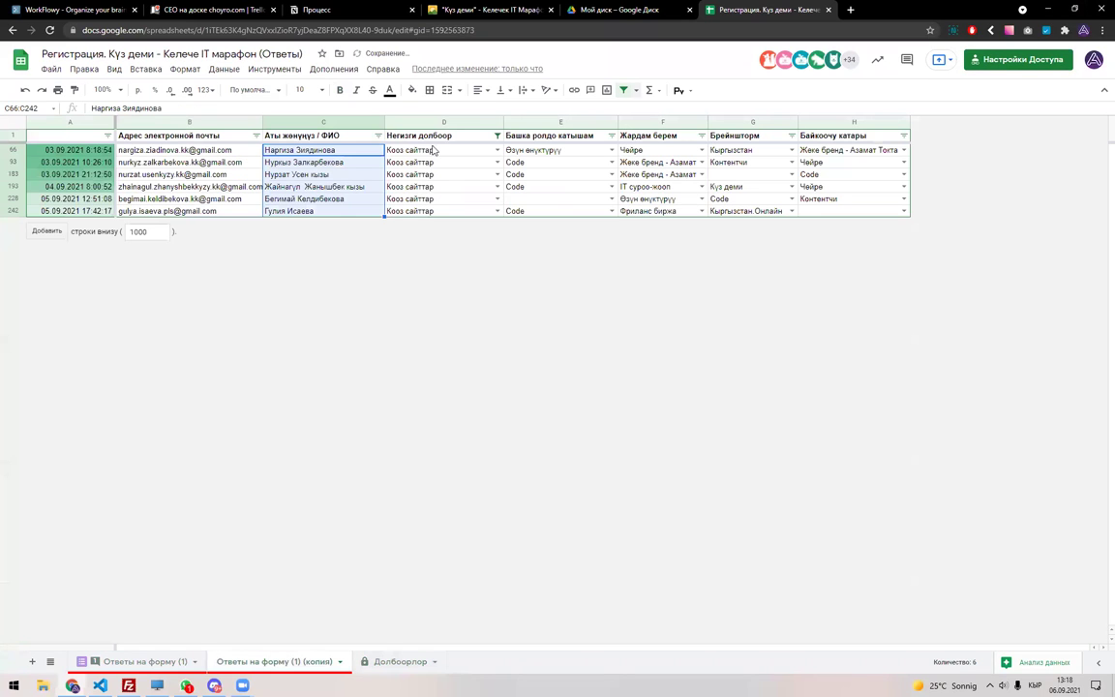
pyautogui.click(624, 90)
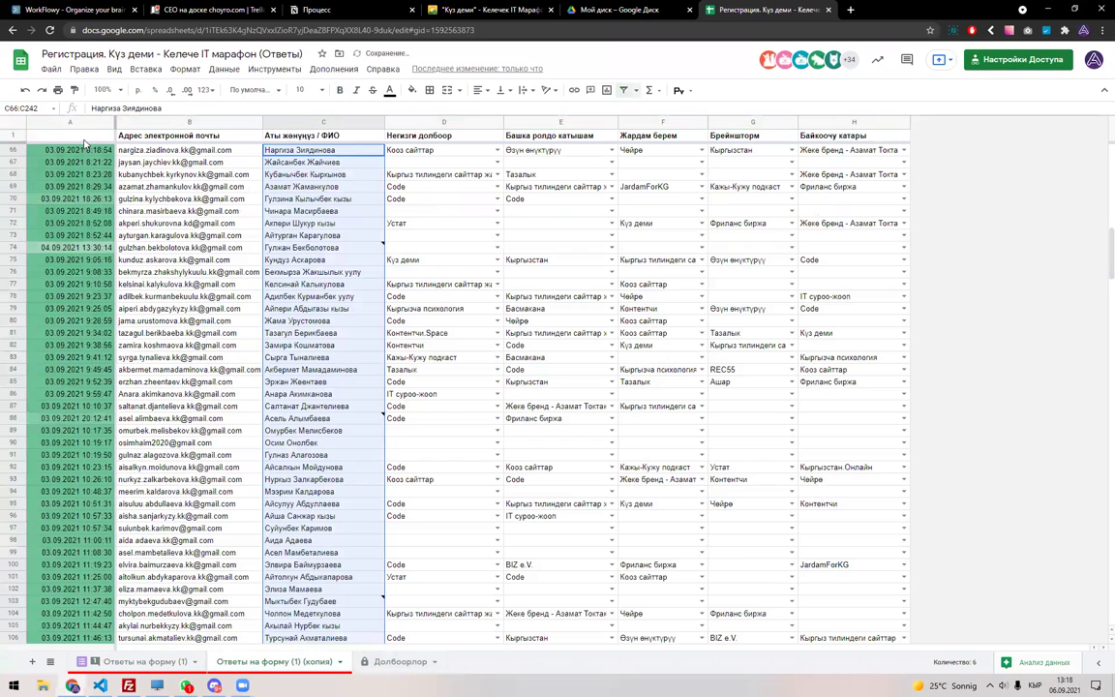
pyautogui.click(17, 122)
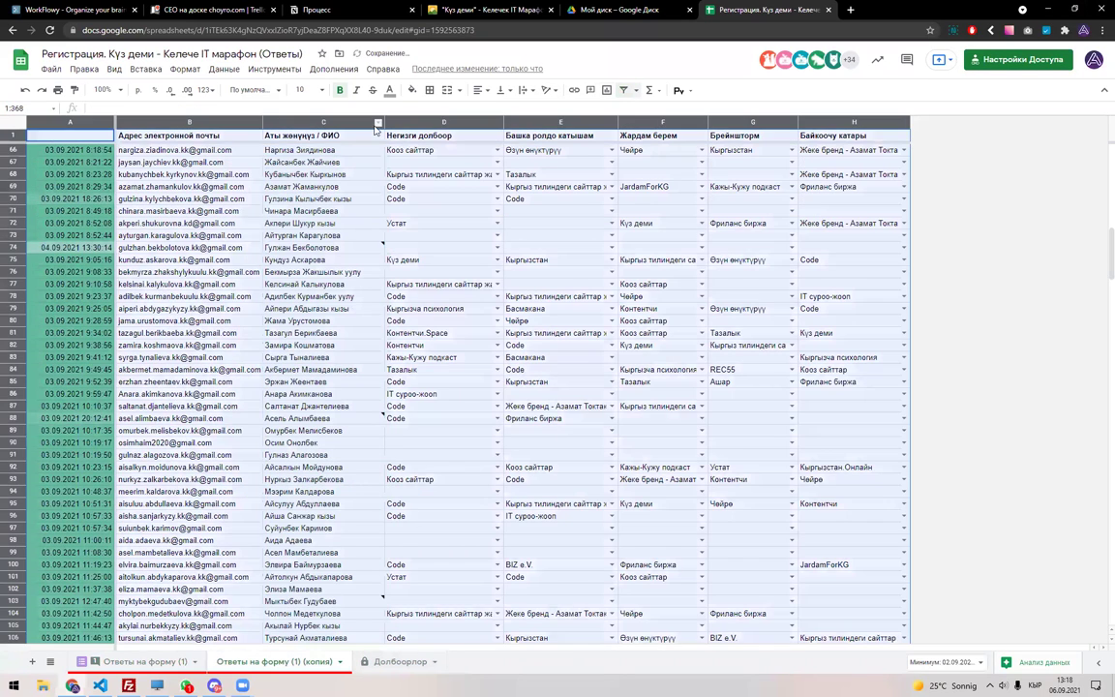
pyautogui.click(623, 90)
pyautogui.click(343, 136)
pyautogui.click(379, 135)
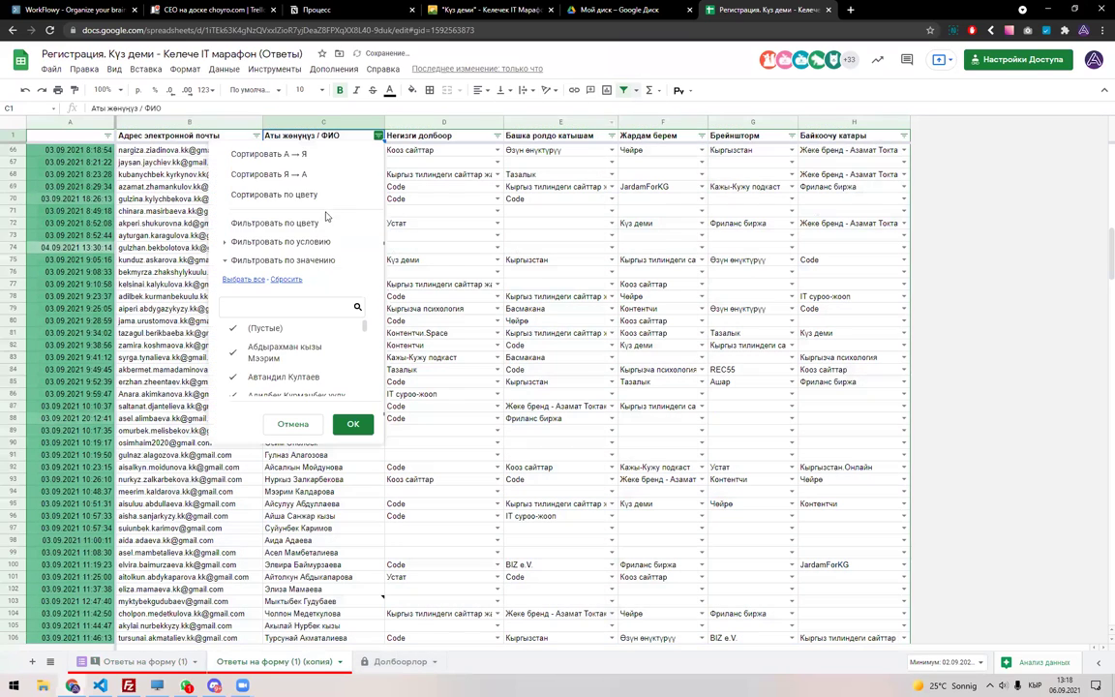
pyautogui.click(287, 306)
pyautogui.write('Ля')
pyautogui.press('BackSpace')
pyautogui.press('BackSpace')
pyautogui.hotkey('alt', 'shift')
pyautogui.write('Ky')
pyautogui.press('BackSpace')
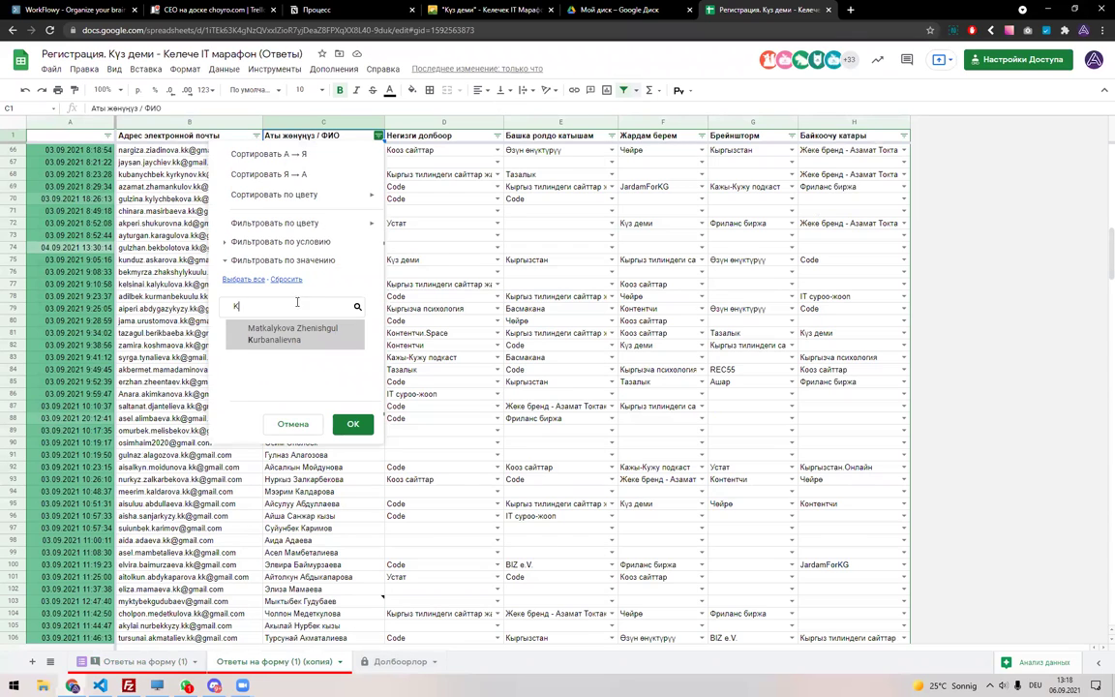
pyautogui.press('Escape')
# Filter the project column to Kyrgyz Bridge Global and select the respondent's name.
pyautogui.click(496, 135)
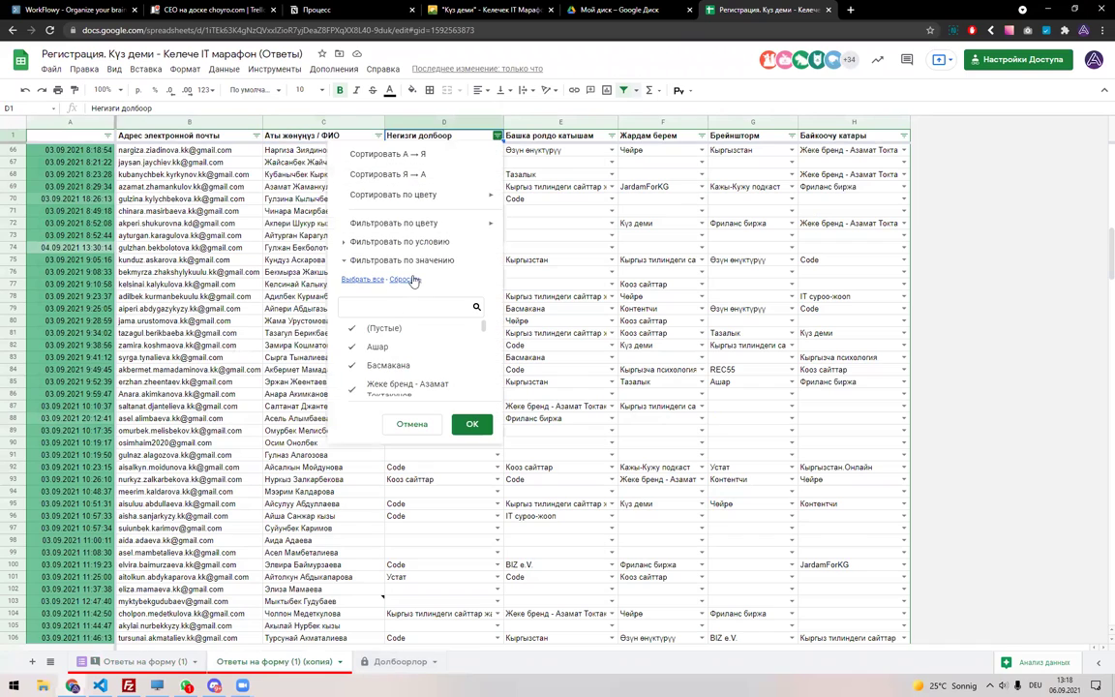
pyautogui.click(388, 308)
pyautogui.write('Kyr')
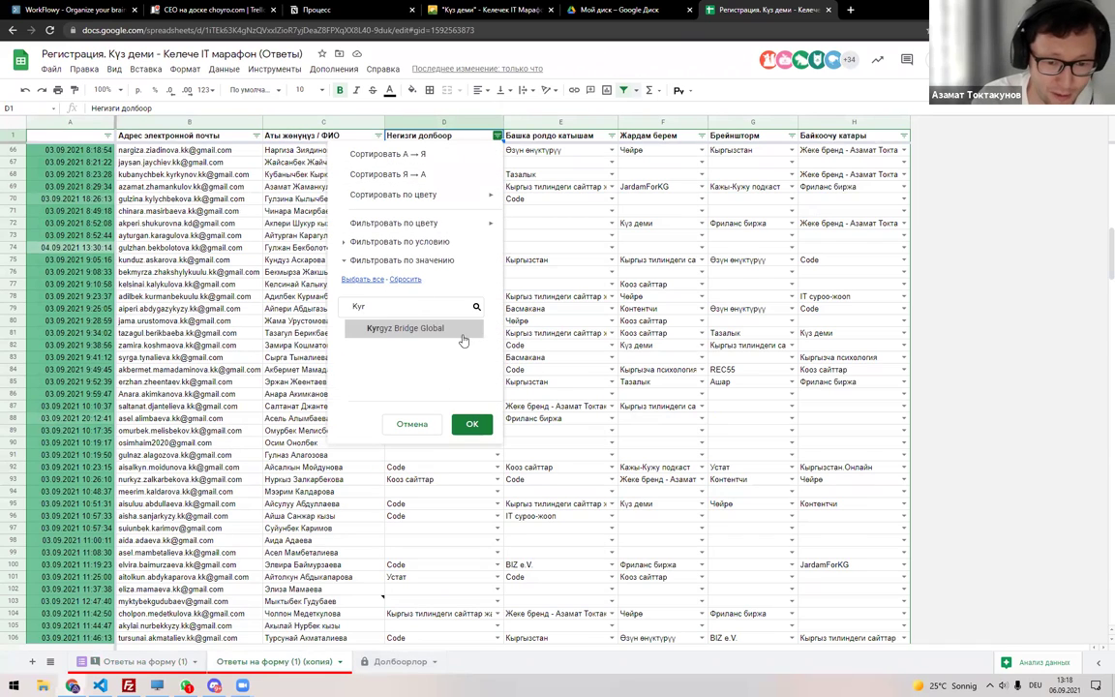
pyautogui.click(411, 329)
pyautogui.click(472, 424)
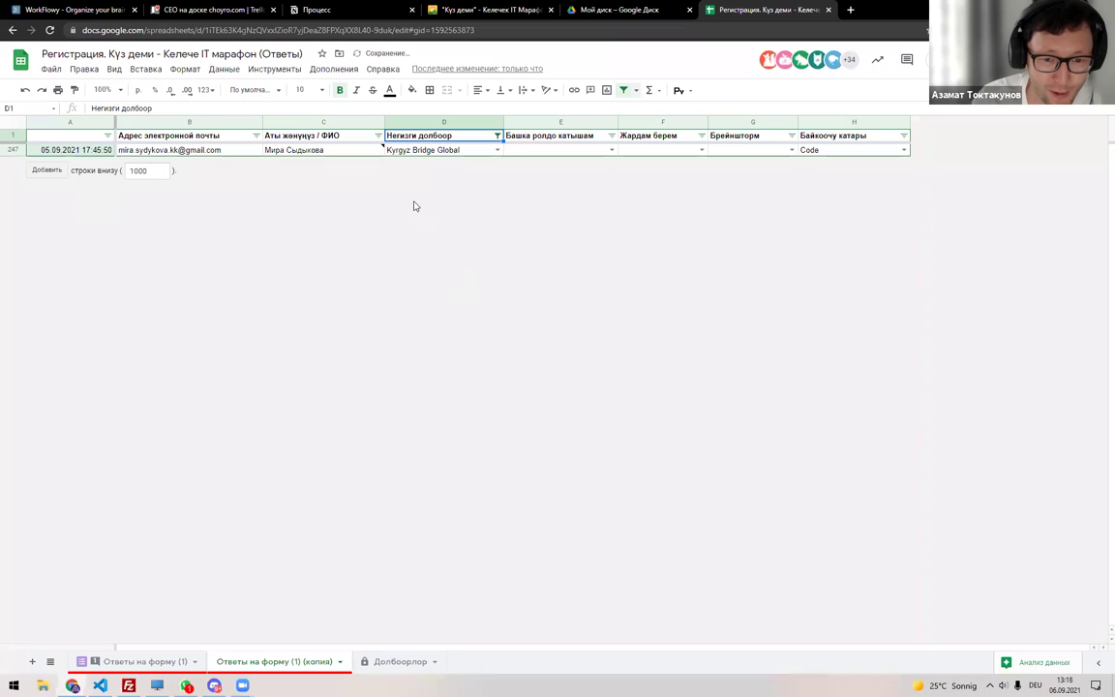
pyautogui.click(319, 151)
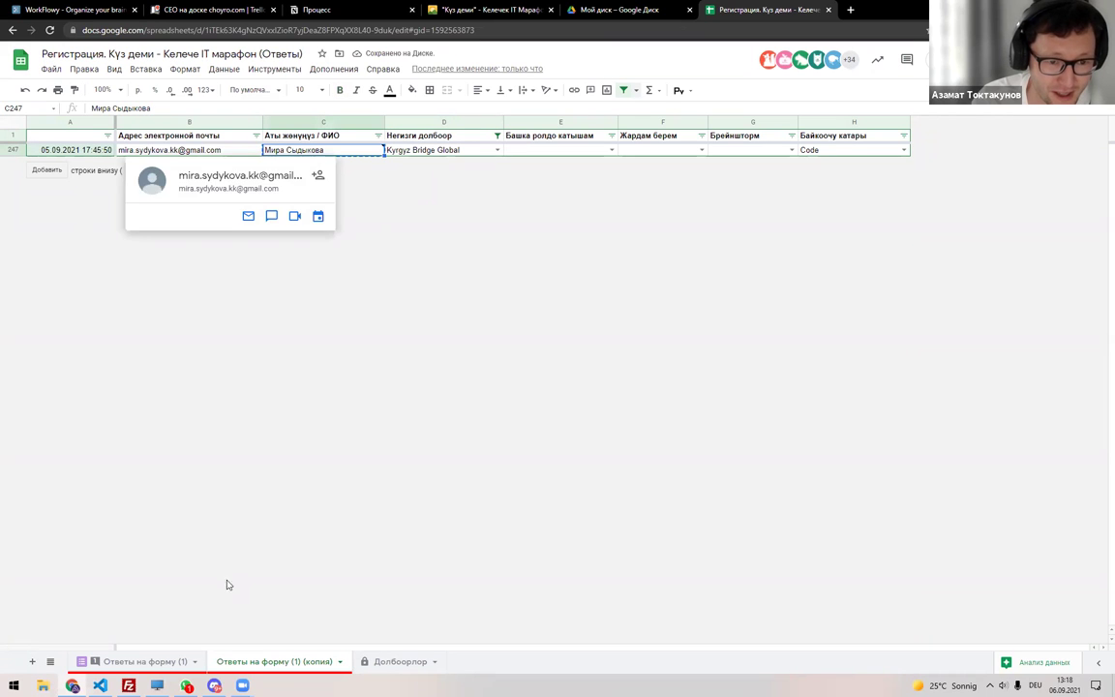
# Paste the new member's name into E29 and her e-mail into F29.
pyautogui.click(399, 661)
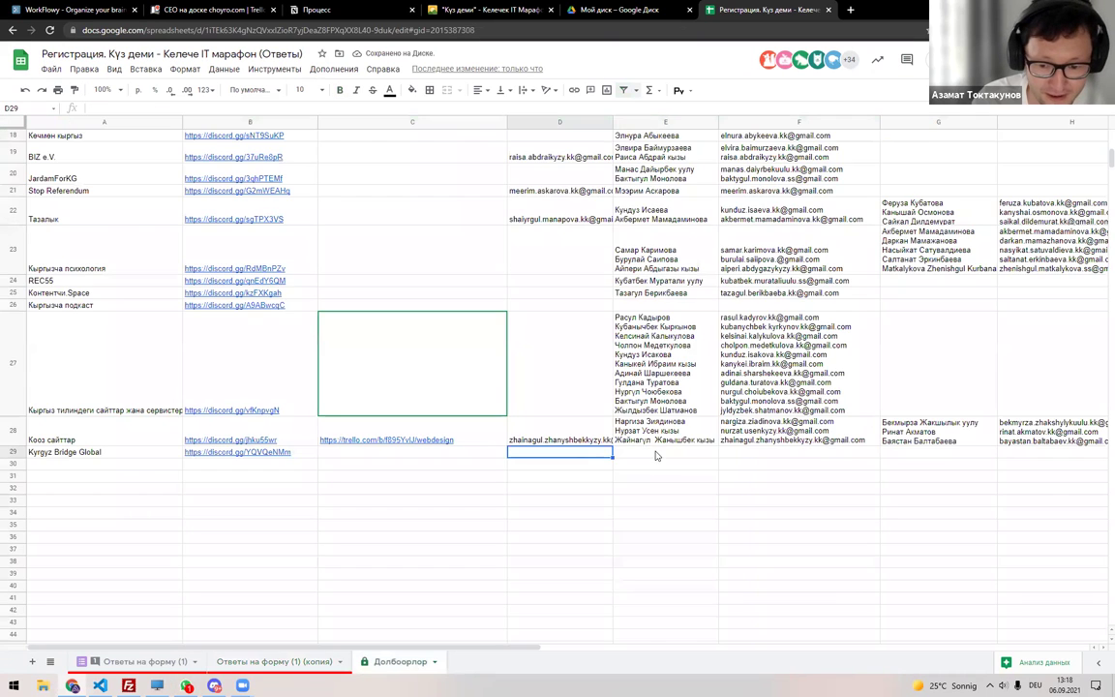
pyautogui.click(655, 455)
pyautogui.hotkey('ctrl', 'v')
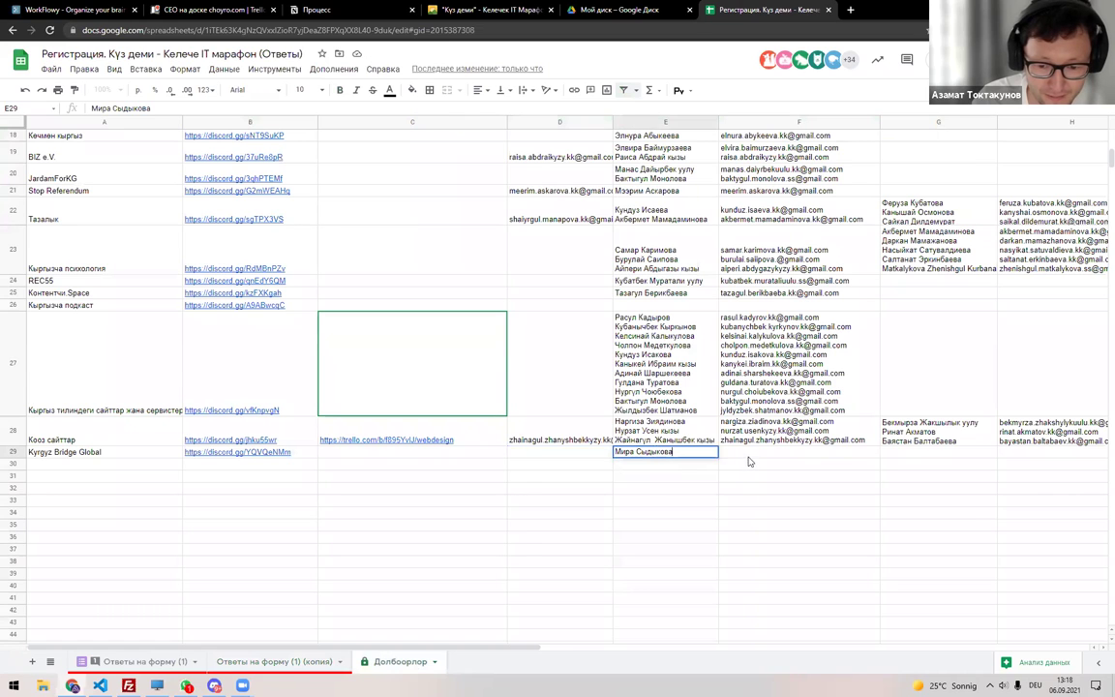
pyautogui.click(274, 661)
pyautogui.click(387, 150)
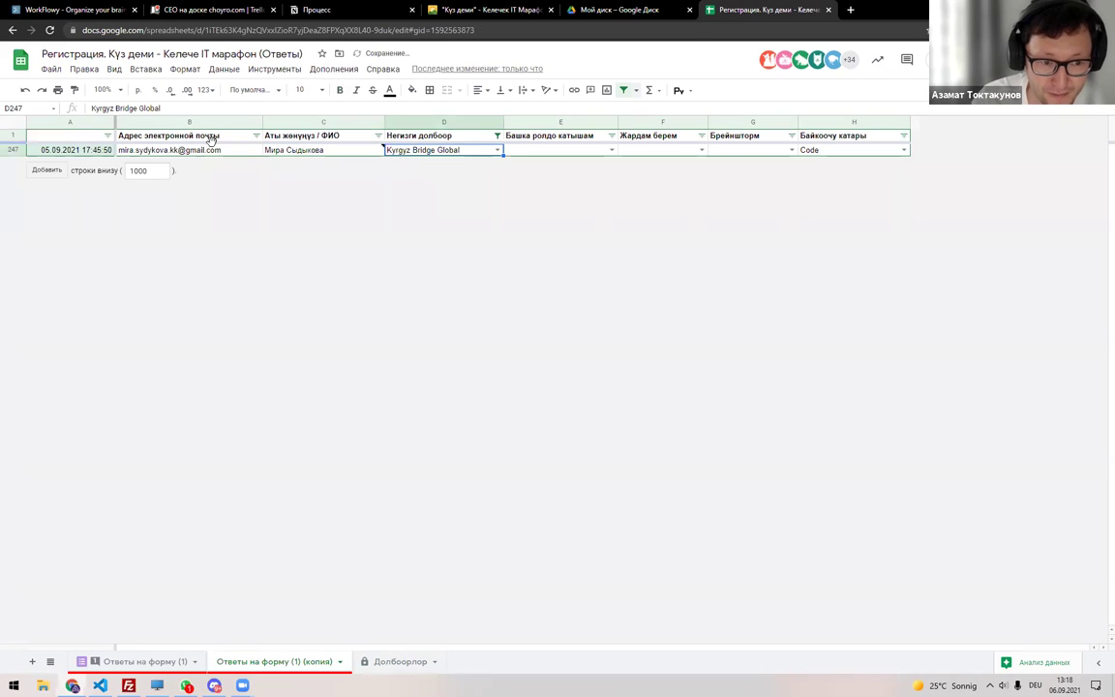
pyautogui.click(194, 150)
pyautogui.click(377, 661)
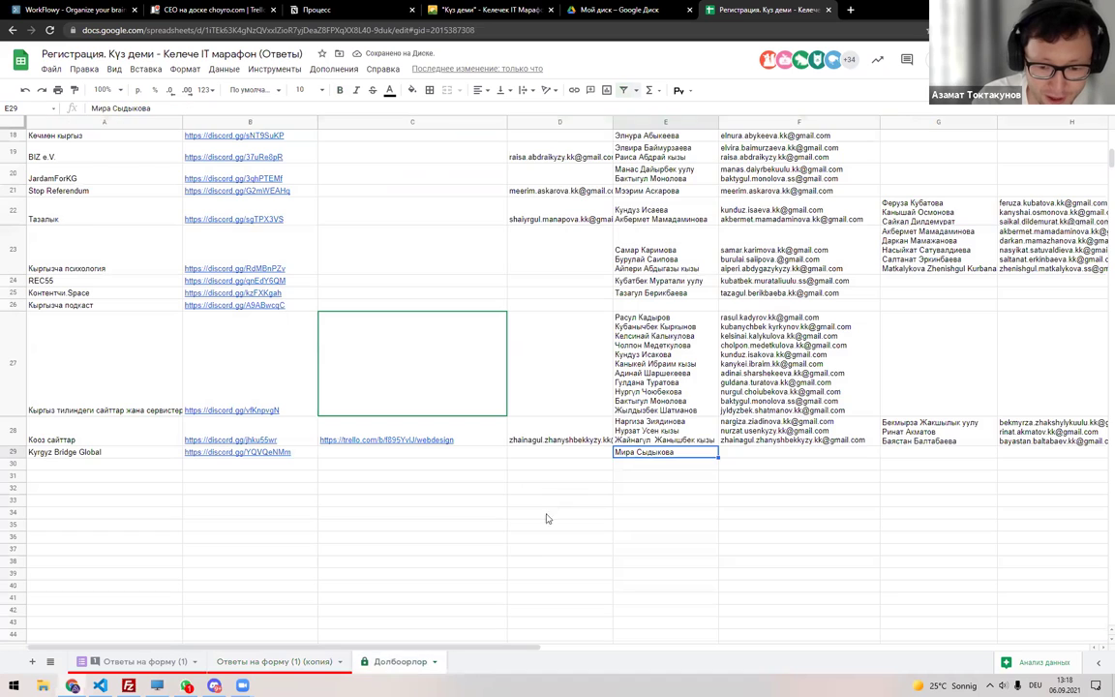
pyautogui.click(573, 457)
pyautogui.hotkey('ctrl', 'v')
pyautogui.hotkey('ctrl', 'z')
pyautogui.click(731, 457)
pyautogui.hotkey('ctrl', 'v')
# Select the column D e-mails from row 28 up toward the top.
pyautogui.click(573, 431)
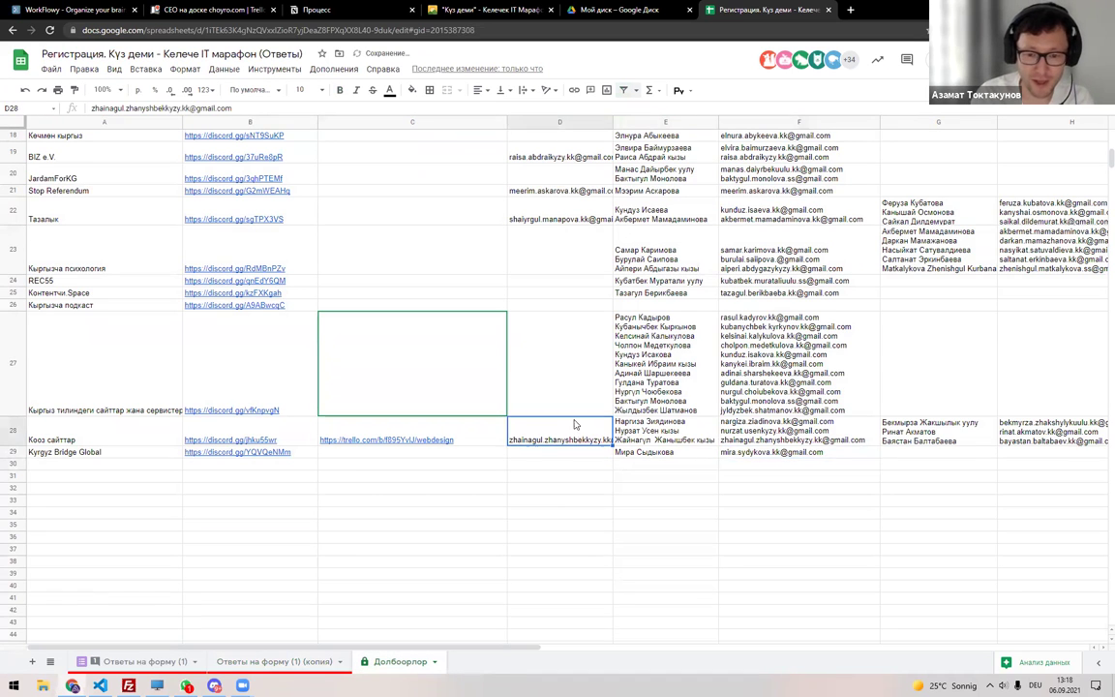
pyautogui.scroll(5, 559, 406)
pyautogui.scroll(5, 559, 406)
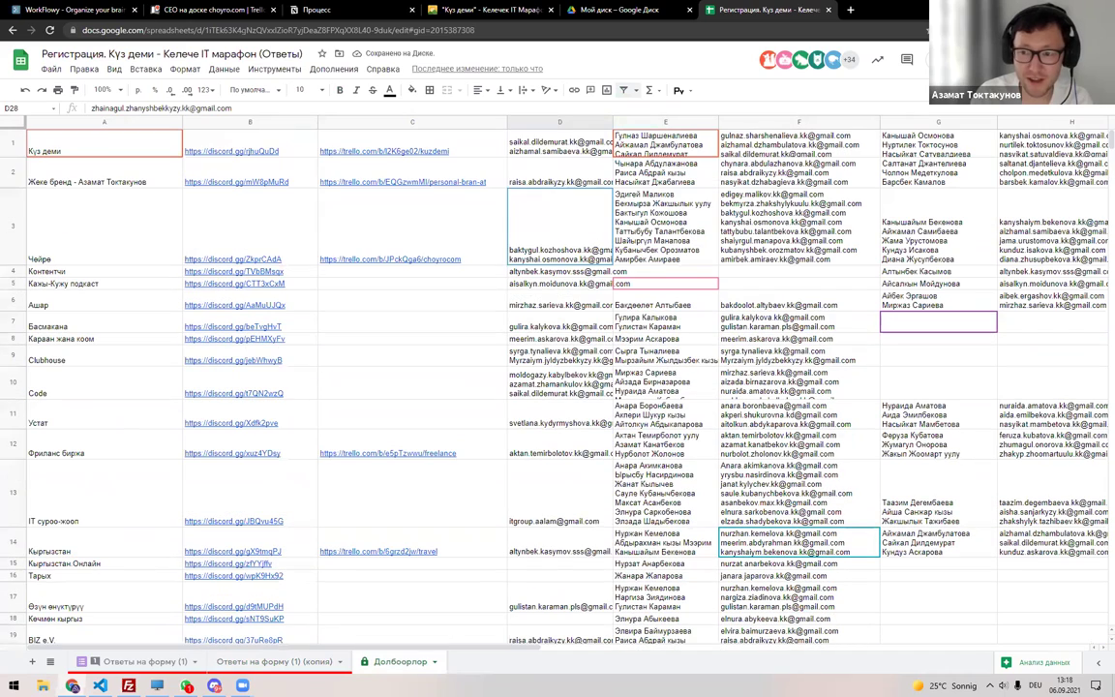
# Copy the D1:D28 team e-mails and paste them into the share dialog, then close it.
pyautogui.keyDown('shift'); pyautogui.click(559, 145); pyautogui.keyUp('shift')
pyautogui.hotkey('ctrl', 'c')
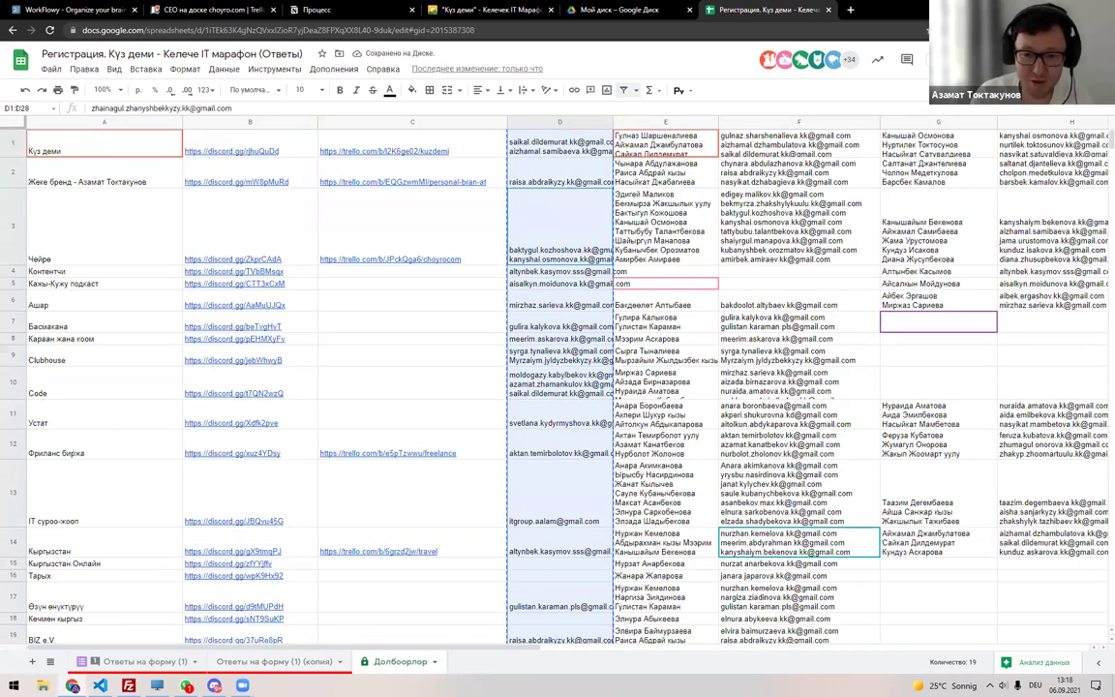
pyautogui.click(953, 59)
pyautogui.click(585, 263)
pyautogui.hotkey('ctrl', 'v')
pyautogui.press('Escape')
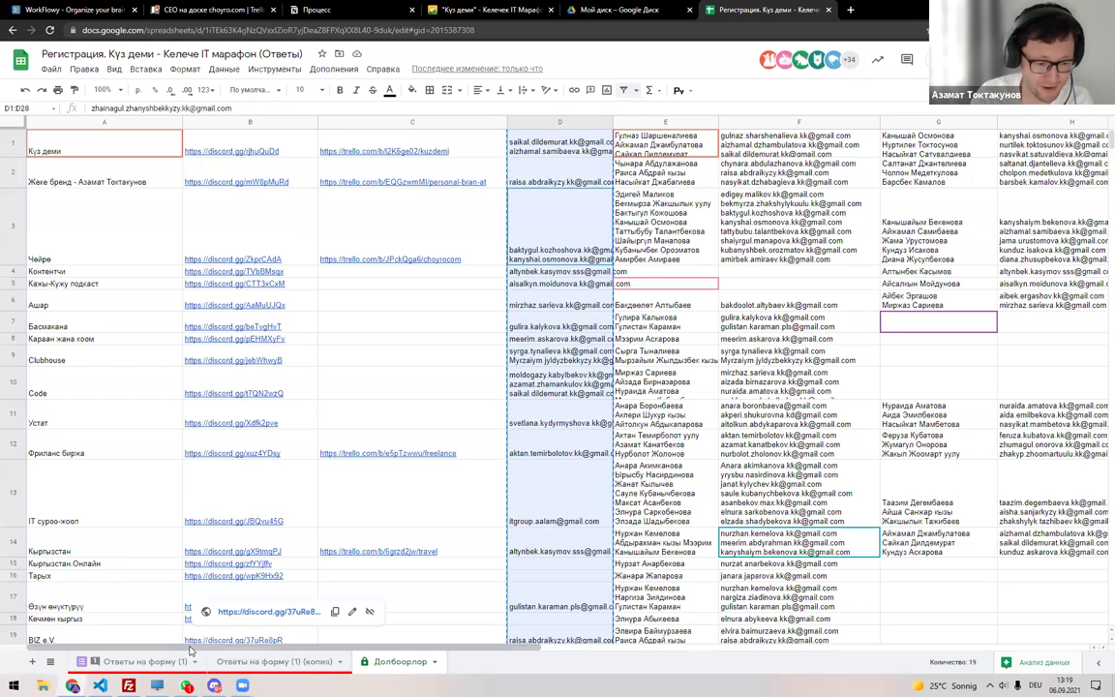
# Paste the e-mail list into a new Notepad note, delete stray quotes, and select everything.
pyautogui.press('super+r')
pyautogui.press('Return')
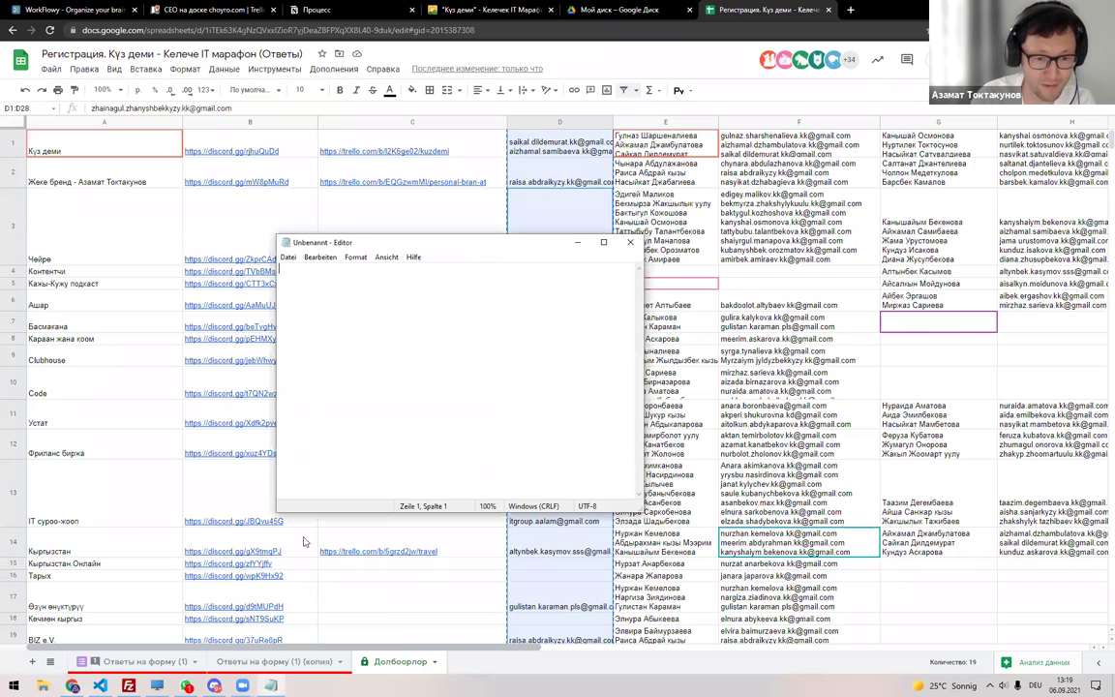
pyautogui.hotkey('ctrl', 'v')
pyautogui.hotkey('ctrl', 'Home')
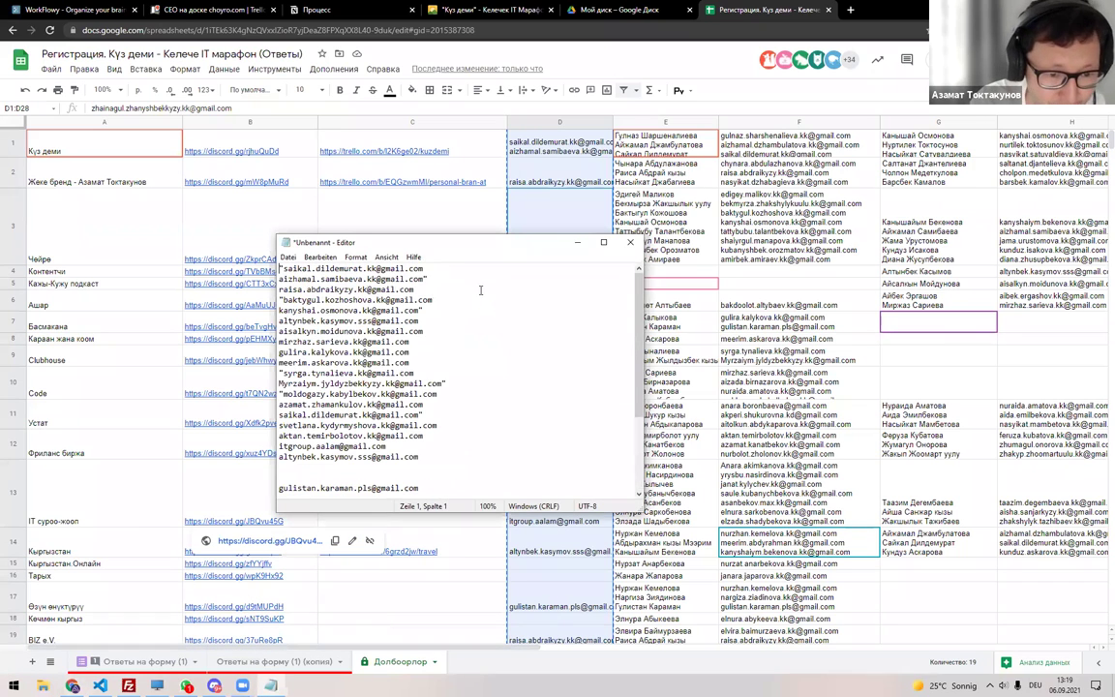
pyautogui.press('Delete')
pyautogui.press('Down')
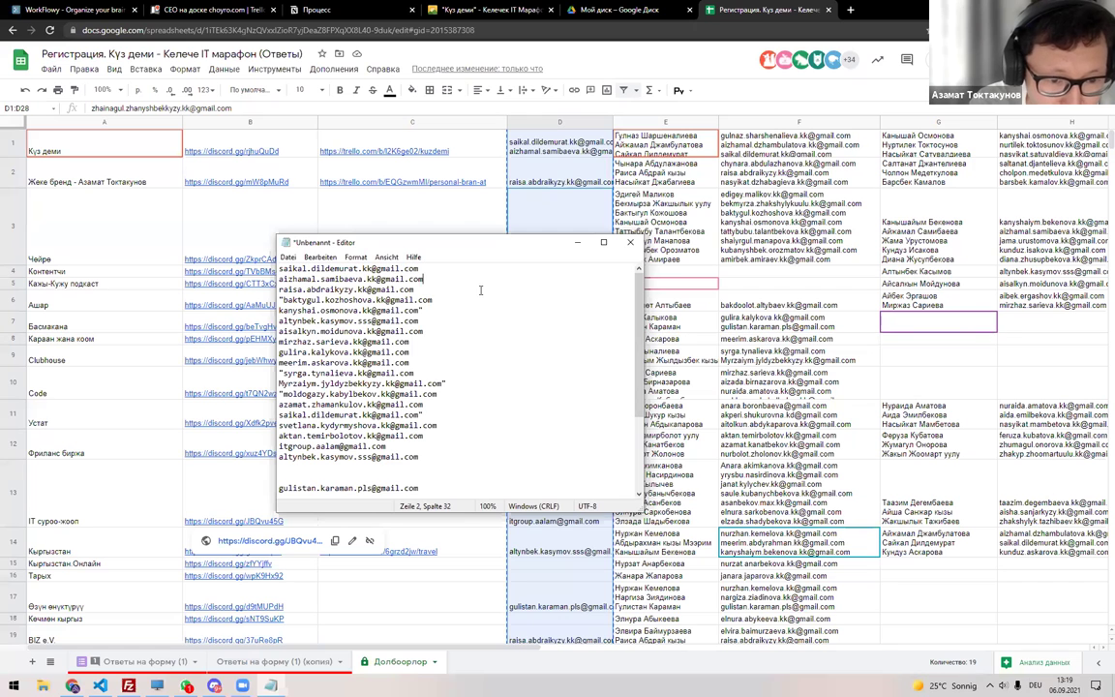
pyautogui.press('Home')
pyautogui.press('Delete')
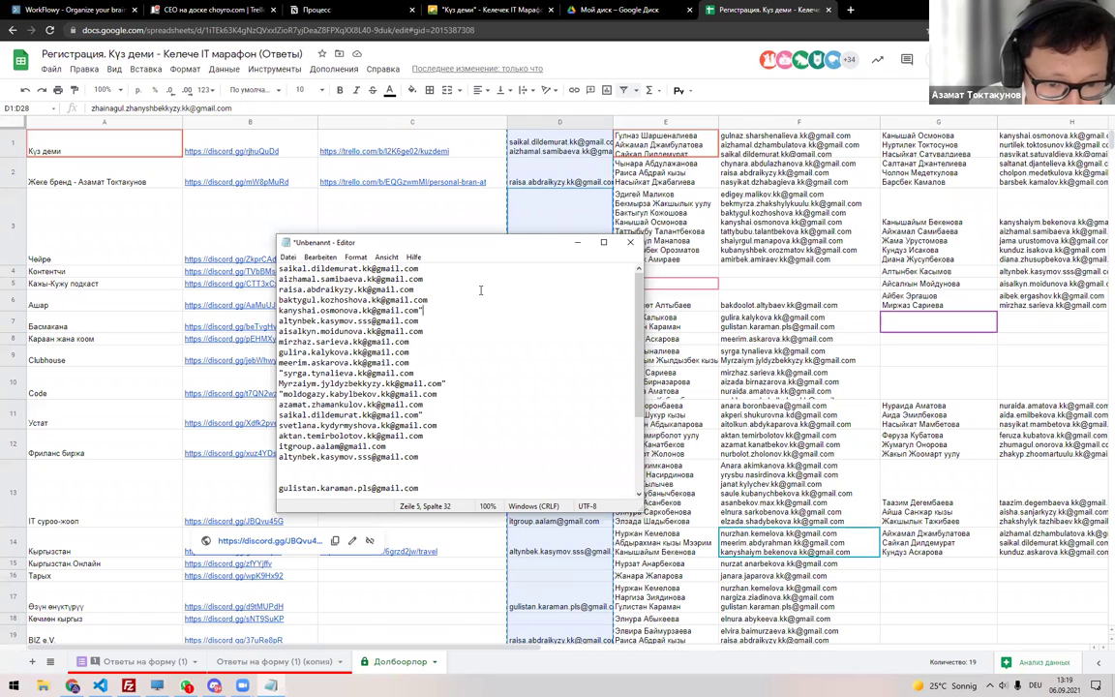
pyautogui.hotkey('ctrl', 'a')
pyautogui.press('super')
pyautogui.press('super')
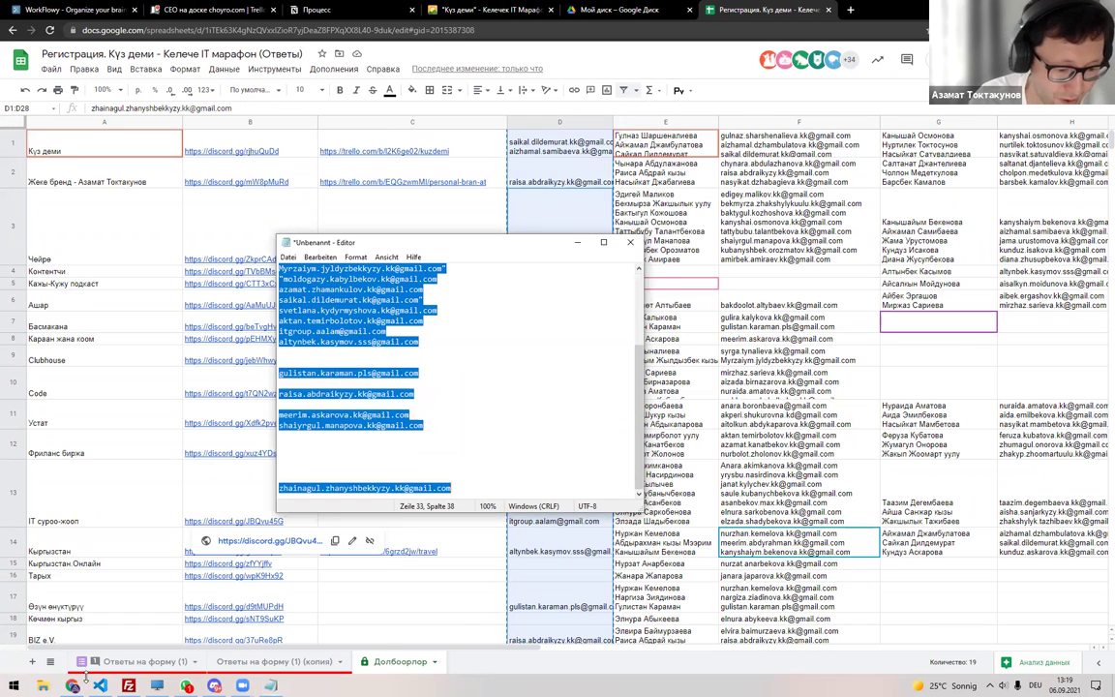
pyautogui.scroll(-4, 480, 289)
pyautogui.hotkey('alt', 'Tab')
pyautogui.hotkey('ctrl', 'n')
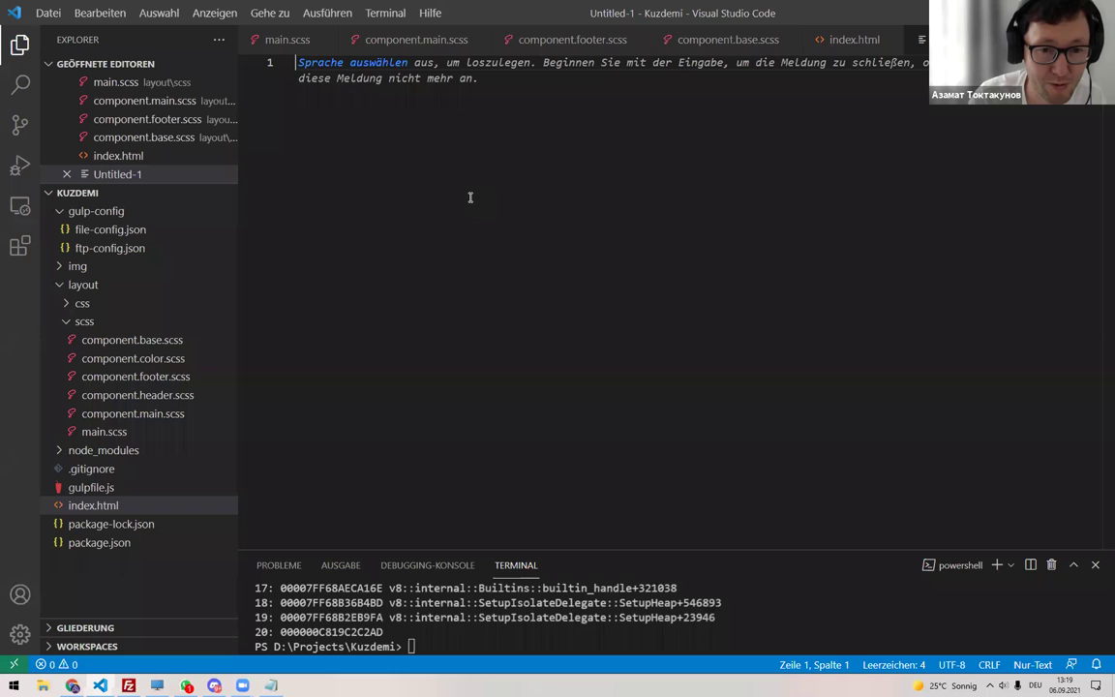
# Paste the e-mail list into Untitled-1 and delete all the stray quote marks.
pyautogui.hotkey('ctrl', 'v')
pyautogui.moveTo(496, 81); pyautogui.dragTo(488, 81)
pyautogui.hotkey('ctrl', 'd')
pyautogui.hotkey('ctrl', 'd')
pyautogui.hotkey('ctrl', 'd')
pyautogui.hotkey('ctrl', 'd')
pyautogui.press('BackSpace')
pyautogui.press('Escape')
# Remove the blank lines between addresses and copy the cleaned 24-address list.
pyautogui.click(419, 334)
pyautogui.press('BackSpace')
pyautogui.press('Delete')
pyautogui.click(419, 335)
pyautogui.press('BackSpace')
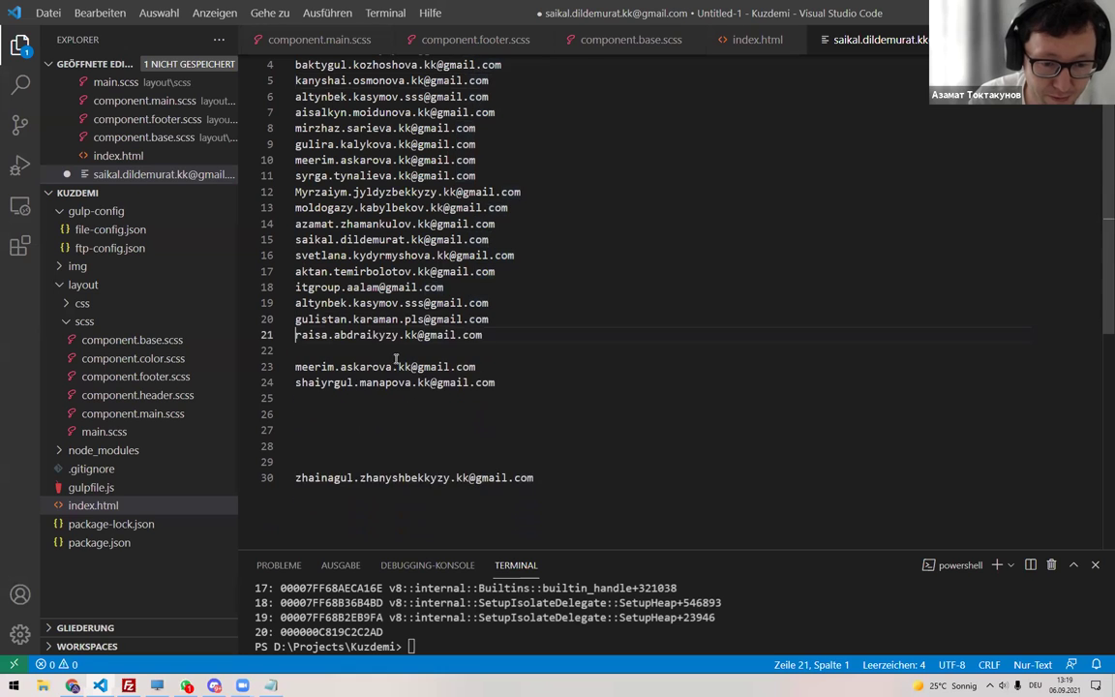
pyautogui.click(426, 351)
pyautogui.press('BackSpace')
pyautogui.click(369, 383)
pyautogui.press('Delete')
pyautogui.press('Delete')
pyautogui.press('Delete')
pyautogui.press('Delete')
pyautogui.press('Delete')
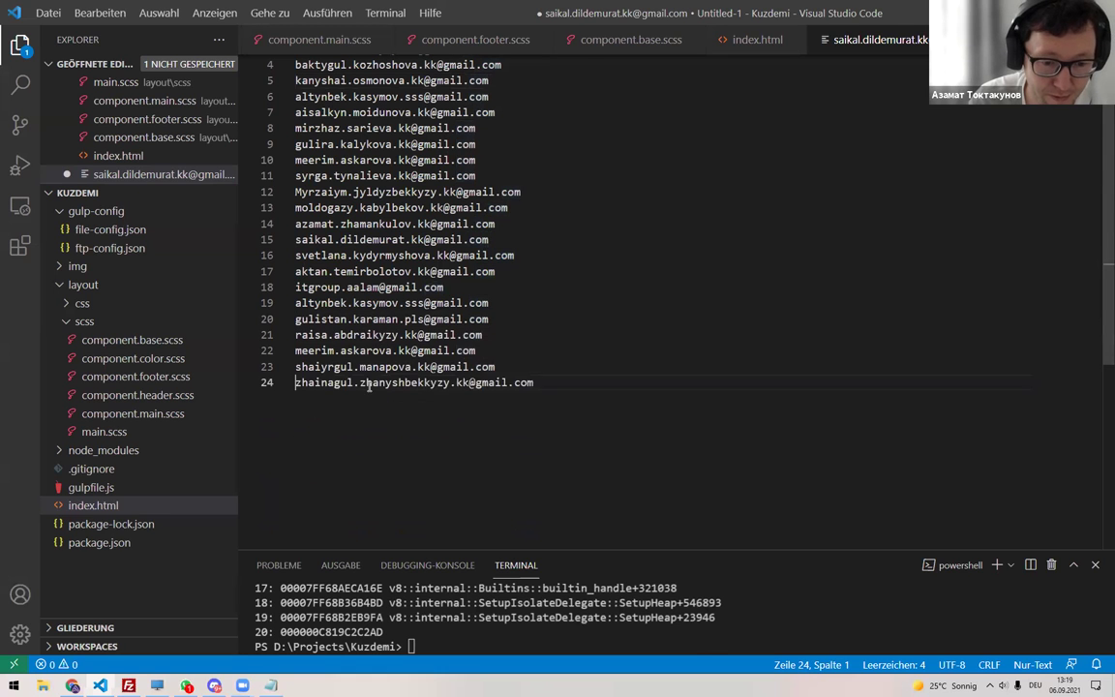
pyautogui.hotkey('ctrl', 'a')
pyautogui.hotkey('alt', 'Tab')
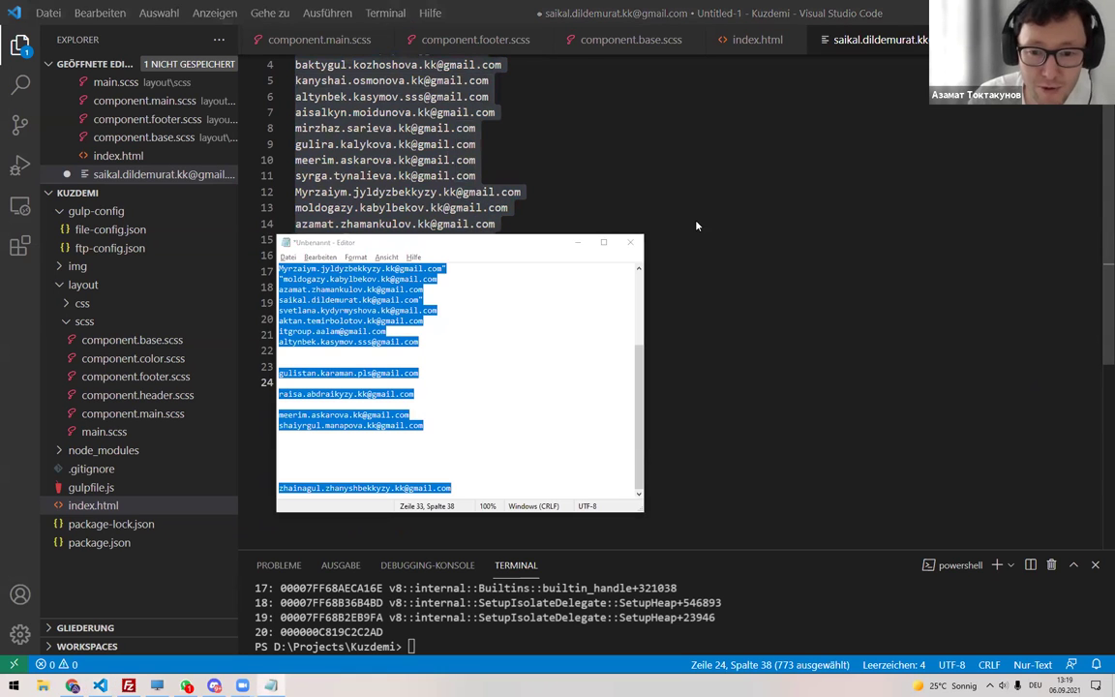
pyautogui.hotkey('alt', 'Tab')
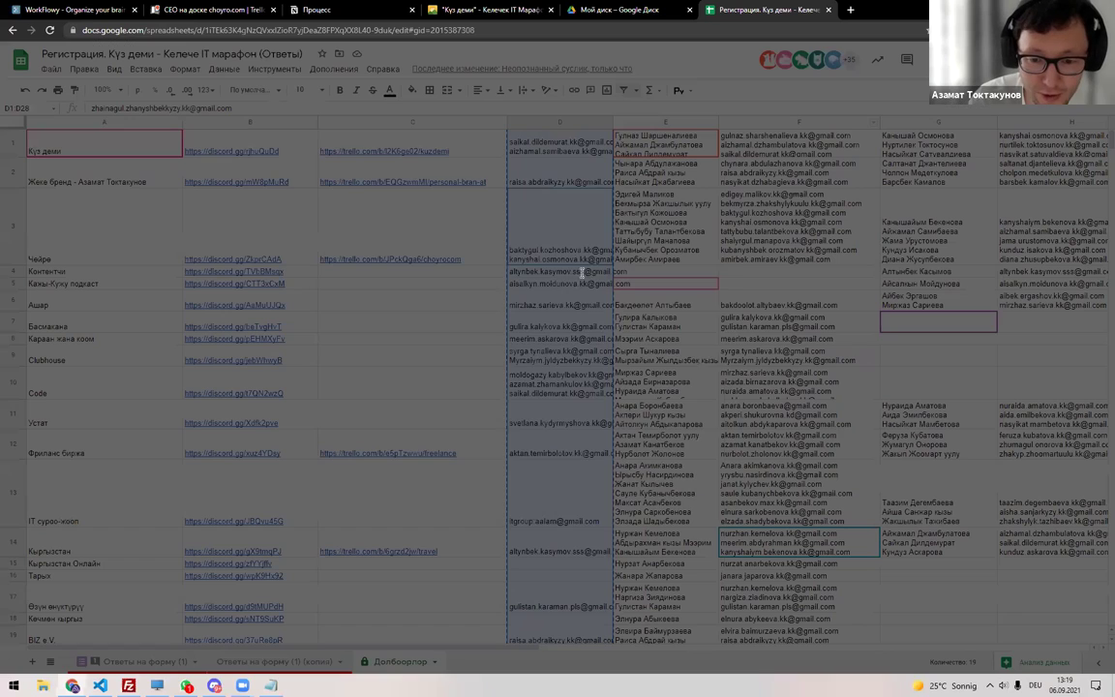
# Paste the cleaned e-mails as Редактор recipients and write a message pointing them to the 'Долбоорлор' sheet.
pyautogui.hotkey('ctrl', 'v')
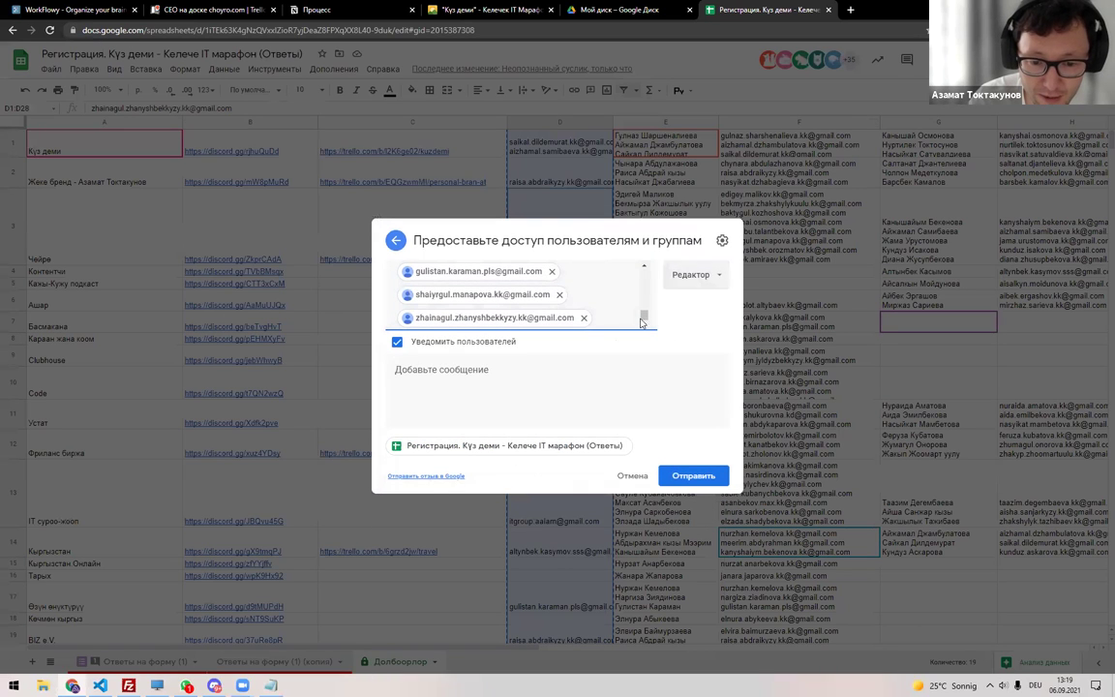
pyautogui.click(572, 384)
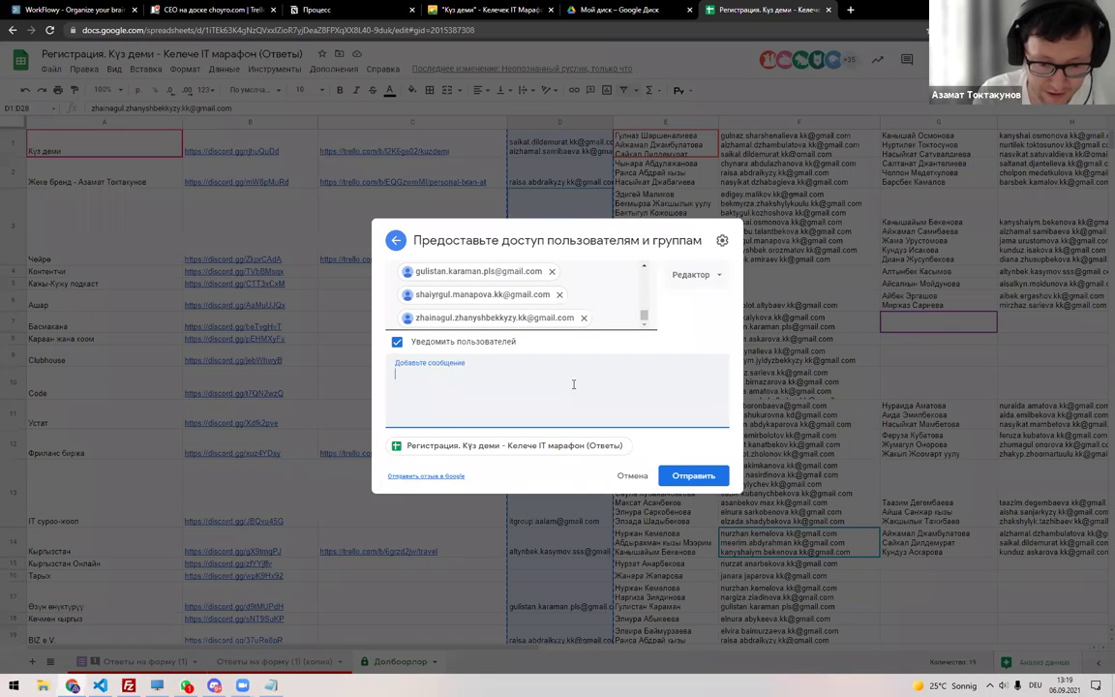
pyautogui.write('матсыздарбы,')
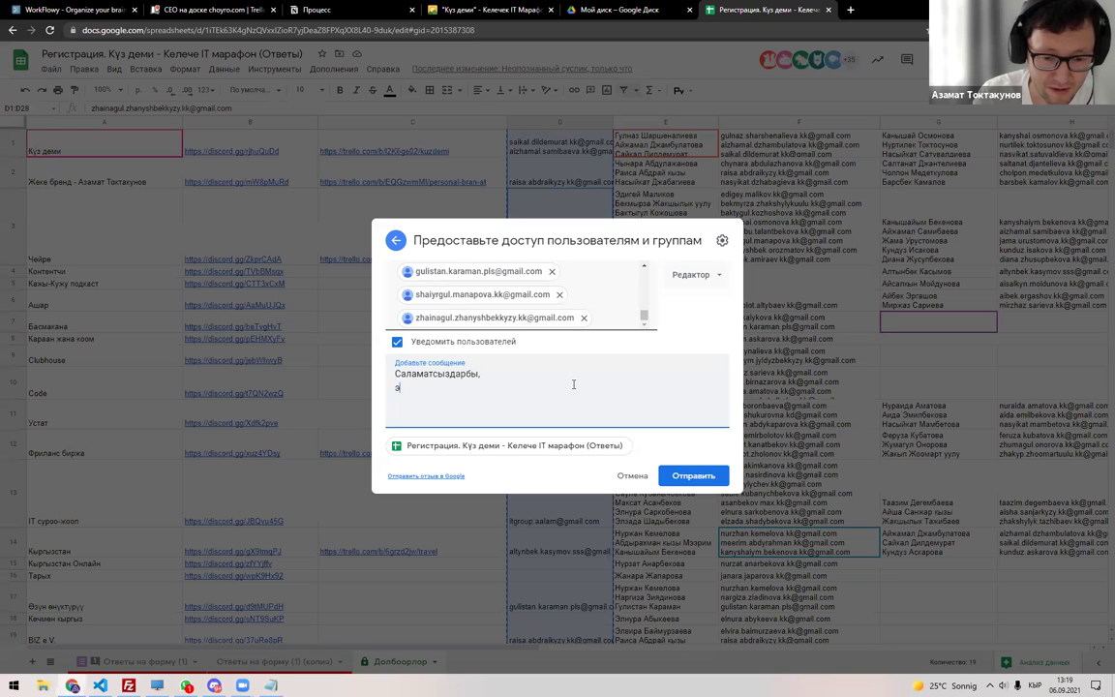
pyautogui.write('блицага доступ алдынызда')
pyautogui.write('командага кошулам де')
pyautogui.write('гендерди, акырын ')
pyautogui.write('"Долбоорлор" ')
pyautogui.write('деген ')
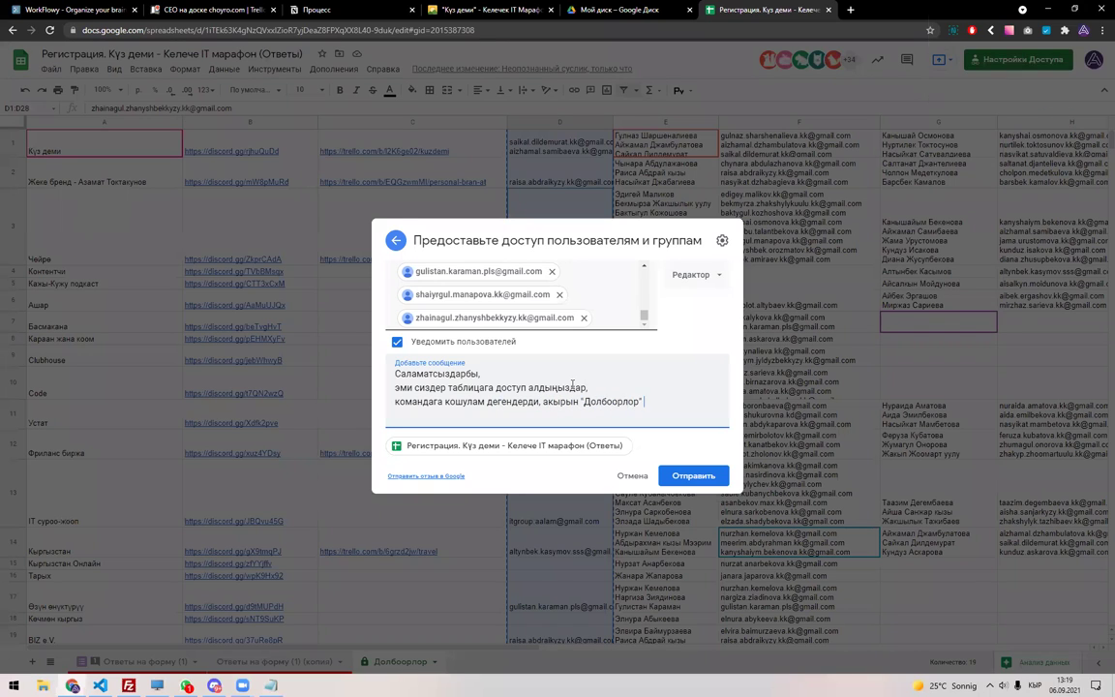
pyautogui.write('таблицага кошуп койсоңуздар болот.')
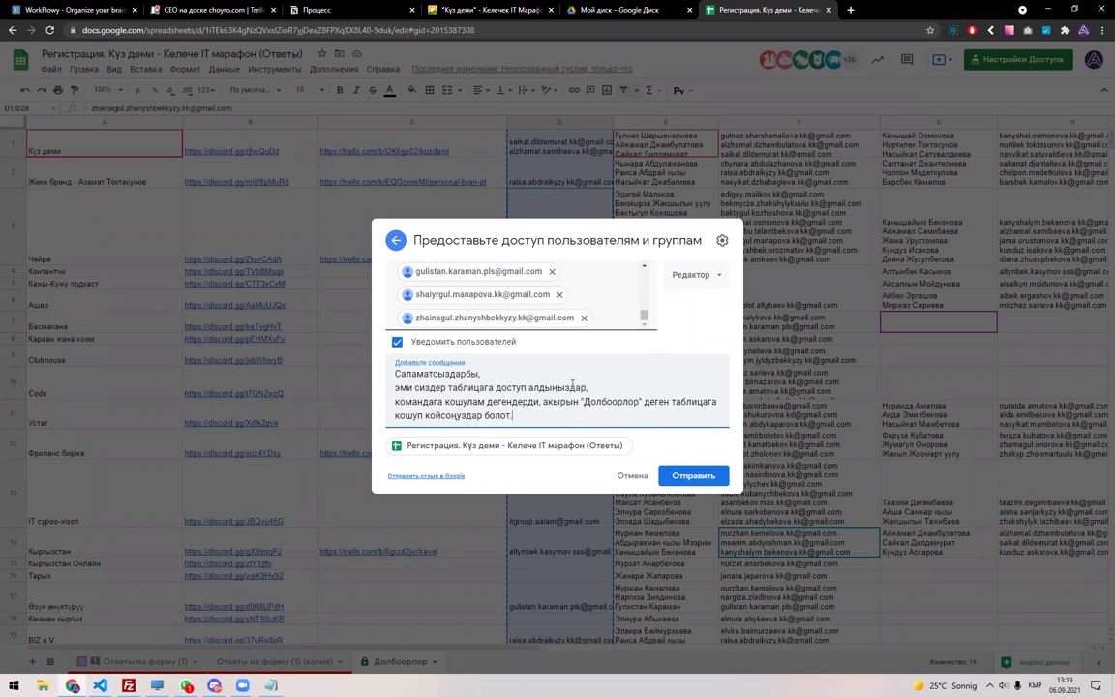
pyautogui.press('Return')
pyautogui.write('Урматтоо менен,')
pyautogui.press('Return')
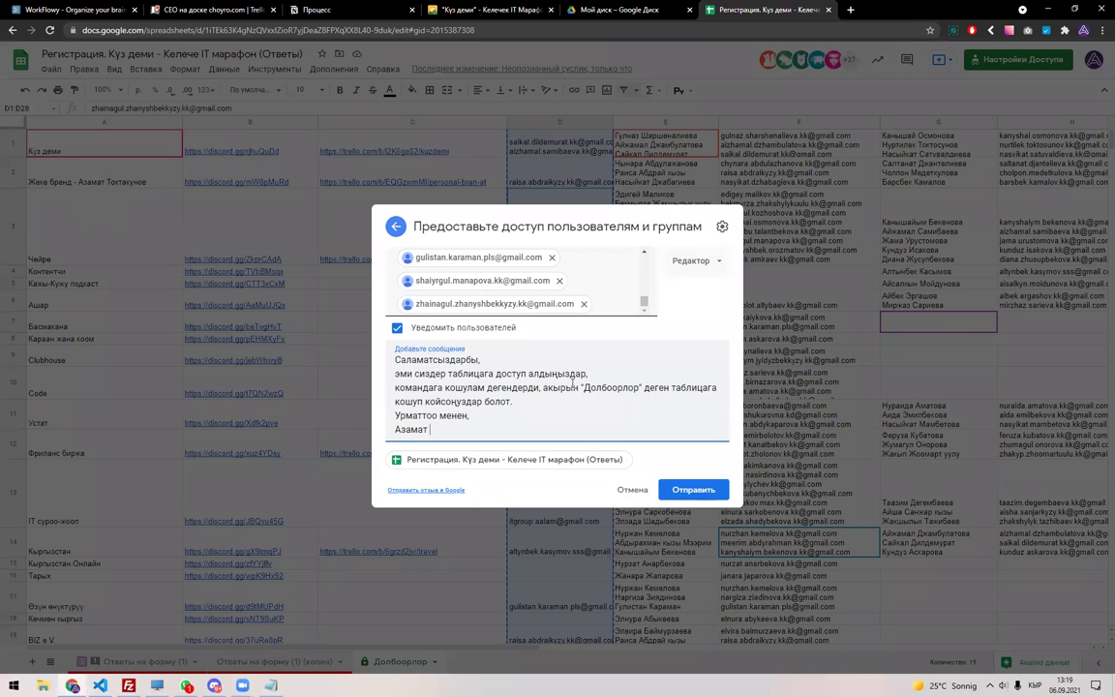
# Sign the message with the sender's name and 'Күз дем', send, and confirm outside sharing.
pyautogui.press('Return')
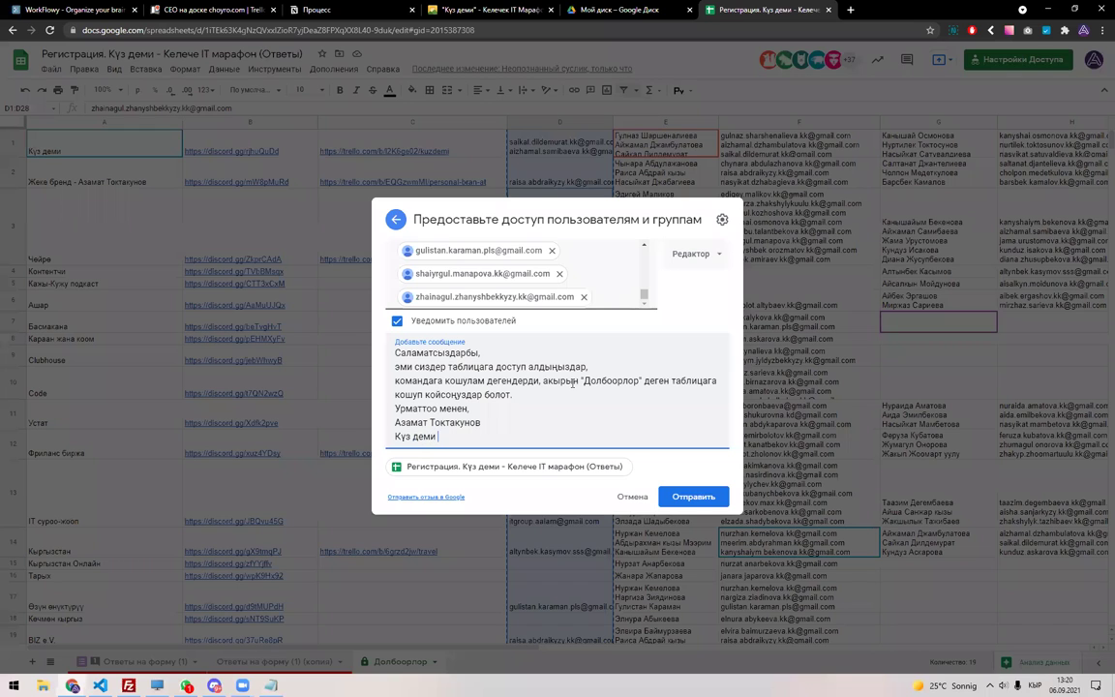
pyautogui.click(669, 494)
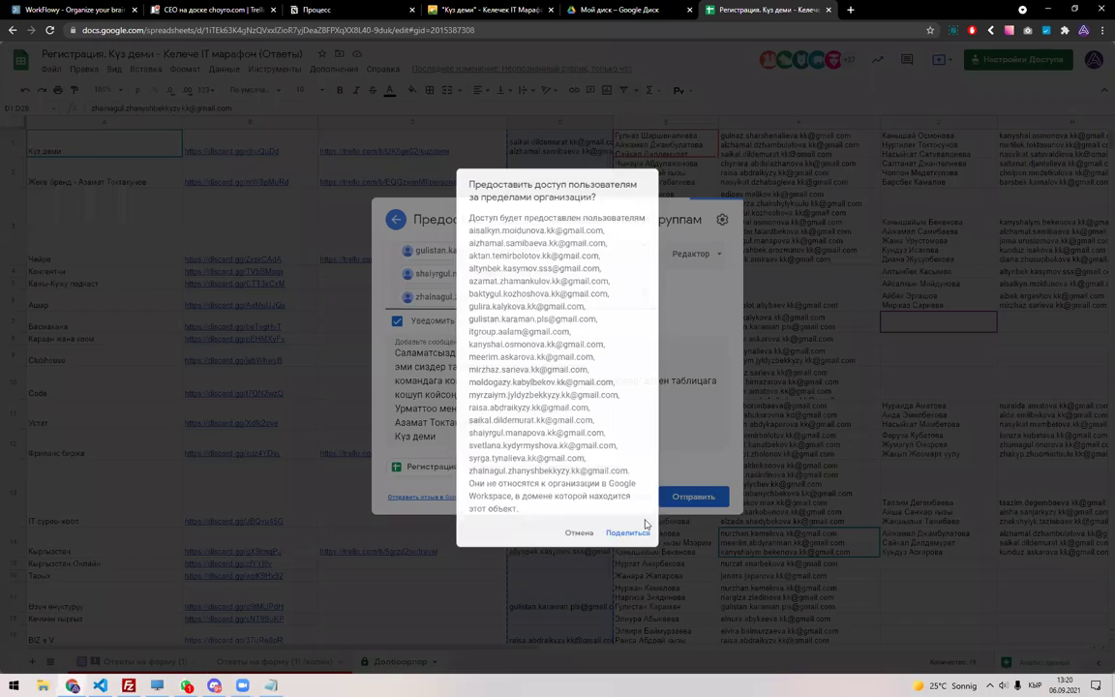
pyautogui.click(635, 552)
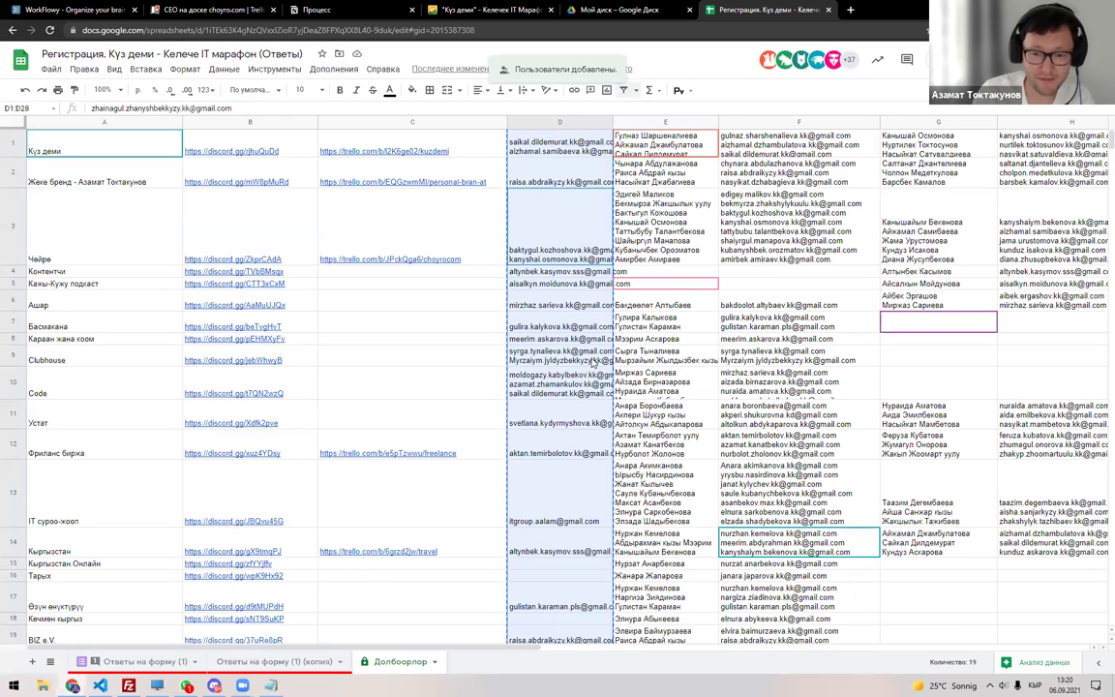
pyautogui.click(487, 302)
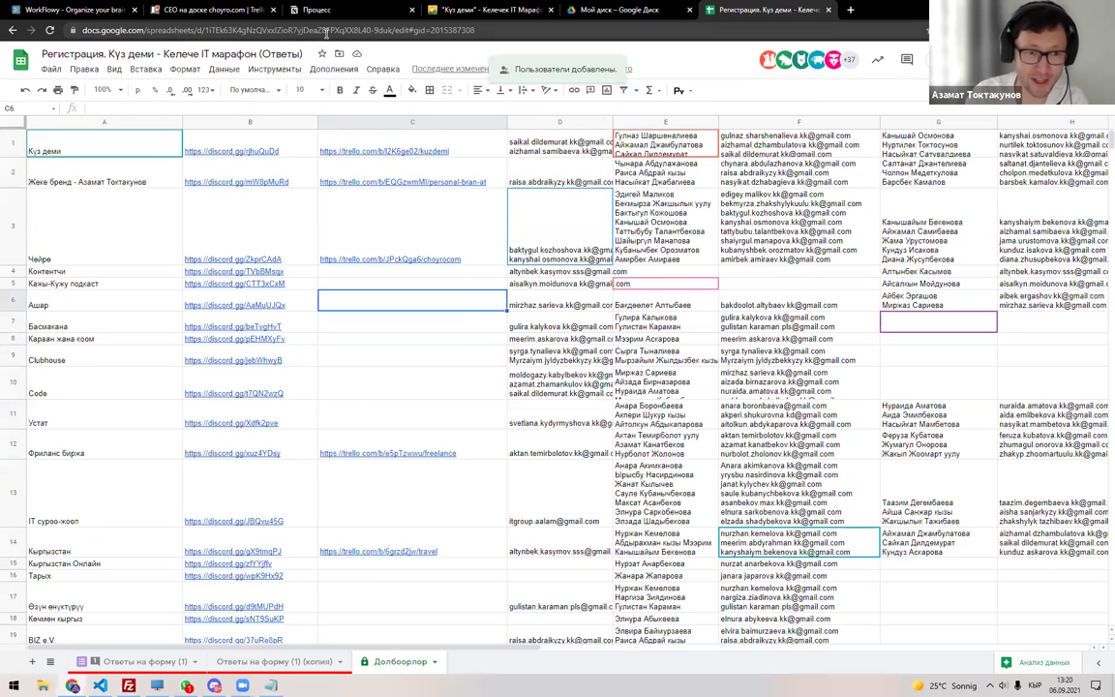
pyautogui.click(522, 121)
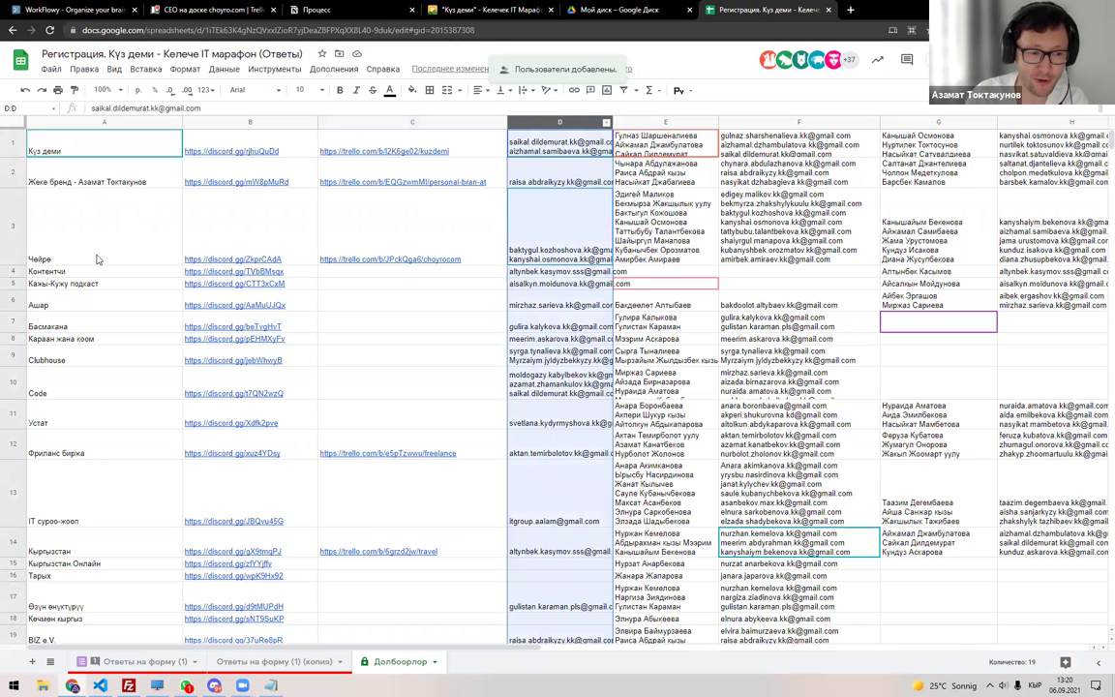
pyautogui.click(569, 254)
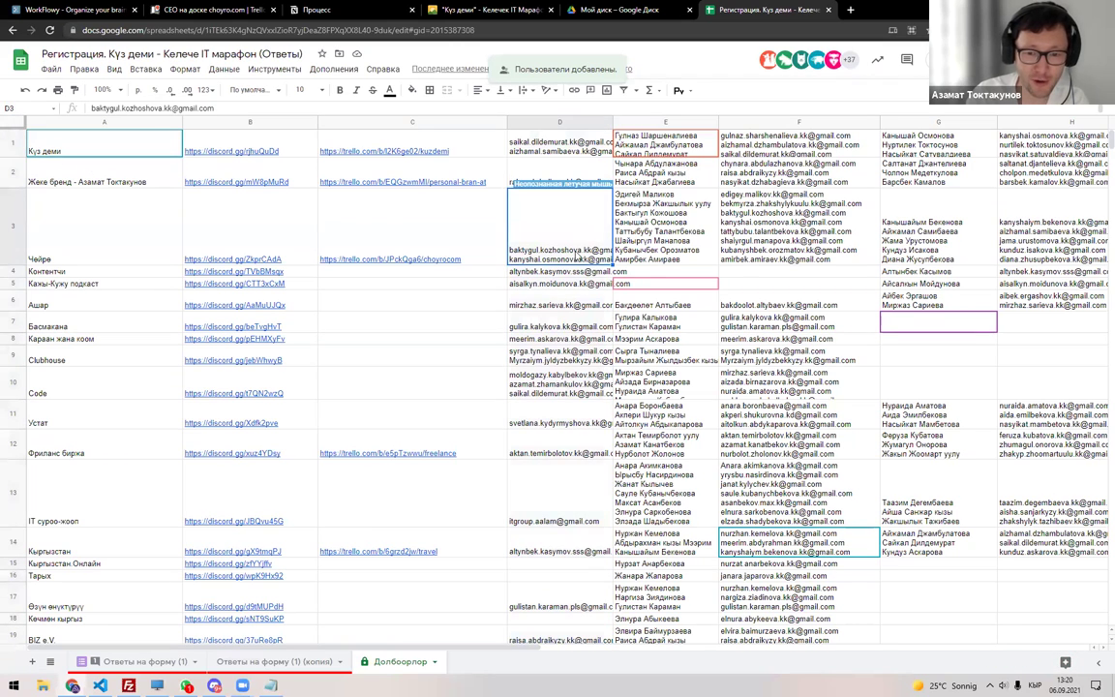
pyautogui.doubleClick(577, 253)
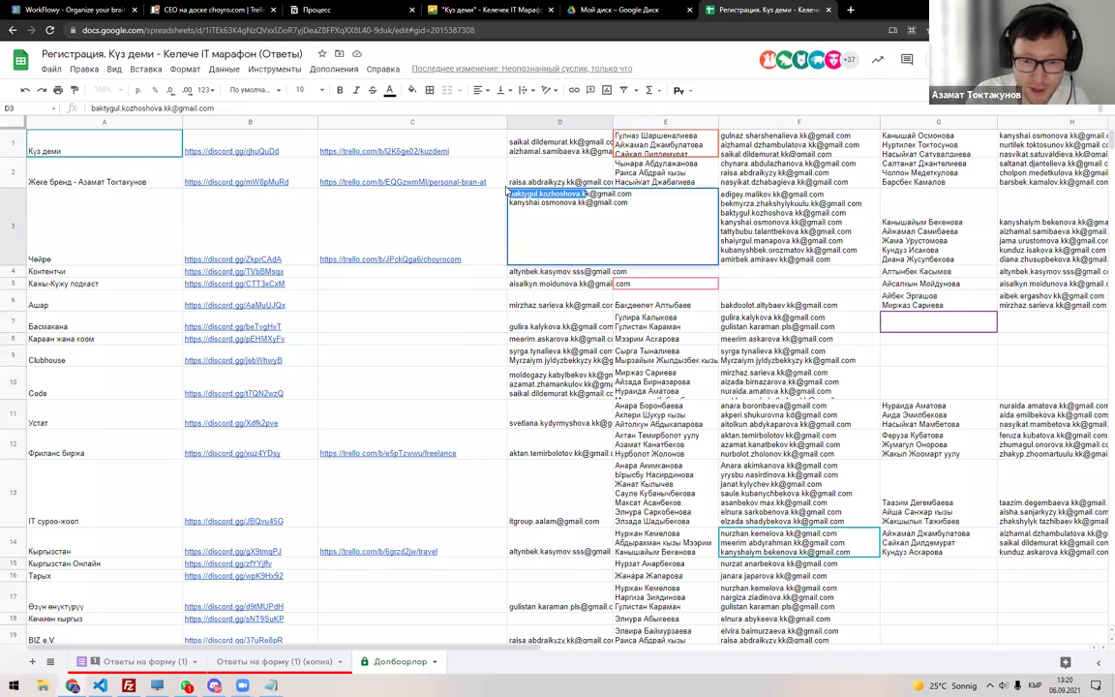
pyautogui.press('Escape')
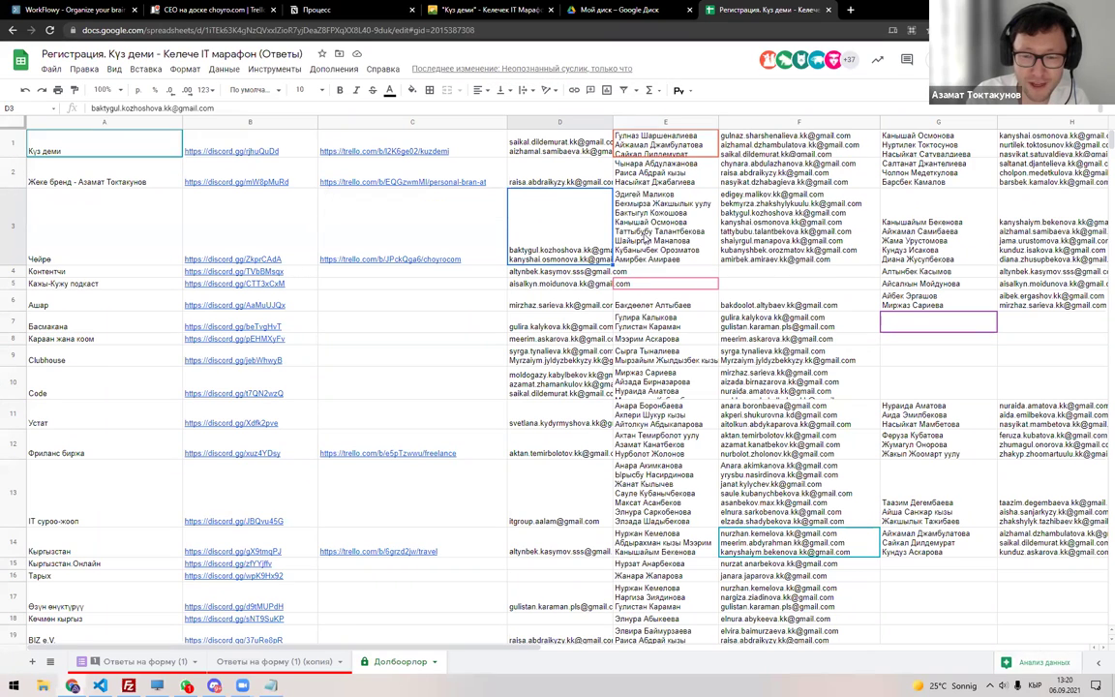
pyautogui.scroll(-4, 581, 242)
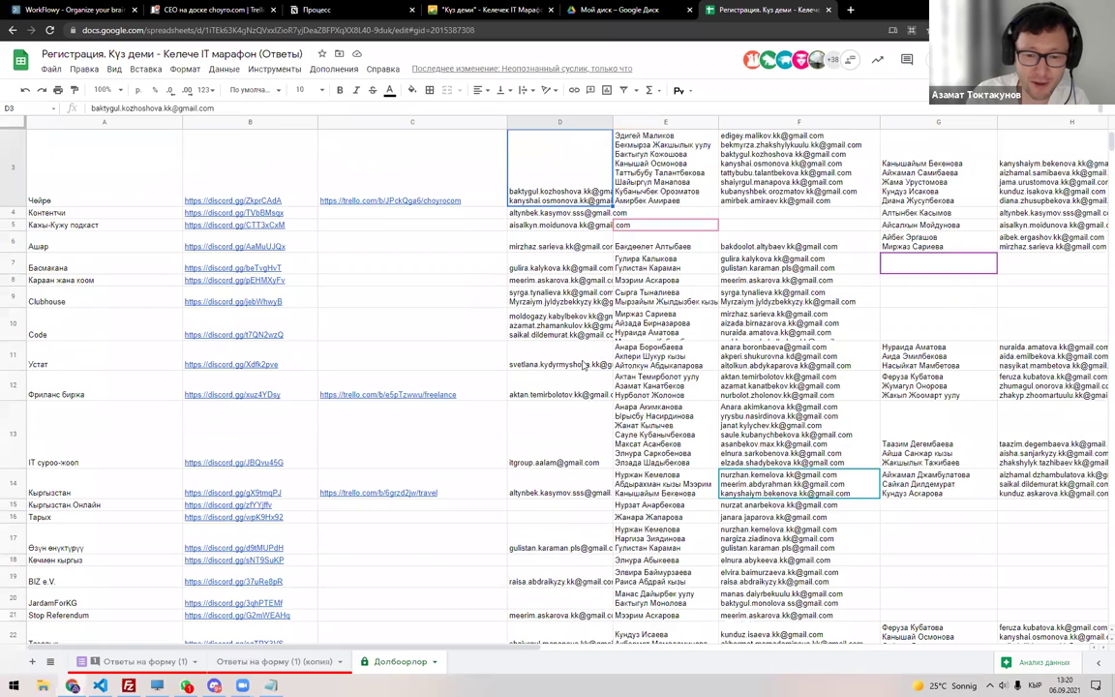
pyautogui.moveTo(577, 281)
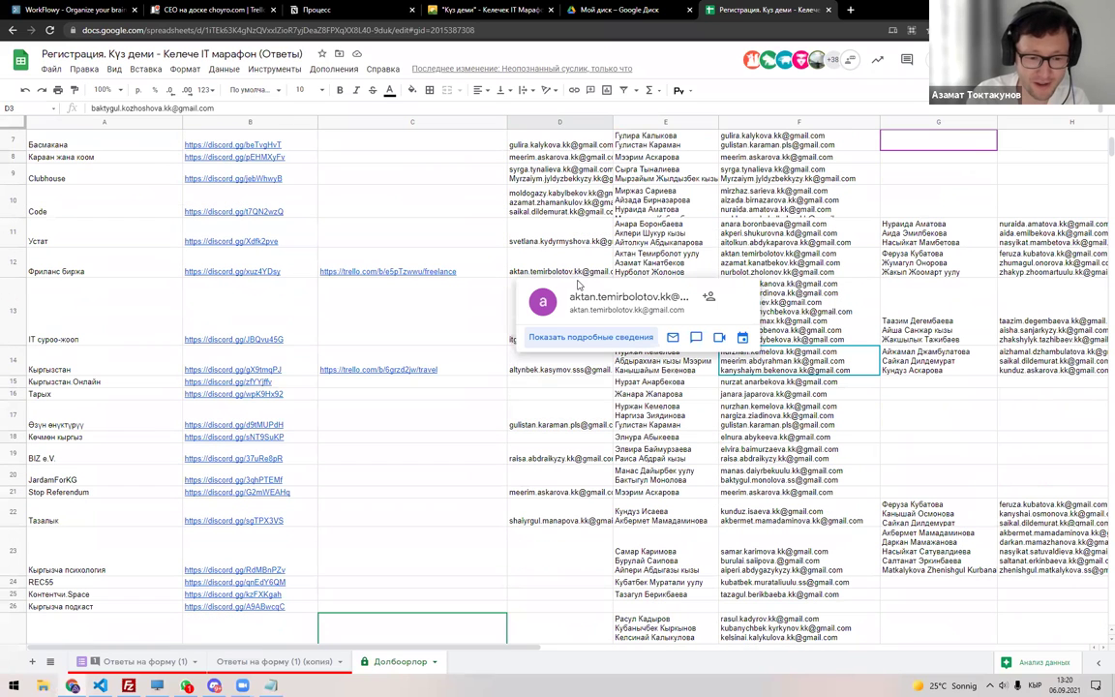
pyautogui.click(548, 385)
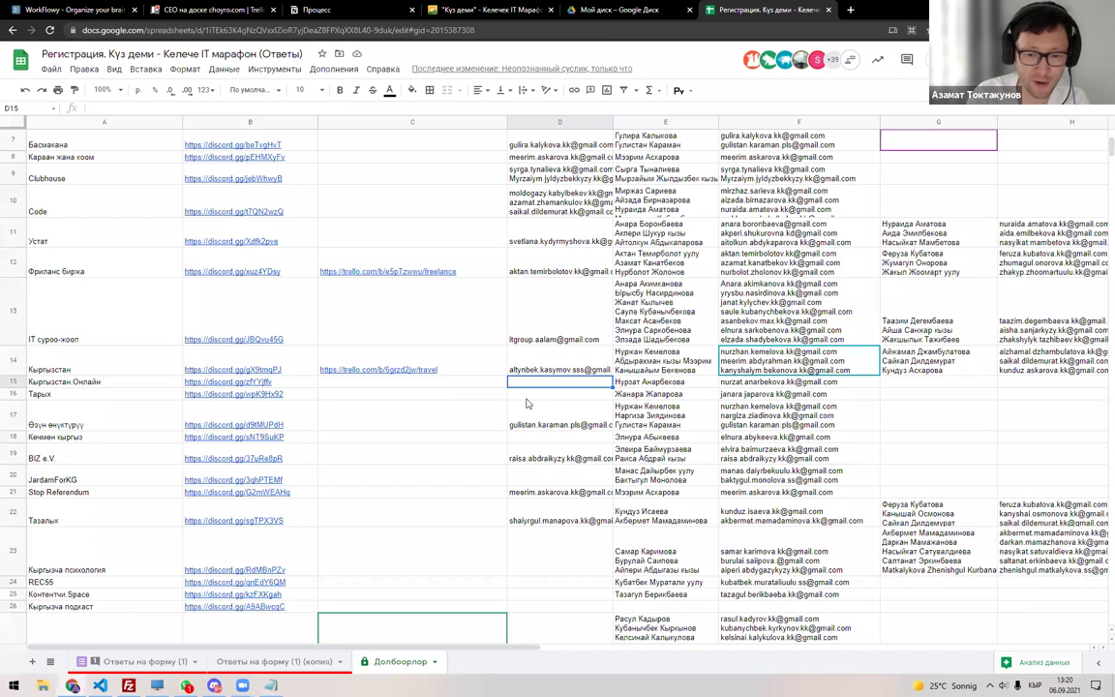
pyautogui.scroll(-5, 531, 406)
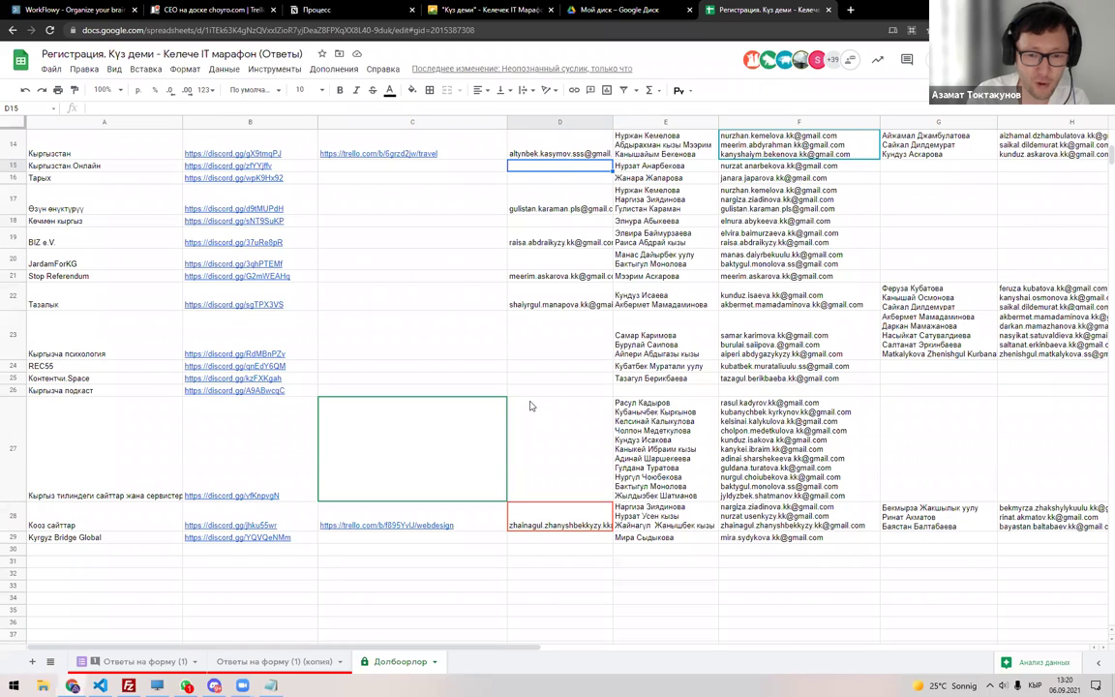
pyautogui.scroll(10, 530, 406)
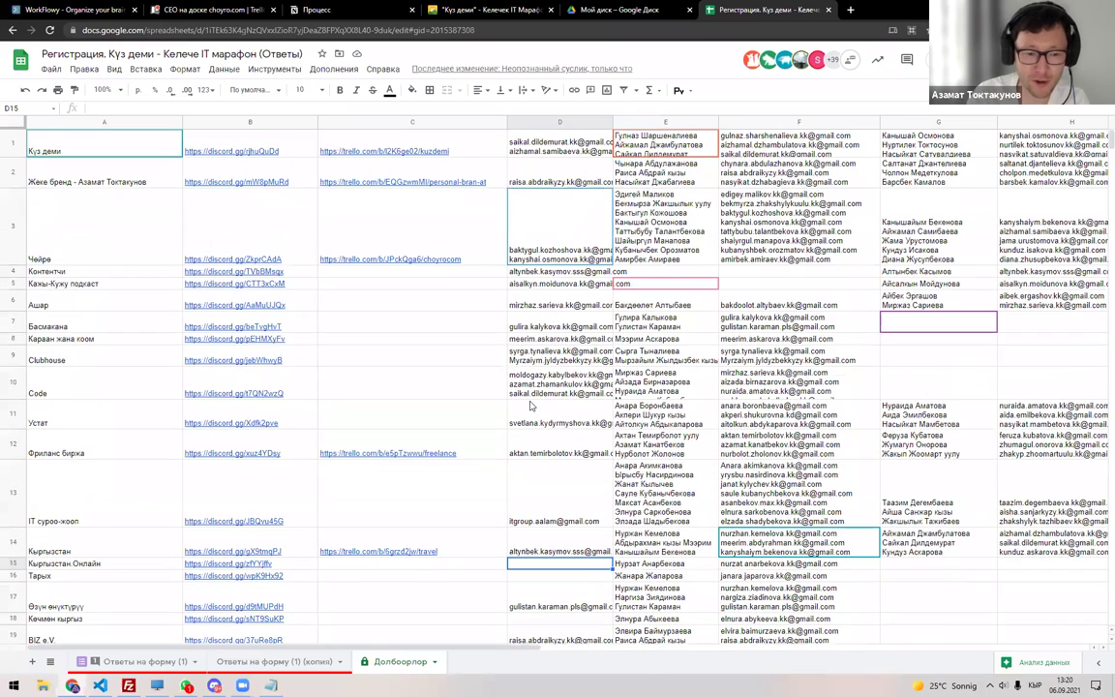
pyautogui.click(541, 381)
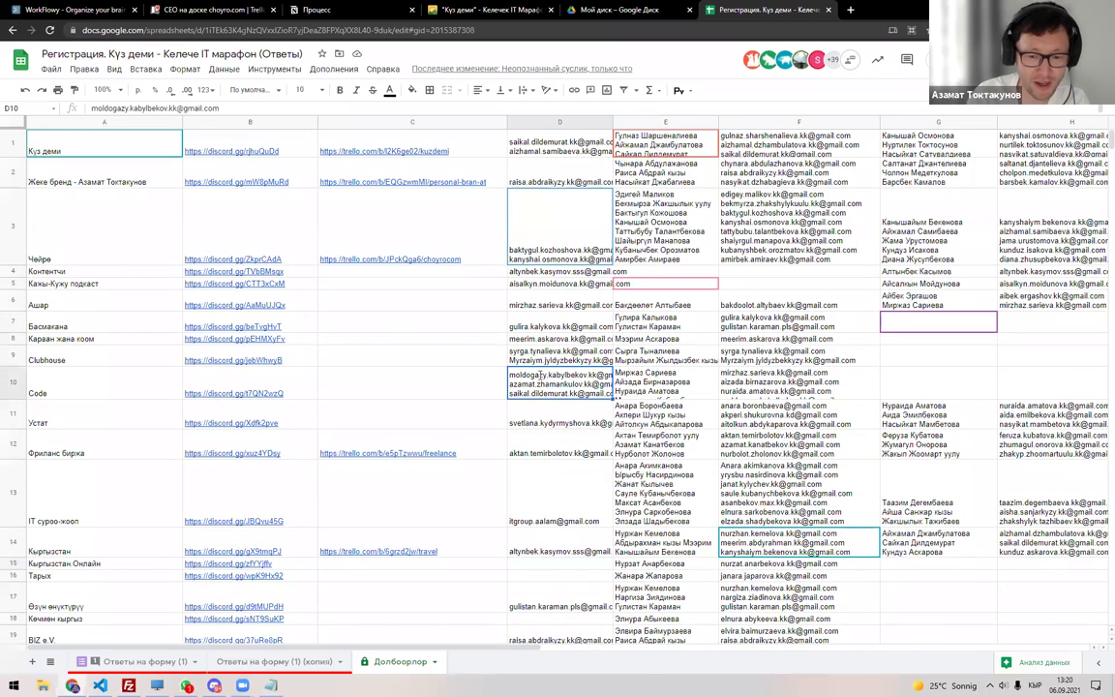
pyautogui.doubleClick(634, 382)
pyautogui.click(553, 385)
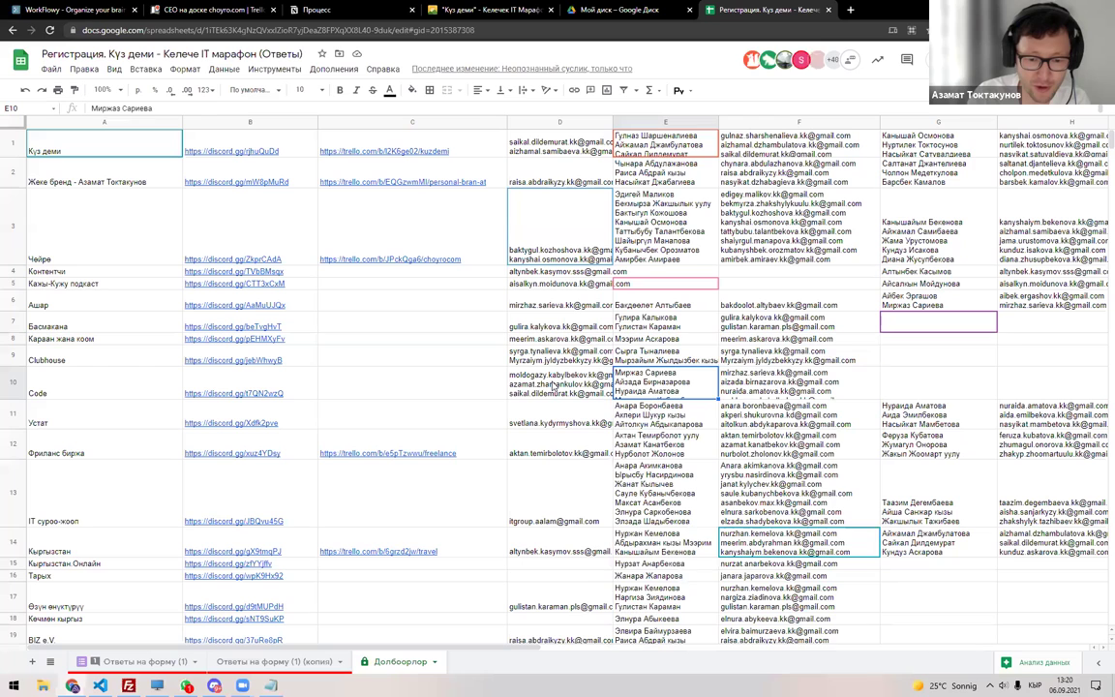
pyautogui.click(667, 385)
pyautogui.doubleClick(668, 385)
pyautogui.press('Escape')
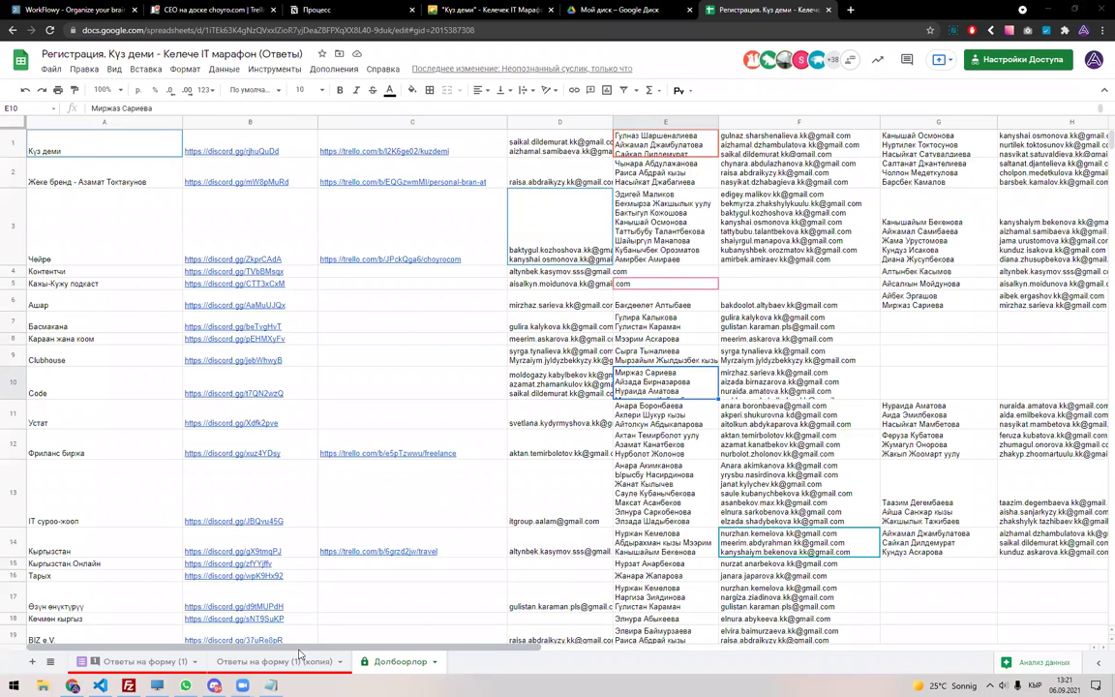
# In Trello, close the CEO card, view the Code board's +63 members, then return to Sheets.
pyautogui.click(208, 9)
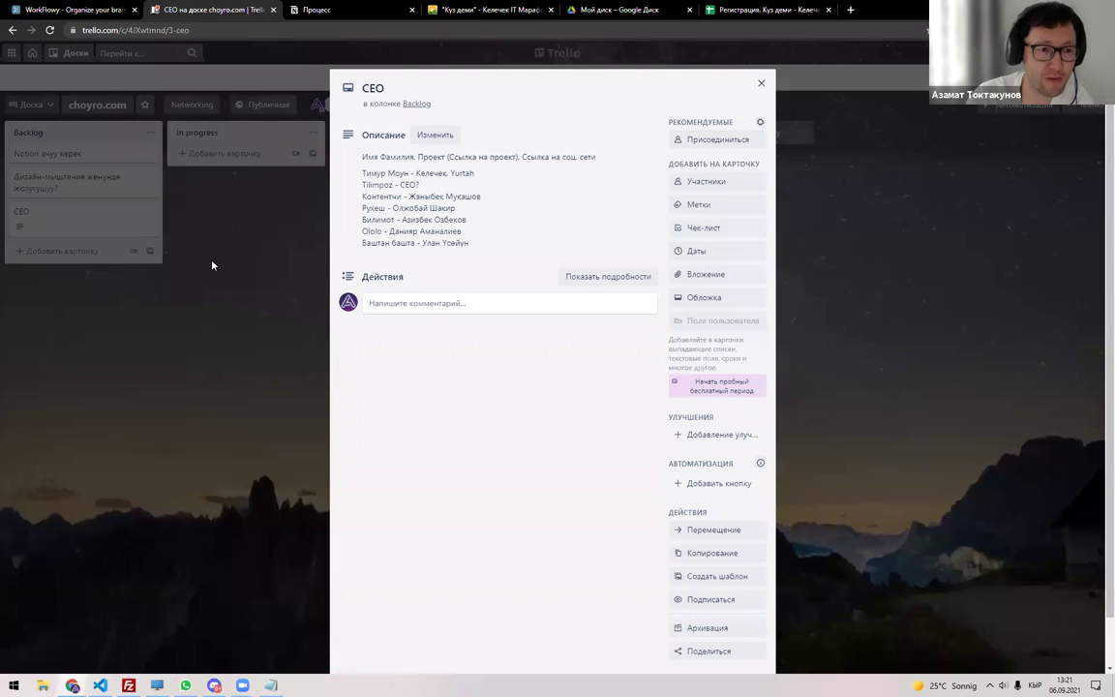
pyautogui.click(75, 56)
pyautogui.click(76, 52)
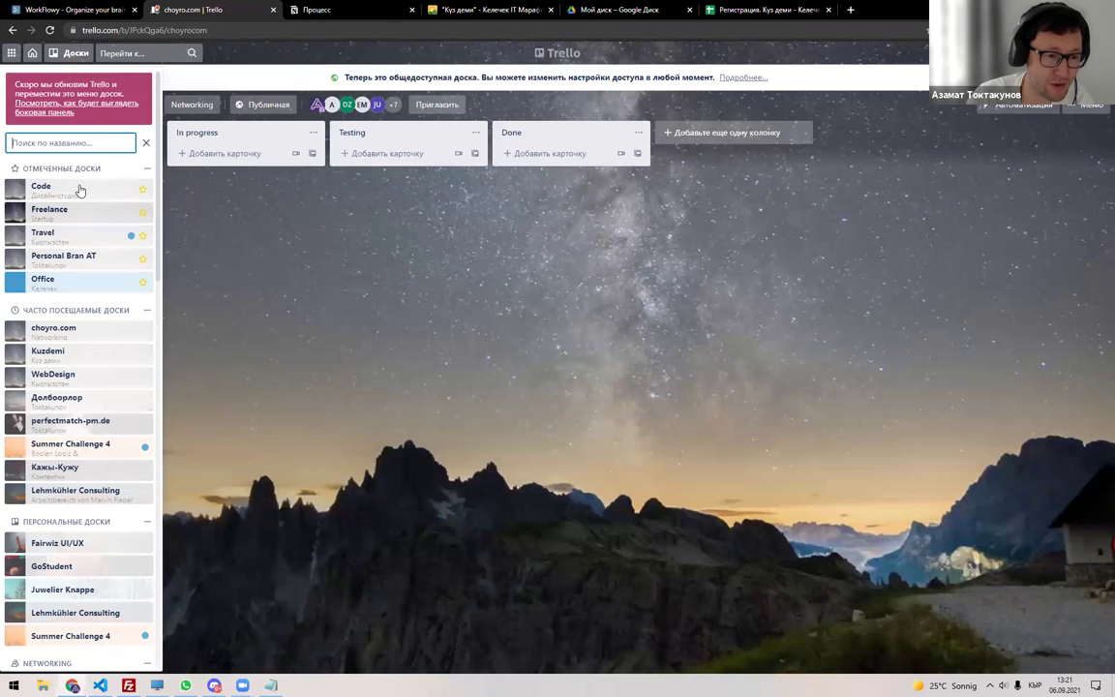
pyautogui.click(81, 195)
pyautogui.click(438, 78)
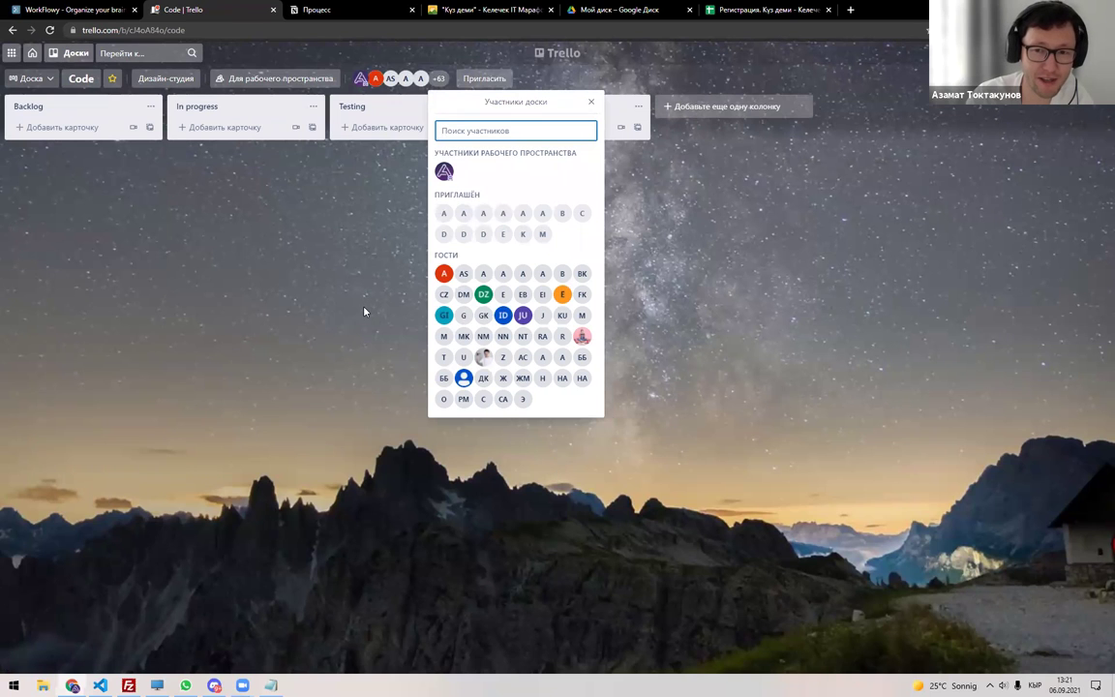
pyautogui.click(721, 12)
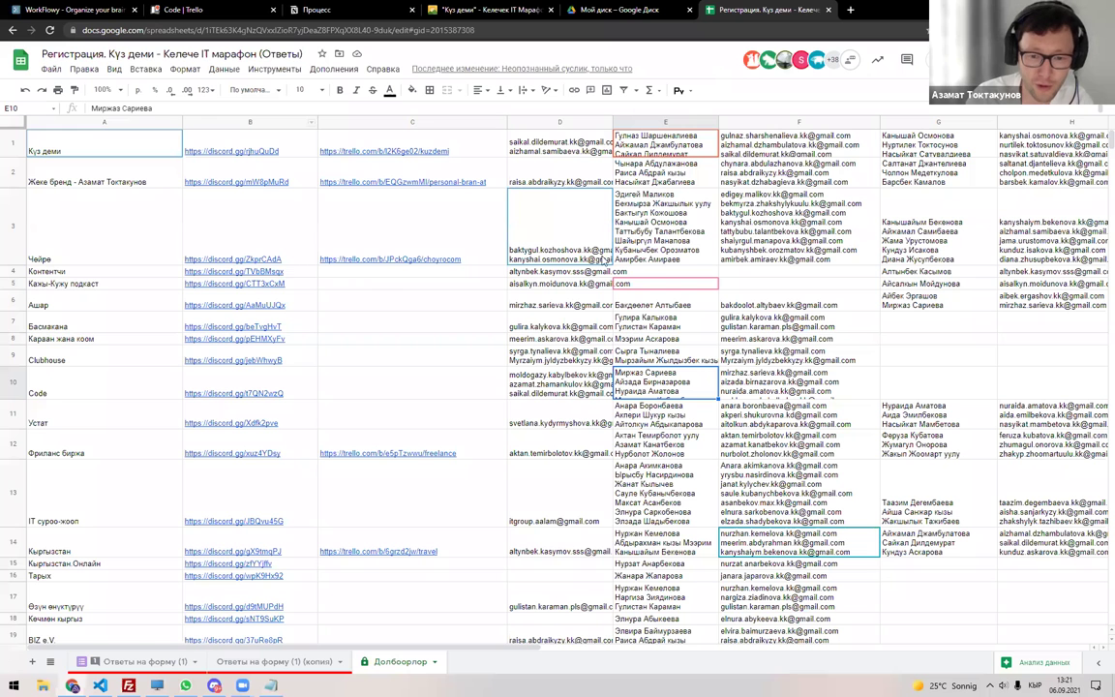
# Delete the 'Ответы на форму (1) (копия)' sheet and confirm.
pyautogui.click(557, 391)
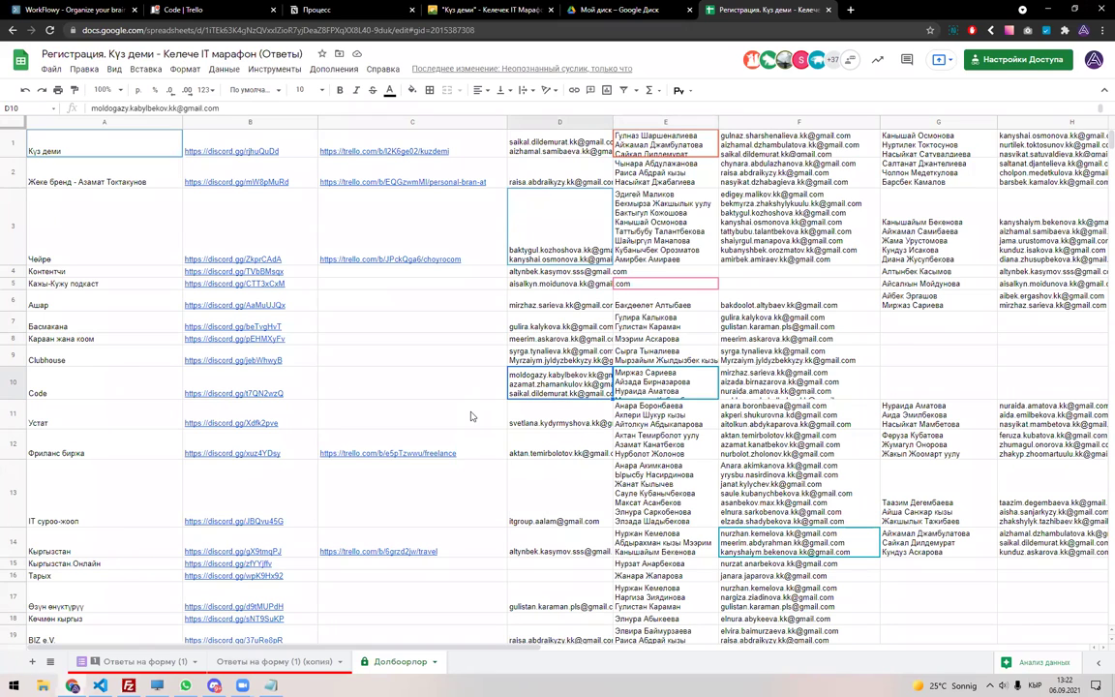
pyautogui.click(339, 661)
pyautogui.click(339, 660)
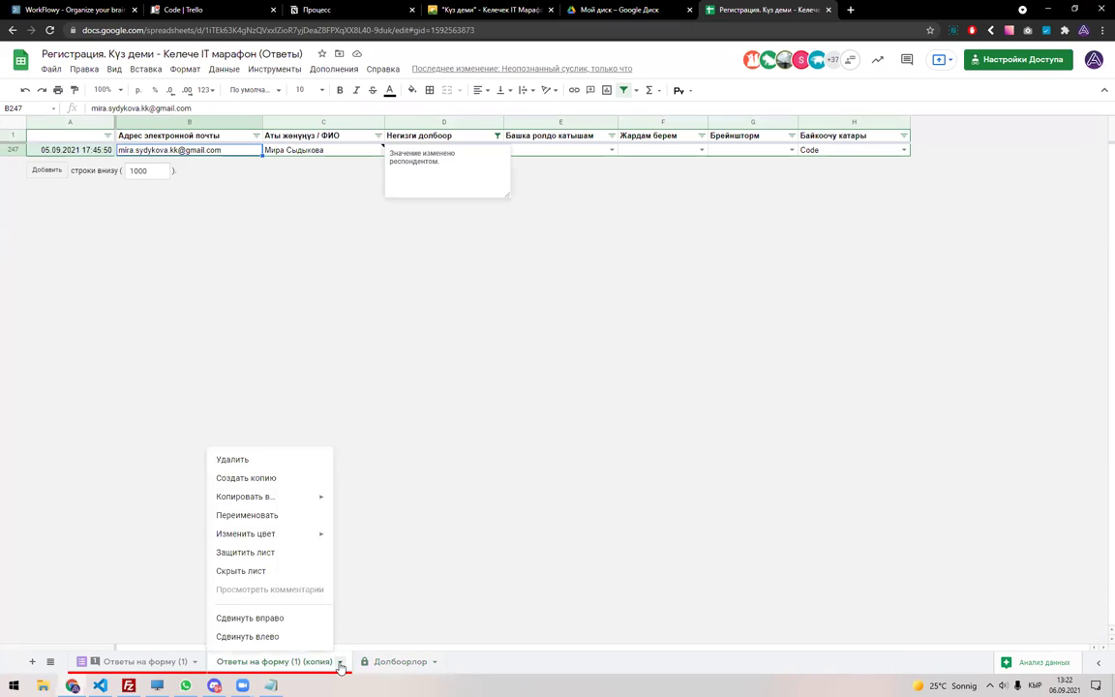
pyautogui.click(281, 459)
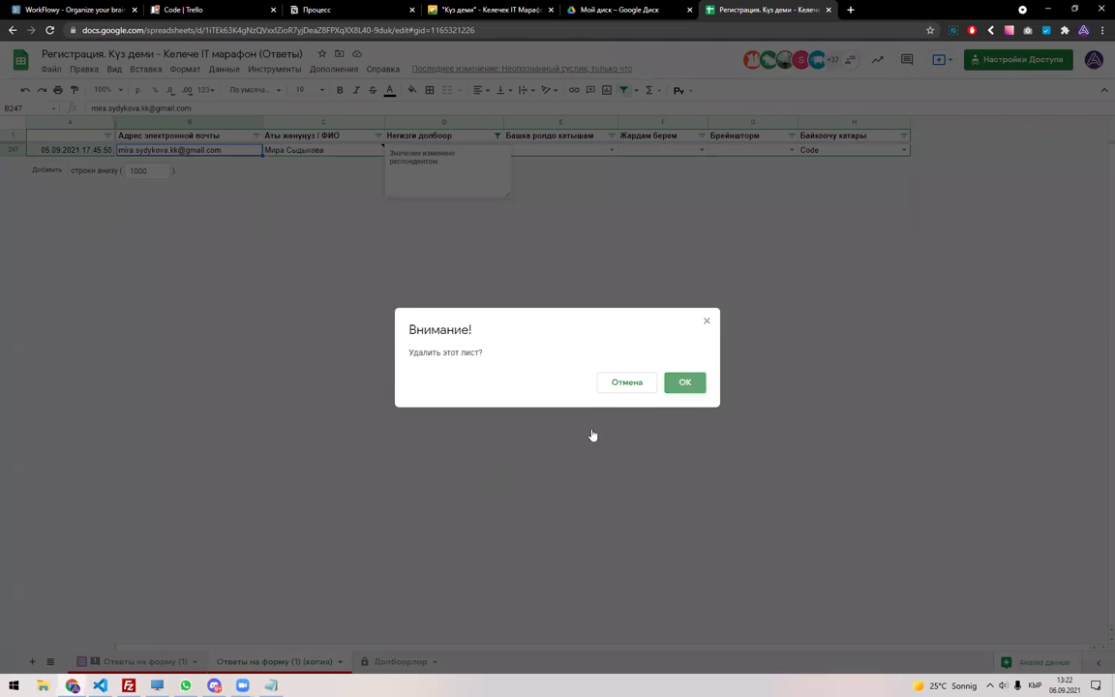
pyautogui.click(680, 384)
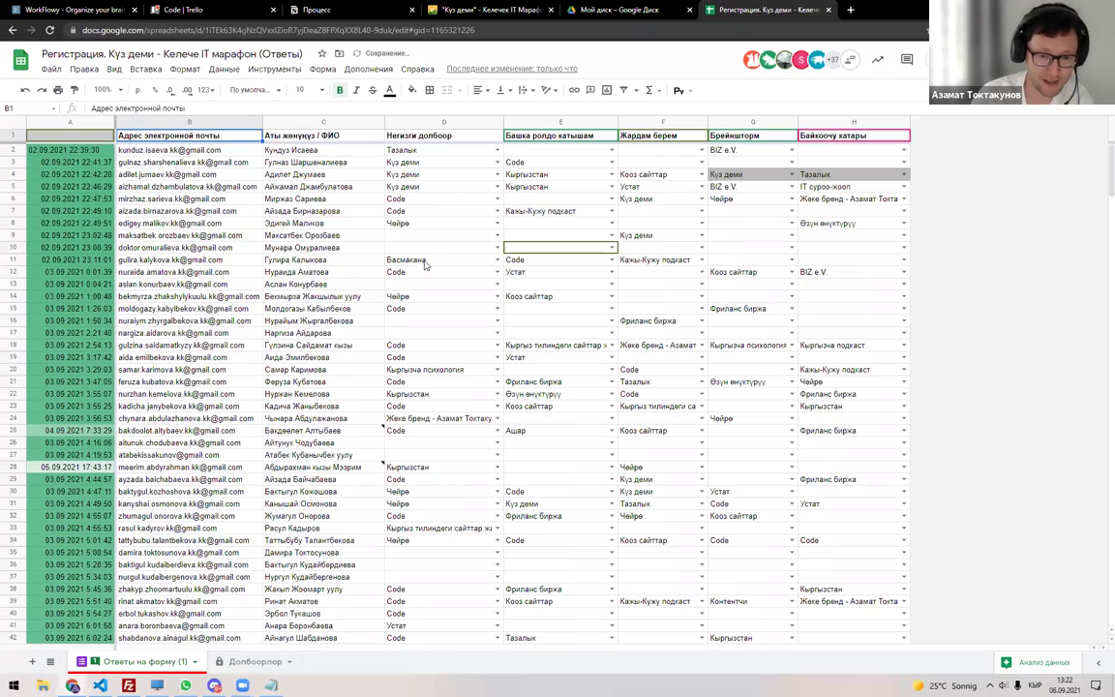
# Browse the Ответы на форму (1) and Долбоорлор sheets, then switch to the Discord server.
pyautogui.click(387, 235)
pyautogui.scroll(-5, 409, 422)
pyautogui.scroll(-4, 426, 387)
pyautogui.click(443, 308)
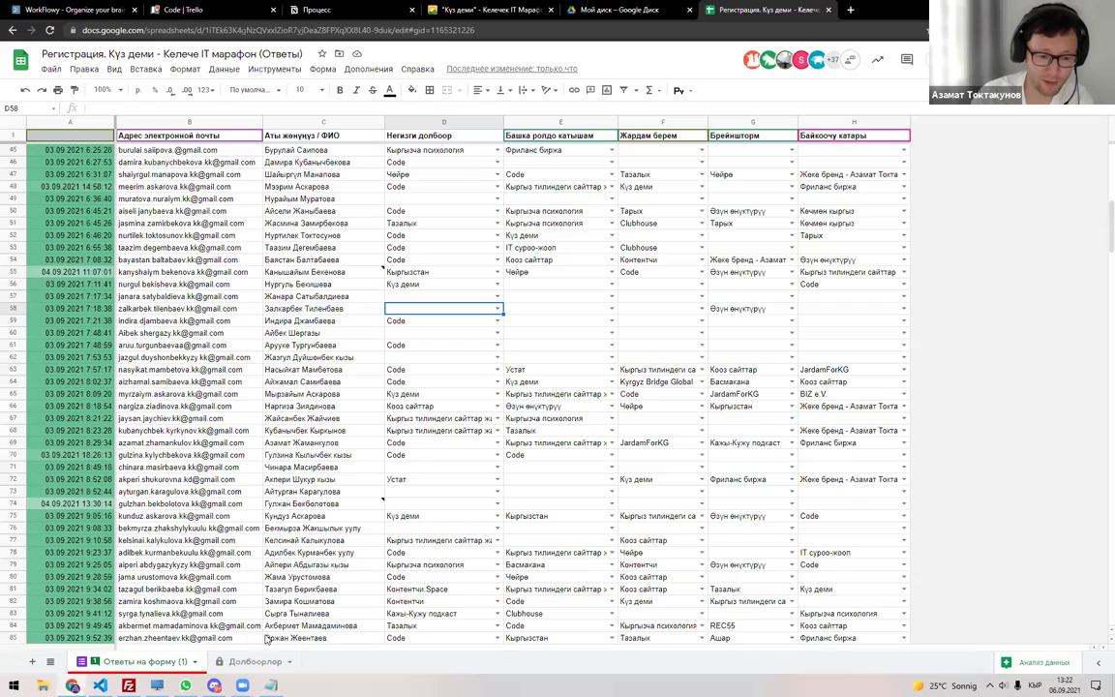
pyautogui.click(237, 661)
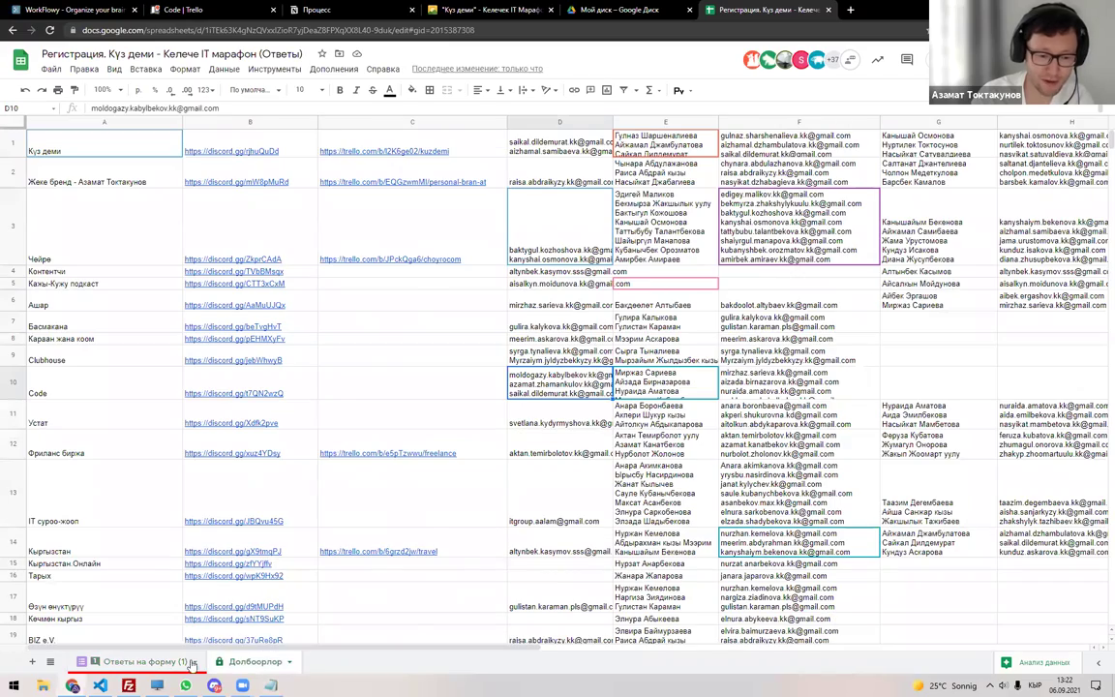
pyautogui.click(136, 661)
pyautogui.scroll(-3, 443, 497)
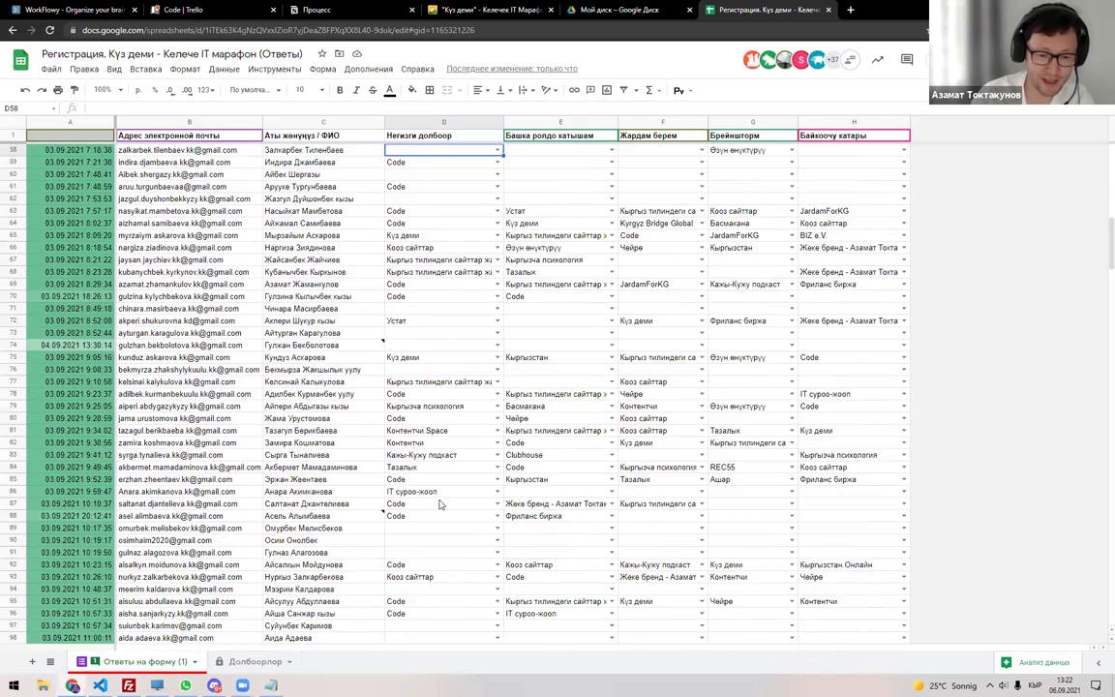
pyautogui.scroll(-8, 440, 505)
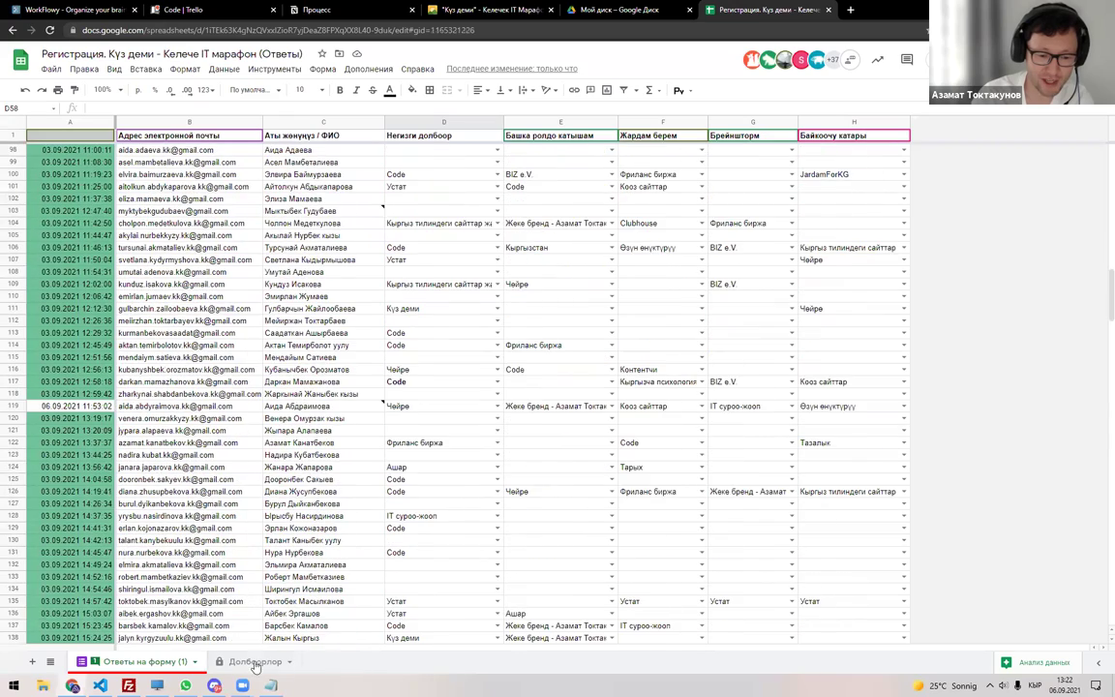
pyautogui.click(255, 663)
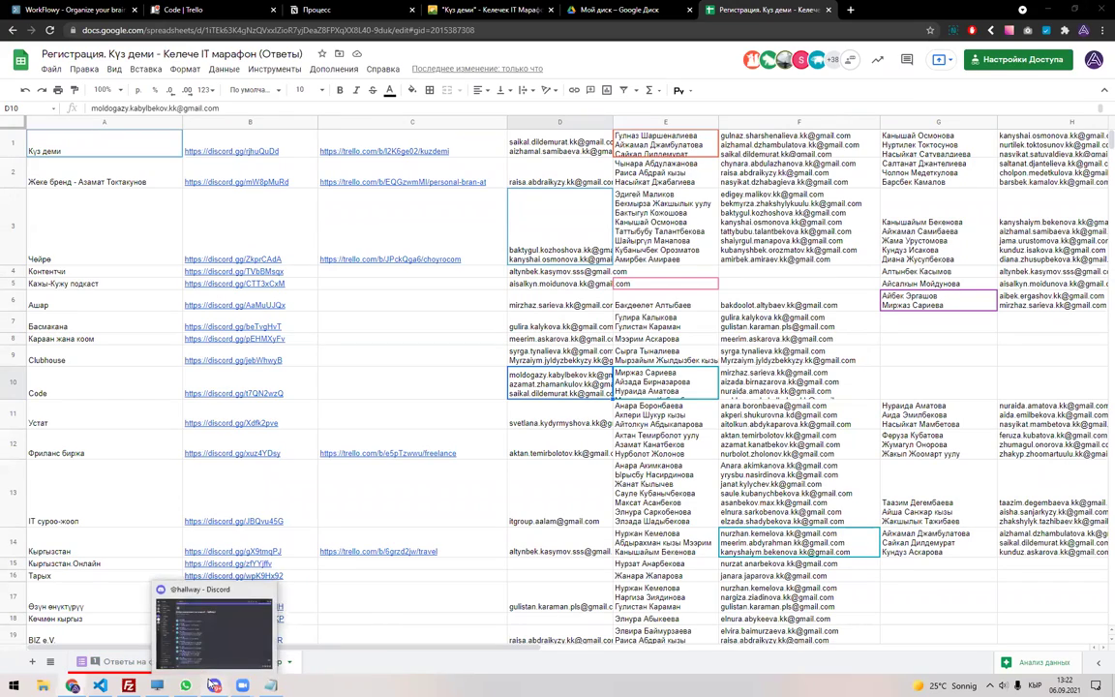
pyautogui.click(212, 685)
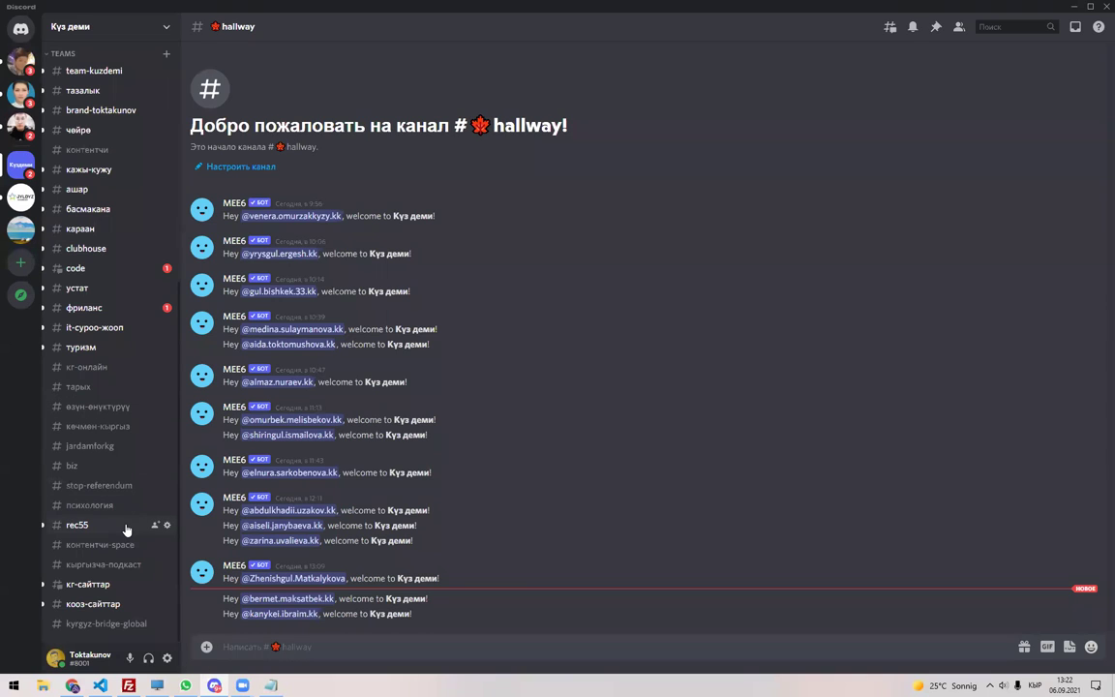
# Scroll Discord's team channels, dismiss the Zoom previews, and return to the spreadsheet at cell C9.
pyautogui.scroll(5, 110, 522)
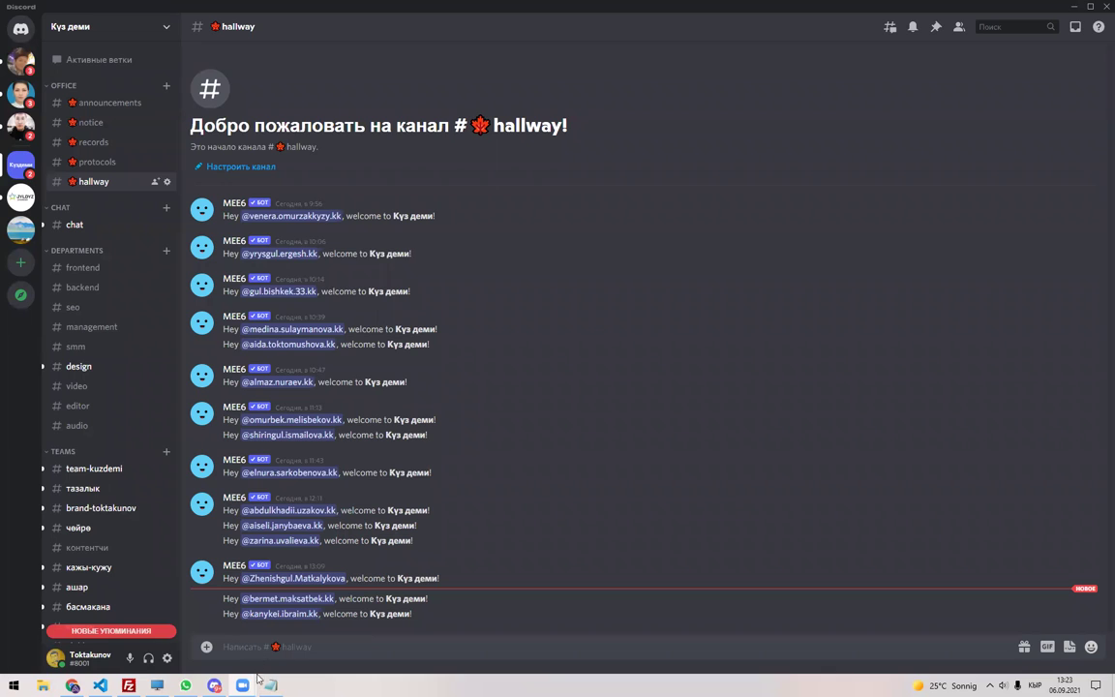
pyautogui.click(242, 685)
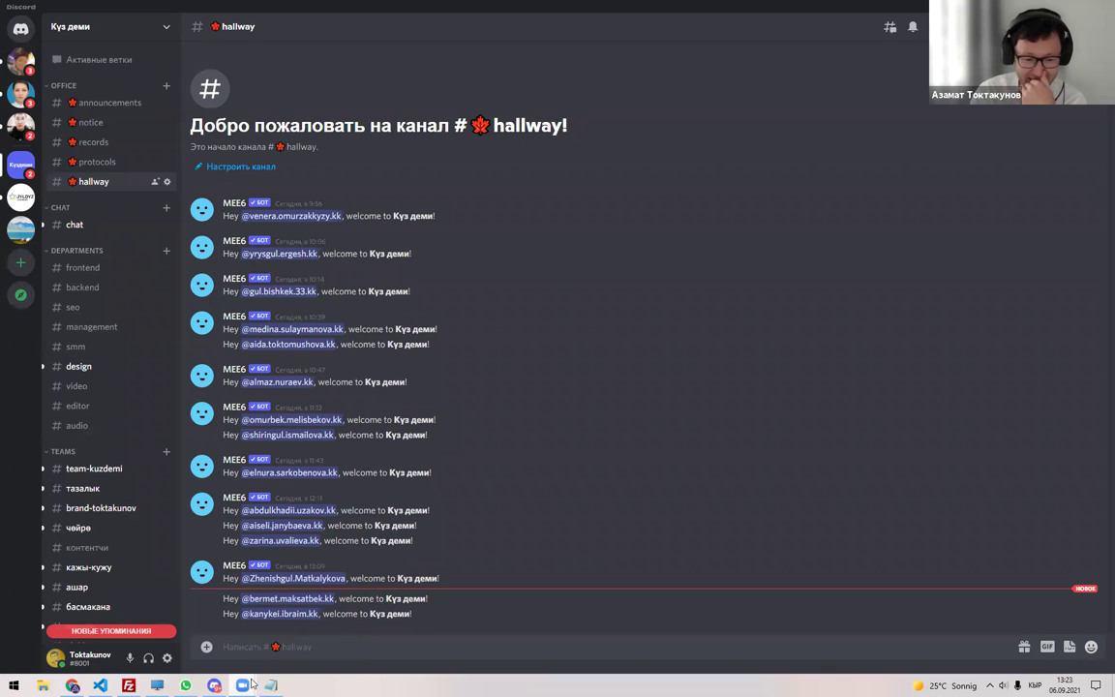
pyautogui.click(218, 642)
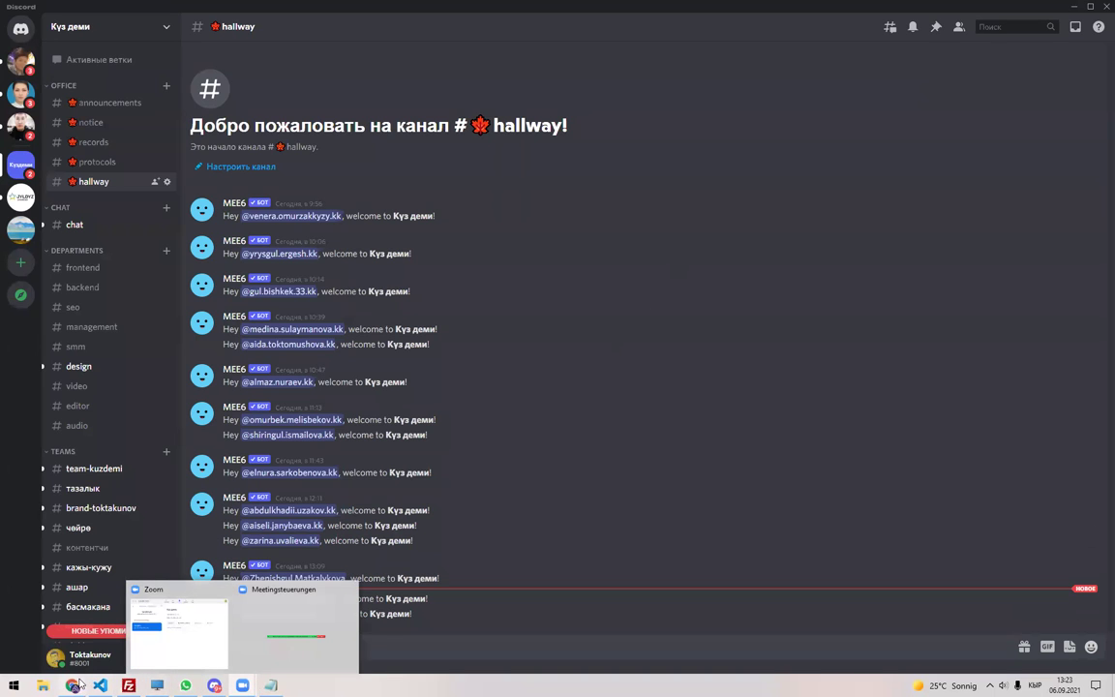
pyautogui.hotkey('alt', 'Tab')
pyautogui.click(446, 354)
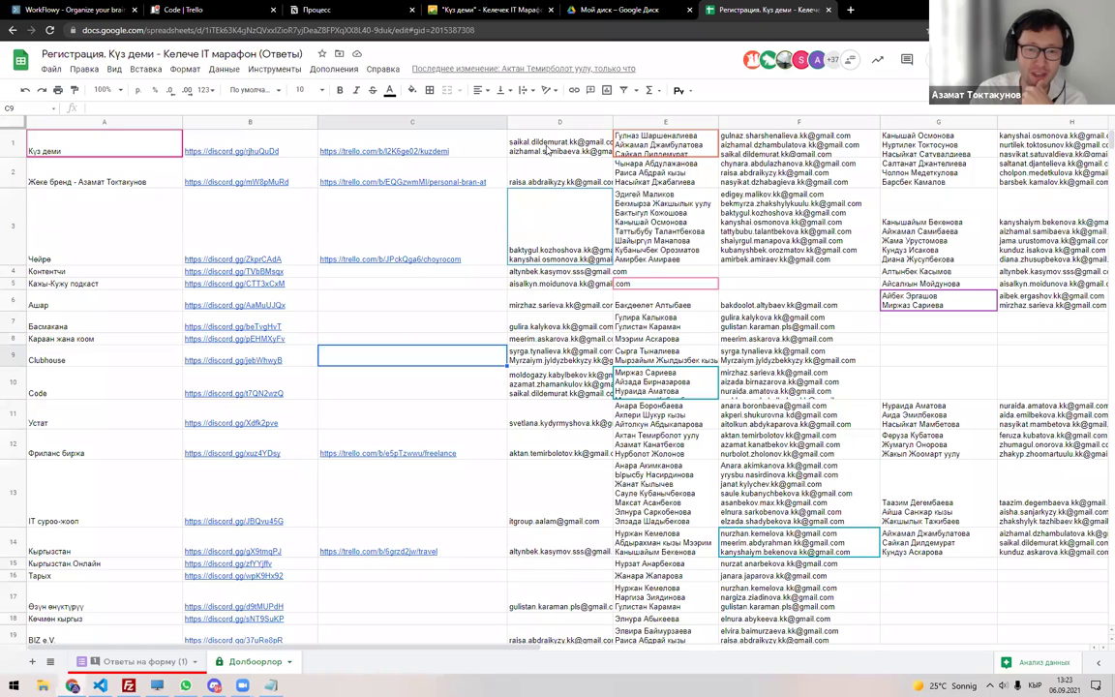
# Enter the header 'Ким жетектейт?' in D31 below the team rows.
pyautogui.click(546, 148)
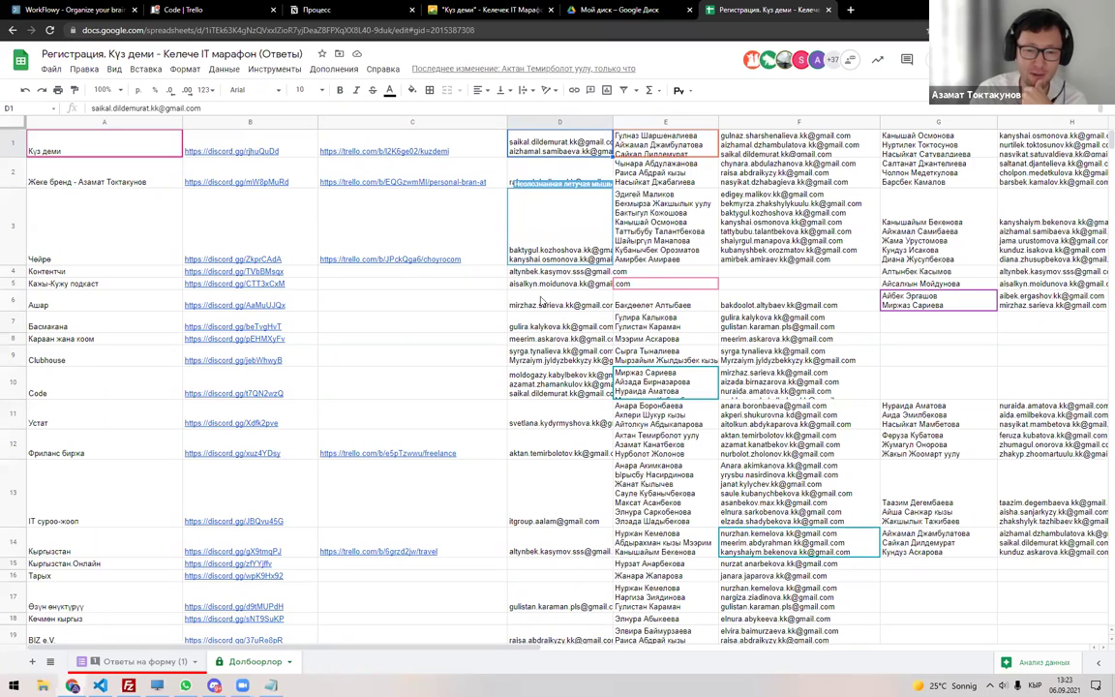
pyautogui.scroll(-6, 534, 435)
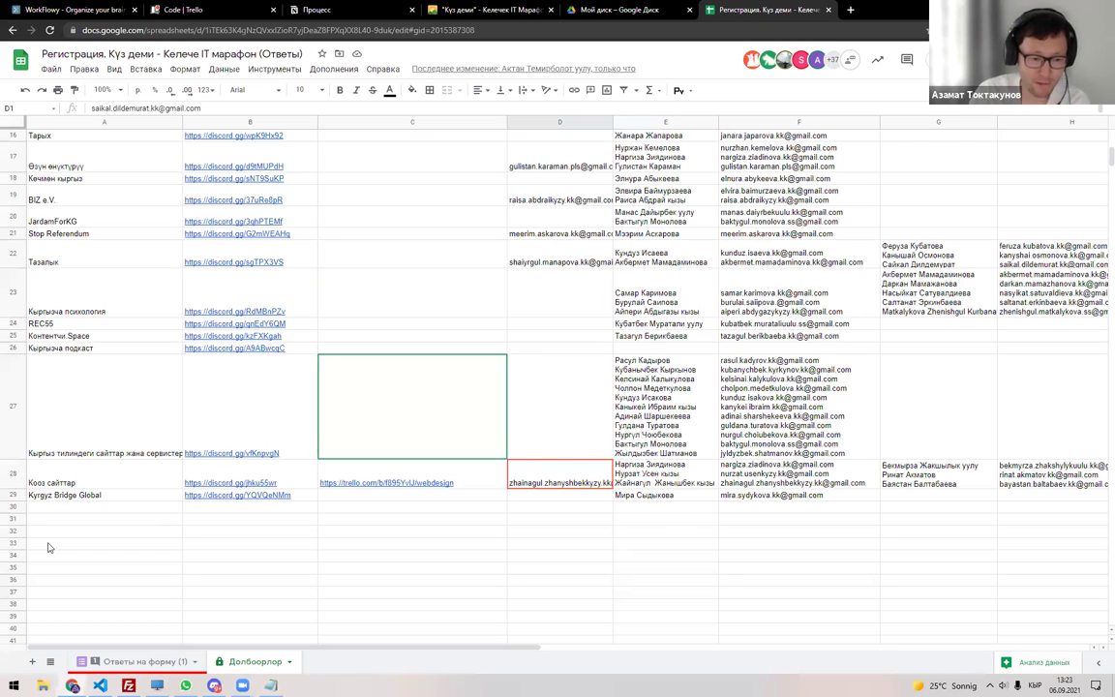
pyautogui.click(108, 518)
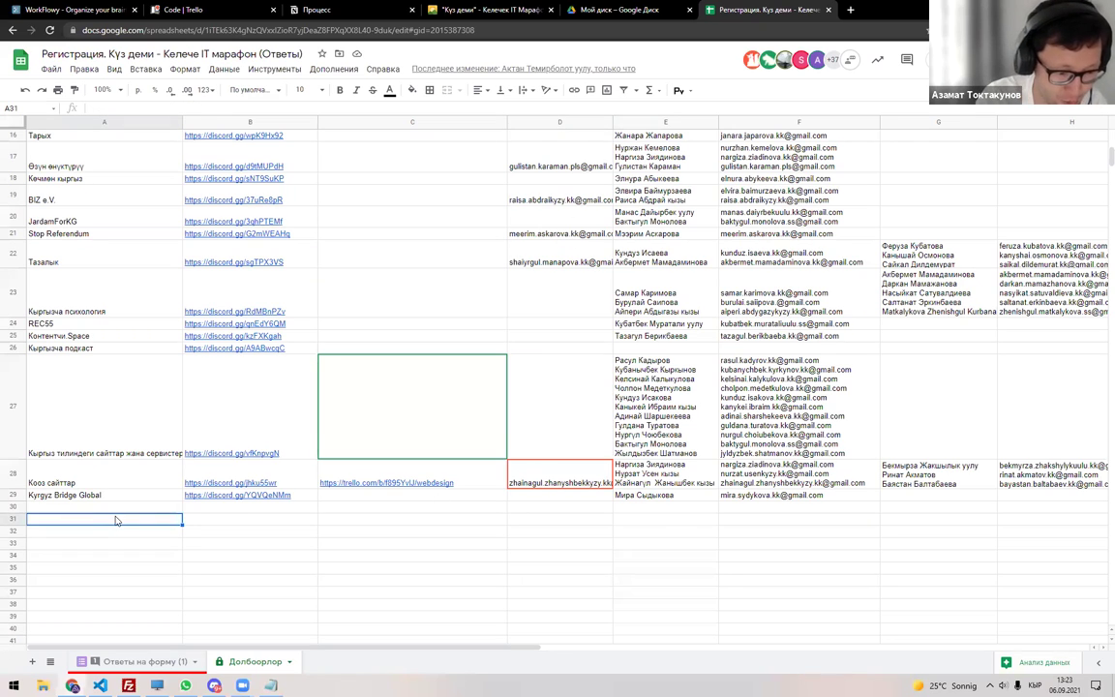
pyautogui.write('Долбоордун')
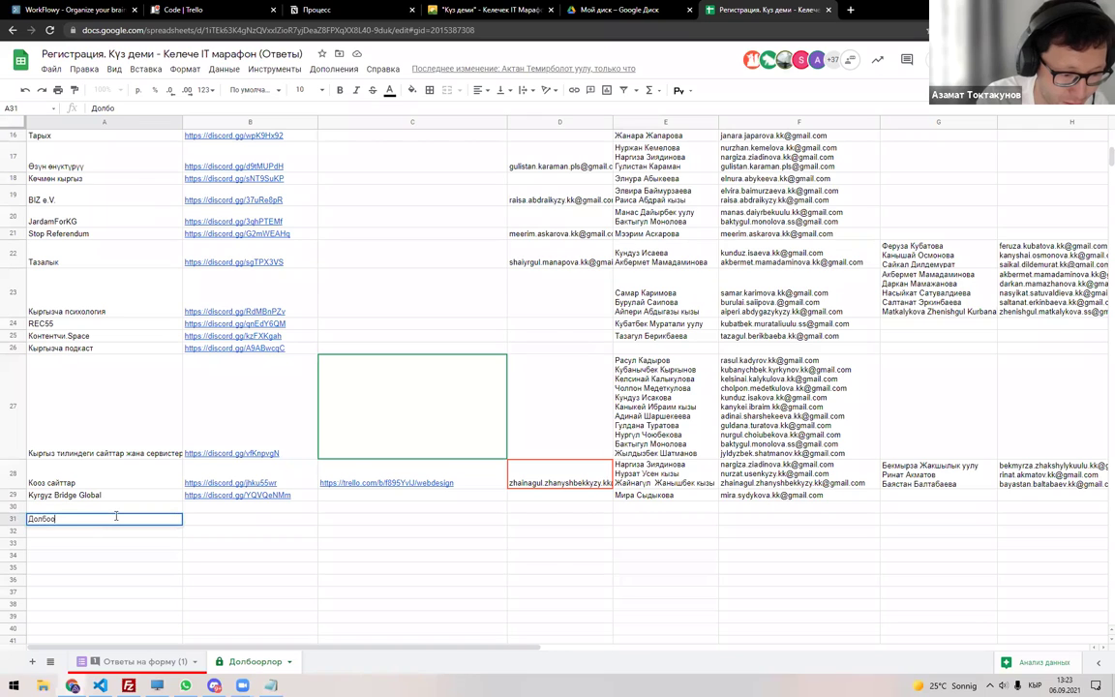
pyautogui.press('Escape')
pyautogui.press('Right')
pyautogui.press('Right')
pyautogui.press('Right')
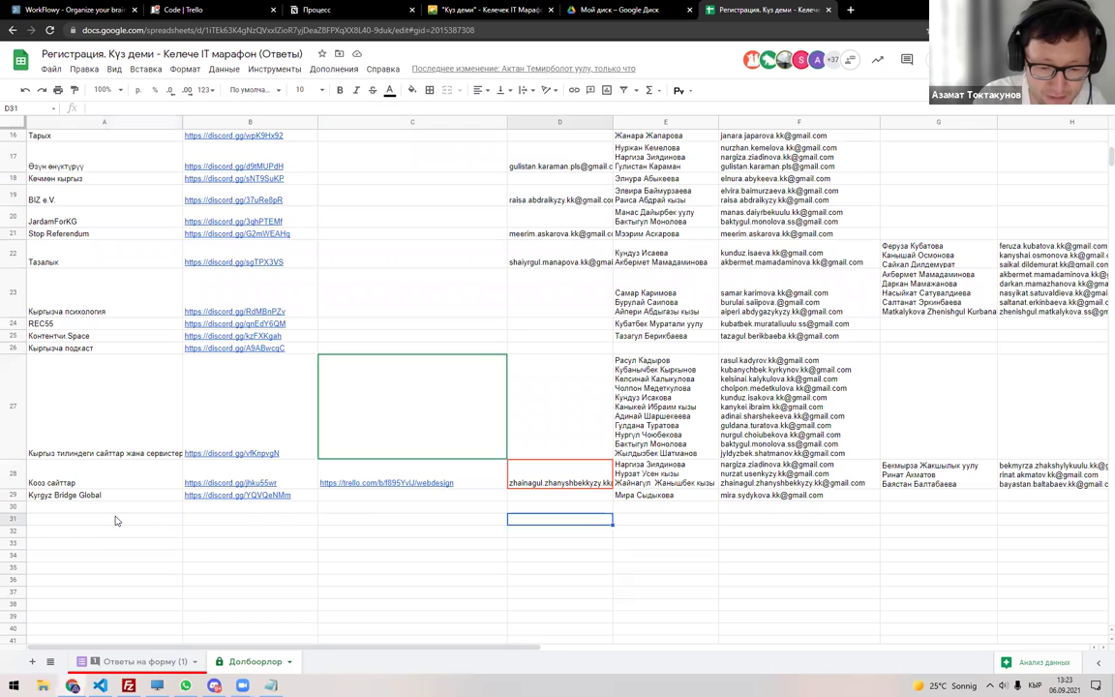
pyautogui.write('Ким жетекте')
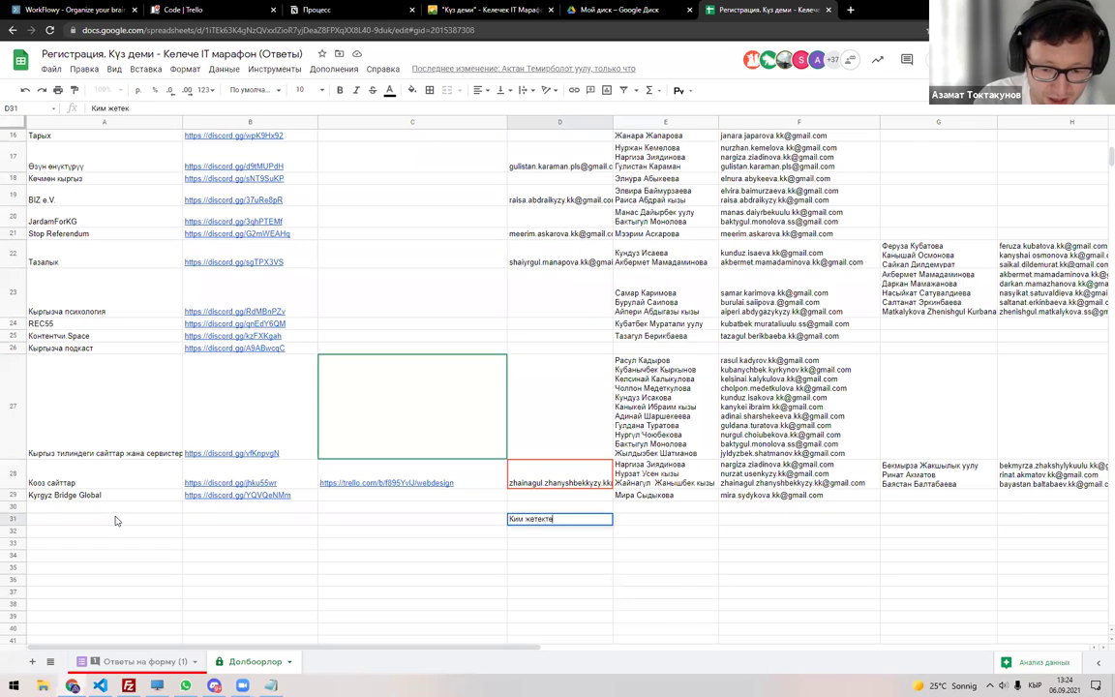
pyautogui.write('йт?')
pyautogui.press('Tab')
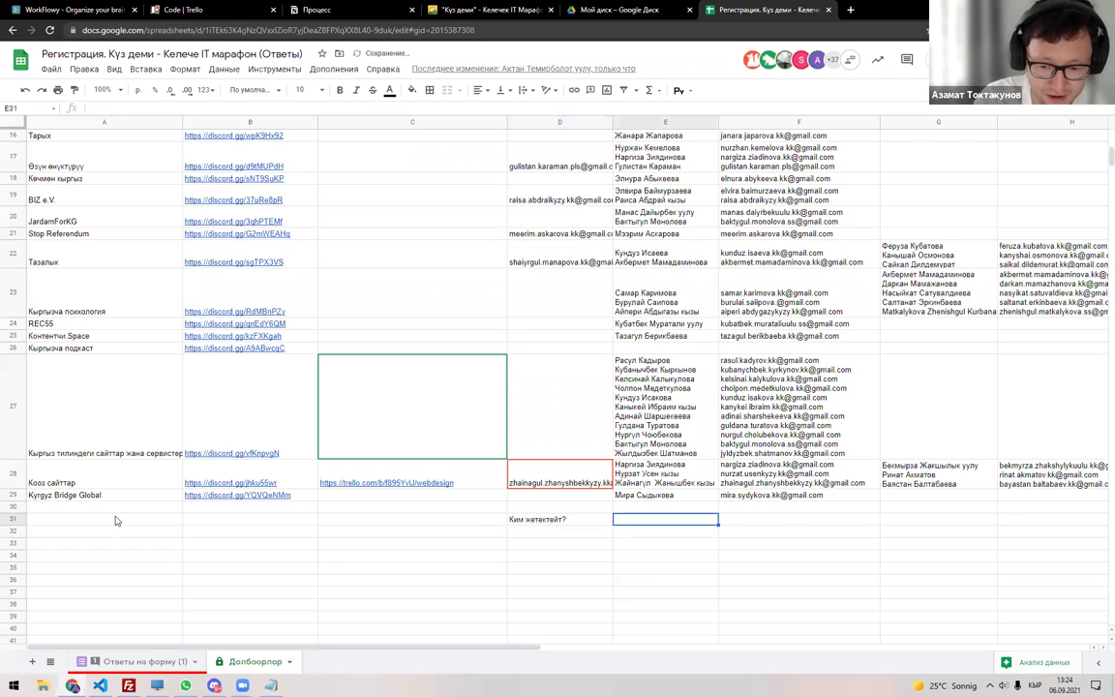
# Paste 'Негизги долбоор' into E31 and 'Башка ролдо катышам' into G31 from the responses sheet.
pyautogui.click(121, 661)
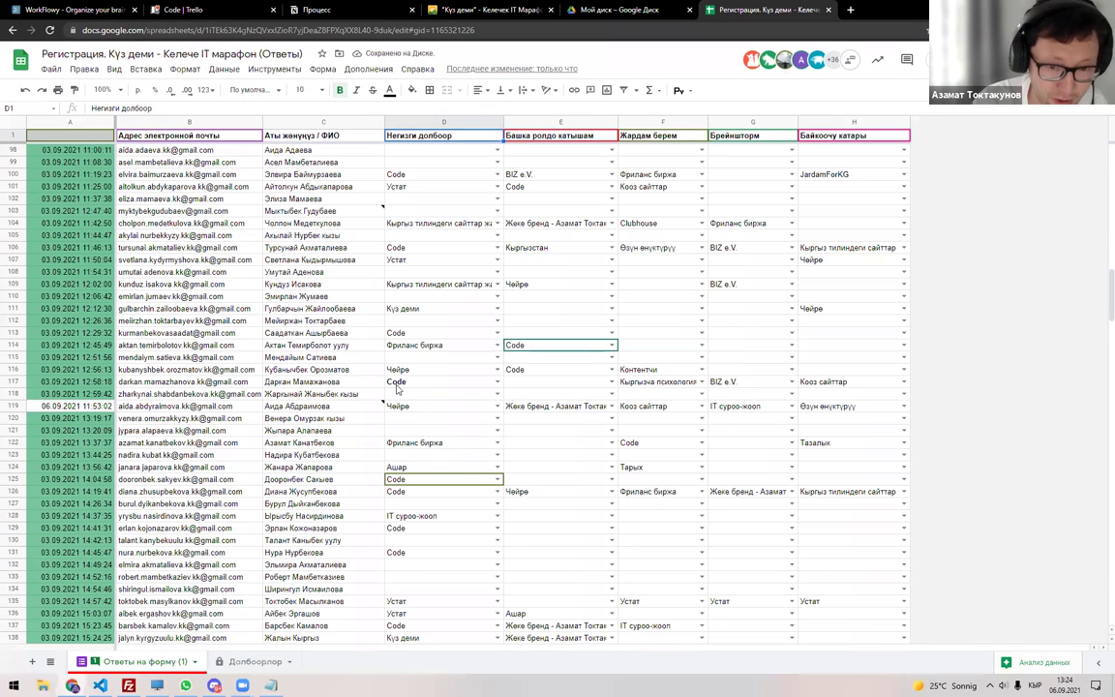
pyautogui.hotkey('ctrl', 'shift', 'pagedown')
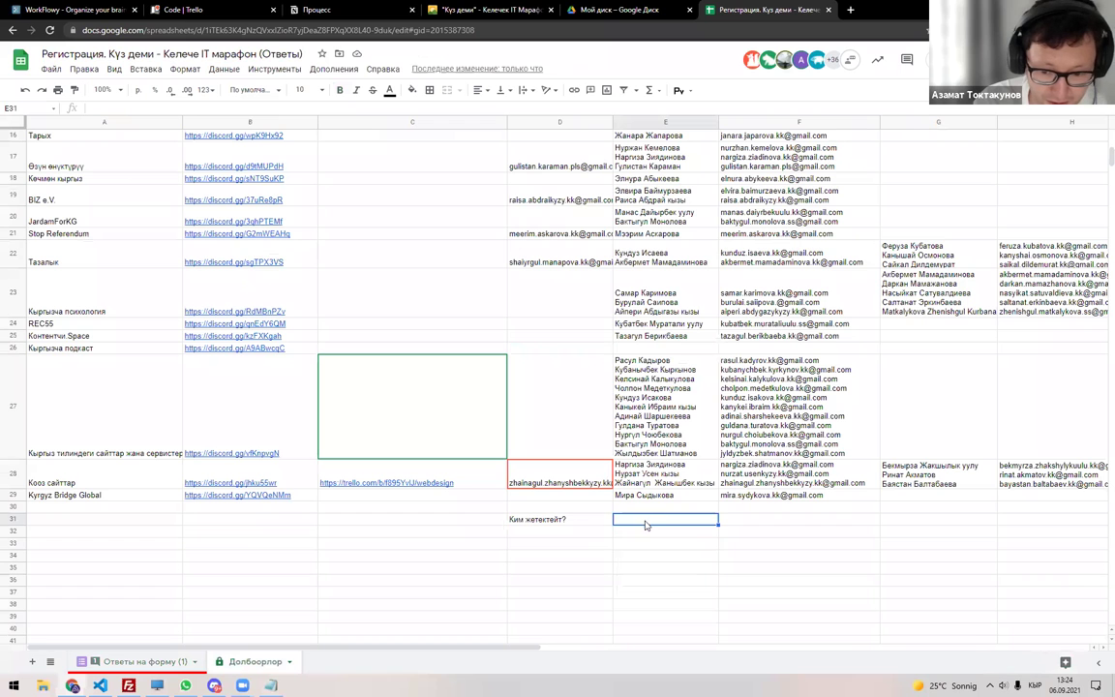
pyautogui.write('Негизги долбоор')
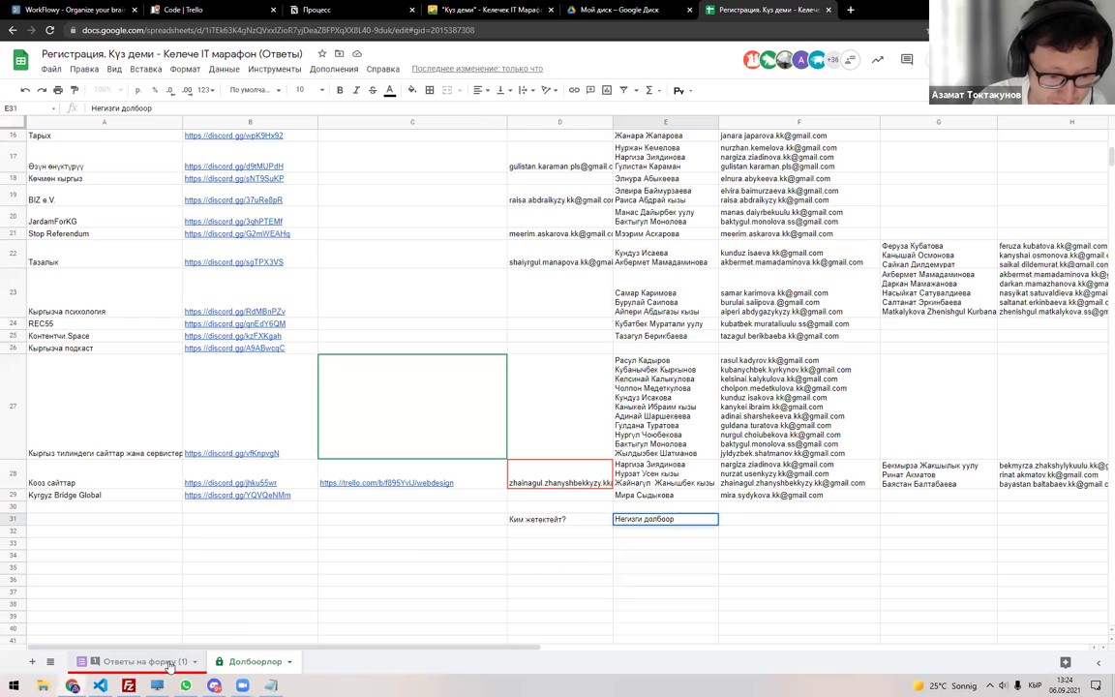
pyautogui.hotkey('ctrl', 'shift', 'pageup')
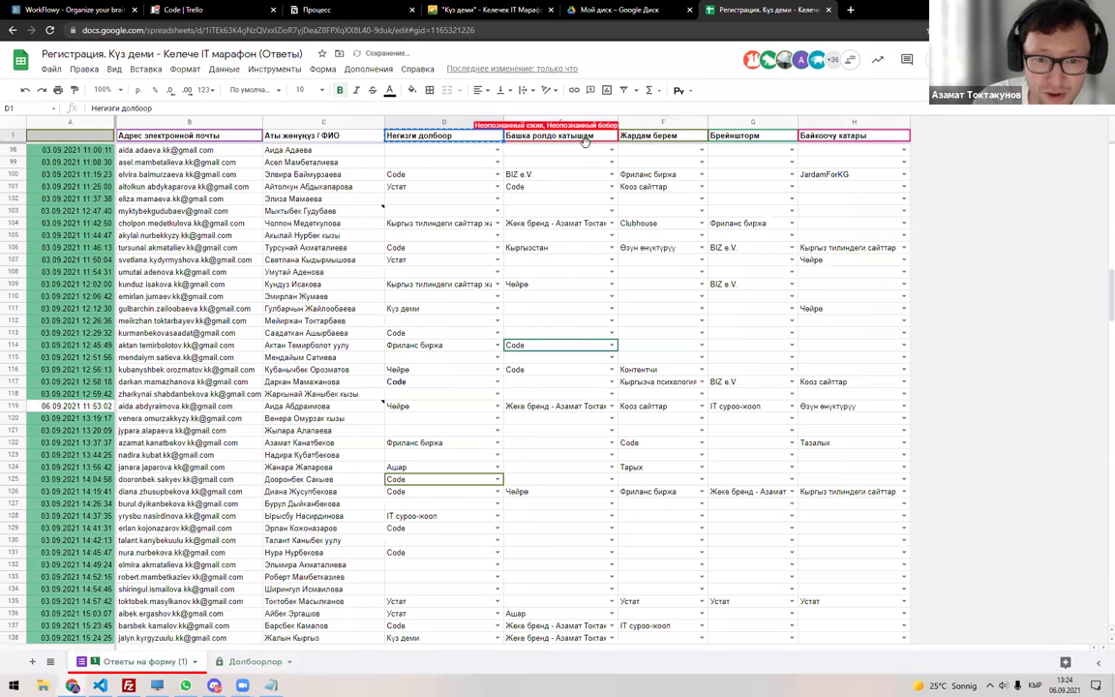
pyautogui.hotkey('ctrl', 'shift', 'pagedown')
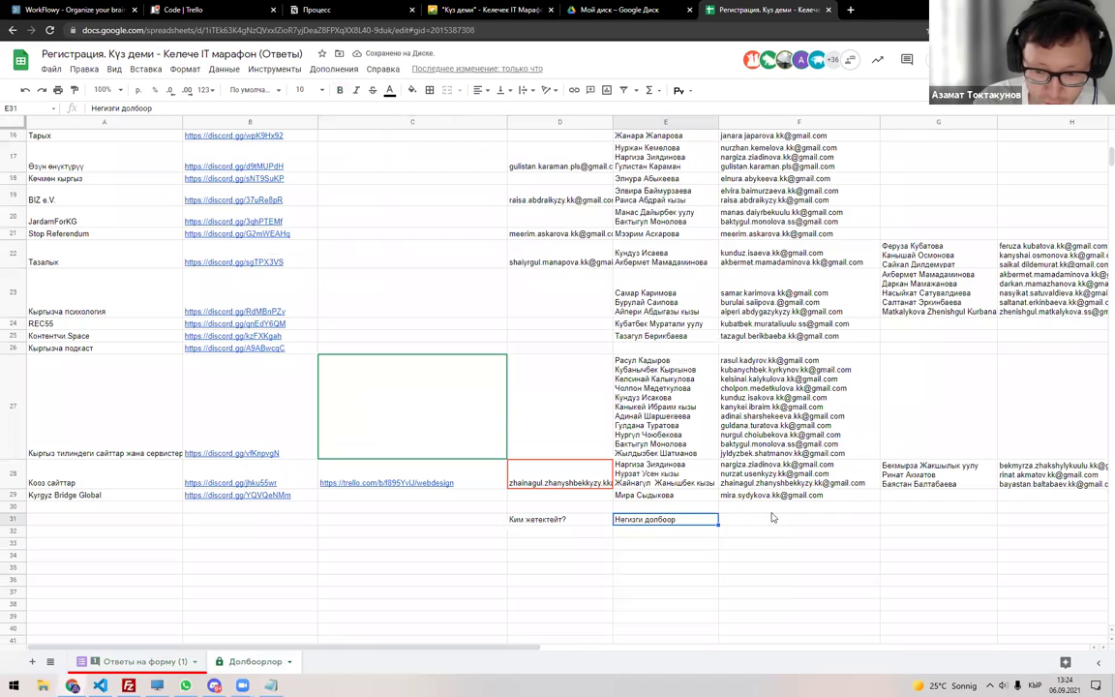
pyautogui.click(906, 519)
pyautogui.write('Башка ролдо катышам')
pyautogui.press('Return')
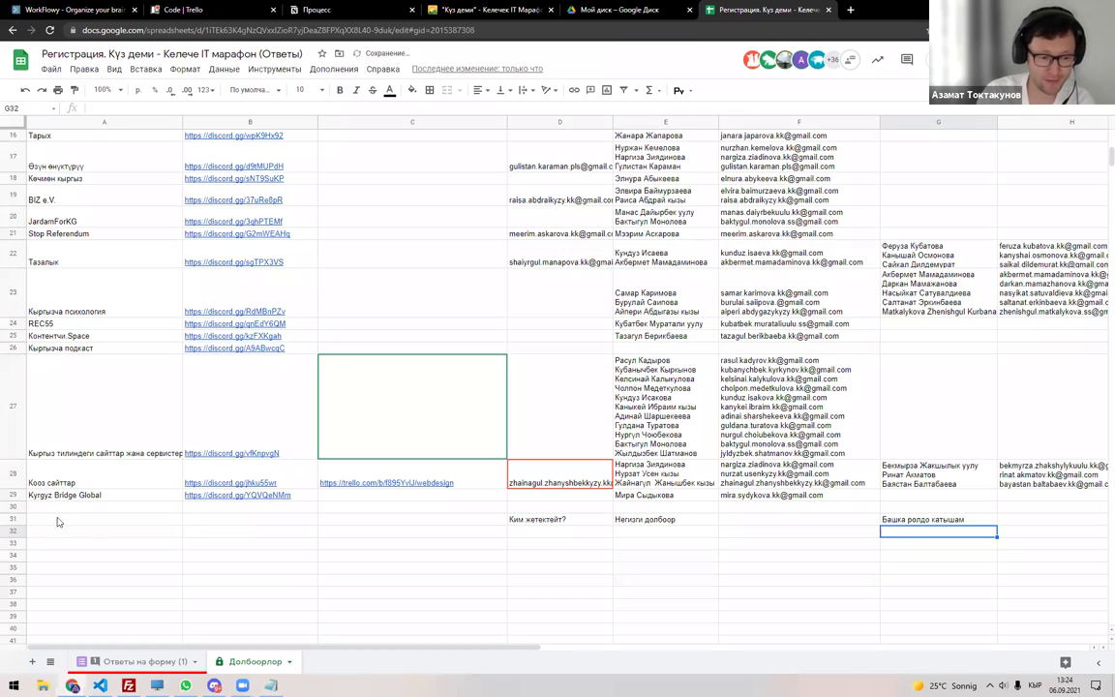
# Make row 31 bold with a light green fill, then switch to Trello's Code board.
pyautogui.click(13, 519)
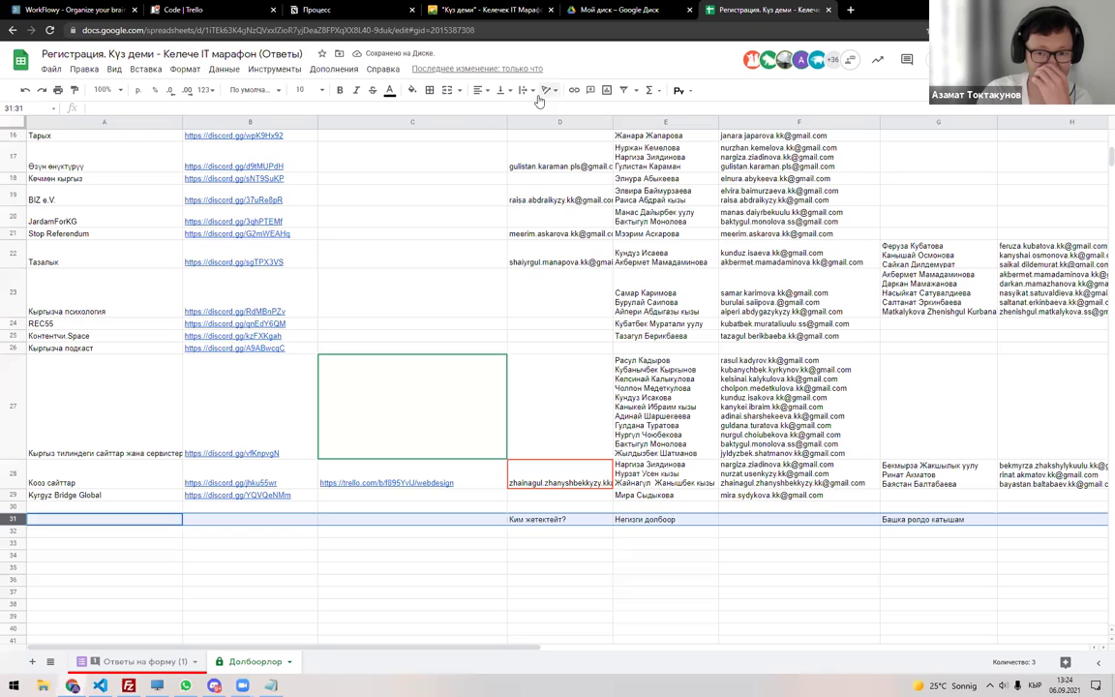
pyautogui.click(411, 90)
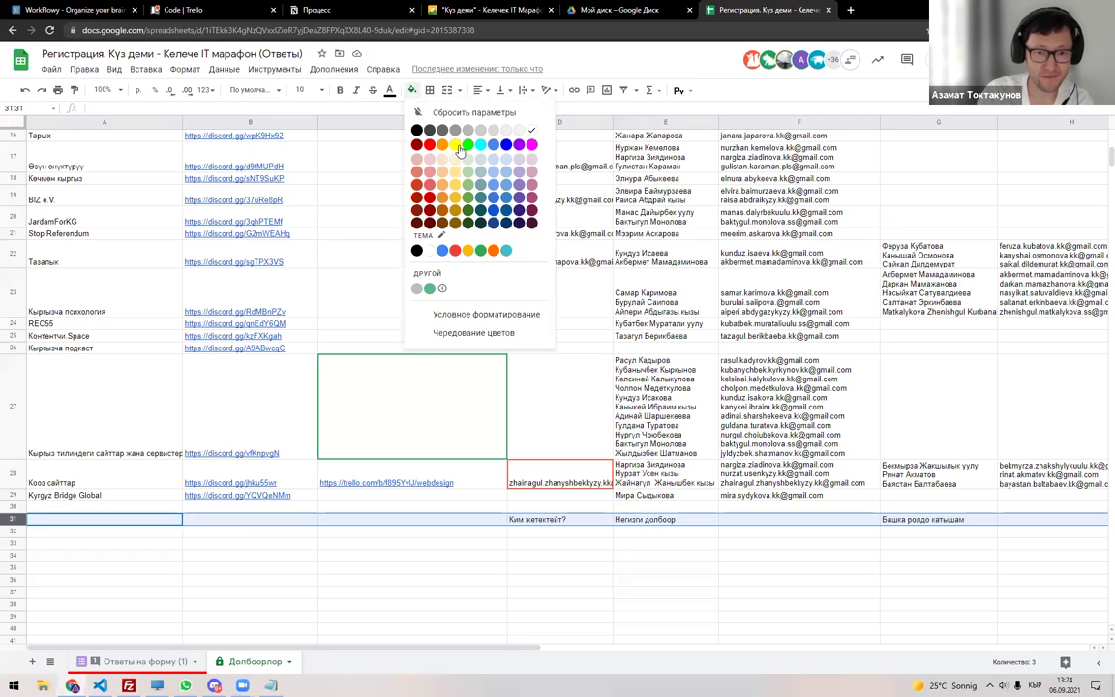
pyautogui.click(467, 184)
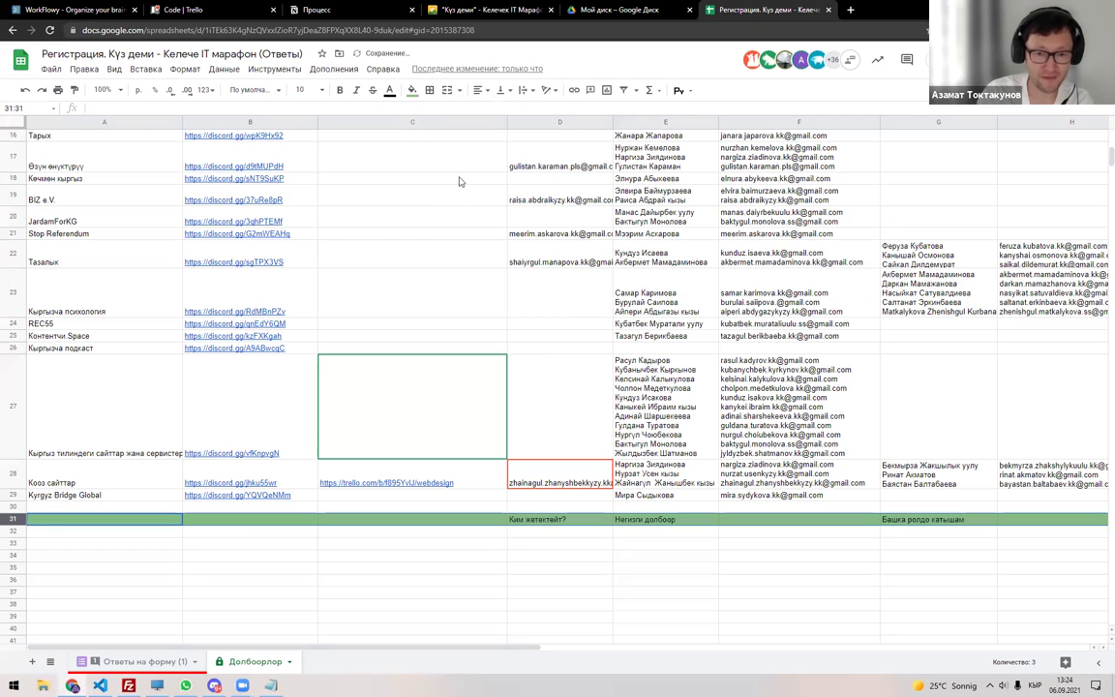
pyautogui.click(339, 90)
pyautogui.click(565, 517)
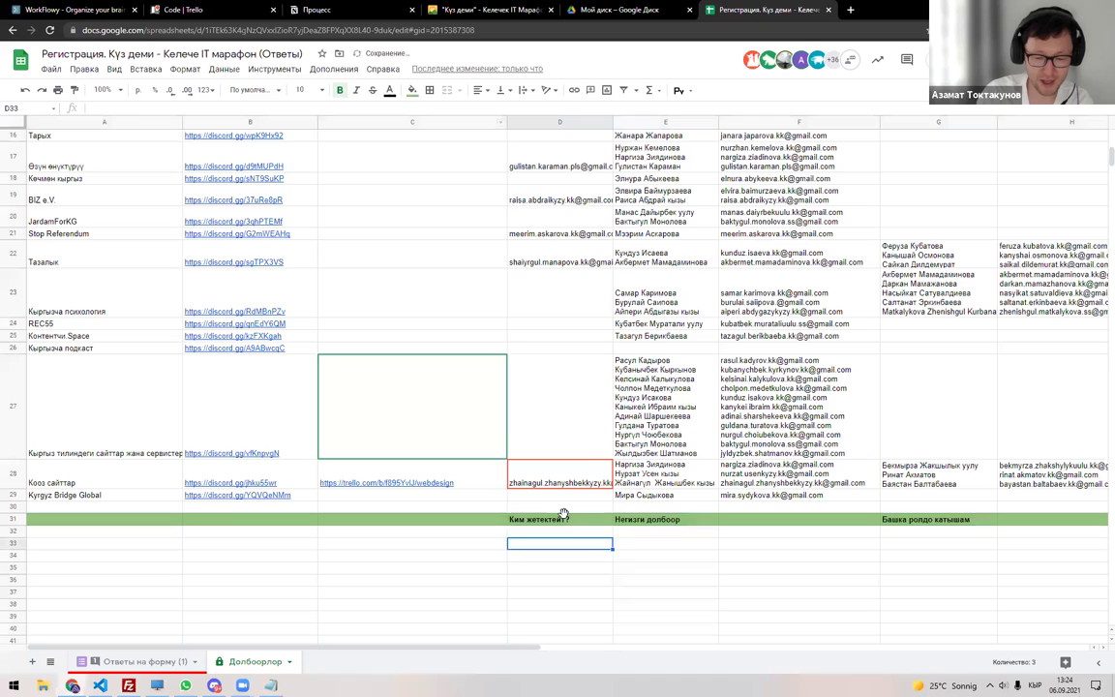
pyautogui.click(640, 519)
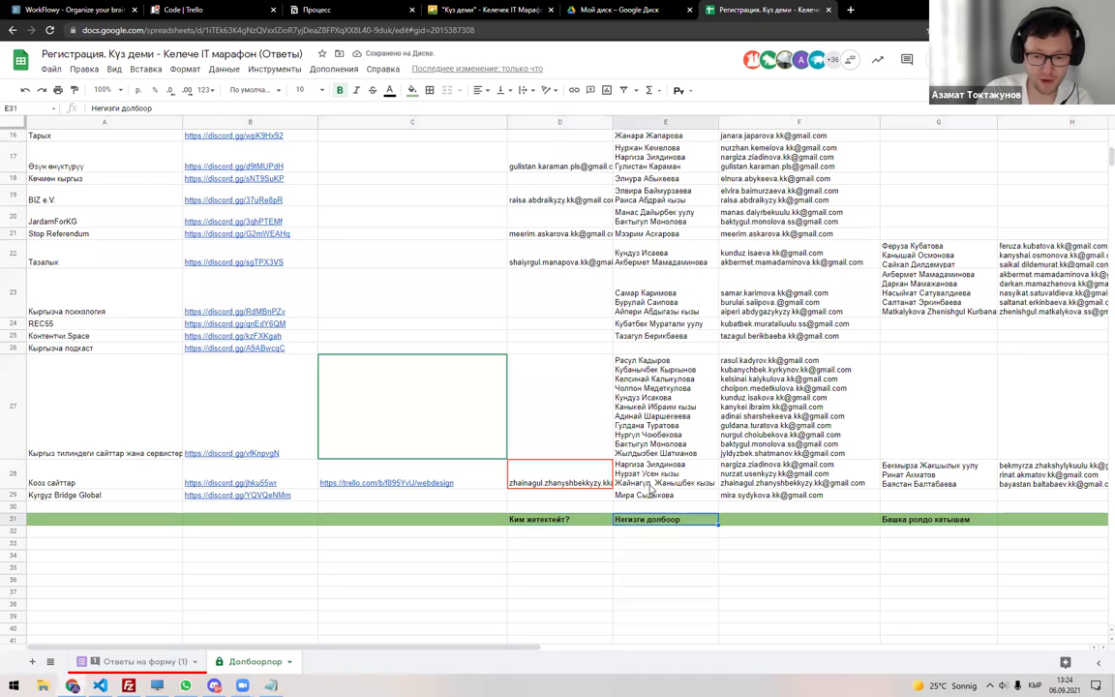
pyautogui.click(947, 527)
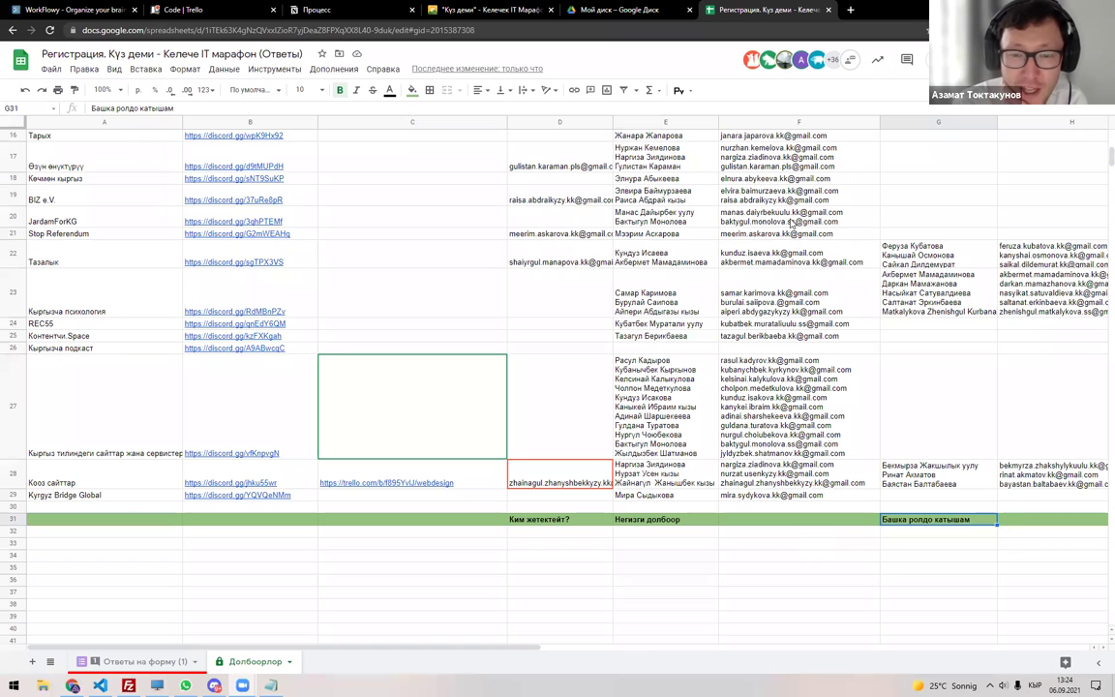
pyautogui.click(182, 10)
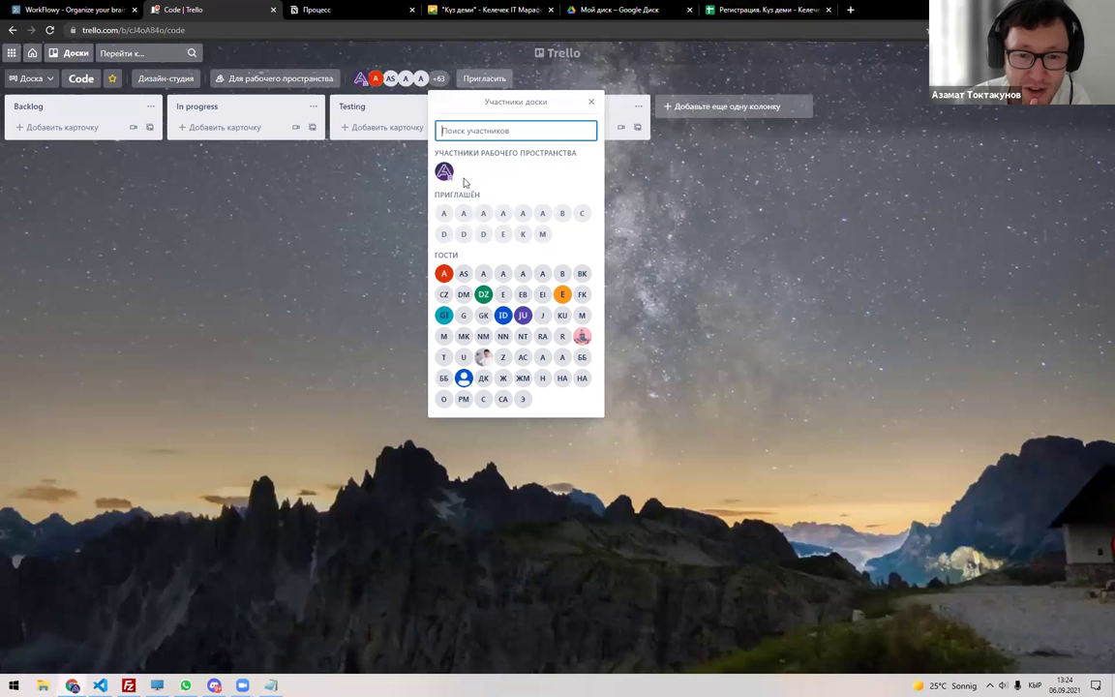
# Close the 'Участники доски' members popup on the Code board.
pyautogui.click(340, 281)
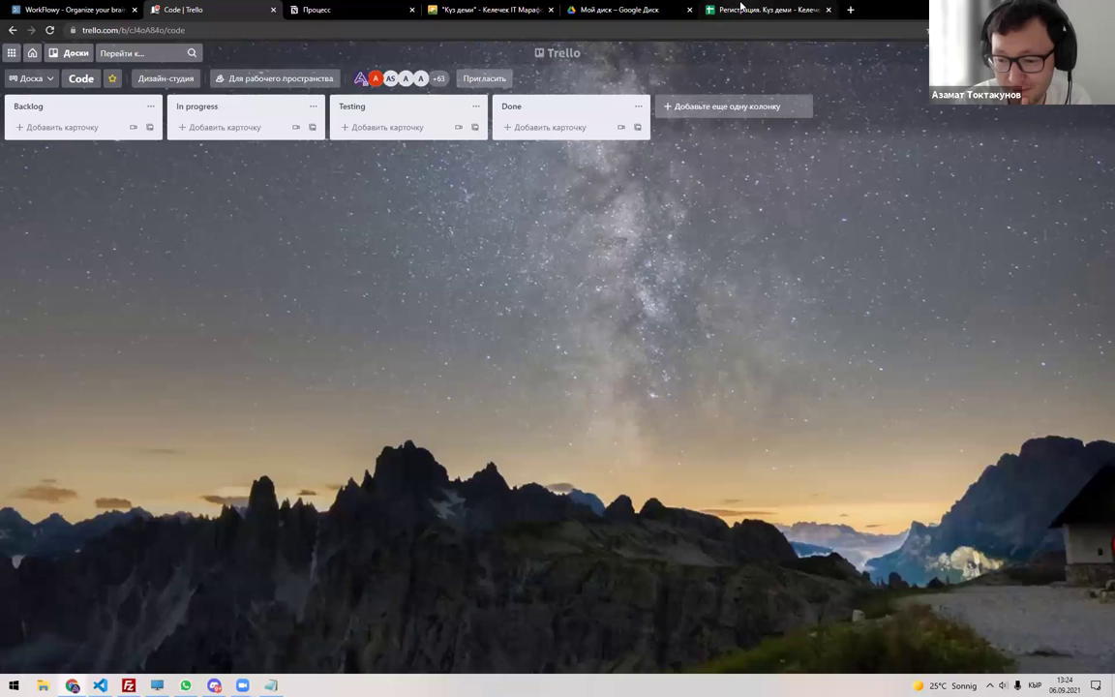
# Back in the spreadsheet, rename the D31 header to 'Жетекчи'.
pyautogui.click(741, 8)
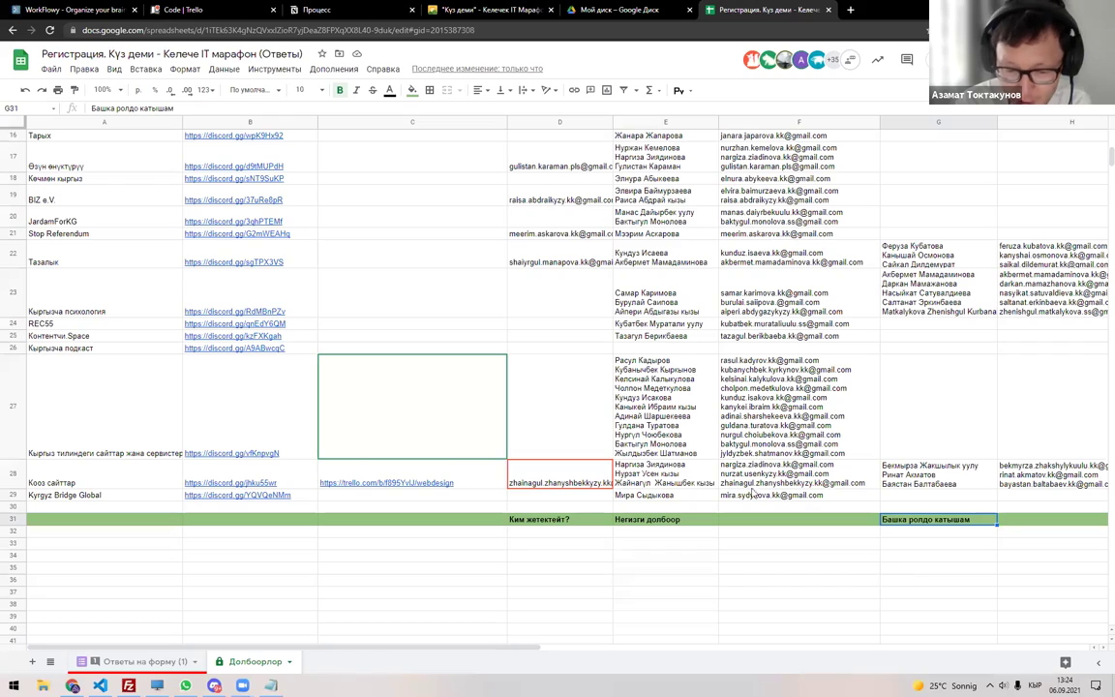
pyautogui.click(581, 315)
pyautogui.scroll(5, 590, 329)
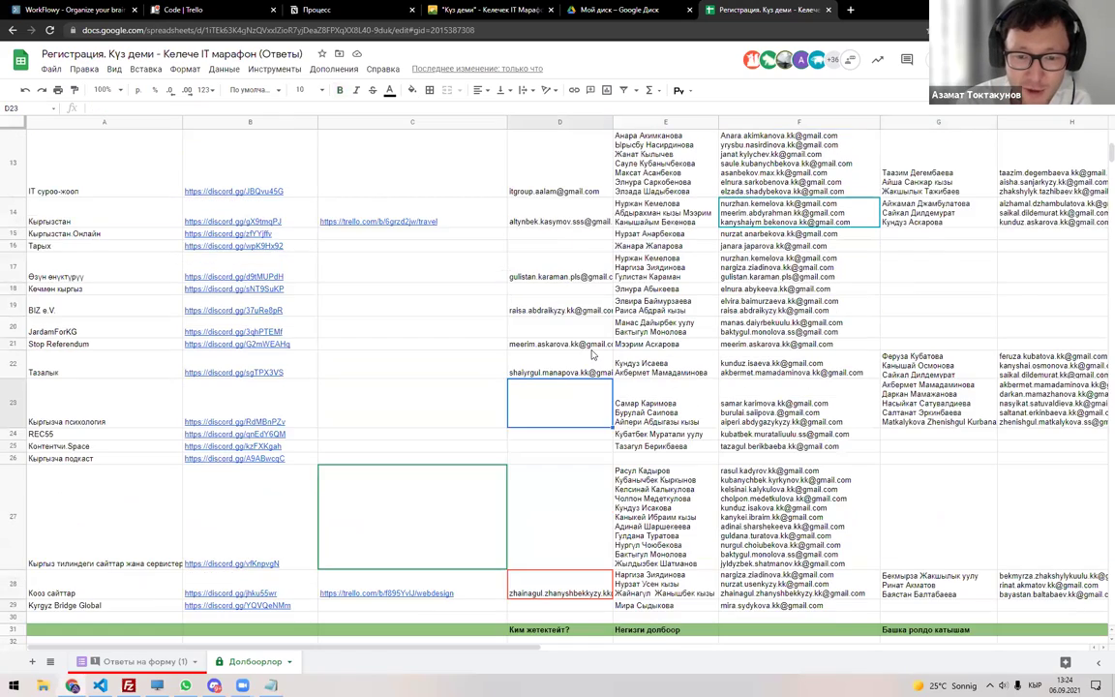
pyautogui.scroll(3, 542, 193)
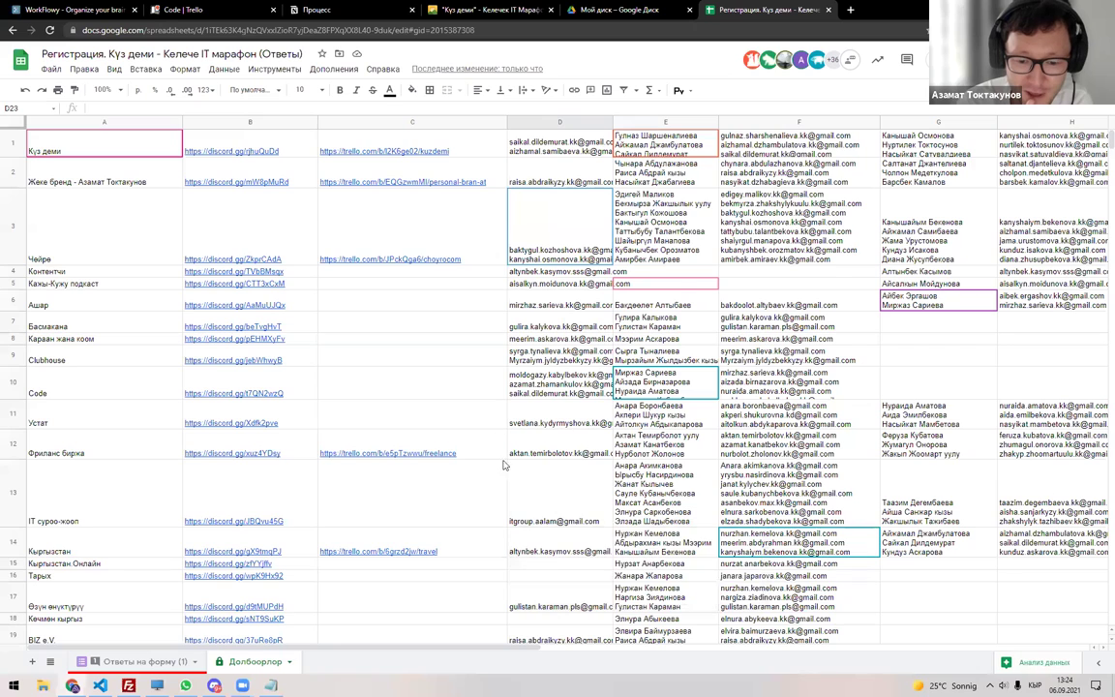
pyautogui.scroll(-6, 503, 407)
pyautogui.scroll(-4, 561, 358)
pyautogui.click(567, 360)
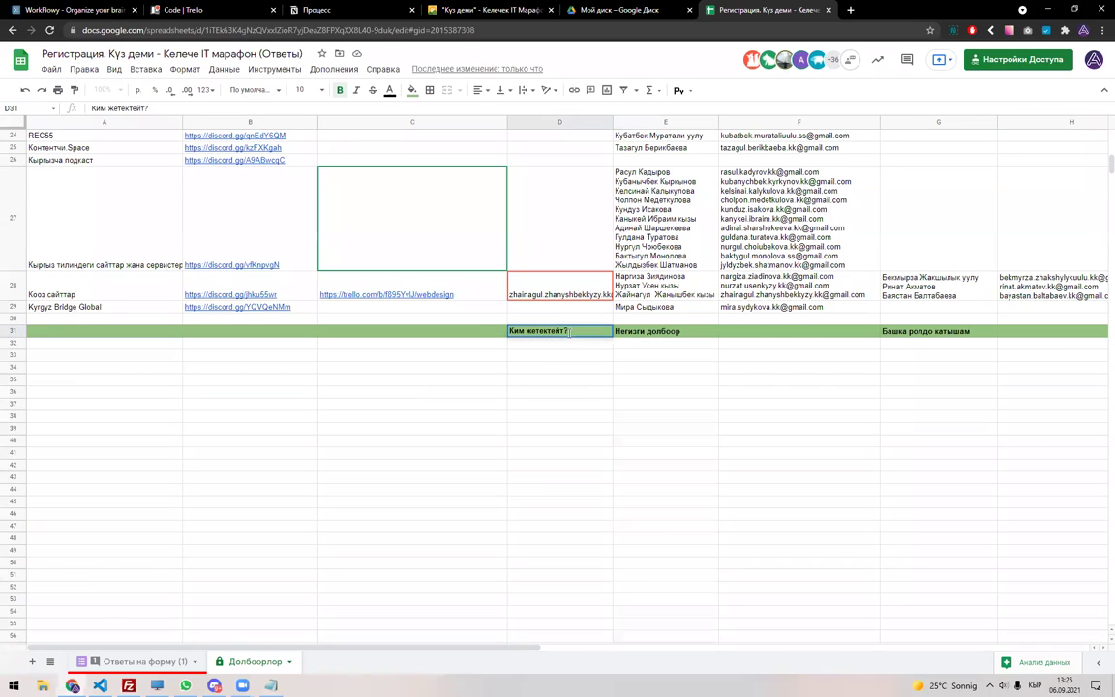
pyautogui.tripleClick(569, 333)
pyautogui.write('Жетекчи')
pyautogui.press('Return')
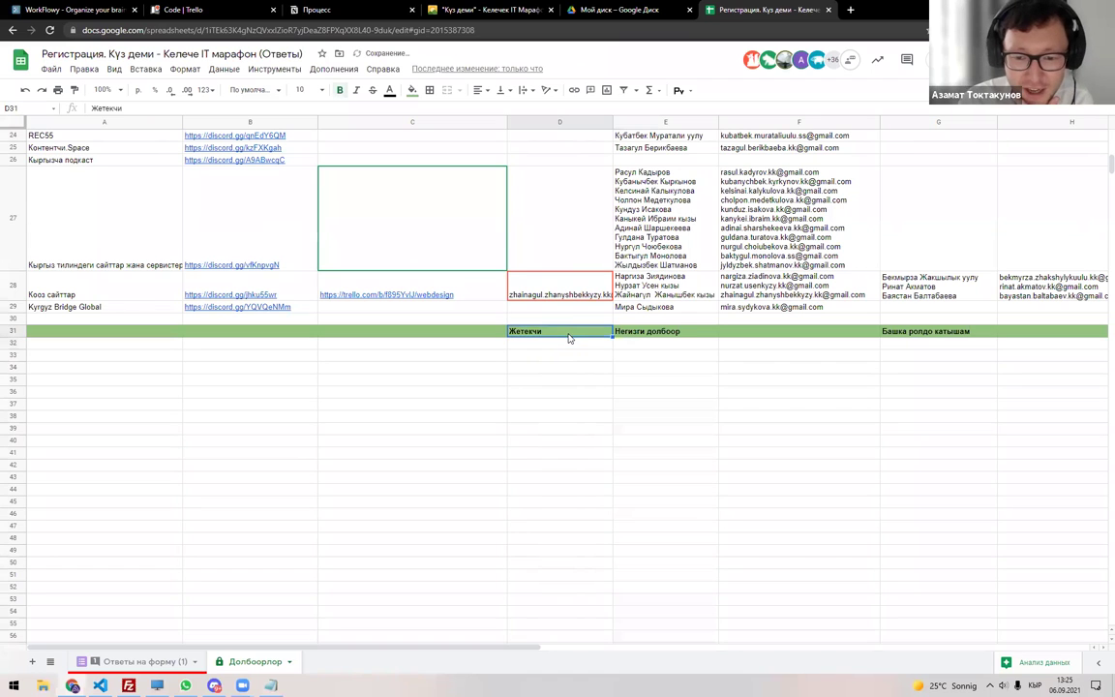
# Review the leader e-mails listed in D13 and D19.
pyautogui.scroll(5, 574, 302)
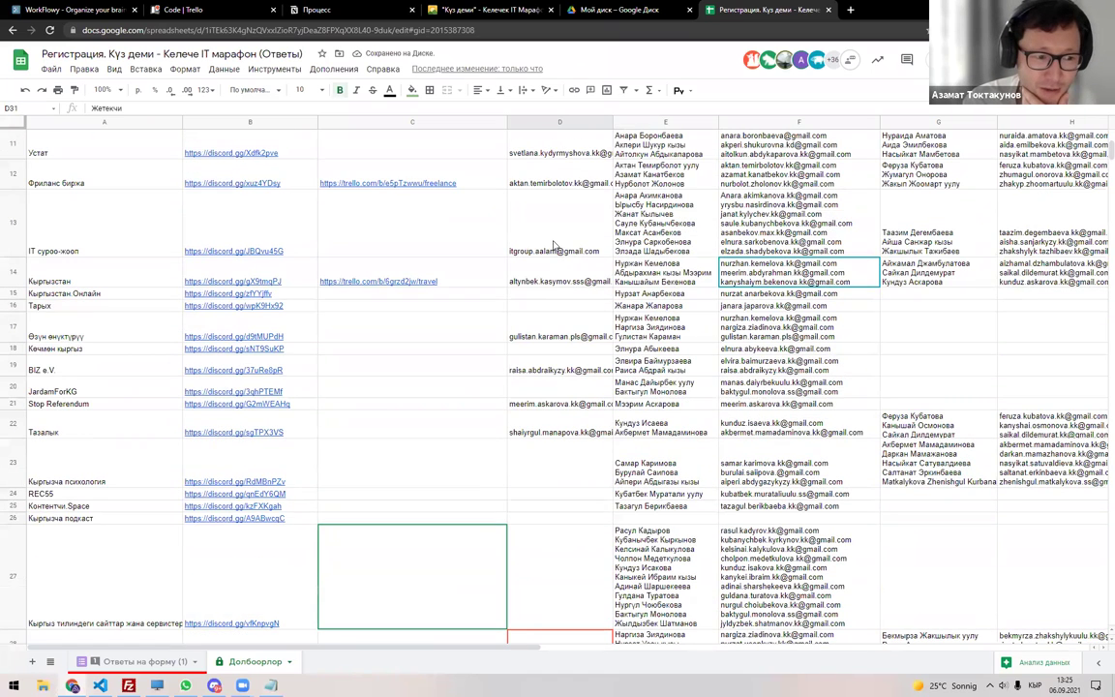
pyautogui.click(555, 244)
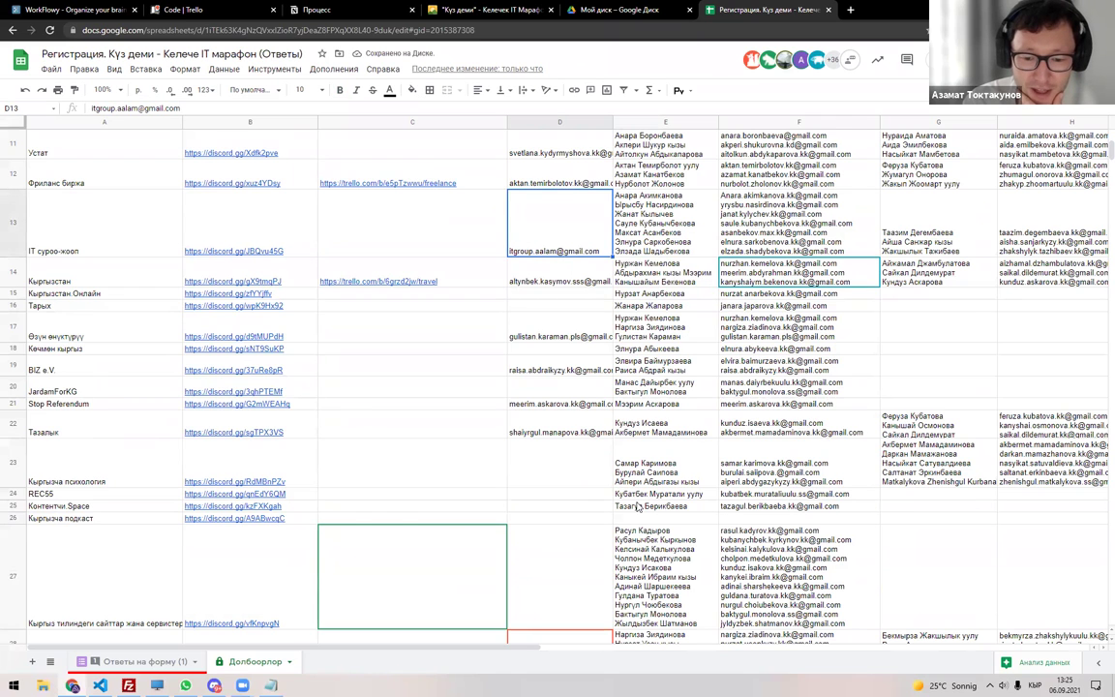
pyautogui.scroll(-3, 638, 506)
pyautogui.click(546, 244)
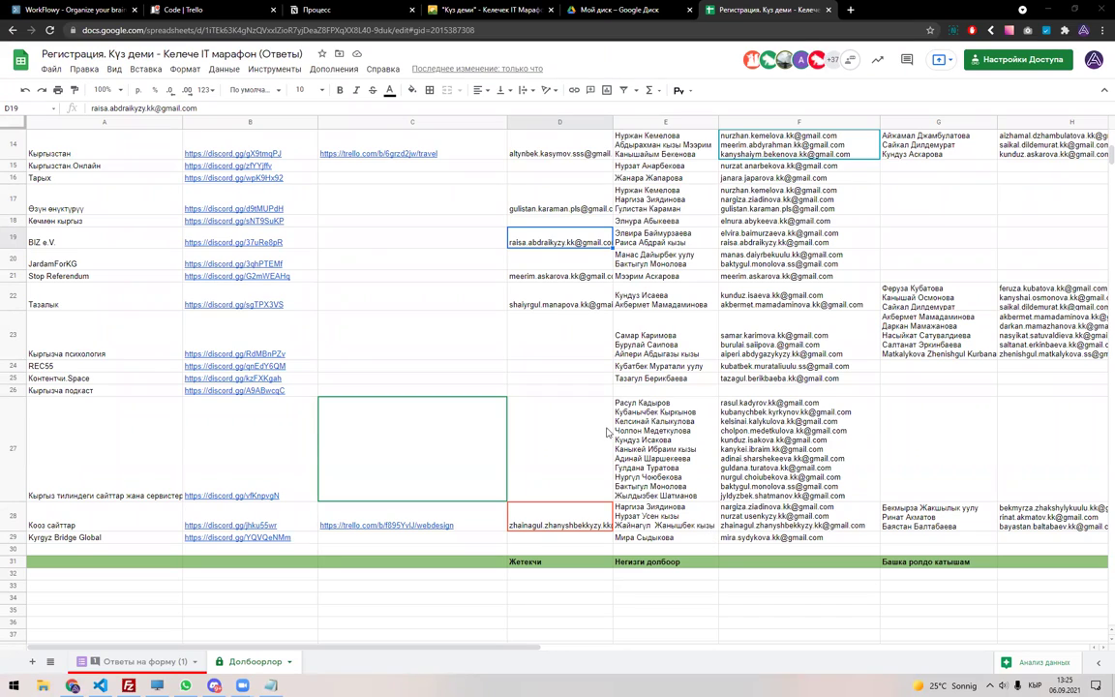
pyautogui.scroll(5, 607, 433)
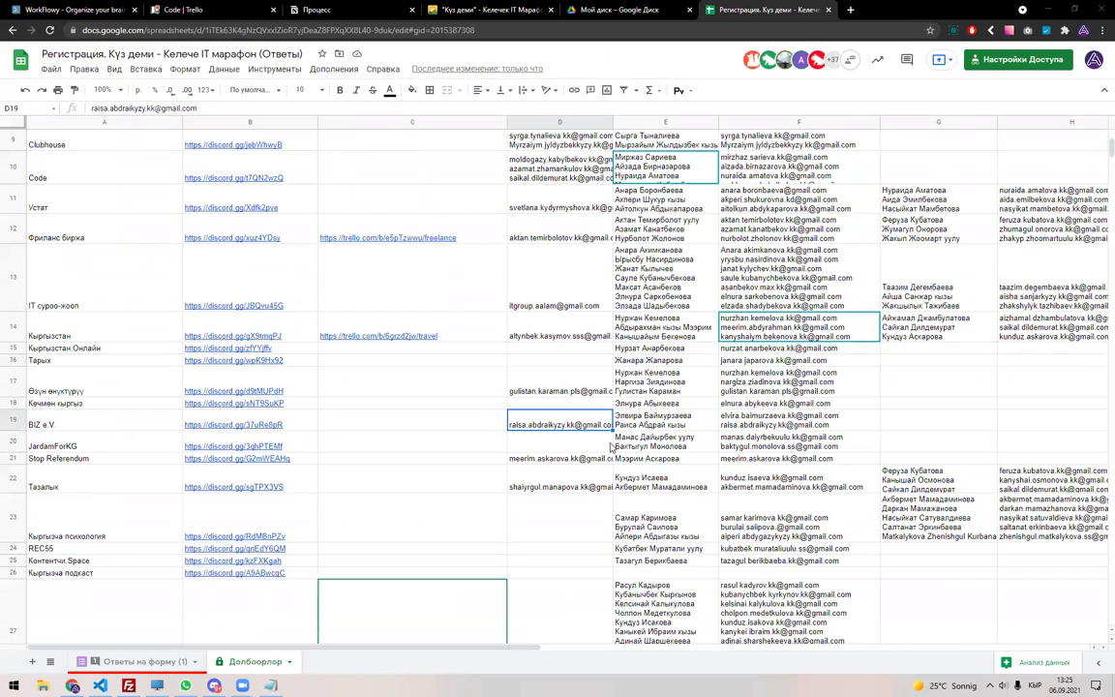
pyautogui.scroll(3, 610, 447)
pyautogui.click(100, 455)
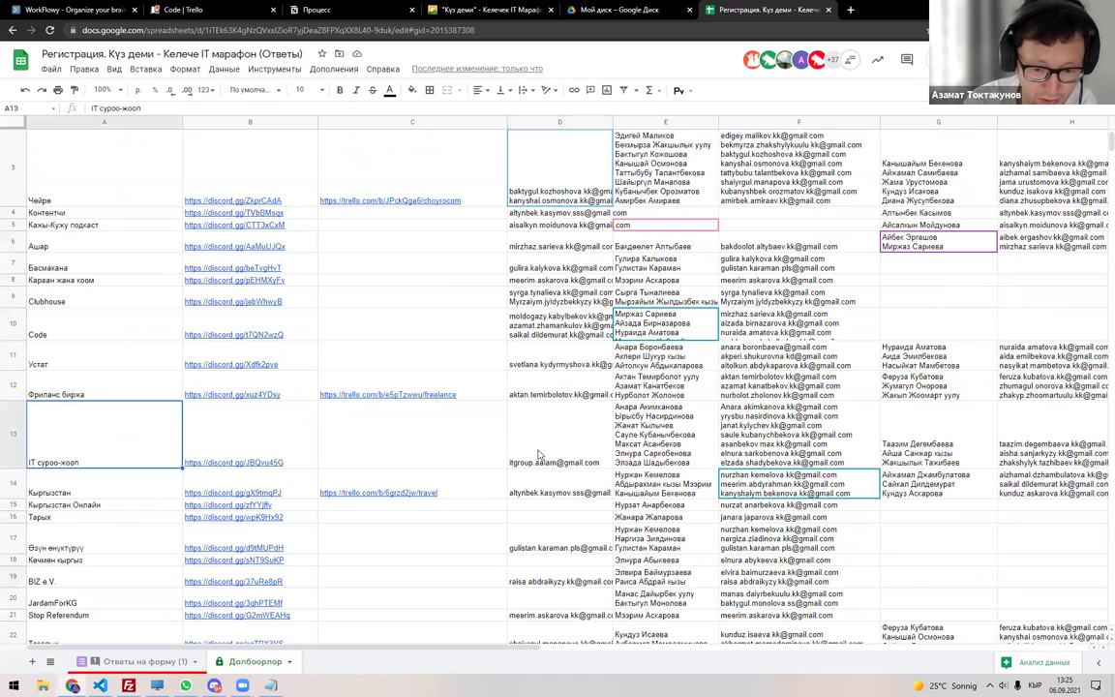
pyautogui.click(539, 455)
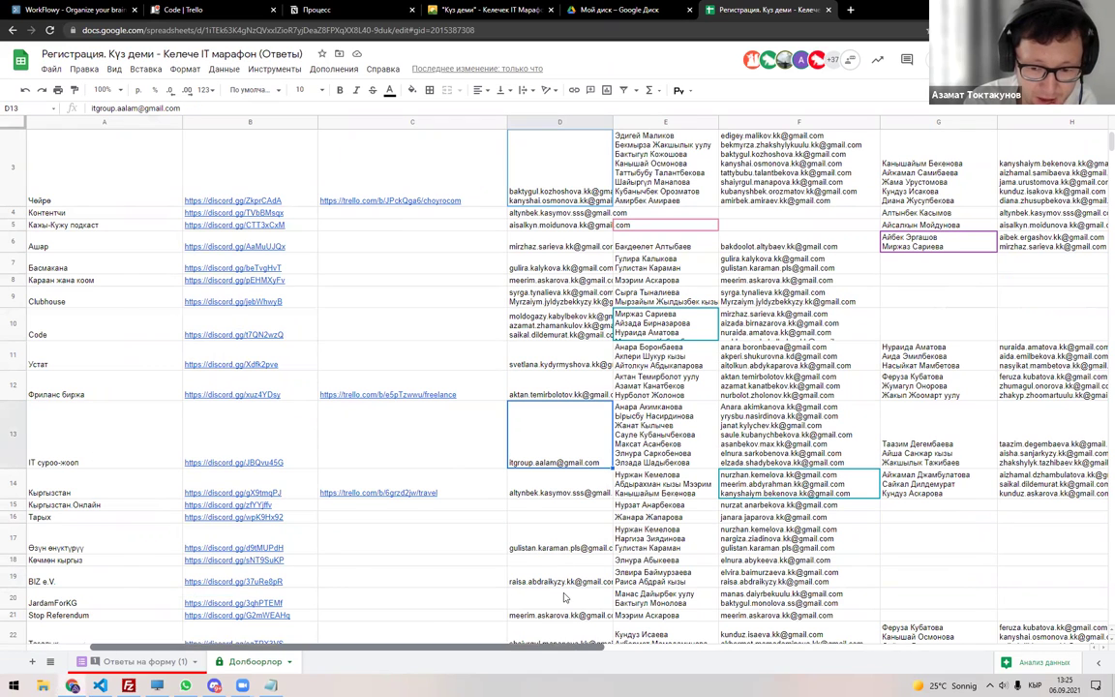
pyautogui.hscroll(3, 565, 597)
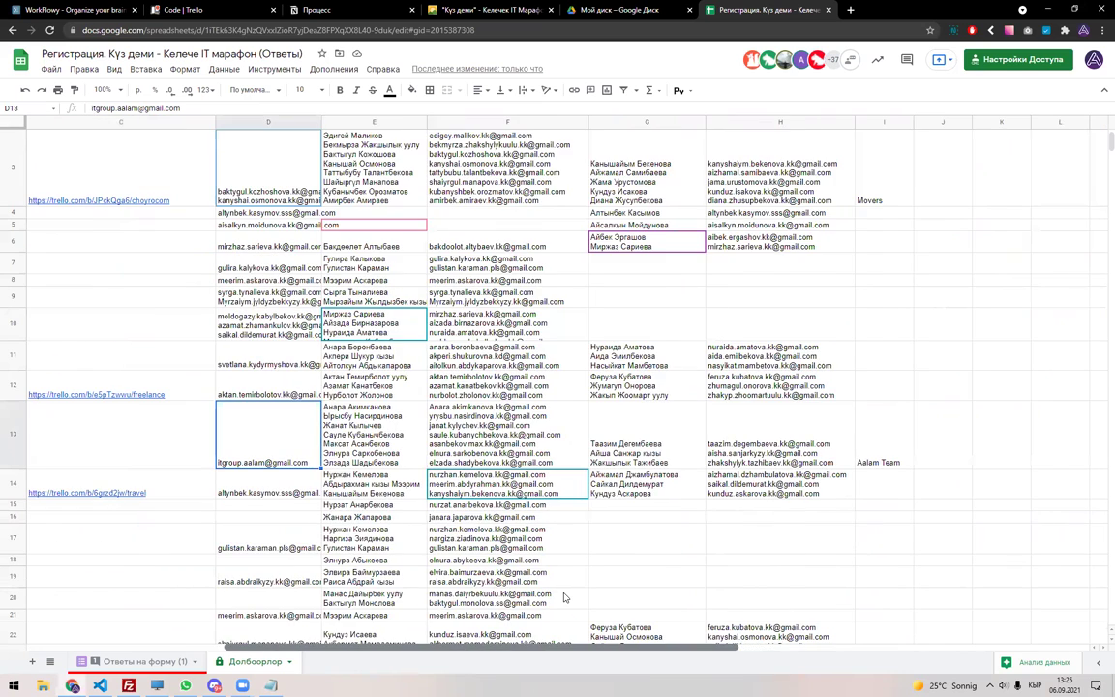
pyautogui.hscroll(-3, 564, 597)
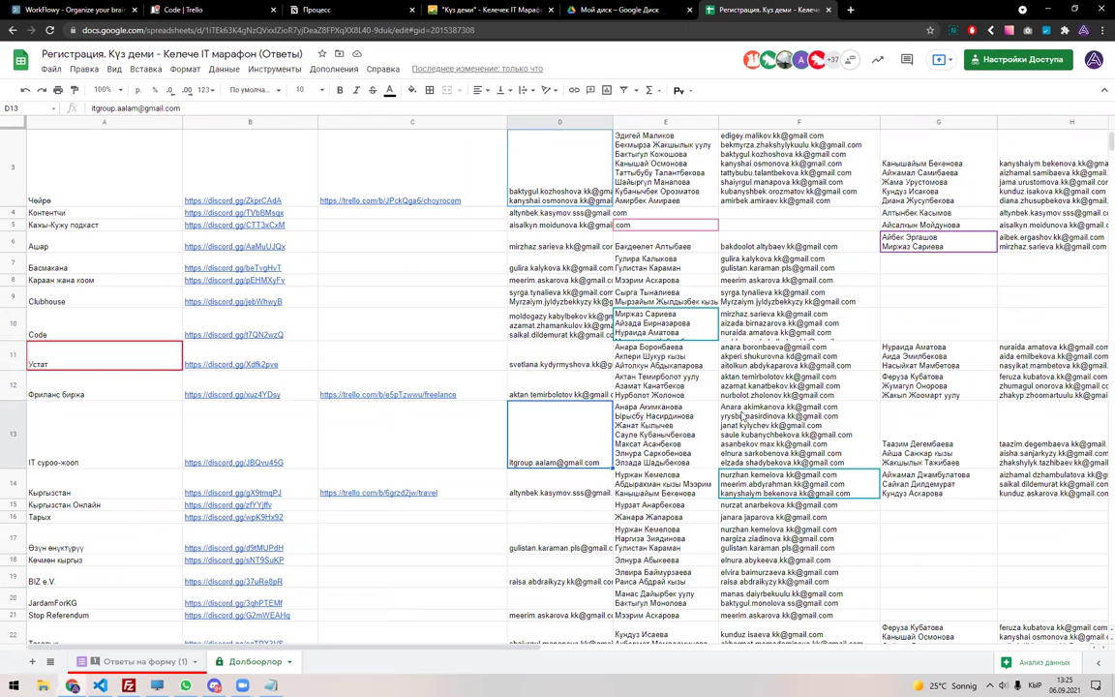
# Copy the member e-mail from F6 and start editing the leader cell D6.
pyautogui.moveTo(464, 389)
pyautogui.scroll(2, 355, 349)
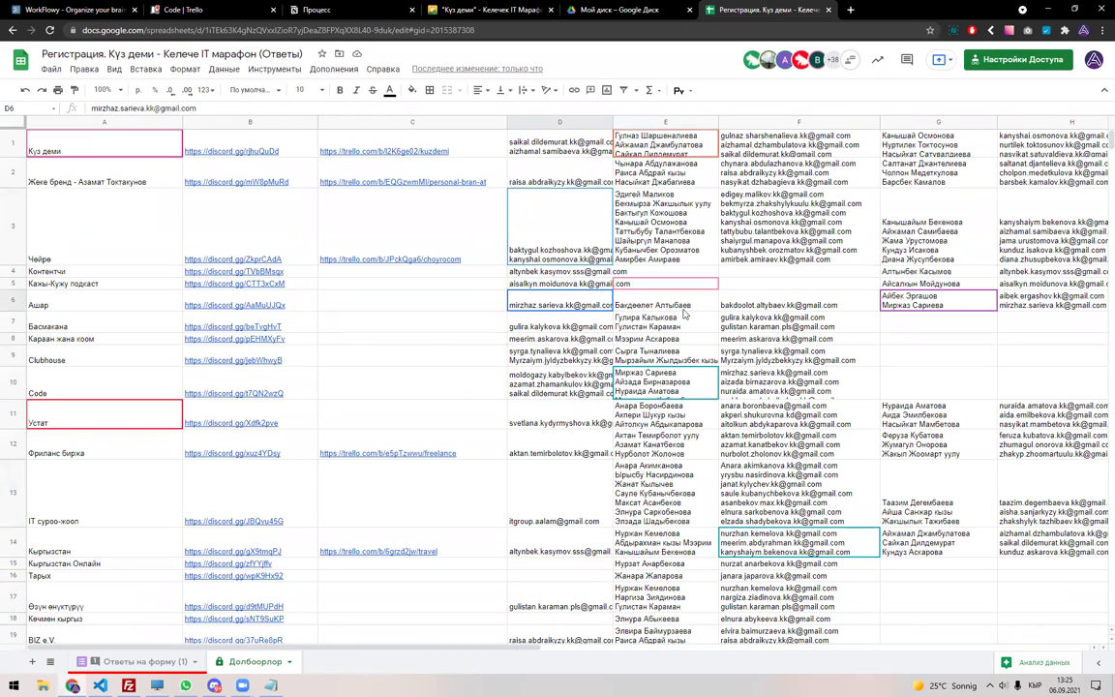
pyautogui.click(763, 305)
pyautogui.tripleClick(751, 311)
pyautogui.hotkey('ctrl', 'c')
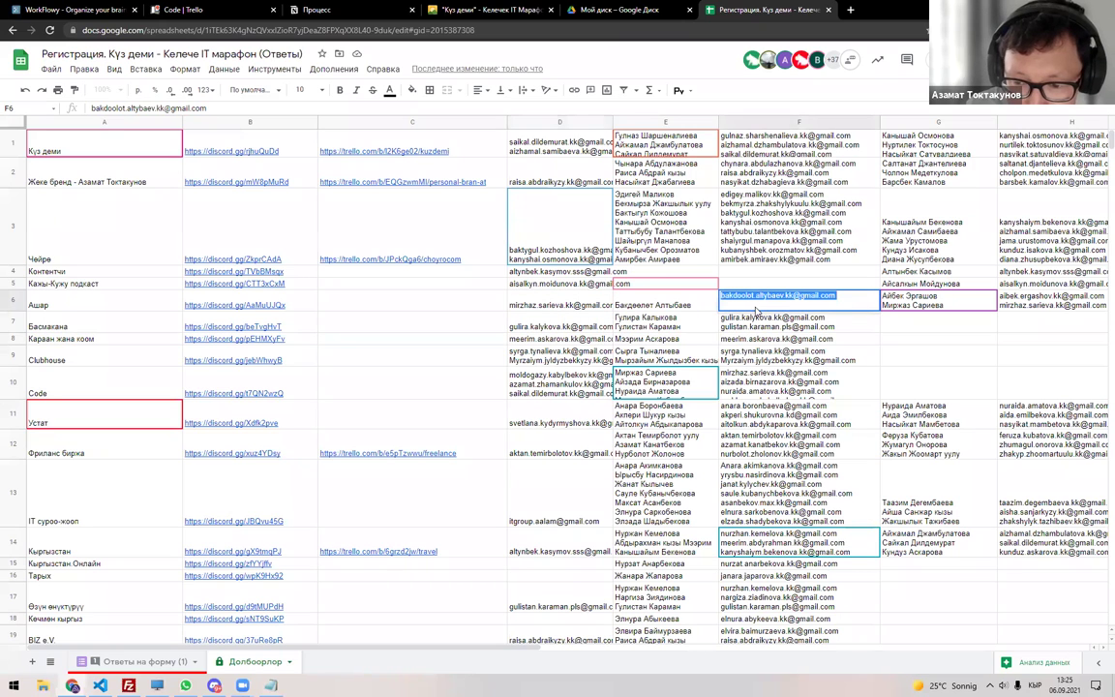
pyautogui.press('Escape')
pyautogui.press('Left')
pyautogui.press('Left')
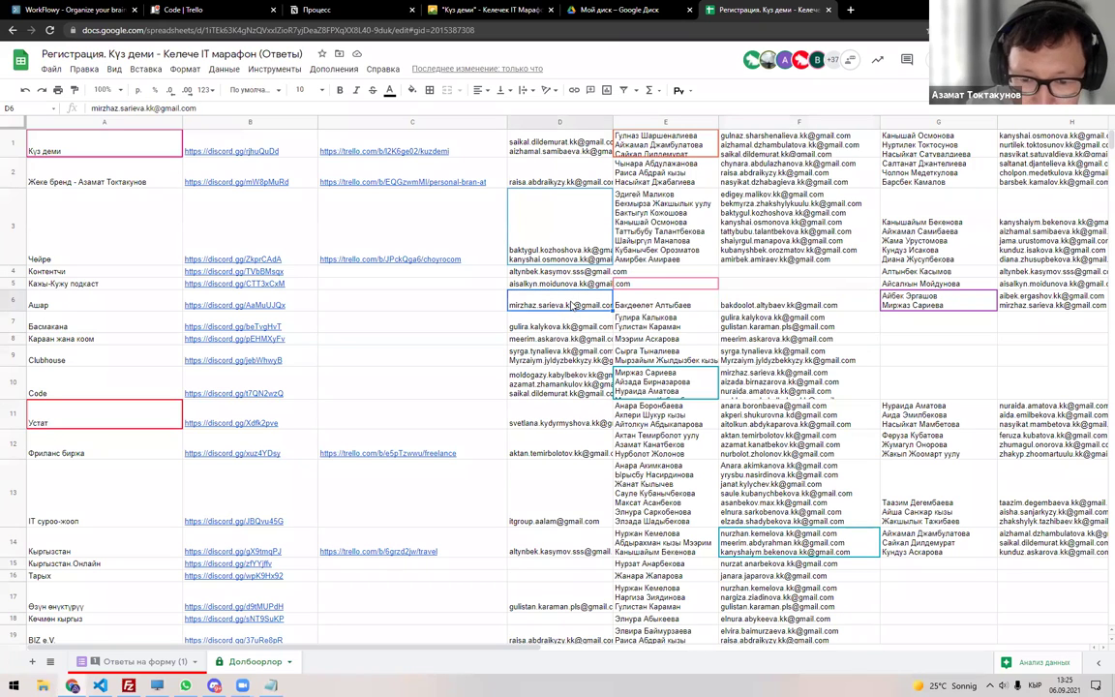
pyautogui.press('Return')
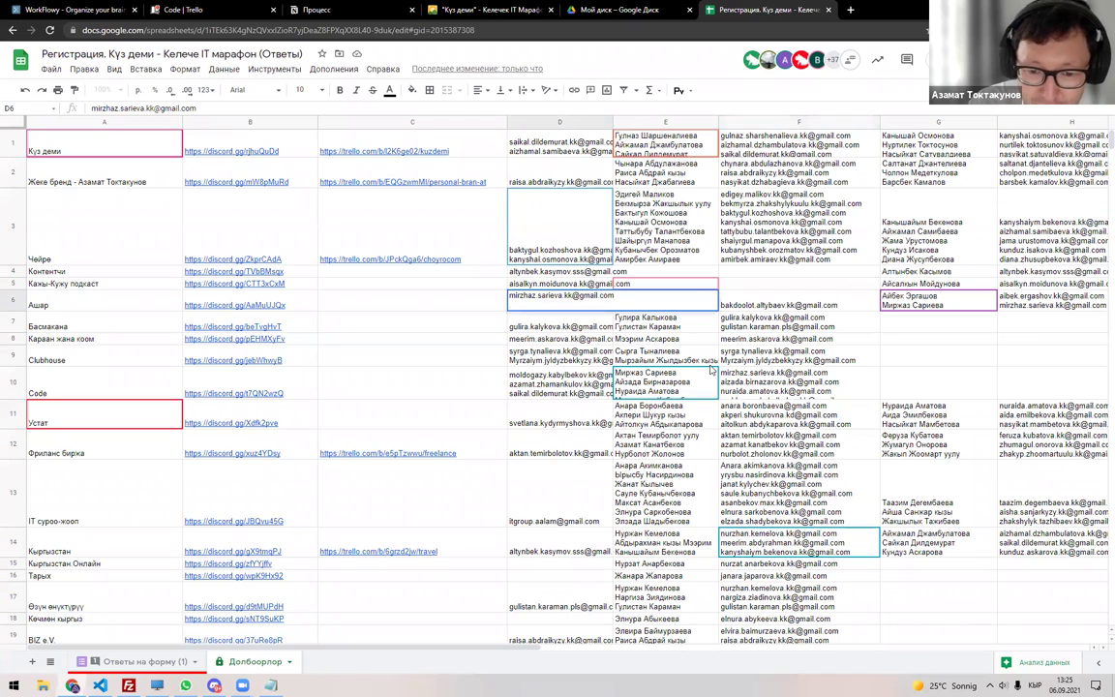
# Paste the copied e-mail as a second line in D6, then check G6 for the Ашар row.
pyautogui.hotkey('alt', 'Return')
pyautogui.hotkey('ctrl', 'v')
pyautogui.press('Return')
pyautogui.click(838, 309)
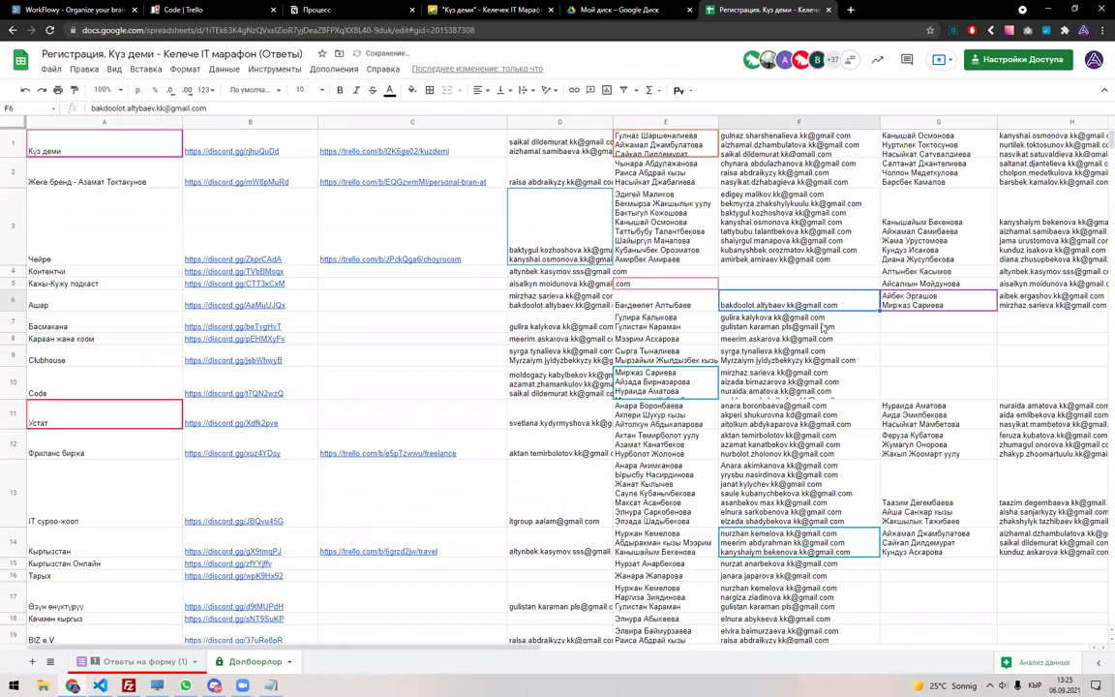
pyautogui.hscroll(2, 813, 329)
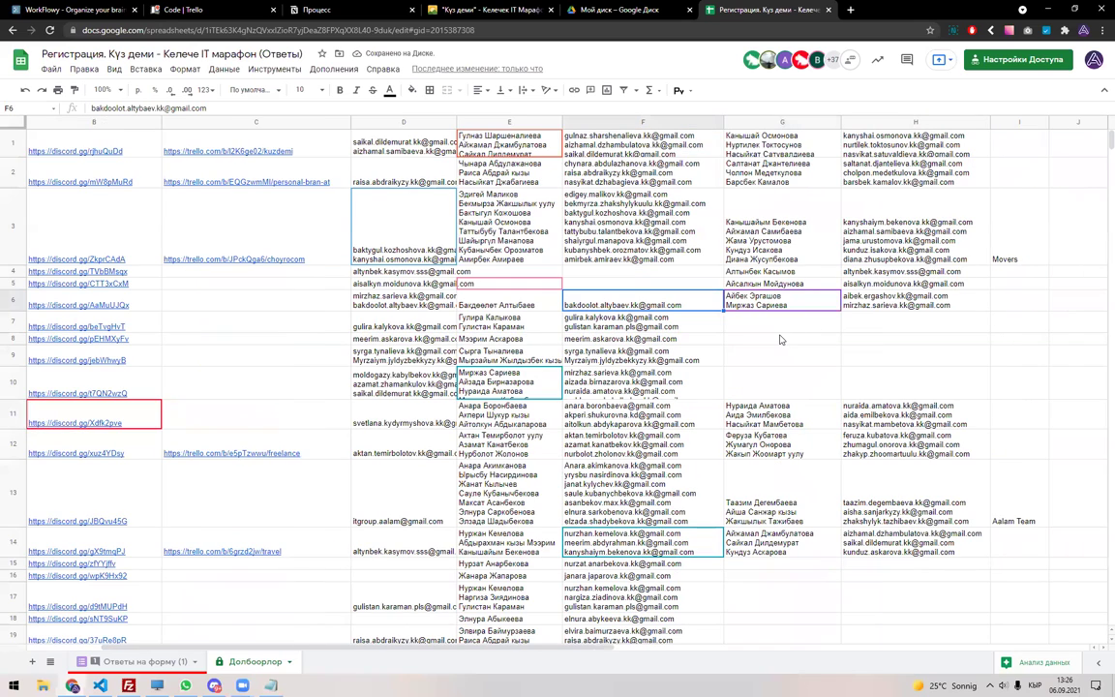
pyautogui.press('Right')
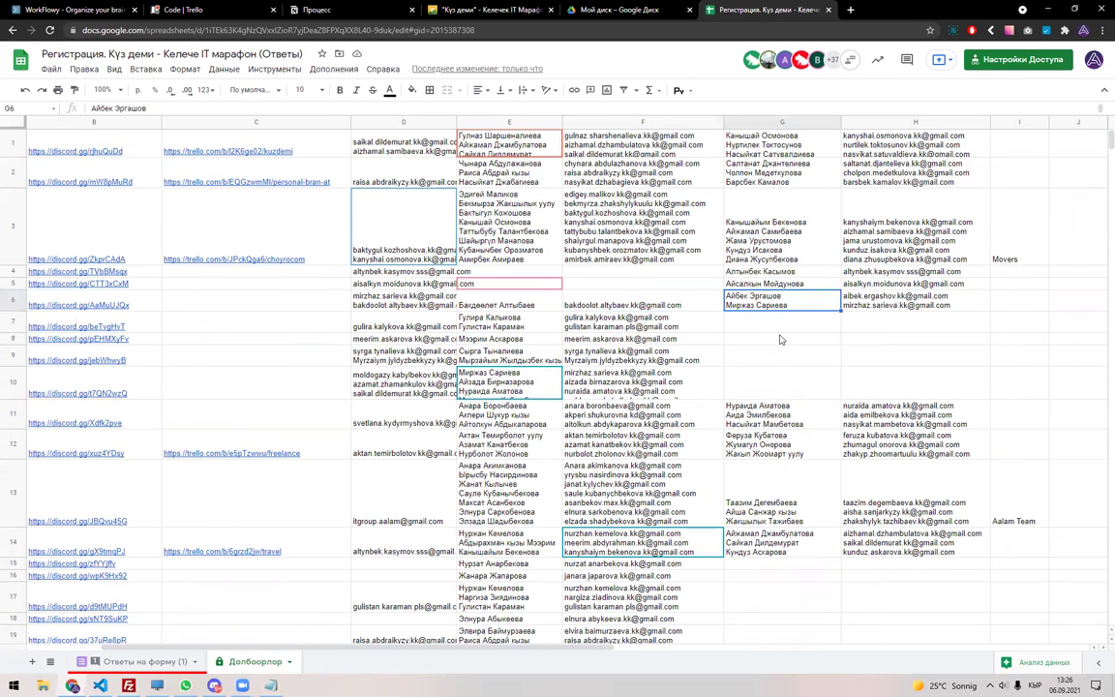
pyautogui.press('Home')
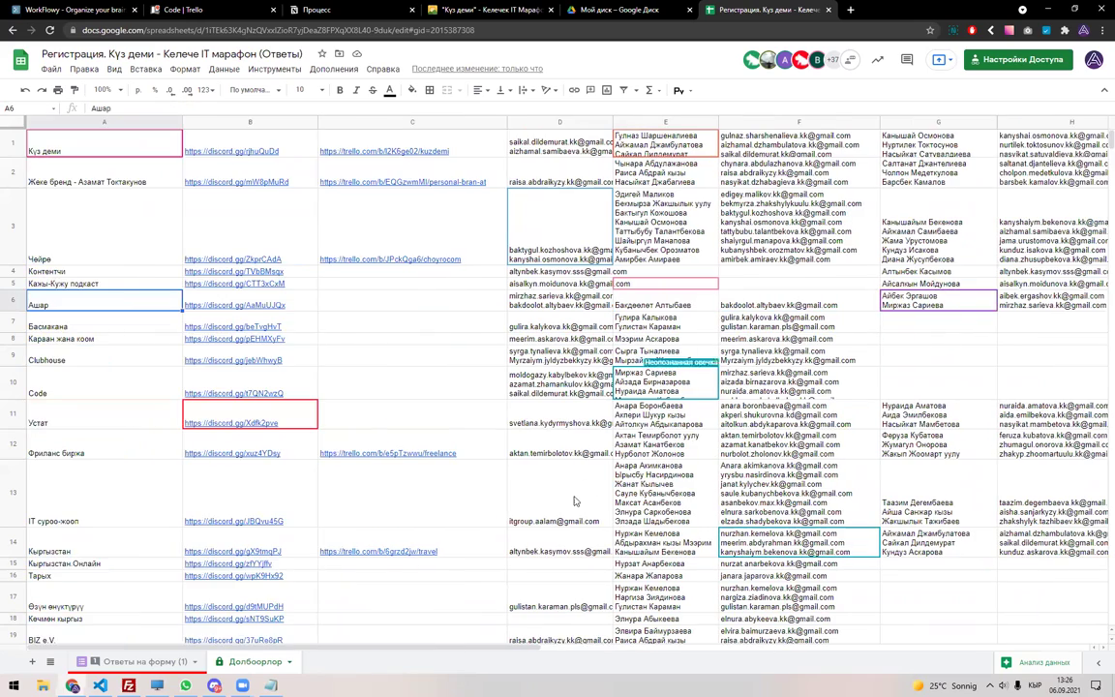
# Scroll to the Кооз сайттар row and read the full leader e-mail in D28.
pyautogui.scroll(-5, 555, 511)
pyautogui.scroll(-2, 150, 438)
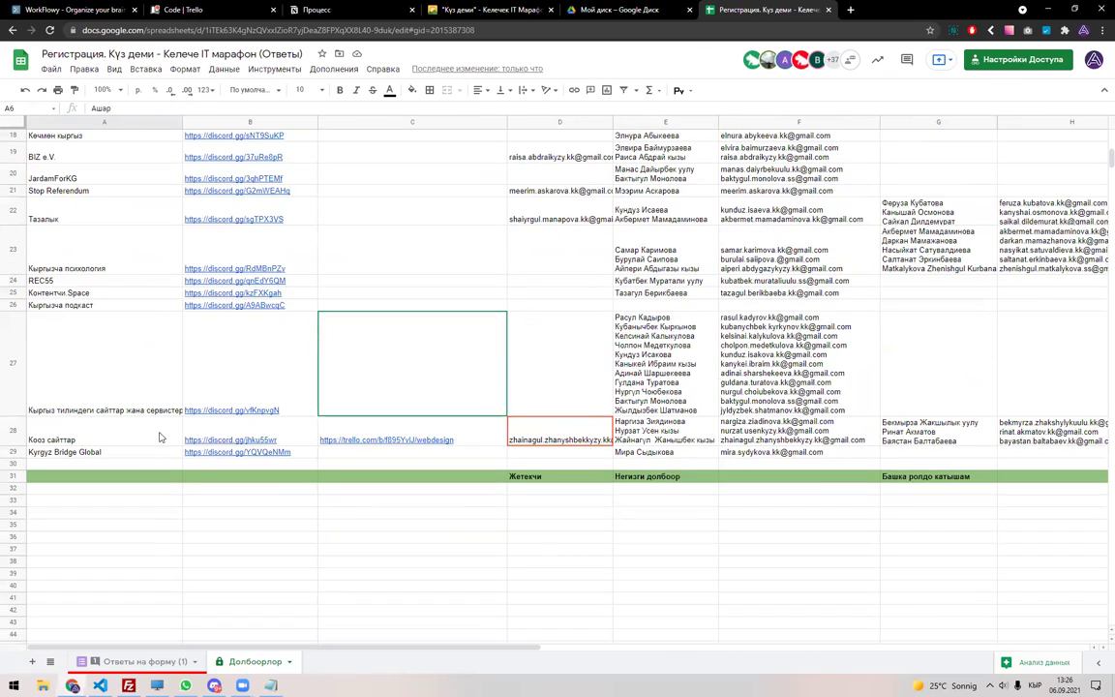
pyautogui.click(529, 443)
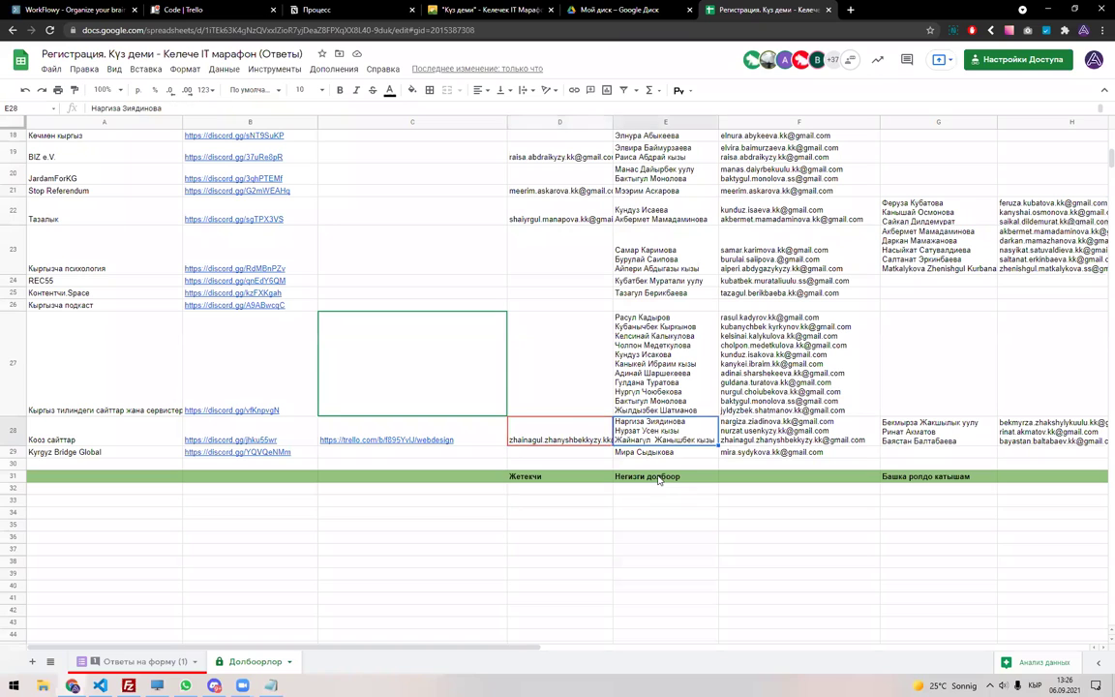
pyautogui.doubleClick(572, 432)
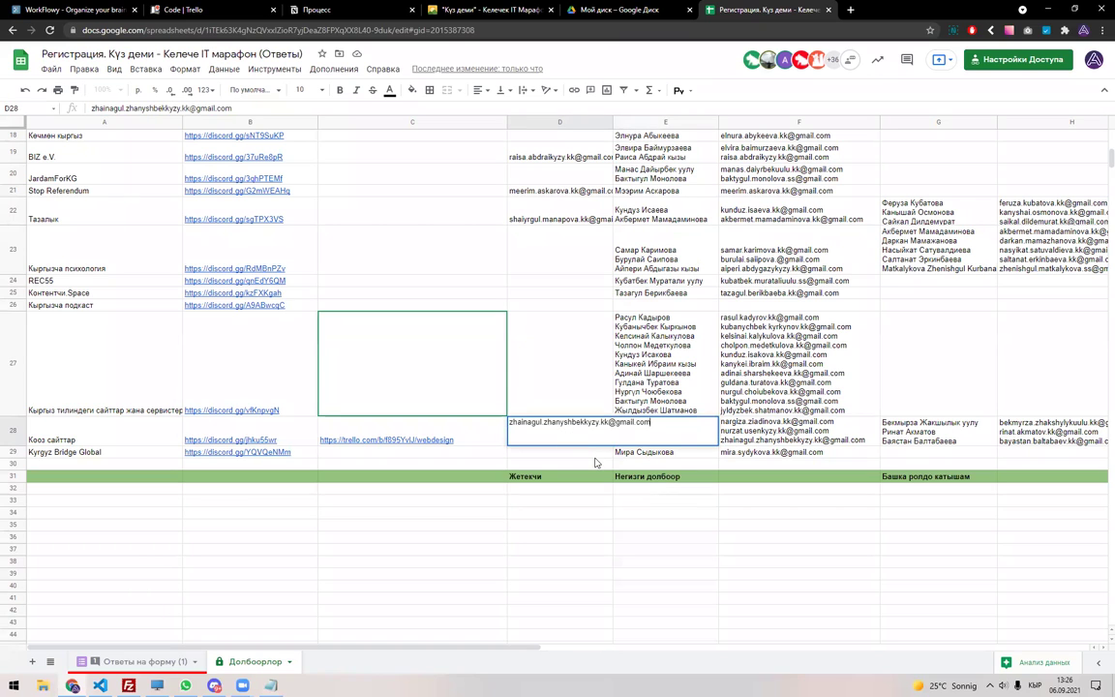
pyautogui.press('Escape')
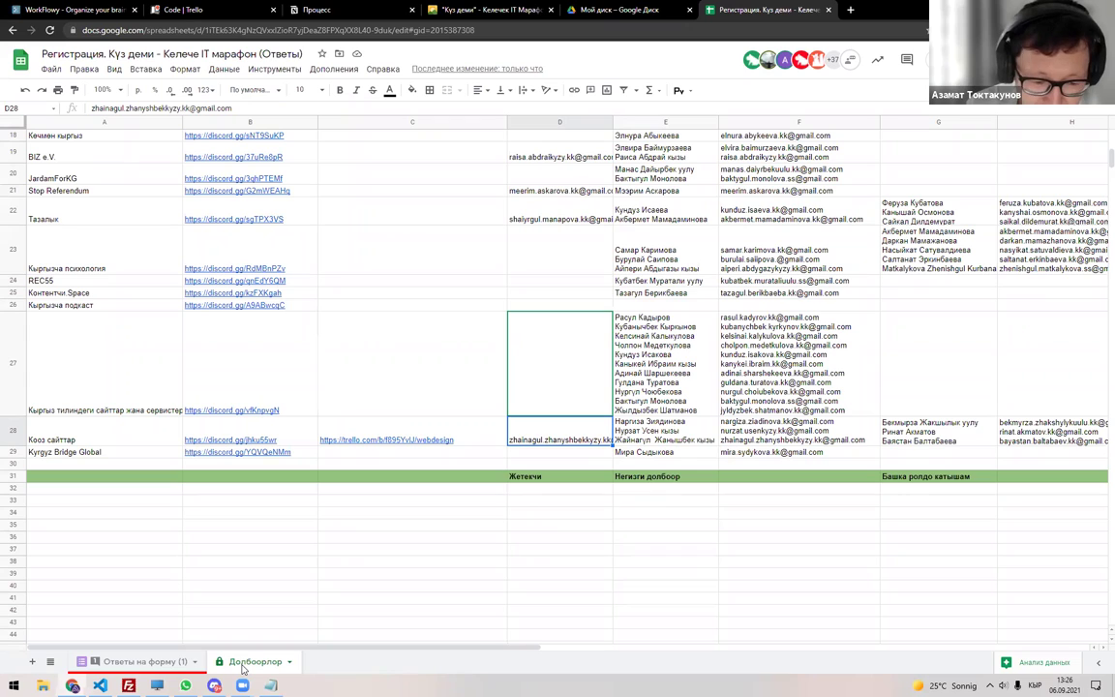
# Check row 28's member names and e-mails across E28–H28, ending on the Discord link in B28.
pyautogui.moveTo(217, 685)
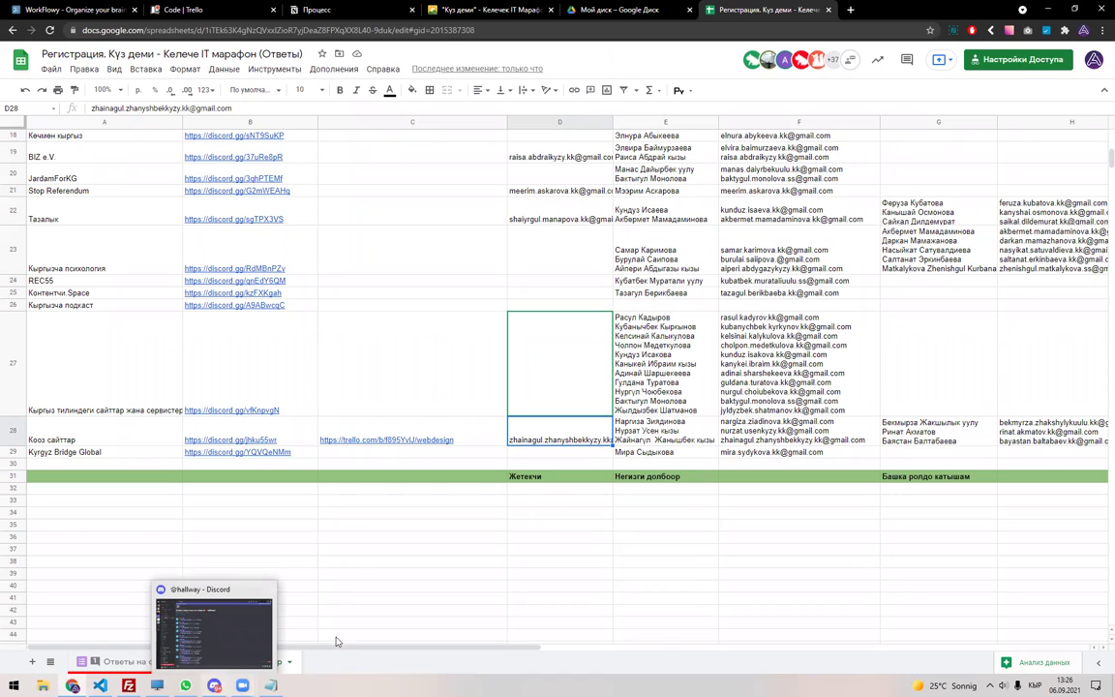
pyautogui.click(645, 443)
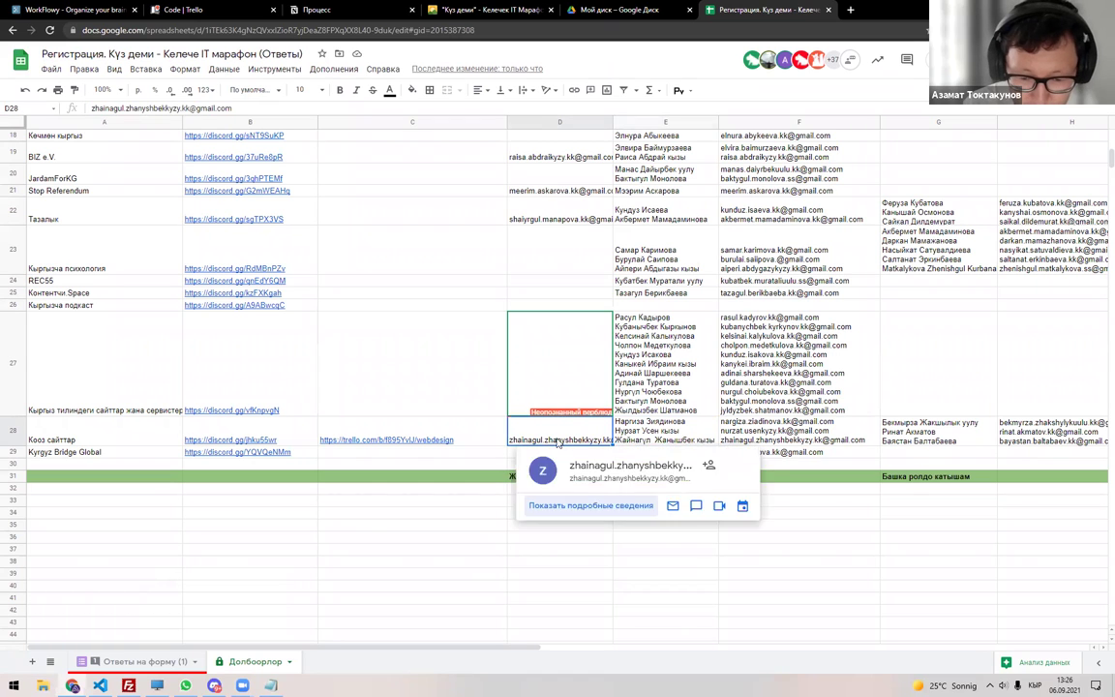
pyautogui.click(535, 442)
pyautogui.press('Right')
pyautogui.press('Right')
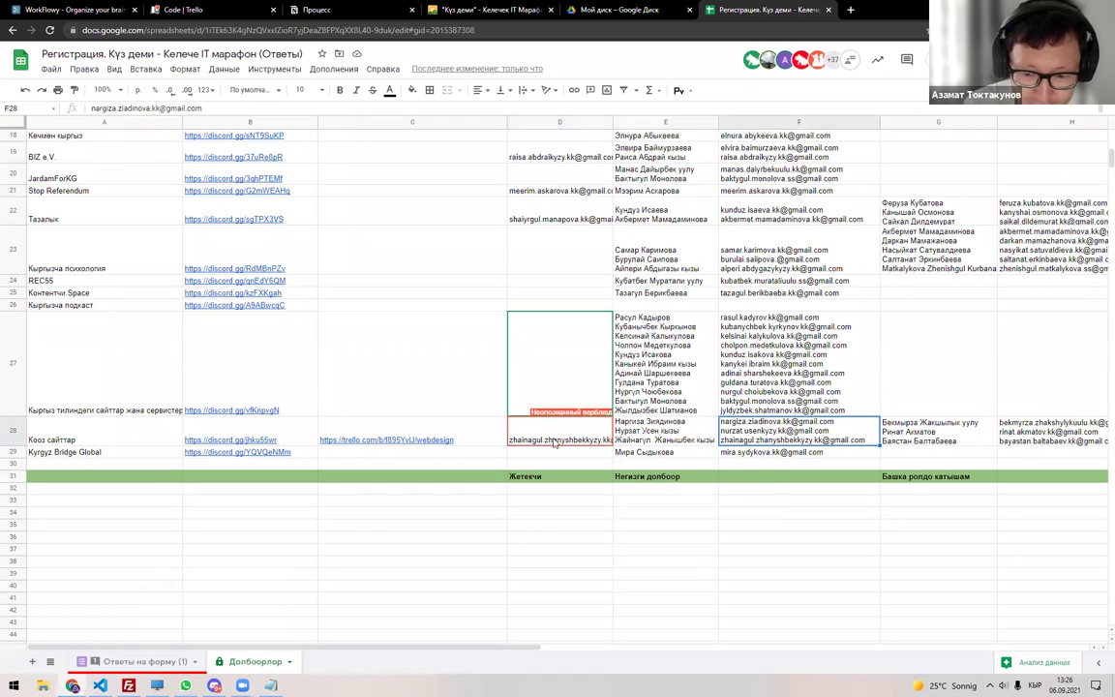
pyautogui.press('Right')
pyautogui.hscroll(1, 555, 442)
pyautogui.press('Right')
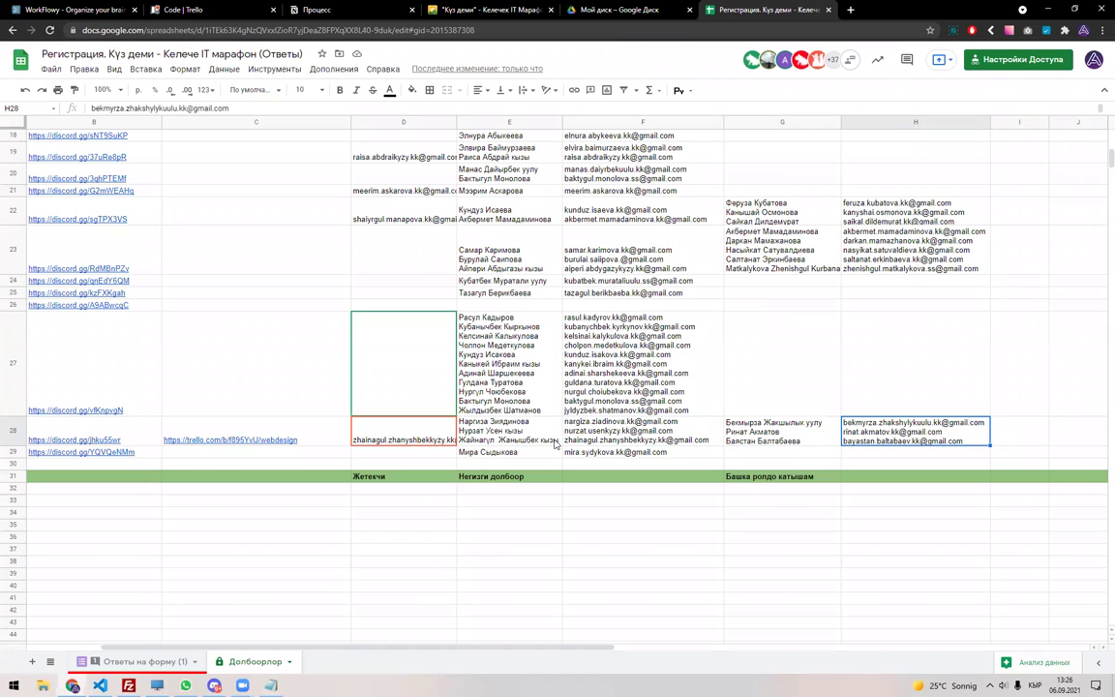
pyautogui.press('Left')
pyautogui.press('Left')
pyautogui.press('Left')
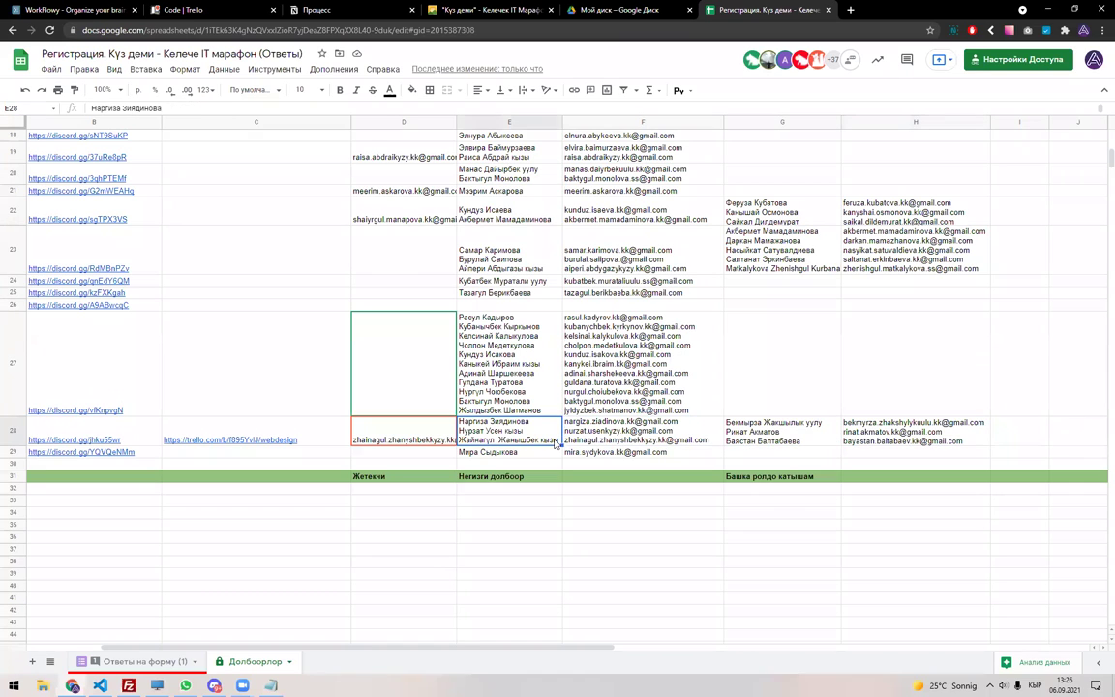
pyautogui.press('Left')
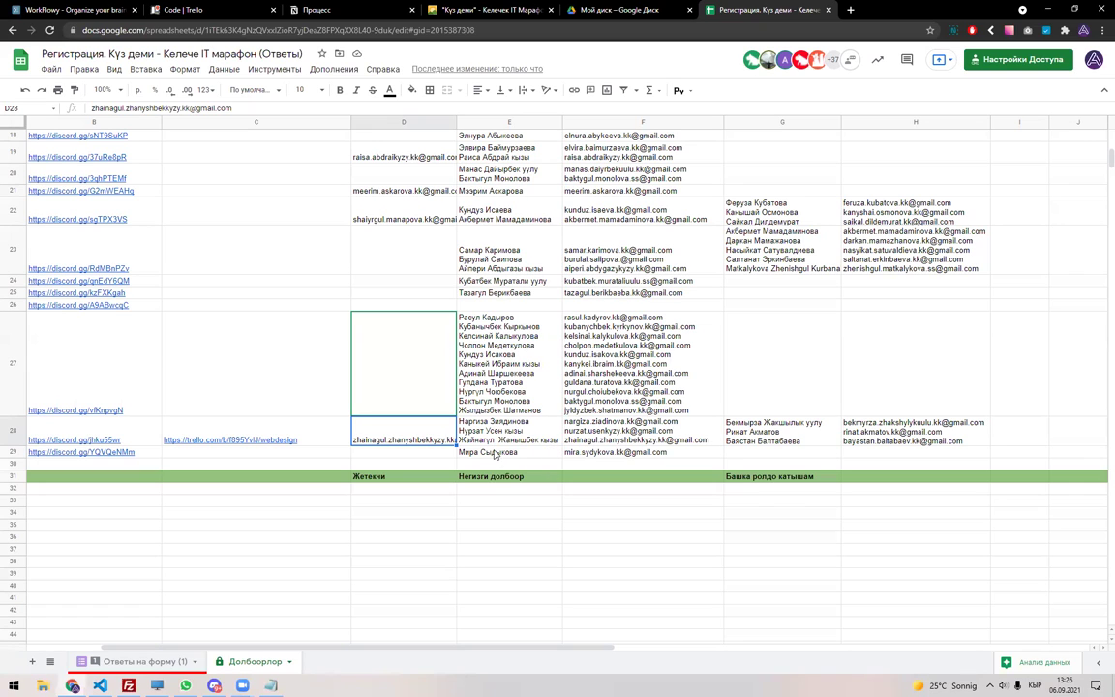
pyautogui.doubleClick(422, 443)
pyautogui.moveTo(452, 423); pyautogui.dragTo(344, 429)
pyautogui.press('Escape')
pyautogui.click(137, 431)
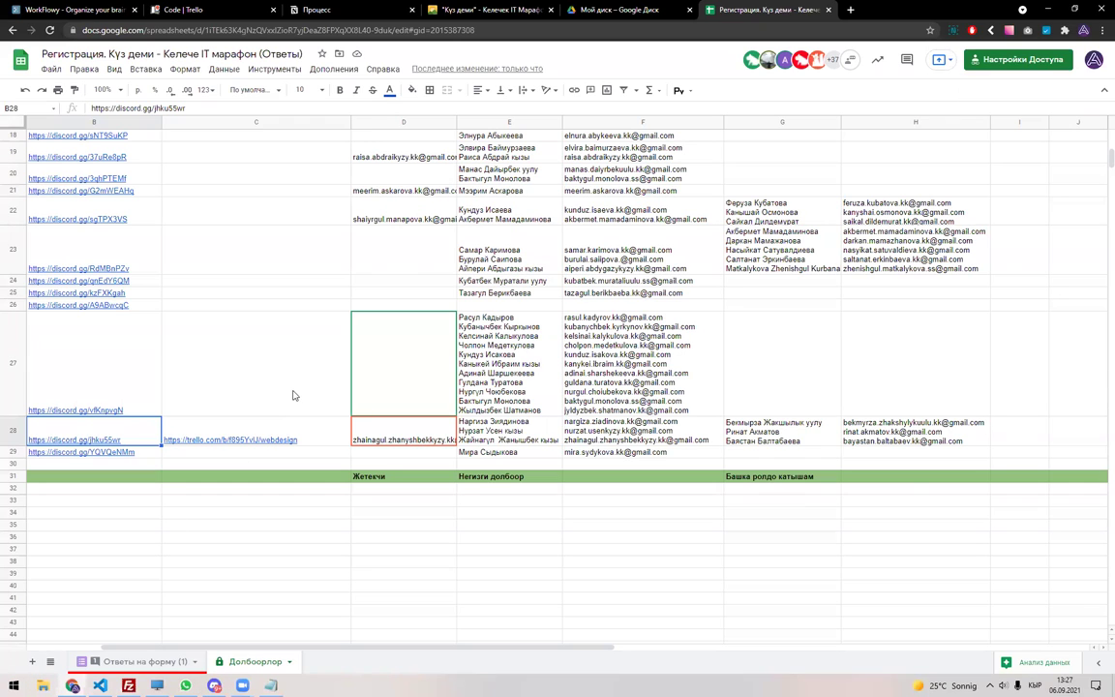
pyautogui.click(12, 684)
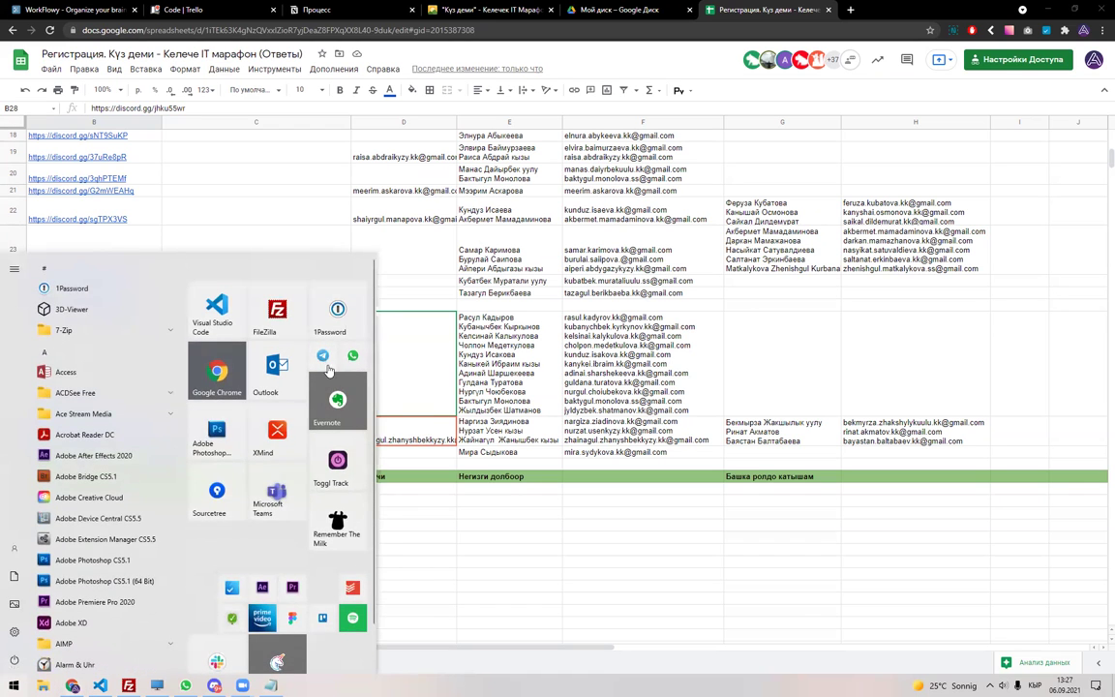
pyautogui.click(290, 325)
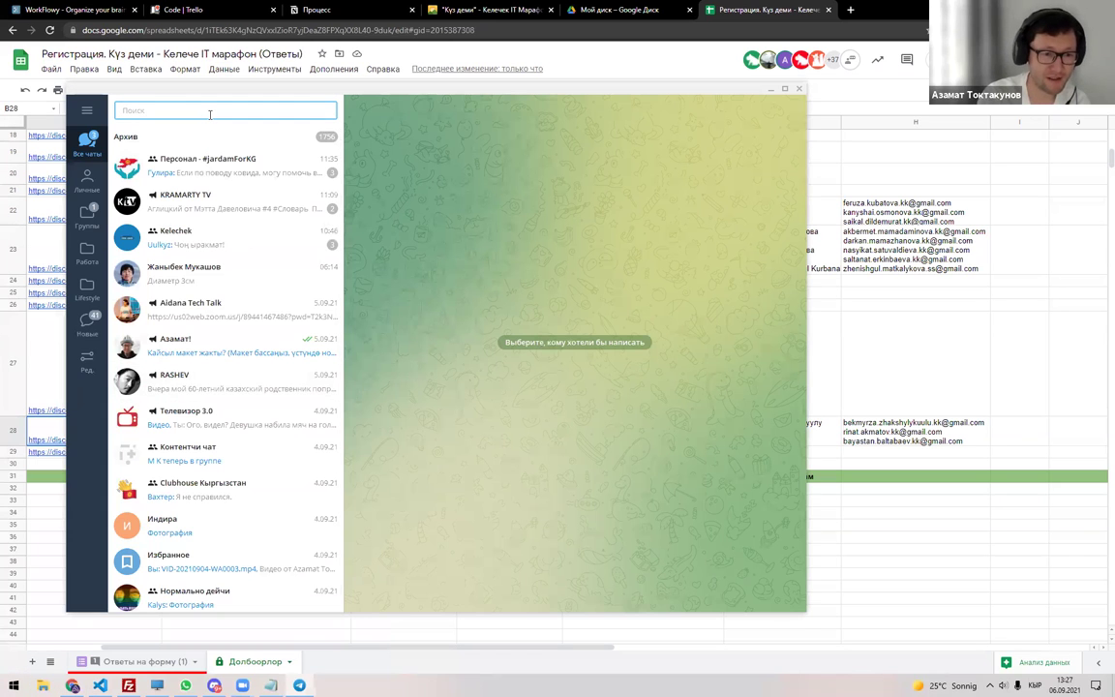
pyautogui.write('баткен')
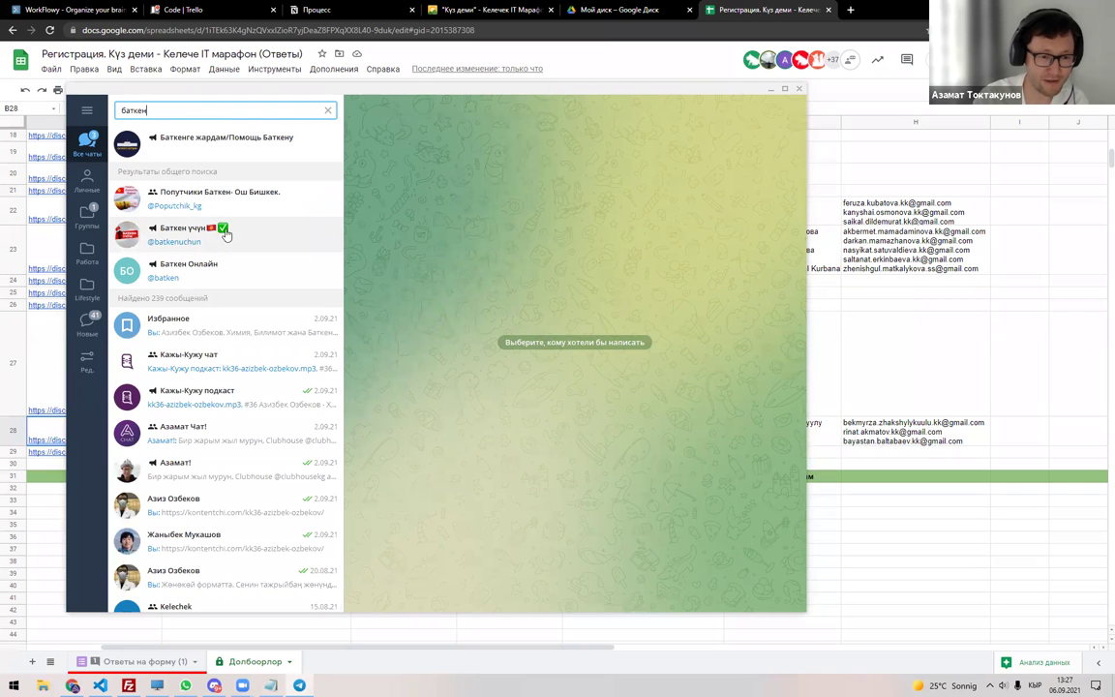
pyautogui.click(205, 194)
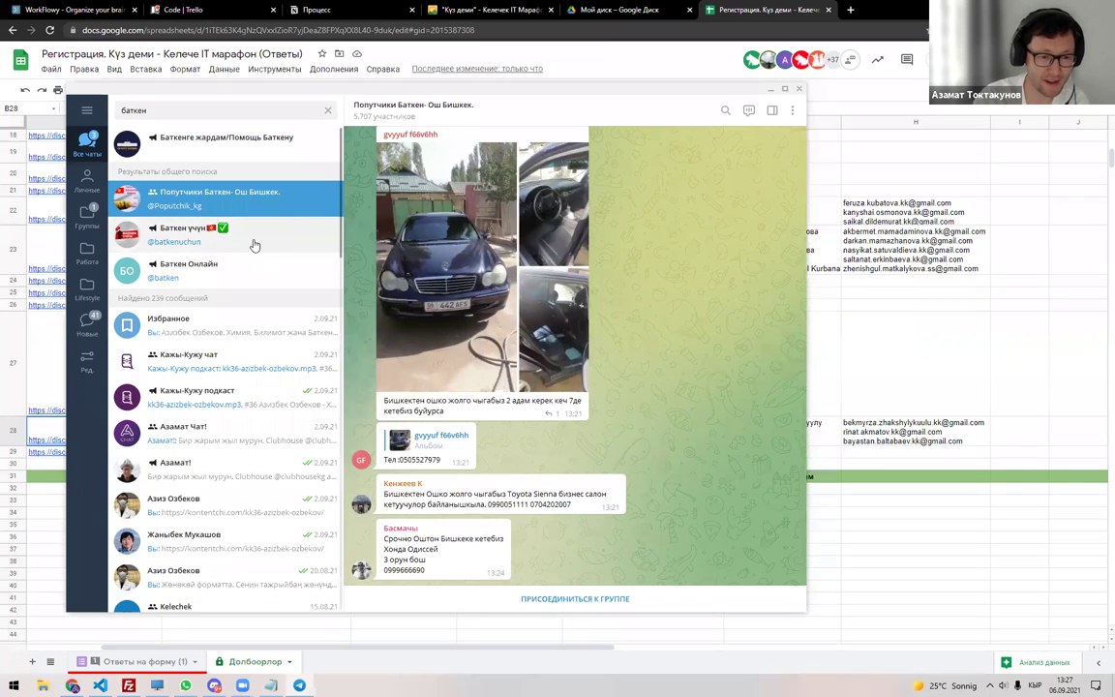
pyautogui.click(254, 237)
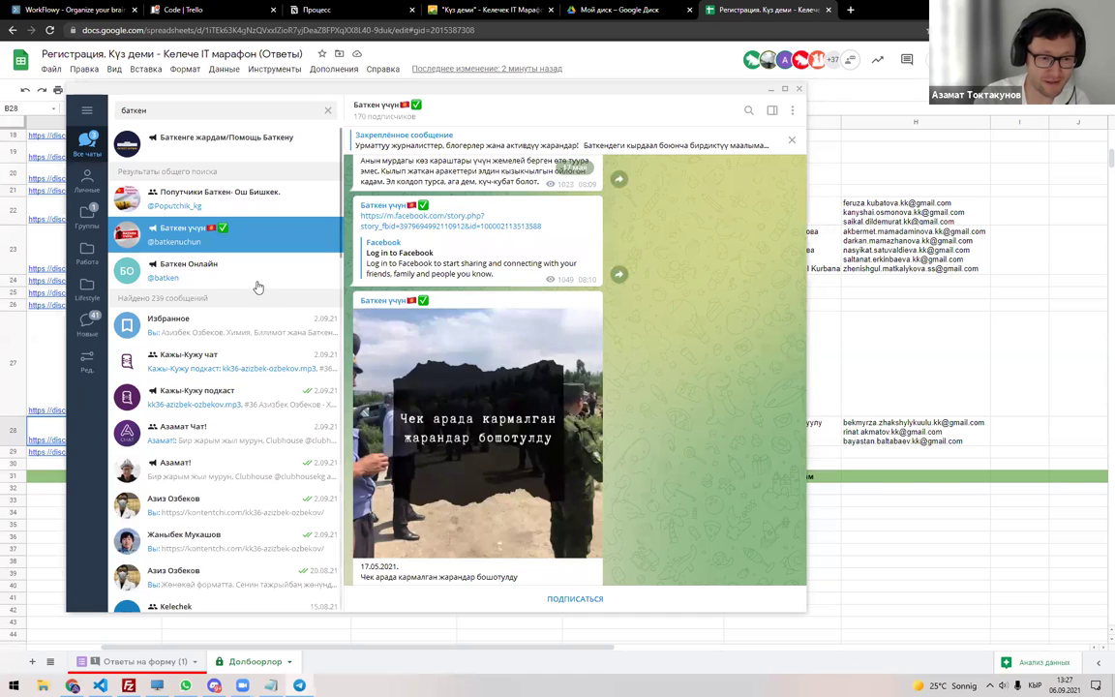
pyautogui.click(259, 285)
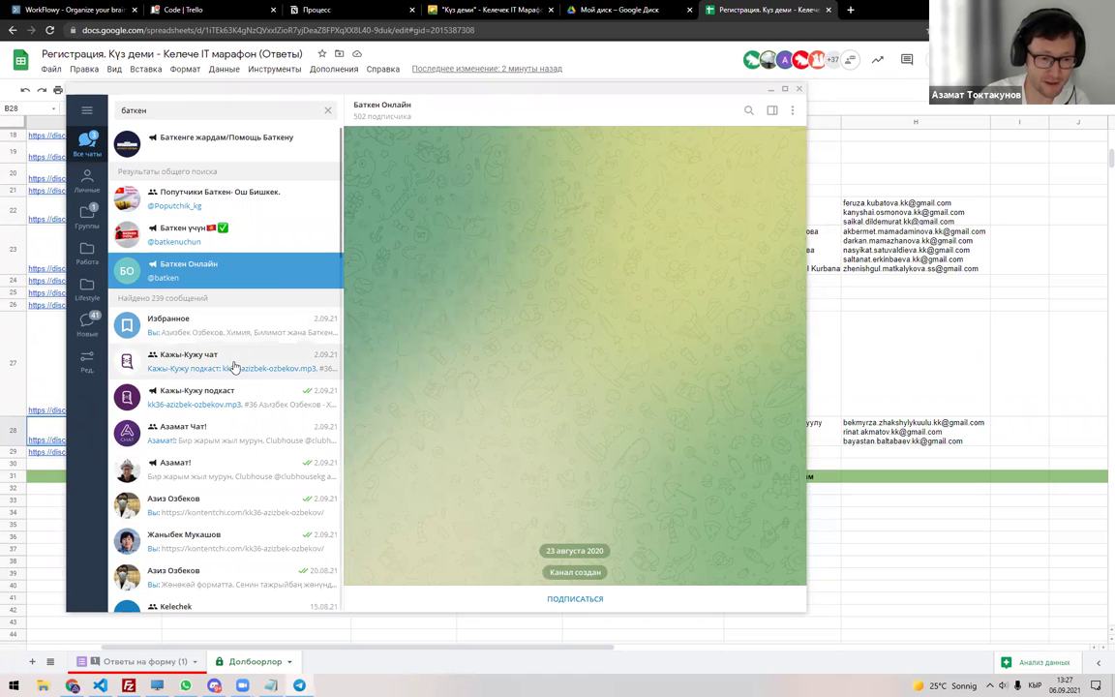
pyautogui.doubleClick(220, 106)
pyautogui.write('Бишкек')
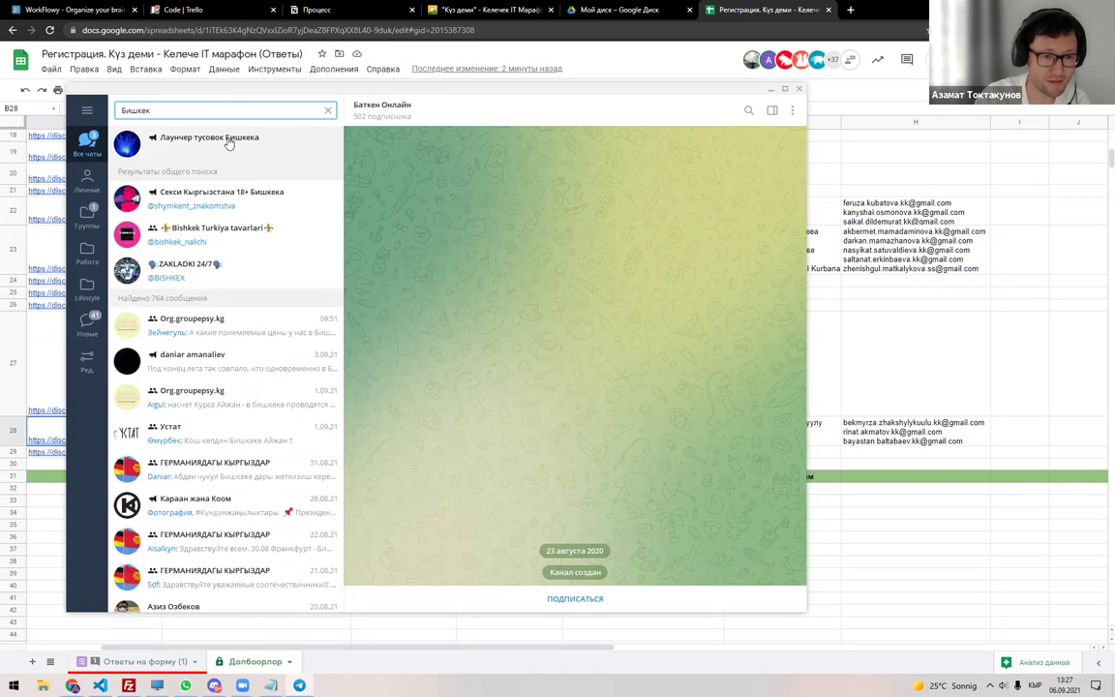
pyautogui.click(228, 142)
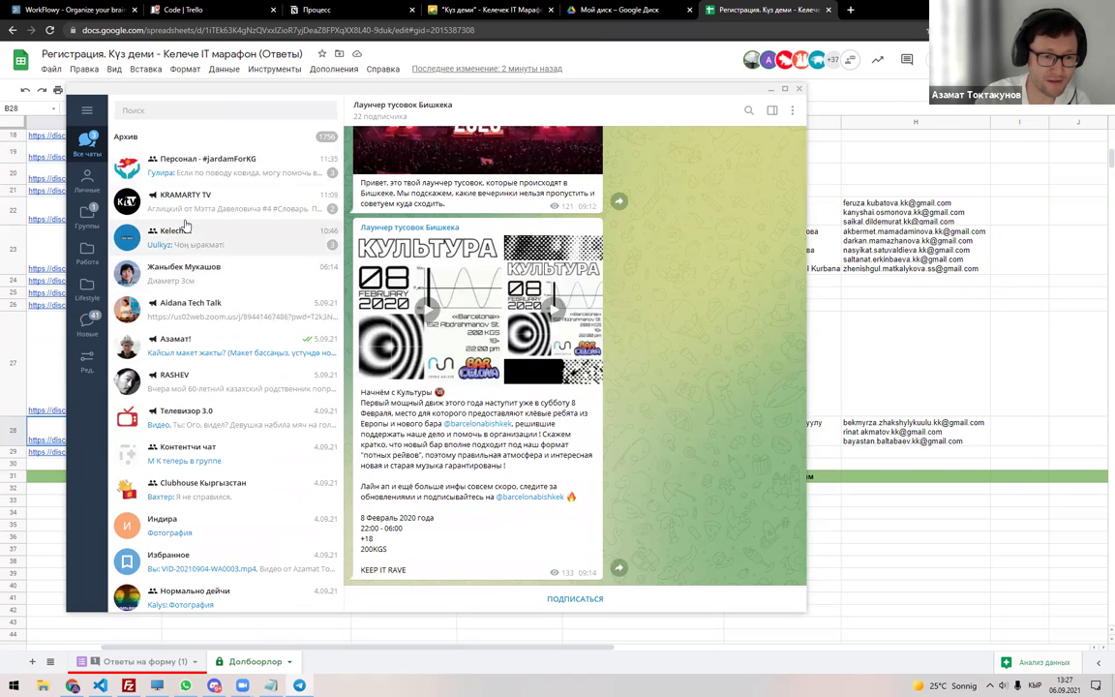
pyautogui.hotkey('alt', 'Tab')
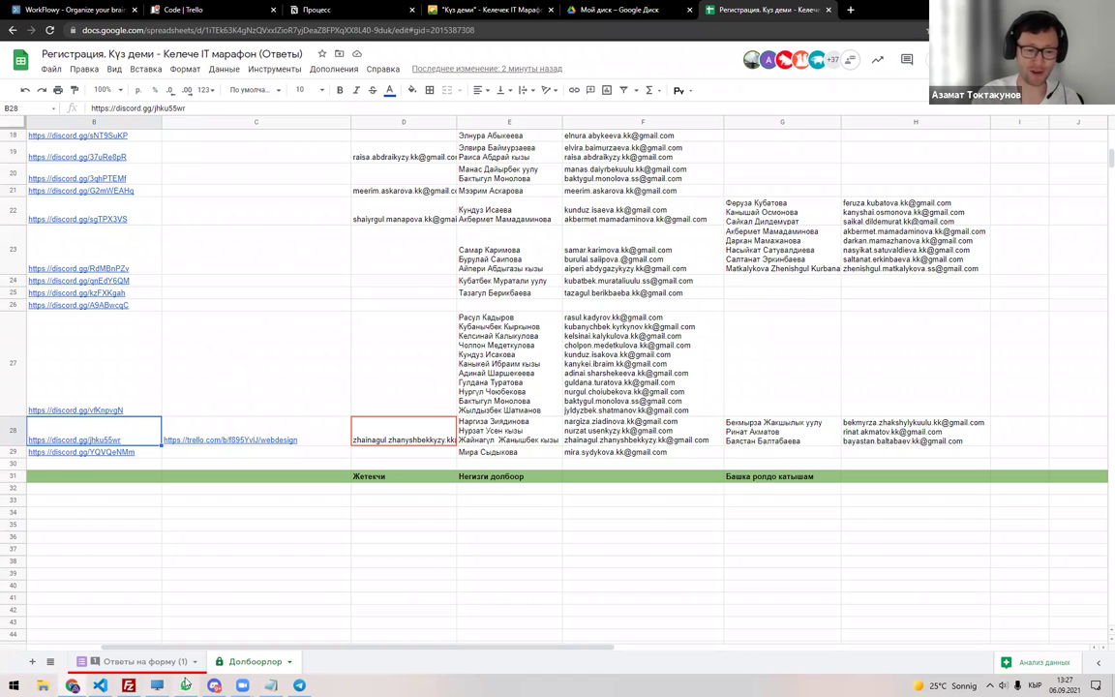
pyautogui.click(214, 685)
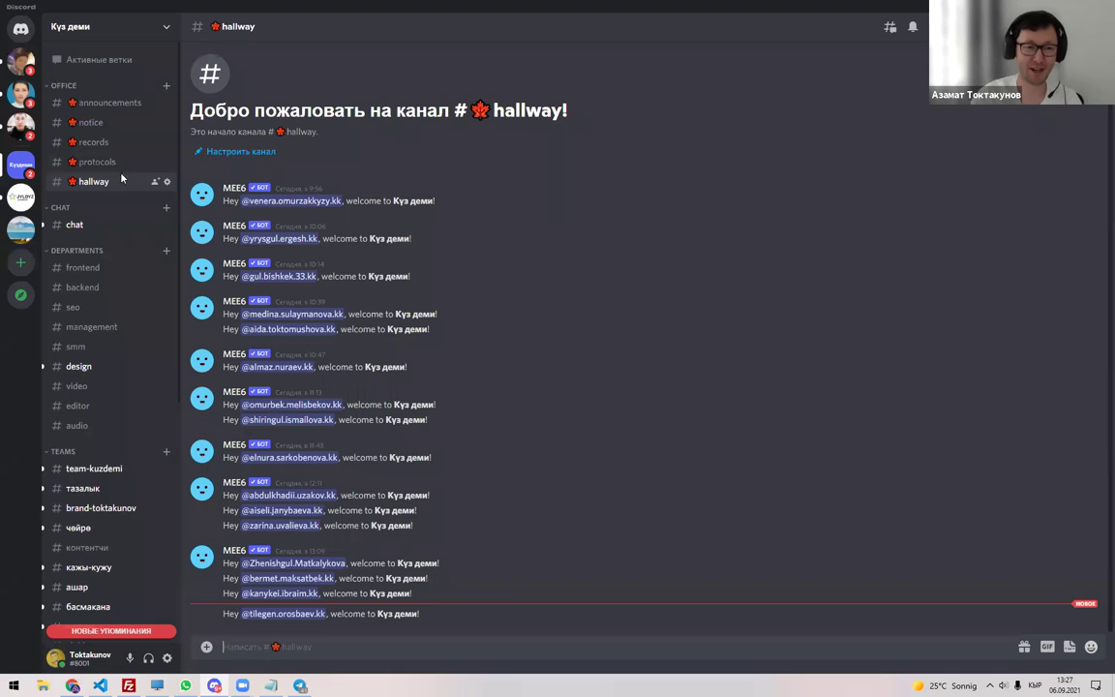
pyautogui.click(99, 275)
pyautogui.click(97, 288)
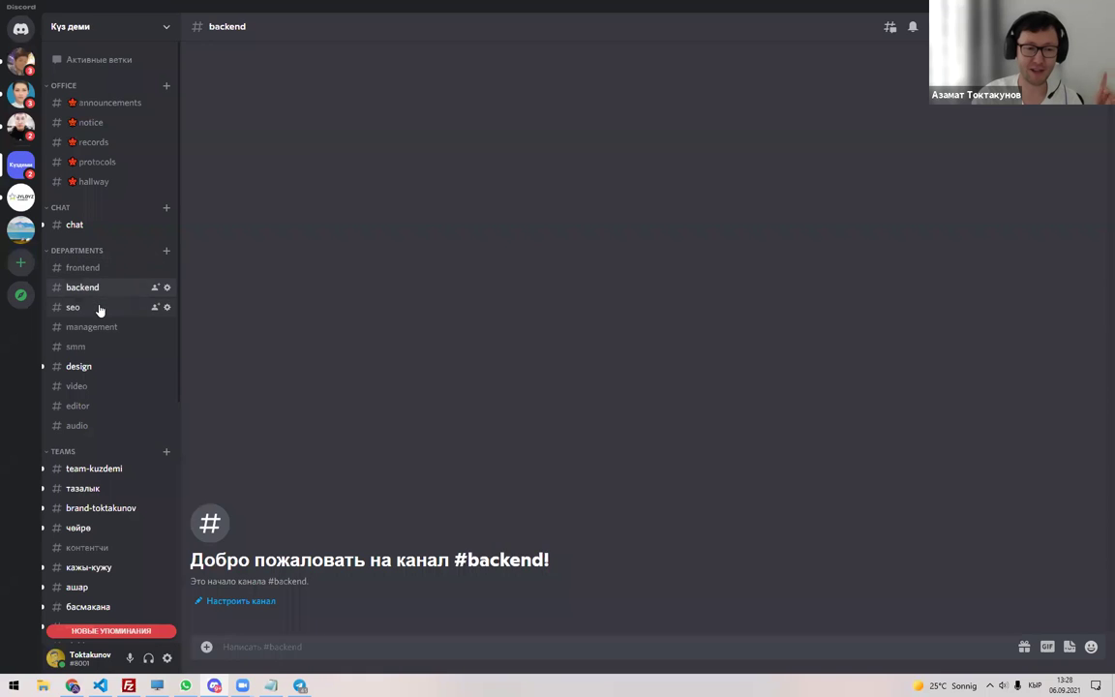
pyautogui.click(98, 307)
pyautogui.click(100, 327)
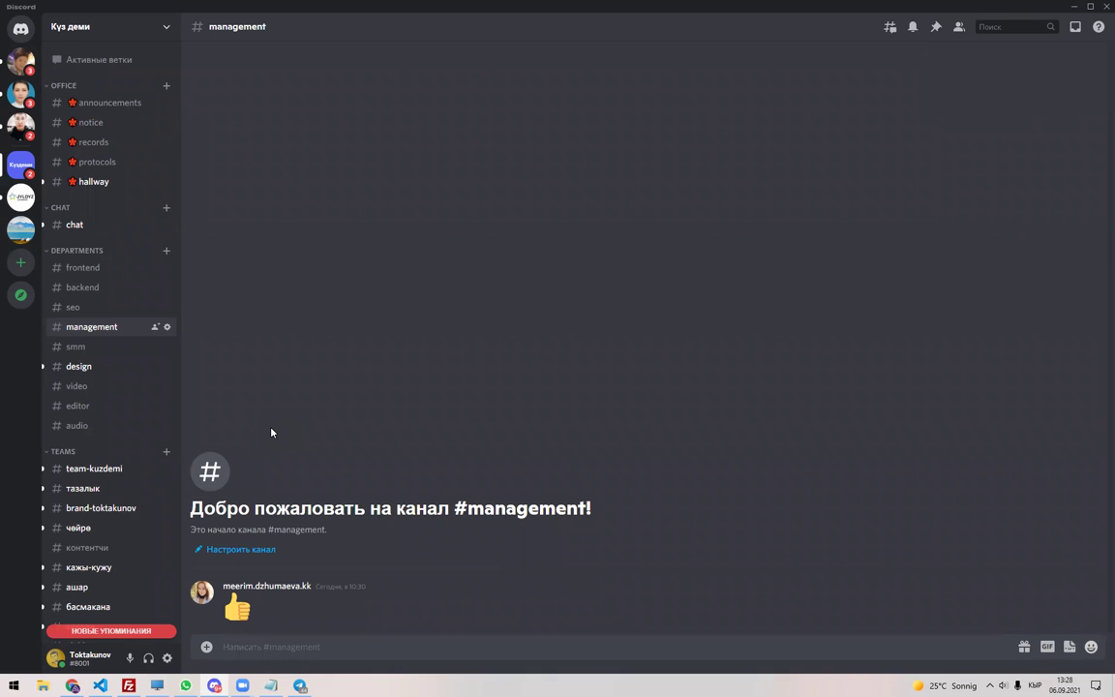
pyautogui.hotkey('alt', 'Tab')
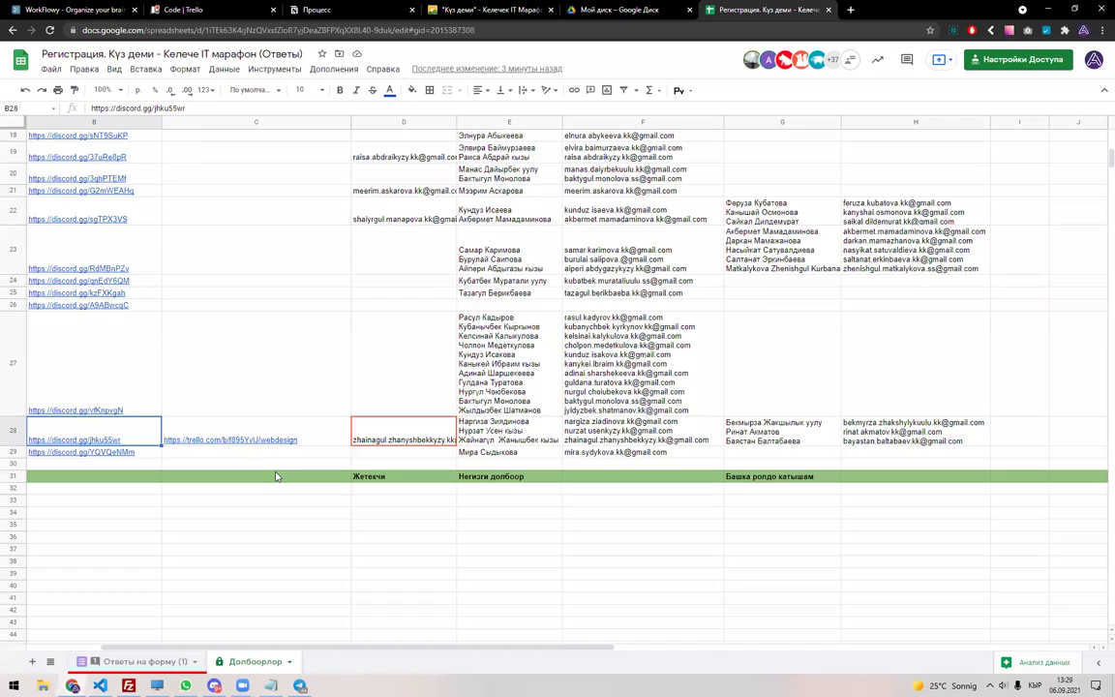
# Select column D, then column F to see 26 filled member e-mail cells.
pyautogui.scroll(5, 275, 476)
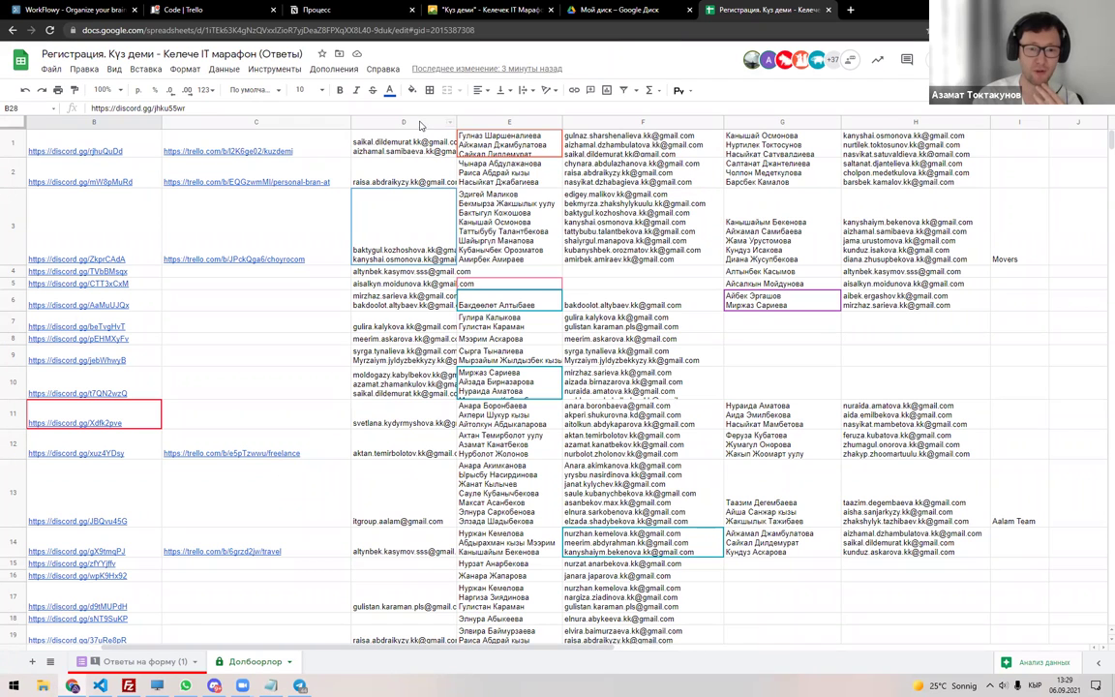
pyautogui.click(414, 121)
pyautogui.click(569, 120)
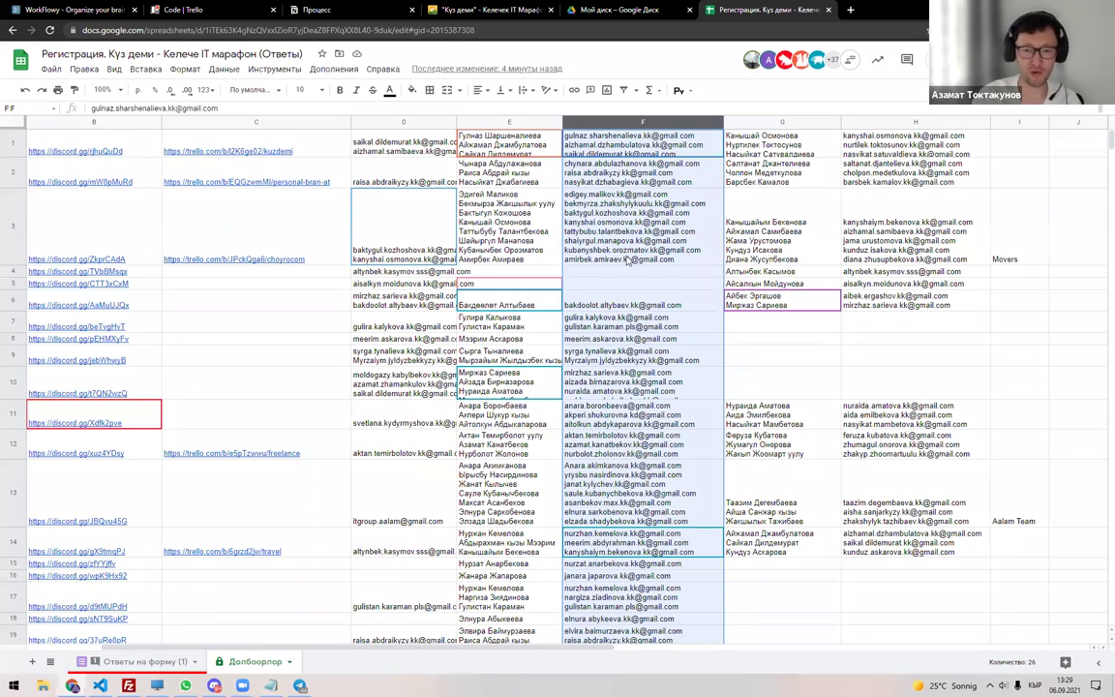
# Compare BIZ e.V.'s response in G106 with D19 and E19 on Долбоорлор, ending on the responses.
pyautogui.hotkey('ctrl', 'shift', 'pageup')
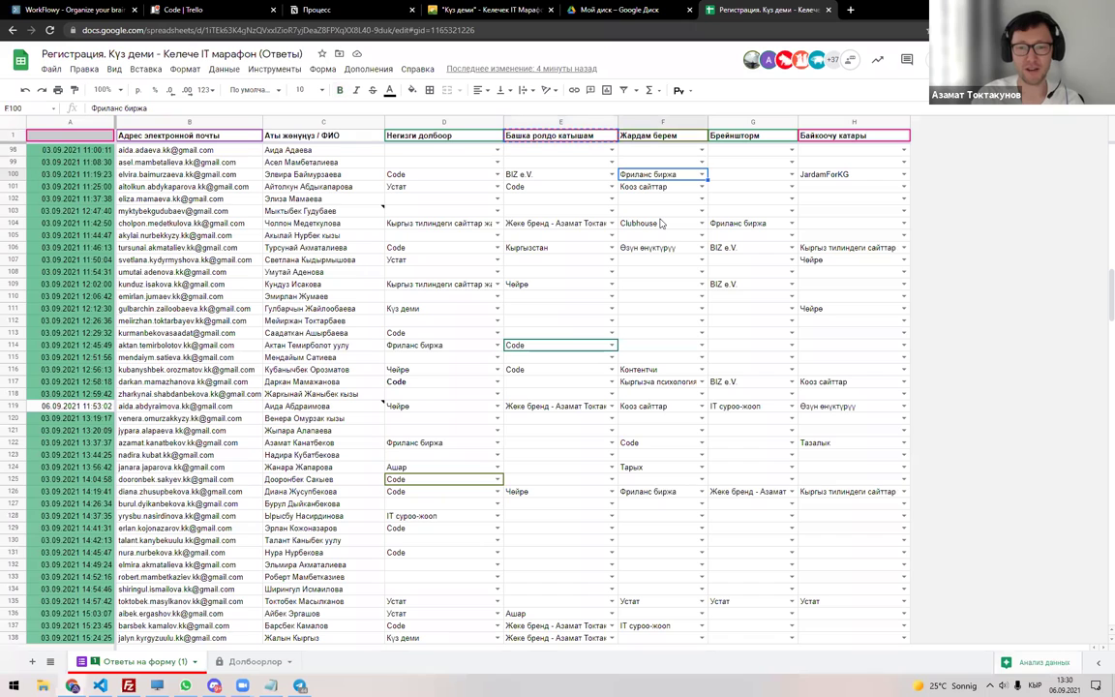
pyautogui.scroll(5, 655, 261)
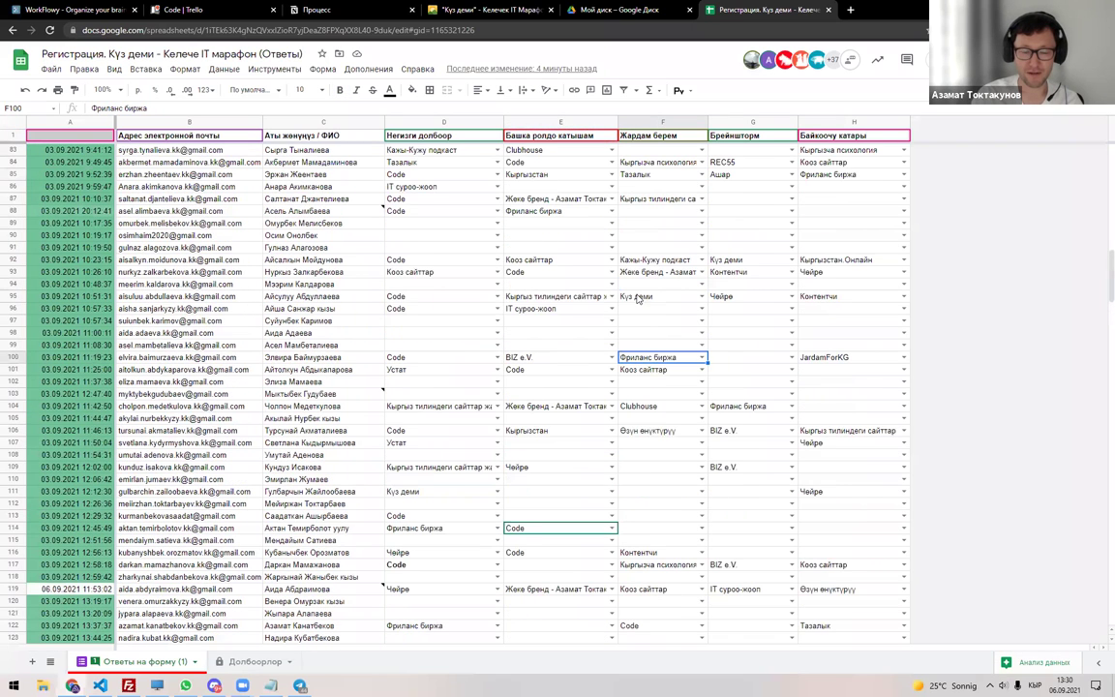
pyautogui.click(741, 429)
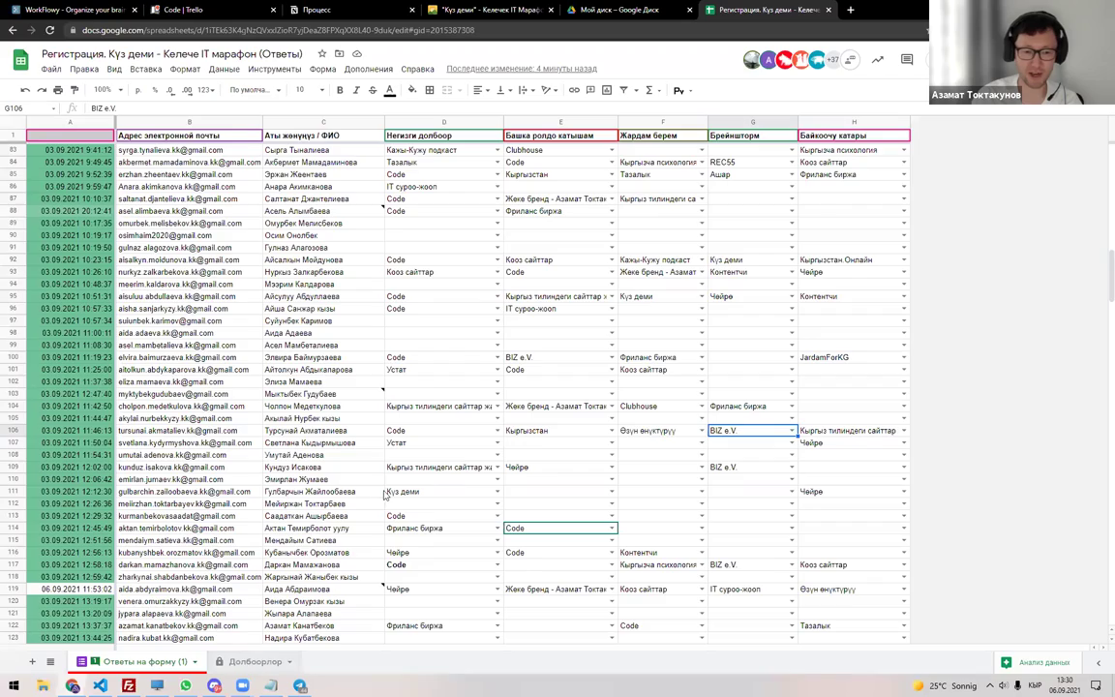
pyautogui.click(252, 662)
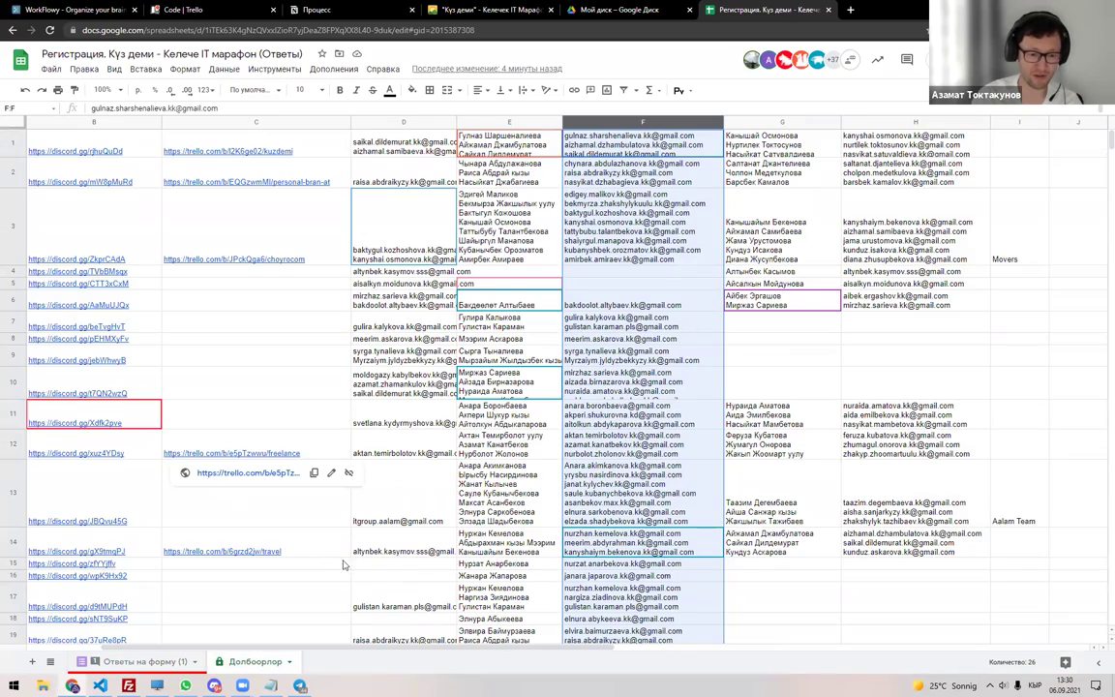
pyautogui.scroll(-10, 350, 570)
pyautogui.scroll(8, 354, 572)
pyautogui.scroll(3, 354, 572)
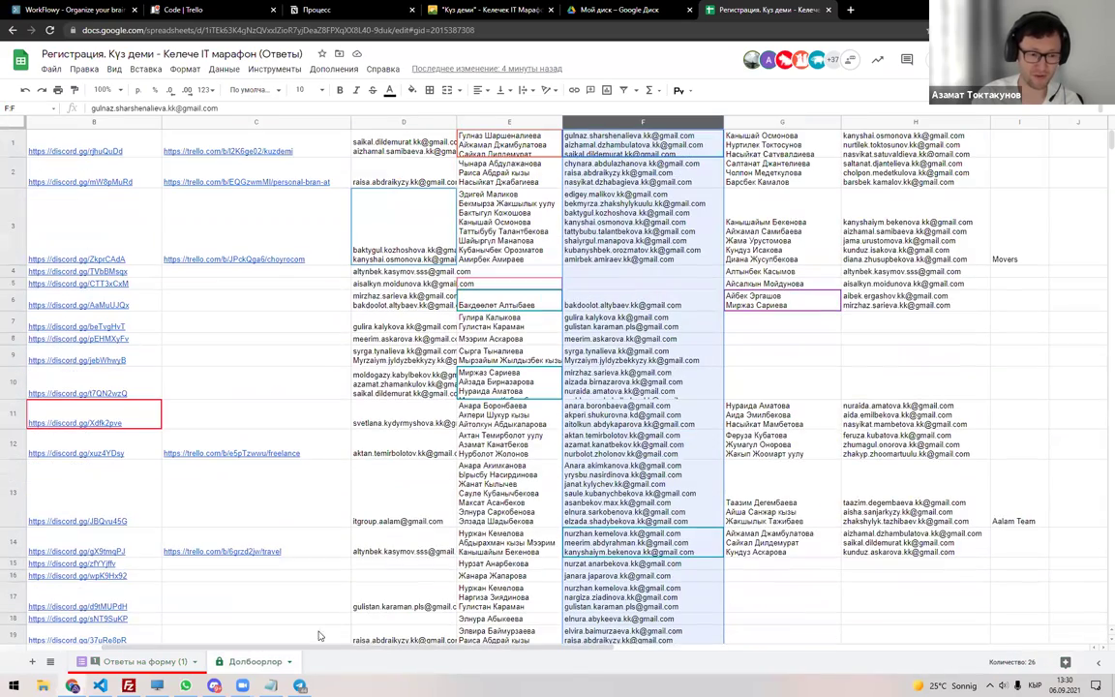
pyautogui.hscroll(-3, 129, 542)
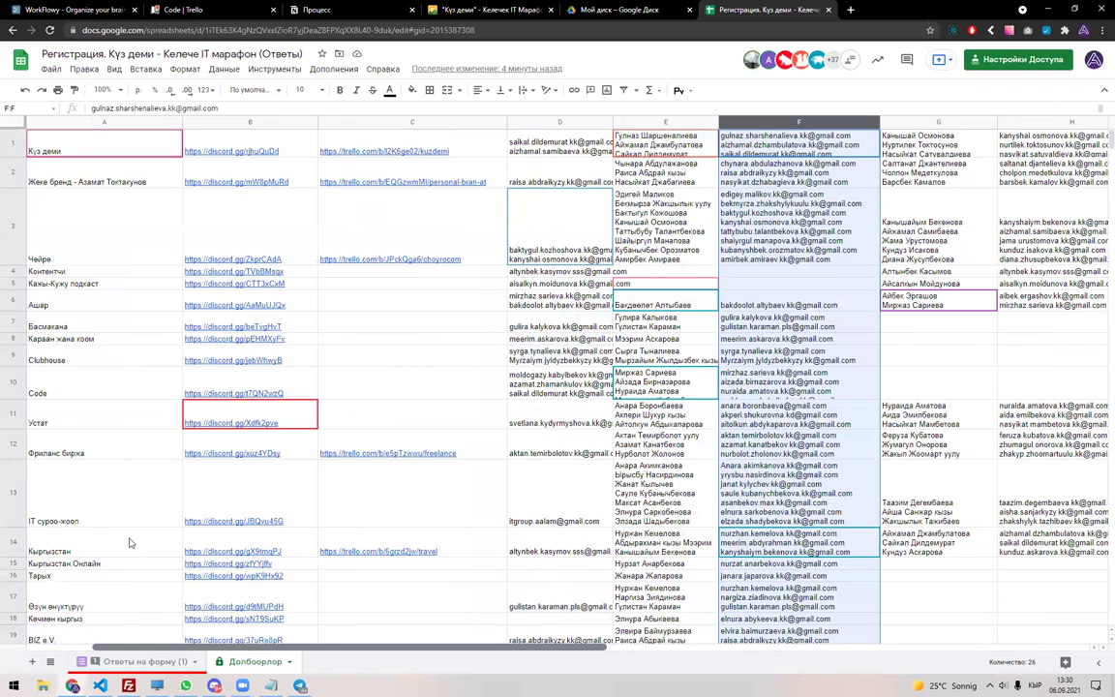
pyautogui.scroll(-5, 455, 407)
pyautogui.click(542, 404)
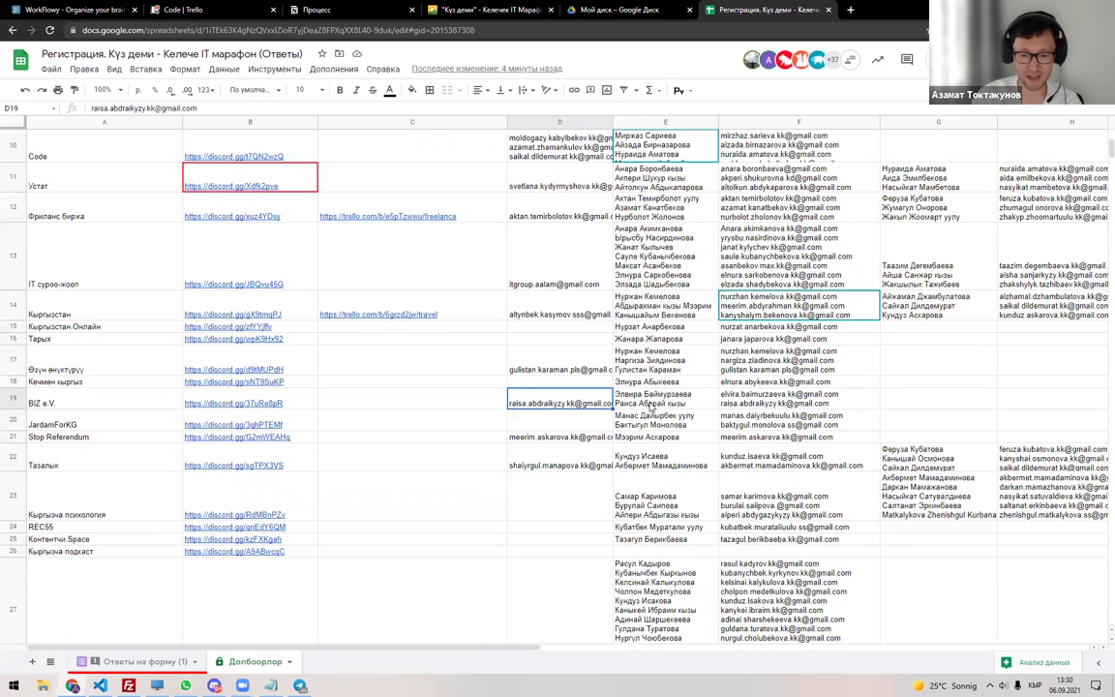
pyautogui.click(652, 402)
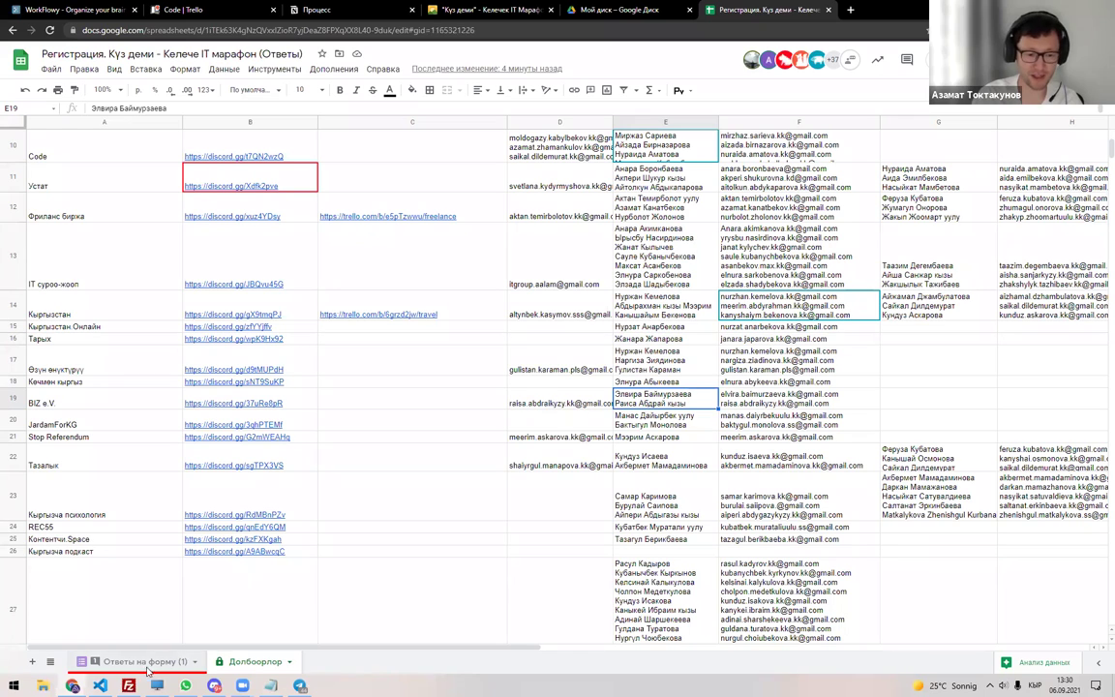
pyautogui.hotkey('ctrl', 'shift', 'pageup')
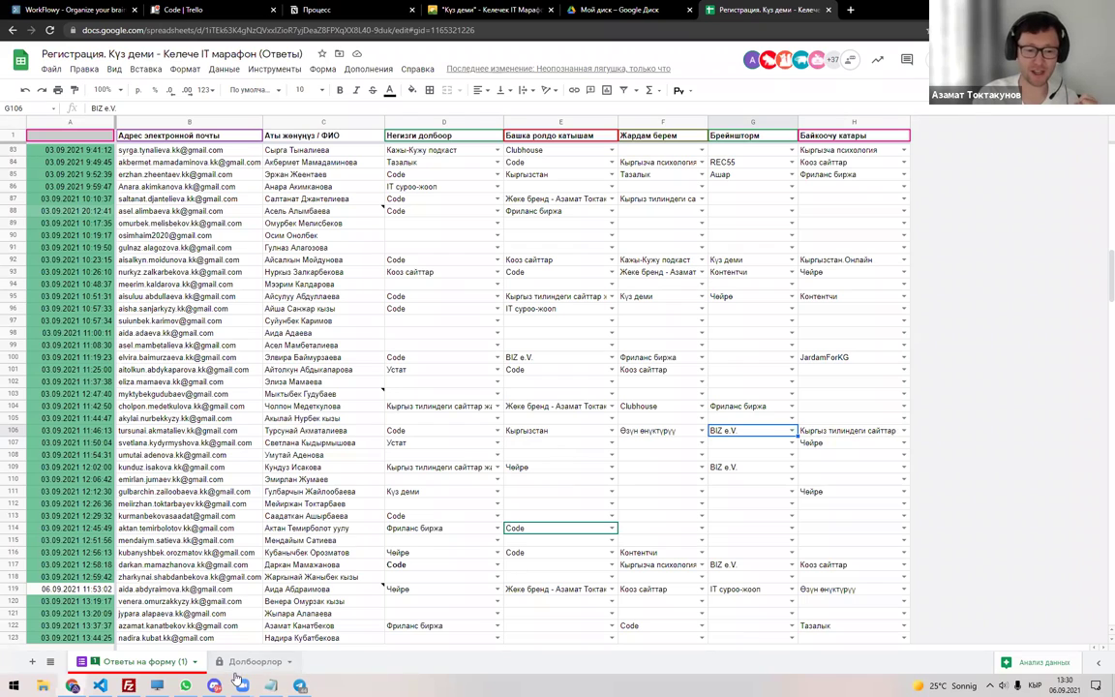
# Switch to Discord and open #team-kuzdemi under TEAMS in the Куз деми server.
pyautogui.hotkey('alt', 'Tab')
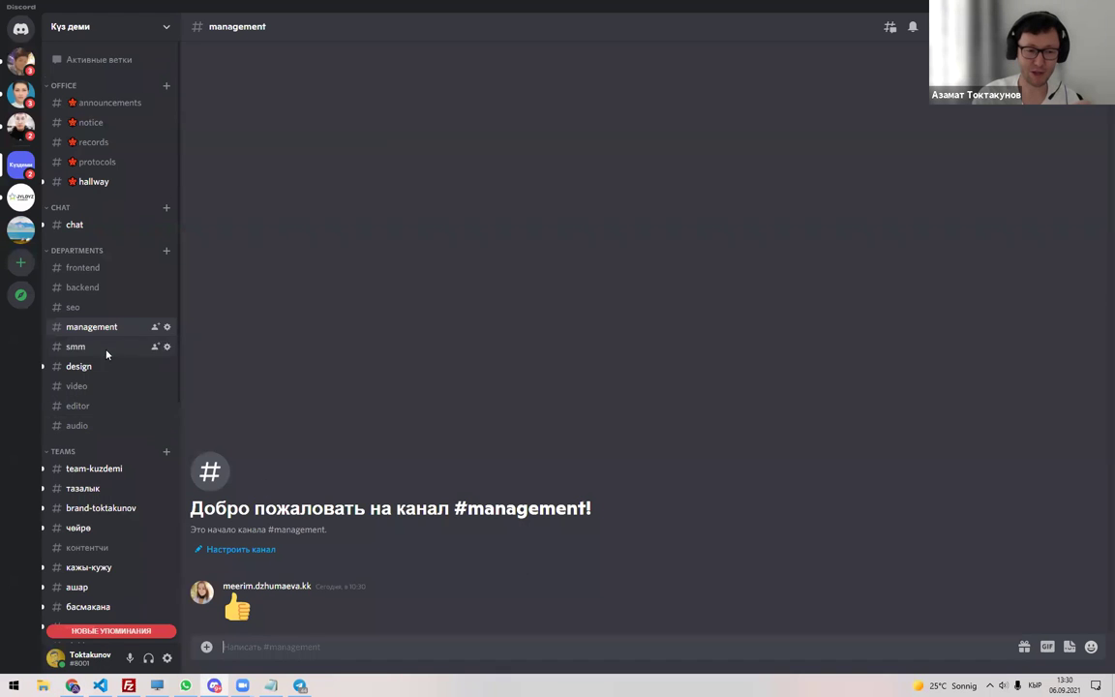
pyautogui.scroll(-5, 107, 343)
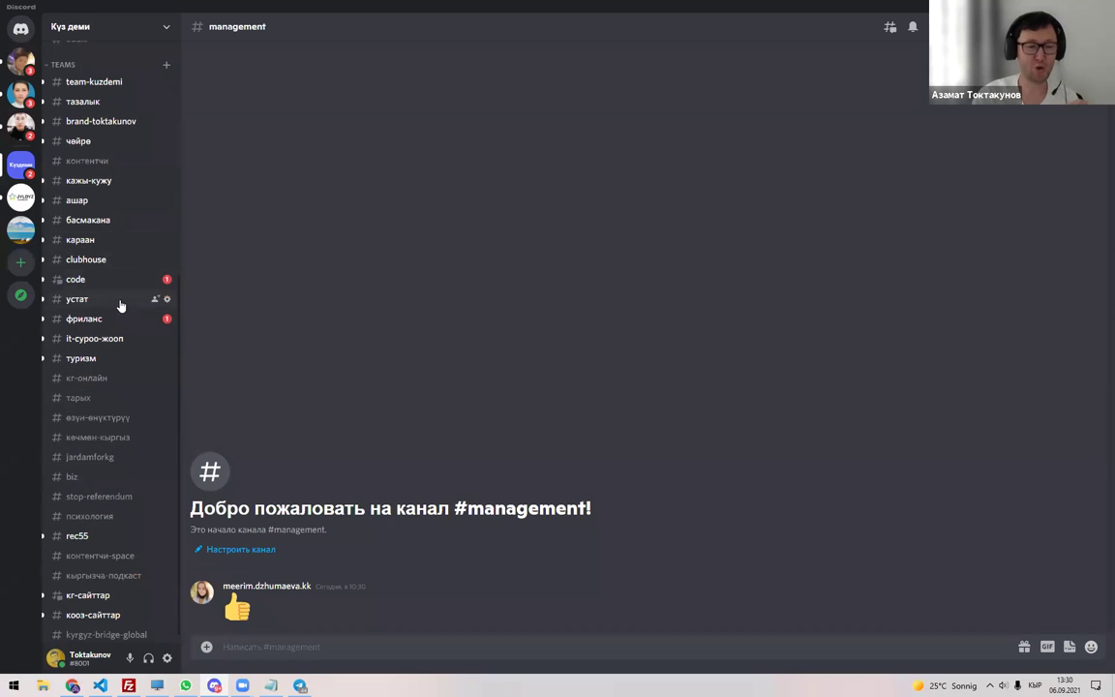
pyautogui.scroll(3, 120, 306)
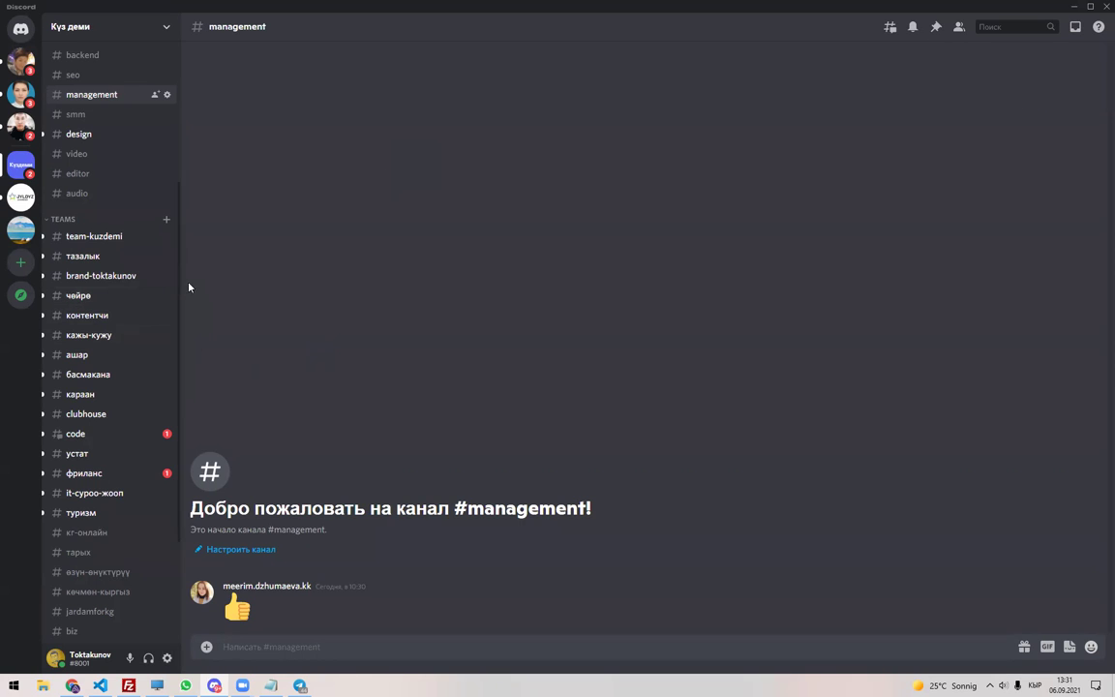
pyautogui.scroll(5, 113, 271)
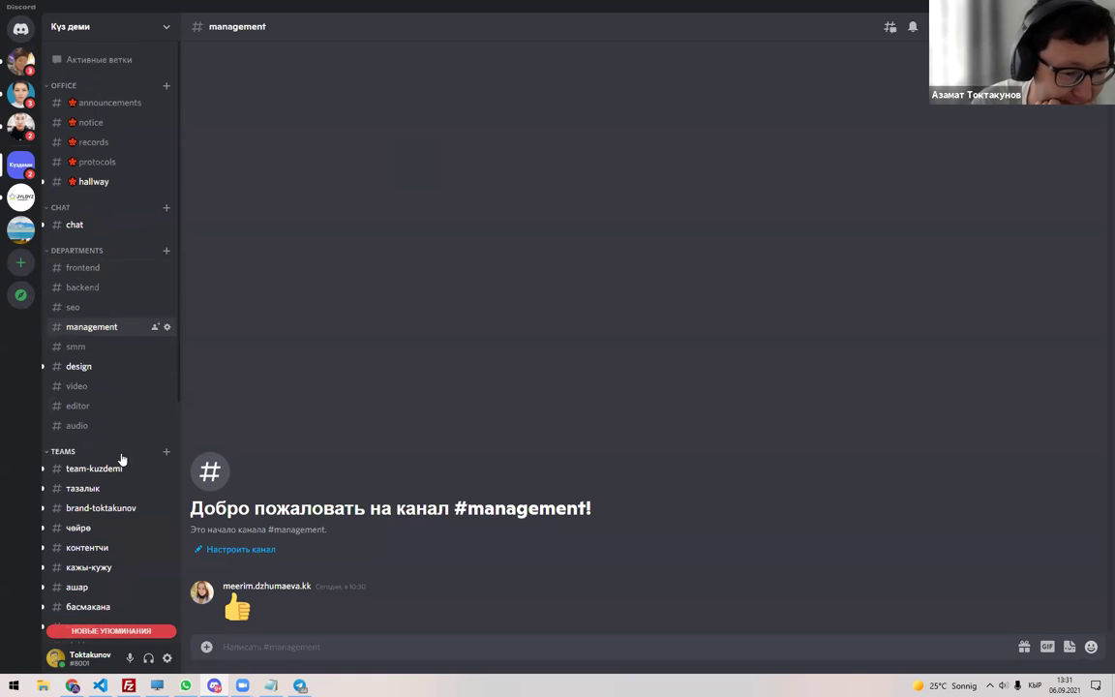
pyautogui.scroll(-3, 125, 449)
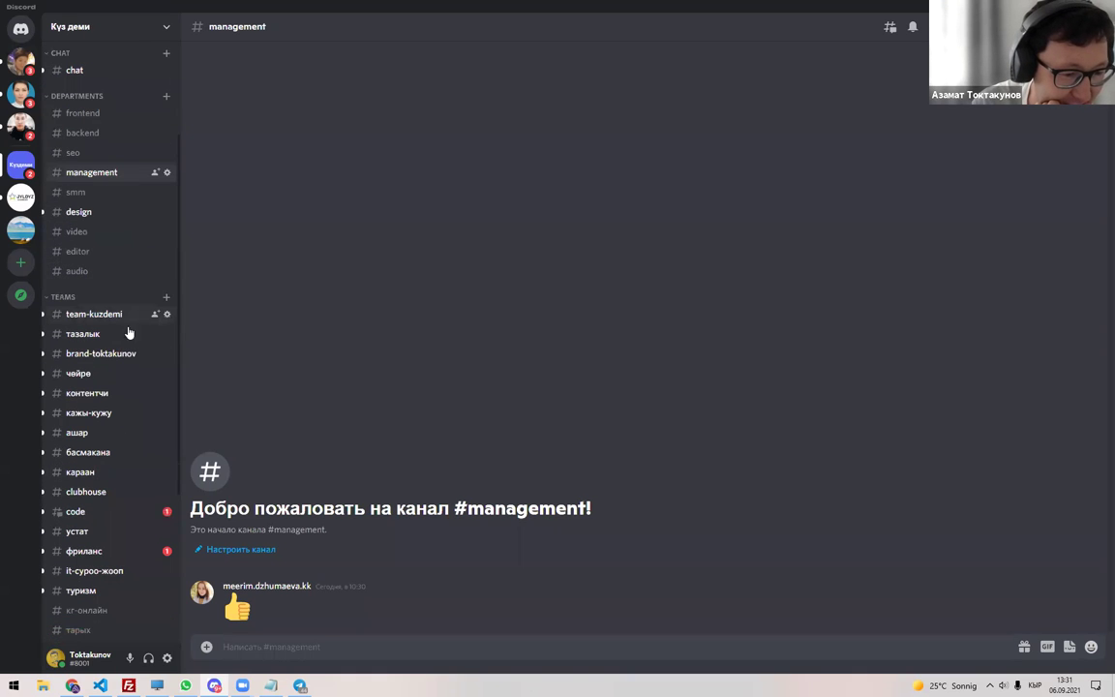
pyautogui.click(114, 315)
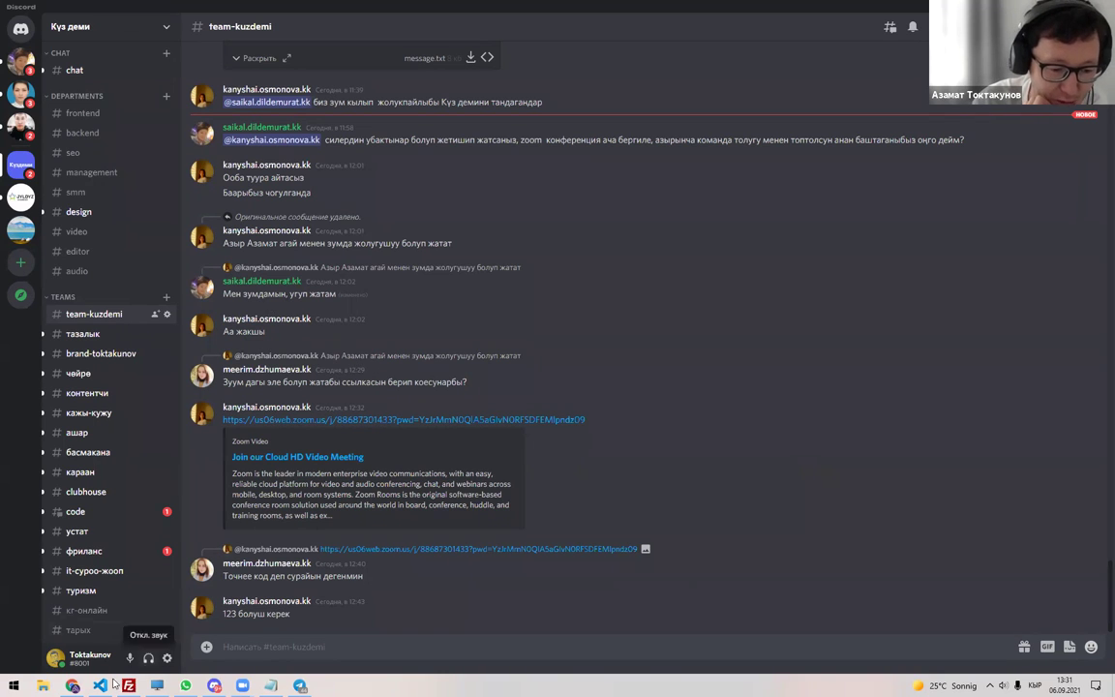
# View a team-kuzdemi member's roles in their profile popout, then open #тазалык.
pyautogui.hotkey('alt', 'Tab')
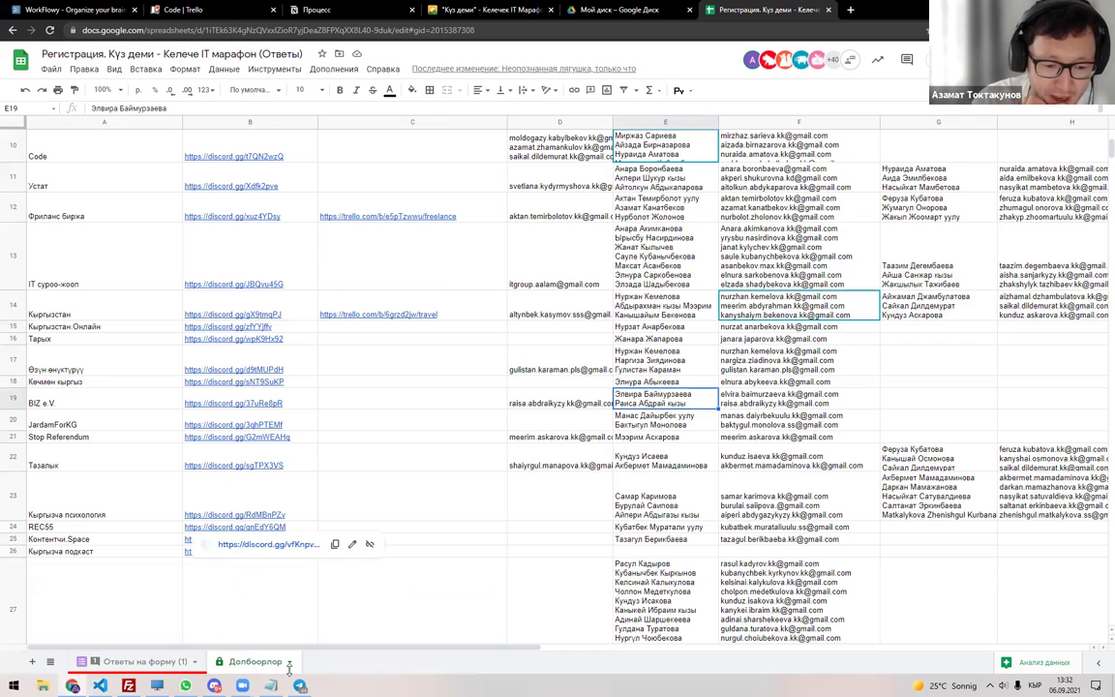
pyautogui.click(216, 684)
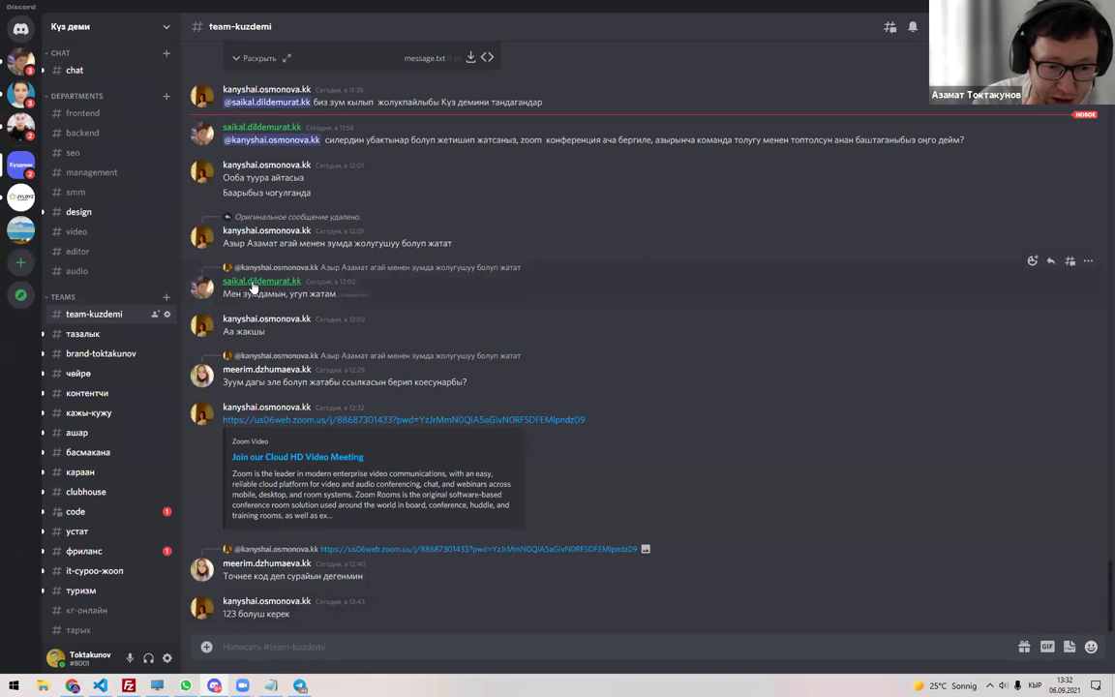
pyautogui.click(259, 283)
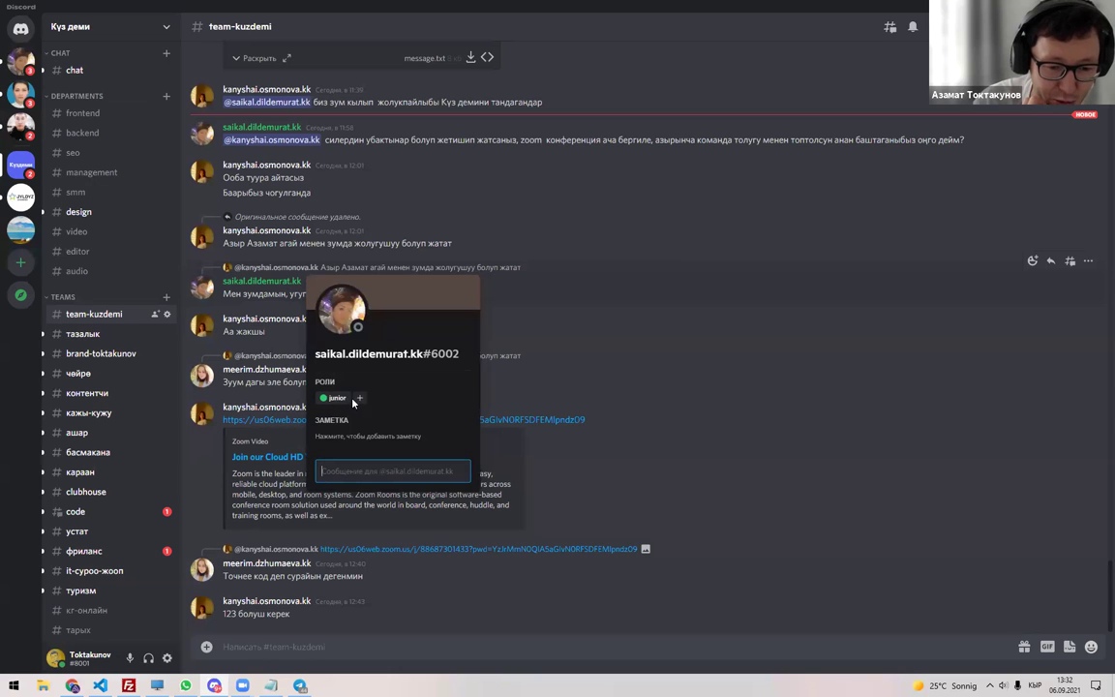
pyautogui.click(242, 282)
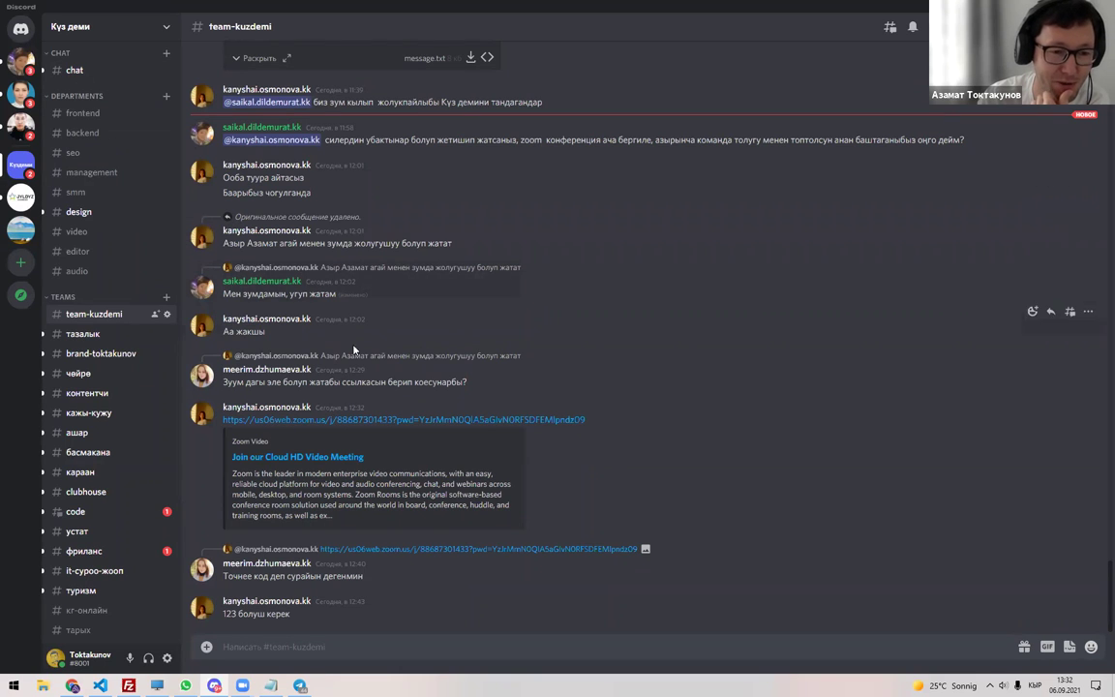
pyautogui.click(270, 287)
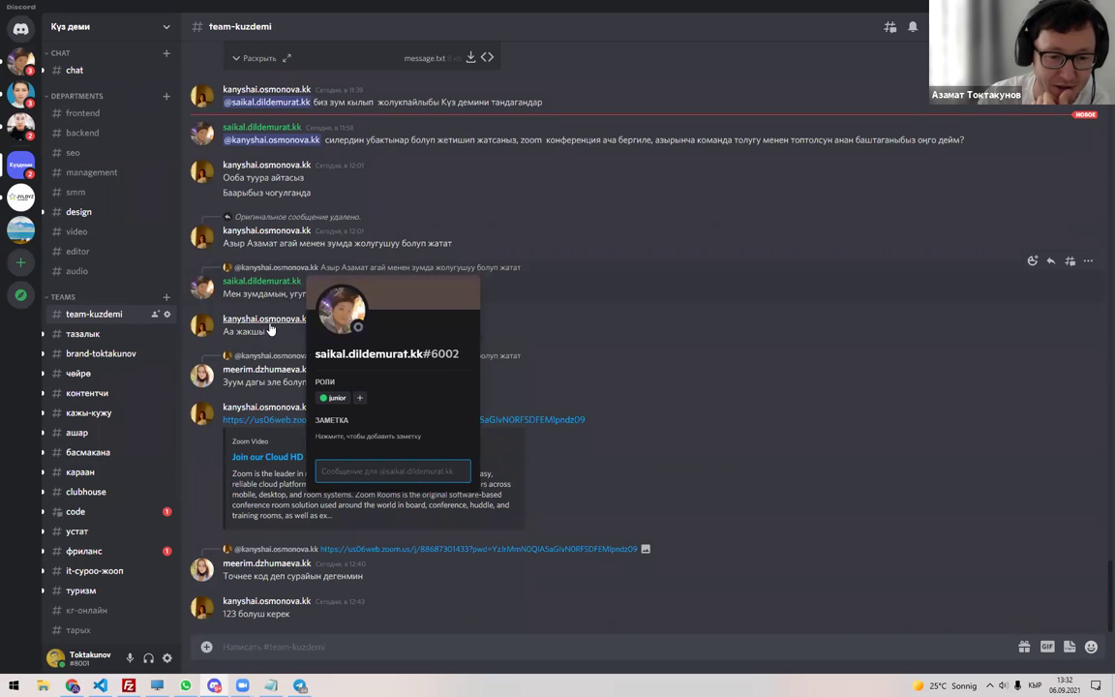
pyautogui.click(547, 323)
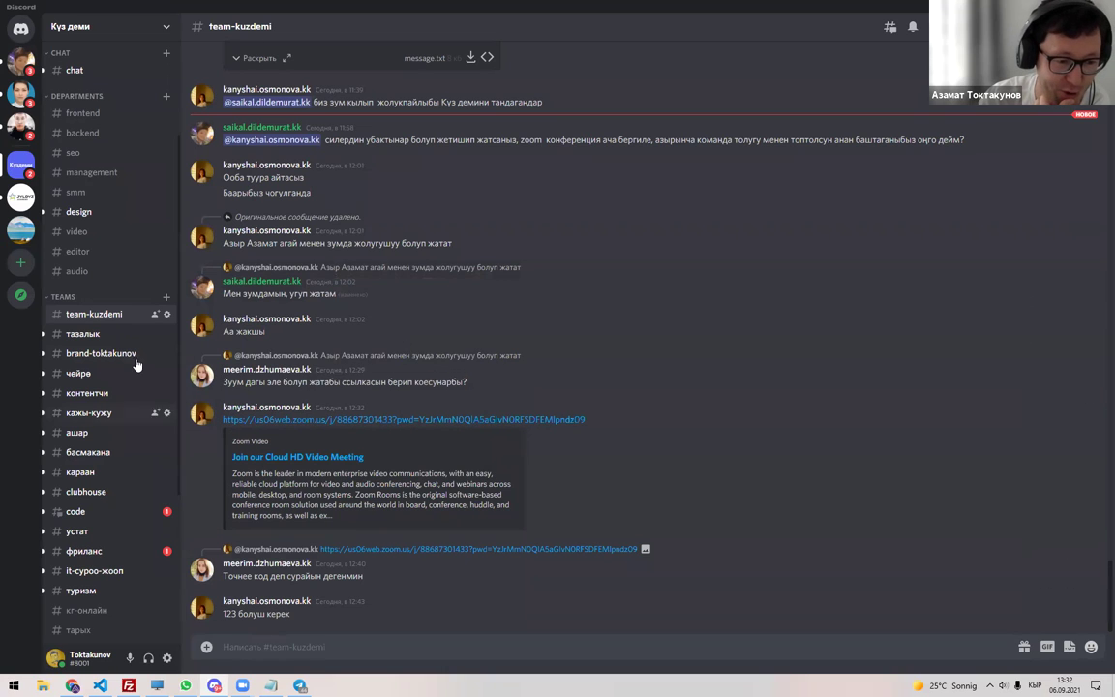
pyautogui.click(120, 334)
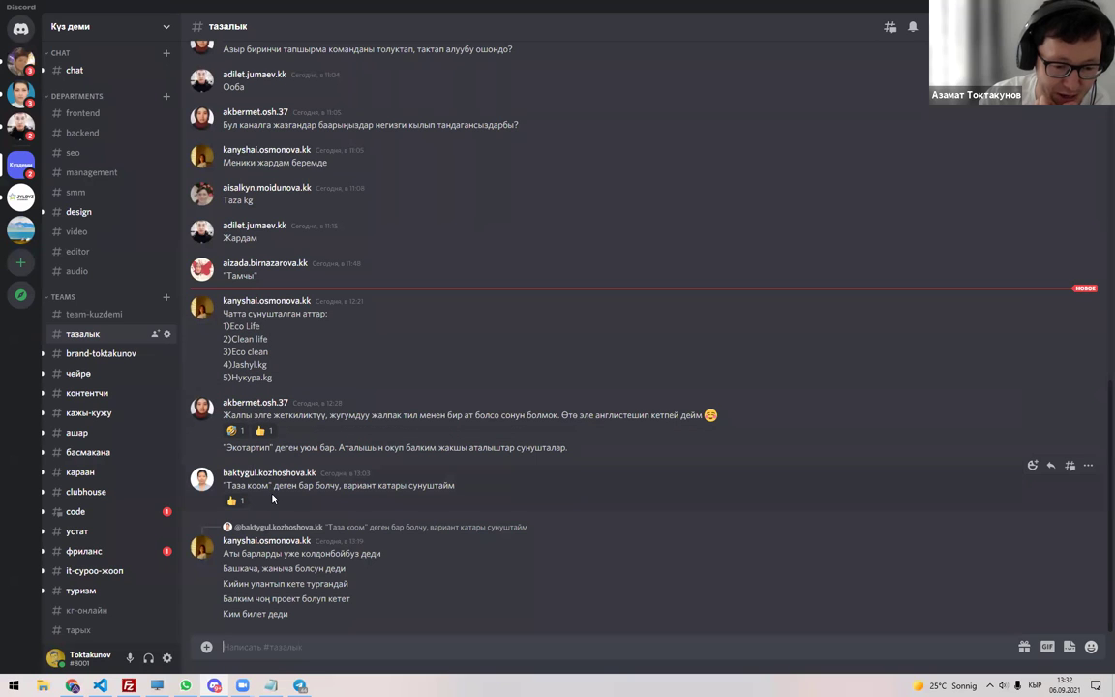
# Open #brand-toktakunov, #чейрө, #контентчи and finally #кажы-кужу in turn.
pyautogui.click(125, 354)
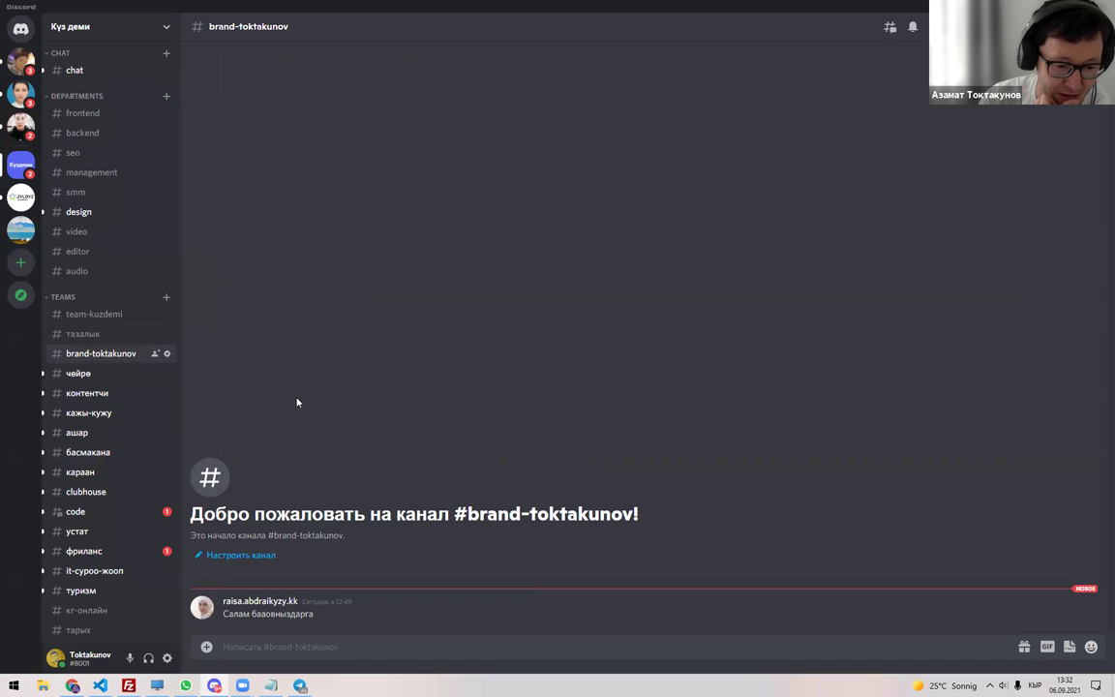
pyautogui.click(97, 376)
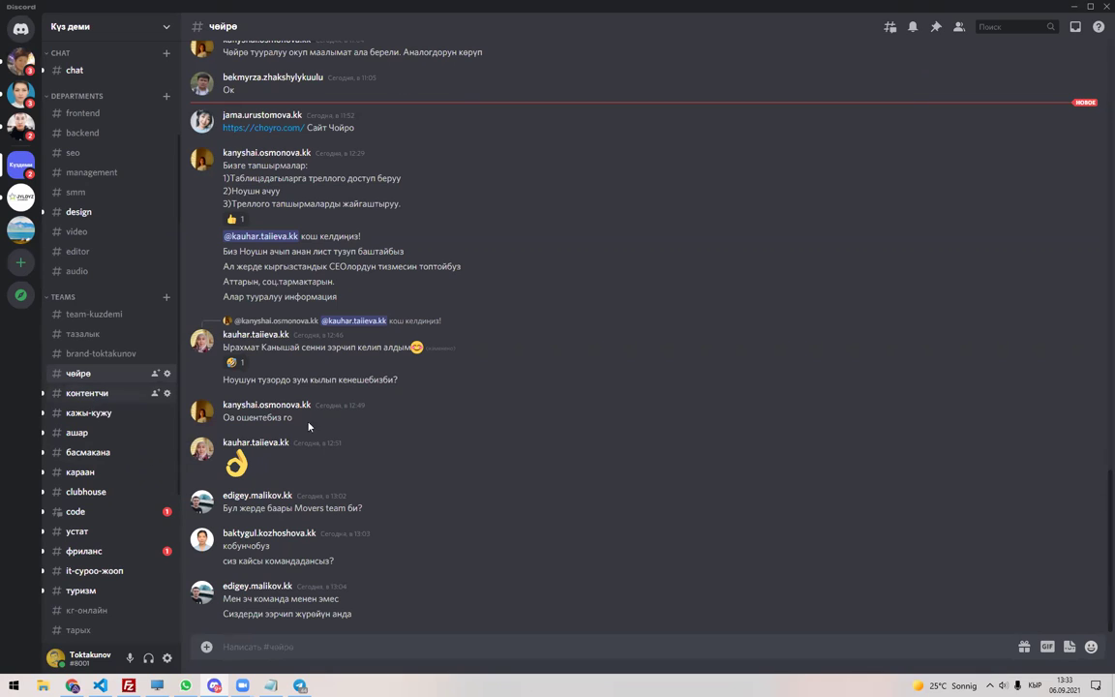
pyautogui.click(92, 393)
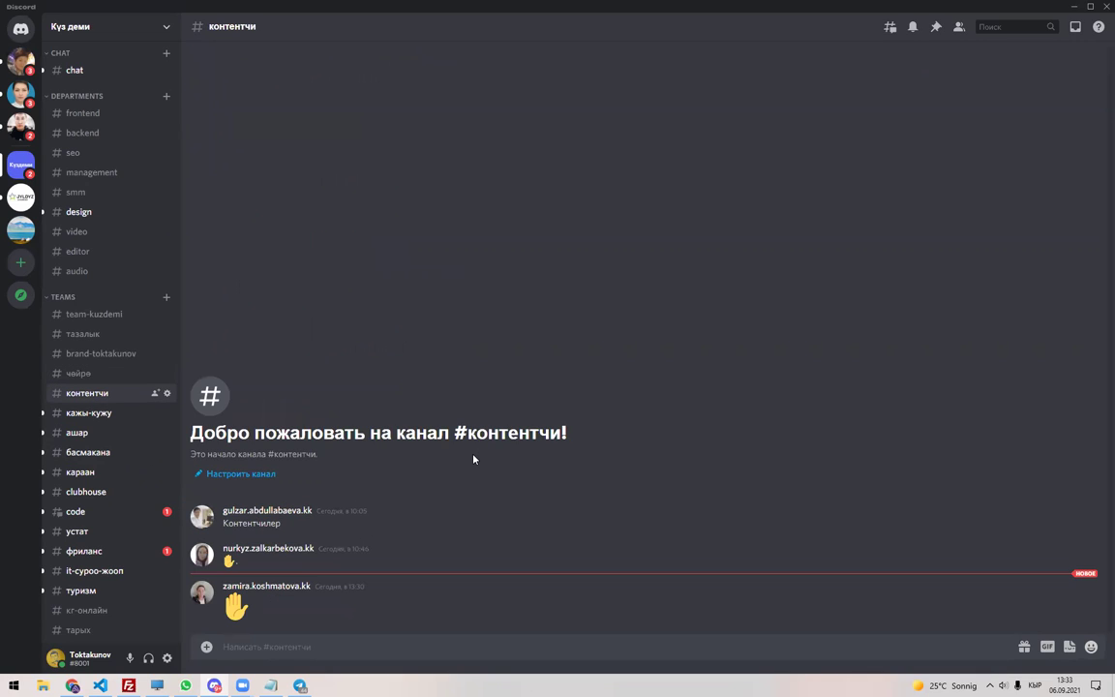
pyautogui.click(89, 413)
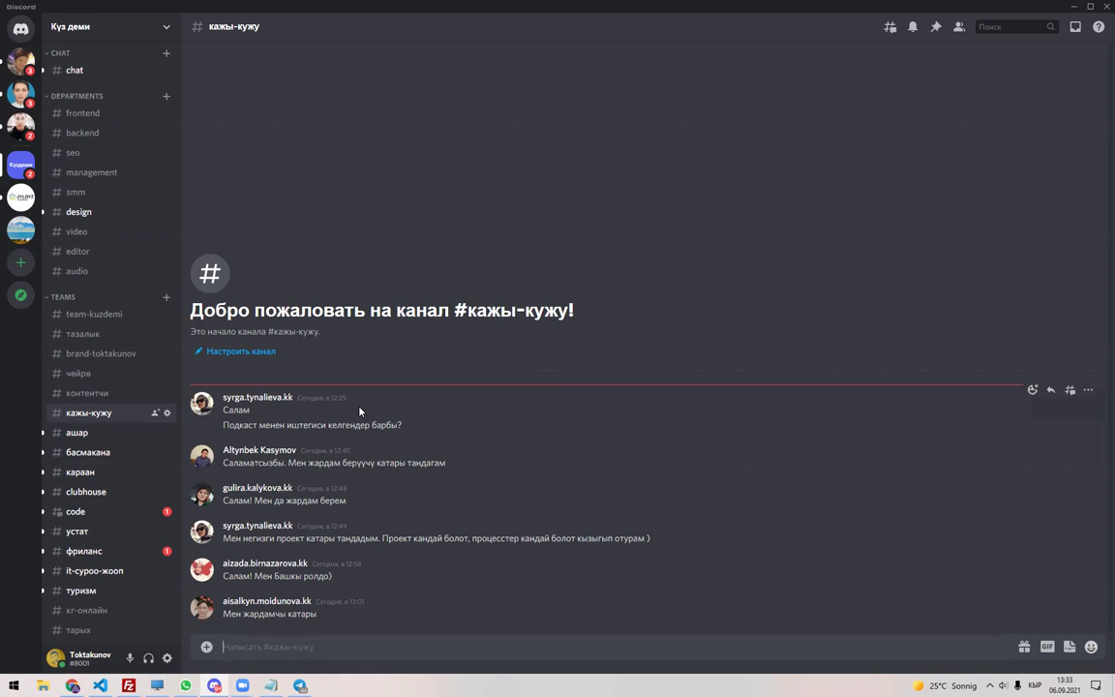
pyautogui.click(77, 432)
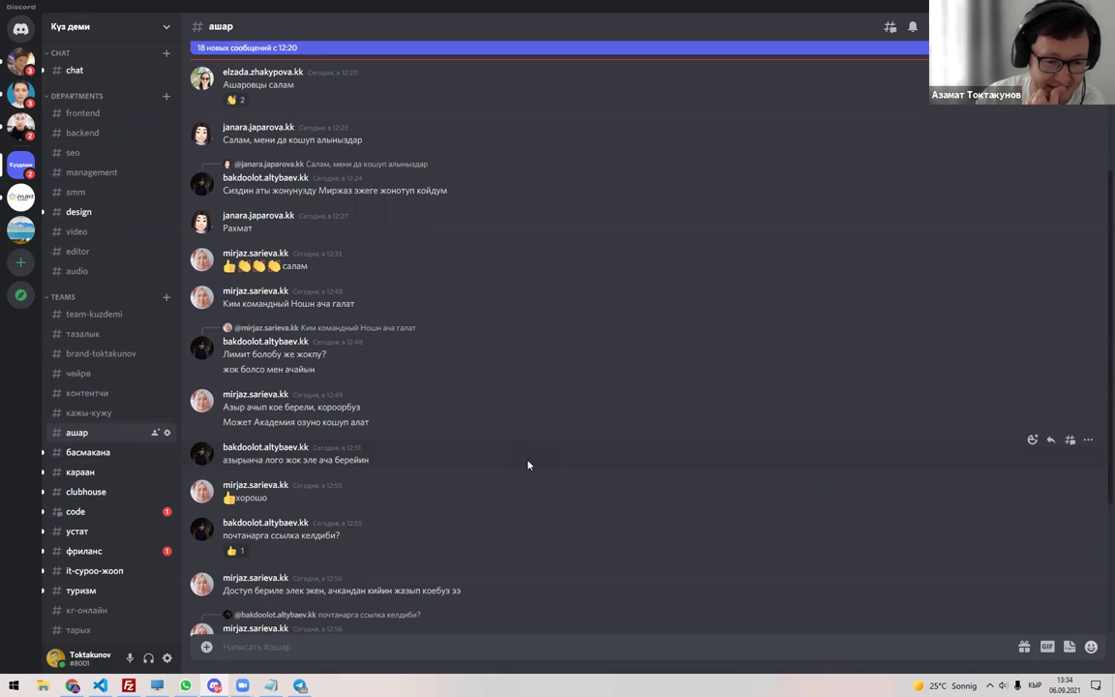
pyautogui.scroll(-4, 526, 468)
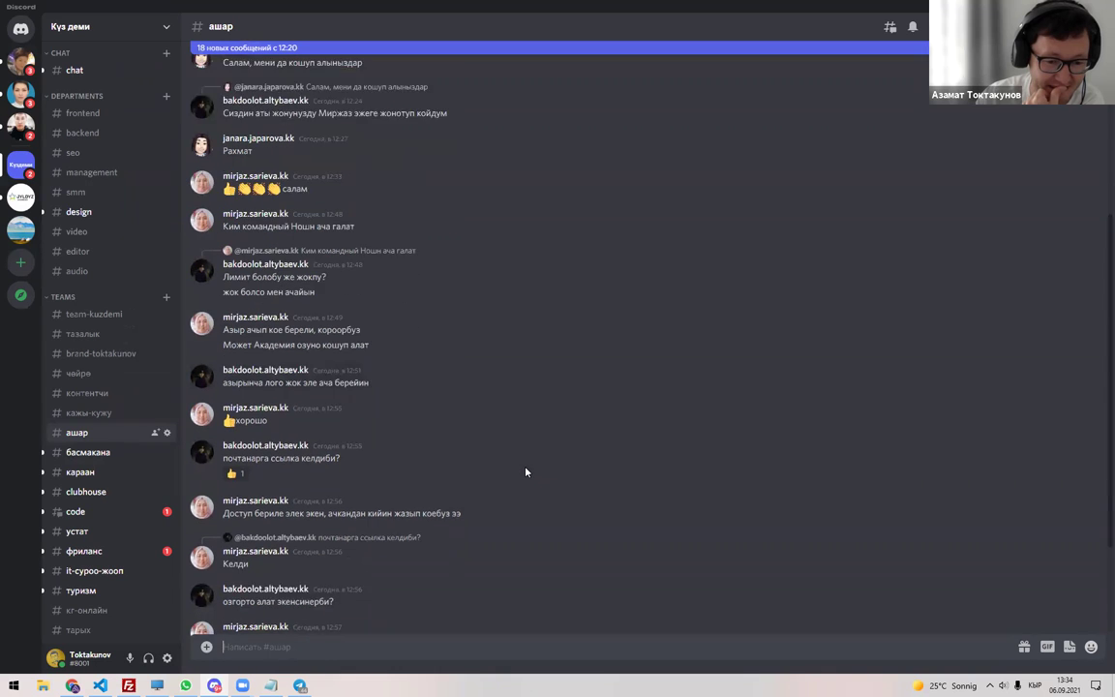
pyautogui.scroll(-2, 526, 471)
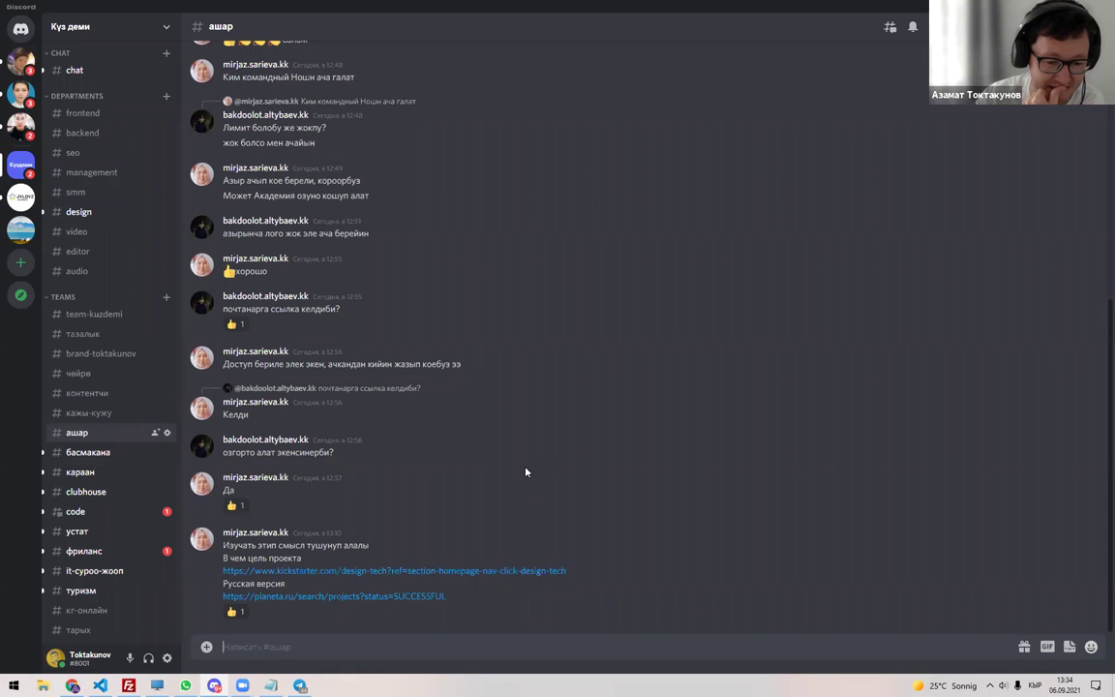
pyautogui.hotkey('alt', 'Down')
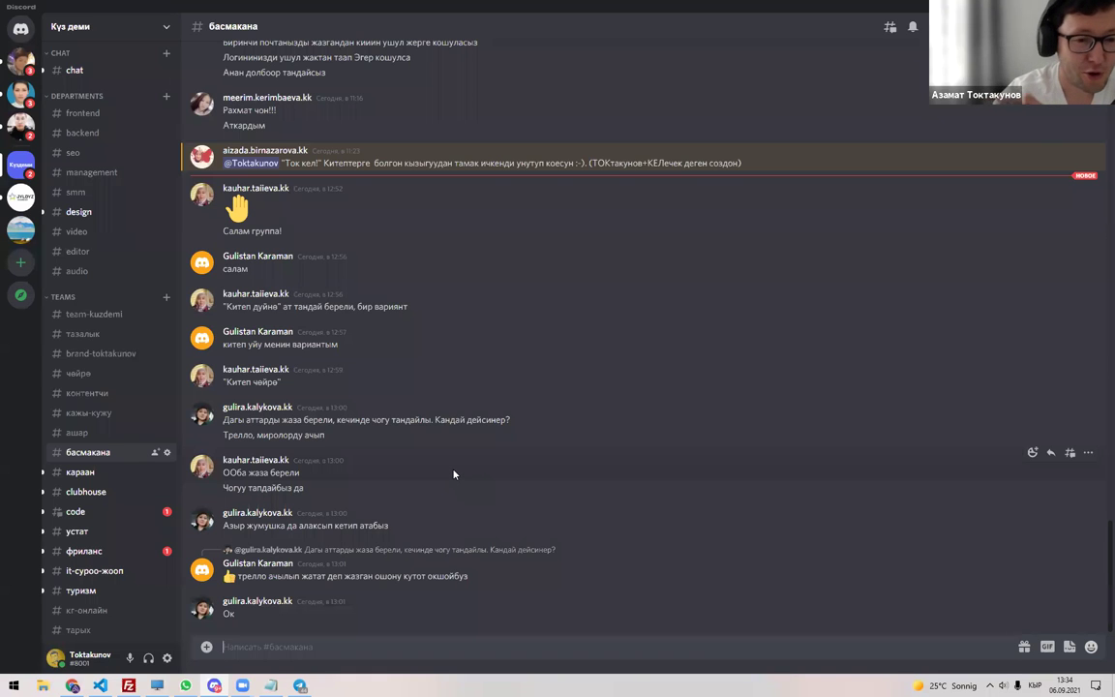
# Scroll back through the #басмакана history and select the suggested name 'Ал эмне дейт?'.
pyautogui.scroll(1, 475, 436)
pyautogui.scroll(9, 491, 397)
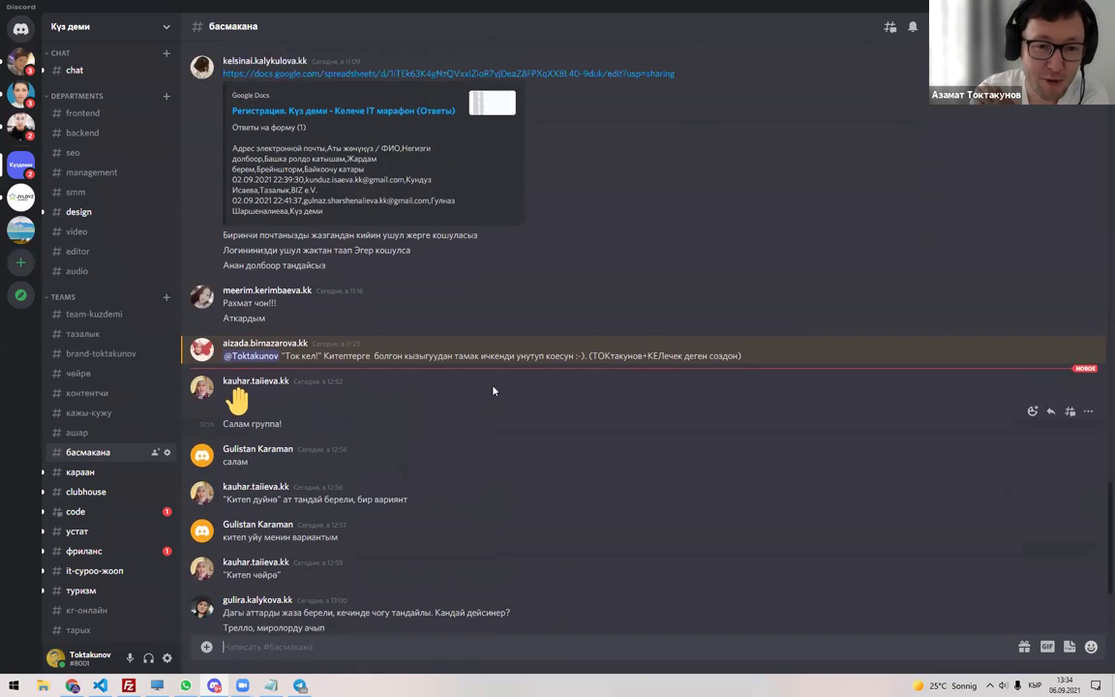
pyautogui.scroll(4, 491, 383)
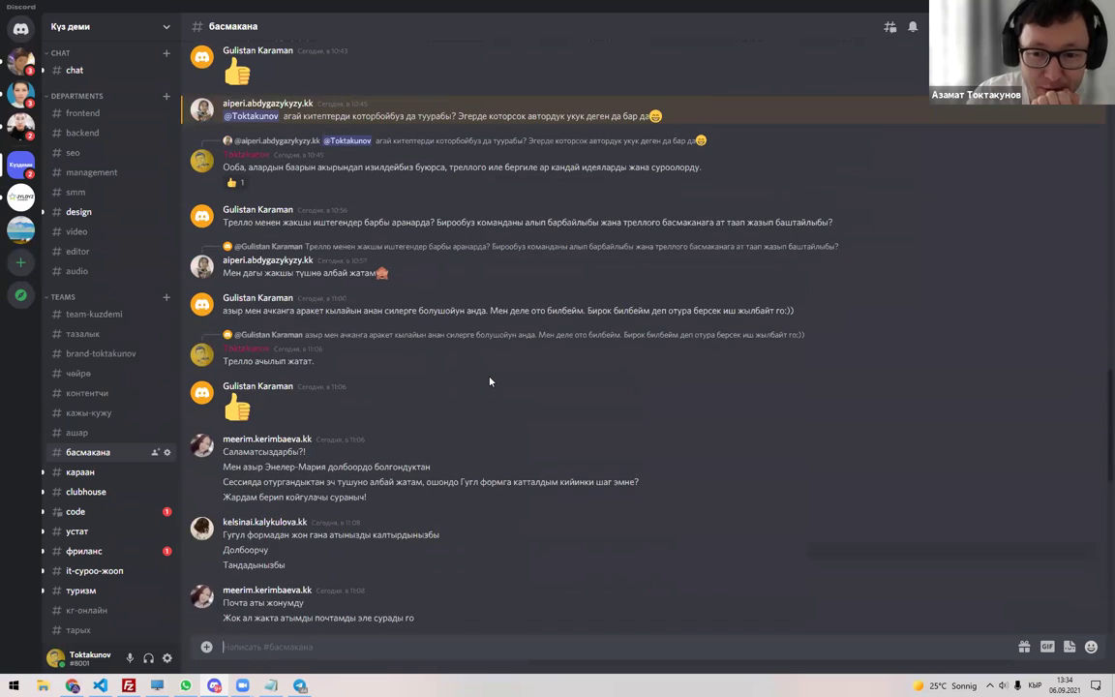
pyautogui.scroll(6, 508, 362)
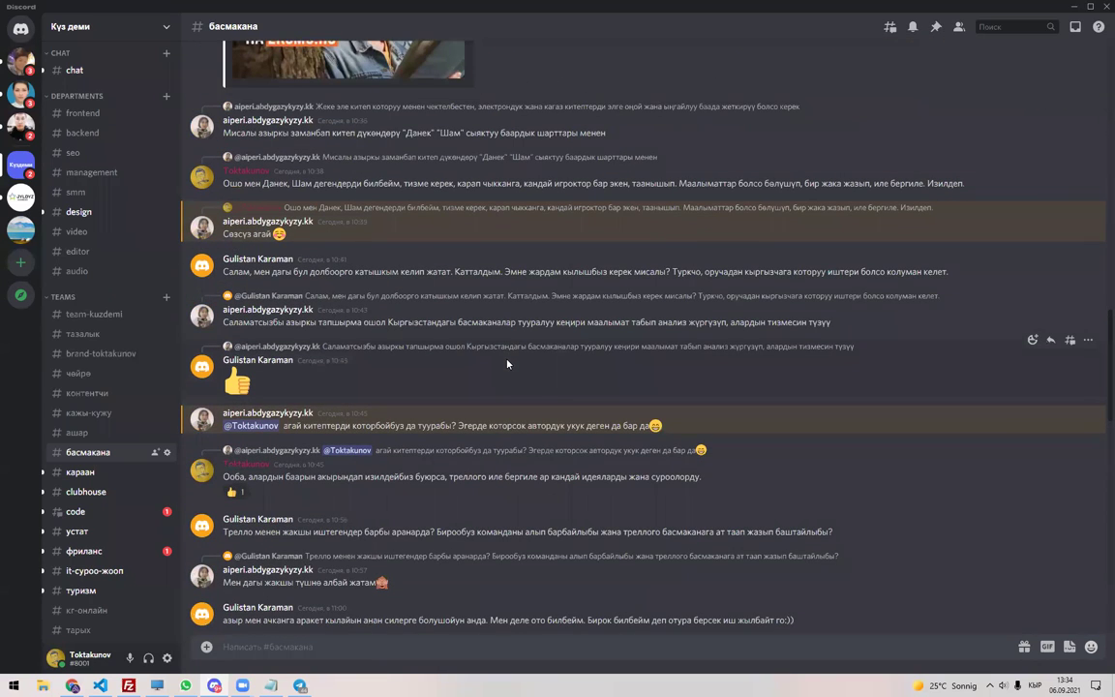
pyautogui.scroll(10, 507, 364)
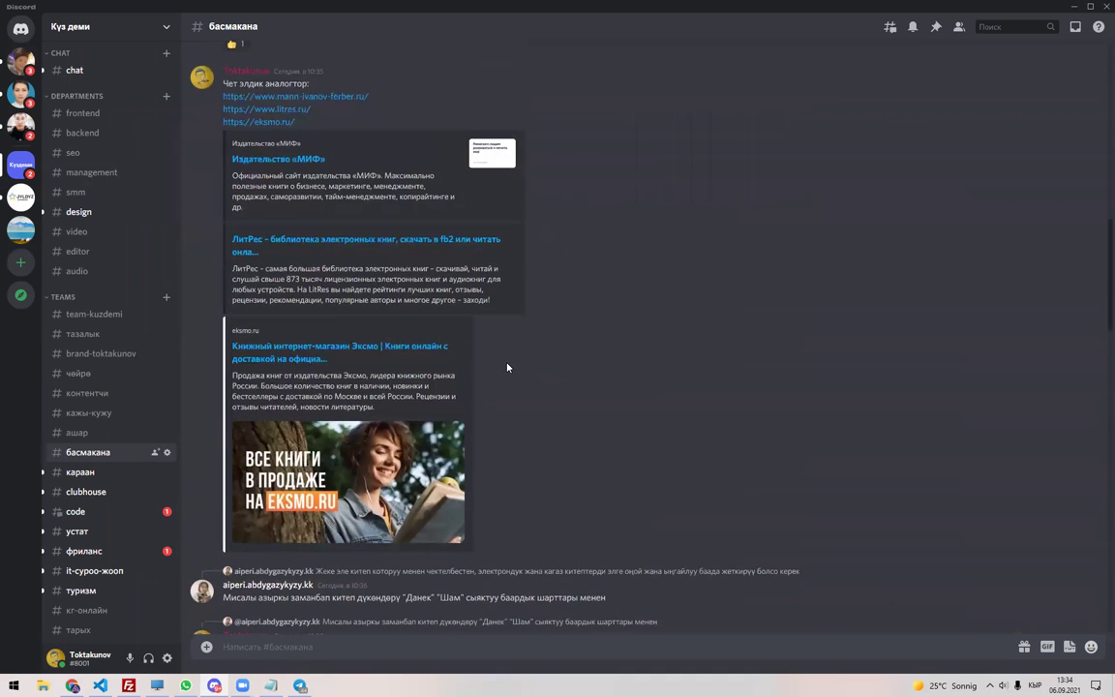
pyautogui.scroll(3, 507, 366)
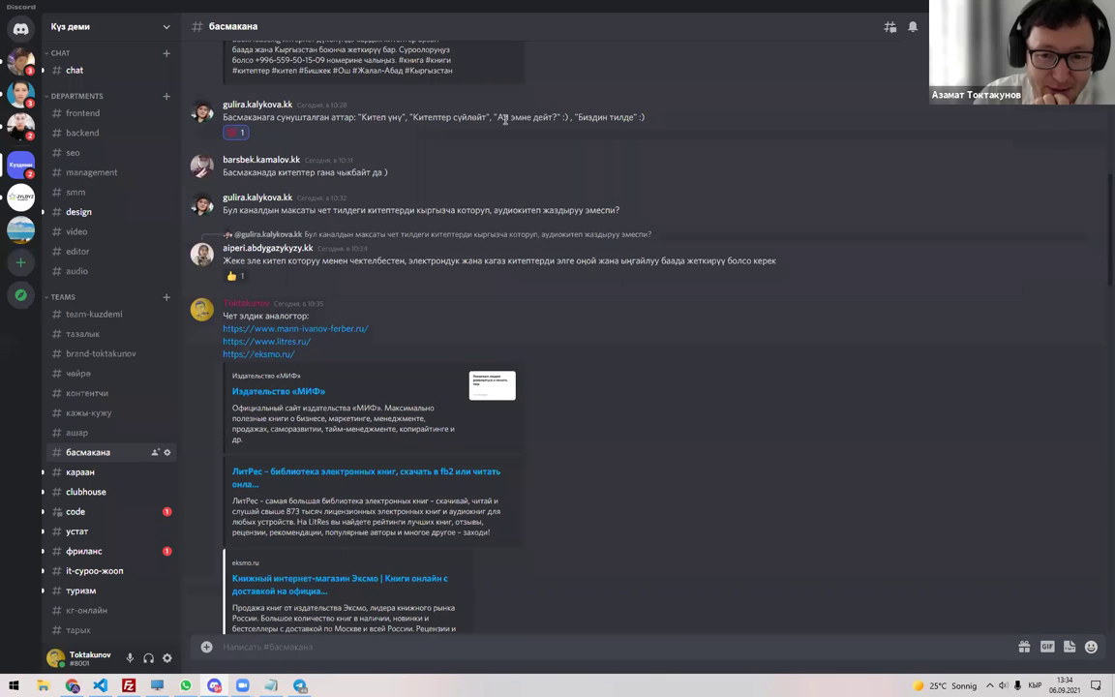
pyautogui.moveTo(544, 114); pyautogui.dragTo(559, 117)
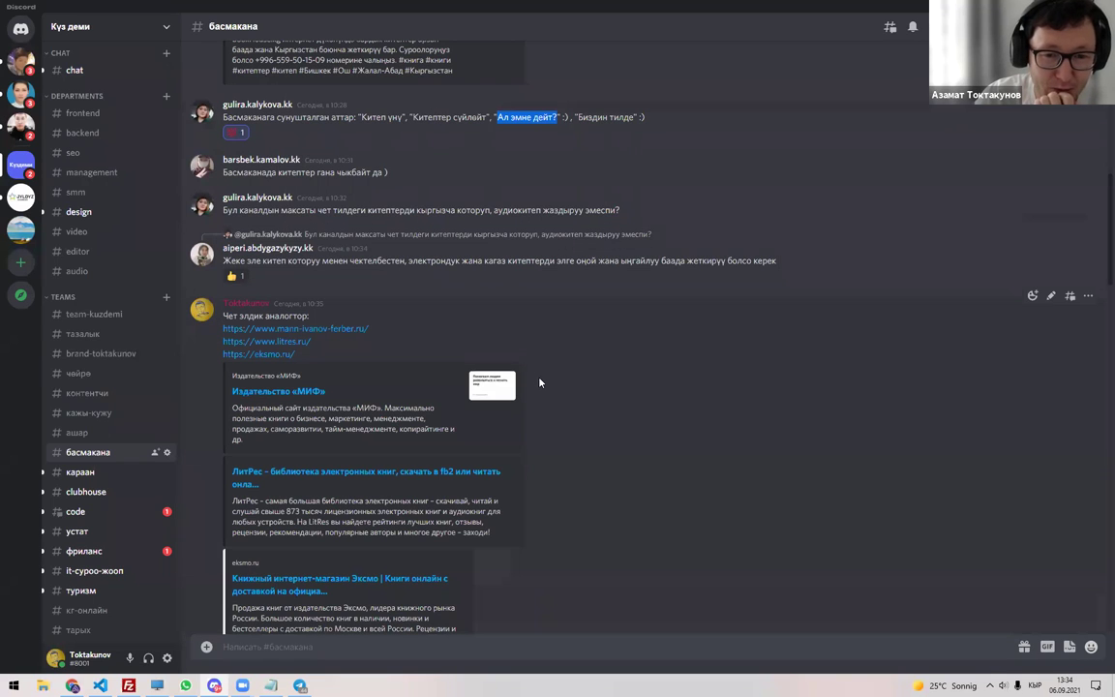
# Return to the latest #басмакана messages and bring up the Долбоорлор sheet in Chrome.
pyautogui.scroll(-15, 541, 387)
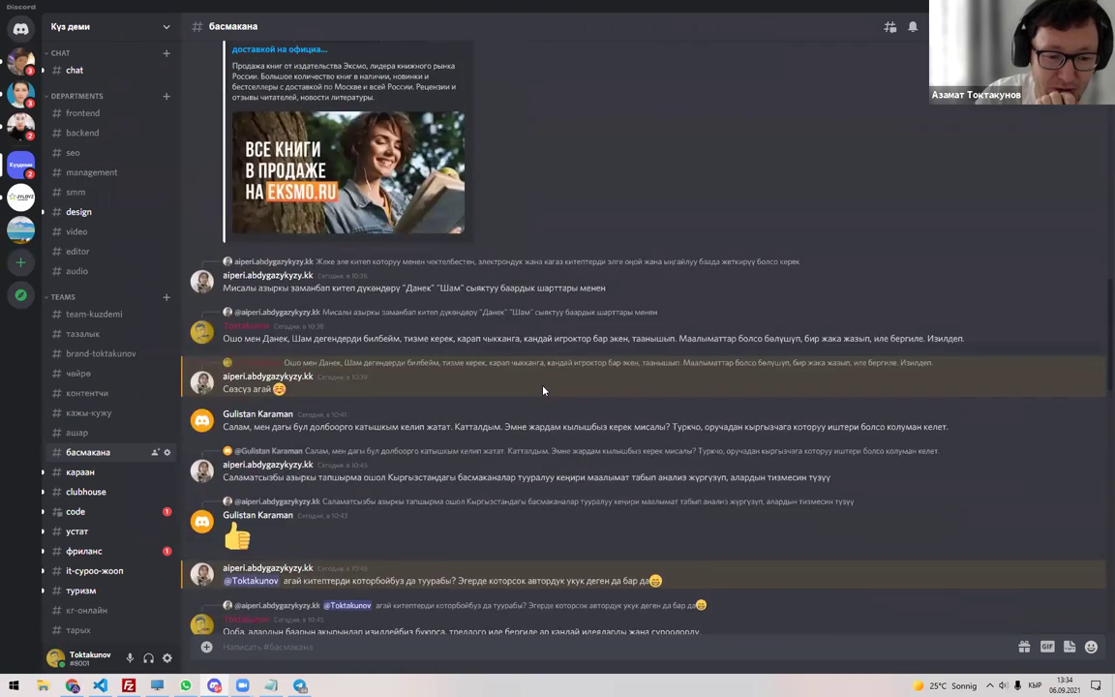
pyautogui.scroll(-5, 544, 390)
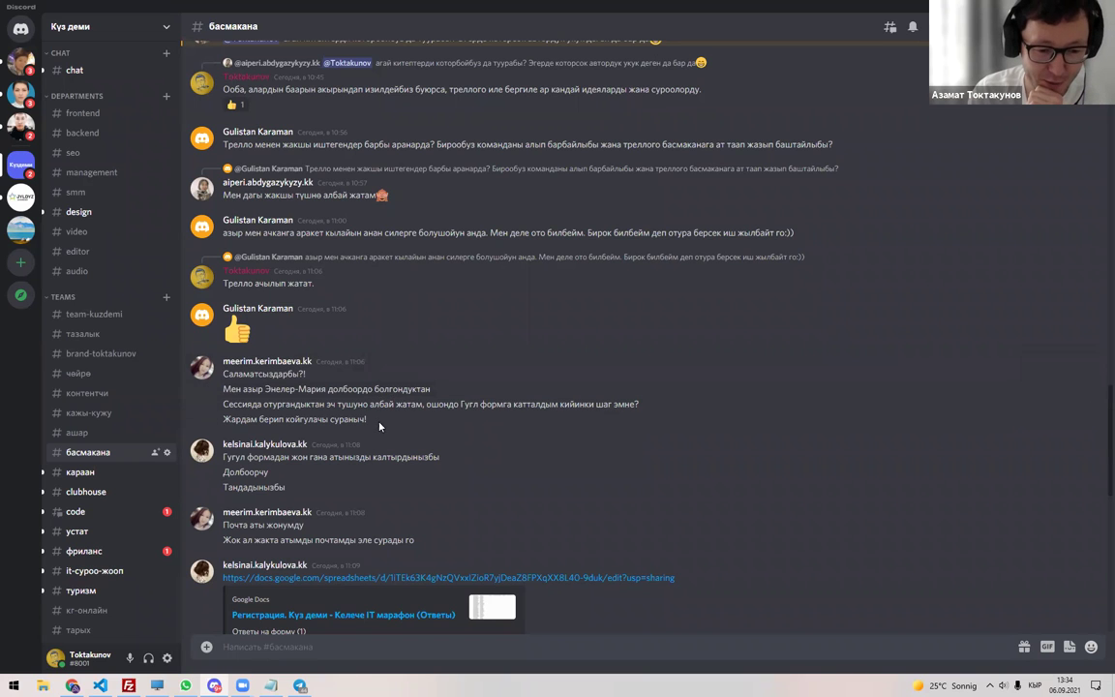
pyautogui.scroll(-3, 358, 397)
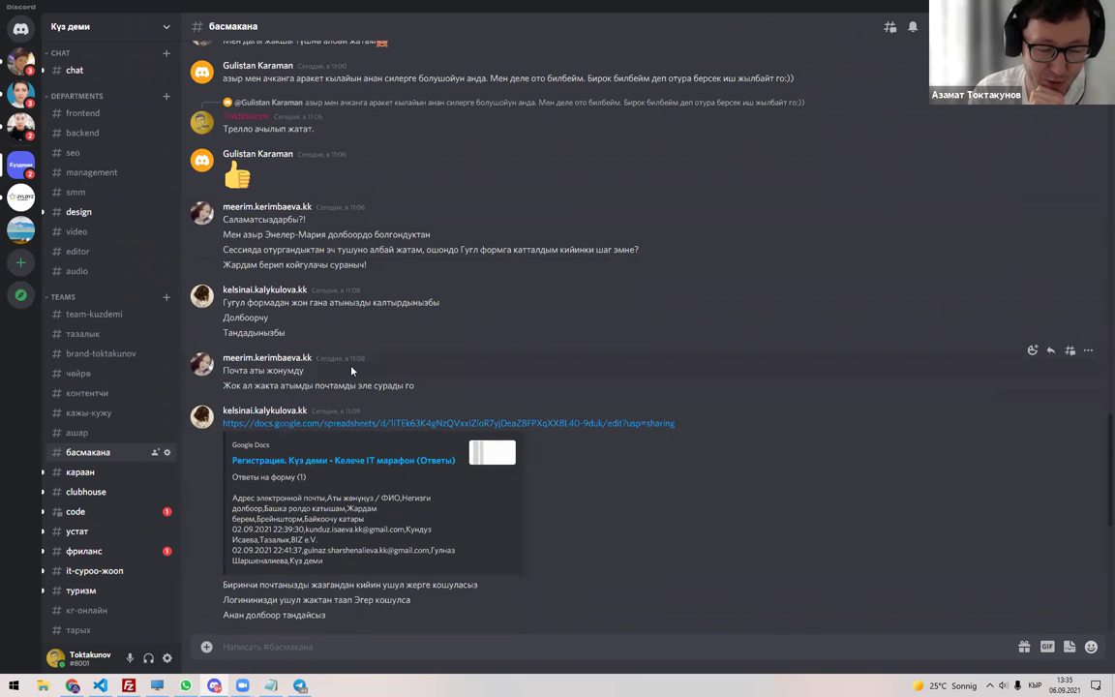
pyautogui.scroll(-2, 352, 371)
pyautogui.scroll(-2, 353, 425)
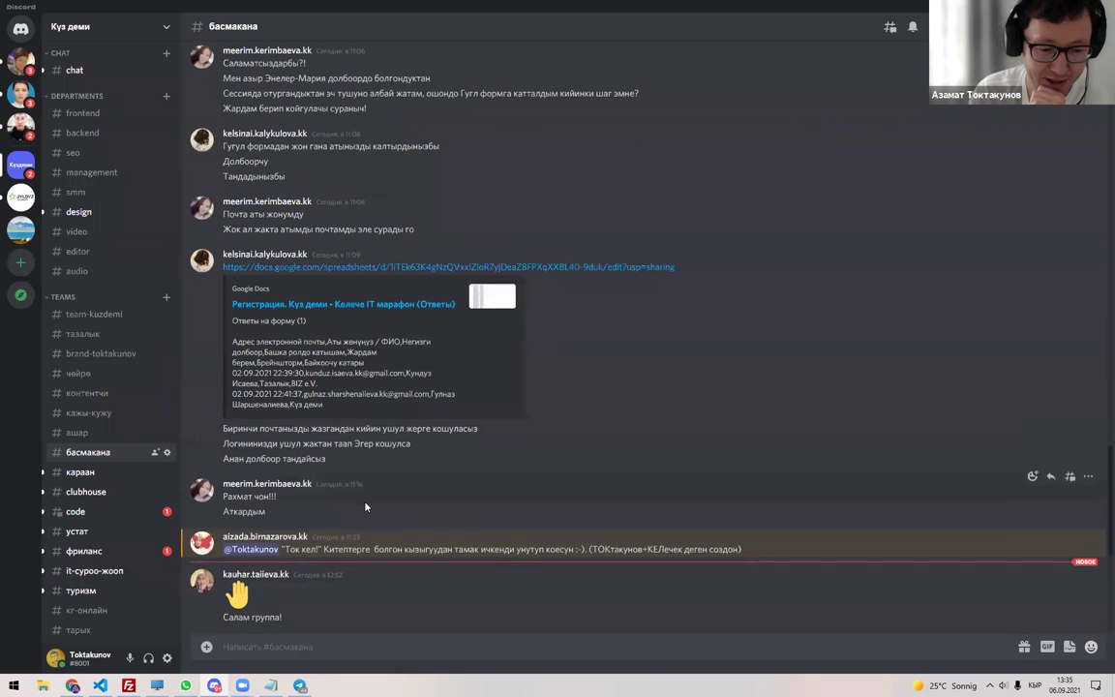
pyautogui.scroll(-3, 366, 507)
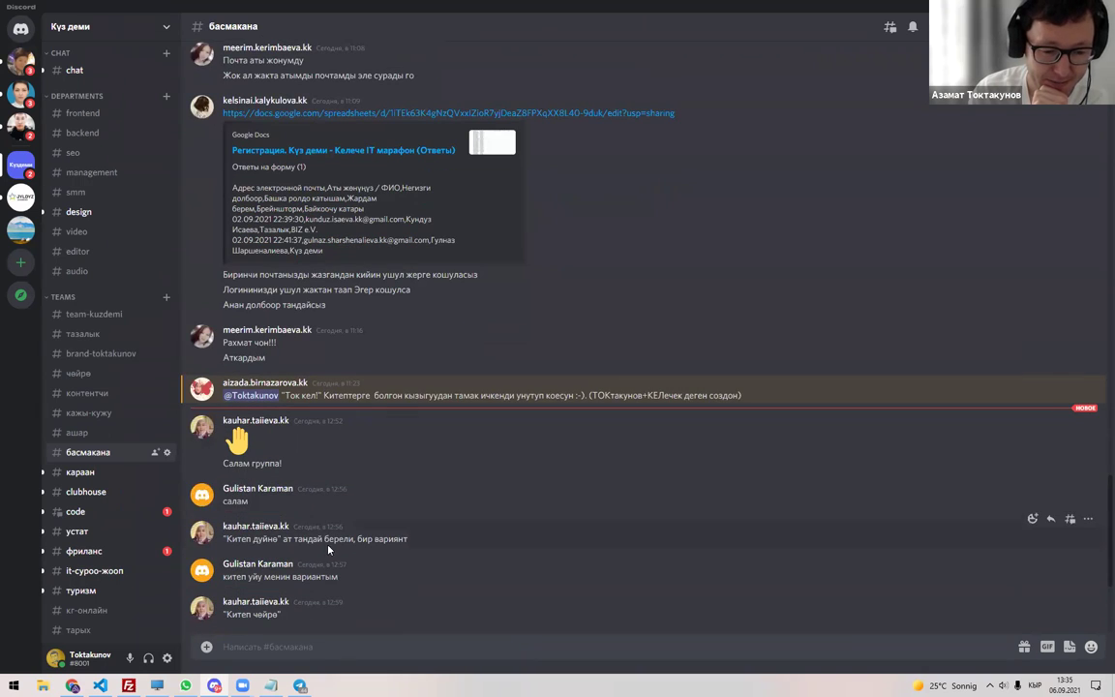
pyautogui.hotkey('alt', 'Tab')
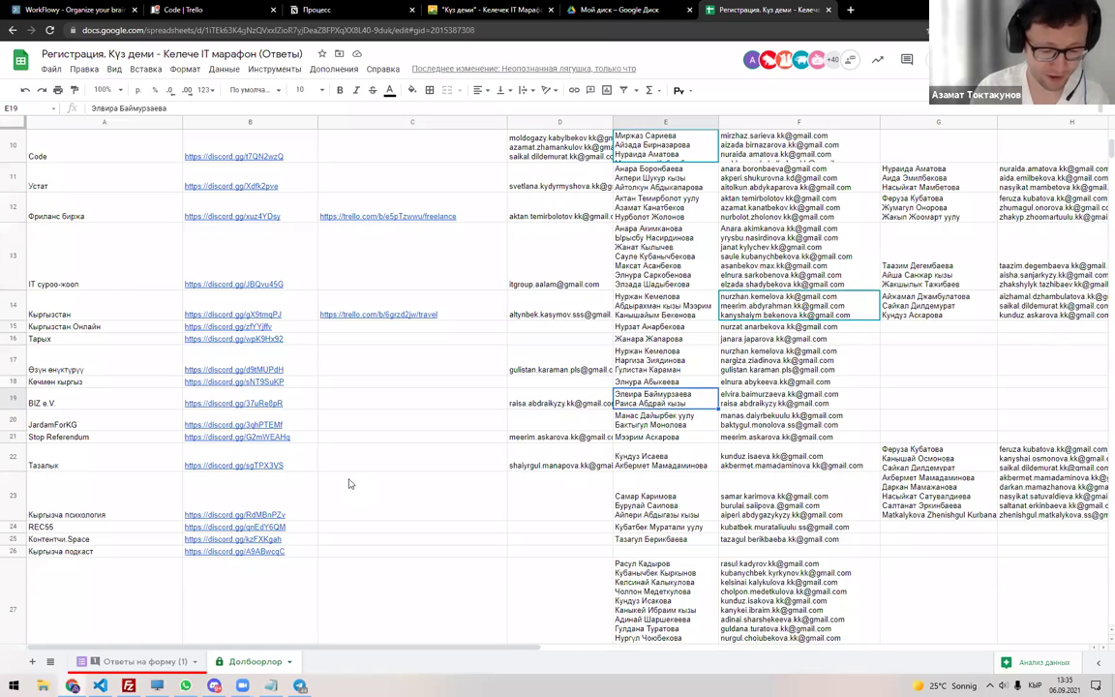
# Search Google for 'LMNdeit' in a new tab, using the Latin keyboard layout.
pyautogui.hotkey('ctrl', 't')
pyautogui.write('Д')
pyautogui.press('BackSpace')
pyautogui.hotkey('alt', 'shift')
pyautogui.write('LMNd')
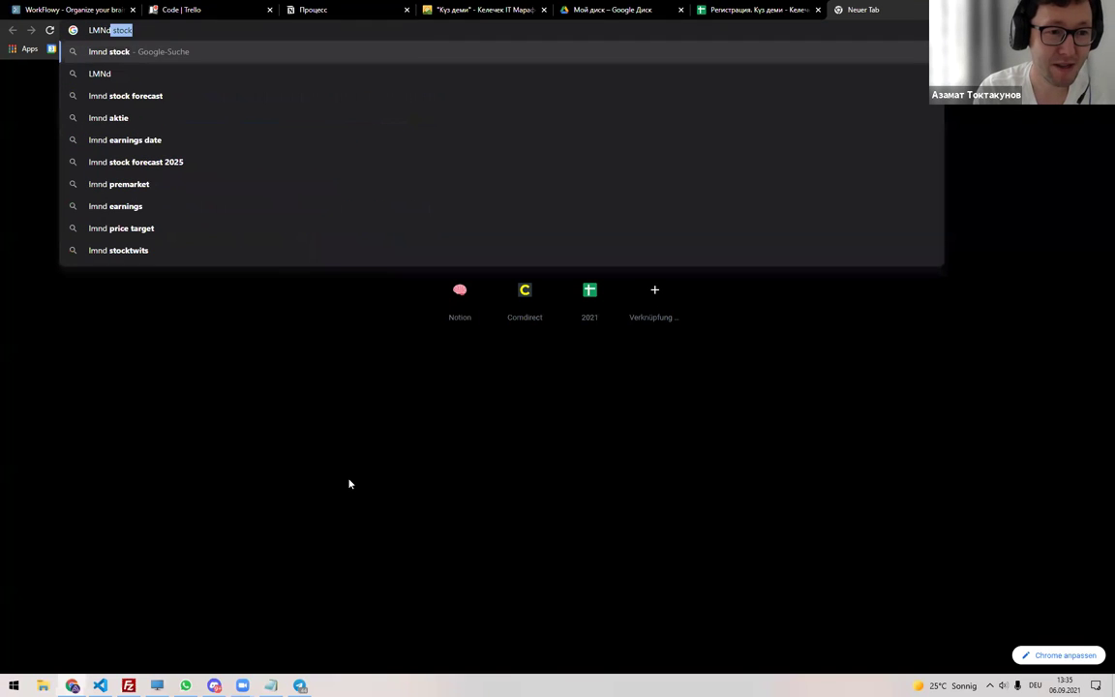
pyautogui.write('eit')
pyautogui.press('Return')
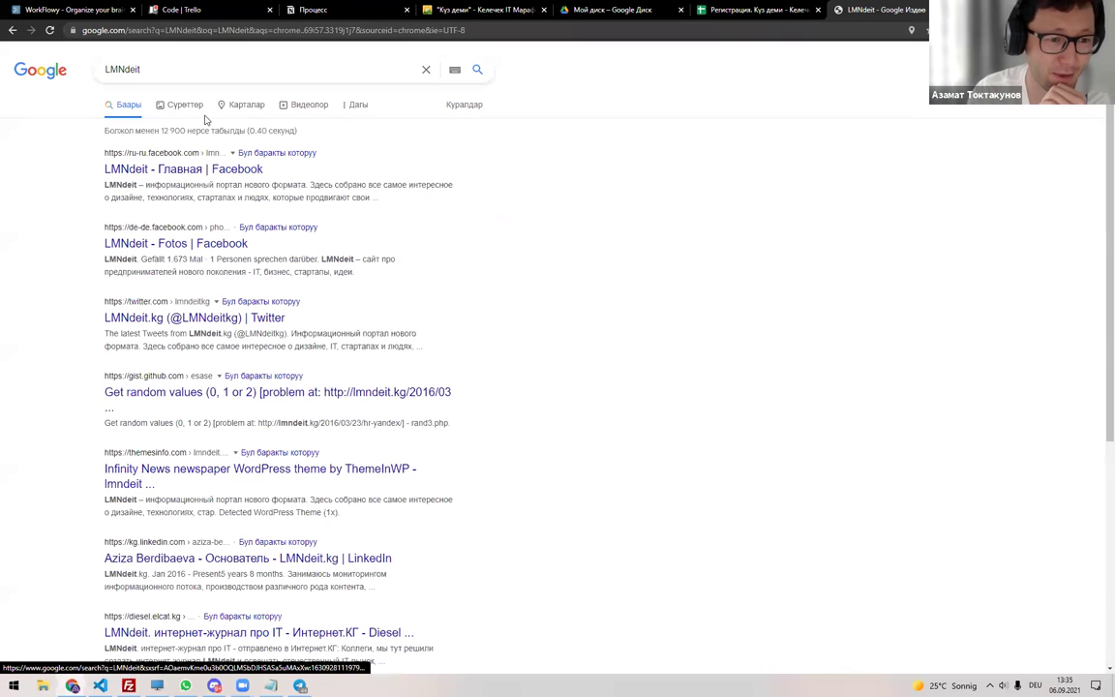
# Browse LMNdeit's image results and Facebook page, then close them and return to Discord.
pyautogui.middleClick(183, 168)
pyautogui.click(182, 104)
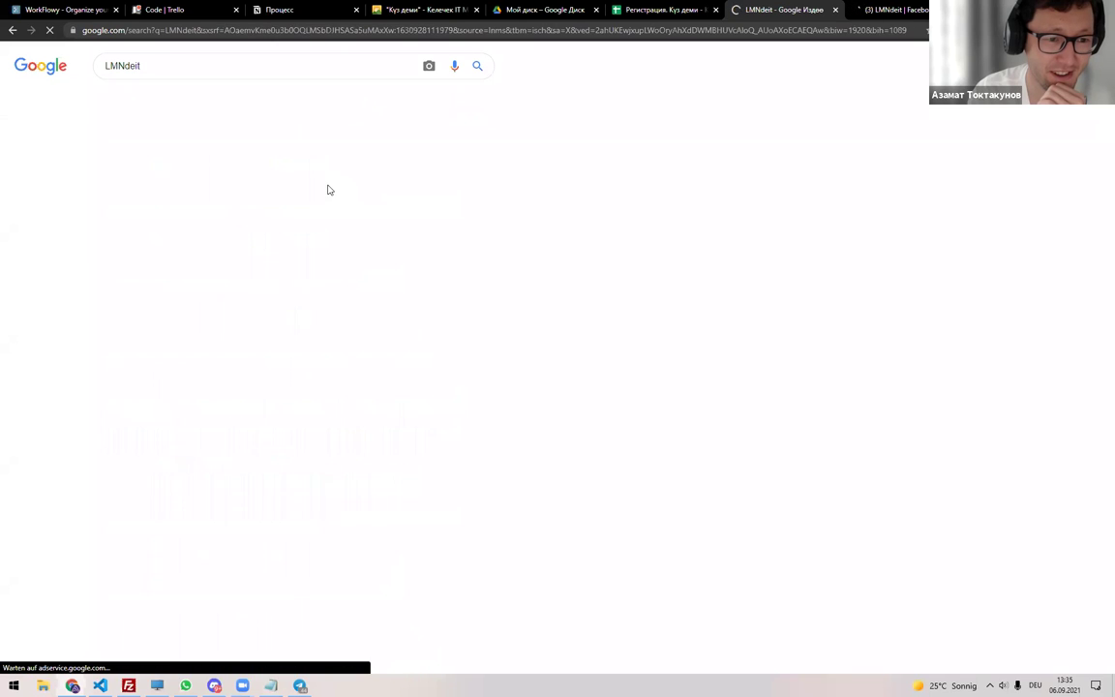
pyautogui.click(566, 401)
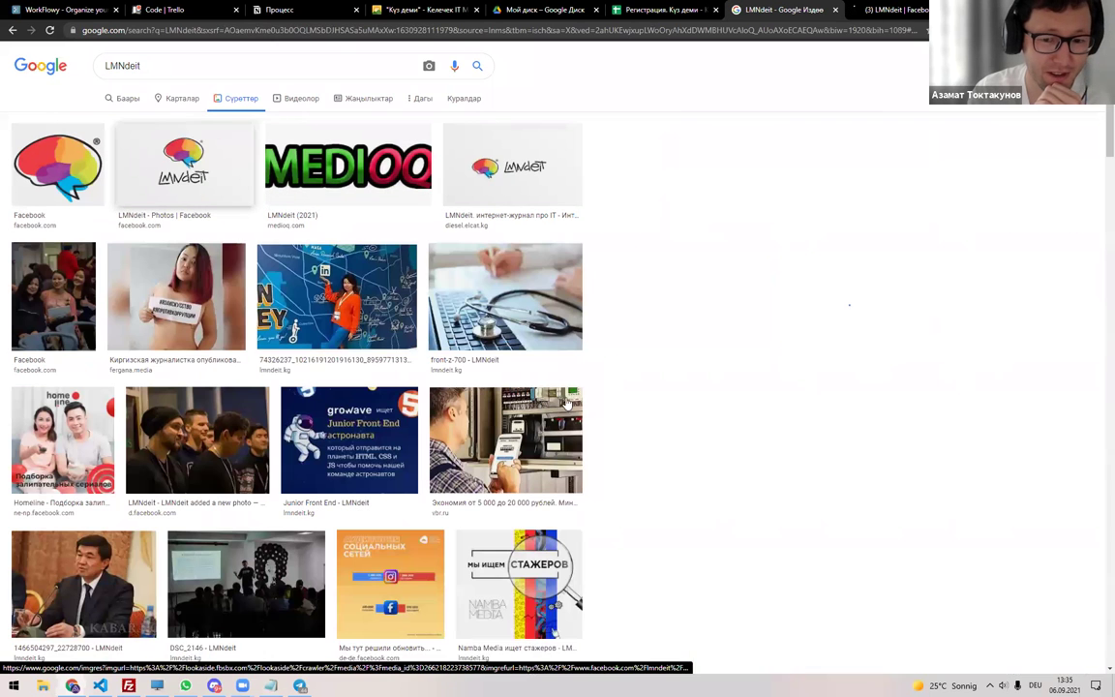
pyautogui.click(713, 193)
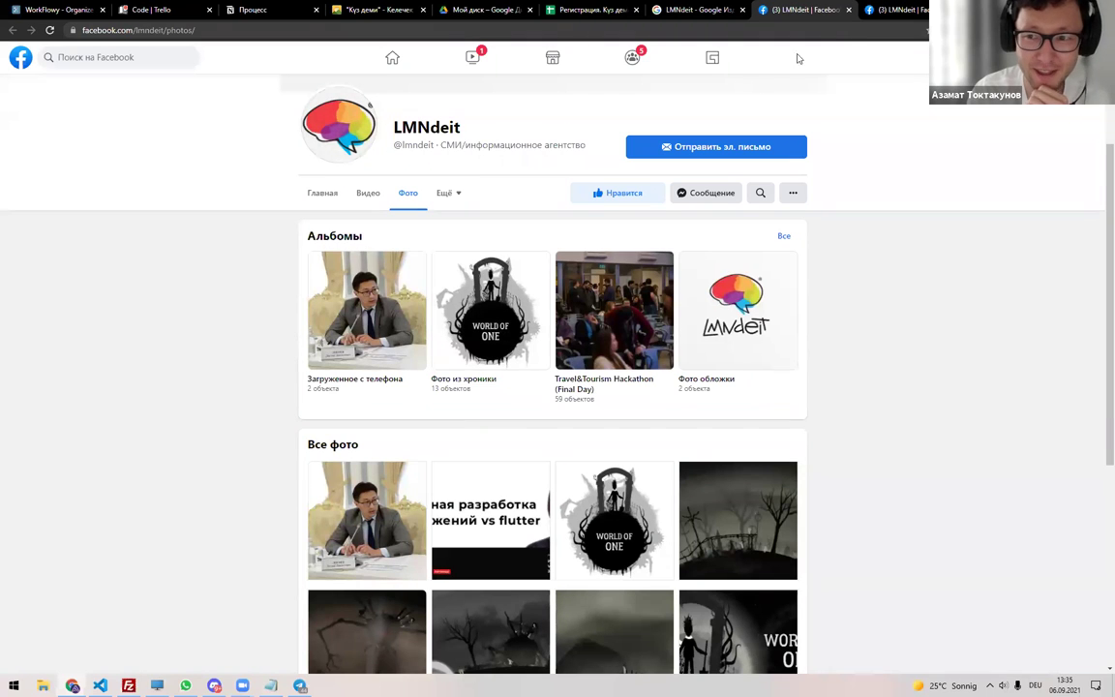
pyautogui.click(323, 192)
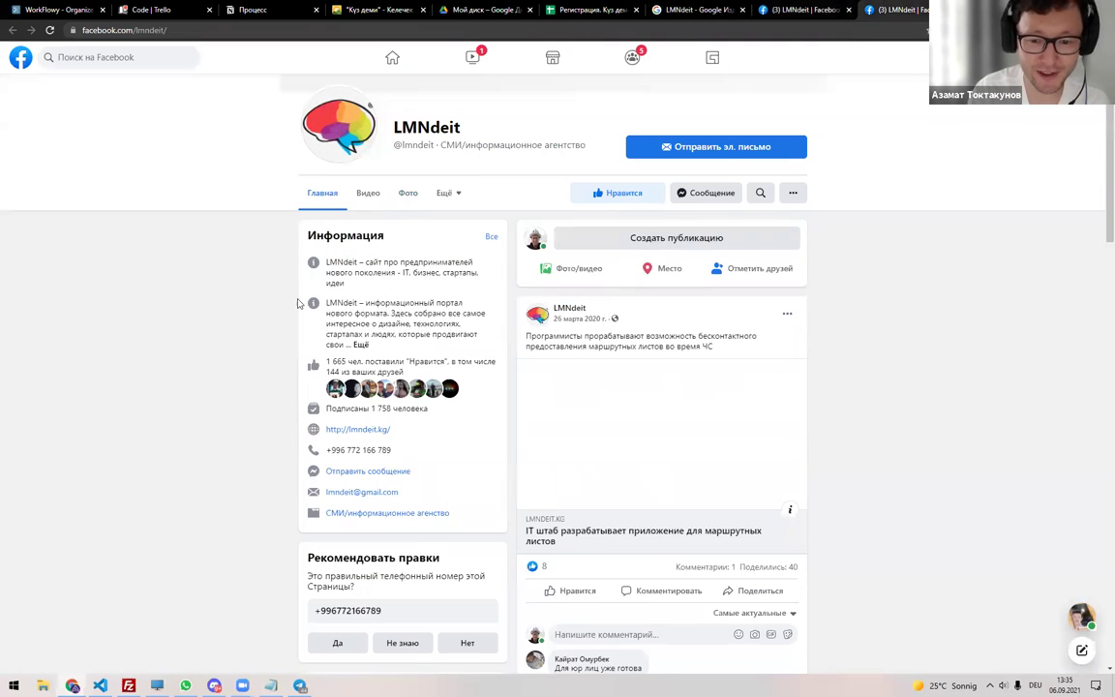
pyautogui.scroll(-10, 592, 398)
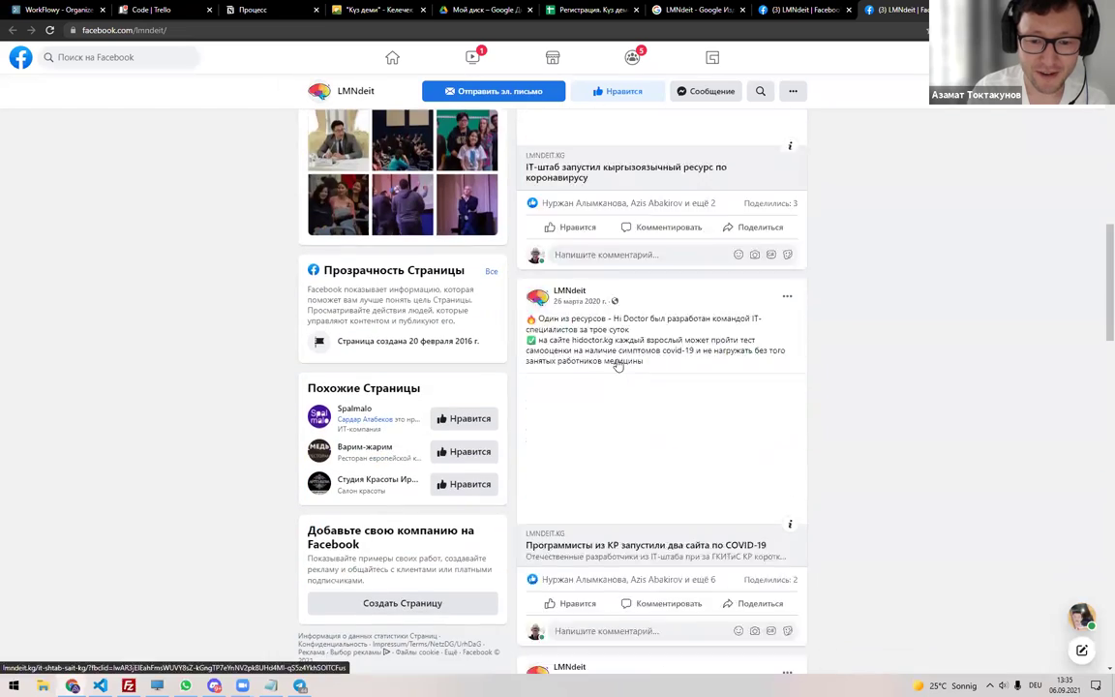
pyautogui.scroll(-2, 618, 365)
pyautogui.hotkey('ctrl', 'w')
pyautogui.hotkey('ctrl', 'w')
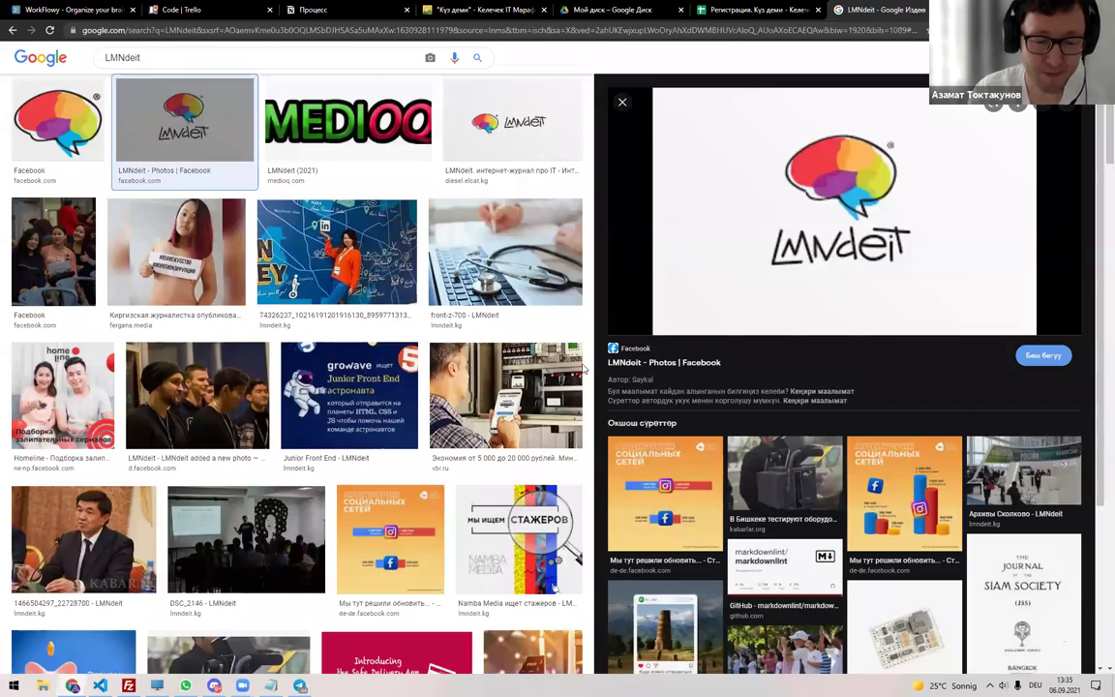
pyautogui.hotkey('alt', 'Tab')
pyautogui.scroll(-5, 319, 416)
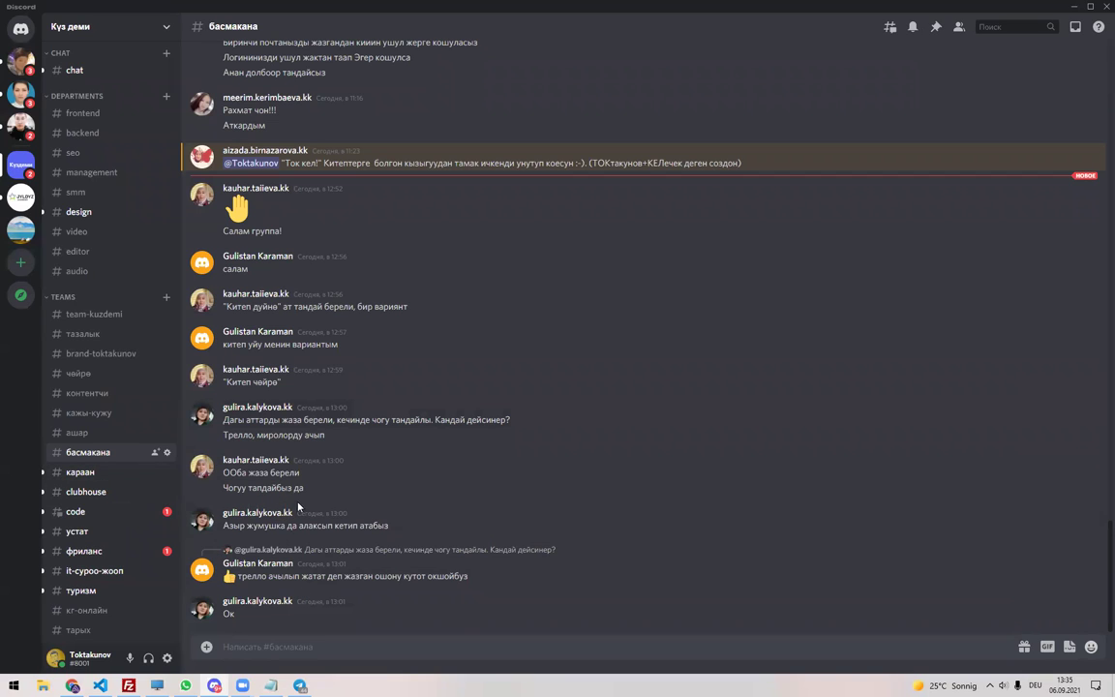
# Check the караан, clubhouse and code channels, selecting the studio name 'Bekooz'.
pyautogui.click(89, 473)
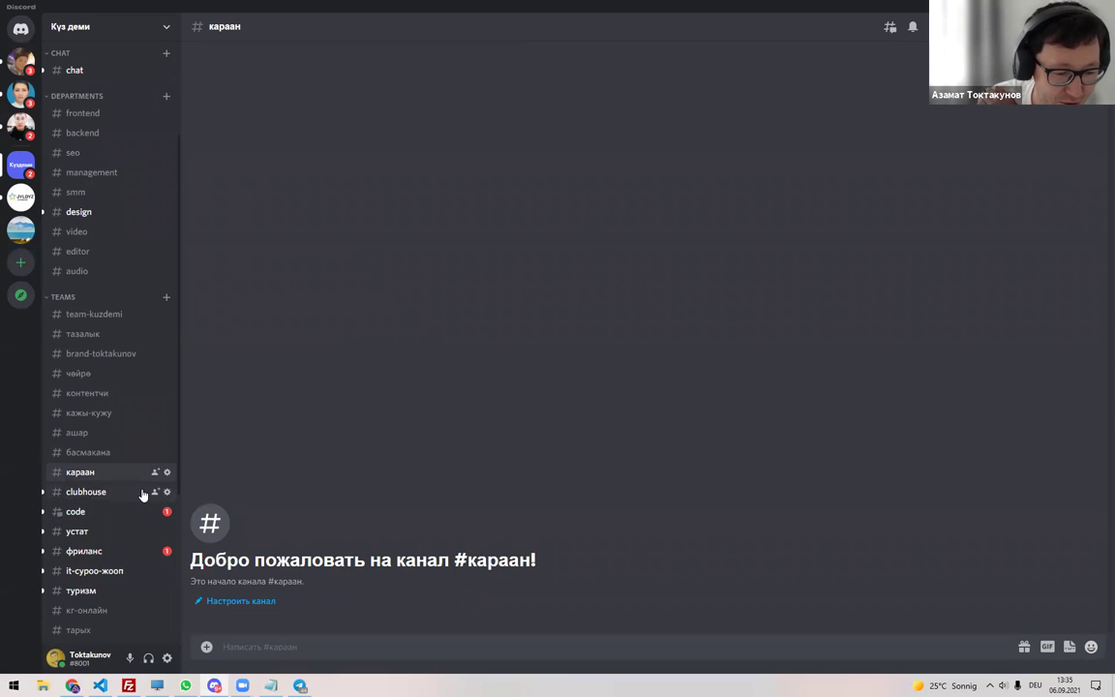
pyautogui.click(97, 491)
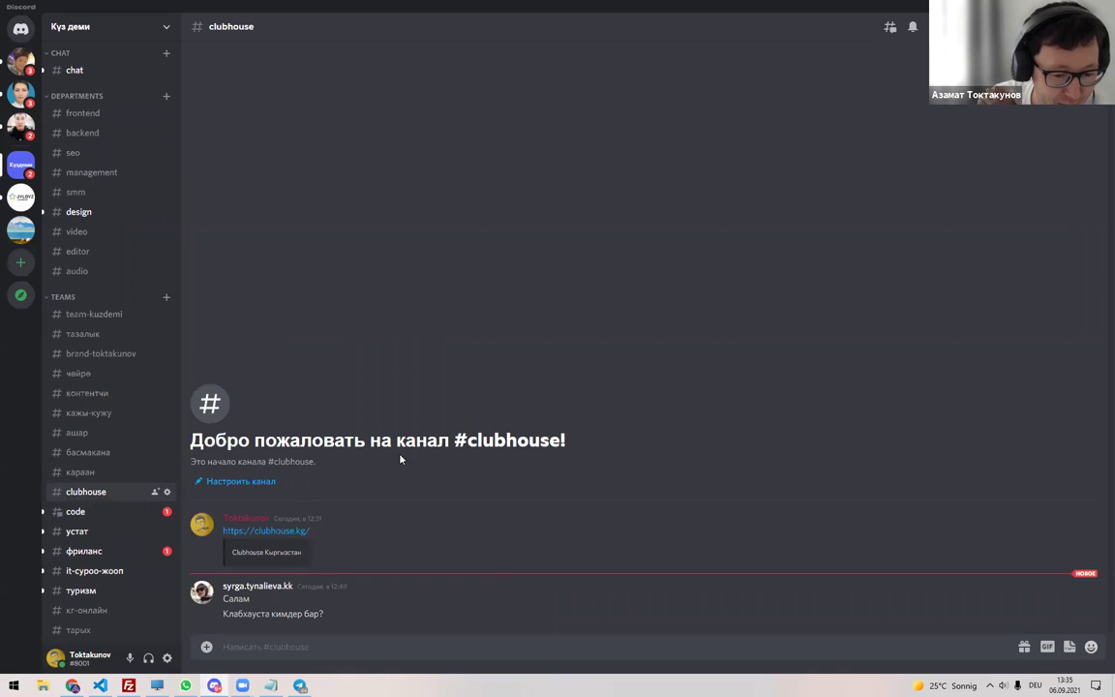
pyautogui.click(87, 511)
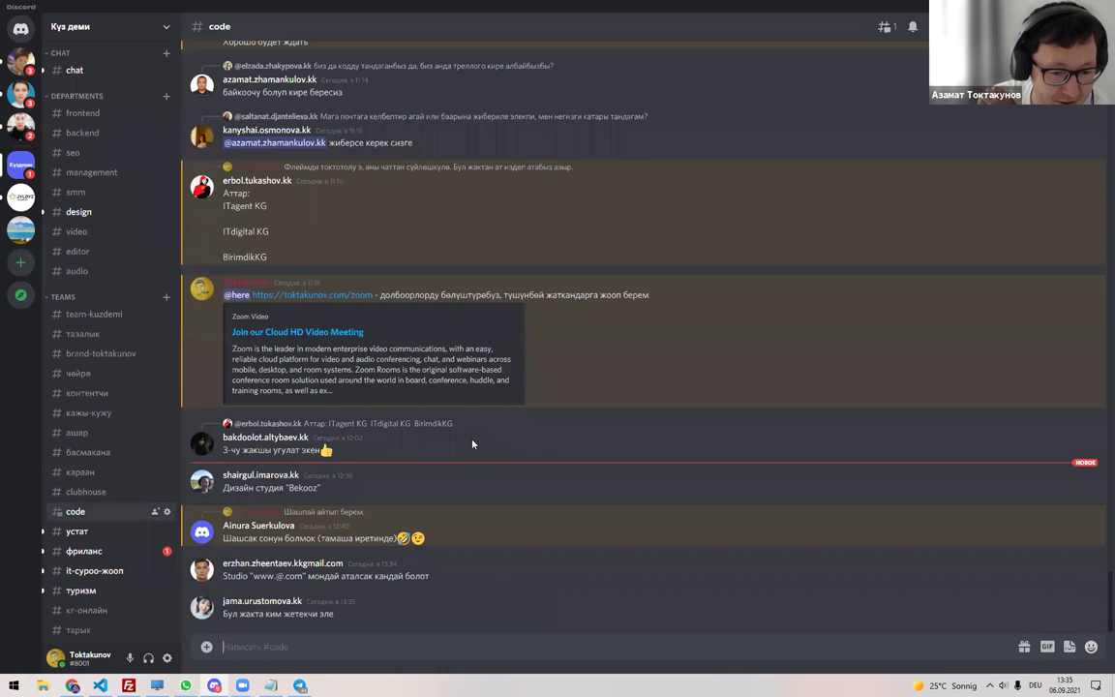
pyautogui.doubleClick(315, 488)
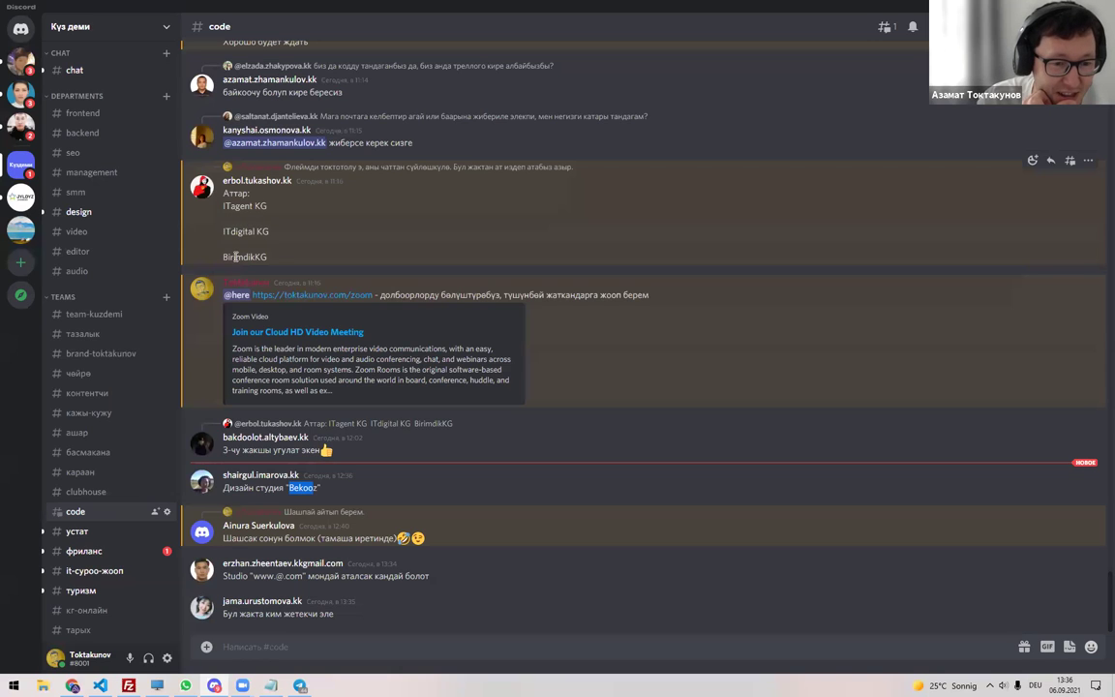
# Look at the устат channel, then scroll code back up to its brainstorm аталыш post.
pyautogui.scroll(-2, 112, 527)
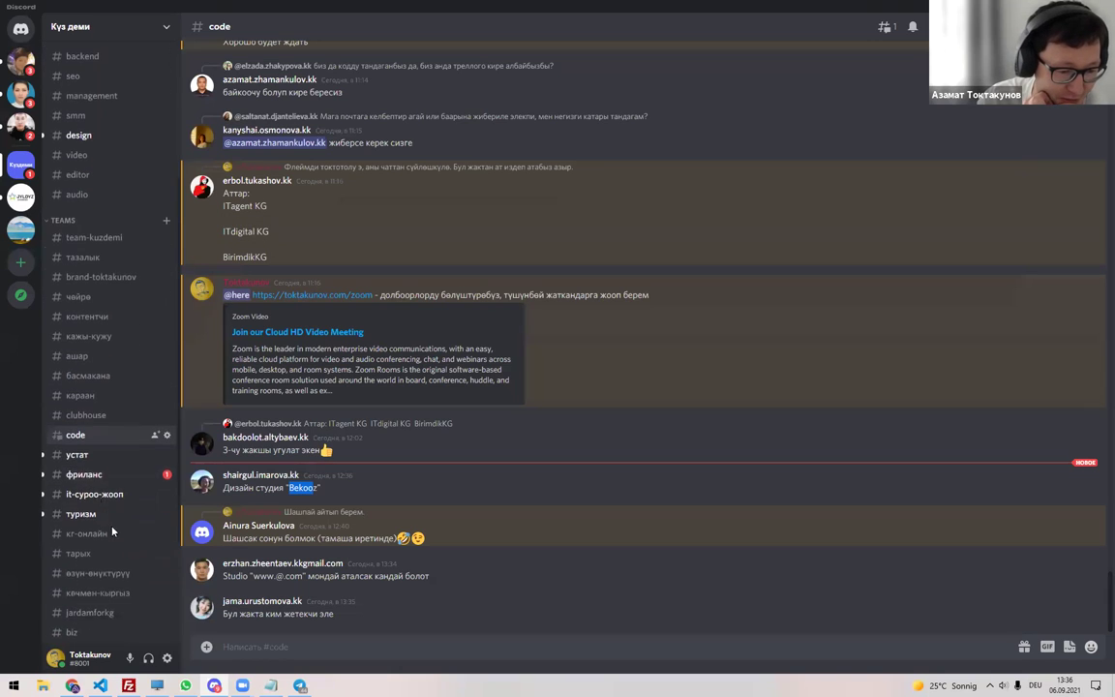
pyautogui.click(75, 454)
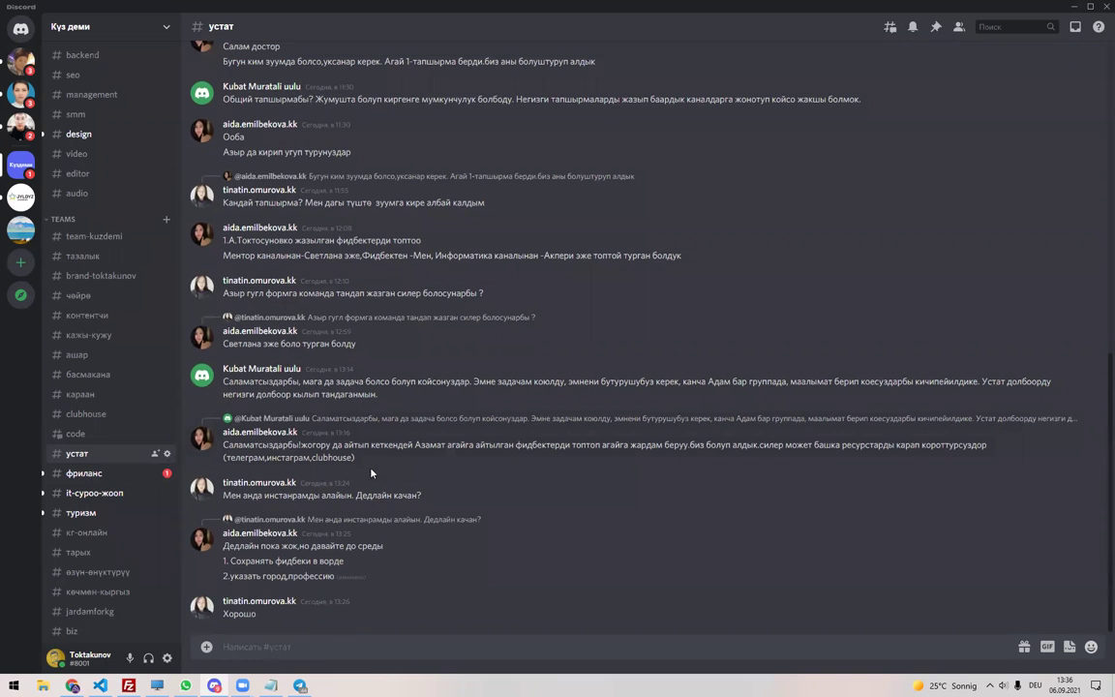
pyautogui.click(105, 435)
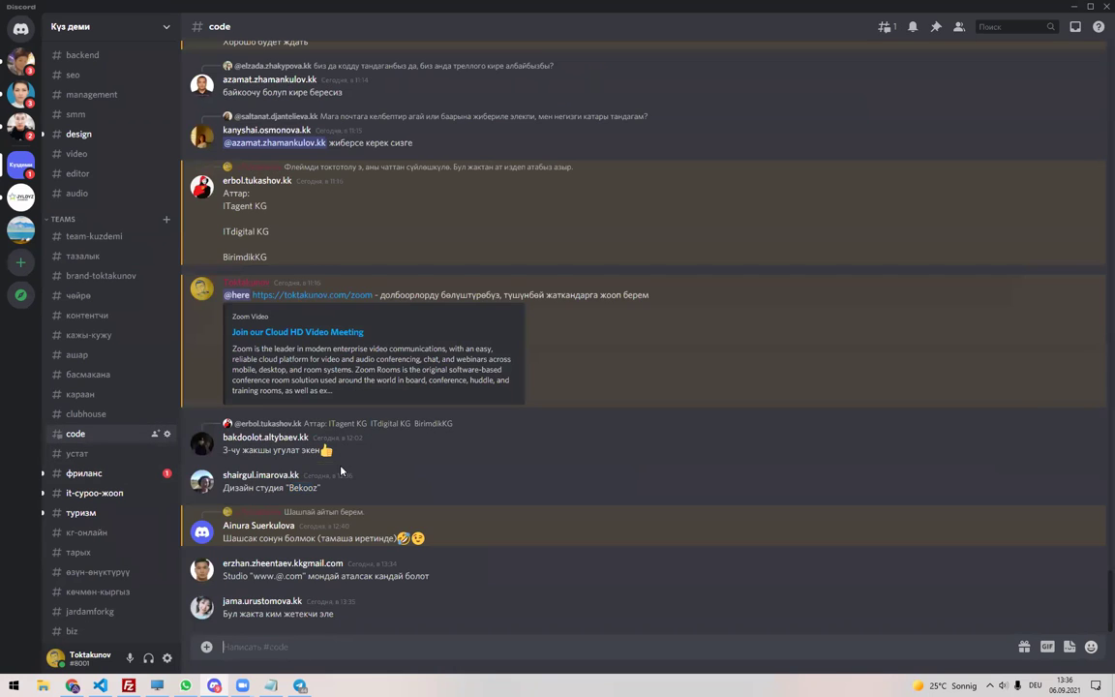
pyautogui.scroll(2, 341, 471)
pyautogui.scroll(6, 341, 469)
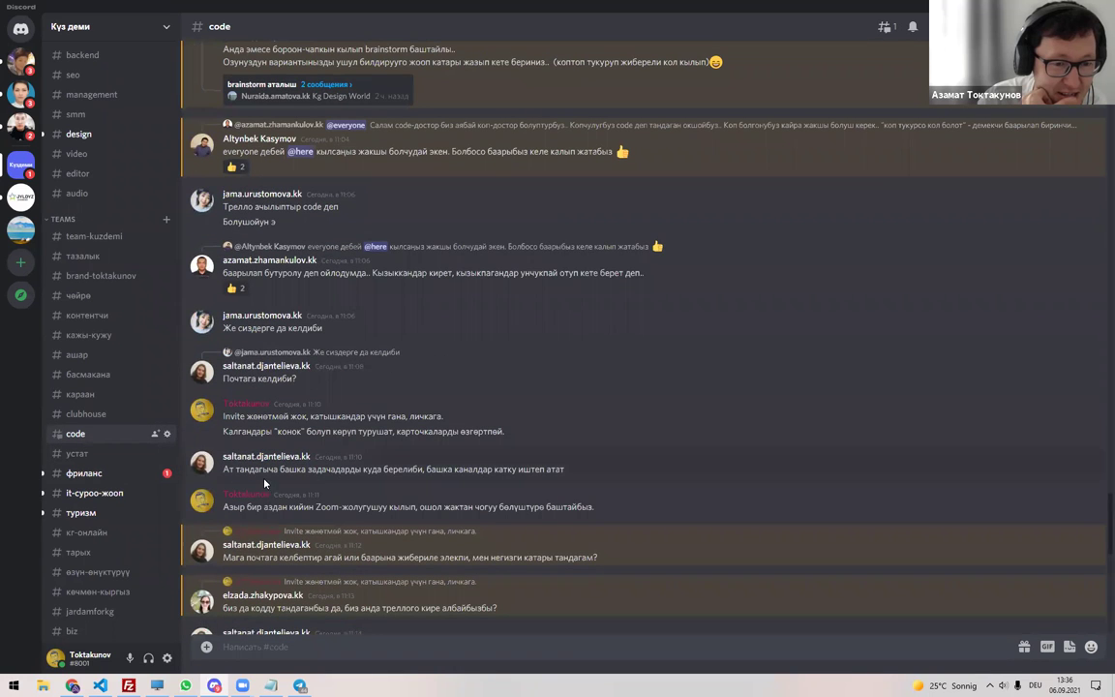
pyautogui.scroll(5, 346, 426)
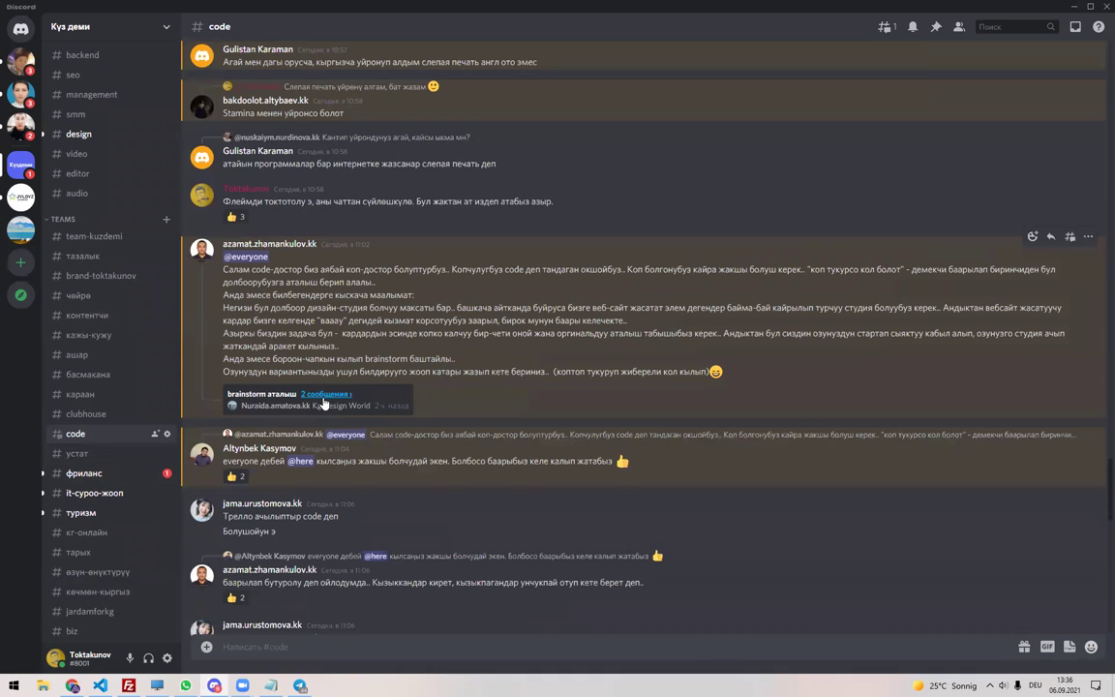
# Glance at the brainstorm аталыш replies, open #фриланс, then return to the registration spreadsheet.
pyautogui.click(261, 392)
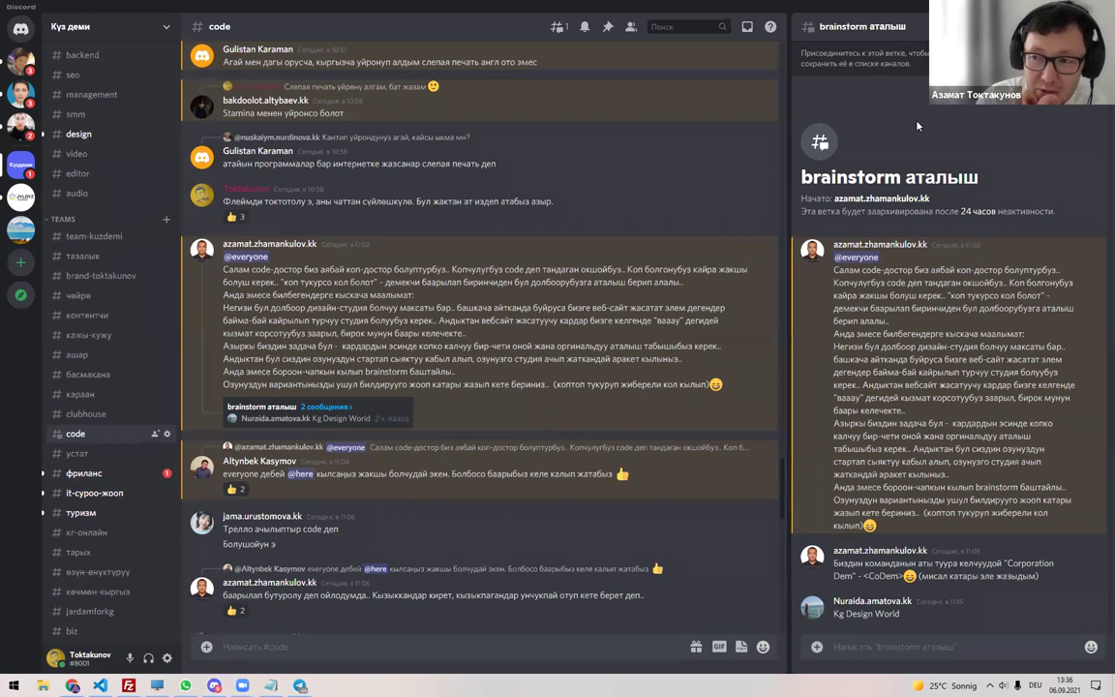
pyautogui.press('Escape')
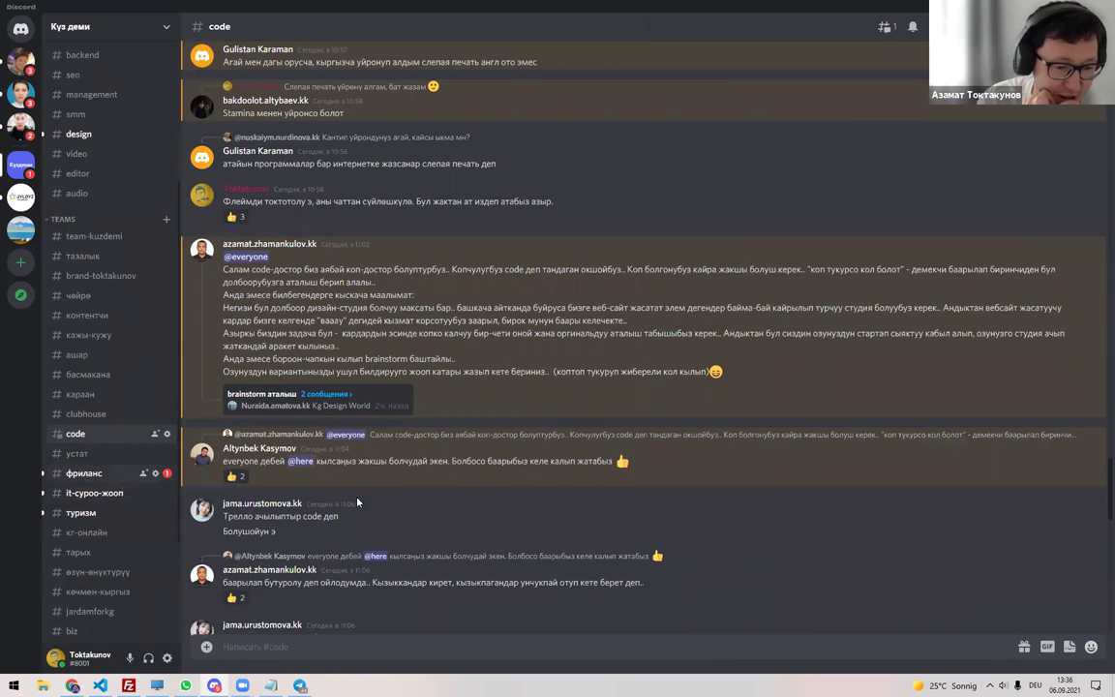
pyautogui.click(92, 473)
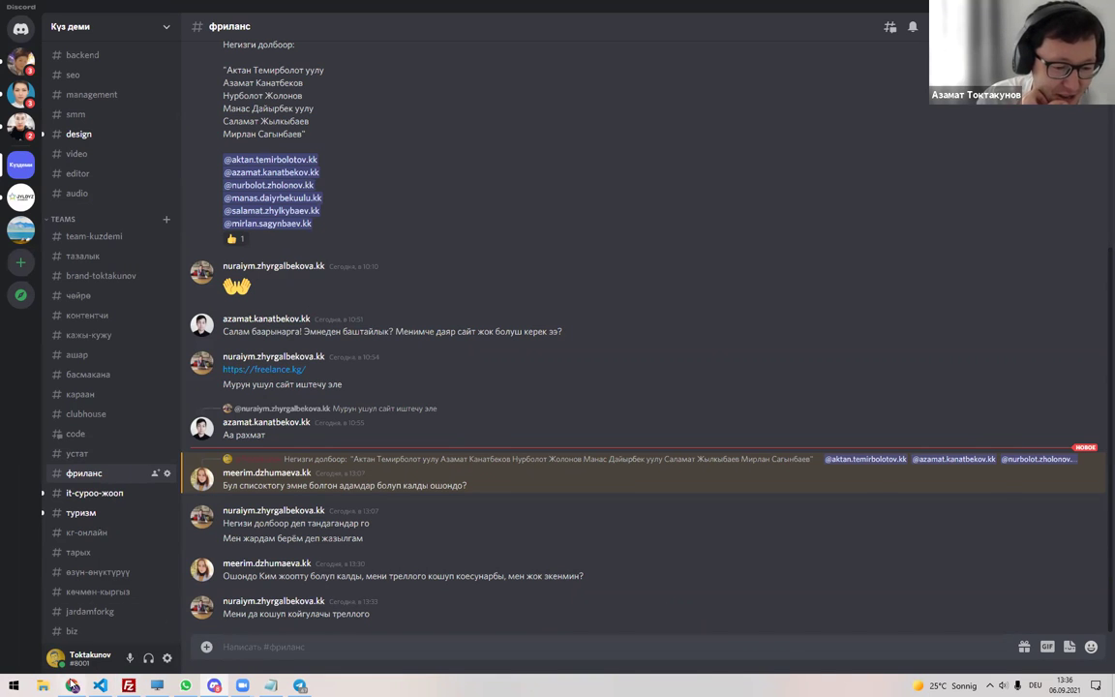
pyautogui.click(73, 686)
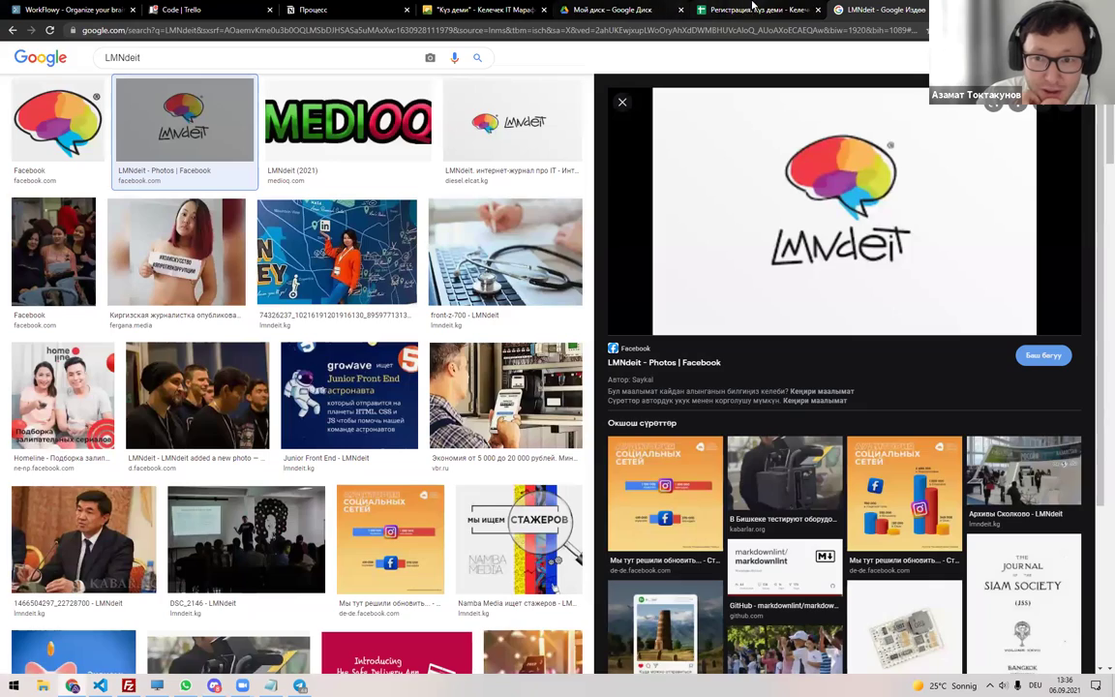
pyautogui.click(753, 9)
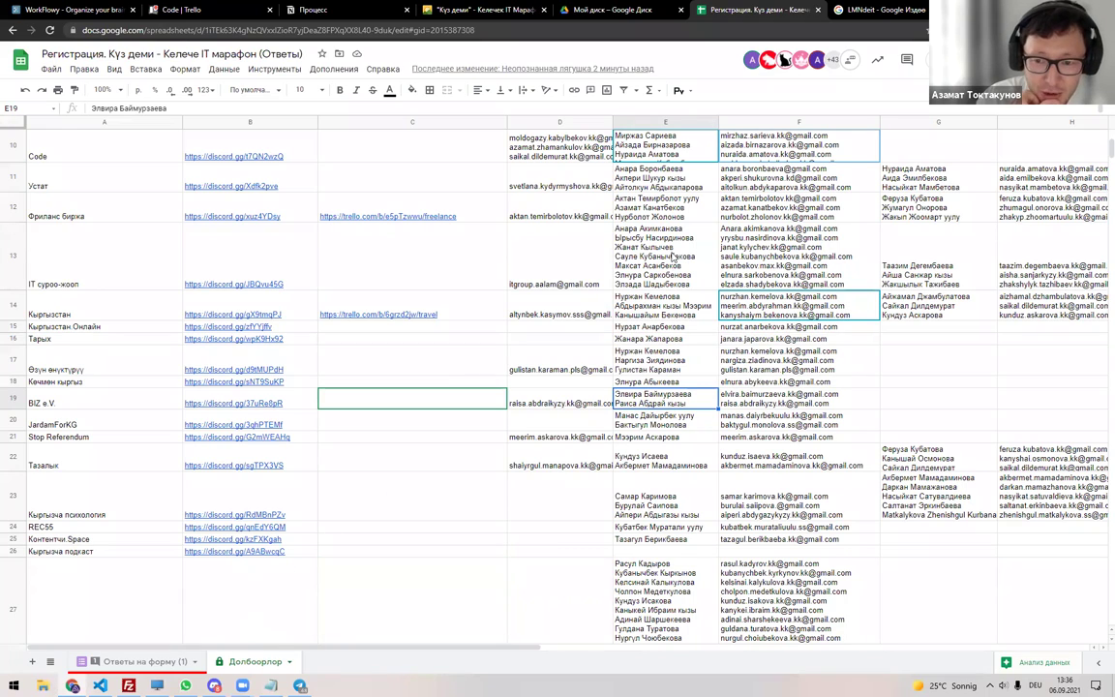
# Check the G31 and D31 headers and the team leader e-mail in D1.
pyautogui.scroll(3, 677, 406)
pyautogui.scroll(2, 658, 263)
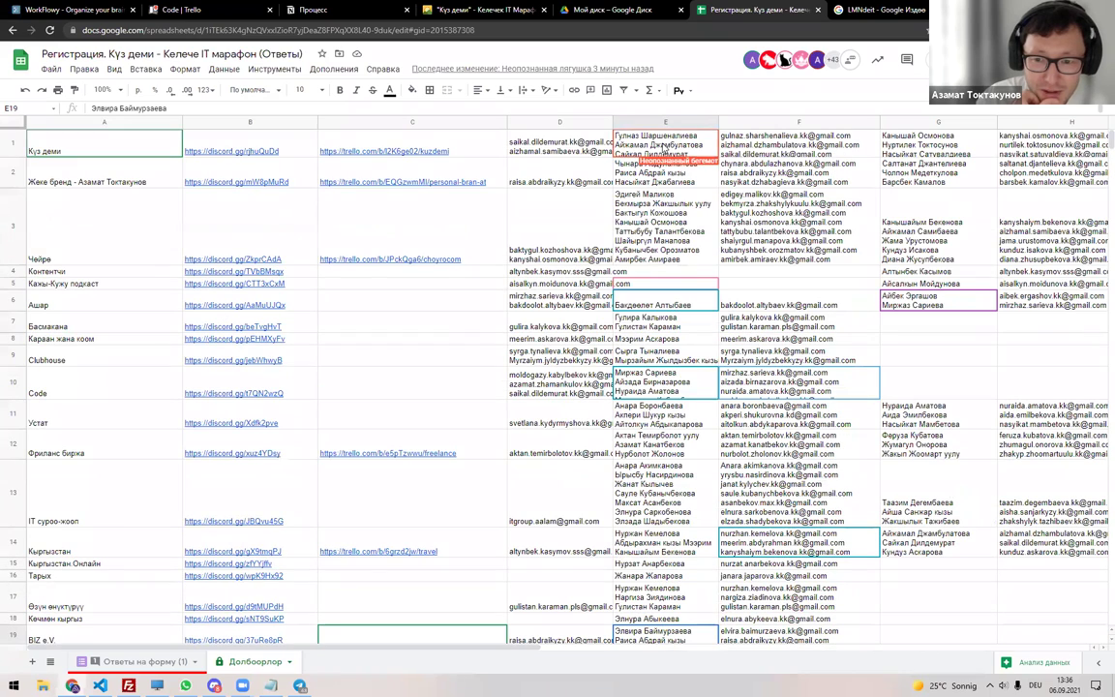
pyautogui.scroll(-10, 611, 464)
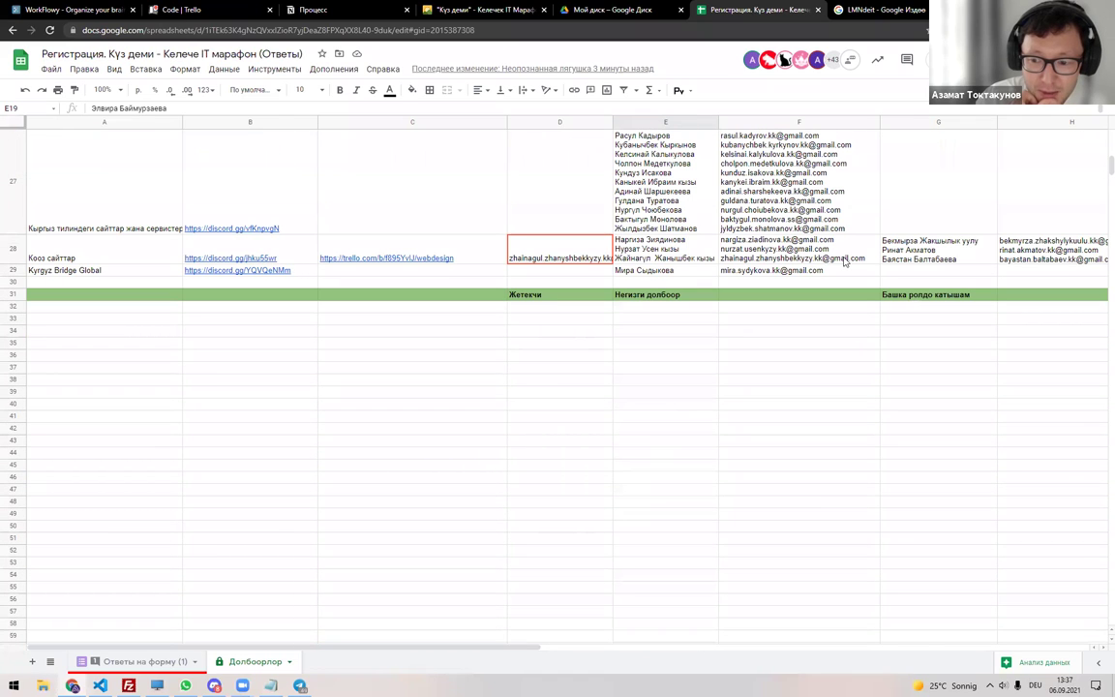
pyautogui.click(910, 295)
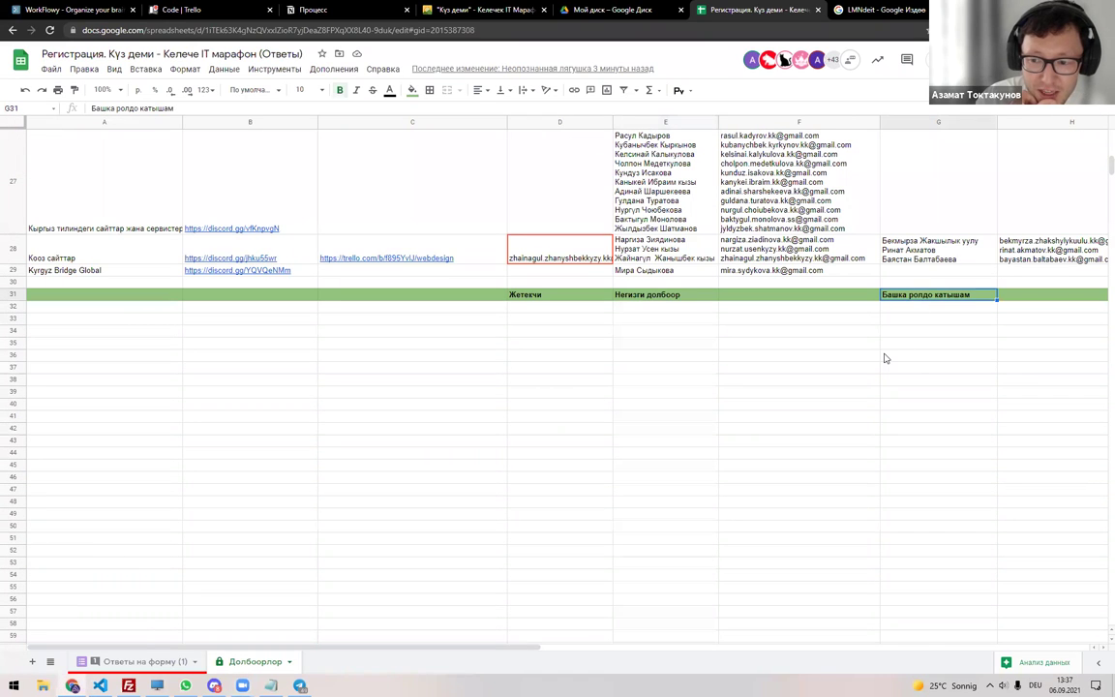
pyautogui.scroll(3, 677, 387)
pyautogui.click(532, 418)
pyautogui.scroll(5, 543, 387)
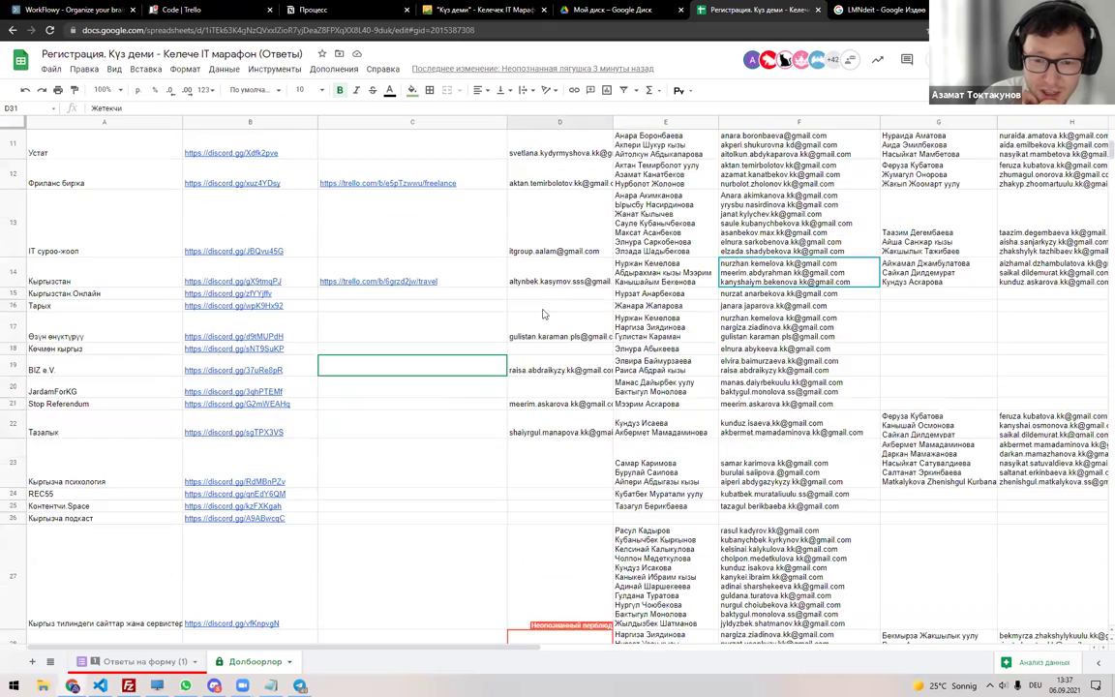
pyautogui.scroll(5, 560, 148)
pyautogui.click(562, 143)
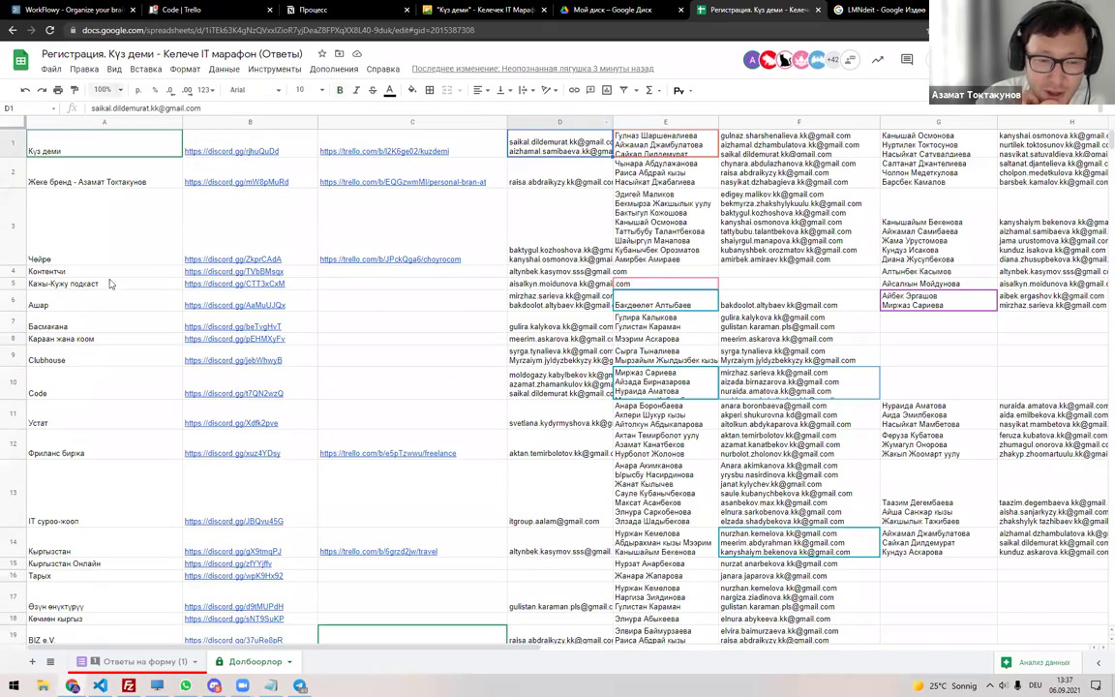
# Expand E1 member names and F1 e-mails, check C1 Trello and B1 Discord links, then return to Discord.
pyautogui.doubleClick(681, 143)
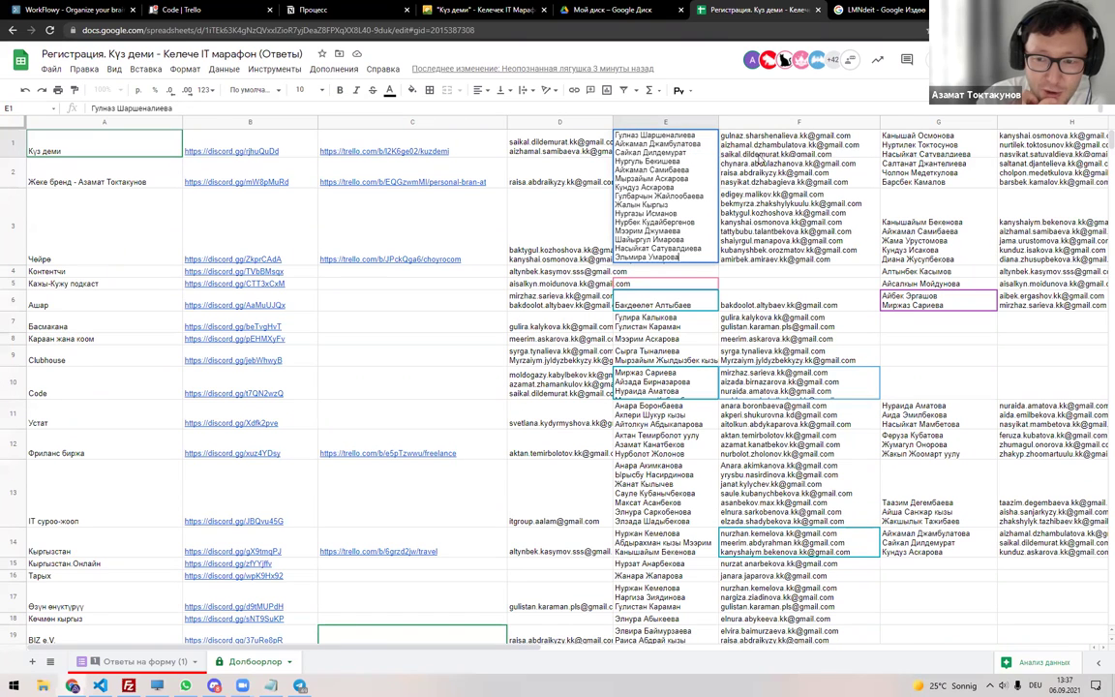
pyautogui.doubleClick(774, 145)
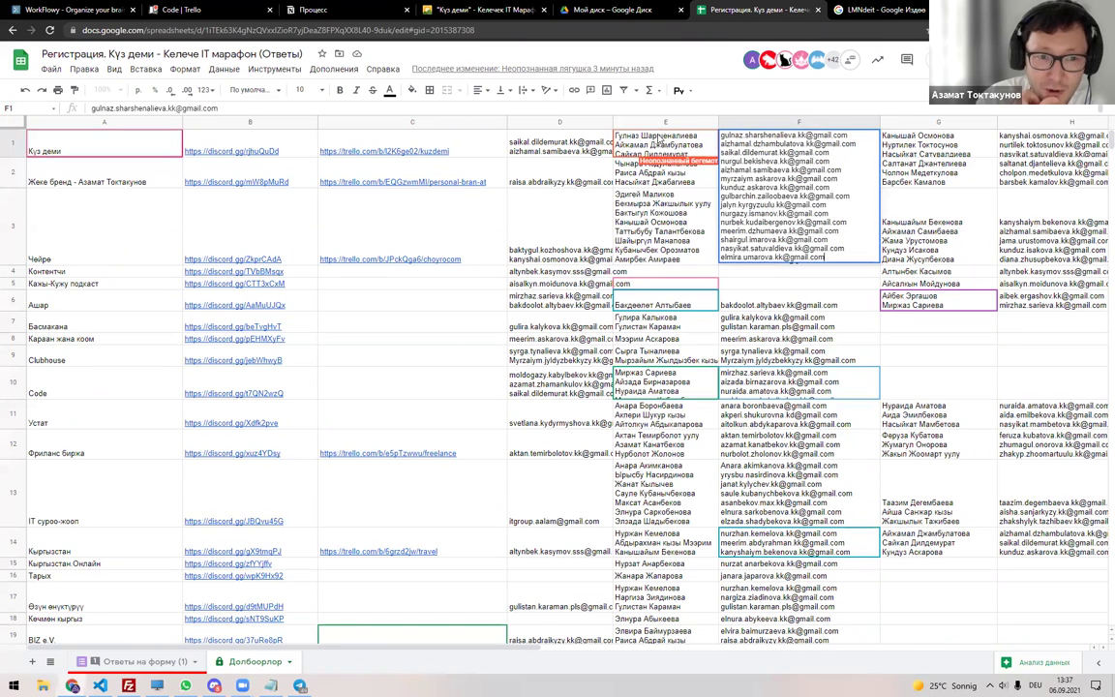
pyautogui.click(449, 134)
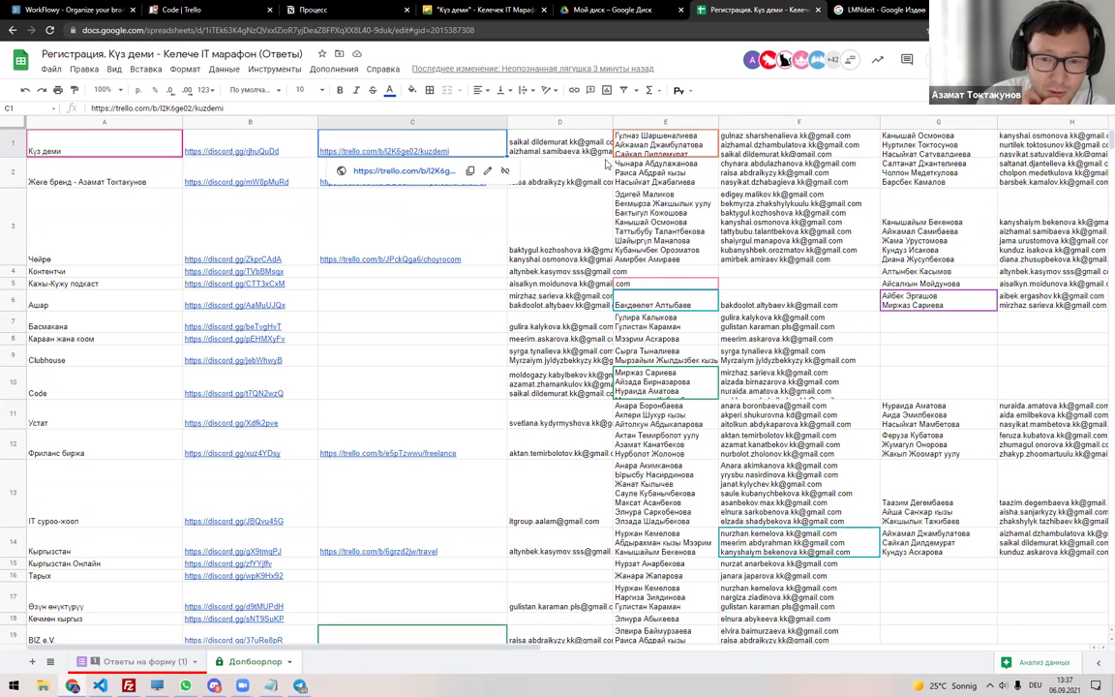
pyautogui.click(266, 132)
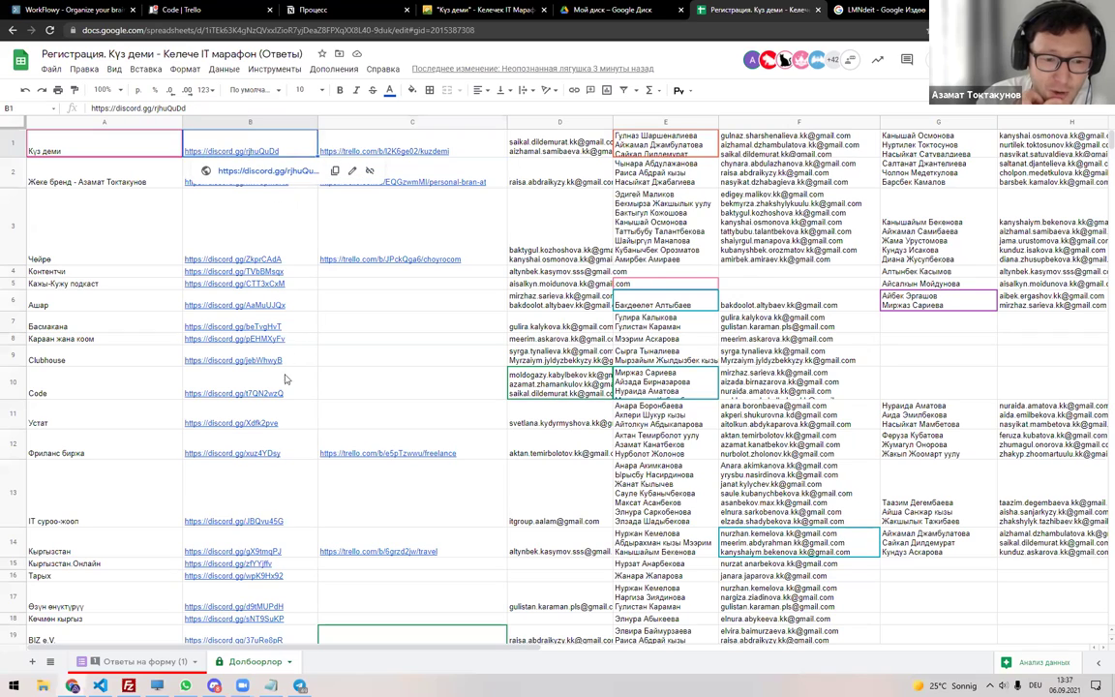
pyautogui.scroll(-10, 286, 380)
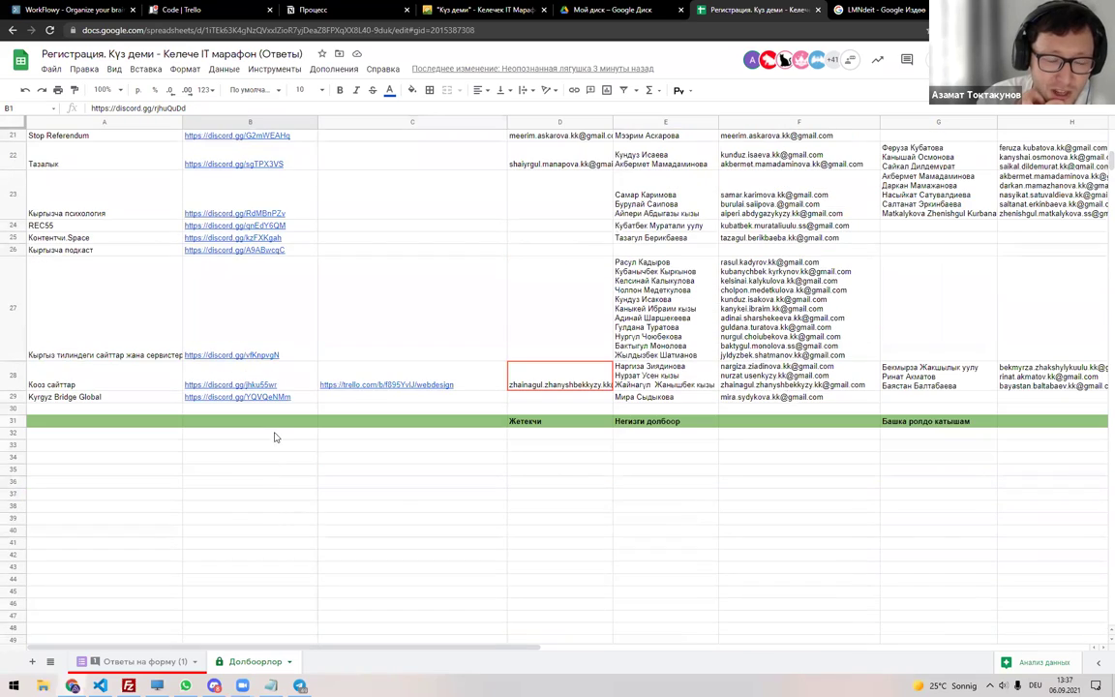
pyautogui.scroll(10, 274, 437)
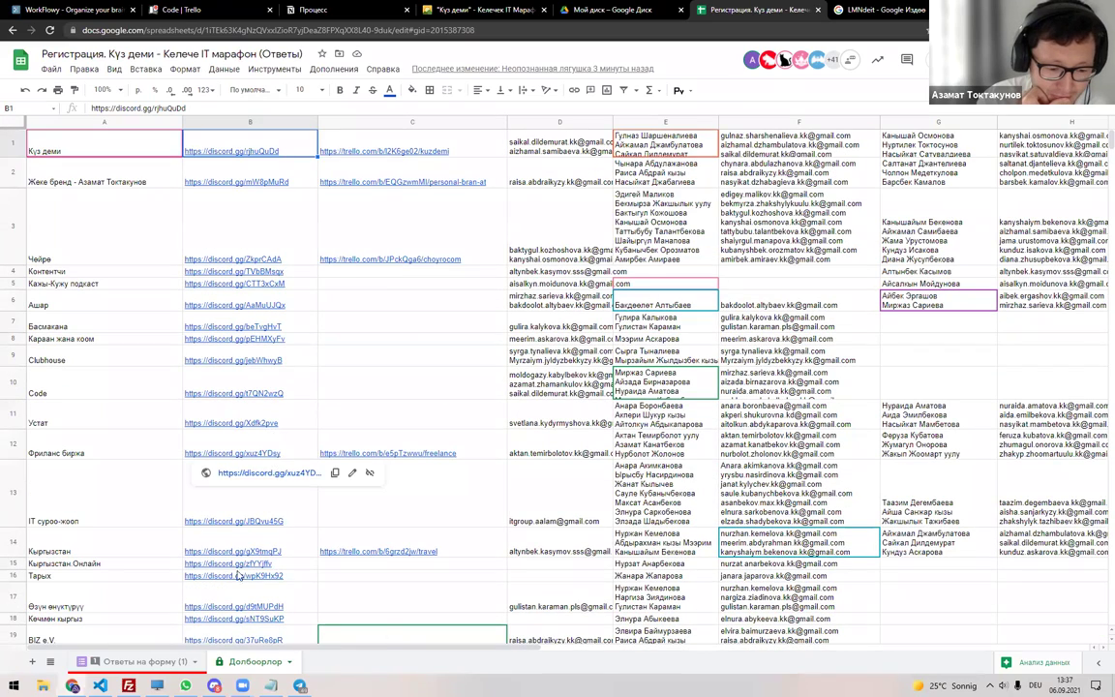
pyautogui.click(214, 684)
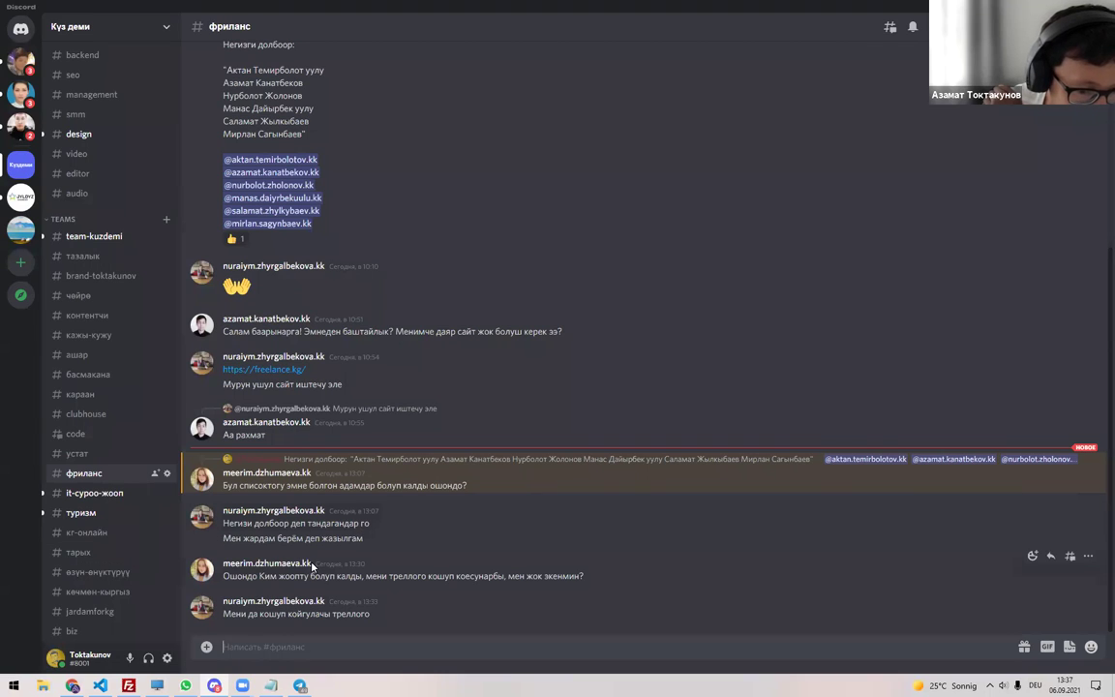
# Visit the it-суроо-жоол, туризм, rec55 and кг-сайттар channels, then move on to кооз-сайттар.
pyautogui.click(95, 493)
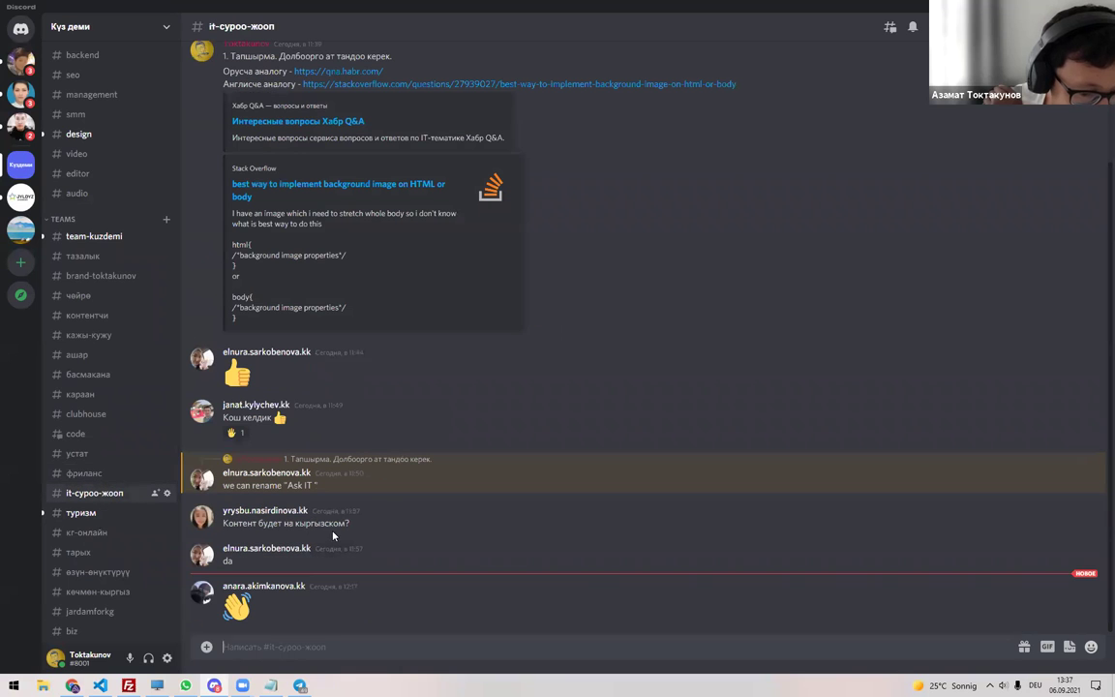
pyautogui.click(97, 514)
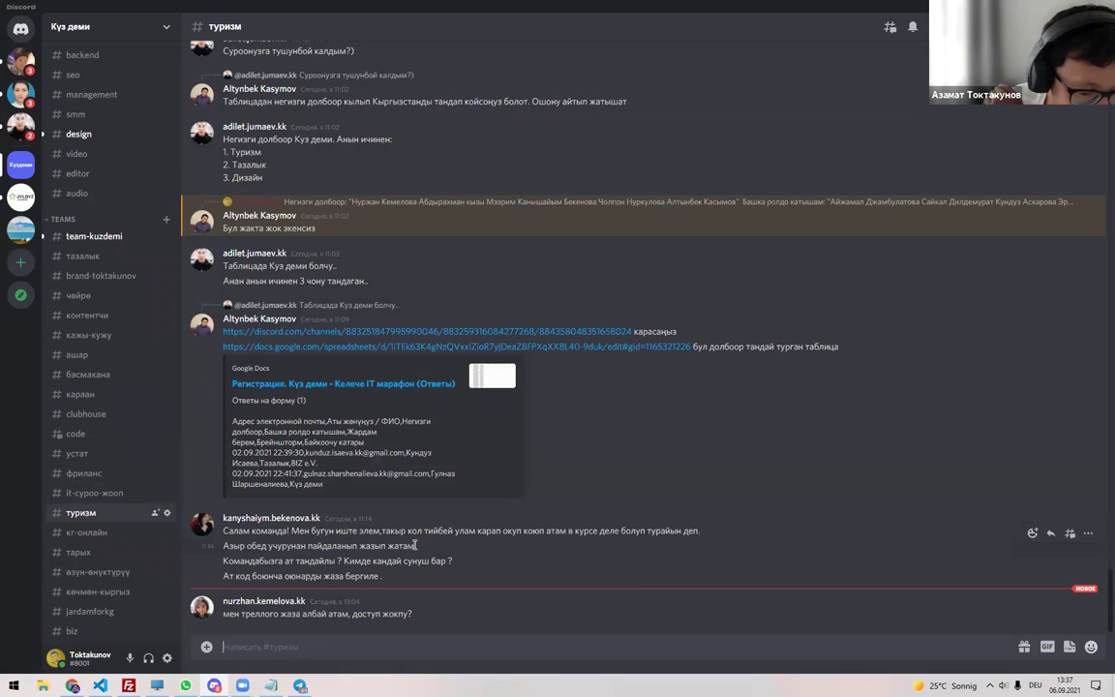
pyautogui.scroll(-3, 108, 556)
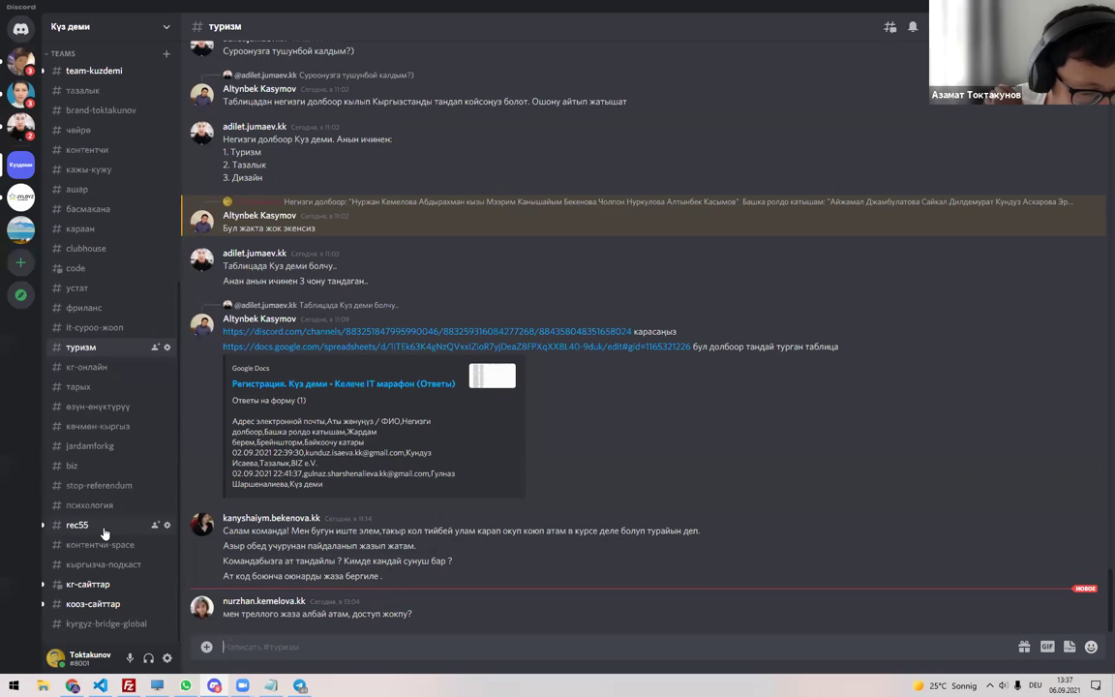
pyautogui.click(105, 531)
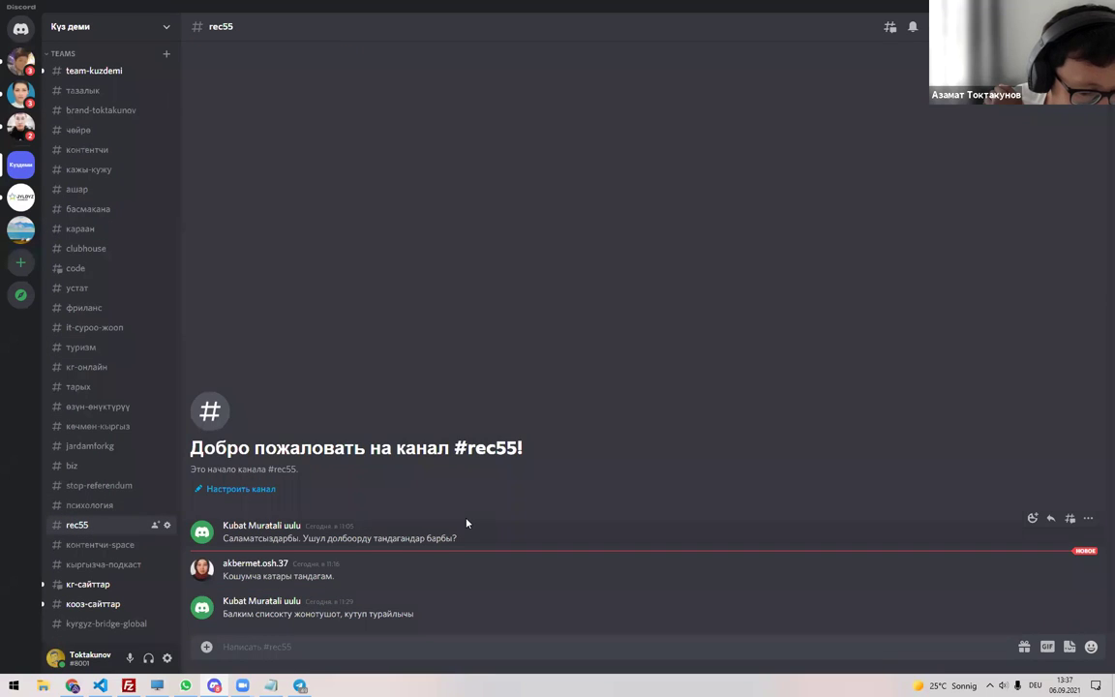
pyautogui.click(134, 584)
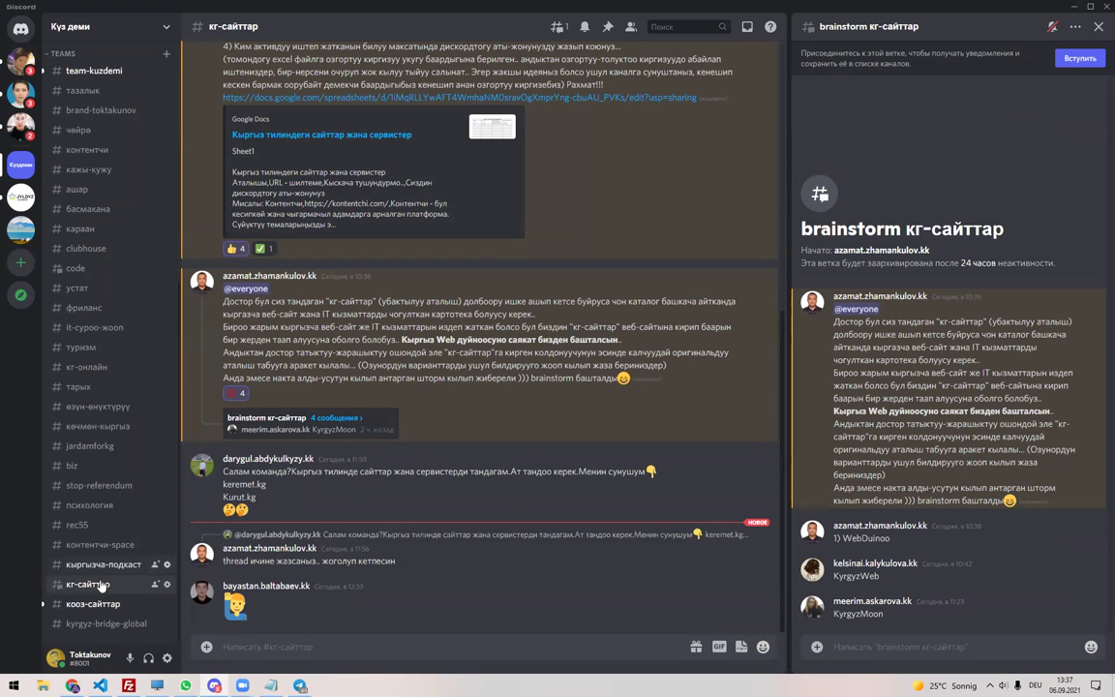
pyautogui.hotkey('alt', 'Down')
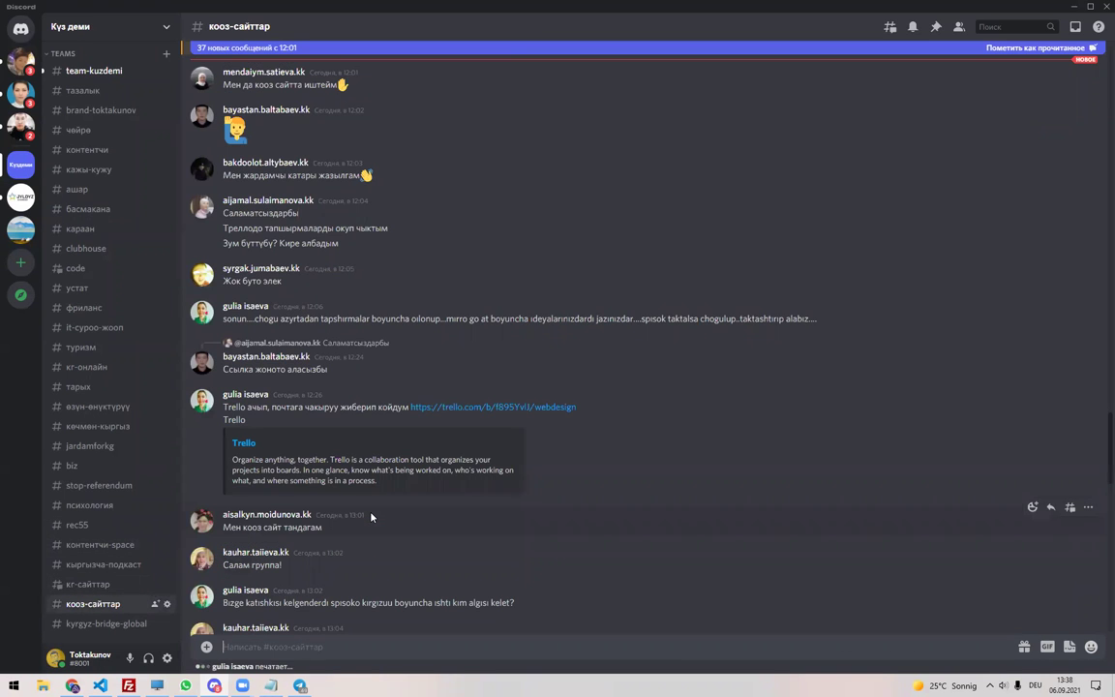
# Read the кооз-сайттар chat down to its newest message, then return to the spreadsheet in Chrome.
pyautogui.scroll(3, 370, 518)
pyautogui.scroll(-1, 383, 505)
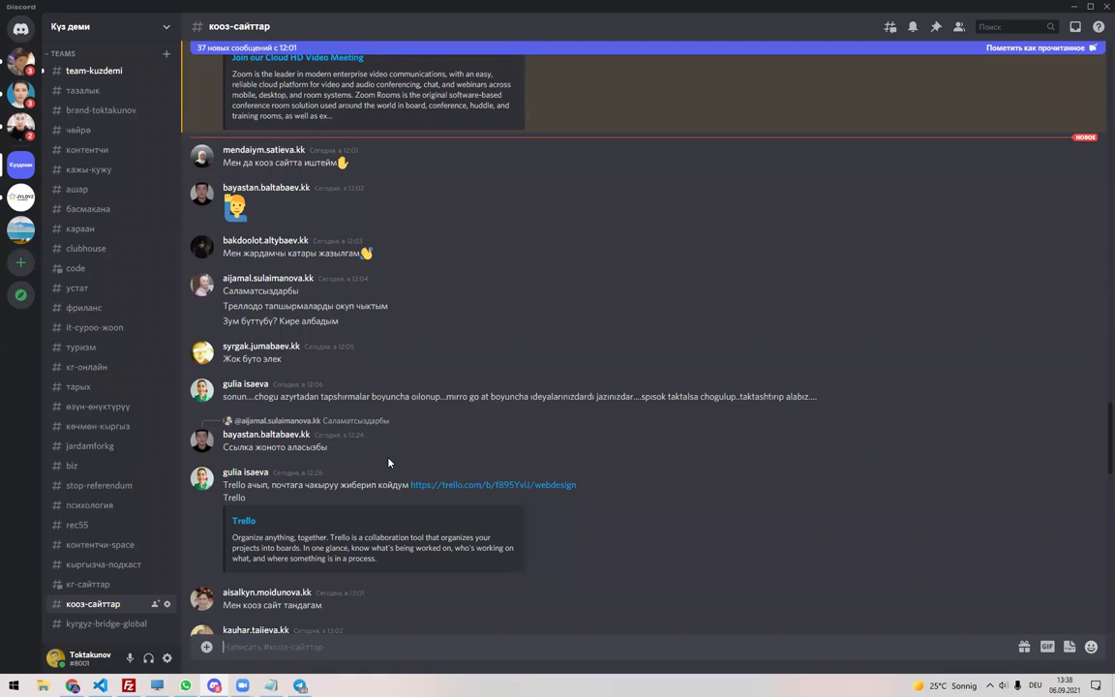
pyautogui.scroll(-5, 388, 462)
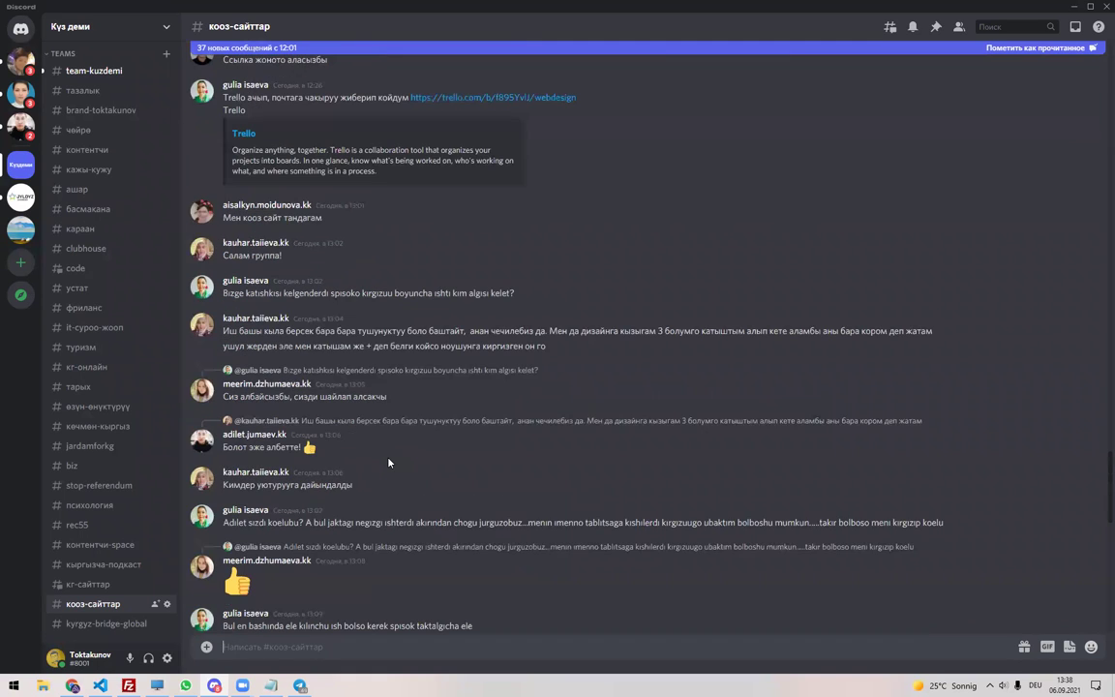
pyautogui.scroll(-7, 388, 463)
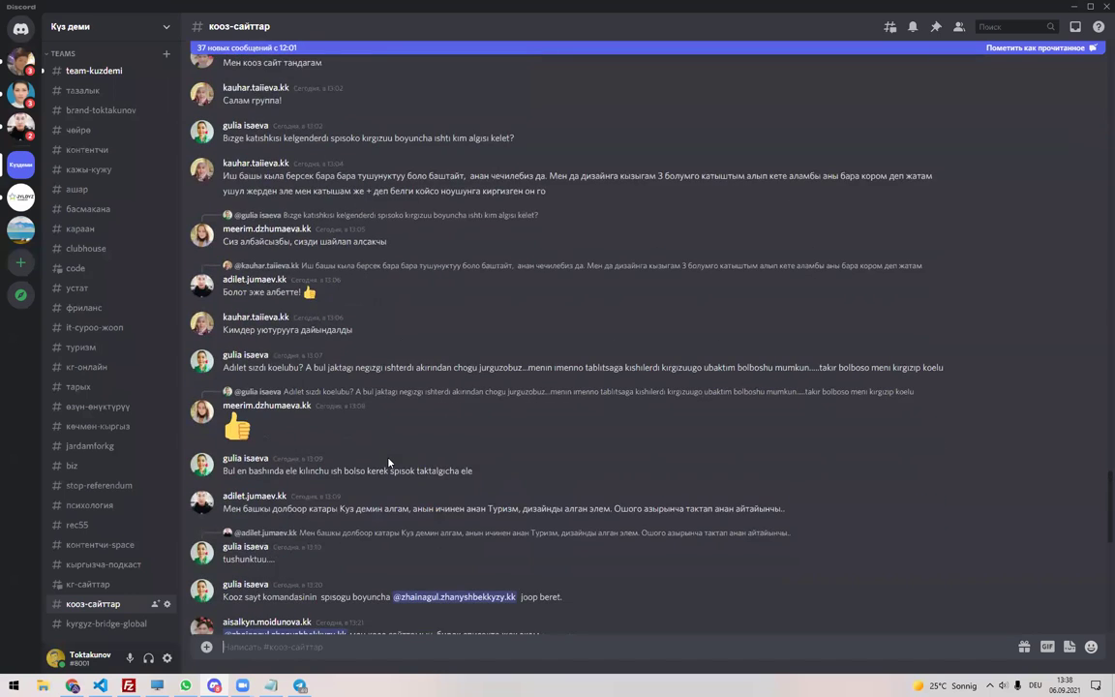
pyautogui.scroll(-4, 388, 462)
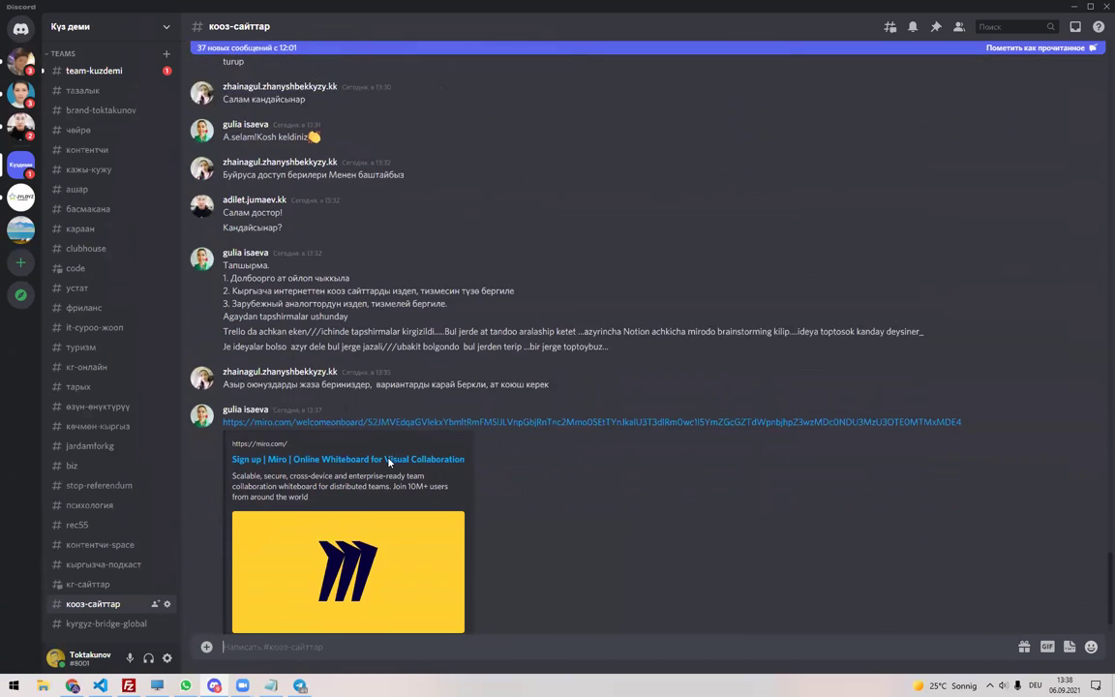
pyautogui.click(73, 685)
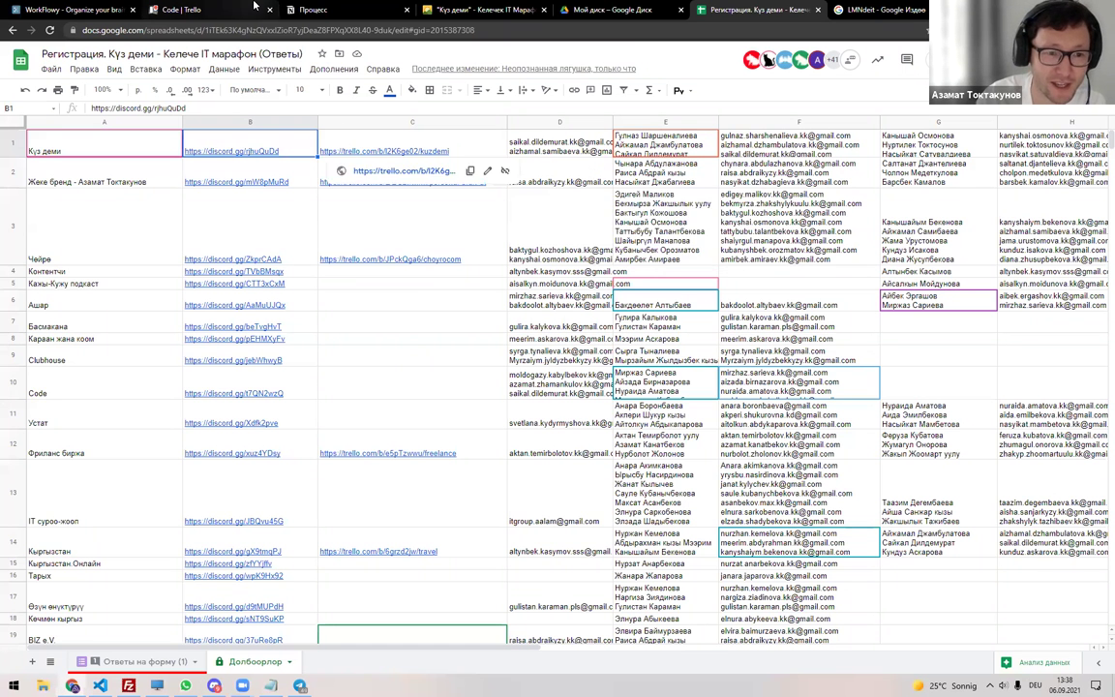
# Check the Code team's Trello board and its empty lists, then go back to Discord.
pyautogui.click(183, 10)
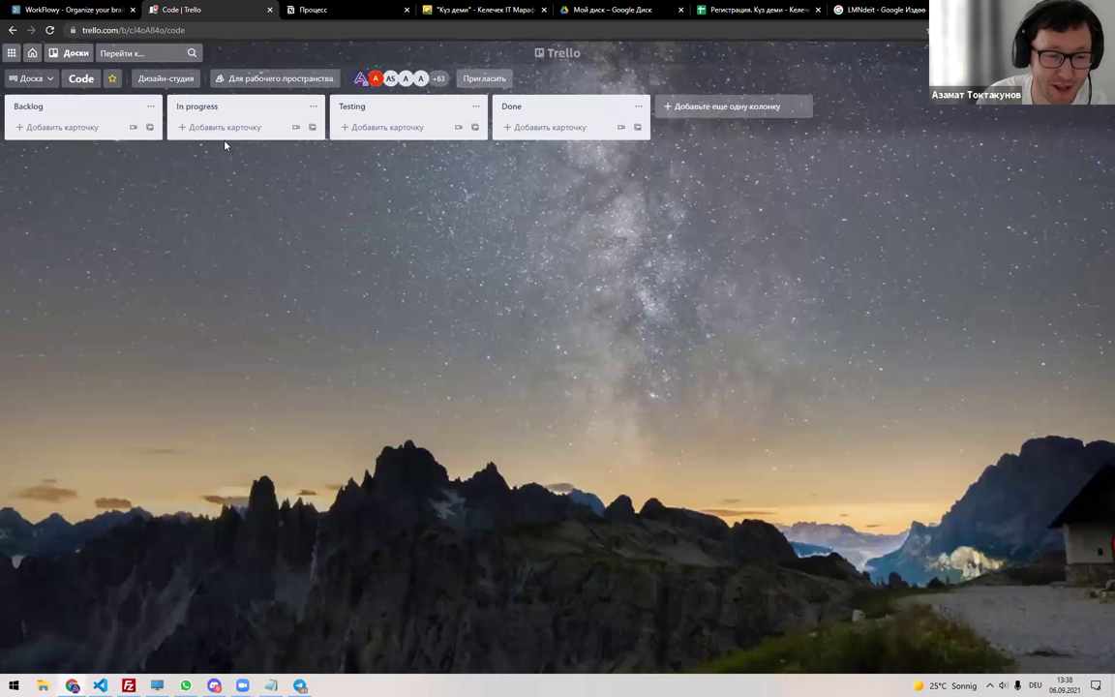
pyautogui.click(214, 684)
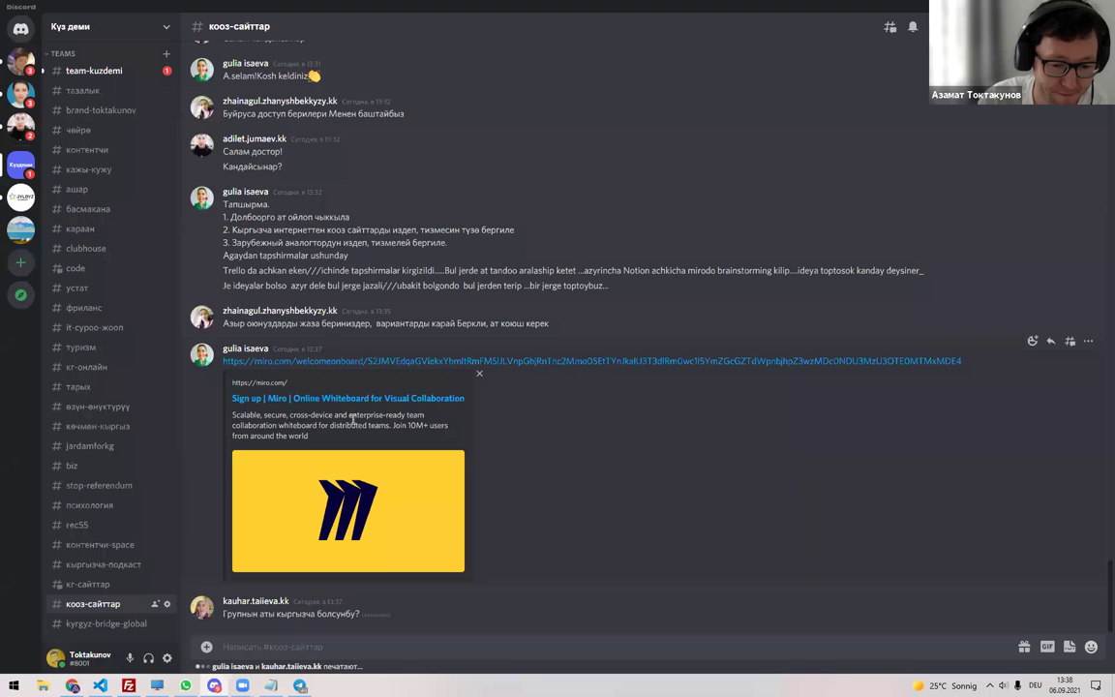